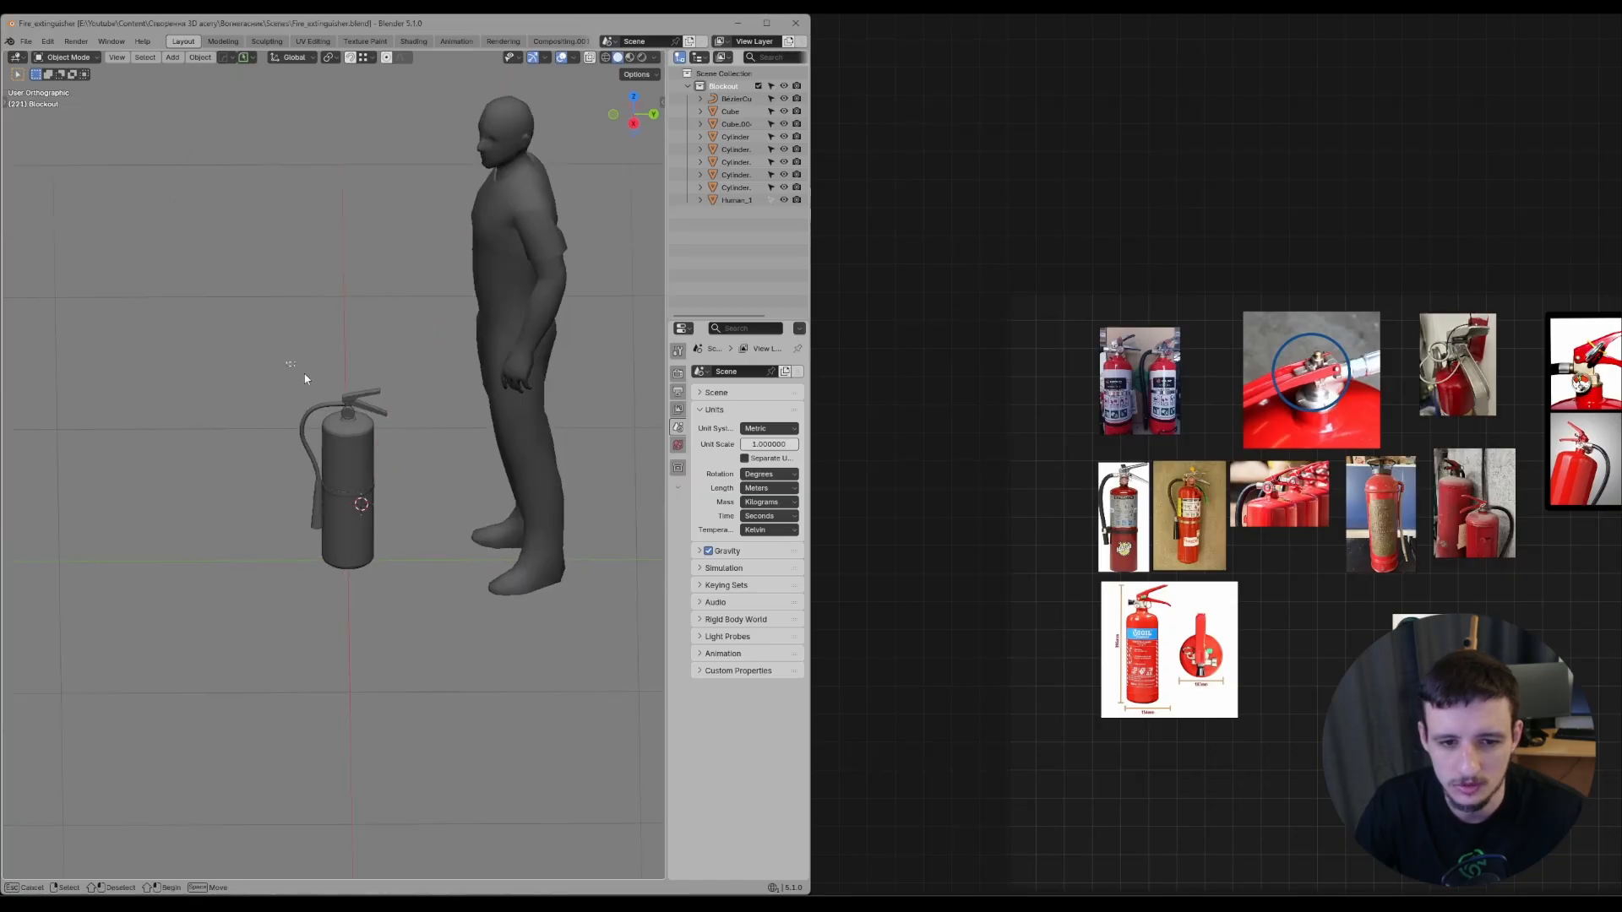
- Select the fire extinguisher's upper lever and examine the lever, valve and gauge shapes from several angles
key("KP_Decimal")
middle_click_drag(426, 338, 455, 406)
scroll(452, 401, "up", 3)
left_click(444, 342)
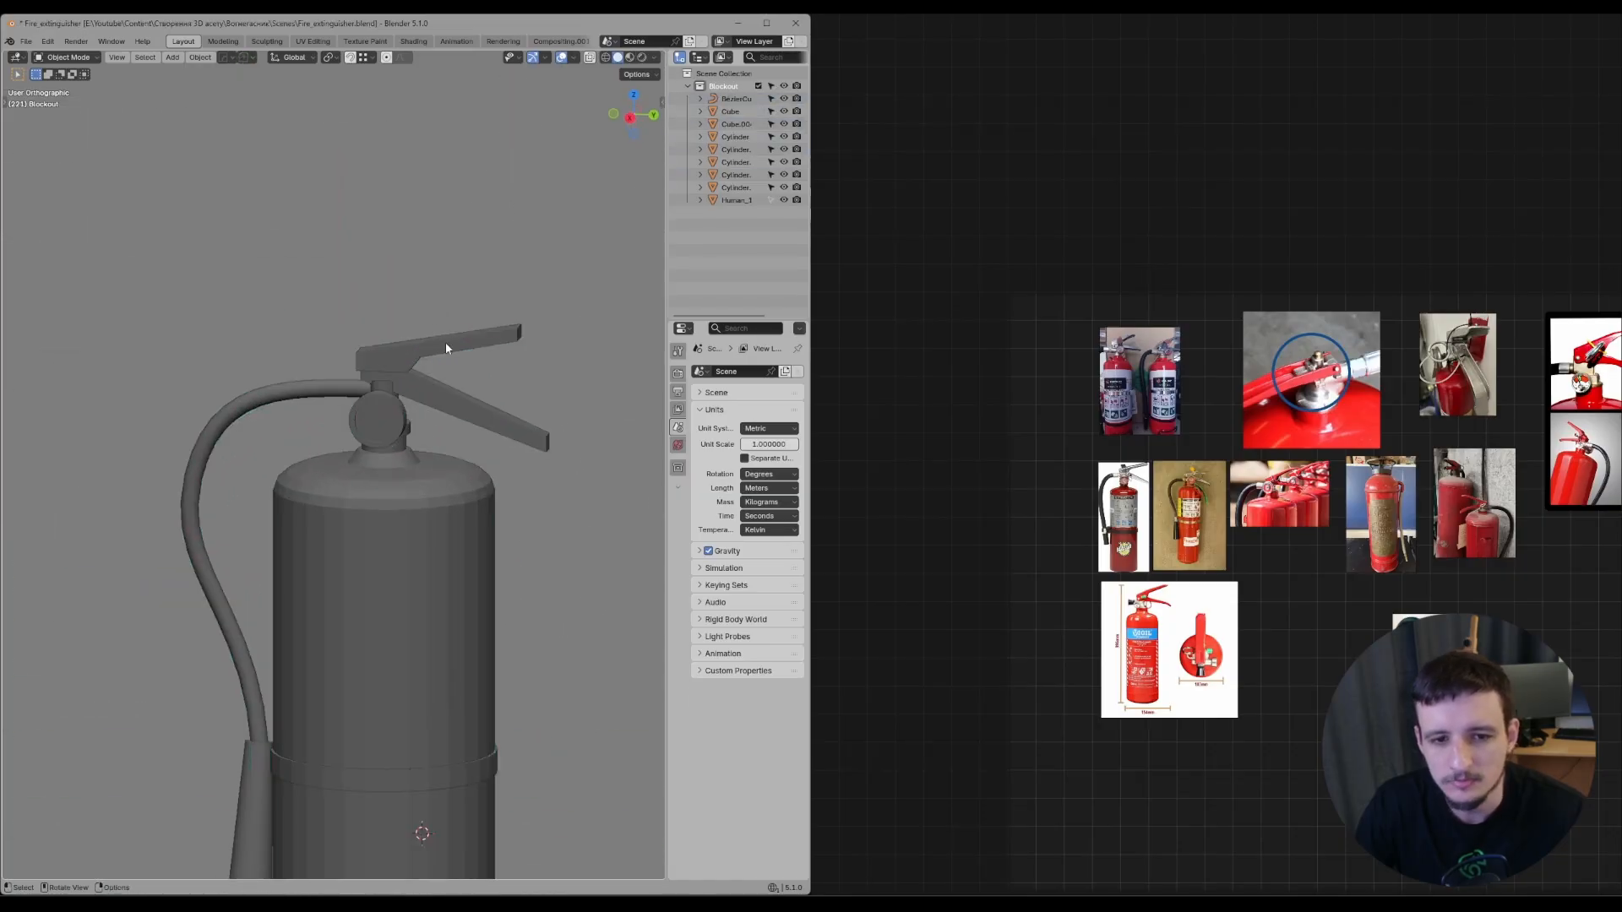
middle_click_drag(444, 342, 409, 458)
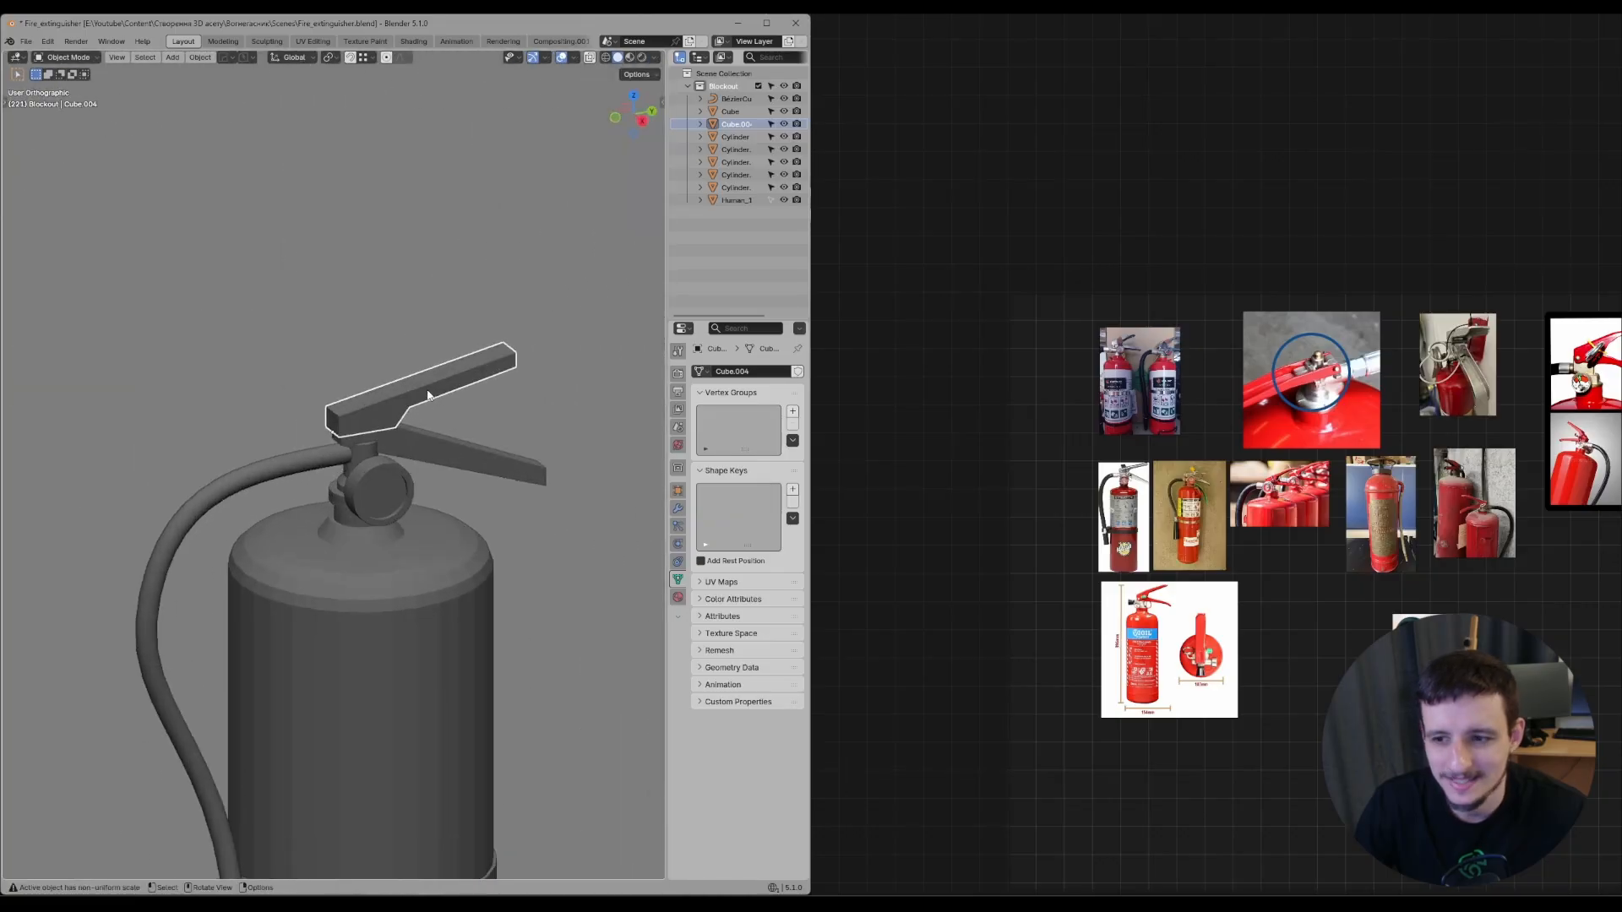
middle_click_drag(1278, 444, 1083, 368)
middle_click_drag(372, 415, 415, 414)
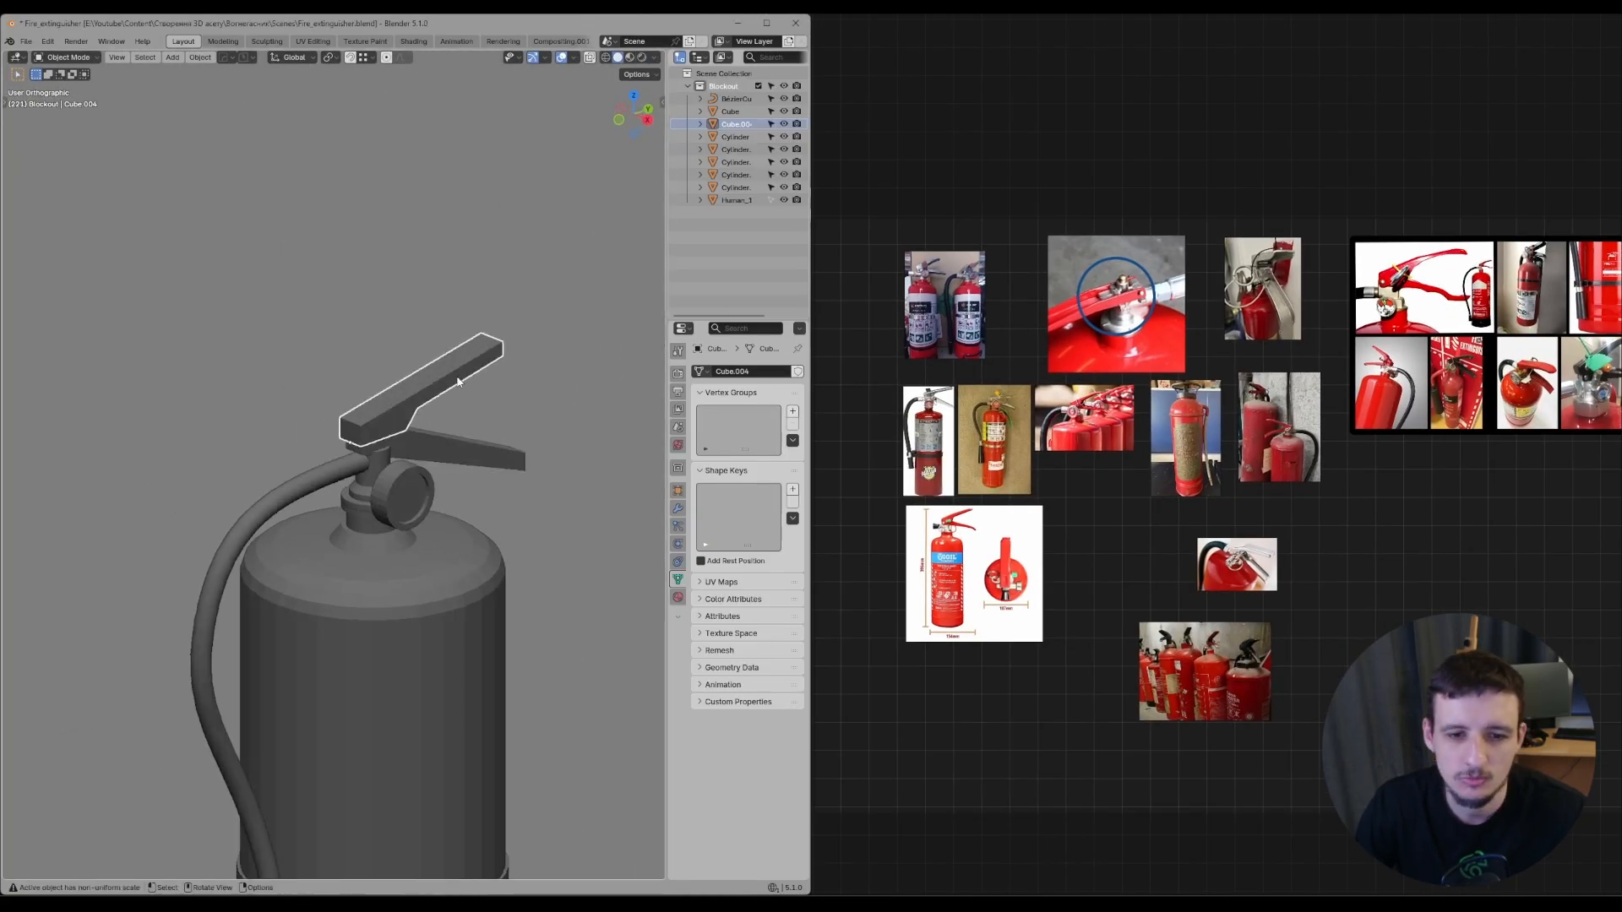
scroll(431, 393, "up", 3)
middle_click_drag(456, 355, 483, 371)
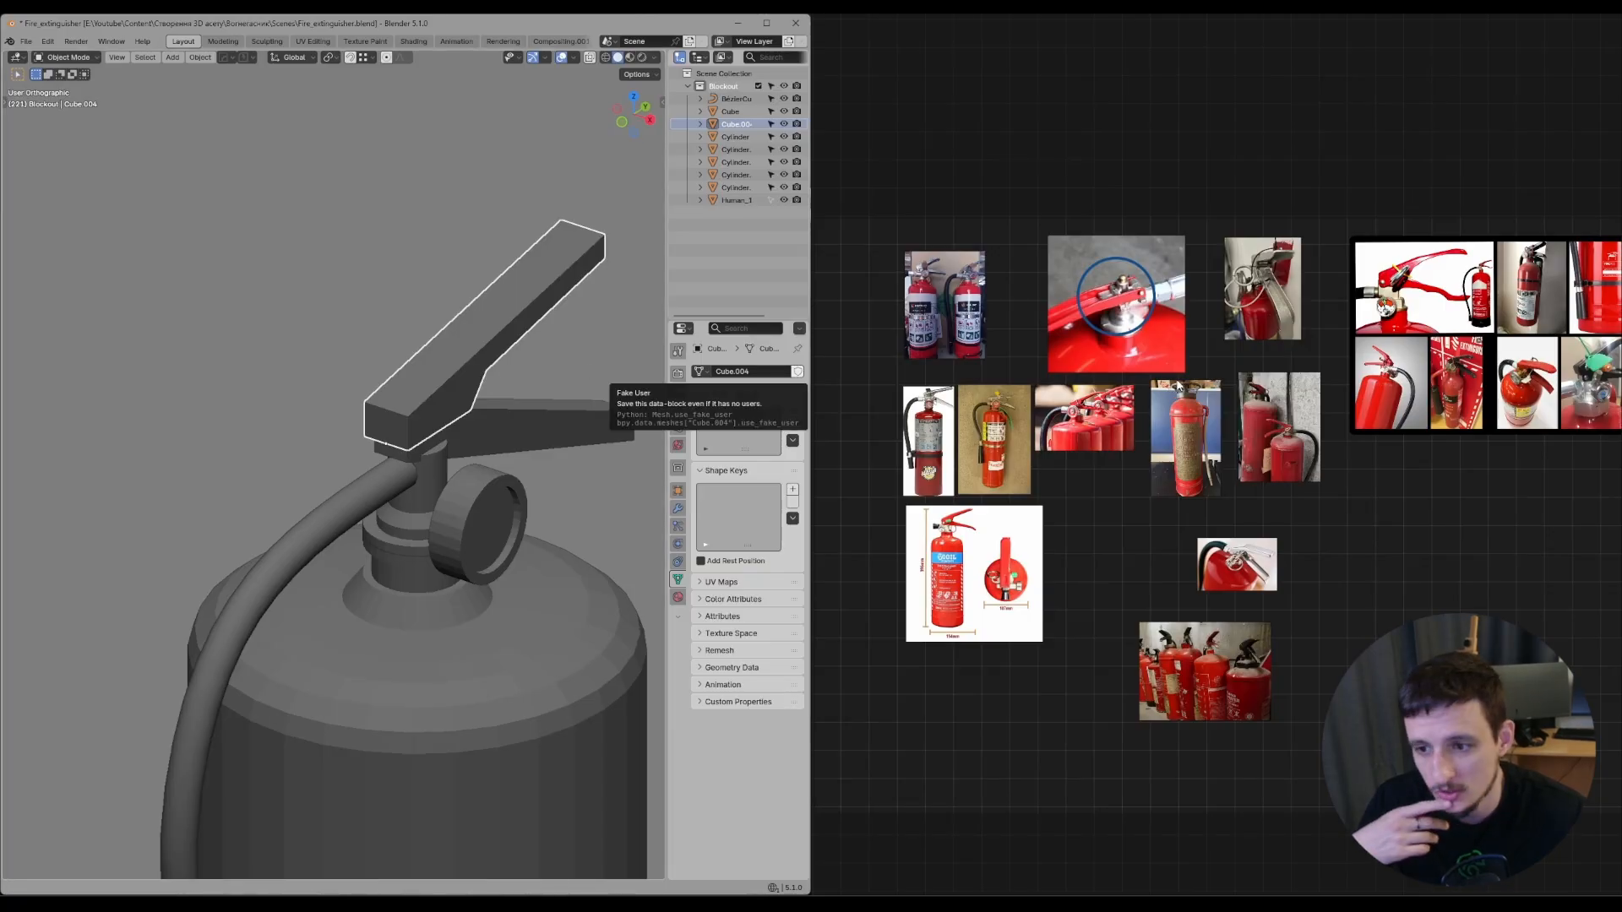
- Compare the lever, valve and overall proportions of the extinguisher blockout with the reference photos
middle_click_drag(1079, 243, 1335, 287)
scroll(1114, 281, "up", 5)
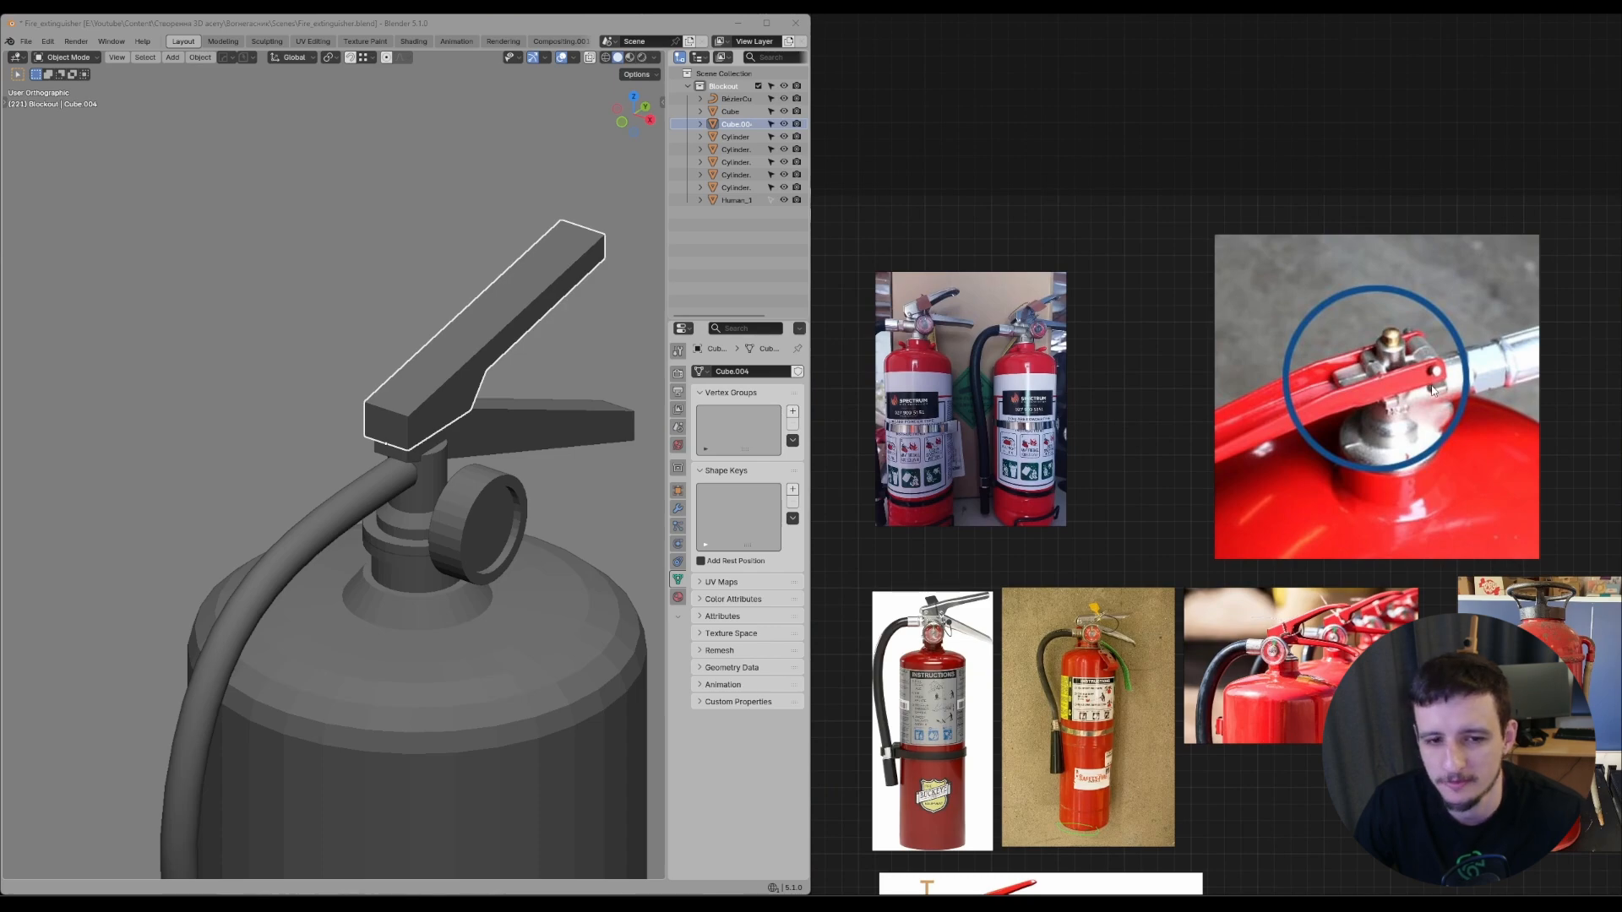
middle_click_drag(544, 355, 430, 298)
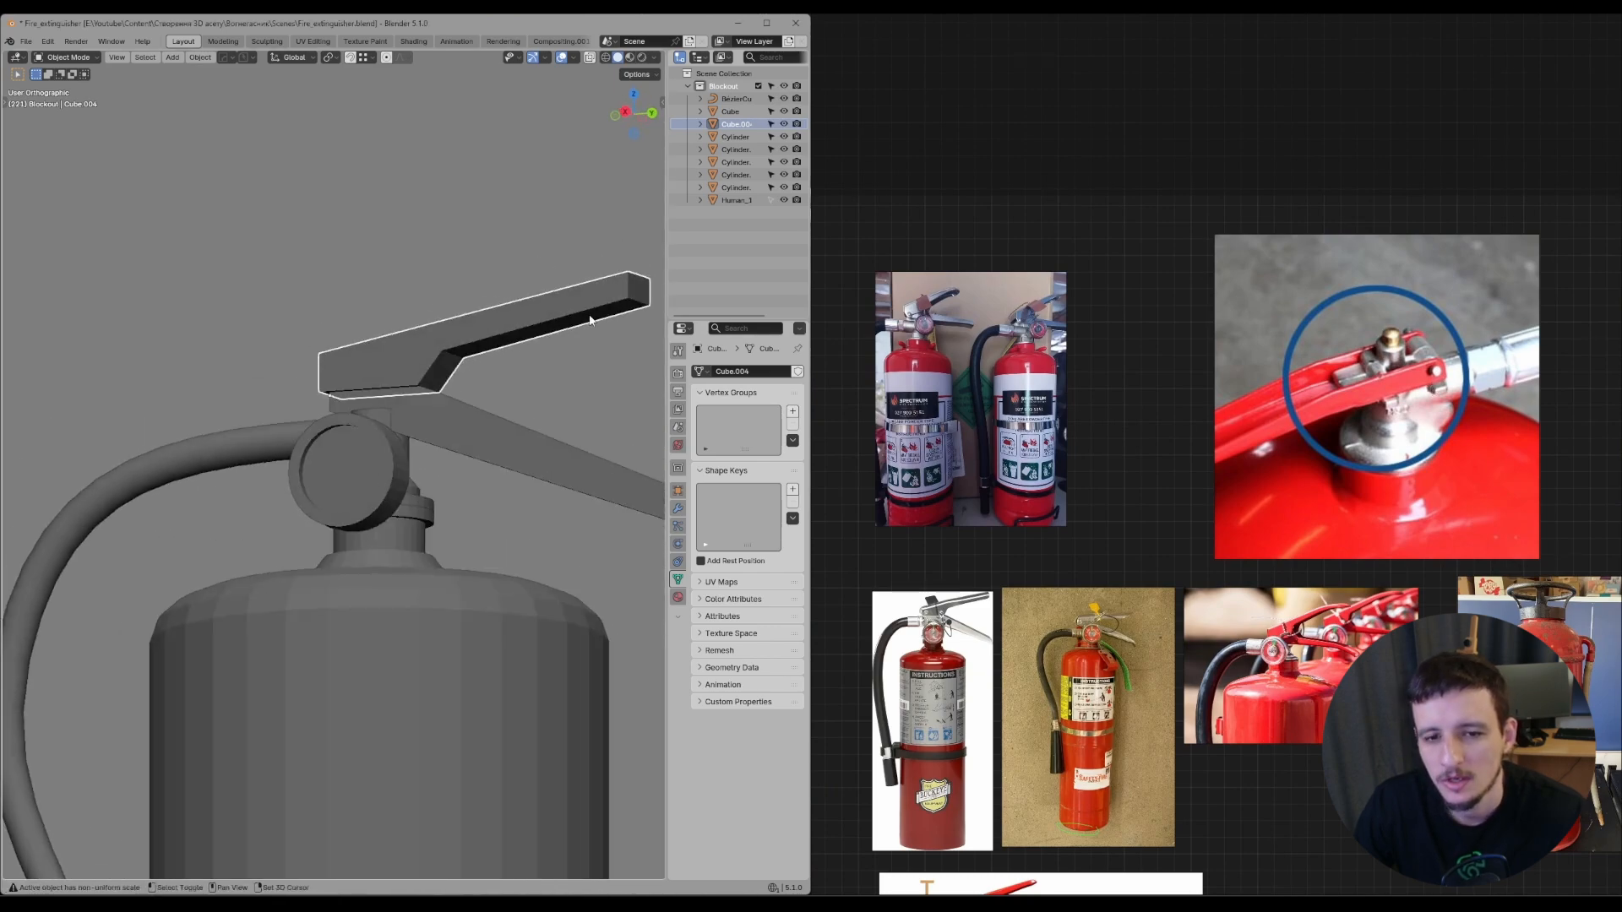
middle_click_drag(591, 318, 529, 350, "shift")
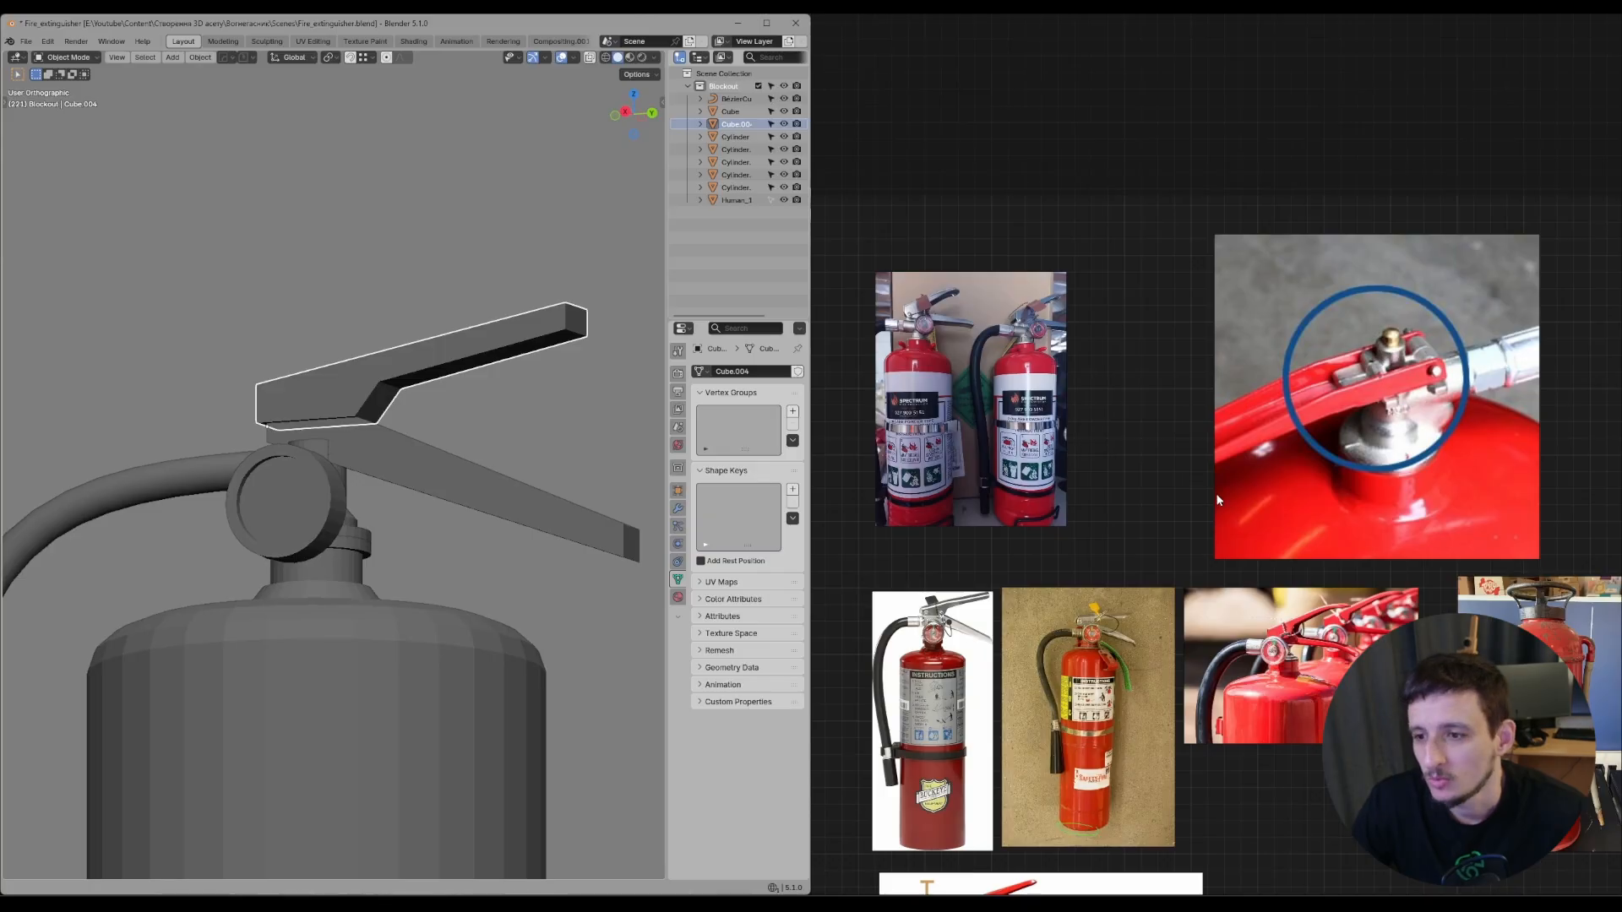
scroll(1073, 456, "down", 6)
middle_click_drag(1210, 453, 1203, 348)
scroll(1018, 406, "up", 3)
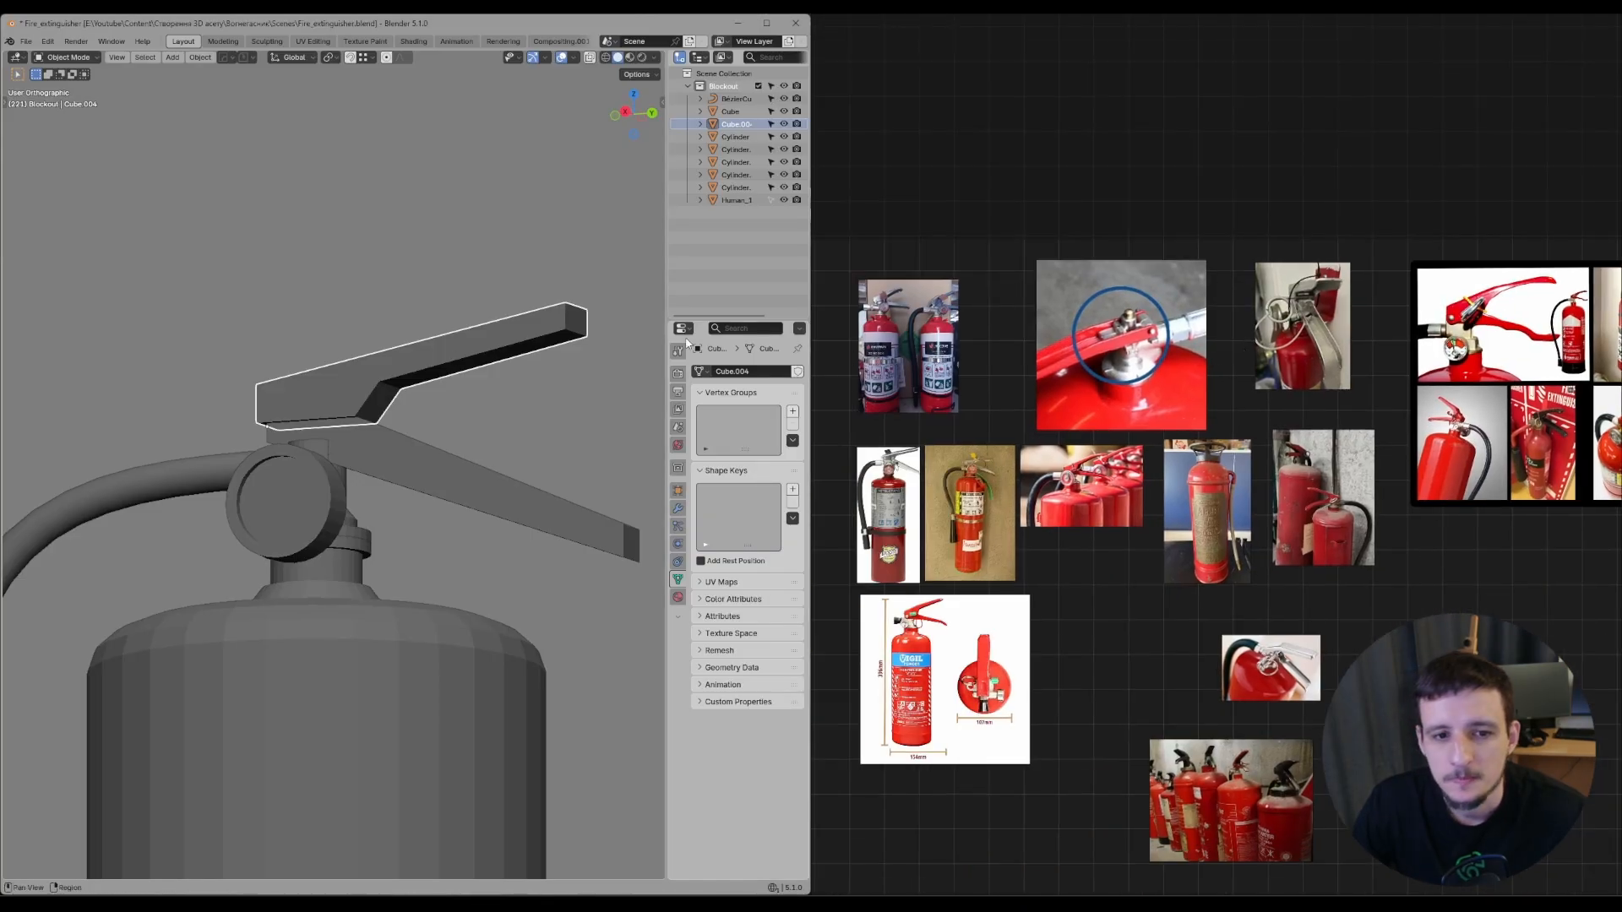
key("ctrl+space")
scroll(600, 377, "down", 10)
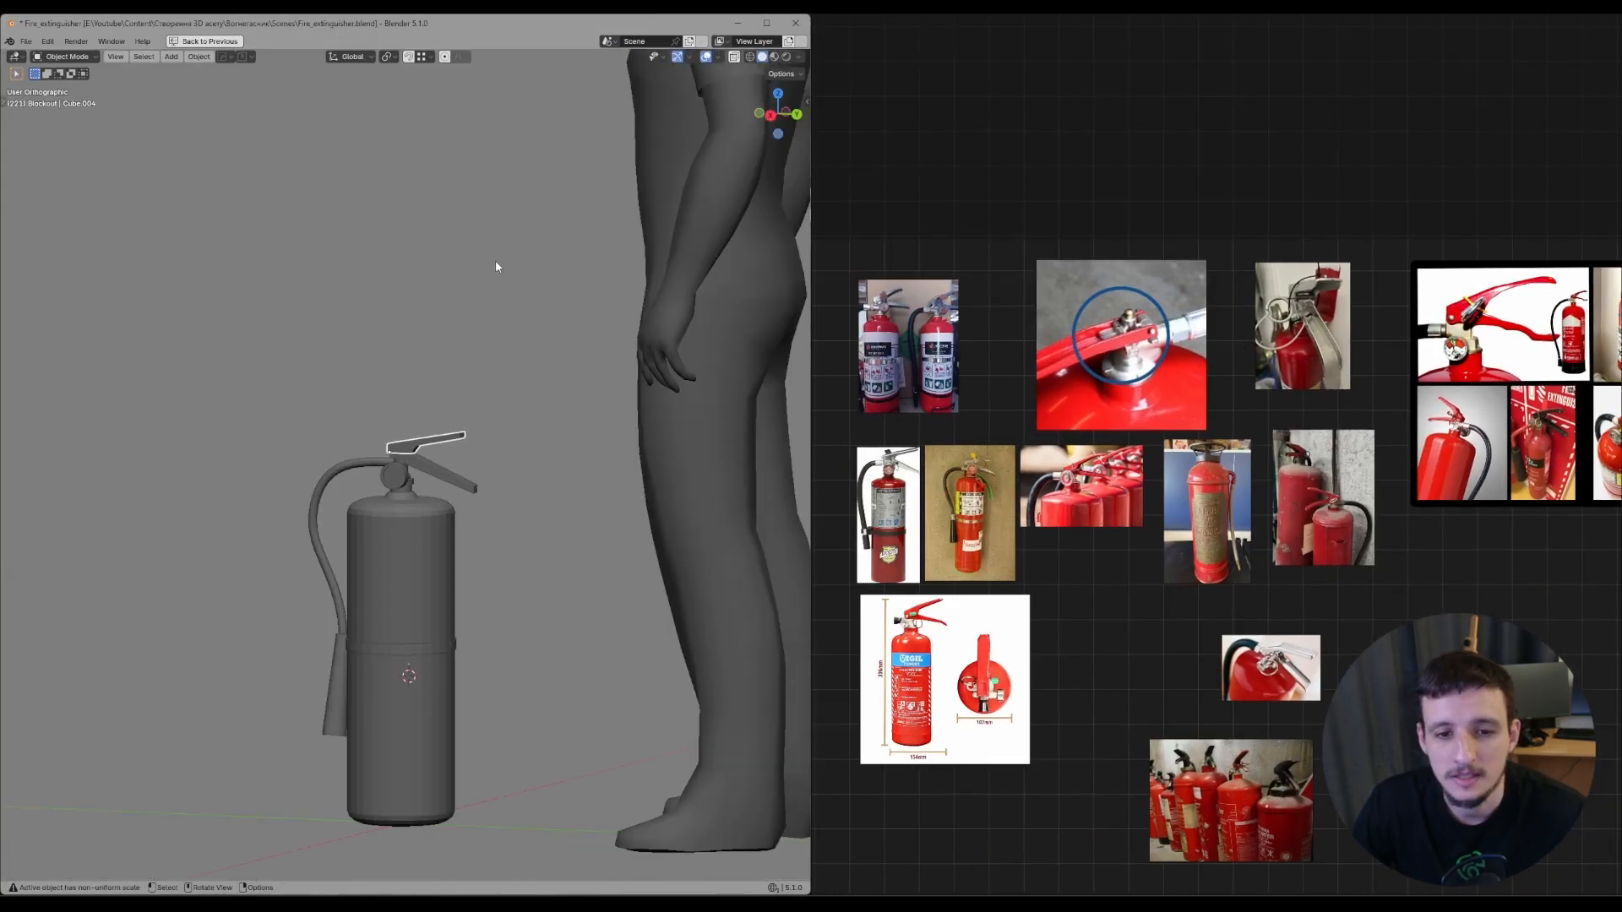
middle_click_drag(495, 260, 286, 231)
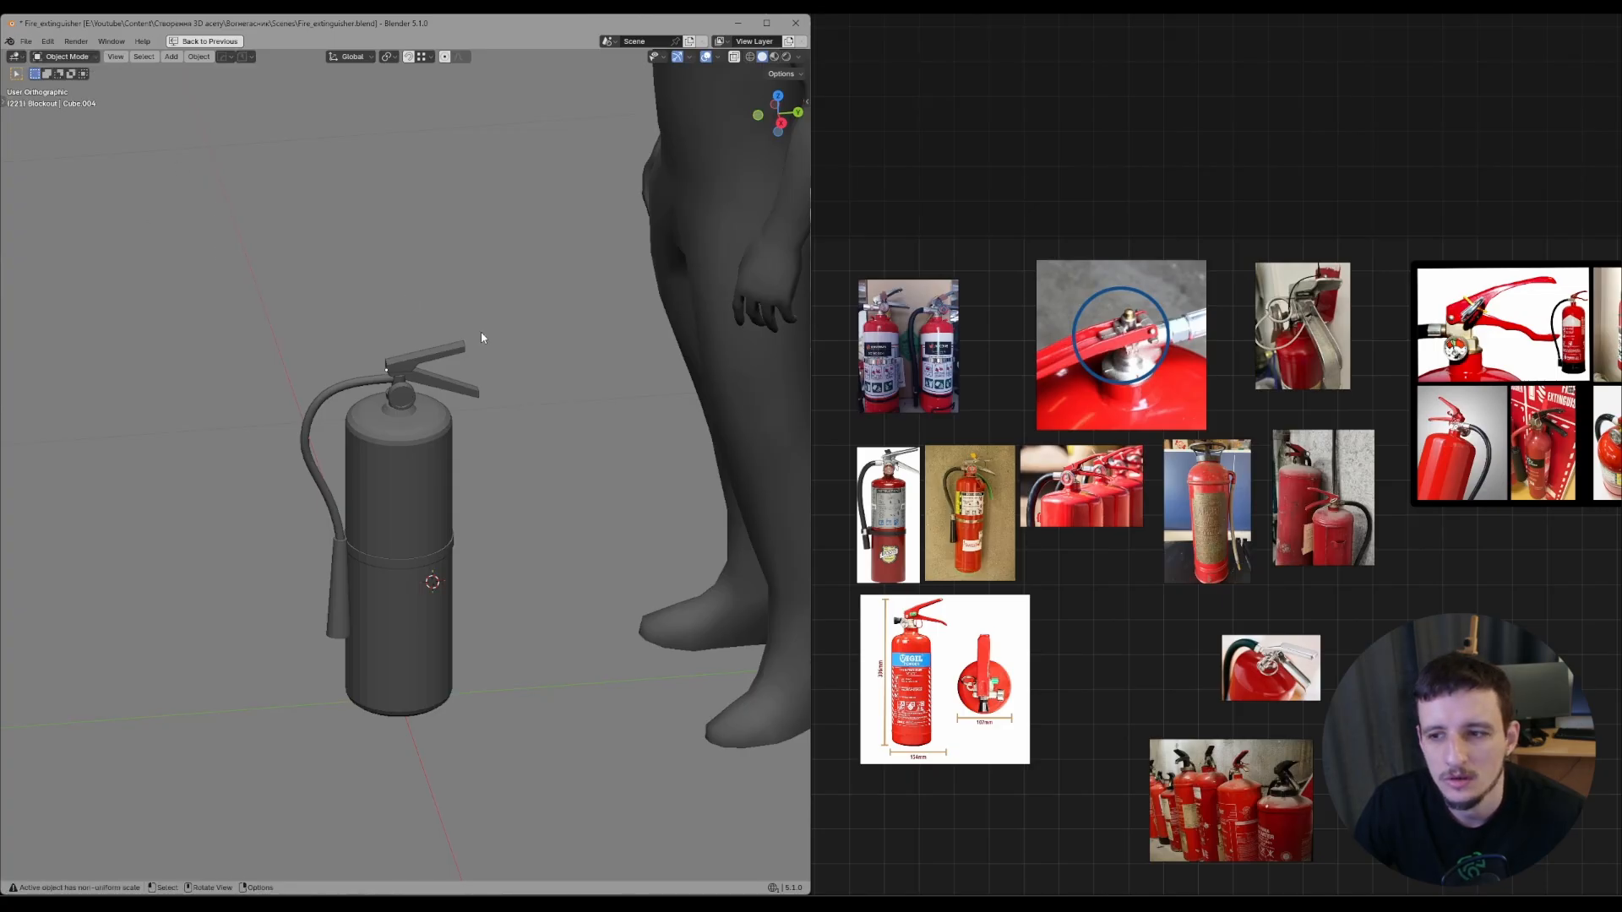
middle_click_drag(480, 331, 462, 318)
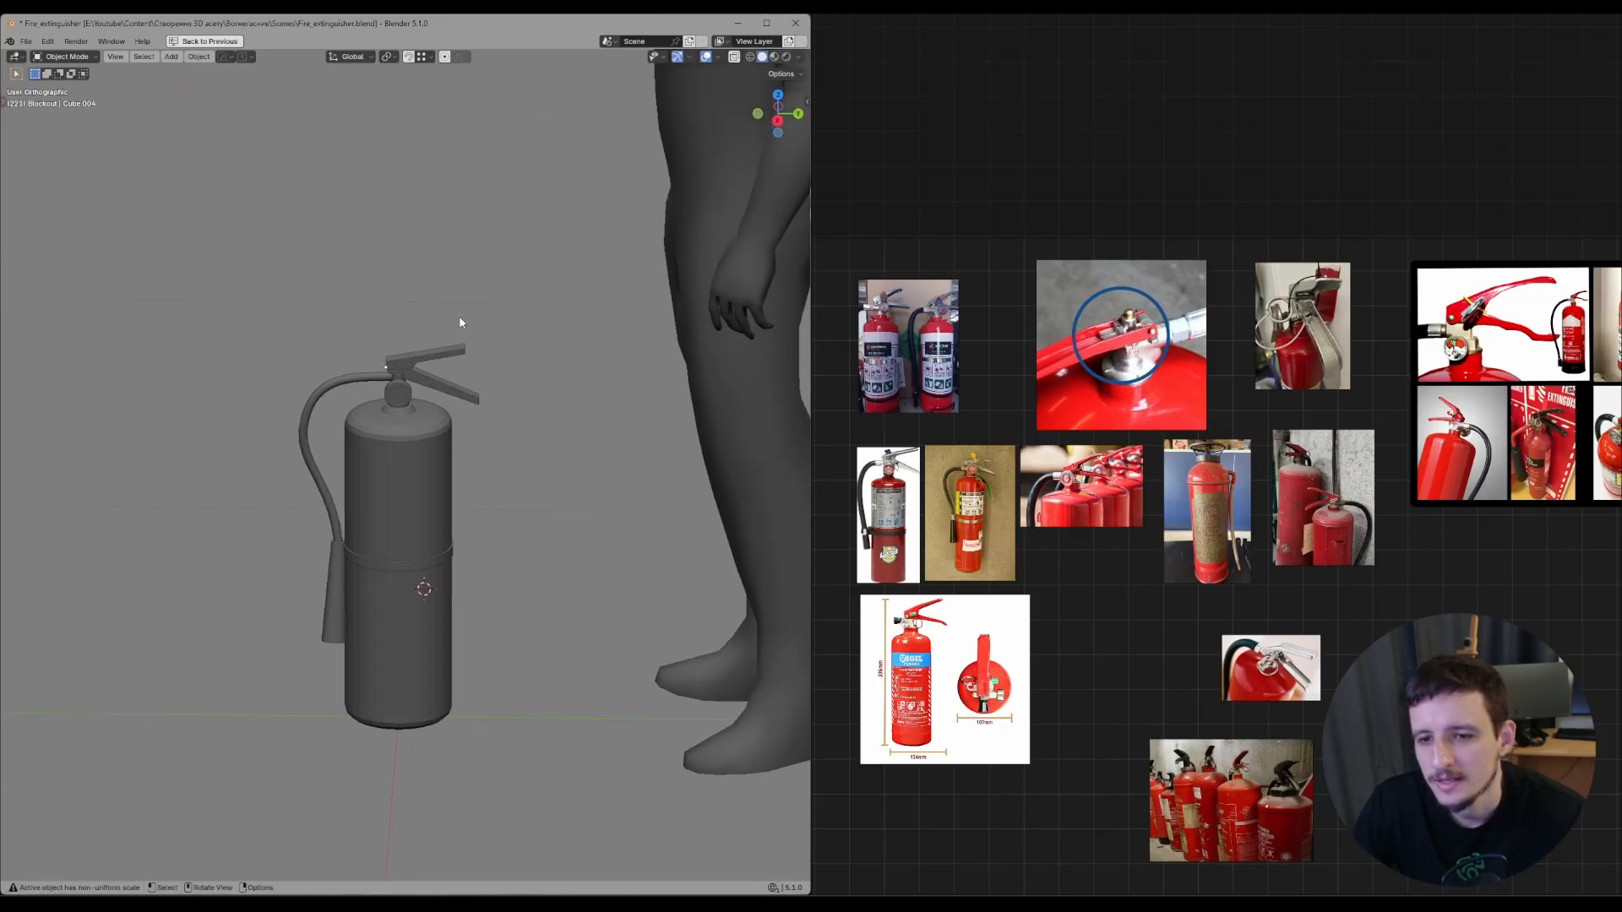
key("ctrl+space")
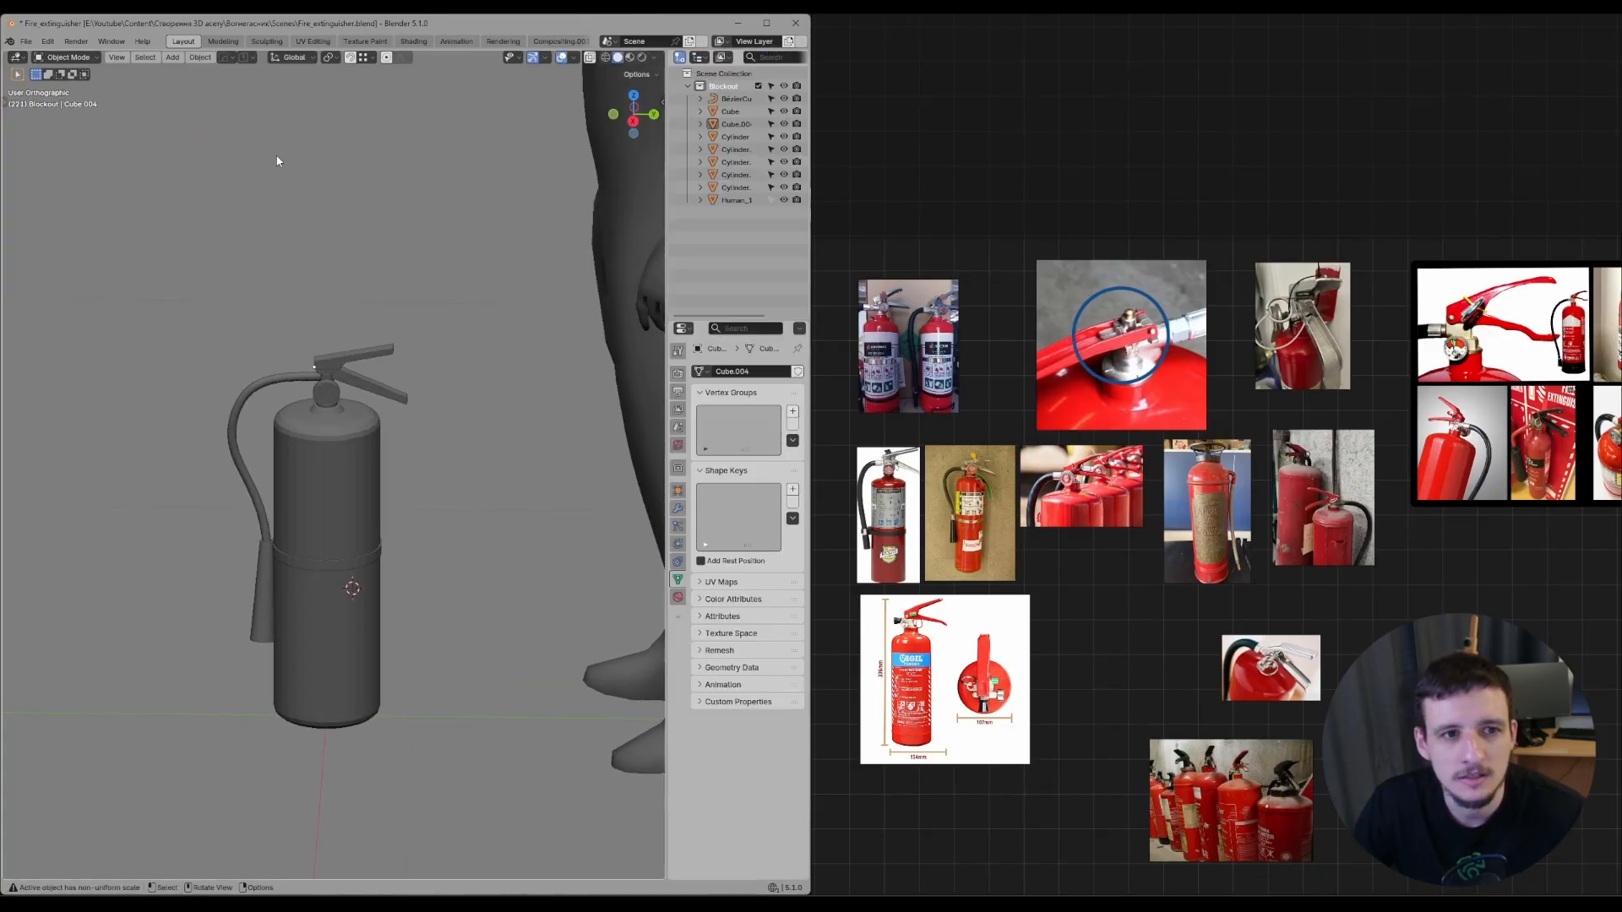
- Search the add-on extensions in the preferences for "image", then close the preferences
left_click(26, 40)
mouse_move(80, 220)
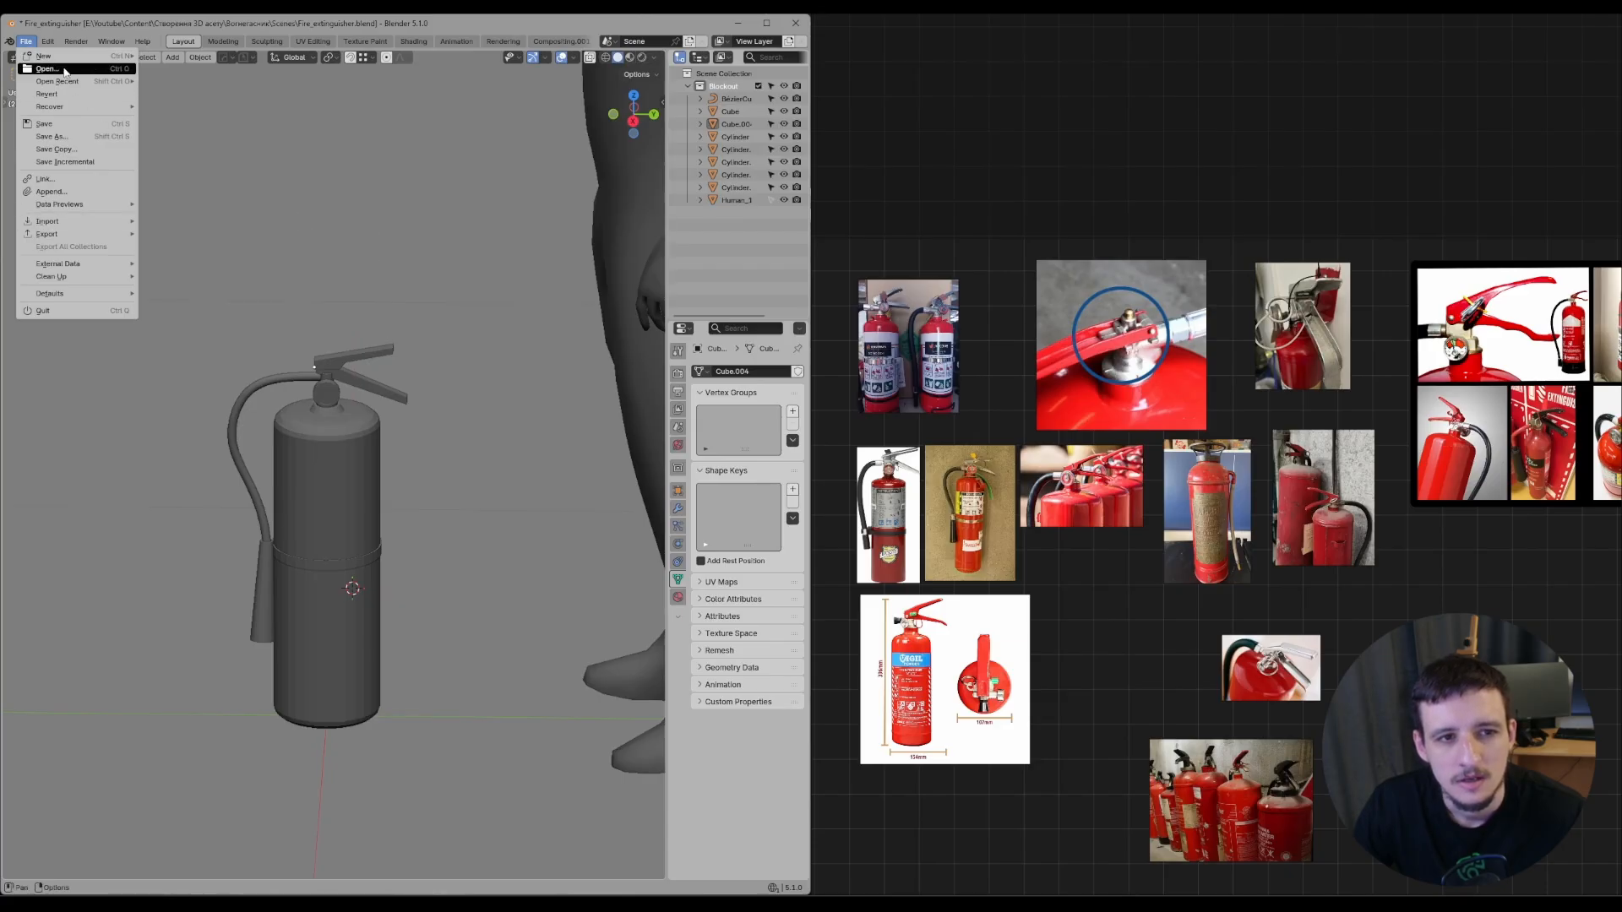
left_click(48, 41)
left_click(108, 218)
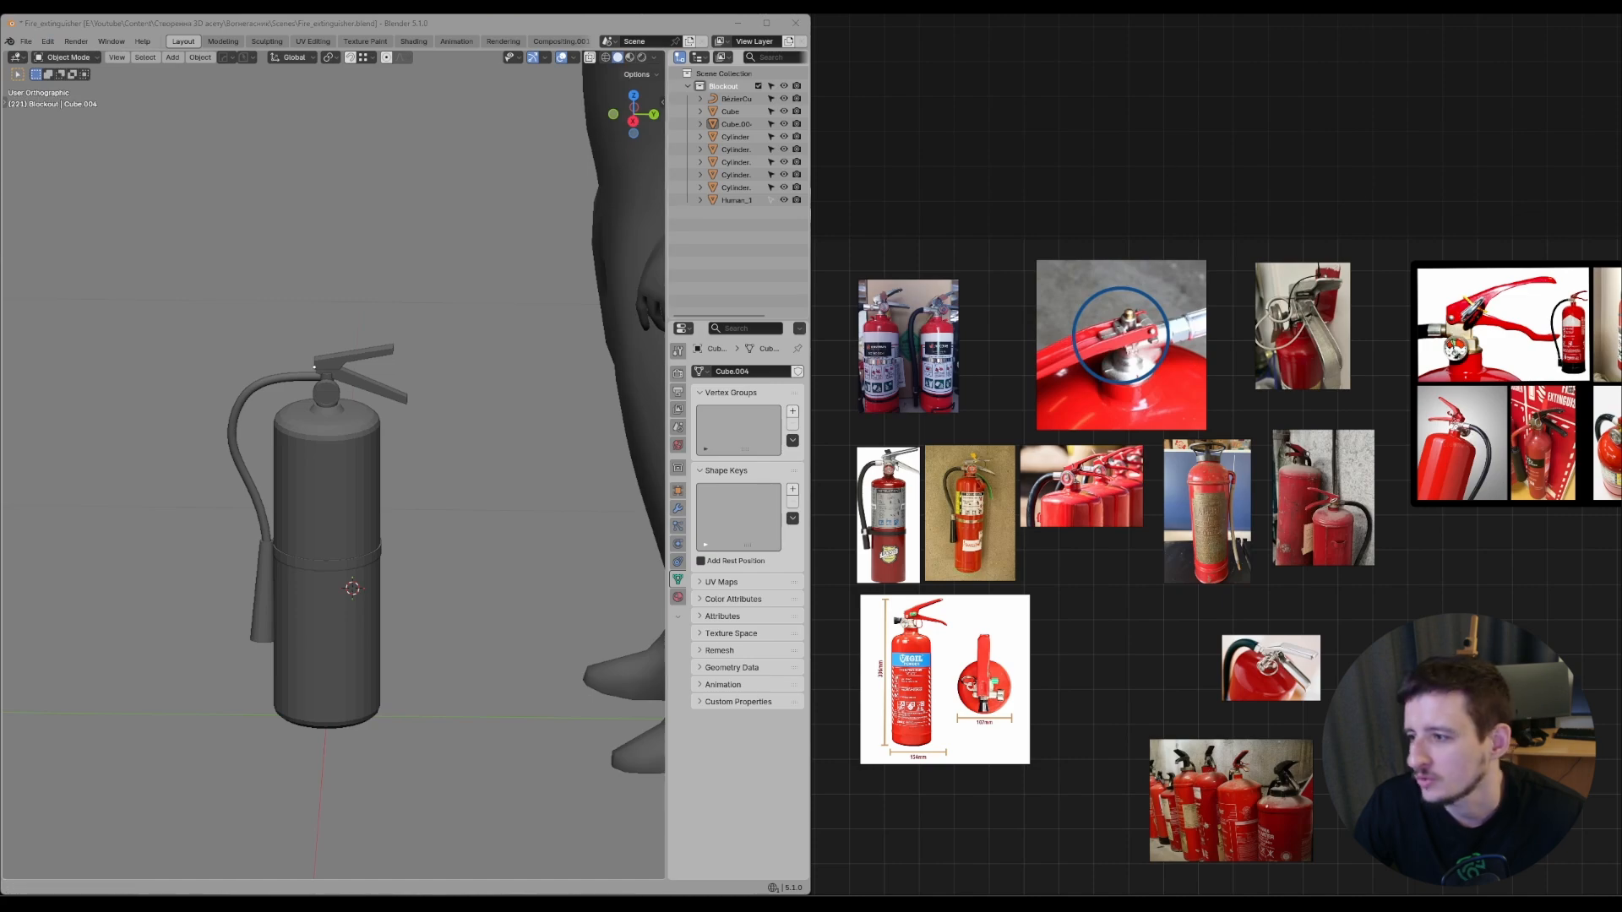
left_click(495, 236)
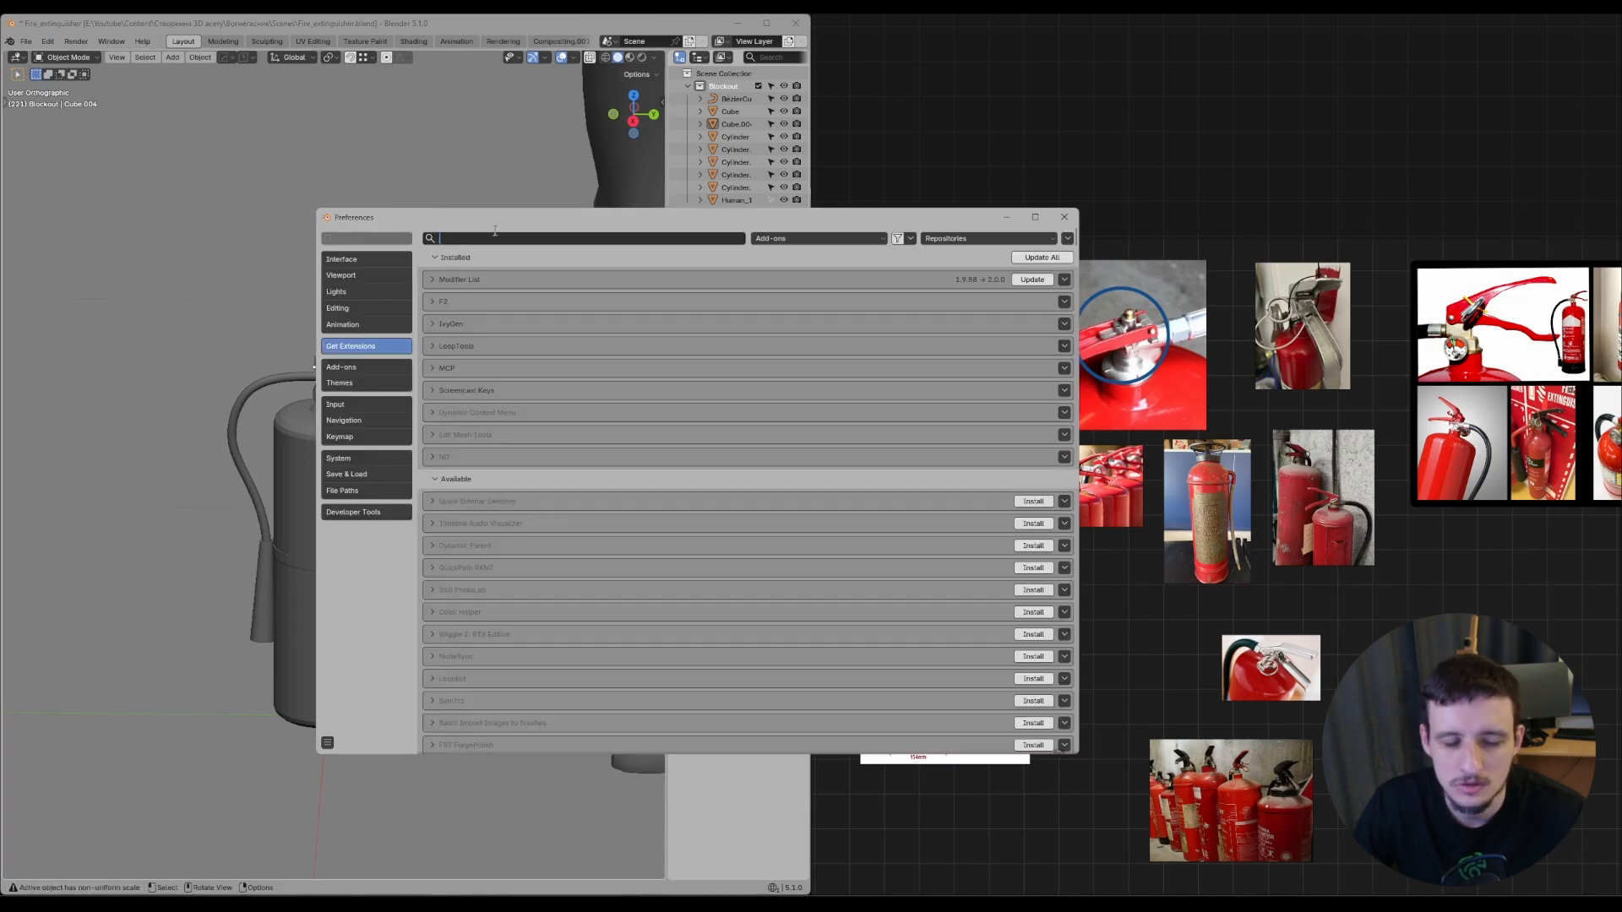
type("шьтф")
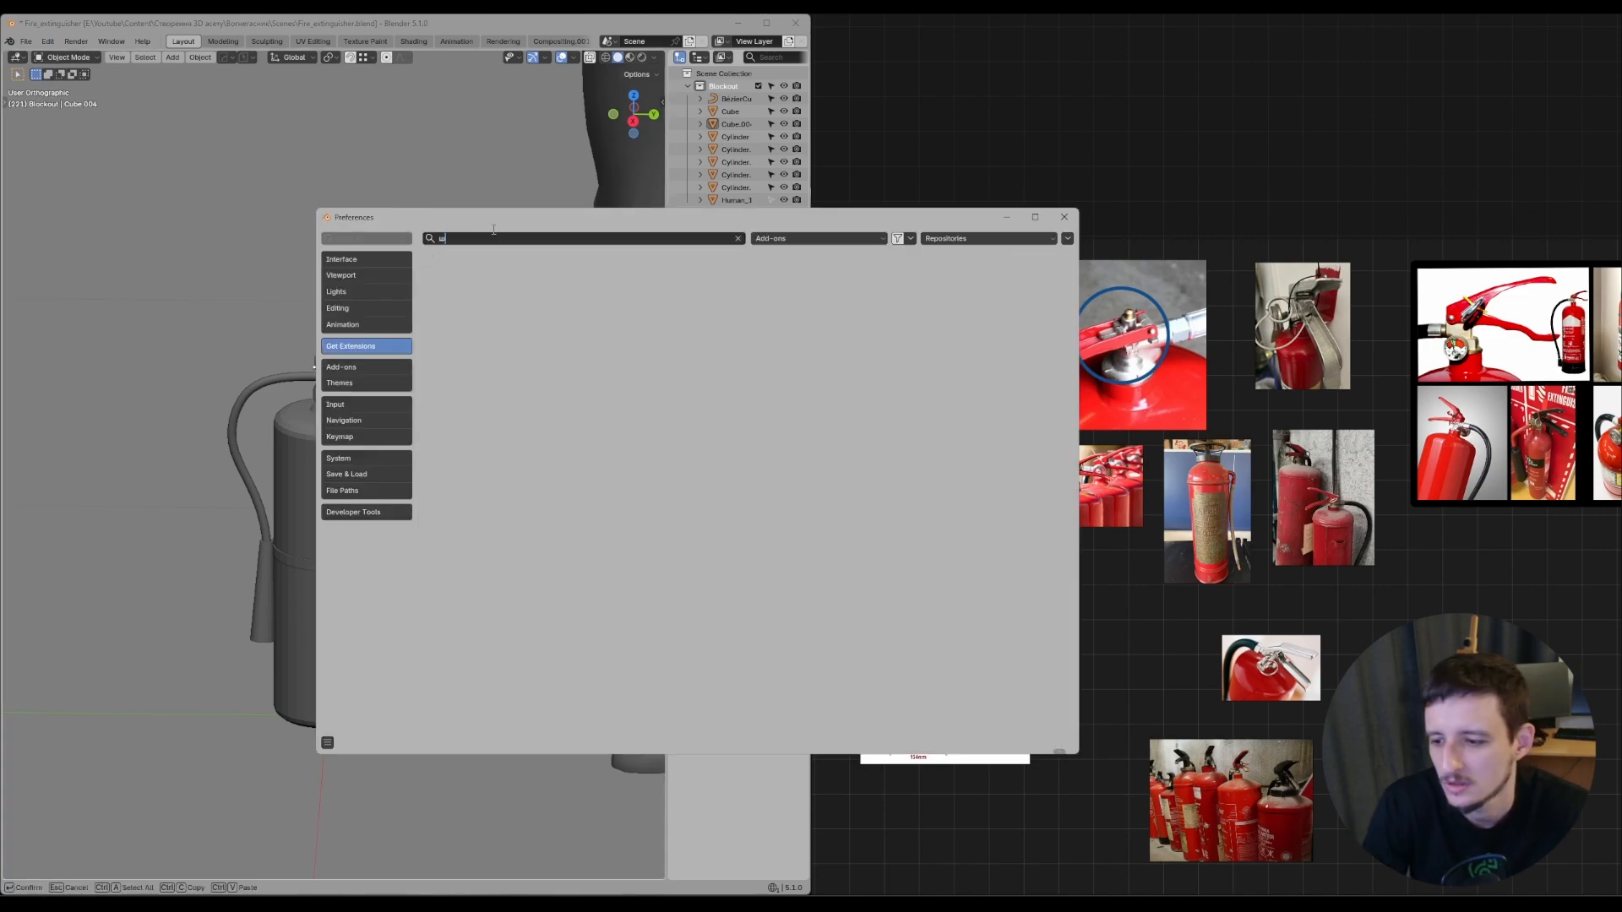
key("BackSpace")
type("image as")
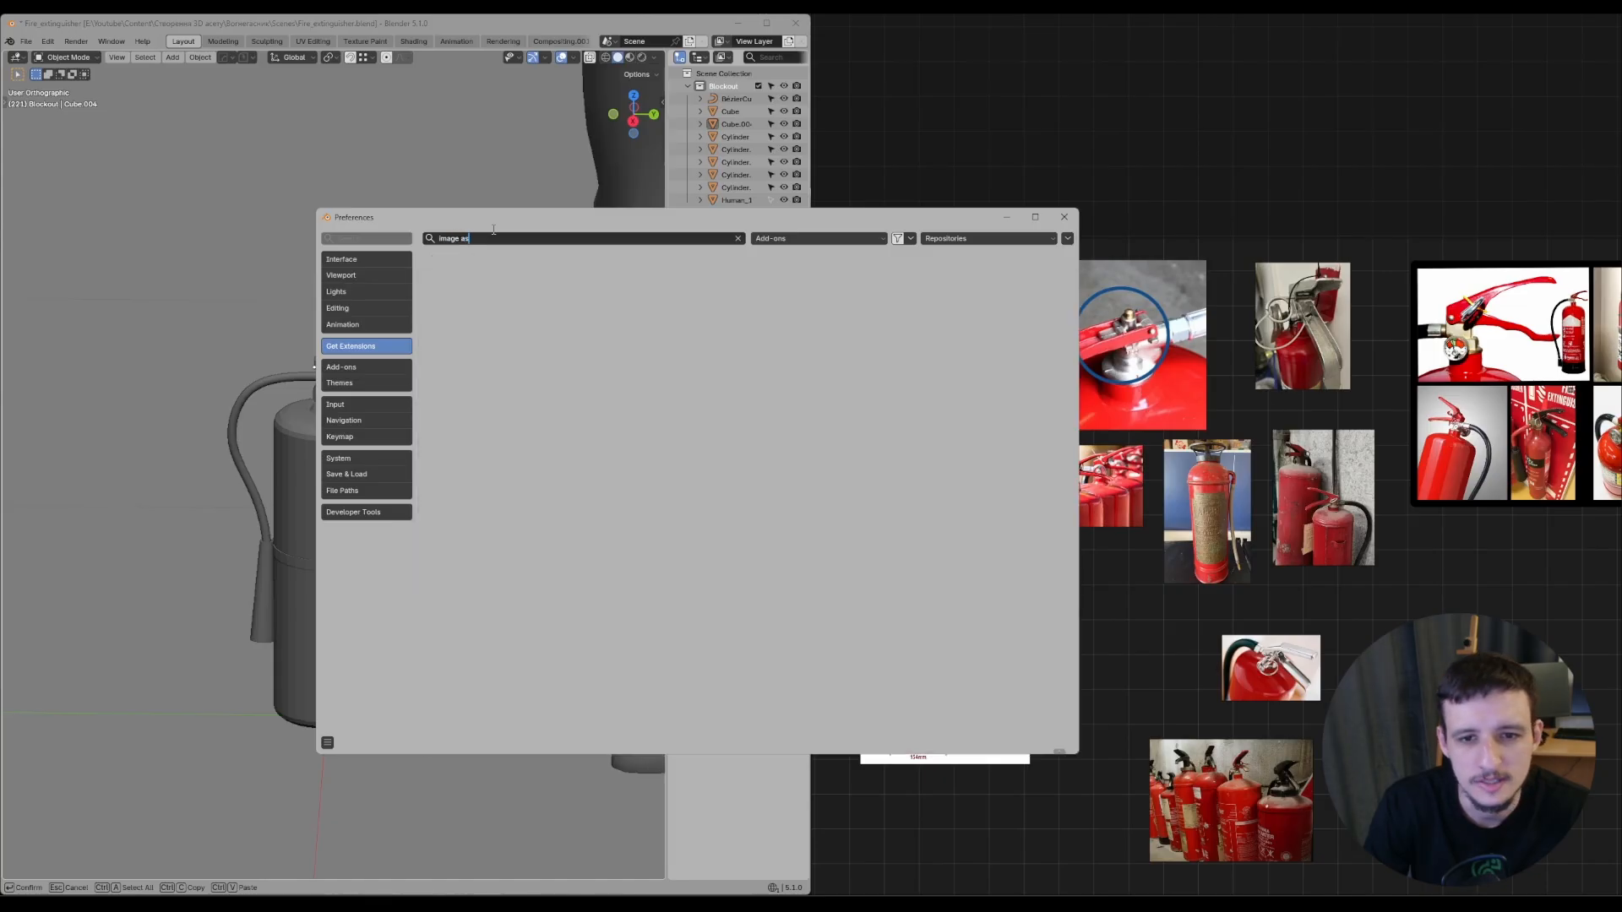
key("BackSpace")
key("BackSpace")
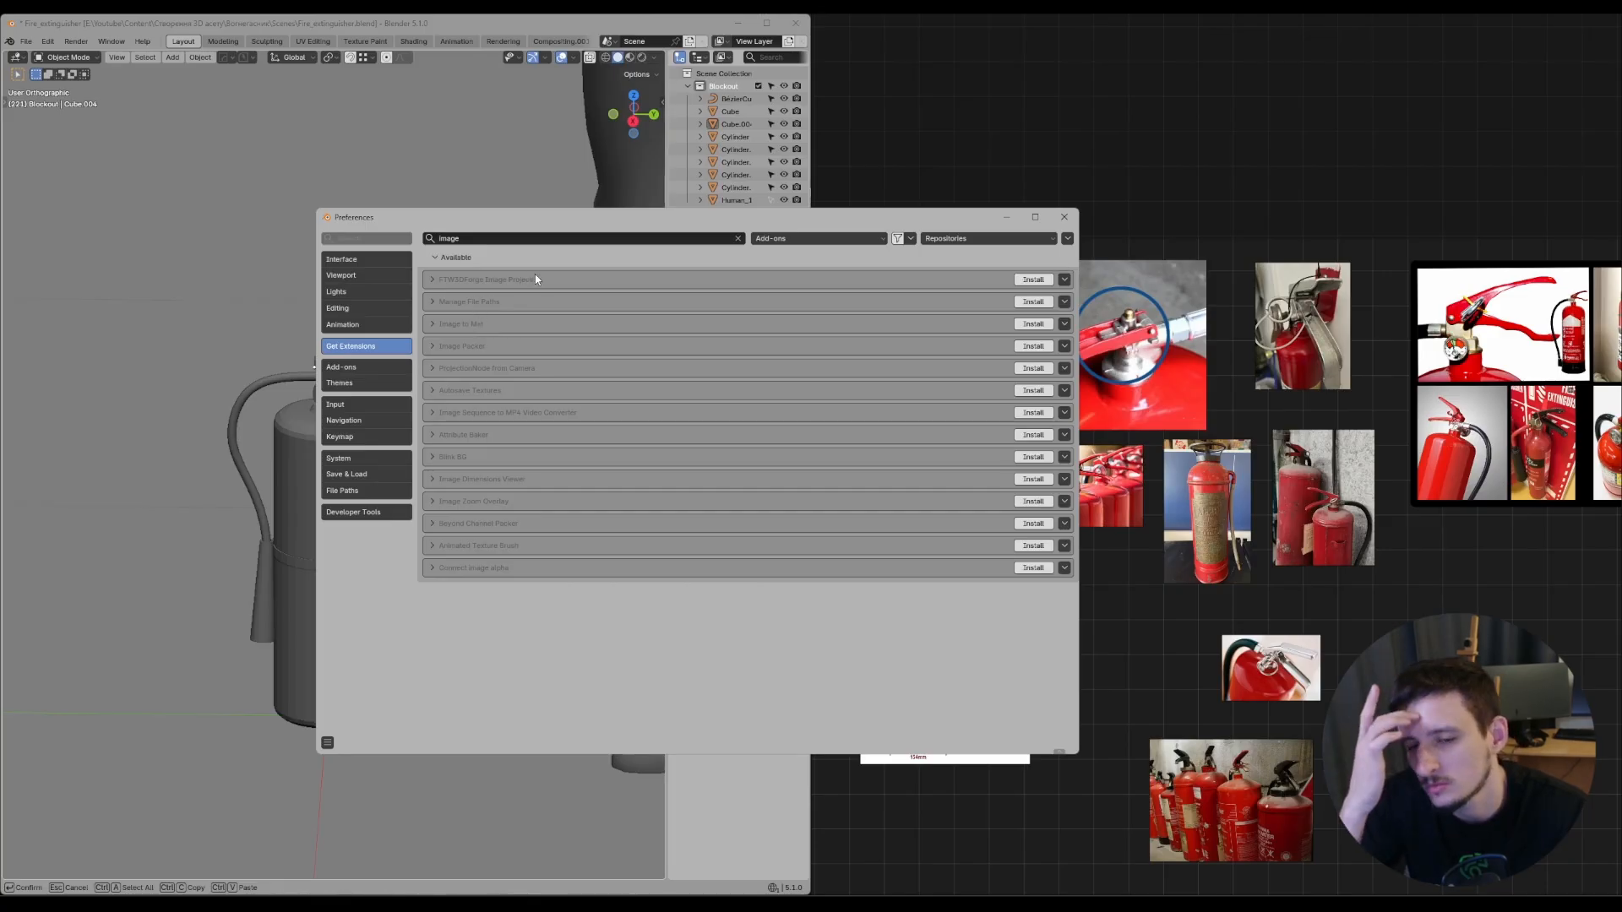
left_click(1062, 218)
left_click(172, 57)
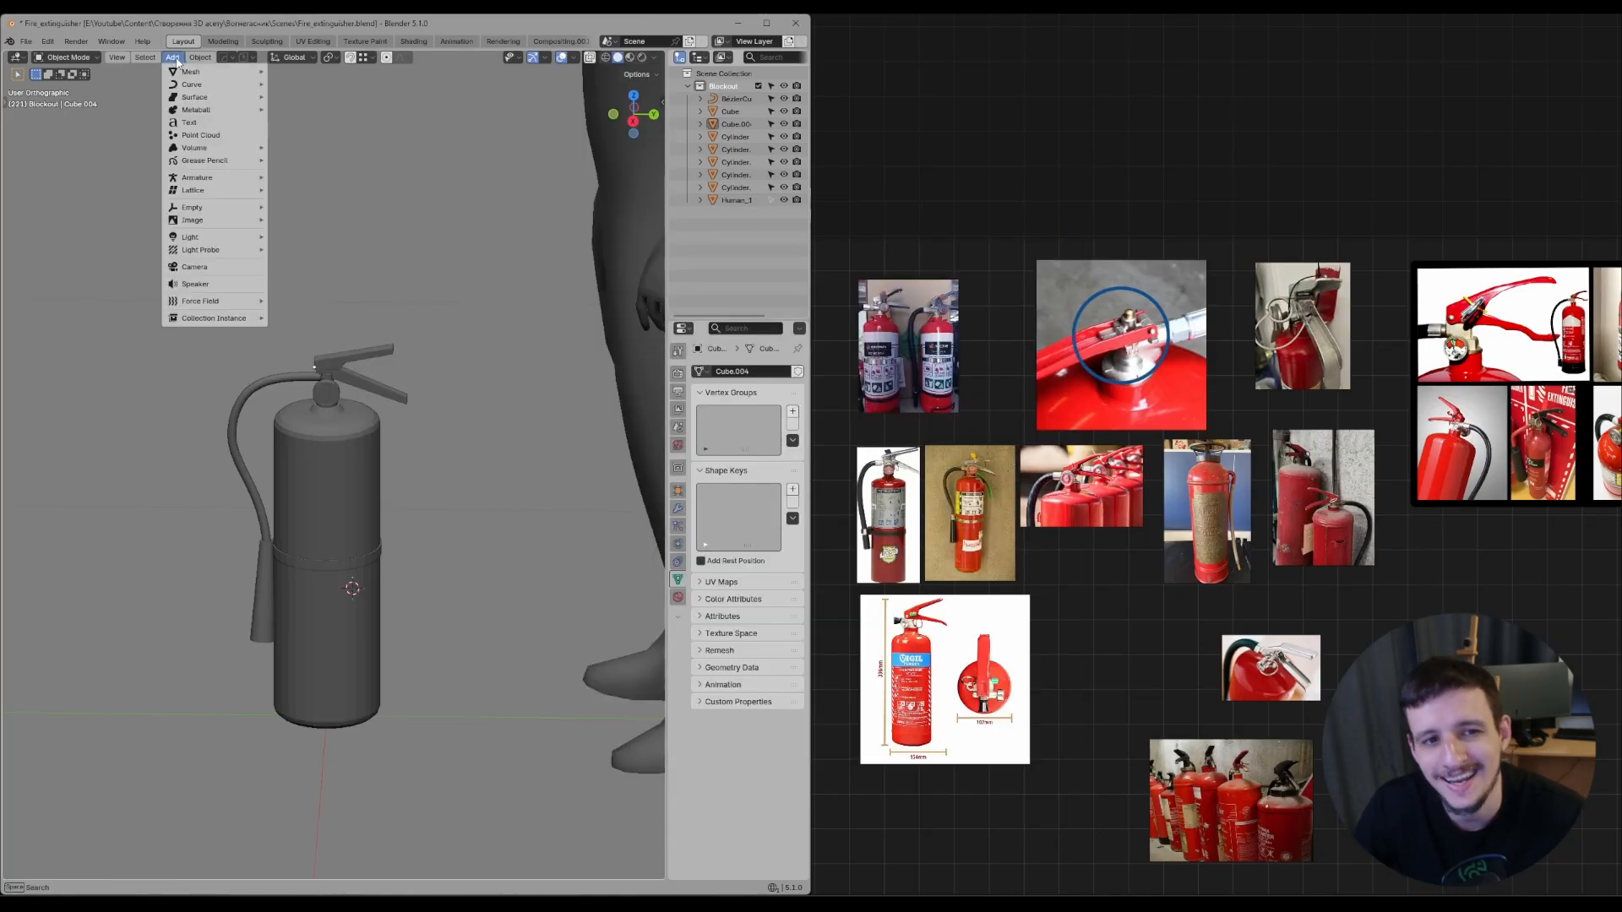
mouse_move(230, 225)
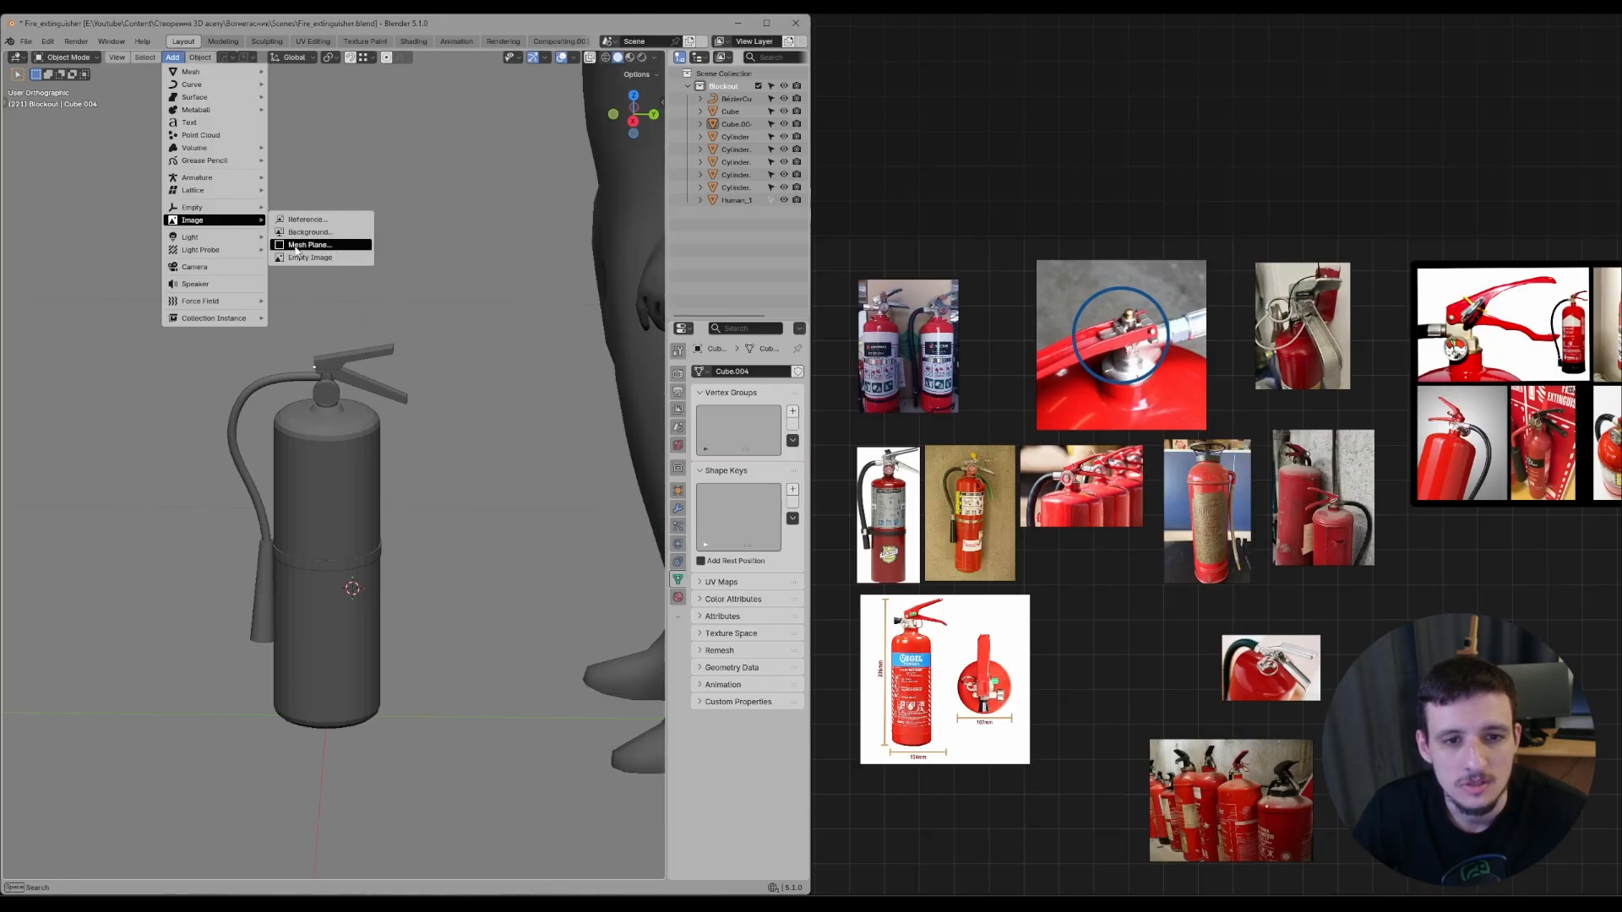
left_click(333, 246)
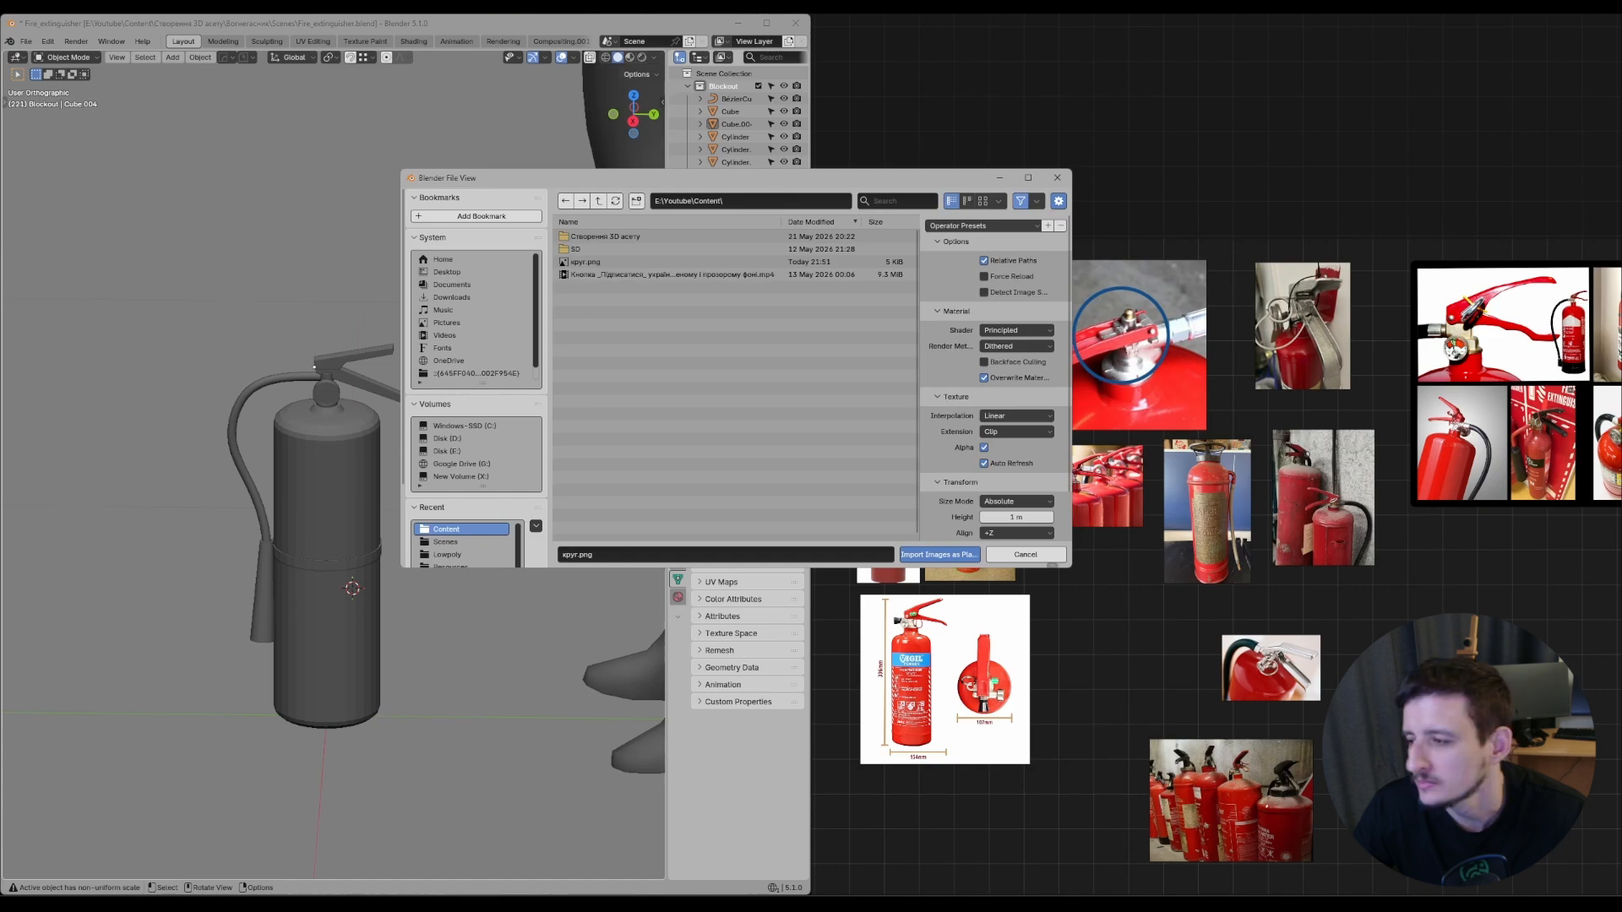
left_click(1056, 178)
- Switch to the reference board and export the Buckeye extinguisher photo as a JPG into the References folder
scroll(1054, 455, "up", 5)
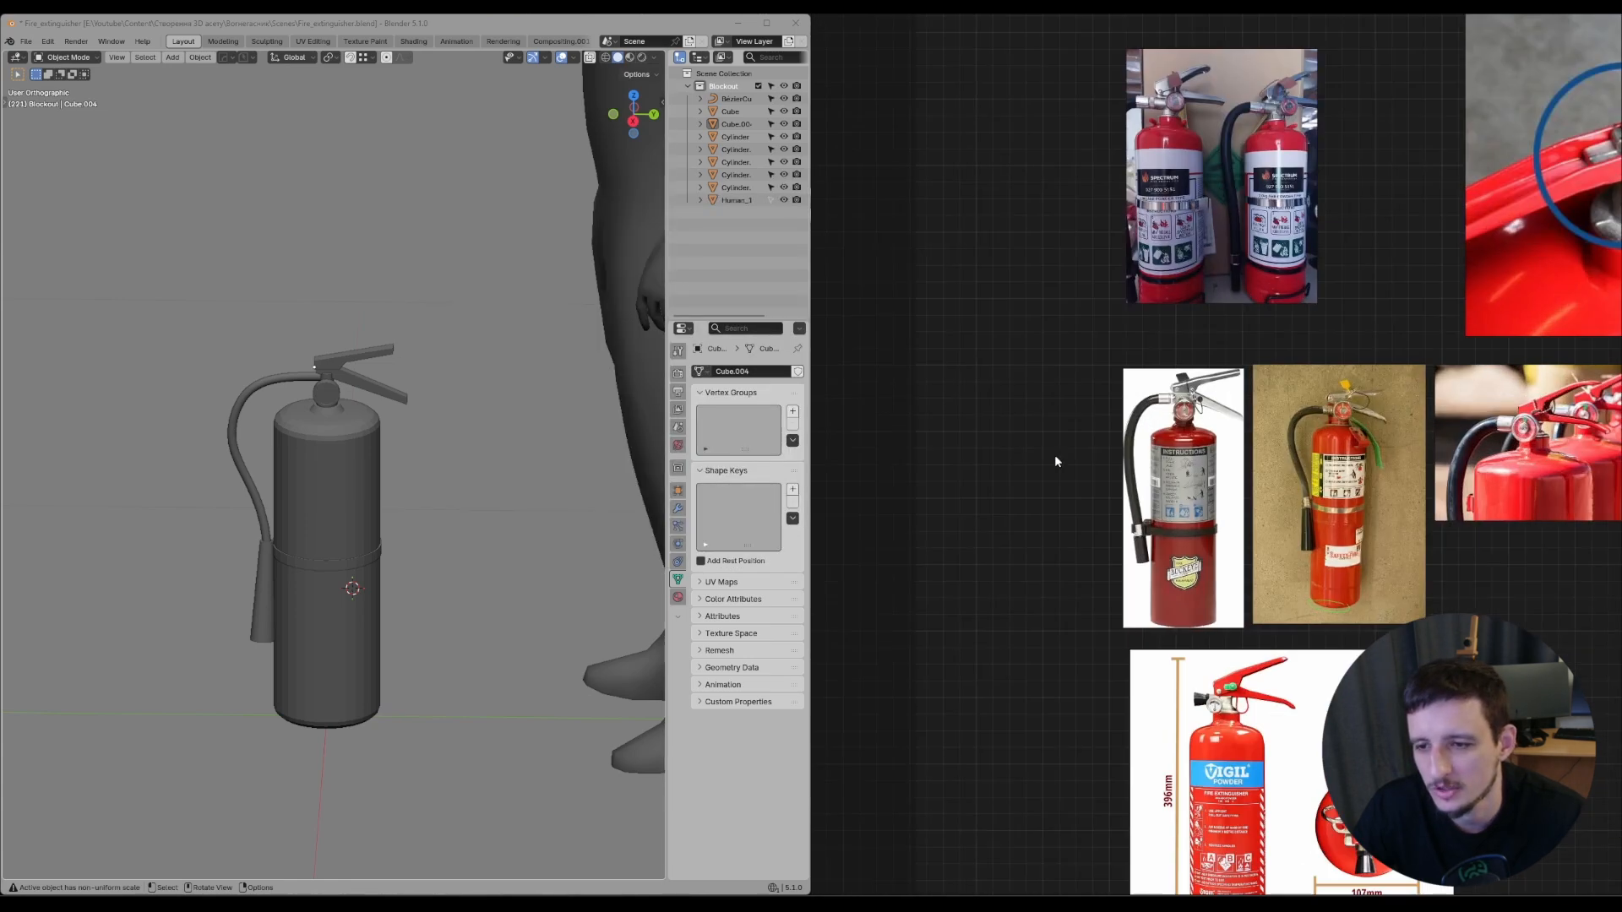
right_click(1145, 393)
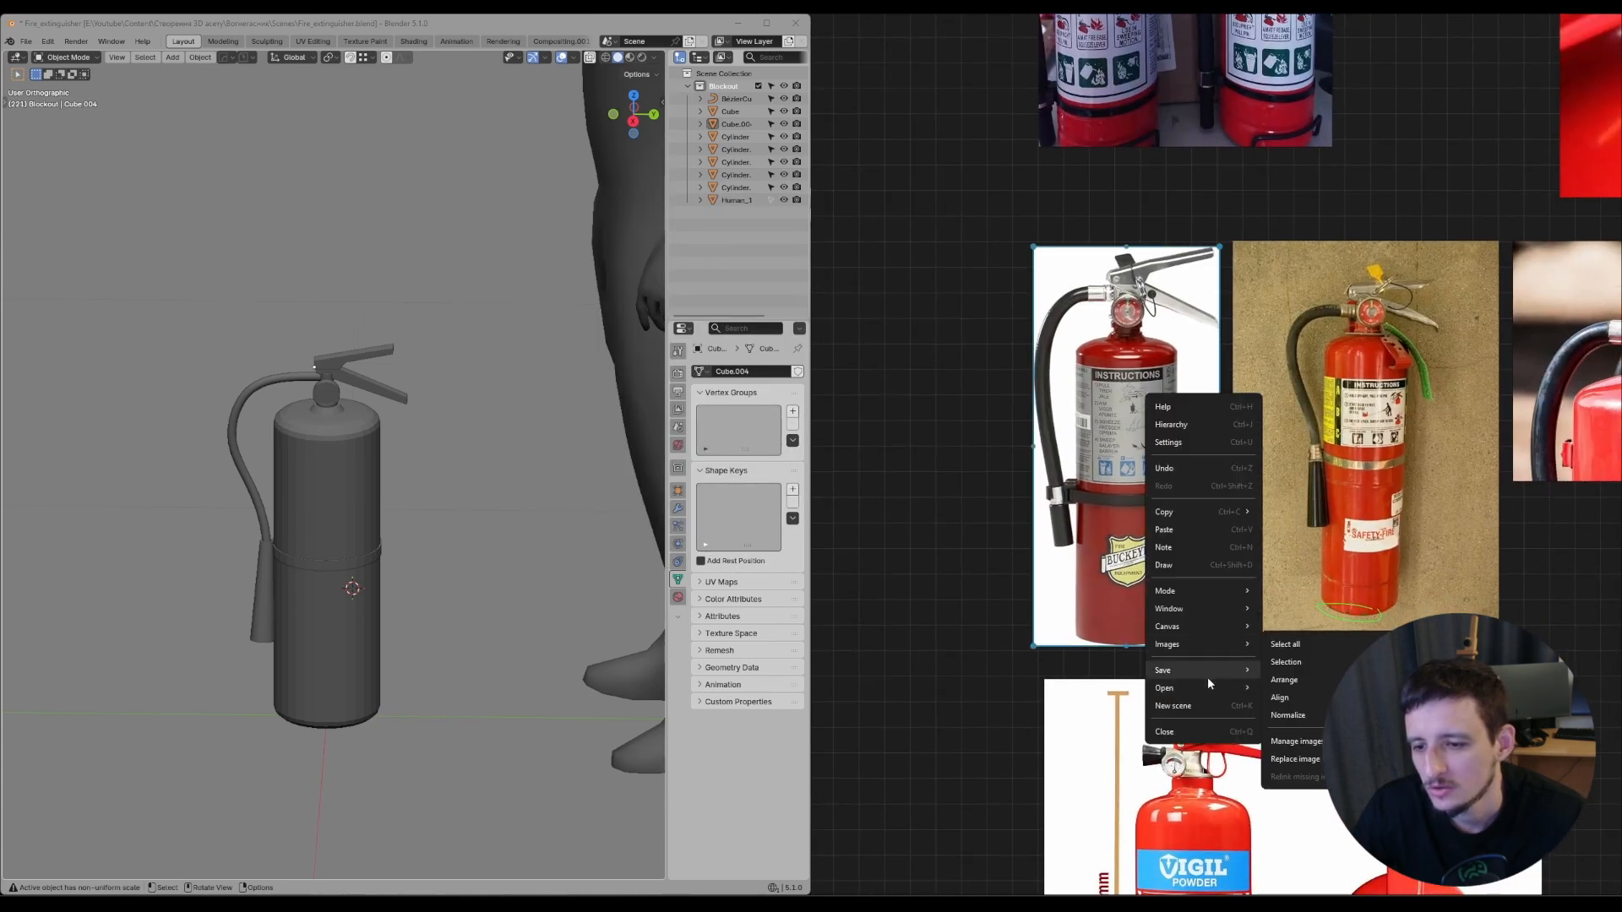
mouse_move(1205, 588)
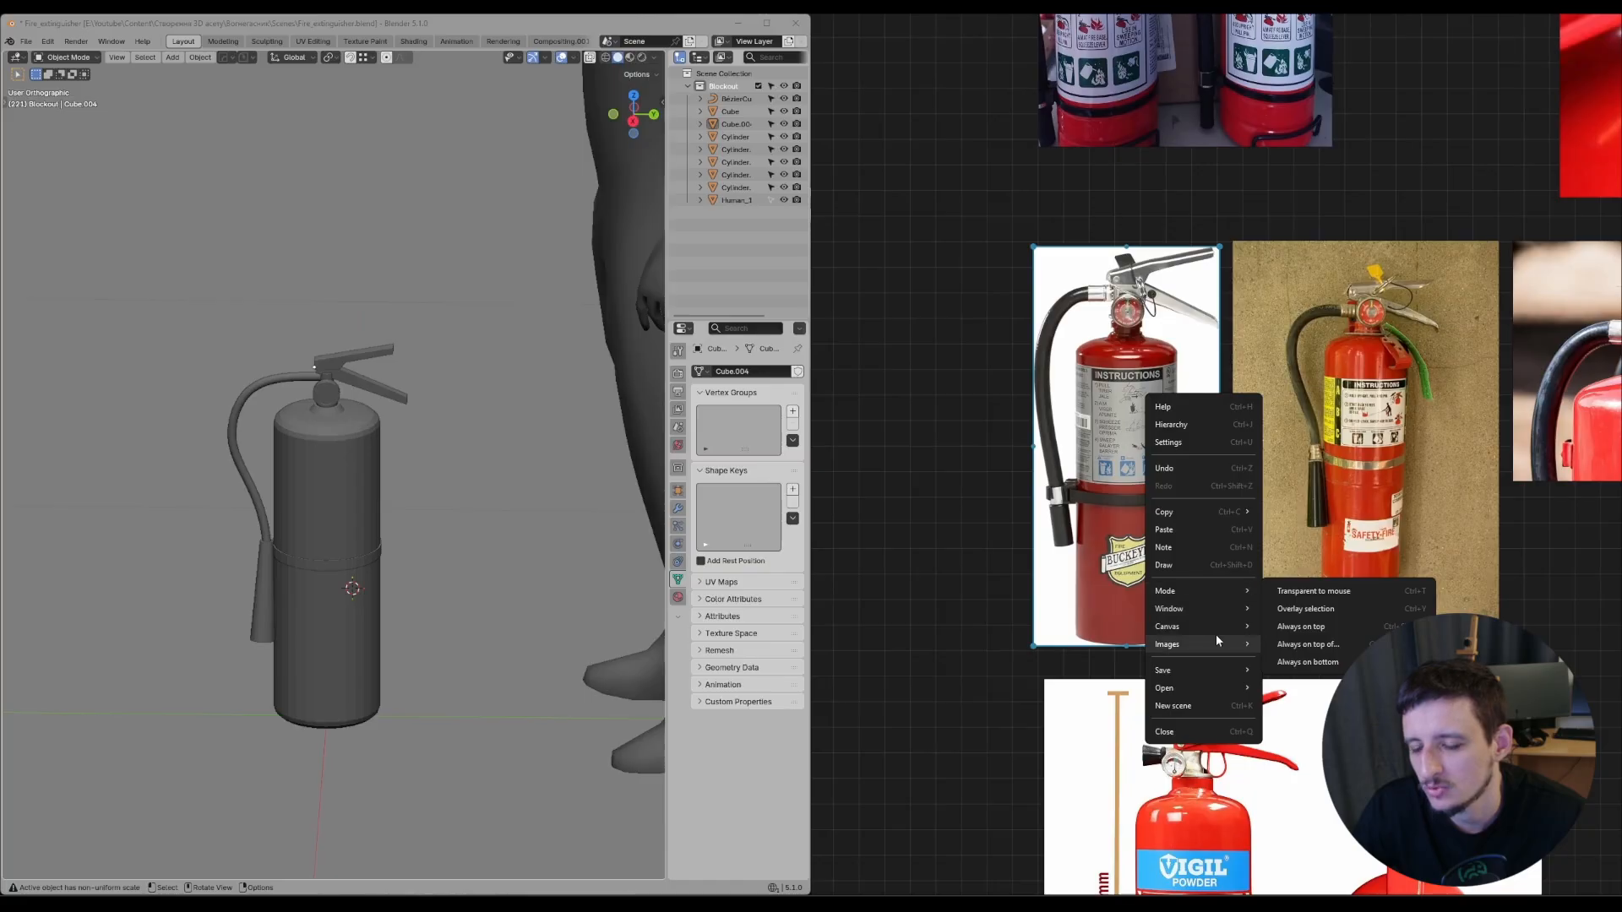
mouse_move(1217, 643)
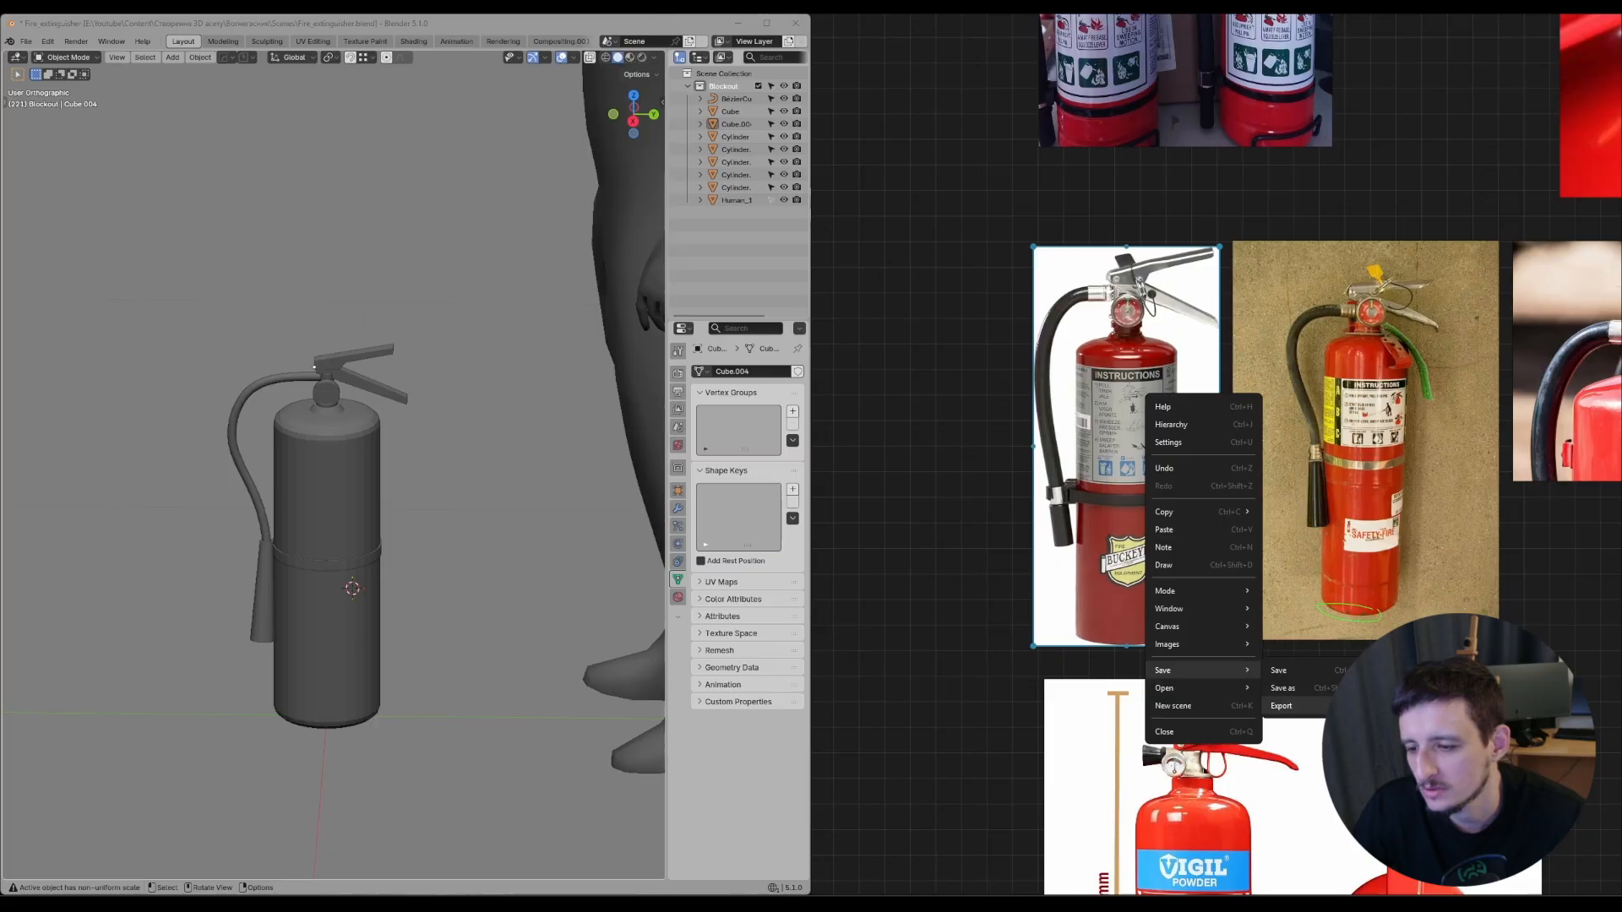
left_click(1282, 705)
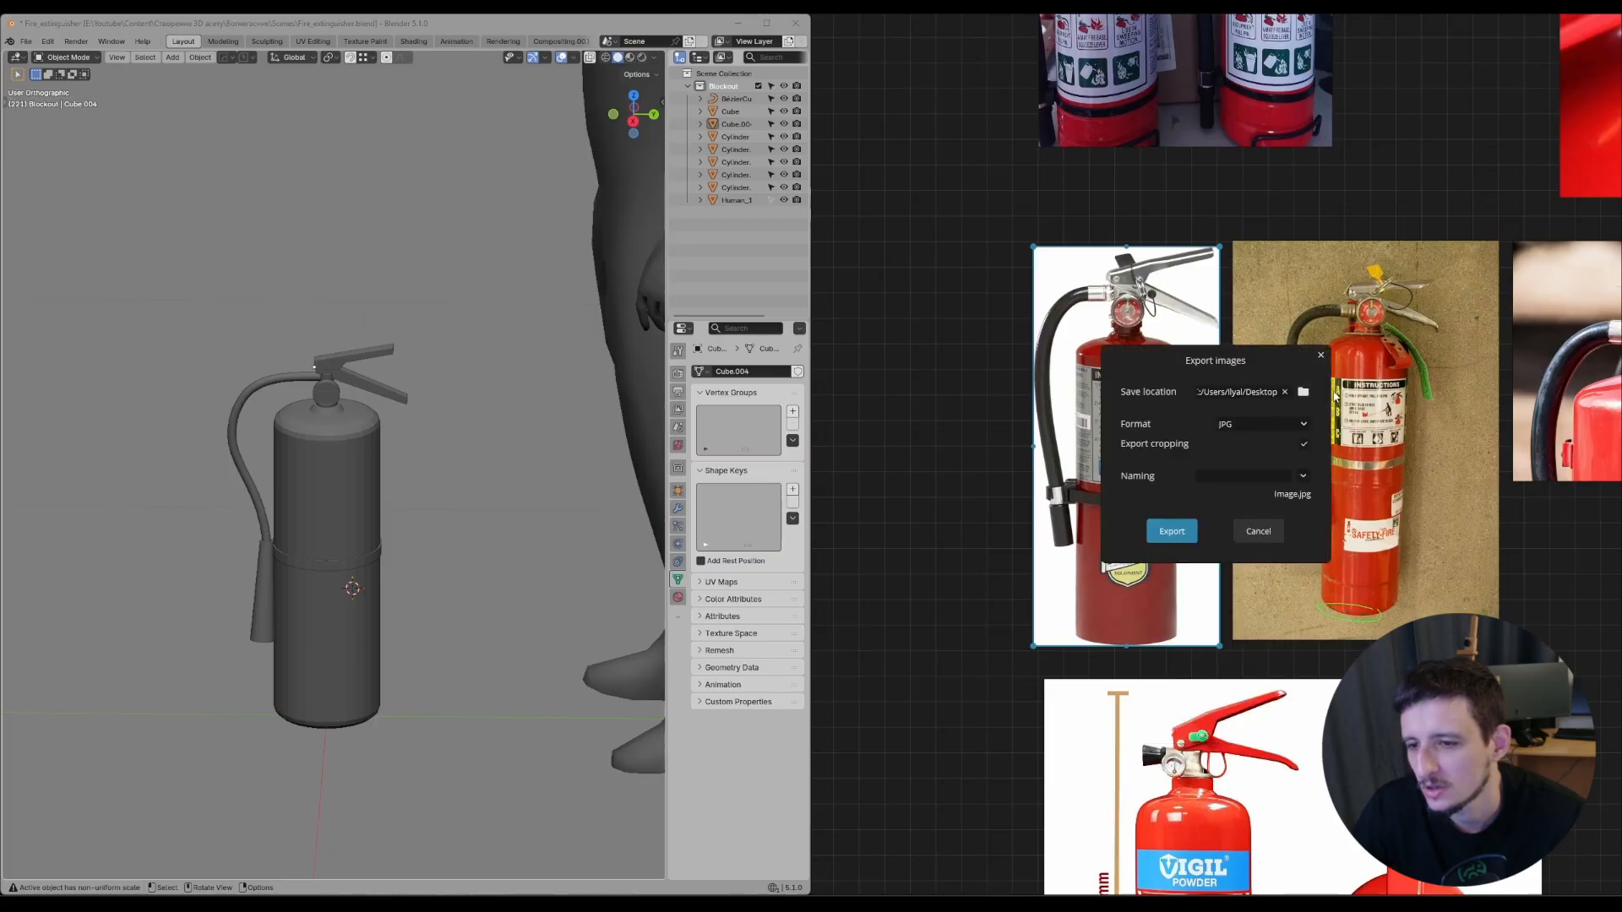
left_click(1303, 392)
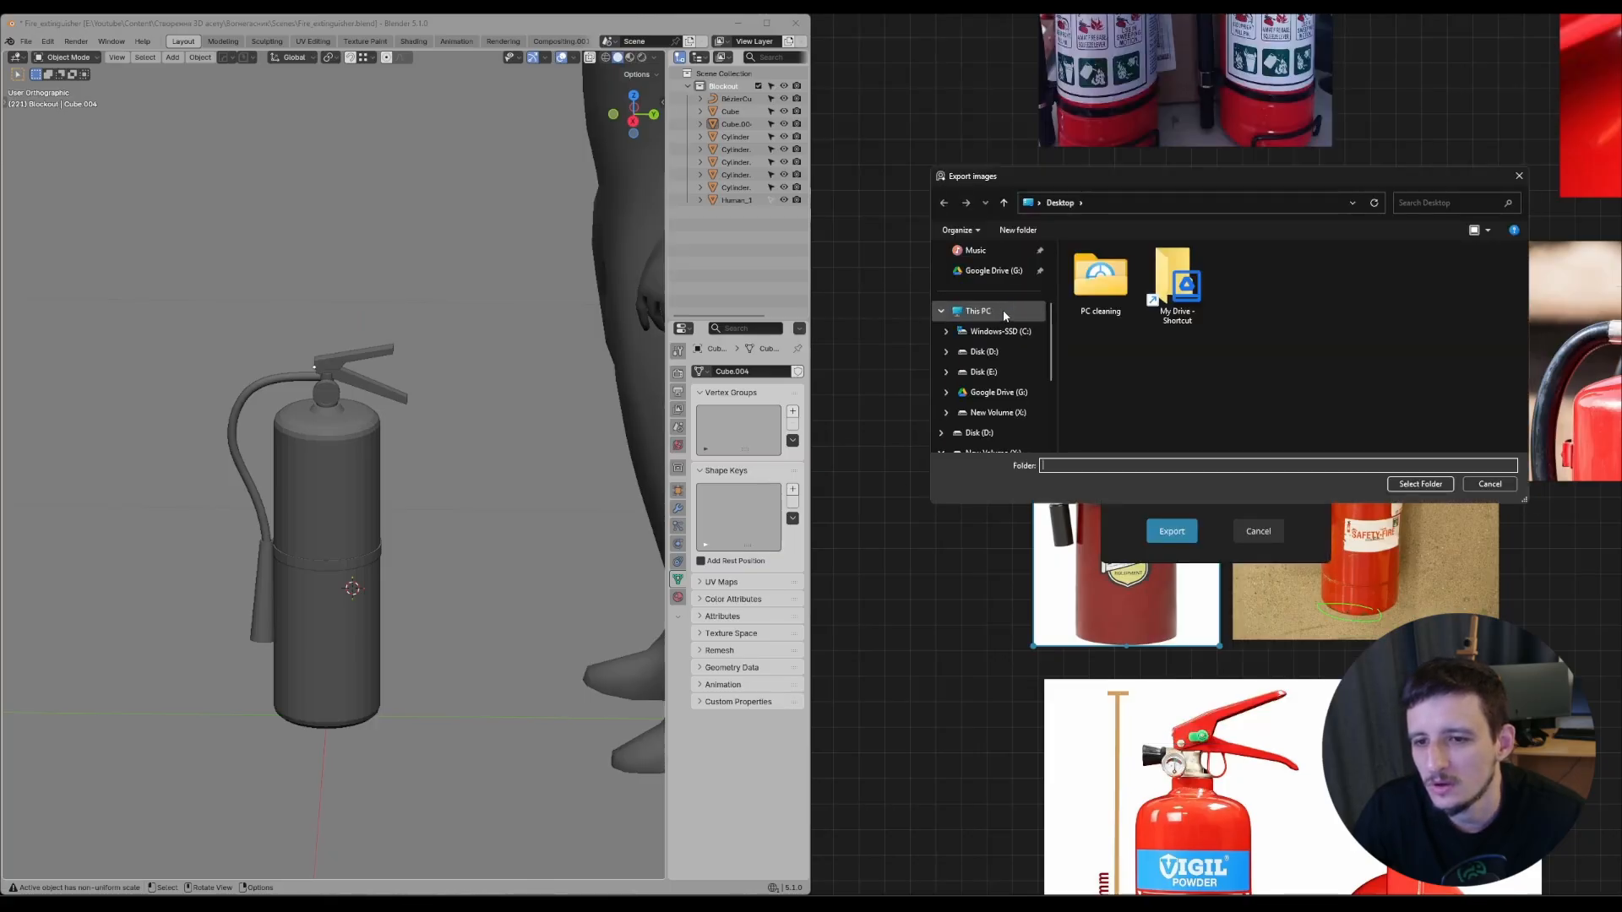
left_click(1004, 316)
key("Escape")
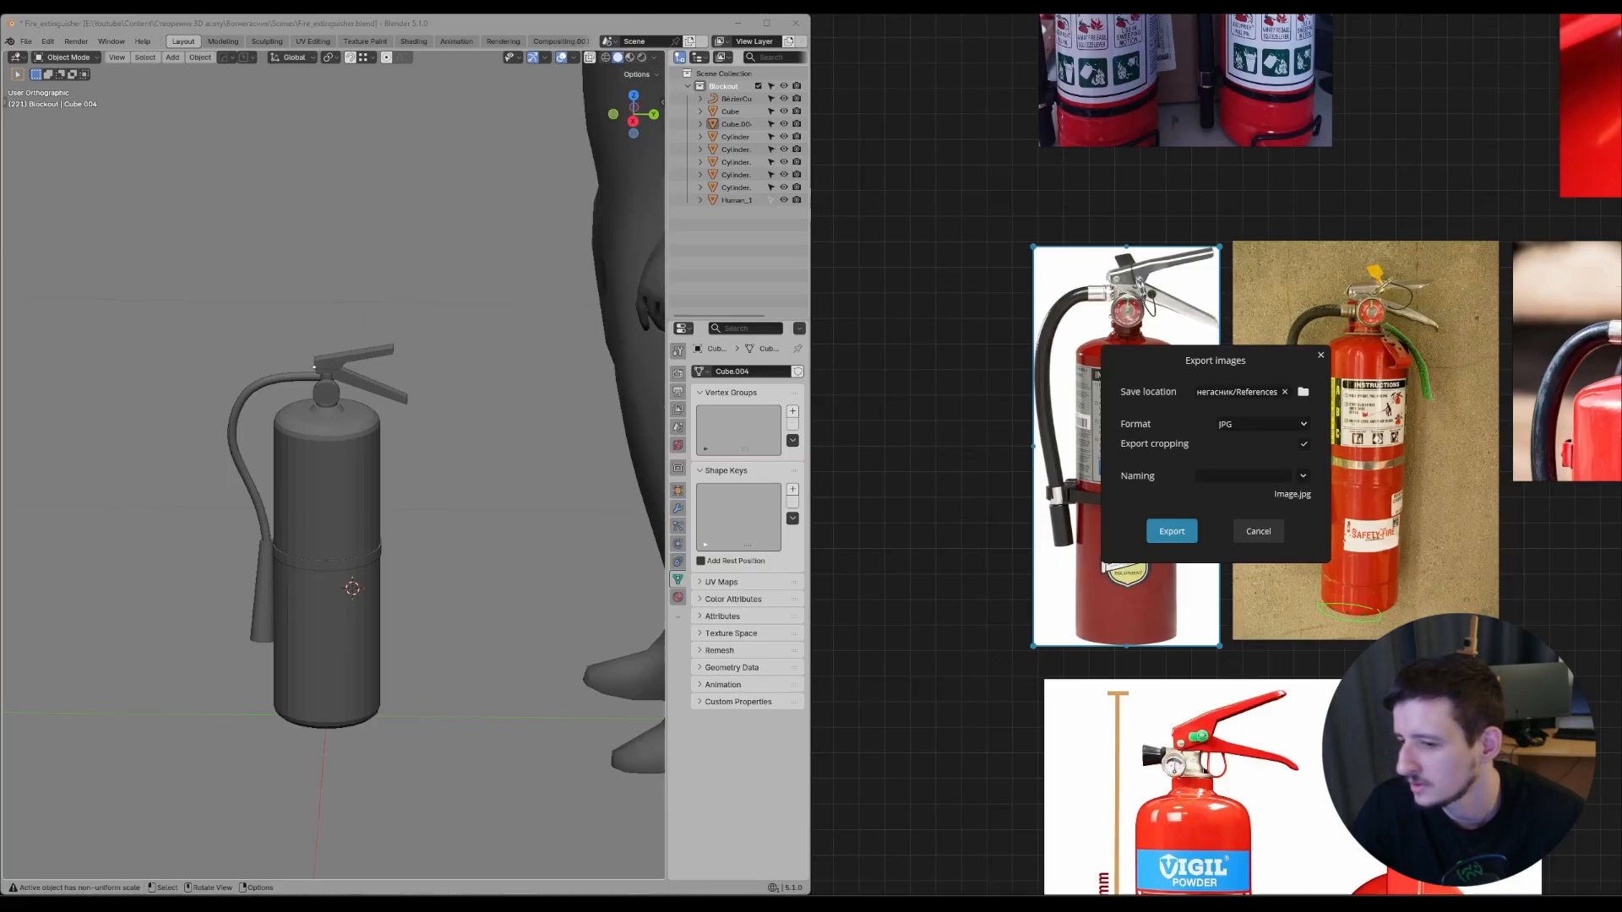
left_click(1172, 531)
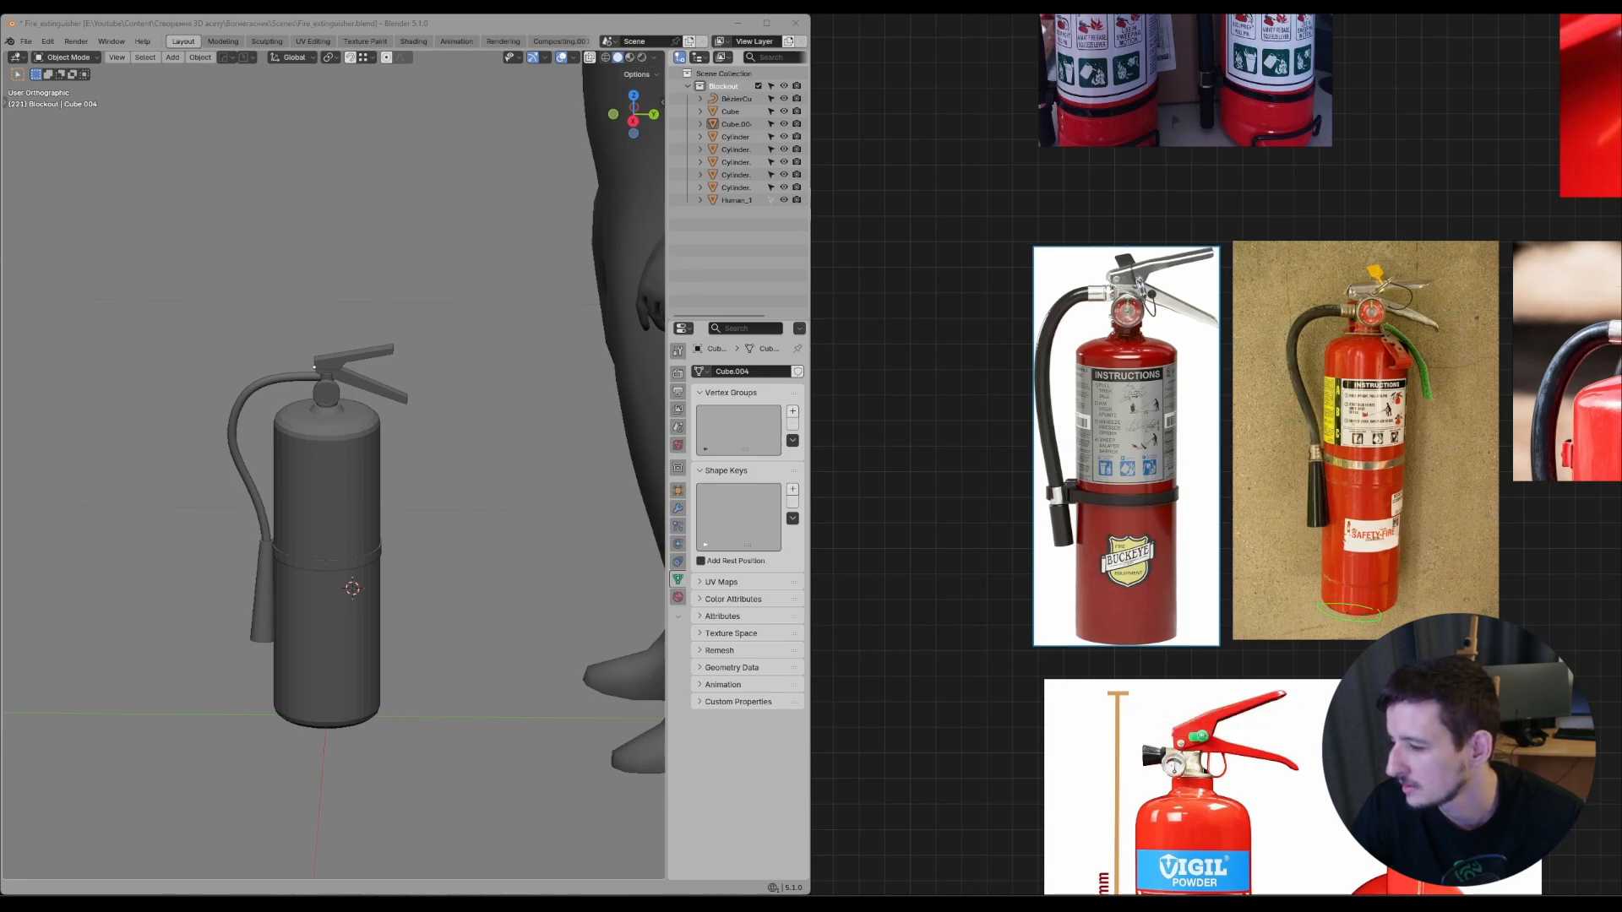
- Set the viewport shading's object color to Texture and check the extinguisher image plane from above
middle_click_drag(407, 585, 386, 609)
scroll(387, 609, "down", 3)
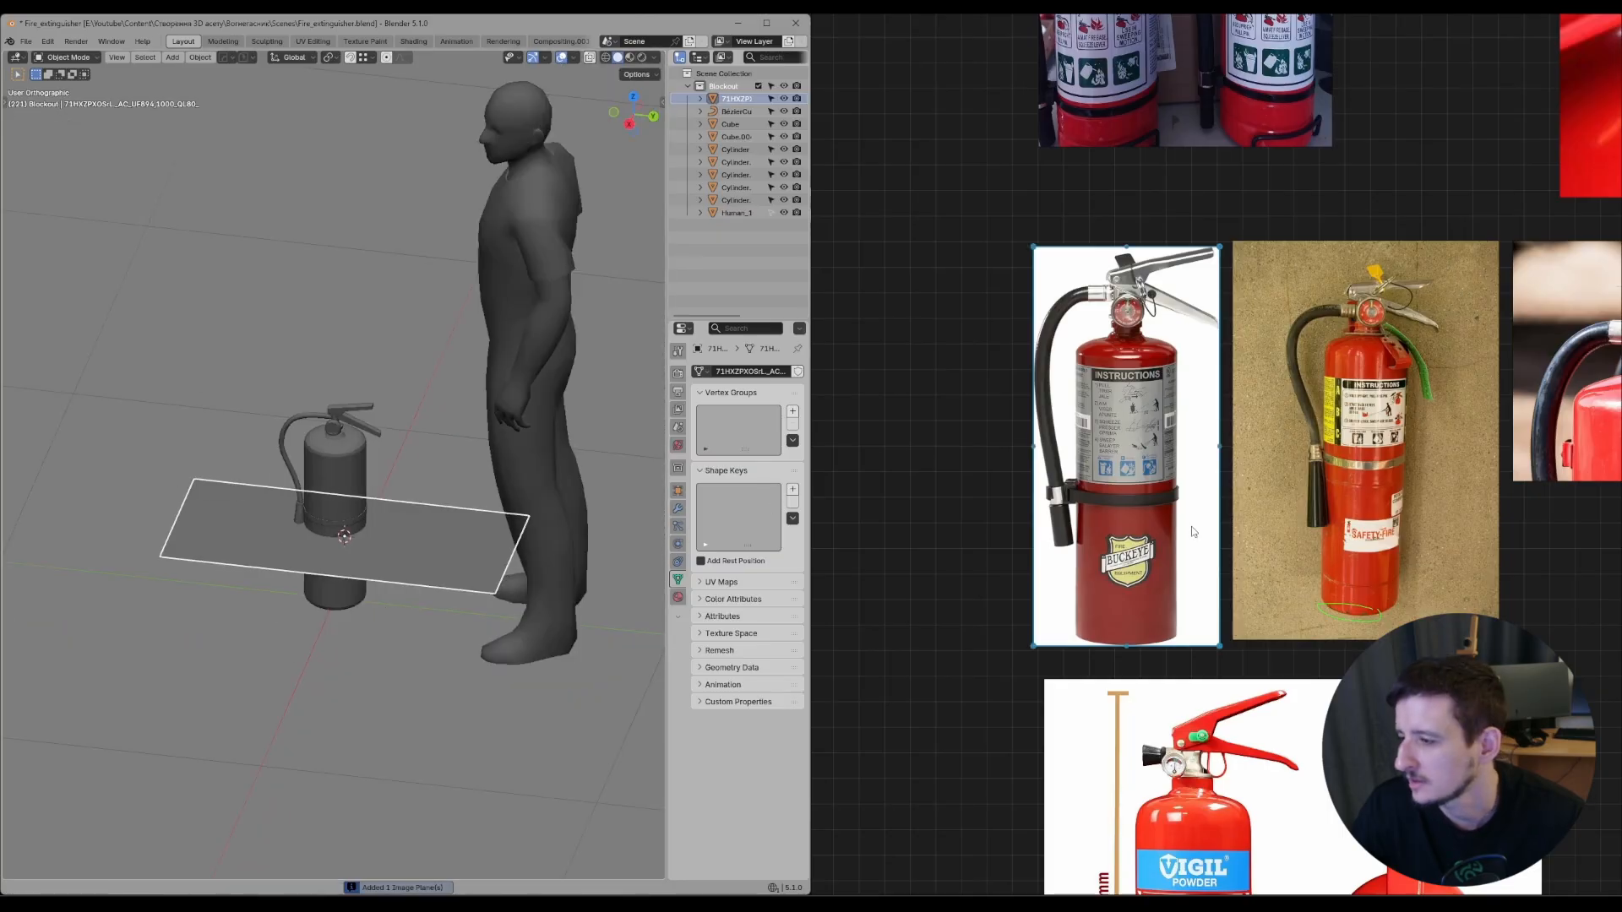
middle_click_drag(377, 474, 531, 204)
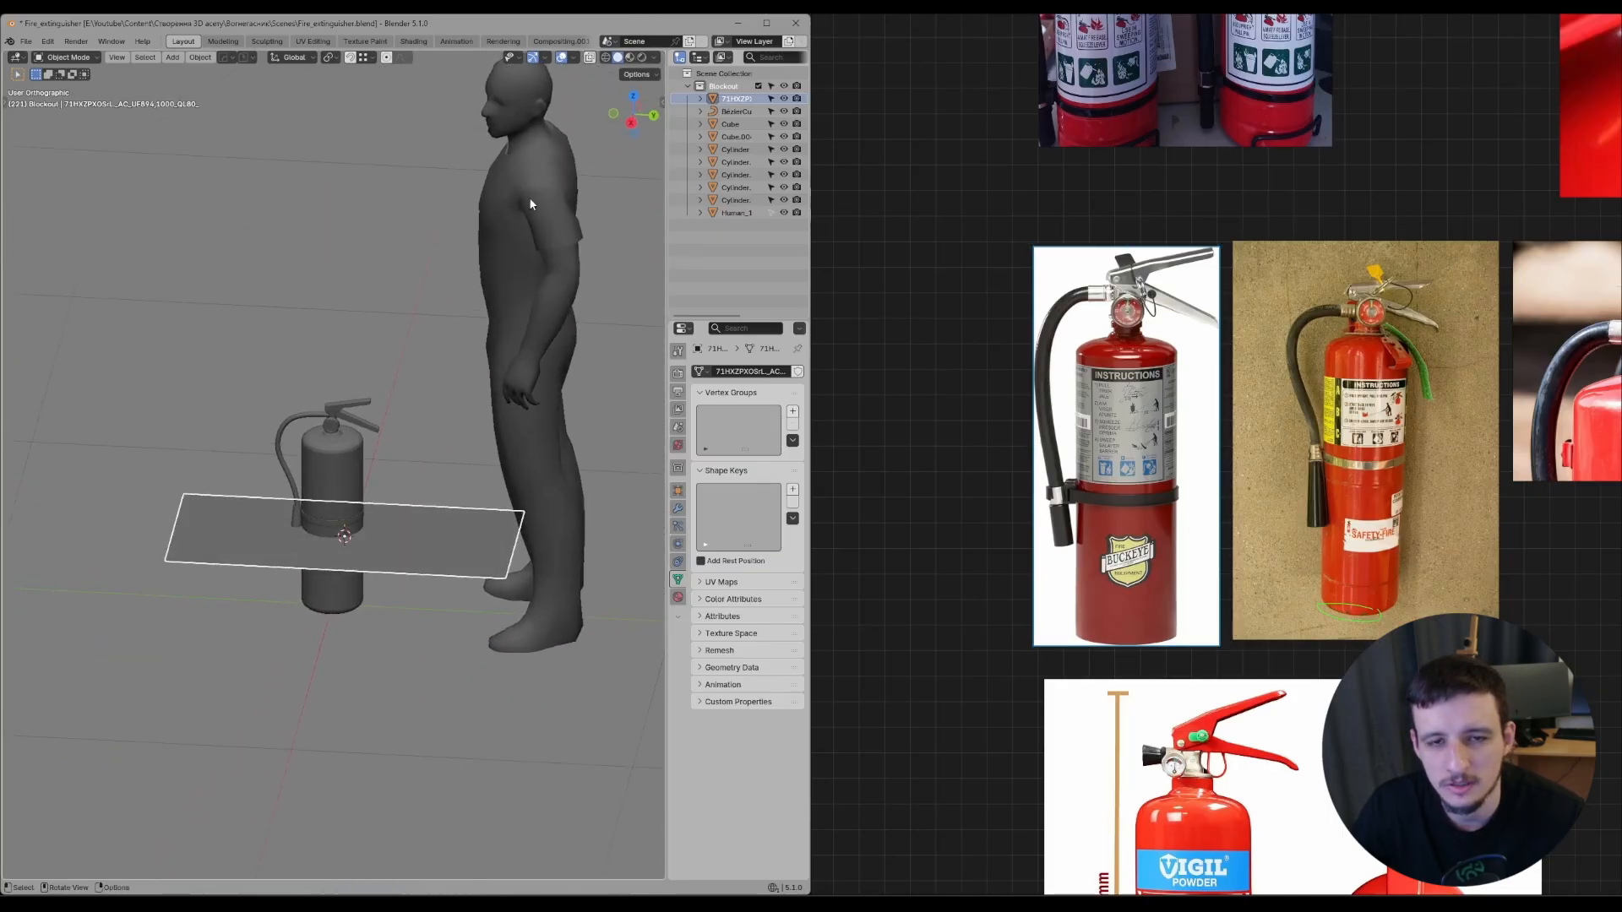
left_click(655, 58)
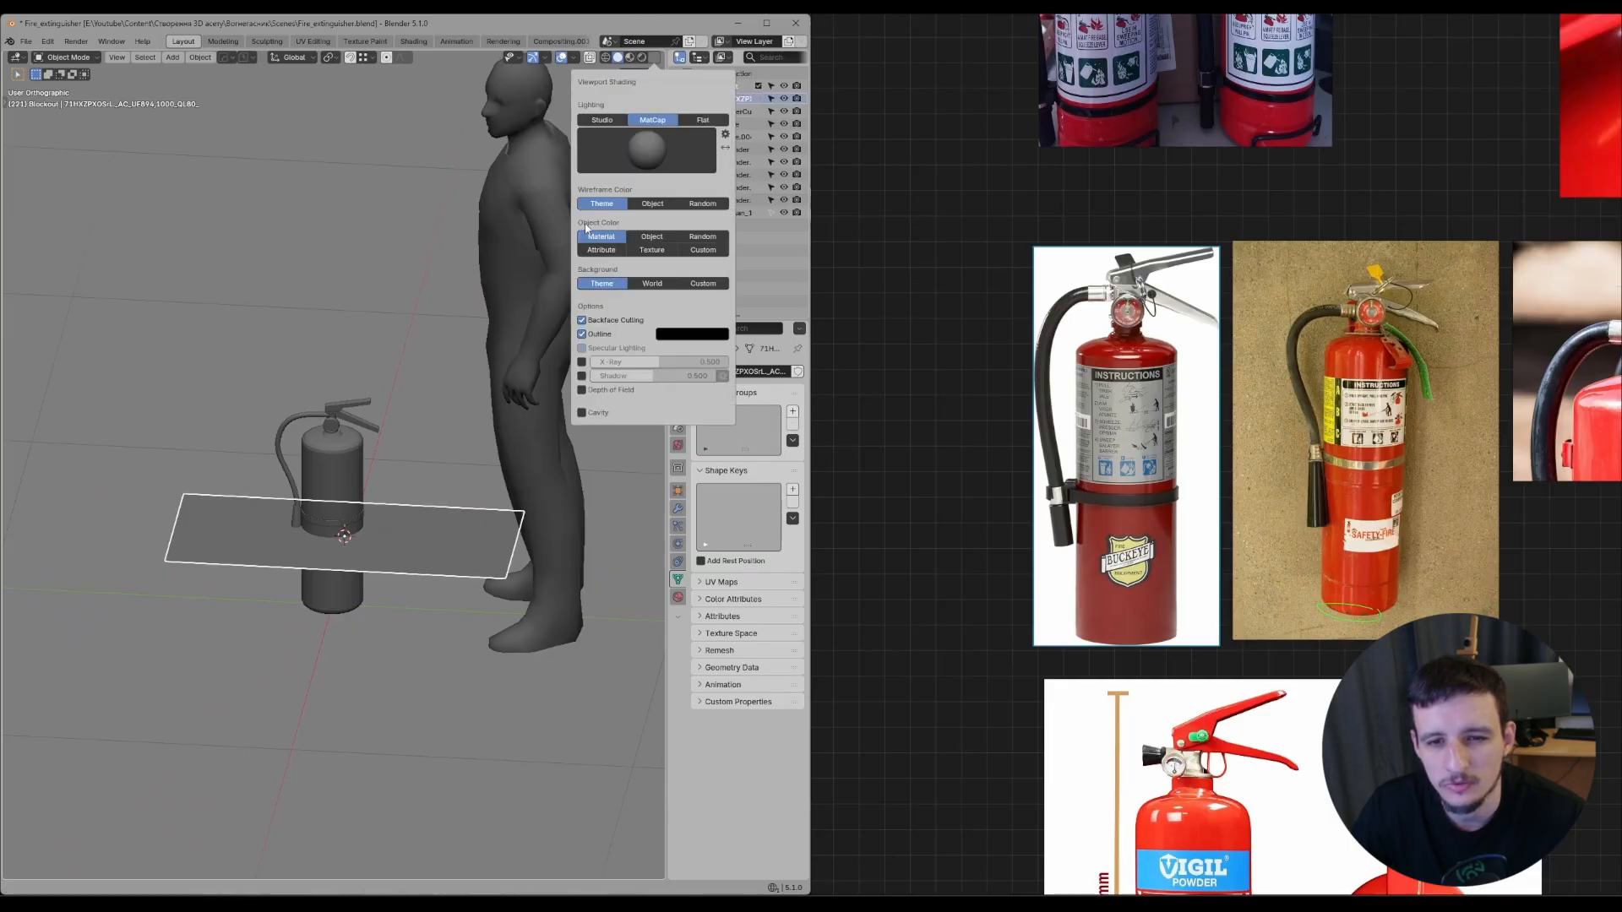
left_click(660, 251)
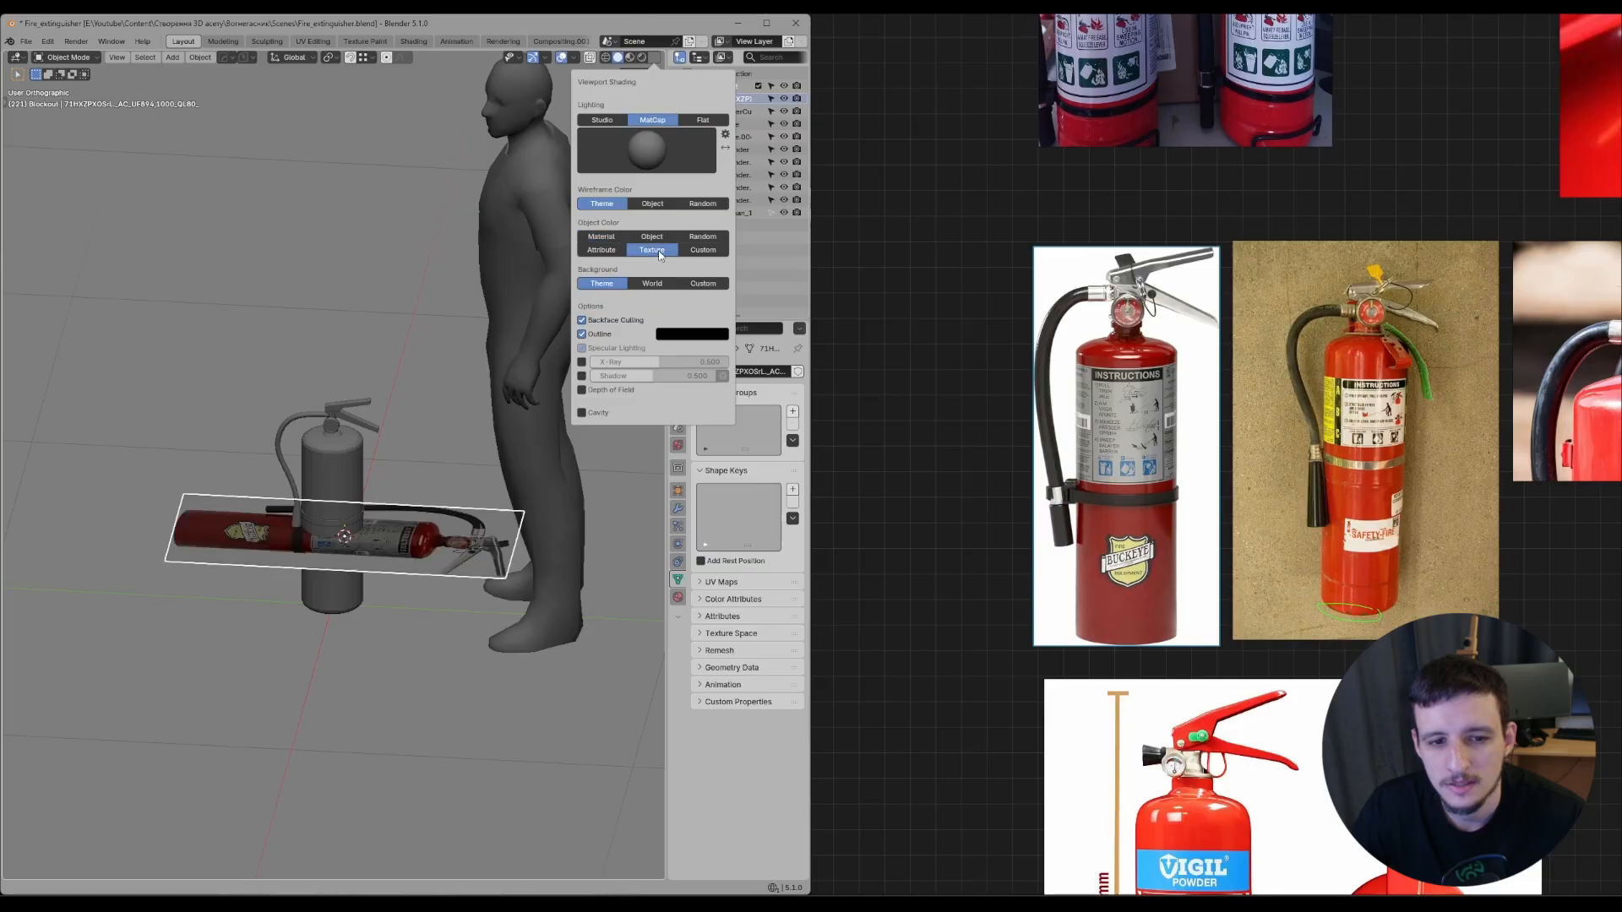
mouse_move(464, 471)
middle_mouse_down()
mouse_move(641, 507)
mouse_move(616, 550)
middle_mouse_up()
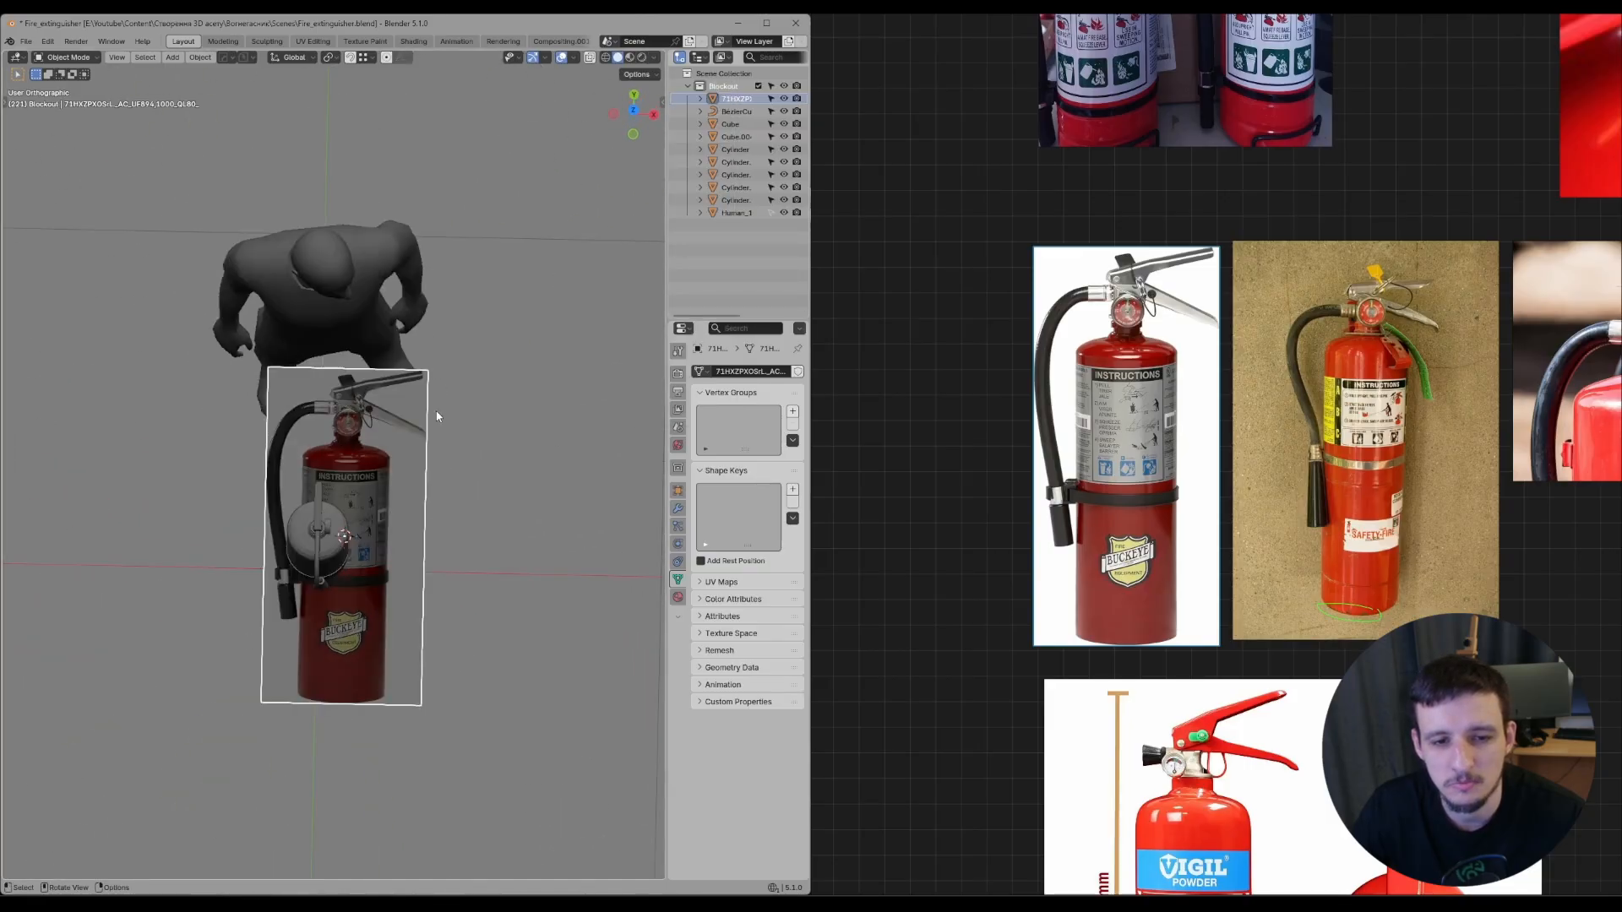
- Change the viewport shading's MatCap to the light grey sphere
left_click(655, 58)
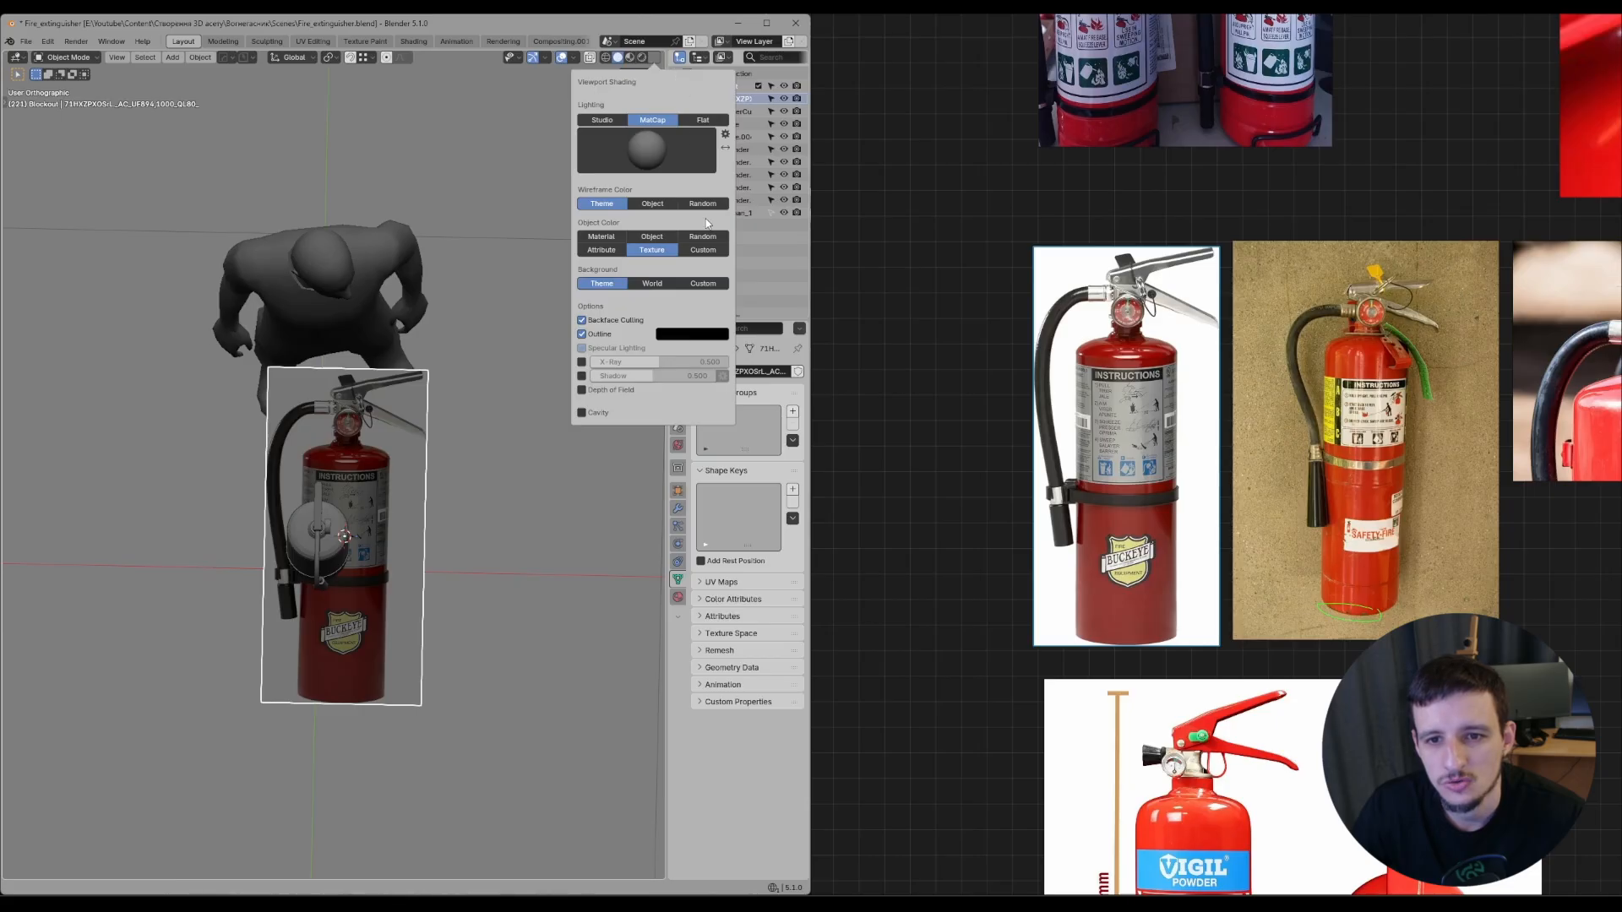
left_click(647, 151)
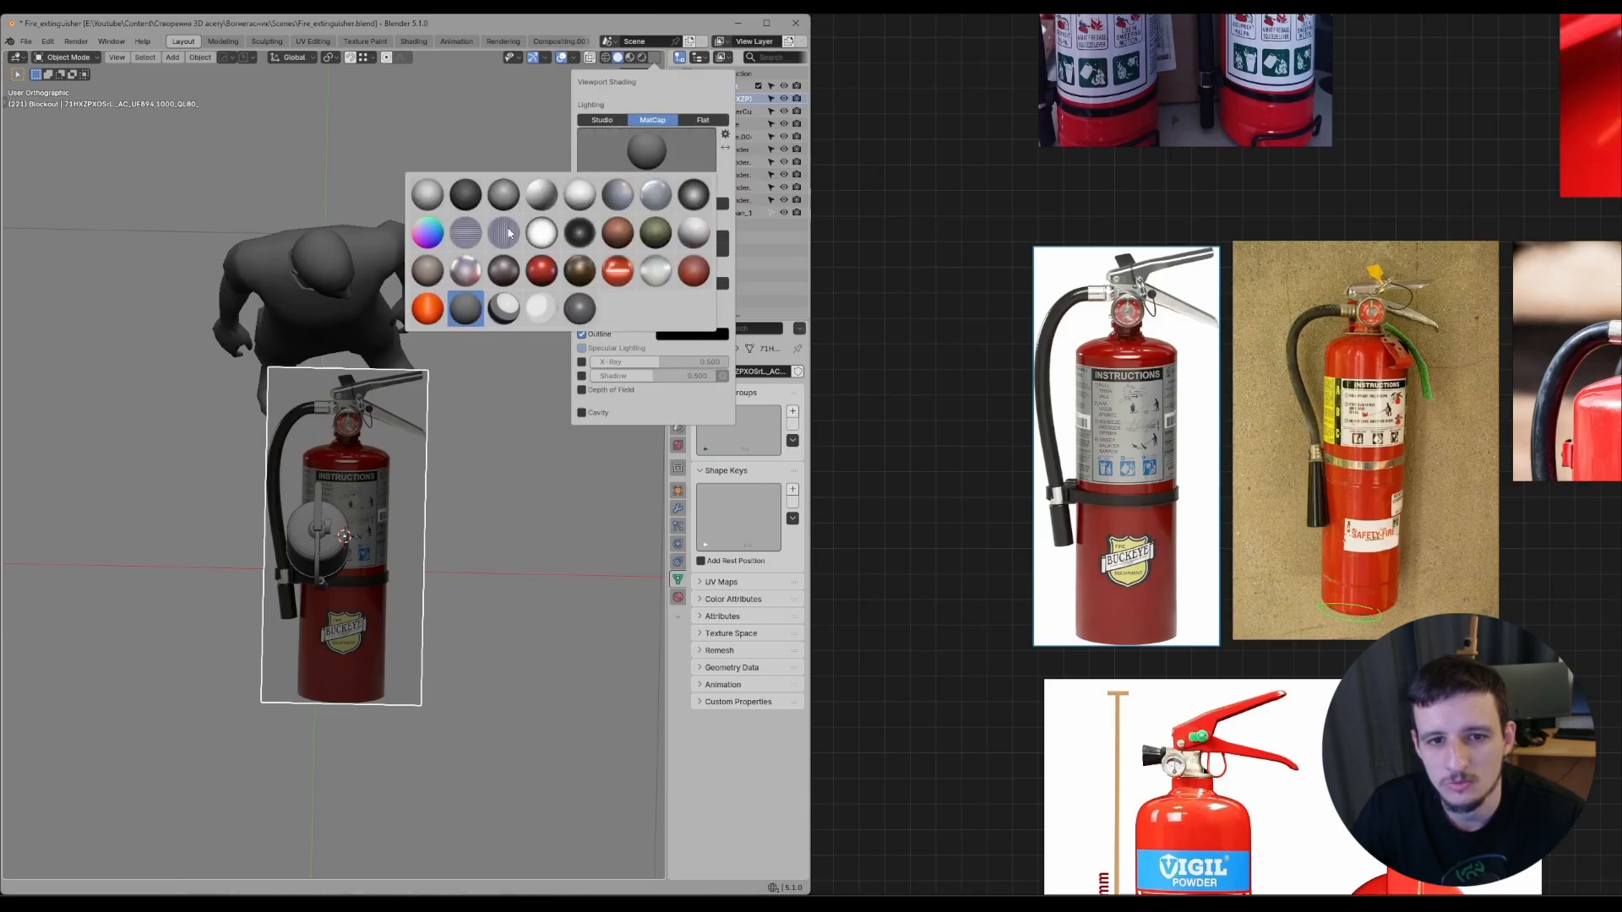
left_click(426, 192)
- Rotate the extinguisher image plane 90° about the global Z axis
middle_click_drag(391, 373, 383, 415)
key("ctrl+space")
type("r")
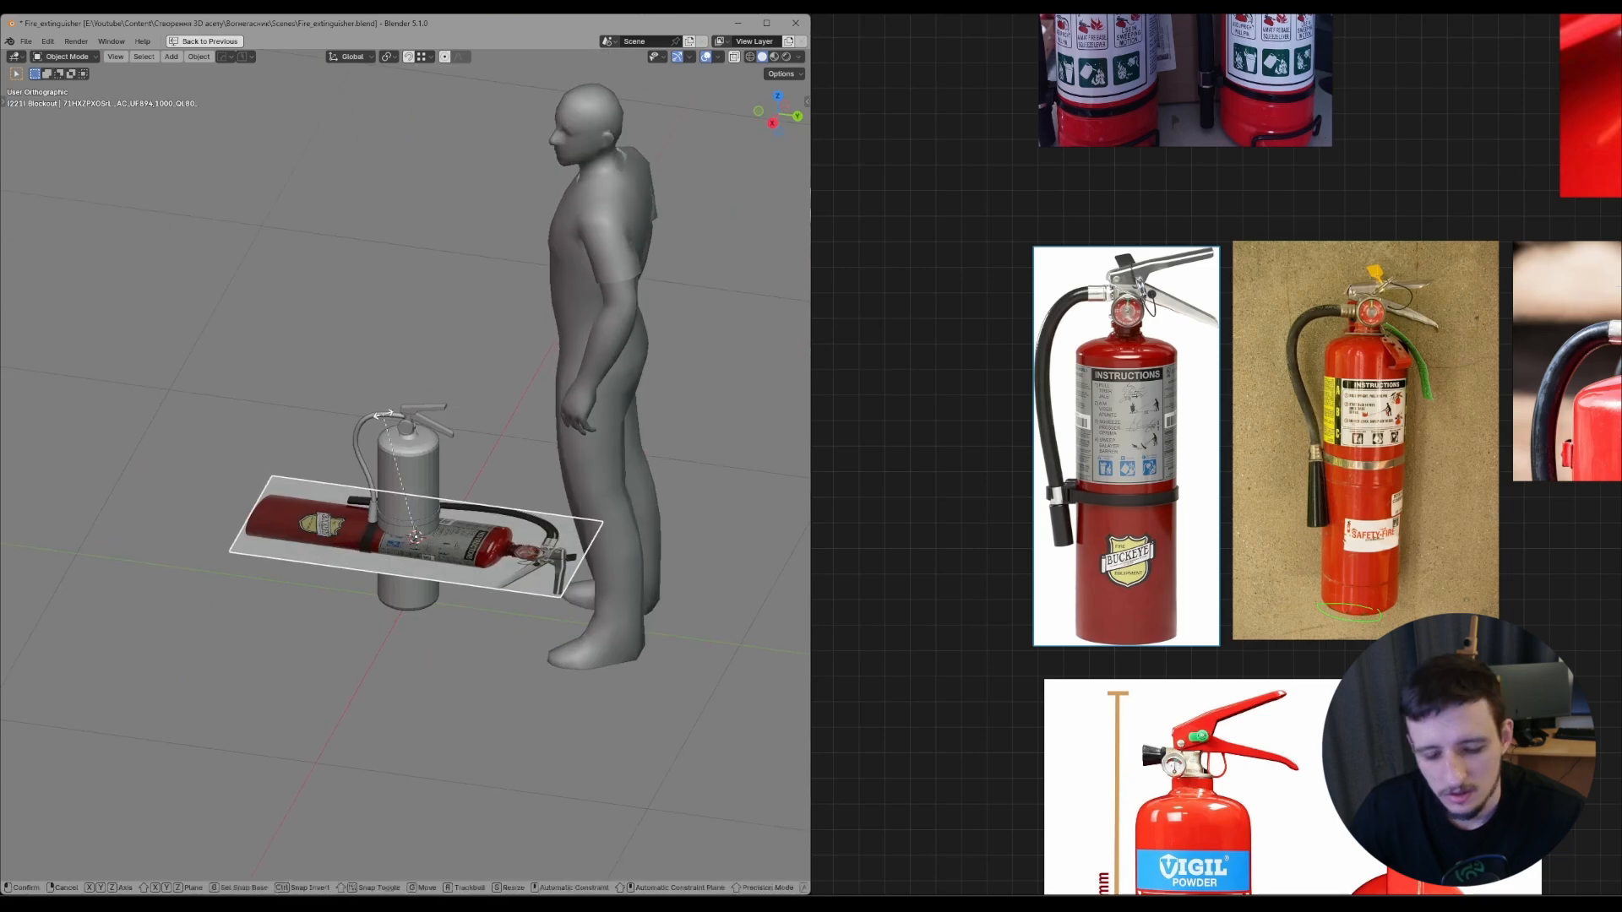
type("z90")
key("Return")
key("r")
key("x")
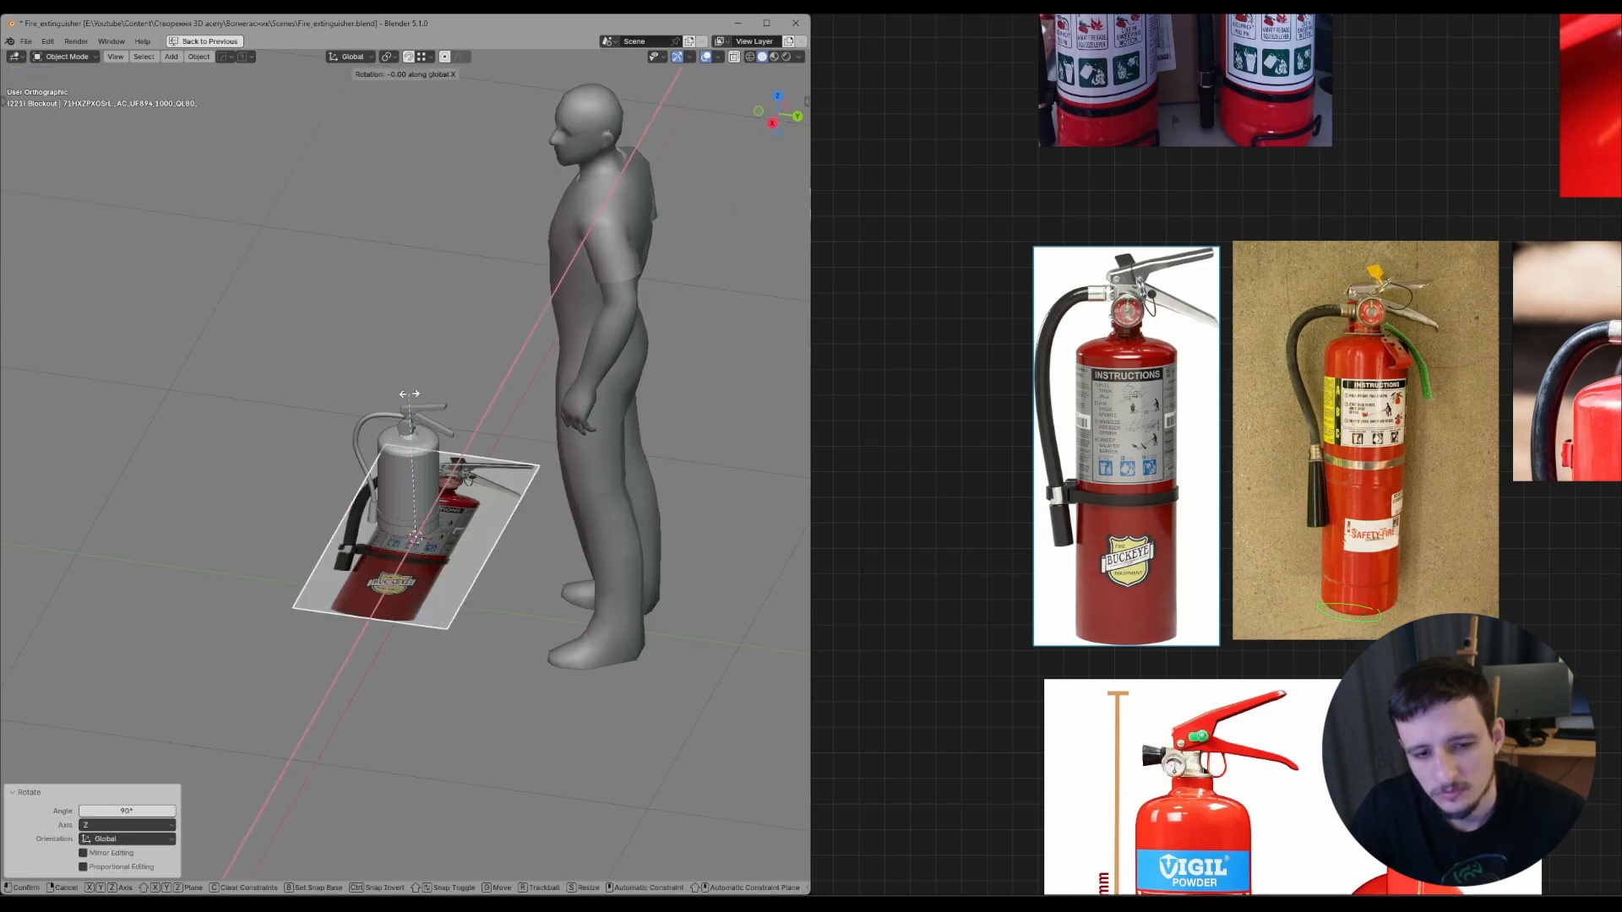
key("Escape")
- Rotate the image plane 90° about the global Y axis to stand it upright
type("ry")
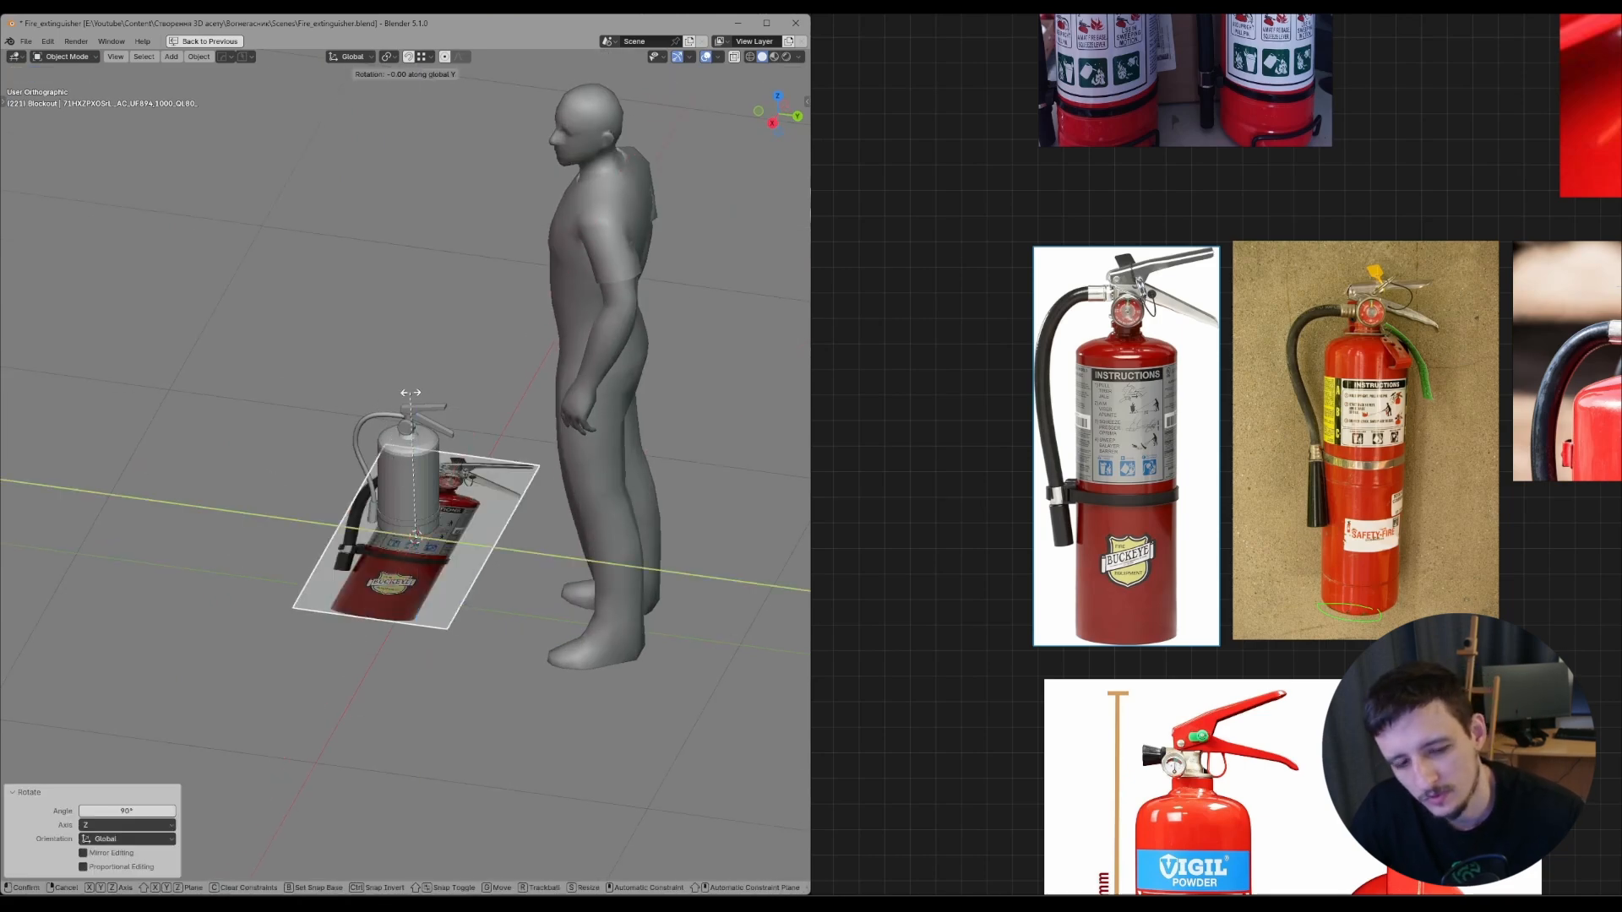
type("90")
key("Return")
- Place the image plane's origin at the middle of its bottom edge
middle_click_drag(412, 398, 579, 431)
key("KP_1")
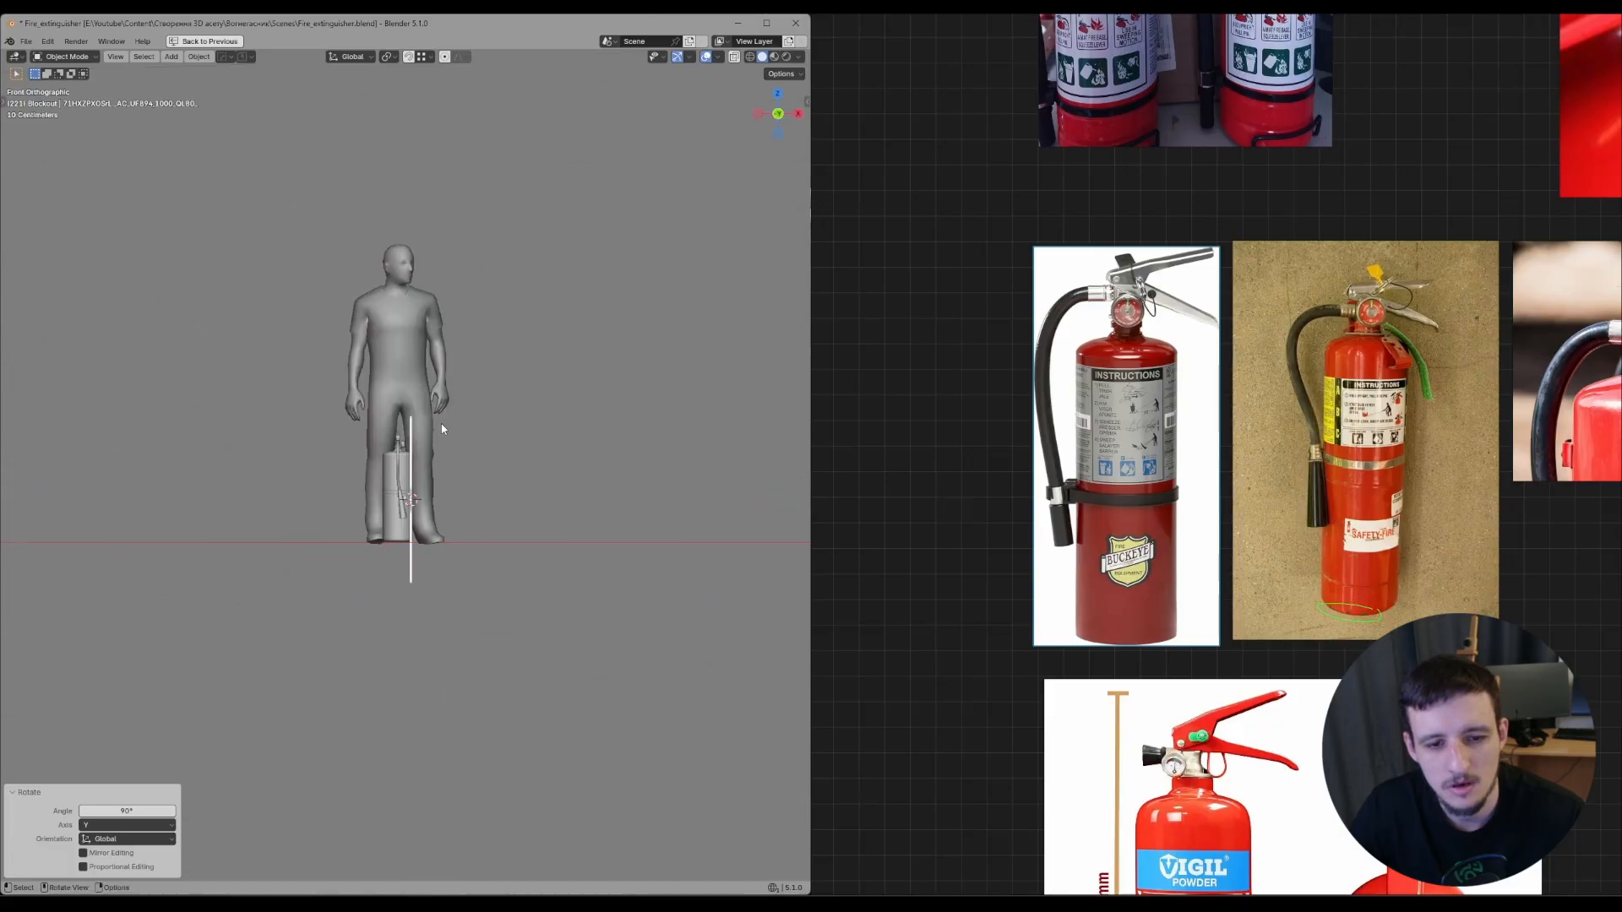
middle_click_drag(345, 437, 489, 397, "shift")
key("KP_3")
scroll(489, 398, "up", 2)
key("Tab")
left_click(594, 687)
key("Tab")
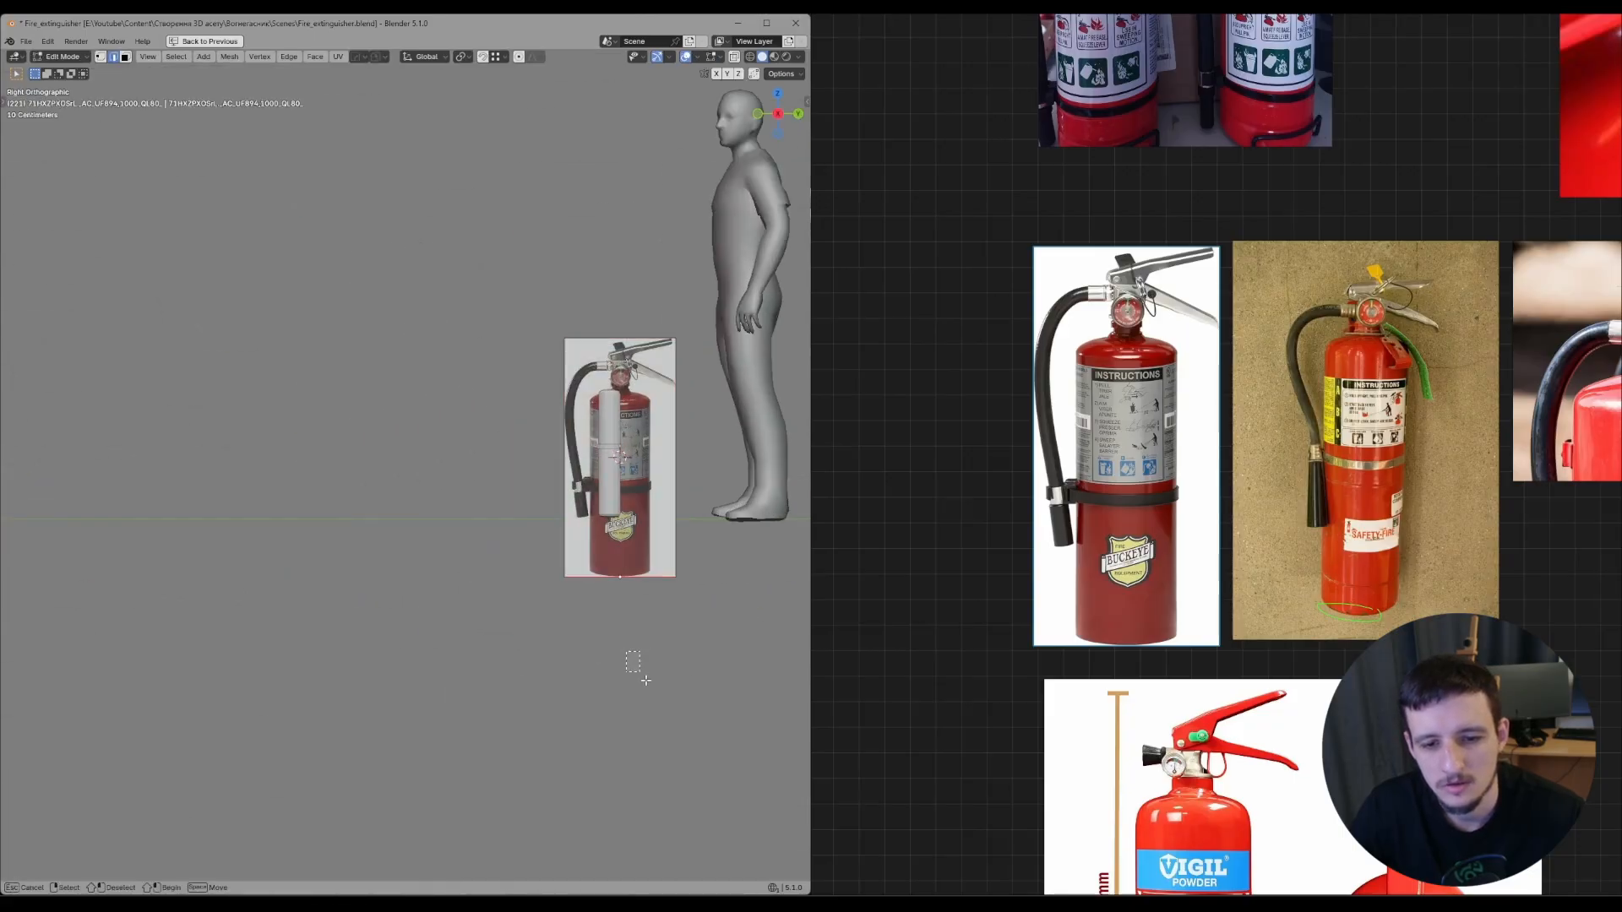
middle_click_drag(633, 663, 471, 656, "shift")
scroll(470, 657, "up", 2)
- Set the image plane's X, Y and Z location to 0 m
key("ctrl+space")
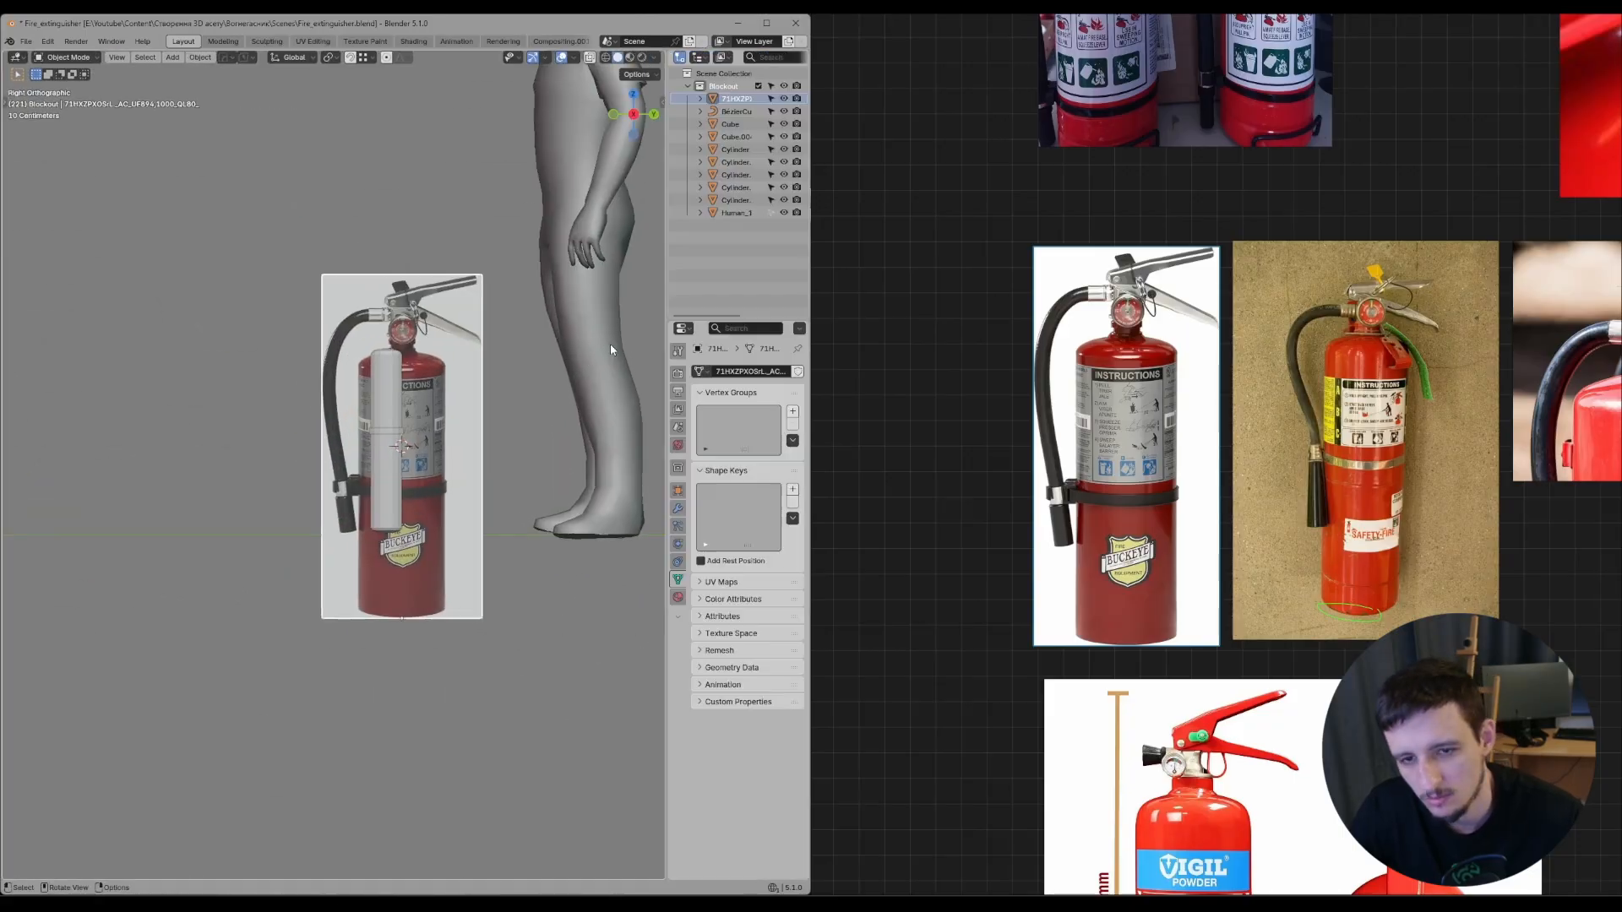
left_click(656, 89)
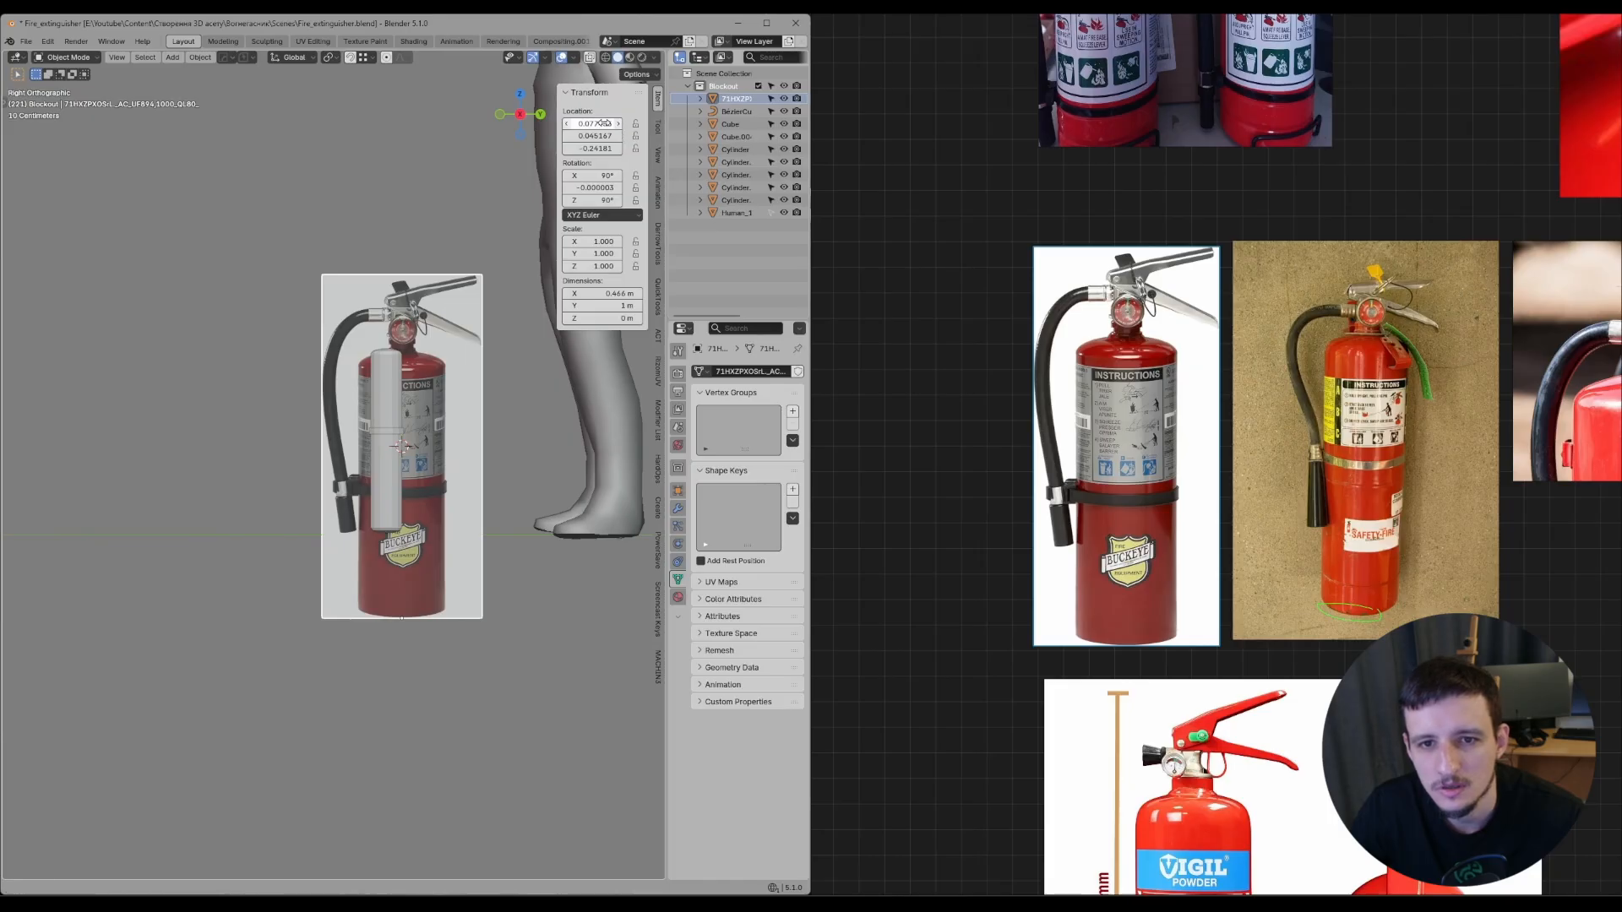
left_click_drag(604, 123, 604, 149)
type("0")
key("Return")
- Scale the image plane uniformly to about 0.712 to match the blockout's body, using X-ray to compare the two
middle_click_drag(430, 357, 430, 398, "ctrl")
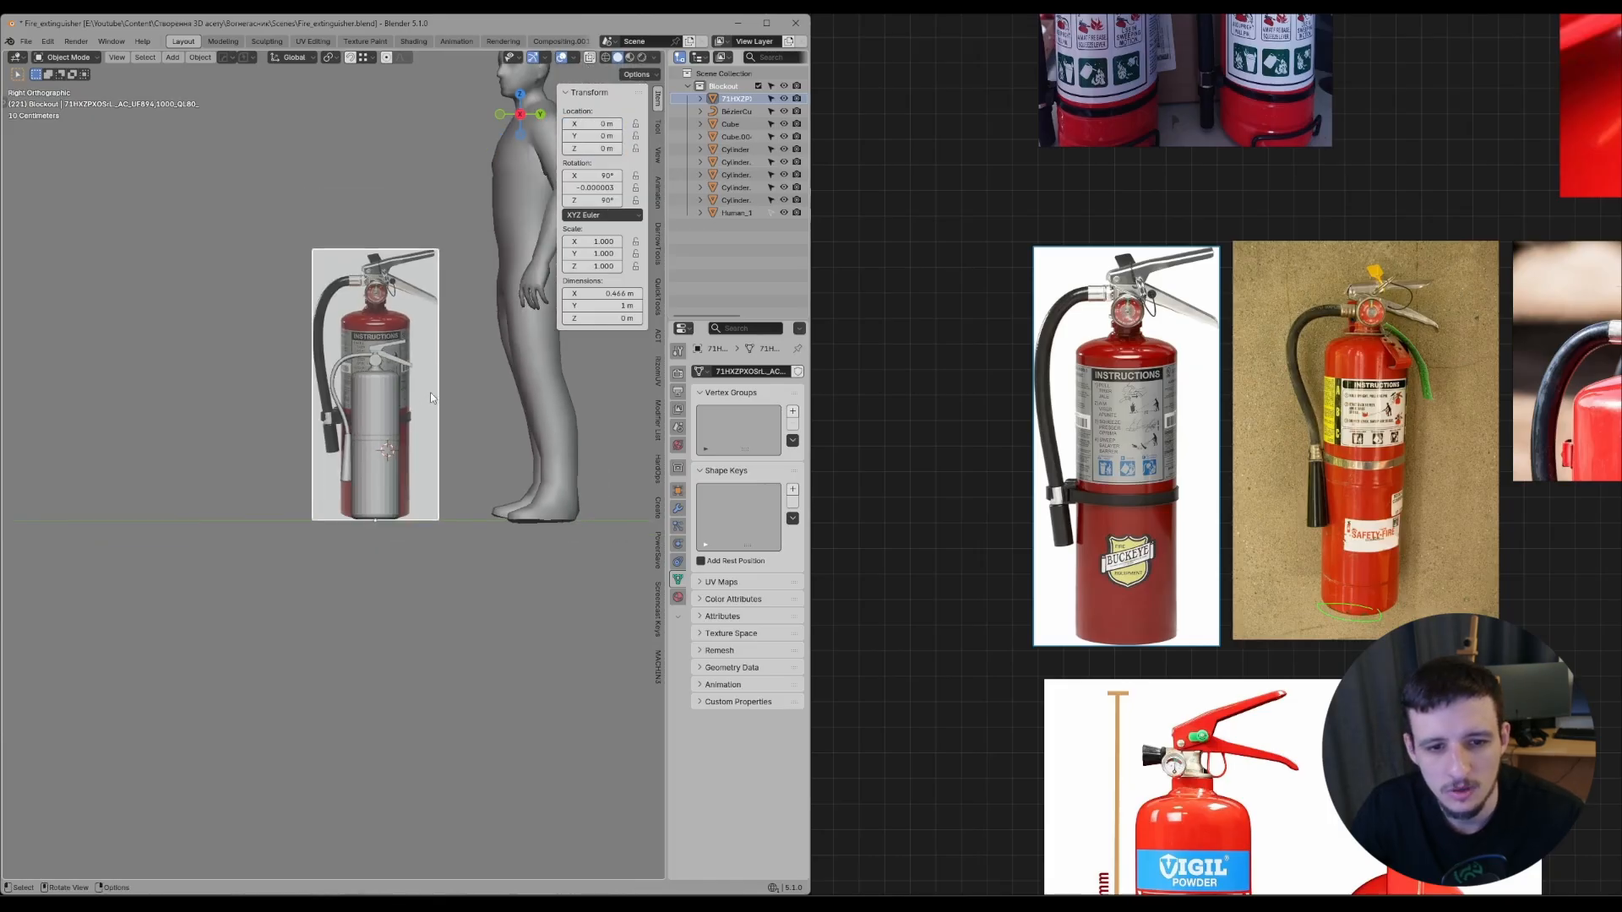
key("ctrl+space")
scroll(633, 439, "up", 3)
key("s")
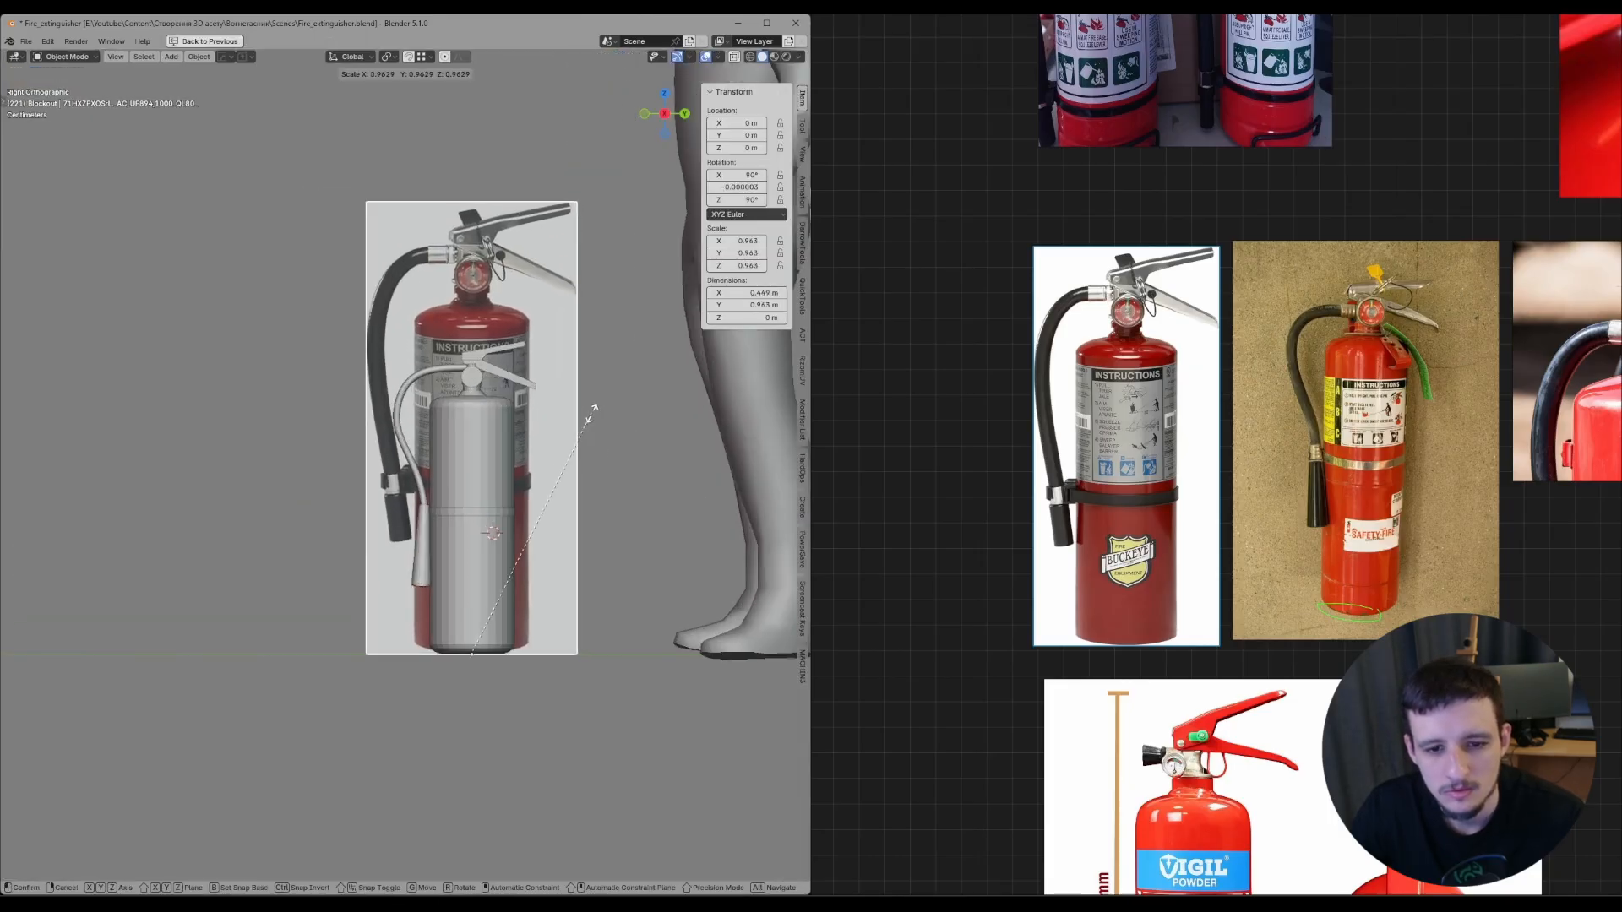
left_click(557, 405)
scroll(555, 401, "up", 4)
key("s")
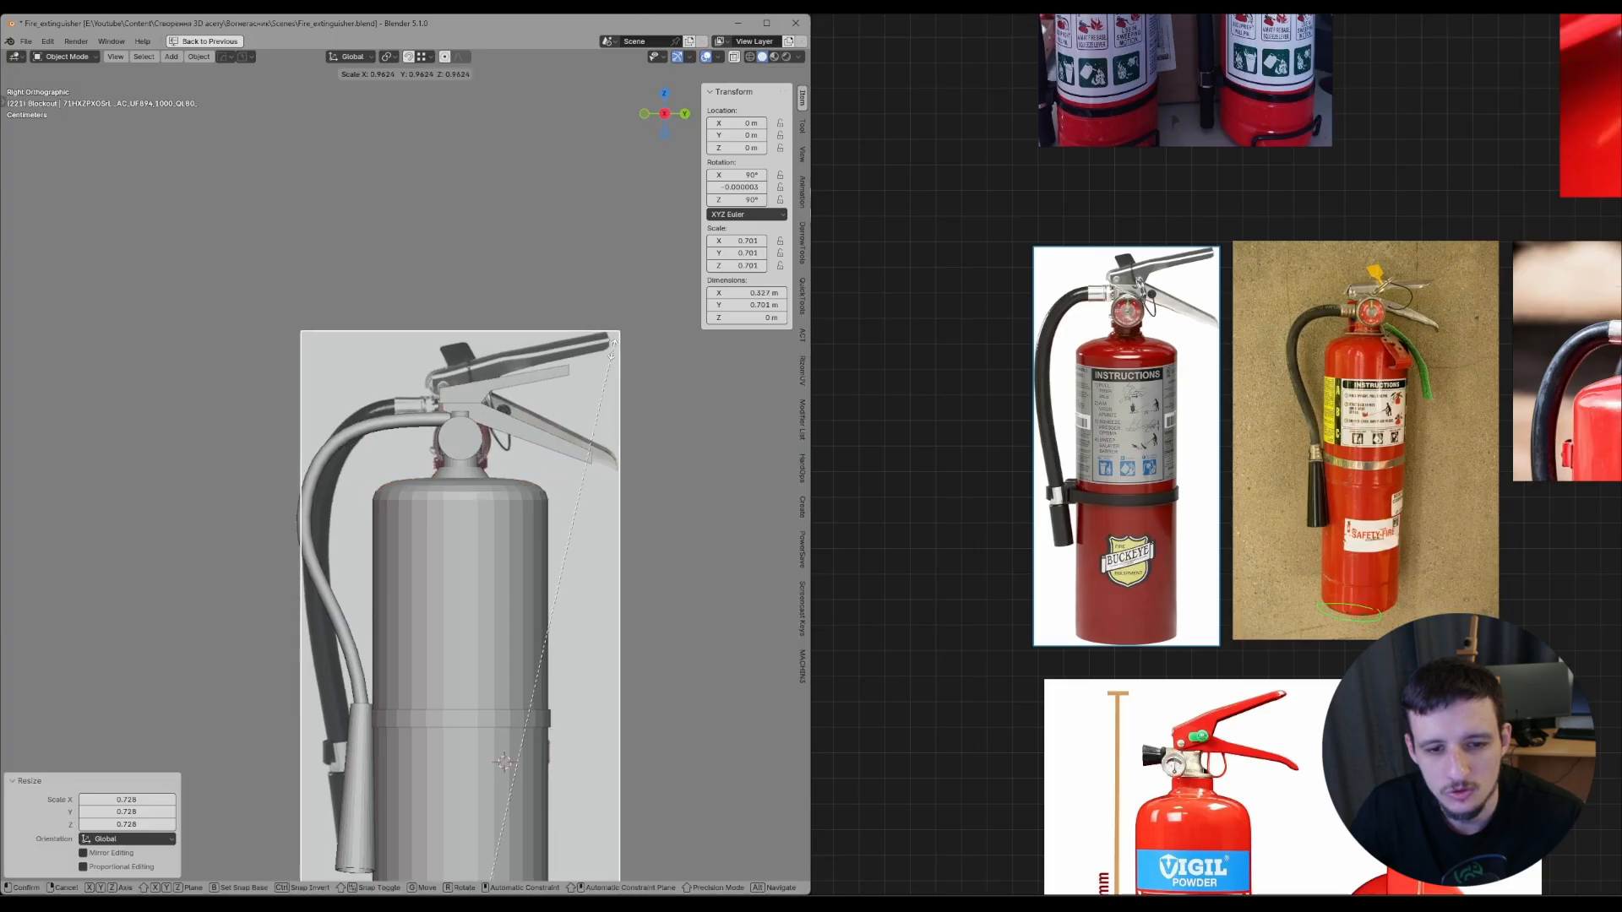
left_click(555, 415)
key("alt+z")
scroll(558, 431, "up", 2)
key("s")
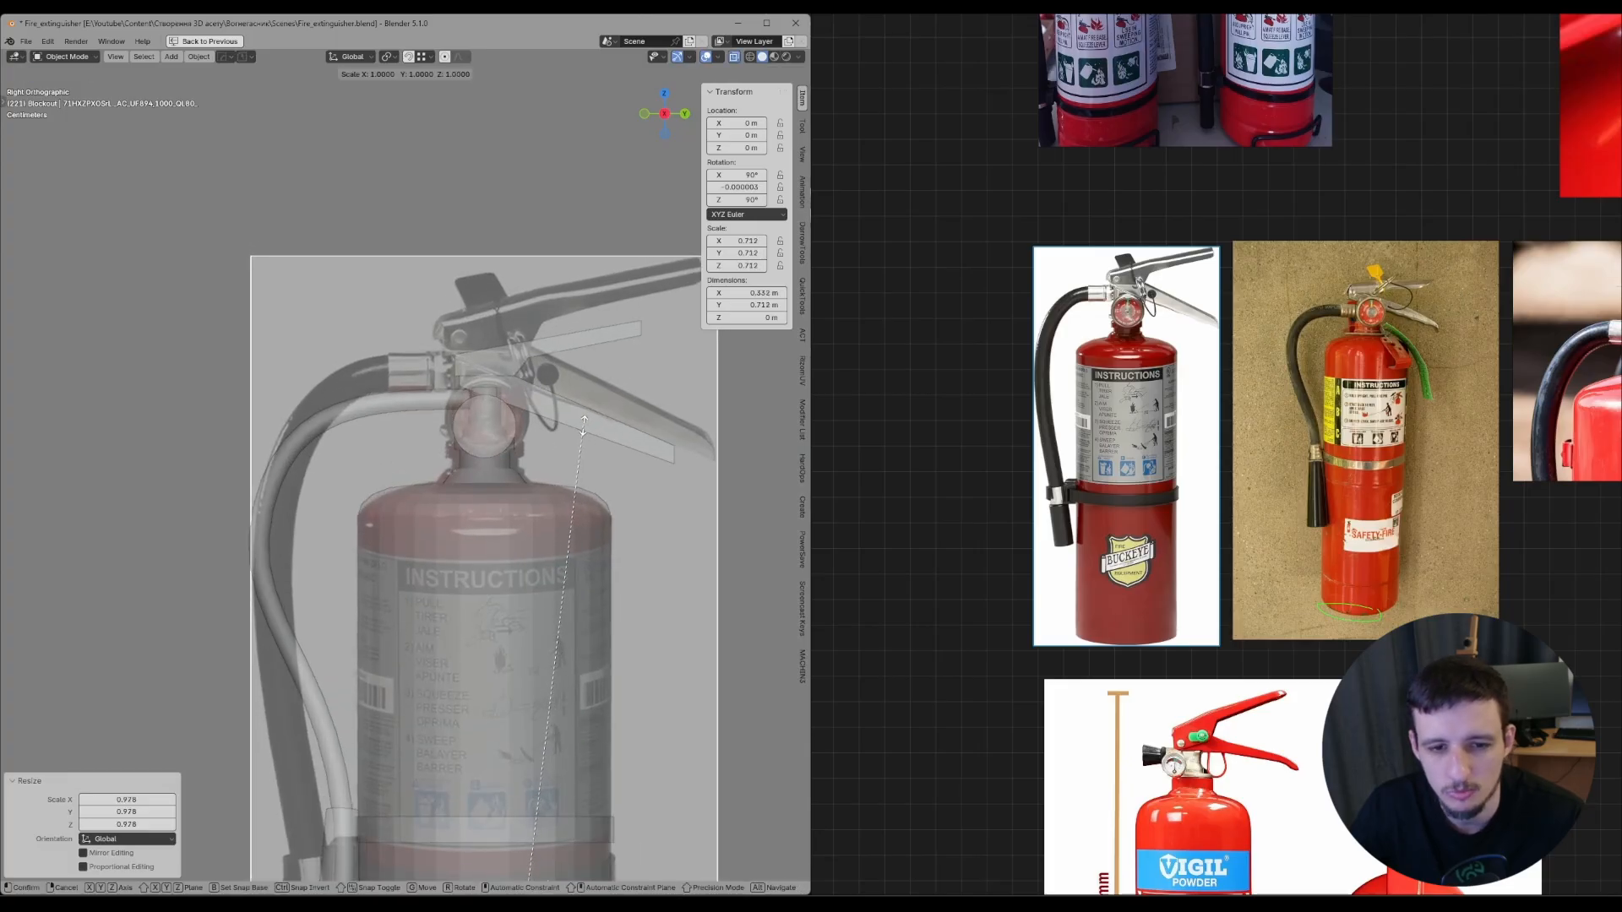
left_click(583, 425)
- Shift the image plane about 0.001 m along Y to line the photographed cylinder up with the blockout
scroll(581, 429, "down", 8)
middle_click_drag(536, 534, 518, 430, "shift")
scroll(518, 430, "up", 4)
scroll(408, 502, "up", 3)
key("g")
middle_click(405, 502)
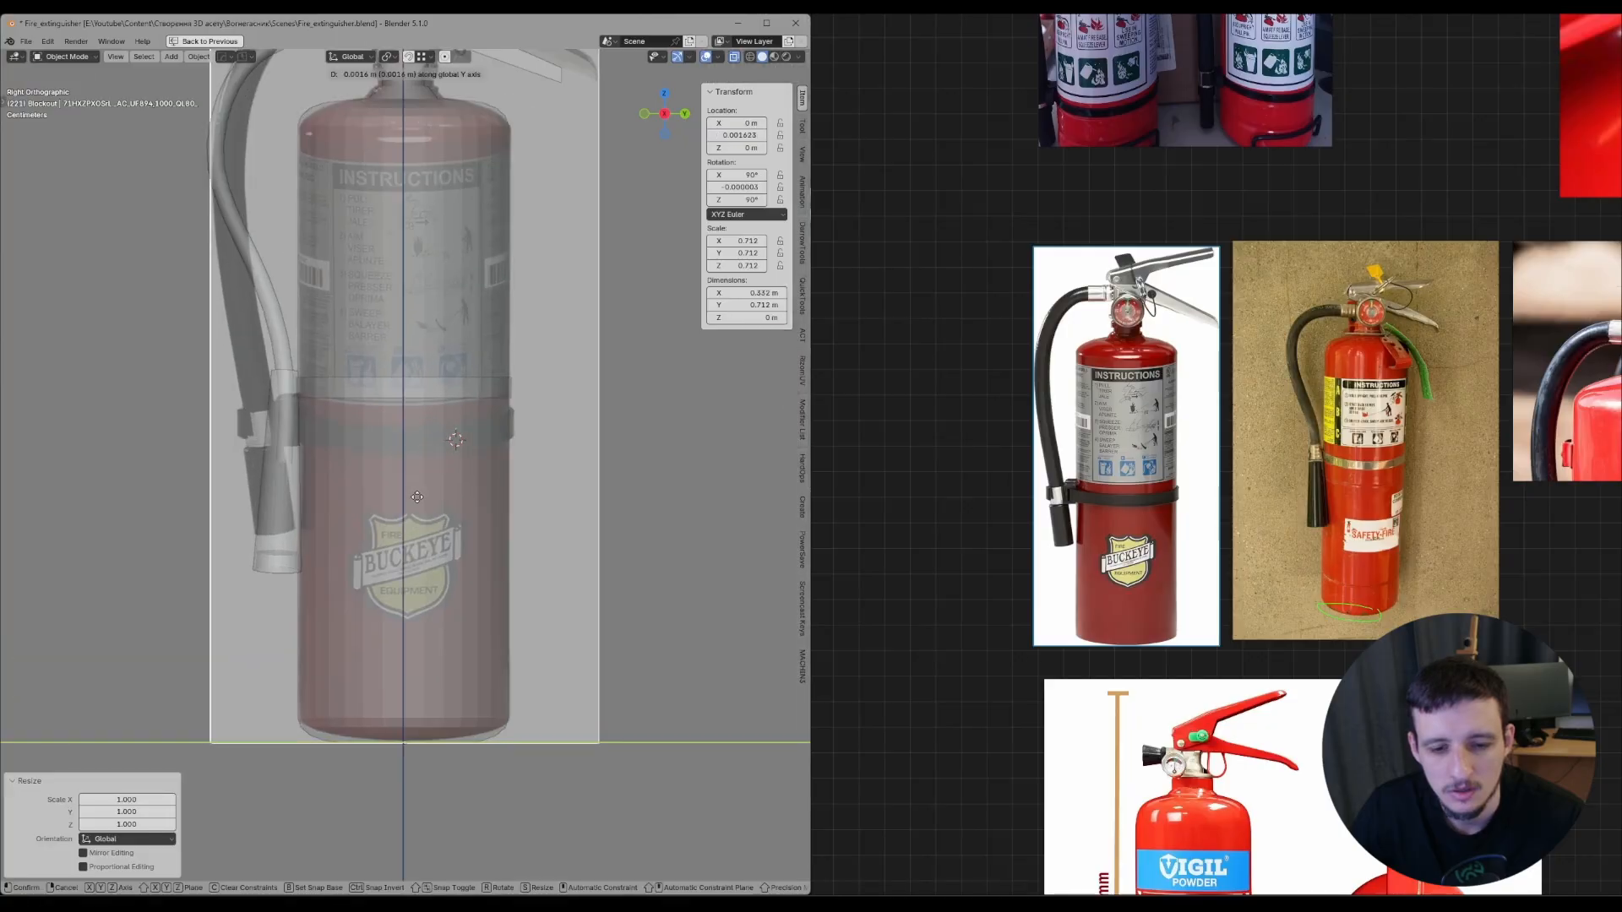
left_click(395, 503)
- Turn X-ray off and move the image plane about 0.63 m in the negative X direction, clear of the blockout
scroll(394, 504, "down", 6)
middle_click_drag(470, 342, 529, 464, "shift")
scroll(469, 456, "up", 2)
key("alt+z")
key("alt+z")
scroll(528, 463, "down", 4)
middle_click_drag(422, 473, 473, 485)
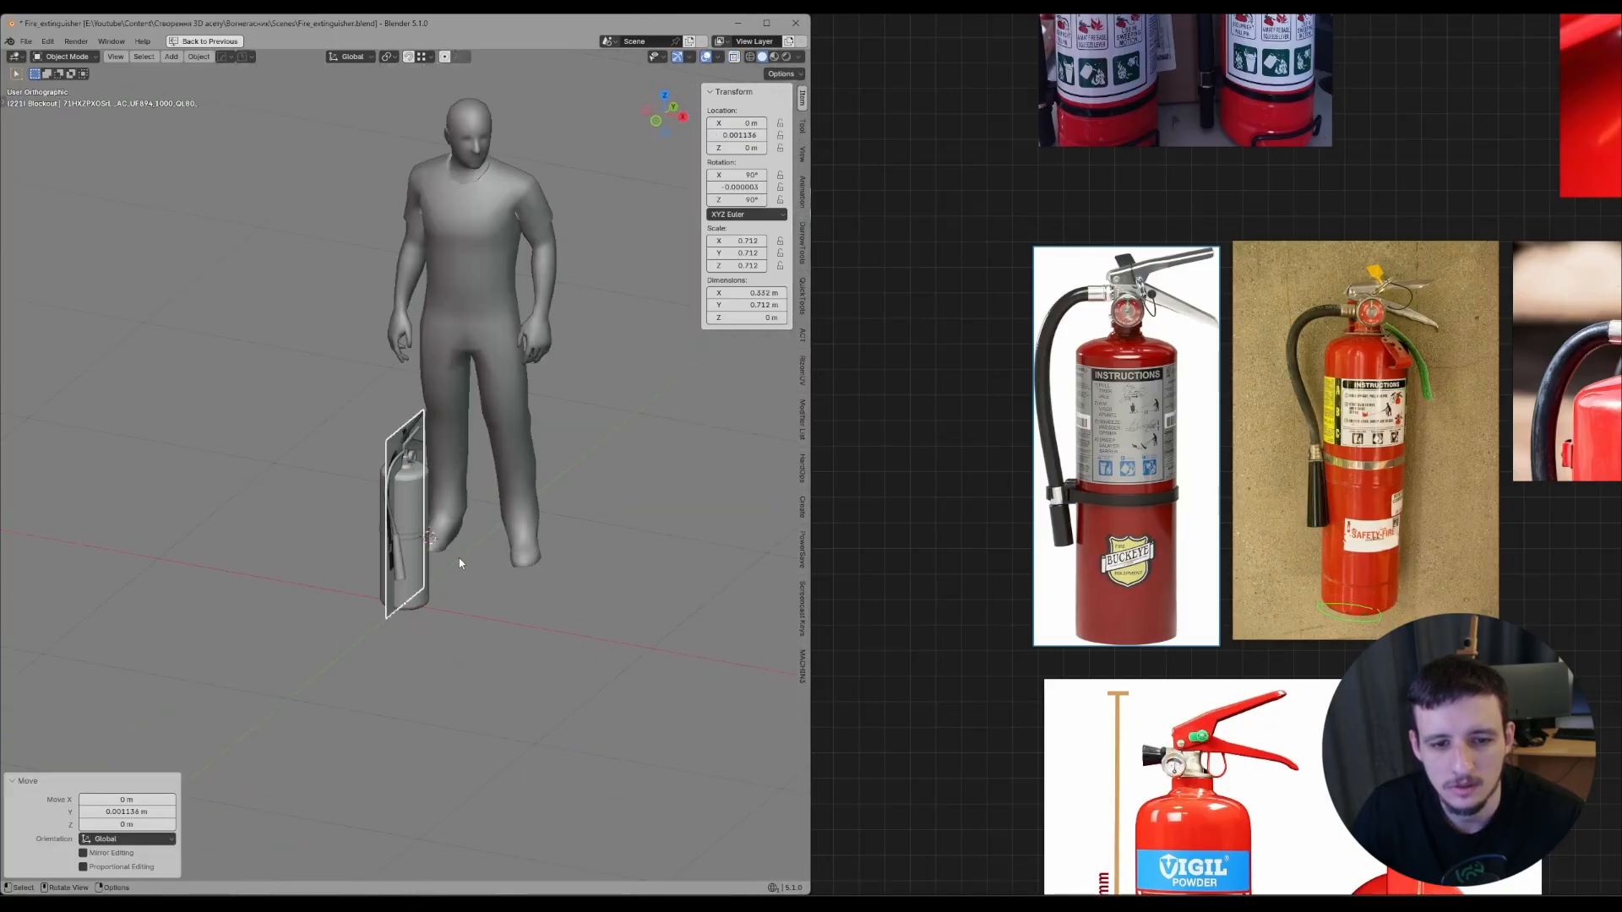
key("g")
key("x")
left_click(229, 482)
- From the right orthographic view, select the blockout's two levers, valve, gauge and cylinder body together
key("KP_3")
middle_click_drag(229, 482, 500, 488, "shift")
scroll(500, 488, "up", 2)
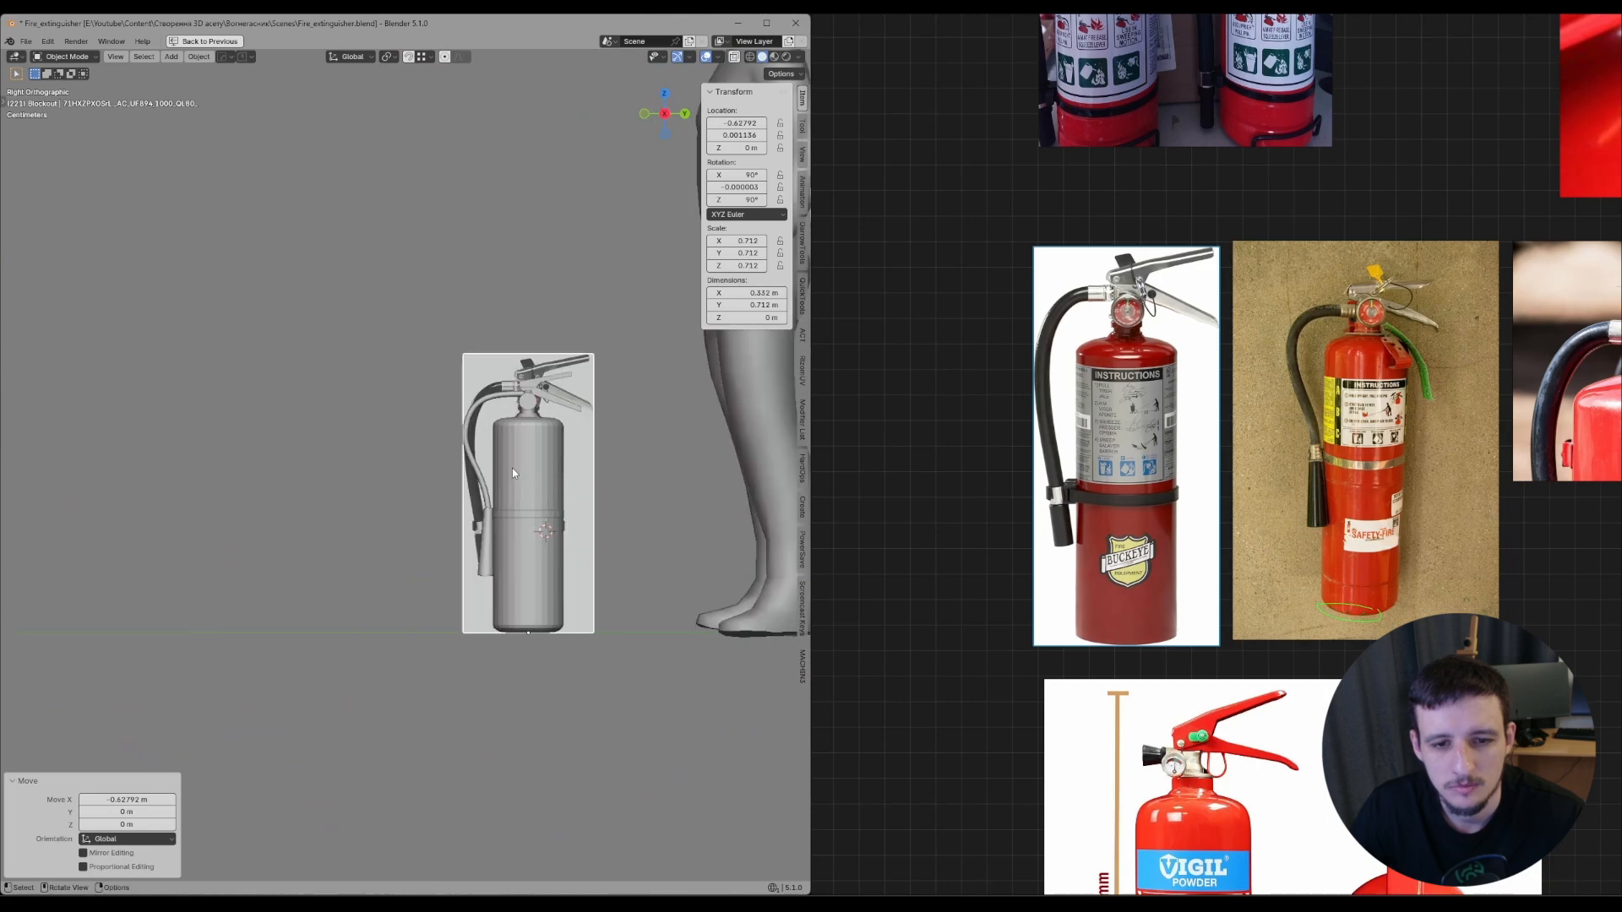
scroll(491, 382, "up", 3)
middle_click_drag(549, 387, 452, 403, "shift")
key("KP_3")
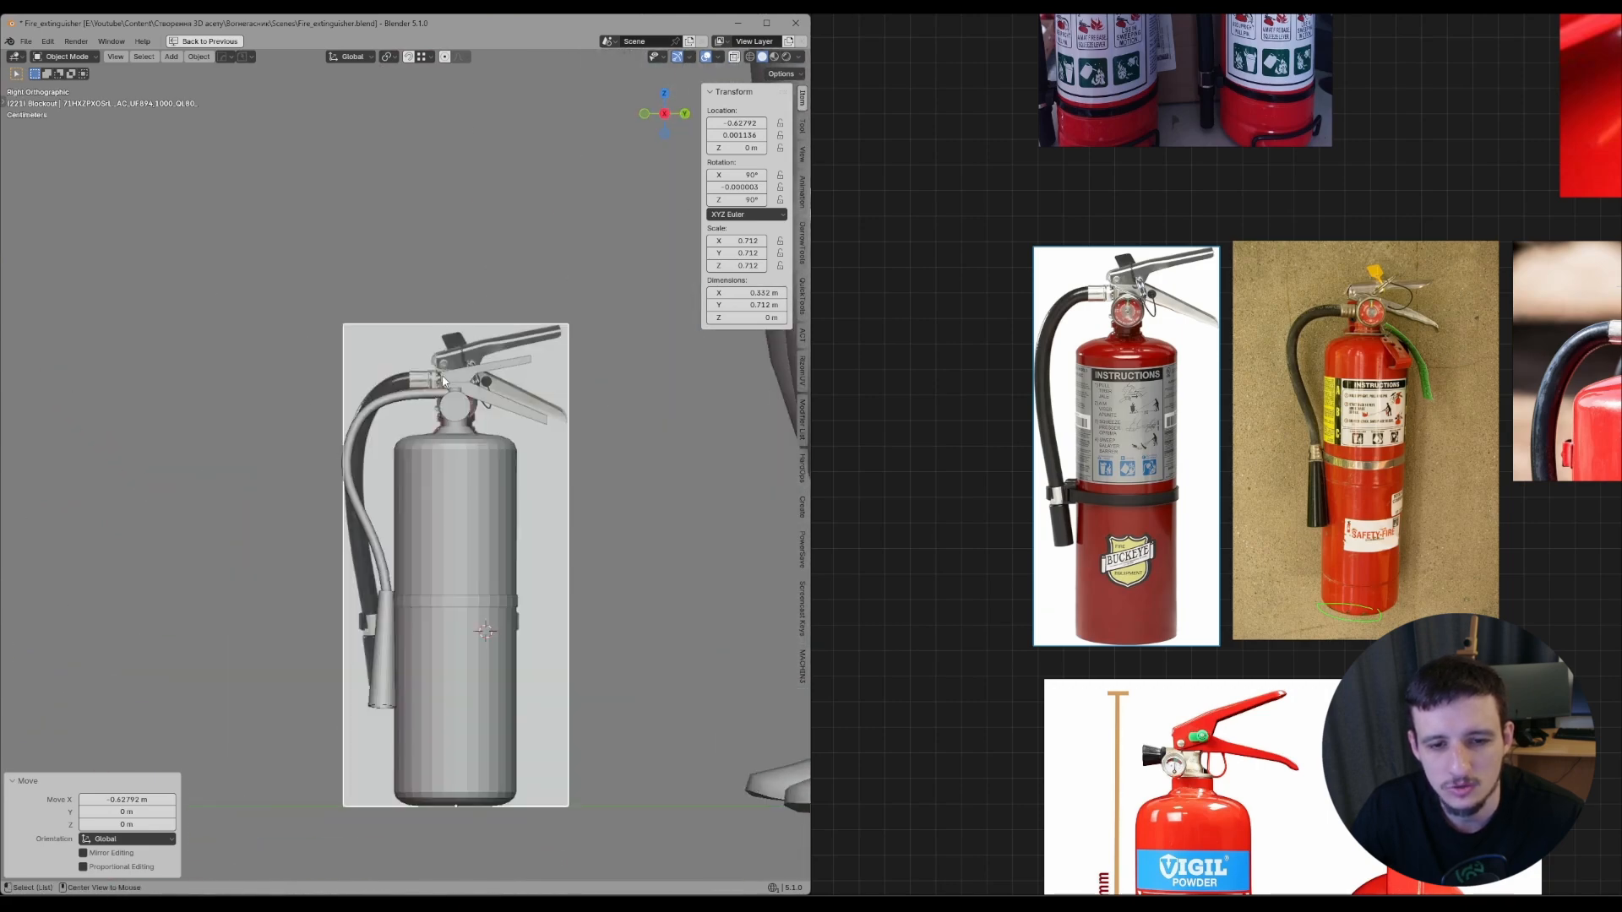
scroll(440, 493, "up", 3)
left_click(439, 493)
left_click(443, 474)
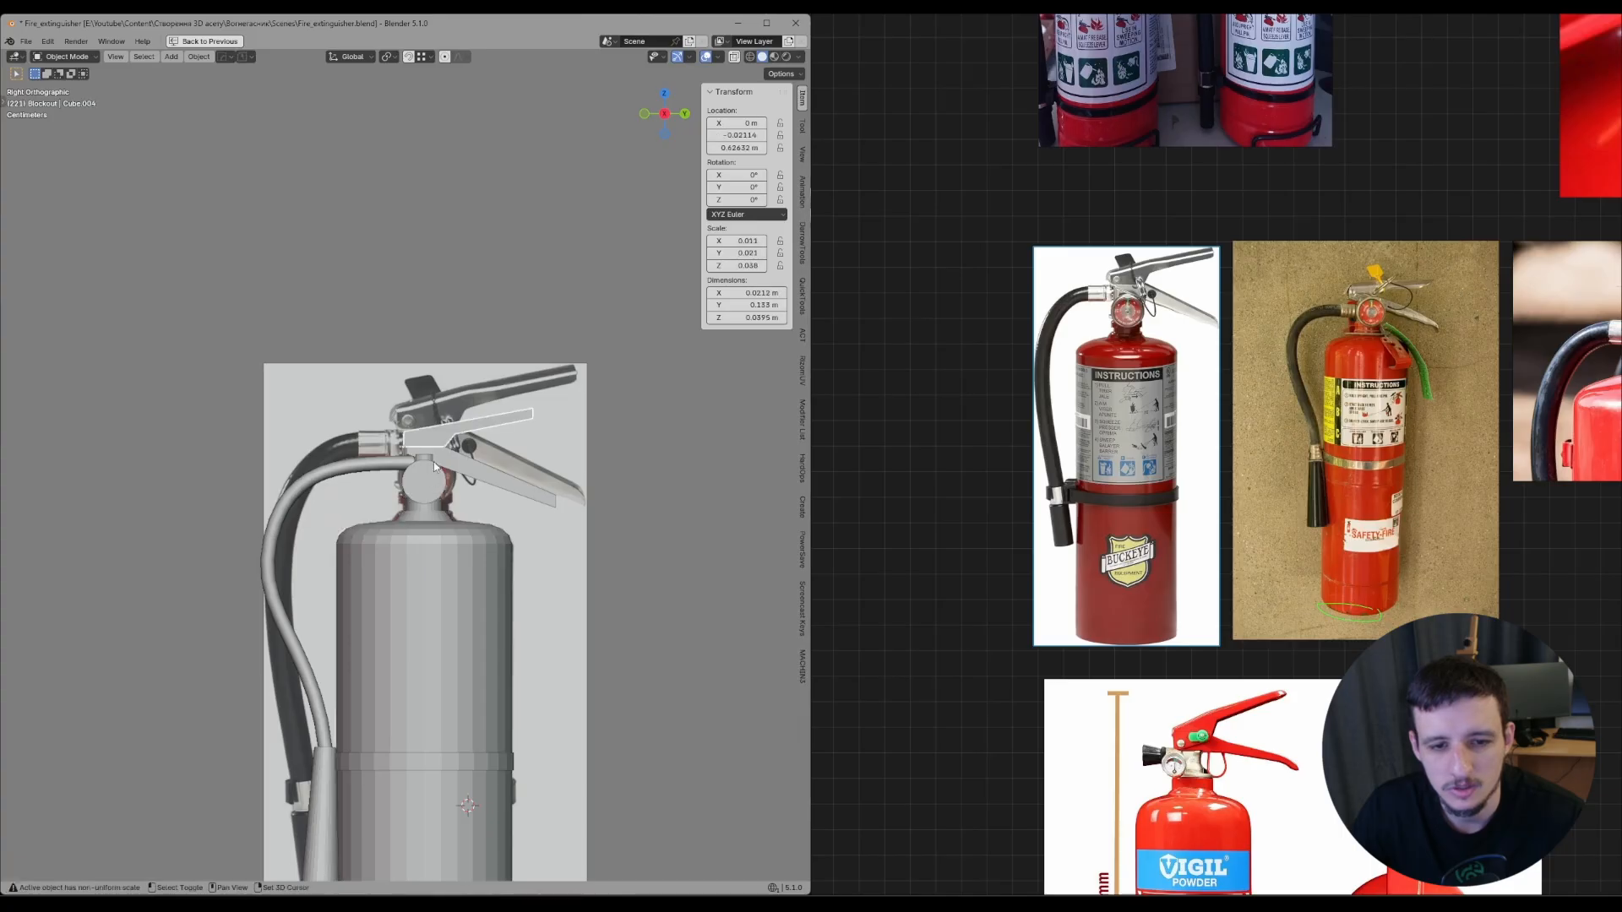
left_click_drag(342, 442, 470, 501, "shift")
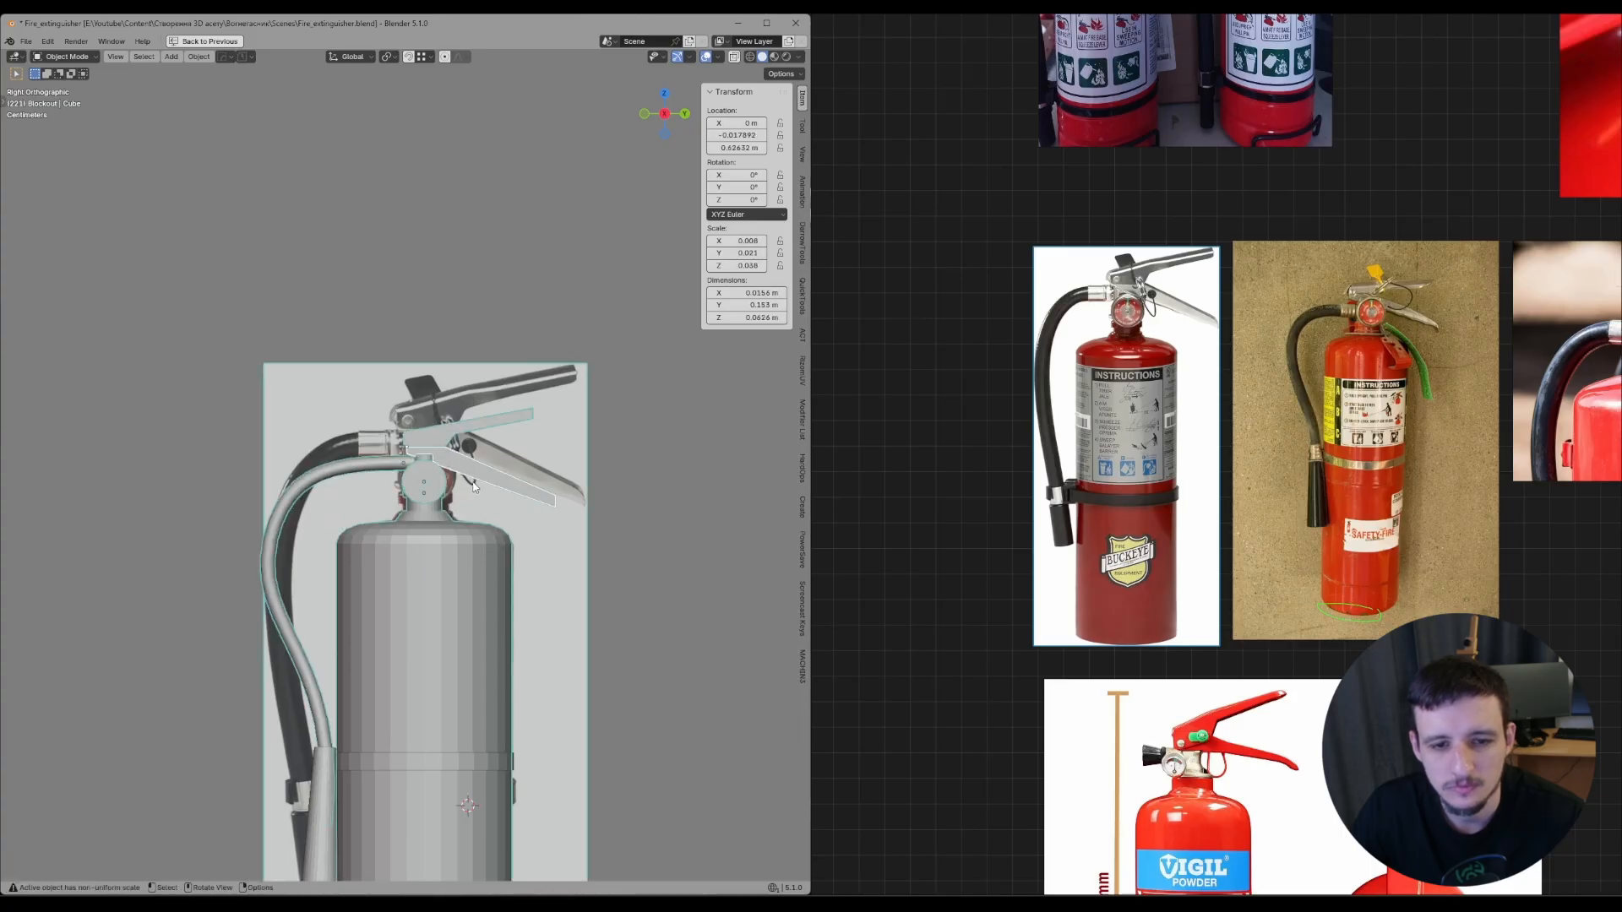
middle_click_drag(403, 471, 476, 433, "shift")
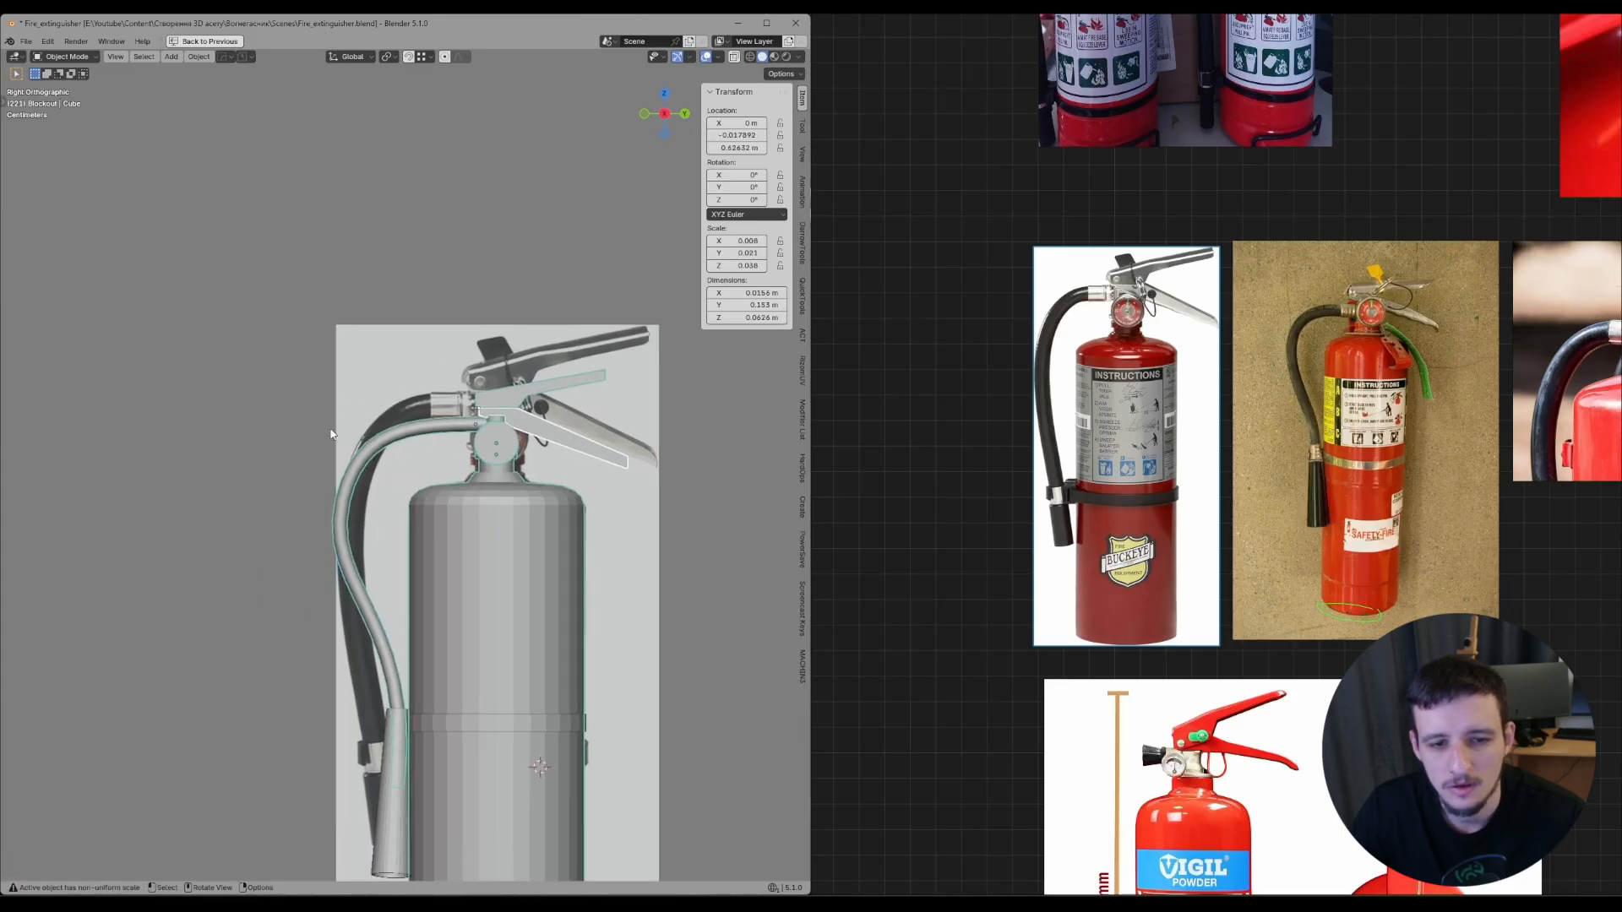
mouse_move(482, 560)
middle_mouse_down("shift")
mouse_move(449, 348)
mouse_move(391, 480)
middle_mouse_up("shift")
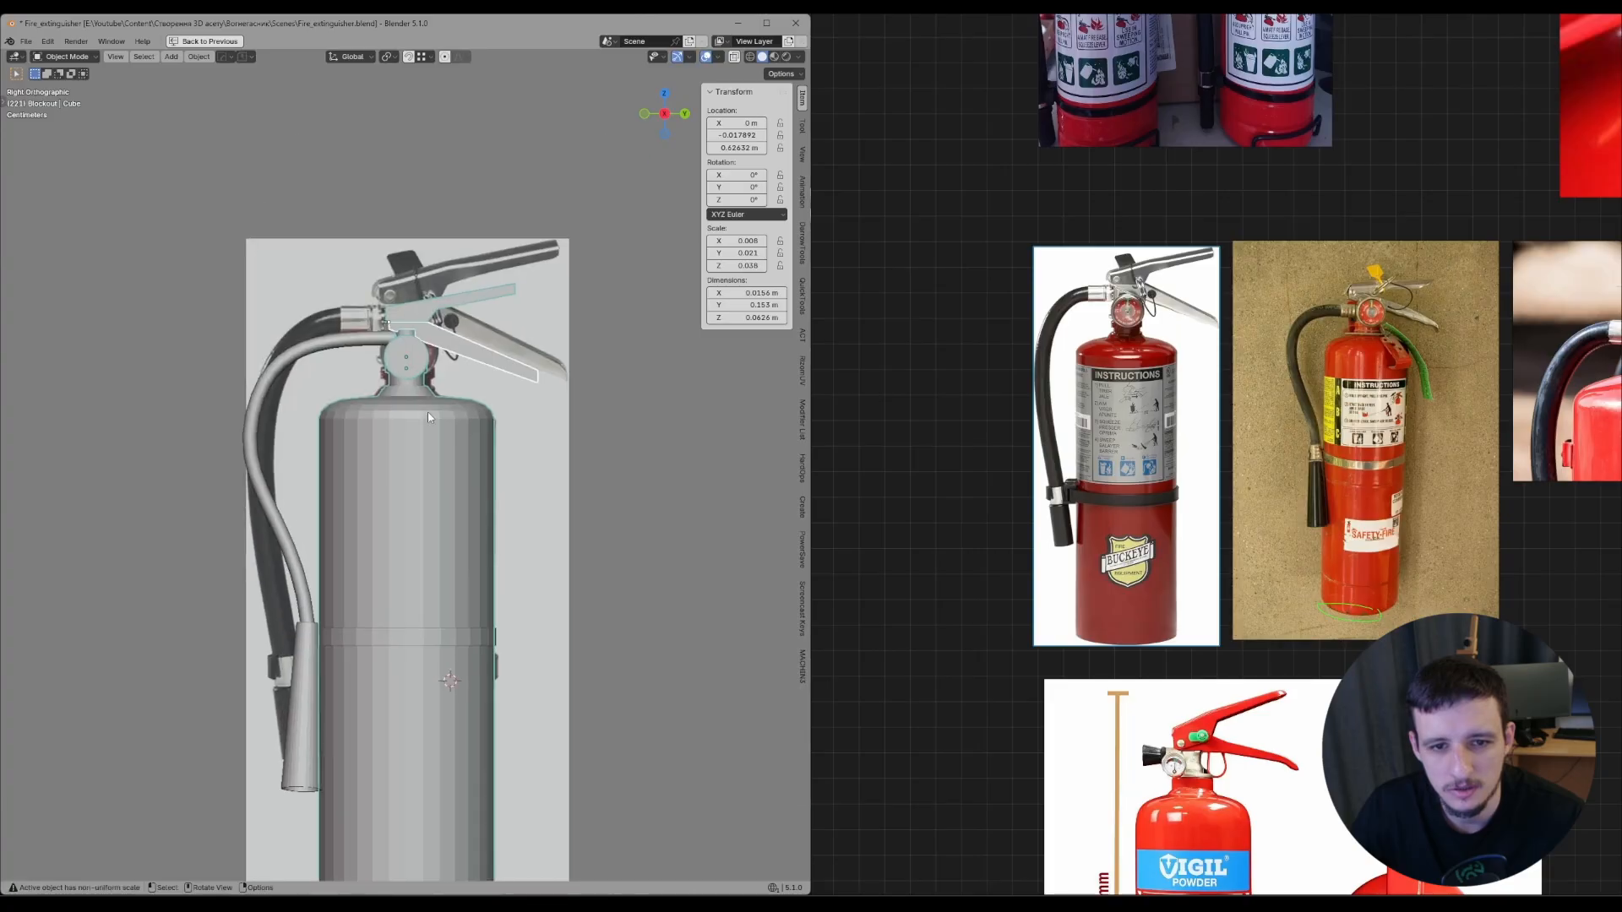
- Open the selected parts for mesh editing with all geometry selected, displayed in solid shading with X-ray on
key("Tab")
key("shift+z")
key("a")
middle_click_drag(499, 385, 557, 468, "shift")
scroll(557, 469, "up", 1)
key("z")
left_click(807, 438)
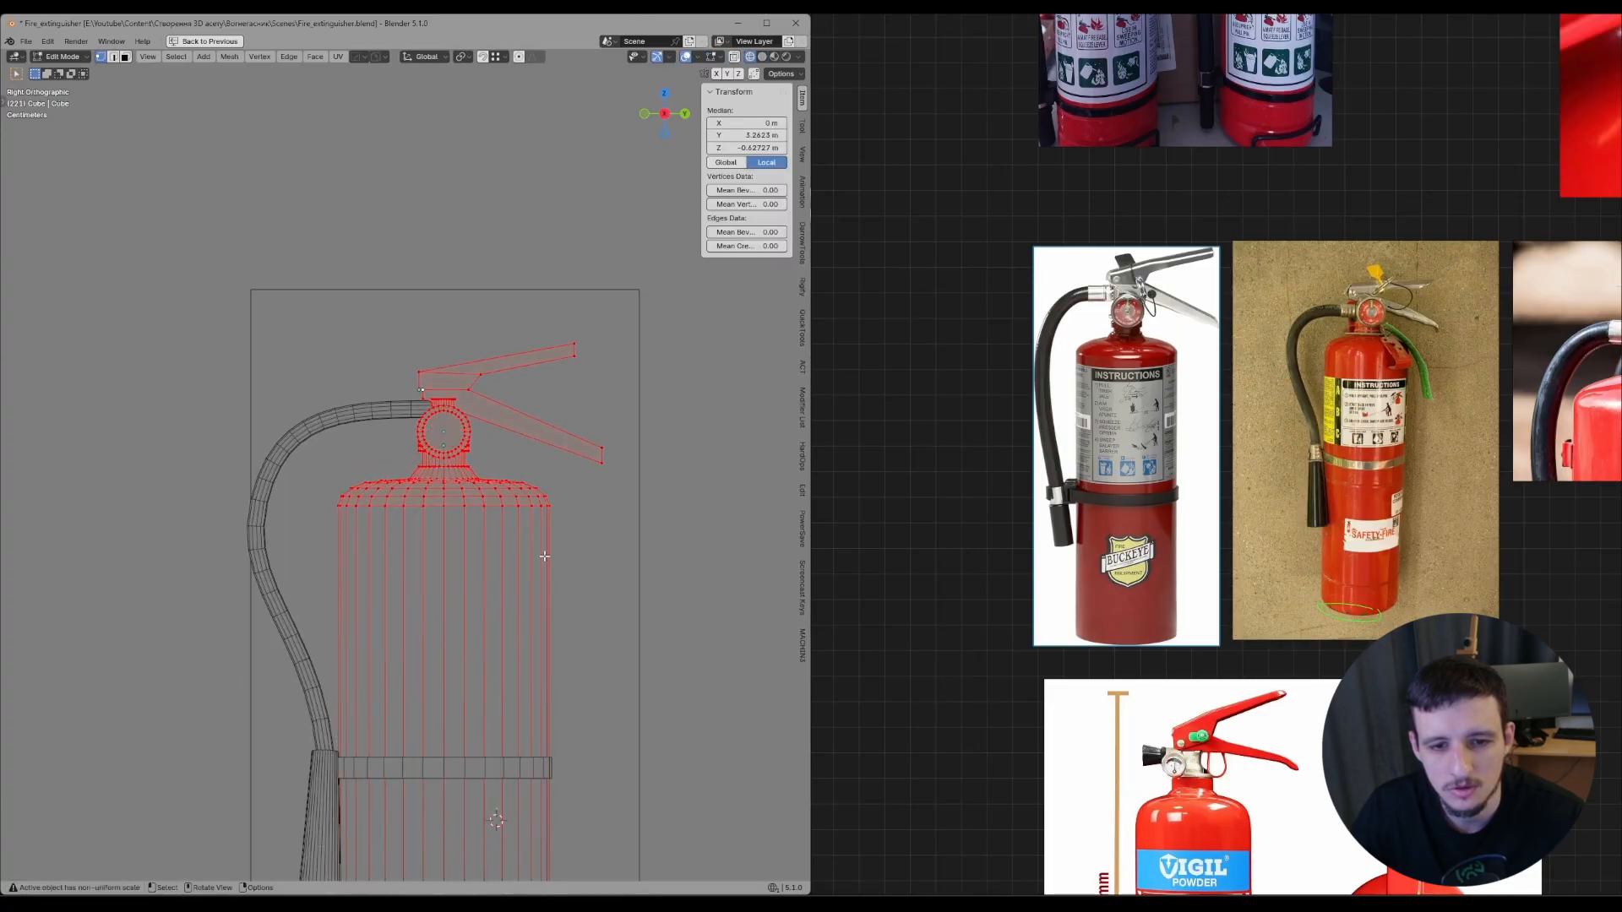
key("z")
left_click(550, 366)
key("z")
left_click(559, 252)
key("z")
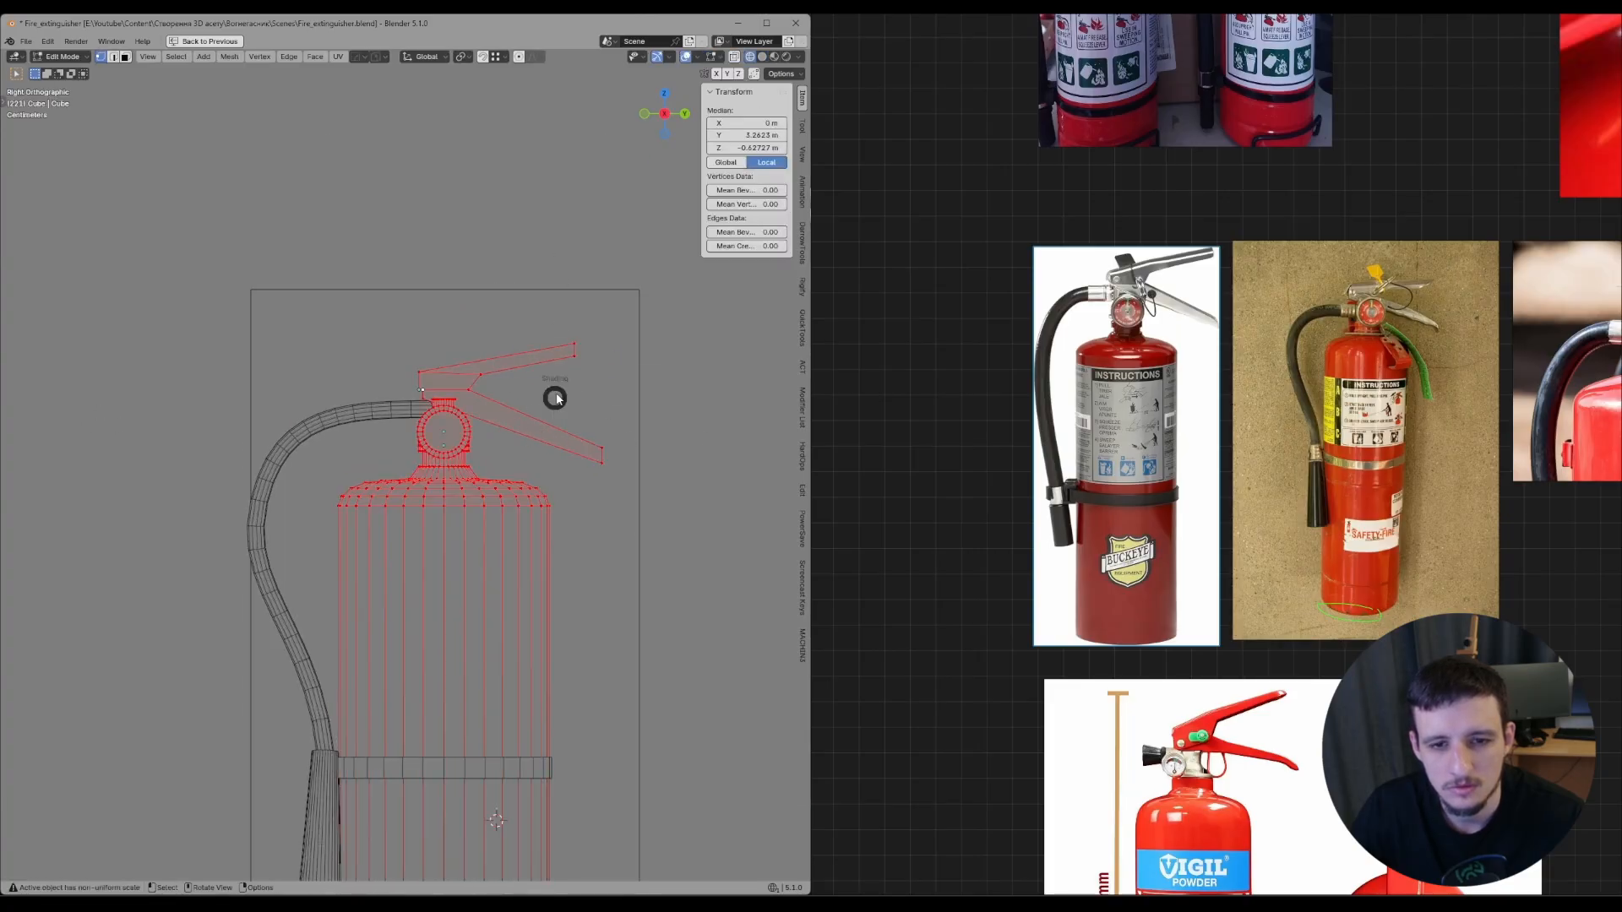
left_click(706, 387)
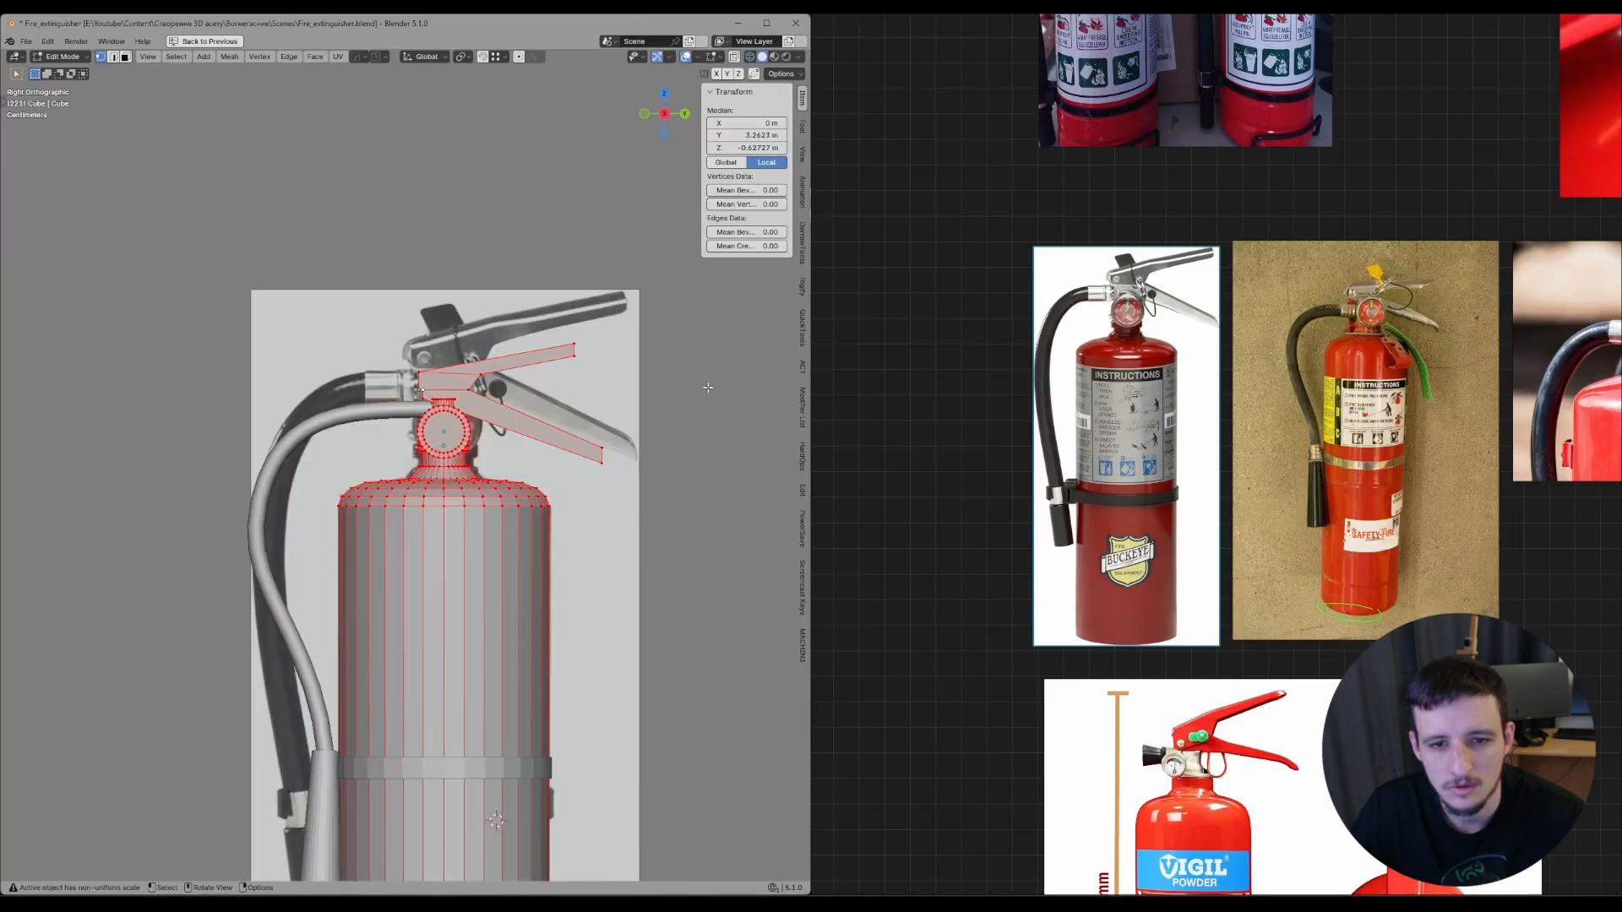
key("alt+z")
- Fit the selected geometry's height to the photo, moving it up about 0.013 m and back down about 0.010 m along Z
key("g")
key("z")
left_click(534, 321)
scroll(540, 318, "up", 3)
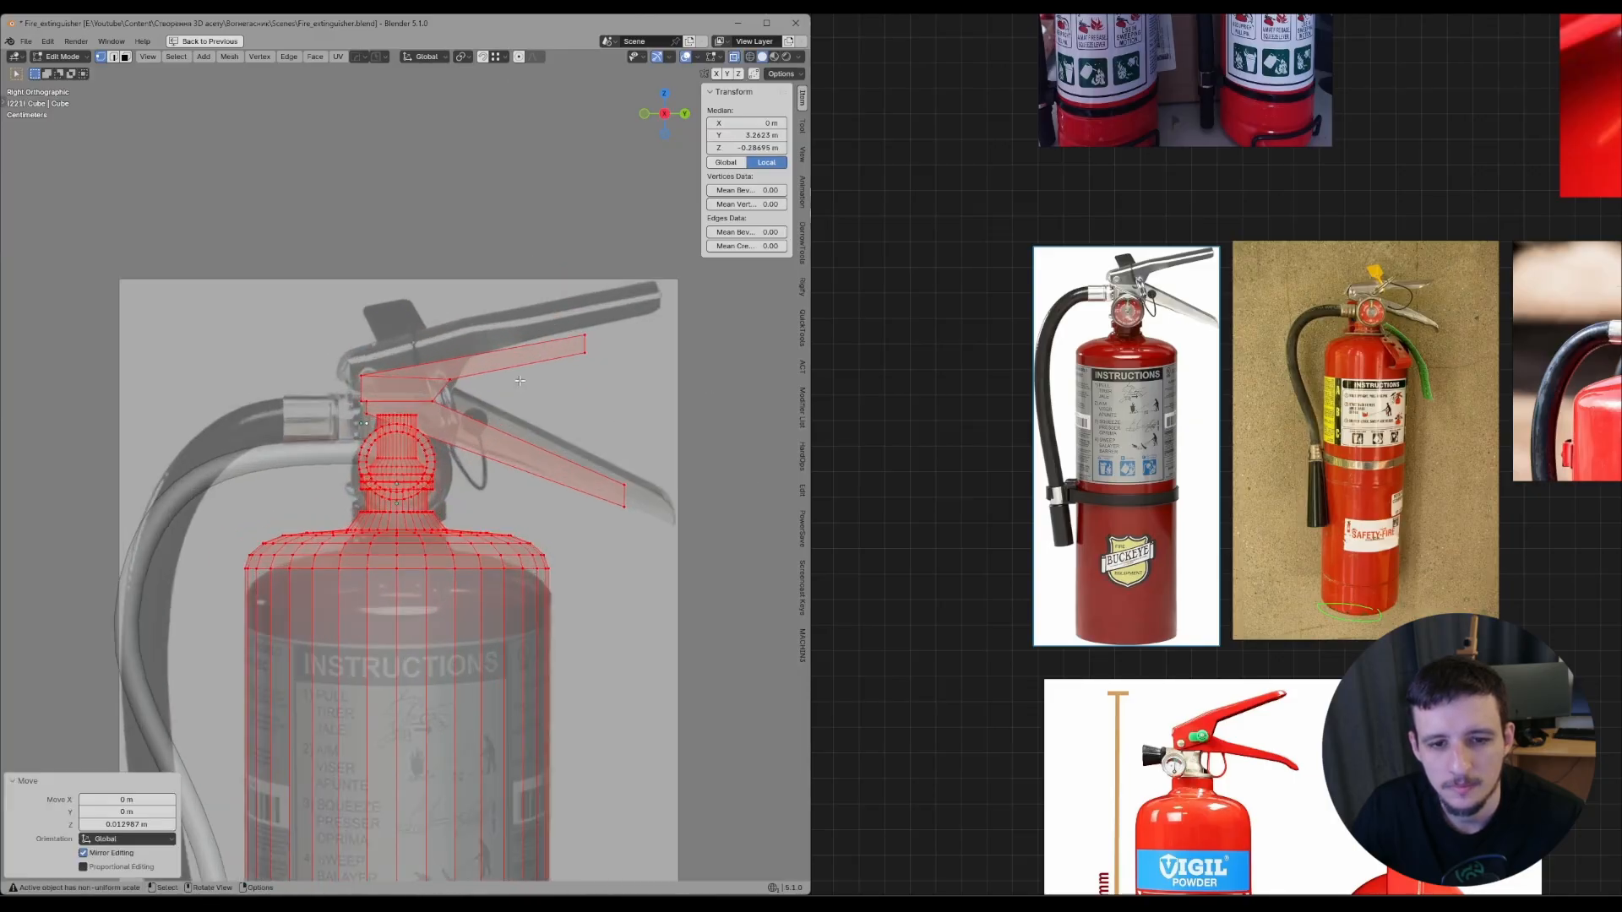
key("g")
key("z")
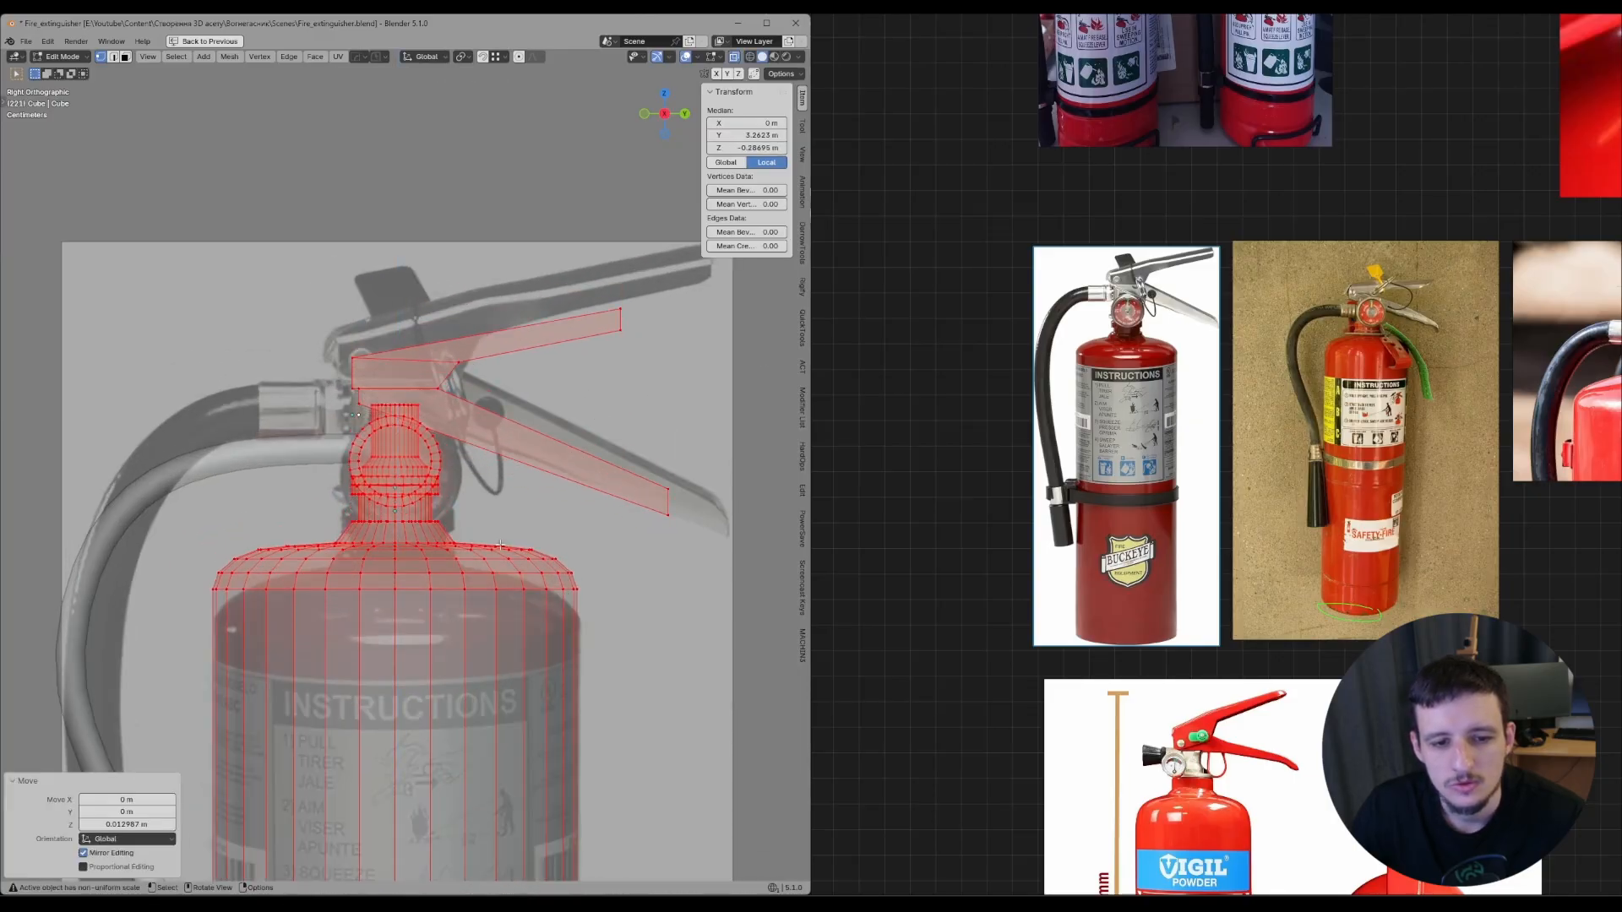
left_click(499, 549)
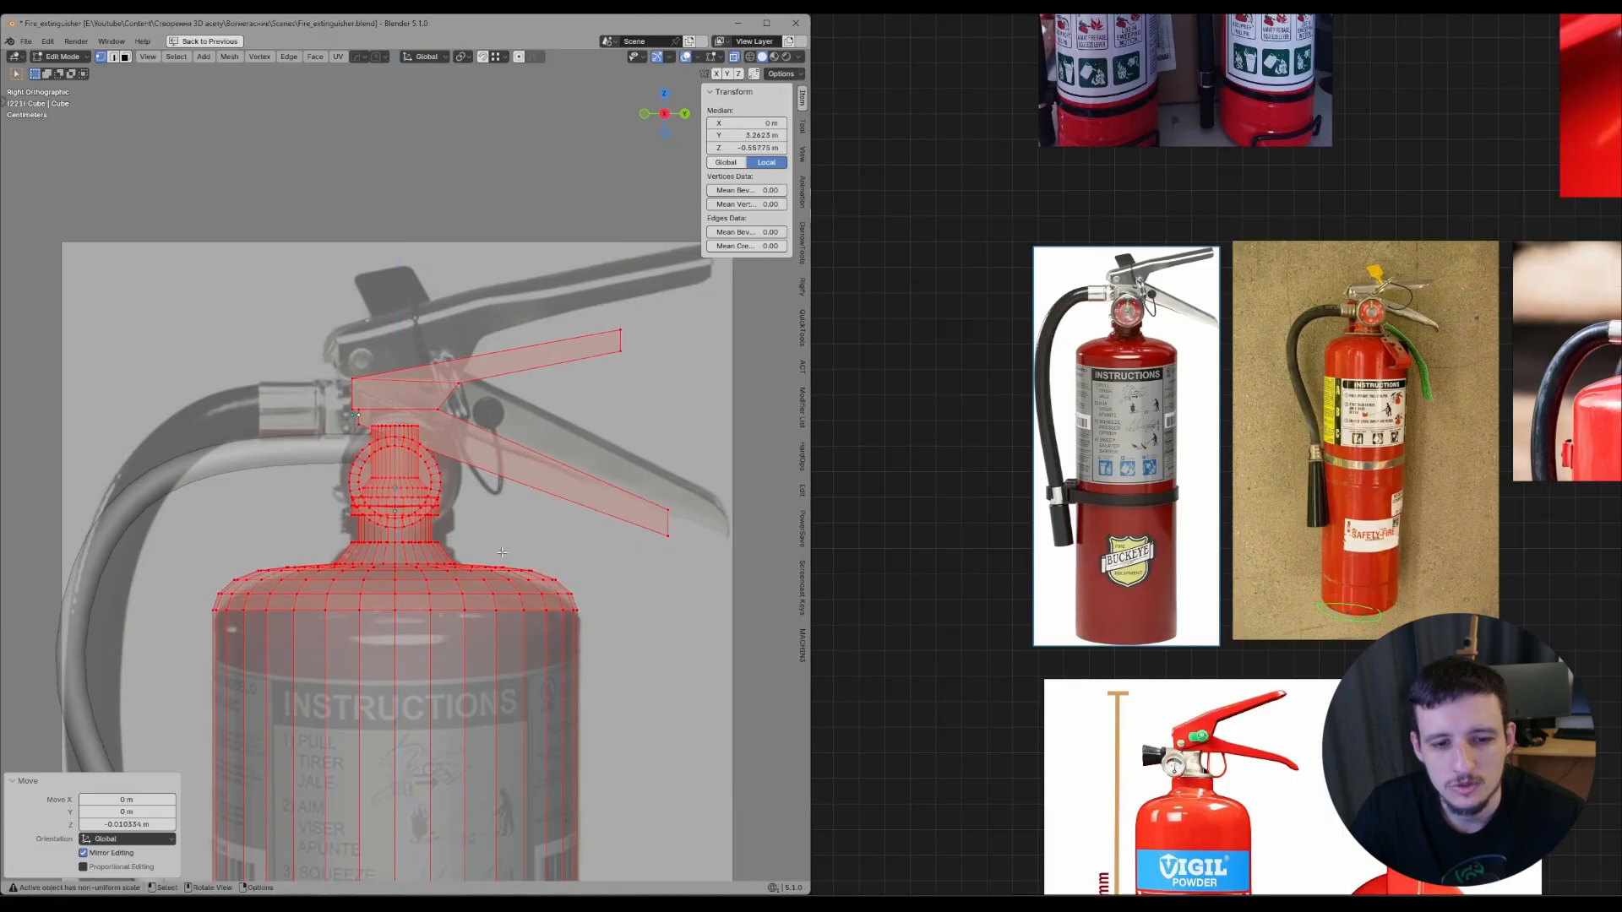
- Select only the two levers' linked geometry and raise them along Z toward the handles in the photo
middle_click_drag(430, 454, 411, 483, "shift")
key("alt+a")
key("l")
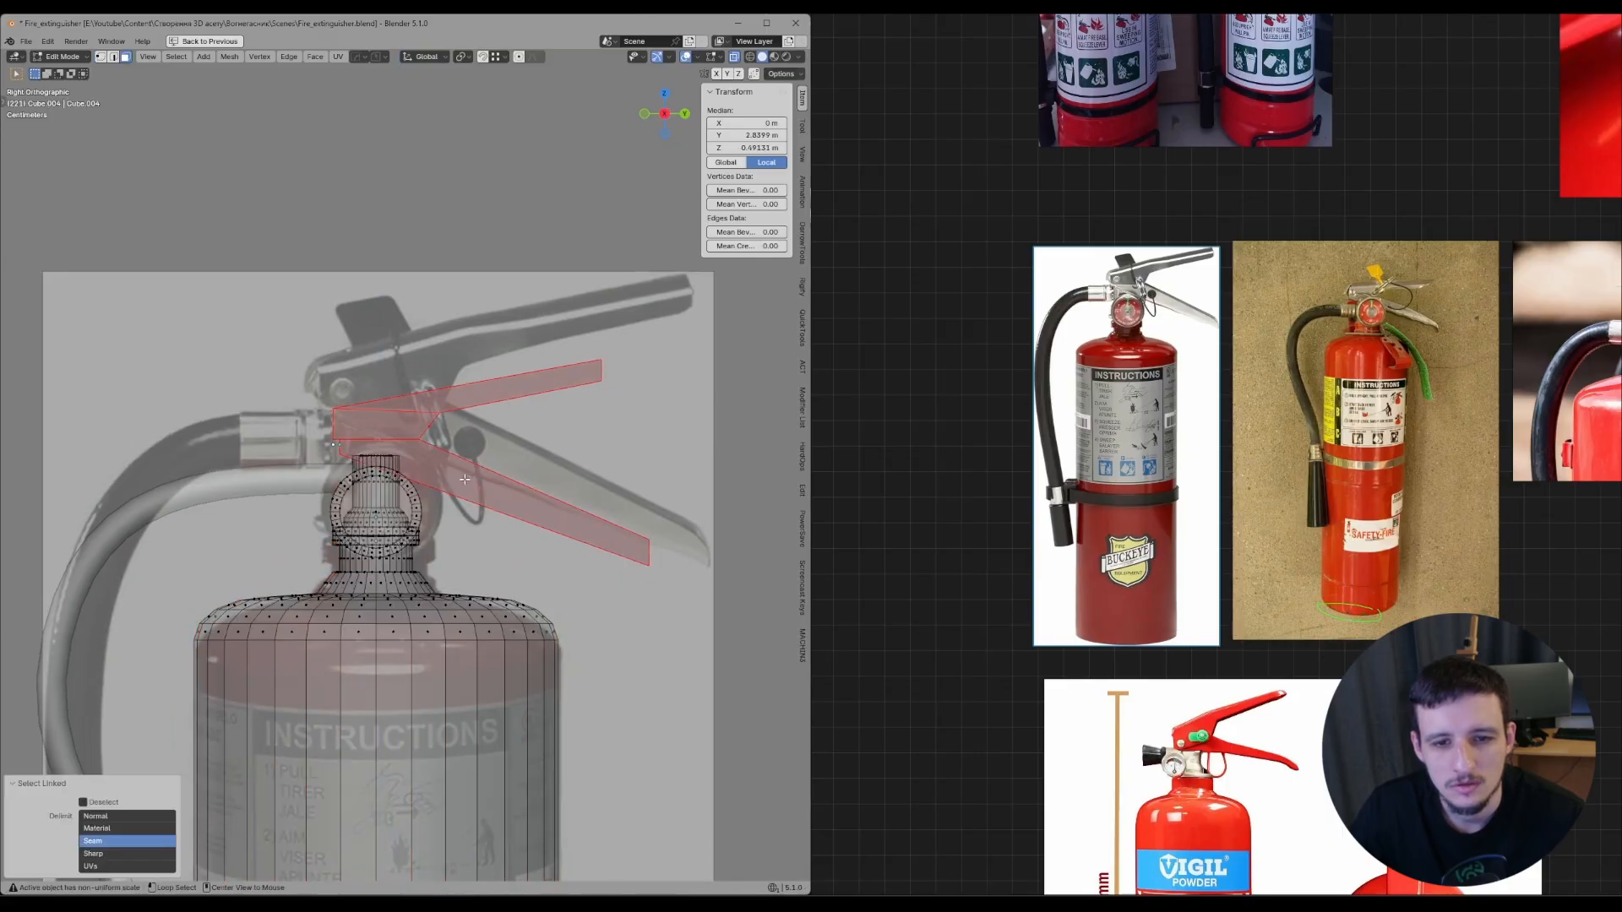
key("g")
key("z")
left_click(469, 432)
- Select the top vertices of the valve stem and raise them about 0.024 m along Z to reach the levers
key("alt+a")
key("l")
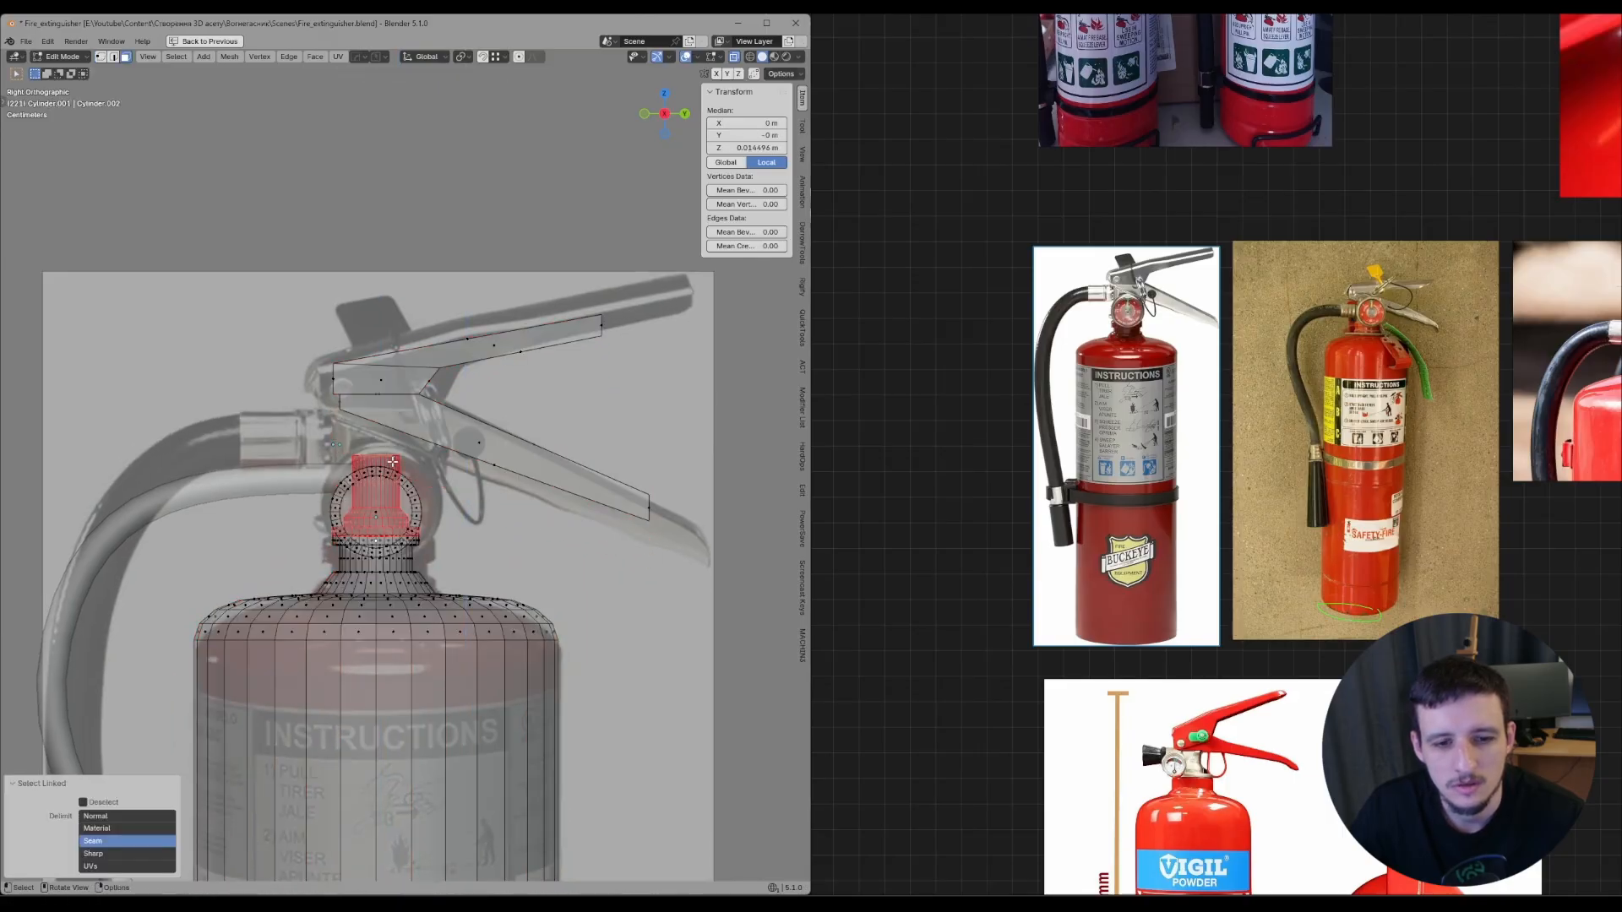
key("1")
left_click_drag(322, 436, 432, 463)
key("g")
key("z")
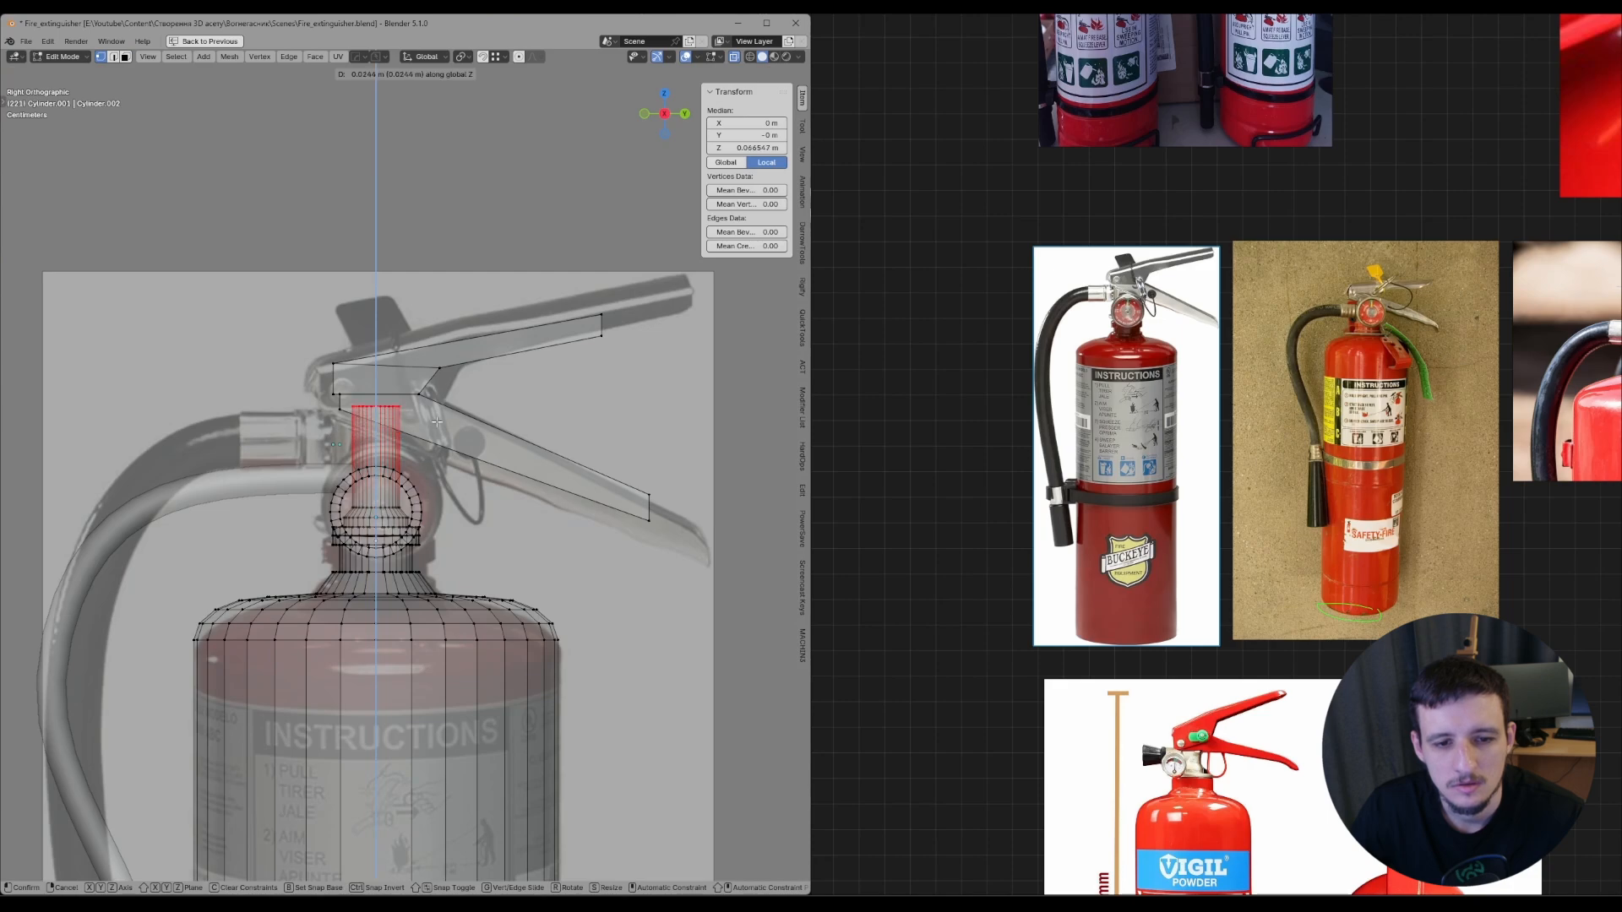
left_click(429, 412)
- Enlarge the round gauge about 1.3 times and raise it about 0.003 m along Z to match the photo
key("Tab")
left_click(408, 484)
key("s")
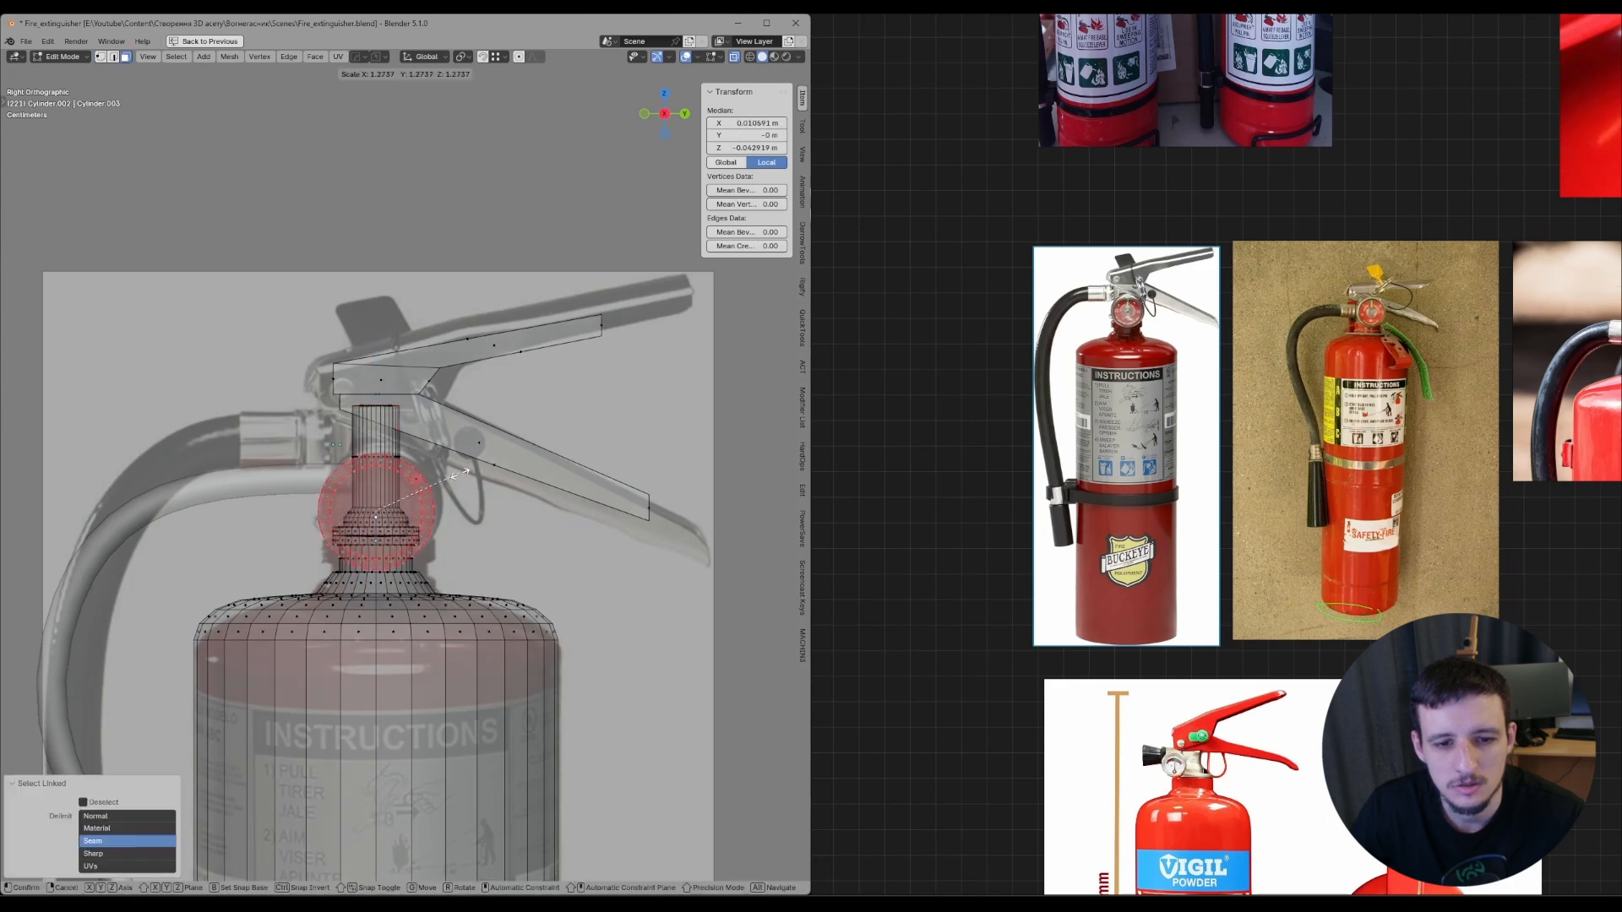
left_click(424, 474)
key("g")
key("z")
left_click(460, 467)
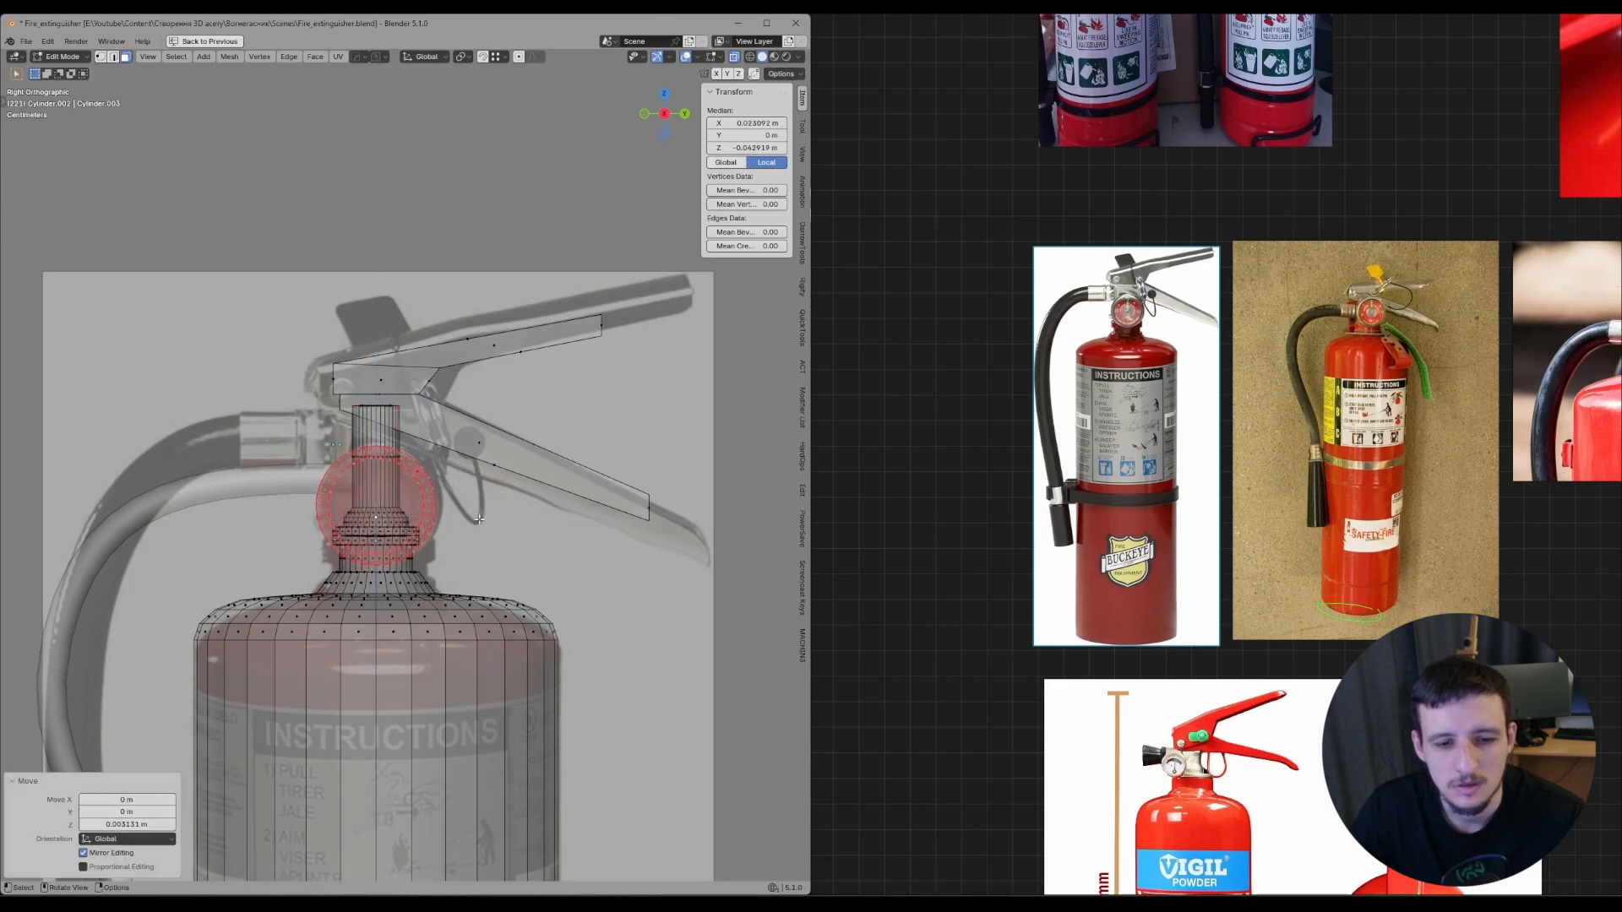
key("alt+a")
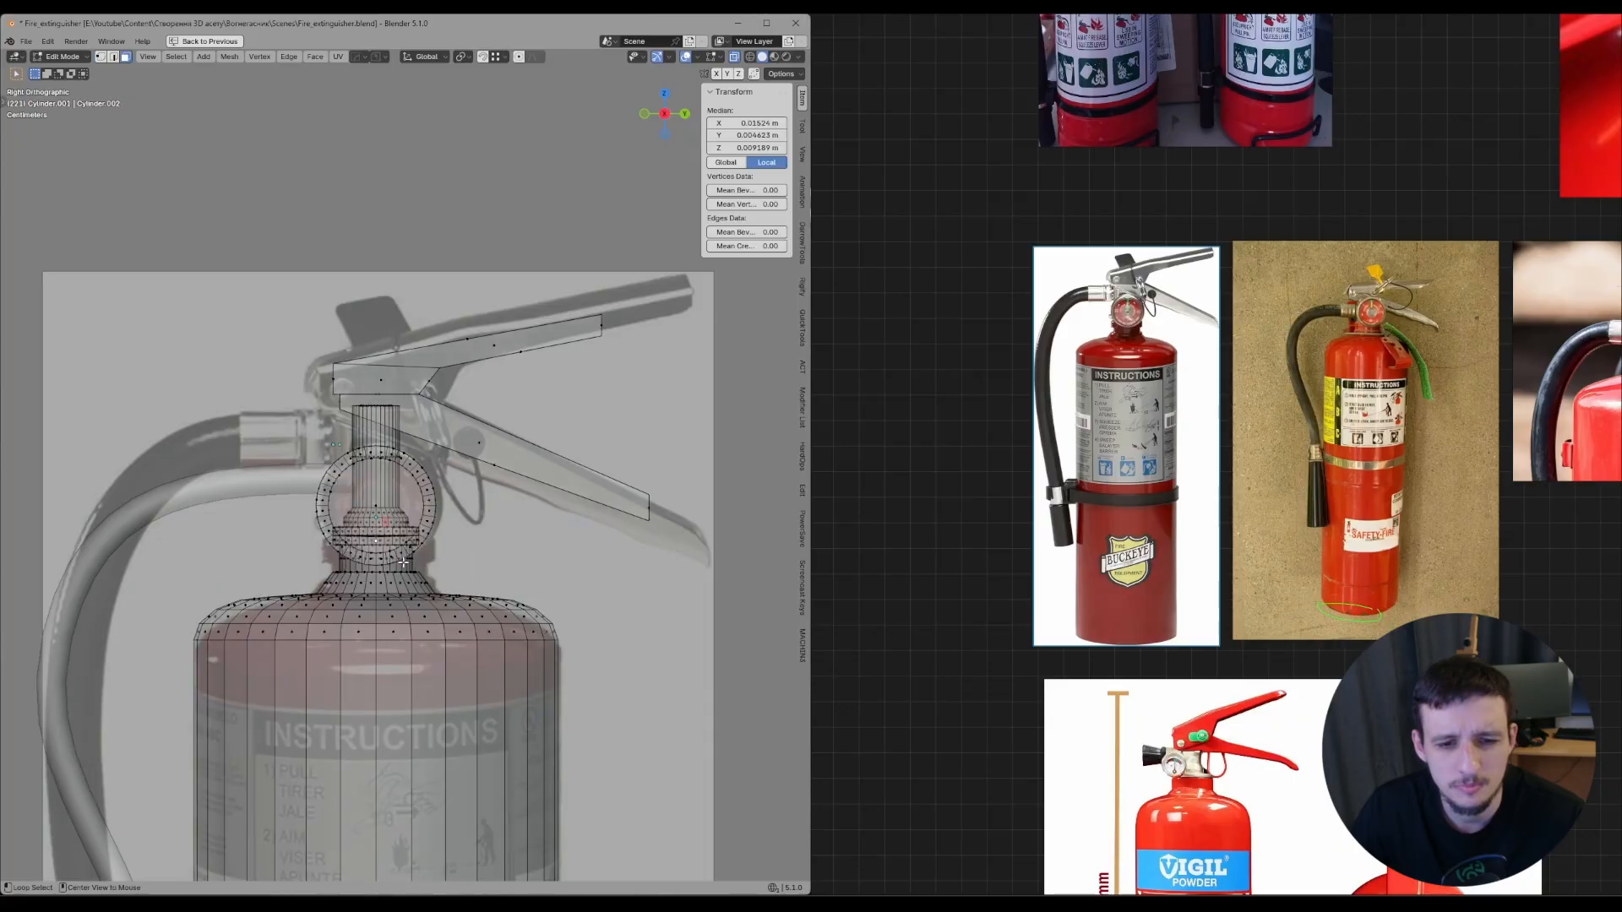
key("l")
key("alt+a")
key("l")
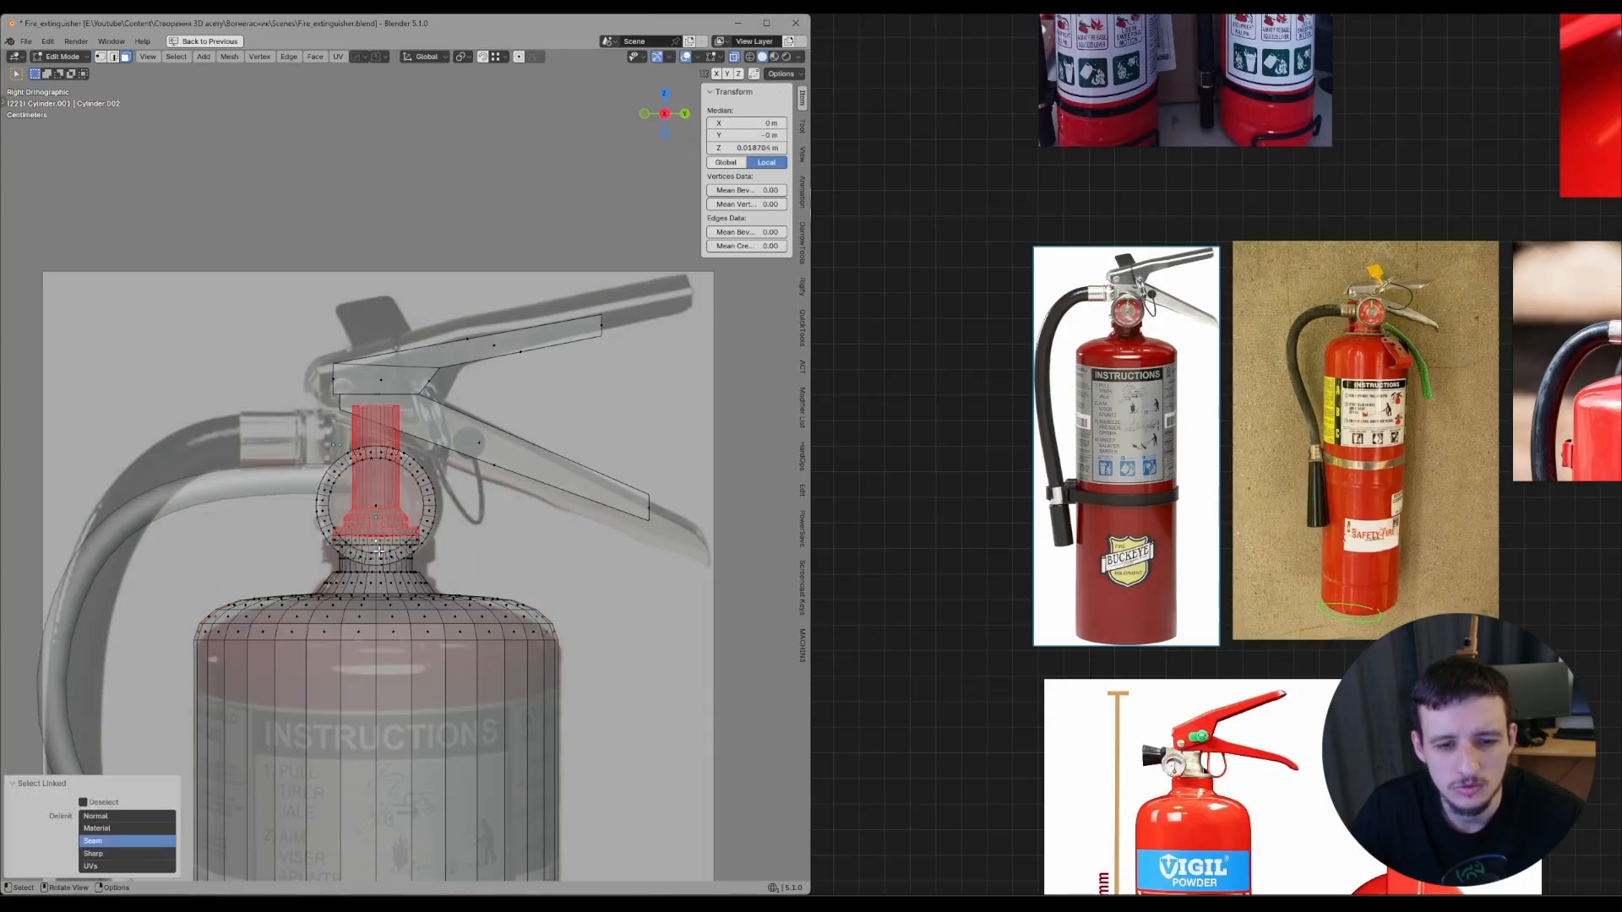
key("l")
key("alt+a")
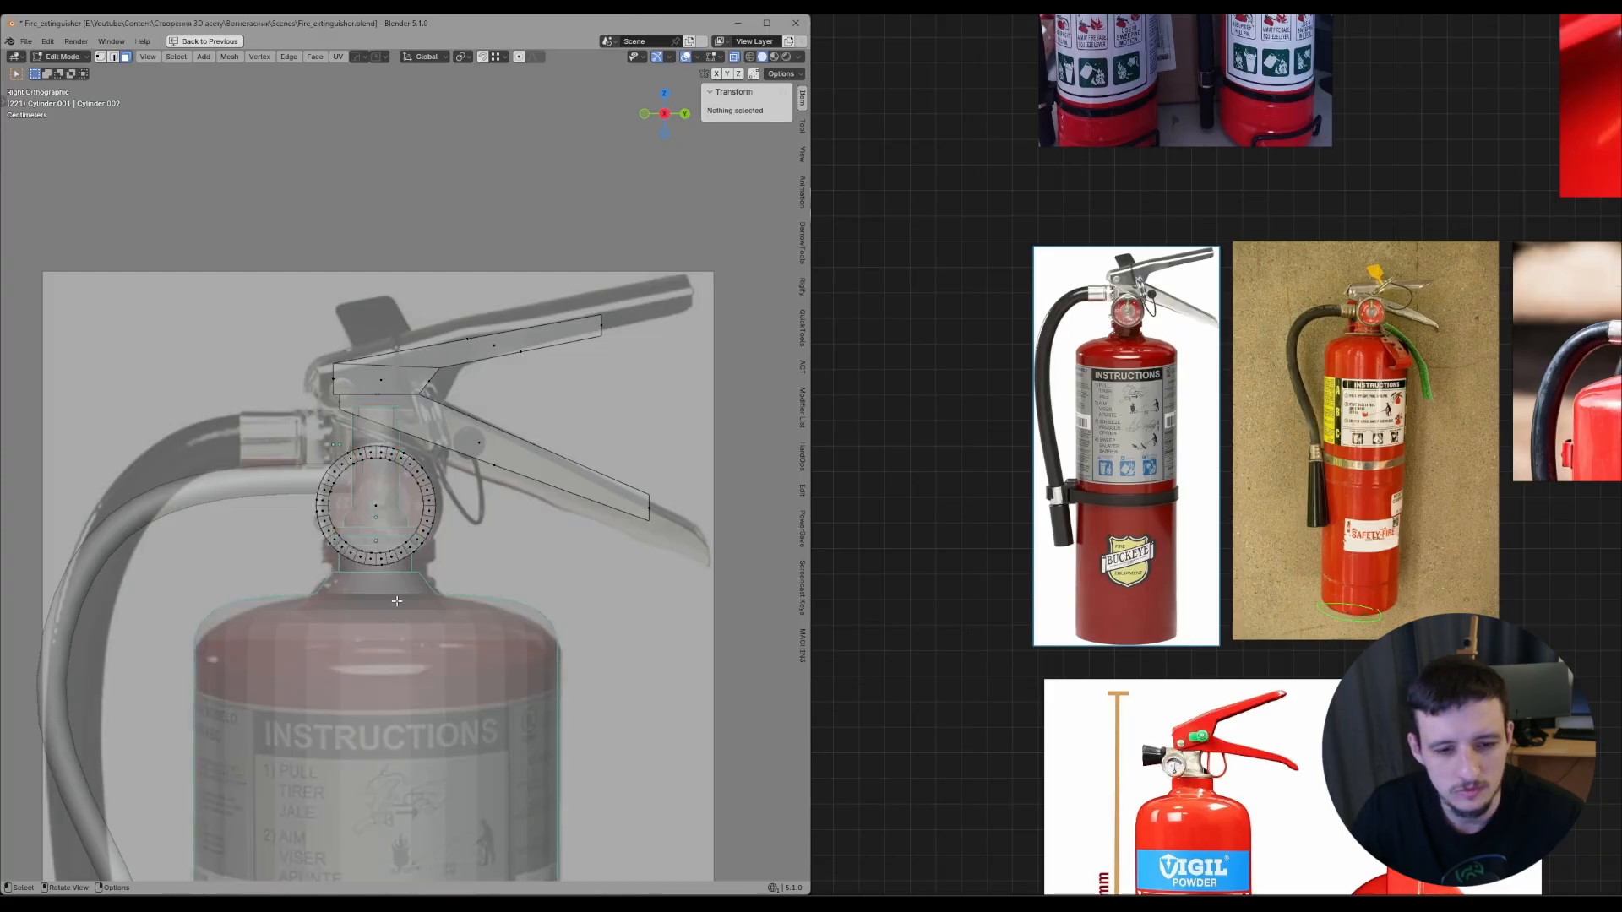
- Open the extinguisher body and the valve stem together for mesh editing
key("Tab")
left_click(338, 571)
key("Tab")
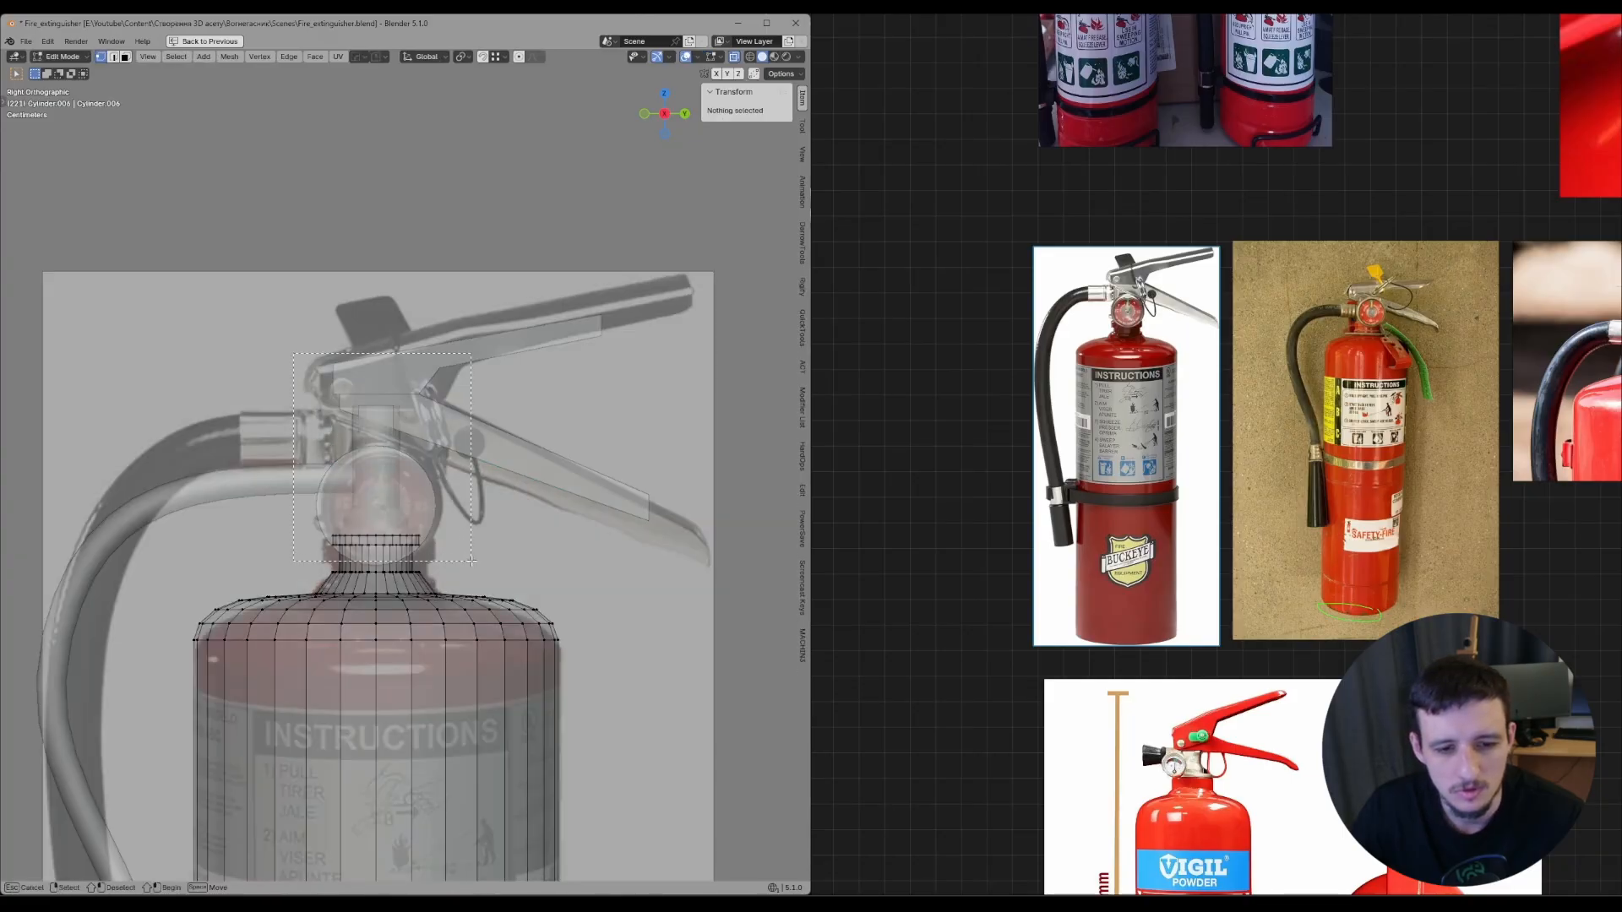
left_click_drag(293, 353, 471, 561)
middle_click_drag(471, 561, 479, 540, "shift")
key("alt+z")
key("Tab")
left_click(396, 408, "shift")
left_click(363, 549, "shift")
key("Tab")
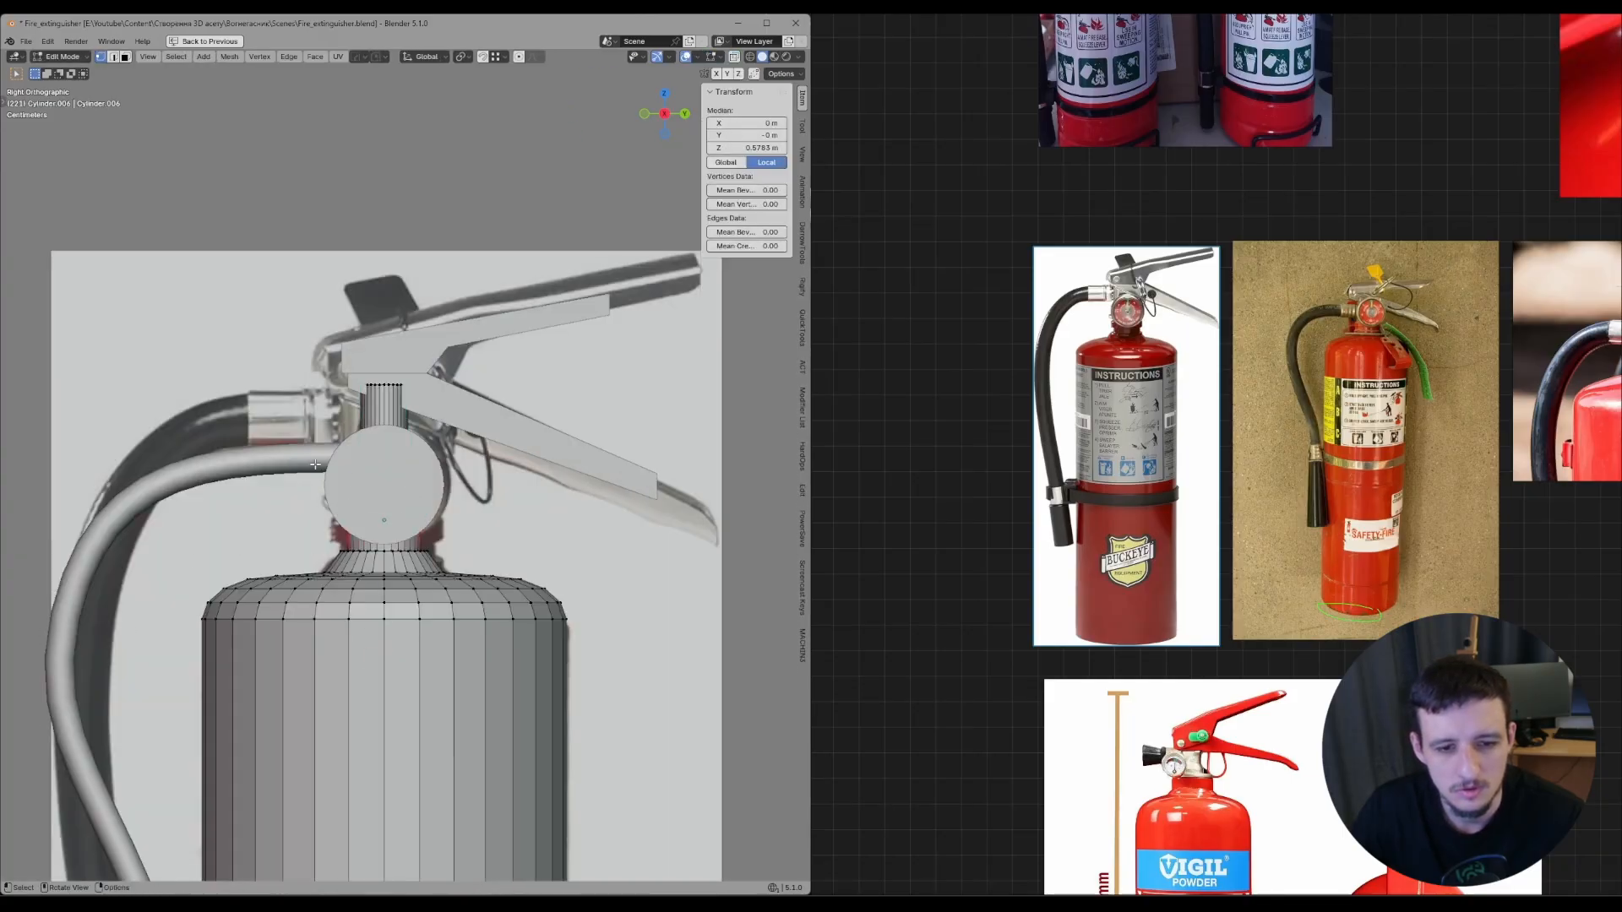
- Select the valve stem and the neck rings above the flared base and widen them in X and Y toward the photo's outline
key("alt+z")
left_click_drag(297, 318, 477, 541)
scroll(405, 465, "up", 2)
left_click(353, 589, "alt+shift")
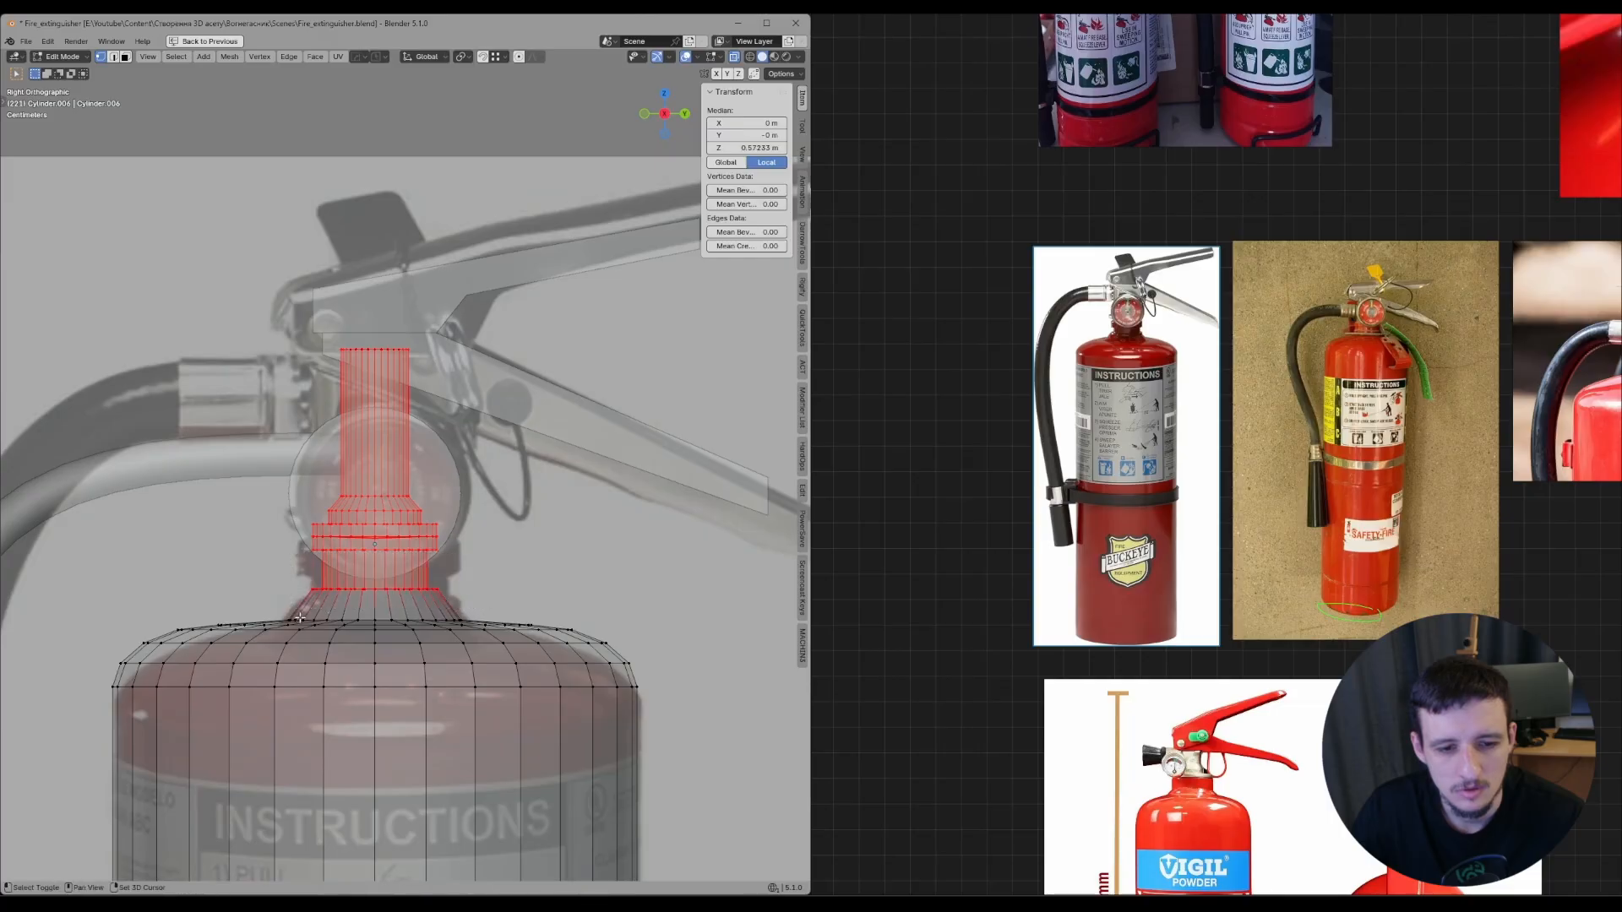
middle_click_drag(300, 618, 478, 548)
left_click(427, 561, "alt+shift")
key("s")
key("shift+z")
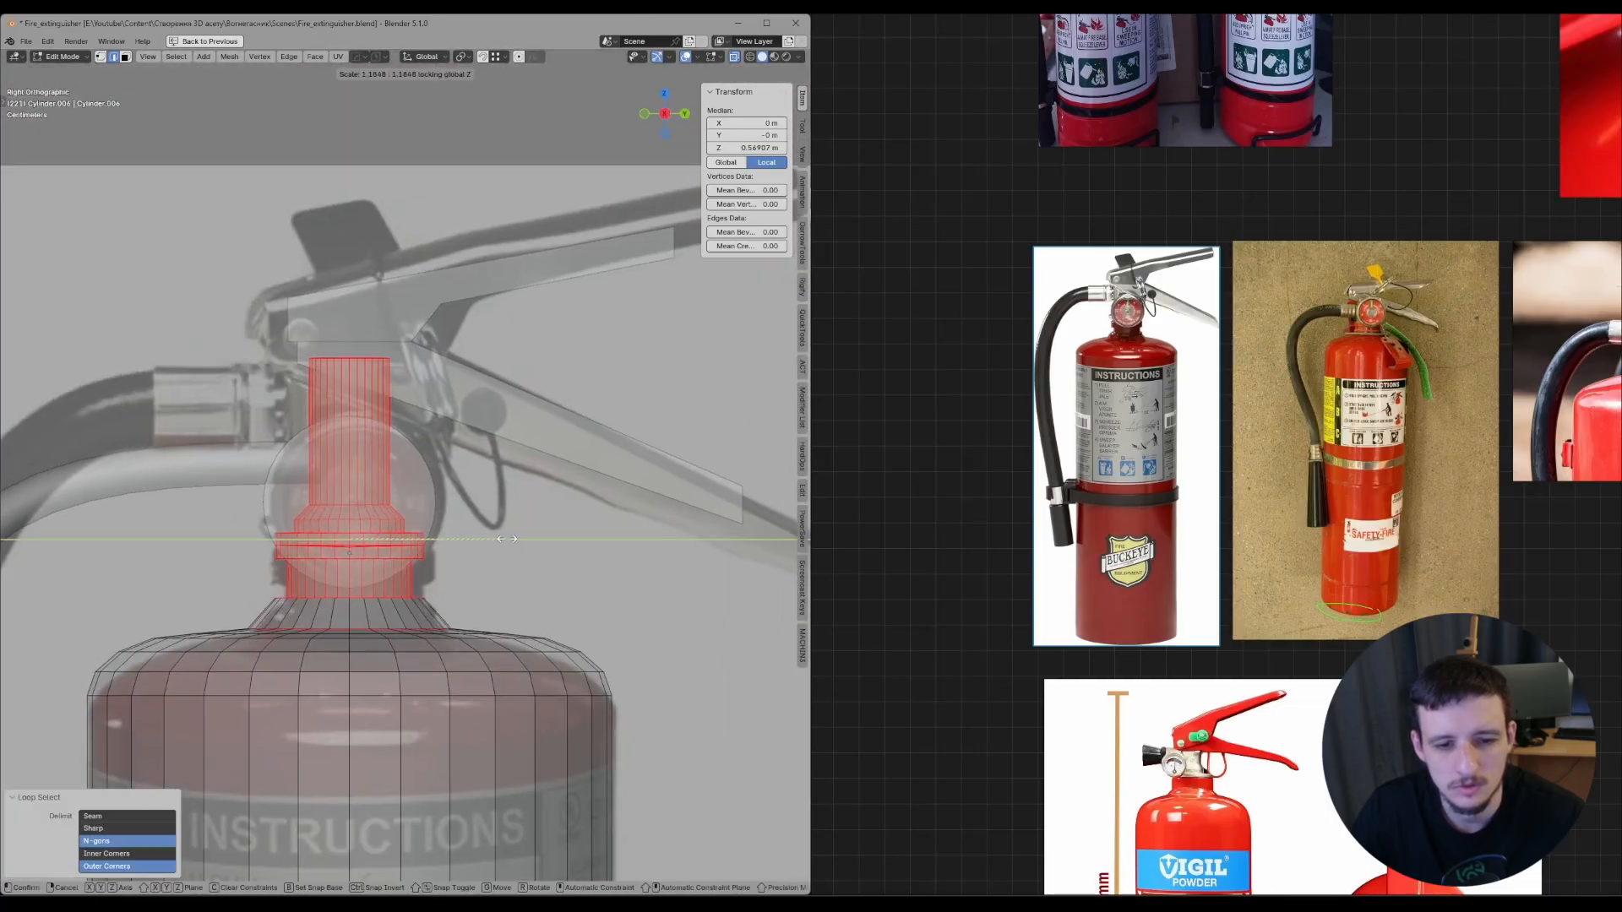
left_click(497, 538)
- Scale the valve stem and upper neck rings by 1.067 in X and Y, keeping their height and excluding the flared base
key("Tab")
left_click(229, 559)
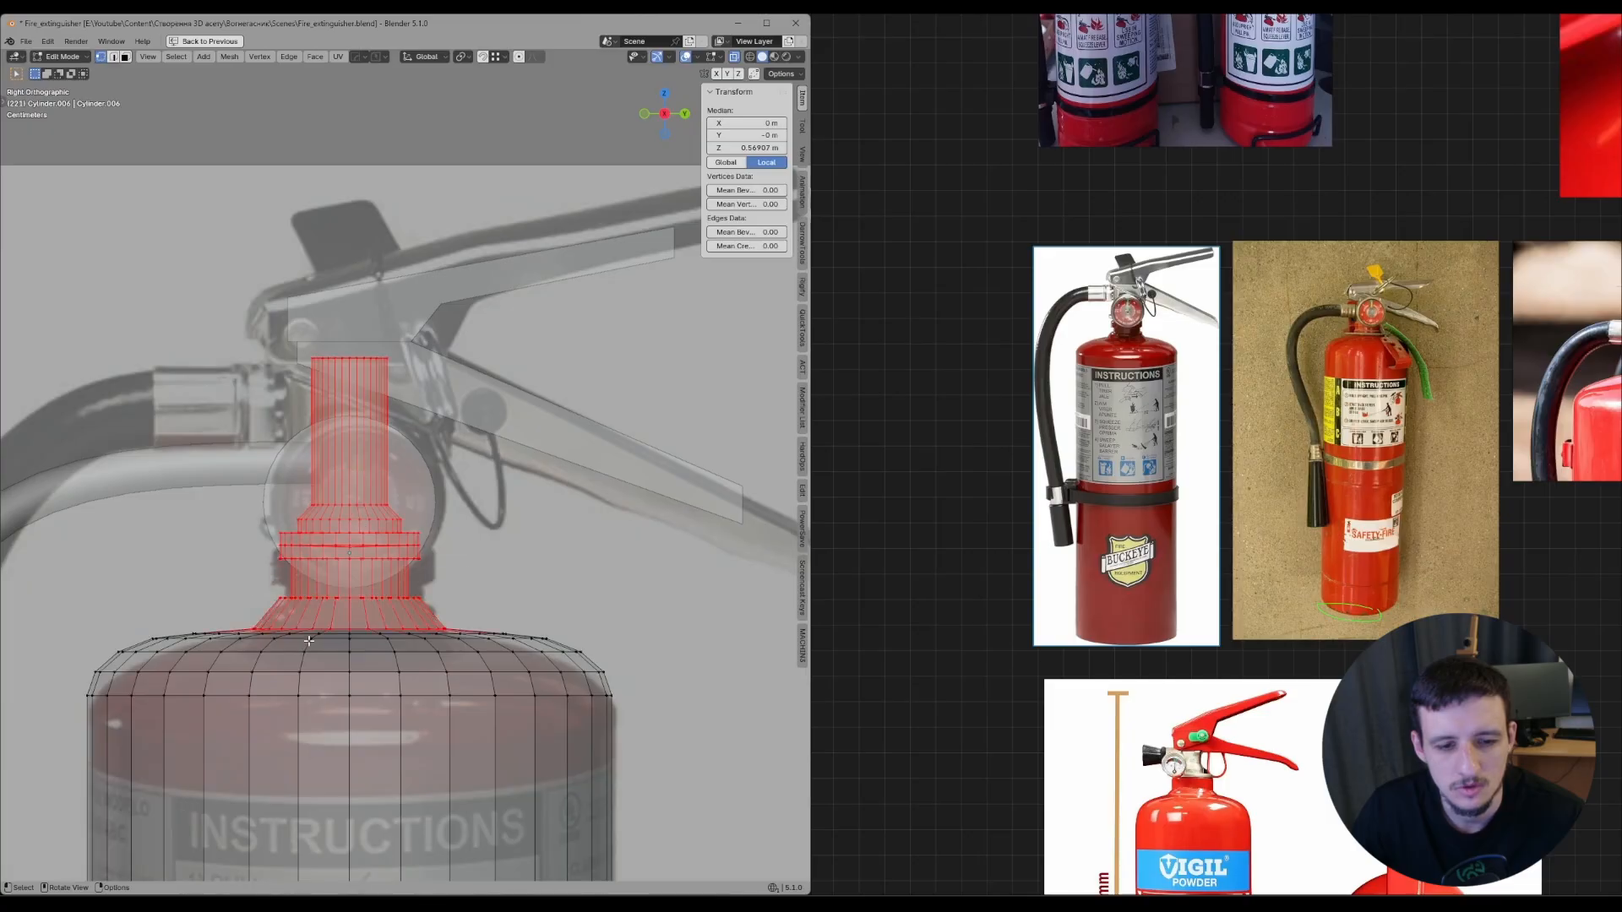
key("ctrl+KP_Subtract")
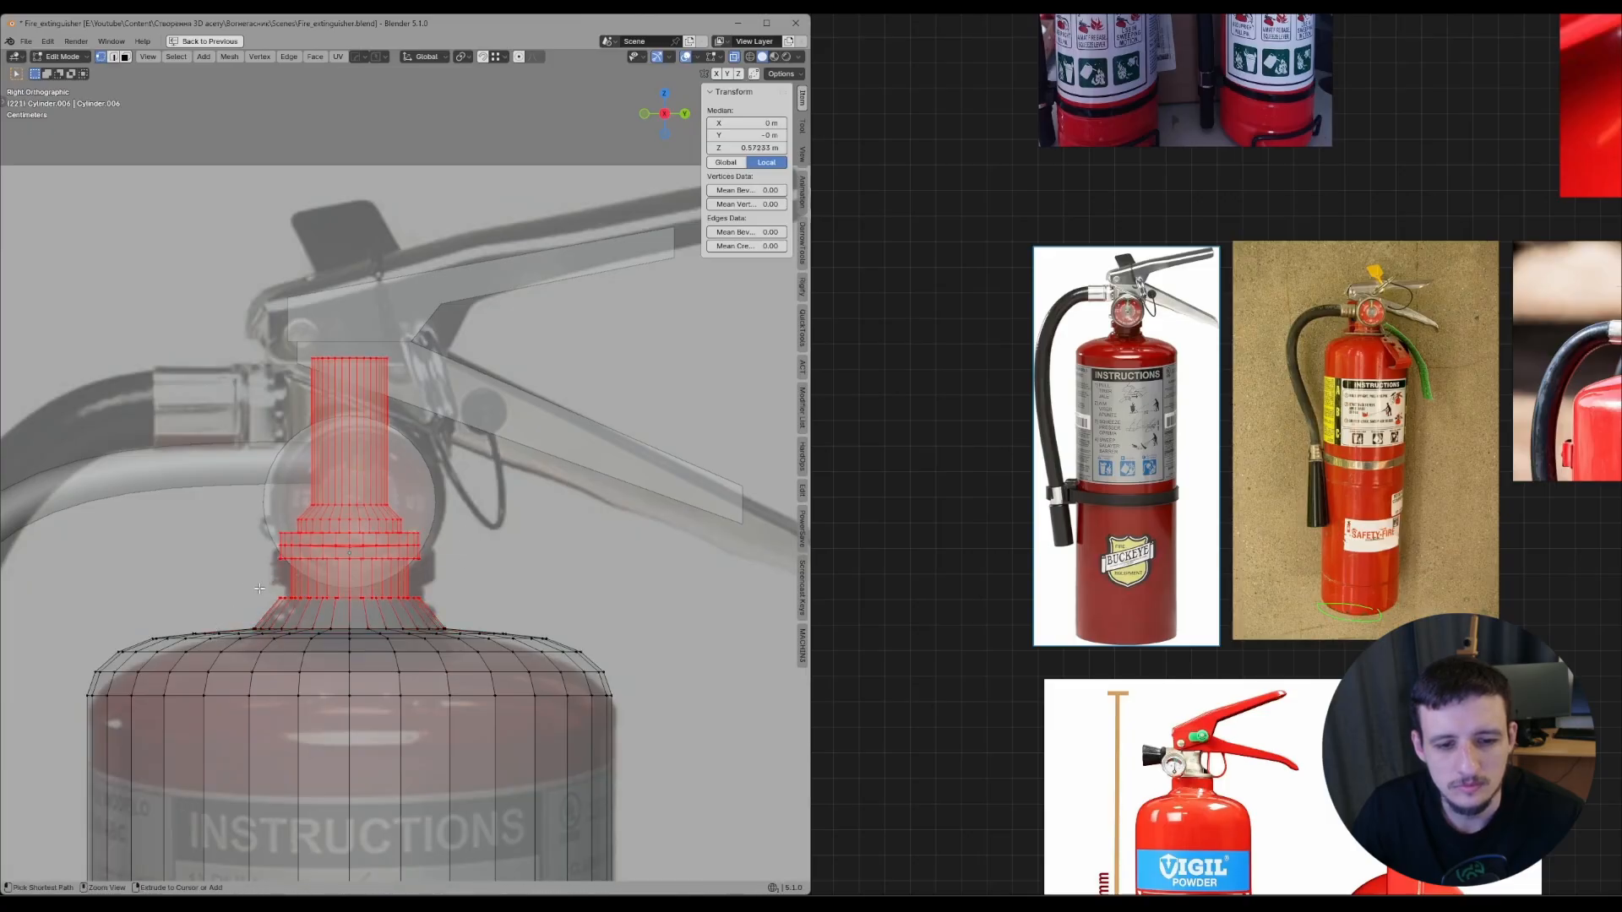
middle_click_drag(259, 588, 347, 601)
left_click(345, 608, "ctrl+alt")
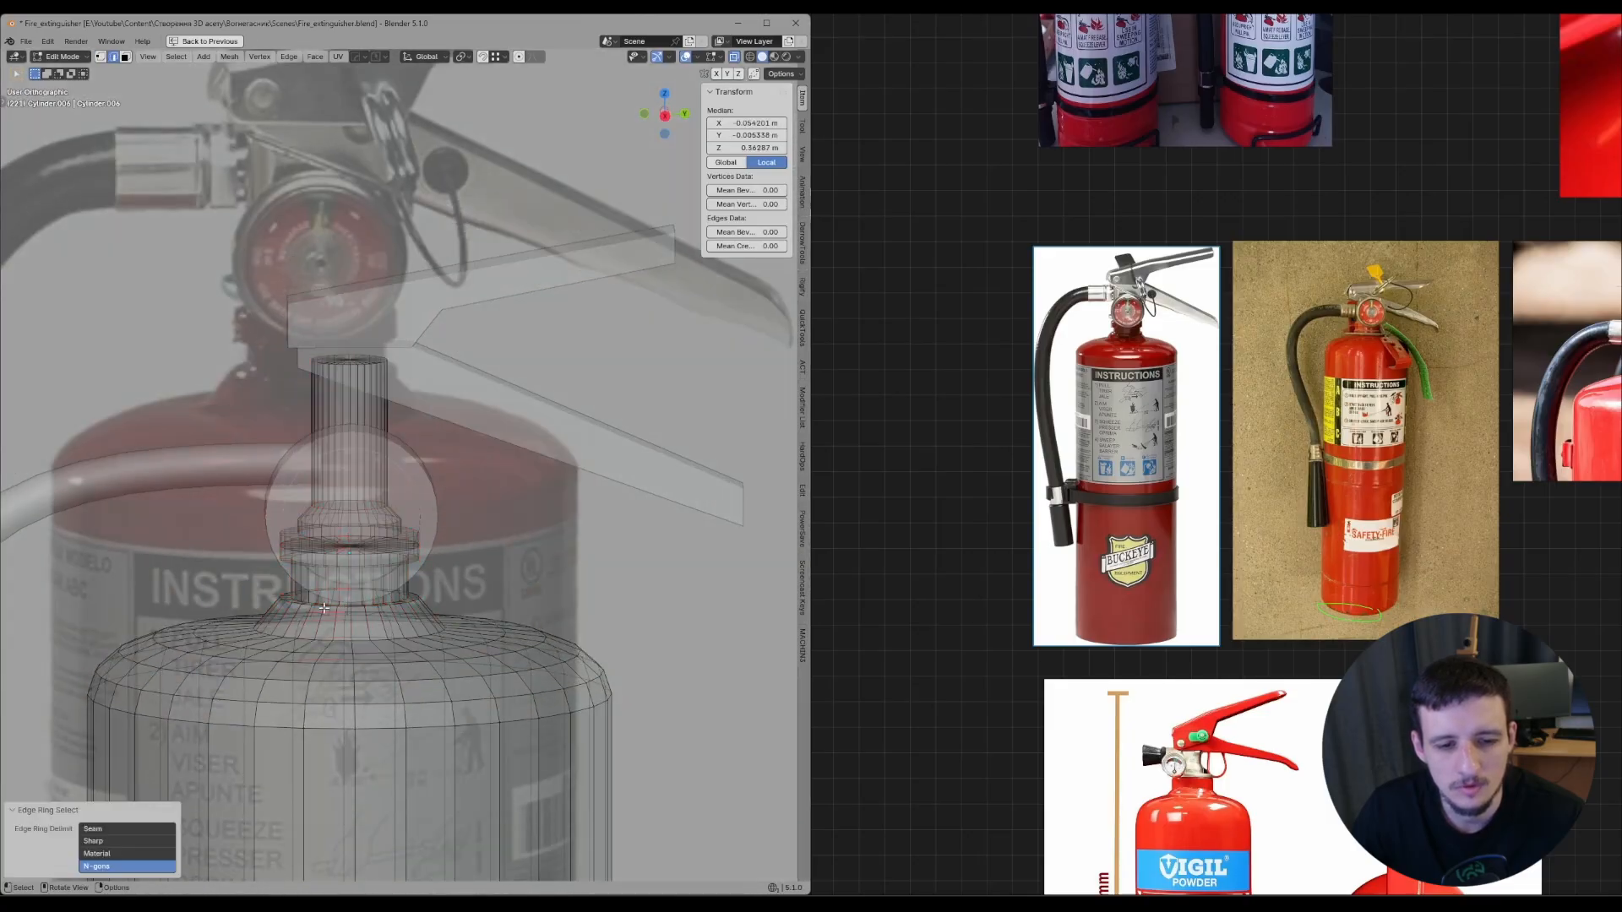
key("ctrl+z")
key("KP_3")
key("s")
key("shift+z")
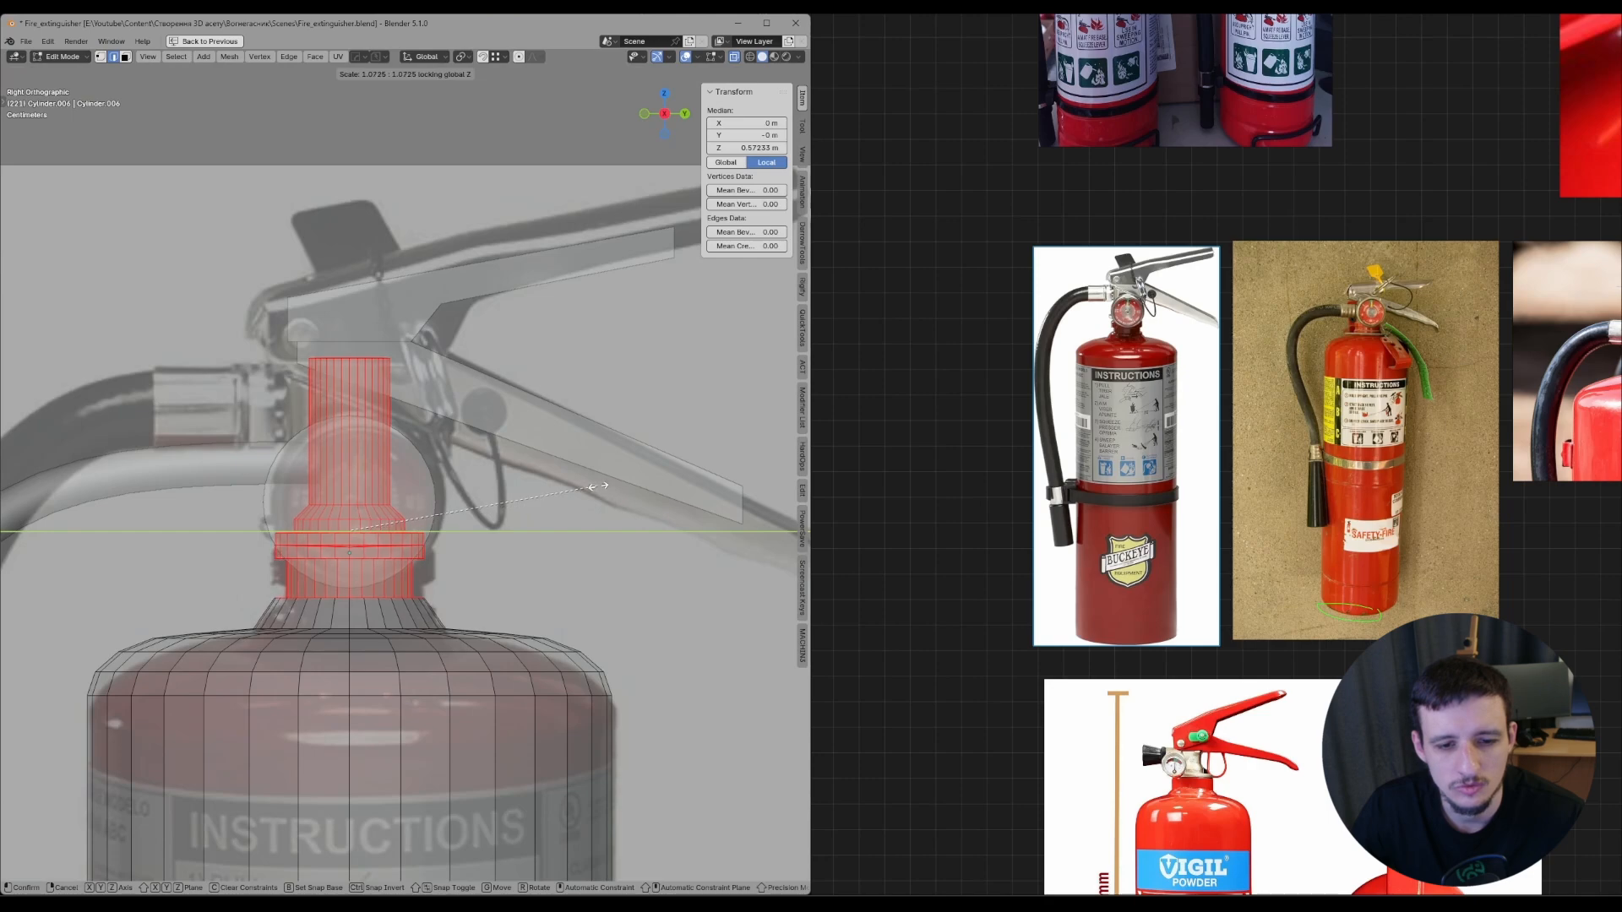
left_click(612, 488)
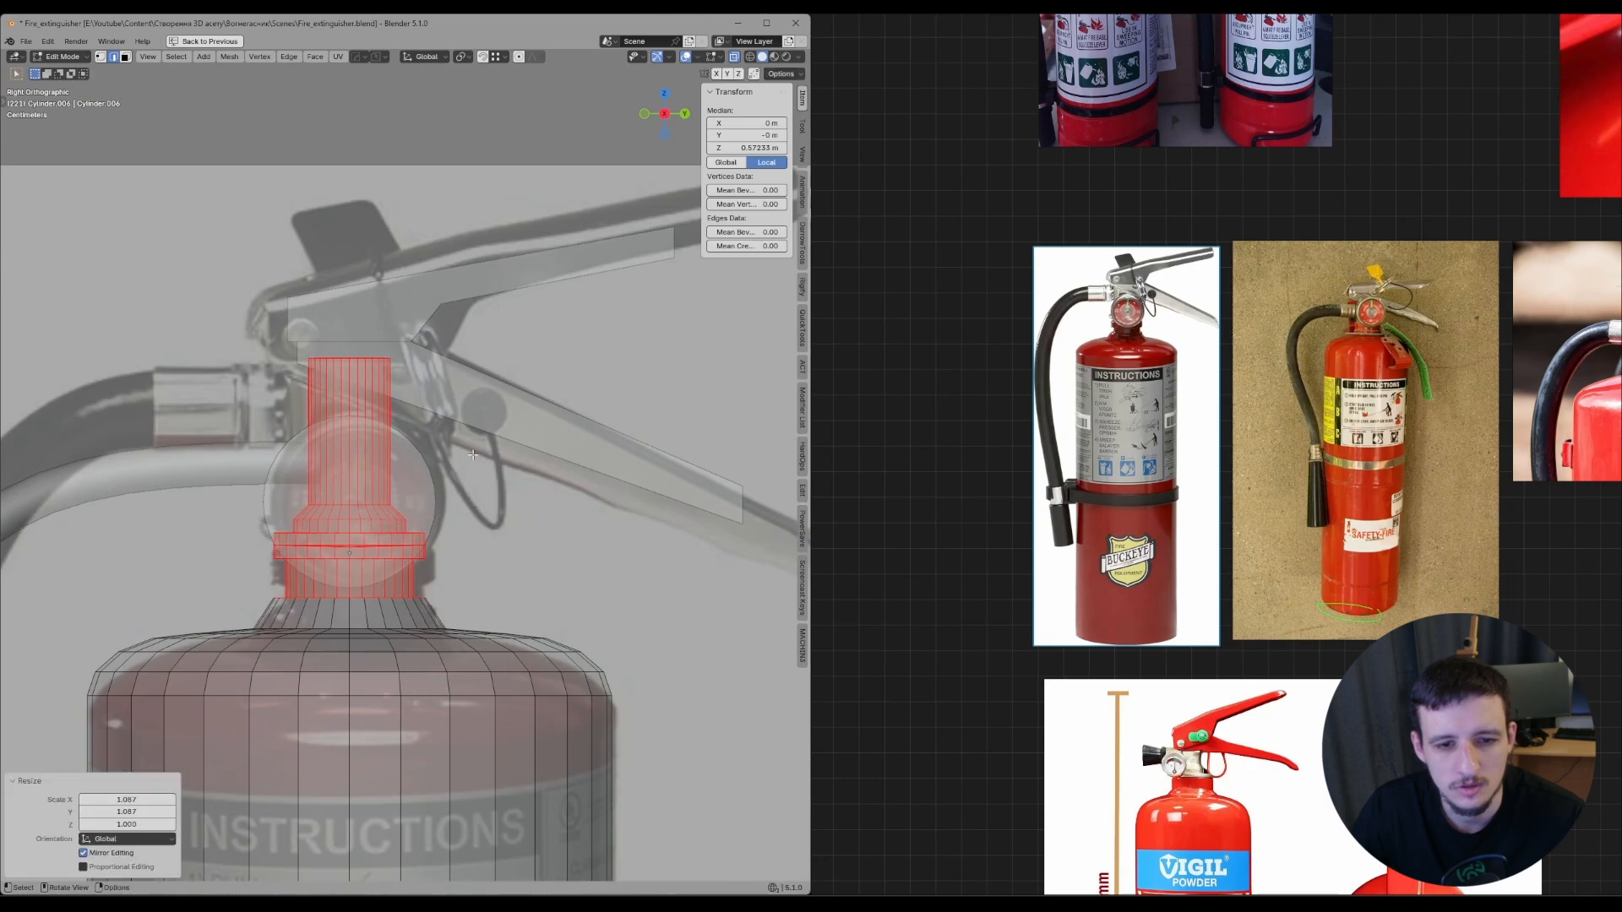
- Deselect the lowest neck ring, lower the remaining selection about 0.007 m along Z and raise it back about 0.002 m to match the photo
key("g")
right_click(475, 460)
key("1")
left_click_drag(245, 583, 549, 610, "ctrl")
key("g")
key("z")
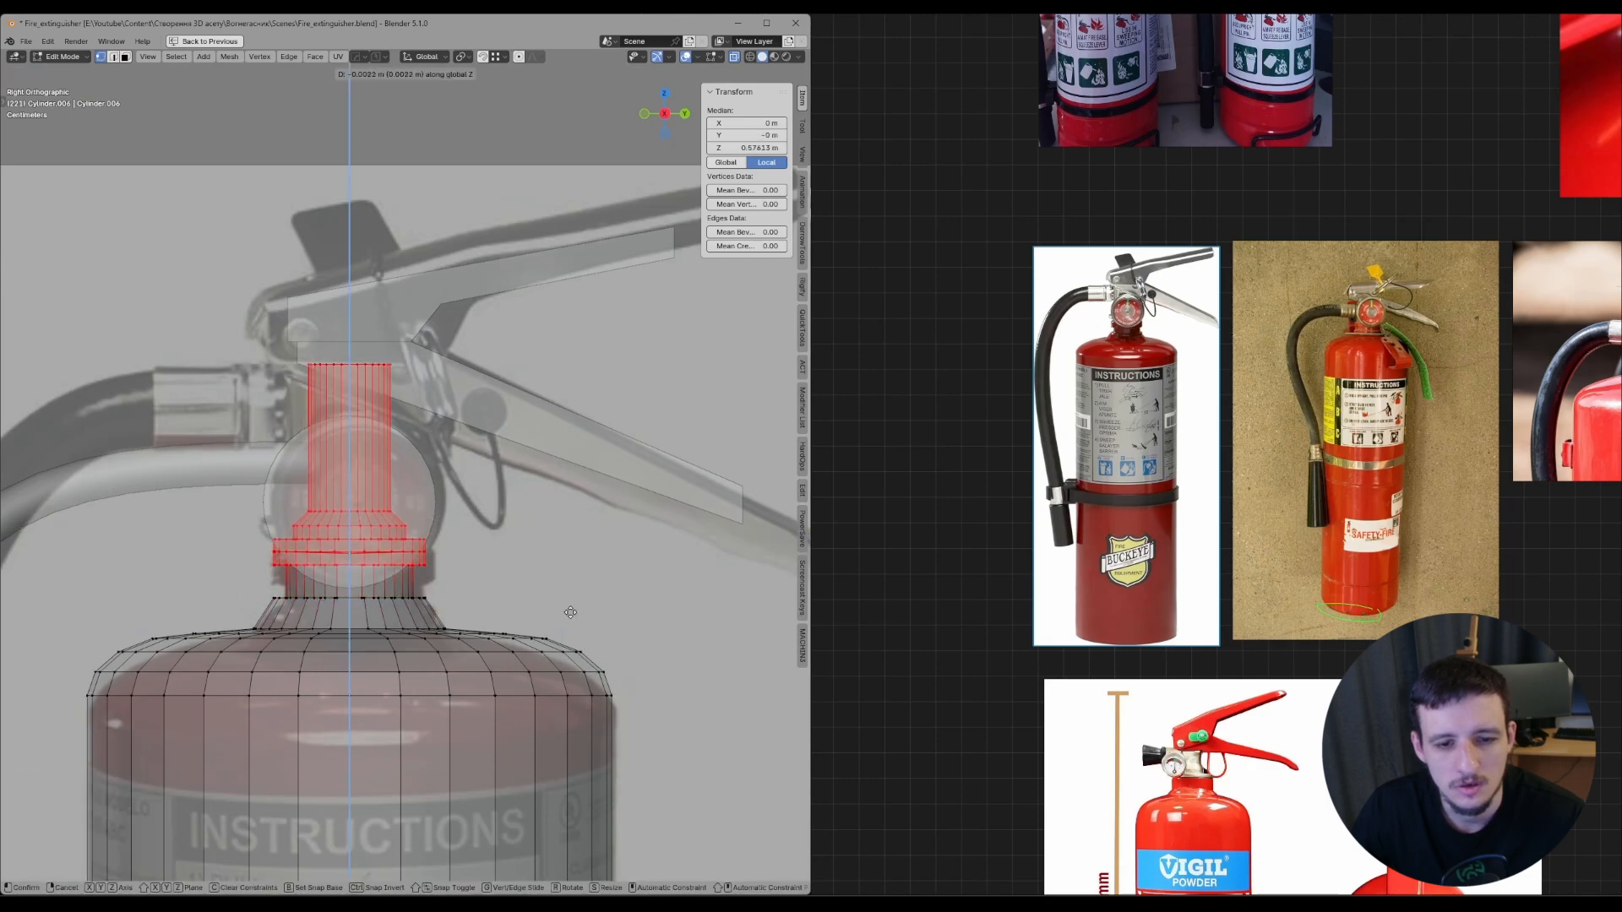
left_click(577, 630)
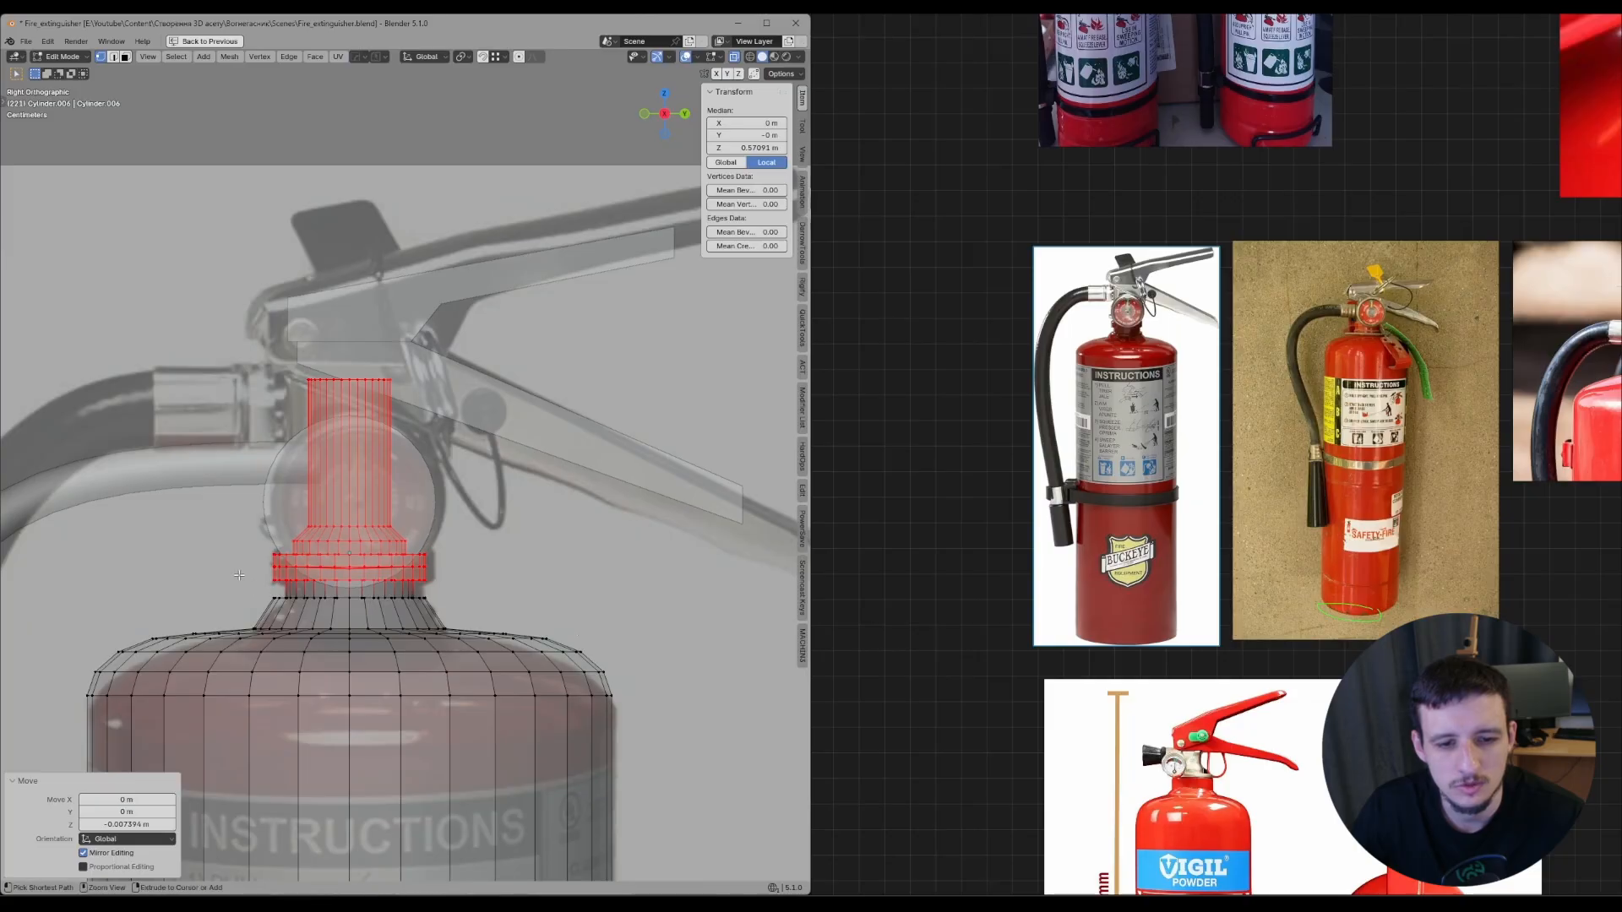
key("g")
key("z")
left_click(598, 597)
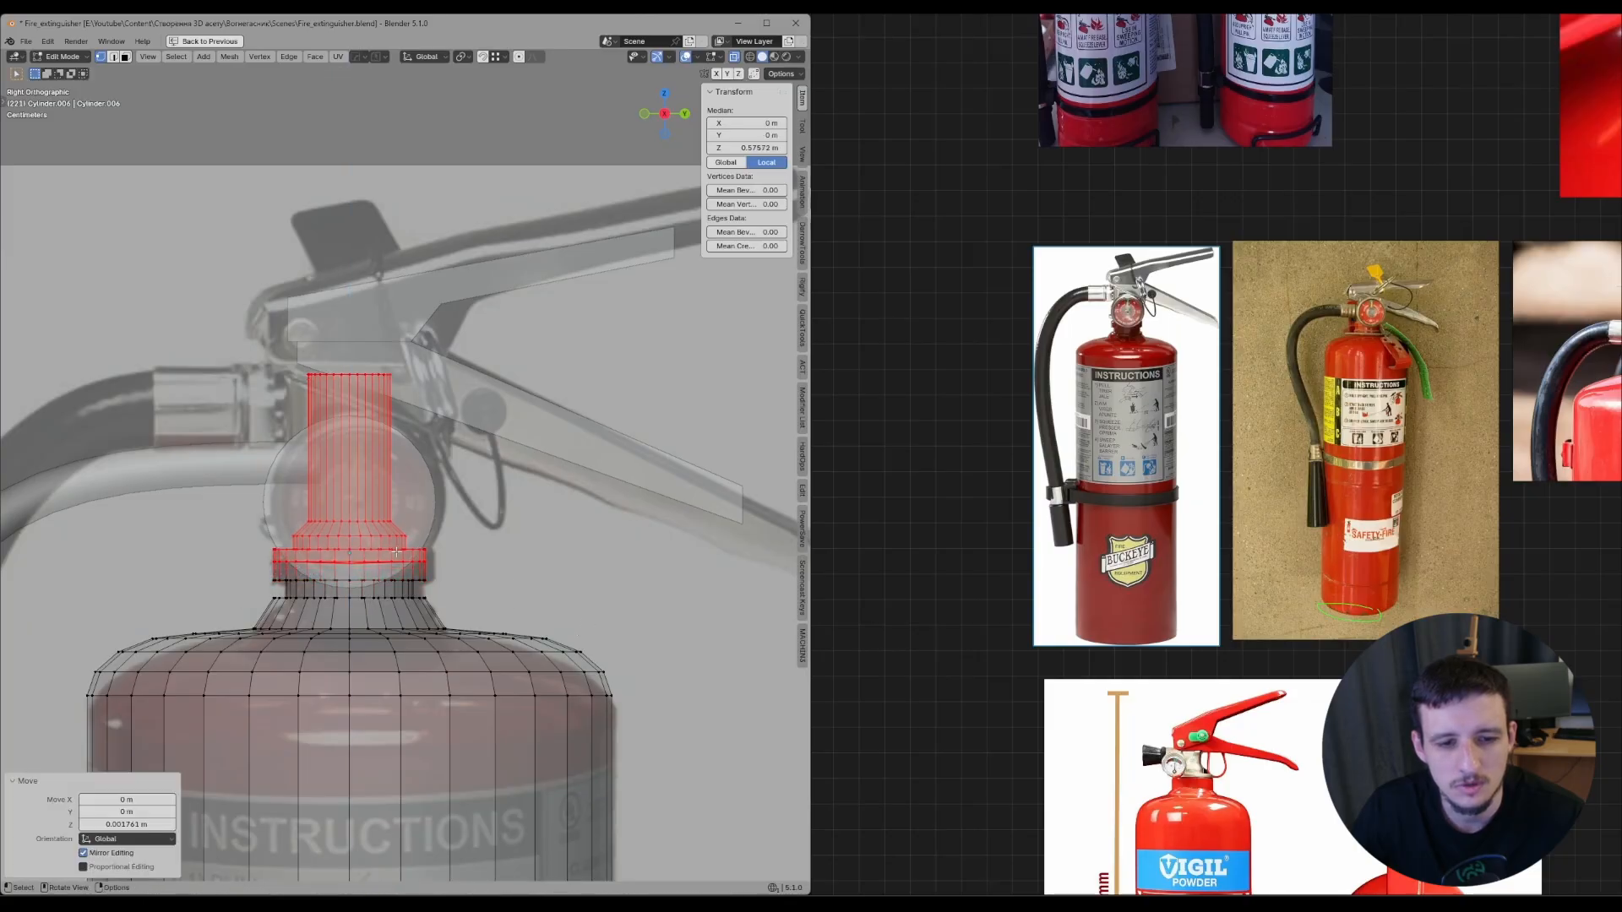
- Select the top vertices of the valve stem and raise them along Z to meet the upper lever
left_click_drag(538, 424, 538, 425)
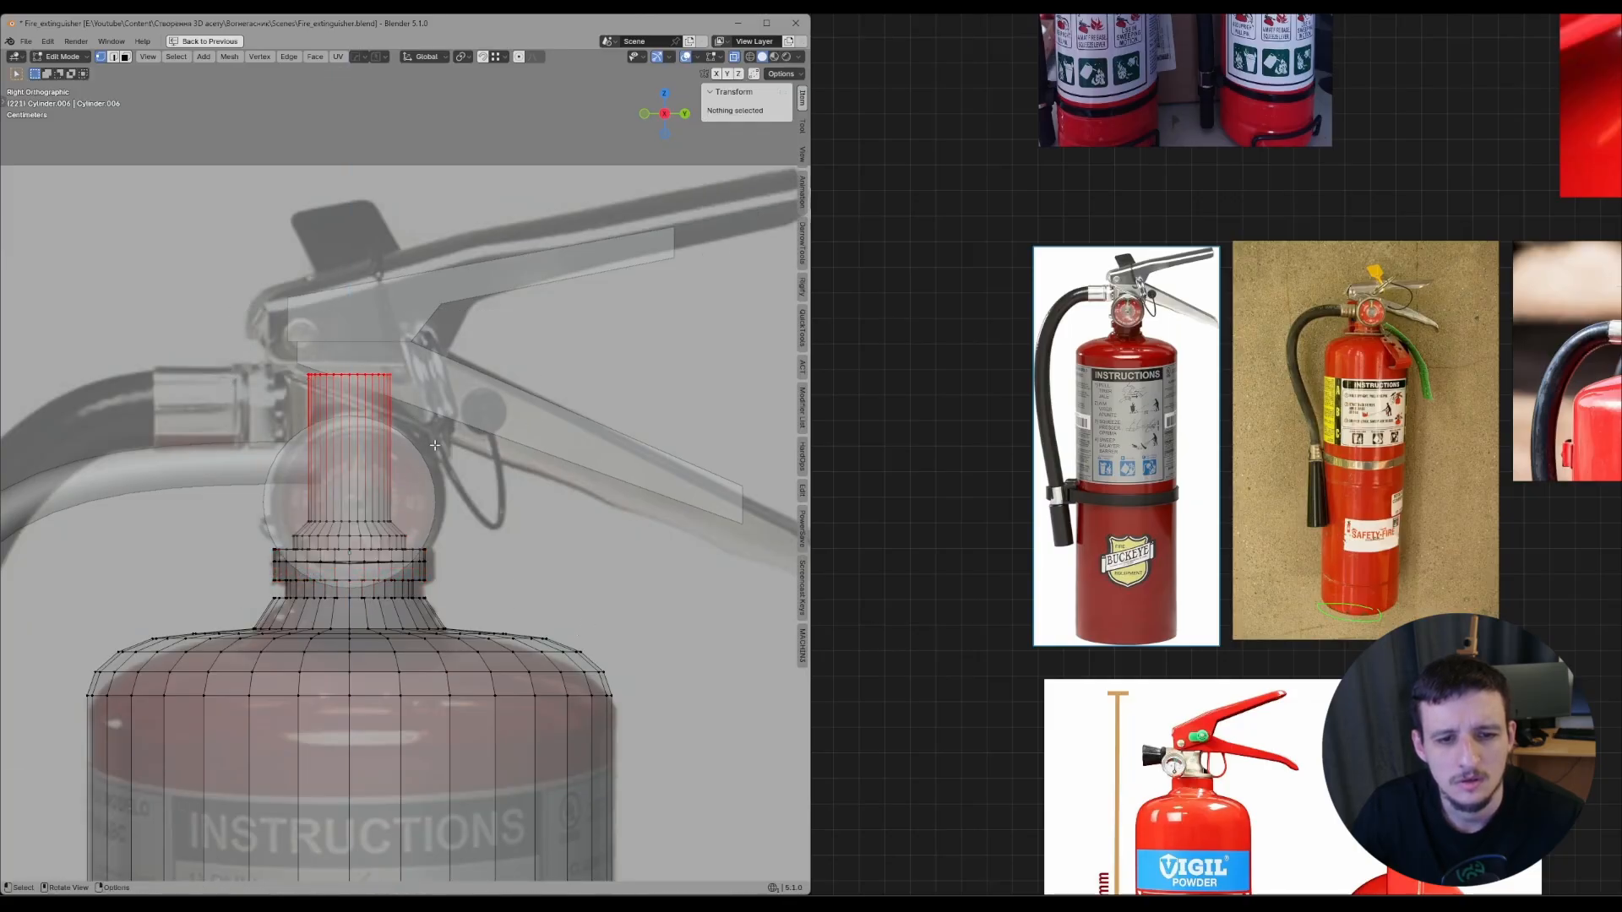
key("g")
key("z")
left_click(434, 425)
left_click(513, 470)
- Edit the upper lever's mesh and stretch its front end about 0.043 m in Y and 0.012 m in Z to the photo's handle tip
key("Tab")
key("alt+z")
scroll(422, 459, "down", 4)
left_click(312, 475)
key("Tab")
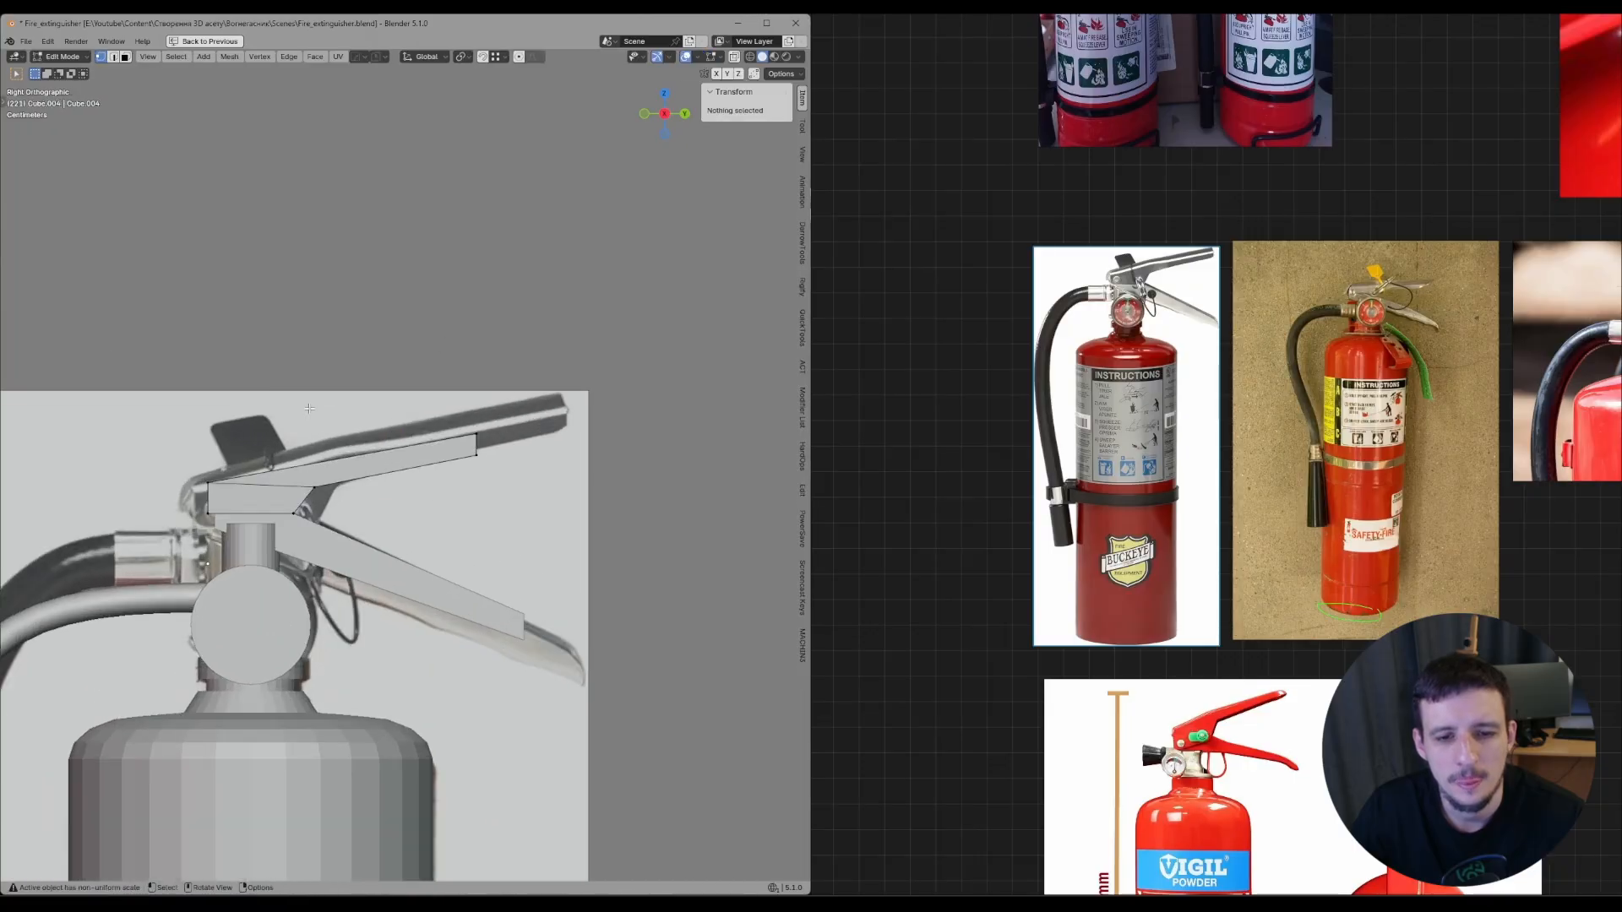
key("alt+z")
left_click_drag(525, 388, 429, 498)
middle_click_drag(322, 429, 279, 482, "shift")
scroll(280, 482, "up", 2)
key("g")
left_click(407, 444)
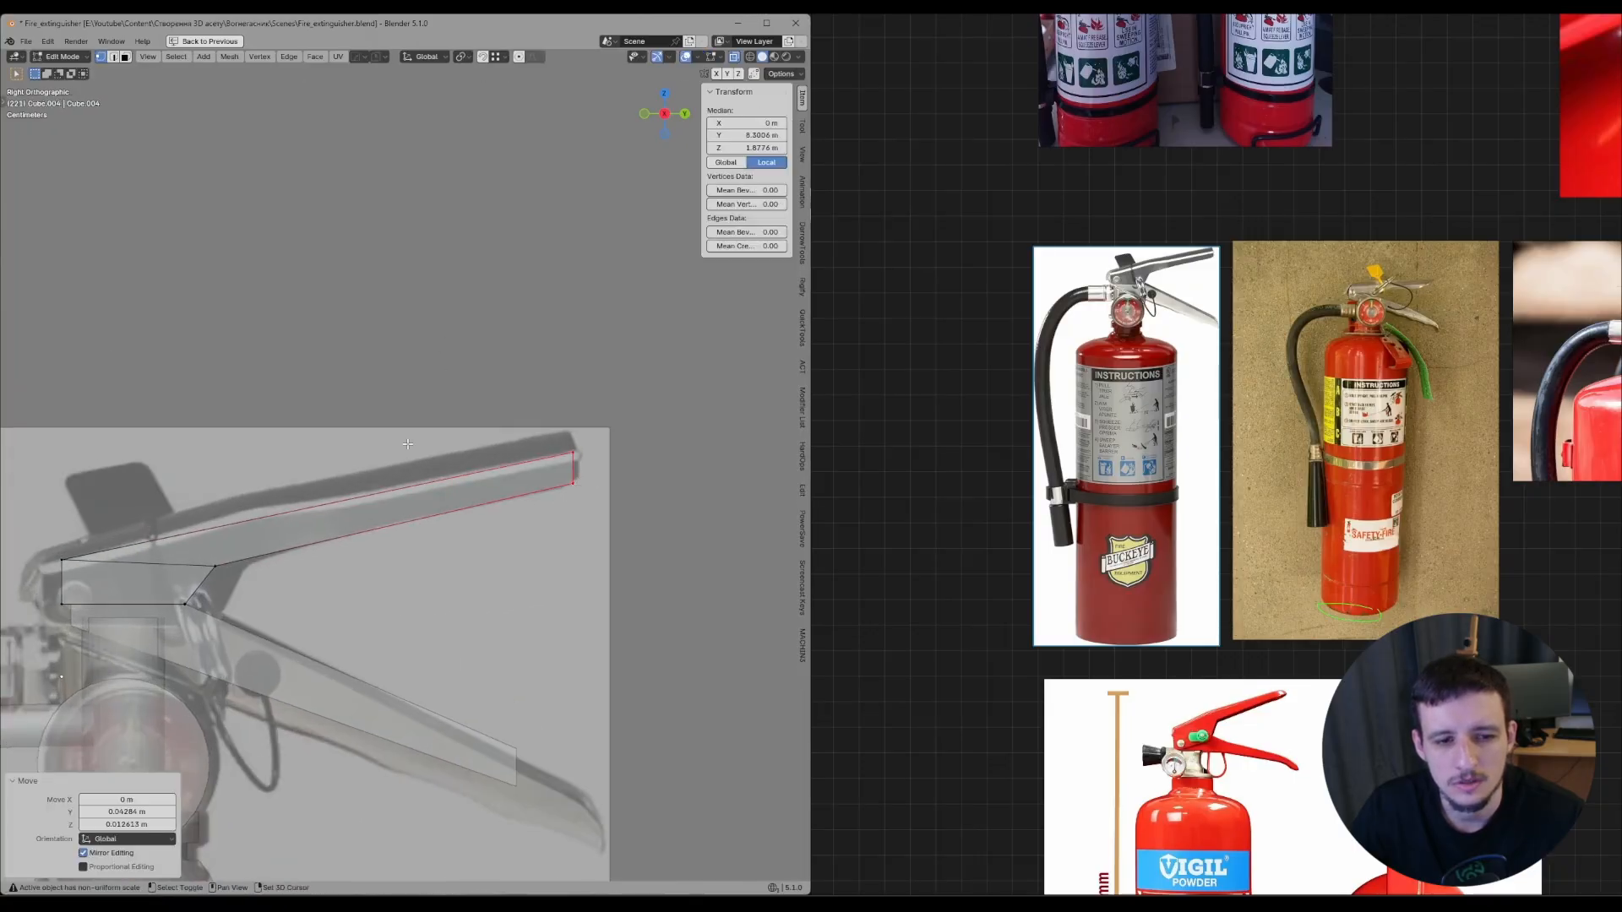
- Select the rear vertices of the upper lever and extend them backward along Y toward the handle's rear edge in the photo
middle_click_drag(407, 444, 637, 395, "shift")
left_click_drag(347, 446, 263, 583)
key("g")
key("y")
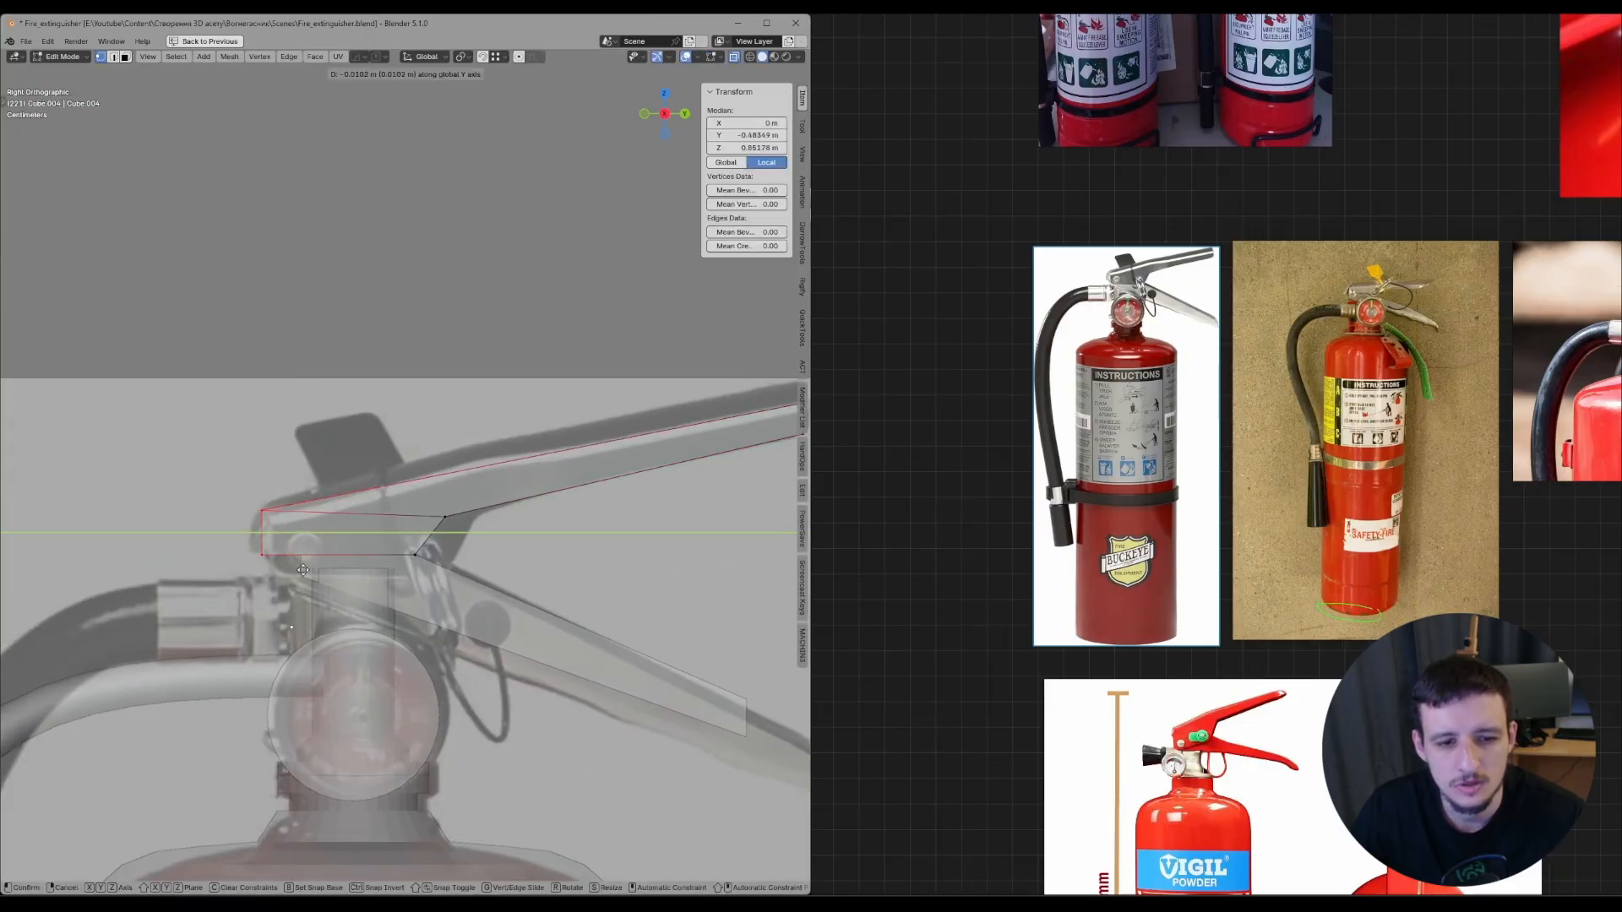
left_click(310, 565)
- Raise the upper lever's top edge about 0.008 m along Z and lower its rear top corner about 0.004 m
middle_click_drag(364, 510, 174, 582, "shift")
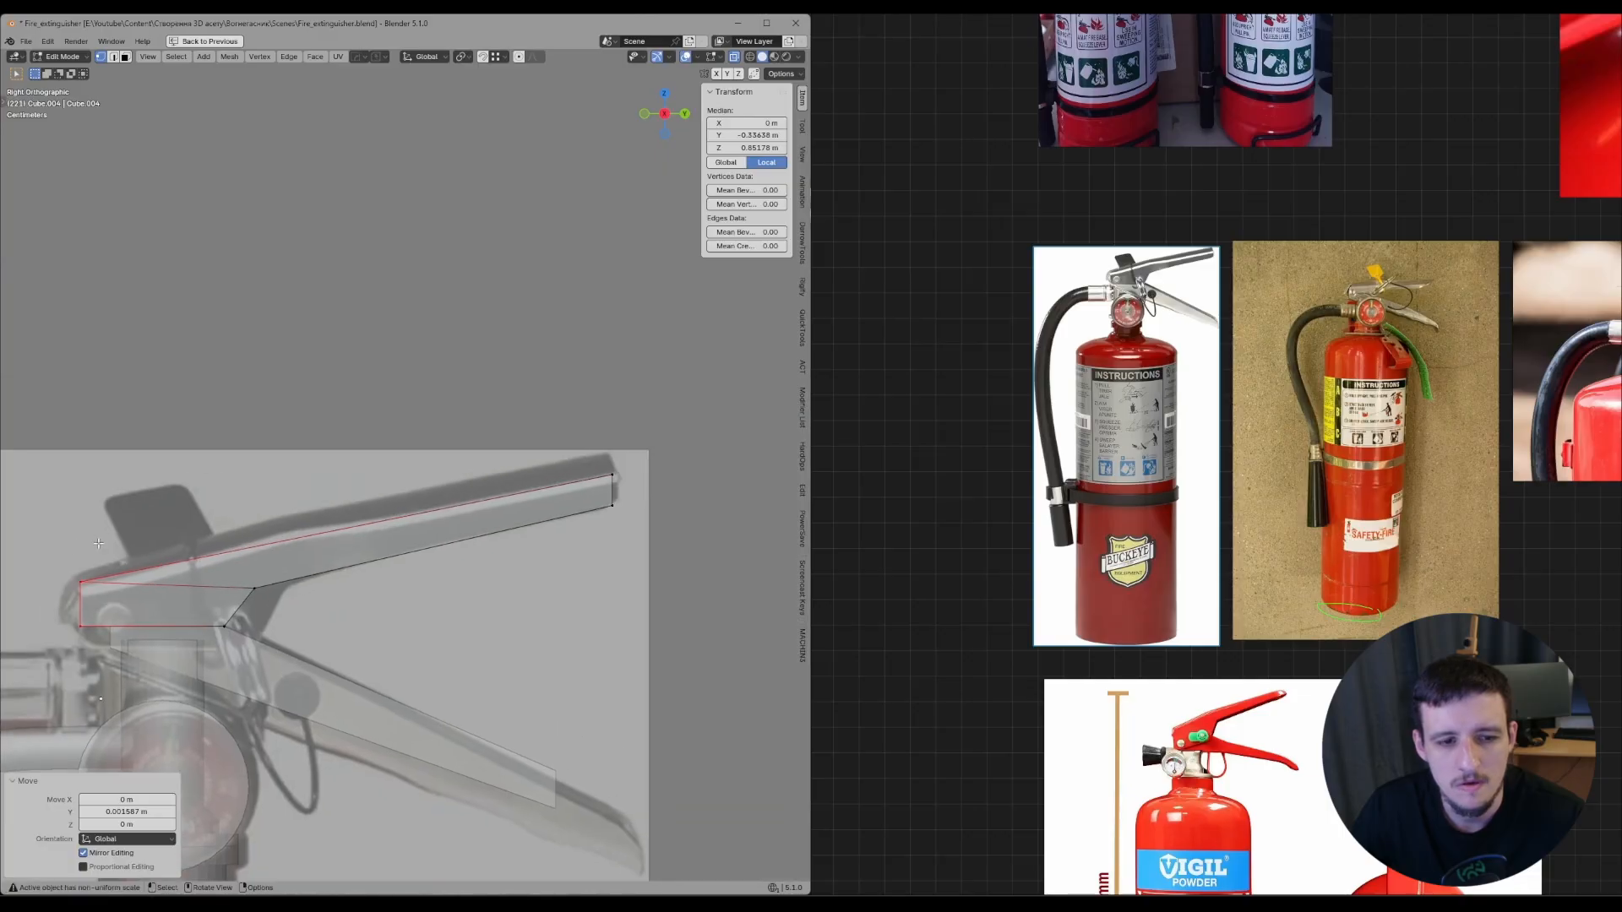
left_click_drag(478, 395, 664, 483, "shift")
key("g")
key("z")
left_click(649, 460)
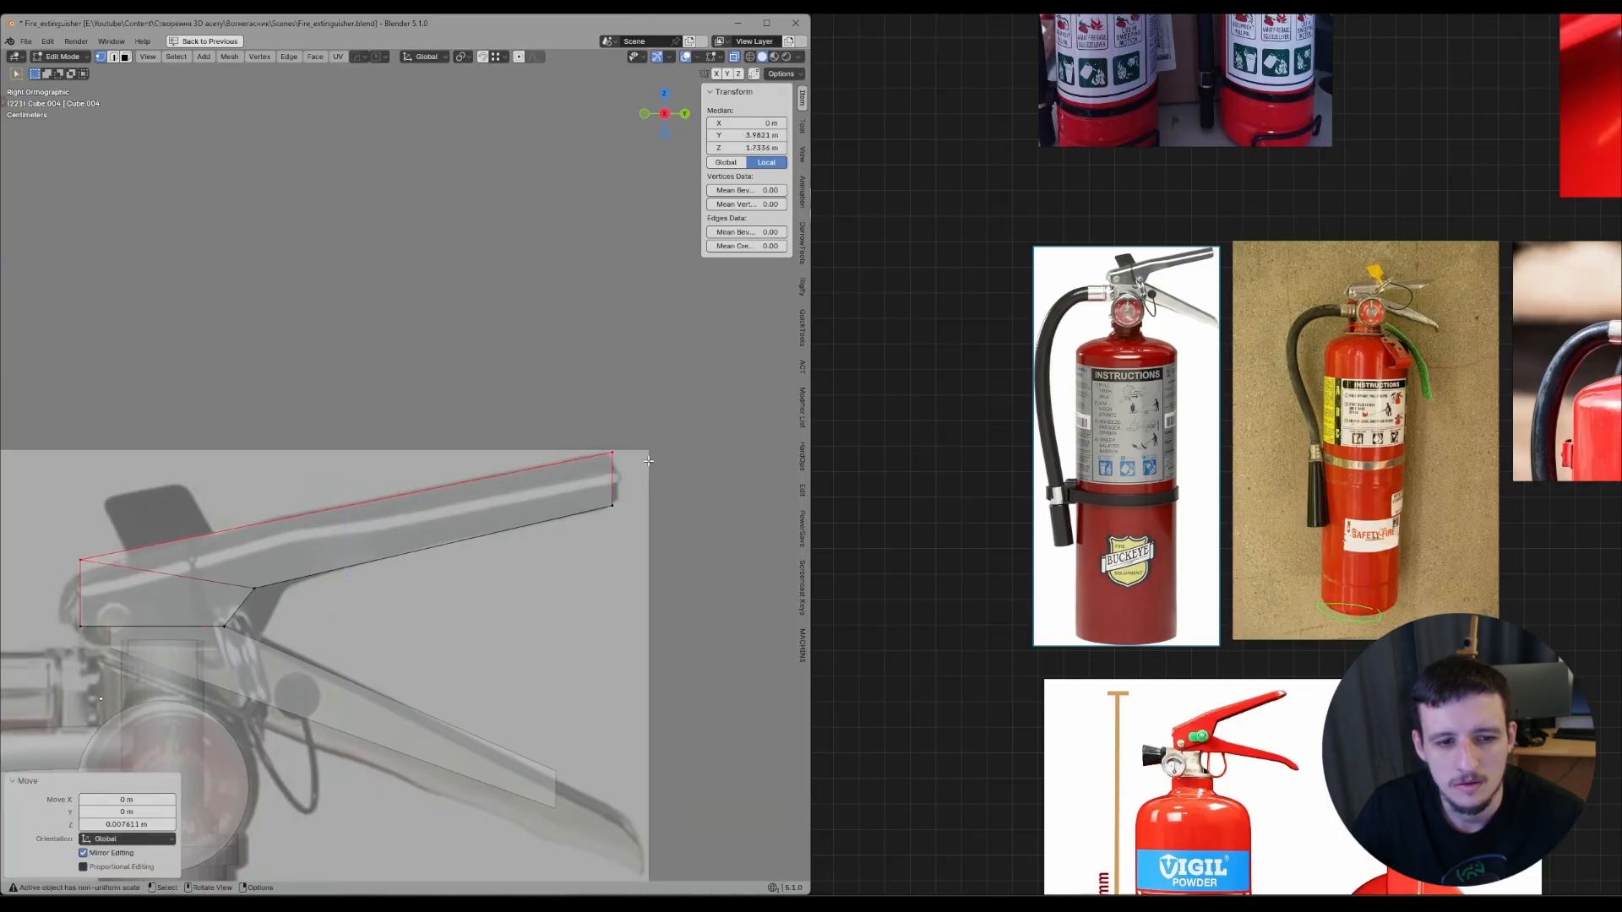
left_click_drag(54, 536, 120, 589)
key("g")
key("z")
left_click(122, 601)
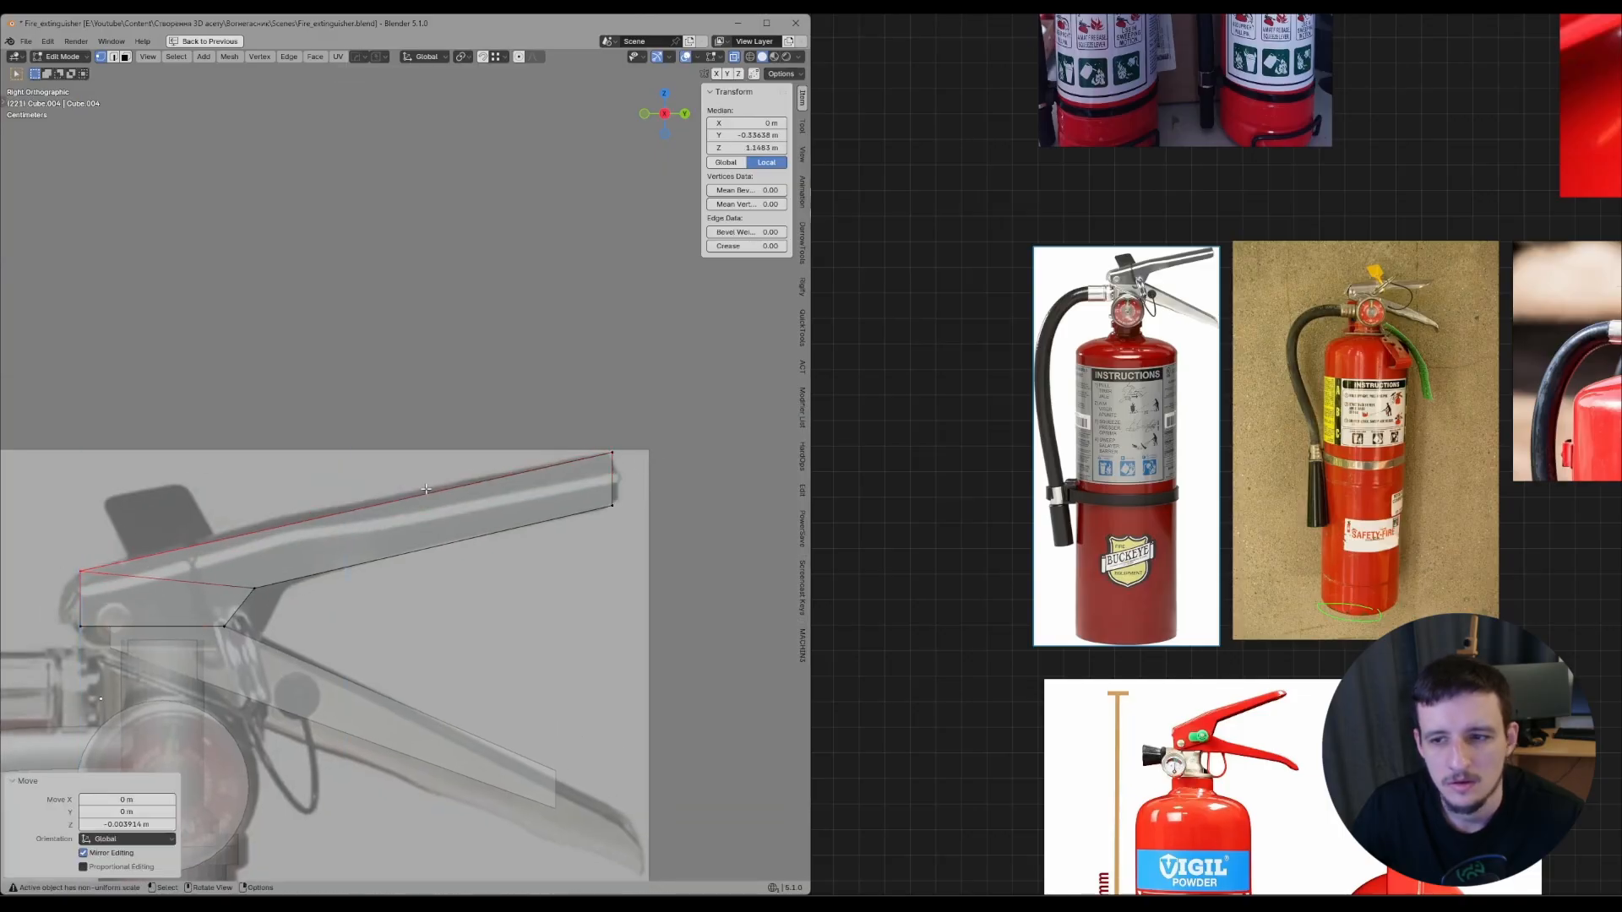
- Switch to the PureRef reference board, mark the upper handle's bend with green pen strokes and undo the marks
scroll(1158, 254, "up", 4)
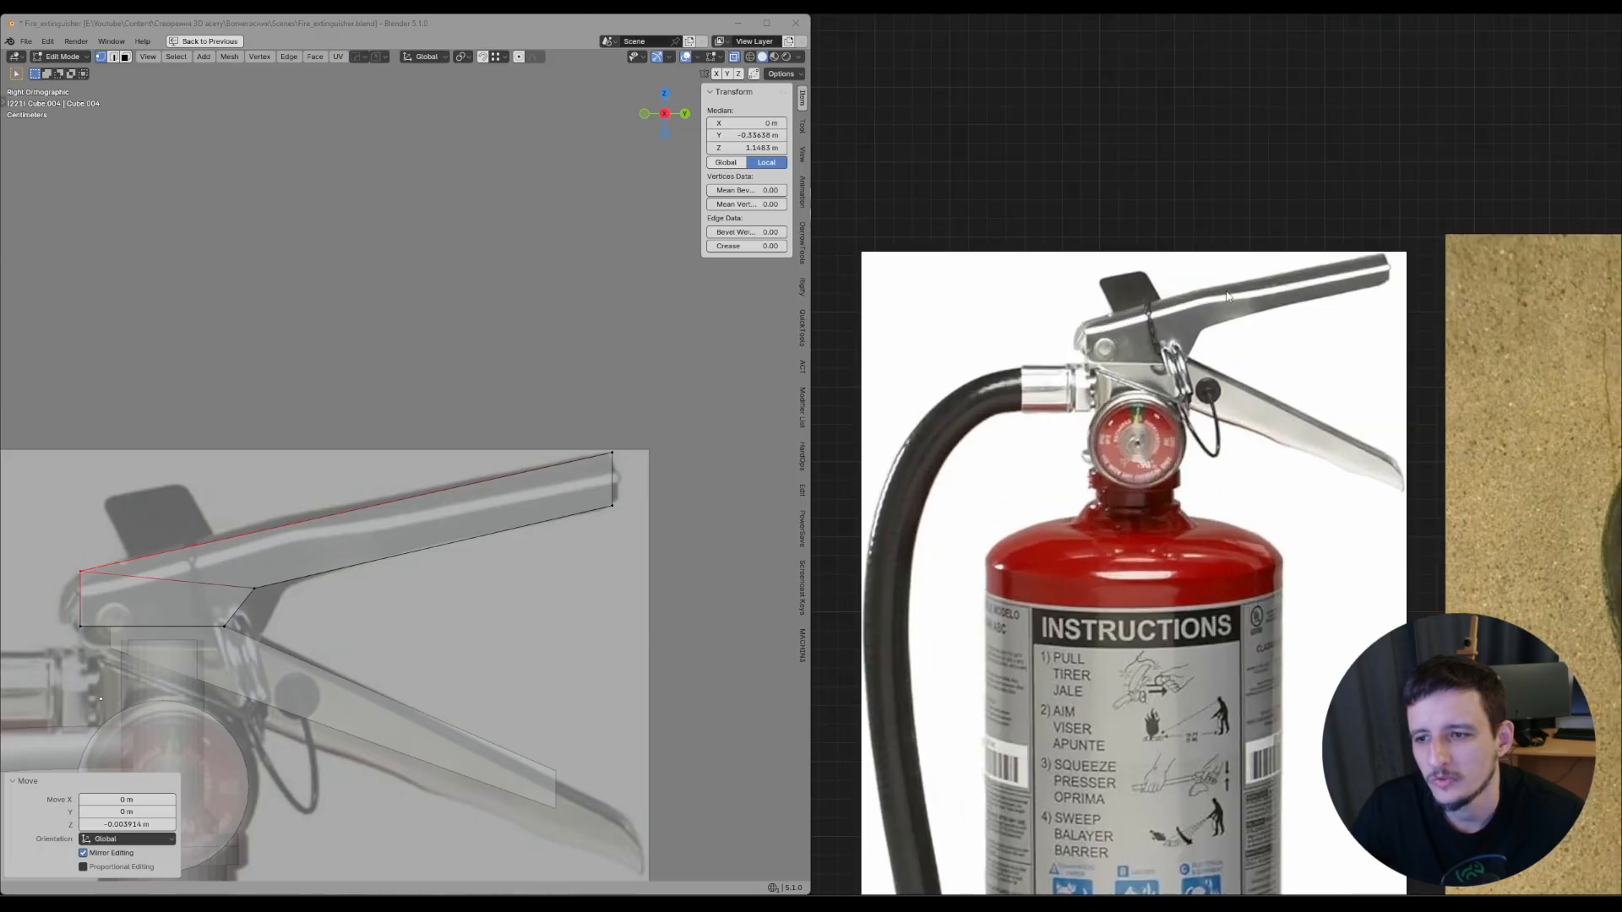
middle_click_drag(1229, 311, 1165, 337)
key("d")
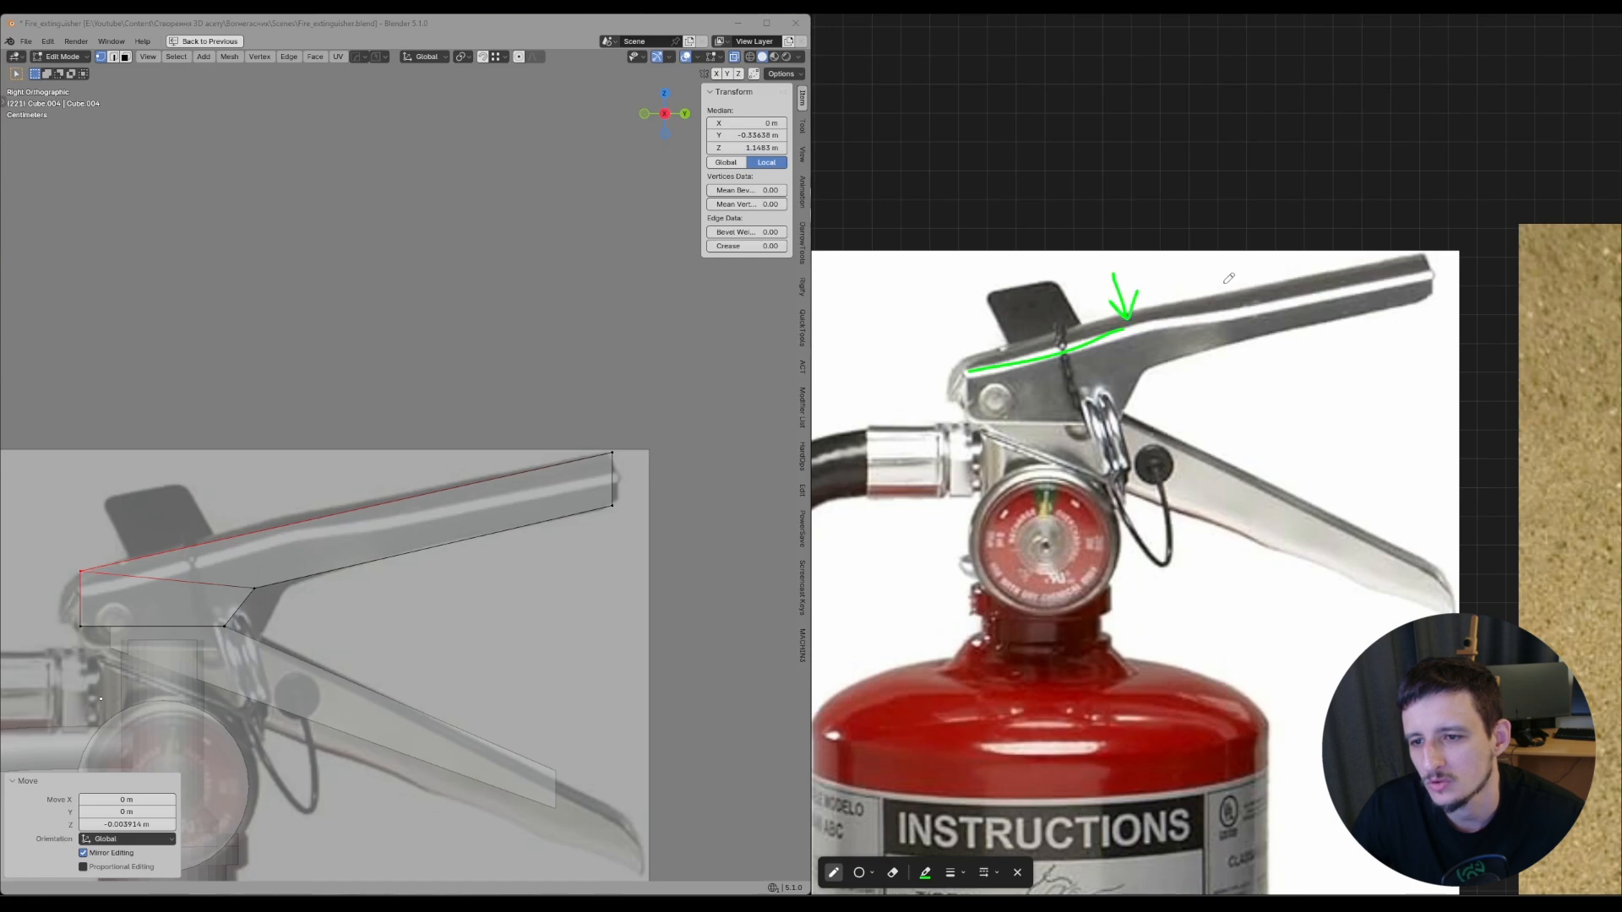
key("ctrl+z")
key("ctrl+z")
key("ctrl+z")
key("Escape")
- Set the reference board's drawing pen color to blue, 0099FF
key("d")
right_click(1176, 184)
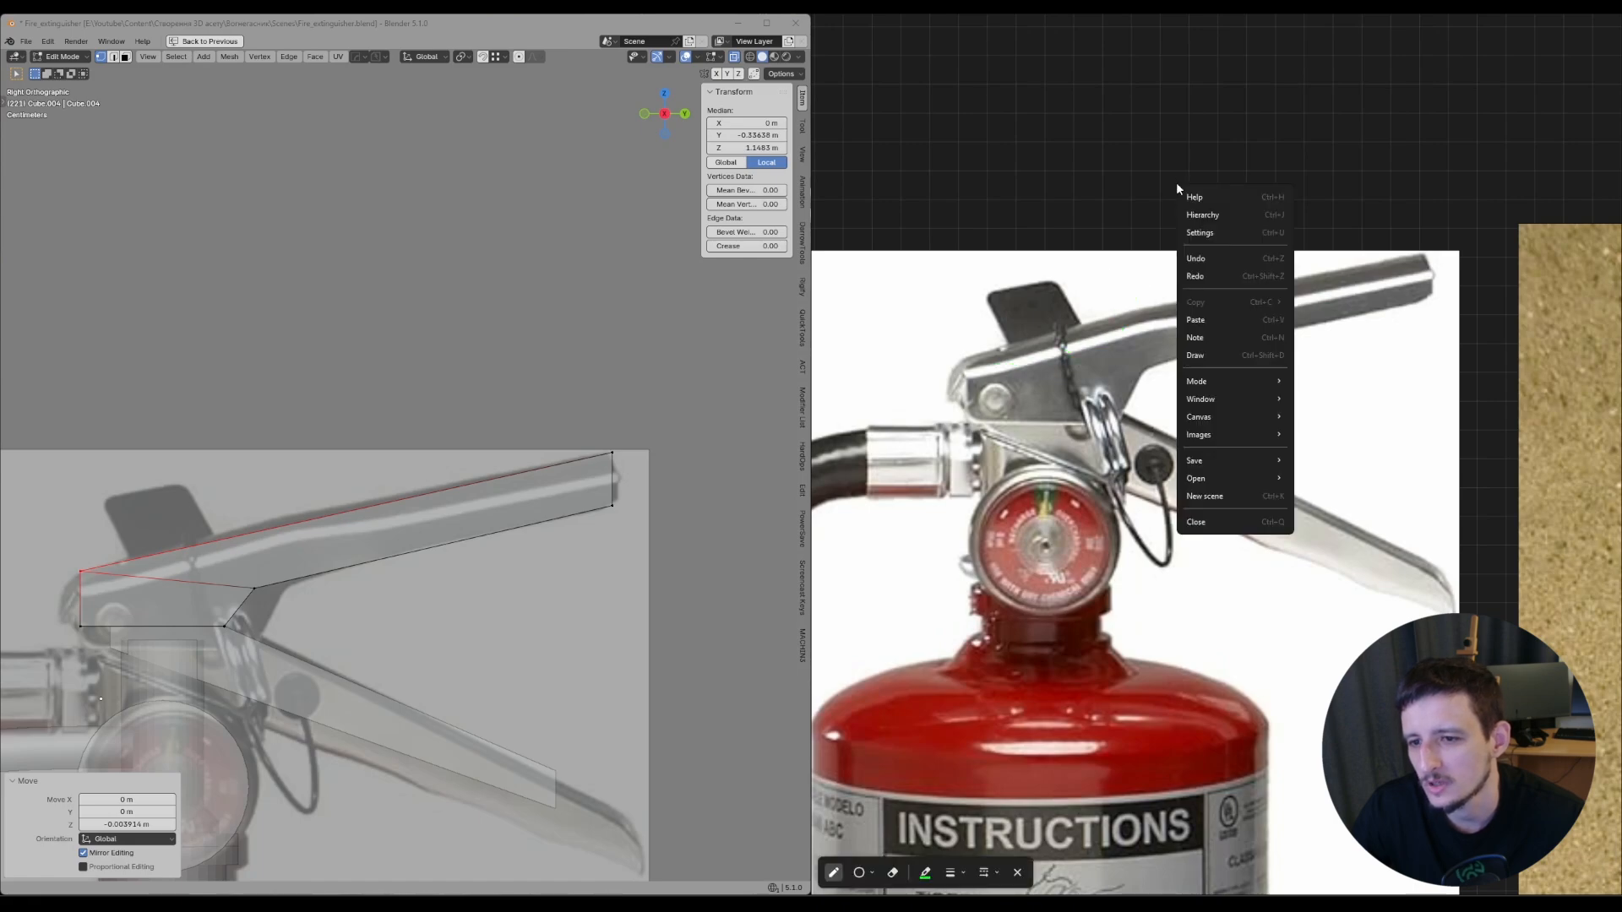
middle_click_drag(1134, 336, 1128, 307)
left_click(926, 873)
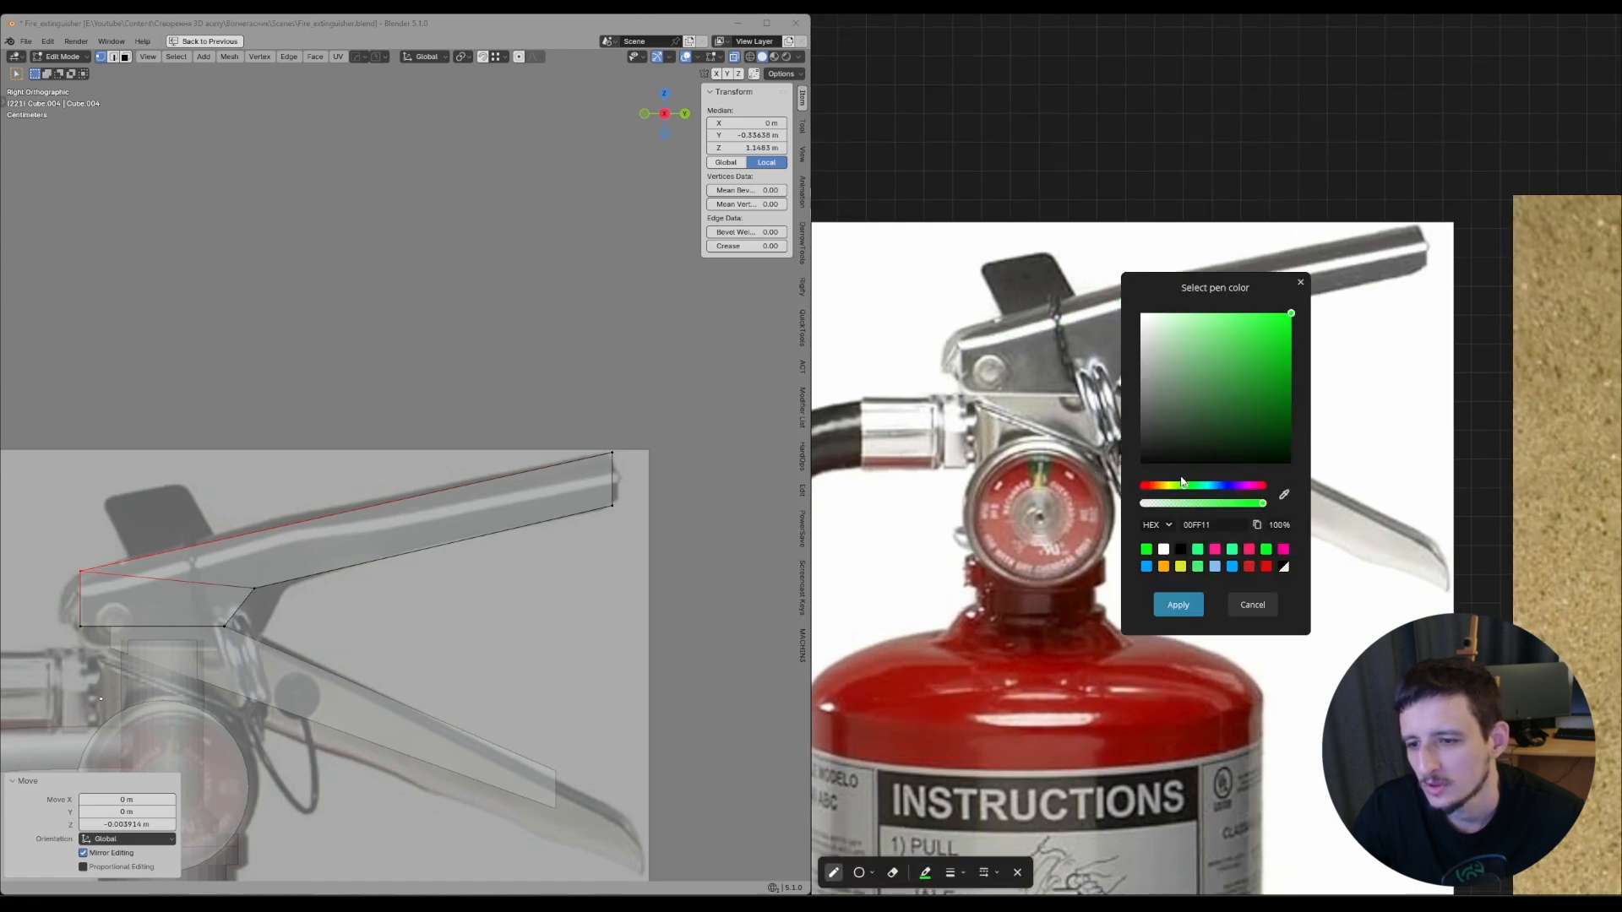
left_click_drag(1186, 490, 1216, 488)
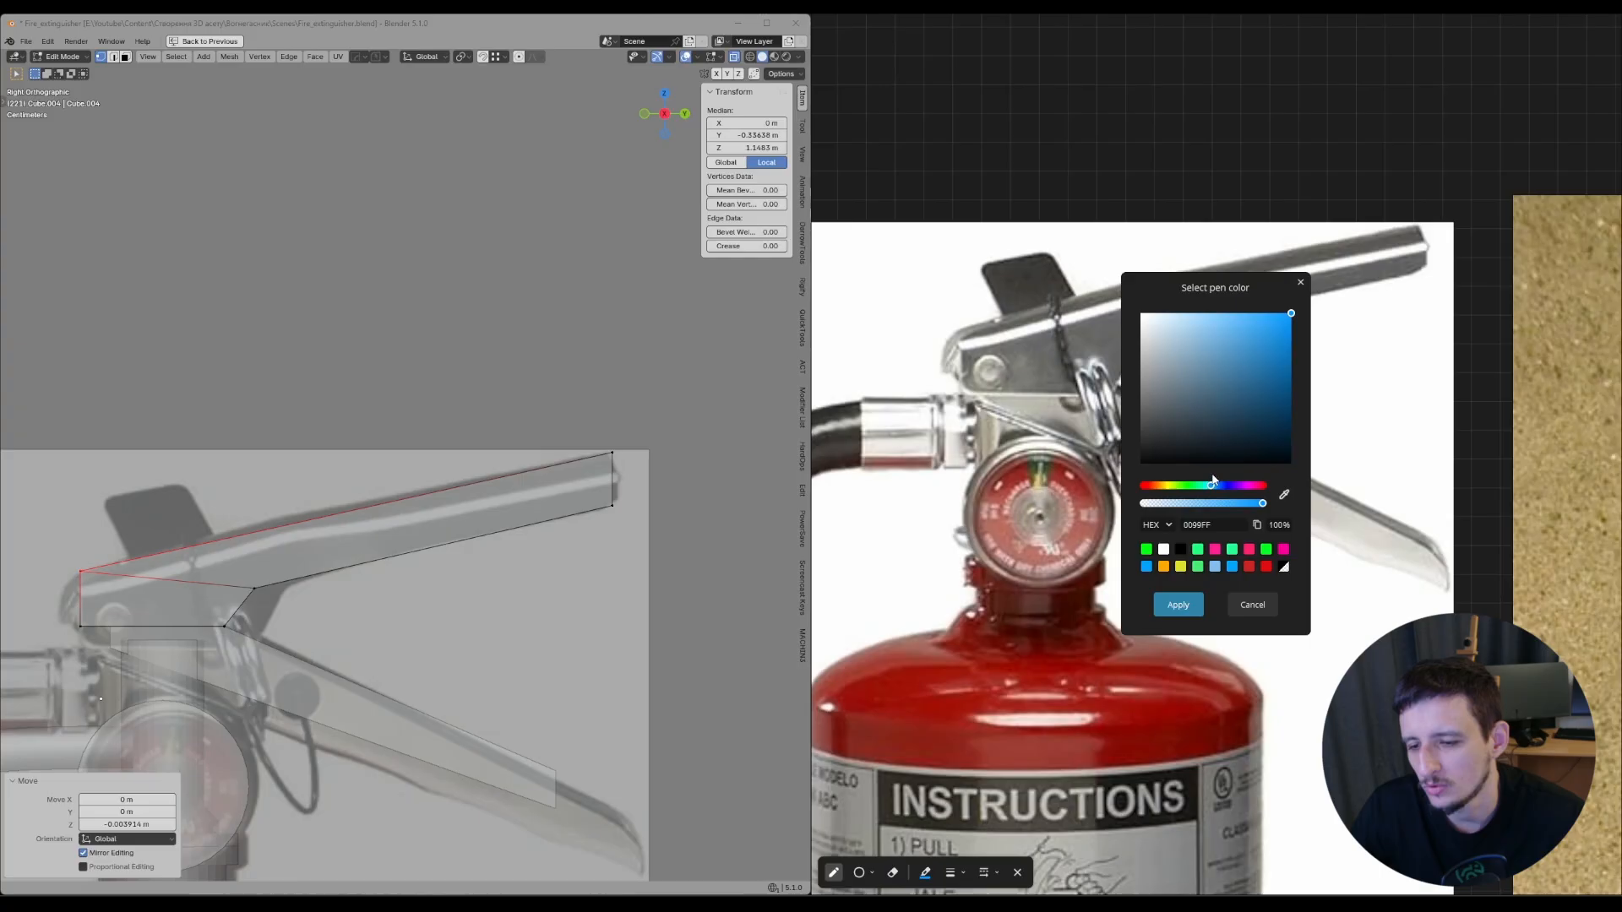
left_click(1178, 604)
- Trace the upper handle's rear section up to its bend in blue, erase the strokes and leave drawing mode
left_click_drag(1014, 118, 1118, 330)
key("ctrl+z")
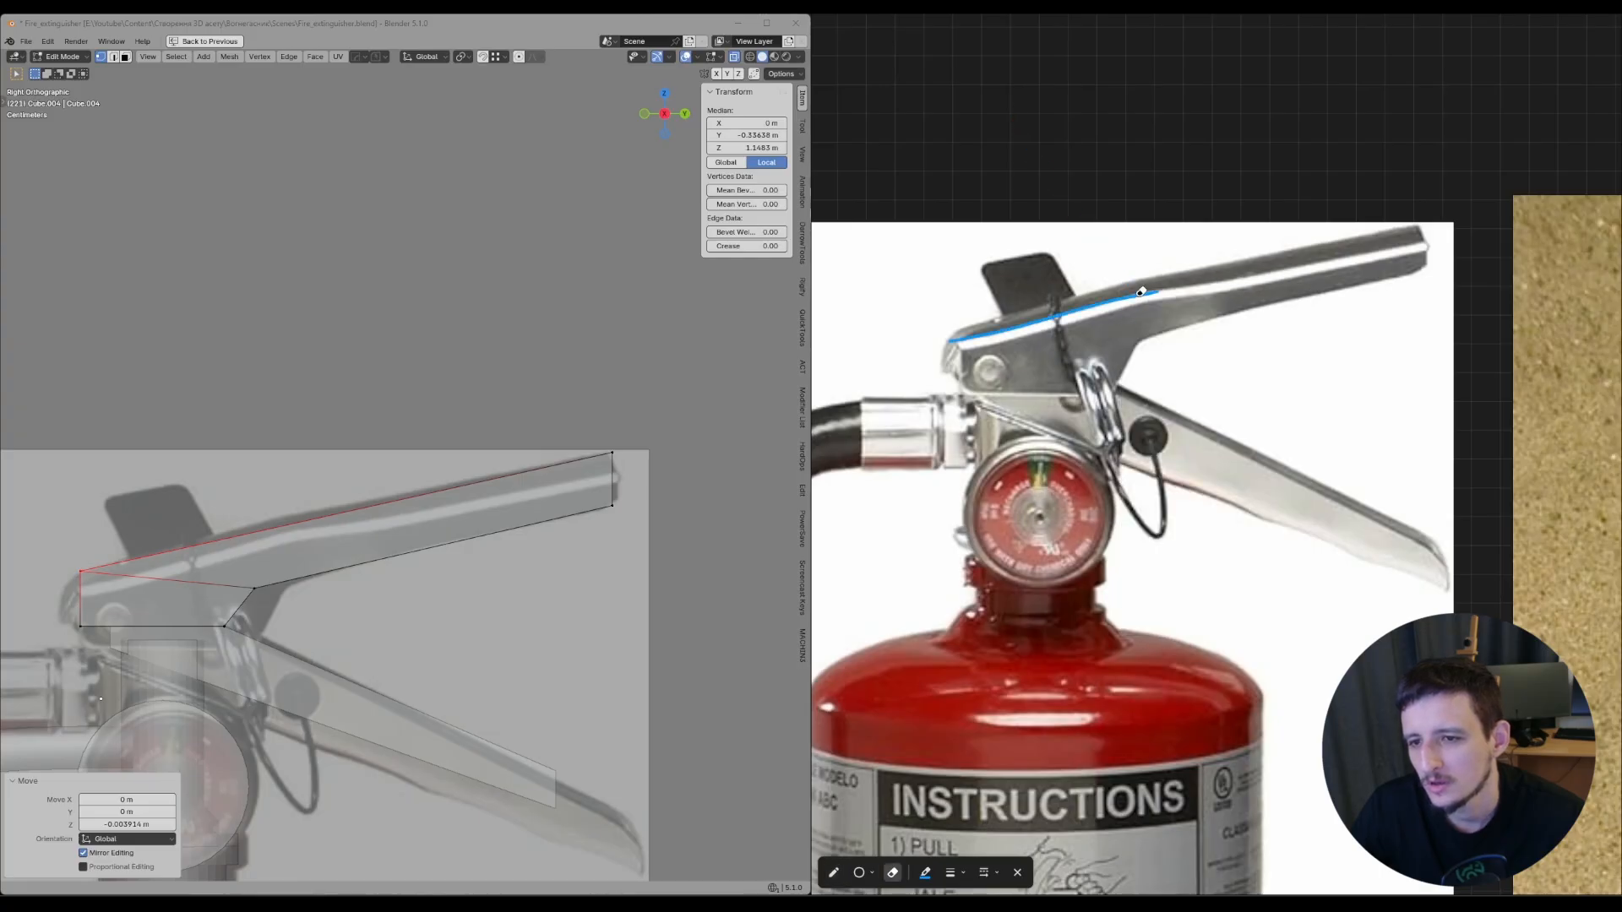
right_click_drag(1141, 292, 1156, 288)
left_click_drag(1157, 288, 1136, 310)
key("Escape")
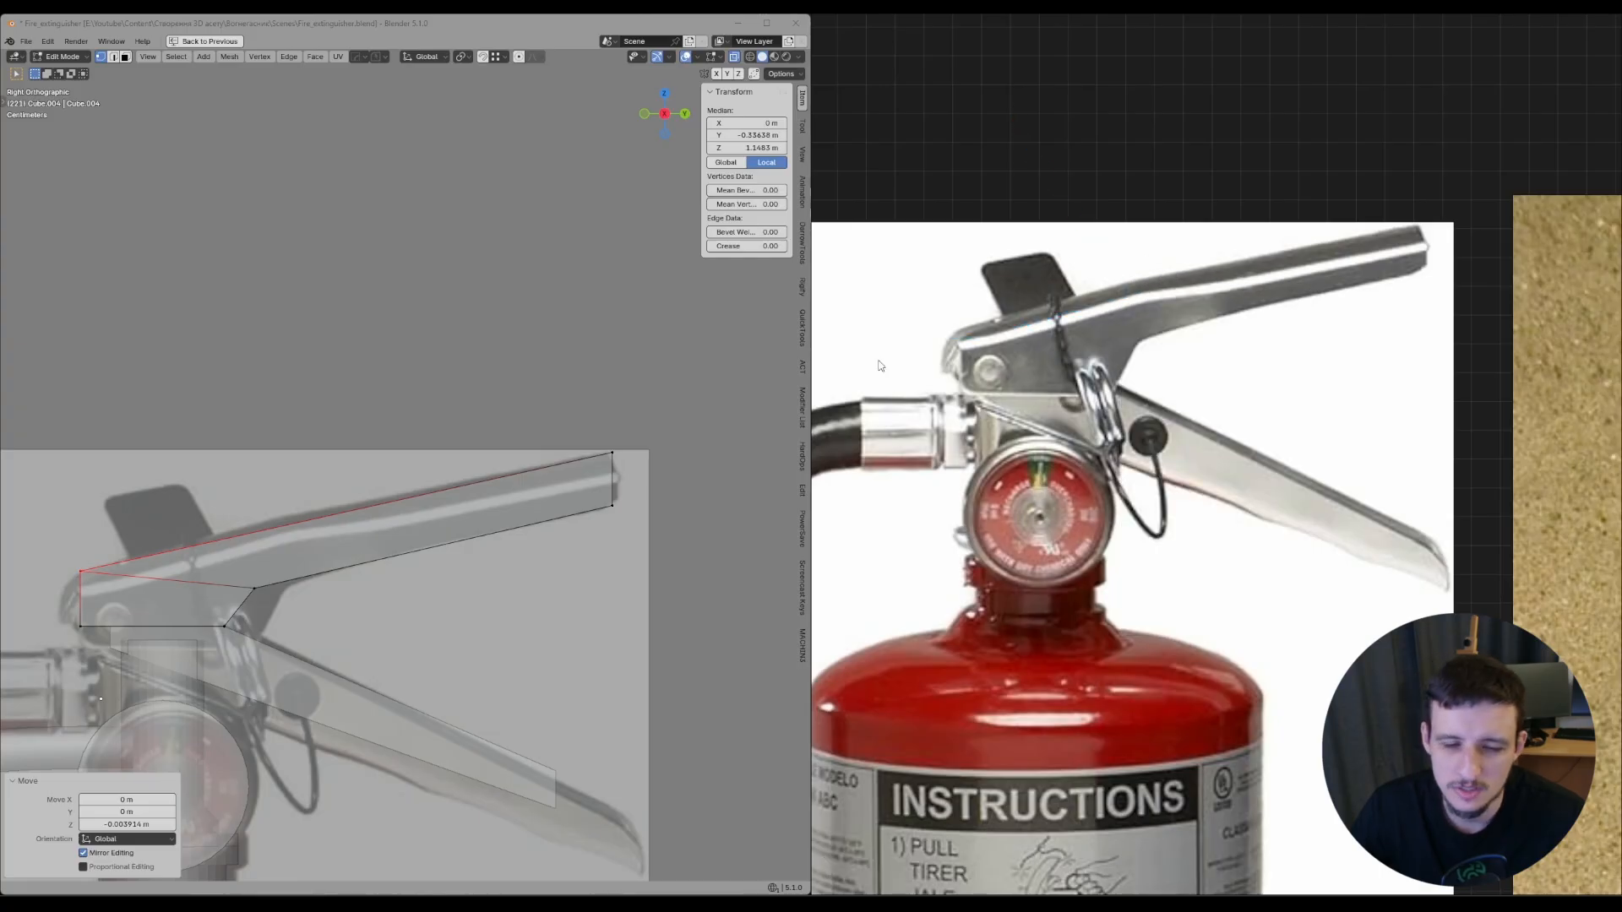
- In Blender, add a vertex on the upper lever's top edge using a loop cut and dissolve, and raise it about 0.001 m at the bend
middle_click_drag(304, 536, 408, 521, "shift")
key("ctrl+r")
left_click(413, 503)
left_click(414, 517)
key("ctrl+x")
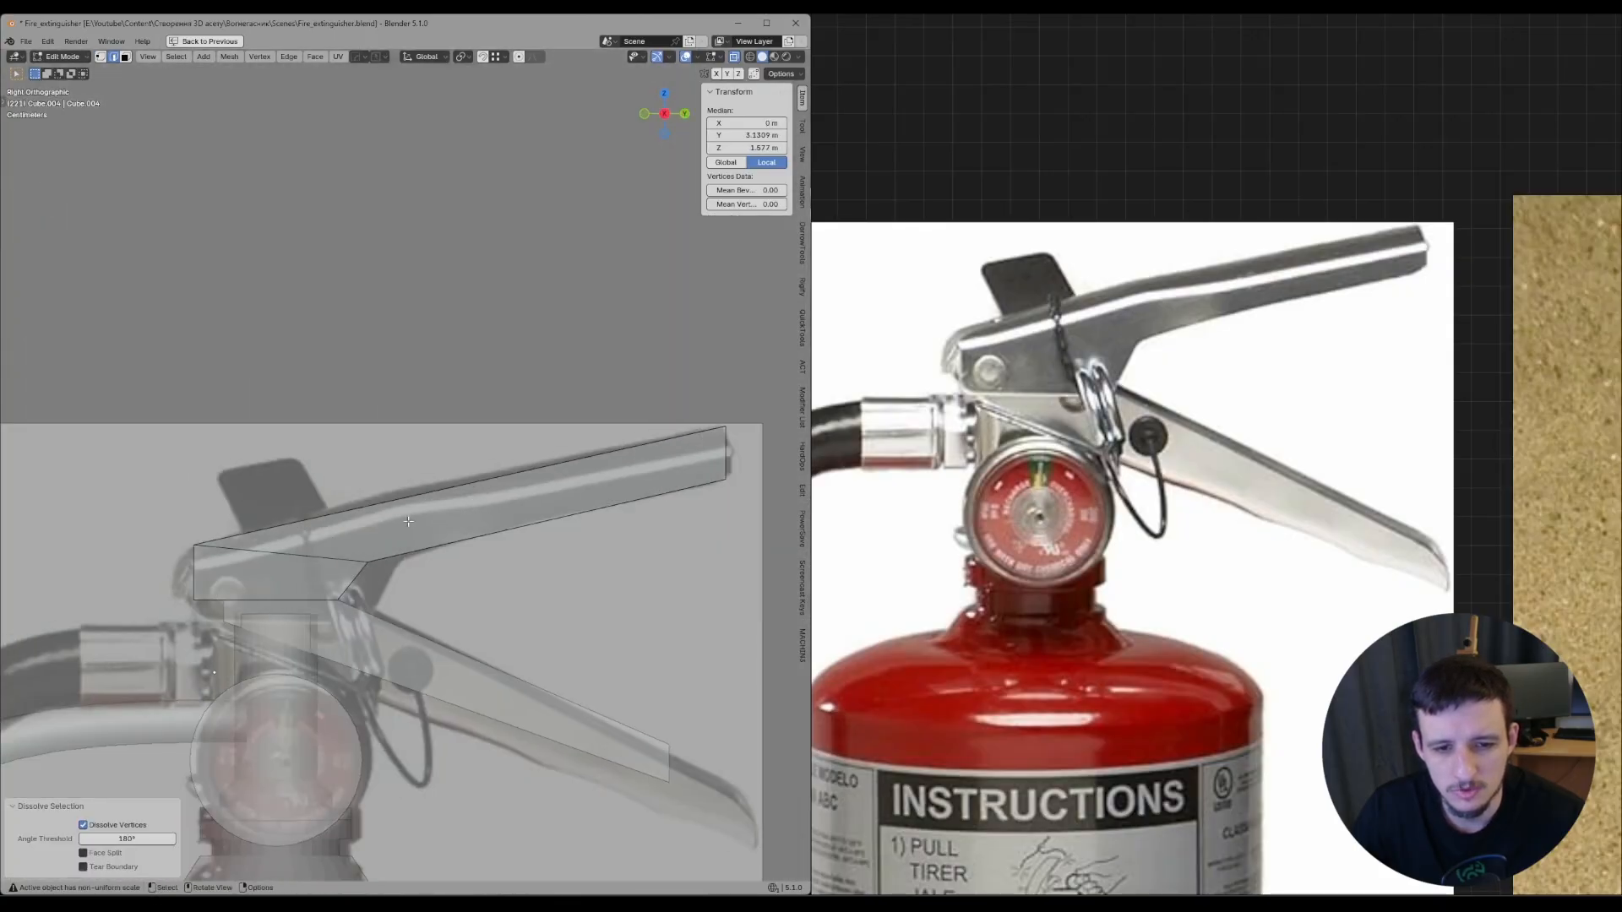
left_click(408, 505)
key("g")
left_click(416, 496)
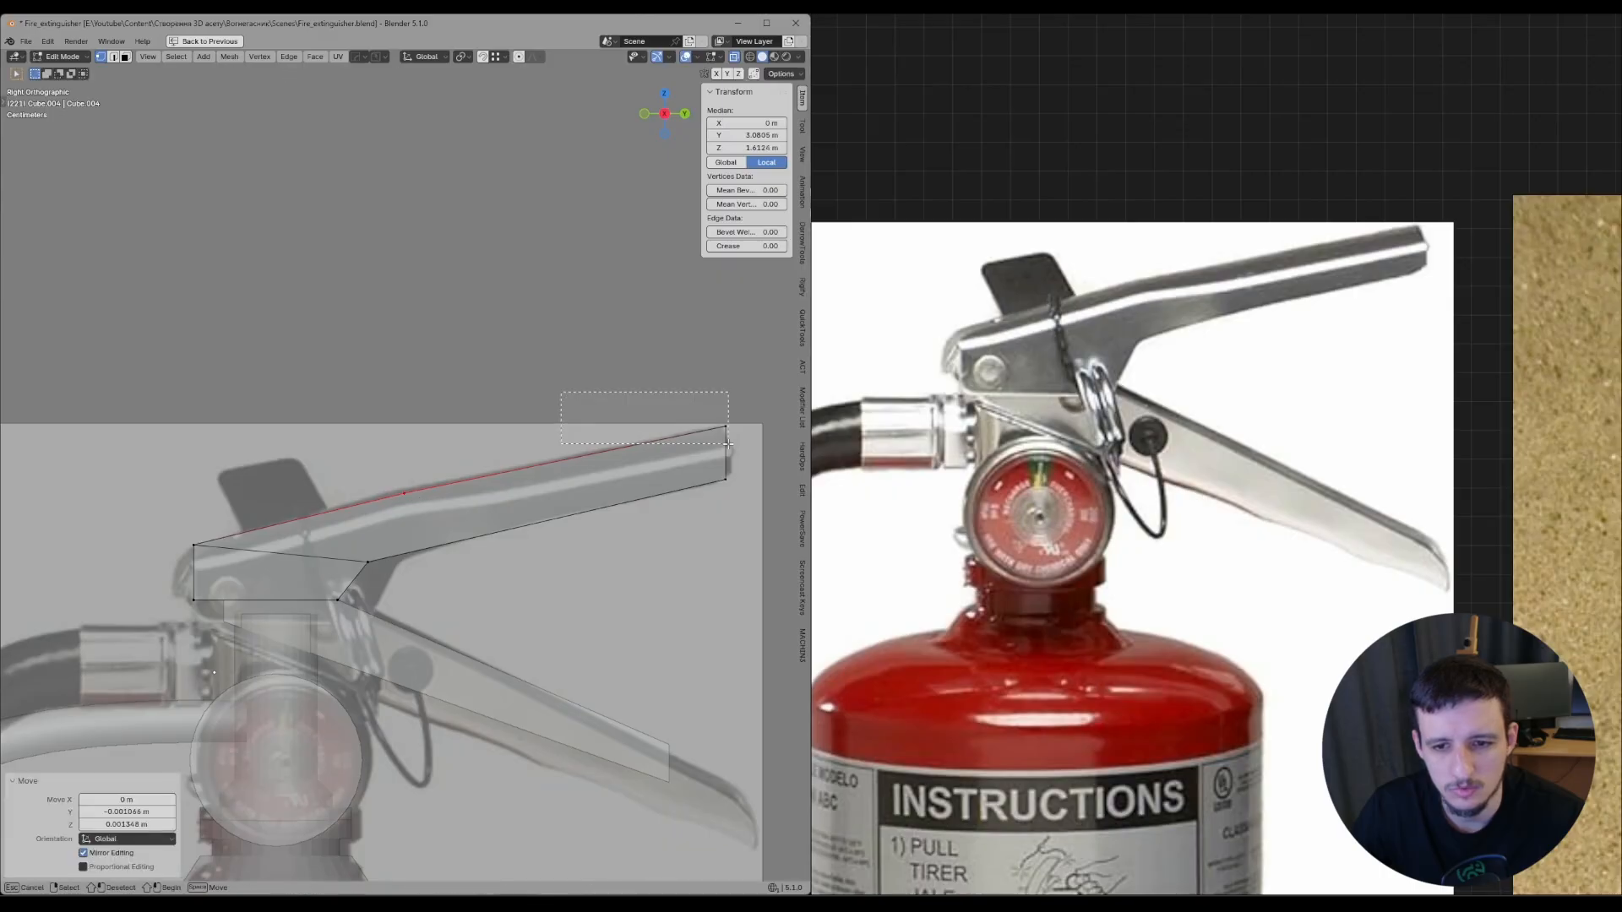
- Select the upper lever's front top corner and lower it about 0.005 m to follow the handle's tip in the photo
left_click(732, 428)
middle_click_drag(743, 430, 716, 457, "shift")
key("g")
key("z")
right_click(716, 464)
key("g")
left_click(717, 473)
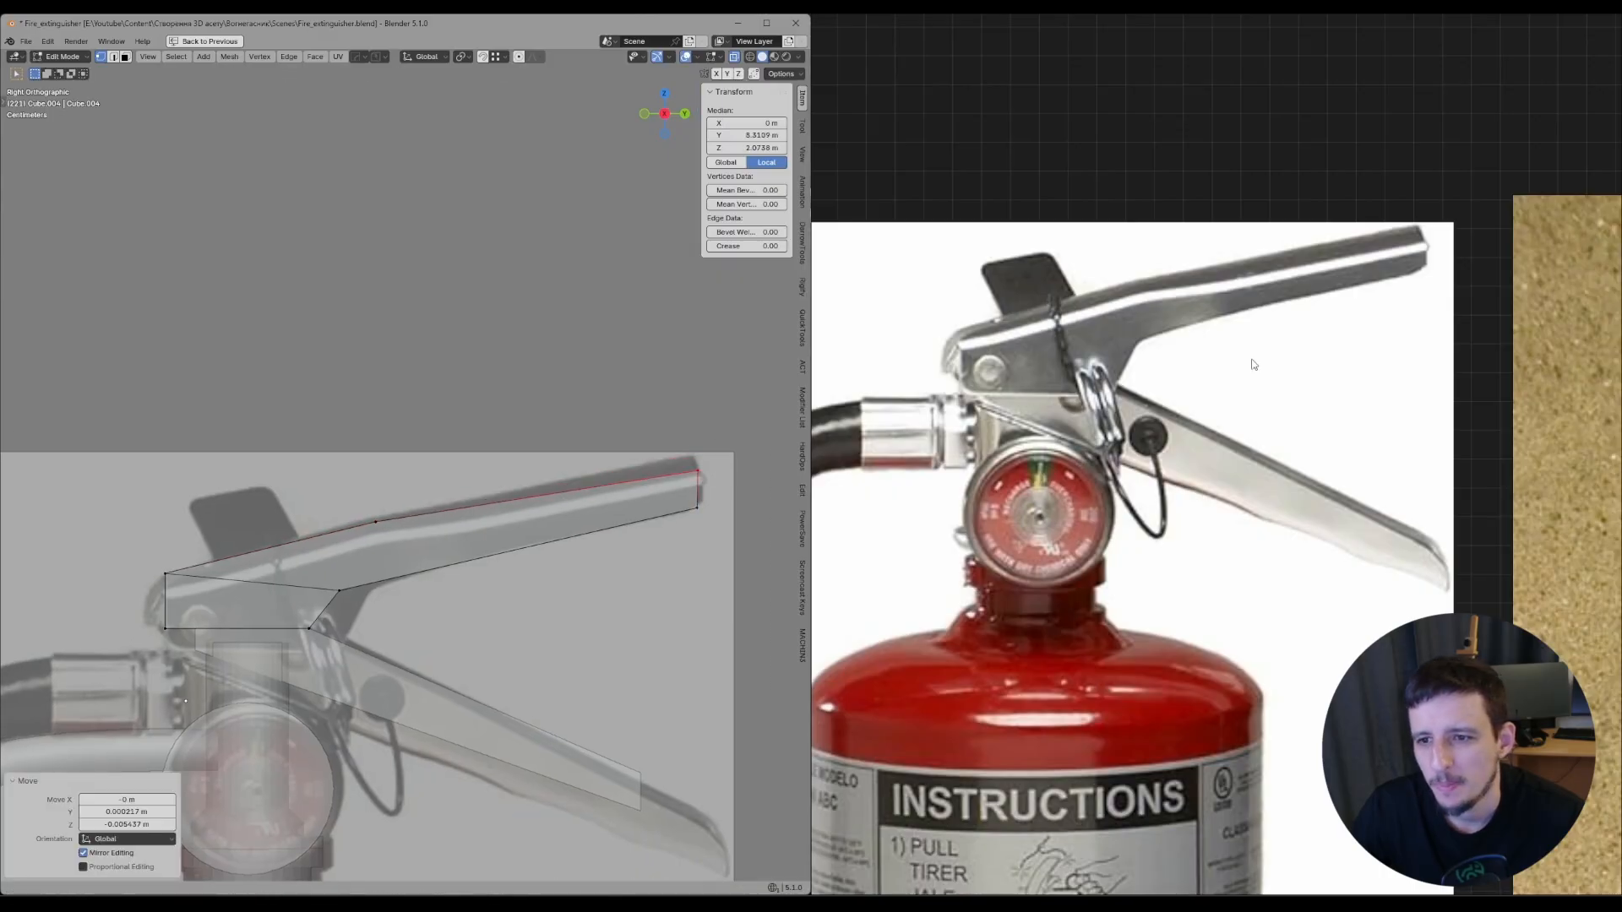
scroll(1256, 331, "down", 3)
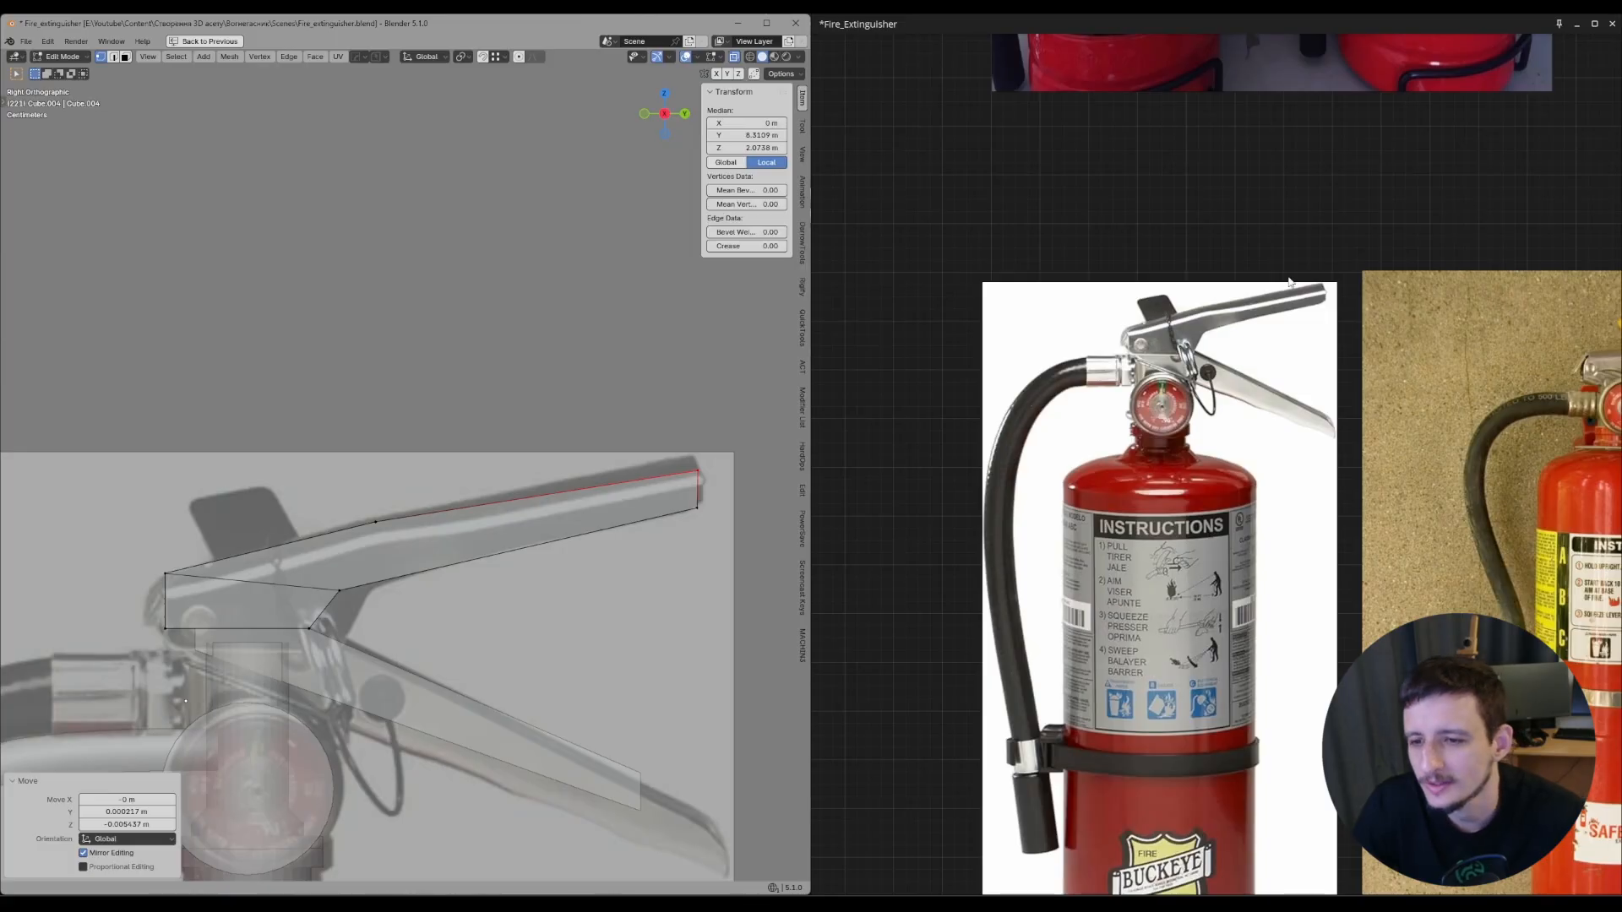
middle_click_drag(1337, 301, 1314, 280)
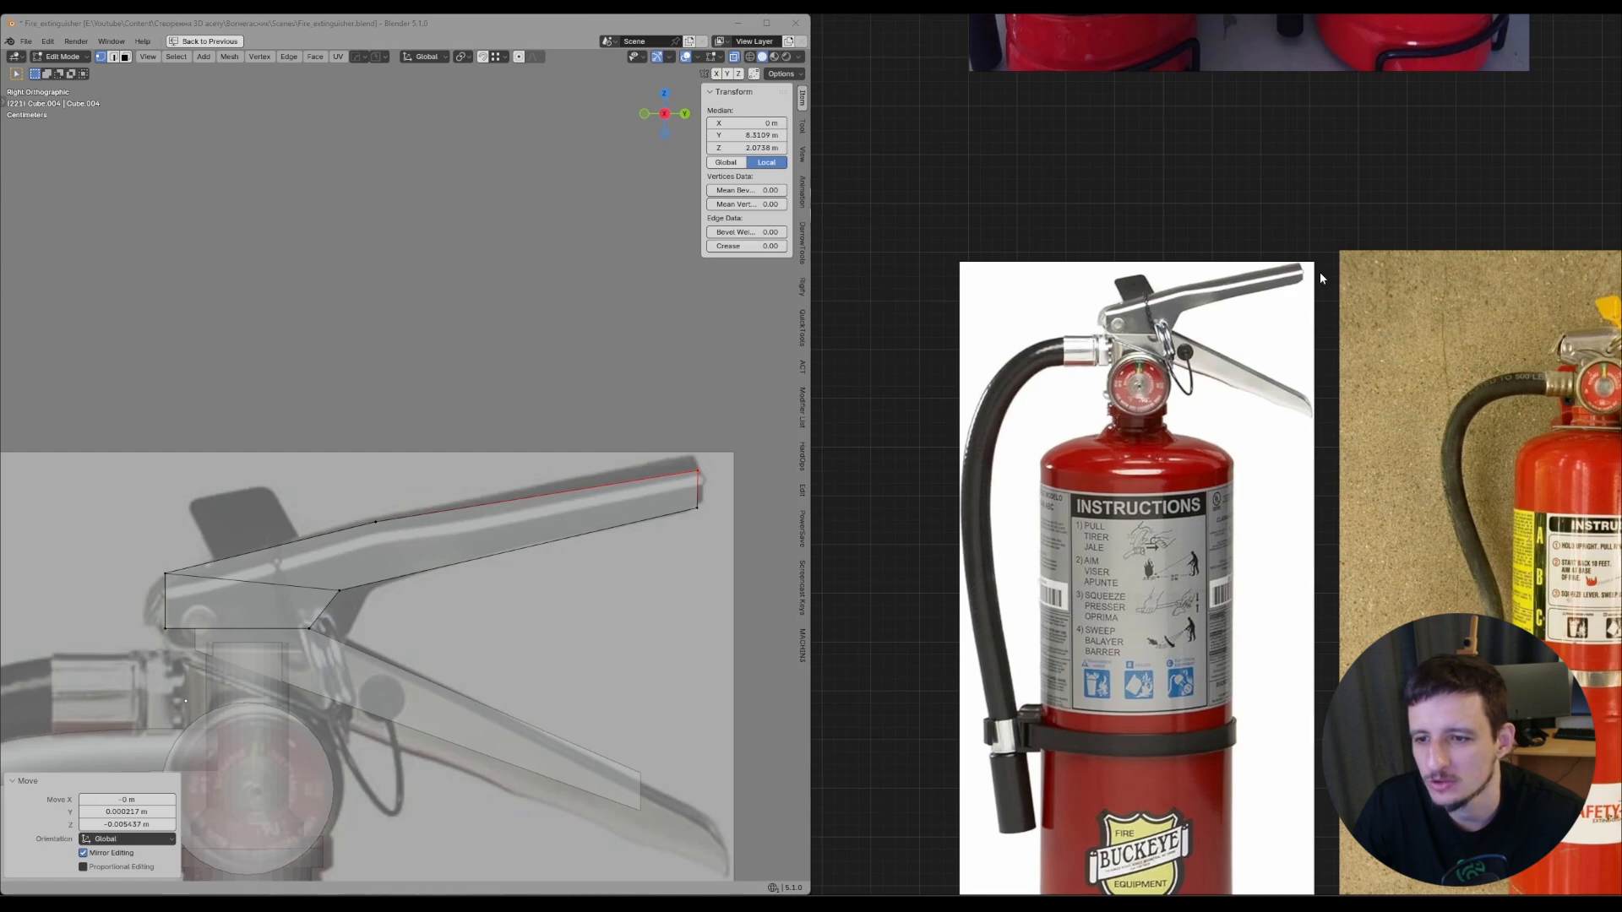
scroll(1090, 469, "up", 3)
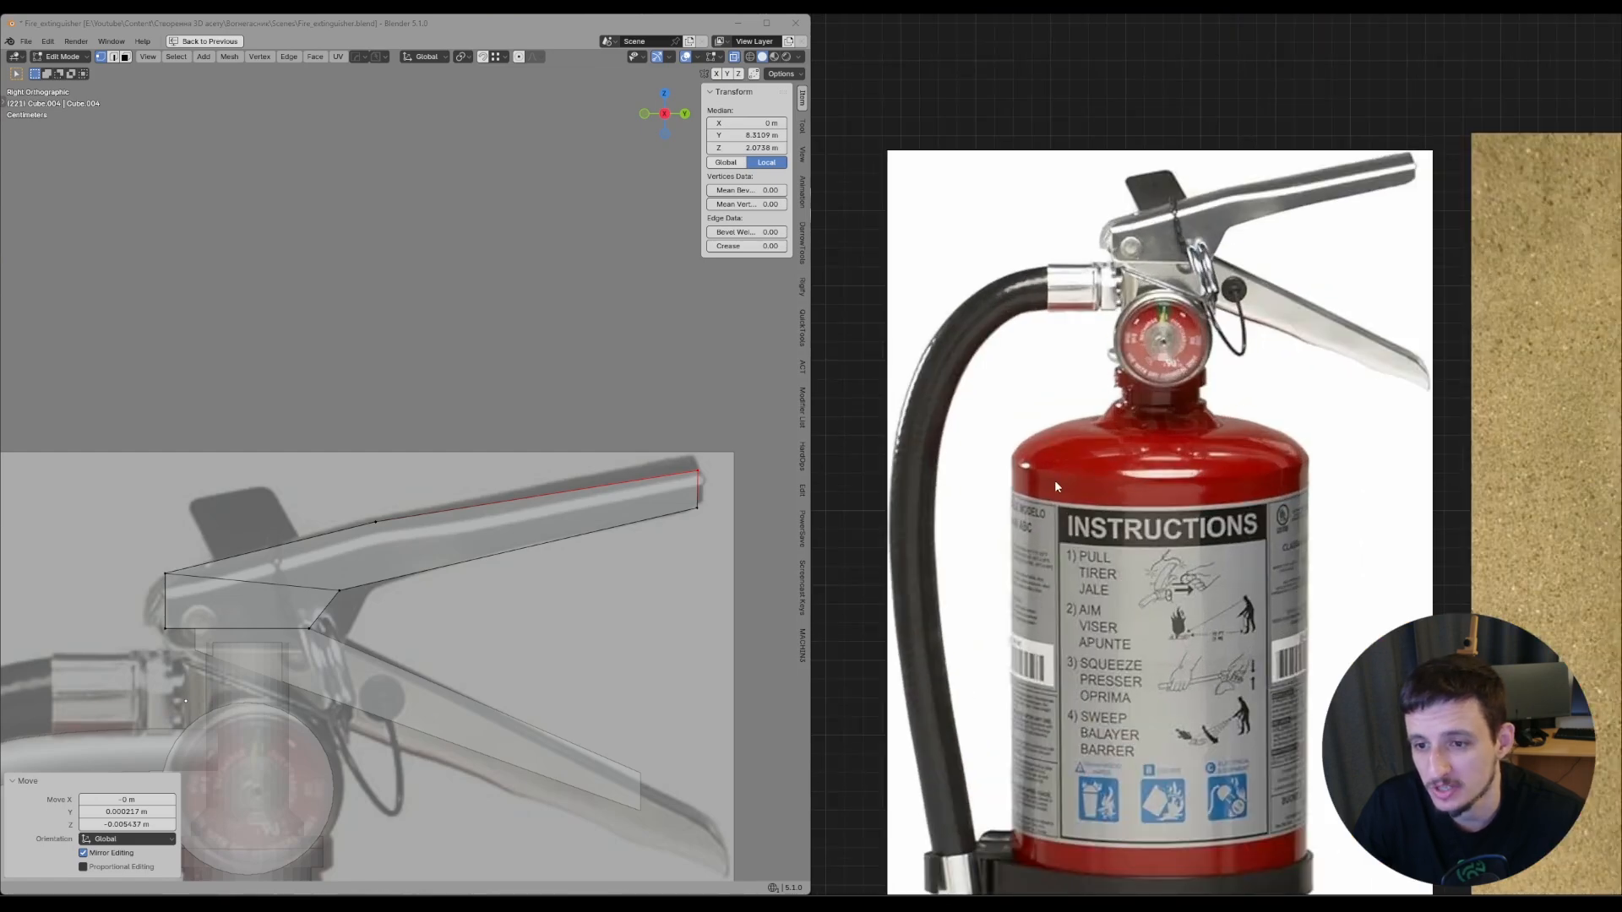
- On the reference board, outline the shoulder of the white-background extinguisher in blue and erase the strokes
key("d")
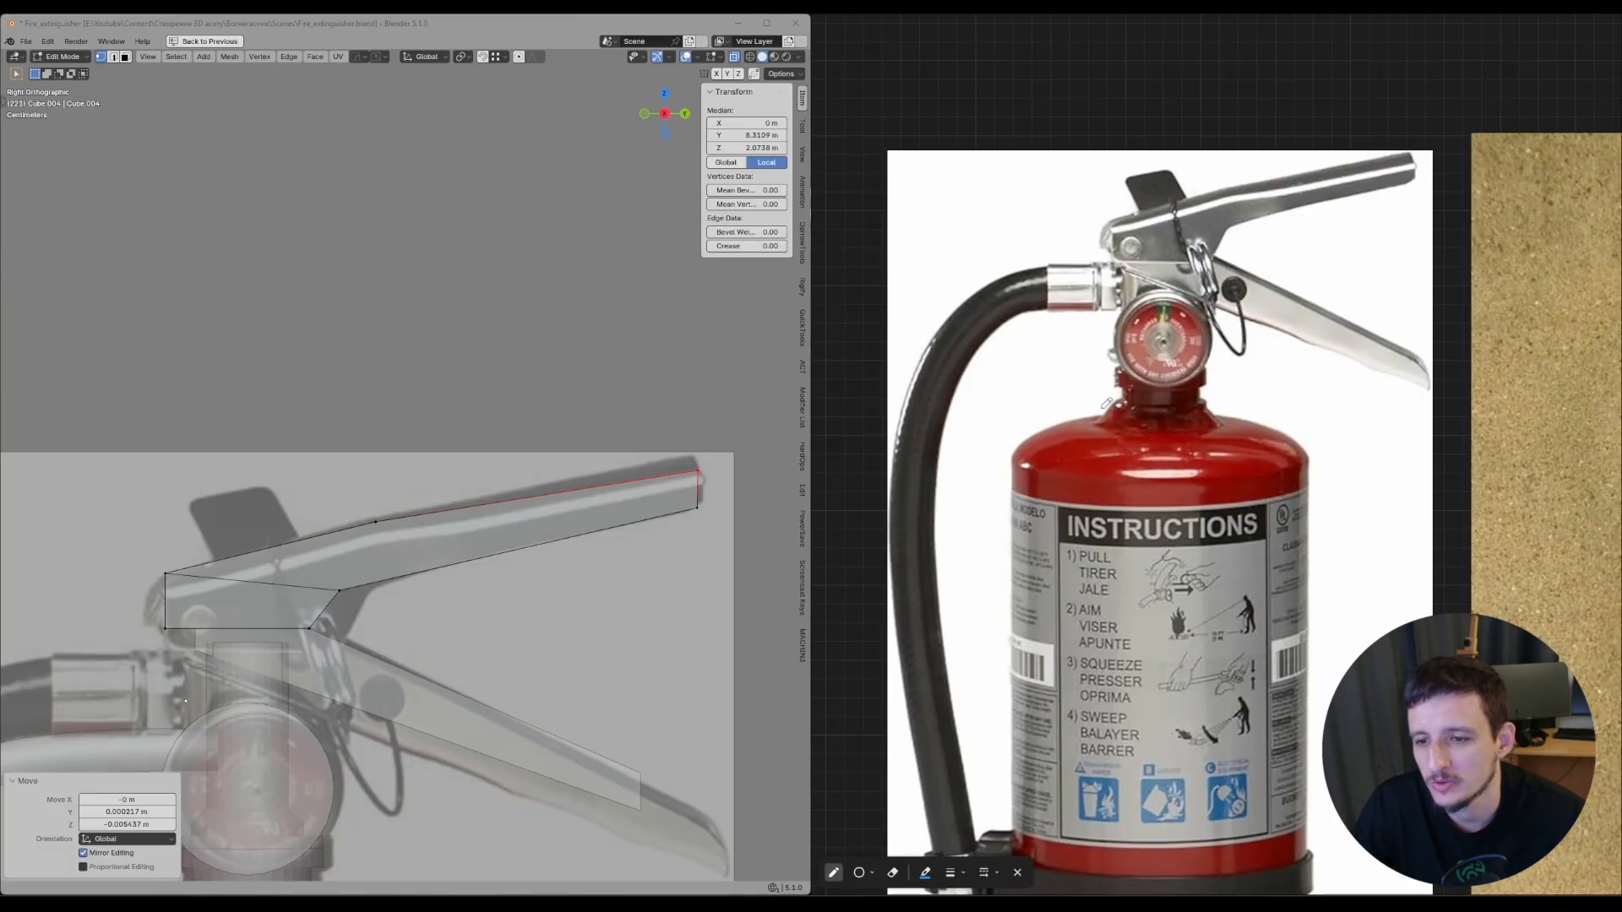
left_click_drag(1103, 408, 1171, 442)
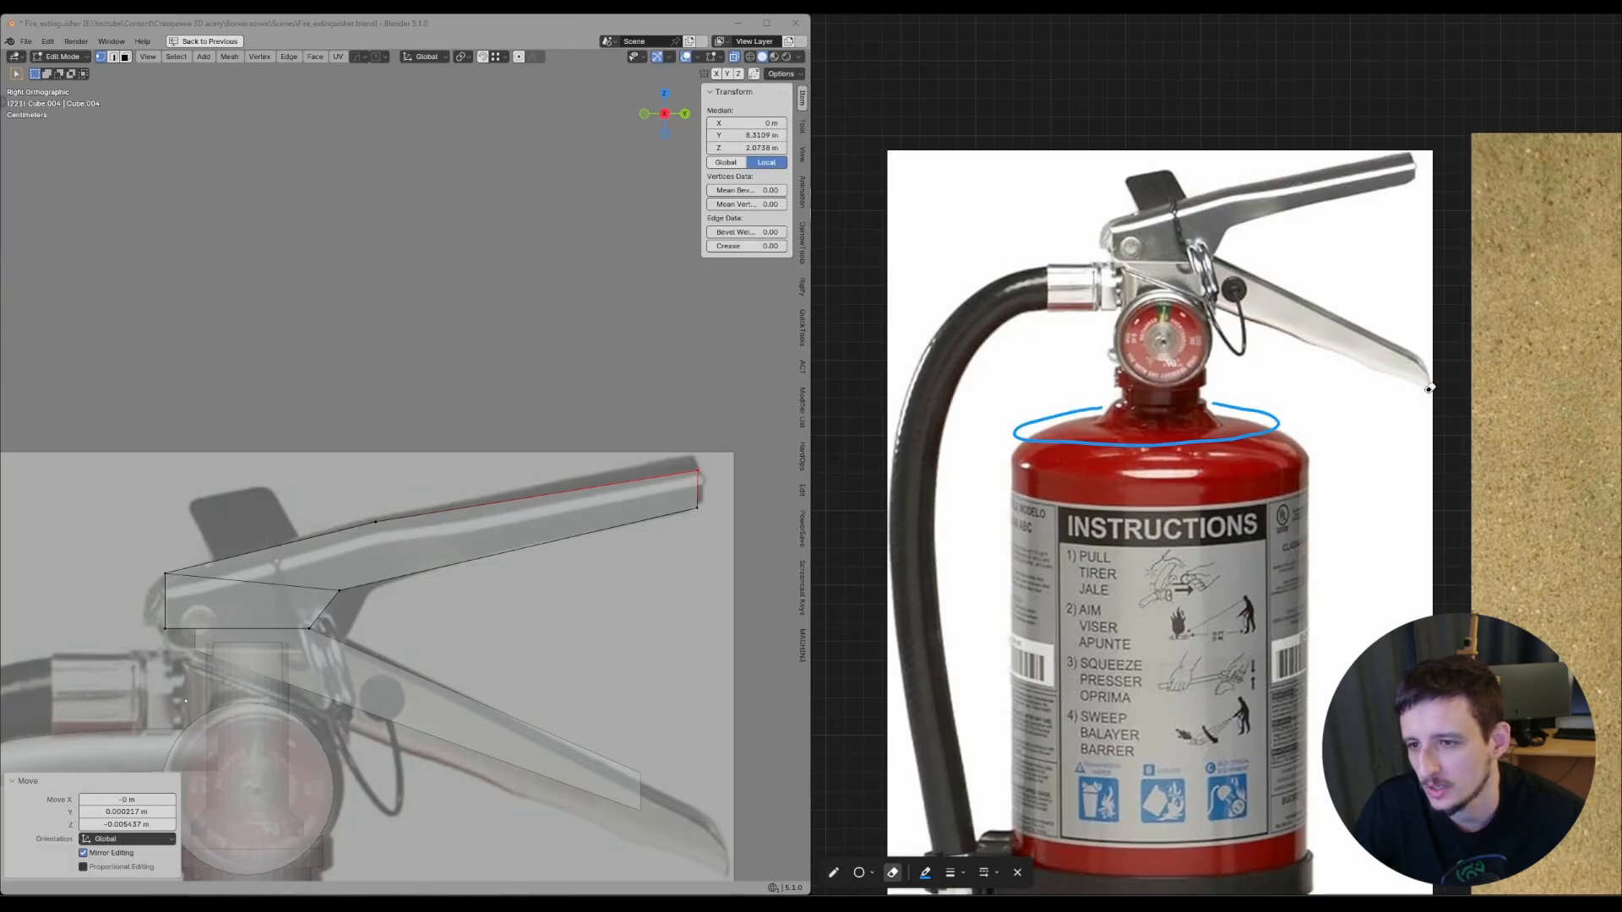
right_click_drag(1429, 390, 1259, 414)
- Trace the upper handle's rear top edge up to its bend in blue on the reference photo and erase the strokes
middle_click_drag(1240, 196, 1156, 298)
scroll(1166, 296, "down", 3)
scroll(1187, 238, "up", 6)
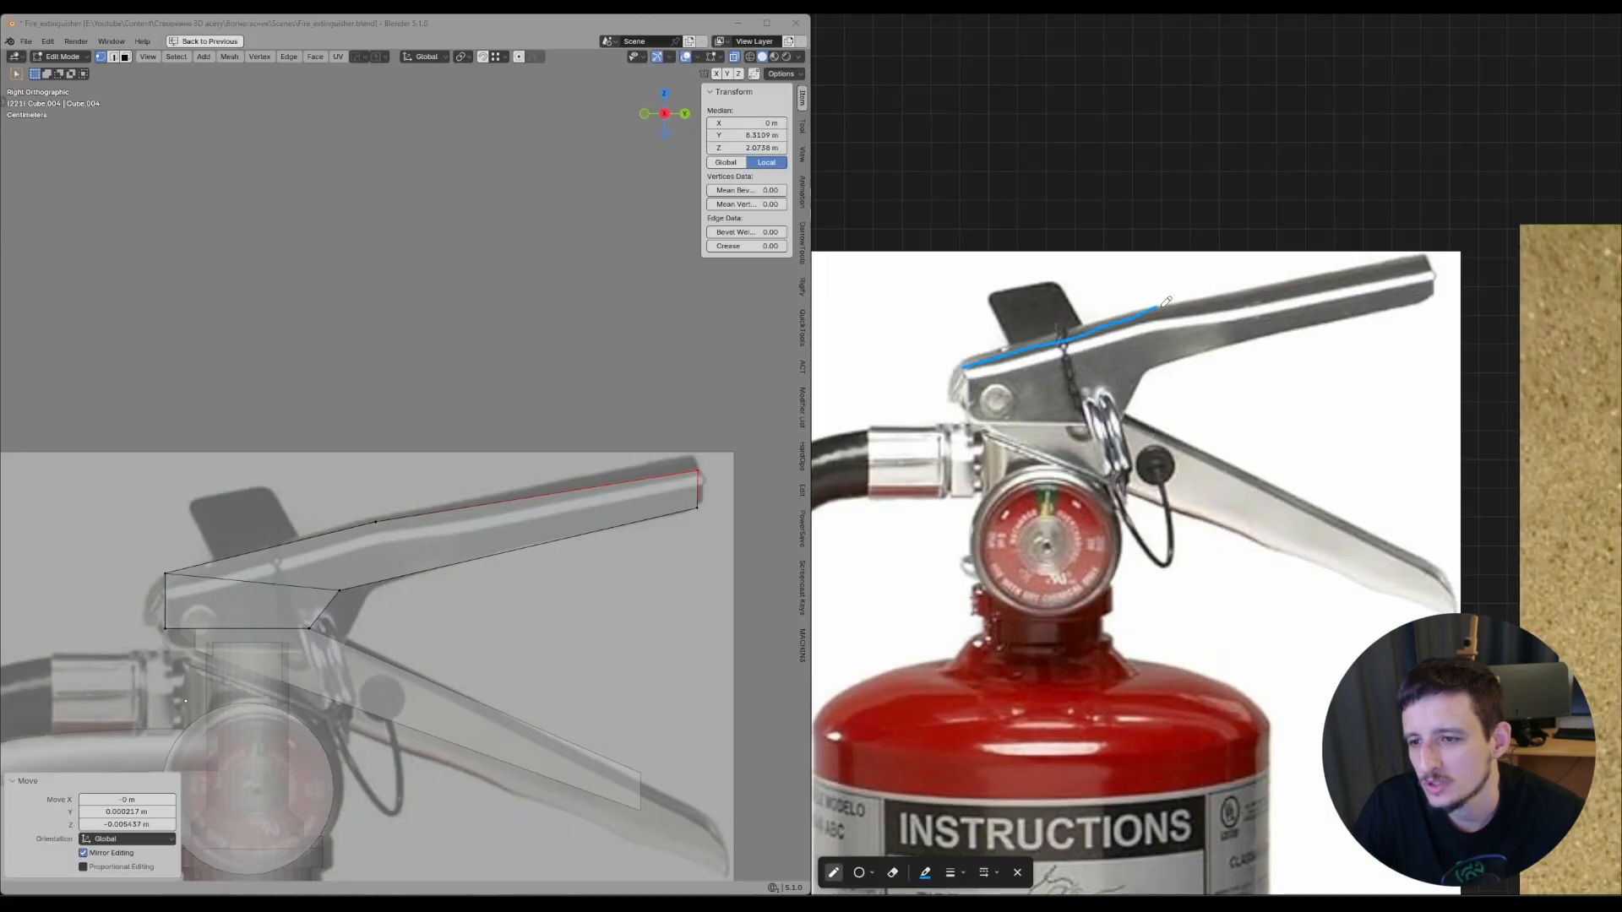
scroll(1356, 310, "down", 4)
mouse_move(1409, 251)
right_mouse_down()
mouse_move(1356, 310)
mouse_move(1233, 325)
right_mouse_up()
- Examine the Buckeye extinguisher photo from handles to base, then leave drawing mode
mouse_move(1231, 619)
middle_mouse_down()
mouse_move(1246, 456)
mouse_move(1210, 308)
middle_mouse_up()
scroll(1246, 456, "down", 1)
scroll(1217, 374, "up", 1)
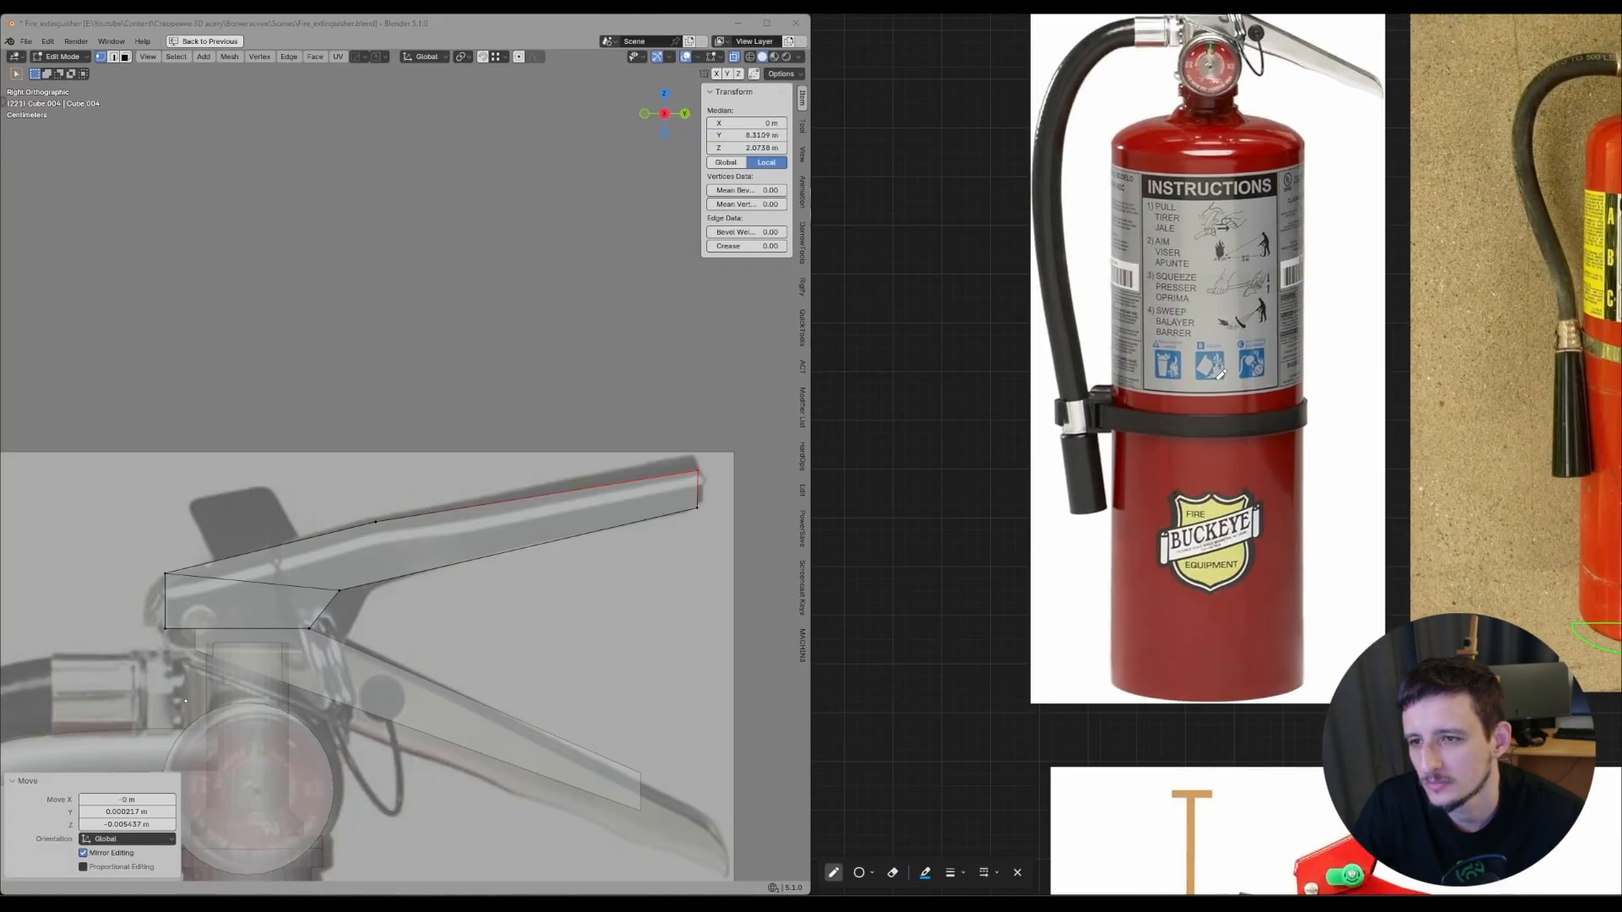
middle_click_drag(1269, 101, 1222, 265)
scroll(1191, 191, "up", 1)
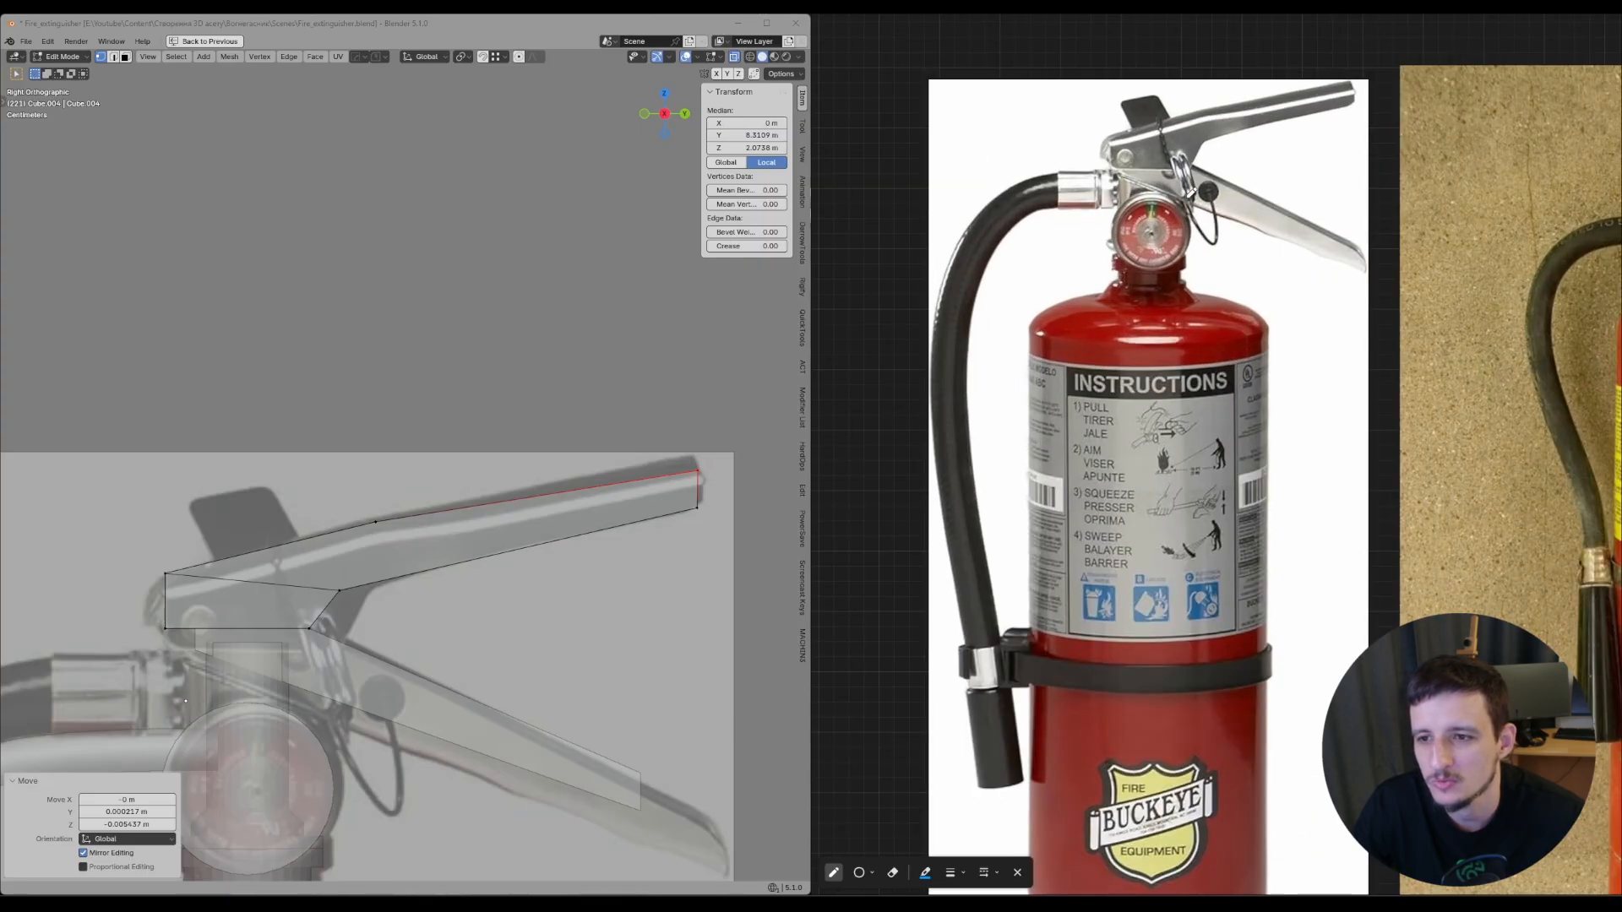
middle_click_drag(1188, 193, 1186, 286)
scroll(1186, 286, "up", 2)
scroll(1187, 281, "down", 5)
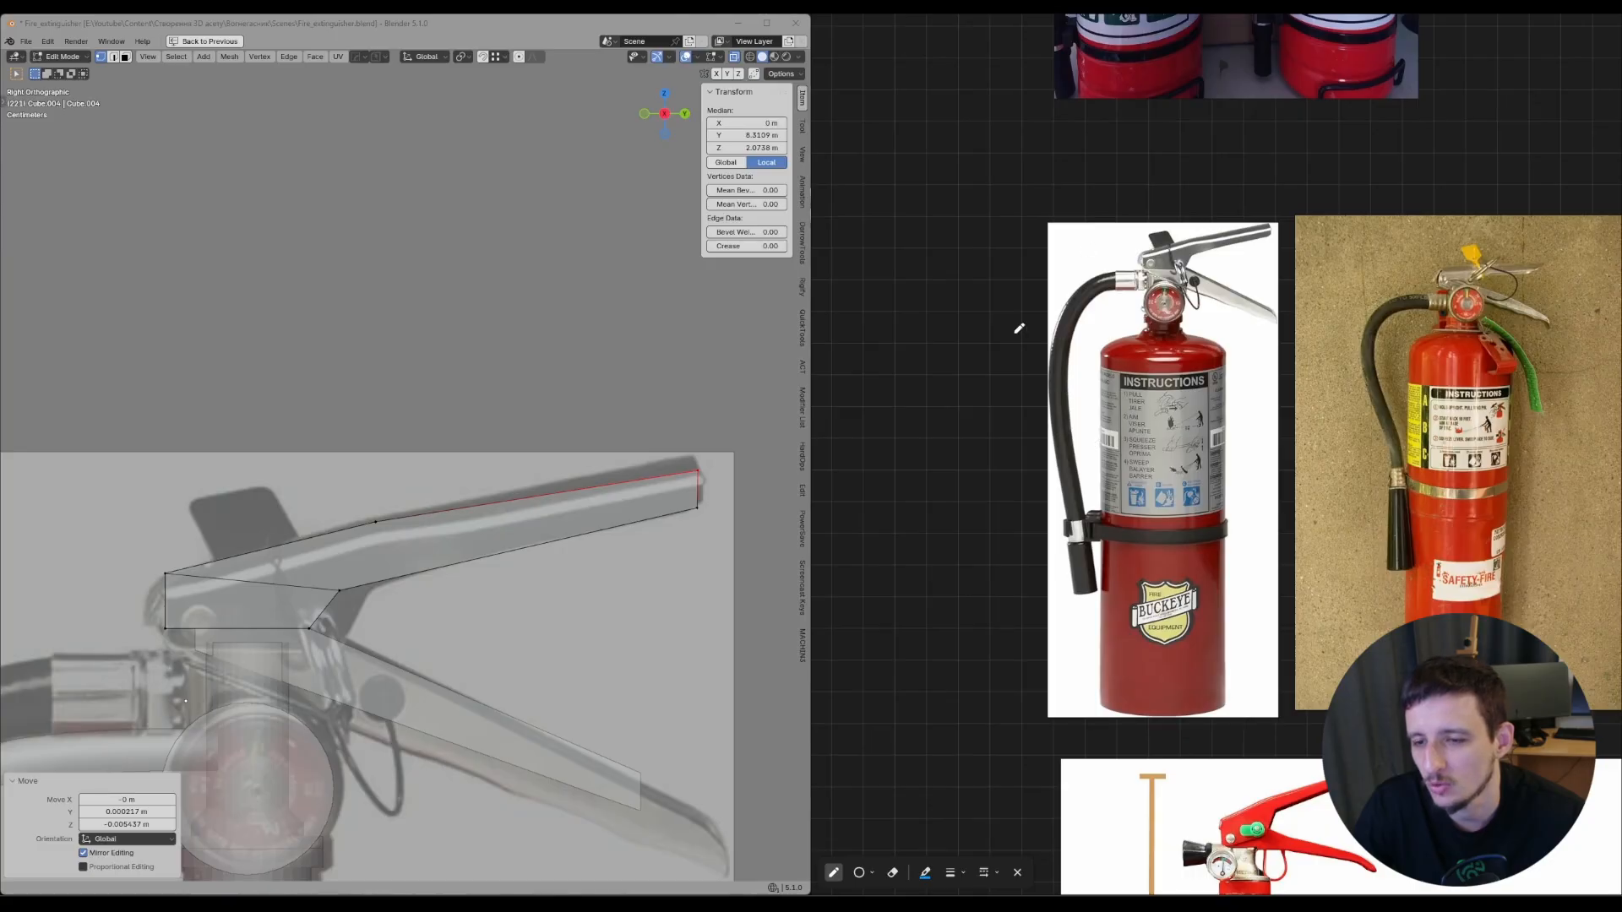
scroll(1017, 330, "up", 1)
middle_click_drag(1156, 309, 1084, 564)
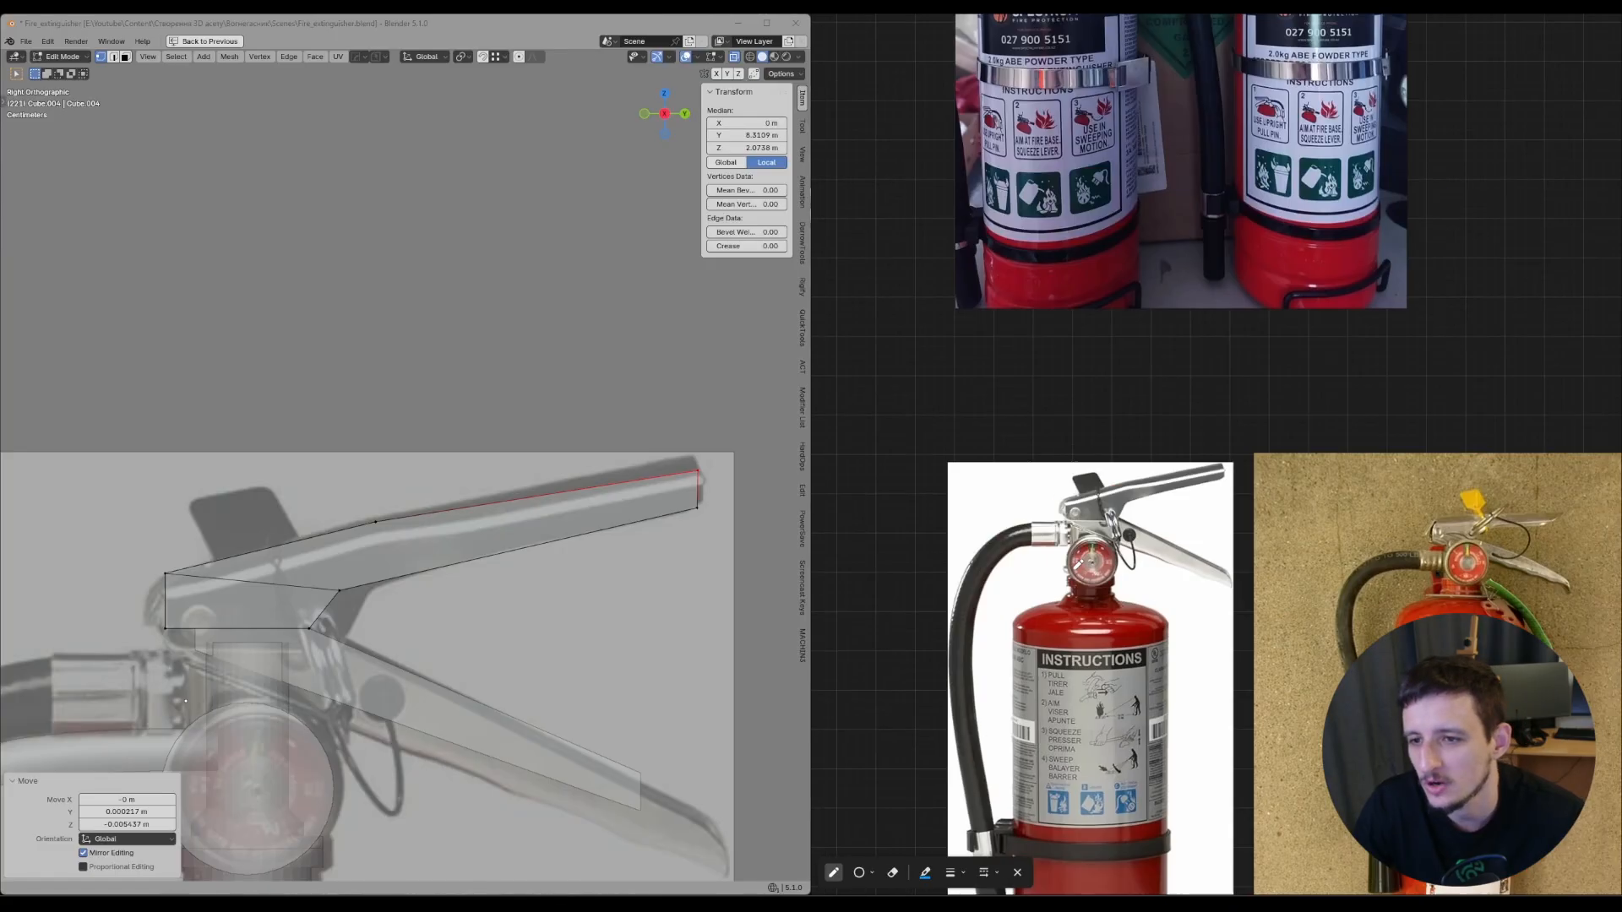
scroll(1084, 564, "down", 1)
key("Escape")
- Look through the other extinguisher photos on the reference board and compare their bodies, valves and handles
middle_click_drag(1204, 247, 1136, 472)
scroll(1136, 468, "down", 2)
middle_click_drag(1343, 590, 1072, 162)
scroll(1245, 291, "down", 1)
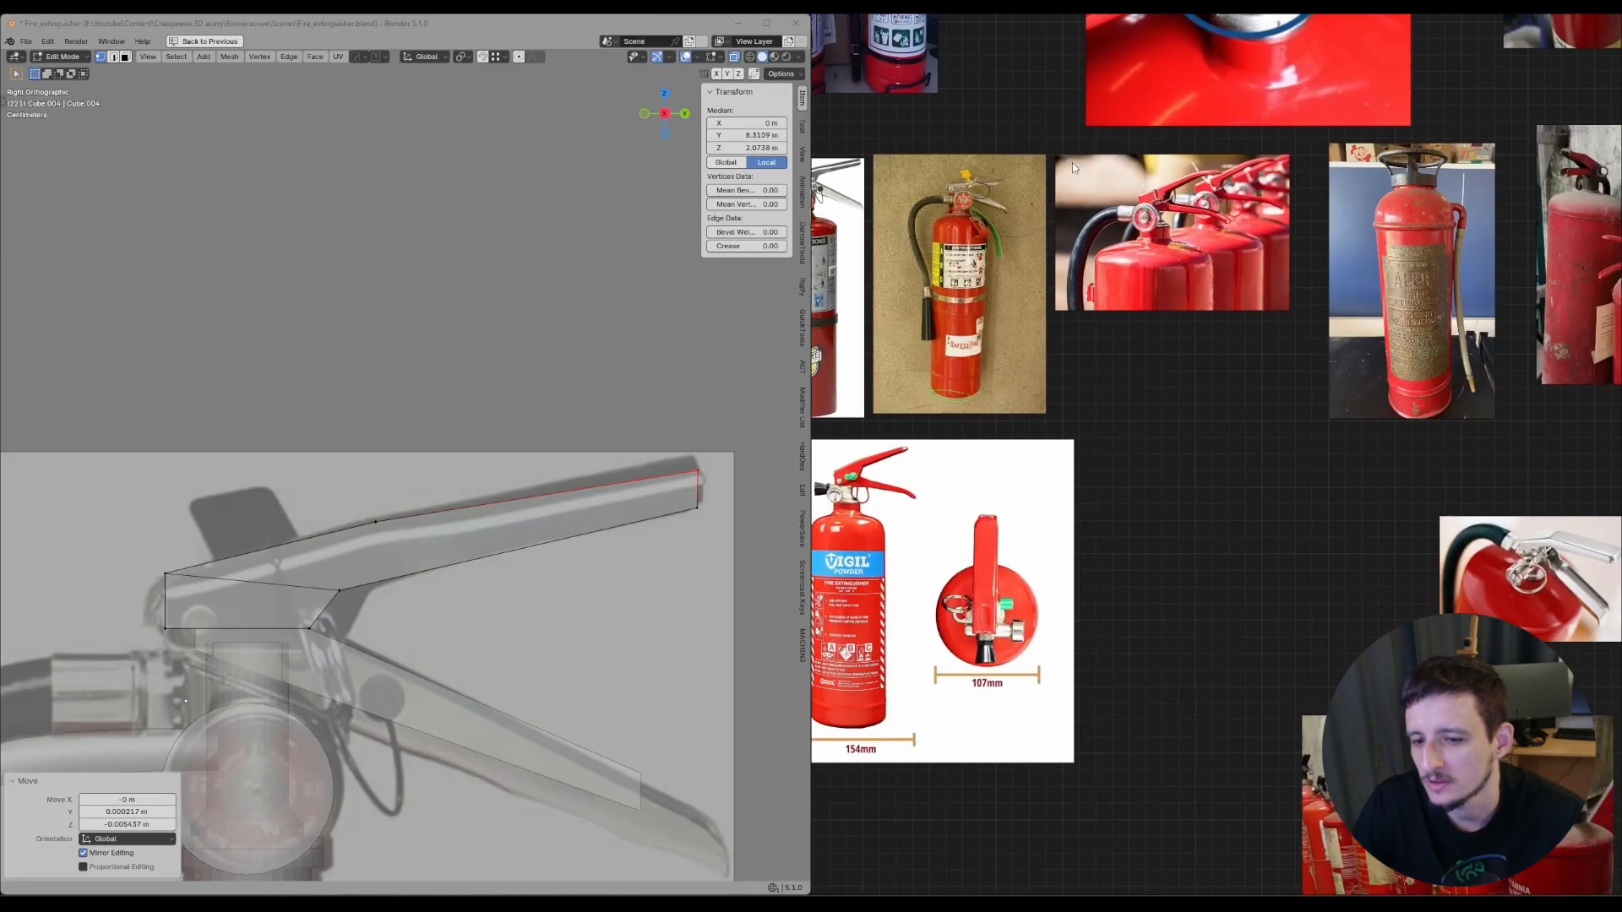
middle_click_drag(1042, 436, 1309, 263)
middle_click_drag(1398, 314, 951, 290)
middle_click_drag(1445, 44, 1198, 534)
middle_click_drag(1375, 331, 1193, 276)
middle_click_drag(1615, 250, 1273, 336)
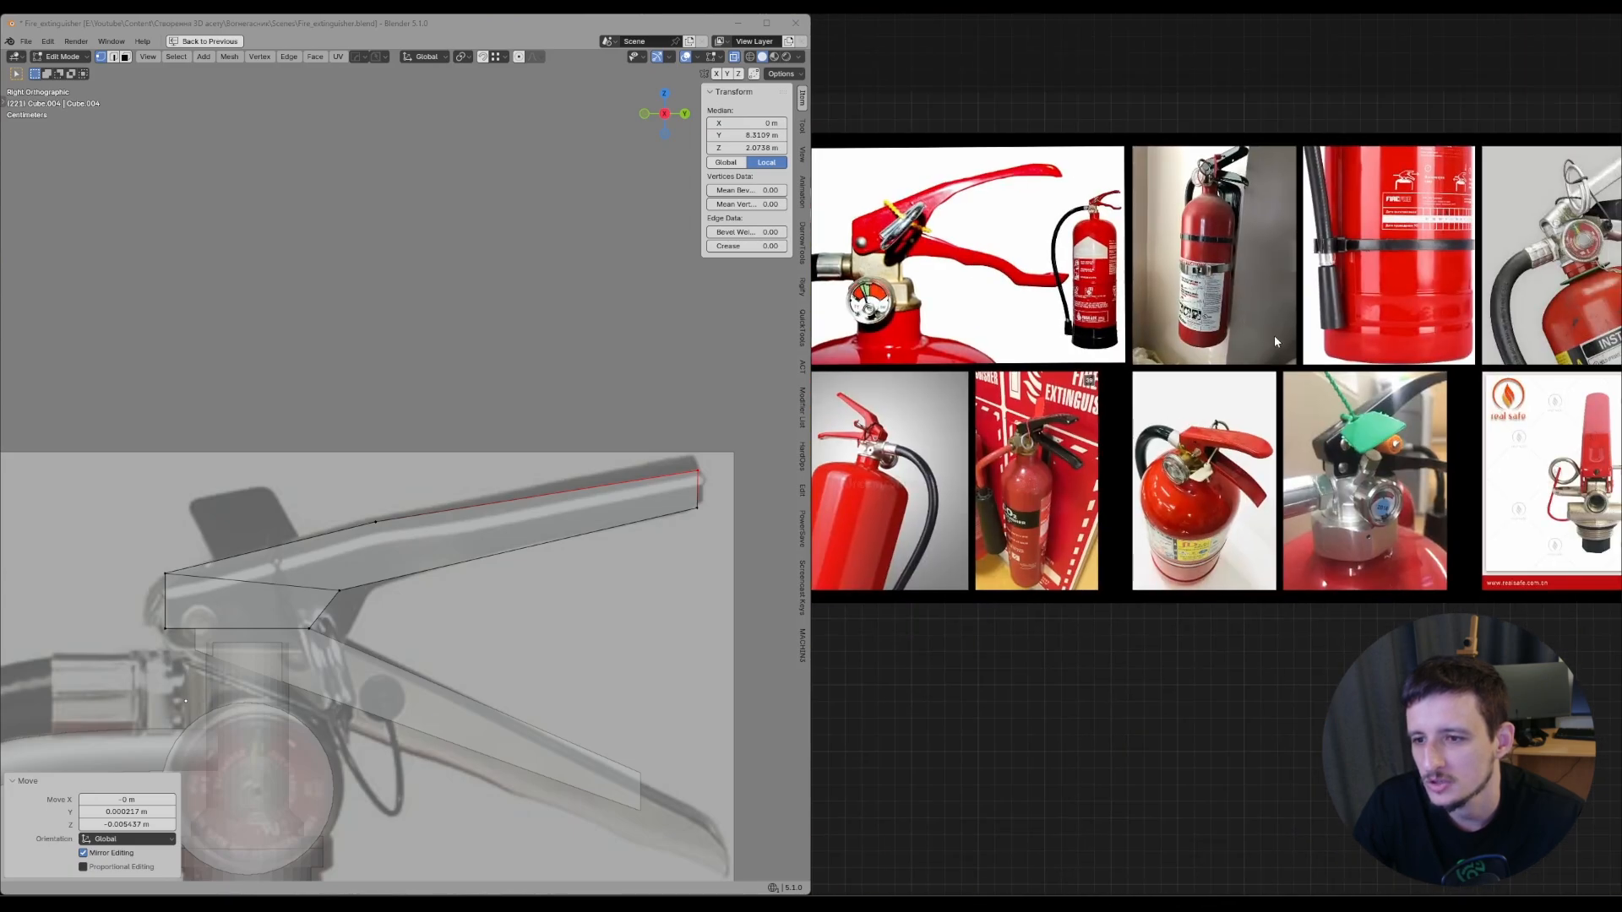
middle_click_drag(1436, 282, 1218, 359)
middle_click_drag(1149, 233, 1561, 134)
middle_click_drag(815, 376, 1351, 291)
middle_click_drag(1078, 336, 1482, 420)
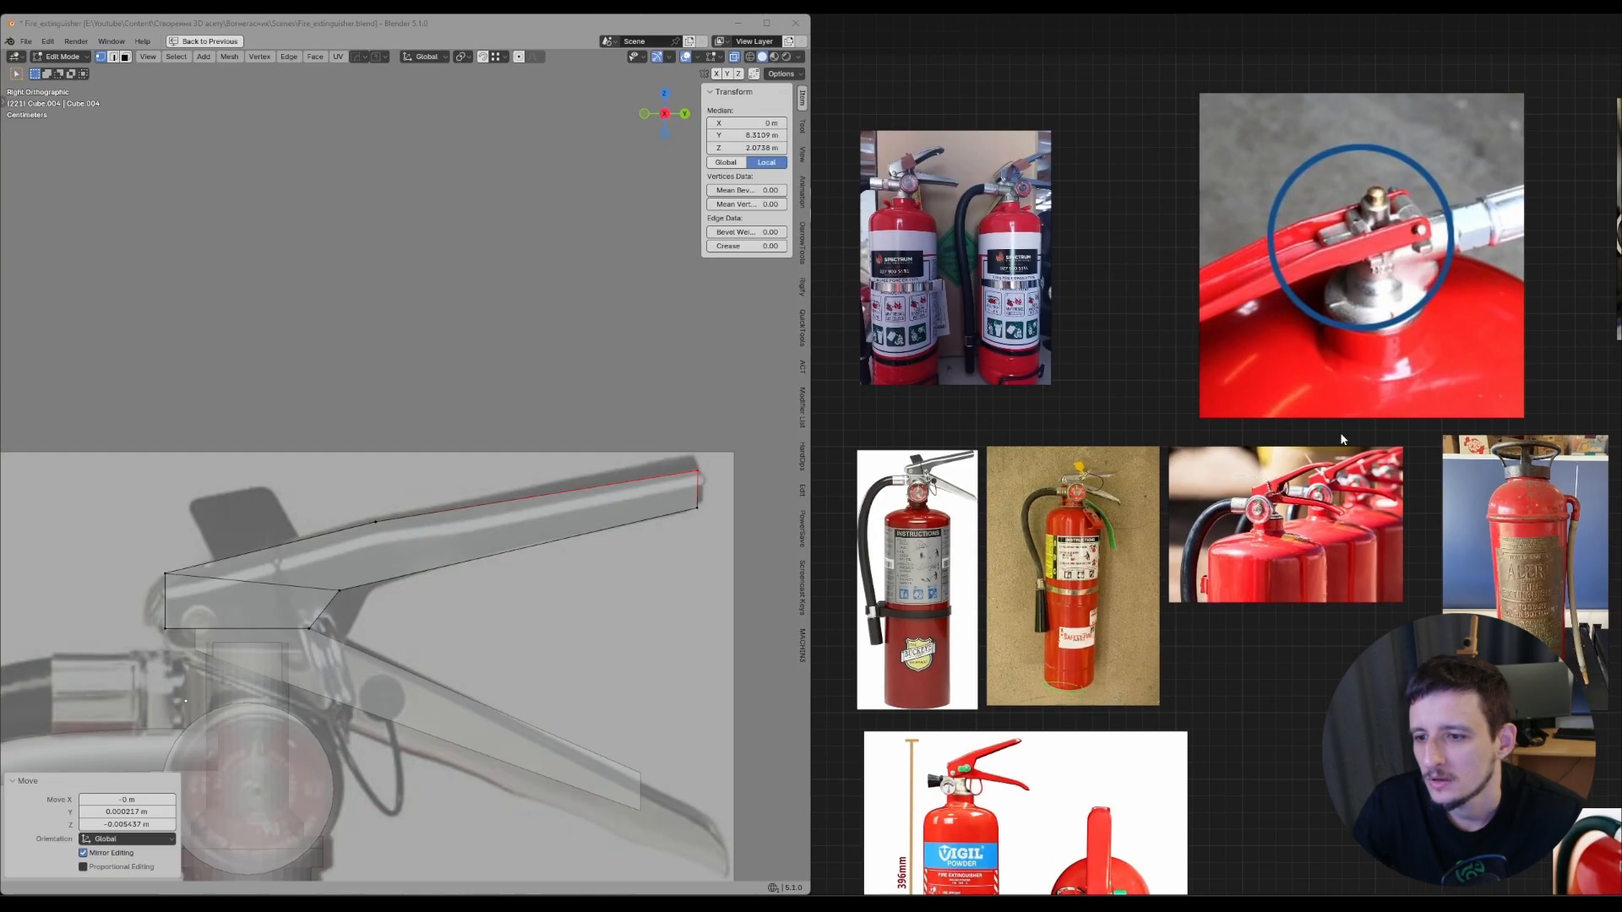
middle_click_drag(1083, 527, 1298, 256)
scroll(1298, 256, "up", 4)
scroll(1298, 255, "up", 1)
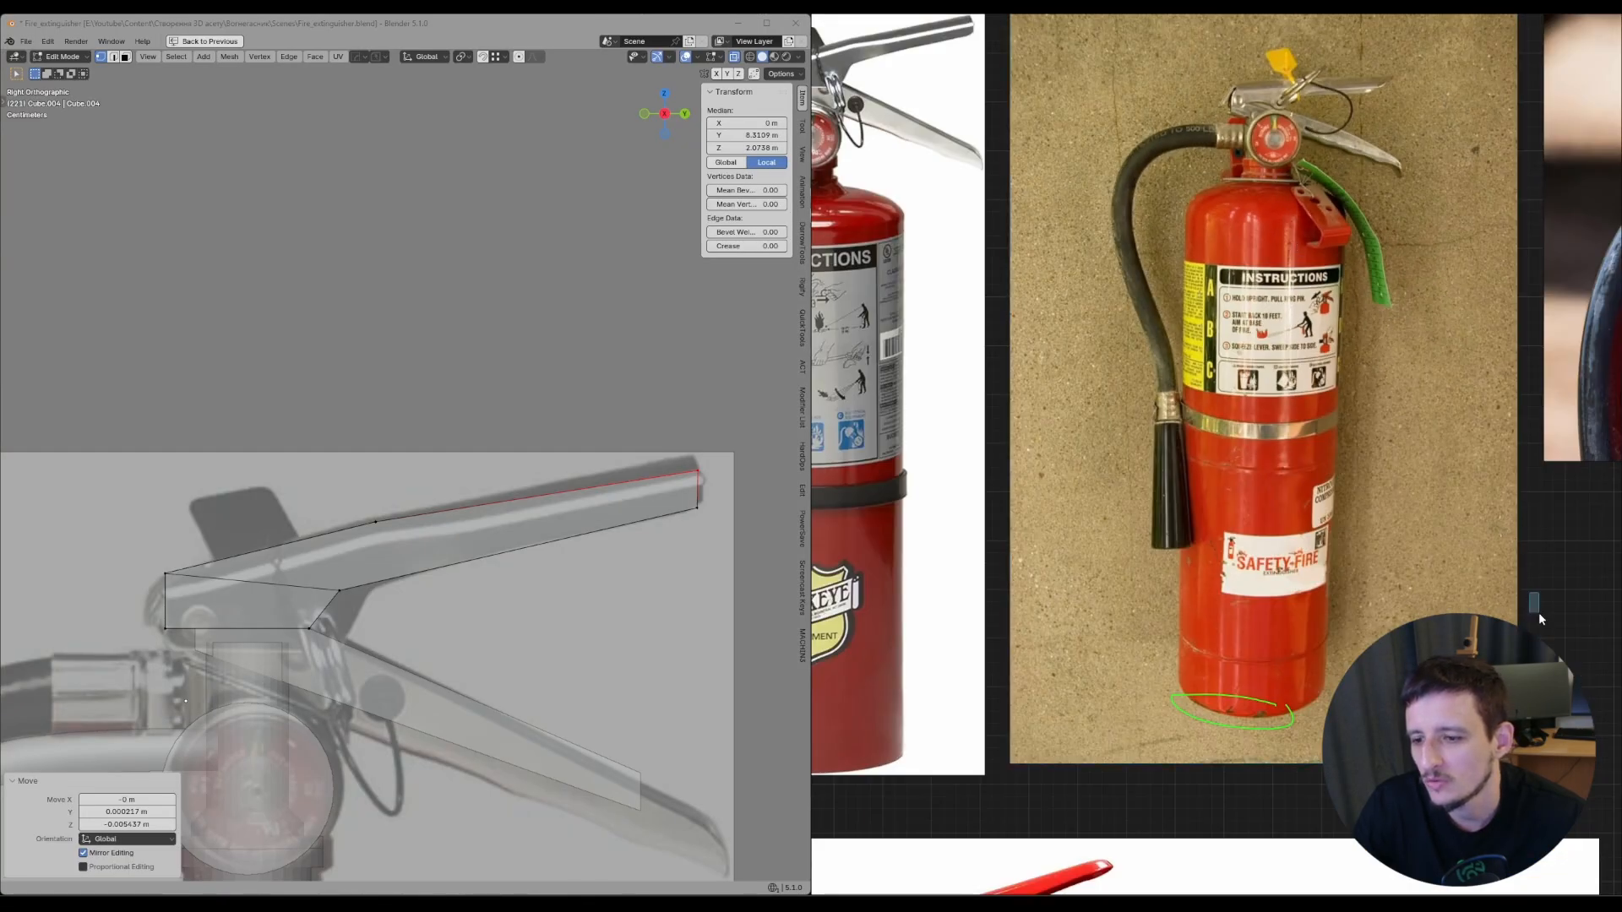
- Mark the bottom edge of the Safety-Fire extinguisher in blue, undo the stroke and return to the Buckeye photo
scroll(1203, 684, "up", 2)
key("d")
left_click_drag(1168, 674, 1322, 685)
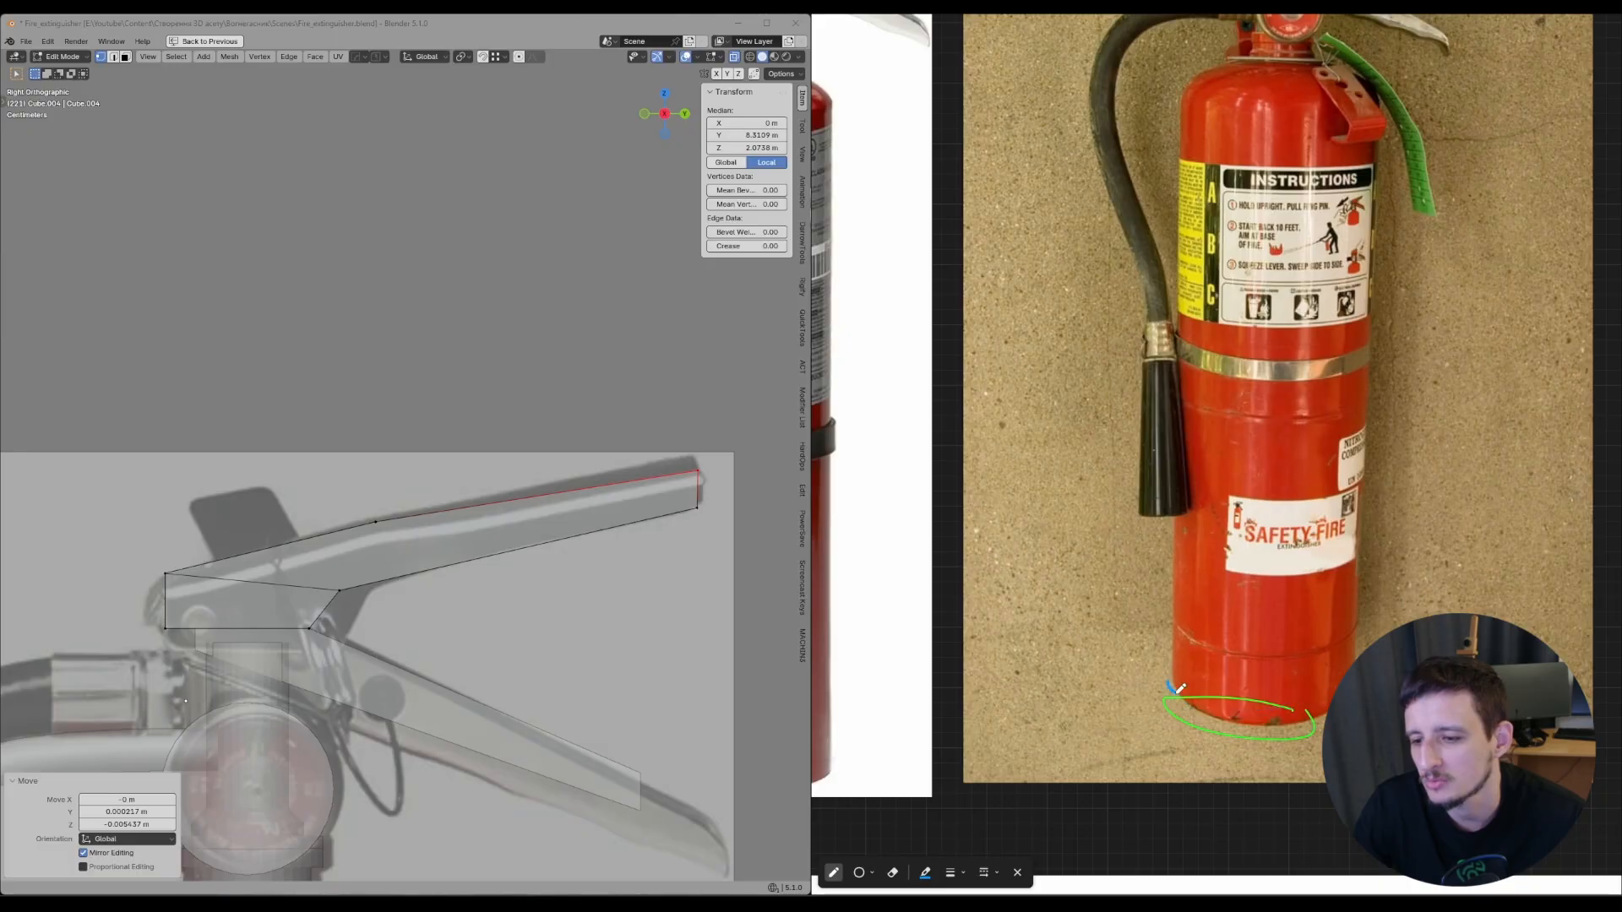
scroll(1173, 623, "down", 2)
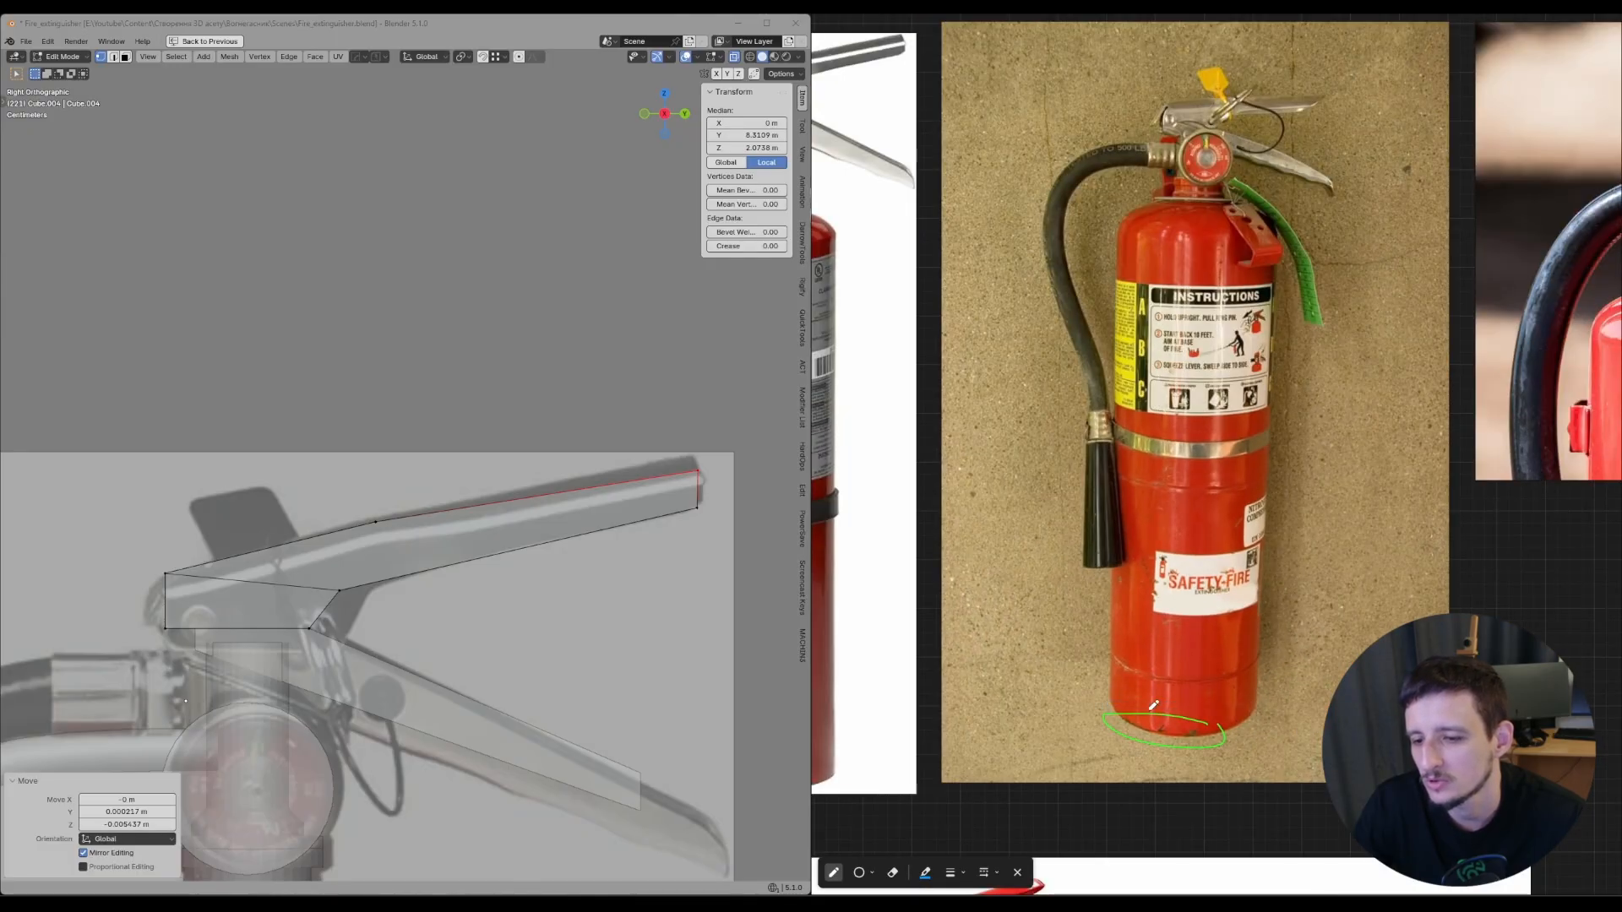
key("ctrl+z")
scroll(1086, 621, "down", 3)
middle_click_drag(885, 612, 1166, 556)
key("d")
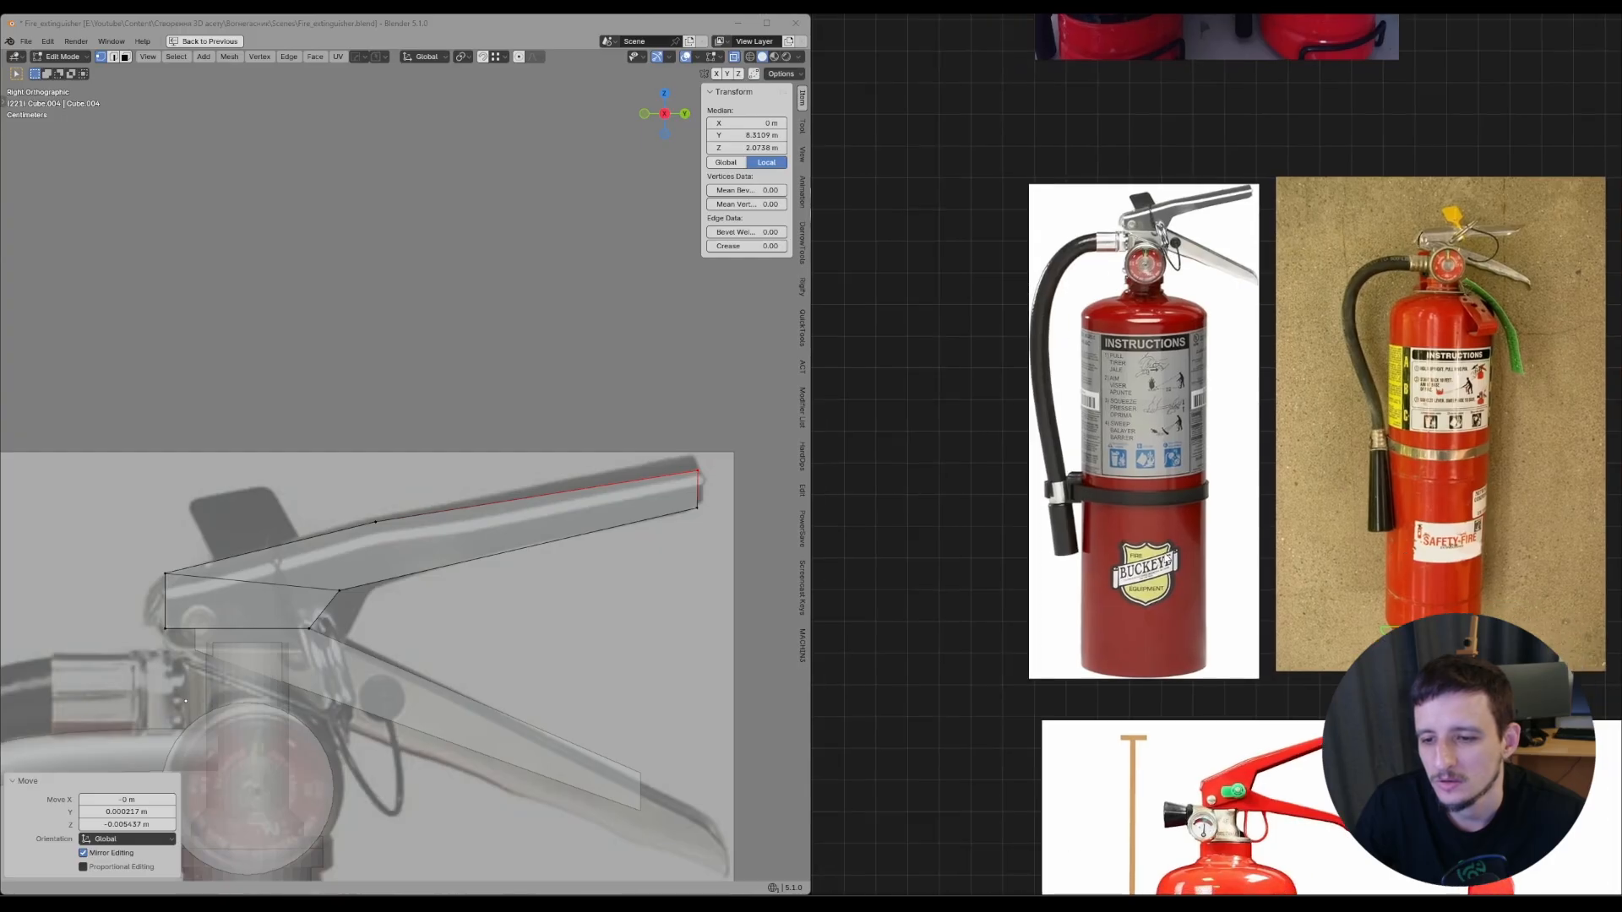
scroll(1140, 368, "up", 2)
- In Blender, lower the upper lever's front top corner and its bend vertex slightly to follow the handle in the photo
middle_click_drag(603, 433, 664, 375, "shift")
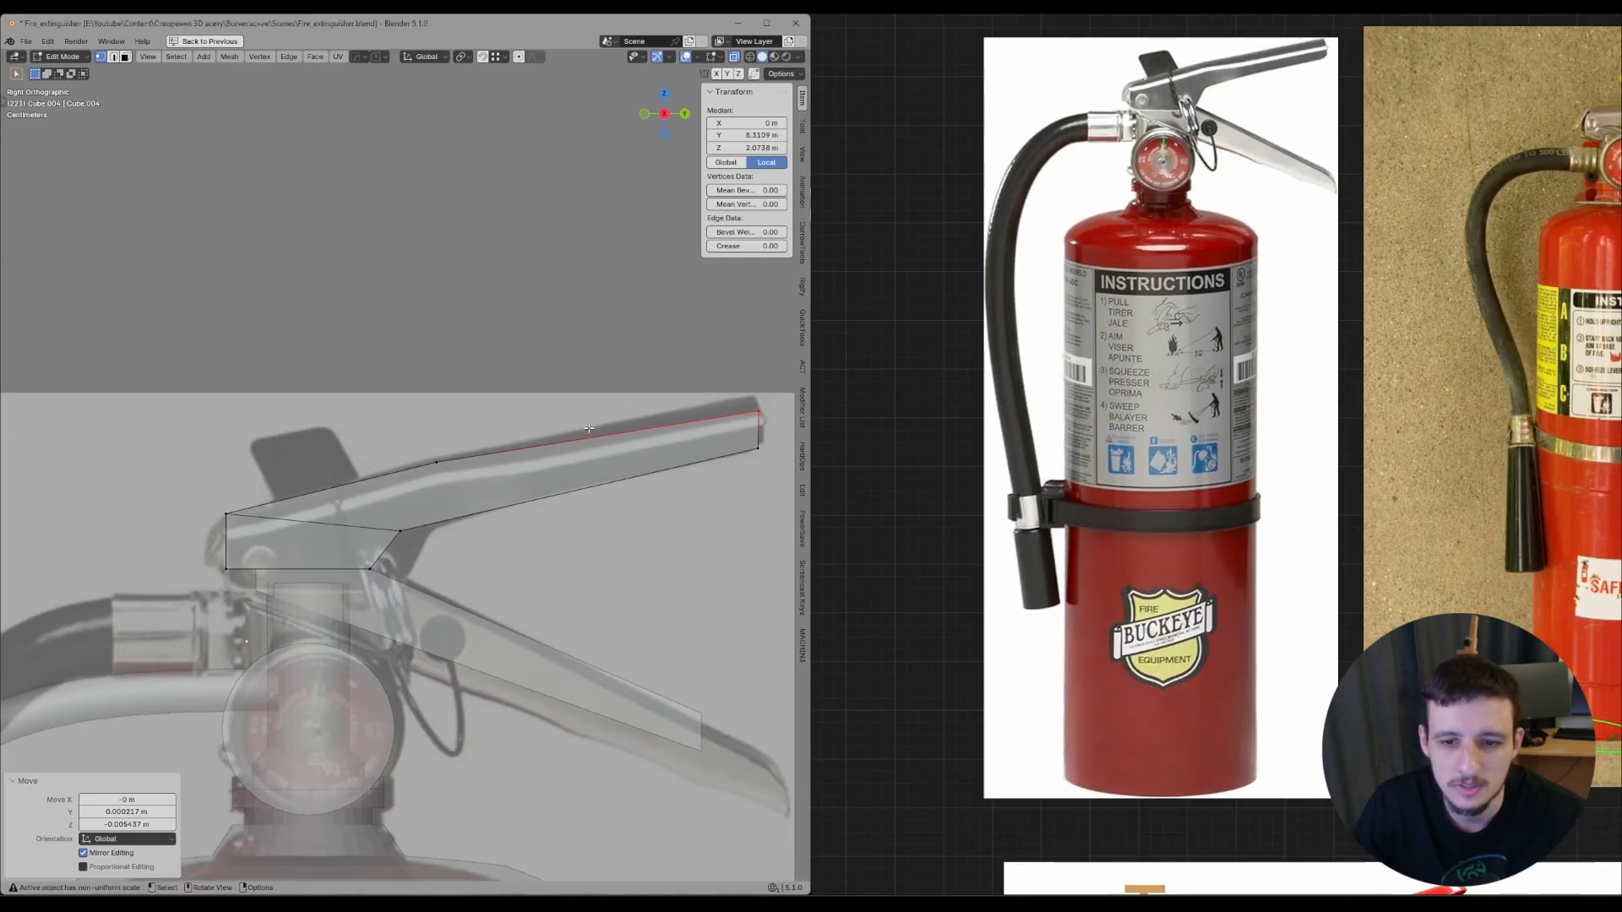
left_click_drag(664, 375, 775, 424)
key("g")
left_click(773, 429)
left_click_drag(409, 436, 483, 468)
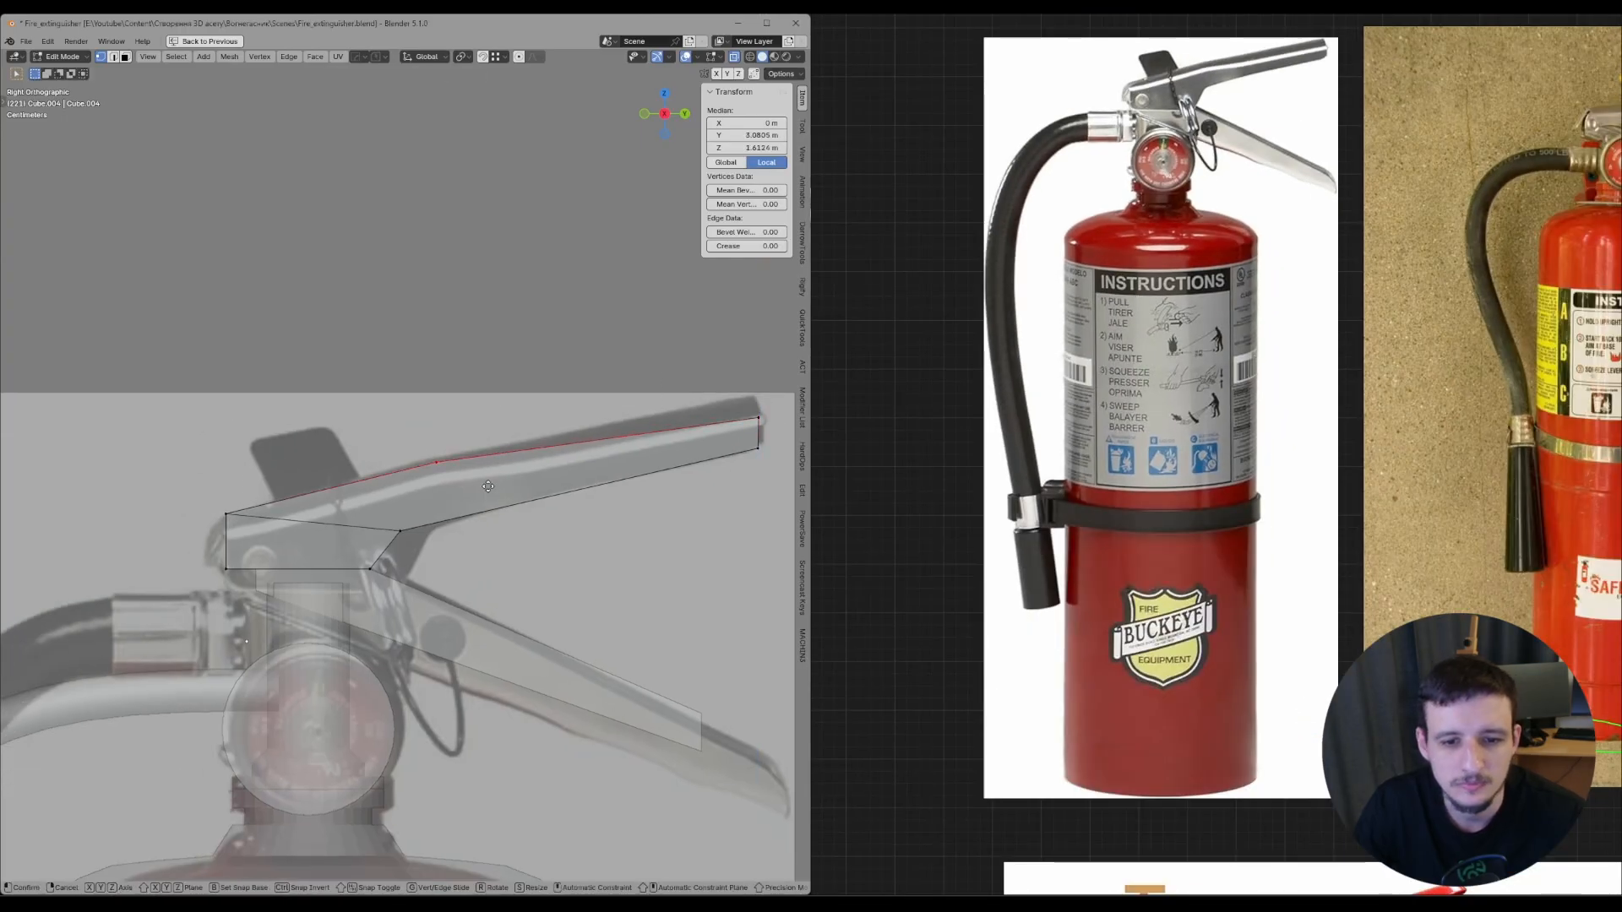
key("g")
left_click(480, 478)
- Lower the upper lever's rear top corner vertically to match the back of the handle in the photo
left_click(230, 514)
key("g")
key("z")
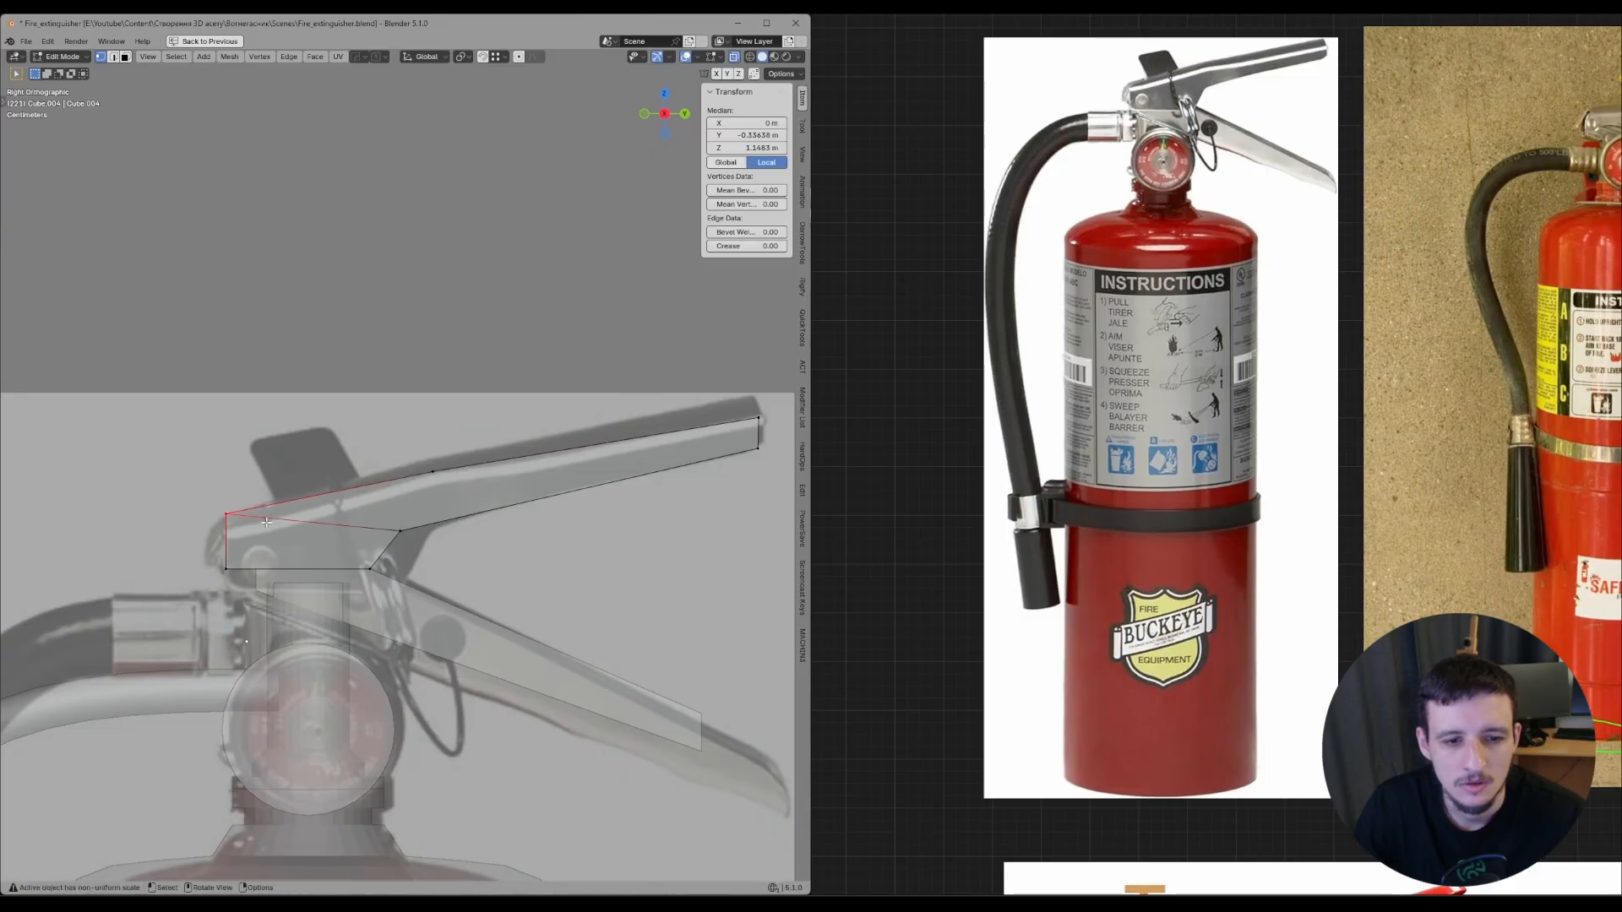
left_click(271, 538)
- Edit the lower lever's mesh and move its rear end backward along Y toward the handle's back end in the photo
middle_click_drag(383, 610, 412, 534, "shift")
key("alt+z")
key("Tab")
left_click(412, 534)
key("Tab")
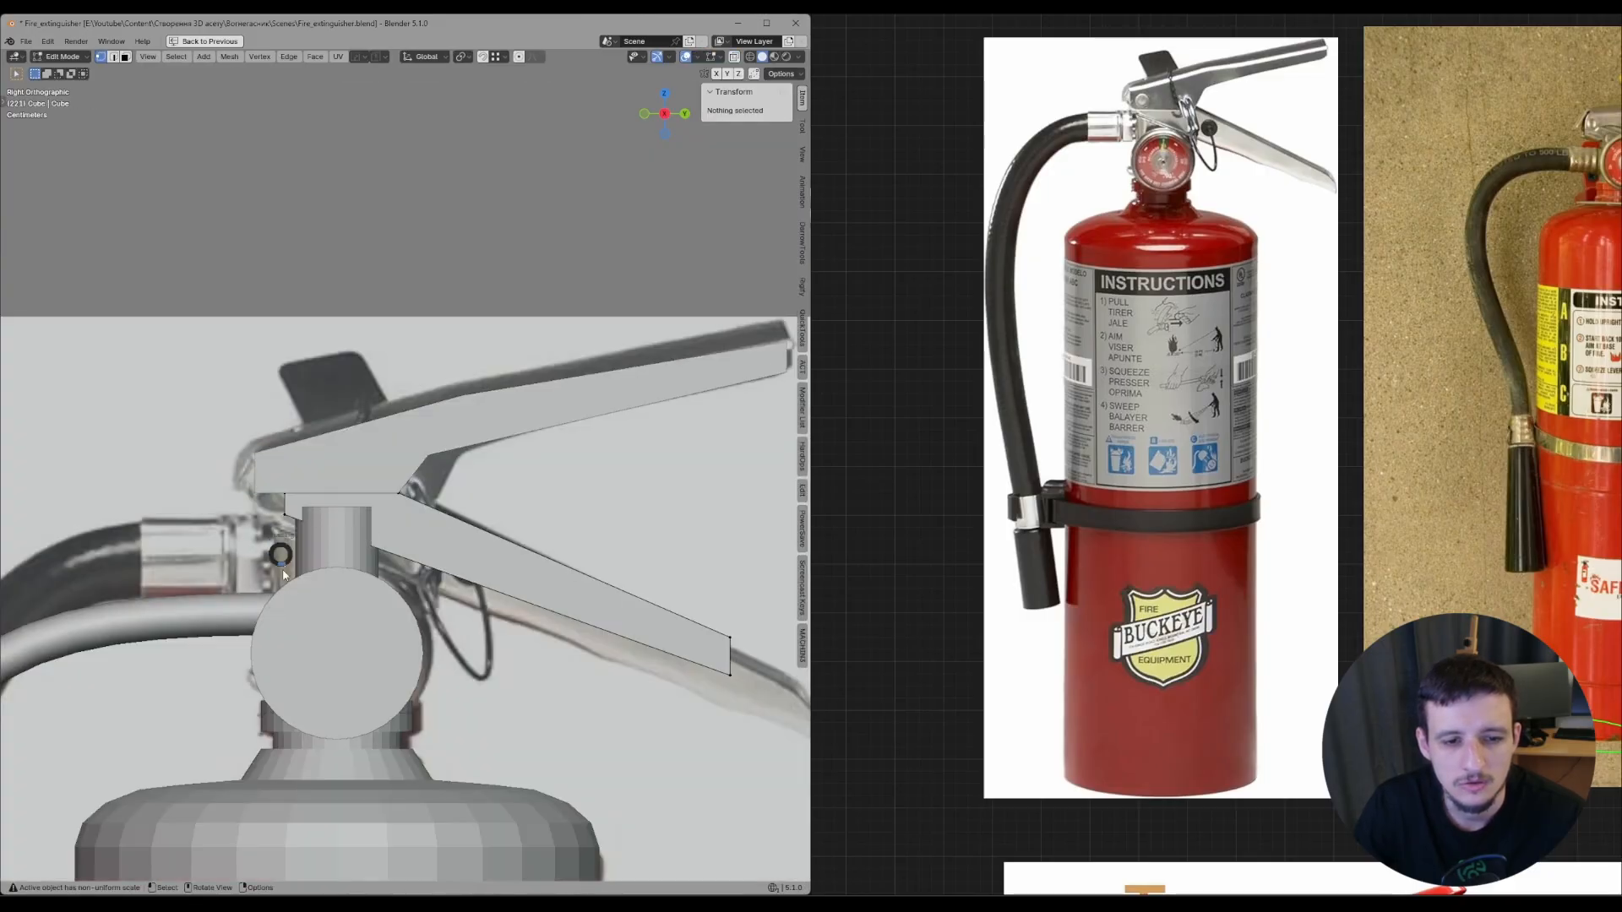
key("alt+z")
left_click_drag(269, 477, 322, 543)
key("g")
key("y")
left_click(265, 507)
key("g")
key("y")
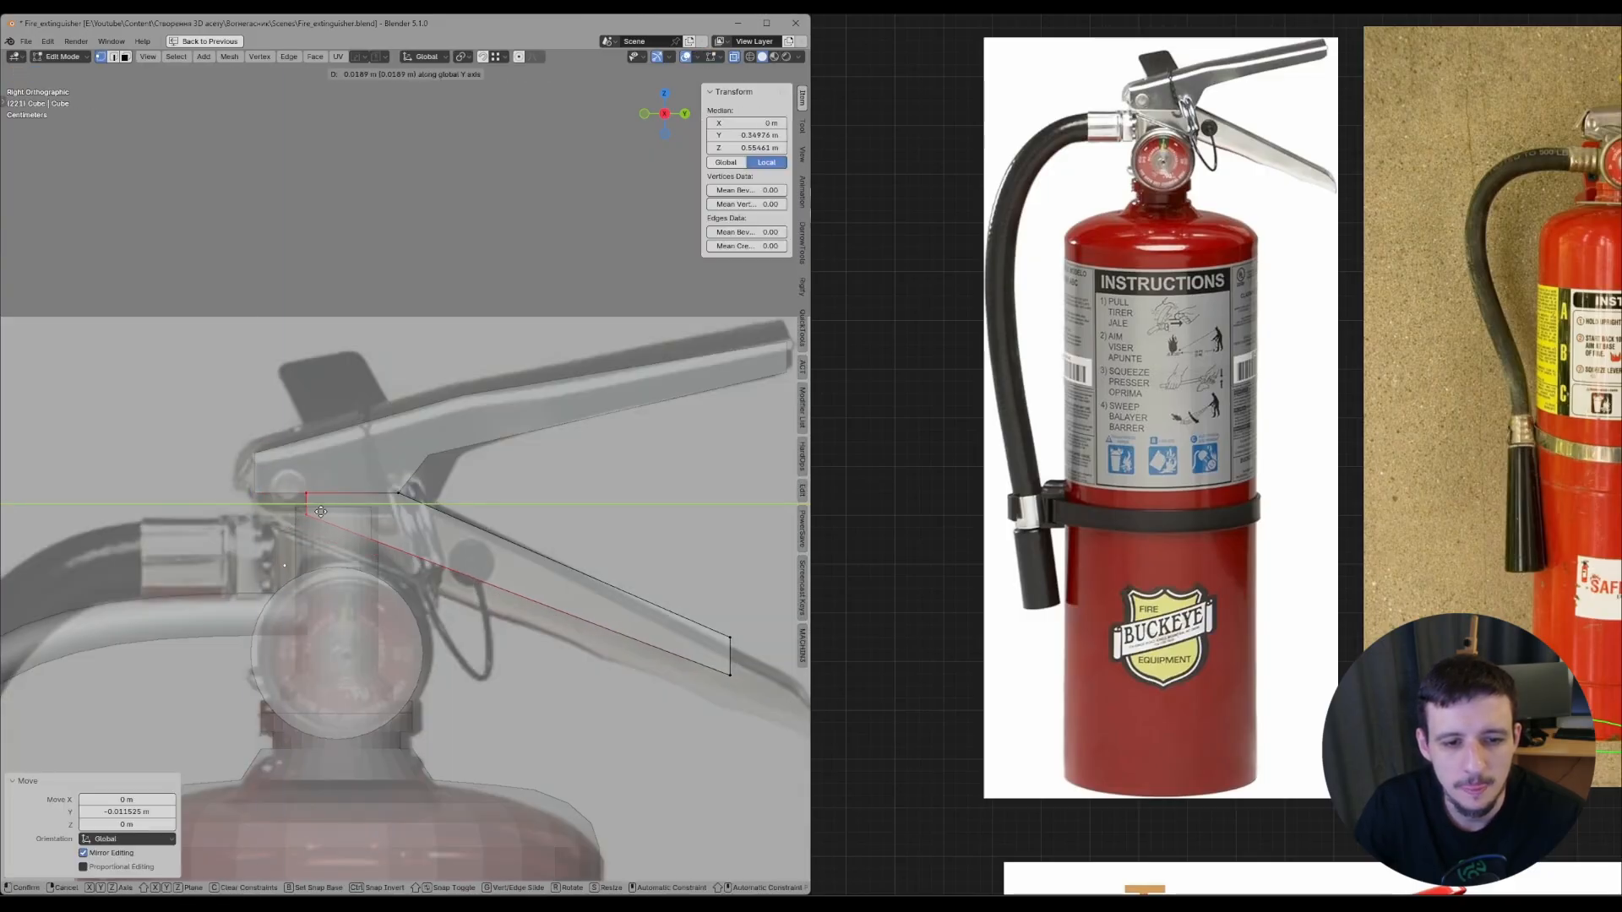
left_click(277, 511)
- Raise the lower lever's rear bottom corner about 0.002 m along Z
left_click(263, 514)
key("g")
key("z")
left_click(265, 507)
- Move the lower lever's front end to the handle's tip, then shift its bottom corner about 0.003 m forward and 0.001 m up
middle_click_drag(473, 549, 359, 537, "shift")
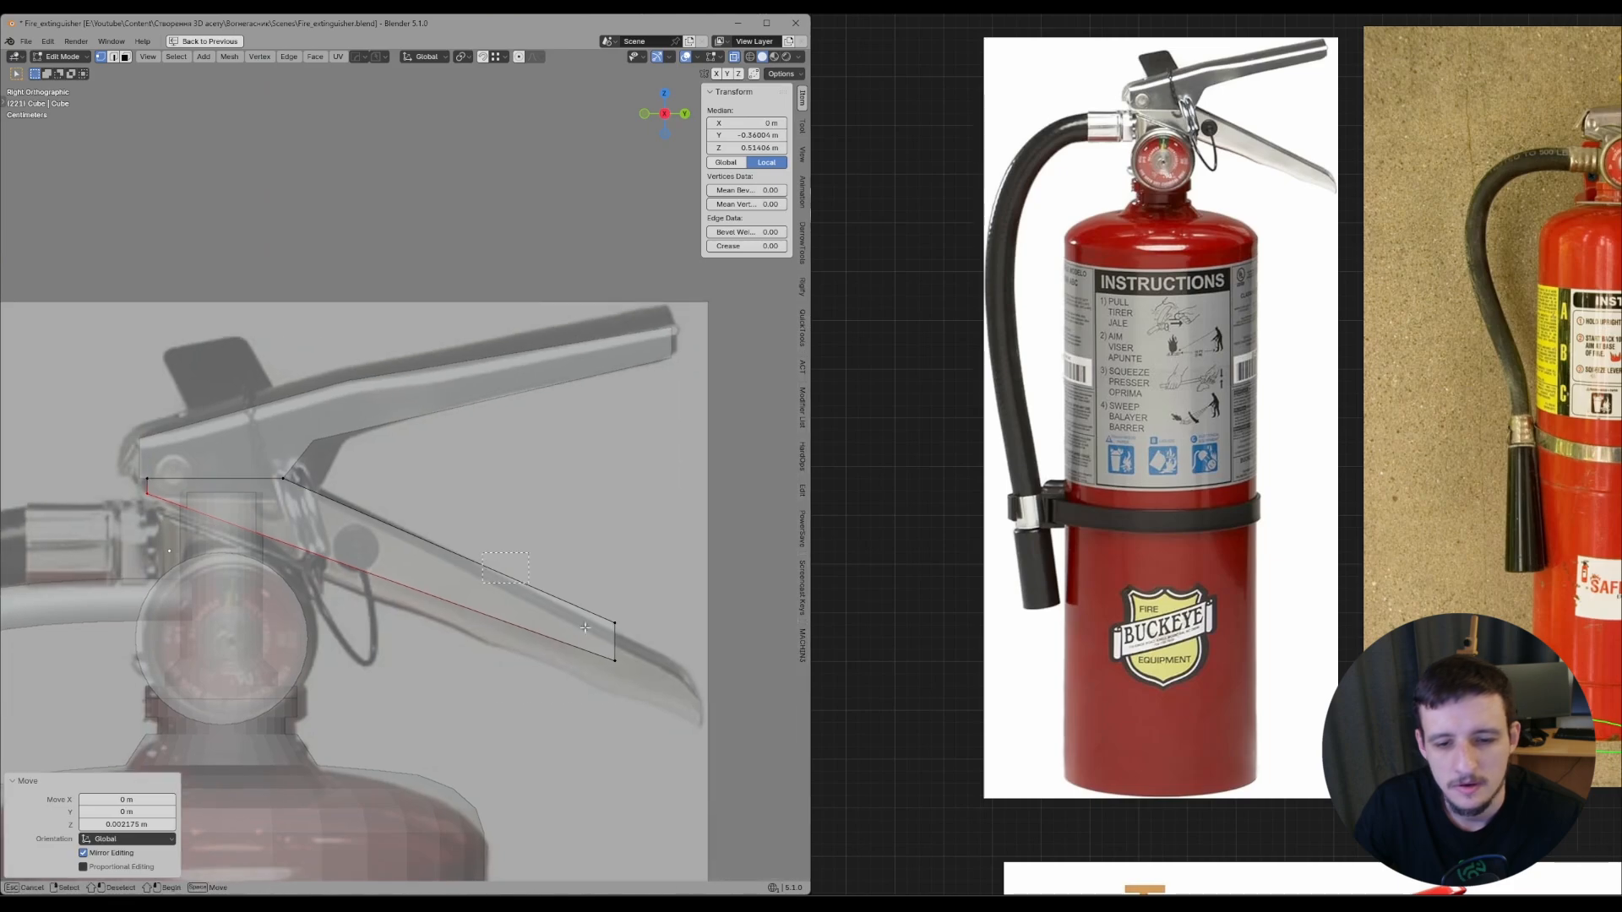
left_click_drag(590, 602, 645, 683)
middle_click_drag(640, 650, 575, 593, "shift")
key("g")
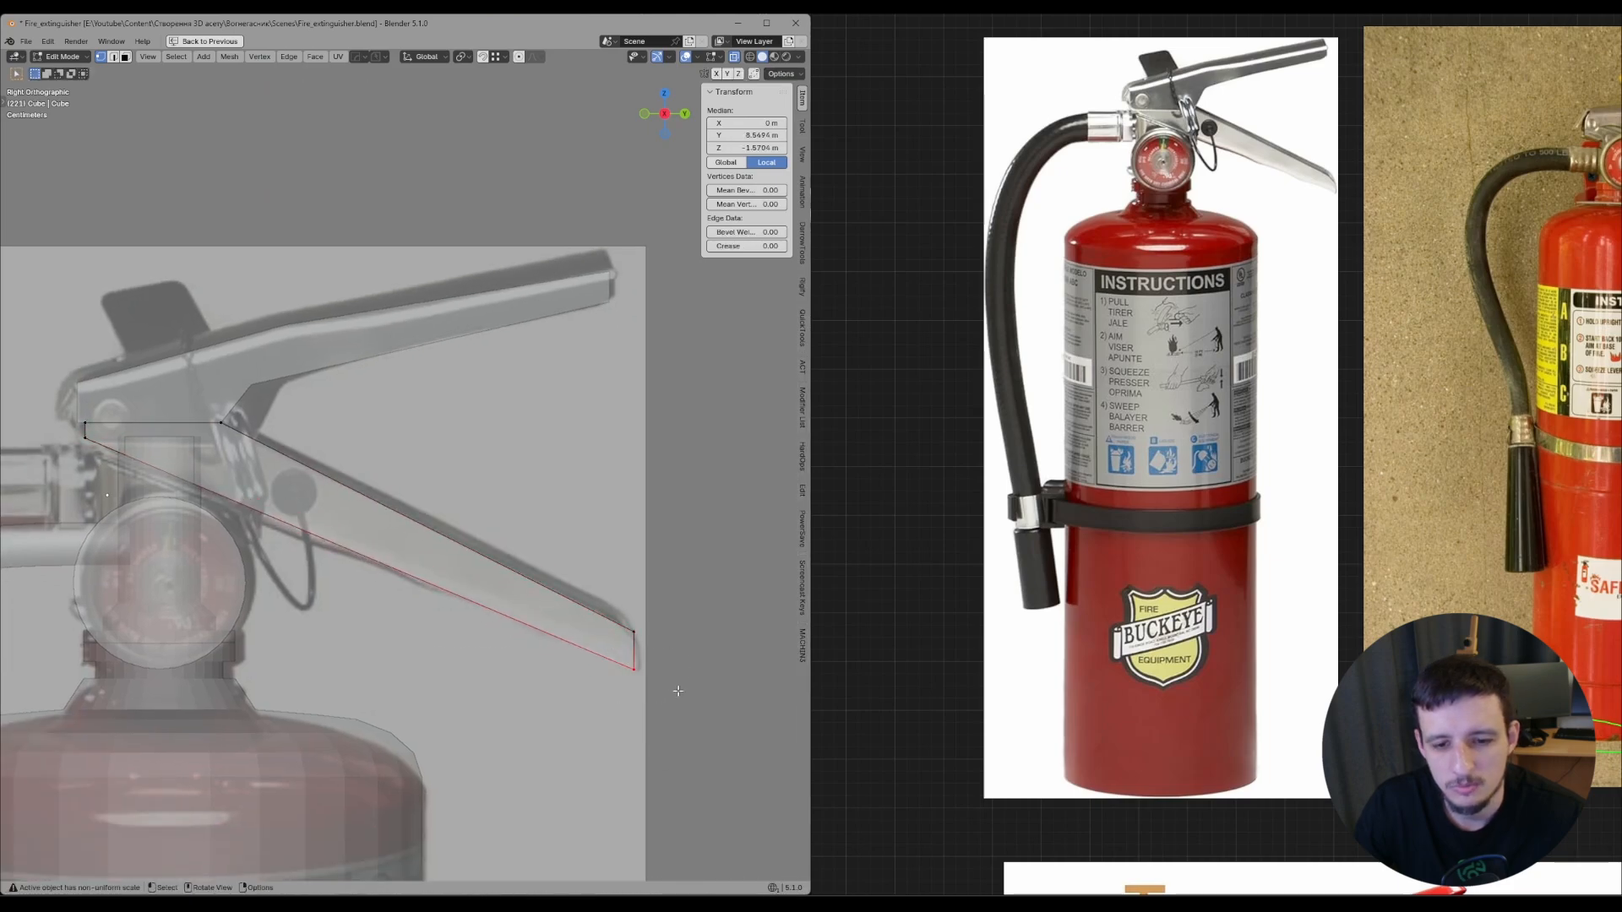
left_click(511, 793)
middle_click_drag(510, 792, 618, 834, "shift")
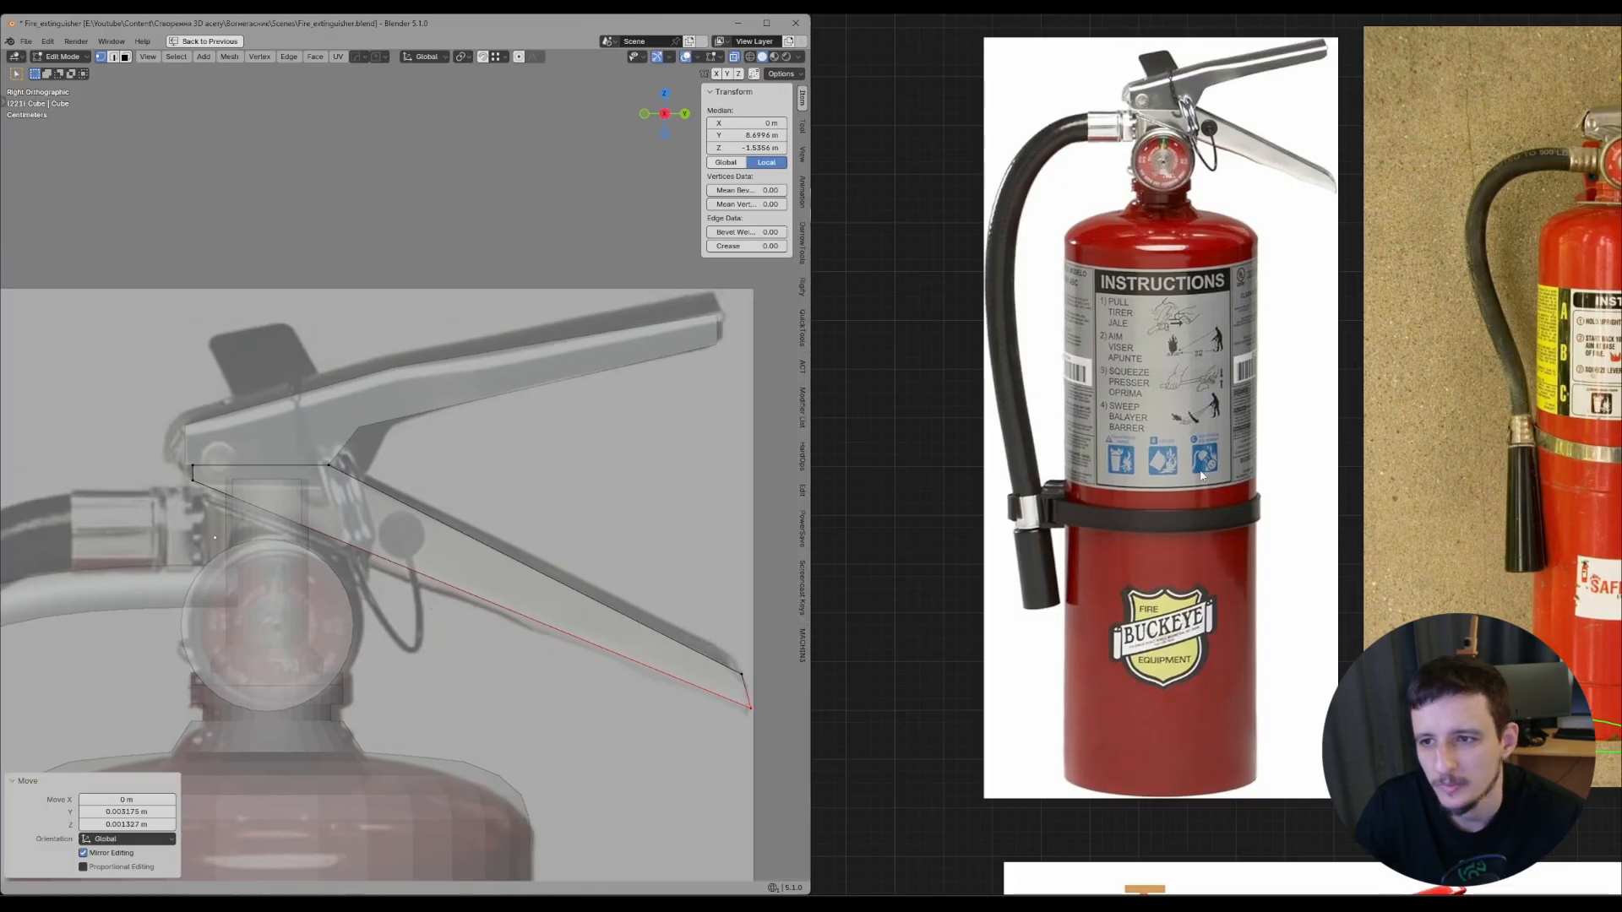
- On the reference board, trace the lower handle's underside in blue from the valve toward its tip and erase the strokes
middle_click_drag(1266, 129, 1189, 308)
scroll(1189, 307, "up", 2)
scroll(1191, 308, "up", 1)
scroll(1190, 307, "up", 1)
key("d")
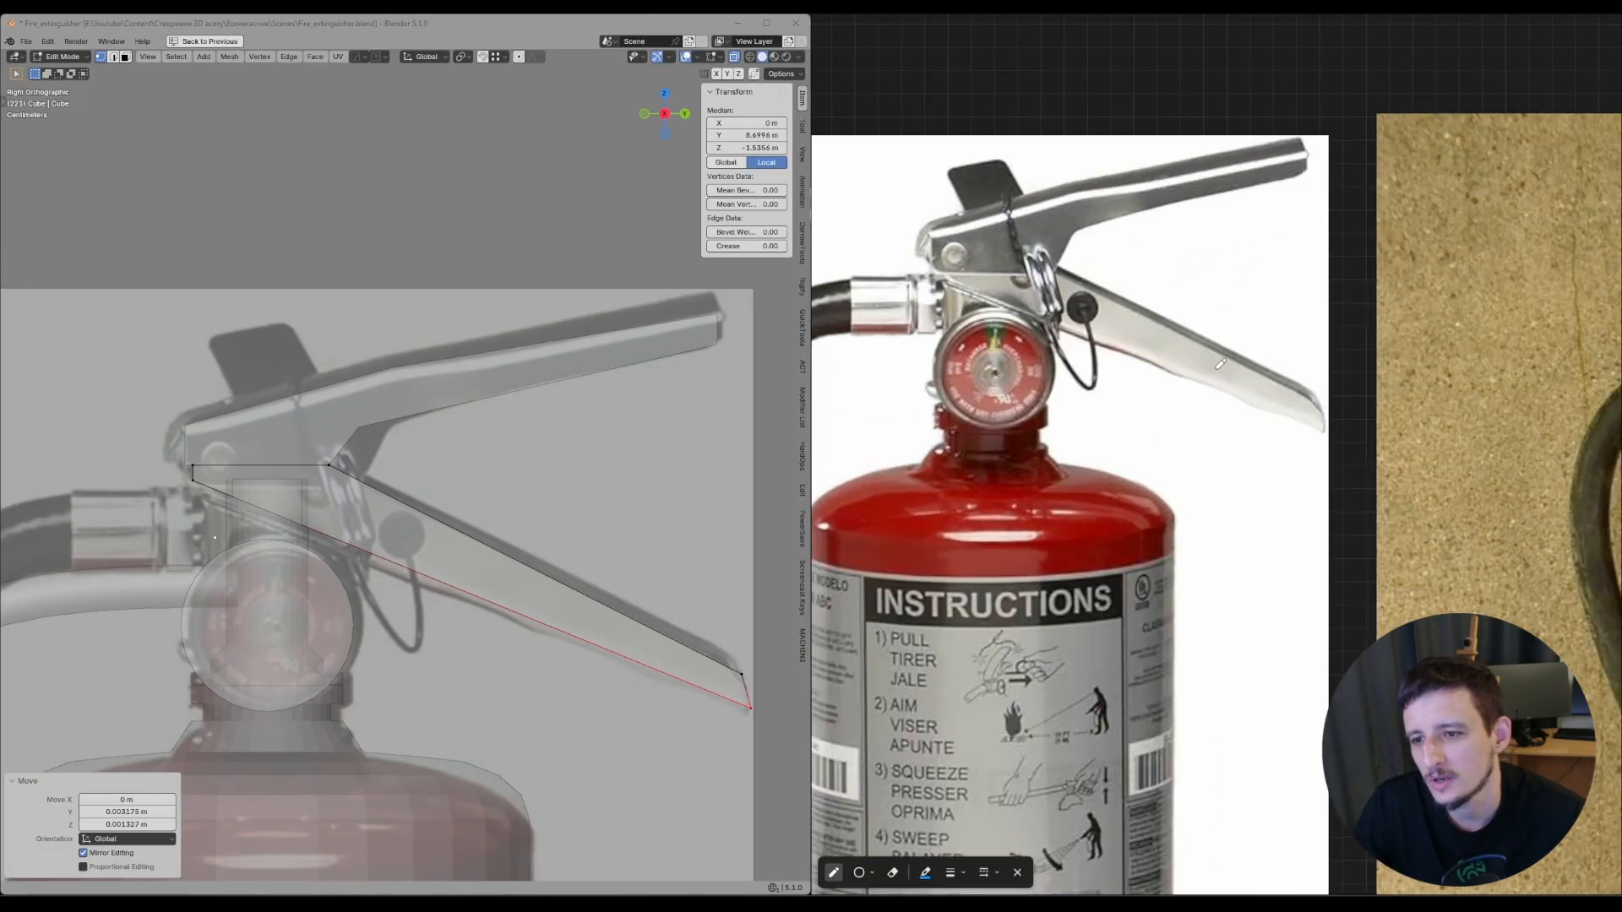
scroll(1147, 339, "up", 1)
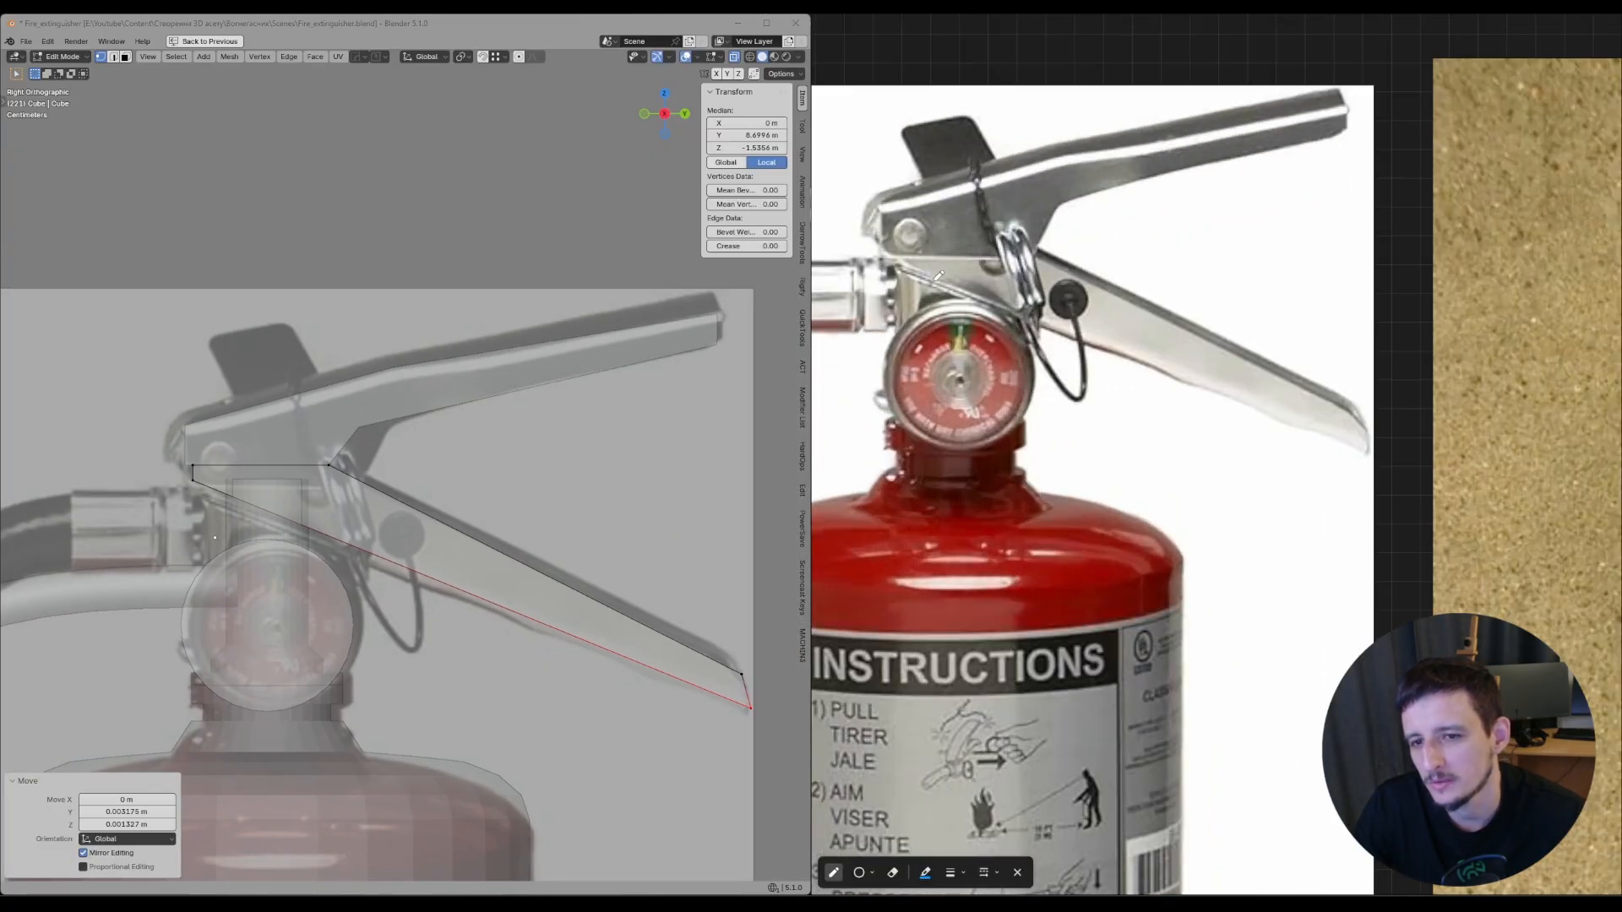
left_click_drag(960, 298, 1064, 344)
key("ctrl+z")
left_click_drag(910, 263, 961, 292)
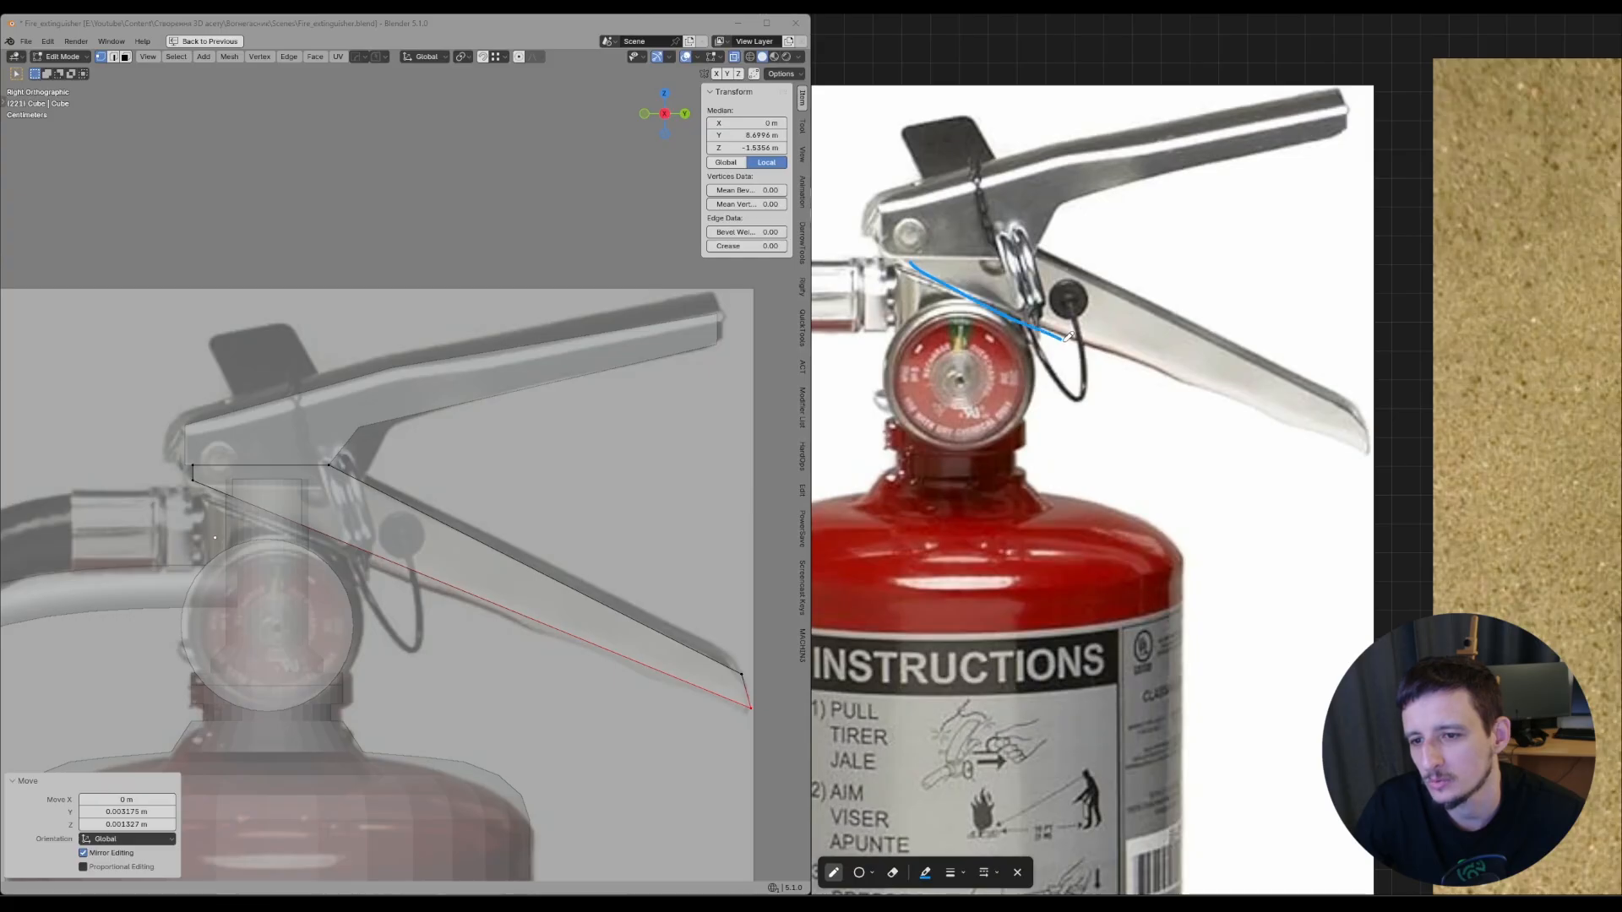
left_click_drag(1068, 336, 1274, 424)
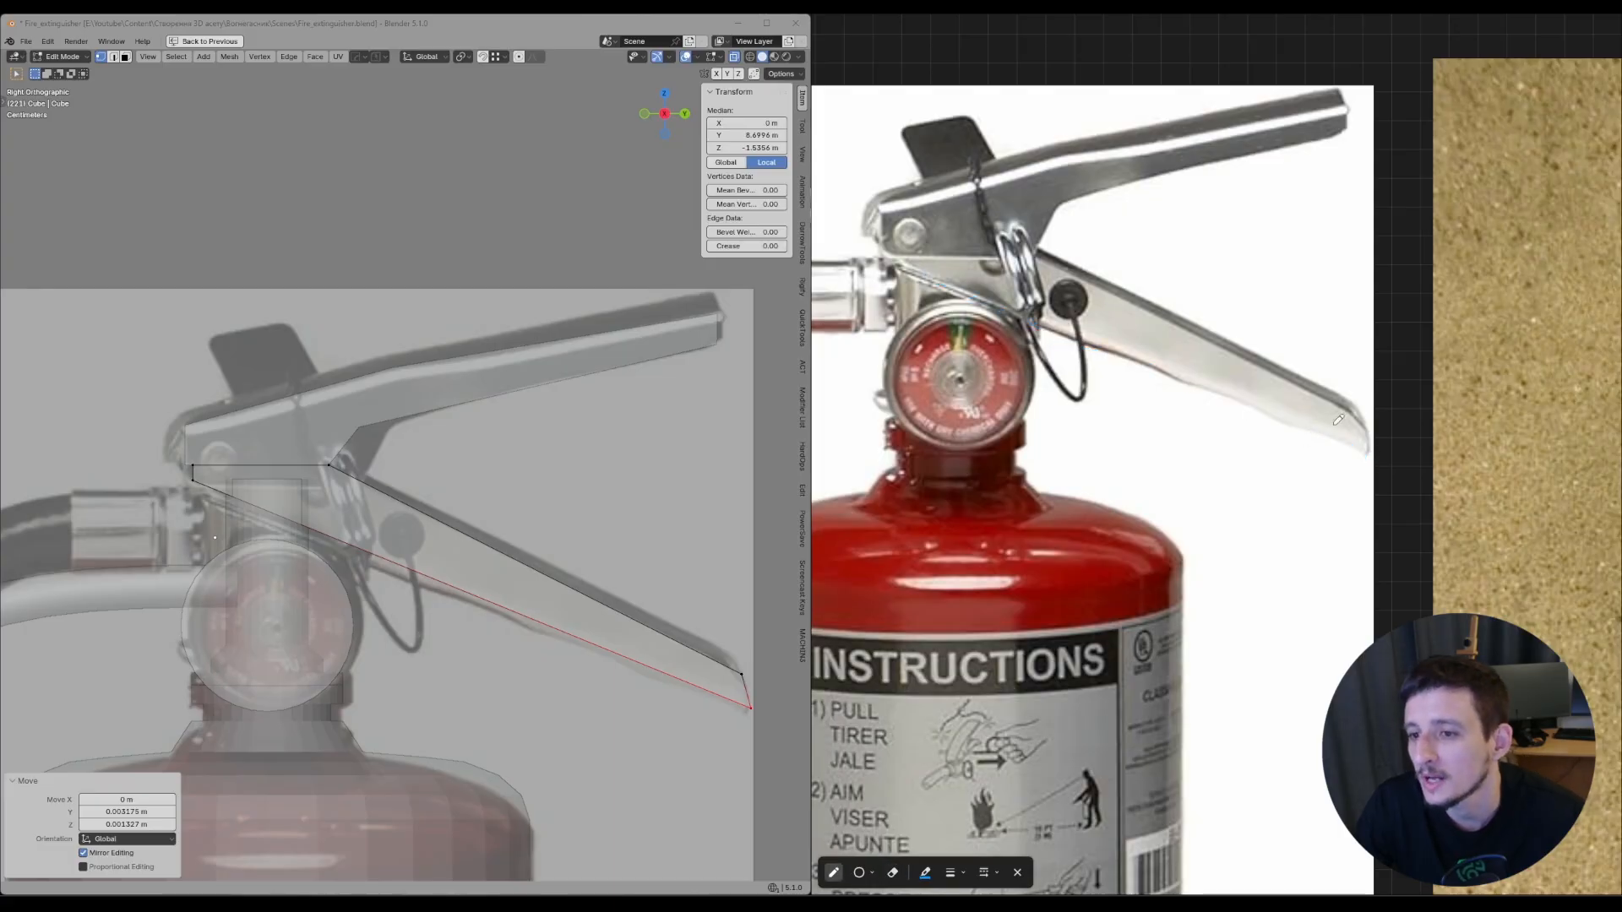
mouse_move(1238, 377)
left_mouse_down()
mouse_move(1375, 532)
mouse_move(1254, 356)
left_mouse_up()
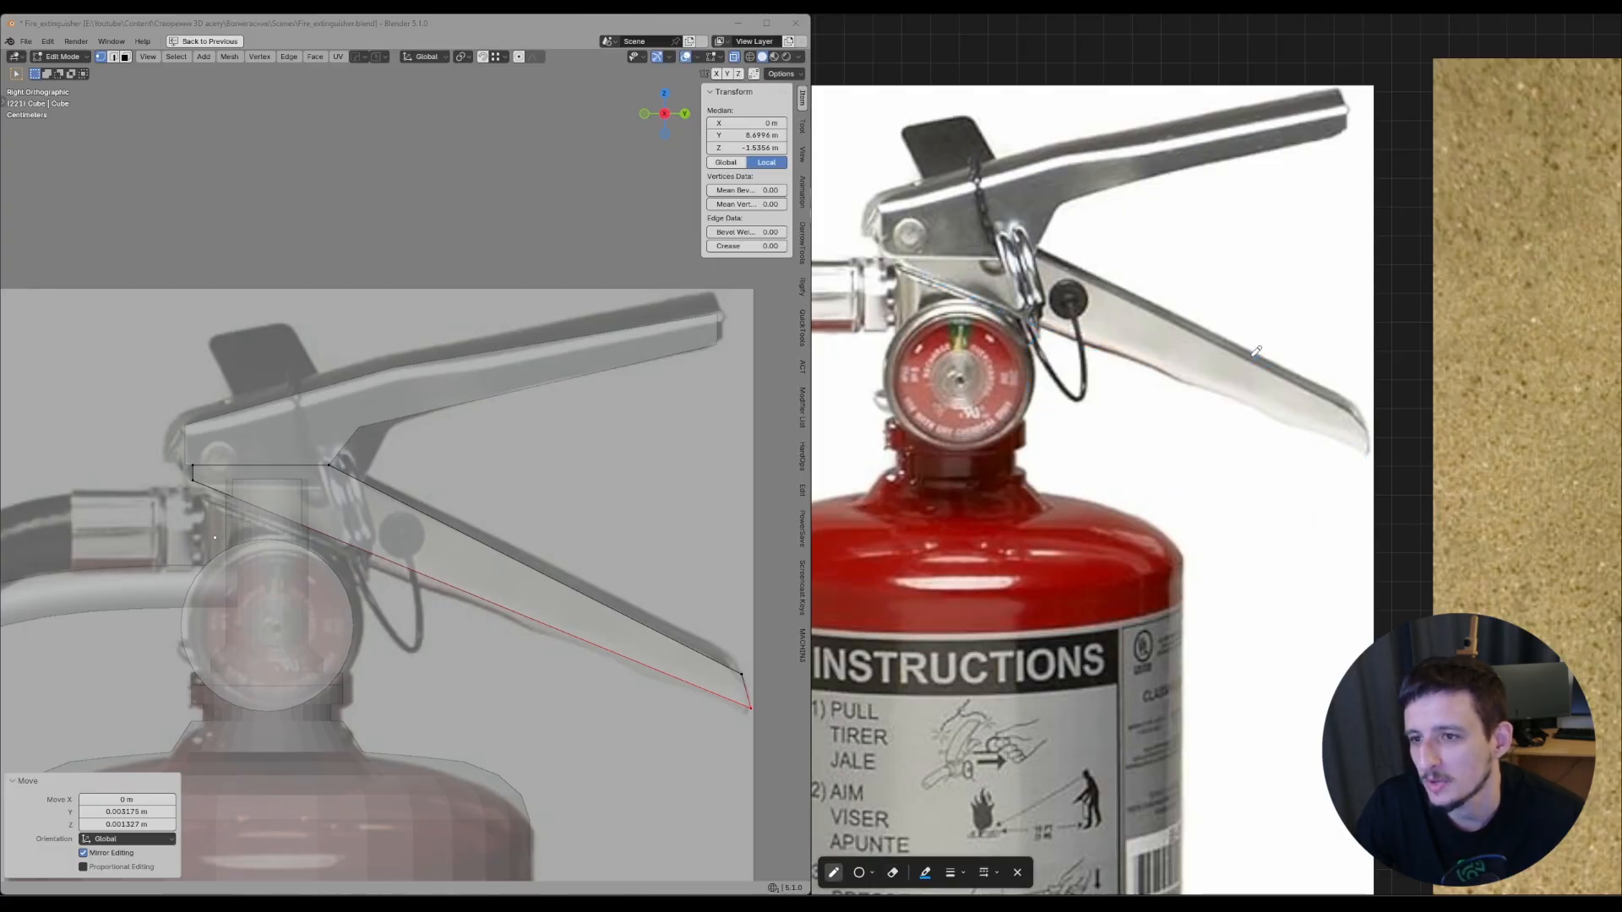
- Examine the lower handle's curved profile and tip in the Safety-Fire extinguisher photo
scroll(1342, 483, "down", 3)
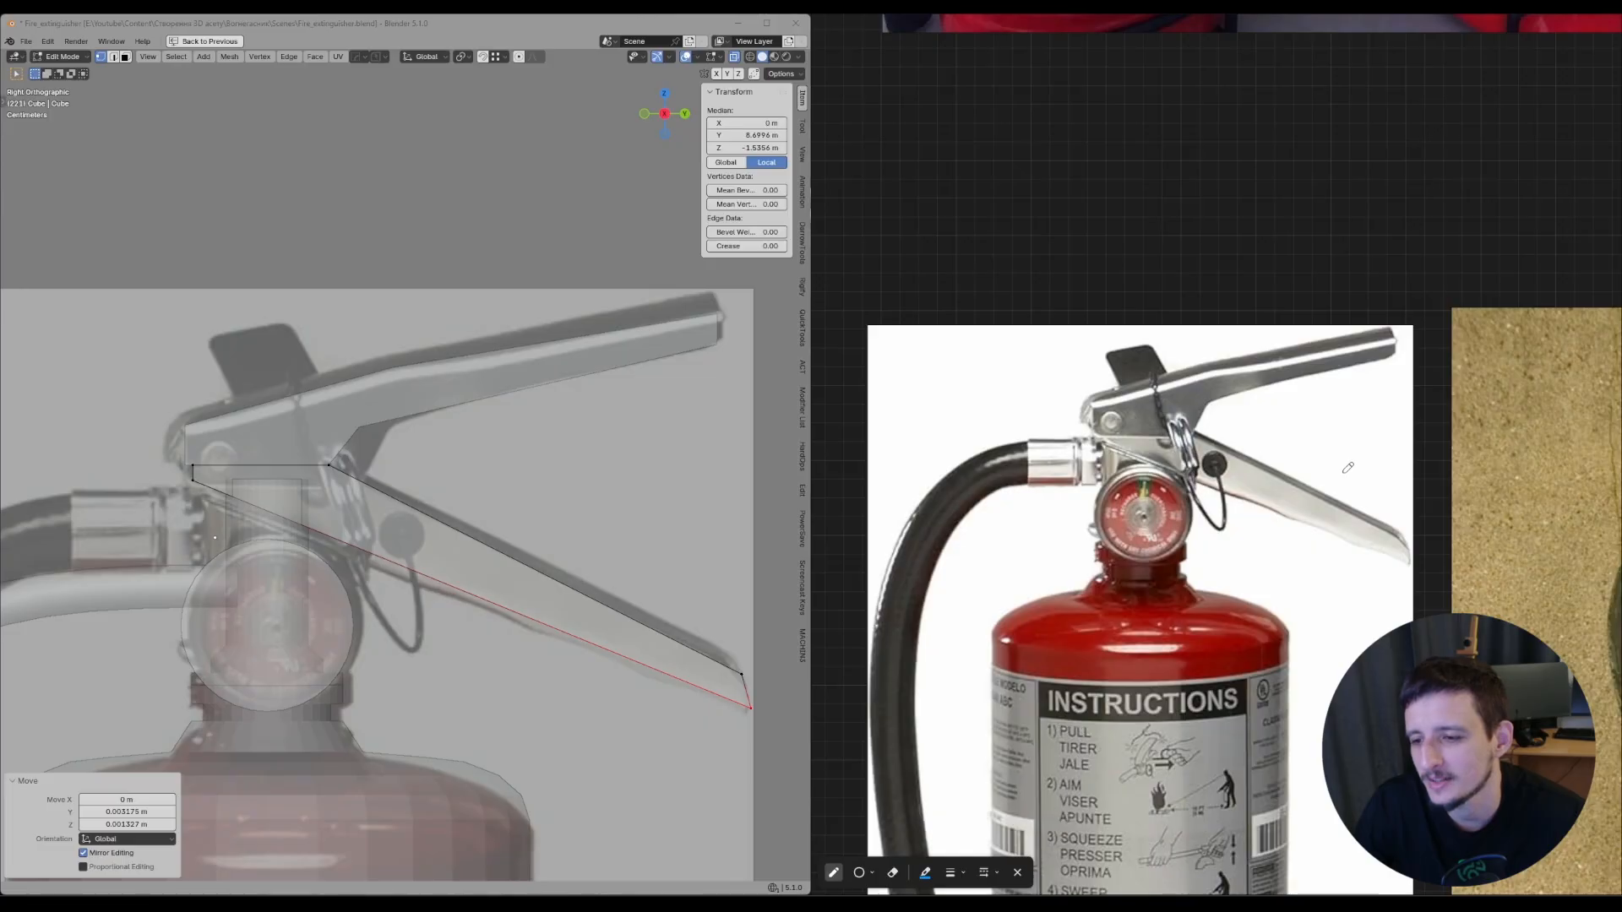
scroll(1348, 468, "down", 2)
middle_click_drag(1347, 468, 1235, 381)
scroll(1251, 406, "down", 3)
middle_click_drag(1504, 414, 1301, 390)
scroll(1302, 391, "up", 7)
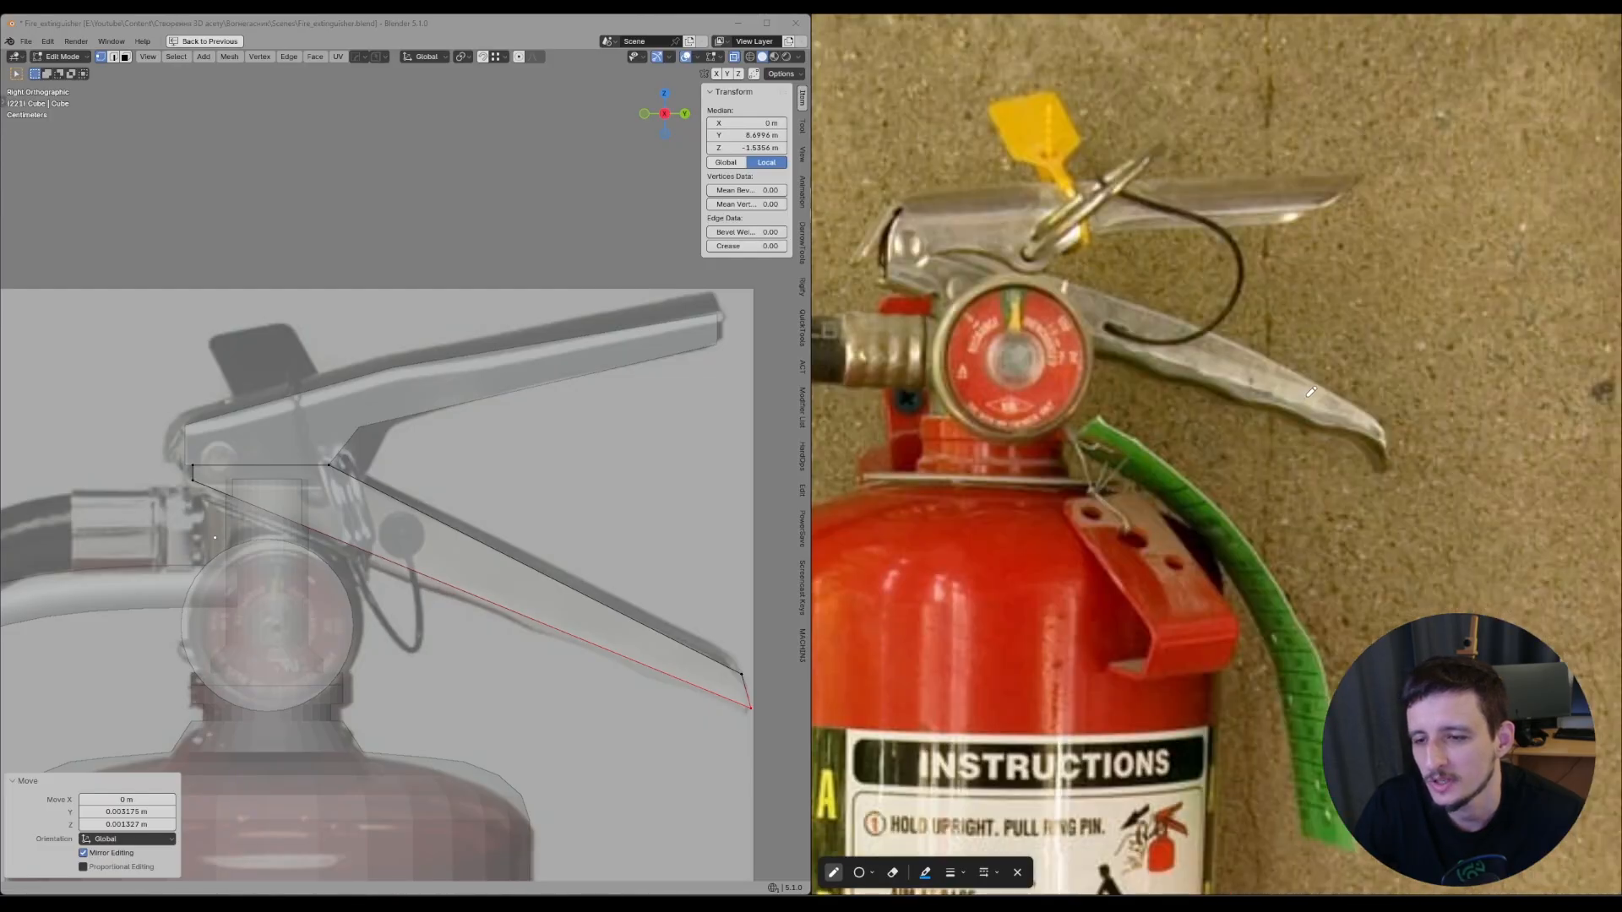
scroll(1307, 395, "down", 4)
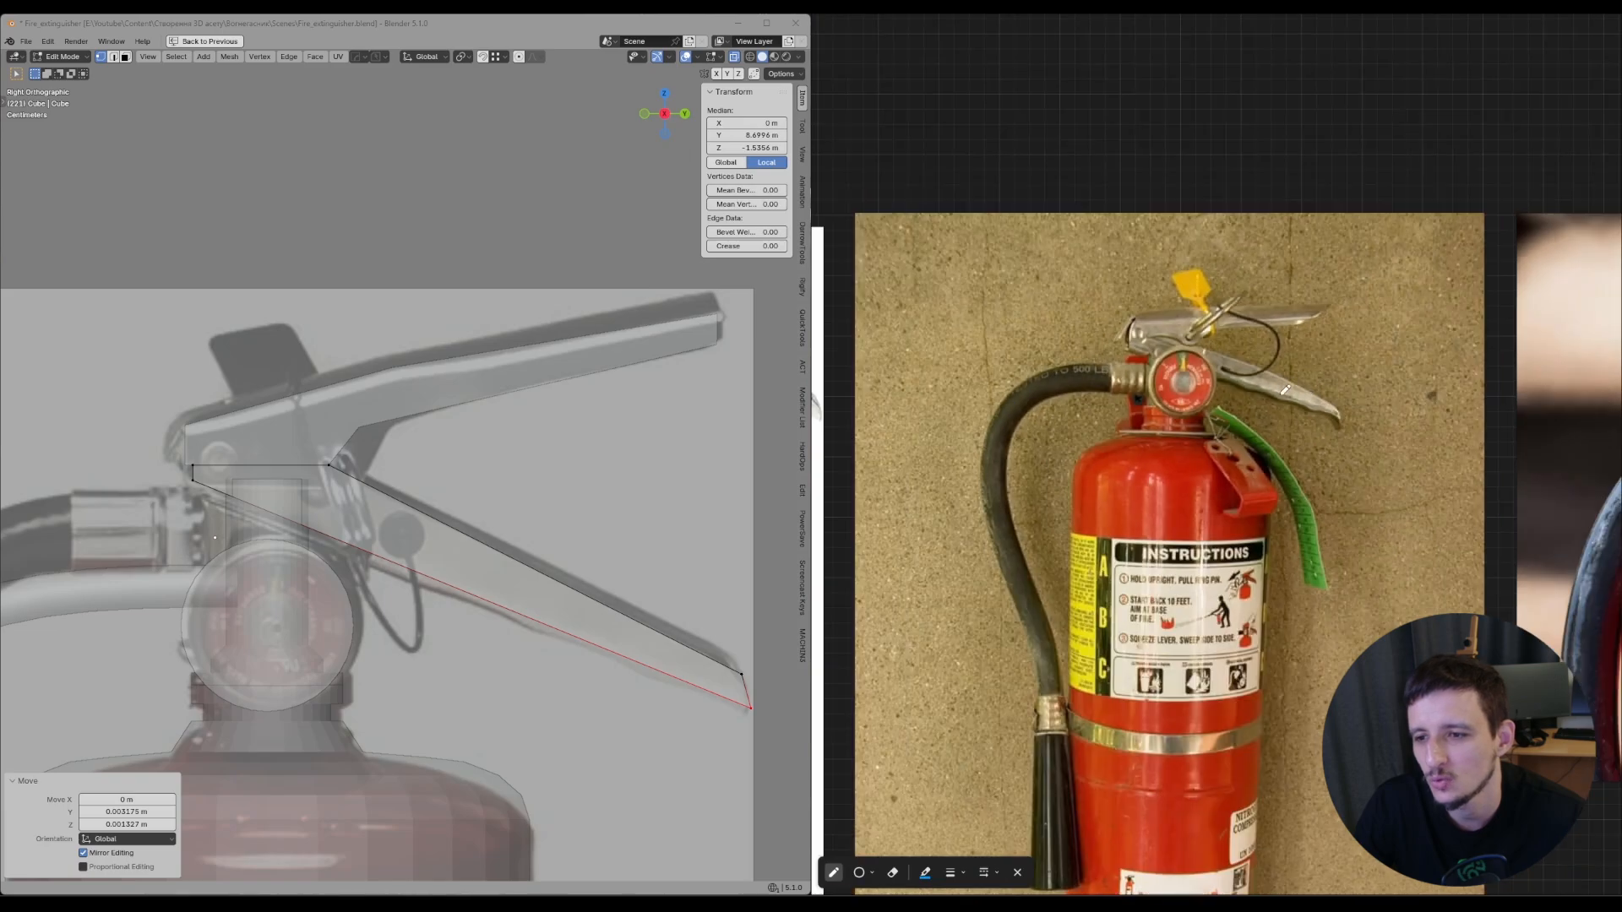
scroll(1289, 386, "up", 3)
mouse_move(1276, 199)
left_mouse_down()
mouse_move(1148, 175)
mouse_move(1352, 423)
left_mouse_up()
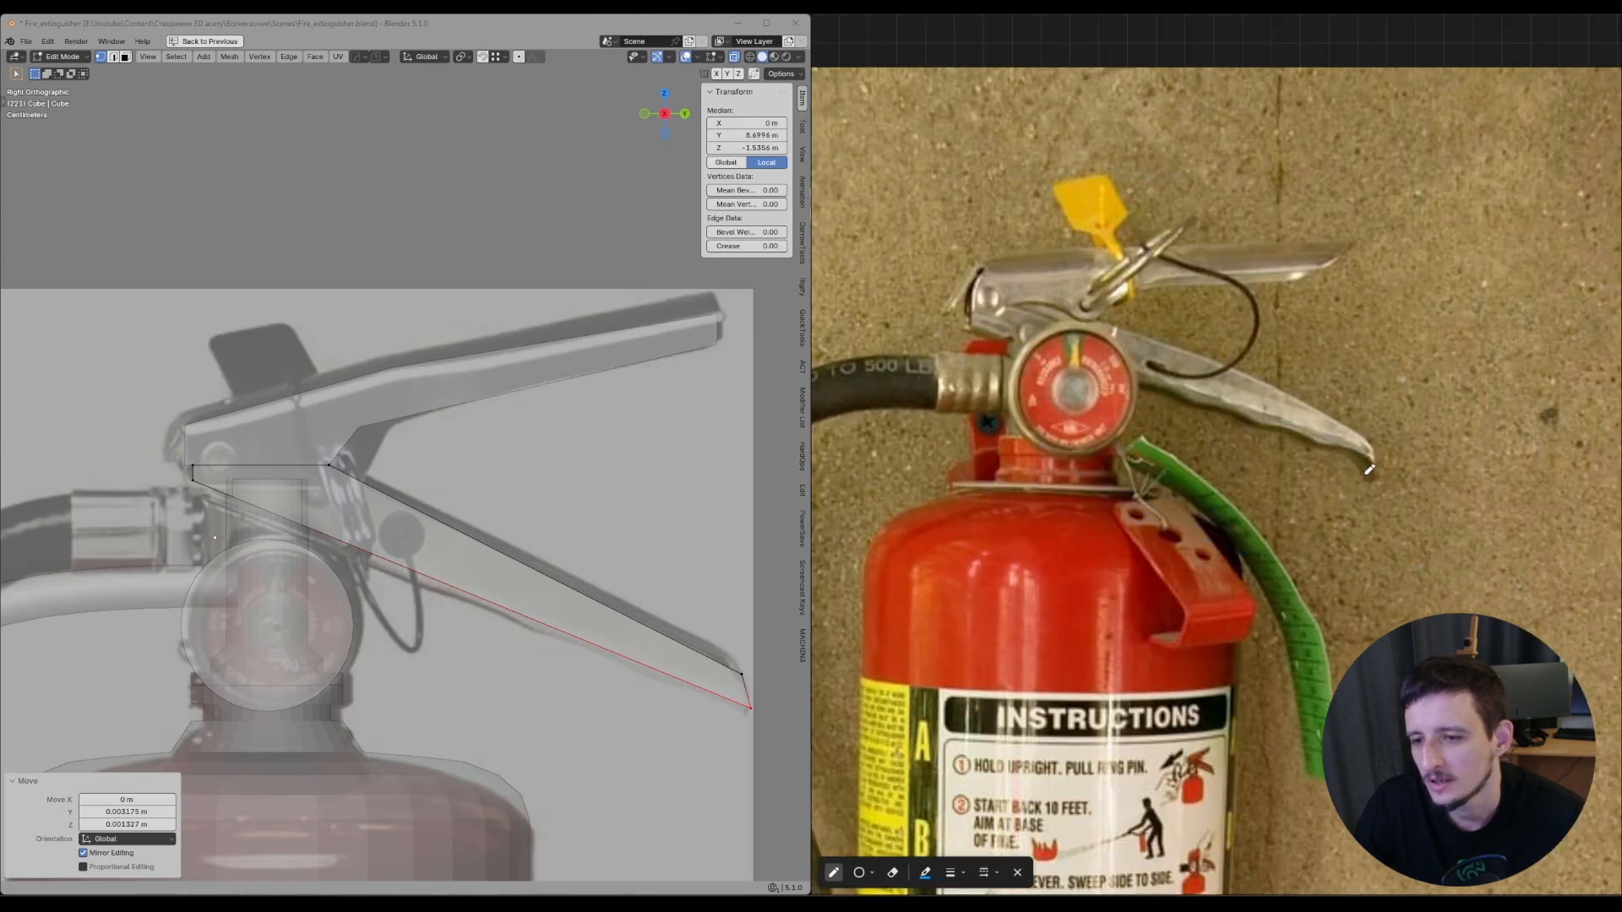
scroll(1366, 473, "down", 5)
middle_click_drag(1155, 612, 1267, 591)
scroll(1182, 194, "up", 5)
scroll(1296, 264, "down", 8)
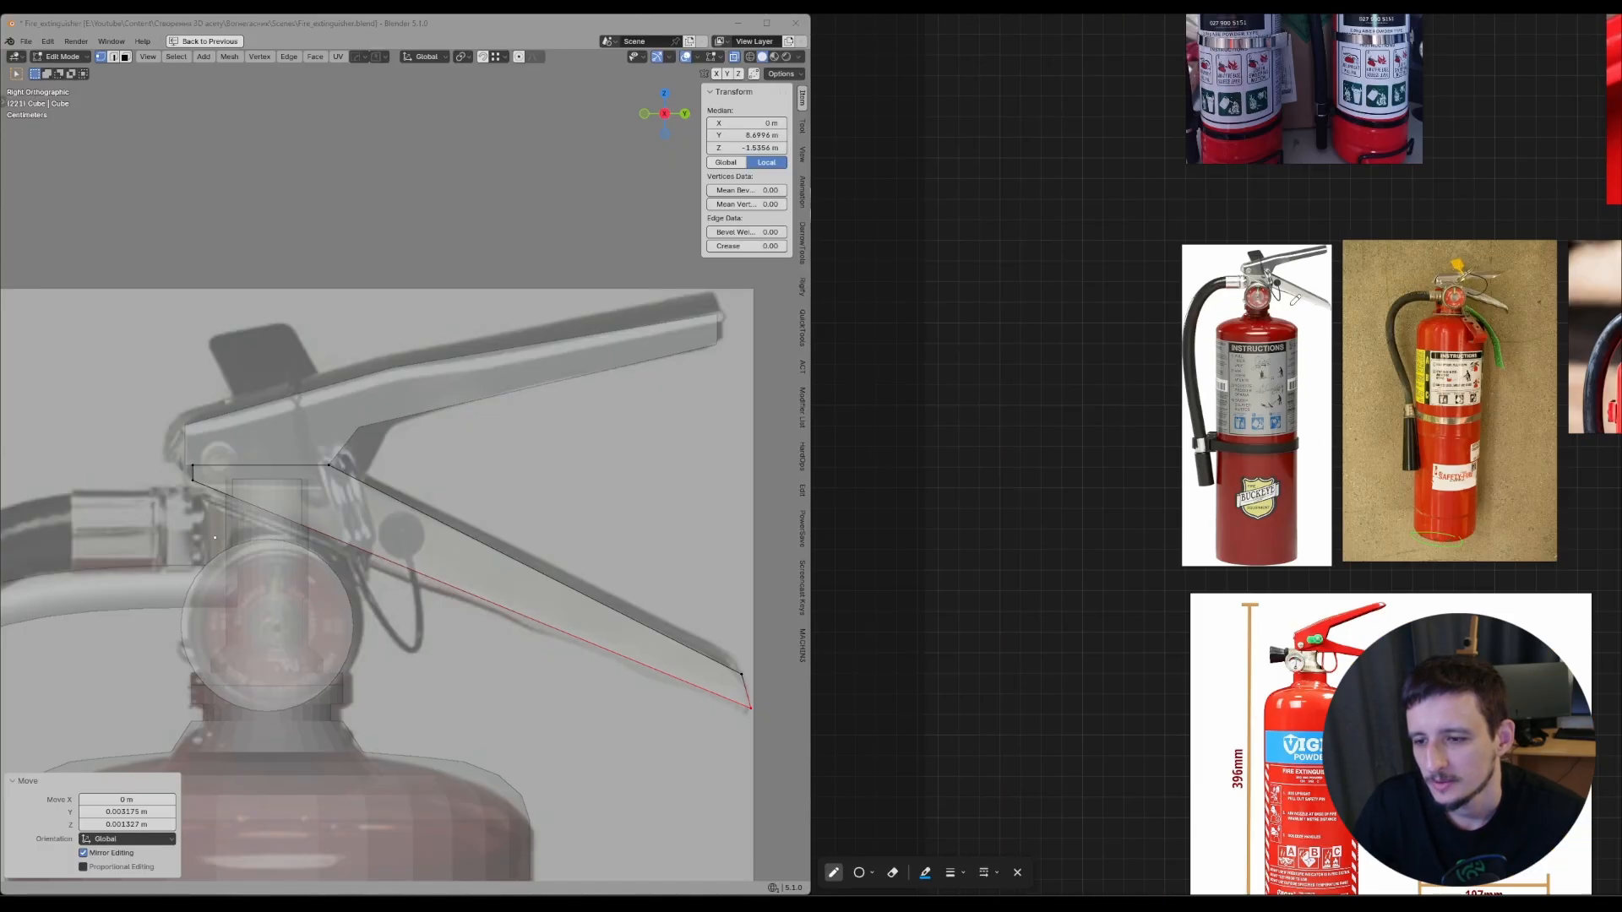
- Examine the handle shapes on the red Vigil extinguisher and compare them with the Buckeye photo
middle_click_drag(1349, 679, 1327, 473)
scroll(1327, 473, "up", 6)
left_click_drag(1317, 327, 1436, 409)
scroll(1393, 405, "down", 5)
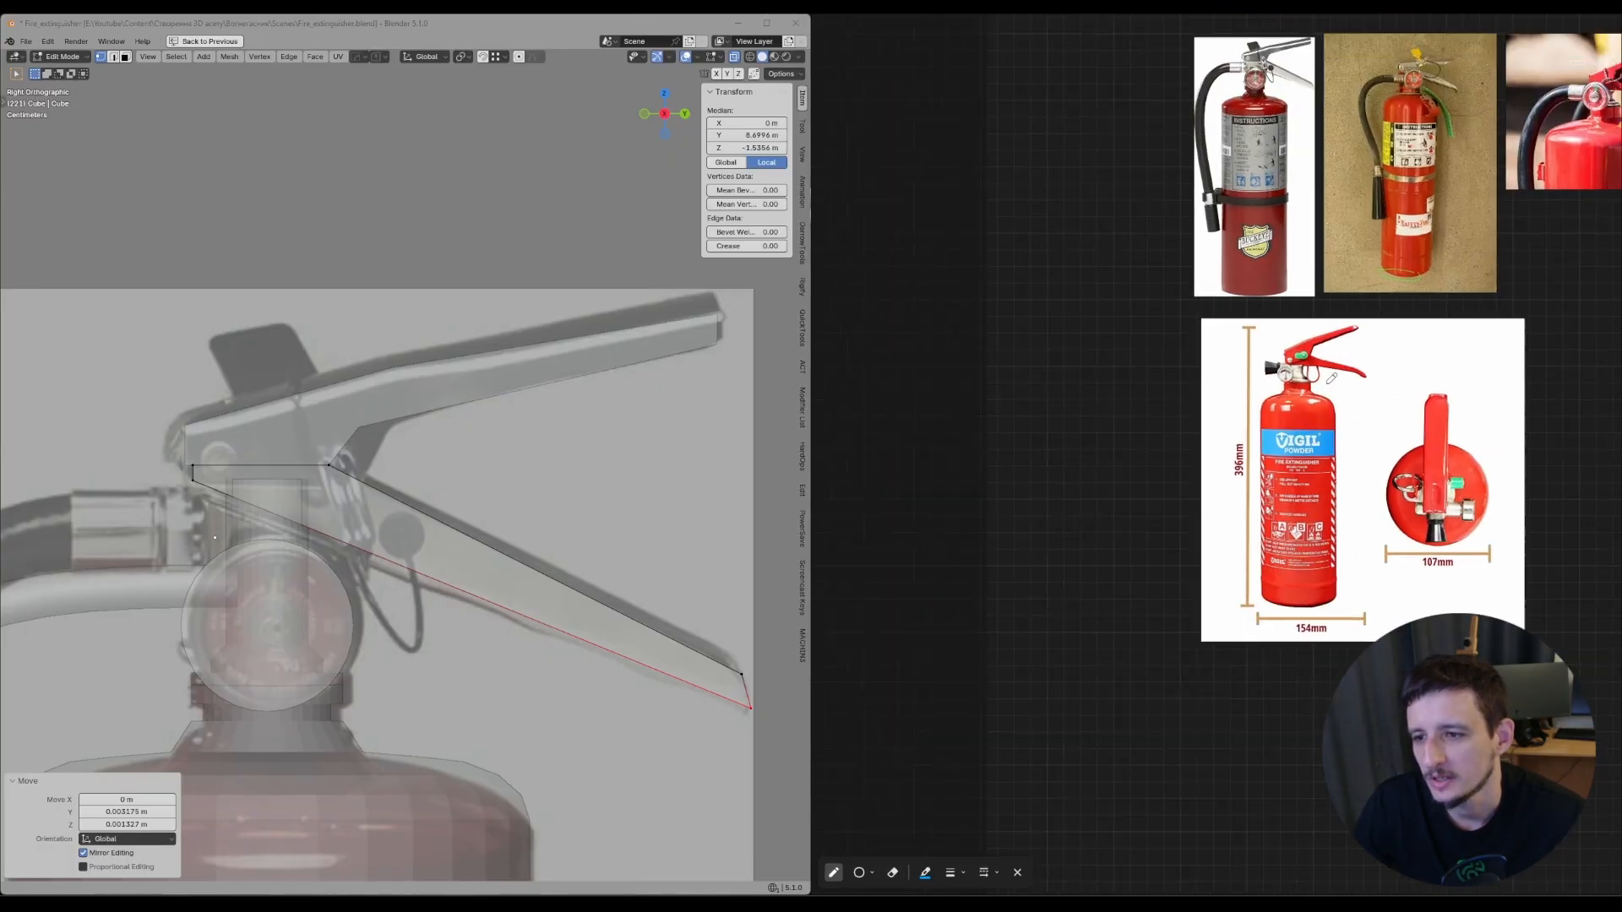
scroll(1208, 288, "up", 6)
scroll(1209, 288, "down", 5)
scroll(1192, 652, "up", 7)
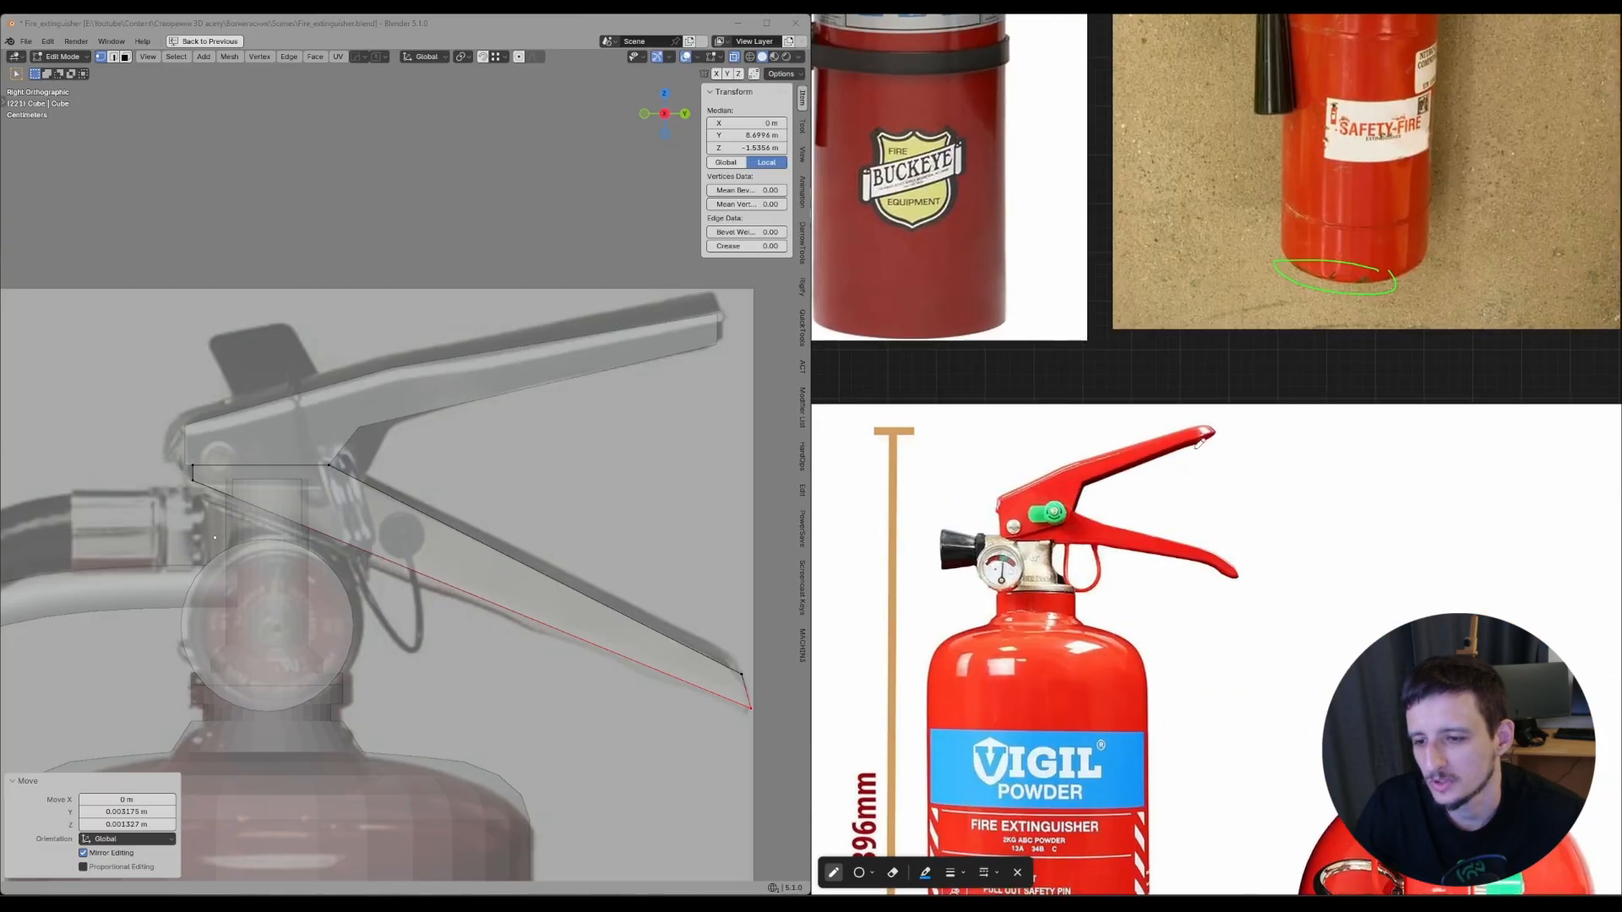
scroll(1283, 658, "down", 5)
scroll(1261, 294, "up", 6)
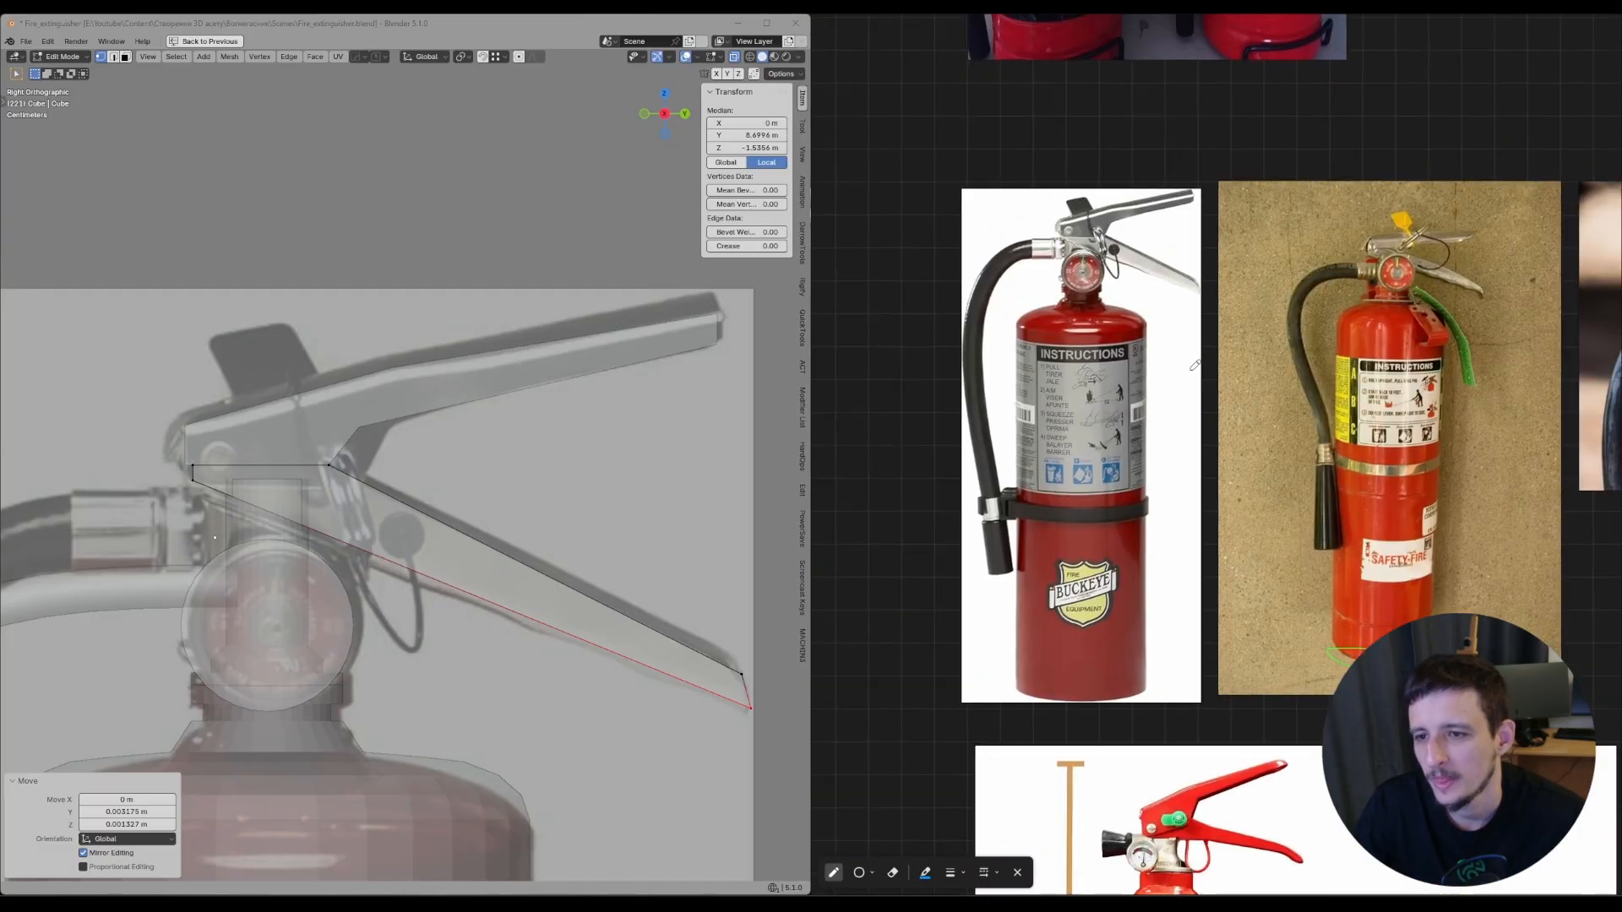
- Move the lower lever's rear bottom corner down about 0.002 m
middle_click_drag(299, 530, 282, 492, "shift")
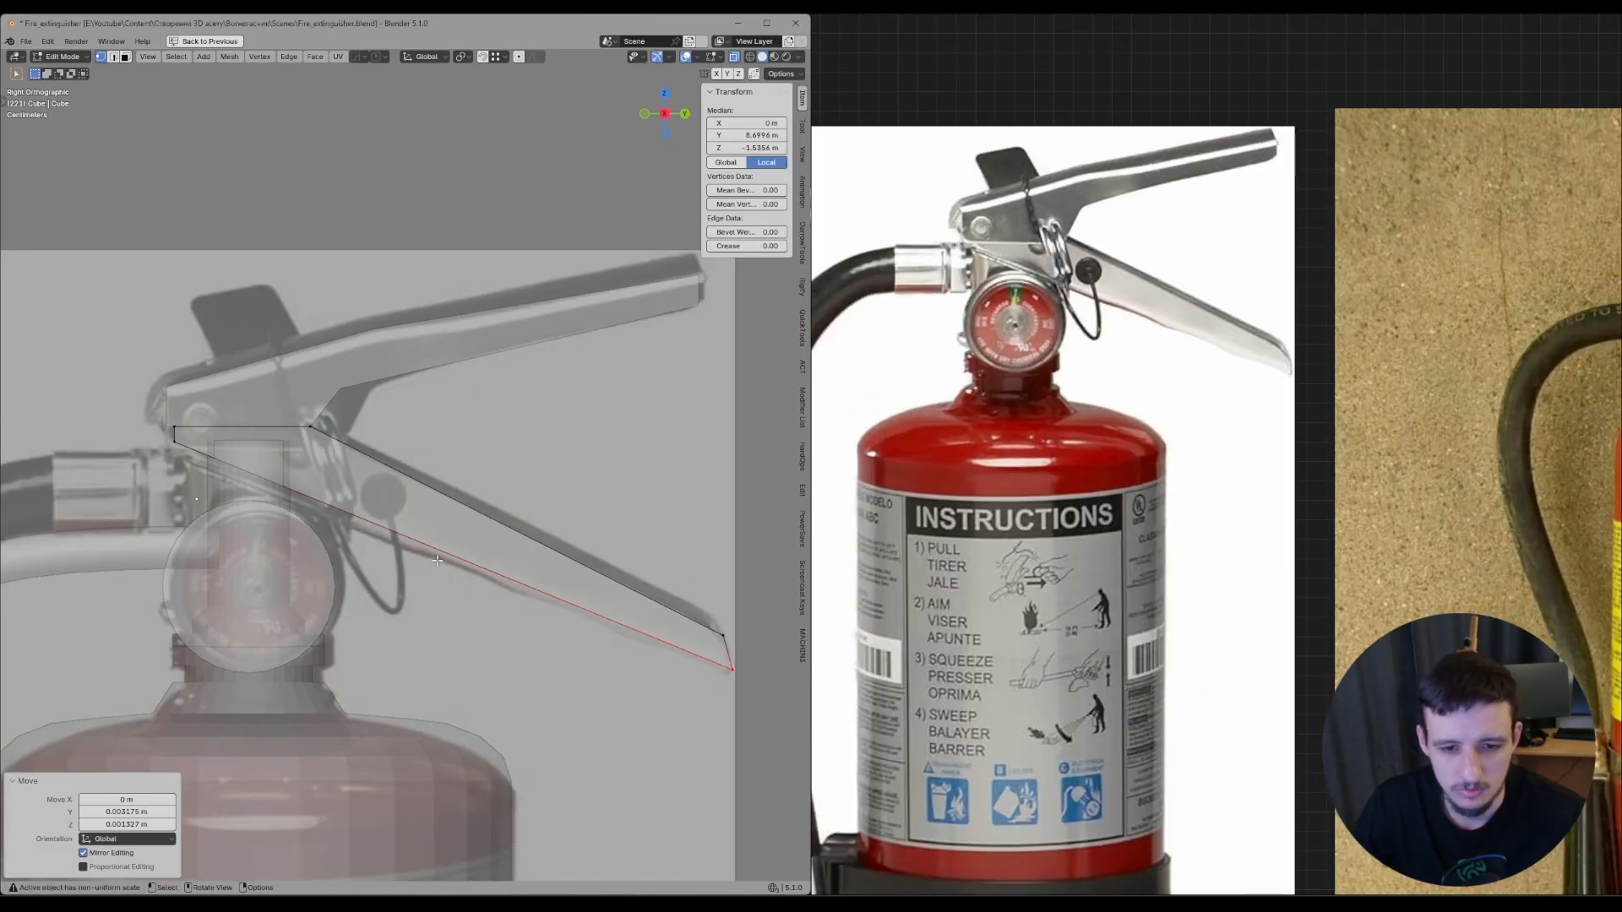
left_click(443, 565)
left_click_drag(183, 439, 165, 452)
key("g")
key("z")
left_click(183, 446)
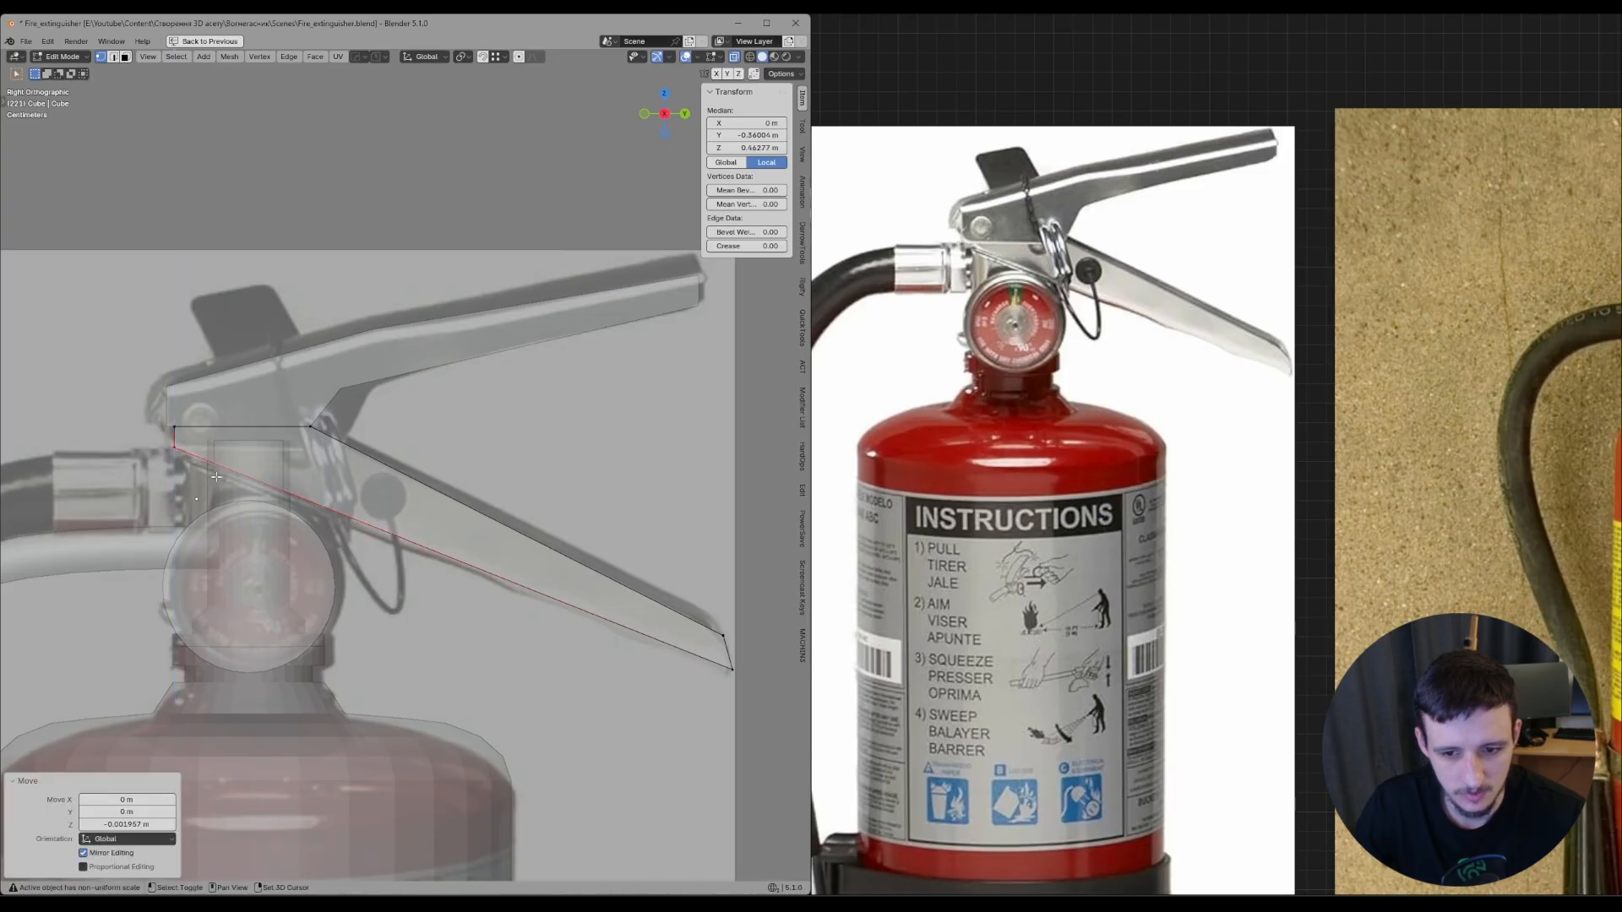
- Add a vertex midway along the lower lever's underside with a loop cut and move it onto the photo's edge
left_click_drag(417, 616, 529, 672)
key("ctrl+r")
left_click(424, 538)
left_click(414, 530)
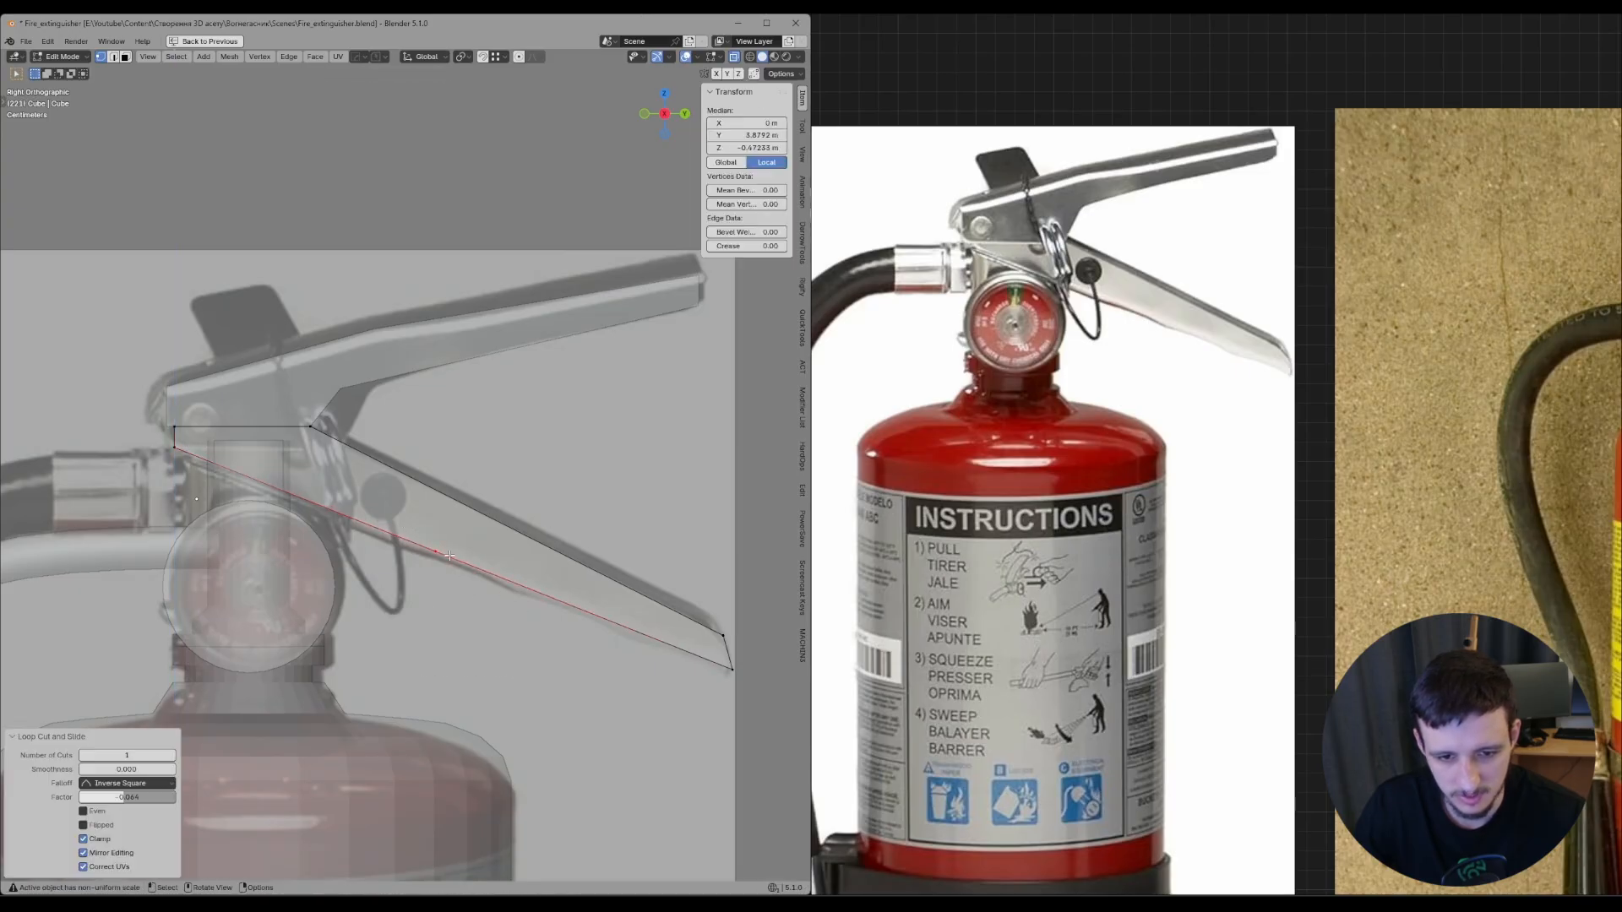
middle_click_drag(414, 530, 474, 553)
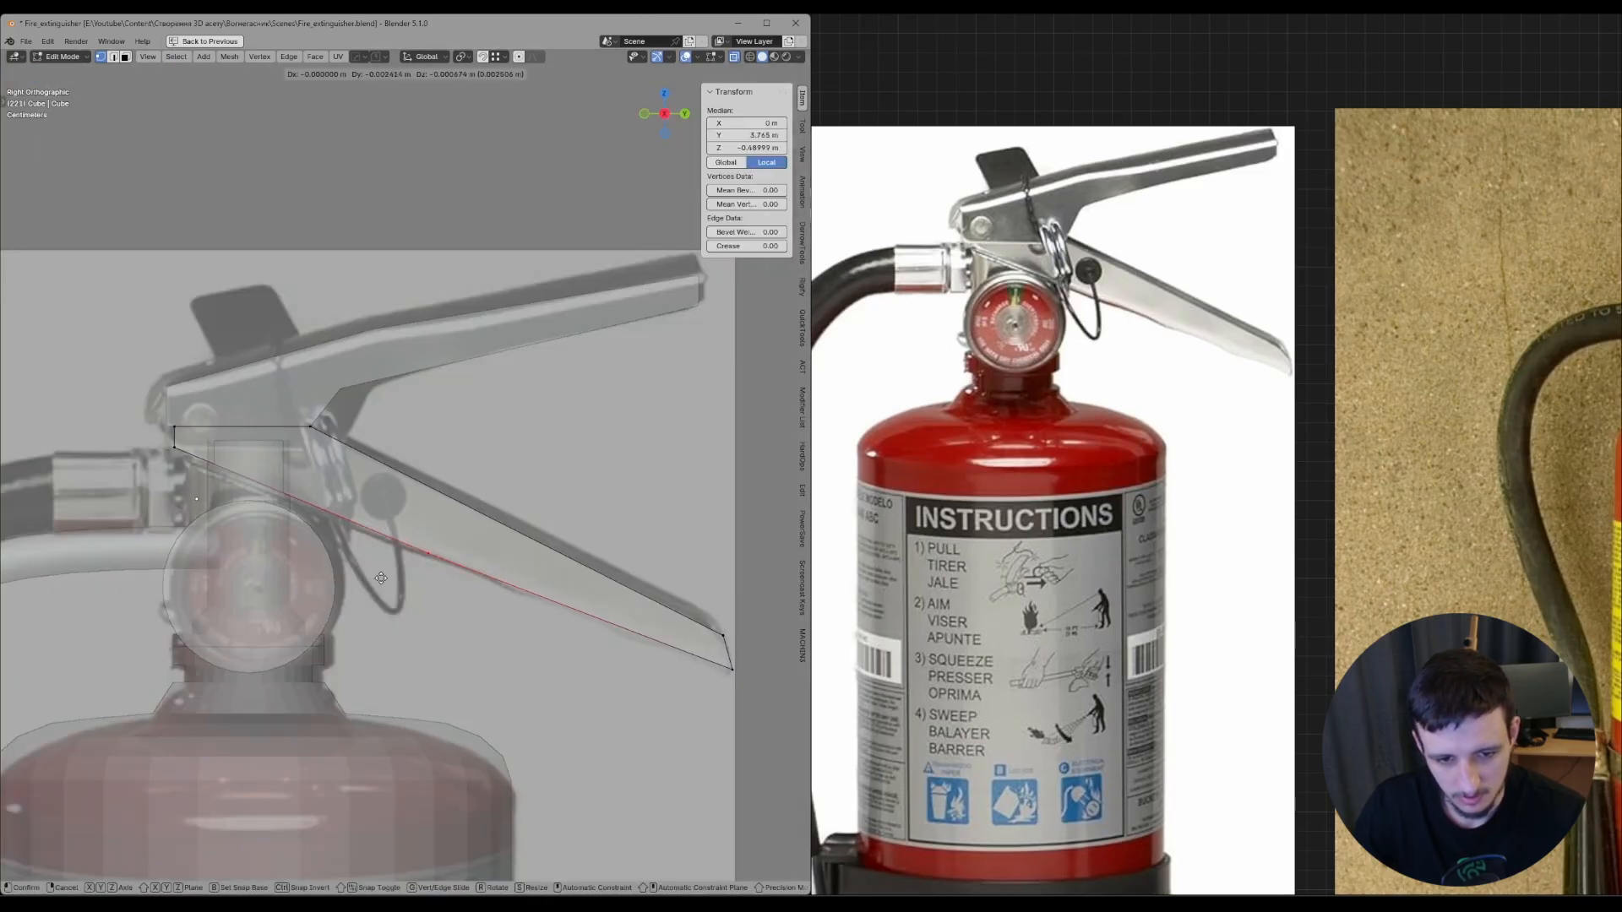
left_click(240, 546)
- Subdivide the front half of the lower lever's underside and move the new vertex about 0.020 m back and 0.007 m up
key("2")
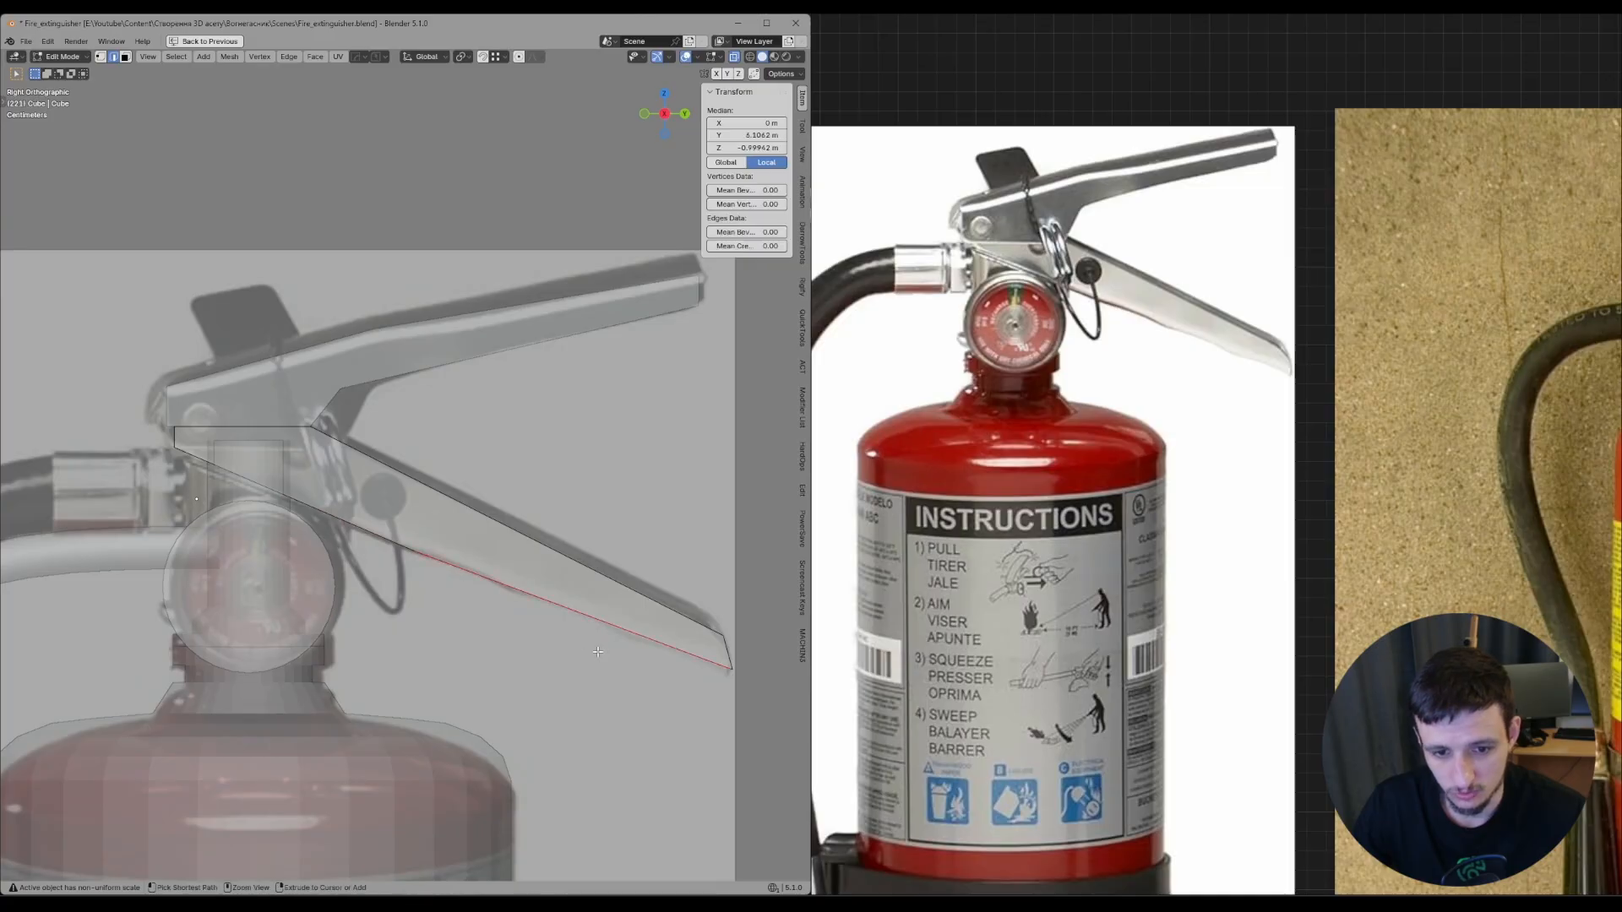
key("ctrl+e")
left_click(598, 652)
key("1")
left_click_drag(551, 586, 592, 658)
key("g")
left_click(531, 645)
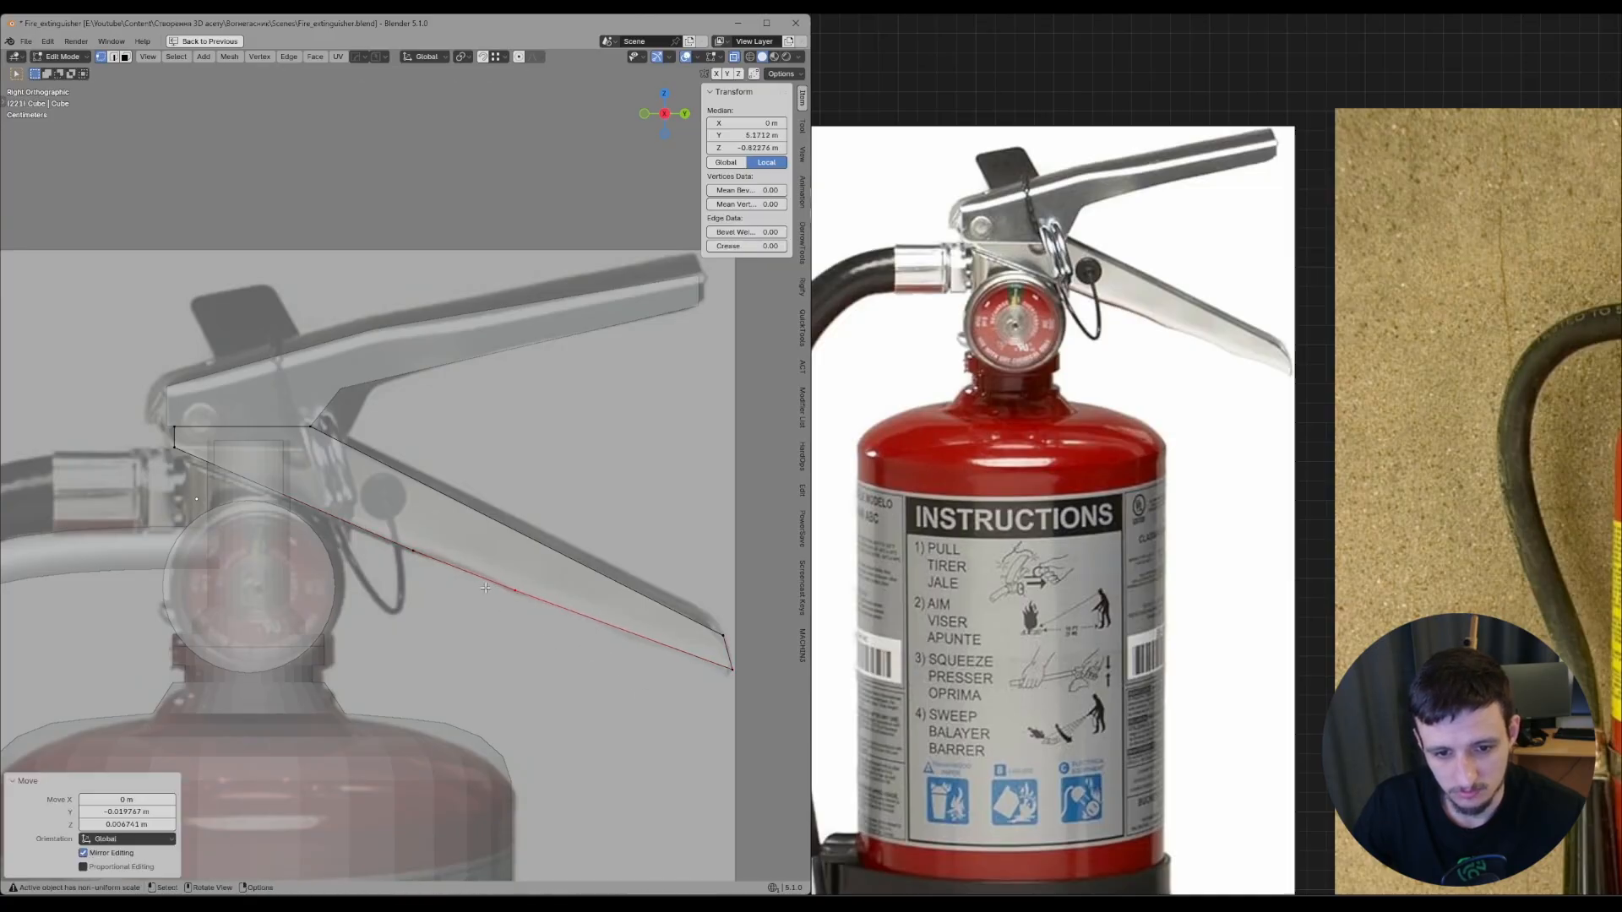
- Subdivide the middle segment of the lower lever's underside and raise the new vertex about 0.002 m
key("2")
left_click(473, 579)
key("ctrl+e")
left_click(479, 585)
key("1")
left_click_drag(445, 549, 481, 591)
key("g")
left_click(479, 587)
- Subdivide the long front segment of the lower lever's underside and fit the new vertex to the photo's curve
key("2")
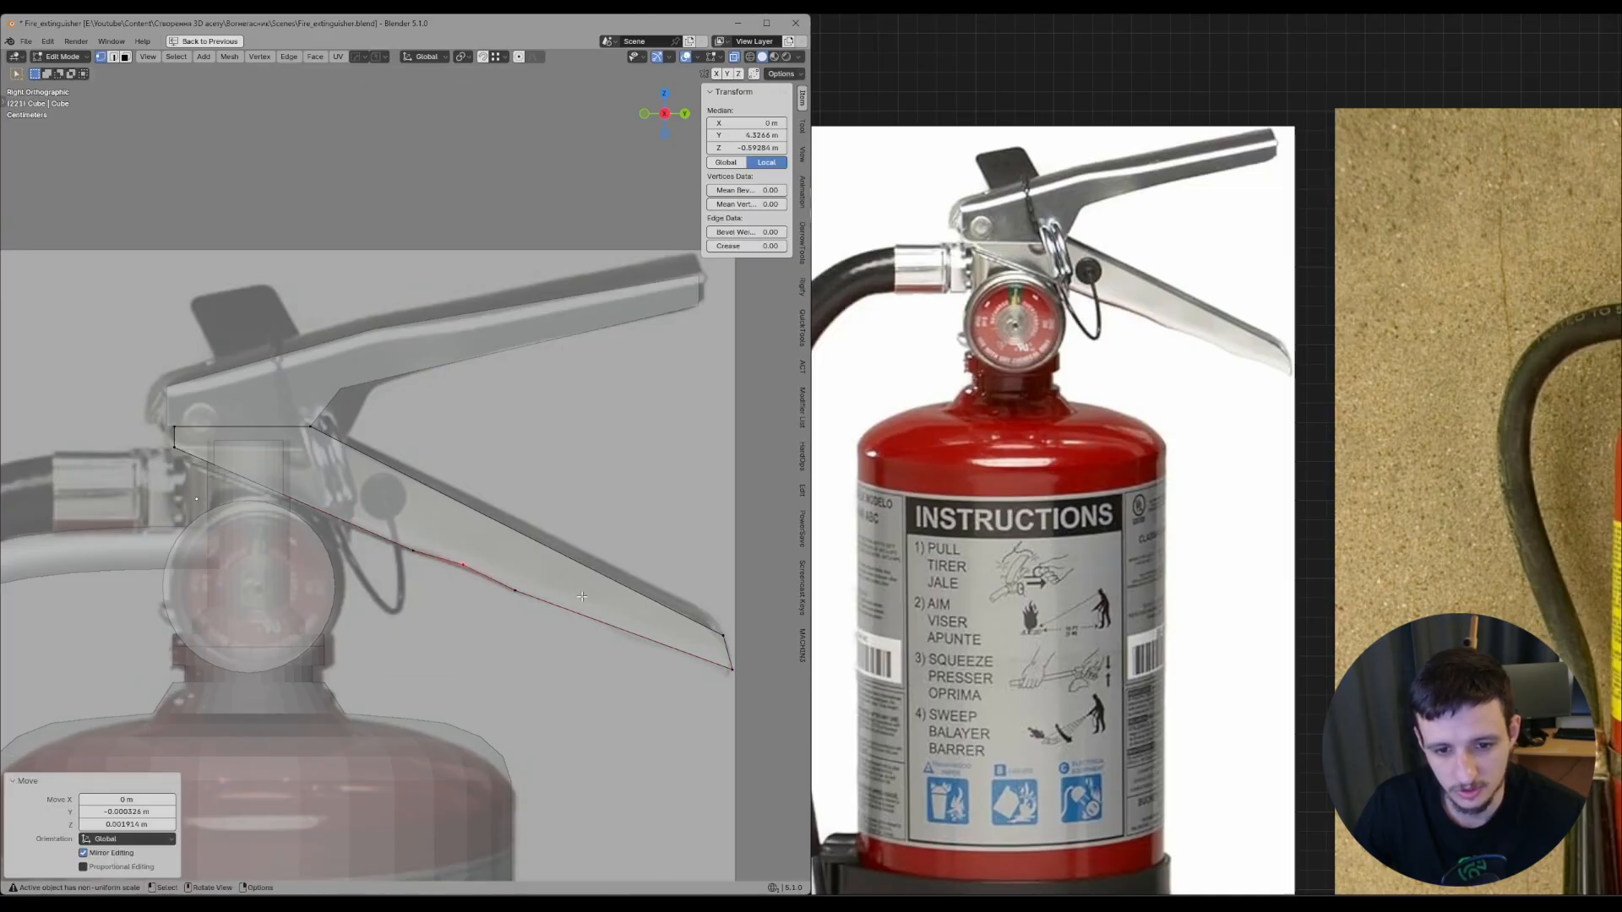
left_click(571, 611)
key("ctrl+e")
left_click(573, 628)
key("g")
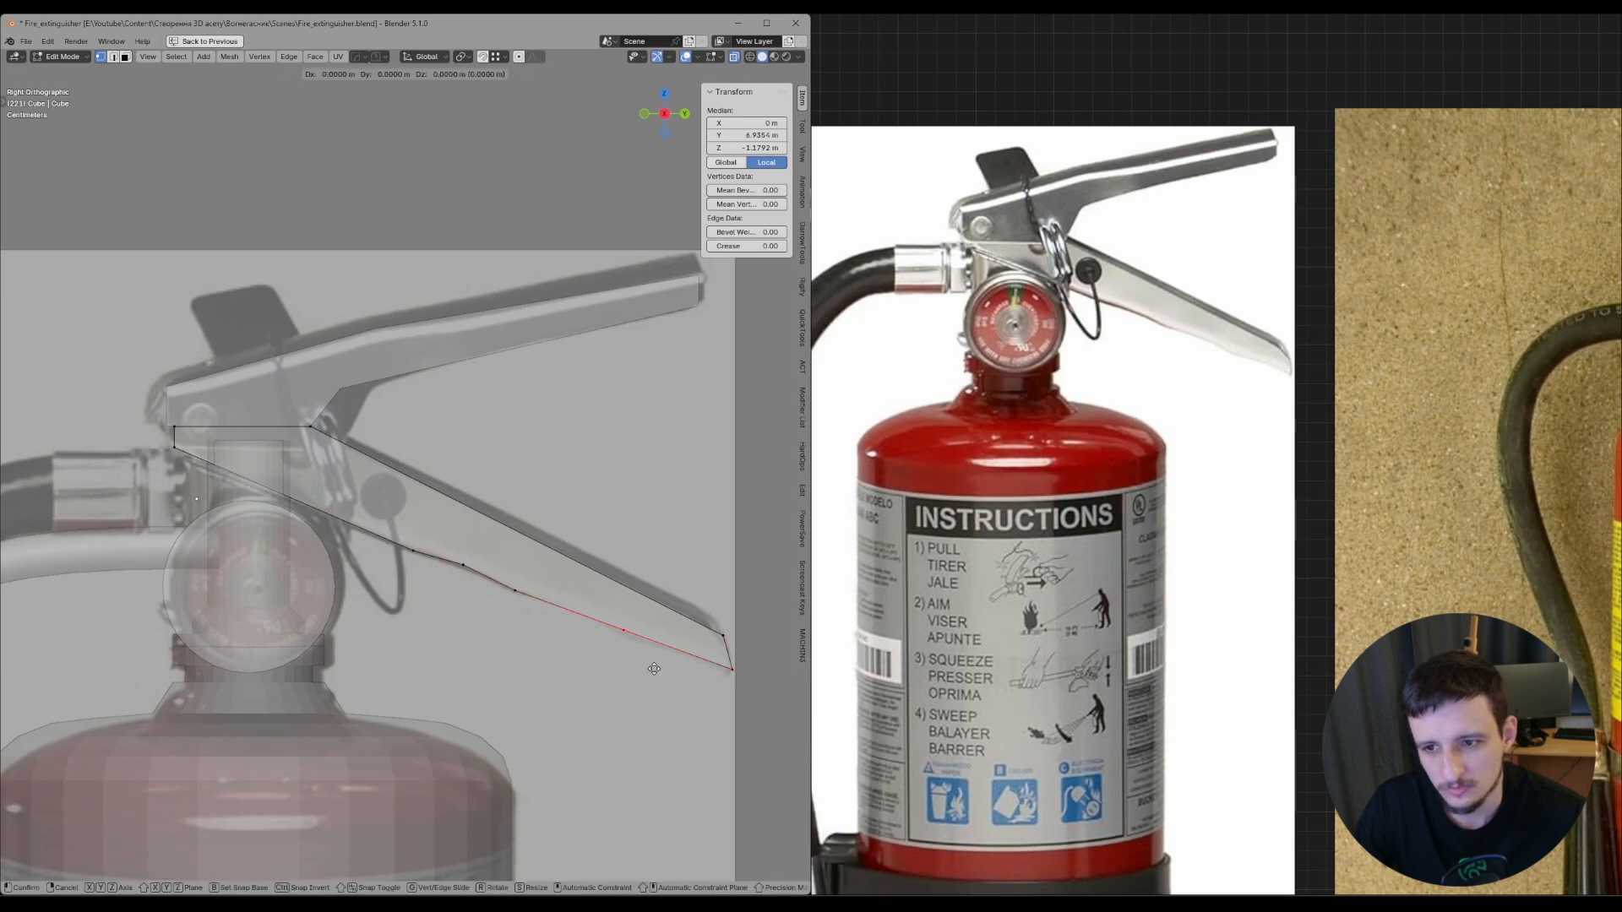
left_click(657, 695)
- Subdivide the segment just behind the newest underside vertex and align the added vertex with the handle's curved edge
key("2")
left_click(576, 618)
key("ctrl+e")
left_click(579, 625)
key("1")
left_click_drag(548, 593, 592, 627)
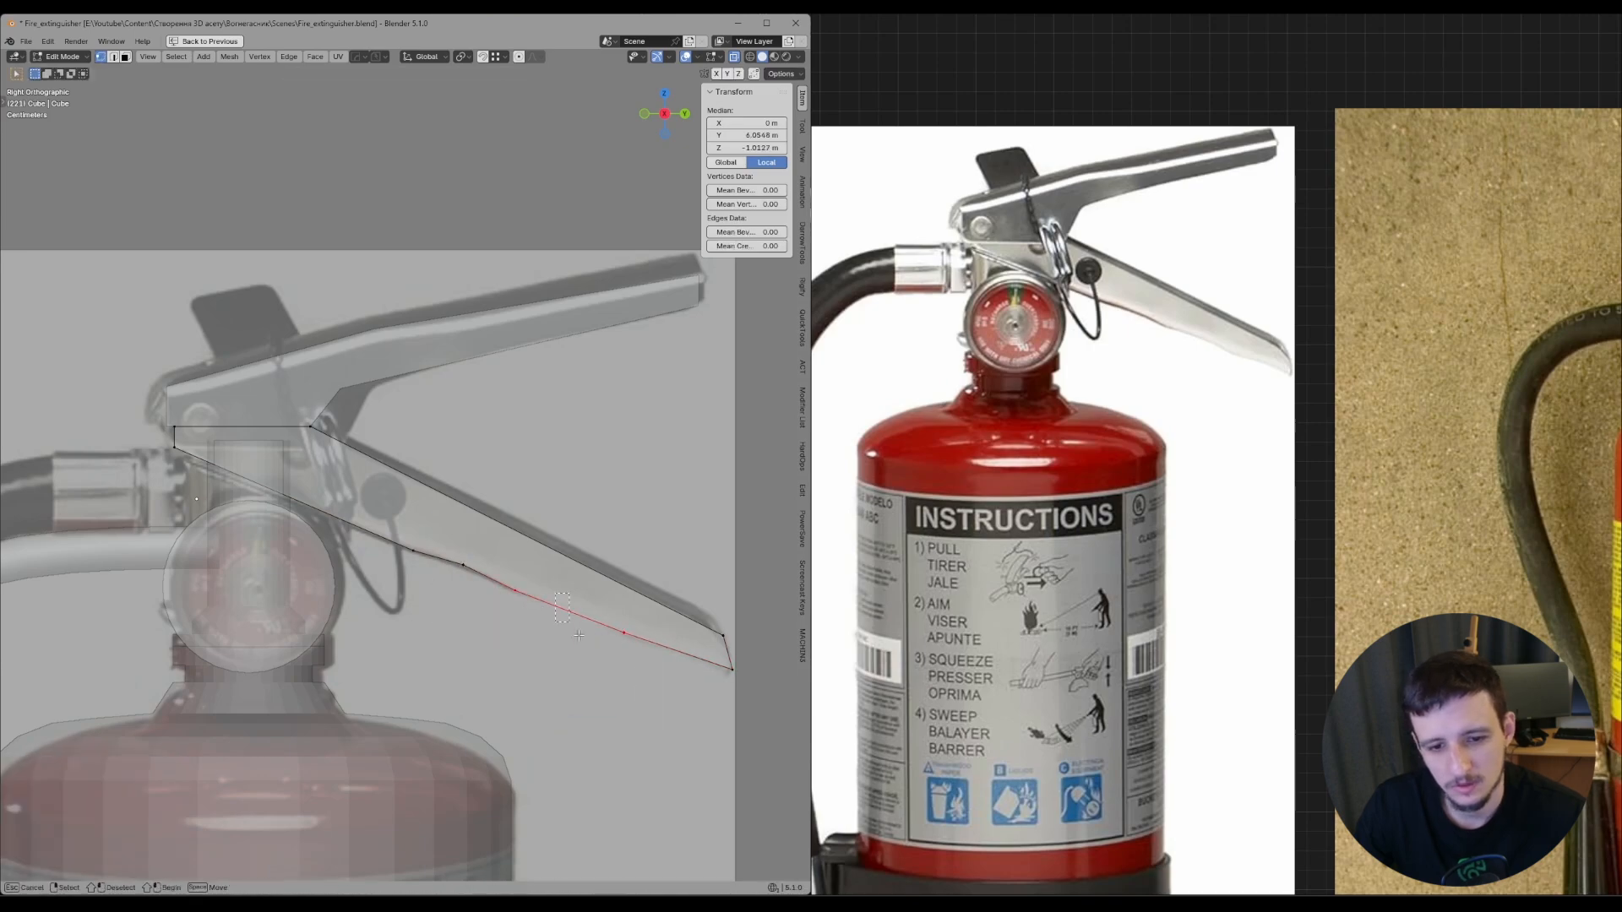
key("g")
left_click(592, 623)
left_click(672, 682)
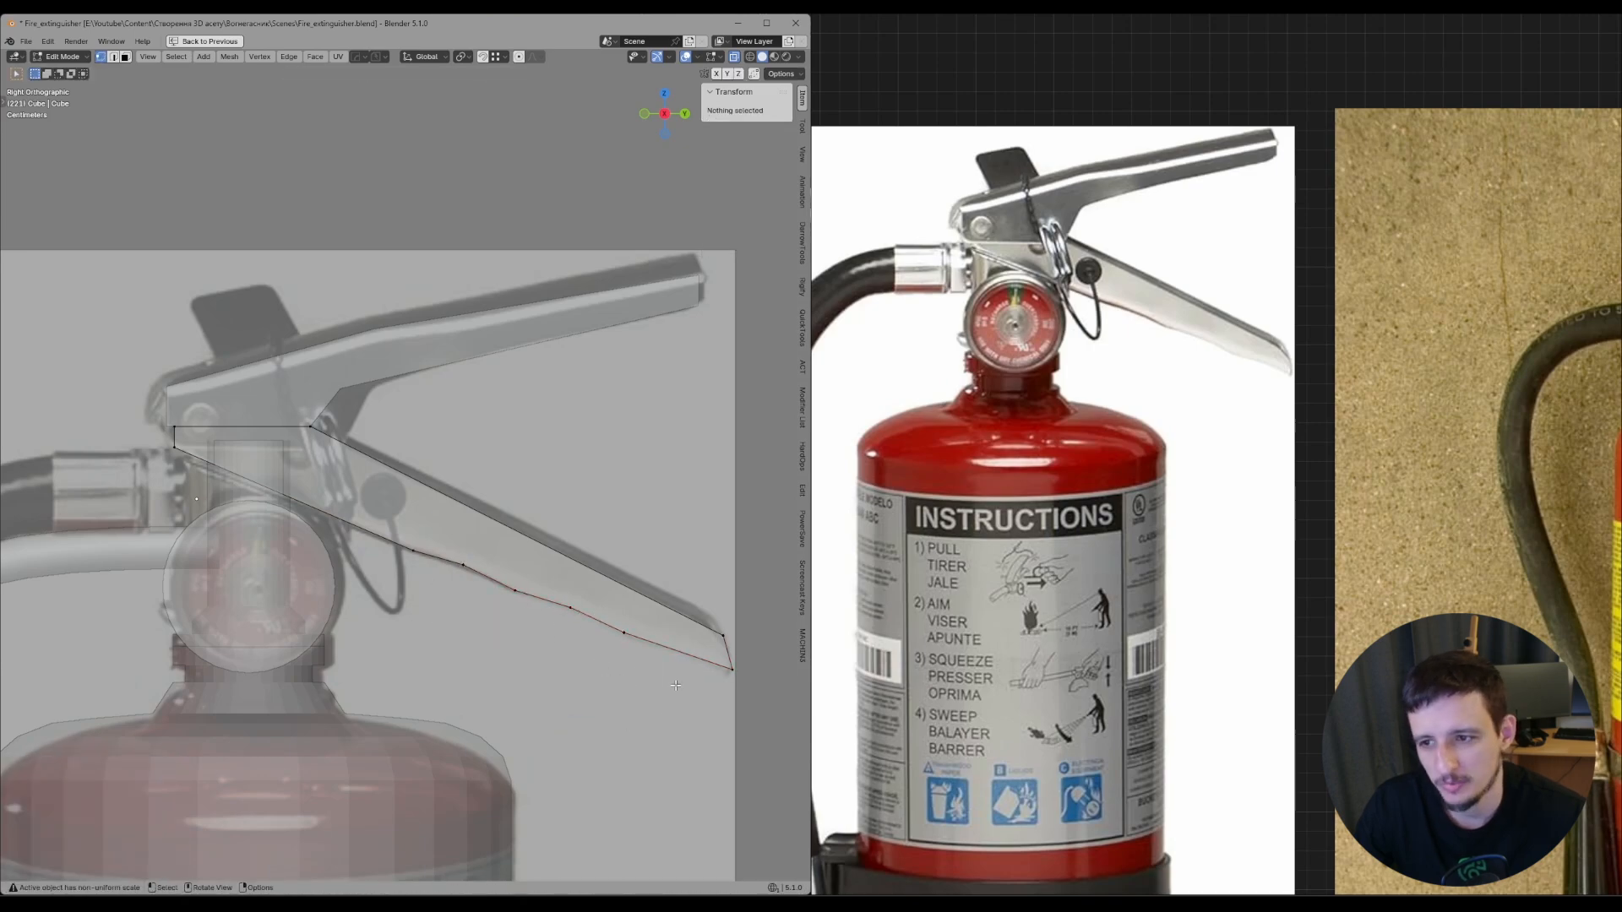
- Subdivide the last underside segment before the lower lever's tip and select its midpoint to fit the photo
left_click(681, 647)
key("ctrl+e")
left_click(671, 640)
key("1")
left_click_drag(655, 626, 686, 663)
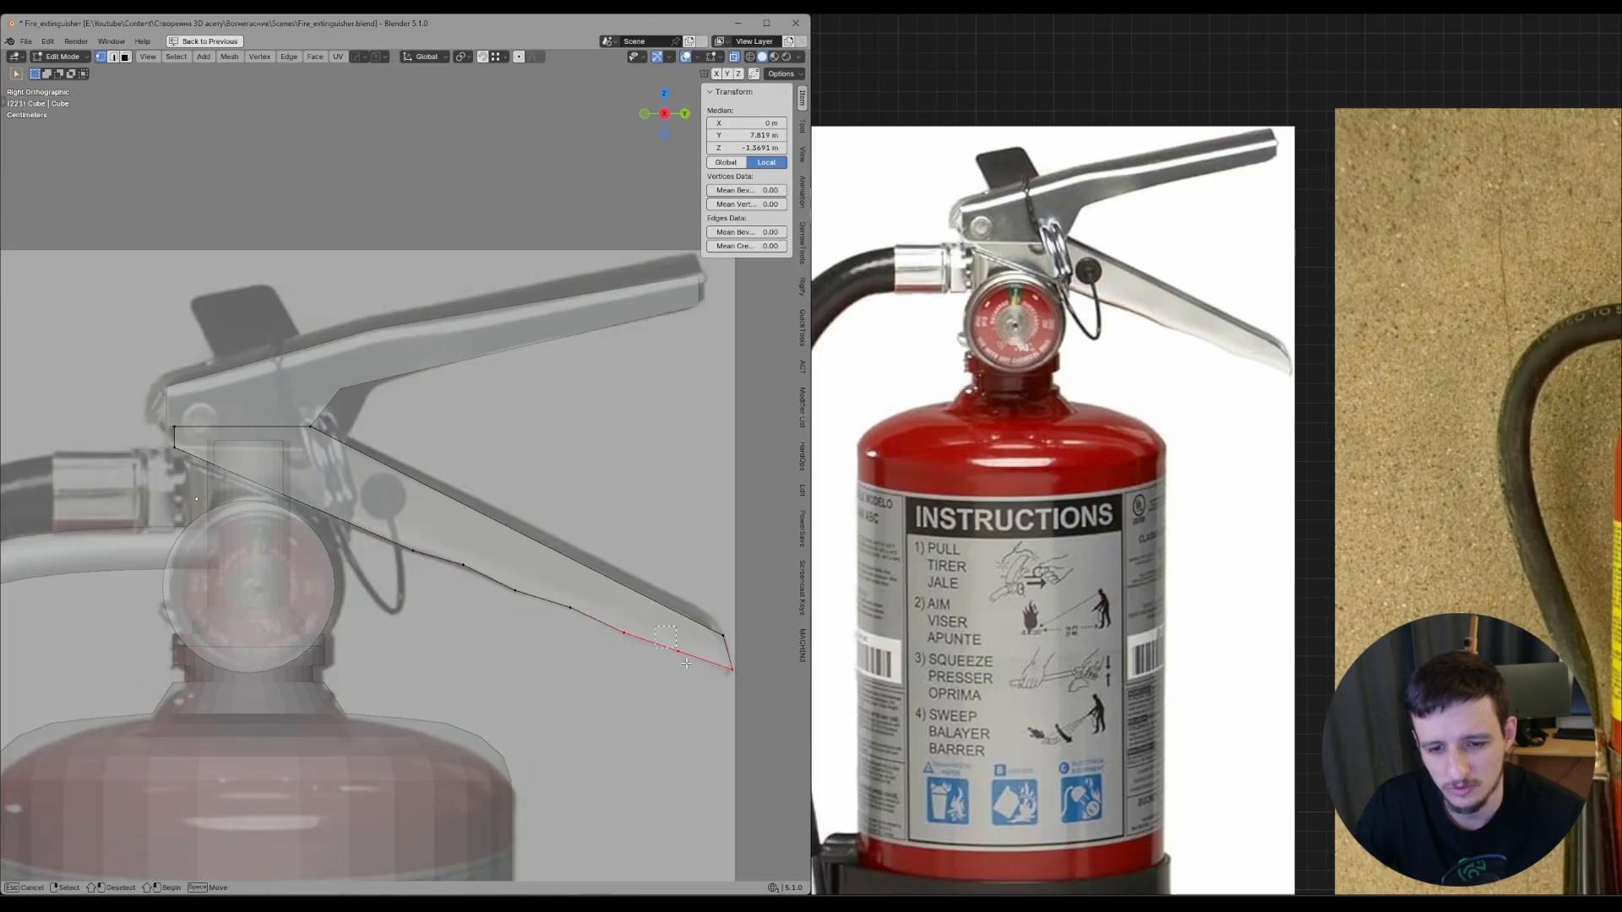
left_click(697, 666)
left_click(676, 686)
- Finish editing the lower lever, turn off X-ray, check the shape from the side and save the file
key("Tab")
key("alt+z")
scroll(637, 490, "down", 6)
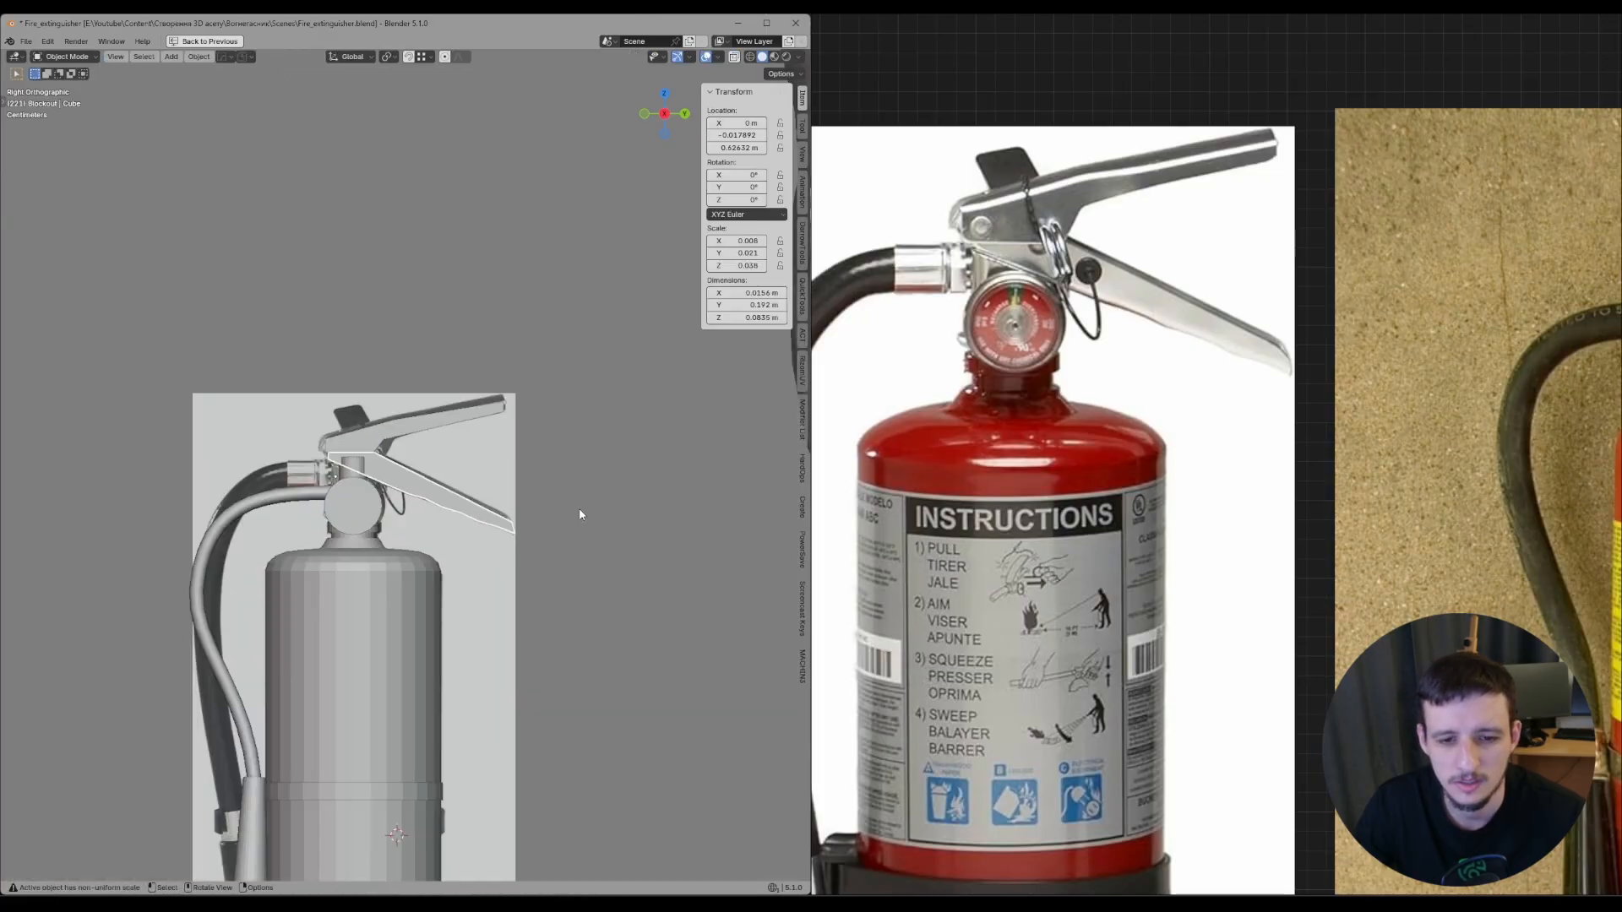
middle_click_drag(580, 512, 577, 483)
left_click_drag(578, 484, 598, 533)
key("grave")
left_click(670, 554)
key("ctrl+s")
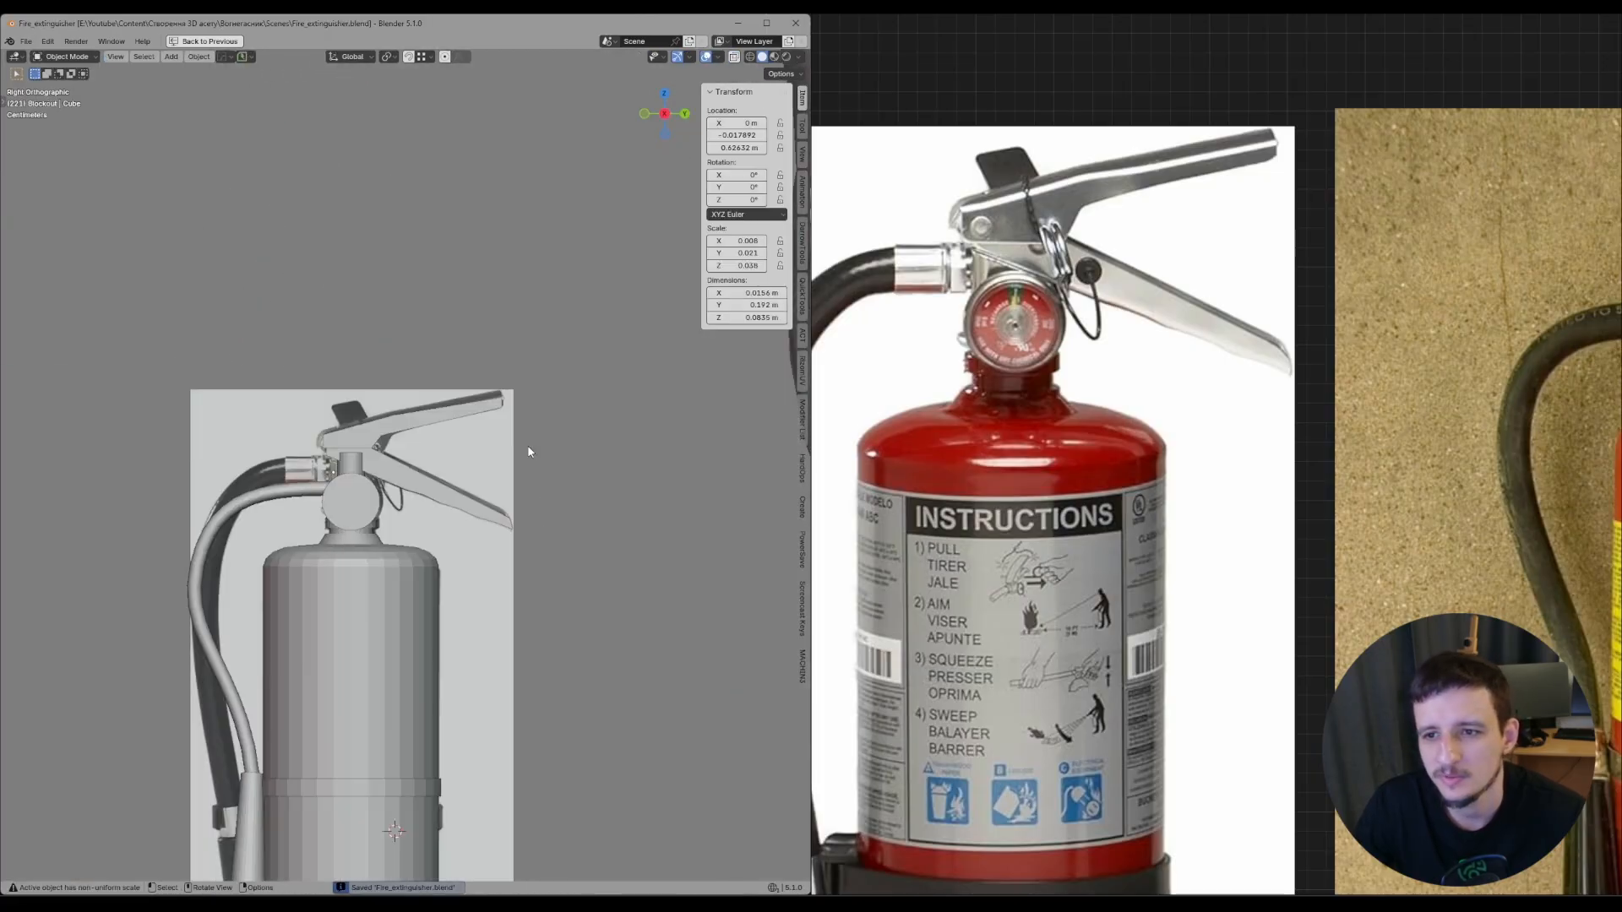
- Open the upper lever for editing with X-ray on and try shifting its rear bottom edge vertically
scroll(1032, 252, "up", 3)
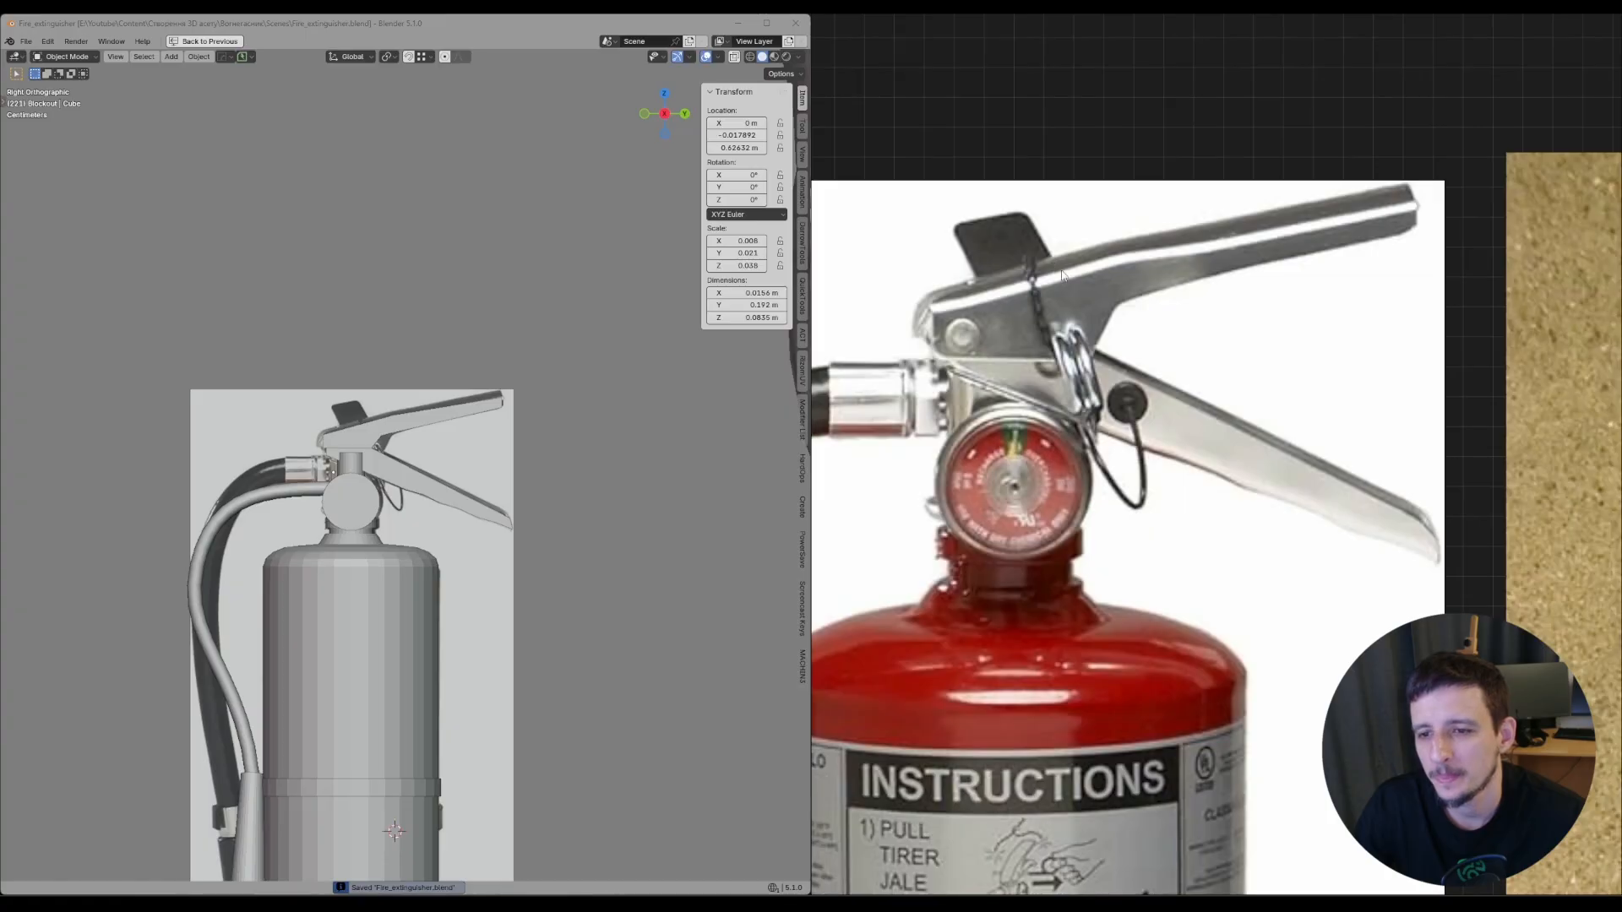
middle_click_drag(1116, 372, 1197, 320)
scroll(363, 441, "up", 5)
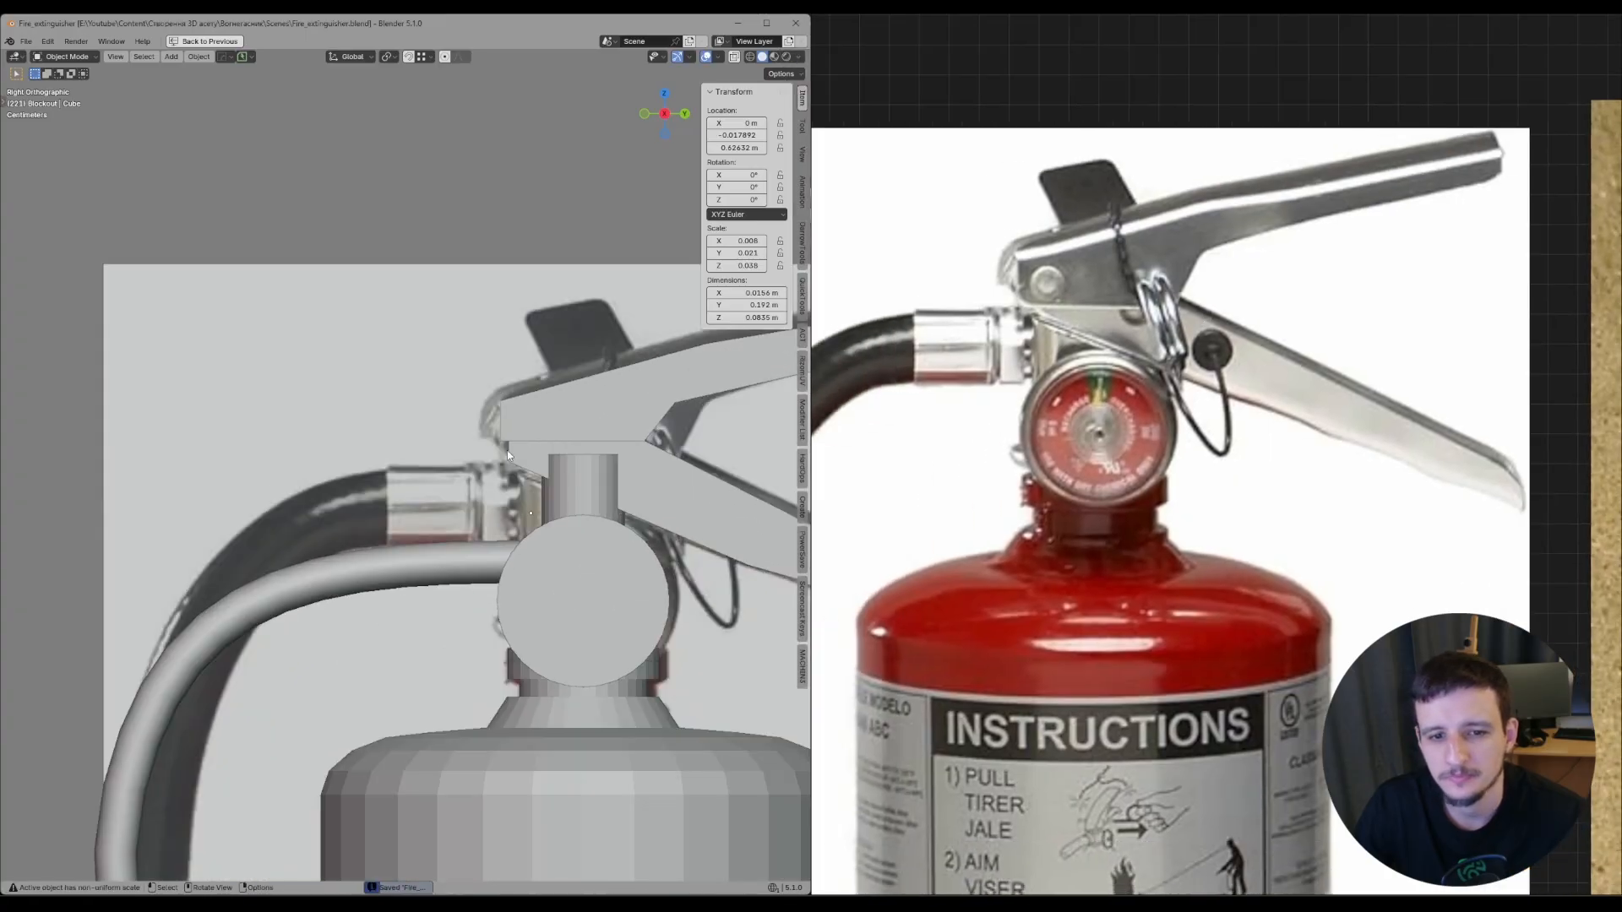
key("Tab")
key("alt+z")
middle_click_drag(581, 432, 445, 479, "shift")
scroll(445, 479, "up", 2)
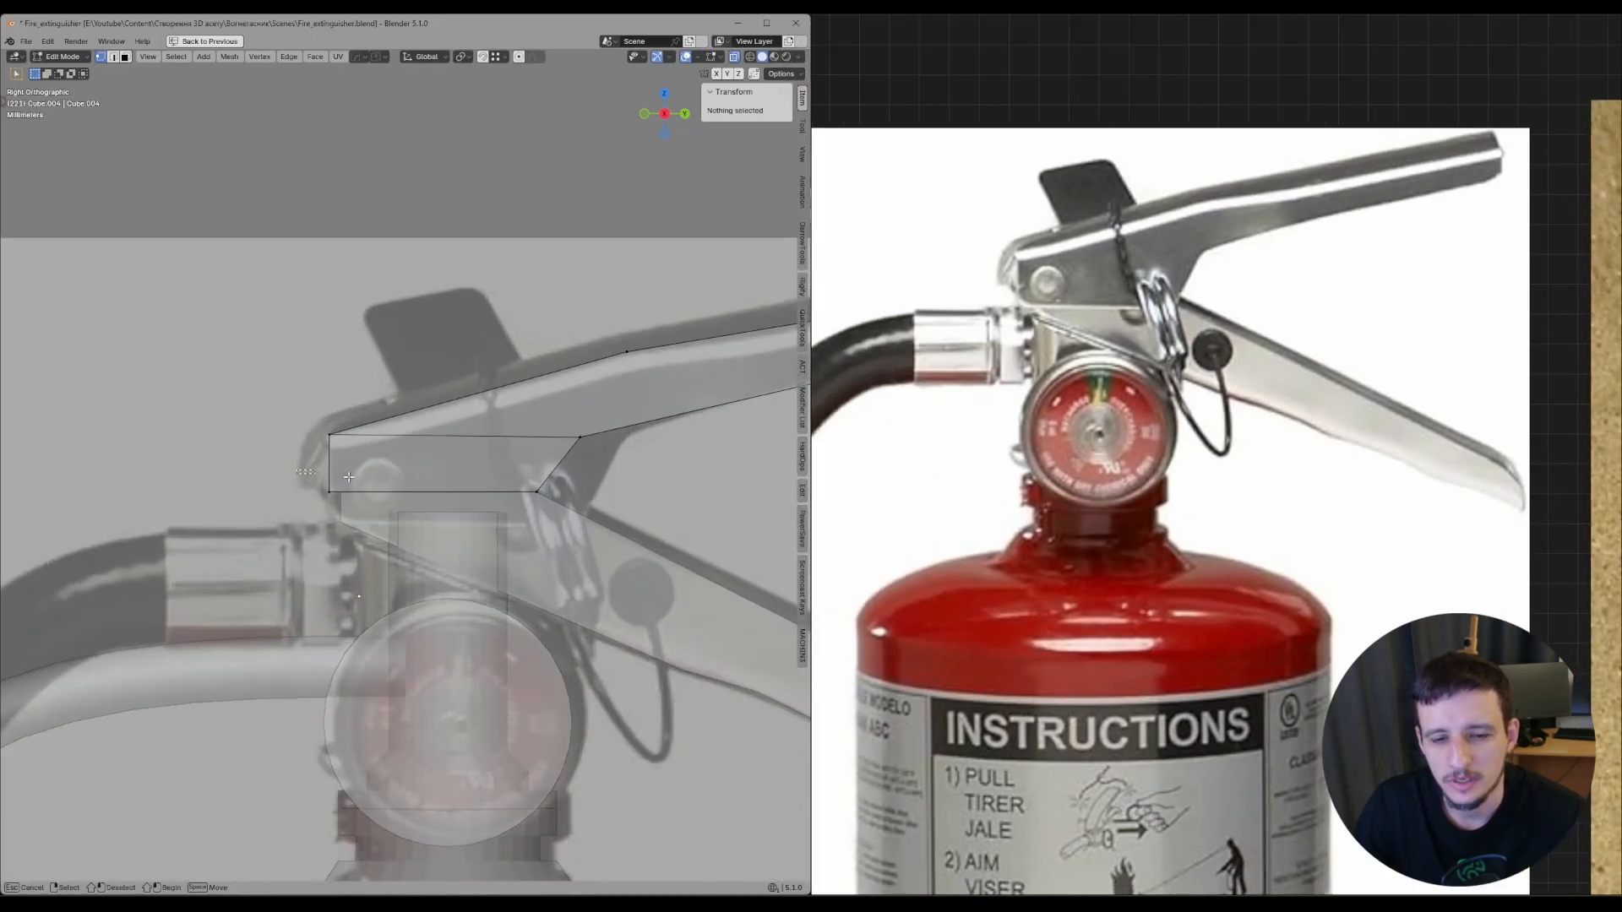
left_click_drag(314, 480, 553, 505)
scroll(541, 498, "up", 2)
key("g")
key("z")
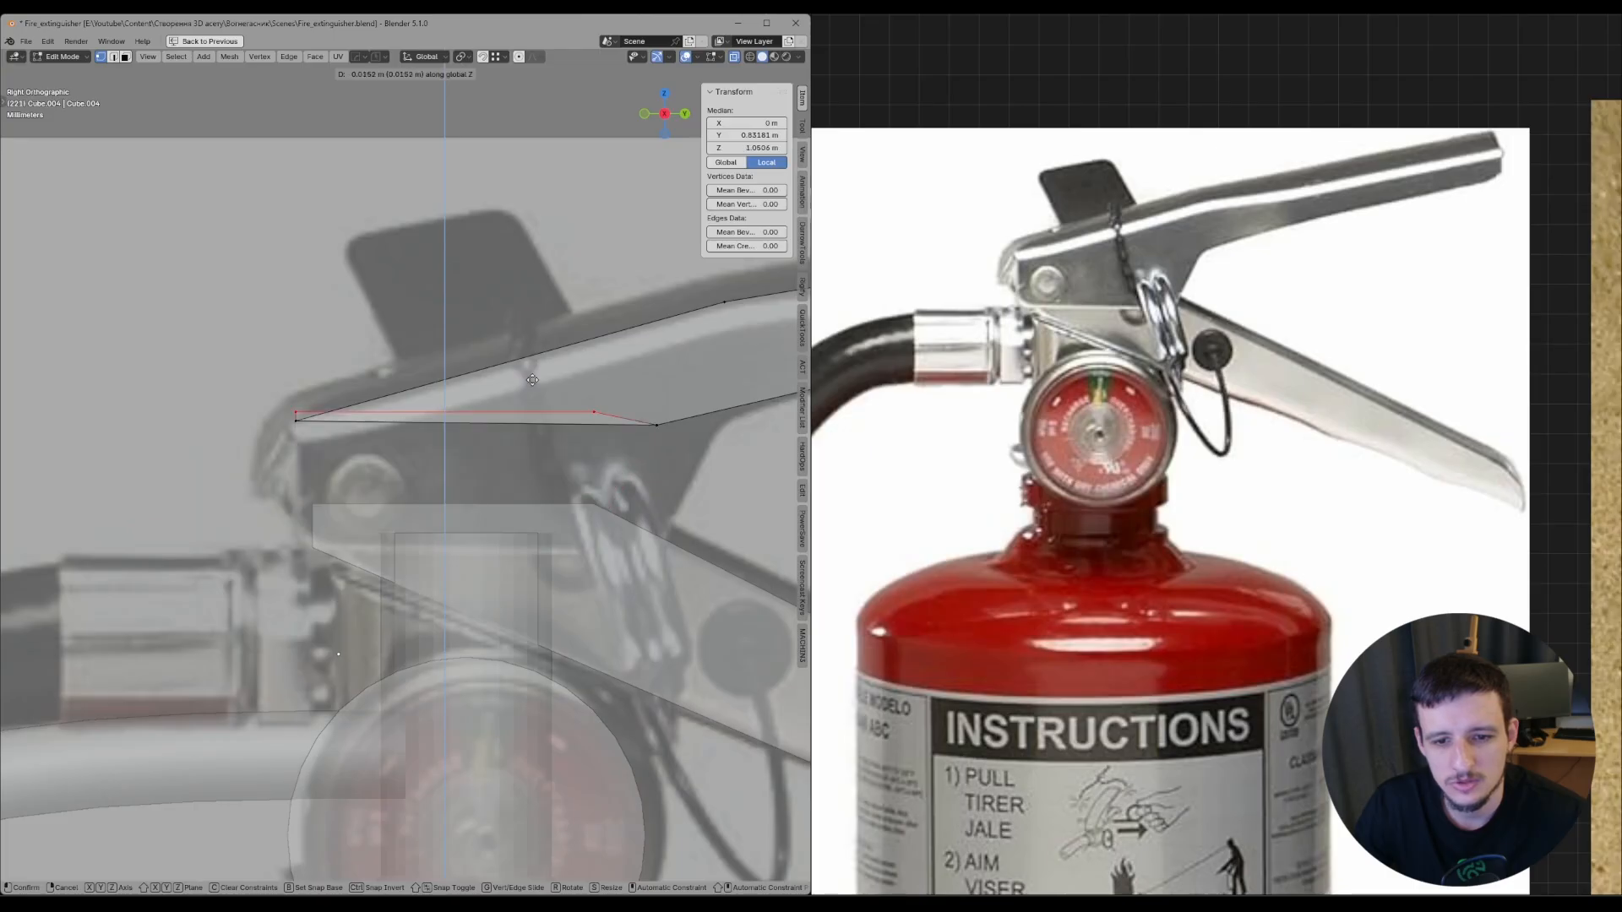
left_click(533, 471)
- On the reference board, trace the upper lever's rear bottom outline in blue up to the handle's underside
scroll(1048, 281, "up", 3)
middle_click_drag(1047, 282, 979, 343)
key("d")
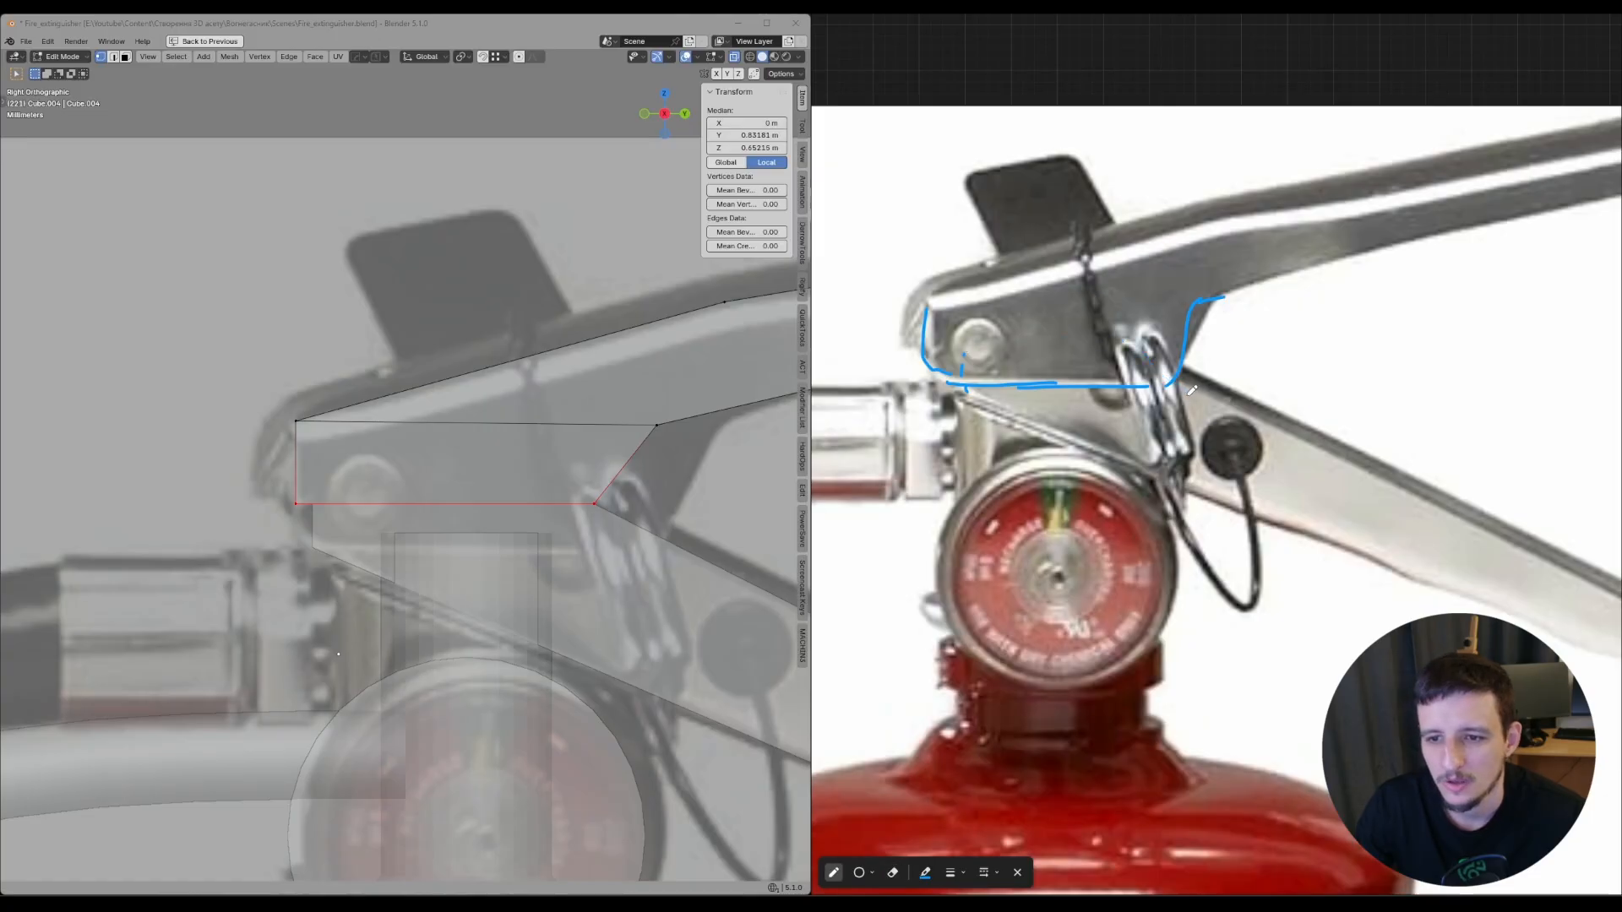
key("ctrl+shift+d")
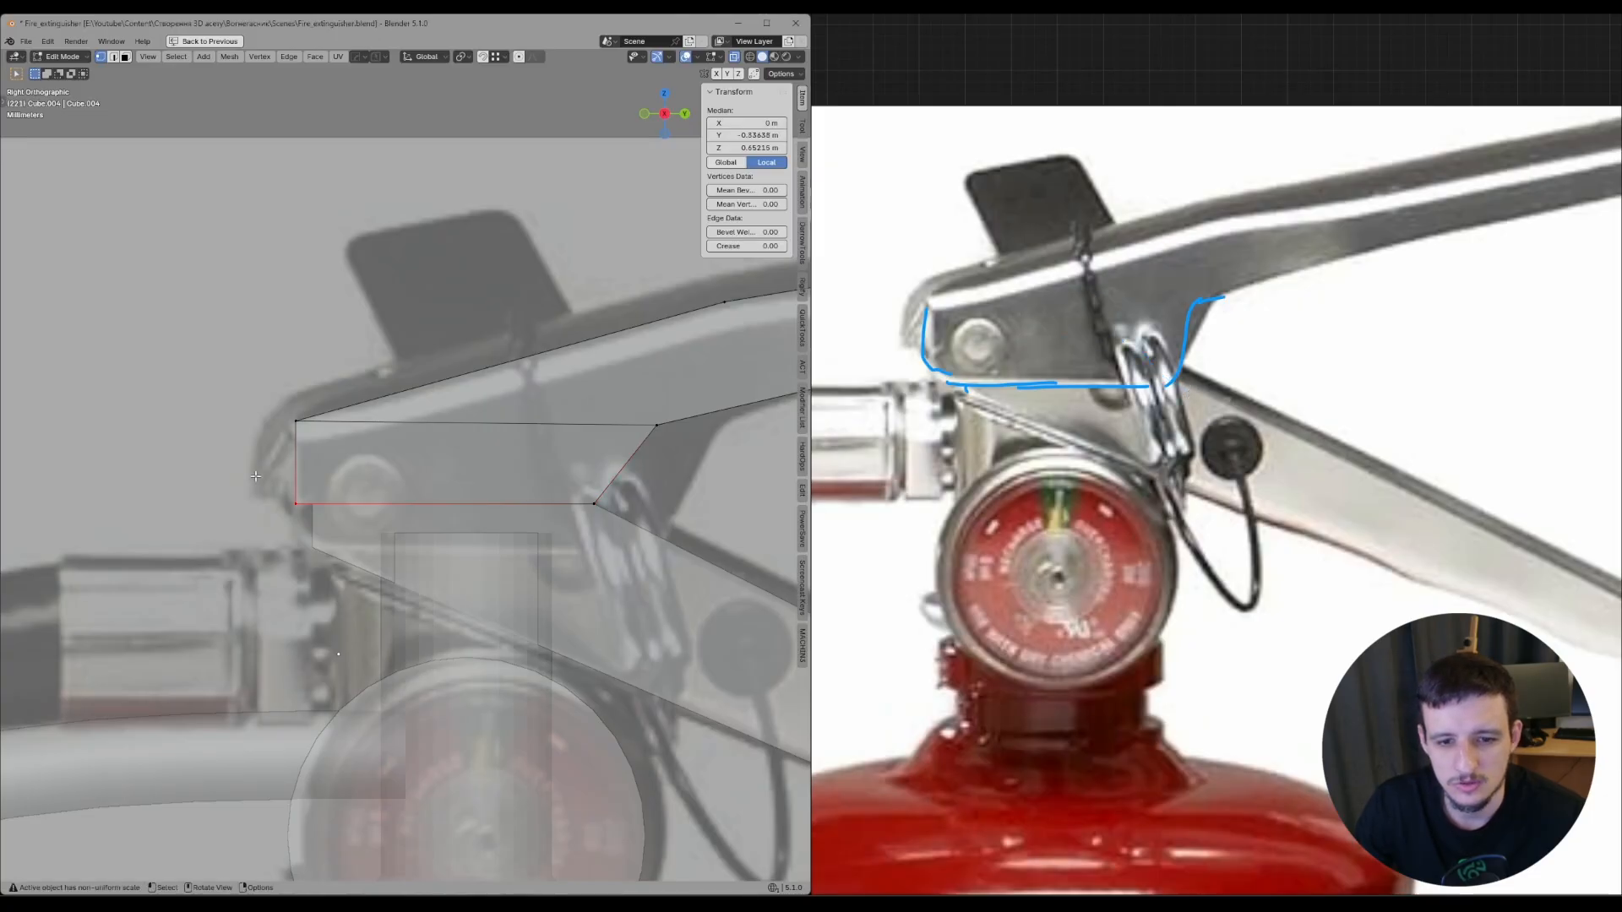
- Lower the upper lever's rear bottom edge about 0.007 m
key("g")
key("z")
left_click(586, 578)
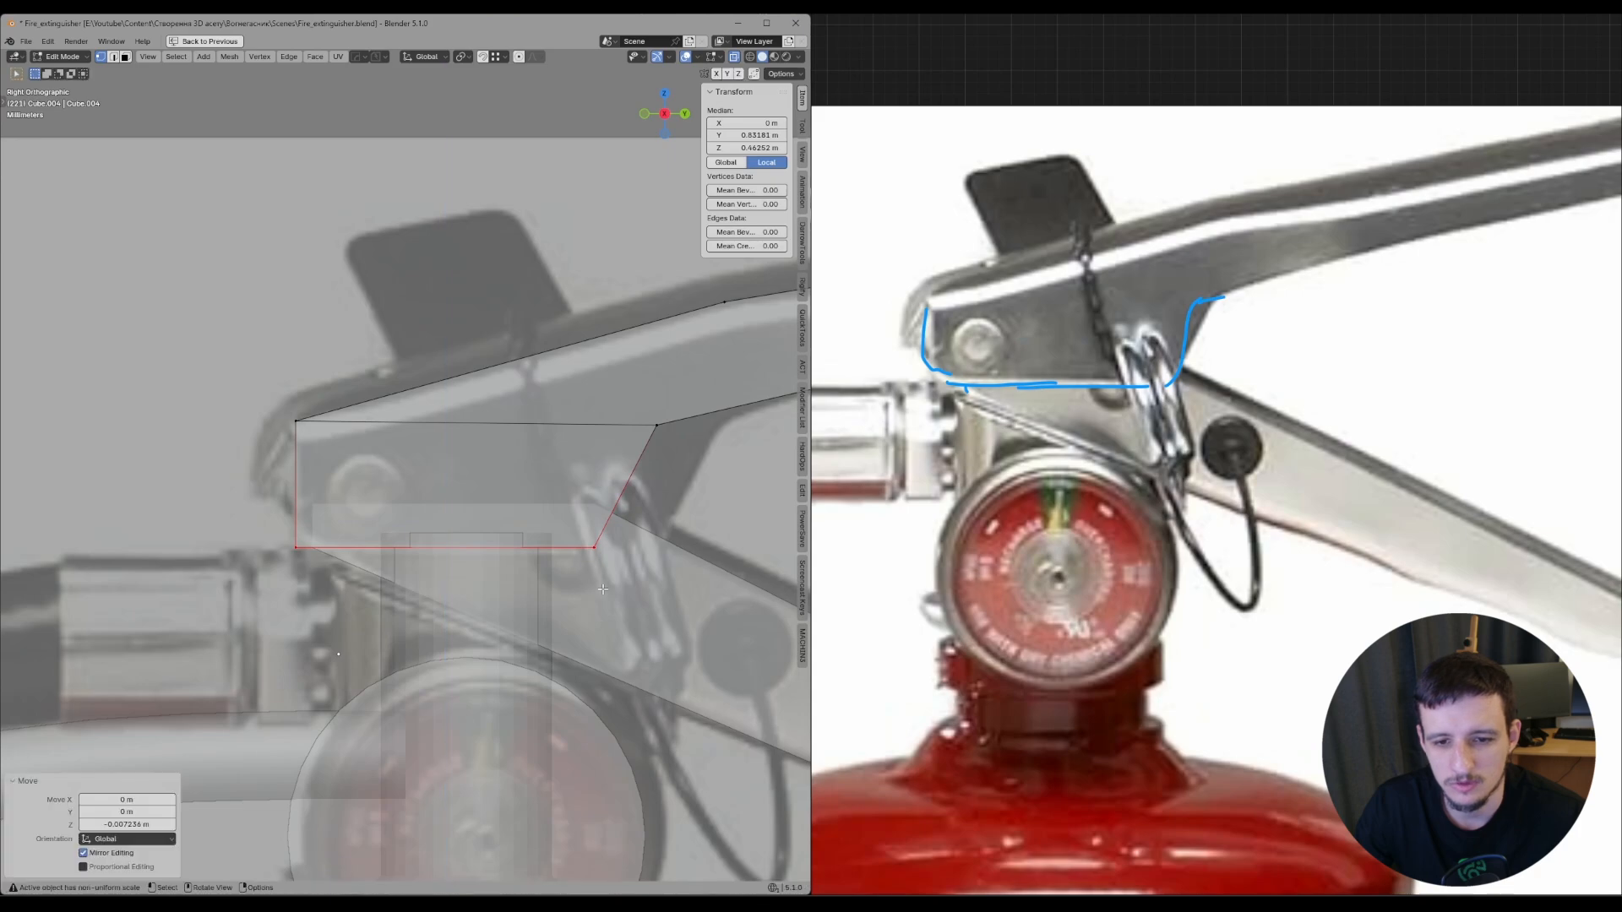
- Shift the front side of the upper lever's rear plate forward along Y and move its inner corner about 0.003 m forward and 0.002 m up
key("alt+a")
middle_click_drag(645, 550, 605, 551, "shift")
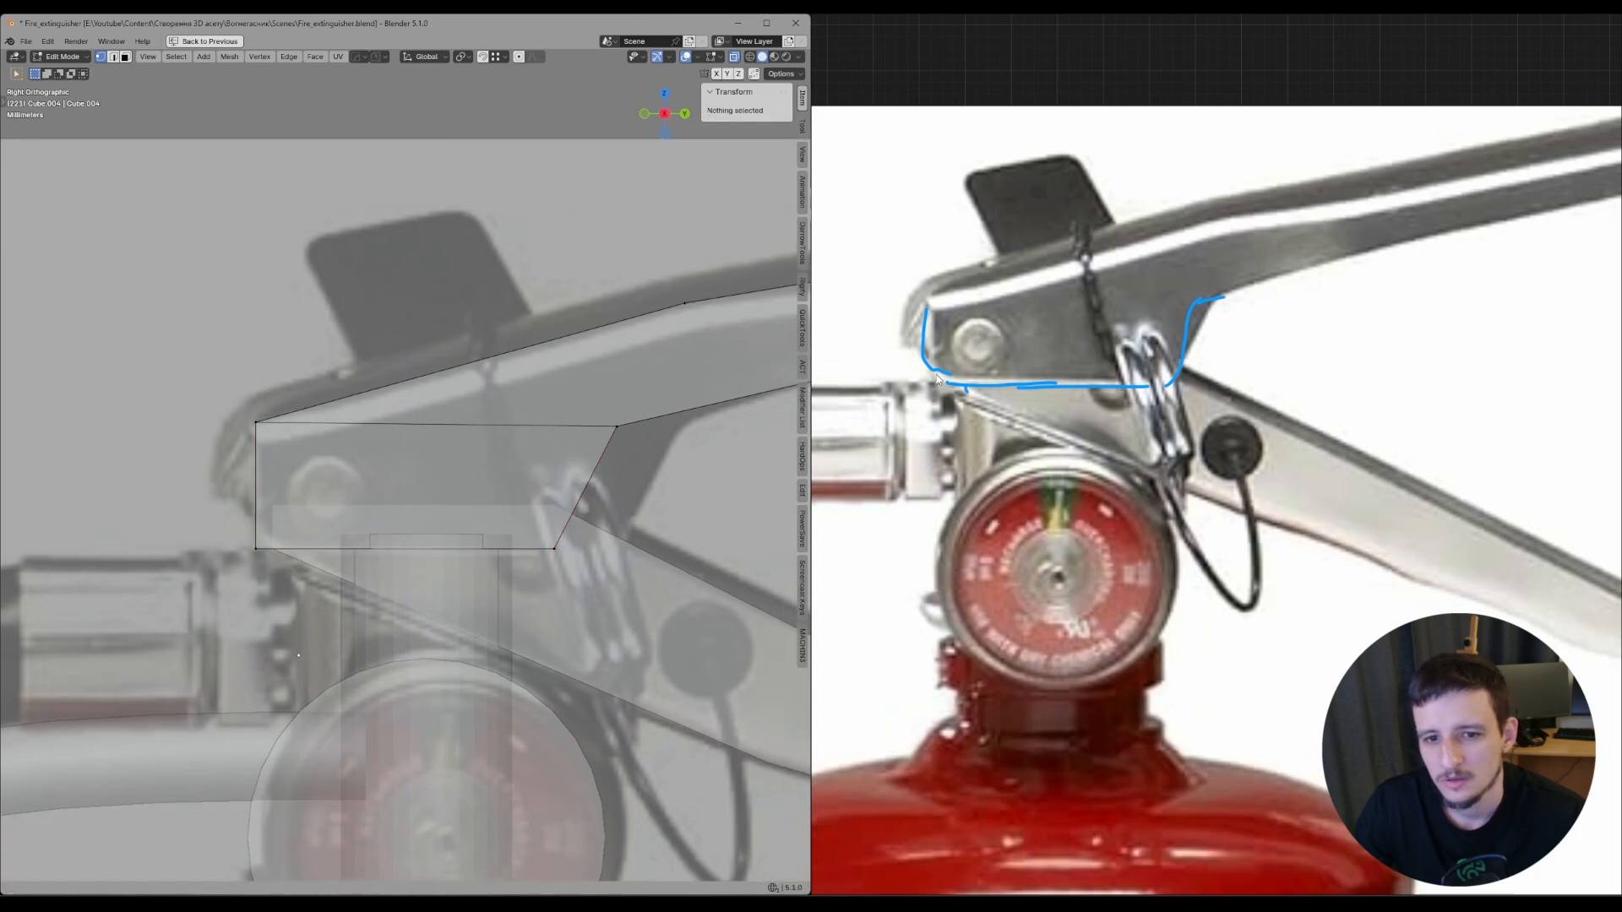
left_click(616, 426)
scroll(586, 493, "down", 3)
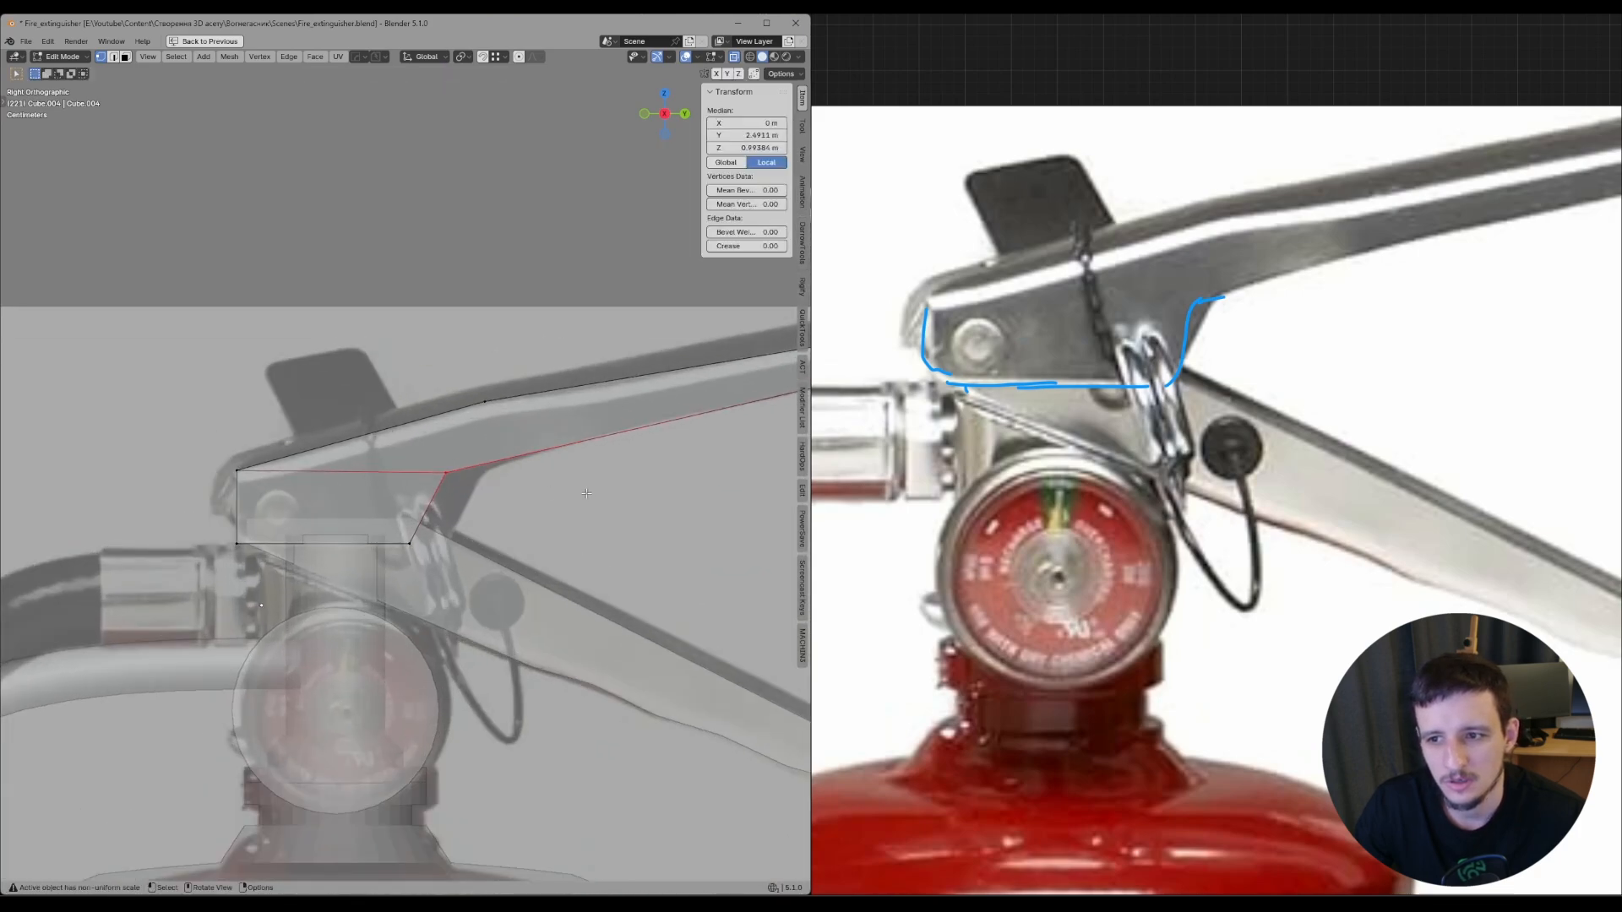
left_click_drag(384, 452, 570, 564)
key("g")
key("y")
left_click(627, 540)
left_click_drag(456, 444, 561, 492)
key("g")
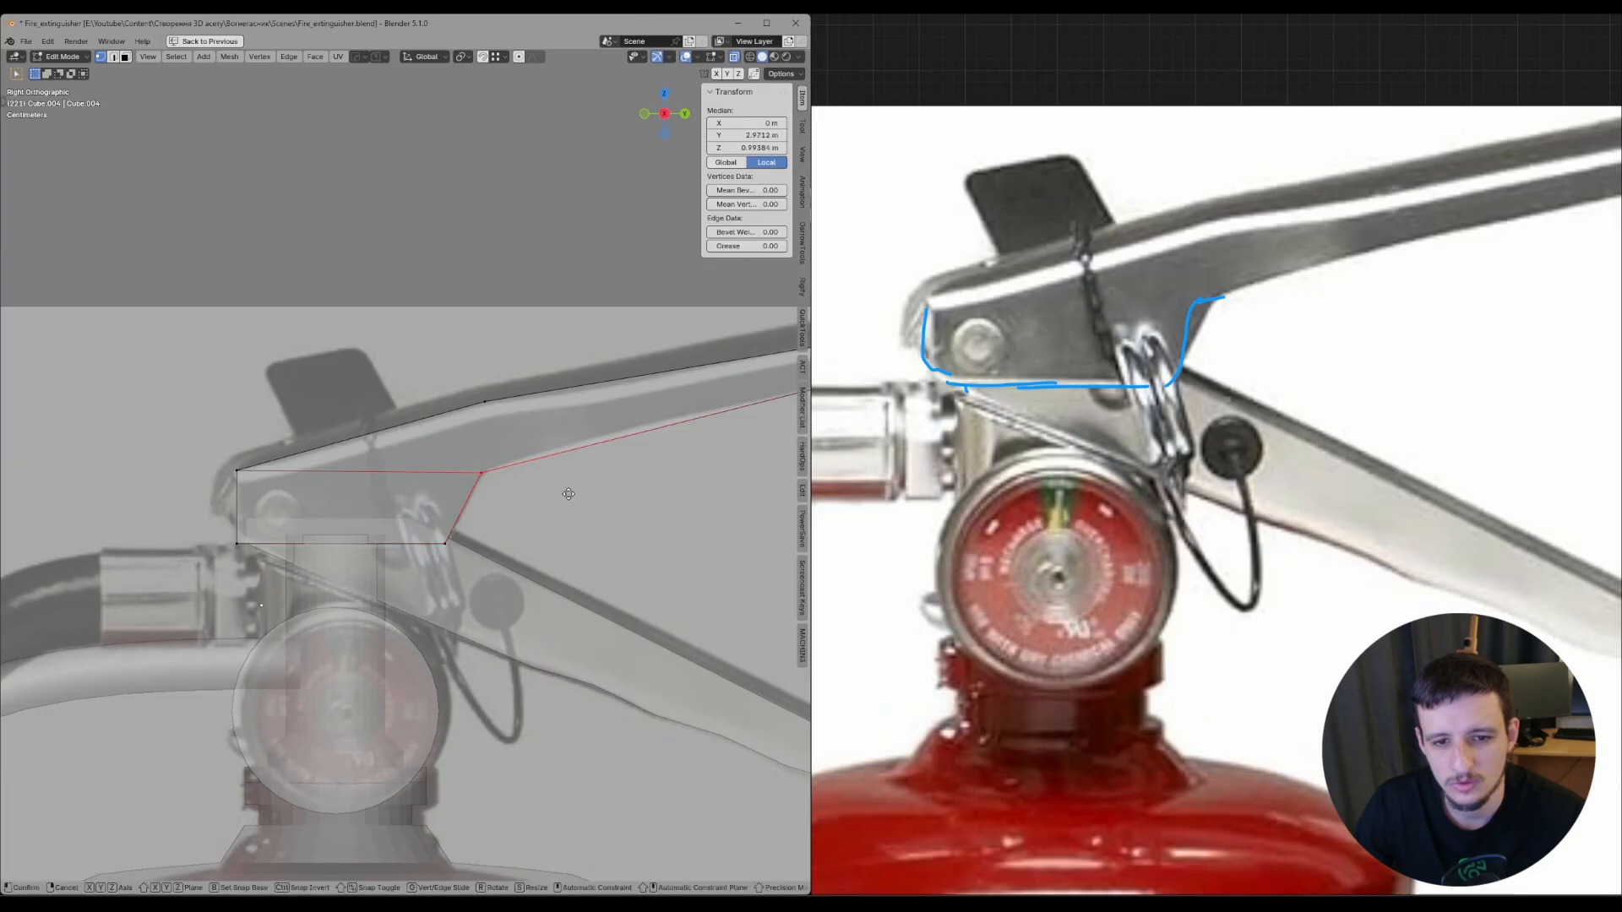
left_click(668, 435, "shift")
- Subdivide the upper lever's long handle section and slide the new vertical edge back toward the bend
scroll(668, 435, "down", 4)
middle_click_drag(659, 463, 619, 486, "shift")
scroll(618, 487, "up", 3)
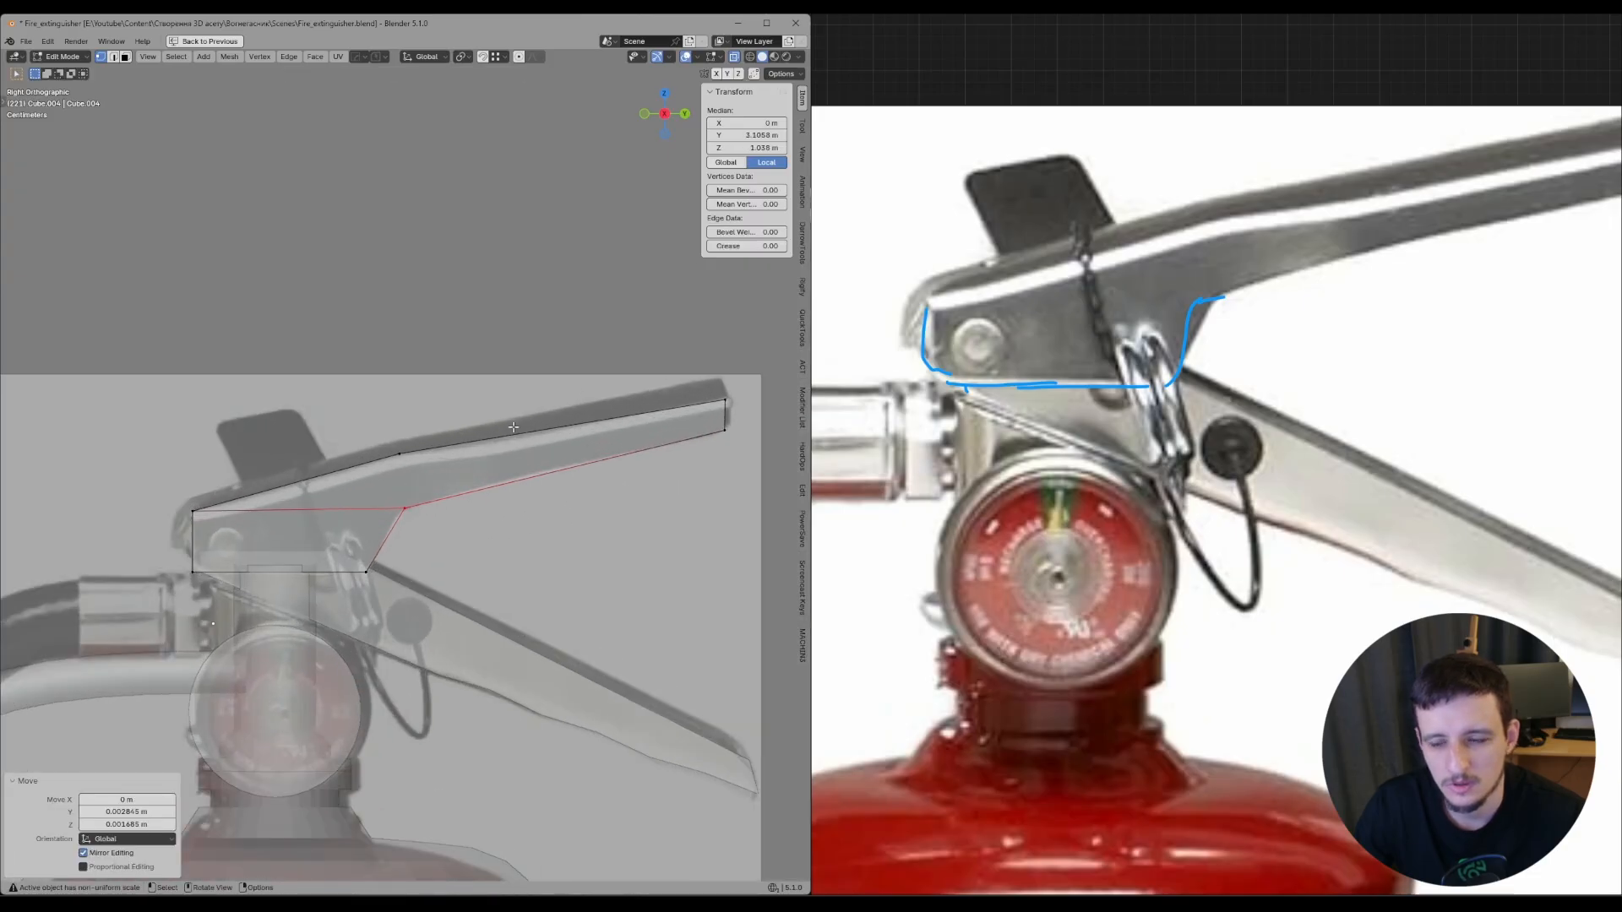
middle_click_drag(512, 427, 416, 473, "shift")
middle_click_drag(1183, 364, 1071, 433)
middle_click_drag(392, 448, 425, 435, "shift")
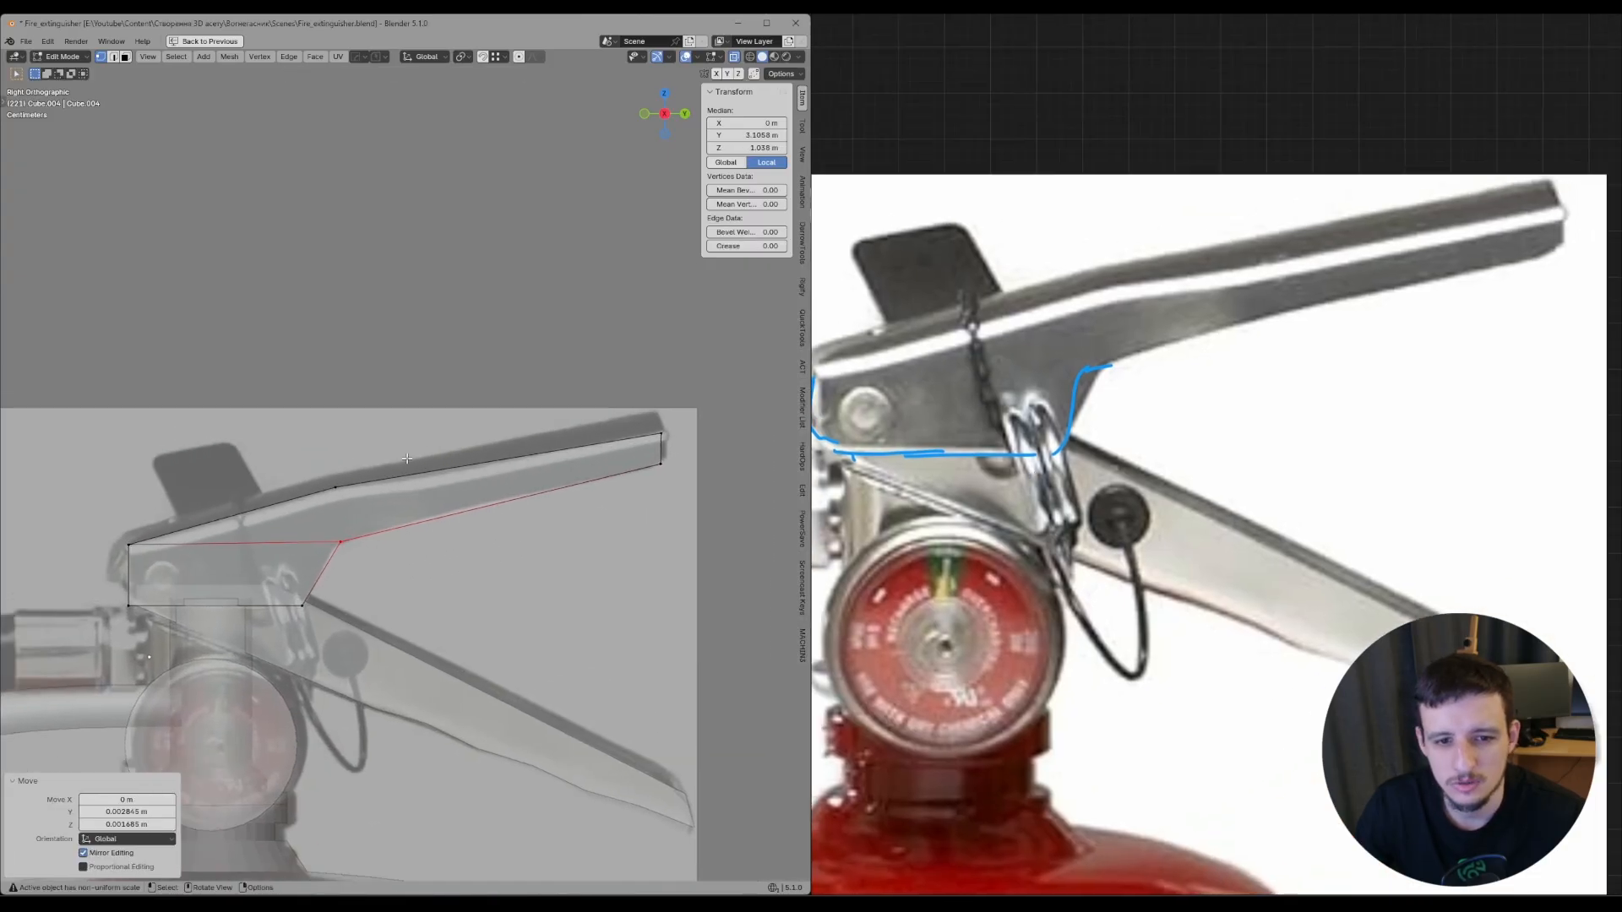
key("2")
left_click_drag(426, 439, 473, 540)
right_click(473, 541)
left_click(473, 541)
key("1")
left_click_drag(479, 444, 517, 528)
key("g")
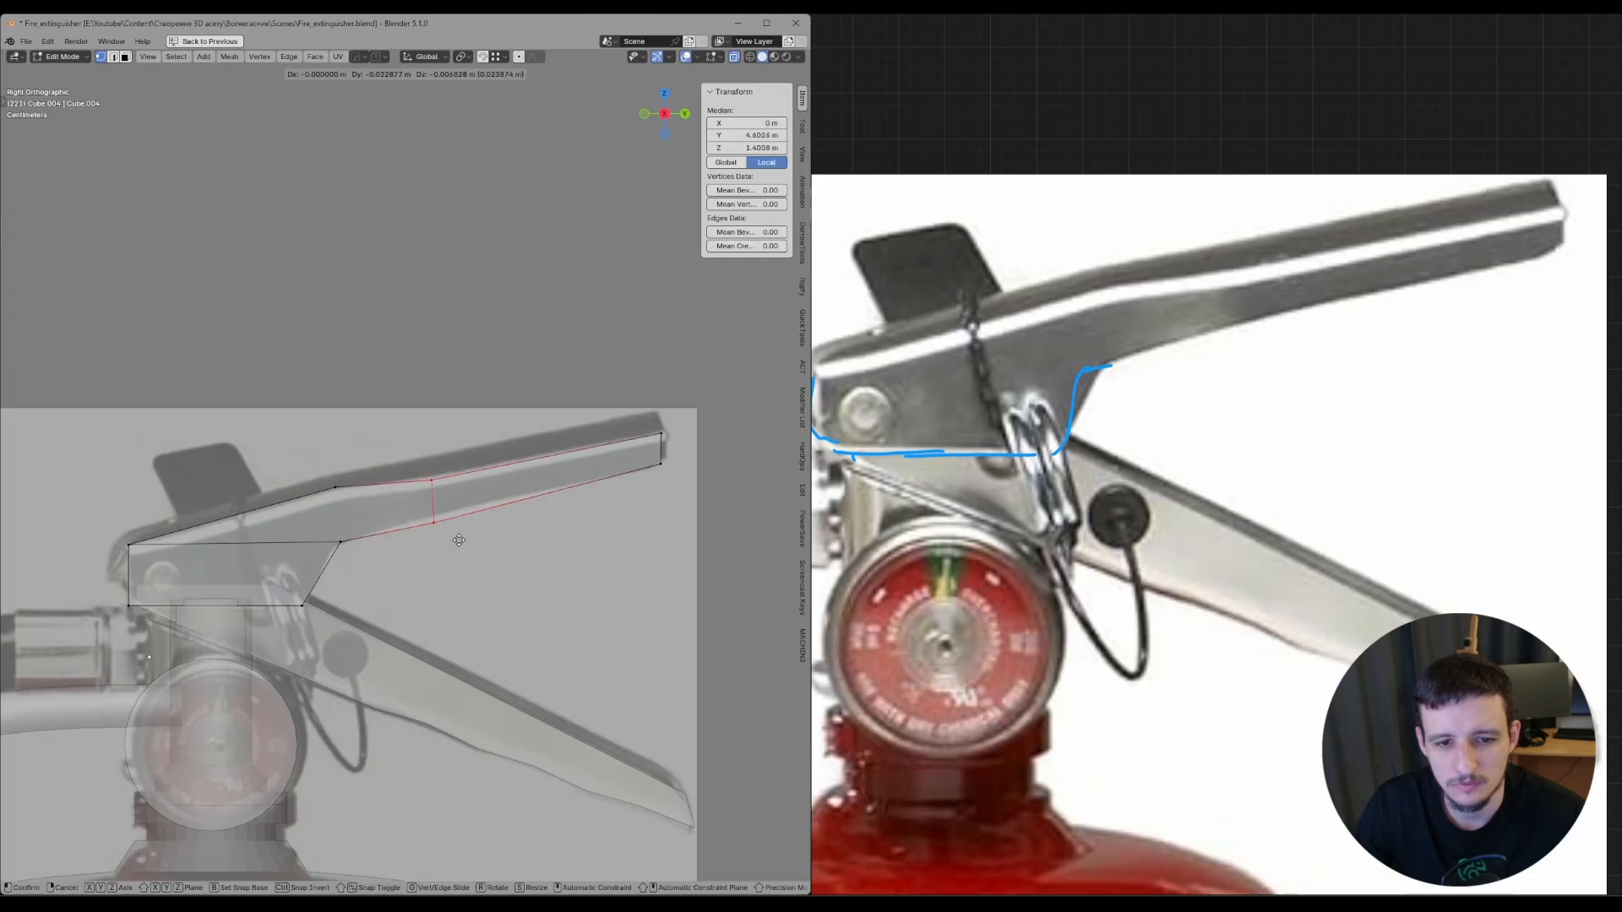
key("g")
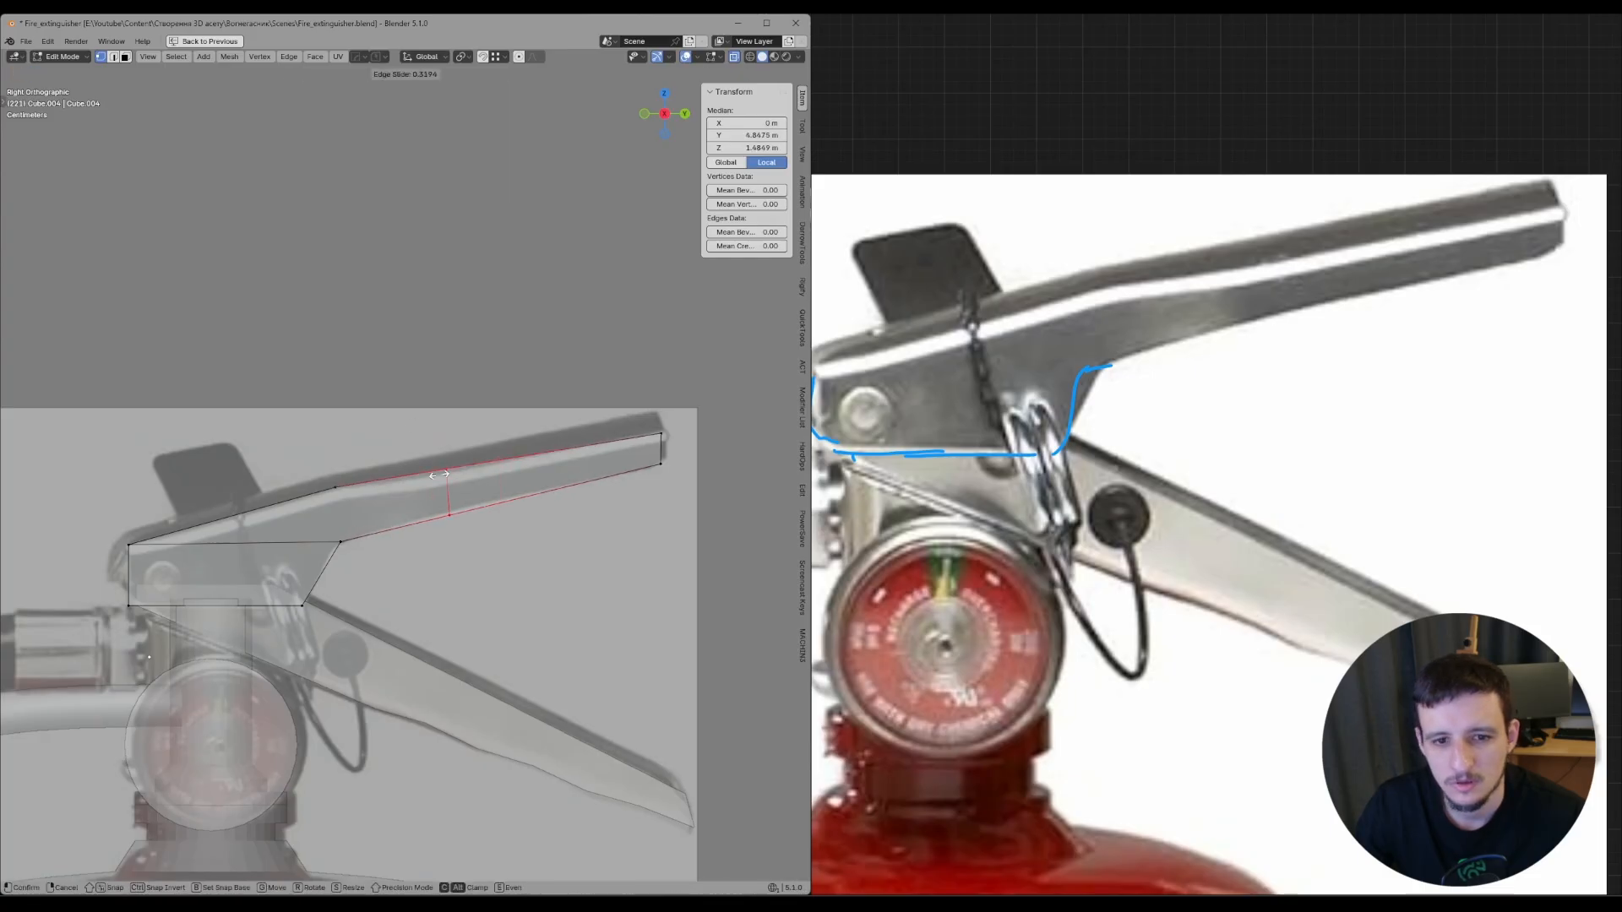
left_click(420, 480)
- Try nudging the new vertex on the upper lever's underside toward the photo's edge
left_click_drag(390, 440, 473, 546)
left_click(464, 470)
key("g")
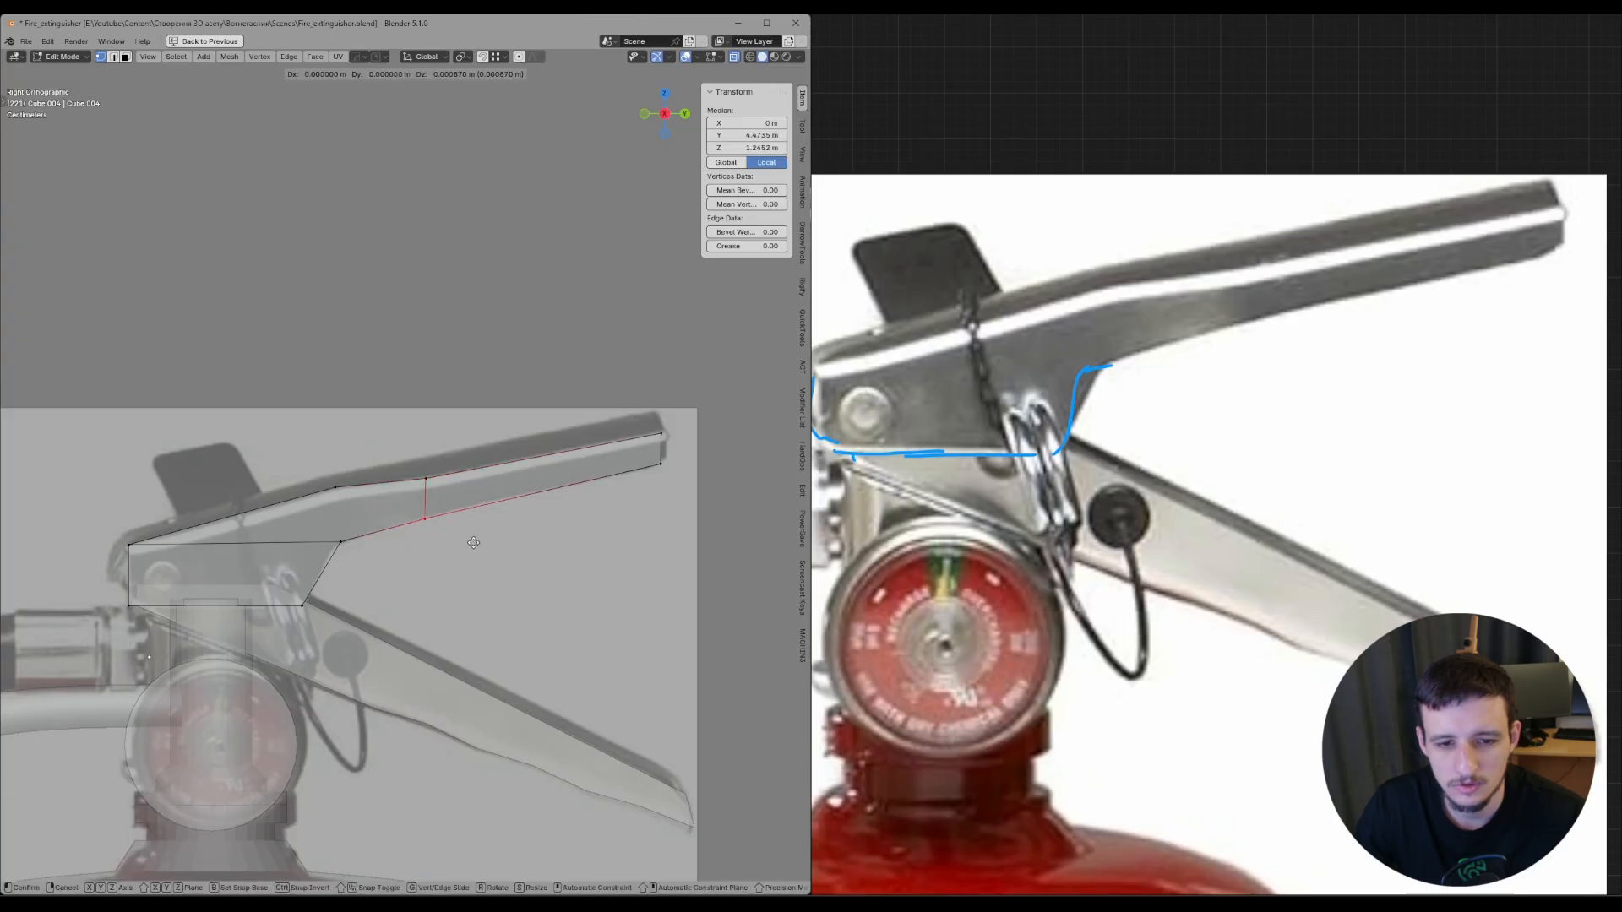
left_click(494, 526)
key("ctrl+z")
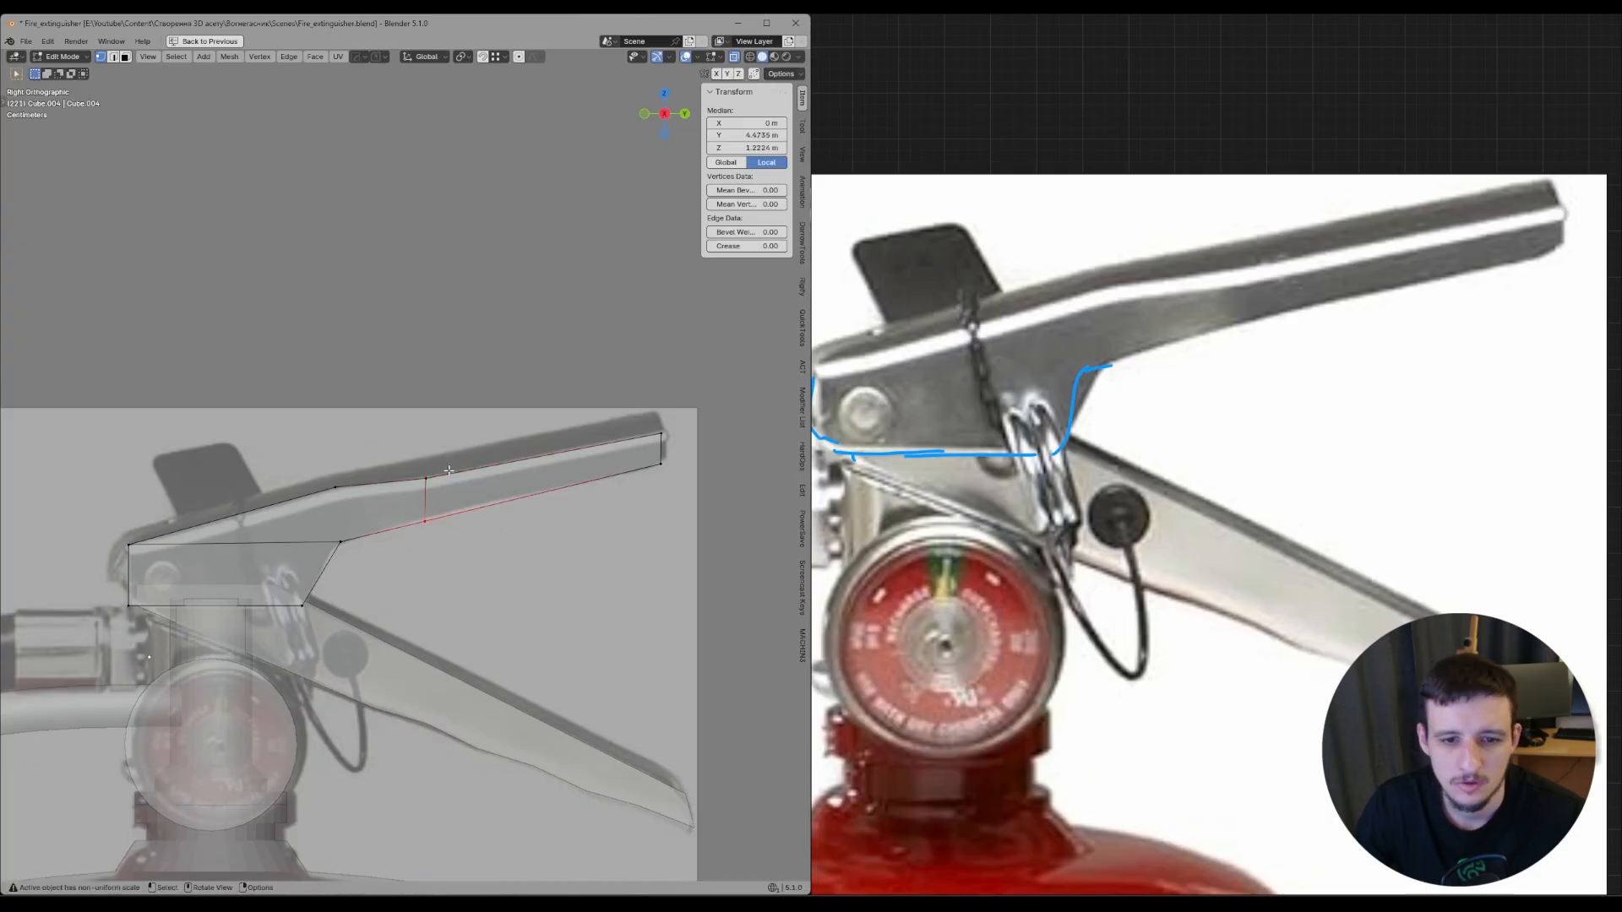
- Dissolve the new vertical edge across the upper lever's handle, then leave editing and turn off X-ray
key("2")
mouse_move(436, 464)
middle_mouse_down()
mouse_move(454, 511)
mouse_move(448, 475)
mouse_move(420, 464)
middle_mouse_up()
left_click(427, 501, "shift")
left_click(434, 500, "shift")
key("ctrl+x")
key("Tab")
key("alt+z")
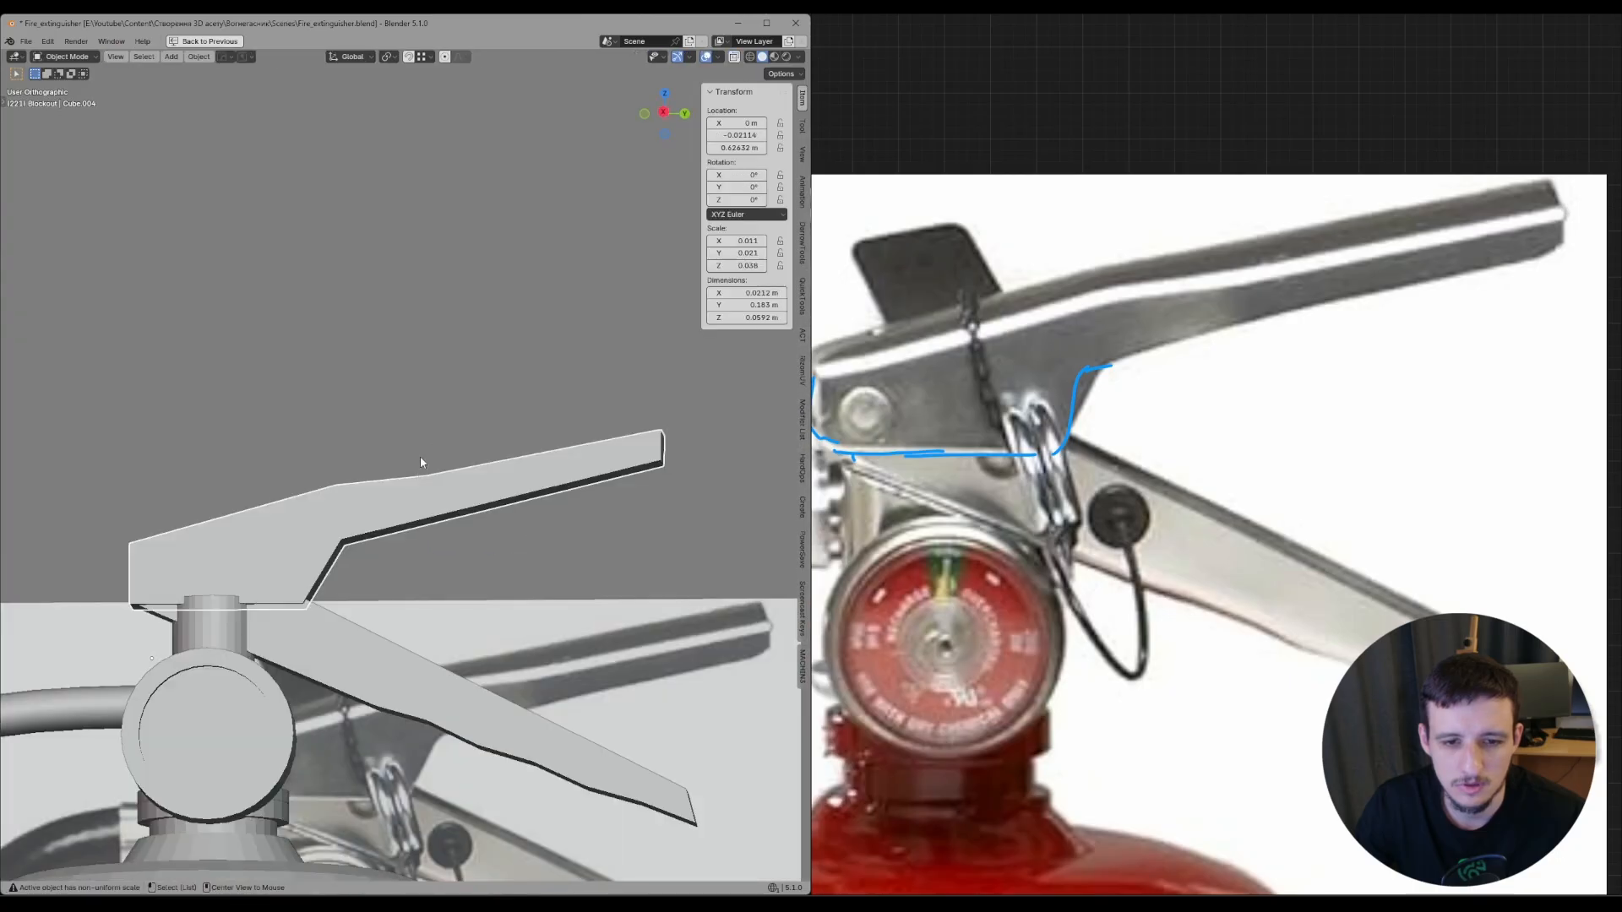
- Check the upper lever's shape in the full side view and save the file
scroll(456, 469, "down", 1)
scroll(308, 353, "down", 4)
left_click_drag(335, 324, 391, 362)
scroll(439, 423, "up", 1)
key("ctrl+s")
left_click(591, 532)
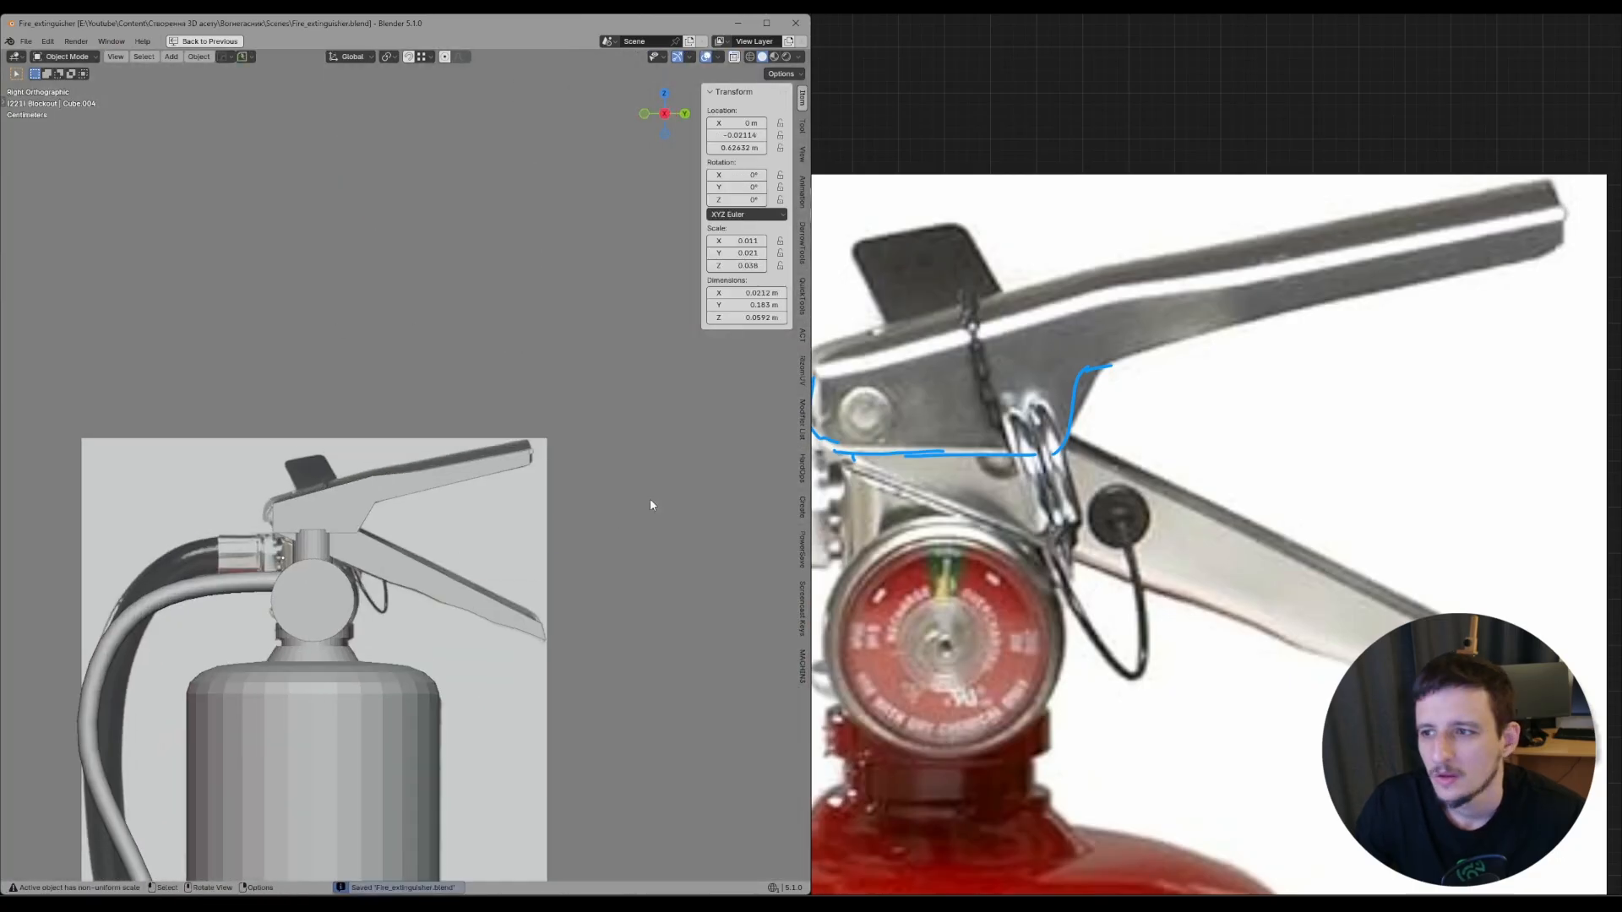
- Reopen the upper lever for editing with X-ray on and nudge its front end onto the photo's handle tip
scroll(609, 460, "up", 3)
left_click(590, 449)
key("Tab")
left_click(524, 451)
key("alt+z")
left_click_drag(552, 411, 709, 507)
scroll(709, 507, "up", 3)
key("g")
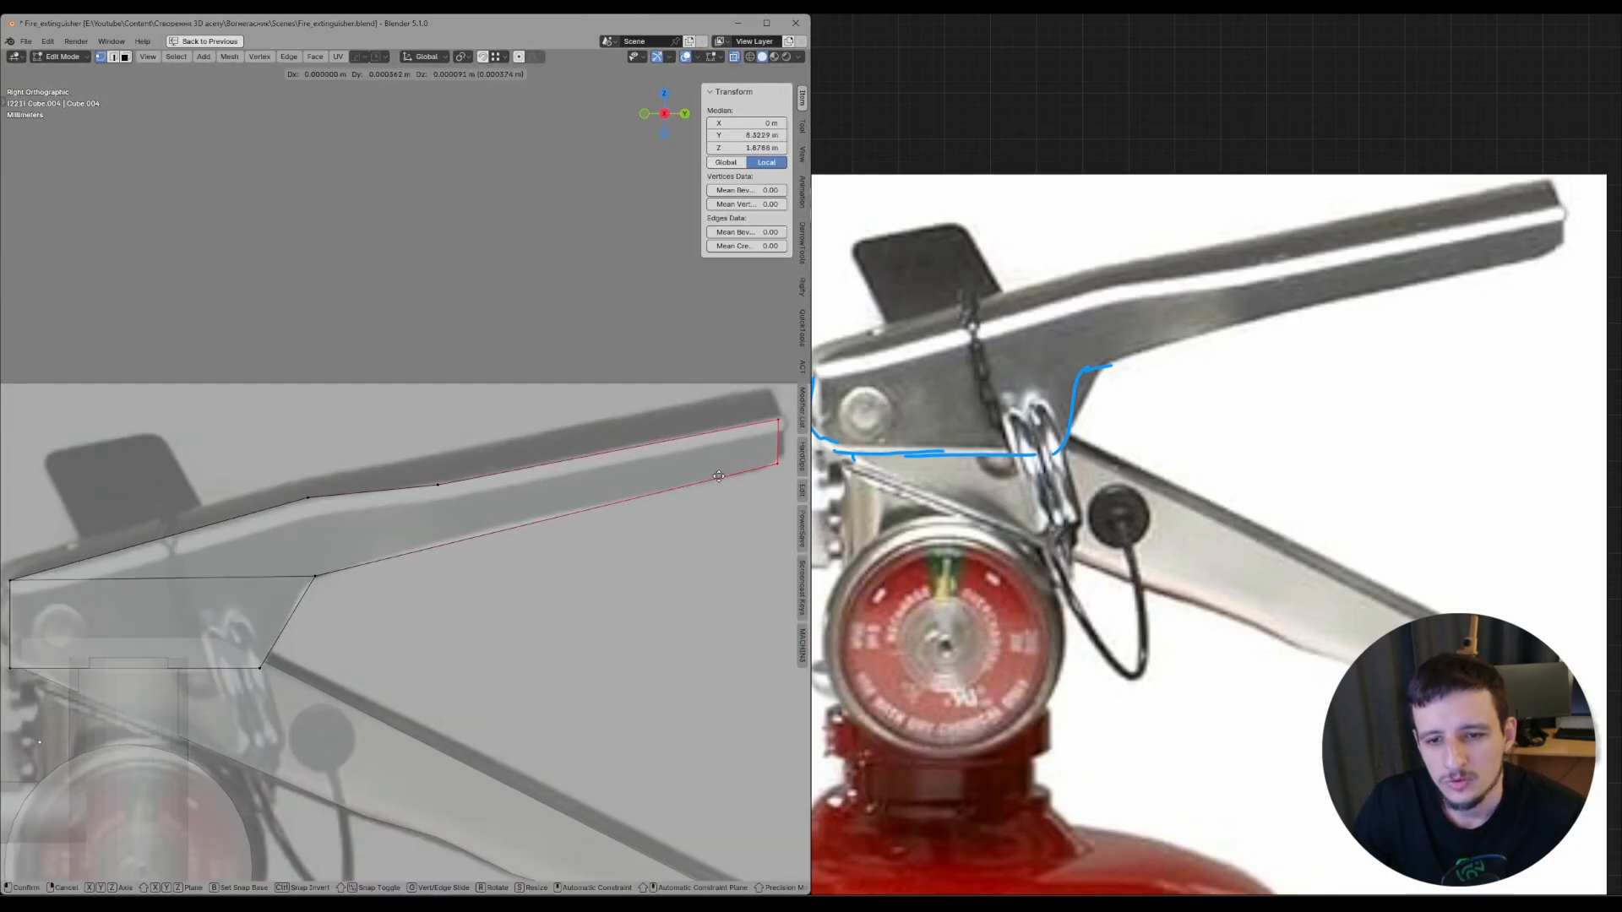
left_click(739, 463)
- Move the upper lever's lower front corner about 0.003 m back and 0.001 m down
key("g")
left_click(653, 539)
middle_click_drag(764, 485, 577, 497, "shift")
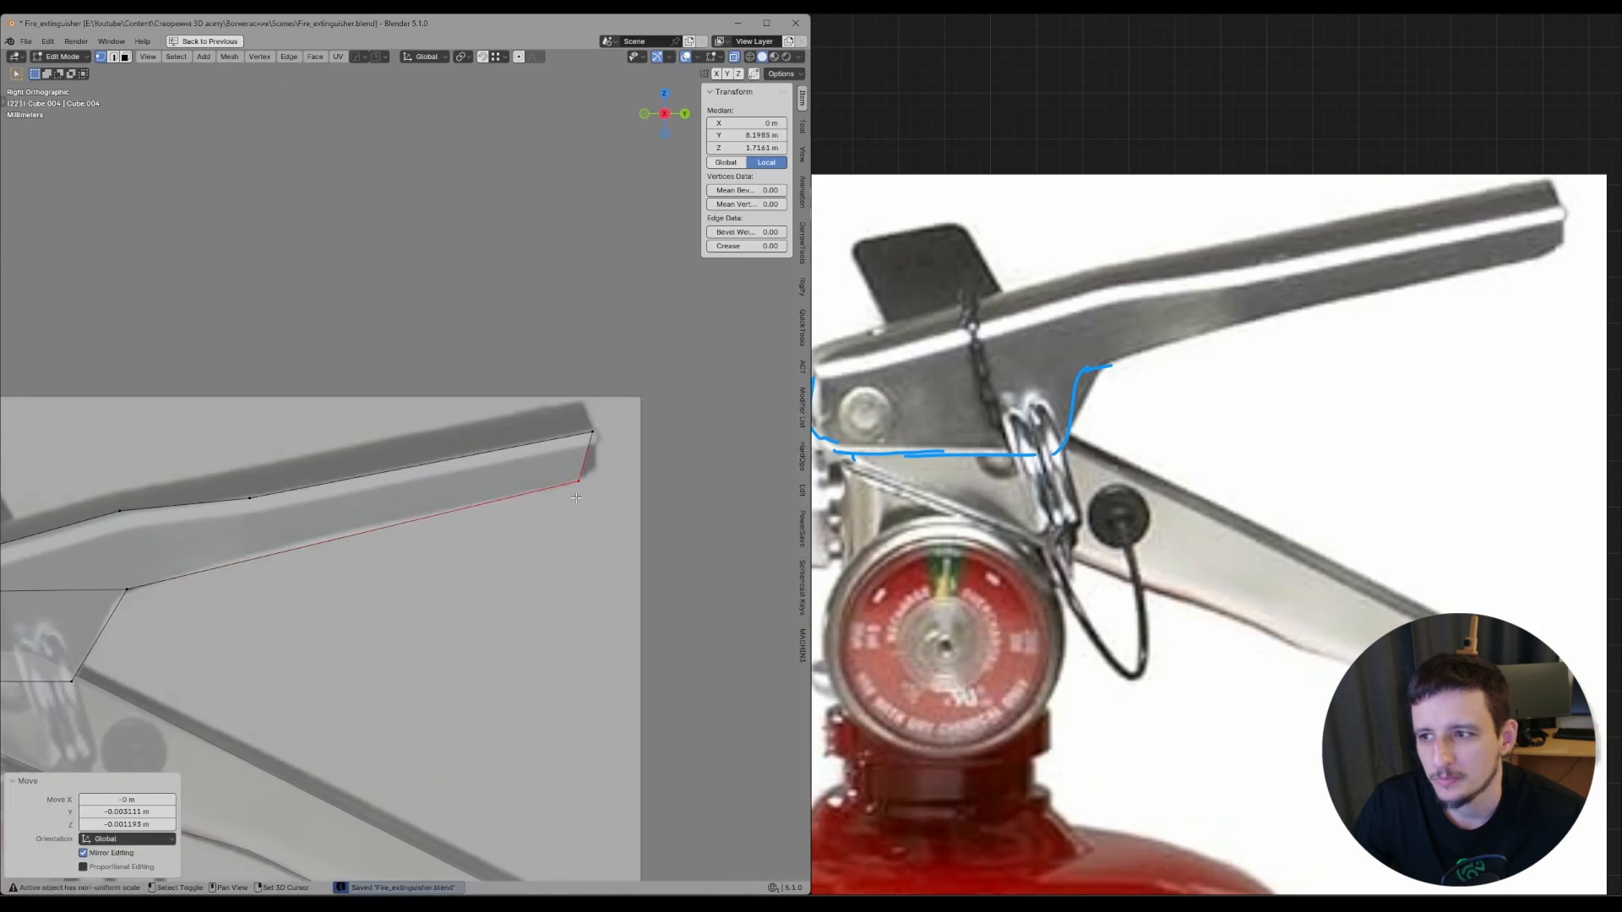
- Align the tip's upper corner, then add a vertex on its front edge and move it about 0.002 m forward and 0.002 m down
key("g")
left_click_drag(642, 397, 604, 470)
left_click(640, 449)
key("Tab")
left_click(589, 456)
key("d")
key("Tab")
left_click(561, 479)
key("g")
left_click(615, 474)
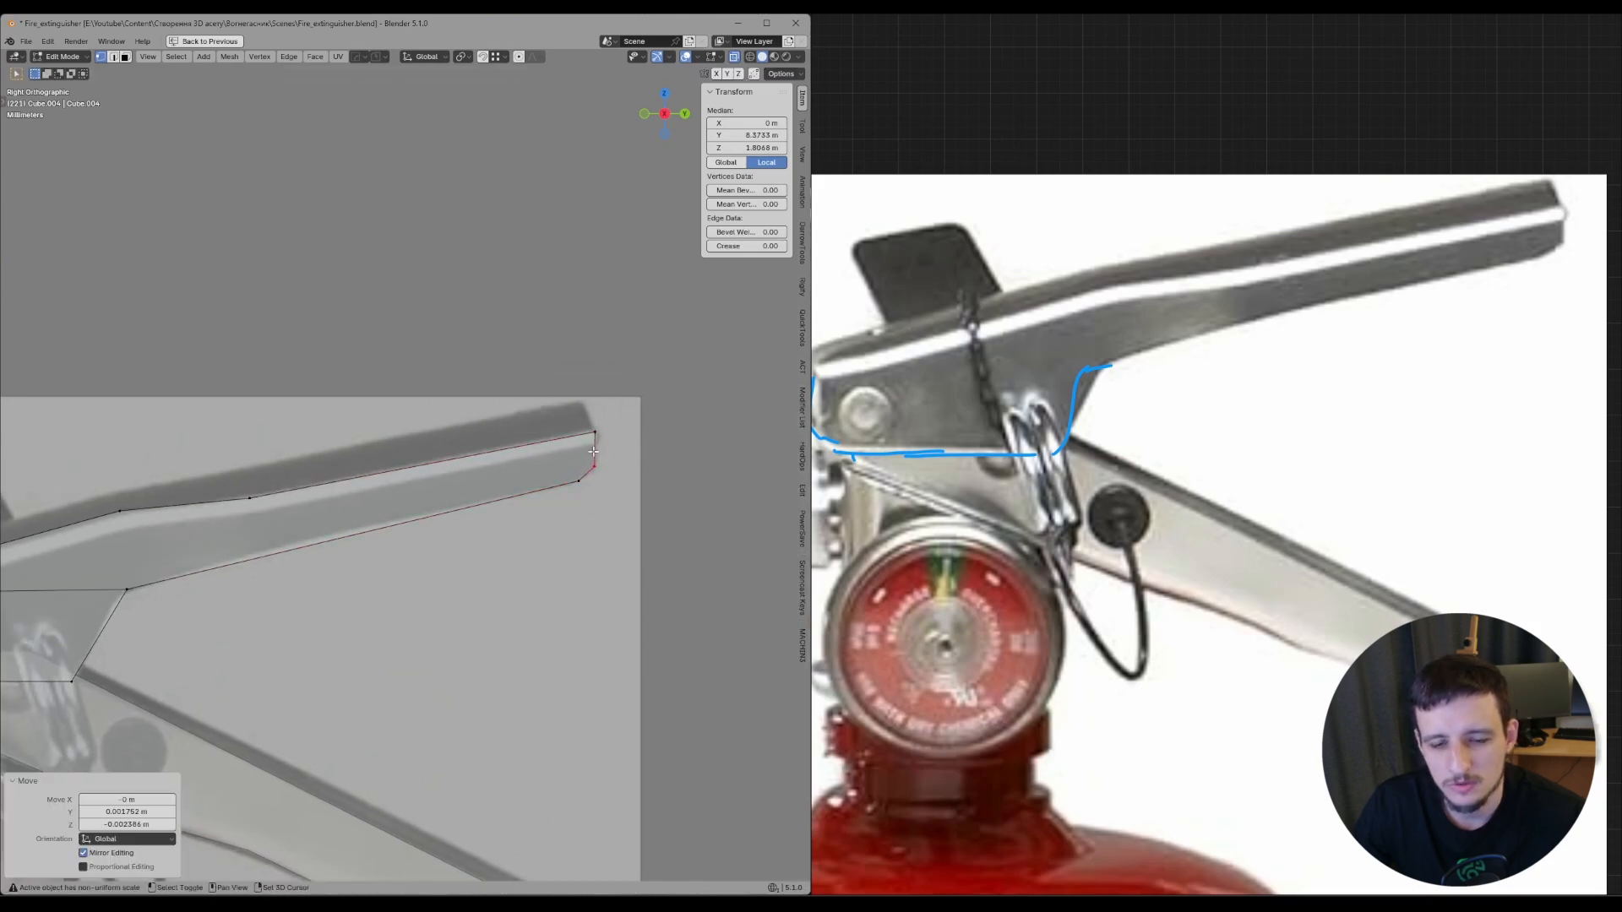
- Finish editing the upper lever, review both levers against the reference photo and save the file
left_click(633, 470)
scroll(637, 468, "down", 4)
key("Tab")
left_click(632, 397)
mouse_move(601, 464)
middle_mouse_down()
mouse_move(619, 478)
mouse_move(561, 449)
mouse_move(696, 472)
mouse_move(740, 522)
mouse_move(580, 473)
mouse_move(626, 460)
mouse_move(552, 441)
middle_mouse_up()
key("ctrl+s")
left_click(602, 472)
scroll(546, 441, "up", 1)
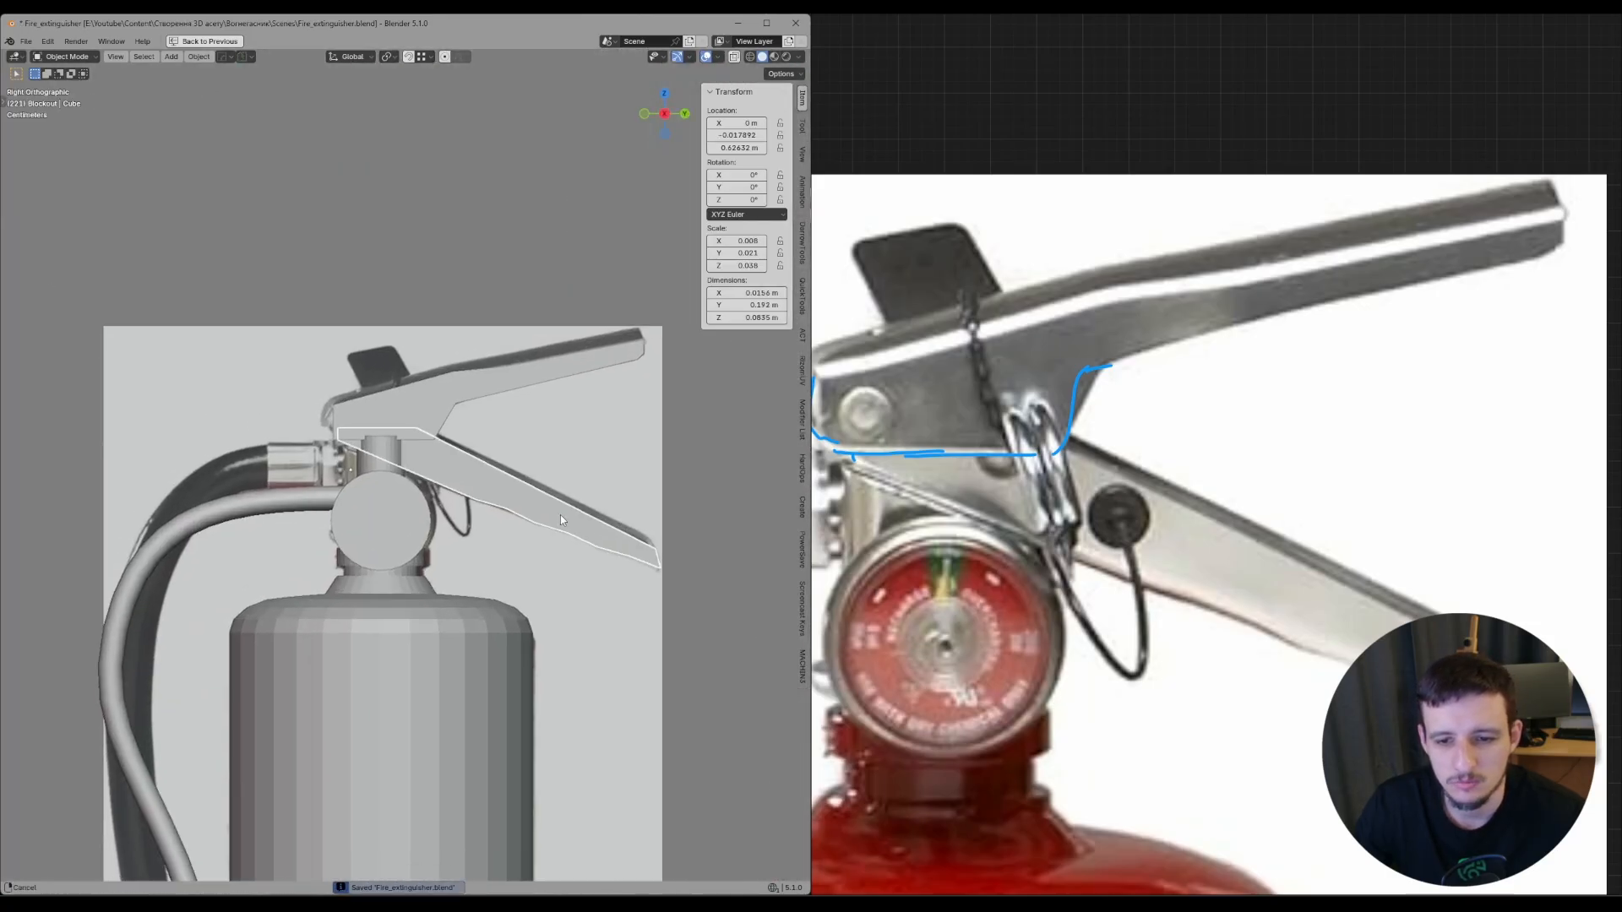
- Reopen the lower lever for editing with X-ray on and move its tip corners about 0.002 m back and 0.002 m down
scroll(553, 441, "up", 1)
left_click(545, 527)
key("Tab")
key("z")
left_click(547, 554)
scroll(591, 562, "up", 4)
left_click_drag(708, 574, 767, 700)
middle_click_drag(767, 699, 628, 671, "shift")
scroll(642, 598, "up", 1)
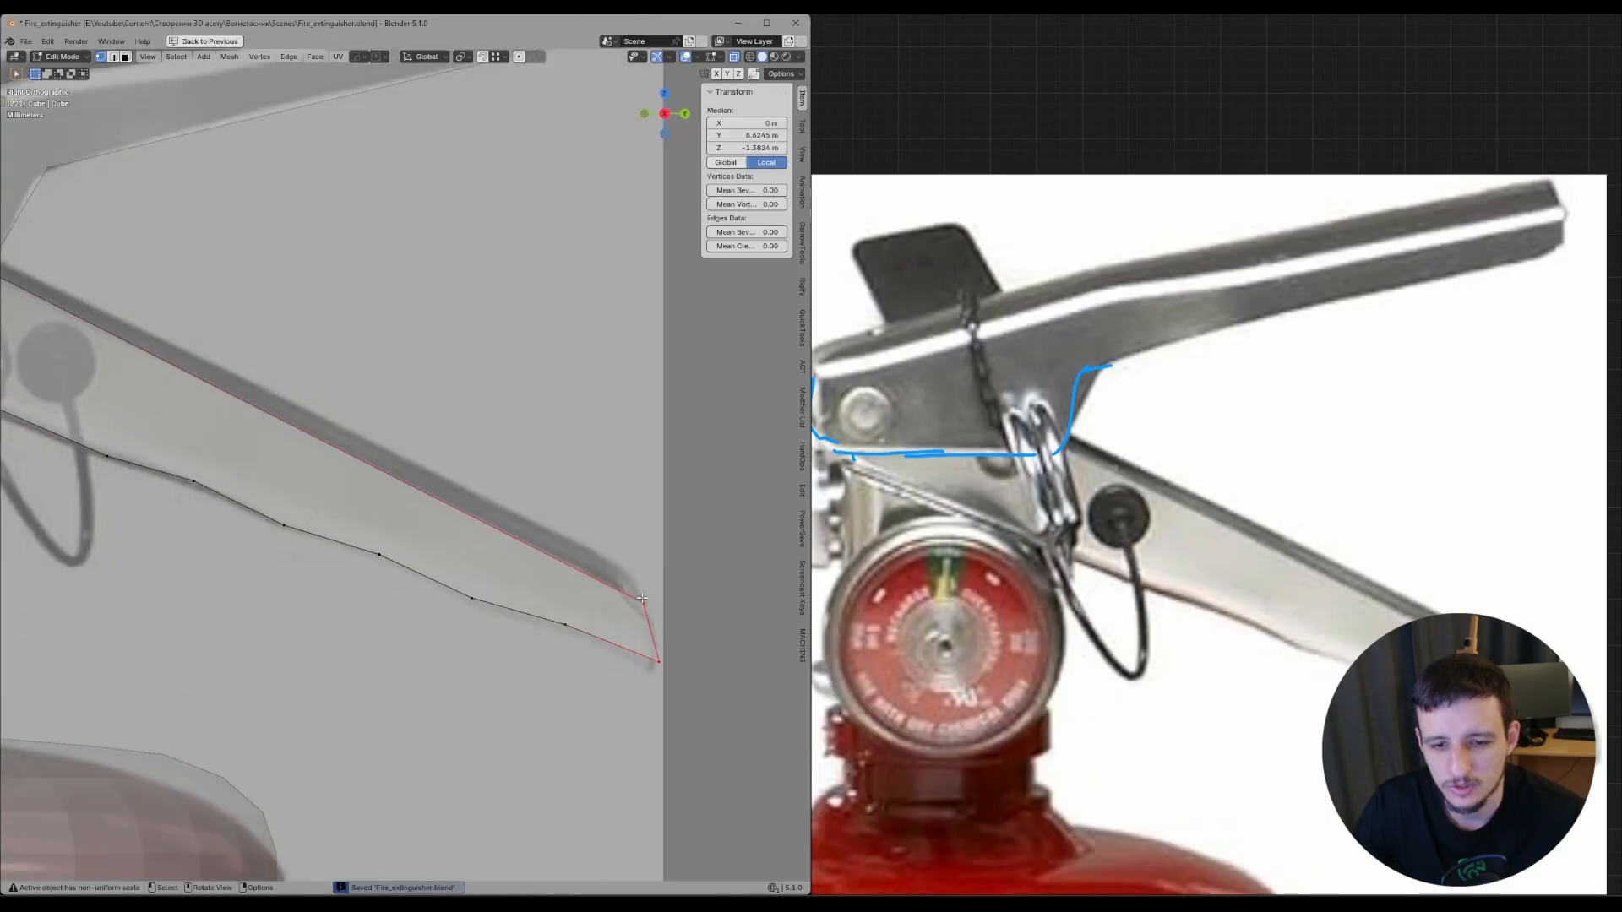
key("g")
left_click(633, 614)
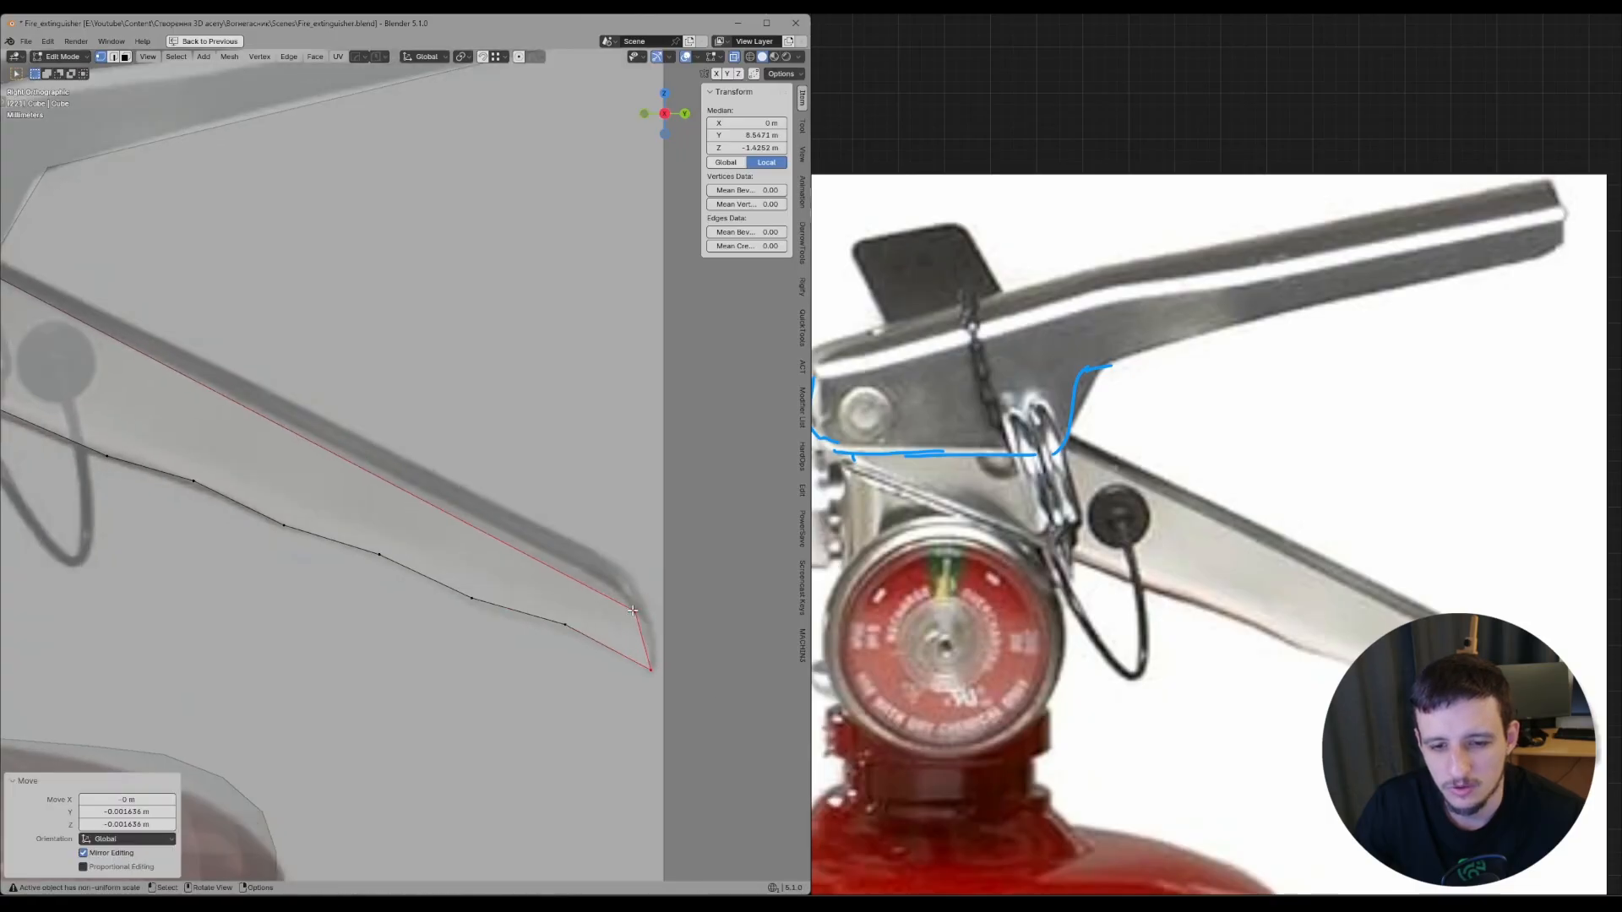
- Pull the tip's upper corner back, then add a vertex on the front edge and move it about 0.004 m forward and 0.001 m up
left_click_drag(615, 598, 670, 630)
key("g")
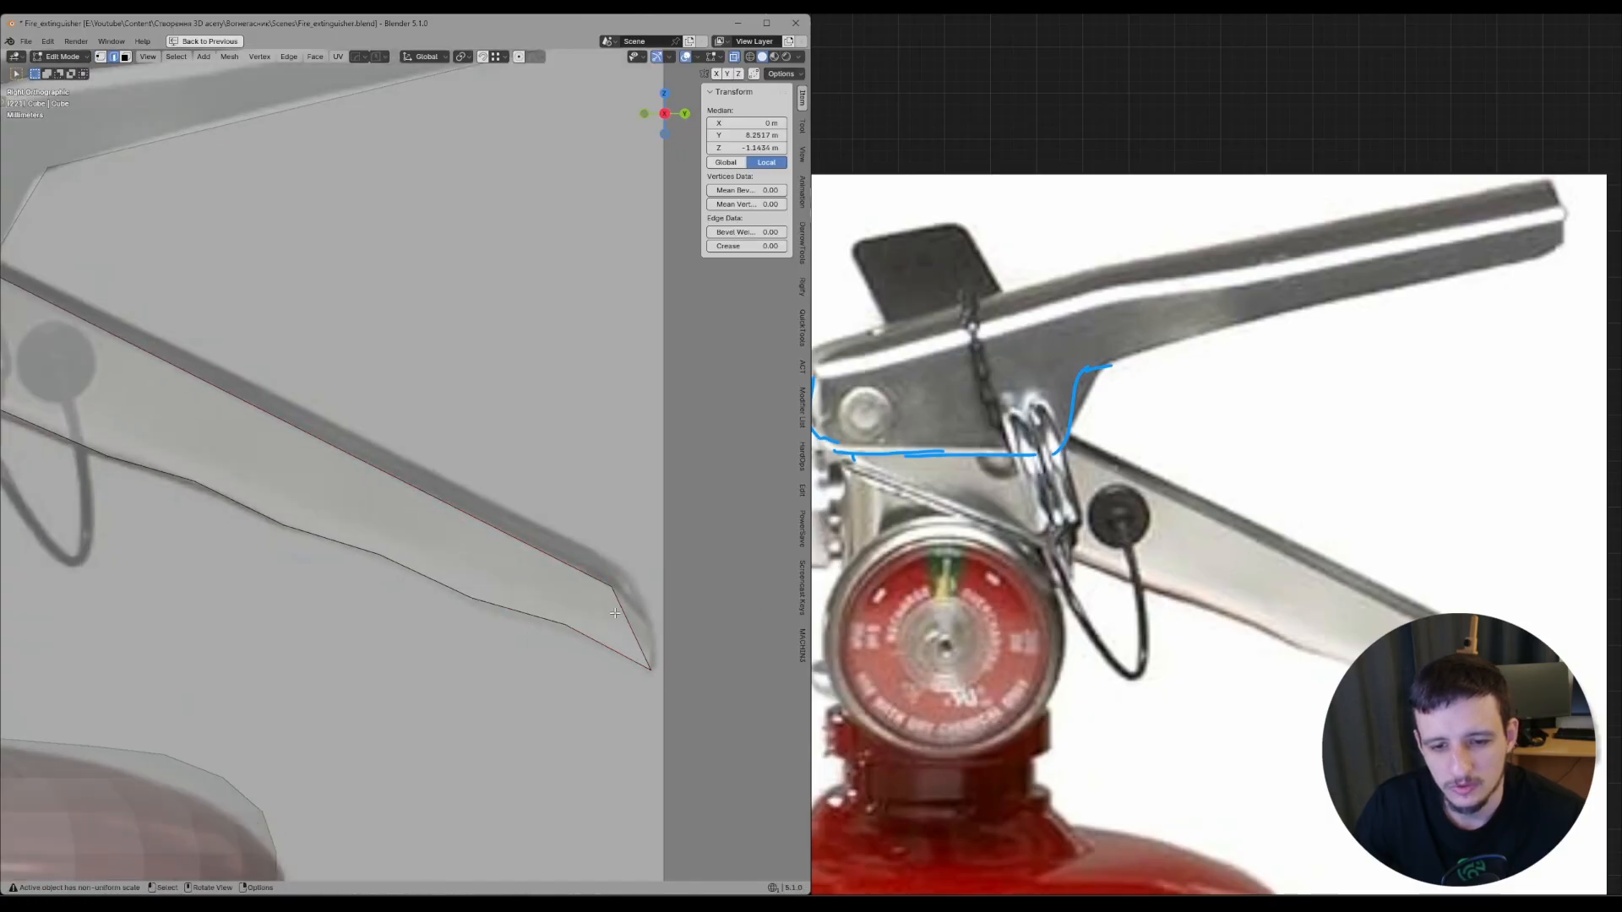
left_click(681, 631)
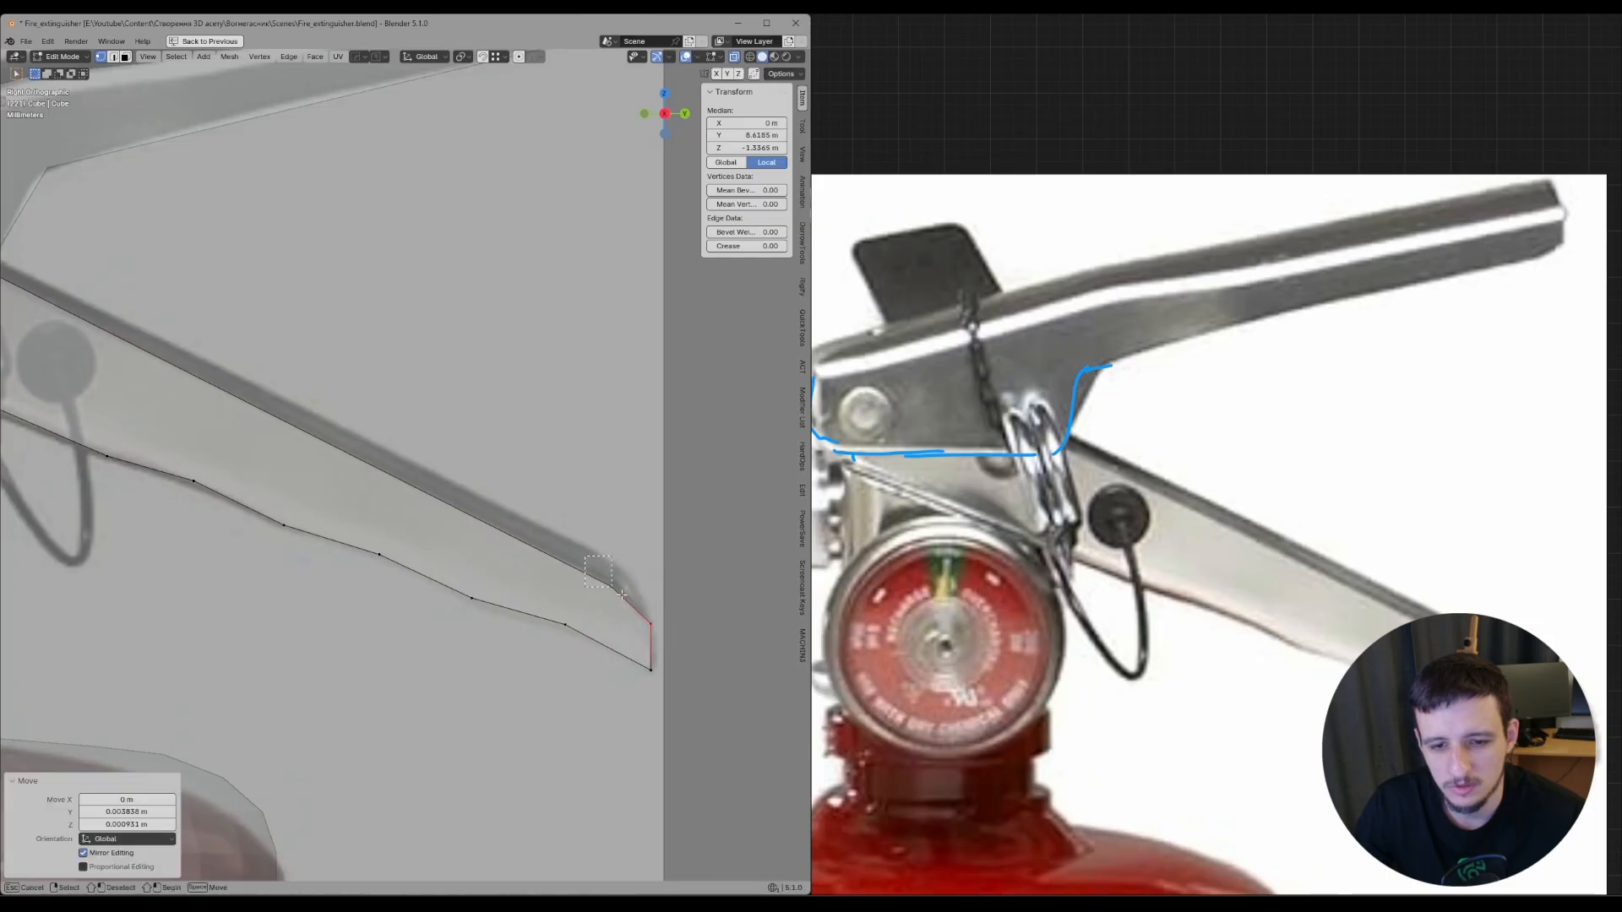
key("g")
left_click(665, 630)
key("g")
left_click(666, 632)
- Finish editing the lower lever, turn X-ray off and save the file
left_click(612, 509)
scroll(612, 510, "down", 5)
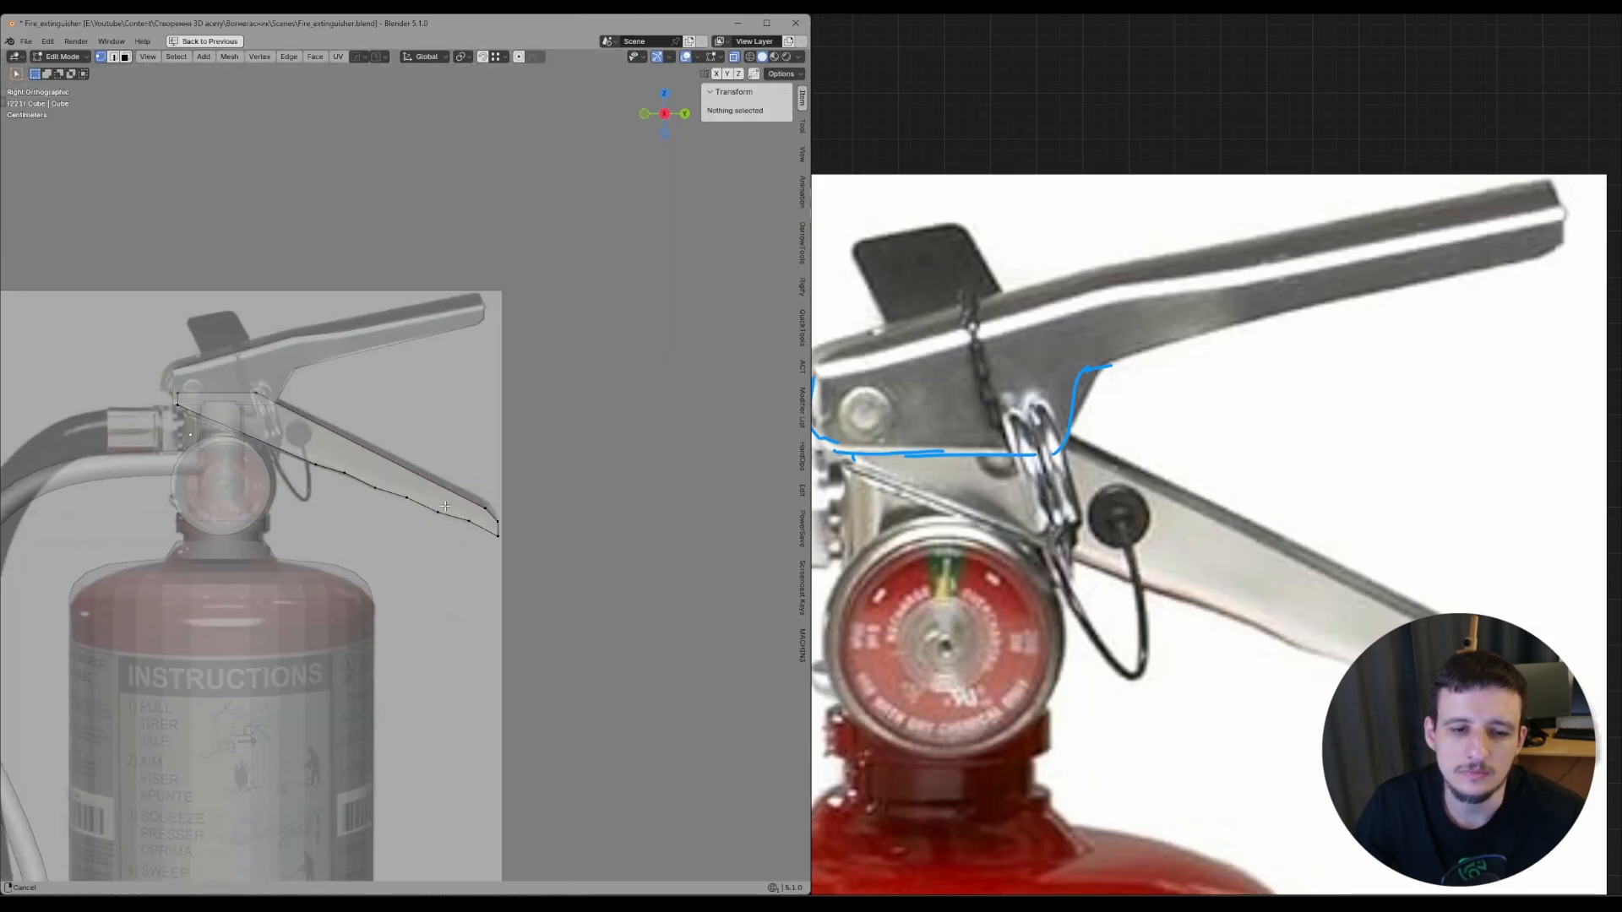
middle_click_drag(325, 374, 580, 412, "shift")
key("Tab")
key("alt+z")
key("ctrl+s")
left_click(671, 410)
scroll(556, 470, "up", 2)
left_click(551, 492)
scroll(551, 491, "down", 4)
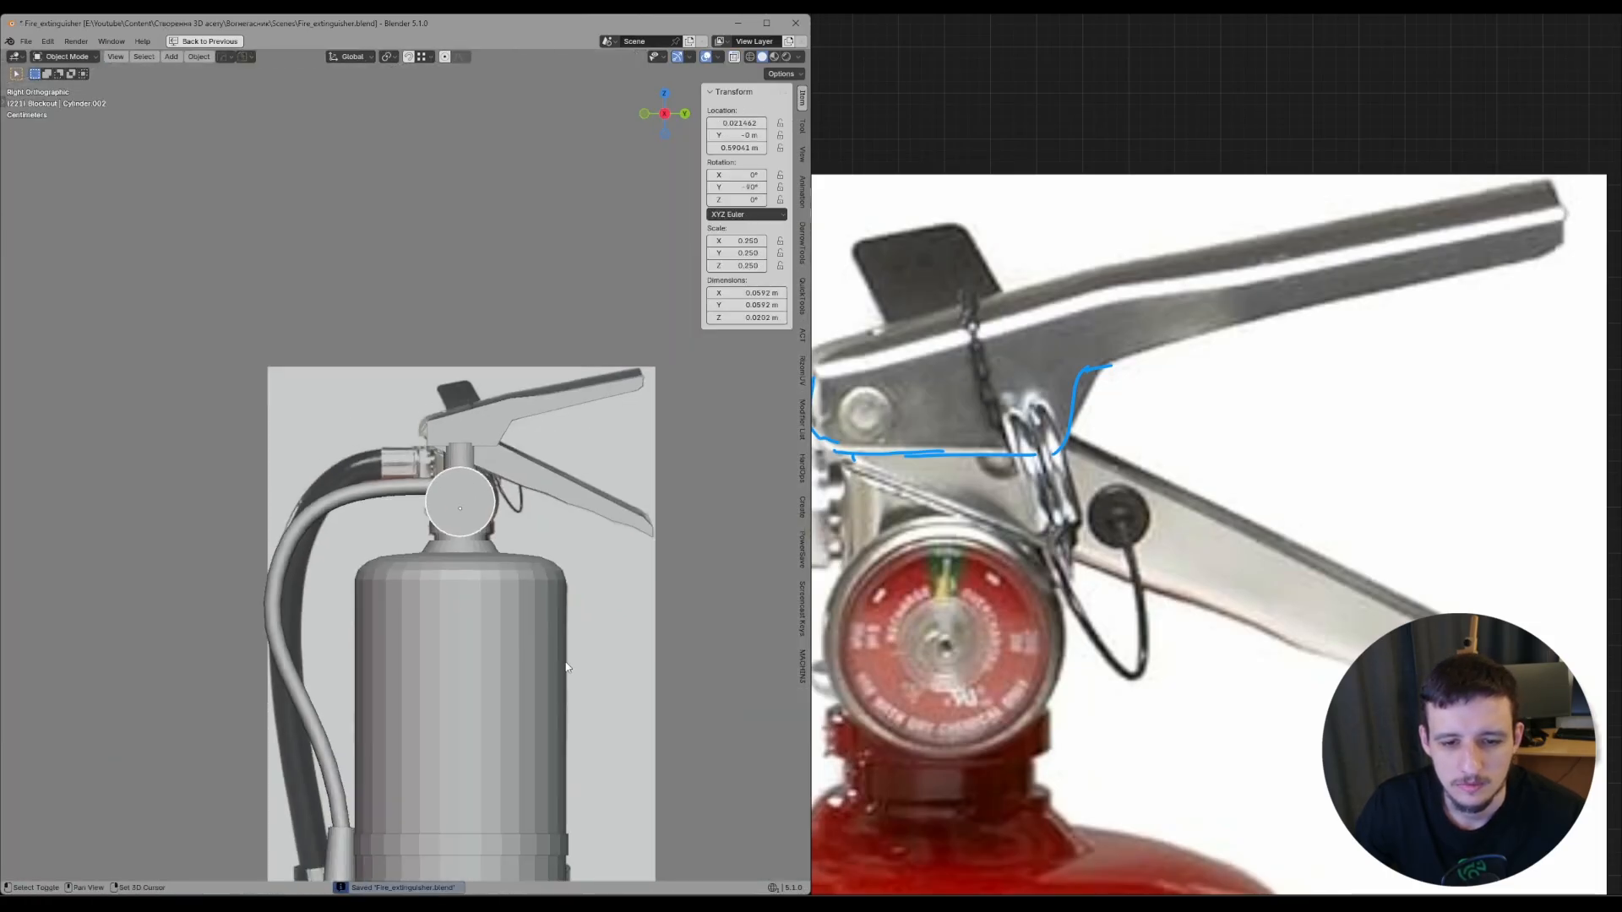
- Examine the tank's shoulder and neck mesh against the reference photo, using X-ray in edit mode
left_click(532, 398)
middle_click_drag(539, 684, 553, 540, "shift")
scroll(533, 460, "up", 2)
key("Tab")
key("alt+z")
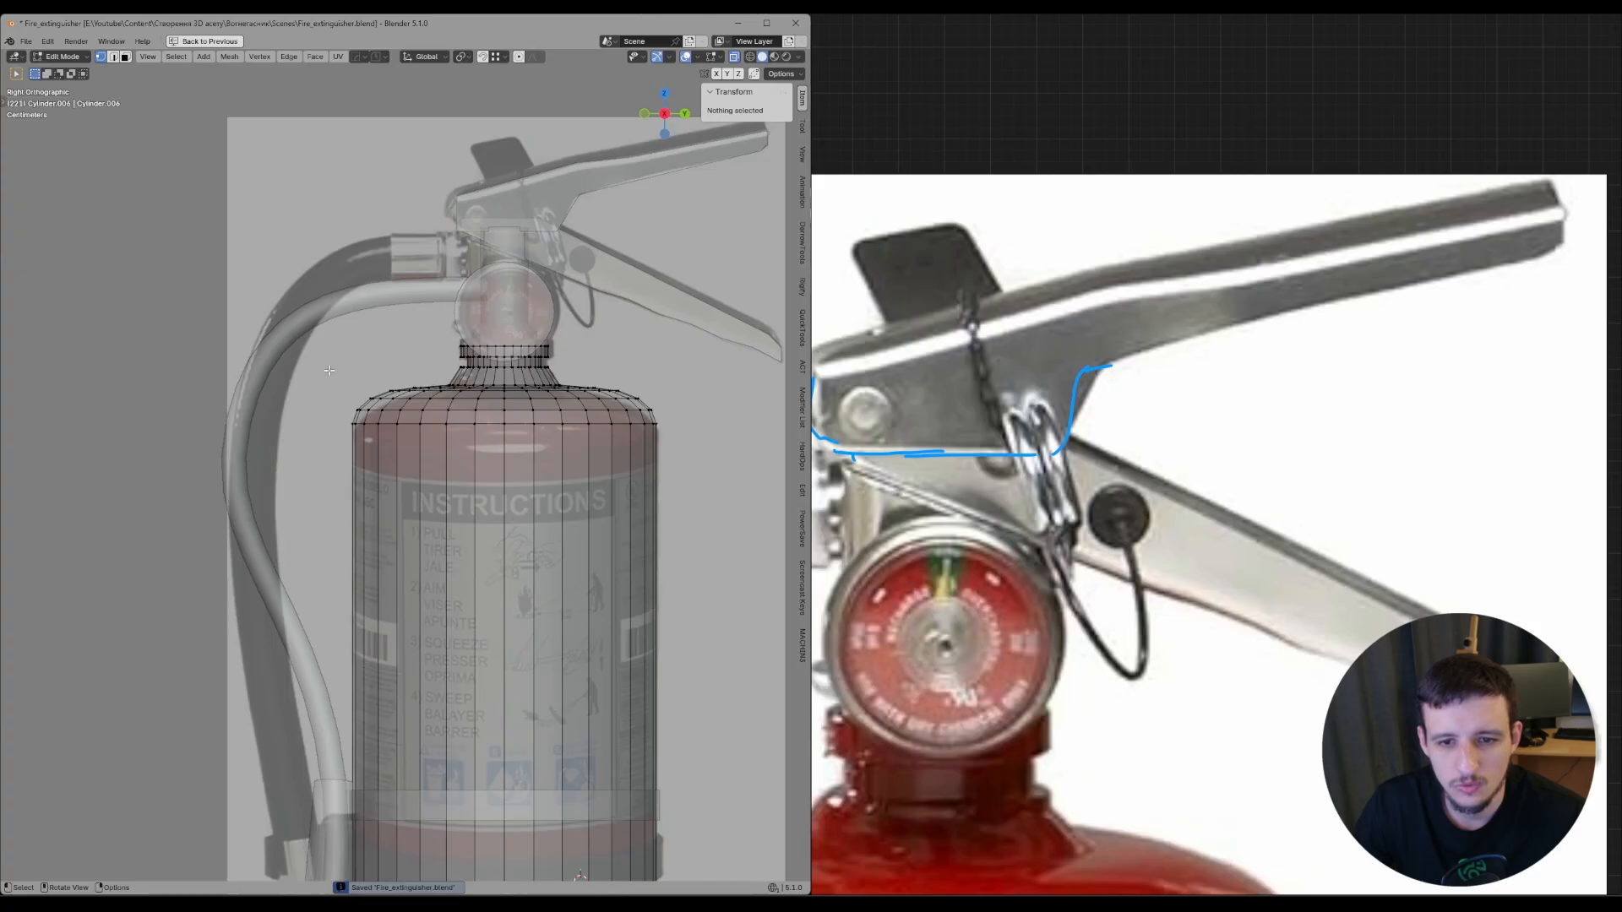
key("l")
scroll(984, 312, "down", 6)
scroll(1015, 414, "up", 2)
middle_click_drag(1015, 413, 1132, 416)
scroll(566, 398, "up", 1)
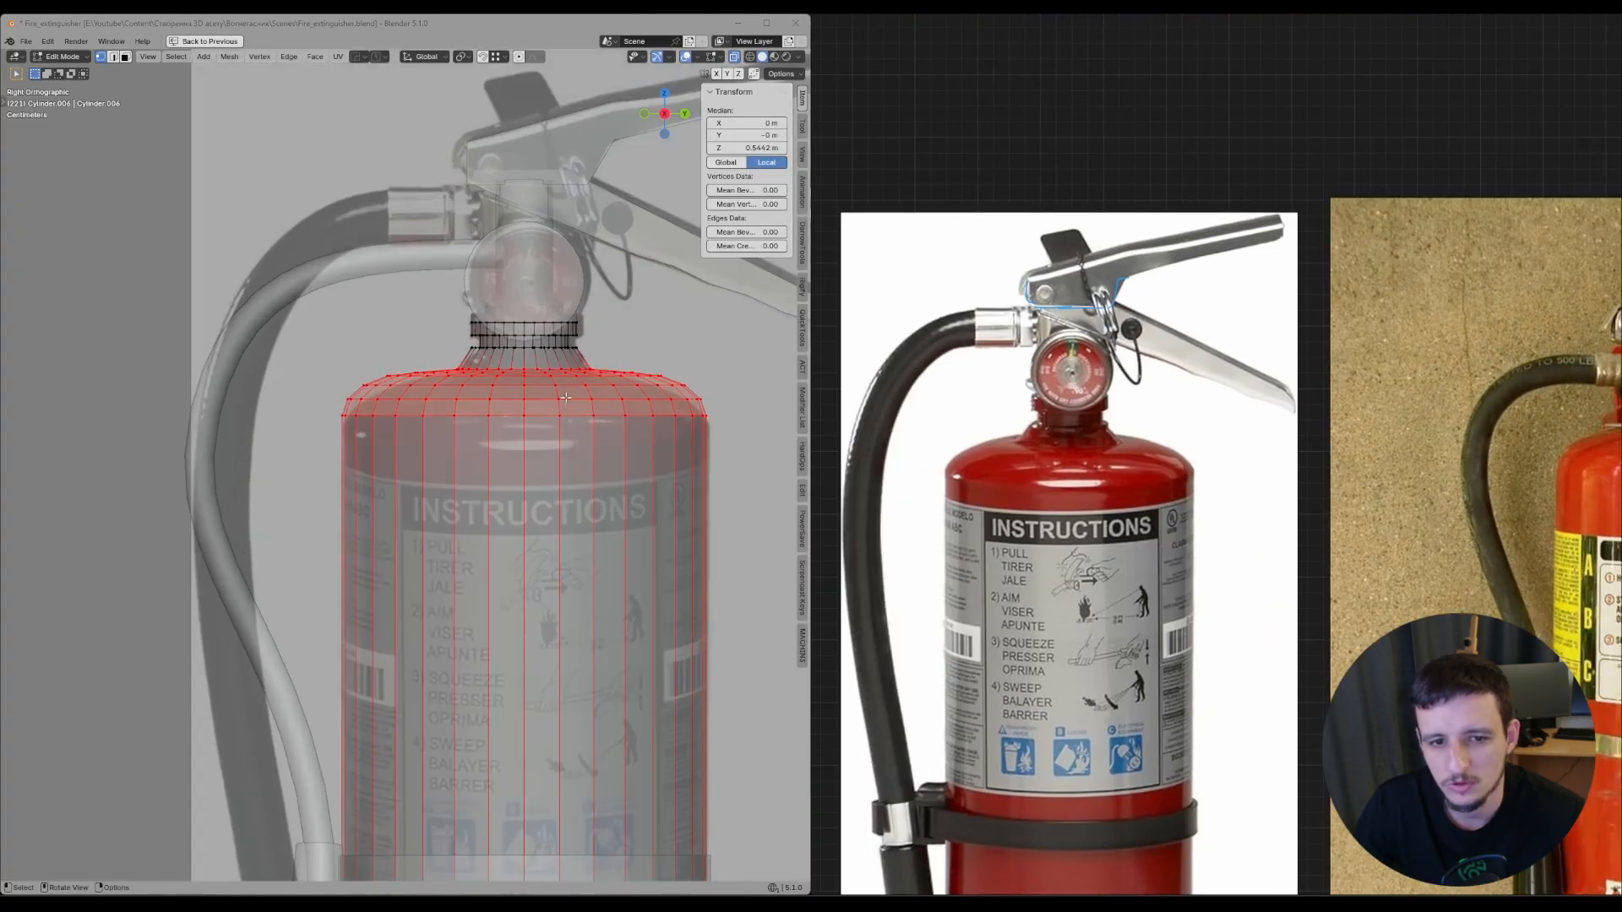
key("alt+a")
scroll(996, 448, "up", 2)
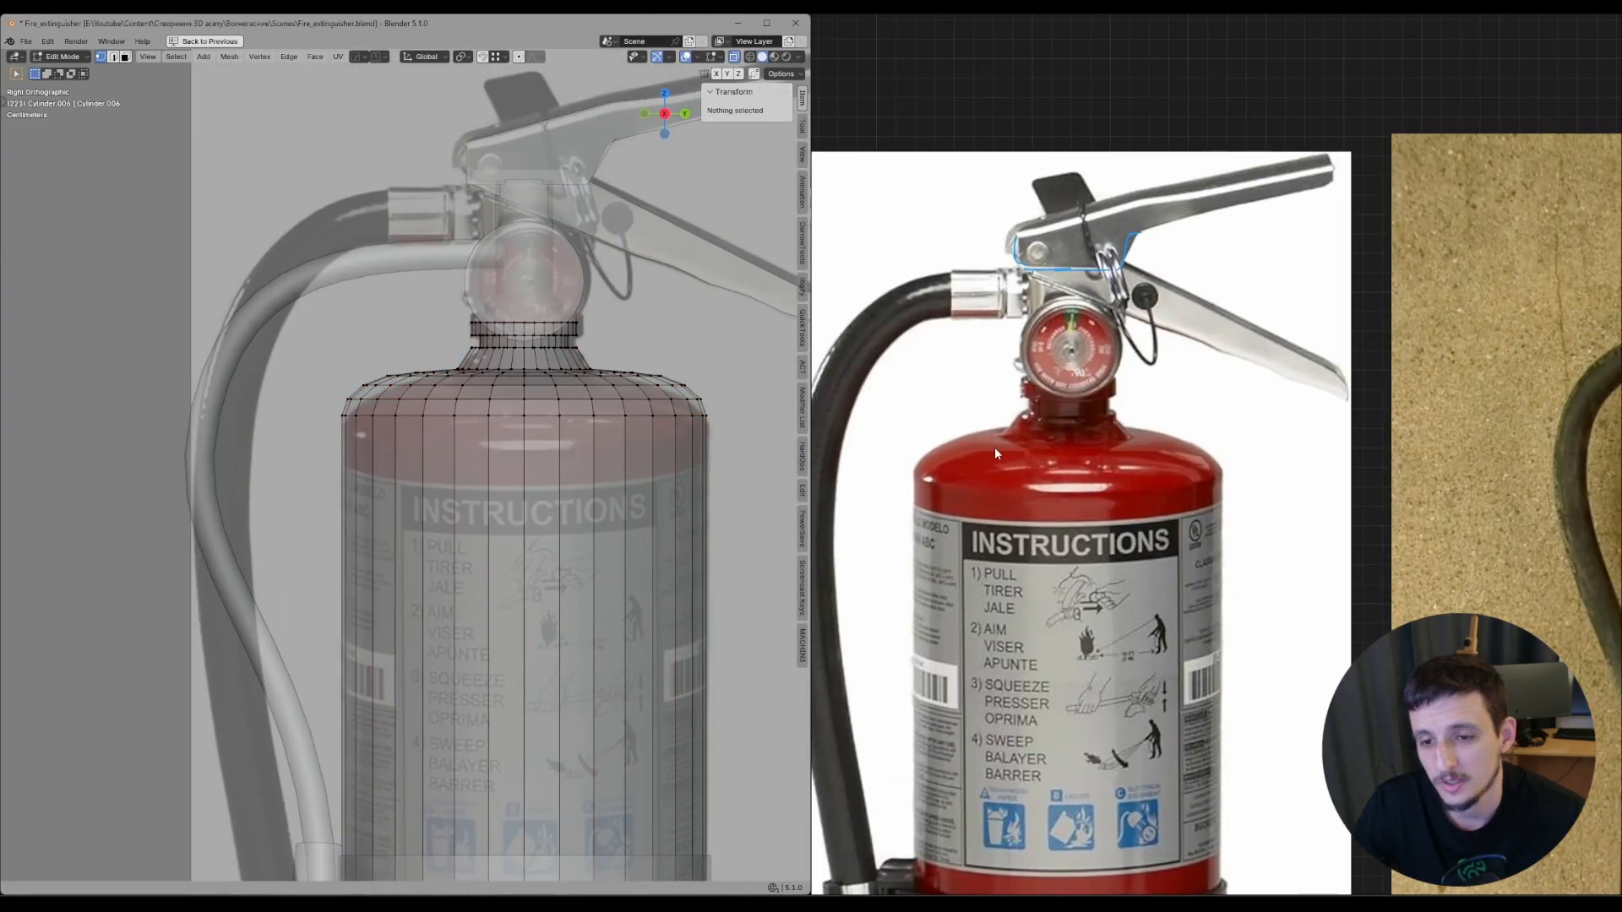
mouse_move(597, 392)
middle_mouse_down()
mouse_move(597, 432)
mouse_move(600, 408)
middle_mouse_up()
key("KP_3")
key("Tab")
key("alt+z")
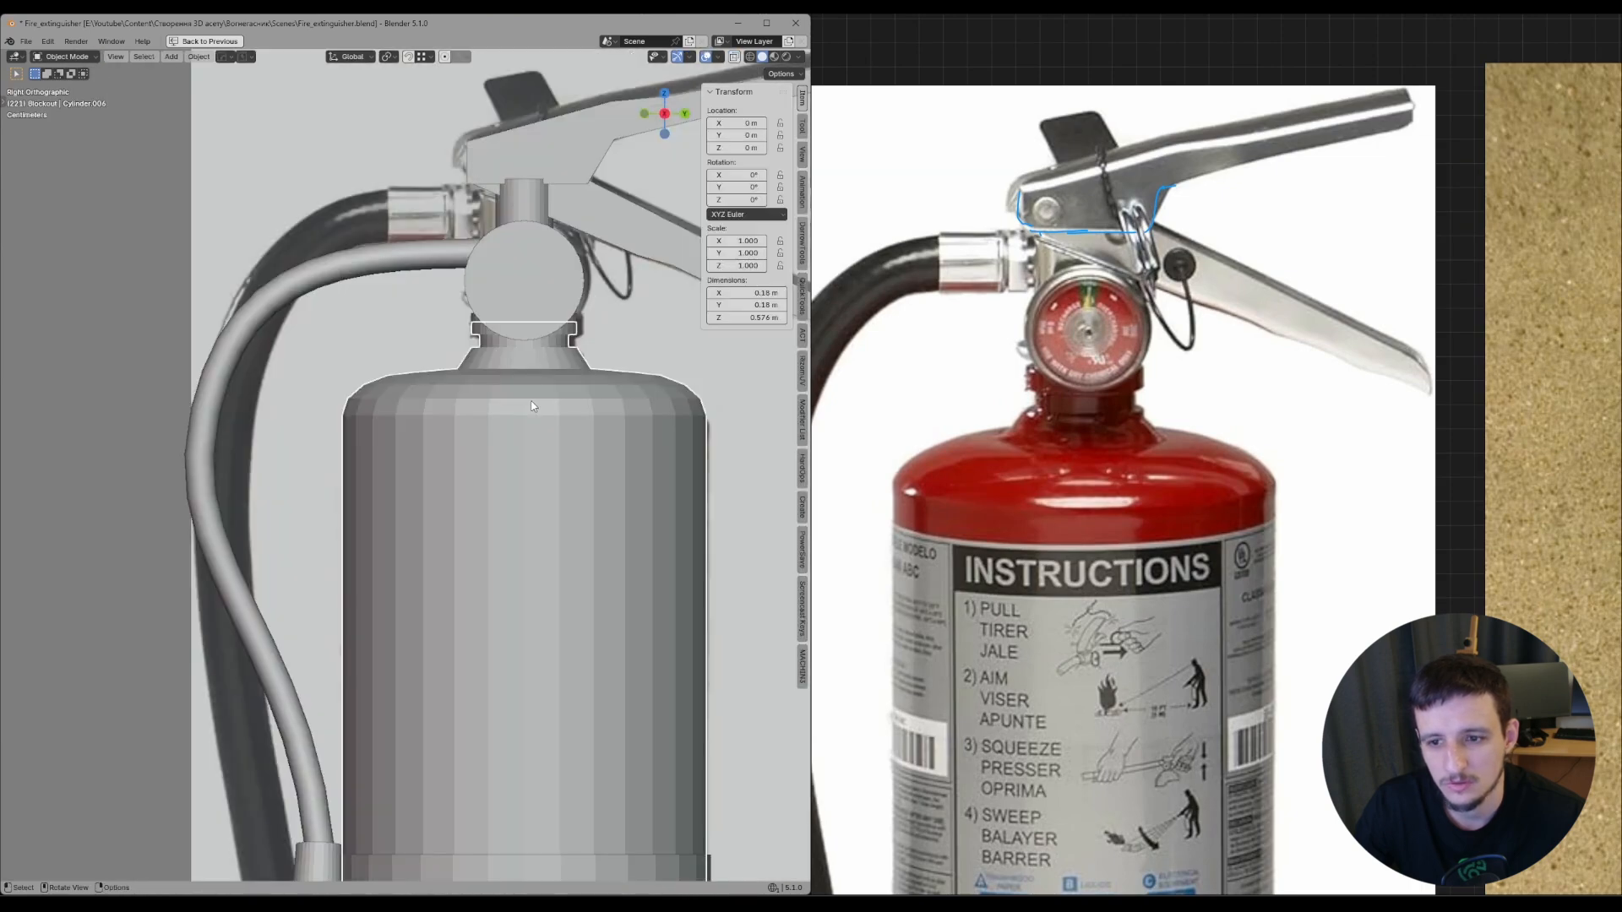
key("Tab")
left_click(319, 413)
key("z")
left_click(345, 460)
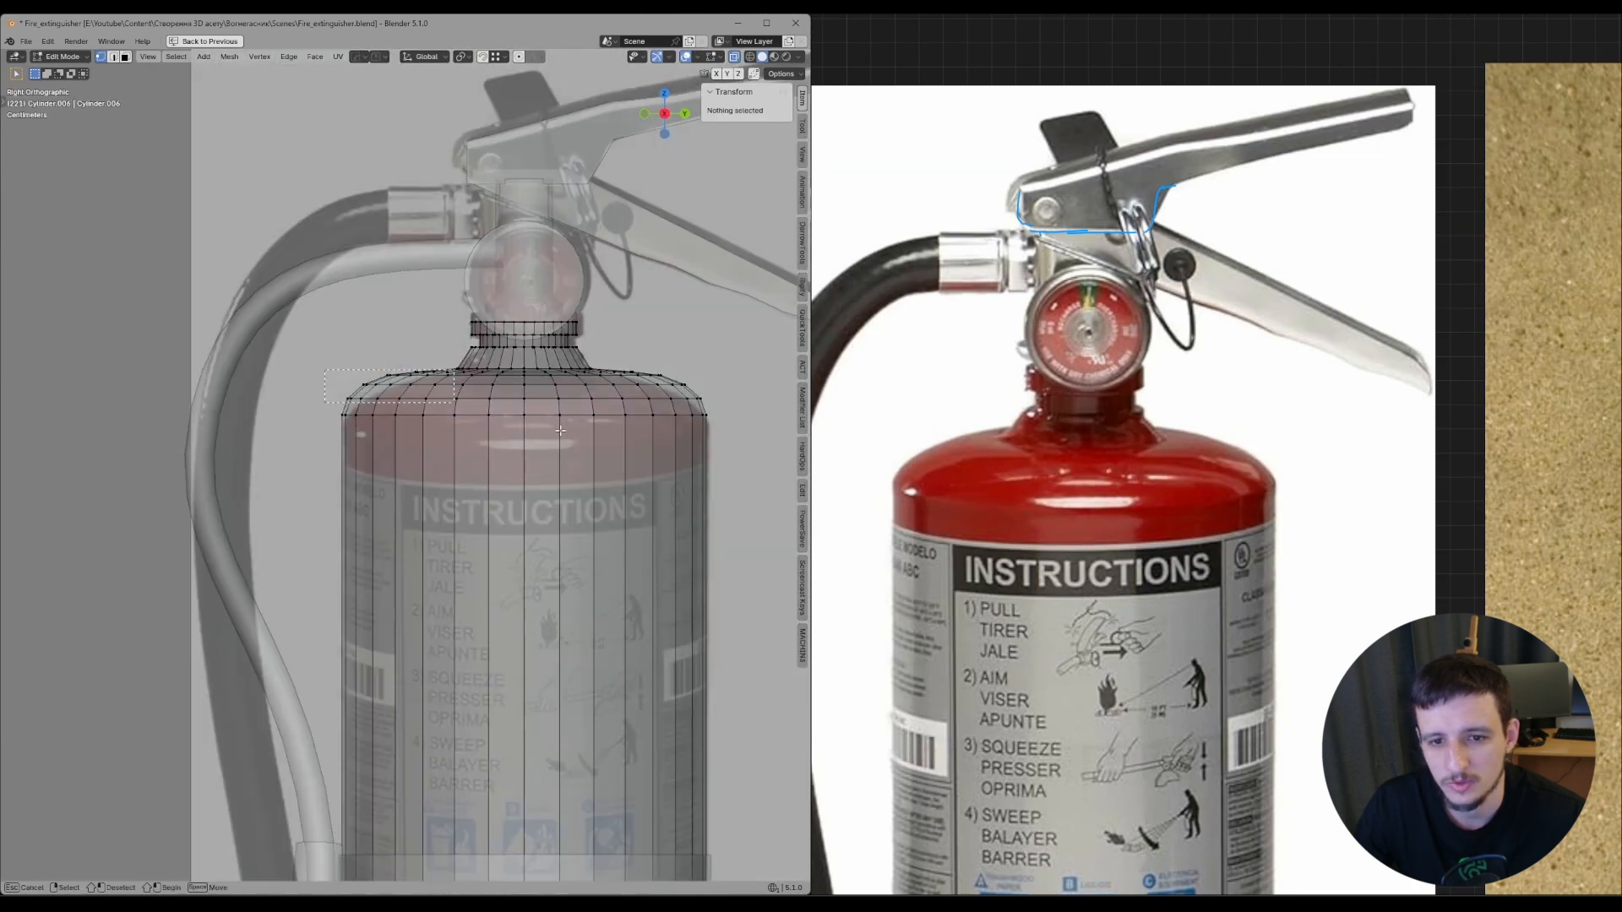
key("l")
key("alt+a")
key("Tab")
key("alt+z")
- Compare the tank's base and valve area with the other extinguisher photos, including the dimensioned Vigil reference
scroll(684, 380, "down", 7)
middle_click_drag(608, 528, 633, 331, "shift")
scroll(625, 422, "up", 3)
scroll(921, 552, "down", 3)
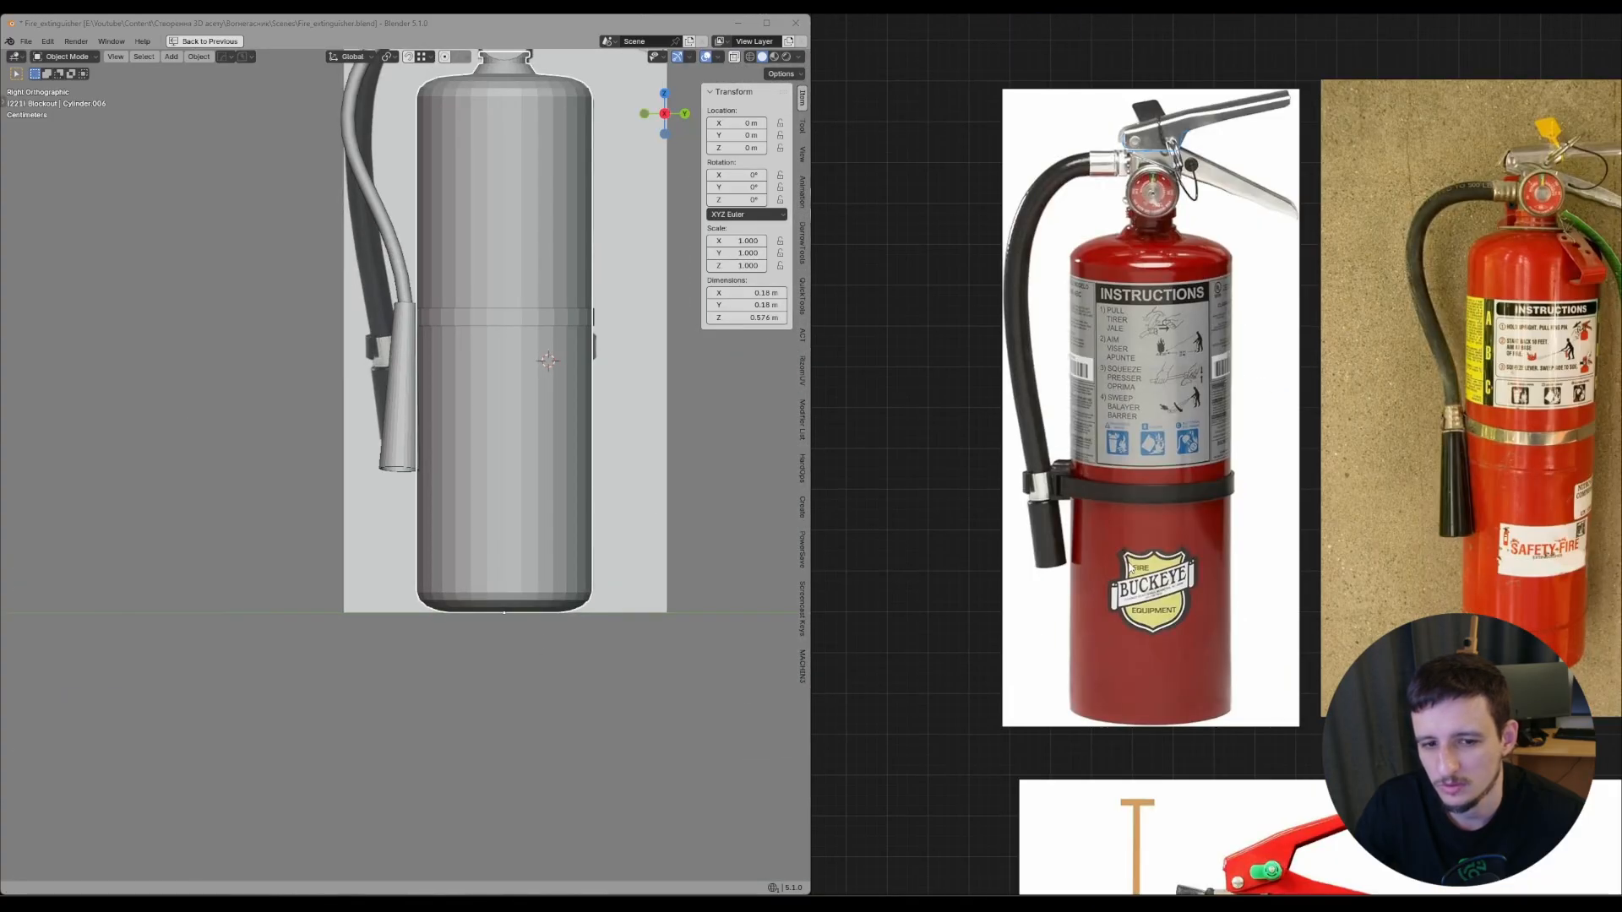
middle_click_drag(1350, 645, 1209, 576)
middle_click_drag(1112, 860, 1245, 357)
scroll(1246, 356, "down", 1)
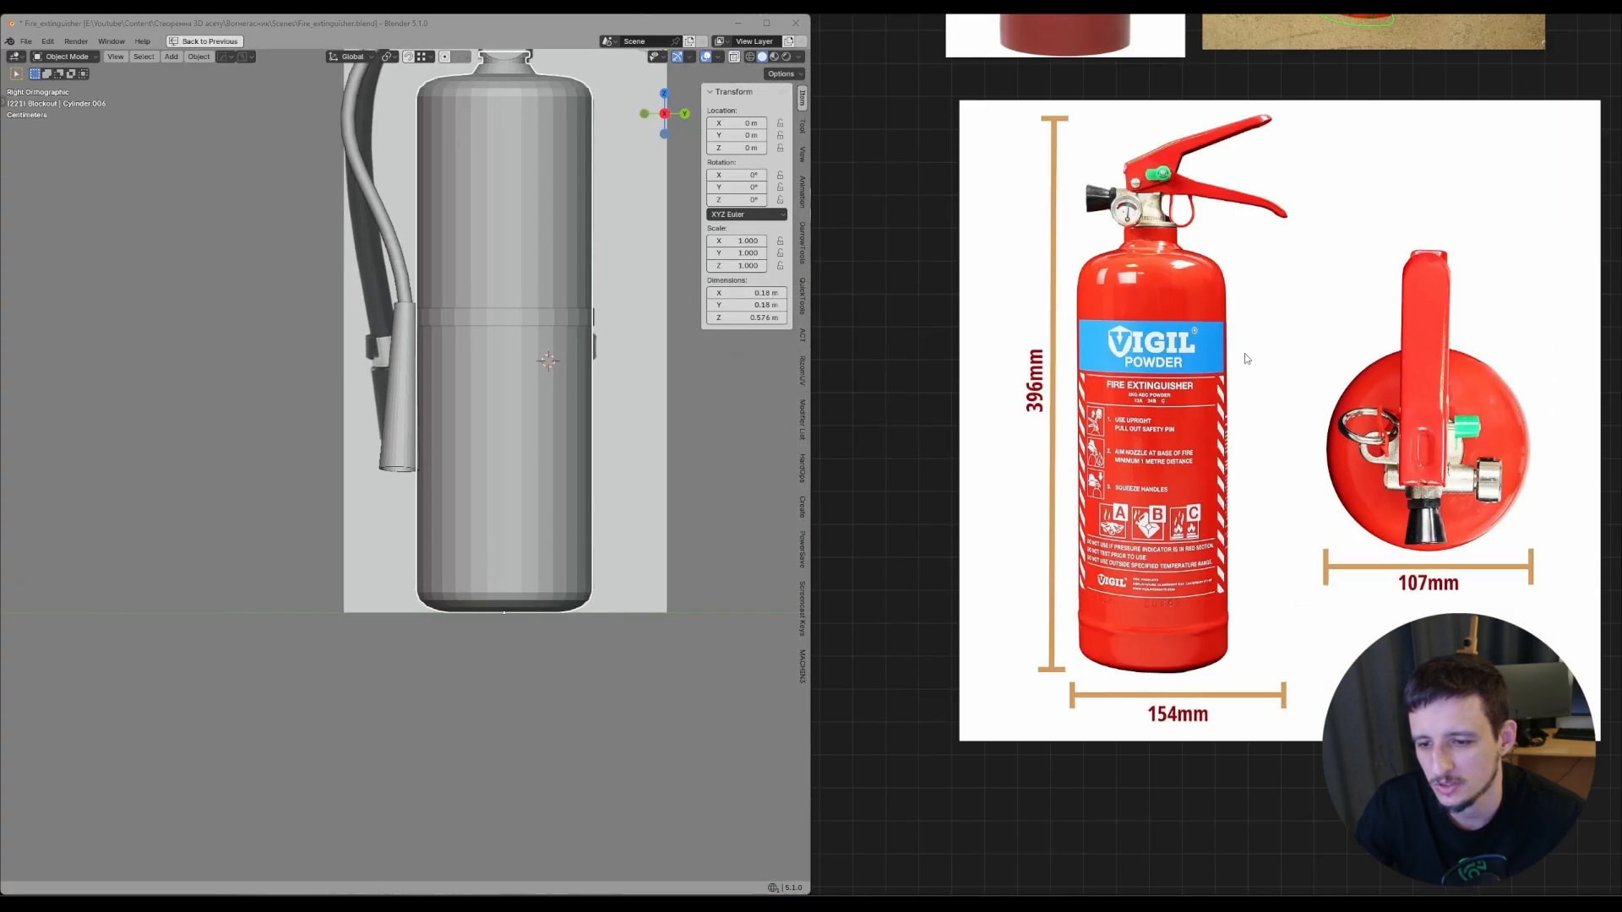
middle_click_drag(1150, 680, 1138, 638)
scroll(1137, 638, "up", 2)
middle_click_drag(1183, 200, 1211, 627)
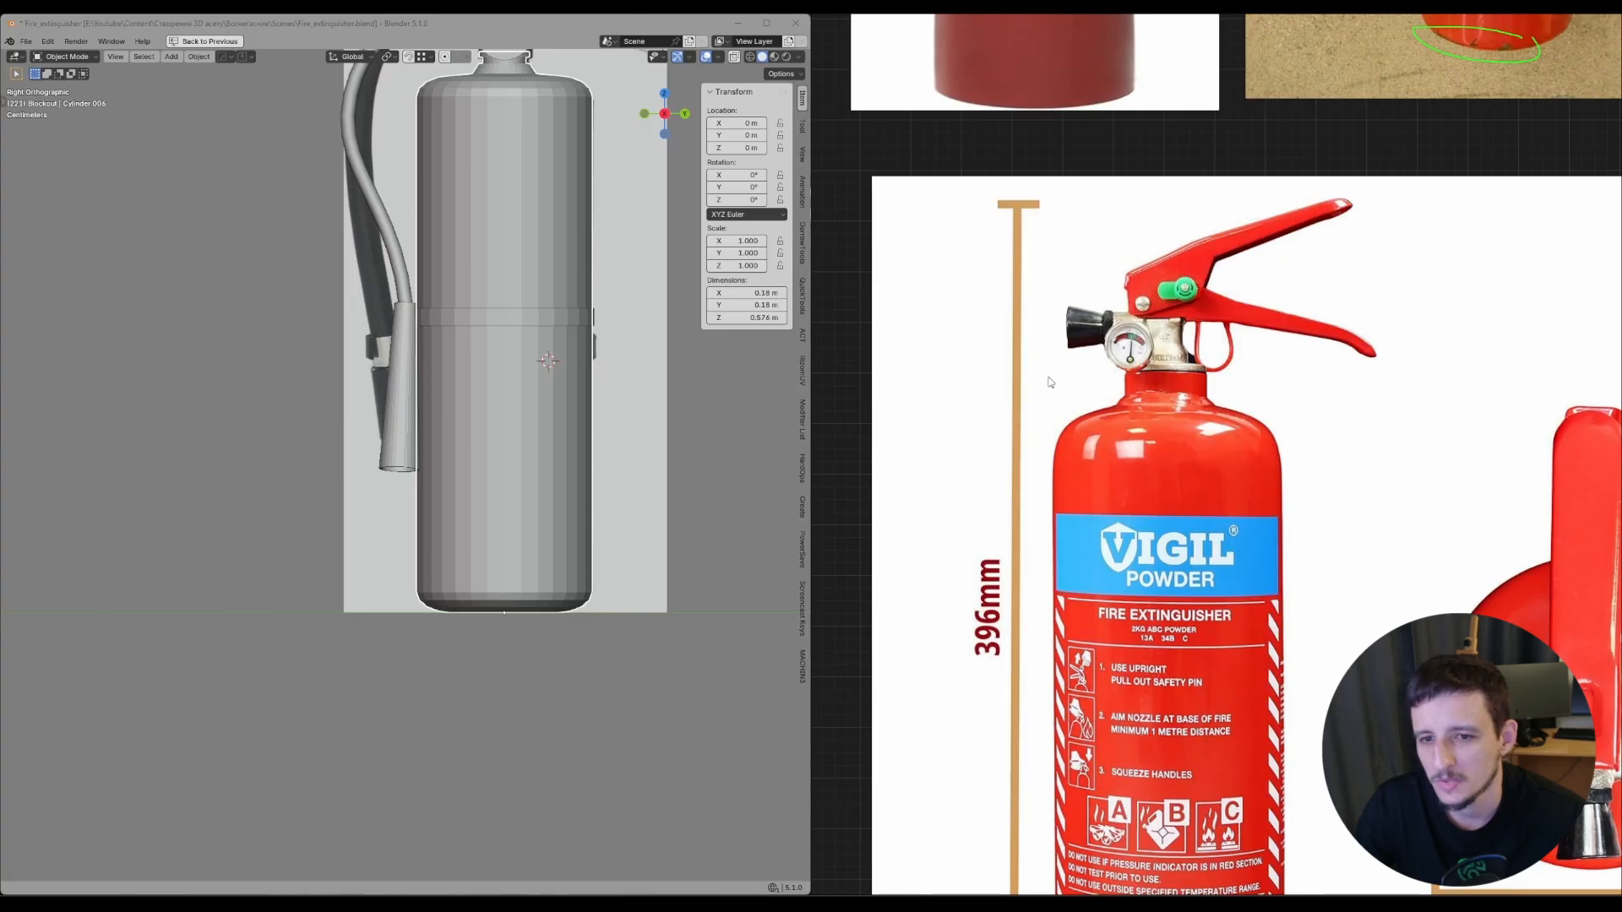
middle_click_drag(575, 306, 596, 616, "shift")
scroll(561, 380, "up", 1)
middle_click_drag(641, 457, 543, 388, "shift")
- Select both levers and scale them along X by 1.133
left_click(486, 315)
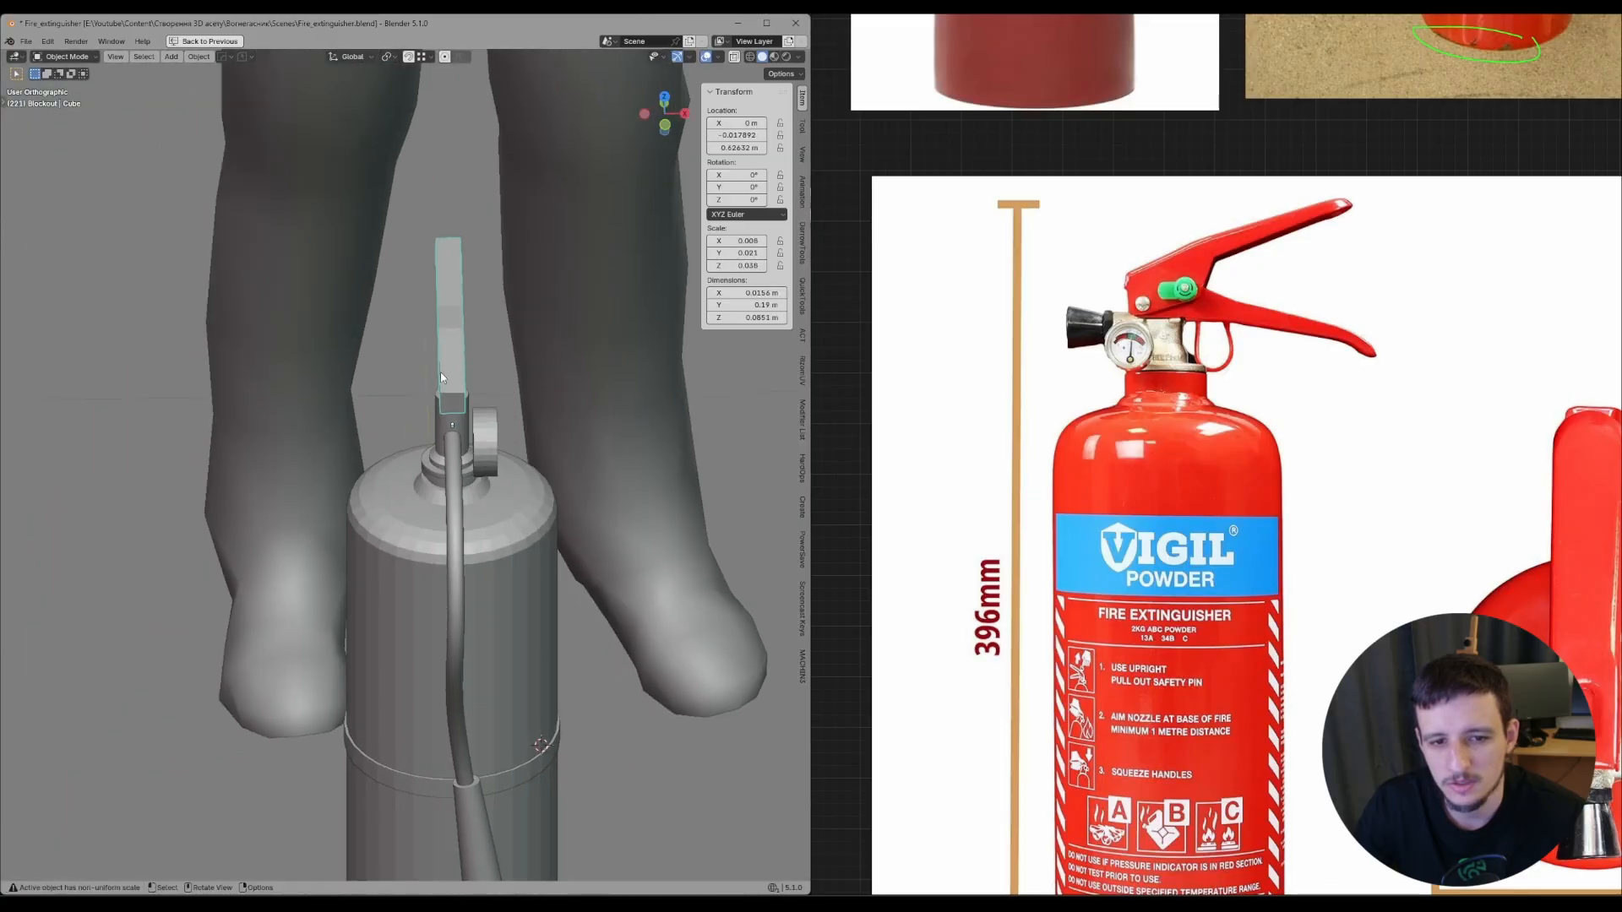
left_click(454, 411)
key("s")
key("x")
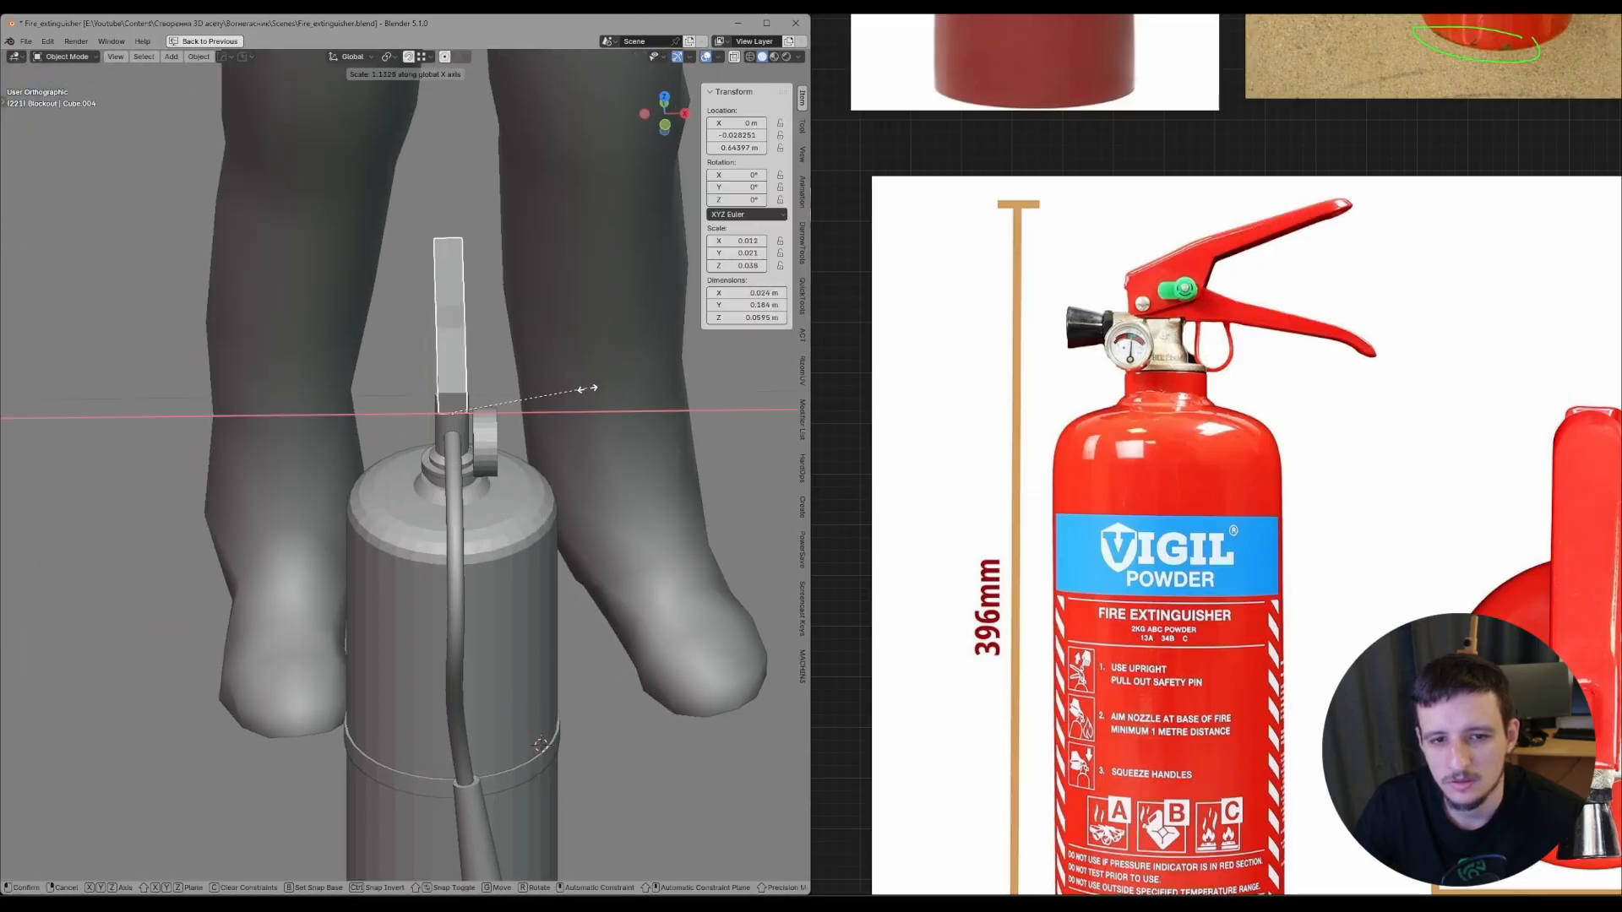
left_click(583, 388)
- Search the reference board for close-ups showing how wide the levers are, and examine the silver lever photo
scroll(587, 388, "down", 5)
scroll(1040, 438, "down", 5)
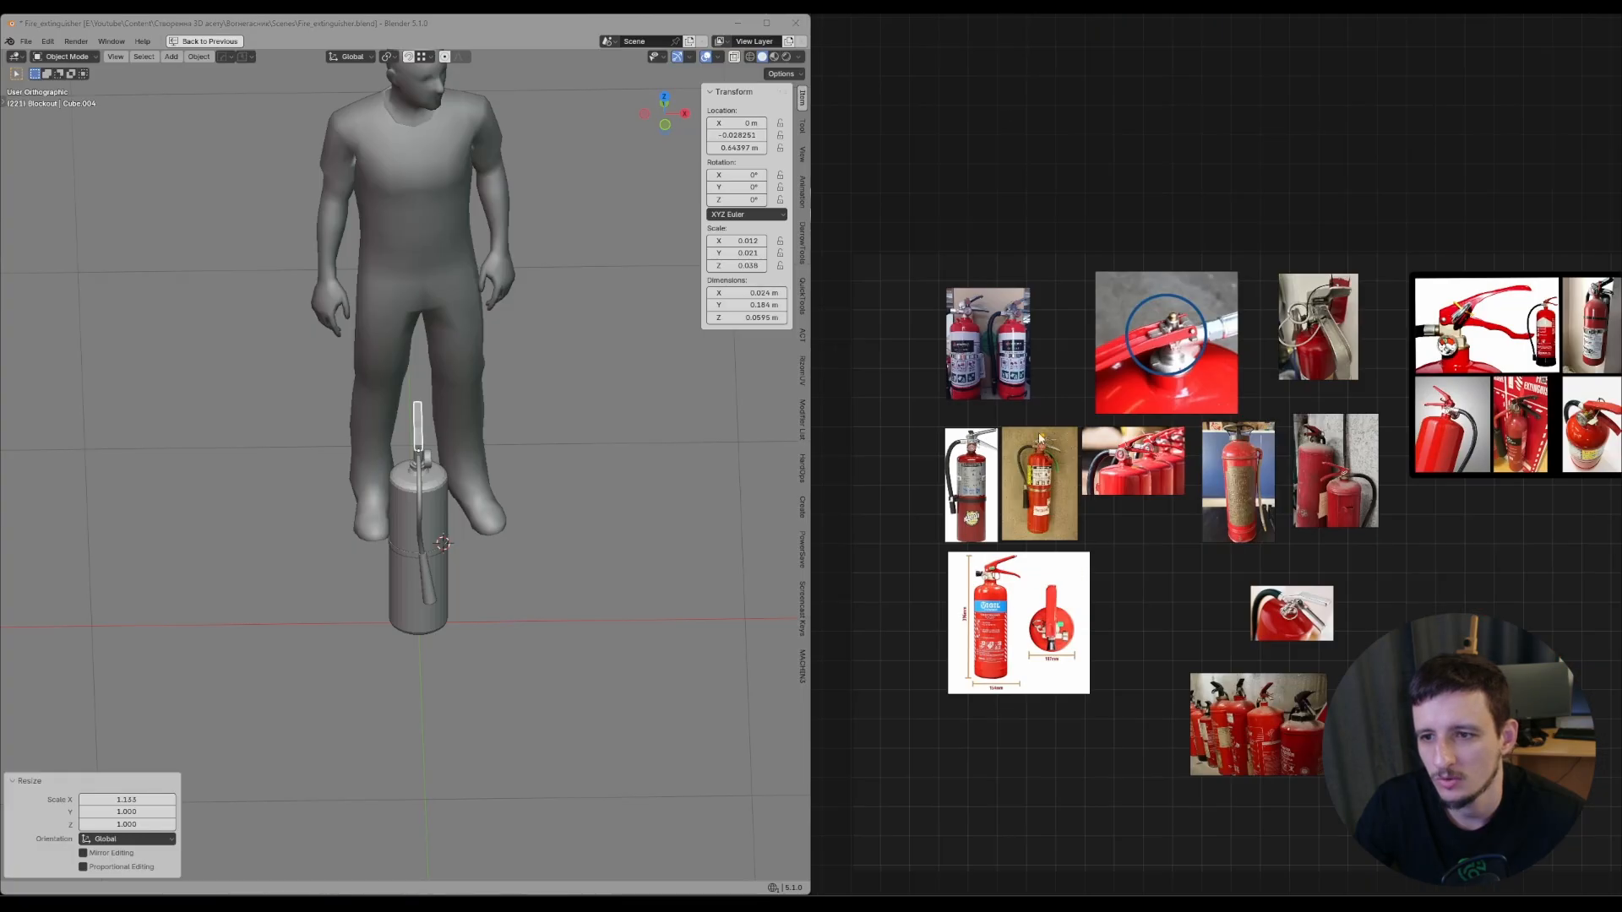
scroll(1051, 350, "up", 3)
scroll(1198, 350, "down", 4)
middle_click_drag(1472, 401, 1157, 343)
middle_click_drag(918, 389, 1233, 382)
scroll(1233, 382, "up", 3)
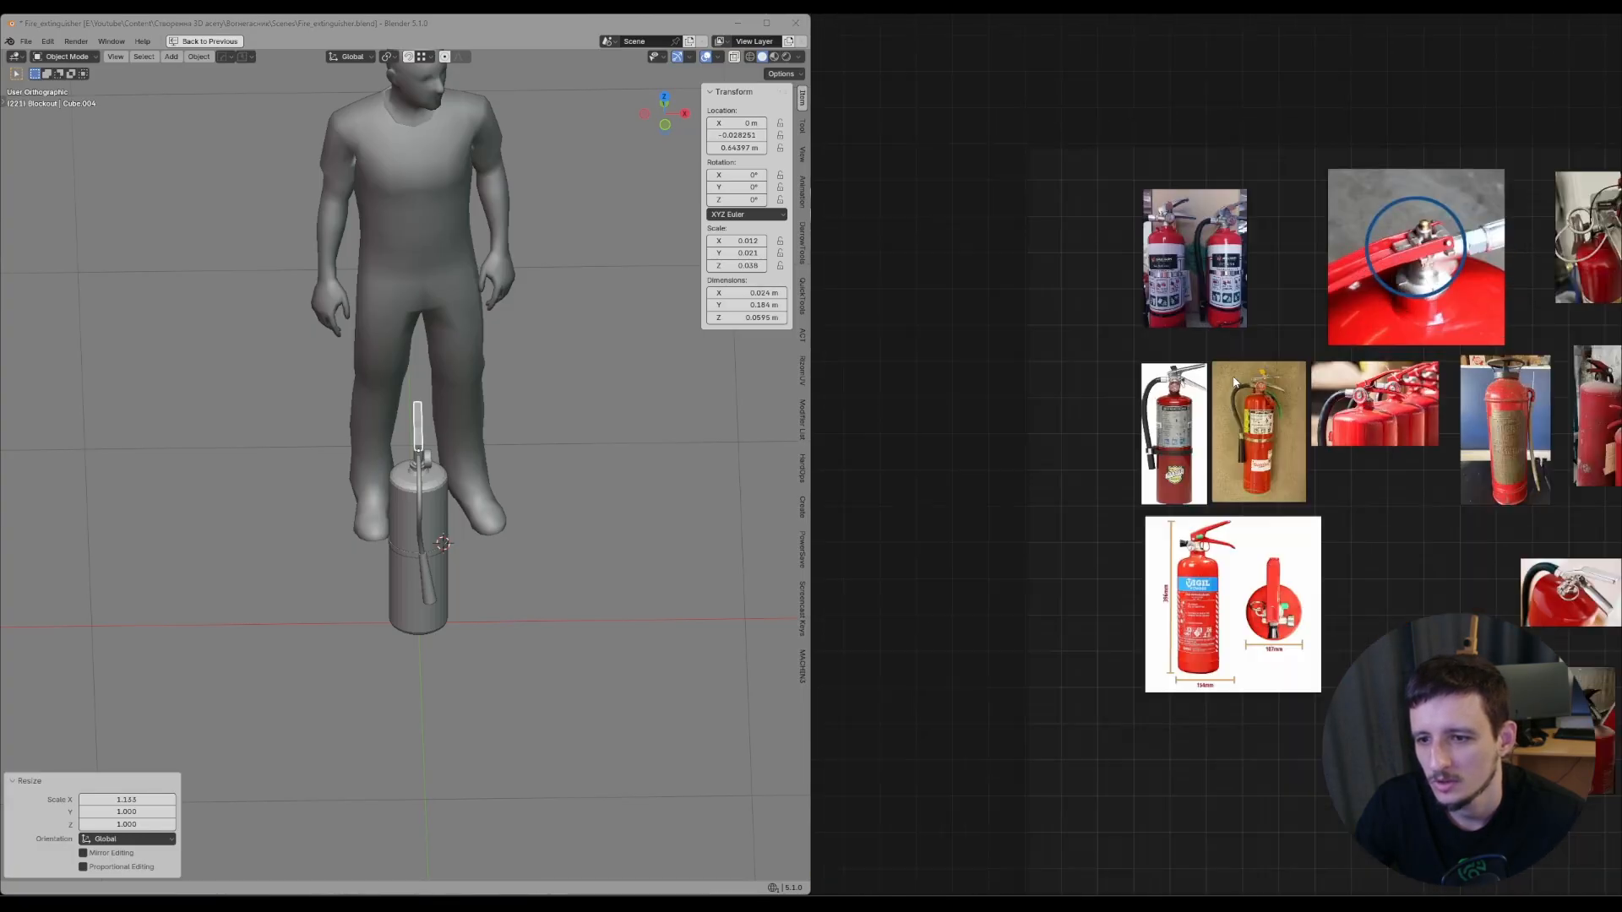
scroll(1235, 382, "up", 3)
scroll(1234, 382, "down", 1)
middle_click_drag(1486, 473, 1125, 422)
scroll(1415, 599, "up", 5)
middle_click_drag(1448, 609, 1231, 404)
scroll(1198, 487, "up", 2)
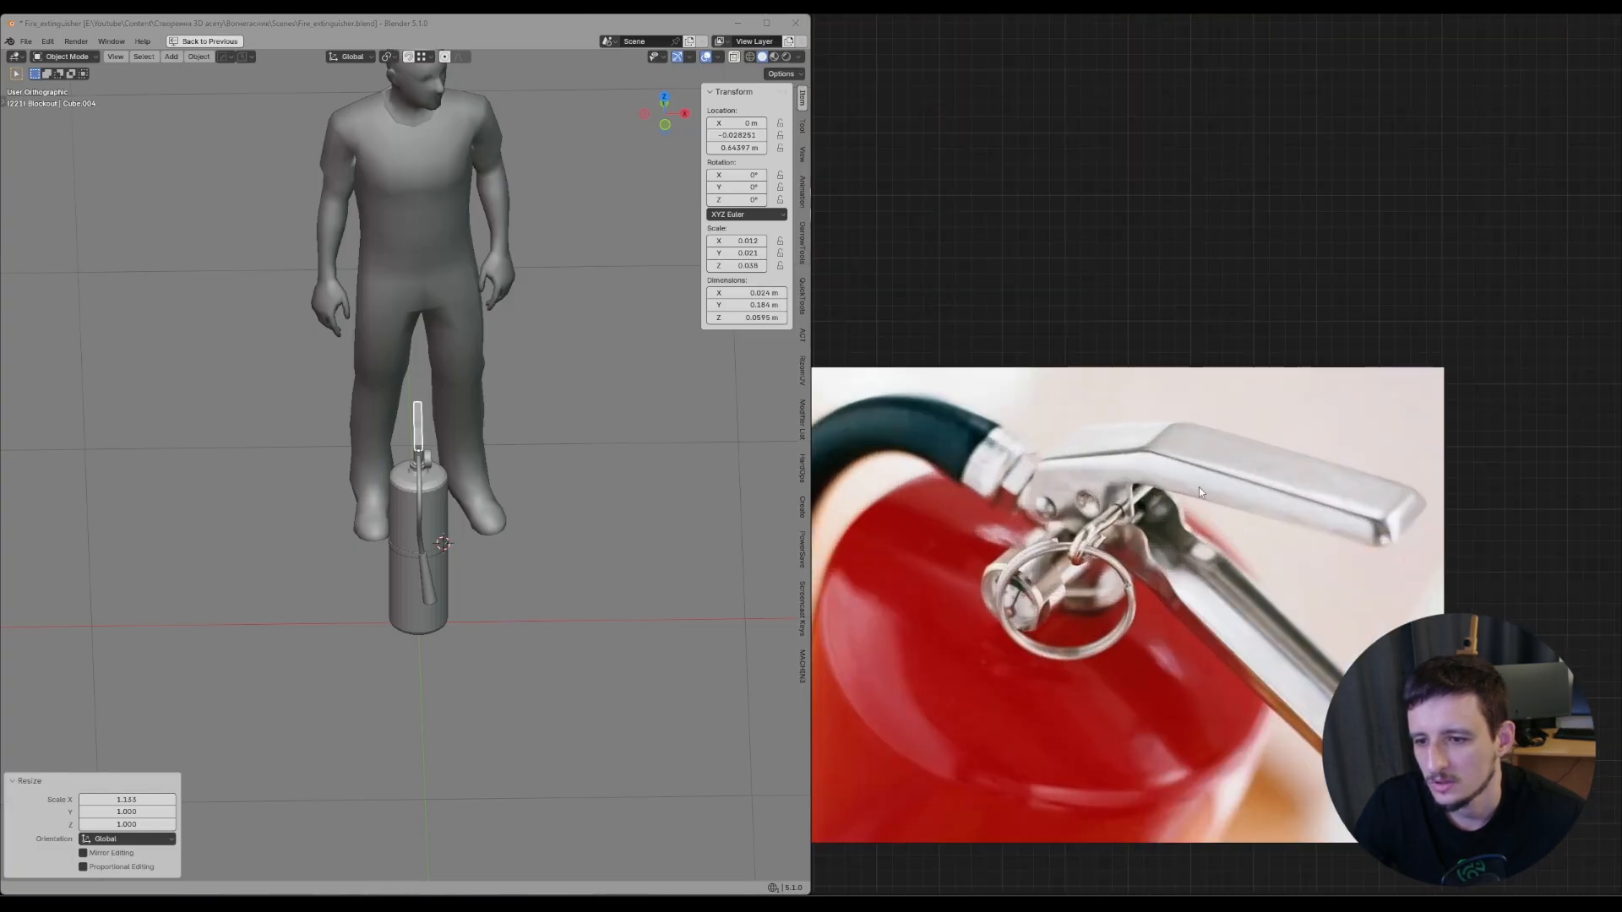
middle_click_drag(1199, 487, 1141, 390)
middle_click_drag(592, 441, 442, 425)
- Isolate both levers and scale them along X by 1.233
scroll(405, 438, "up", 5)
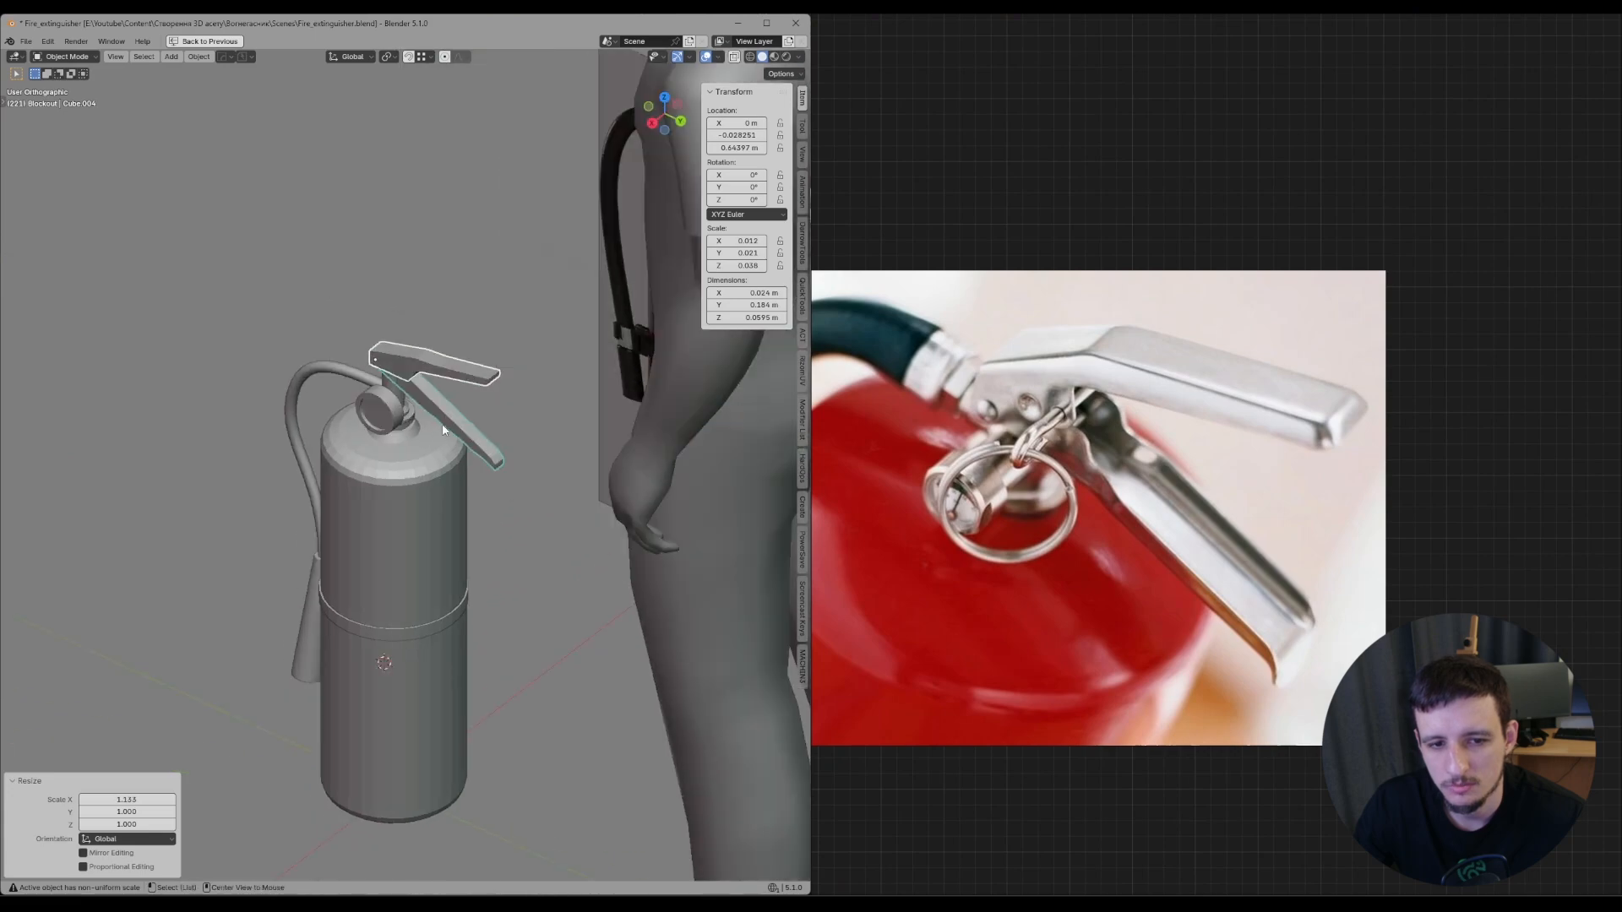
key("f")
middle_click_drag(523, 480, 606, 468)
key("s")
key("x")
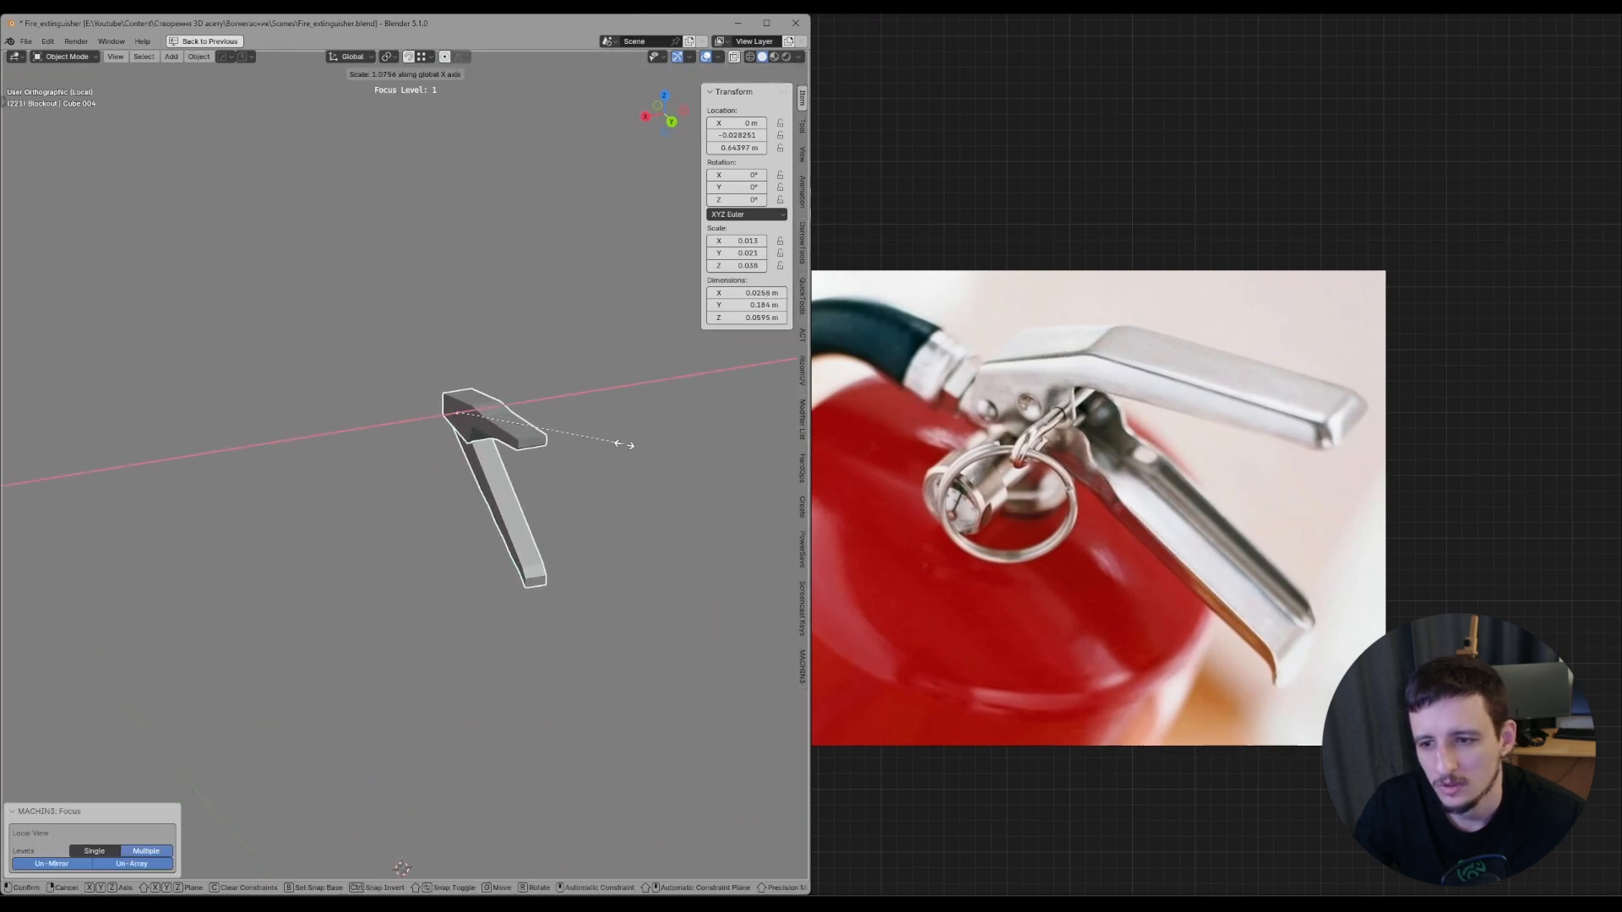
left_click(667, 435)
- Compare the width of the two levers with the red-levered extinguisher photo from a similar angle
scroll(1107, 372, "down", 6)
middle_click_drag(1554, 174, 1064, 676)
scroll(1098, 591, "down", 1)
scroll(1182, 295, "up", 1)
middle_click_drag(1327, 380, 1018, 344)
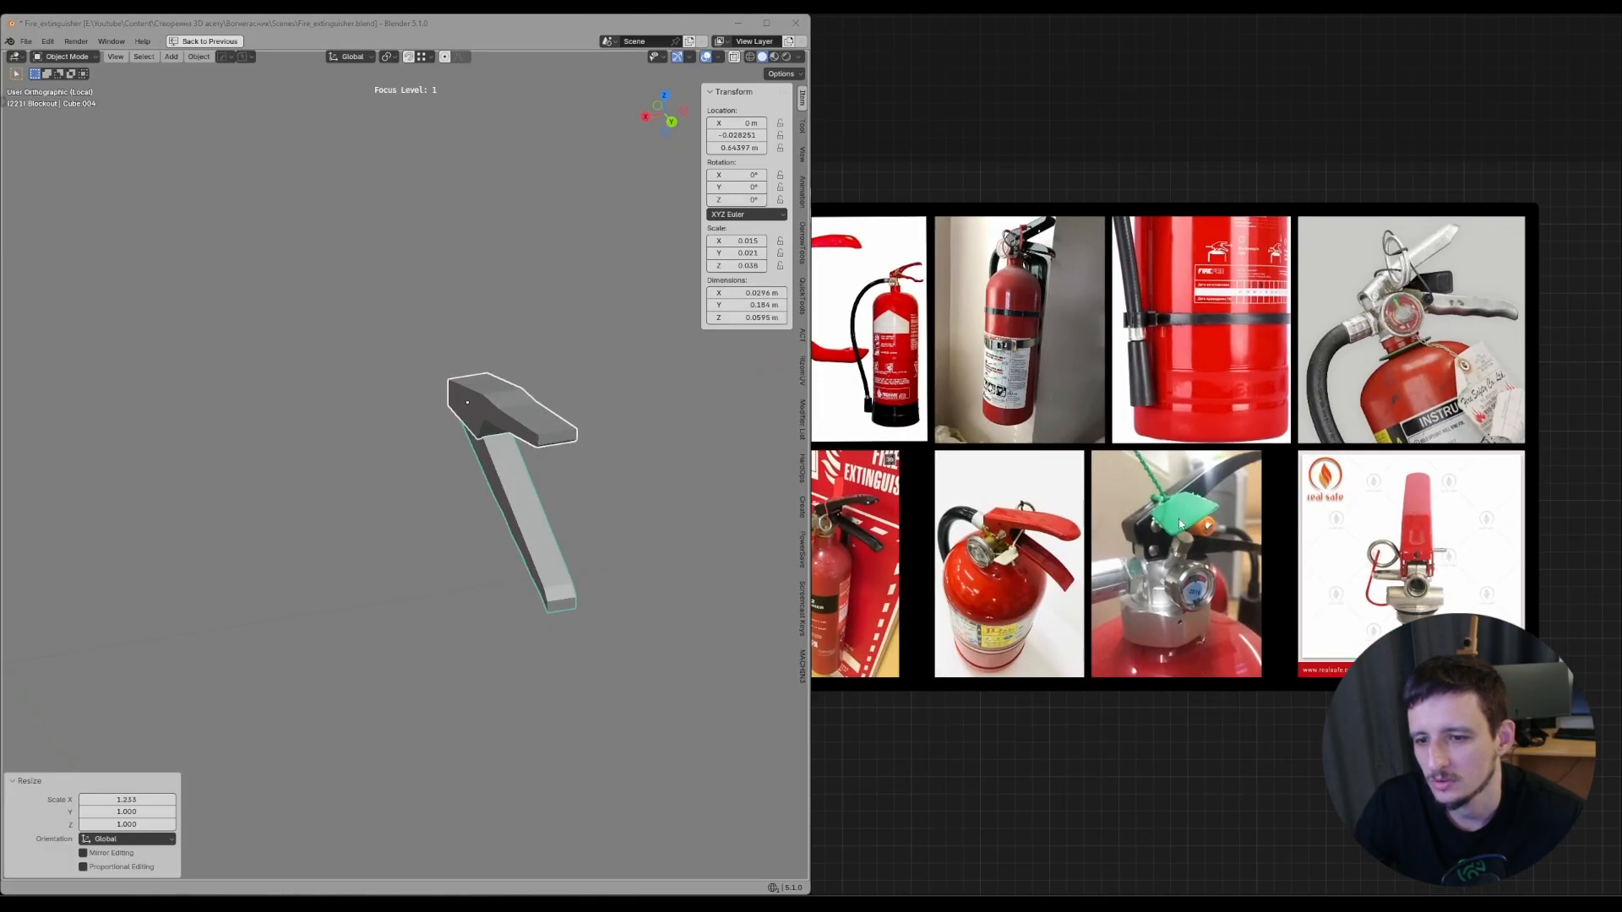
scroll(1005, 528, "up", 4)
middle_click_drag(525, 463, 573, 510)
middle_click_drag(579, 419, 596, 465)
scroll(963, 517, "up", 2)
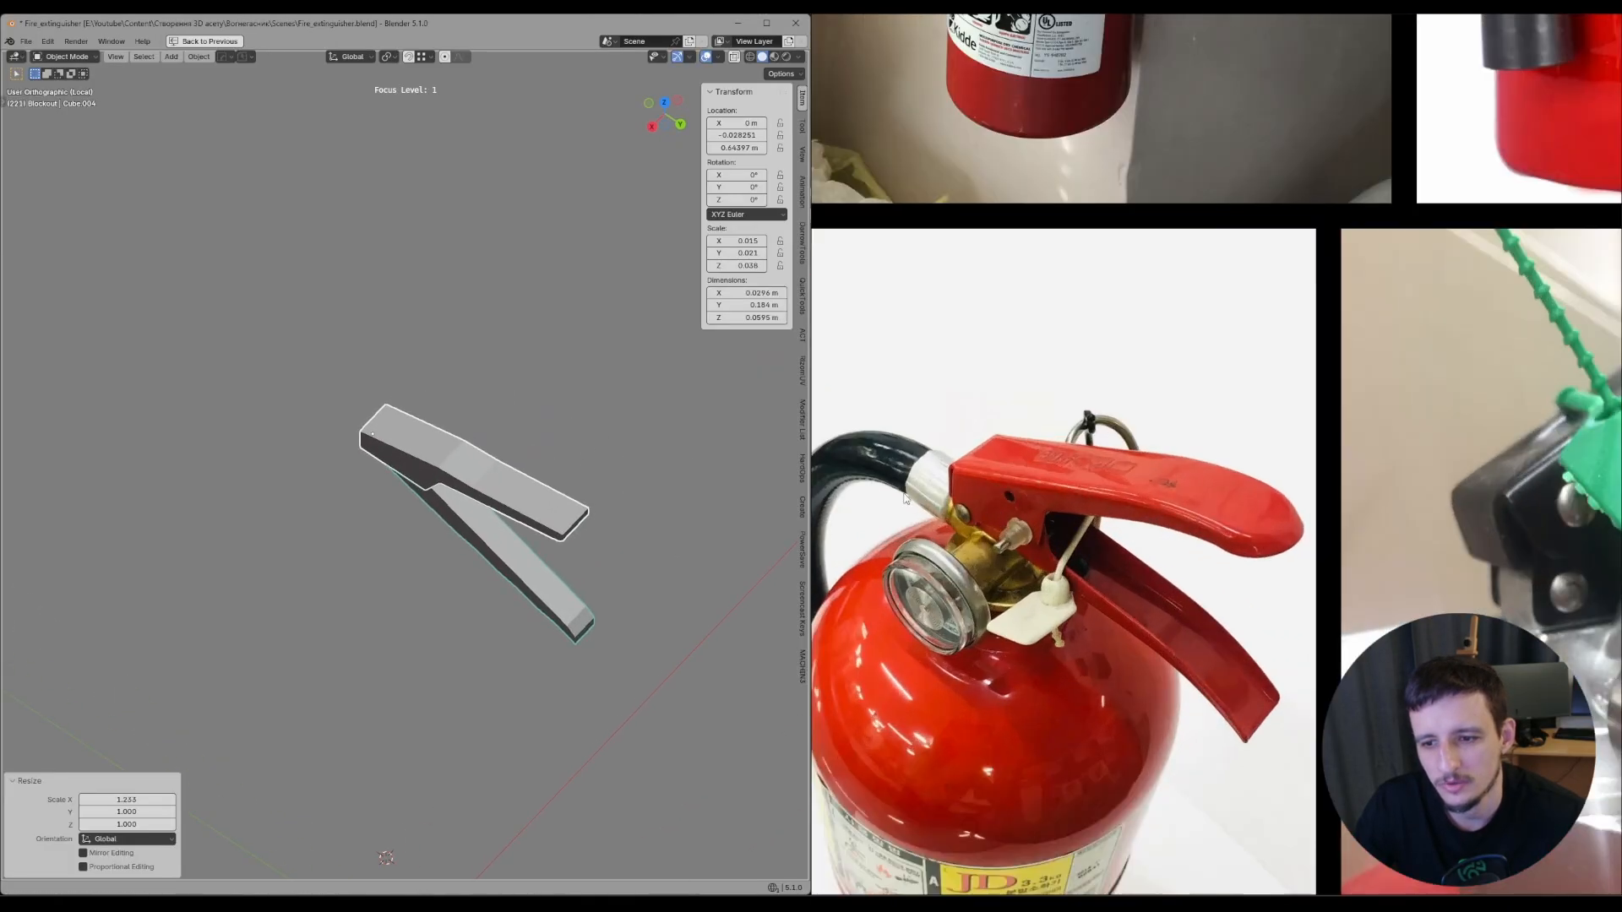
- Bring the rest of the model back into view and scale both levers along X by about 1.04
key("f")
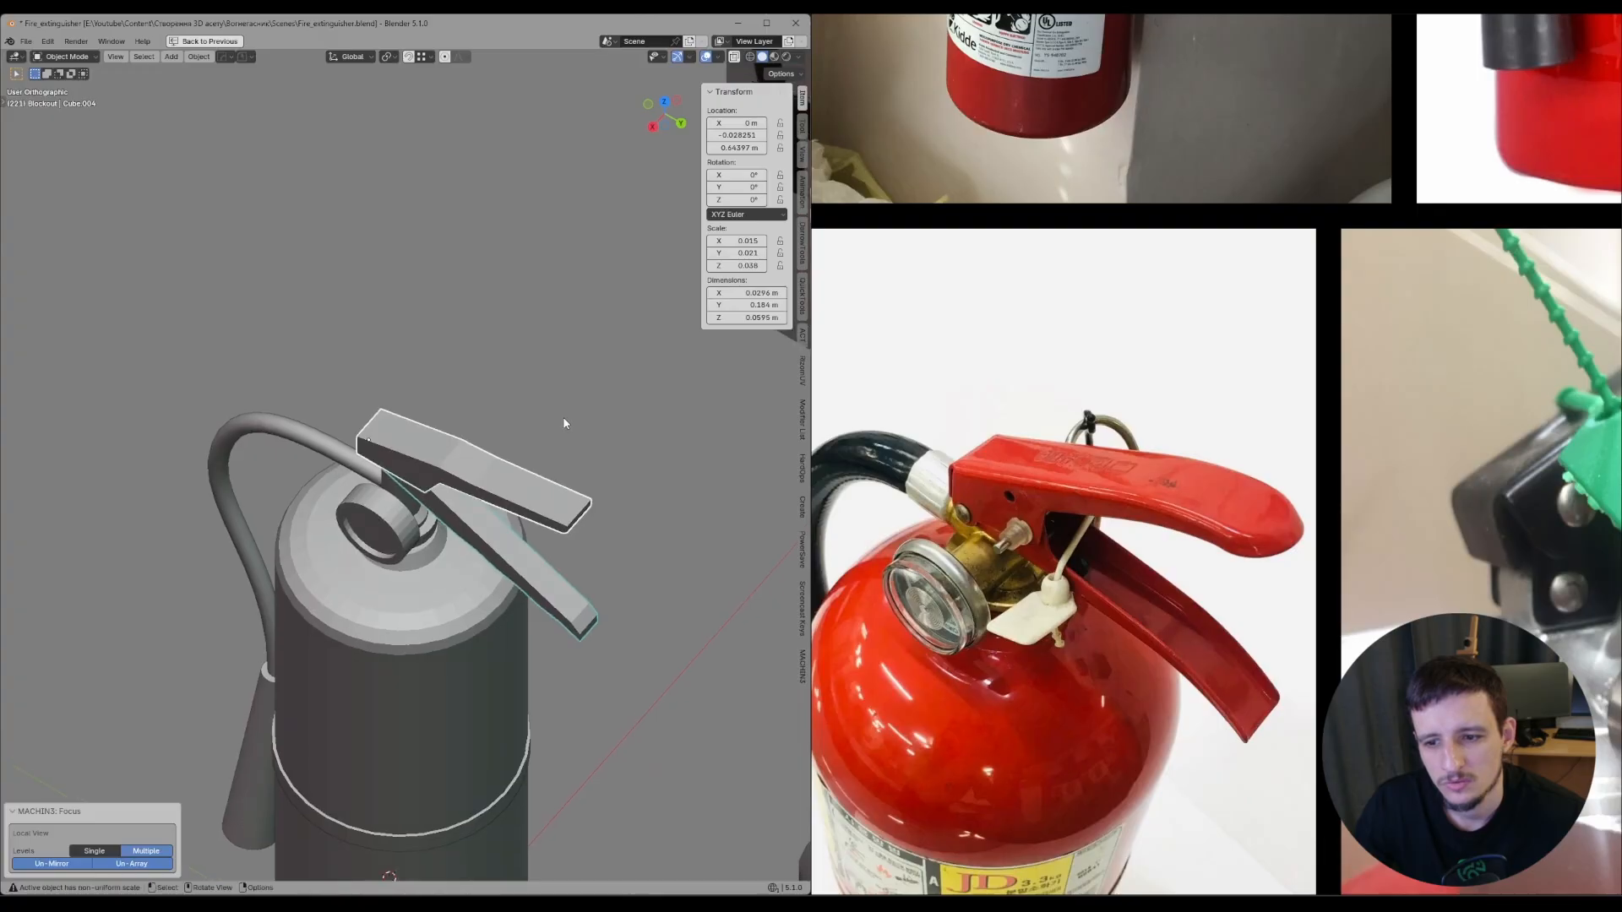
right_click(564, 423)
key("Escape")
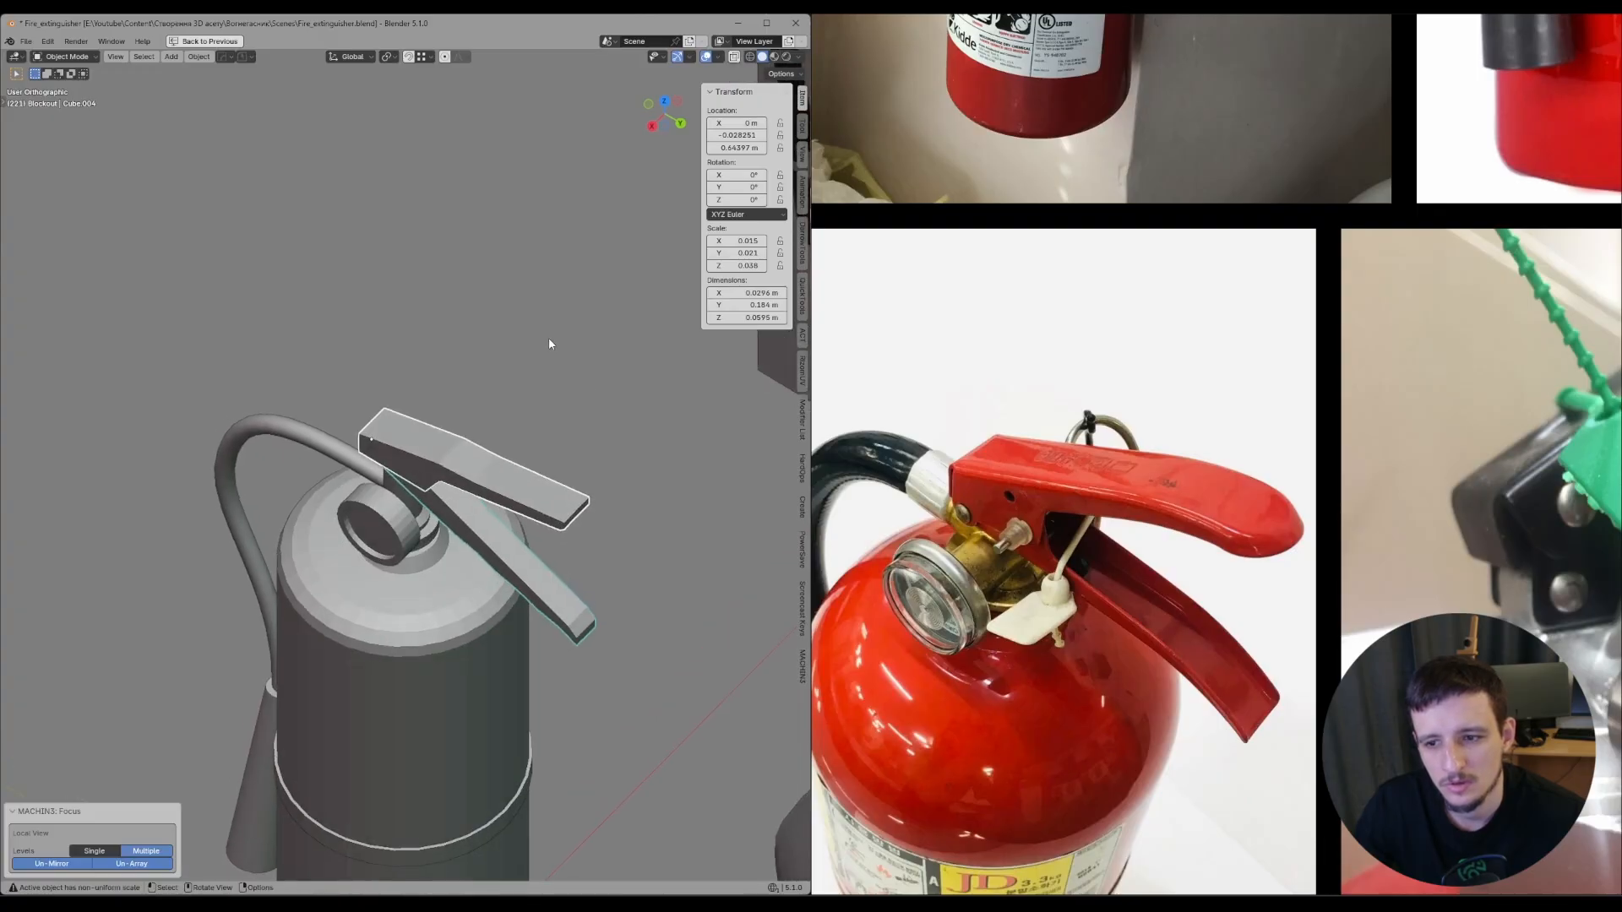
key("s")
key("x")
left_click(564, 344)
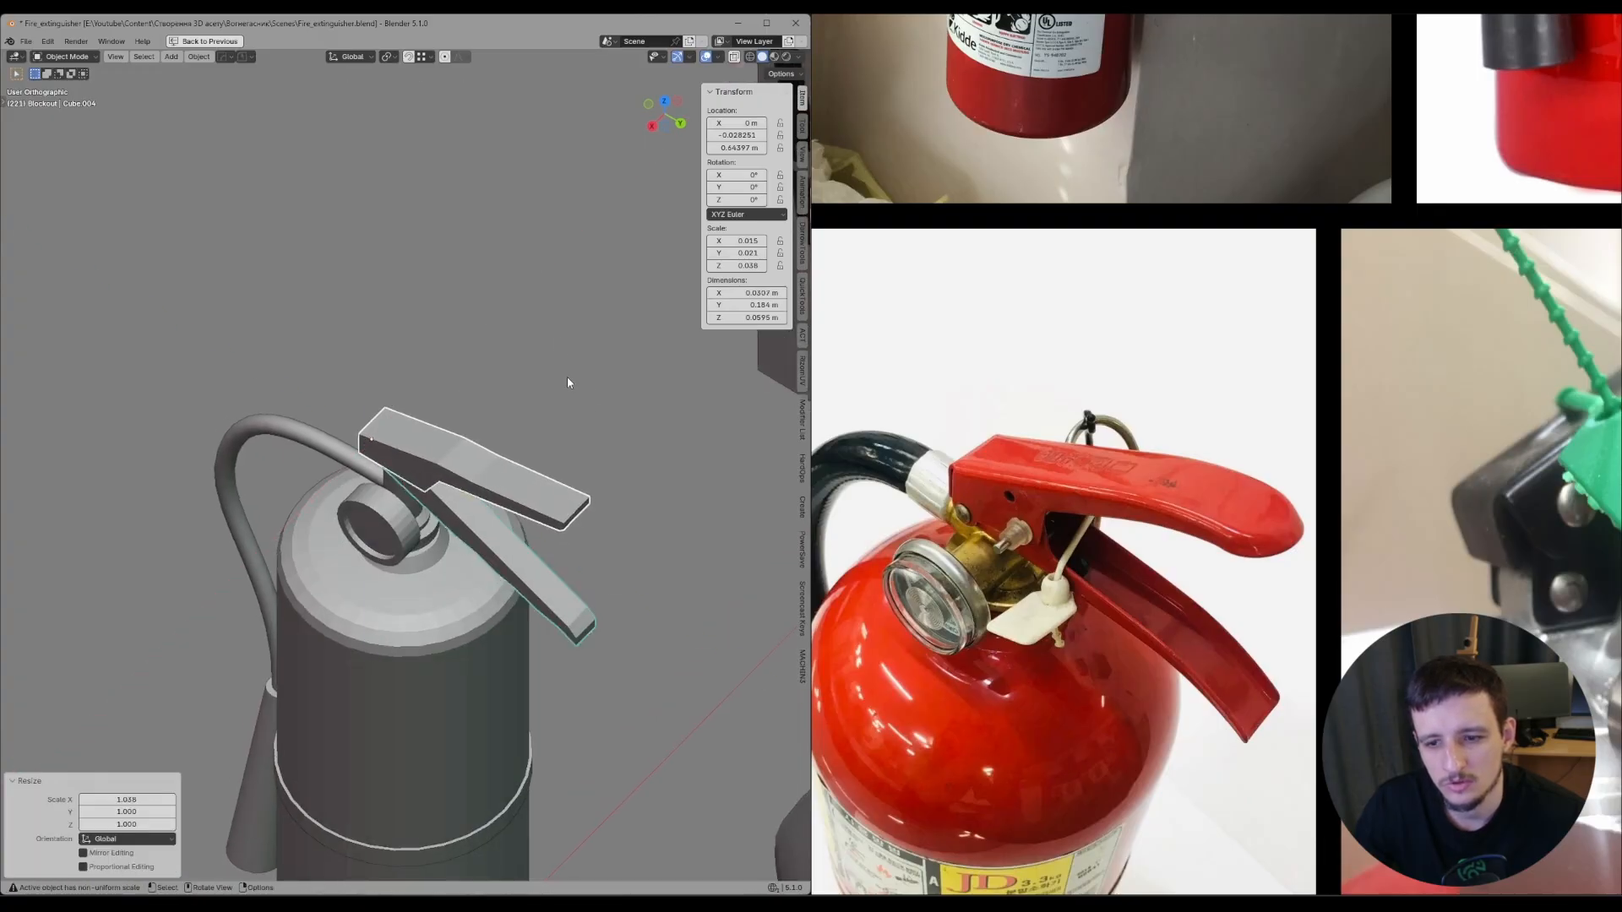
- Scale both levers along X again, by a factor of 1.064
middle_click_drag(571, 387, 565, 388)
key("s")
key("x")
left_click(573, 445)
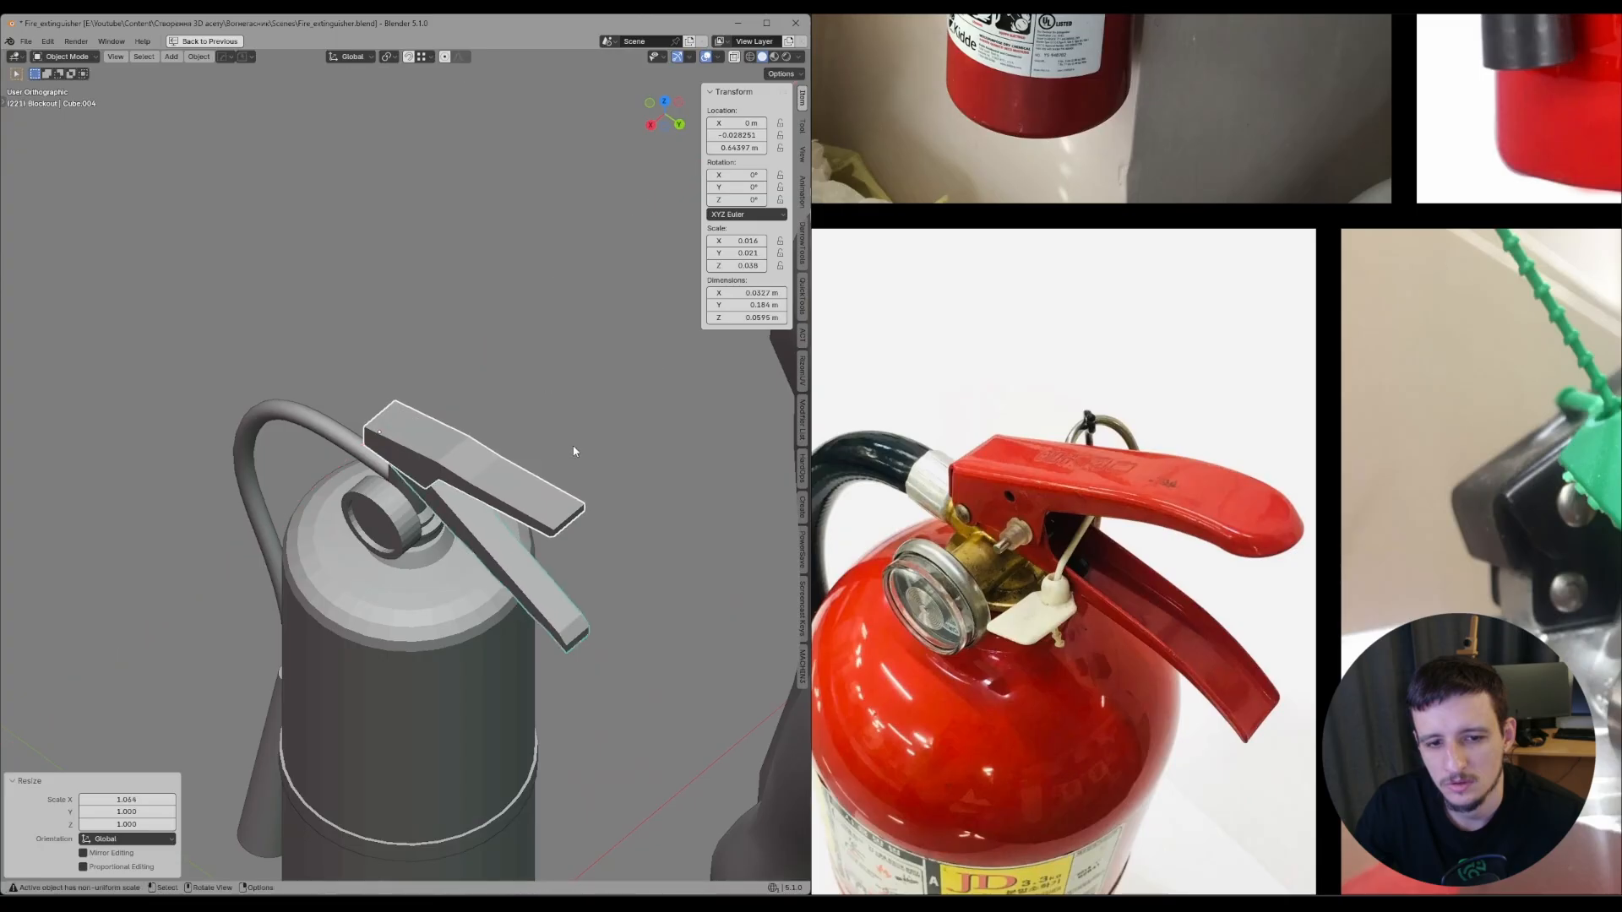
middle_click_drag(575, 447, 541, 448)
- Widen only the lower lever slightly along X, then save the file
left_click(521, 512)
key("s")
key("x")
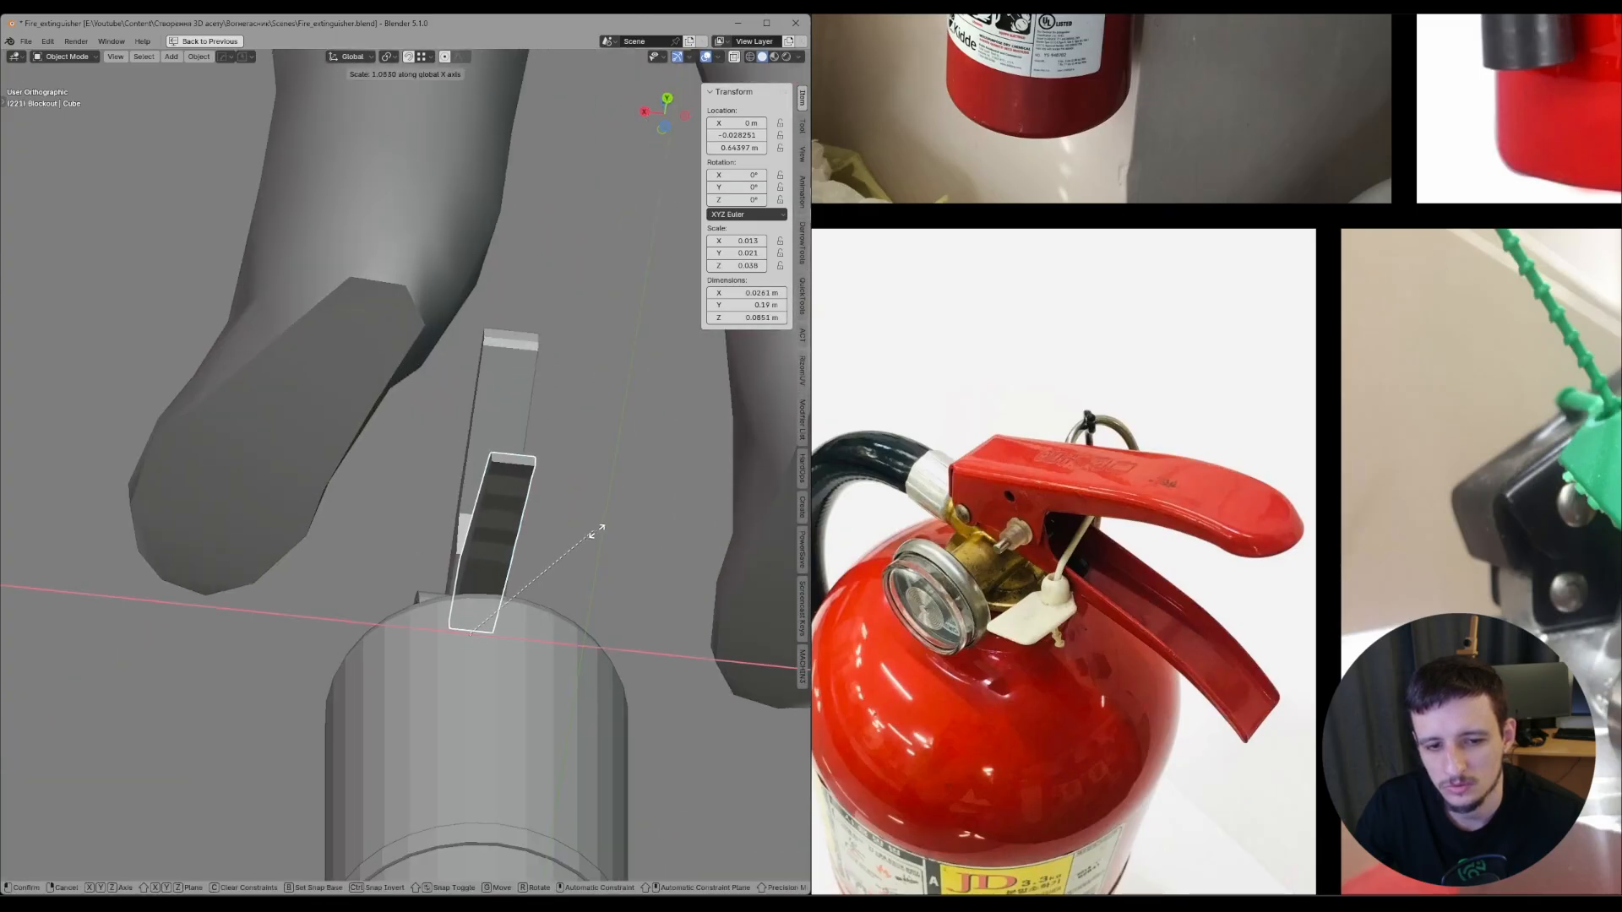
left_click(587, 532)
middle_click_drag(551, 523, 756, 592)
key("ctrl+s")
left_click(758, 592)
- Open the hose curve for editing in the right view with X-ray on and move its valve-end control point about 0.018 m up
scroll(591, 456, "down", 7)
left_click_drag(373, 290, 426, 330)
mouse_move(426, 329)
middle_mouse_down()
mouse_move(499, 510)
mouse_move(515, 405)
mouse_move(433, 381)
mouse_move(641, 362)
mouse_move(448, 332)
middle_mouse_up()
scroll(516, 405, "up", 1)
middle_click_drag(447, 331, 504, 395, "shift")
scroll(503, 395, "up", 1)
scroll(506, 436, "up", 3)
key("Tab")
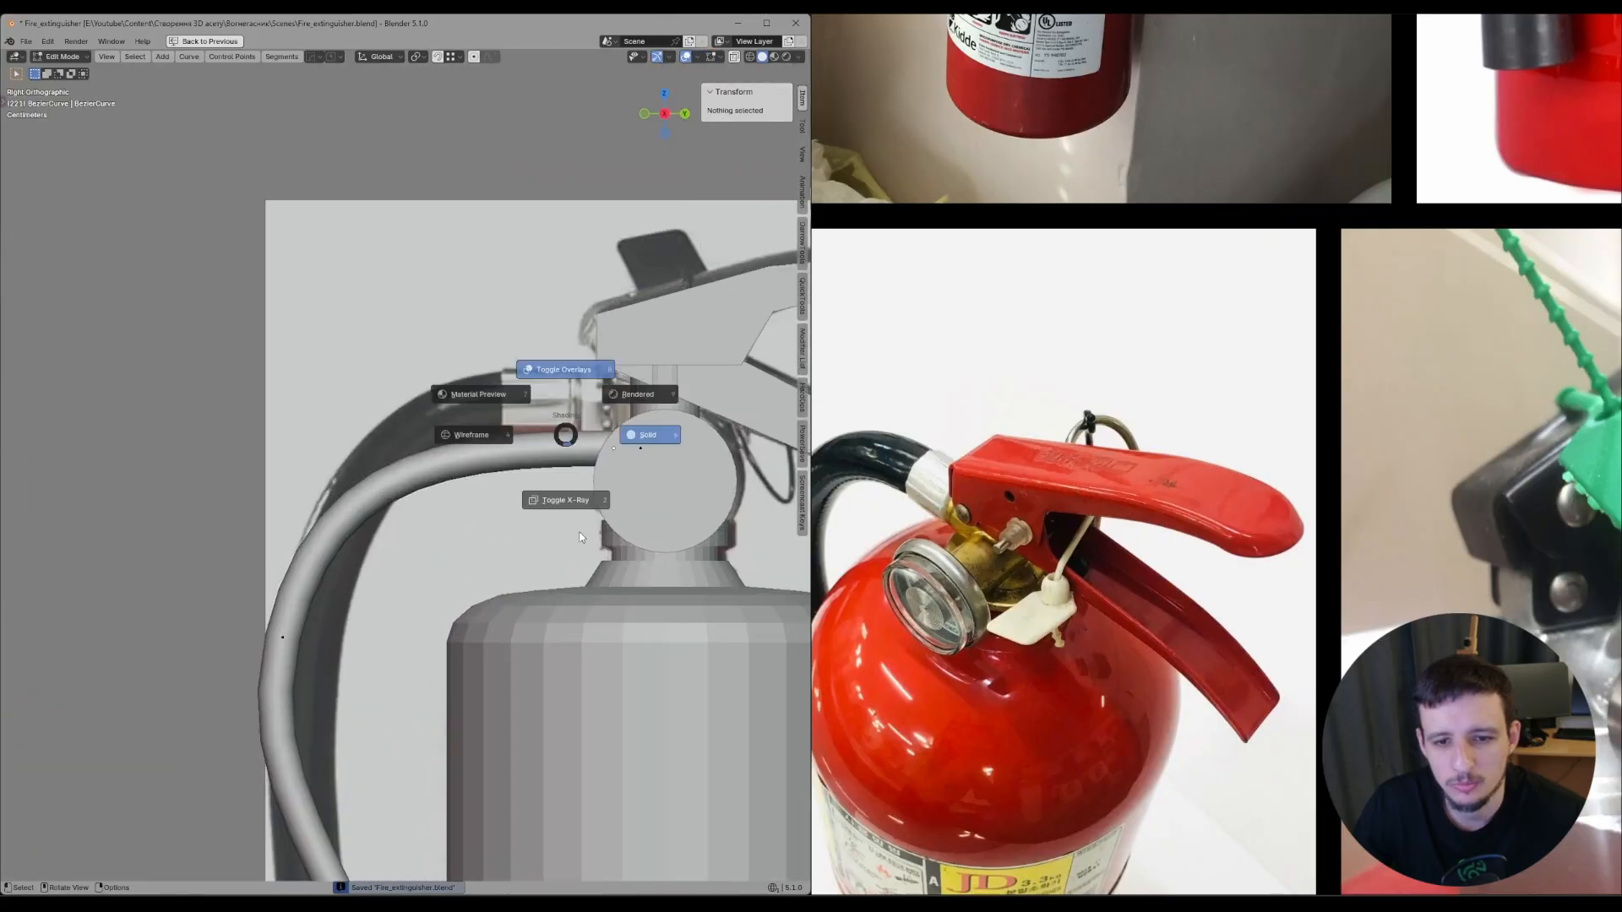
key("alt+z")
key("g")
key("z")
left_click(667, 435)
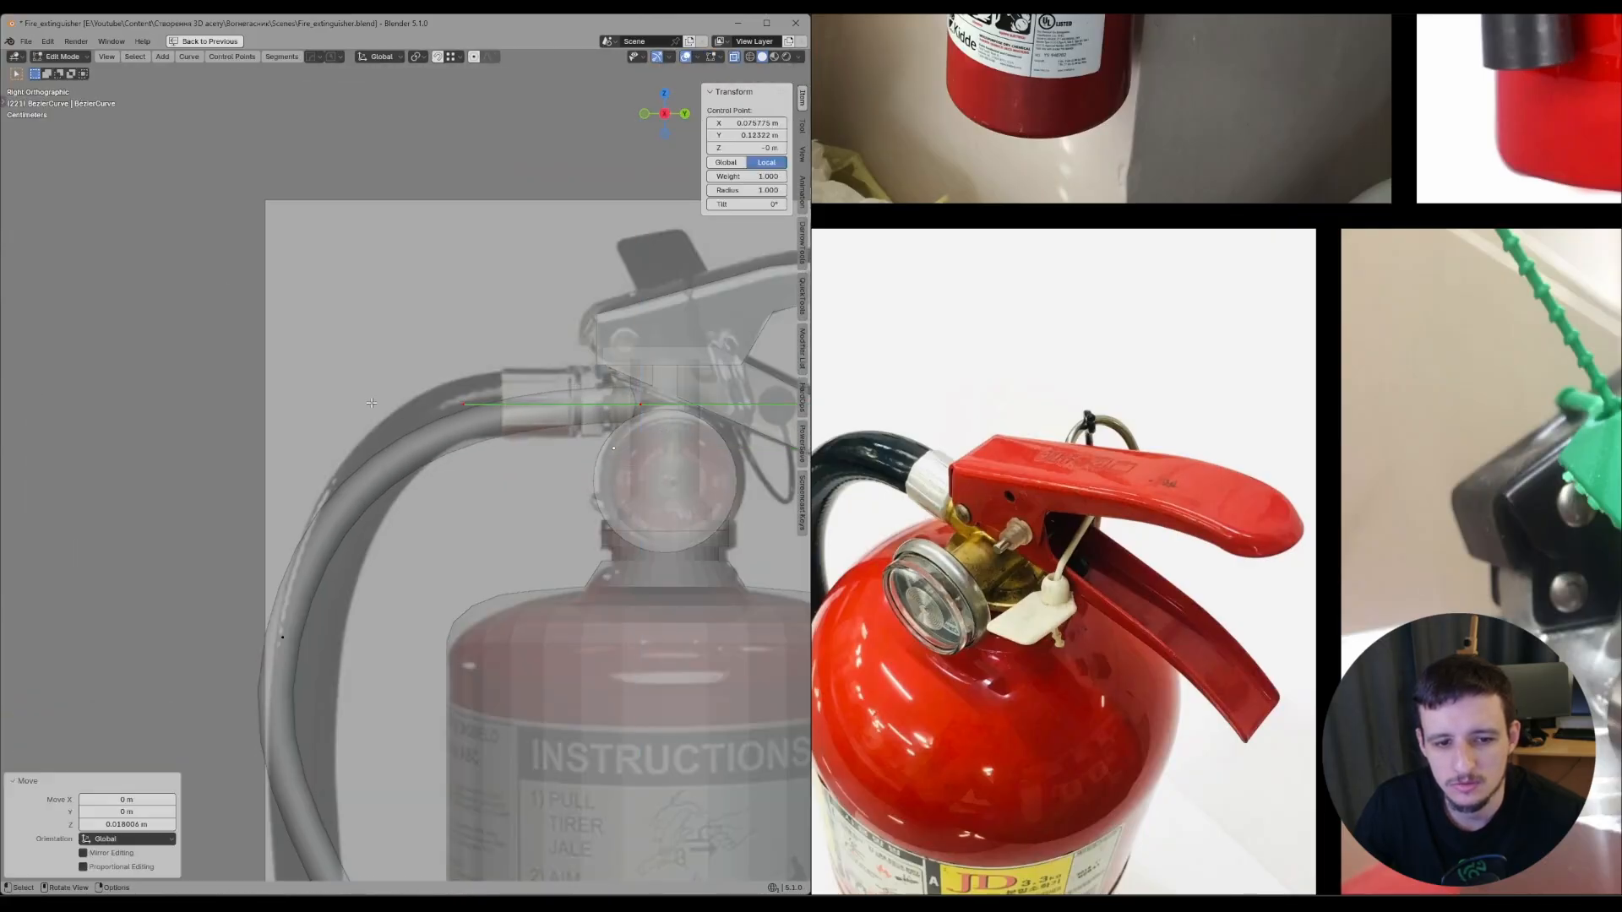
- Reposition the hose's middle control point so the upper bend follows the hose in the photo
scroll(371, 403, "down", 3)
left_click_drag(243, 500, 394, 615)
key("g")
left_click(430, 569)
left_click(542, 430, "shift")
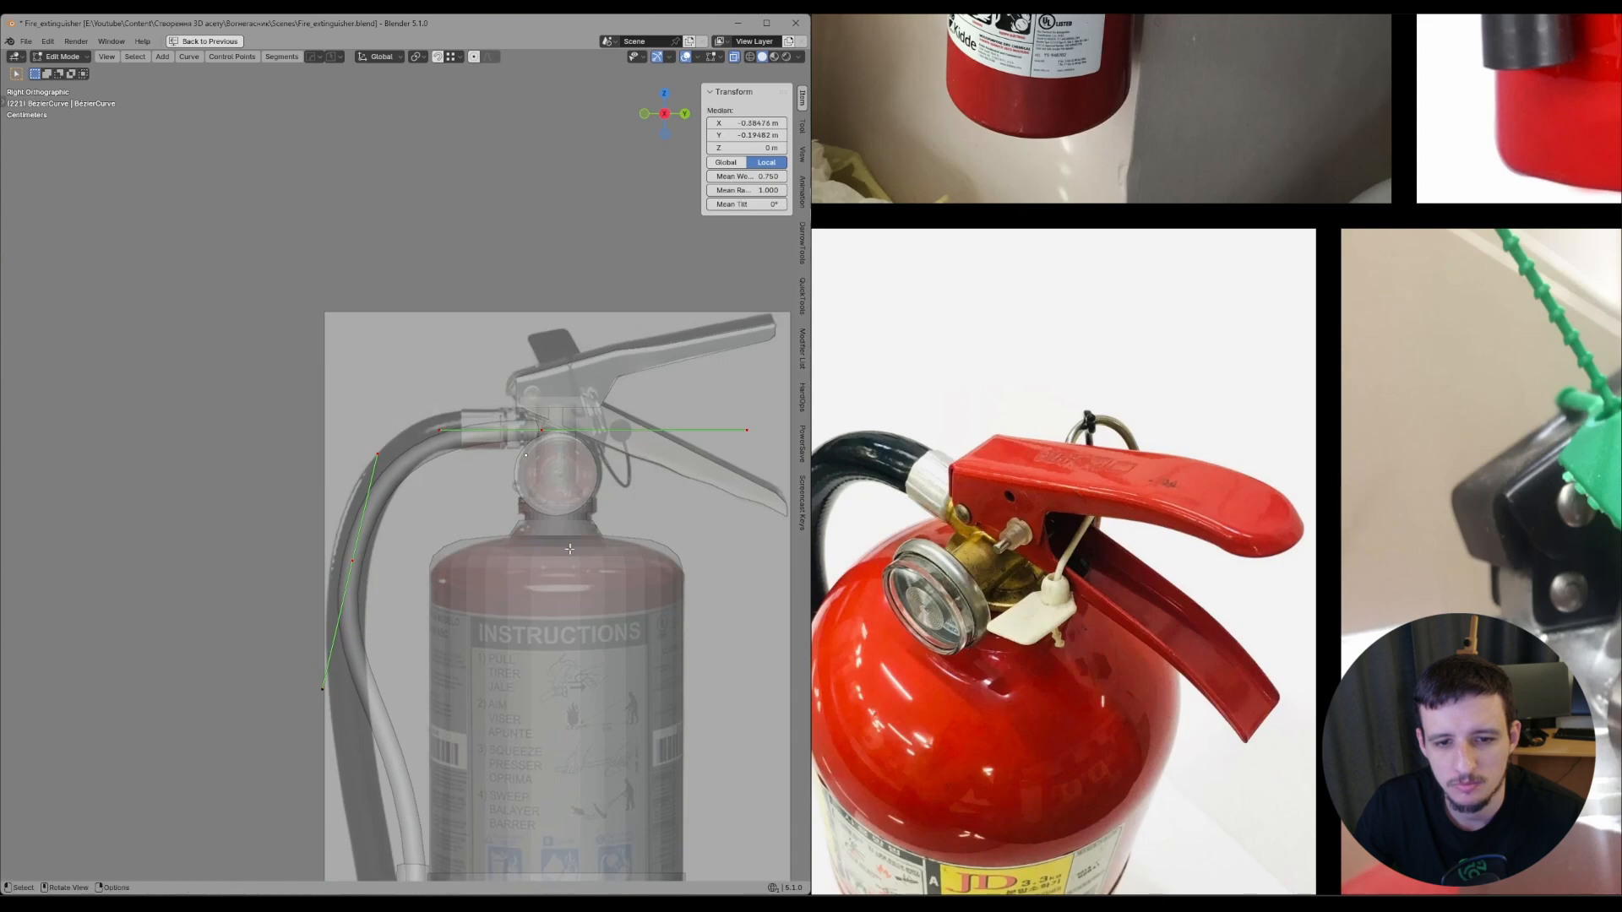
left_click_drag(561, 594, 567, 597)
- Increase the hose curve's bevel depth to match the thickness of the photo's hose
key("Tab")
key("ctrl+space")
middle_click_drag(568, 493, 626, 408, "shift")
scroll(626, 408, "up", 1)
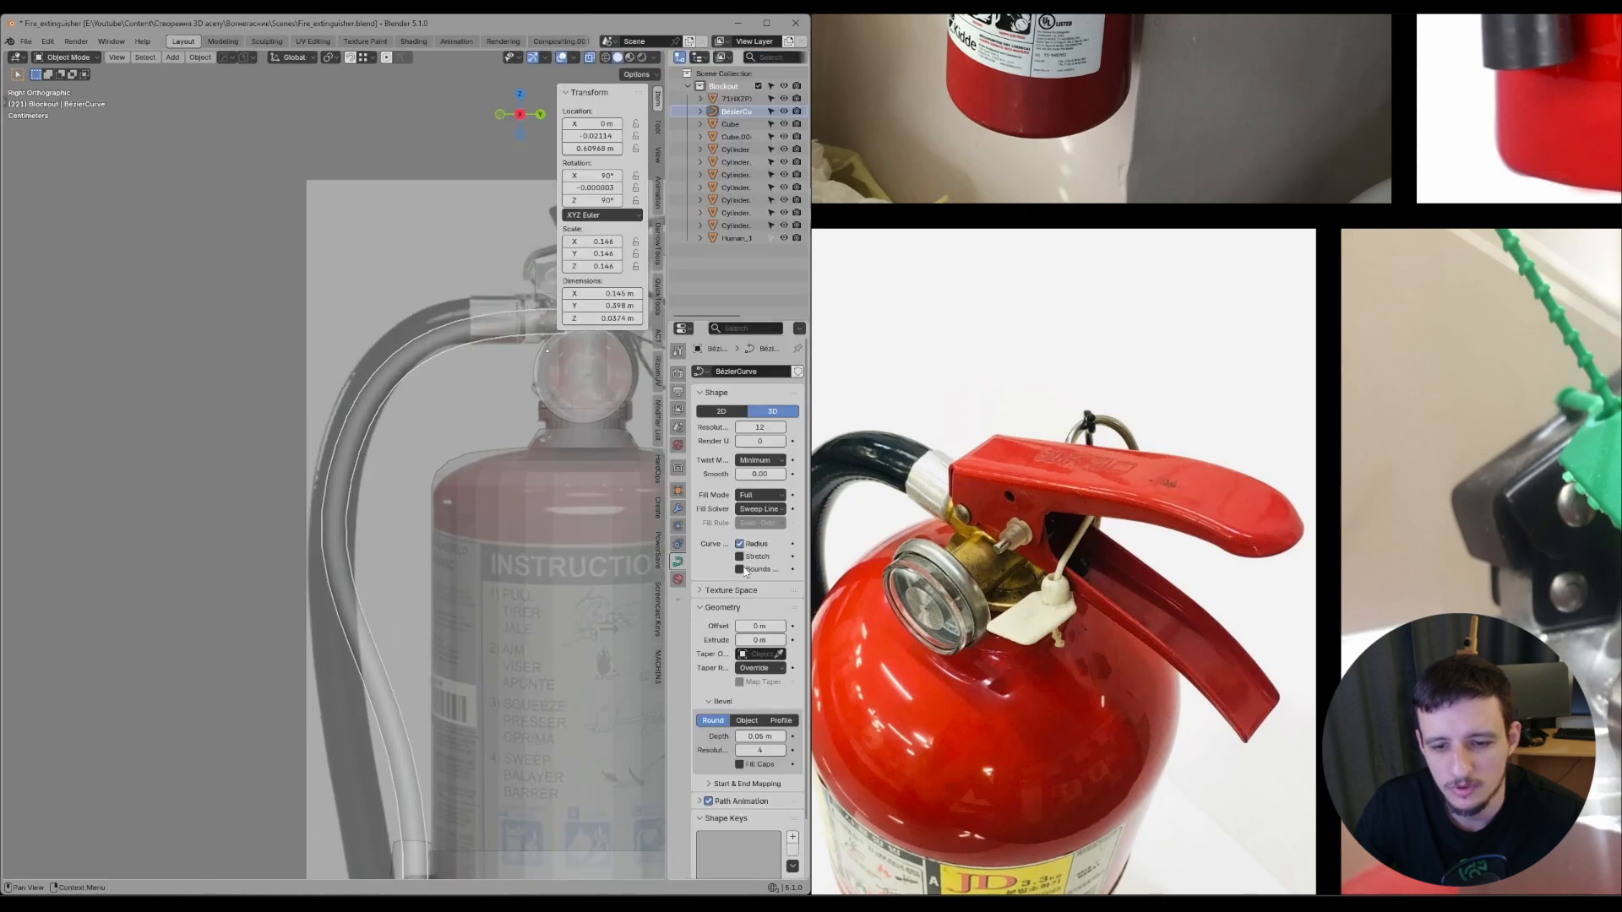
scroll(752, 642, "down", 1)
left_click_drag(760, 677, 786, 677)
key("Tab")
key("ctrl+space")
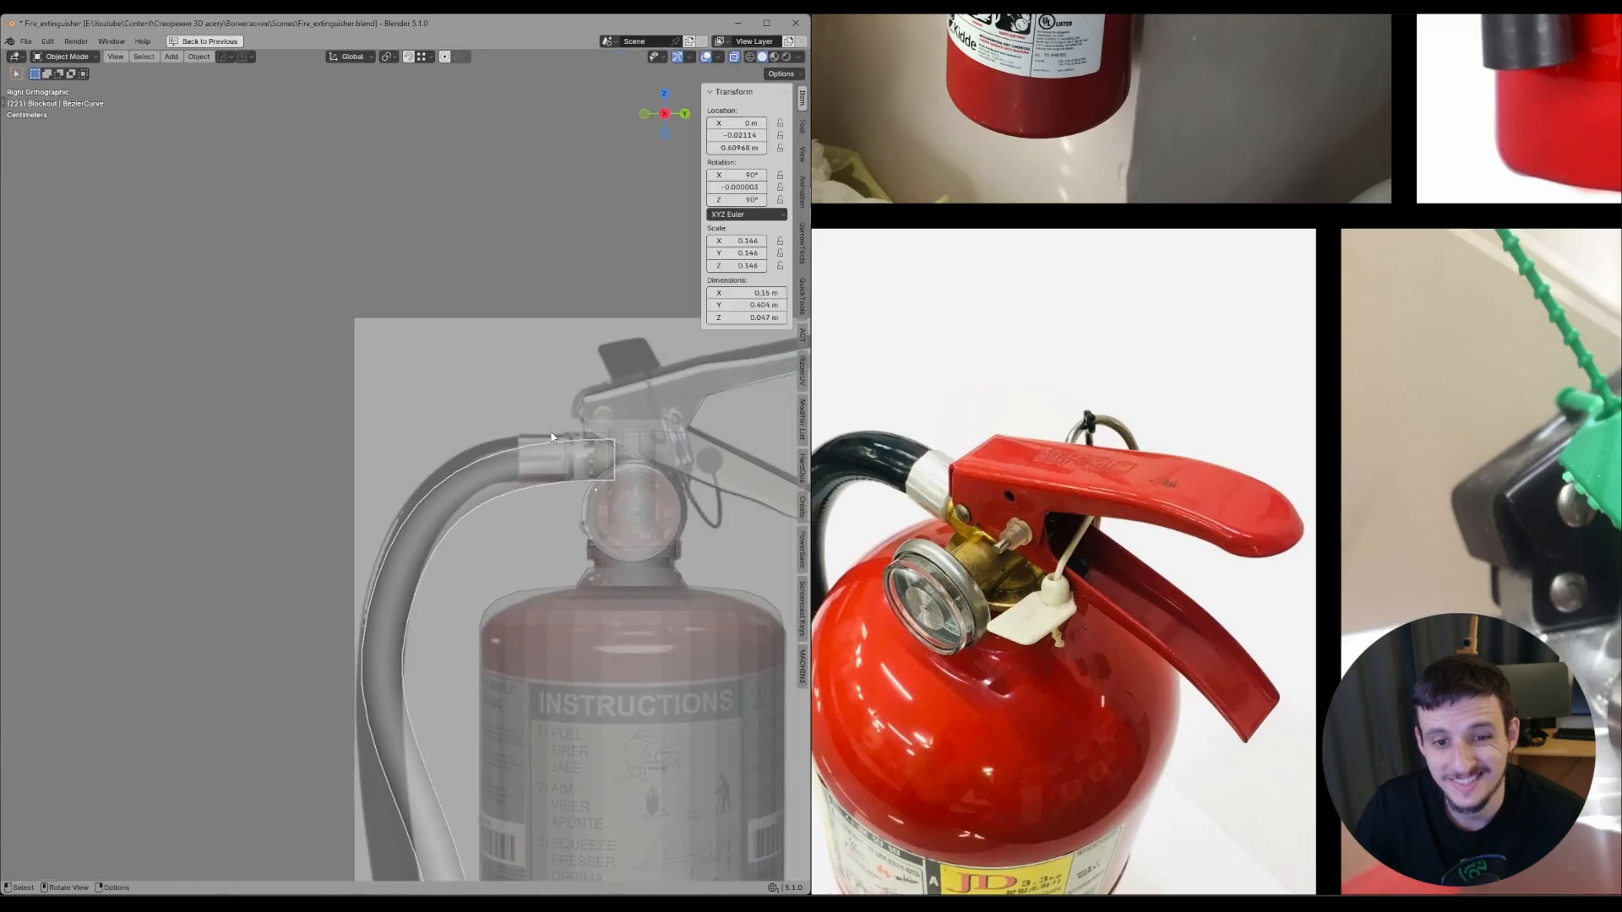
- Move the hose's middle control point about 0.003 m back and 0.001 m down, and rotate its handles to follow the photo's bend
key("g")
left_click(431, 677)
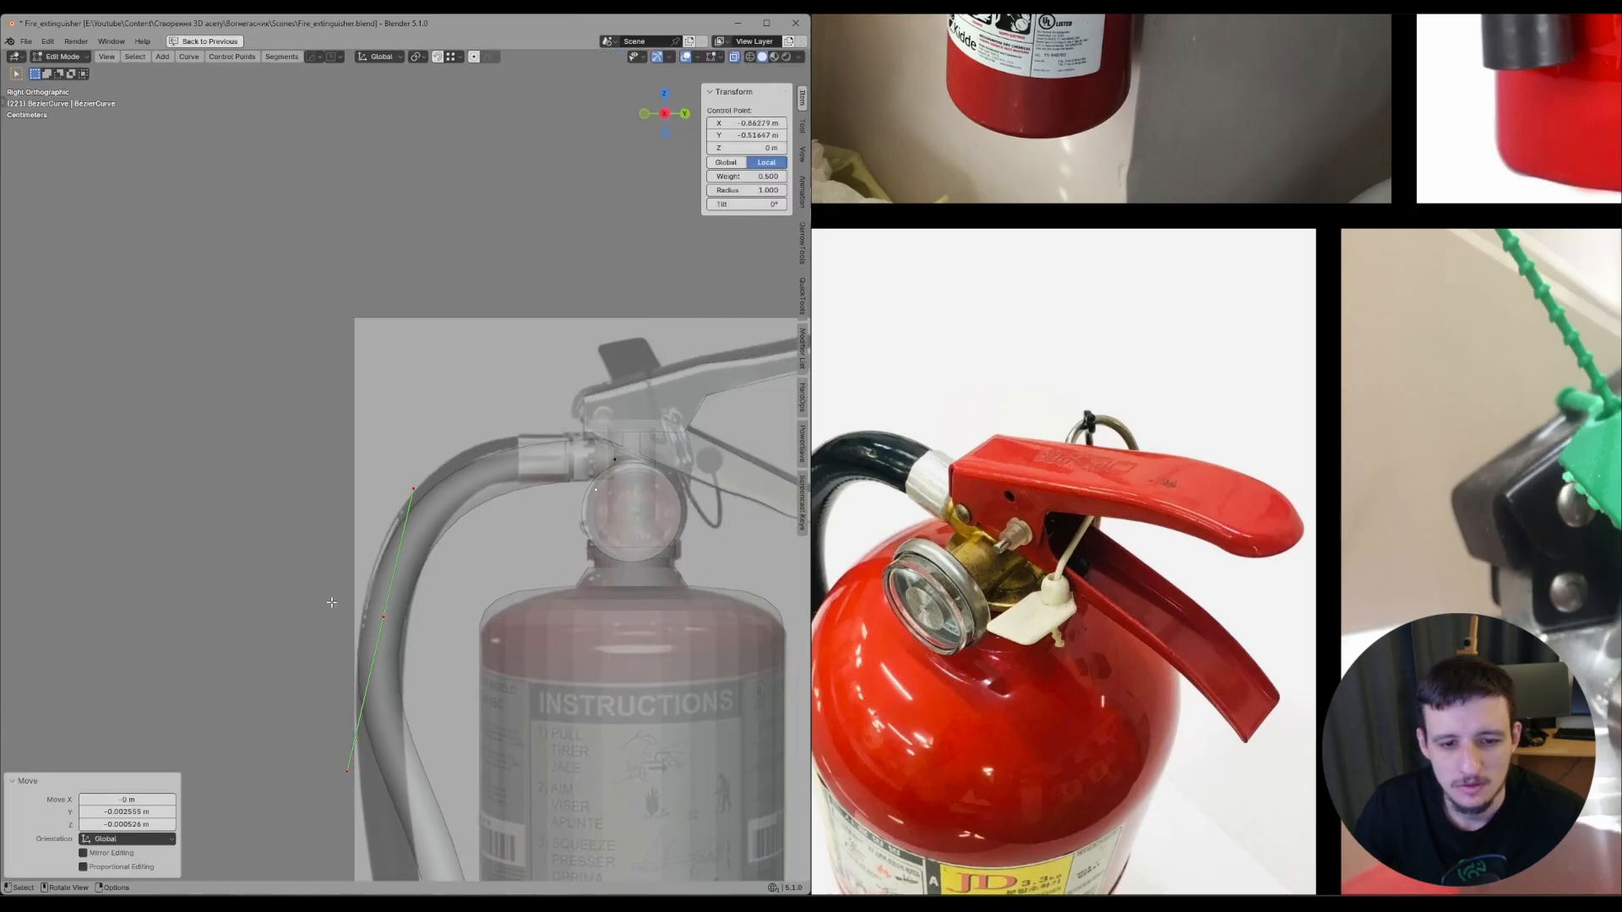
key("r")
left_click(481, 591)
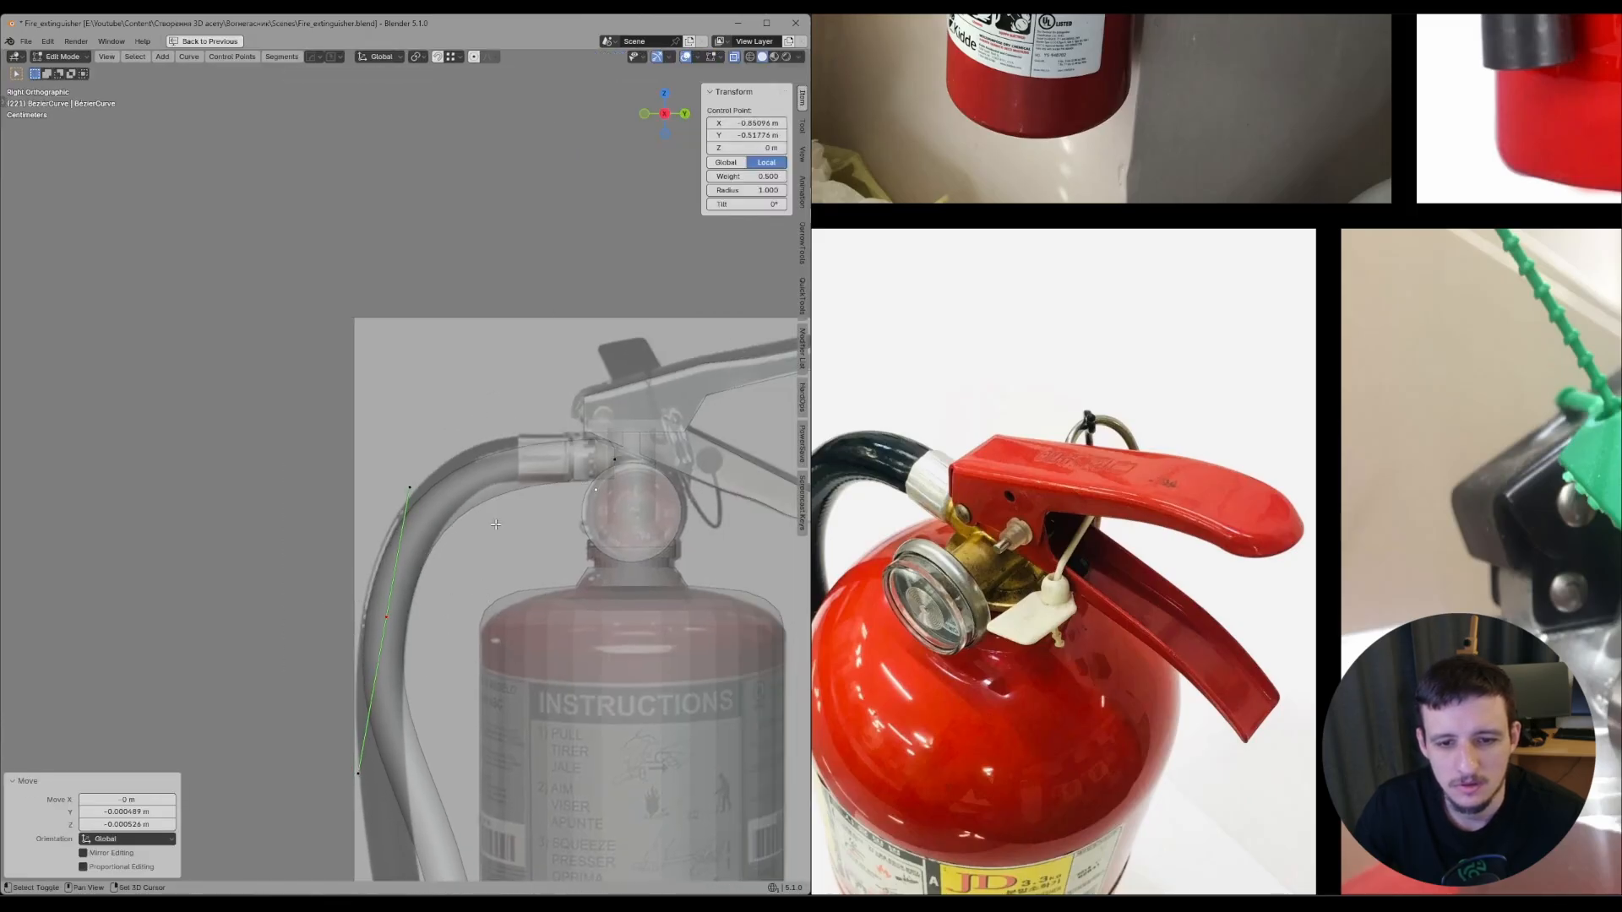
- Move the handle of the hose curve's valve-end control point away from the valve along the global Y axis
left_click(537, 469)
left_click(496, 449)
key("g")
key("y")
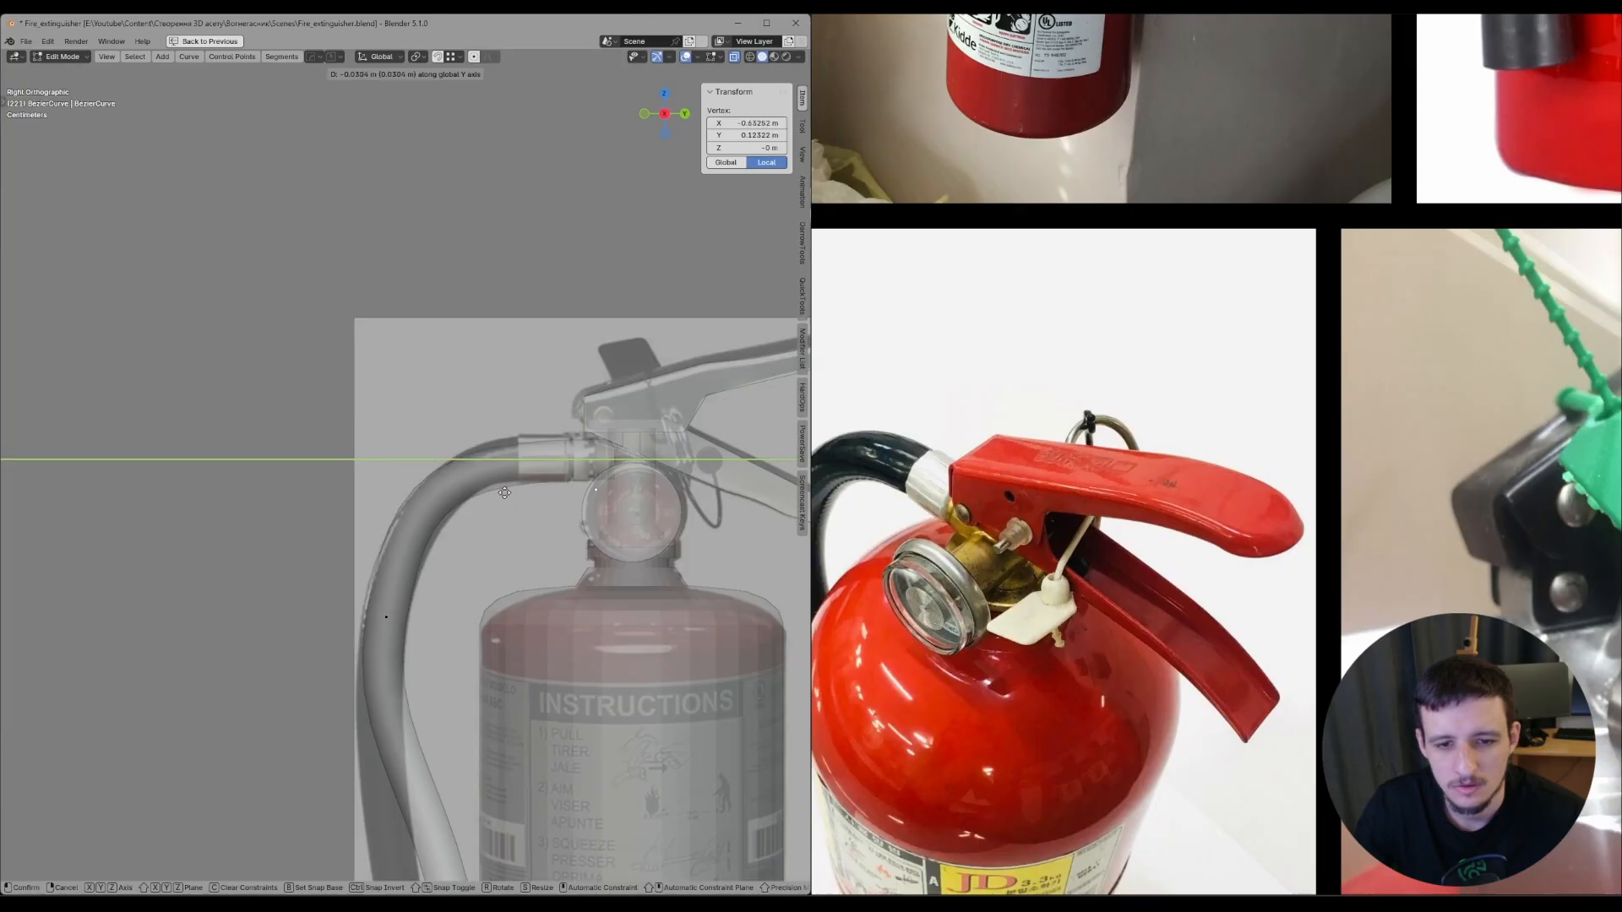
left_click(504, 493)
- Subdivide the upper hose segment and reposition the new and middle control points to follow the bend in the photo
left_click_drag(478, 547, 316, 675, "shift")
right_click(484, 512)
left_click(477, 510)
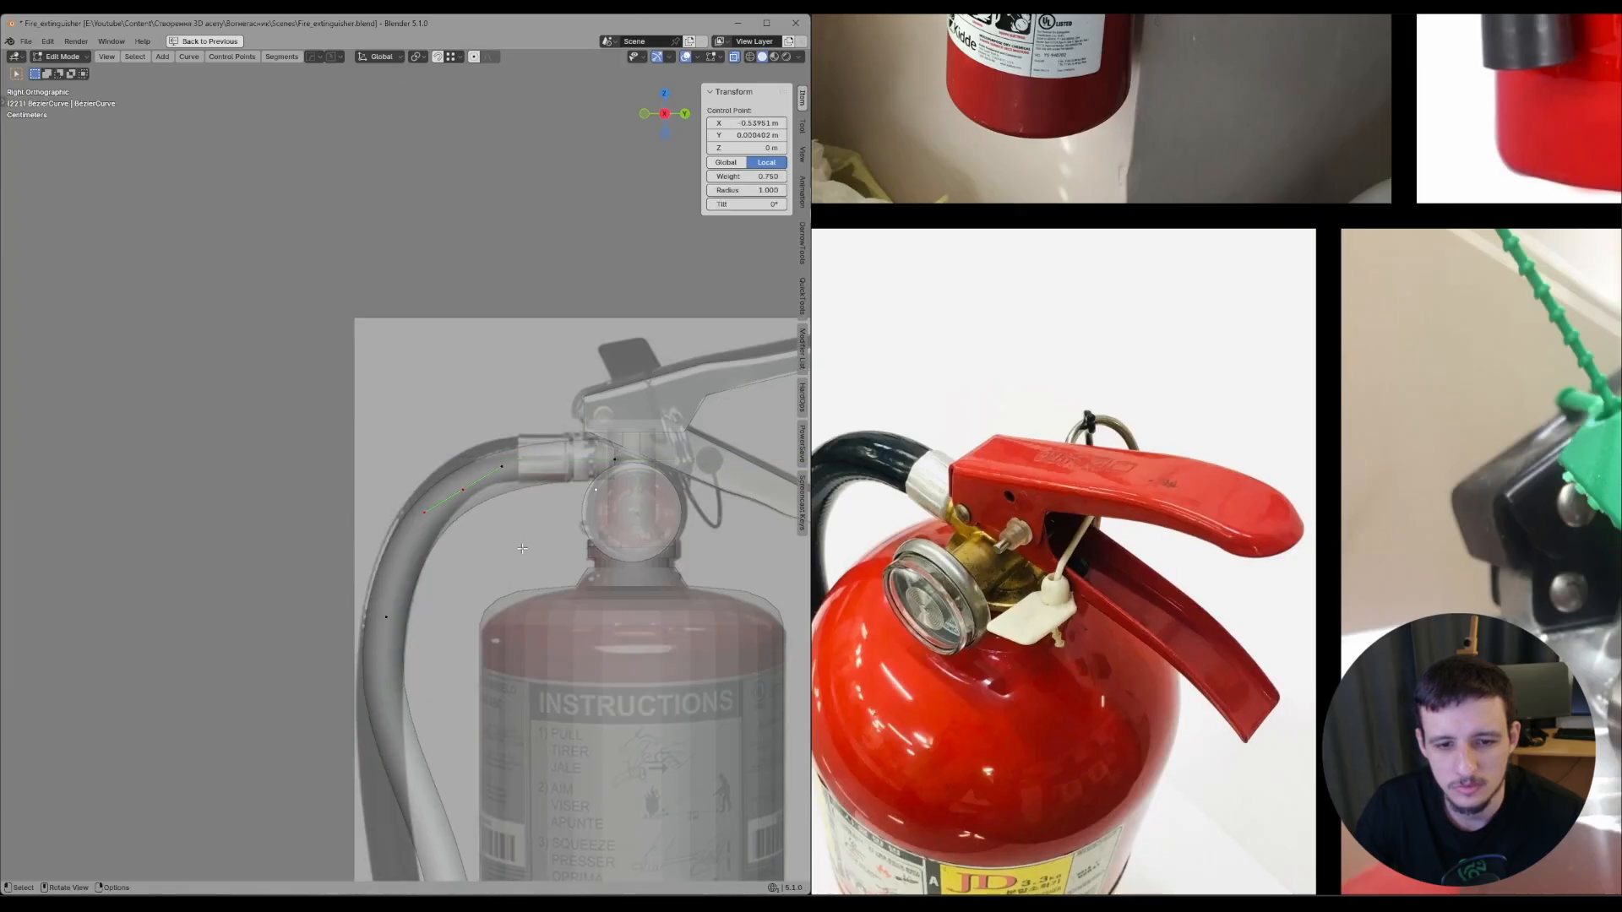
key("g")
left_click(532, 538)
left_click(386, 616)
key("g")
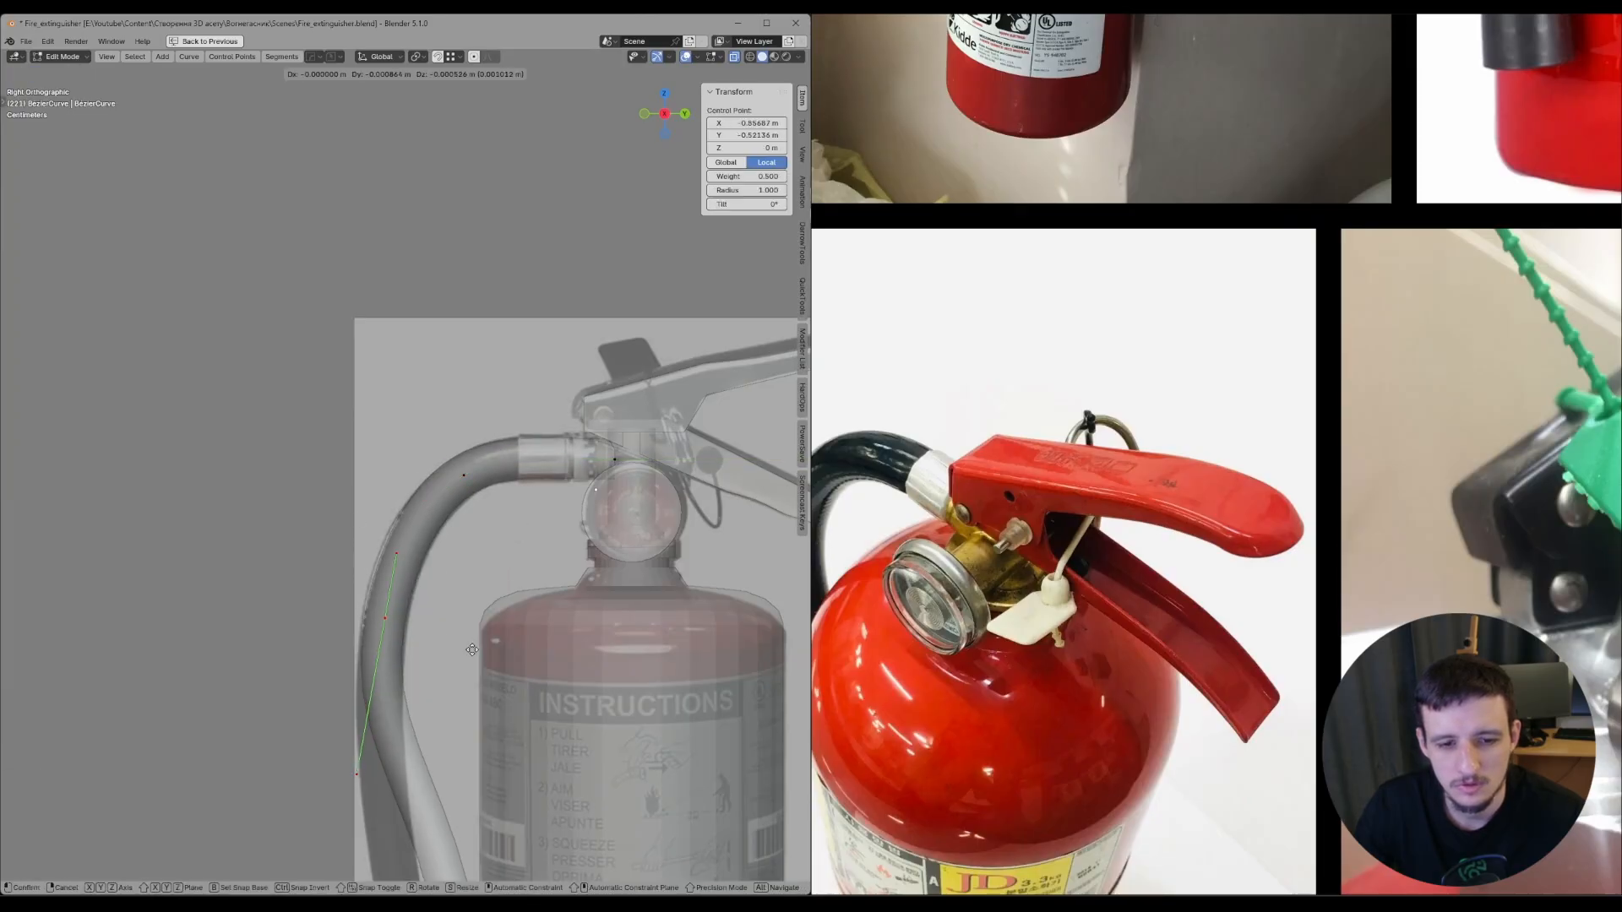
left_click(468, 652)
- Rotate and move the hose's lower end control point onto the hose end in the photo and leave curve editing
left_click(494, 667)
middle_click_drag(507, 680, 528, 236, "shift")
left_click(481, 671)
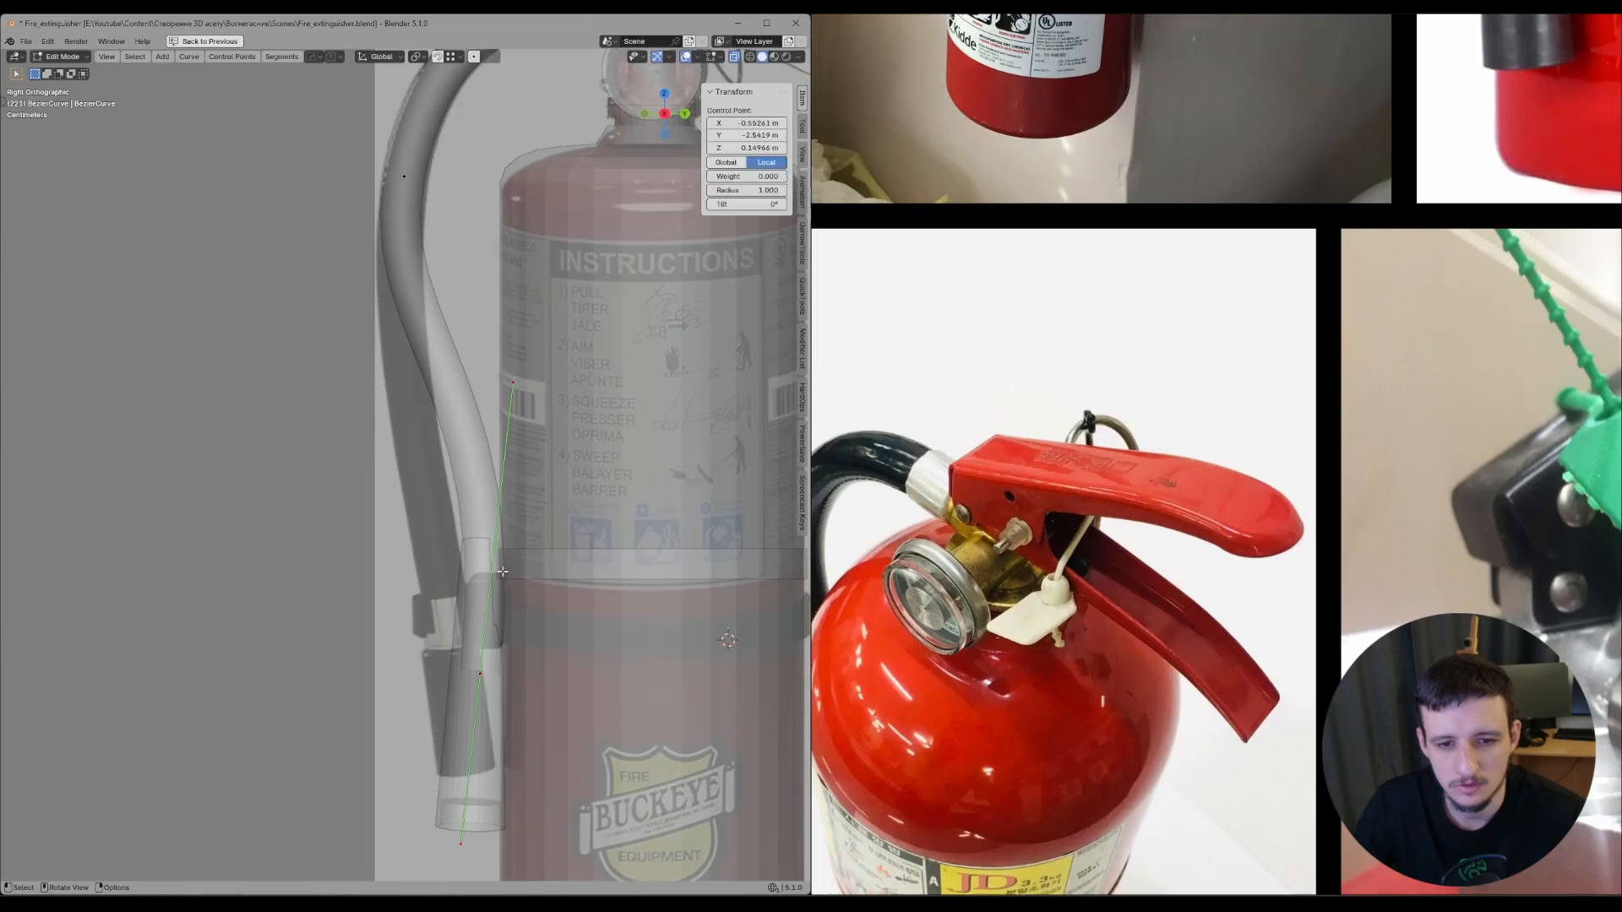
scroll(499, 439, "down", 2)
key("r")
left_click(551, 433)
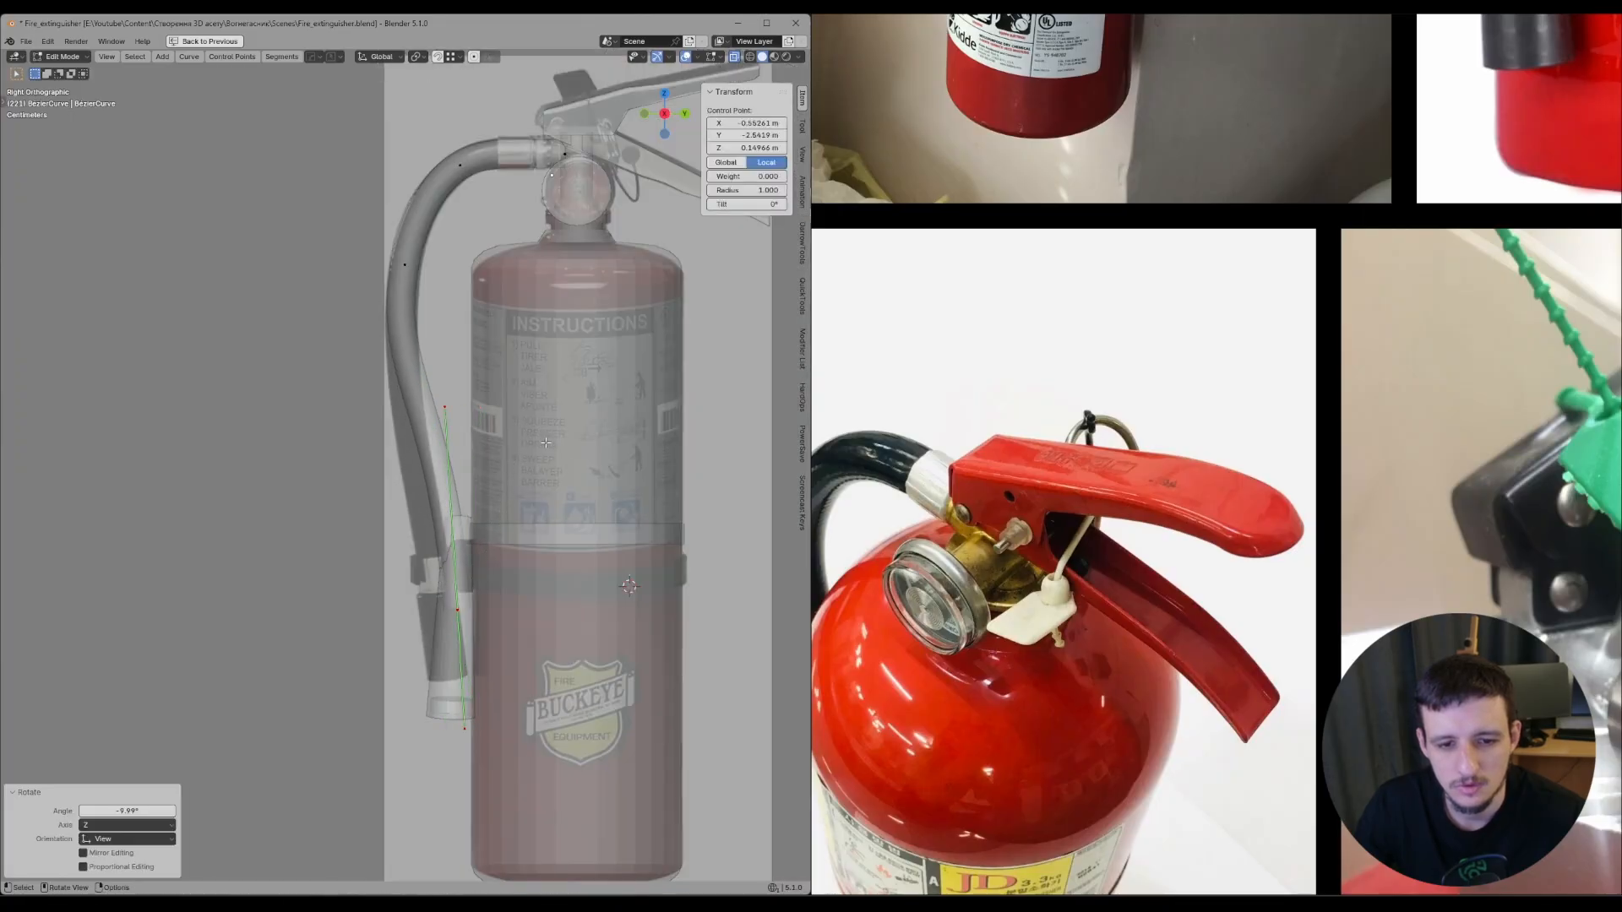
key("g")
left_click(594, 431)
key("r")
key("Escape")
key("Tab")
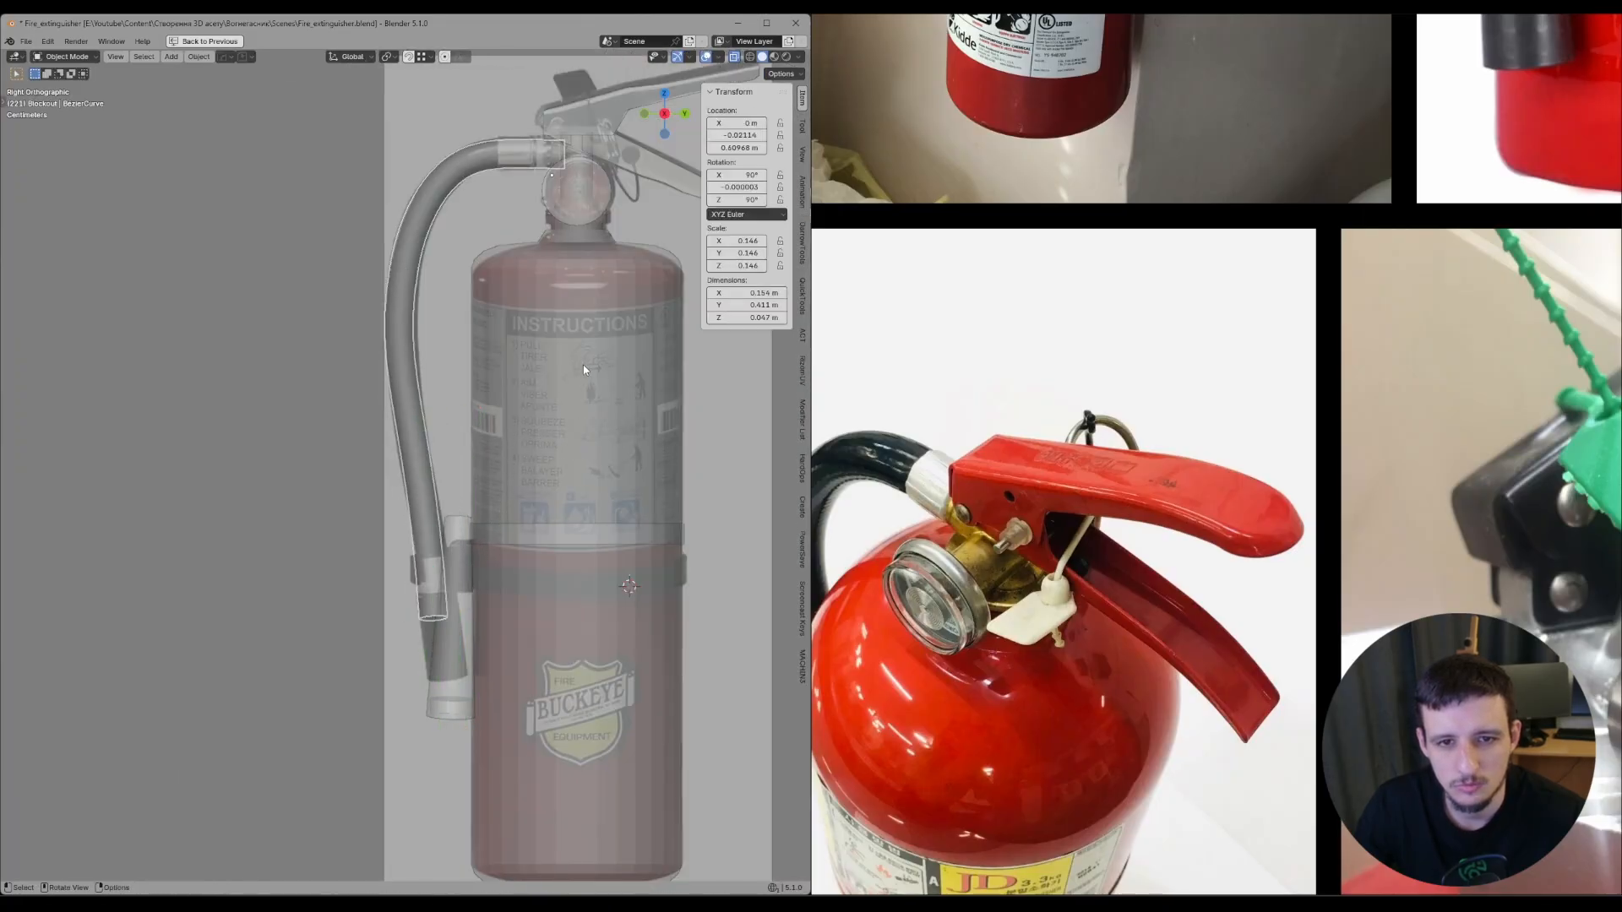
- Set the hose curve's bevel depth to 0.09 m and return to editing the curve in the maximized viewport
key("ctrl+space")
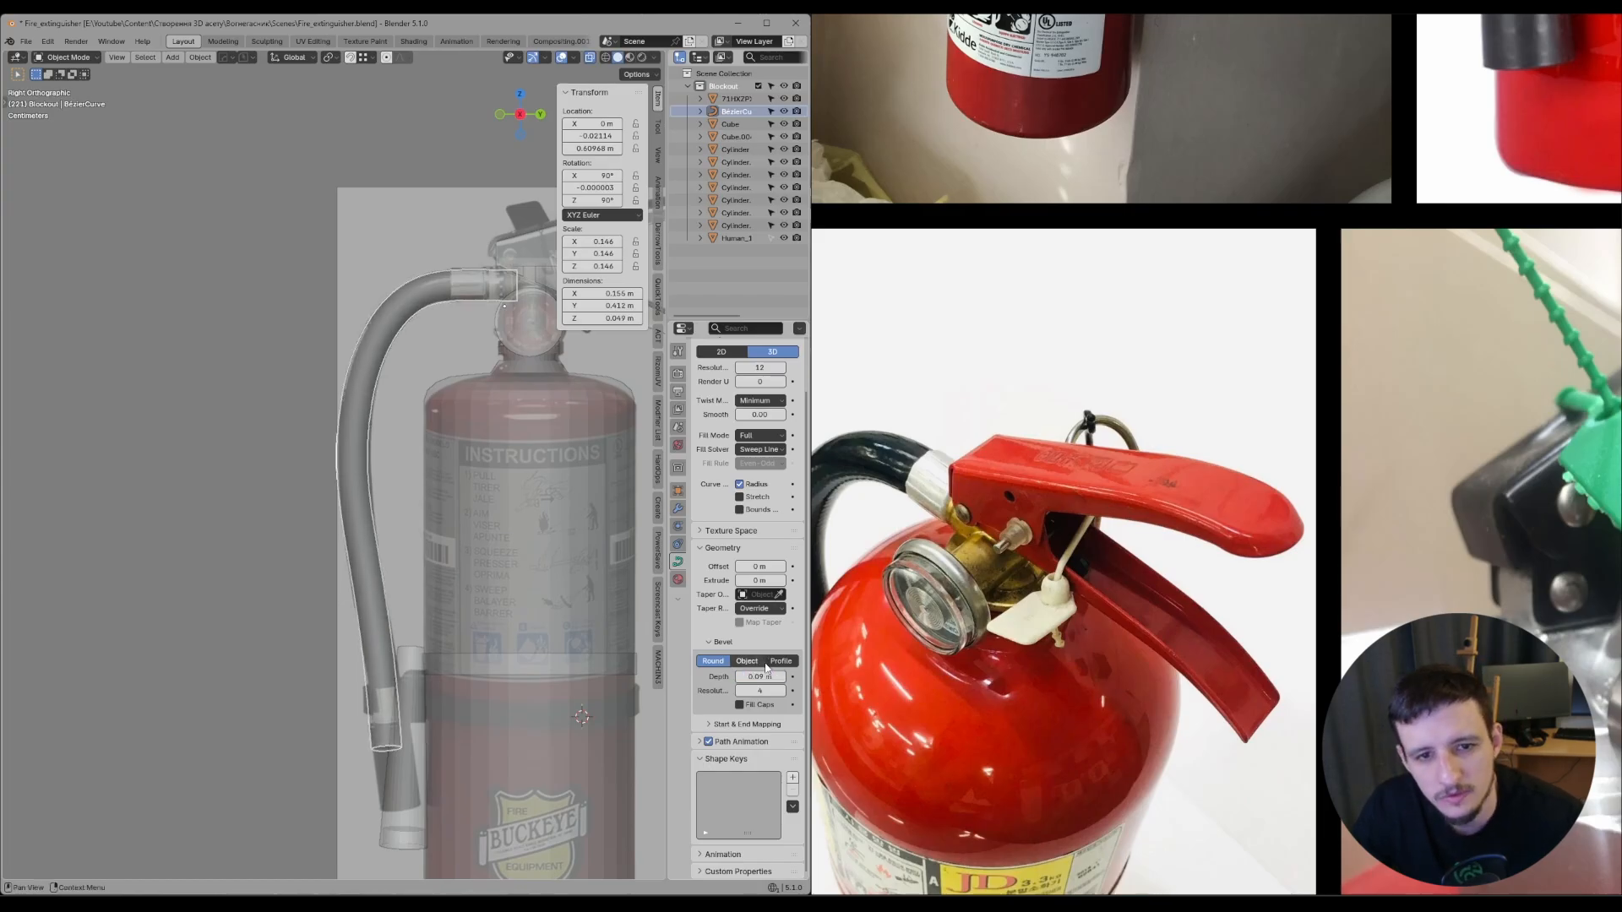
key("Tab")
key("ctrl+space")
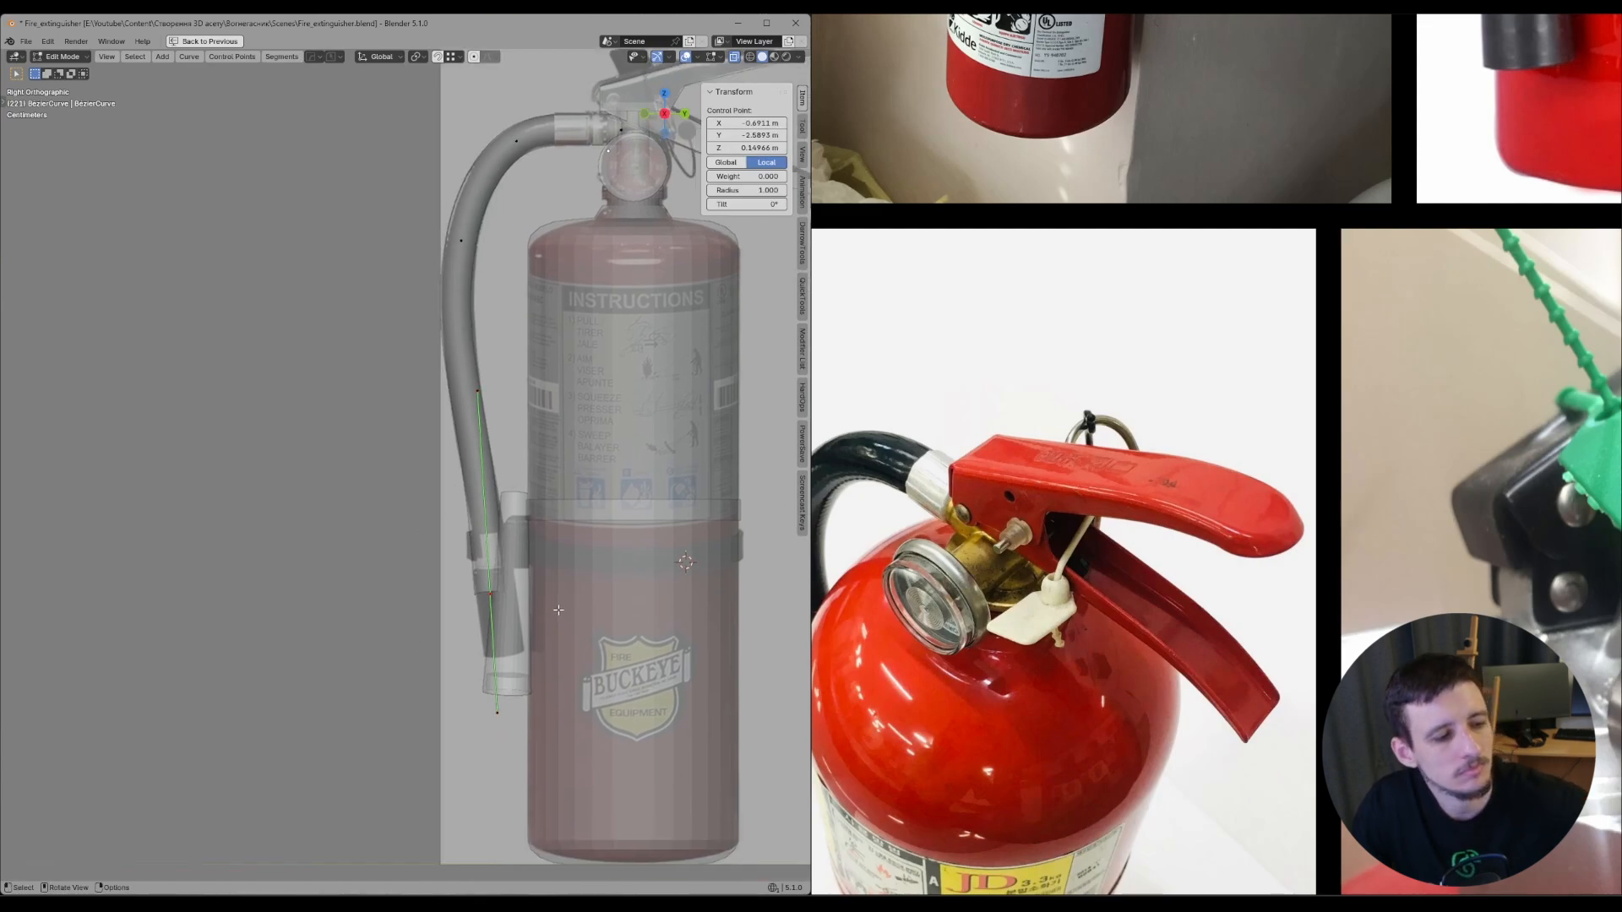
- Move and slightly rotate the hose's middle control point to fit the upper part of the hose in the photo
scroll(556, 601, "up", 1)
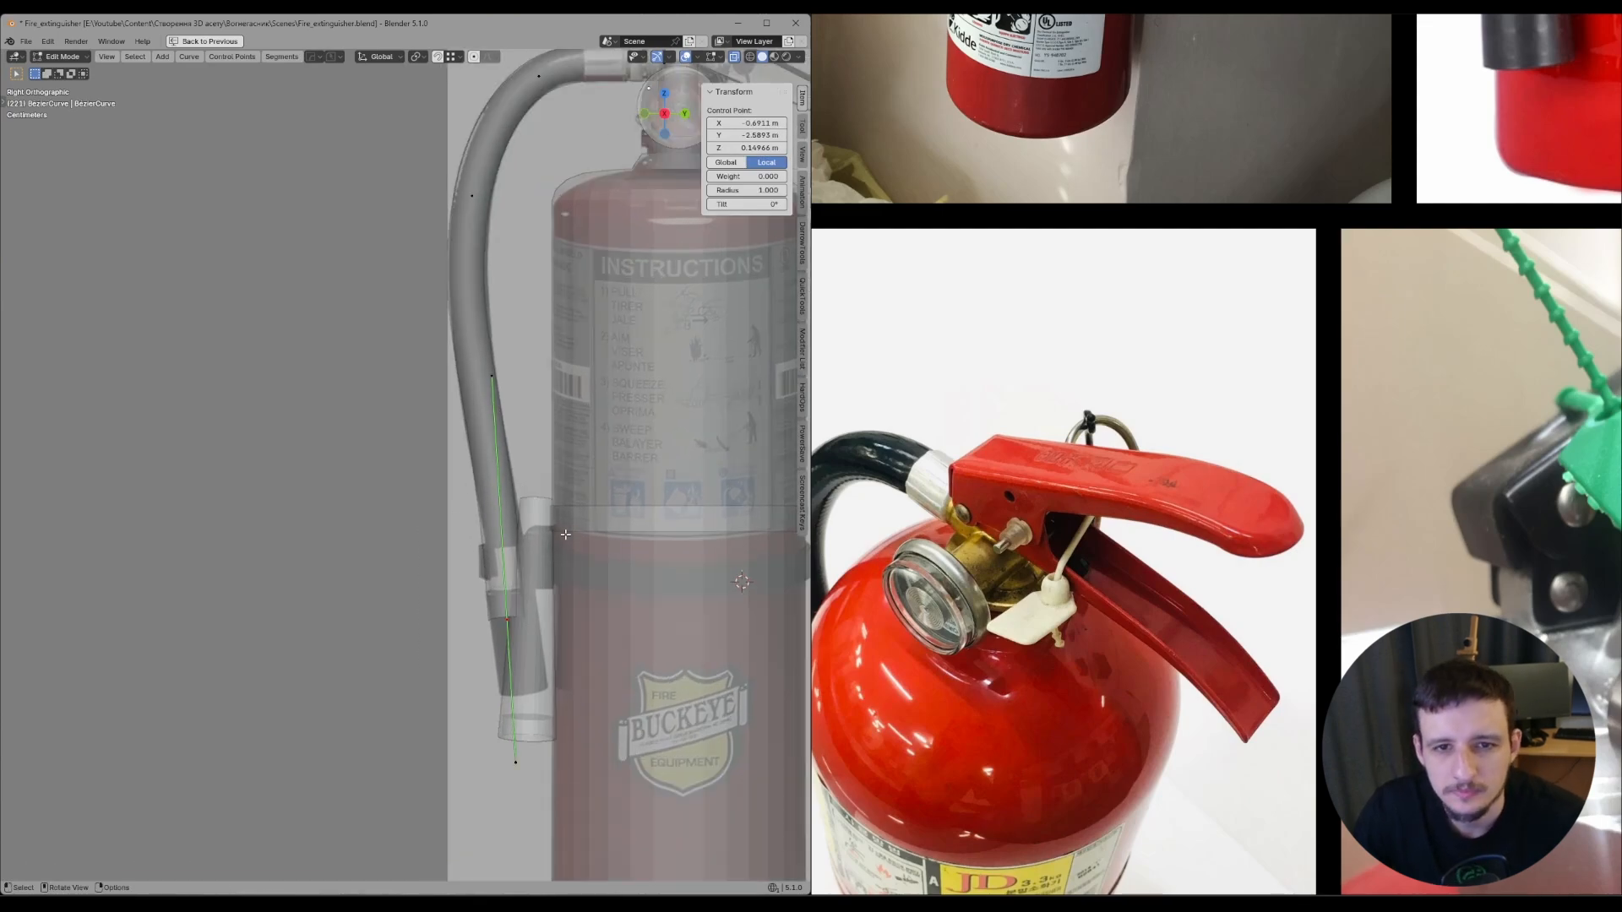
middle_click_drag(435, 211, 443, 362, "shift")
left_click(481, 348)
key("g")
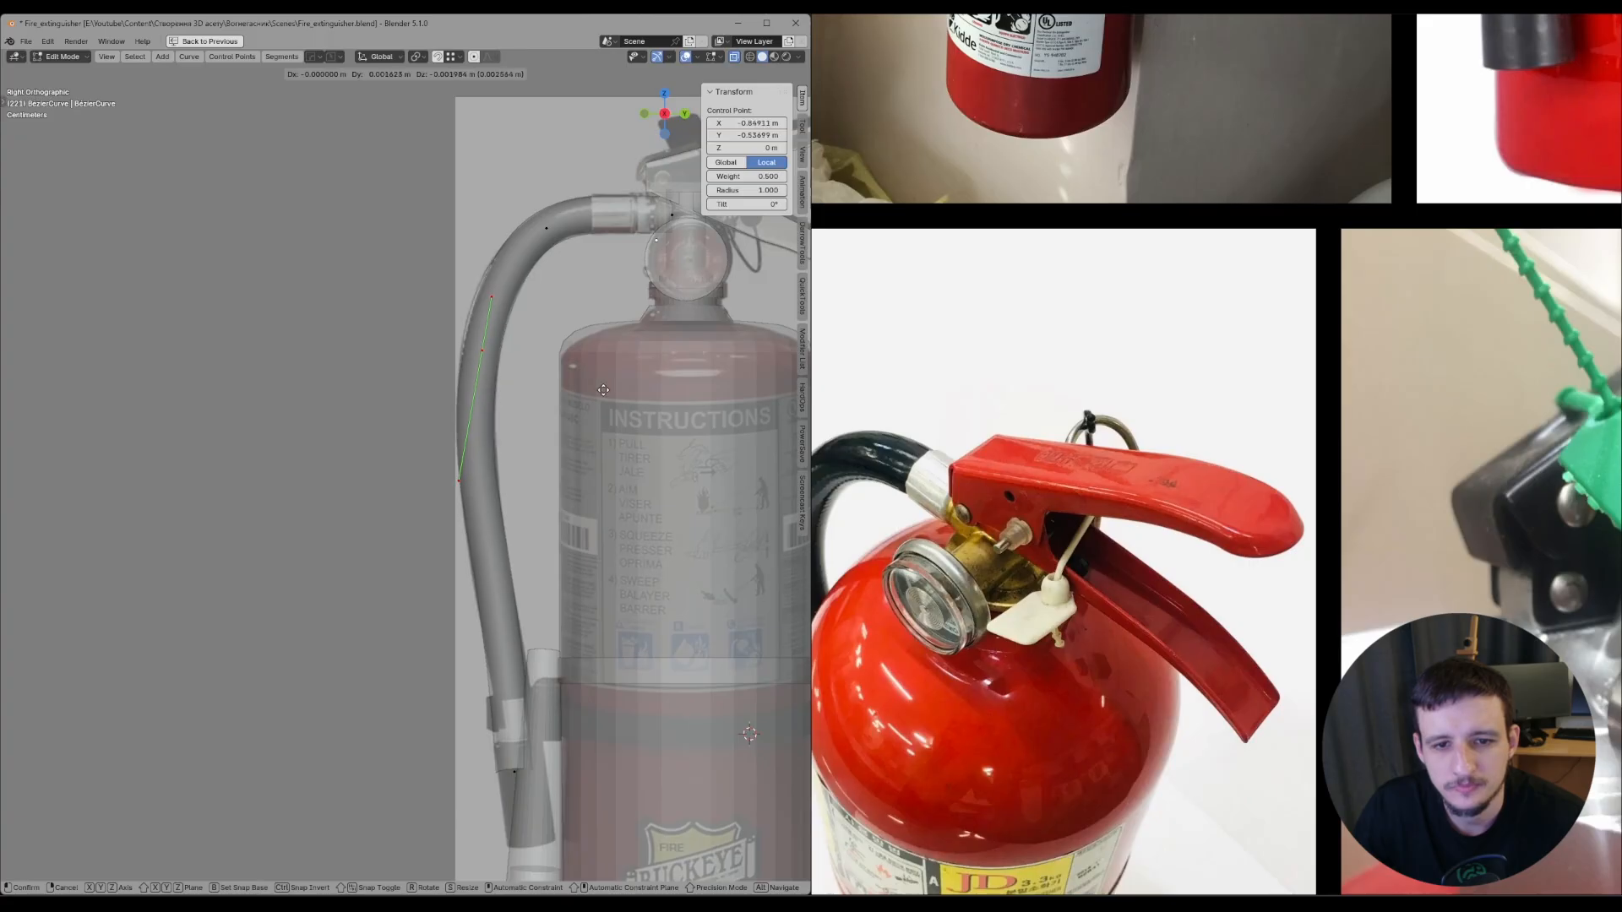
left_click(603, 389)
middle_click_drag(603, 390, 615, 315, "shift")
key("r")
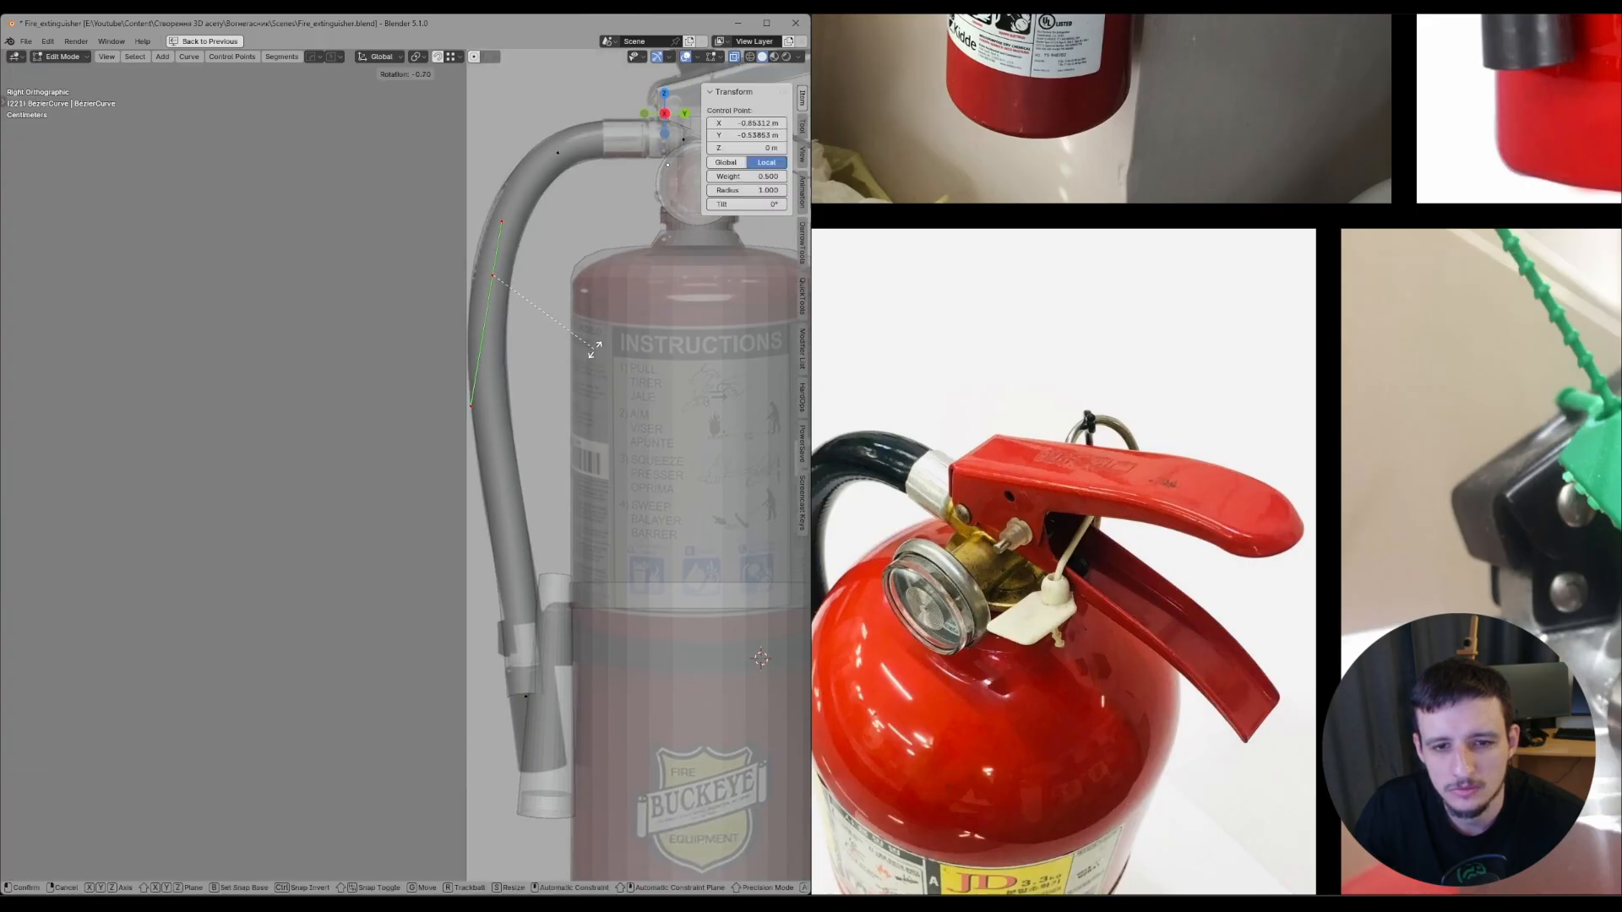
left_click(594, 350)
- Rotate the hose's lower end control point and move it about 0.004 m toward the cylinder and 0.013 m up
left_click_drag(431, 577, 574, 718)
middle_click_drag(574, 645, 606, 445, "shift")
scroll(606, 445, "up", 2)
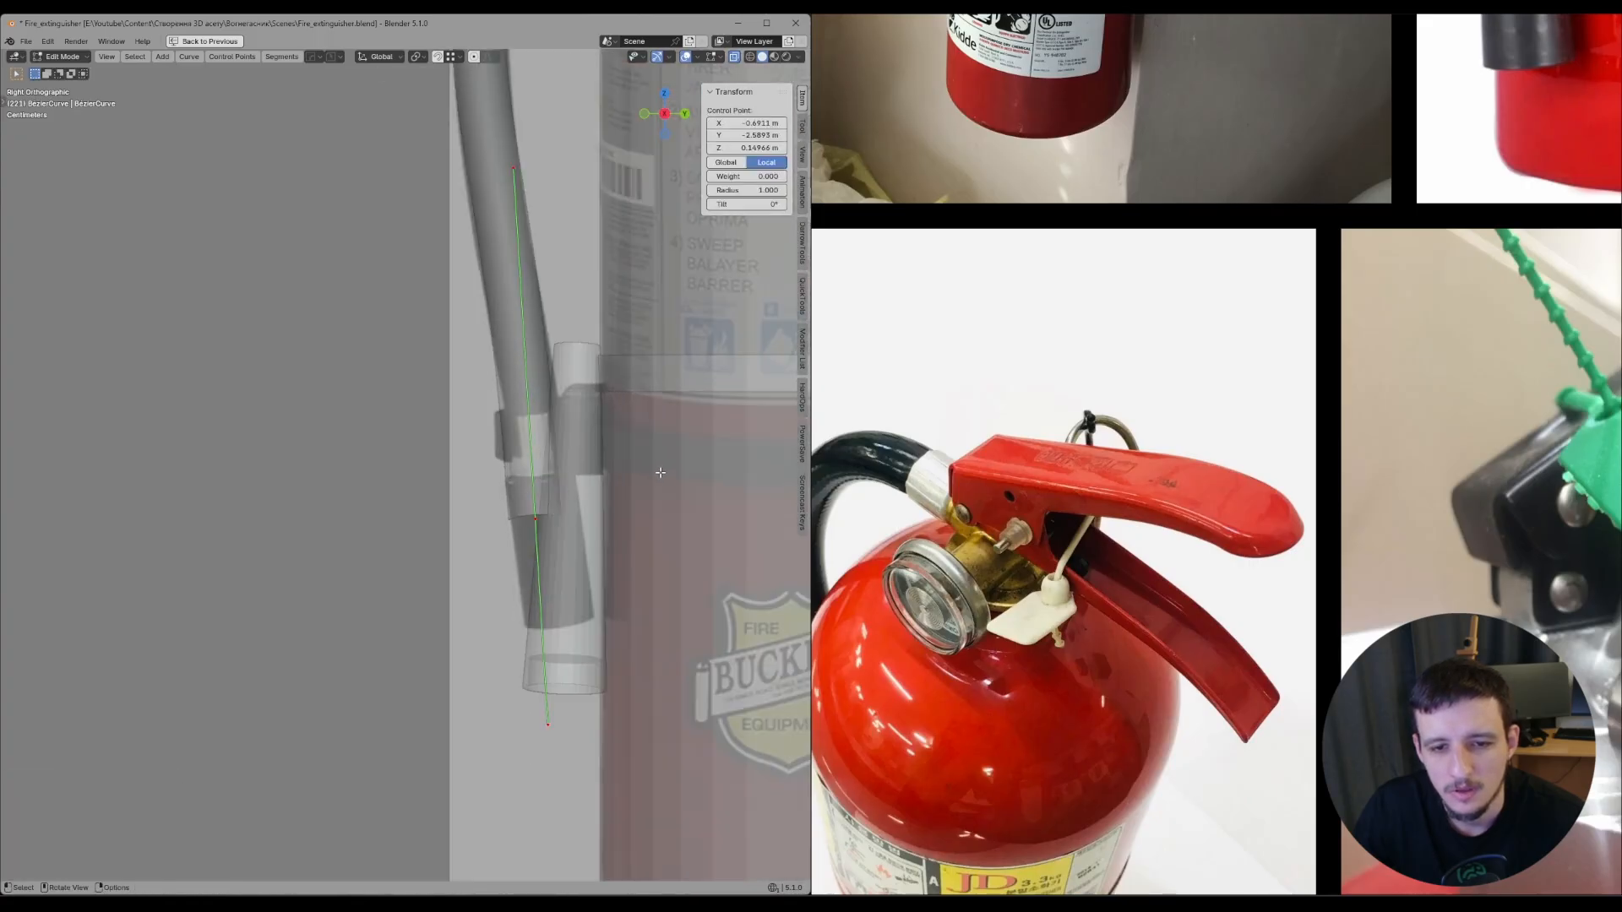
key("r")
left_click(657, 446)
key("g")
scroll(688, 424, "down", 1)
middle_click_drag(687, 424, 682, 469, "shift")
middle_click_drag(683, 469, 583, 524)
key("KP_3")
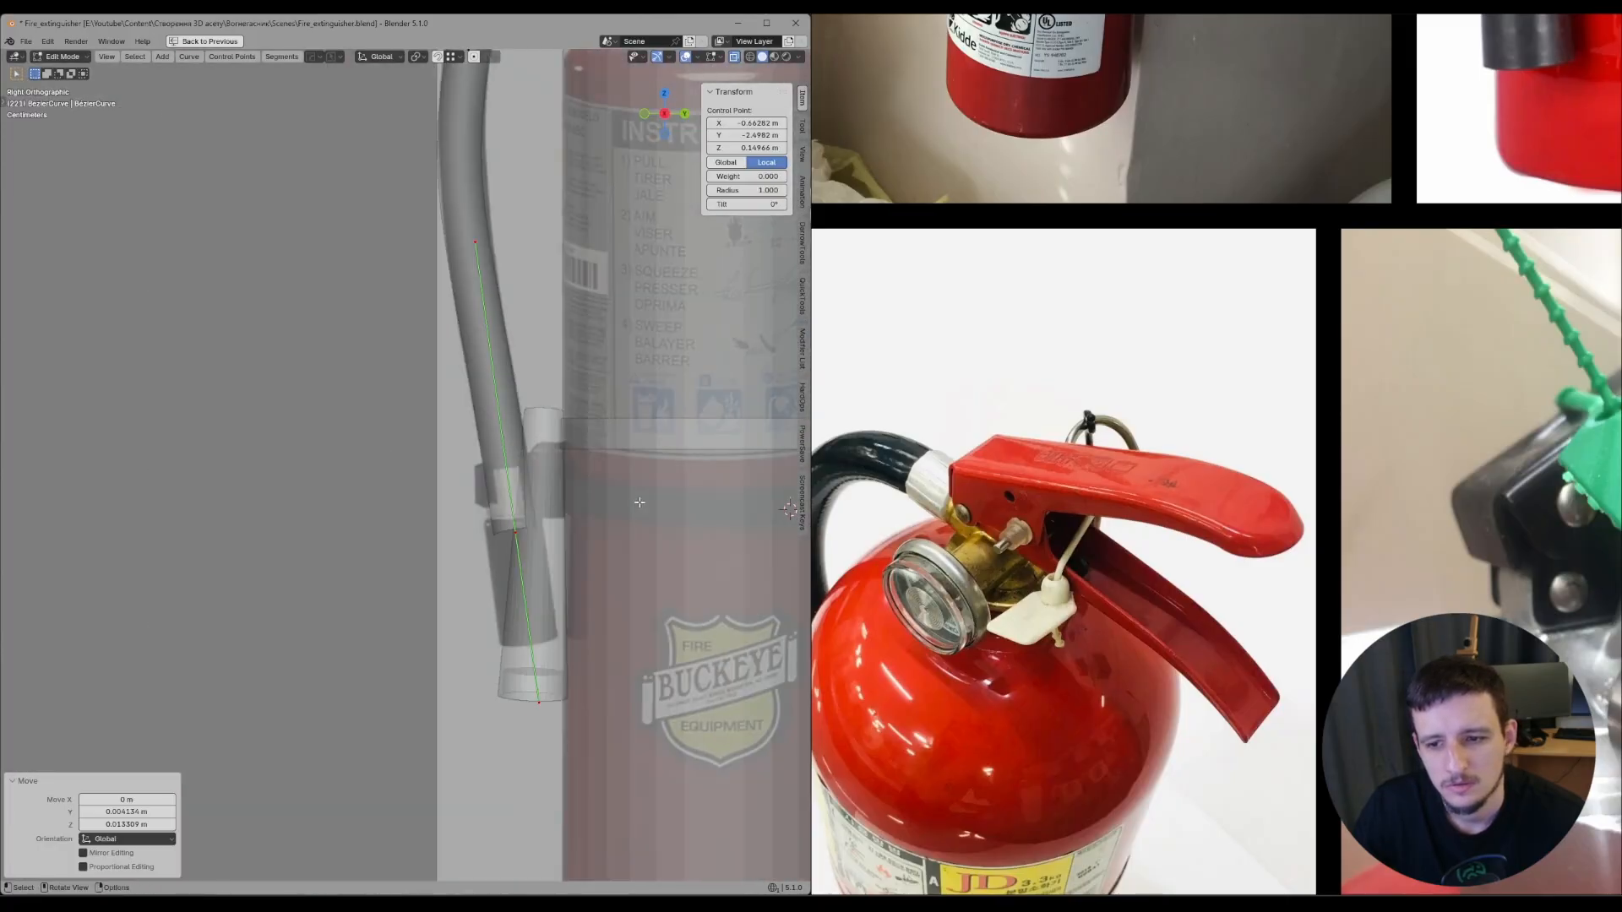
scroll(639, 502, "up", 1)
key("g")
right_click(550, 304)
- Examine the reference photos for how the hose end meets the nozzle beside the cylinder
scroll(1153, 540, "down", 5)
middle_click_drag(1005, 376, 1449, 425)
scroll(1453, 423, "down", 4)
scroll(939, 532, "up", 5)
middle_click_drag(935, 574, 1208, 483)
scroll(1208, 483, "up", 4)
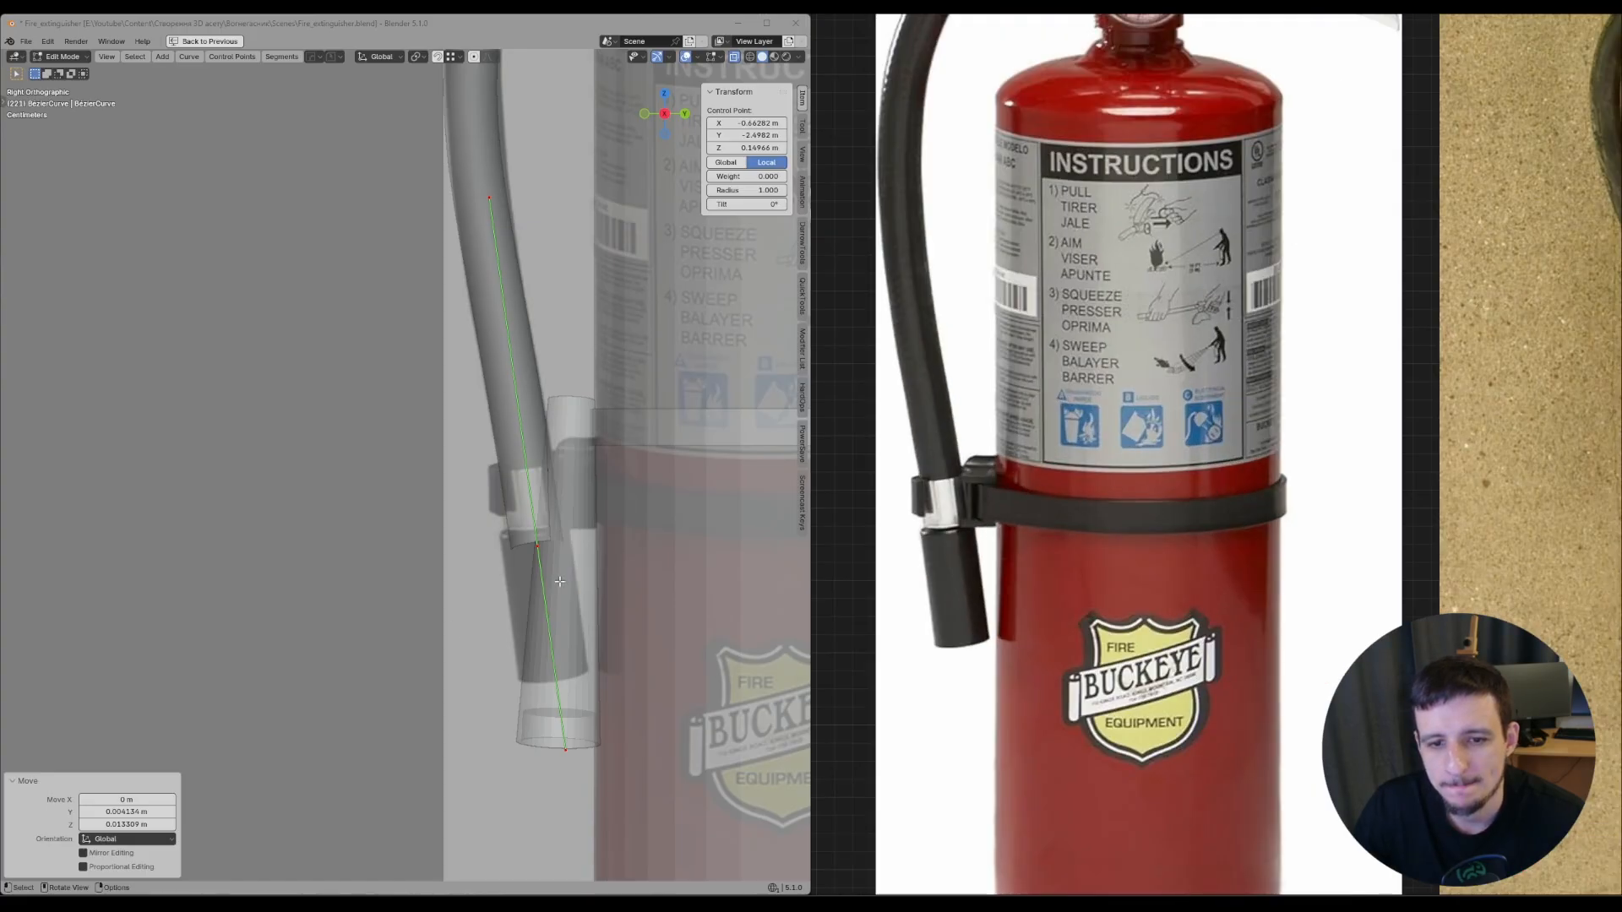
scroll(1055, 575, "down", 5)
middle_click_drag(1274, 549, 1111, 507)
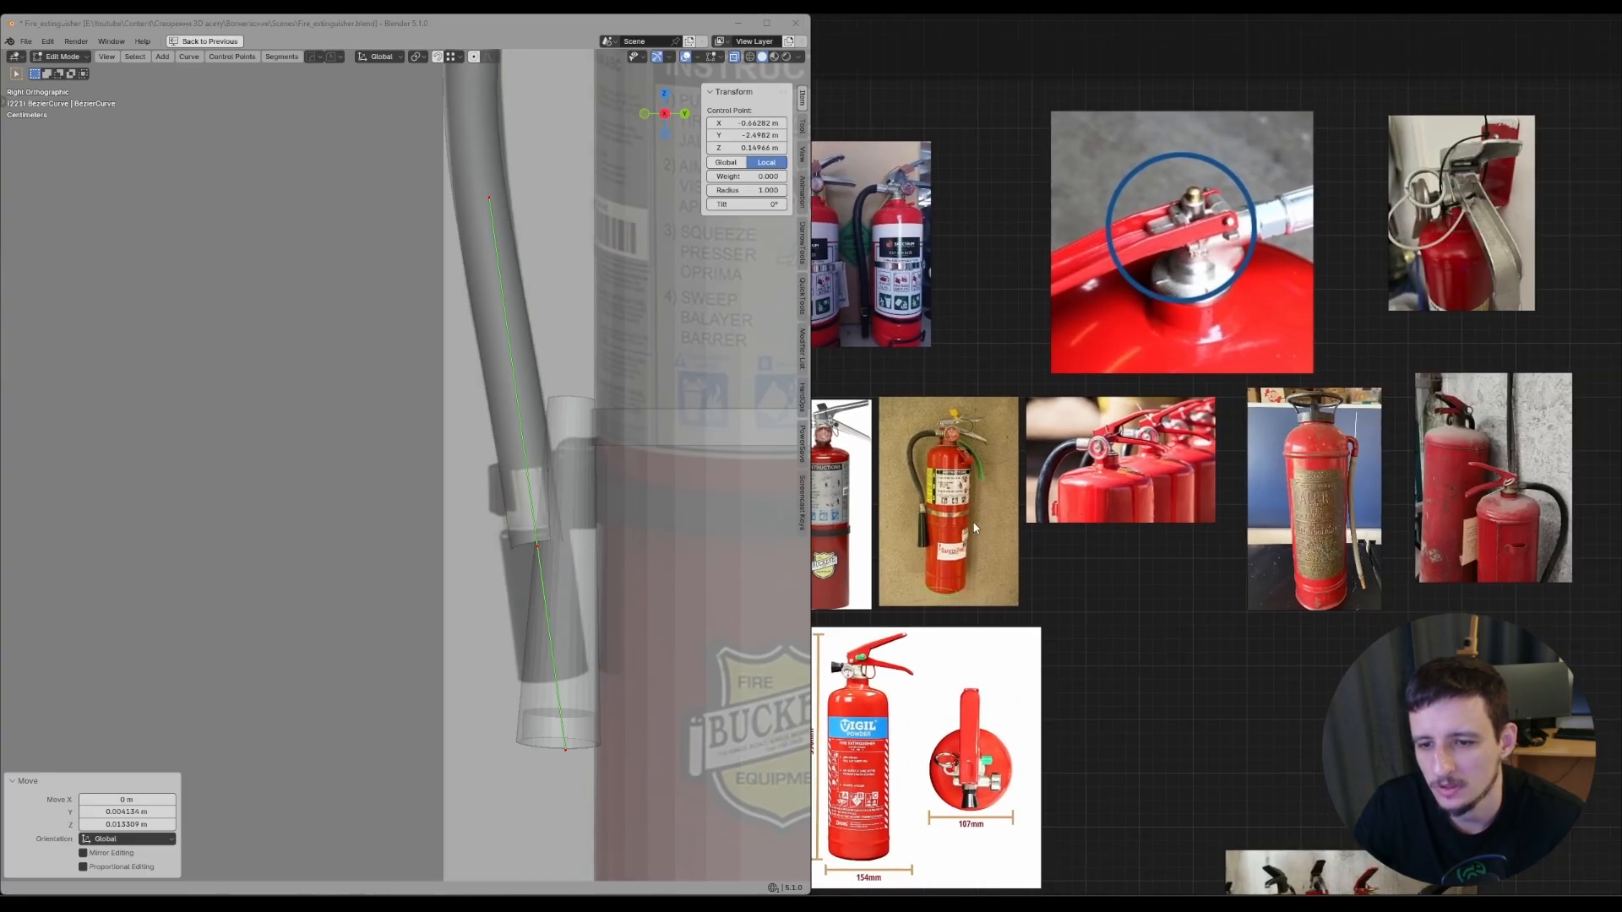
scroll(975, 528, "up", 5)
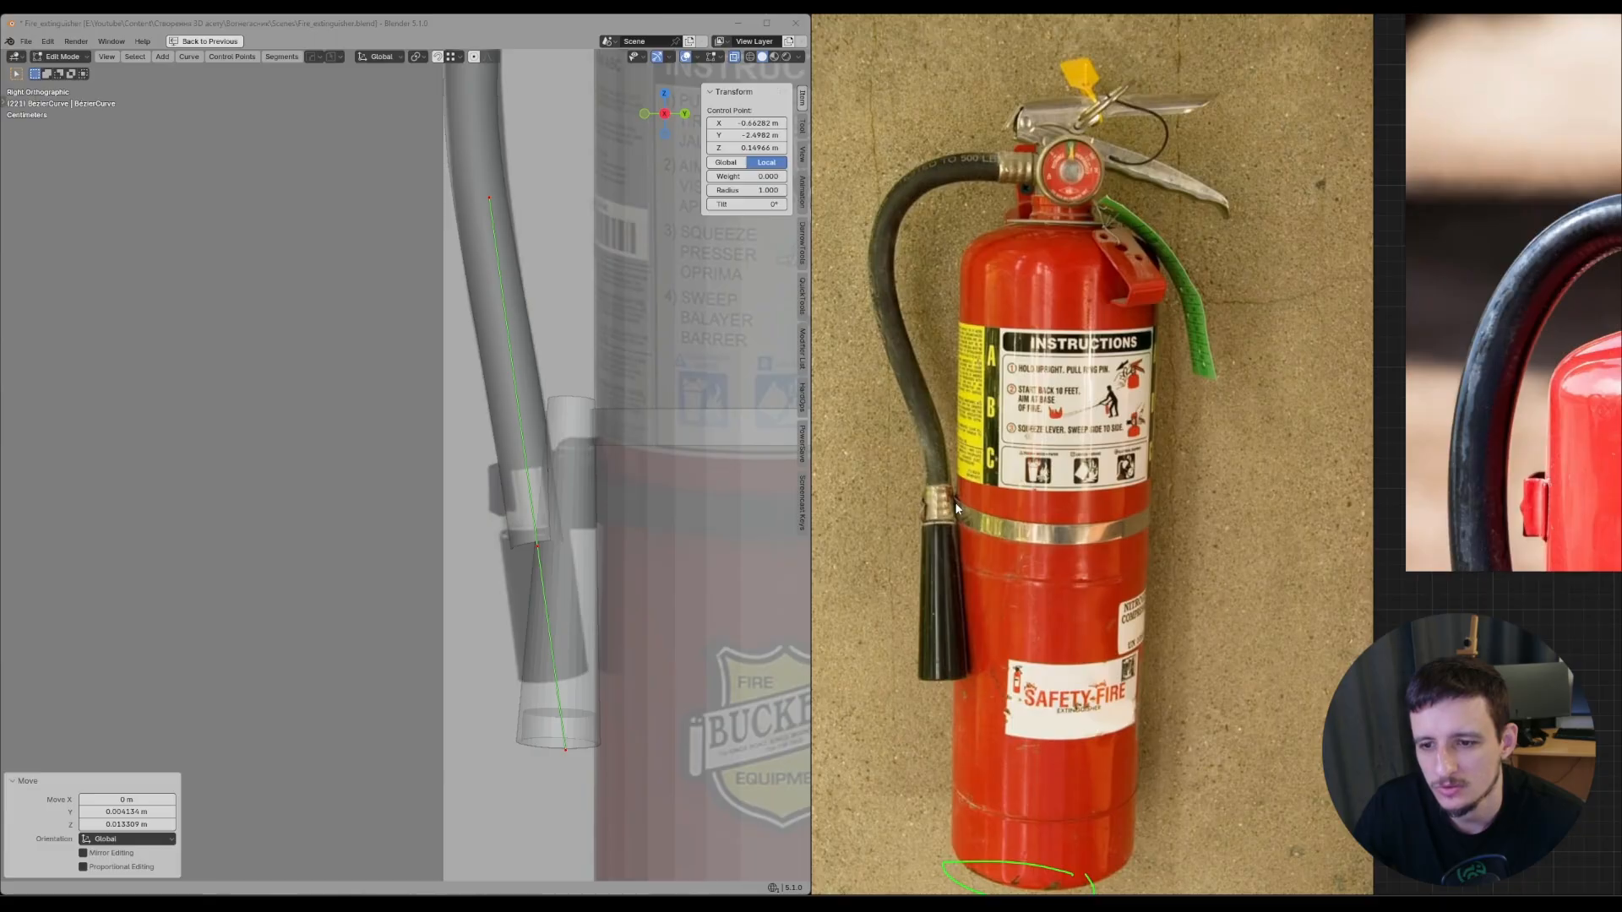
scroll(965, 666, "down", 2)
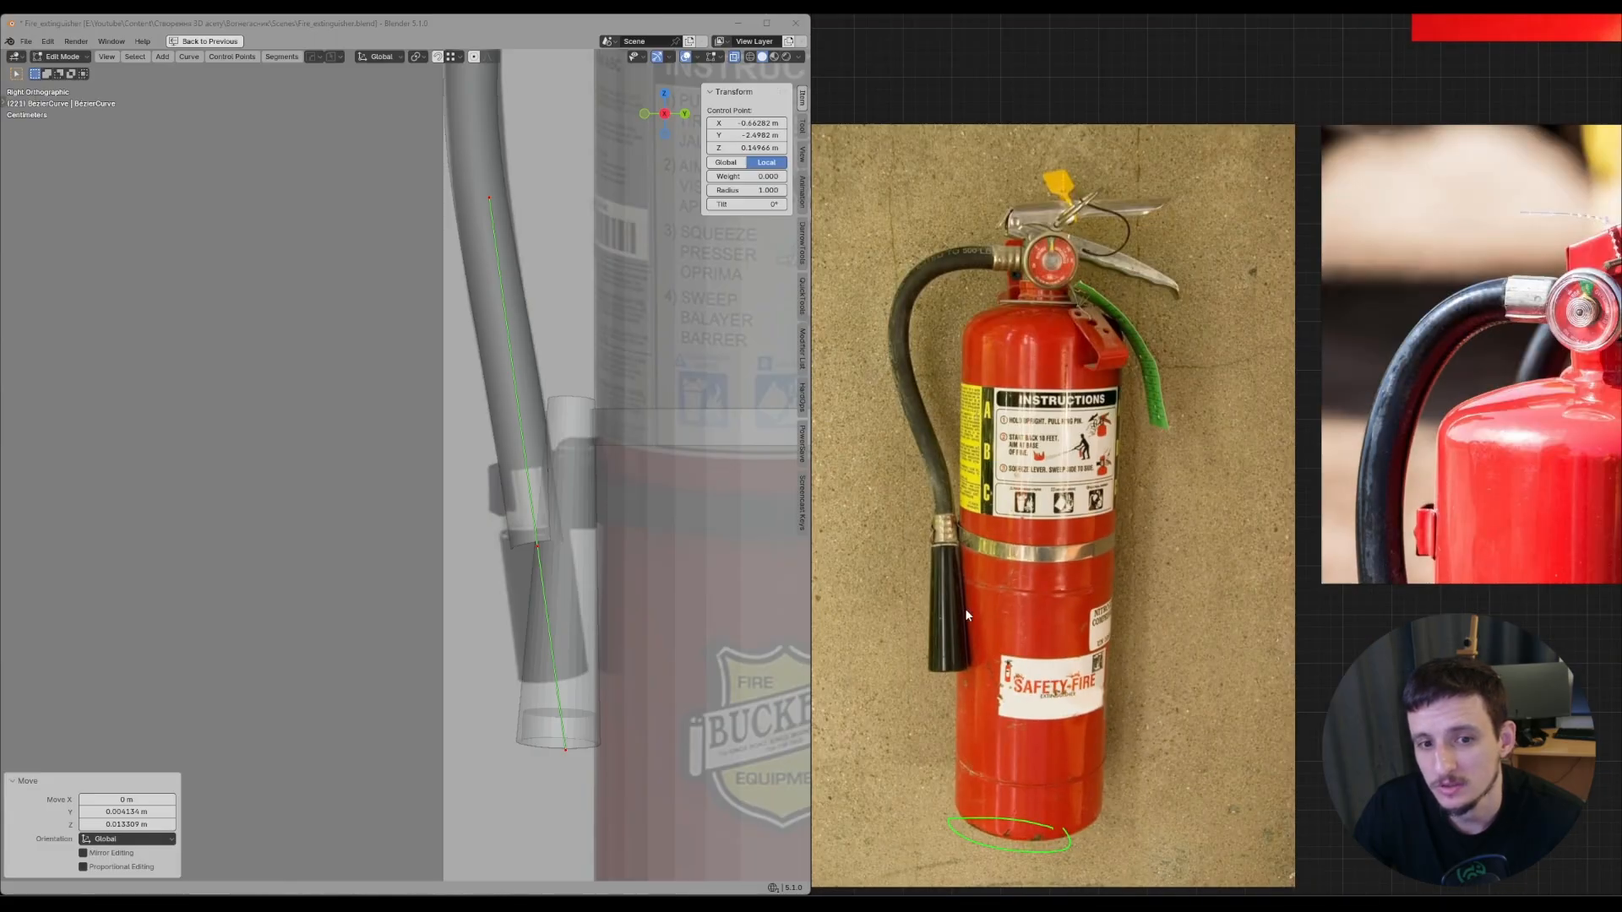
scroll(947, 523, "up", 2)
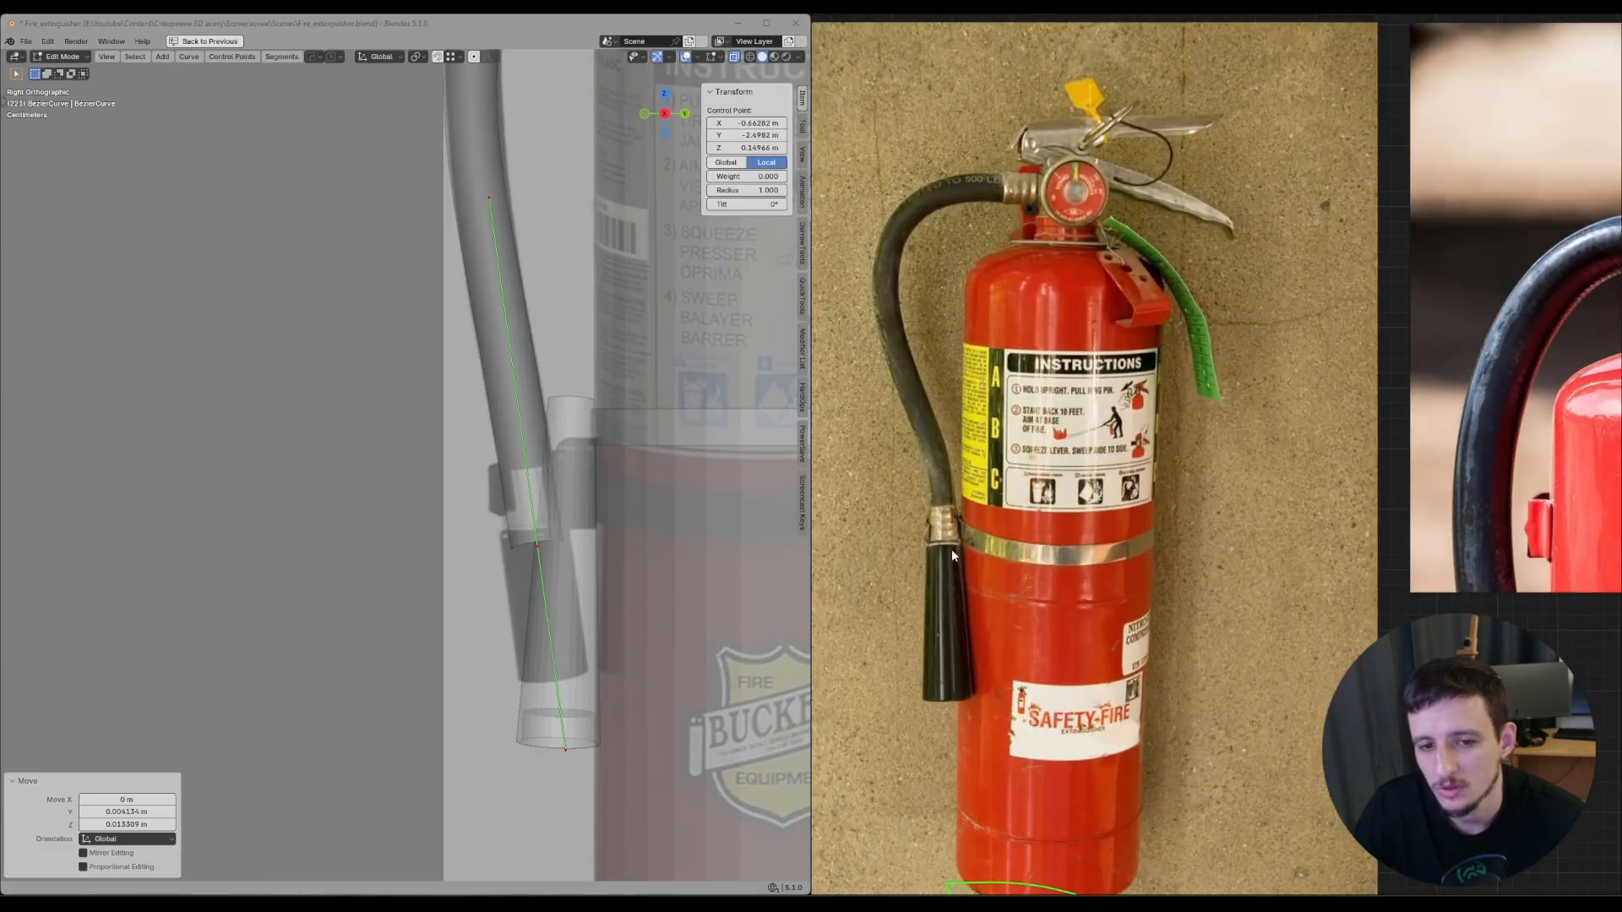
scroll(462, 434, "down", 2)
- Move the hose's lower end control point about 0.014 m toward the cylinder and 0.006 m up, and rotate it 0.35°
key("g")
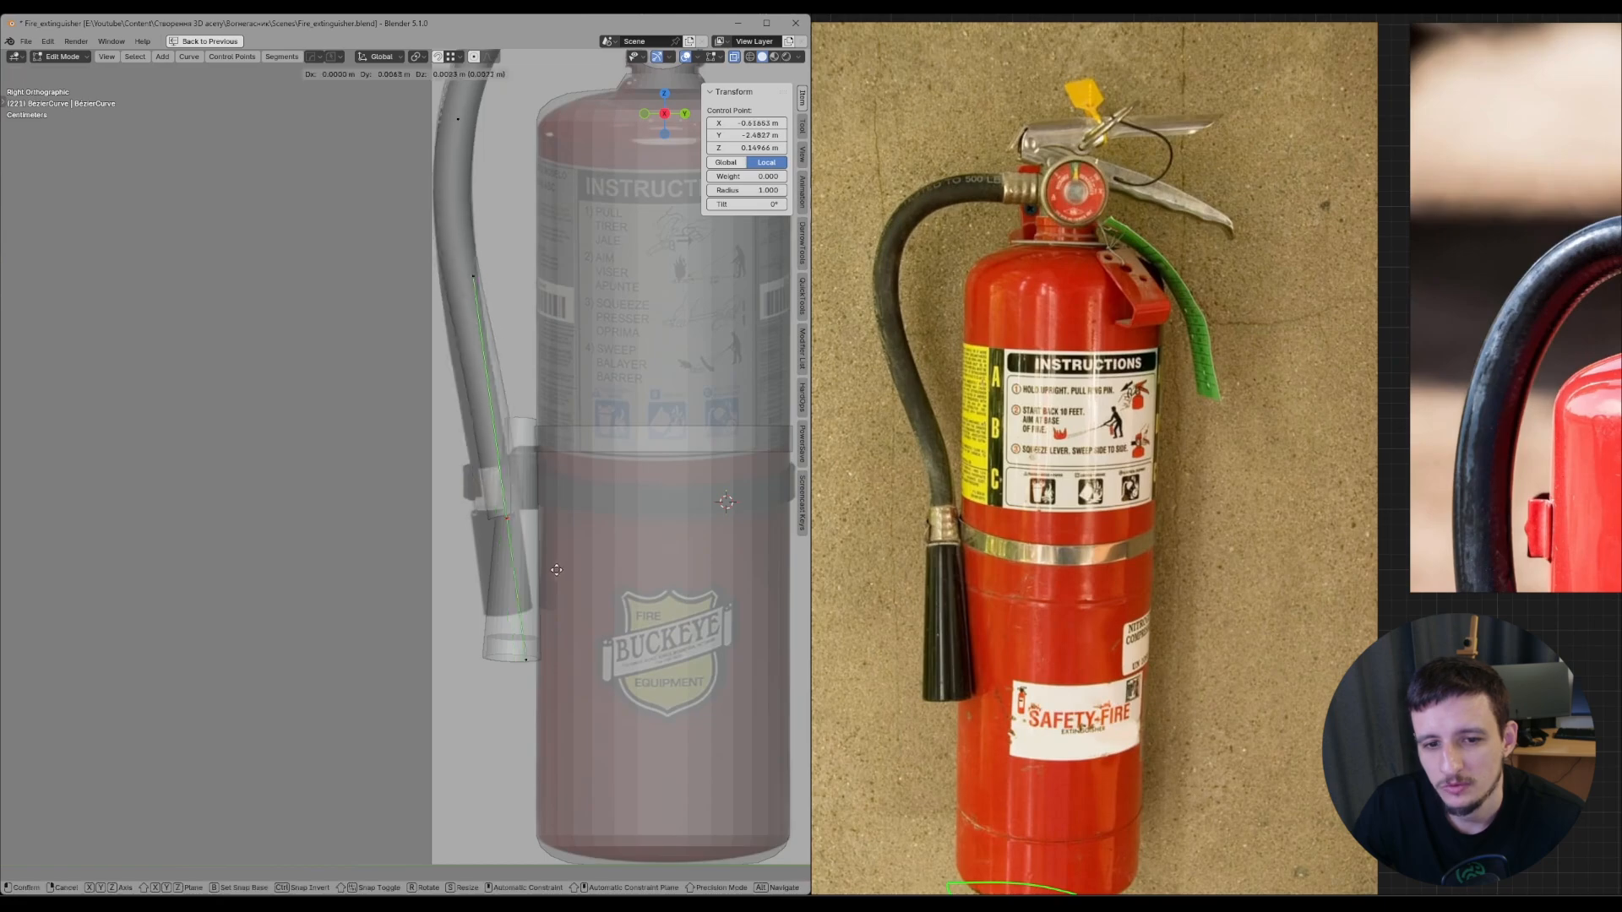
left_click(590, 558)
key("r")
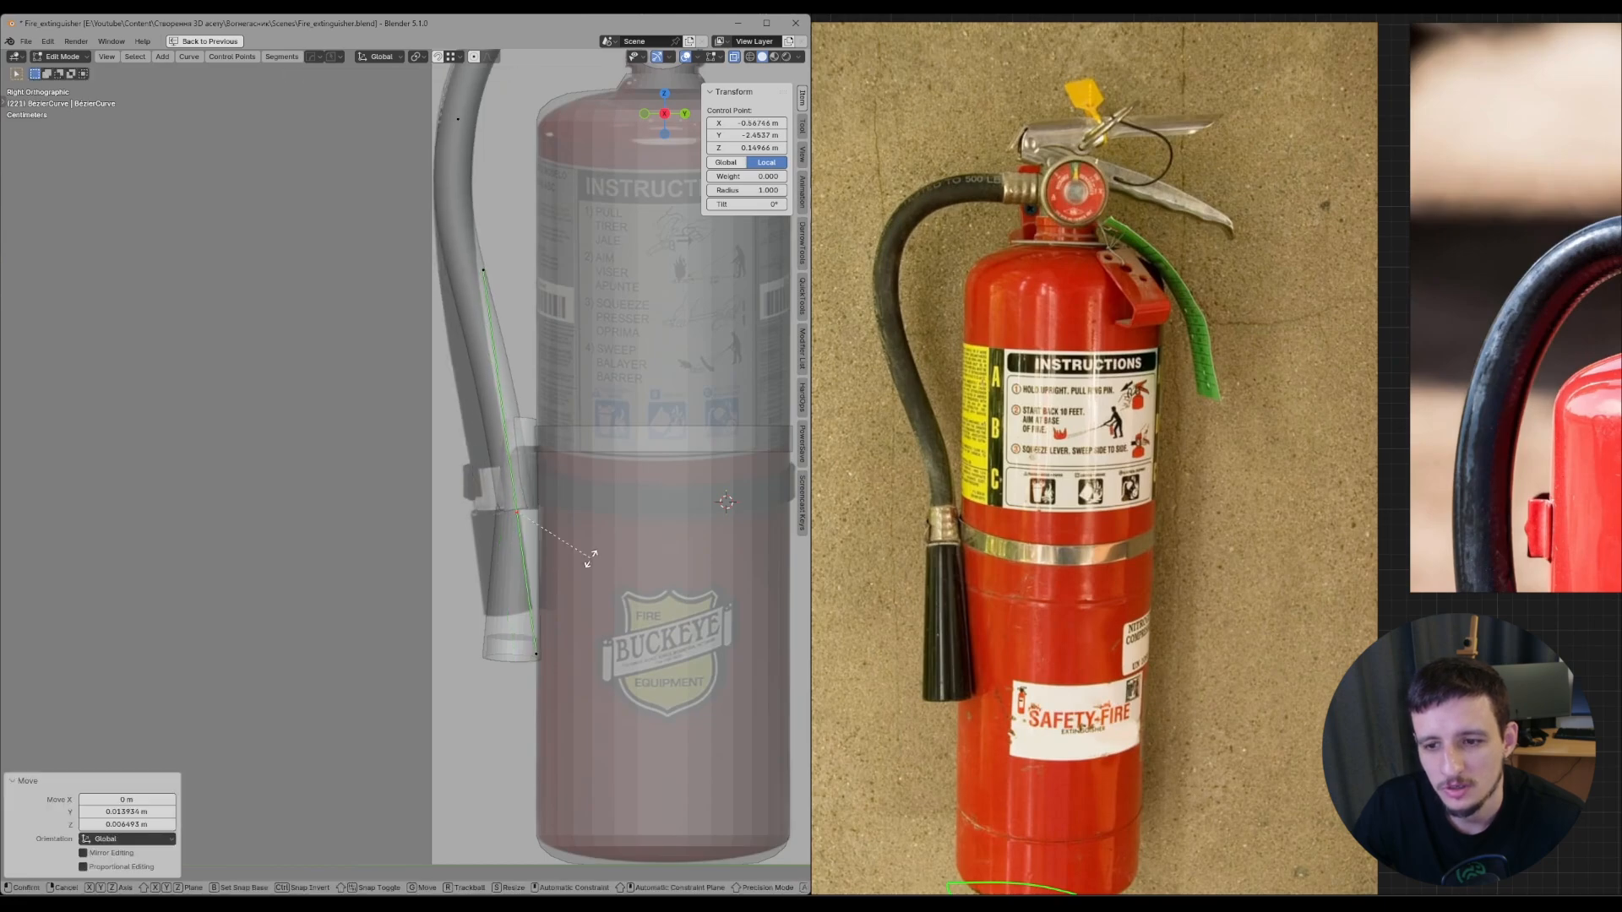
left_click(586, 560)
- Compare the hose and nozzle shapes across several reference photos, focusing on the extinguisher with the steel strap
scroll(1007, 605, "down", 4)
middle_click_drag(1007, 605, 1370, 562)
scroll(1090, 554, "up", 3)
key("d")
mouse_move(1009, 541)
left_mouse_down()
mouse_move(1042, 615)
mouse_move(1025, 555)
left_mouse_up()
middle_click_drag(1267, 575, 985, 605)
scroll(1233, 554, "up", 4)
scroll(1171, 519, "down", 4)
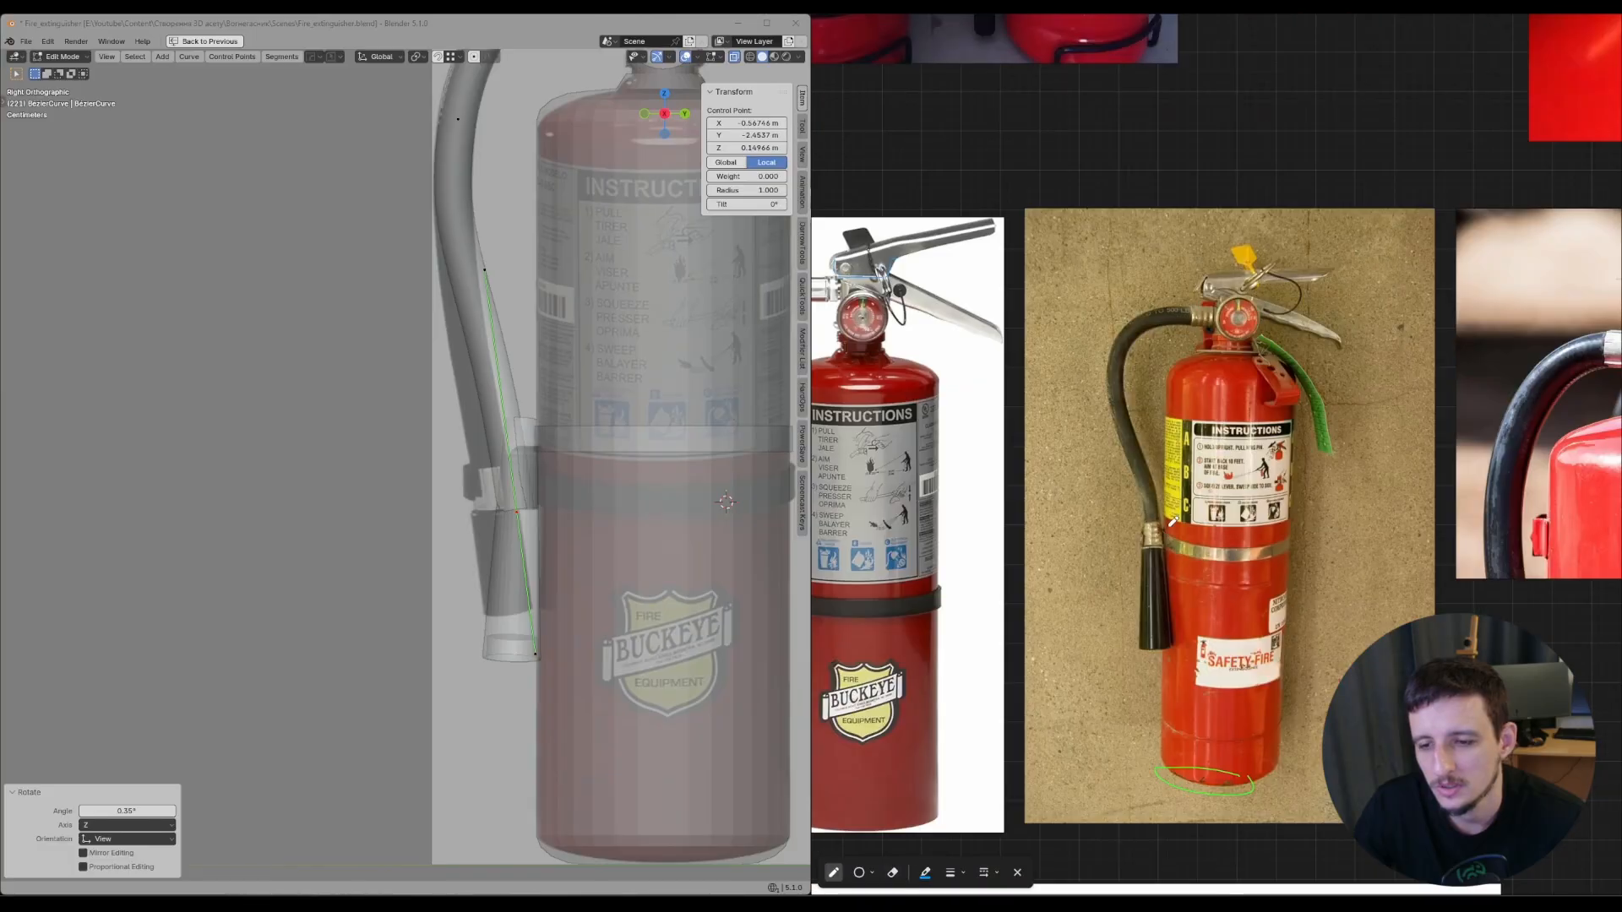
key("Escape")
middle_click_drag(1231, 561, 1122, 525)
scroll(1123, 524, "down", 4)
mouse_move(1480, 536)
middle_mouse_down()
mouse_move(1244, 573)
mouse_move(983, 564)
middle_mouse_up()
scroll(1407, 446, "up", 4)
scroll(1314, 484, "down", 5)
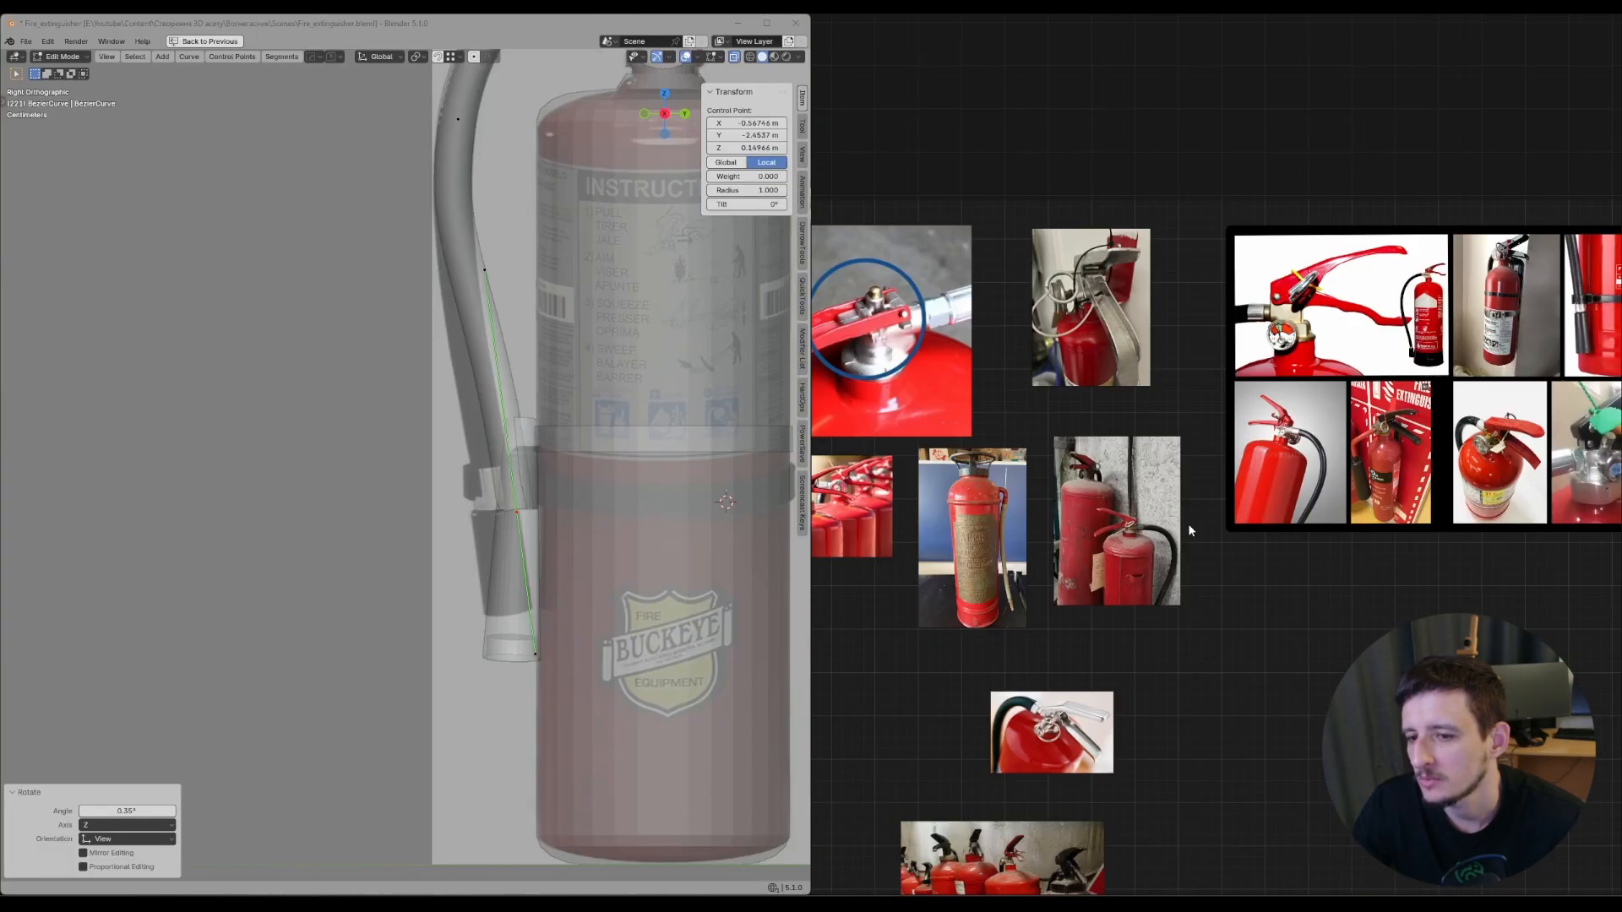
middle_click_drag(1189, 527, 1410, 473)
middle_click_drag(845, 532, 1247, 467)
scroll(1247, 465, "up", 8)
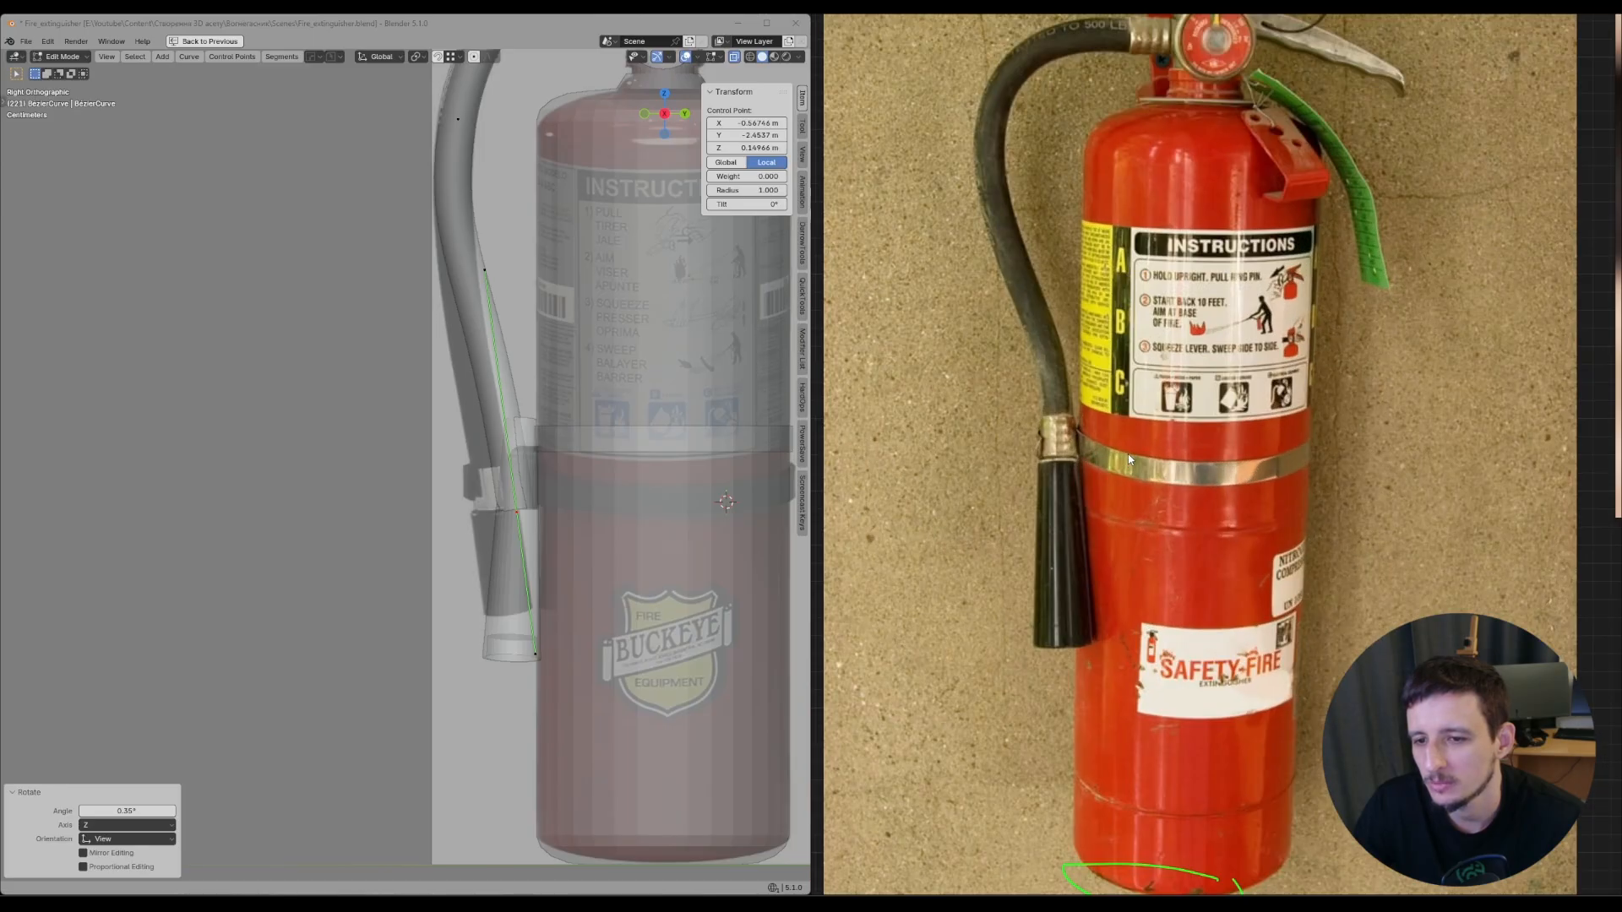
- Rotate the hose's lower end point, and rotate the middle point and move it about 0.001 m away from the cylinder
key("r")
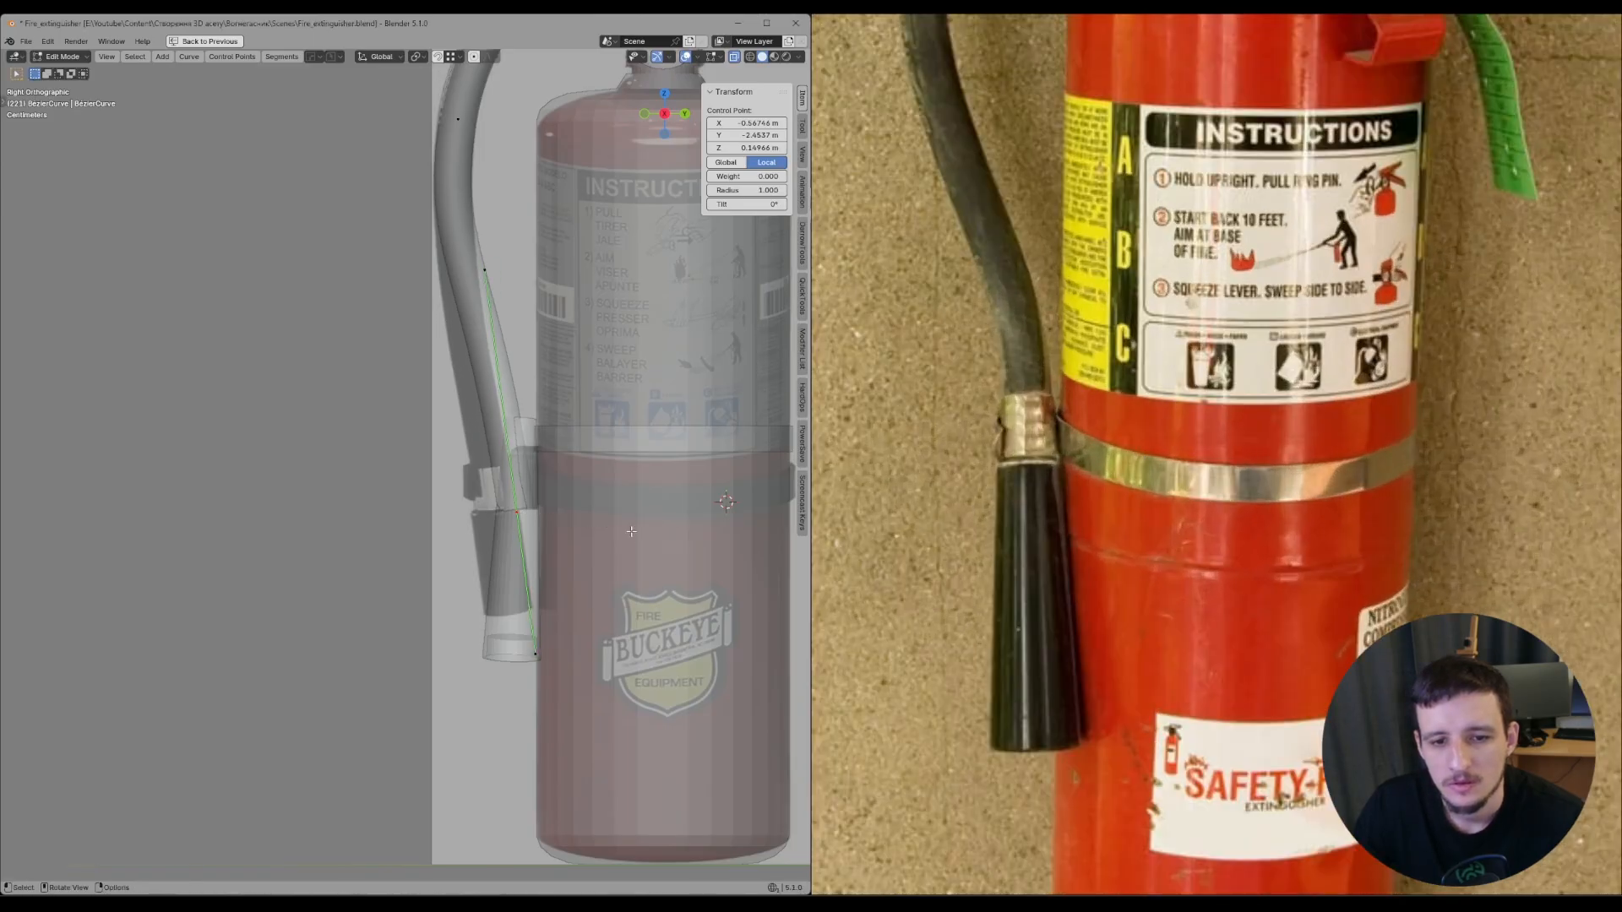
left_click(586, 436)
left_click(458, 119)
middle_click_drag(540, 174, 573, 150, "shift")
key("r")
left_click(562, 423)
key("g")
left_click(547, 425)
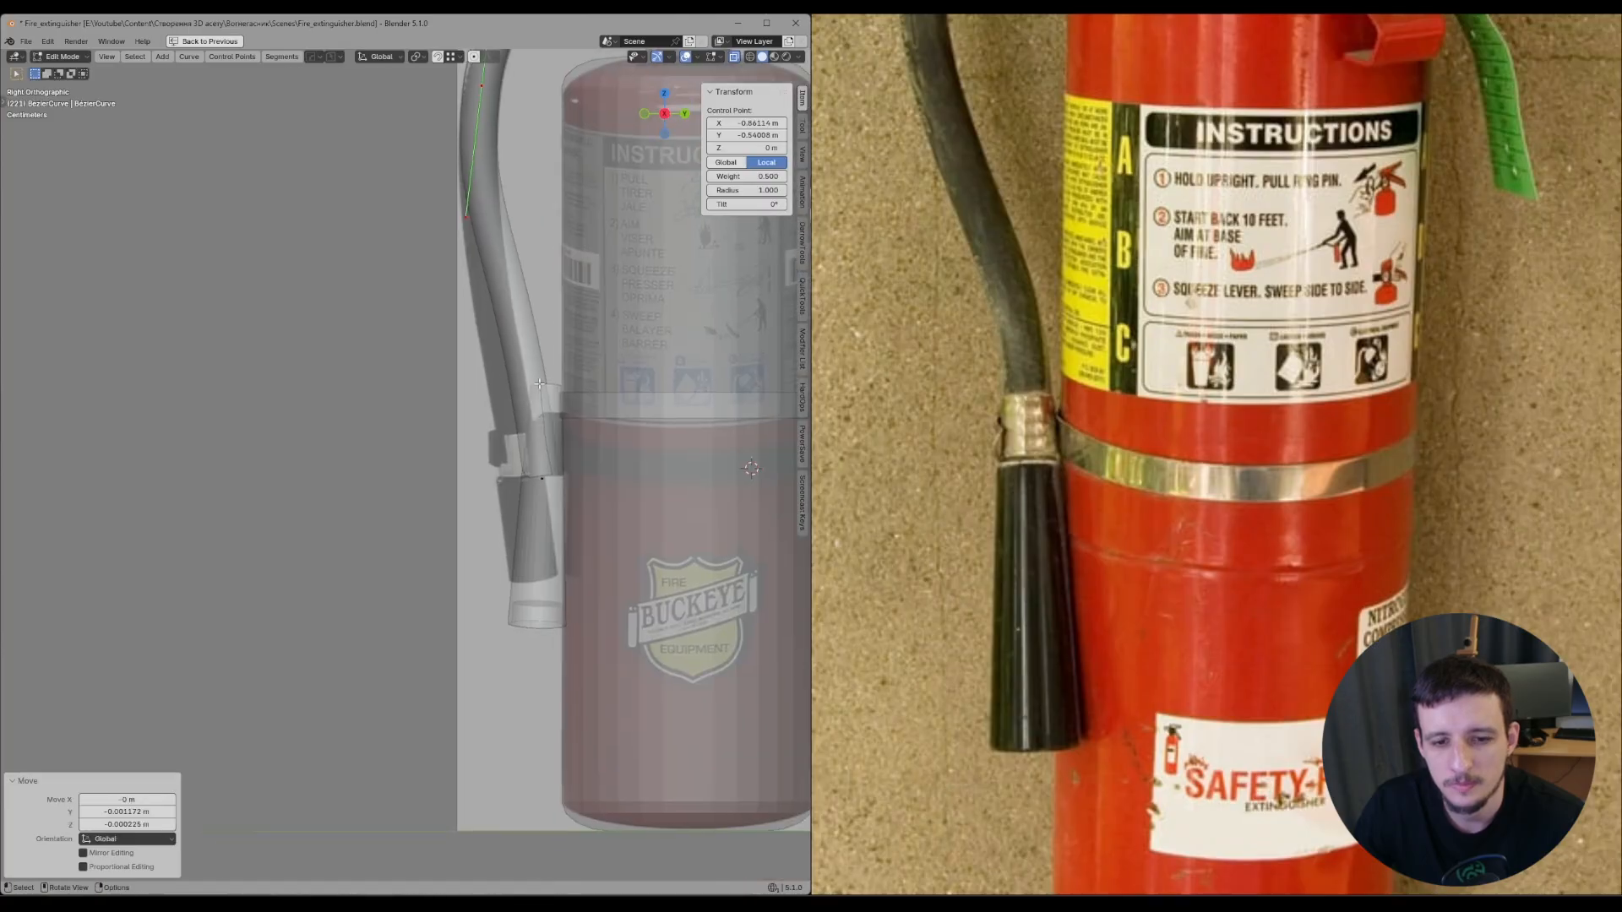
- Leave curve editing, select the conical nozzle and check its alignment with the hose in front and right views without X-ray
key("Tab")
left_click(564, 495)
middle_click_drag(591, 475, 564, 513, "shift")
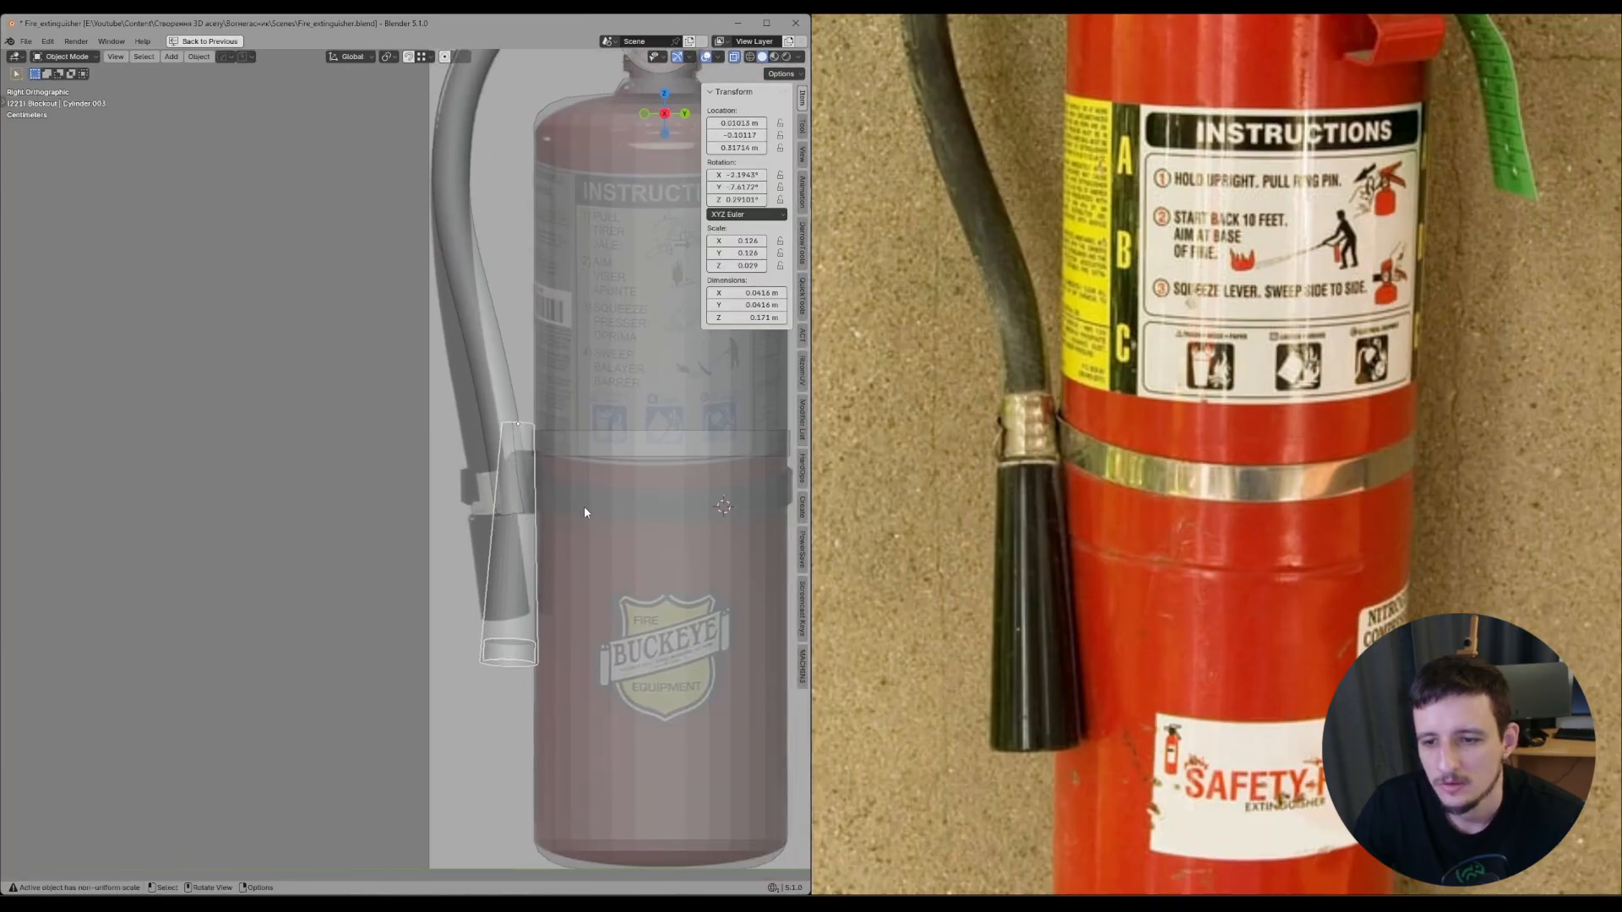
key("KP_1")
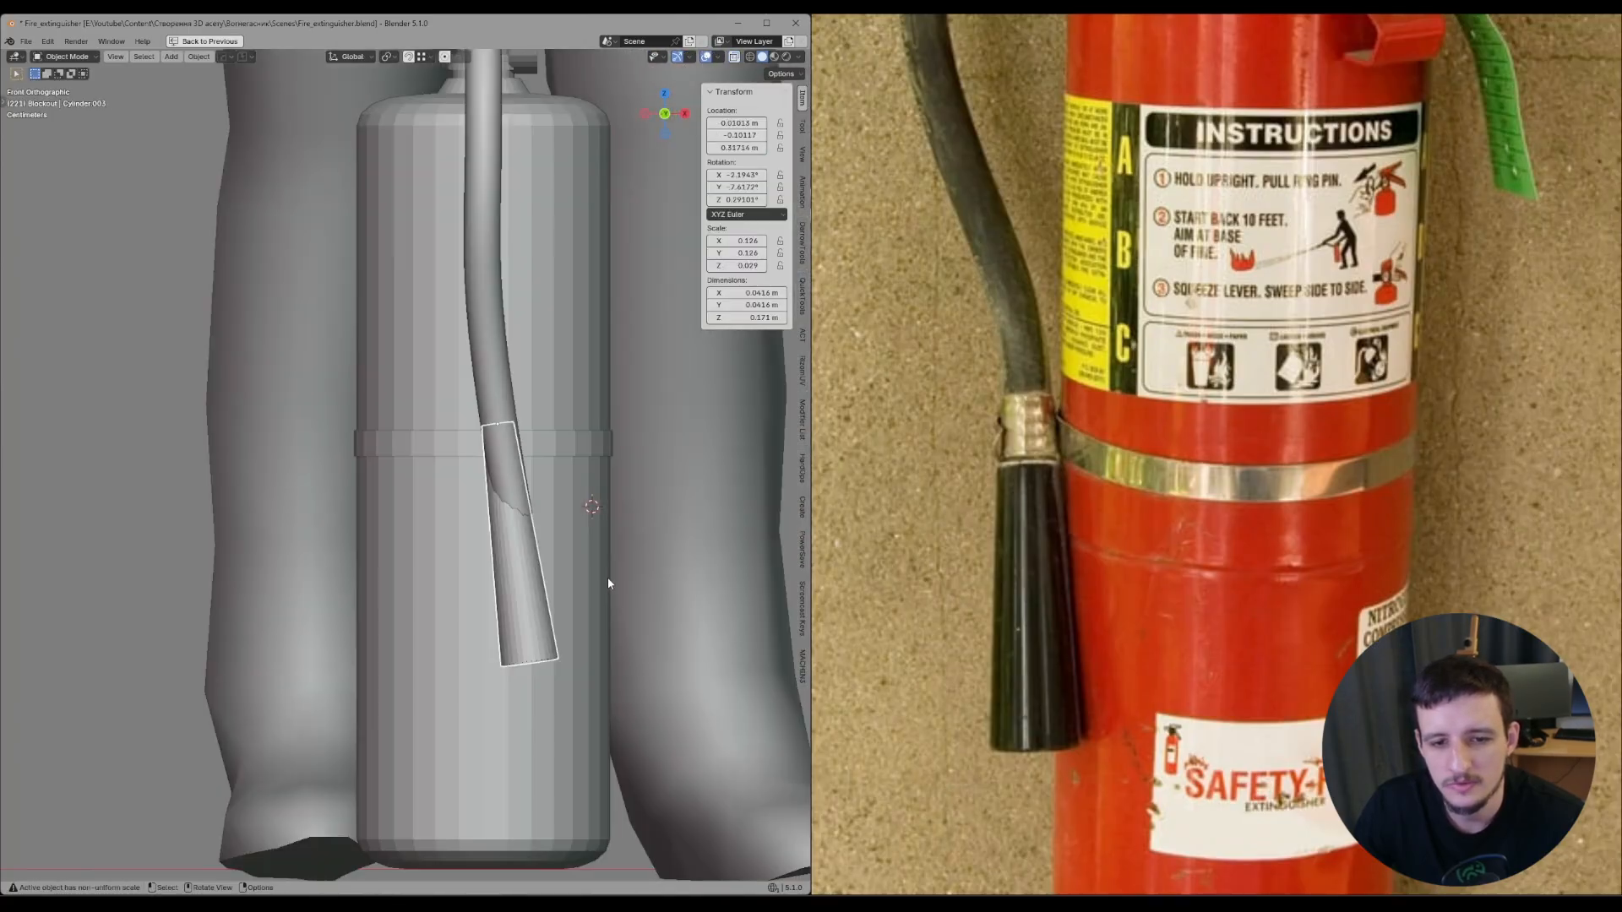
left_click(511, 417)
left_click(533, 570)
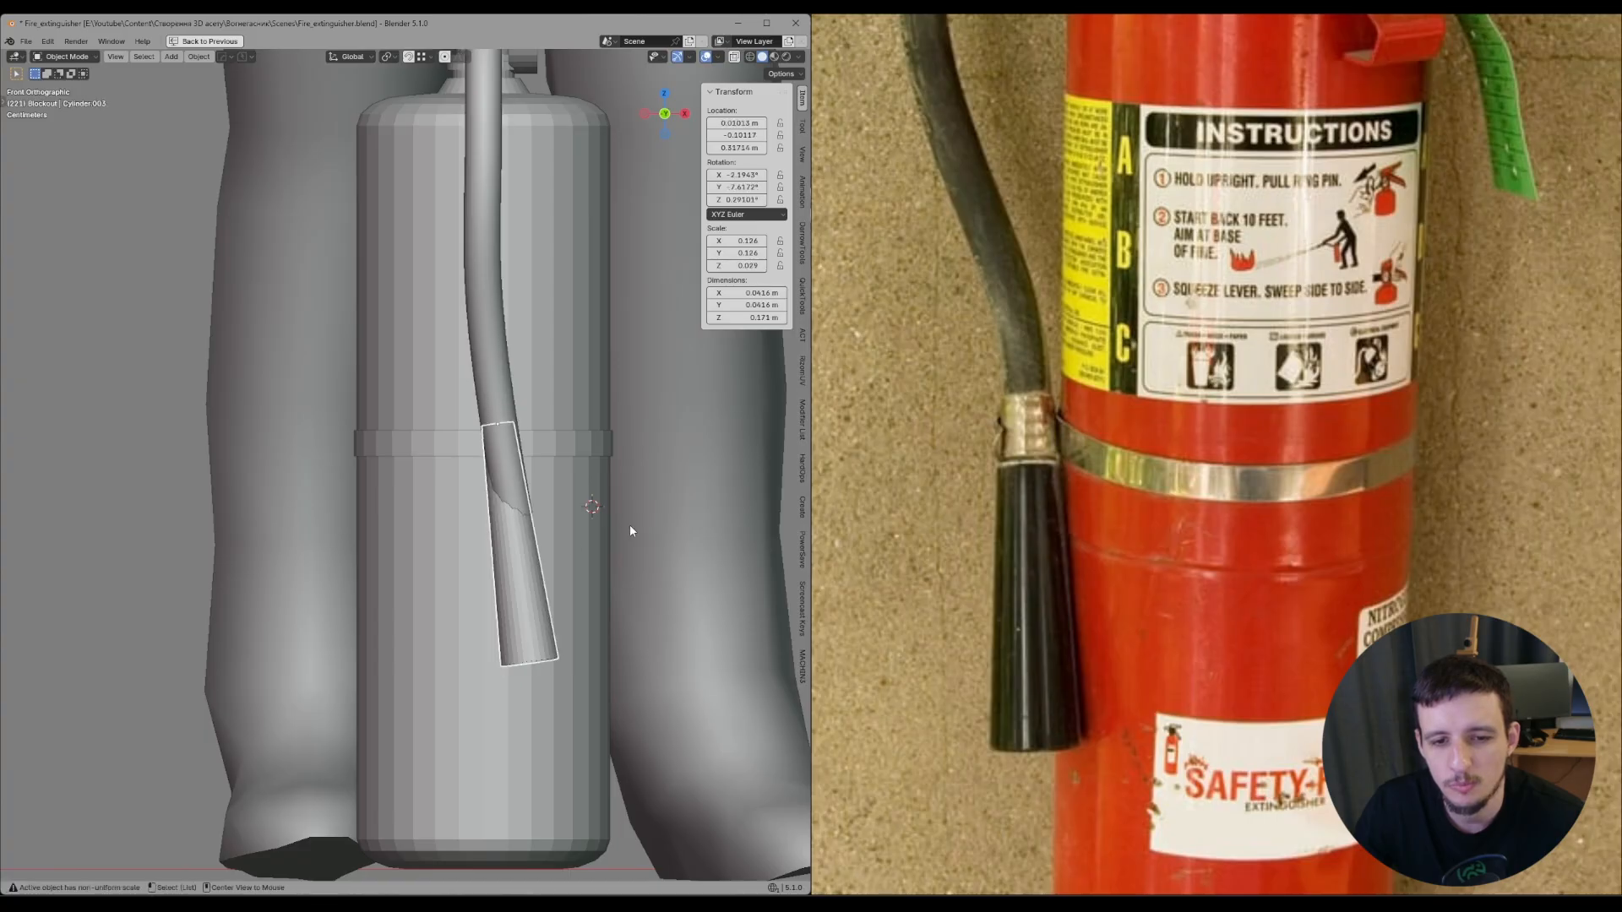
key("KP_3")
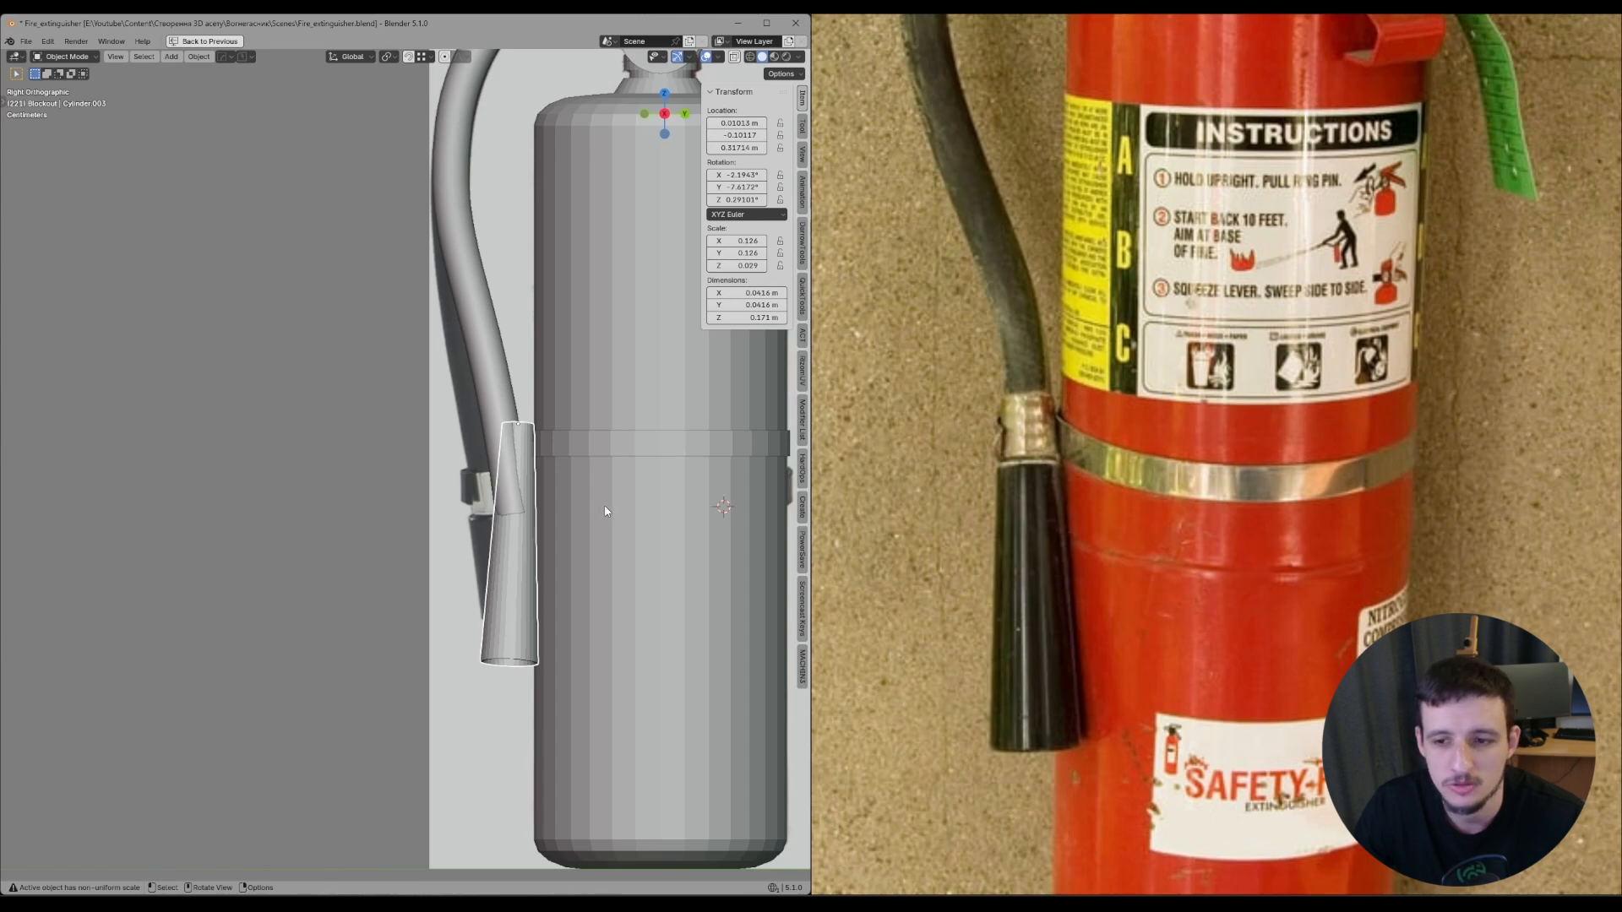
- Try to straighten the nozzle by moving it aside along Y, rotating it upright and placing it back at the hose end
scroll(605, 506, "down", 3)
middle_click_drag(605, 506, 686, 495, "shift")
key("g")
middle_click_drag(680, 495, 650, 496)
left_click(543, 497)
key("r")
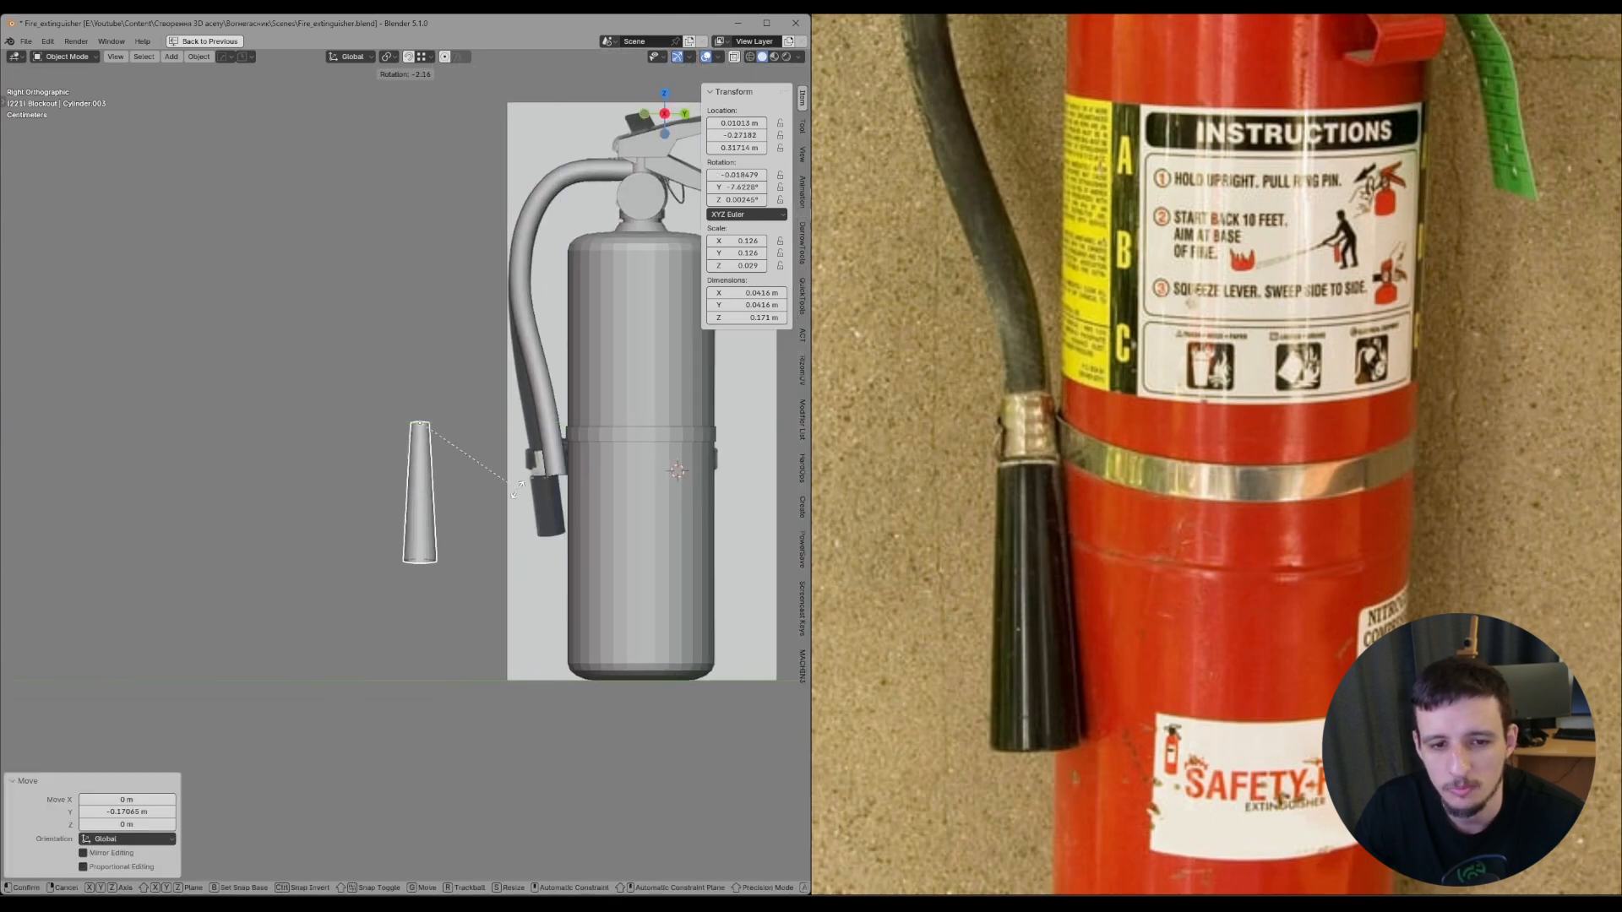
left_click(481, 498)
key("r")
mouse_move(480, 498)
middle_mouse_down("alt")
mouse_move(609, 507)
mouse_move(473, 528)
middle_mouse_up("alt")
left_click(607, 527)
key("g")
left_click(610, 534)
middle_click_drag(617, 540, 588, 568, "shift")
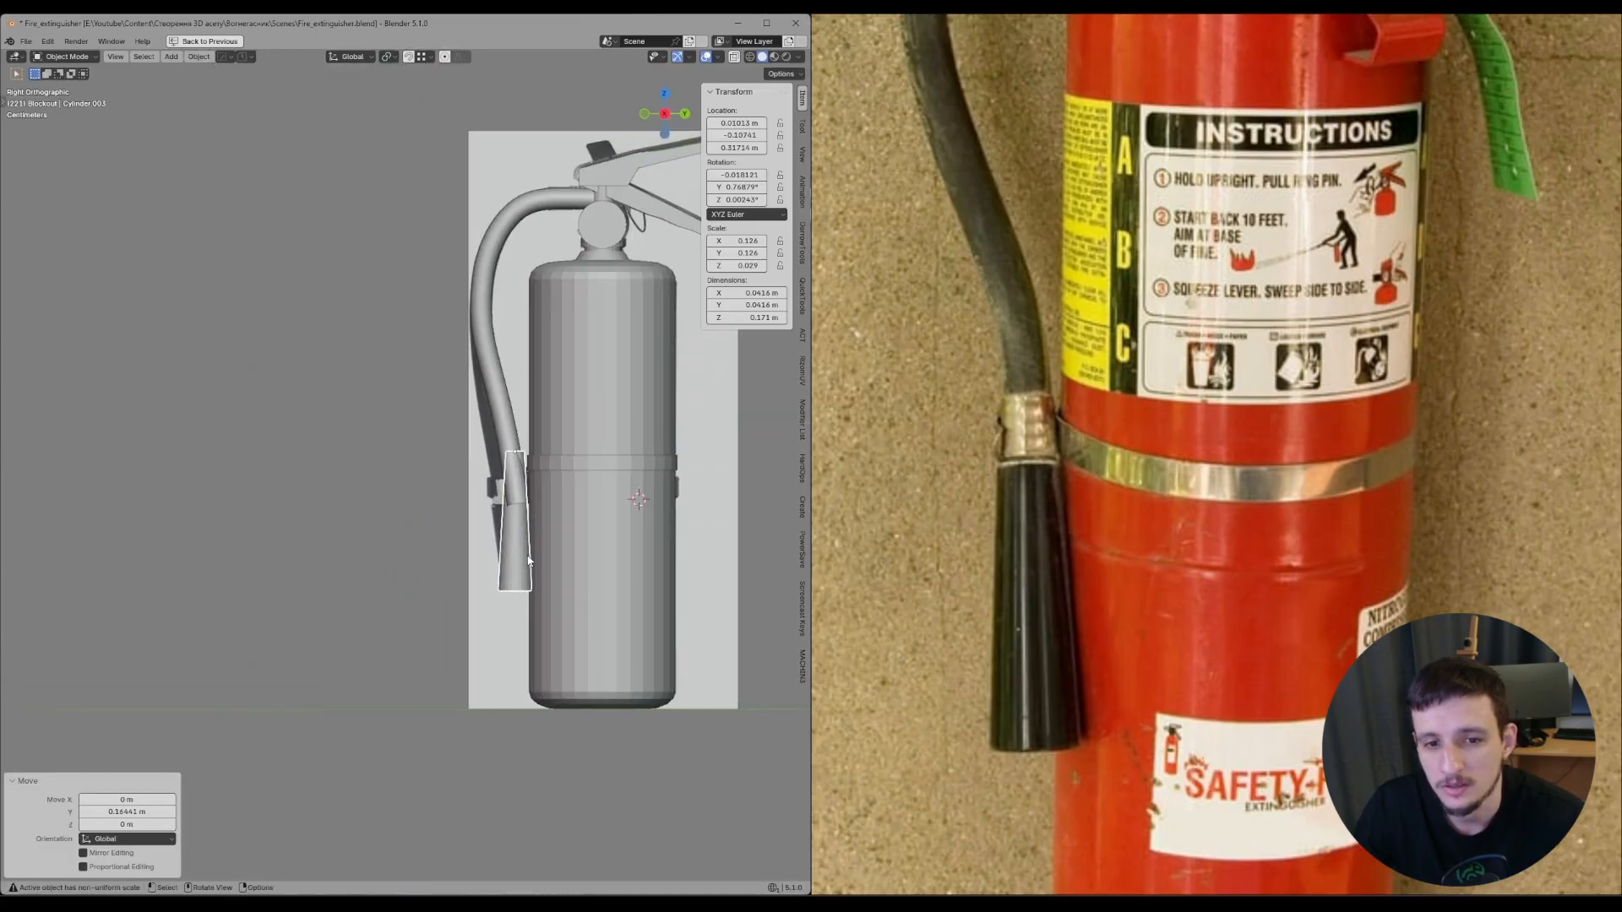
- Undo the nozzle's moves and rotations and select the nozzle again
key("ctrl+z")
key("ctrl+z")
key("ctrl+z")
key("ctrl+z")
key("ctrl+z")
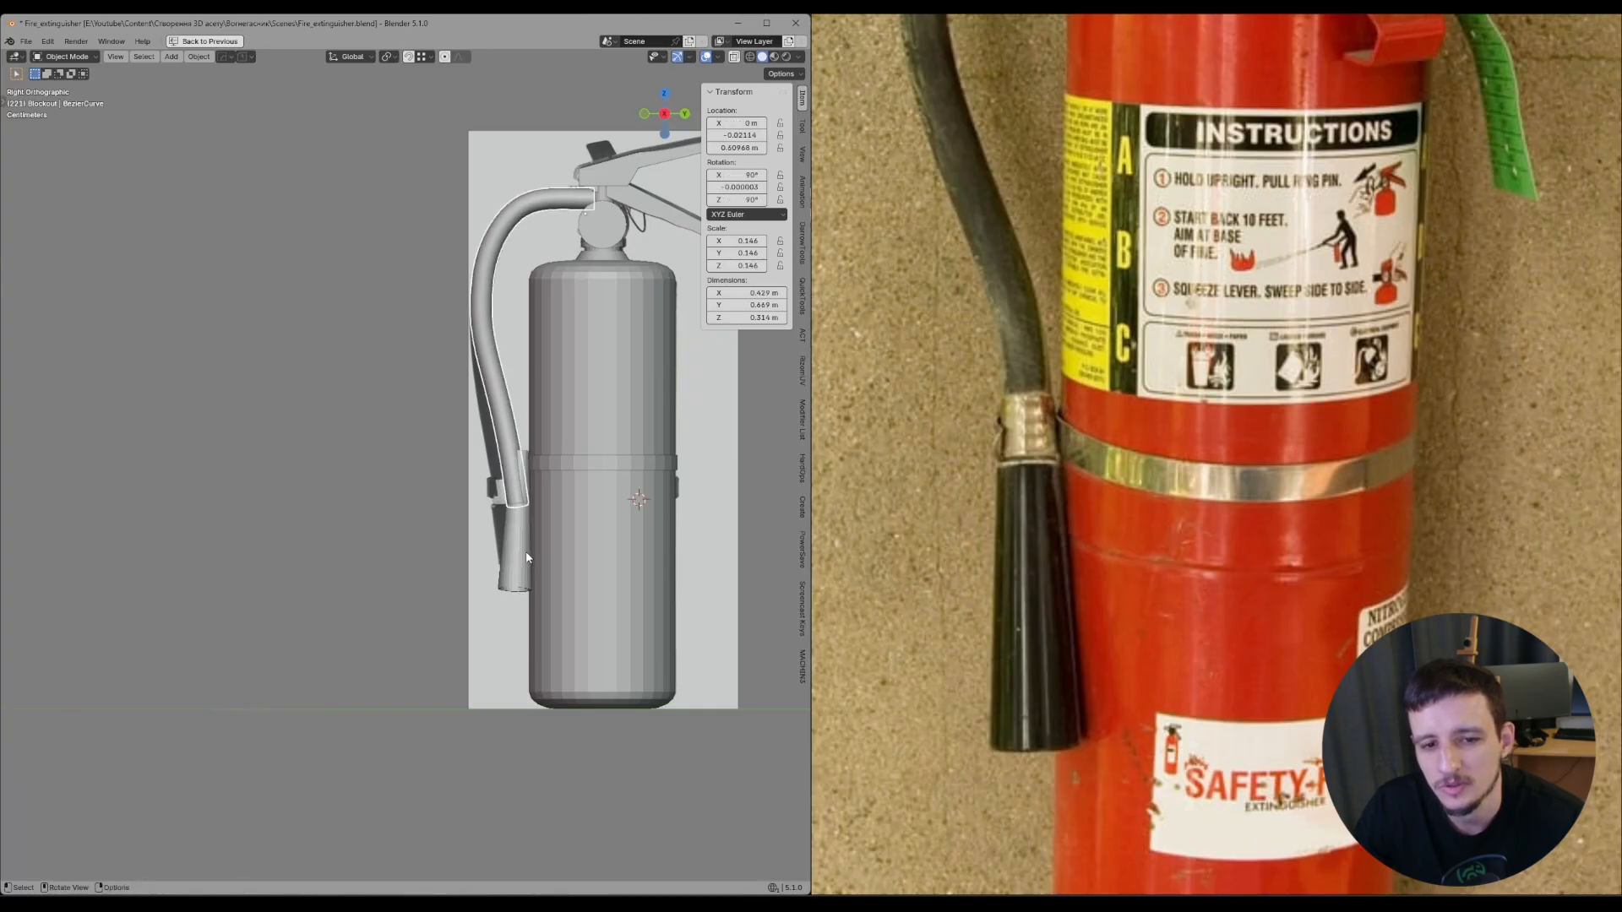
left_click(522, 558)
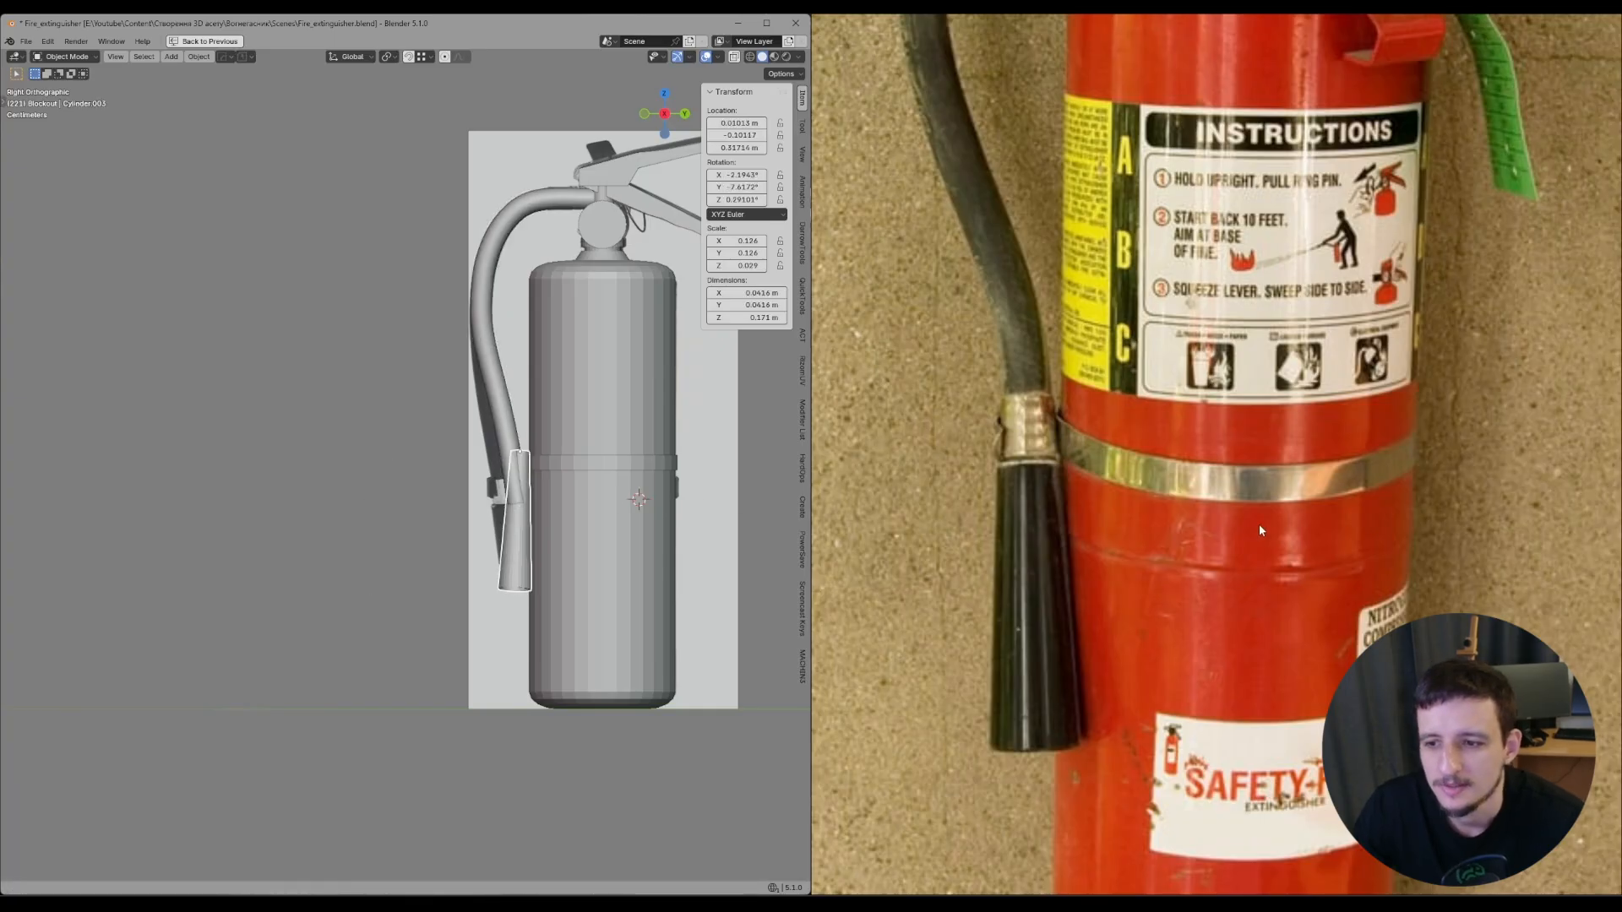
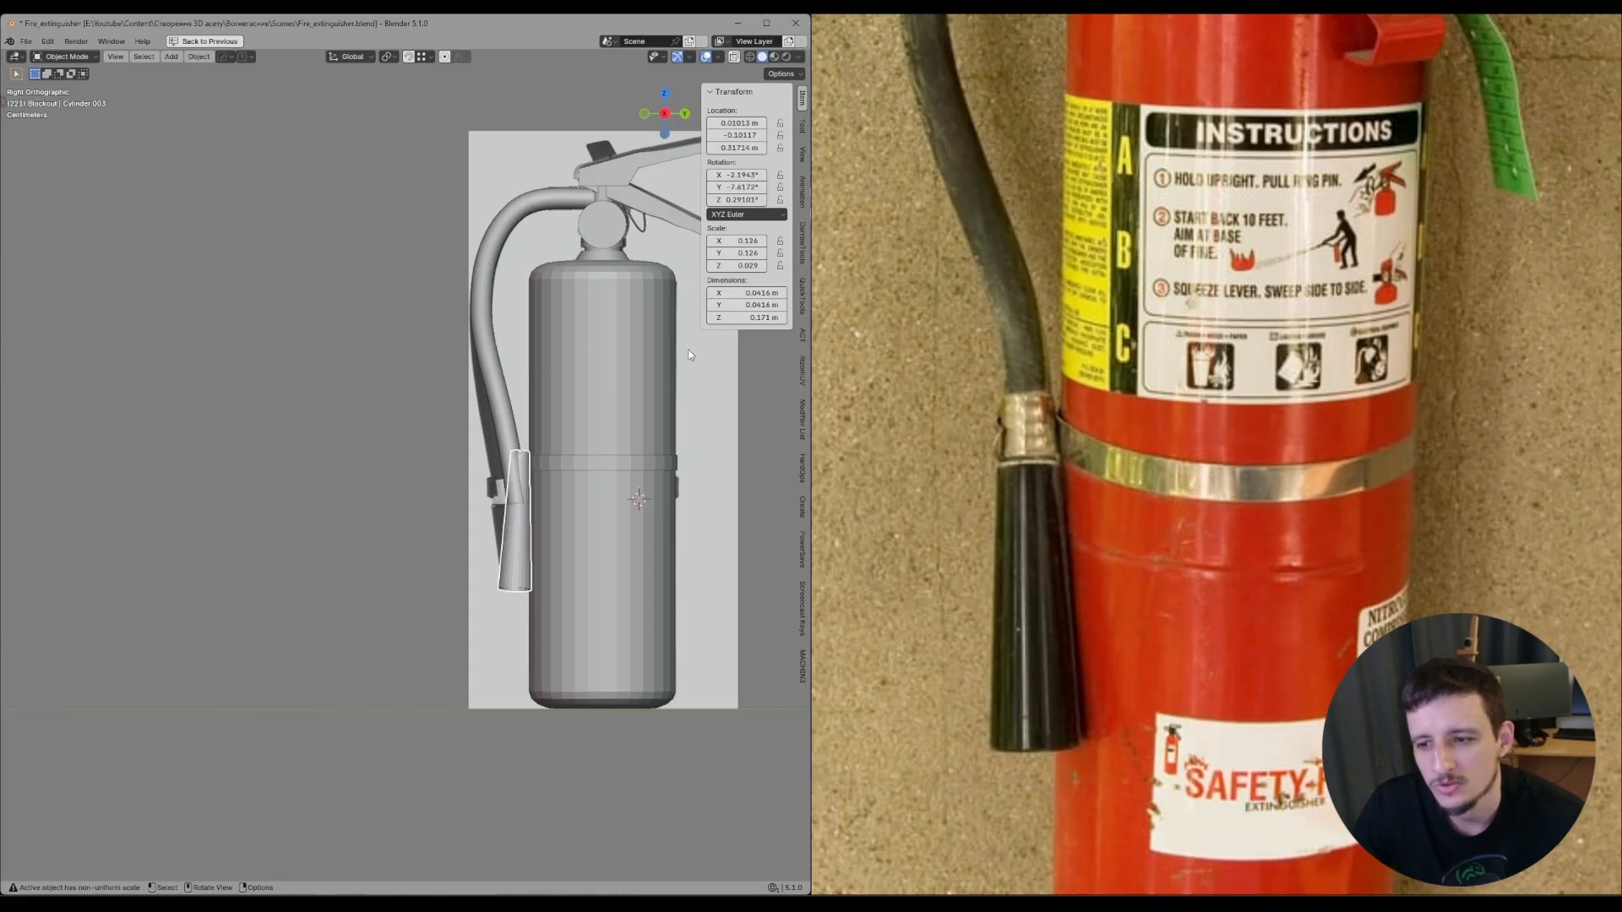
middle_click_drag(534, 453, 723, 446, "shift")
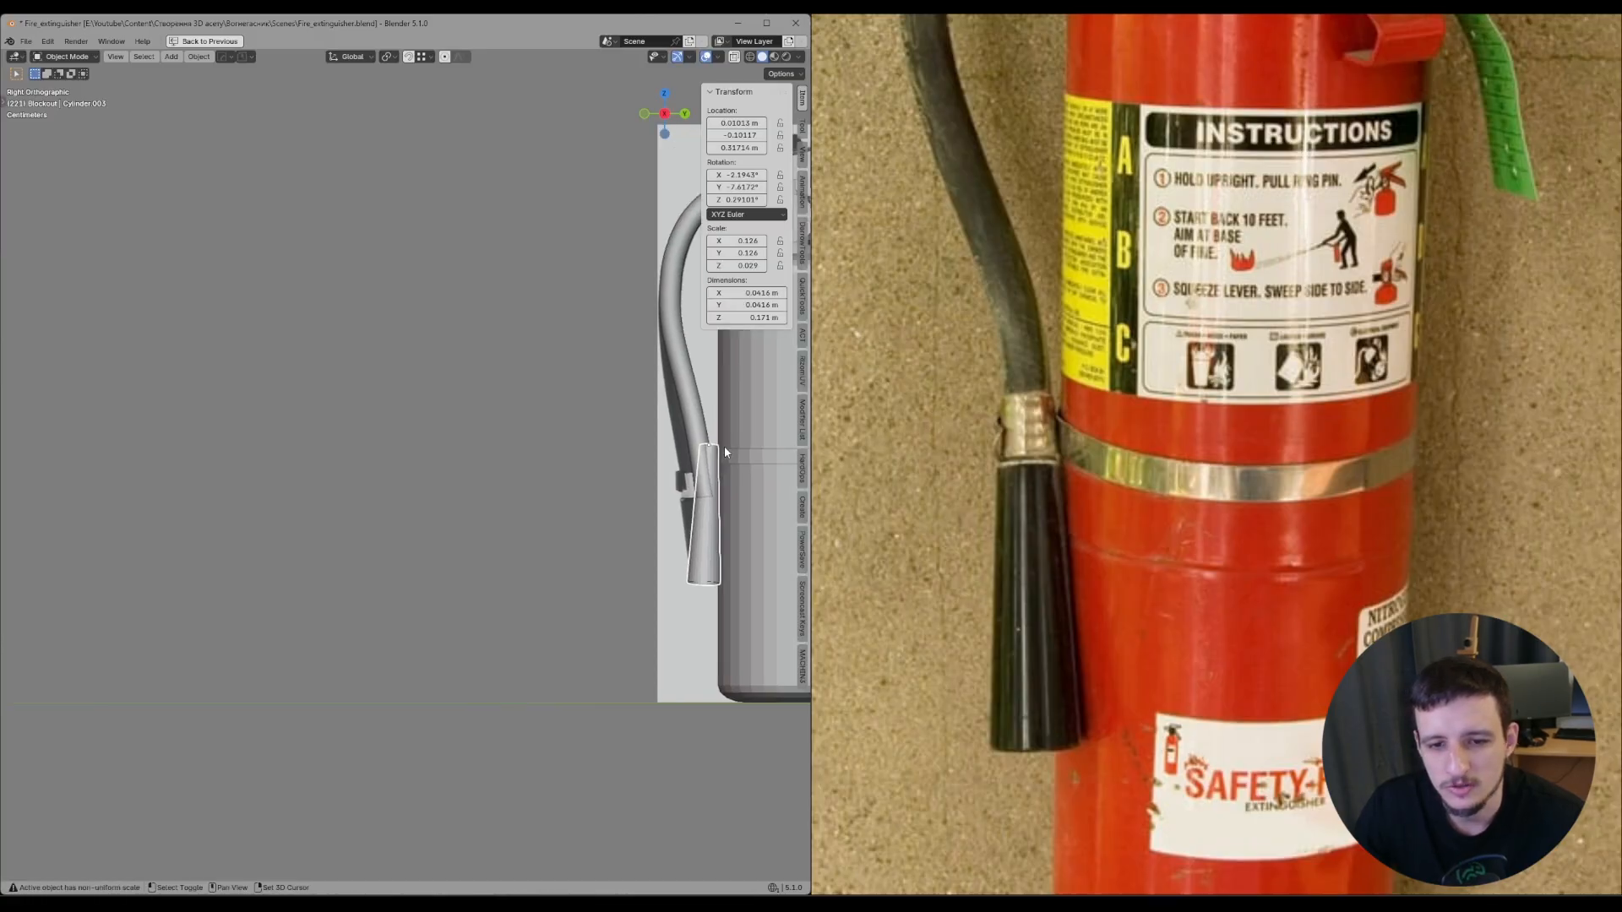
- Duplicate the conical nozzle, raise the copy about 0.023 m and move it about -0.228 m along Y
key("shift+d")
key("z")
left_click(716, 428)
key("g")
key("y")
left_click(493, 494)
scroll(644, 544, "up", 2)
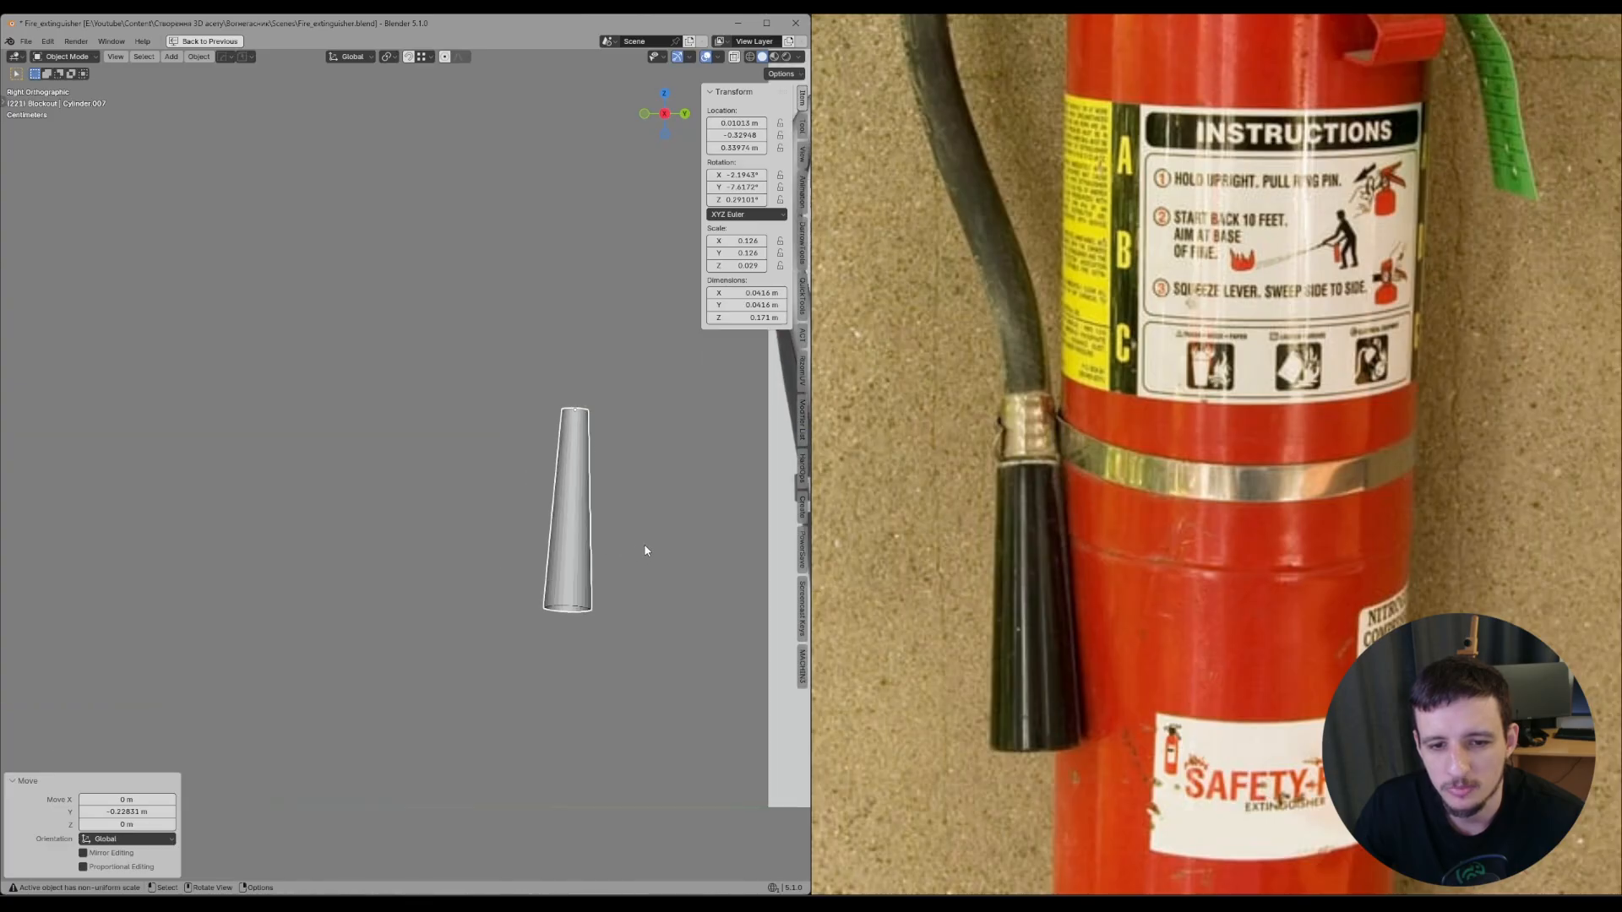
- Stand the nozzle copy upright, rotating about -3.9° in right view, 7.6° in front view and 0.6° in right view
key("r")
left_click(658, 542)
key("KP_1")
key("r")
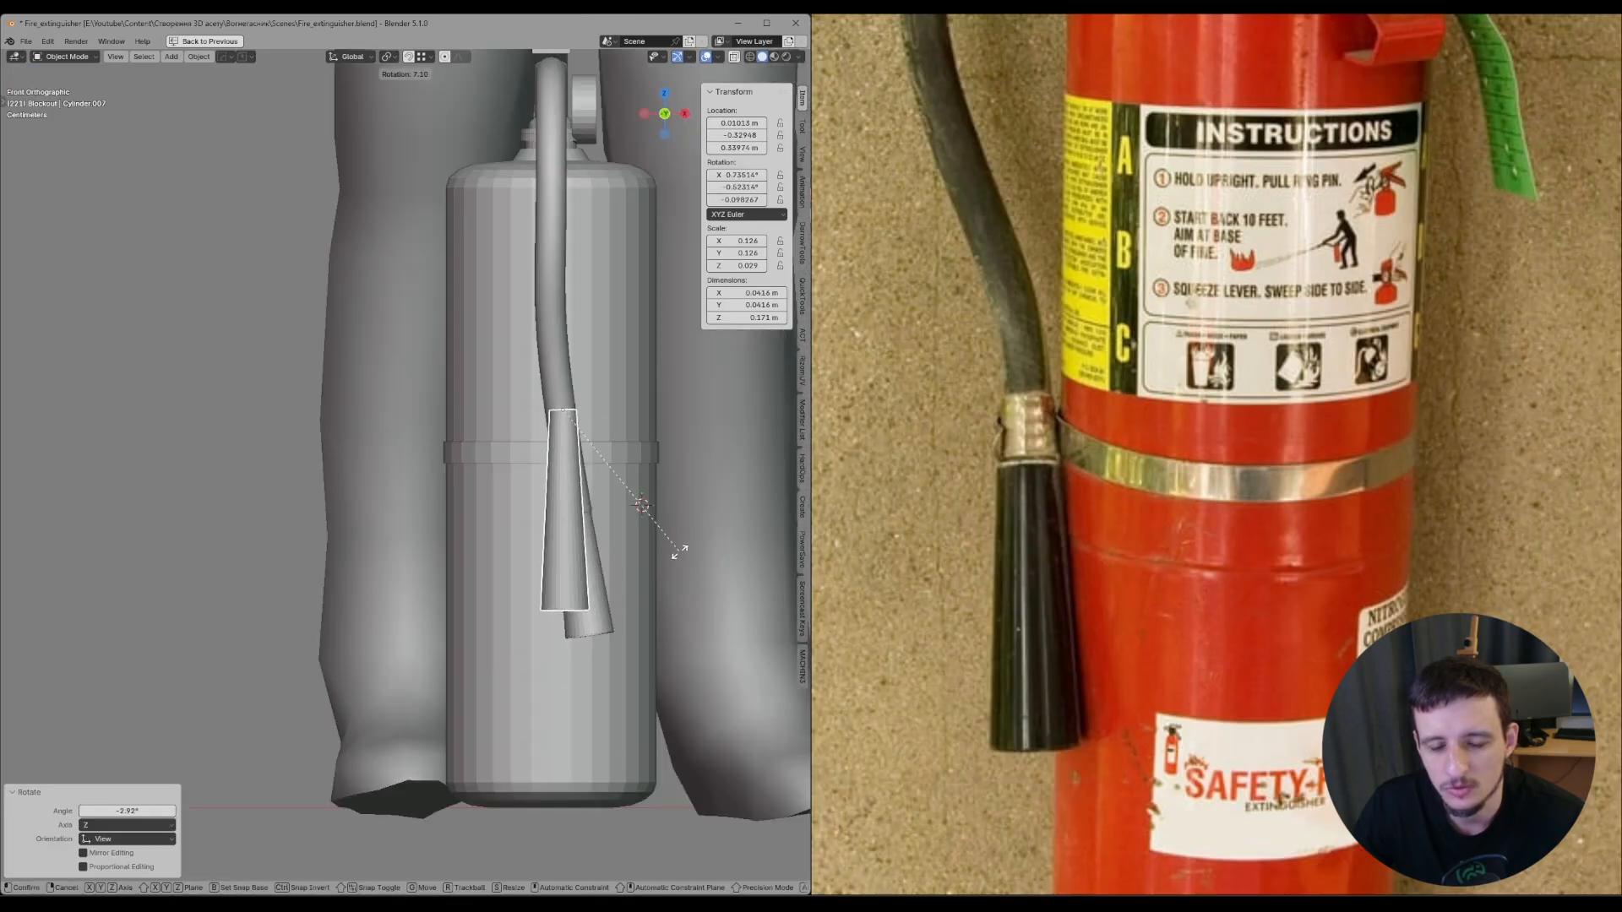
left_click(678, 550)
key("KP_3")
middle_click_drag(581, 468, 582, 548, "shift")
scroll(582, 548, "up", 2)
key("r")
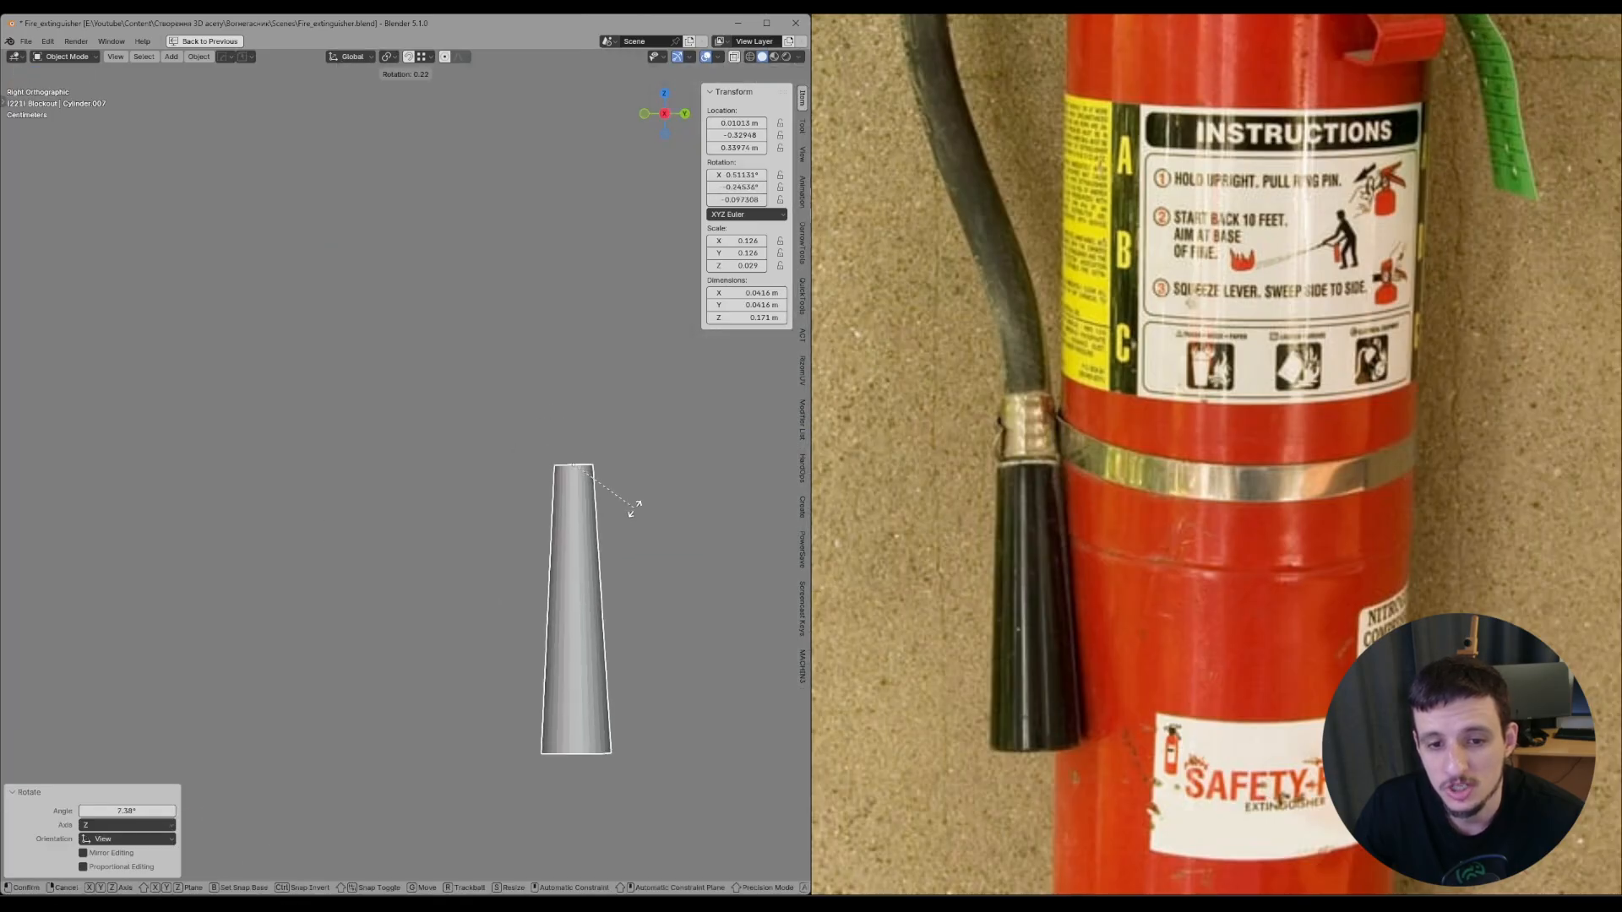
left_click(627, 496)
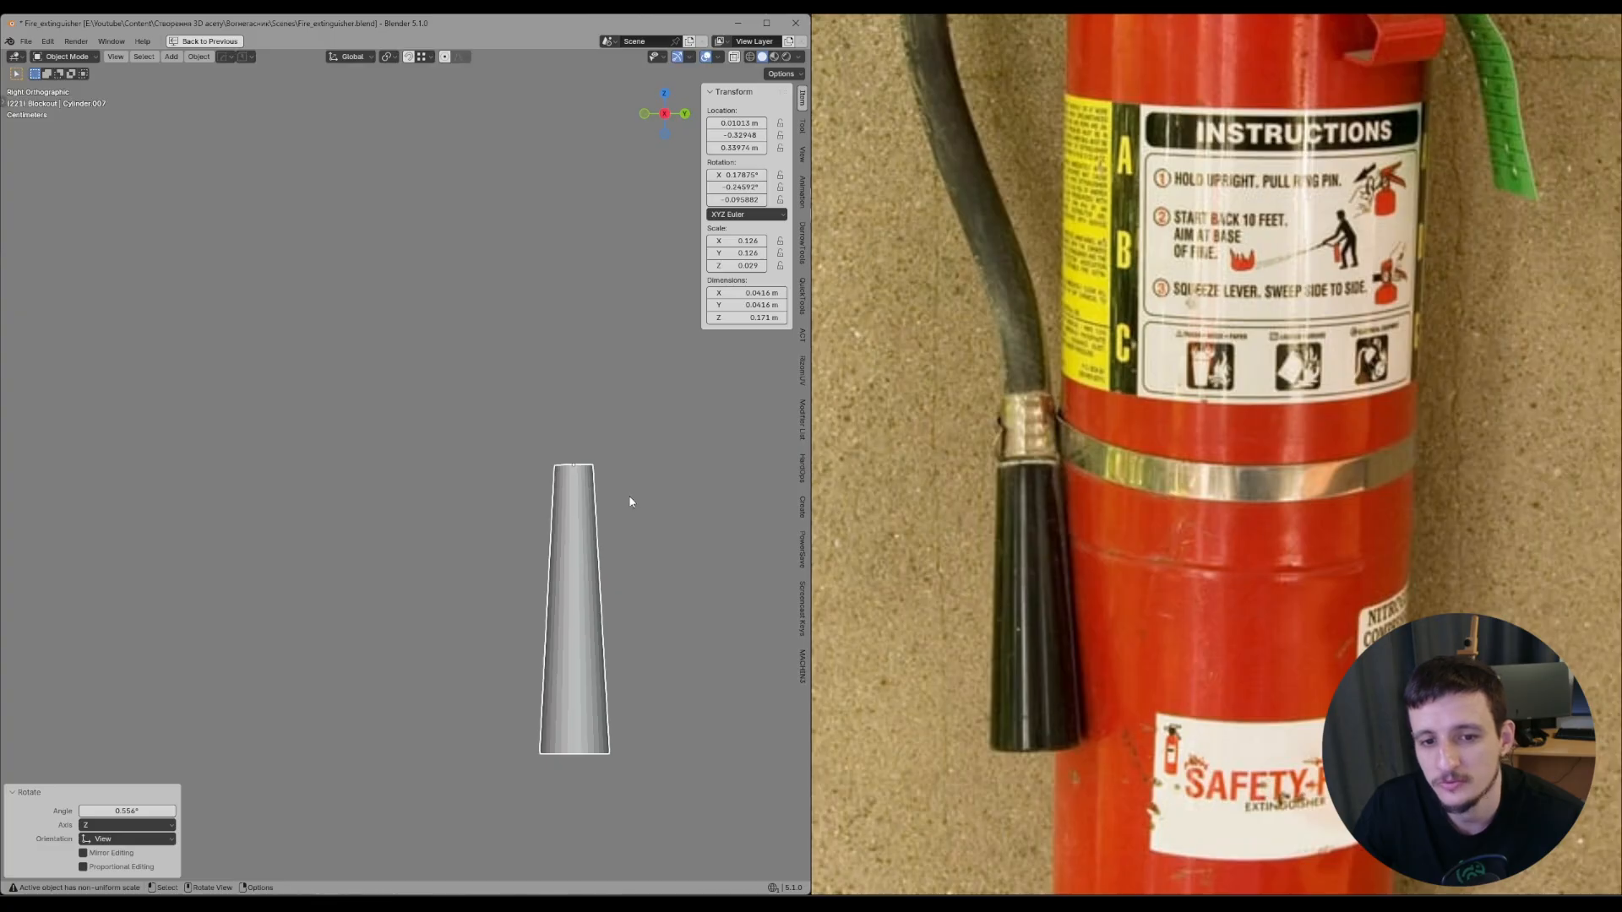
scroll(630, 502, "up", 1)
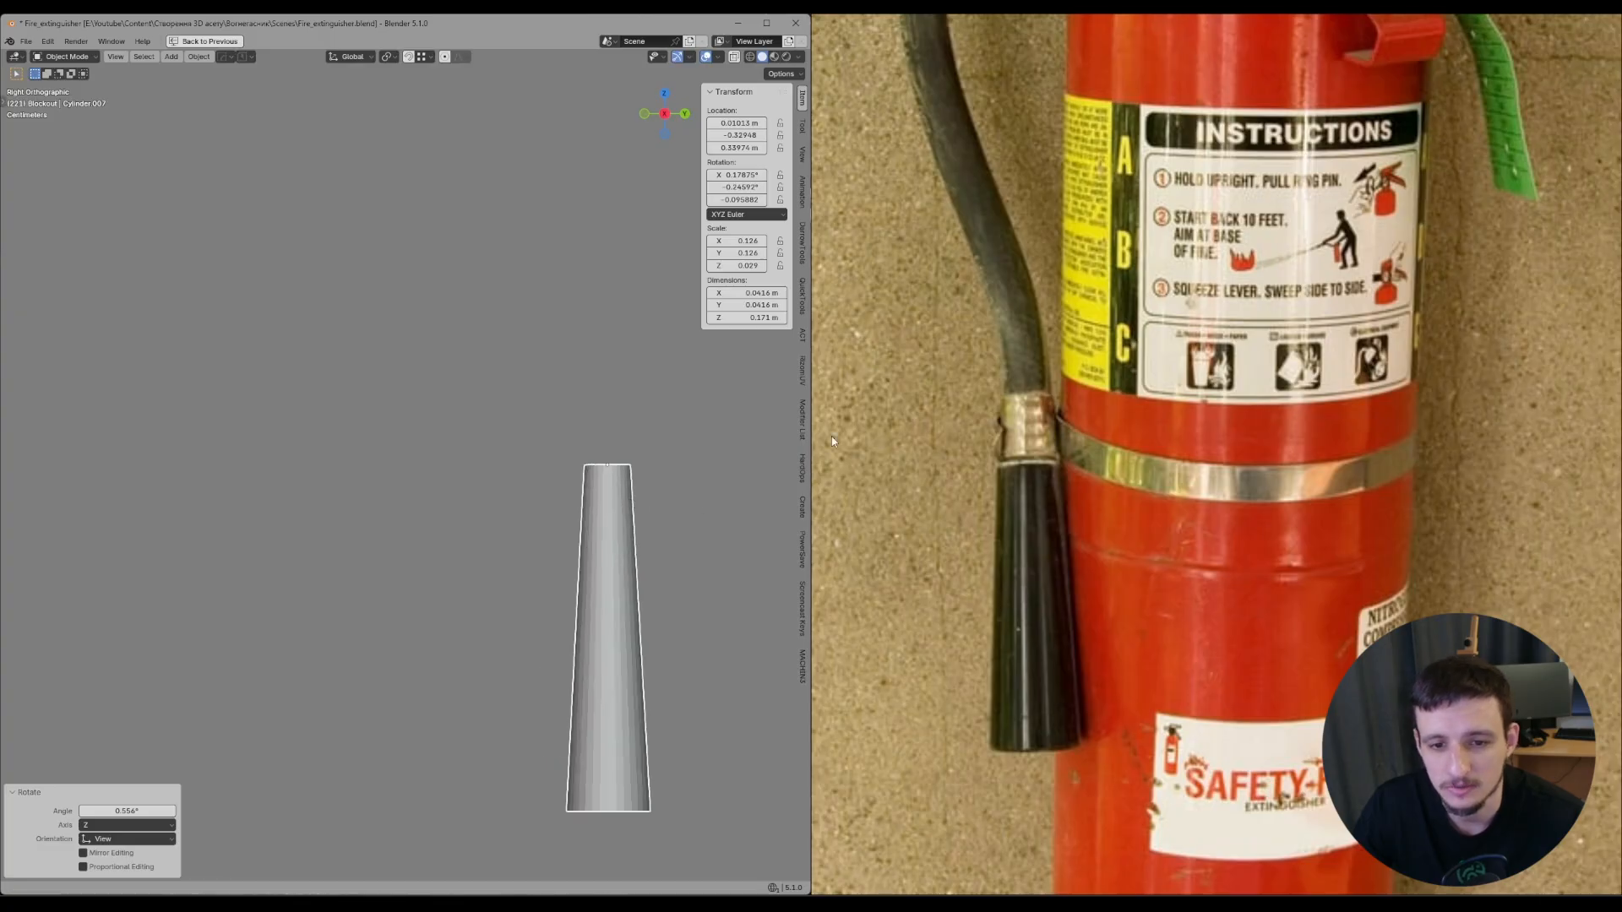
- Rotate the original nozzle to follow the hose end and move it about -0.0047 m in Y and -0.0013 m in Z
middle_click_drag(676, 523, 550, 504, "shift")
scroll(615, 526, "down", 1)
middle_click_drag(684, 520, 364, 529, "shift")
scroll(498, 522, "up", 1)
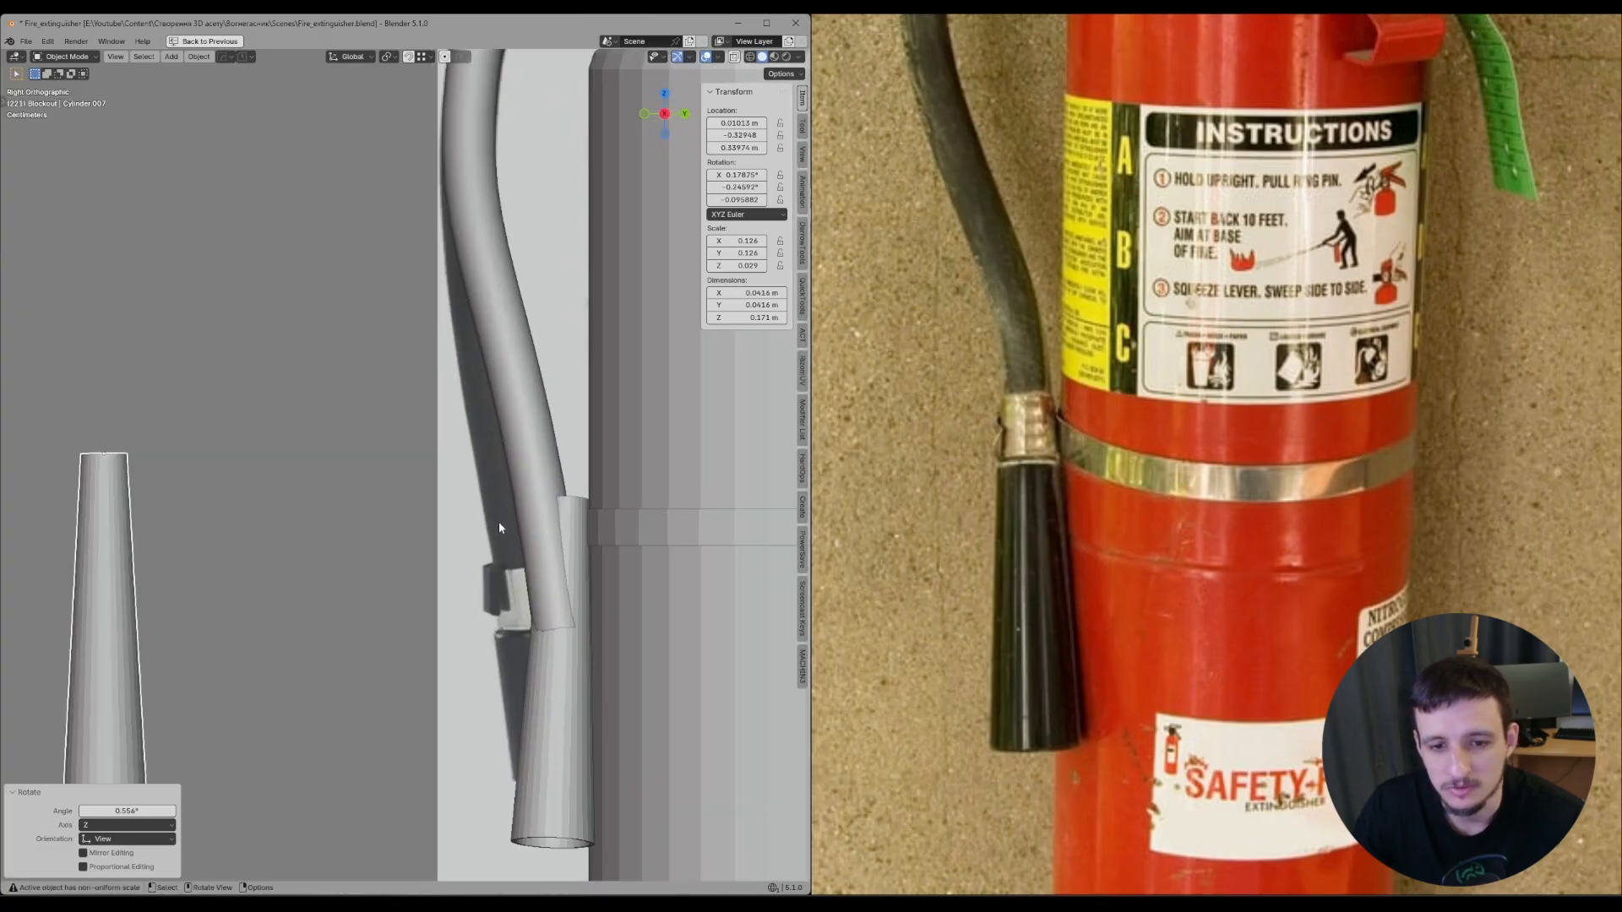
left_click(572, 557)
middle_click_drag(599, 552, 659, 500, "shift")
key("r")
left_click(615, 567)
key("g")
left_click(584, 578)
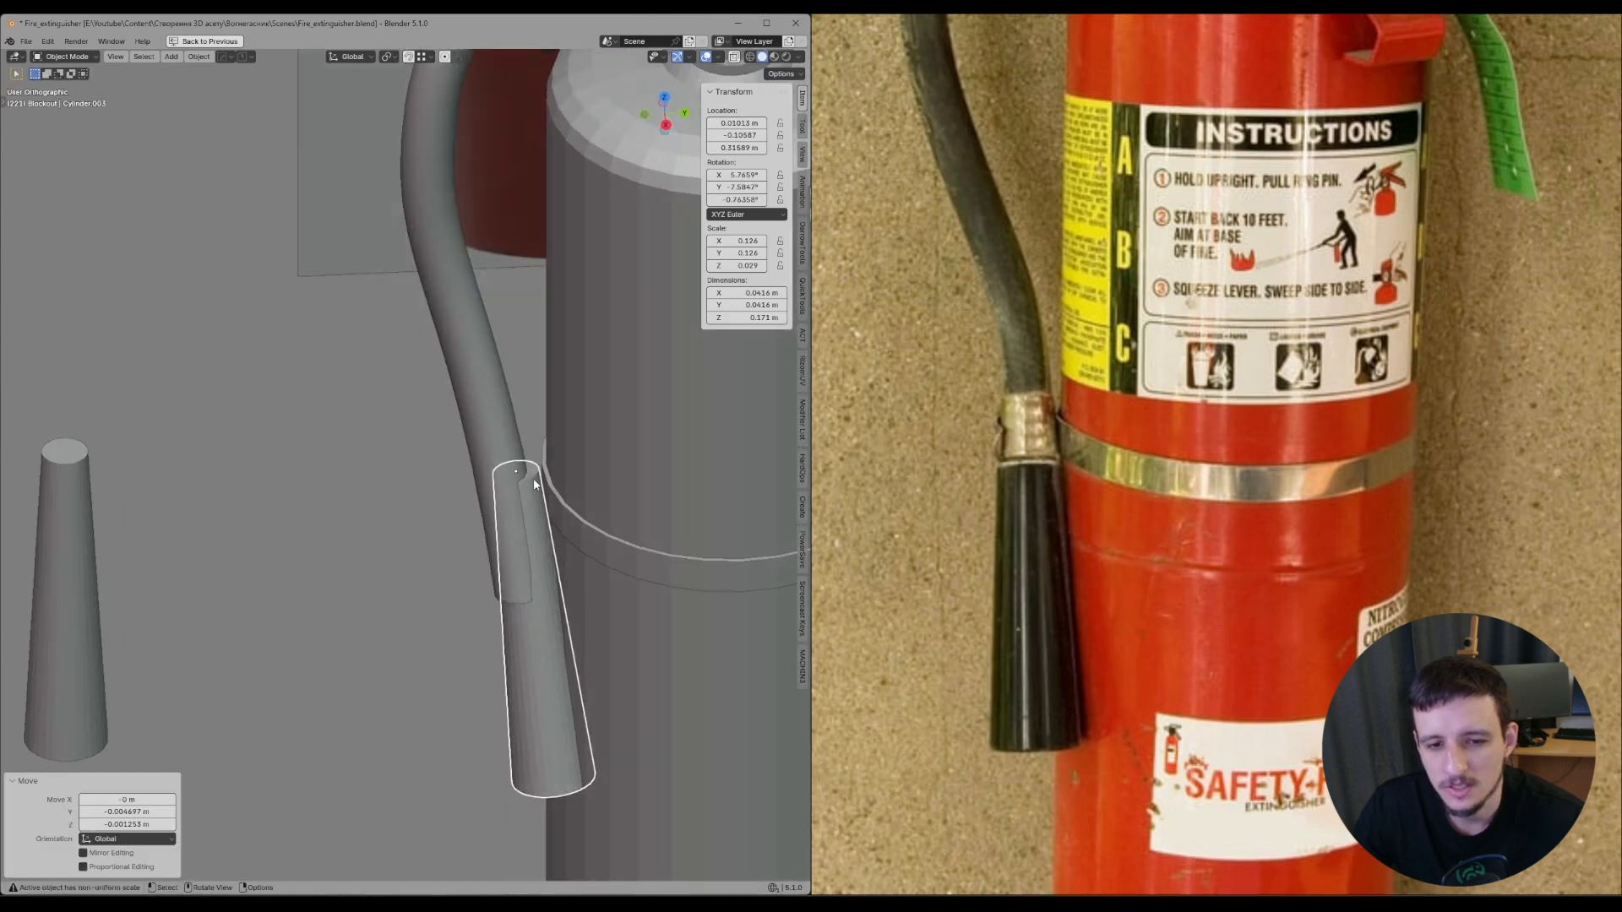
- Examine from several angles how the nozzle's narrow end lines up with the hose
scroll(659, 500, "up", 3)
scroll(659, 503, "down", 3)
middle_click_drag(495, 559, 460, 447, "shift")
scroll(454, 540, "up", 1)
key("ctrl+f")
key("ctrl+f")
scroll(476, 439, "down", 4)
scroll(559, 434, "up", 2)
- Select the upright nozzle copy and extrude a strip of its side faces outward
middle_click_drag(271, 462, 541, 482, "shift")
left_click(560, 434)
scroll(552, 529, "up", 1)
key("ctrl+f")
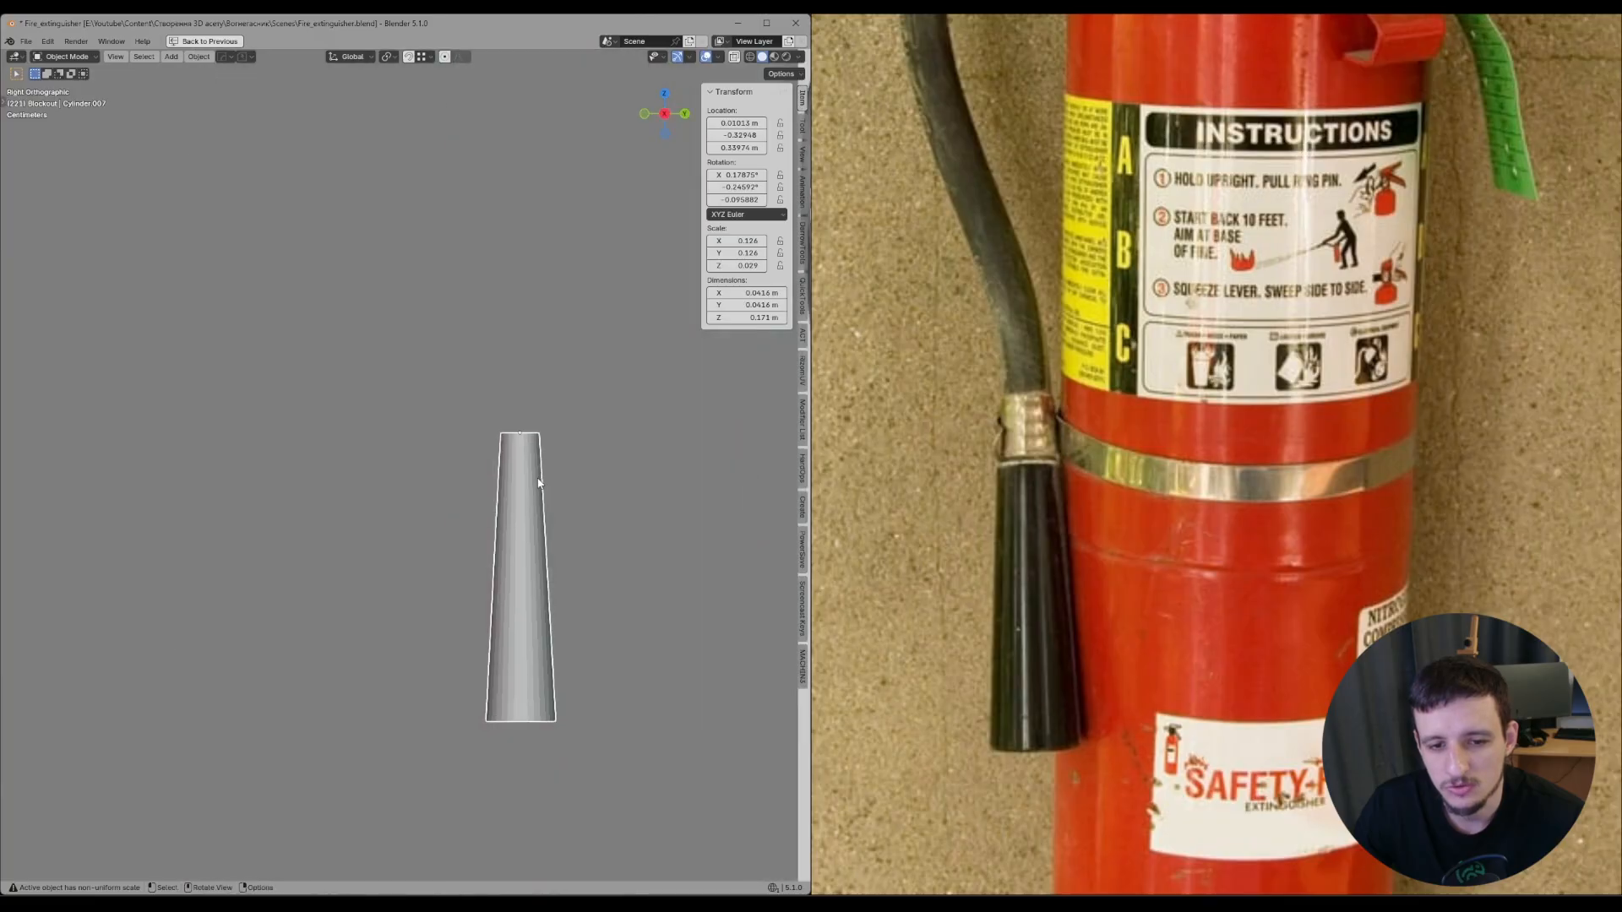
scroll(545, 486, "up", 3)
key("Tab")
left_click(606, 533)
key("c")
left_click(603, 536)
key("Escape")
middle_click_drag(603, 536, 593, 567)
key("e")
left_click(609, 541)
middle_click_drag(625, 511, 579, 532)
key("Tab")
middle_click_drag(636, 475, 488, 471, "shift")
scroll(489, 470, "up", 1)
middle_click_drag(517, 474, 535, 478)
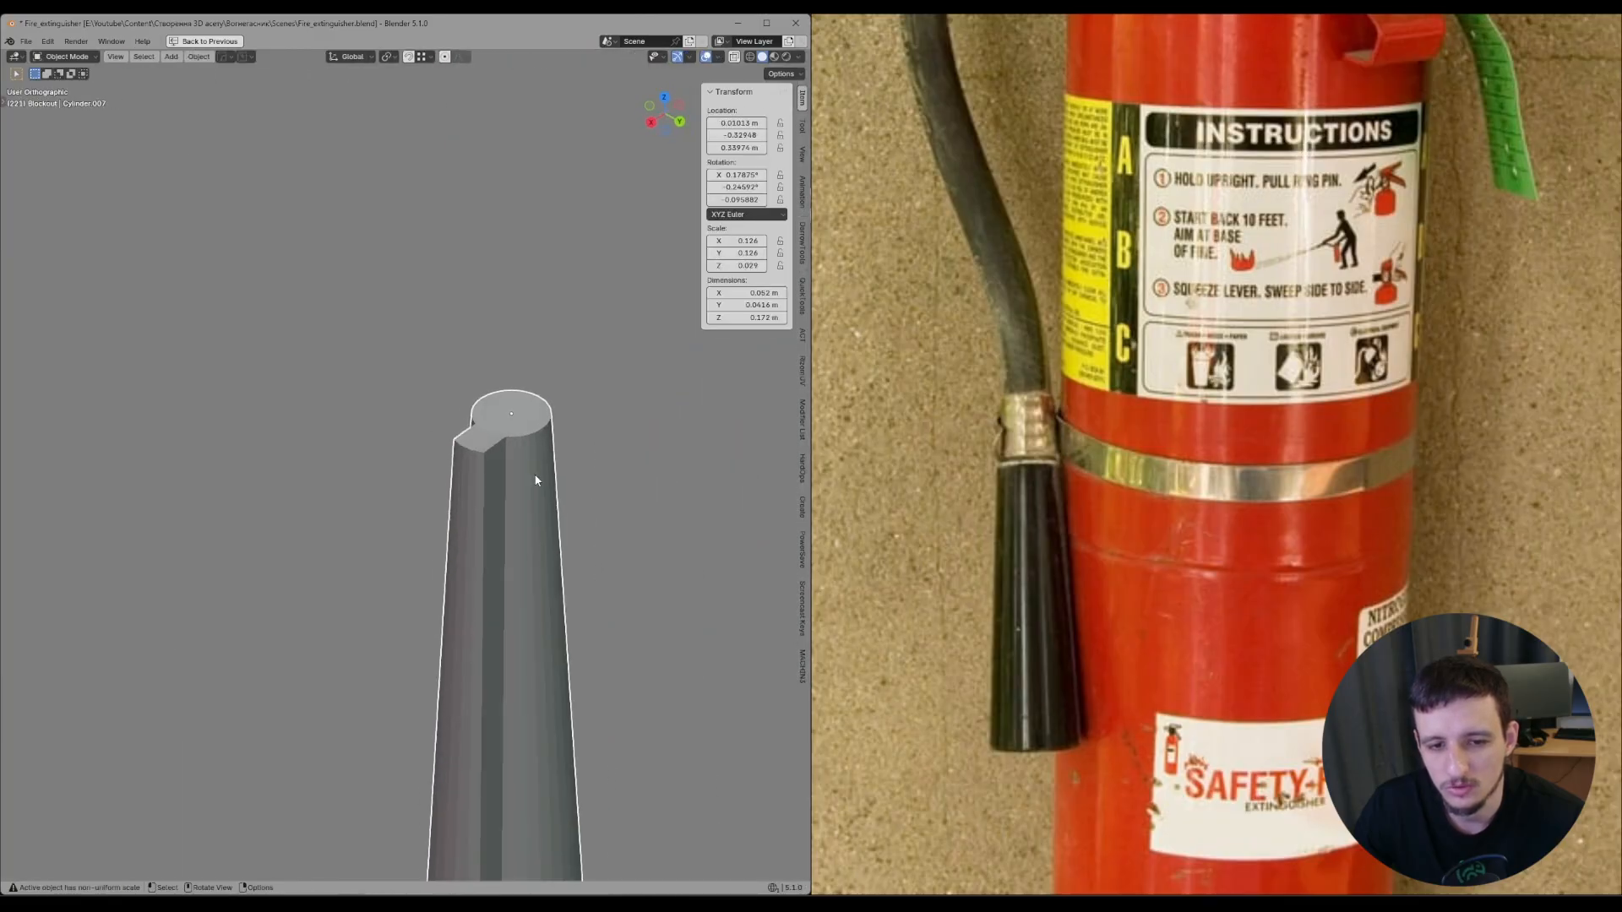
- Mirror the extruded wing to the other sides of the nozzle copy and apply all modifiers
key("alt+x")
left_click(457, 459)
key("ctrl+a")
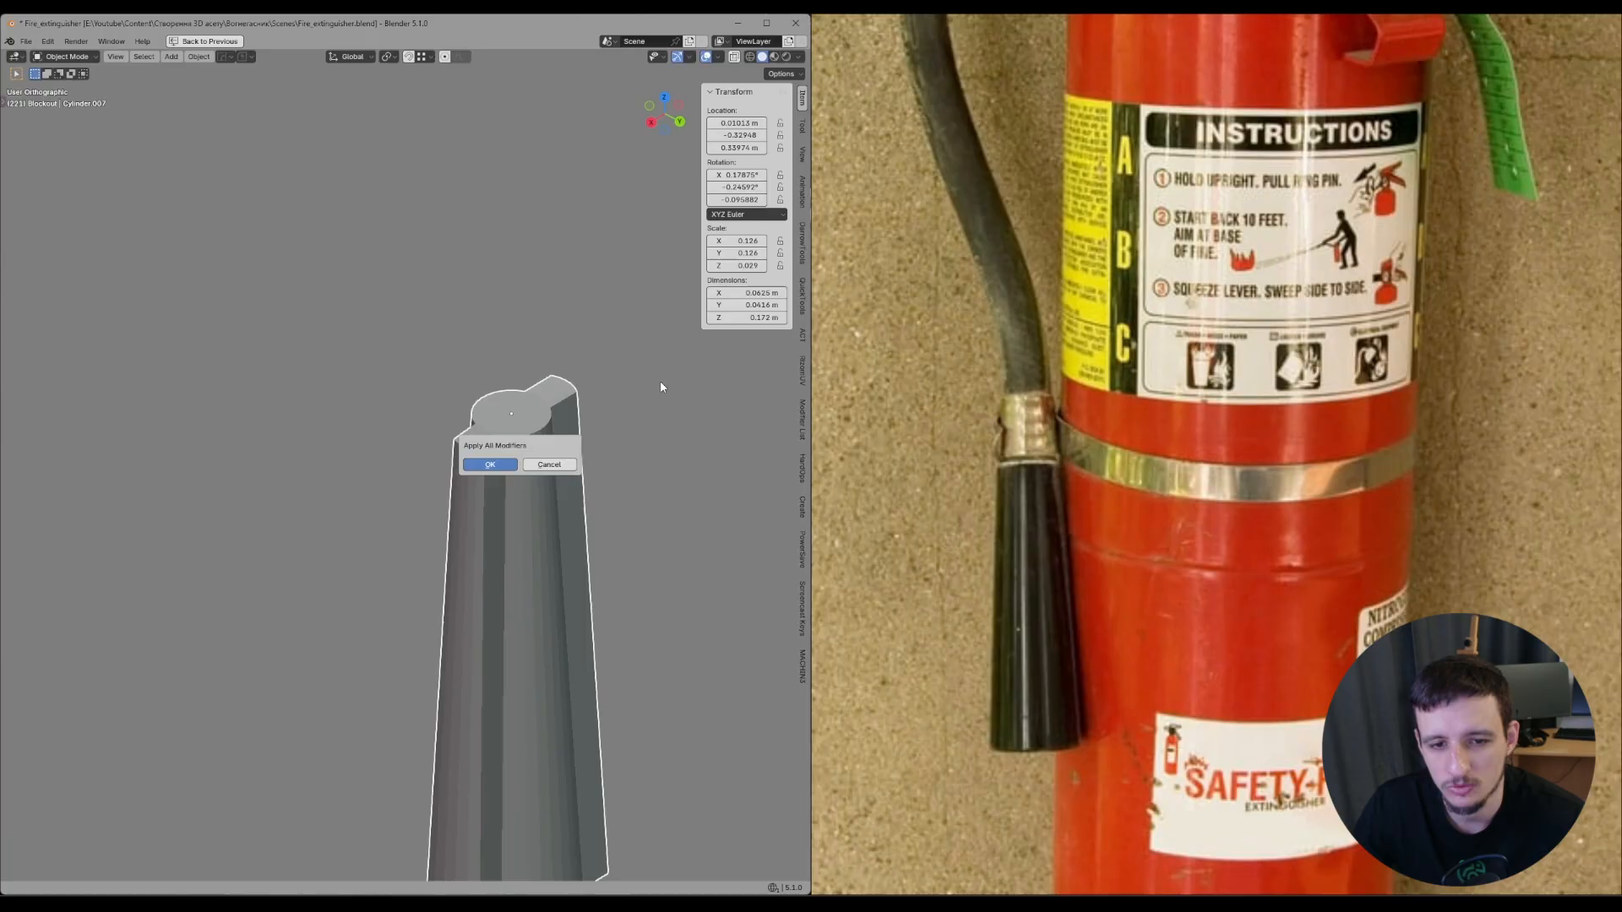
left_click(558, 463)
key("ctrl+a")
left_click(545, 464)
key("alt+x")
left_click(586, 460)
key("ctrl+a")
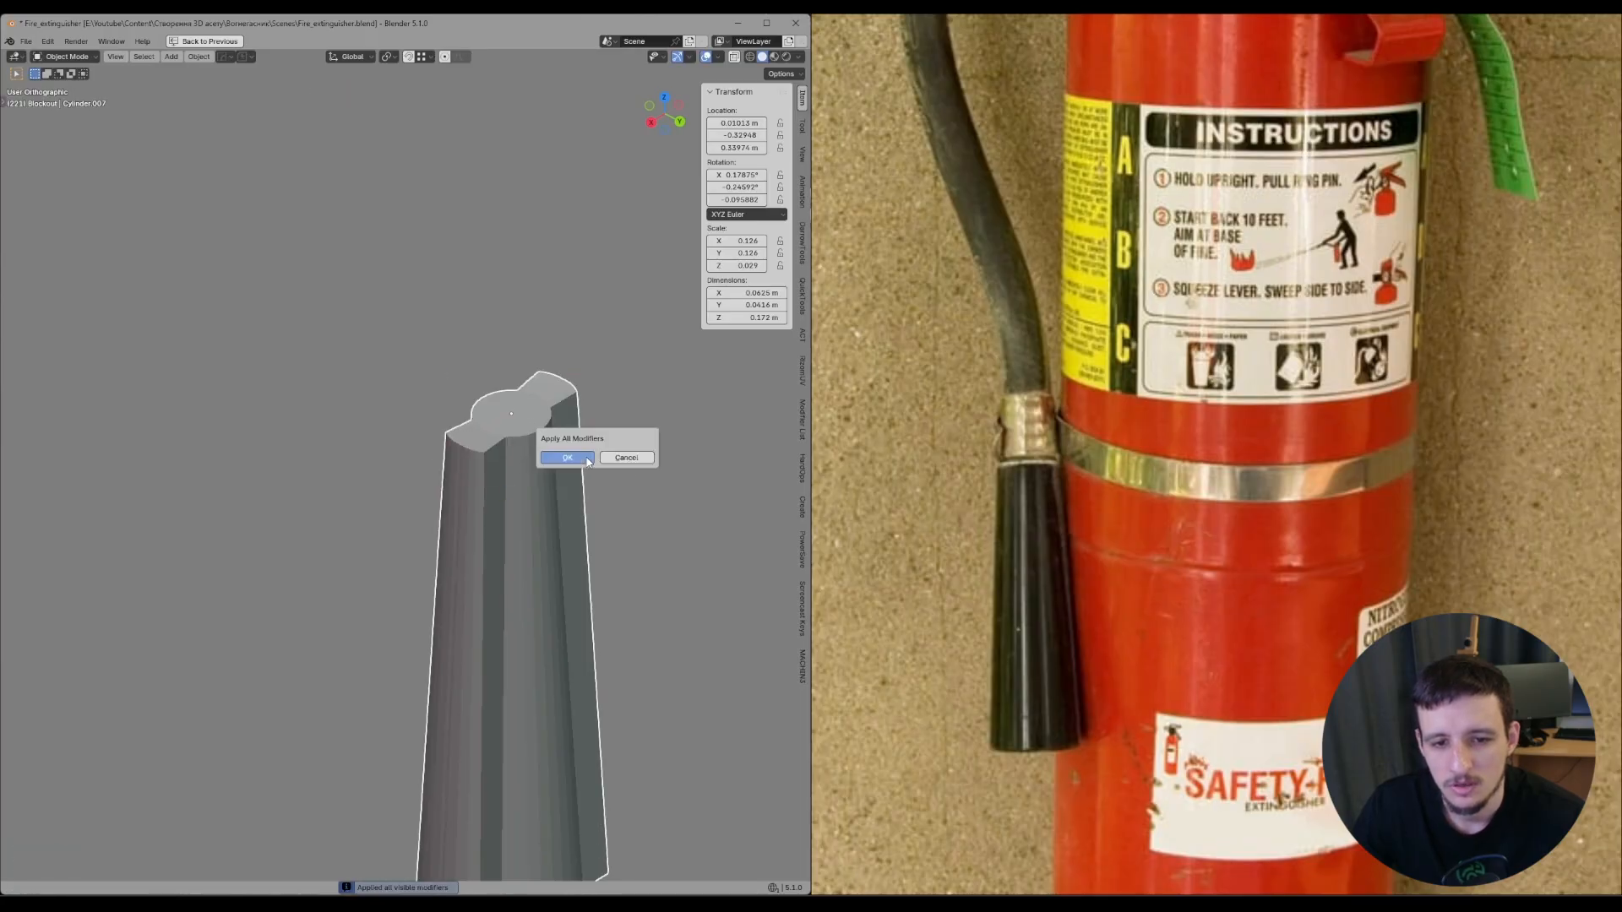
left_click(564, 459)
- Duplicate the winged nozzle copy in place and rotate the duplicate 90° about Z
middle_click_drag(549, 500, 593, 516)
key("shift+d")
right_click(618, 413)
type("rz")
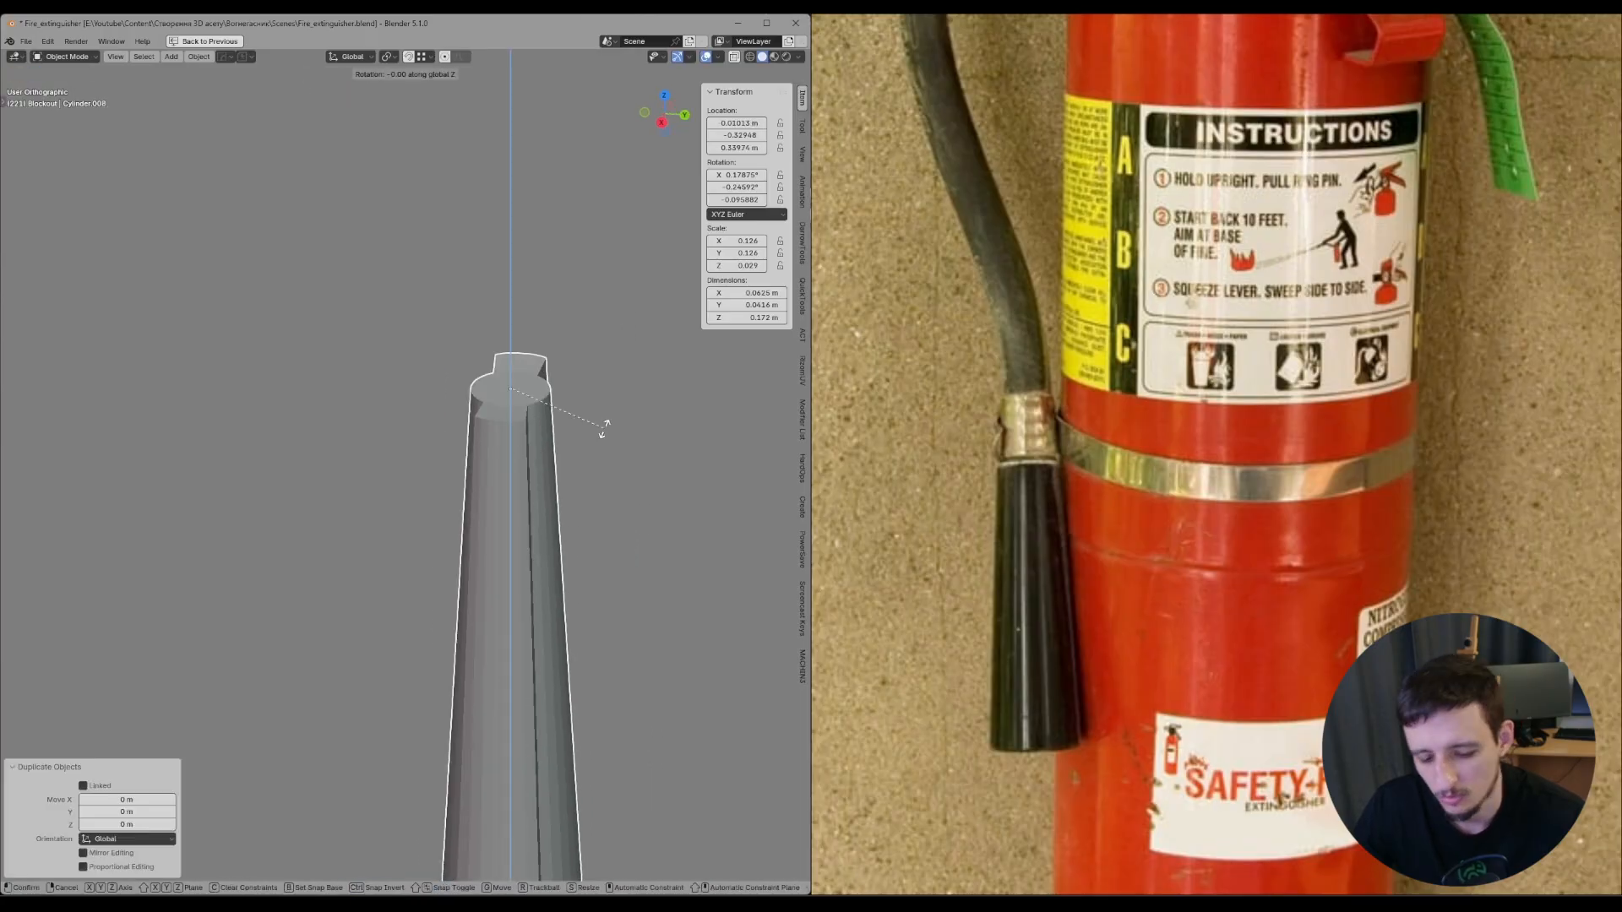
type("90")
left_click(600, 424)
middle_click_drag(600, 425, 615, 464)
middle_click_drag(520, 413, 558, 462)
- Delete both winged nozzle copies and select the original nozzle at the hose end again
scroll(603, 539, "down", 4)
key("a")
key("x")
left_click(602, 538)
scroll(520, 477, "down", 7)
scroll(338, 478, "up", 1)
middle_click_drag(557, 462, 548, 465, "shift")
scroll(547, 470, "up", 3)
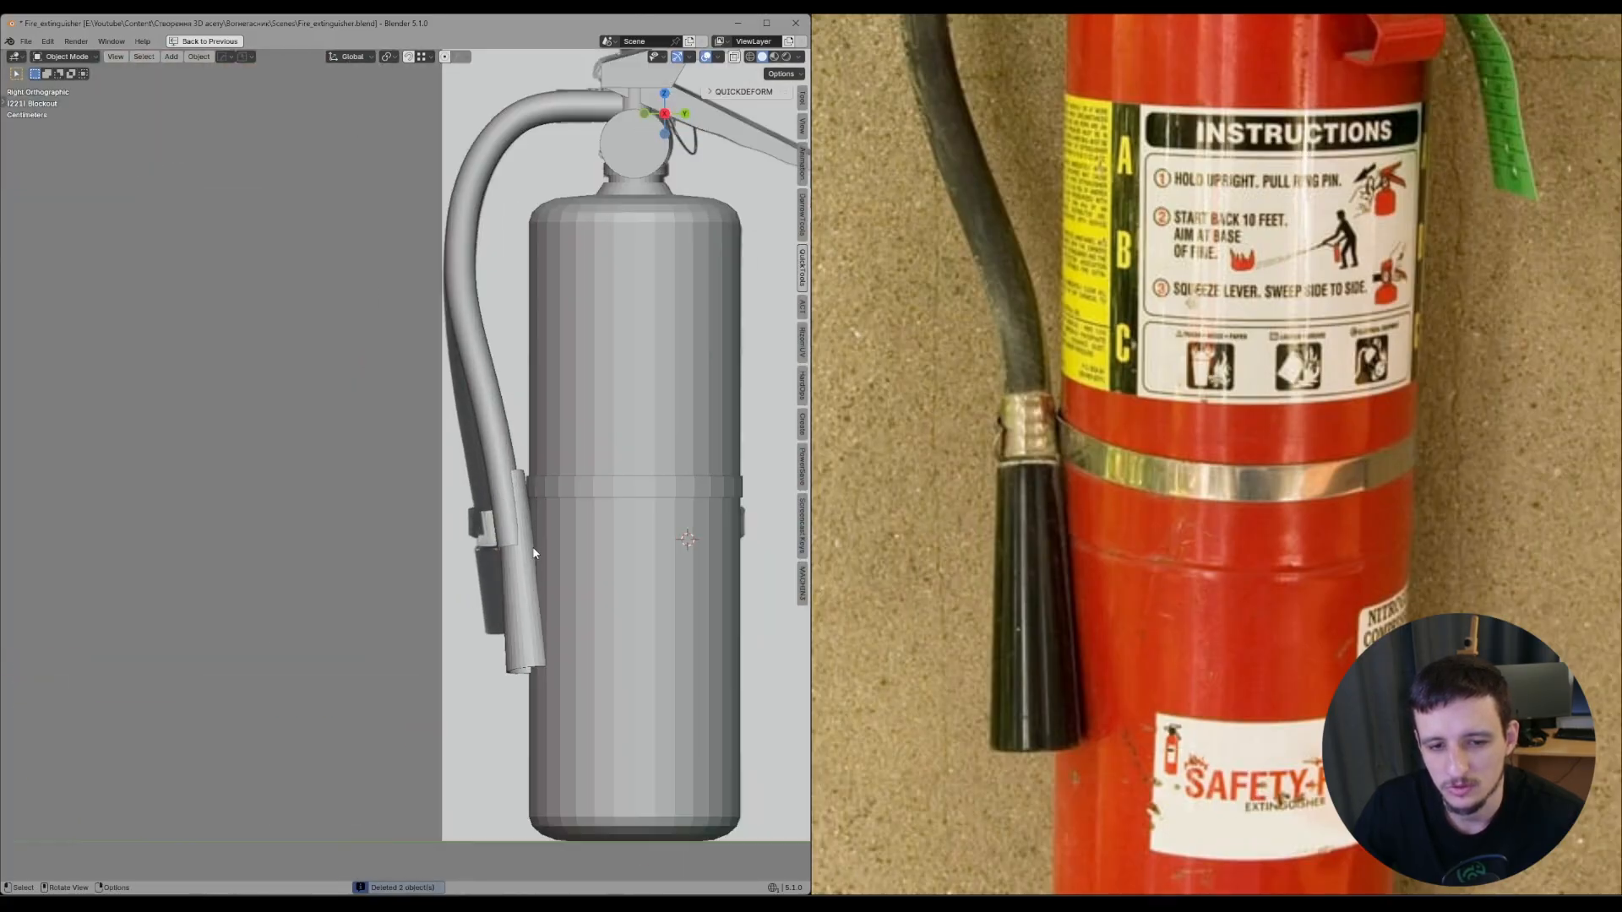
left_click(573, 507)
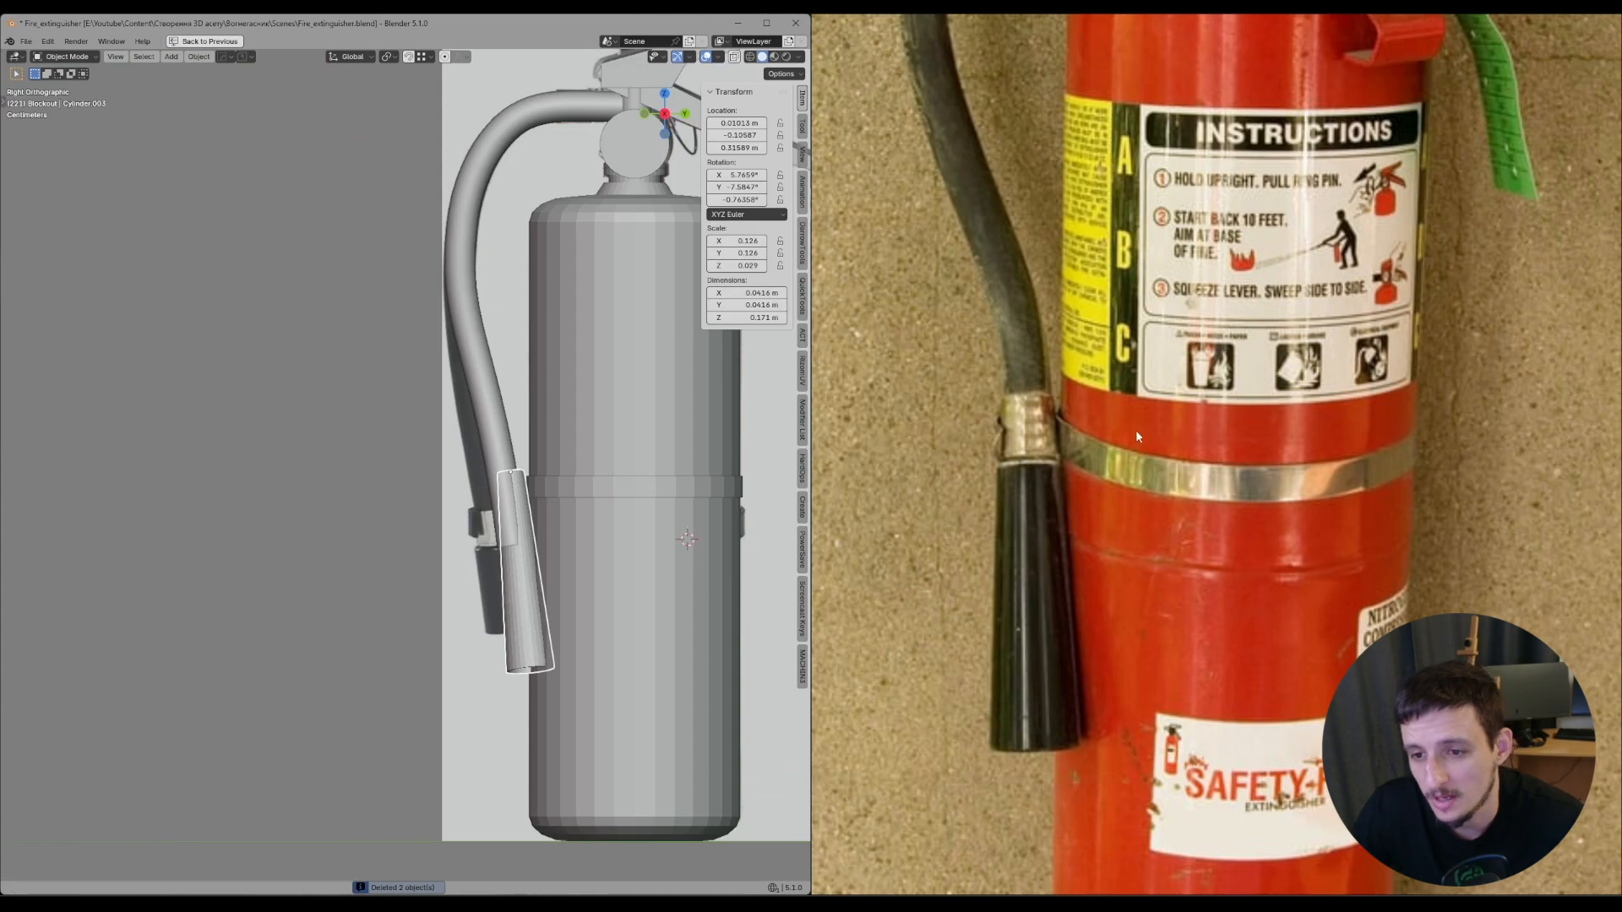
- Outline the nozzle and its metal collar with freehand strokes on the reference photo, and erase the strokes
middle_click_drag(1018, 383, 1035, 307)
key("d")
mouse_move(1019, 297)
left_mouse_down()
mouse_move(1013, 674)
mouse_move(1080, 319)
left_mouse_up()
mouse_move(1073, 332)
left_mouse_down()
mouse_move(1060, 461)
mouse_move(1103, 691)
mouse_move(1093, 662)
mouse_move(1111, 662)
left_mouse_up()
key("ctrl+z")
key("ctrl+z")
key("ctrl+z")
key("ctrl+z")
key("ctrl+z")
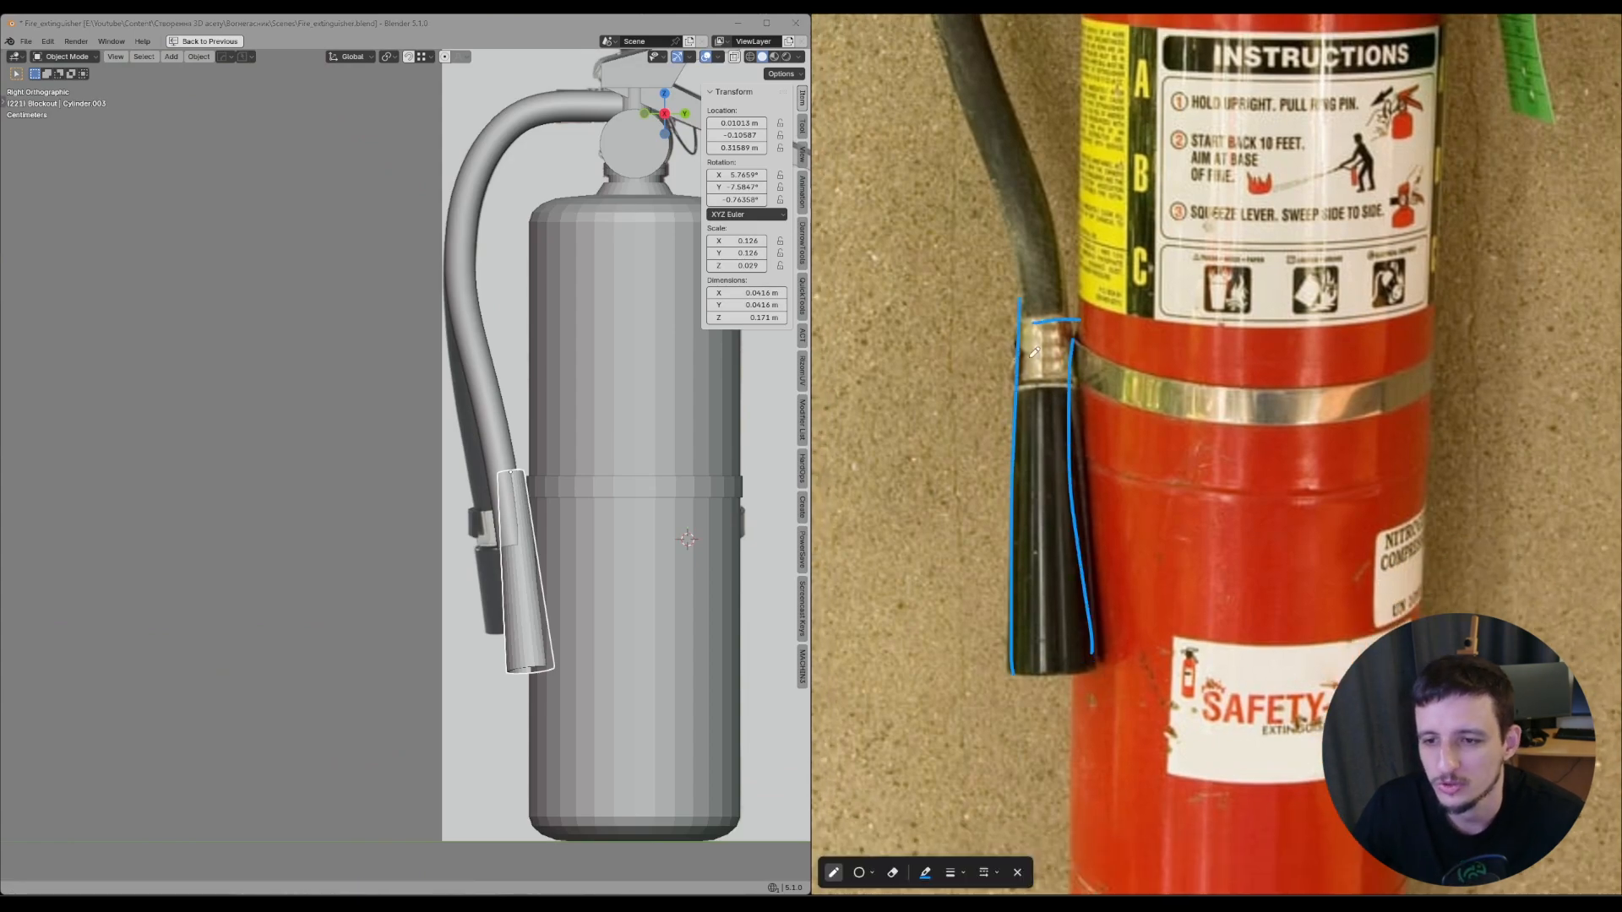
left_click_drag(1021, 333, 1019, 380)
key("e")
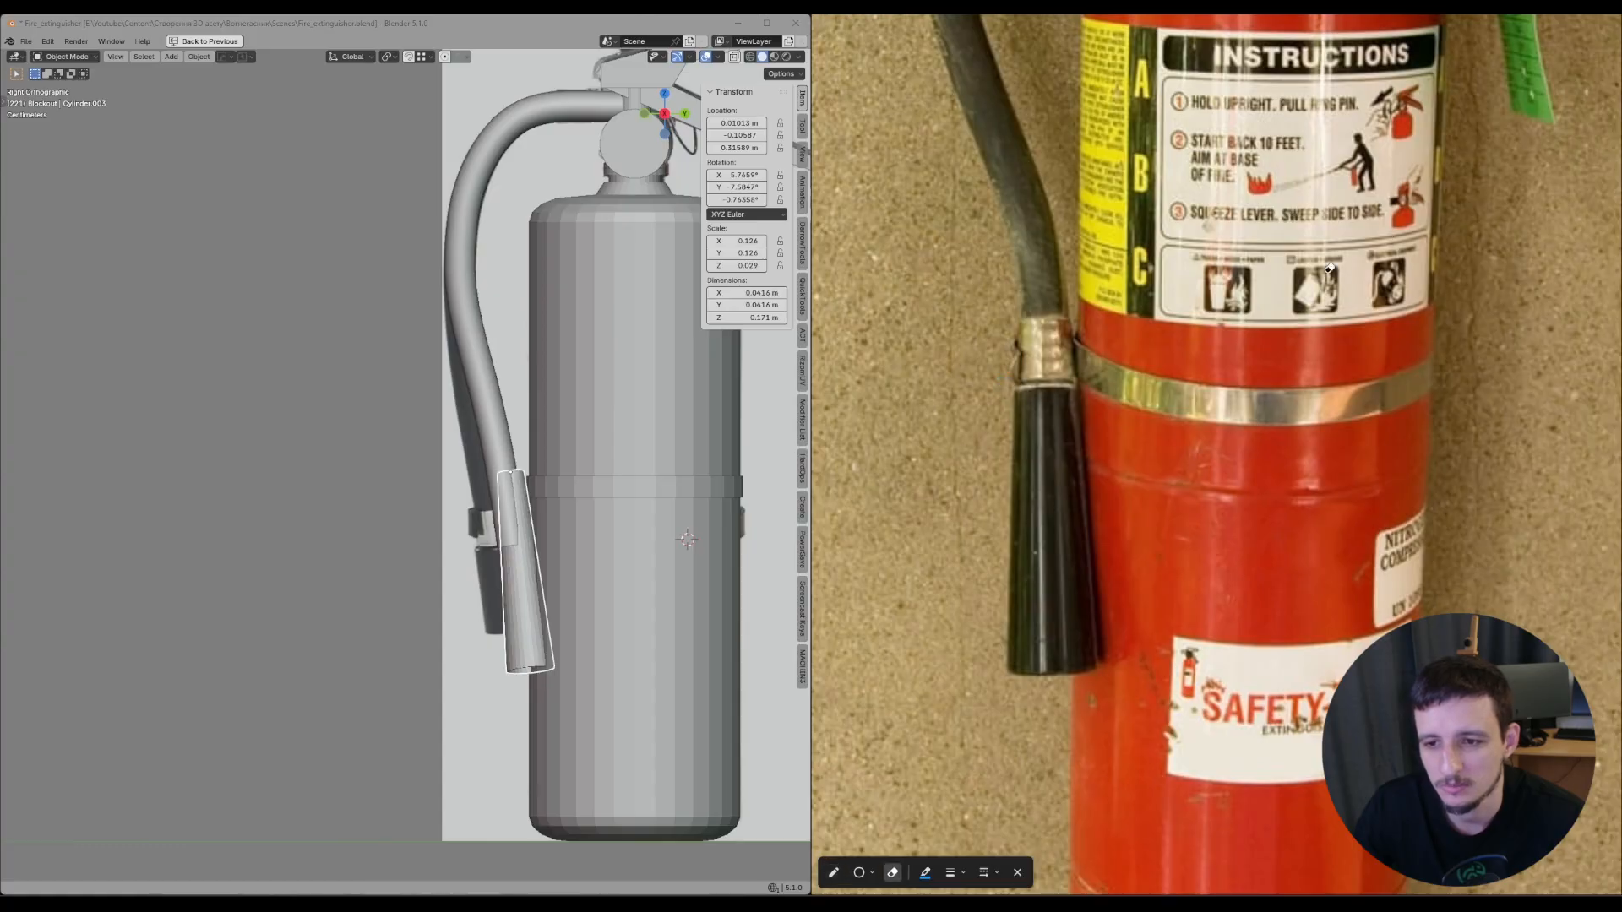
key("Escape")
- Move the nozzle about -0.0067 m in Y and -0.0035 m in Z along the hose's lower end
scroll(595, 479, "up", 2)
mouse_move(595, 479)
middle_mouse_down("shift")
mouse_move(563, 443)
mouse_move(554, 626)
middle_mouse_up("shift")
key("g")
left_click(564, 432)
scroll(555, 632, "down", 2)
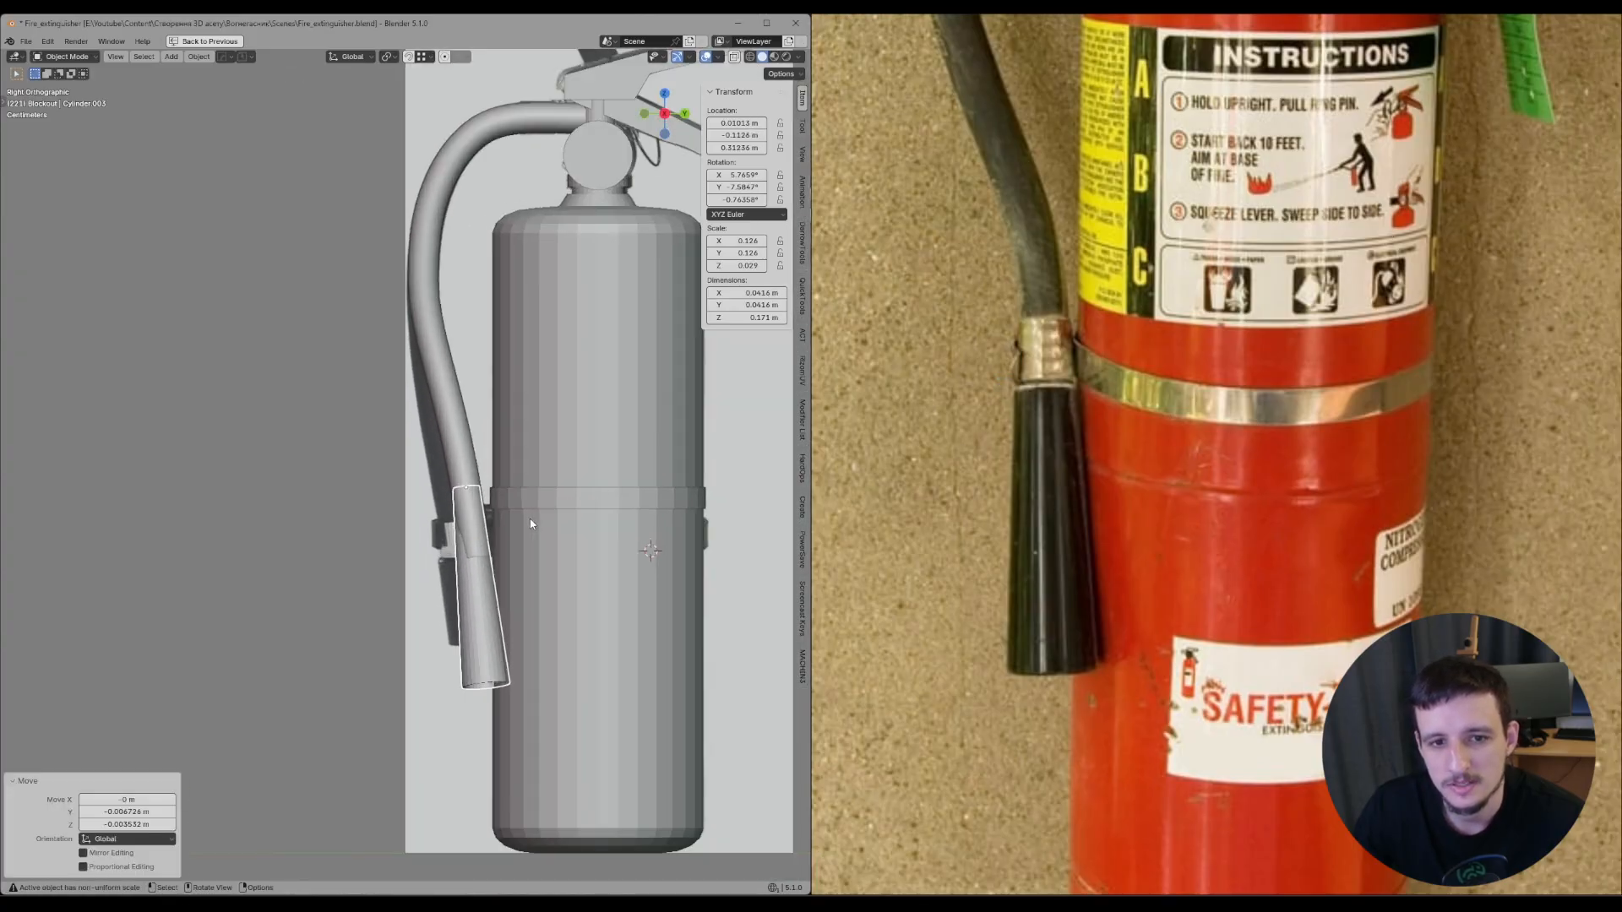
scroll(534, 526, "up", 1)
- Select the hose curve, restore the full layout, and set its bevel depth to 0.08 m after trying 0.085 and 0.05 m
left_click(463, 418)
key("ctrl+space")
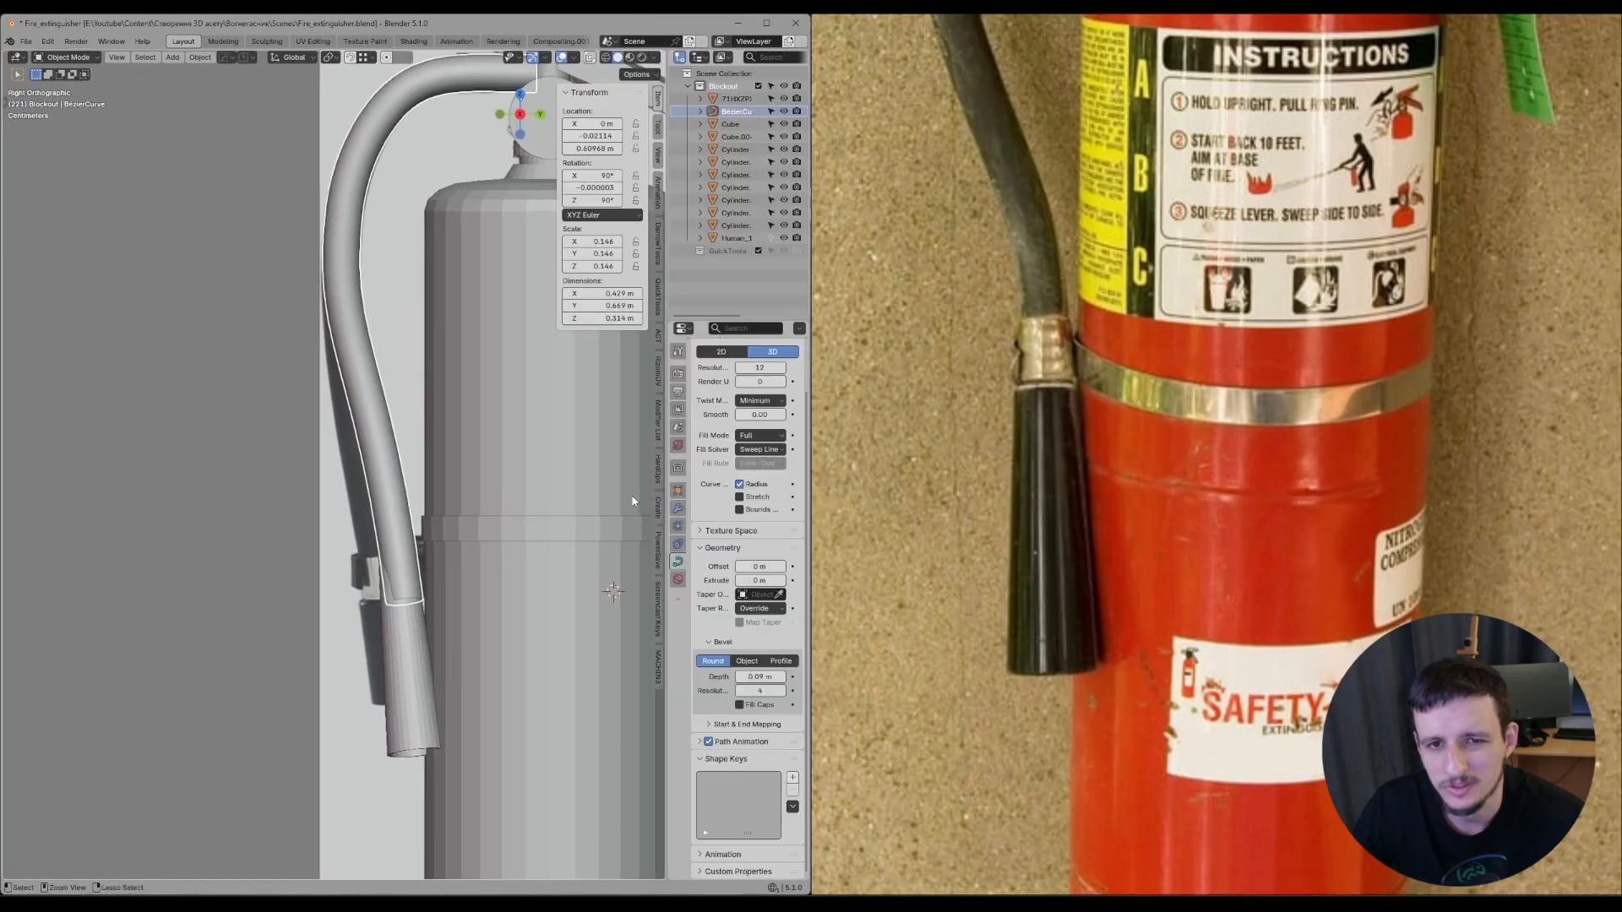
left_click(760, 676)
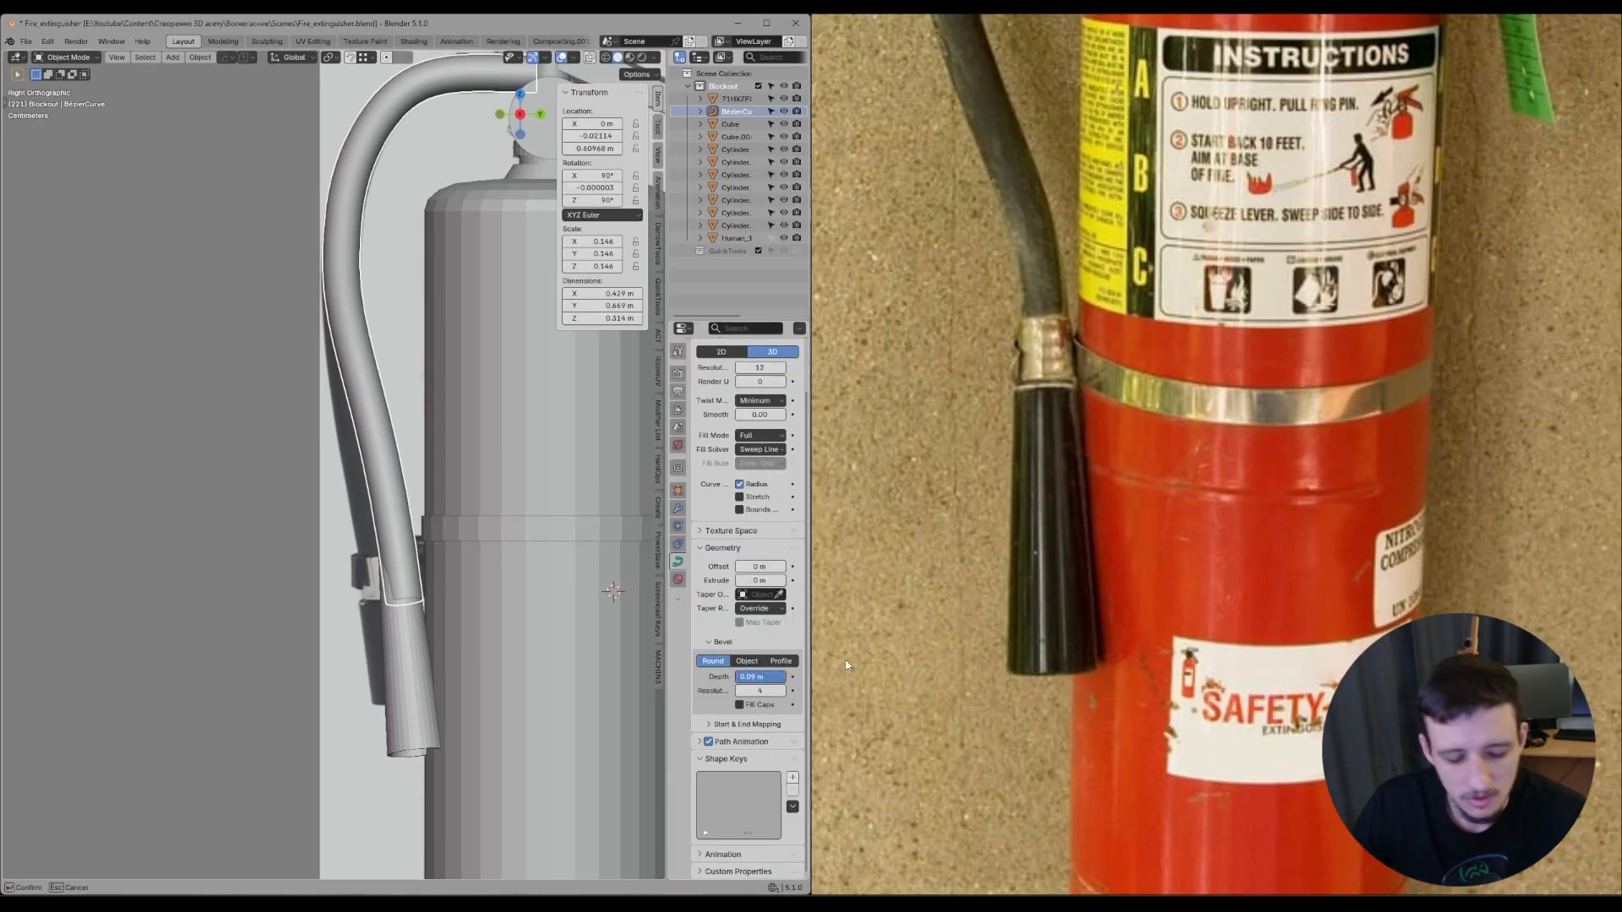
type("0.085")
key("Return")
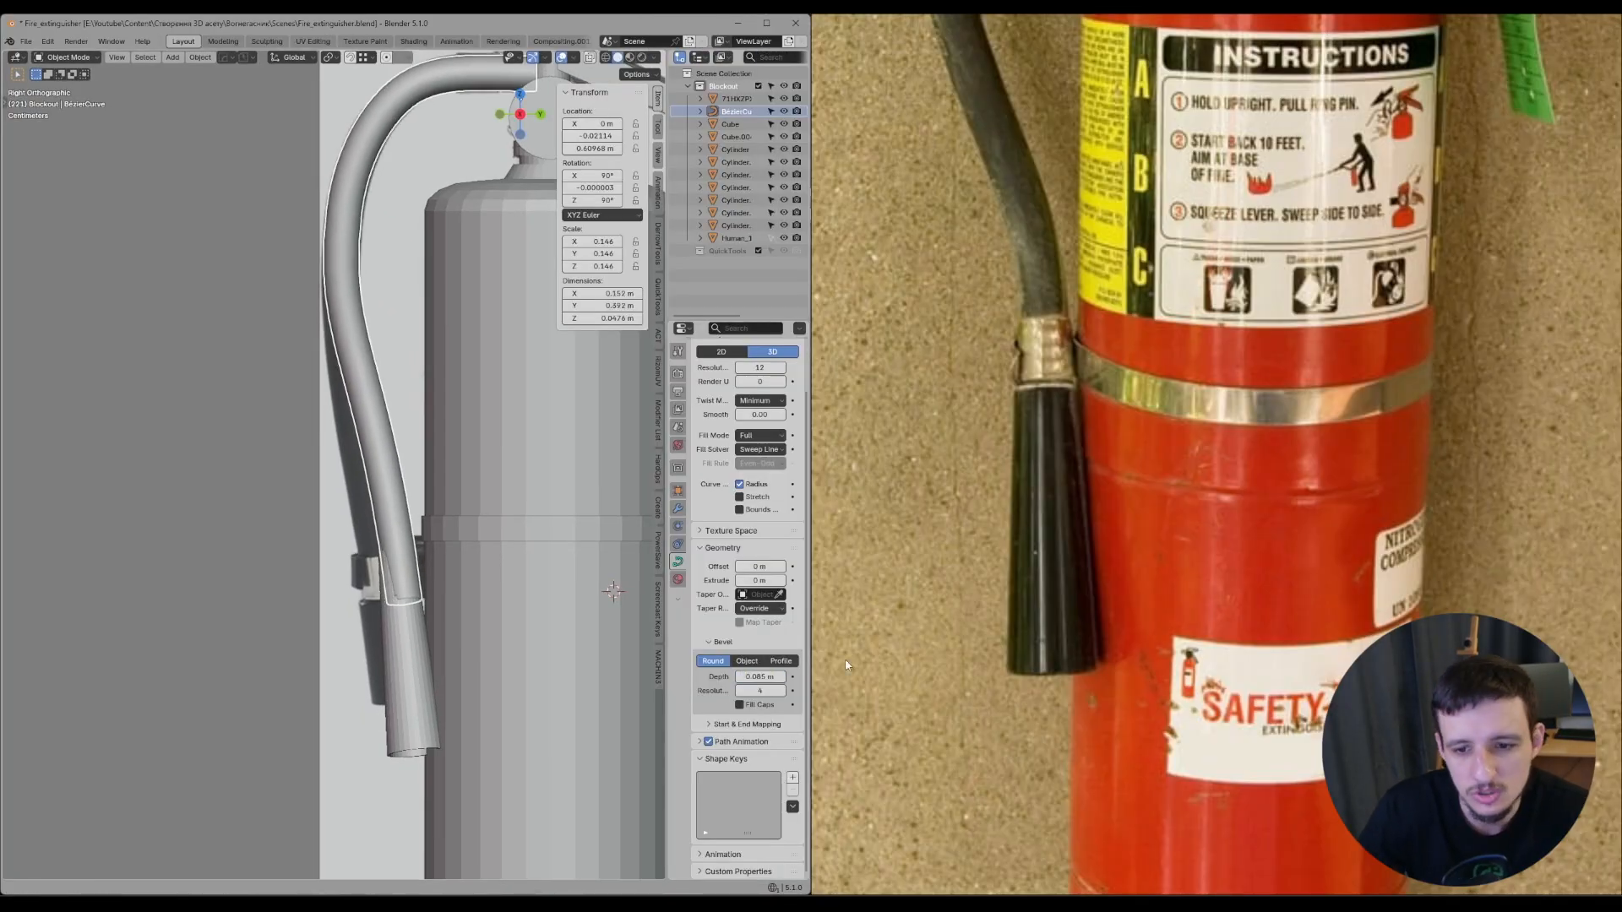
left_click(760, 676)
type("0.05")
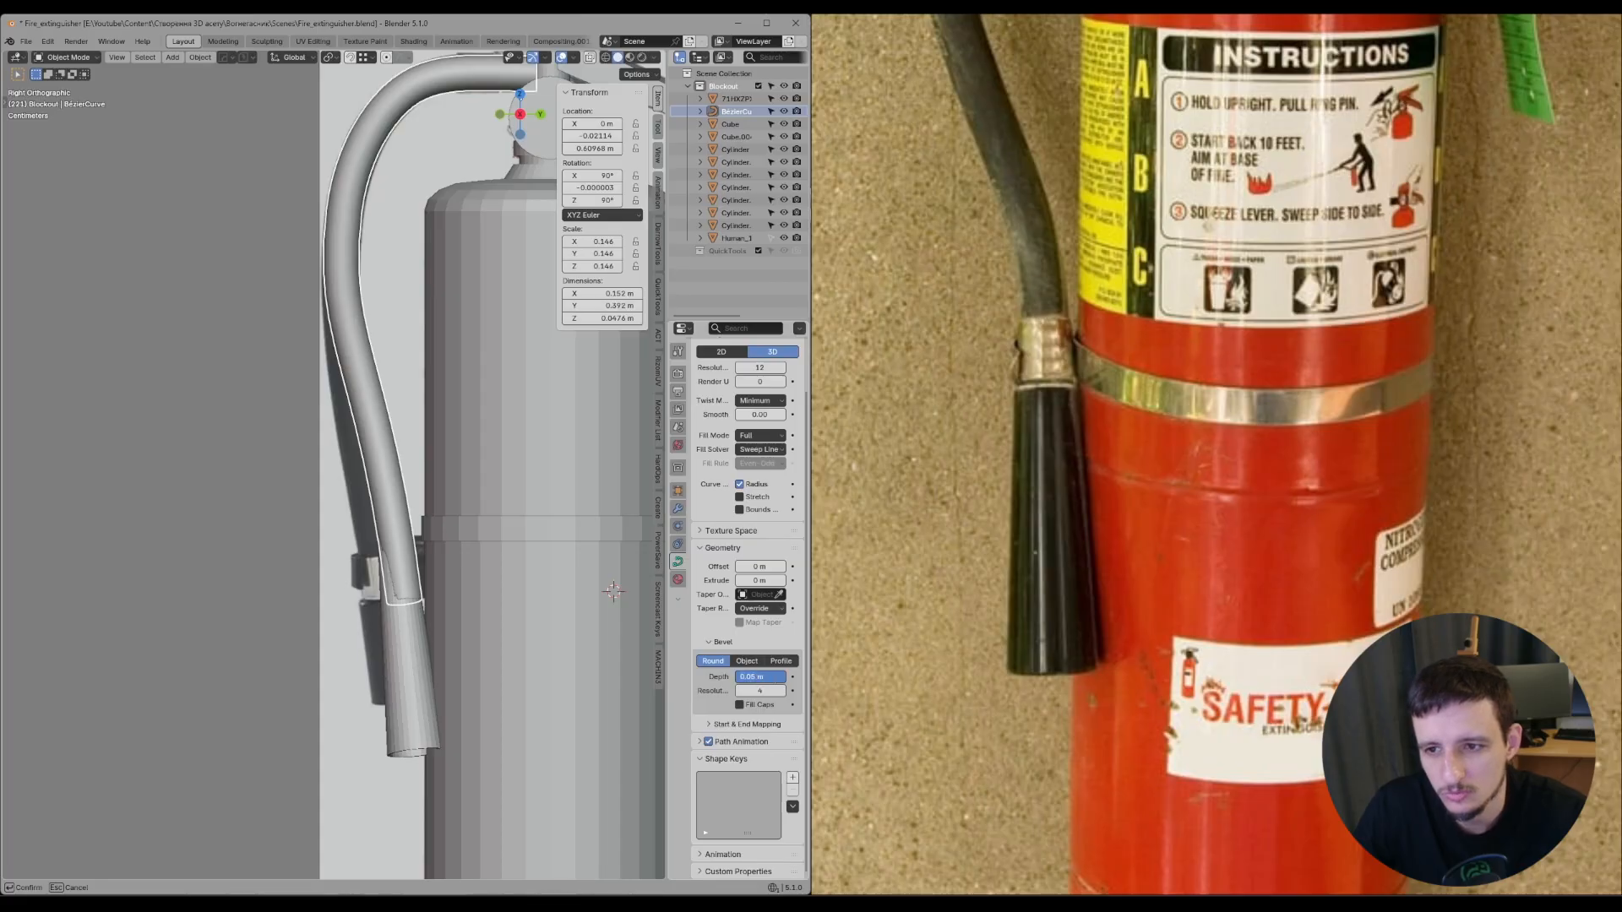
key("Return")
left_click(760, 677)
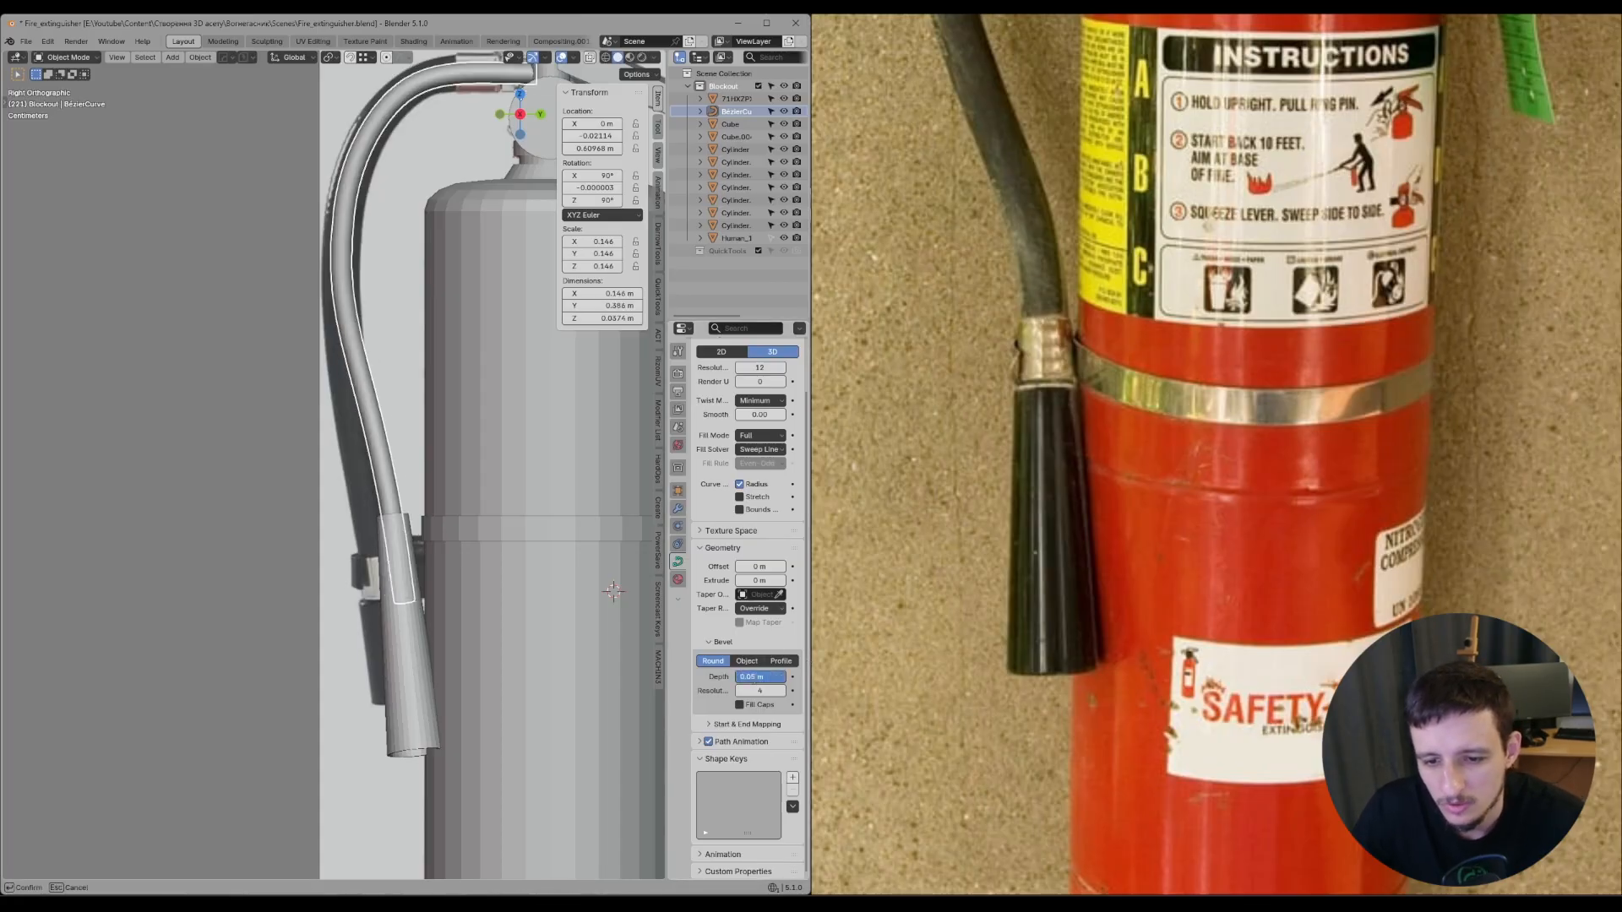
type("0.08")
key("Return")
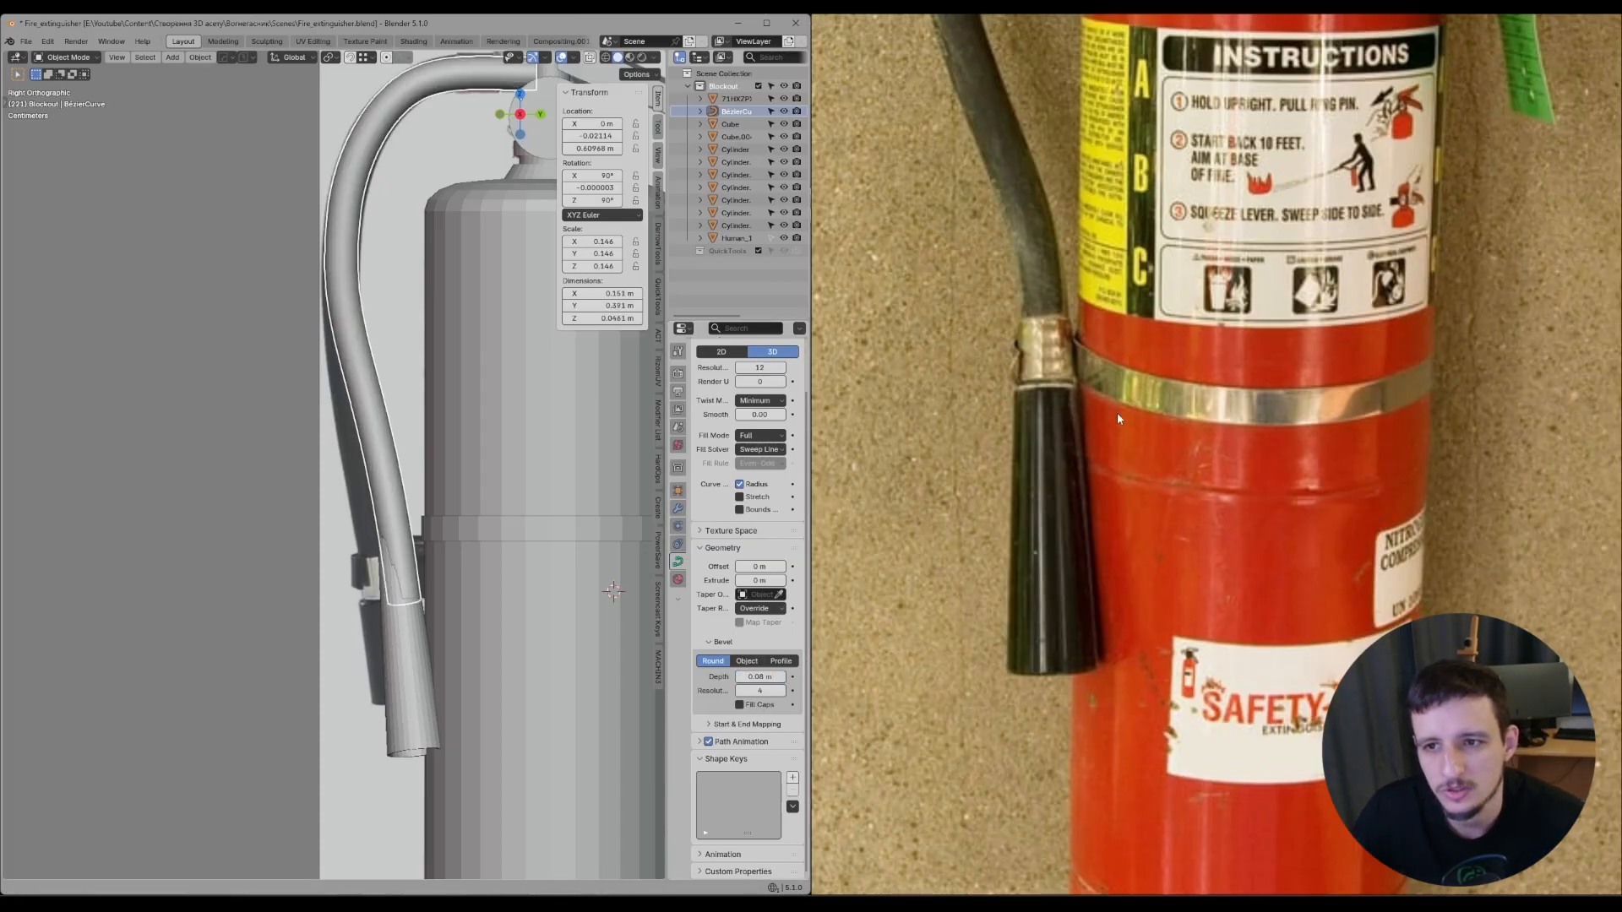
- Compare the hose thickness and nozzle proportions with the two front-view extinguisher photos on the reference board
scroll(1117, 413, "down", 3)
middle_click_drag(1138, 186, 1092, 414)
scroll(1092, 414, "down", 3)
middle_click_drag(1007, 309, 1319, 298)
scroll(1322, 297, "up", 3)
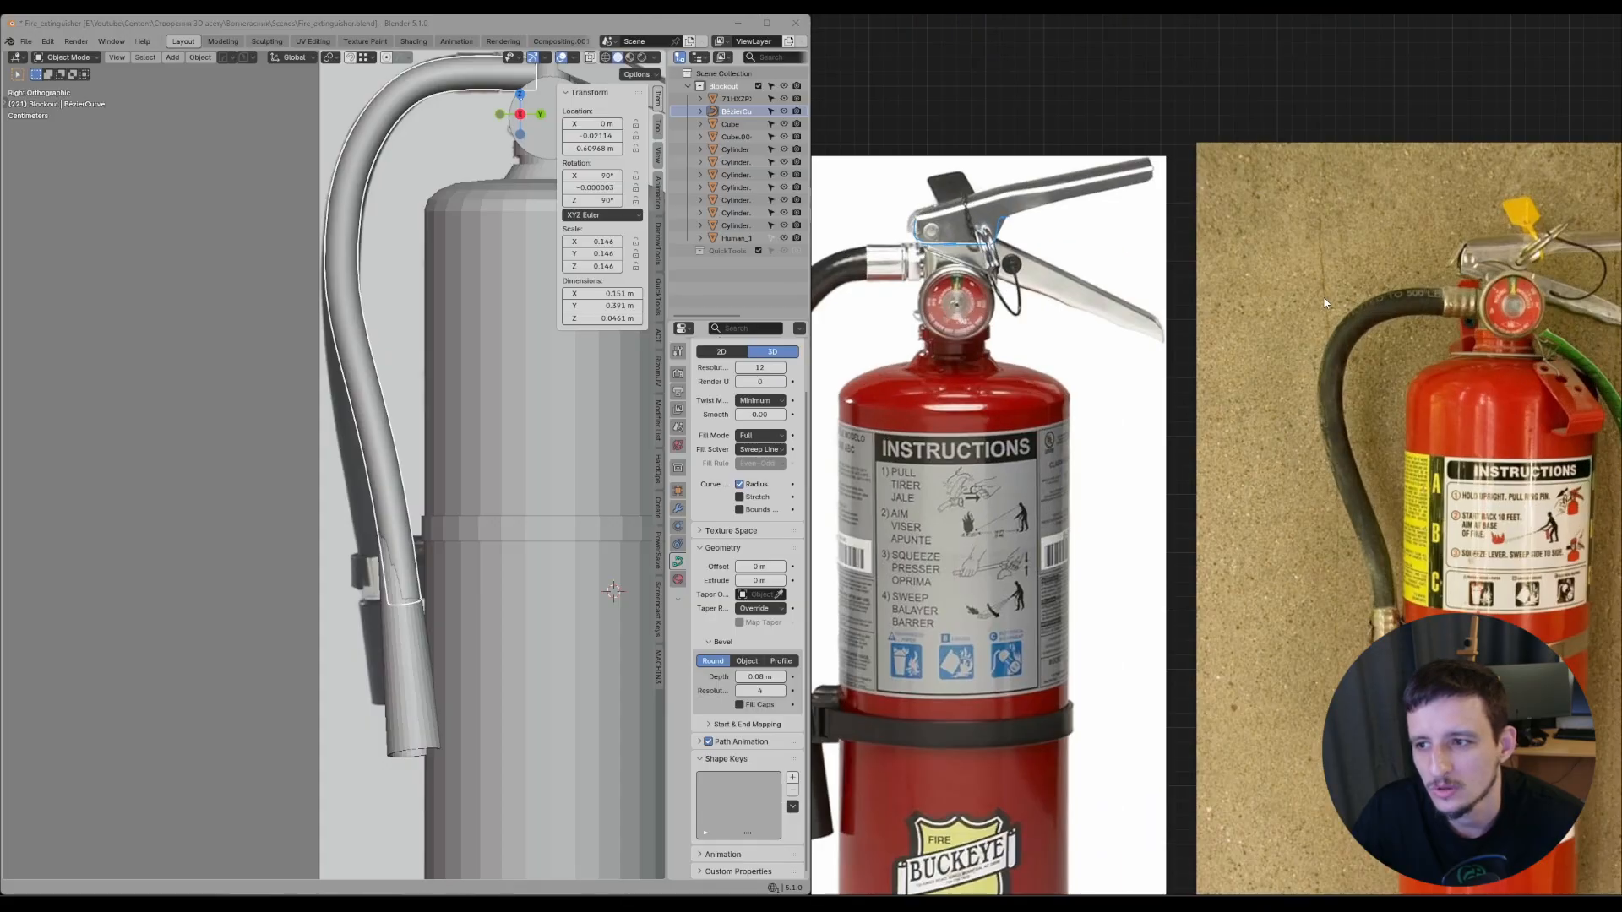
scroll(1324, 302, "up", 3)
middle_click_drag(1504, 709, 1200, 530)
- Select the nozzle, recheck its size against the reference photos, and scale it uniformly by 1.1
left_click(417, 631)
middle_click_drag(429, 598, 430, 524, "shift")
scroll(455, 538, "up", 1)
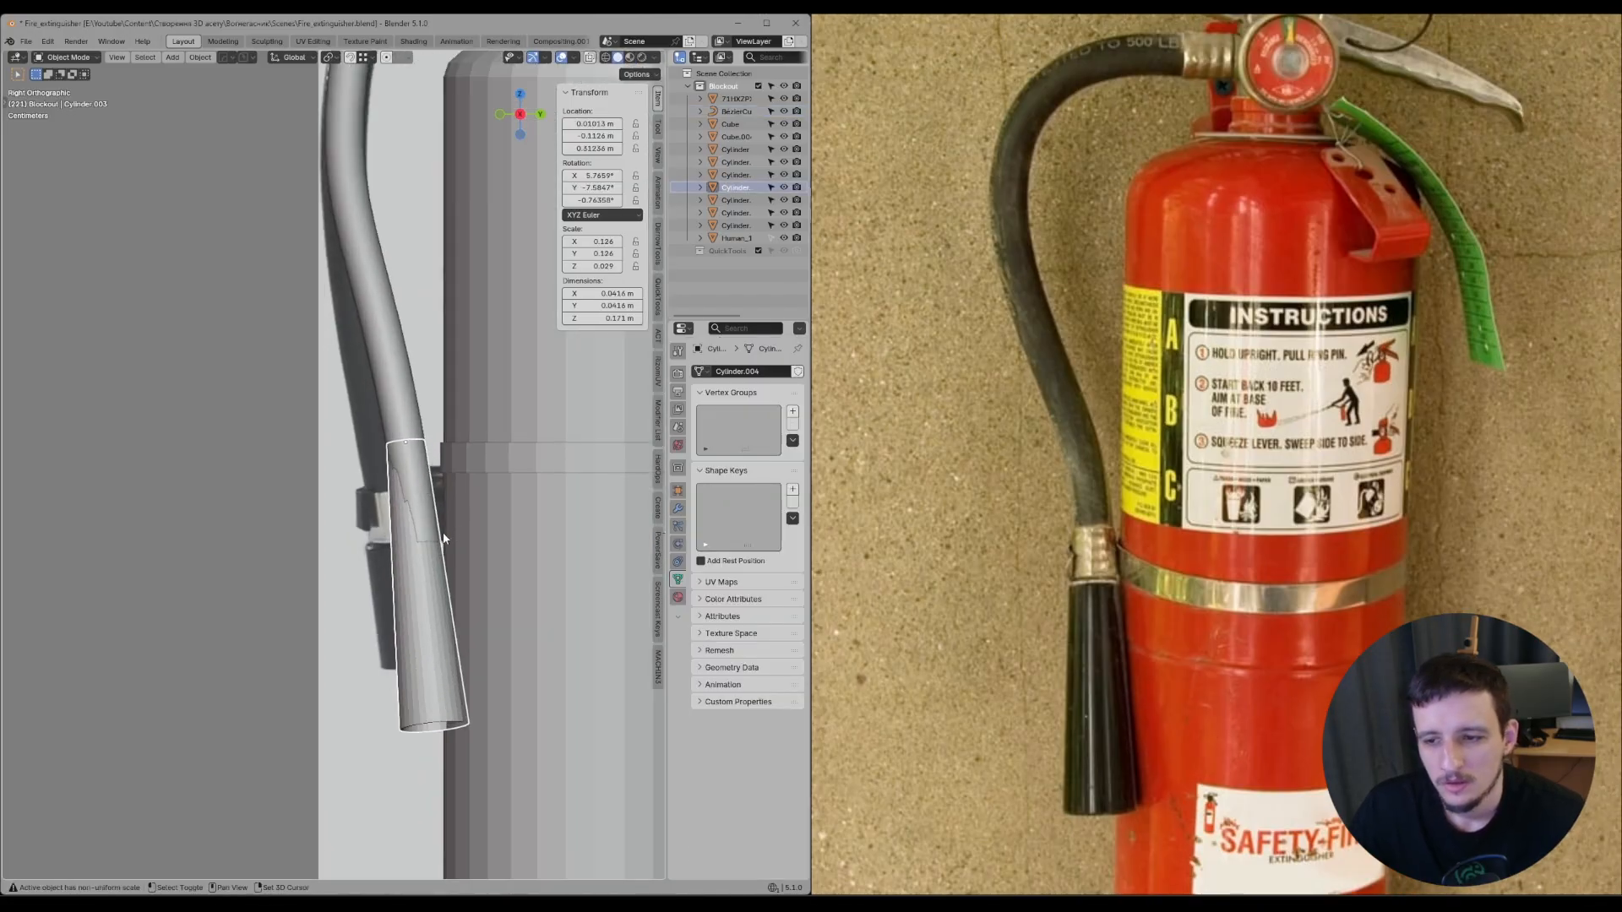
scroll(1256, 521, "down", 3)
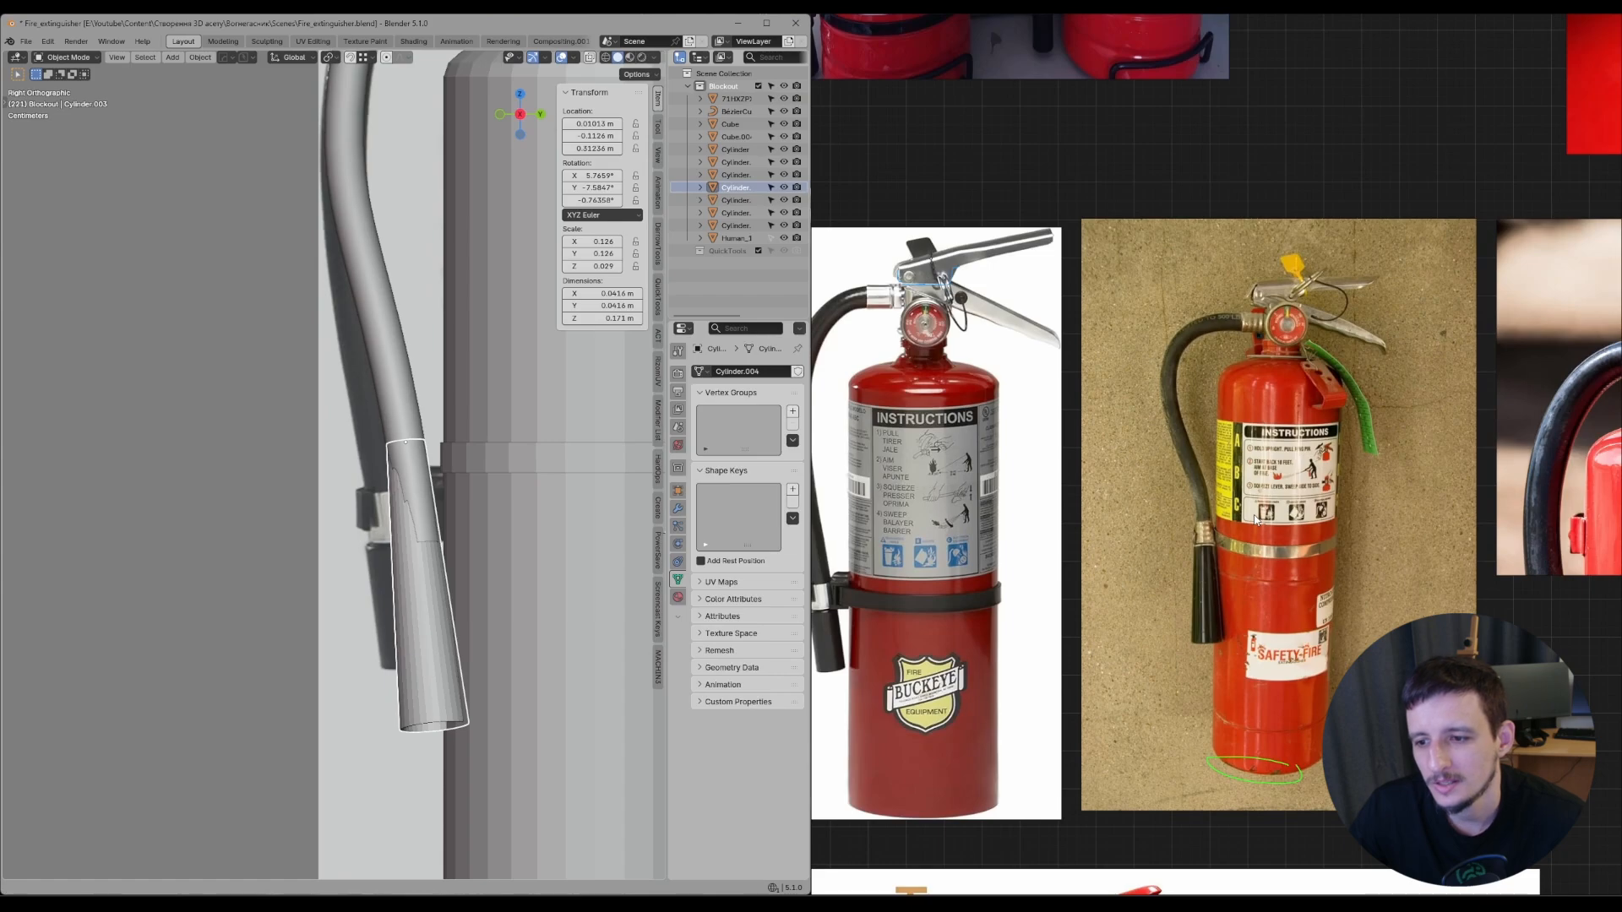
middle_click_drag(637, 626, 626, 602, "shift")
scroll(1275, 572, "up", 2)
scroll(479, 484, "up", 2)
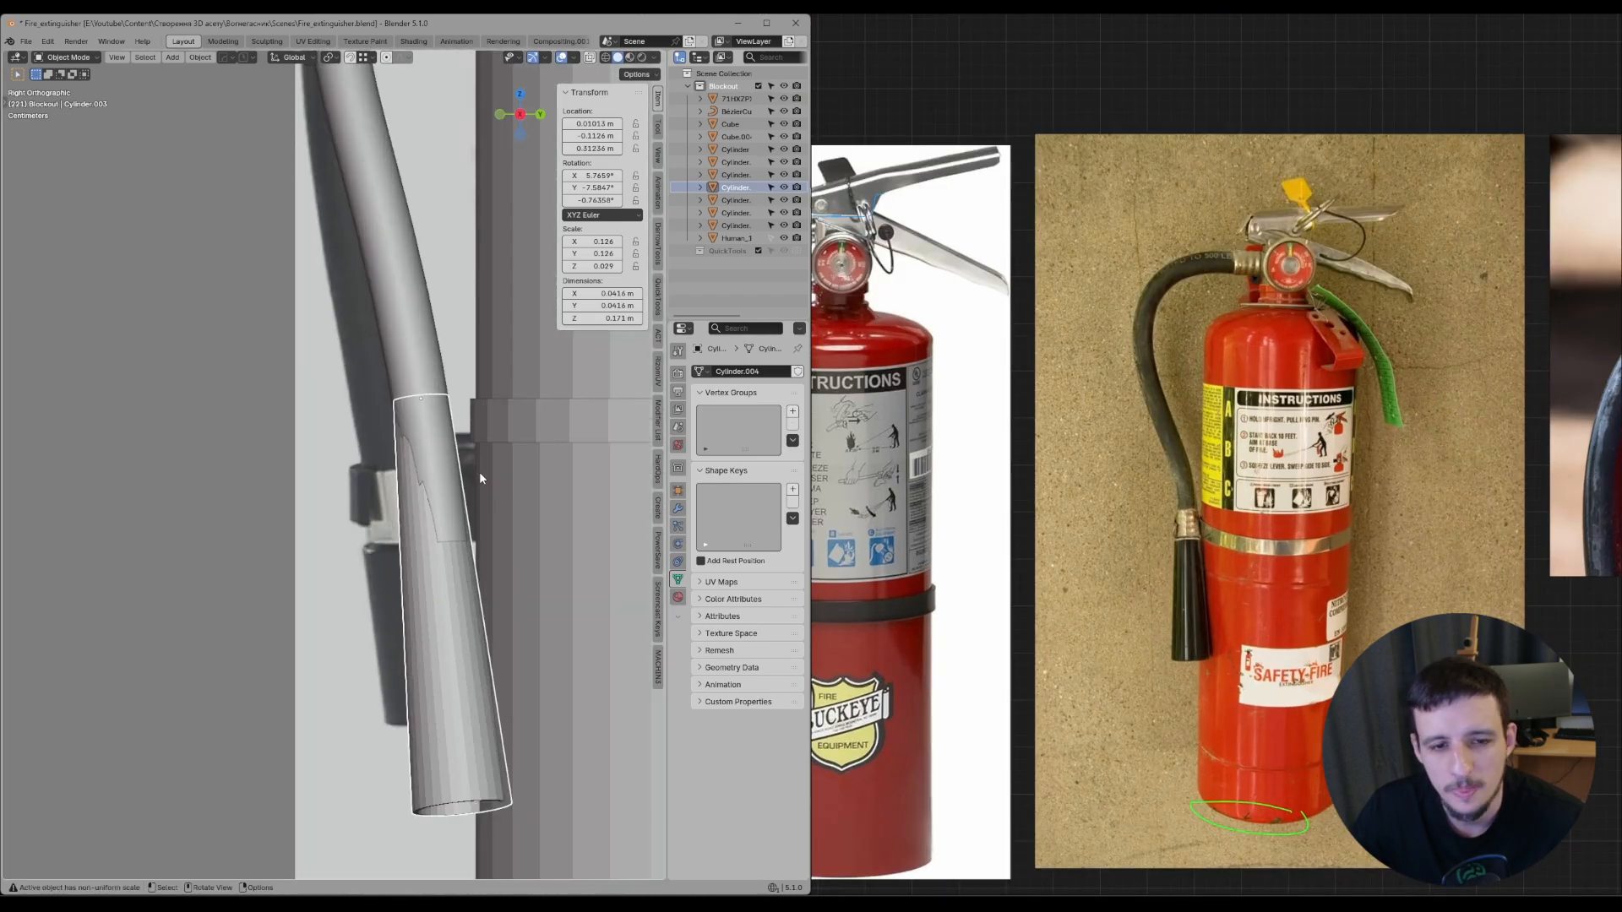
type("s1.1")
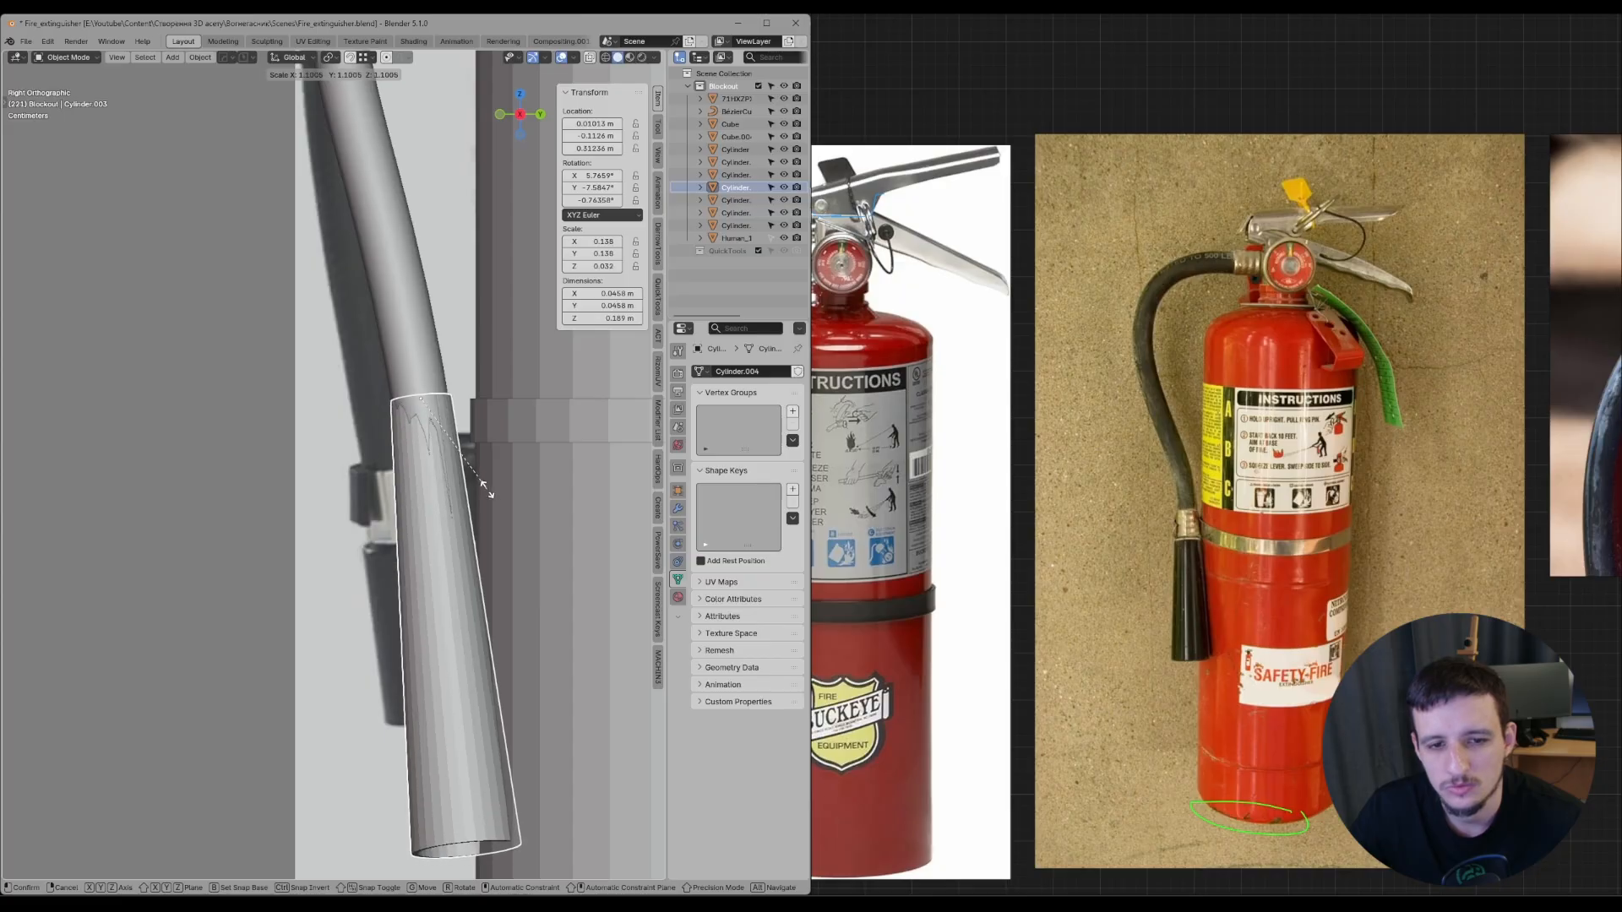
key("Return")
- Delete the end face at the nozzle's wide lower opening, using X-ray to select it
scroll(498, 561, "down", 2)
key("Tab")
key("alt+z")
left_click_drag(330, 614, 538, 793)
middle_click_drag(538, 794, 463, 670)
key("3")
key("x")
left_click(508, 731)
key("Tab")
key("alt+z")
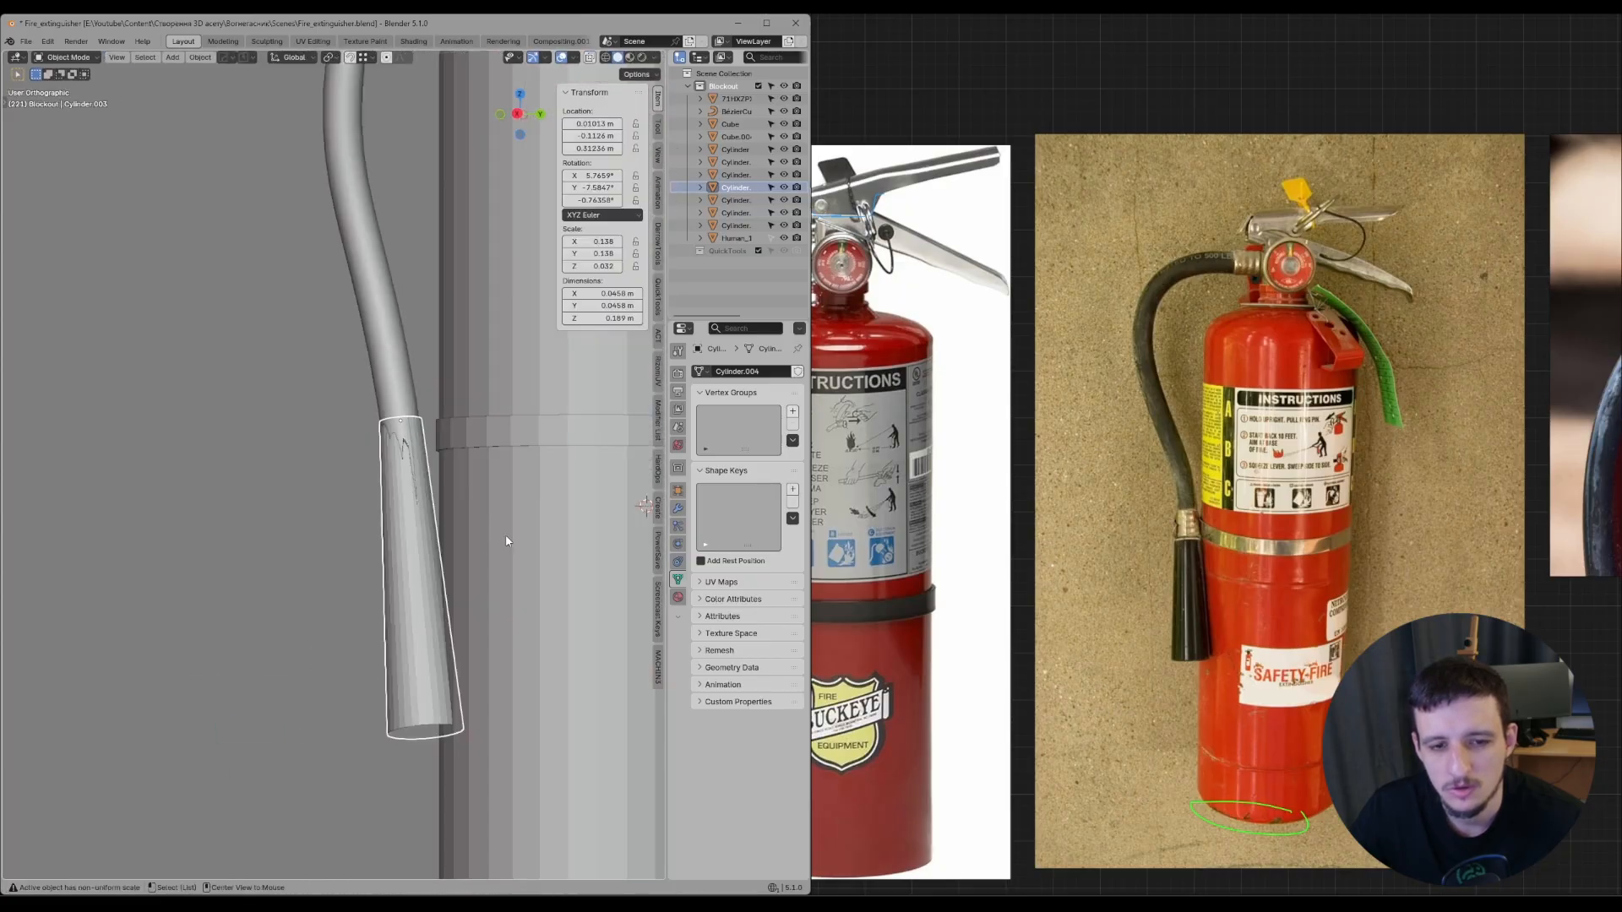
- Select the hose curve and check its course into the nozzle in the front view
middle_click_drag(507, 539, 445, 550, "alt")
key("KP_1")
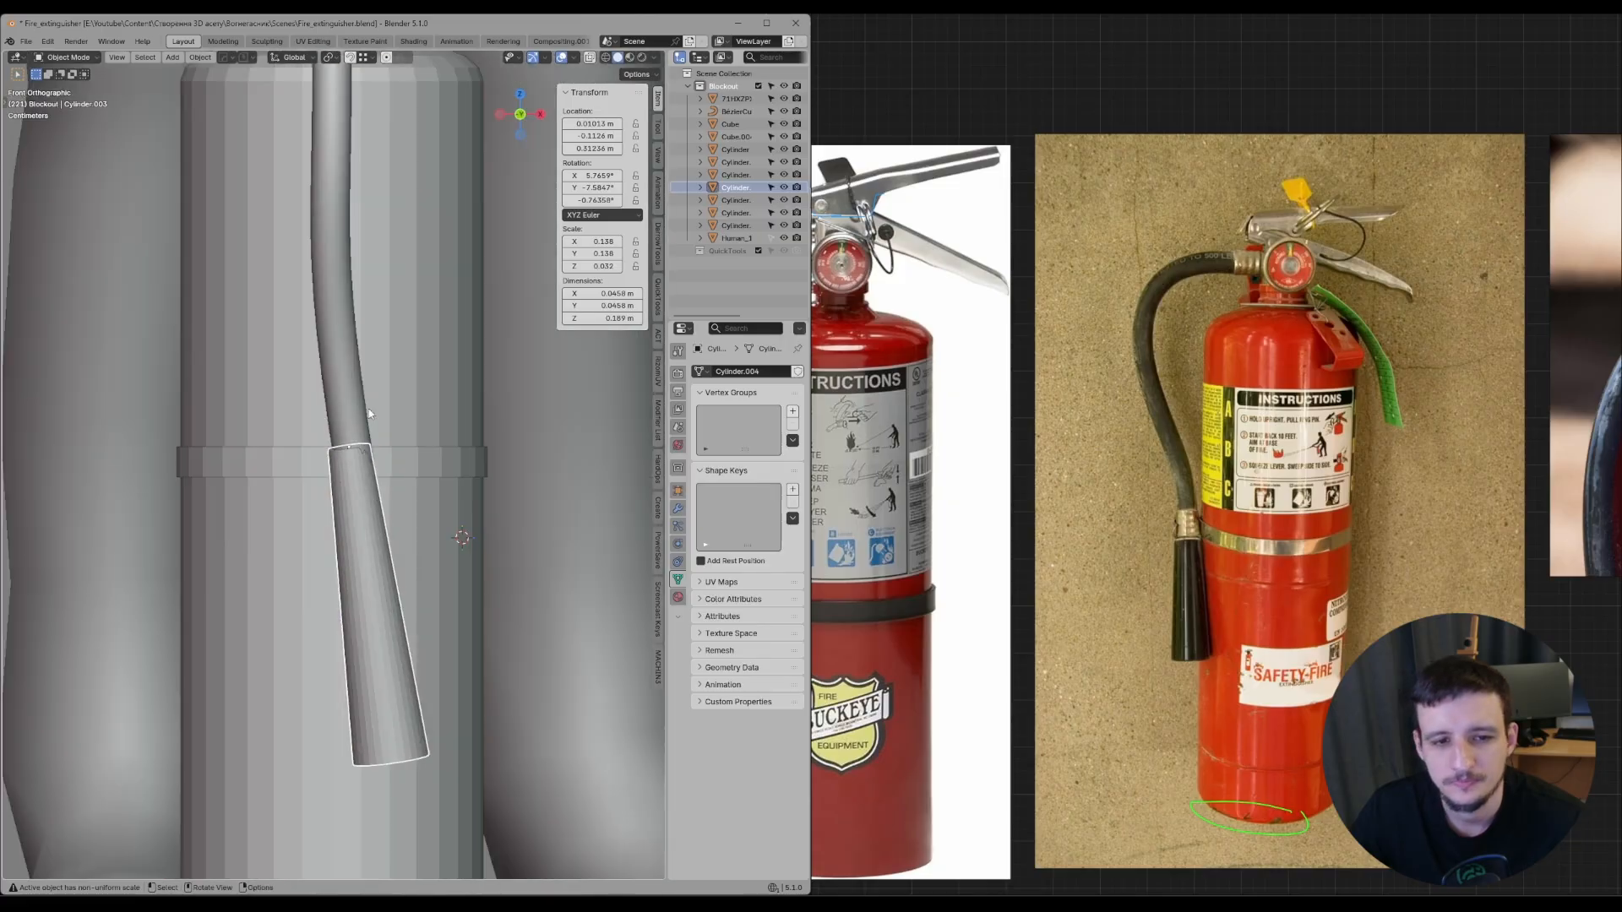
left_click(361, 448)
scroll(362, 448, "down", 2)
scroll(387, 392, "up", 2)
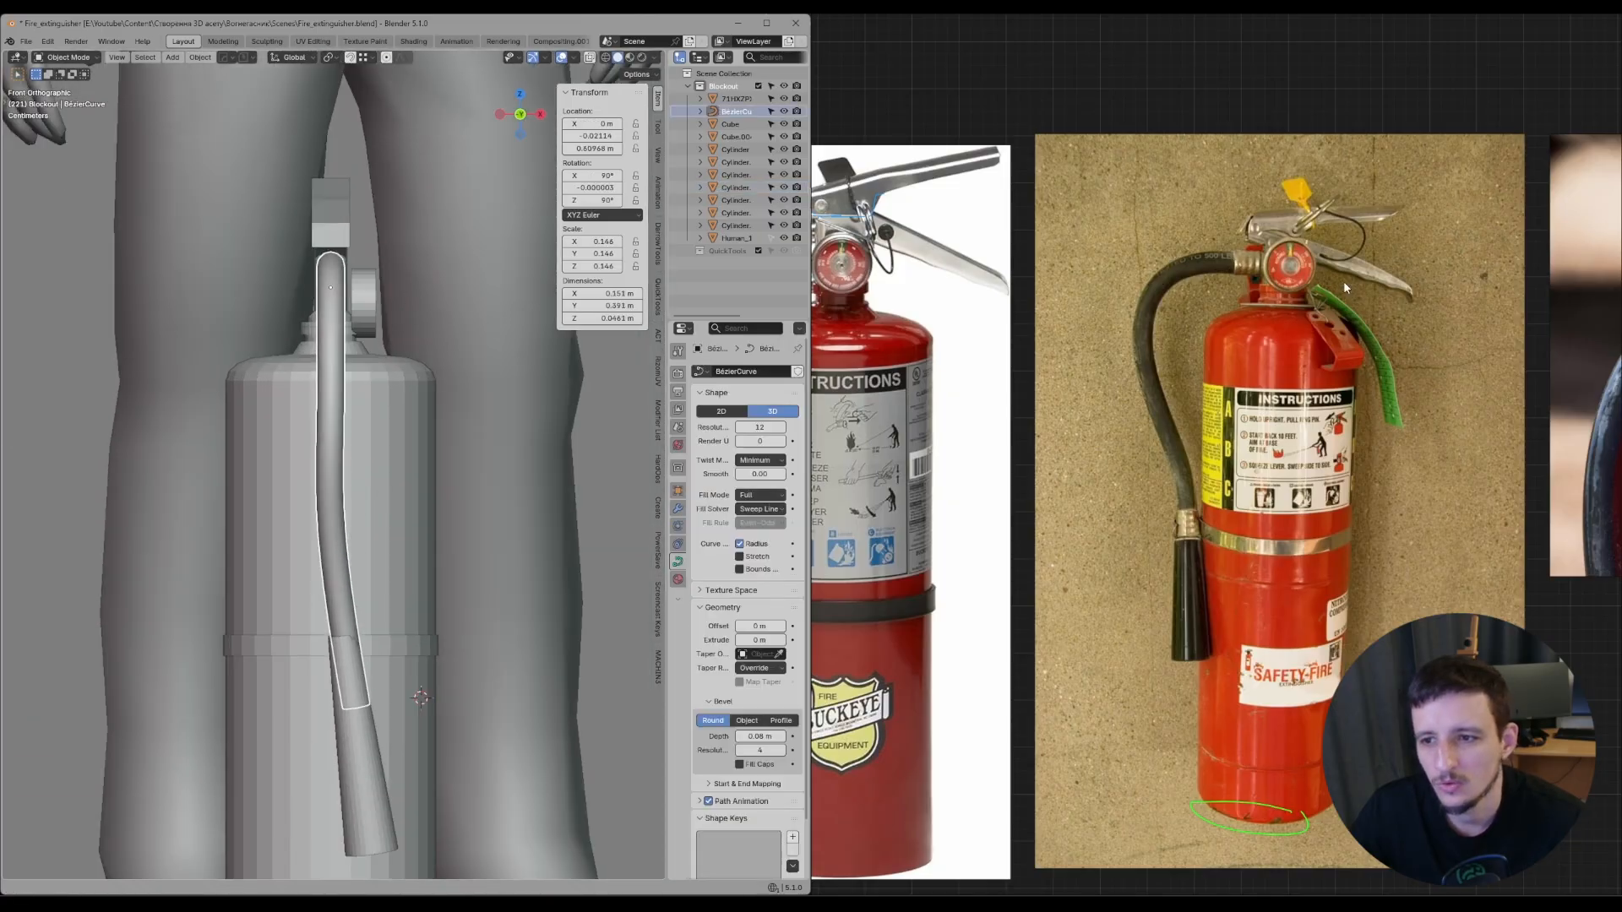
- Look through the other extinguisher photos on the reference board for the hose and nozzle arrangement
scroll(1343, 280, "down", 5)
middle_click_drag(1309, 404, 1014, 464)
scroll(1351, 406, "up", 1)
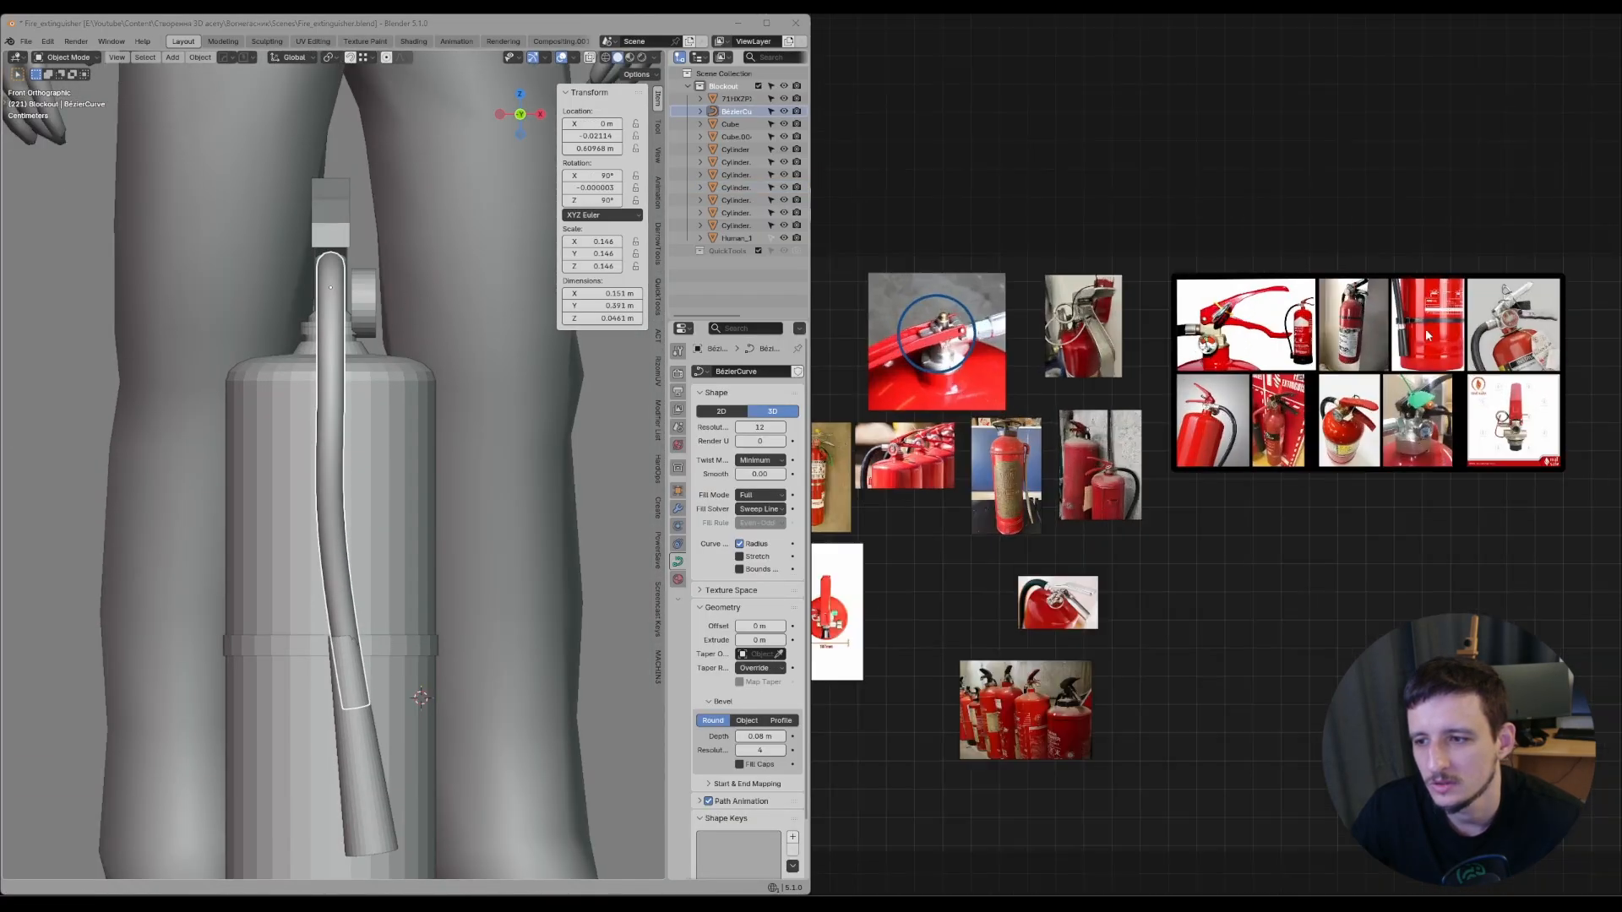
middle_click_drag(1566, 336, 1341, 342)
scroll(1341, 341, "up", 3)
scroll(1194, 423, "up", 1)
middle_click_drag(1098, 240, 1512, 223)
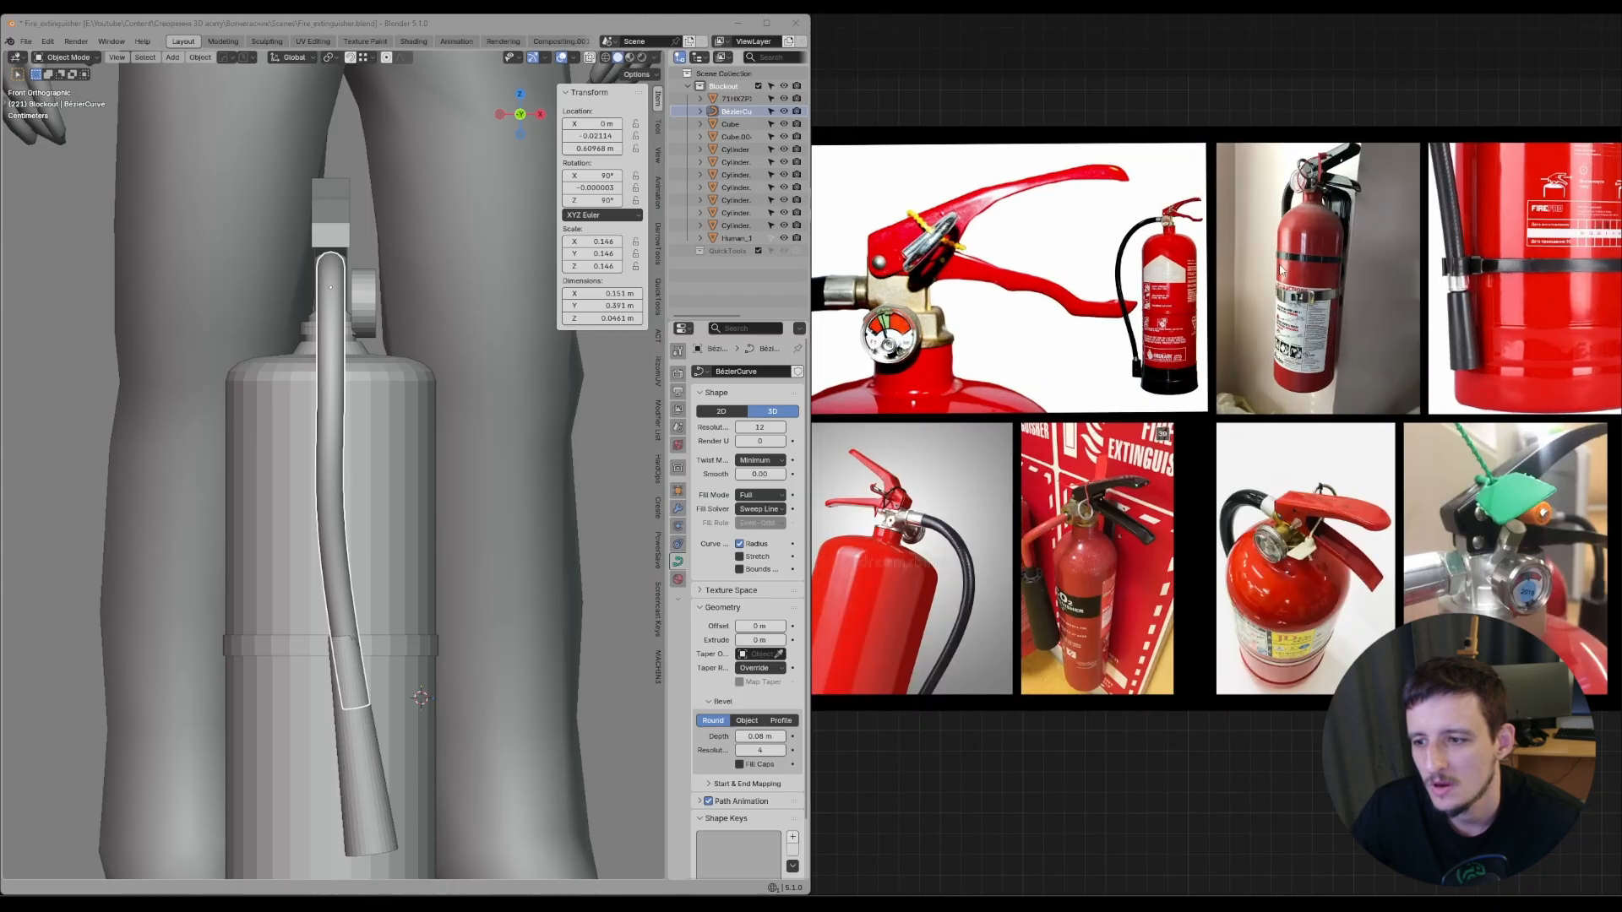
scroll(1394, 295, "down", 5)
scroll(1095, 530, "up", 4)
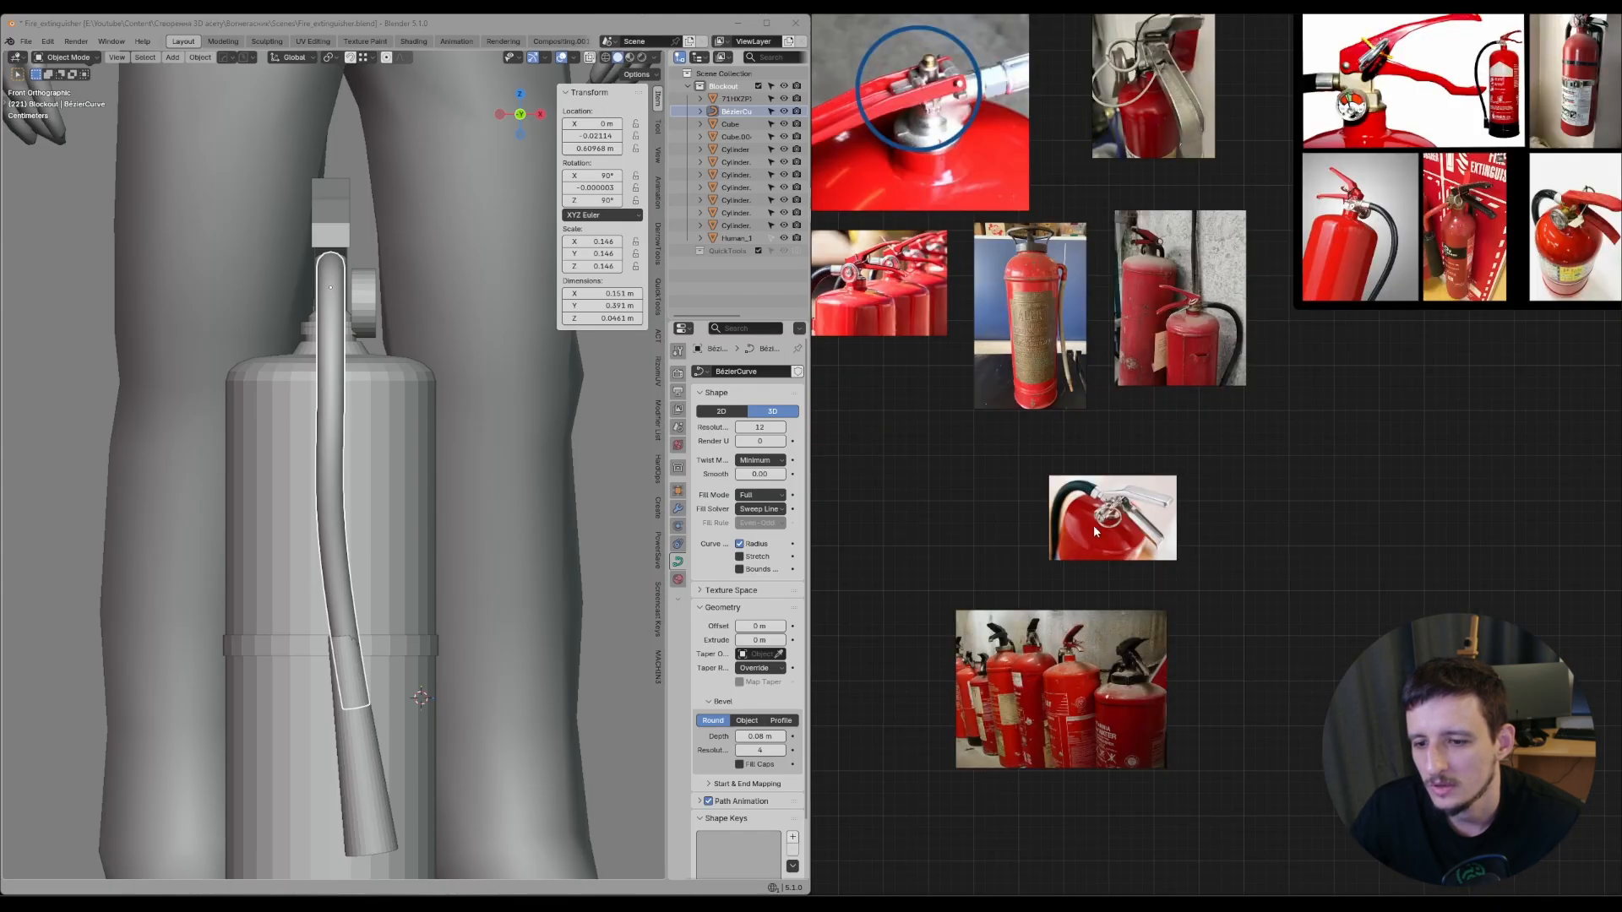
middle_click_drag(1099, 503, 1143, 614)
scroll(1180, 245, "up", 1)
middle_click_drag(929, 439, 1298, 450)
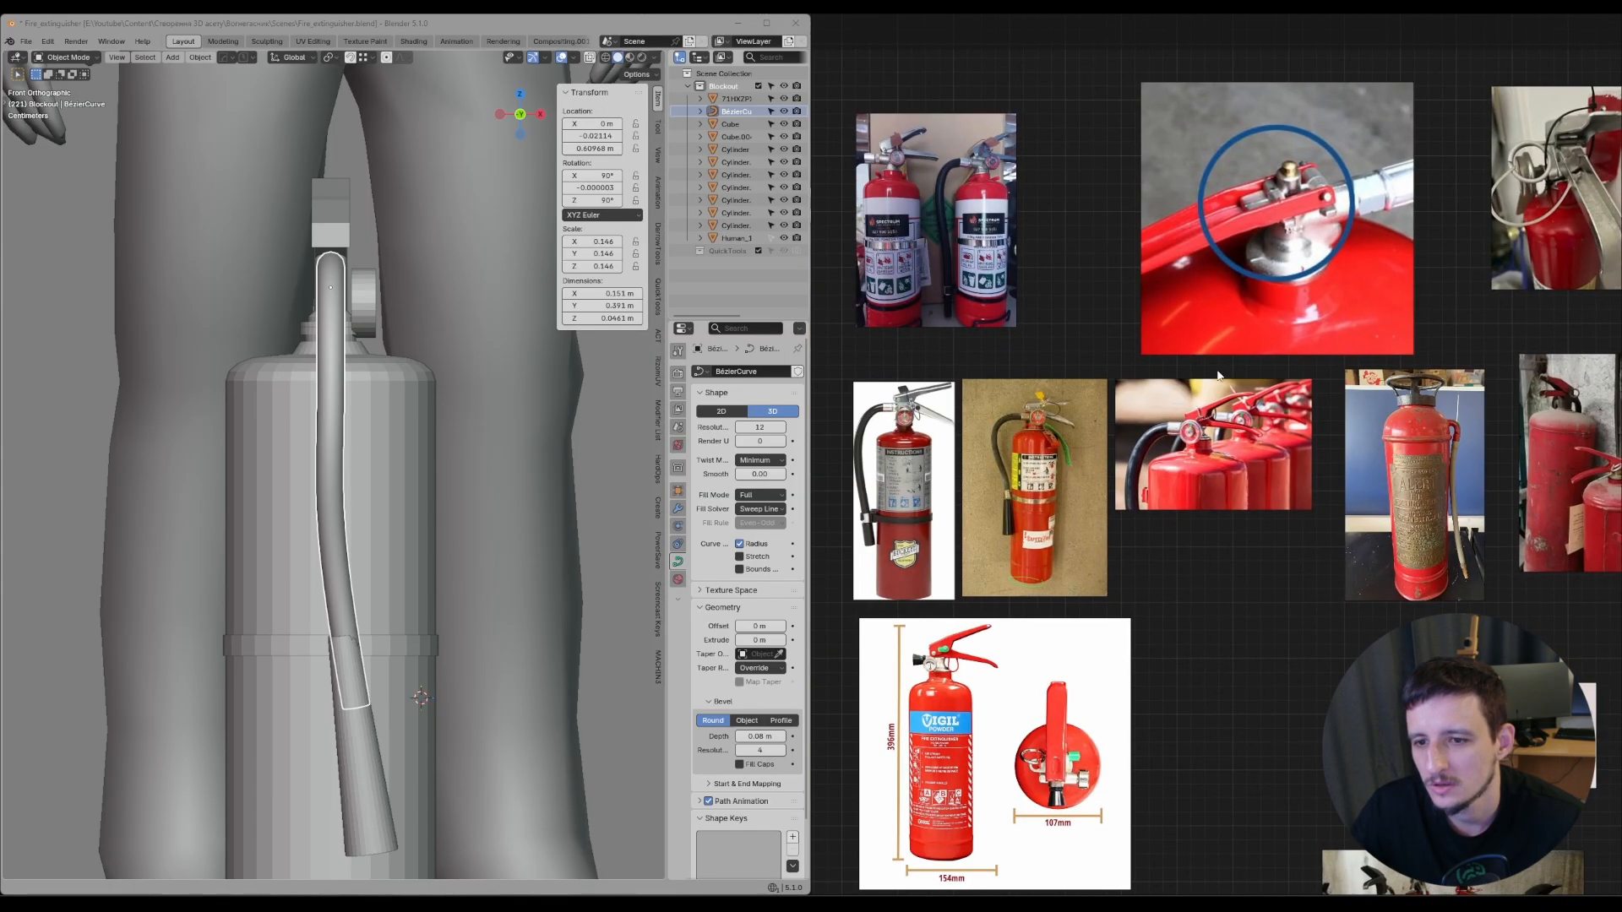
- Study the hose's bends in the tan-wall extinguisher photo, sketching its S-shaped course as a temporary annotation and erasing it
middle_click_drag(1027, 464, 1301, 405)
scroll(1301, 406, "up", 2)
scroll(1300, 407, "up", 6)
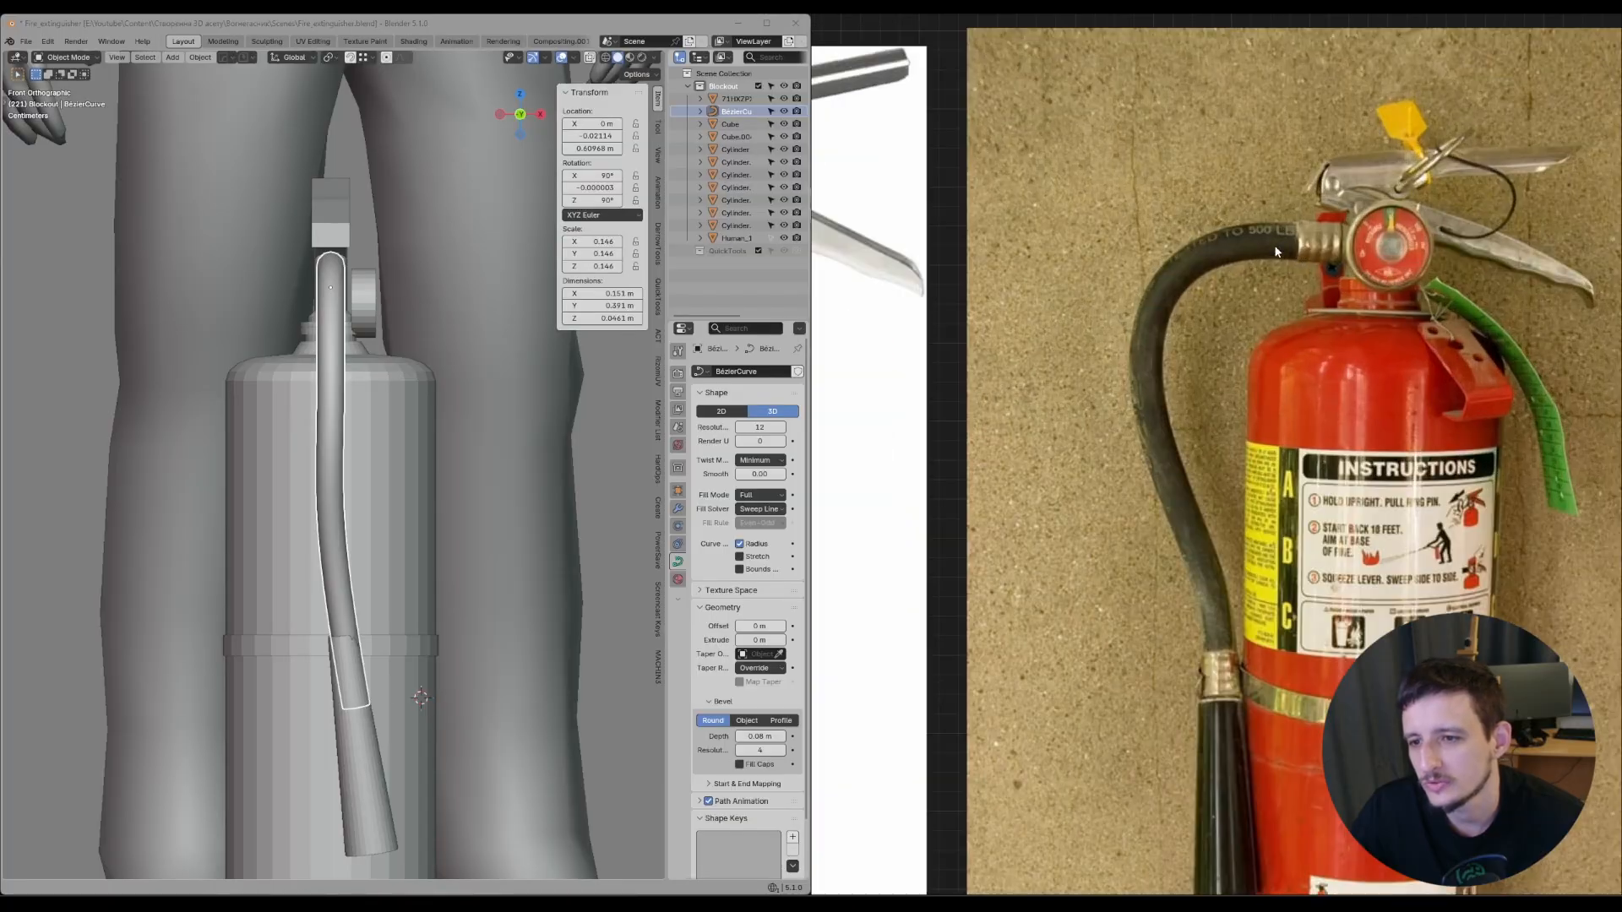
key("ctrl+shift+d")
mouse_move(1291, 234)
left_mouse_down()
mouse_move(1209, 240)
mouse_move(1134, 354)
mouse_move(1227, 651)
left_mouse_up()
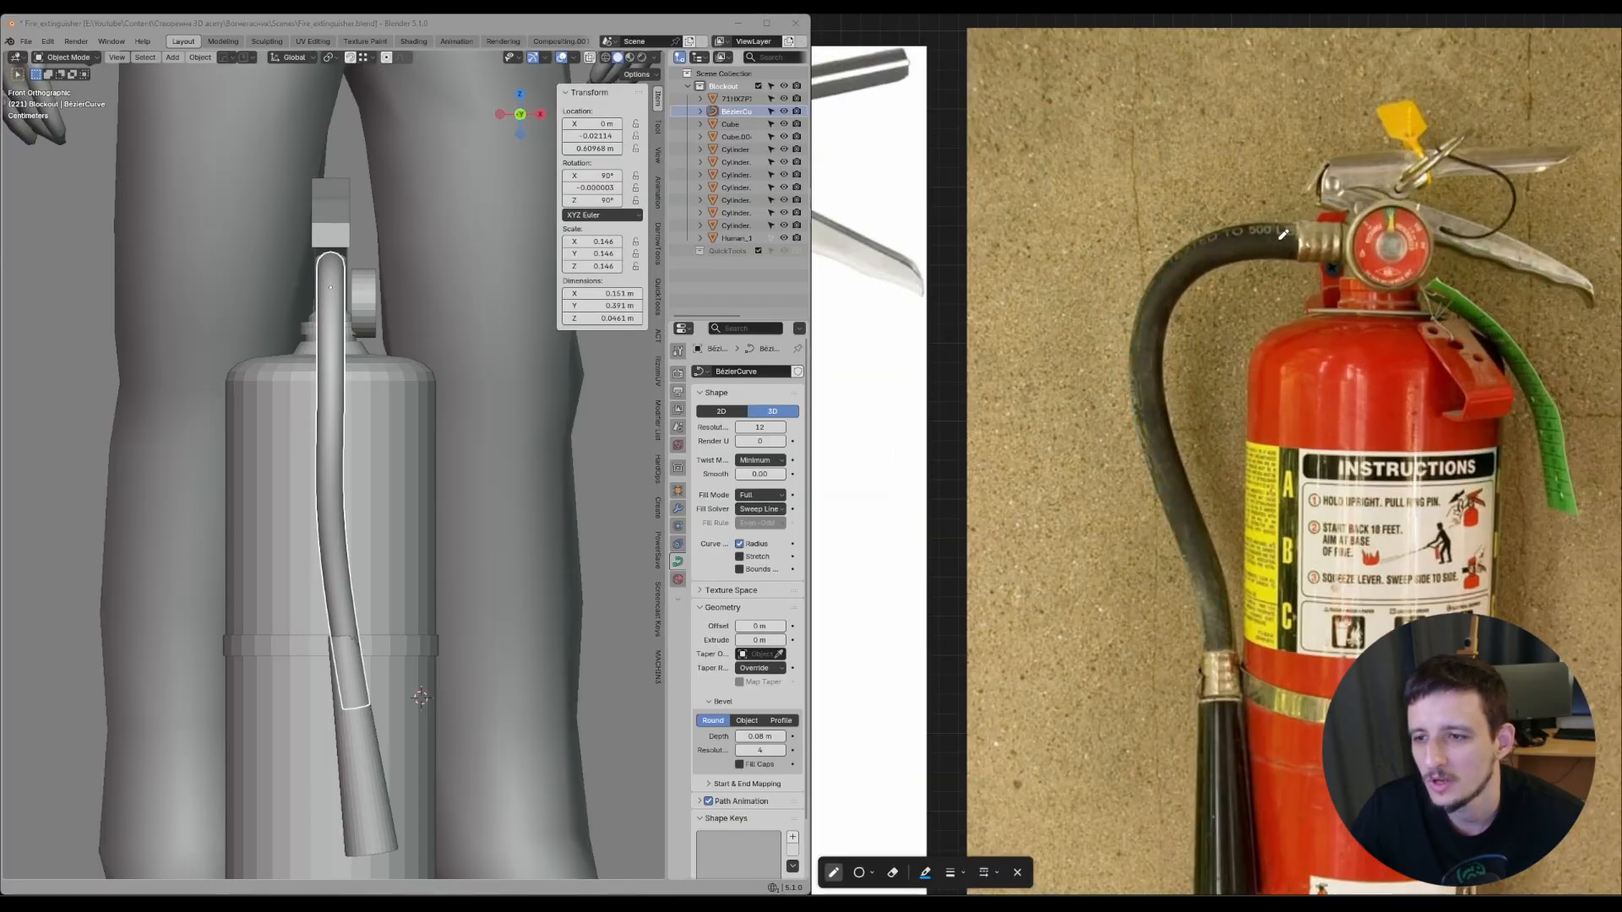
scroll(1282, 234, "down", 3)
left_click_drag(1122, 427, 1170, 411)
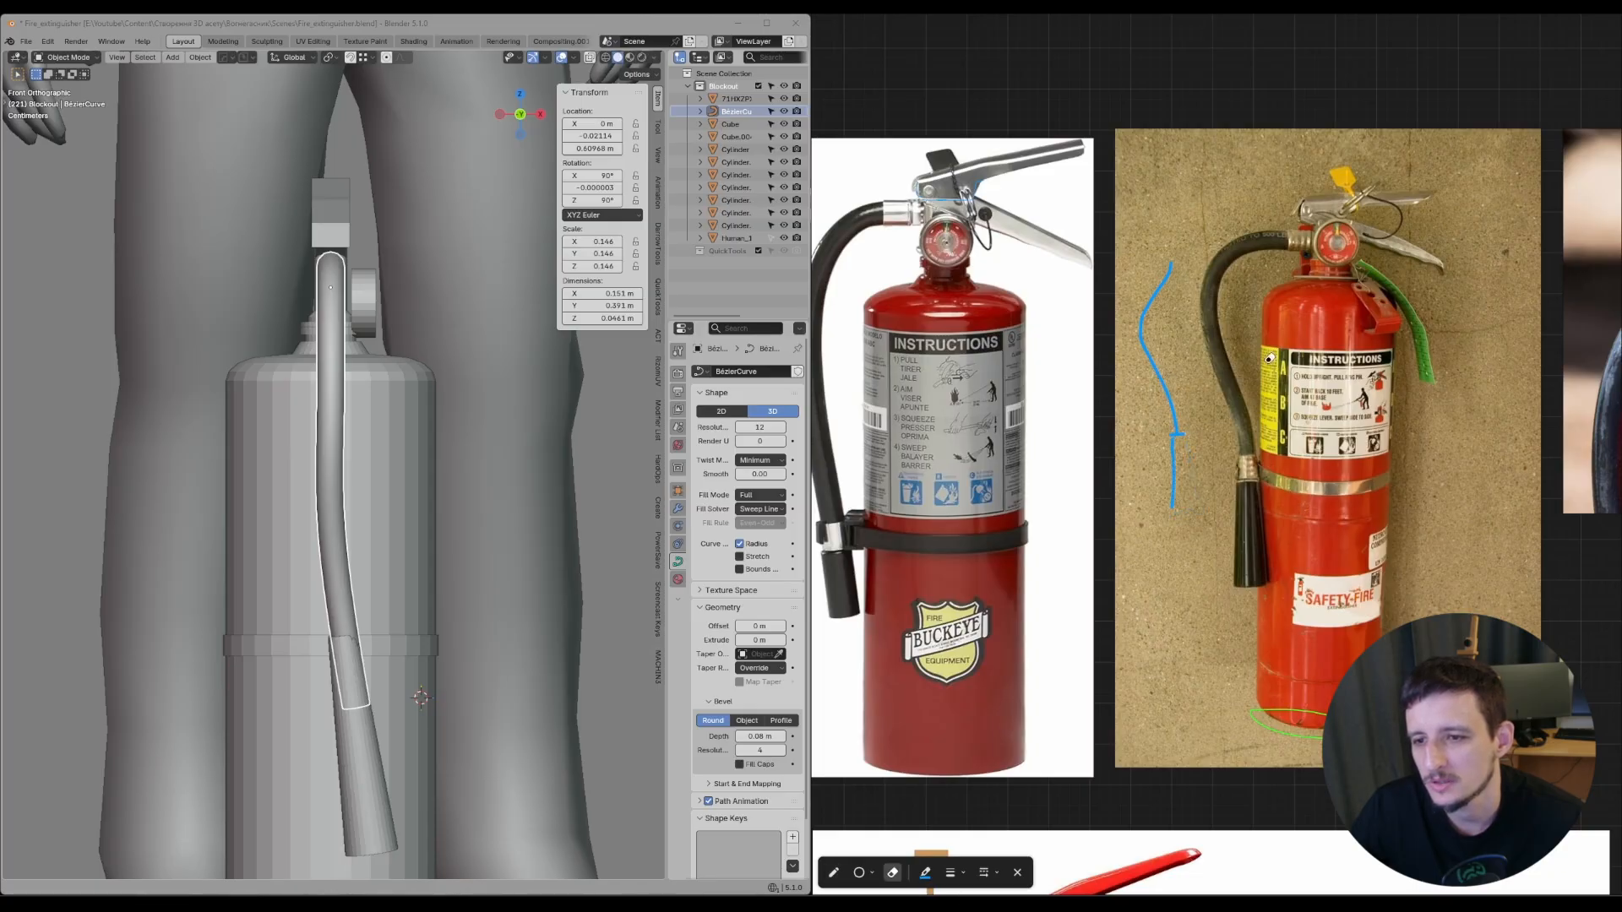
mouse_move(1269, 359)
left_mouse_down()
mouse_move(1173, 473)
mouse_move(1161, 380)
left_mouse_up()
key("Escape")
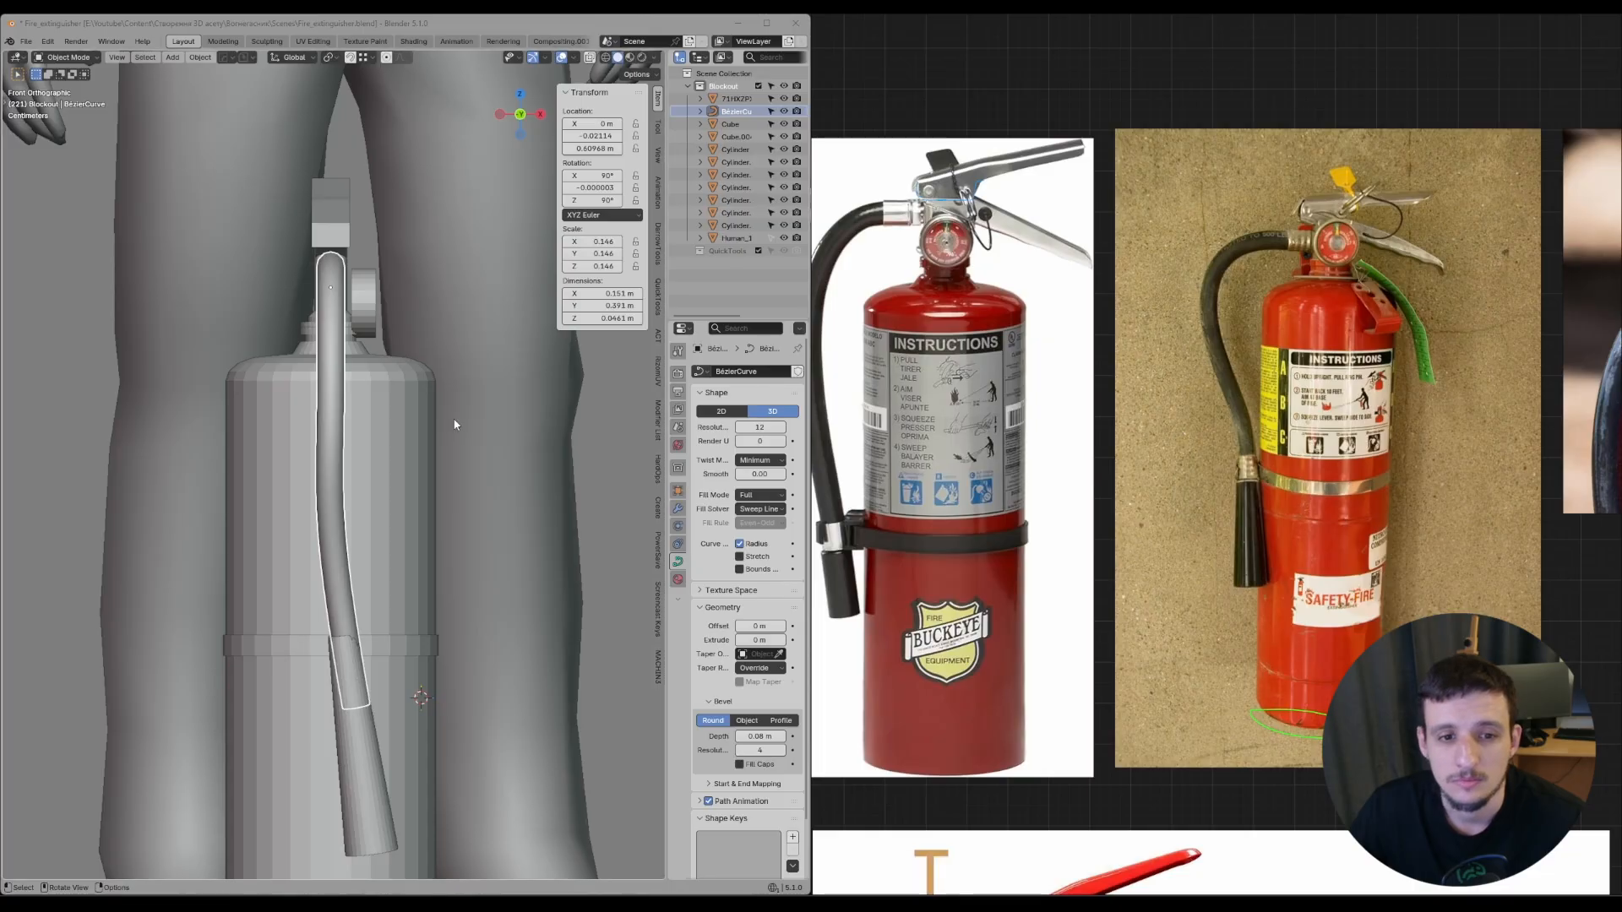
- In the top view, rotate the hose curve's outer bend point about 13.6° and shift it along X so the hose swings sideways
scroll(454, 425, "down", 2)
key("Tab")
middle_click_drag(408, 385, 504, 410)
key("KP_1")
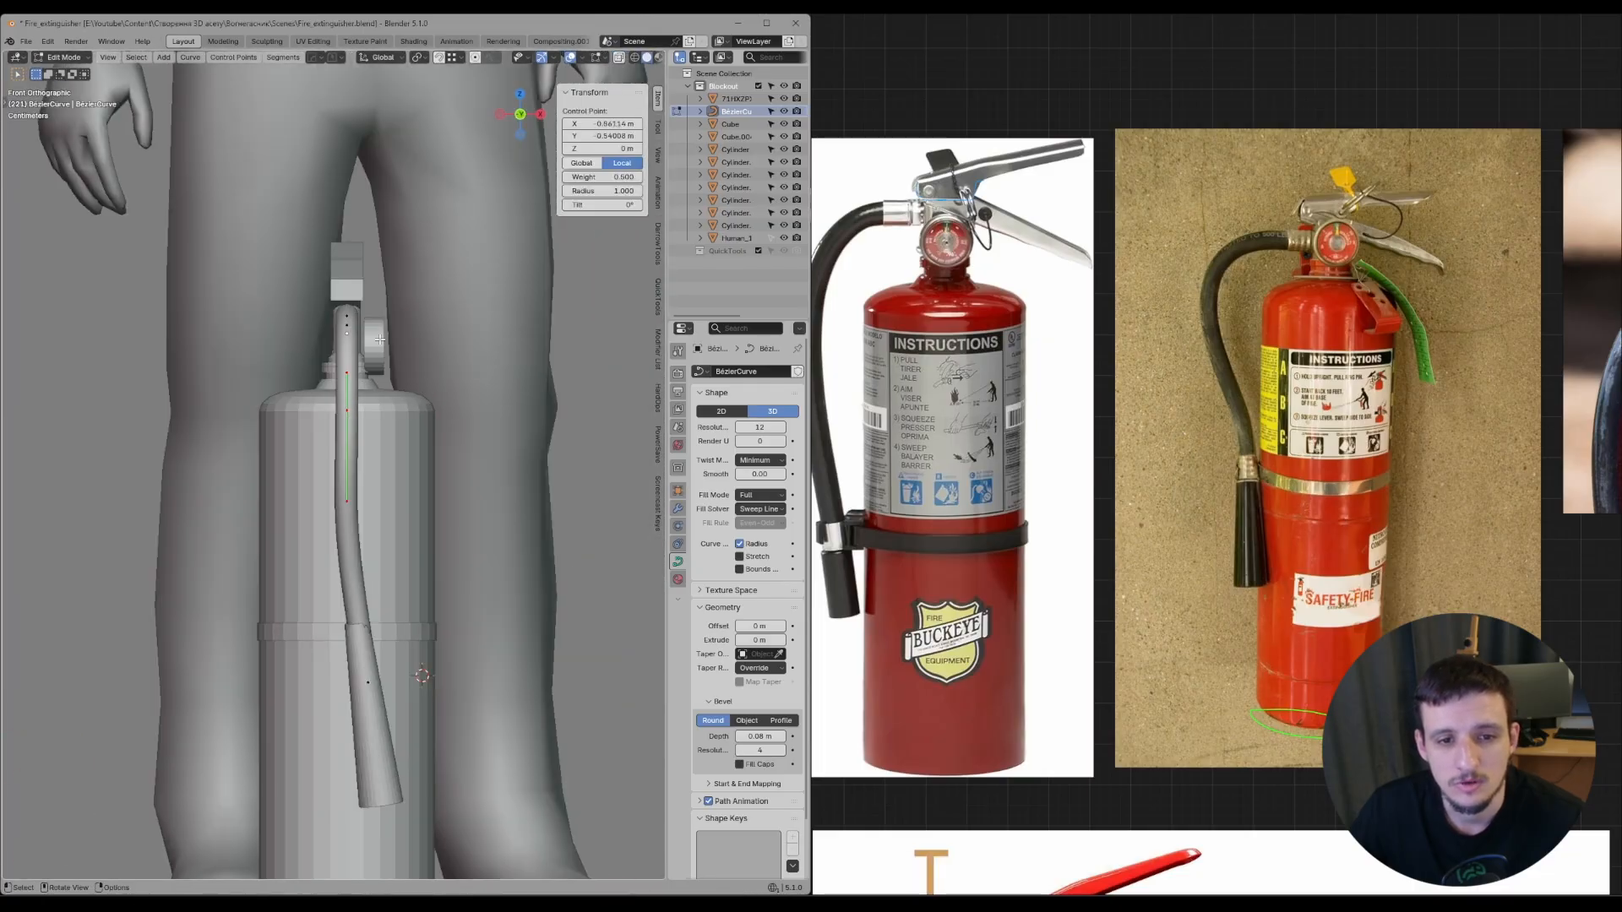
key("KP_7")
left_click(348, 388)
key("r")
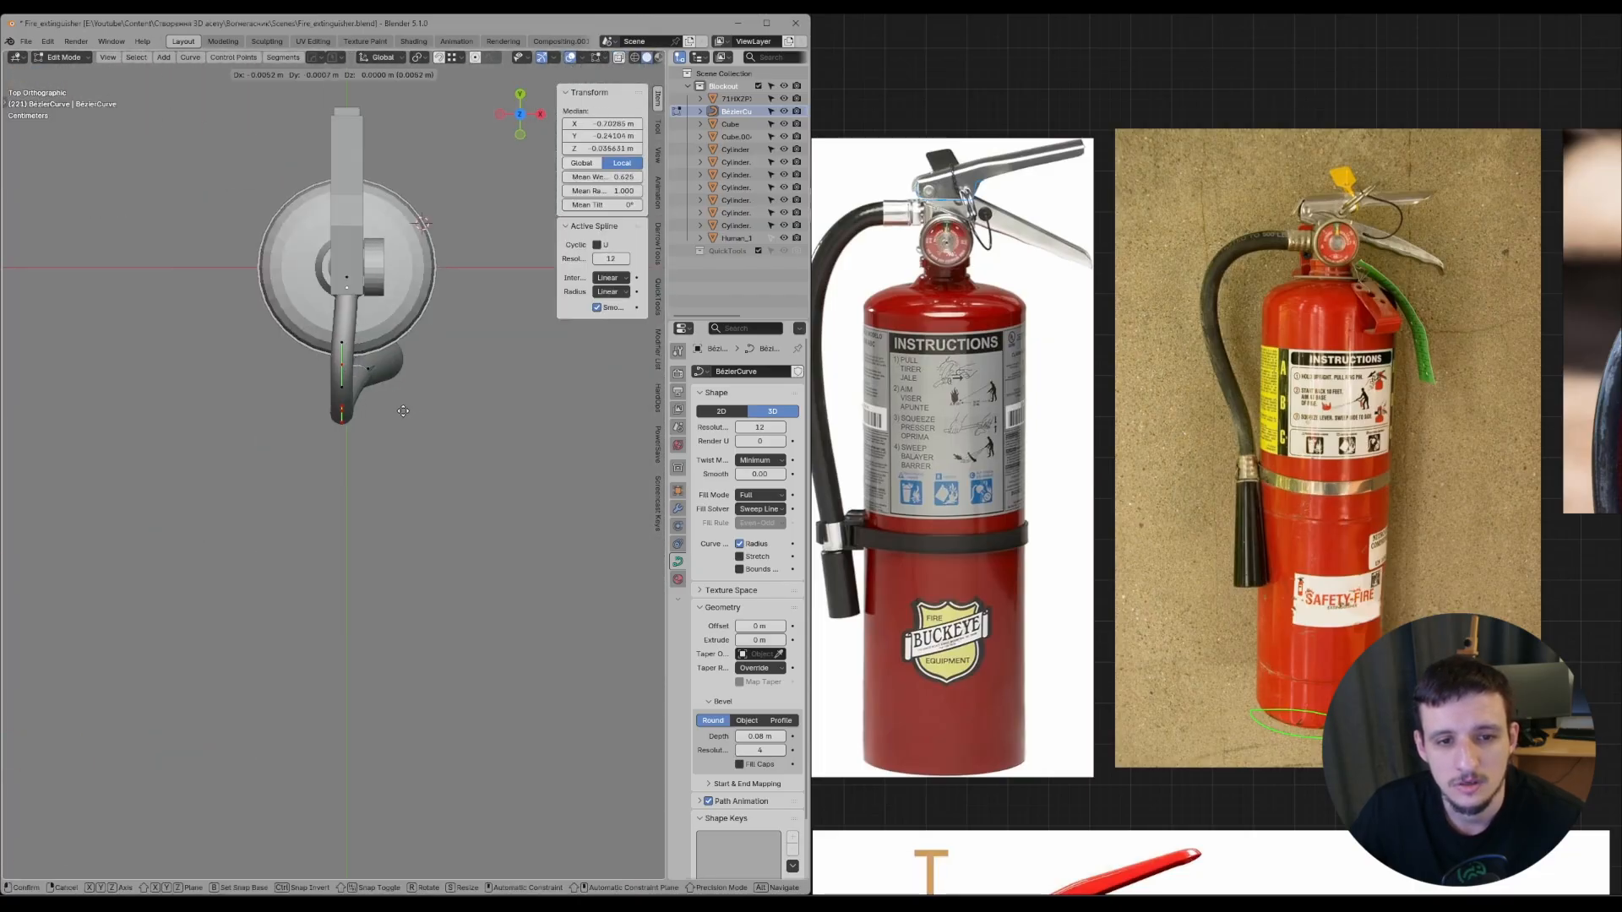
left_click(396, 416)
key("g")
key("x")
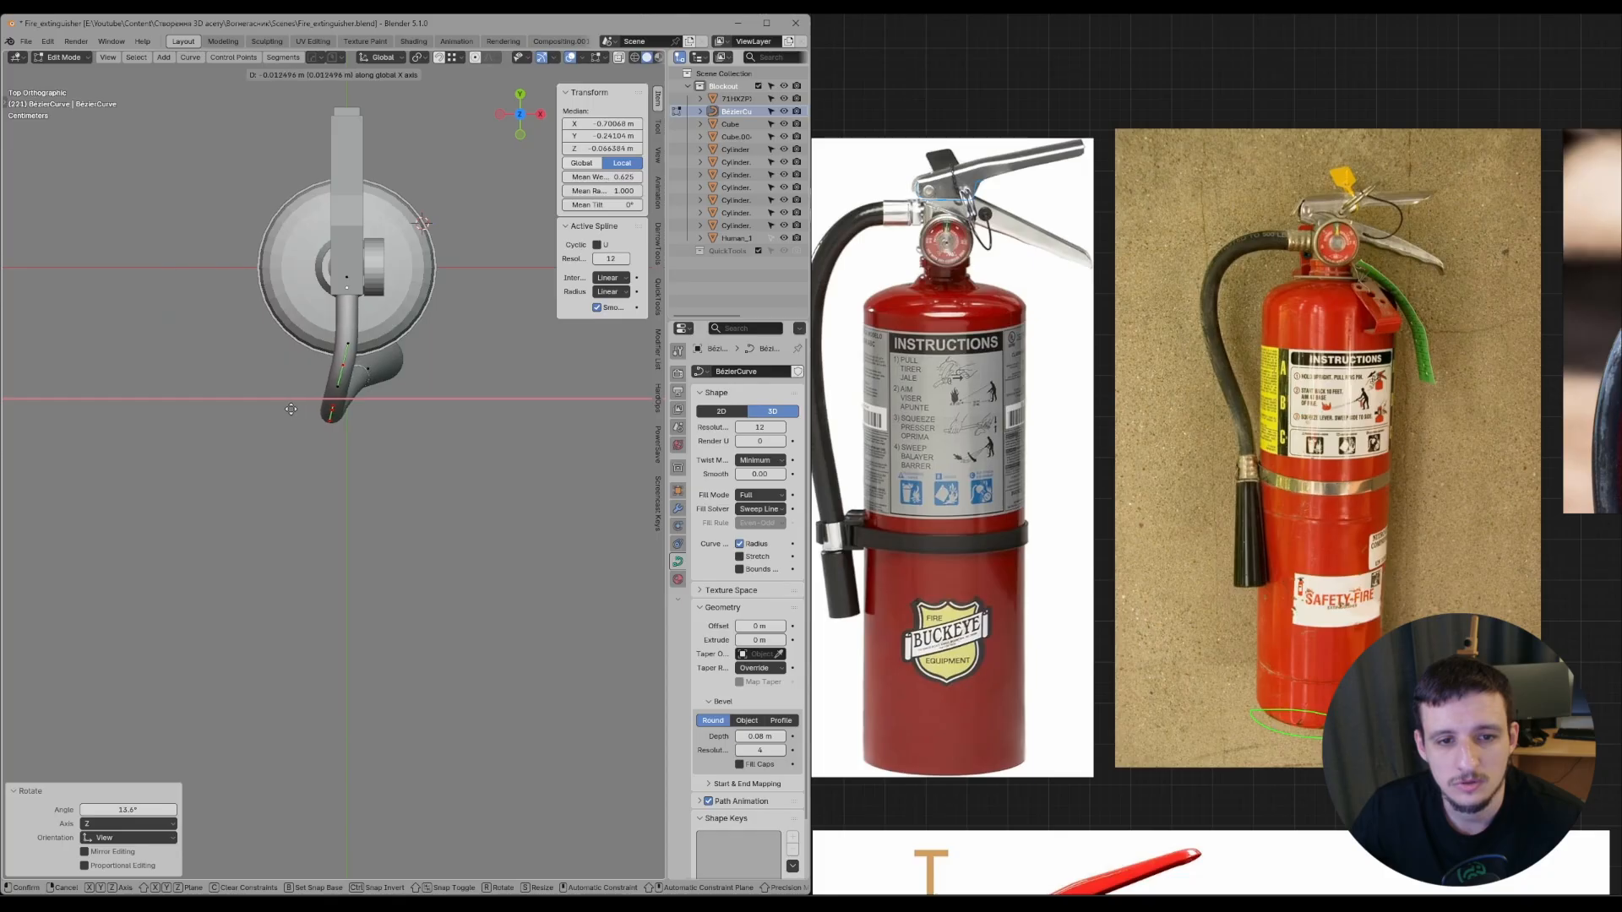
left_click(277, 410)
- In the front view, rotate the hose's outer bend point about -2.5° and the control point inside the nozzle about 4.9°
left_click(329, 415)
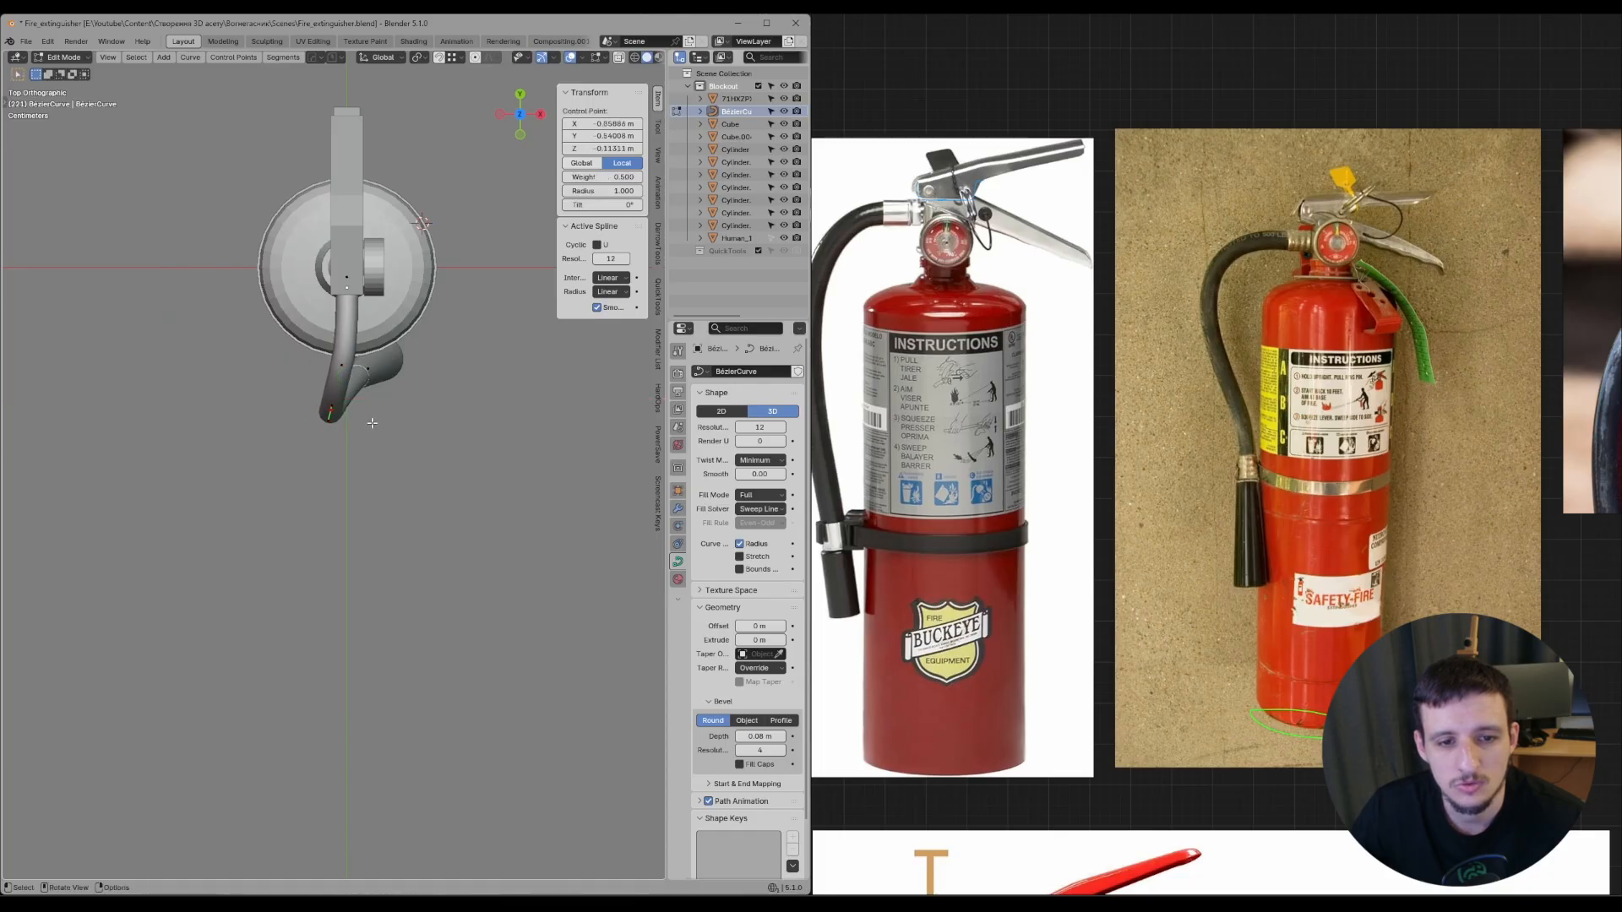
middle_click_drag(371, 423, 336, 348, "alt")
scroll(337, 347, "up", 4)
scroll(336, 347, "down", 4)
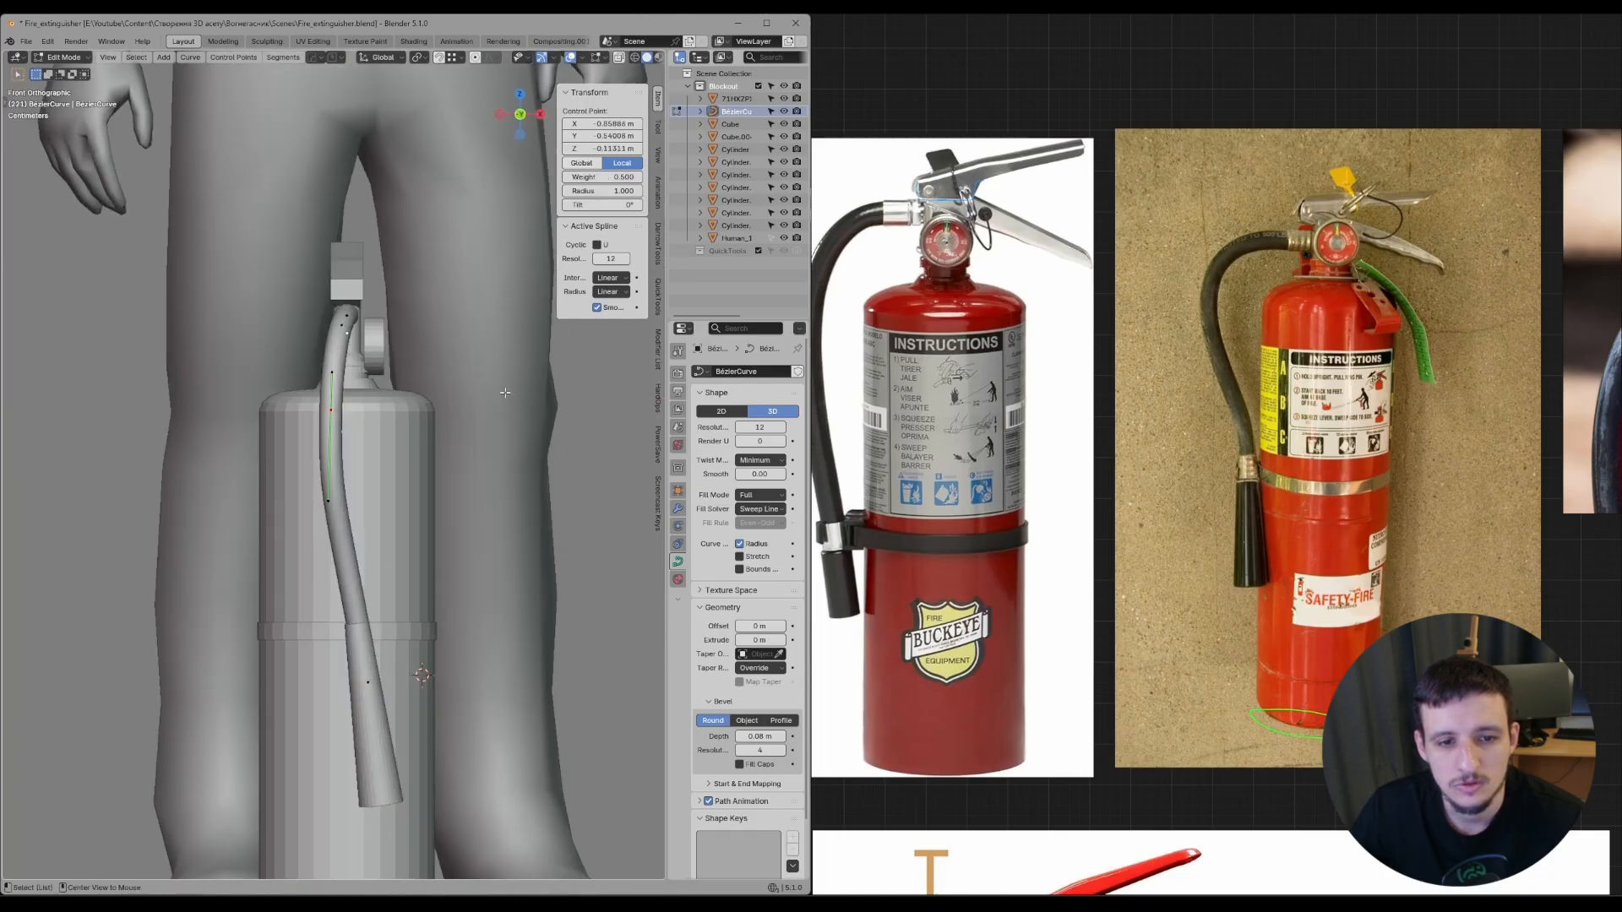
key("r")
left_click(424, 403)
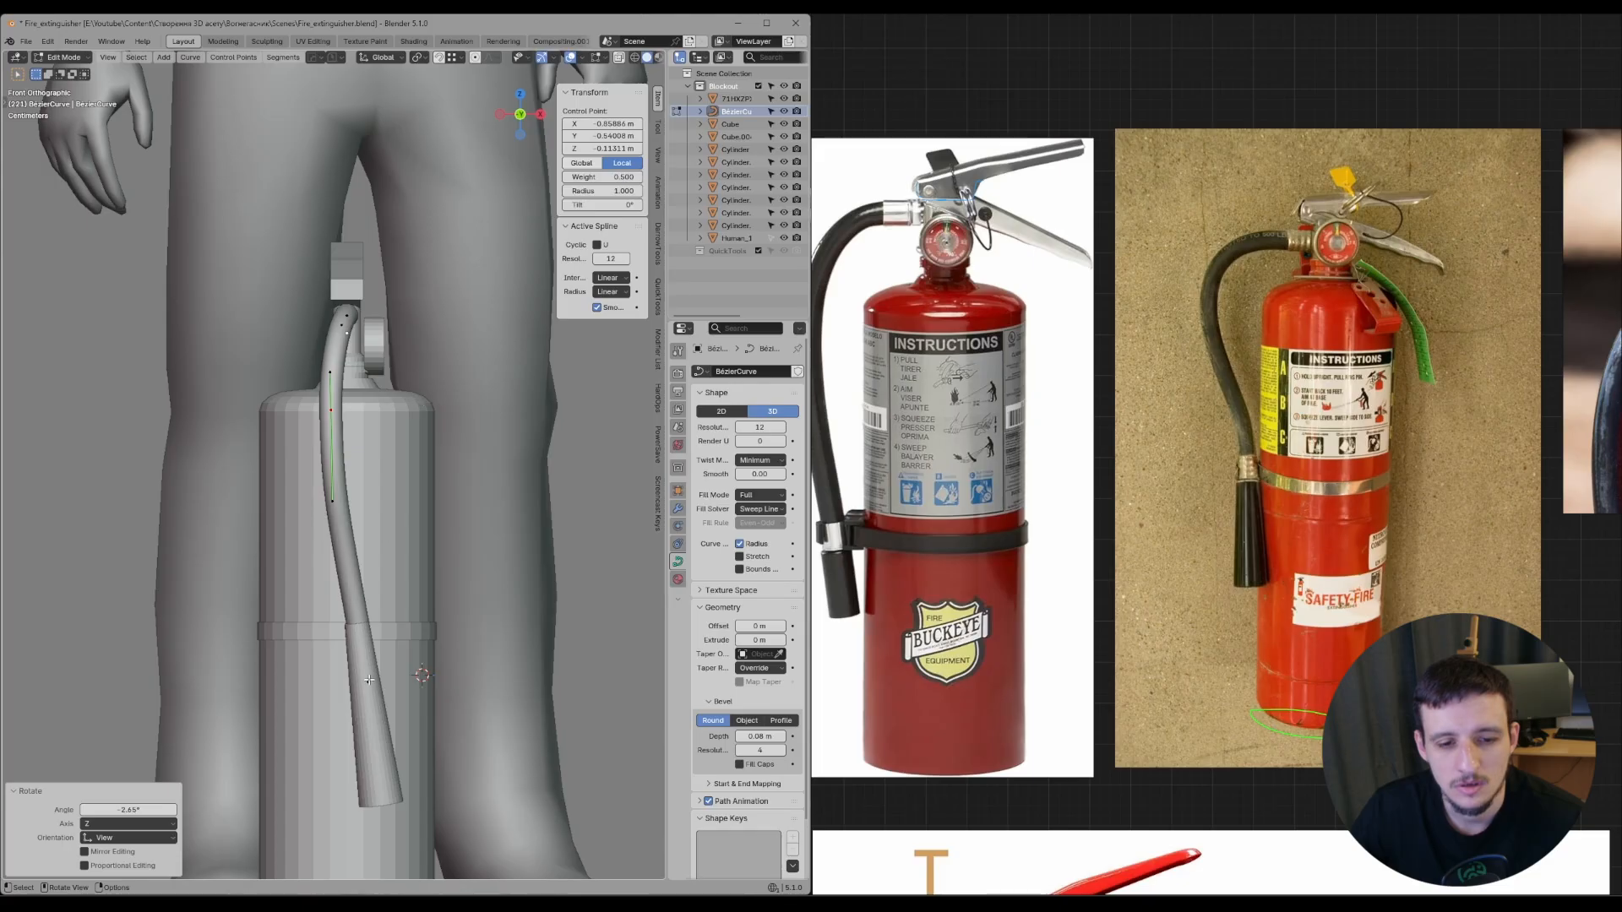
left_click(369, 679)
key("r")
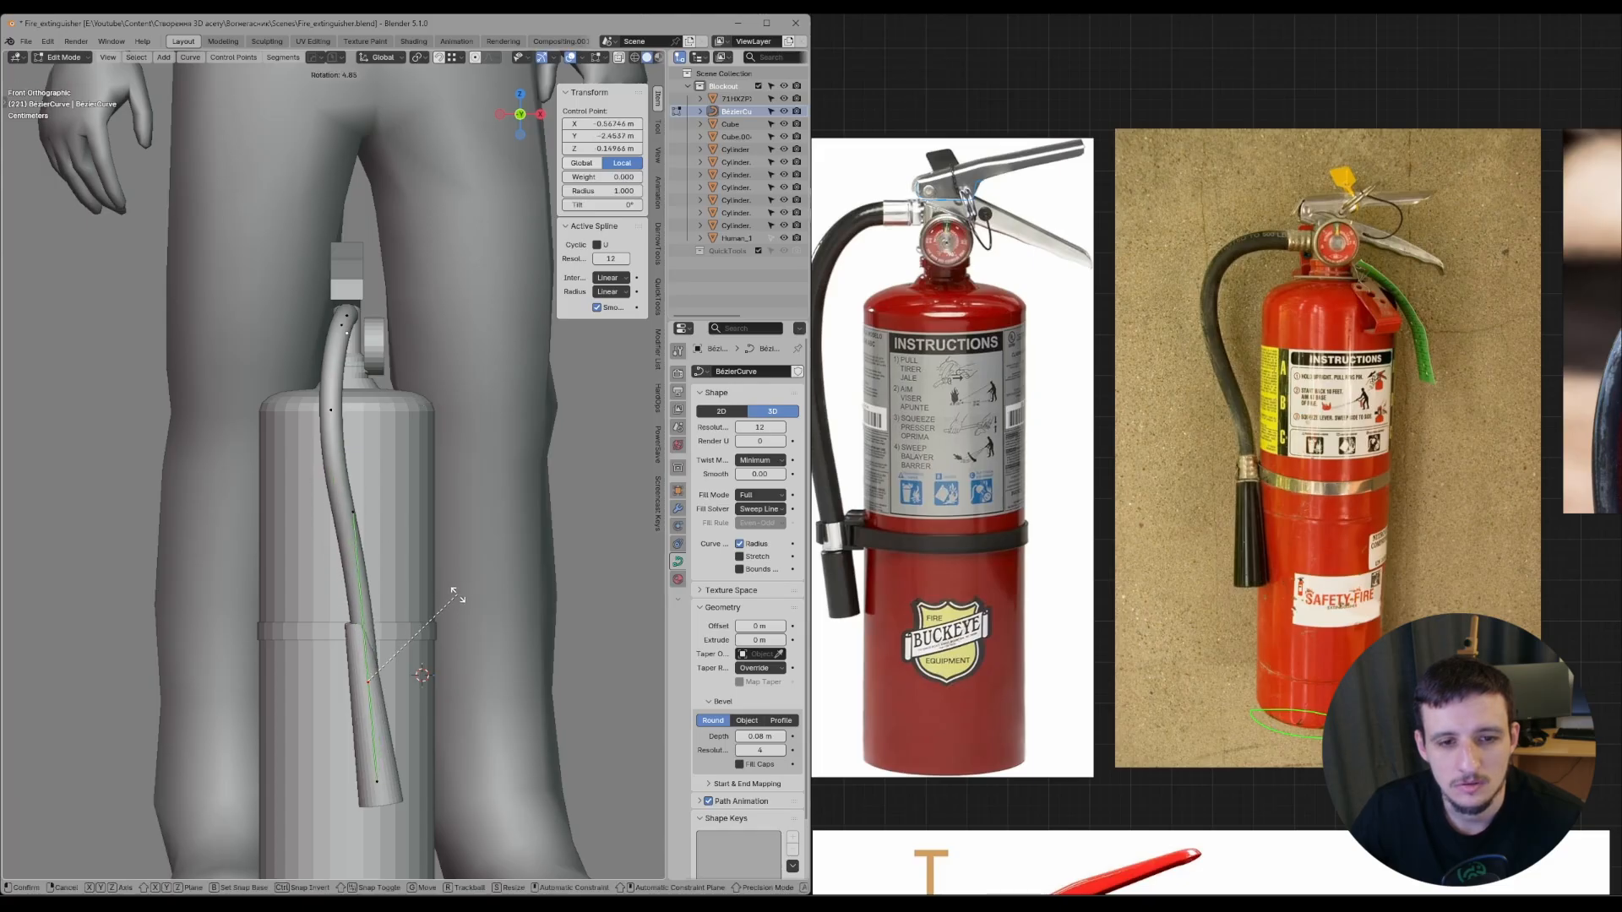
left_click(457, 597)
- Shift the upper part of the hose's outer bend along the X axis
key("KP_3")
left_click(359, 342)
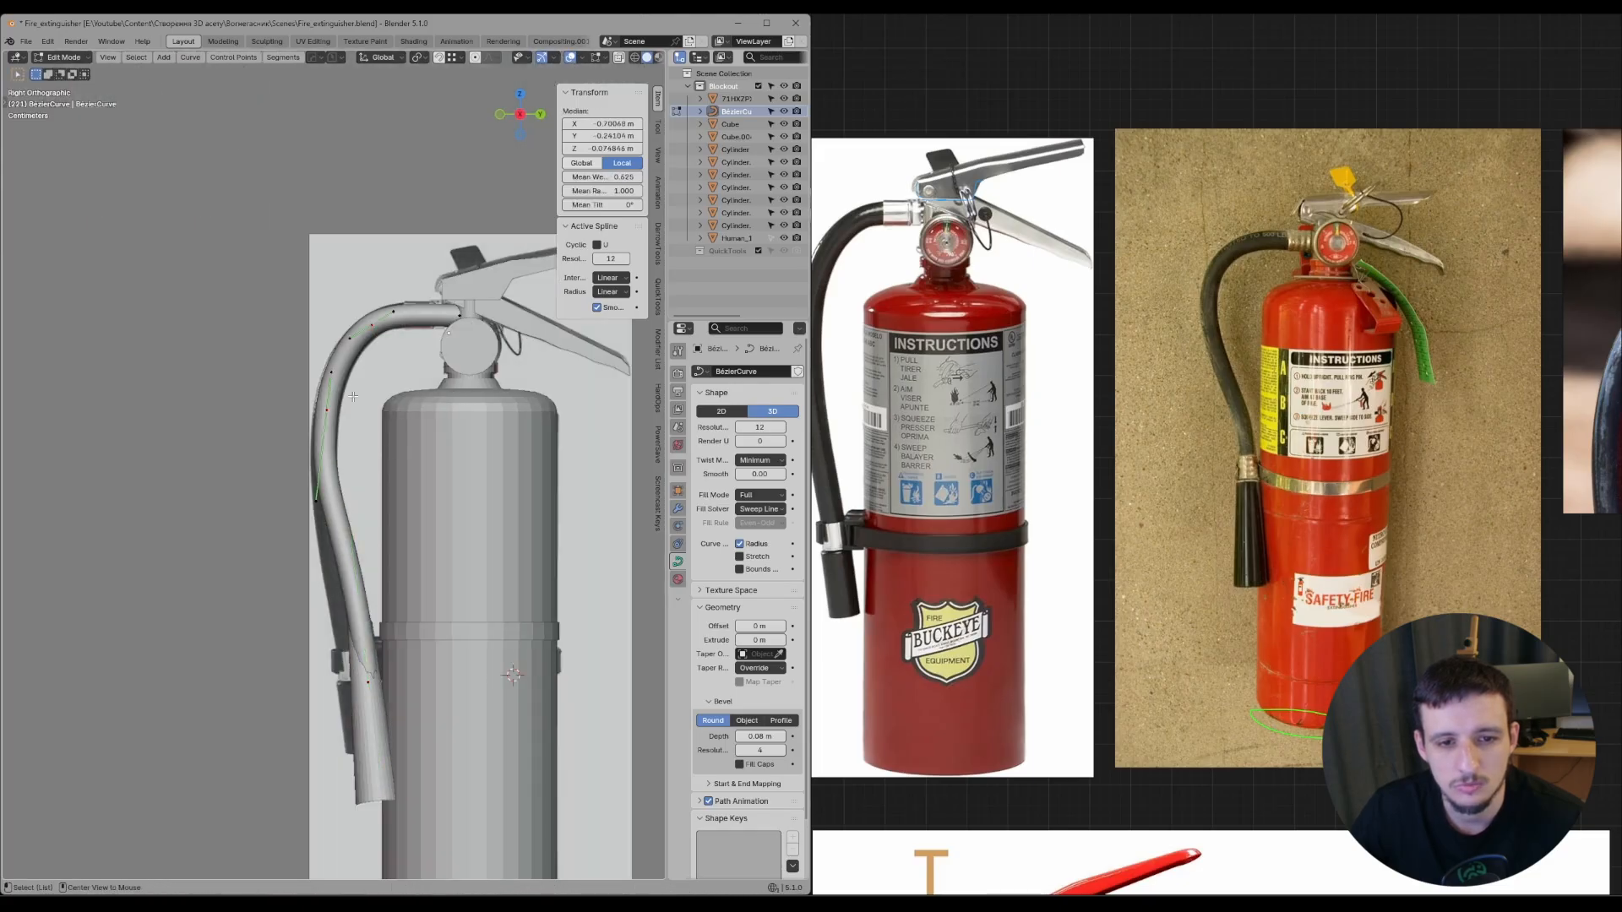
middle_click_drag(353, 397, 439, 390, "alt")
key("g")
key("x")
left_click(442, 387)
- Select a handle on the hose's upper curve and move it about 0.015 m in Y and -0.008 m in Z in the side view
left_click(349, 327)
middle_click_drag(351, 355, 423, 382, "alt")
left_click(353, 342)
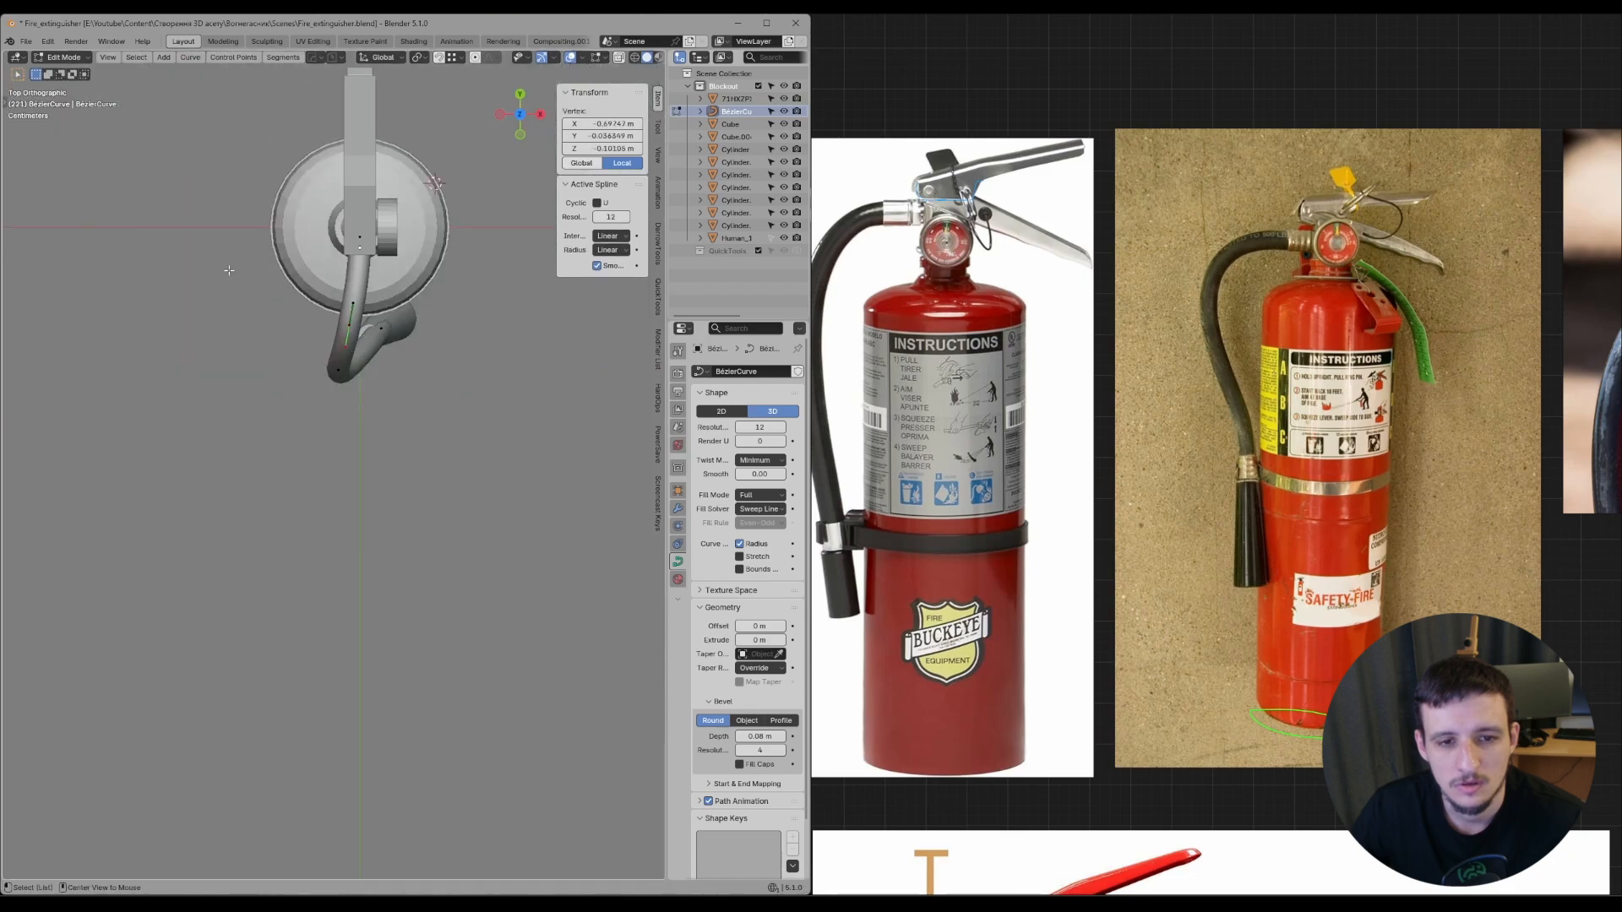
key("KP_3")
key("g")
left_click(398, 311)
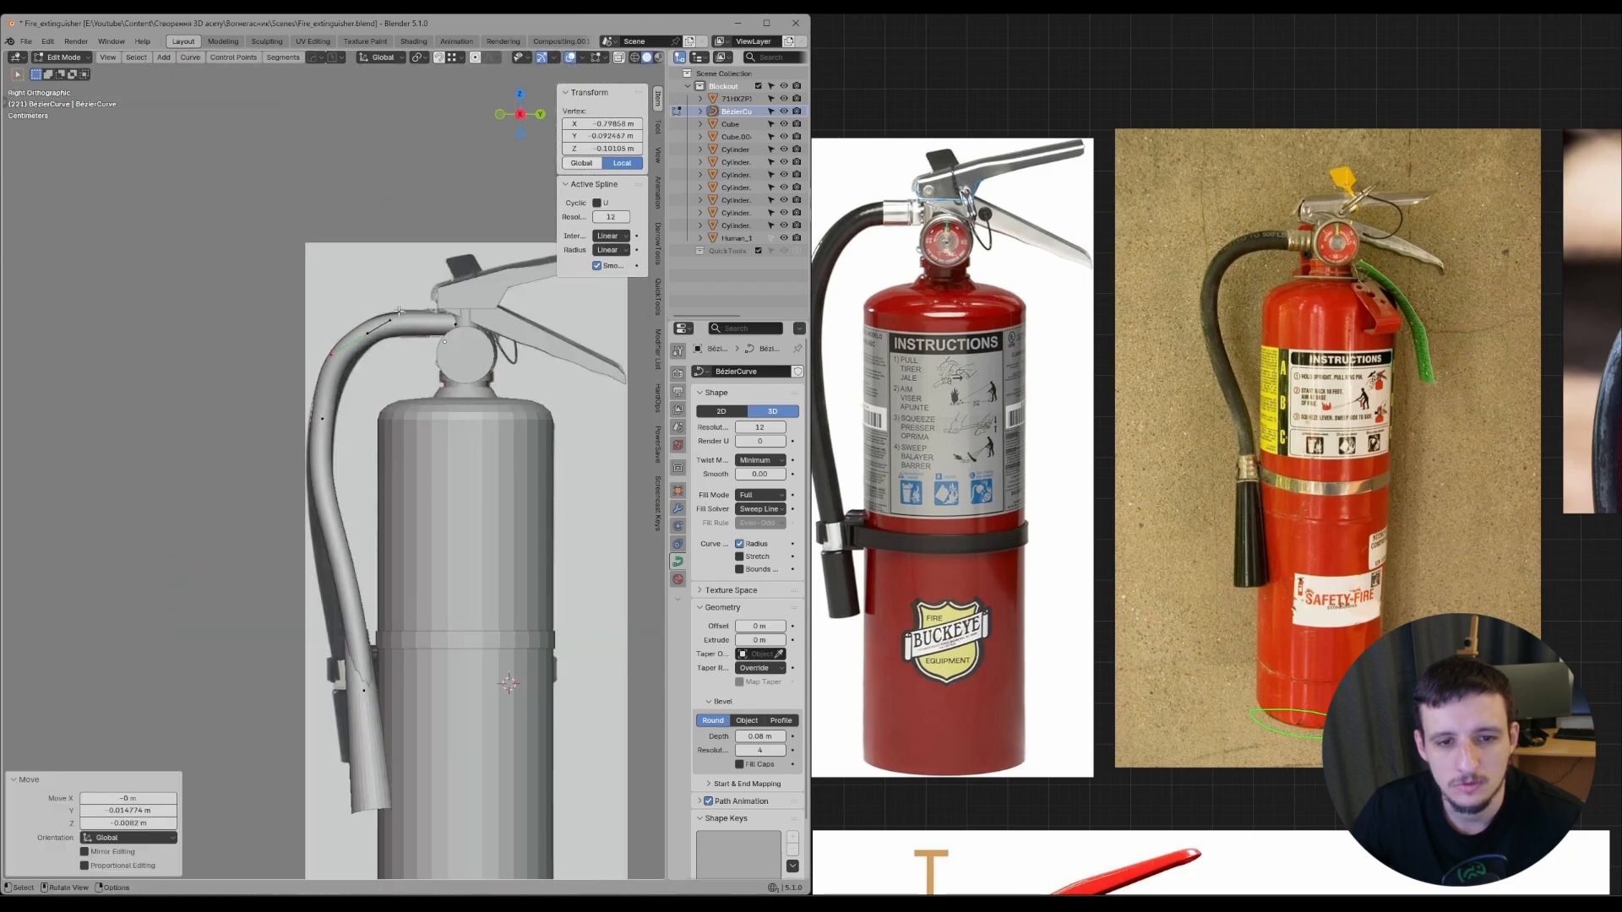
- Reposition the hose handle near the valve, then rotate the upper bend's control point and raise it about 0.006 m along Z
left_click(391, 319)
key("g")
left_click(431, 301)
left_click(367, 333)
key("r")
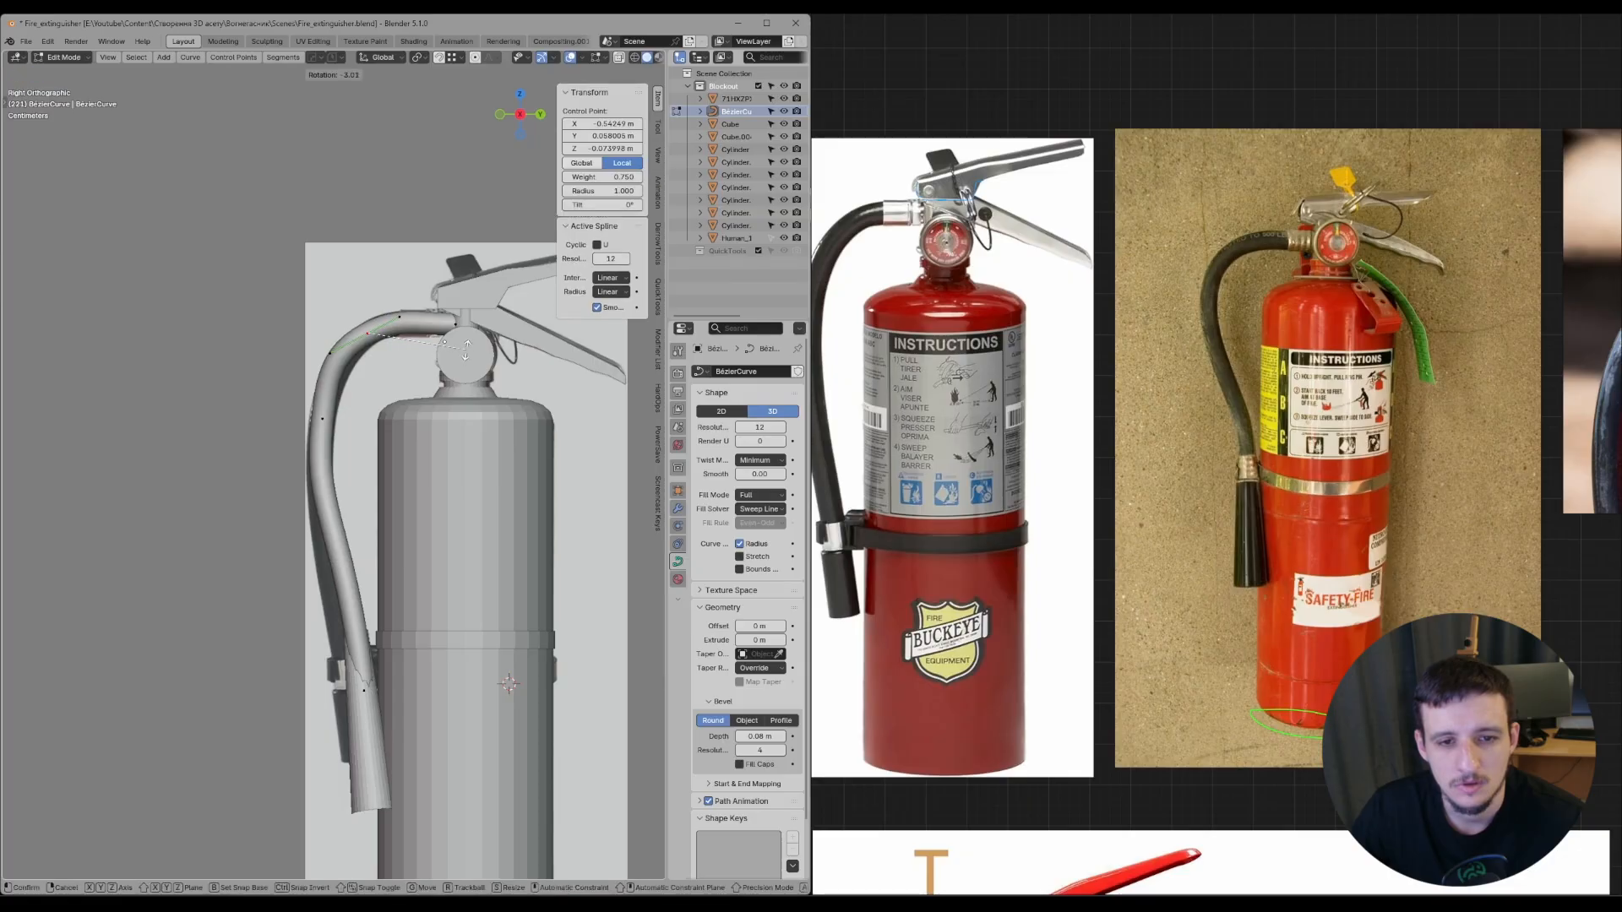
left_click(465, 350)
key("g")
left_click(390, 365)
key("g")
key("z")
left_click(338, 374)
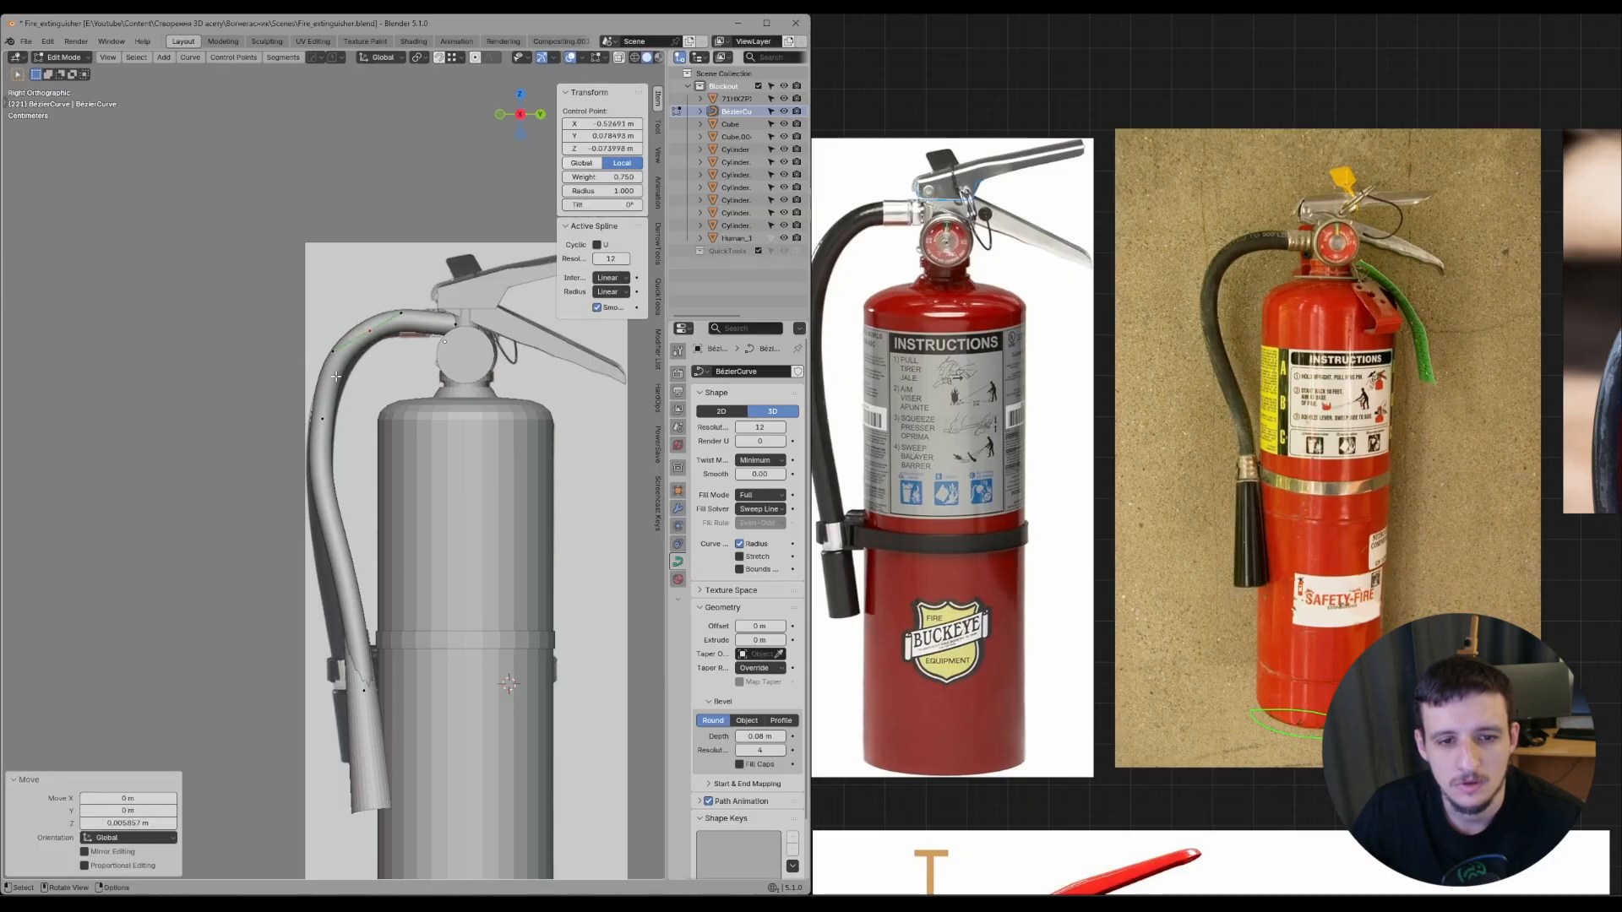
- Nudge the hose's upper bend point in the side view and rotate it about 1.6° to smooth the arc
key("g")
left_click(360, 340)
key("g")
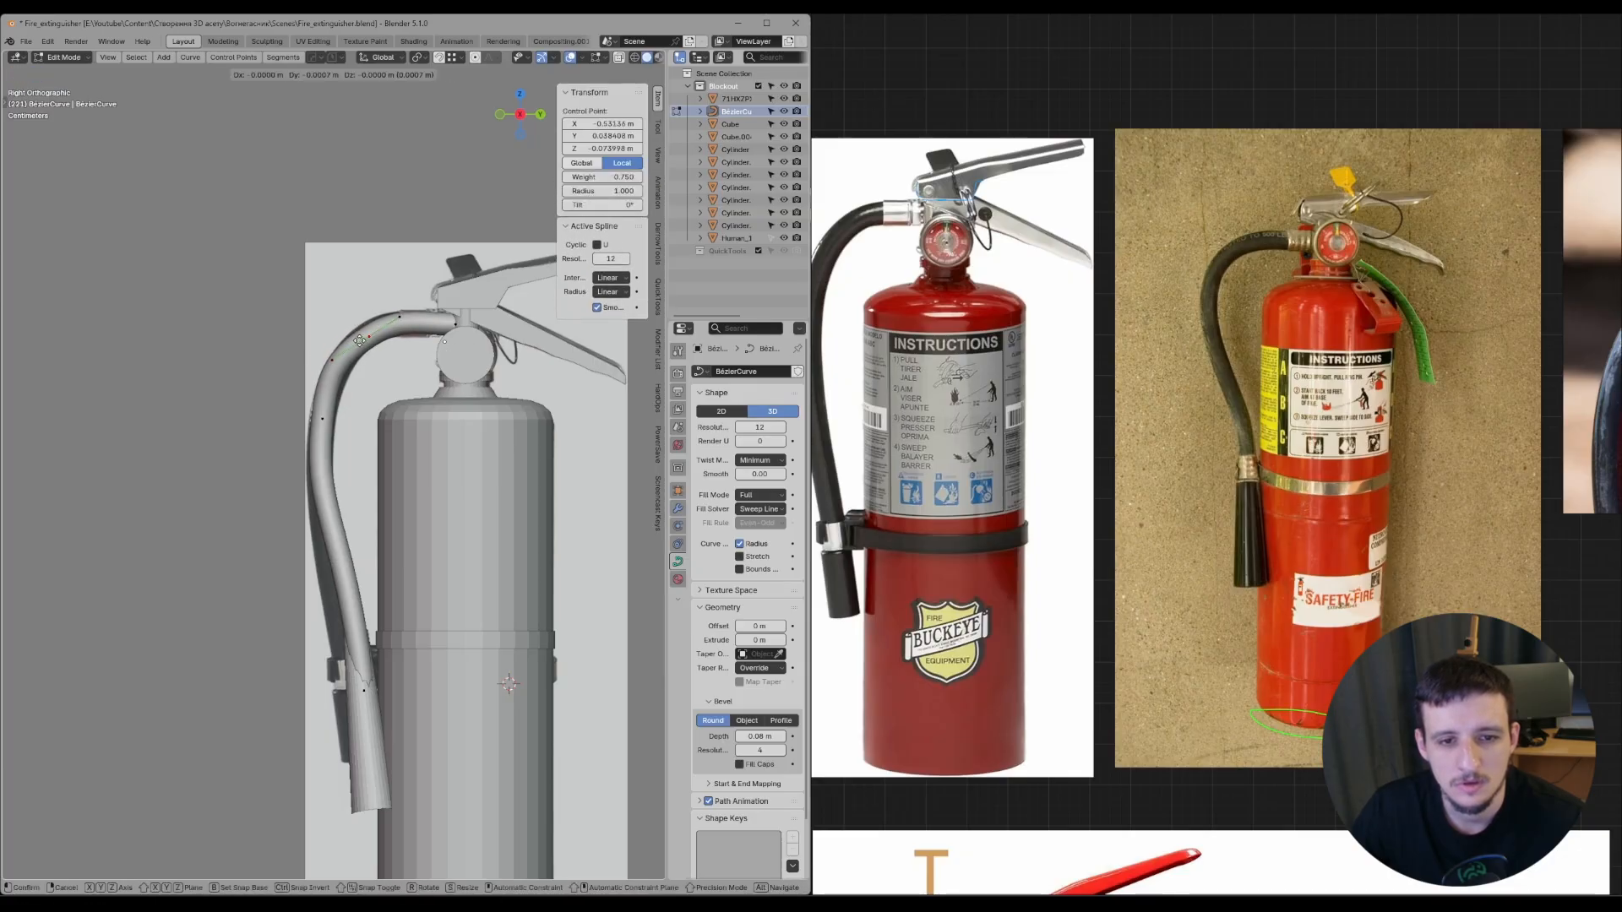
left_click(361, 339)
key("r")
left_click(385, 344)
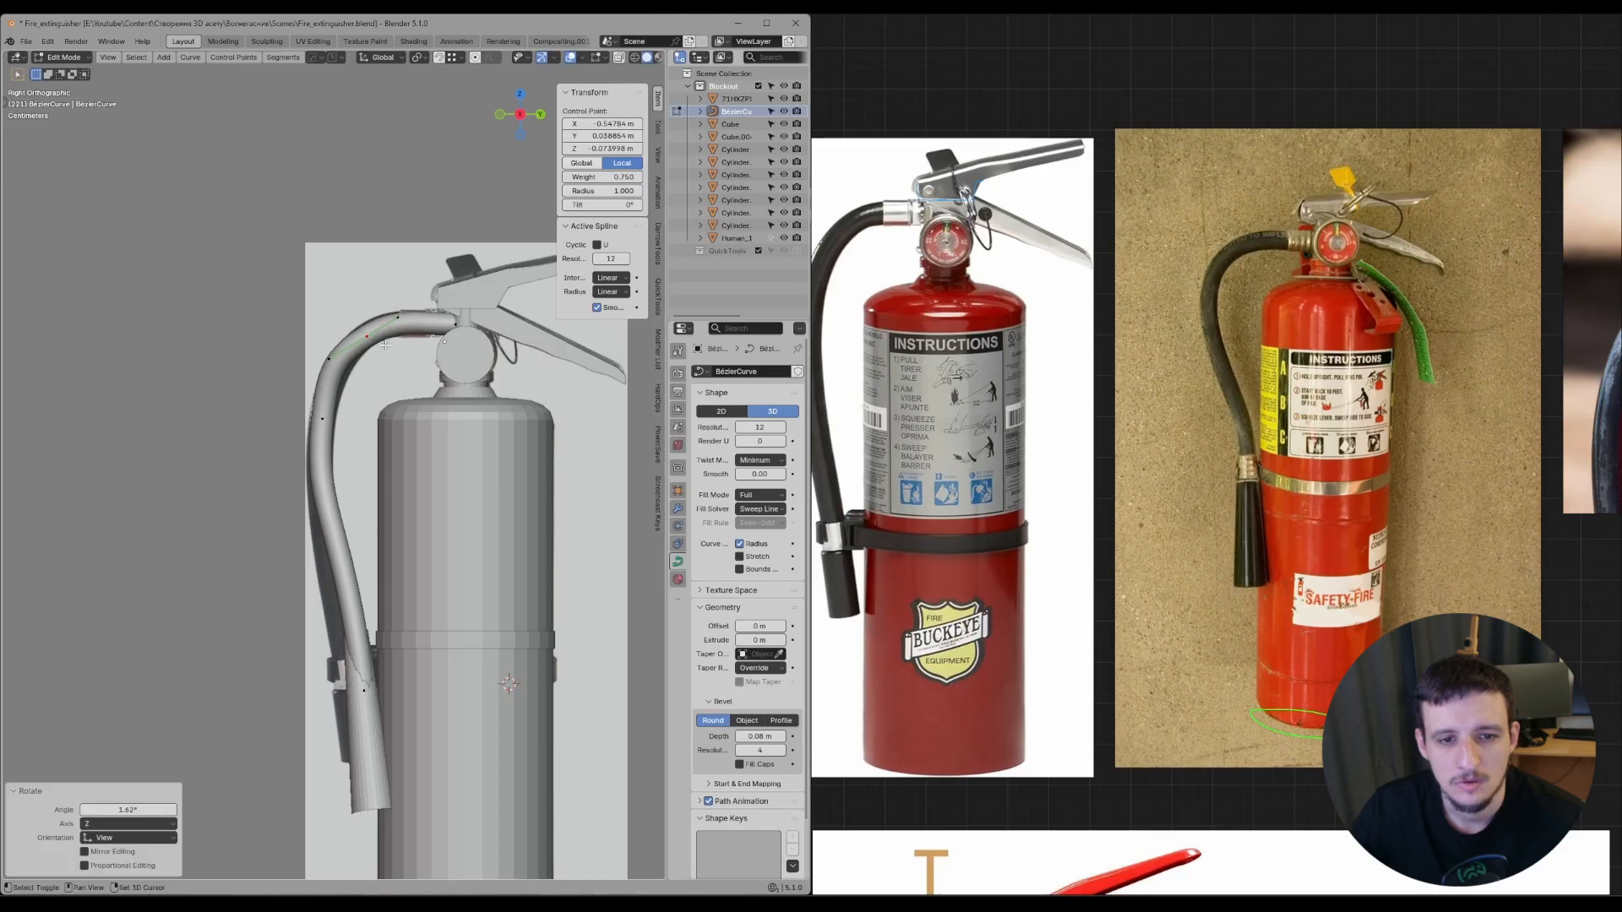
- Adjust the lower handle of the upper bend and move the hose's outermost control point slightly down and outward
left_click(328, 359)
key("g")
left_click(337, 361)
left_click(327, 419)
key("g")
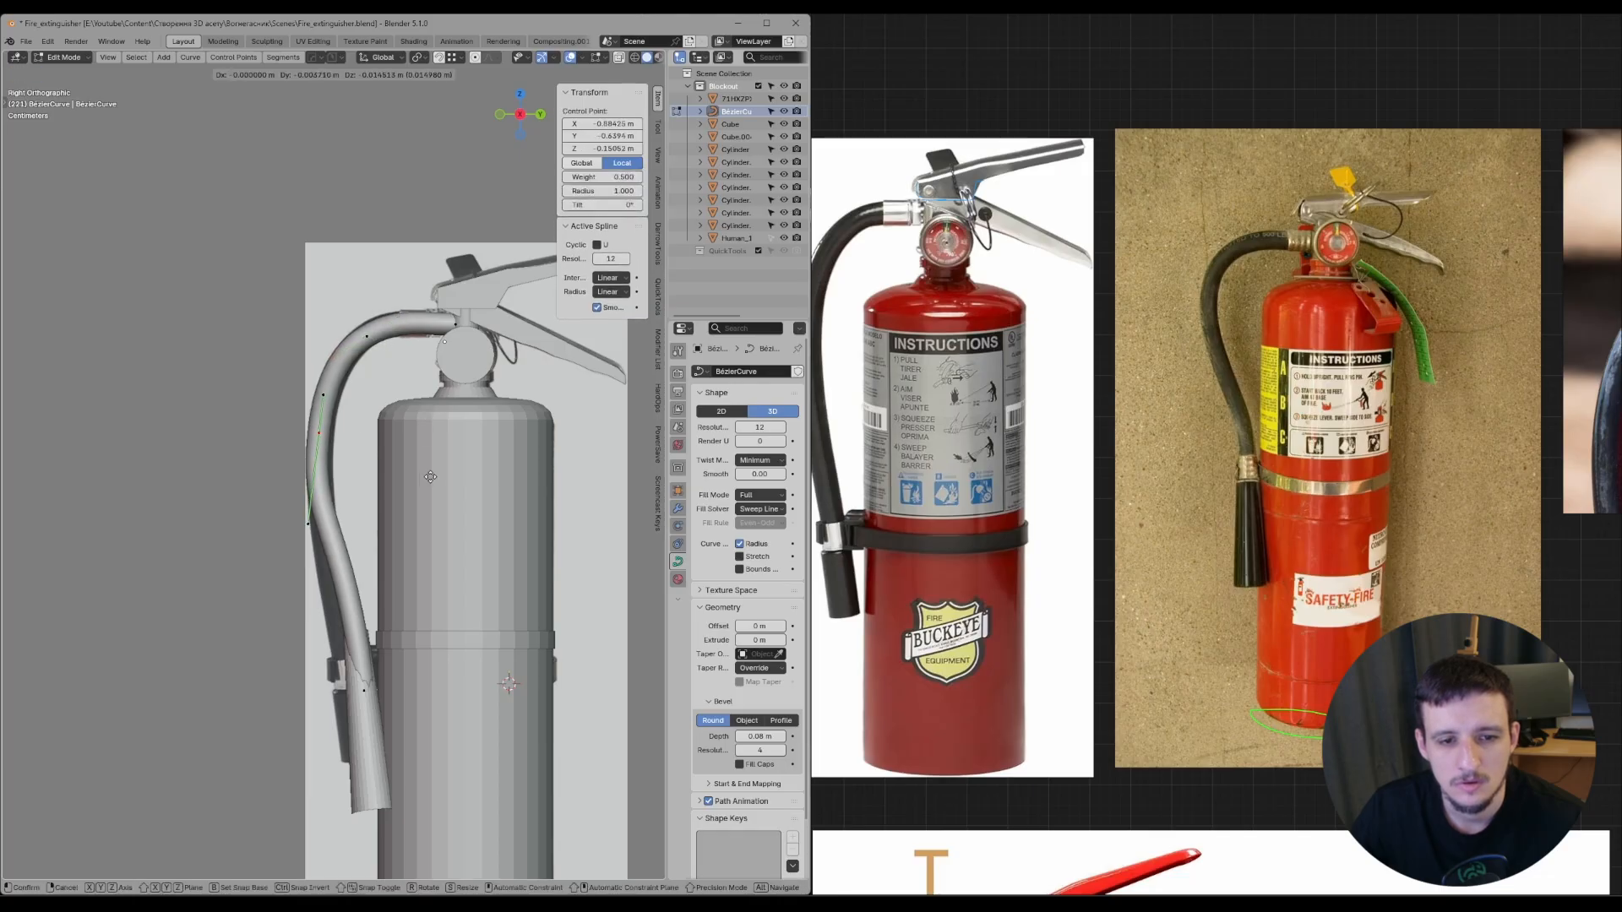
left_click(429, 479)
left_click(322, 393)
key("r")
left_click(319, 387)
key("ctrl+z")
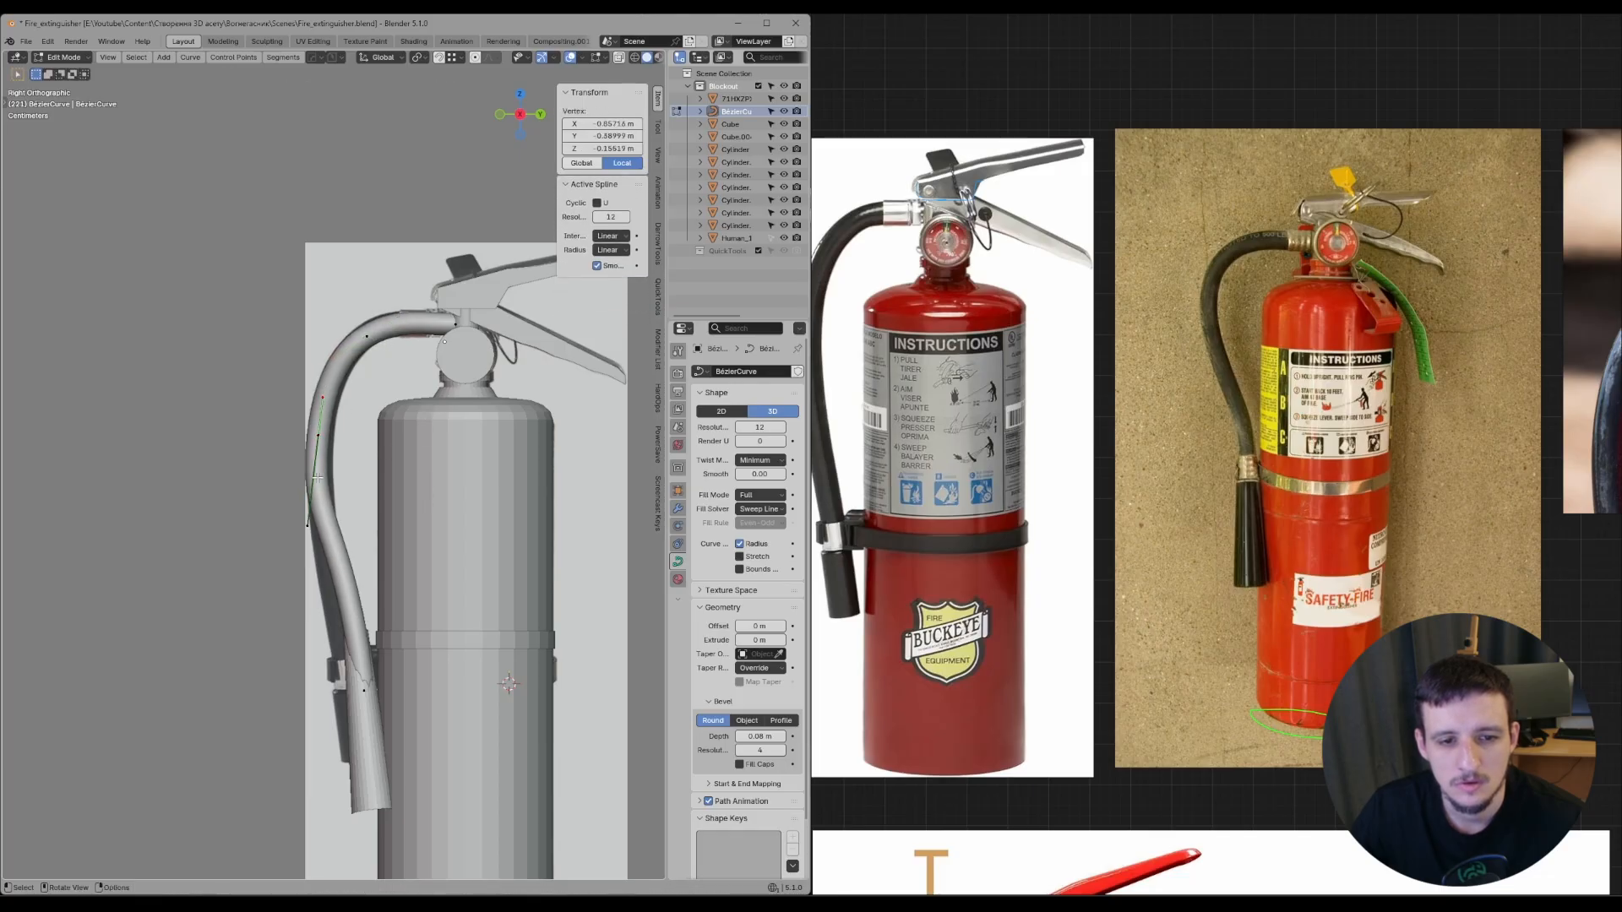
- Move the lower handle of the hose's outermost point slightly up and toward the cylinder to smooth the bend
key("g")
left_click(318, 471)
left_click(312, 520)
key("g")
left_click(316, 506)
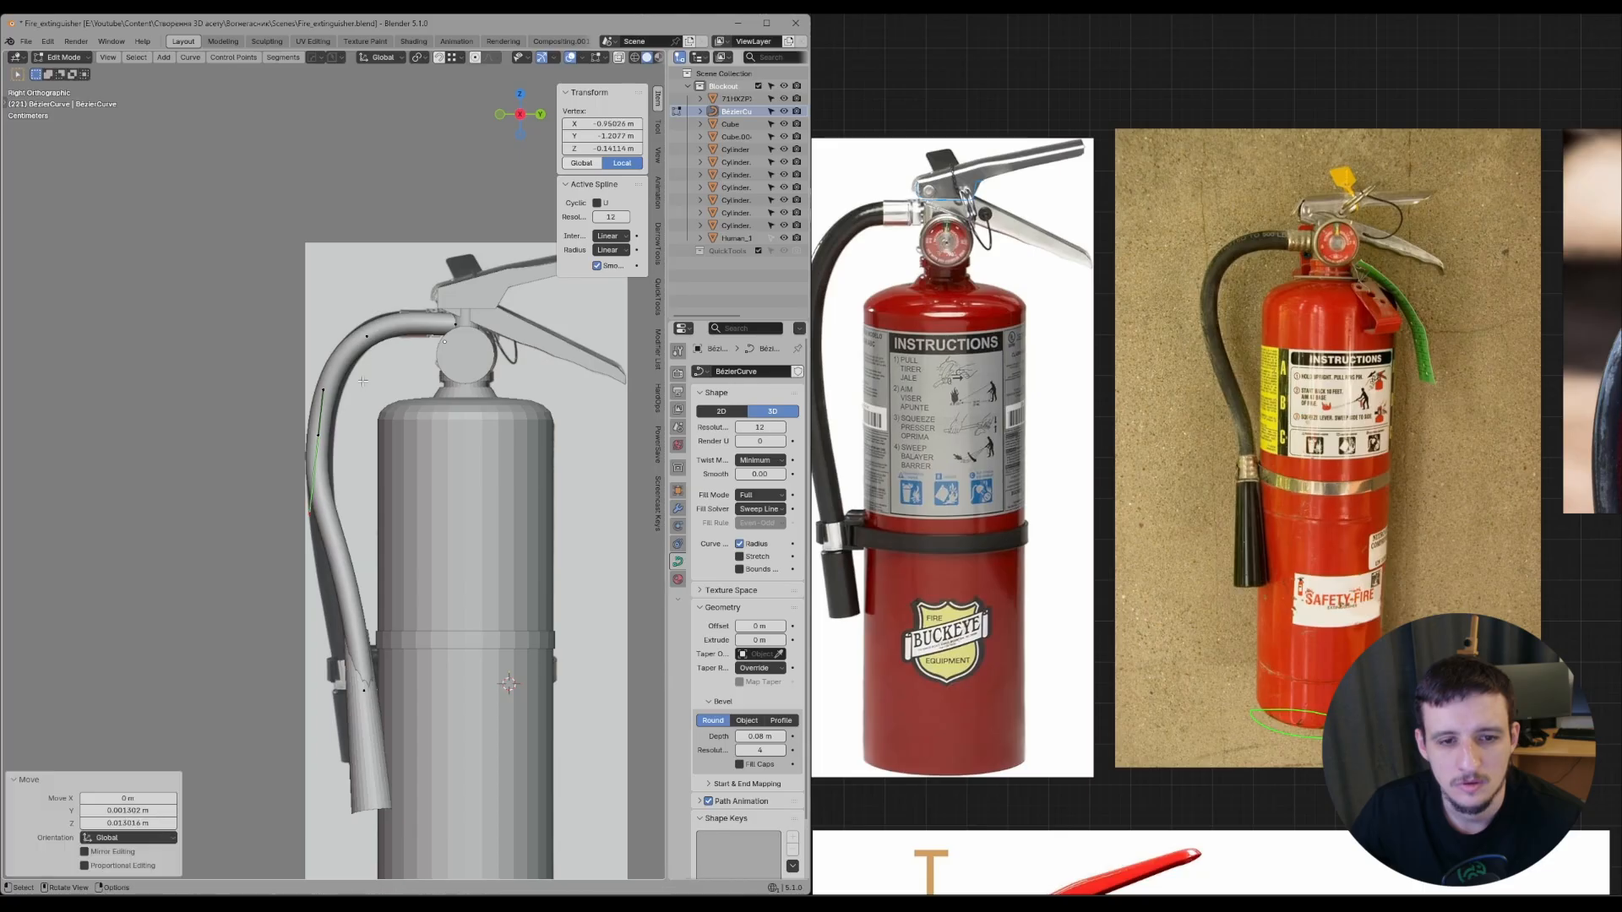
- In the top view, rotate the hose's upper bend point about 2.8° and move it about 0.004 m along X
left_click(366, 338)
middle_click_drag(384, 346, 503, 431, "alt")
key("r")
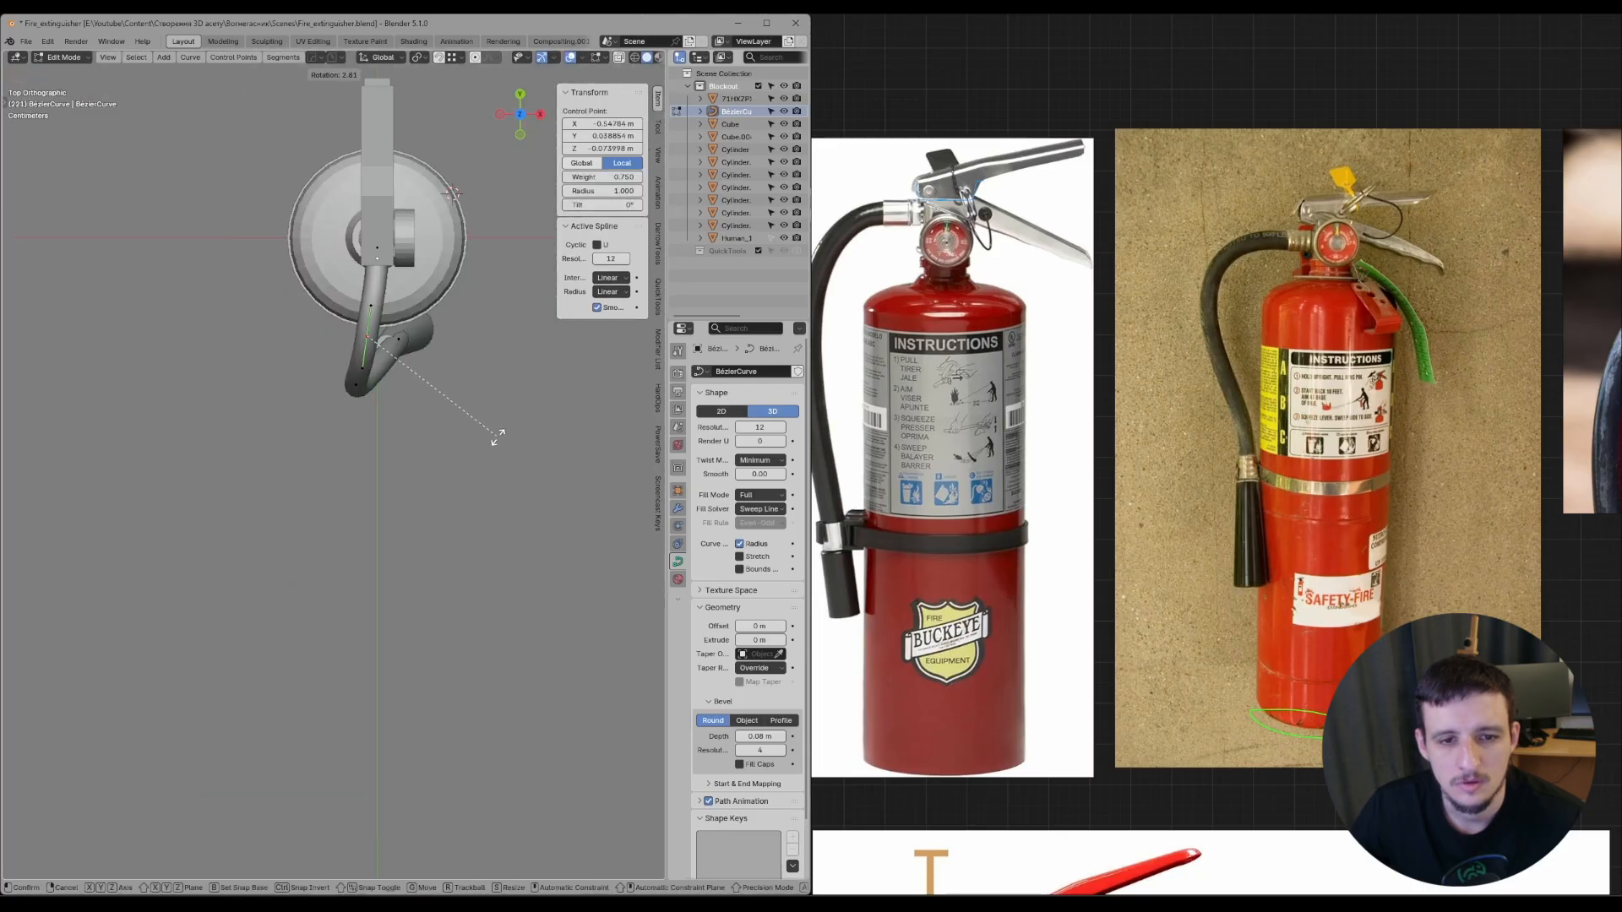
left_click(505, 437)
key("g")
key("x")
left_click(526, 442)
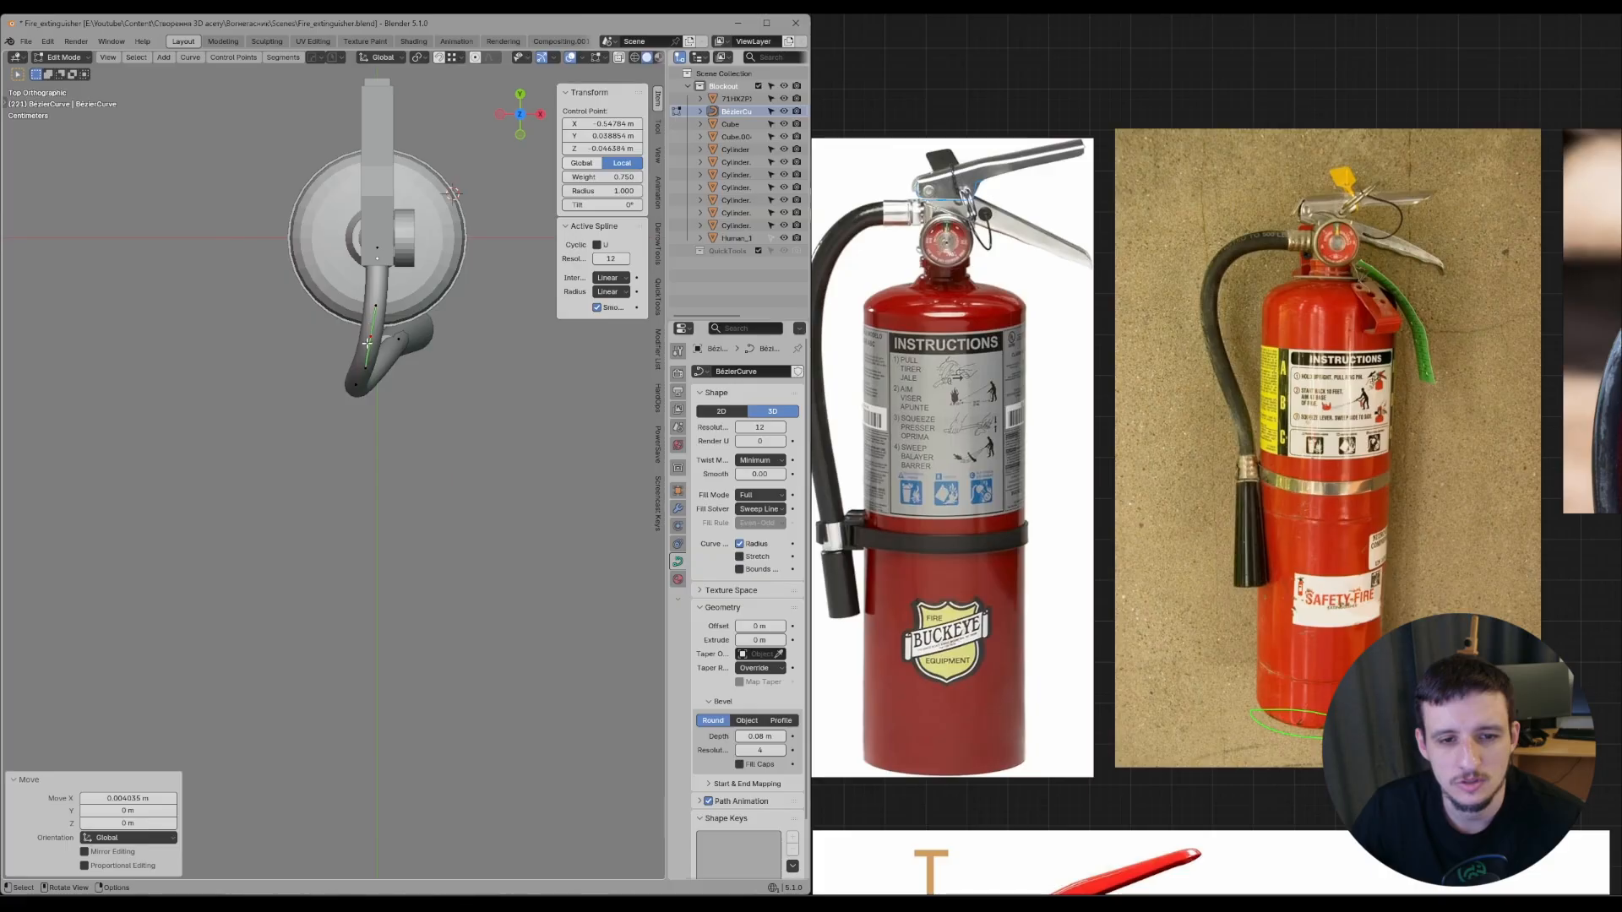
- In the front view, rotate the control point at the hose's outermost bend about 2.4°
middle_click_drag(385, 400, 383, 305, "alt")
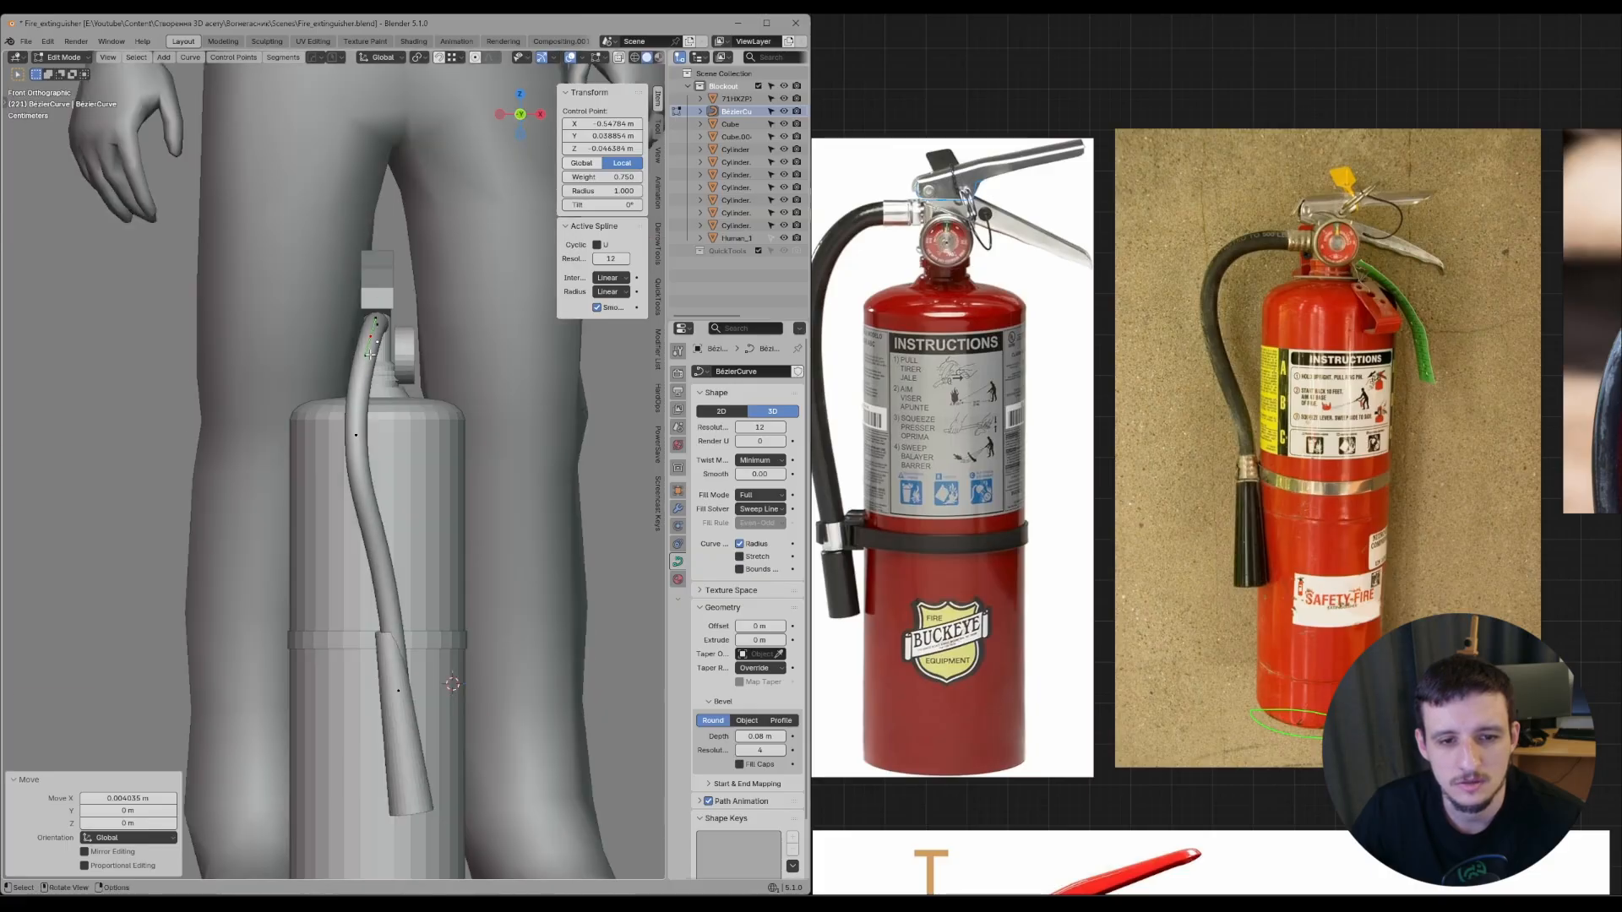
left_click(356, 435)
key("r")
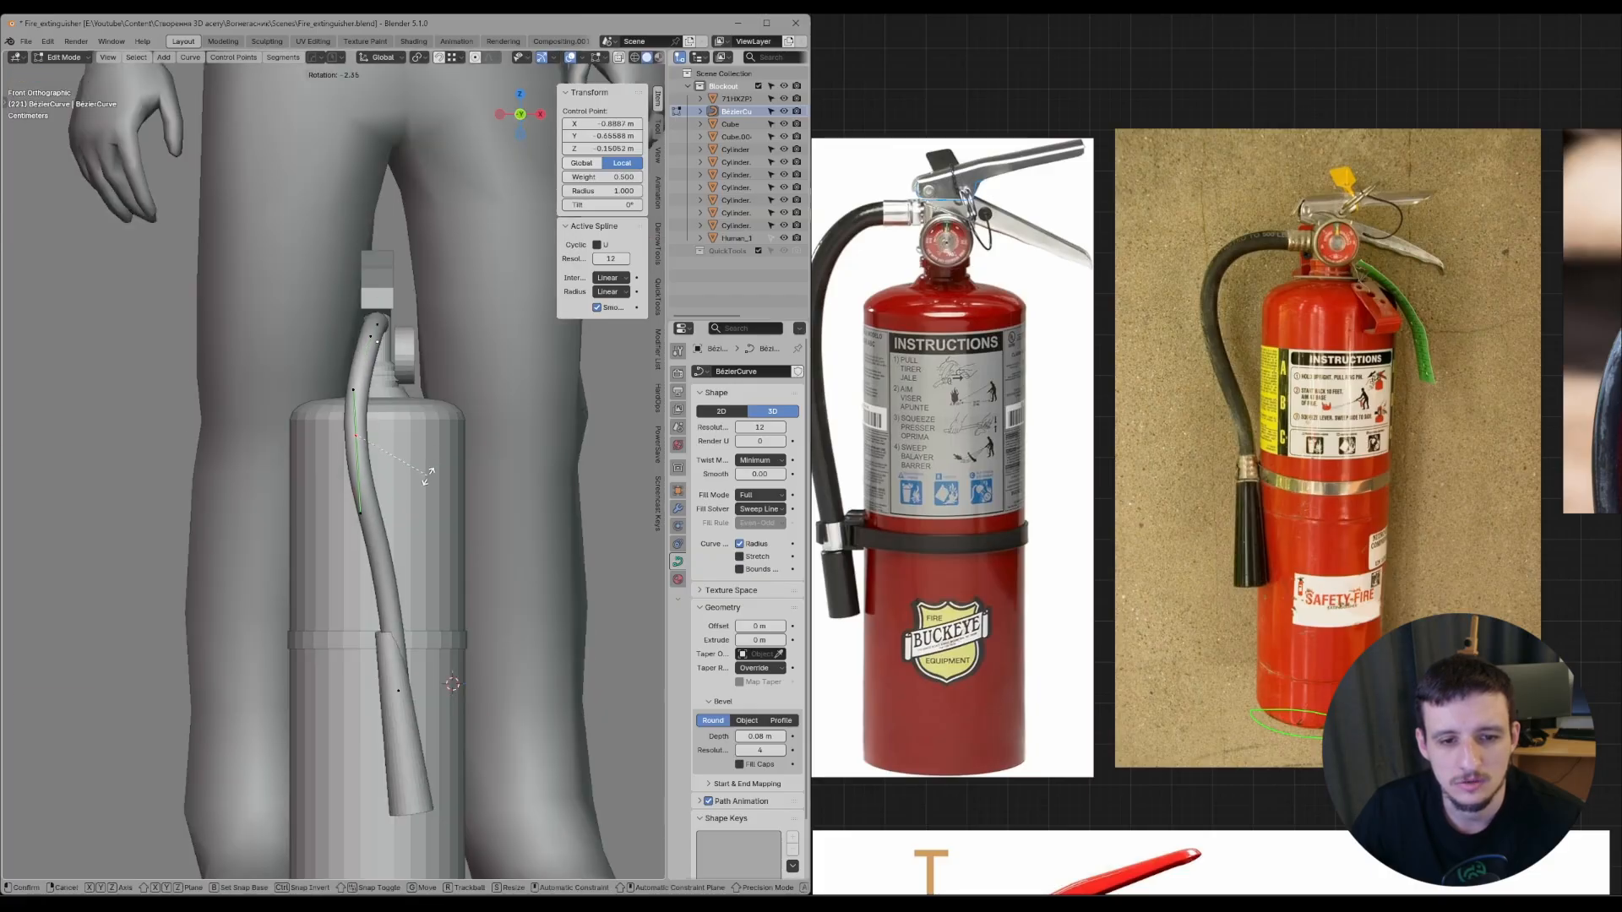
left_click(428, 471)
- Select the hose control point inside the nozzle and rotate it in the side view to align the hose's lower end with the nozzle
middle_click_drag(423, 483, 338, 507, "alt")
left_click_drag(314, 596, 517, 822)
middle_click_drag(517, 822, 535, 755, "shift")
key("shift+space")
key("r")
key("r")
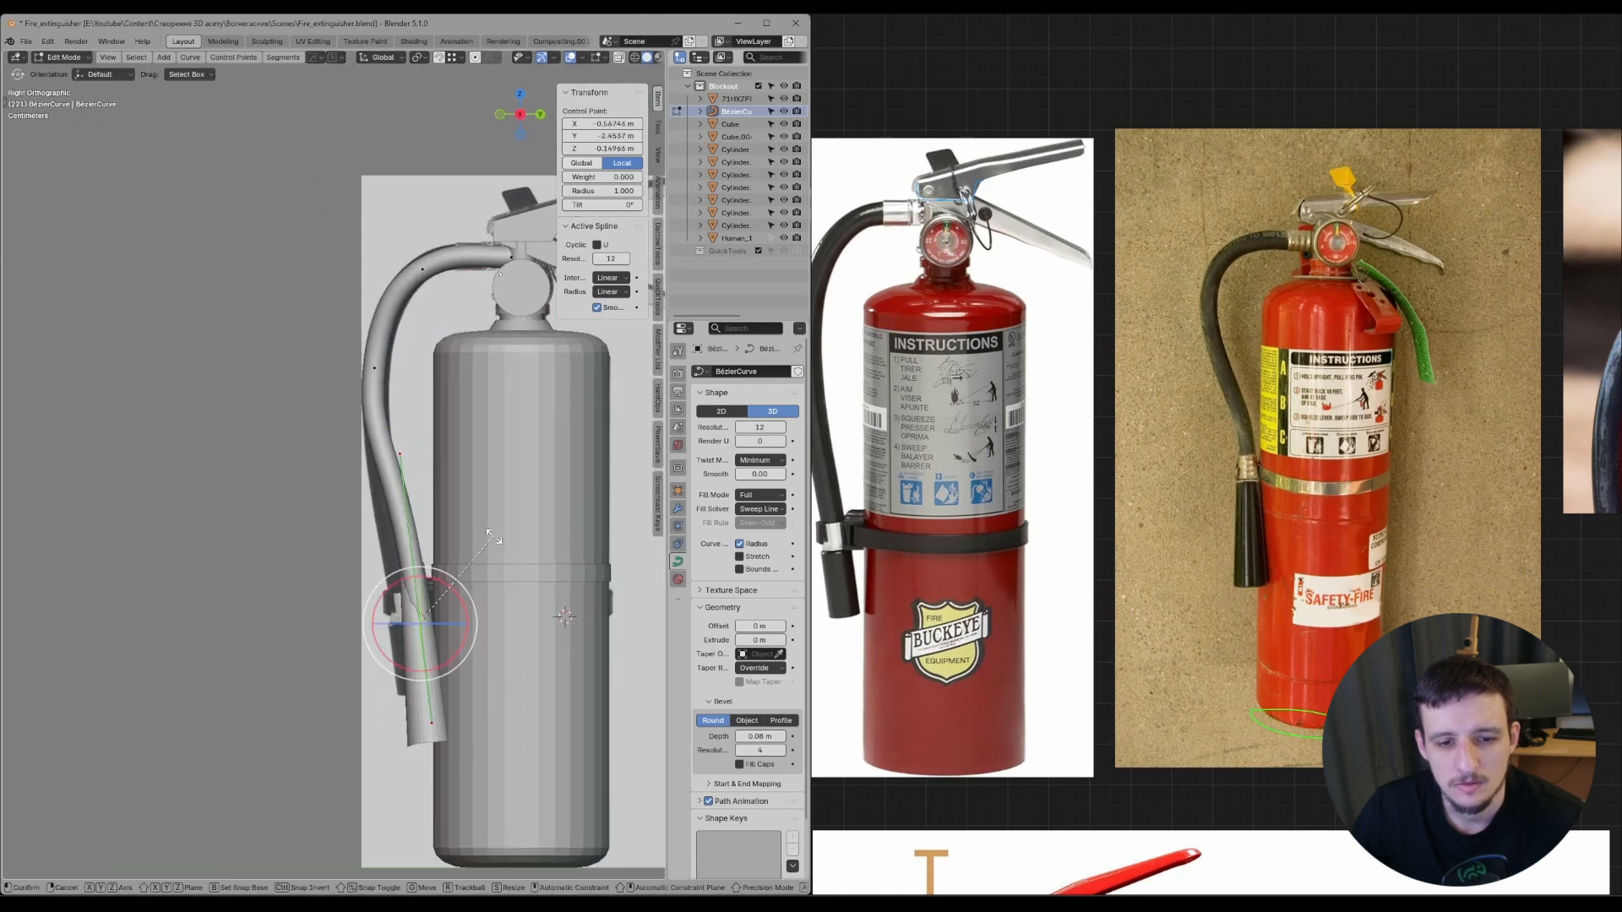
left_click(494, 541)
middle_click_drag(495, 545, 469, 451, "shift")
key("r")
left_click(499, 410)
left_click(491, 455)
- Compare the hose's entry into the nozzle in the front and side views with the tan-wall extinguisher photo
middle_click_drag(469, 451, 578, 416, "shift")
left_click(325, 507)
middle_click_drag(338, 504, 497, 486, "alt")
scroll(497, 486, "up", 1)
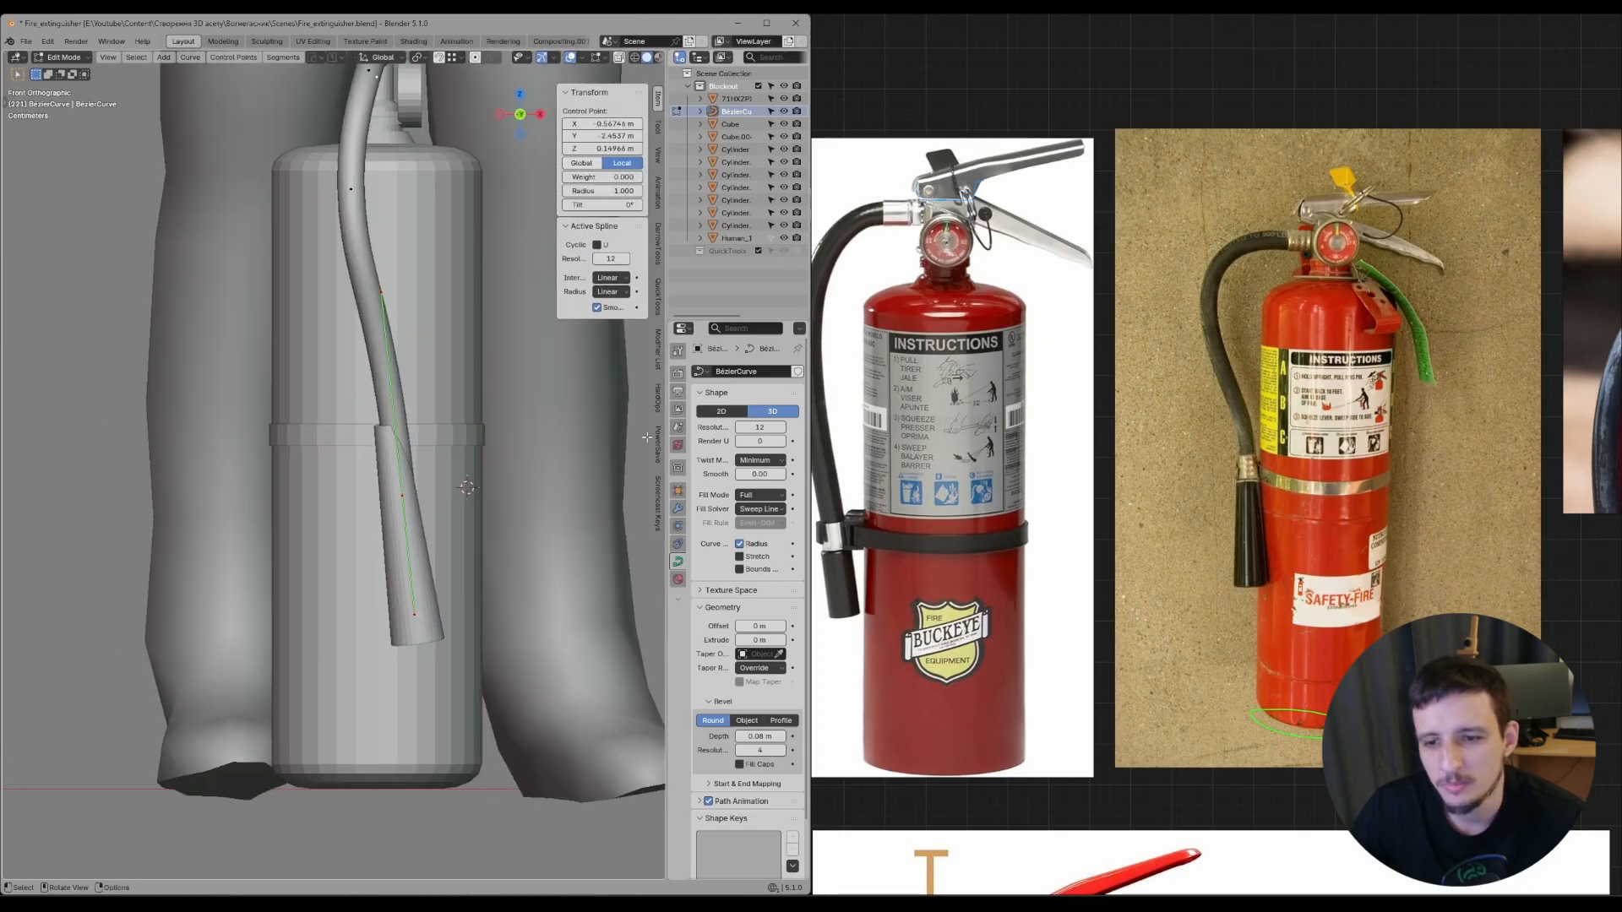
scroll(1261, 470, "up", 5)
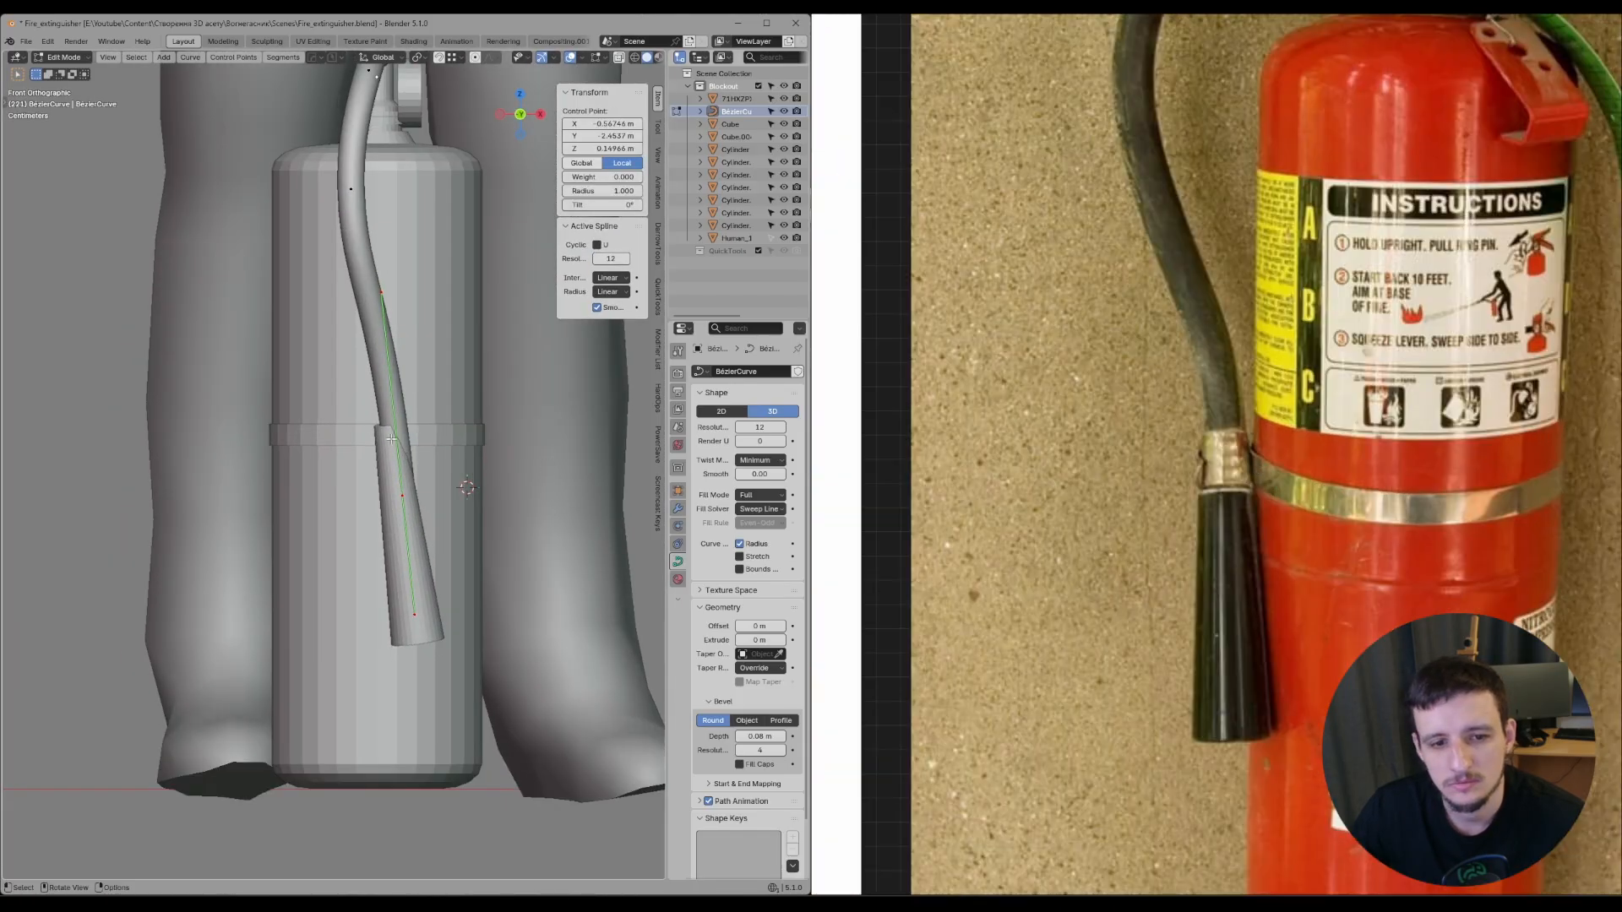
scroll(460, 474, "down", 4)
middle_click_drag(455, 487, 430, 511, "alt")
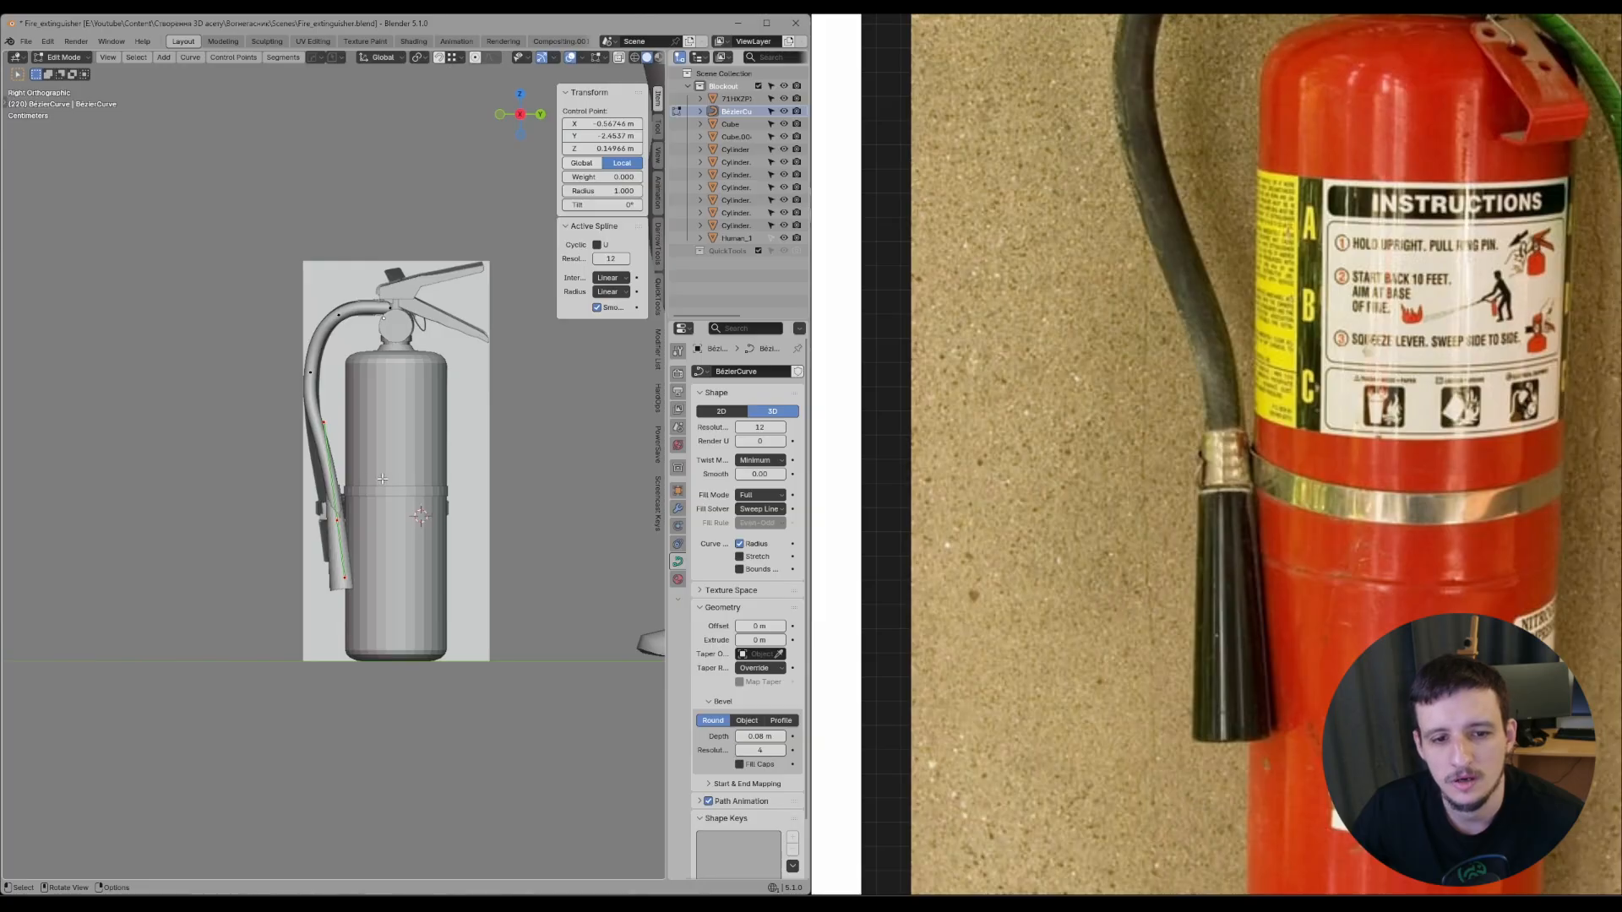
scroll(1315, 448, "down", 4)
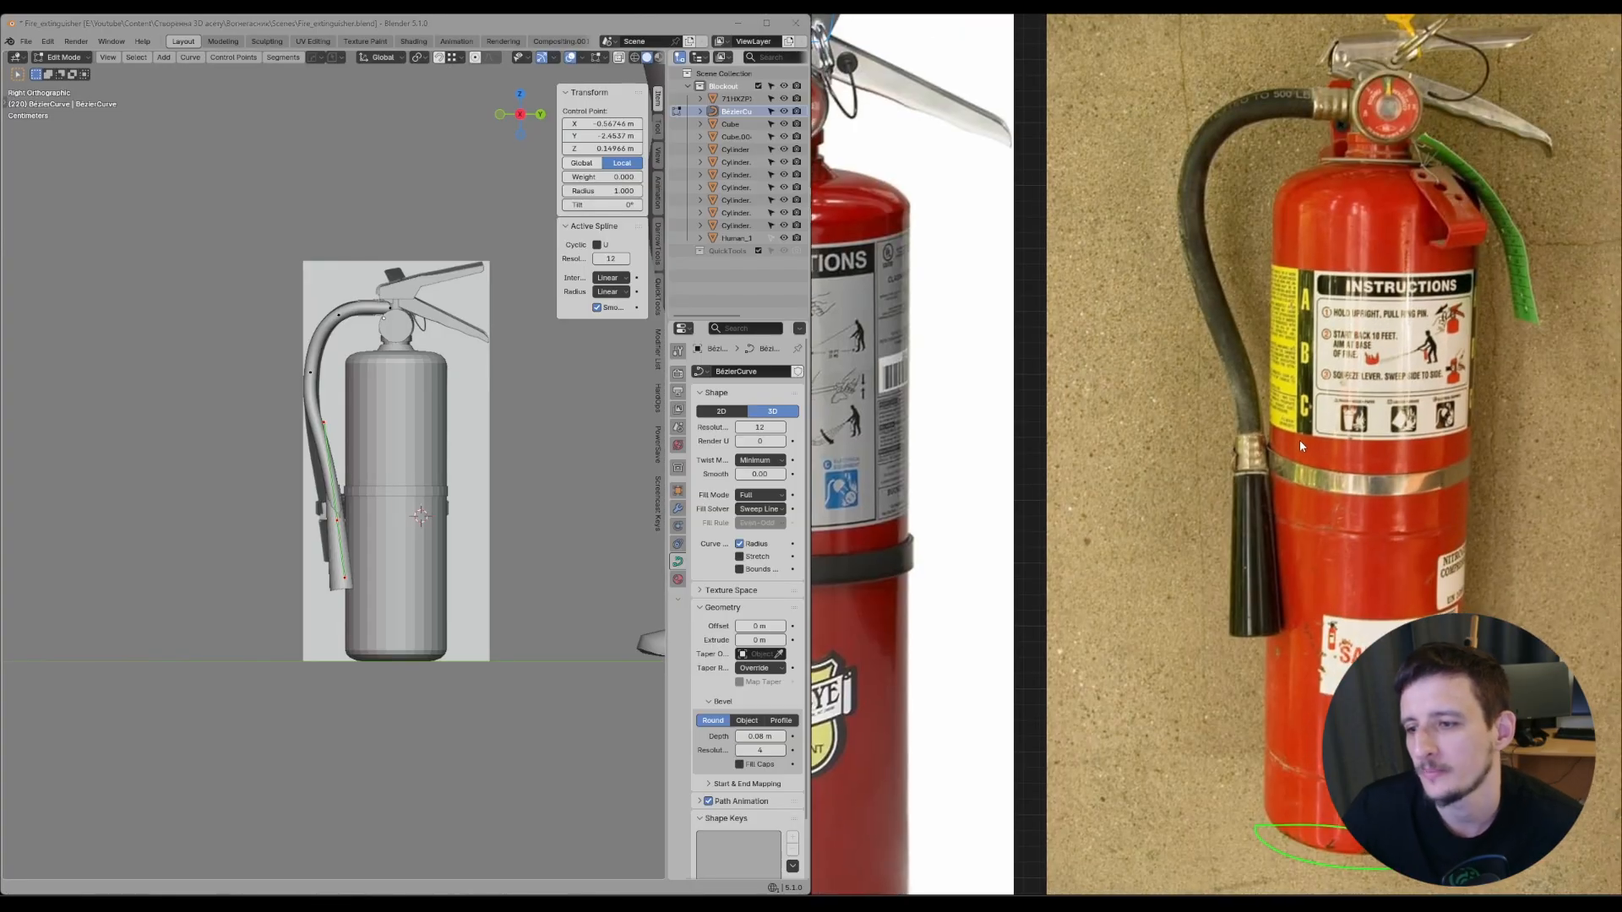
- Move the mounting band around the cylinder up about 0.017 m along the Z axis
scroll(1299, 439, "up", 2)
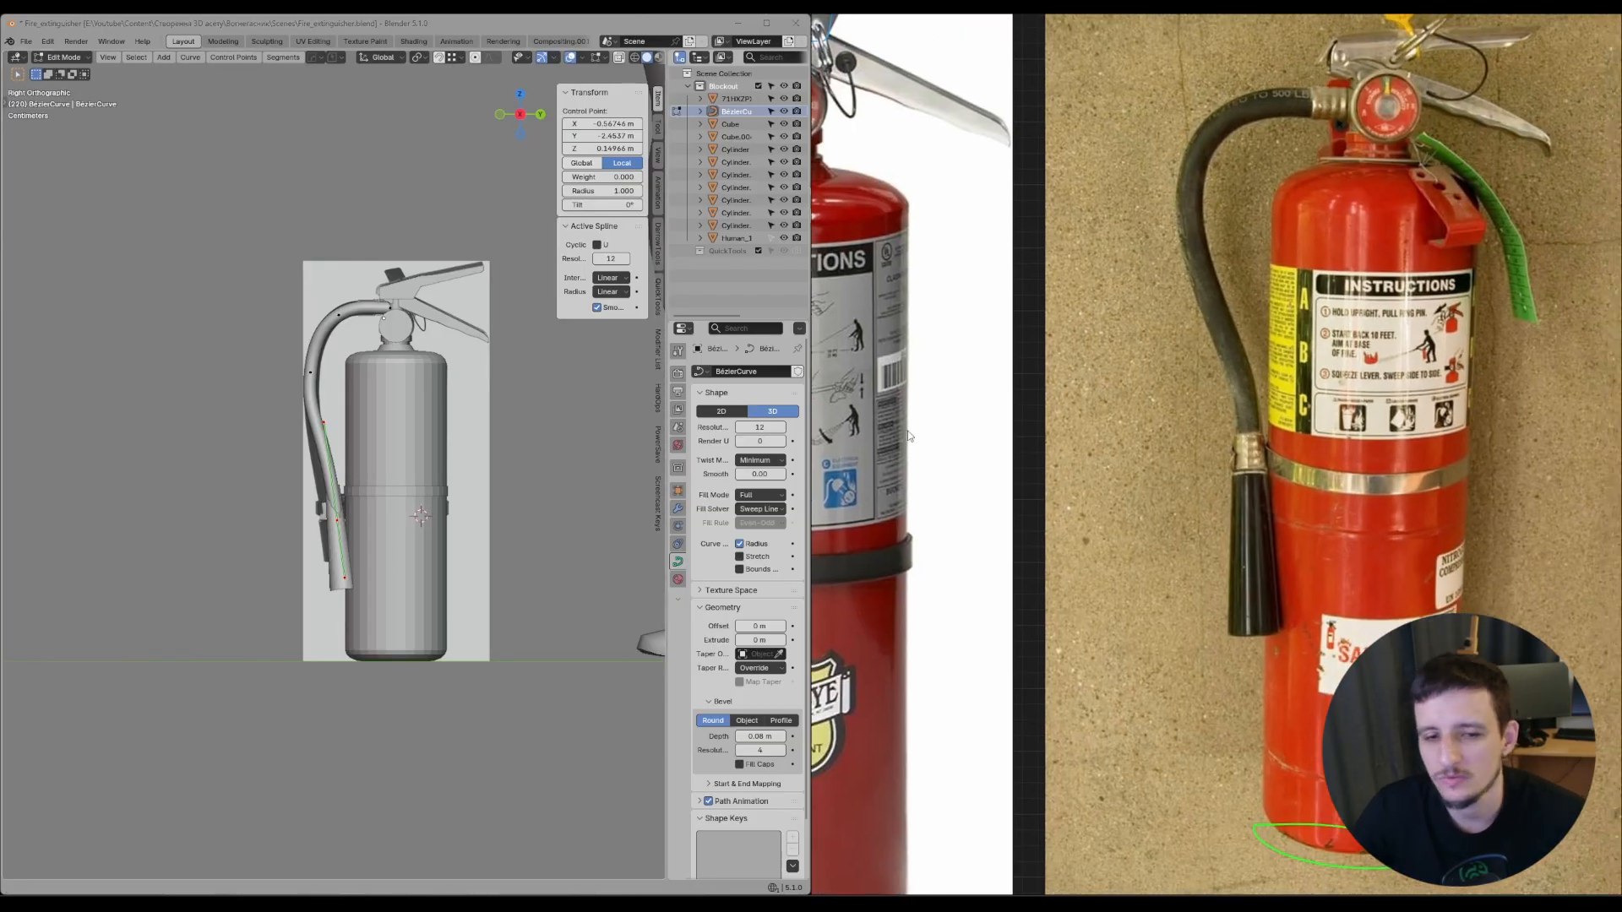
middle_click_drag(468, 464, 498, 473, "shift")
key("Tab")
scroll(434, 528, "up", 3)
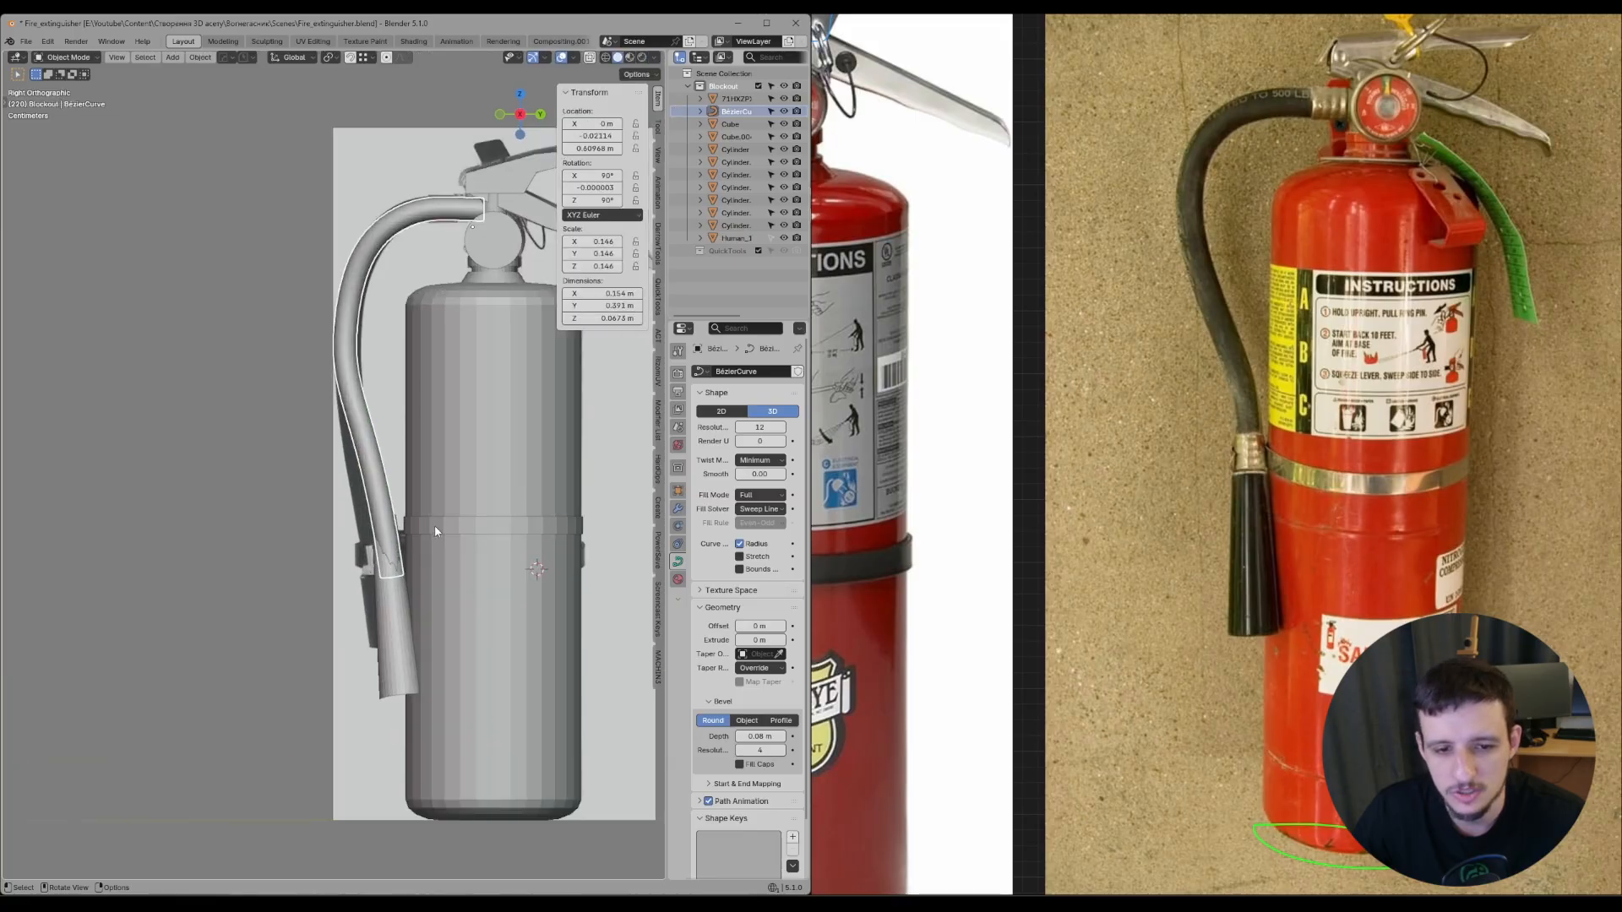
left_click(522, 520)
middle_click_drag(557, 529, 510, 536, "shift")
key("Tab")
key("Escape")
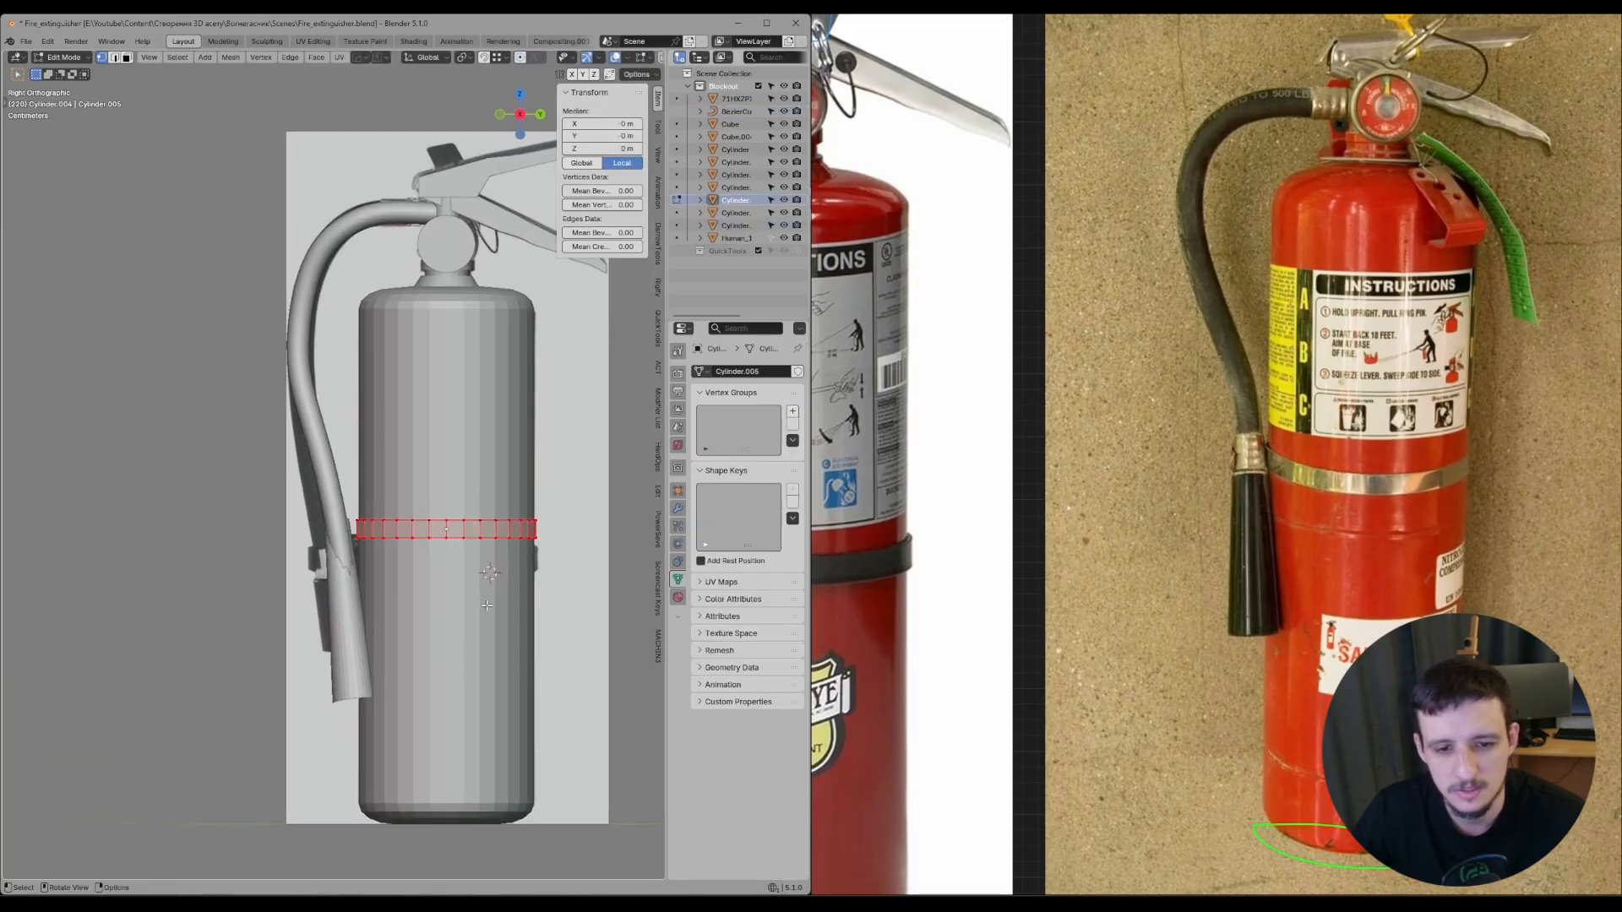
key("g")
key("z")
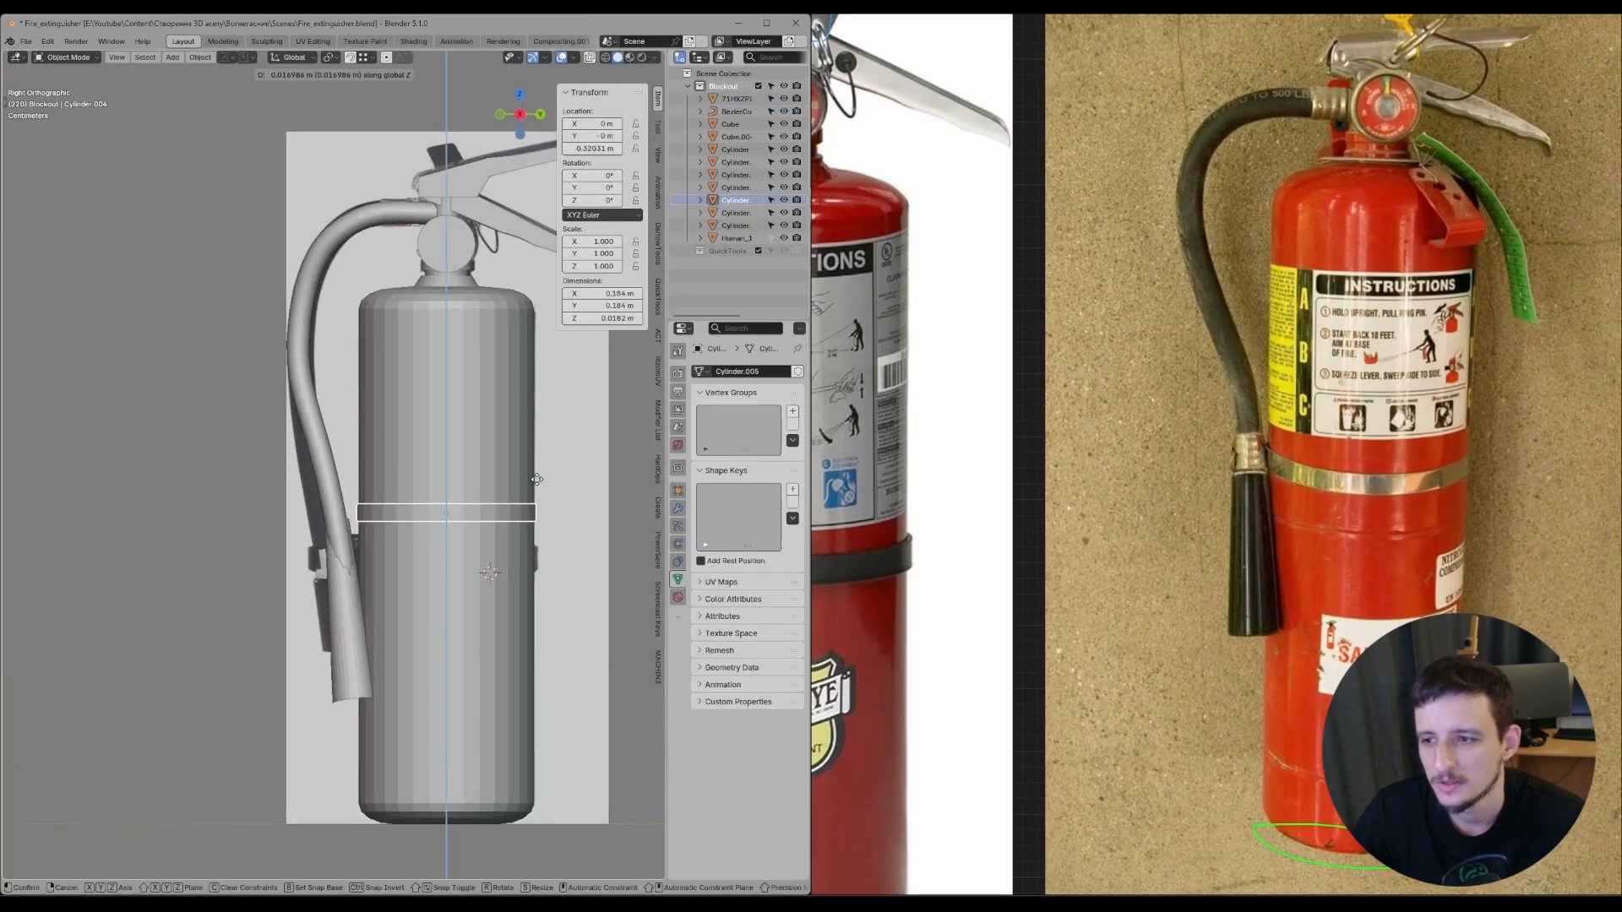
left_click(537, 479)
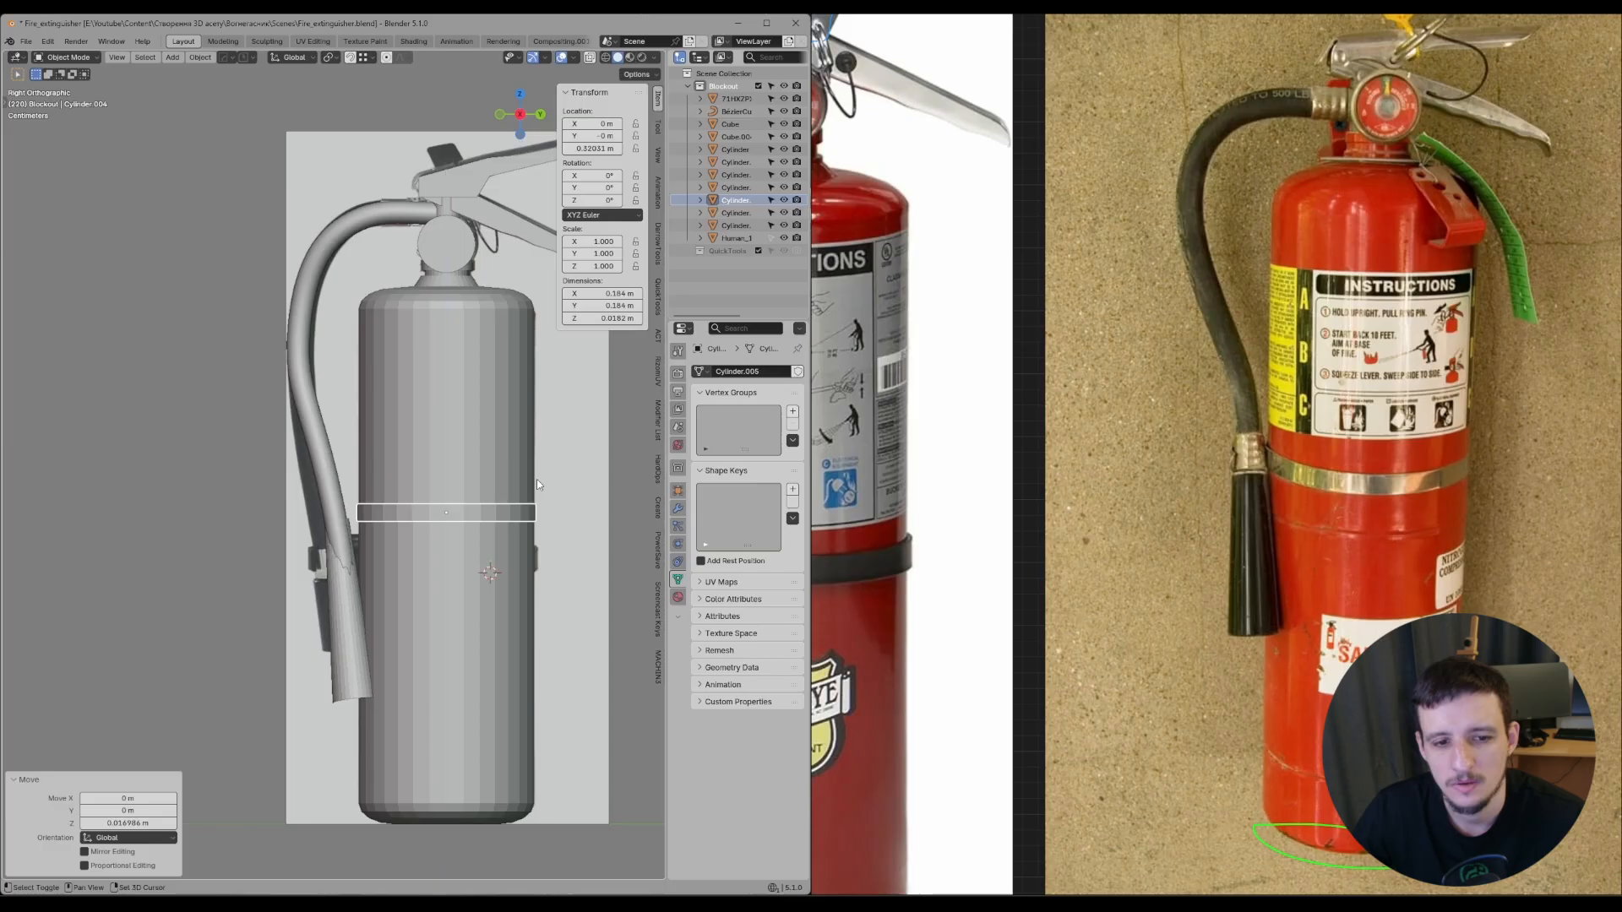
- Raise the hose curve's lower end point toward the band and reposition its upper handle to reshape the bend
left_click(329, 497)
key("Tab")
key("g")
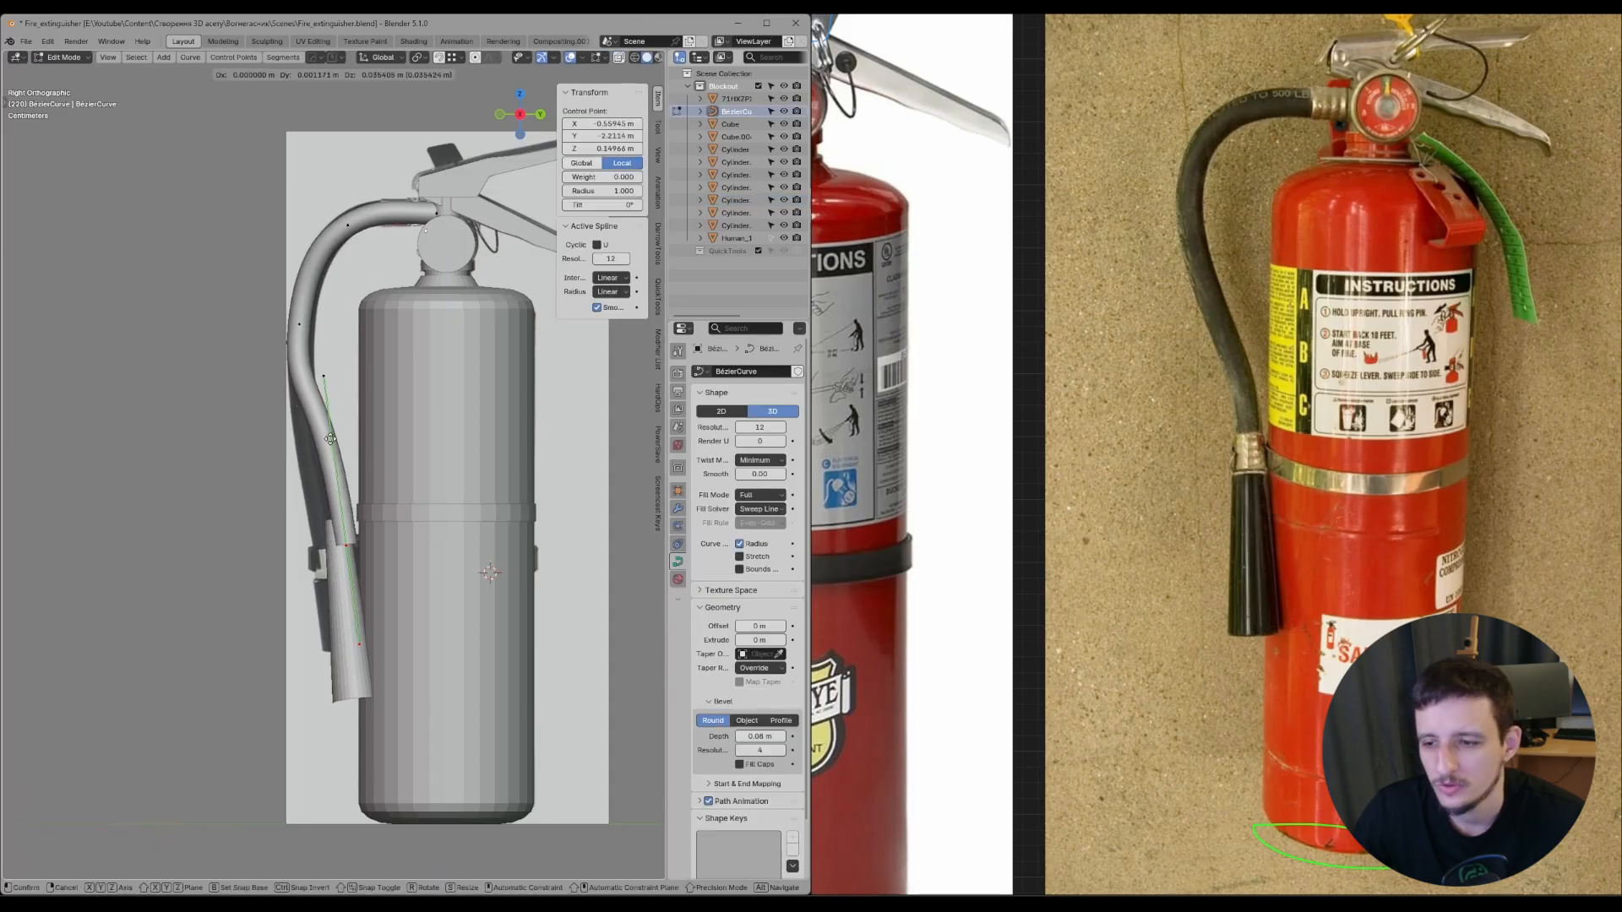
left_click(324, 372)
key("g")
left_click(326, 365)
left_click(325, 361)
key("g")
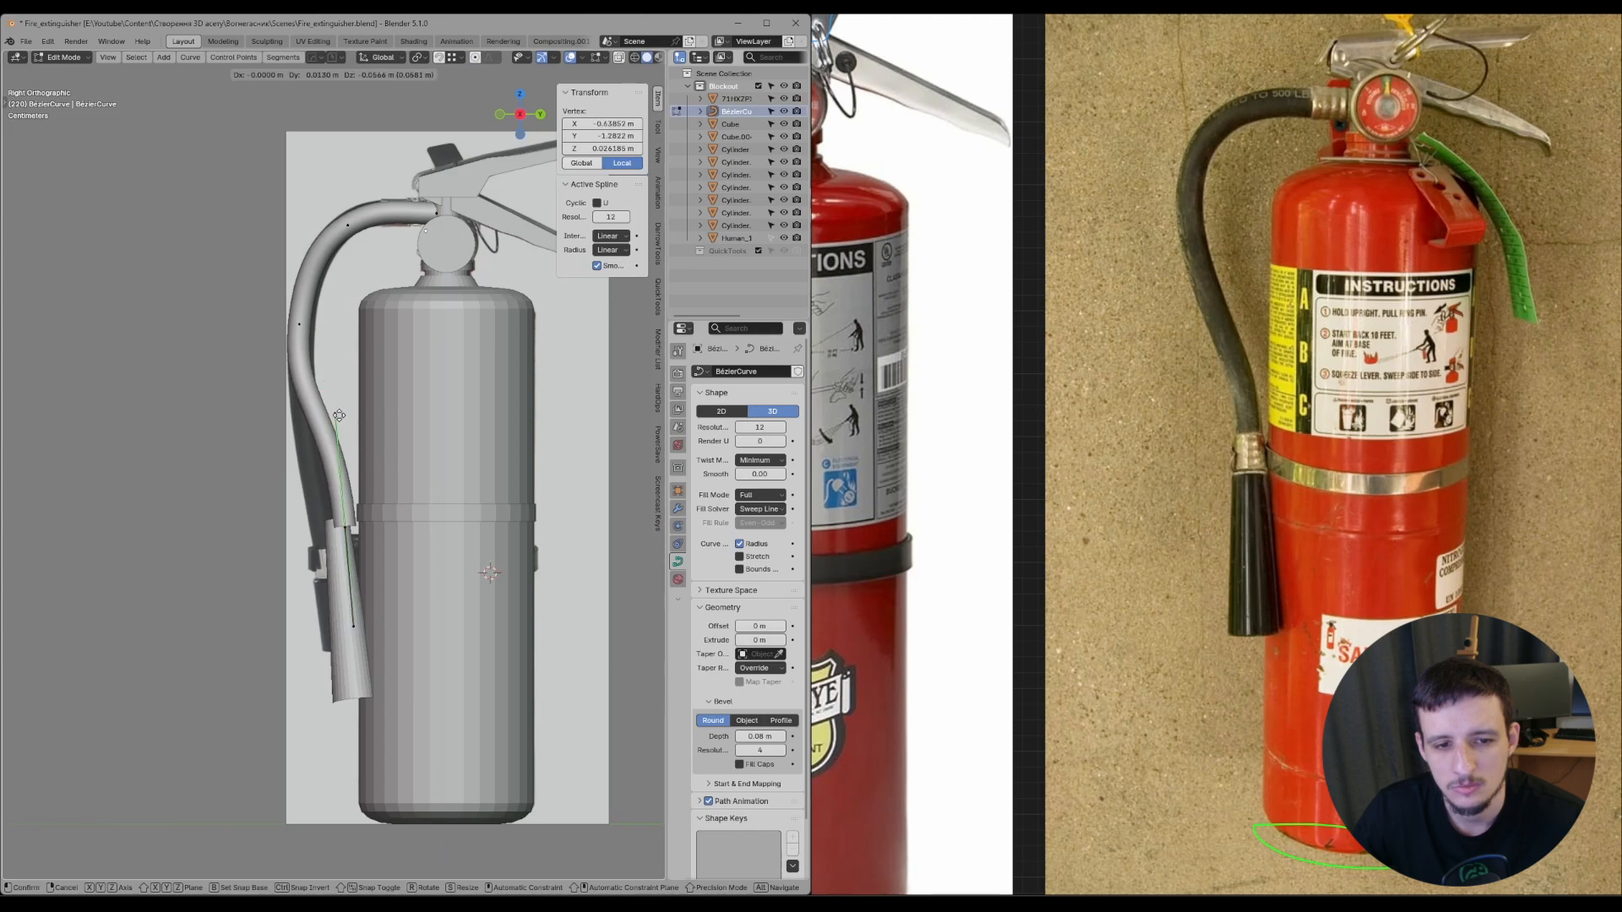
left_click(322, 383)
- Adjust the hose curve's middle control point and its lower handle to smooth the outer bend
left_click(299, 325)
left_click(294, 414)
key("g")
left_click(300, 389)
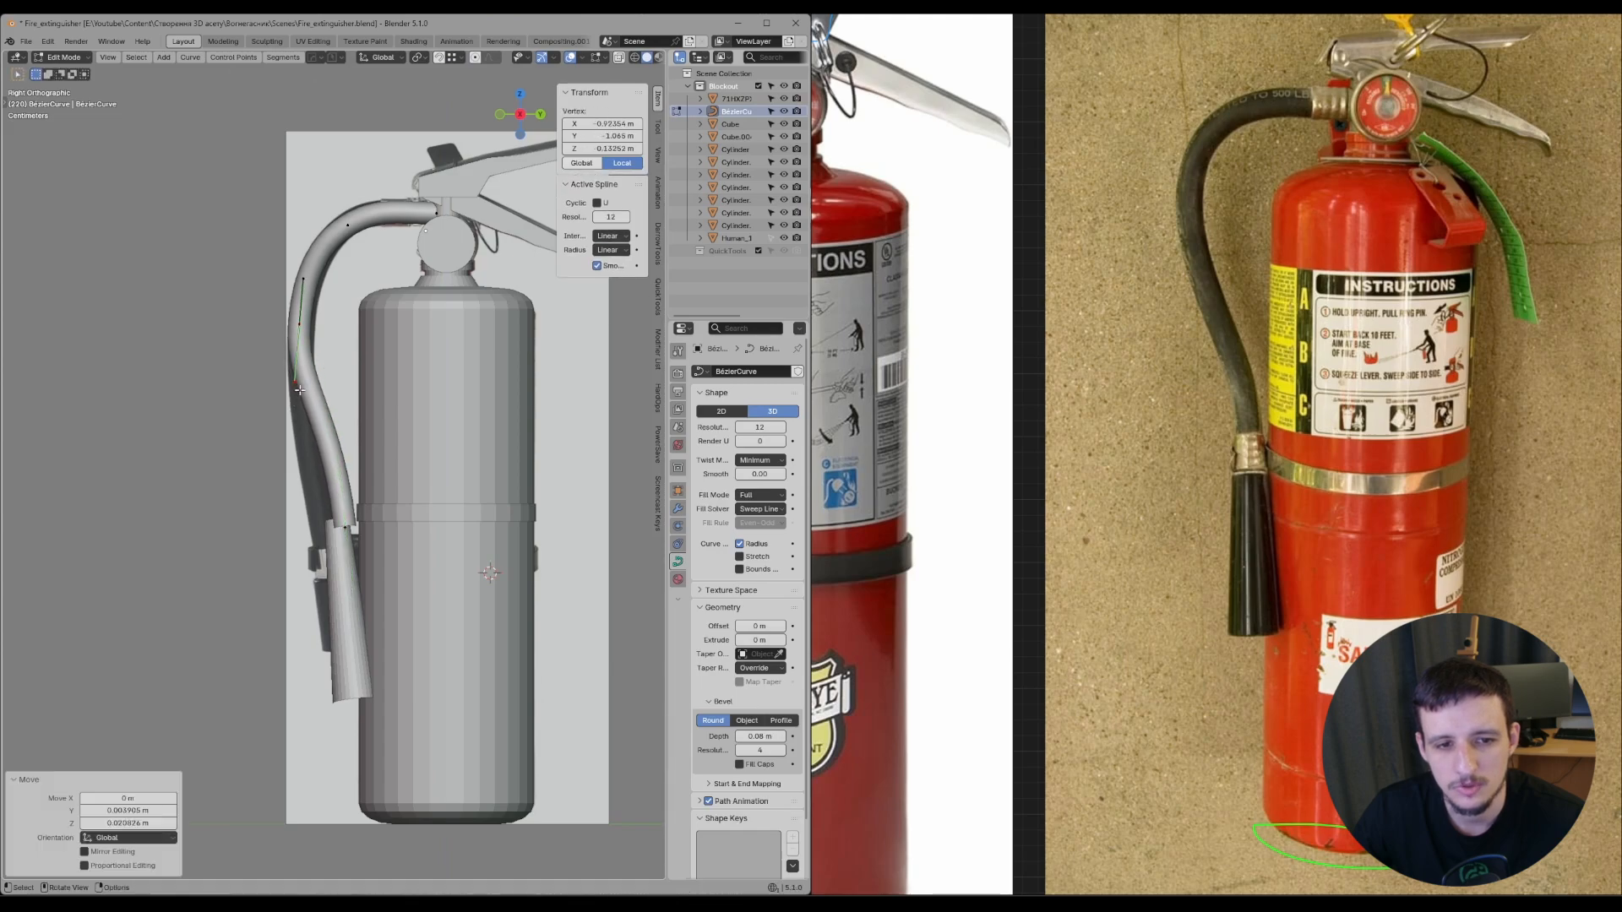
left_click(301, 326)
key("g")
left_click(300, 322)
left_click(298, 379)
- Reposition both handles of the hose's lower end point and move the point slightly up to refine the curve into the nozzle
left_click(348, 528)
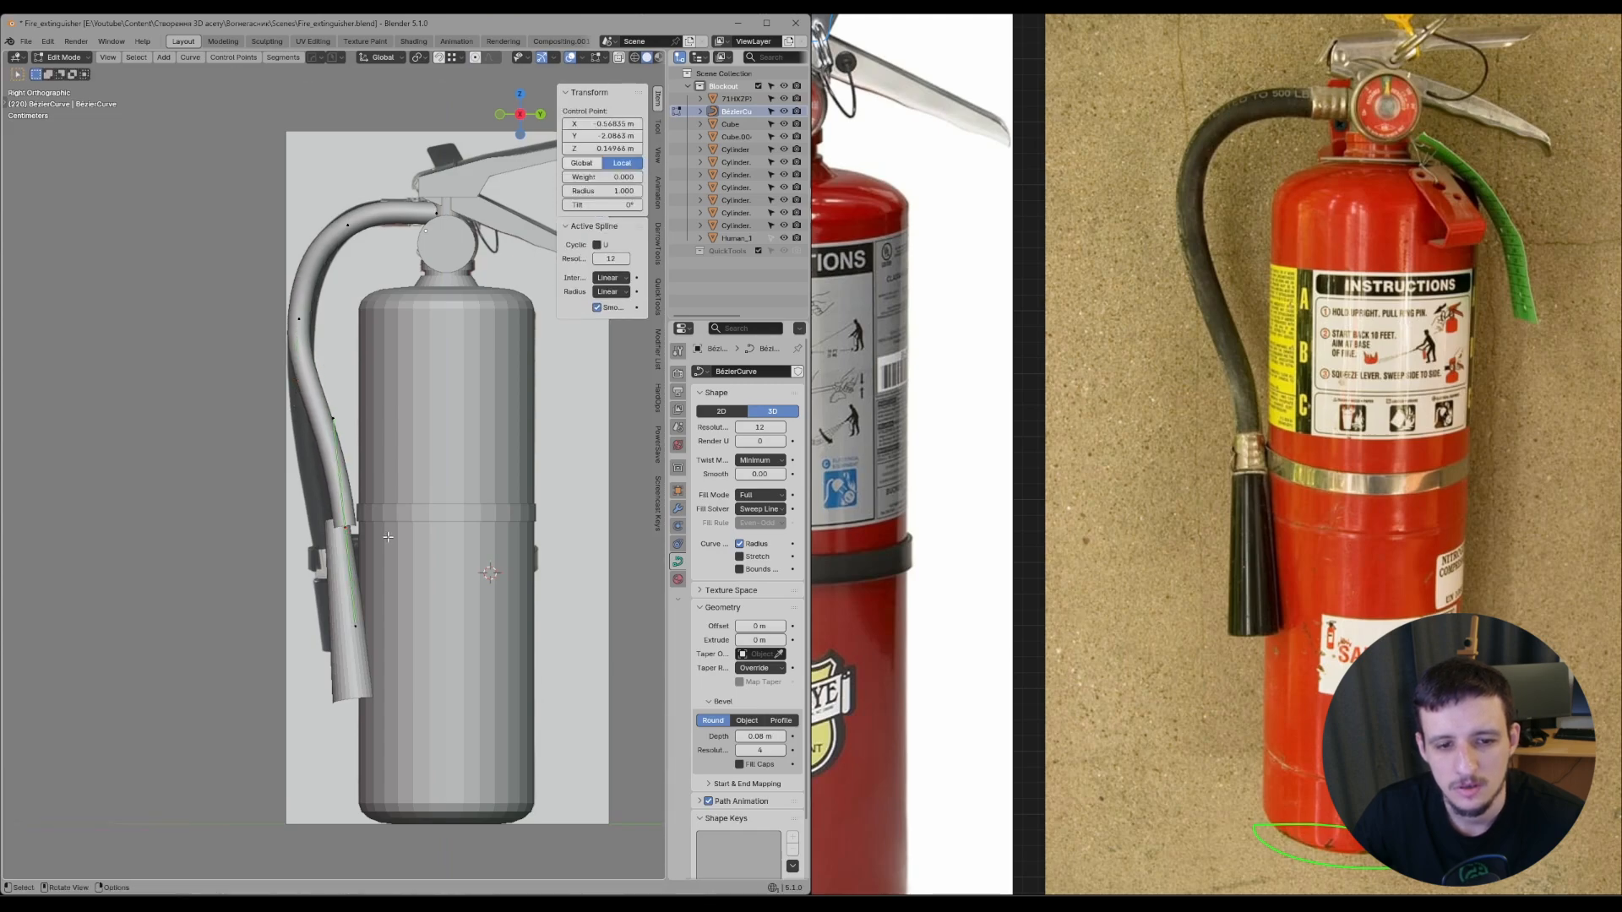
left_click(342, 427)
key("g")
left_click(352, 457)
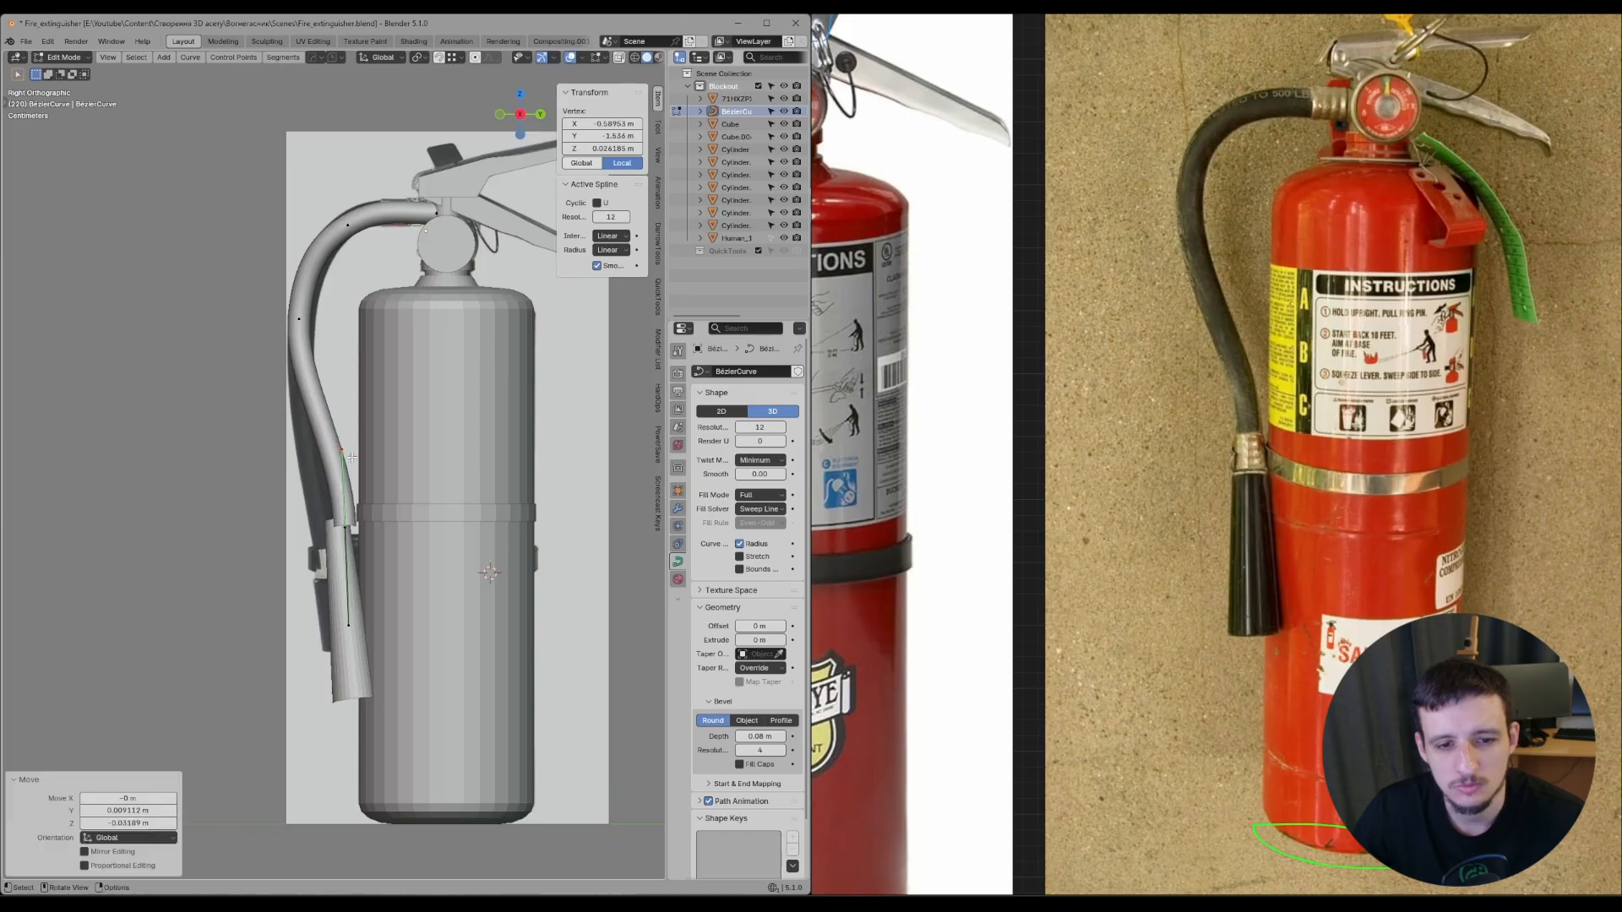
left_click(344, 526)
left_click(349, 623)
key("g")
left_click(354, 604)
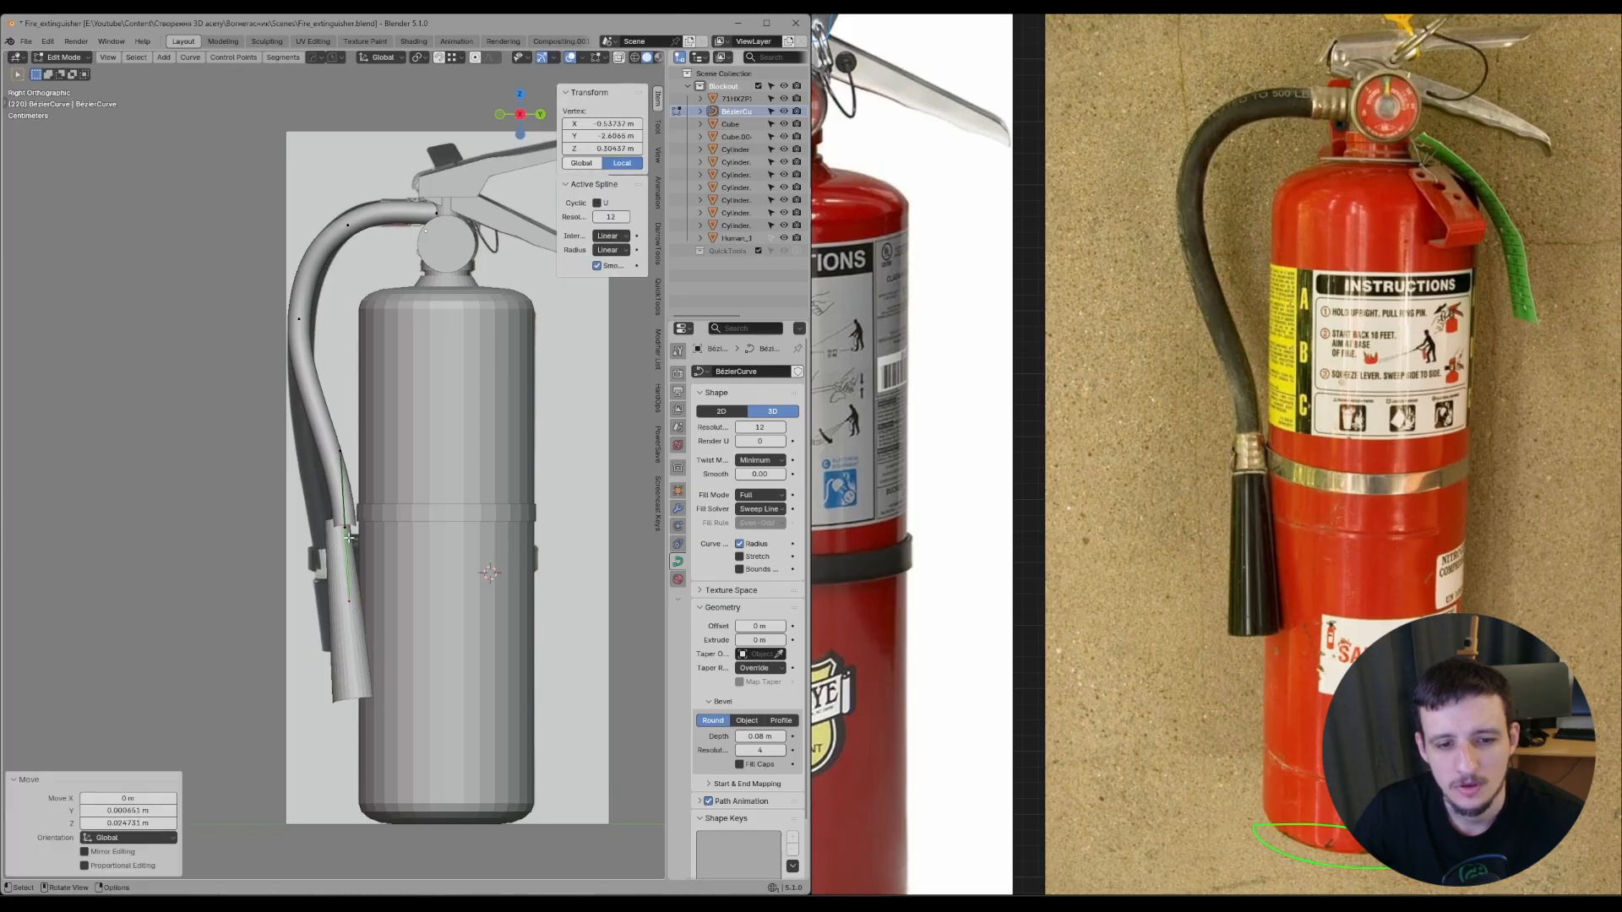
left_click(348, 532)
key("g")
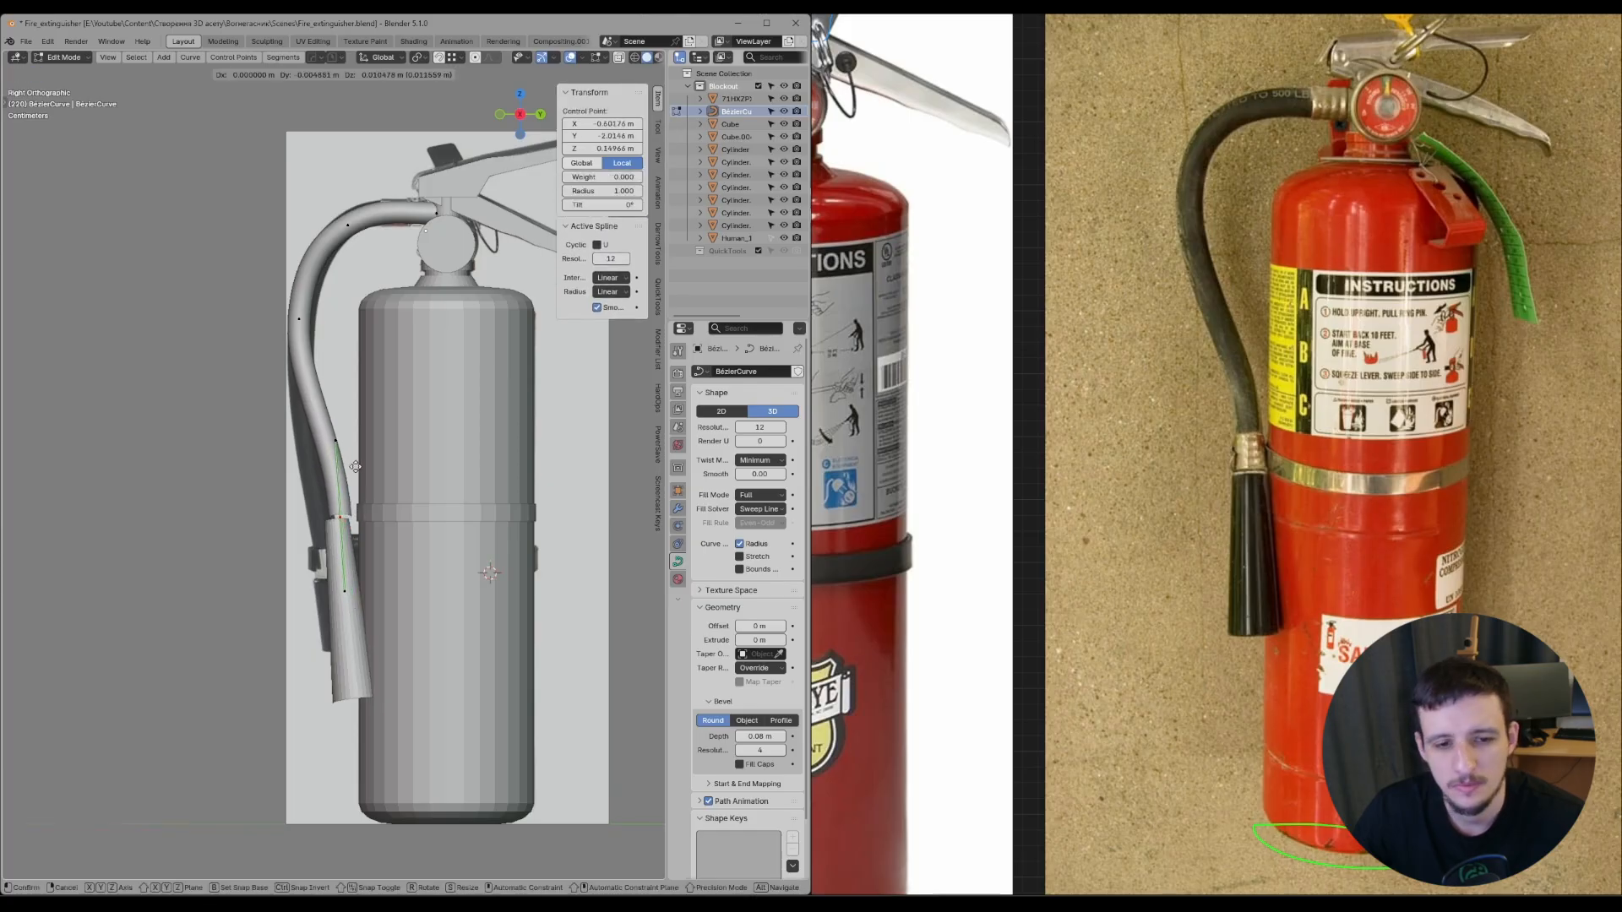
left_click(362, 447)
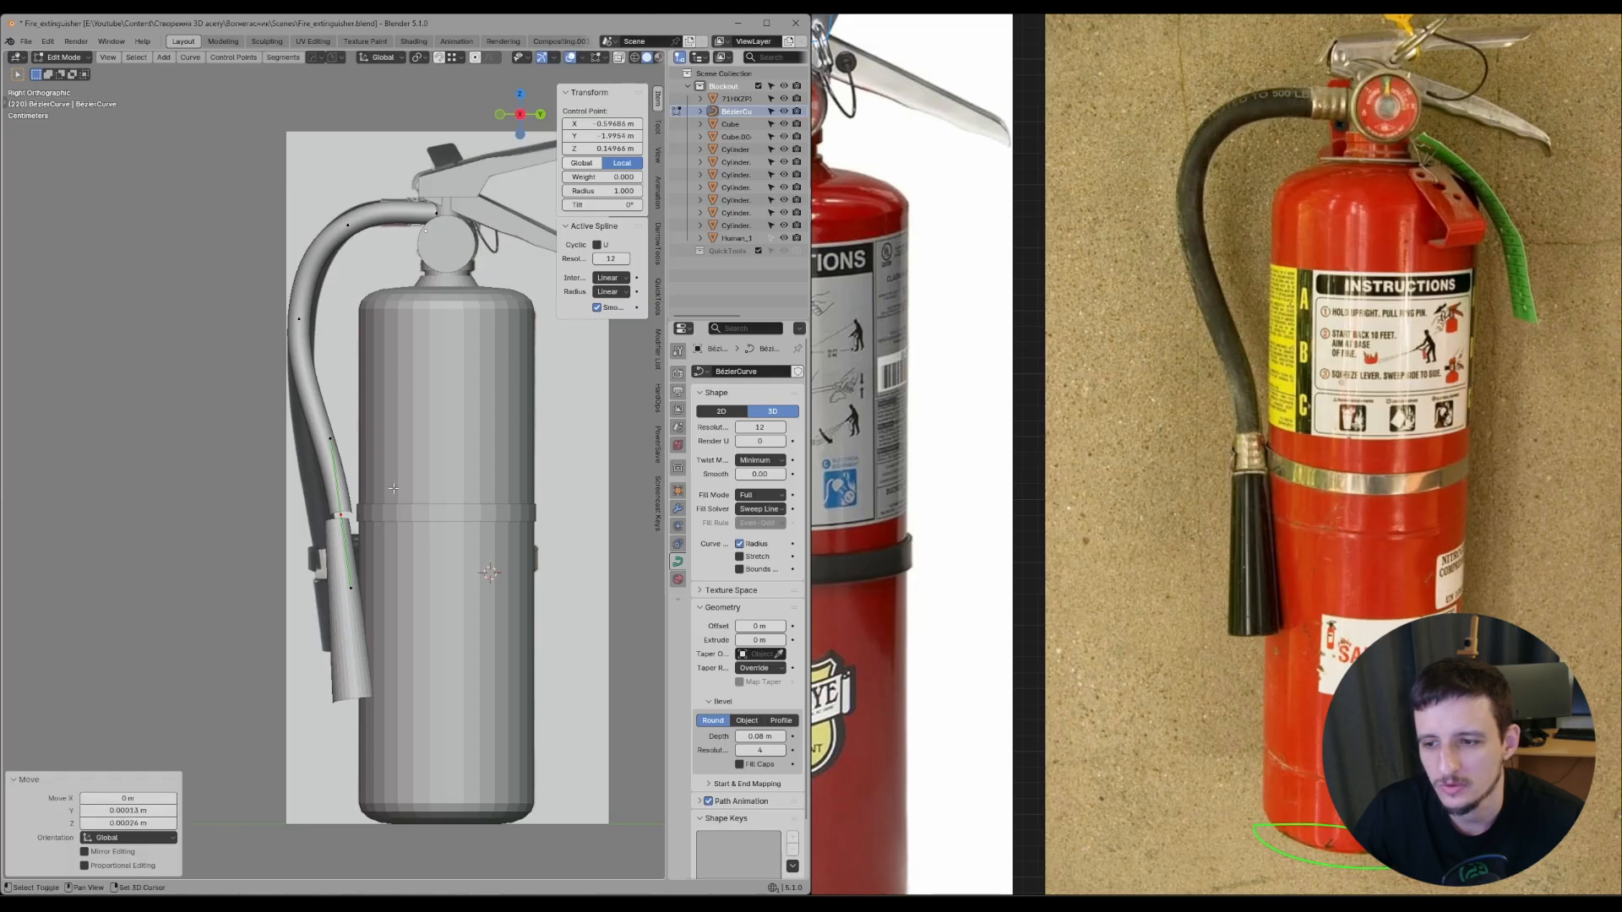
- Select the mounting band's lower edge loop in X-ray and shift it slightly down along the Z axis
key("Tab")
scroll(410, 522, "up", 1)
left_click(392, 519)
key("Tab")
key("z")
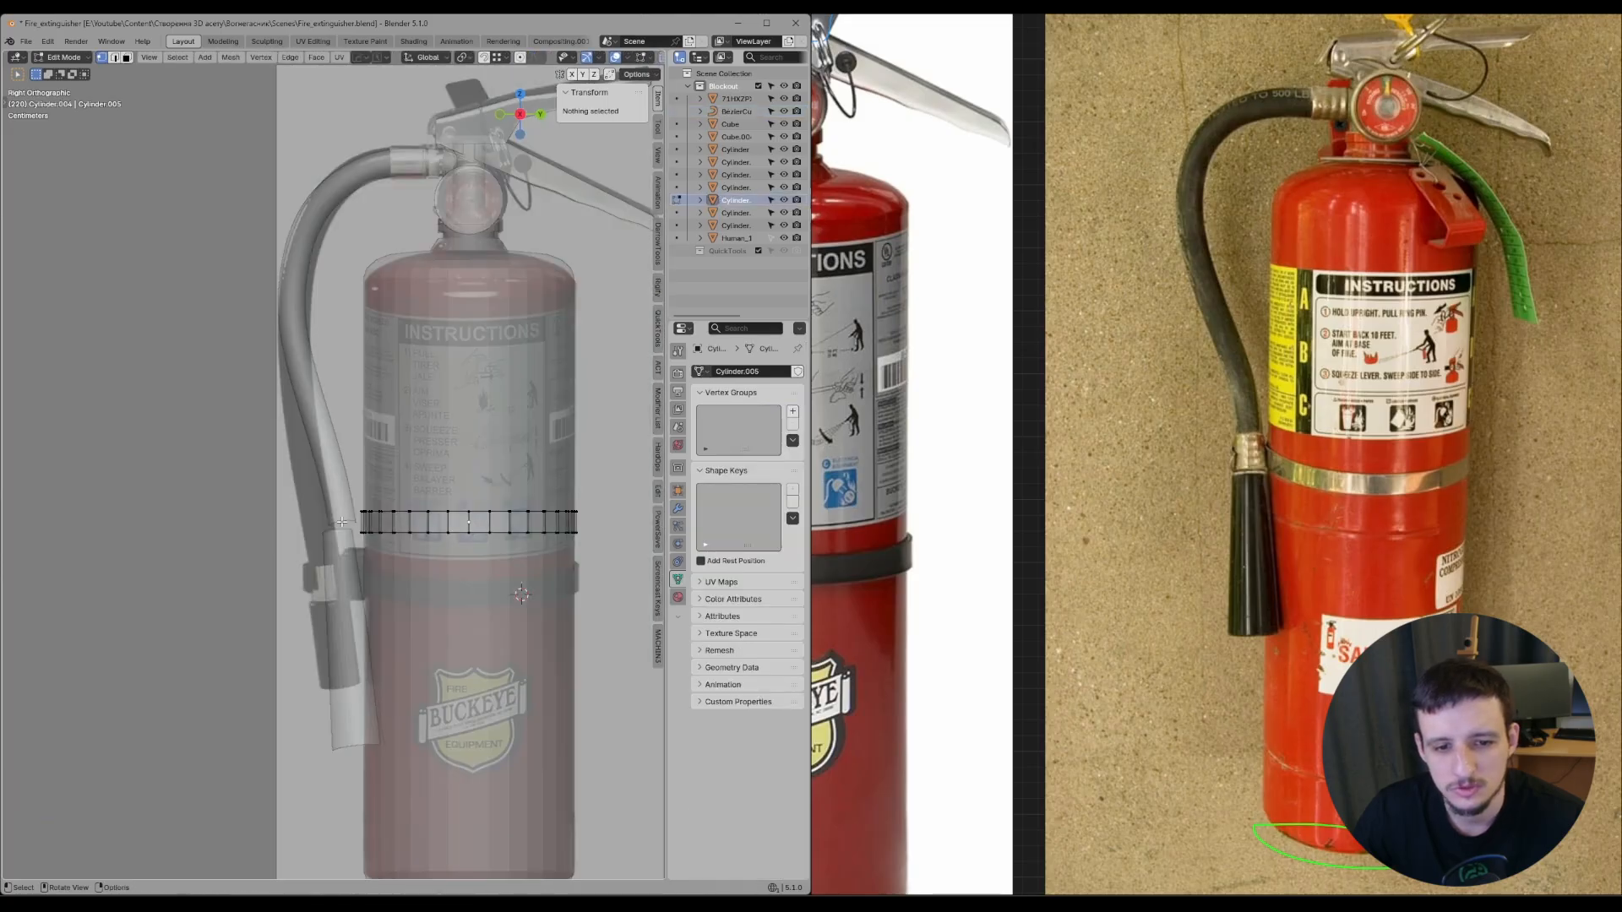
left_click_drag(287, 521, 591, 594)
key("z")
left_click(557, 687)
key("g")
key("z")
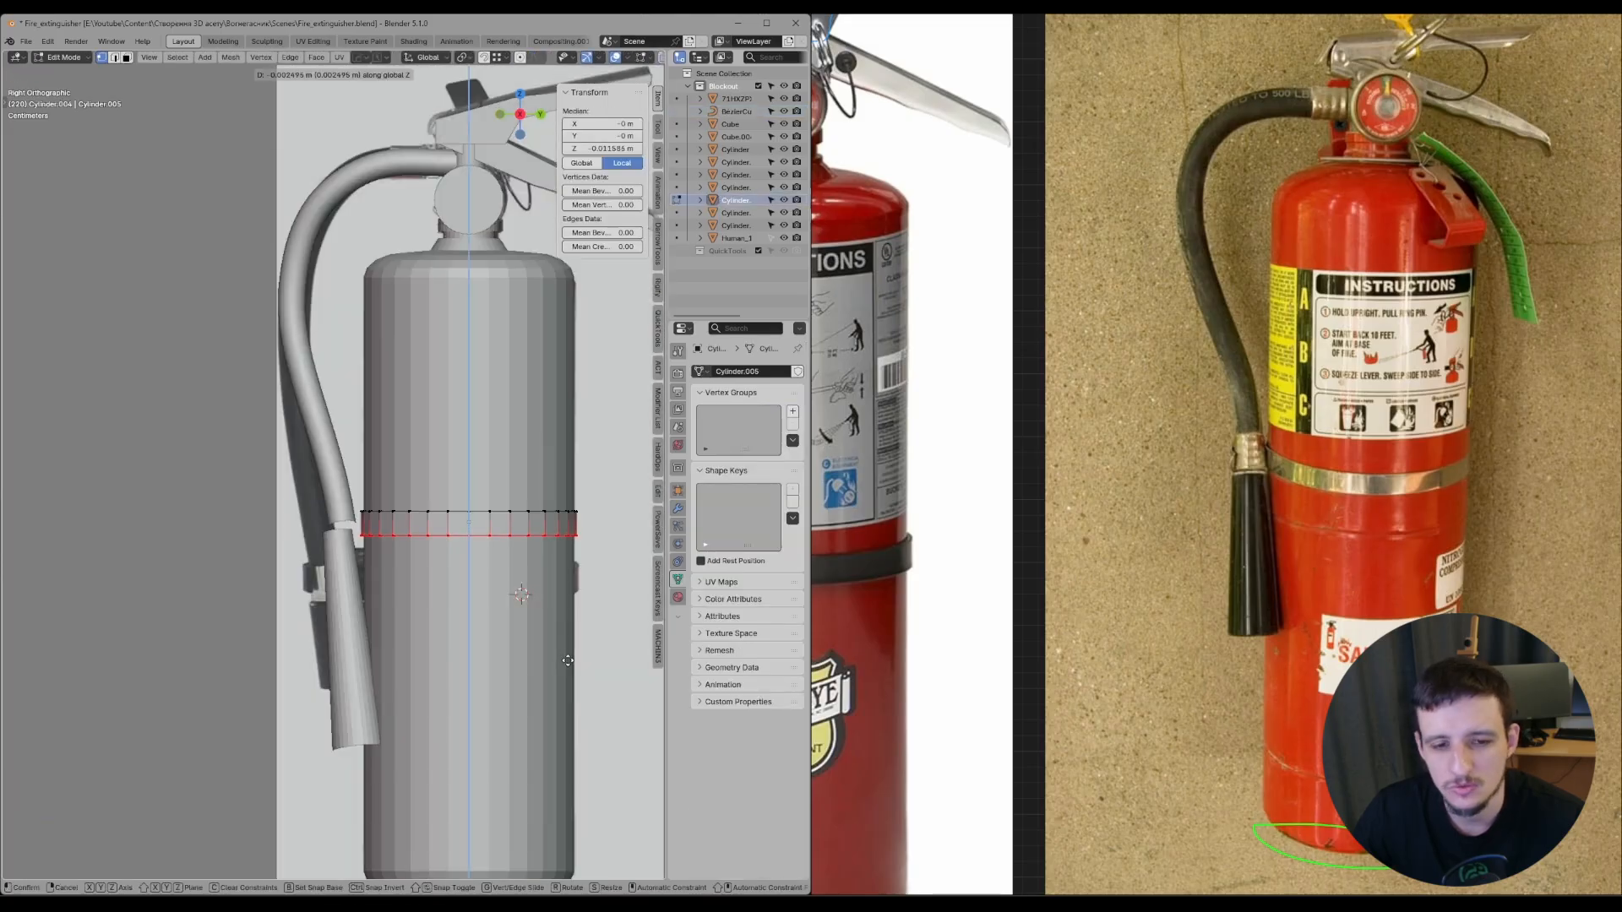
left_click(570, 666)
key("g")
key("z")
left_click(471, 612)
left_click(398, 605)
- In front view, rotate the hose's lower end point by about 9.6° and shift it to line up with the nozzle
key("Tab")
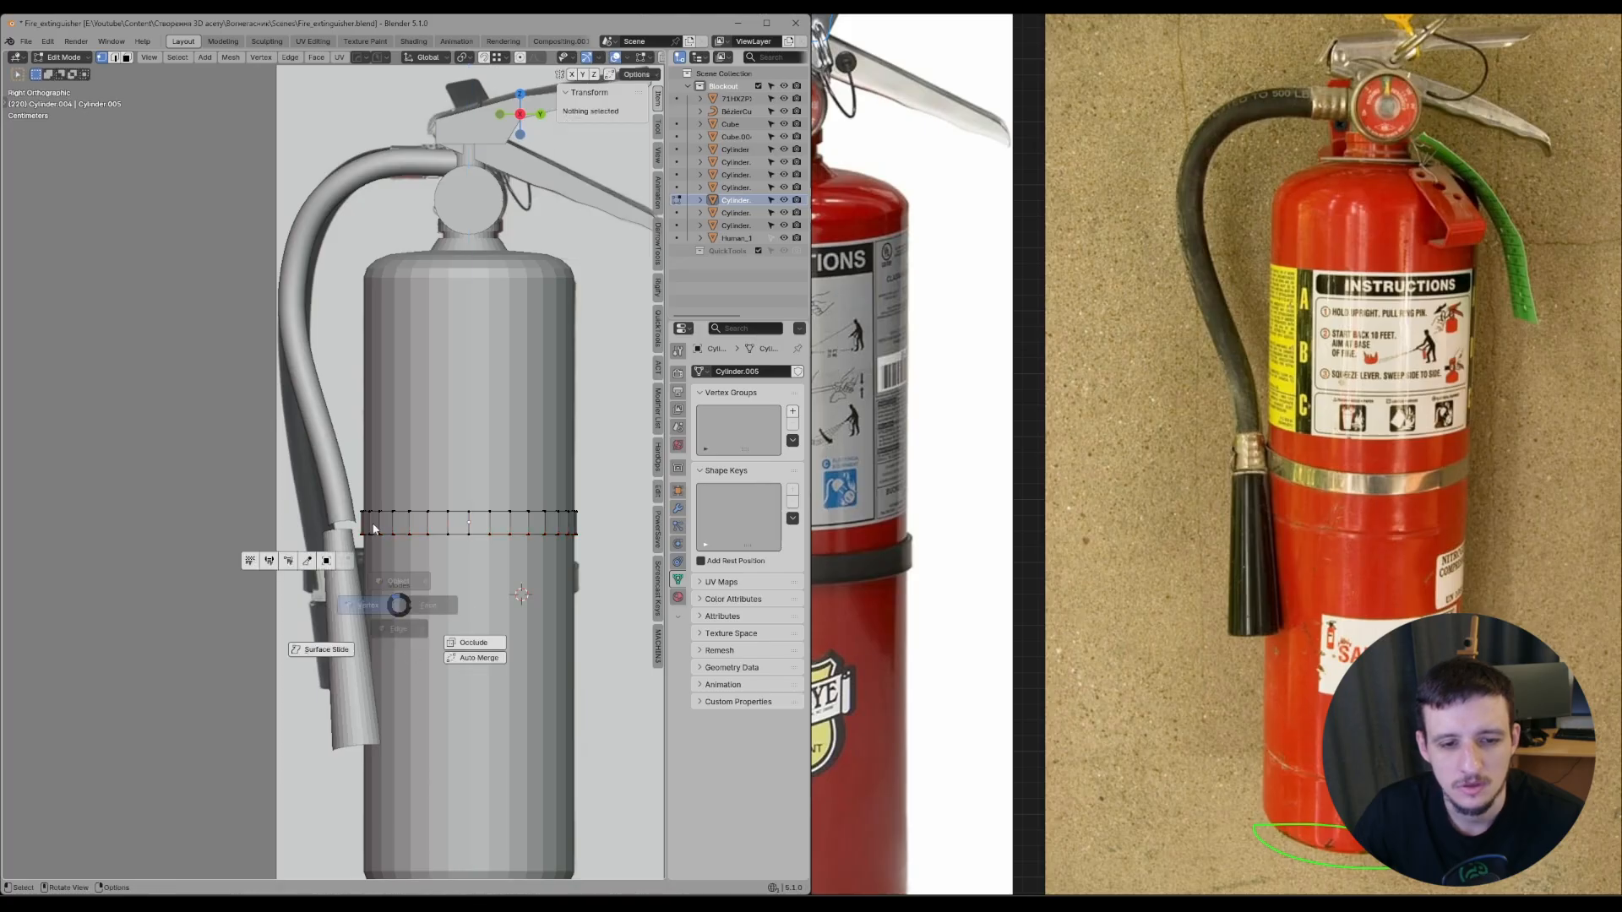
left_click(346, 520)
key("Tab")
key("KP_1")
key("r")
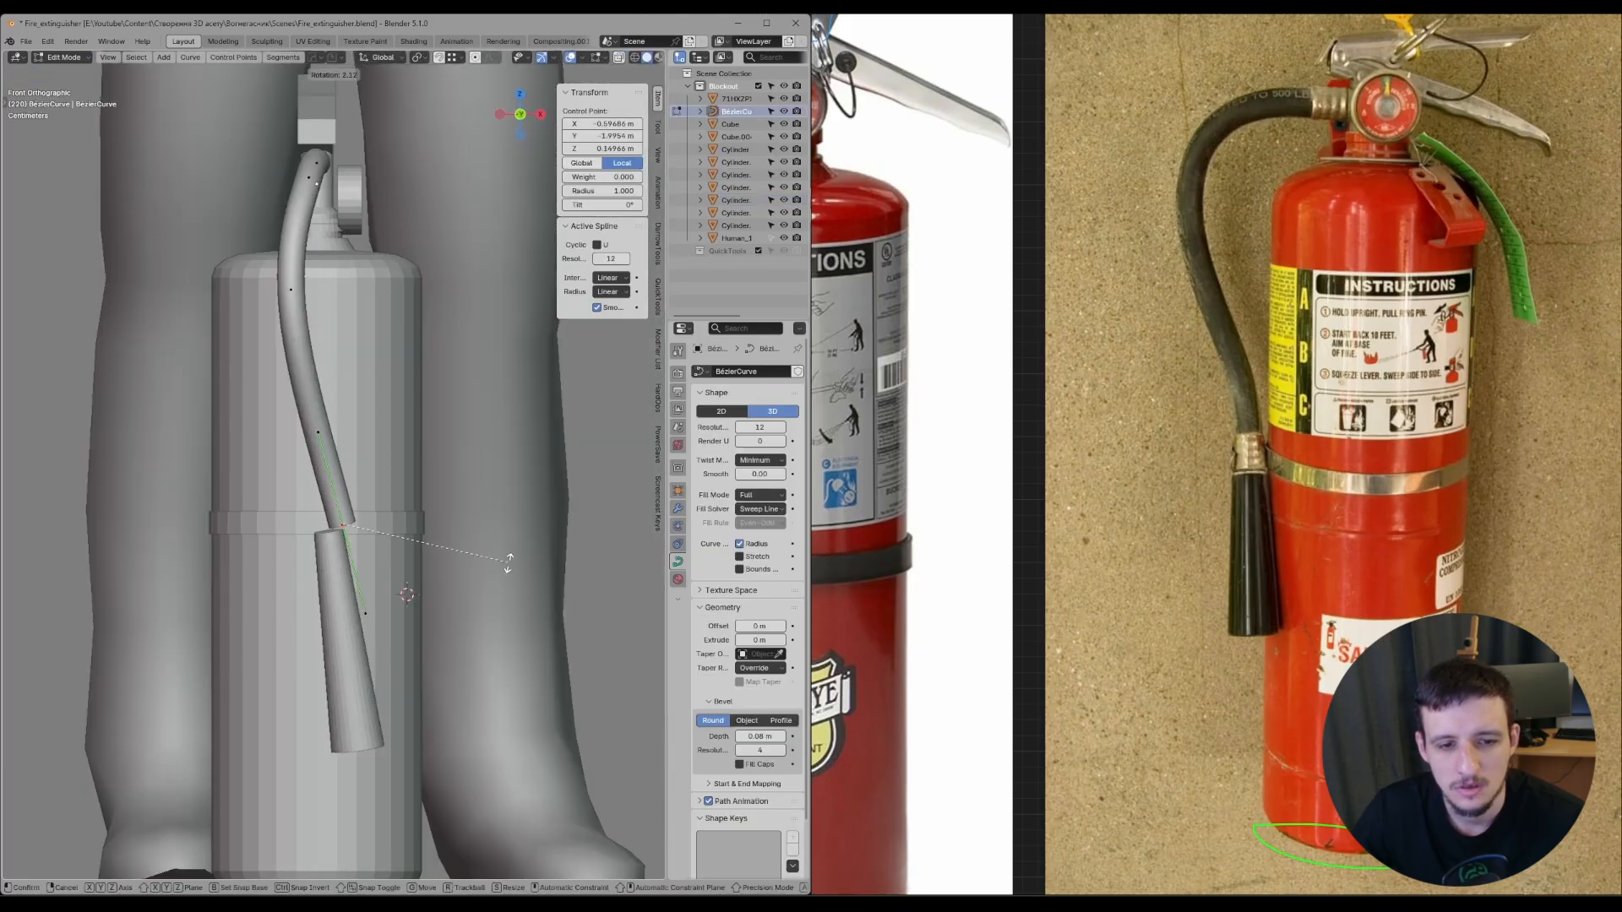
left_click(483, 578)
key("g")
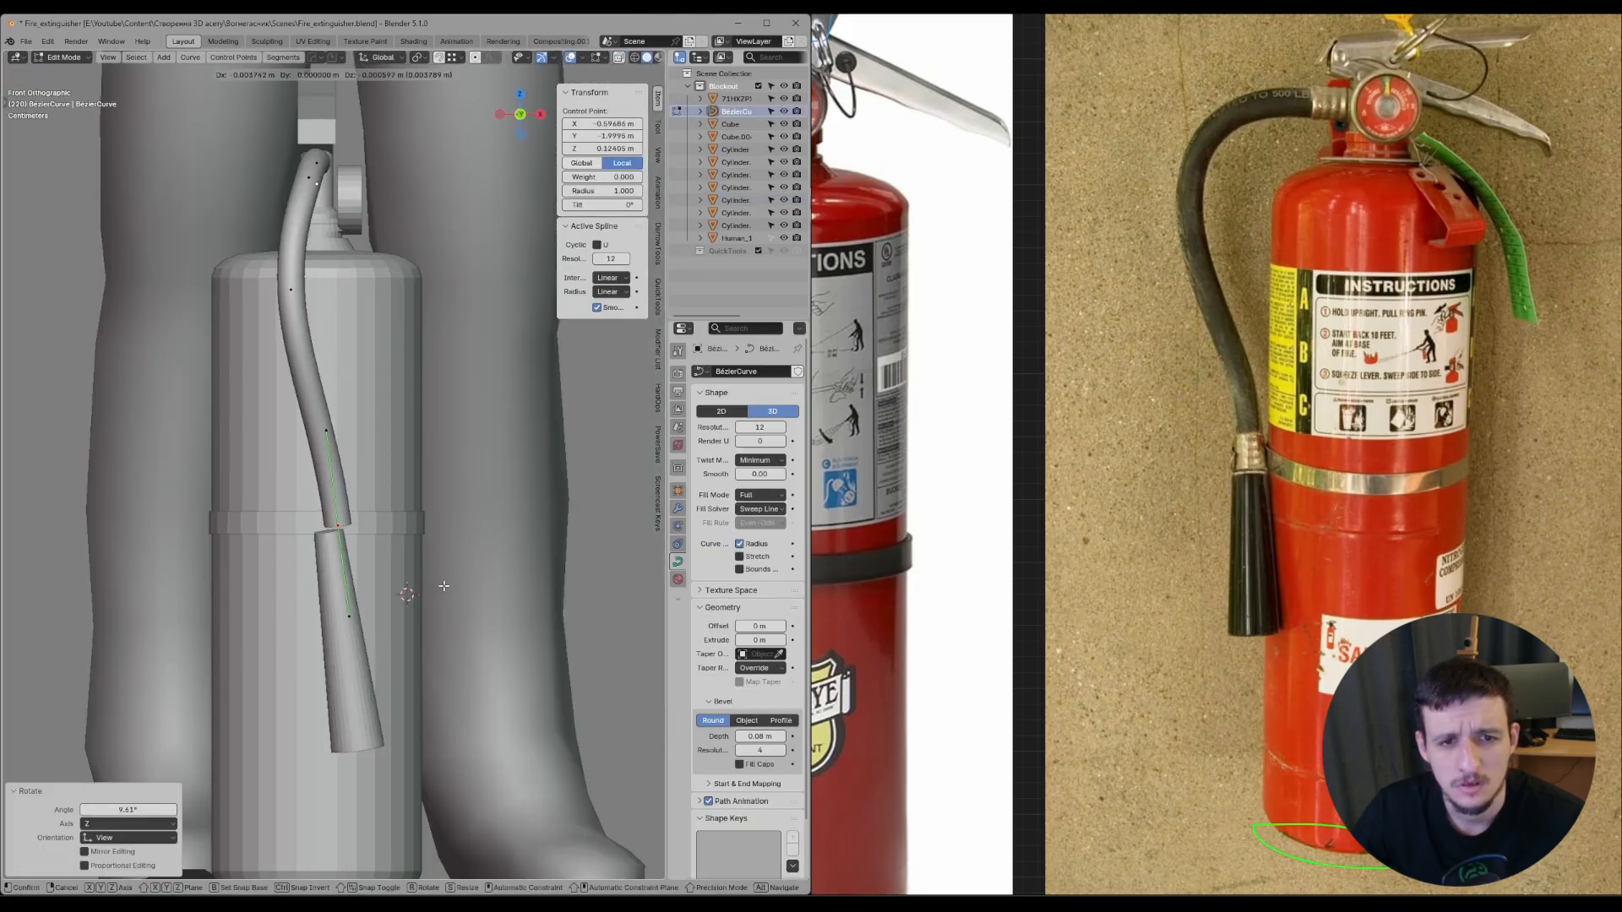
left_click(445, 585)
middle_click_drag(445, 584, 413, 579, "alt")
key("alt+a")
key("Tab")
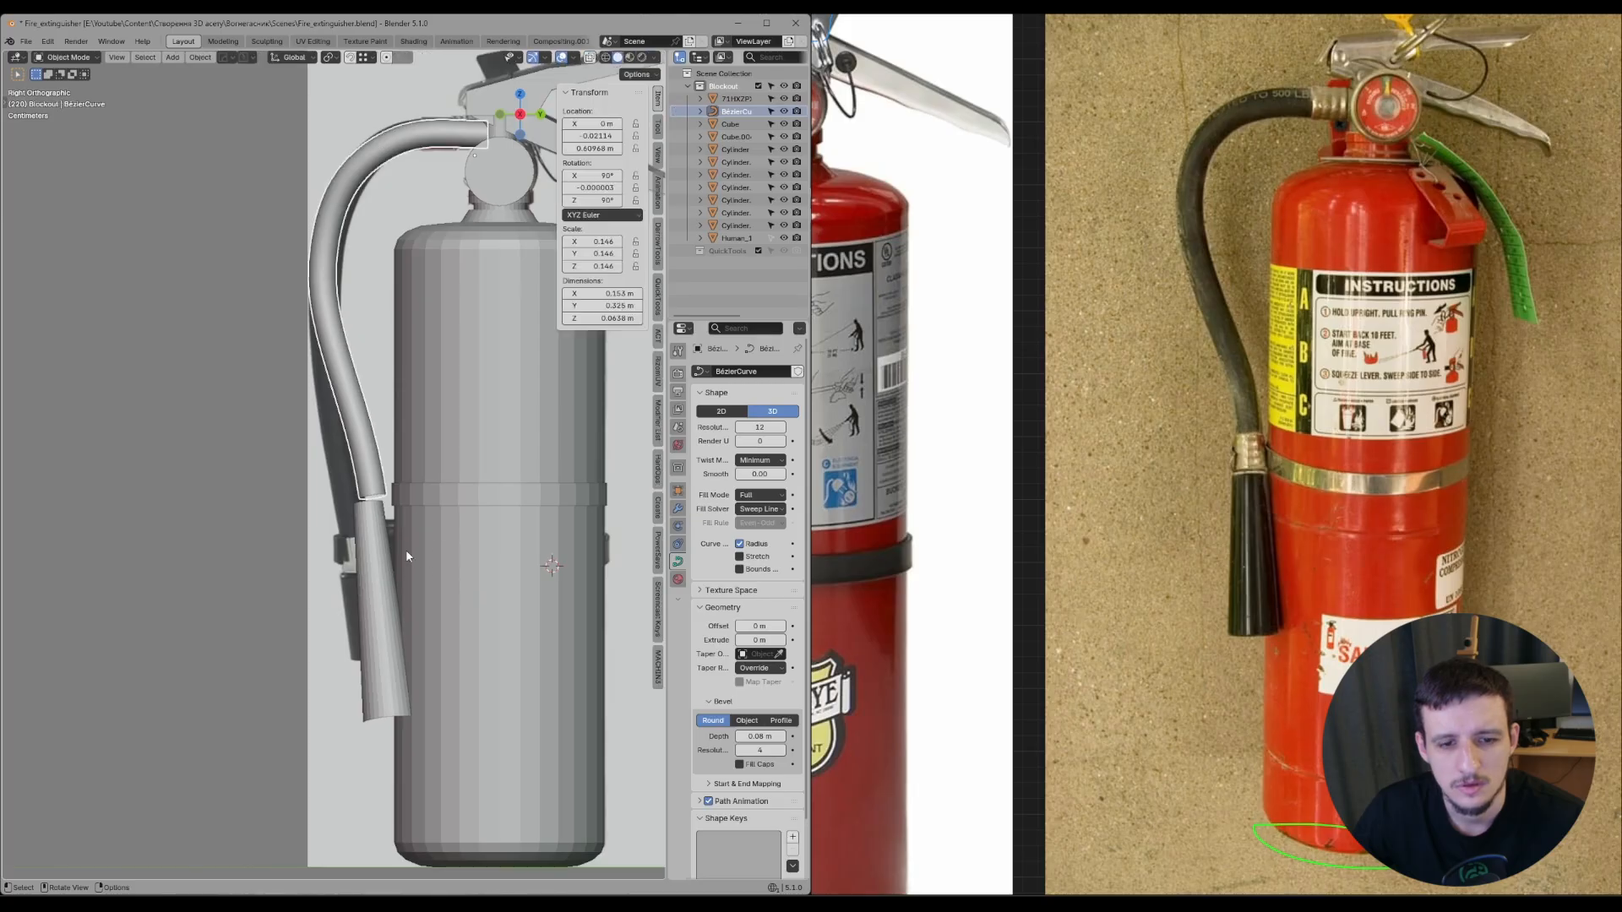
- Edge-slide the nozzle's lower end vertices upward to shorten the nozzle to about 0.177 m
left_click(392, 536)
scroll(397, 535, "up", 2)
scroll(414, 565, "down", 1)
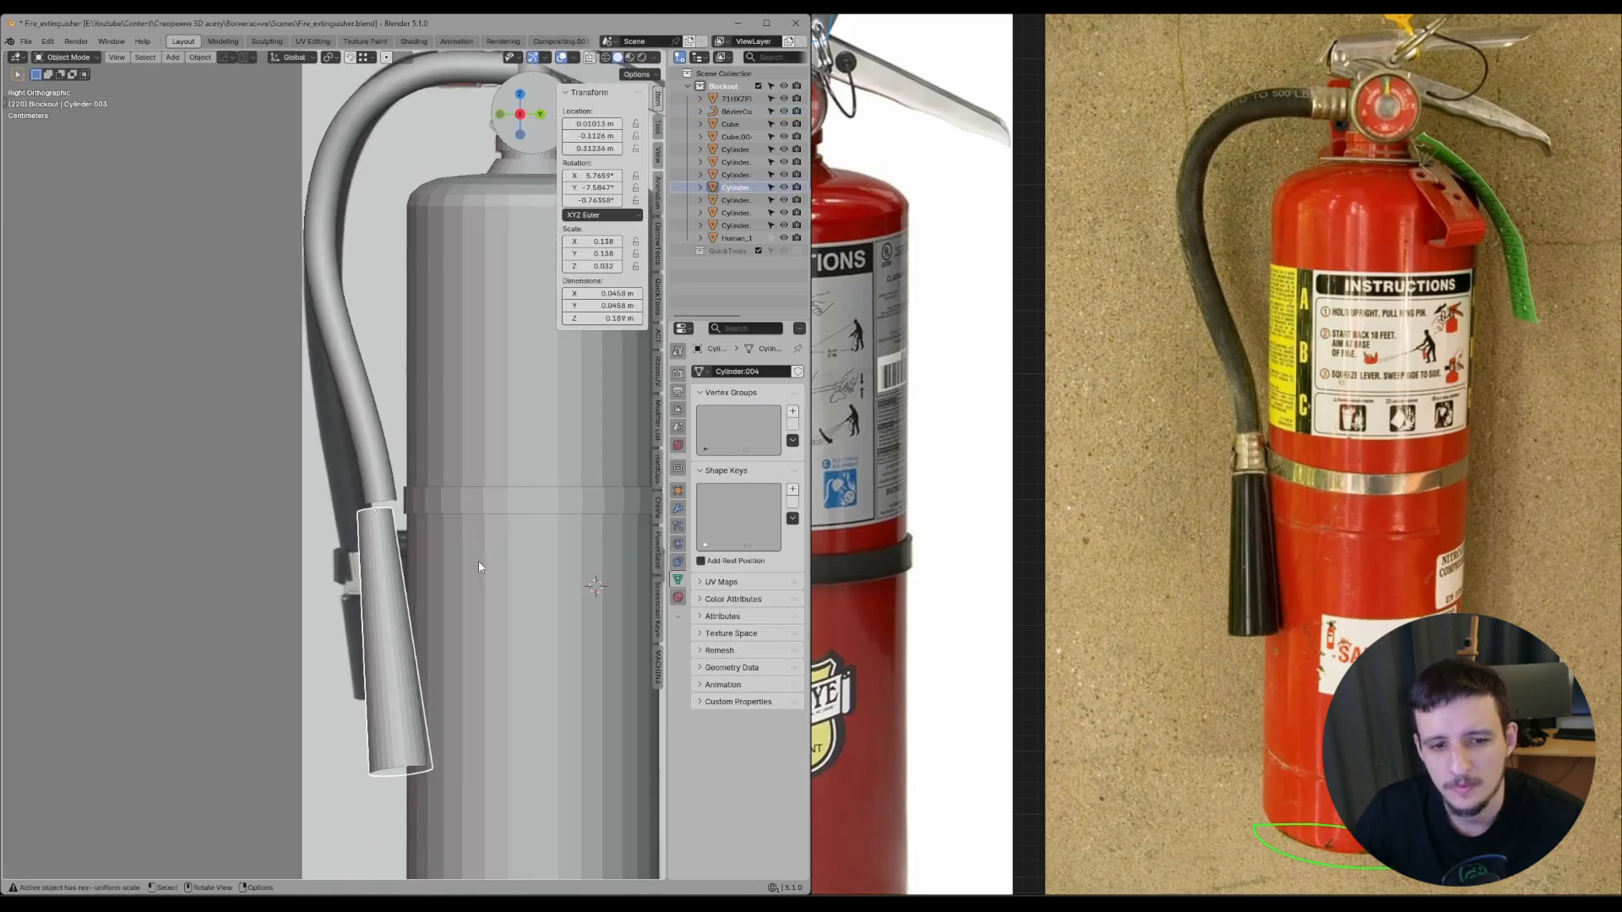
middle_click_drag(478, 563, 454, 535, "shift")
key("Tab")
key("z")
left_click_drag(324, 706, 457, 778)
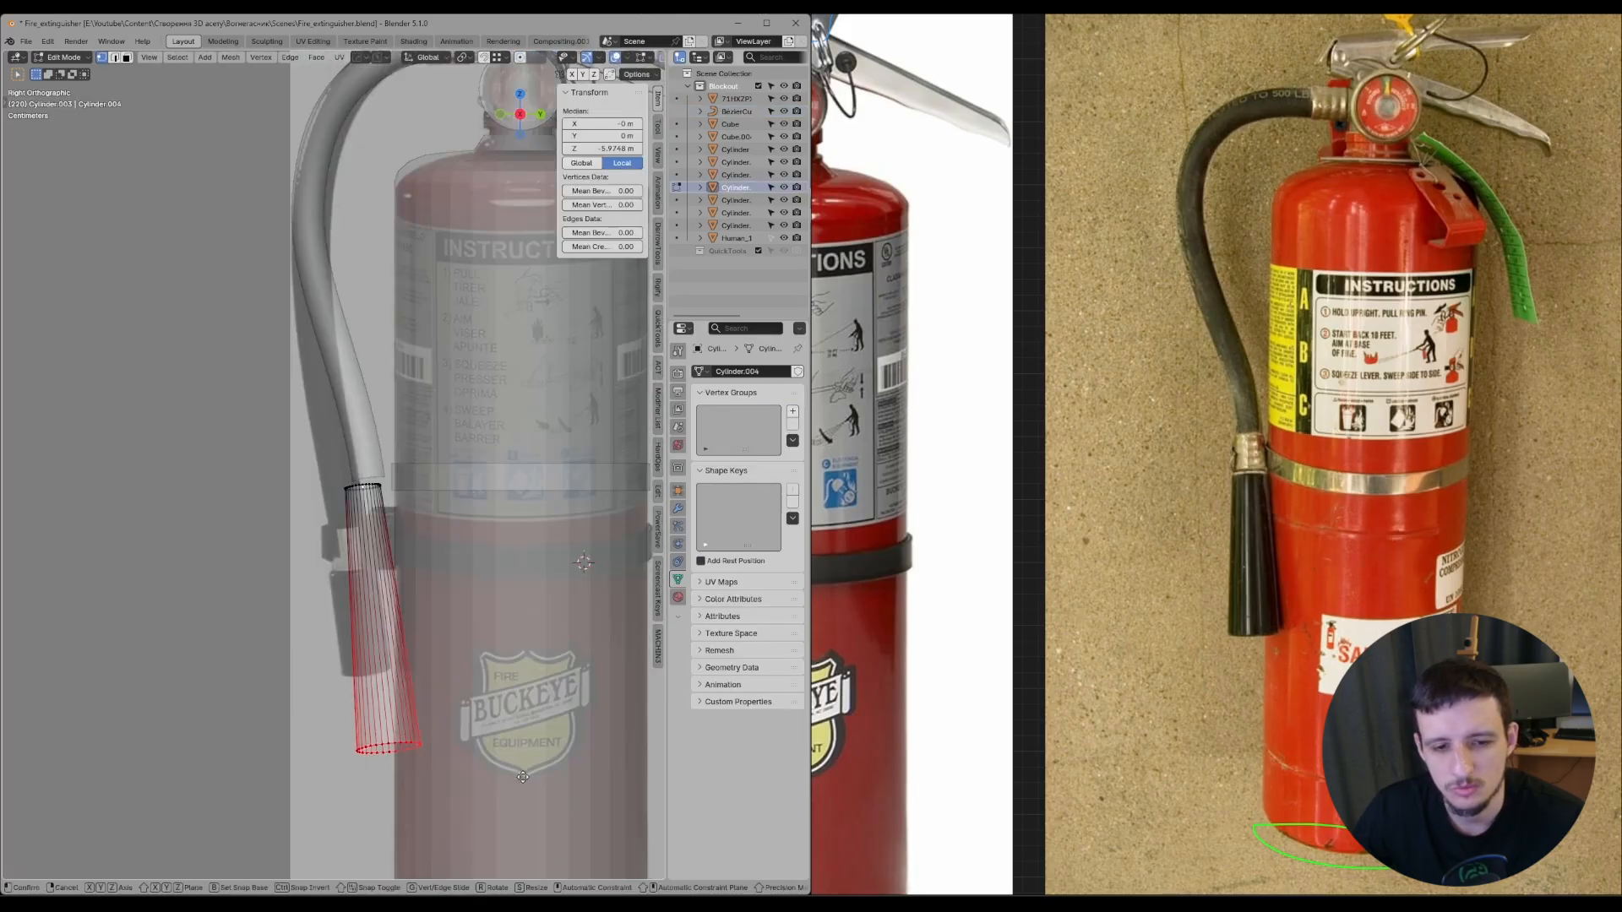
key("g")
key("g")
right_click(516, 758)
key("g")
key("g")
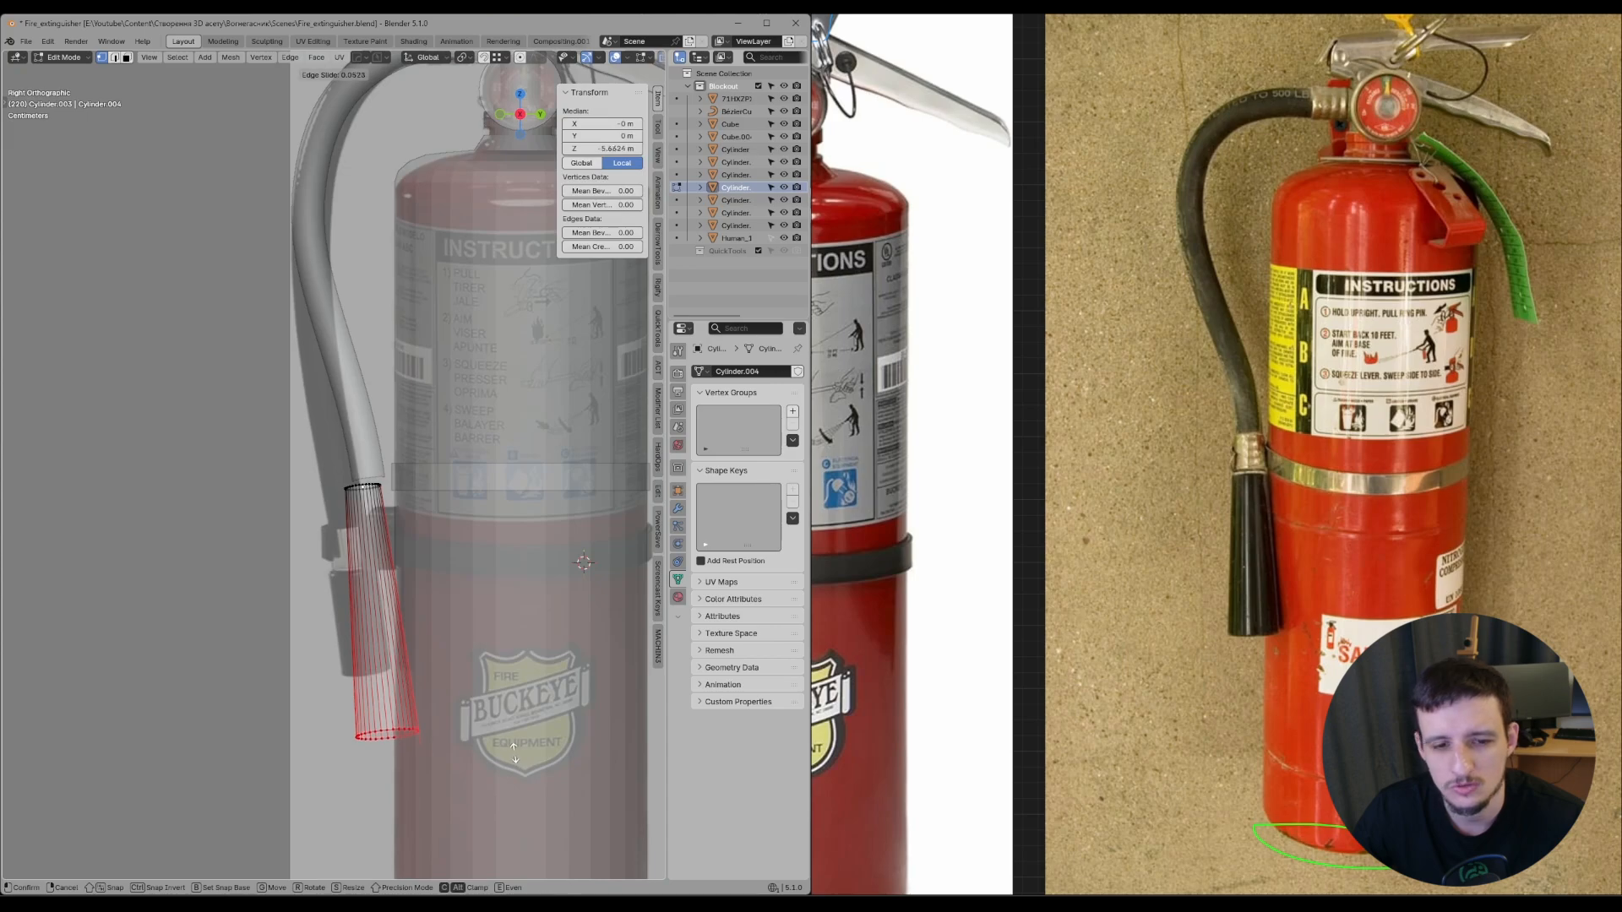
left_click(513, 753)
- Try a loop cut near the nozzle's upper end and undo it
key("Tab")
key("Tab")
key("ctrl+r")
left_click(380, 512)
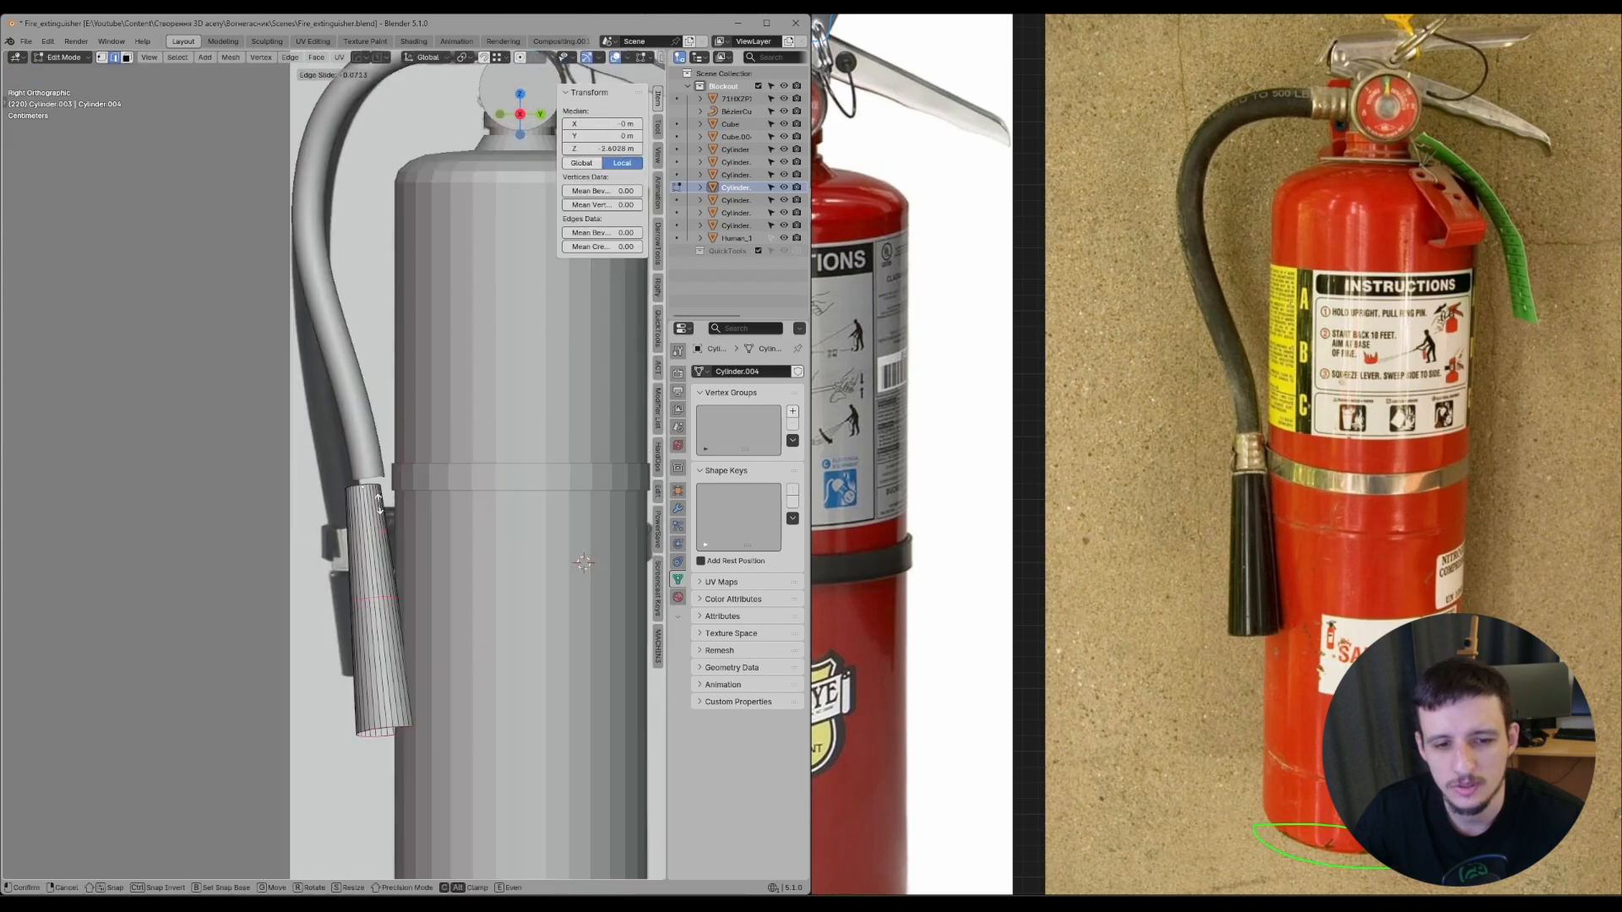
left_click(365, 429)
key("ctrl+z")
- Move the whole nozzle up about 0.006 m onto the lower end of the hose
scroll(423, 397, "up", 1)
key("Tab")
key("g")
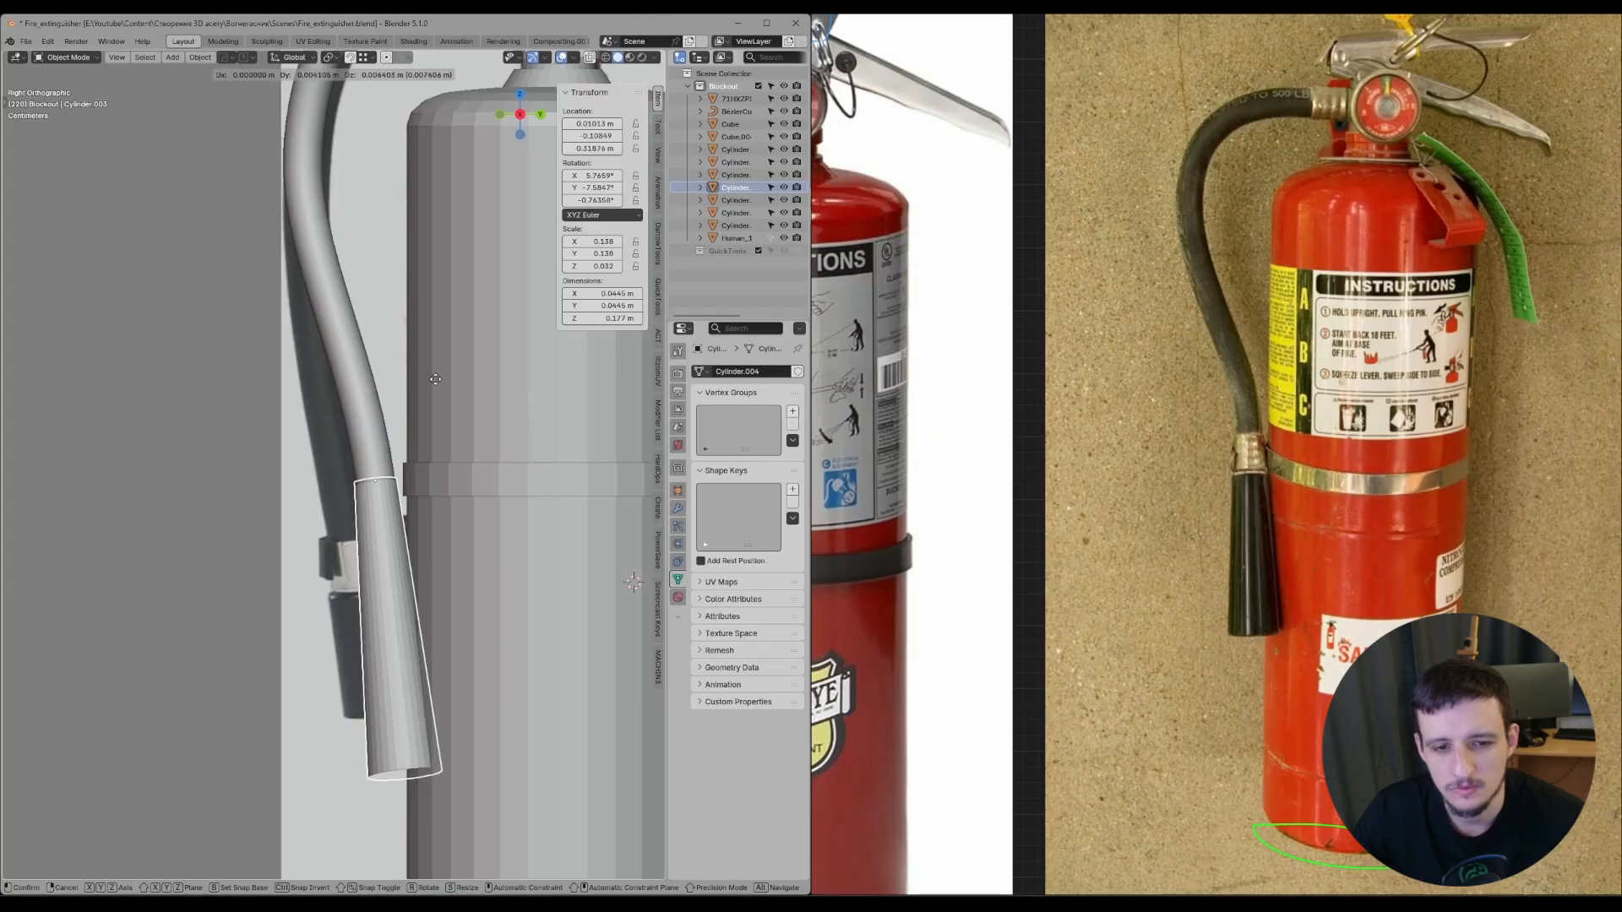
left_click(443, 385)
- Add one edge loop around the nozzle, slid up toward the end where it meets the hose
scroll(453, 442, "up", 2)
key("Tab")
key("ctrl+r")
left_click(404, 567)
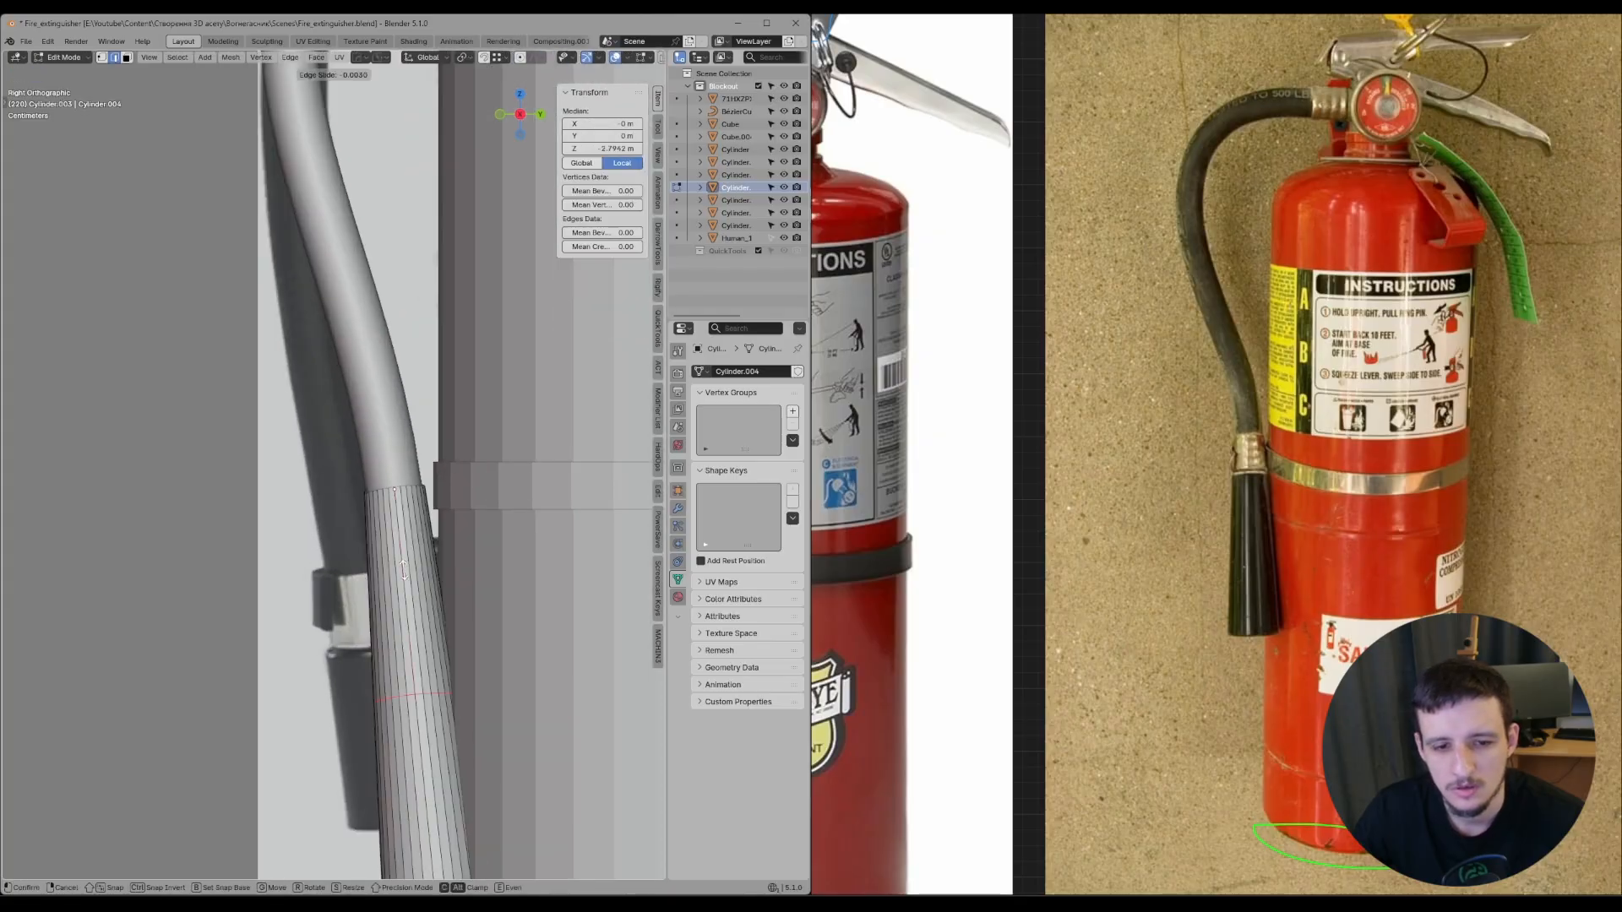
left_click(398, 429)
scroll(398, 429, "down", 3)
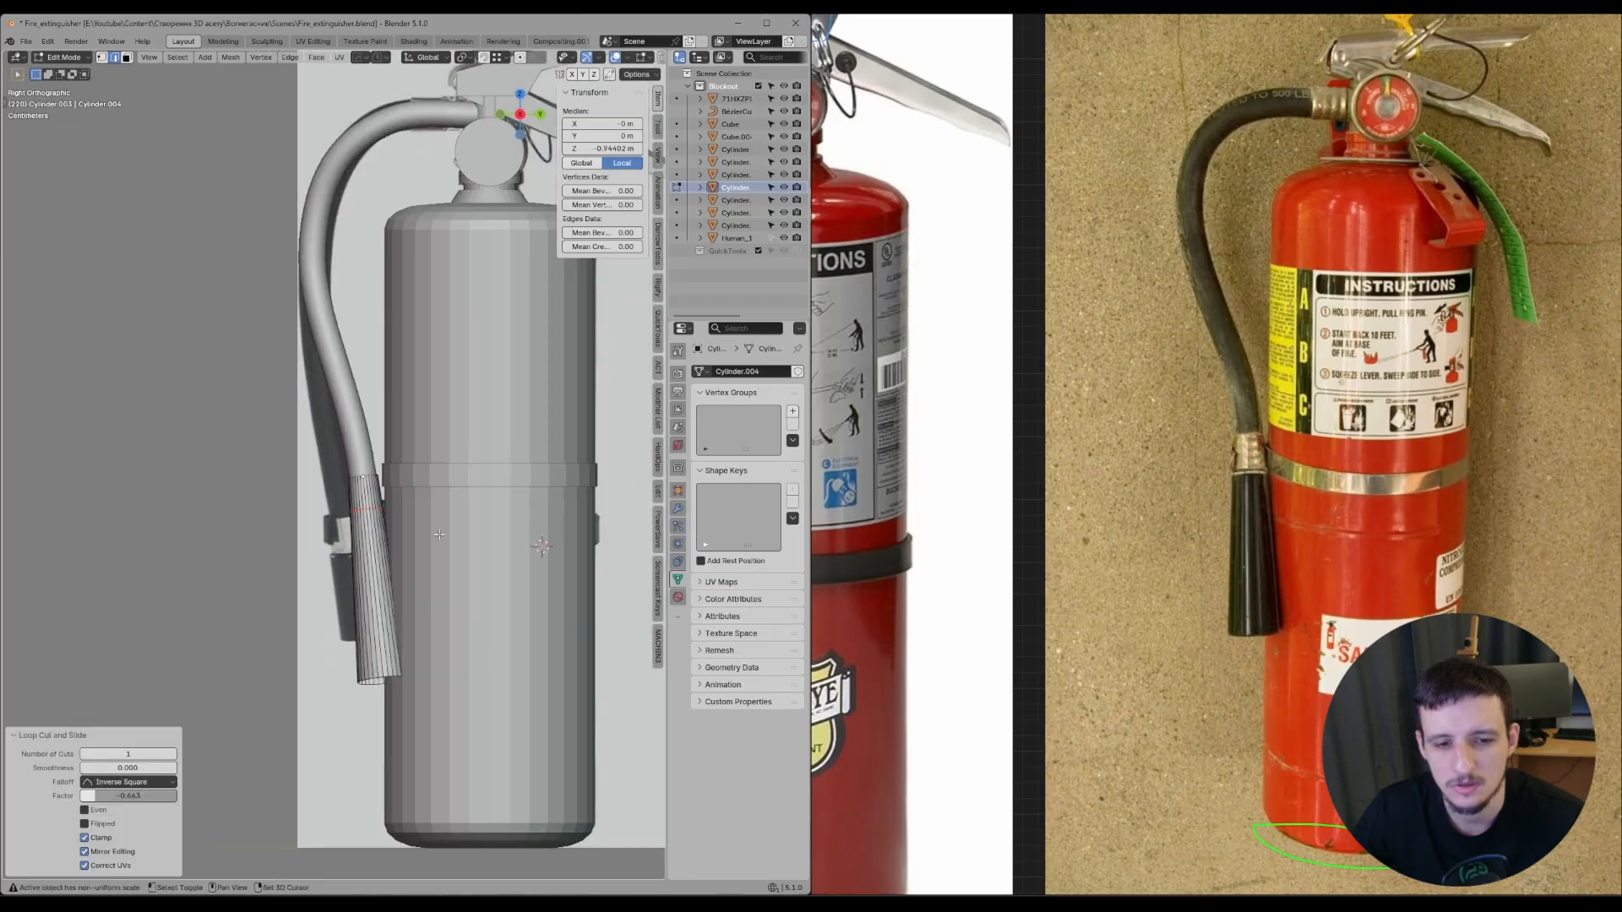
scroll(402, 399, "up", 3)
key("Tab")
scroll(417, 471, "up", 1)
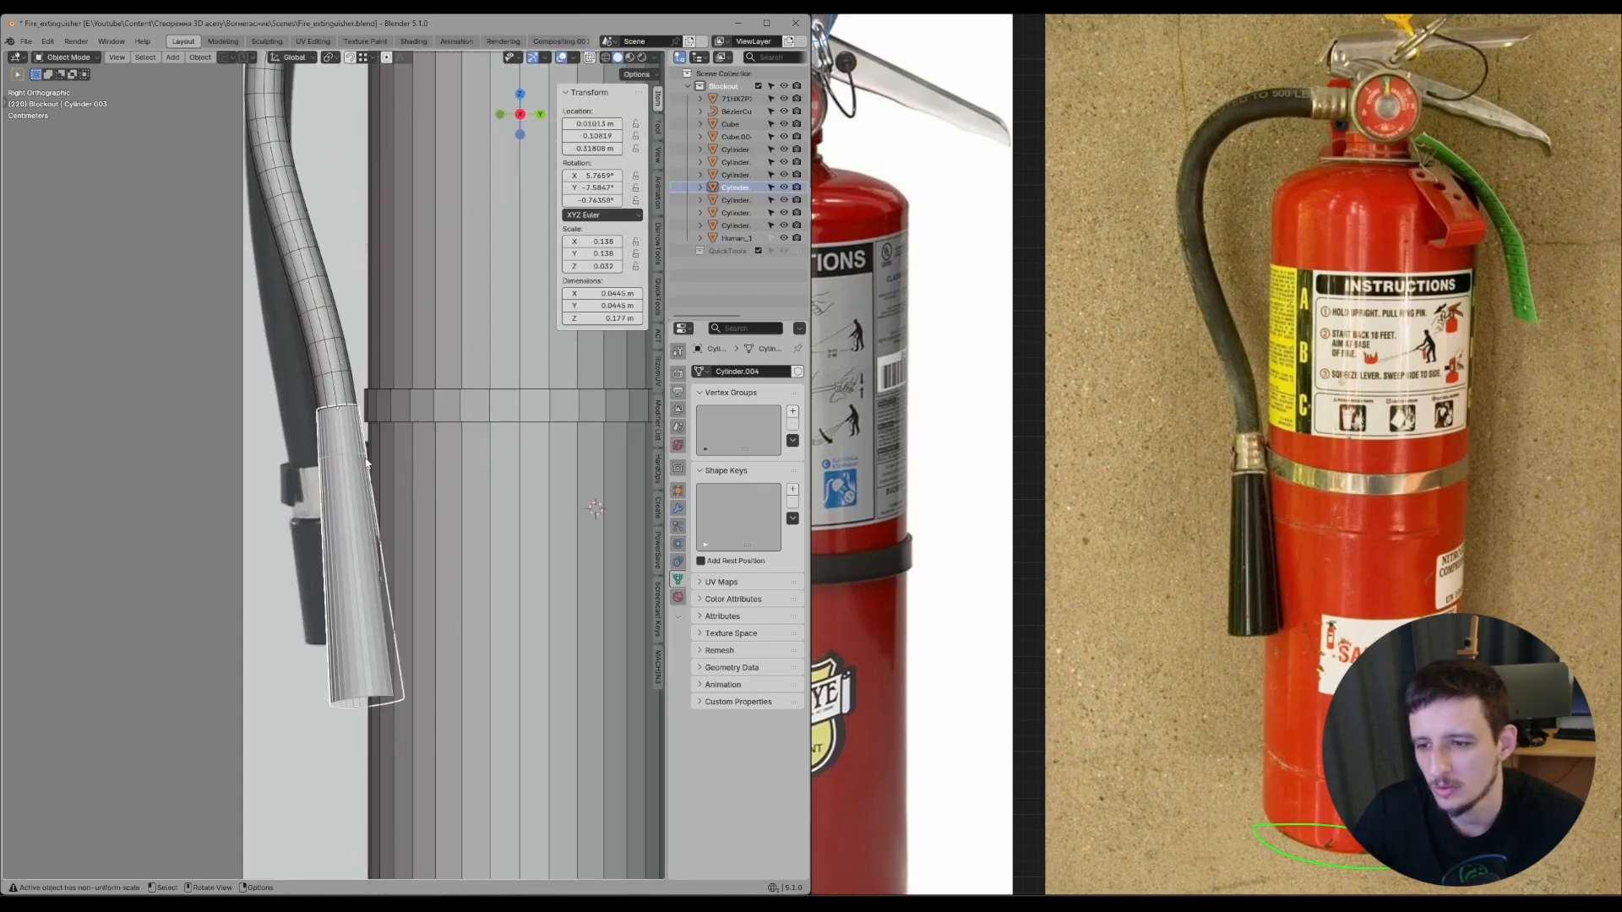
- Examine the metal coupling between hose and nozzle in the red extinguisher photo on the reference board
scroll(1236, 482, "up", 3)
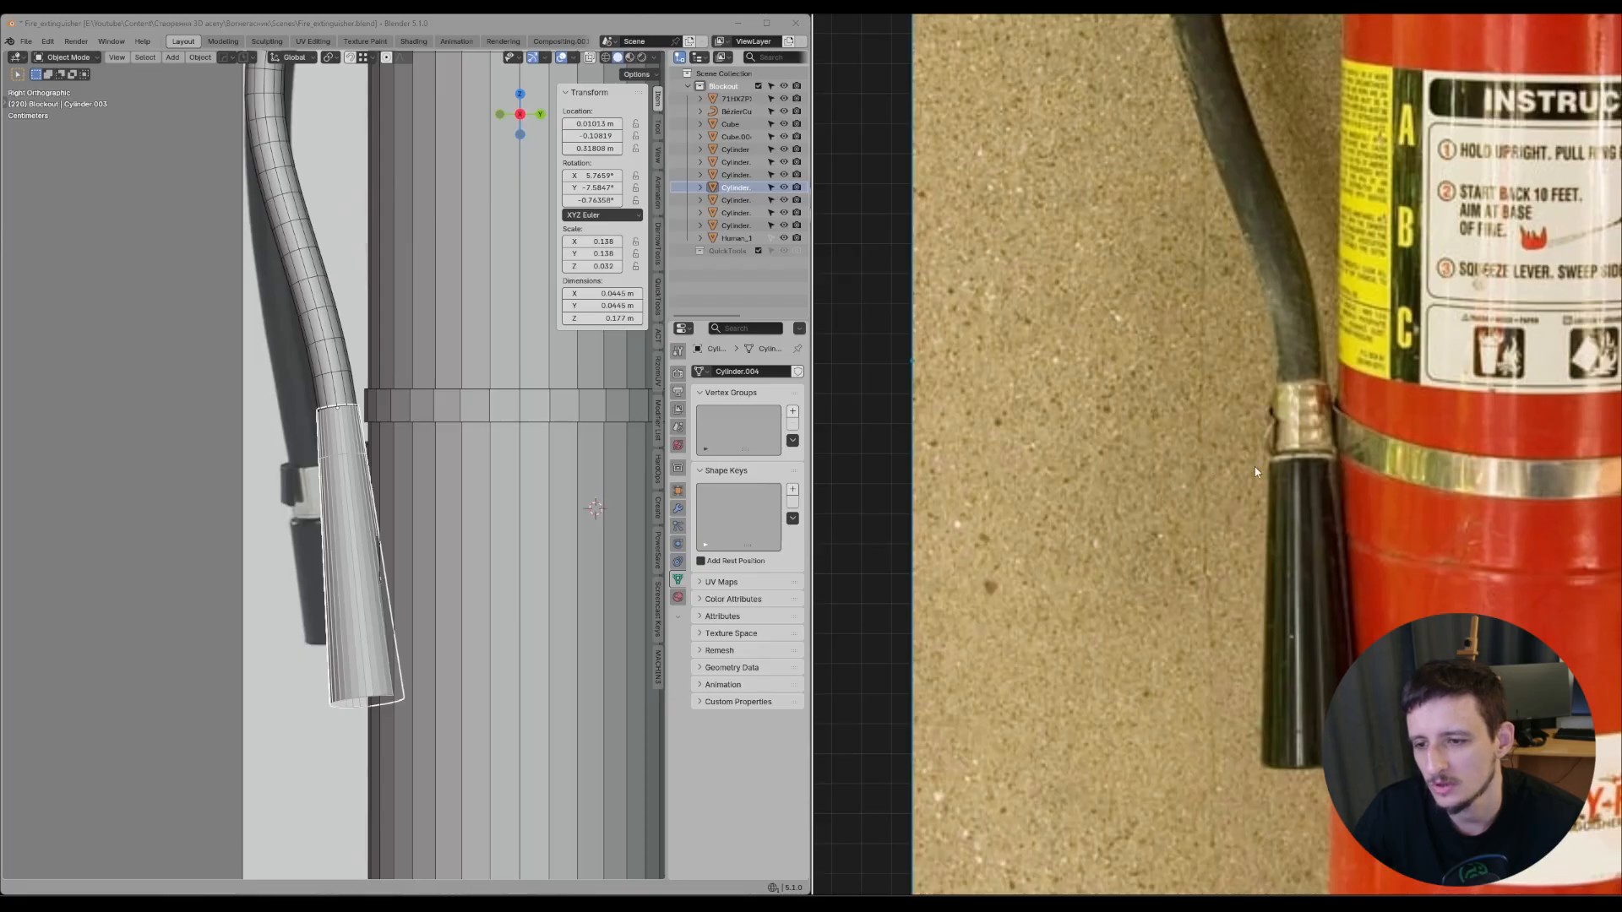
middle_click_drag(1292, 456, 1047, 542)
scroll(1047, 542, "down", 6)
key("d")
scroll(1145, 470, "up", 4)
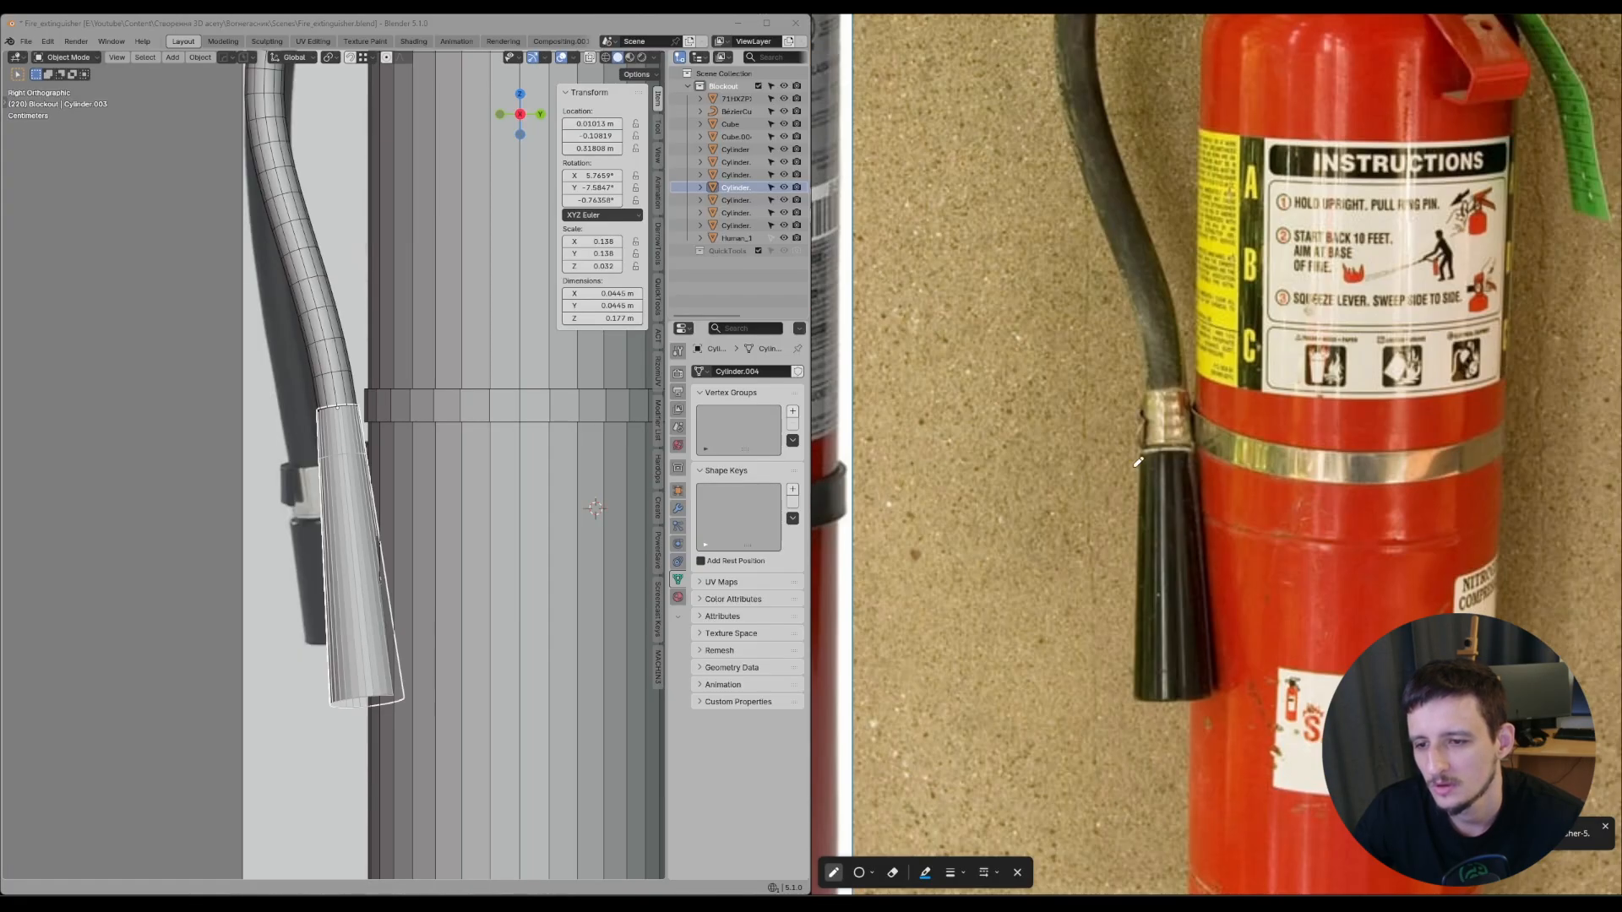
scroll(1179, 500, "down", 5)
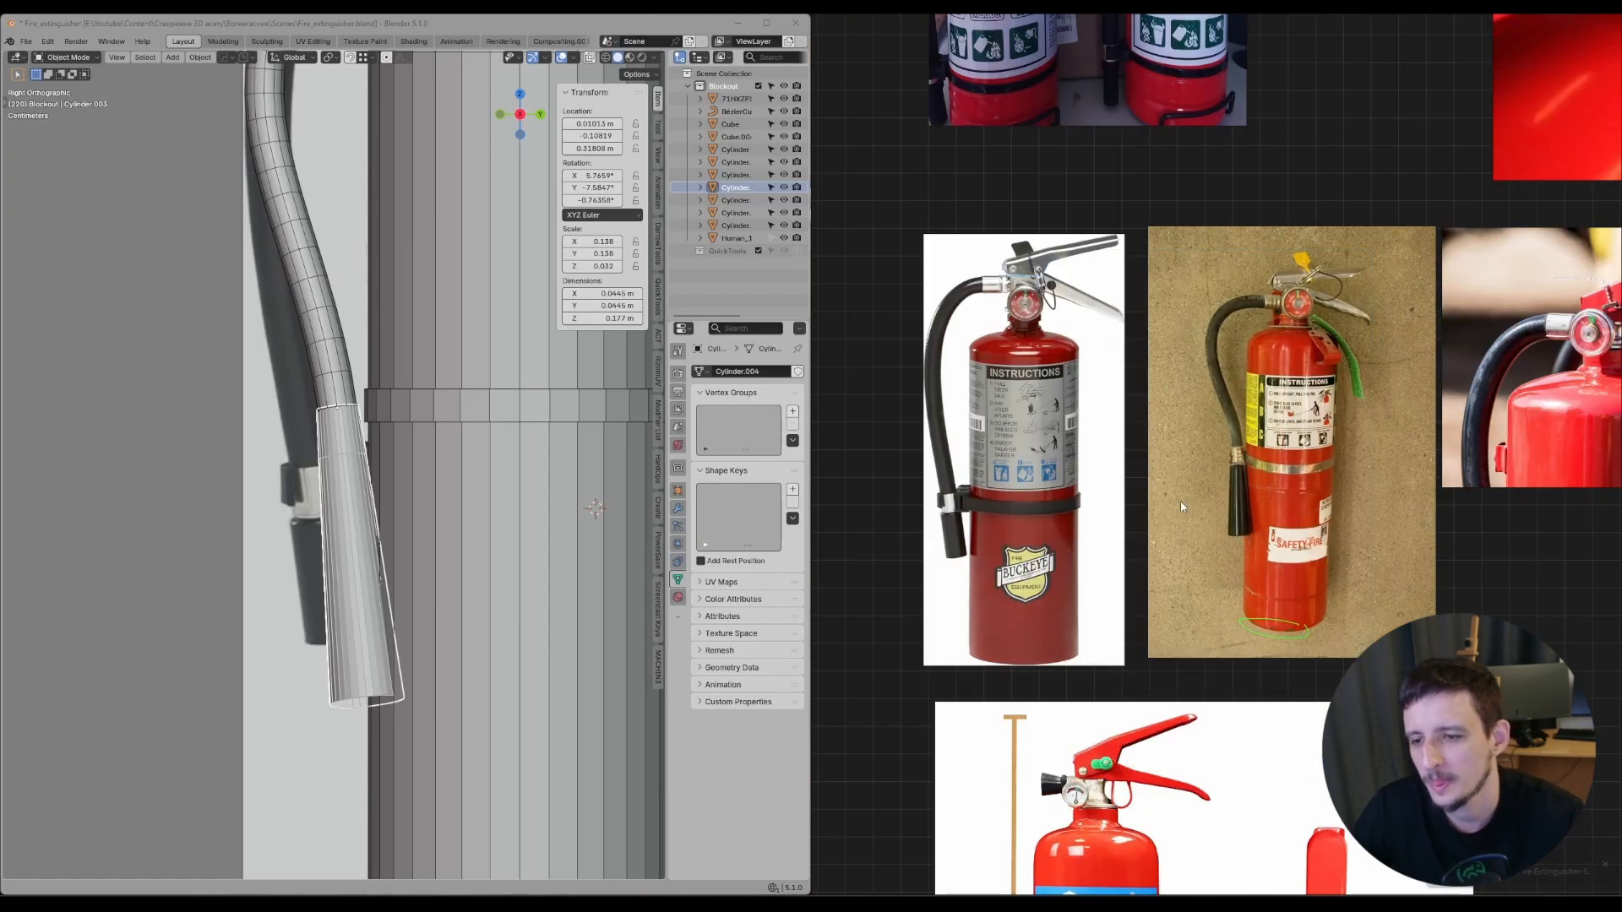
scroll(1179, 500, "up", 5)
mouse_move(986, 457)
left_mouse_down()
mouse_move(1146, 416)
mouse_move(1063, 463)
left_mouse_up()
scroll(997, 480, "down", 5)
scroll(1063, 463, "up", 5)
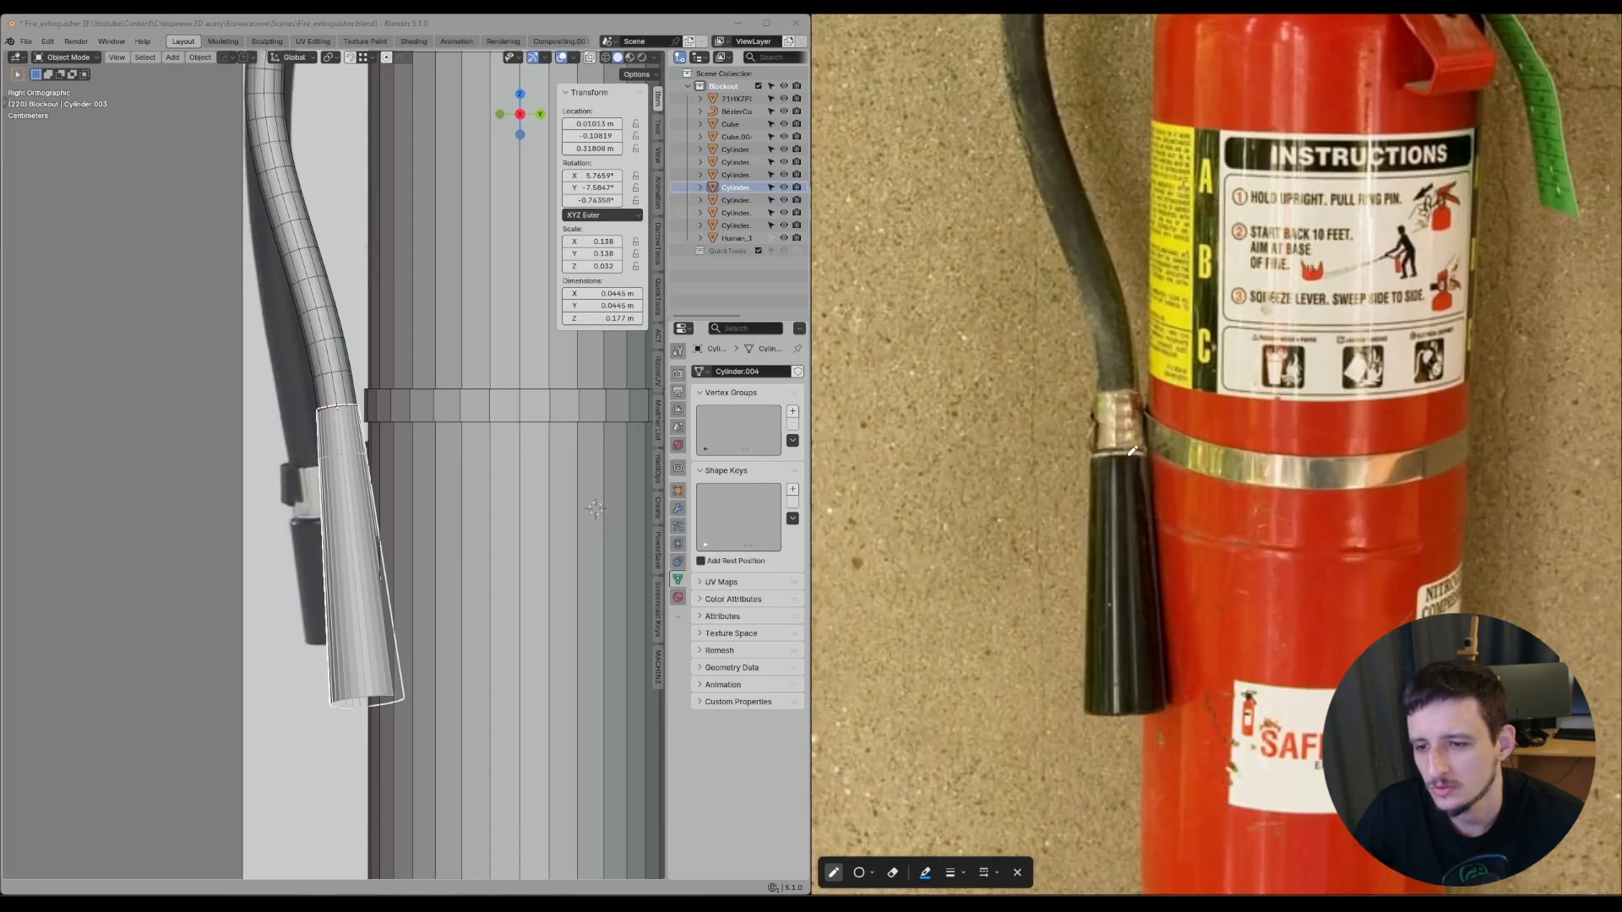
key("Escape")
middle_click_drag(358, 479, 377, 462, "shift")
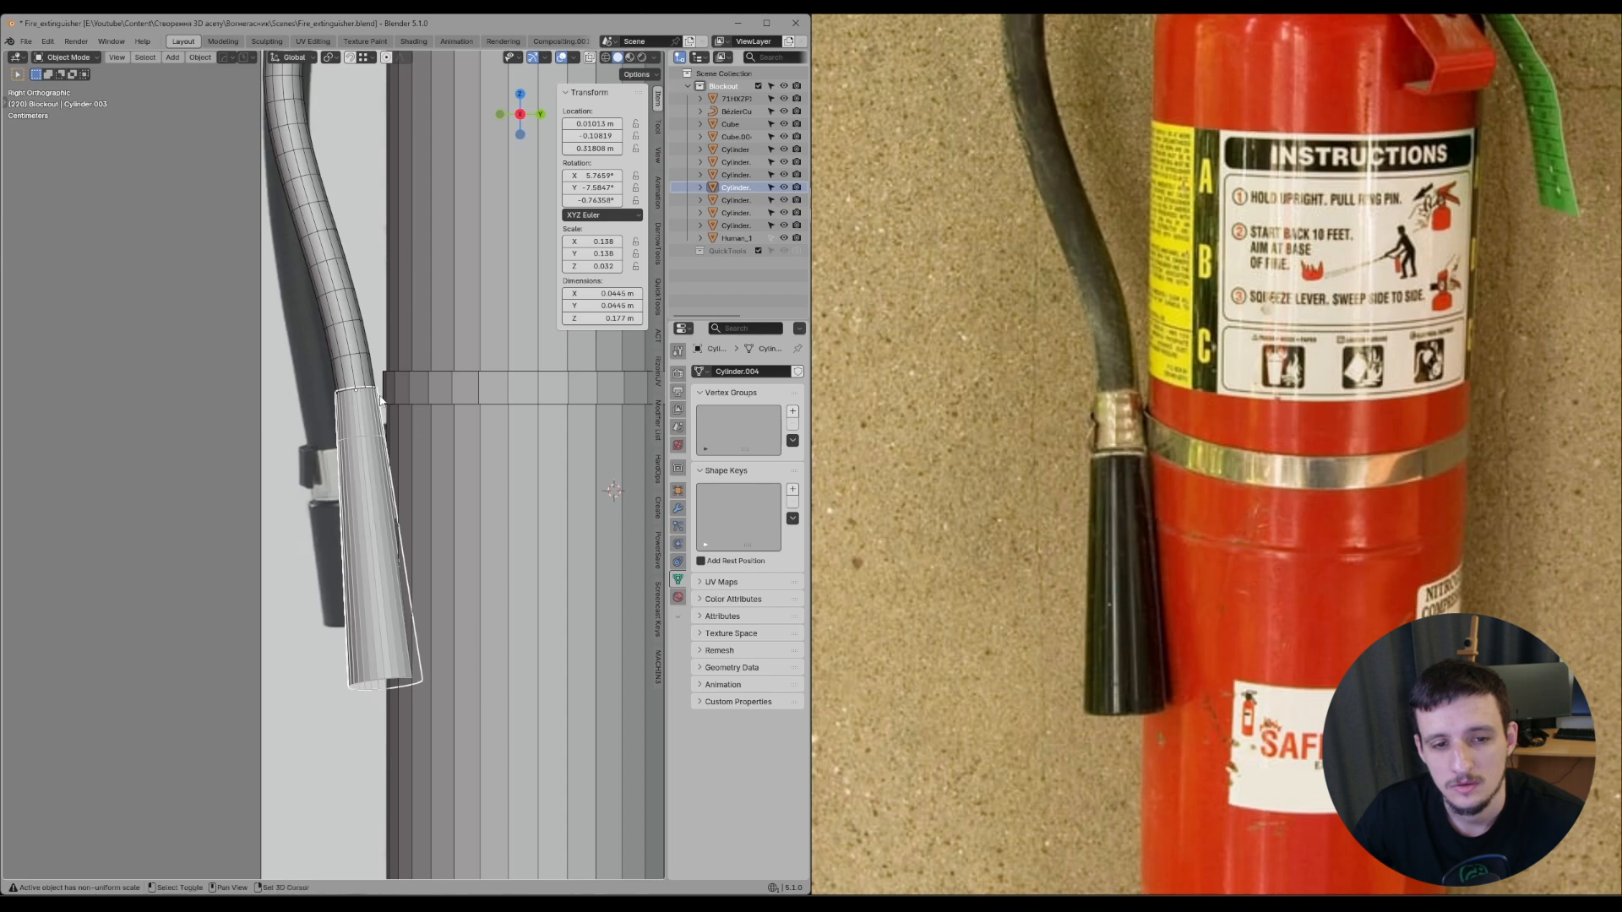
middle_click_drag(381, 401, 382, 449, "shift")
key("Tab")
left_click(379, 455, "ctrl+alt")
key("shift+1")
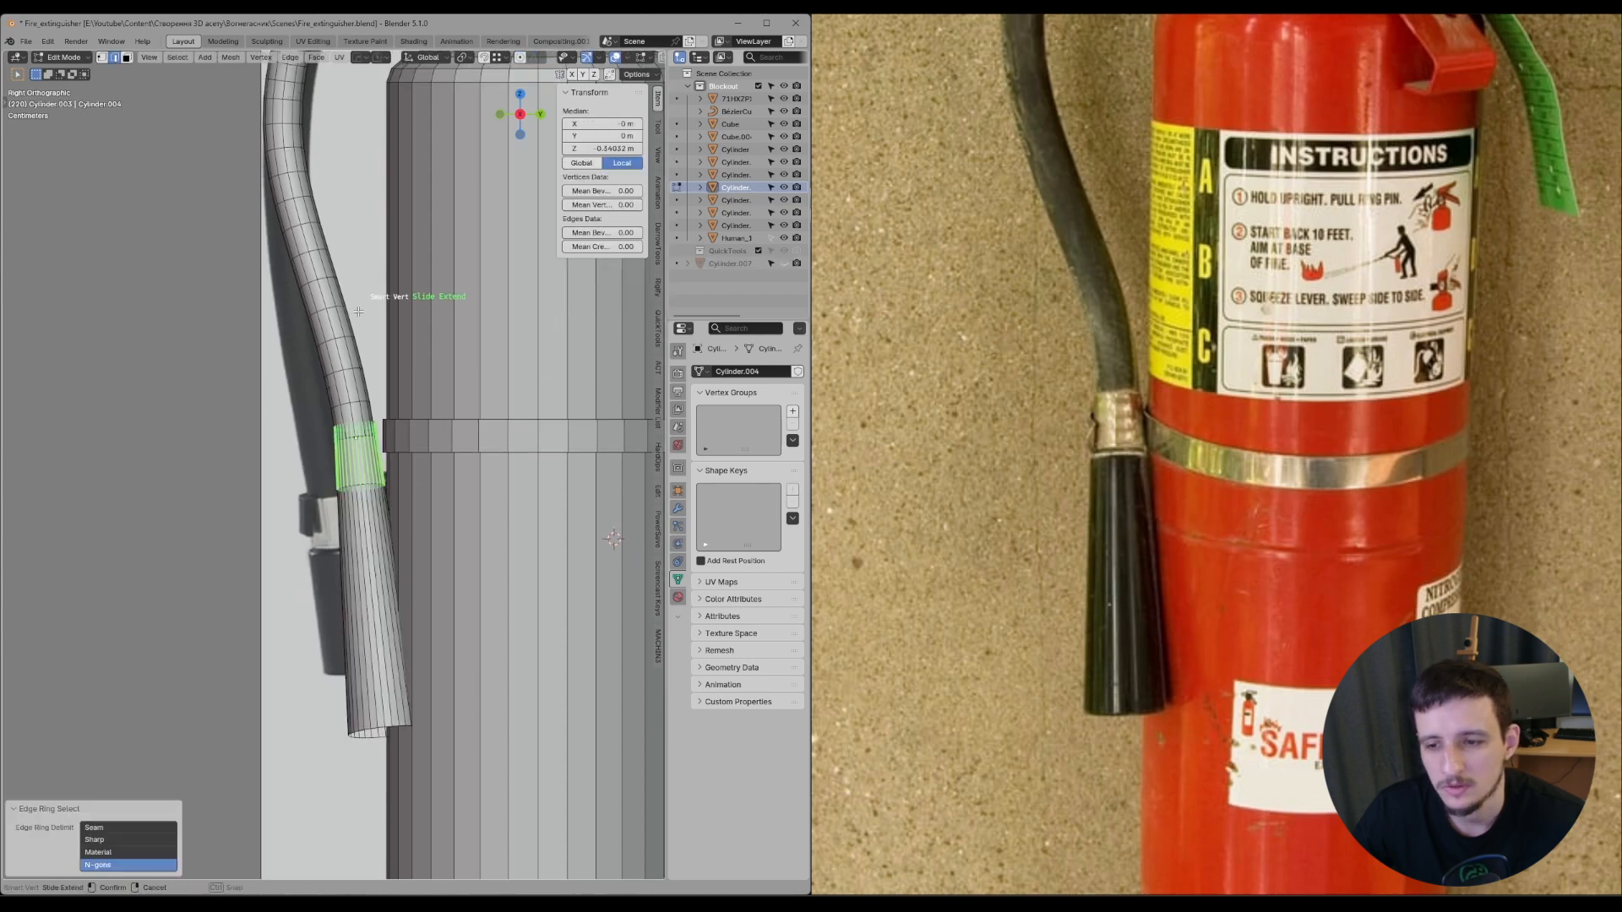
- Move the whole nozzle up about 0.016 m so its upper end overlaps the hose
key("Tab")
key("g")
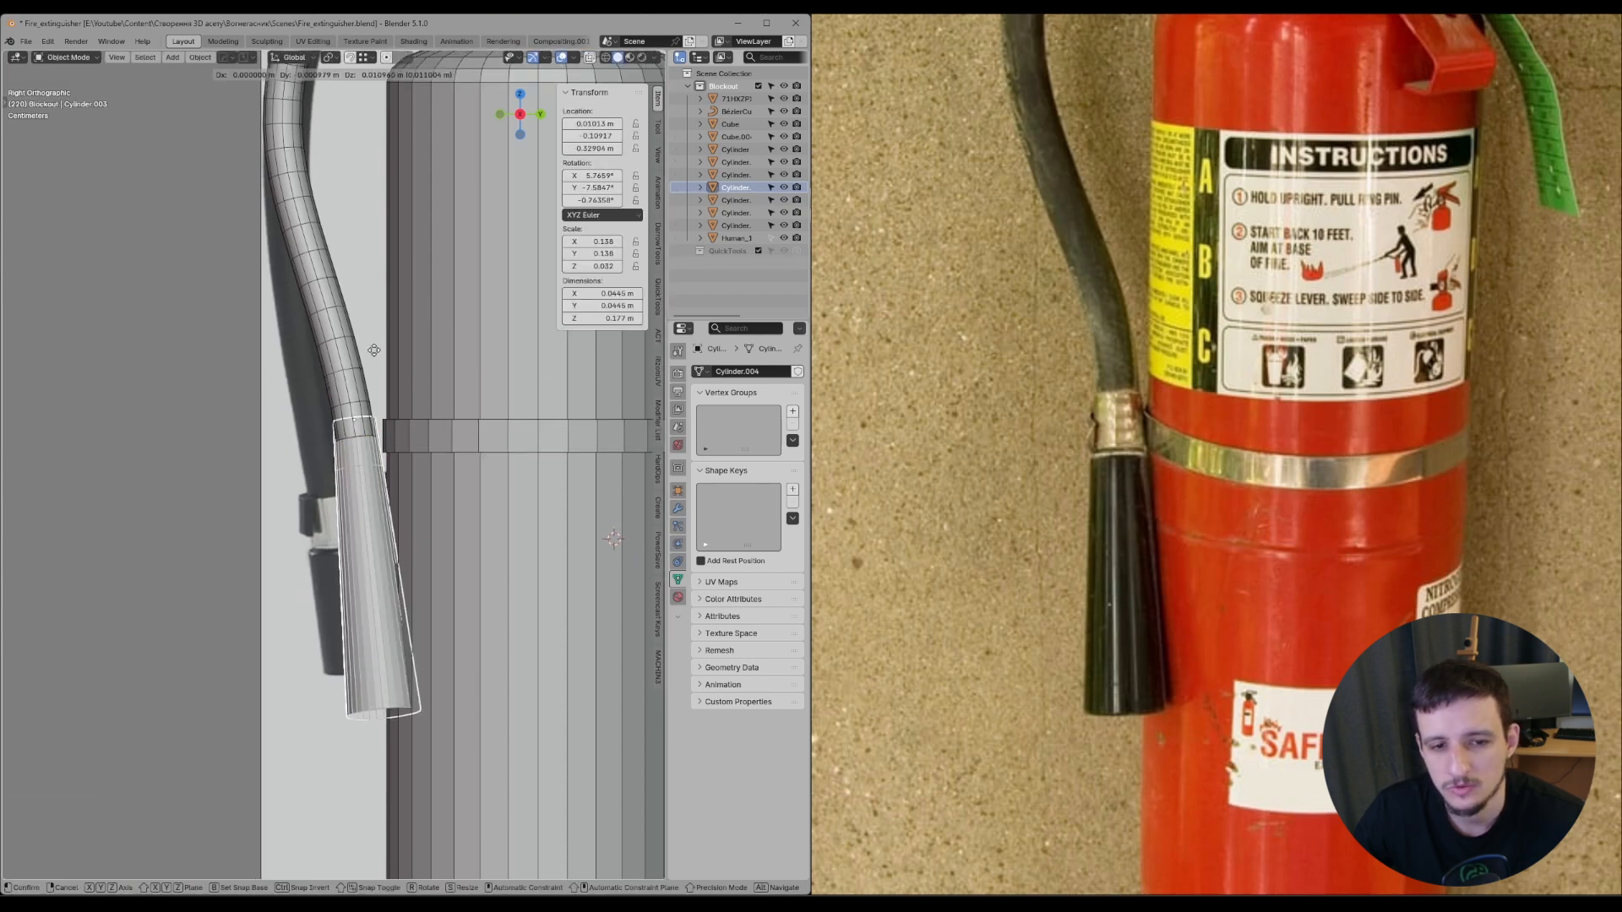
left_click(357, 270)
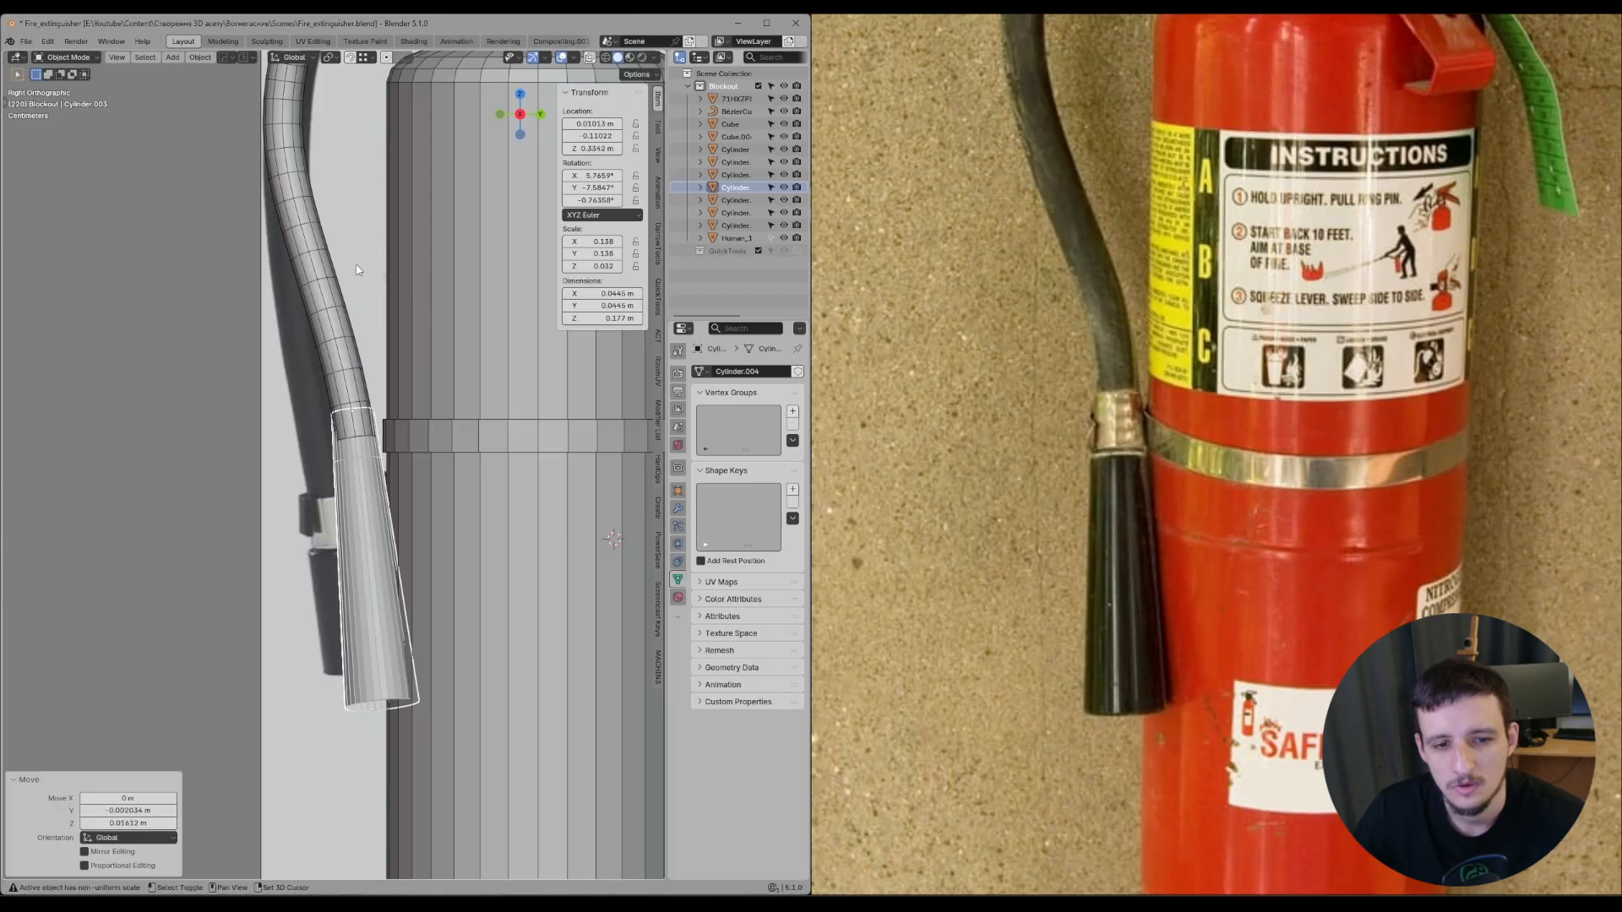
- Extend the nozzle's upper rim slightly along its taper with Slide Extend so it reaches further over the hose
key("Tab")
key("shift+alt+1")
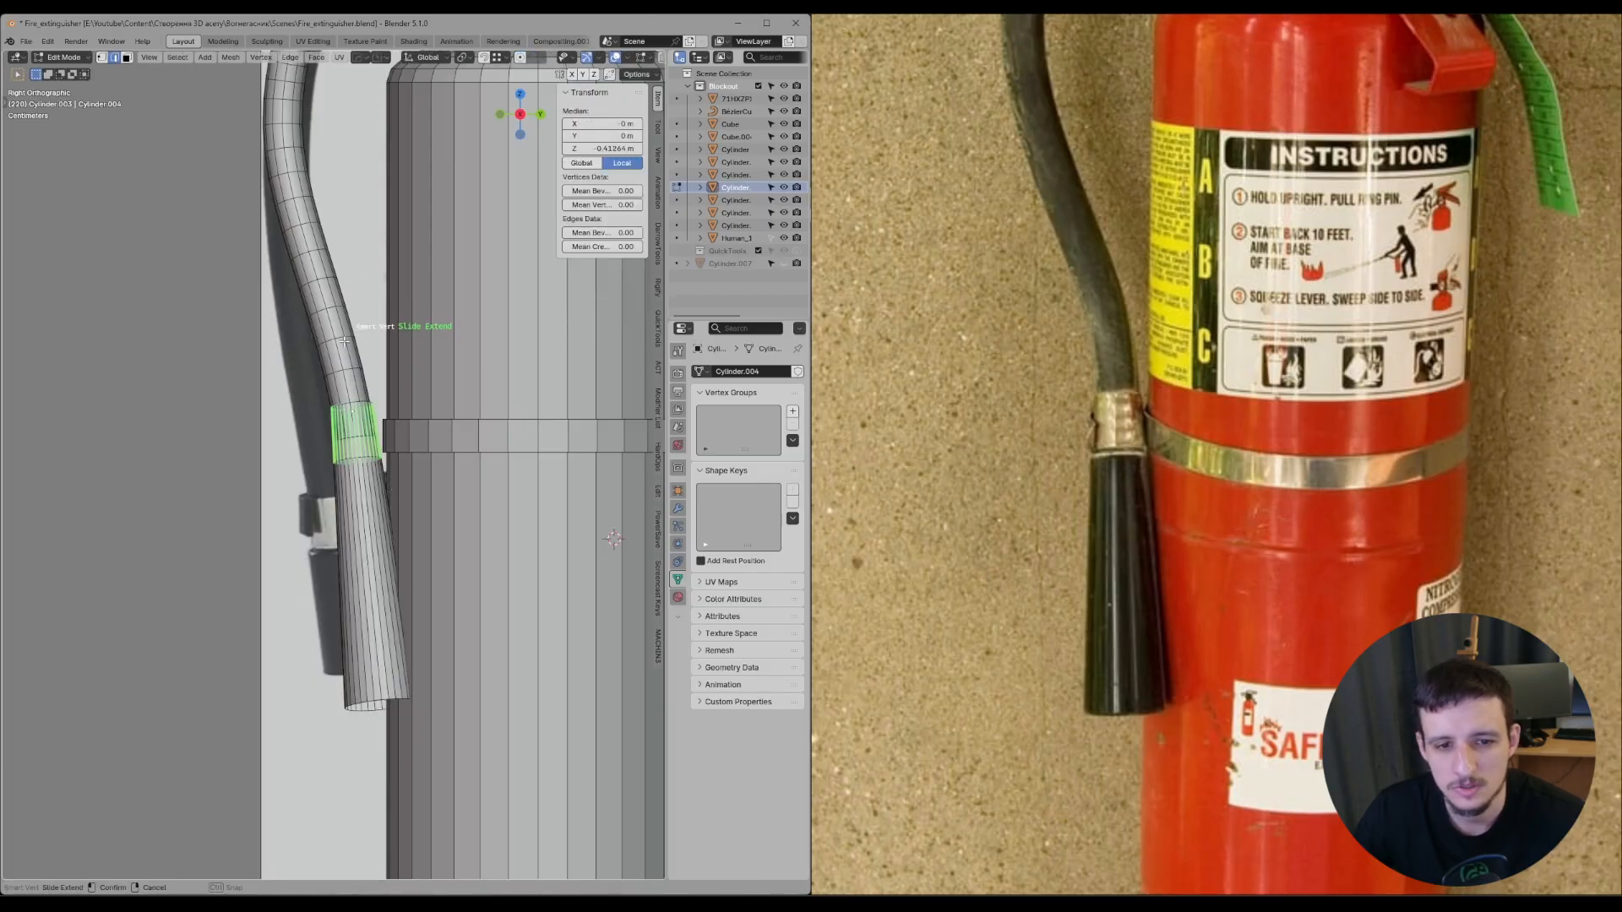
left_click(345, 340)
key("Tab")
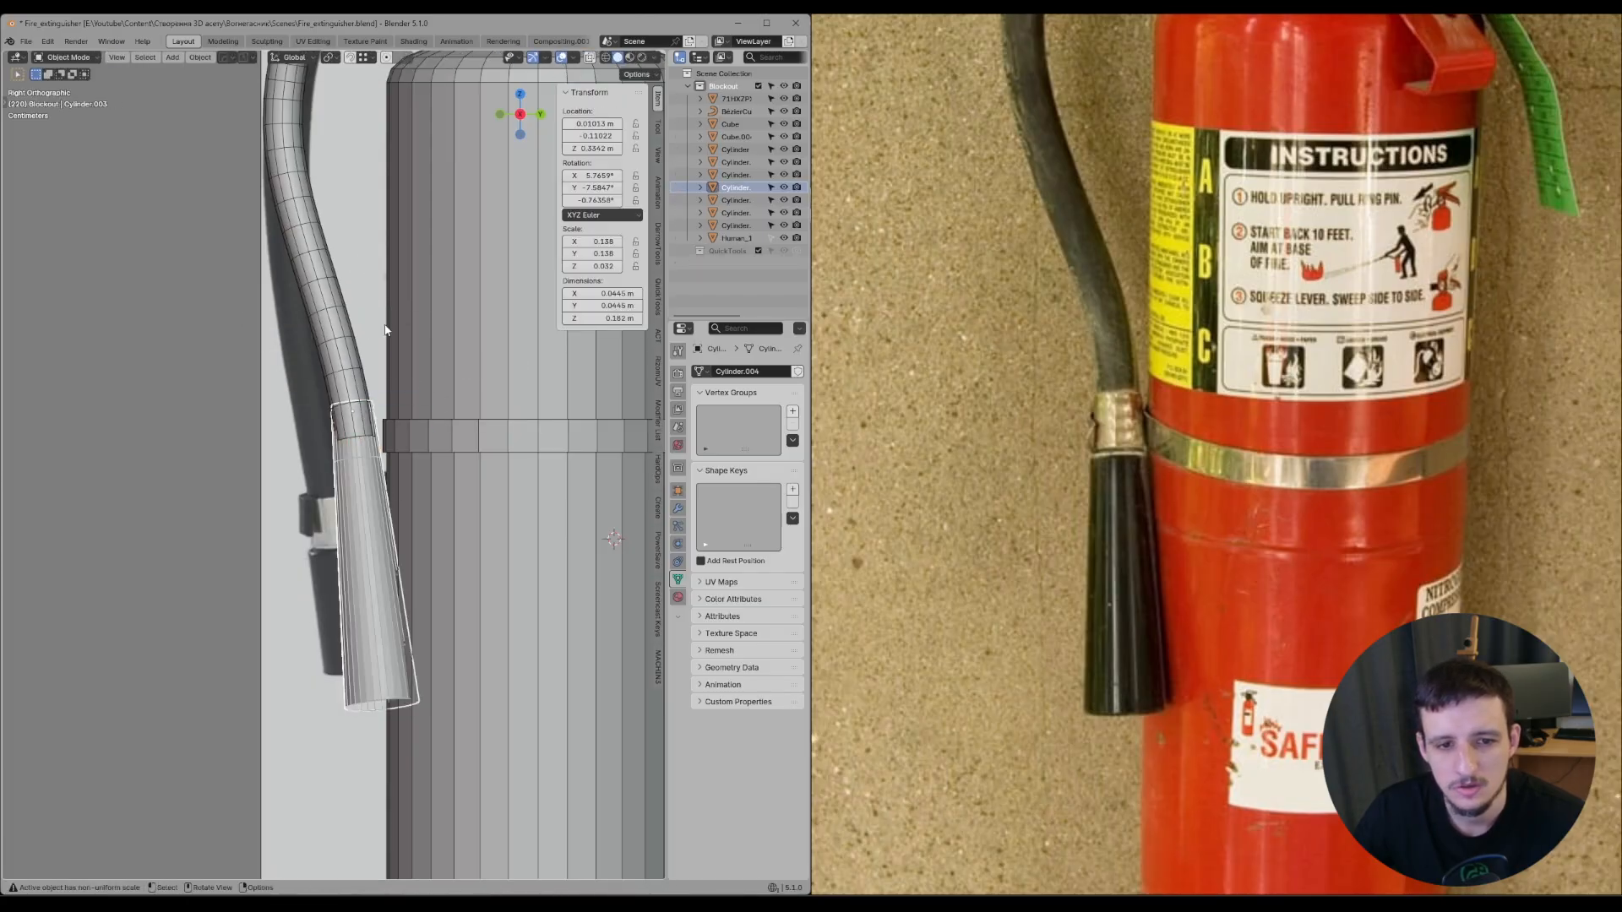
- Move the nozzle about 0.006 m along X in the front view and scale it up by 1.028 around the hose
key("KP_1")
key("g")
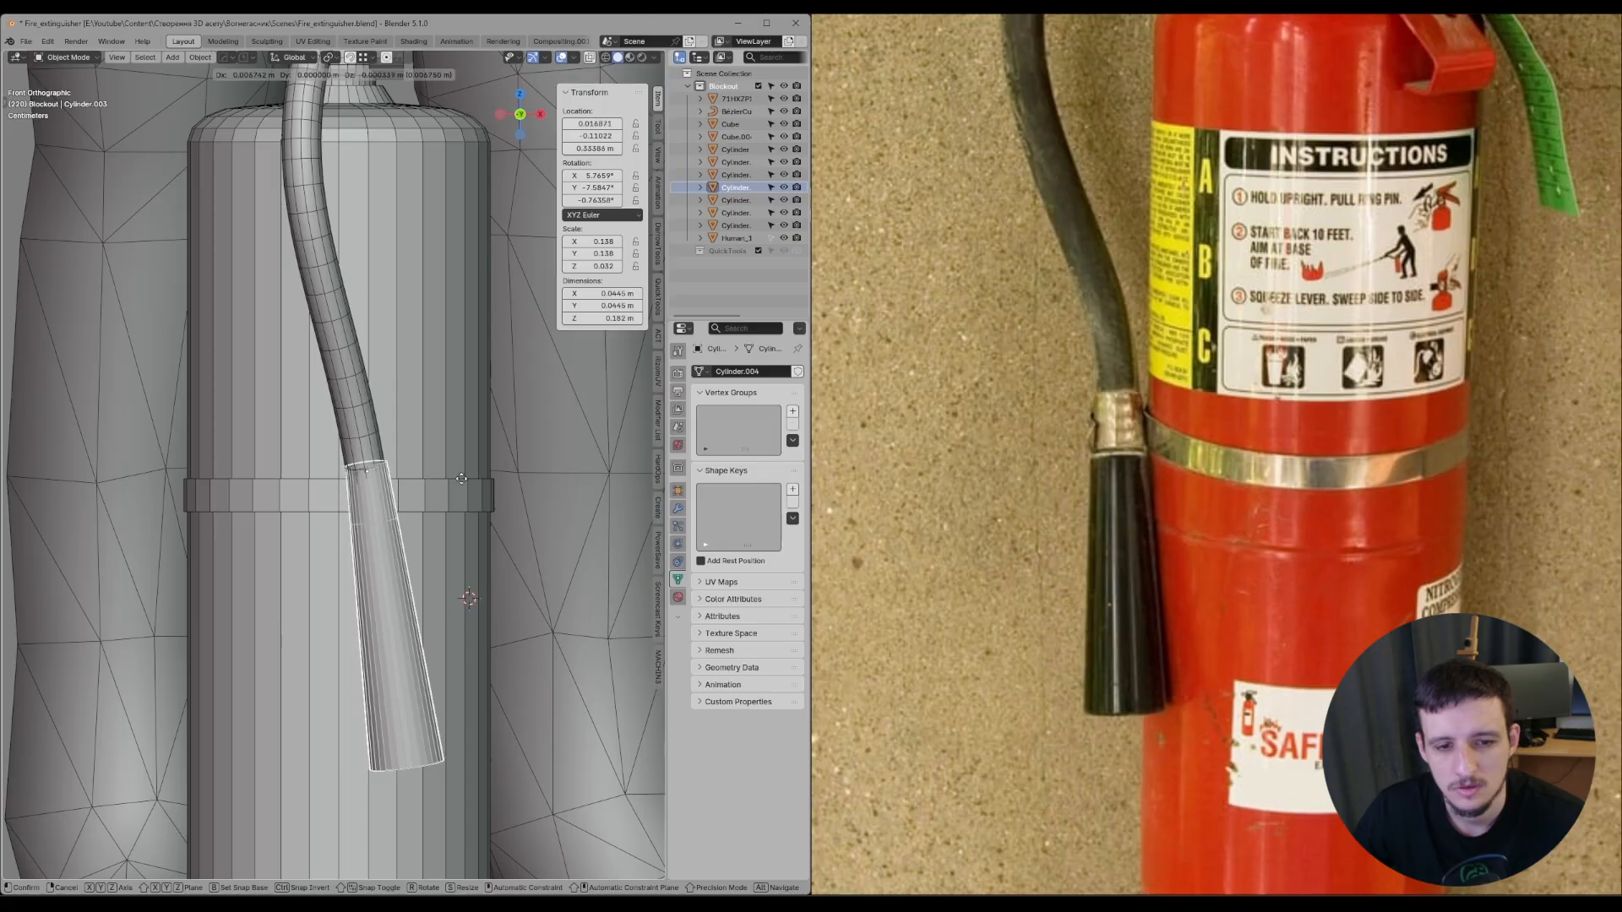
left_click(386, 451)
scroll(403, 479, "up", 3)
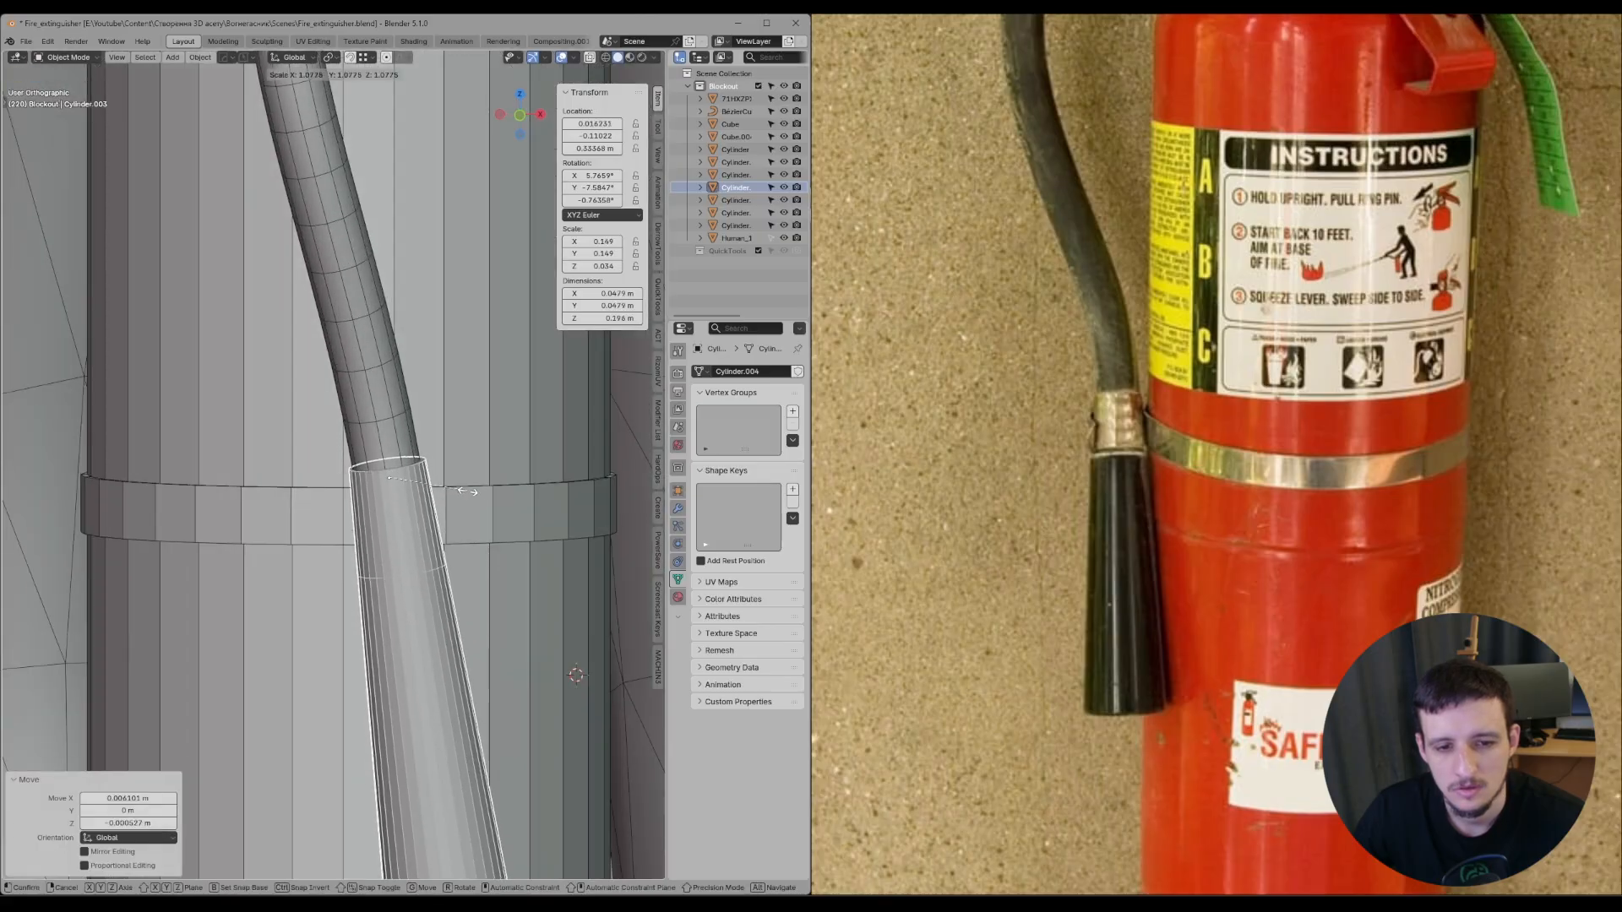
middle_click_drag(404, 480, 373, 578)
key("s")
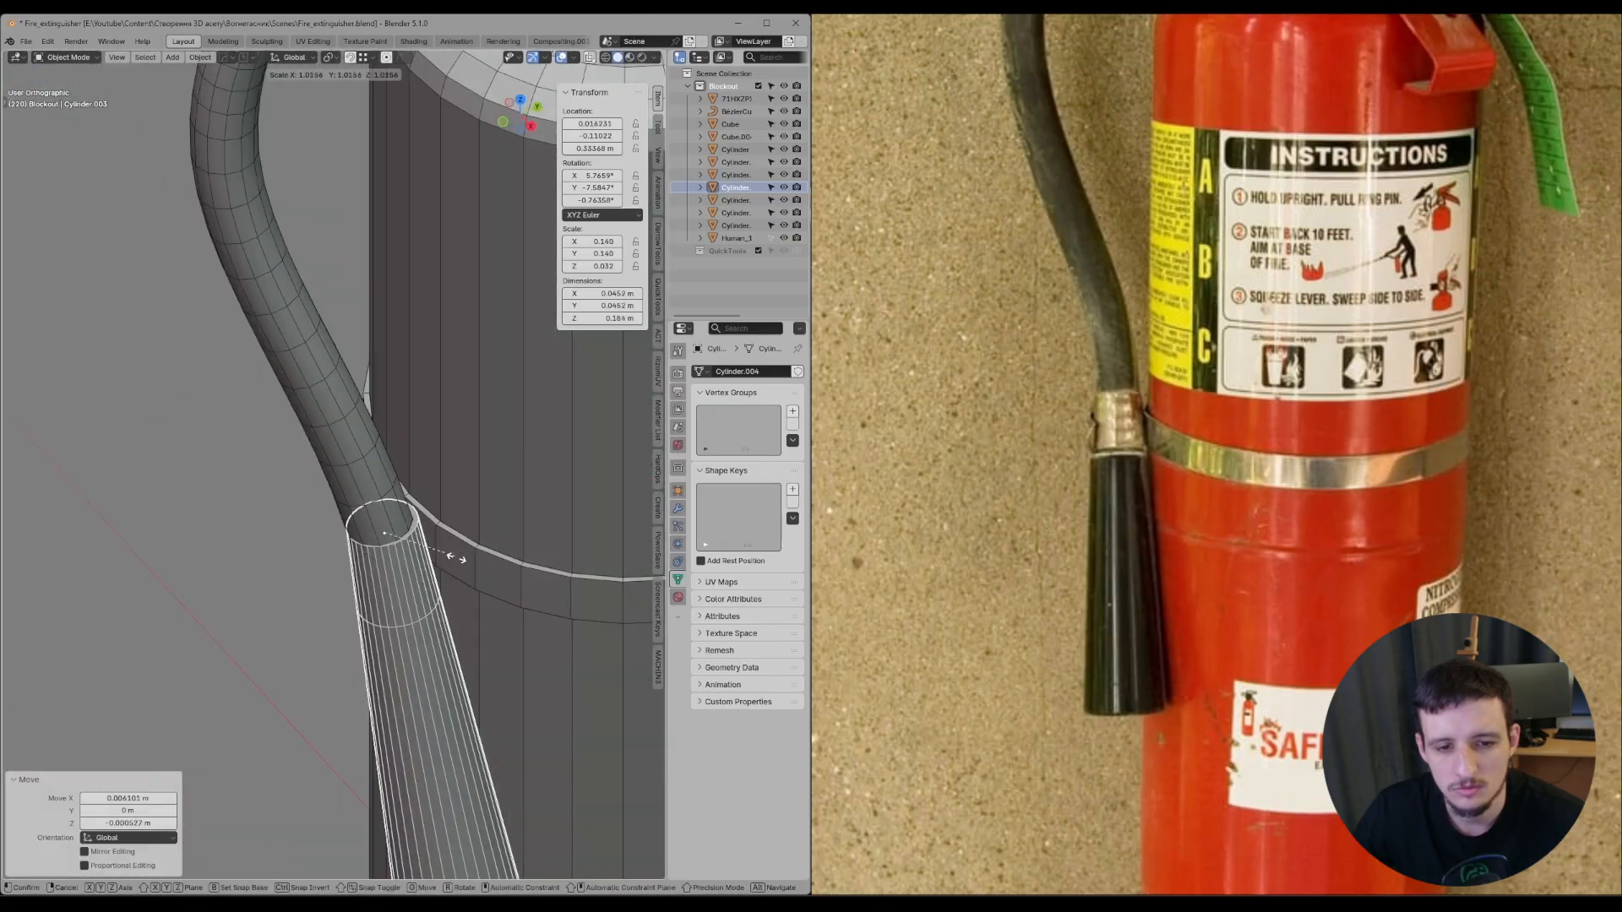
left_click(460, 563)
key("ctrl+KP_1")
- Move the upper handle of the hose curve's lower end point toward the tank and about 0.006 m up in the side view
middle_click_drag(377, 523, 489, 518, "alt")
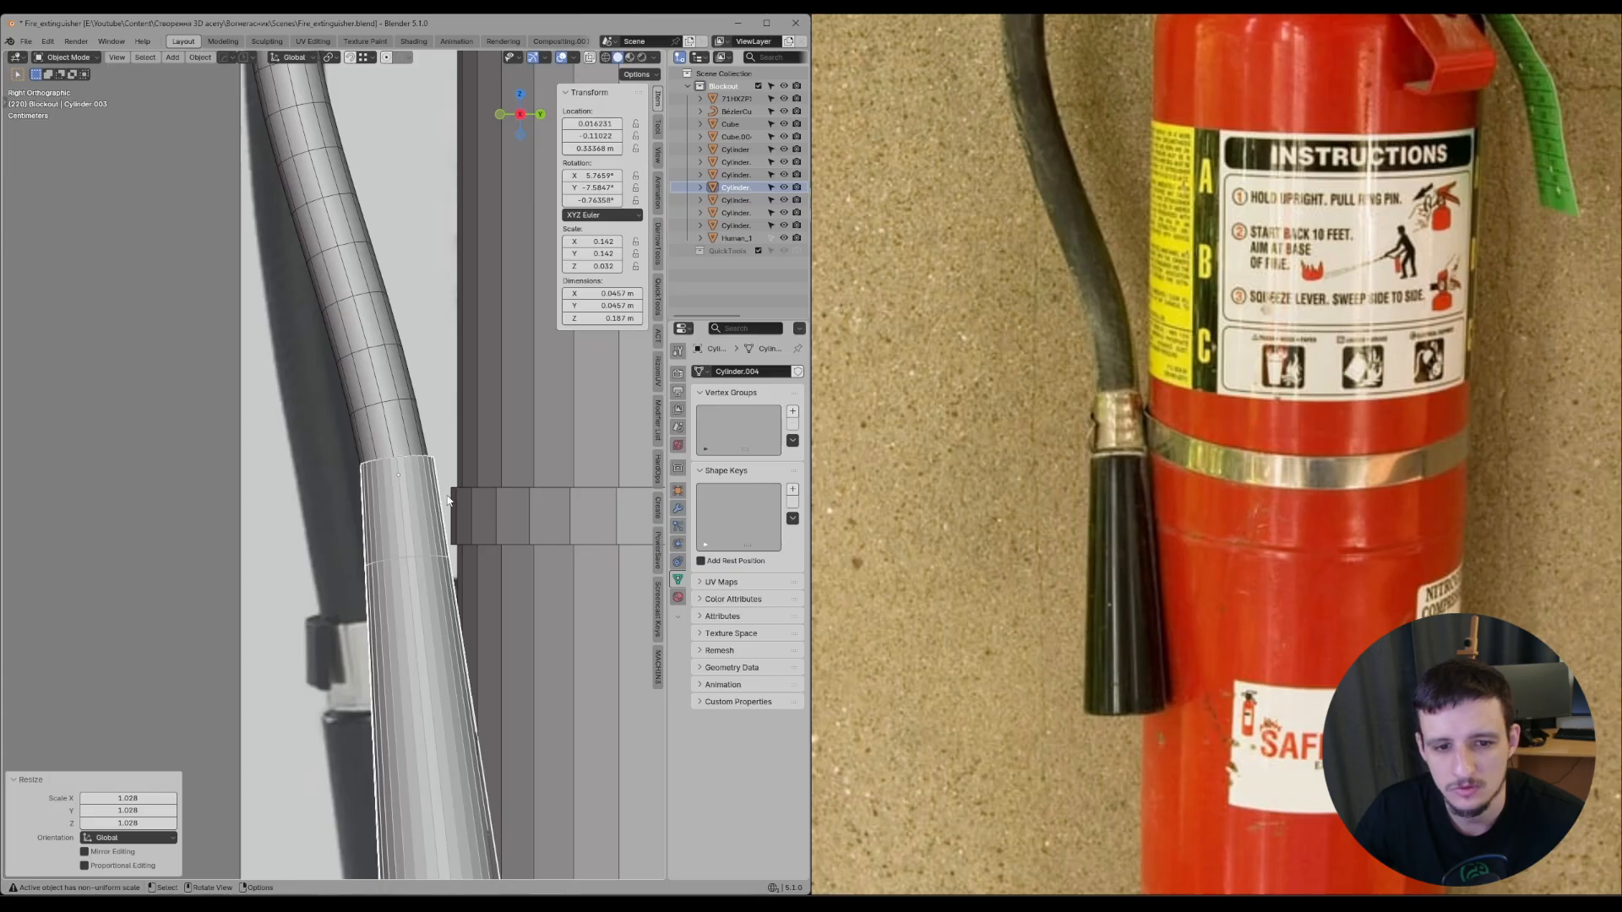
left_click(393, 422)
key("Tab")
scroll(351, 347, "down", 3)
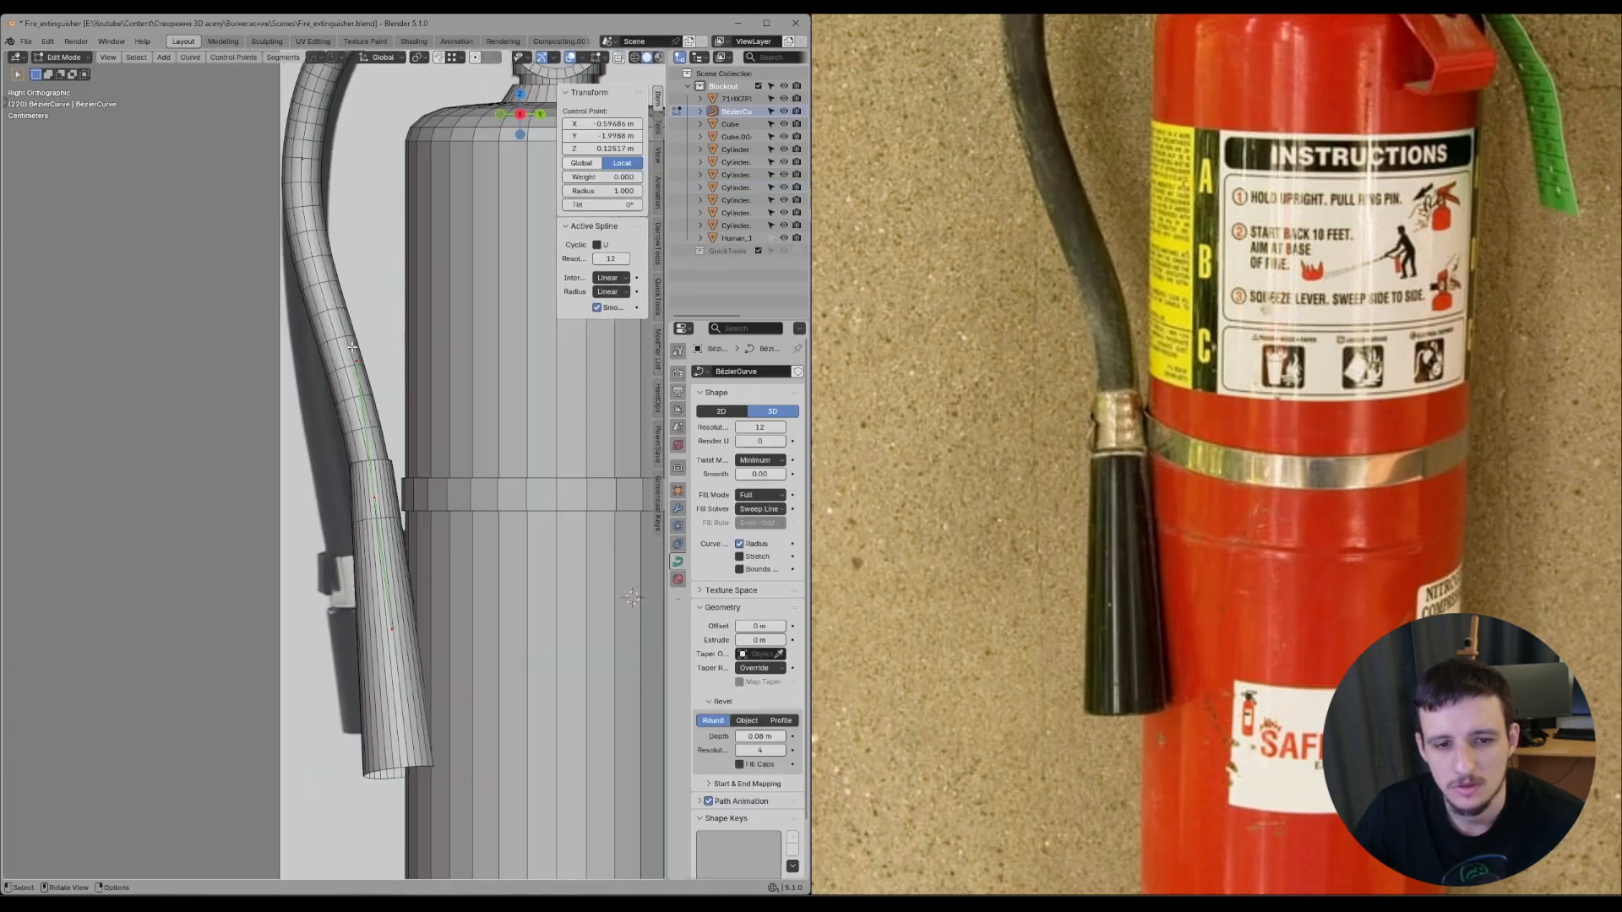
left_click(355, 360)
key("g")
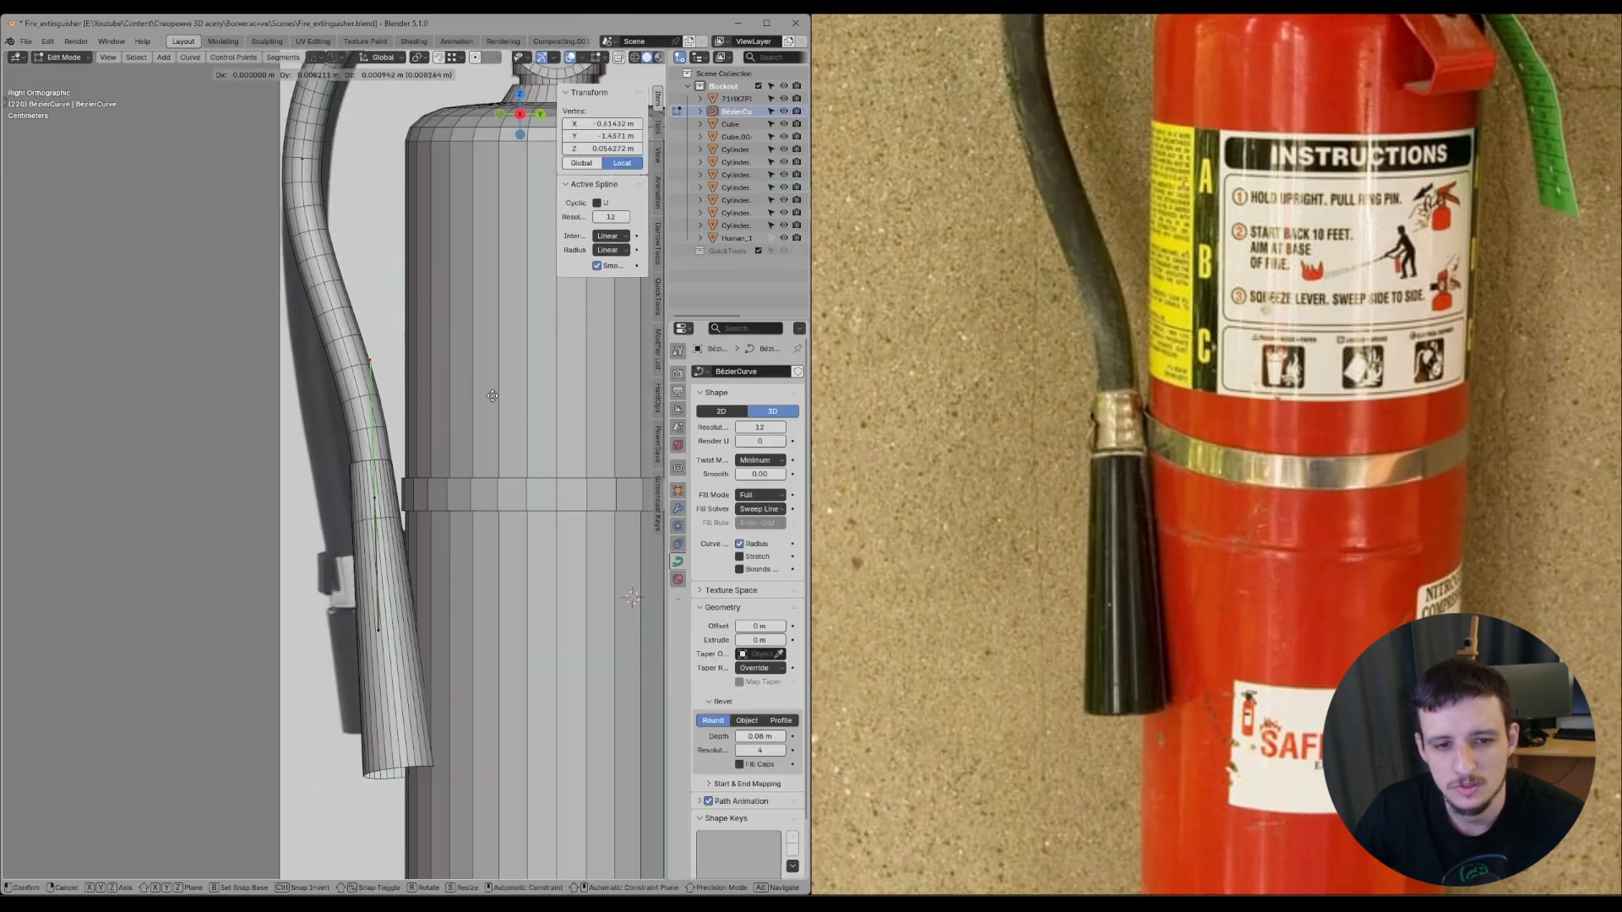
left_click(492, 396)
key("g")
left_click(431, 415)
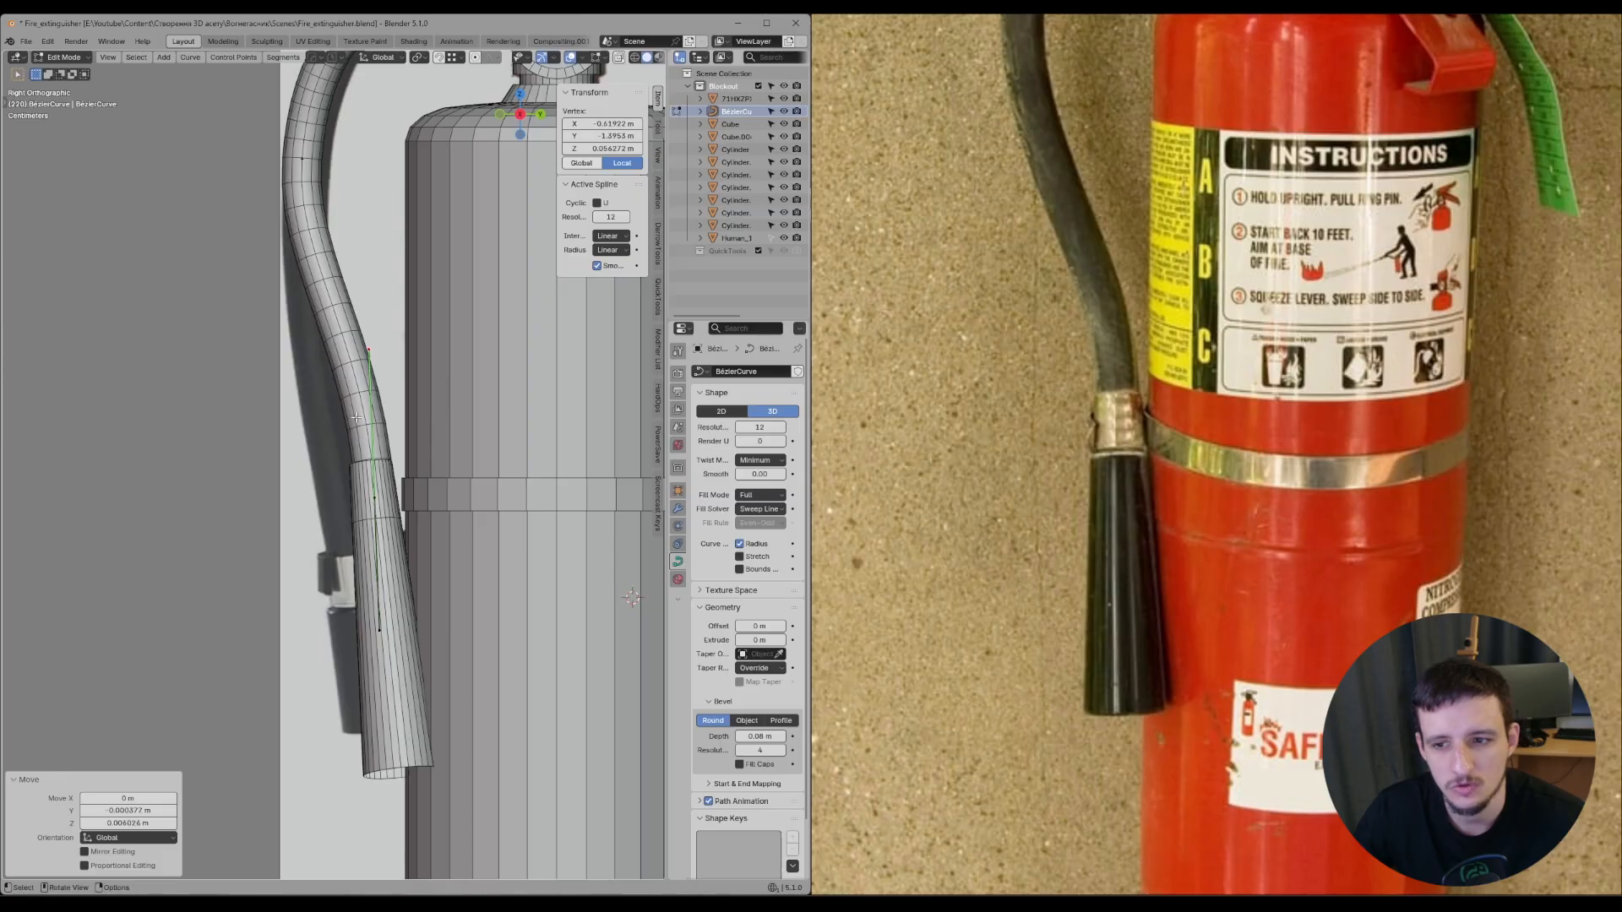
key("alt+a")
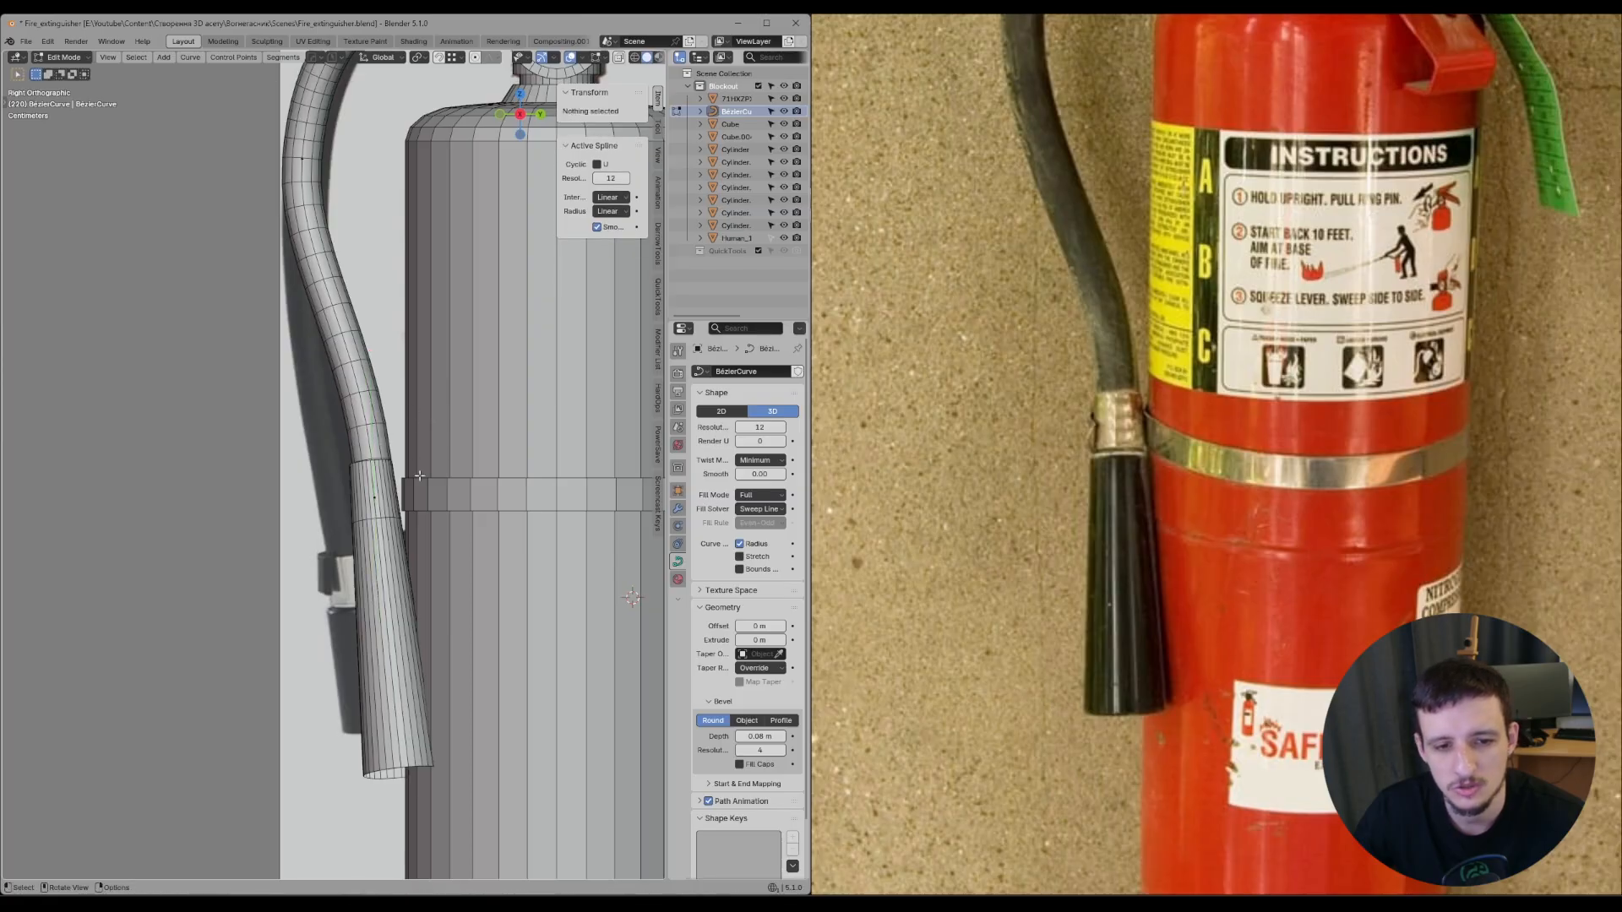
- Shift the upper handle at the hose's lower end about 0.0006 m along X in the front view
key("KP_1")
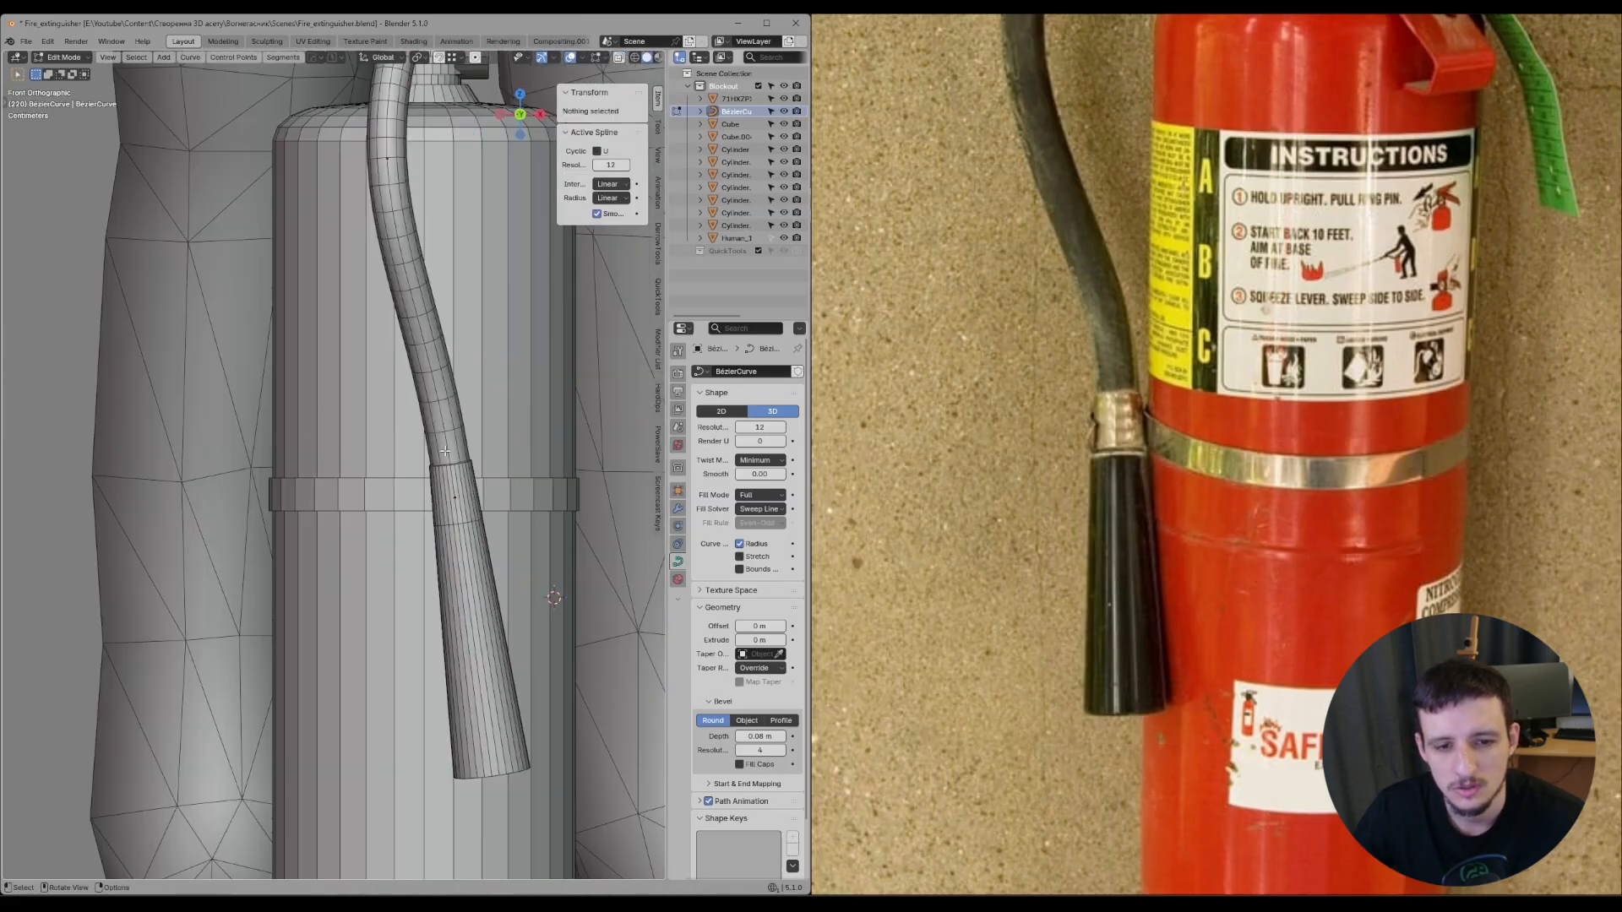
left_click_drag(412, 465, 448, 504)
left_click_drag(496, 418, 499, 420)
key("Tab")
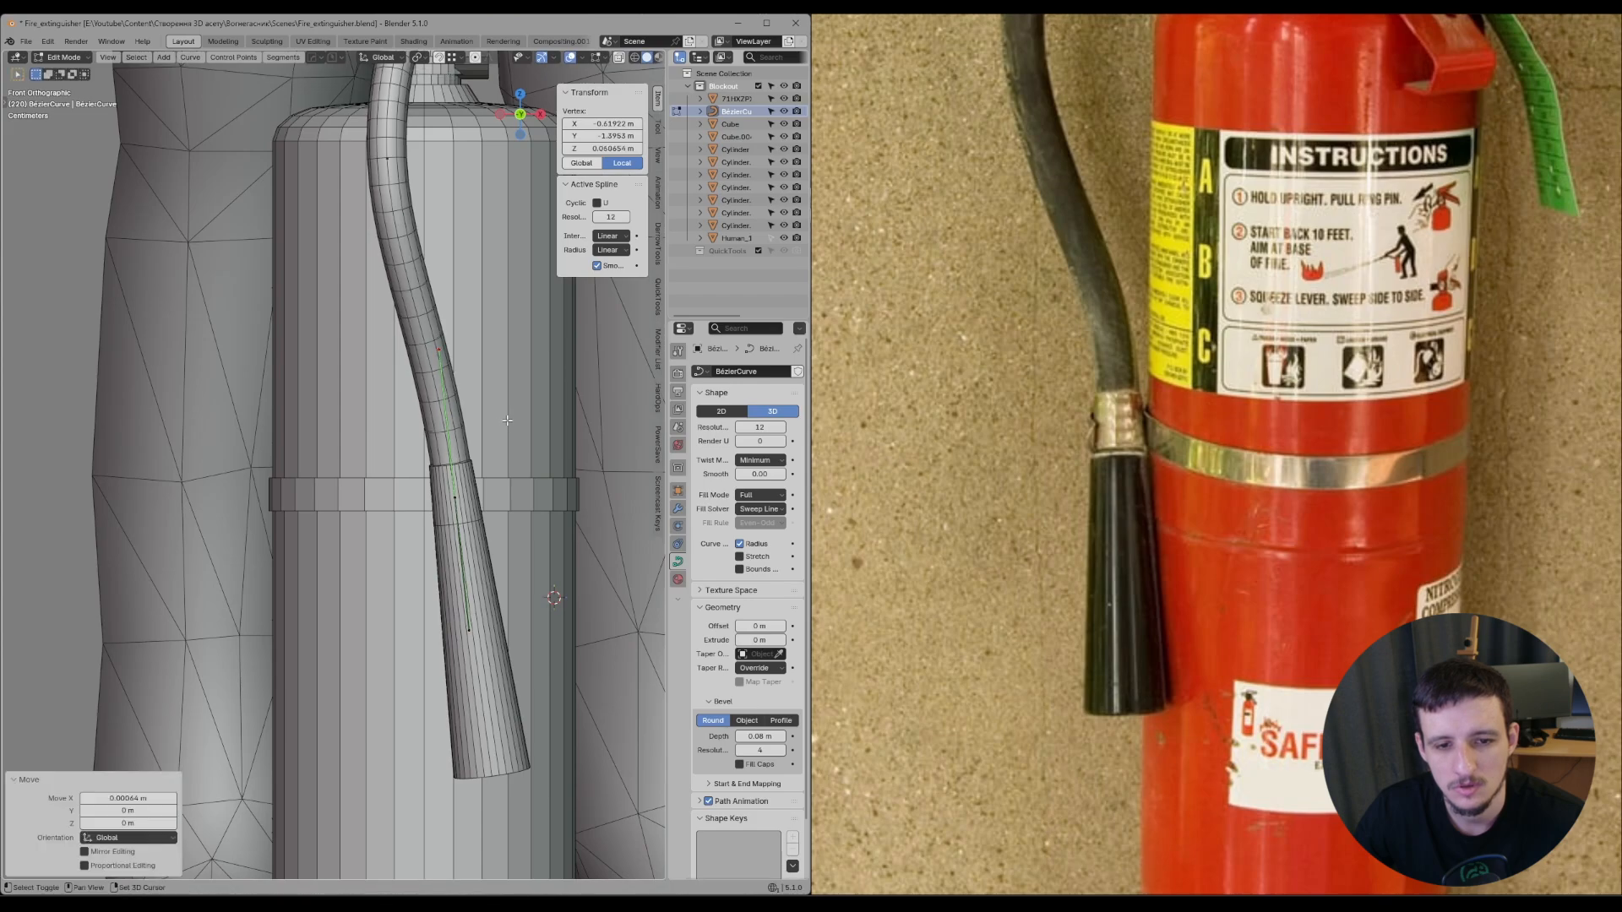
- Move the nozzle about 0.002 m along Y in the side view to line it up with the hose end
key("KP_3")
left_click(454, 526)
key("g")
left_click(484, 516)
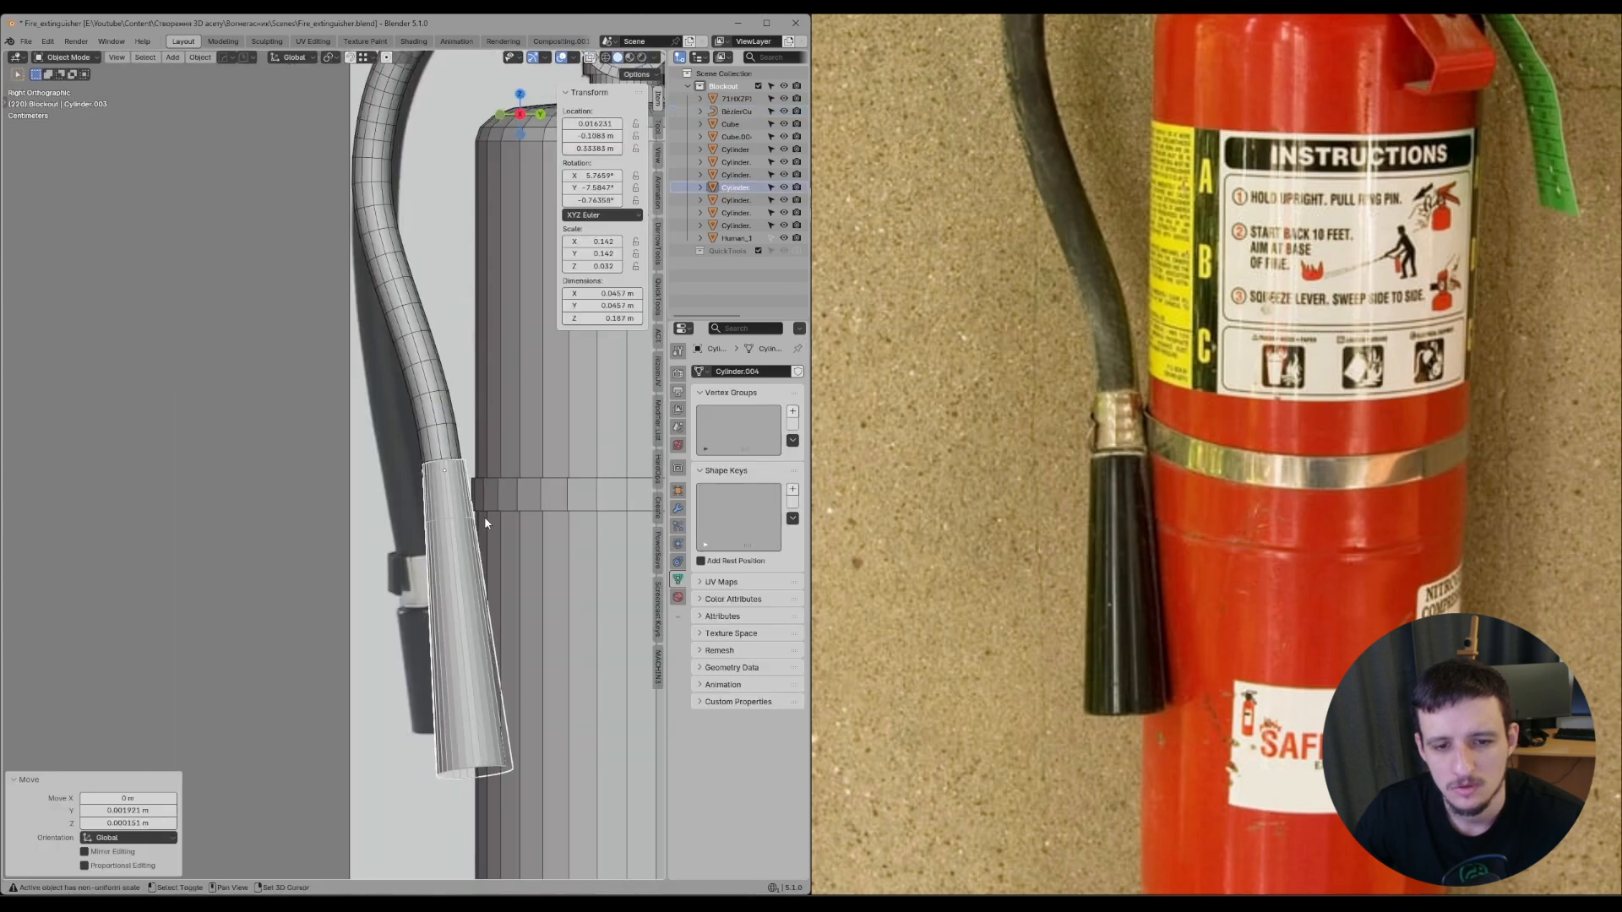
key("r")
right_click(506, 543)
left_click(504, 532)
- Set the nozzle's origin to the centre of its upper rim
middle_click_drag(496, 501, 541, 504)
left_click(456, 507)
key("Tab")
key("alt+z")
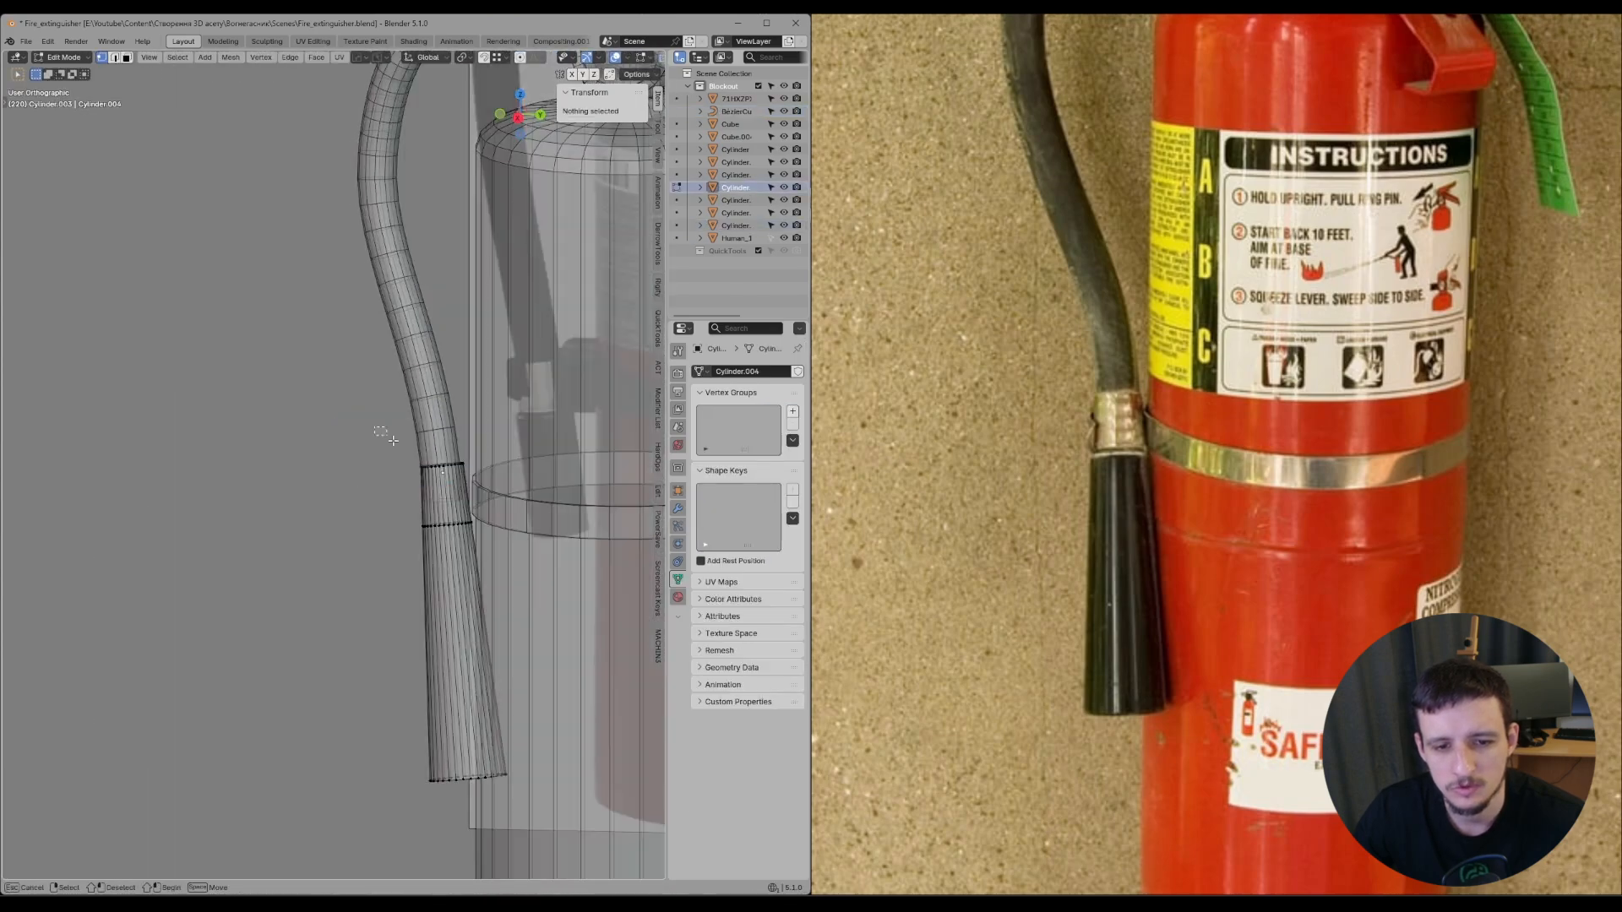
left_click_drag(384, 433, 473, 523)
key("alt+z")
key("Tab")
- Rotate the nozzle about its upper end in two passes, the last about 3°, to swing its wide end away from the tank
middle_click_drag(490, 505, 508, 392, "alt")
key("KP_3")
key("r")
left_click(534, 512)
key("r")
left_click(505, 501)
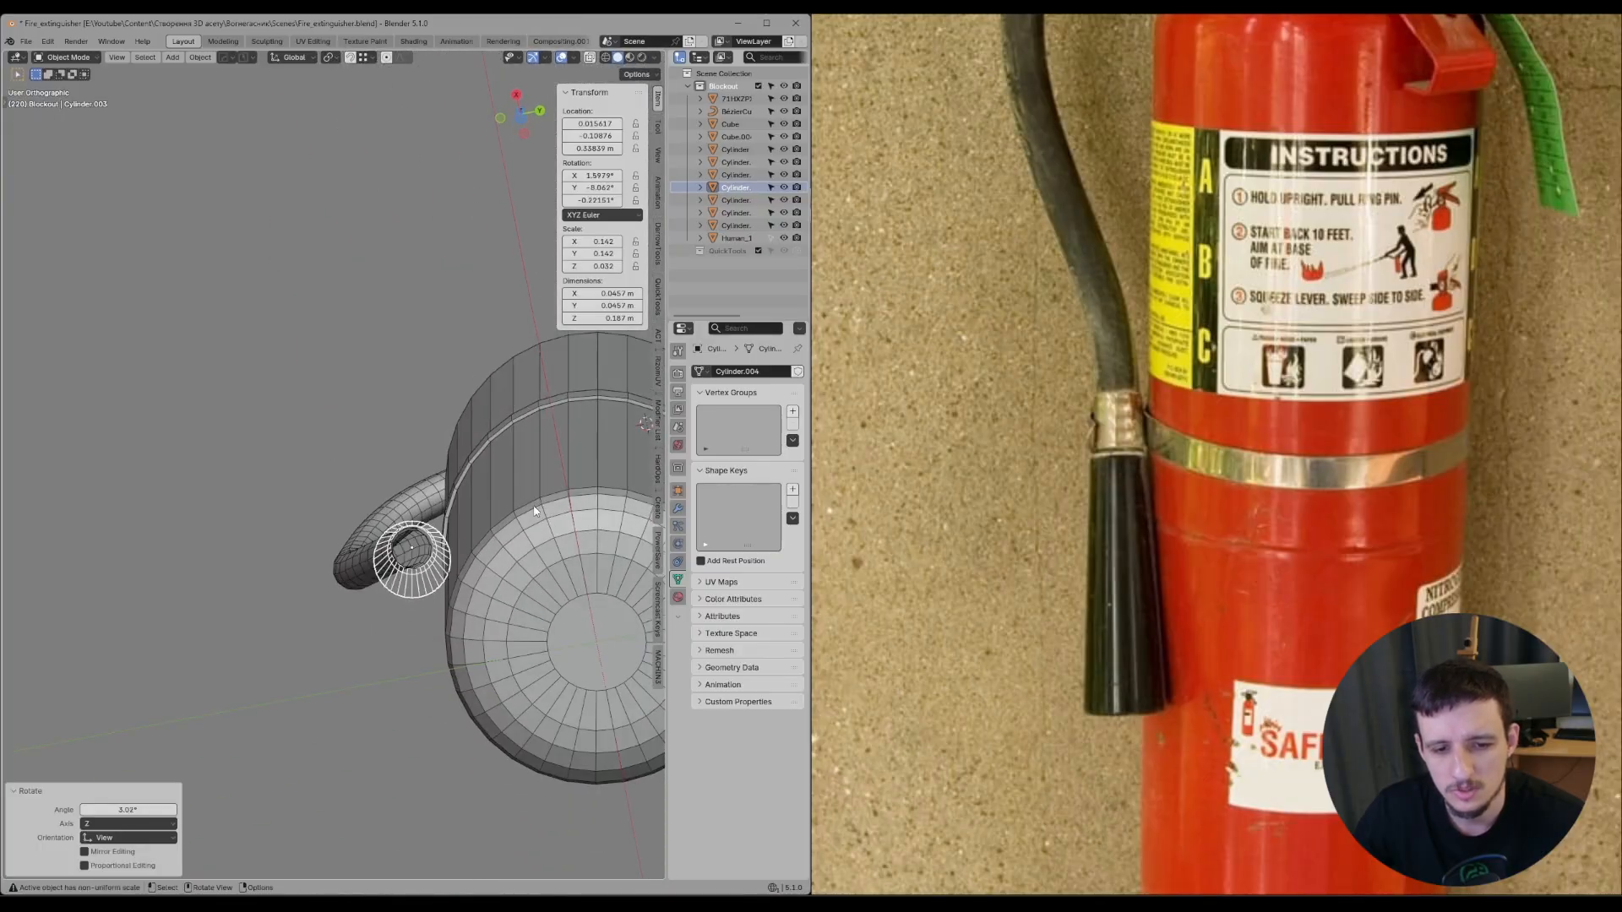
- Rotate the nozzle about another 2° in the side view and move it about 0.002 m along Y under the hose end
middle_click_drag(534, 511, 645, 458)
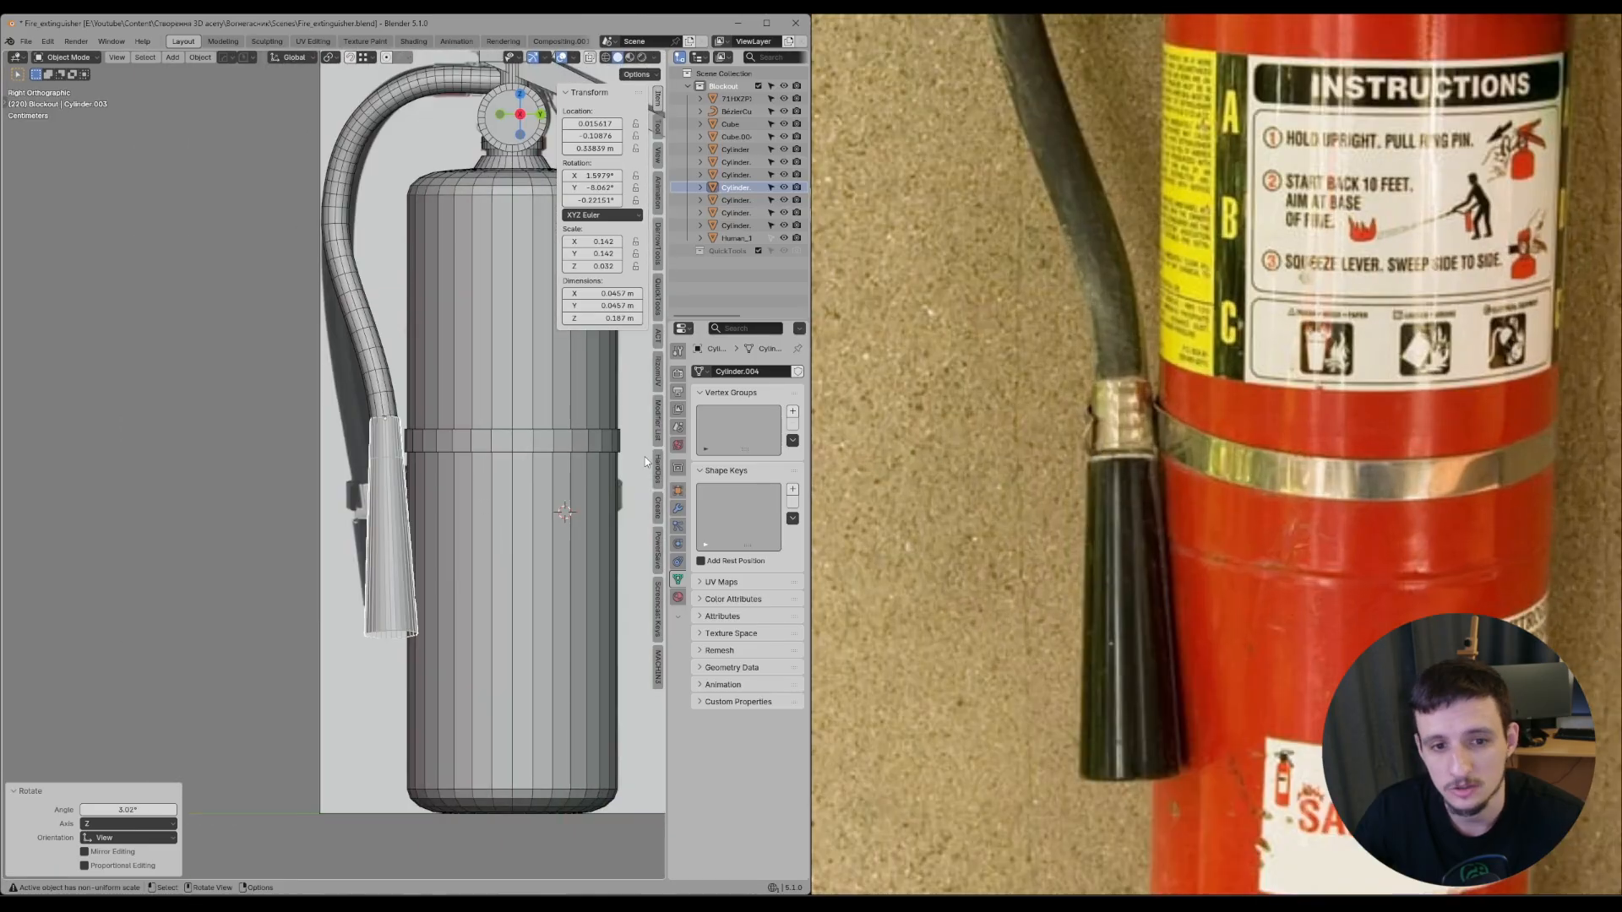
scroll(460, 465, "up", 2)
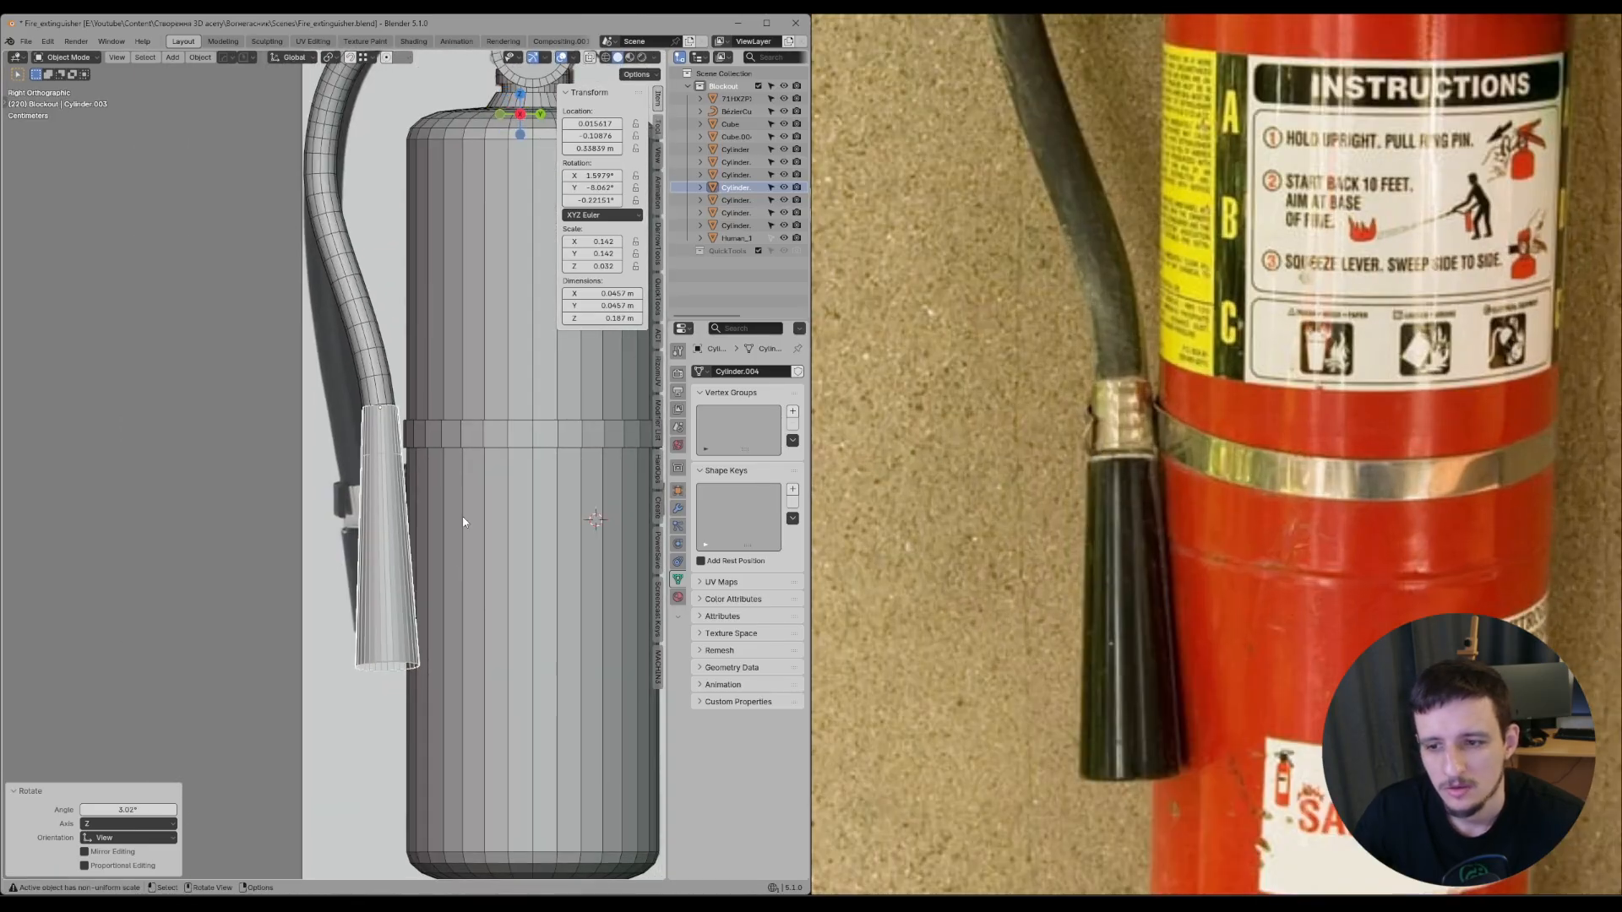
key("r")
left_click(460, 524)
key("g")
middle_click(480, 525)
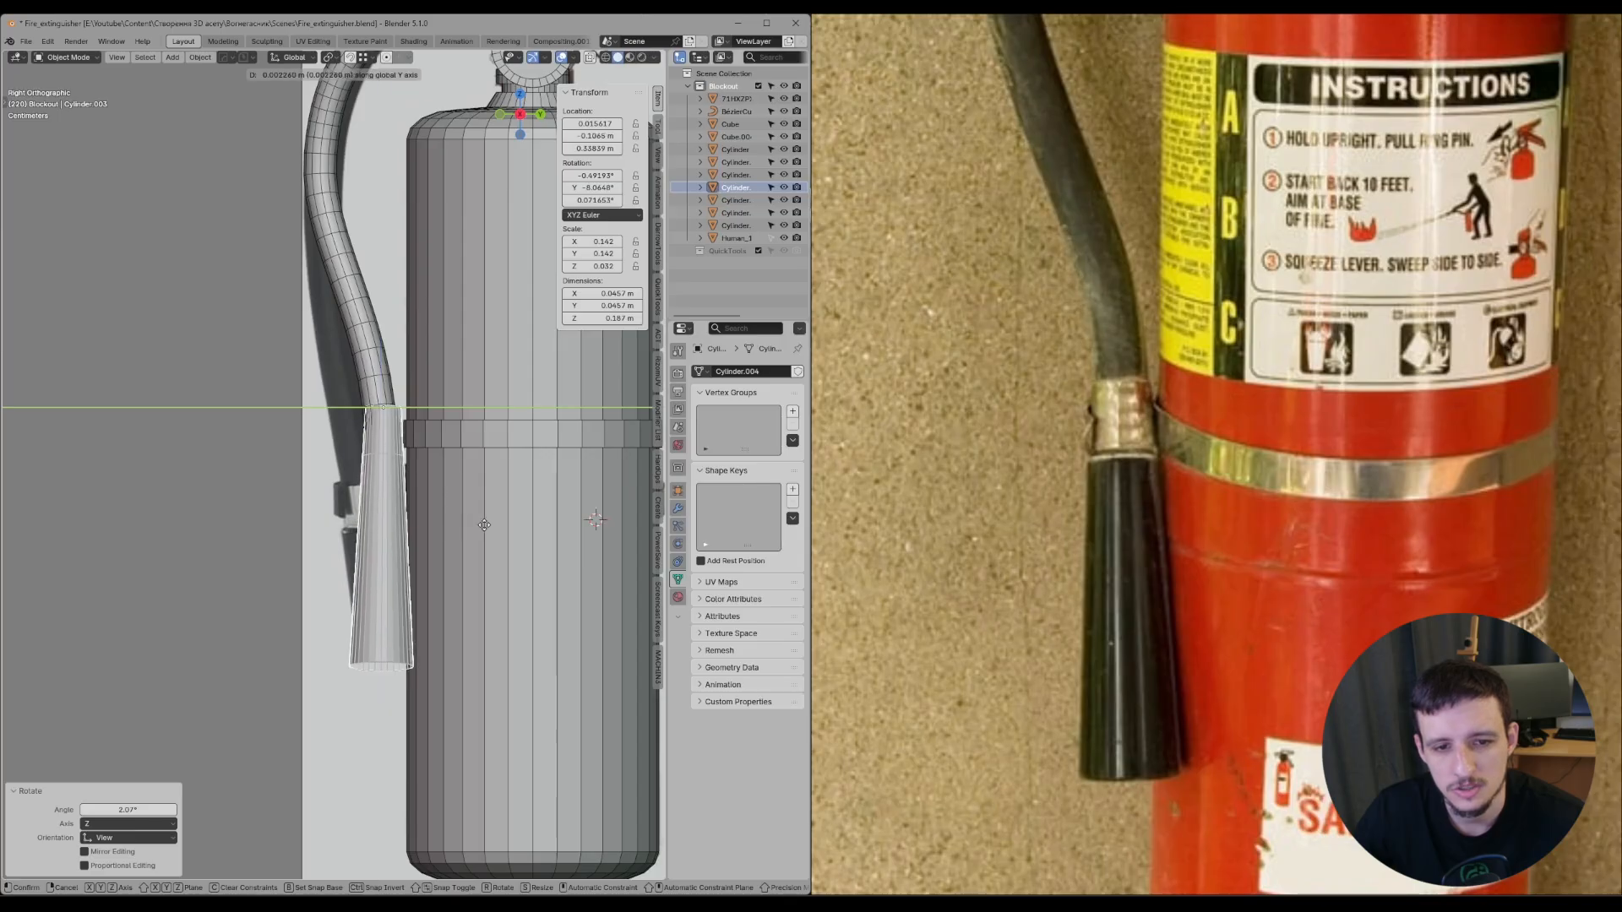
left_click(484, 525)
middle_click_drag(484, 524, 520, 515)
left_click(527, 516)
middle_click_drag(527, 516, 520, 568)
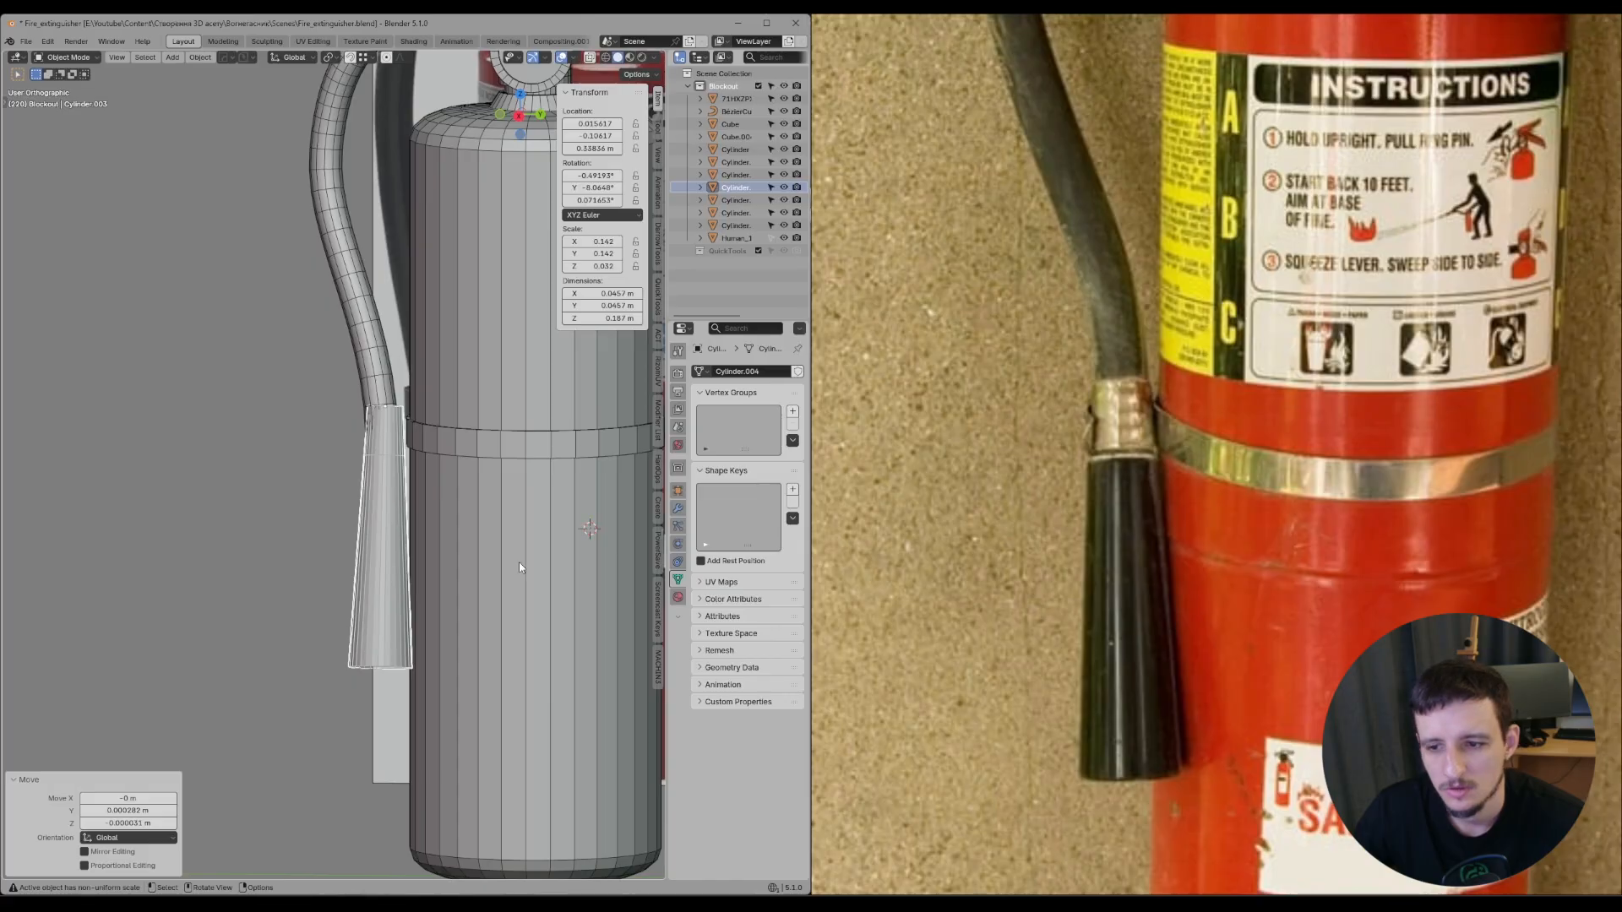
- Dissolve the edge loop near the nozzle's upper end
key("Tab")
scroll(397, 450, "up", 4)
key("Tab")
left_click(446, 446, "alt")
scroll(449, 486, "down", 4)
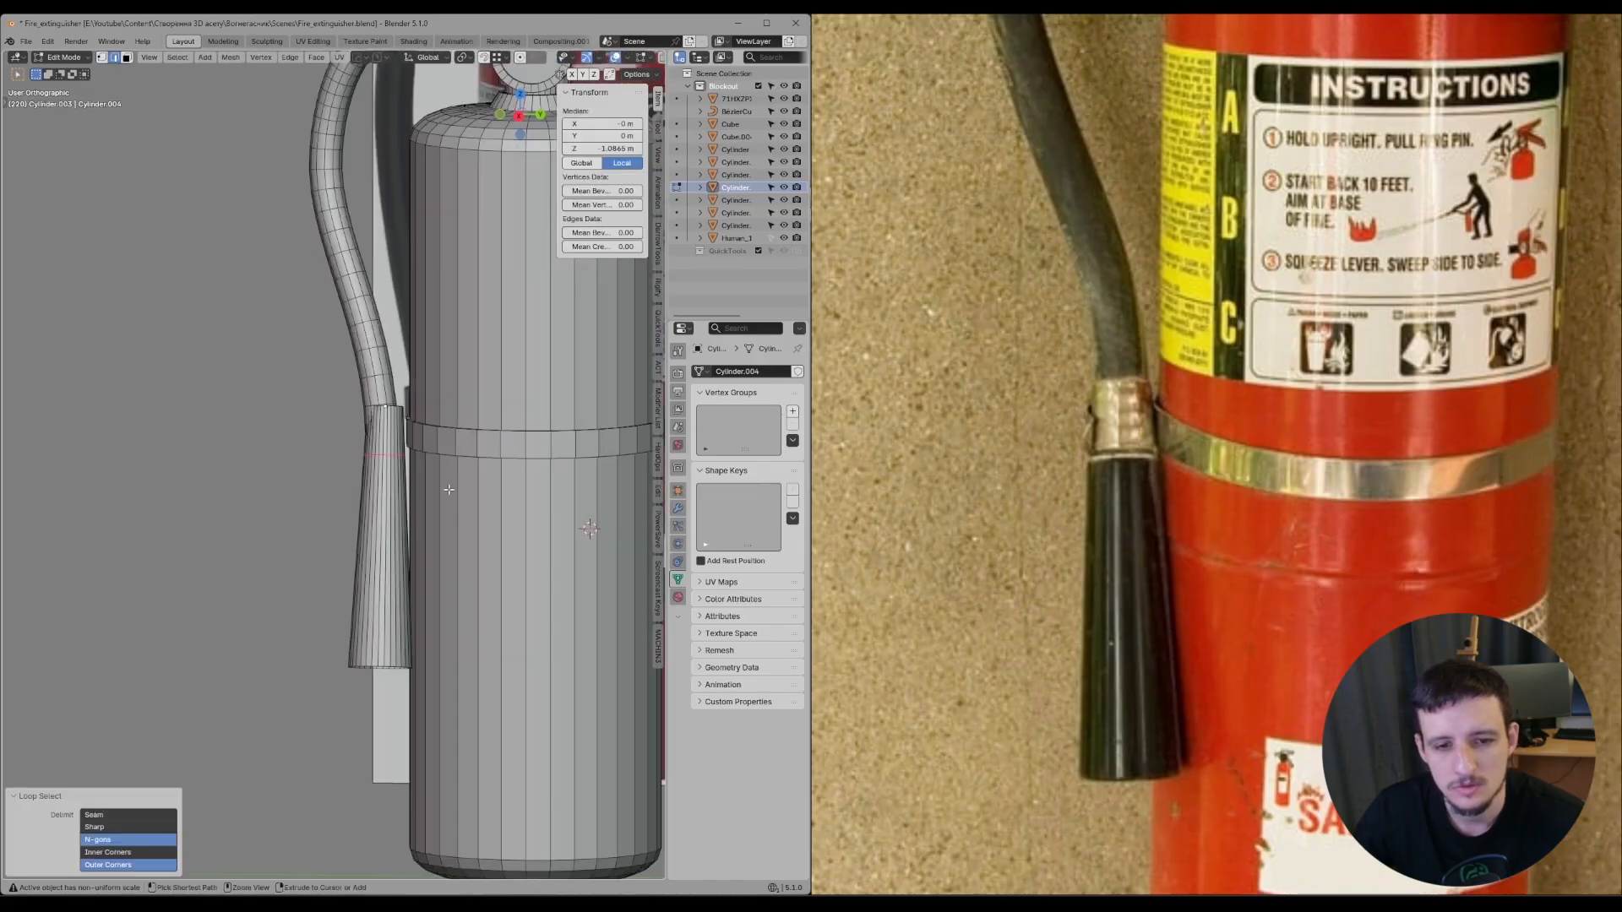
key("ctrl+x")
- Widen the nozzle's lower opening by scaling its bottom ring of vertices by 1.153
key("1")
left_click_drag(253, 539, 449, 676)
key("z")
key("s")
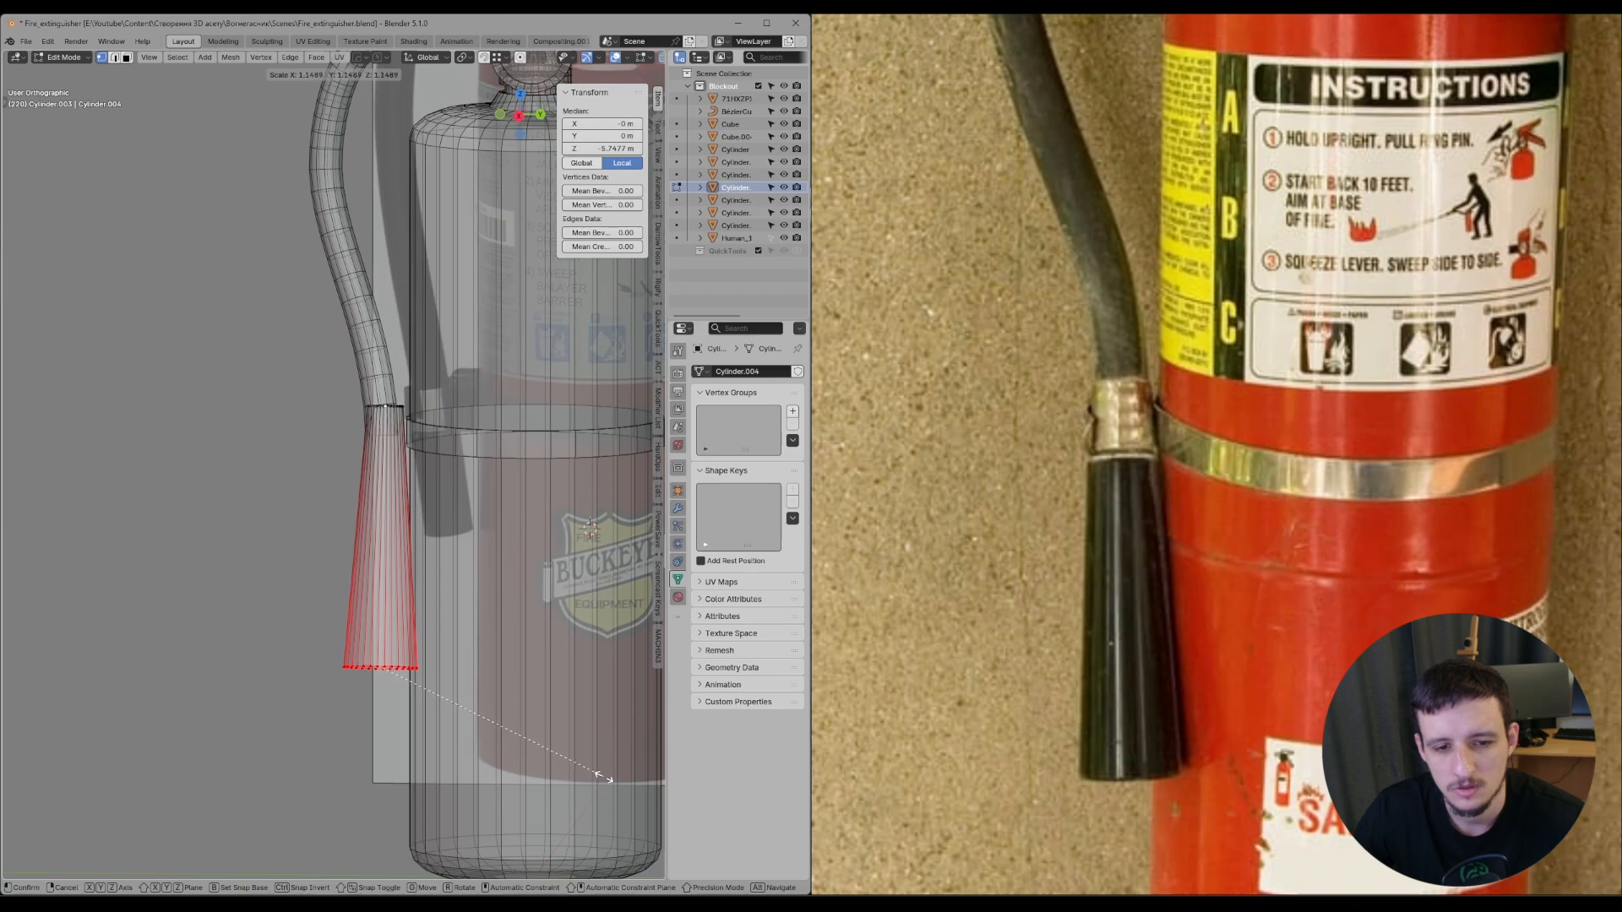
left_click(601, 776)
- Compare the nozzle with the reference photo and shorten it by sliding its bottom ring up by a factor of about 0.08
scroll(1099, 481, "down", 6)
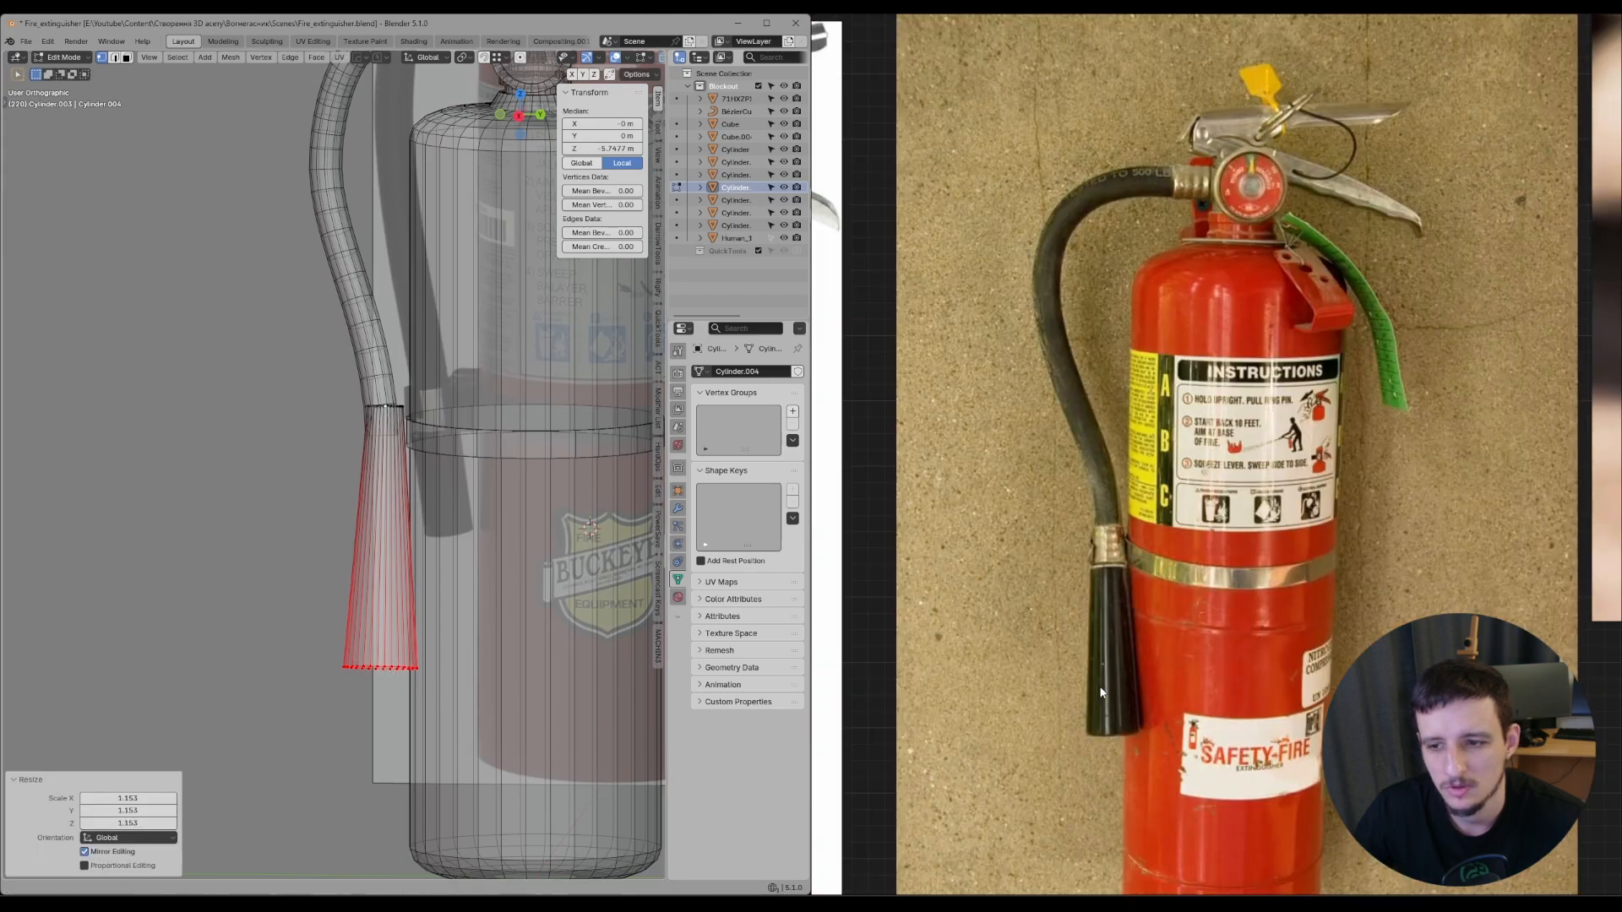
middle_click_drag(326, 634, 456, 693)
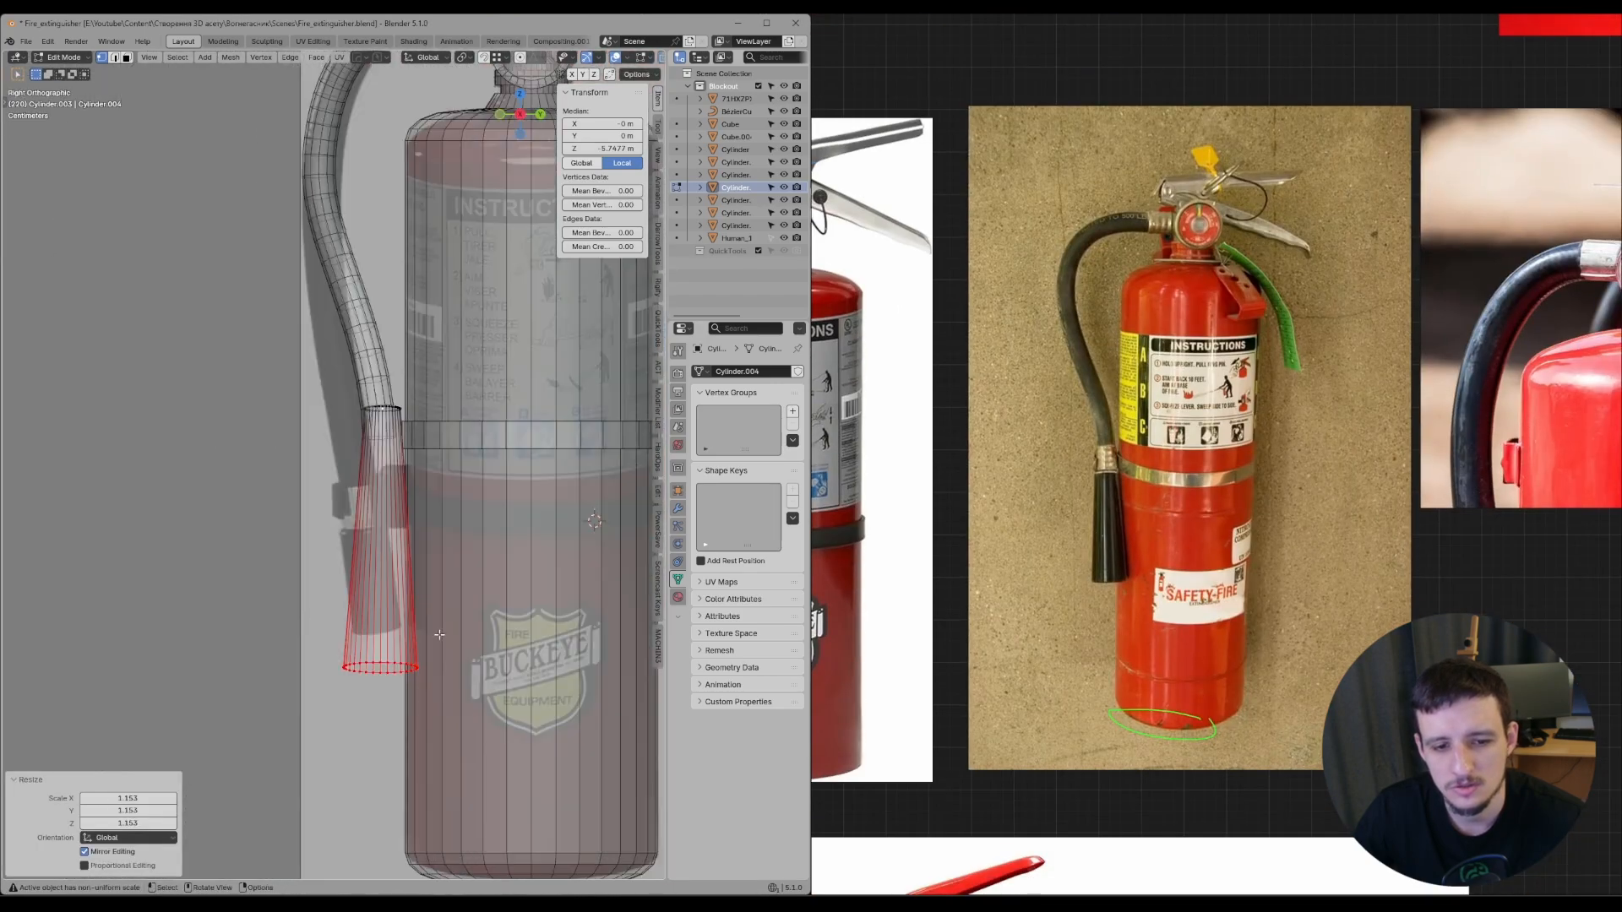
key("z")
scroll(473, 676, "down", 1)
key("g")
key("g")
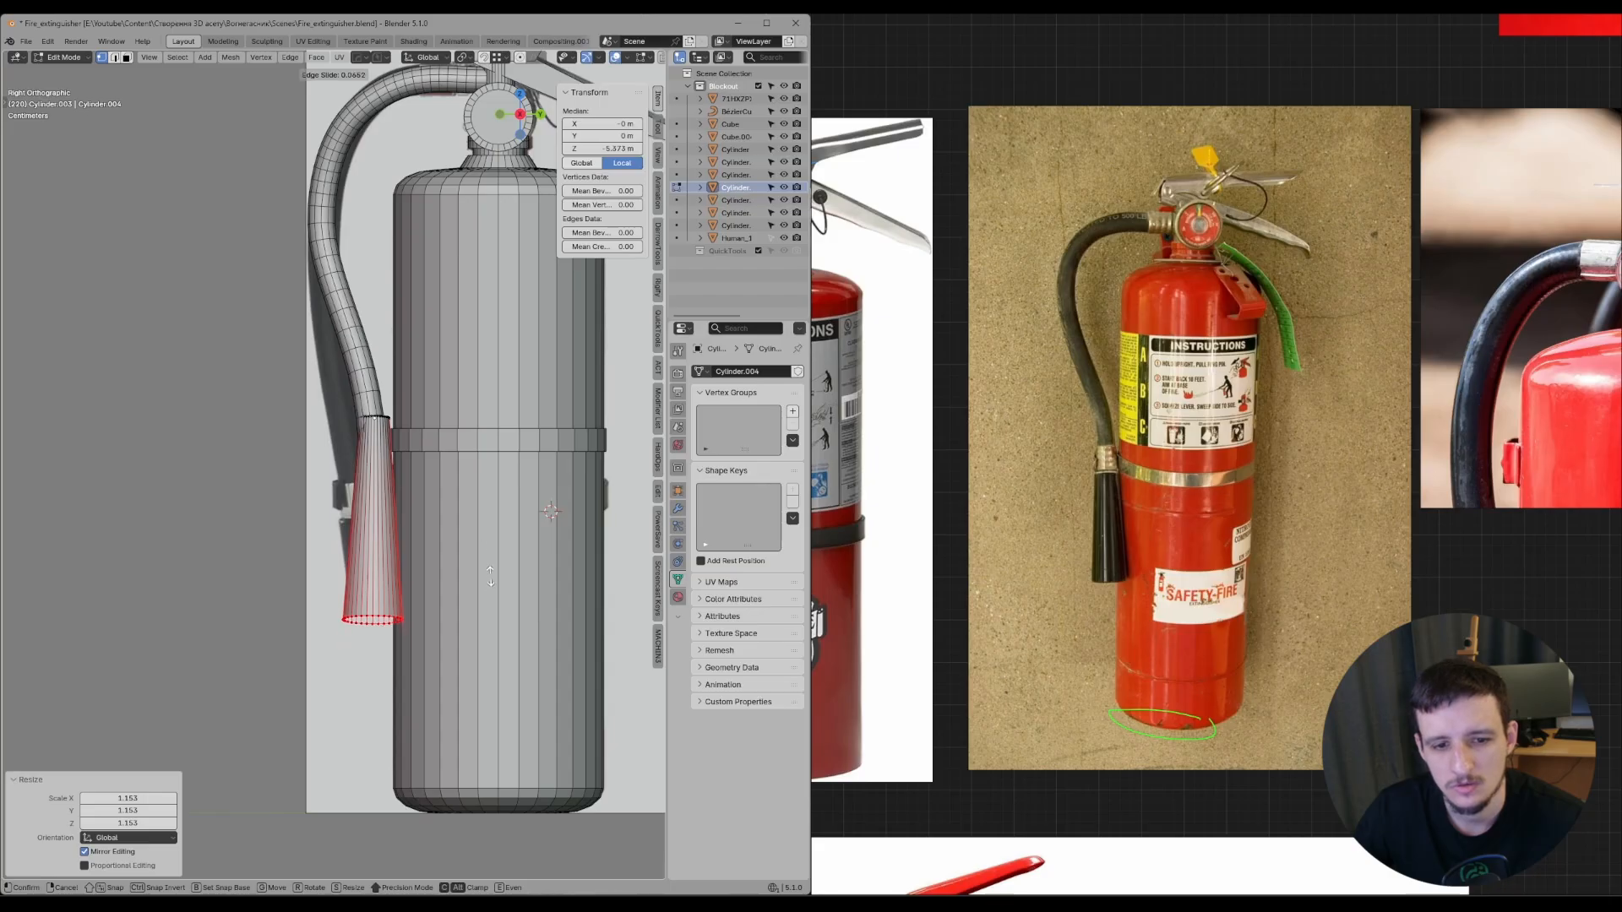
left_click(485, 560)
- Add one edge loop around the nozzle, slid up to the height of the mounting band's lower edge
scroll(402, 451, "up", 2)
key("ctrl+r")
left_click(402, 450)
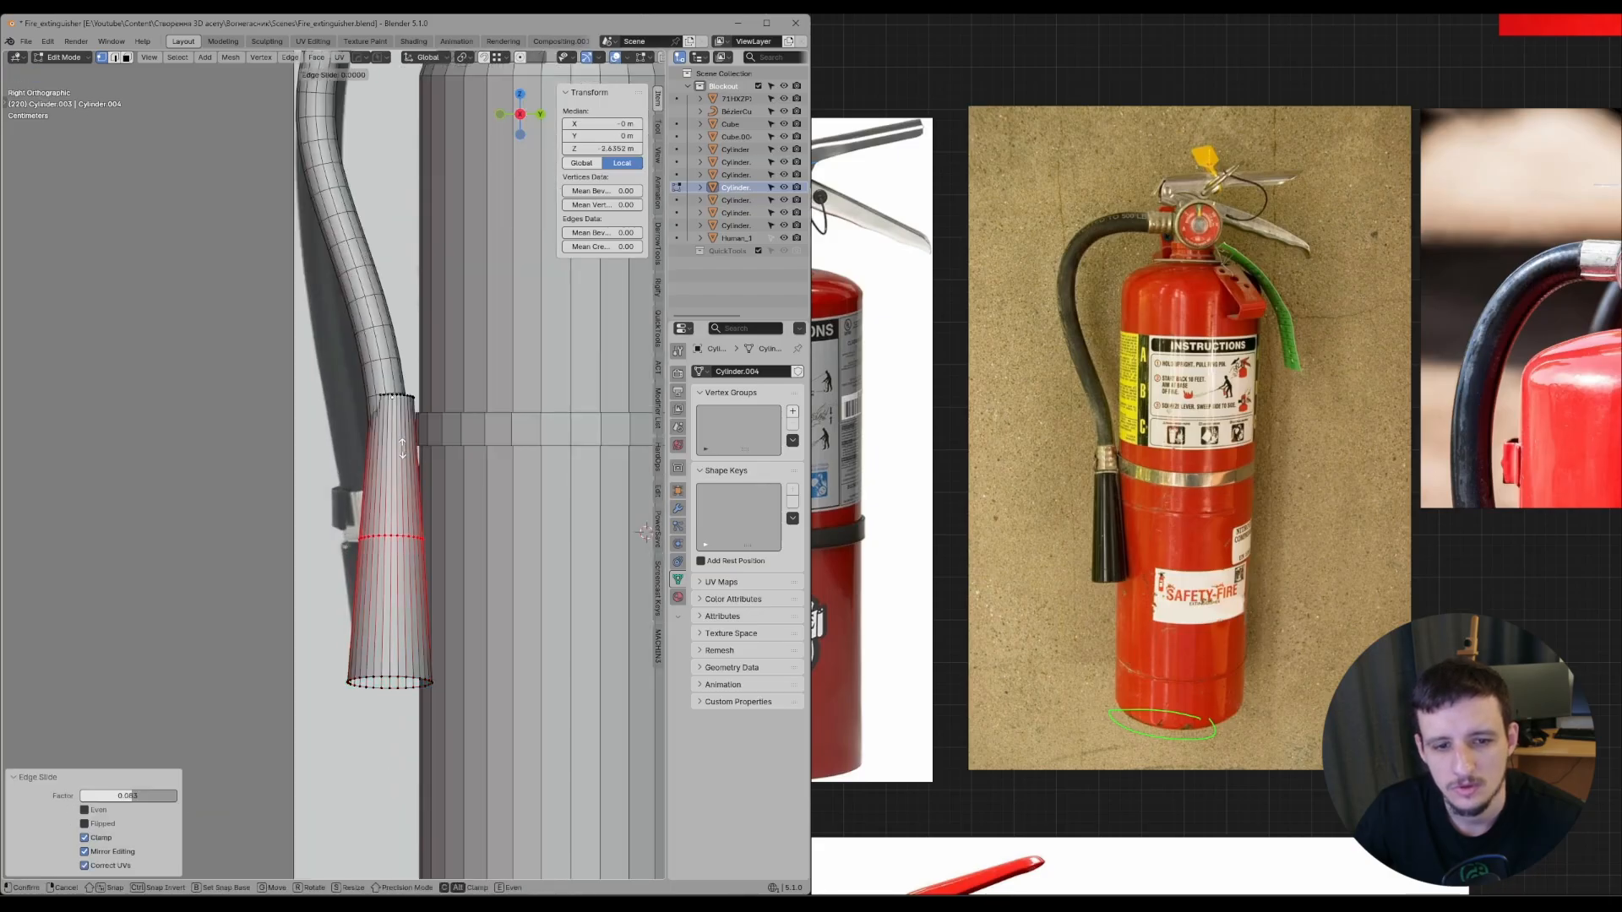
left_click(410, 360)
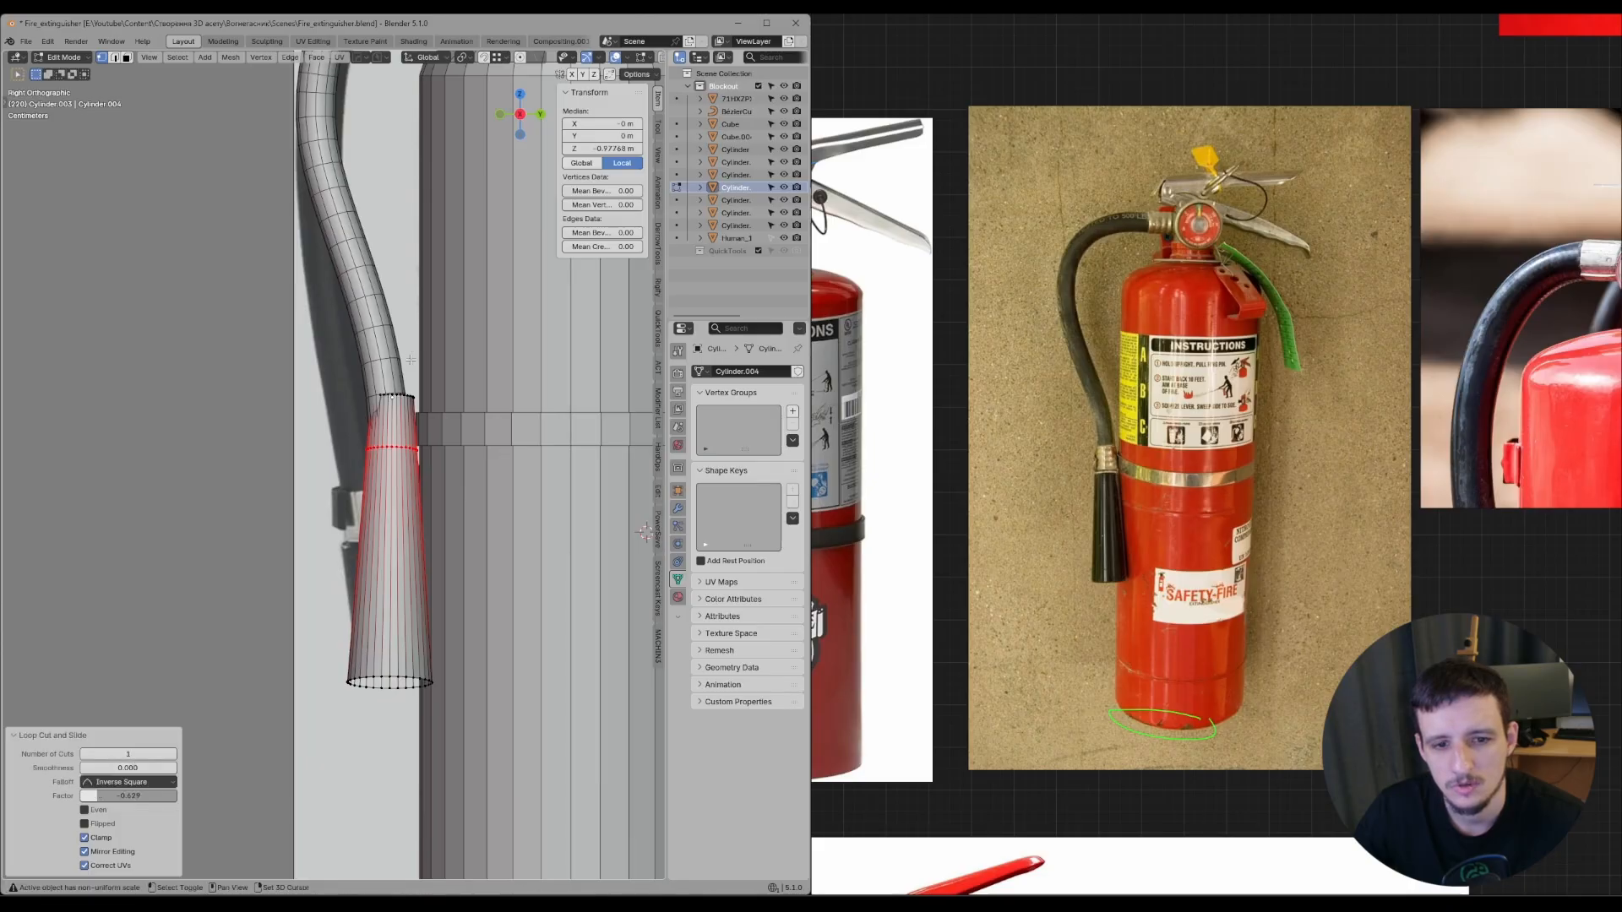
- Extend the nozzle's lower rim slightly along its taper with Slide Extend
key("2")
left_click(426, 583, "ctrl+alt")
key("shift+alt+1")
left_click(422, 727)
left_click(424, 726)
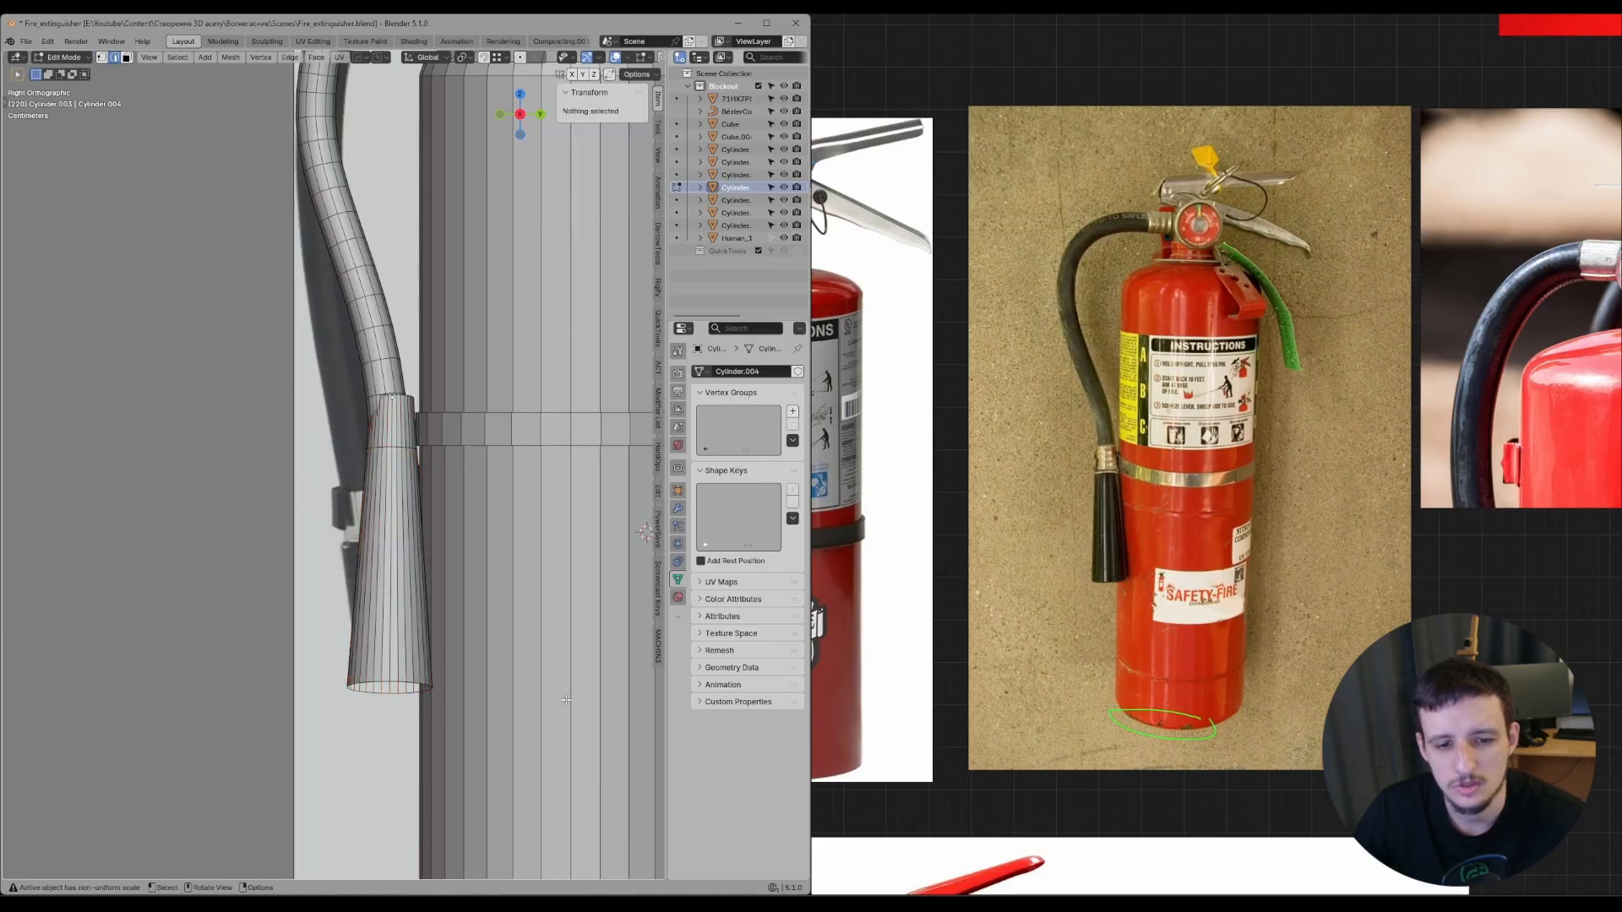
- Rotate the hose curve's lower end point about 8° in the side view and move it about 0.007 m up
key("Tab")
scroll(432, 422, "up", 1)
middle_click_drag(433, 418, 426, 523, "shift")
scroll(426, 527, "up", 2)
left_click(394, 460)
key("Tab")
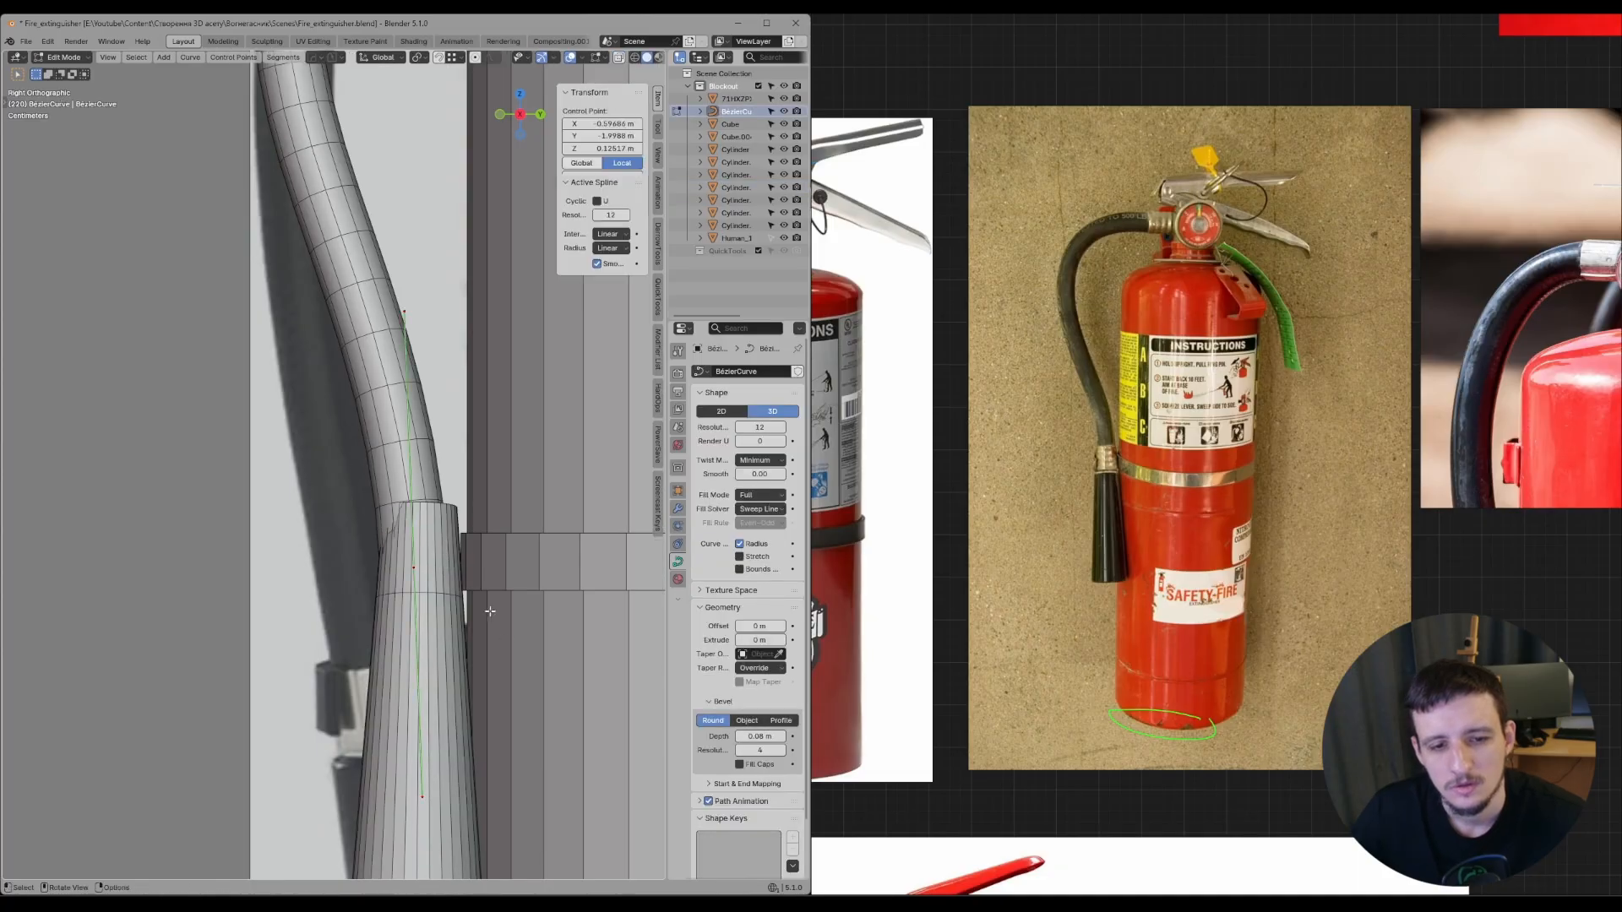
left_click(415, 568)
key("r")
left_click(492, 607)
key("g")
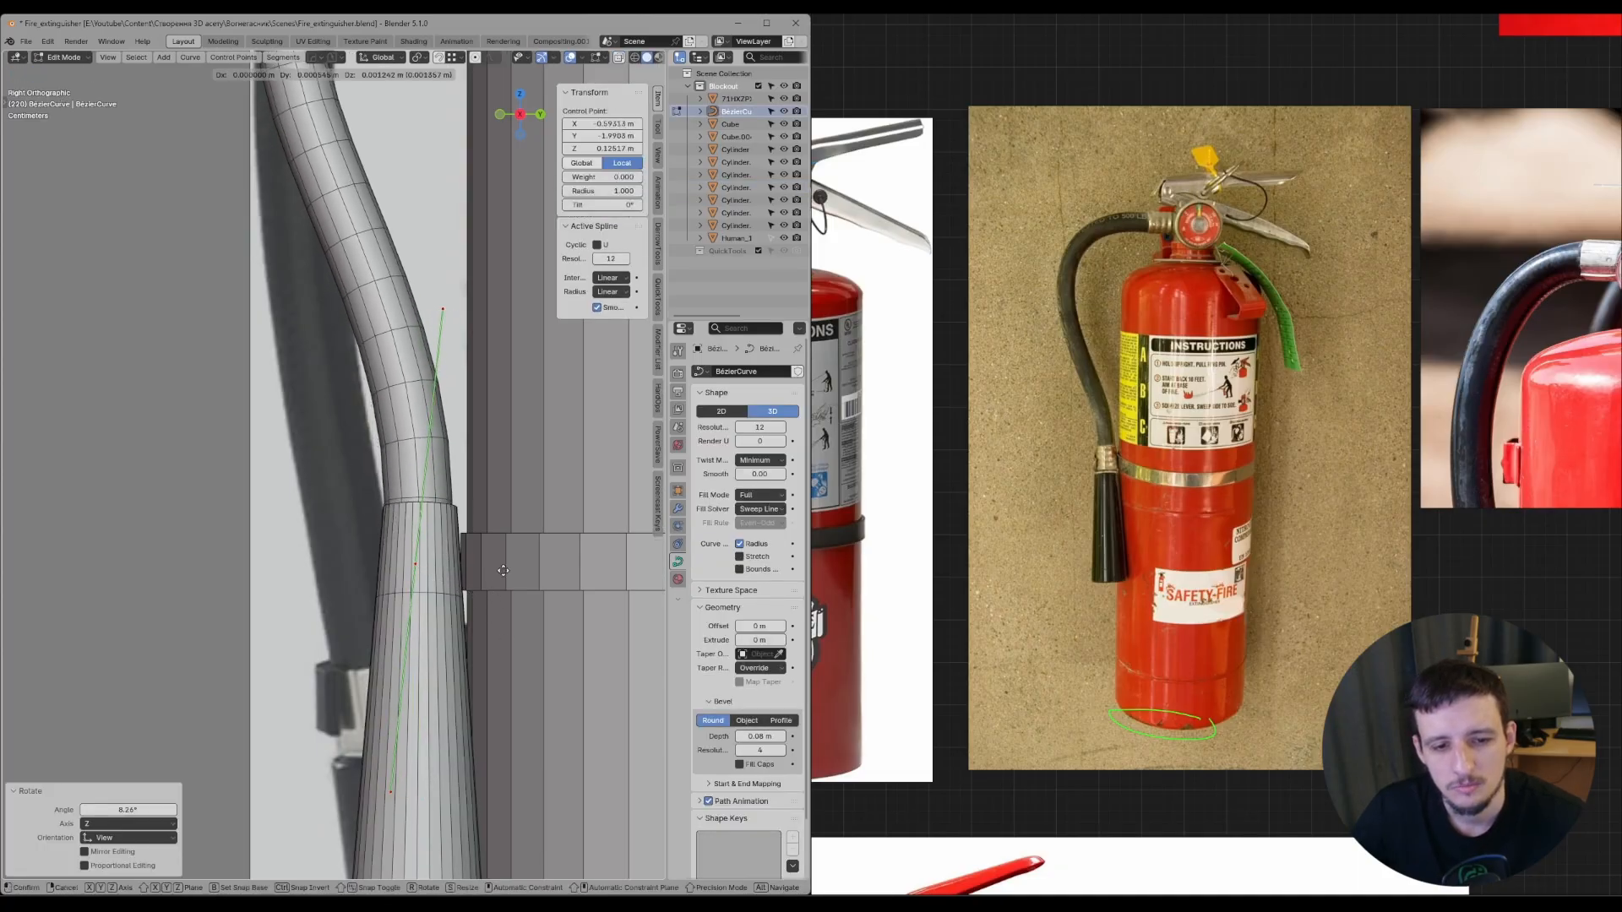
left_click(526, 377)
- Rotate the hose's lower end point slightly in the front view and shift it about -0.0006 m along X
key("KP_1")
key("r")
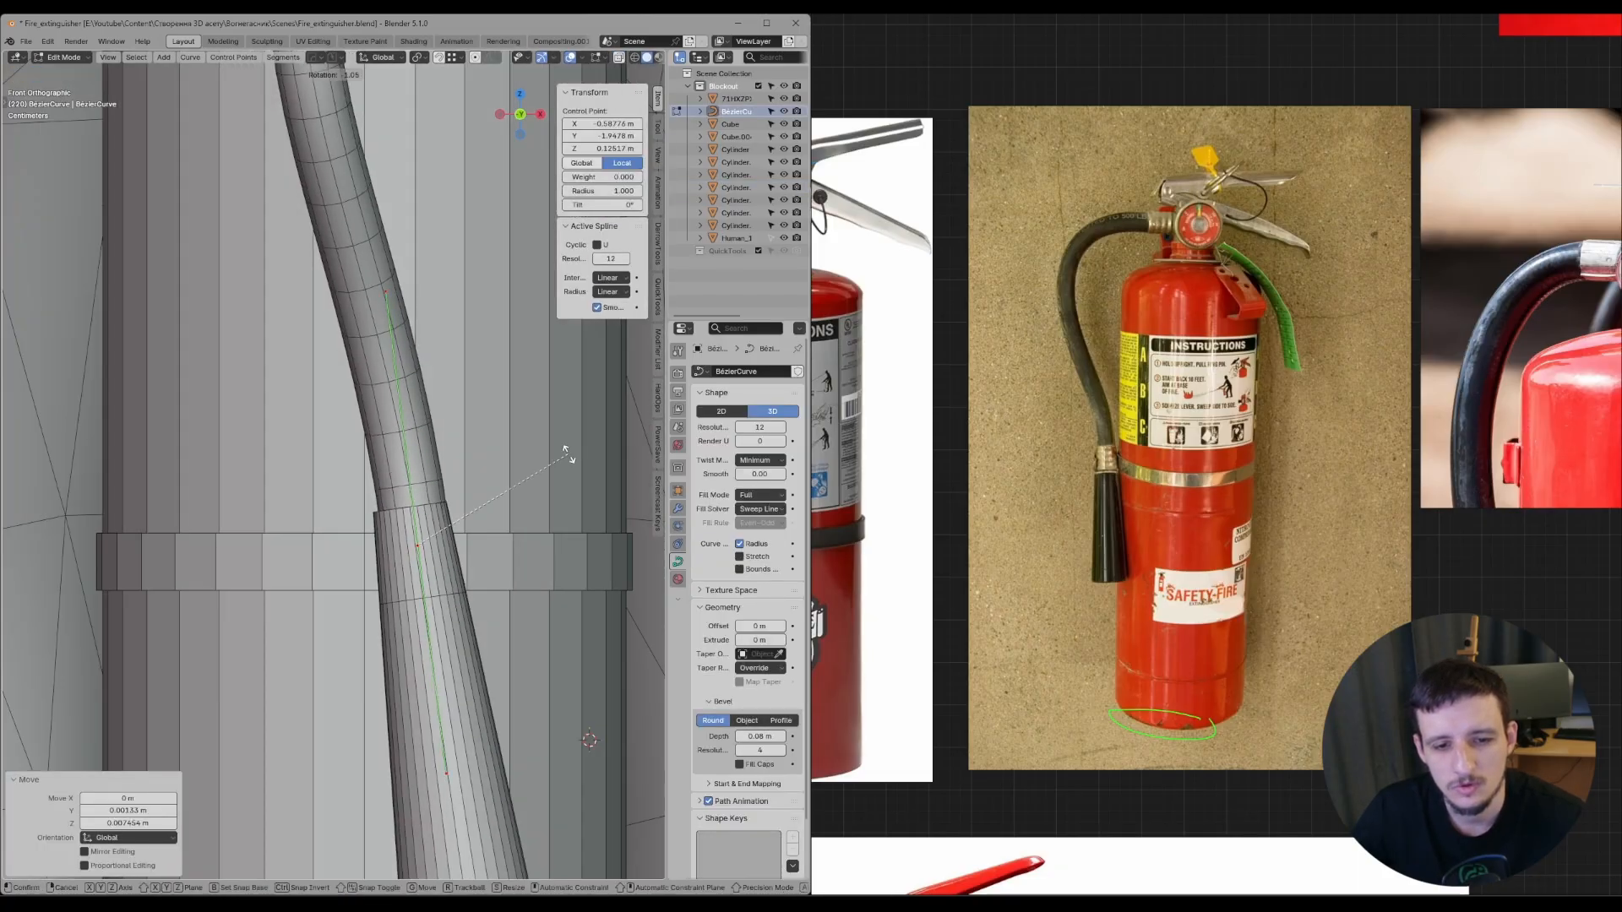
left_click(509, 404)
key("g")
left_click(507, 405)
- Rotate the hose's lower end point slightly in the side view and move it about 0.0007 m along Y
key("KP_3")
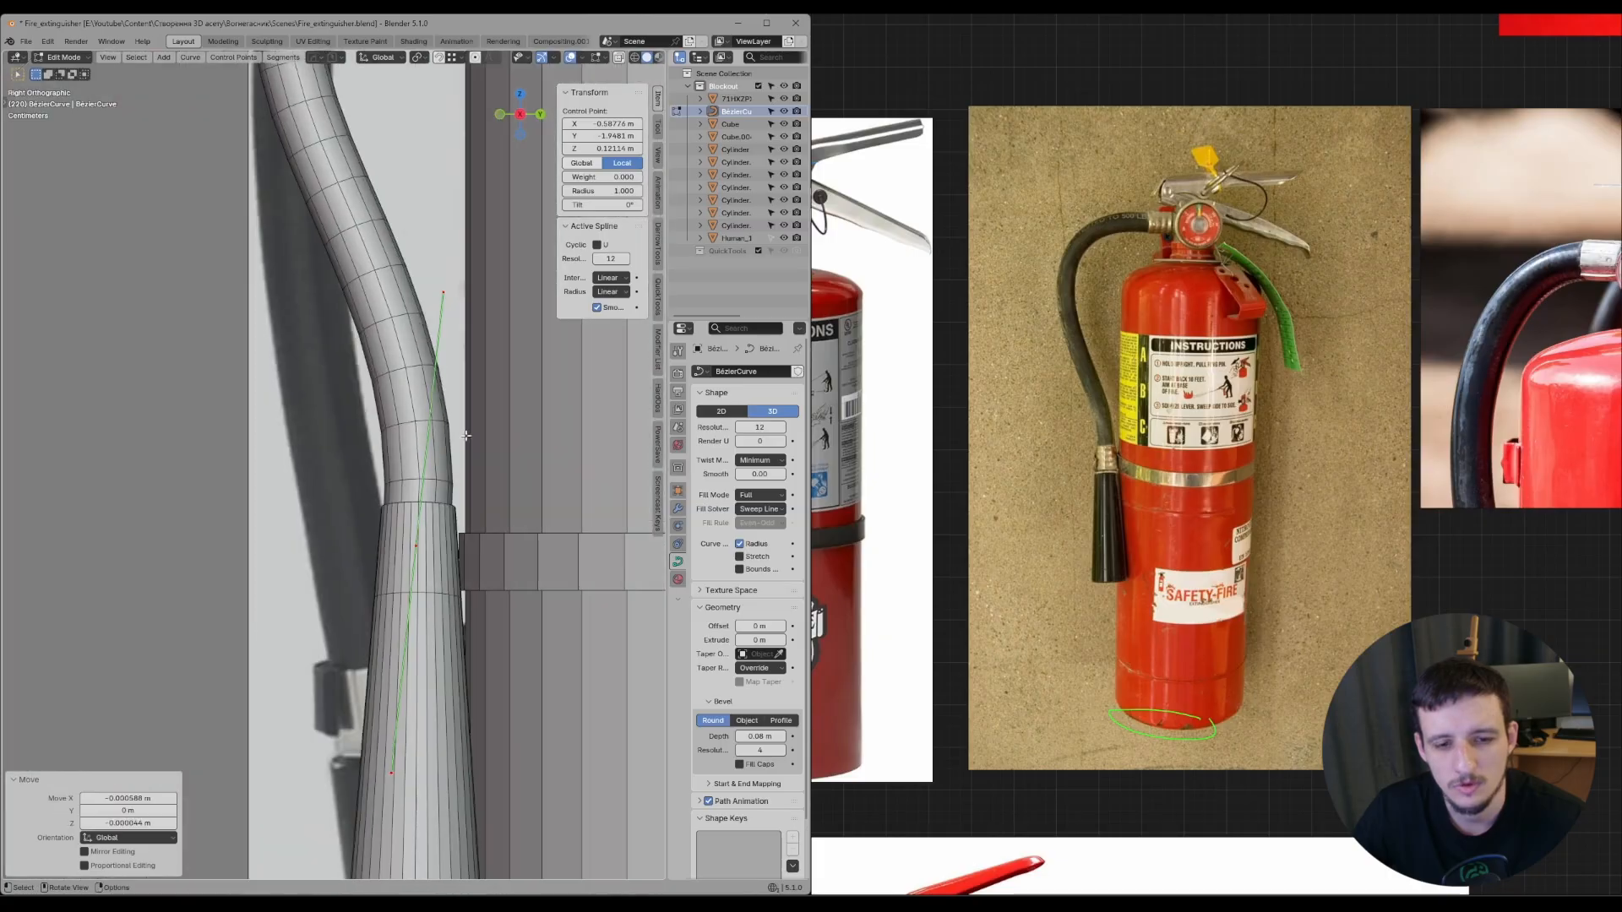
key("r")
left_click(477, 442)
key("g")
left_click(496, 445)
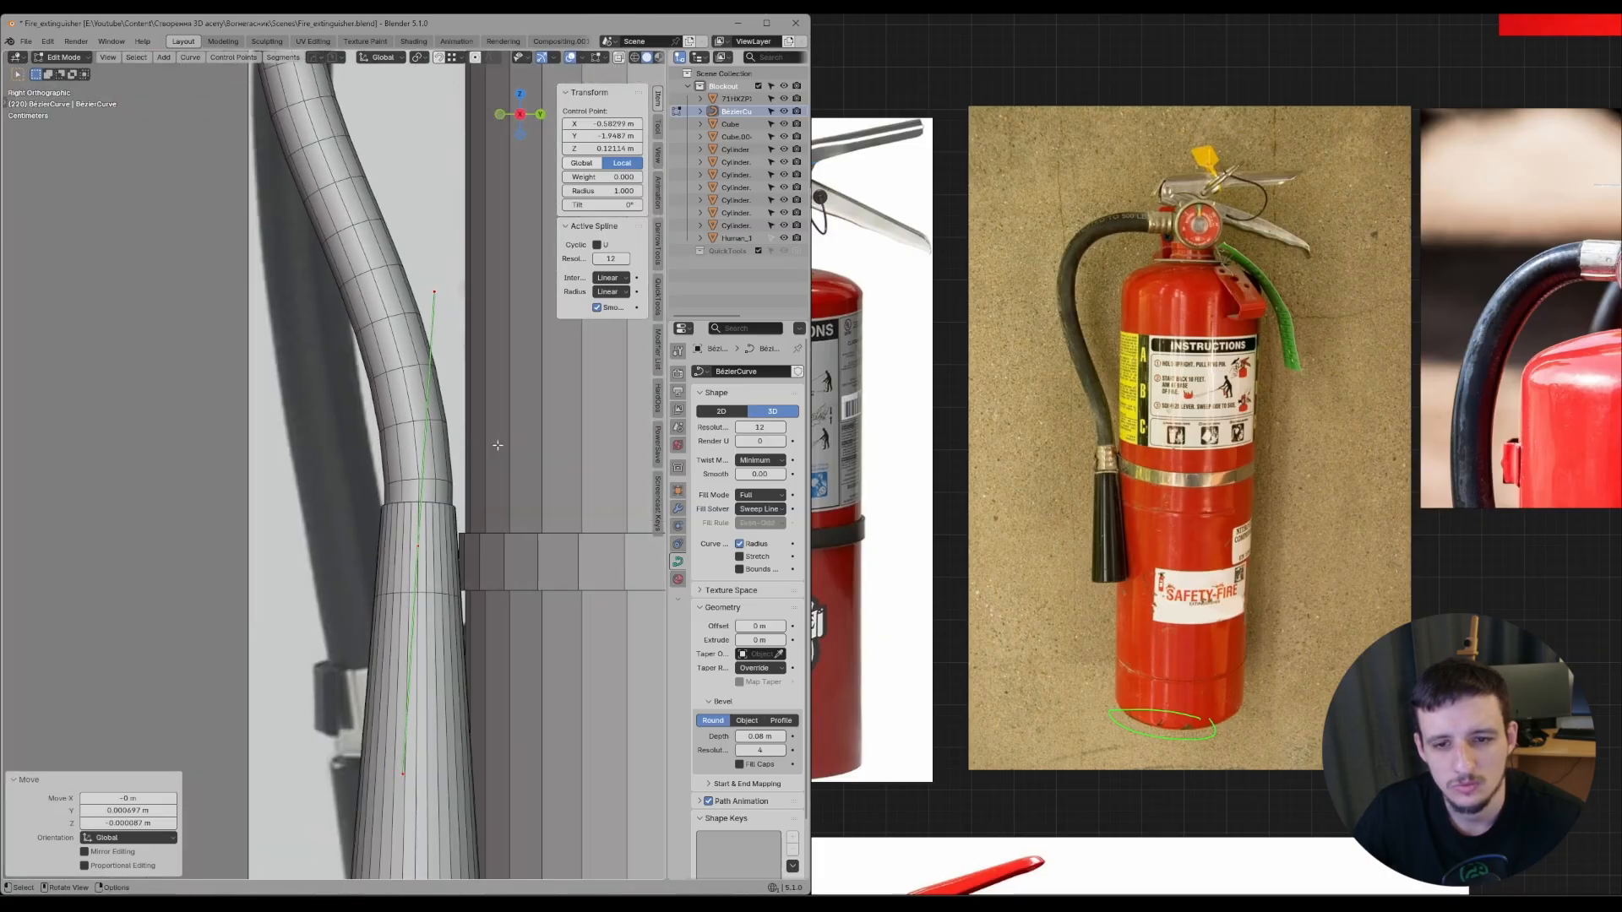
- Maximize the 3D viewport without its sidebar and move the upper handle of the hose's lower end point about -0.003 m along Y
key("ctrl+space")
middle_click_drag(589, 459, 568, 460, "shift")
key("n")
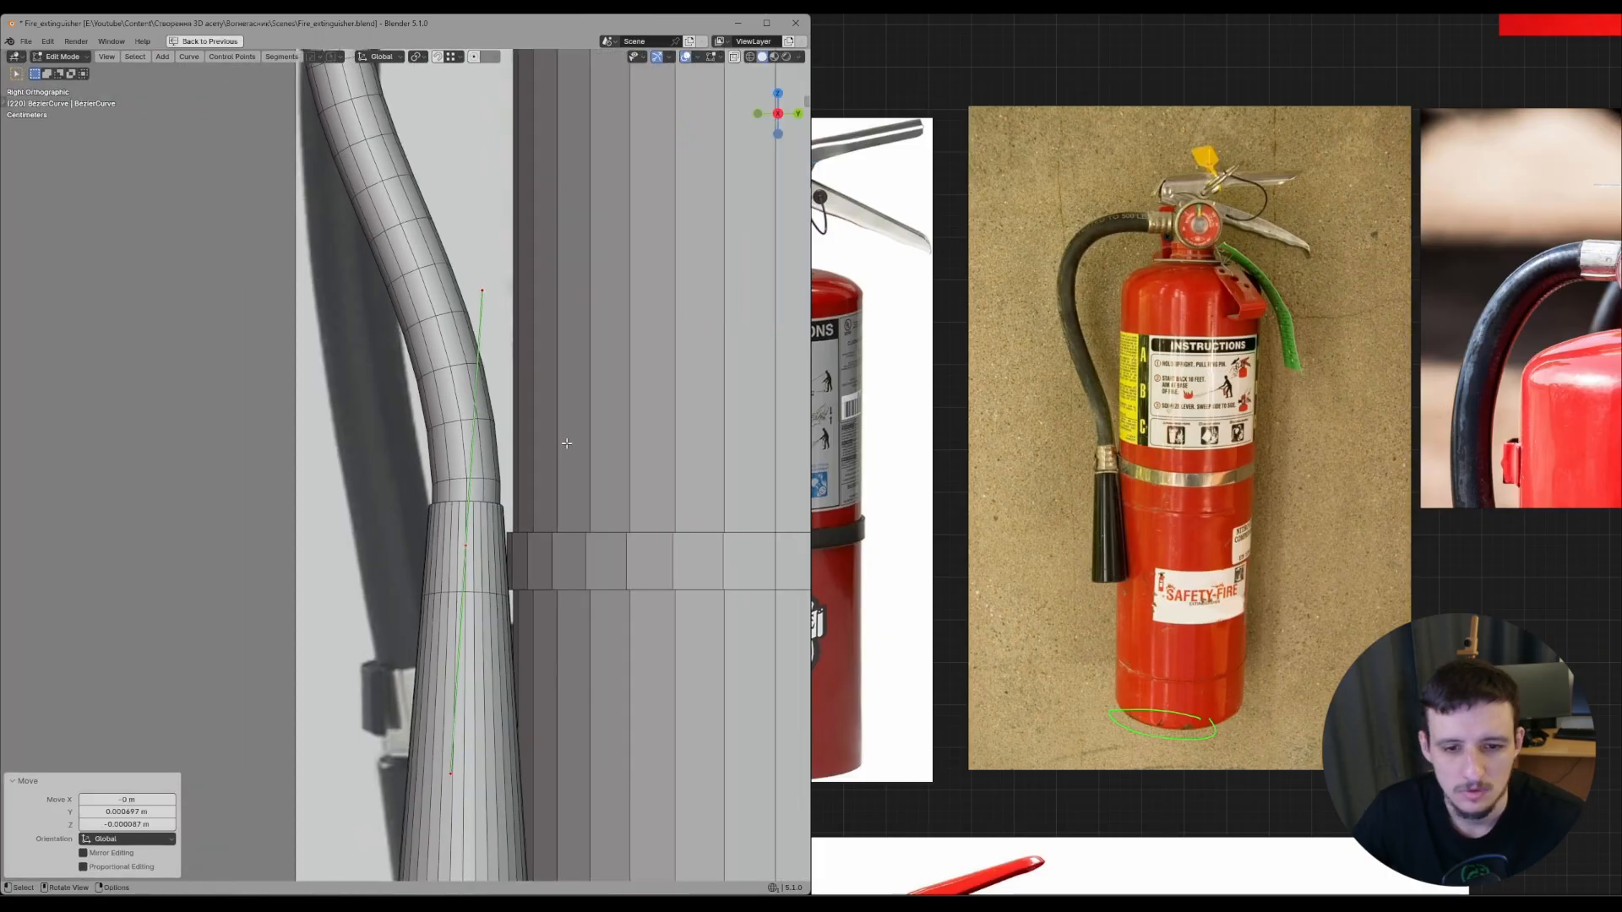
key("g")
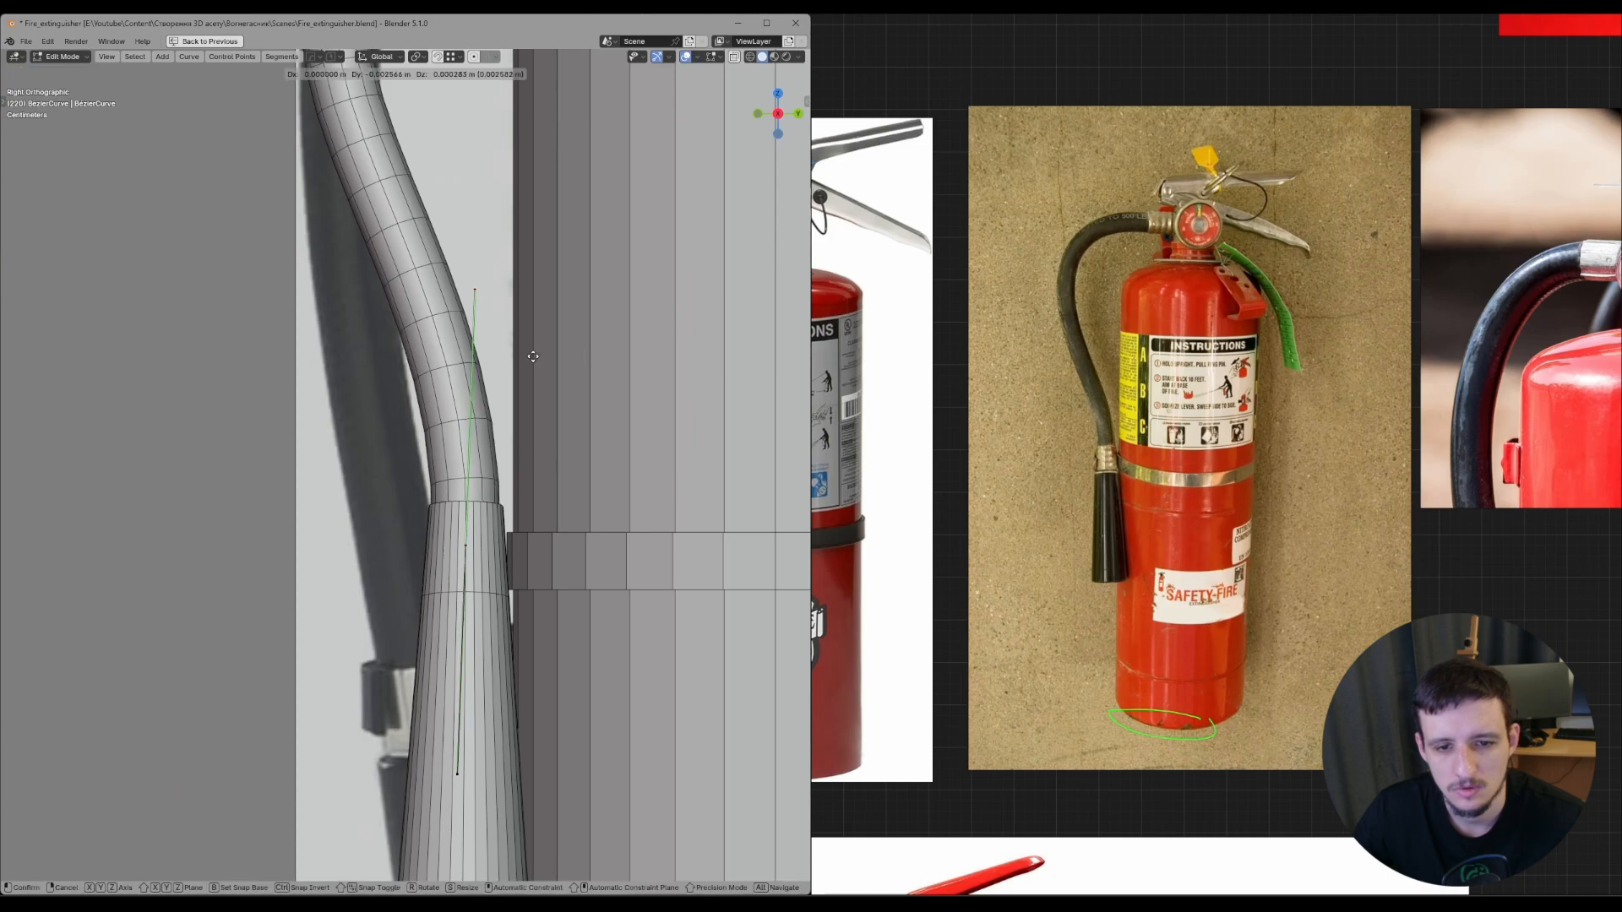
left_click(577, 345)
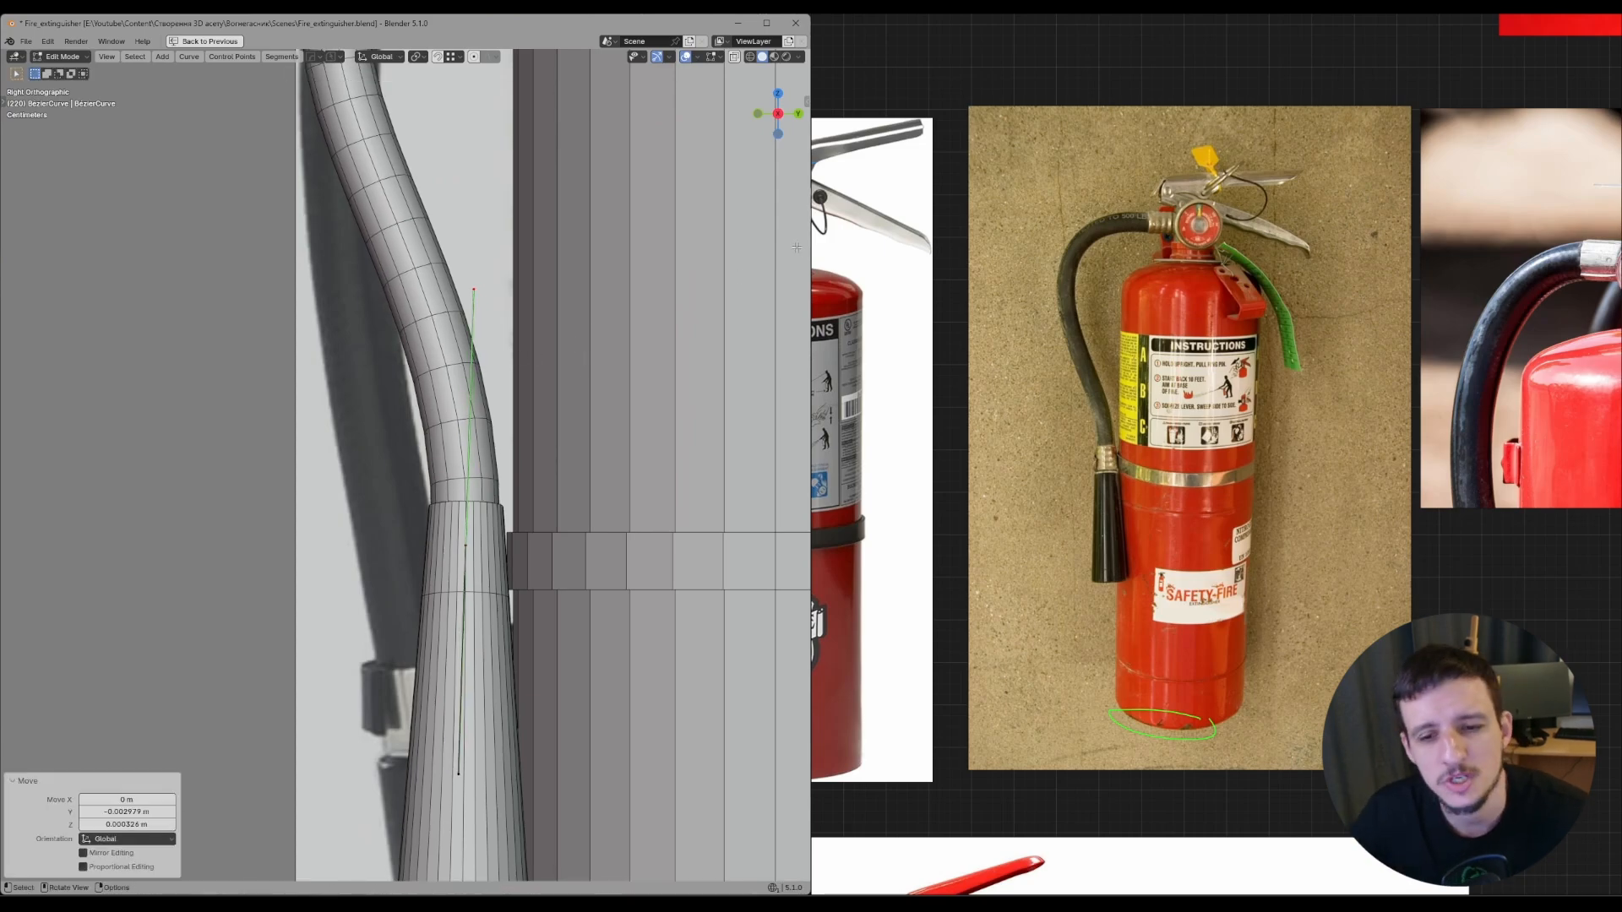
- Select the hose curve's lower end point and check the hose's lower bend in the side view
middle_click_drag(1143, 299, 1099, 266)
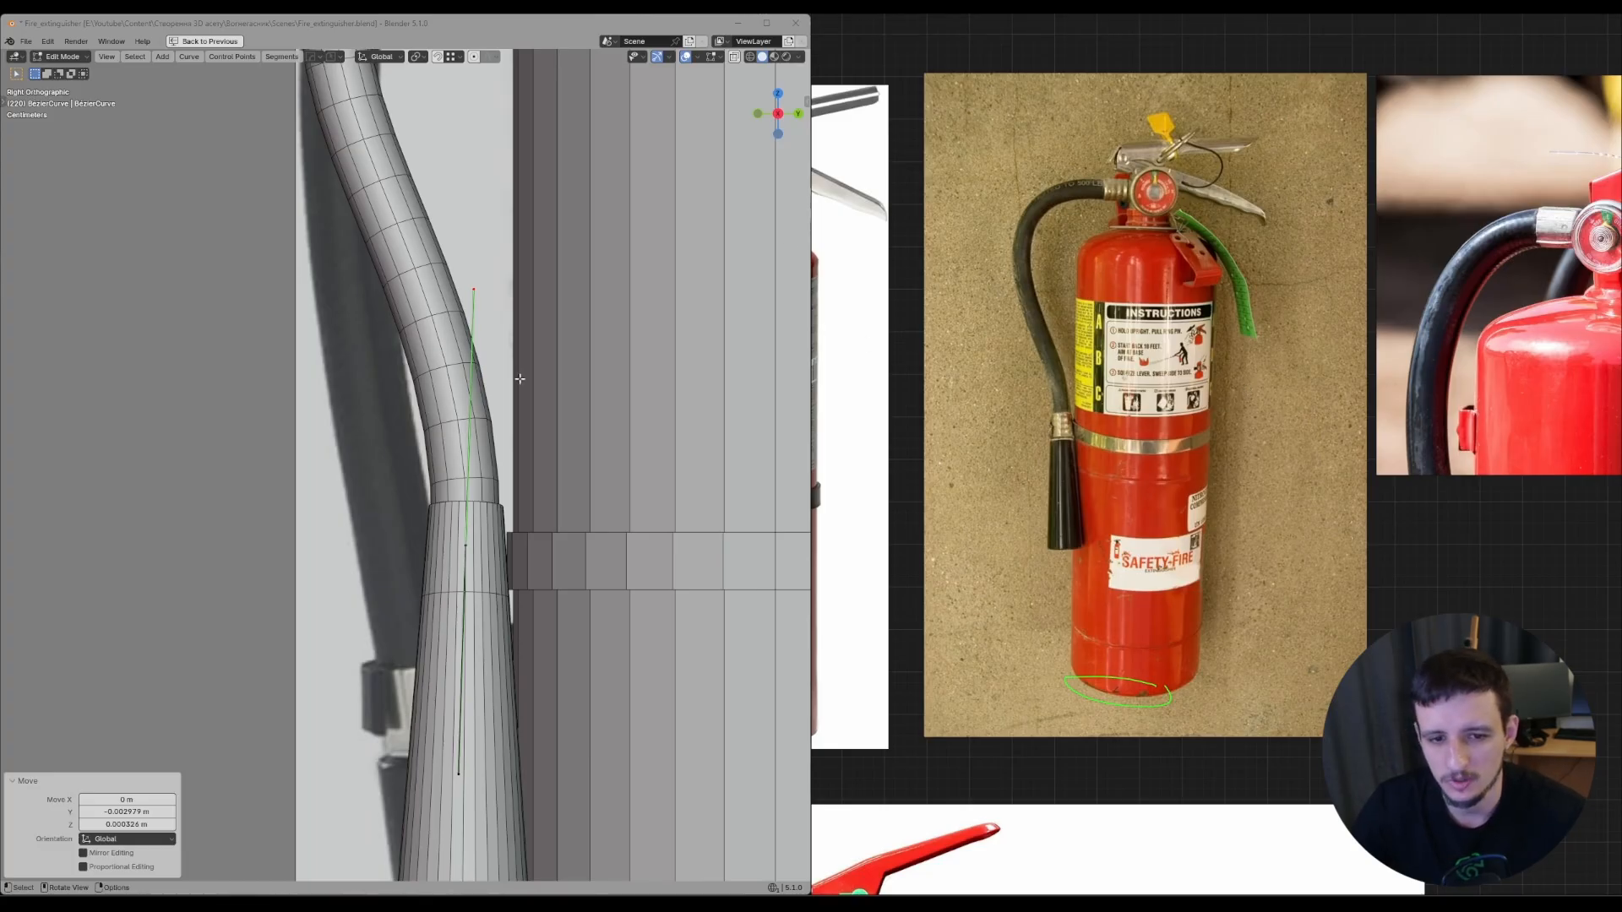
left_click(363, 352)
left_click_drag(364, 351, 579, 645)
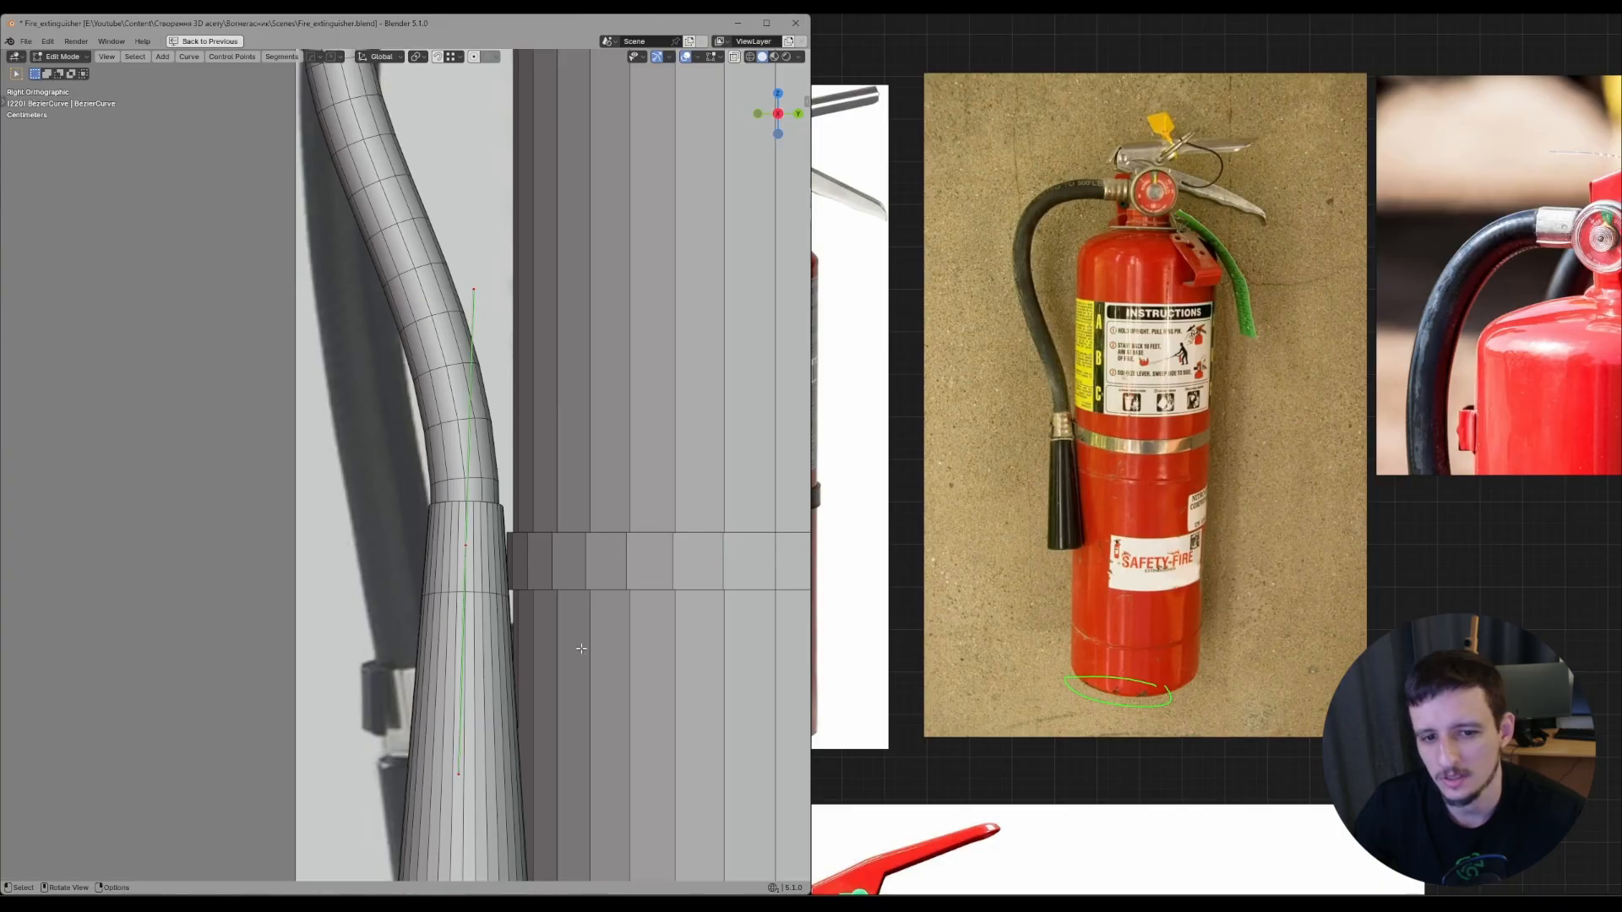
left_click_drag(393, 431, 532, 604)
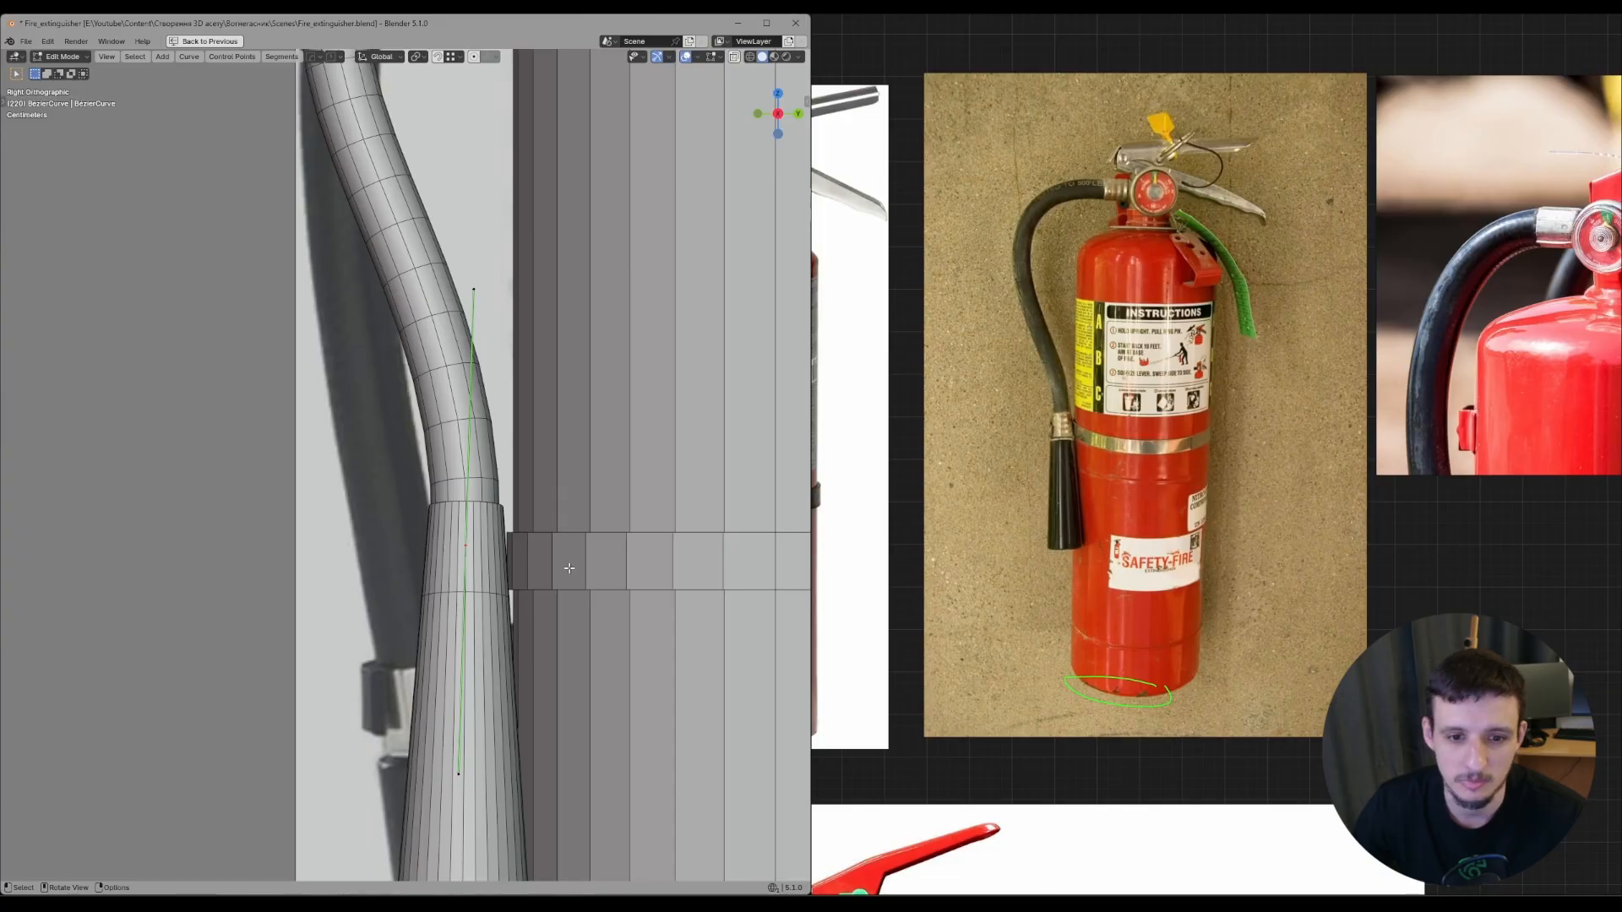
scroll(569, 565, "down", 3)
middle_click_drag(480, 467, 501, 508, "shift")
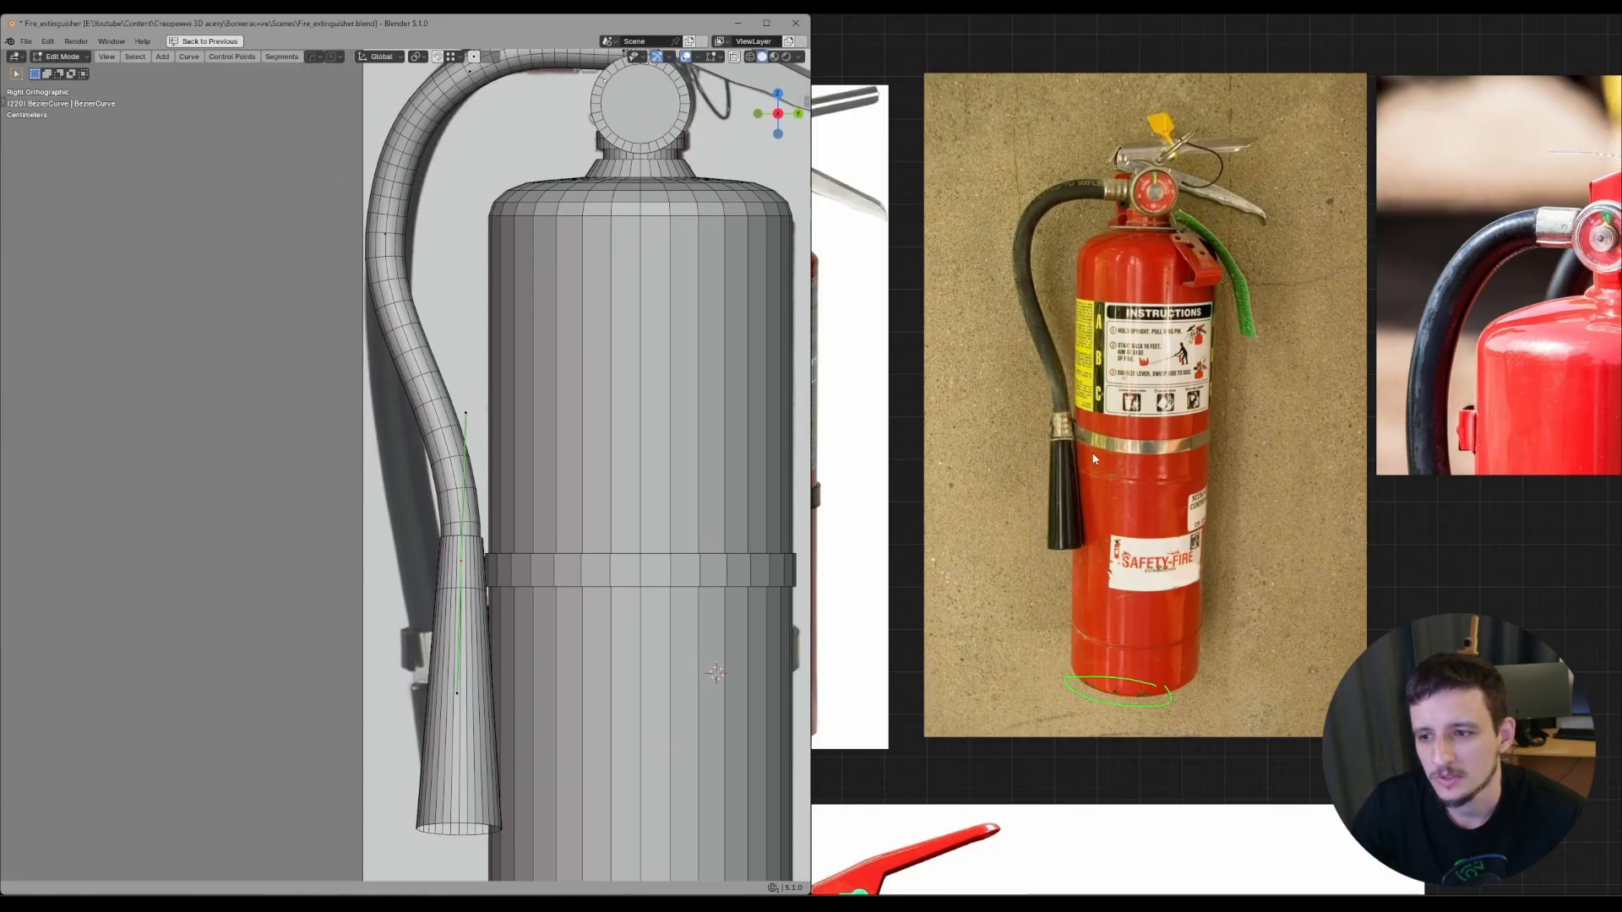
- Examine where the hose meets the nozzle in the reference photo and compare it with the modelled hose curve
scroll(1064, 443, "up", 6)
key("d")
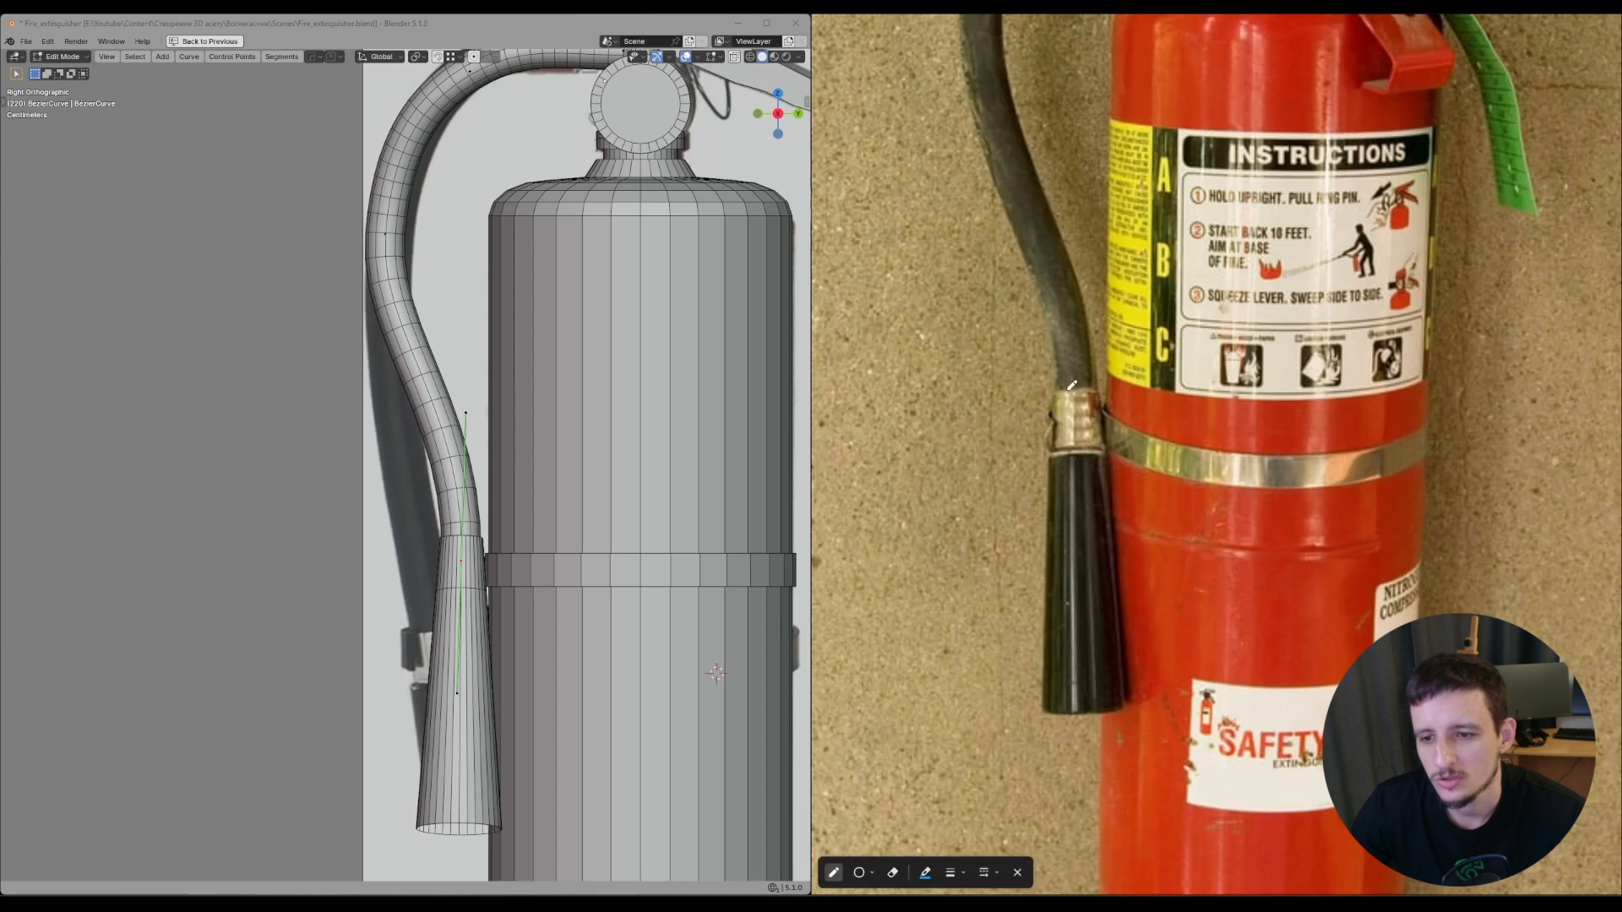
left_click_drag(1066, 390, 1058, 389)
key("ctrl+z")
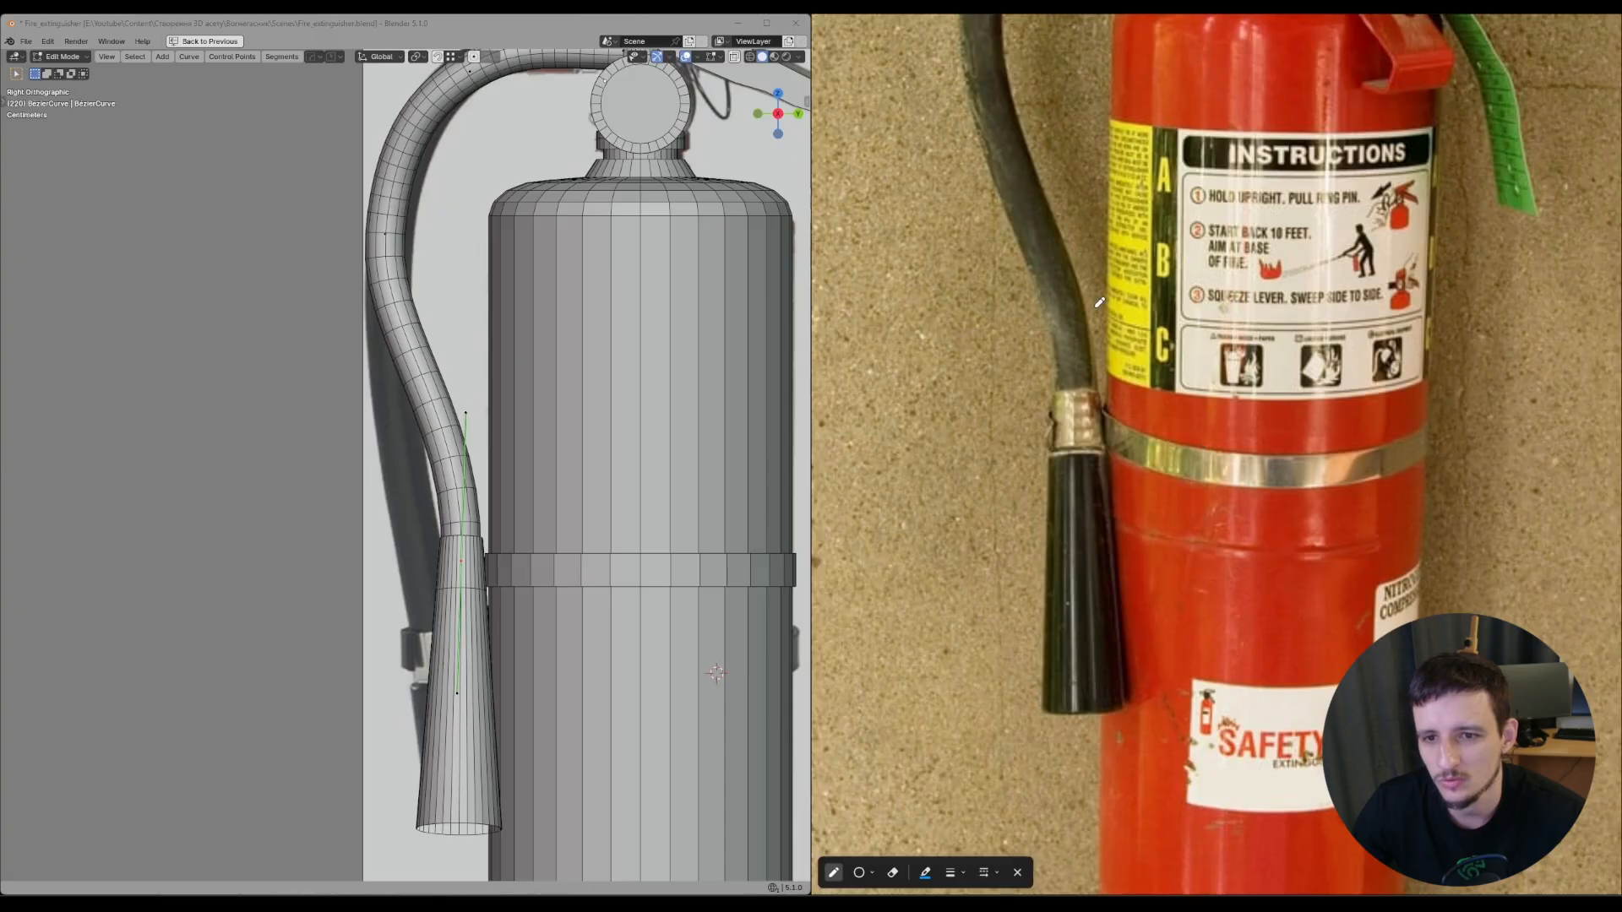
middle_click_drag(639, 417, 567, 497, "shift")
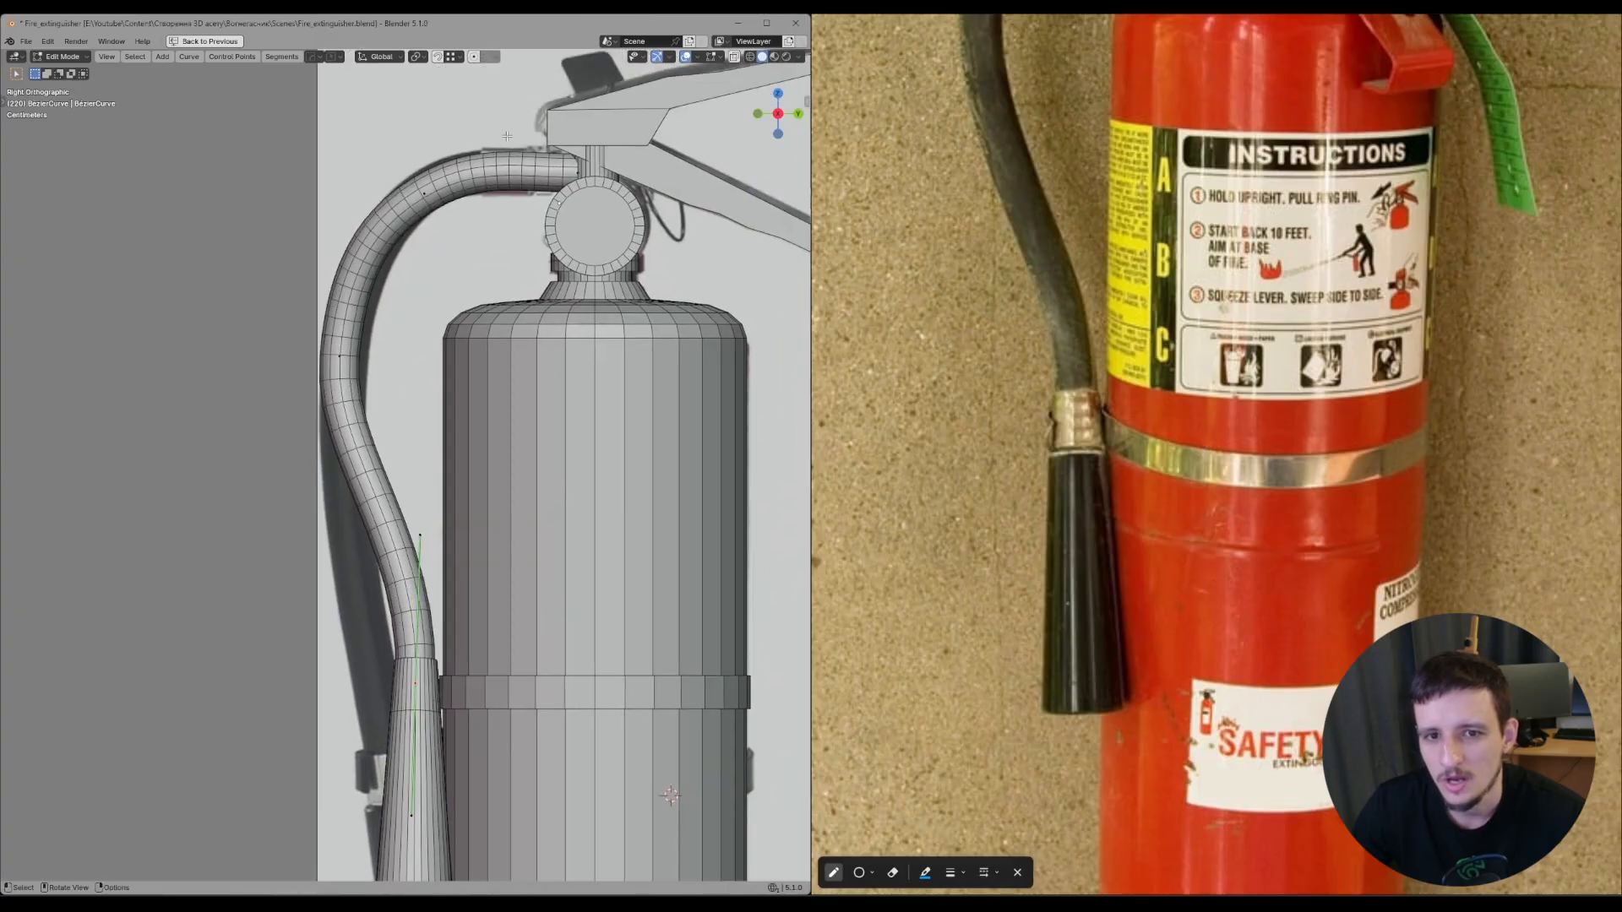
left_click(517, 172)
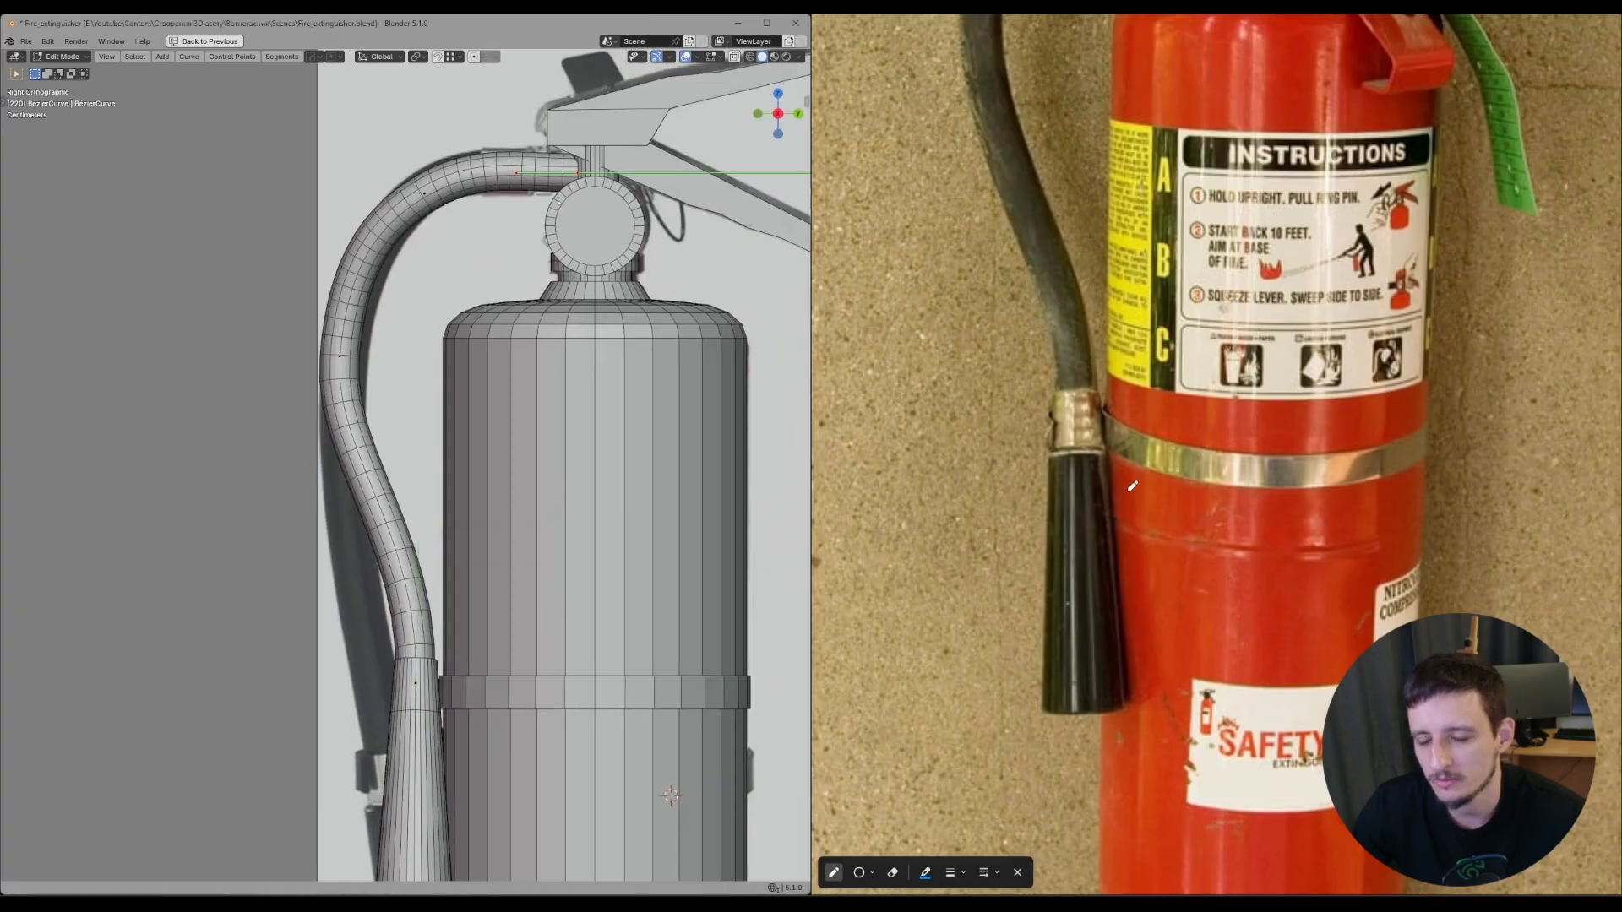
scroll(1097, 655, "down", 4)
key("Escape")
middle_click_drag(1163, 449, 1180, 344)
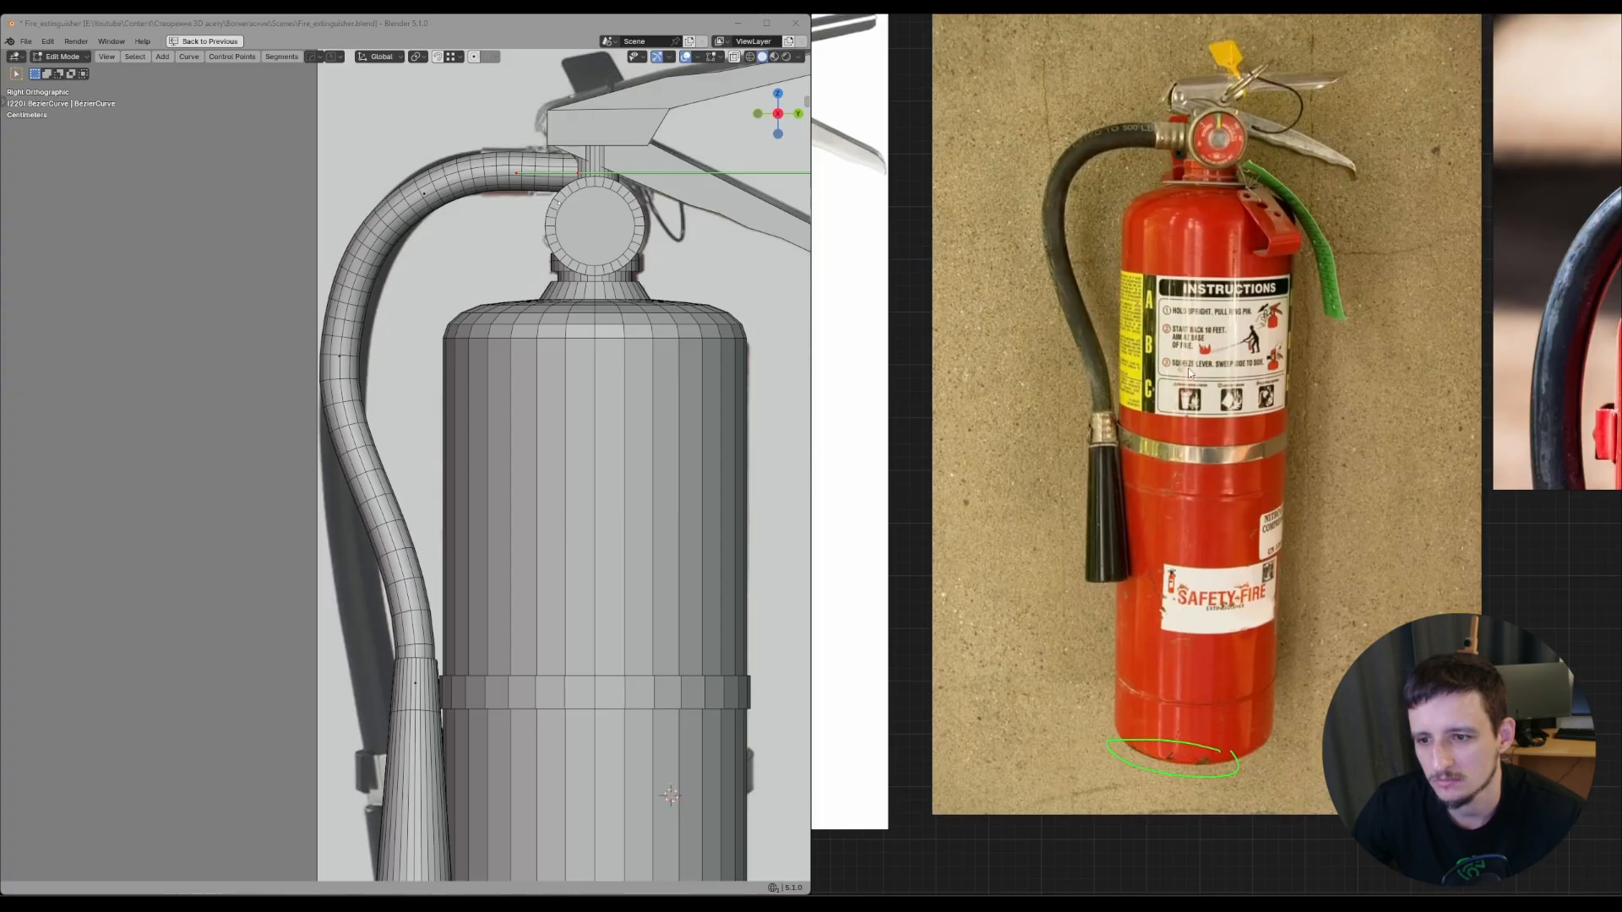
- Nudge the hose curve's lower end point in the front view, plus about 0.0001 m along Y and 0.0006 m up in the side view
scroll(1157, 414, "up", 3)
middle_click_drag(471, 625, 536, 484, "shift")
scroll(513, 440, "up", 2)
left_click(484, 512)
key("g")
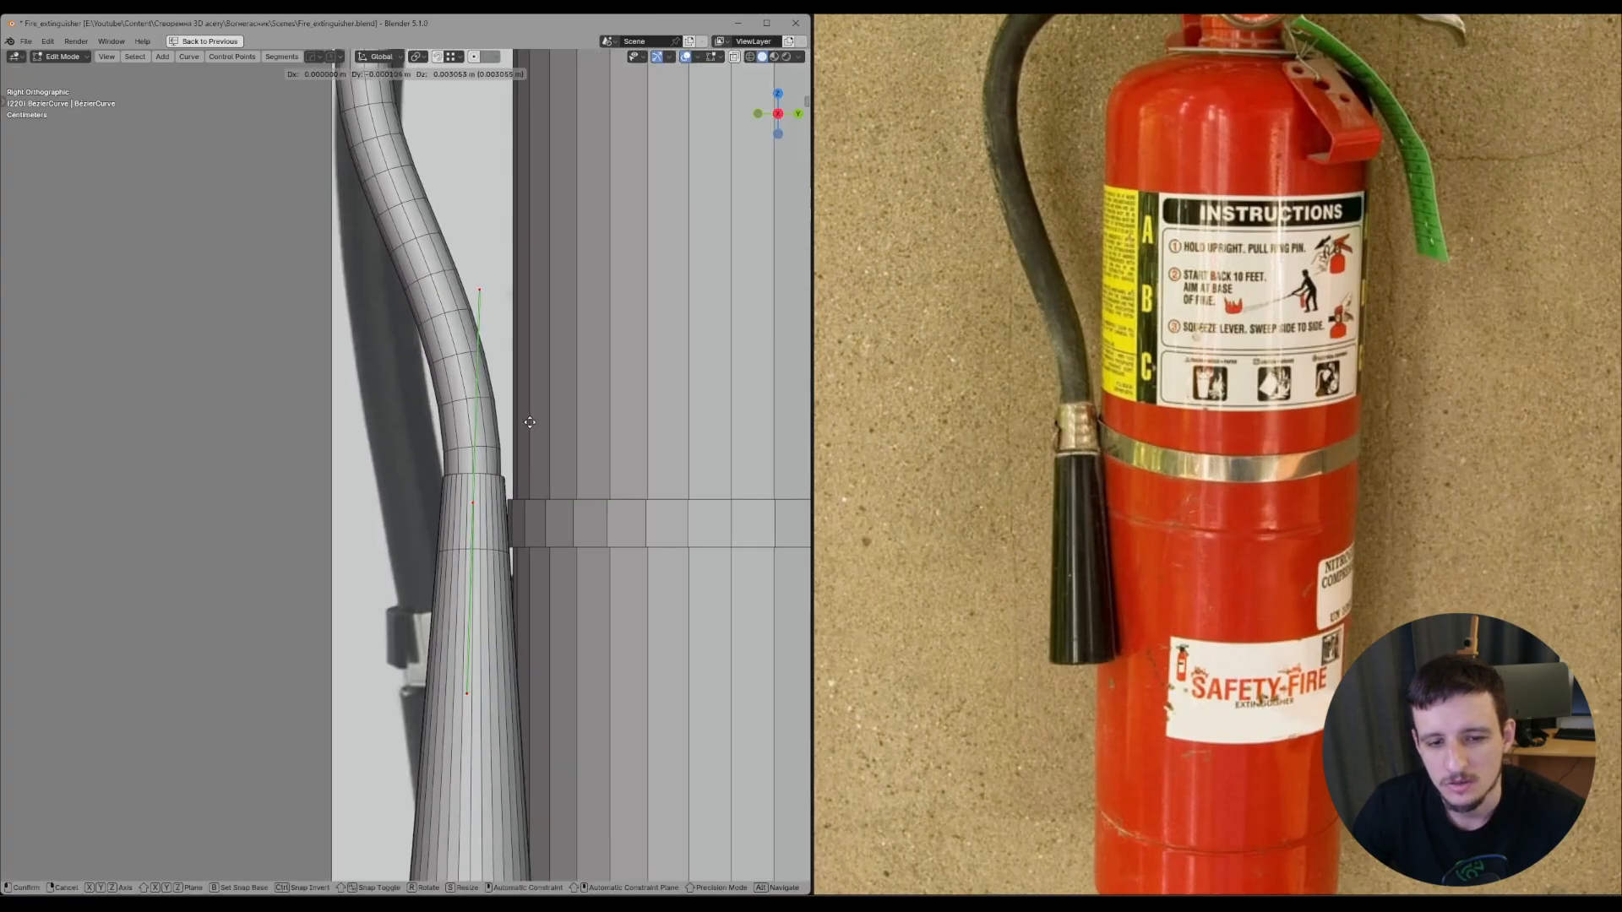
key("KP_1")
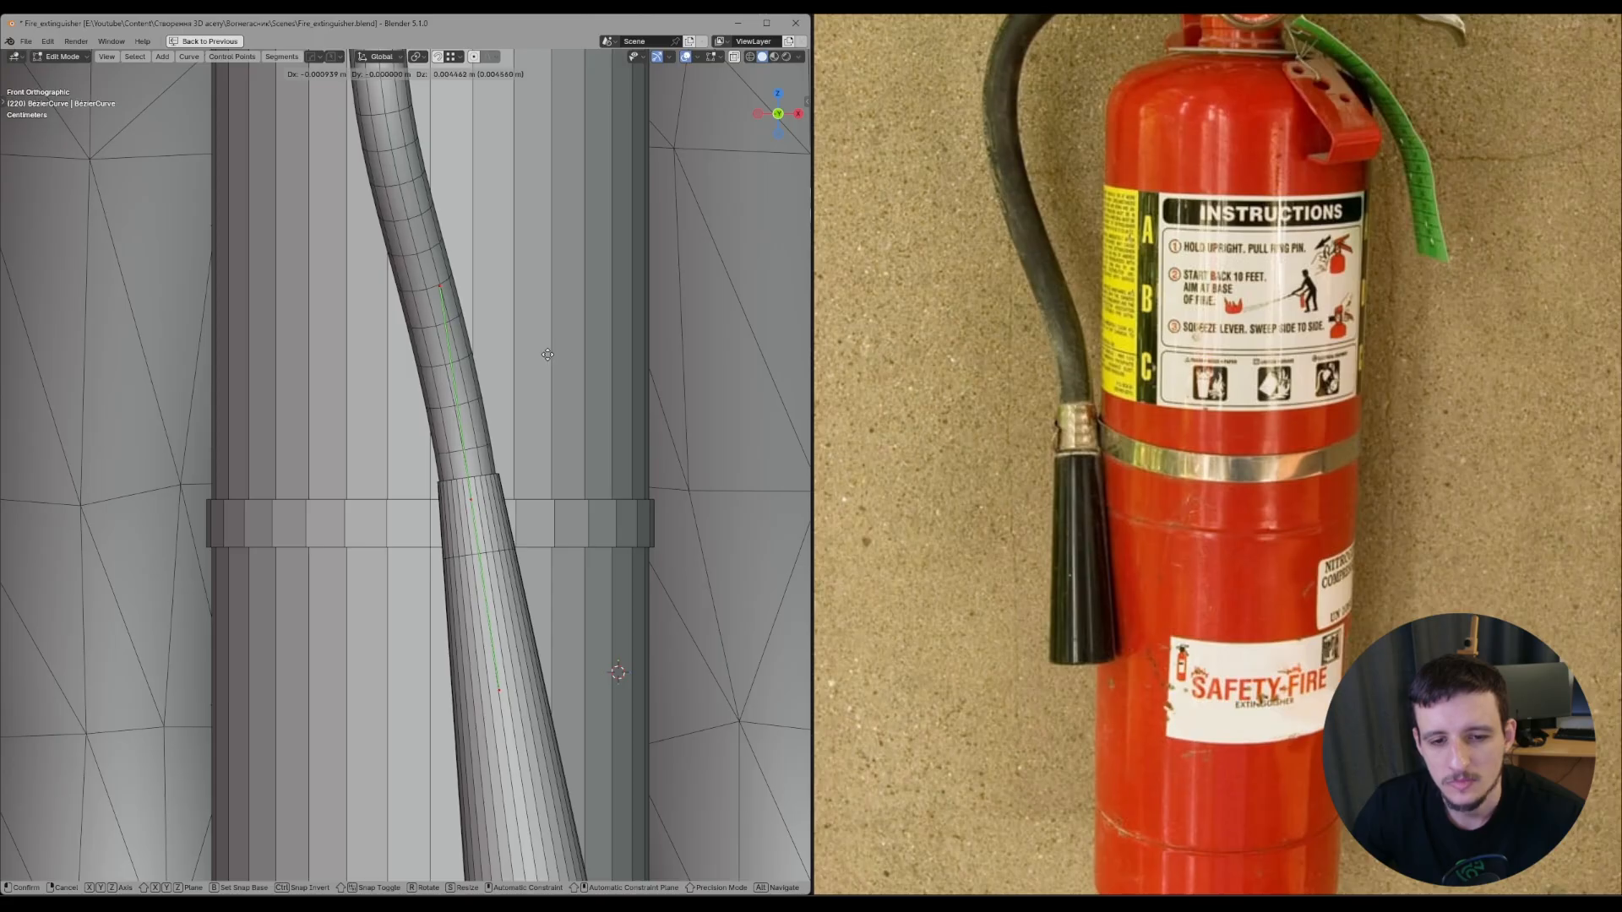
left_click(544, 355)
key("KP_3")
key("g")
left_click(499, 402)
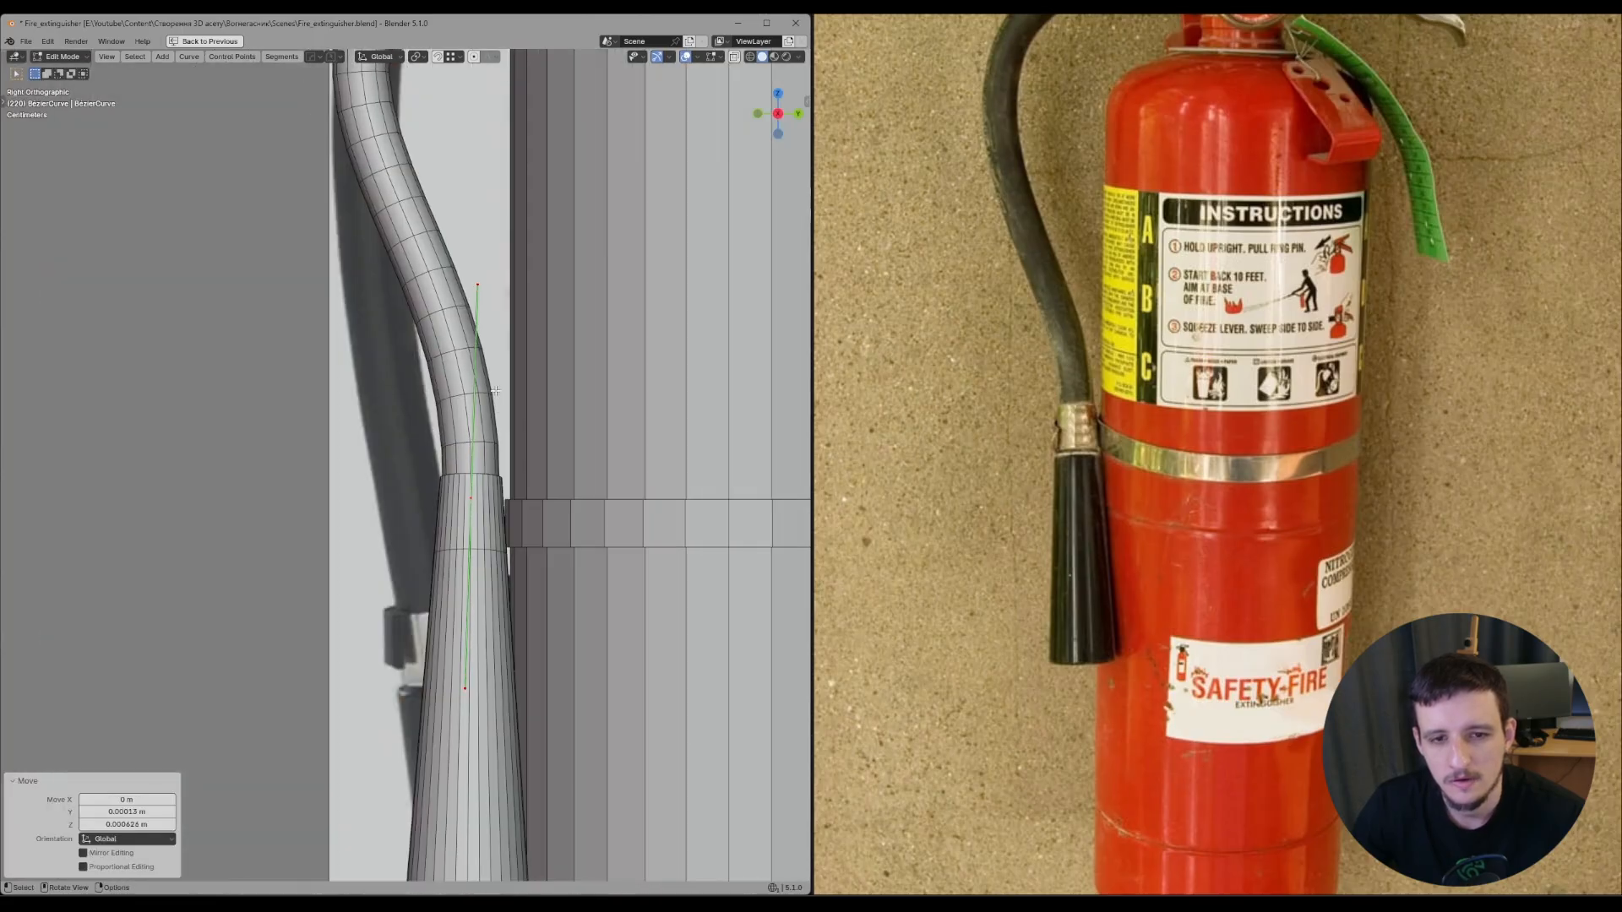
- Adjust the position of the hose's lower end point again in the side view, leave curve editing and save the file
left_click(563, 471)
scroll(563, 471, "down", 5)
middle_click_drag(554, 331, 554, 380, "shift")
key("Tab")
middle_click_drag(348, 399, 340, 413, "shift")
scroll(408, 457, "up", 3)
key("Tab")
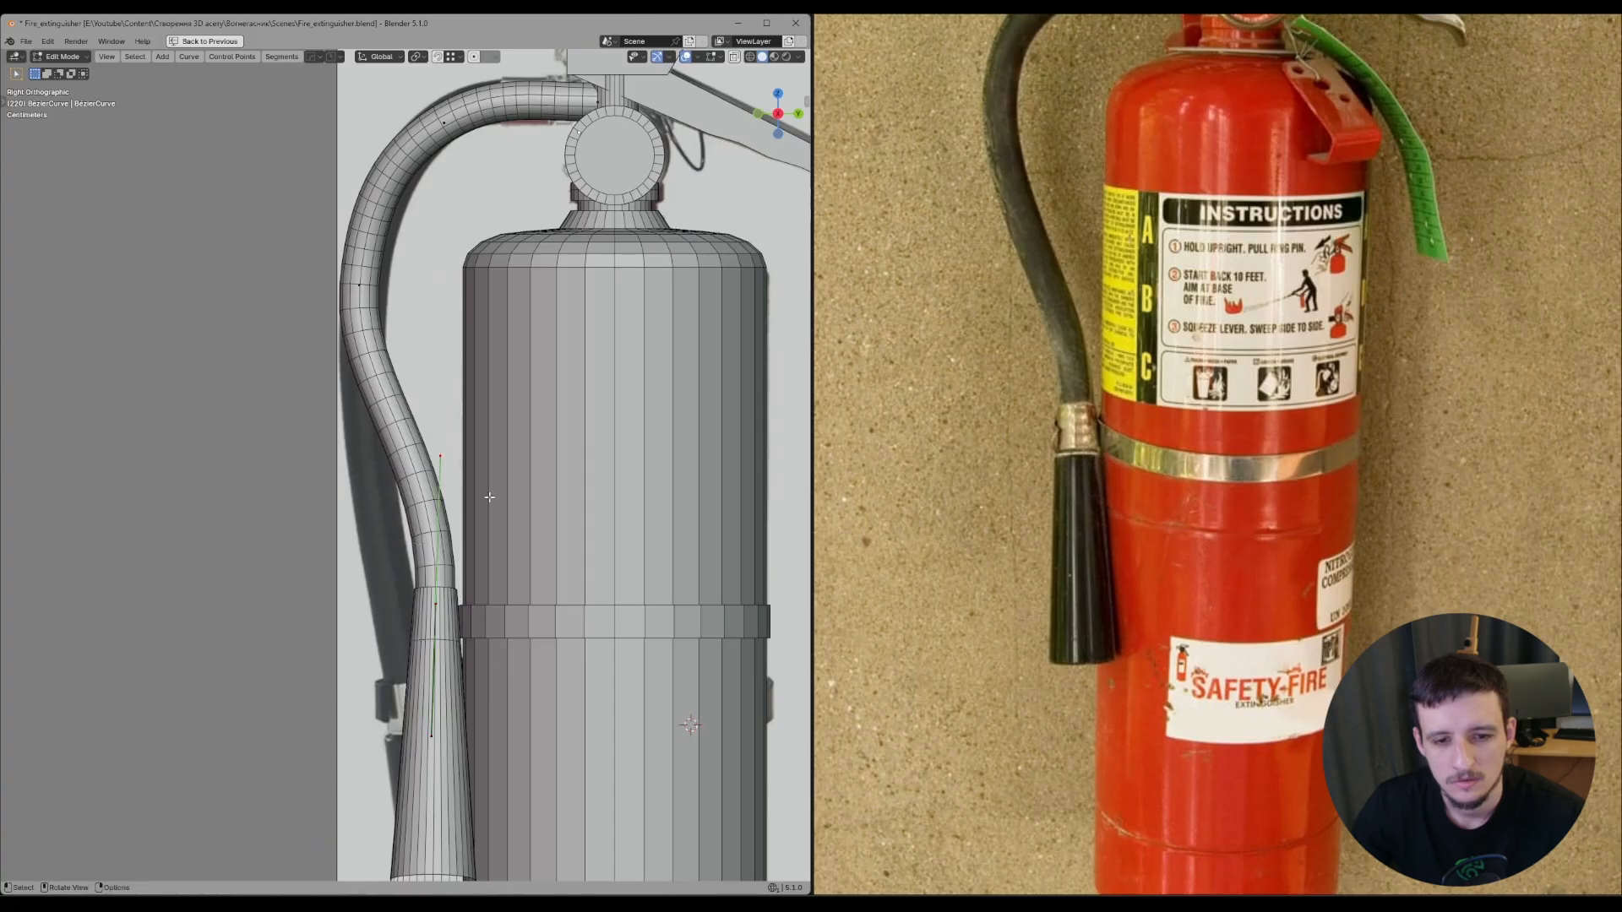
key("g")
left_click(484, 588)
left_click(512, 464)
key("Tab")
scroll(510, 413, "down", 3)
scroll(500, 420, "up", 1)
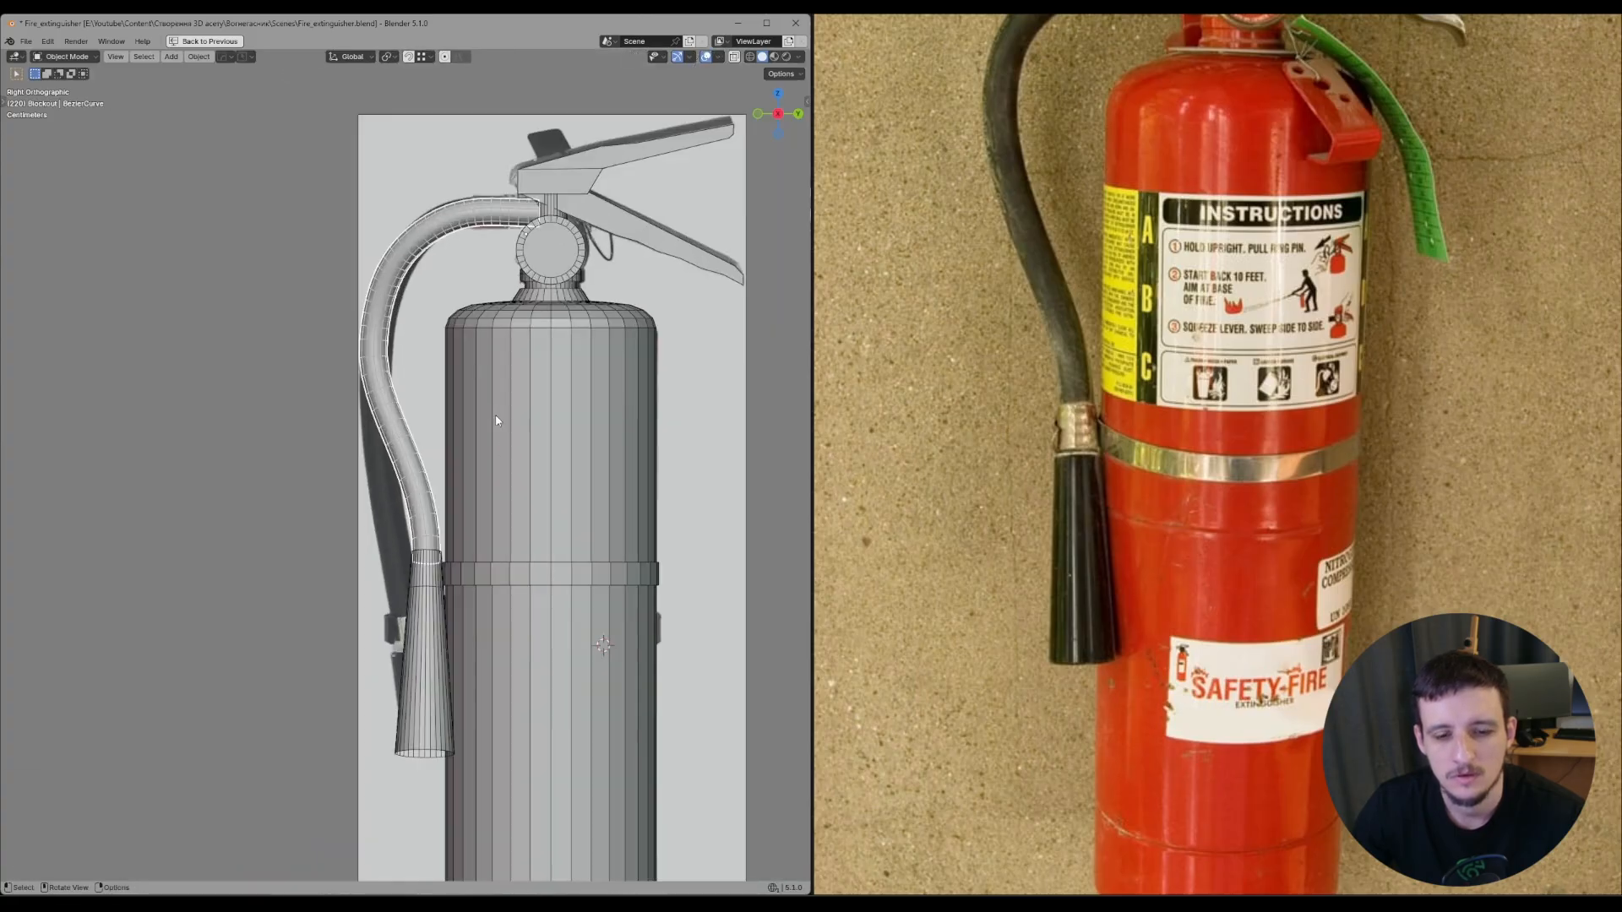
key("ctrl+s")
- Center the hose's lower end in the nozzle opening, moving its end point about 0.0003 m along X and 0.00007 m along Y and Z
left_click(574, 525)
middle_click_drag(511, 512, 507, 362, "shift")
left_click(422, 541)
middle_click_drag(472, 570, 474, 565, "shift")
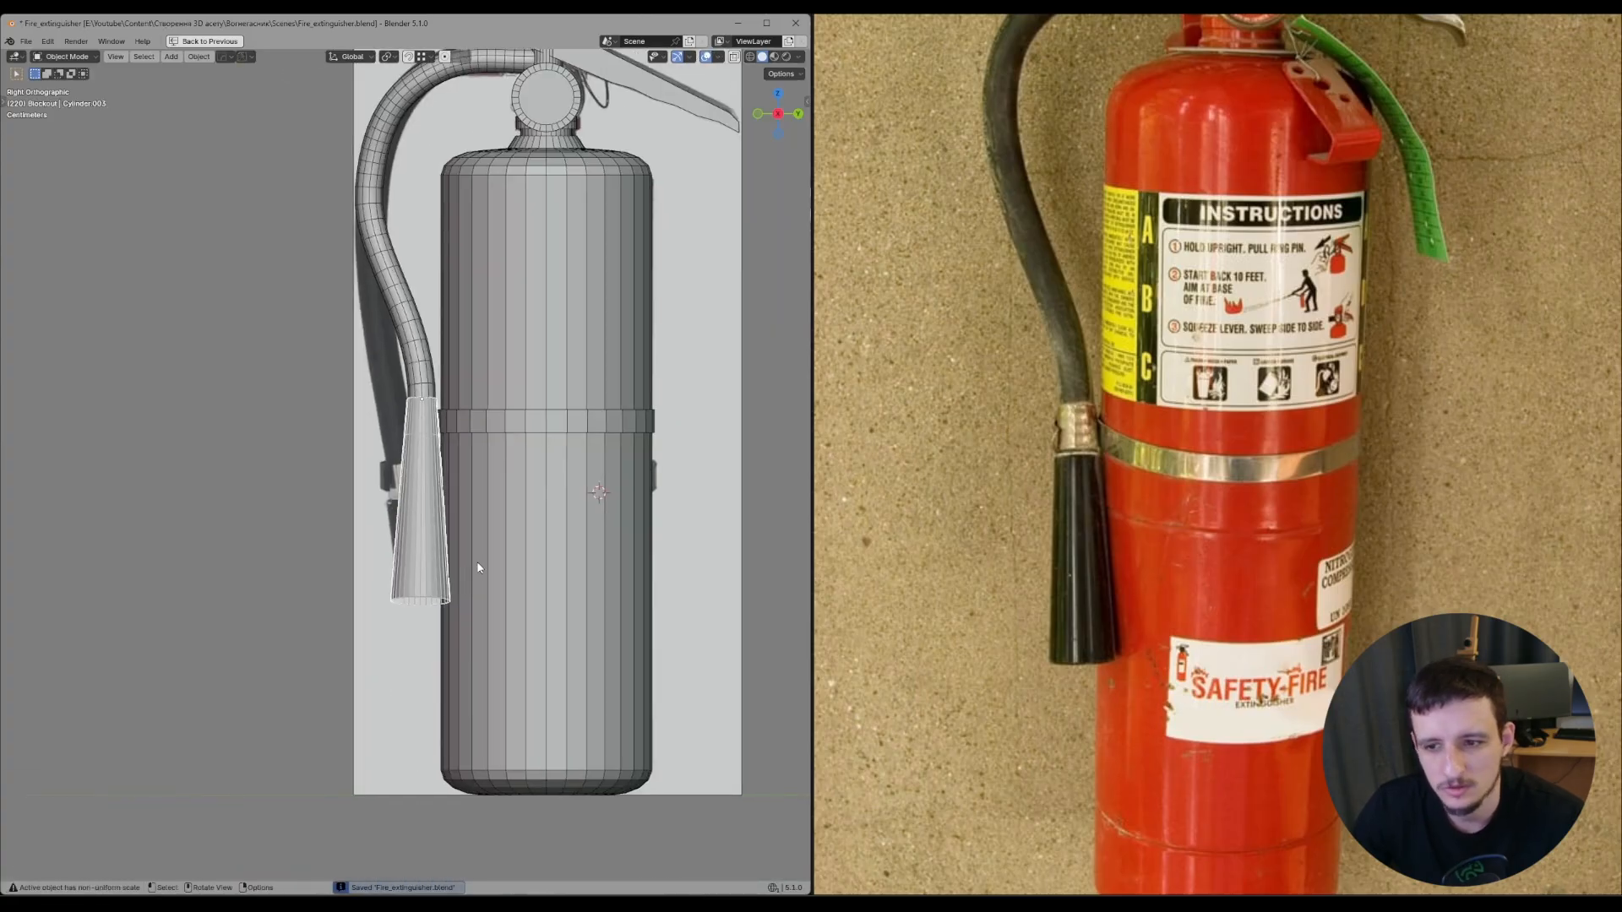
scroll(414, 473, "up", 2)
middle_click_drag(518, 414, 642, 608, "shift")
scroll(559, 504, "up", 3)
key("Tab")
middle_click_drag(521, 593, 499, 686)
key("Tab")
left_click(406, 467)
key("Tab")
left_click(487, 549)
scroll(565, 574, "up", 1)
key("g")
left_click(575, 572)
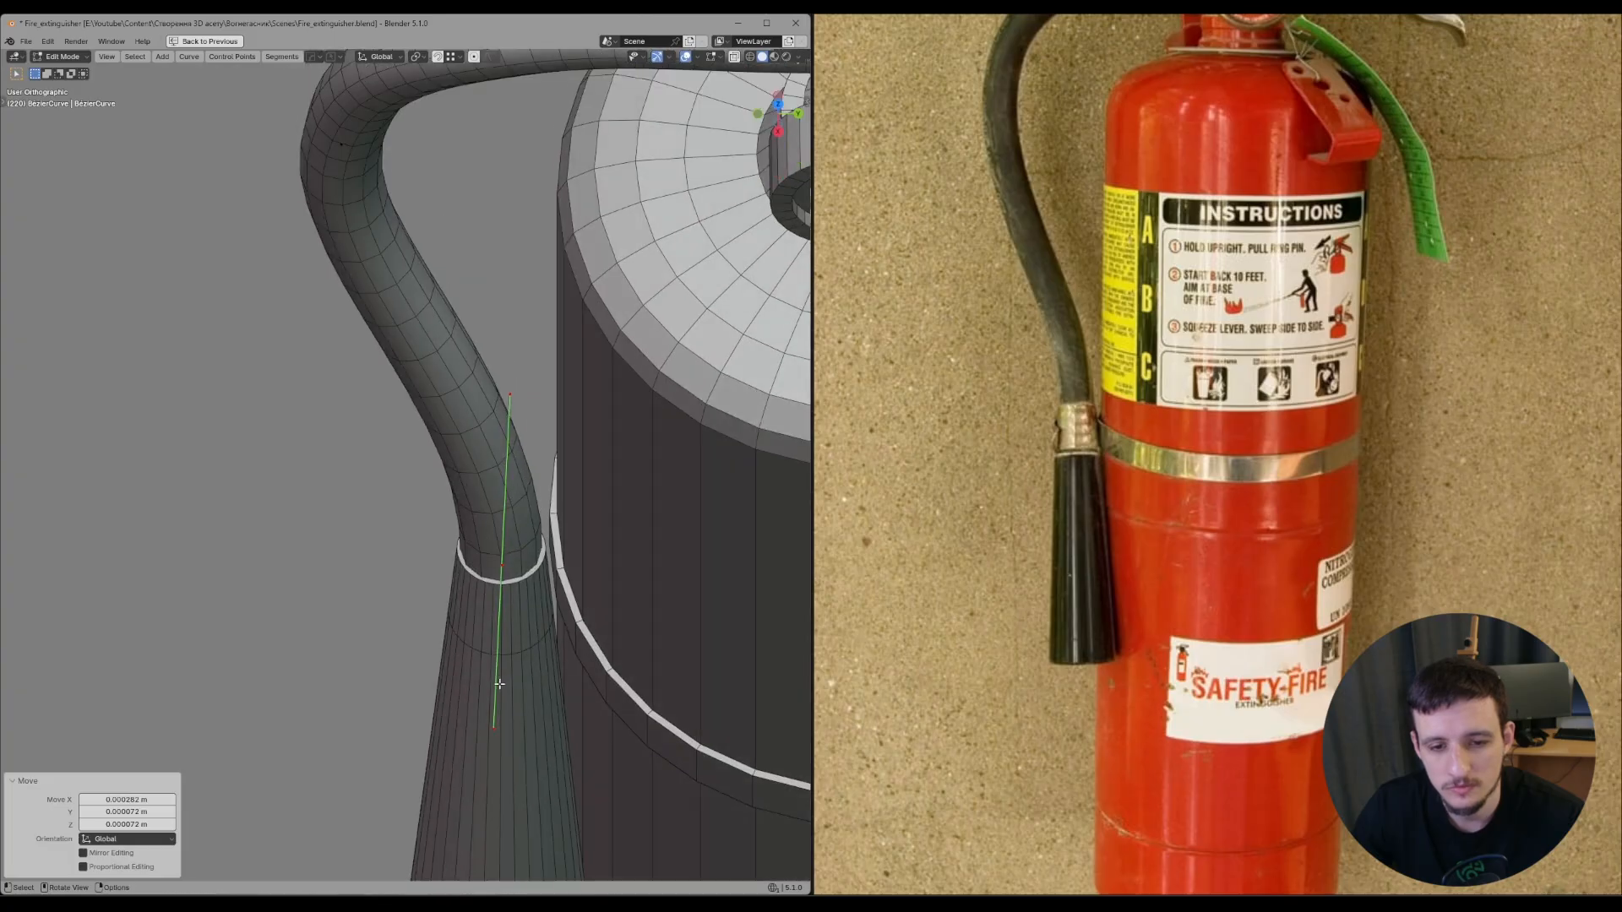
key("Tab")
- Scale the nozzle uniformly by about 0.965 to fit the hose end
left_click(465, 613)
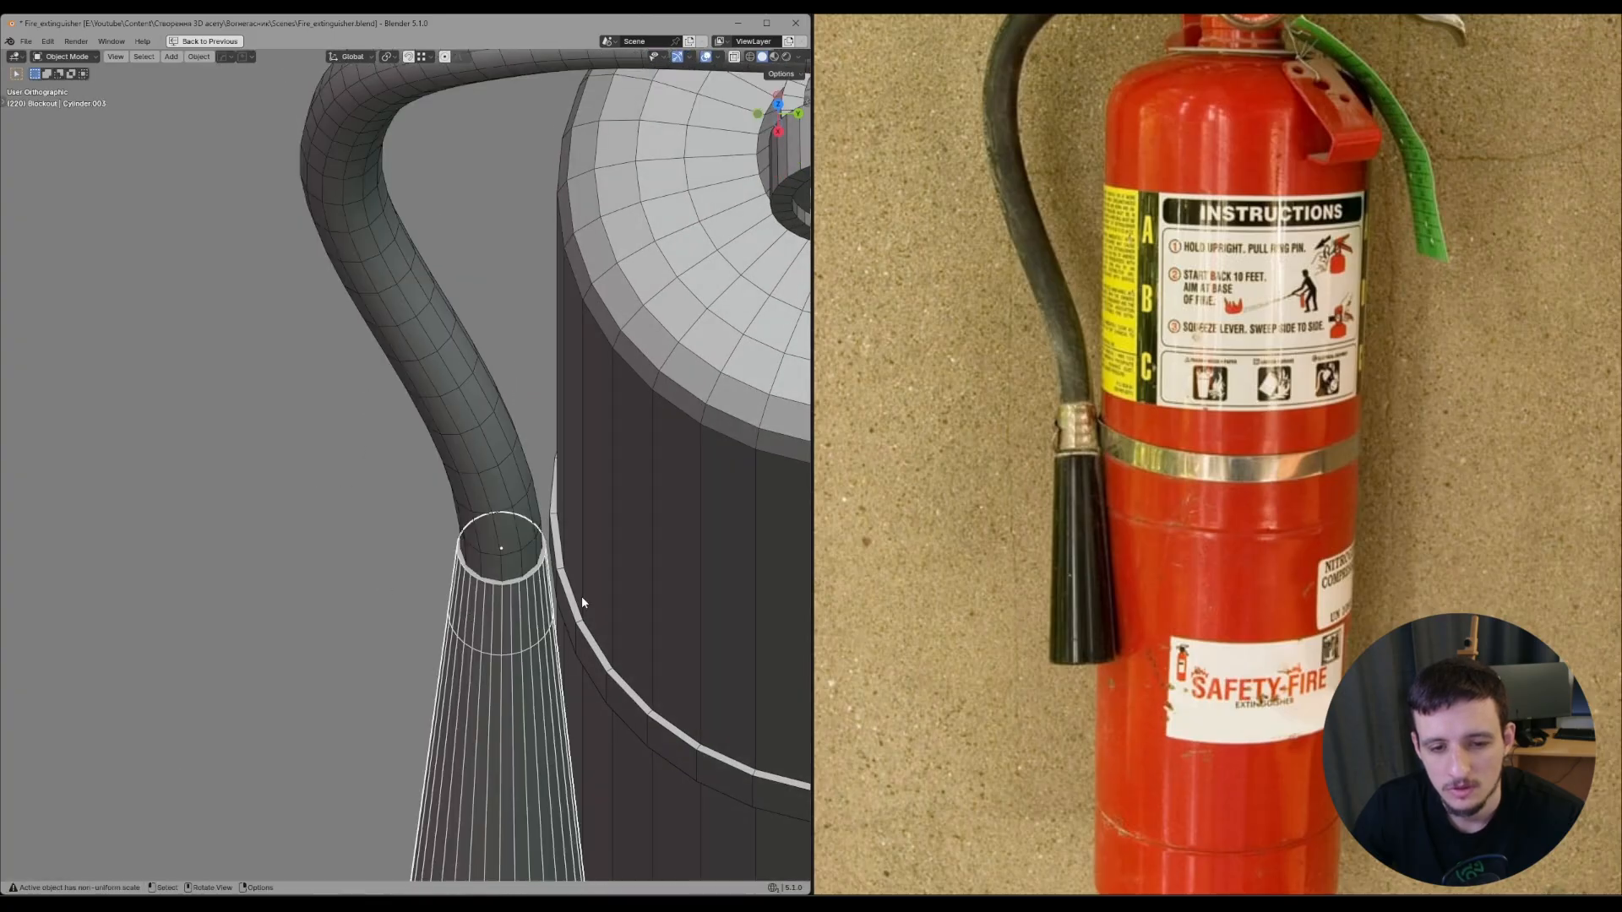
key("s")
left_click(581, 599)
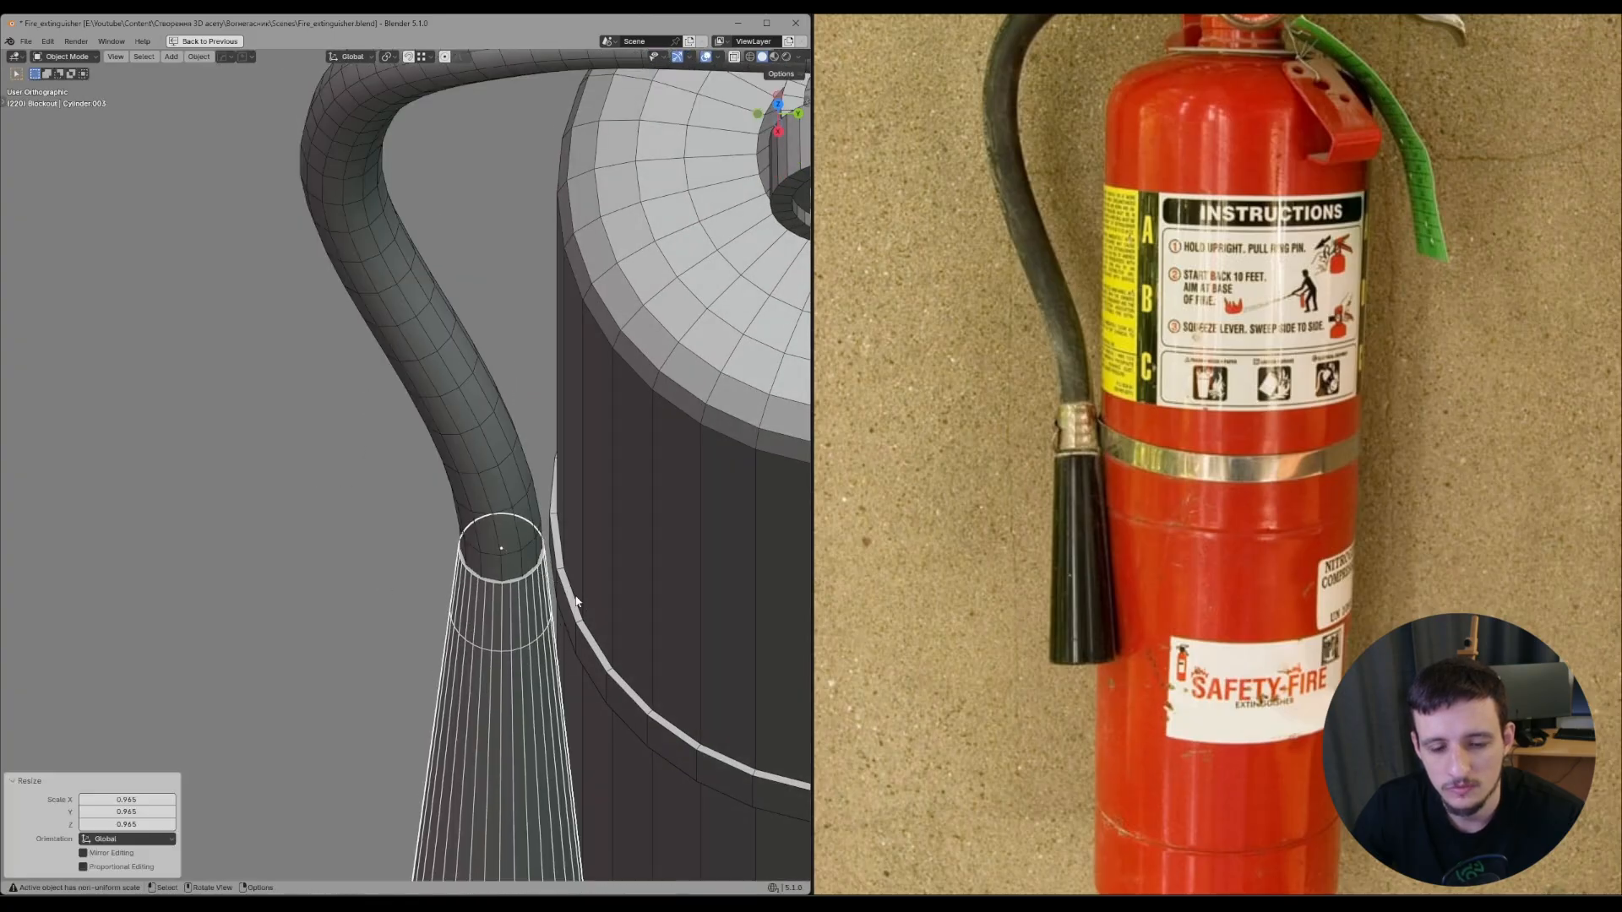
key("KP_3")
key("ctrl+z")
key("ctrl+shift+z")
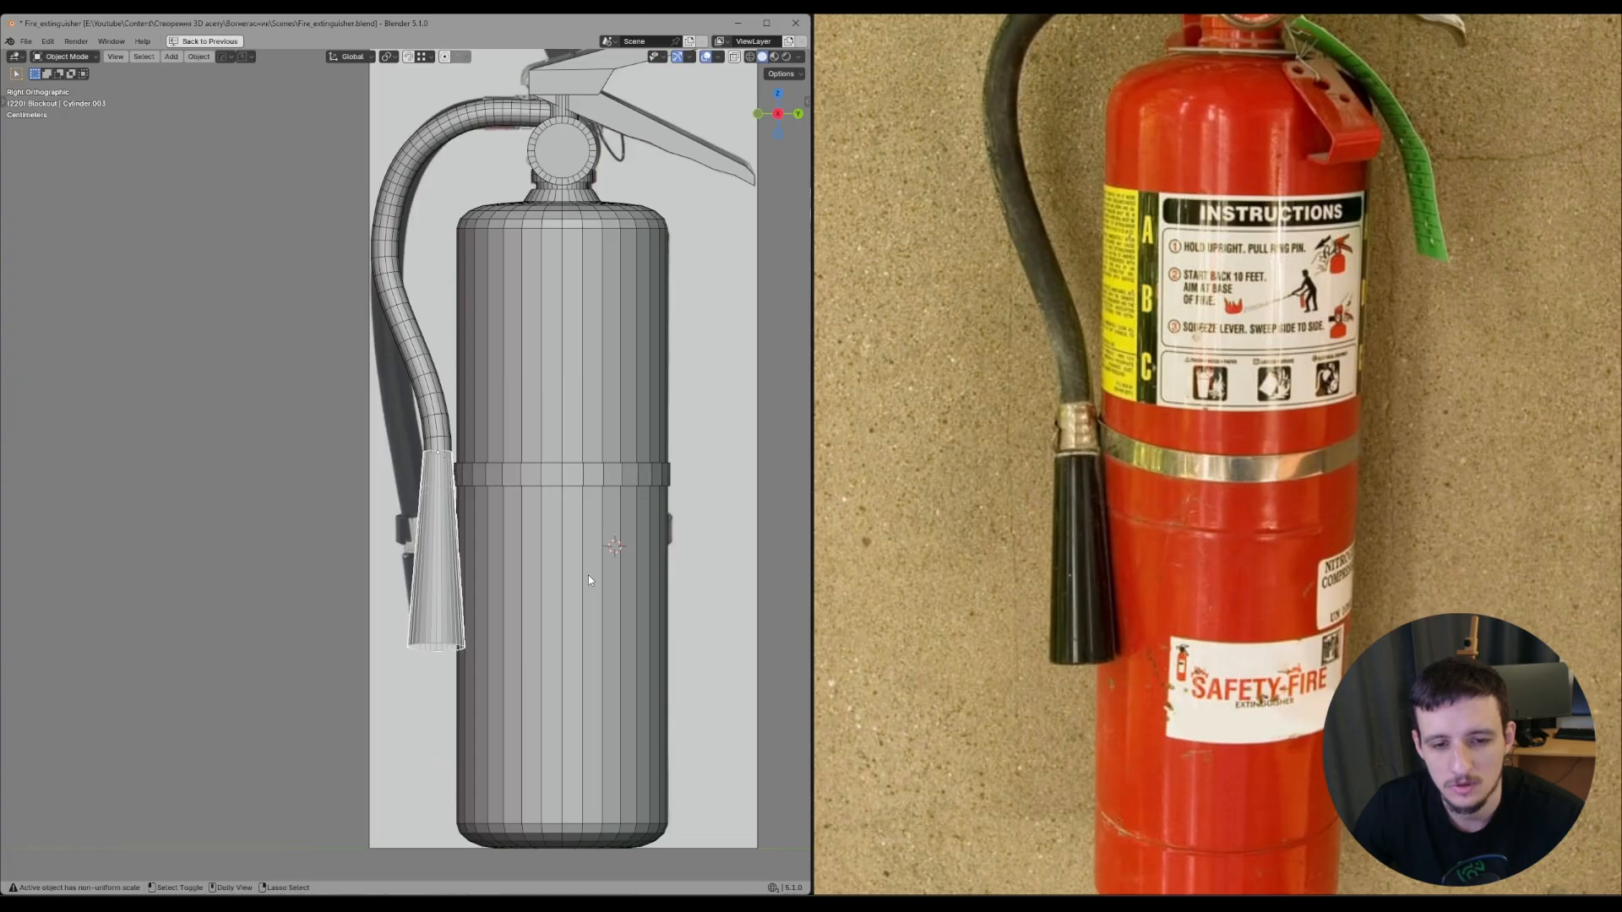
- Try to slide the edge loop at the nozzle's lower rim and undo the change
key("Tab")
left_click(461, 627, "ctrl+alt")
key("shift+v")
left_click(477, 724)
key("ctrl+z")
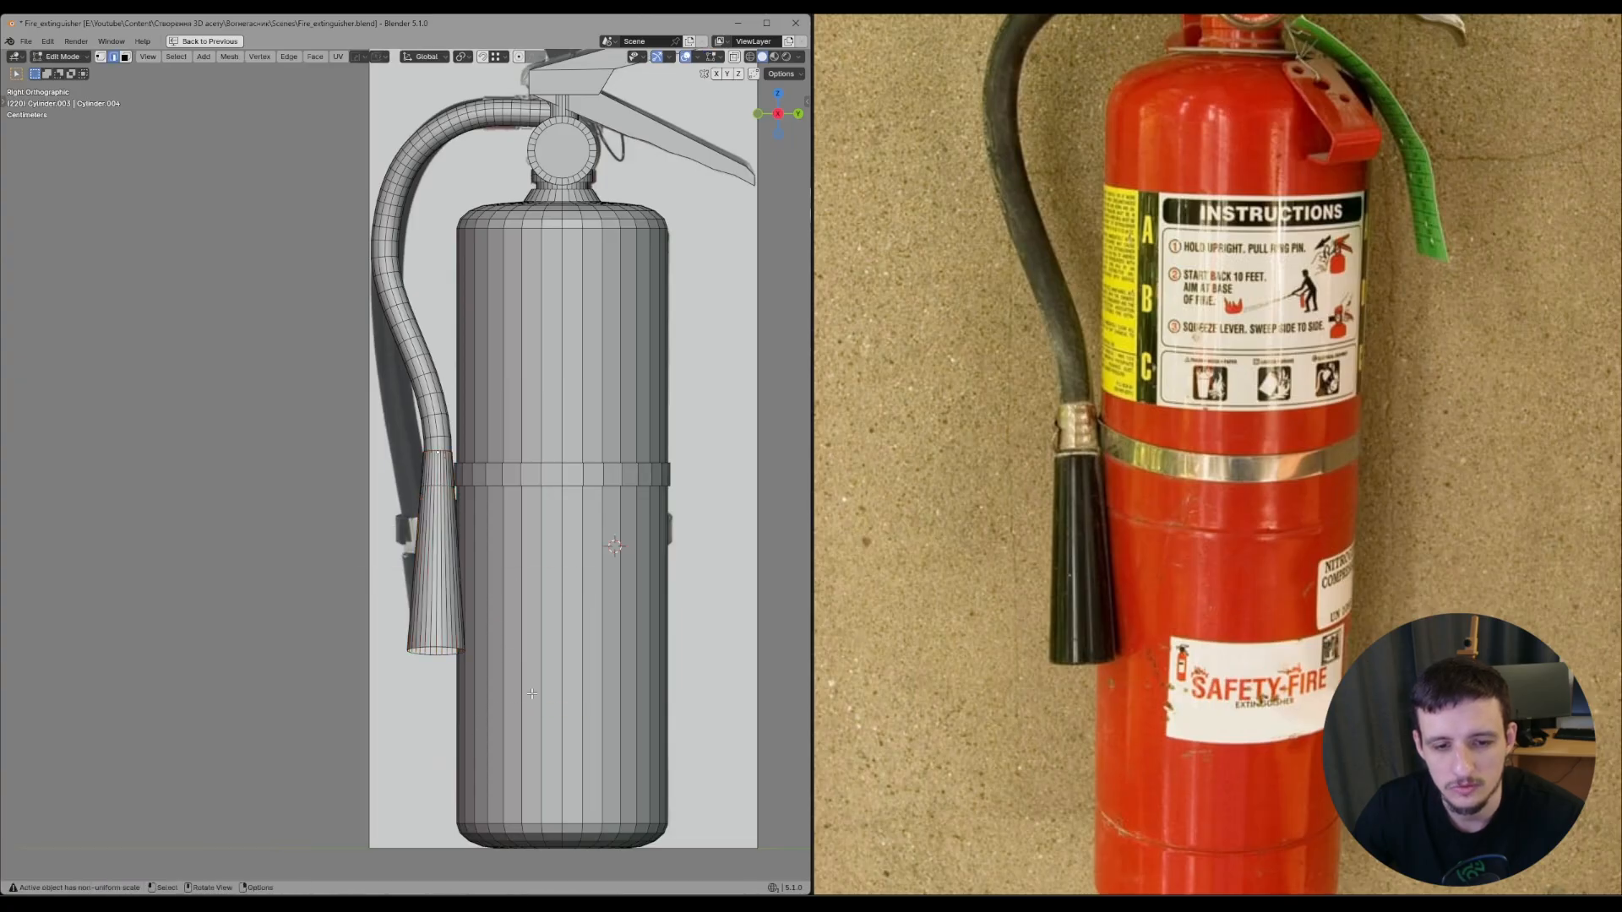
- Examine the nozzle's upper section in X-ray display with its faces selected
key("Tab")
scroll(448, 541, "up", 3)
key("Tab")
key("3")
scroll(435, 467, "up", 2)
key("z")
left_click(428, 647)
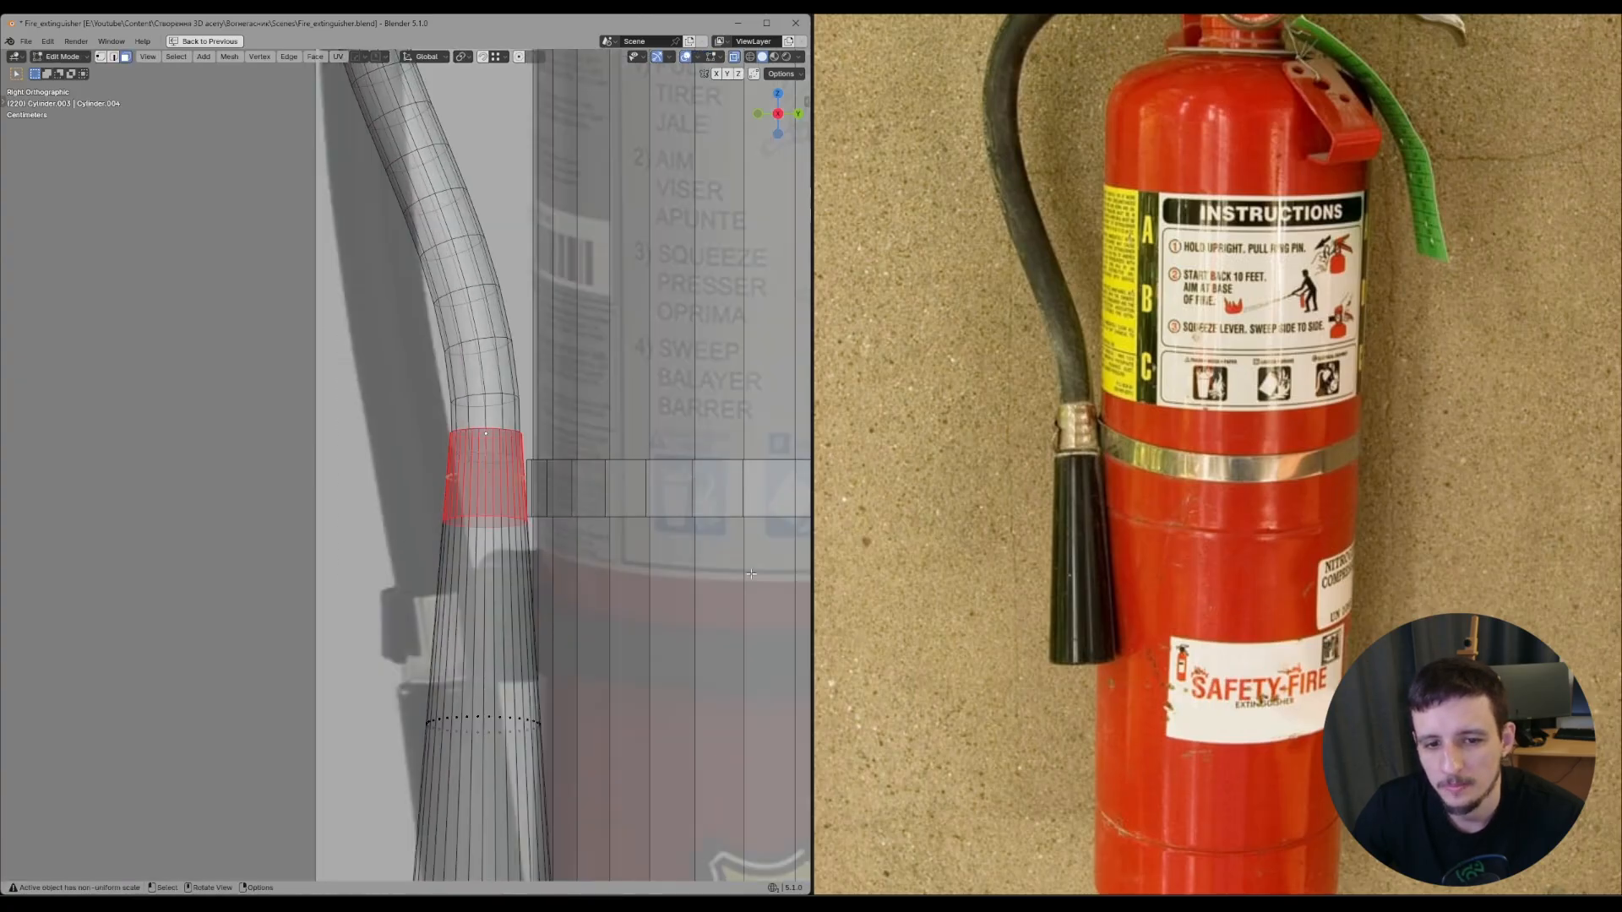
key("z")
left_click(695, 630)
- Duplicate the clamp band's face nearest the nozzle in place and separate it into its own object
key("Tab")
left_click(619, 507)
scroll(619, 507, "down", 5)
middle_click_drag(619, 507, 585, 609, "shift")
scroll(540, 549, "up", 1)
key("Tab")
left_click(540, 549)
key("shift+d")
right_click(466, 532)
key("p")
left_click(583, 578)
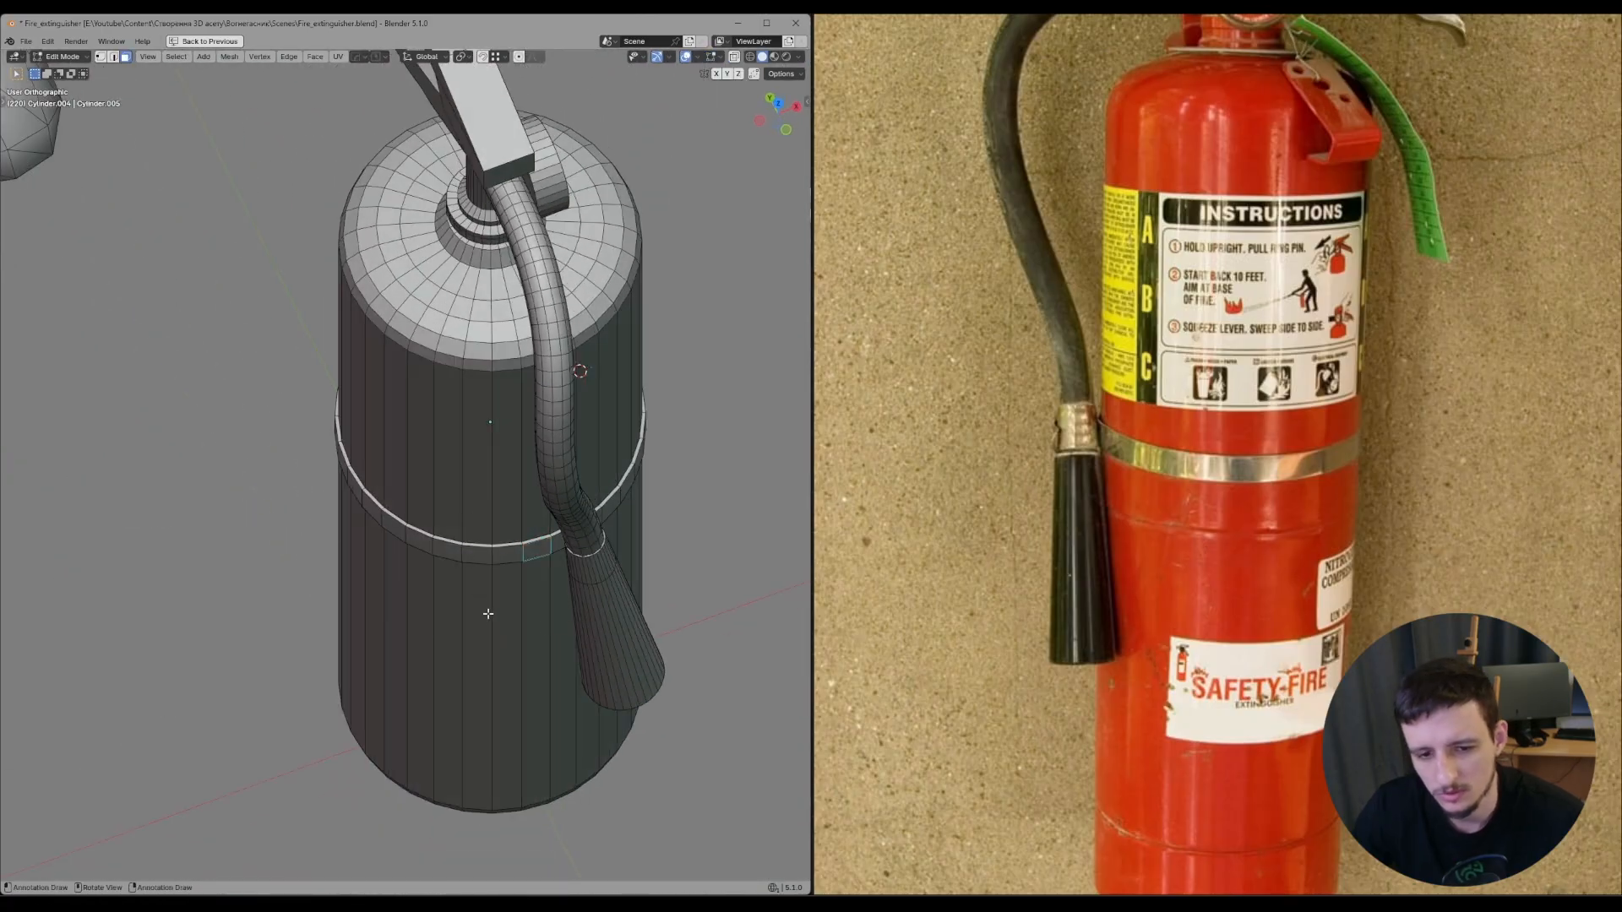
- Move the side edge of the separated band face about -0.0123 m along Y toward the nozzle
key("Tab")
left_click(538, 555)
left_click(544, 549)
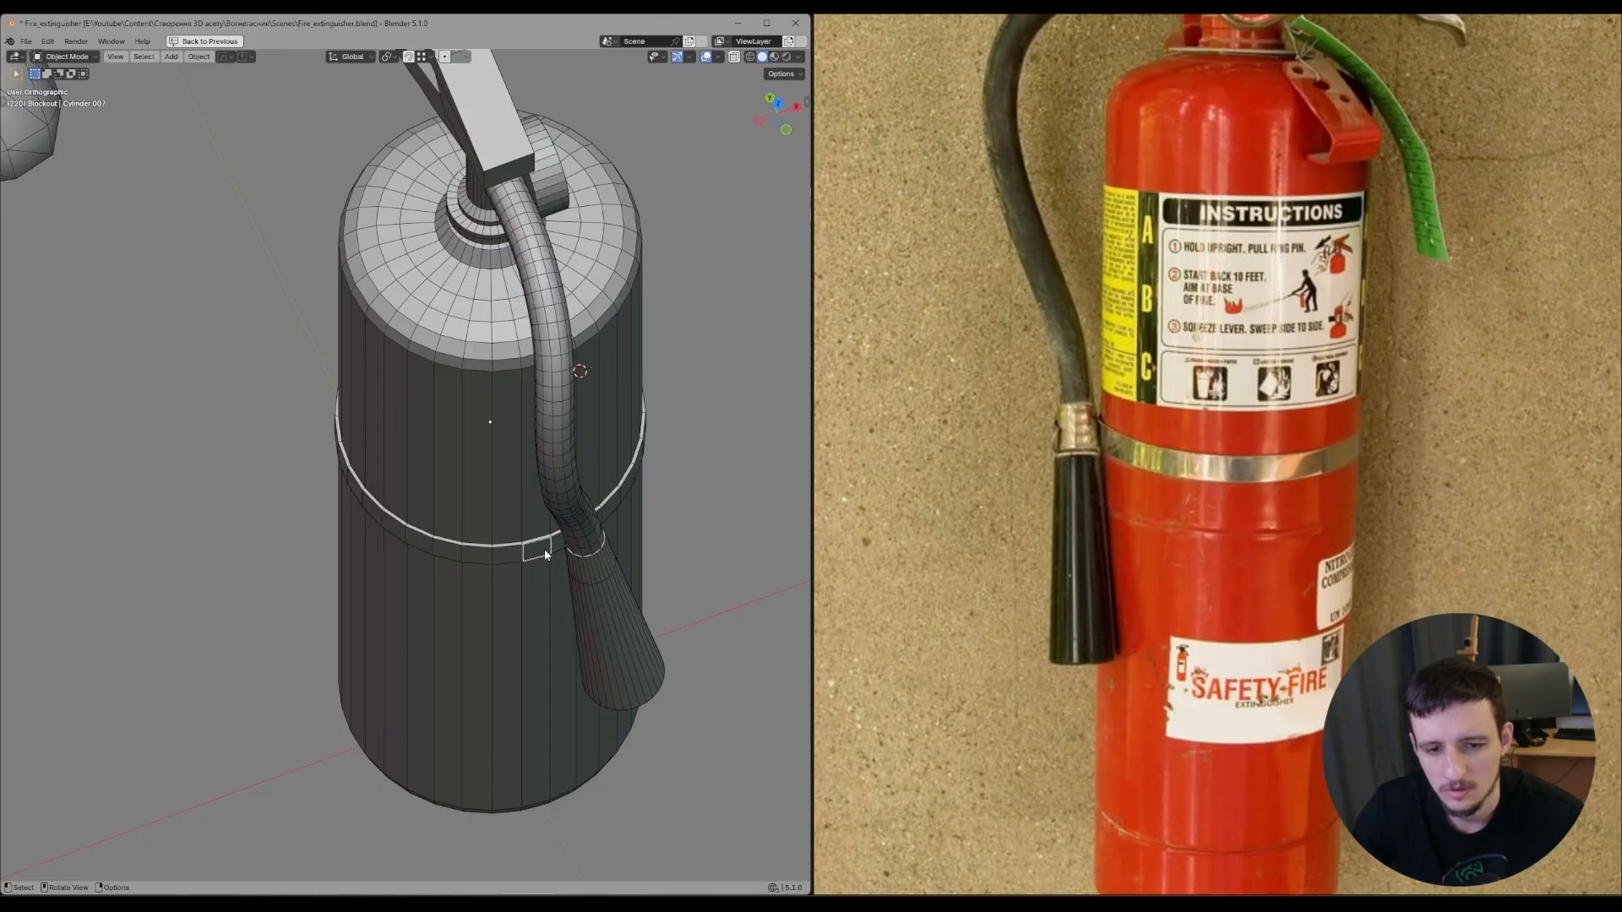
key("Tab")
left_click(554, 572)
middle_click_drag(557, 575, 612, 565)
key("g")
key("y")
left_click(624, 575)
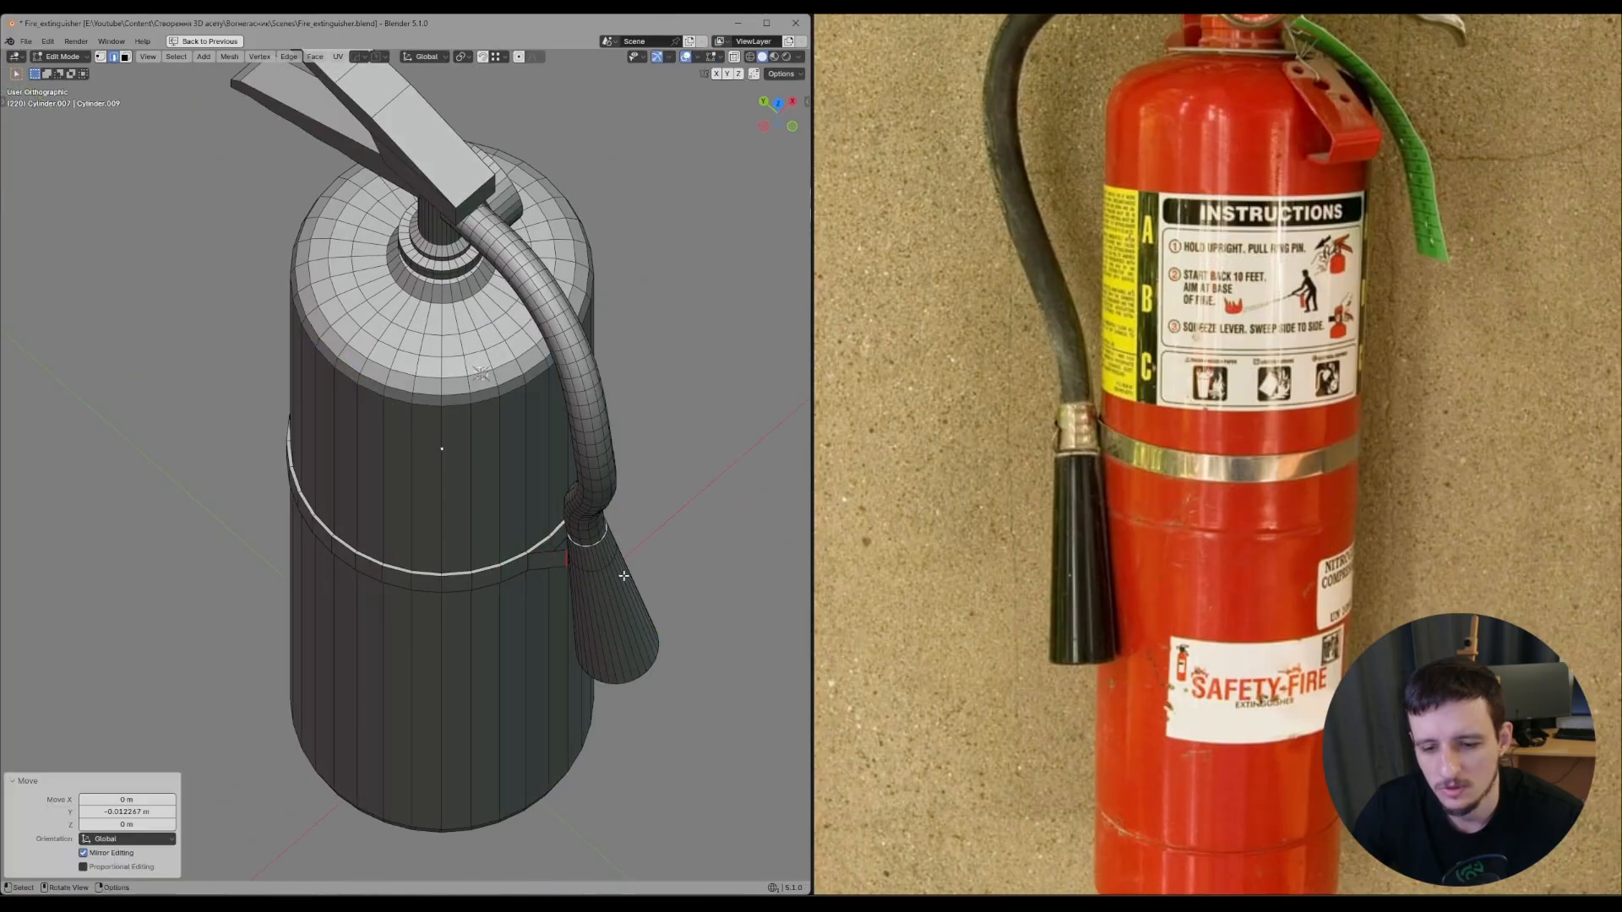
- Maximize the Blender window with its full workspace, enable Screencast Keys for the viewport and widen the sidebar showing its settings
key("ctrl+space")
key("ctrl+space")
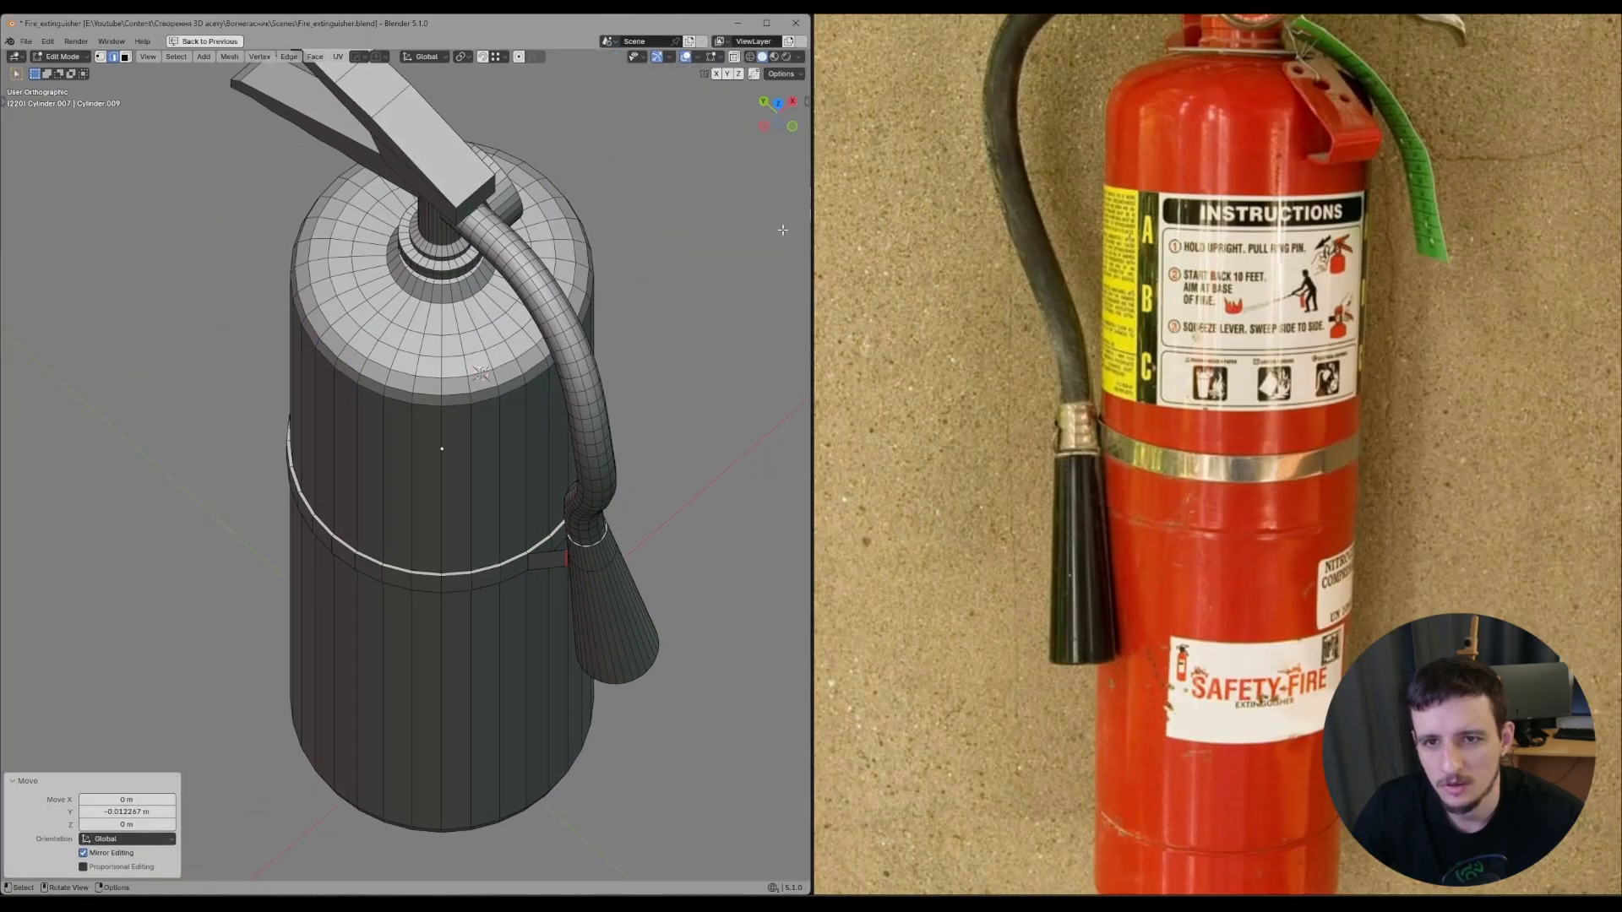
left_click(767, 23)
key("ctrl+space")
middle_click_drag(1057, 592, 1040, 567)
key("n")
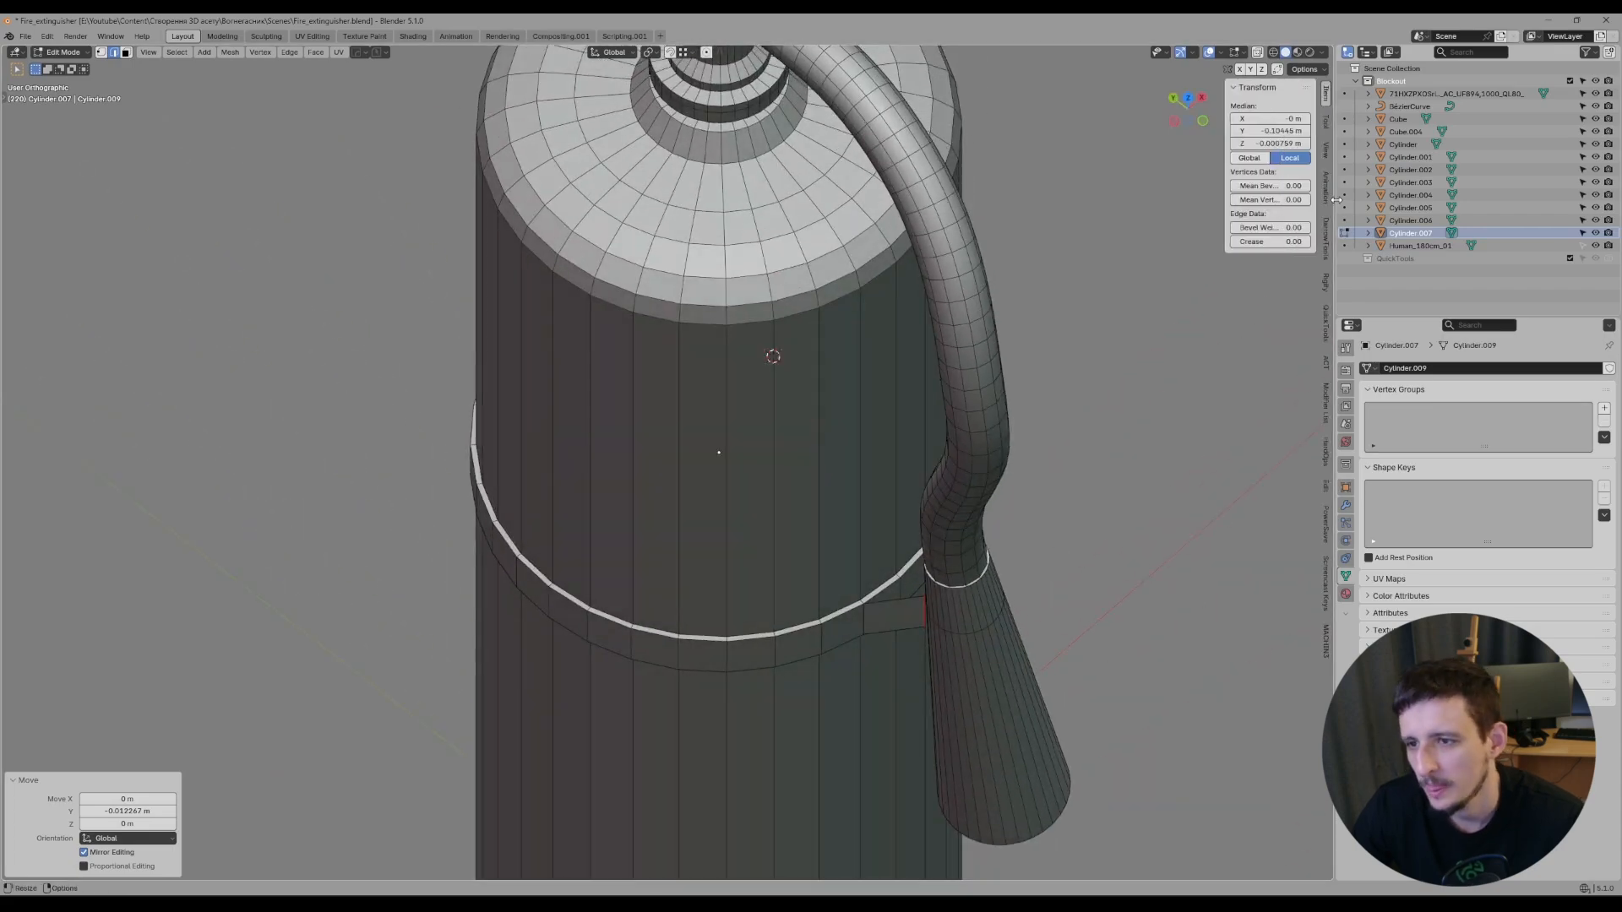
left_click(1326, 594)
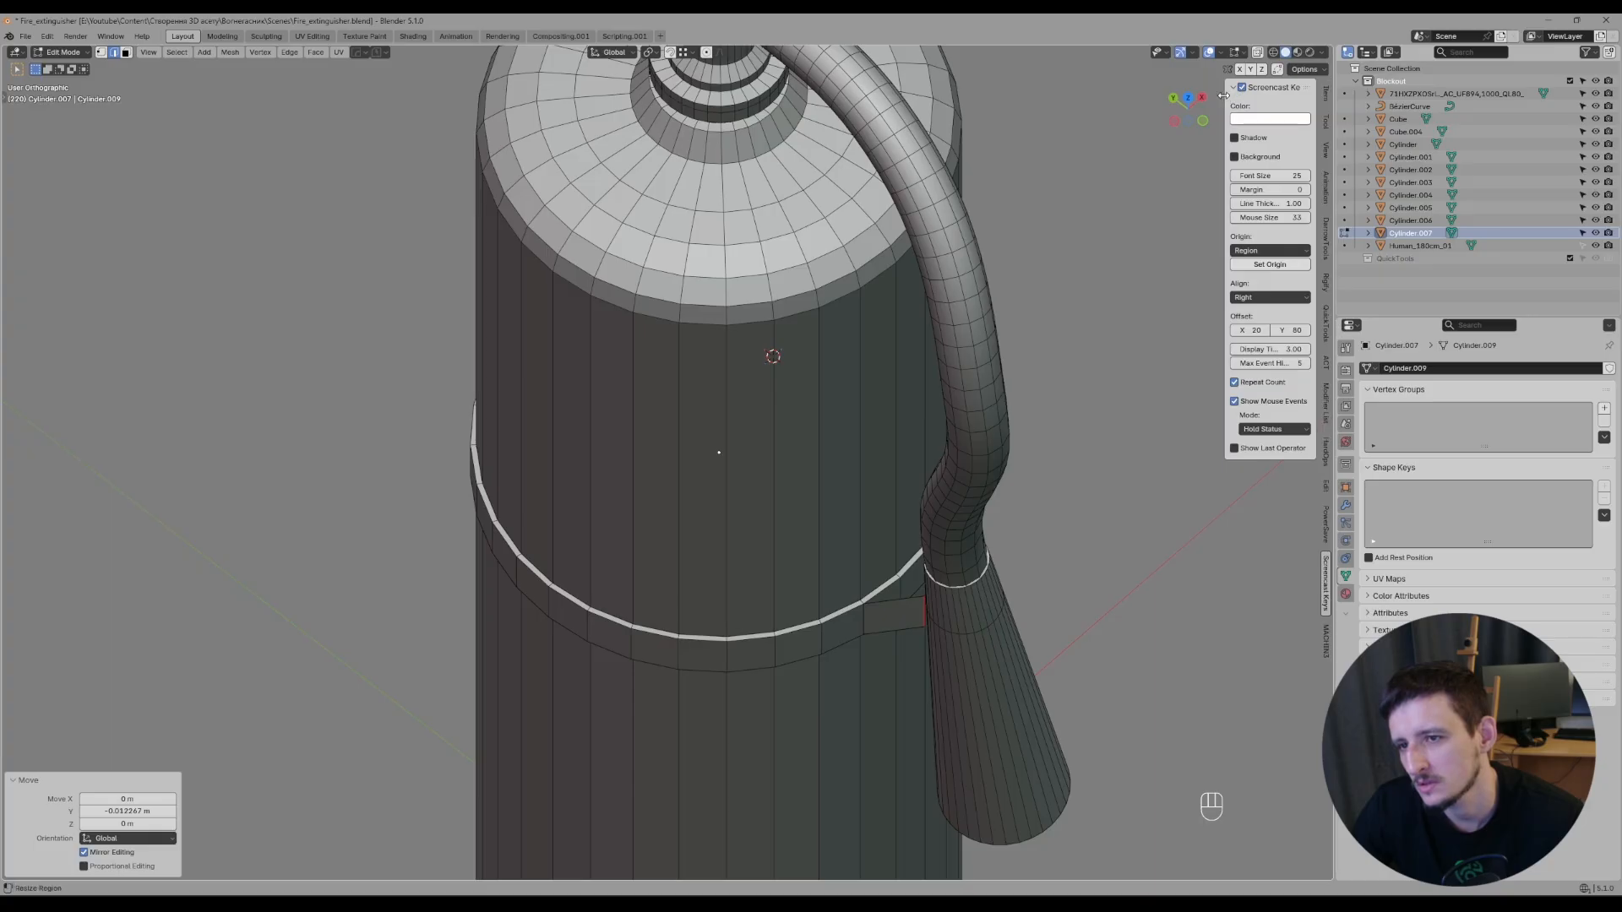
left_click_drag(1222, 95, 1198, 126)
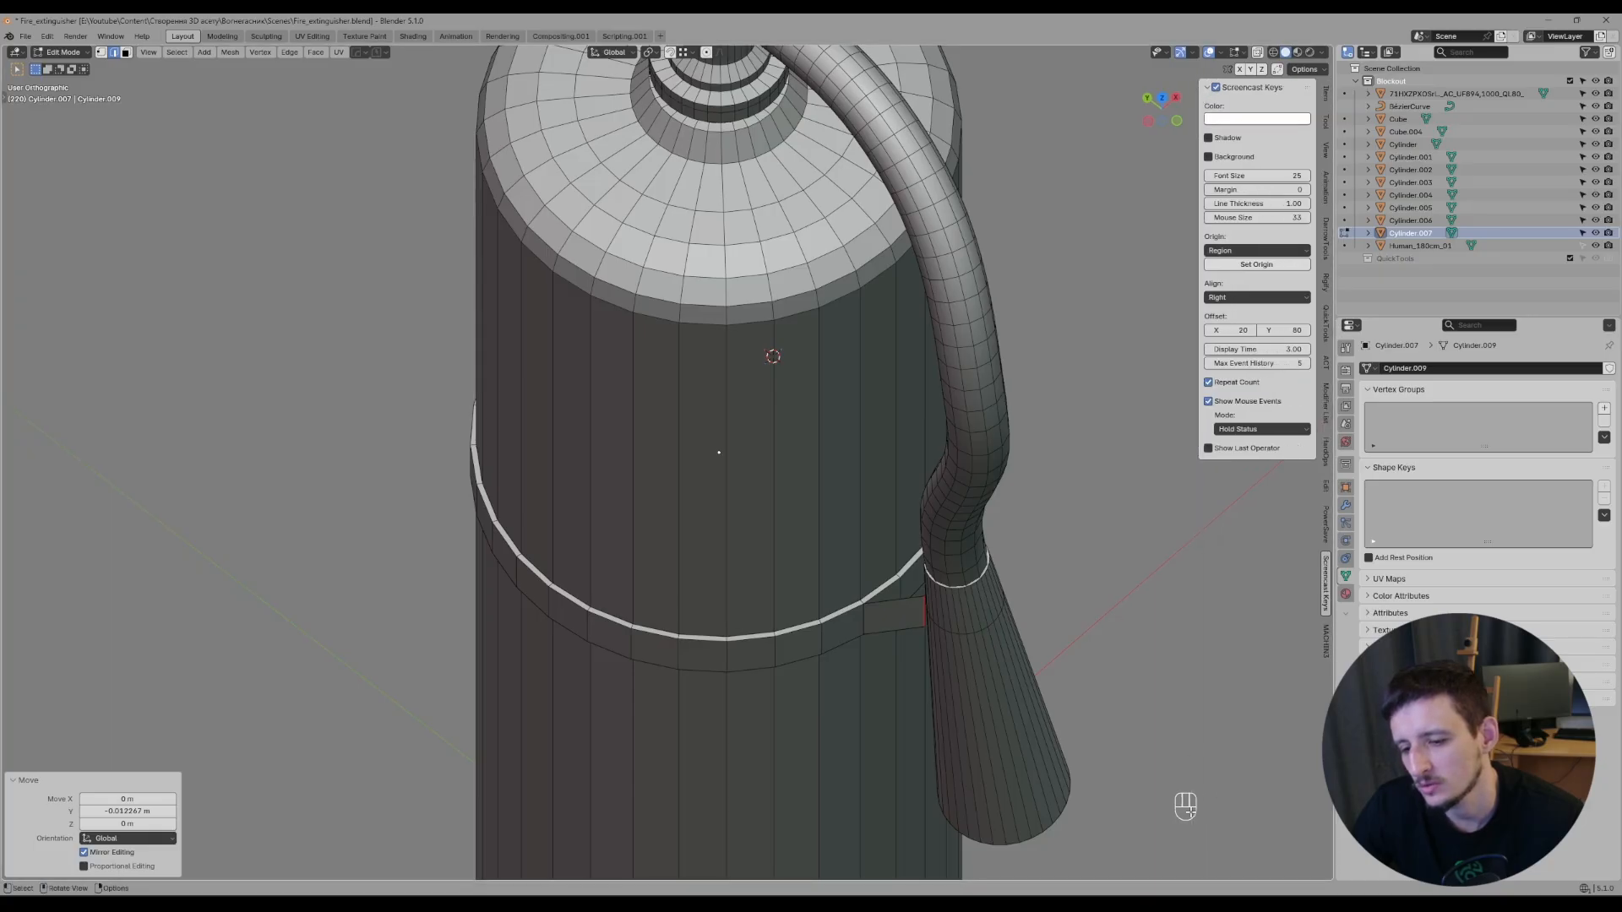
- Test the on-screen key display in both viewport layouts and dock the Blender window beside the reference photos
left_click_drag(1187, 811, 1148, 756)
middle_click_drag(1066, 445, 1058, 430)
key("space")
key("space")
key("space")
key("space")
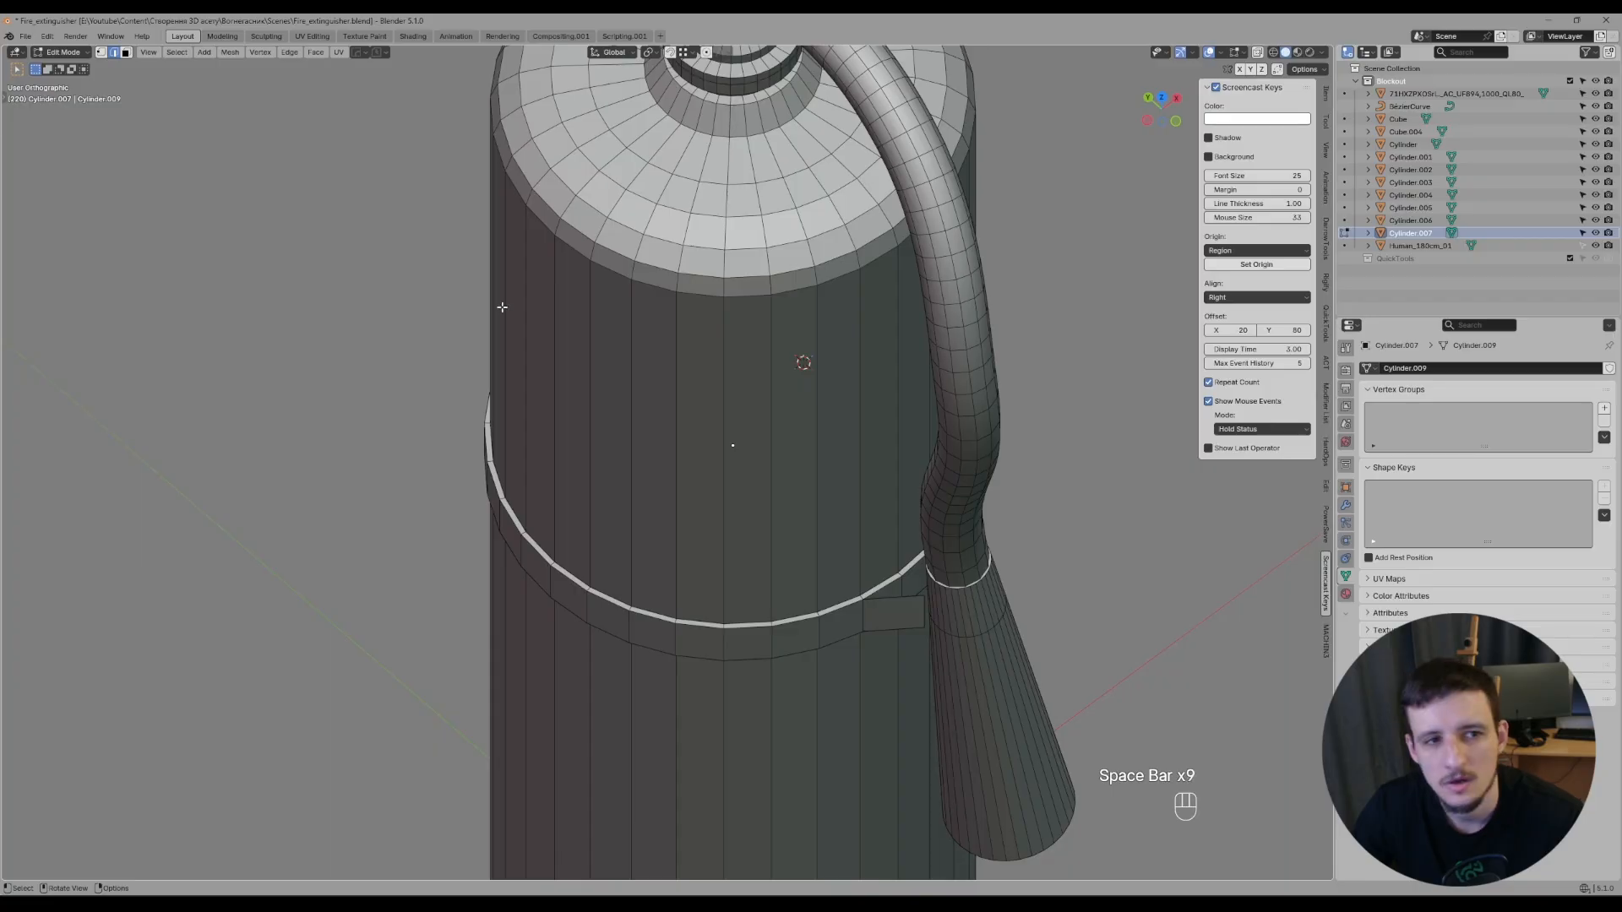
key("ctrl+space")
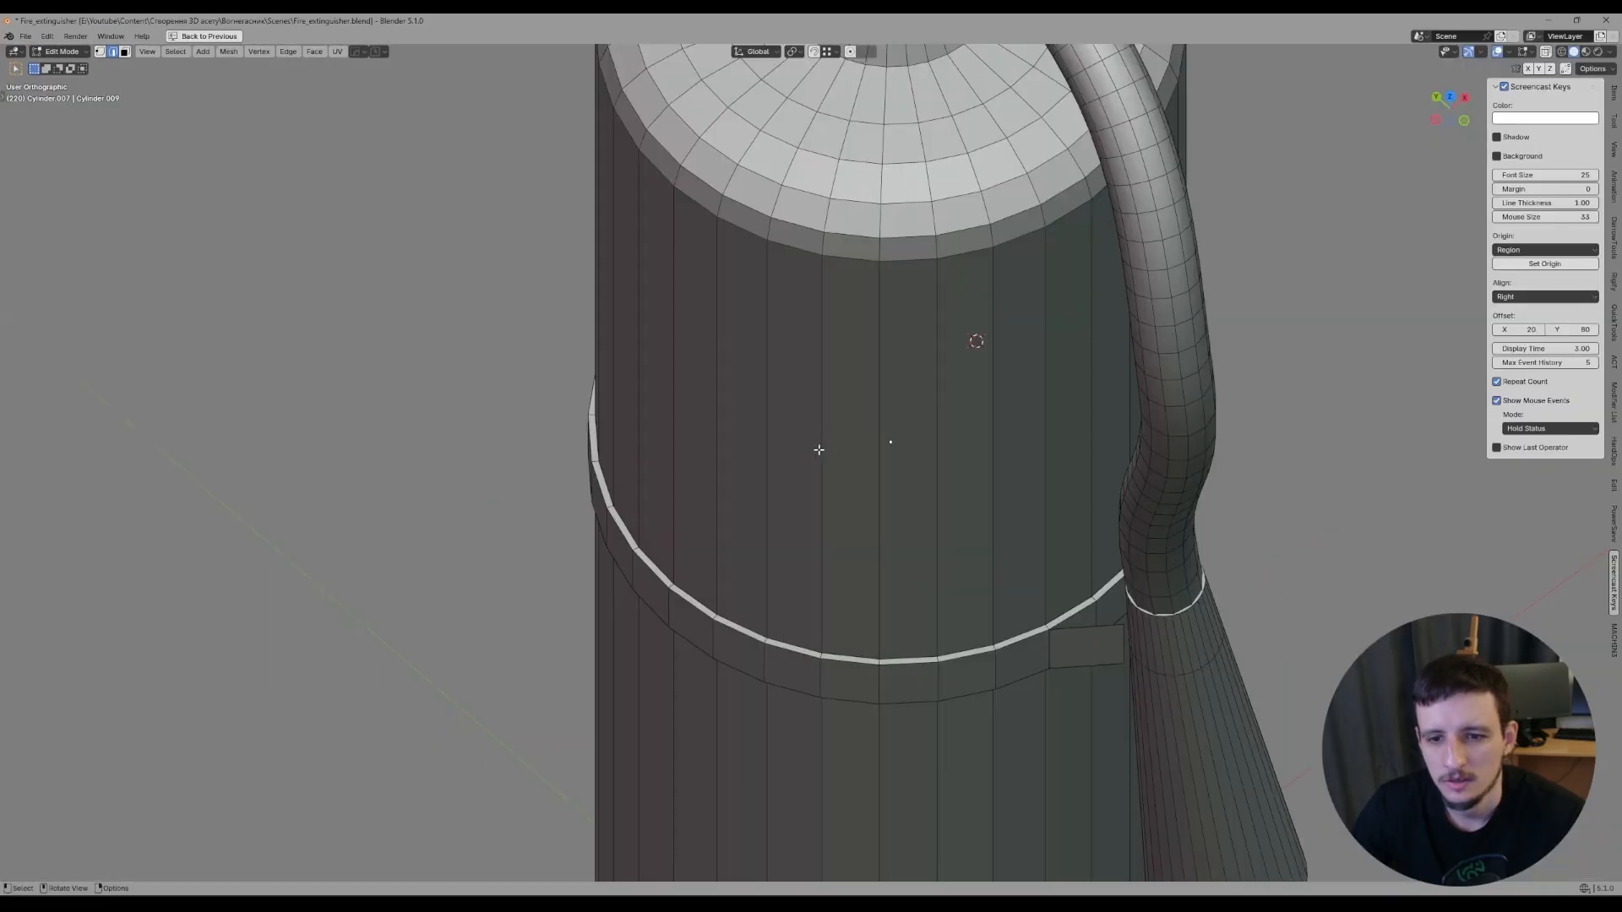
key("ctrl+space")
left_click_drag(718, 20, 1, 221)
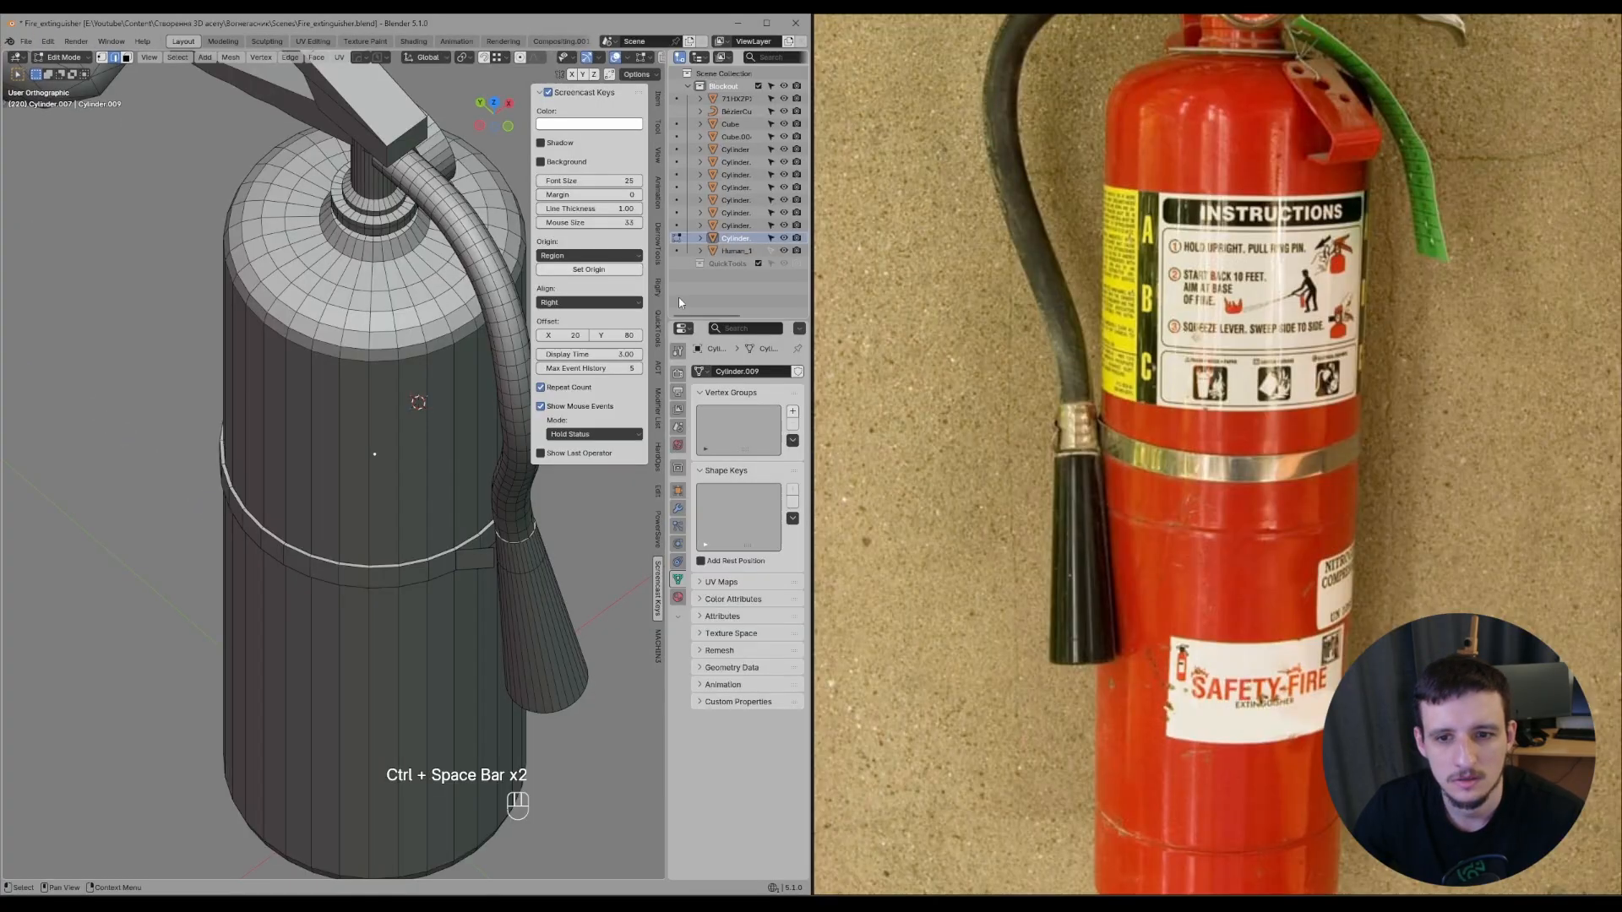
- Save the current Blender preferences and close the Preferences window
middle_click_drag(473, 553, 380, 494)
middle_click_drag(591, 574, 541, 586)
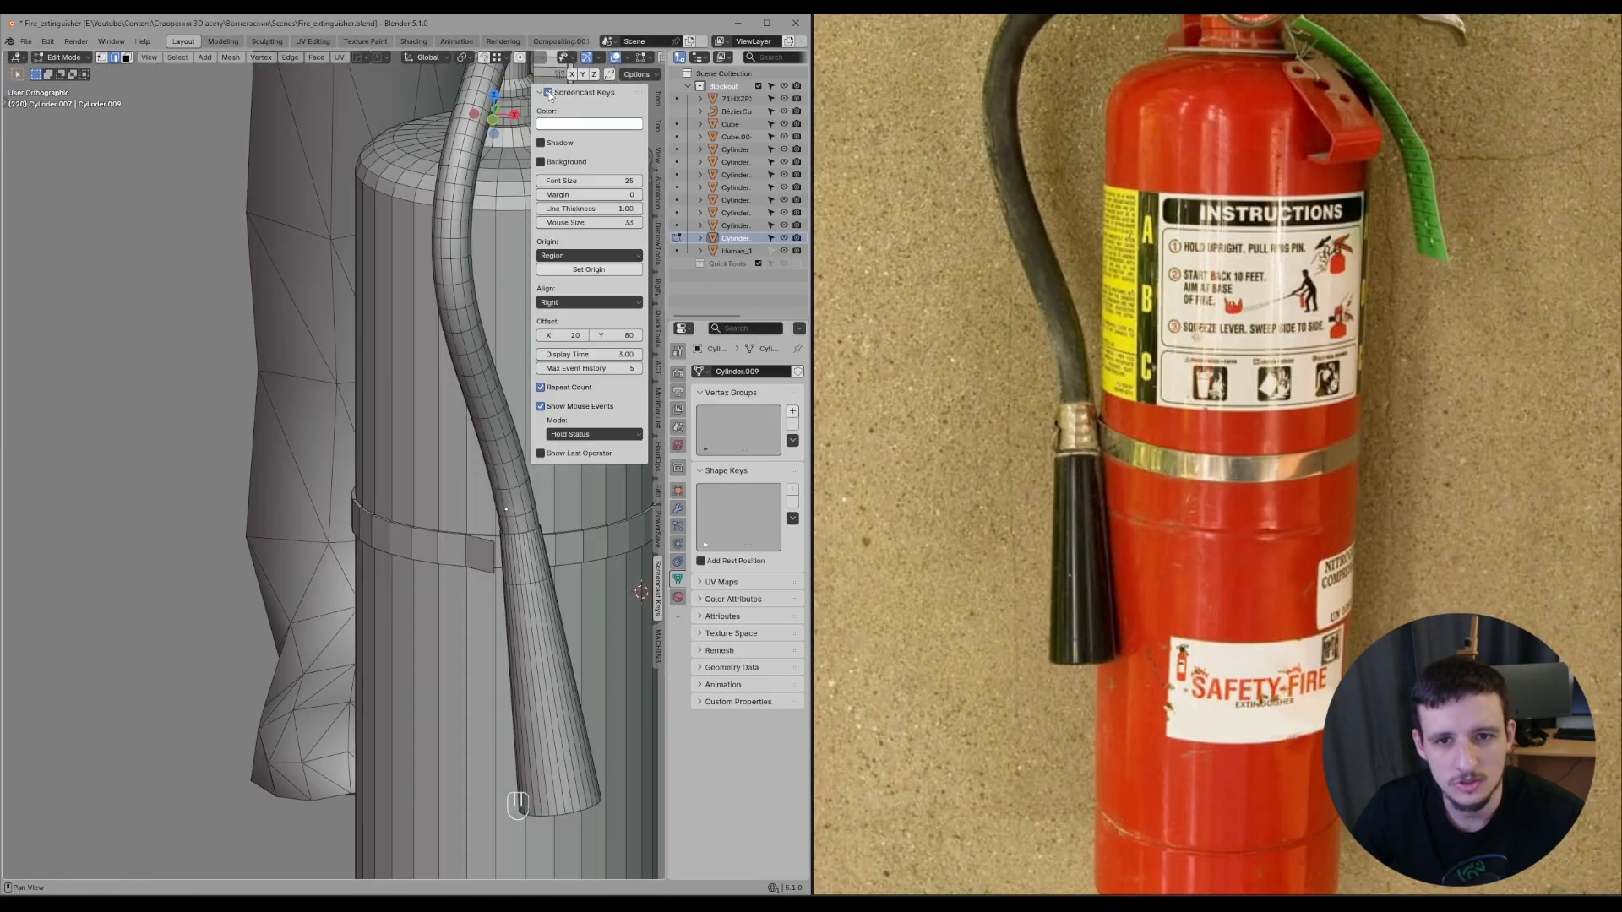
left_click(49, 40)
left_click(109, 219)
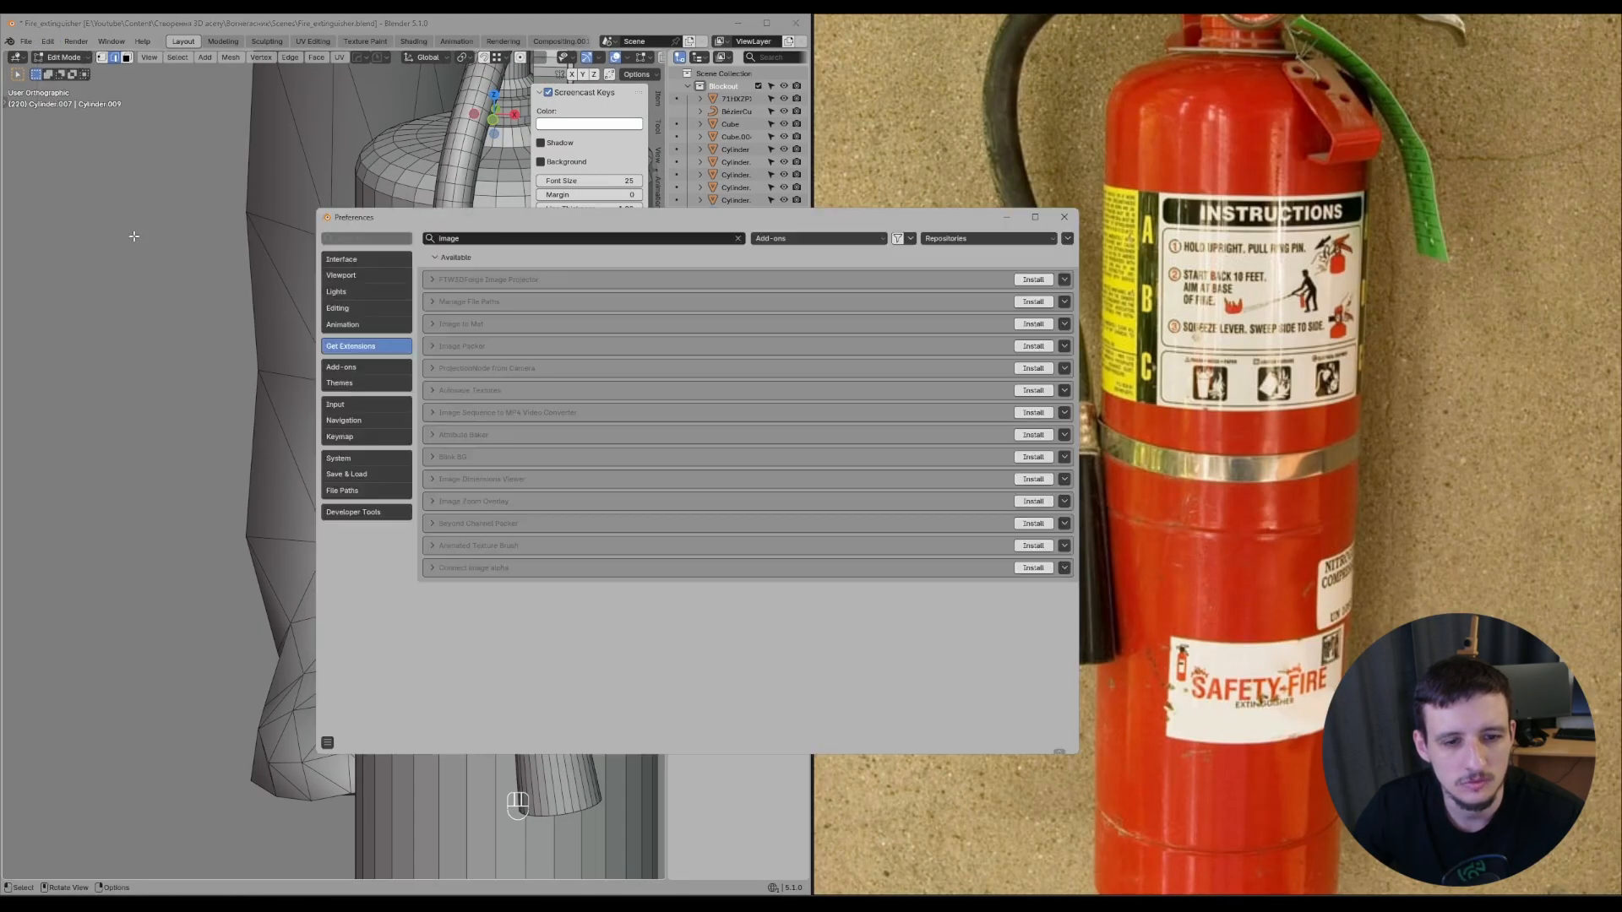
left_click(328, 742)
left_click(376, 712)
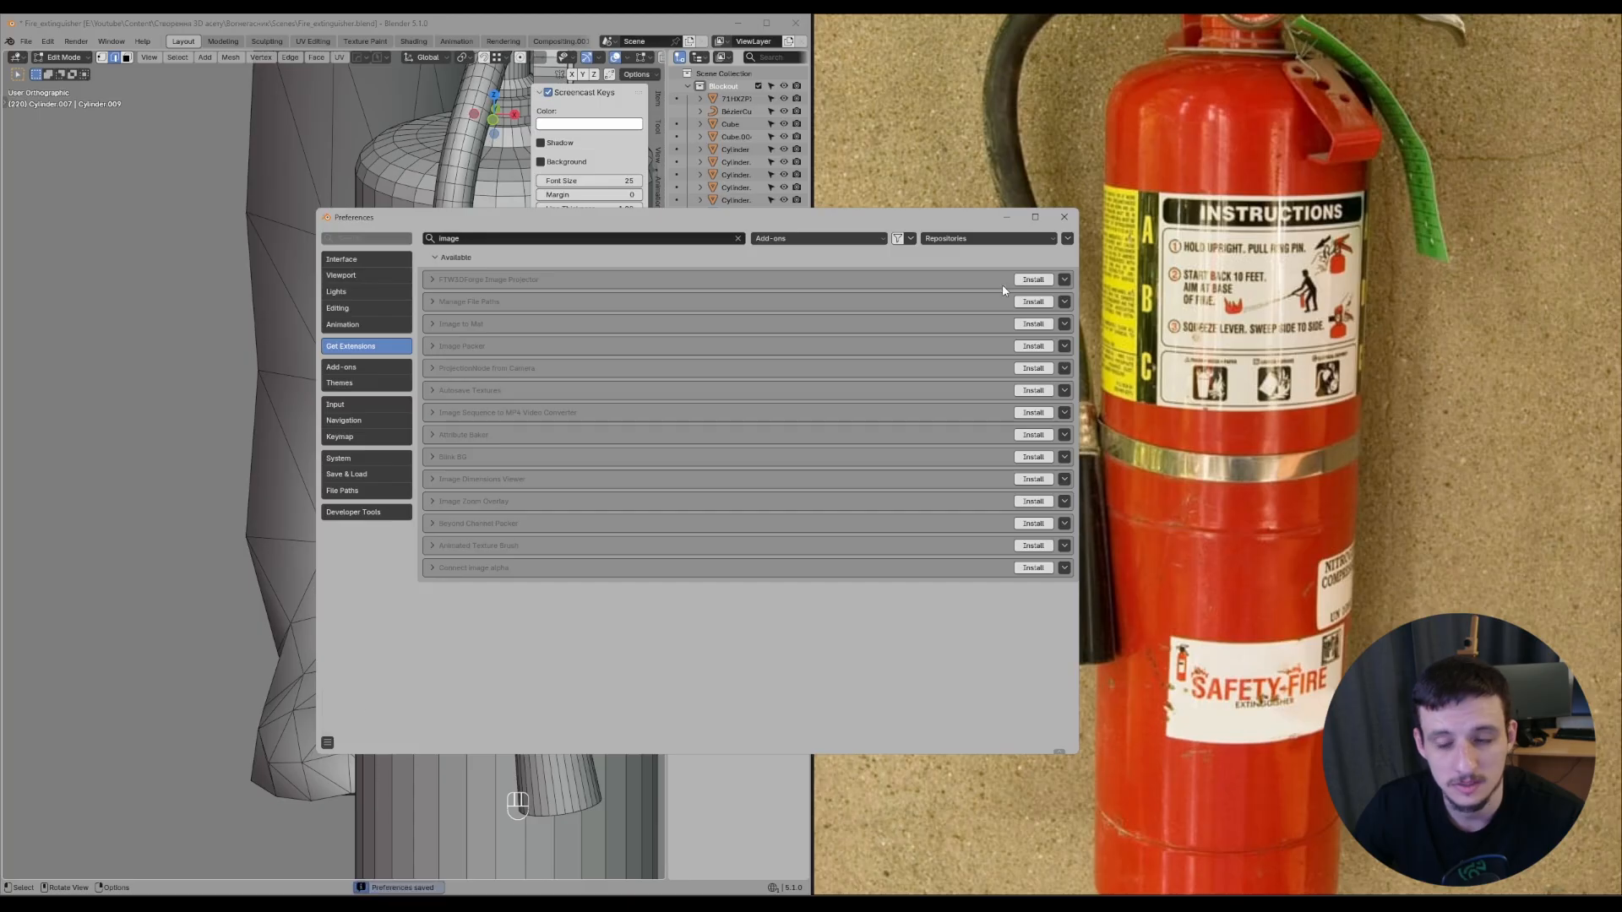
left_click(1064, 218)
- Hide the viewport sidebar and bring the whole fire extinguisher into view
middle_click_drag(473, 291, 429, 284)
key("n")
middle_click_drag(475, 345, 369, 332, "shift")
scroll(449, 341, "down", 2)
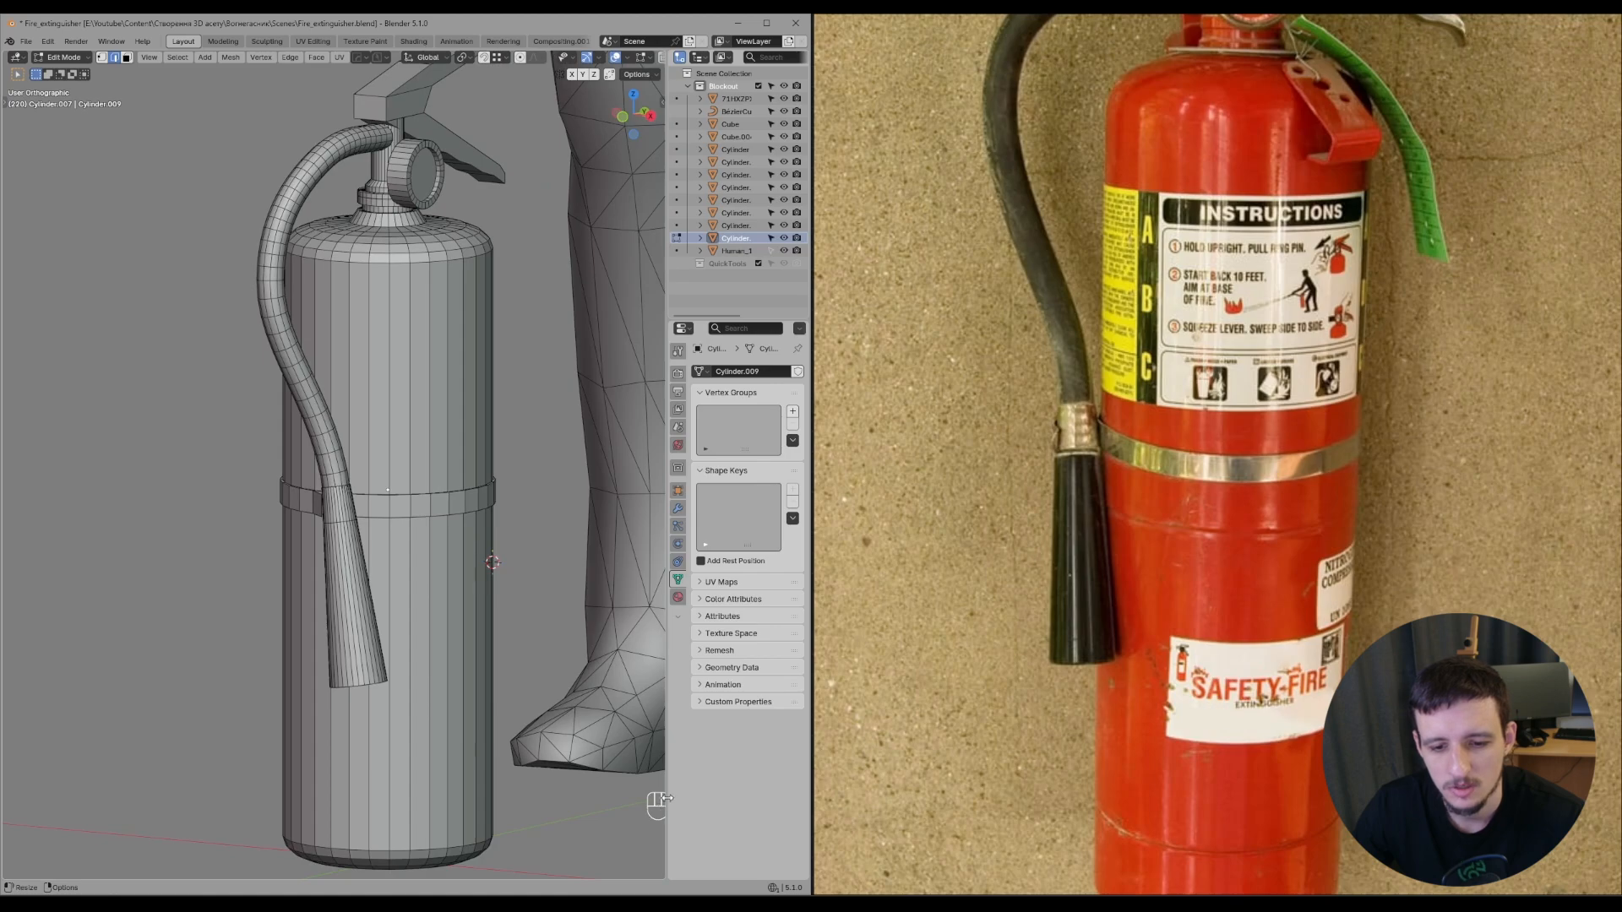
- Widen the 3D viewport by narrowing the side editors and toggle its maximized layout
left_click_drag(666, 799, 691, 799)
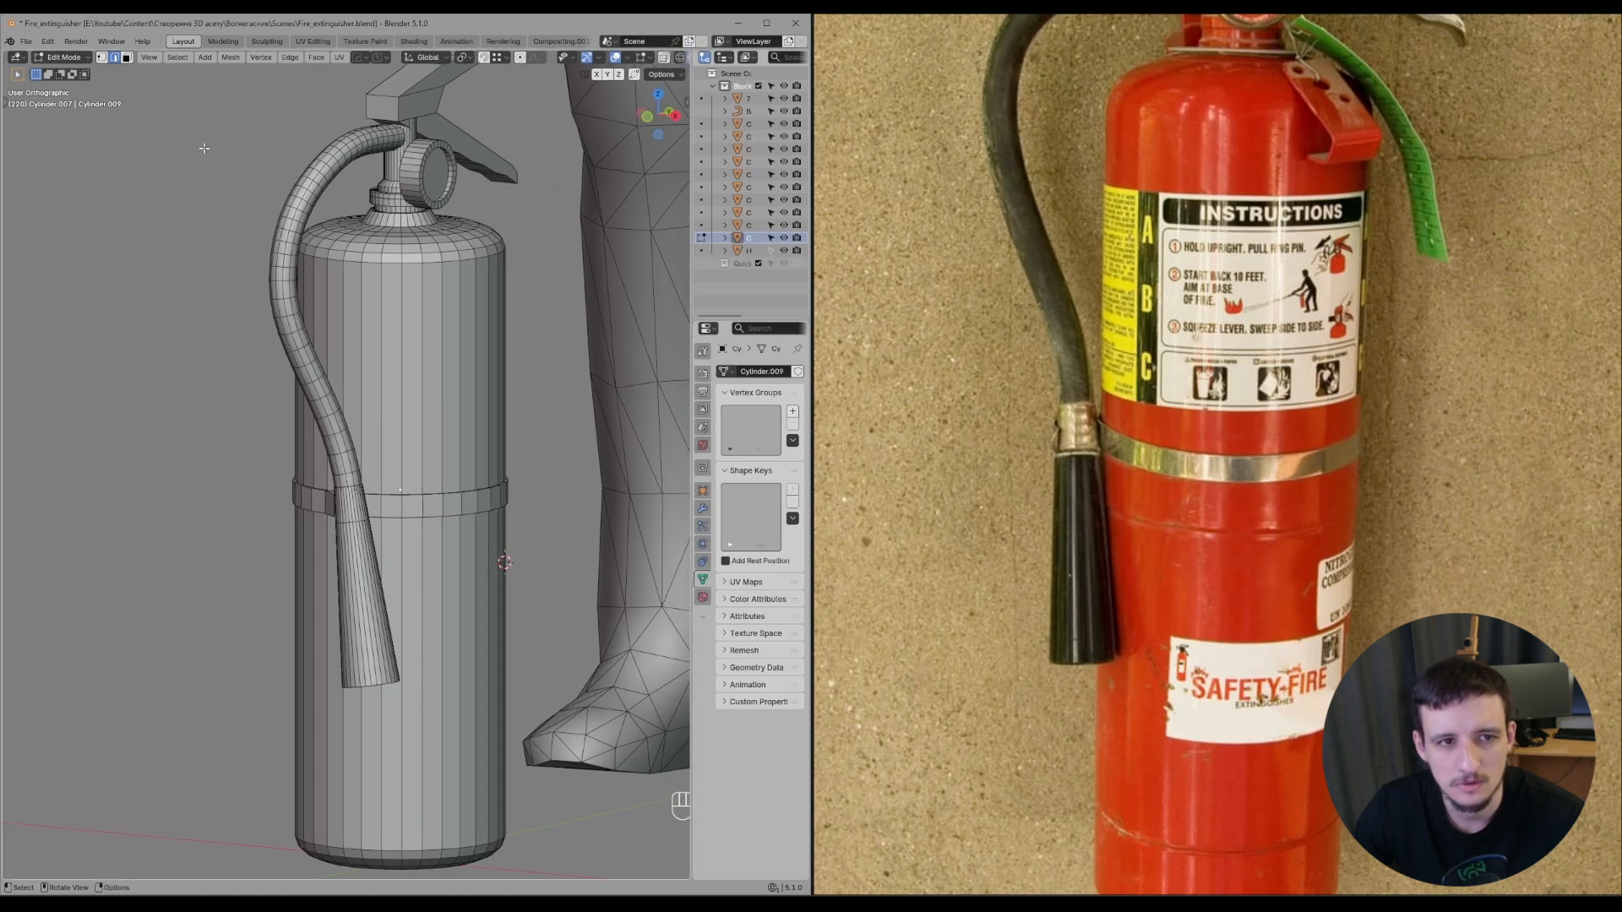
key("ctrl+space")
key("ctrl+space")
- Keep the Screencast Keys origin on Region and set that origin to the 3D viewport
key("n")
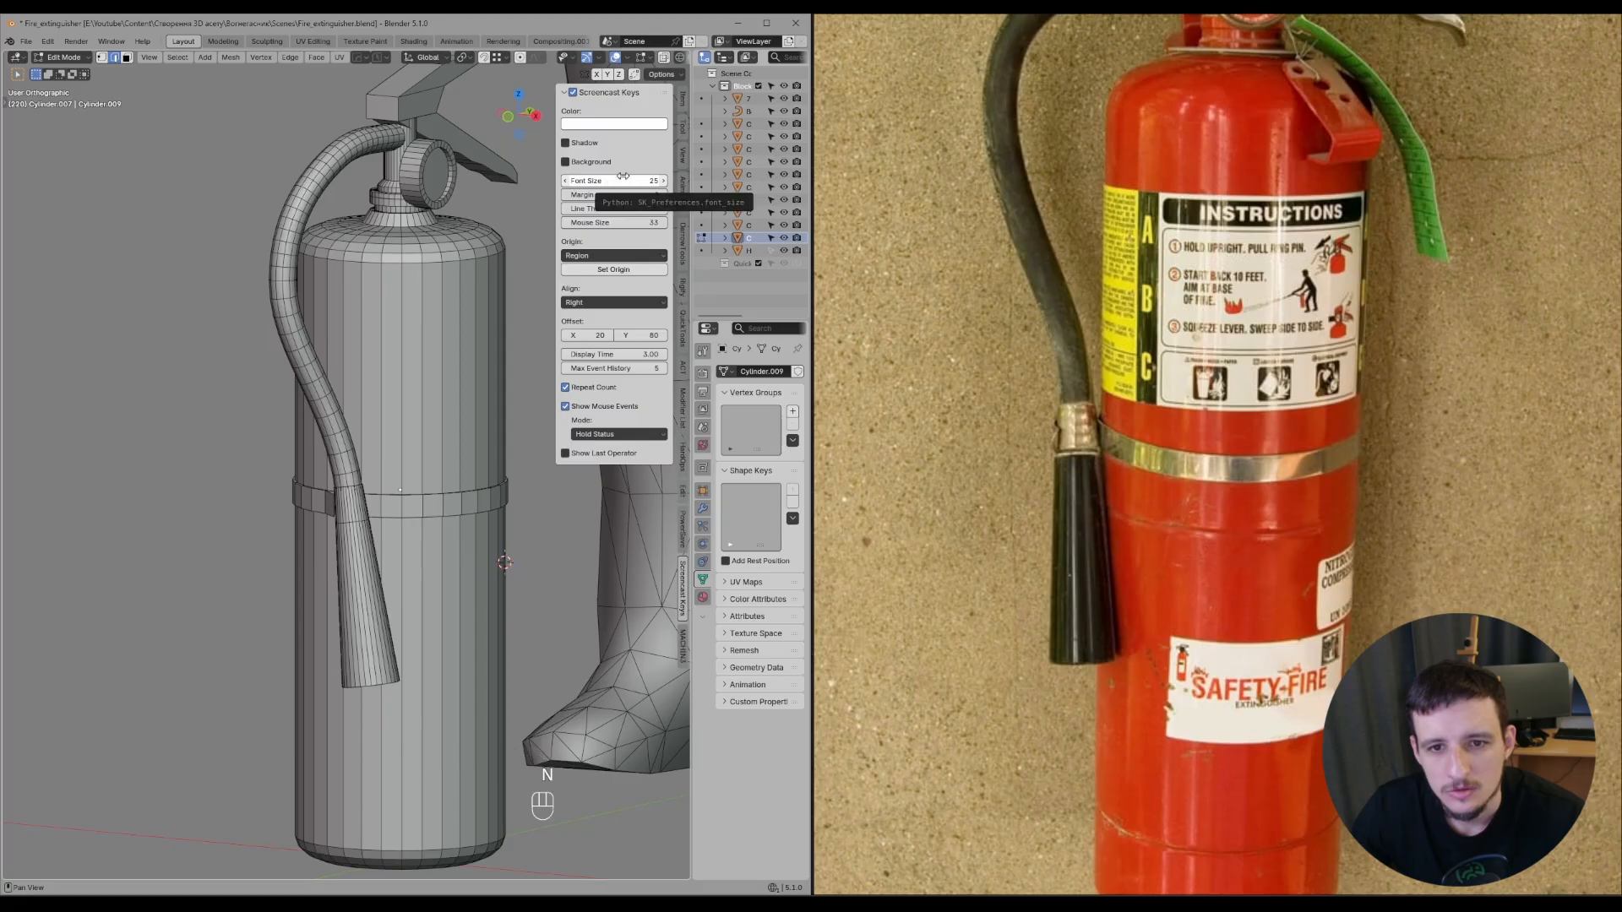
left_click(641, 256)
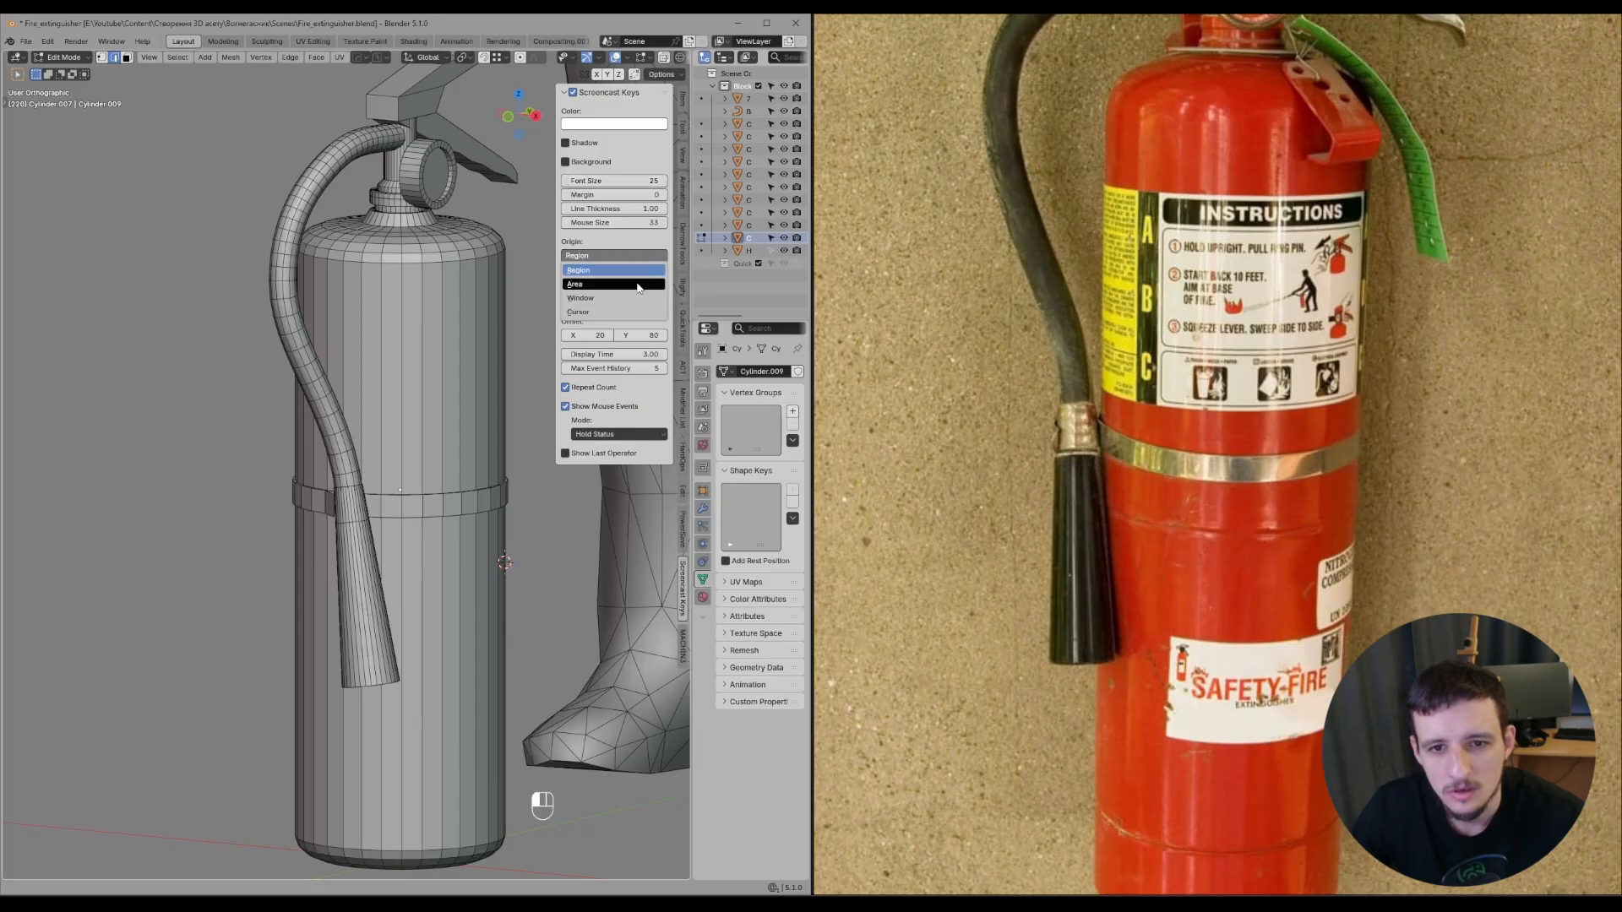
left_click(638, 269)
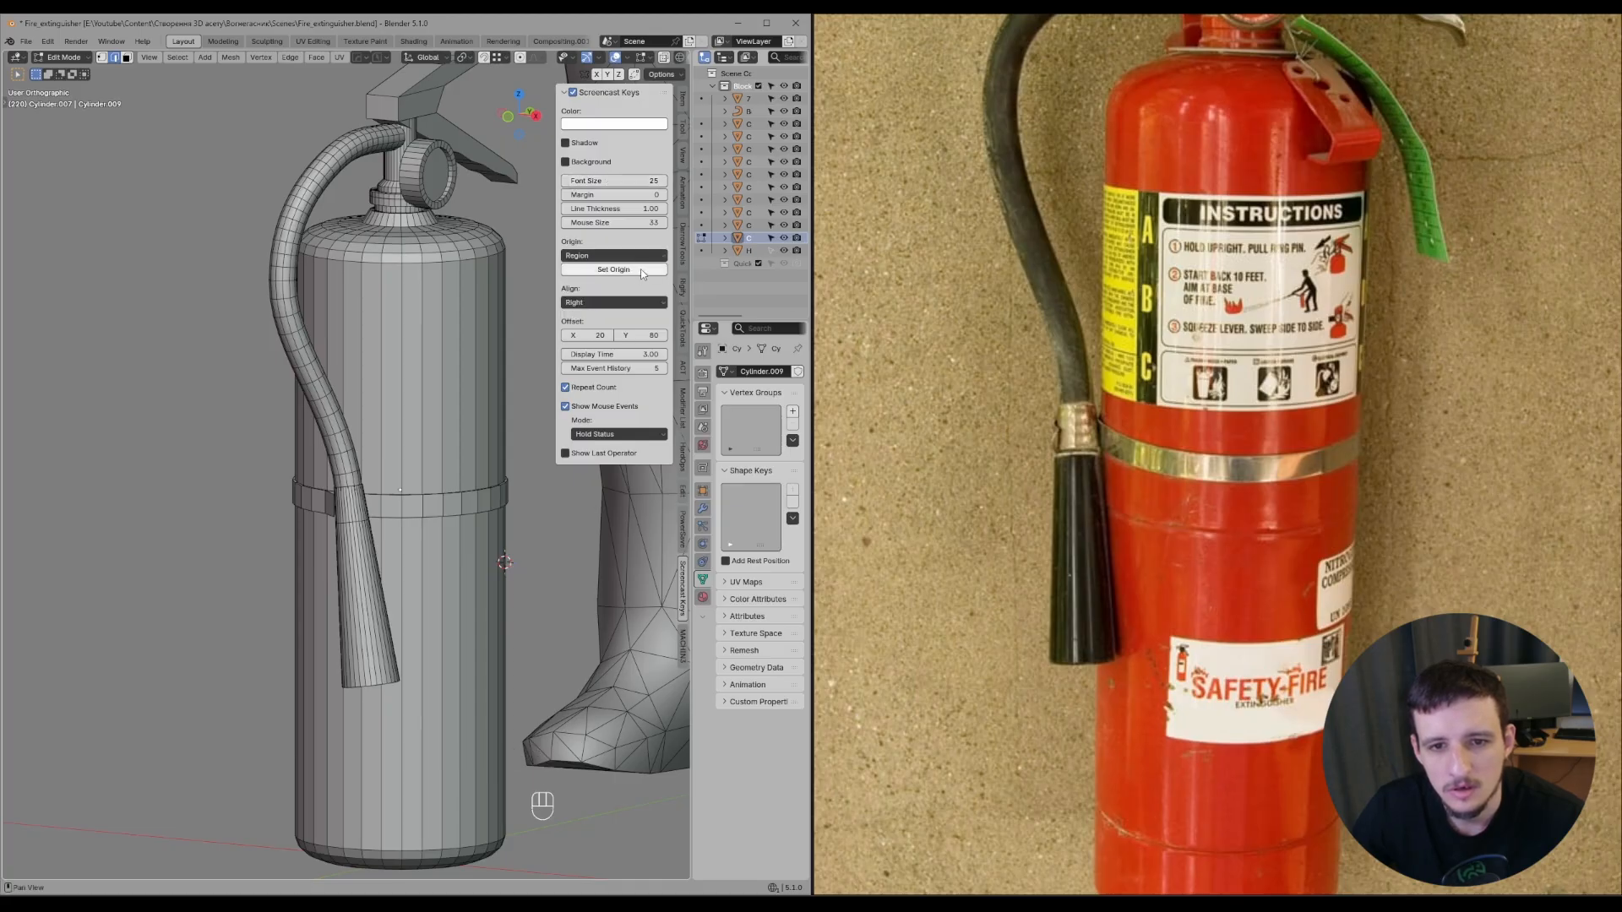
left_click(640, 268)
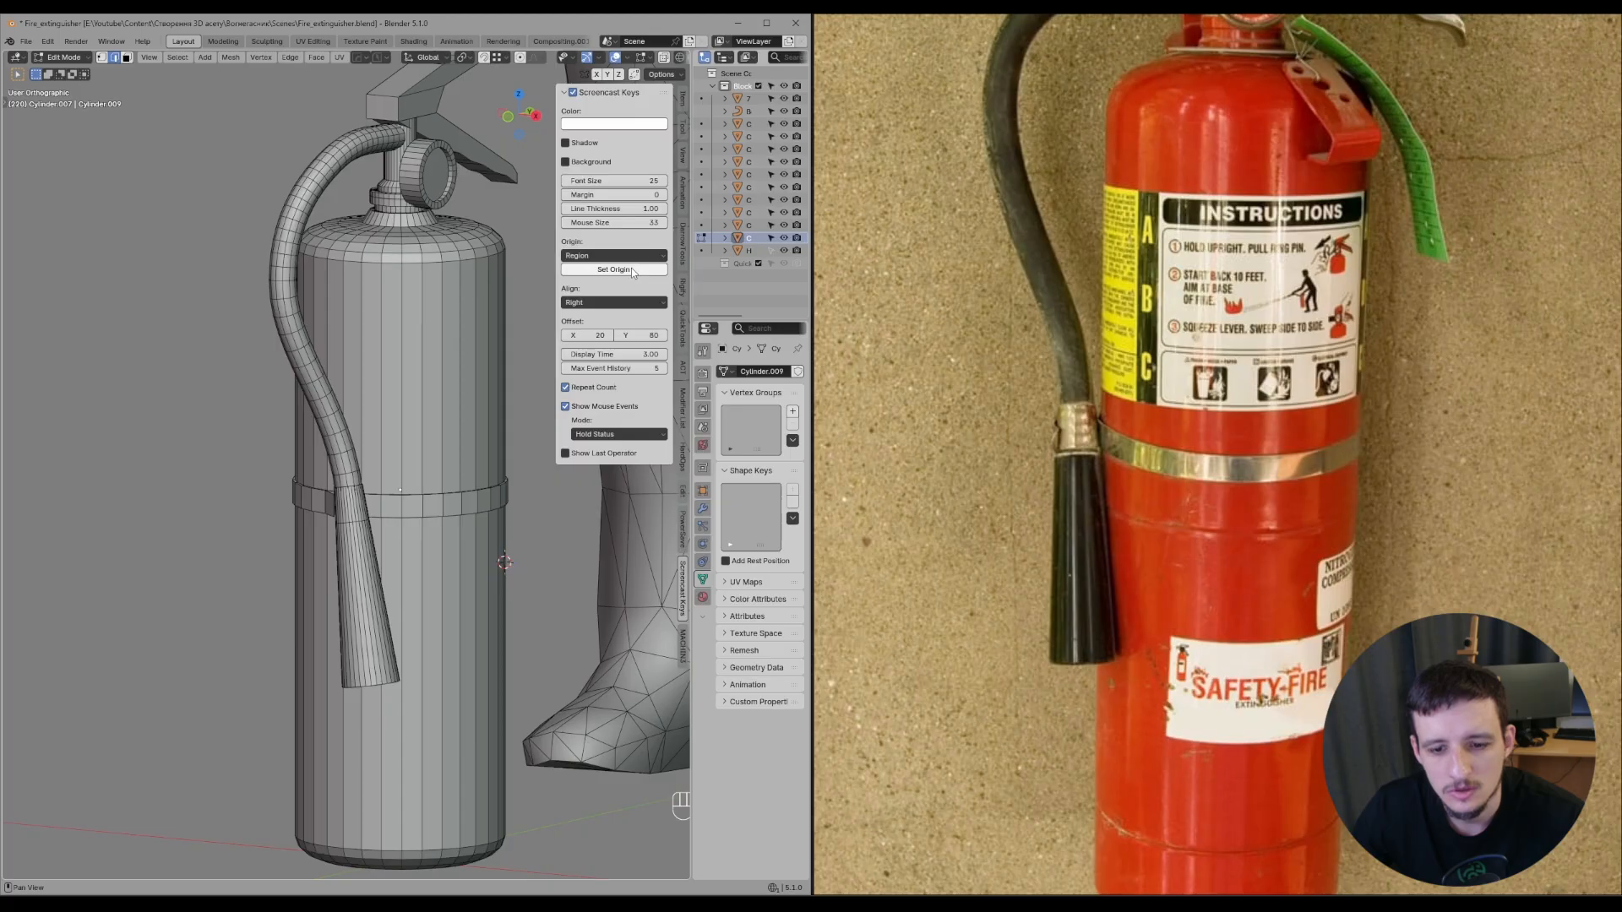
left_click(495, 719)
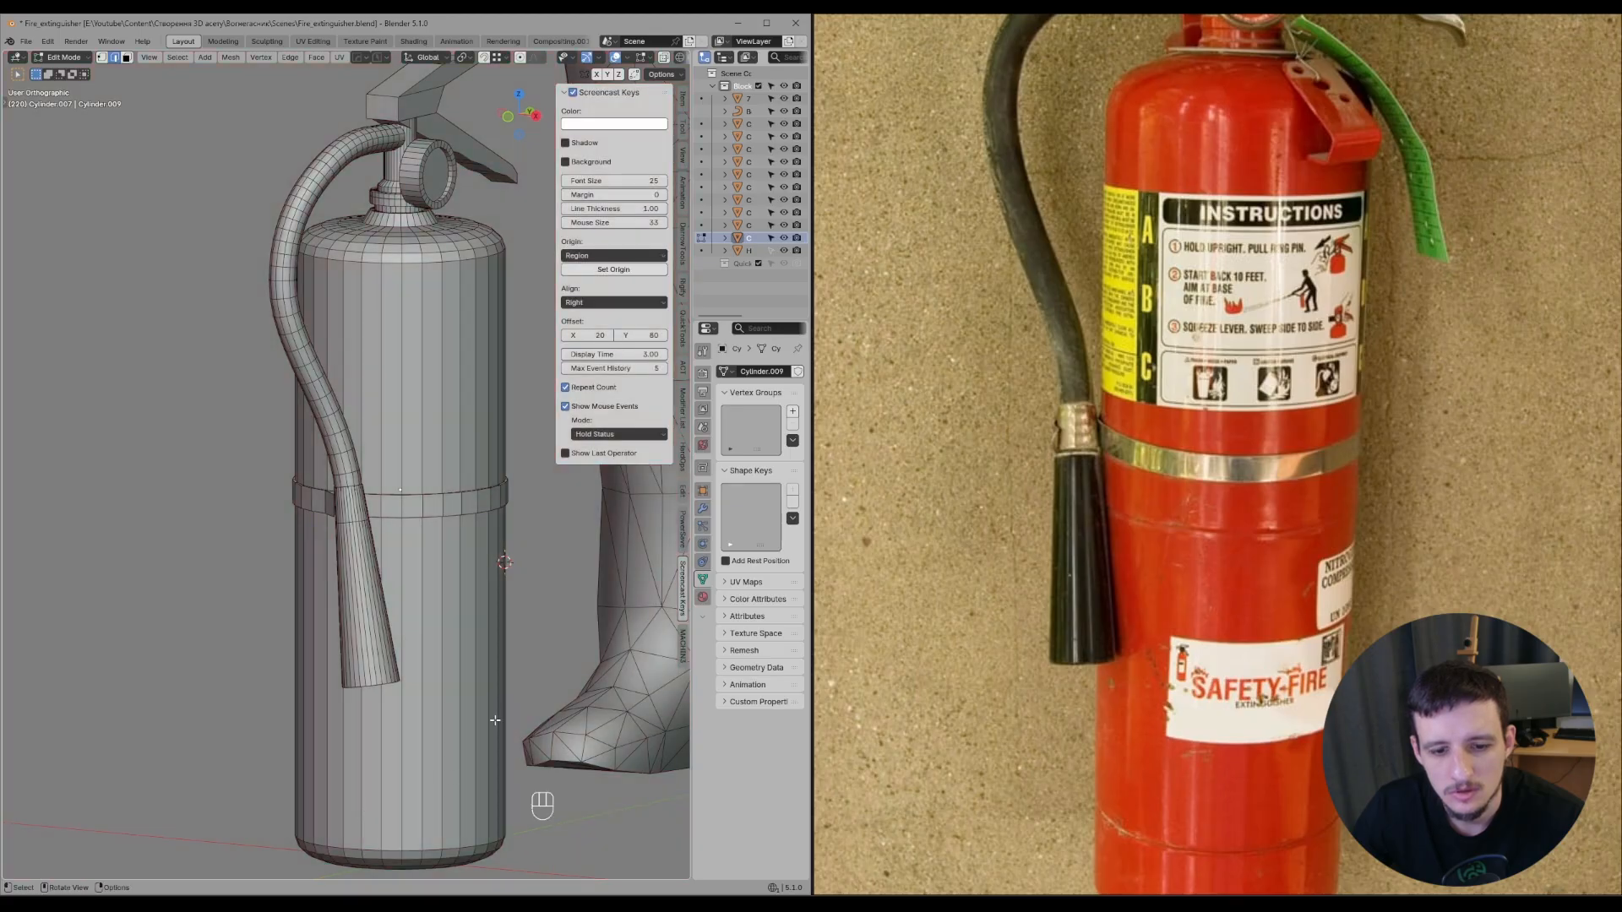
- Set the Screencast Keys alignment to Center, maximize the 3D viewport and hide its sidebar
middle_click_drag(512, 578, 534, 499)
key("n")
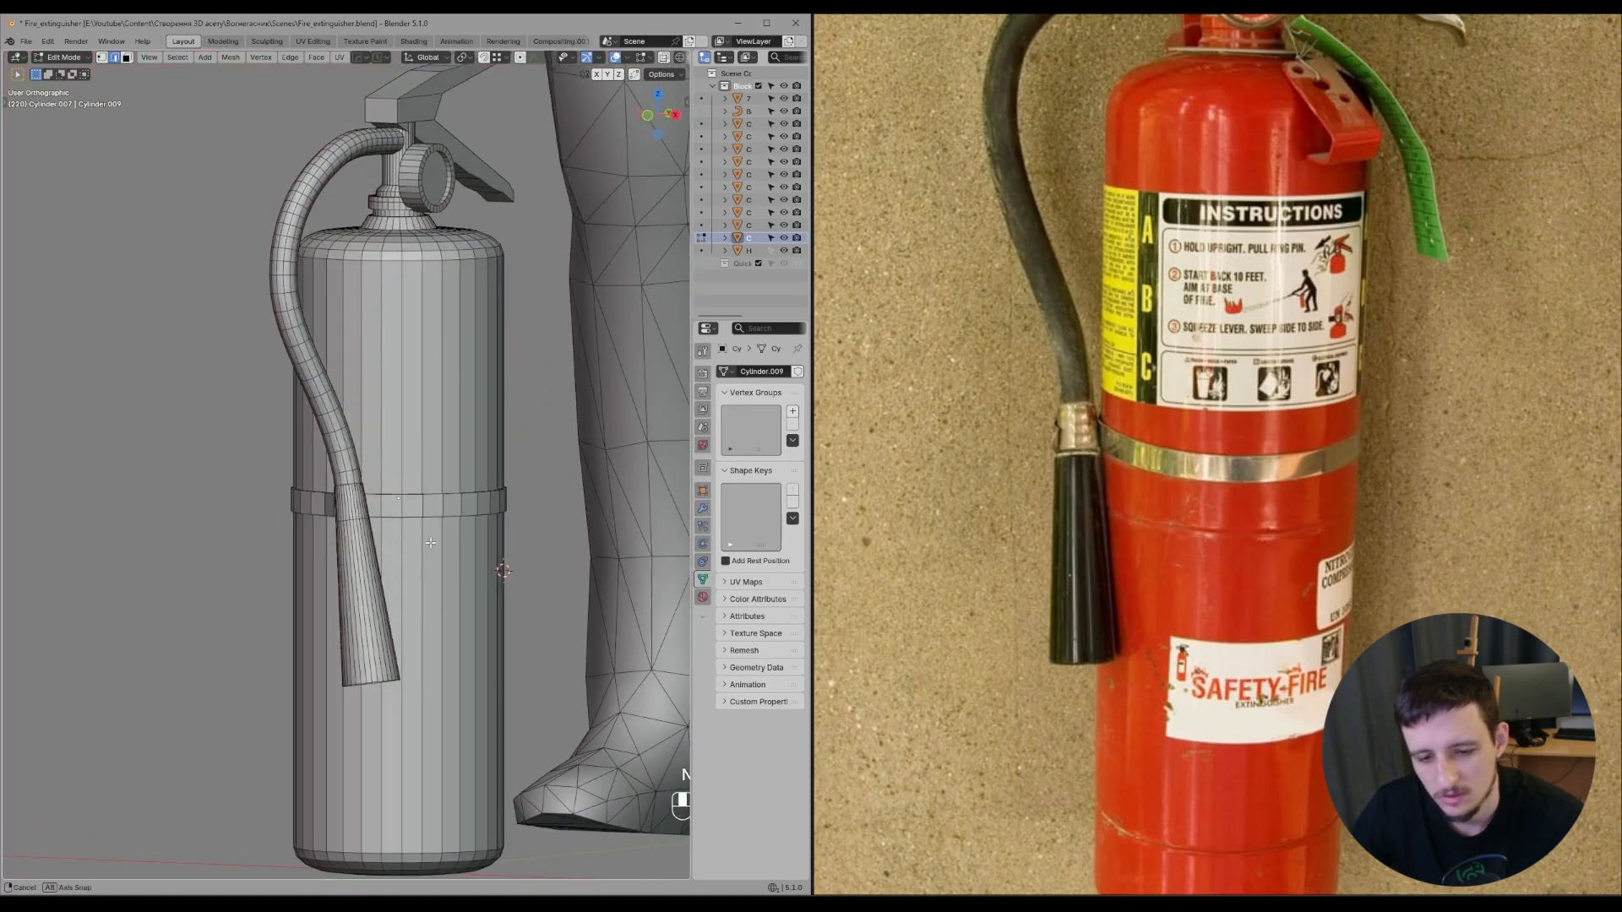
key("n")
left_click(617, 302)
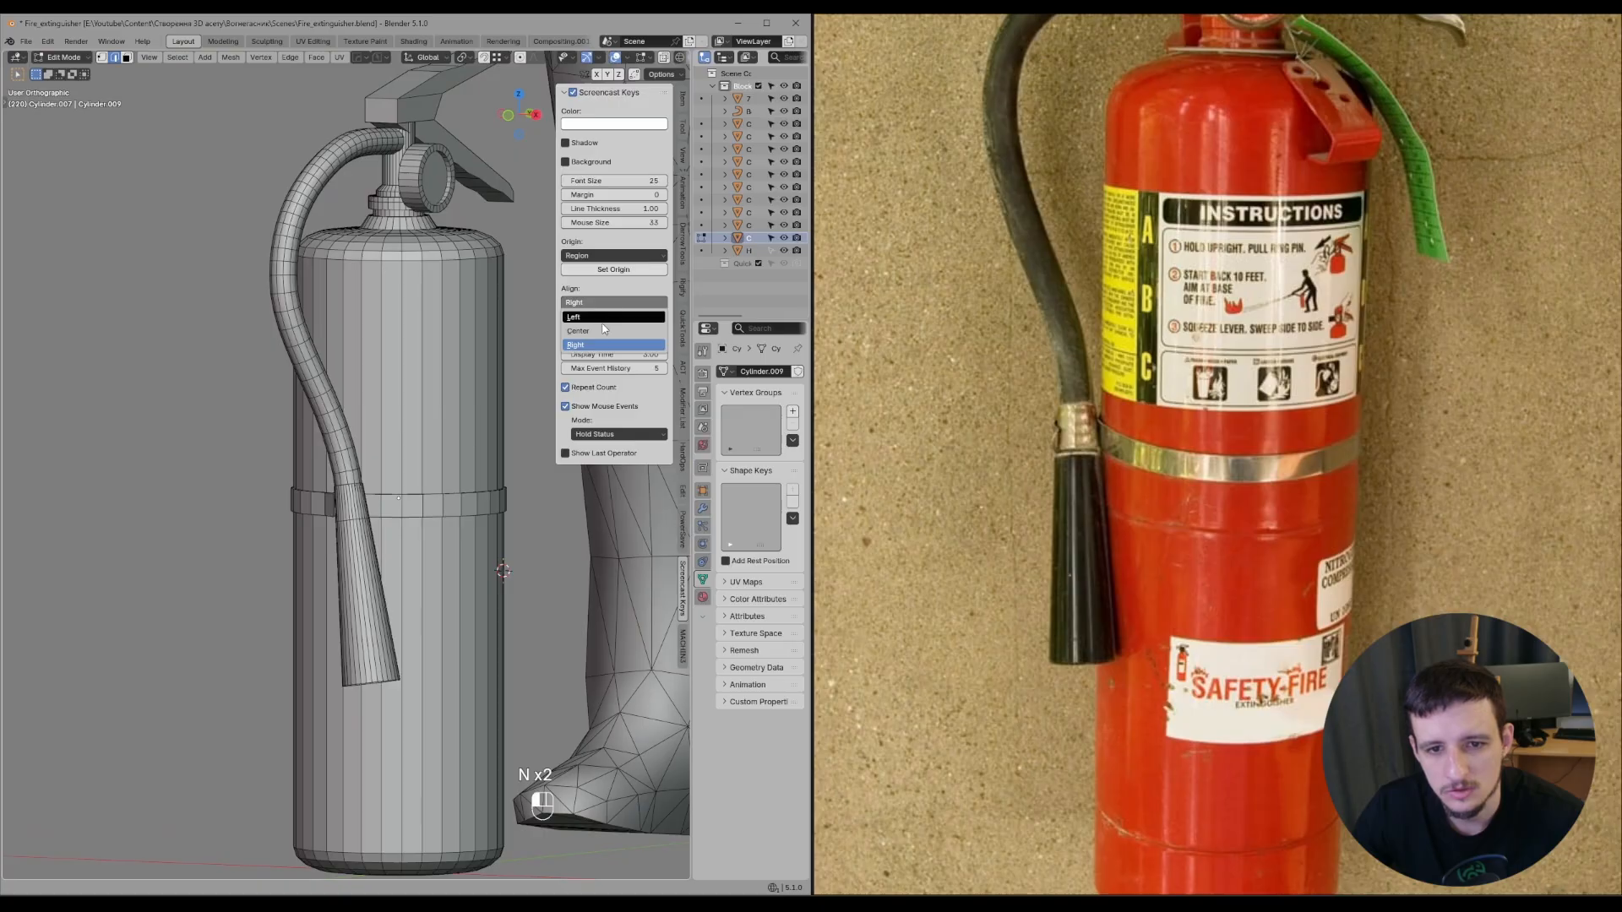
left_click(612, 326)
key("ctrl+space")
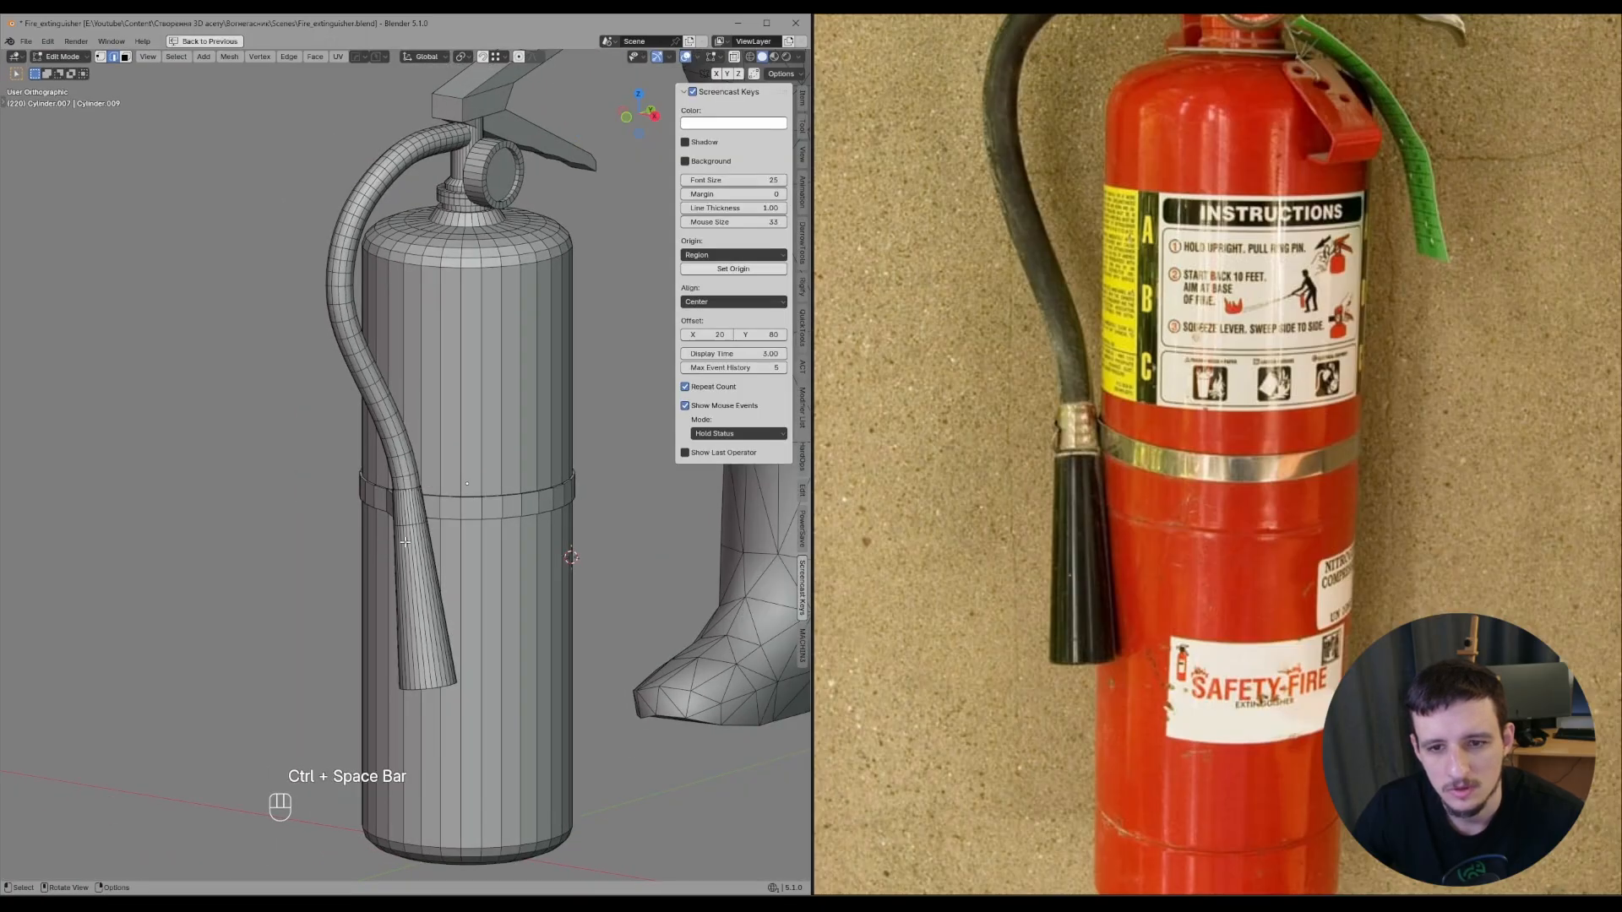
key("n")
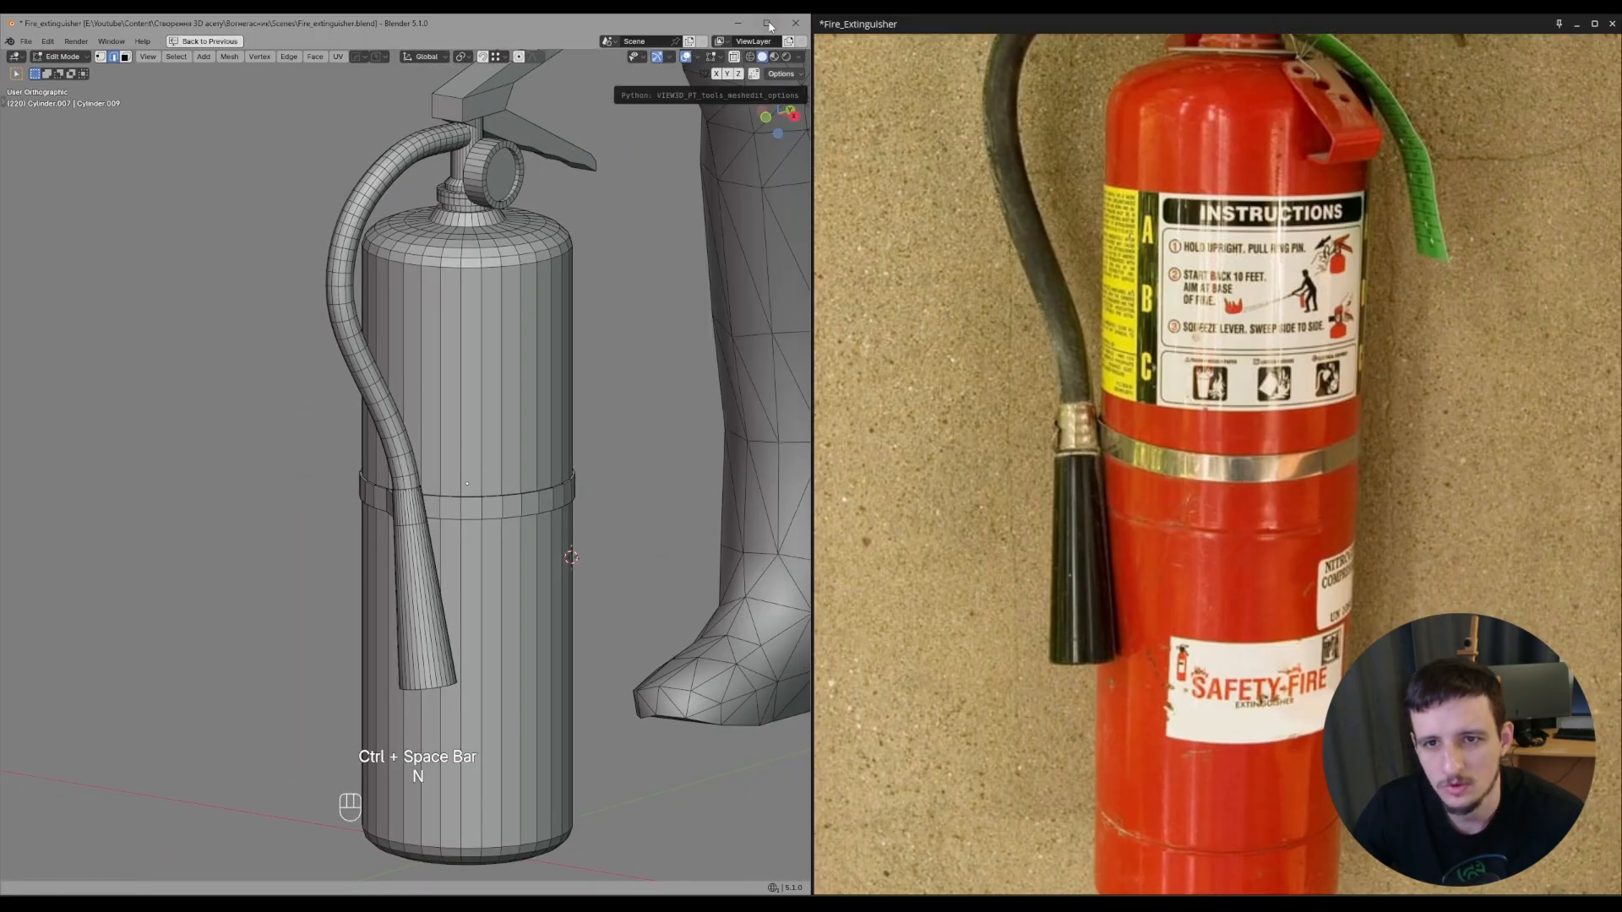
- Check the key display with the Blender window maximized and restore the window beside the reference photos
left_click(766, 23)
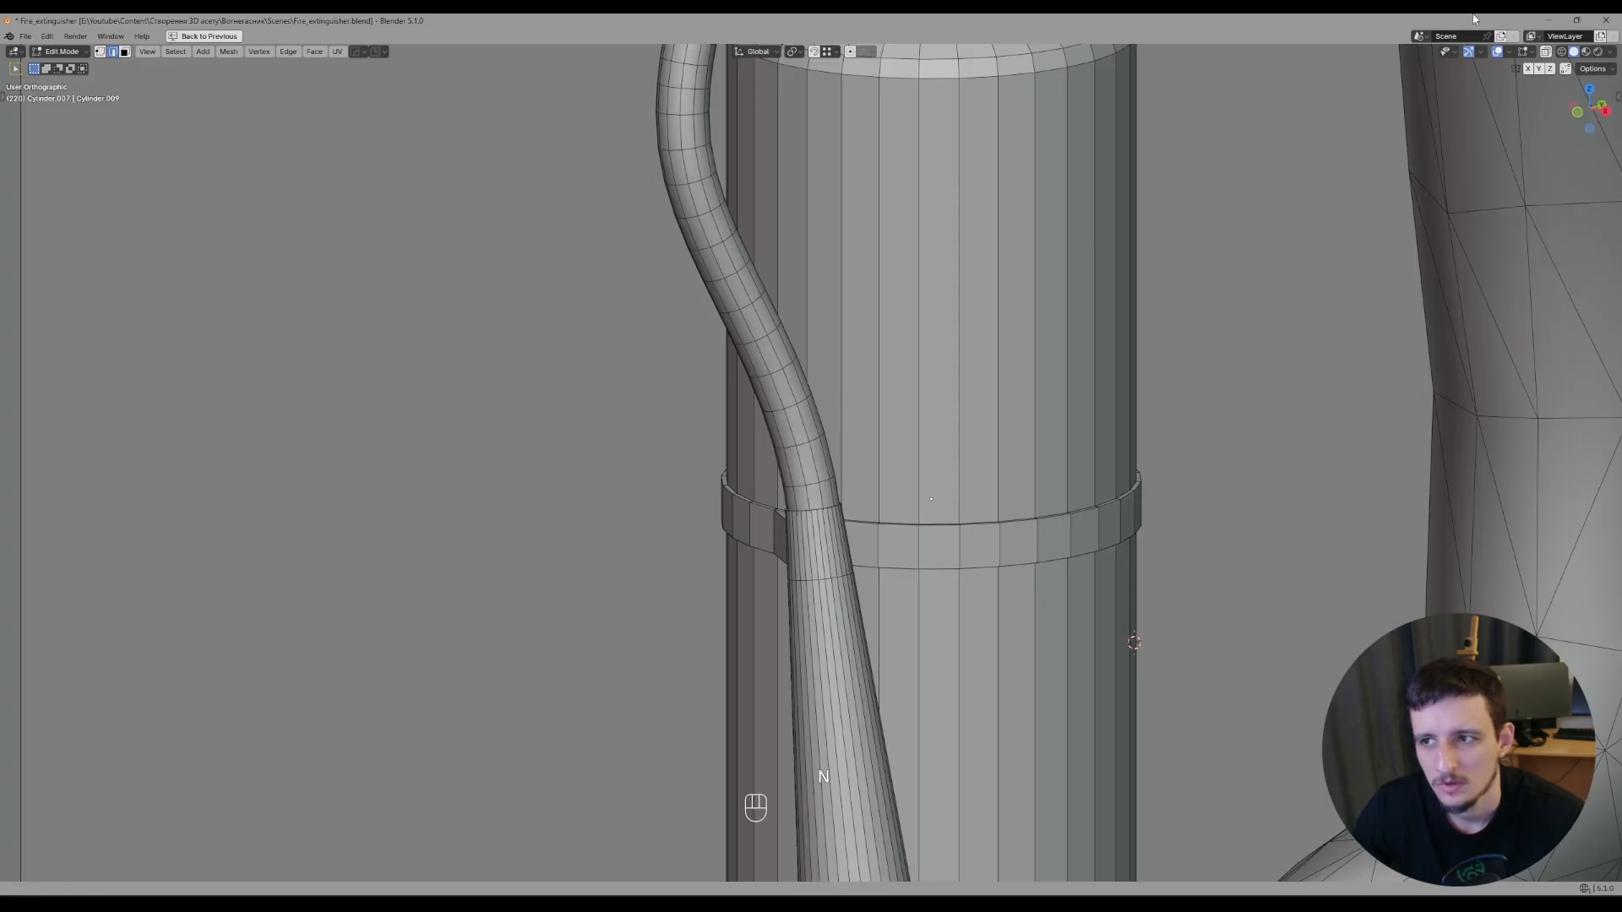
middle_click_drag(1061, 419, 1014, 403)
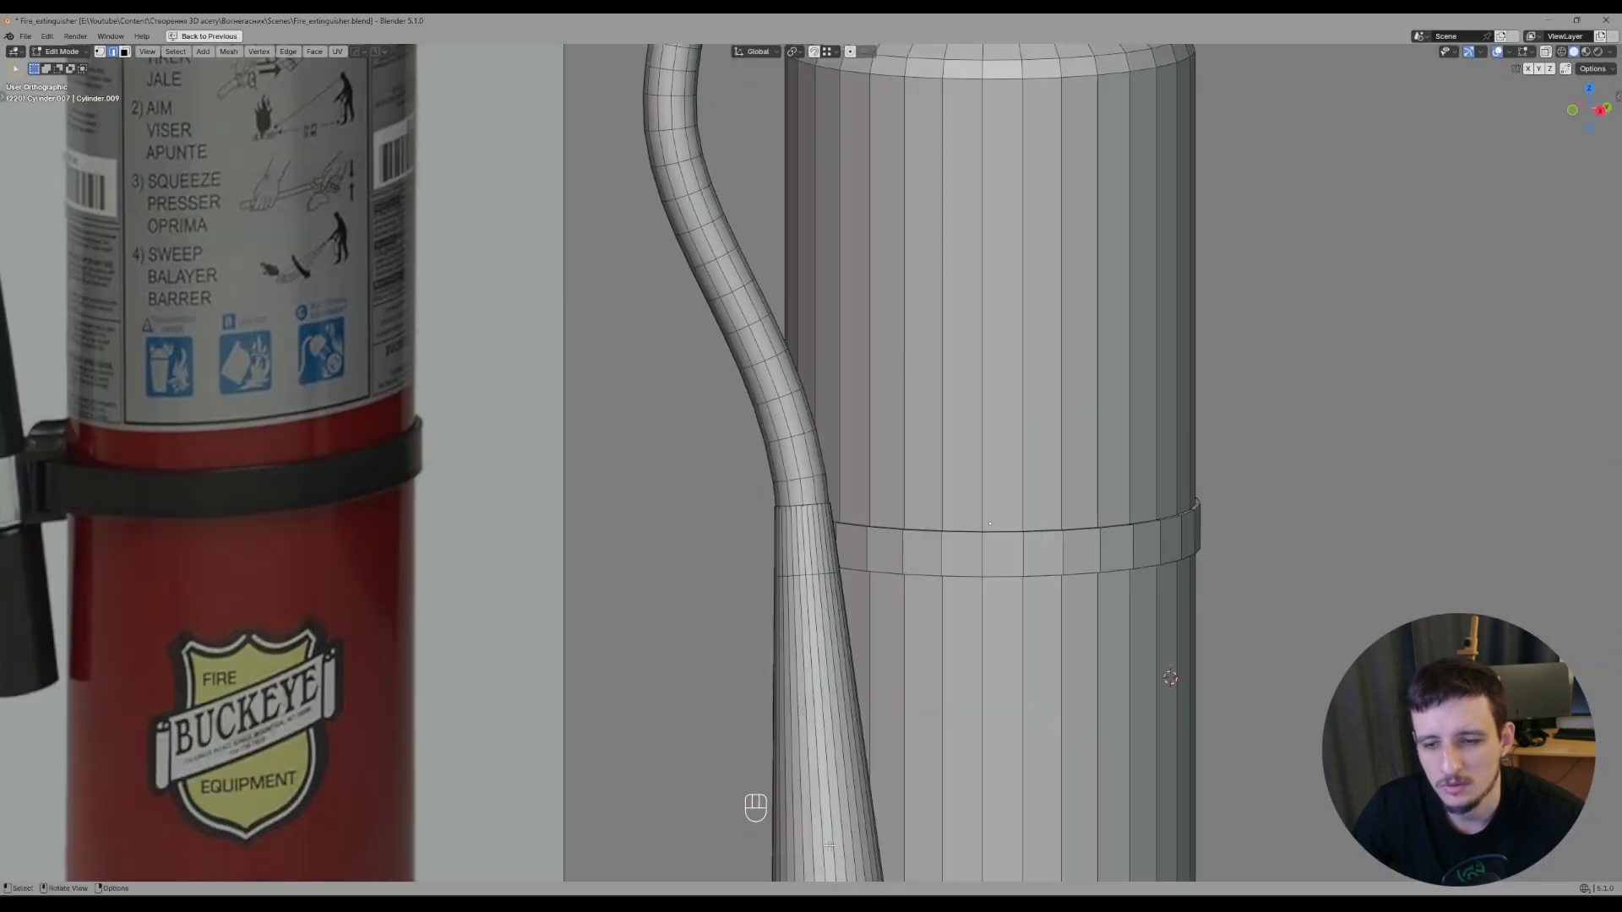
left_click(1574, 23)
- Compare the blockout with the side reference image and examine the short holder strip next to the nozzle
middle_click_drag(553, 342, 580, 344)
scroll(579, 344, "down", 2)
middle_click_drag(615, 510, 541, 541, "shift")
middle_click_drag(541, 540, 612, 539, "shift")
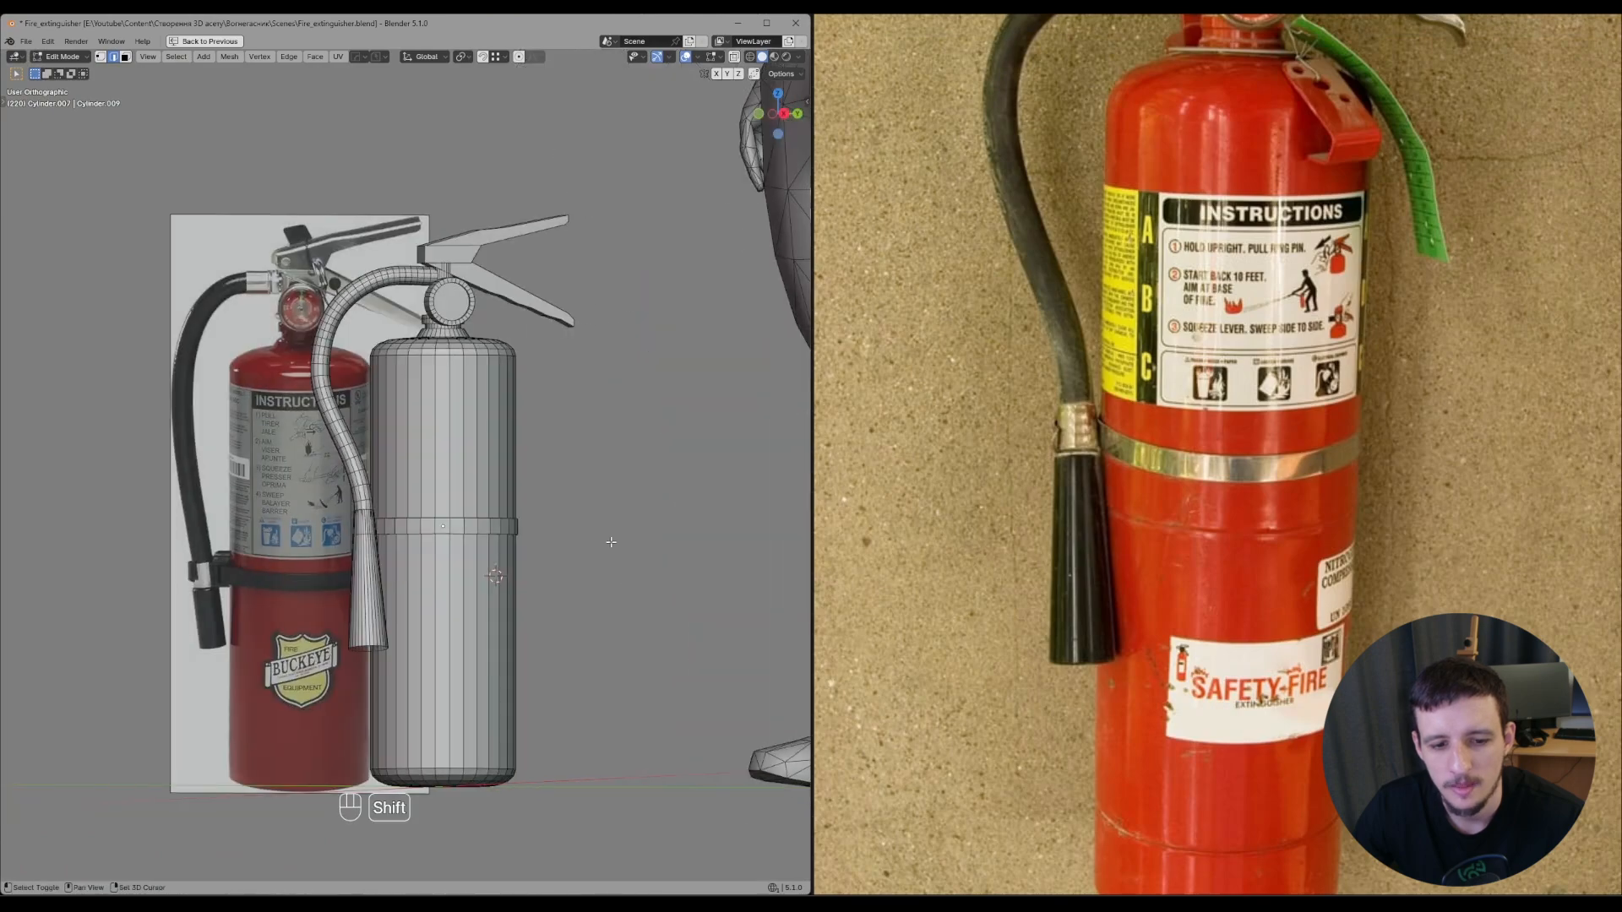
key("Tab")
middle_click_drag(497, 492, 514, 420)
key("grave")
scroll(513, 420, "down", 6)
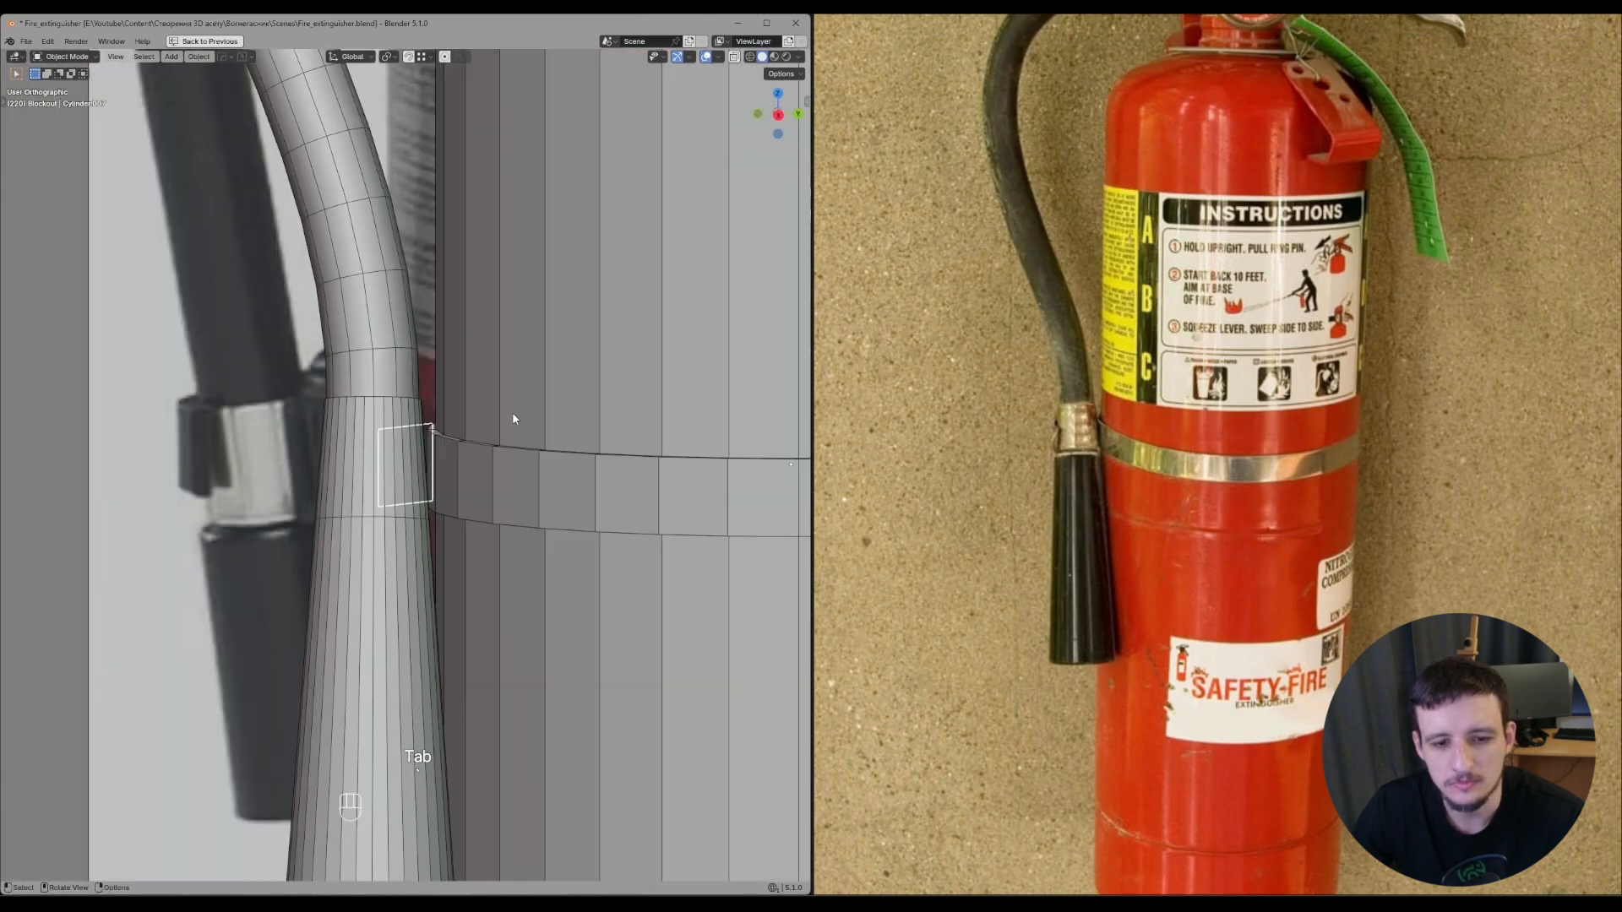
key("Tab")
middle_click_drag(515, 602, 488, 555)
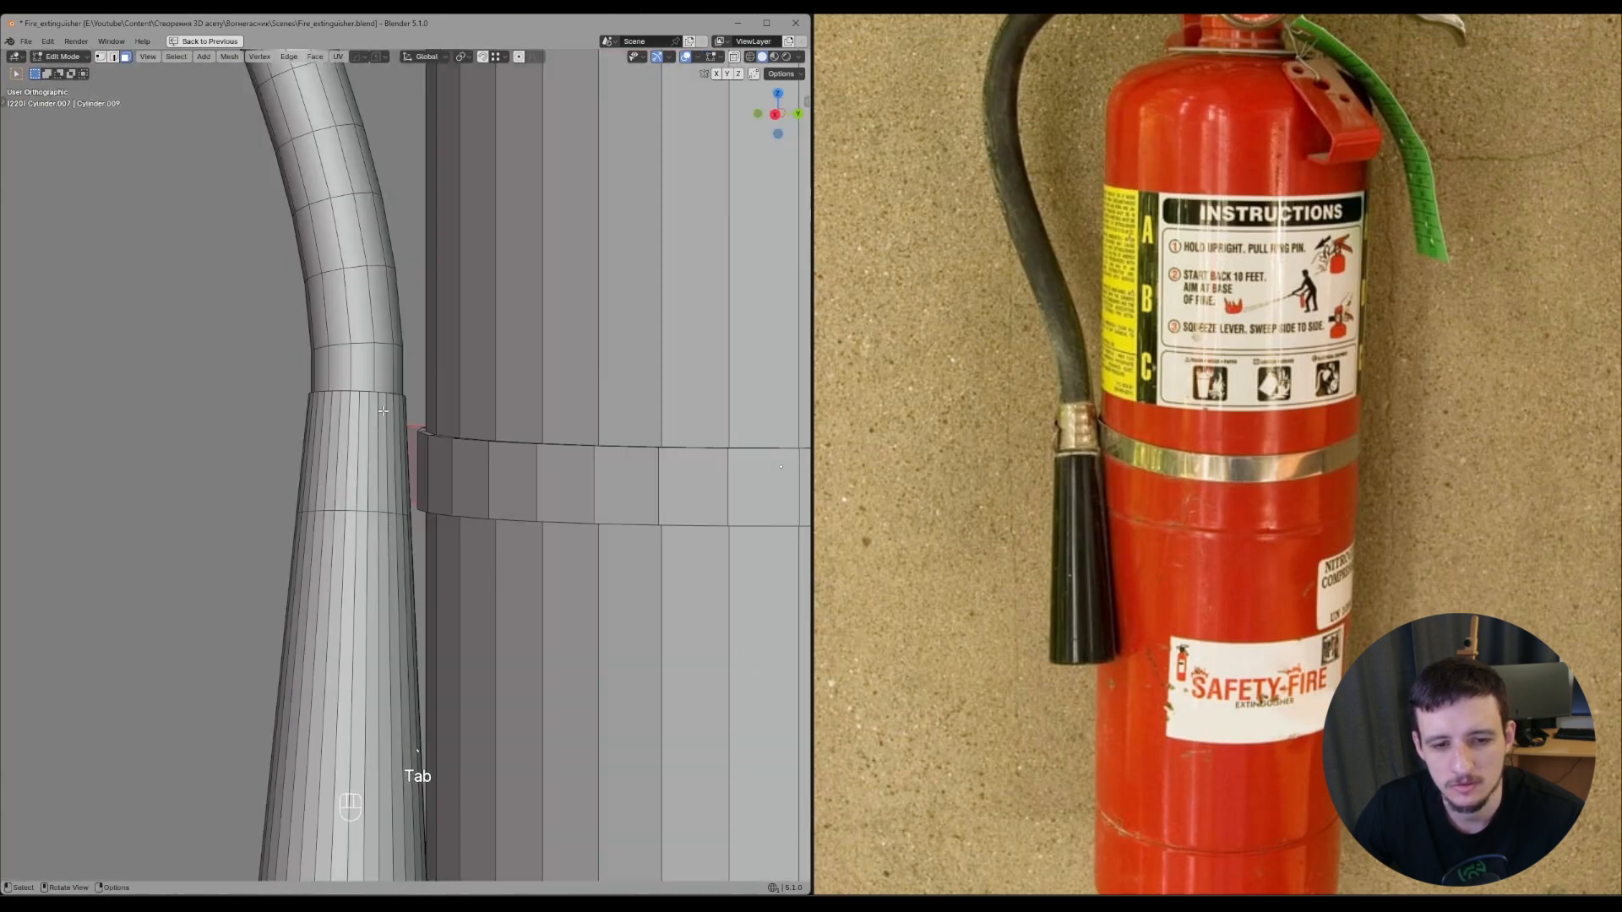
middle_click_drag(384, 411, 598, 443)
- Move the holder strip's free vertical edge -0.0178 m along Y, outward from the cylinder
key("Tab")
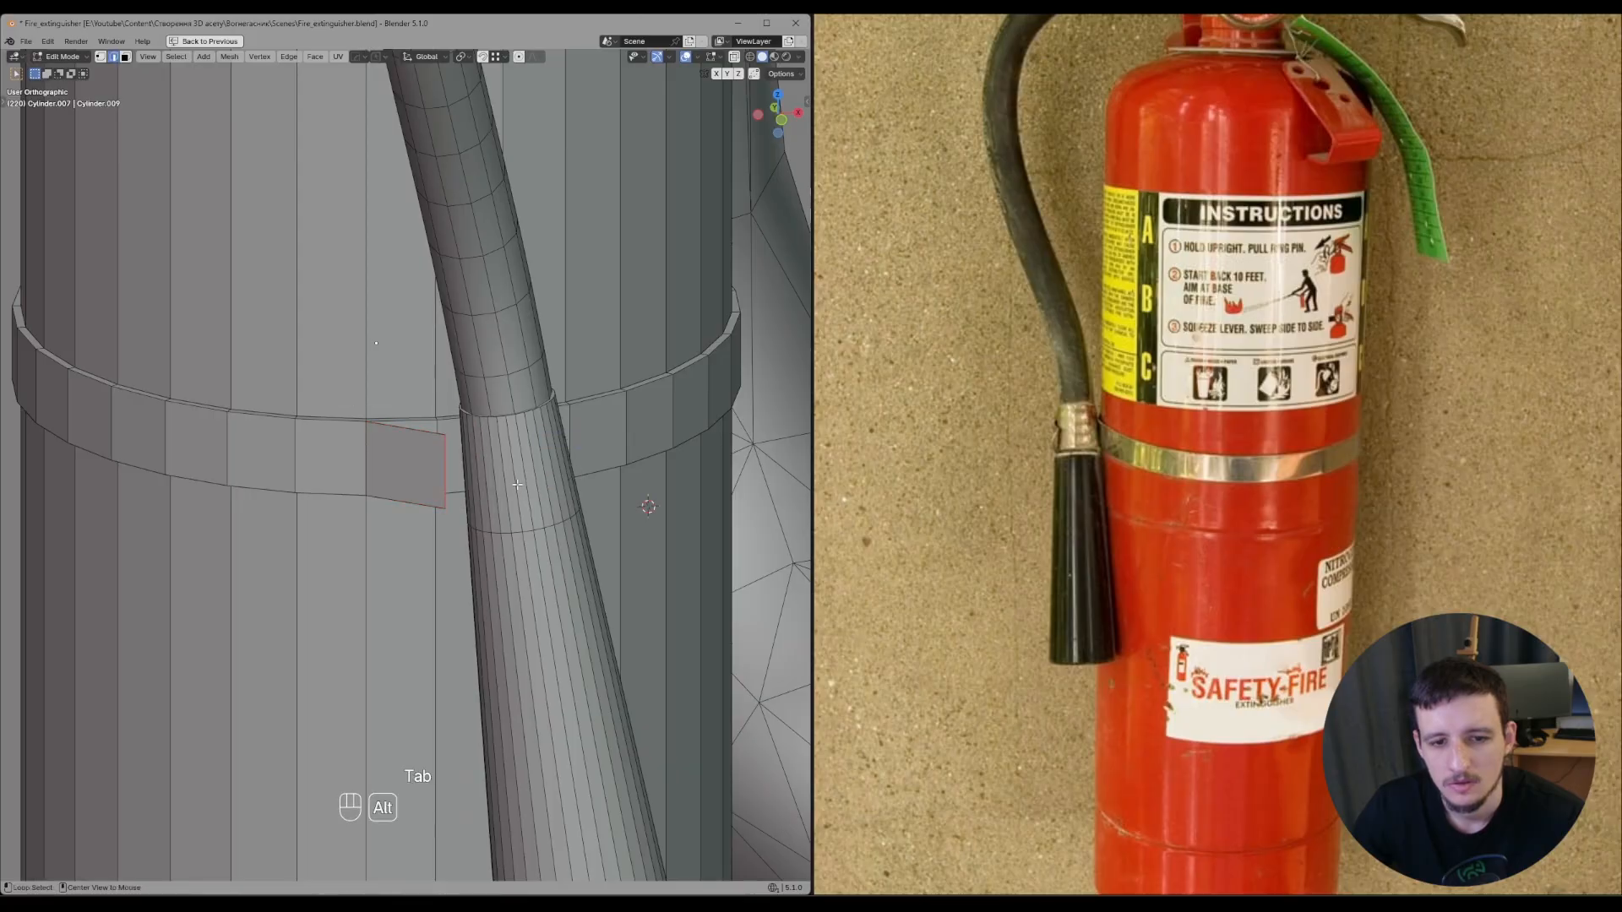
middle_click_drag(476, 437, 538, 506, "alt")
key("z")
left_click(448, 488)
scroll(1084, 448, "up", 2)
key("g")
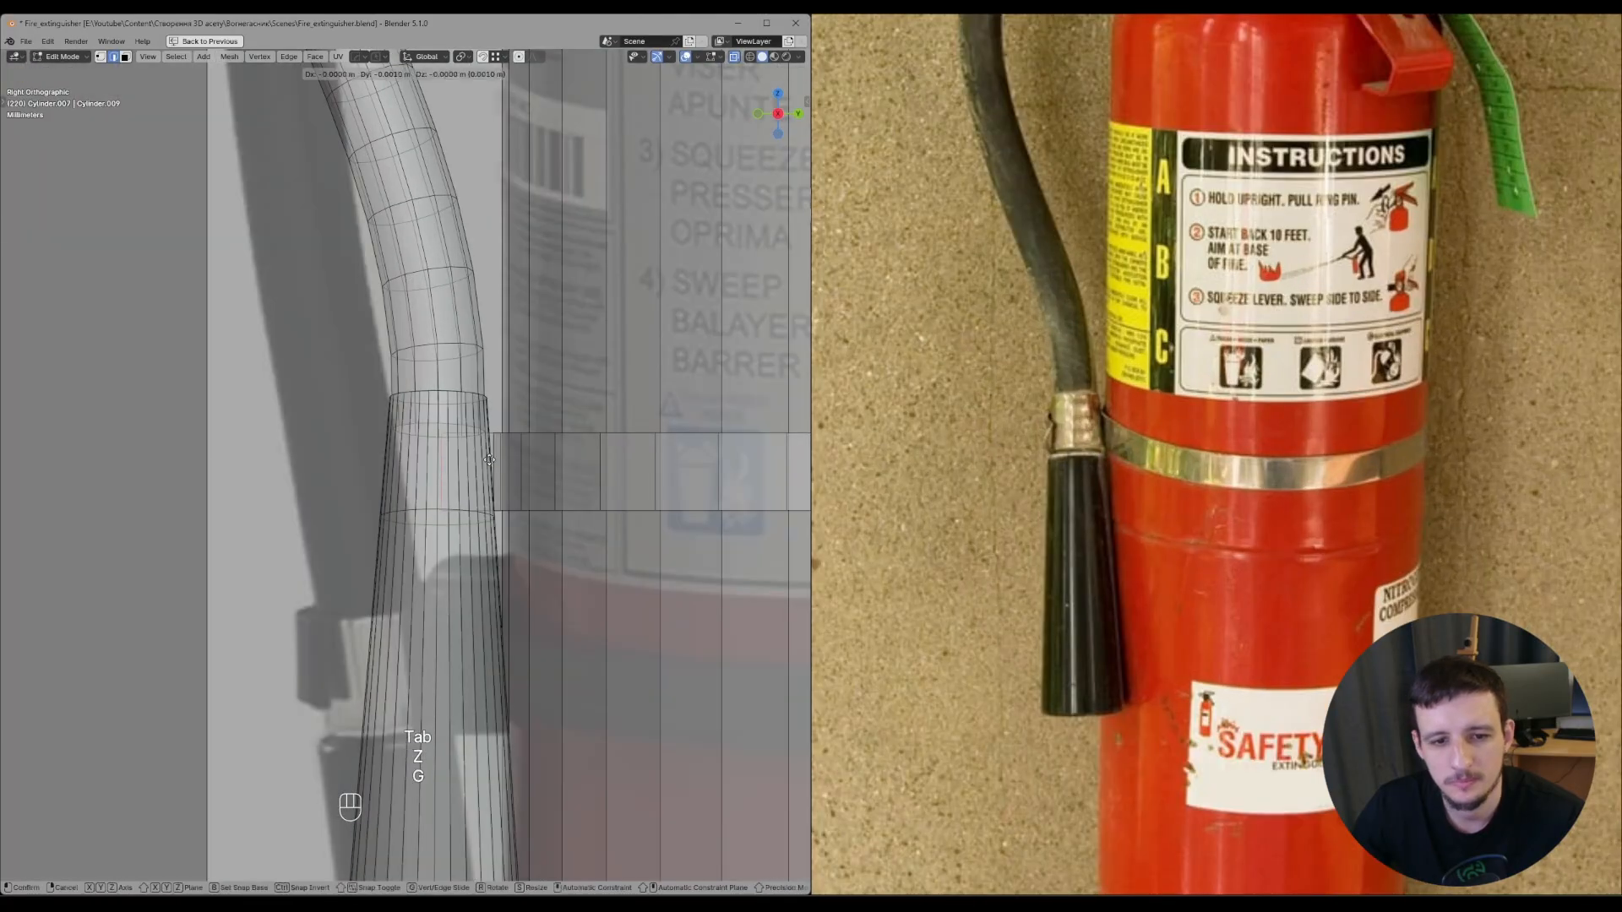
middle_click(458, 461)
left_click(430, 464)
middle_click_drag(431, 463, 582, 467, "alt")
key("alt+z")
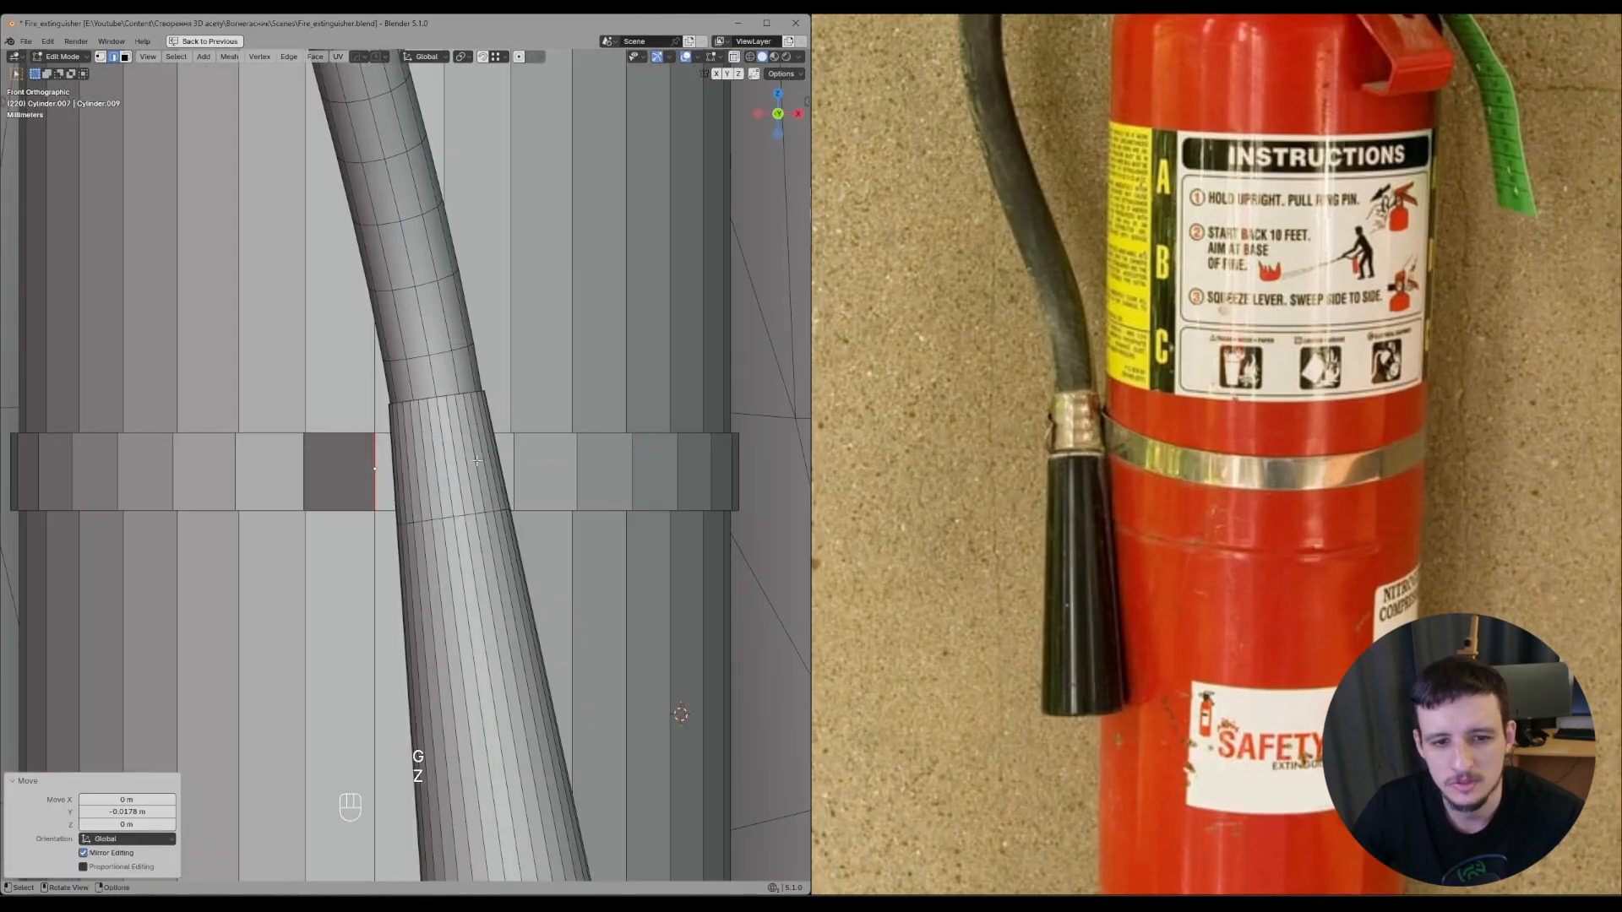
- Move the strip's free edge along X until it meets the side of the nozzle
middle_click_drag(482, 405, 468, 485, "alt")
key("g")
middle_click_drag(460, 431, 398, 369)
key("g")
middle_click(452, 463)
left_click(454, 463)
middle_click_drag(414, 443, 487, 488)
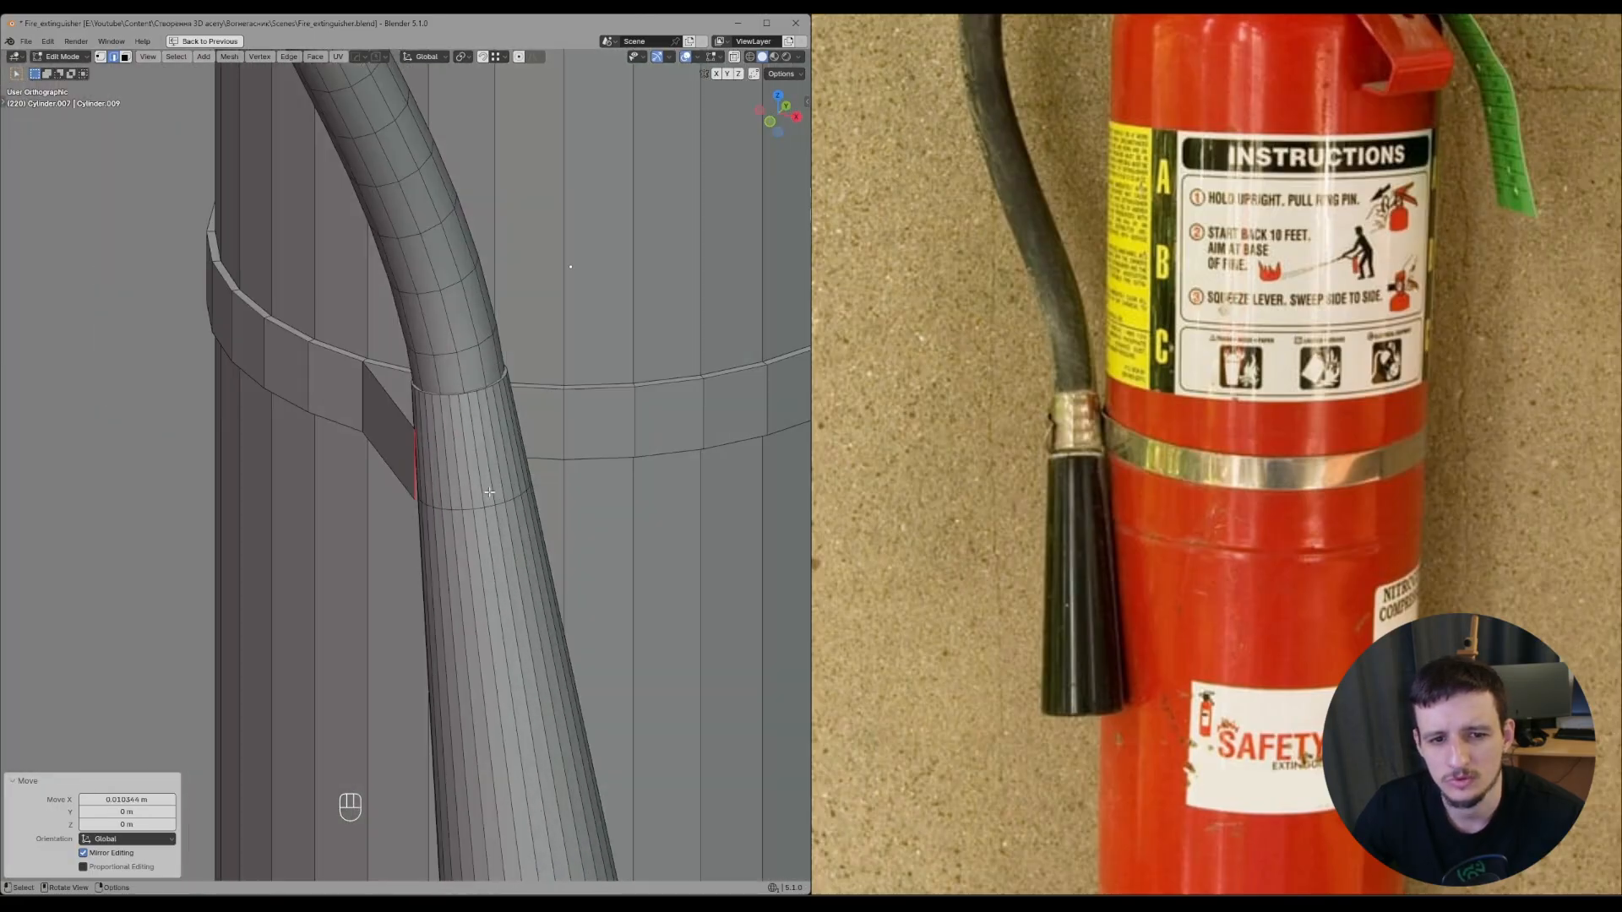
- Select the holder strip's edges beside the nozzle and reposition them in the horizontal plane without changing their height
middle_click_drag(329, 376, 404, 423)
key("Tab")
left_click(279, 389)
key("g")
middle_click_drag(279, 390, 429, 377)
key("shift+z")
left_click(373, 370, "ctrl")
key("g")
key("shift+z")
left_click(414, 412, "ctrl")
- Add two single loop cuts to the holder strip and shift each horizontally so the strip curves around the nozzle
key("Tab")
key("ctrl+r")
left_click(420, 397)
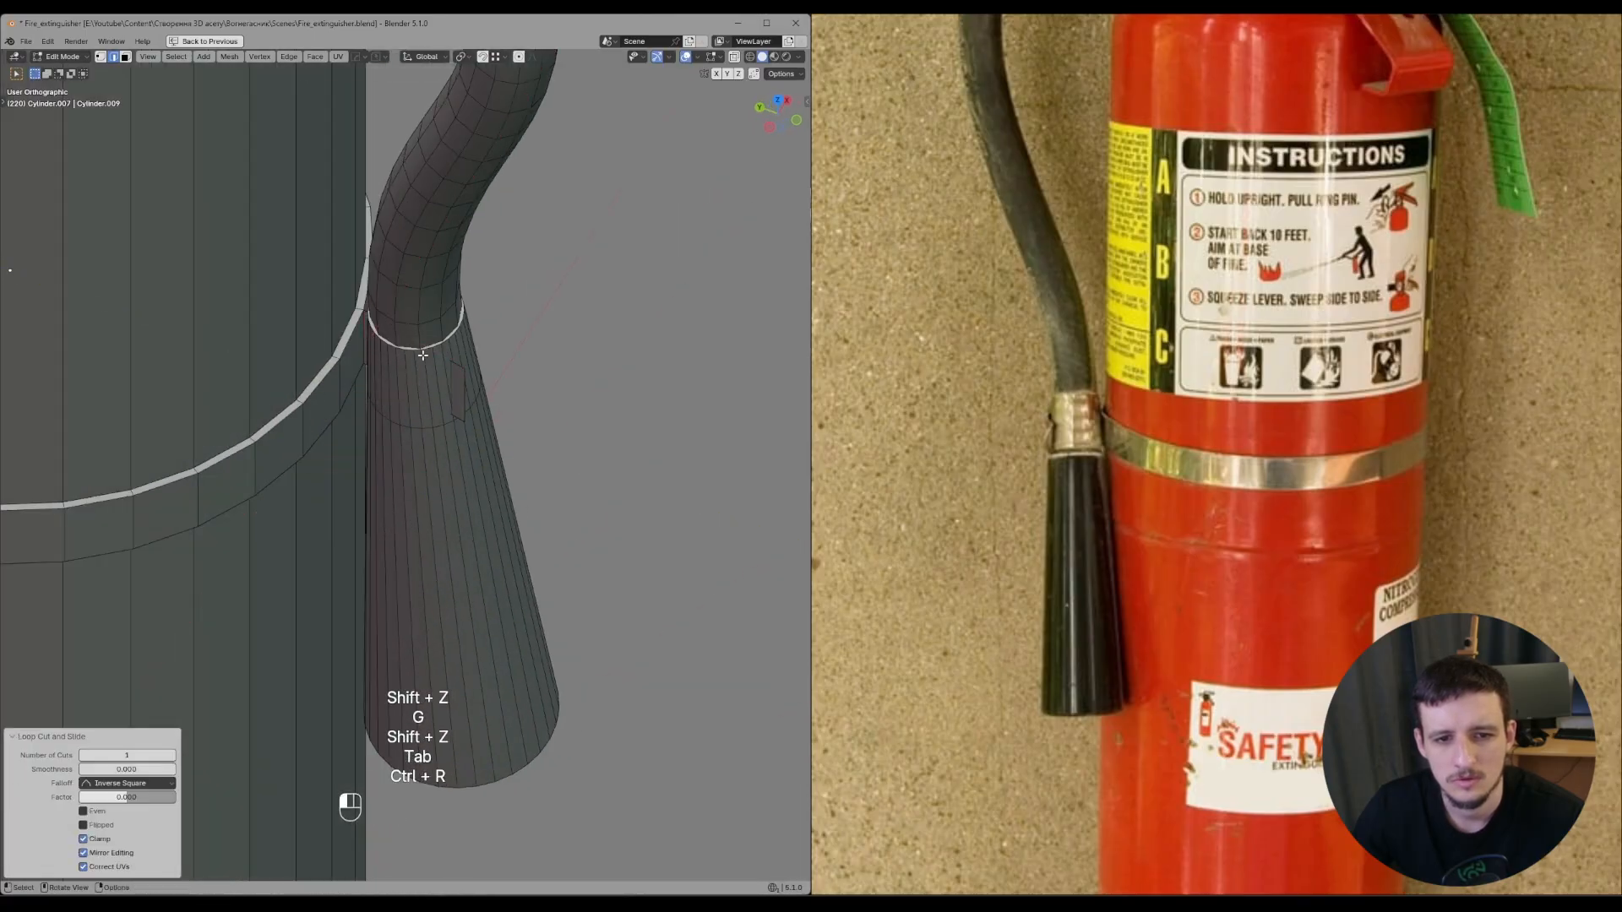
key("g")
key("shift+z")
left_click(373, 378)
key("Tab")
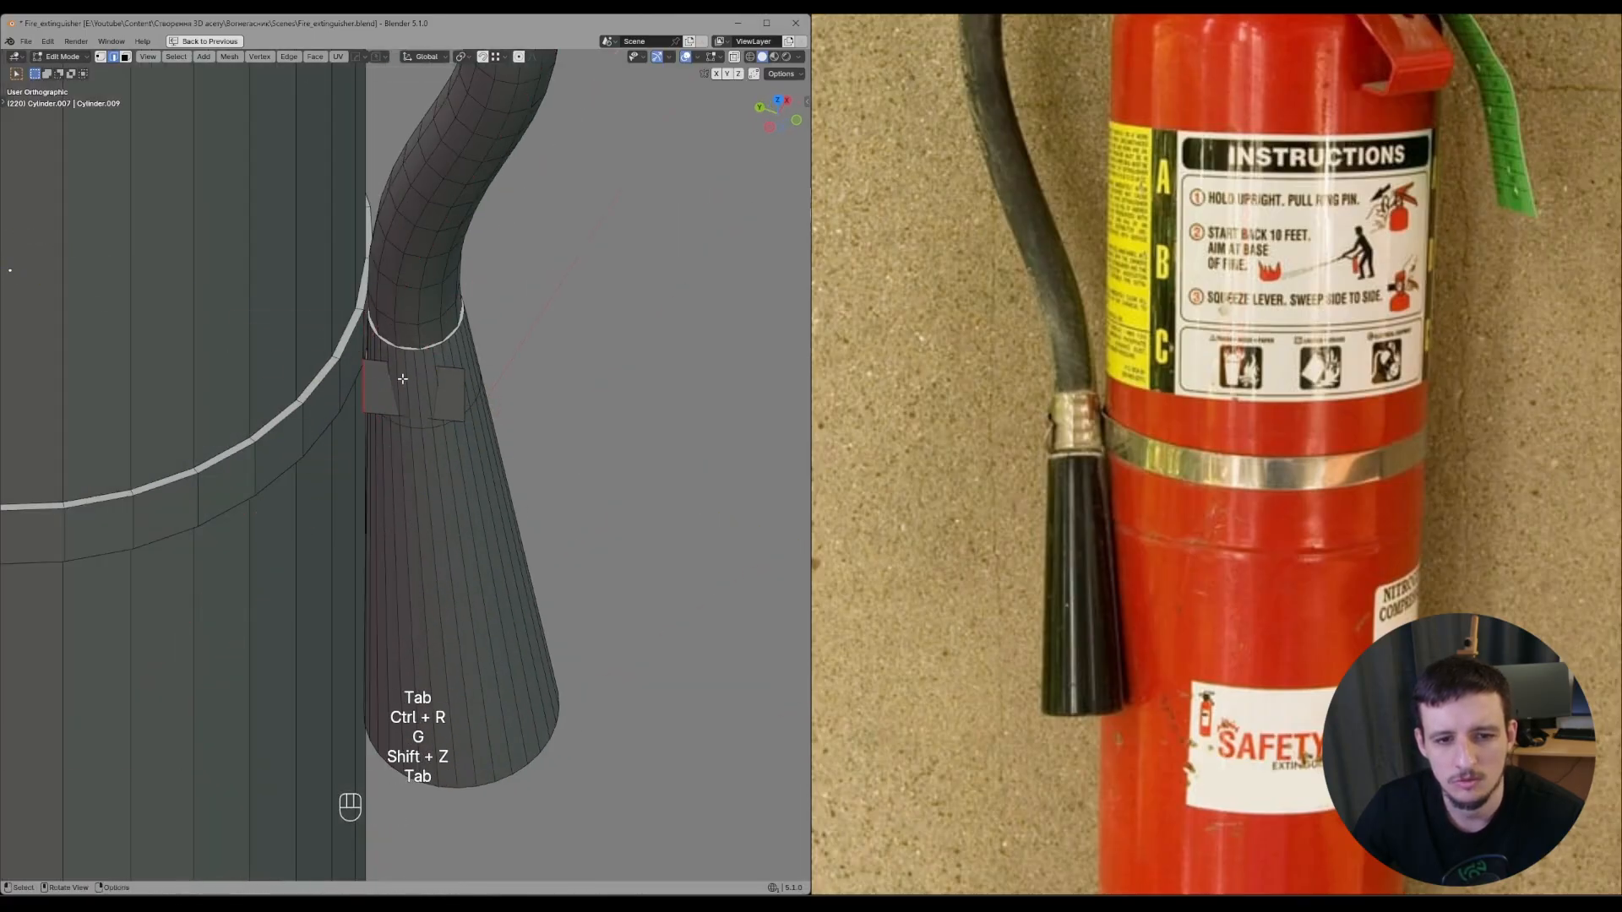
key("ctrl+r")
double_click(403, 374)
key("g")
key("shift+z")
left_click(406, 396)
- Extrude the strip's end edge further around the nozzle and place the new edge in the horizontal plane
middle_click_drag(473, 399, 469, 537)
key("e")
key("g")
key("shift+z")
left_click(645, 470)
middle_click_drag(469, 538, 453, 467, "alt")
key("g")
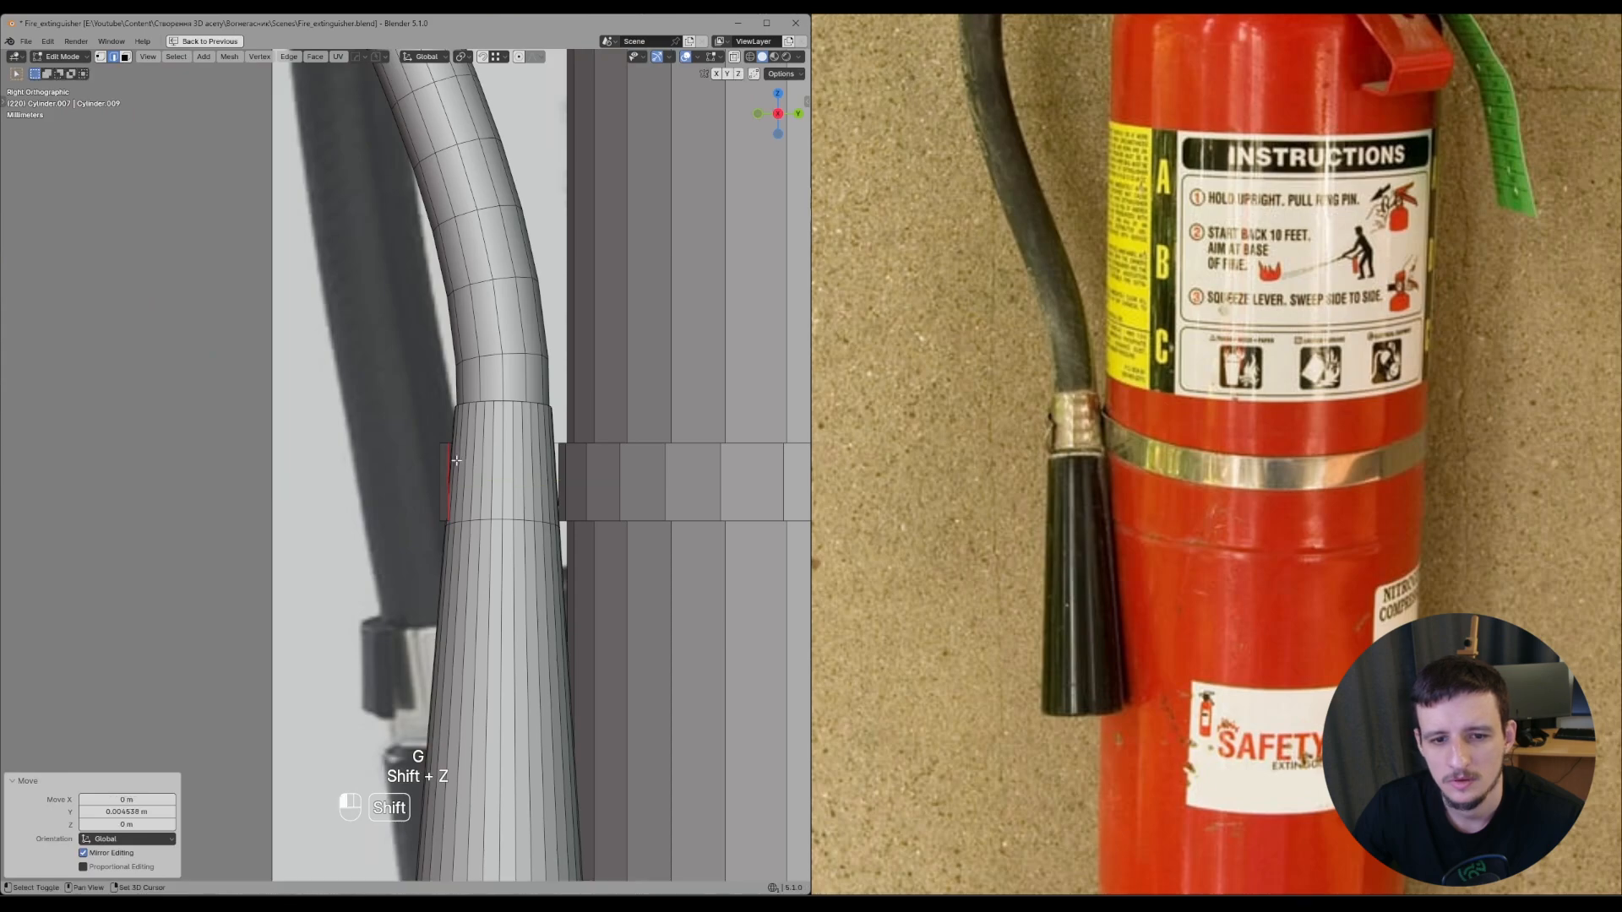
- Extrude more segments from the strip's end edge and position them horizontally along the nozzle's outer side
middle_click_drag(456, 460, 553, 414)
key("e")
key("g")
left_click(467, 478)
key("g")
key("shift+z")
middle_click_drag(453, 507, 480, 465)
left_click(428, 518)
left_click(485, 503)
key("g")
middle_click_drag(480, 464, 405, 566)
left_click(471, 463)
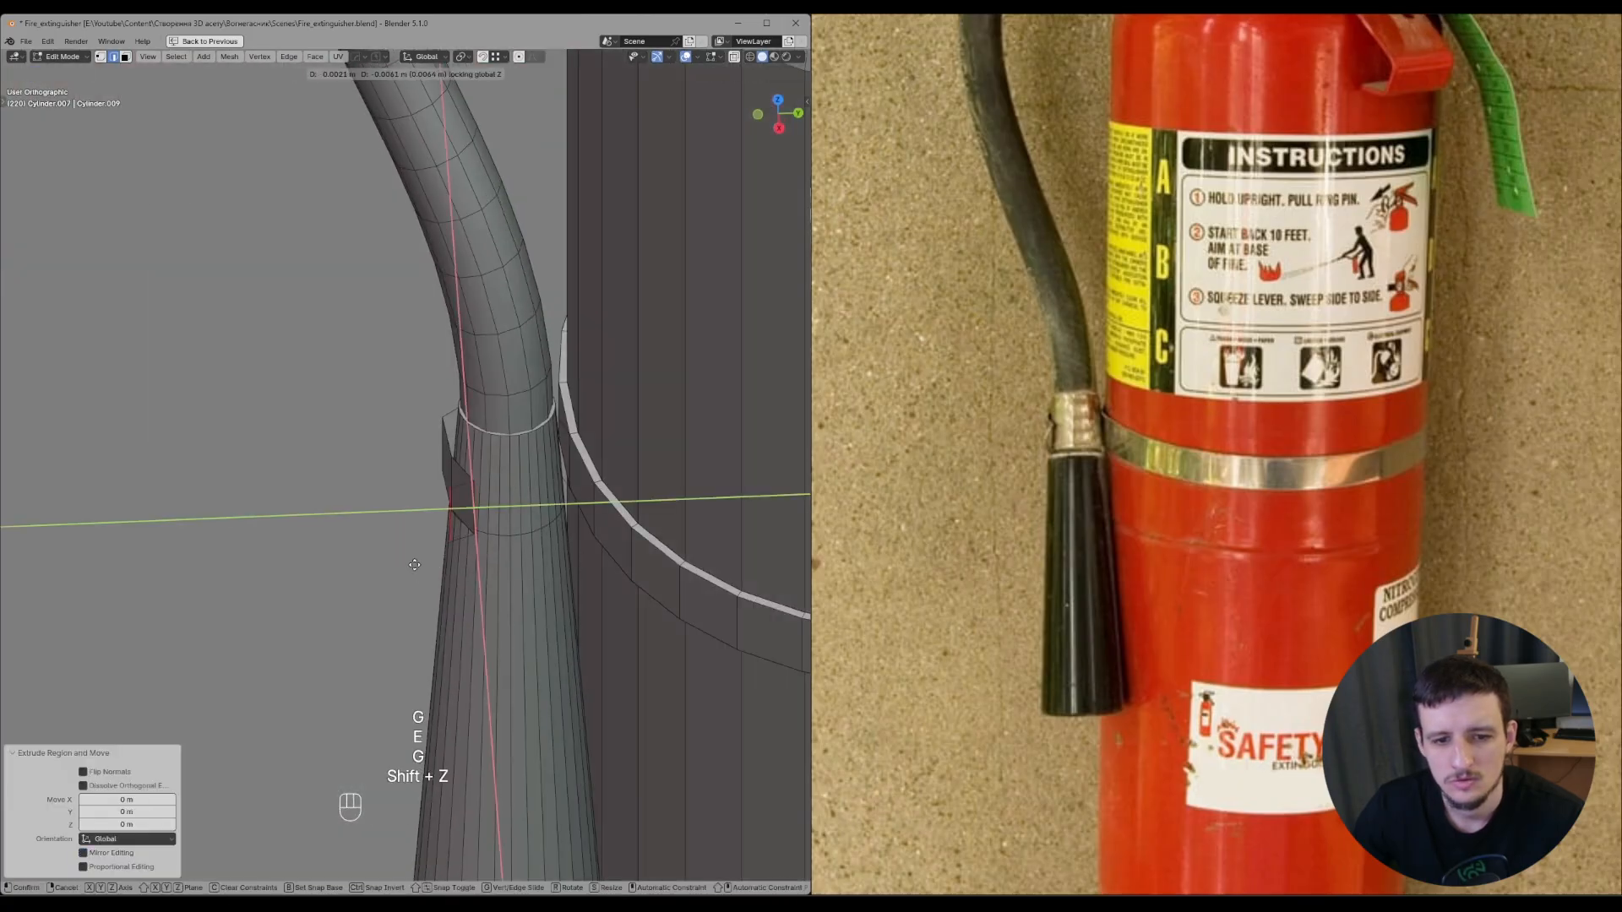
left_click(478, 512)
middle_click_drag(478, 512, 510, 549)
- Adjust the strip's individual vertical edges in the horizontal plane to follow the nozzle and form an outward end tab
key("g")
key("shift+z")
left_click(503, 543)
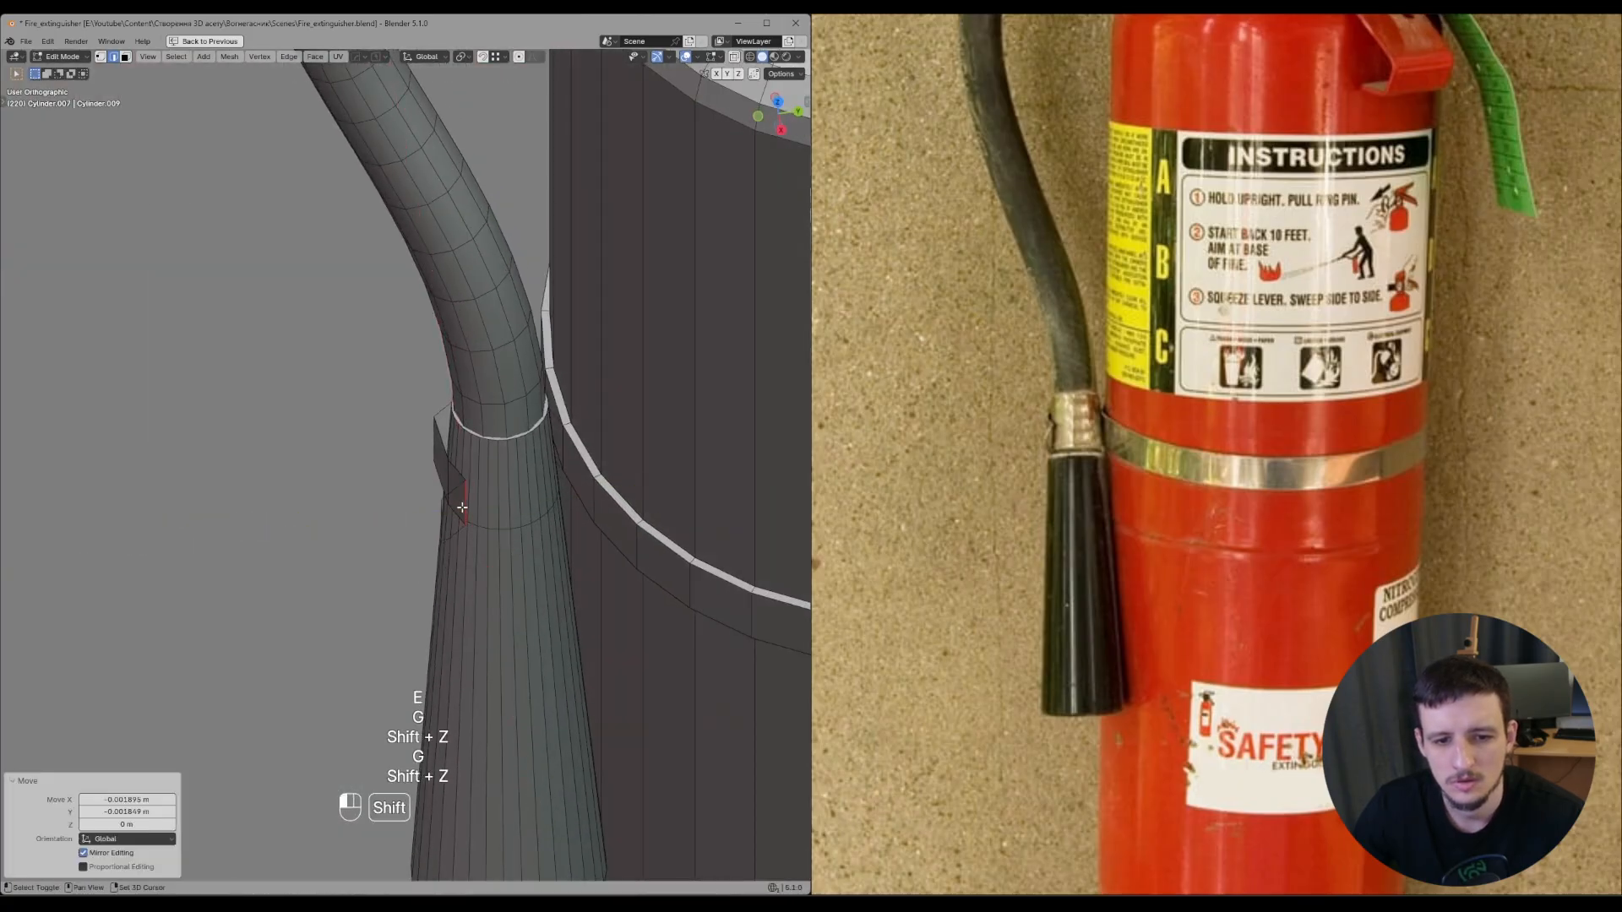
left_click(448, 473)
middle_click_drag(449, 473, 507, 498)
key("g")
key("shift+z")
left_click(473, 507)
left_click(418, 456)
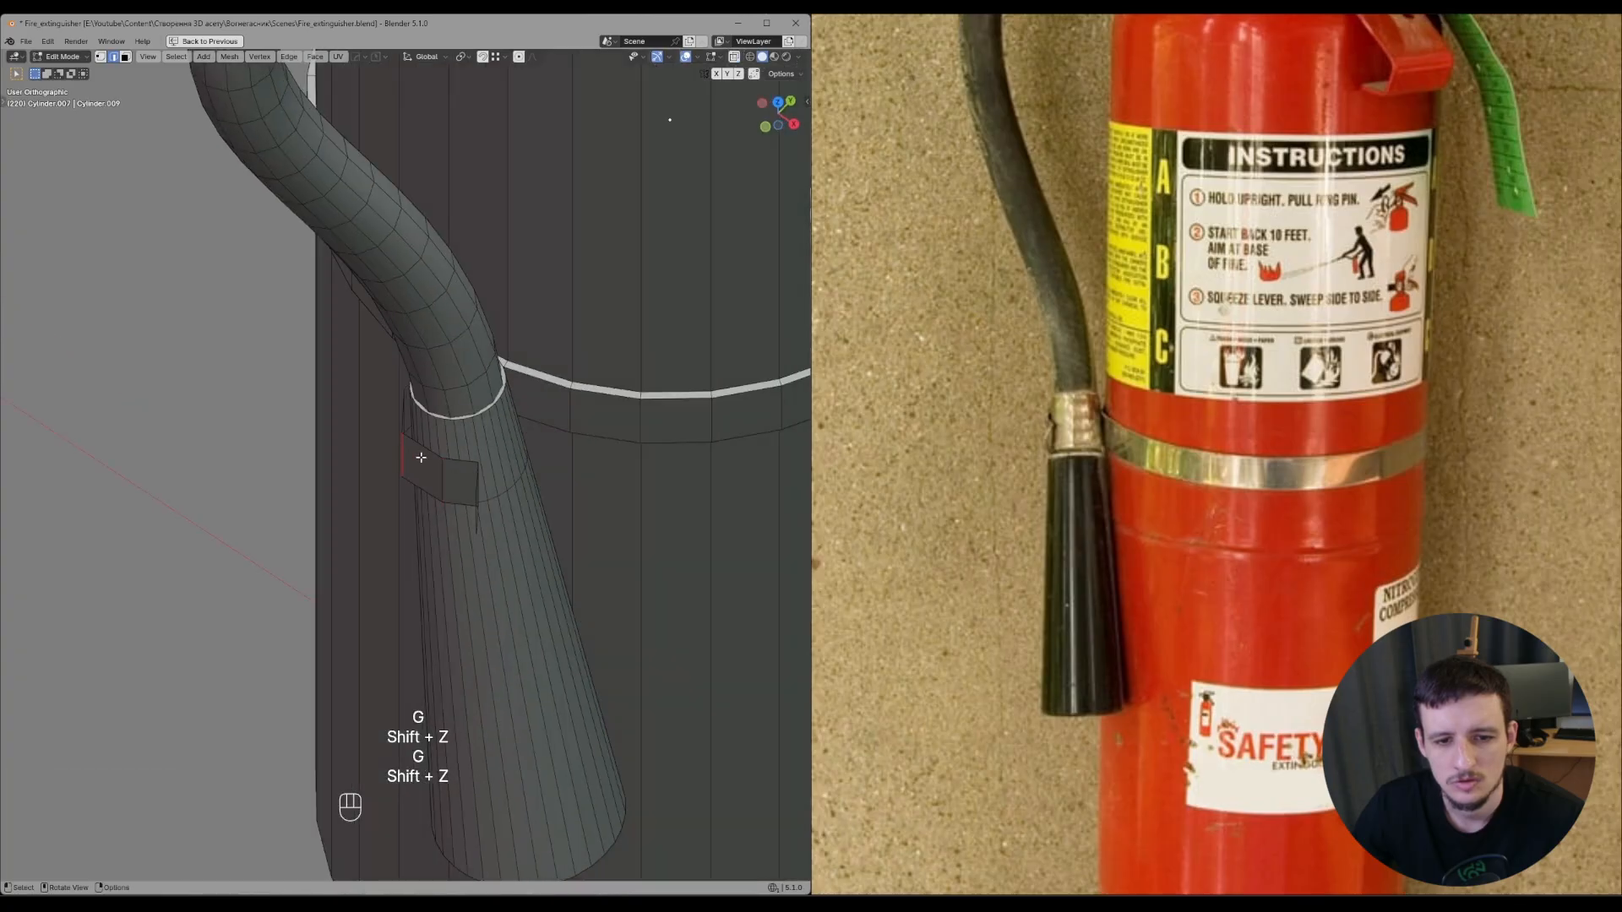
key("g")
key("shift+z")
mouse_move(420, 456)
middle_mouse_down()
mouse_move(490, 457)
mouse_move(586, 391)
mouse_move(559, 466)
mouse_move(423, 463)
middle_mouse_up()
left_click(489, 457)
- Add two horizontal loop cuts along the holder strip and scale them apart along Z
scroll(411, 460, "up", 3)
key("Tab")
left_click(176, 435)
middle_click_drag(176, 434, 404, 479)
scroll(490, 442, "down", 5)
scroll(509, 483, "up", 3)
scroll(447, 473, "up", 4)
left_click(404, 478)
scroll(397, 480, "up", 3)
key("Tab")
key("ctrl+r")
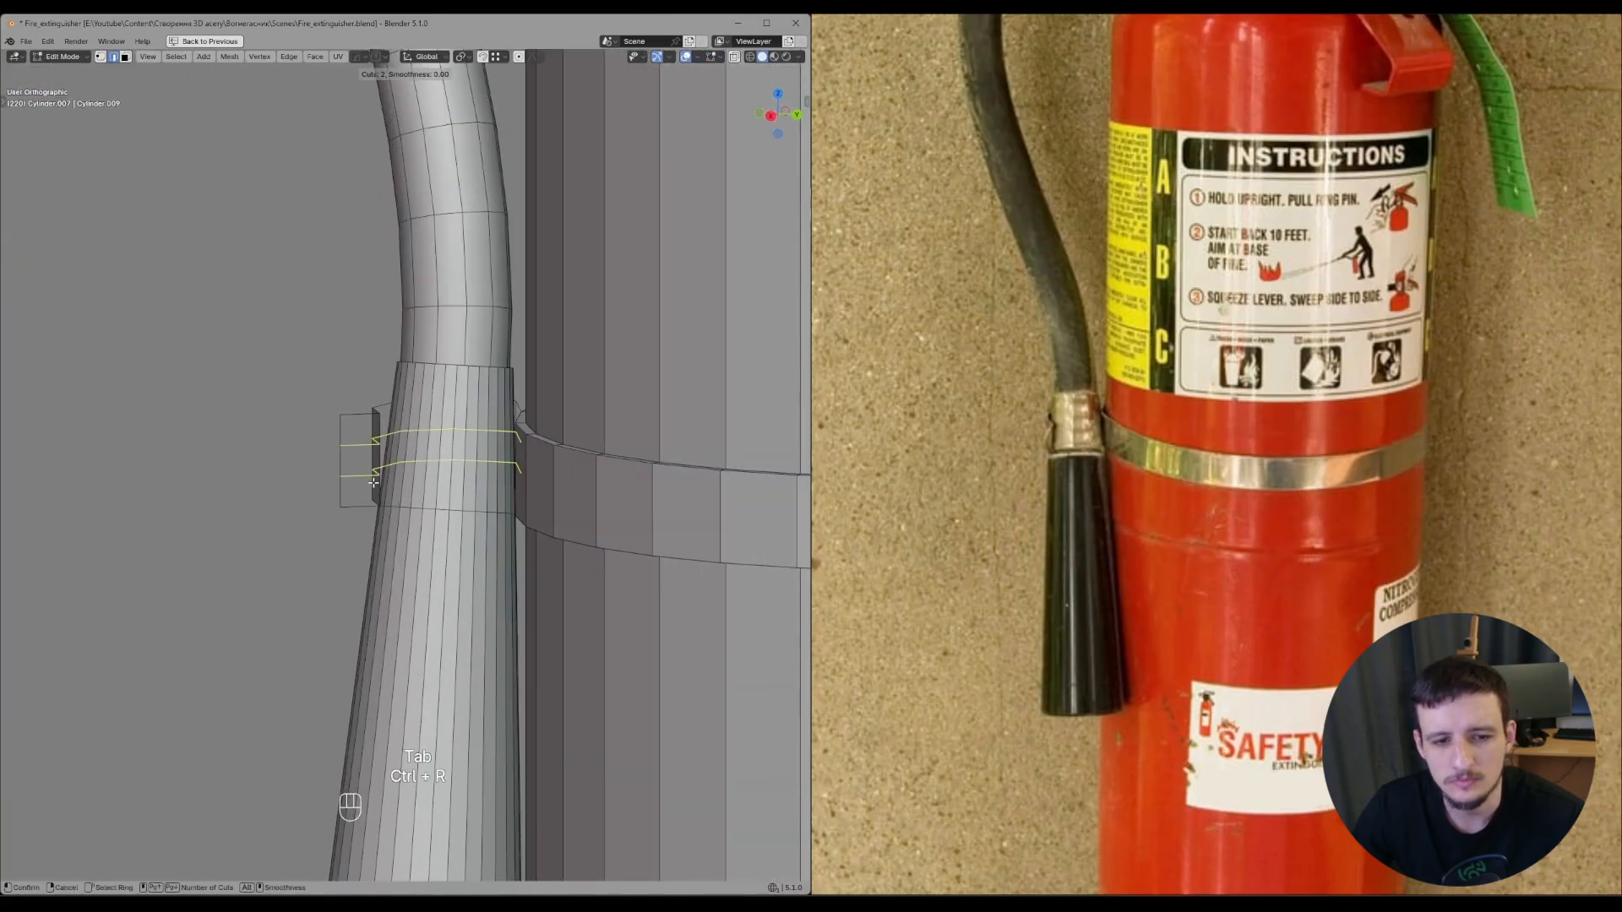
left_click(373, 481)
right_click(373, 481)
key("s")
key("z")
left_click(373, 566)
- Reshape the outward end tab of the nozzle holder so its outer corners are angled
key("Tab")
left_click(342, 452)
middle_click_drag(344, 452, 539, 462)
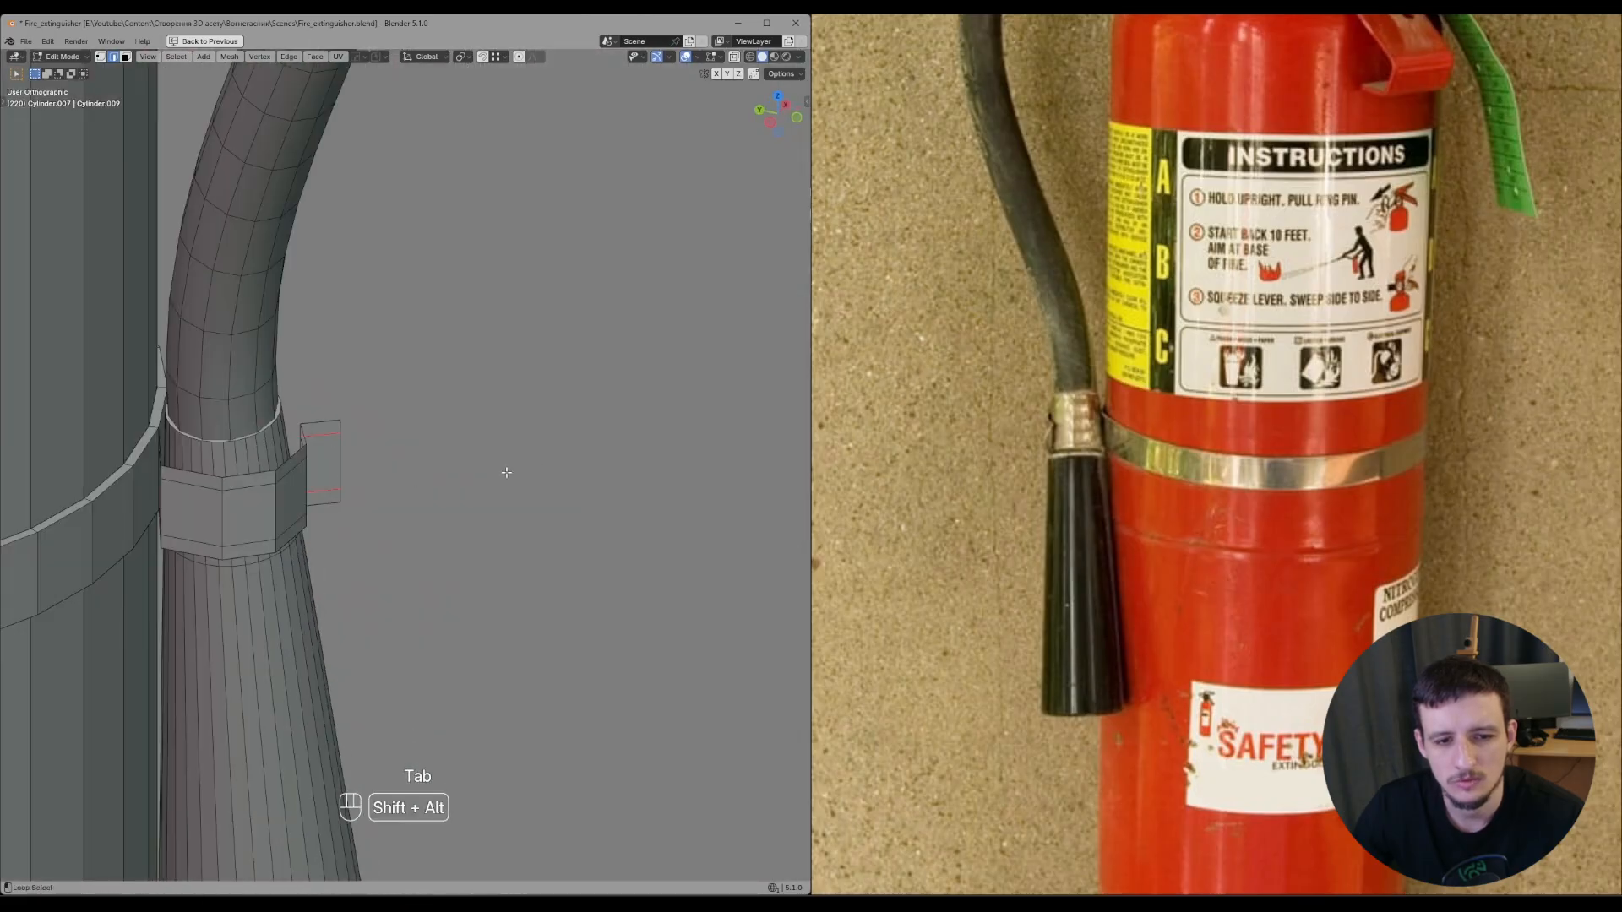
left_click(518, 470)
left_click_drag(510, 521, 541, 595)
key("Tab")
scroll(510, 444, "down", 5)
middle_click_drag(510, 394, 242, 372)
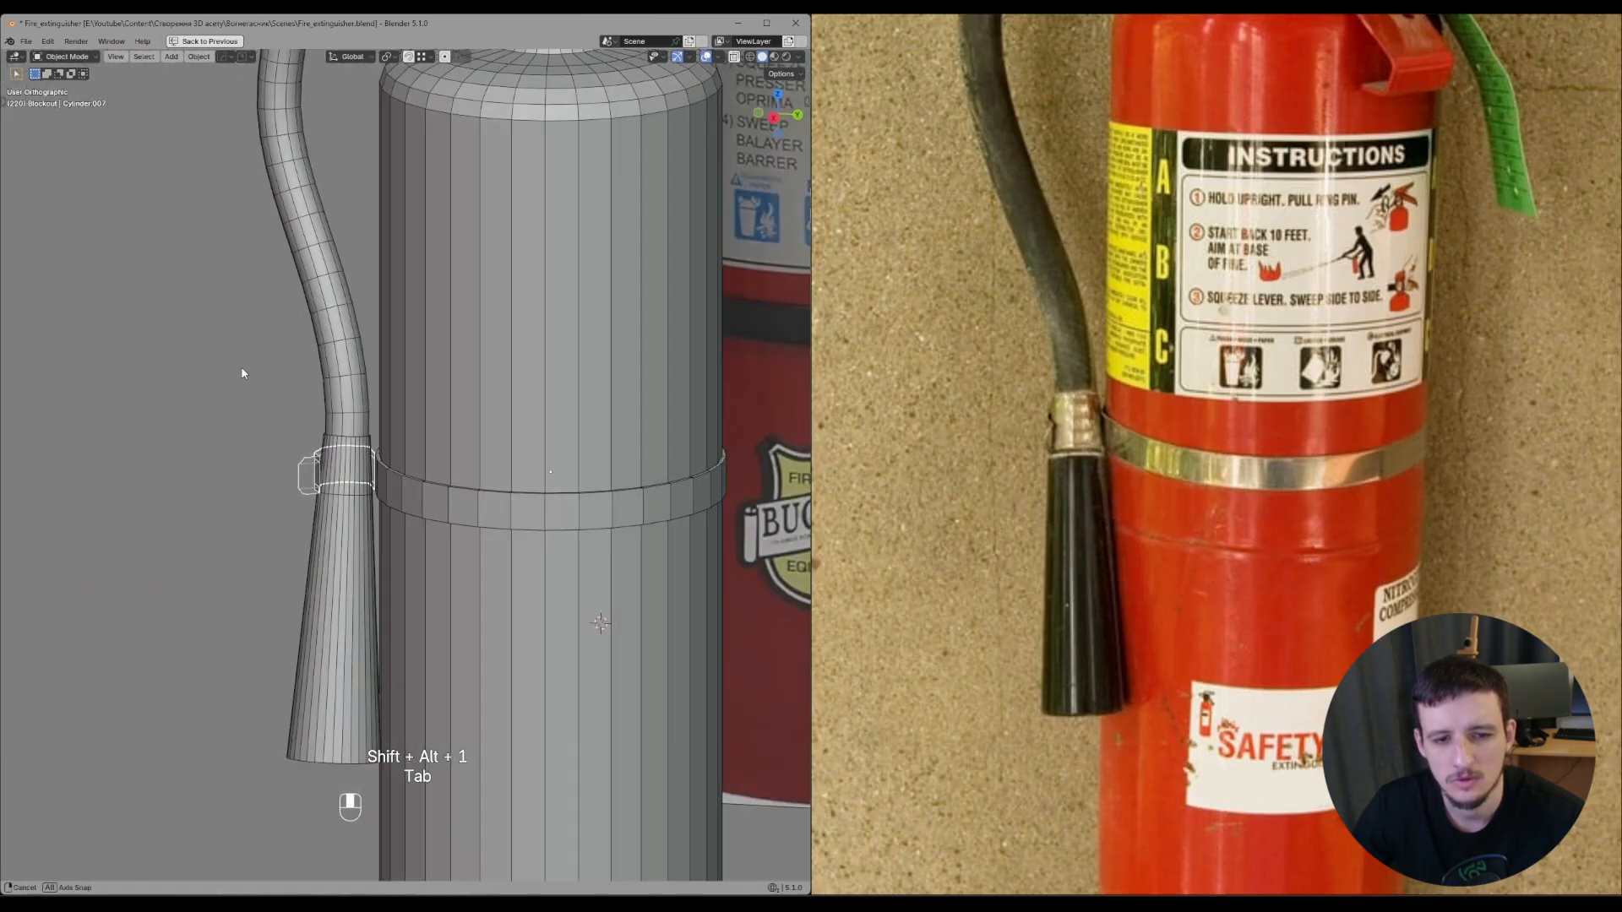
- Recalculate the normals of all the nozzle holder's faces to the outside and hide the wireframe overlay
left_click(260, 471)
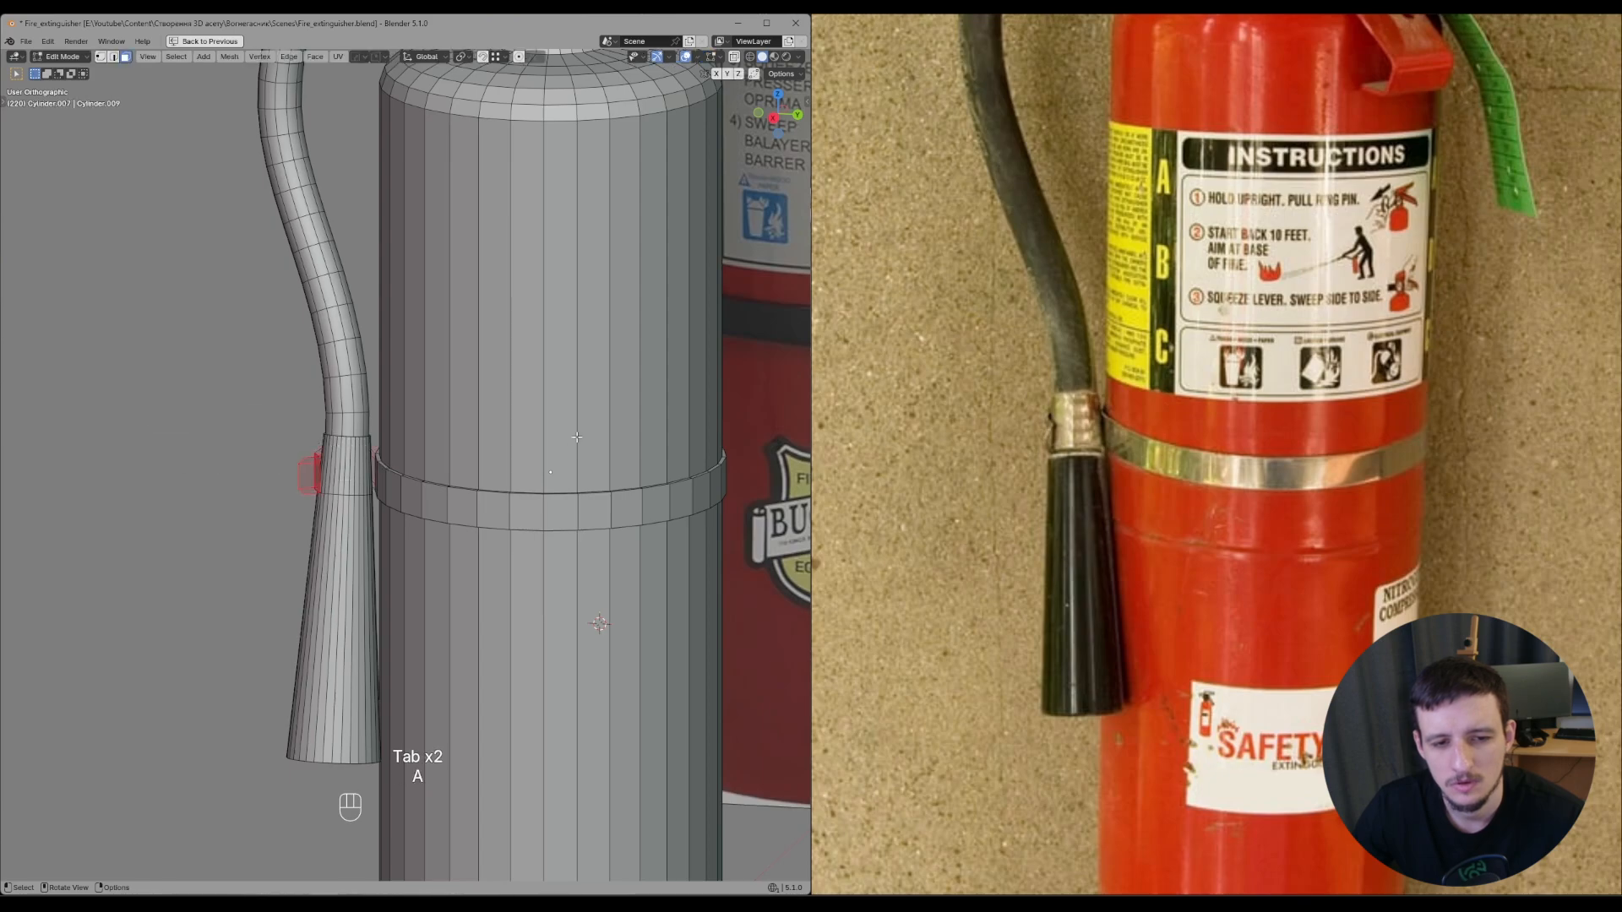
key("shift+n")
key("shift+space")
key("Tab")
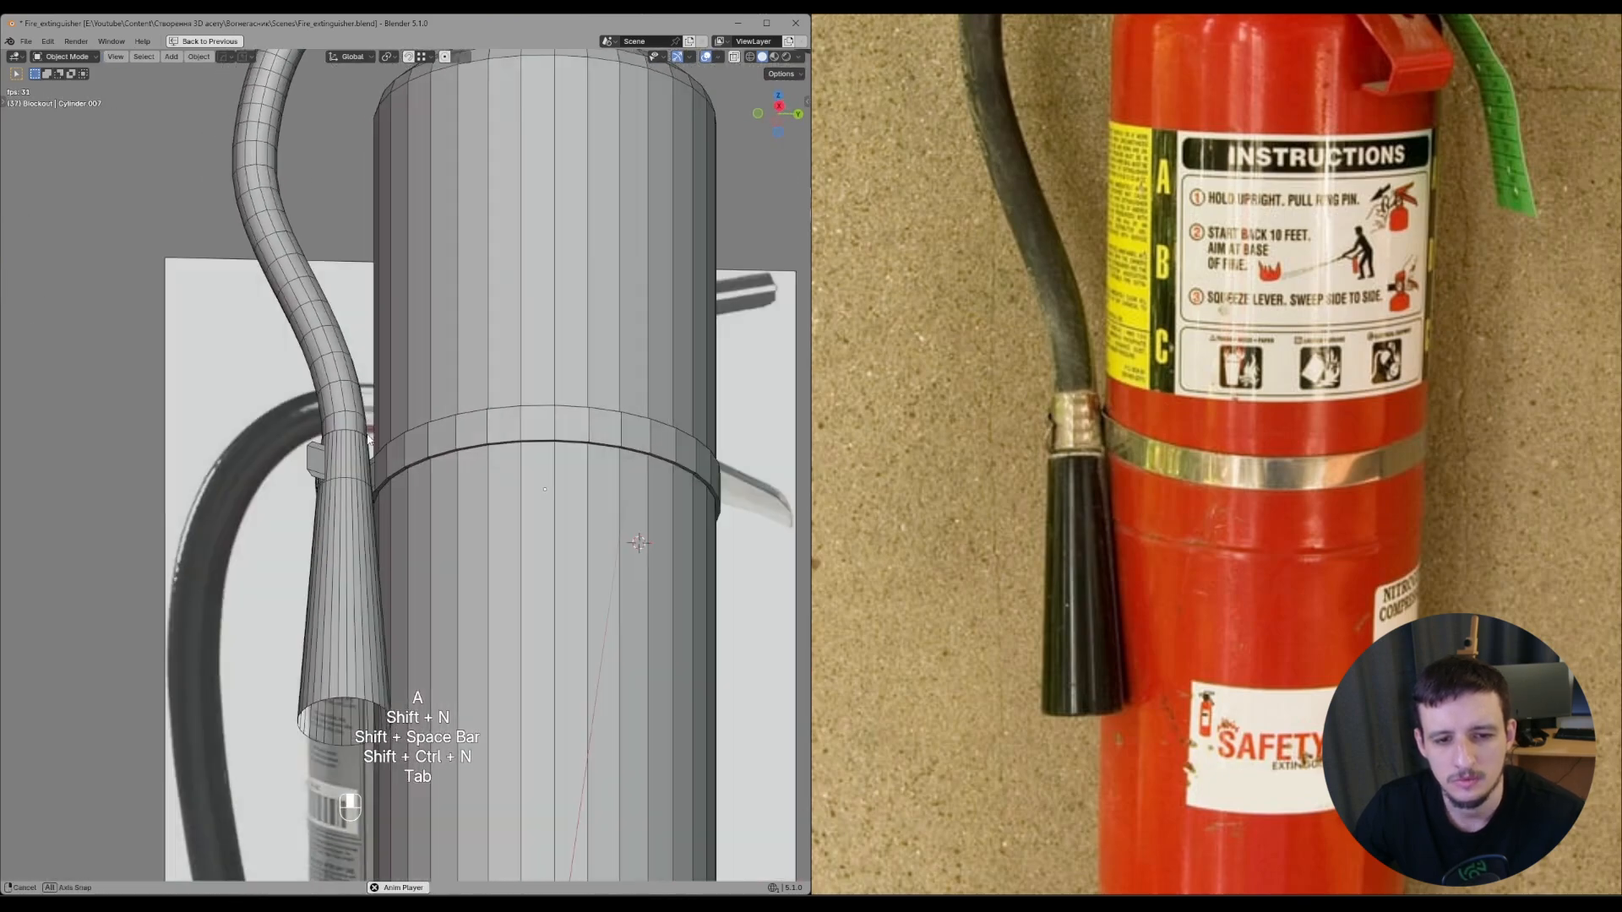
key("alt+grave")
middle_click_drag(373, 509, 363, 541)
scroll(312, 501, "up", 3)
key("Tab")
key("a")
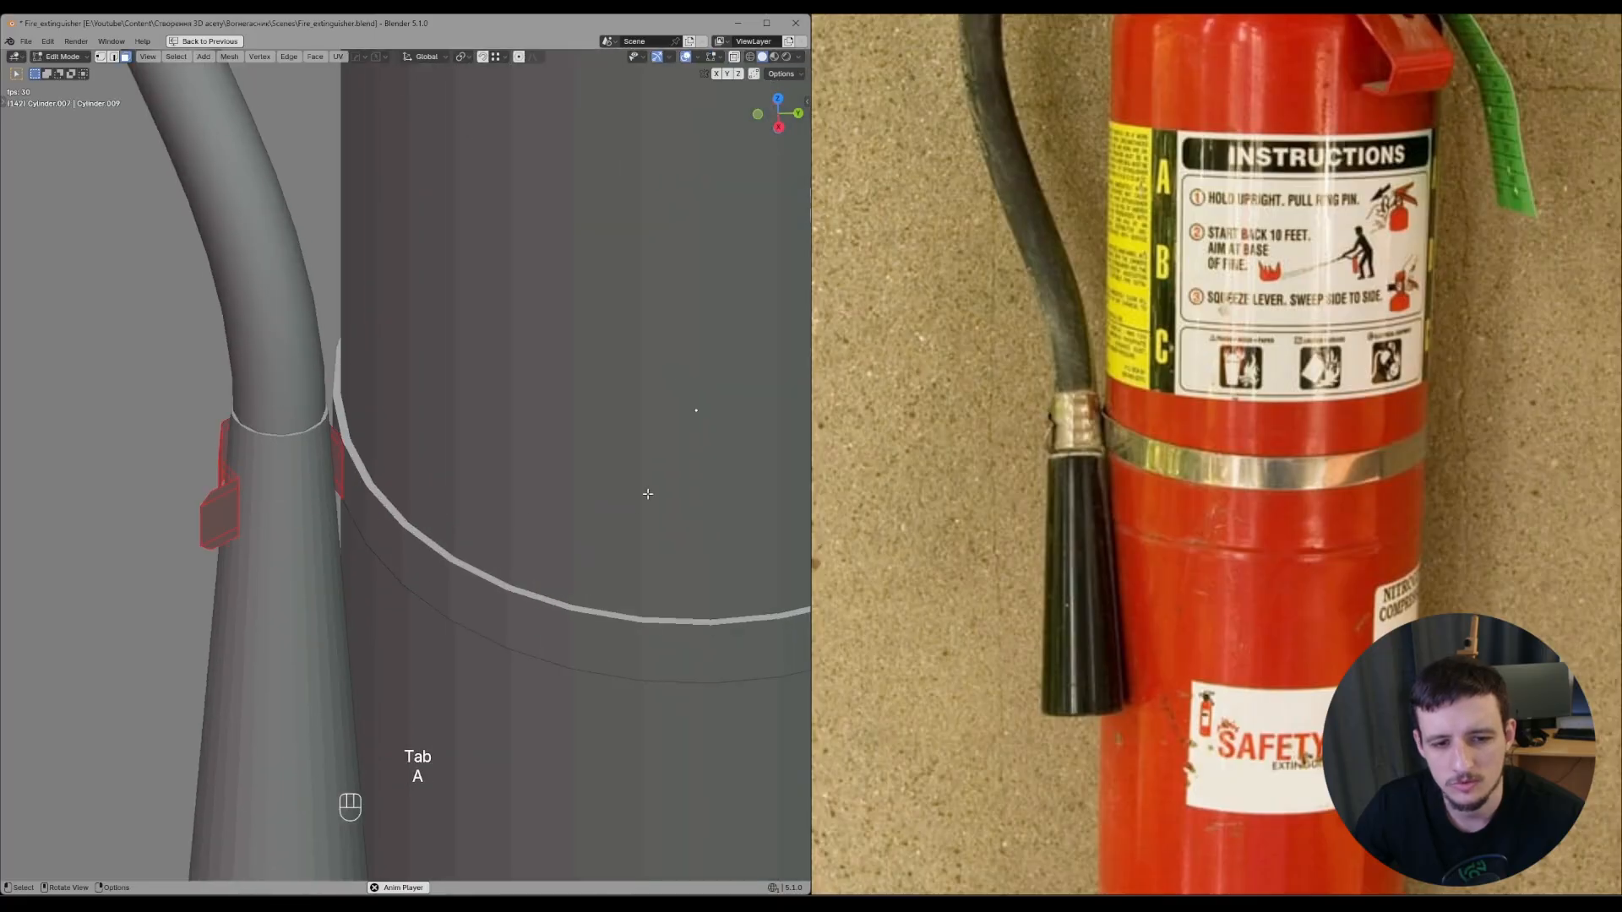
middle_click_drag(620, 479, 668, 500, "shift")
key("shift+n")
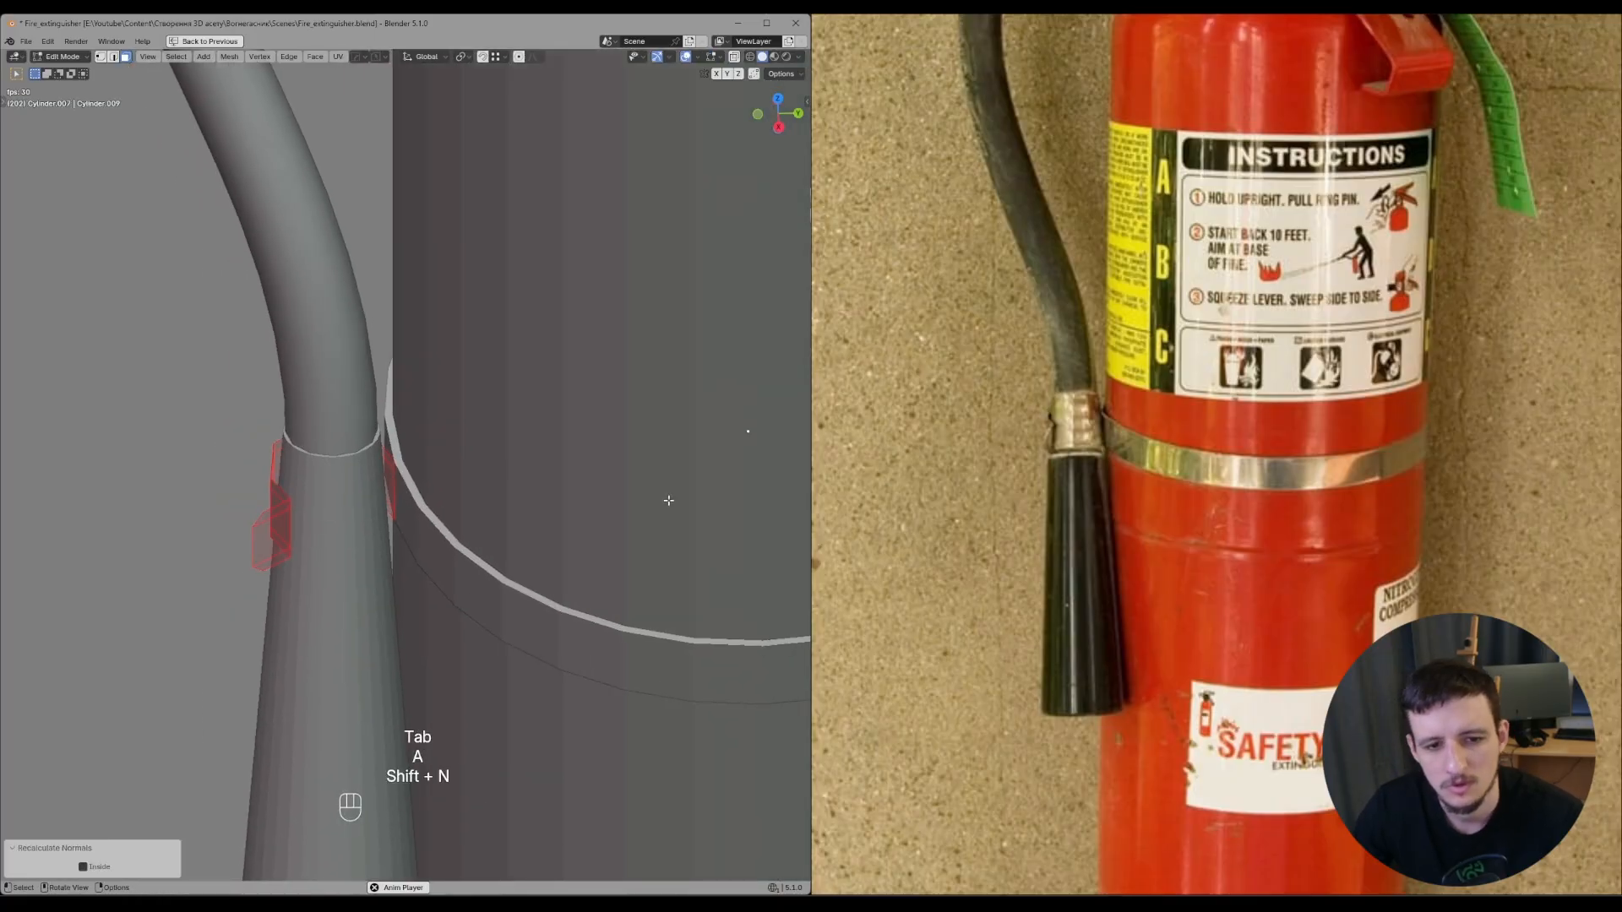
- Extrude all the holder's faces along their normals by about 0.002 m to give it thickness
key("alt+e")
left_click(661, 514)
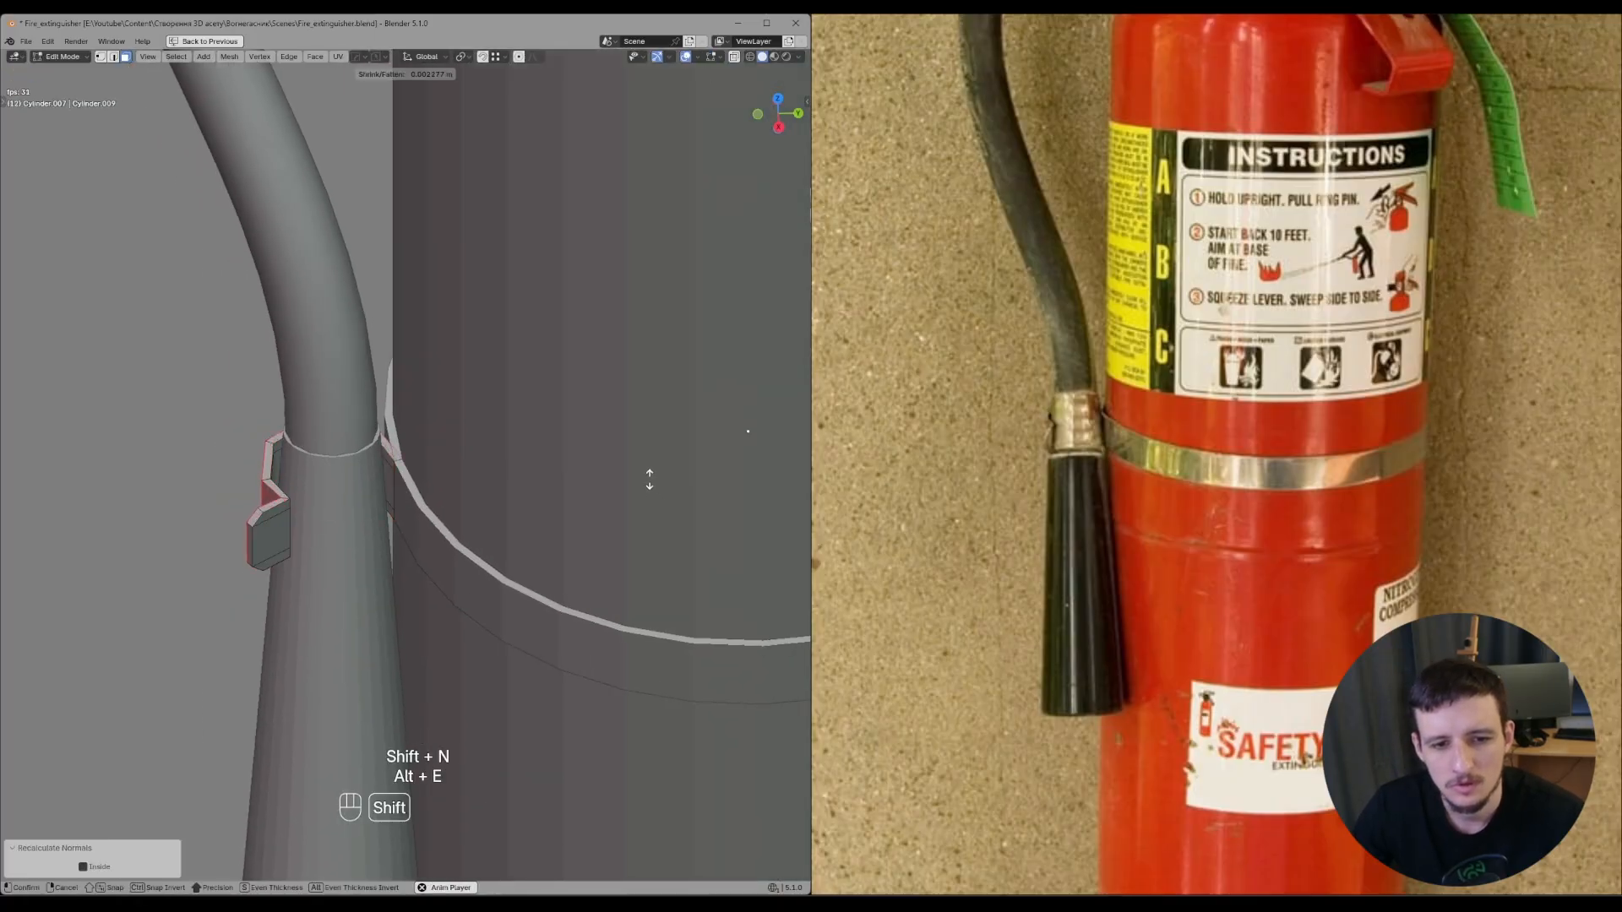
left_click(650, 479)
key("Tab")
scroll(338, 432, "down", 6)
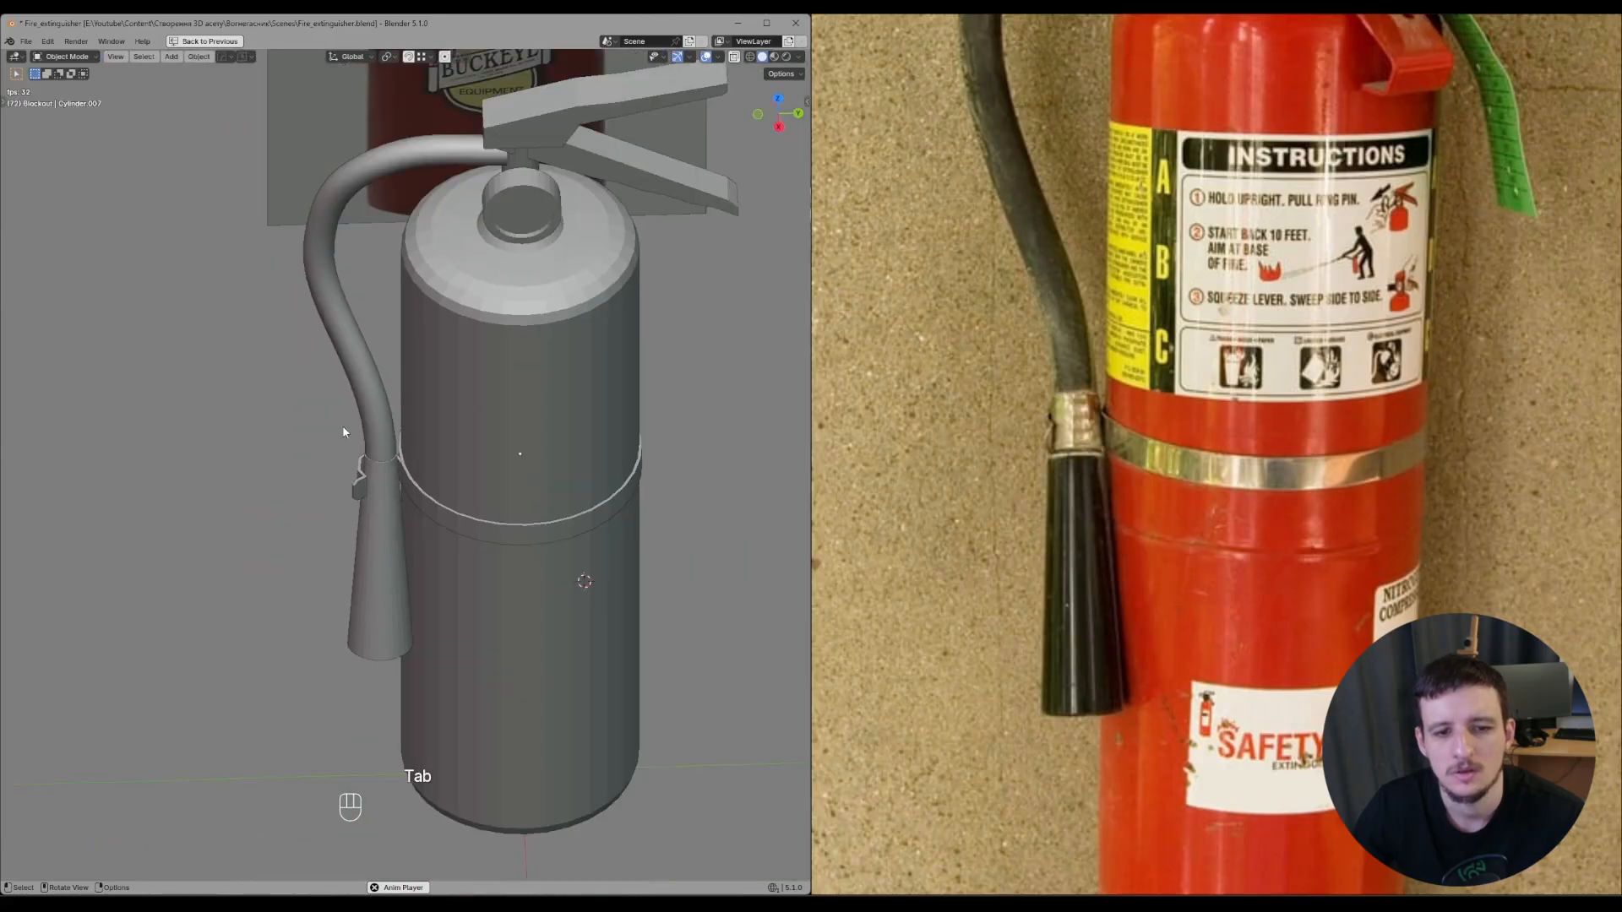
- Select the outward end tab of the nozzle holder and move it horizontally in the XY plane toward the front of the nozzle
middle_click_drag(343, 431, 507, 523)
scroll(388, 493, "up", 5)
middle_click_drag(389, 494, 398, 532)
scroll(397, 533, "up", 3)
key("Tab")
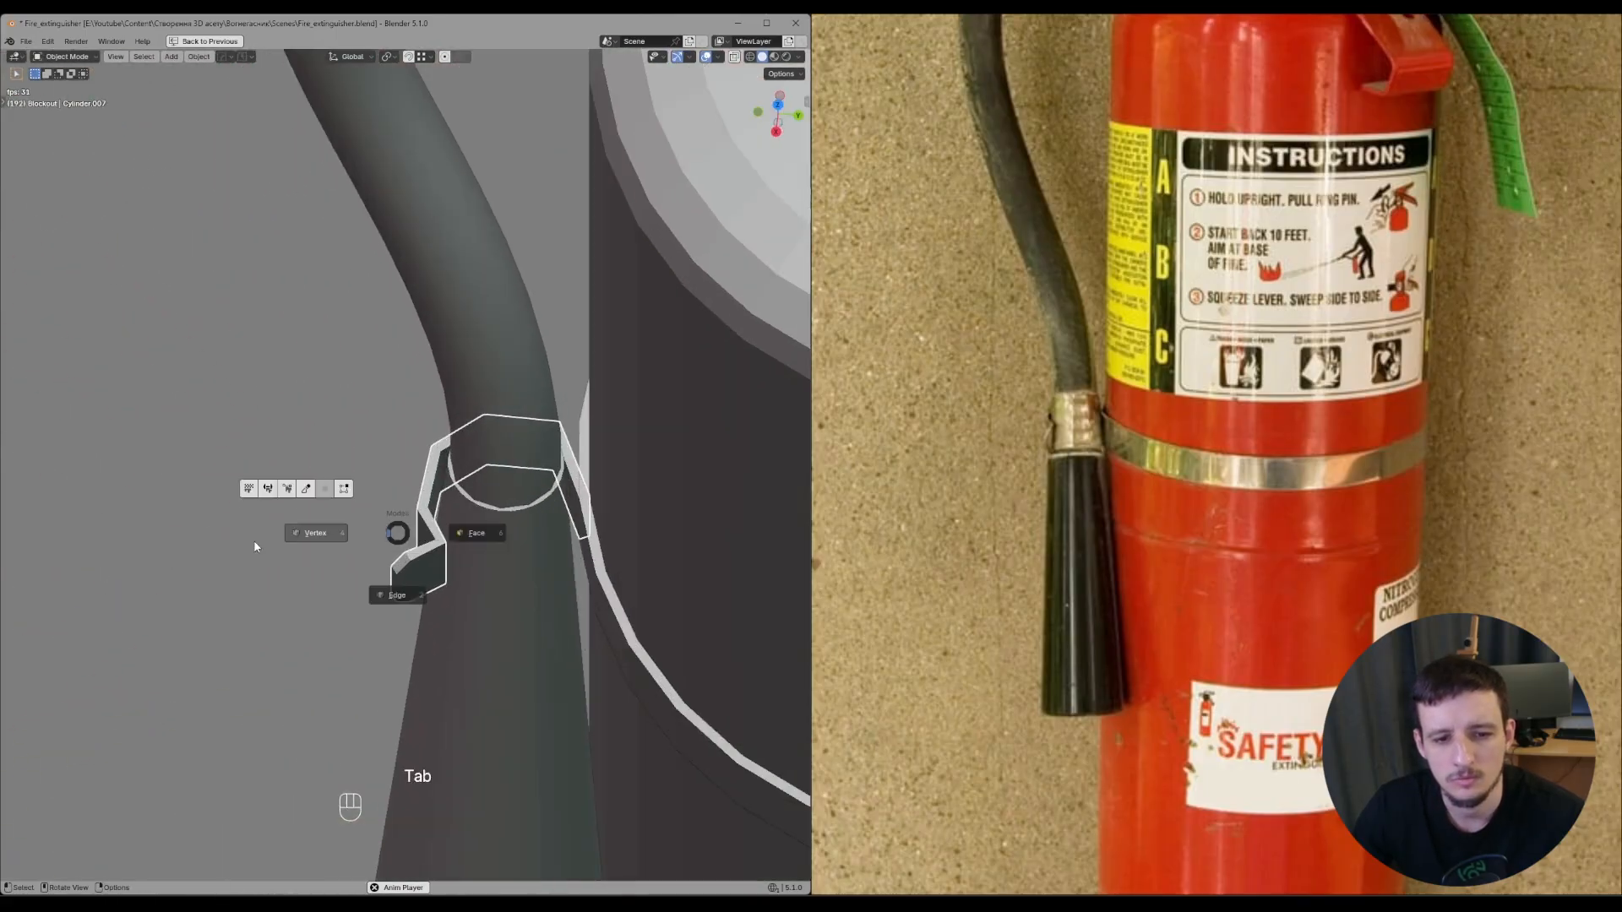
middle_click_drag(257, 545, 278, 587)
key("z")
left_click_drag(364, 543, 467, 614)
middle_click_drag(479, 615, 537, 625)
key("z")
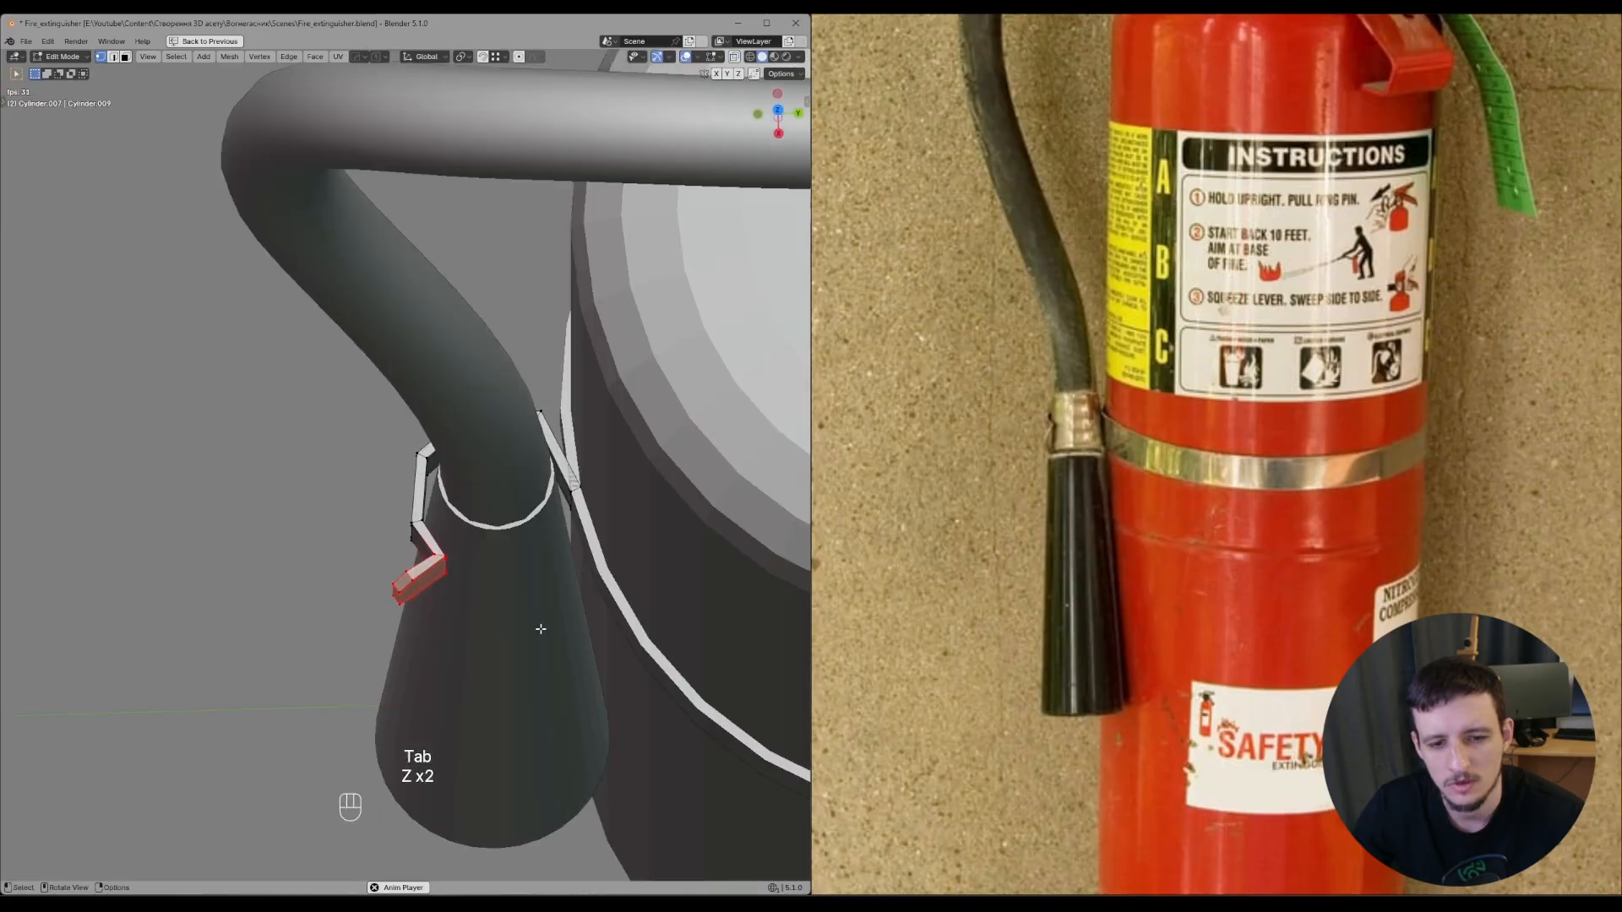
key("g")
key("shift+z")
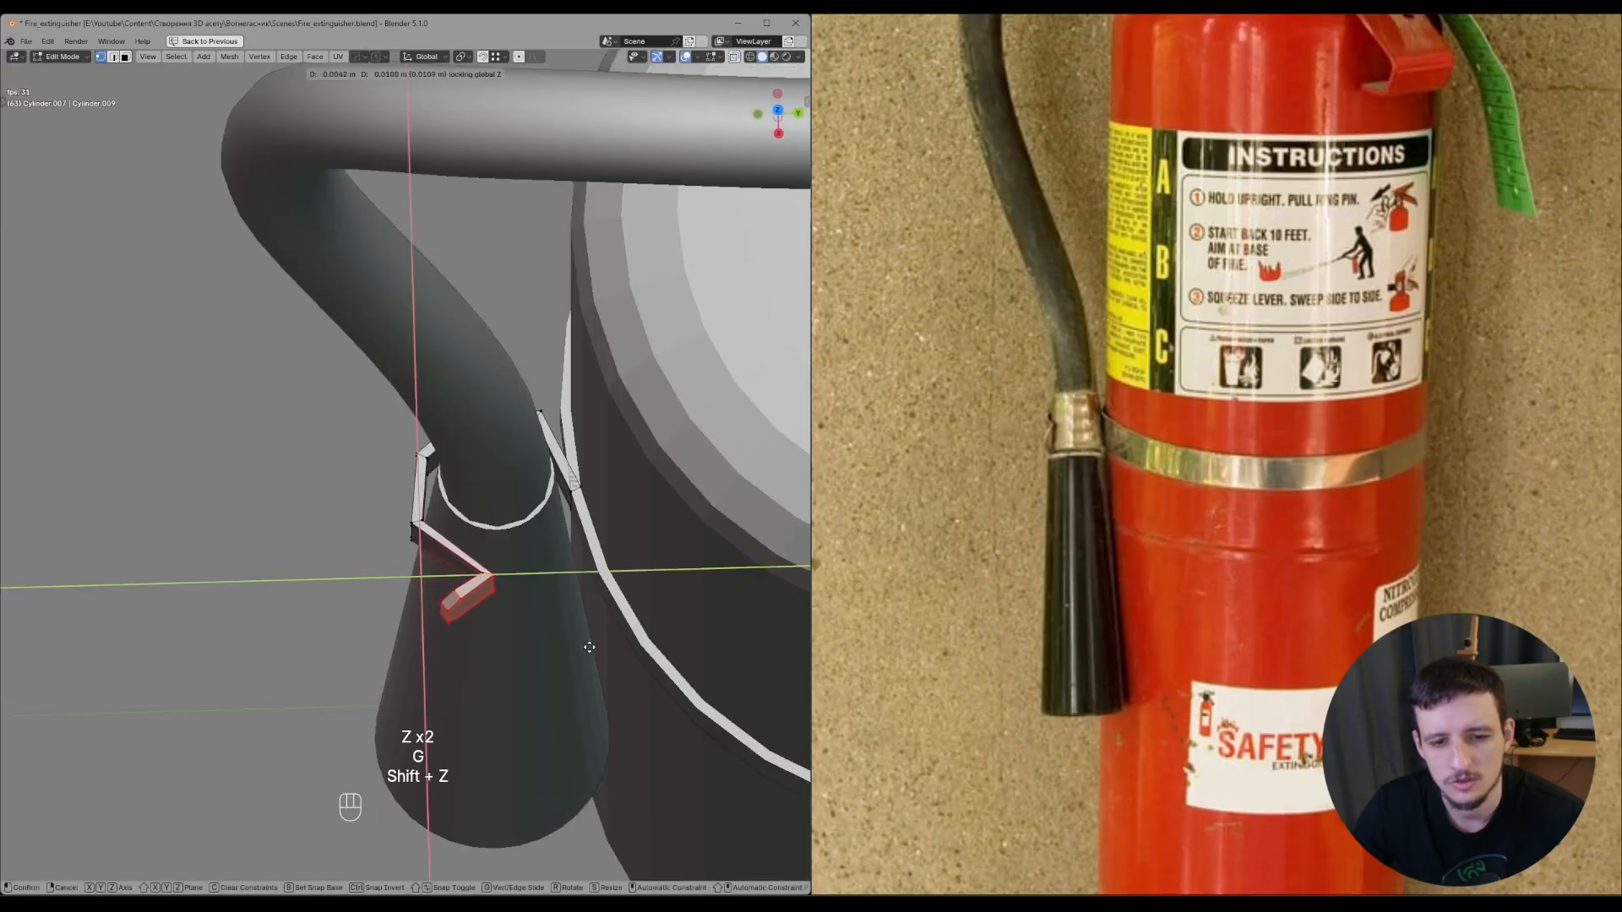
left_click(573, 641)
- Rotate the holder's end tab about Z and fine-tune its position in the XY plane against the nozzle
key("r")
key("z")
left_click(569, 598)
key("g")
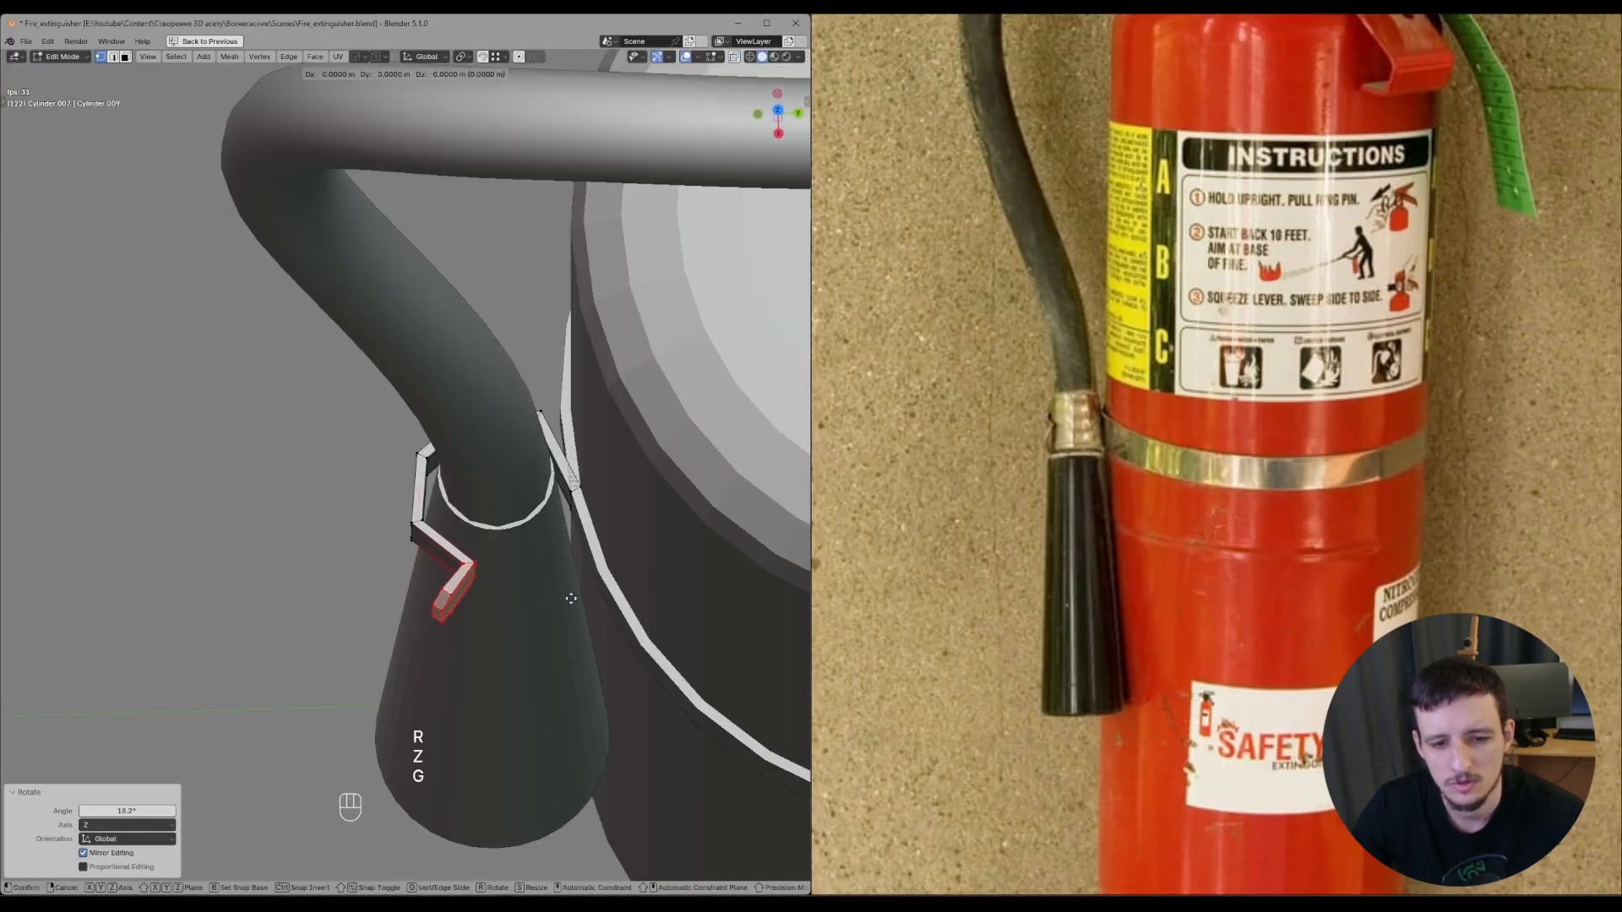
key("shift+z")
left_click(563, 626)
middle_click_drag(562, 626, 620, 378)
key("g")
key("shift+z")
left_click(593, 388)
- Add a centred vertical loop cut in the holder segment beside the end tab and shift it in the XY plane
key("ctrl+r")
left_click(425, 615)
right_click(425, 615)
right_click(425, 615)
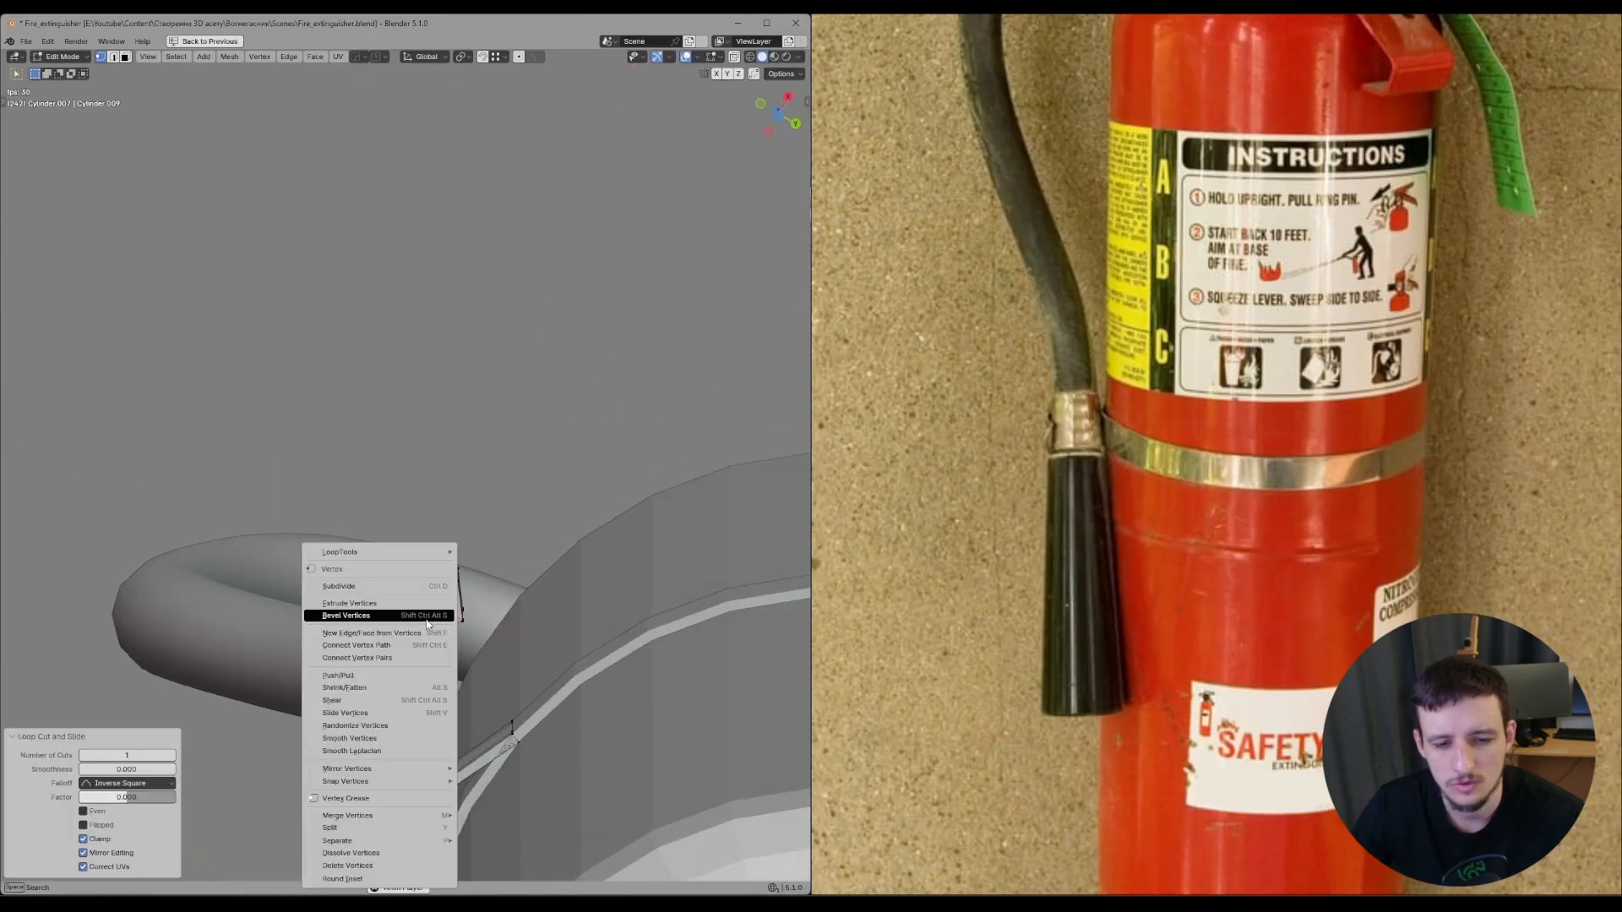
middle_click_drag(549, 616, 507, 614)
key("g")
key("shift+z")
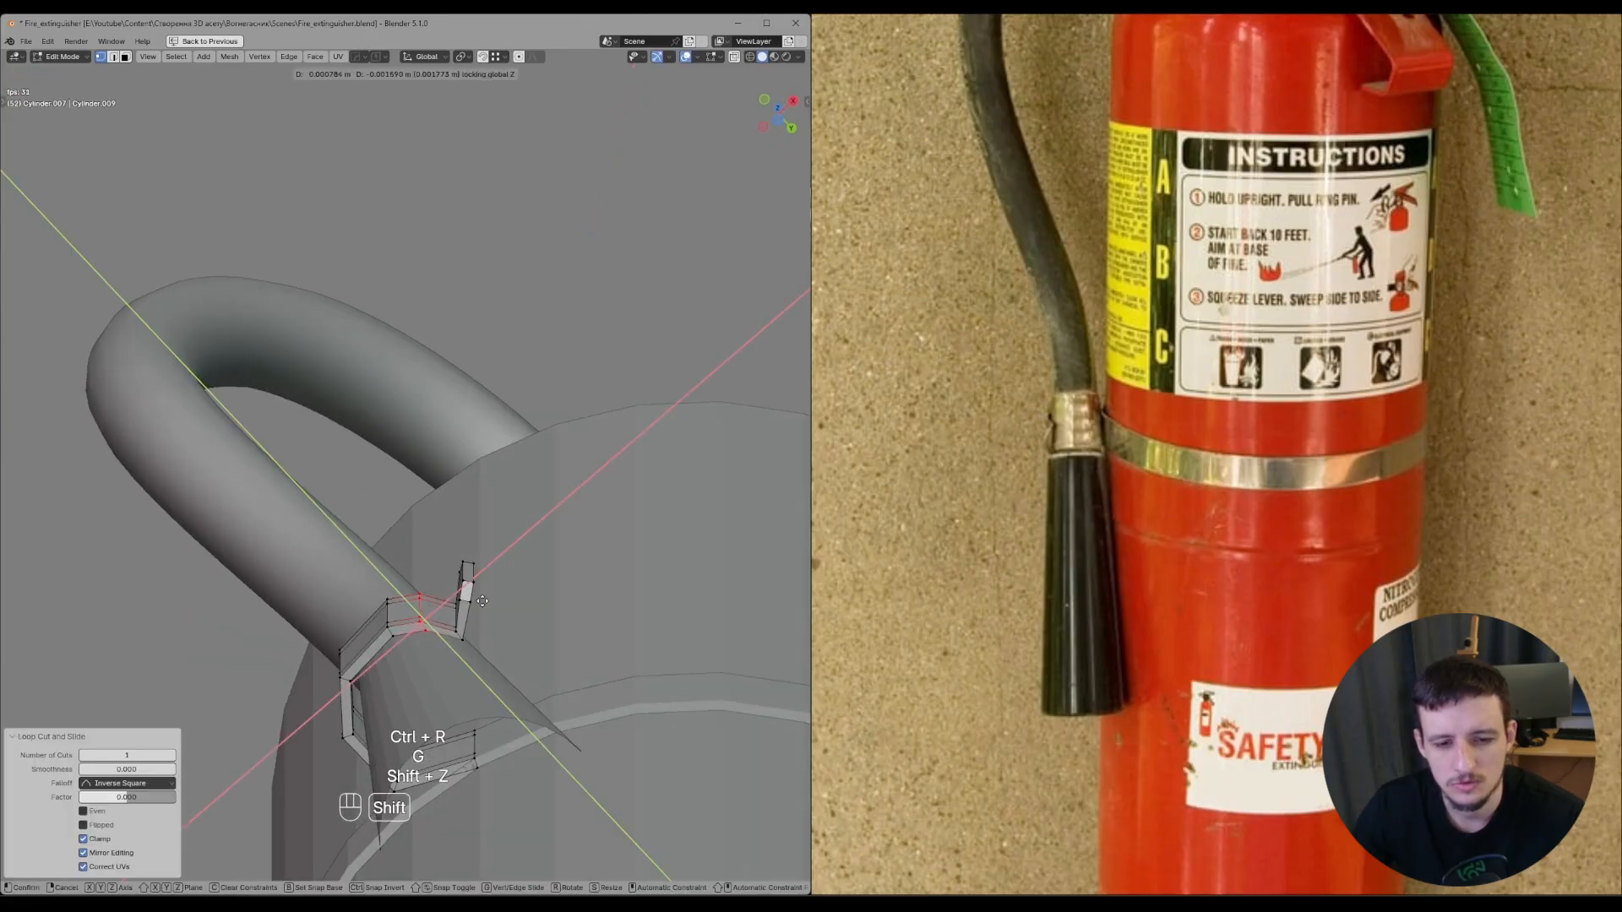
left_click(482, 600)
- Select a vertical edge loop on the holder's front segment and reposition it in the XY plane around the nozzle
key("Tab")
middle_click_drag(346, 600, 405, 584)
left_click(413, 699)
left_click(420, 595, "alt")
key("g")
key("shift+z")
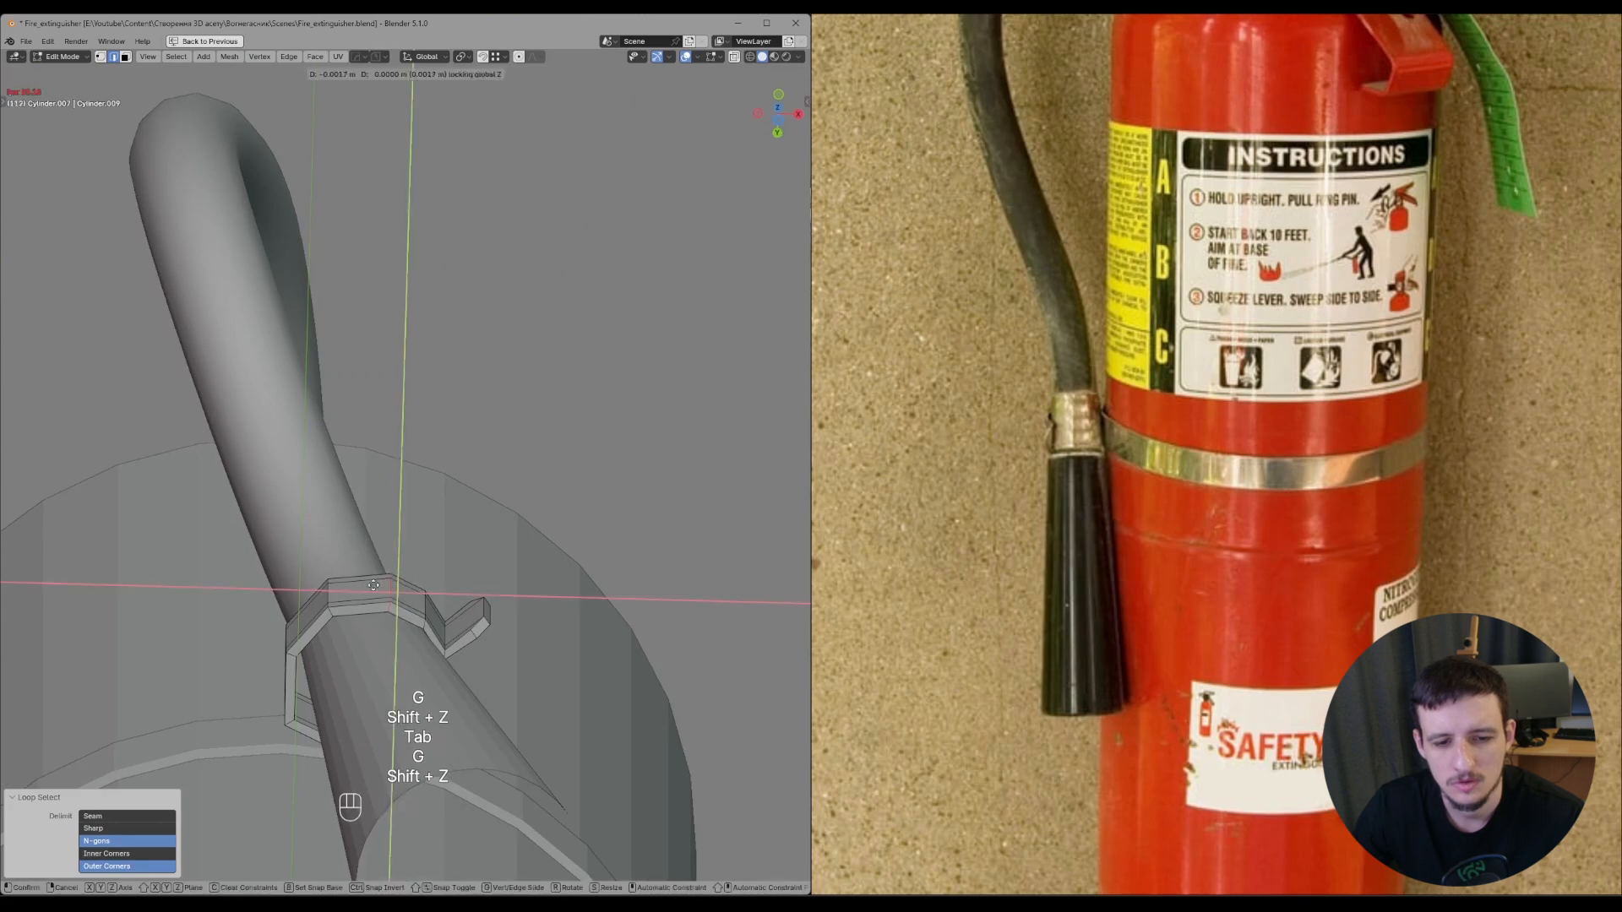
left_click(253, 634)
- Shift two vertical edge loops near the end tab's bend in the XY plane to round the holder's curve
middle_click_drag(509, 630, 461, 612)
left_click(427, 593, "alt")
key("g")
key("shift+z")
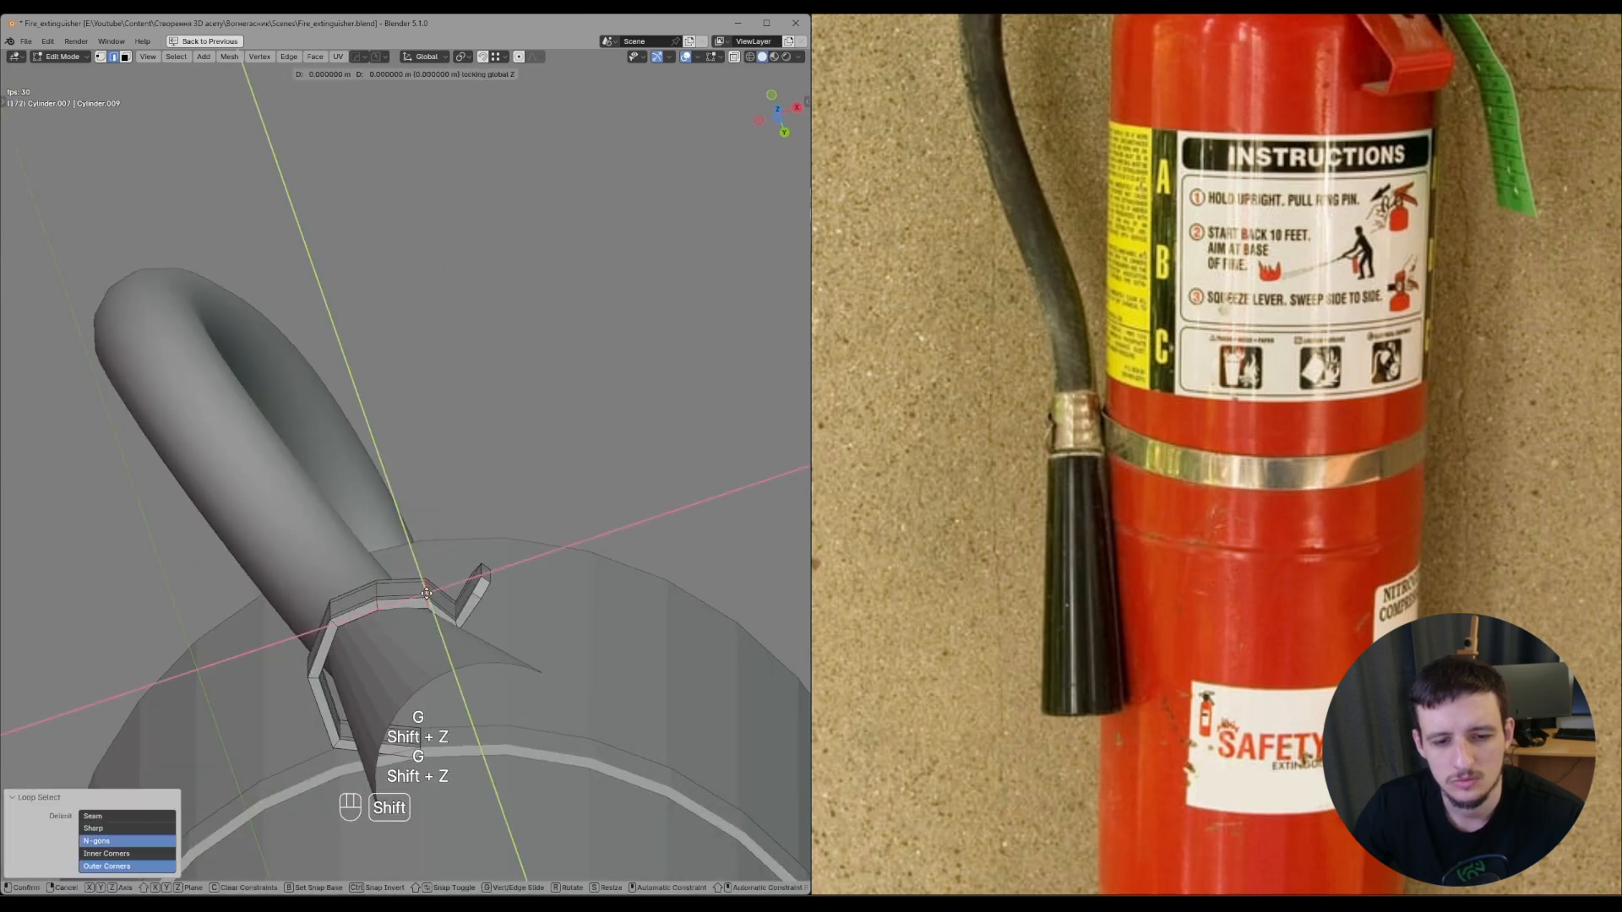
left_click(350, 578)
left_click(379, 598, "alt")
key("g")
key("shift+z")
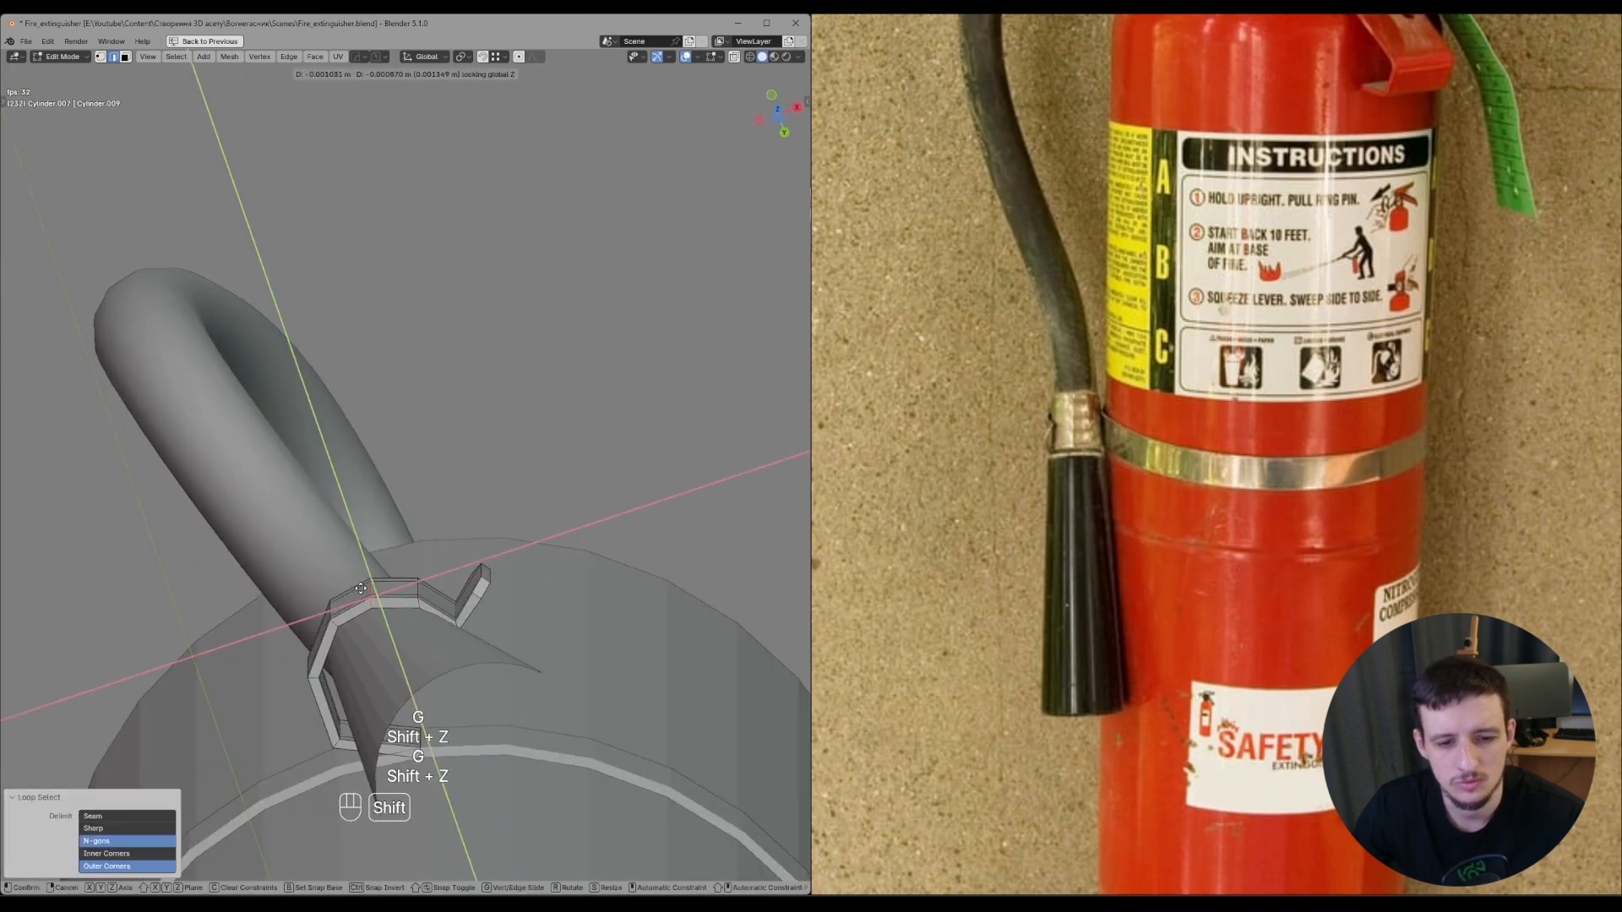
left_click(341, 589)
- Add a vertical loop cut on the back side of the holder and move it outward in the XY plane
middle_click_drag(335, 608, 494, 610)
key("ctrl+r")
double_click(409, 591)
key("g")
key("shift+z")
left_click(350, 632)
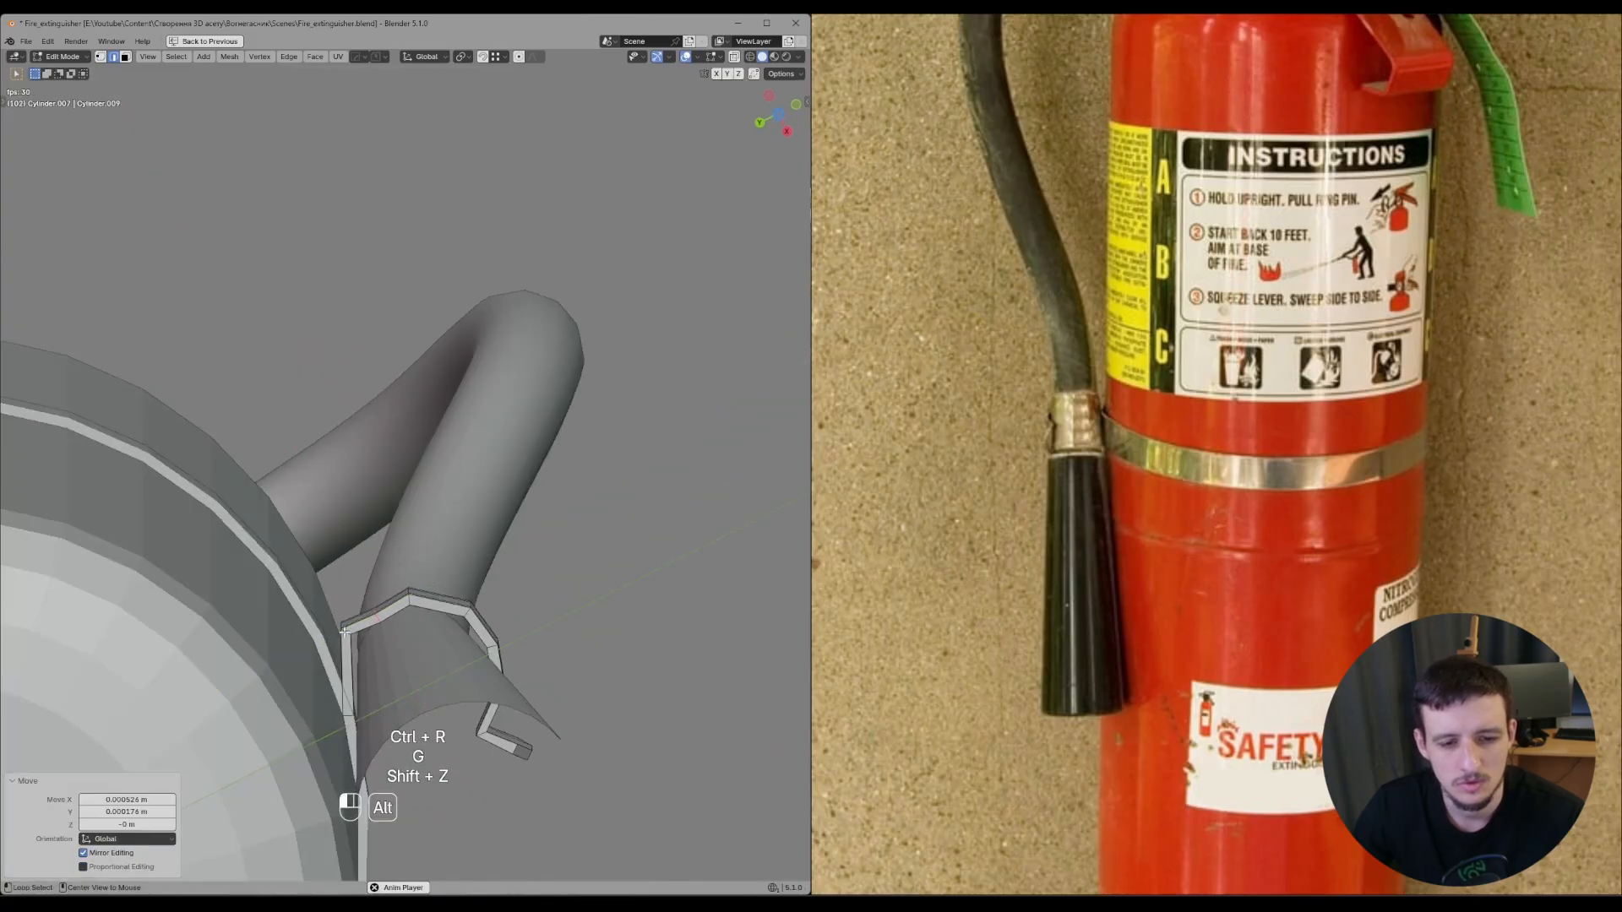
- Reposition the holder's vertical edge loop nearest the tank in the XY plane so the band bends around the nozzle
left_click(345, 632, "alt")
middle_click_drag(348, 634, 380, 832)
key("g")
key("shift+z")
left_click(502, 491)
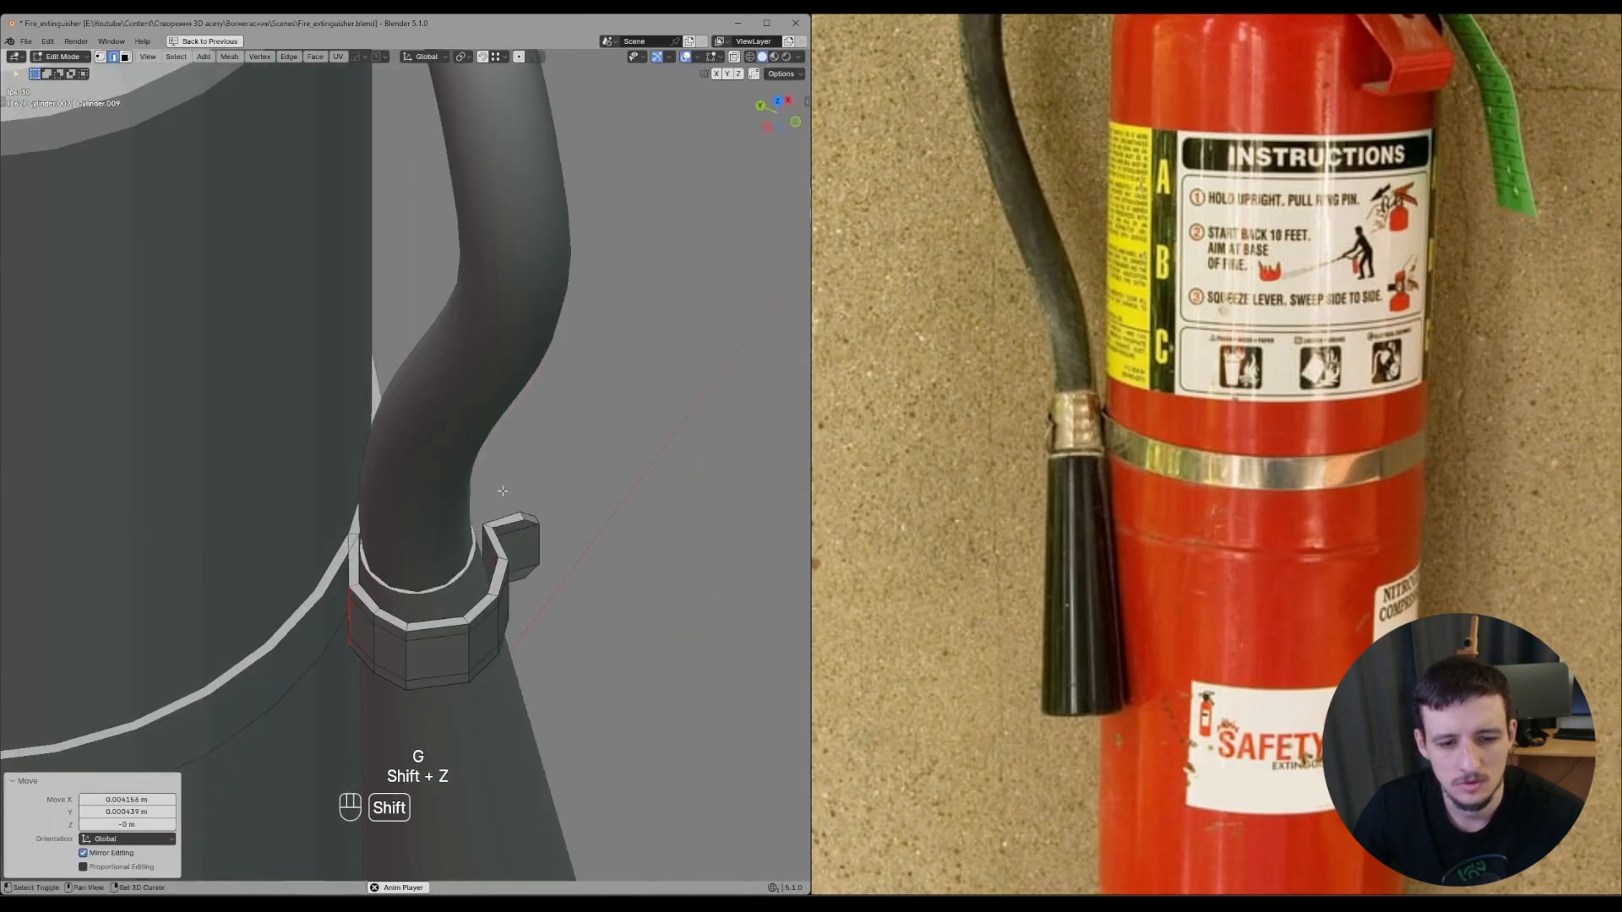
middle_click_drag(503, 491, 492, 430)
key("g")
key("shift+z")
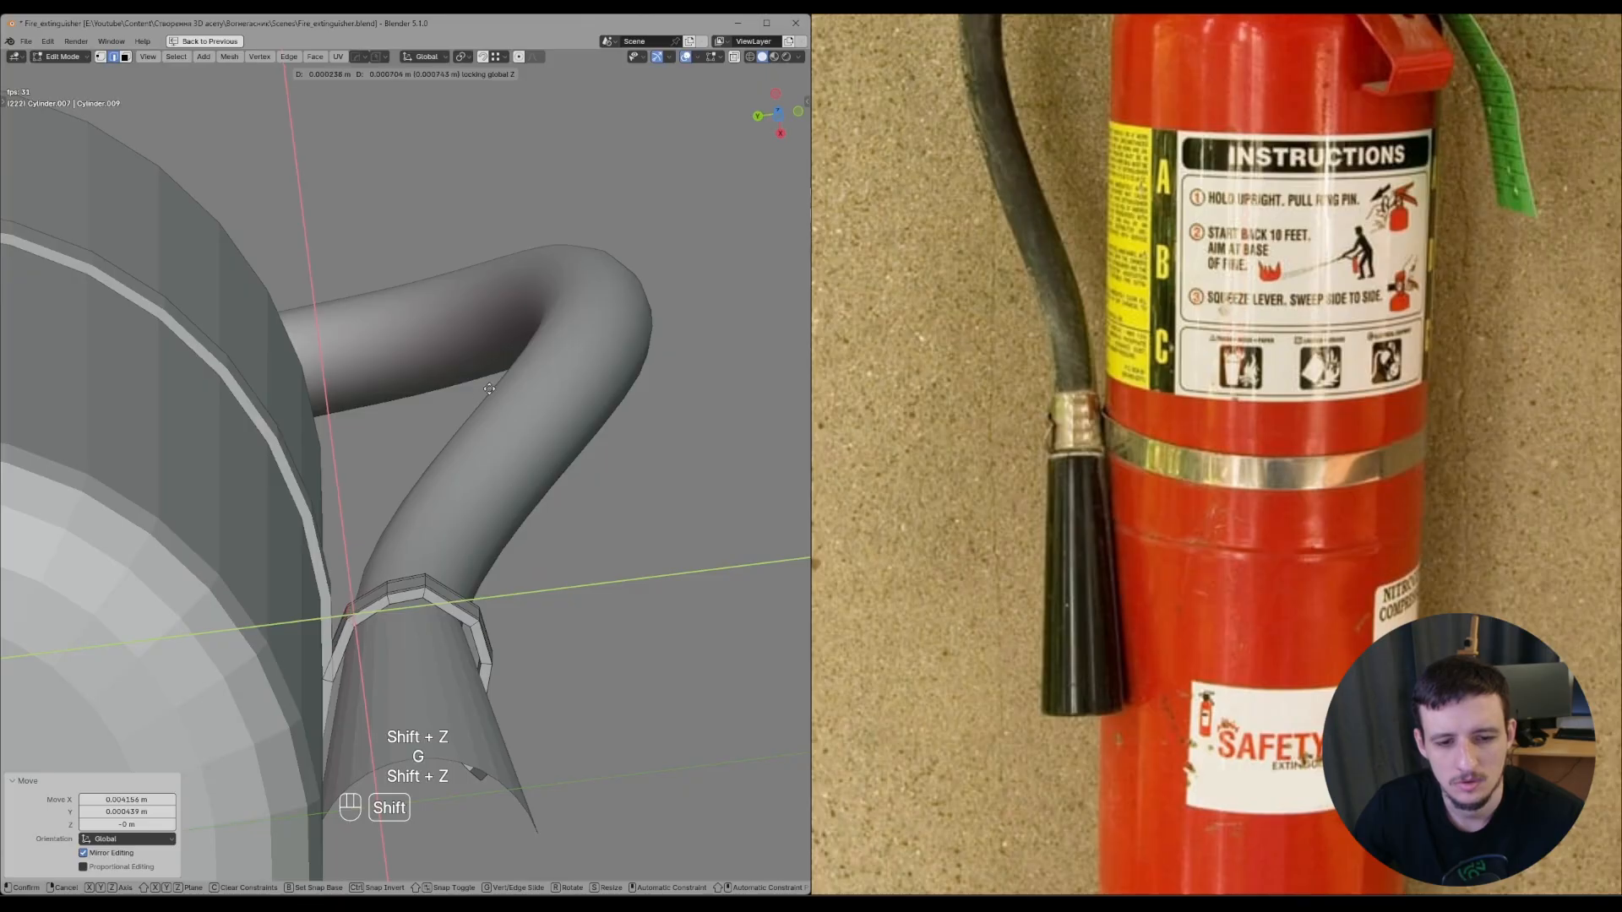
left_click(489, 389)
- Adjust the vertical edge loops along the holder's back curve in the XY plane to even out its wrap around the nozzle
left_click(387, 588, "alt")
key("g")
key("shift+z")
left_click(404, 588)
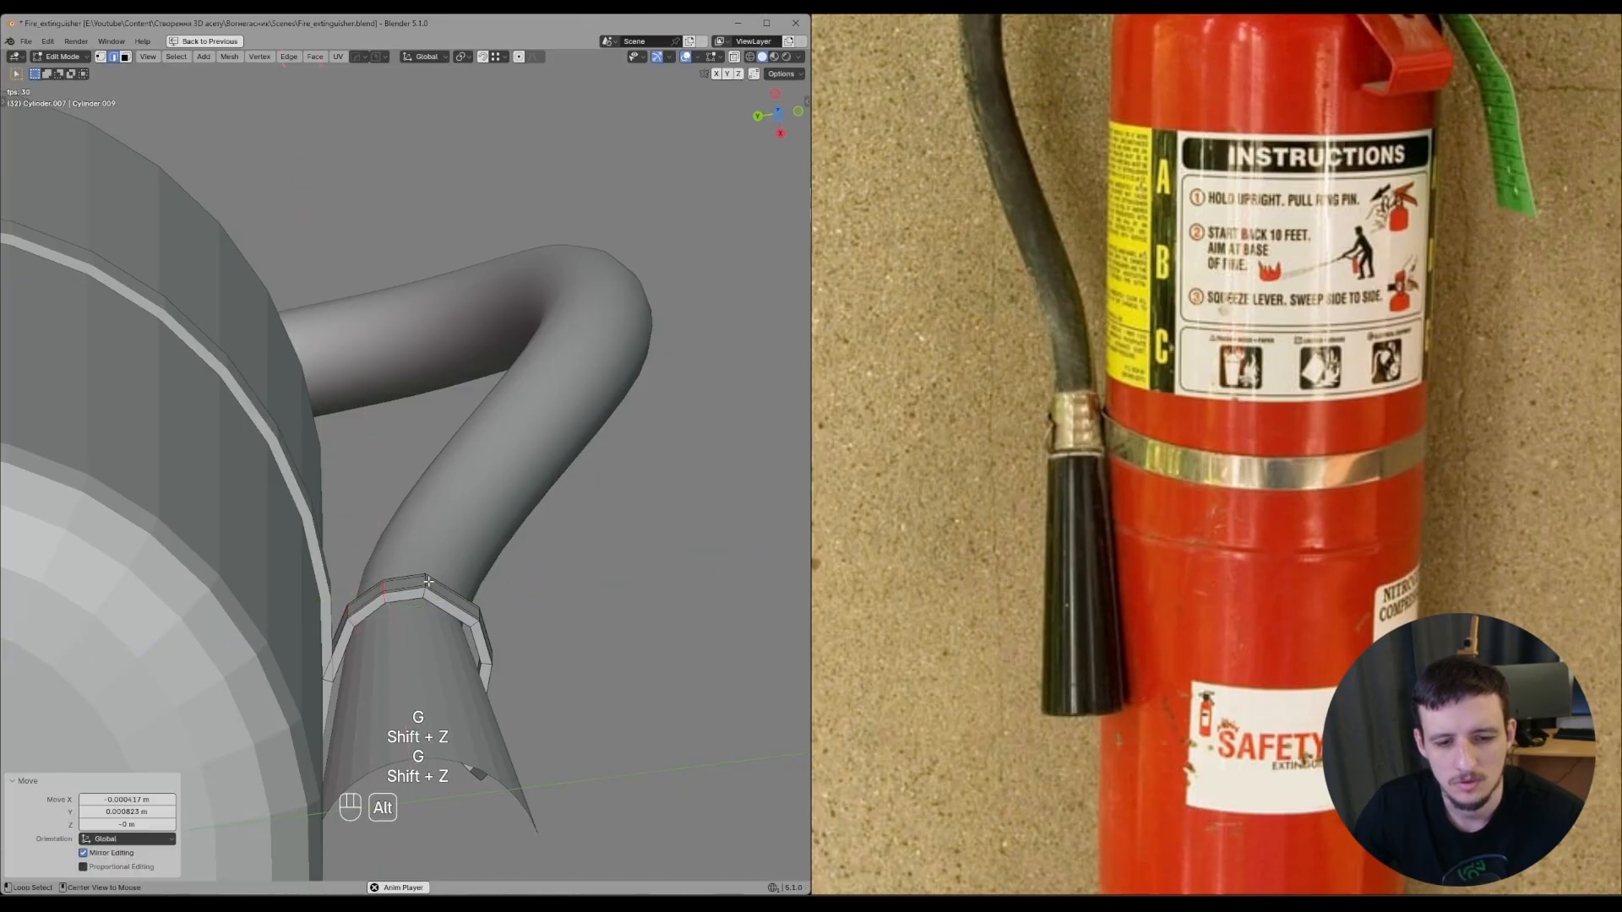
left_click(428, 582, "alt")
middle_click_drag(428, 582, 430, 590)
key("g")
key("shift+z")
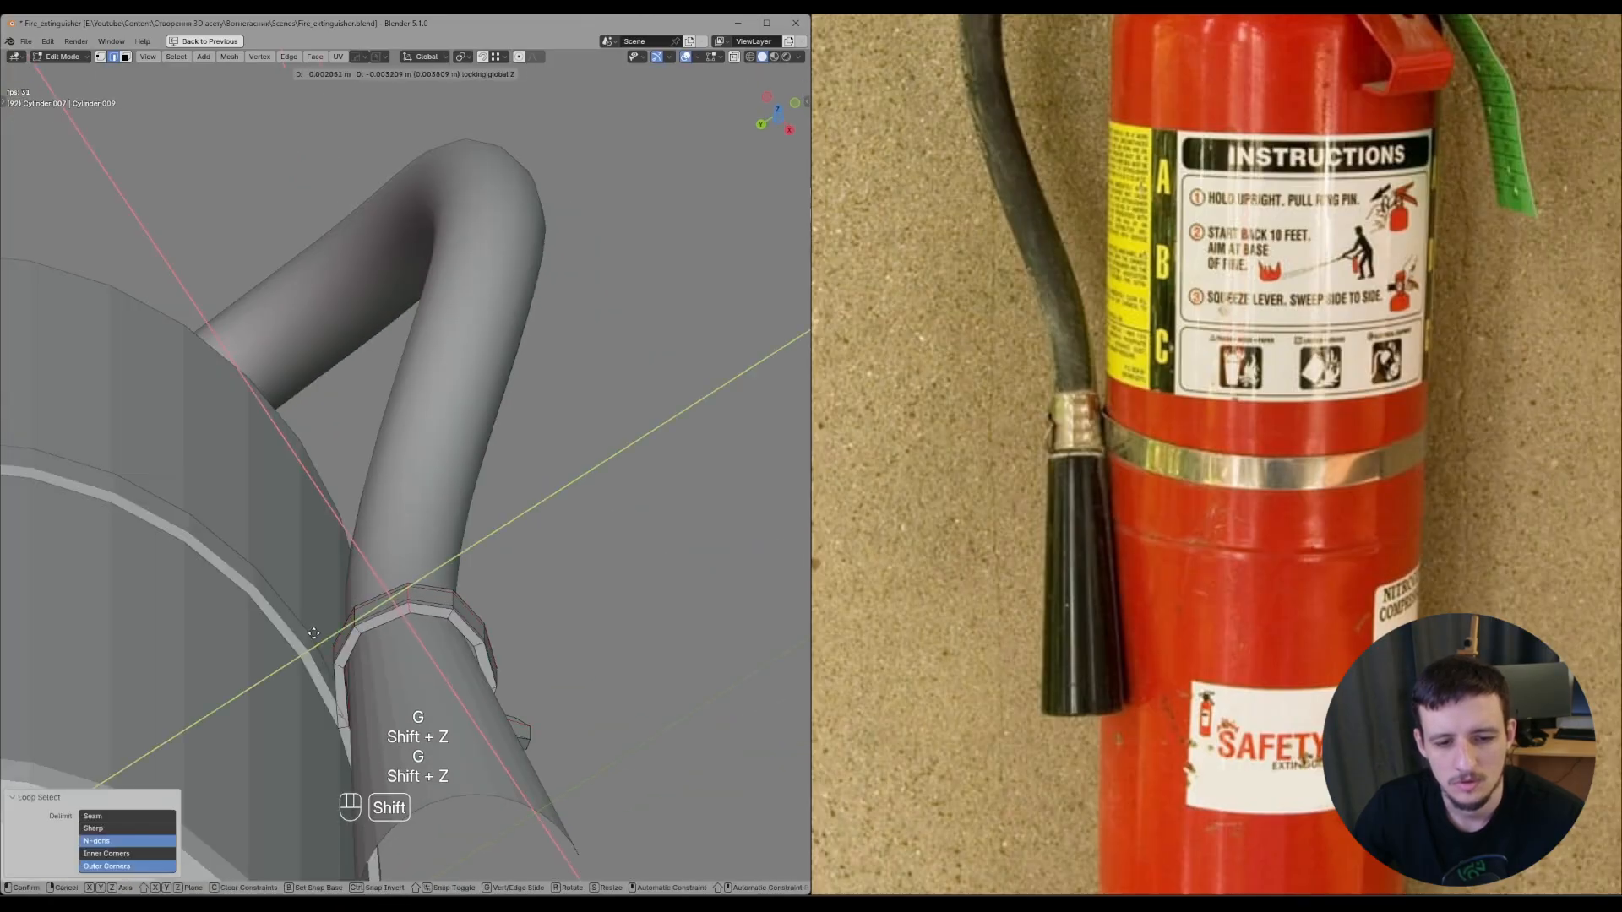
left_click(271, 658)
middle_click_drag(507, 499, 473, 680)
key("g")
key("shift+z")
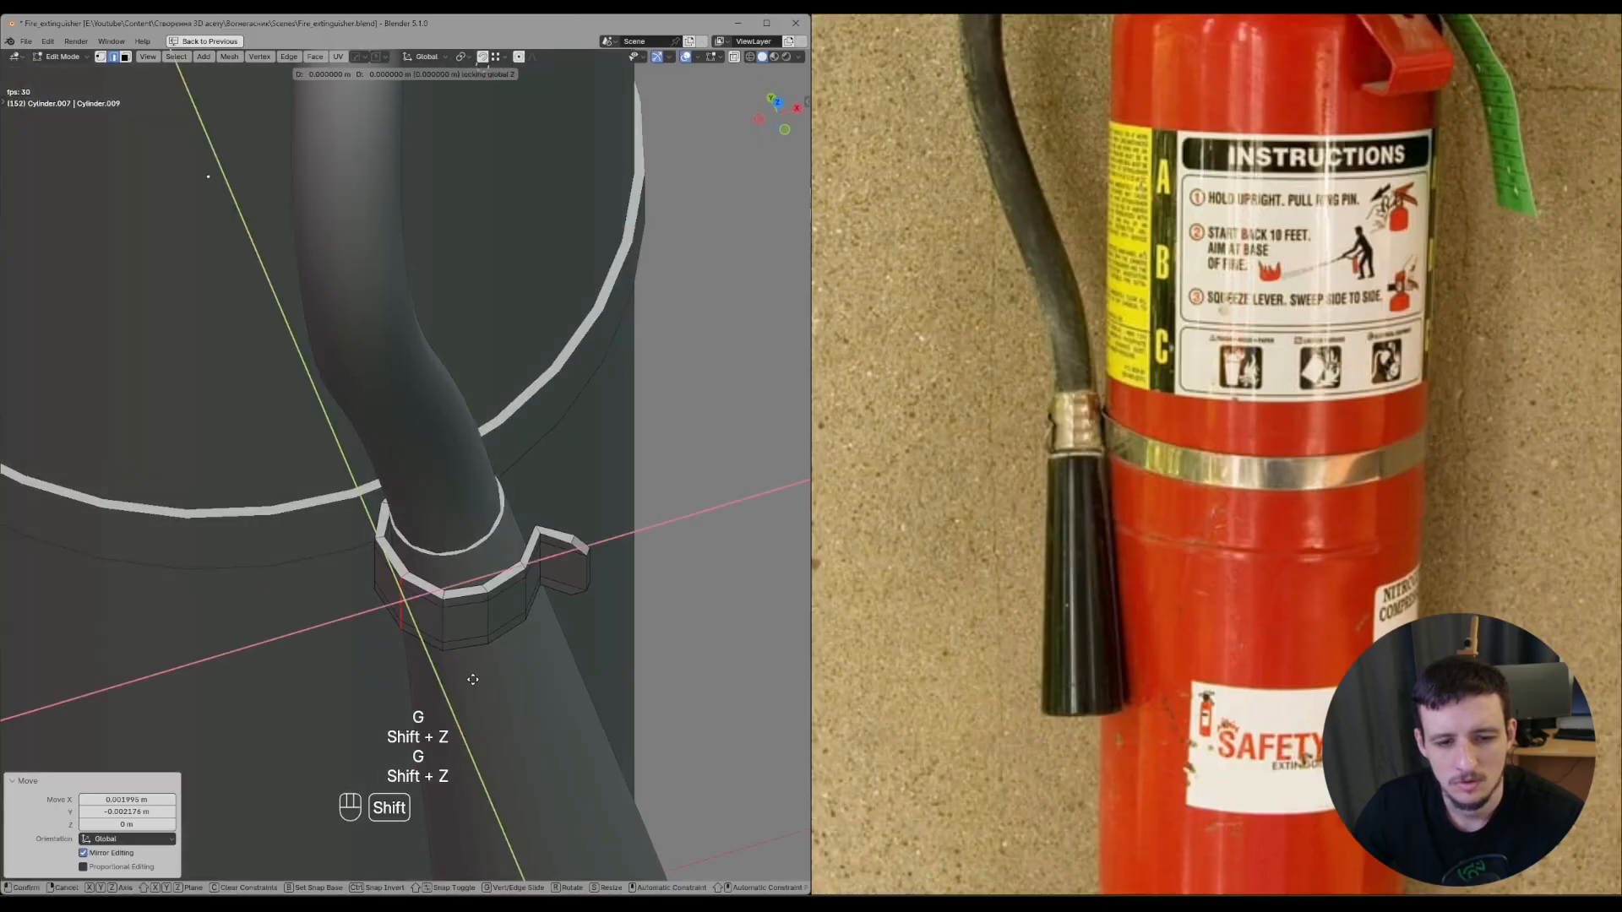
left_click(438, 663)
- Leave mesh editing of the nozzle holder and save the file
scroll(506, 659, "down", 4)
left_click(572, 656)
middle_click_drag(572, 655, 371, 628)
key("Tab")
left_click(363, 439)
middle_click_drag(362, 438, 521, 456)
scroll(521, 456, "down", 4)
key("ctrl+s")
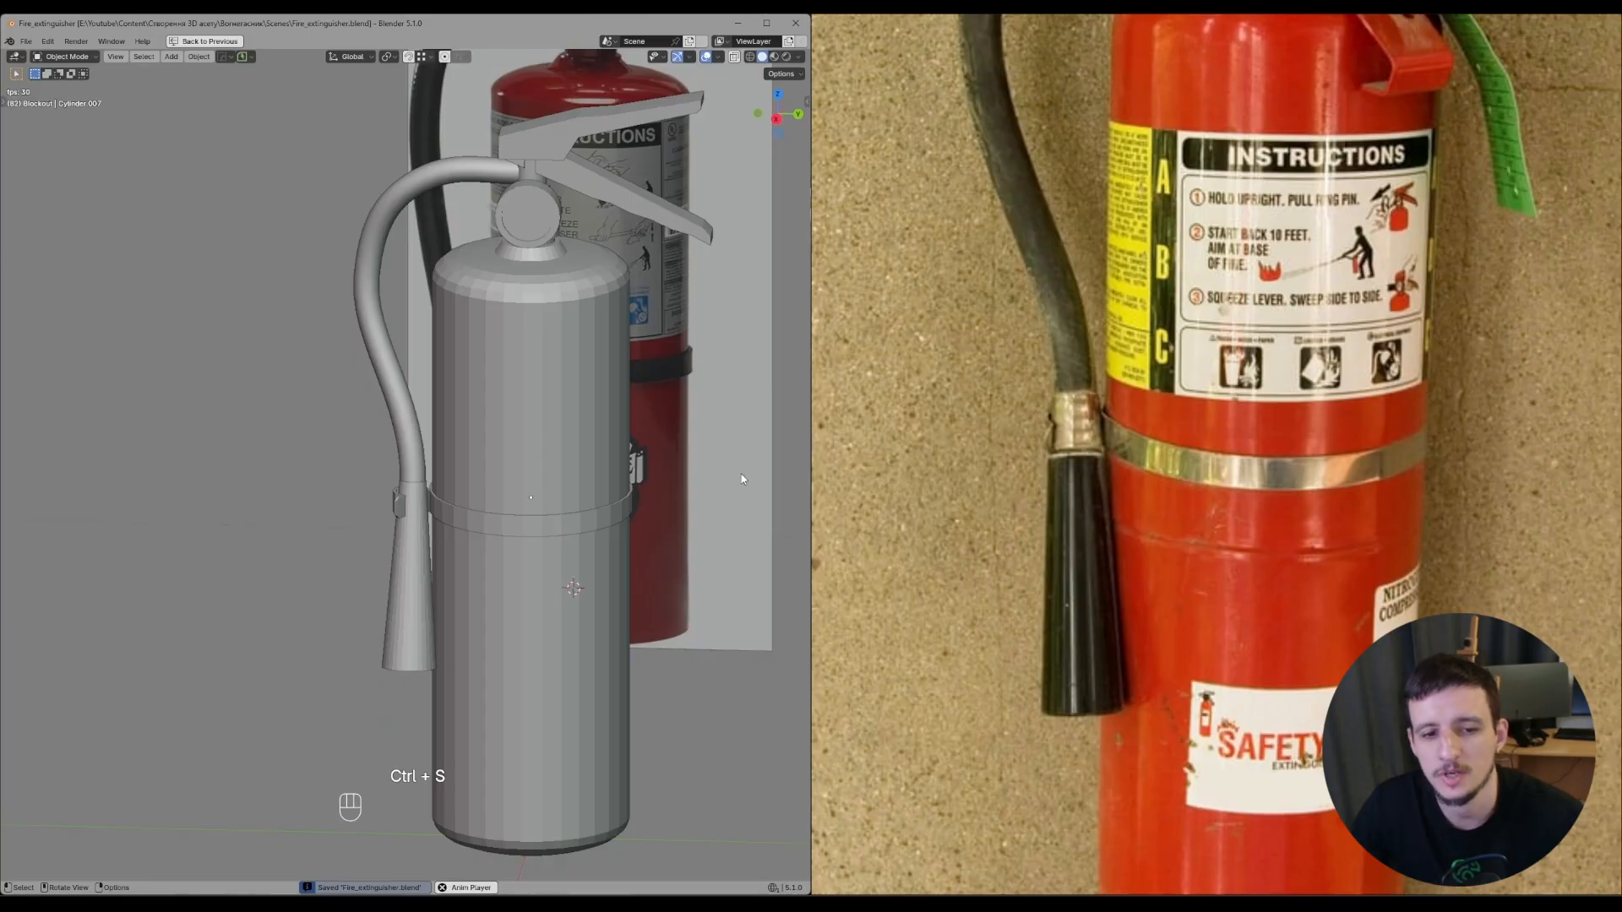
- Examine the hose, handle and nozzle of the blockout against the reference photo
middle_click_drag(484, 546, 623, 397)
middle_click_drag(492, 269, 458, 354, "shift")
scroll(458, 355, "up", 1)
left_click(441, 224)
scroll(1046, 423, "down", 4)
middle_click_drag(451, 581, 409, 534)
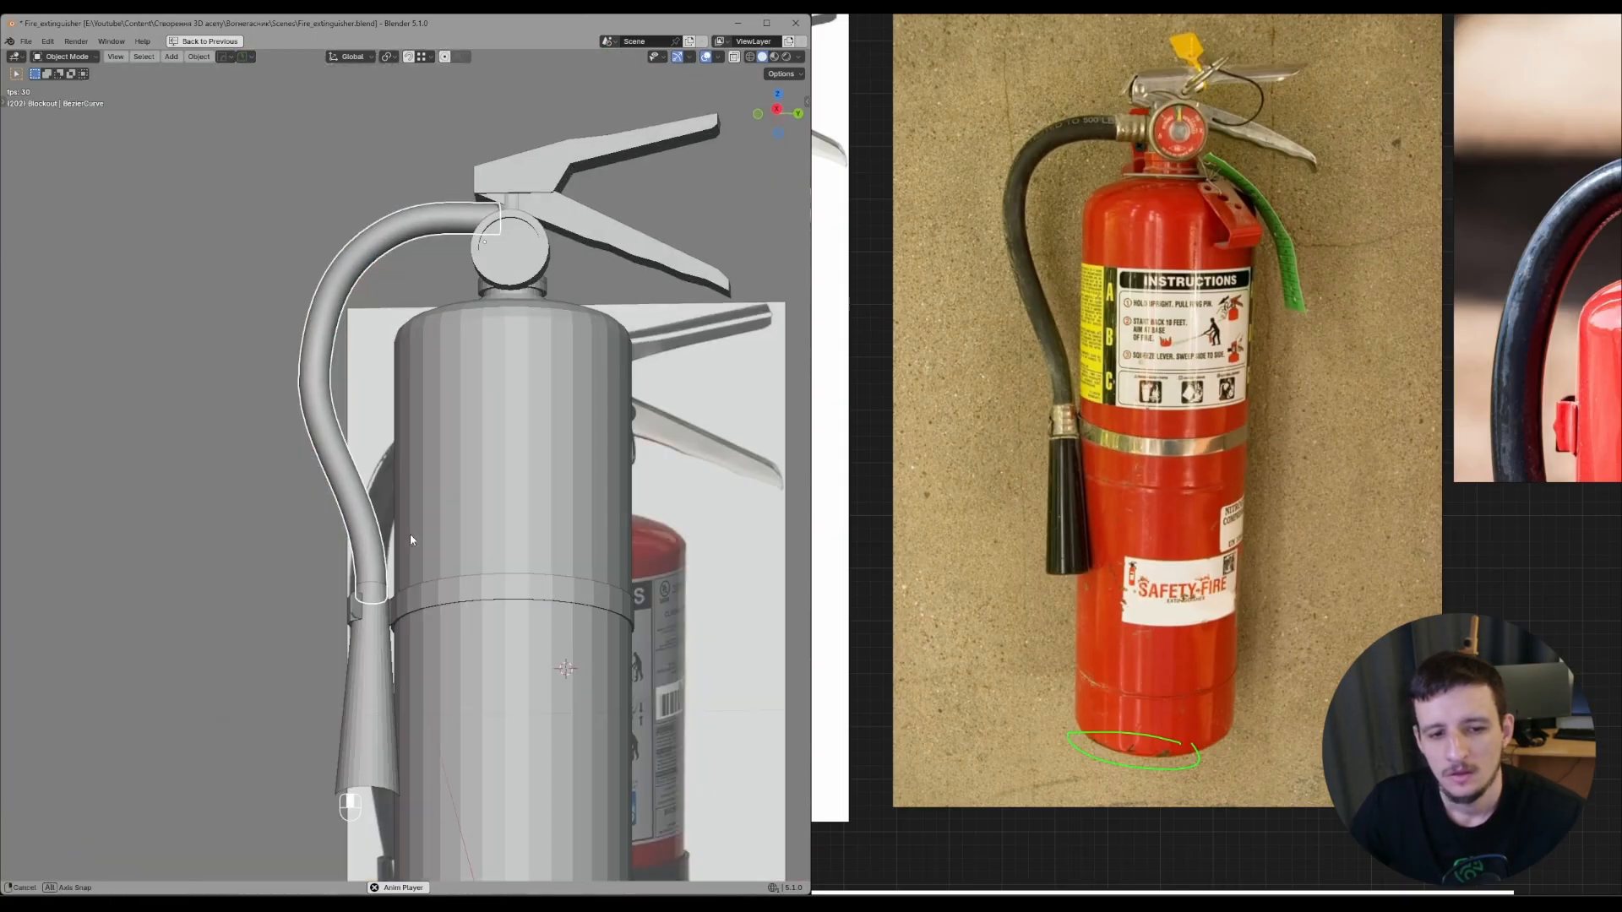
scroll(438, 490, "up", 4)
mouse_move(359, 667)
middle_mouse_down("shift")
mouse_move(437, 490)
mouse_move(457, 590)
middle_mouse_up("shift")
- Separate the nozzle's upper section, where it meets the hose, into its own sleeve object
left_click(480, 499)
key("Tab")
scroll(1095, 465, "up", 4)
mouse_move(524, 456)
middle_mouse_down()
mouse_move(576, 525)
mouse_move(586, 514)
mouse_move(519, 553)
mouse_move(622, 464)
mouse_move(565, 470)
mouse_move(576, 478)
middle_mouse_up()
key("z")
left_click(442, 706)
key("p")
left_click(532, 507)
key("Tab")
scroll(988, 404, "up", 4)
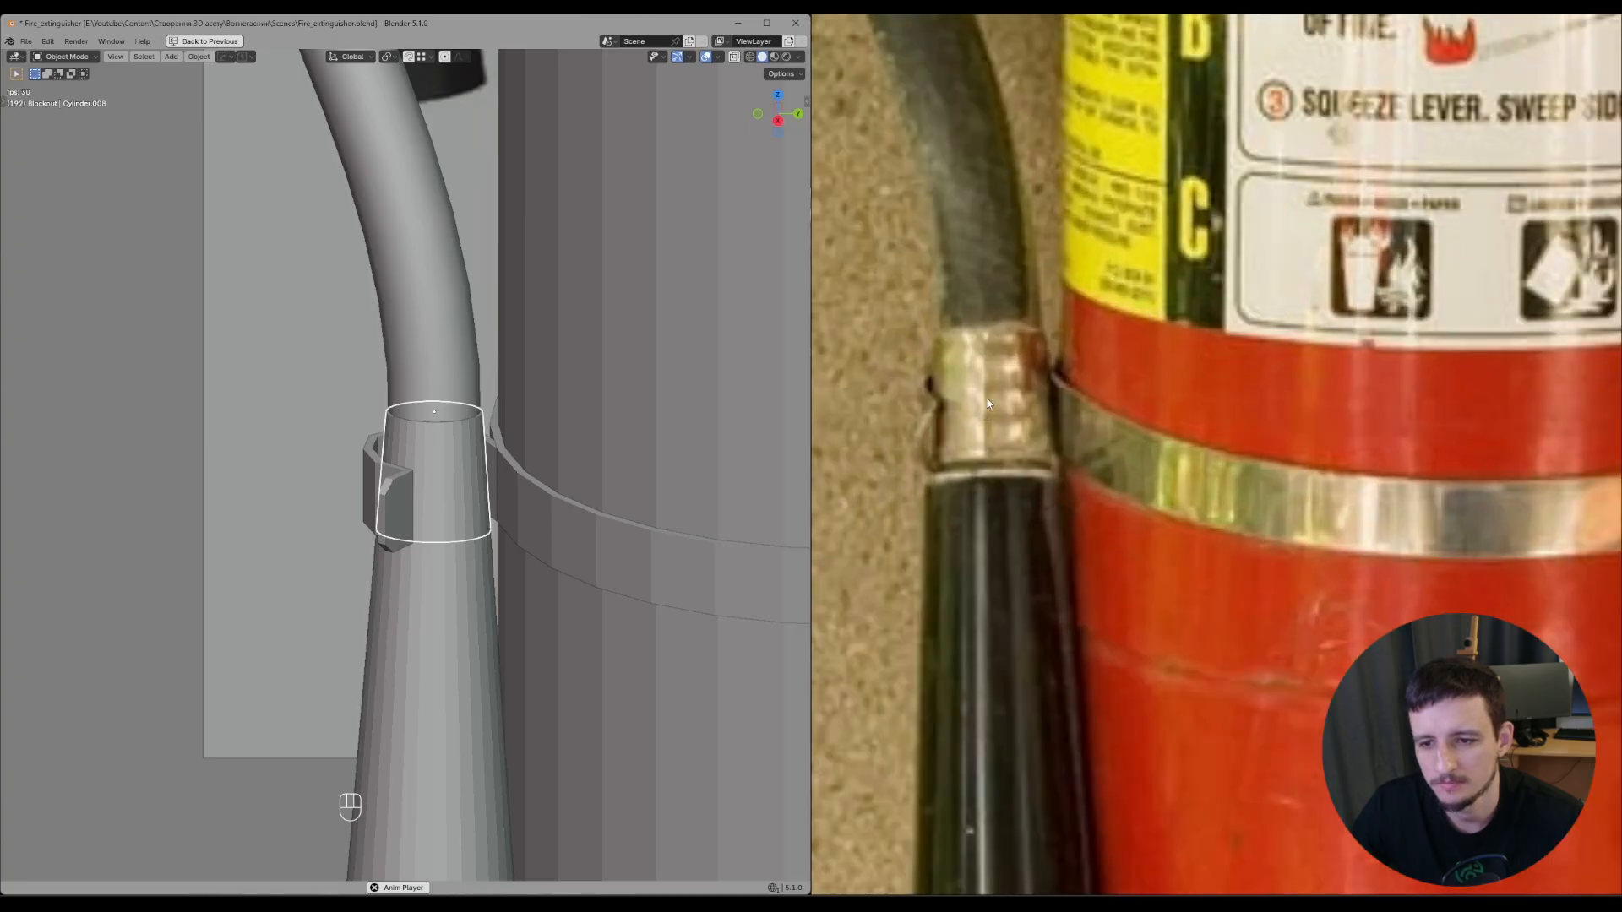
- Check the metal sleeve in the reference, isolate the nozzle and fill its open upper end with a face
scroll(958, 471, "up", 1)
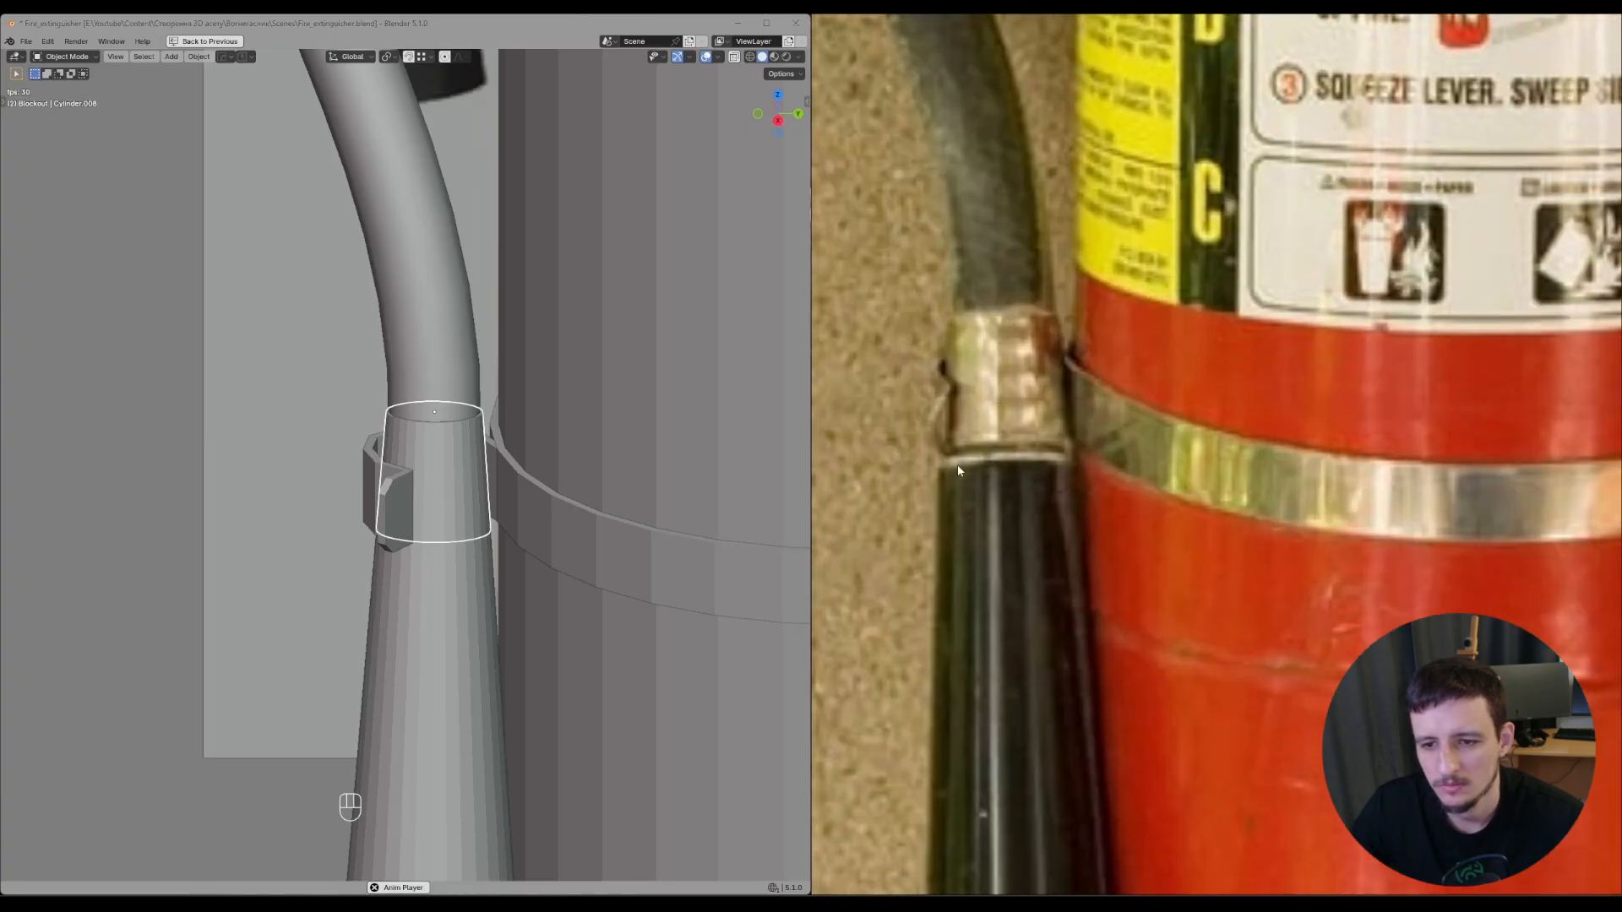
middle_click_drag(558, 580, 520, 541)
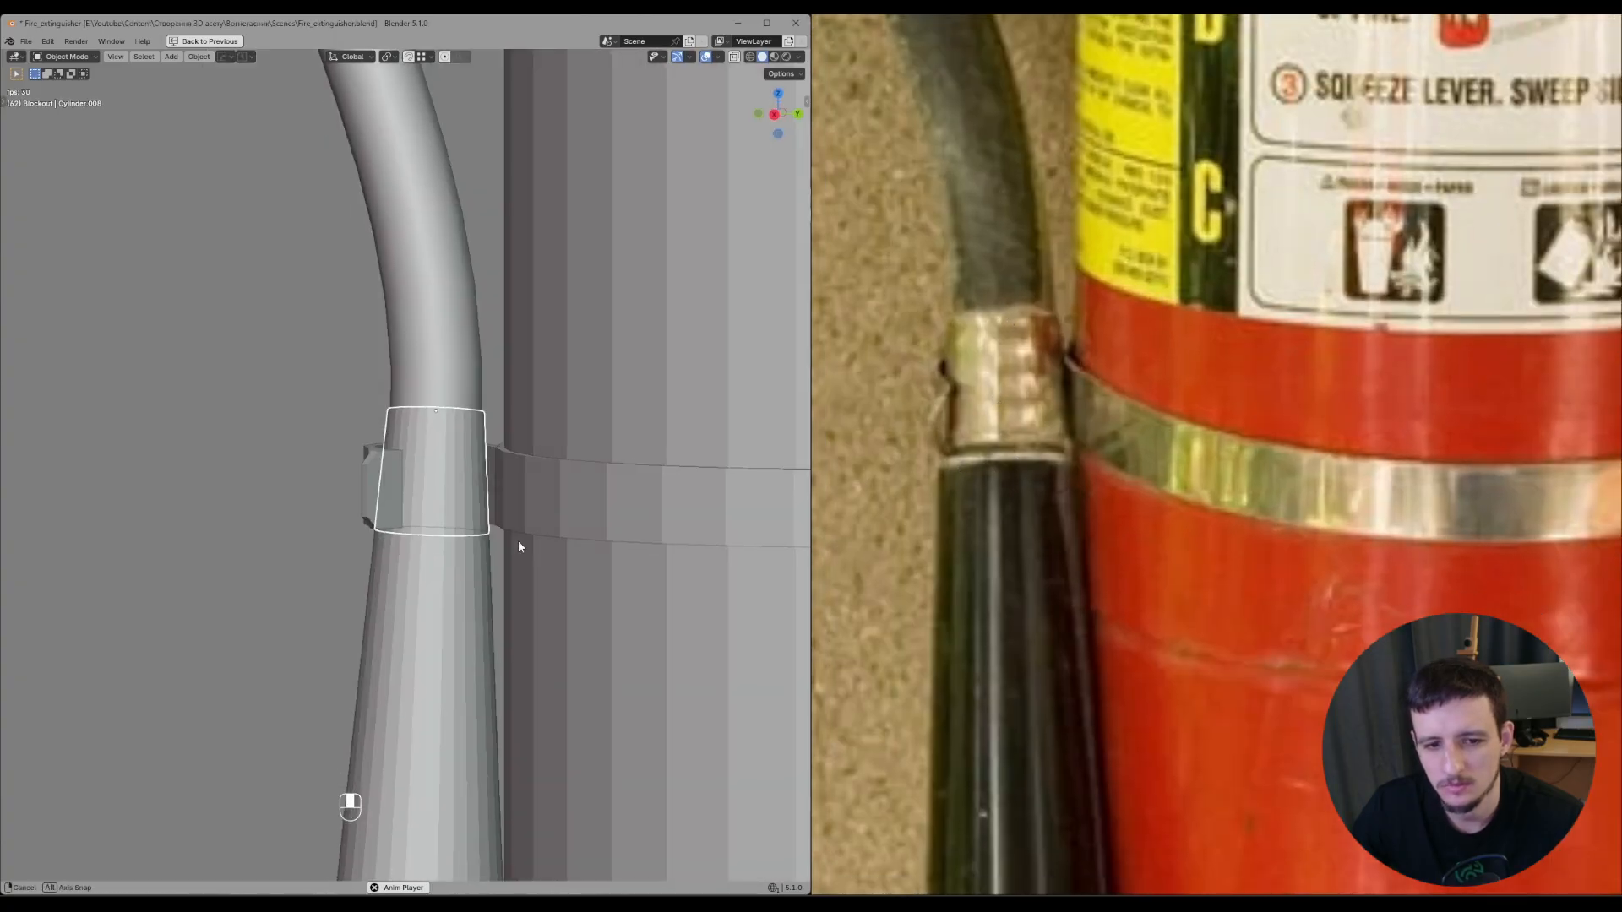
scroll(520, 541, "up", 1)
scroll(1001, 462, "up", 2)
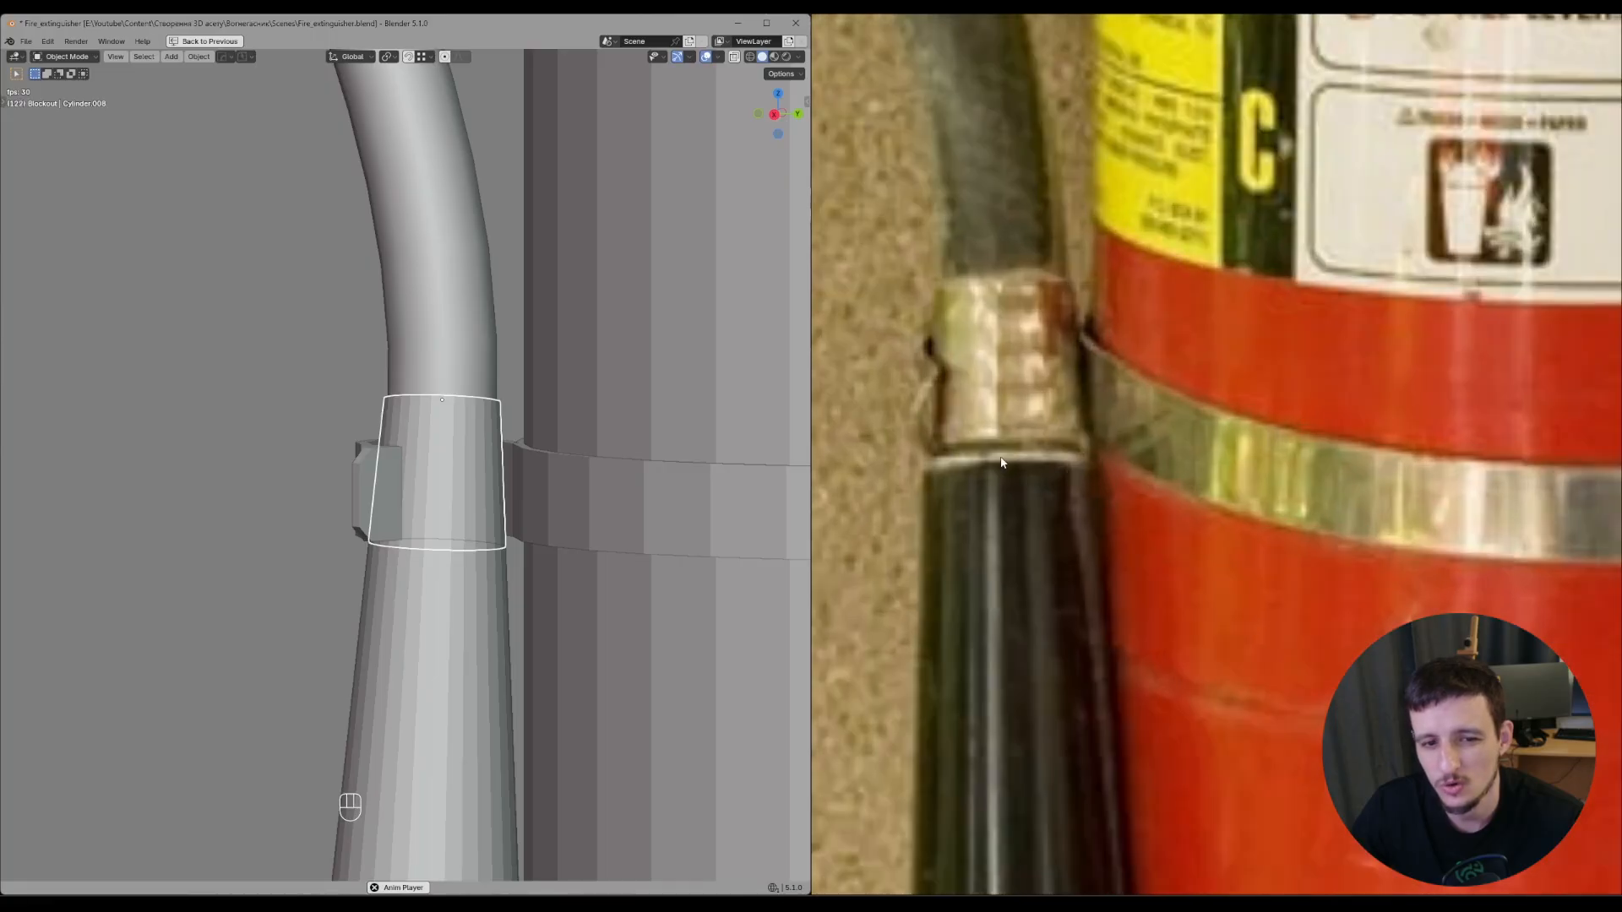
middle_click_drag(411, 631, 414, 659)
key("alt+f")
key("Tab")
key("f")
key("Tab")
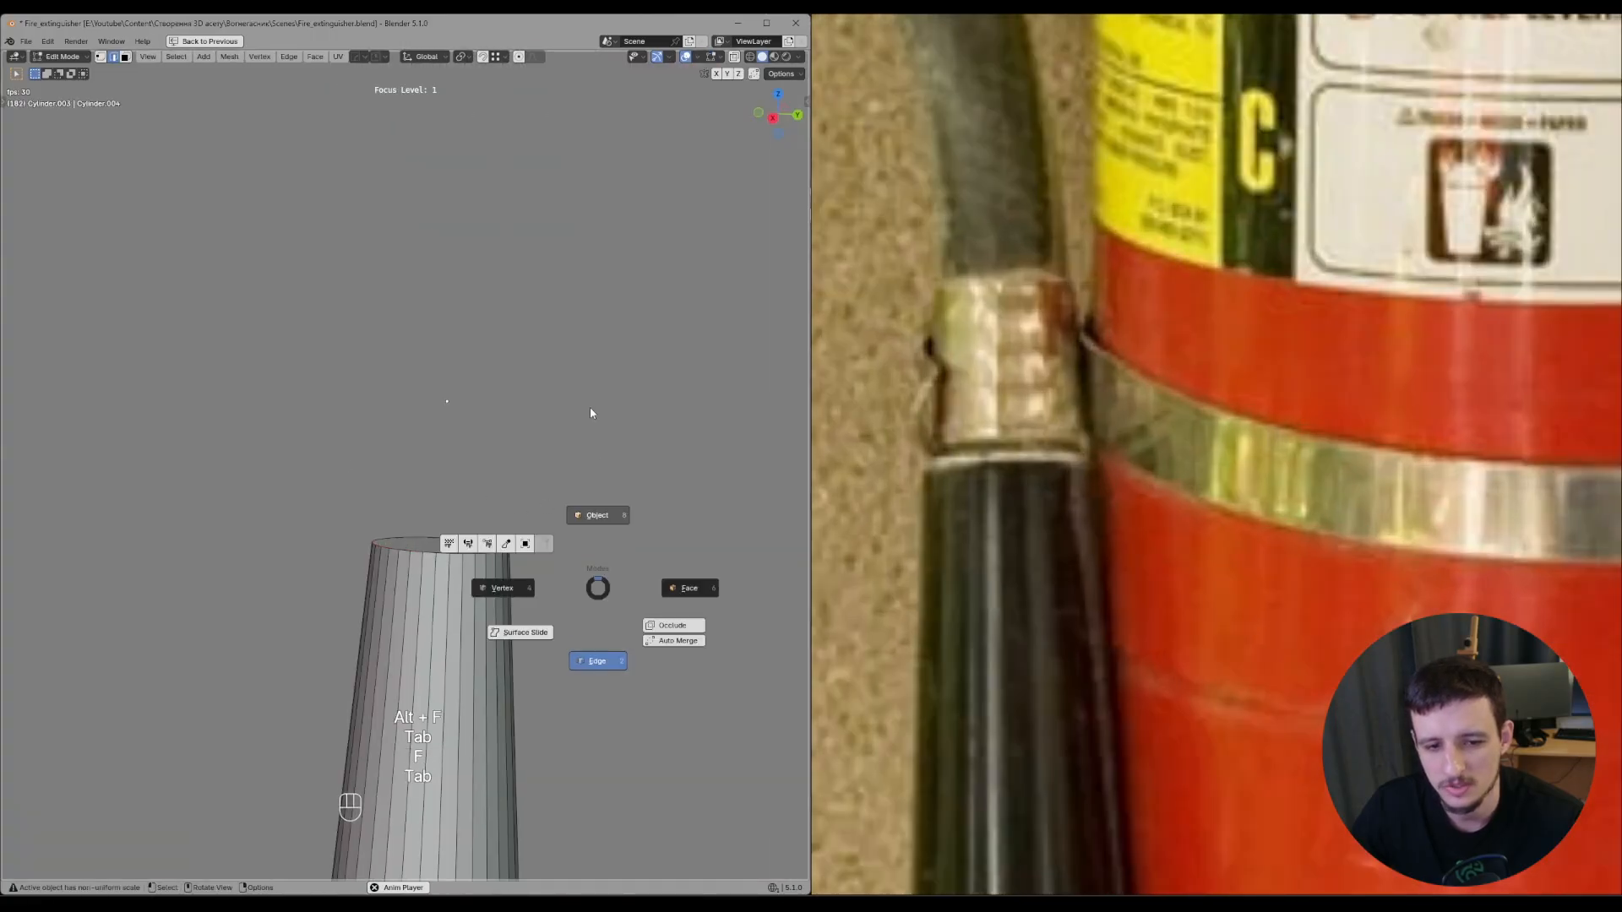
key("alt+f")
- Isolate the separated sleeve, fill its open lower end with a face and leave isolation
left_click(450, 504)
key("alt+f")
key("Tab")
key("f")
key("Tab")
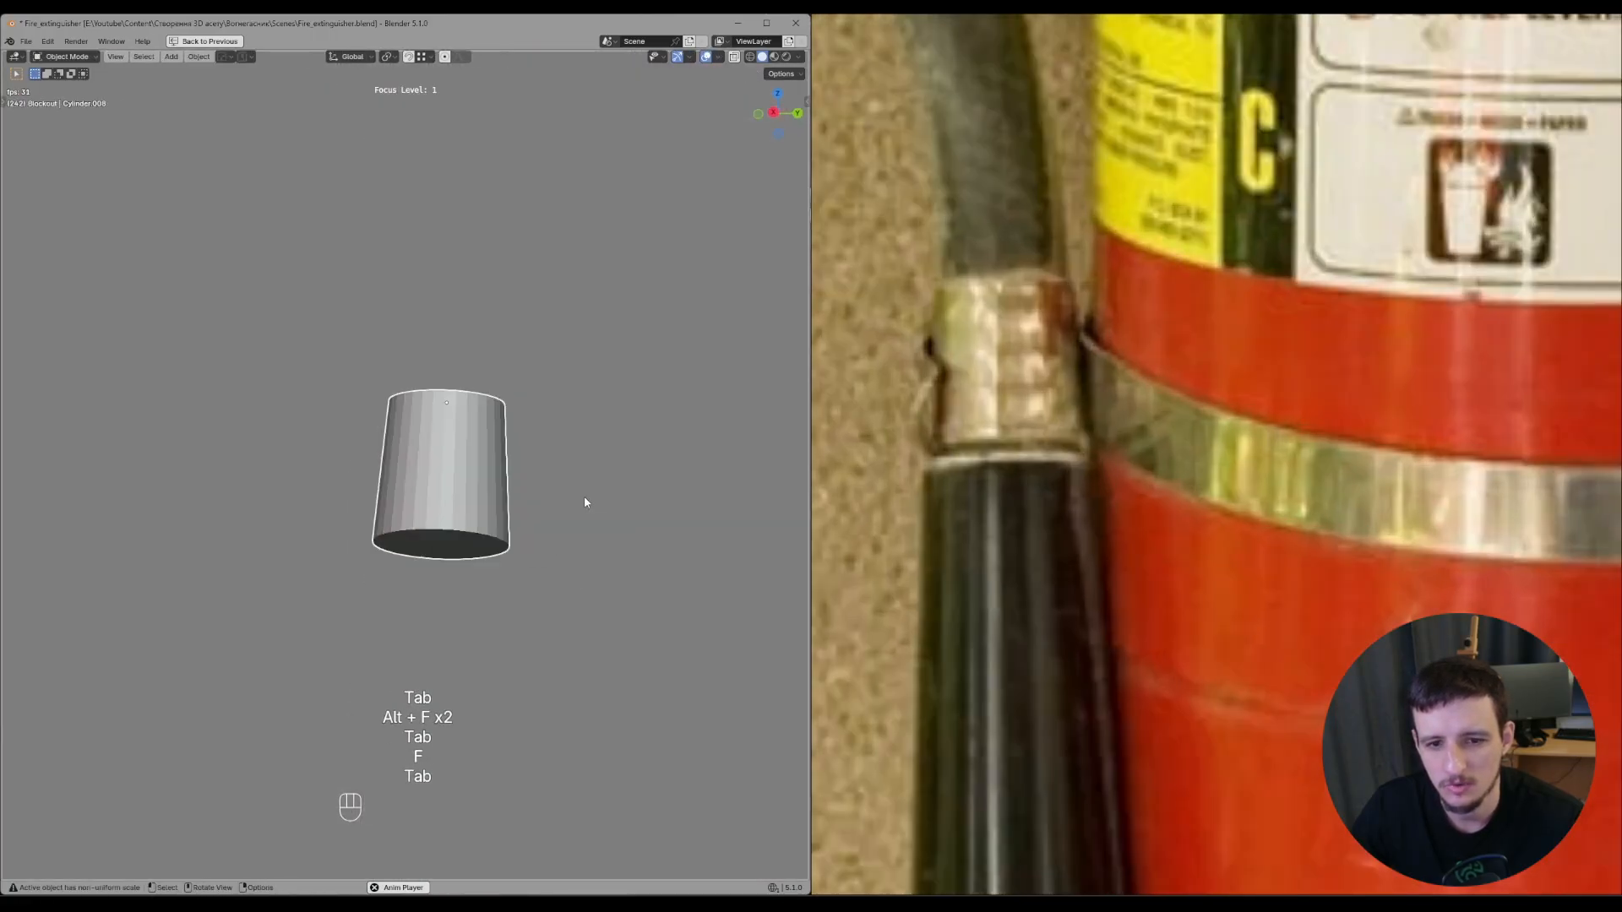
key("Tab")
key("alt+f")
key("Tab")
key("Tab")
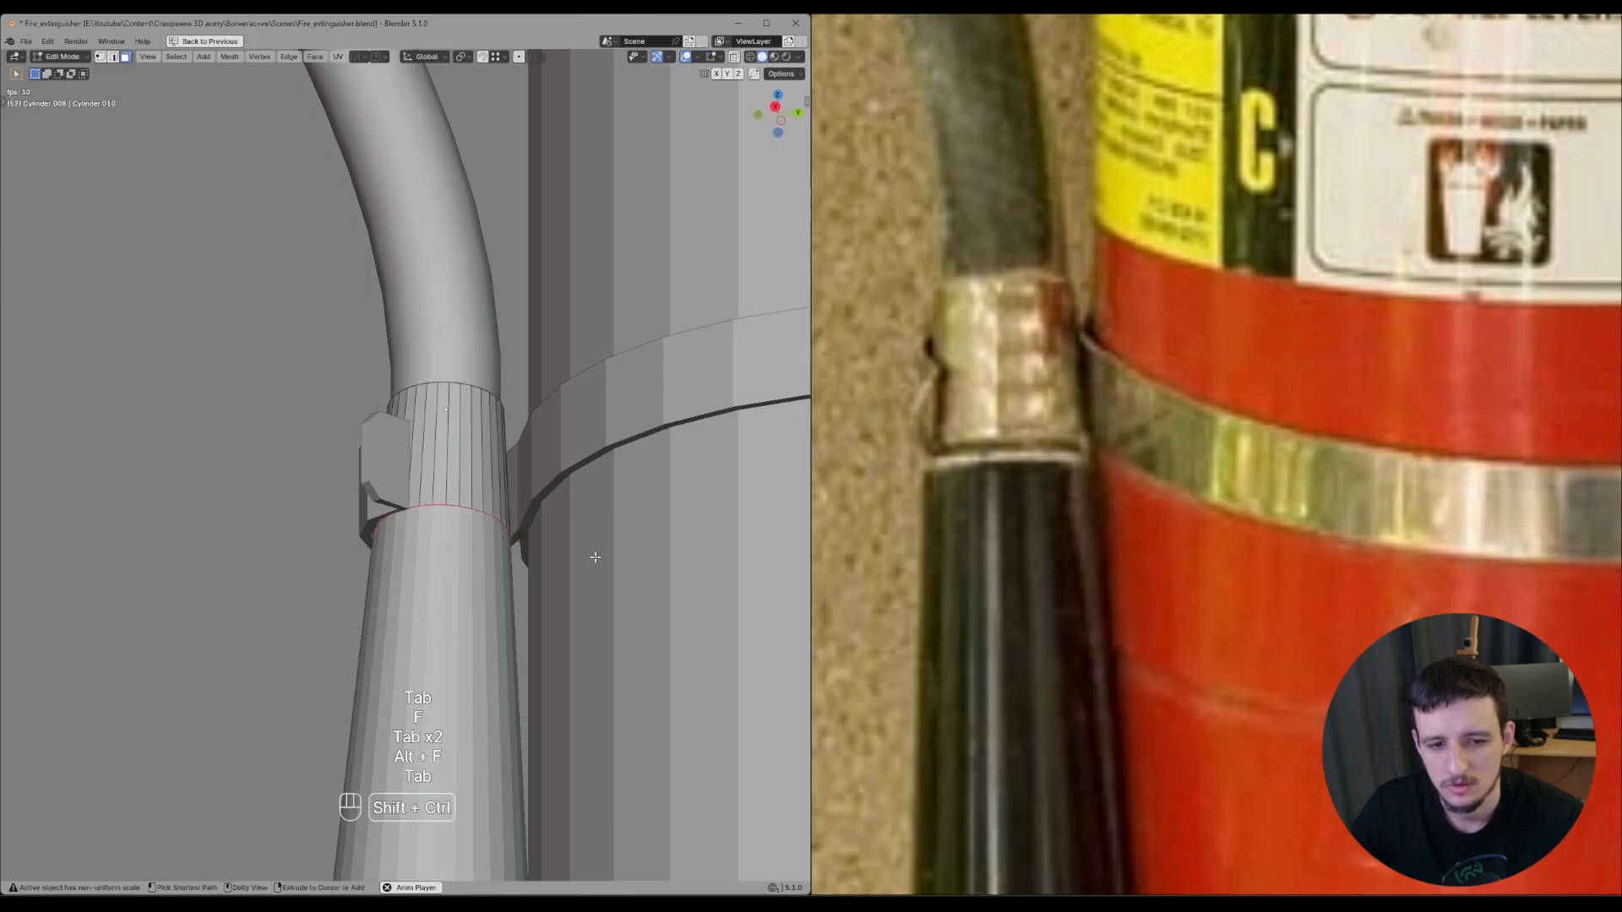
left_click(472, 548)
middle_click_drag(471, 547, 499, 659)
scroll(452, 515, "up", 3)
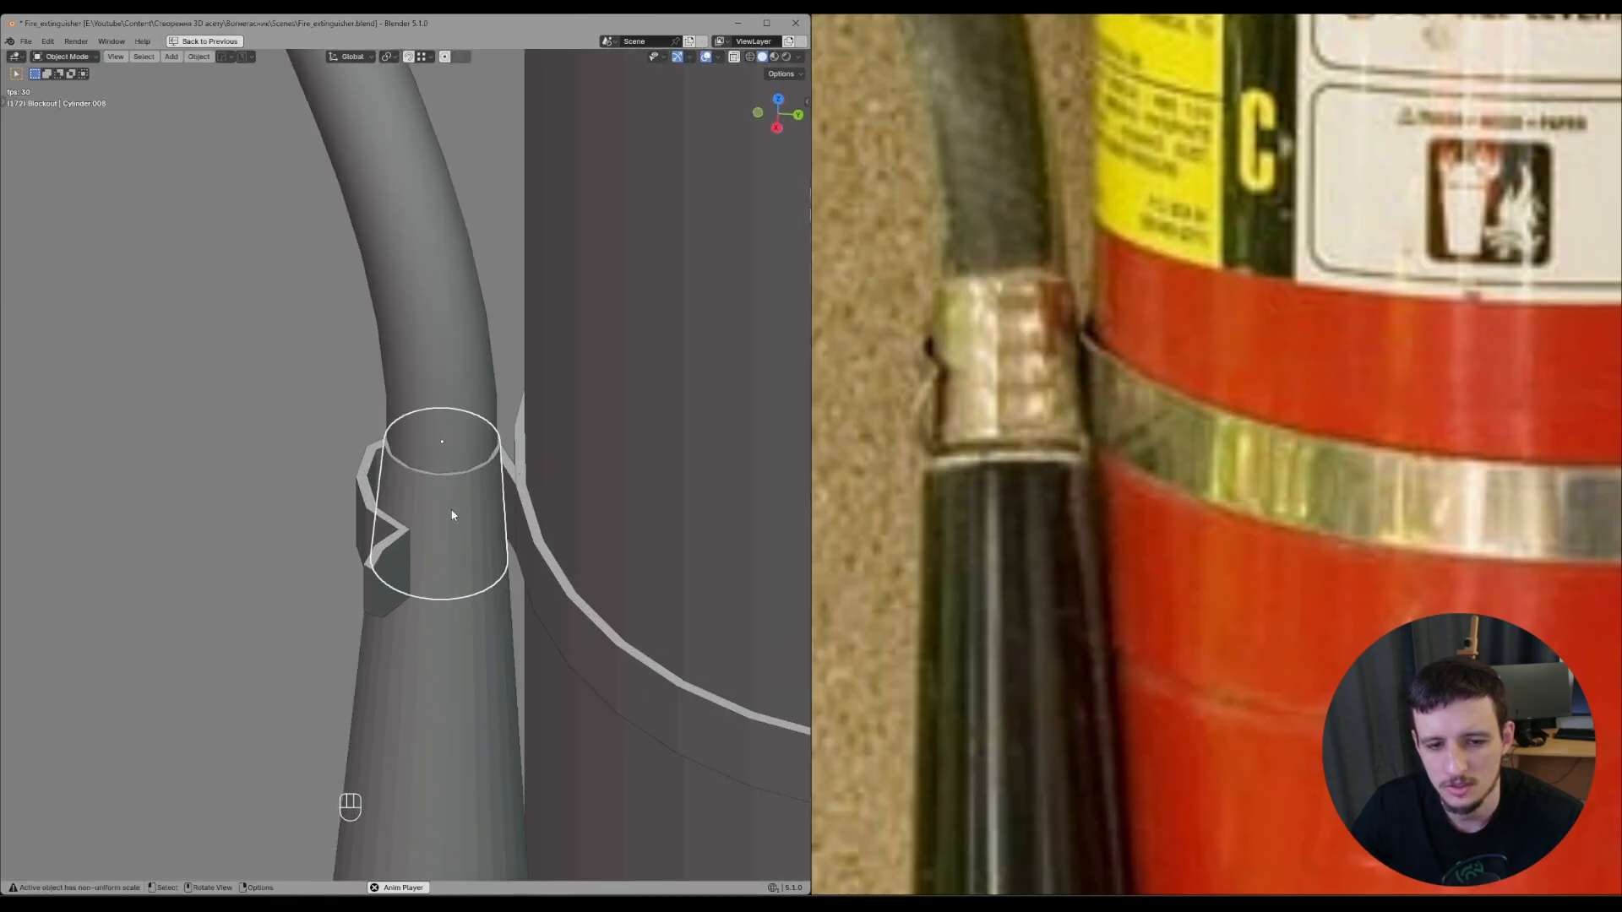
middle_click_drag(504, 502, 587, 575)
left_click(490, 486)
key("ctrl+z")
- Try to scale the sleeve as an object and clear its scale, and undo the change
key("s")
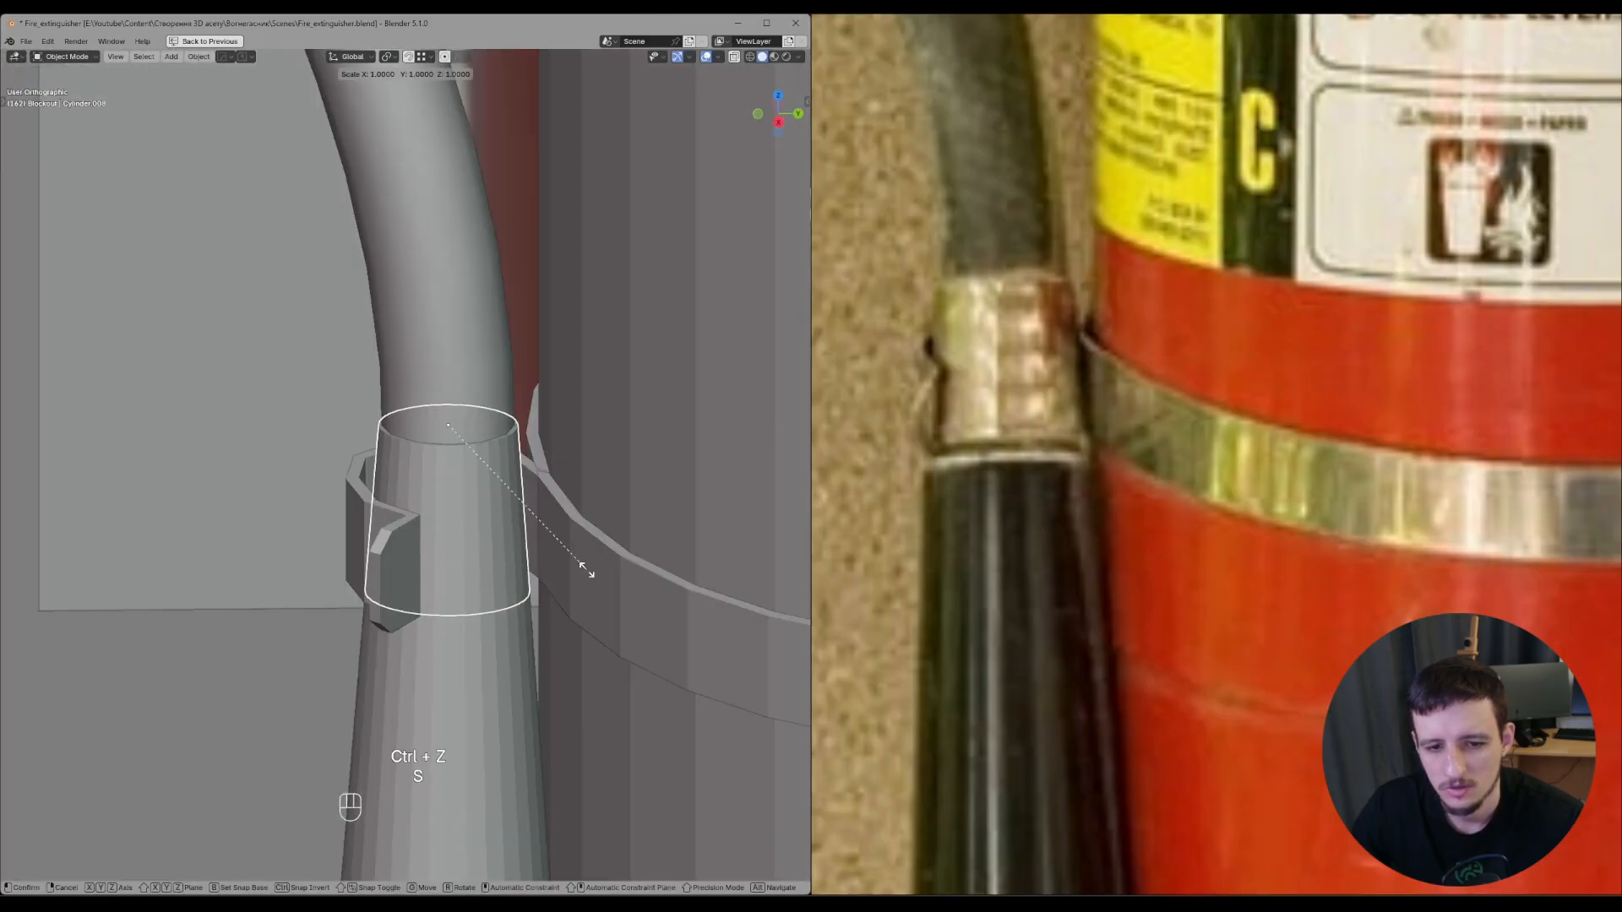
key("alt+s")
key("alt+s")
middle_click_drag(561, 535, 613, 485)
right_click(617, 523)
key("ctrl+z")
- Save the file and shrink the entire sleeve mesh slightly along its normals
key("ctrl+s")
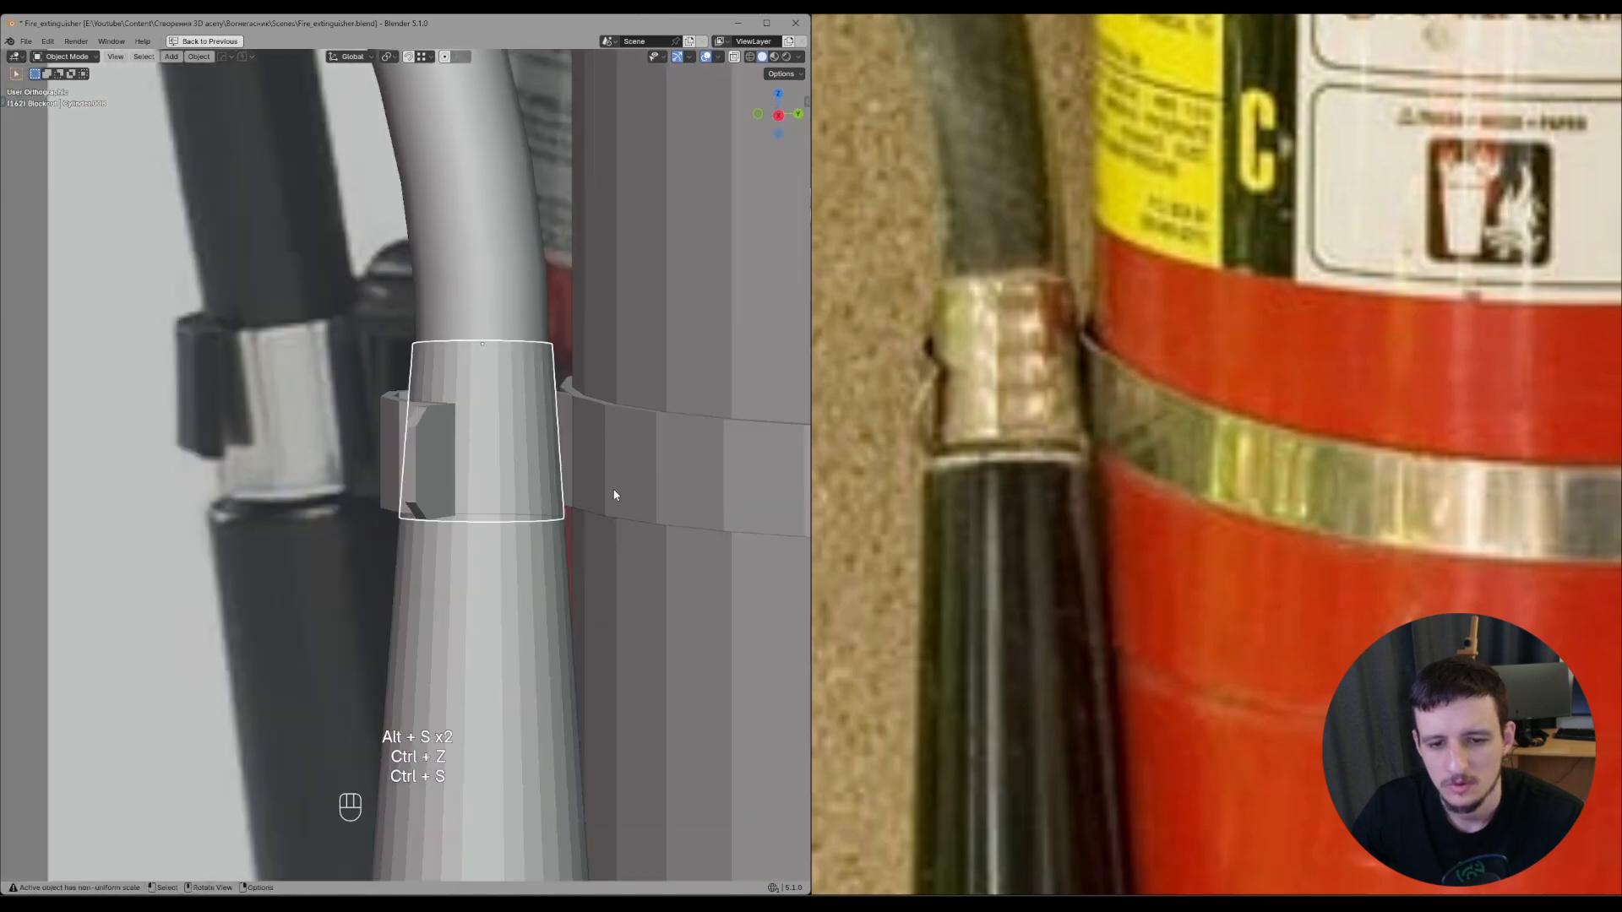
key("Tab")
key("a")
key("alt+s")
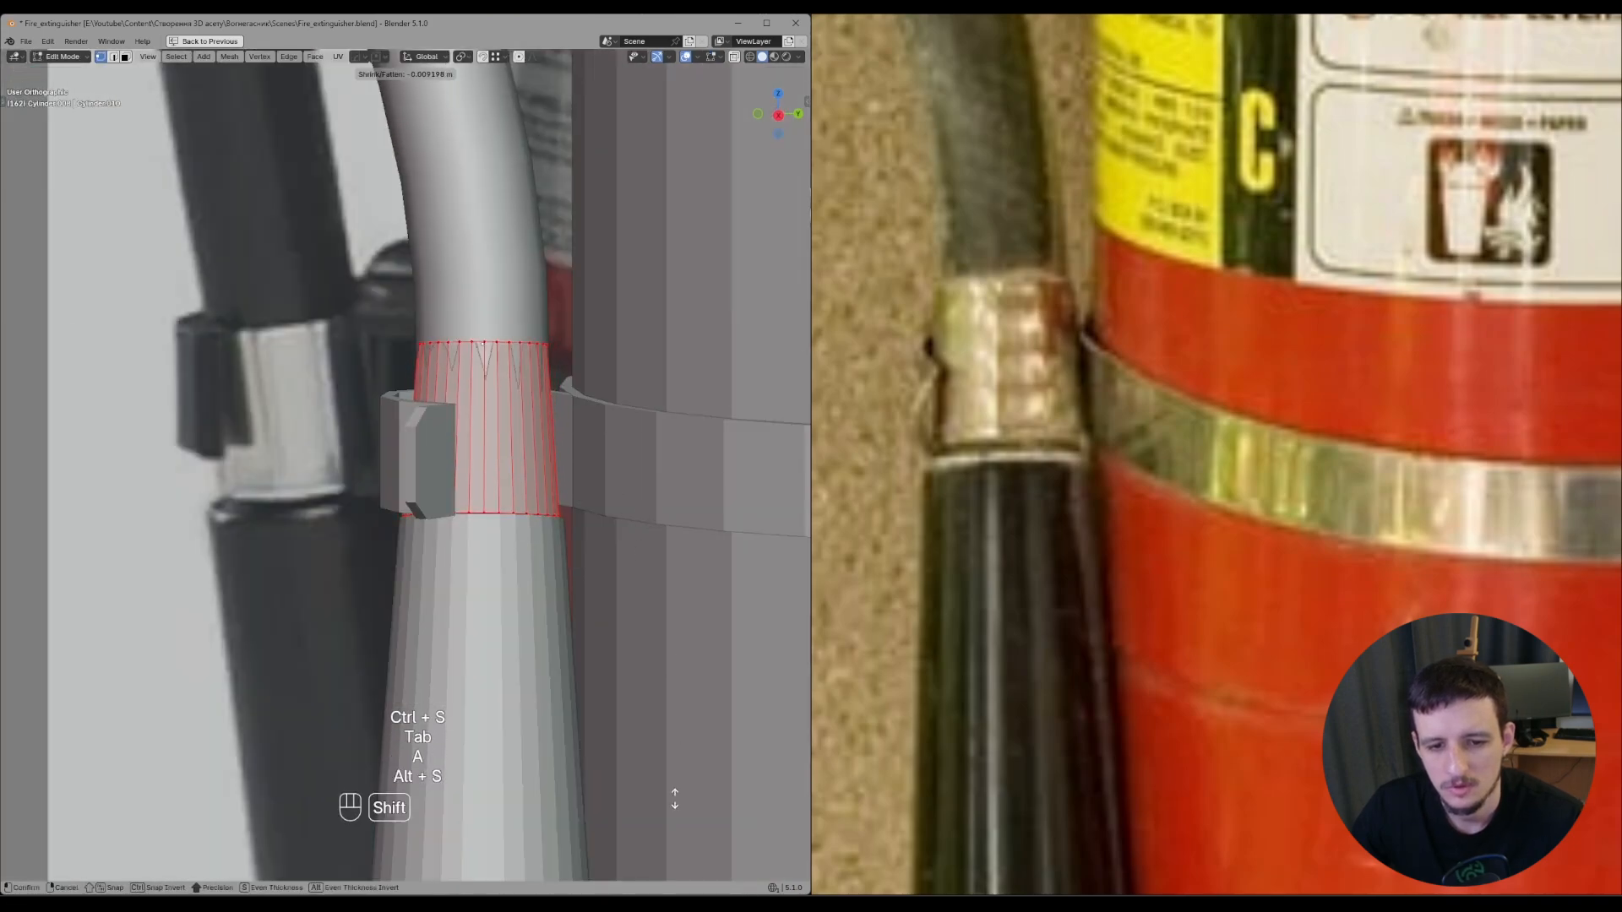
left_click(682, 808)
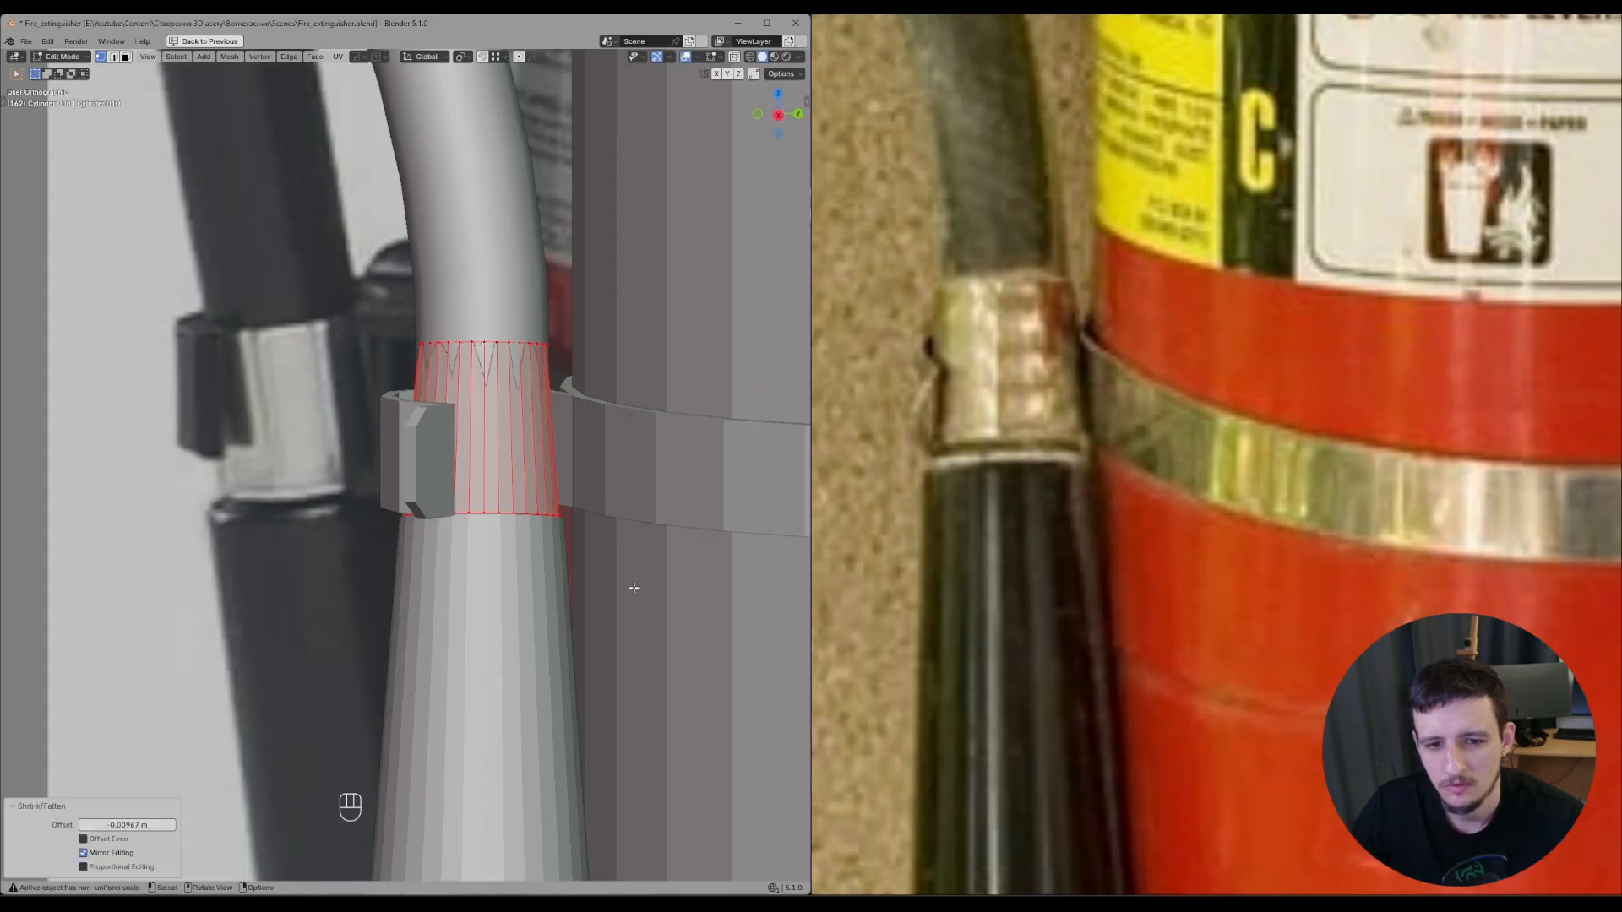
middle_click_drag(634, 586, 635, 576)
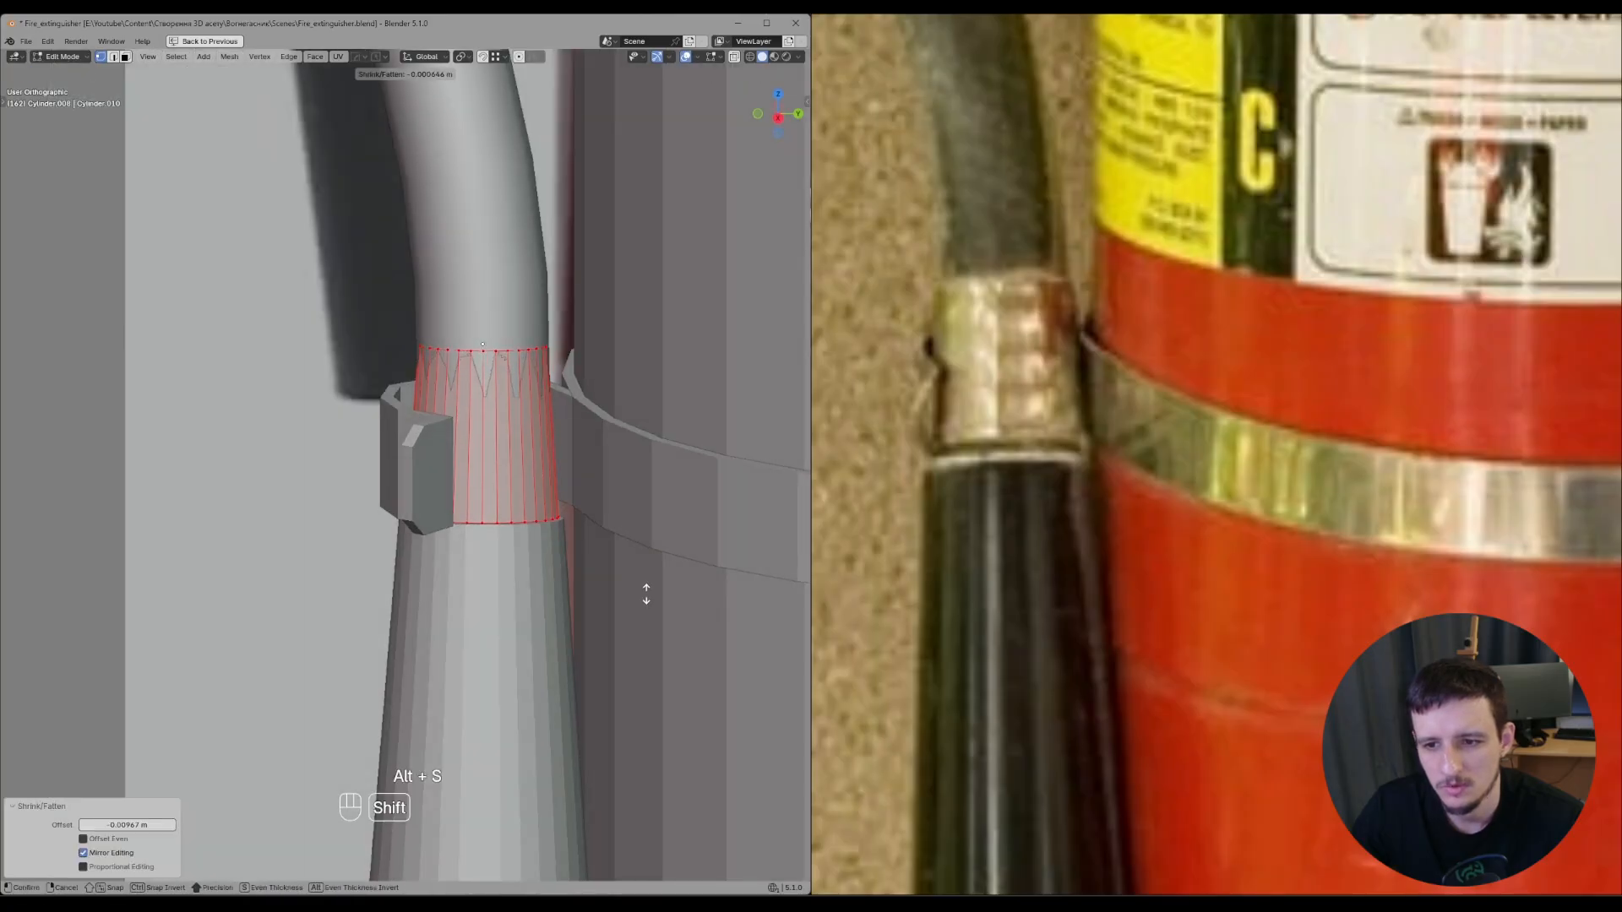
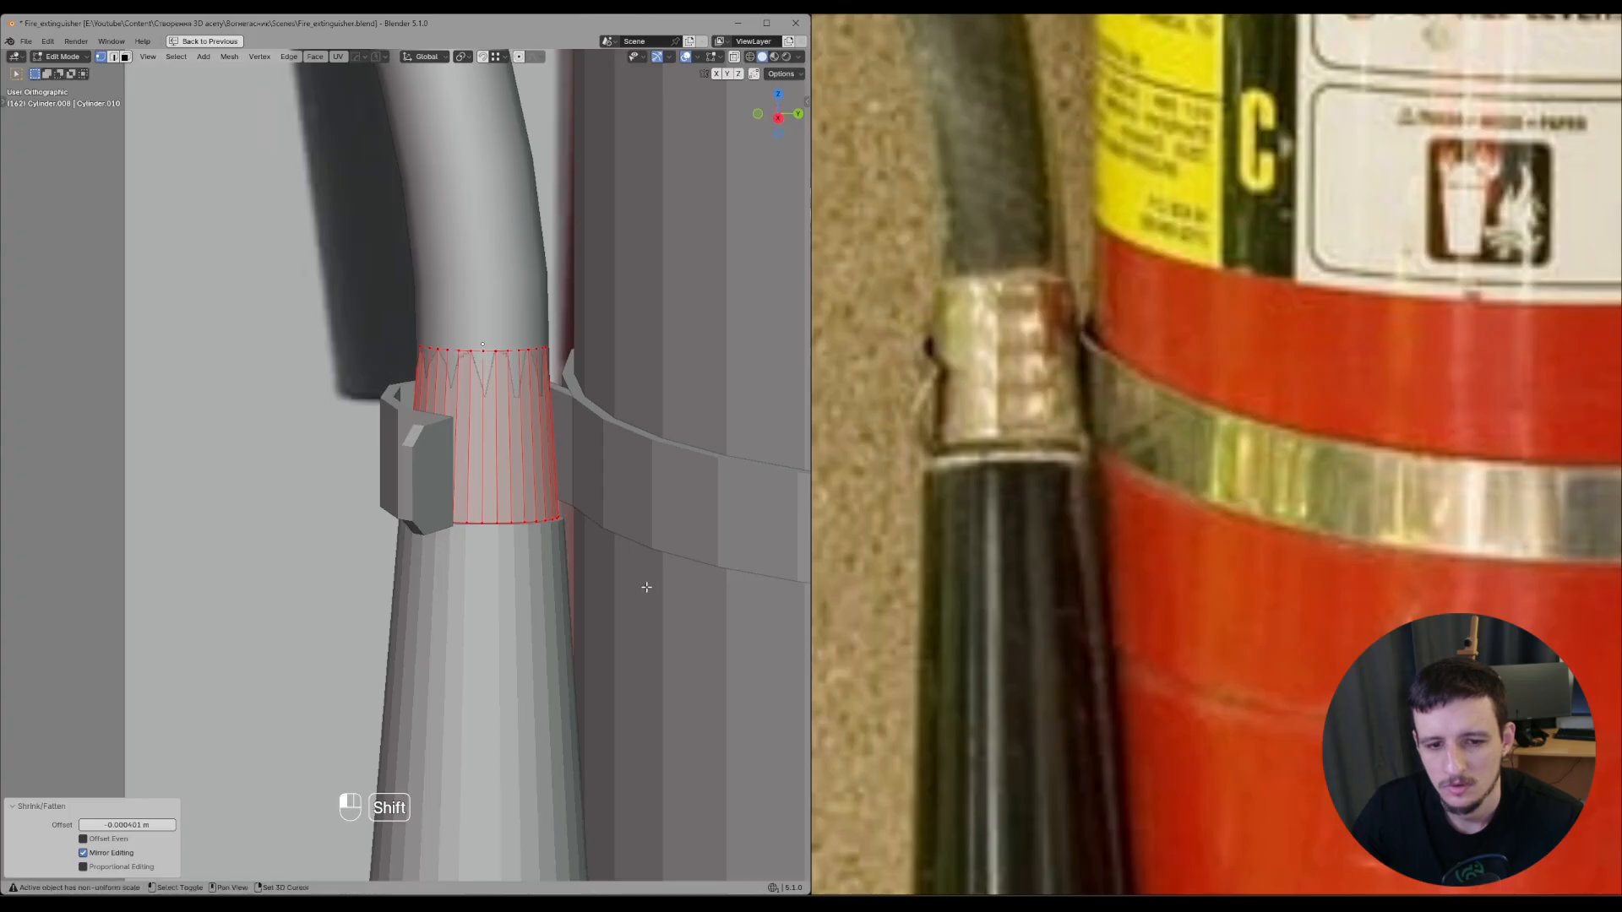
middle_click_drag(646, 587, 555, 341)
- Select the hose curve and set its round bevel depth to 0.075 m so it fits inside the sleeve
key("Tab")
key("ctrl+space")
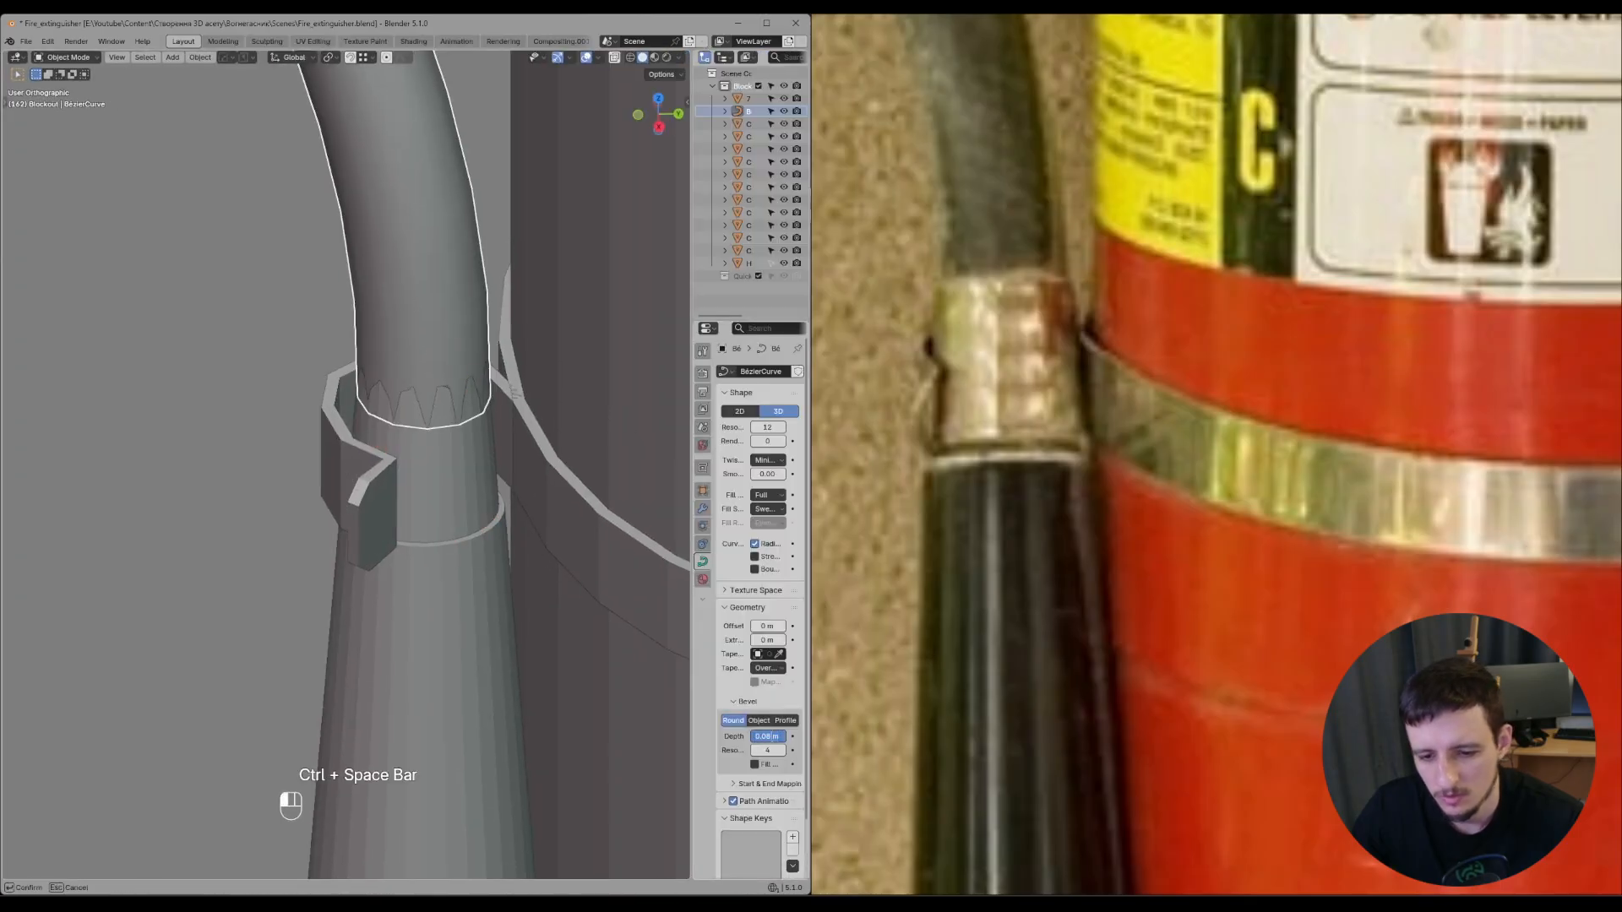
type("7")
key("Return")
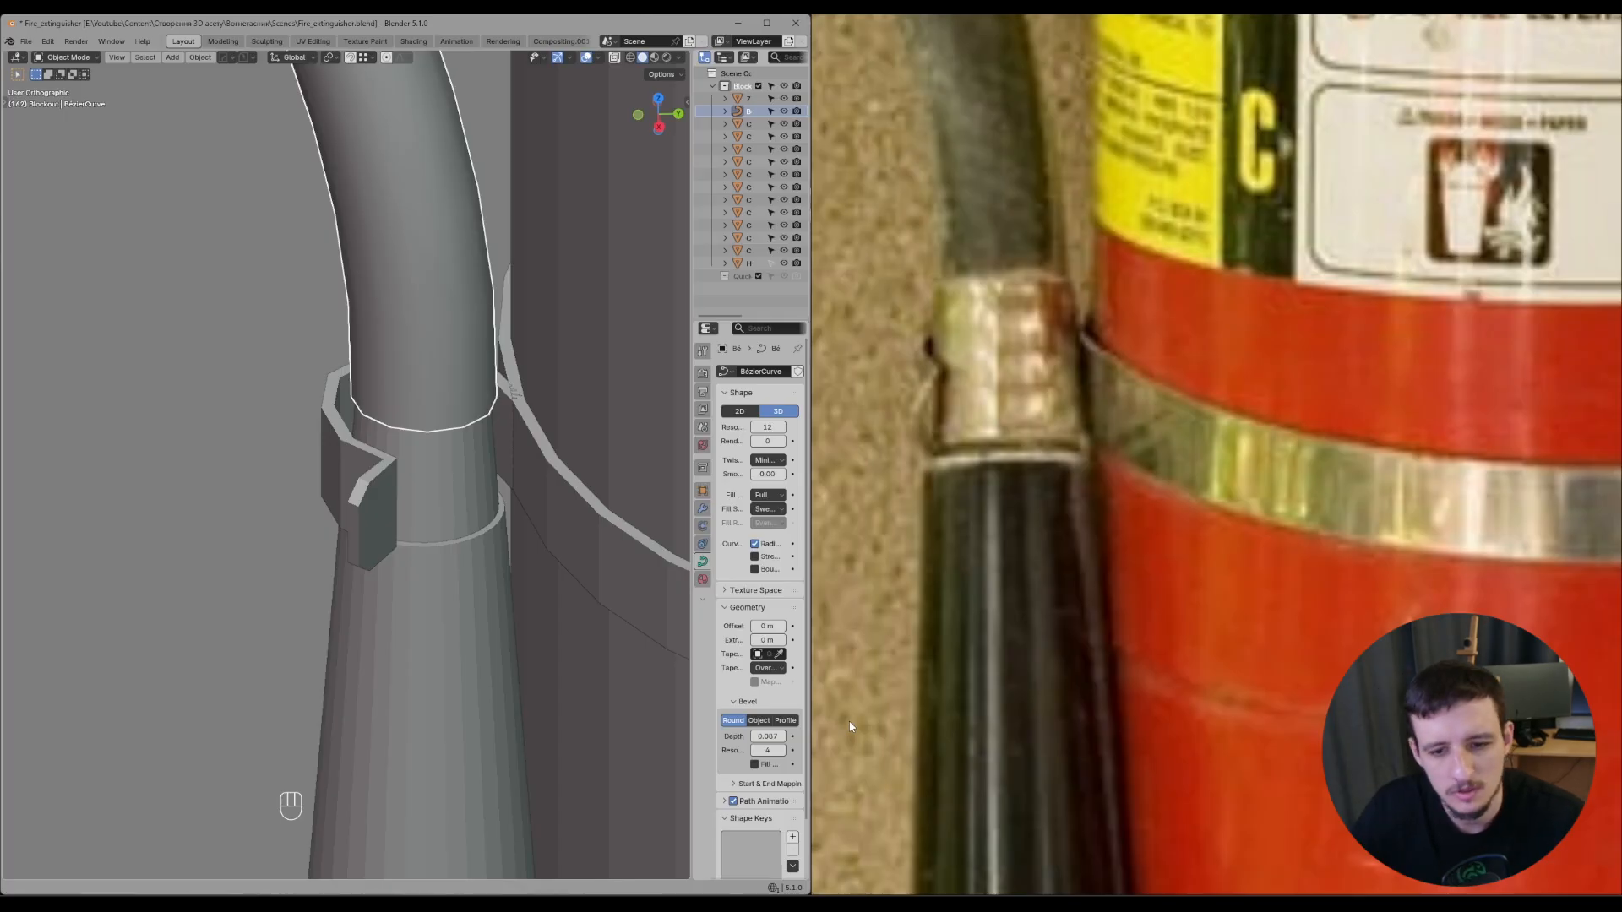
left_click(760, 721)
left_click(734, 721)
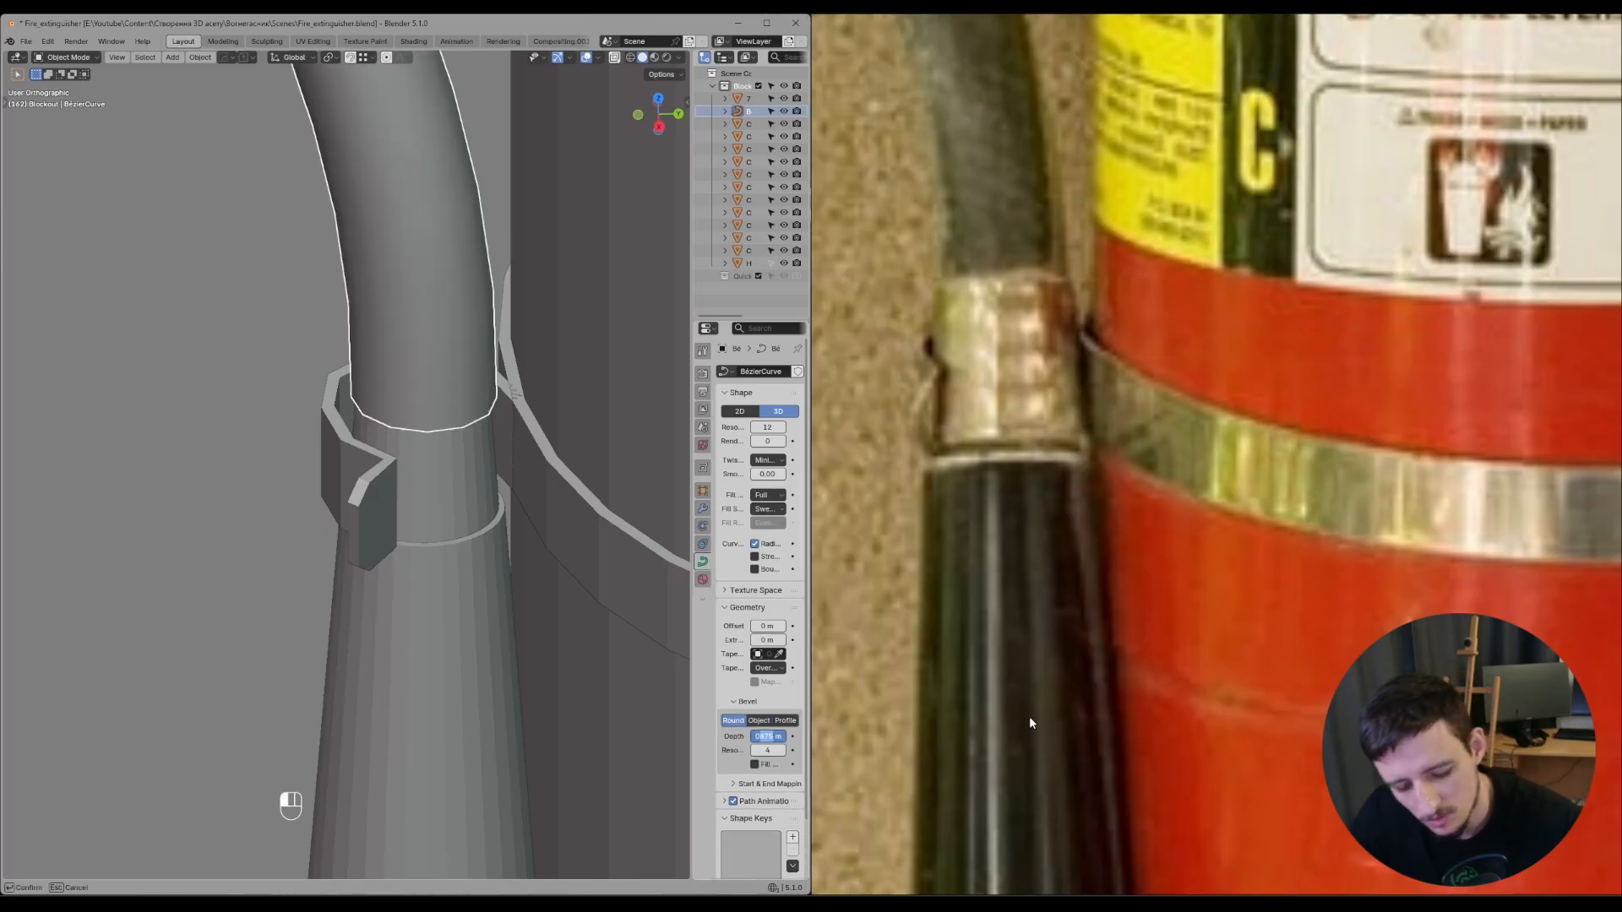
type("0.075")
key("Return")
middle_click_drag(547, 505, 518, 521)
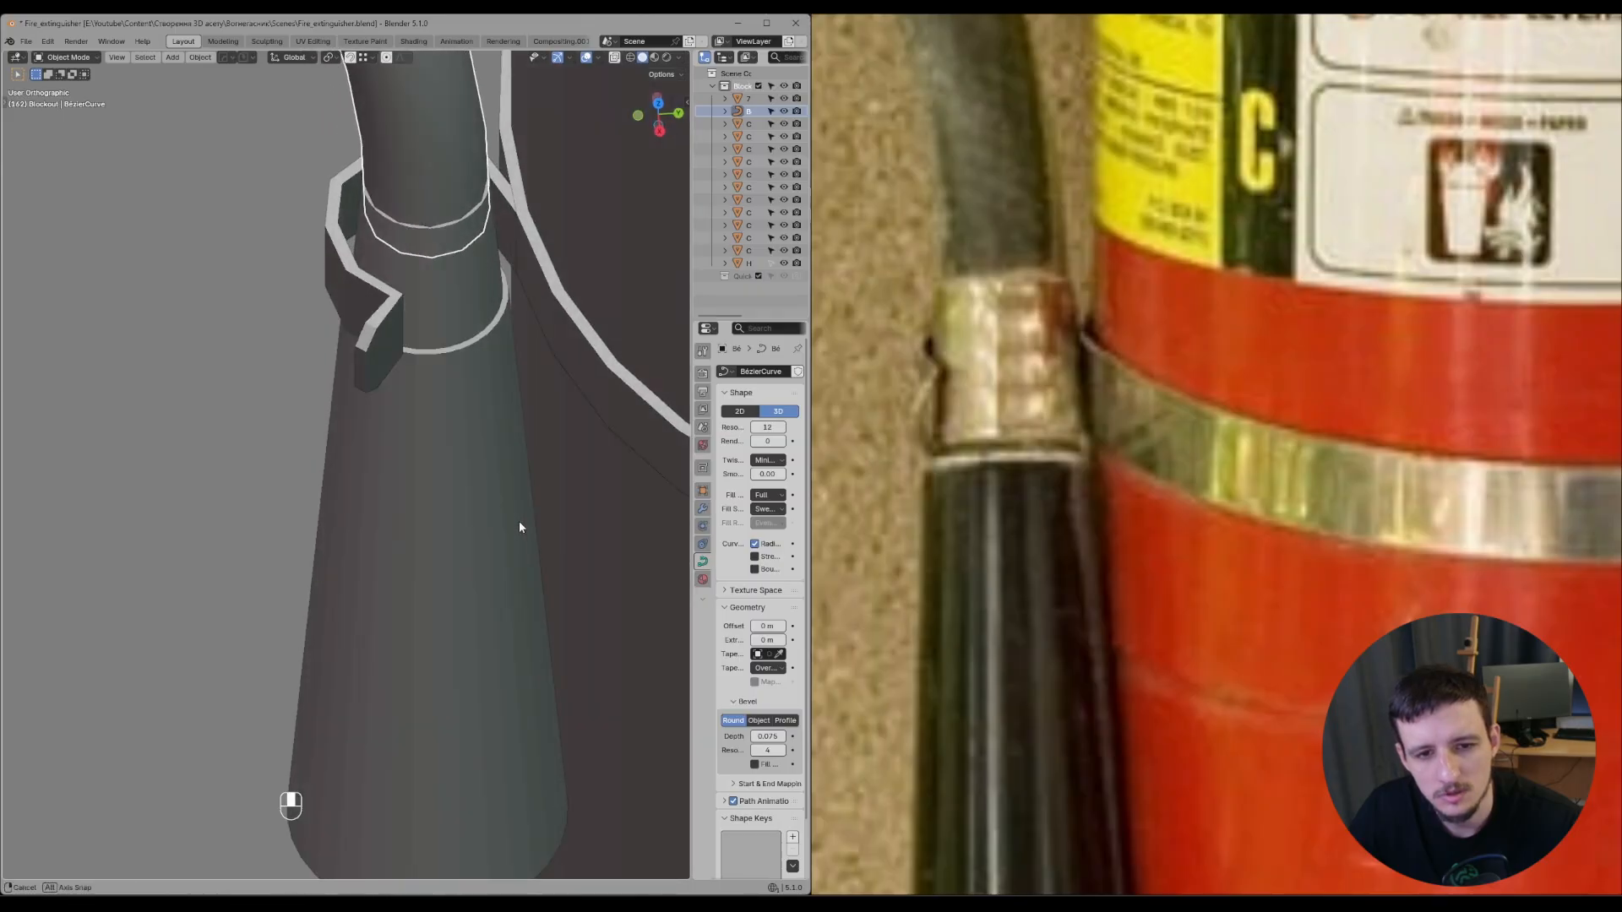
- Set the hose curve's round bevel depth to 0.072 m so it fits inside the sleeve
middle_click_drag(479, 384, 497, 532, "shift")
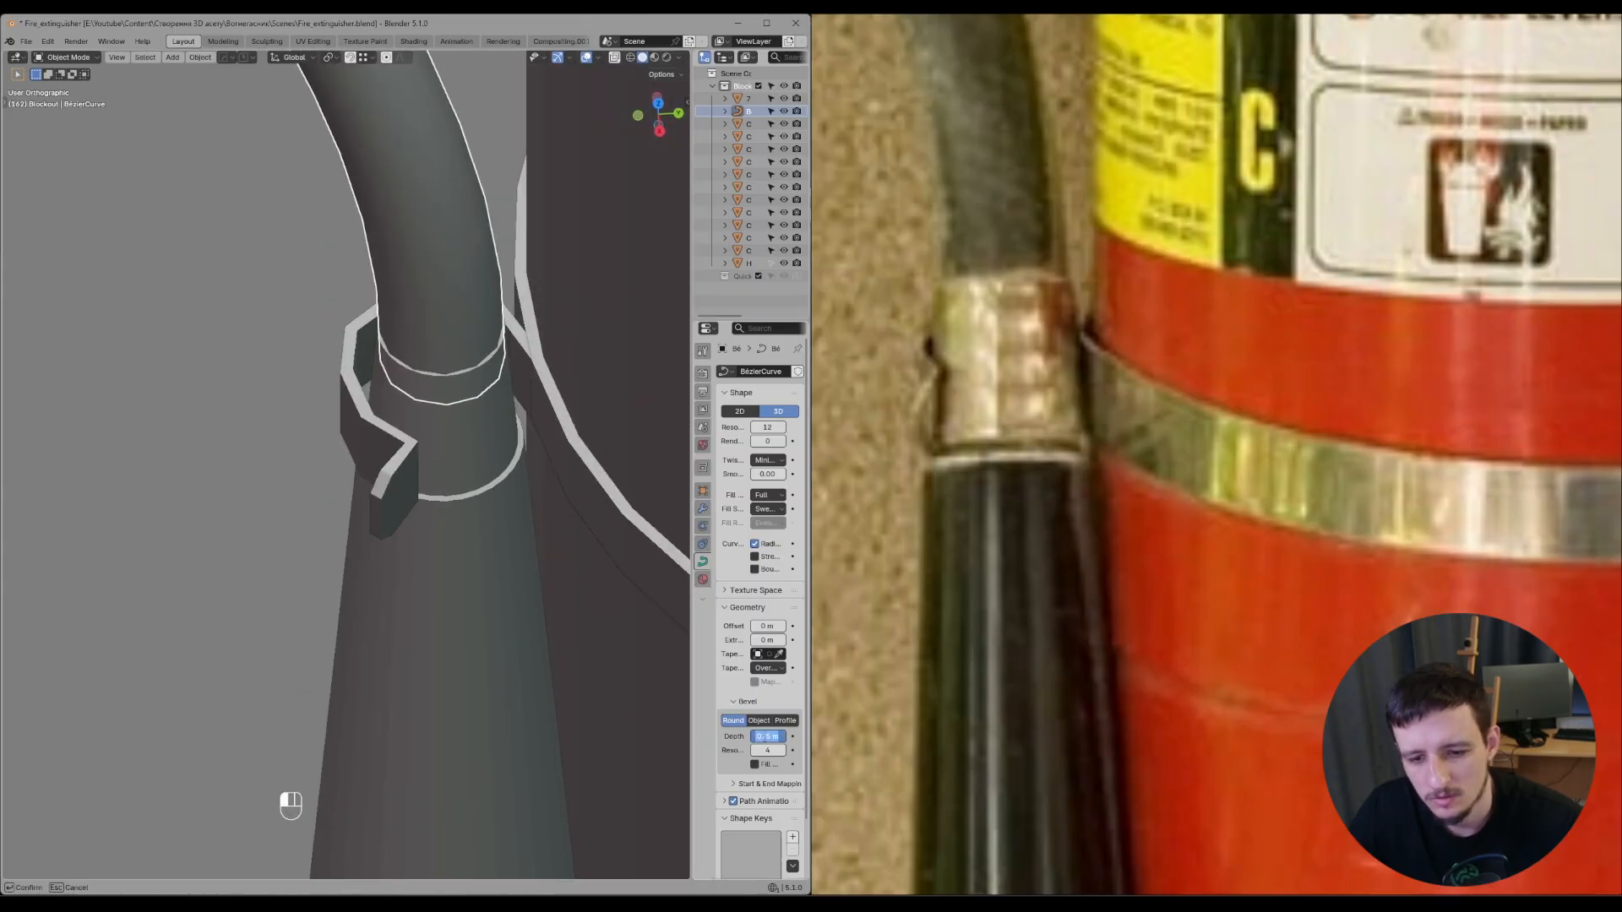
type("0.07")
key("Return")
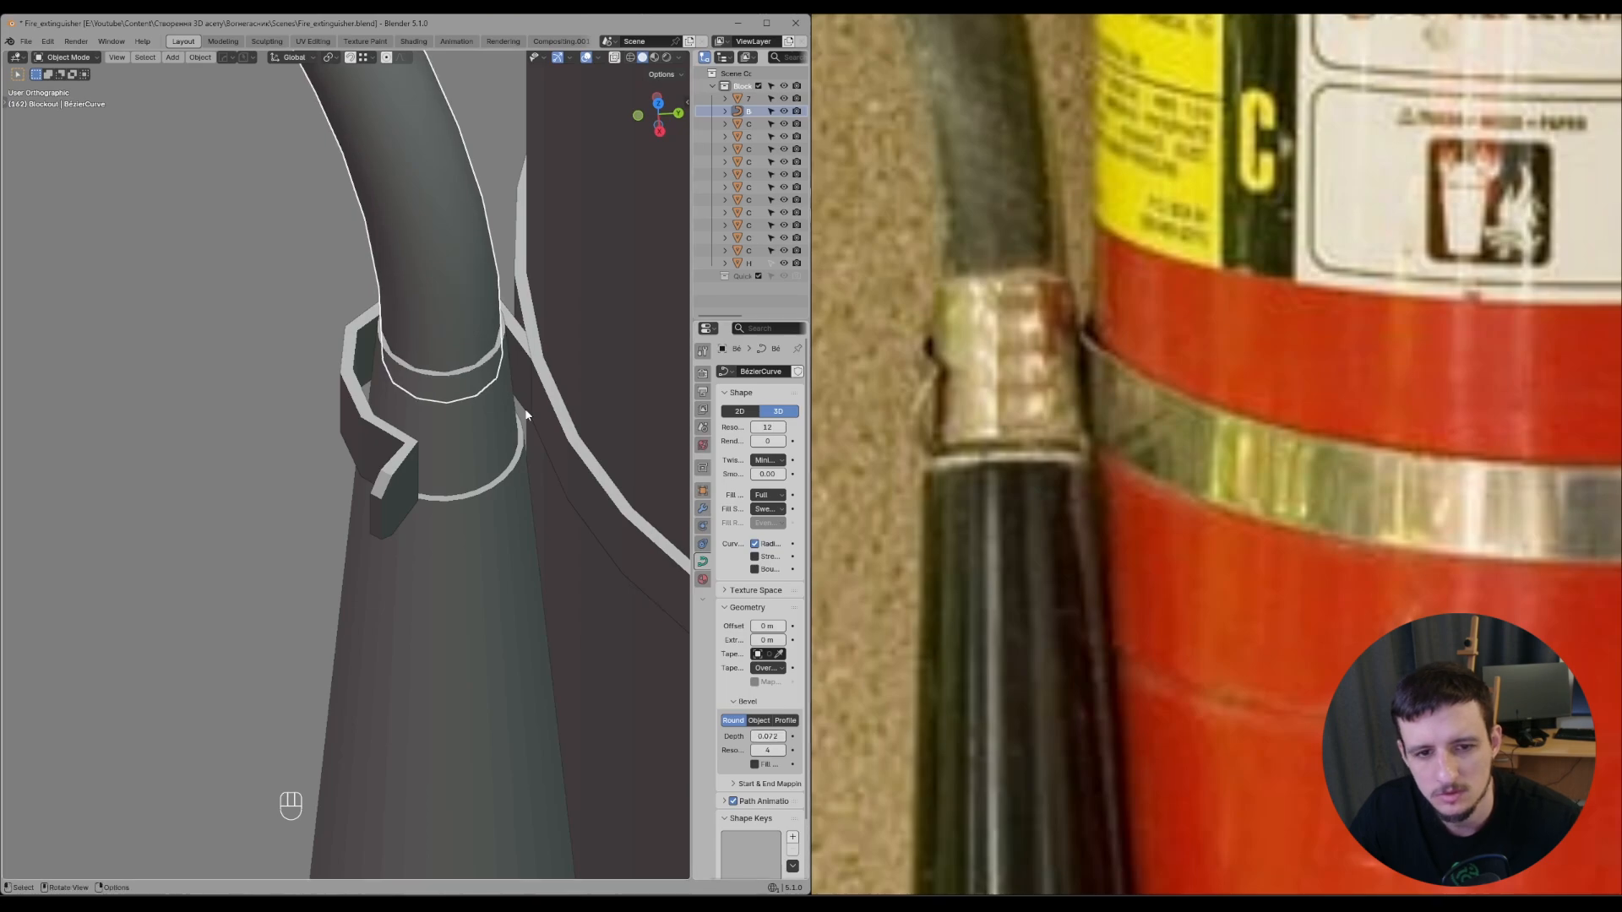
scroll(525, 415, "down", 3)
middle_click_drag(525, 415, 515, 317)
- Check how the sleeve sits against the nozzle and body, select the nozzle cone and save the file
left_click(438, 597)
middle_click_drag(439, 620, 447, 595)
scroll(447, 595, "up", 4)
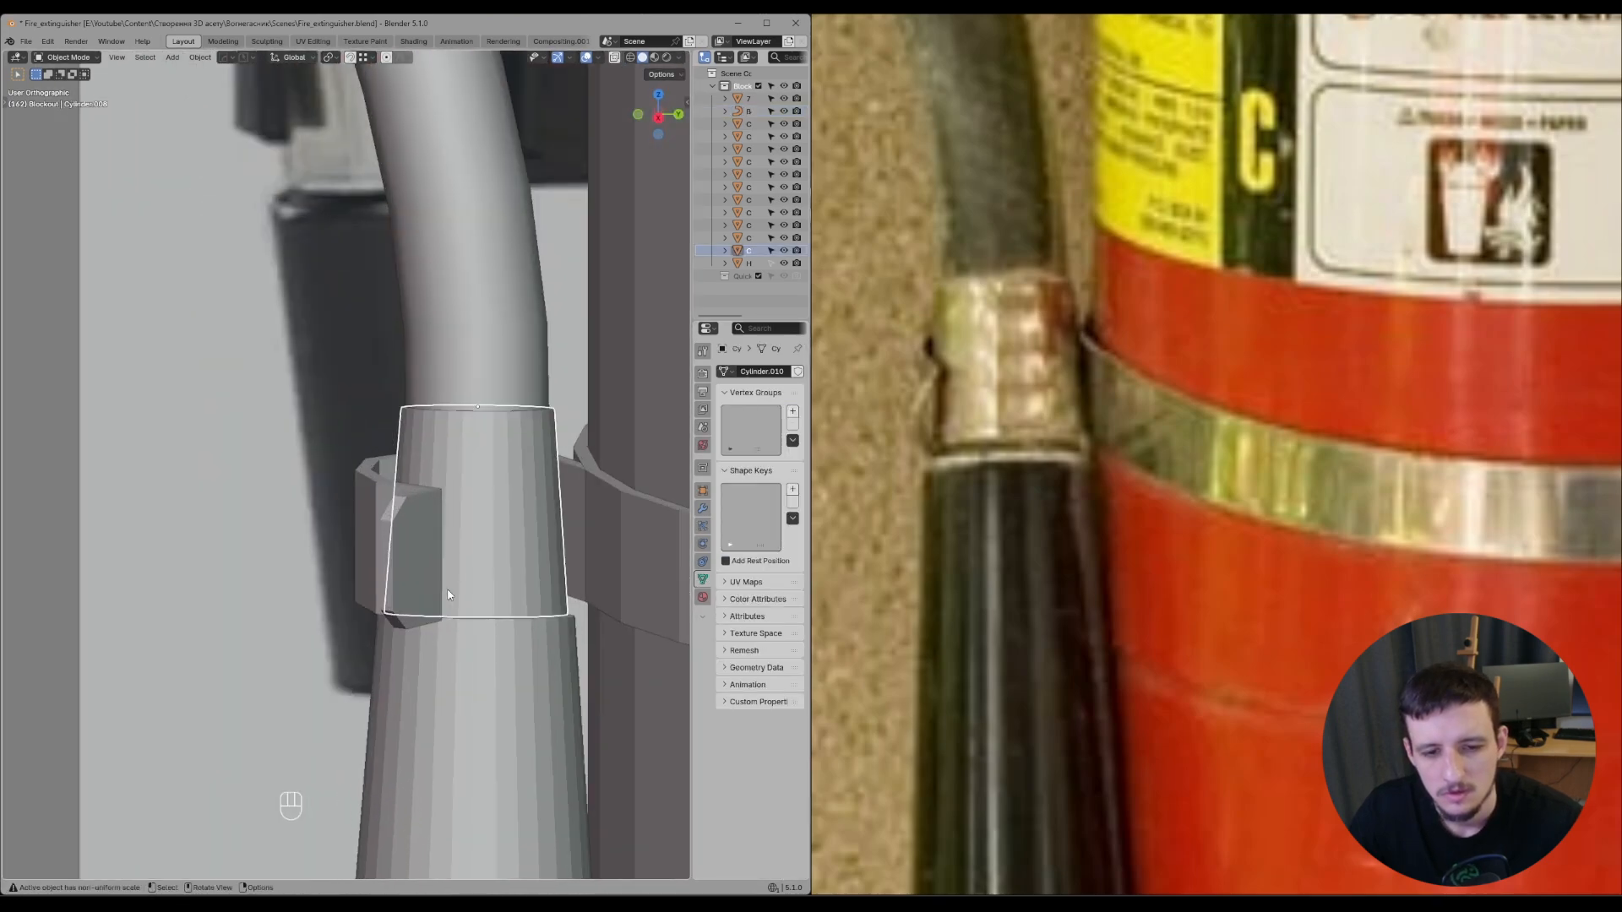
left_click(495, 656)
middle_click_drag(554, 633, 412, 554, "shift")
scroll(519, 546, "down", 9)
left_click(203, 518)
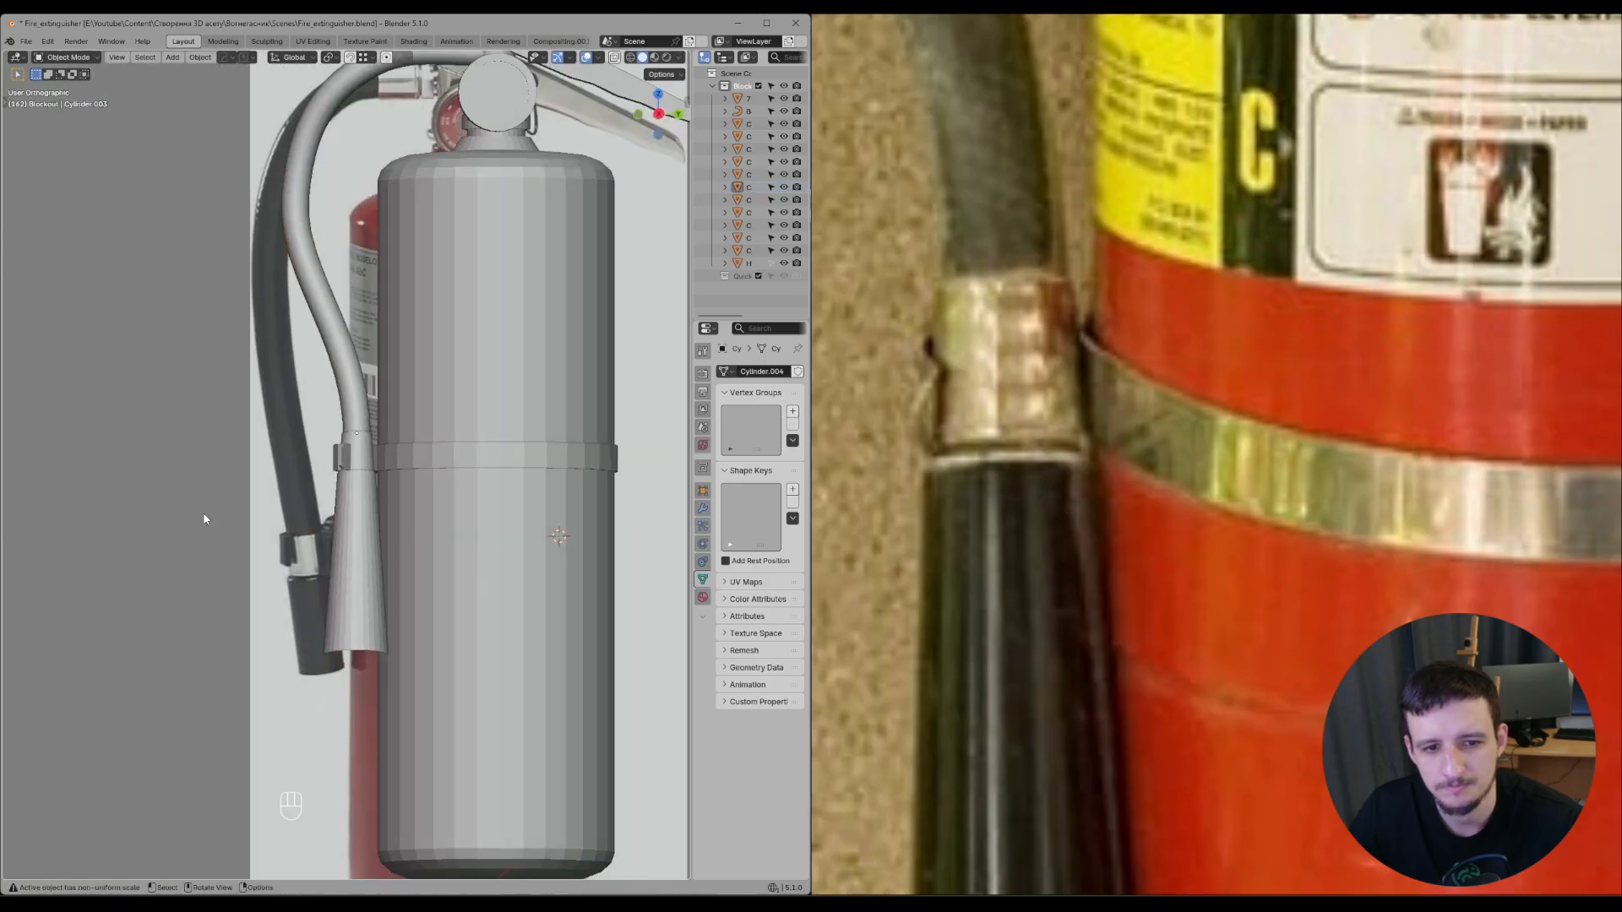
middle_click_drag(203, 517, 431, 420)
key("ctrl+s")
- Select the nozzle's entire mesh in Edit Mode and recalculate its normals to the inside
scroll(432, 420, "up", 8)
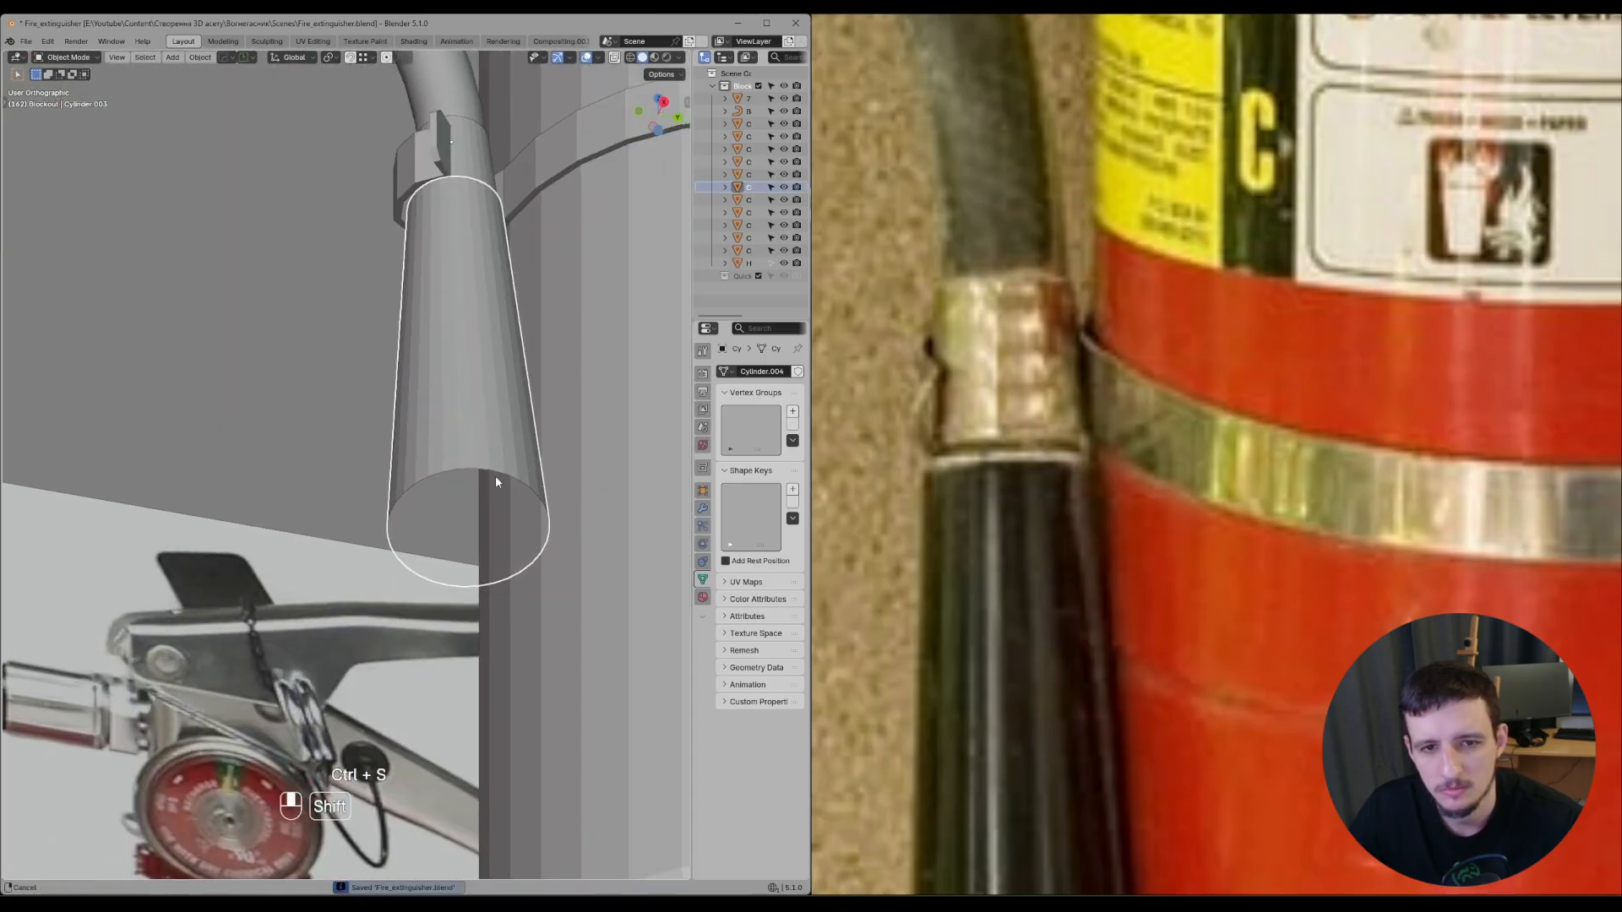
key("Tab")
key("a")
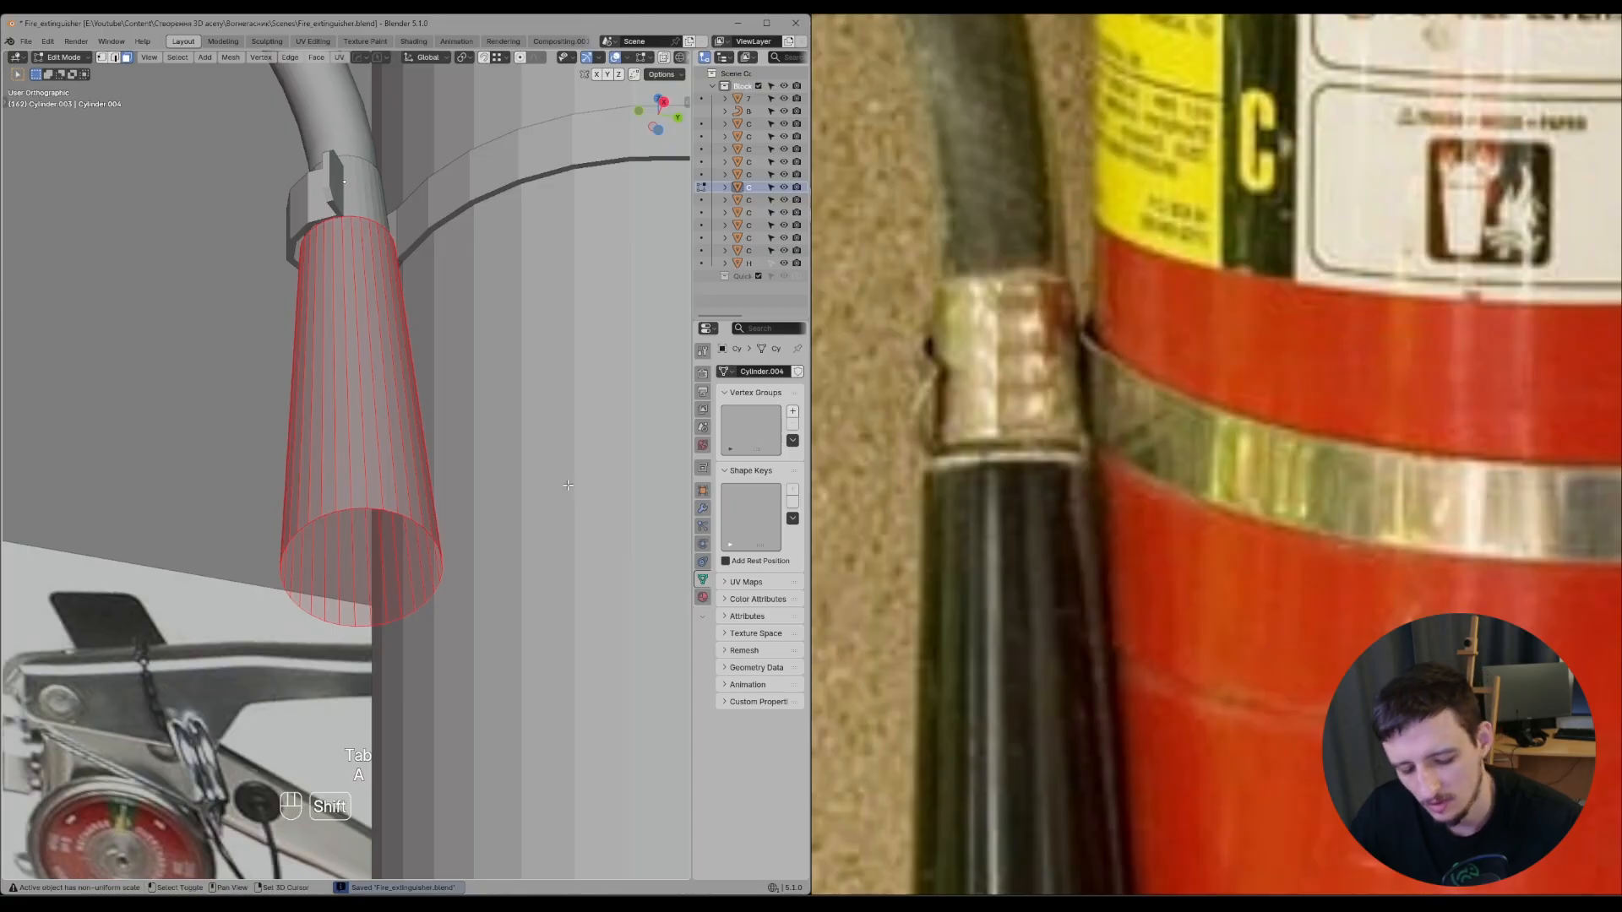
key("shift+n")
key("ctrl+shift+n")
- Examine the nozzle shapes across the fire extinguisher reference photos
scroll(1121, 473, "down", 7)
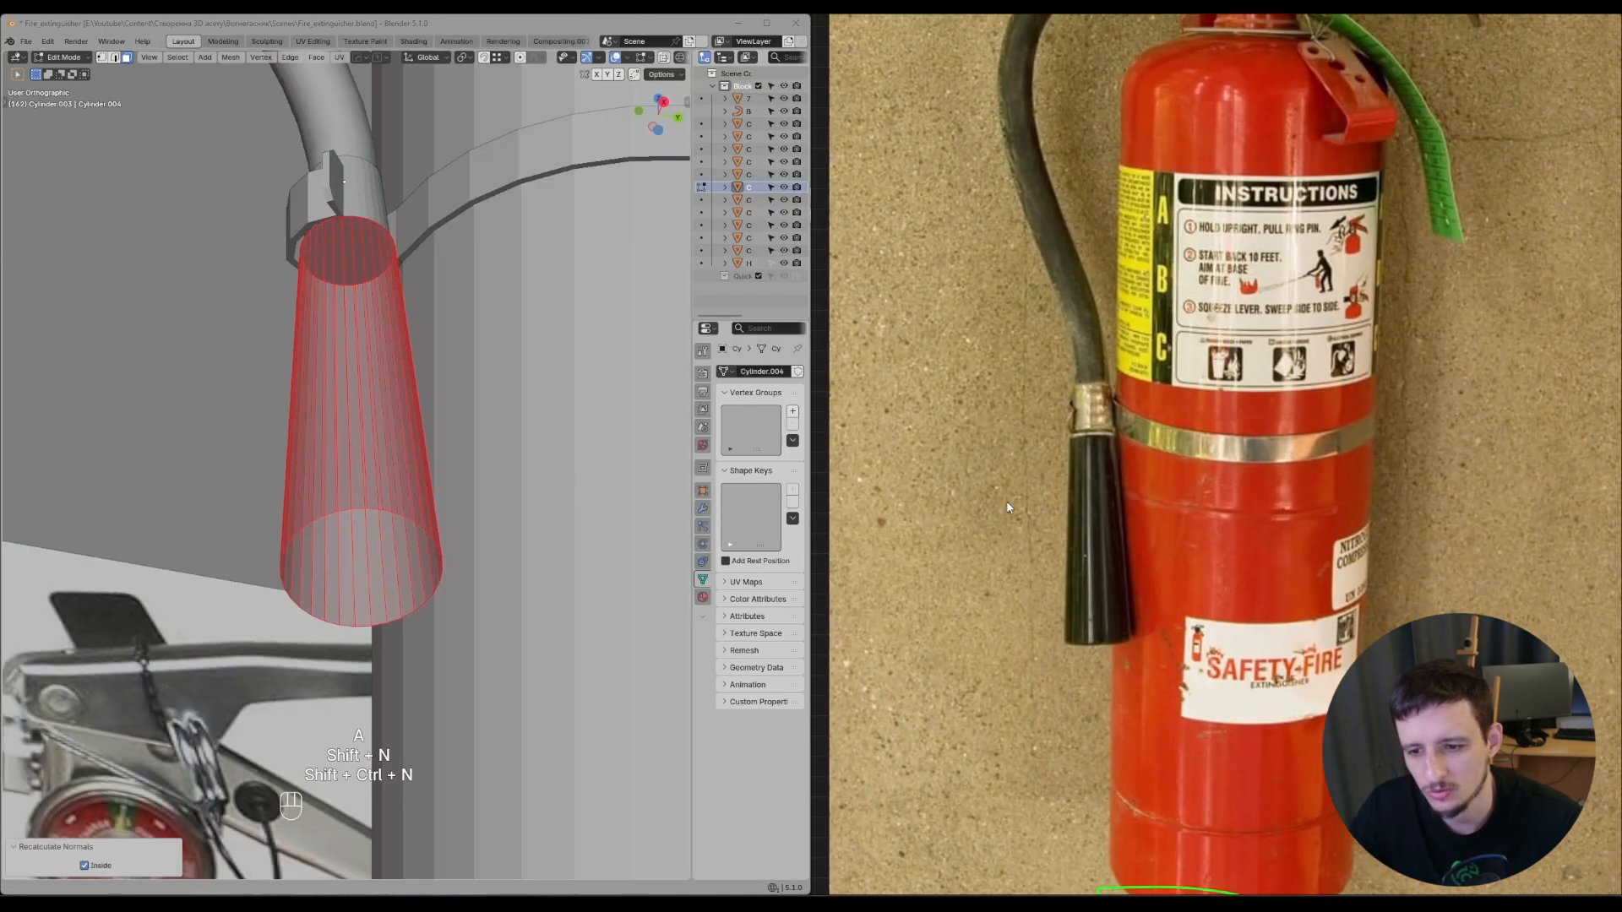
middle_click_drag(568, 485, 549, 490)
scroll(879, 627, "down", 7)
scroll(1214, 489, "down", 7)
scroll(1306, 489, "up", 3)
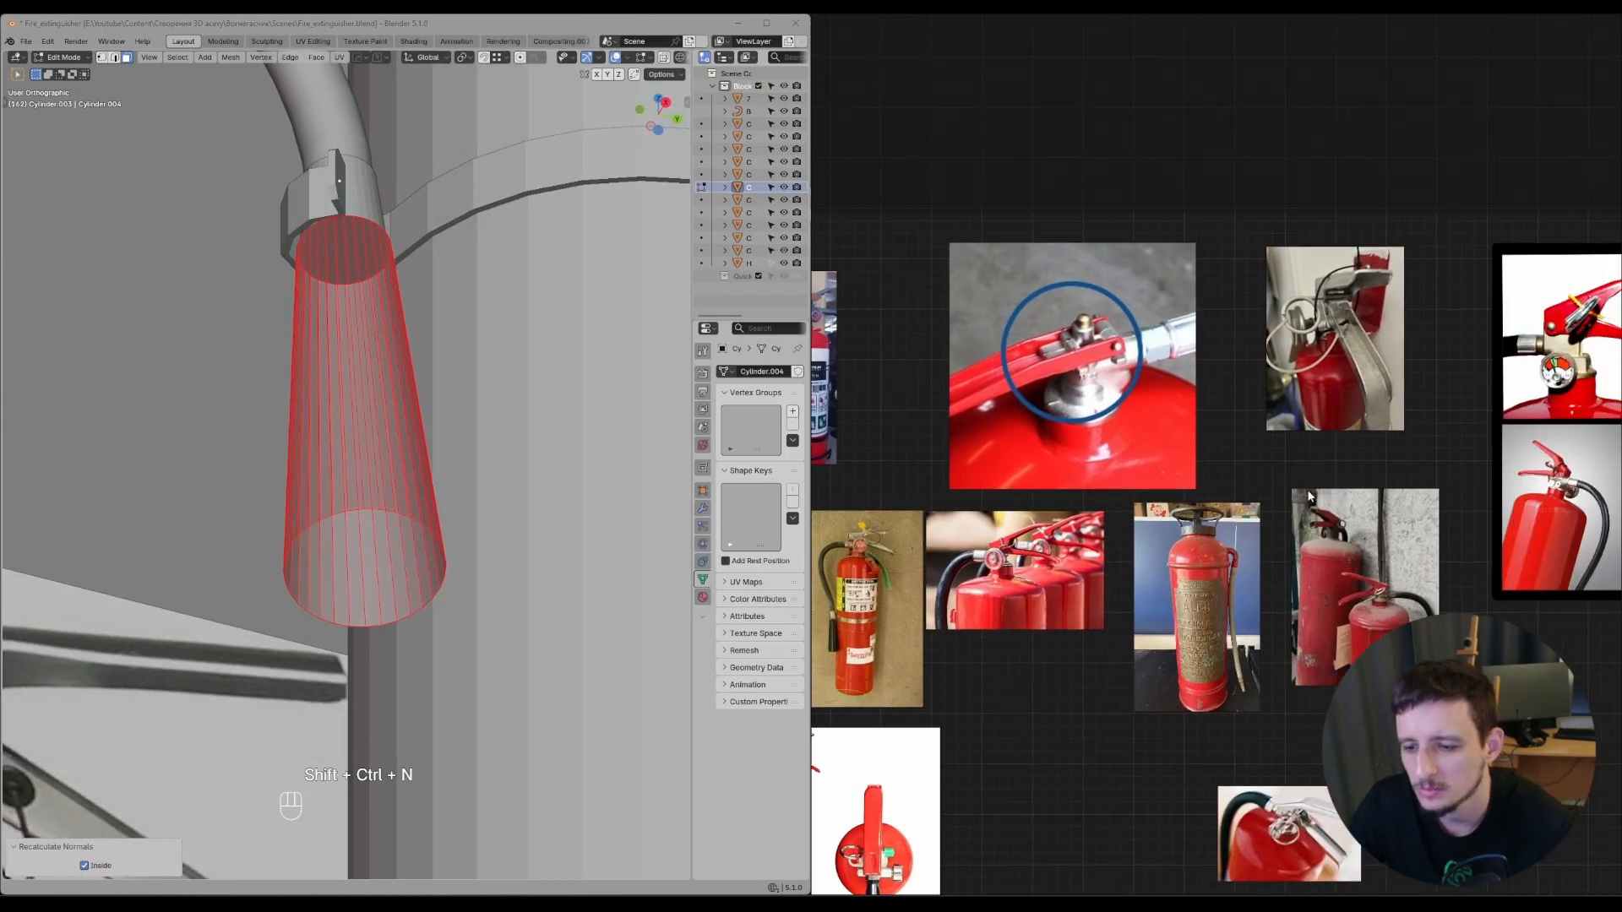
scroll(1152, 454, "down", 8)
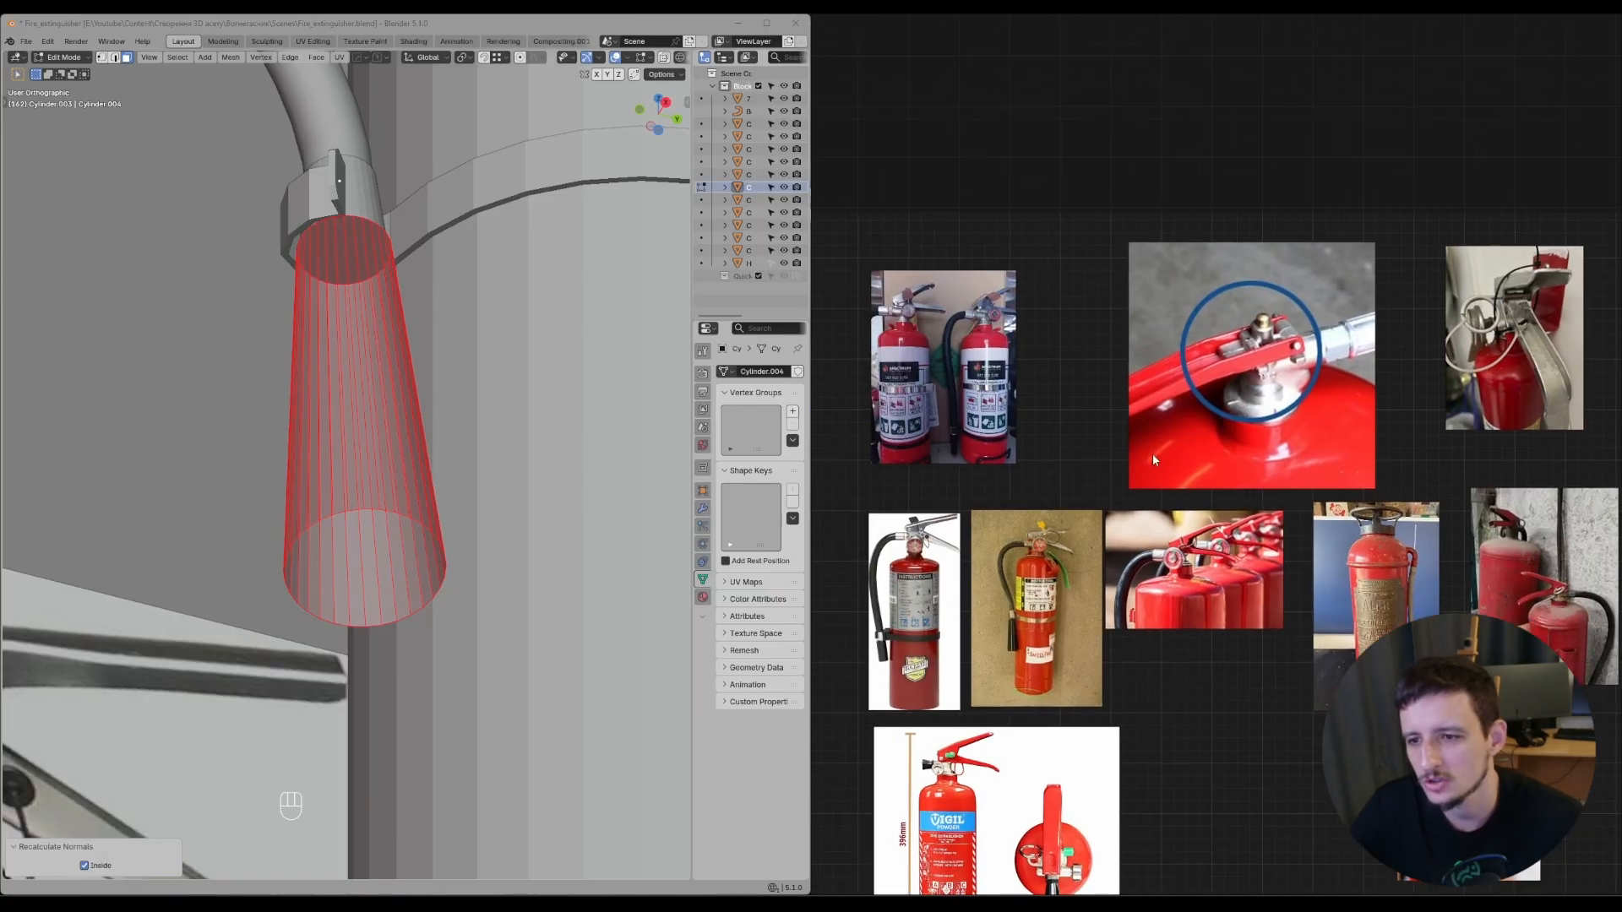
scroll(1303, 292, "up", 6)
scroll(1351, 289, "up", 5)
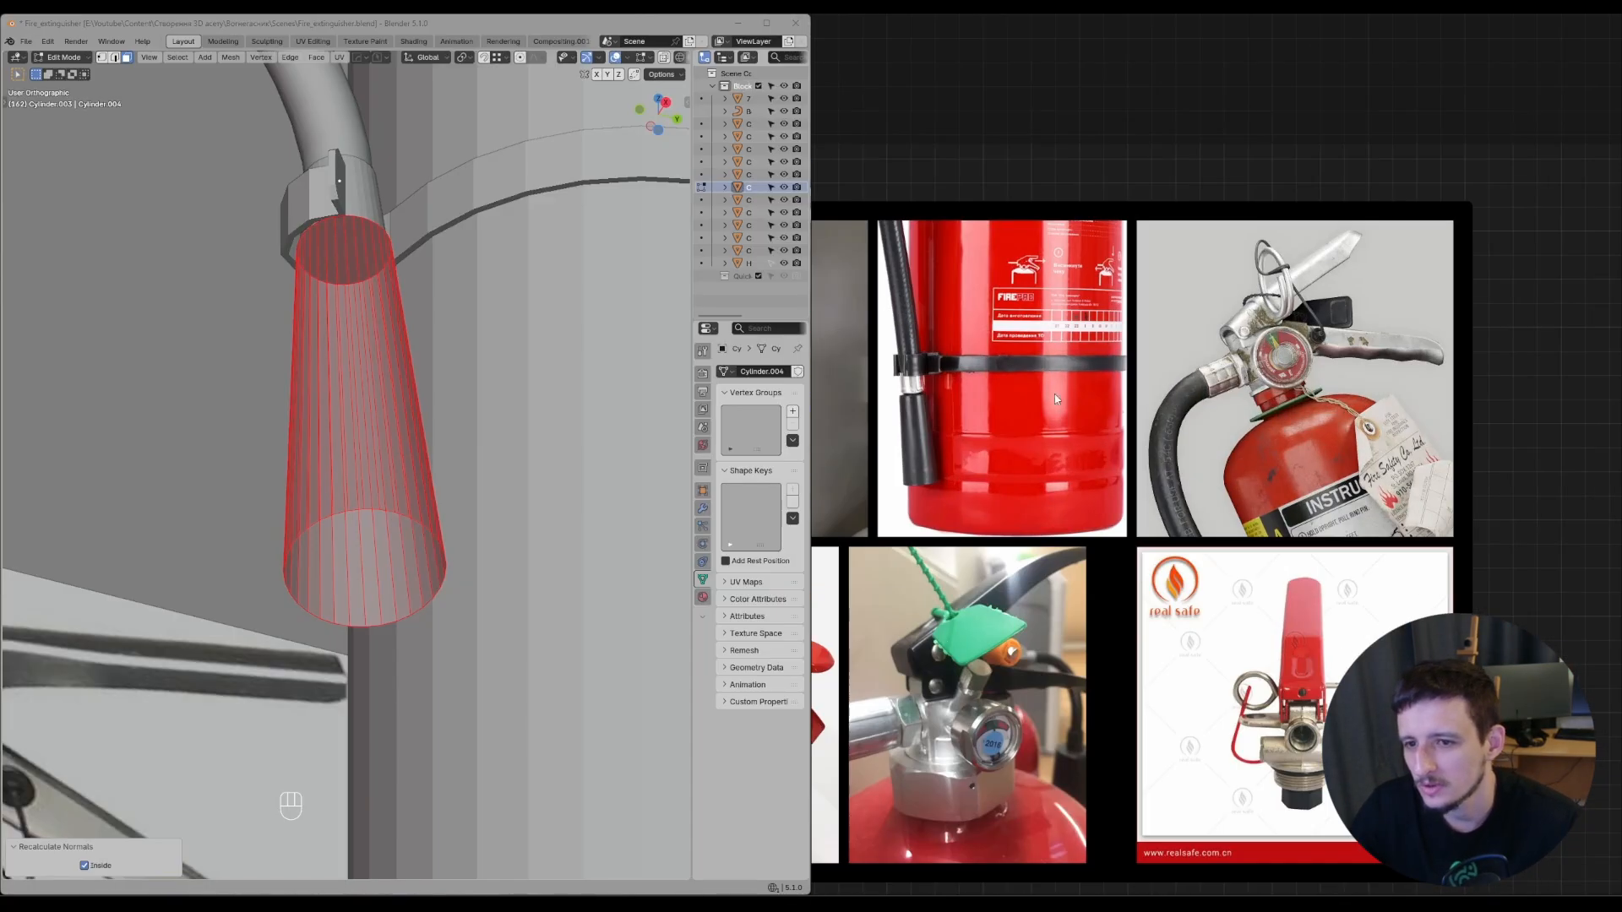
middle_click_drag(874, 393, 1219, 338)
scroll(1264, 384, "up", 3)
scroll(1208, 372, "down", 3)
scroll(1199, 397, "down", 2)
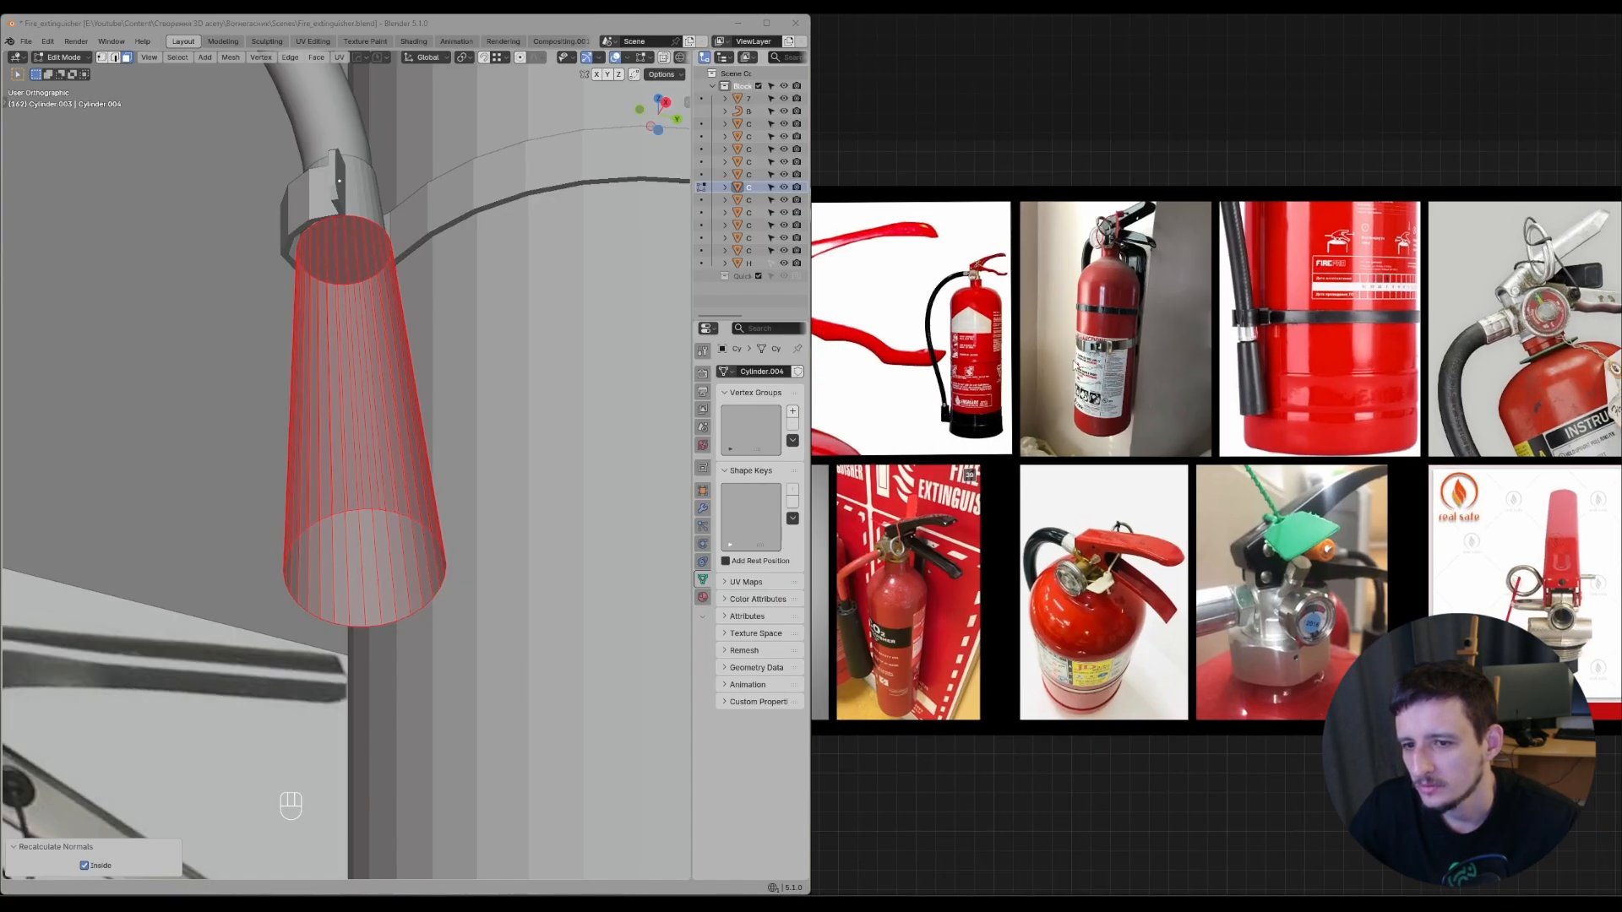
middle_click_drag(1073, 364, 1388, 353)
middle_click_drag(832, 513, 1414, 444)
scroll(1414, 444, "up", 2)
middle_click_drag(1127, 408, 1491, 264)
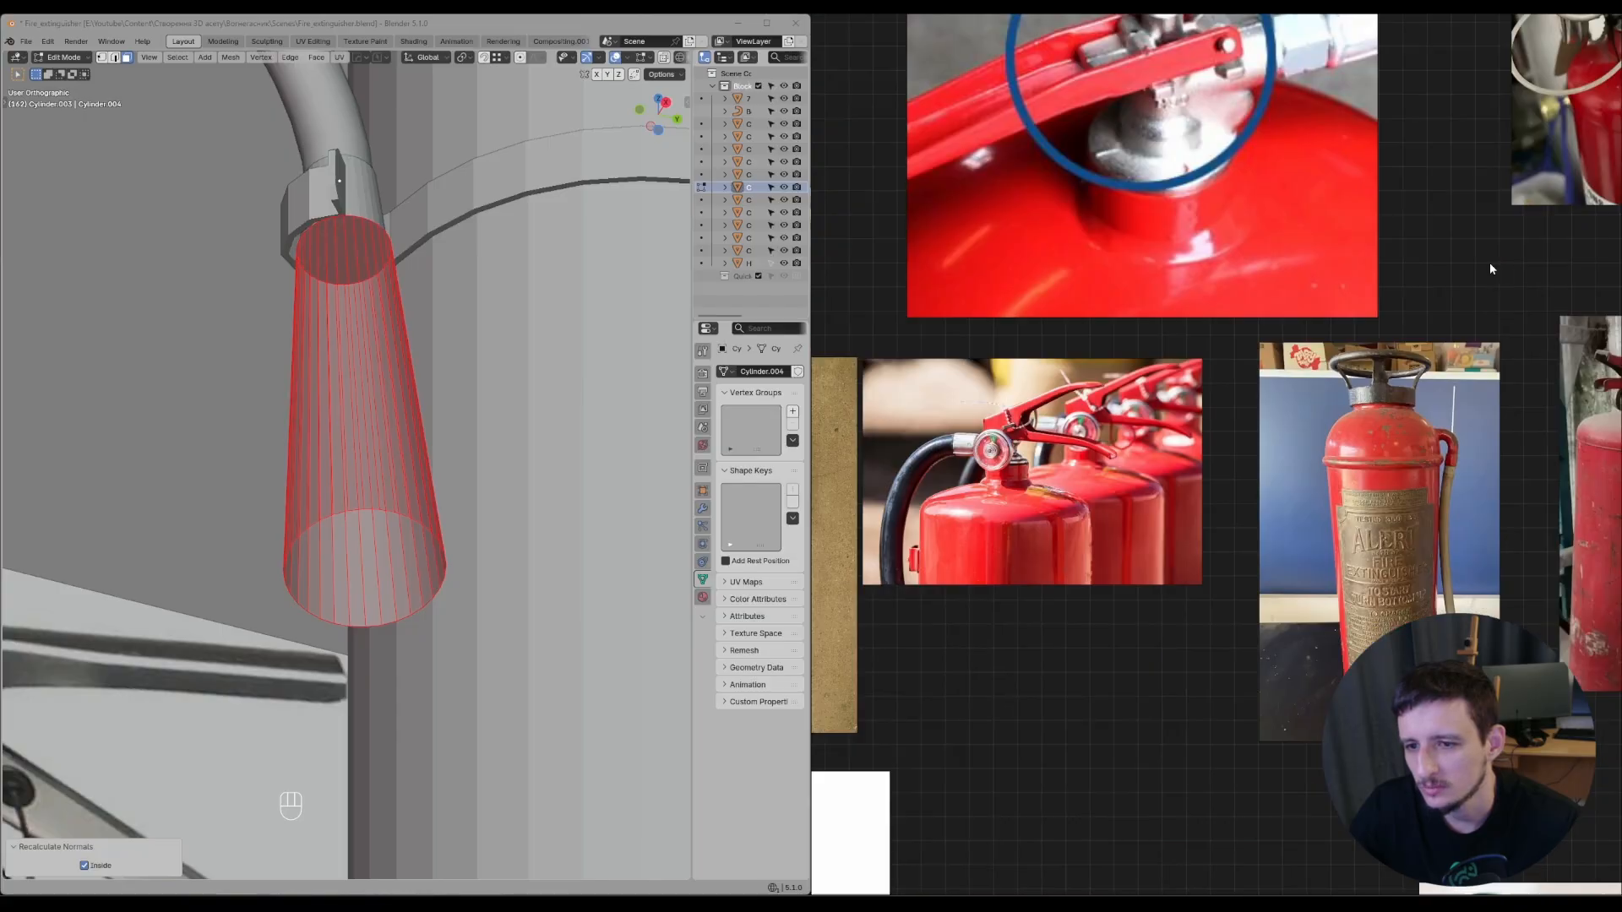
middle_click_drag(1076, 519, 1377, 152)
scroll(979, 249, "up", 5)
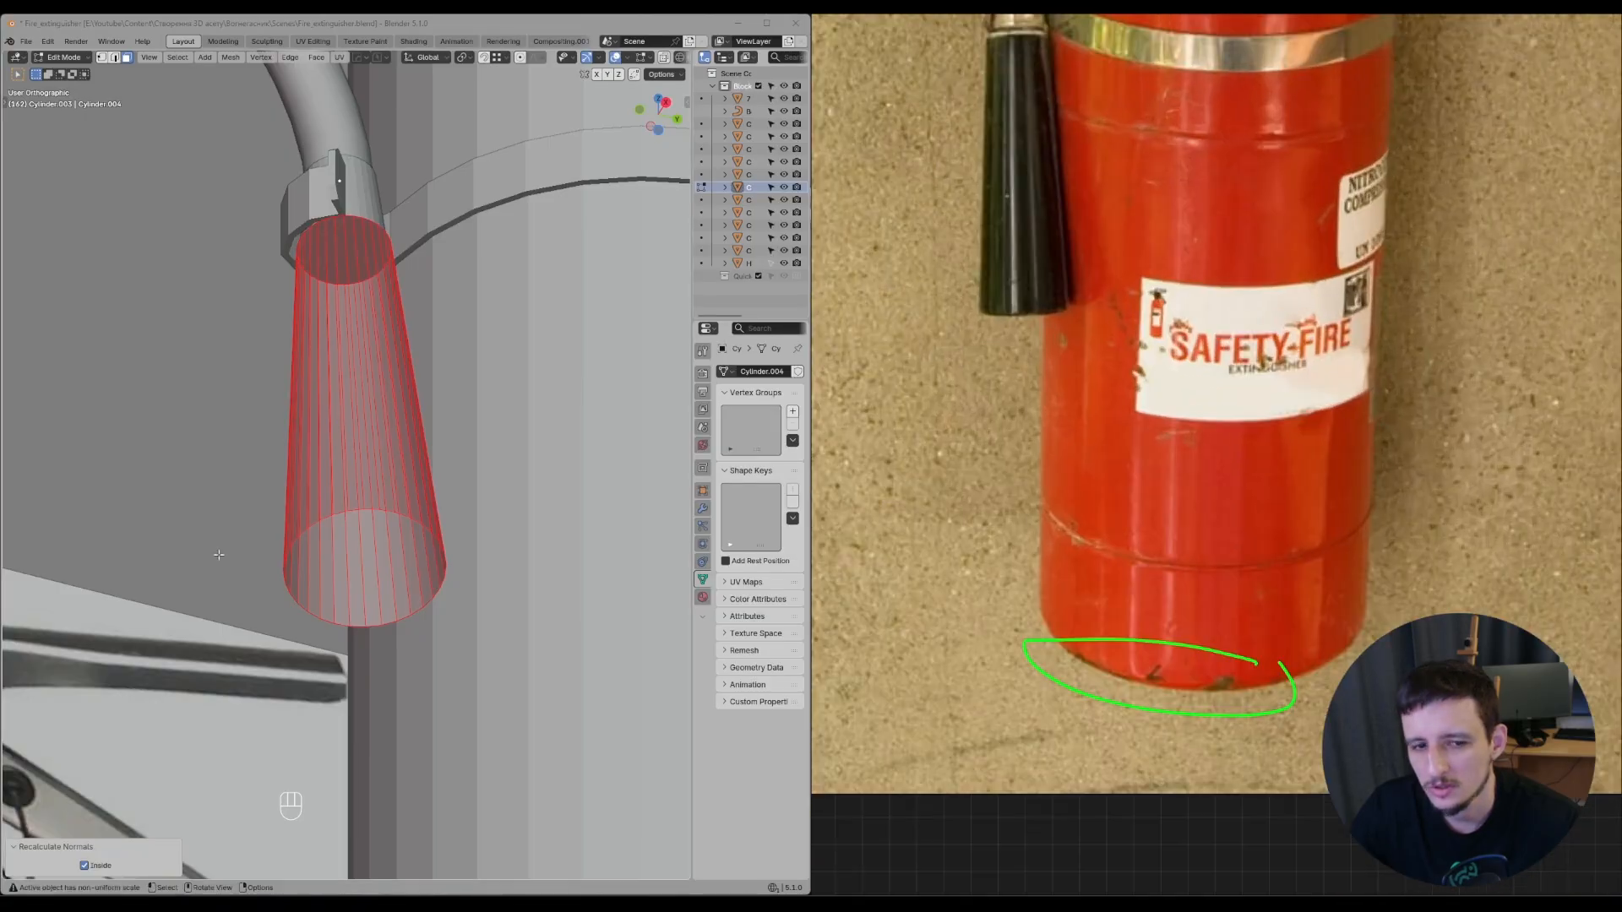
- Extrude the nozzle's faces along their normals to give the hollow cone wall thickness, and return to Object Mode
scroll(219, 555, "up", 3)
key("alt+e")
left_click(440, 521)
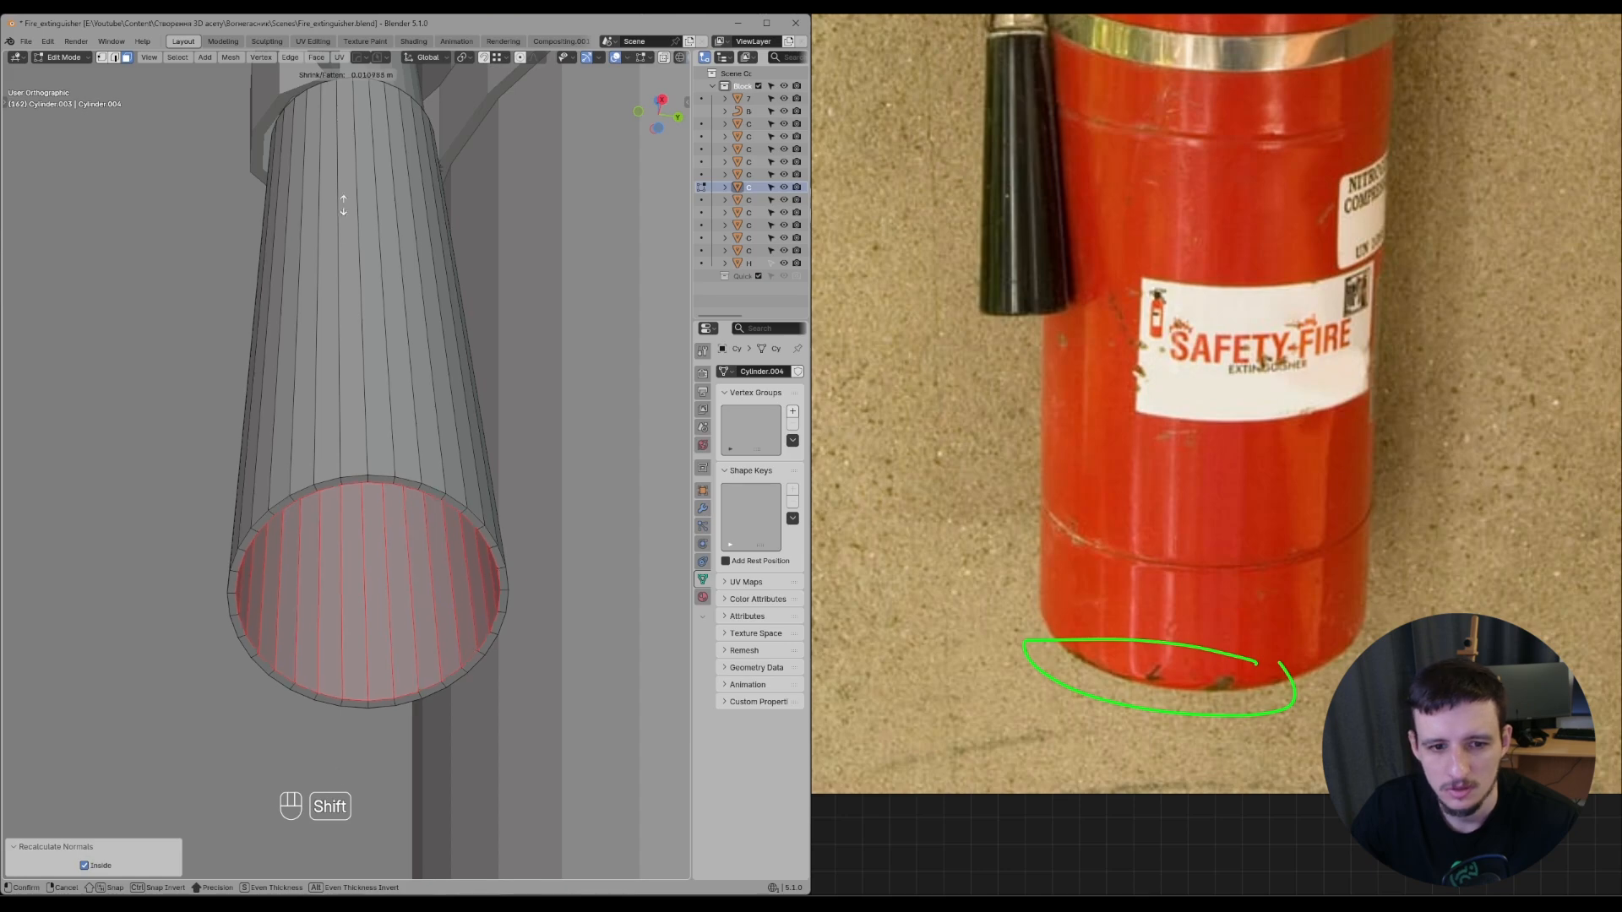
left_click(348, 113)
left_click(146, 305)
scroll(217, 336, "down", 2)
key("Tab")
middle_click_drag(358, 355, 395, 359)
scroll(406, 359, "down", 3)
key("Tab")
scroll(321, 412, "down", 5)
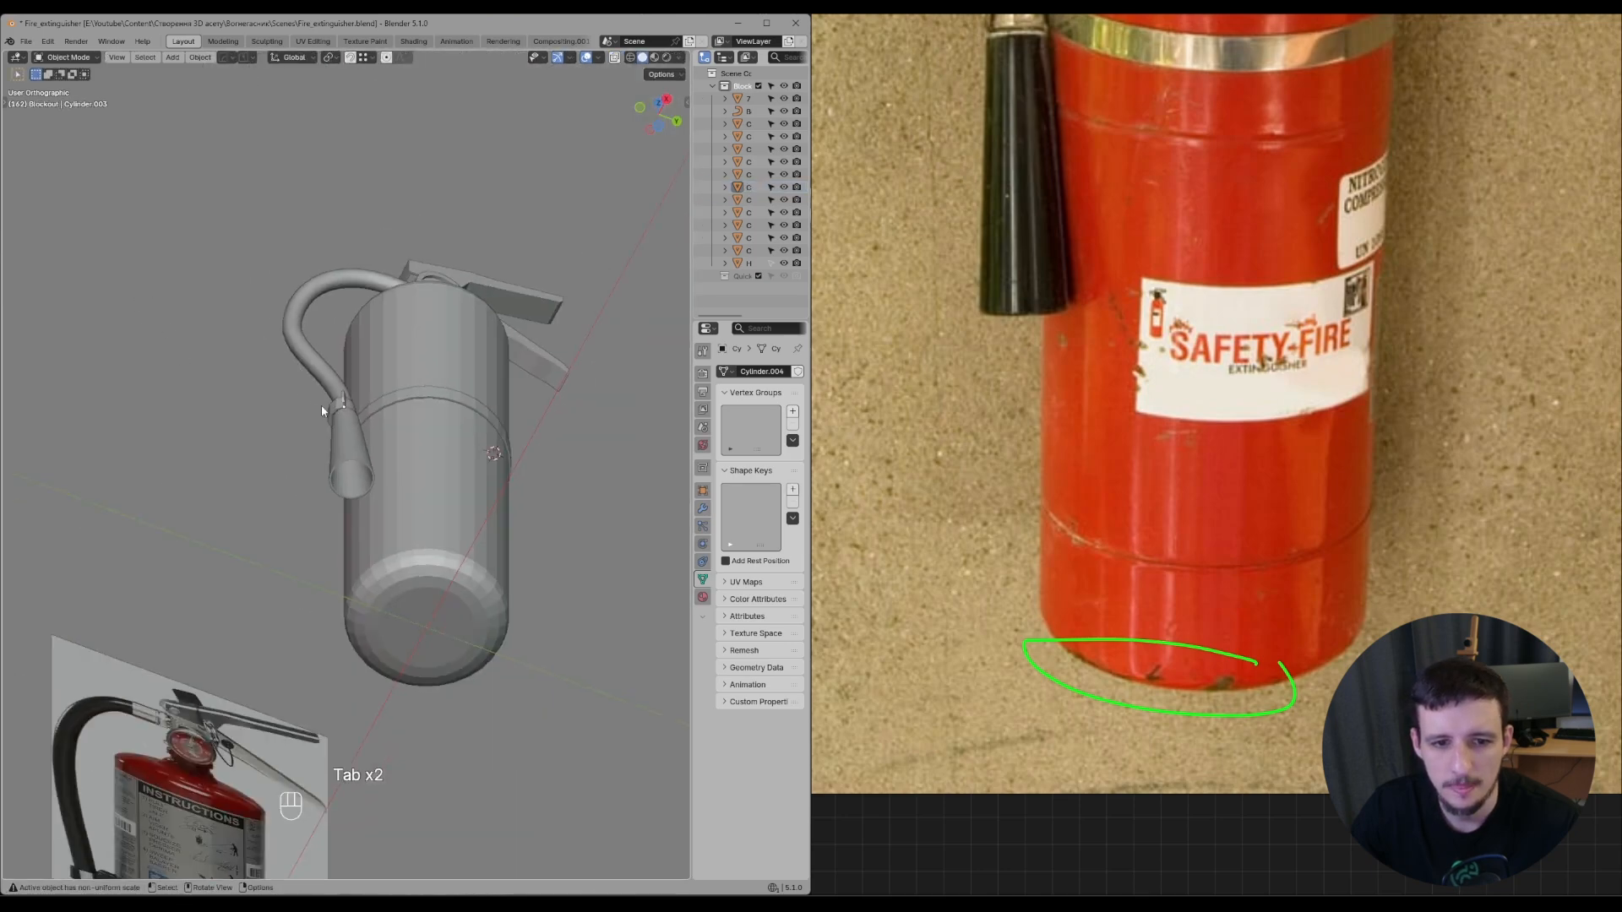
- Save the file, select the lower handle lever and align the view to the right side
middle_click_drag(321, 412, 314, 541)
middle_click_drag(493, 262, 540, 431, "shift")
key("ctrl+s")
left_click(589, 441)
left_click(451, 328)
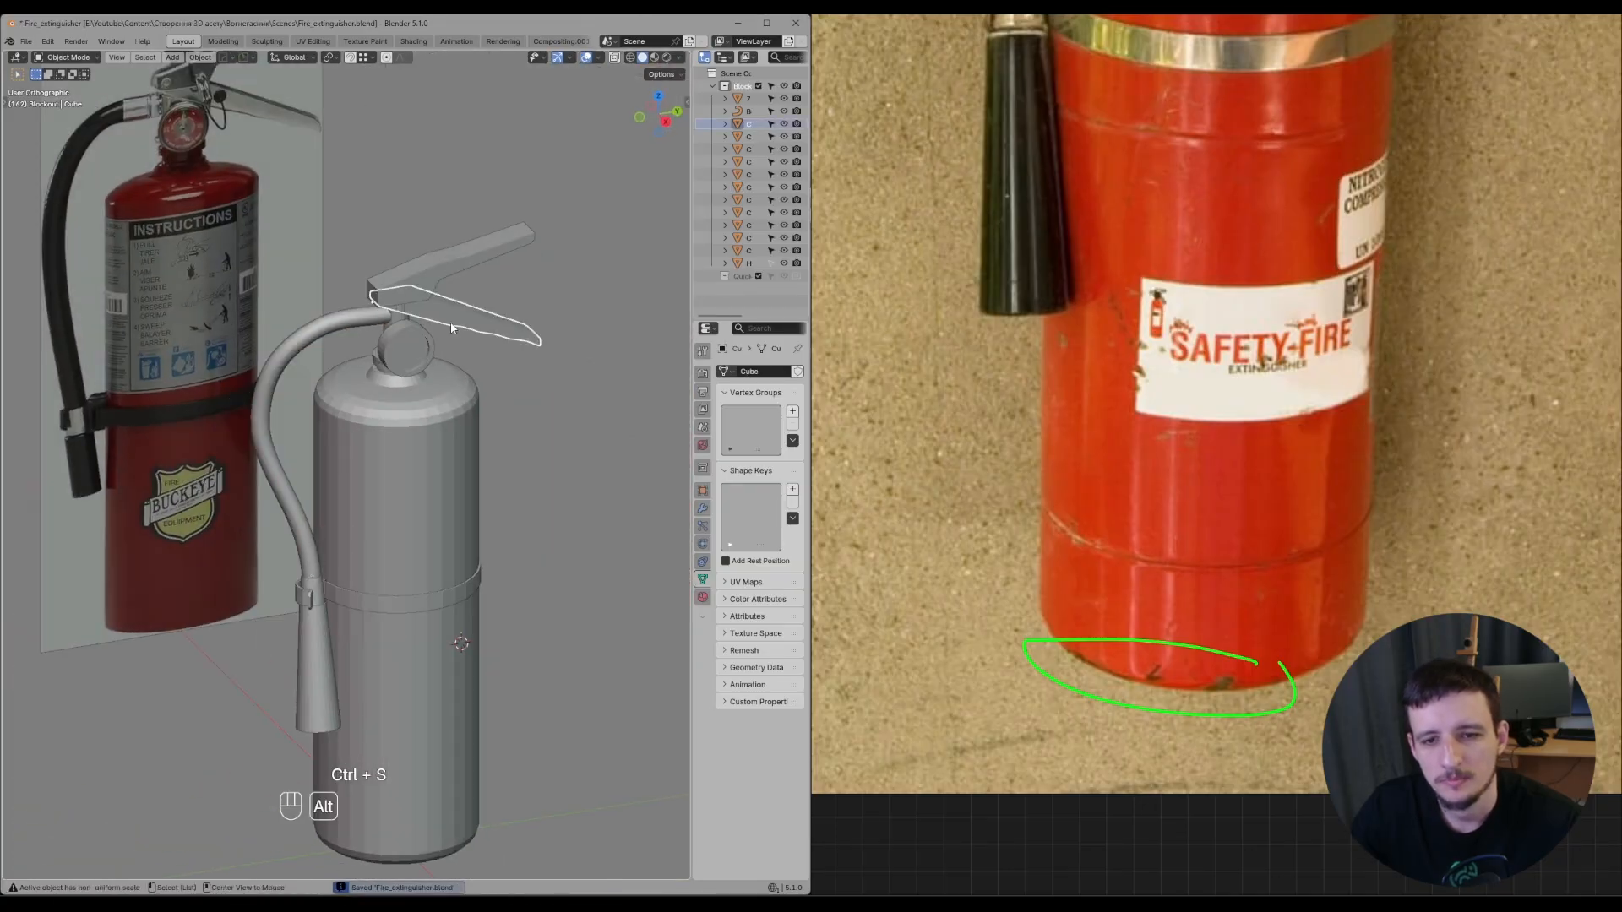
middle_click_drag(452, 327, 485, 373, "alt")
scroll(485, 373, "up", 5)
- Compare the handle and valve construction across the reference photos
scroll(1230, 247, "down", 4)
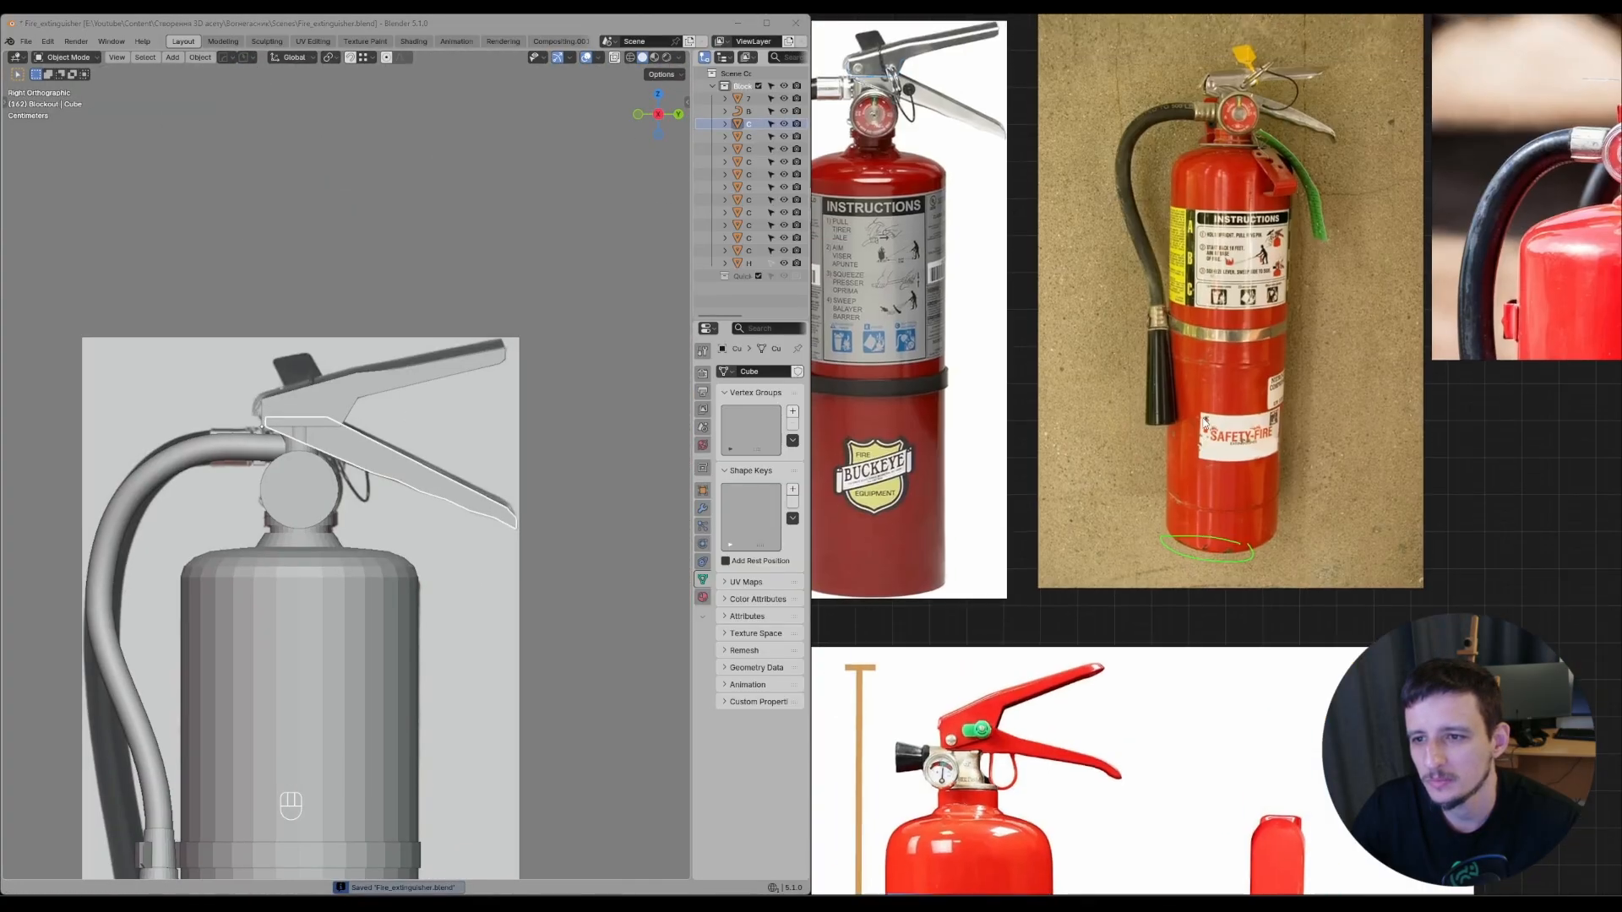
scroll(1247, 326, "up", 6)
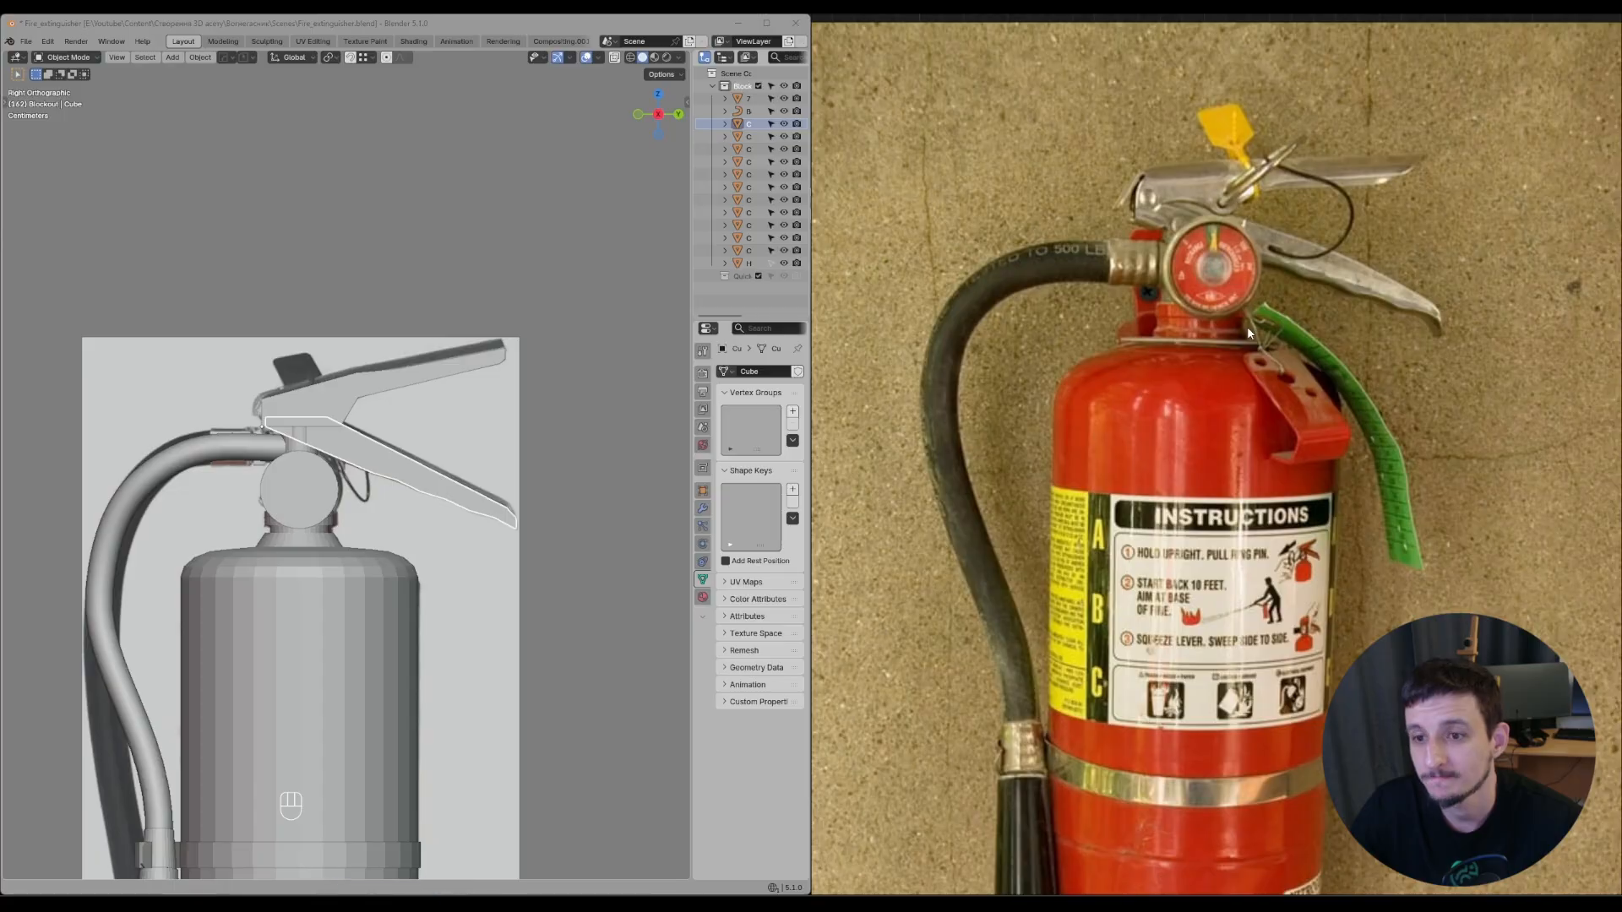
scroll(1265, 289, "down", 6)
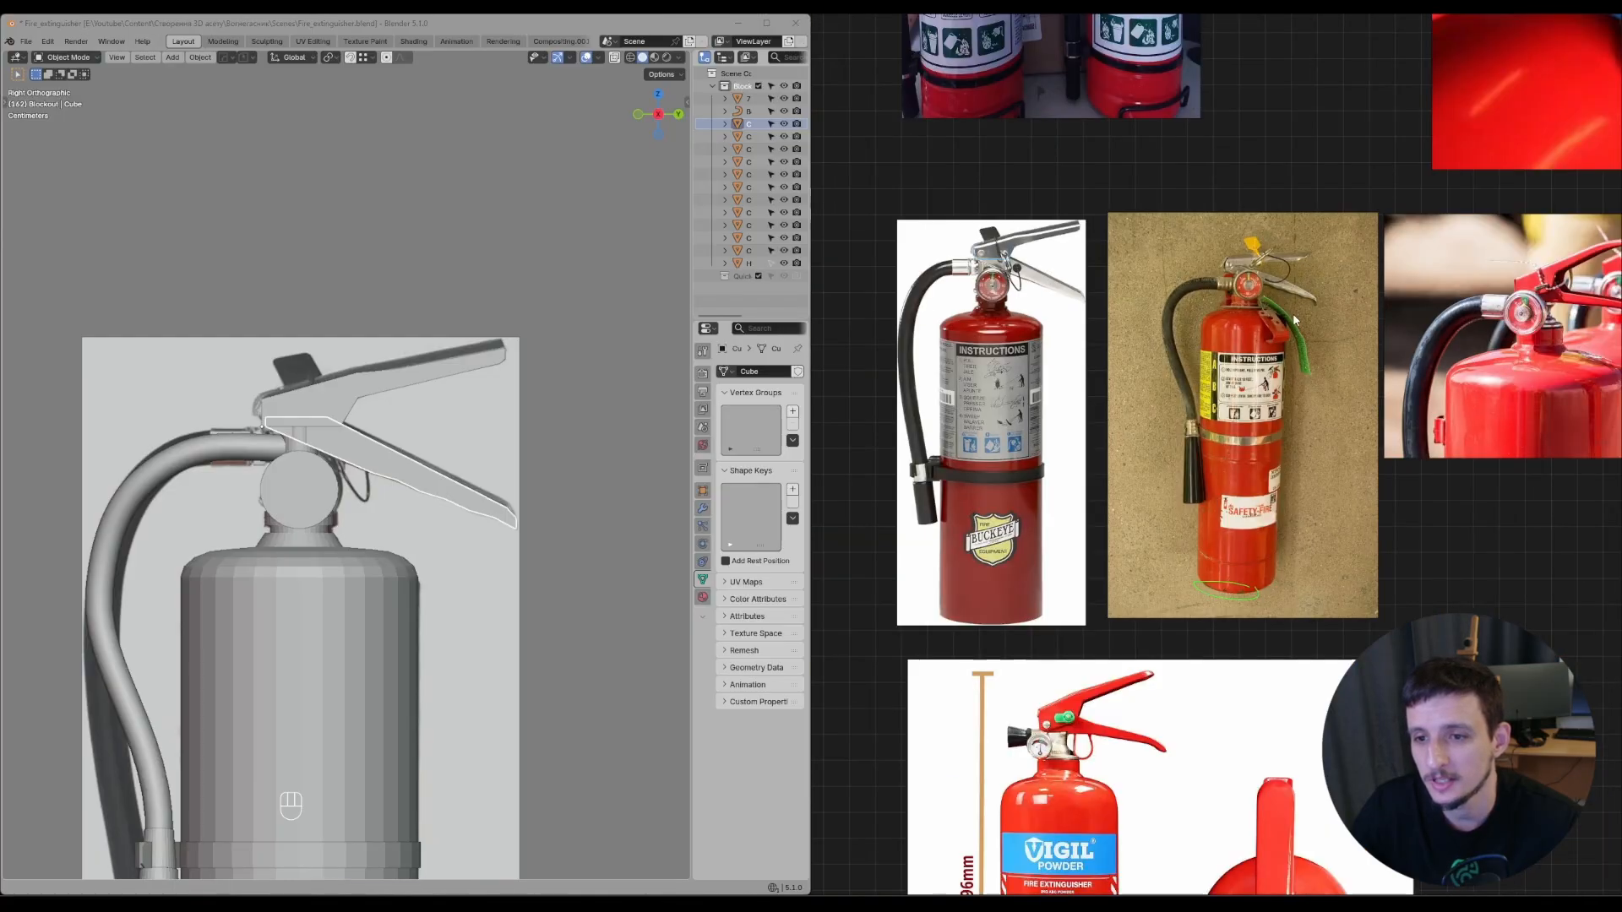
middle_click_drag(1523, 247, 1138, 424)
middle_click_drag(1266, 295, 1130, 373)
scroll(969, 366, "up", 2)
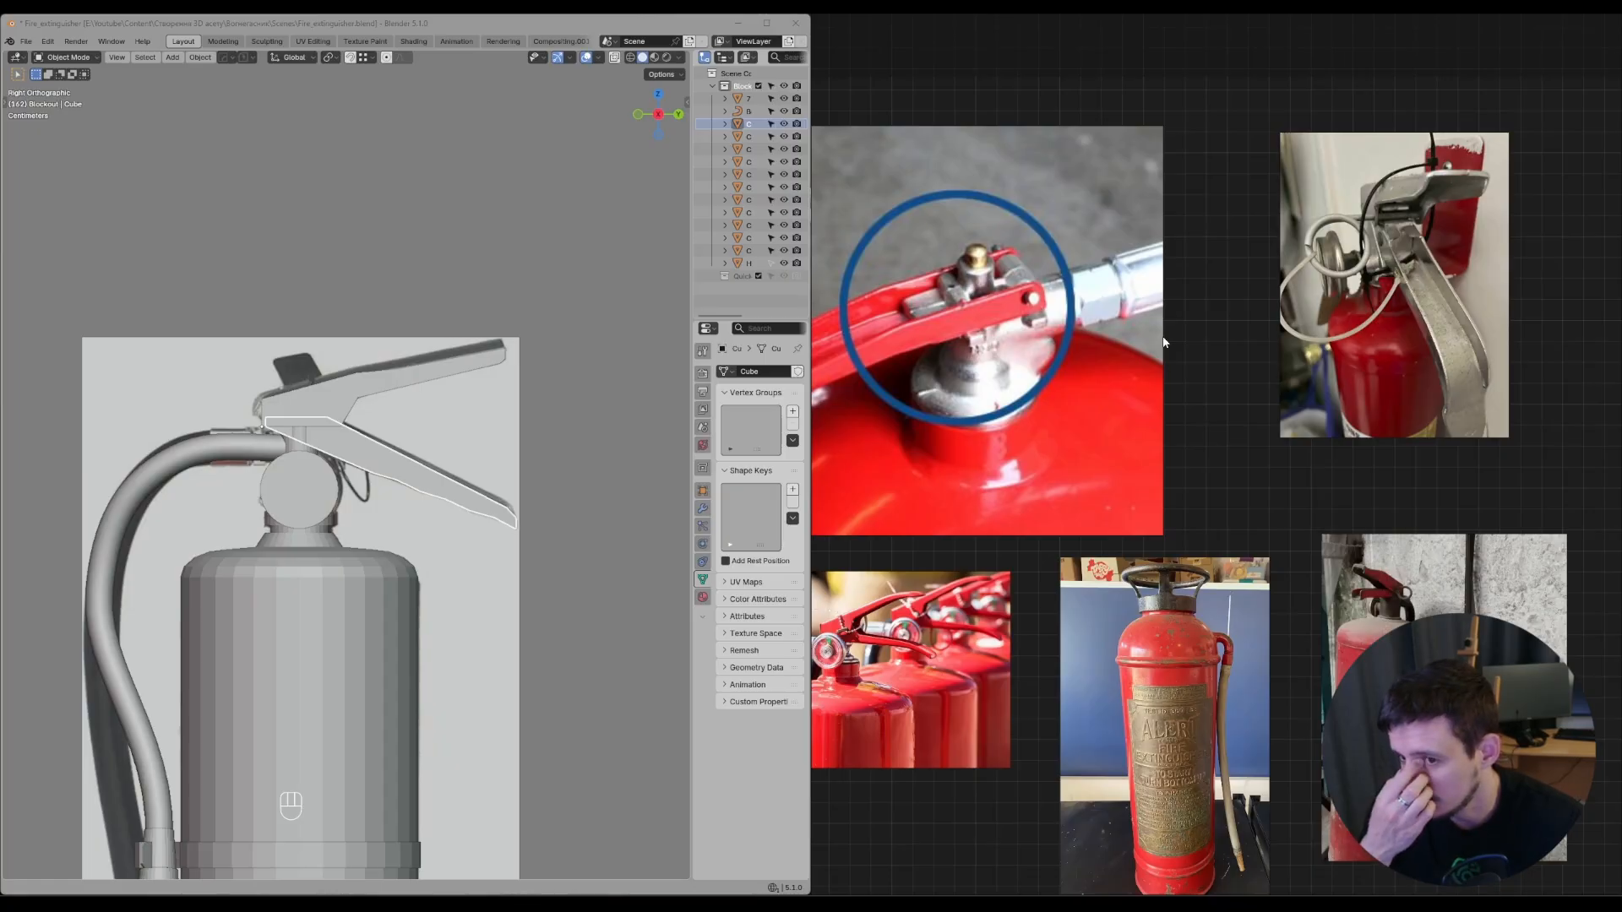
scroll(1159, 607, "down", 2)
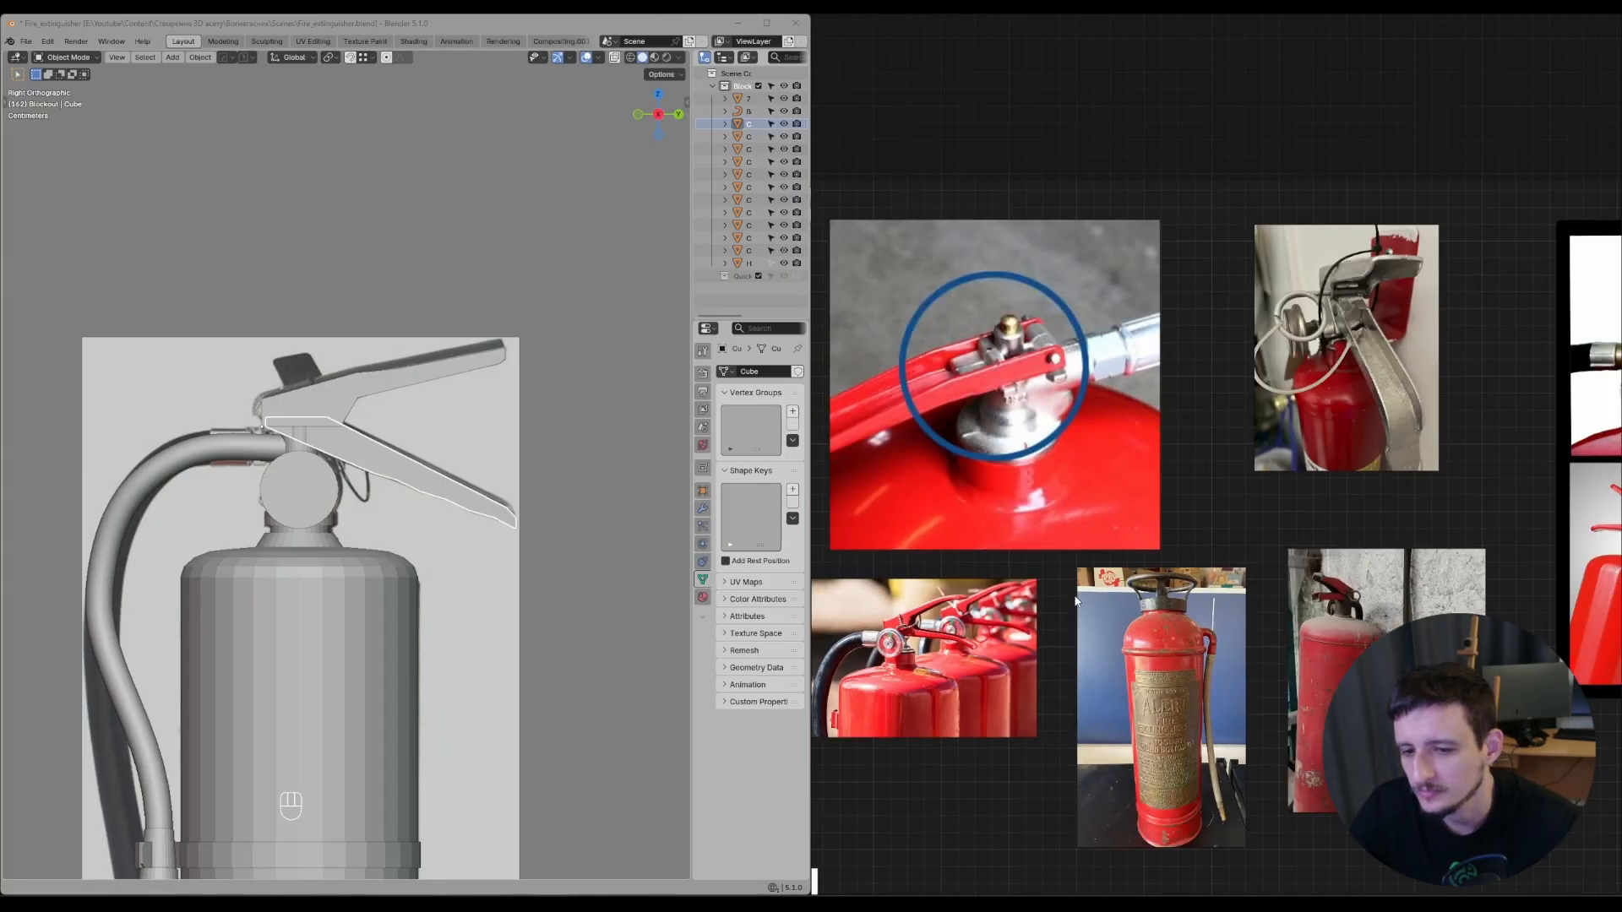
middle_click_drag(1039, 583, 1464, 494)
middle_click_drag(1013, 414, 1156, 479)
scroll(1104, 319, "up", 4)
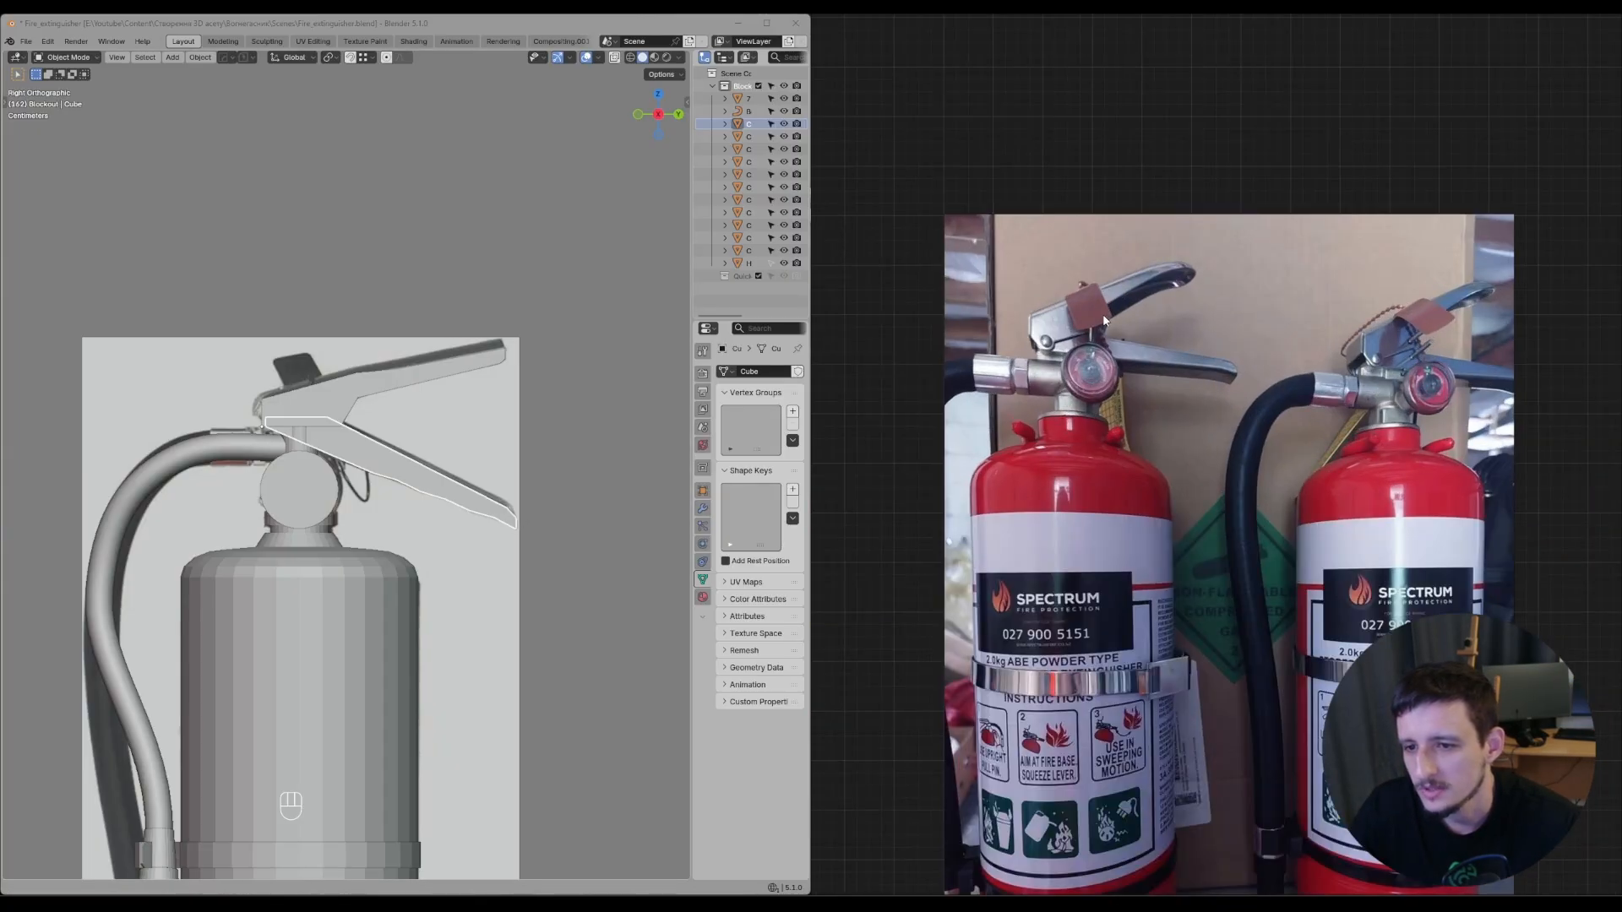
- Circle the valve and gauge assembly of one extinguisher on the two-extinguisher reference photo
scroll(1235, 351, "up", 2)
key("d")
left_click_drag(1474, 346, 1573, 460)
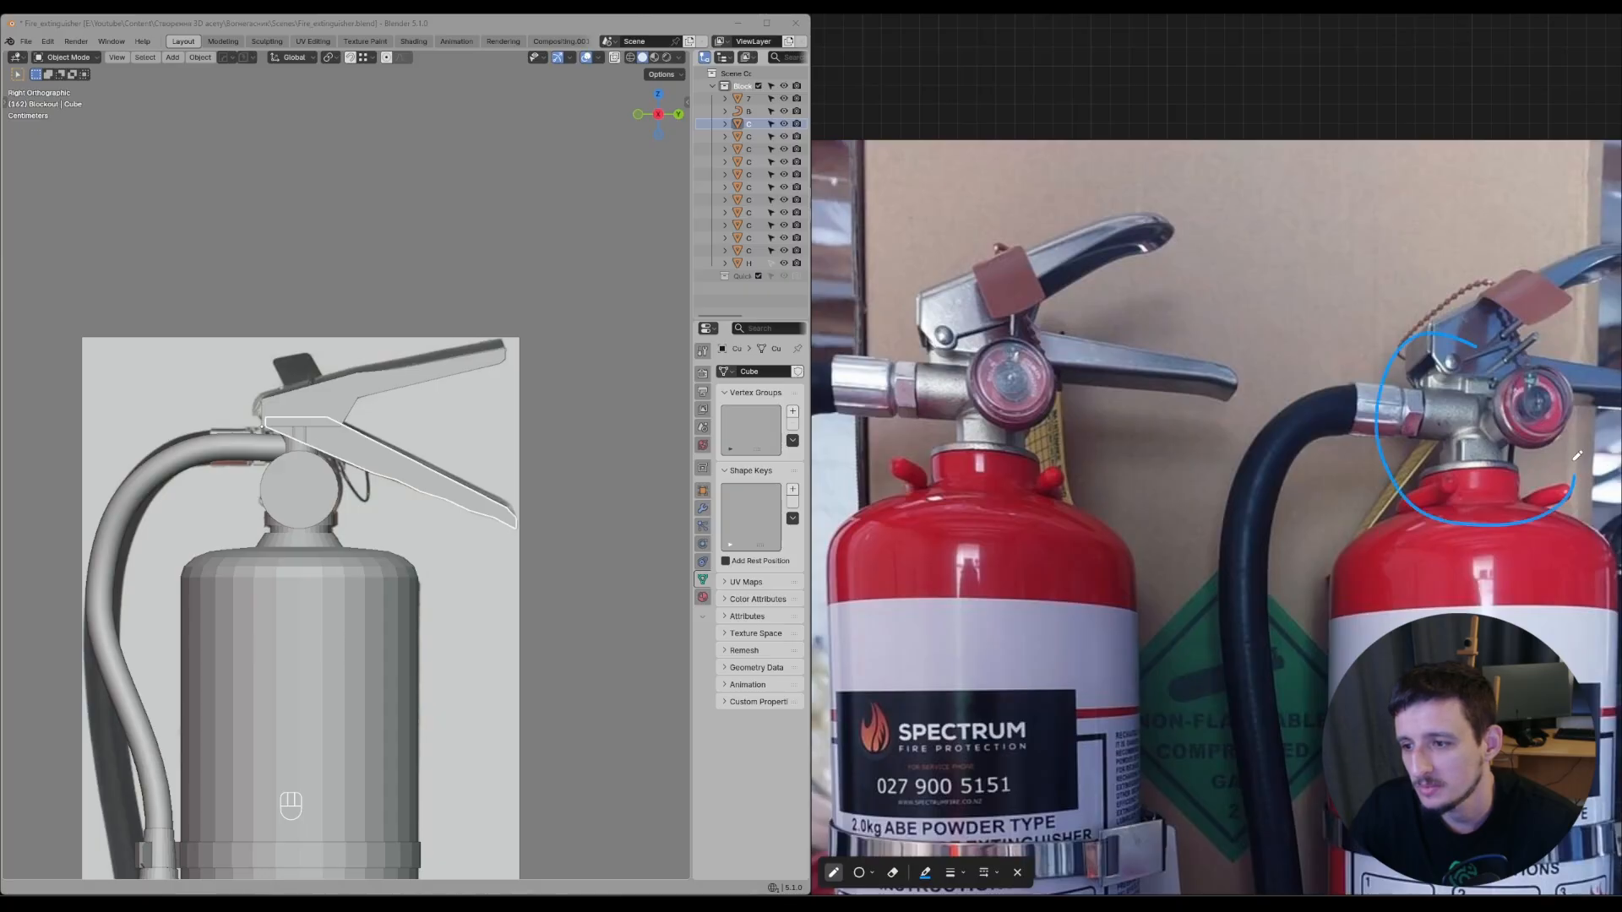
scroll(1547, 433, "down", 6)
middle_click_drag(1385, 710, 1200, 321)
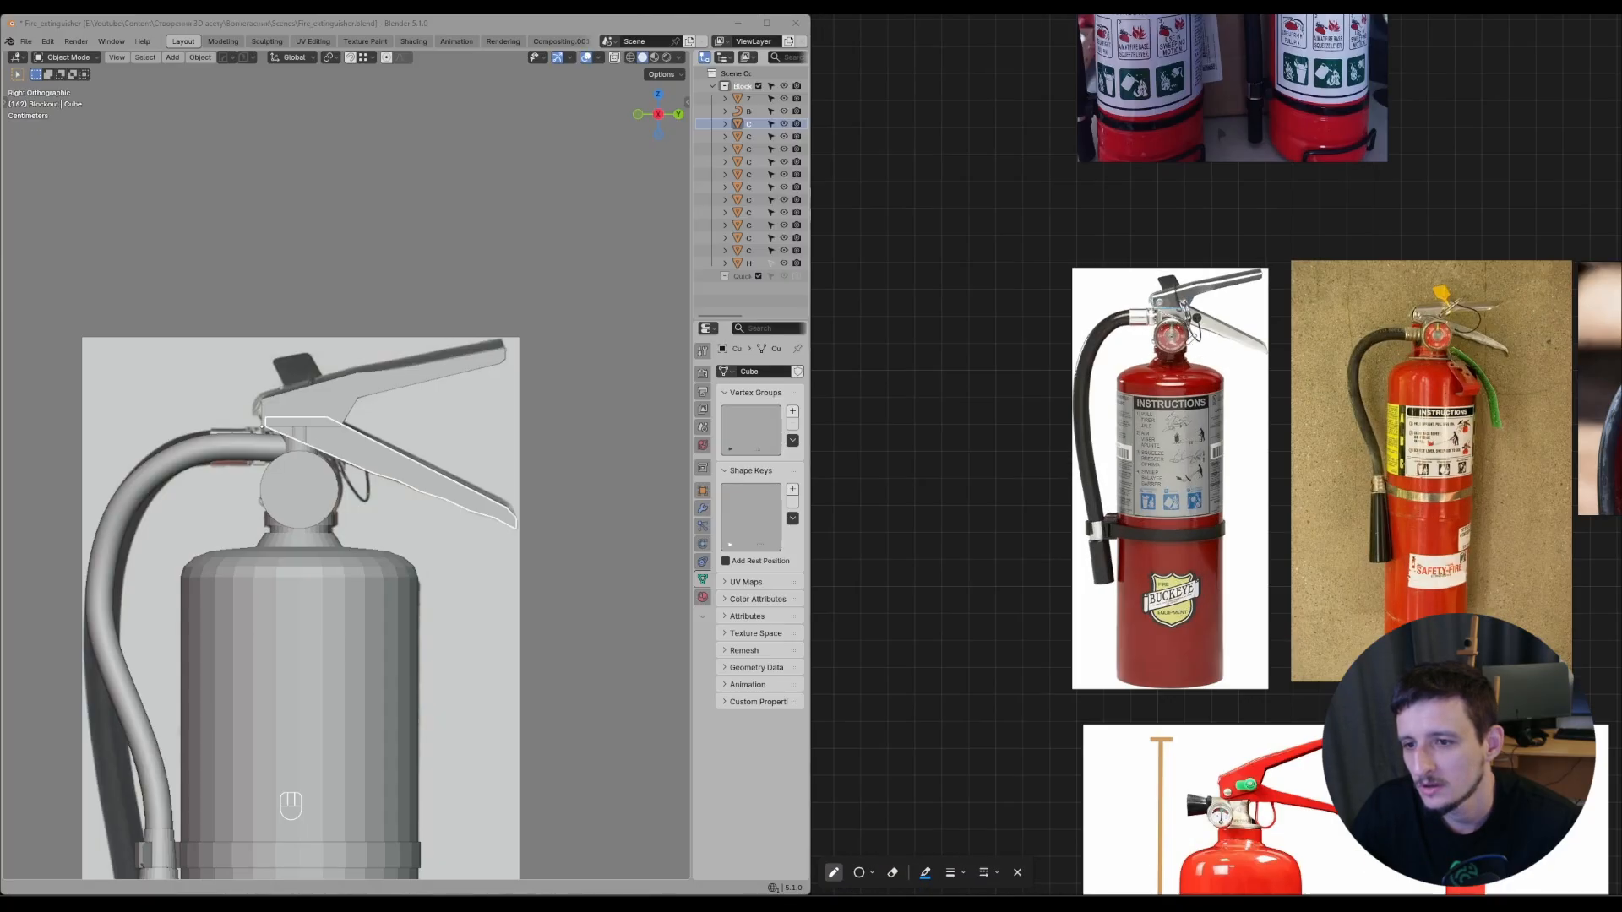
- Outline the upper handle's base and the neck collar on the Buckeye reference photo, undoing the extra strokes
scroll(1178, 331, "up", 5)
mouse_move(1217, 283)
left_mouse_down()
mouse_move(1189, 259)
mouse_move(1265, 258)
mouse_move(1250, 237)
left_mouse_up()
key("ctrl+z")
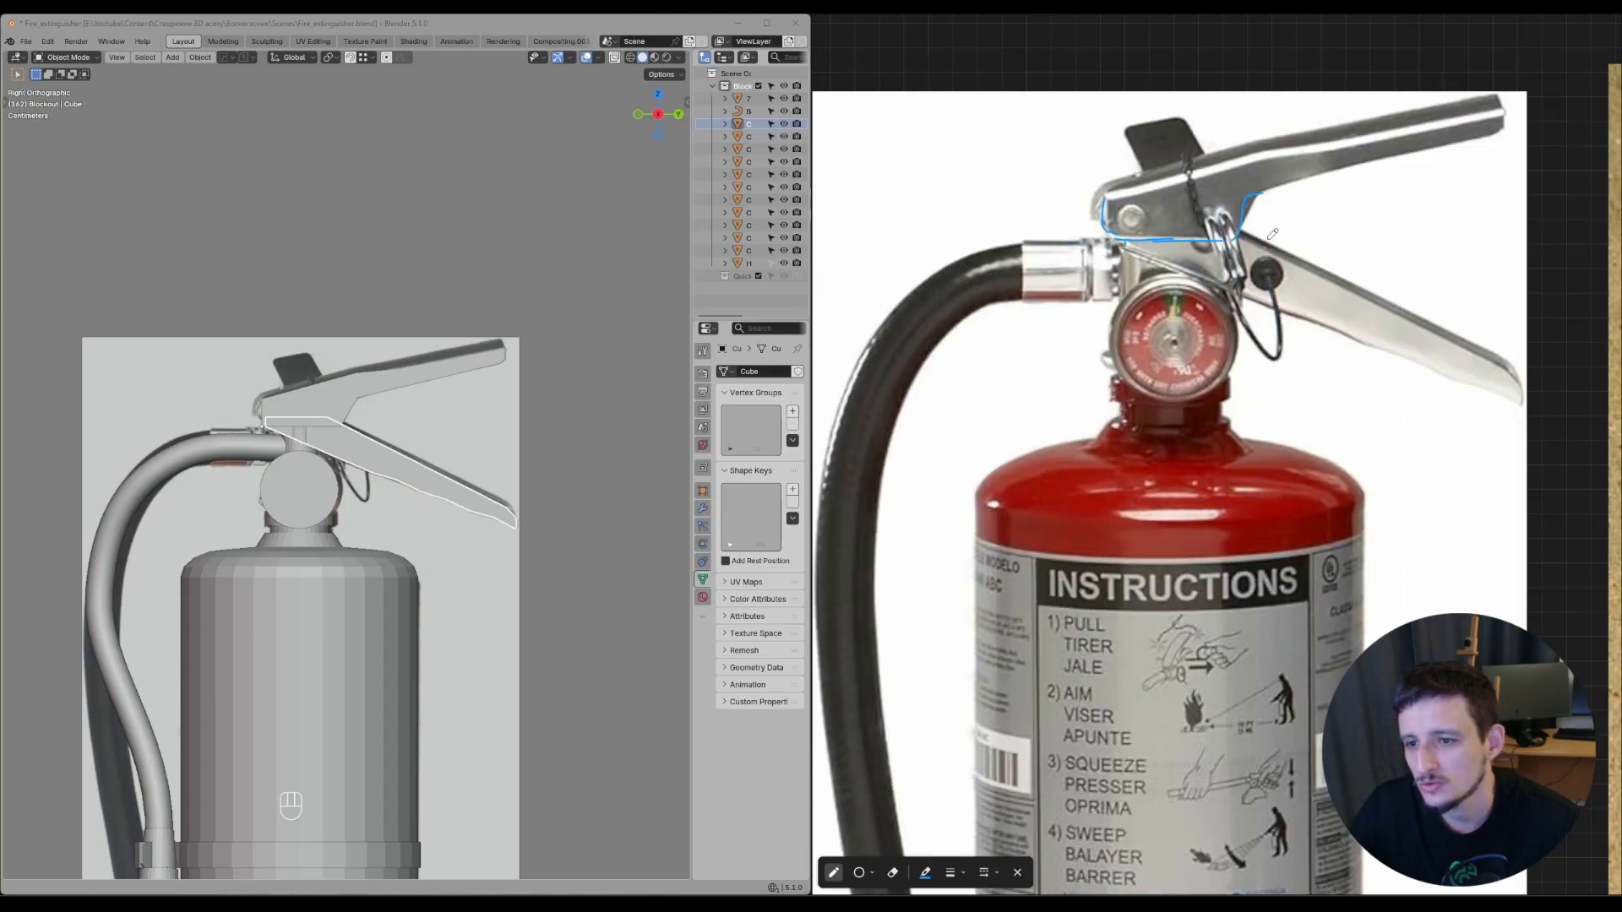
scroll(1171, 400, "up", 2)
mouse_move(1074, 450)
left_mouse_down()
mouse_move(1123, 416)
mouse_move(1255, 445)
left_mouse_up()
left_click_drag(1248, 368, 1108, 366)
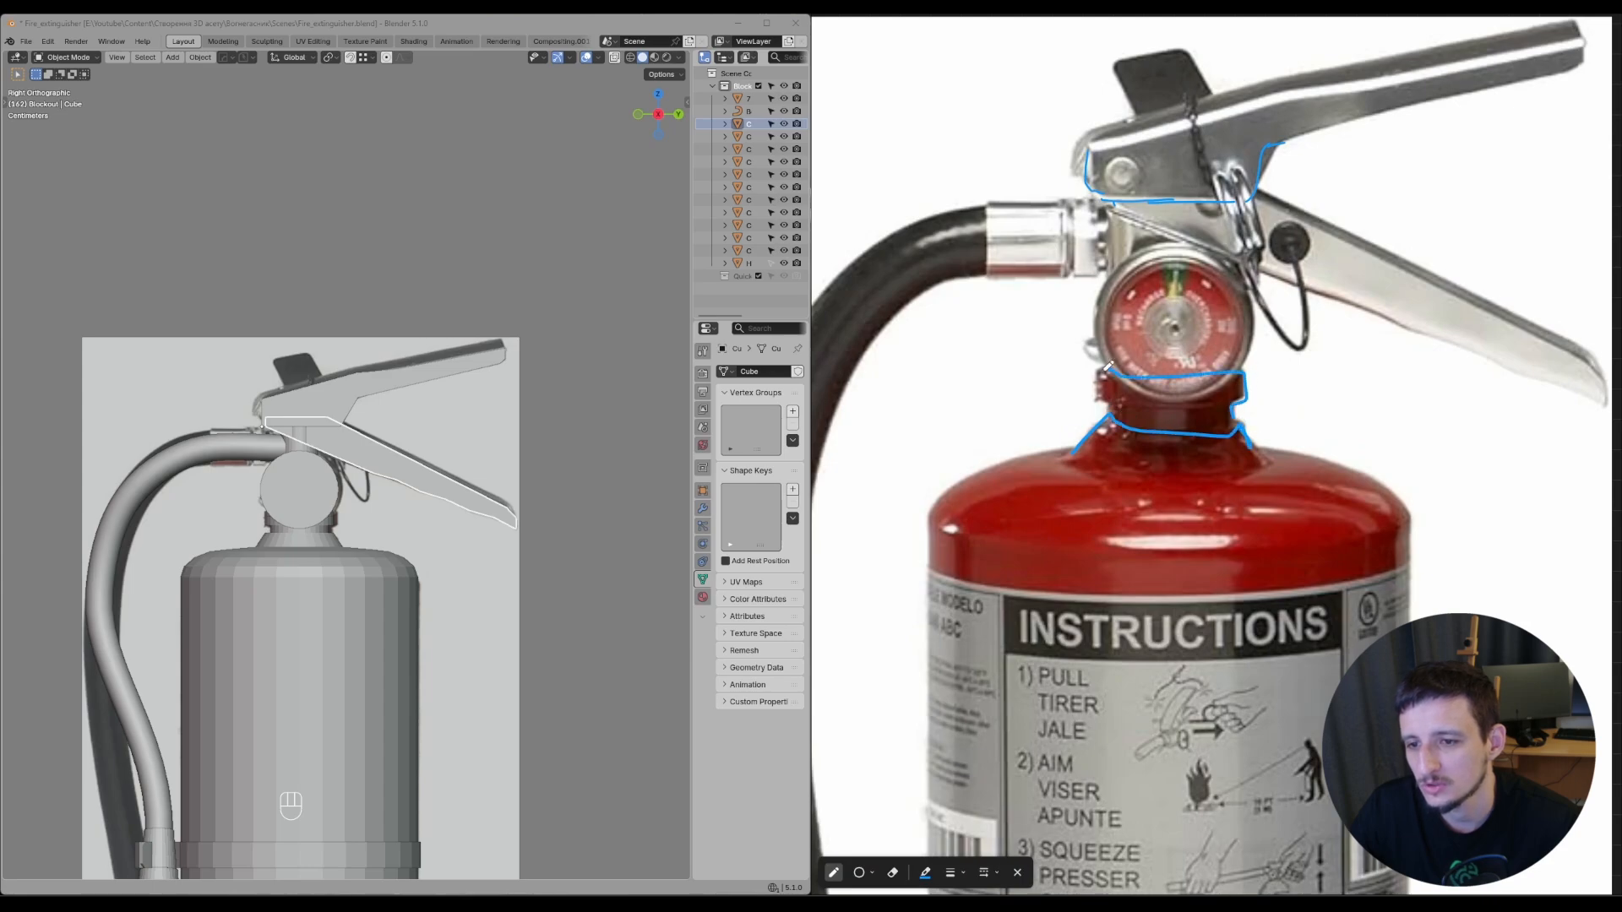
key("ctrl+z")
left_click_drag(1096, 224, 1258, 277)
key("ctrl+z")
scroll(900, 276, "down", 6)
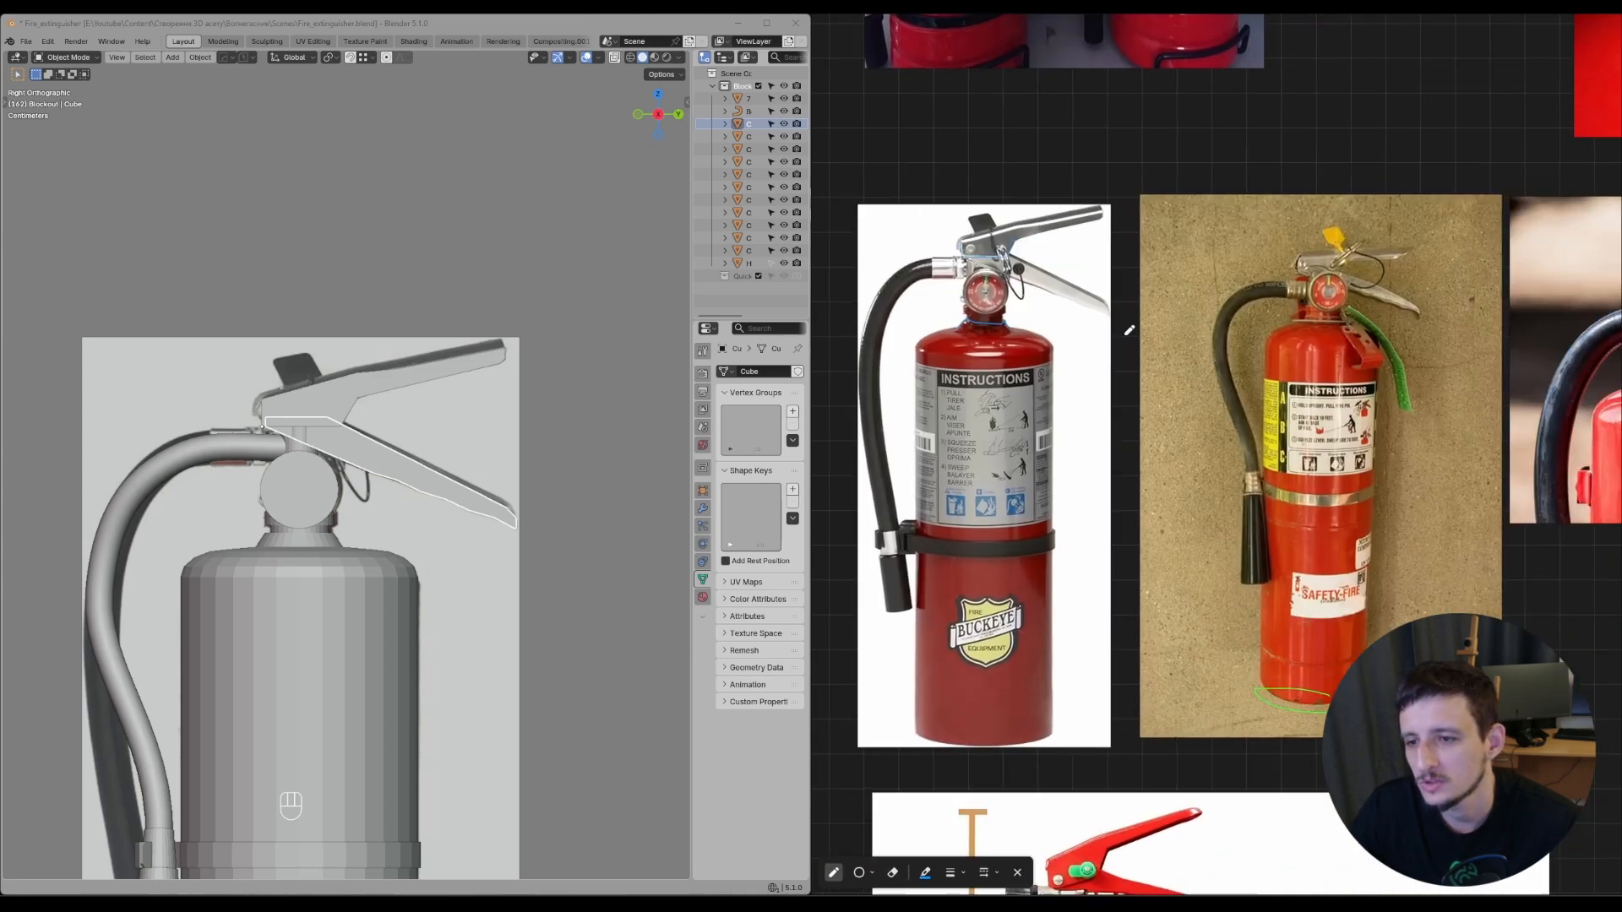
key("ctrl+z")
scroll(1315, 312, "up", 6)
mouse_move(1316, 157)
left_mouse_down()
mouse_move(1341, 400)
mouse_move(1448, 272)
left_mouse_up()
scroll(1346, 393, "down", 6)
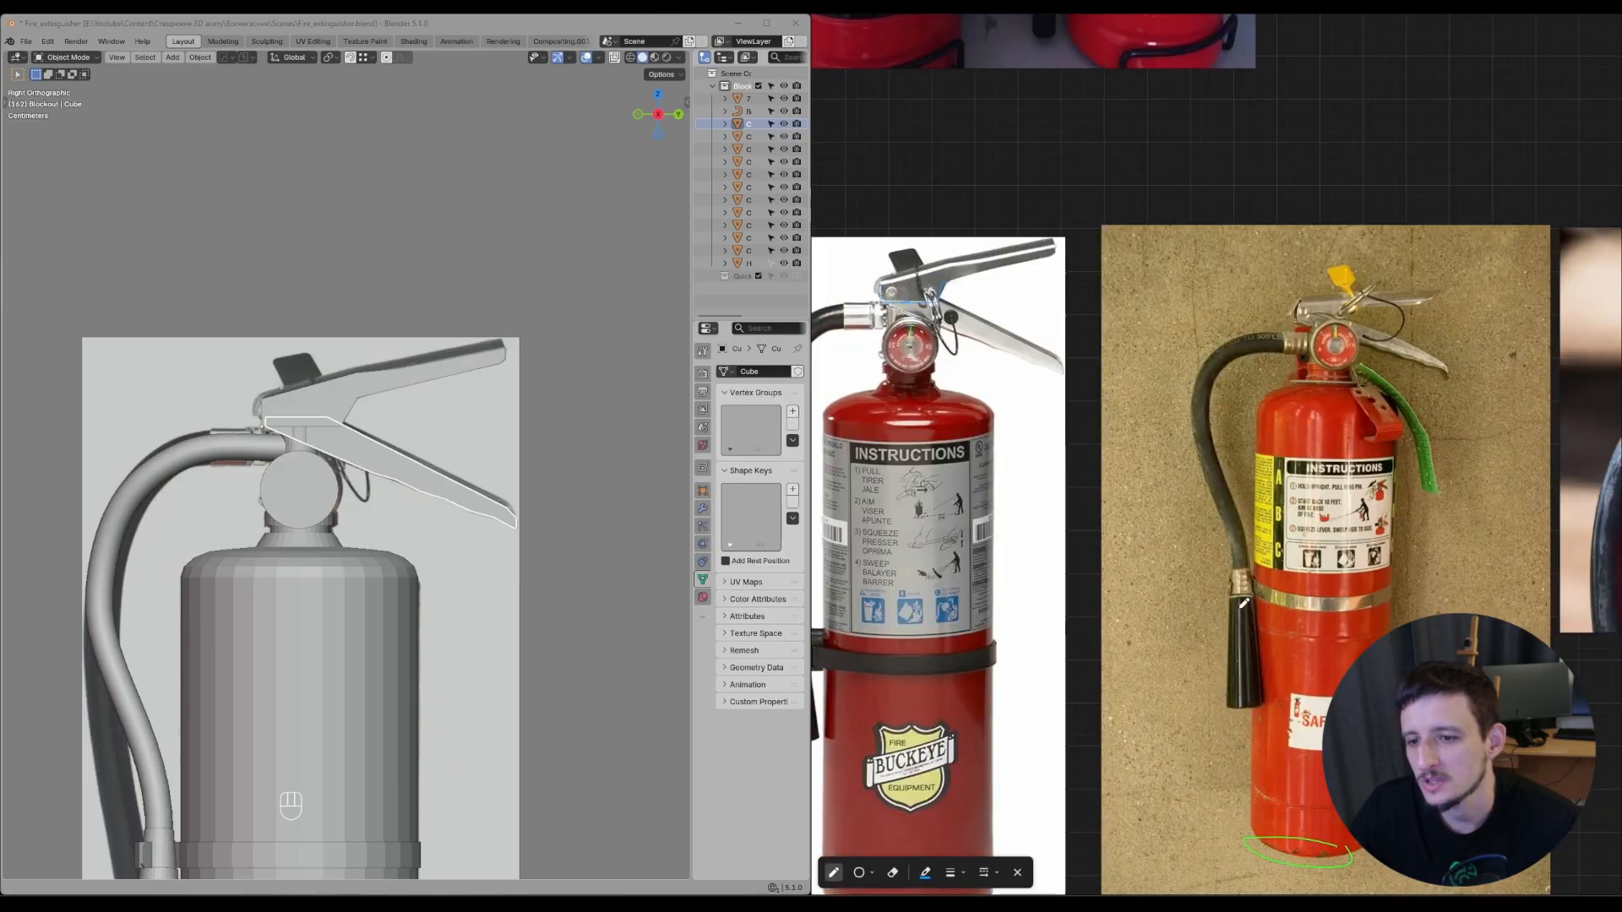
- Mark the valve body and the gauge on the Vigil extinguisher reference, and undo both strokes
middle_click_drag(1161, 760, 1171, 530)
scroll(1090, 760, "up", 6)
mouse_move(1150, 526)
left_mouse_down()
mouse_move(987, 497)
mouse_move(1253, 639)
left_mouse_up()
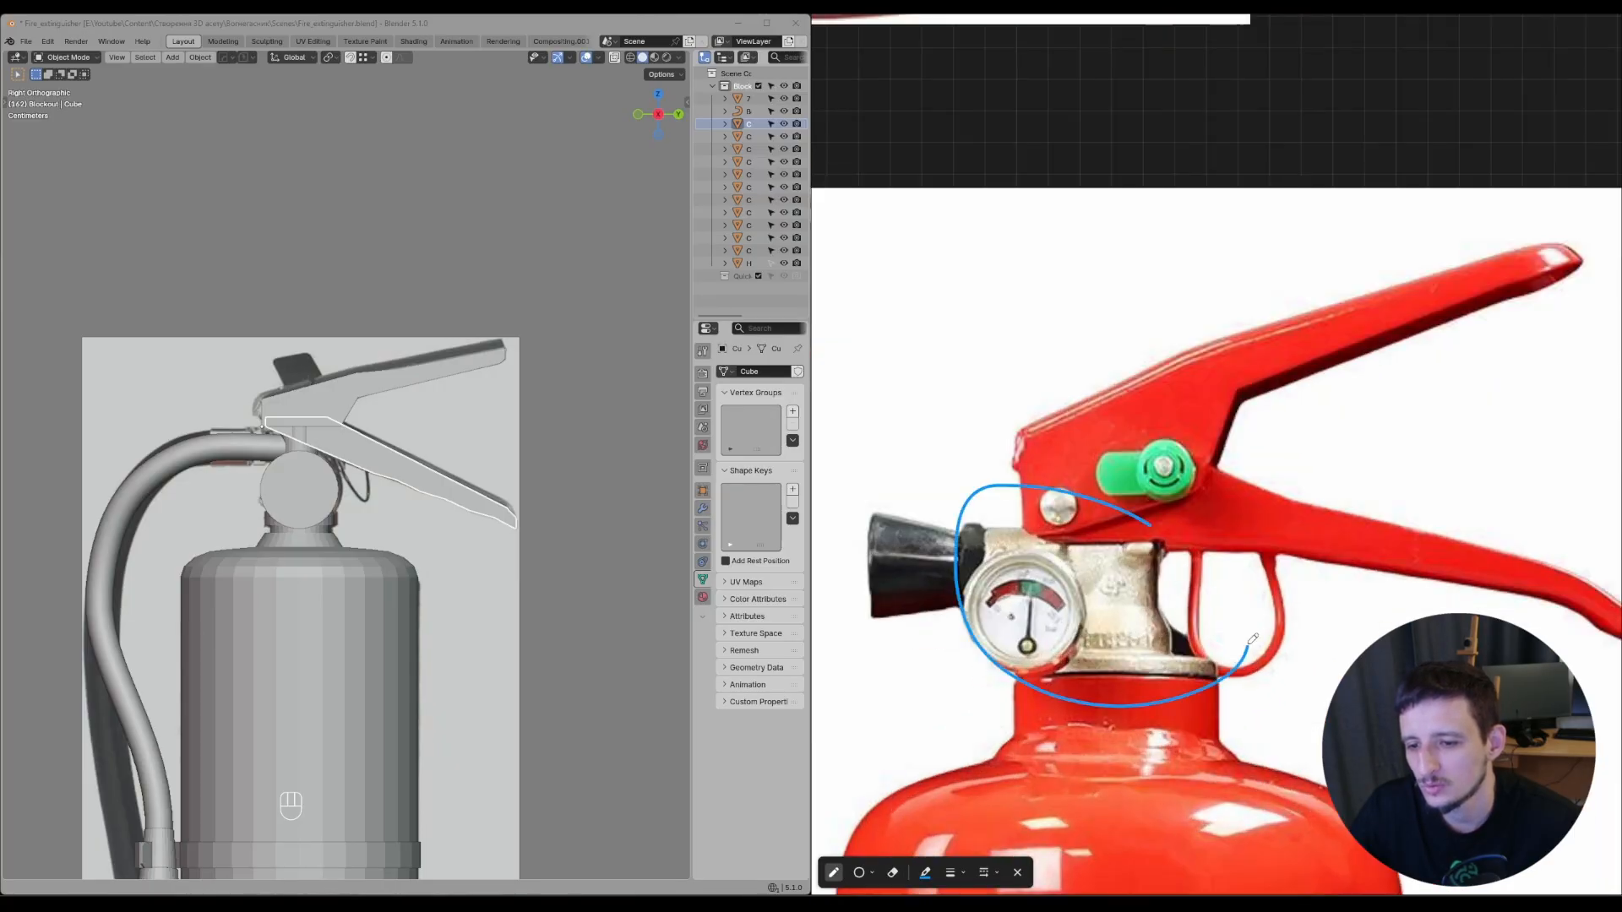
key("ctrl+z")
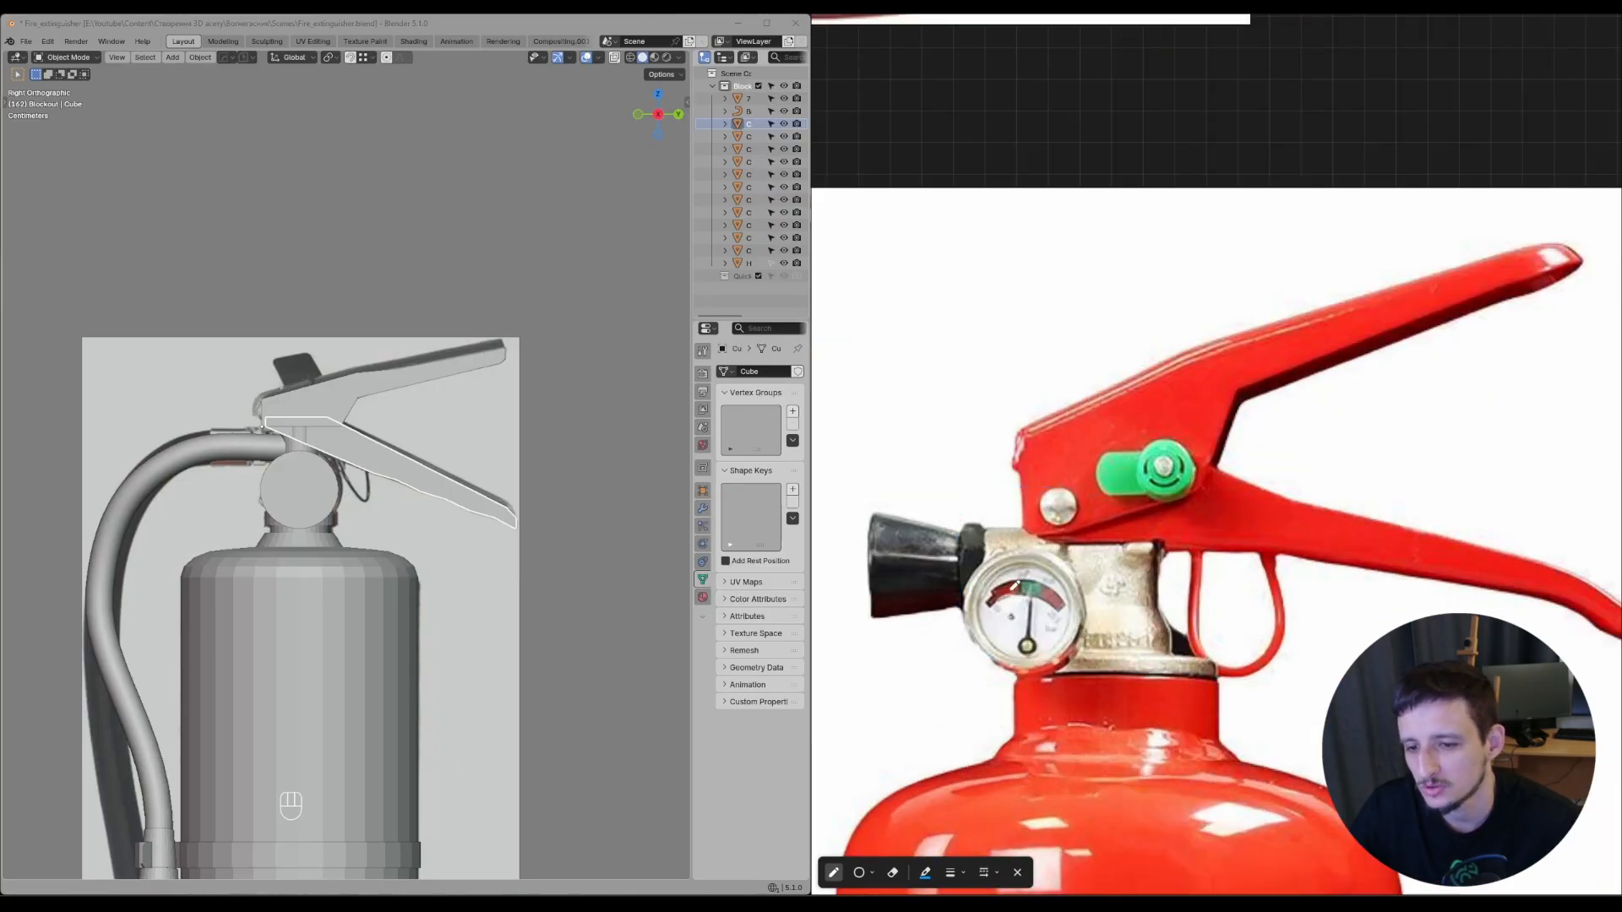
left_click_drag(1046, 603, 1022, 617)
key("ctrl+z")
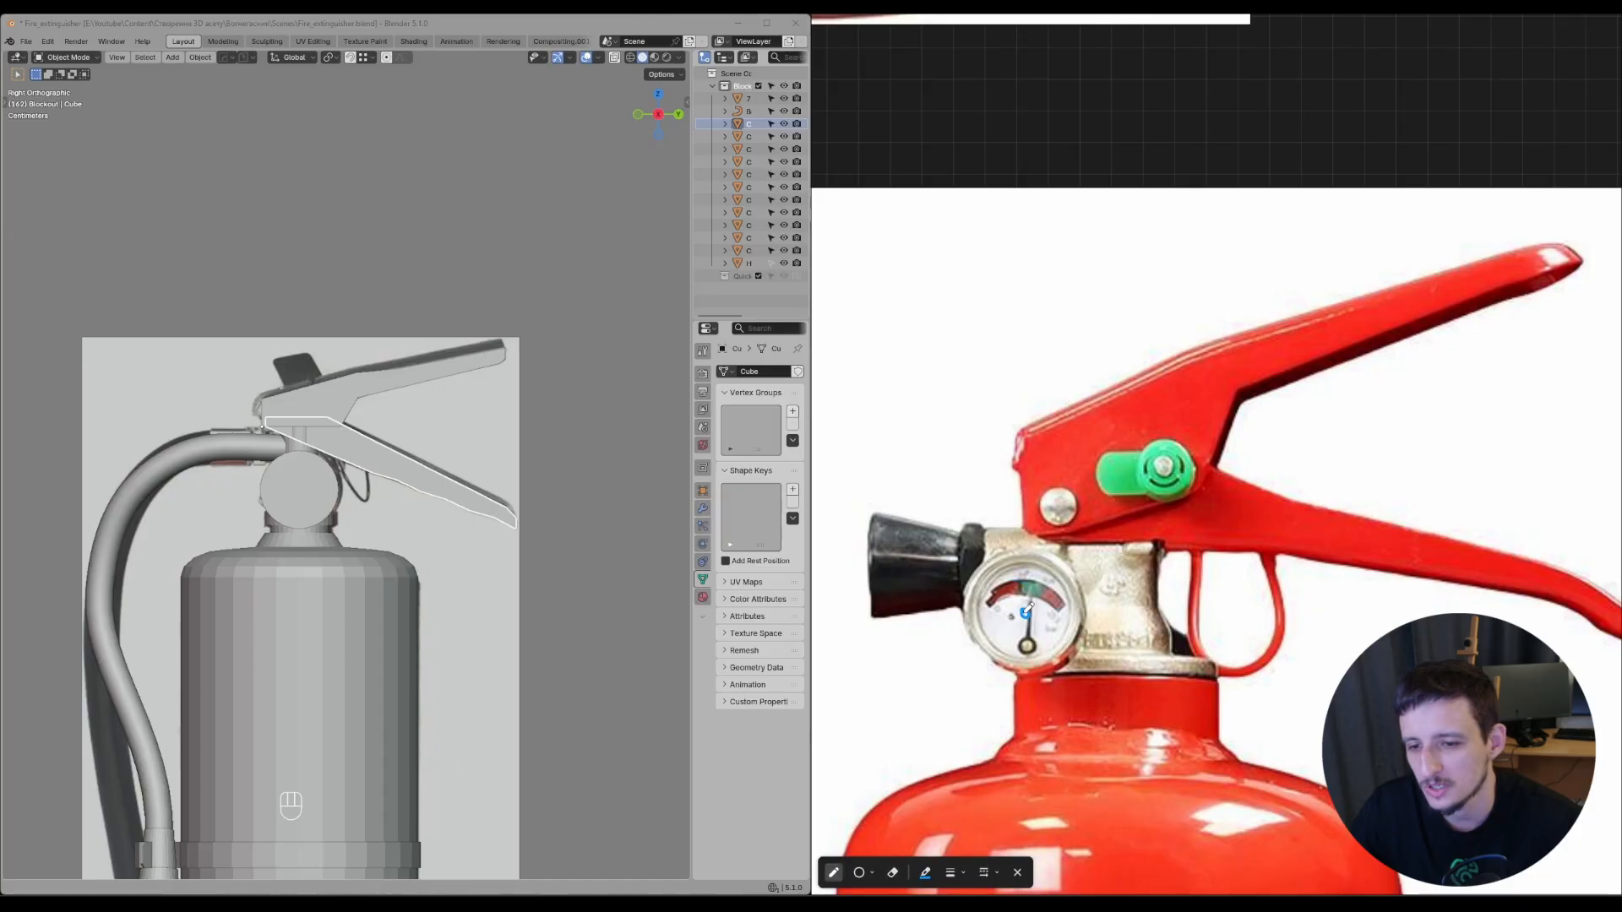
- Examine the valve in the Vigil reference's side and top views, marking the side fitting on the top view
scroll(1029, 606, "down", 5)
scroll(1056, 441, "up", 6)
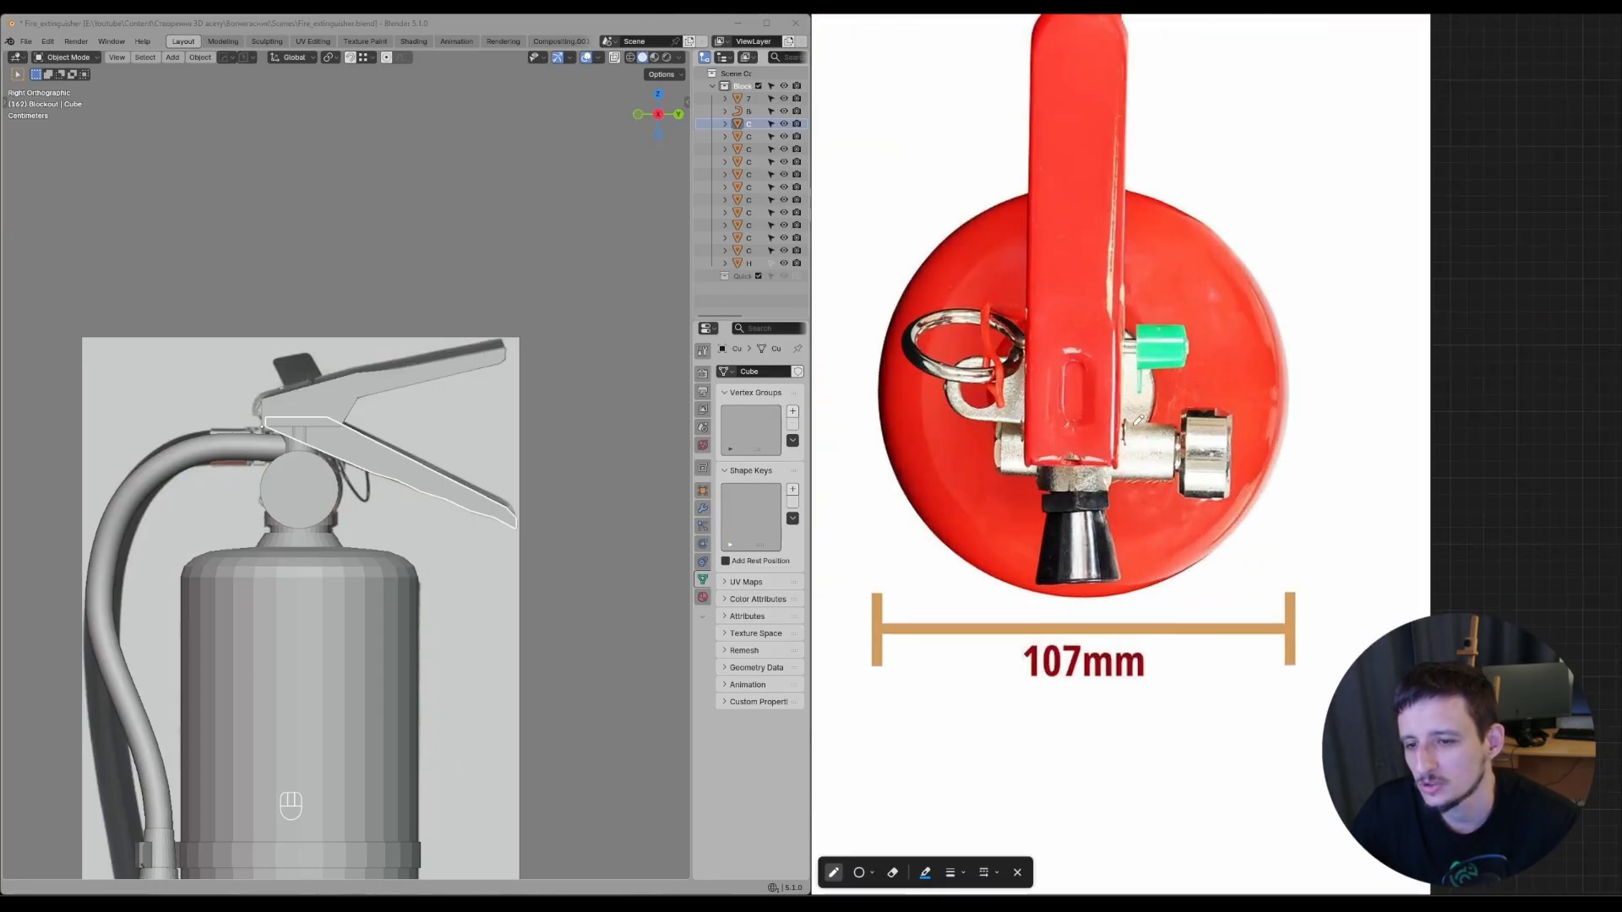
left_click_drag(1185, 433, 1163, 479)
scroll(1182, 478, "down", 3)
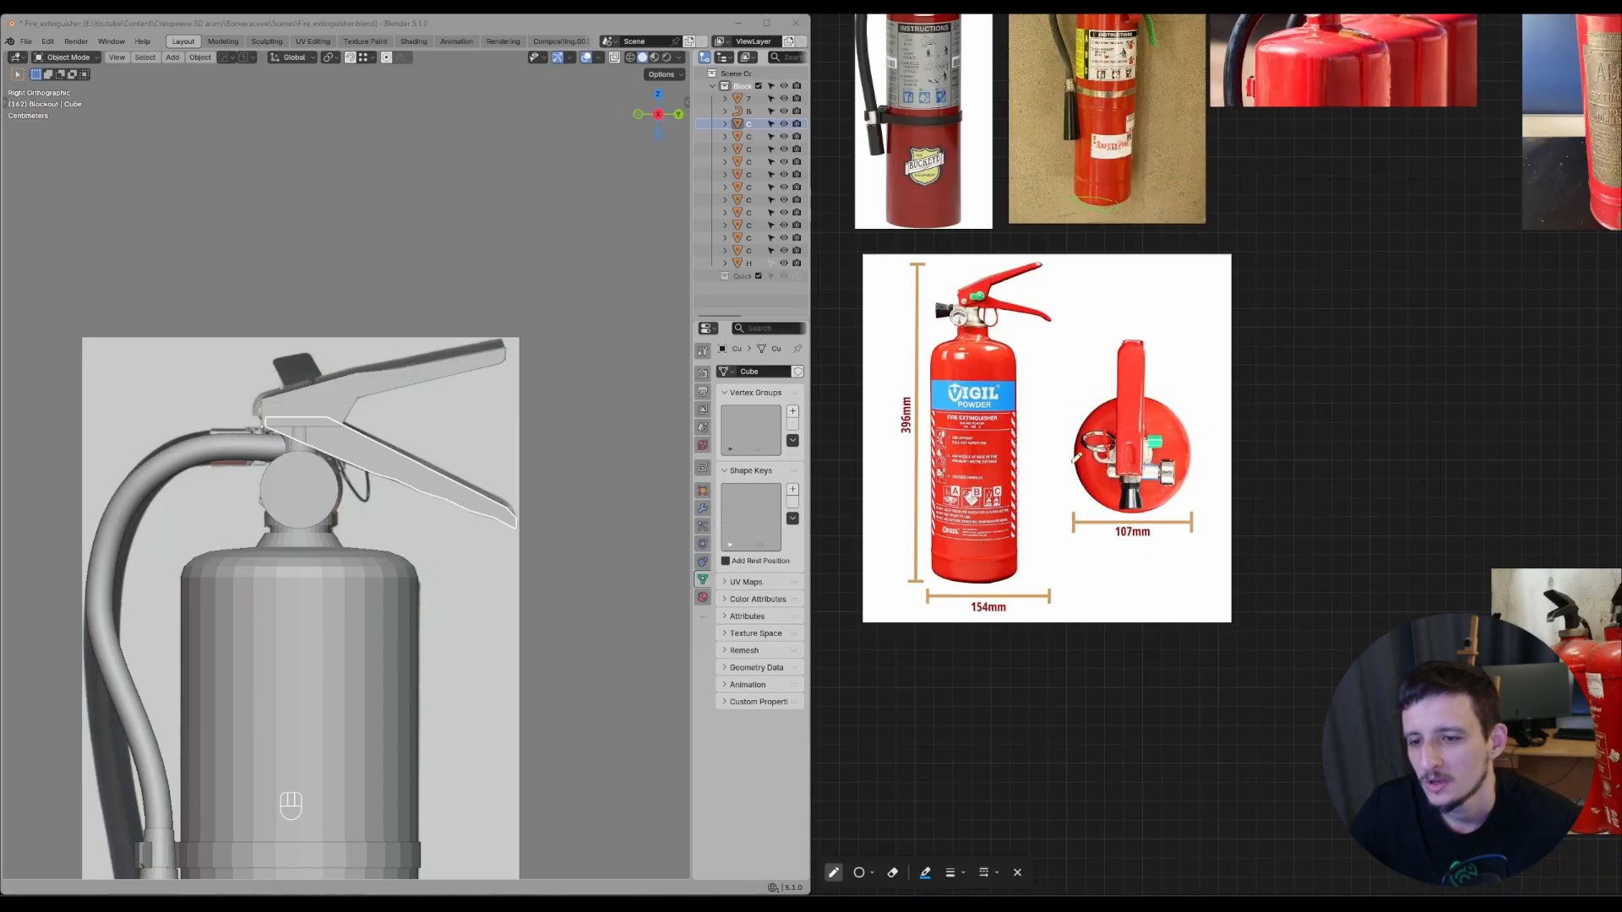
scroll(1103, 470, "up", 7)
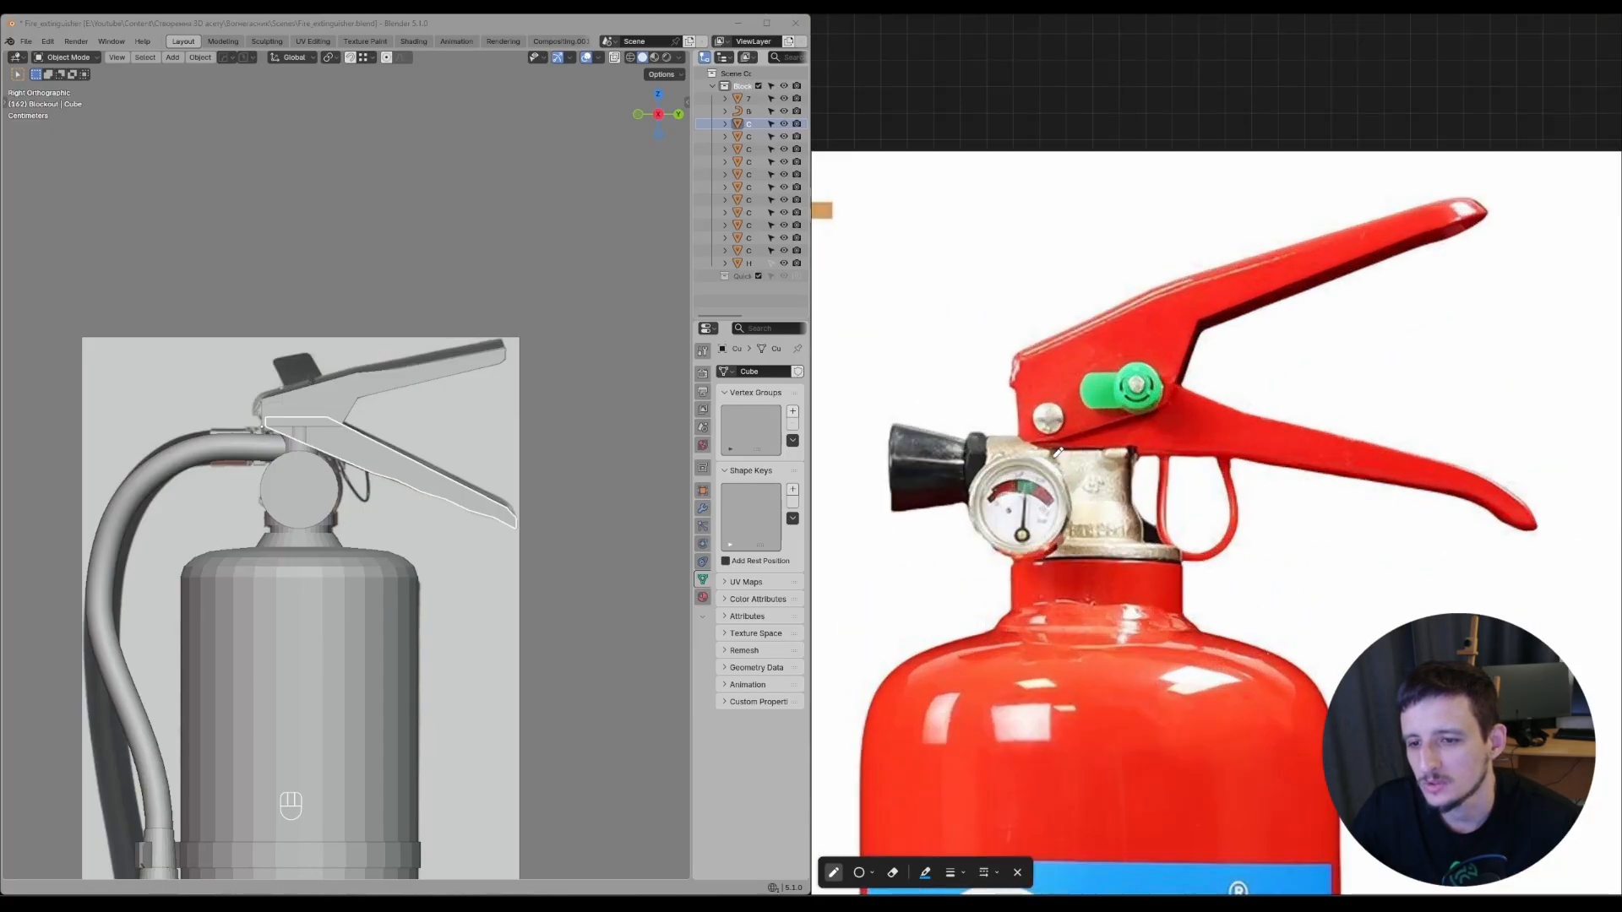
scroll(1057, 454, "down", 6)
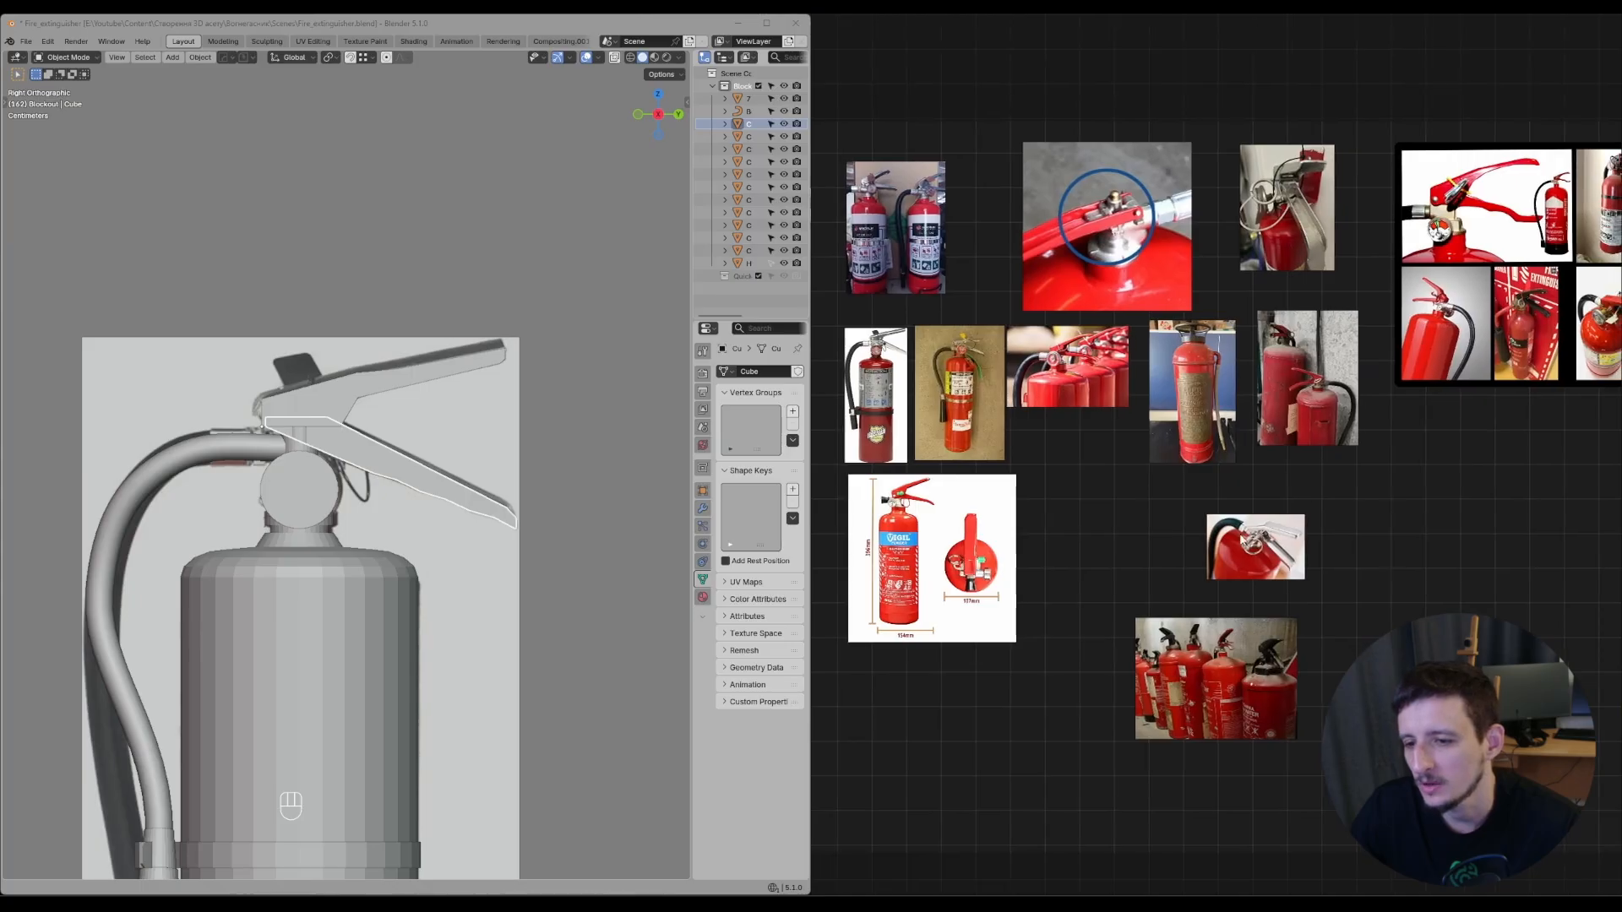
- Mark the valve fitting behind the pull ring on the silver-handled extinguisher close-up, and remove the strokes
scroll(1254, 545, "up", 8)
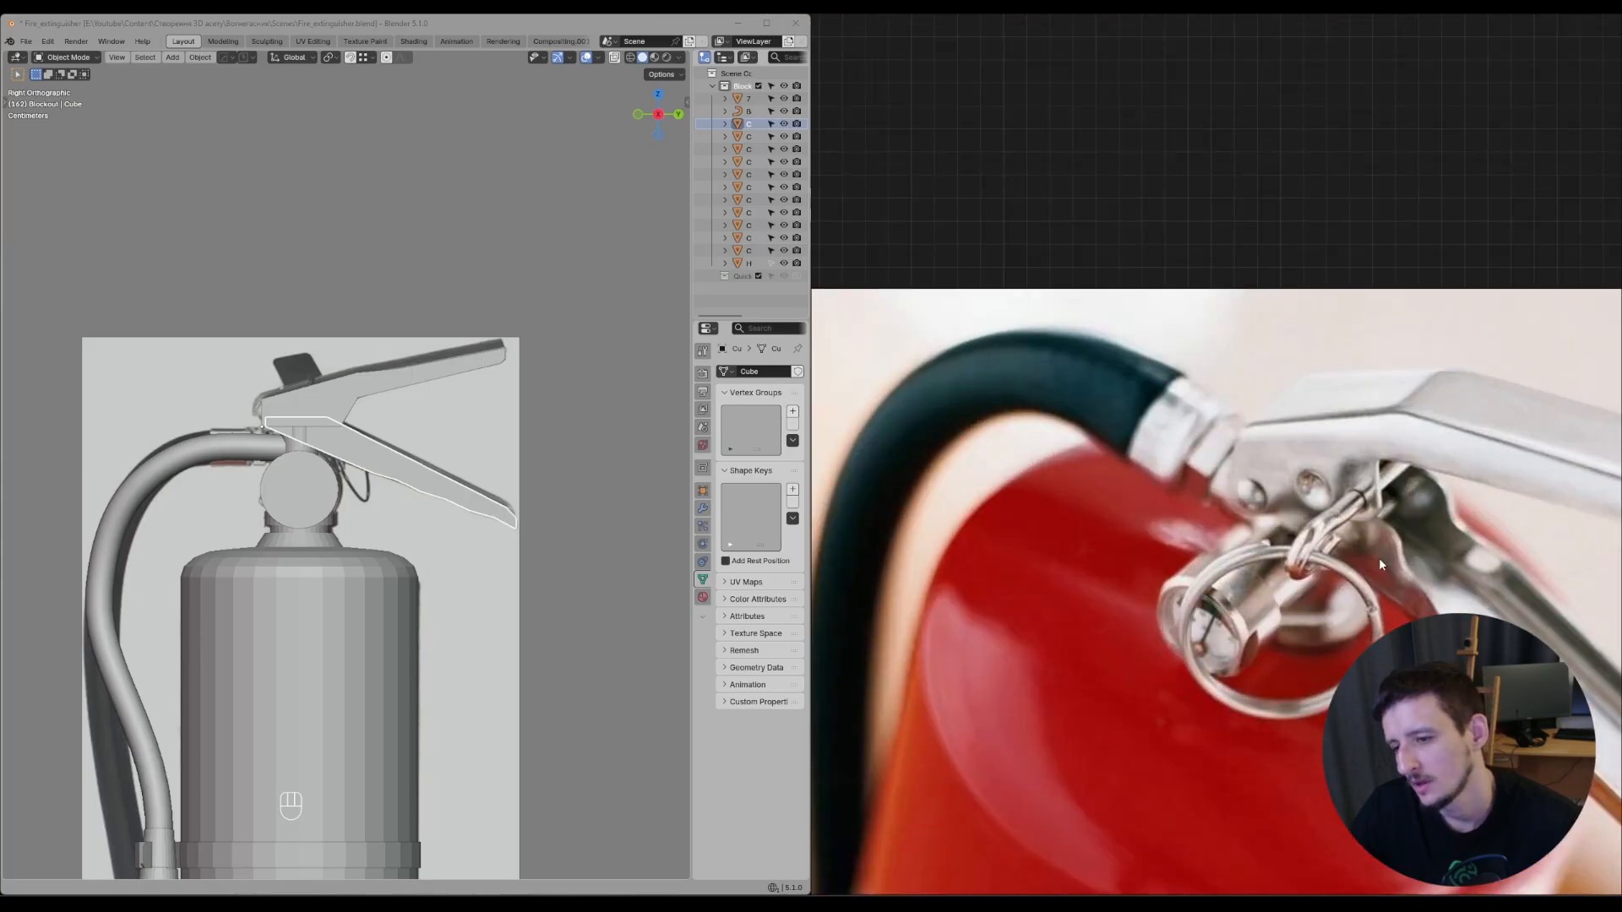
key("d")
middle_click_drag(1297, 623, 1105, 484)
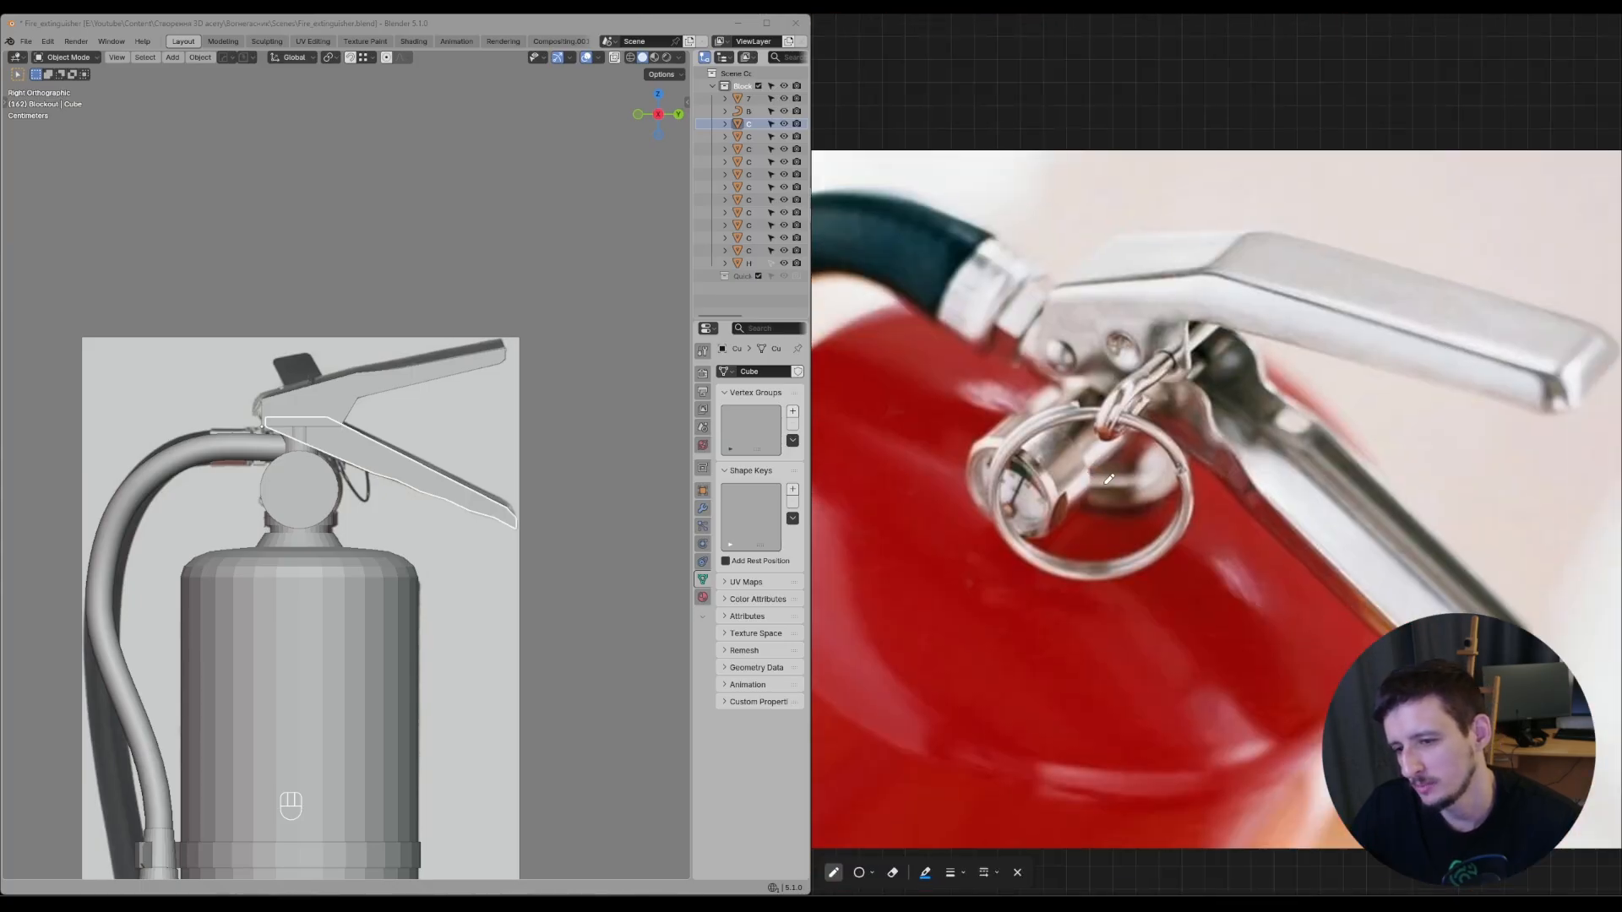
middle_click_drag(1015, 425, 1143, 492)
left_click_drag(1106, 505, 1176, 449)
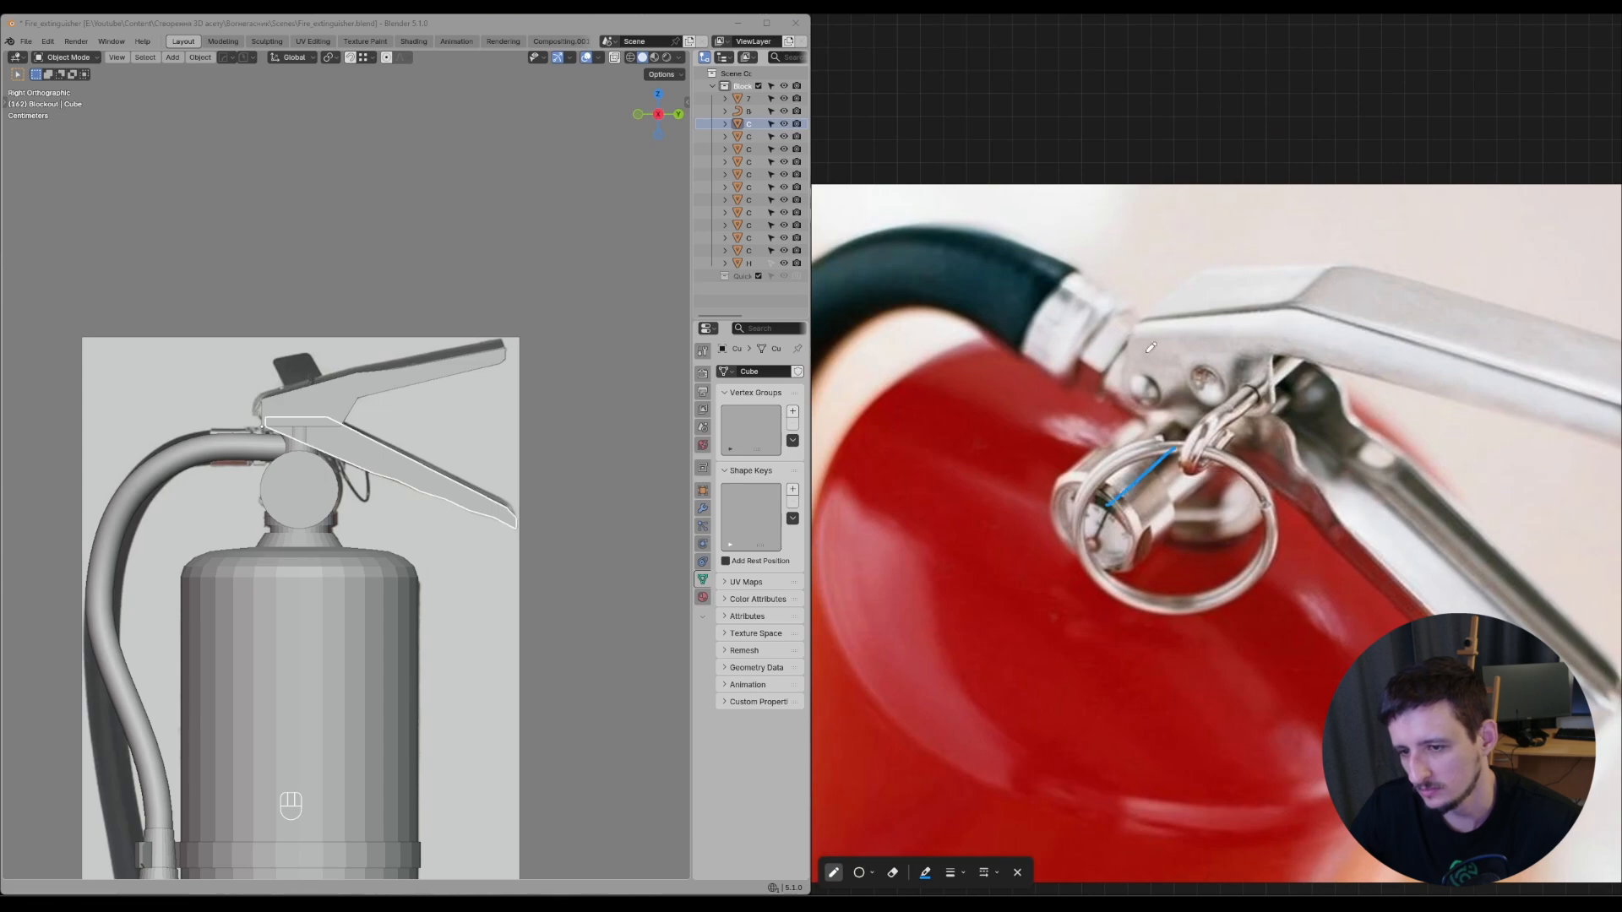
mouse_move(1104, 362)
left_mouse_down()
mouse_move(1176, 403)
mouse_move(1190, 489)
left_mouse_up()
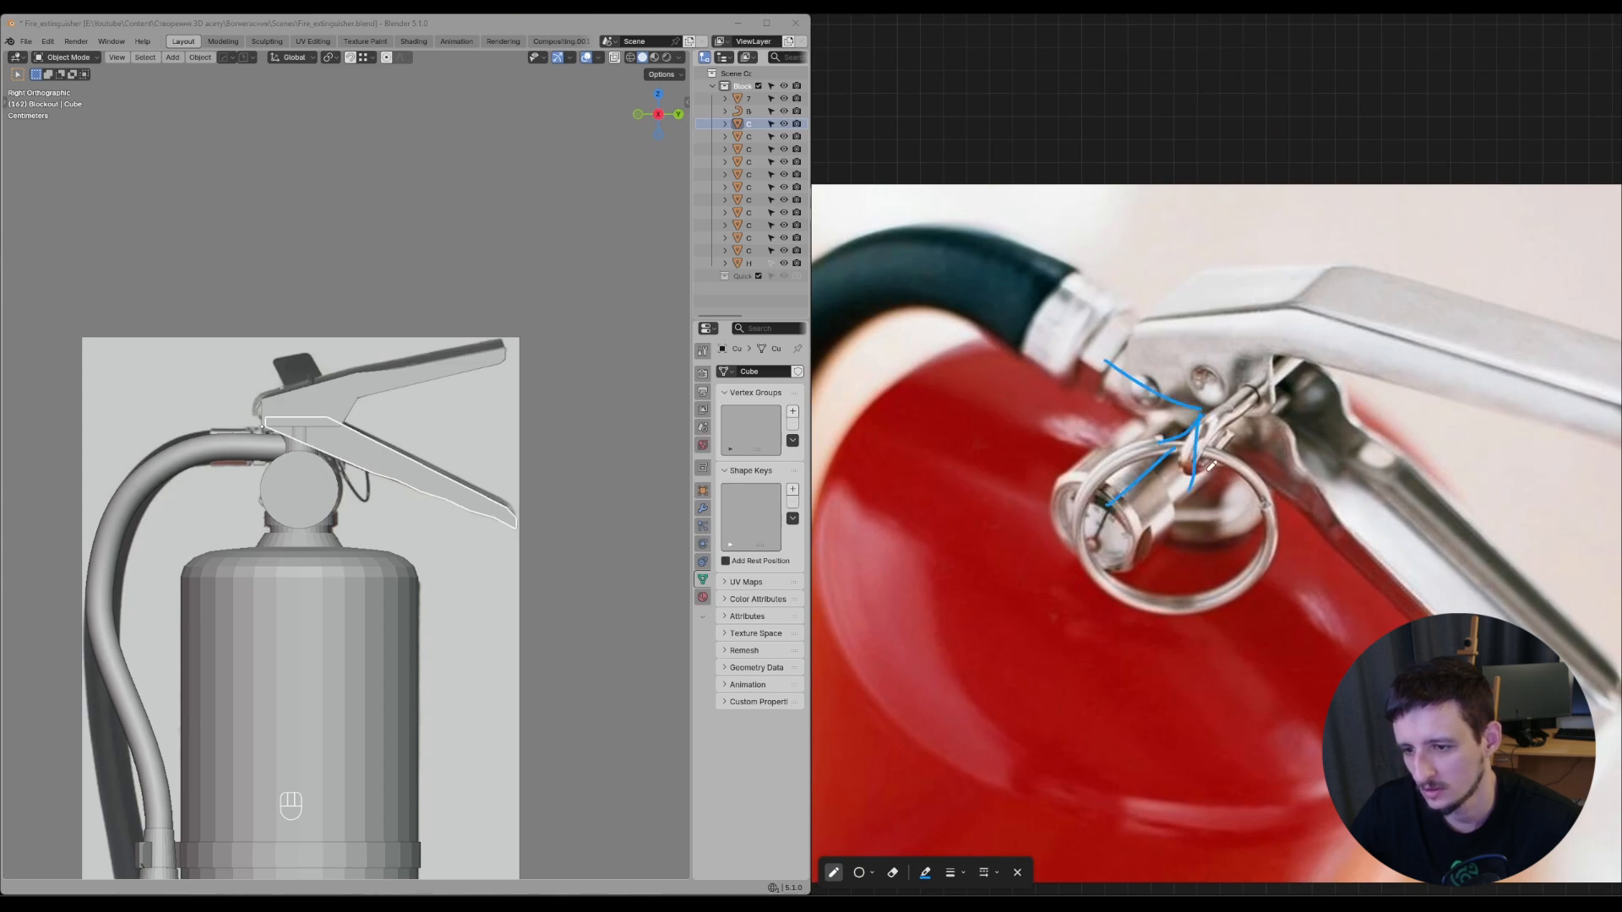
key("ctrl+z")
left_click_drag(1210, 424, 1162, 462)
key("ctrl+z")
key("ctrl+z")
key("ctrl+z")
key("ctrl+z")
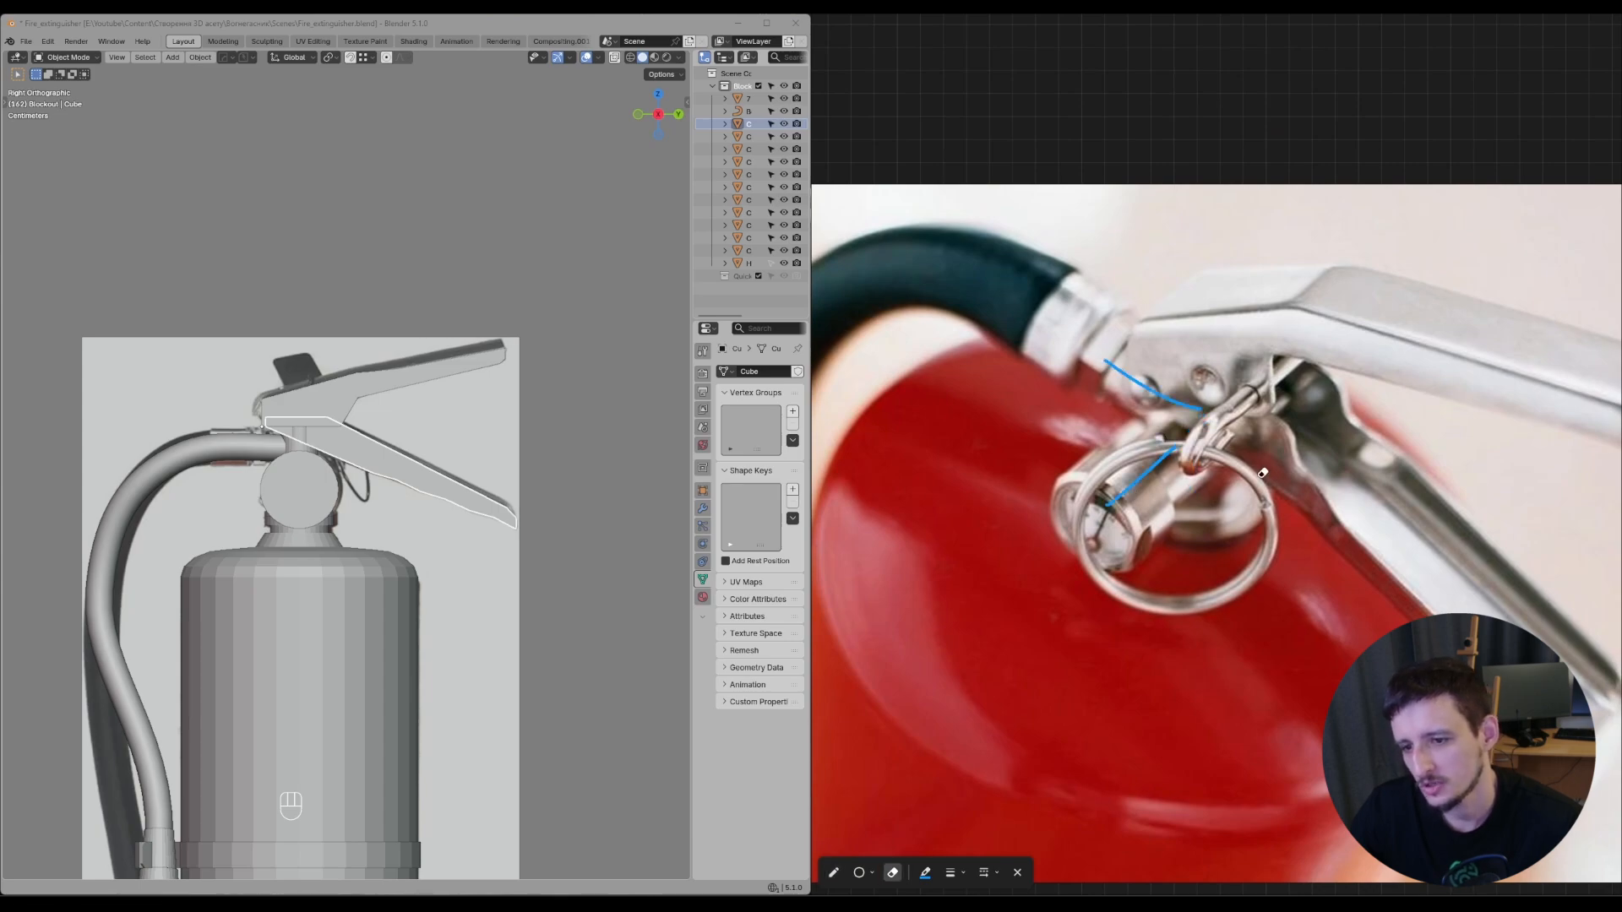
key("Escape")
- Examine the handle and valve shapes in the photo of the row of old red extinguishers
scroll(1265, 480, "down", 7)
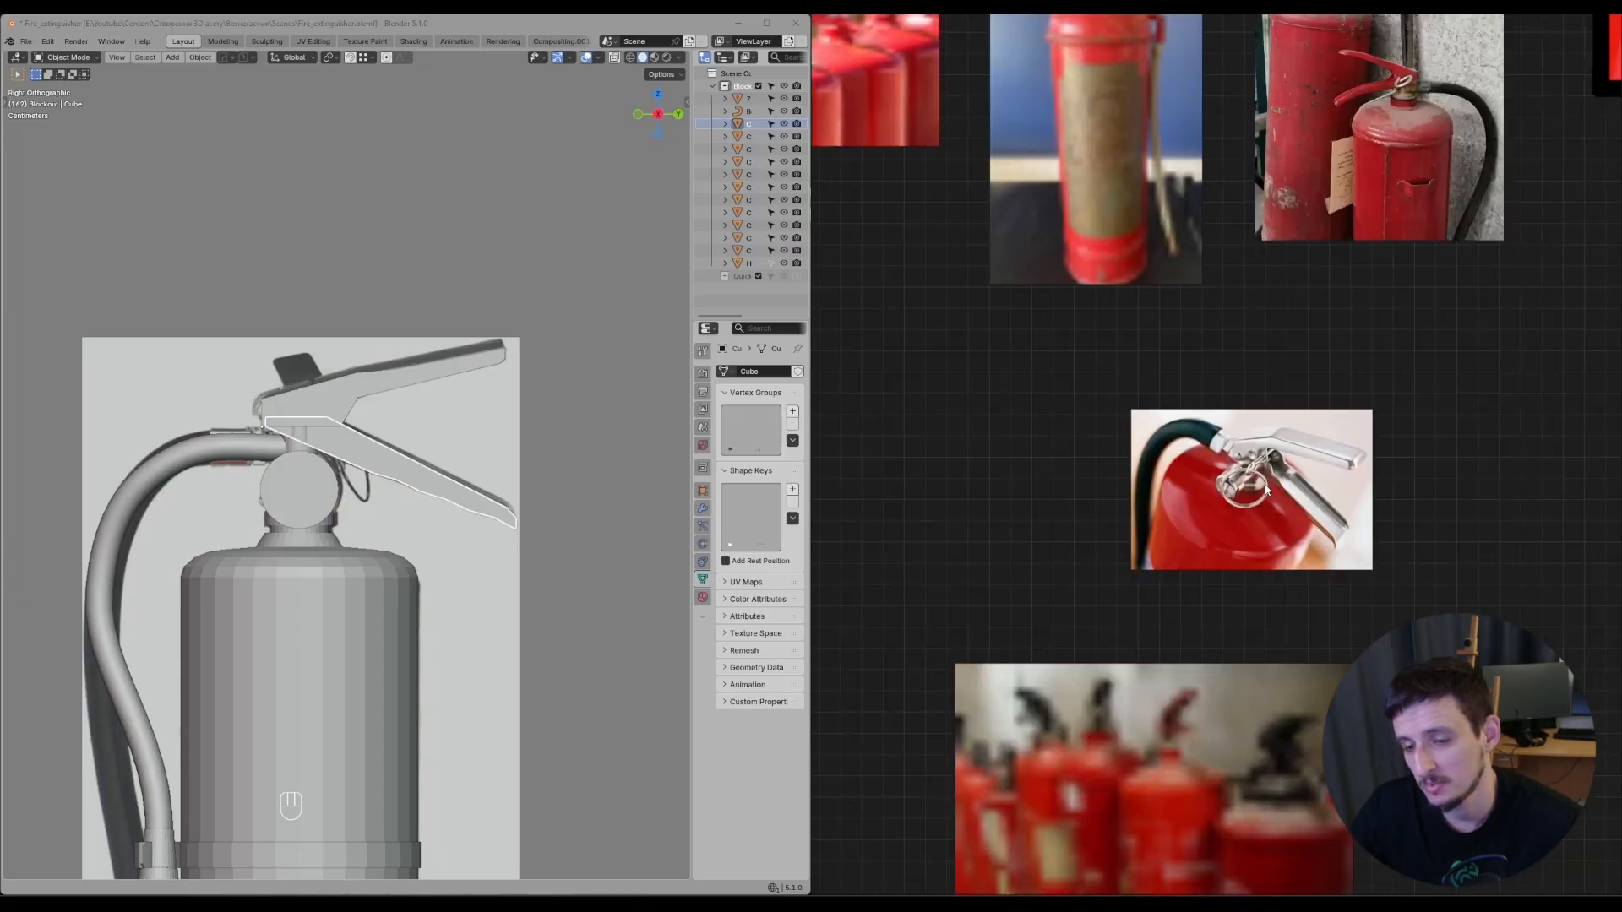
middle_click_drag(1099, 728, 1190, 444)
scroll(1190, 444, "up", 5)
middle_click_drag(1416, 477, 1268, 427)
scroll(1268, 427, "up", 3)
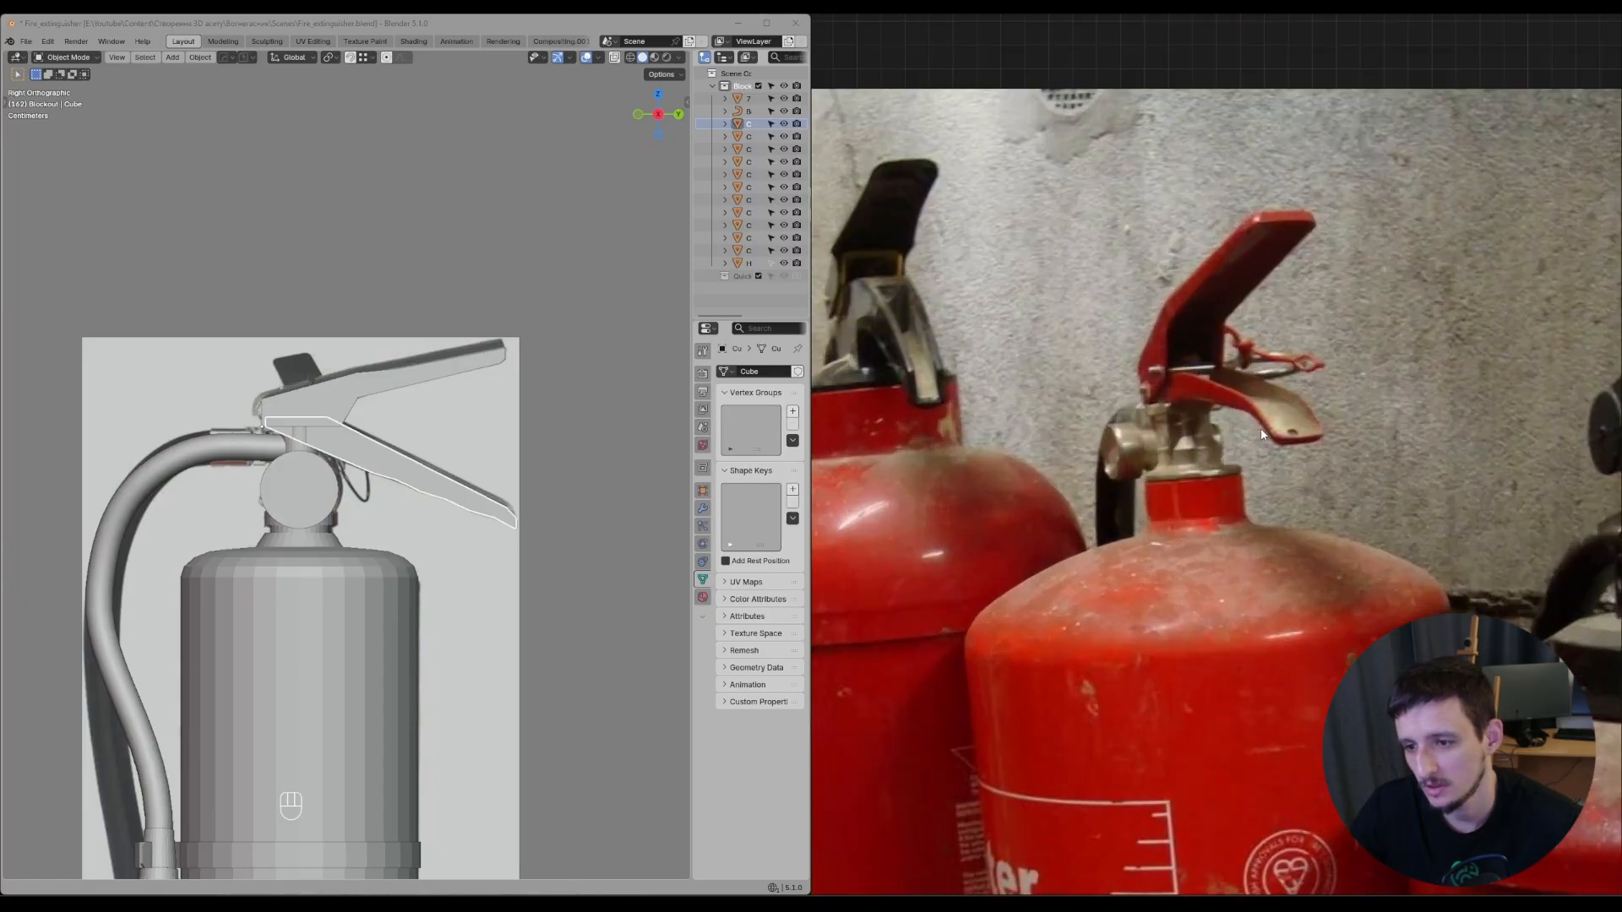
middle_click_drag(1405, 465, 988, 376)
scroll(1117, 366, "down", 5)
scroll(1233, 432, "up", 6)
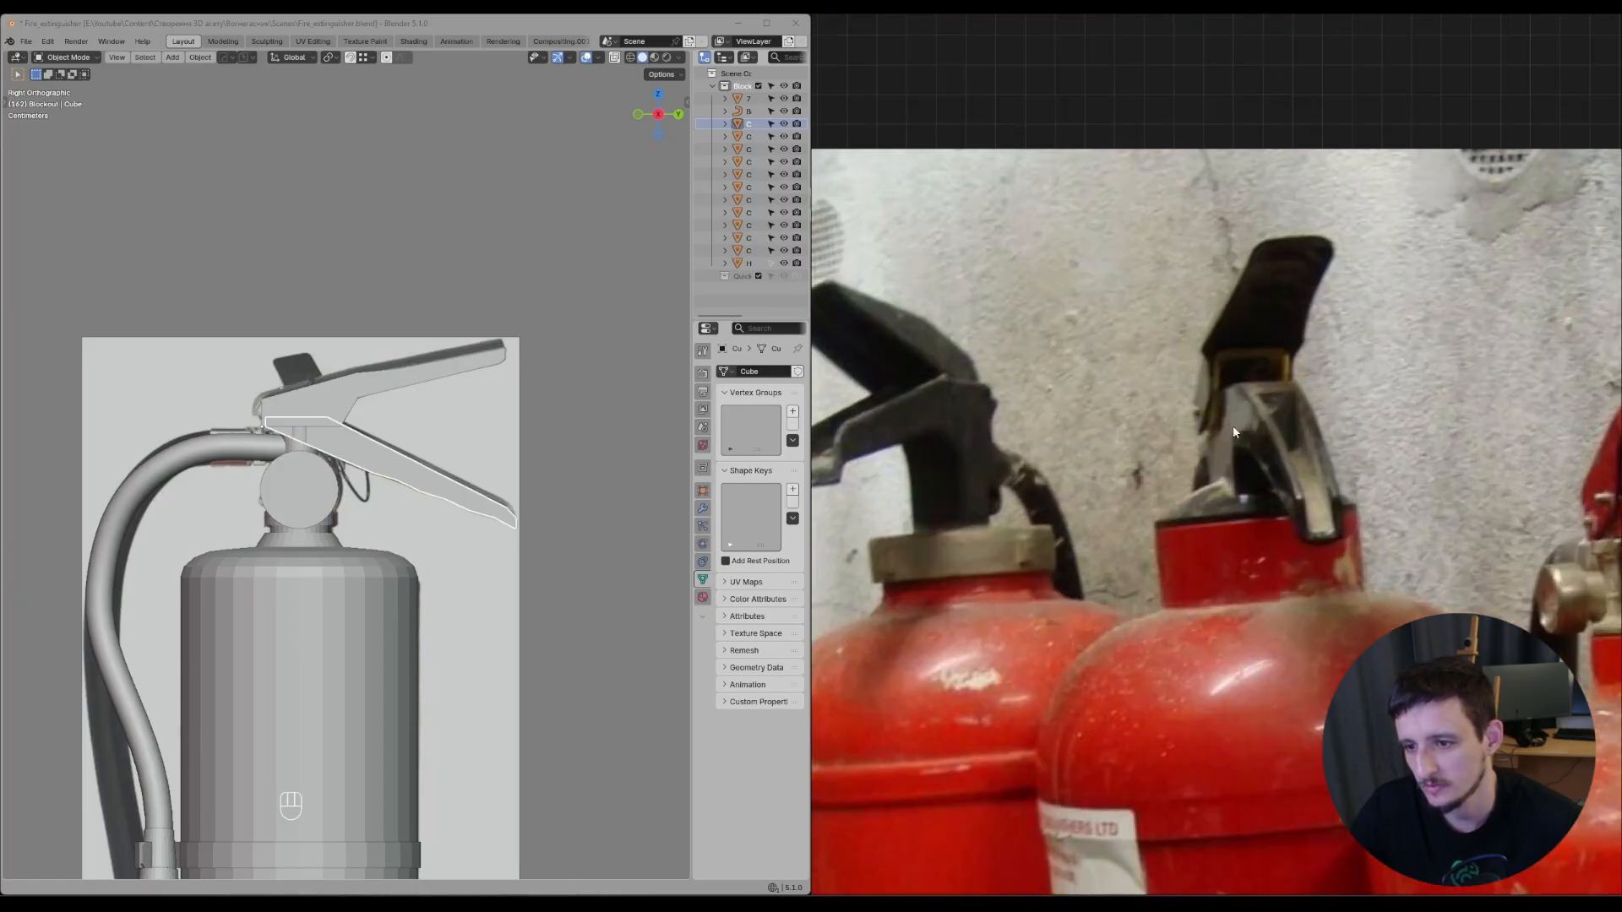
scroll(1311, 452, "down", 4)
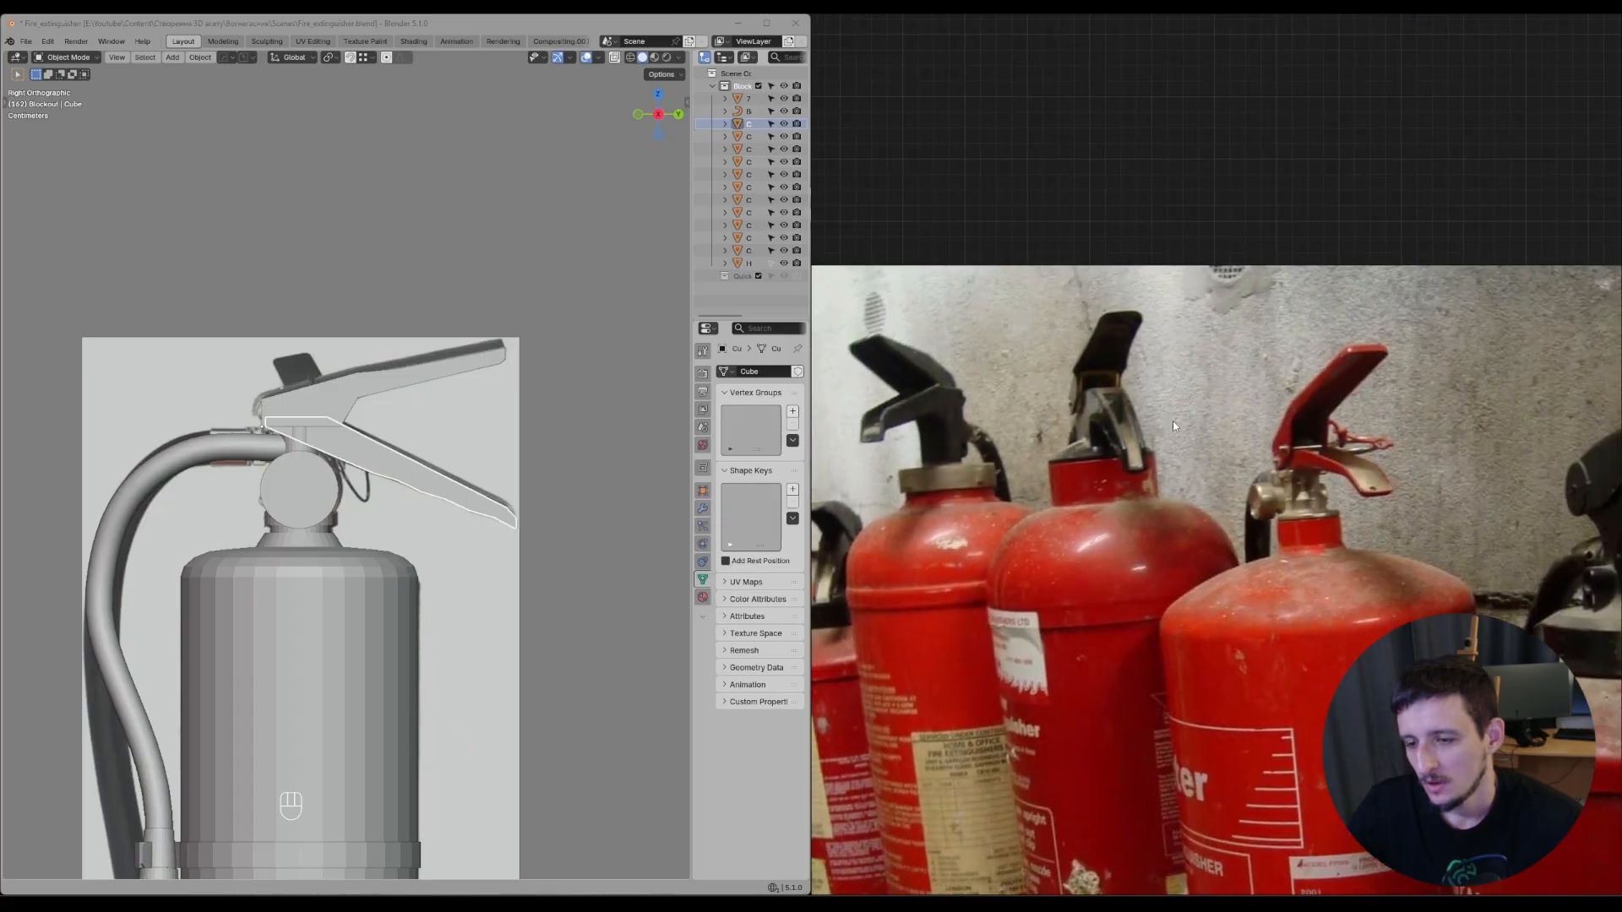
scroll(1306, 482, "up", 4)
scroll(1310, 464, "down", 4)
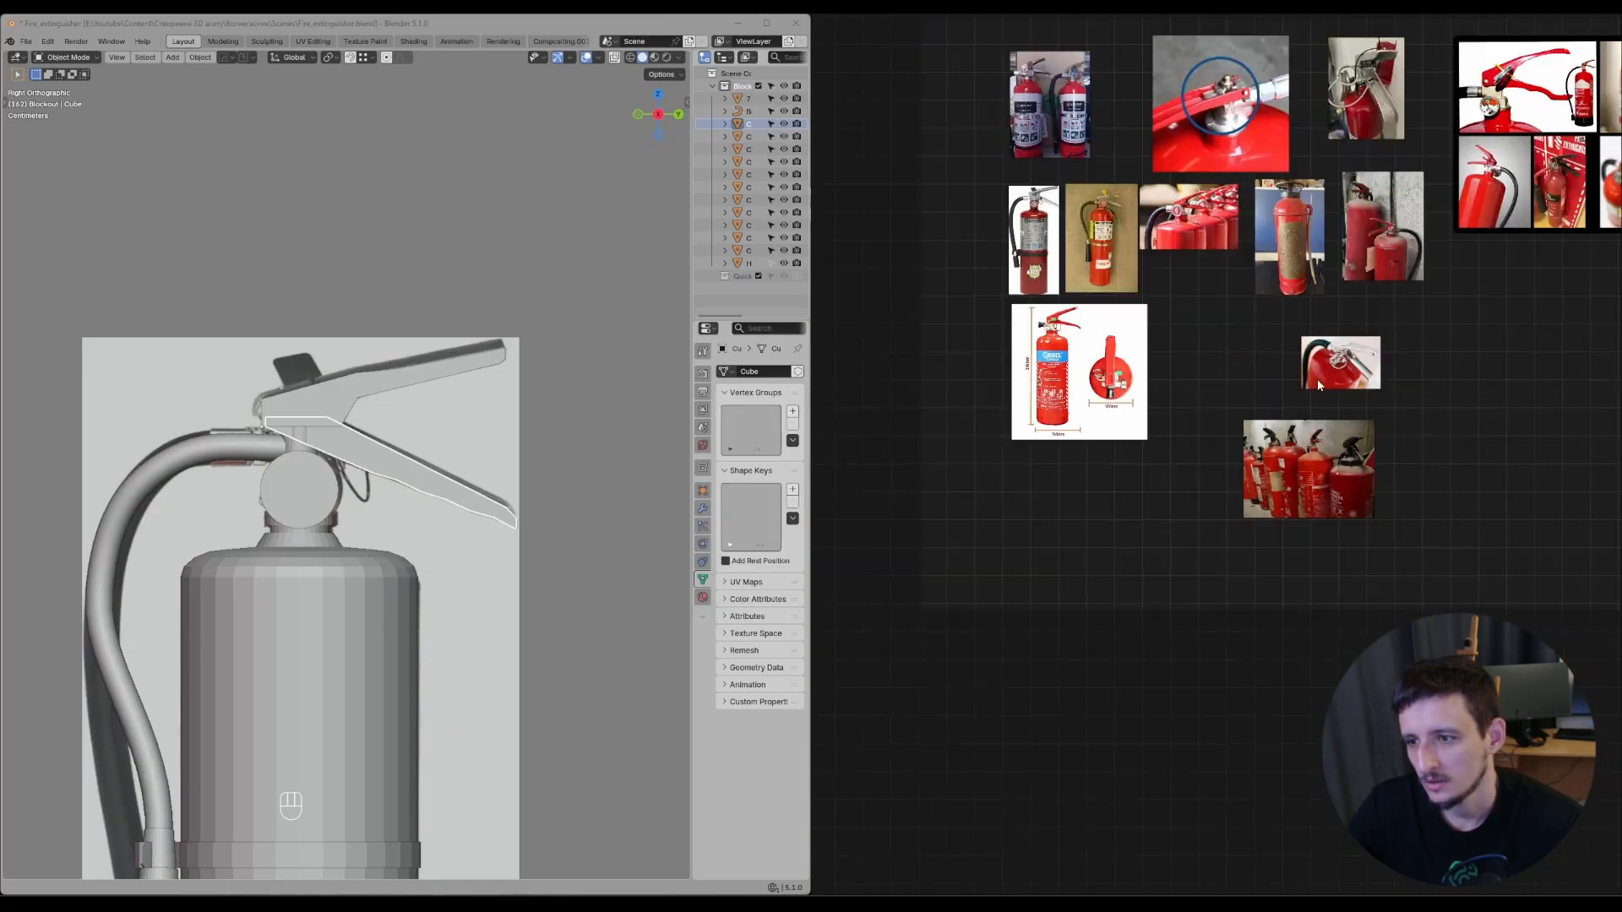
- Outline the brass valve body beneath the red handle on the gauge close-up reference, and undo the strokes
scroll(1316, 378, "up", 6)
key("d")
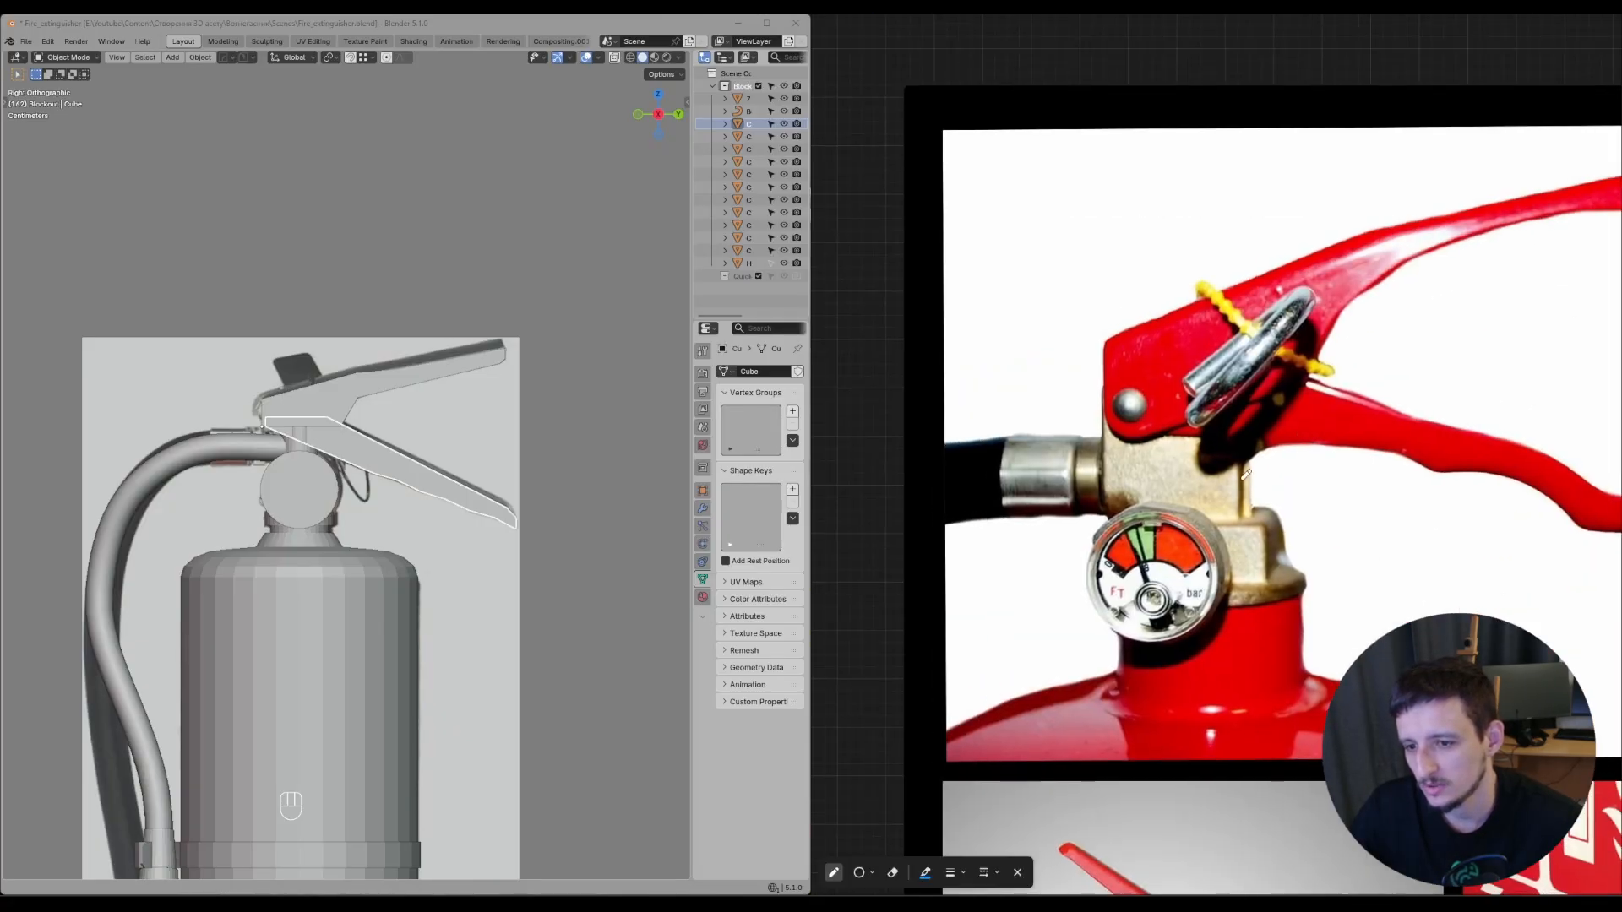
left_click_drag(1239, 429, 1136, 607)
right_click_drag(1136, 606, 1291, 552)
mouse_move(1105, 378)
left_mouse_down()
mouse_move(1105, 507)
mouse_move(1241, 382)
left_mouse_up()
left_click_drag(1257, 397, 1259, 508)
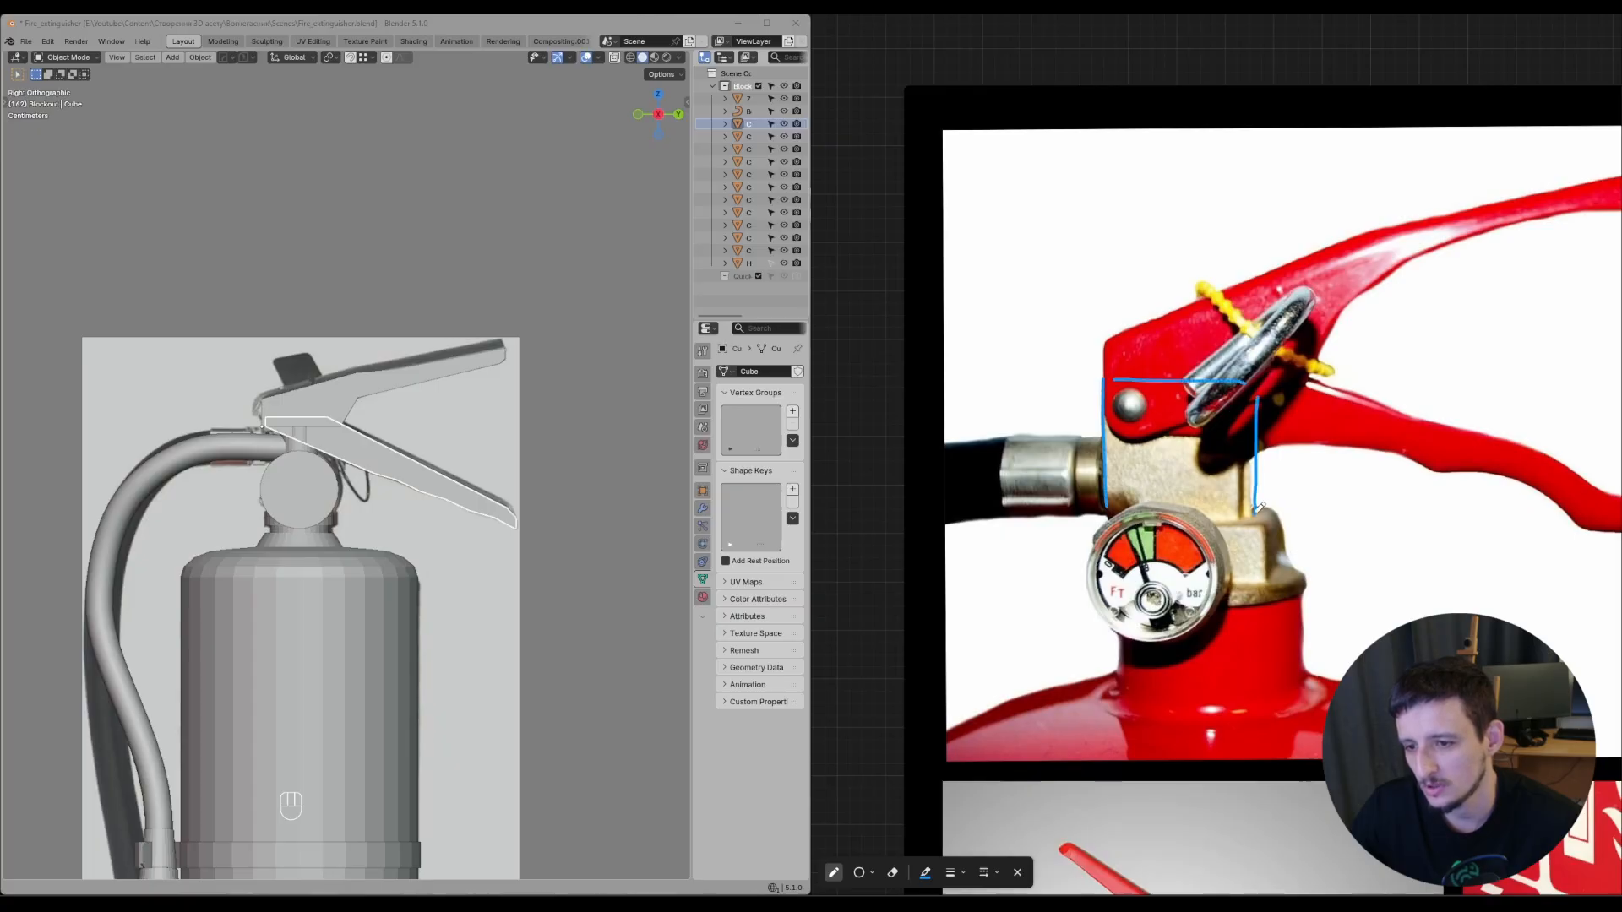
mouse_move(1305, 566)
left_mouse_down()
mouse_move(1226, 619)
mouse_move(1125, 603)
mouse_move(1153, 547)
mouse_move(1182, 557)
left_mouse_up()
right_click_drag(1183, 557, 1158, 583)
scroll(1249, 523, "down", 6)
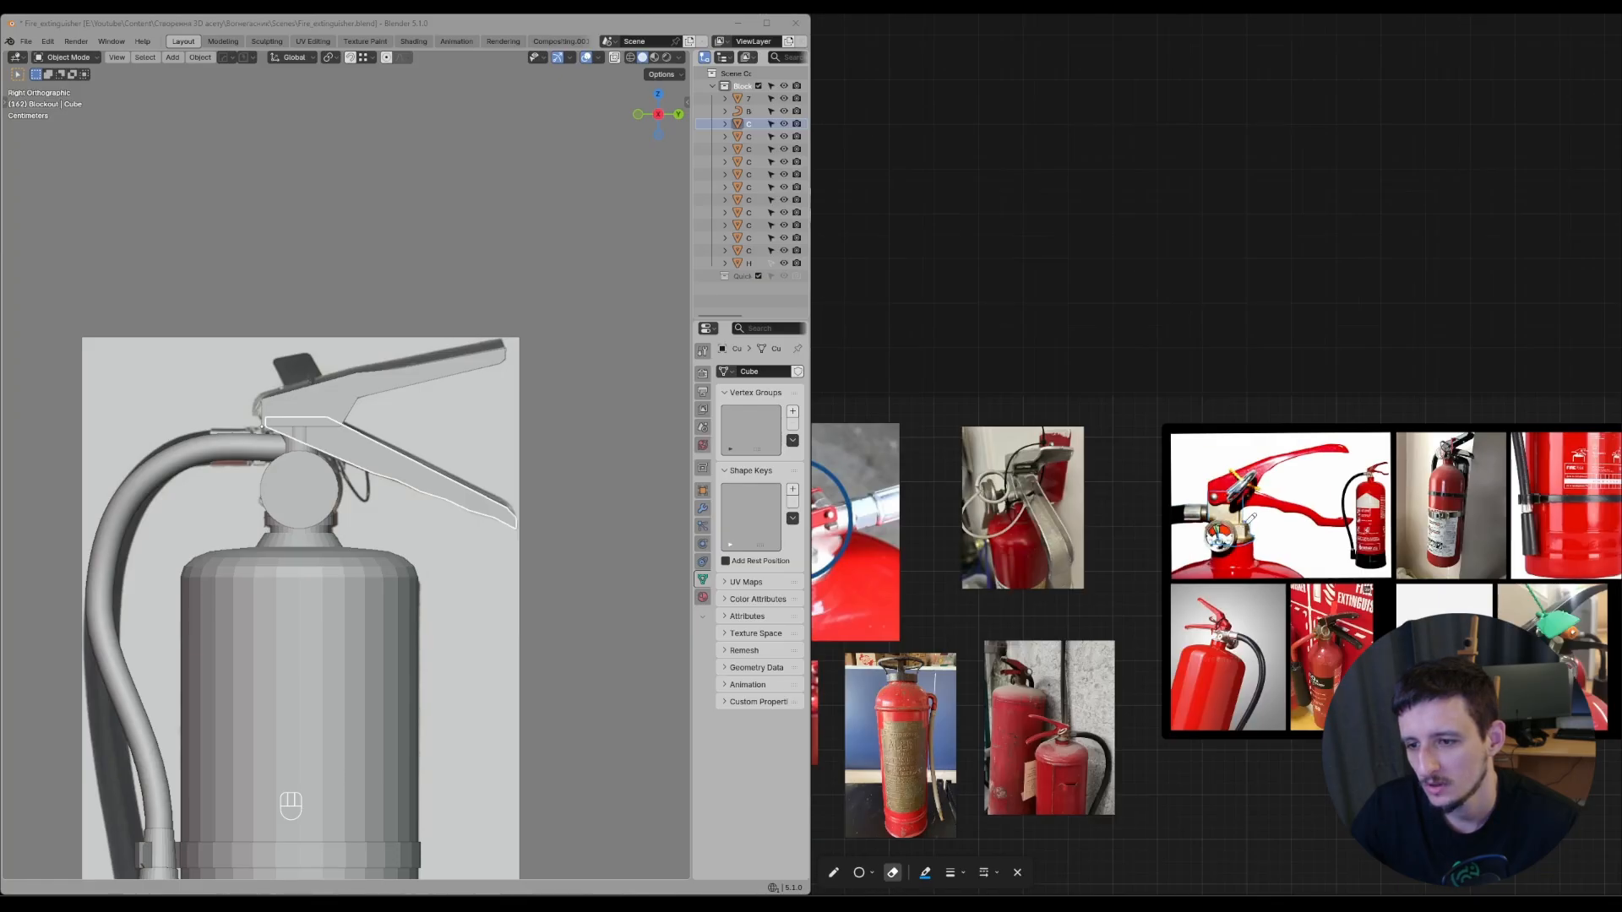
scroll(1251, 519, "up", 5)
key("ctrl+z")
key("ctrl+z")
key("ctrl+z")
key("ctrl+z")
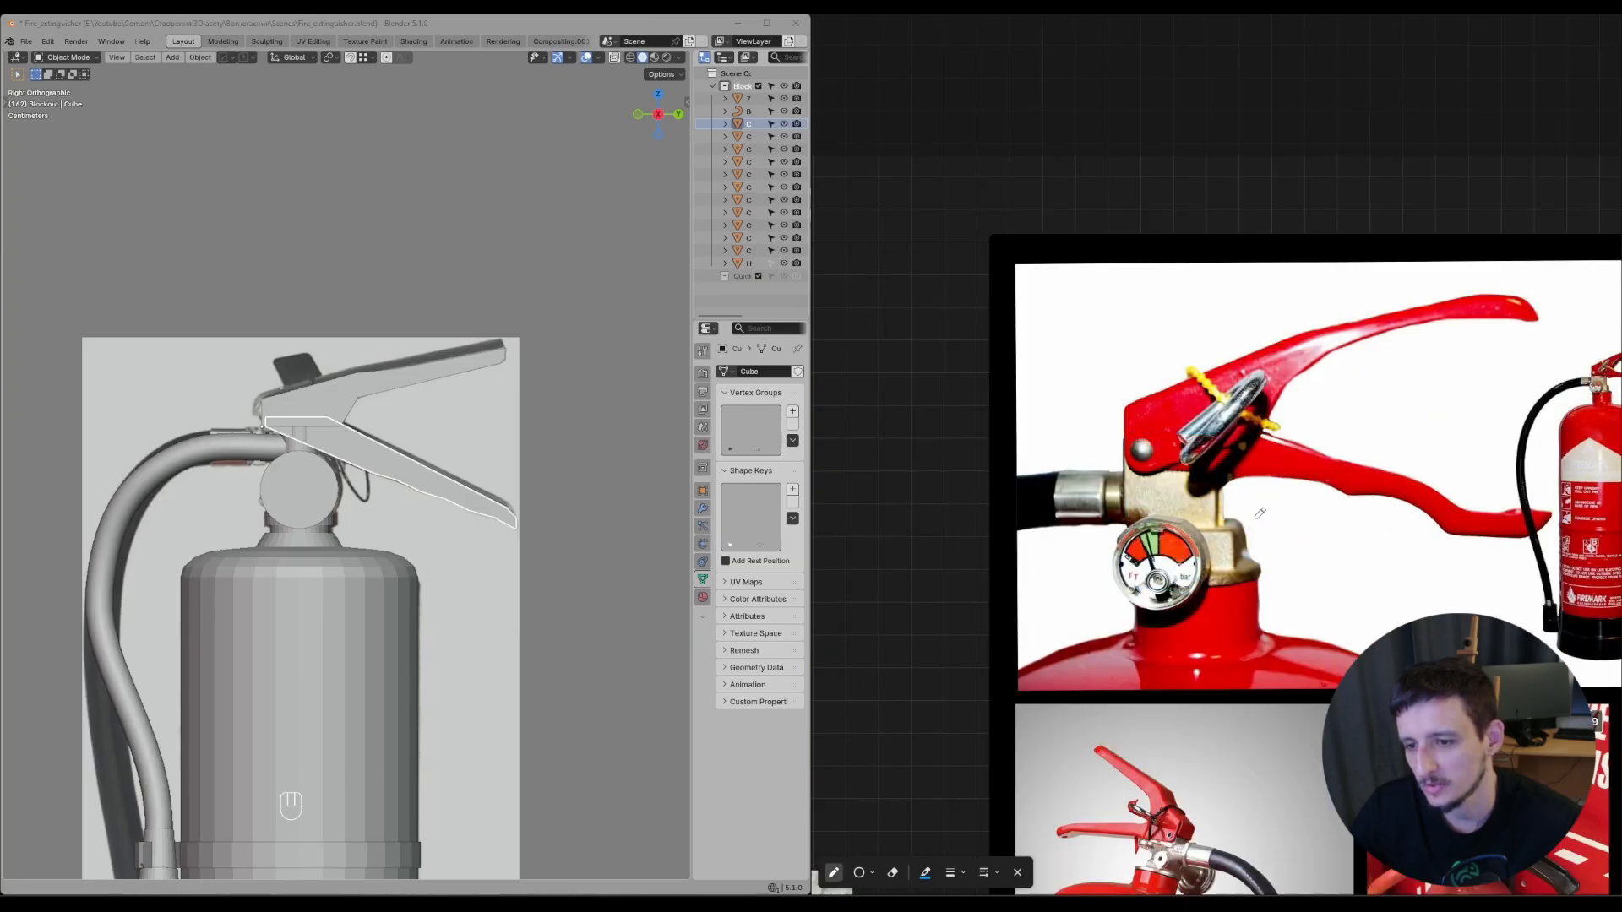
- Circle the valve assembly on the grey-background red extinguisher reference, and undo the stroke
middle_click_drag(1179, 850, 1179, 550)
scroll(1179, 549, "up", 6)
key("Escape")
scroll(1181, 547, "up", 2)
key("d")
left_click_drag(1239, 473, 1257, 548)
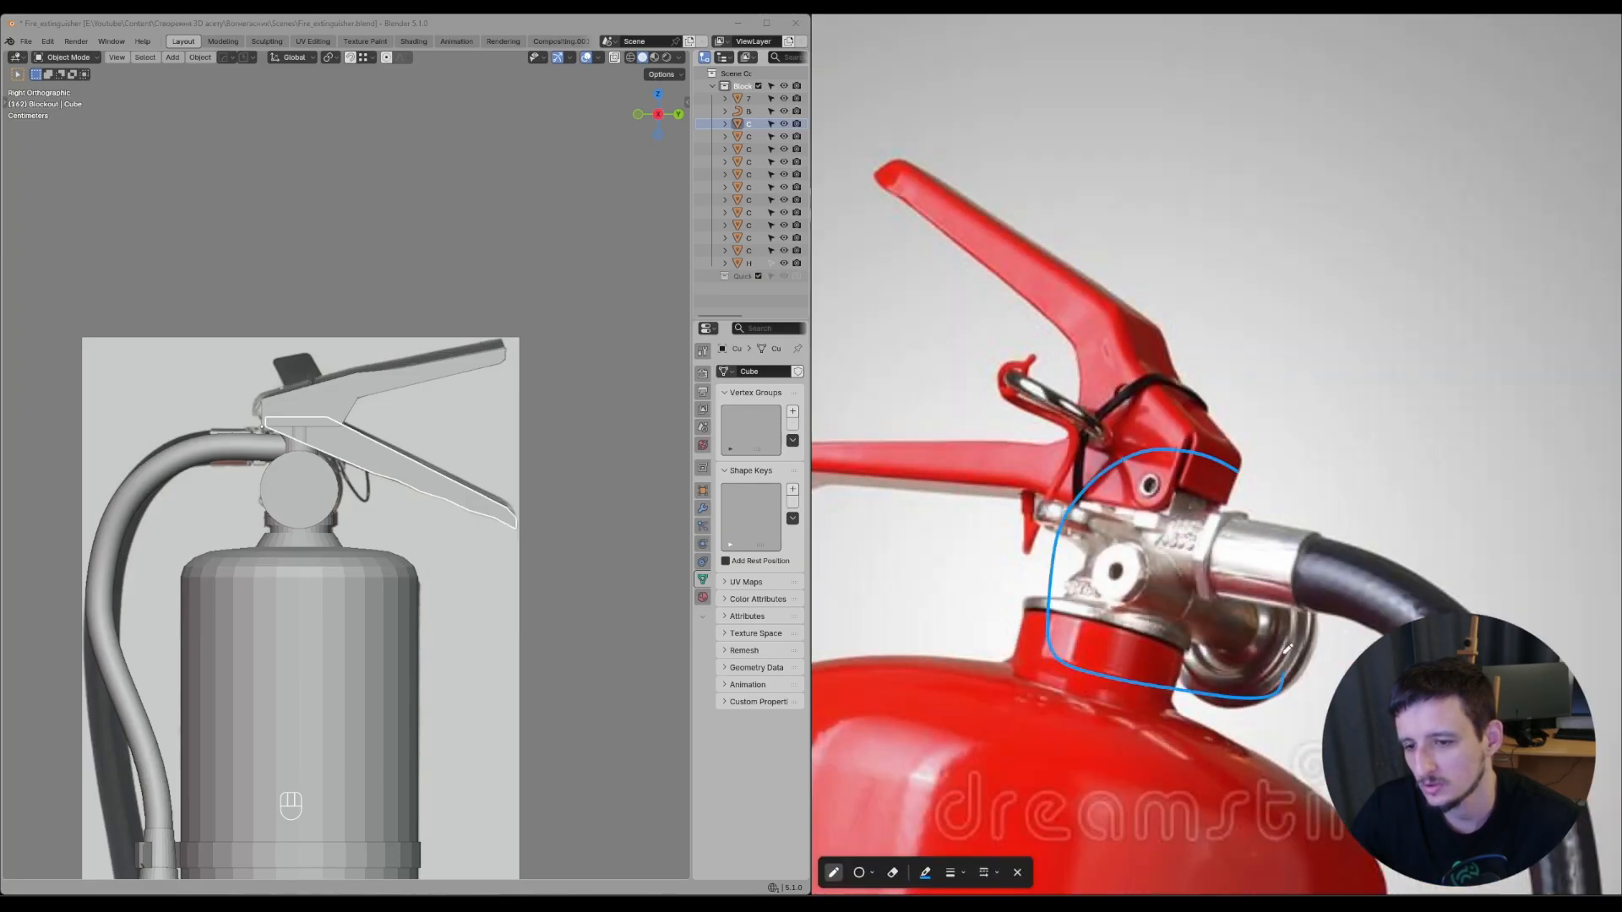
key("ctrl+z")
- Trace the valve's projecting lug and upper edge on the same grey-background reference, and undo the strokes
scroll(1113, 521, "up", 1)
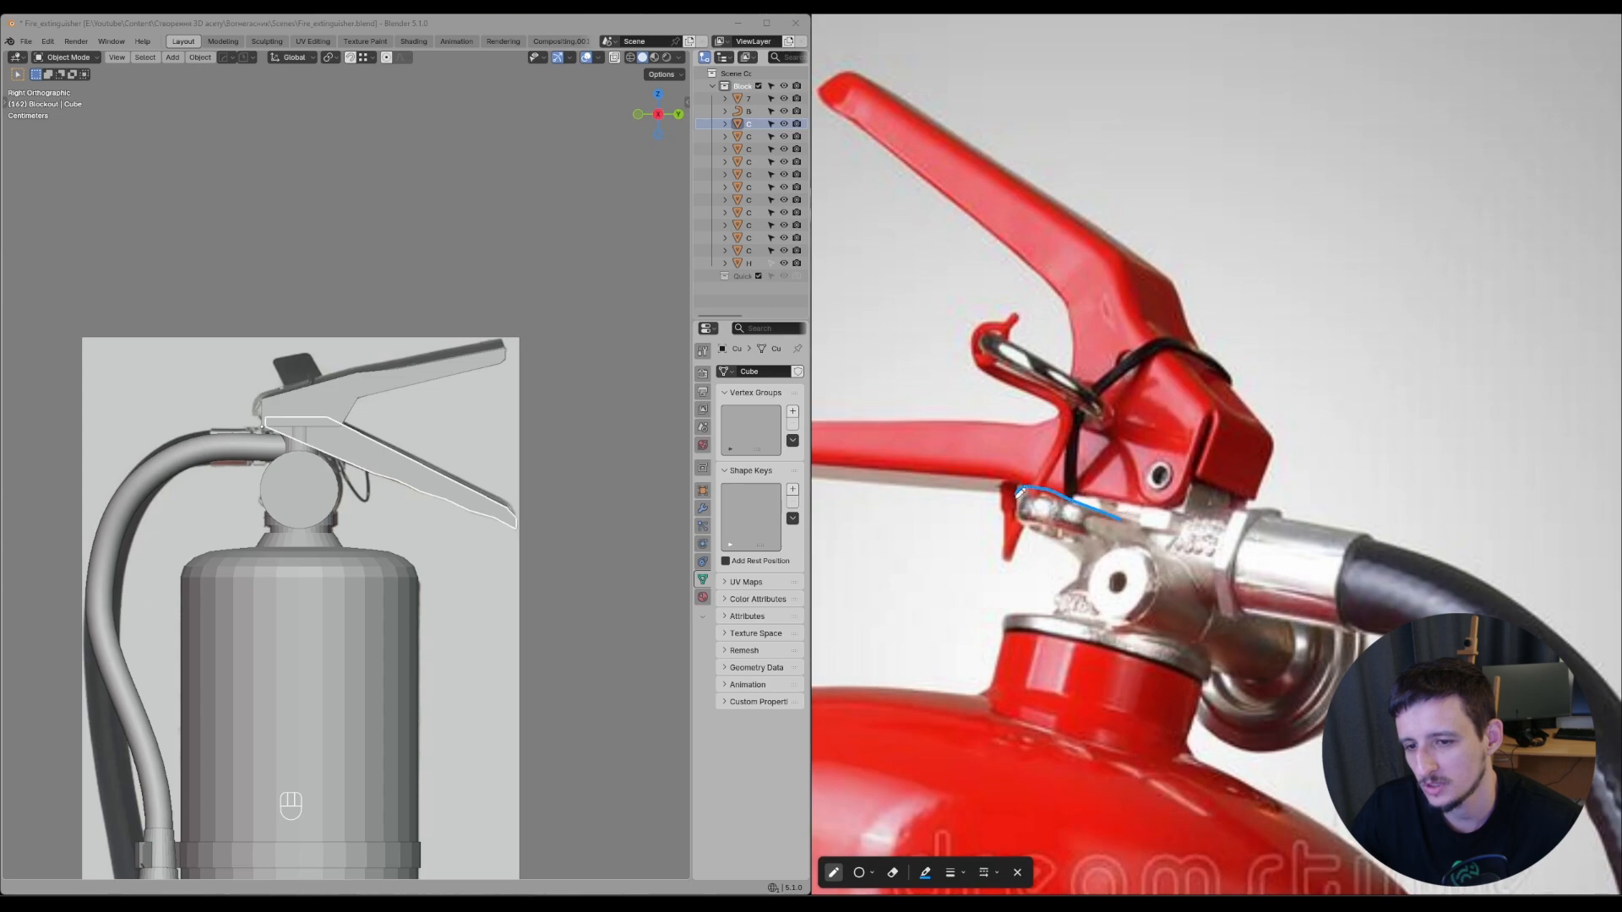
mouse_move(1136, 527)
left_mouse_down()
mouse_move(1087, 509)
mouse_move(1069, 553)
left_mouse_up()
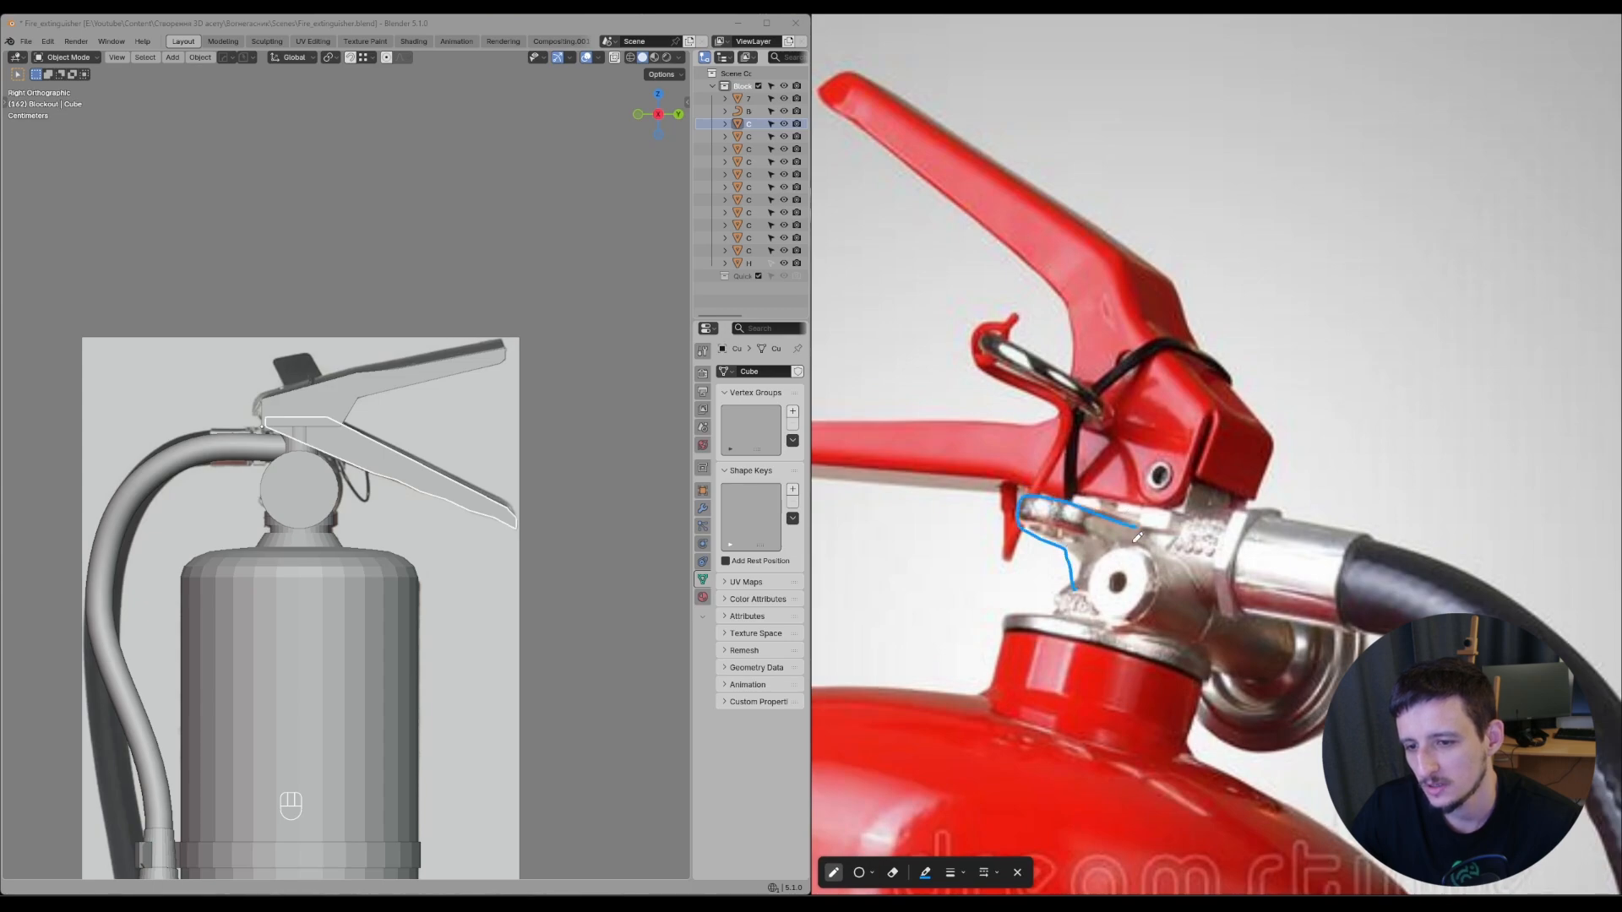
left_click_drag(1112, 503, 1183, 523)
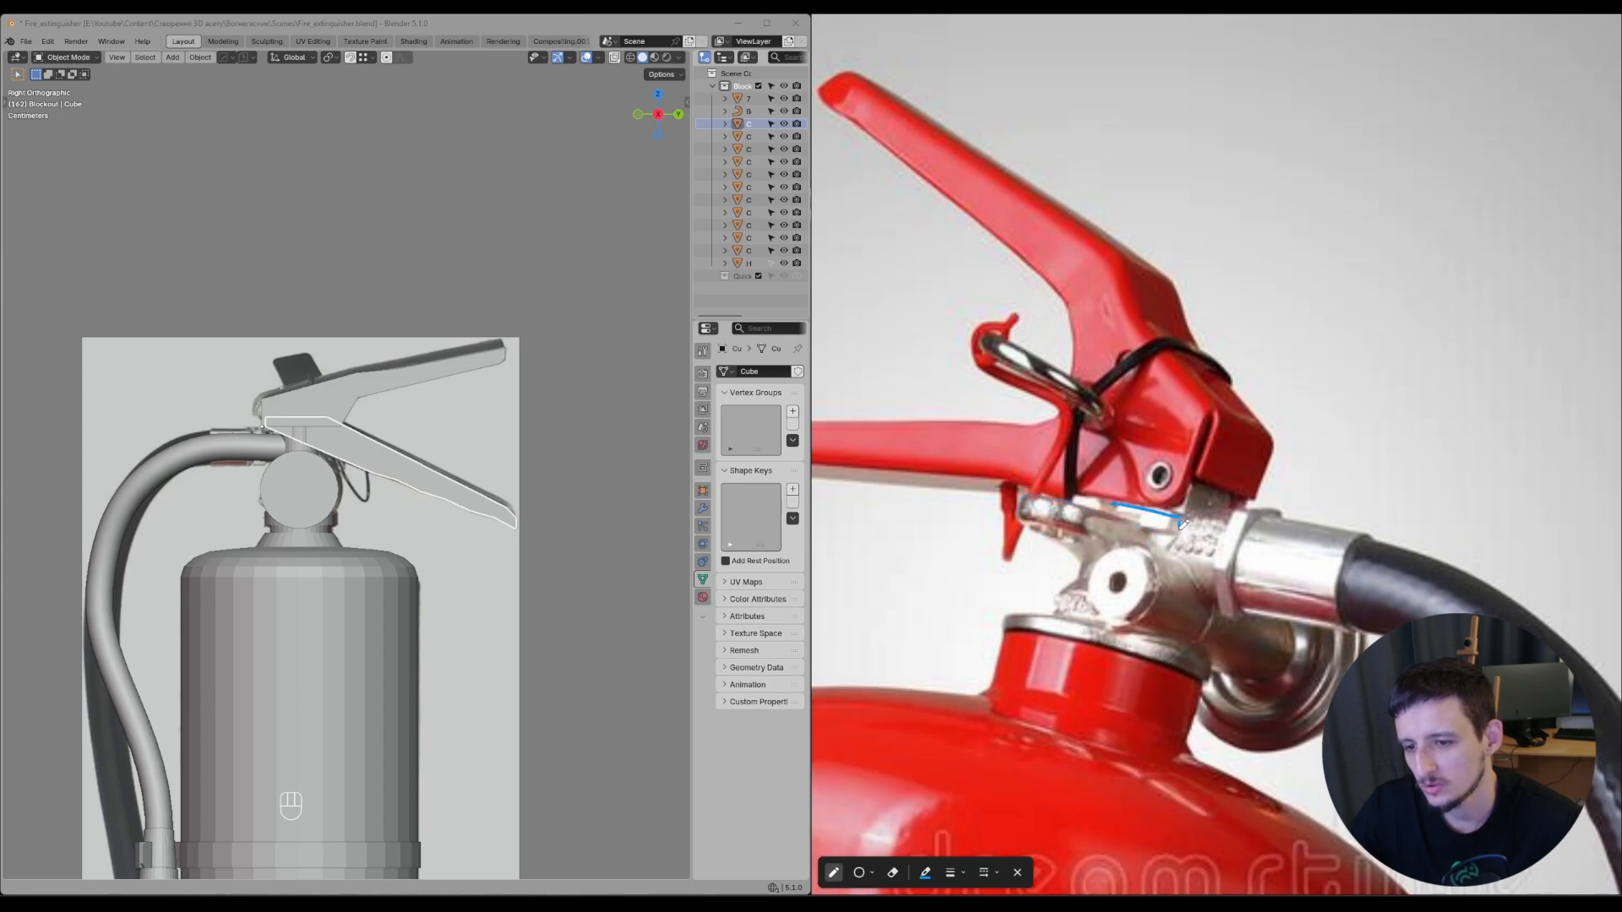
key("ctrl+z")
key("ctrl+z")
key("Escape")
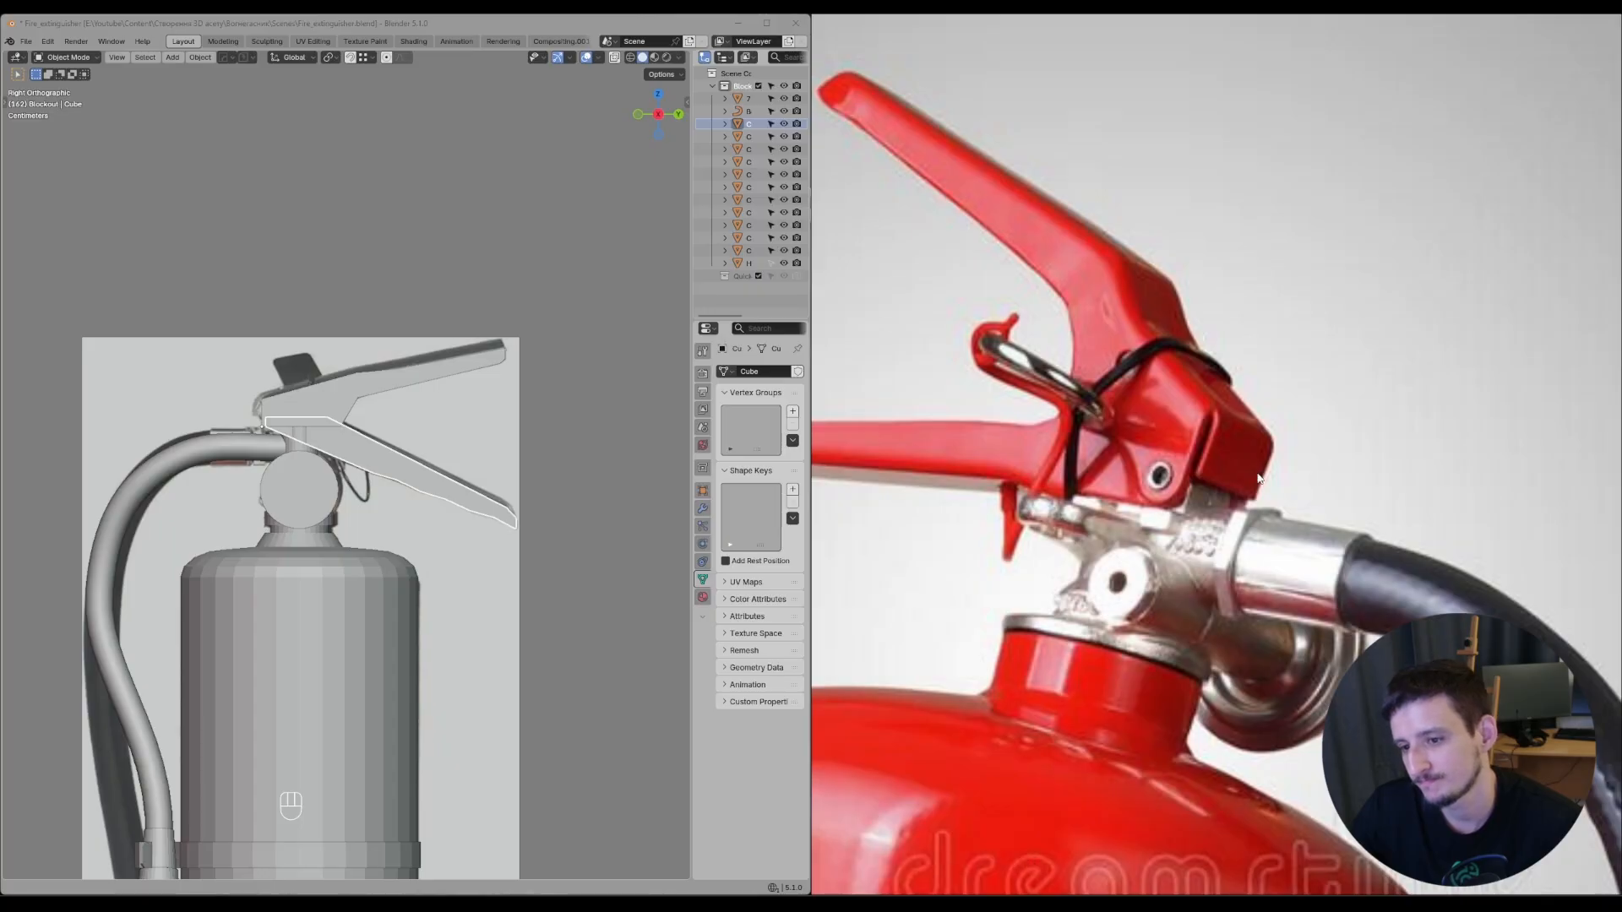
- Examine the handles, gauges and valves in the CO2, red-handled and green-tagged extinguisher references
scroll(1256, 492, "down", 8)
scroll(1356, 496, "up", 6)
scroll(1240, 426, "down", 3)
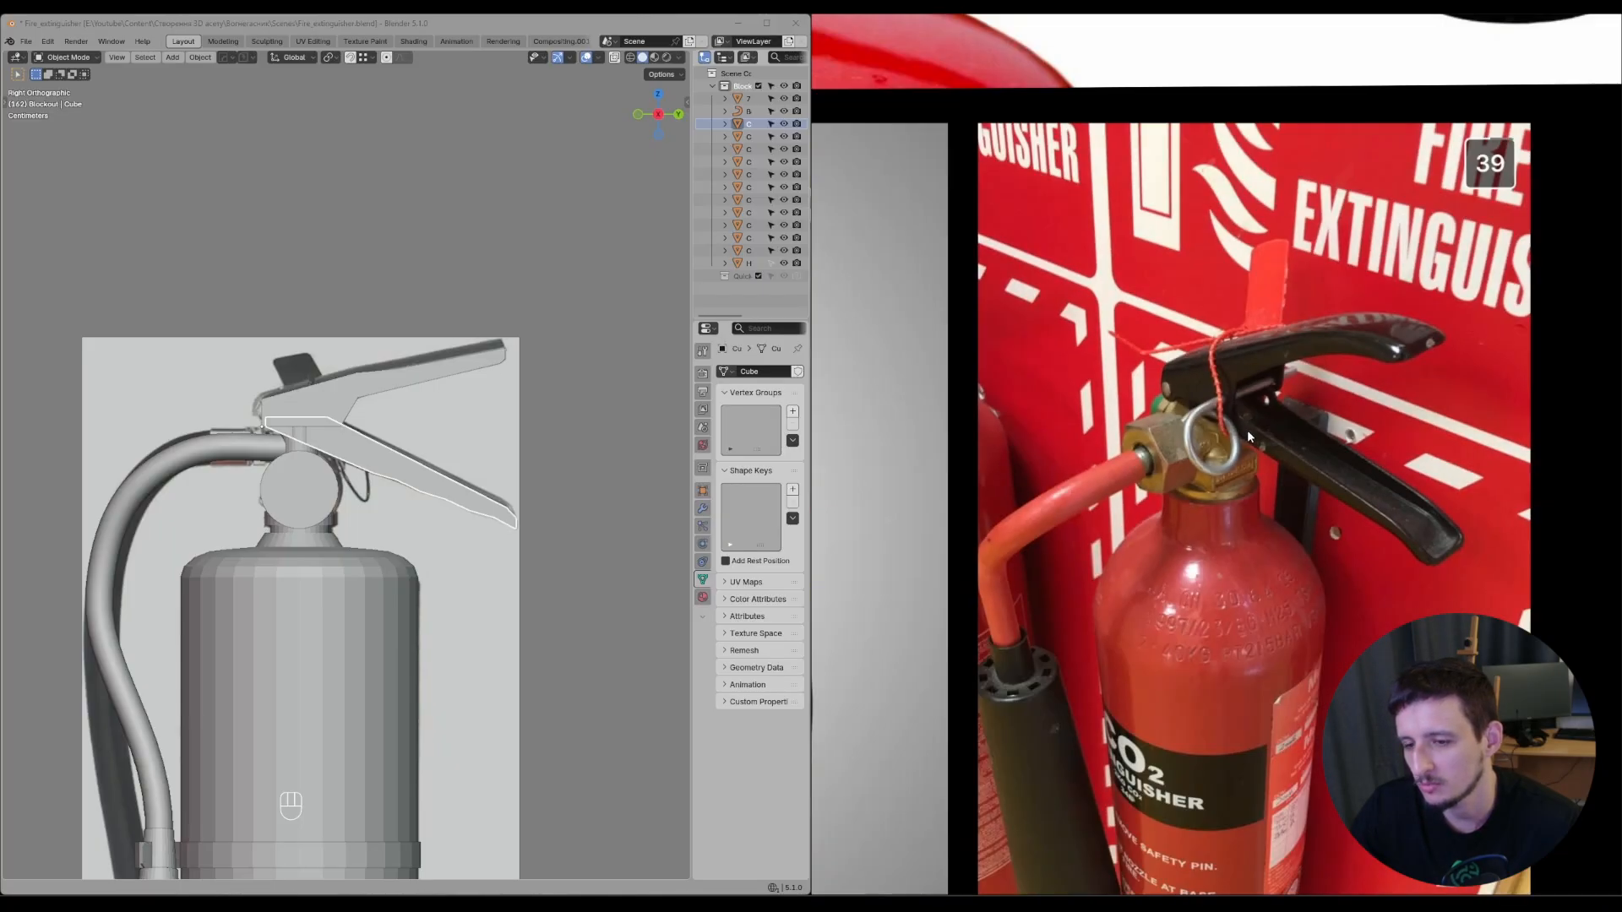
scroll(1273, 614, "down", 5)
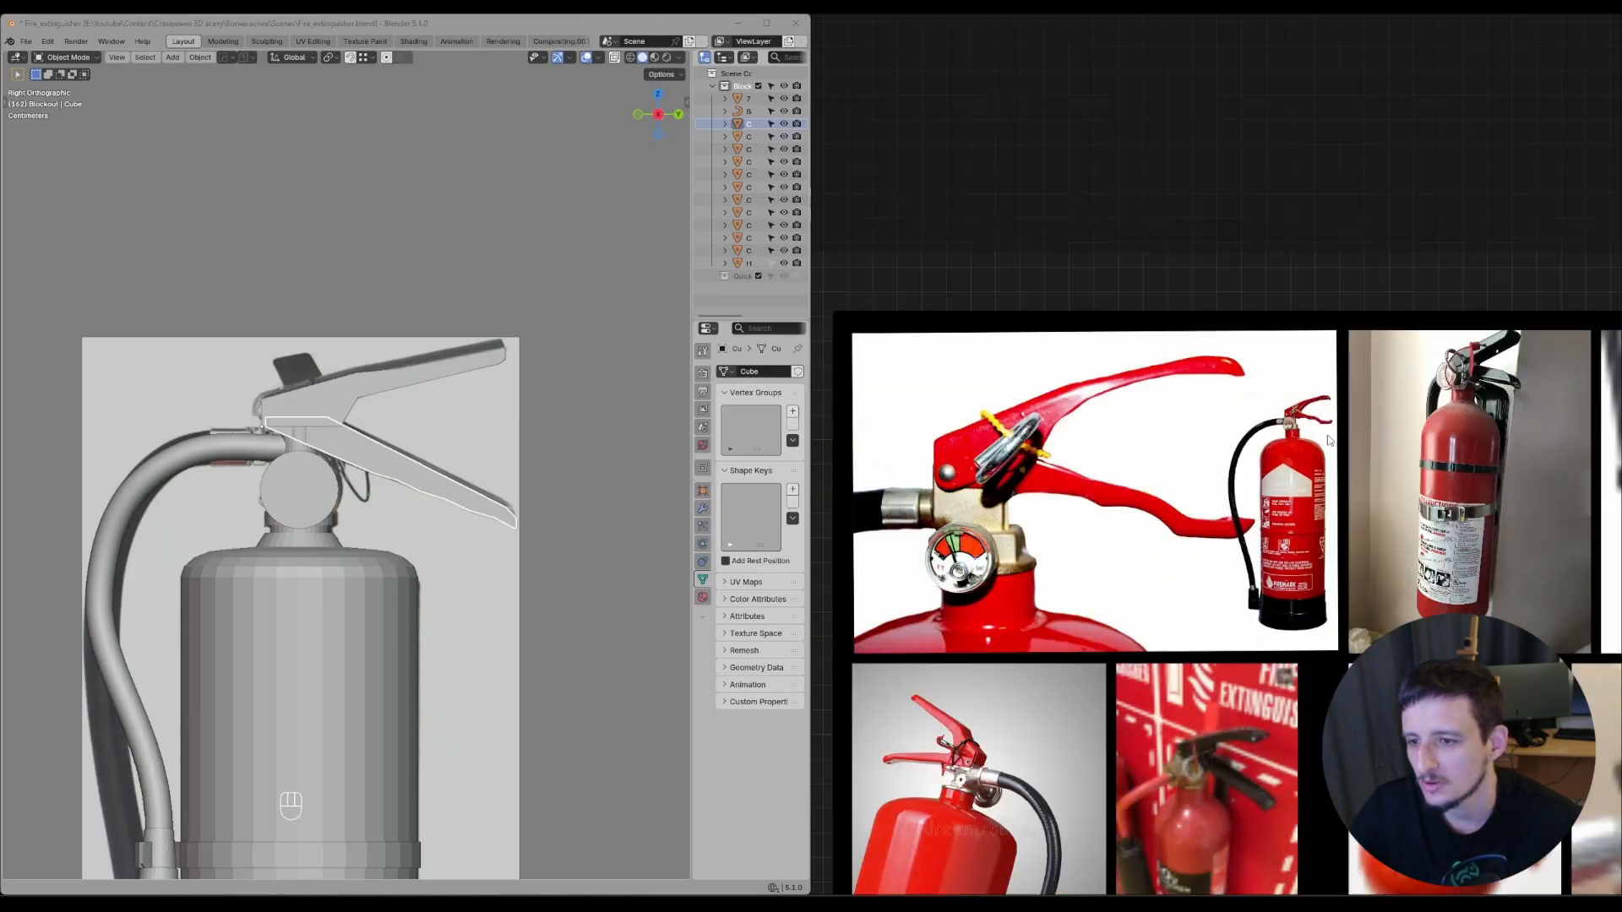
scroll(1177, 379, "up", 4)
scroll(1178, 380, "down", 4)
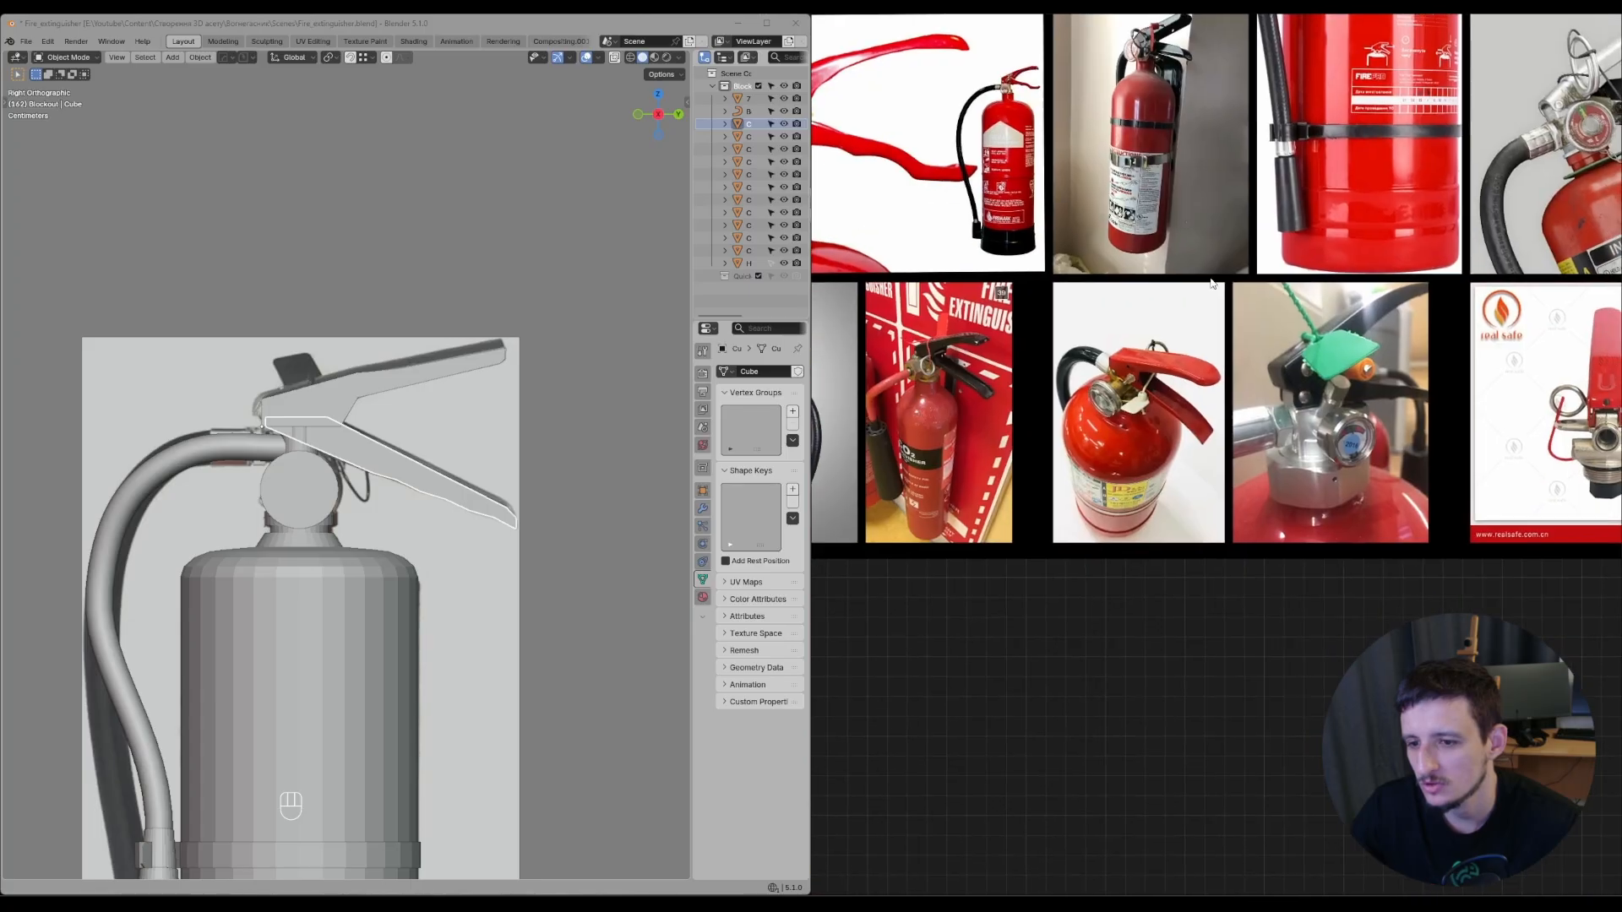
scroll(1161, 306, "up", 6)
scroll(1163, 309, "down", 2)
scroll(1164, 311, "up", 4)
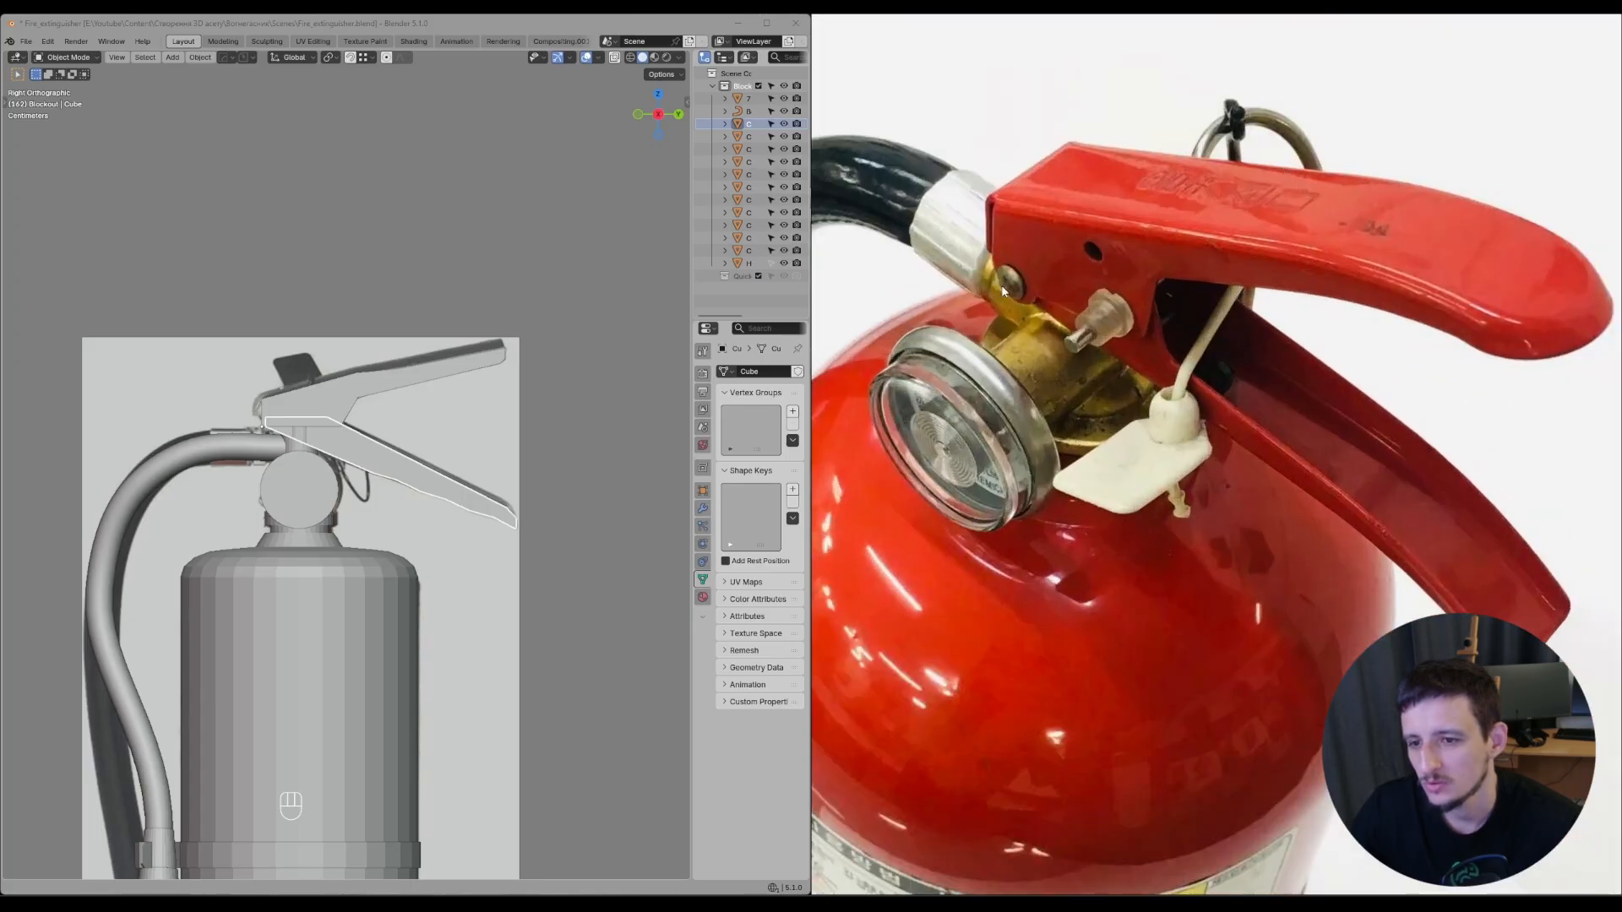
scroll(1000, 285, "down", 5)
scroll(1179, 460, "up", 6)
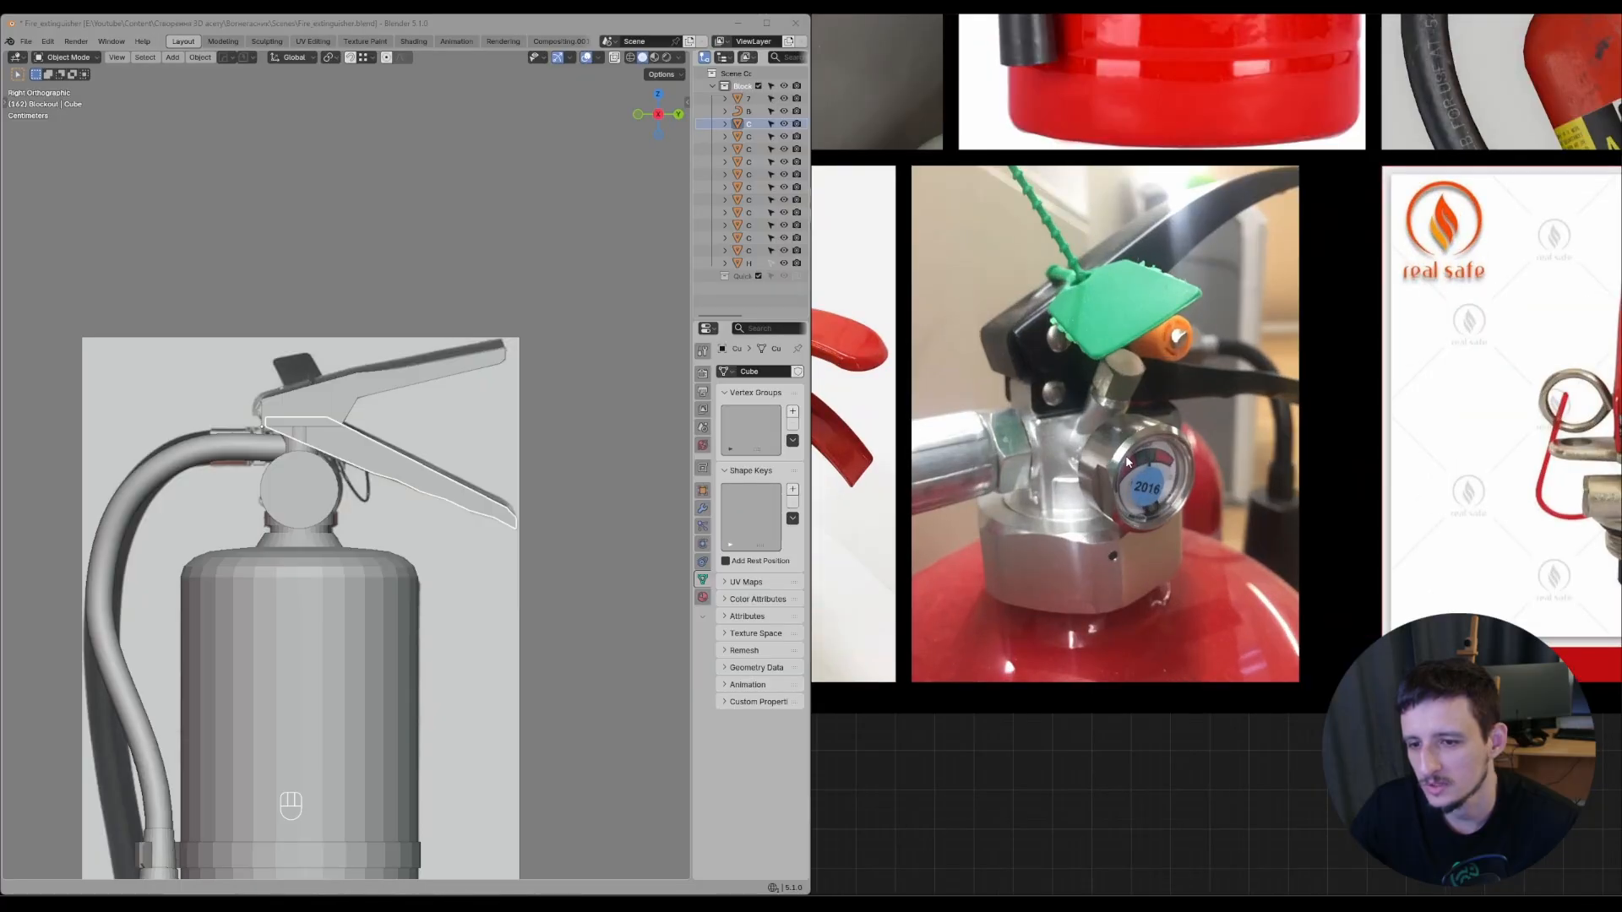
- Mark the valve body beside the gauge on the green-tagged extinguisher reference, and undo the stroke
scroll(1128, 462, "up", 2)
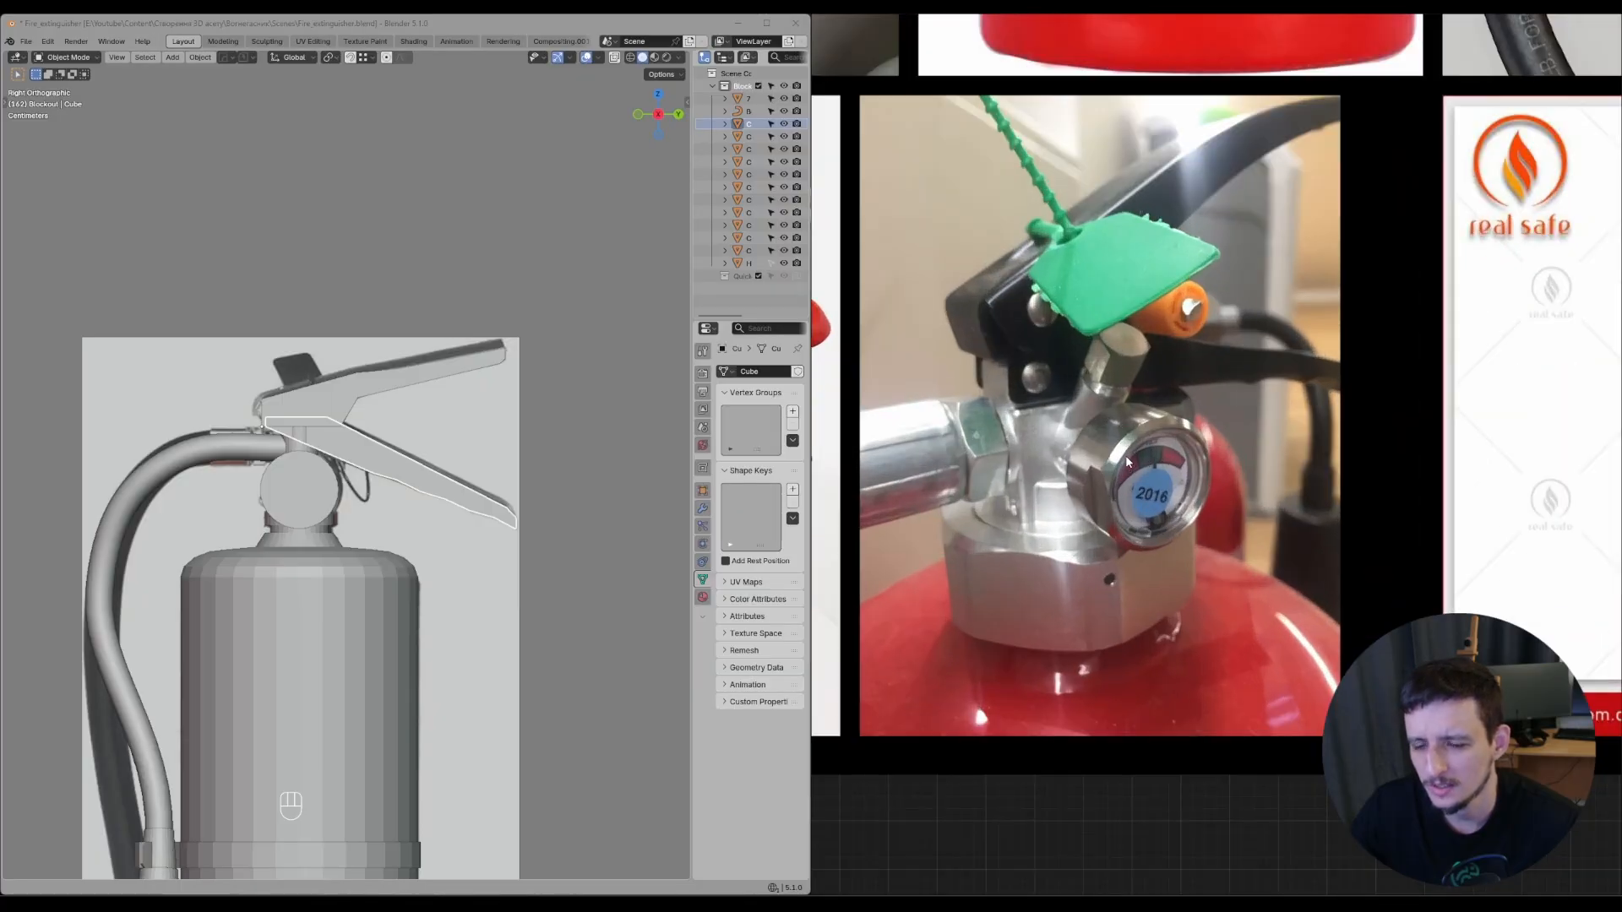
key("d")
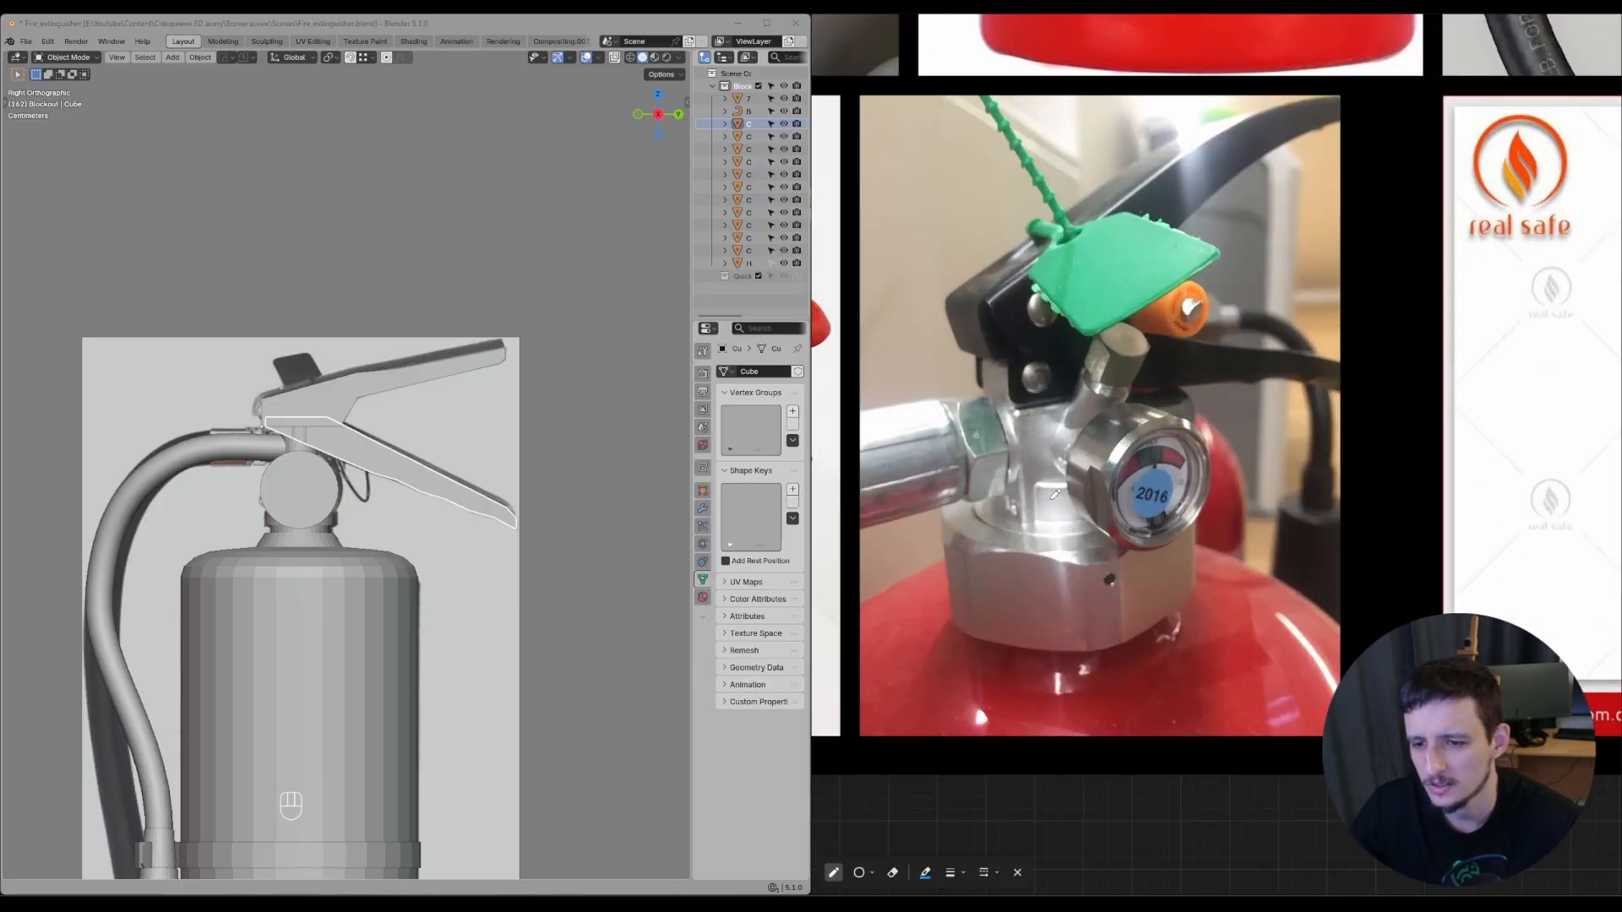
left_click_drag(1041, 485, 1111, 482)
key("ctrl+z")
key("d")
scroll(1269, 384, "down", 6)
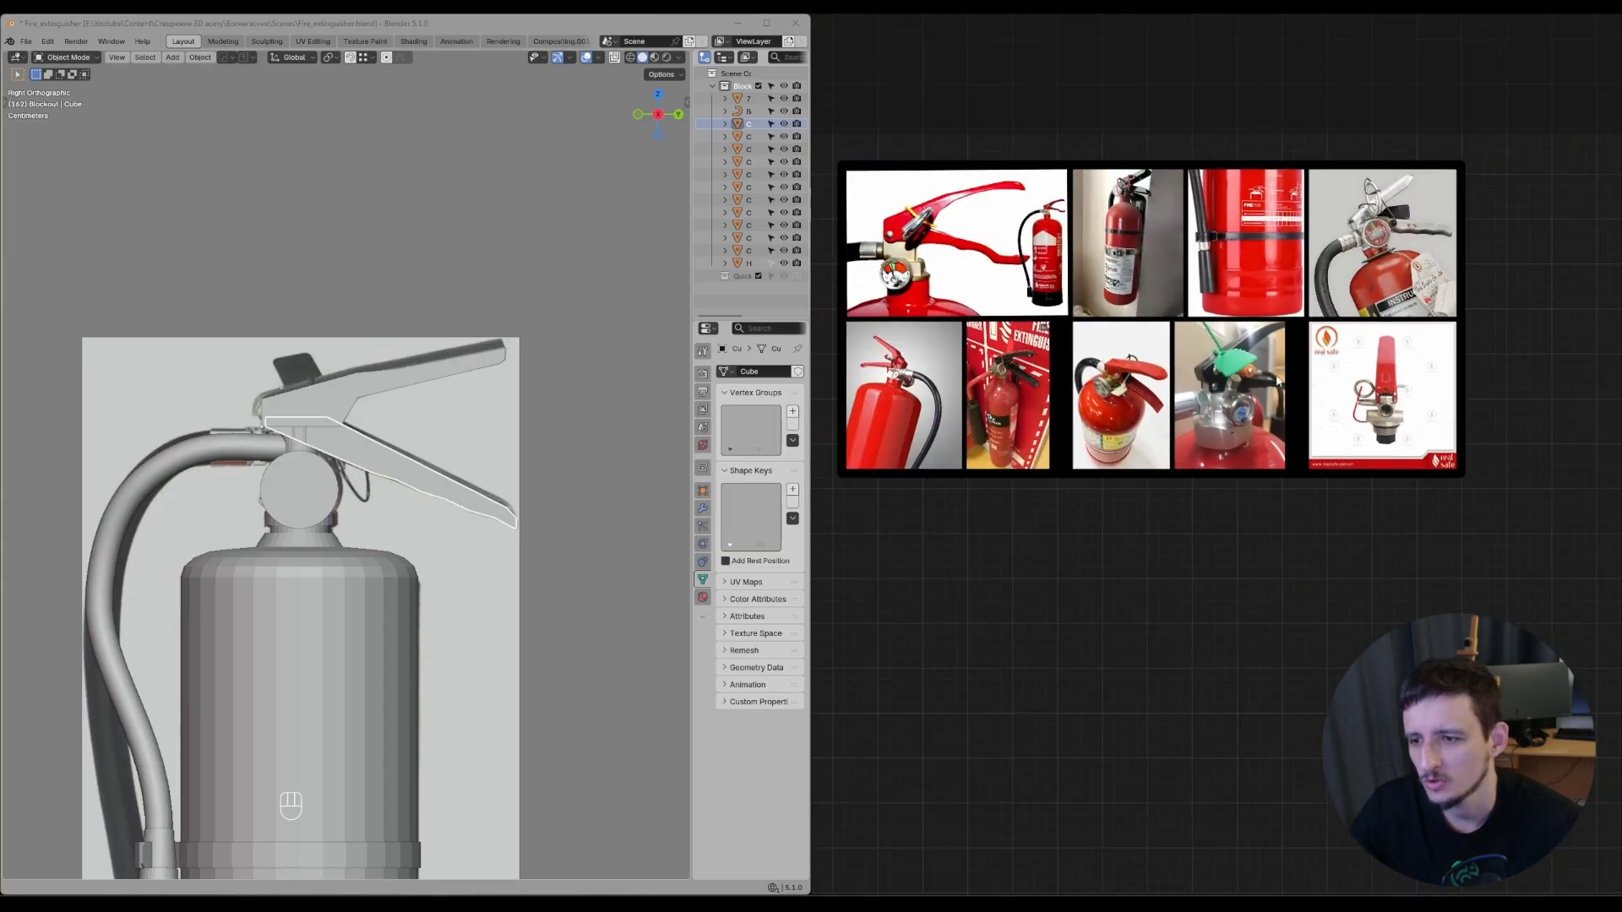
- Circle the side lug with the hole on the Real Safe valve reference, and undo the stroke
scroll(1443, 316, "up", 5)
scroll(1208, 646, "up", 3)
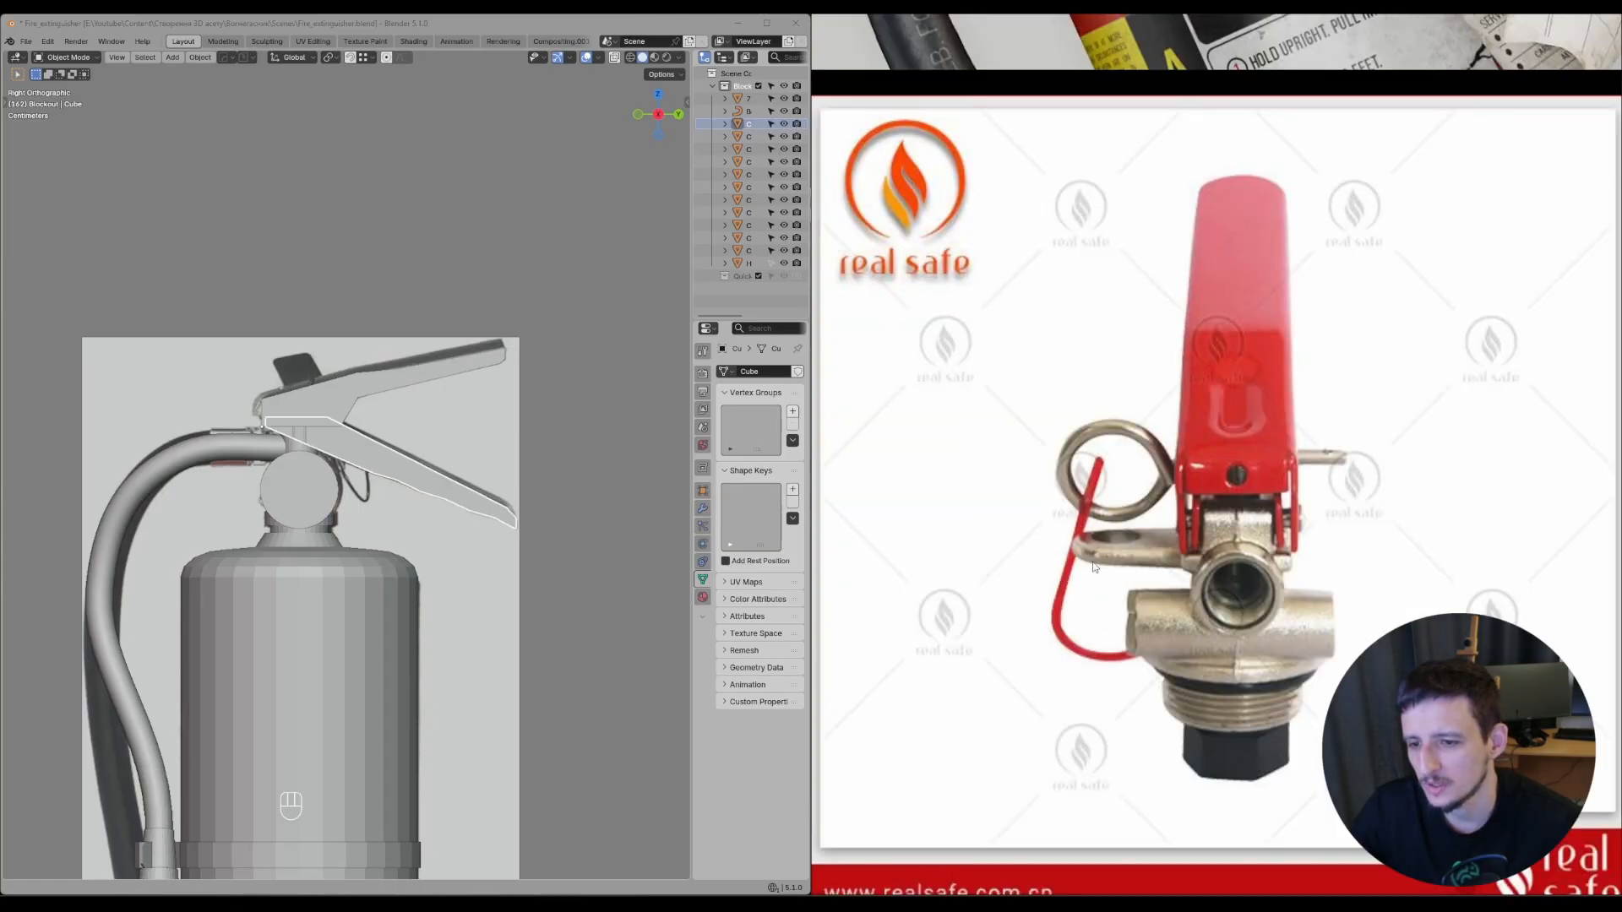
key("d")
scroll(1096, 567, "up", 1)
mouse_move(1140, 525)
left_mouse_down()
mouse_move(1061, 534)
mouse_move(1156, 546)
left_mouse_up()
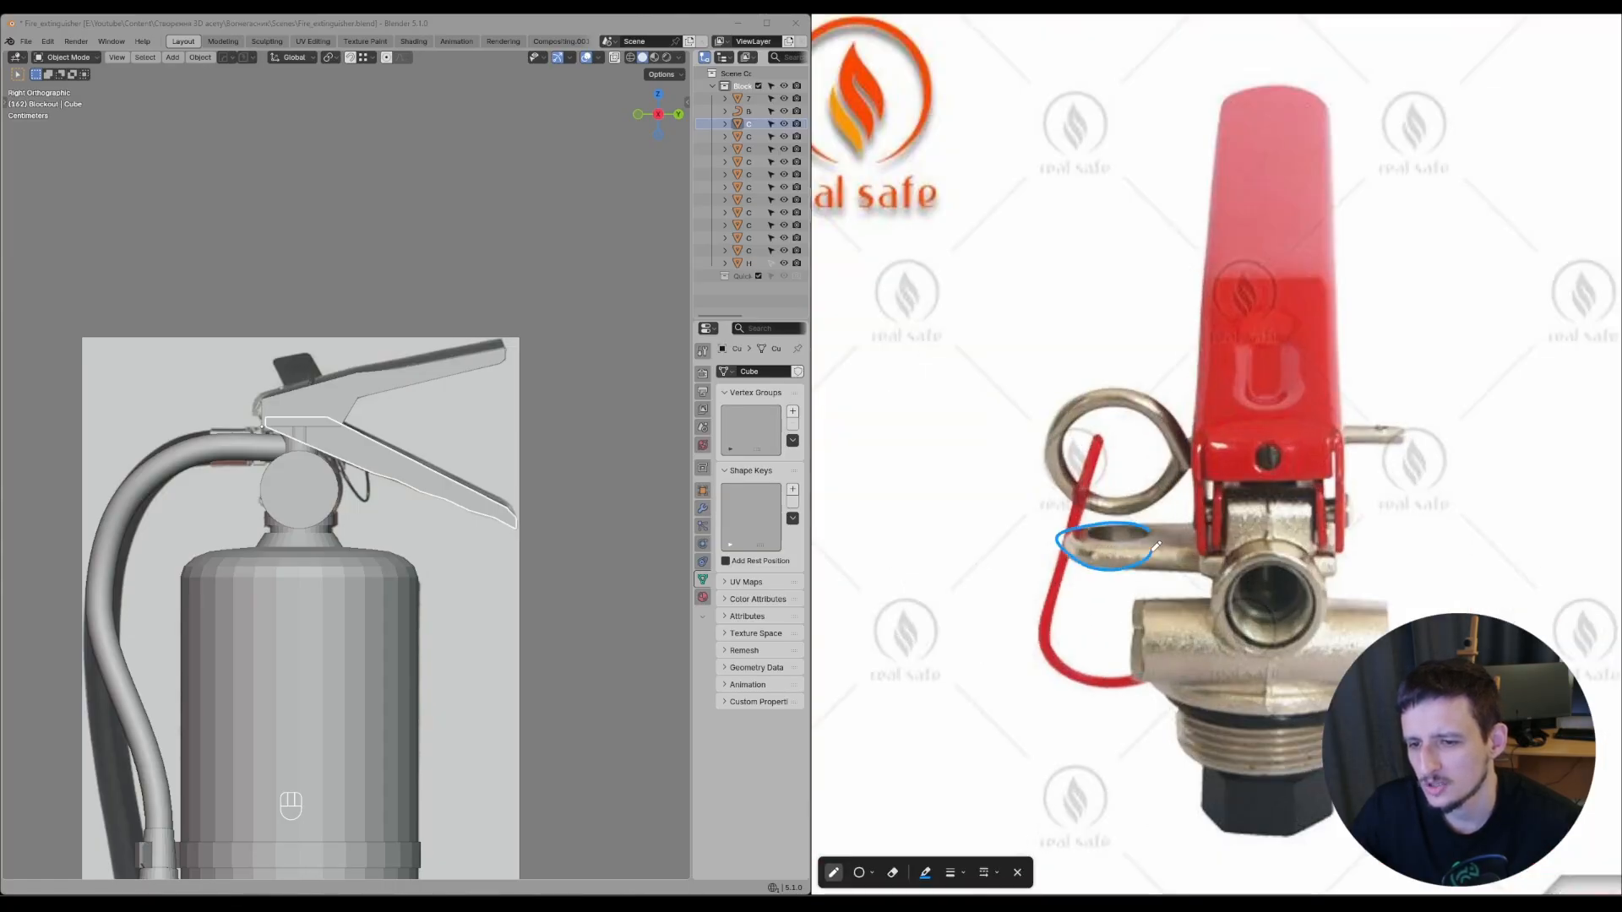
key("ctrl+z")
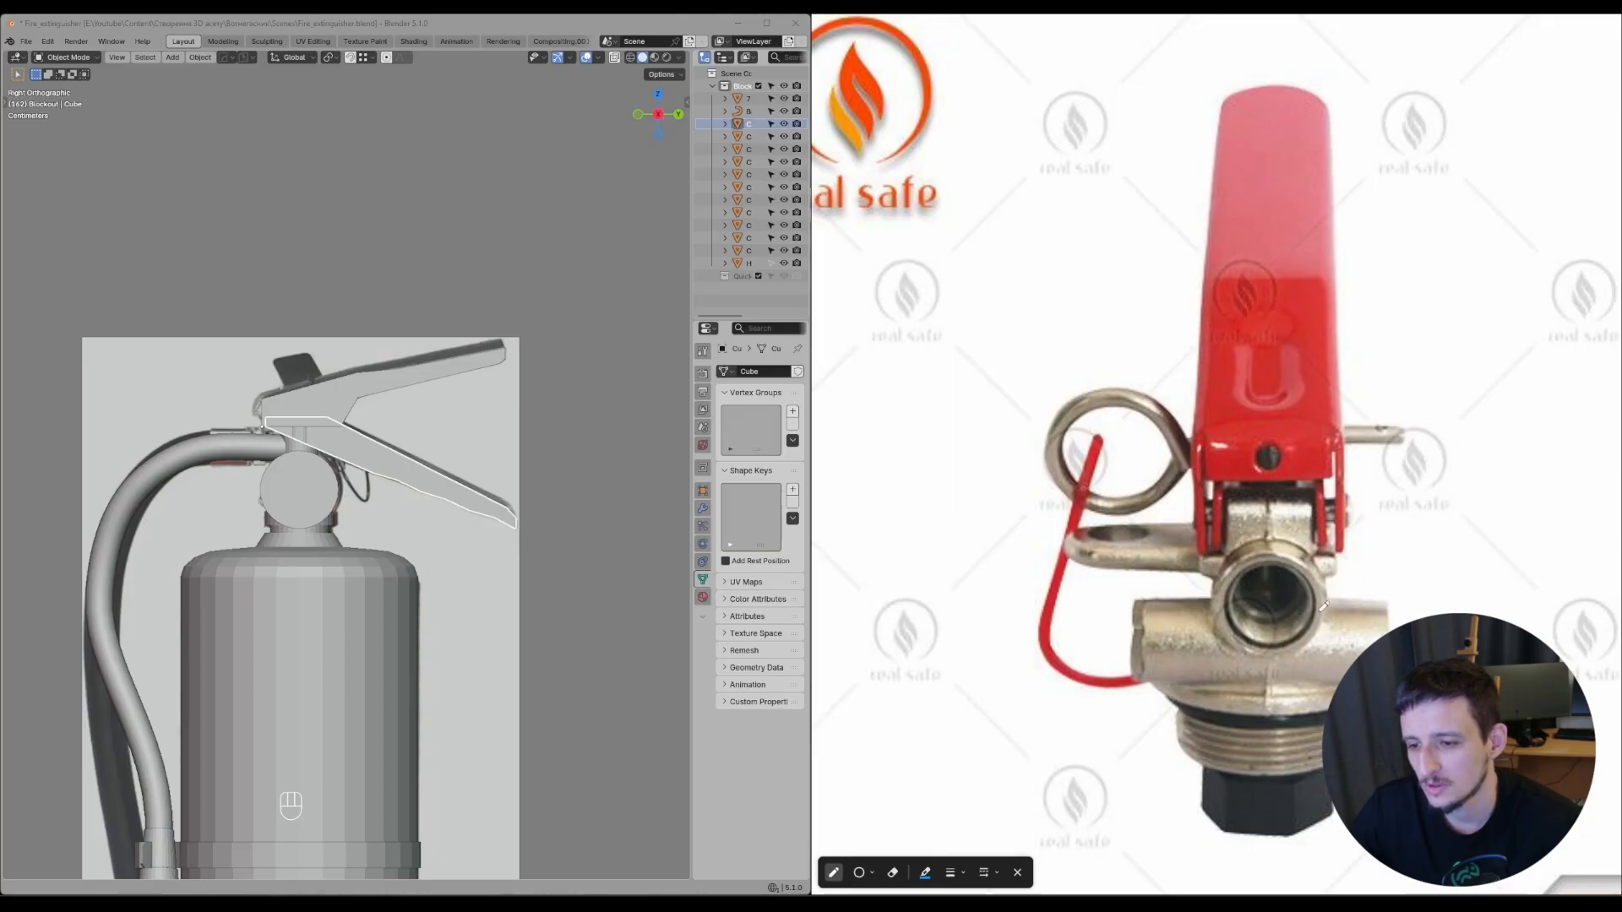
- Trace the lower handle's side wall and its joint with the upper handle on the metal-handled close-up, undoing each stroke
scroll(1276, 553, "down", 8)
scroll(1252, 253, "up", 4)
scroll(1258, 473, "down", 6)
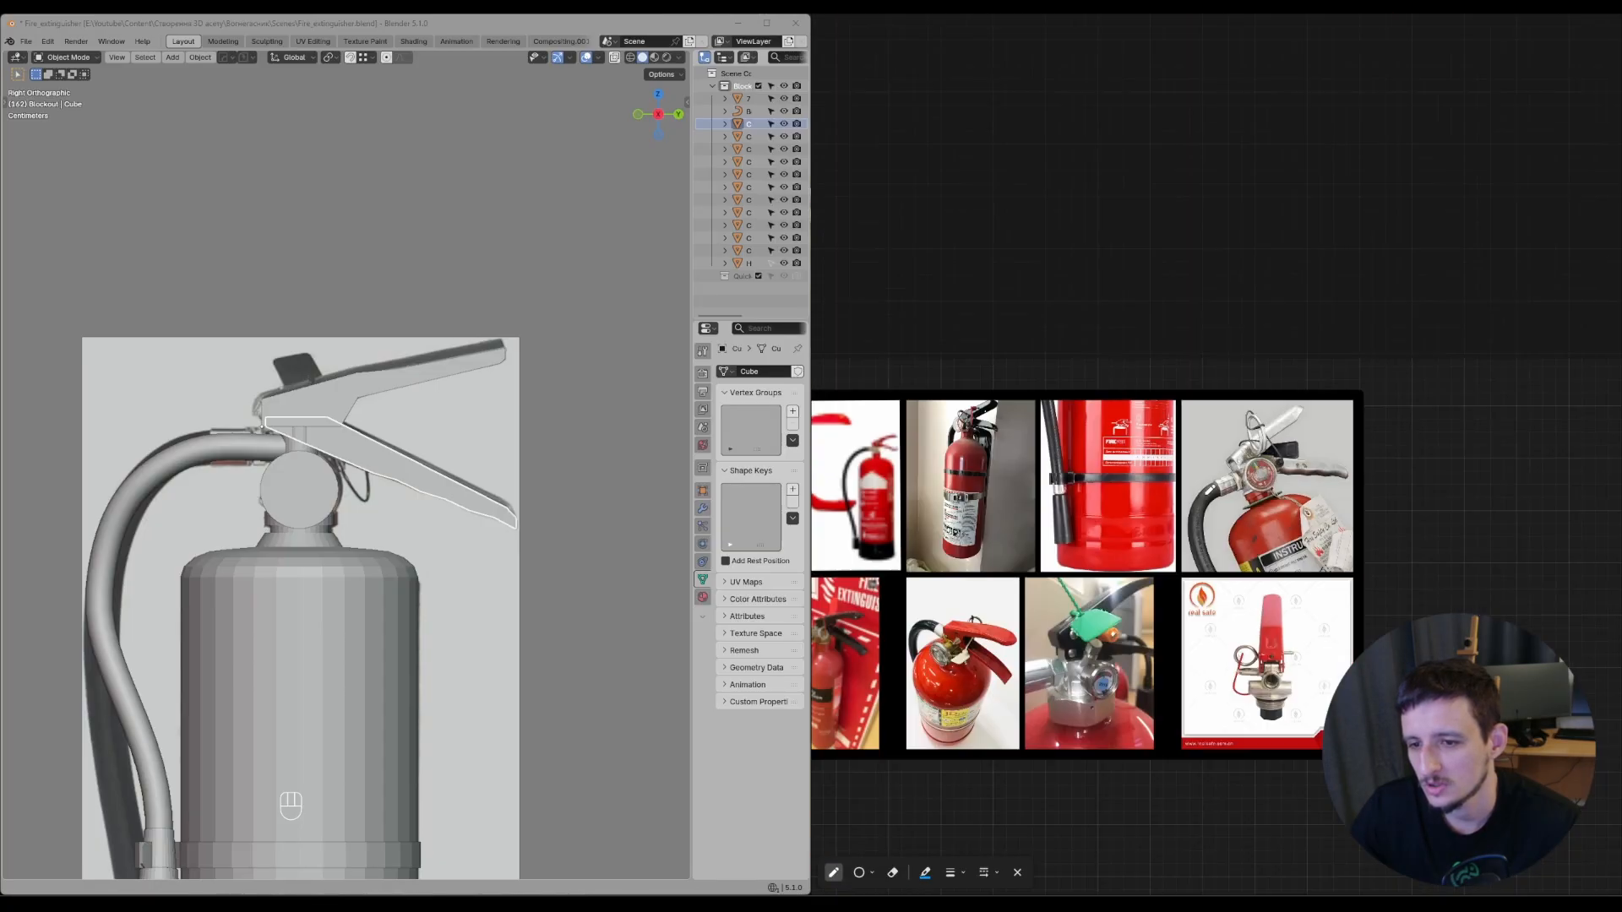
middle_click_drag(845, 506, 1081, 437)
scroll(1081, 436, "up", 8)
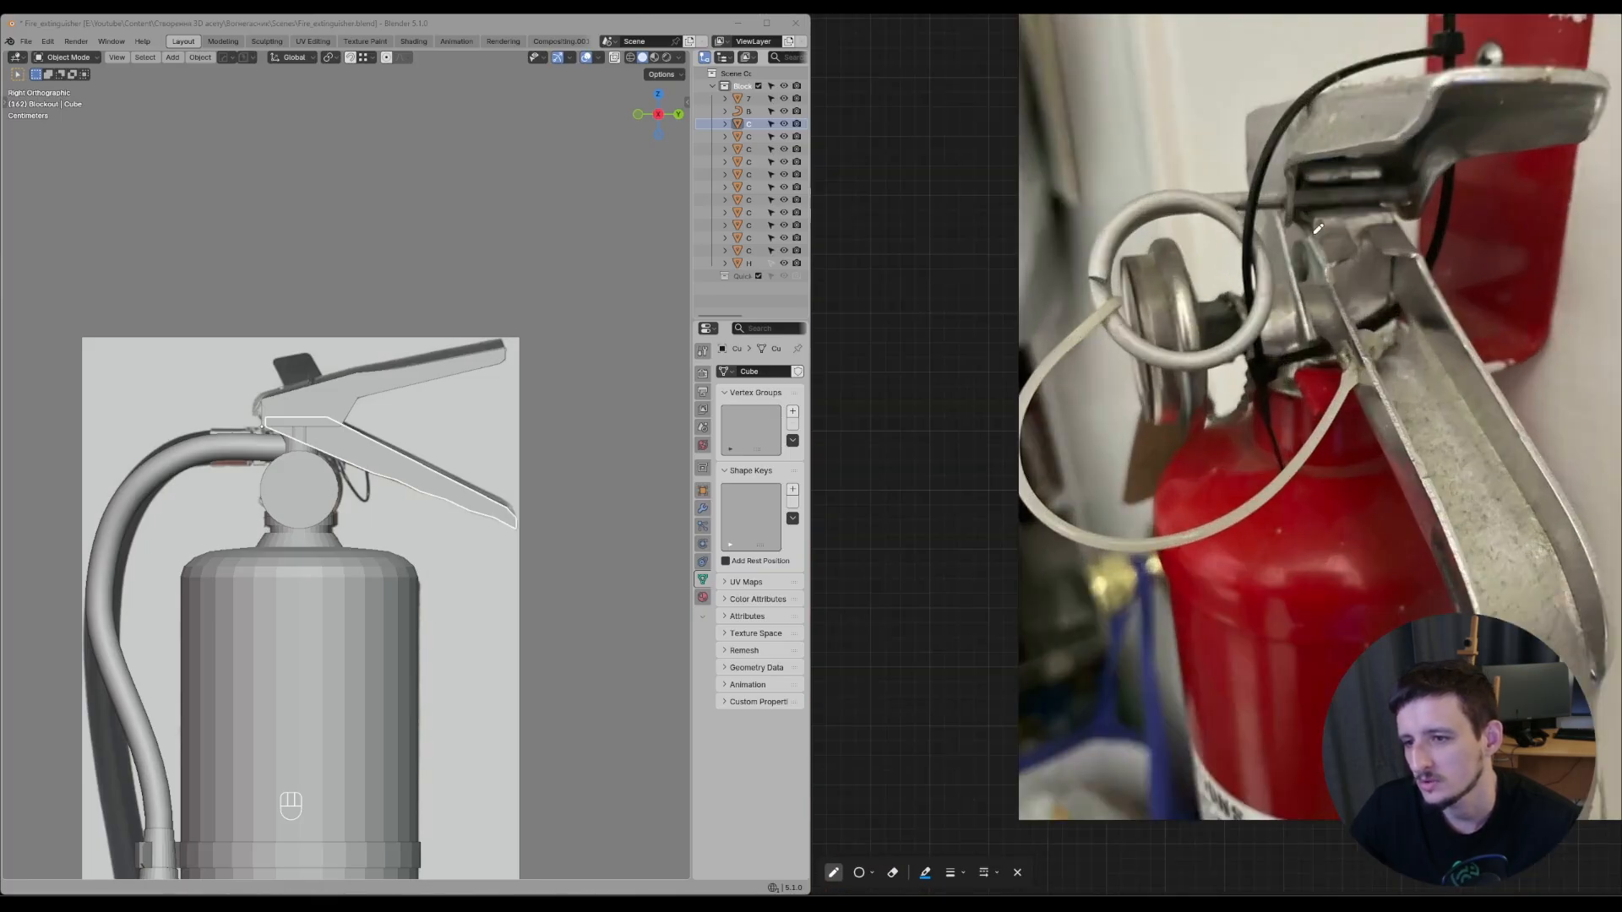
scroll(1250, 324, "up", 2)
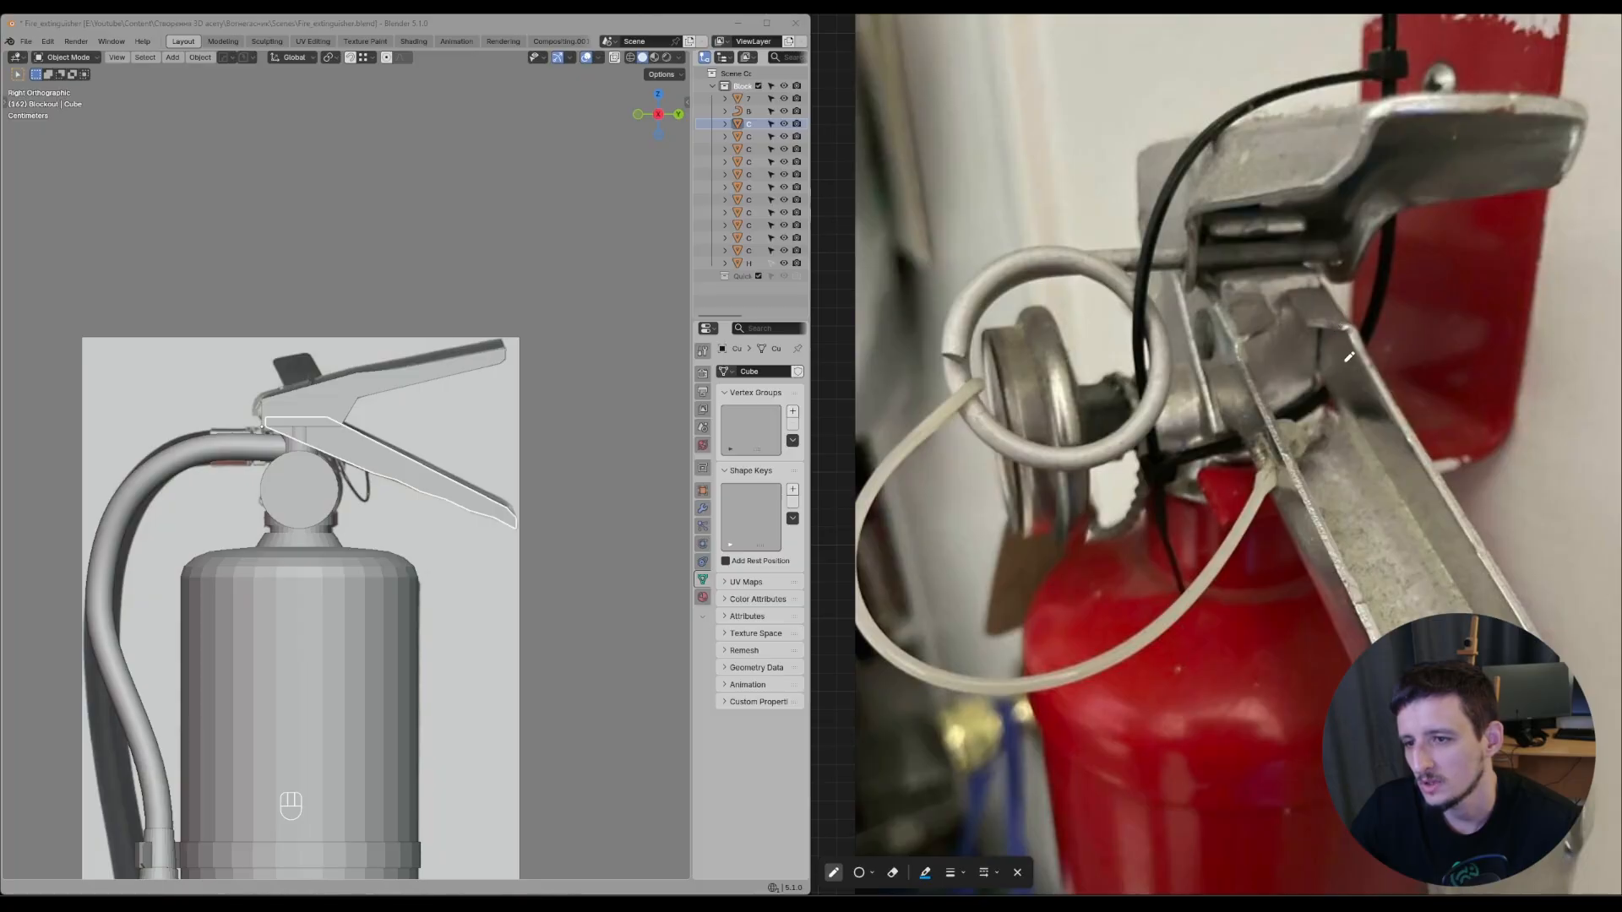
left_click_drag(1386, 409, 1336, 306)
key("ctrl+z")
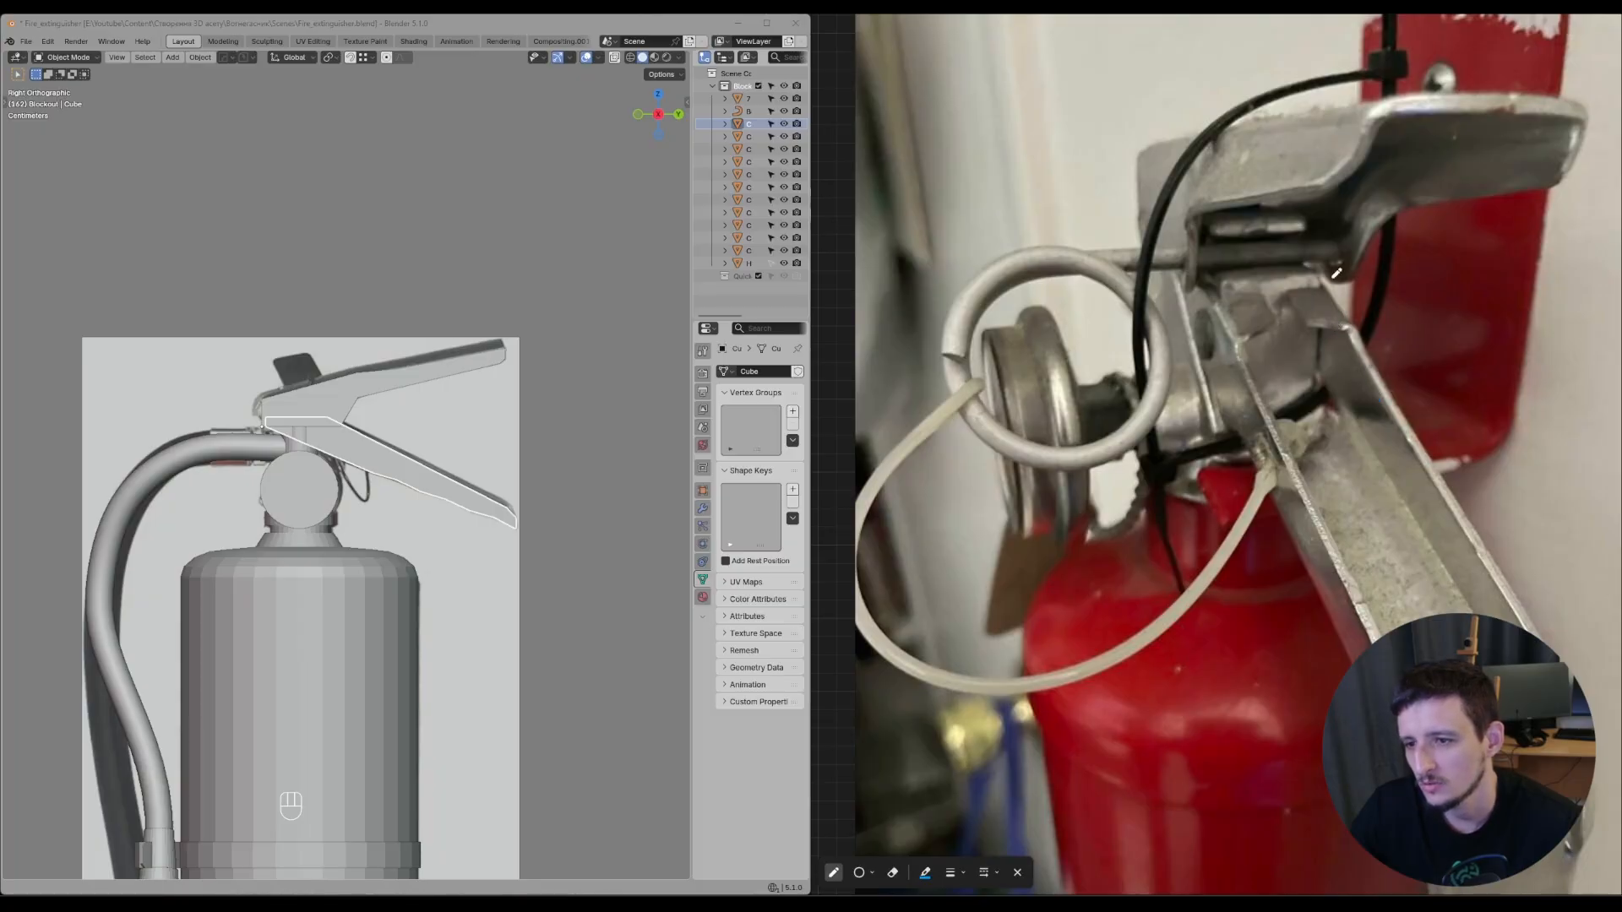
left_click_drag(1296, 234, 1433, 596)
key("ctrl+z")
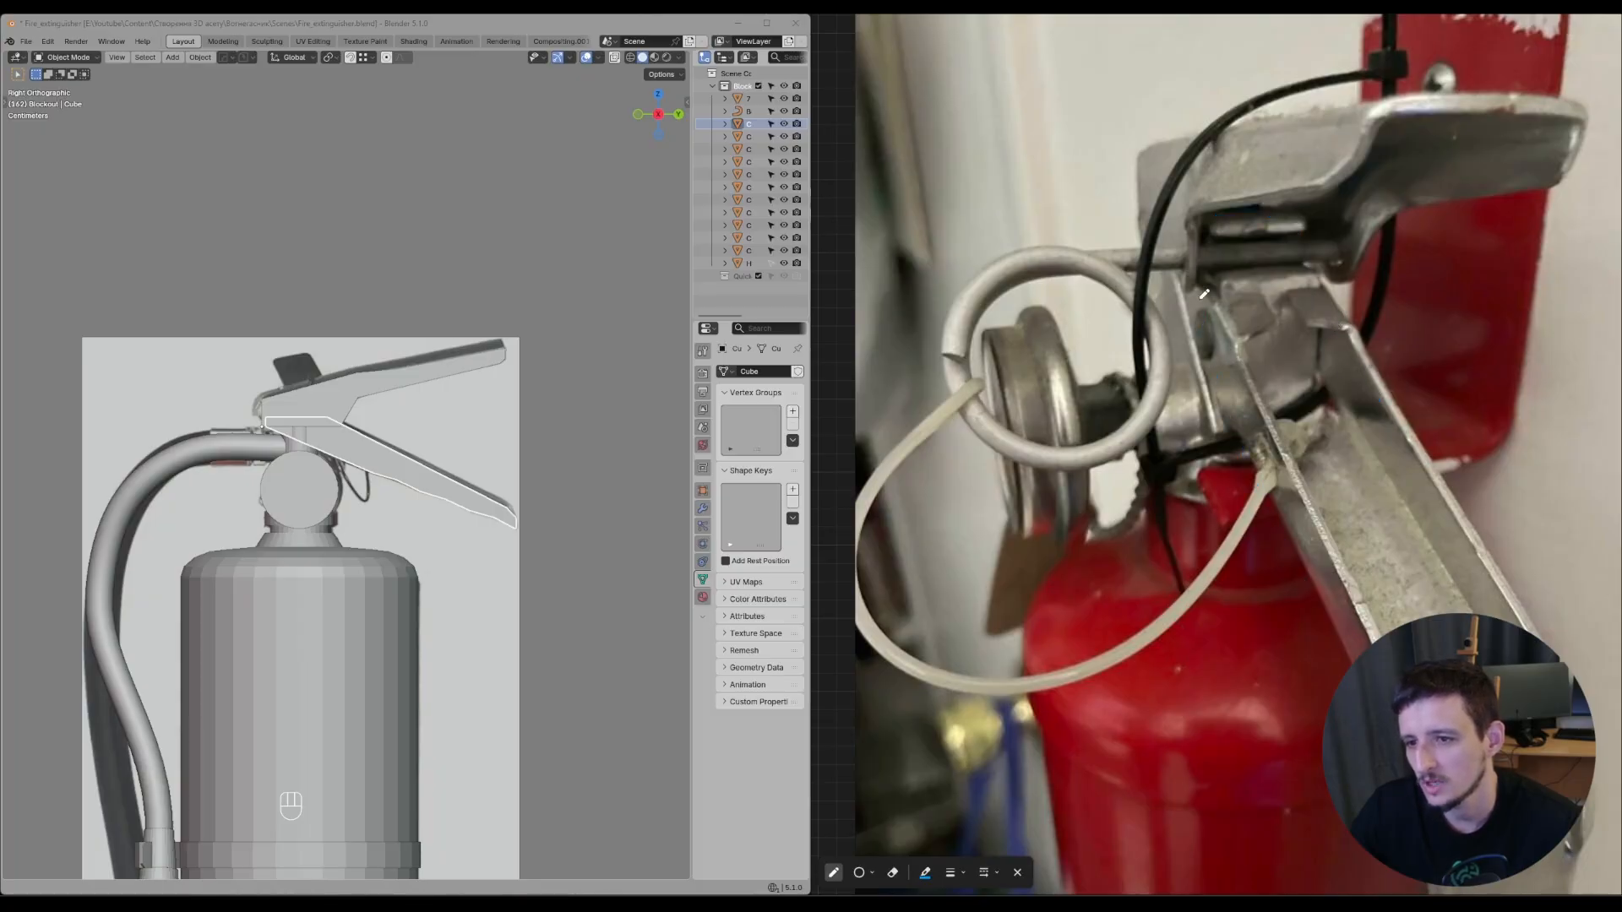
- Trace the upper handle's inner opening and the lower handle's side wall on the metal-handled close-up, undo the strokes and leave drawing mode
mouse_move(1204, 293)
left_mouse_down()
mouse_move(1220, 216)
mouse_move(1292, 234)
left_mouse_up()
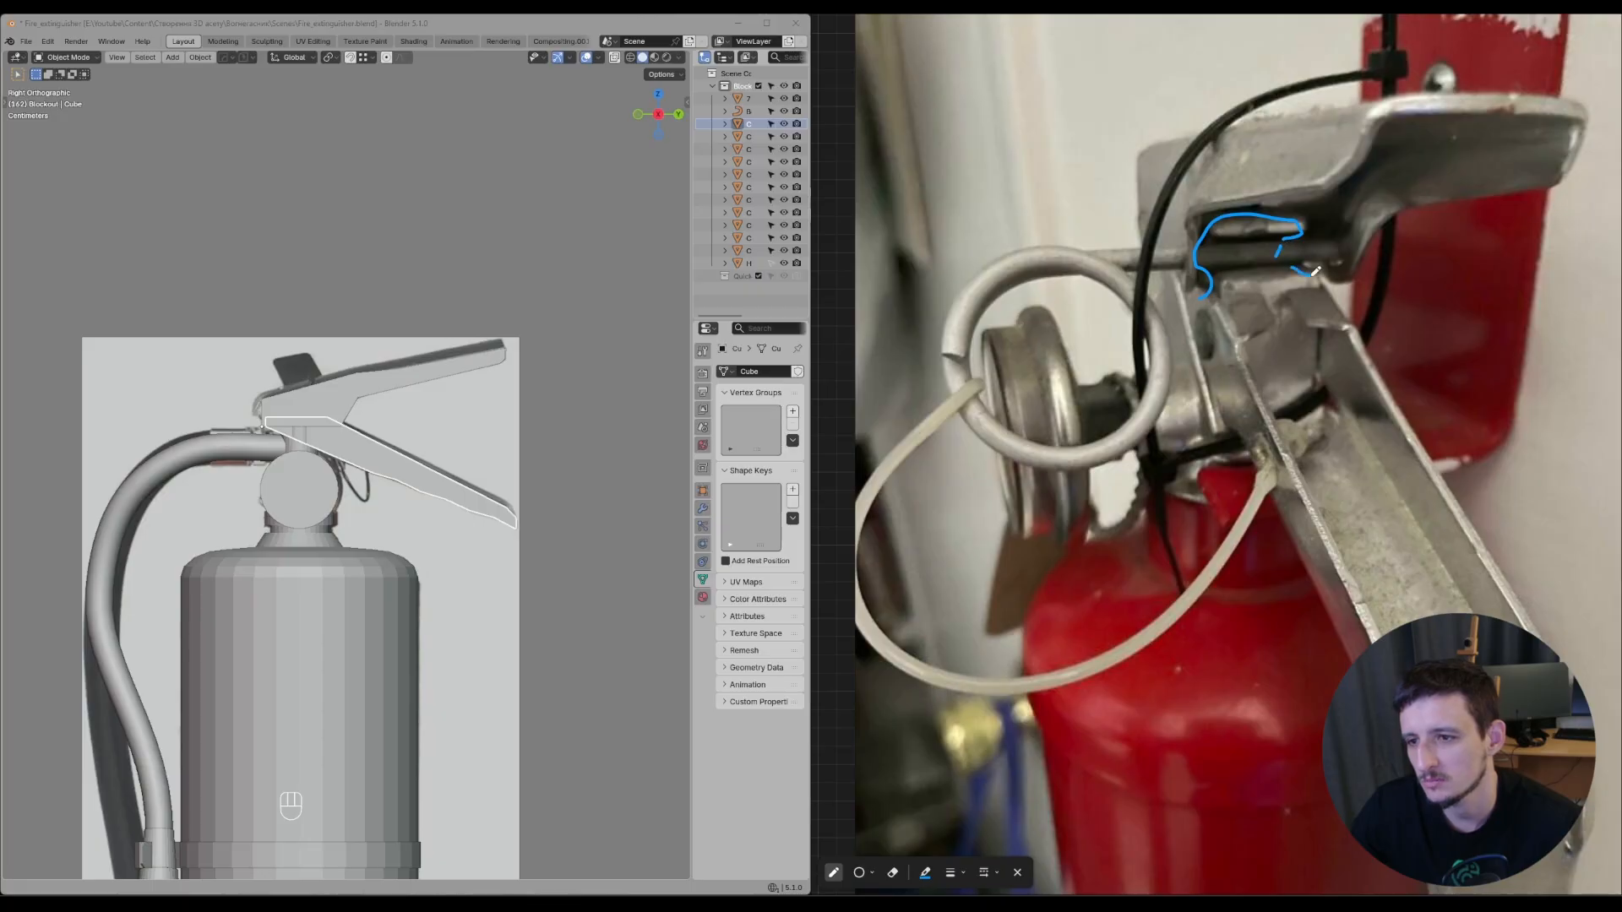
key("ctrl+z")
key("ctrl+z")
key("ctrl+z")
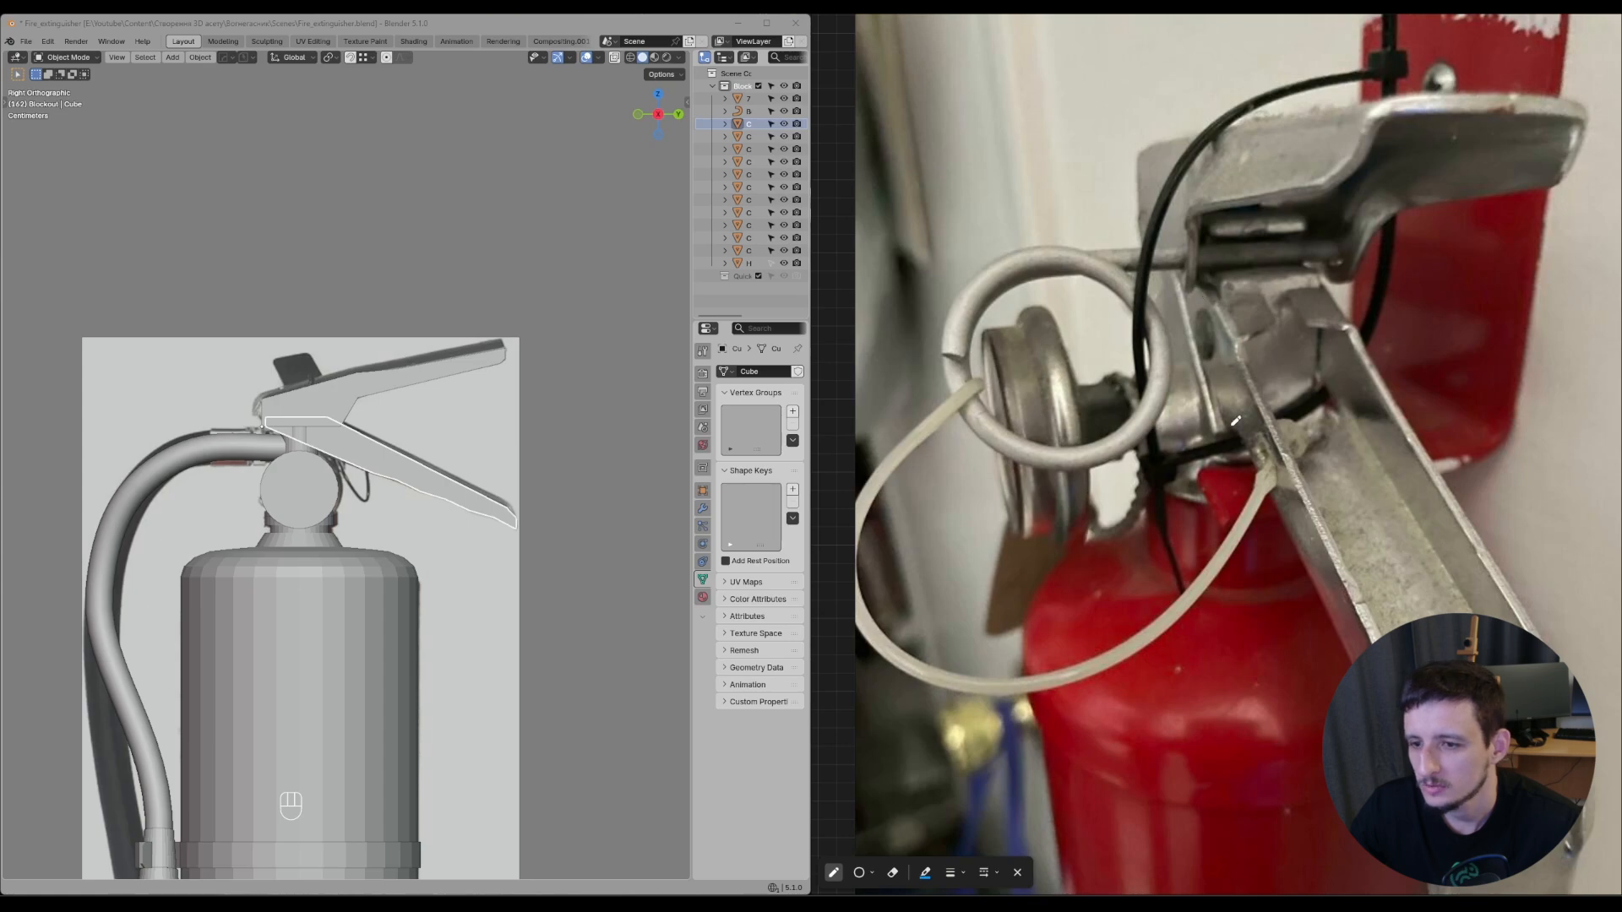
left_click_drag(1225, 413, 1194, 342)
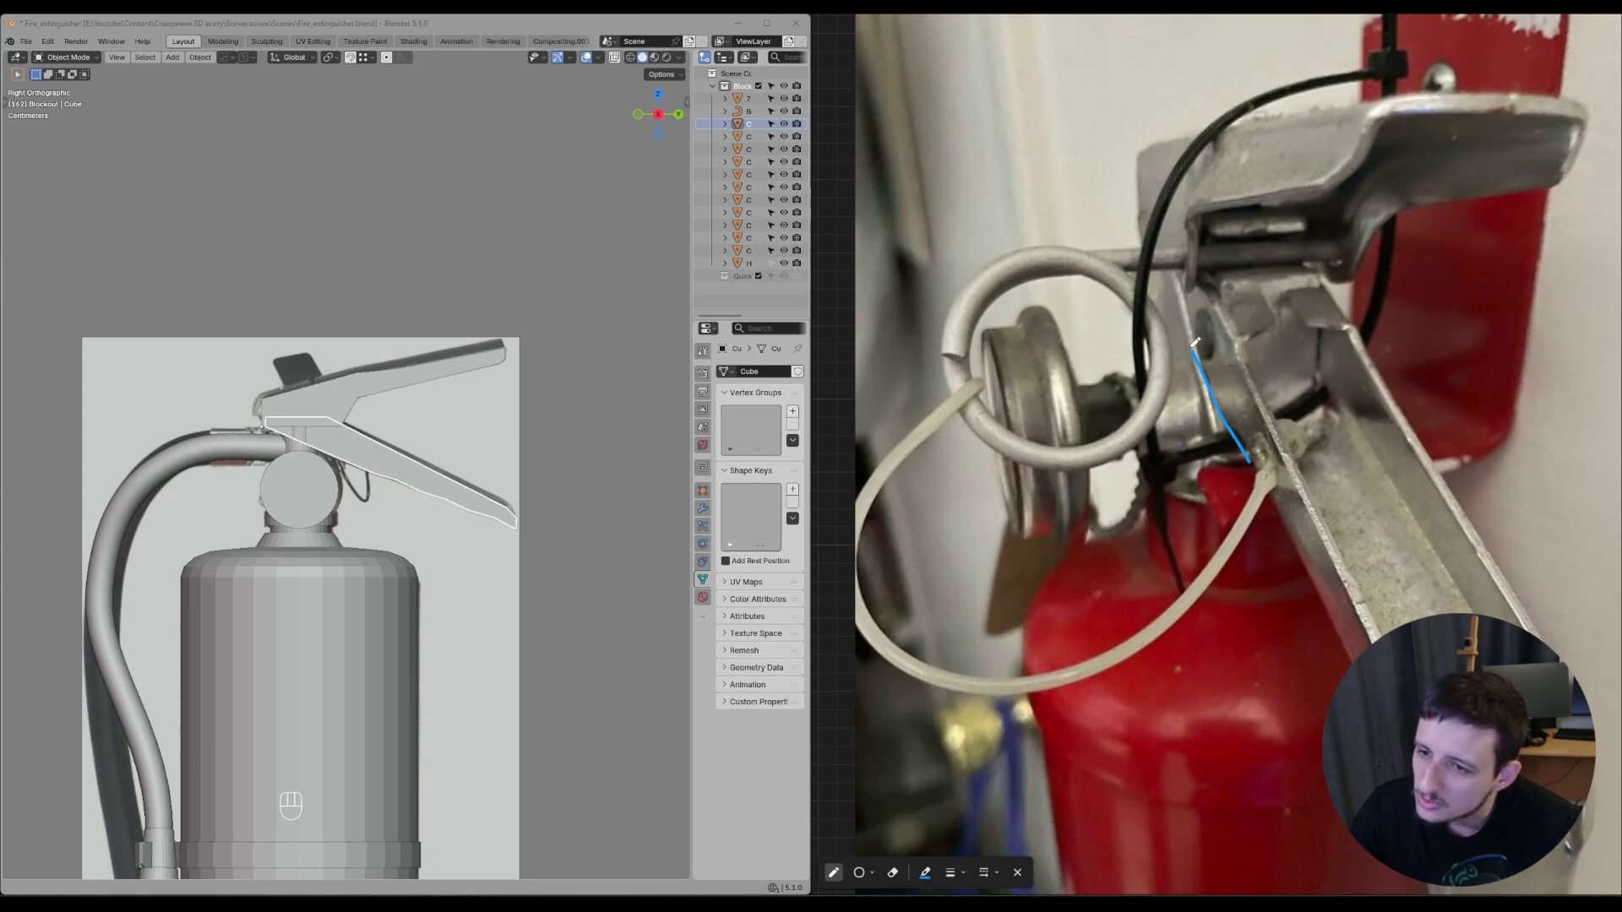
key("ctrl+z")
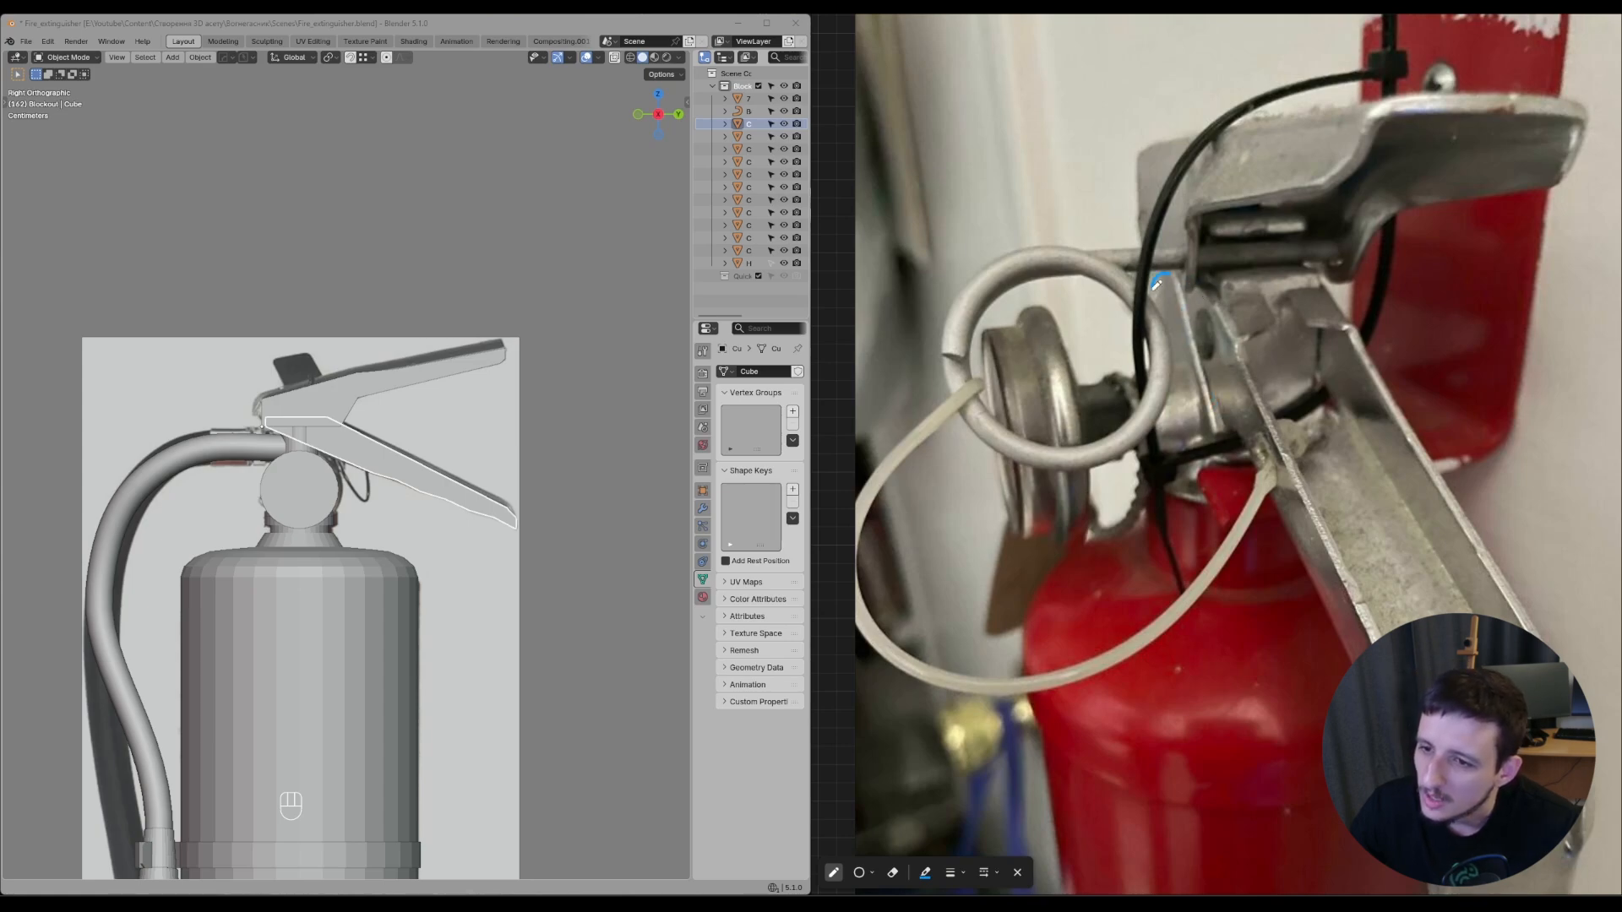
mouse_move(1154, 286)
left_mouse_down()
mouse_move(1146, 457)
mouse_move(1215, 433)
mouse_move(1185, 283)
left_mouse_up()
key("ctrl+z")
key("Escape")
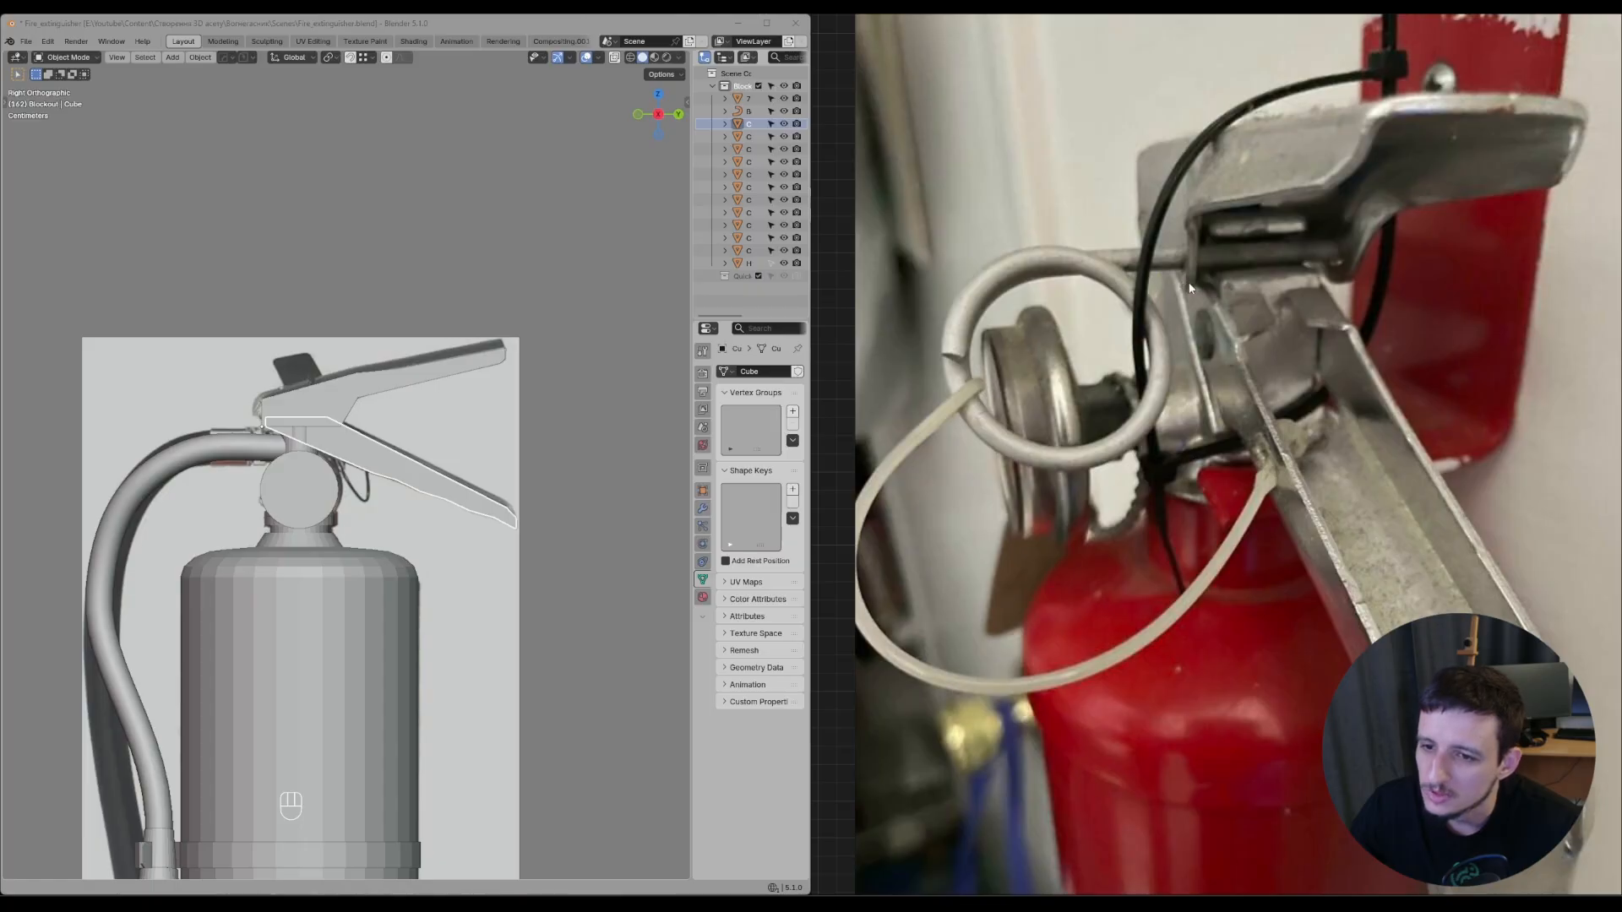
- Examine the valves and handles in the blue-circled valve, red extinguisher row and dusty red-handled extinguisher references
scroll(1189, 288, "down", 7)
scroll(1156, 317, "up", 1)
scroll(1151, 387, "up", 3)
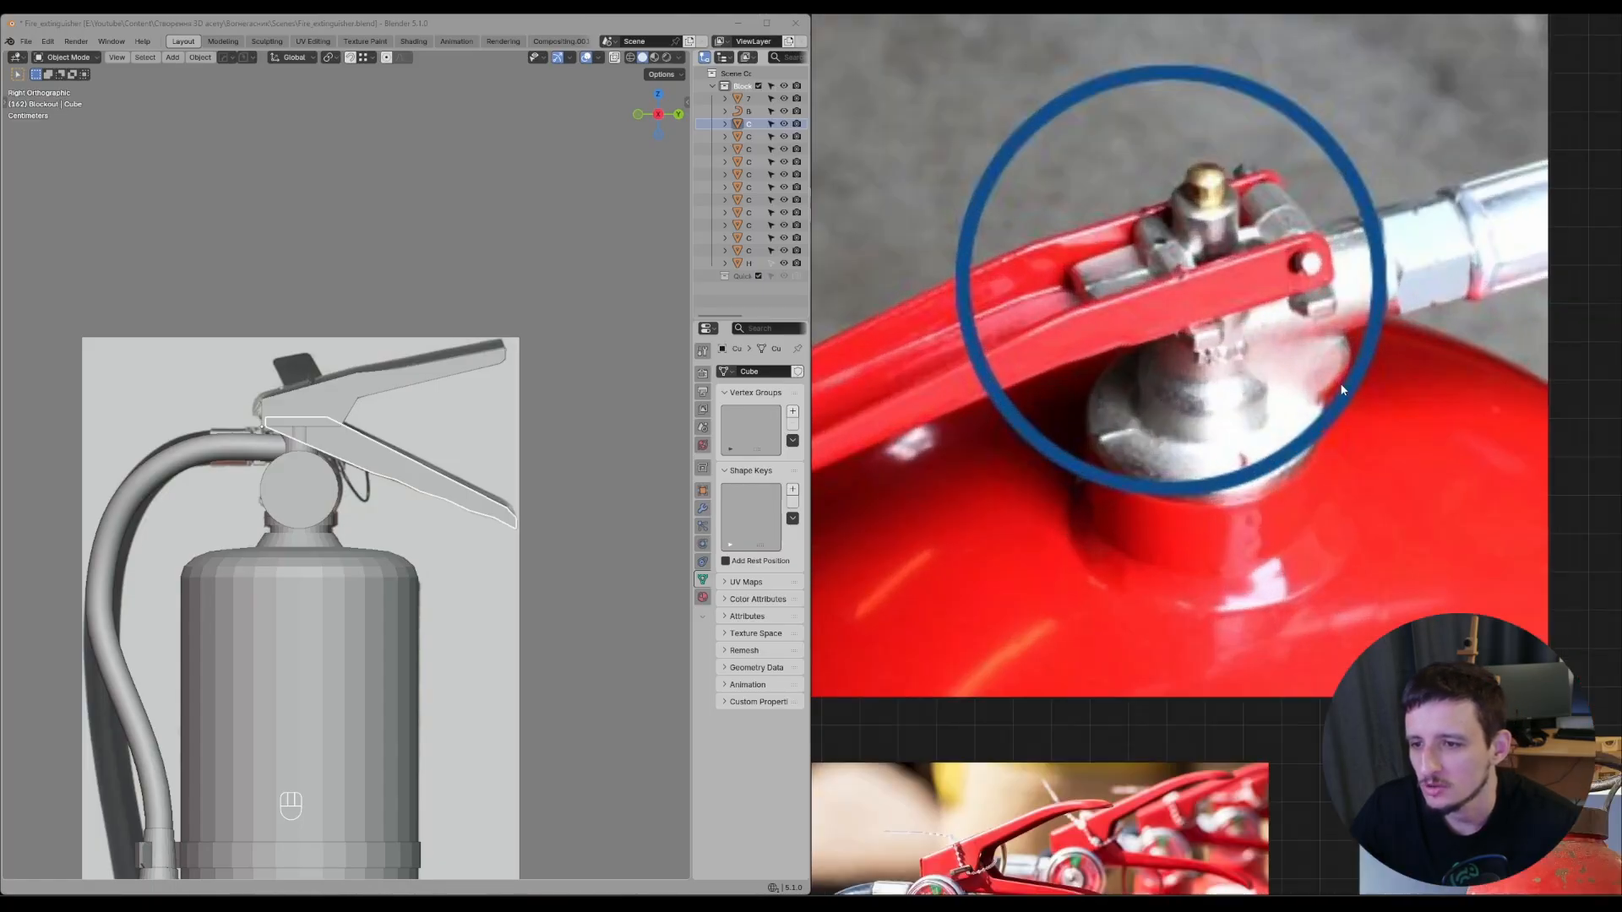
scroll(1339, 389, "down", 4)
scroll(1274, 555, "up", 3)
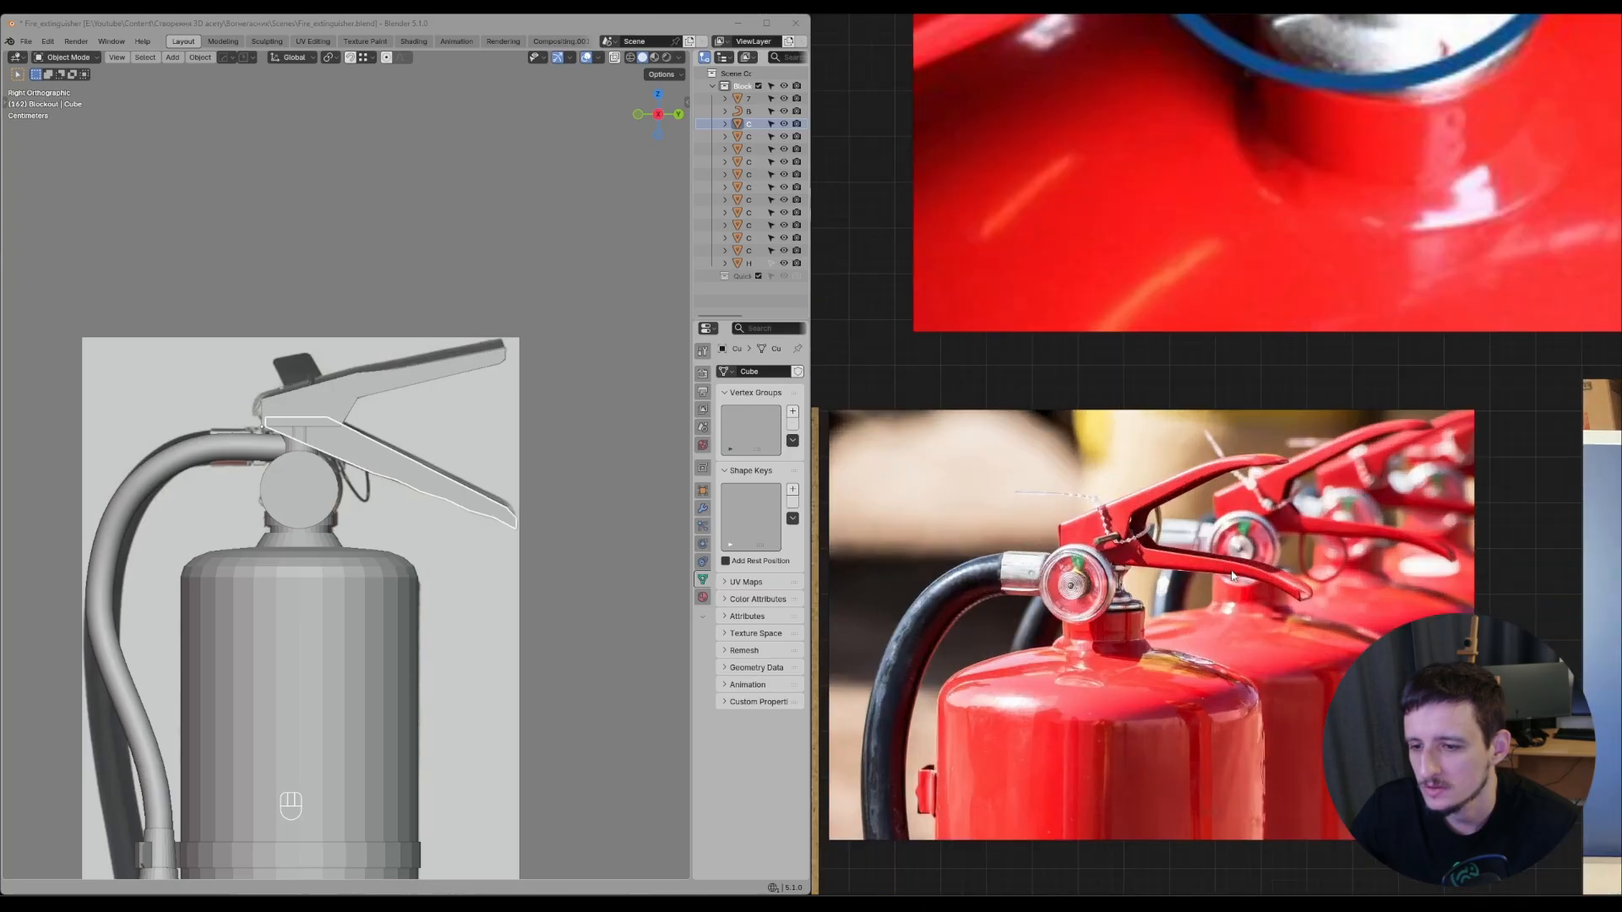
scroll(1274, 555, "down", 3)
scroll(1204, 402, "up", 2)
scroll(1402, 439, "up", 6)
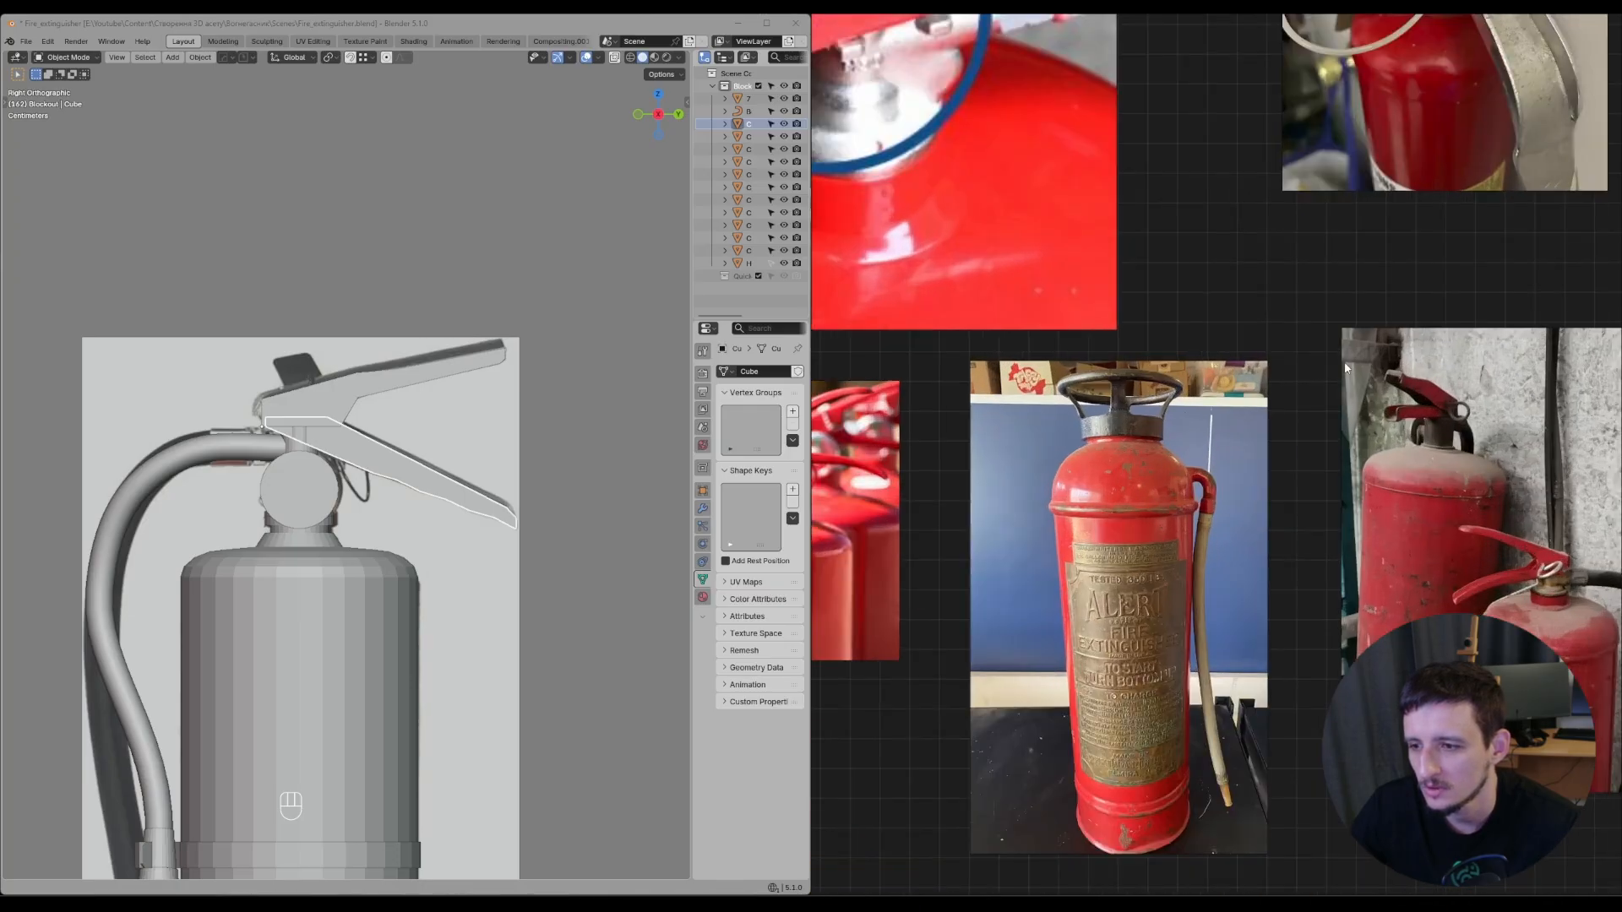
scroll(1229, 425, "up", 1)
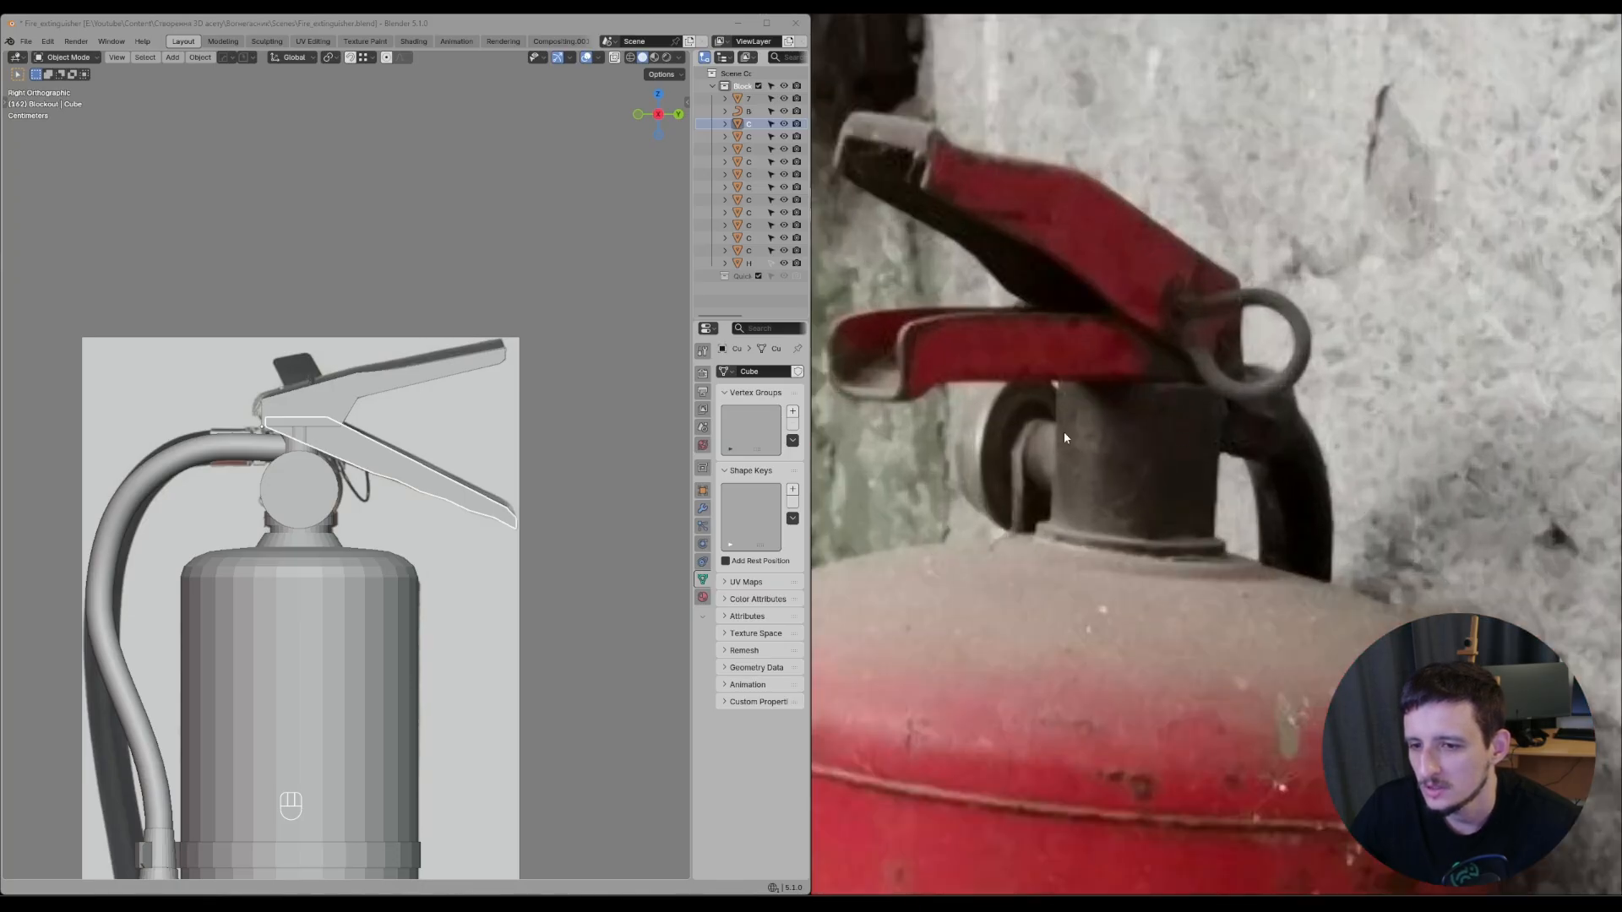
- Outline the dark valve body and its two side outlets on the dusty red-handled extinguisher reference, and undo the strokes
mouse_move(1069, 380)
left_mouse_down()
mouse_move(1064, 487)
mouse_move(1202, 386)
left_mouse_up()
left_click_drag(1214, 404, 1201, 548)
left_click_drag(1050, 424, 1049, 478)
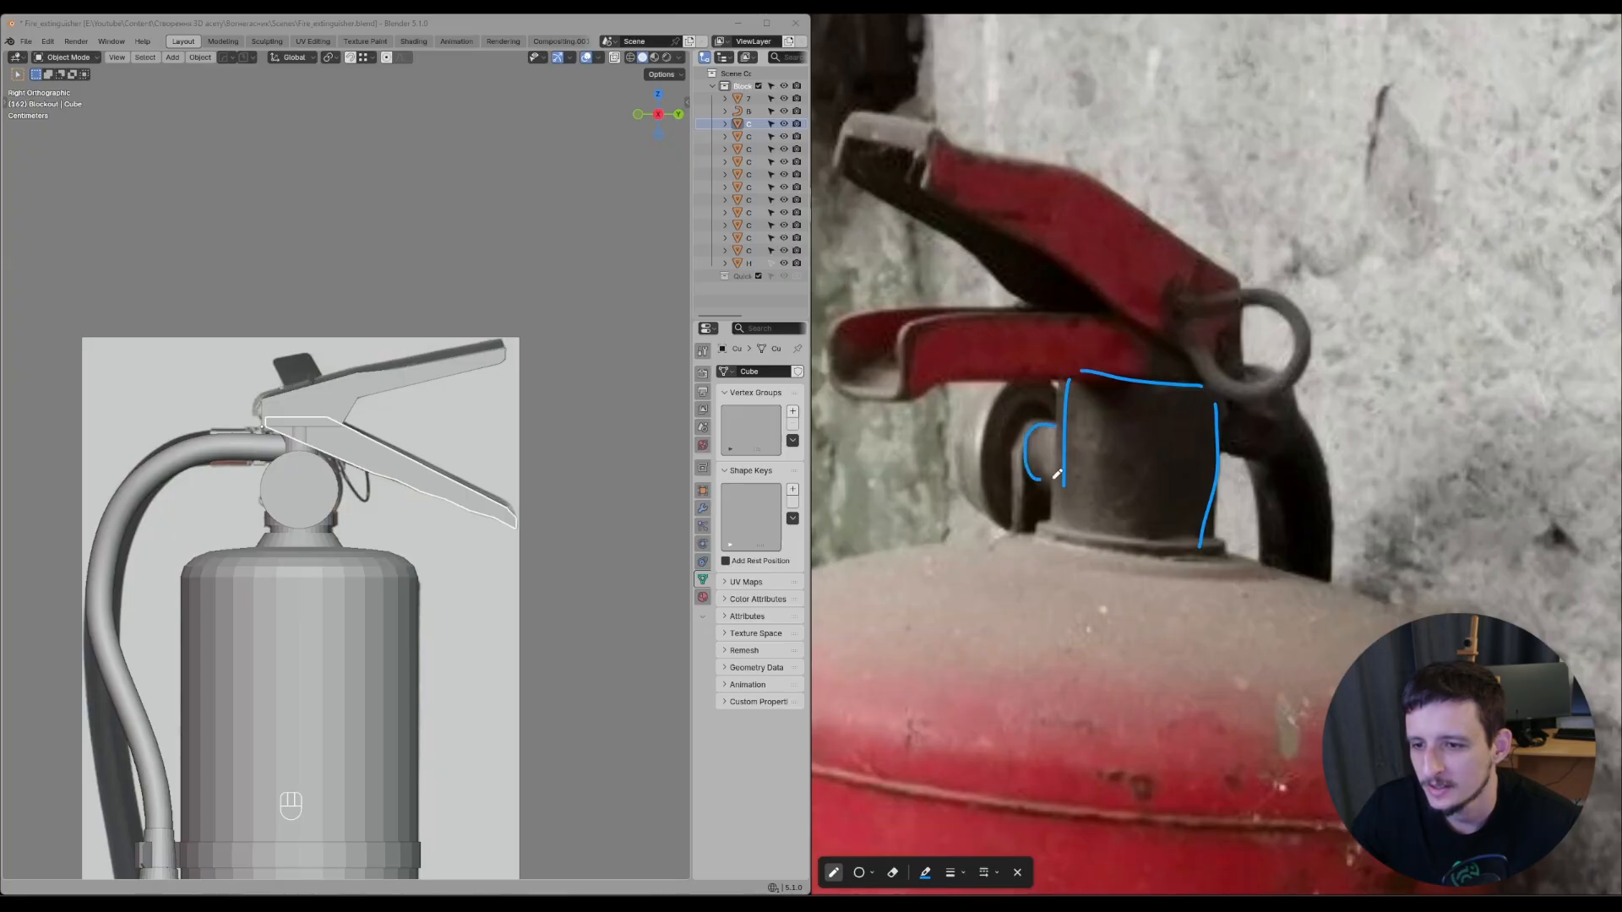
key("ctrl+z")
left_click_drag(1206, 385, 1229, 446)
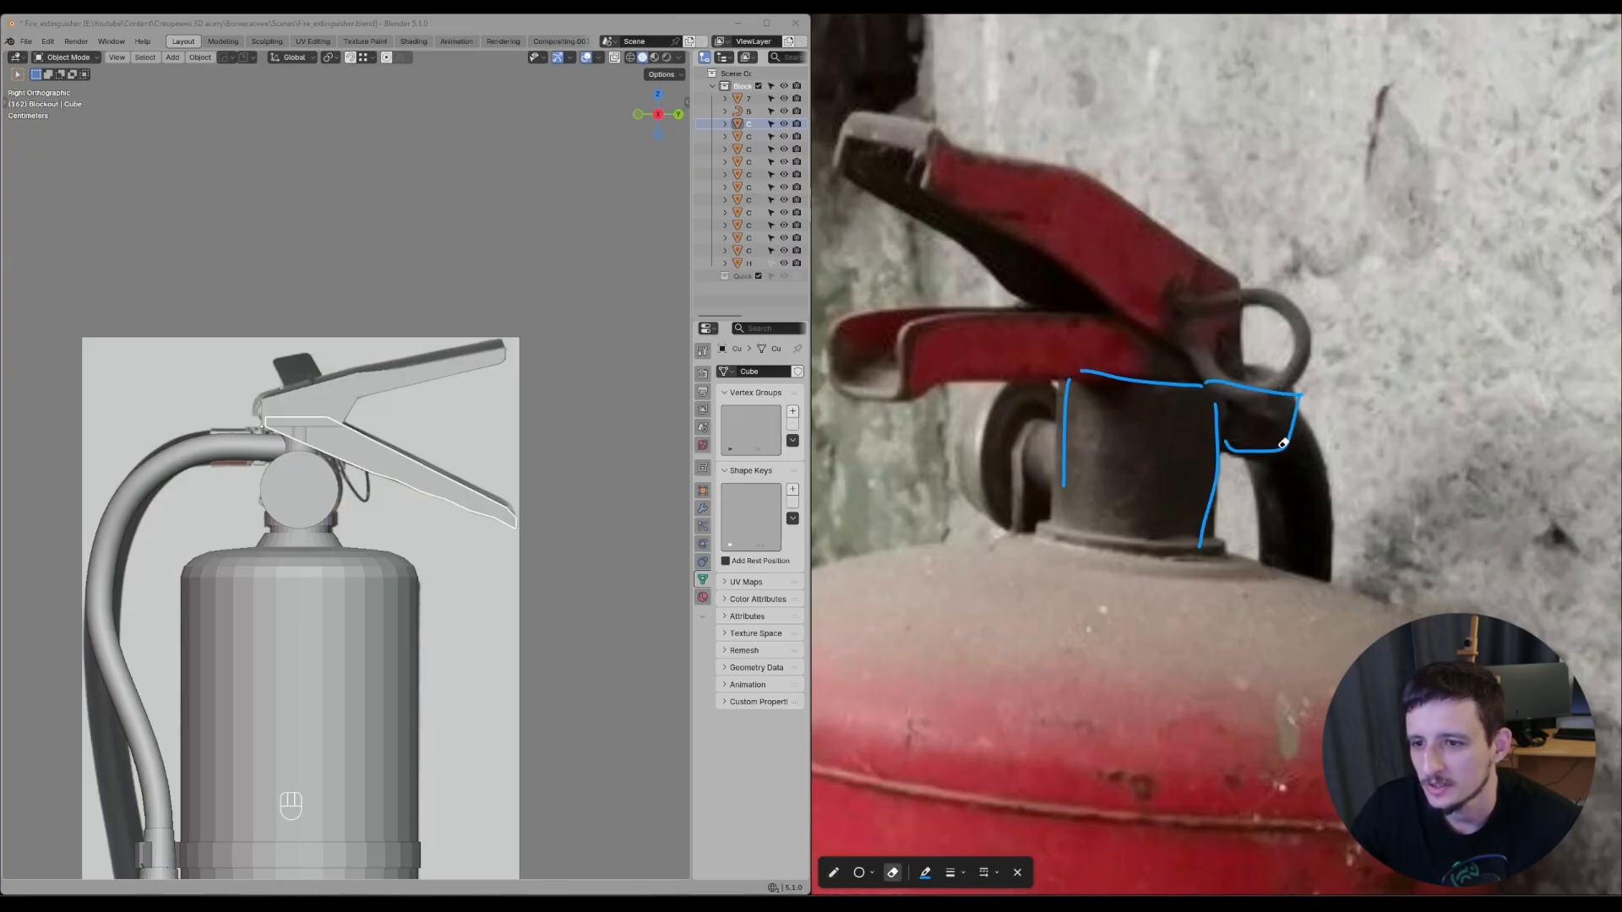
key("ctrl+z")
key("ctrl+z")
scroll(1283, 448, "down", 6)
scroll(1378, 598, "up", 3)
key("Escape")
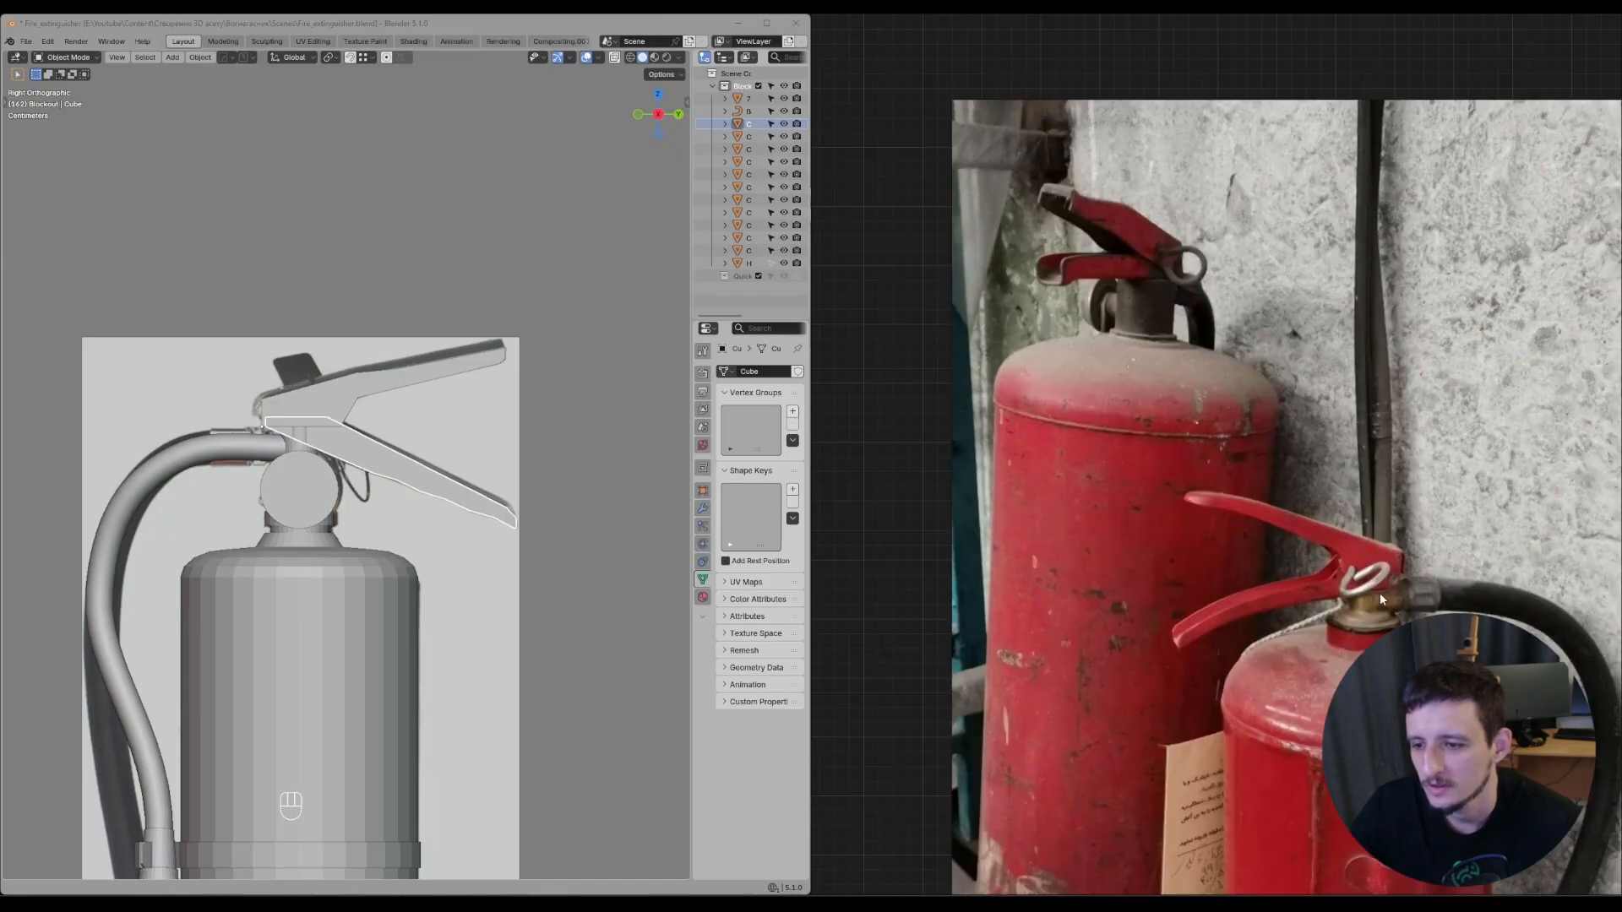
- Mark the start of the lower handle beside the pull ring on the silver-handled extinguisher reference, and undo the stroke
scroll(1368, 604, "down", 8)
middle_click_drag(1360, 608, 1467, 312)
scroll(1467, 311, "up", 1)
scroll(1379, 483, "up", 5)
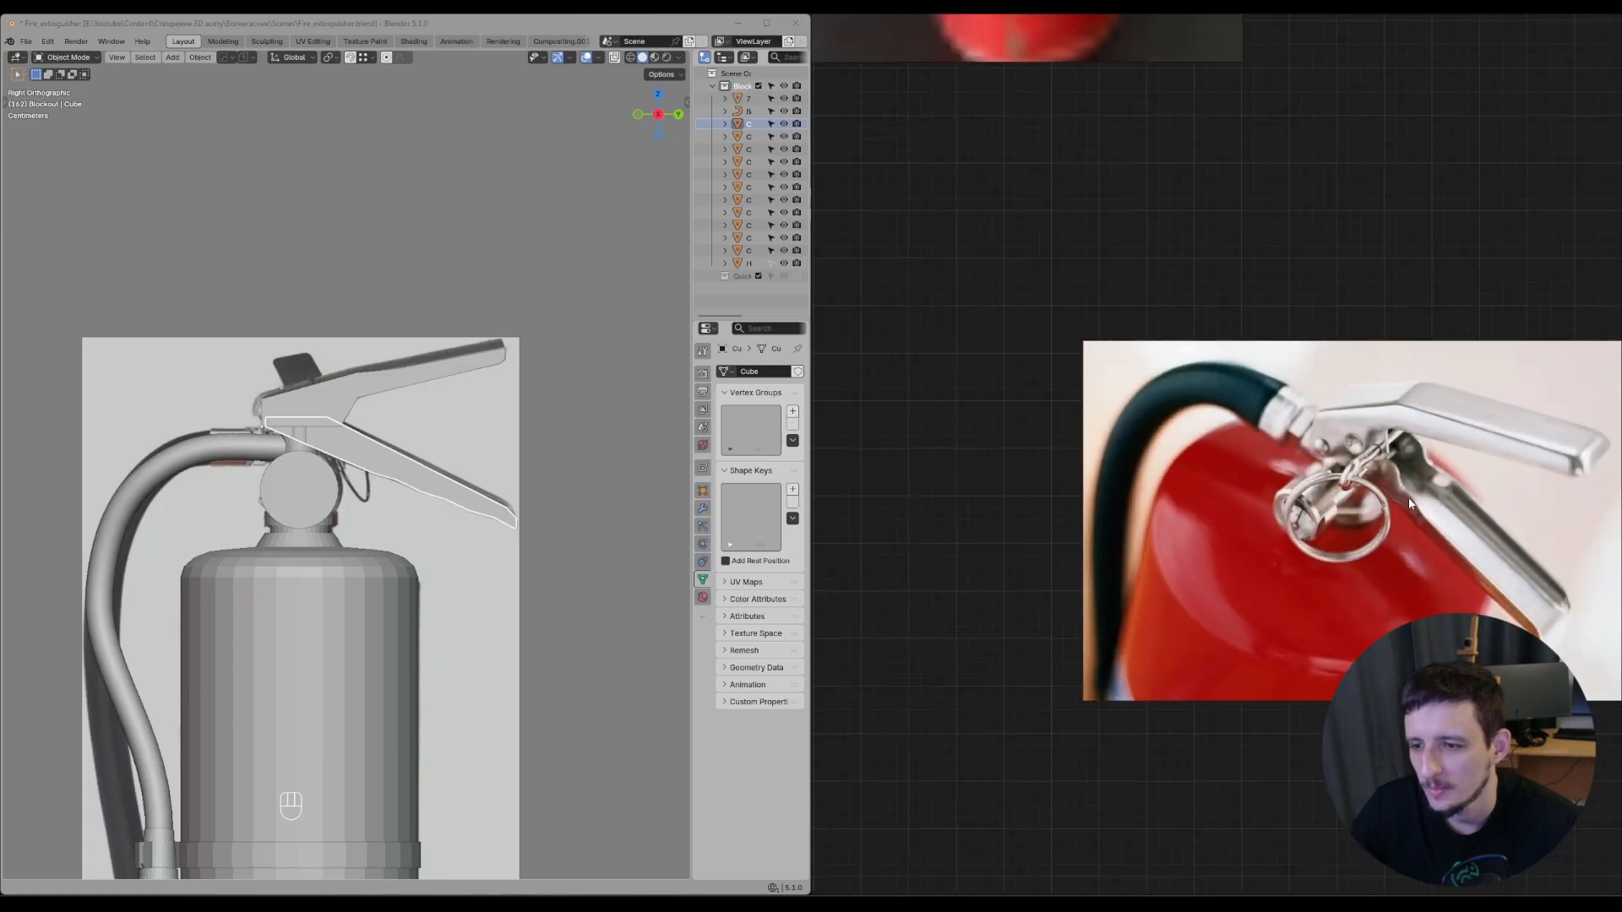
scroll(1379, 483, "up", 3)
key("d")
mouse_move(1443, 477)
left_mouse_down()
mouse_move(1158, 565)
mouse_move(1415, 500)
left_mouse_up()
key("ctrl+z")
- Look through the reference board for another view of the valve, ending at the photo of the two Spectrum extinguishers
scroll(1402, 497, "down", 8)
scroll(1386, 521, "up", 6)
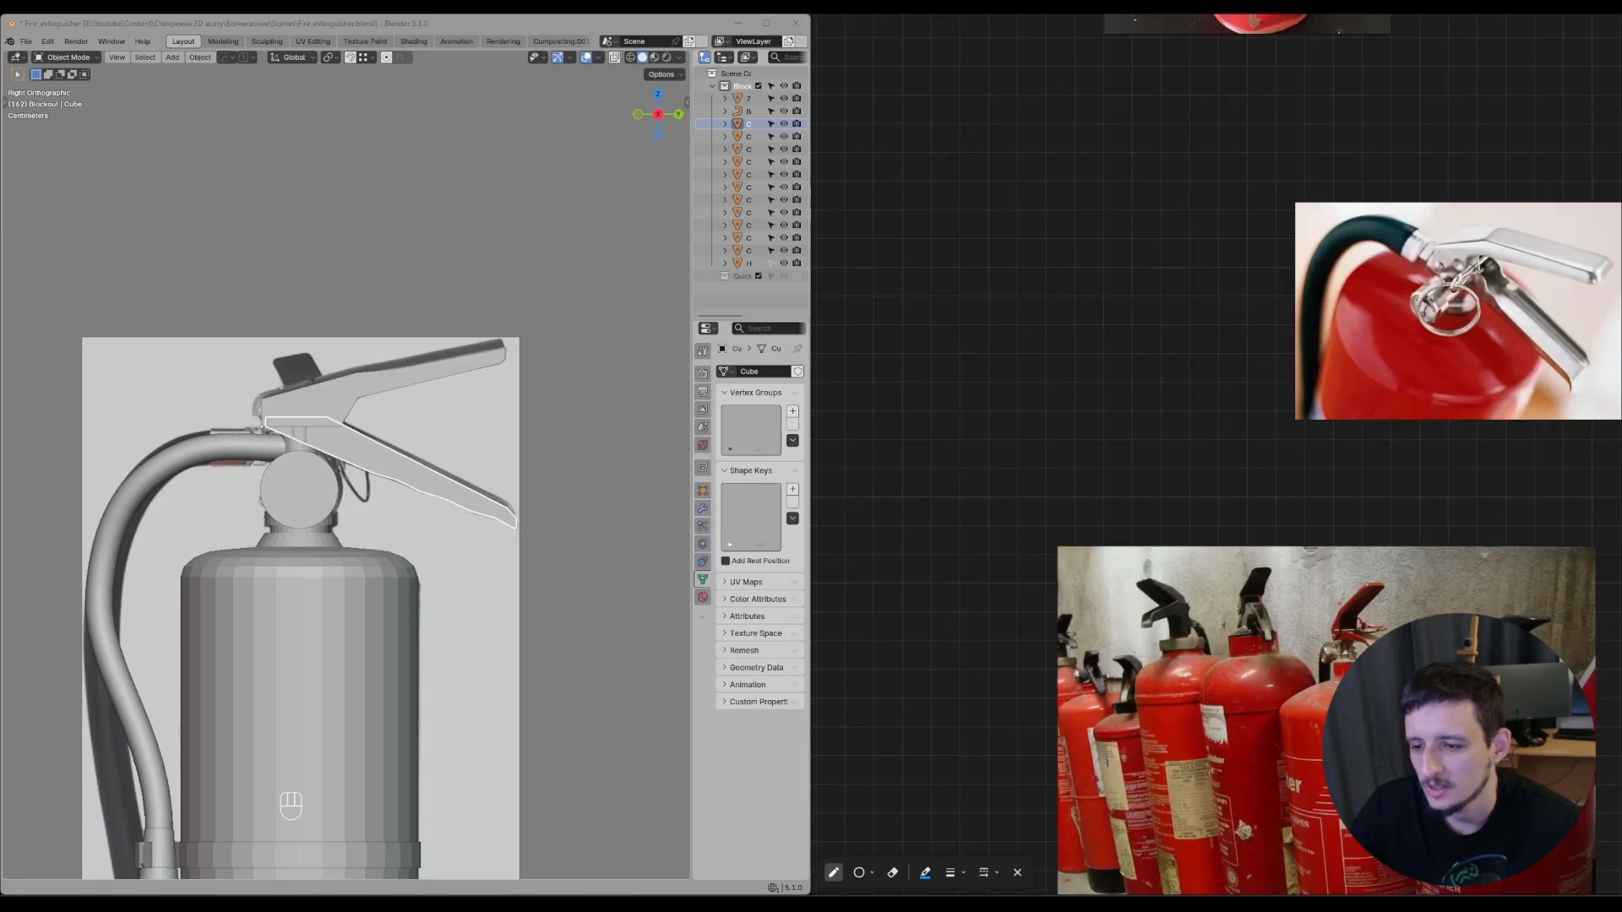
scroll(1441, 417, "down", 5)
scroll(1217, 257, "down", 3)
middle_click_drag(1217, 257, 1416, 579)
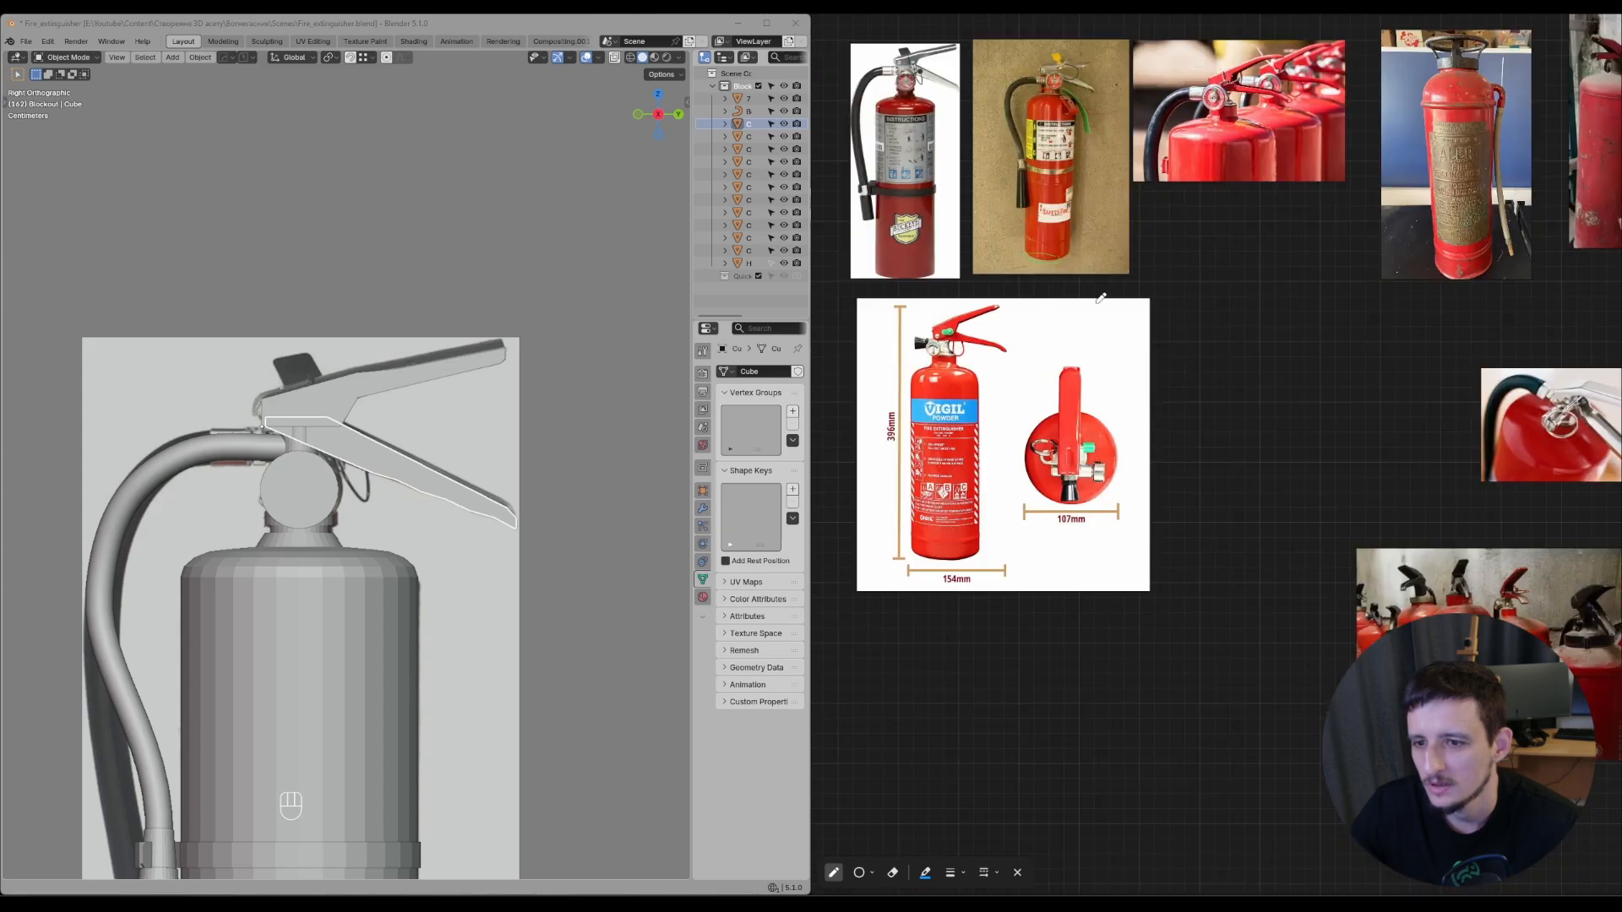
middle_click_drag(1104, 296, 1318, 528)
scroll(1123, 315, "up", 8)
scroll(1111, 251, "down", 6)
mouse_move(1132, 216)
middle_mouse_down()
mouse_move(1198, 308)
mouse_move(1189, 785)
middle_mouse_up()
scroll(1198, 283, "up", 6)
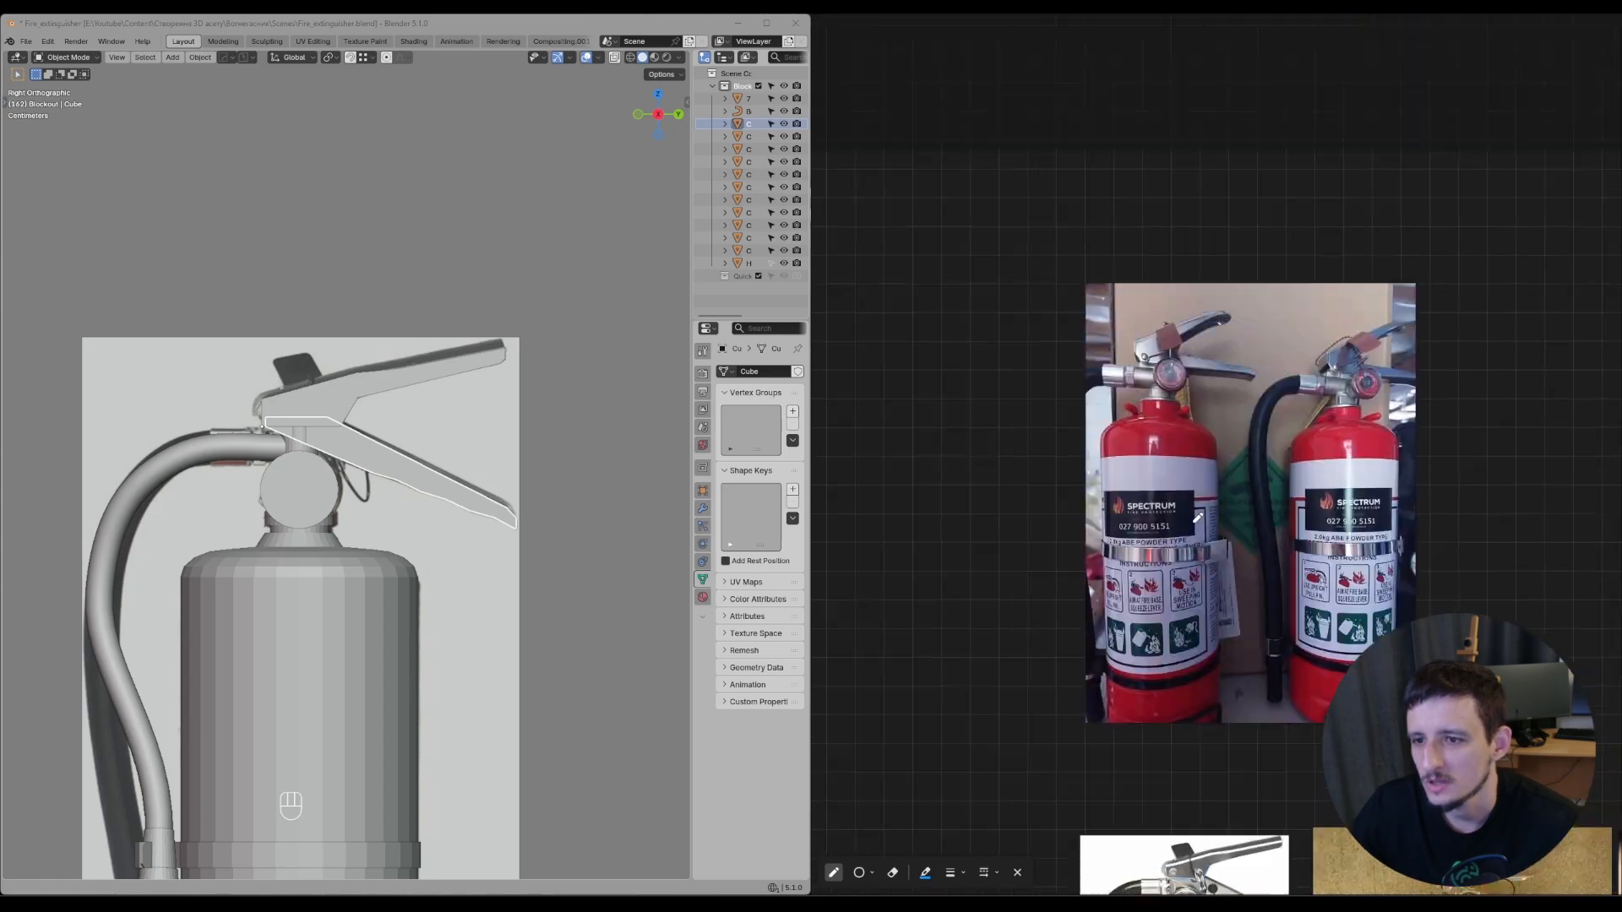
- Examine the handles, hose fittings and gauges on both Spectrum extinguishers, undoing the stroke made on the photo
left_click_drag(1116, 463, 1071, 663)
scroll(1075, 659, "down", 5)
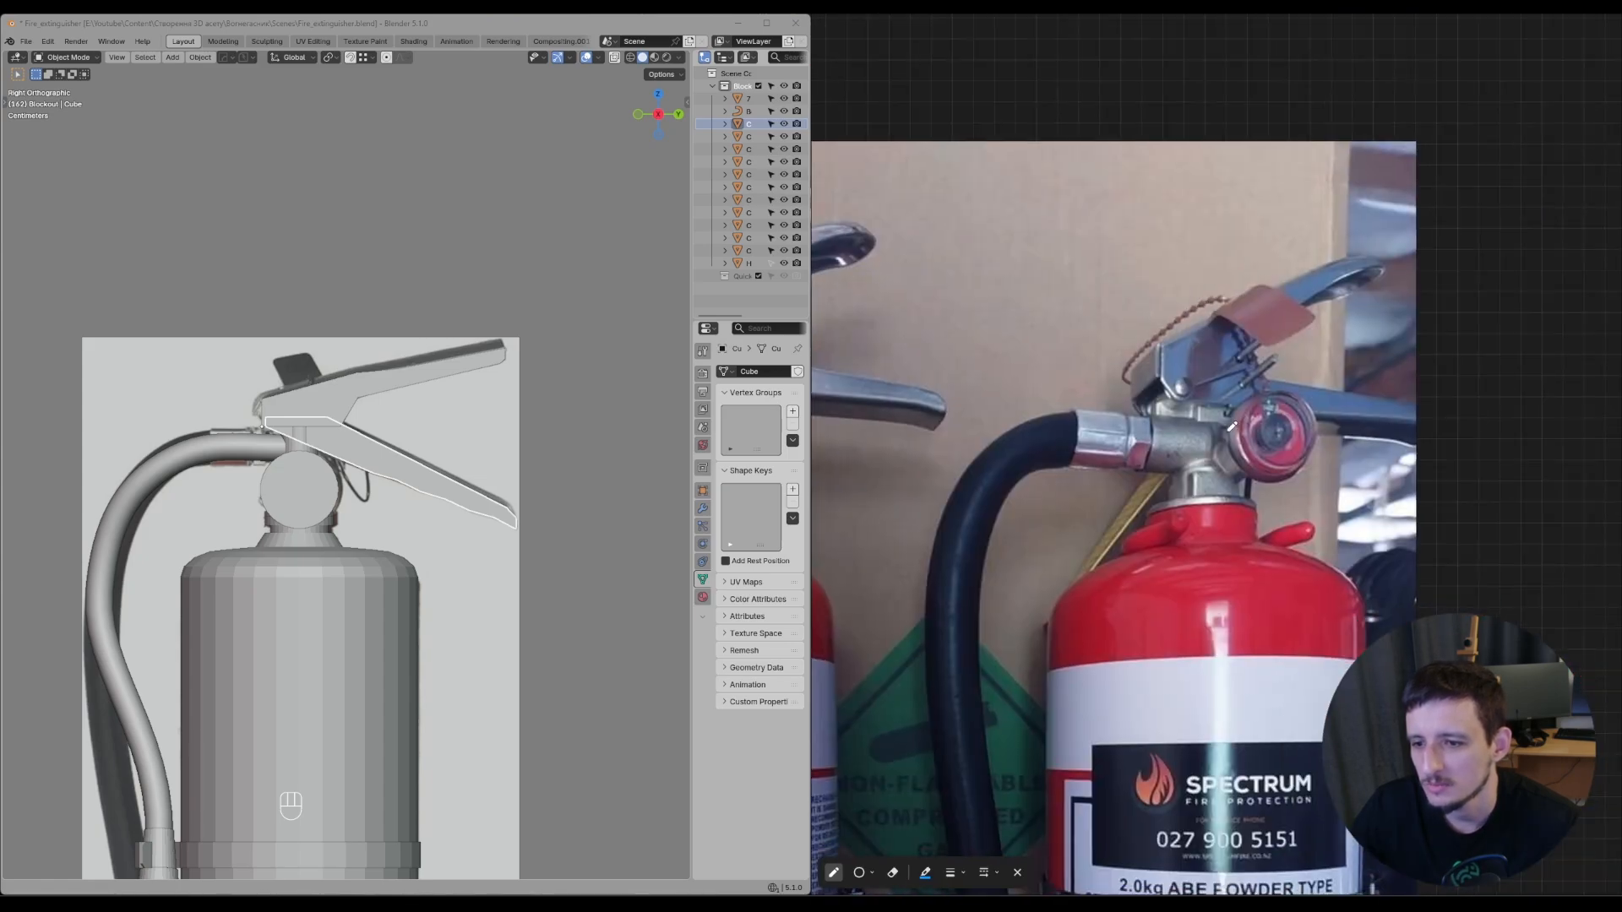
left_click_drag(1132, 336, 1077, 382)
scroll(1295, 391, "down", 2)
scroll(1047, 432, "up", 2)
mouse_move(1034, 295)
left_mouse_down()
mouse_move(1139, 583)
mouse_move(1089, 313)
left_mouse_up()
key("ctrl+z")
middle_click_drag(1091, 309, 1168, 309)
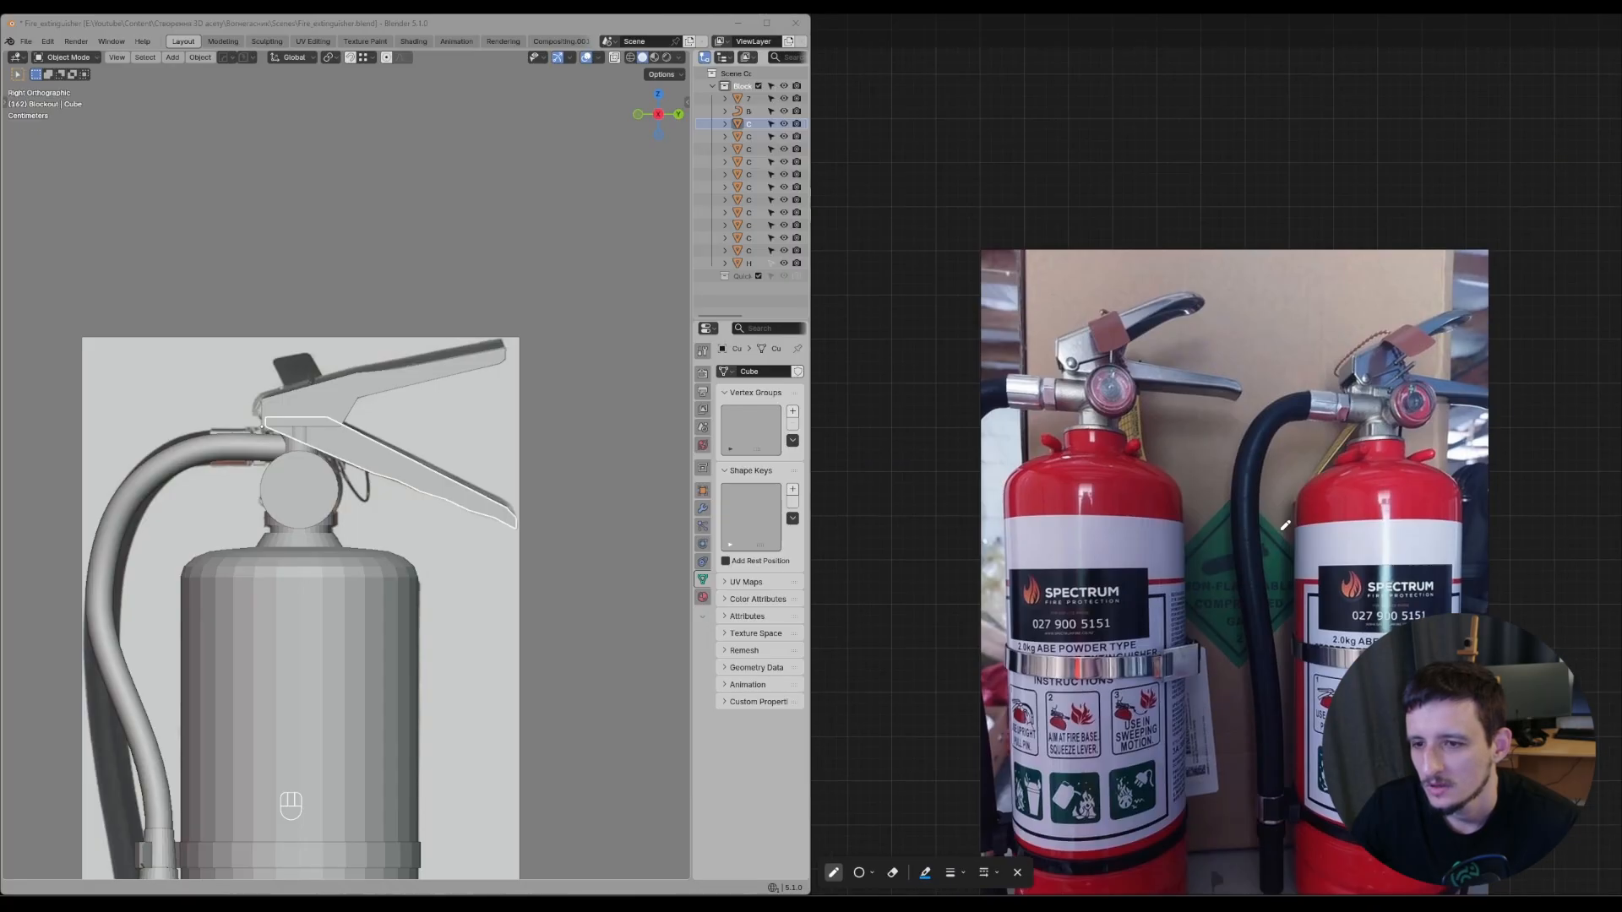
scroll(1168, 309, "up", 2)
middle_click_drag(1529, 397, 1441, 390)
scroll(1442, 389, "down", 2)
left_click_drag(1242, 313, 1064, 482)
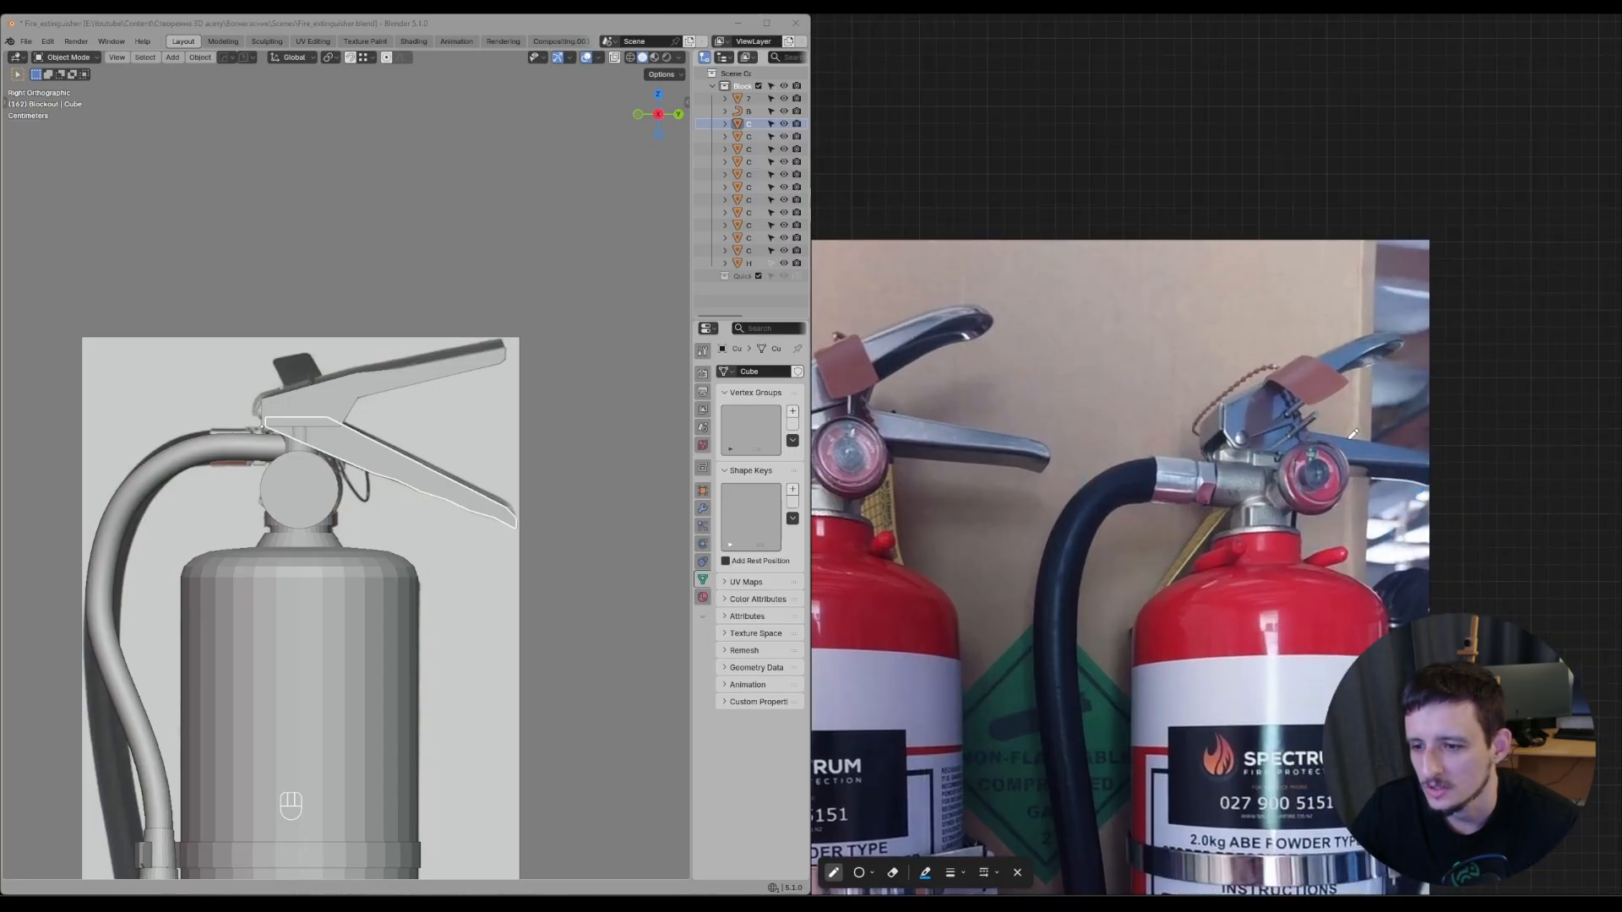
scroll(1329, 441, "up", 3)
scroll(1066, 397, "down", 5)
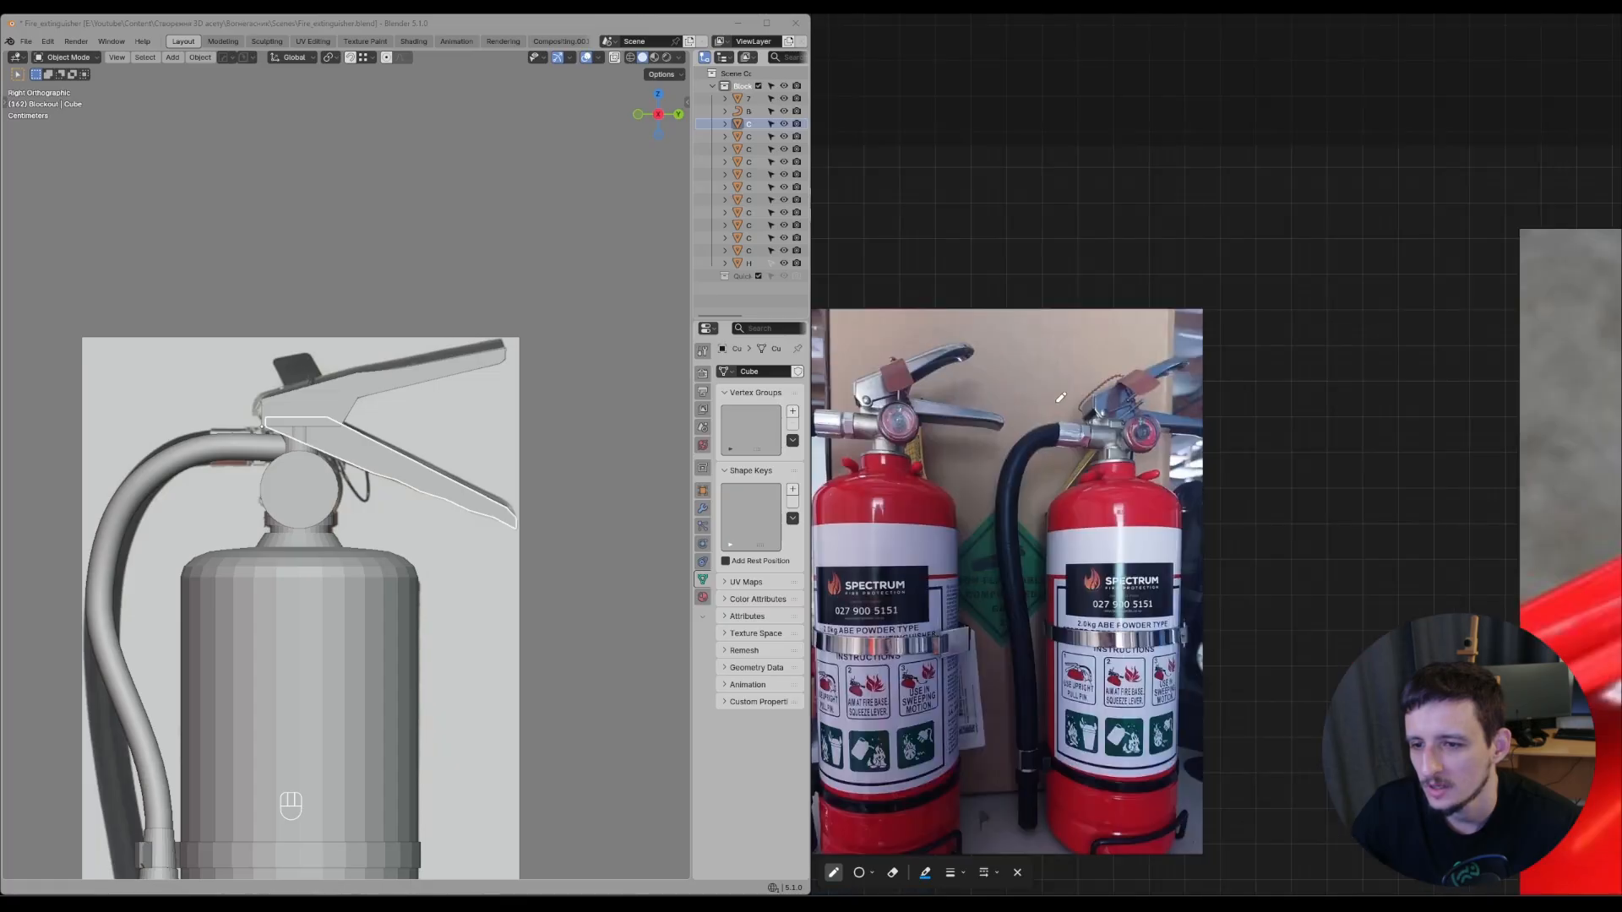
- Trace the lower edge of the upper handle's pivot section on the Buckeye extinguisher reference
middle_click_drag(995, 389, 1330, 398)
scroll(1329, 398, "up", 2)
scroll(1265, 431, "down", 1)
scroll(1266, 429, "down", 3)
scroll(1284, 457, "up", 5)
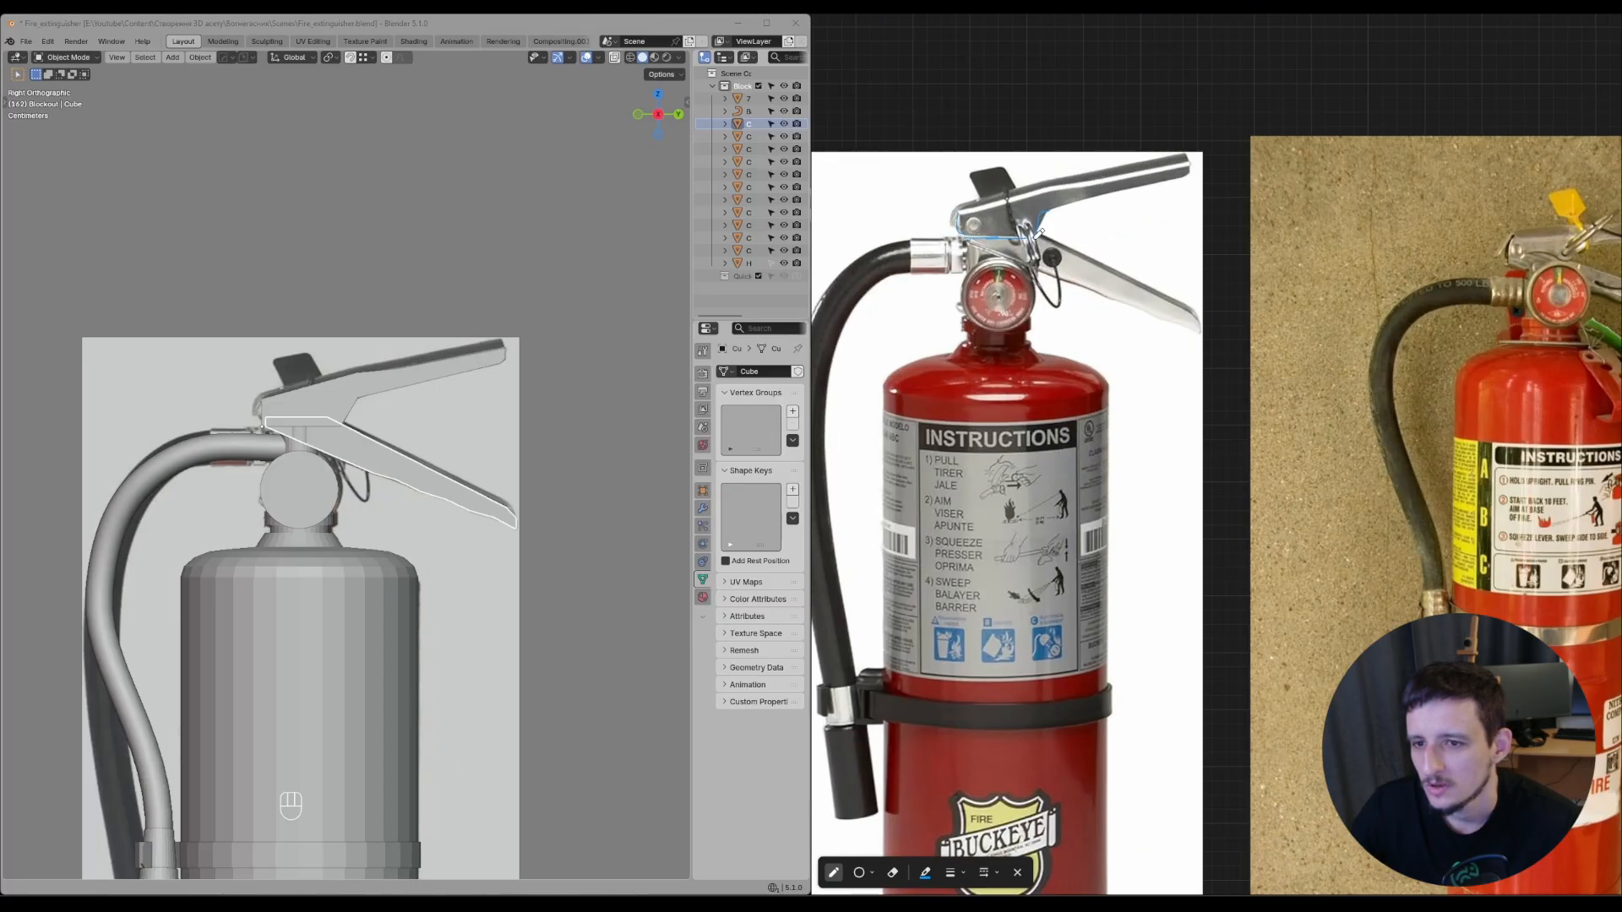
mouse_move(1170, 153)
left_mouse_down()
mouse_move(1199, 342)
mouse_move(1243, 239)
left_mouse_up()
- Compare how the upper handle meets the valve and hose fitting on the Spectrum and Buckeye extinguisher references
scroll(1242, 240, "up", 1)
middle_click_drag(1242, 241, 1141, 760)
middle_click_drag(1199, 110, 1229, 330)
scroll(1231, 321, "up", 4)
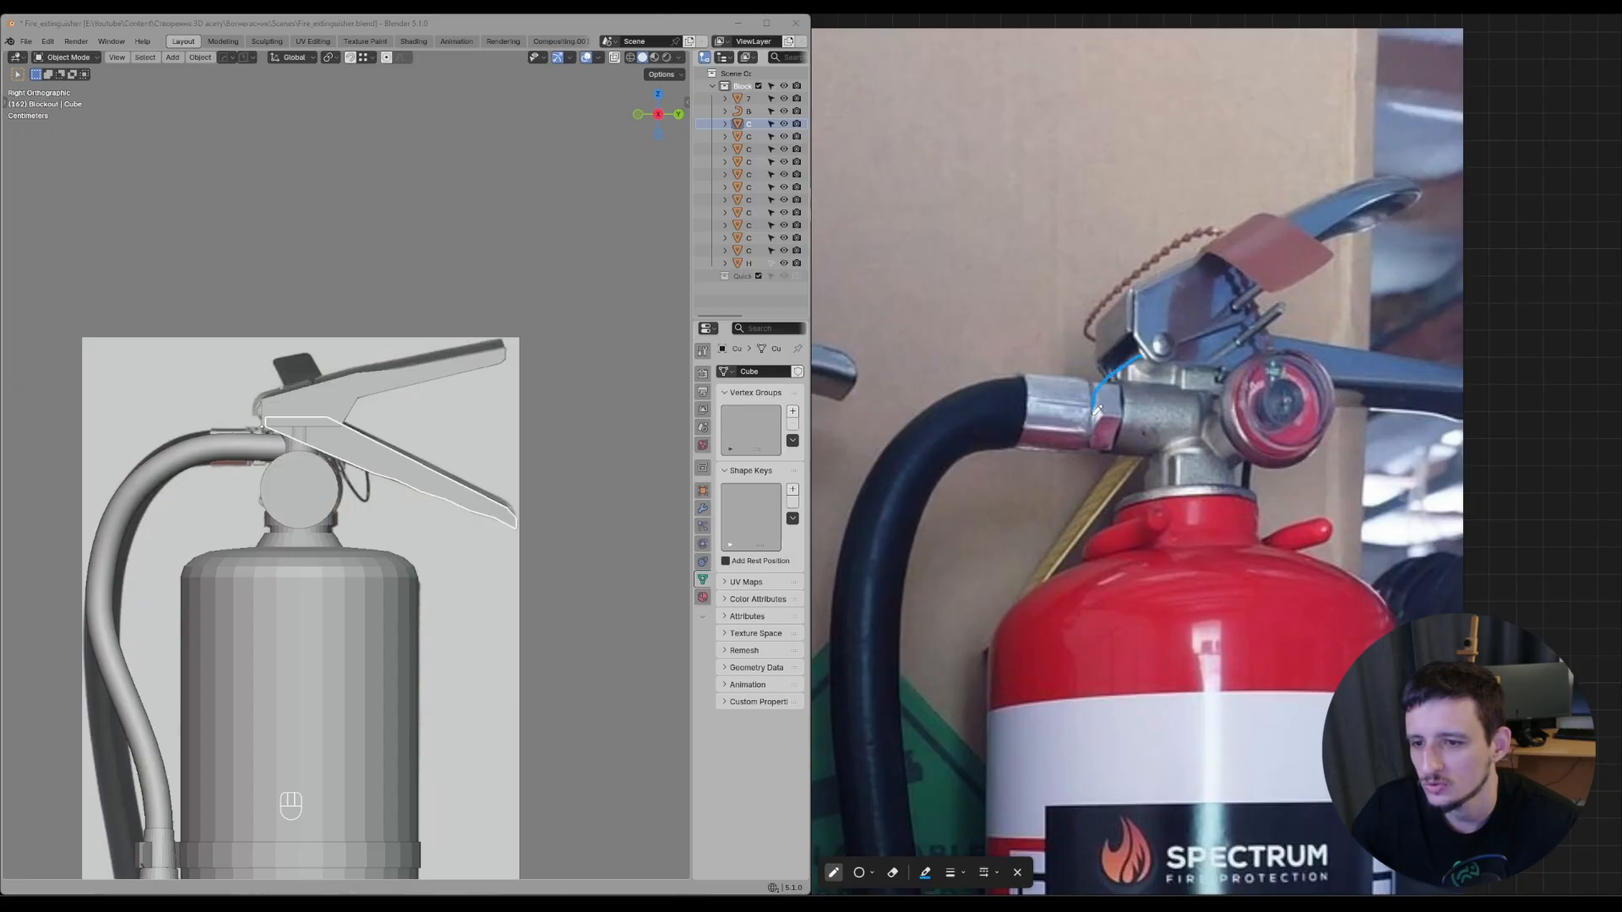
scroll(1191, 478, "down", 5)
middle_click_drag(1193, 478, 1226, 120)
scroll(1119, 567, "up", 4)
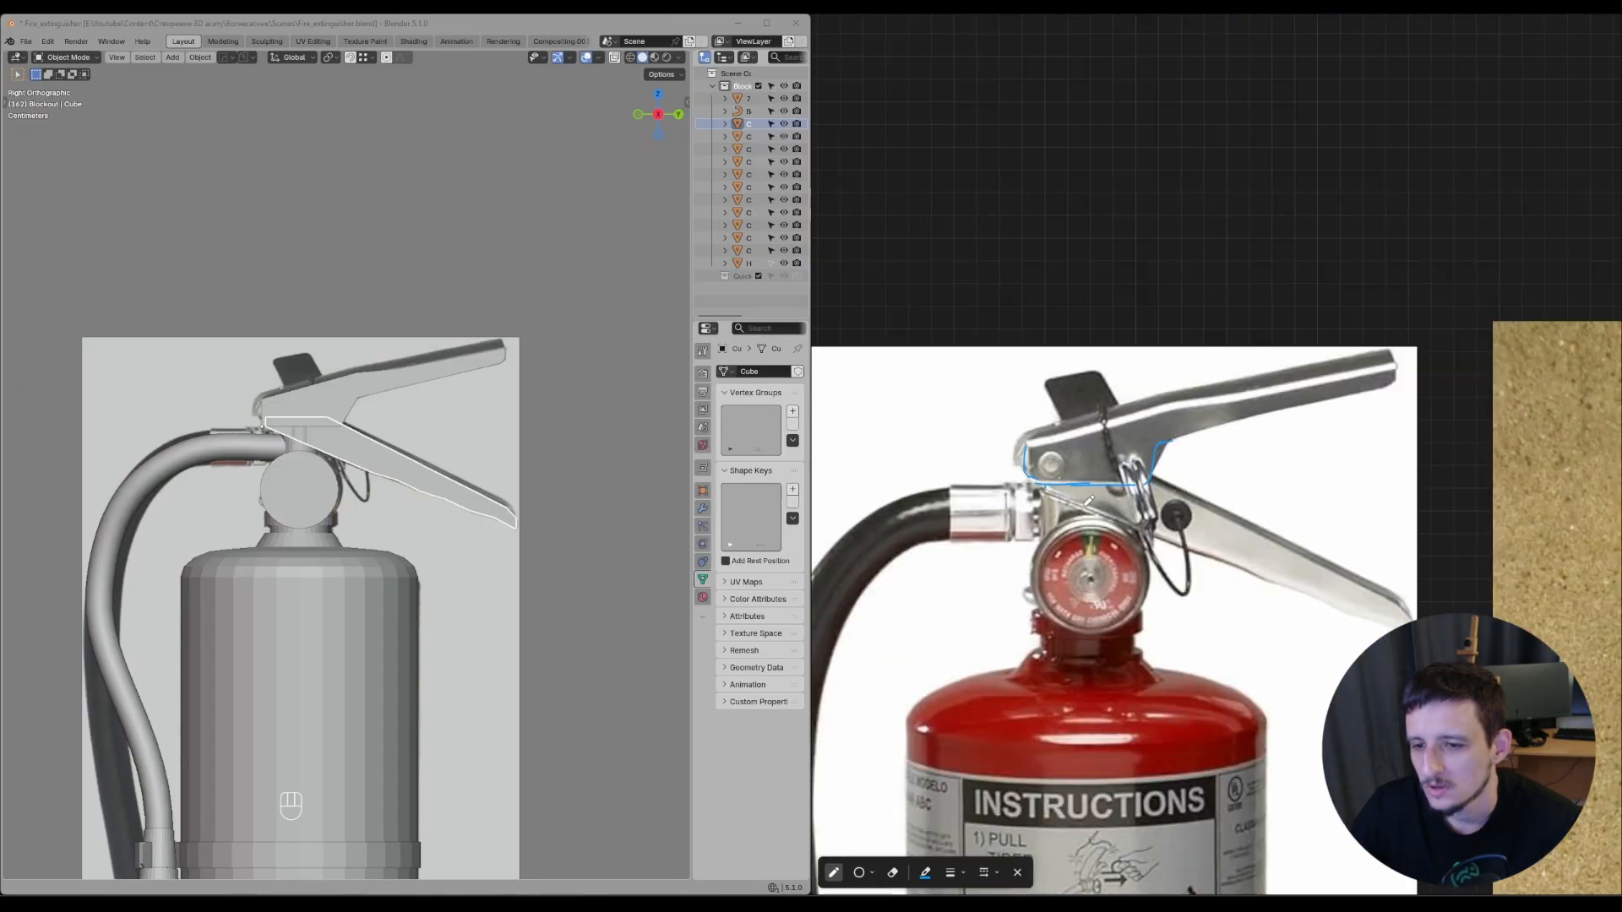
scroll(1106, 484, "down", 4)
scroll(1203, 449, "up", 6)
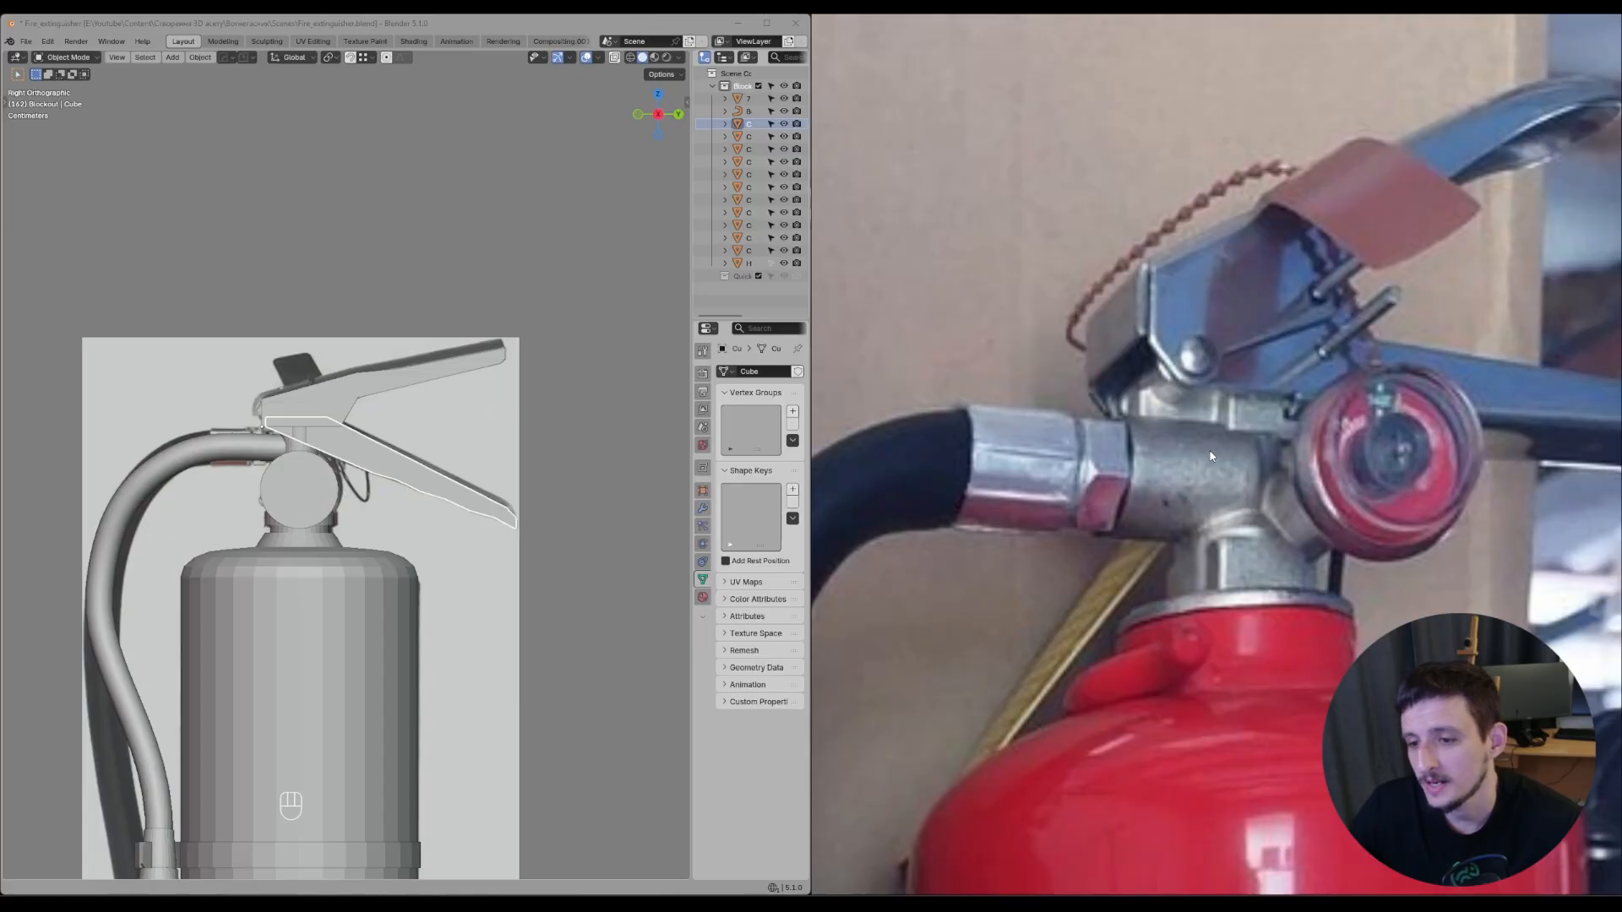
scroll(1210, 463, "down", 6)
scroll(1220, 473, "up", 5)
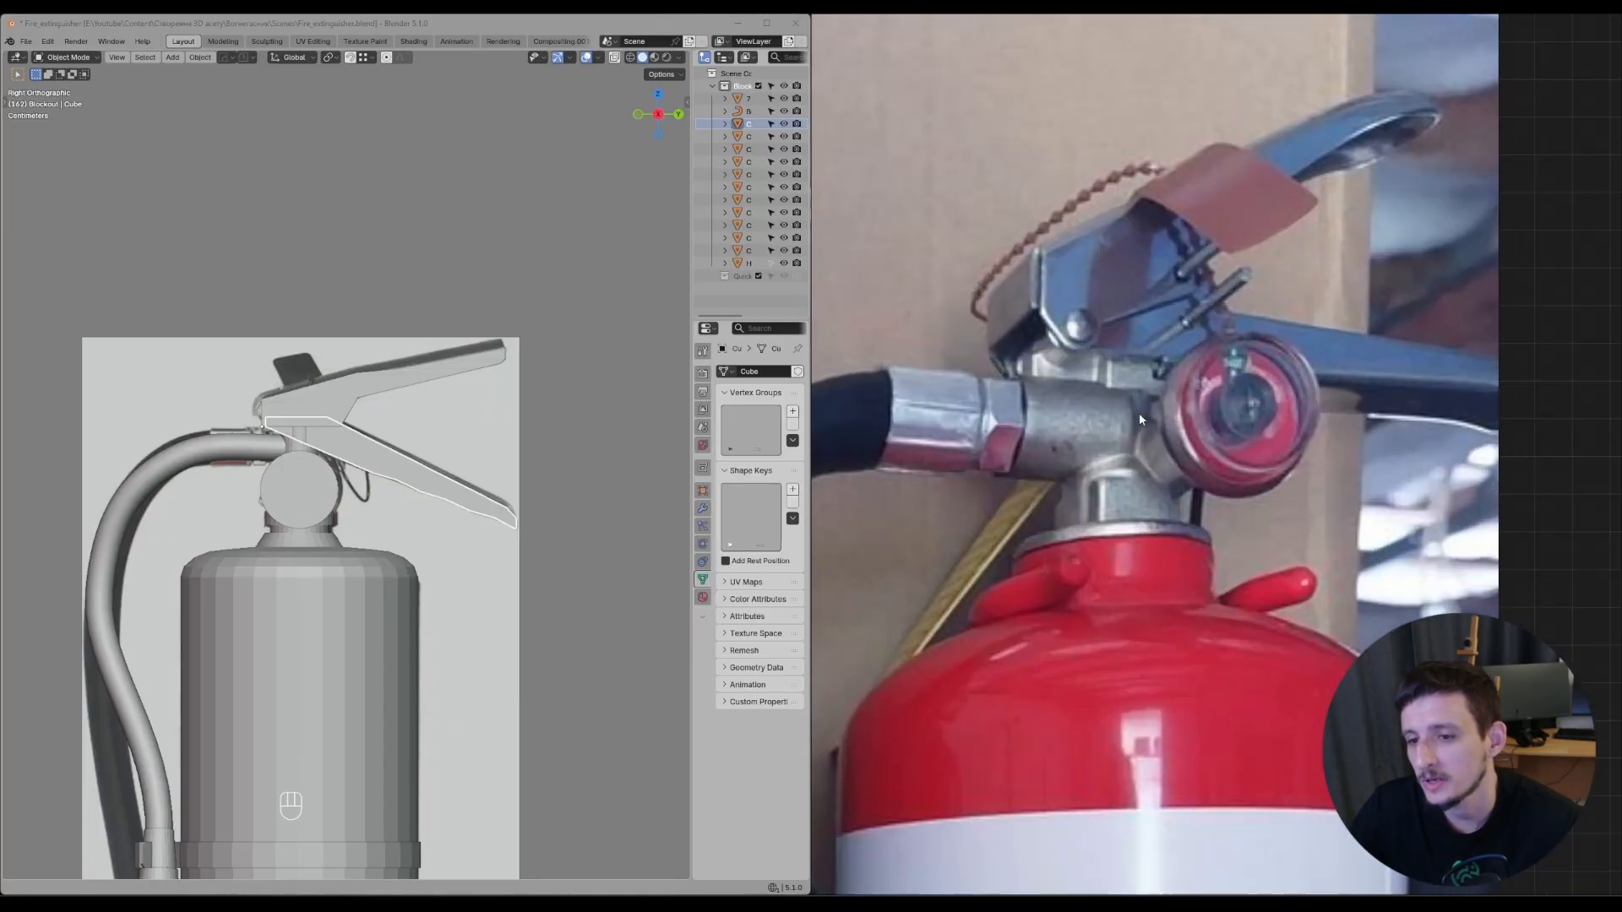
- Trace the horizontal valve body where it meets the hose fitting on the Spectrum extinguisher reference, and undo the strokes
key("d")
mouse_move(1010, 372)
left_mouse_down()
mouse_move(996, 464)
mouse_move(1050, 478)
left_mouse_up()
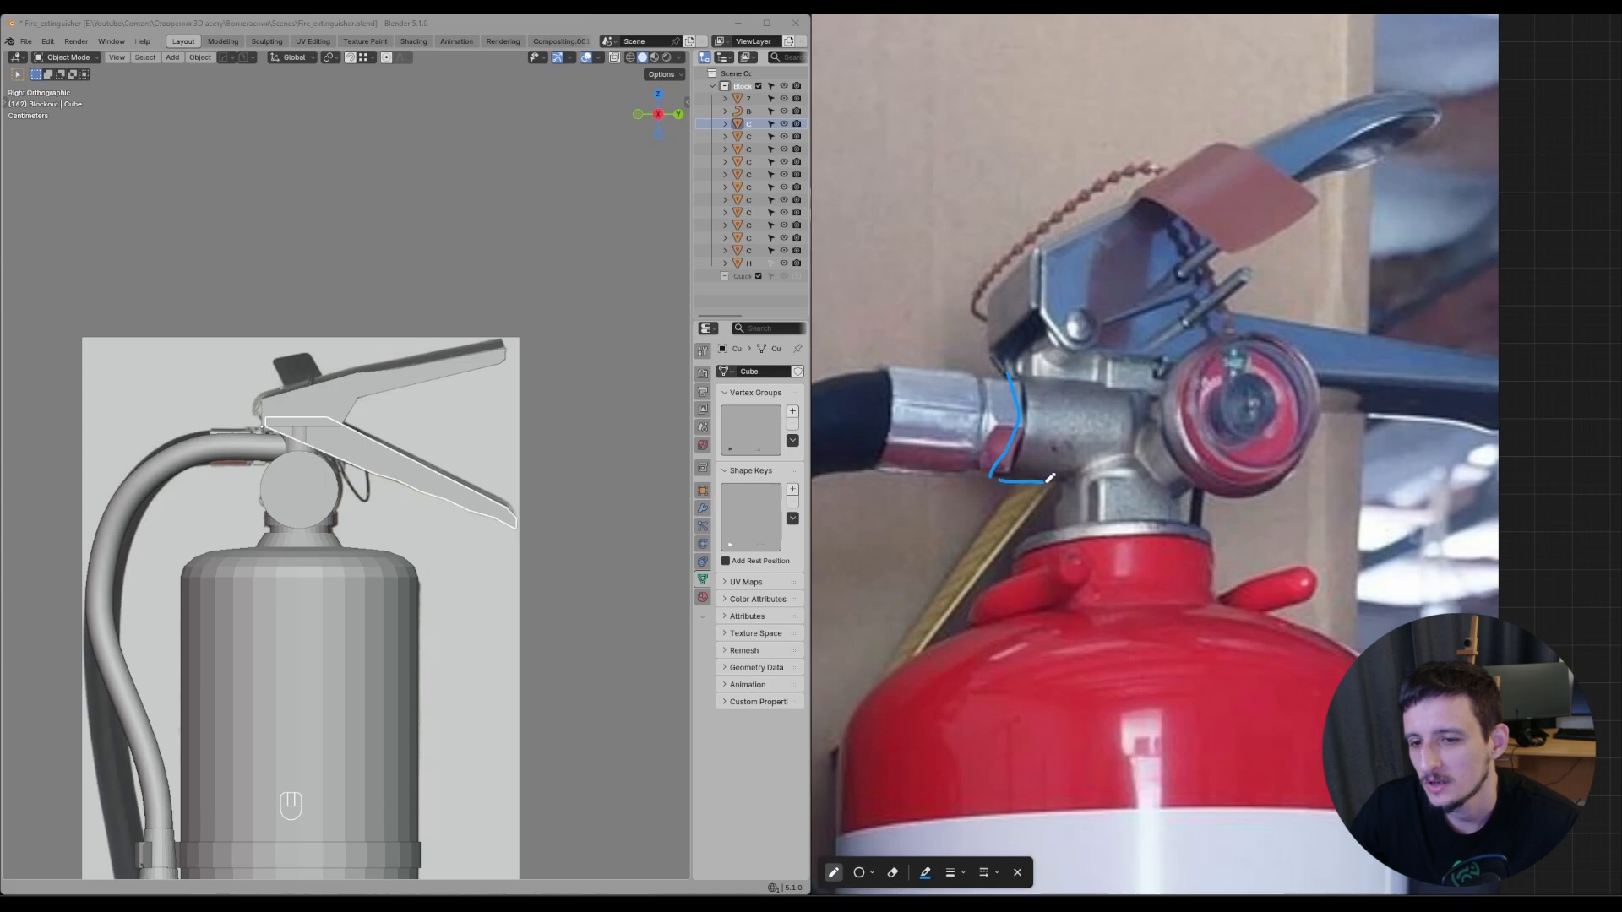
middle_click_drag(940, 428, 1169, 424)
mouse_move(944, 526)
left_mouse_down()
mouse_move(1103, 447)
mouse_move(1167, 453)
left_mouse_up()
left_click_drag(1115, 419, 1201, 443)
middle_click_drag(1445, 360, 1280, 358)
scroll(1132, 360, "up", 3)
key("ctrl+z")
key("ctrl+z")
key("ctrl+z")
key("ctrl+z")
key("ctrl+z")
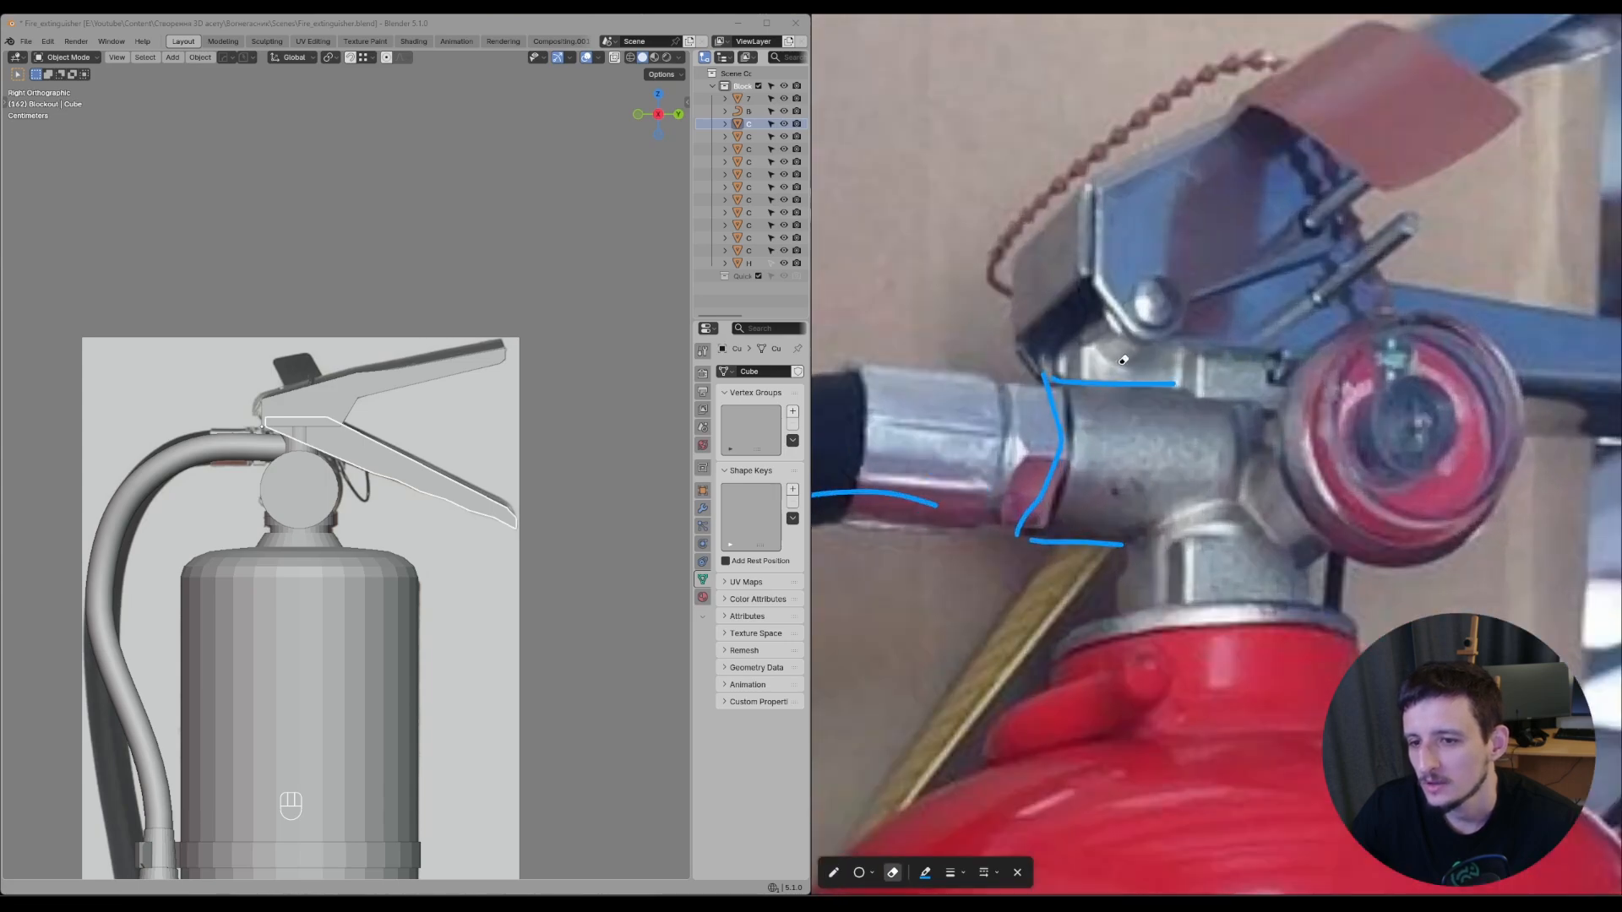
- Outline the valve's vertical neck and its flat facets above the collar on the Spectrum reference, and undo the strokes
mouse_move(1163, 521)
left_mouse_down()
mouse_move(1282, 533)
mouse_move(1301, 596)
left_mouse_up()
left_click_drag(1138, 545, 1131, 604)
key("ctrl+z")
scroll(1159, 615, "down", 4)
scroll(1209, 625, "up", 3)
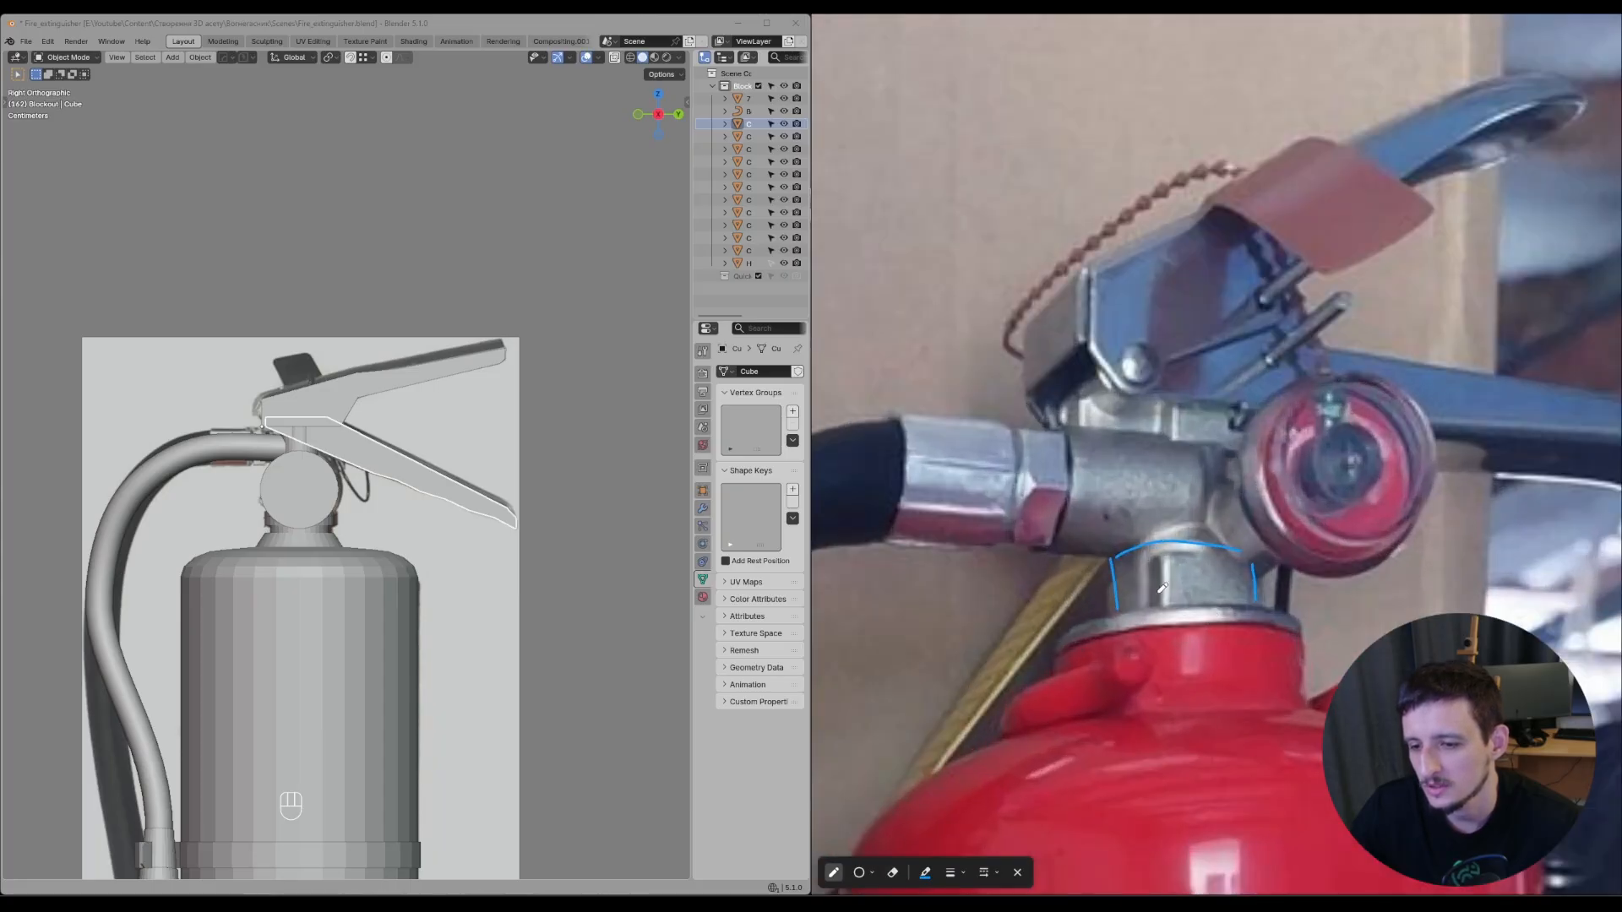
right_click_drag(1158, 593, 1254, 567)
mouse_move(1161, 558)
left_mouse_down()
mouse_move(1162, 612)
mouse_move(1252, 564)
mouse_move(1249, 599)
left_mouse_up()
key("ctrl+z")
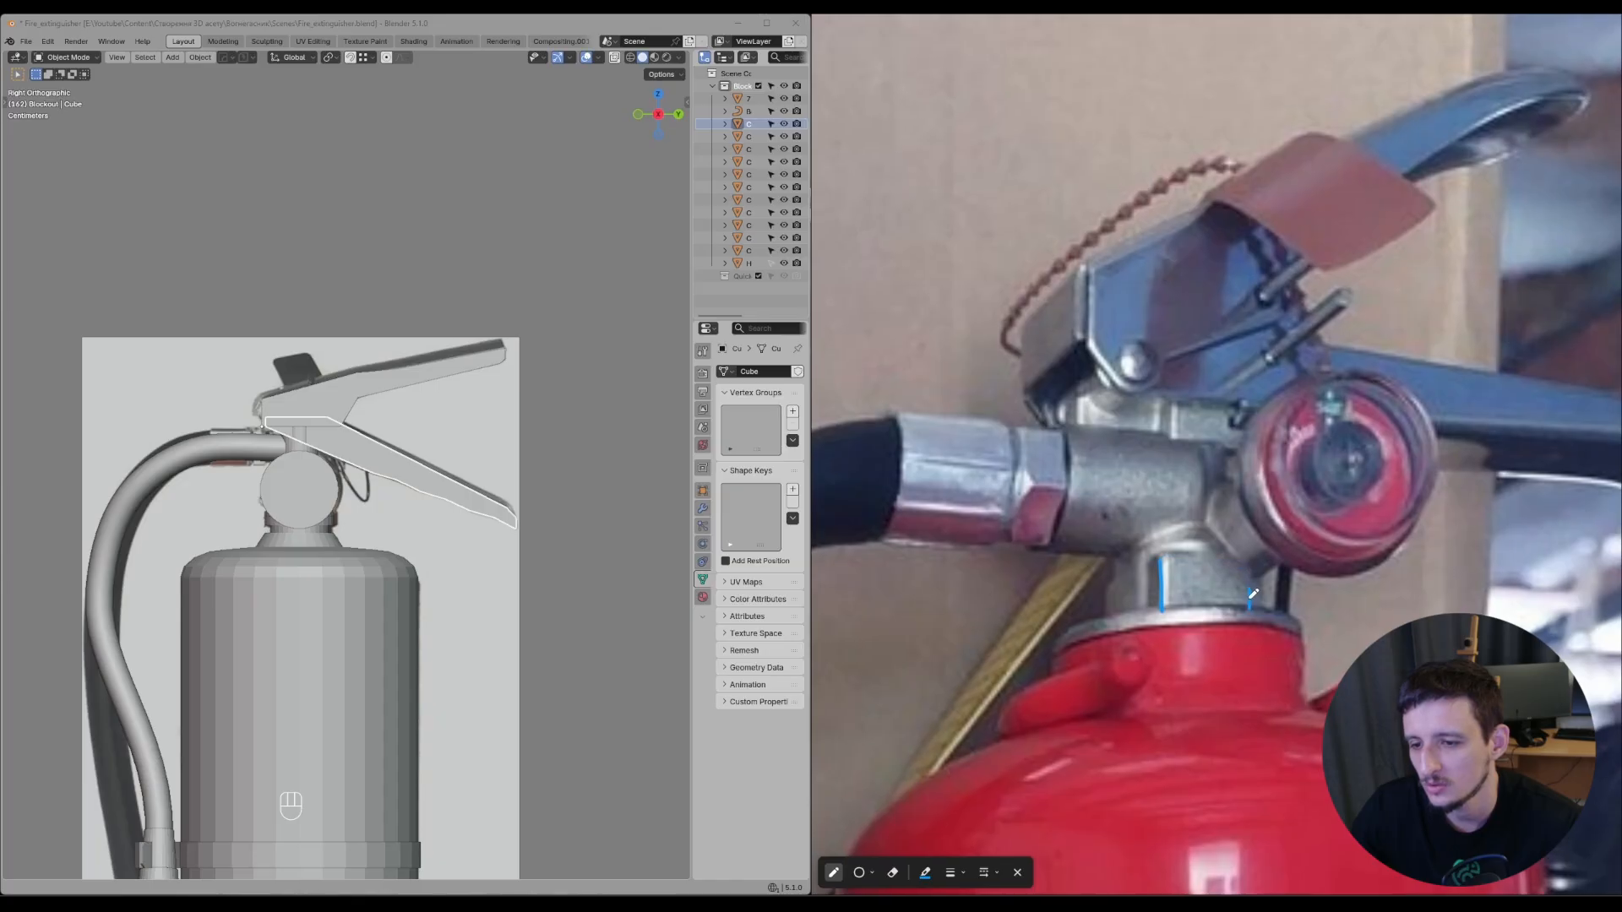
key("ctrl+z")
key("ctrl+z")
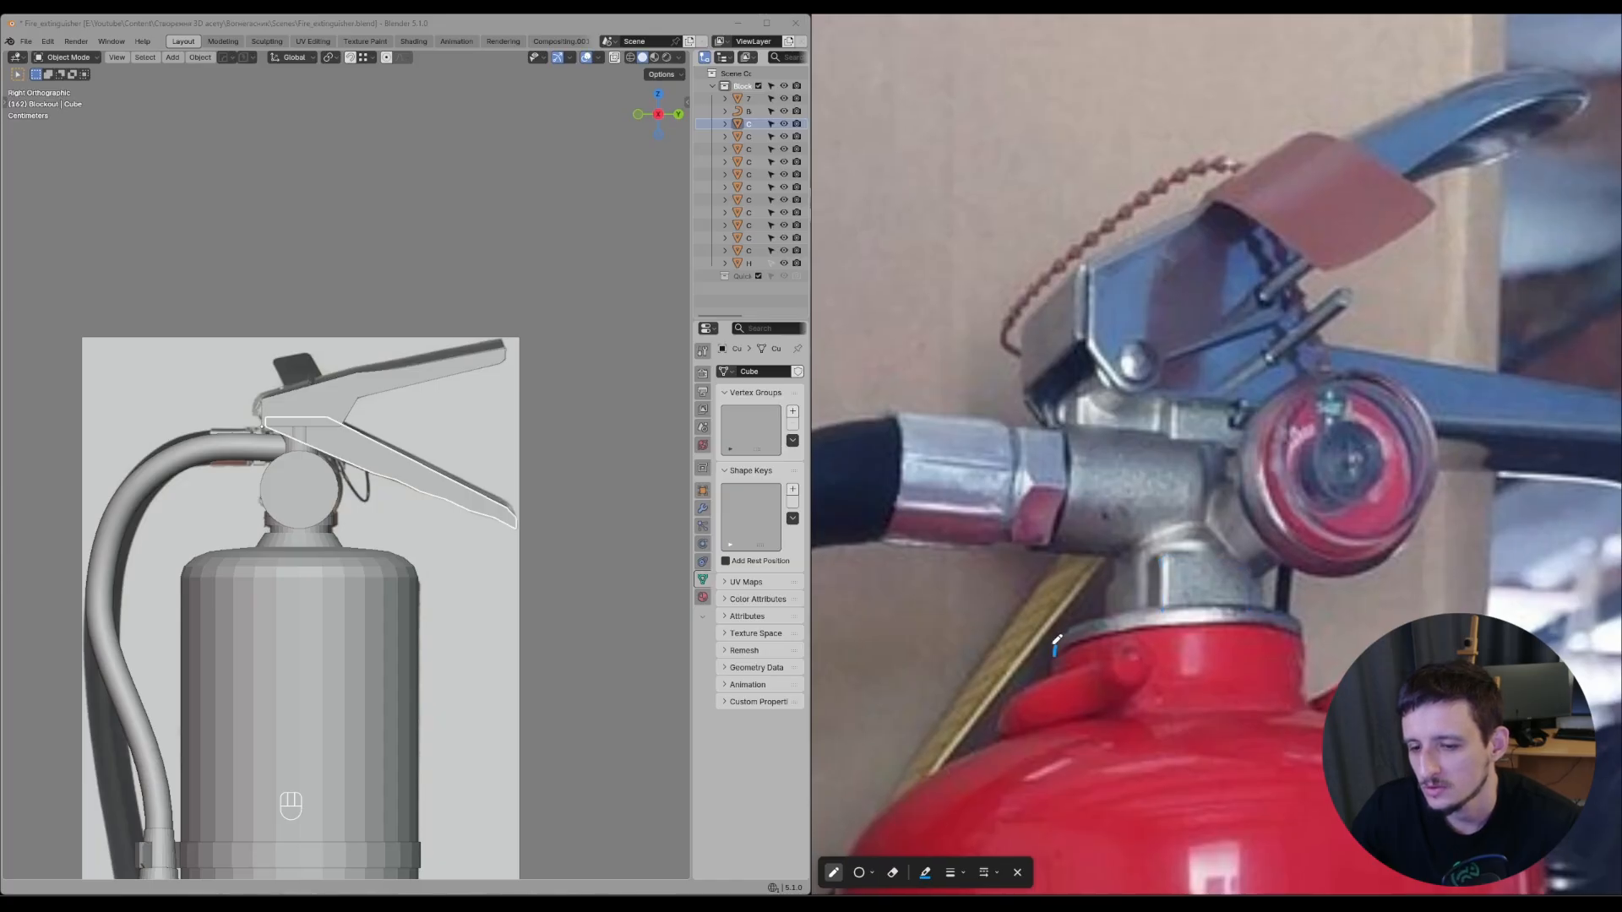
- Trace the neck collar, the angled gauge connector and the gauge centre on the Spectrum reference, and undo the strokes
left_click_drag(1056, 640, 1299, 618)
right_click_drag(1306, 635, 1286, 456)
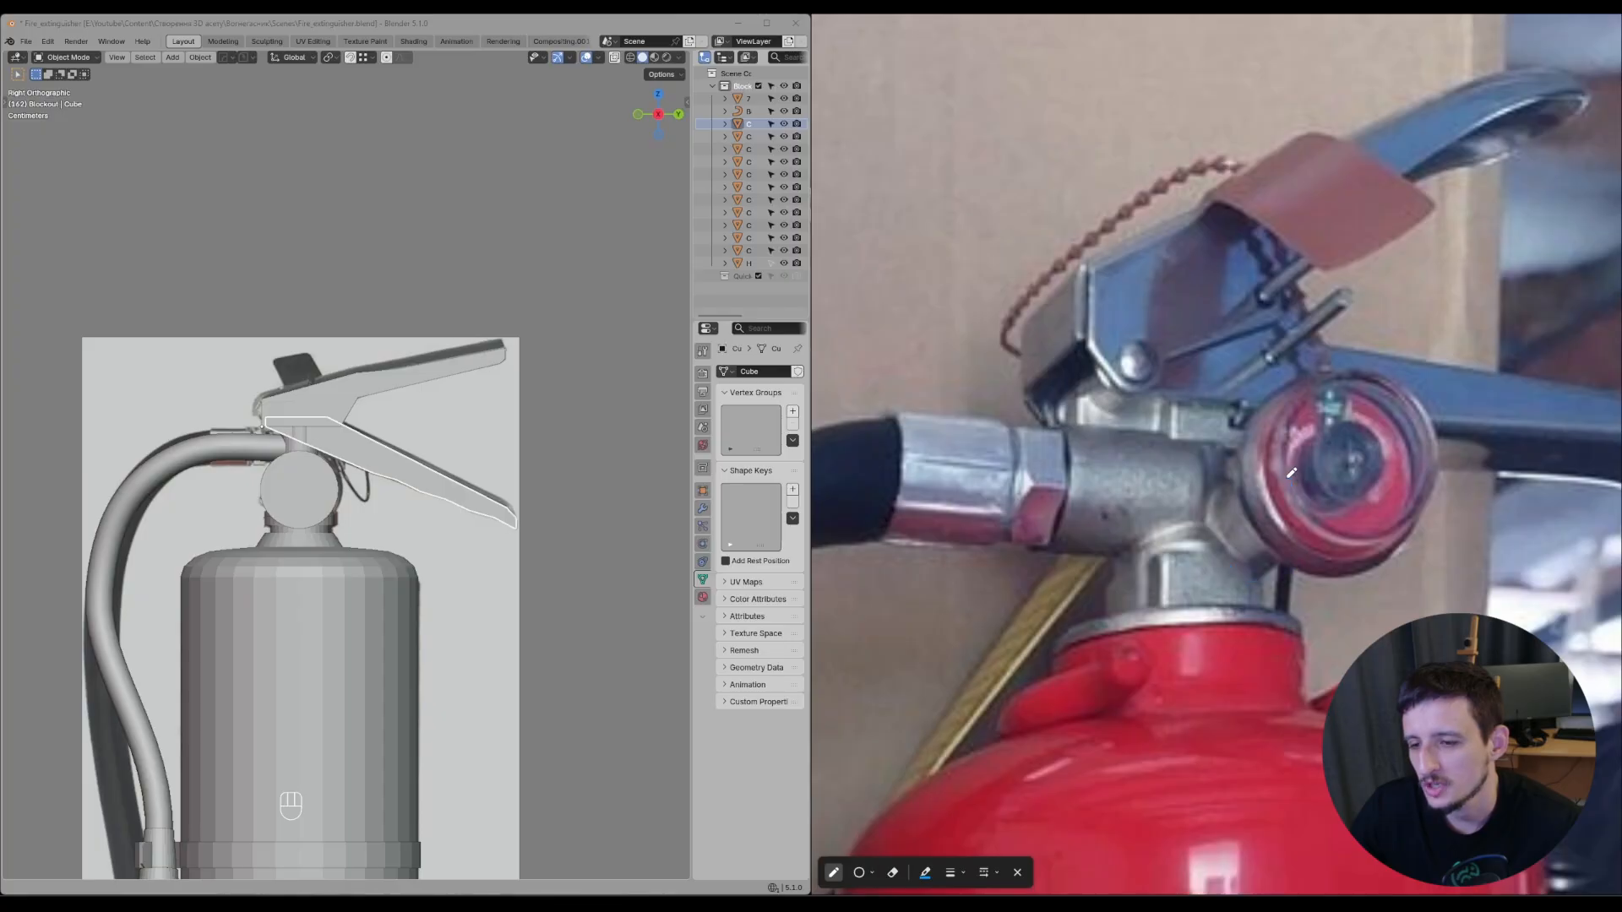
mouse_move(1214, 498)
left_mouse_down()
mouse_move(1343, 452)
mouse_move(1267, 553)
left_mouse_up()
right_click_drag(1276, 551, 1343, 505)
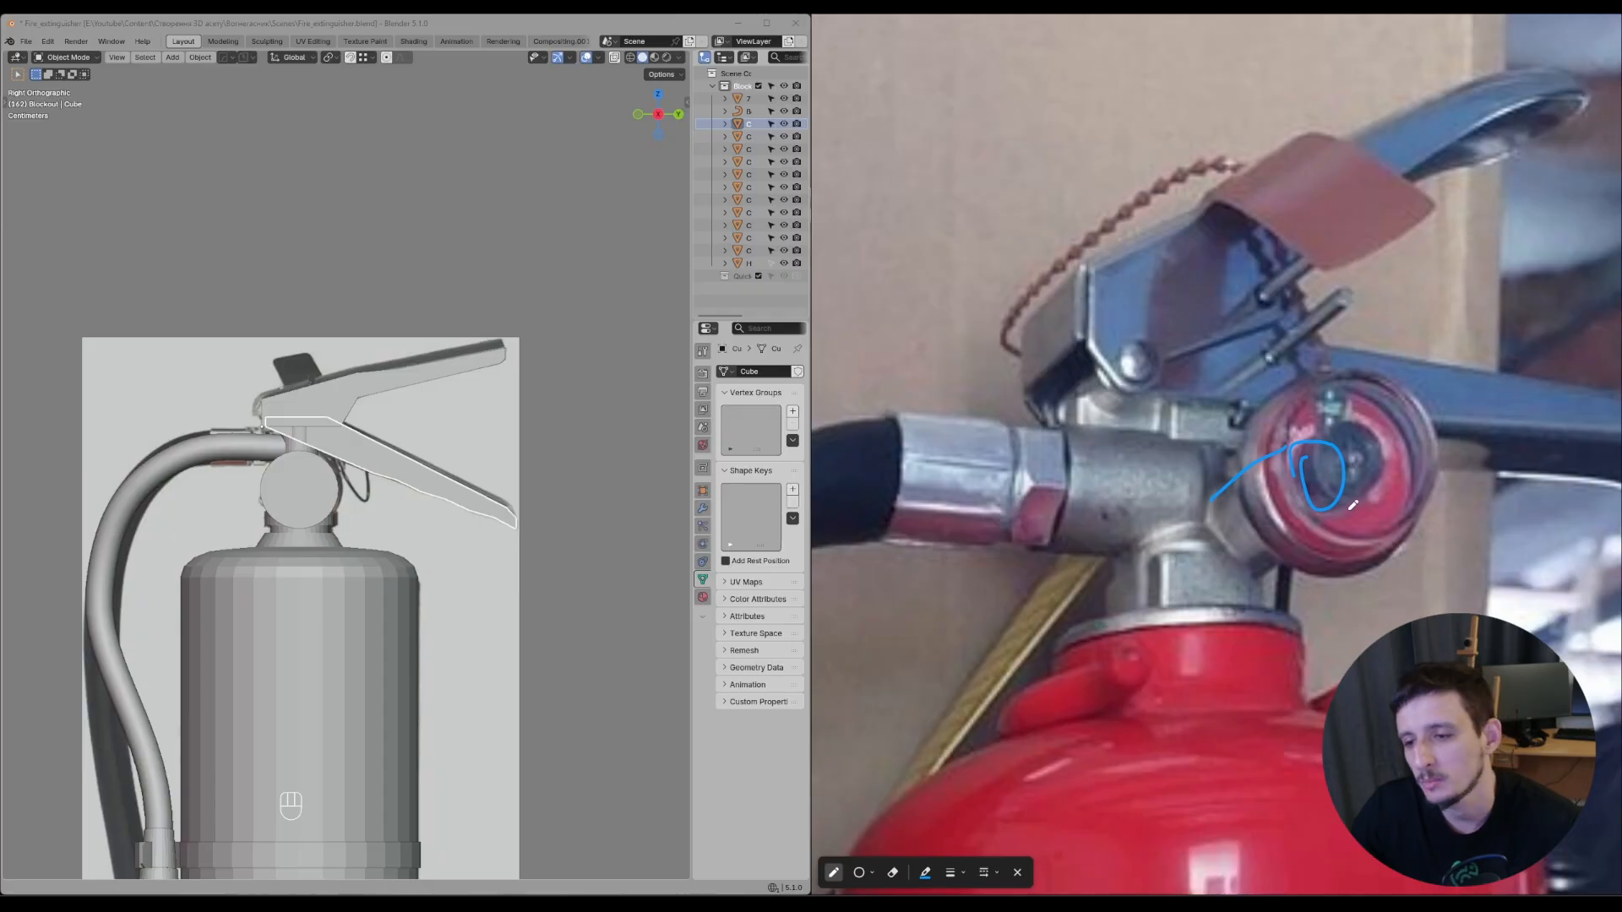
left_click_drag(1331, 512, 1237, 567)
key("ctrl+z")
key("ctrl+z")
key("ctrl+z")
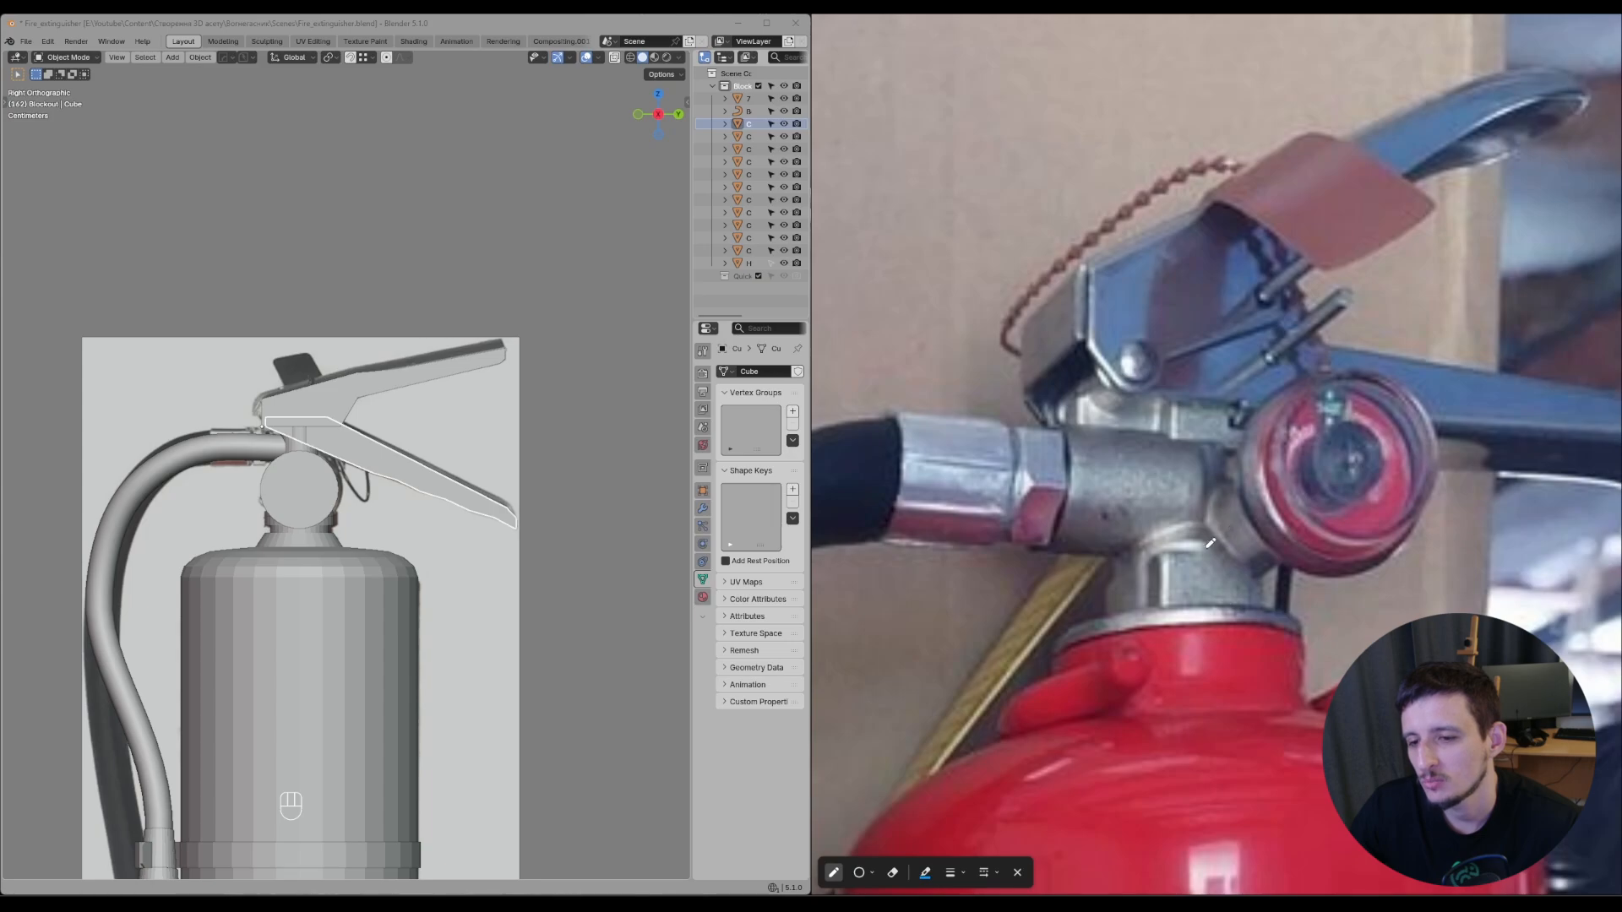
- Examine the other reference photos on the board, including the circled valve close-up, for clearer views of how the valve is built
scroll(1209, 543, "down", 9)
middle_click_drag(1311, 748, 1300, 453)
scroll(1321, 668, "up", 2)
scroll(1361, 571, "down", 4)
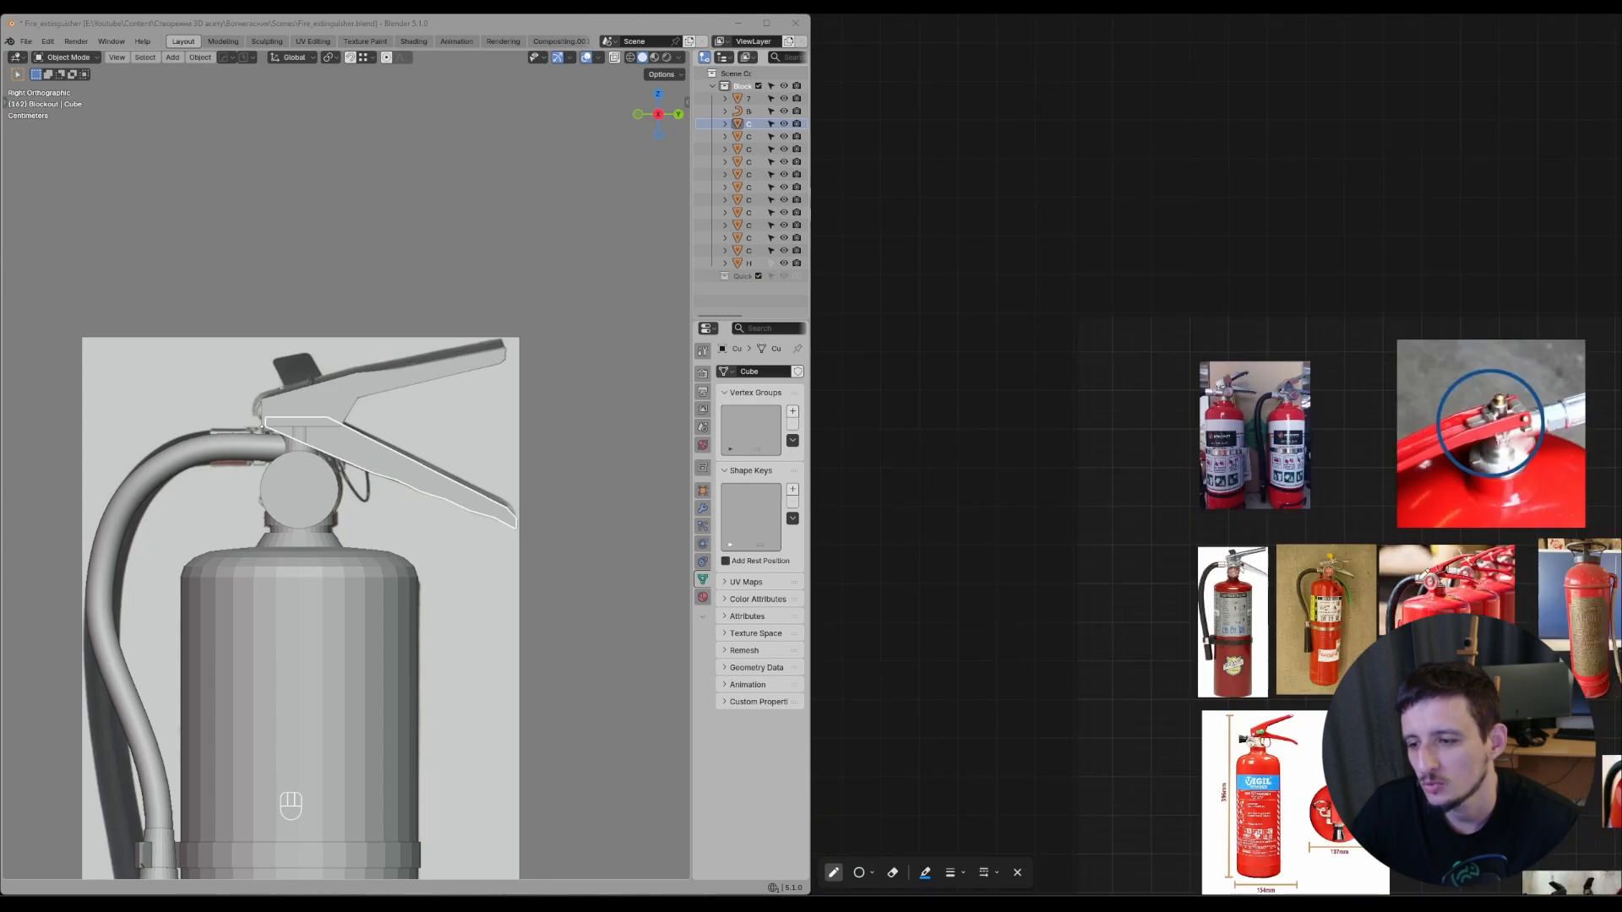
scroll(1174, 363, "up", 6)
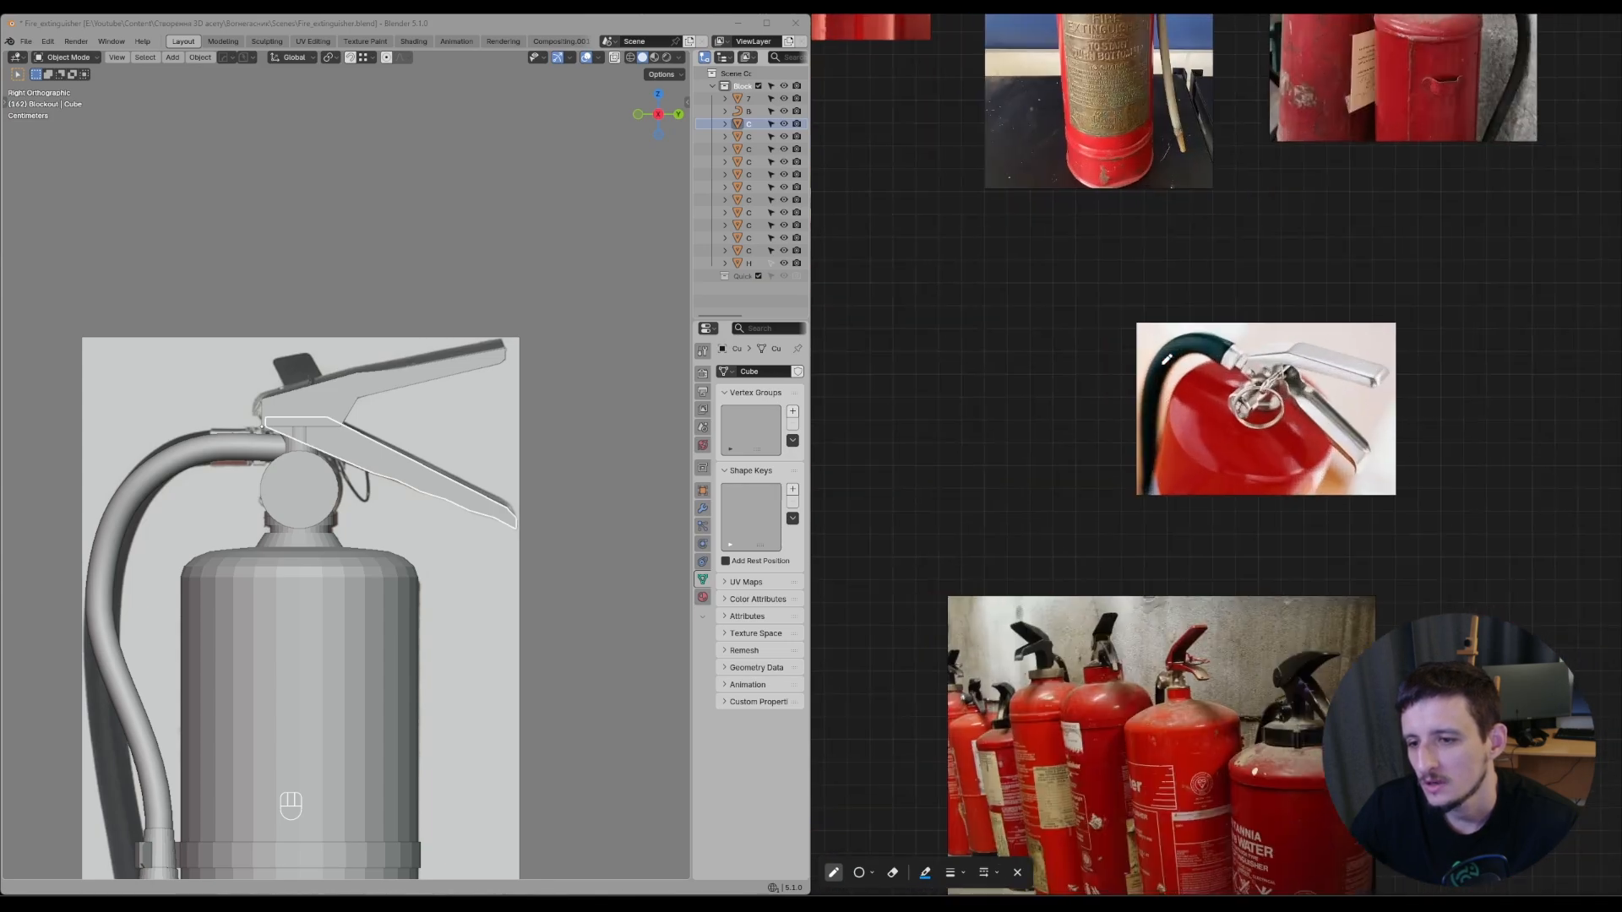
middle_click_drag(1167, 359, 1596, 361)
scroll(929, 455, "up", 5)
middle_click_drag(929, 452, 1377, 467)
middle_click_drag(1080, 369, 1006, 603)
scroll(1417, 482, "down", 8)
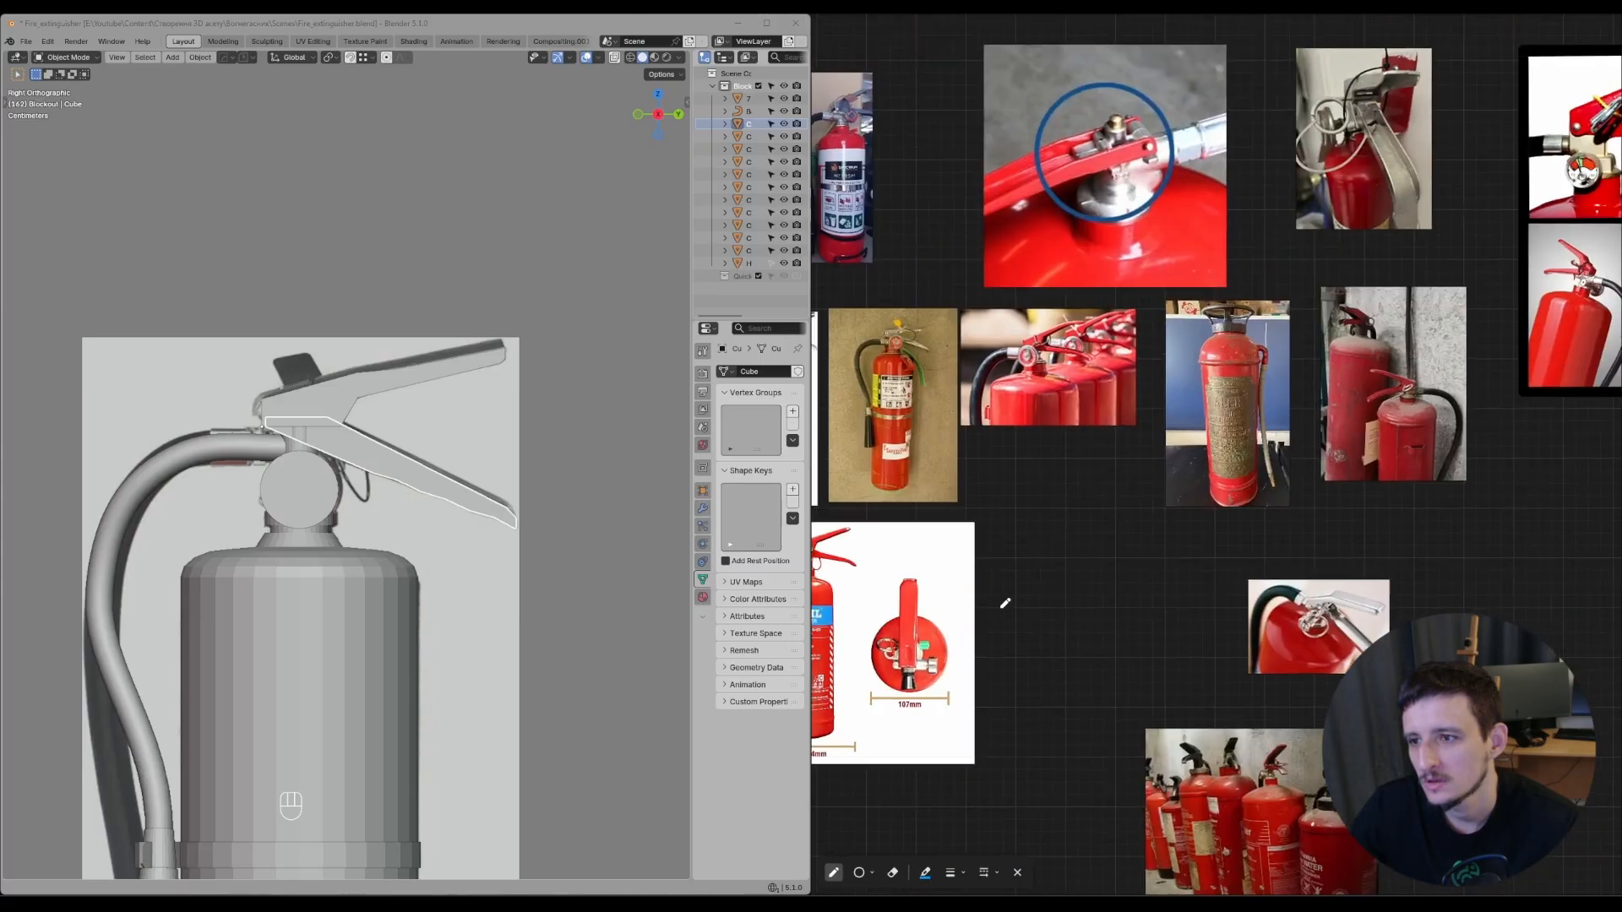
scroll(1362, 336, "up", 6)
middle_click_drag(1317, 177, 1256, 503)
middle_click_drag(1376, 286, 1314, 416)
scroll(1314, 416, "down", 6)
- Outline the cylindrical valve body and its side pipe on the red-handled dreamstime reference, and draw an arrow outward from the cylinder's centre
middle_click_drag(1490, 368, 1002, 391)
scroll(1132, 412, "up", 2)
scroll(999, 613, "up", 10)
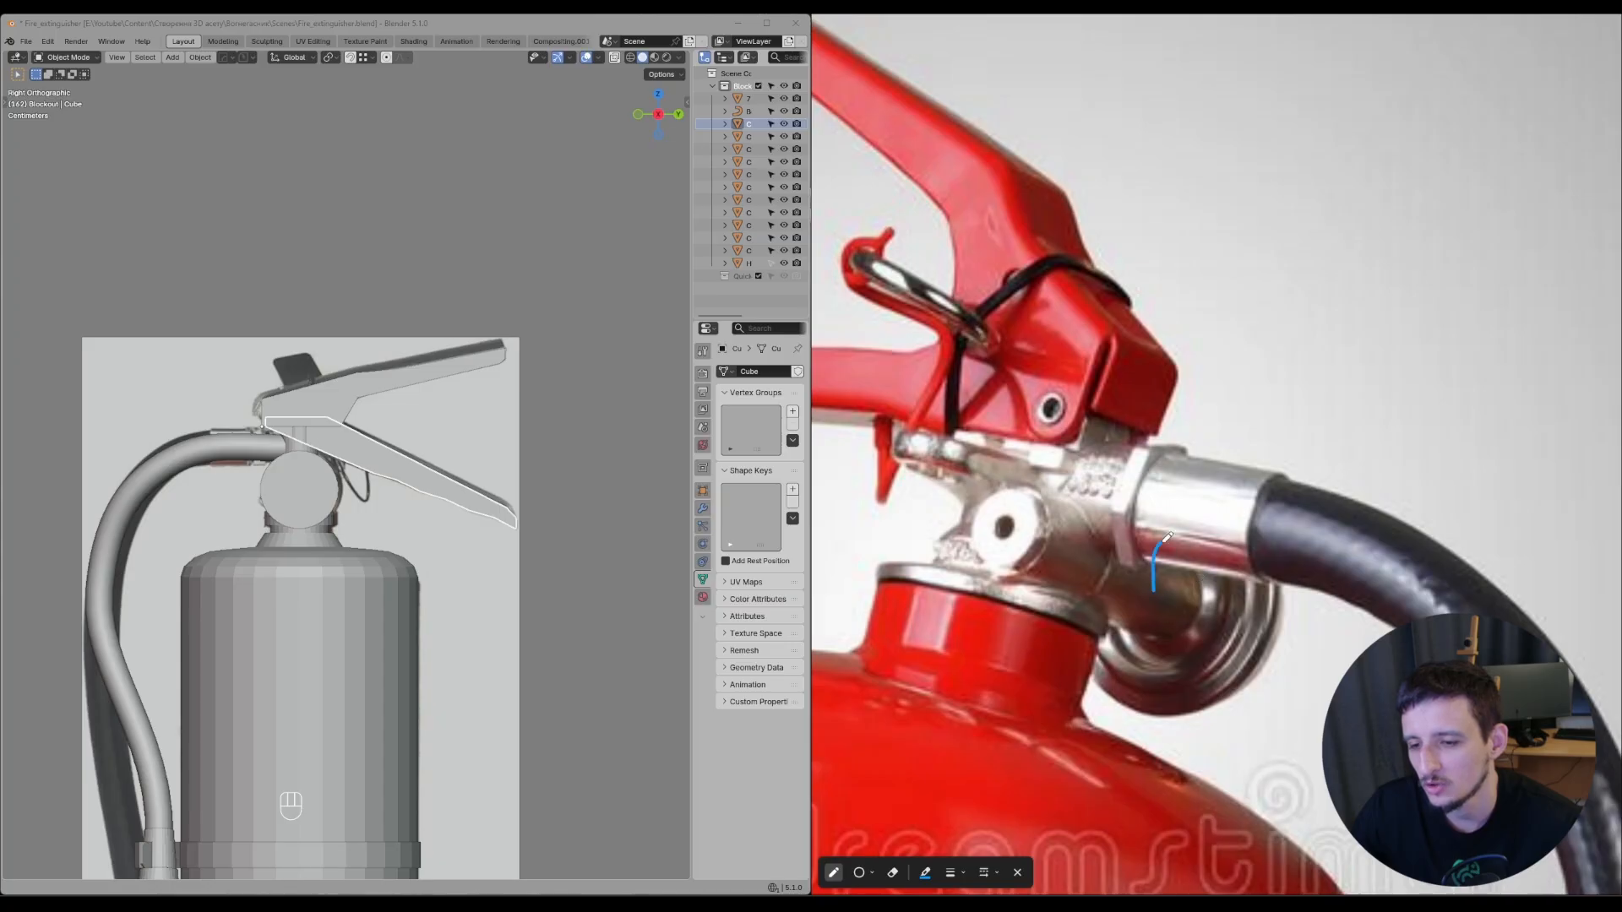
mouse_move(1183, 602)
left_mouse_down()
mouse_move(998, 488)
mouse_move(1035, 587)
mouse_move(1108, 590)
left_mouse_up()
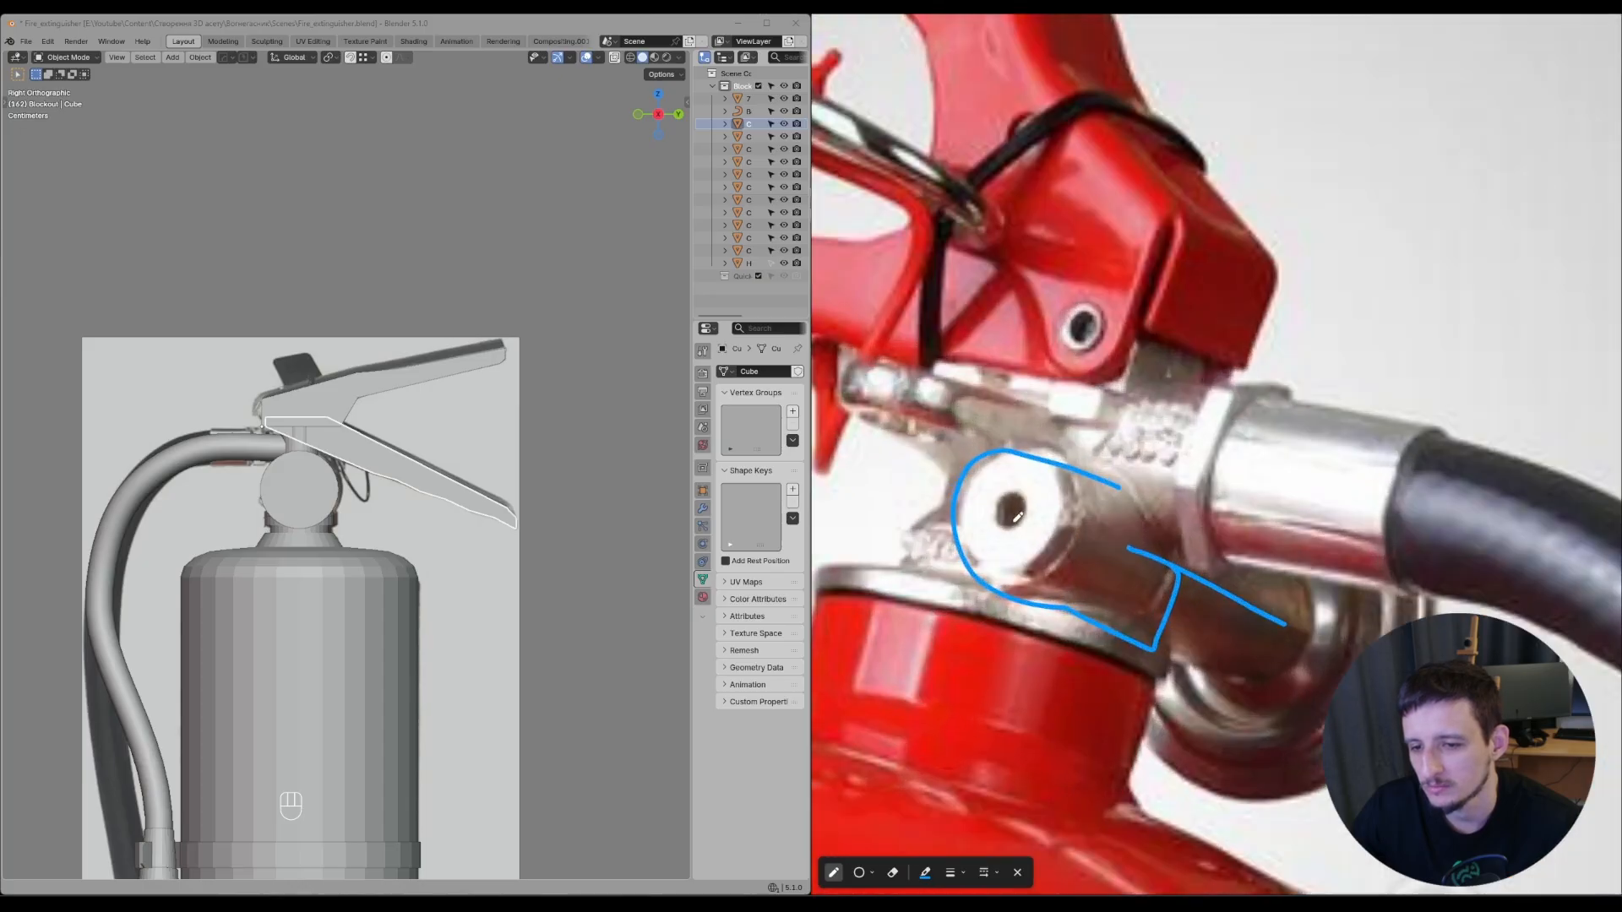
mouse_move(1017, 517)
left_mouse_down()
mouse_move(929, 486)
mouse_move(886, 492)
mouse_move(953, 452)
left_mouse_up()
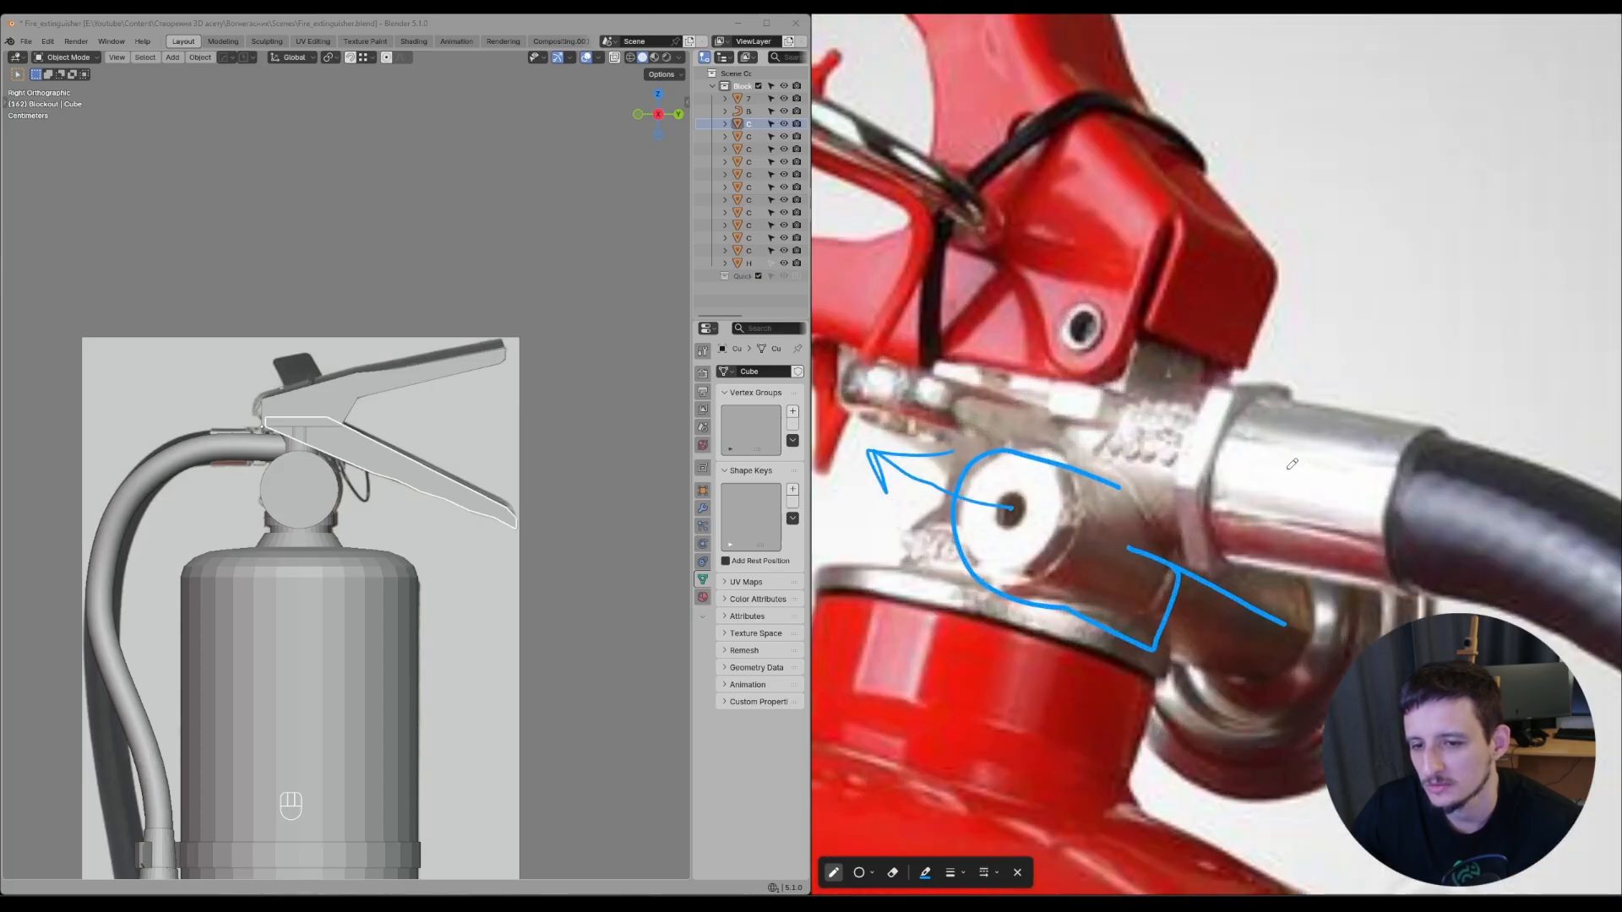
scroll(1292, 464, "down", 5)
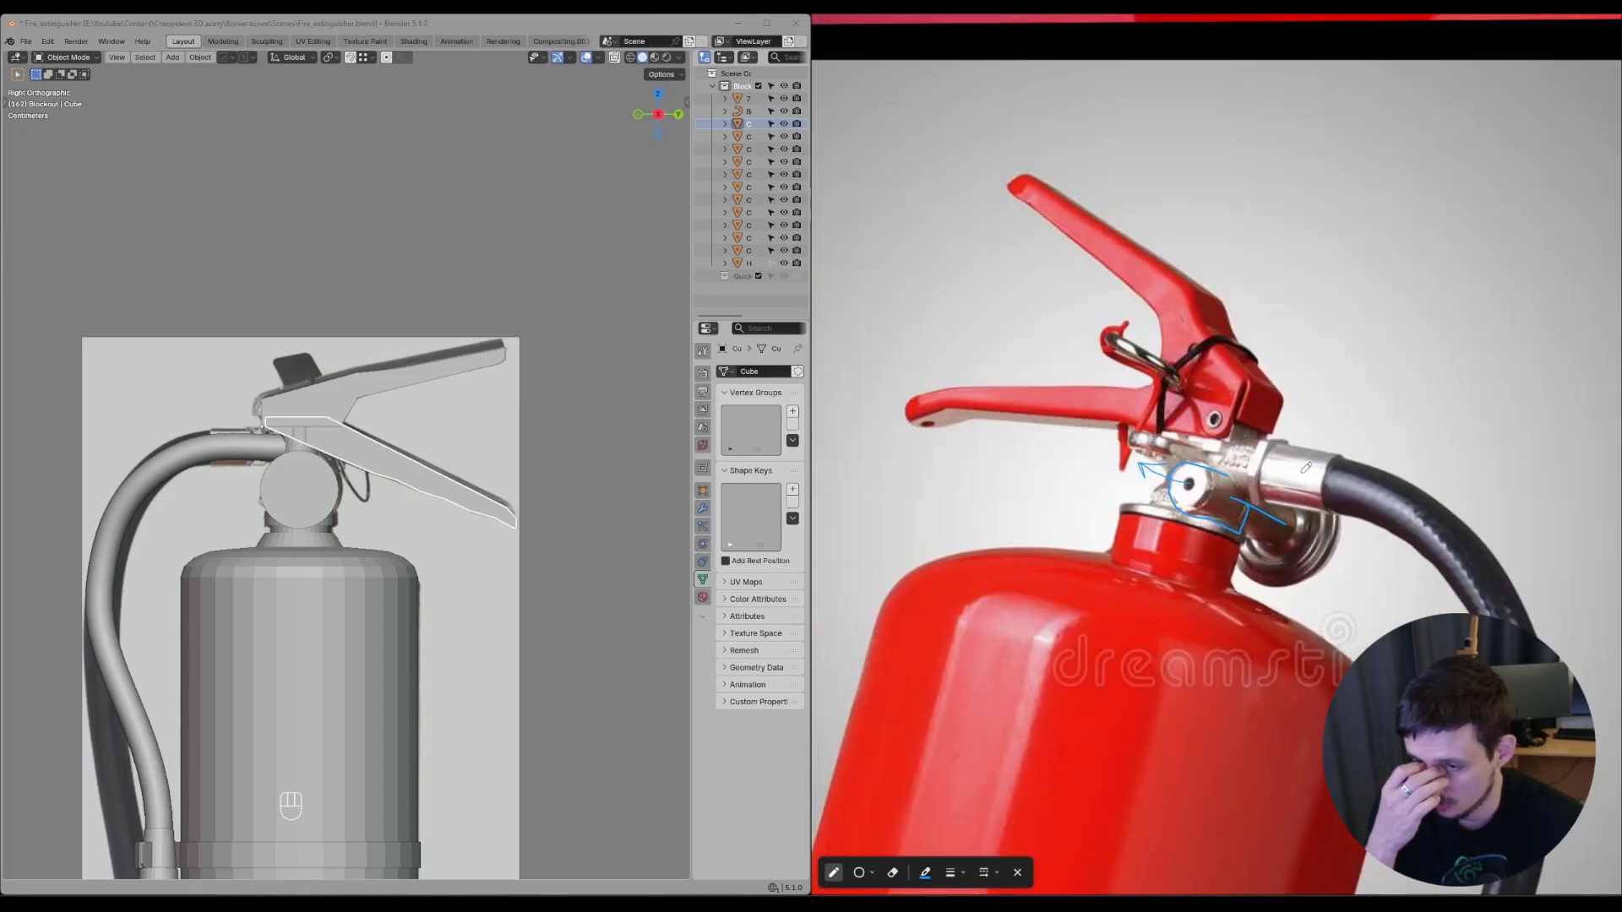
scroll(1293, 495, "down", 6)
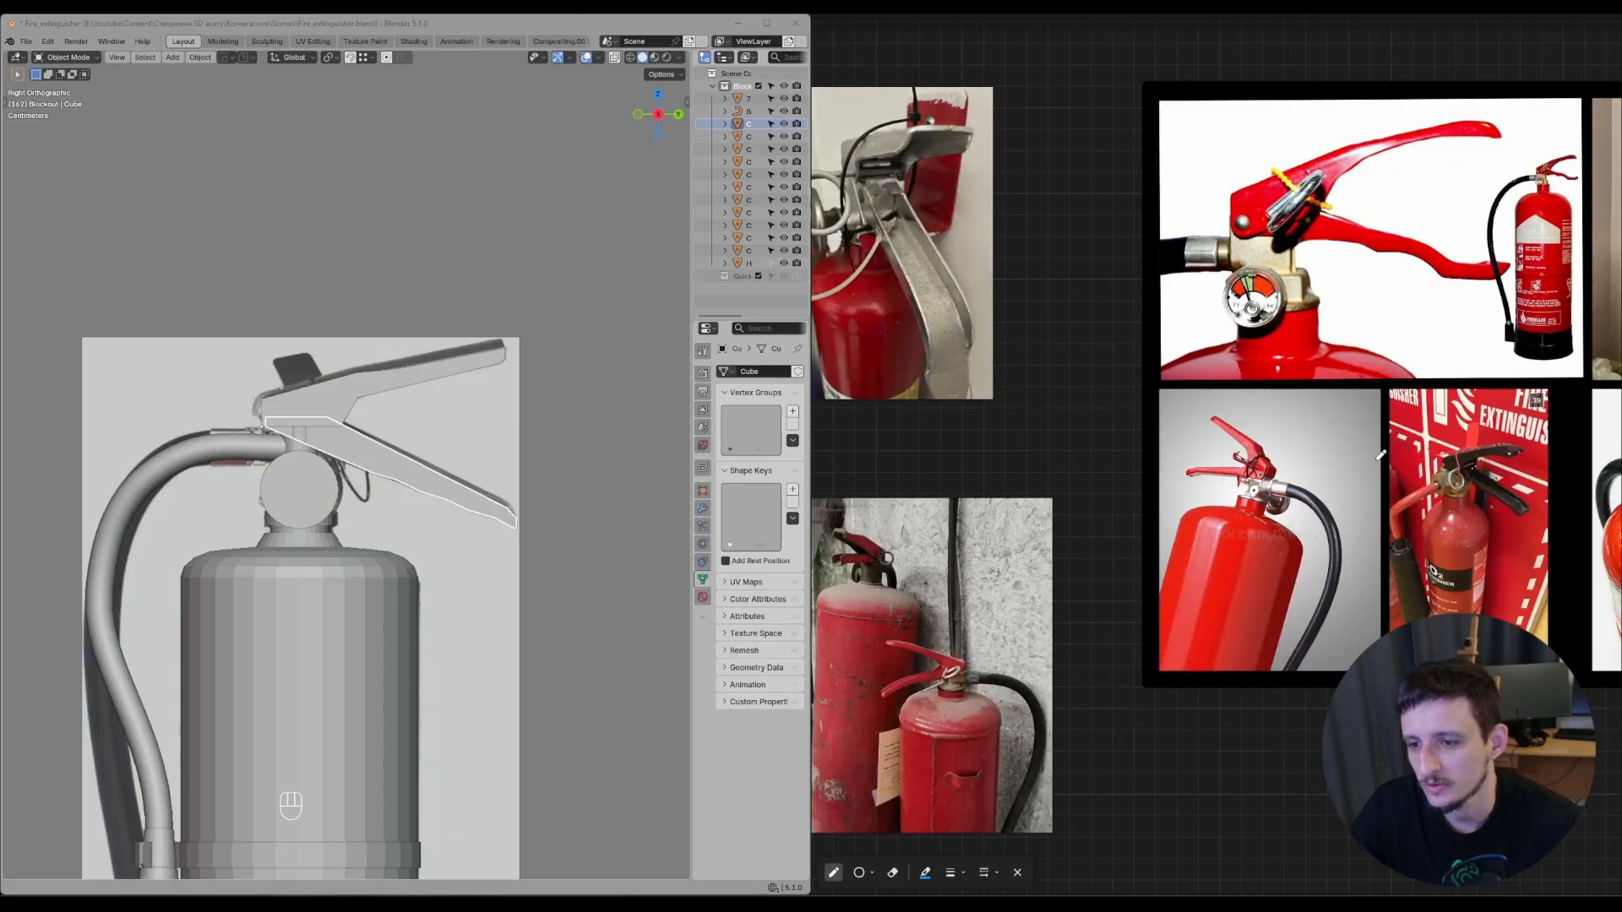
- Compare the handle, valve and gauge on the Buckeye, yellow-tagged and Spectrum extinguisher references
scroll(1153, 410, "down", 6)
scroll(1199, 394, "up", 5)
scroll(1118, 443, "up", 3)
scroll(1064, 498, "up", 5)
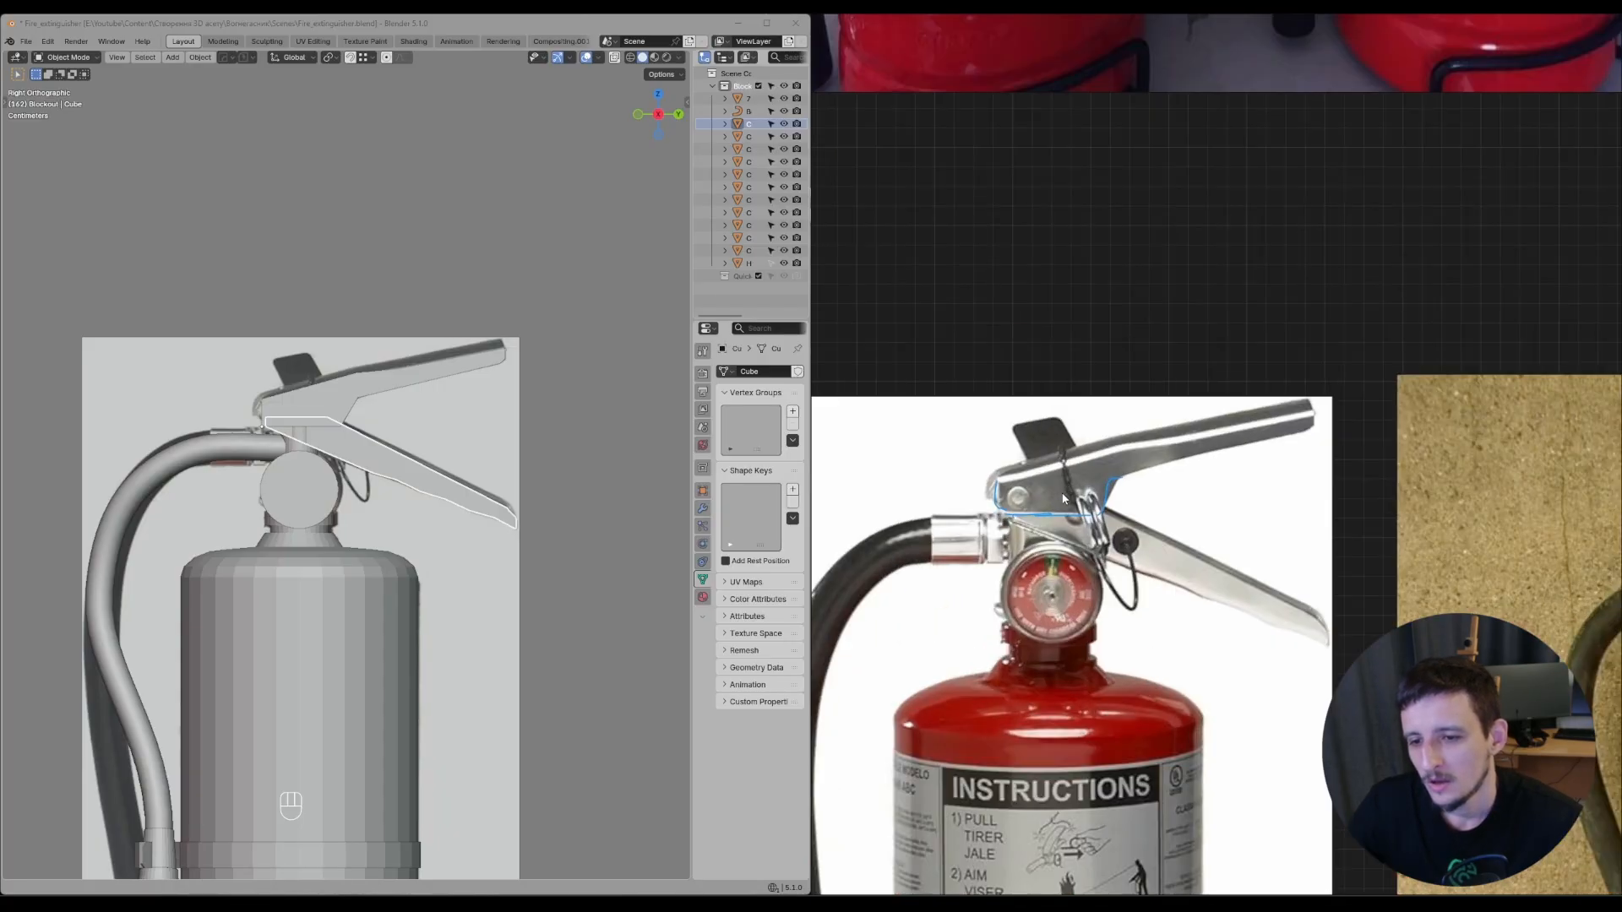
middle_click_drag(1274, 524, 948, 419)
scroll(921, 422, "down", 3)
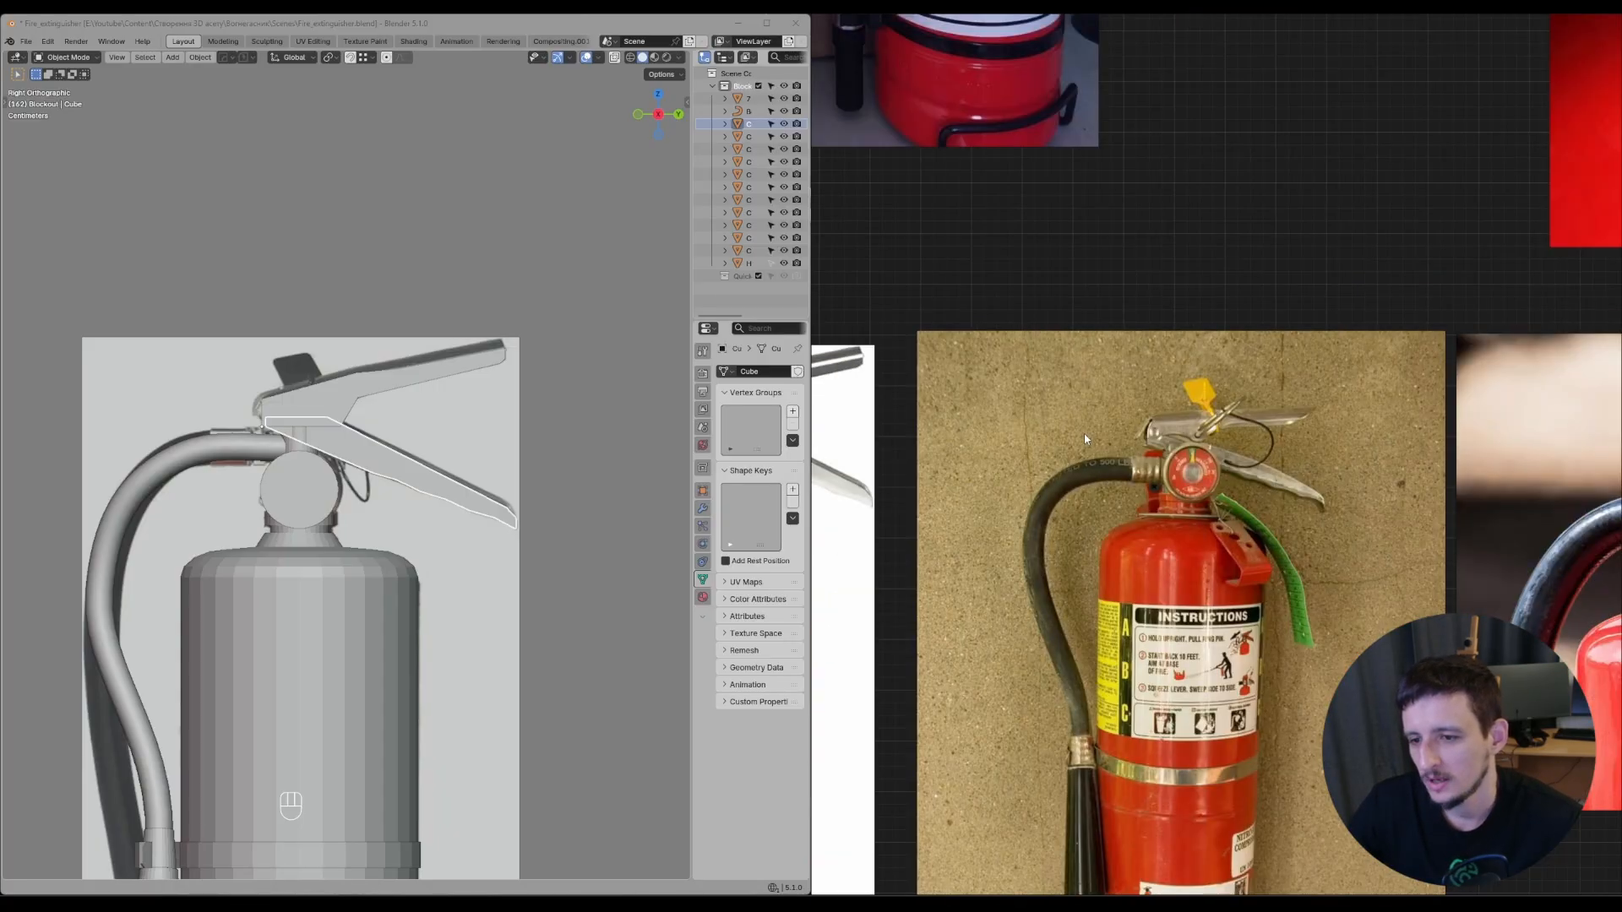
scroll(1083, 433, "down", 2)
middle_click_drag(1083, 433, 1238, 601)
scroll(1315, 367, "up", 6)
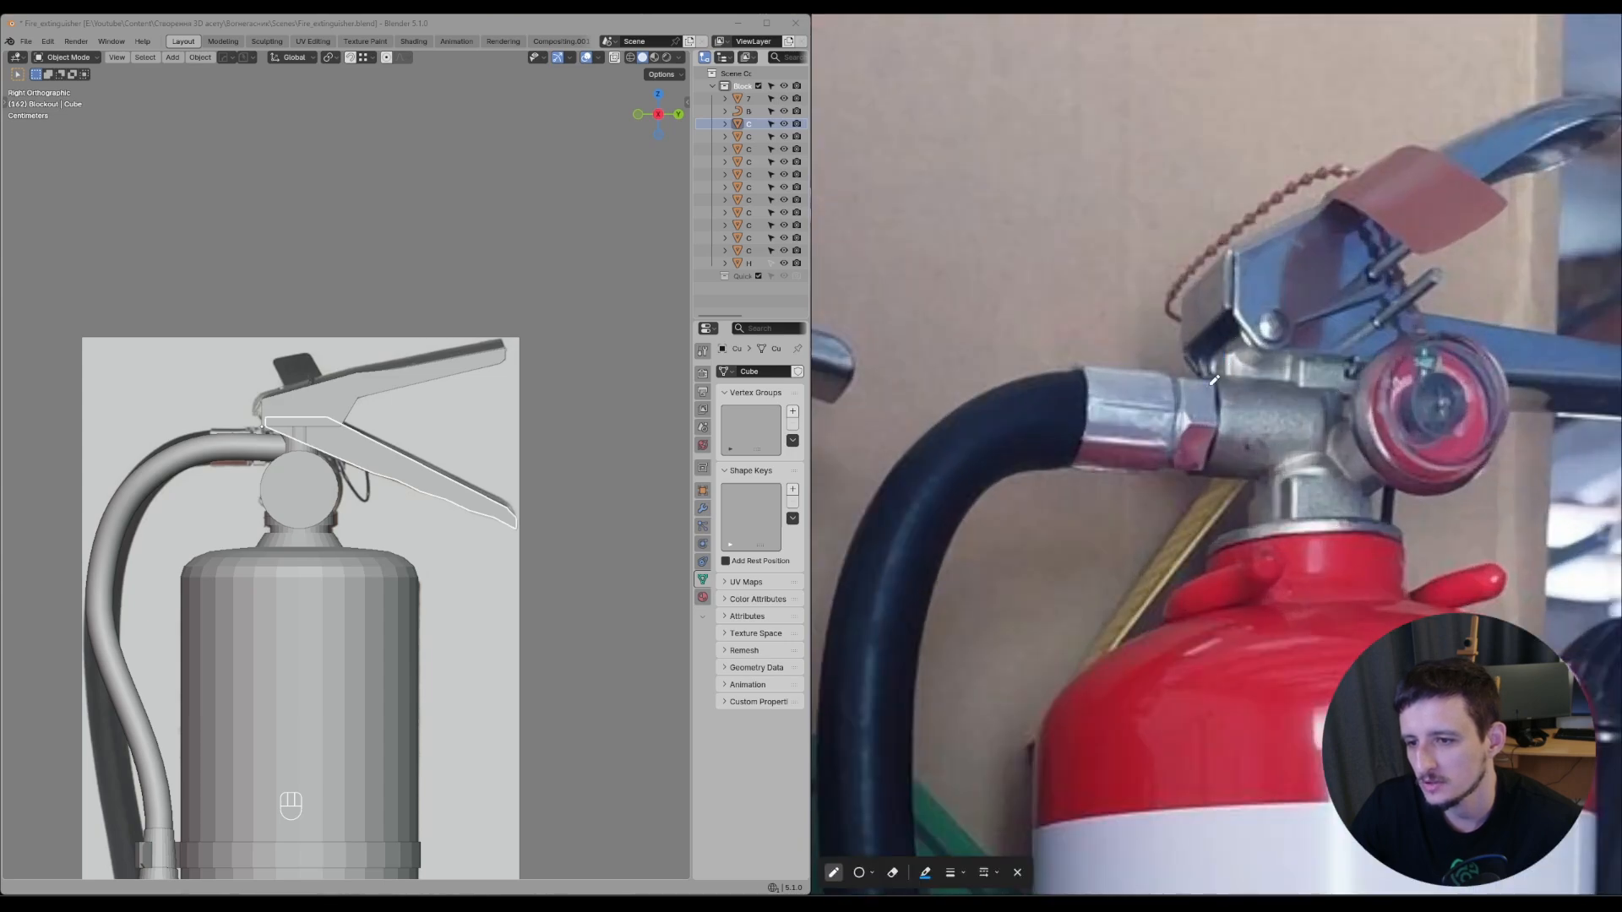
- Trace the small block between the upper handle's rivet and the horizontal valve body on the Spectrum reference, and erase the strokes
left_click_drag(1227, 338, 1408, 360)
scroll(1296, 347, "up", 2)
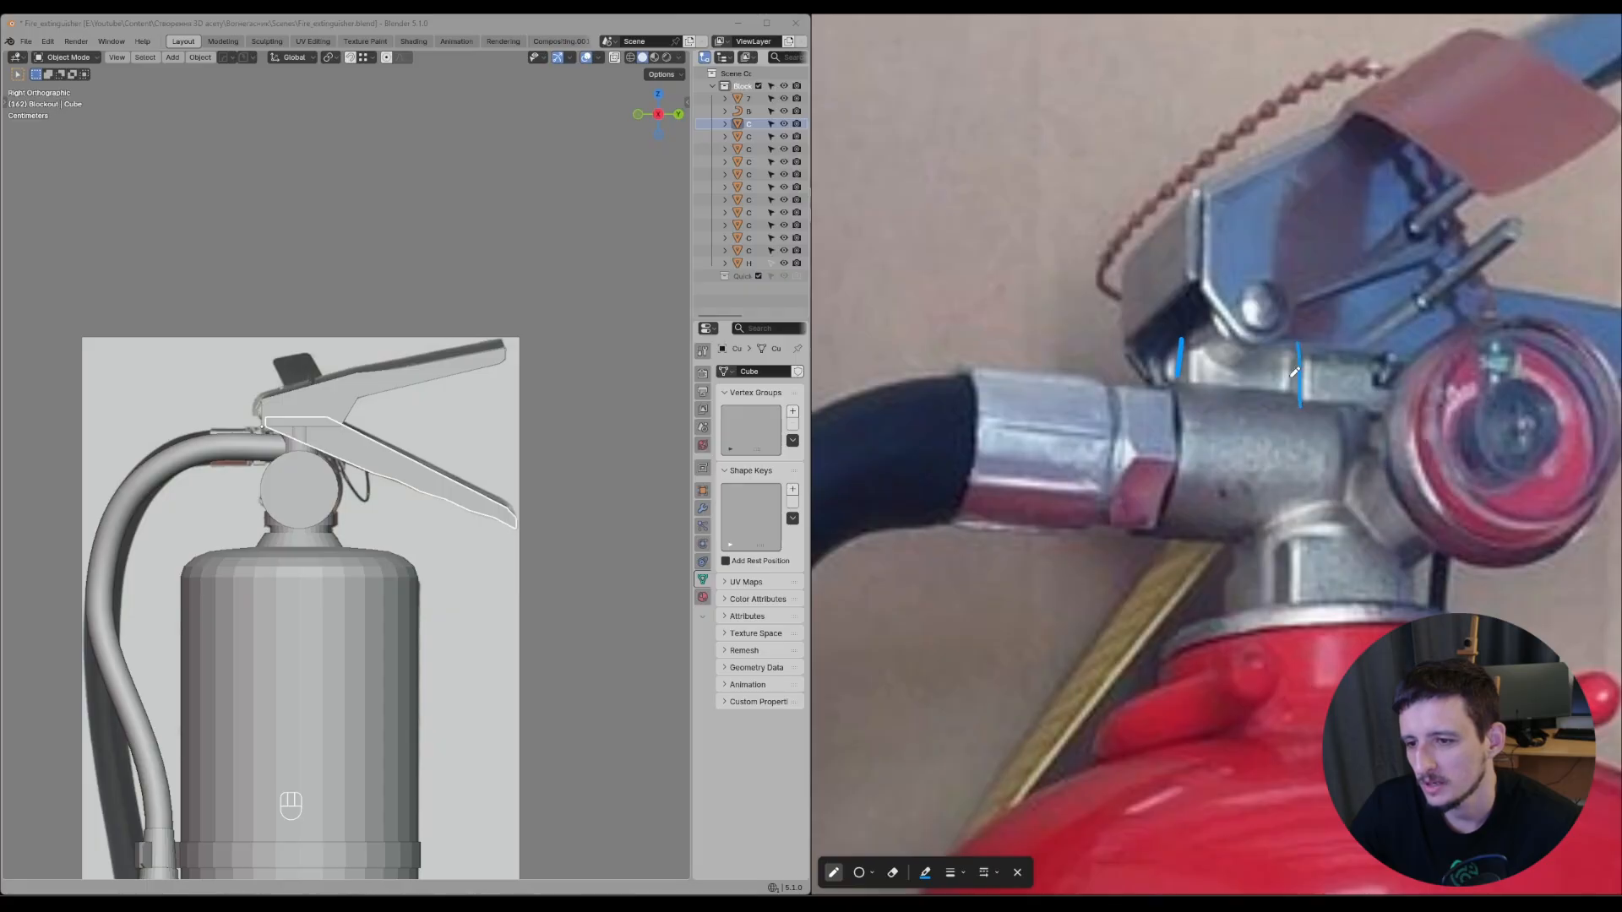
mouse_move(1182, 337)
left_mouse_down()
mouse_move(1223, 331)
mouse_move(1302, 426)
left_mouse_up()
left_click_drag(1308, 330, 1434, 345)
mouse_move(1443, 342)
left_mouse_down()
mouse_move(1434, 407)
mouse_move(1293, 338)
mouse_move(1242, 336)
mouse_move(1221, 364)
left_mouse_up()
key("e")
key("p")
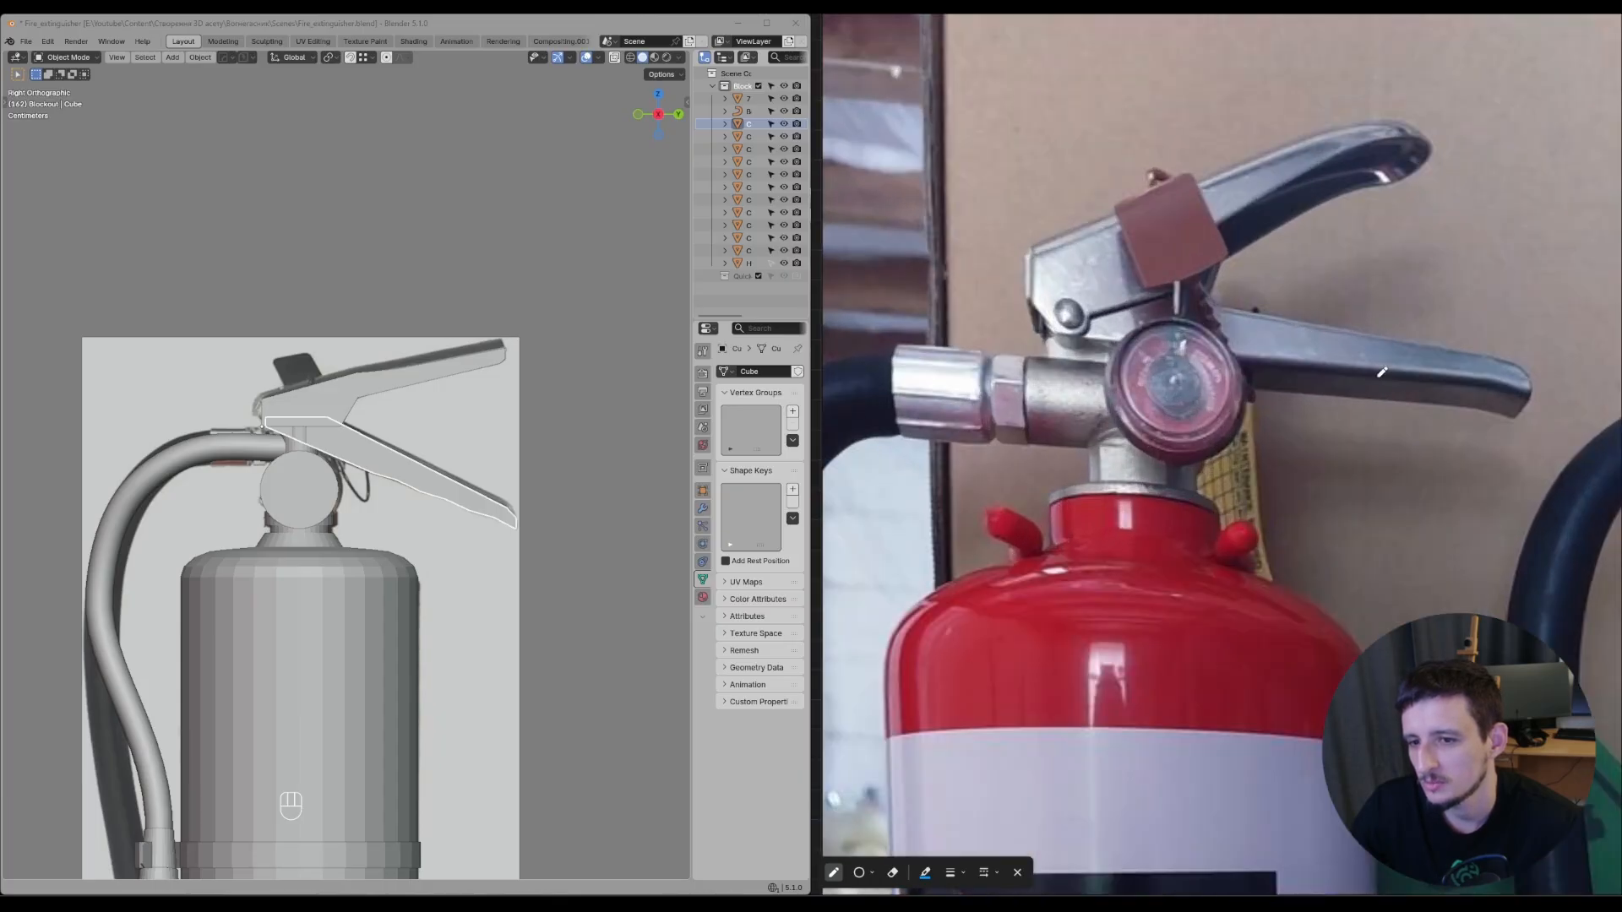
- Examine the Spectrum pair and the rest of the board for another view of the handle-to-valve connection
scroll(1281, 381, "down", 7)
middle_click_drag(1436, 803, 1209, 394)
middle_click_drag(1257, 196, 1242, 477)
scroll(1233, 233, "up", 2)
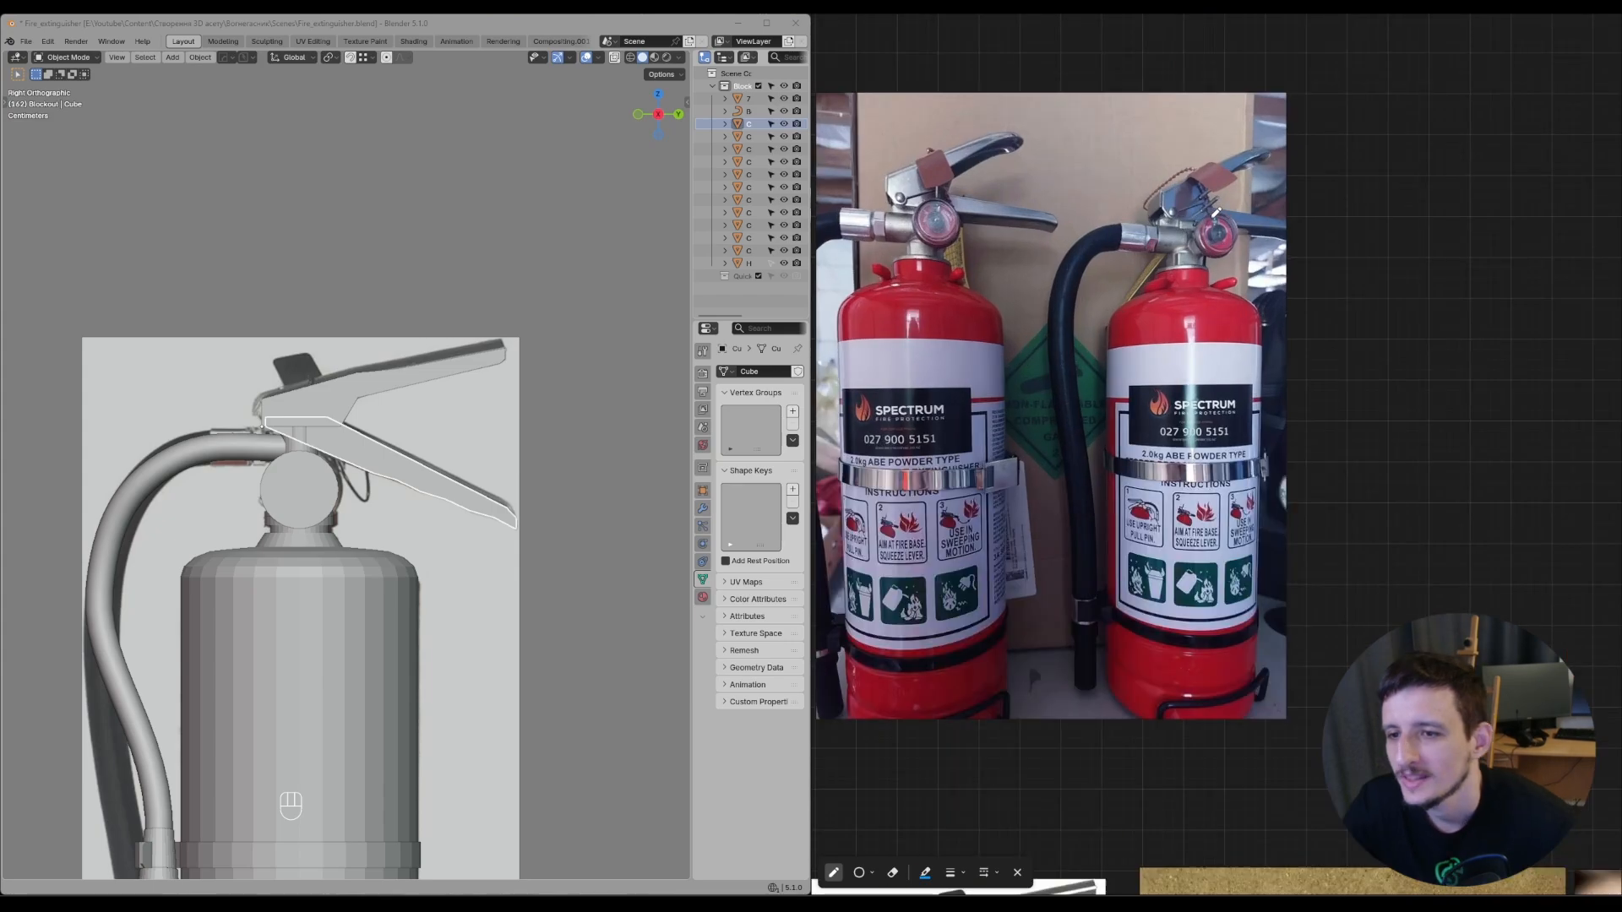
scroll(1233, 233, "down", 1)
middle_click_drag(1605, 832, 1127, 247)
scroll(1218, 544, "down", 2)
scroll(1219, 545, "down", 3)
middle_click_drag(1497, 596, 1171, 379)
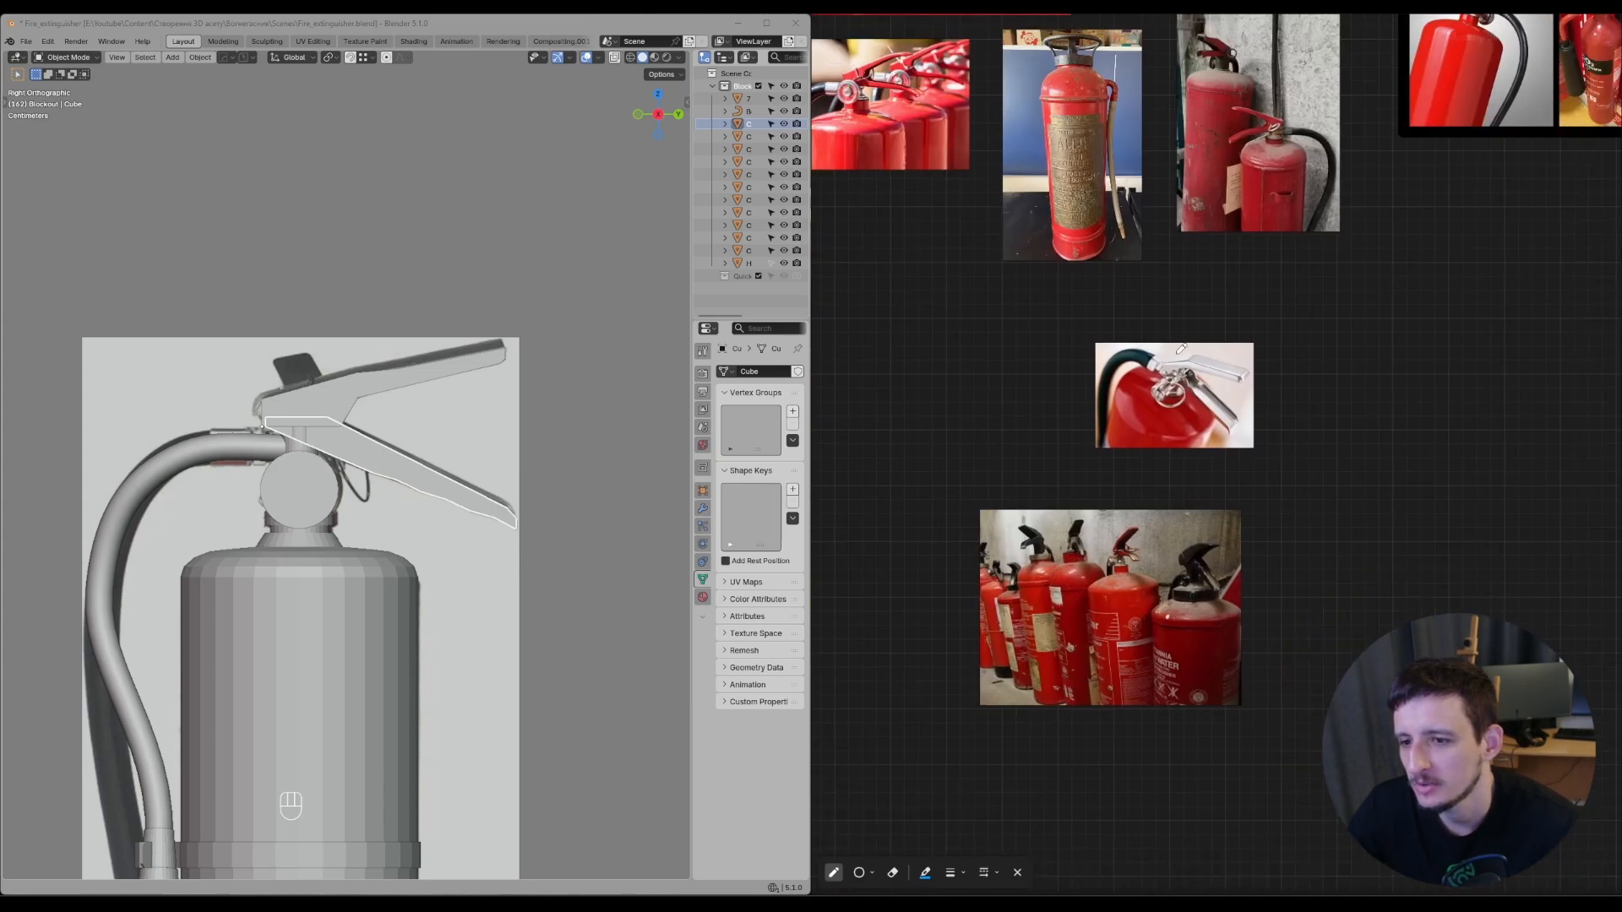
- Mark the vertical line from the handle down to the neck on the chrome-handled extinguisher reference, and undo the strokes
scroll(1171, 379, "up", 8)
left_click_drag(1190, 338, 1176, 435)
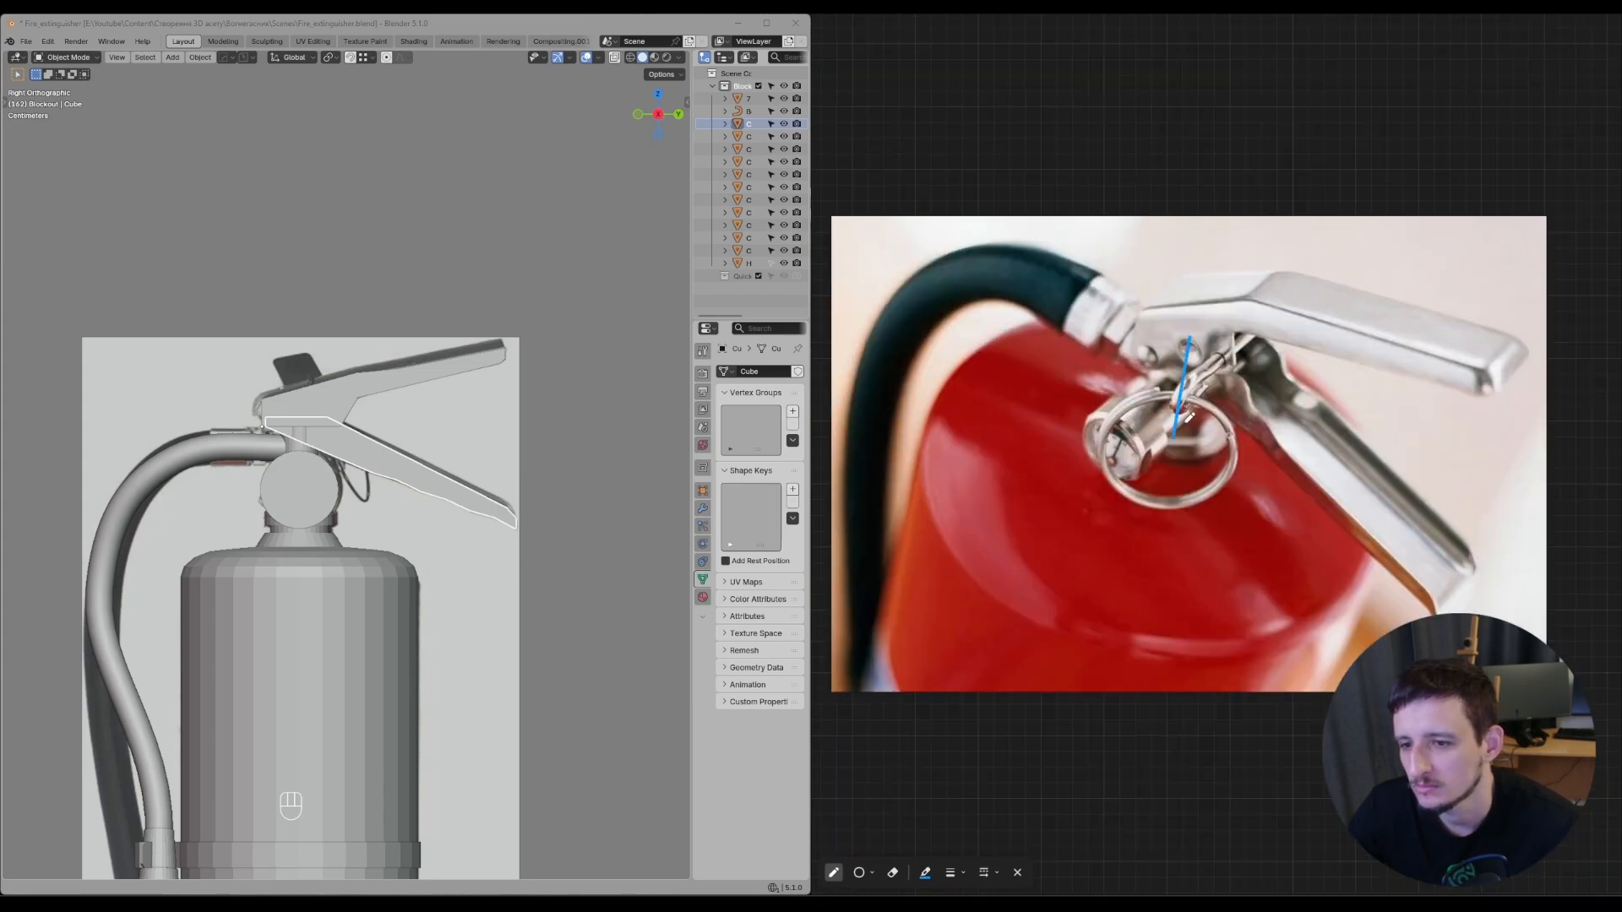
right_click_drag(1162, 408, 1206, 412)
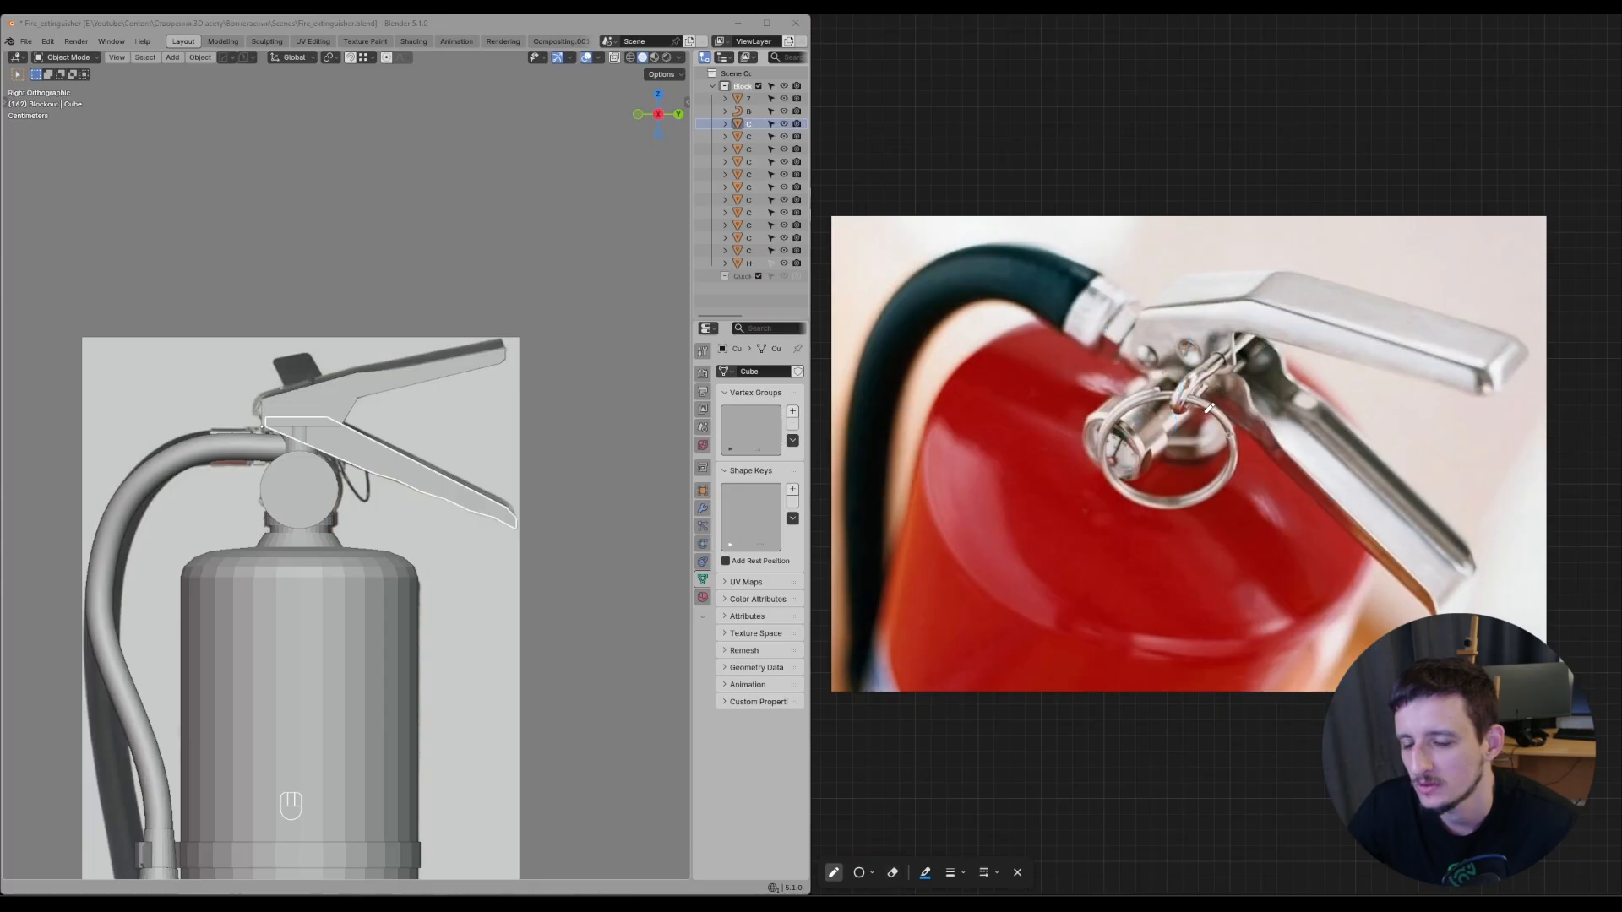
left_click_drag(1199, 341, 1188, 445)
key("ctrl+z")
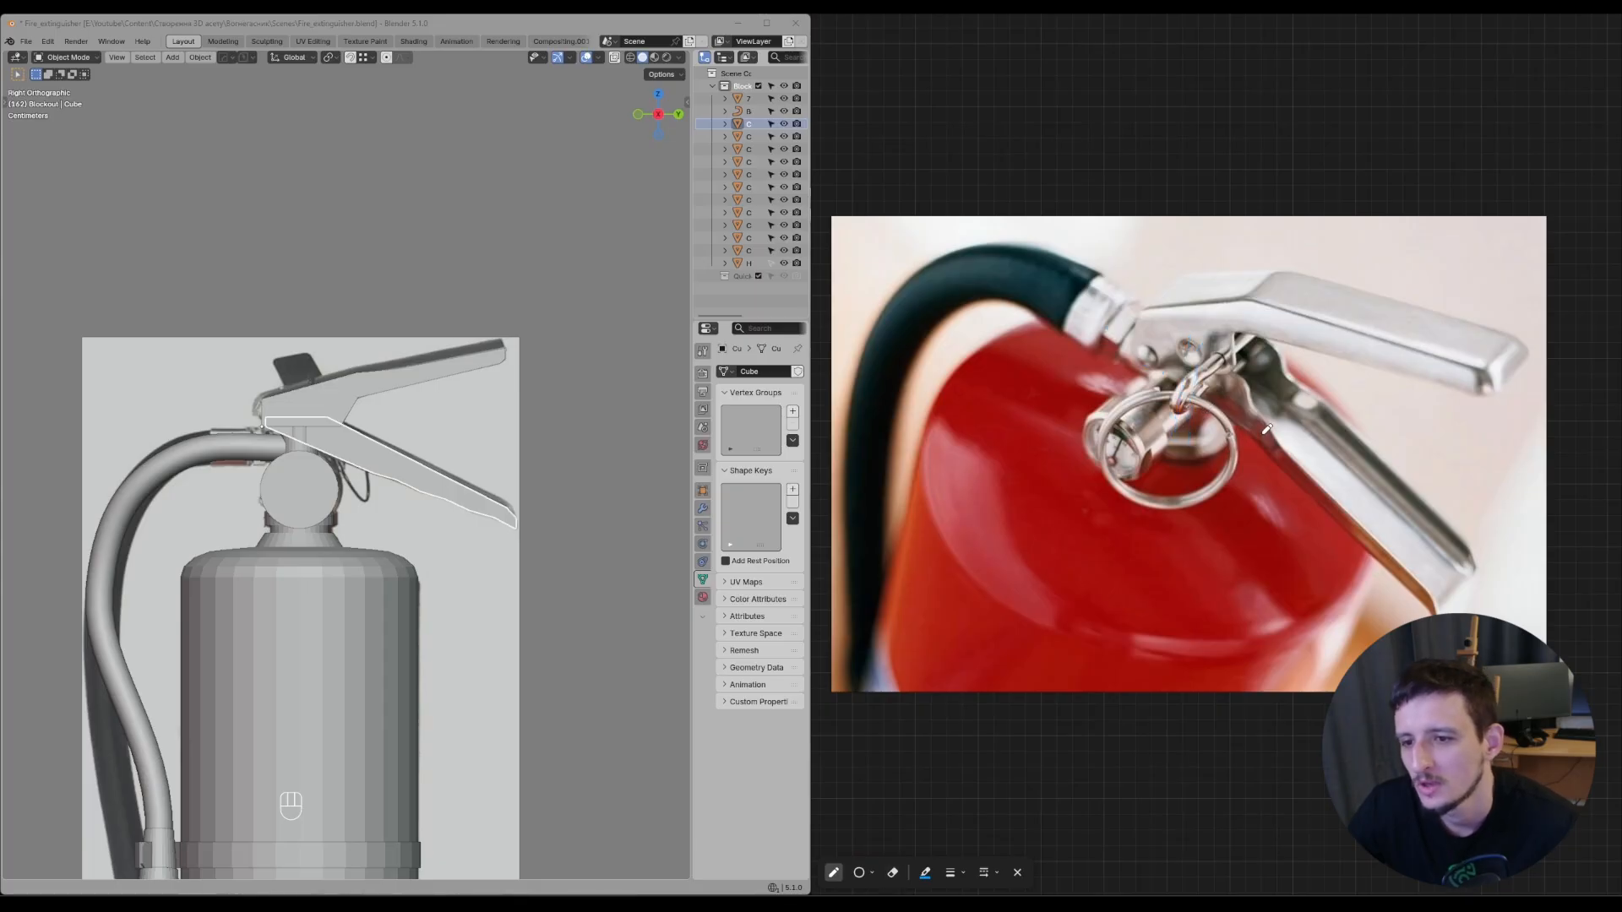
- Mark the valve areas on the two old red extinguishers against the concrete wall, and undo the strokes
scroll(1263, 433, "down", 10)
scroll(1286, 314, "up", 8)
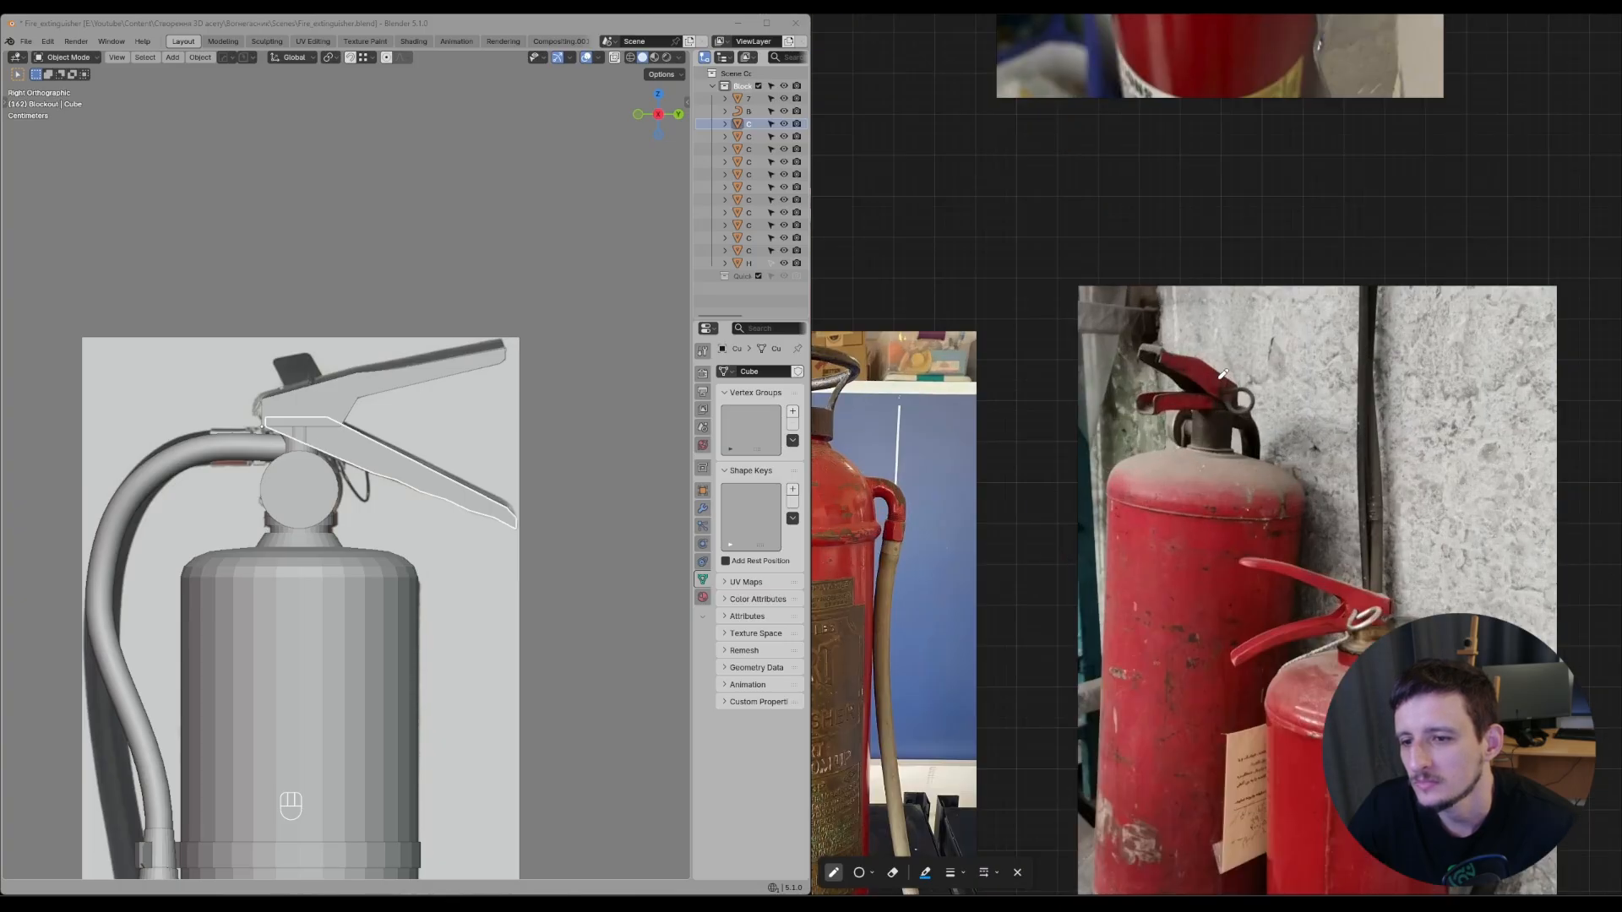
scroll(1220, 424, "up", 2)
left_click_drag(1268, 351, 1255, 359)
scroll(1267, 397, "down", 3)
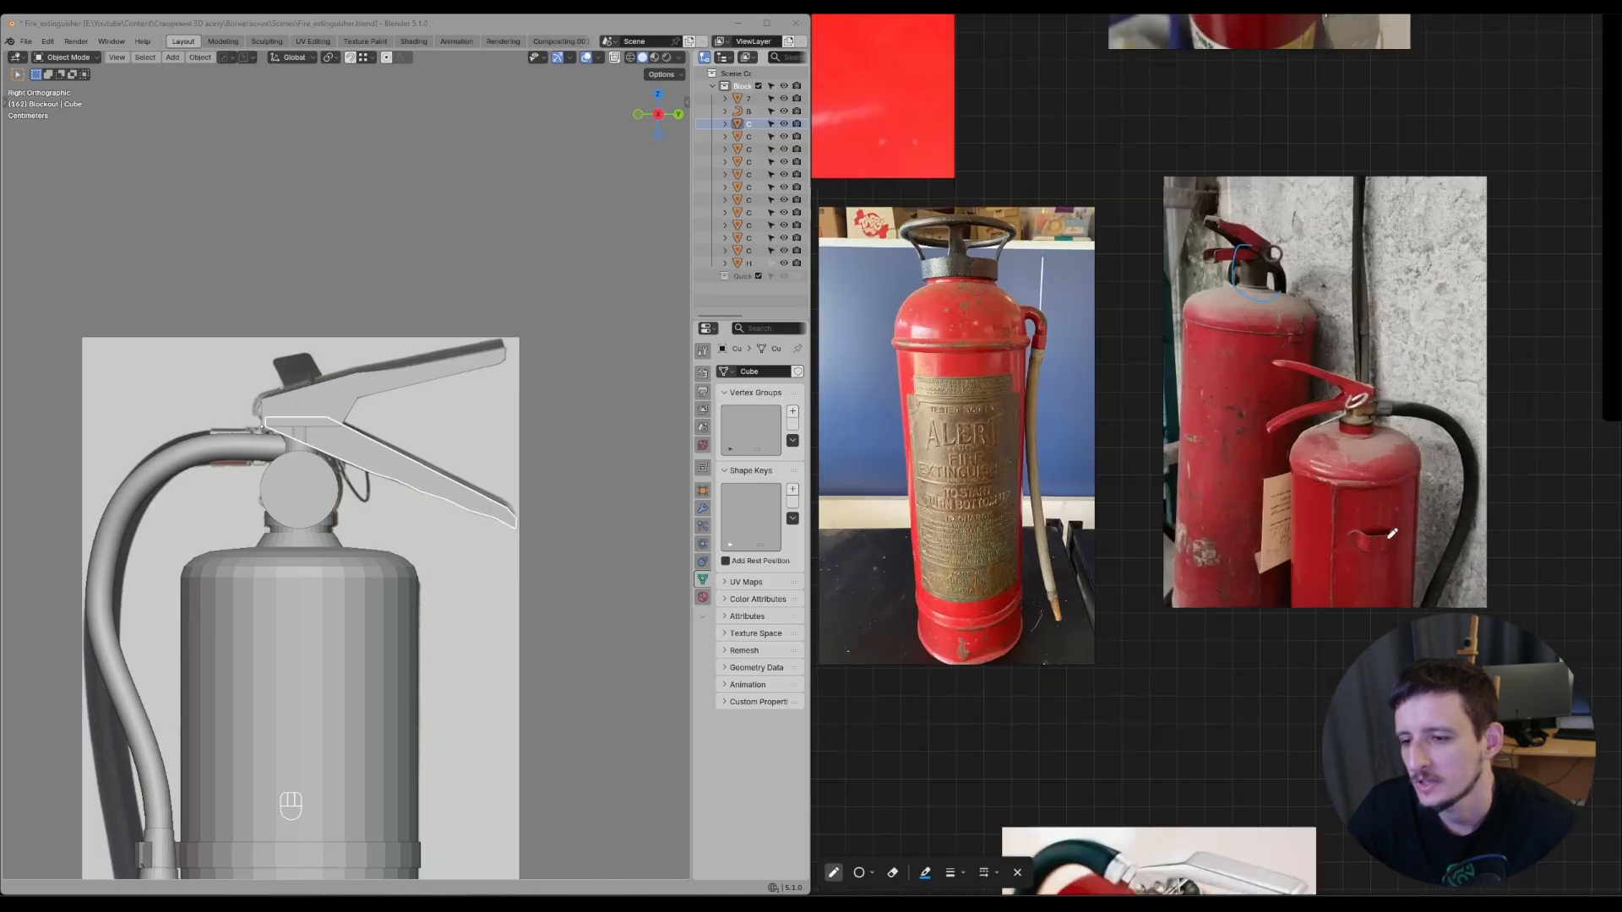
scroll(1408, 341, "up", 8)
mouse_move(1310, 235)
left_mouse_down()
mouse_move(1216, 246)
mouse_move(1352, 296)
left_mouse_up()
key("ctrl+z")
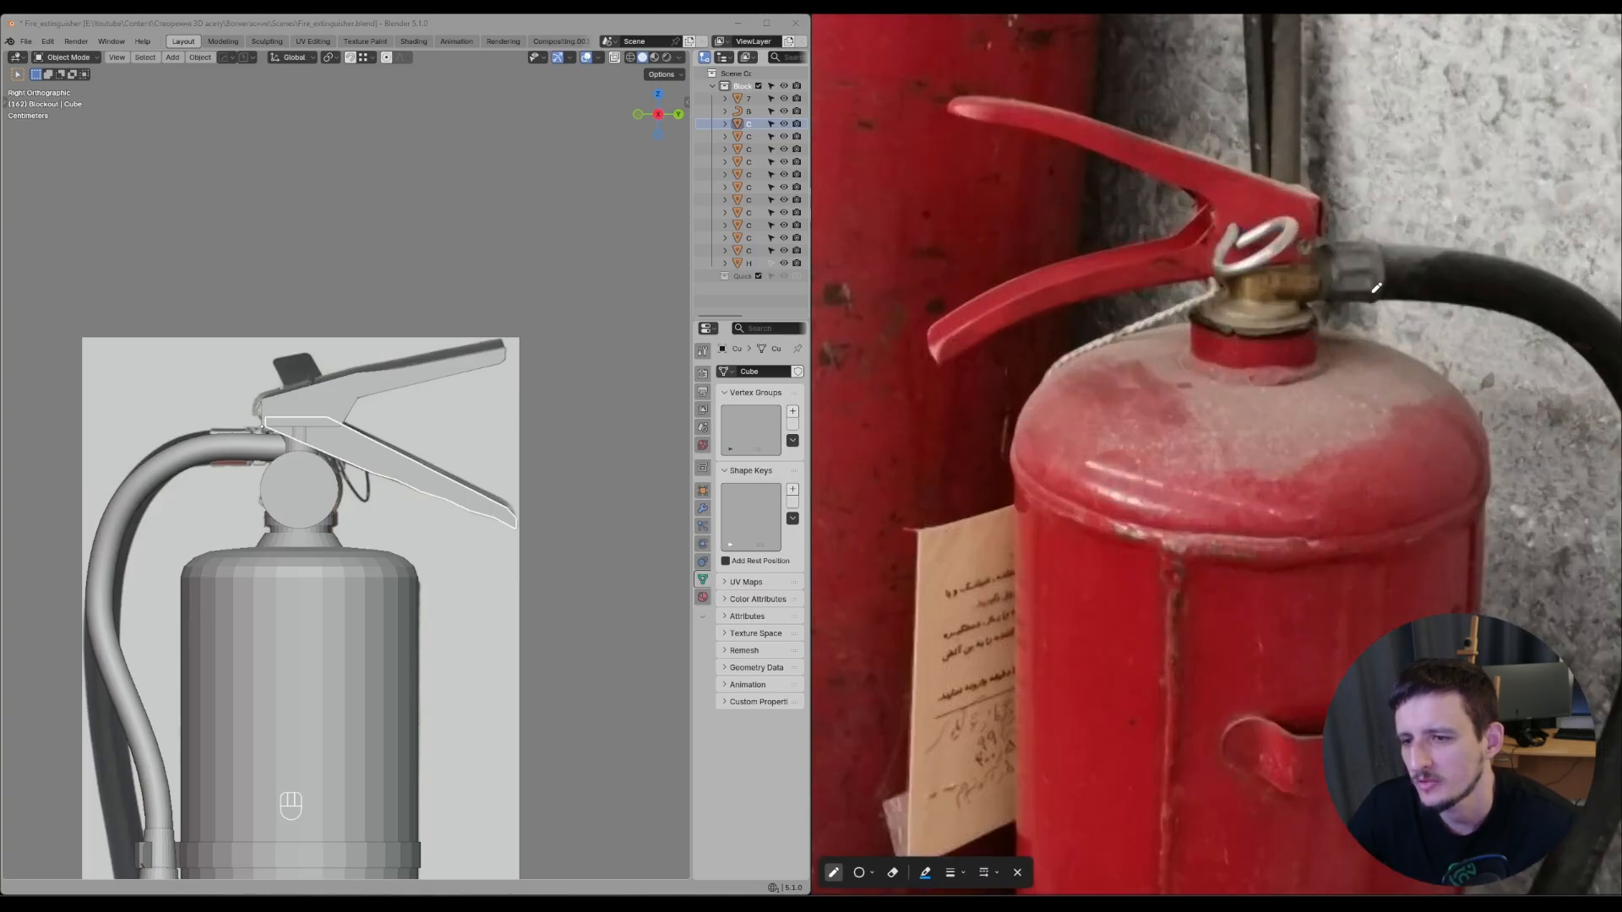
- Compare the circled valve close-up with the valve, neck and hose fitting on the Spectrum reference
scroll(1379, 293, "down", 3)
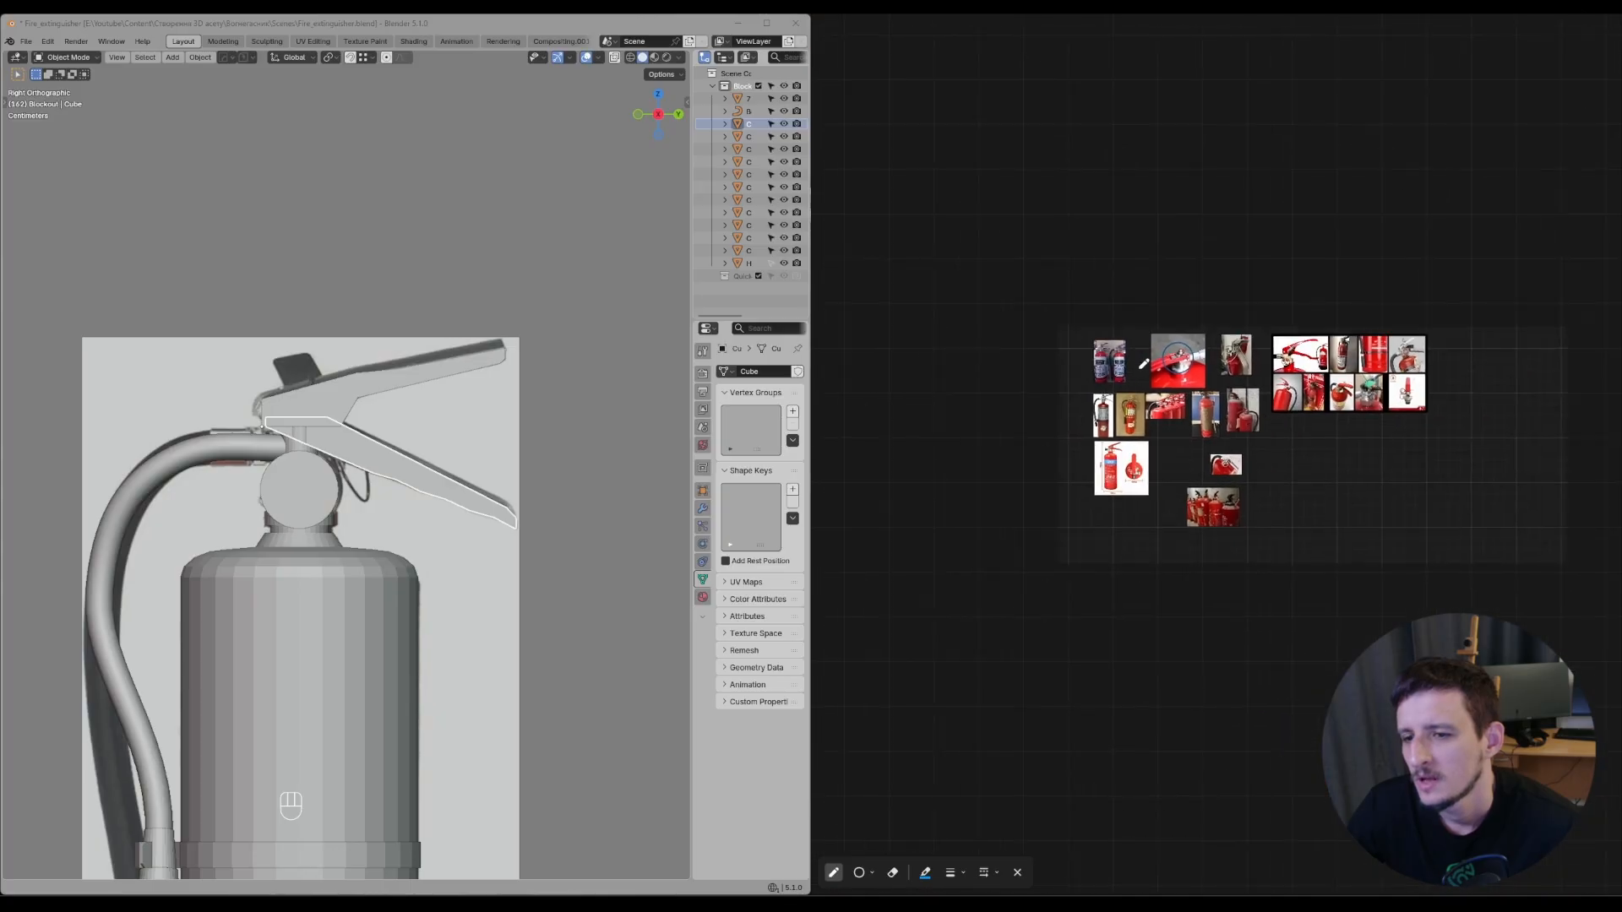
scroll(996, 215, "up", 8)
scroll(997, 216, "down", 3)
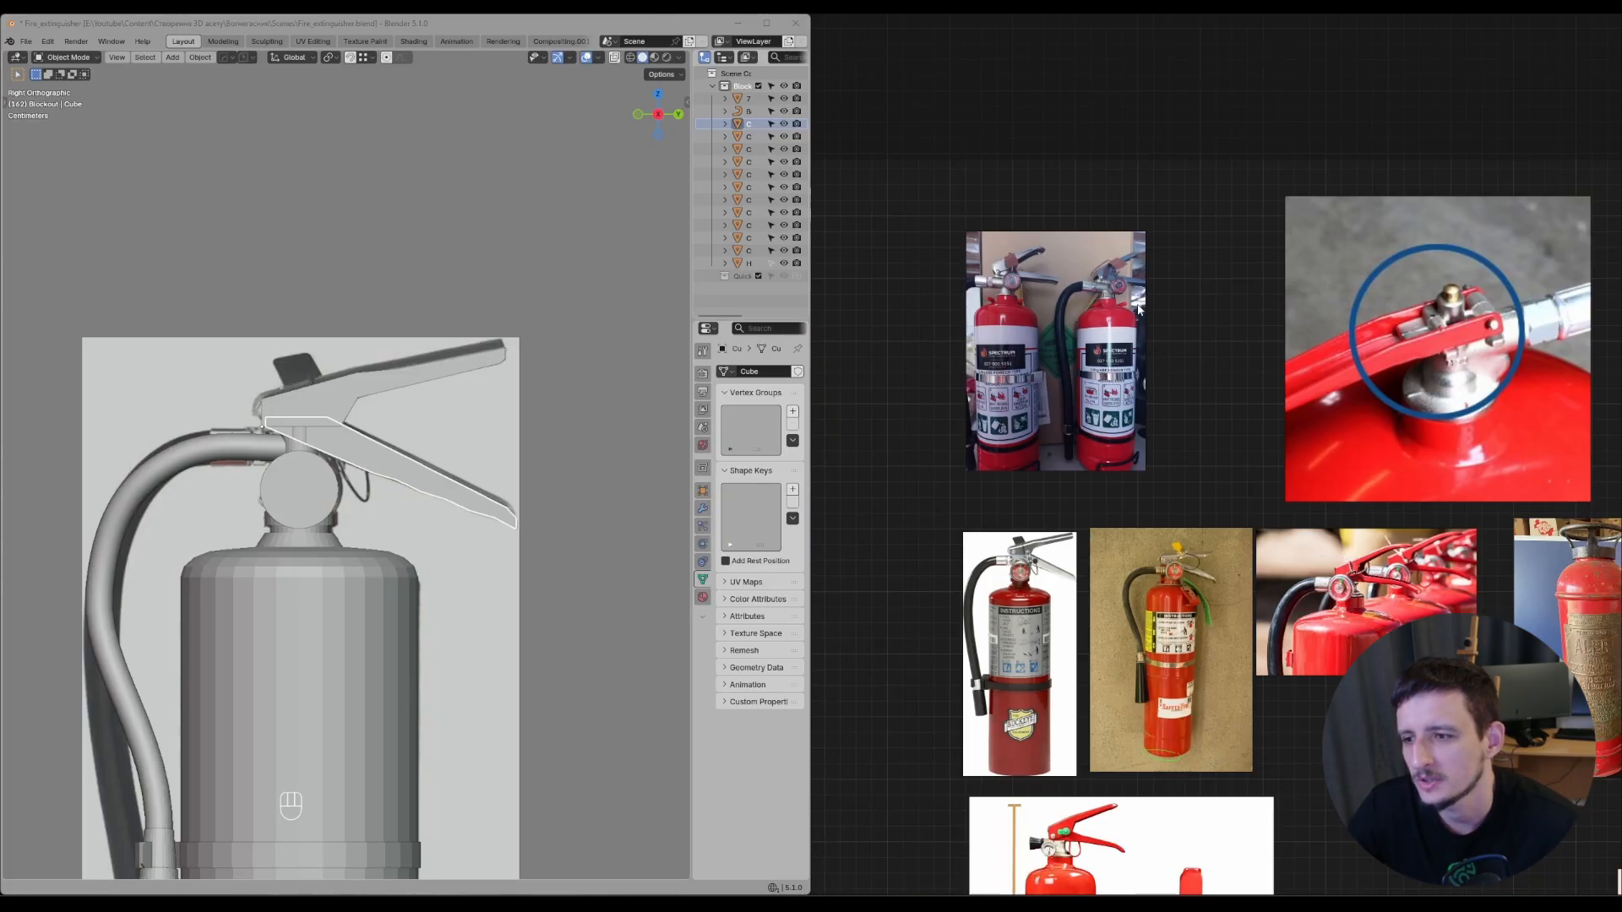
scroll(1470, 338, "up", 8)
middle_click_drag(1417, 346, 1264, 406)
scroll(1265, 406, "down", 2)
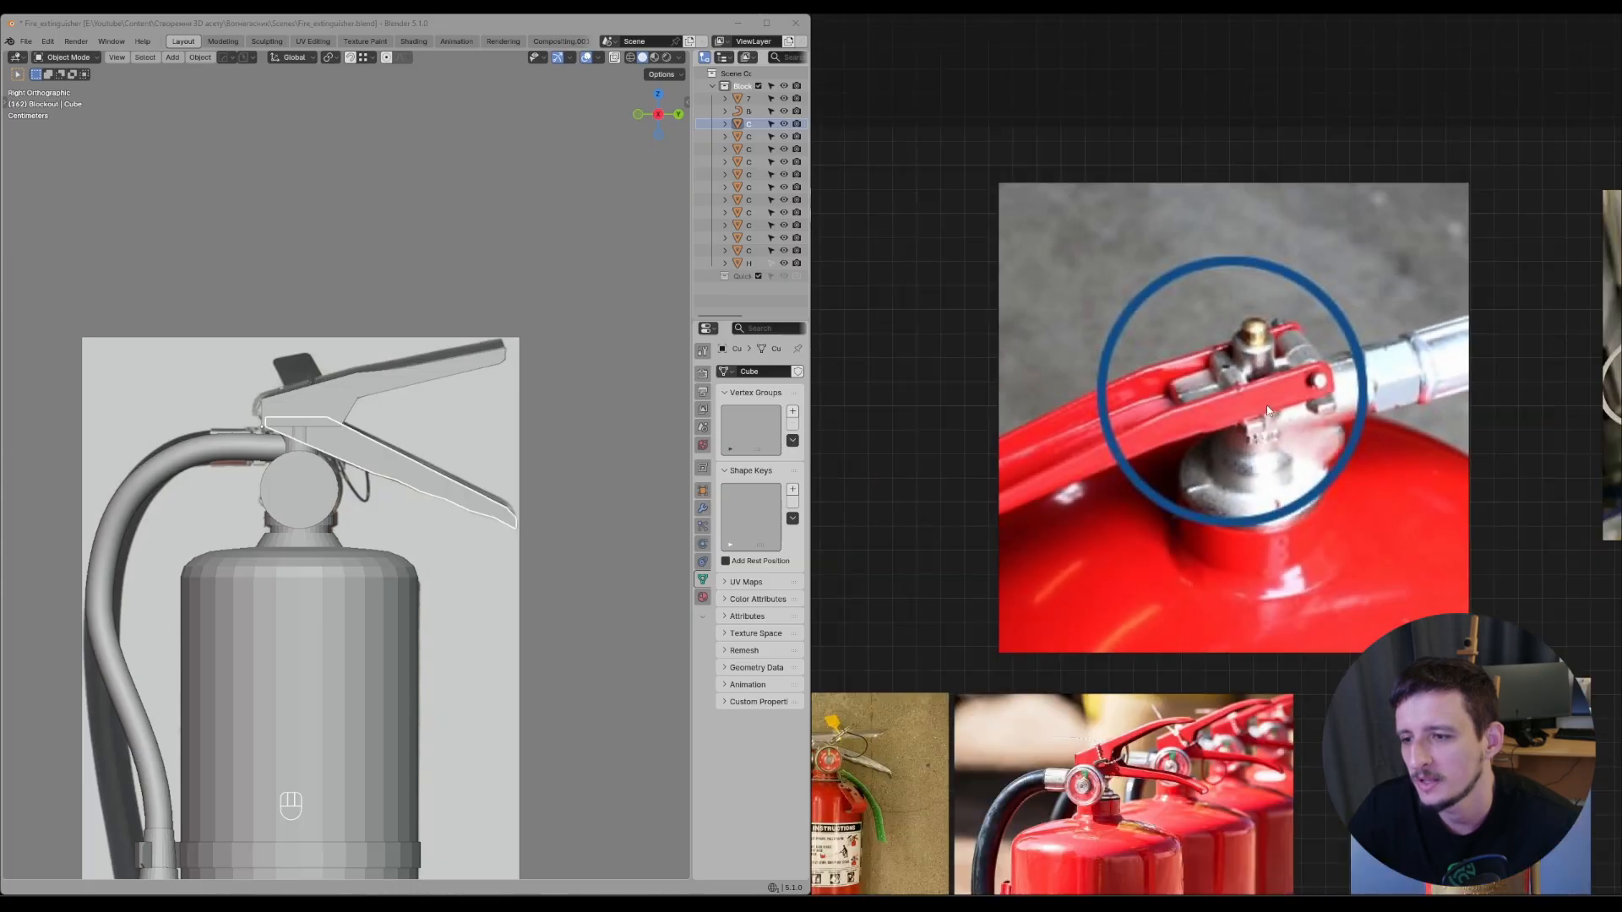
middle_click_drag(878, 410, 1398, 410)
scroll(1149, 295, "up", 8)
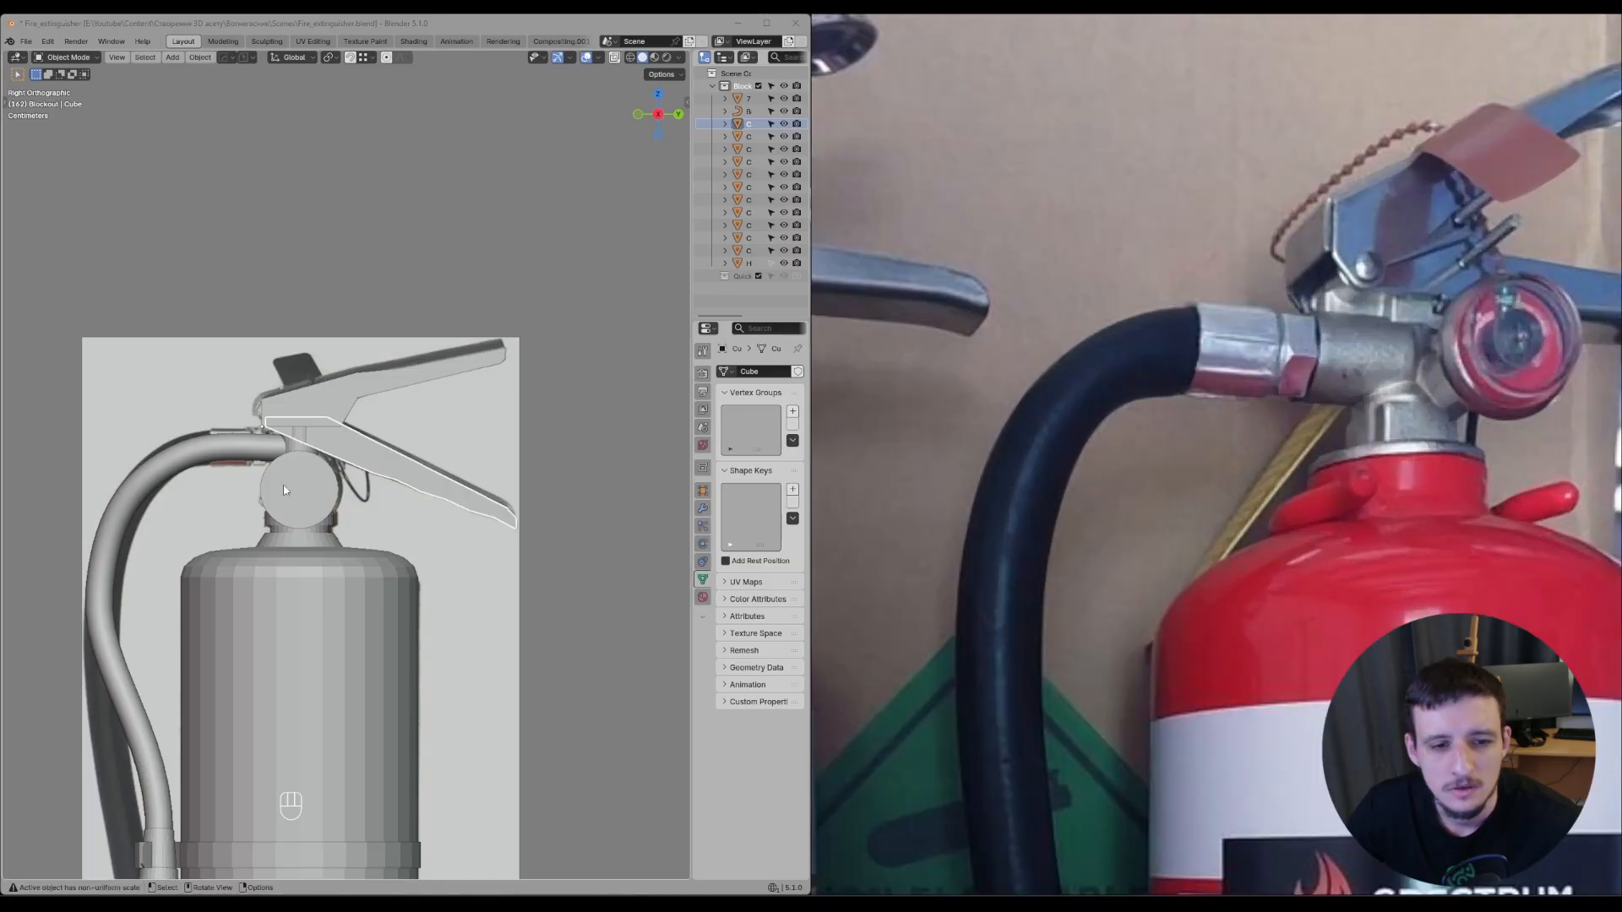
- Select the round gauge cylinder in the extinguisher blockout
middle_click_drag(228, 481, 275, 479)
scroll(262, 478, "up", 4)
left_click(405, 446)
scroll(406, 447, "down", 4)
middle_click_drag(406, 446, 338, 478, "shift")
key("alt")
- Move the Buckeye reference photo up beside the Spectrum photo for a side-by-side comparison
scroll(1241, 416, "down", 4)
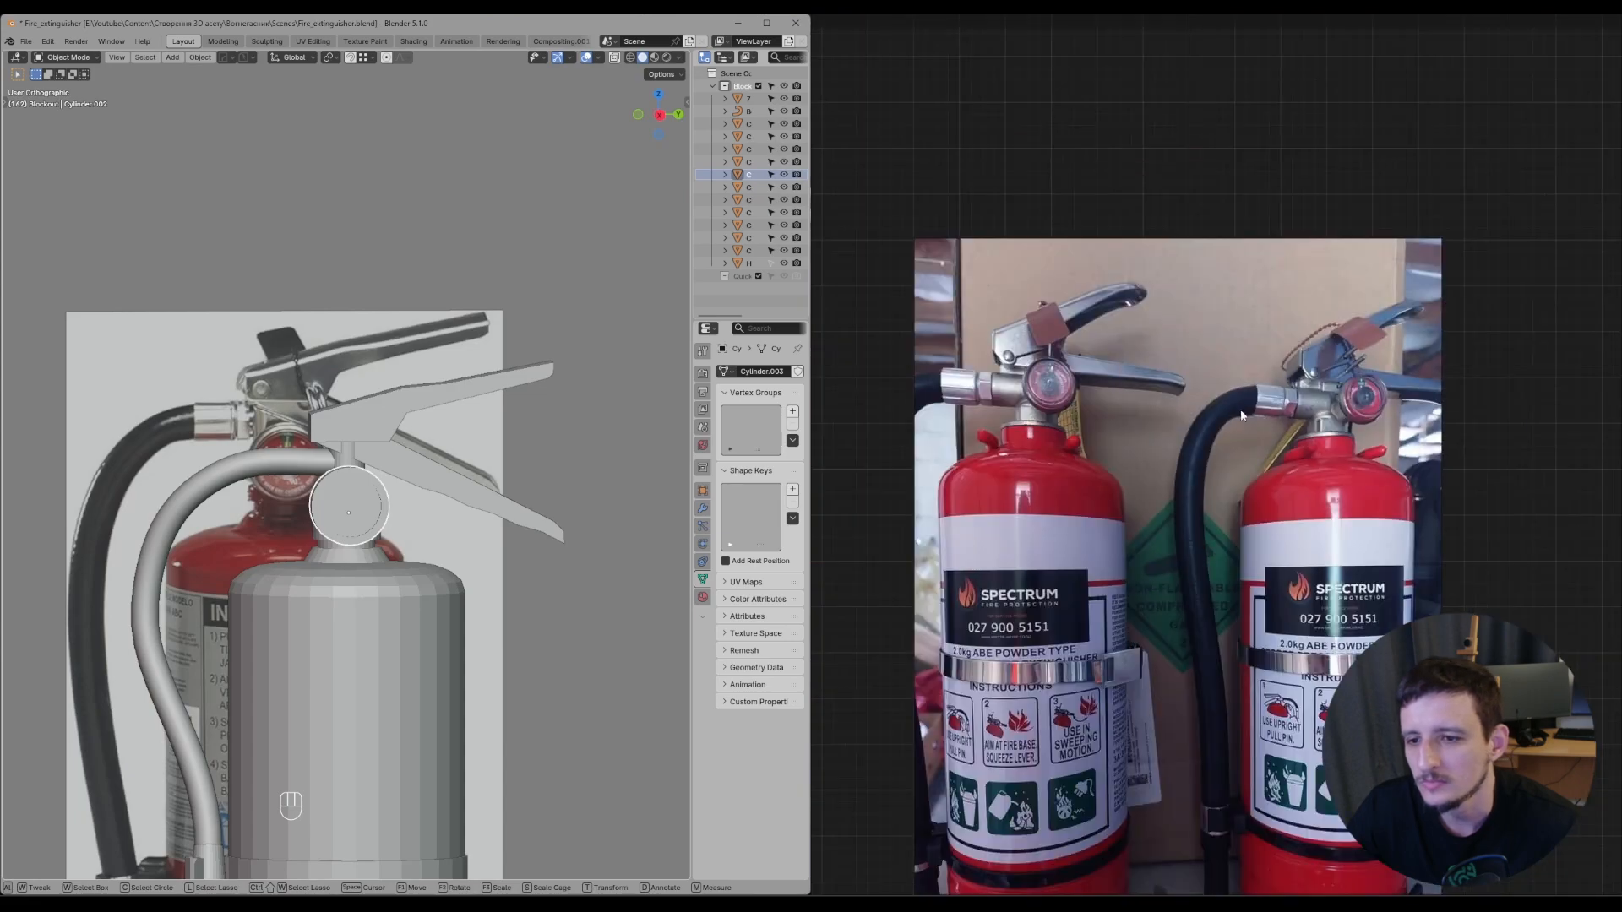
scroll(1117, 392, "down", 2)
middle_click_drag(1133, 483, 1087, 281)
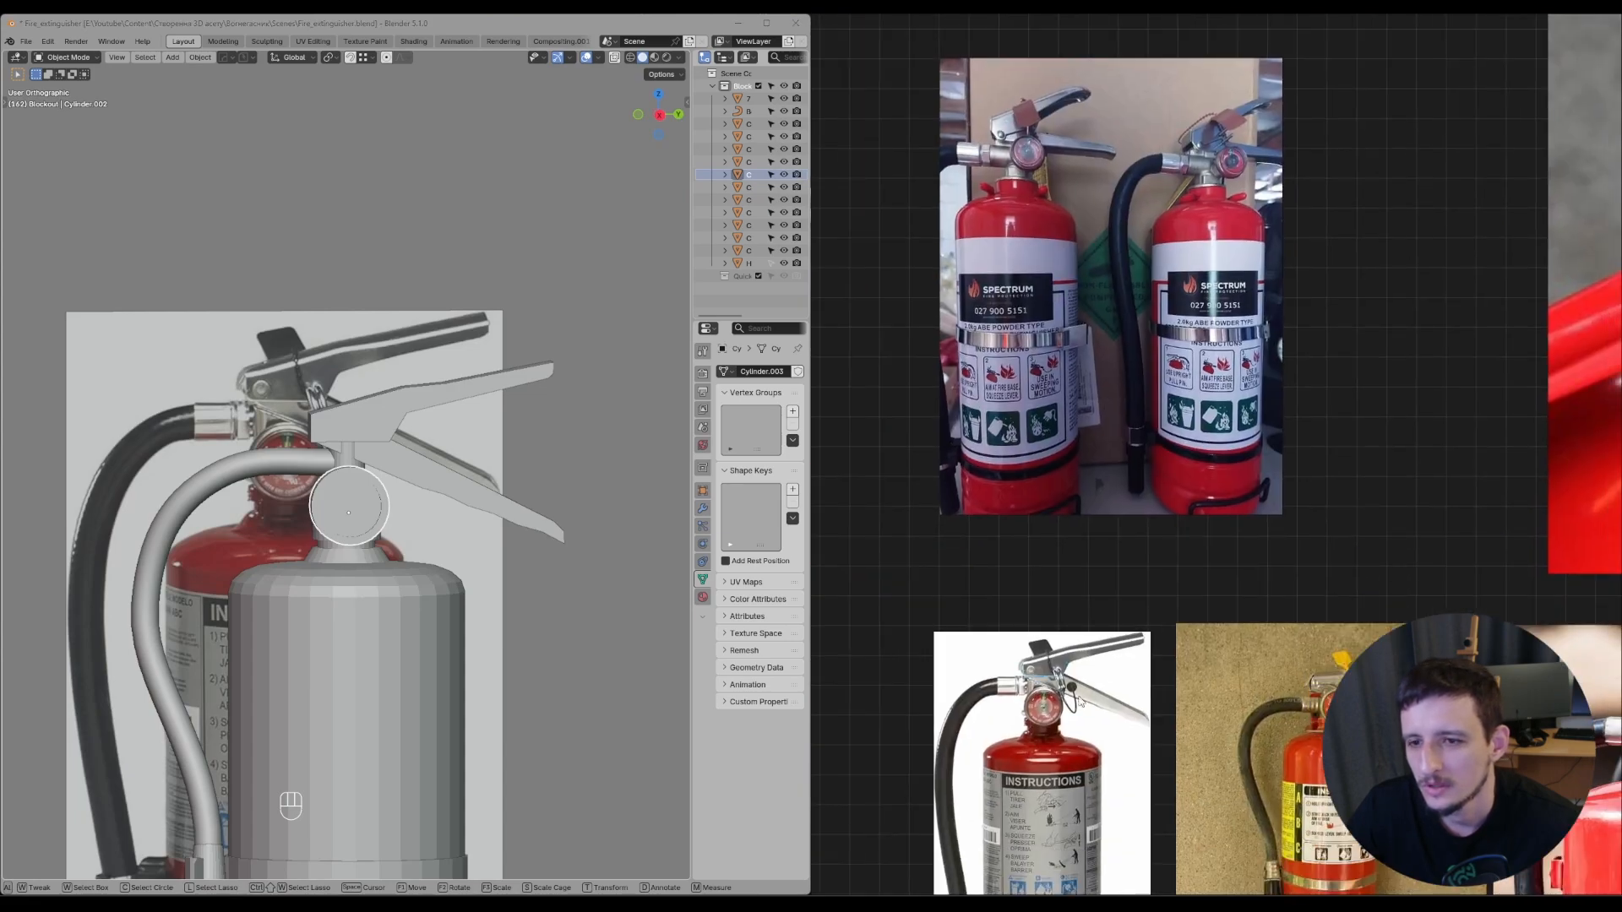
left_click_drag(1082, 681, 974, 278)
middle_click_drag(974, 278, 1050, 381)
left_click_drag(1142, 397, 1323, 396)
left_click_drag(1017, 515, 1096, 368)
scroll(1193, 310, "up", 3)
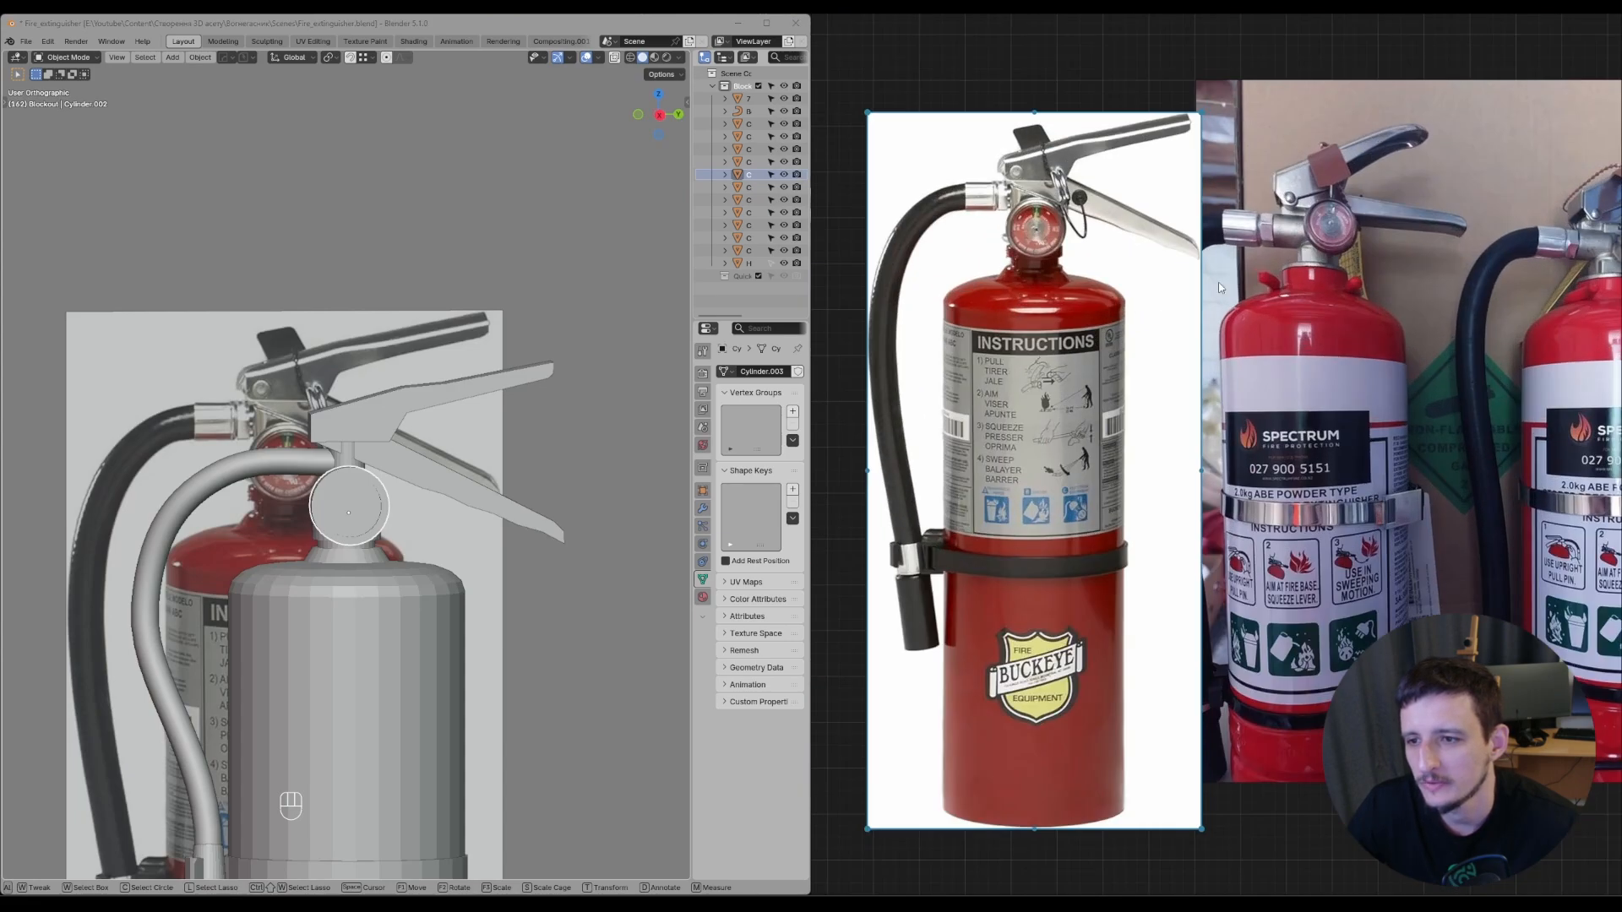
- Compare the pressure gauge with the reference photos and move the gauge cylinder about 0.0158 m along the Y axis
scroll(1335, 397, "up", 2)
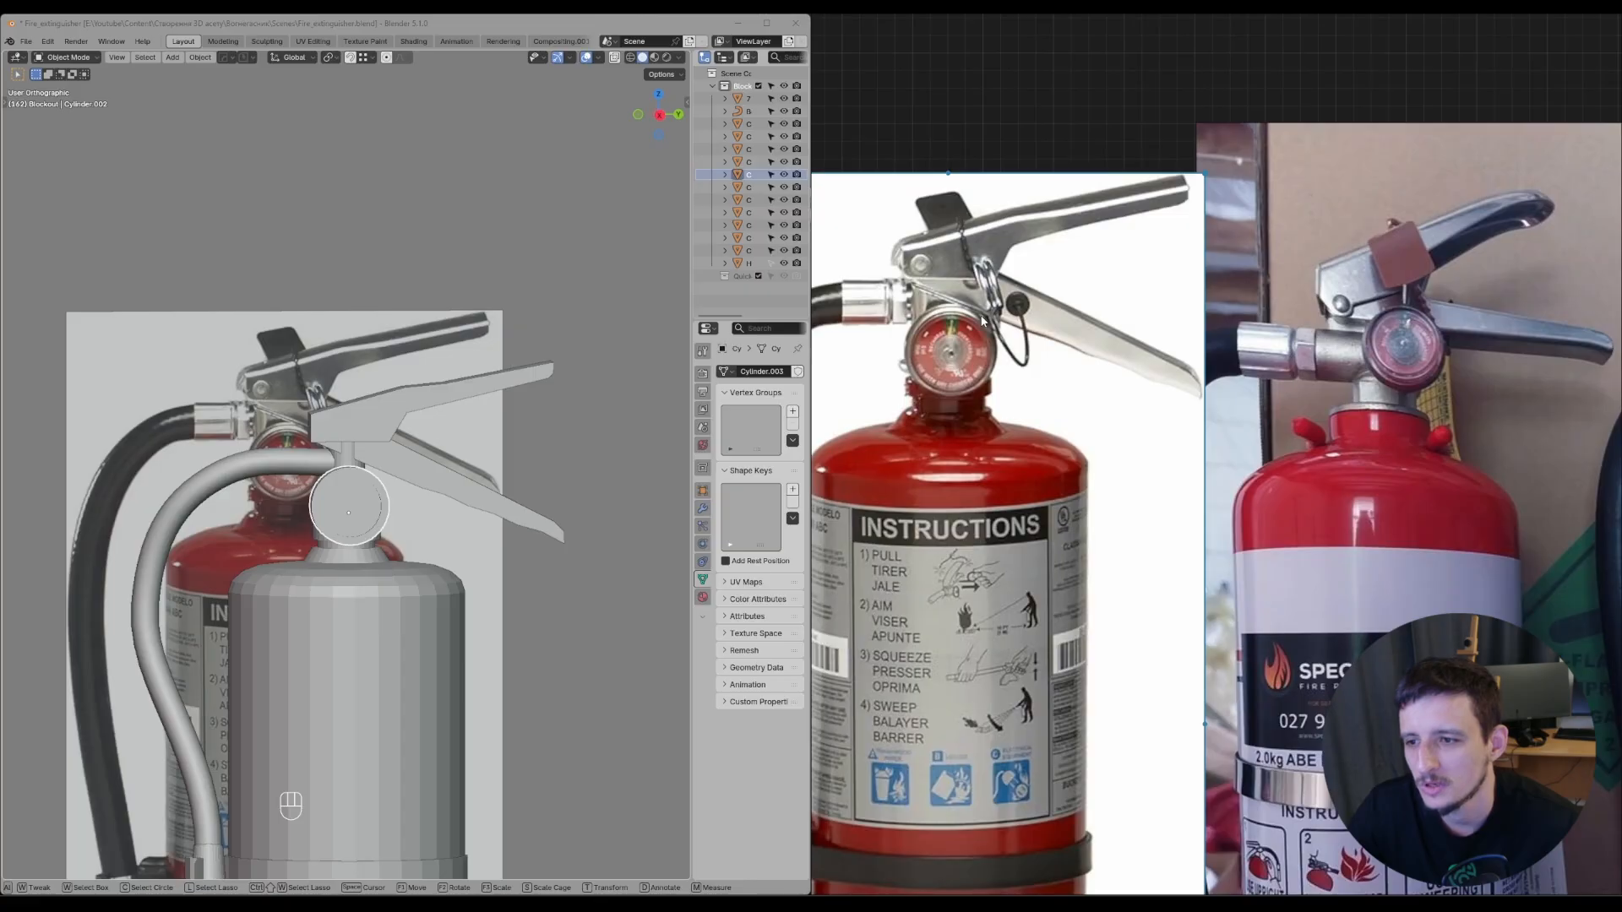
scroll(1374, 427, "down", 1)
scroll(1193, 417, "down", 1)
middle_click_drag(1348, 423, 1279, 422)
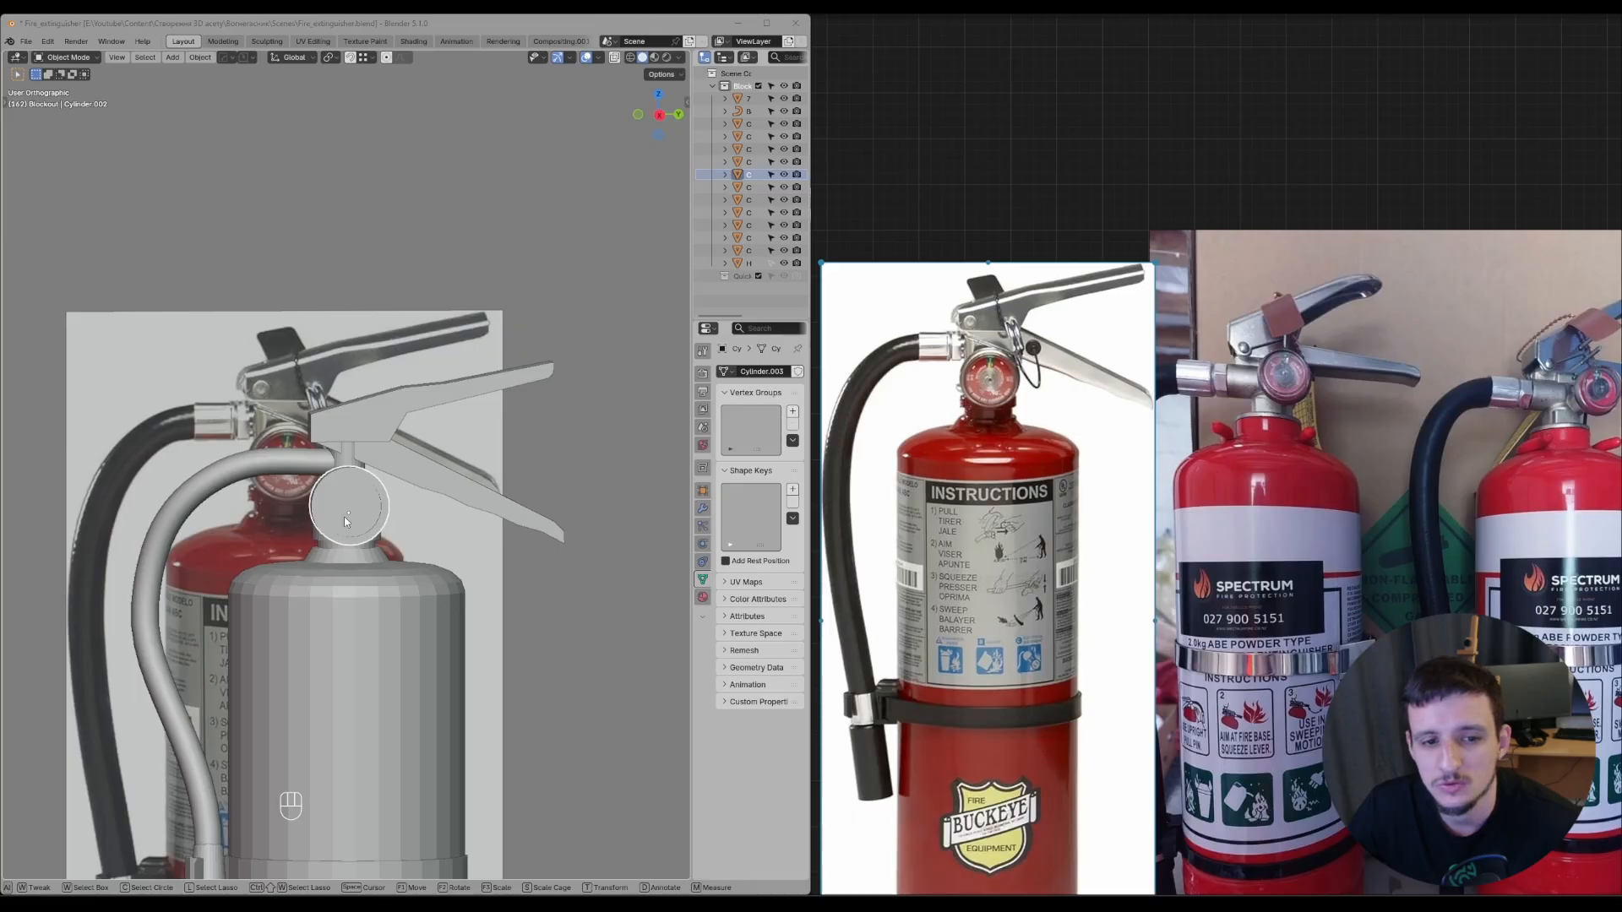
scroll(343, 515, "up", 5)
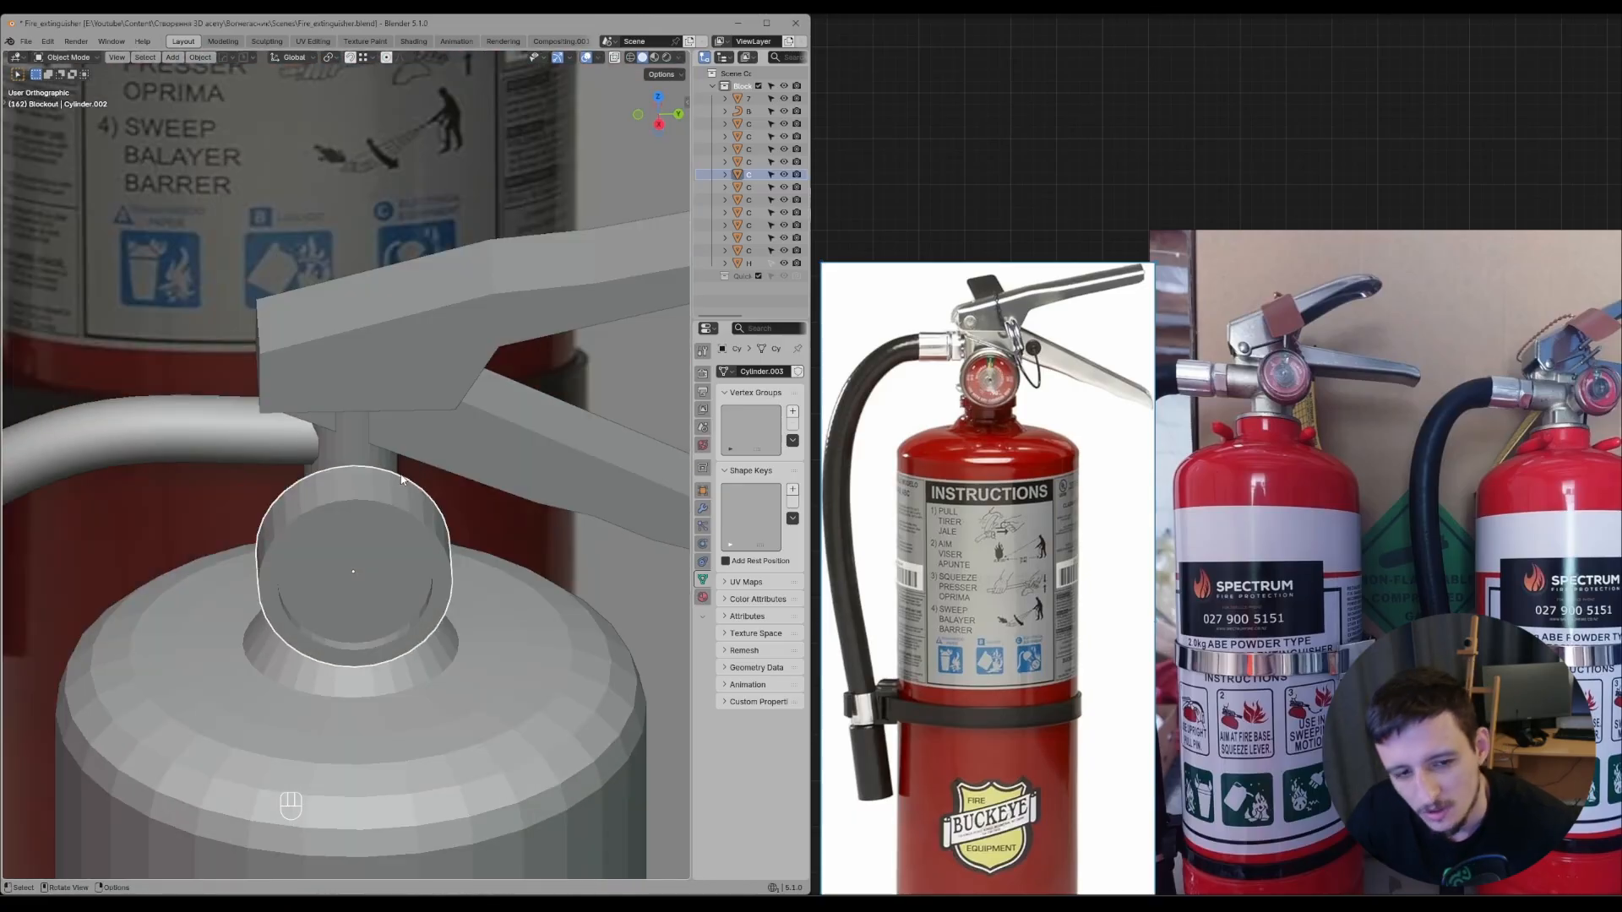
middle_click_drag(420, 473, 521, 458)
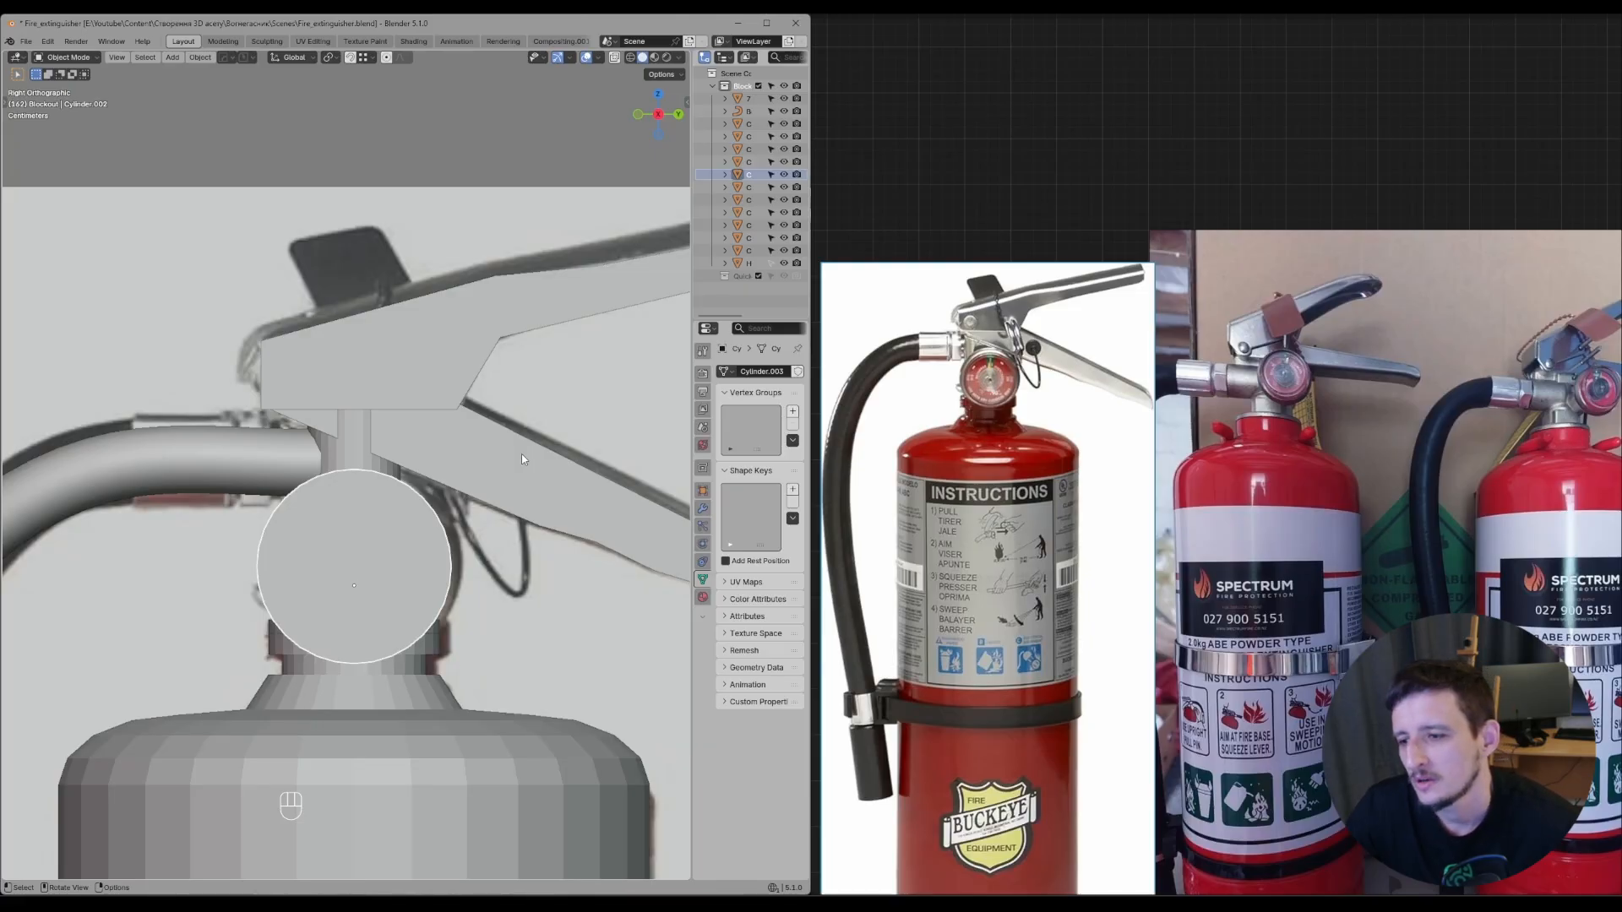
key("g")
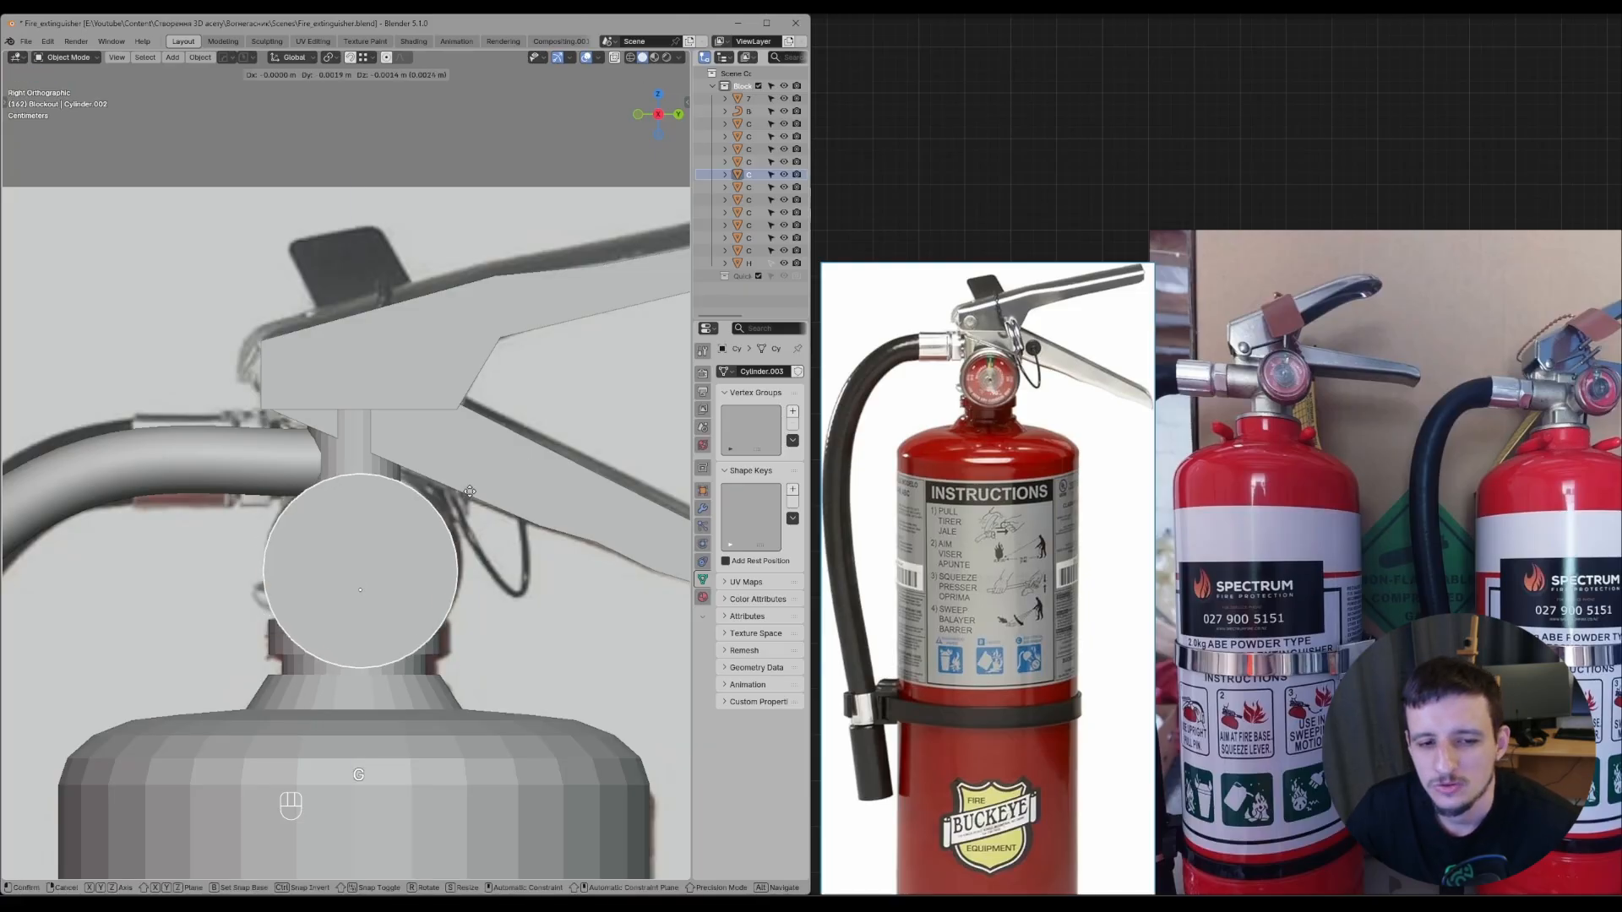
left_click(478, 515)
- Fine-tune the gauge cylinder along the Y axis, shifting it about 0.0046 m forward and about 0.0021 m back
scroll(428, 580, "down", 2)
middle_click_drag(428, 580, 642, 399)
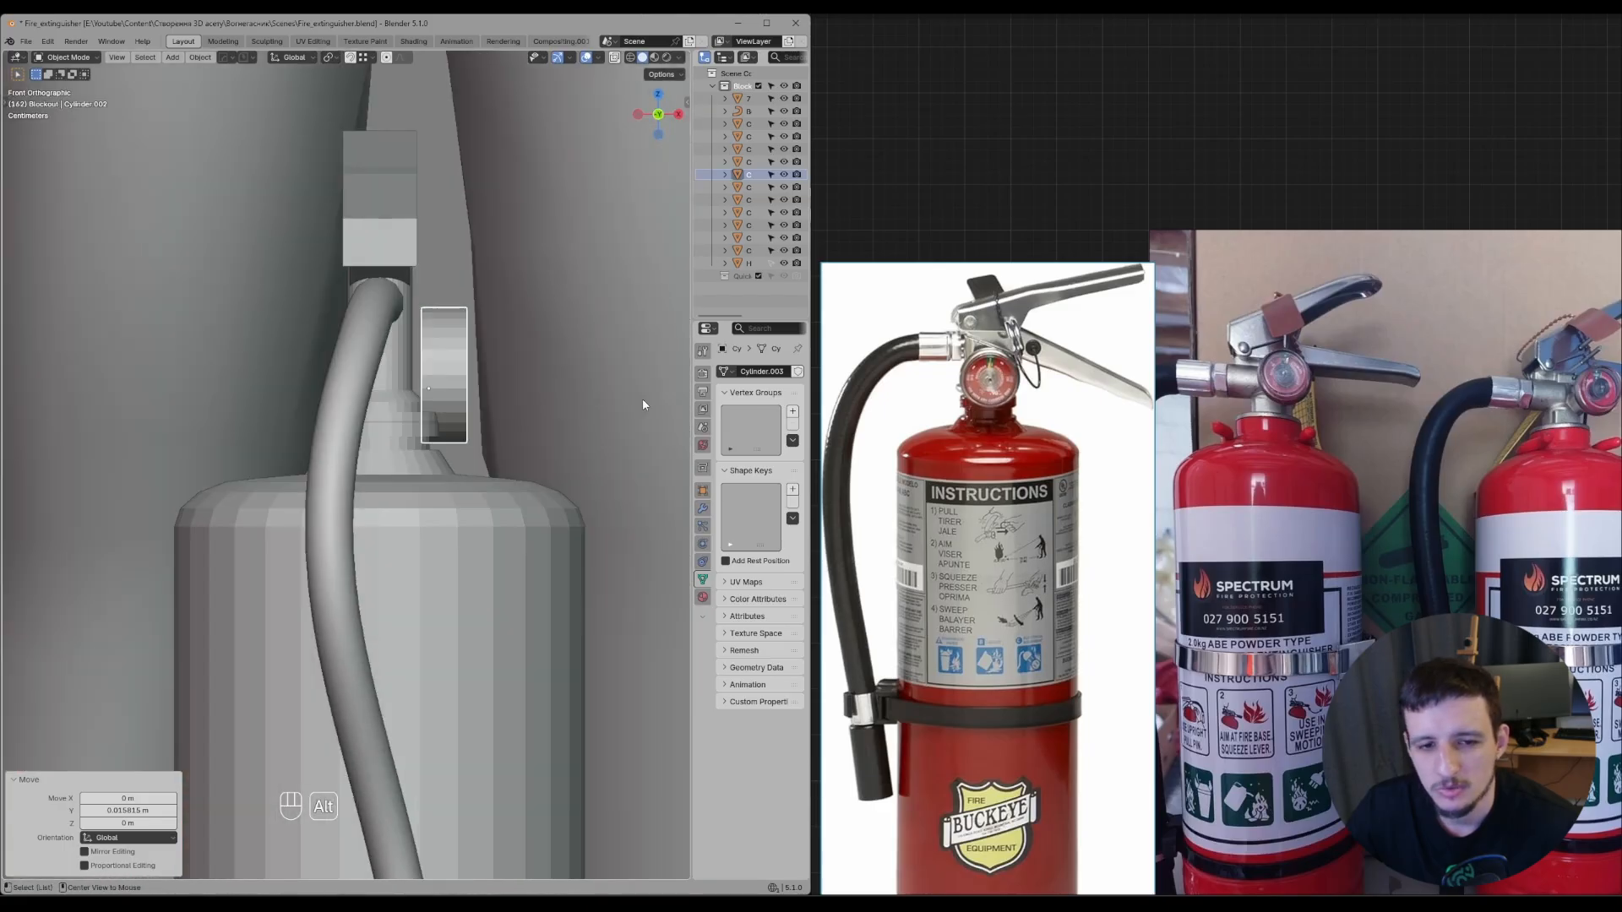
scroll(546, 463, "up", 1)
middle_click_drag(518, 363, 473, 453, "shift")
key("g")
key("y")
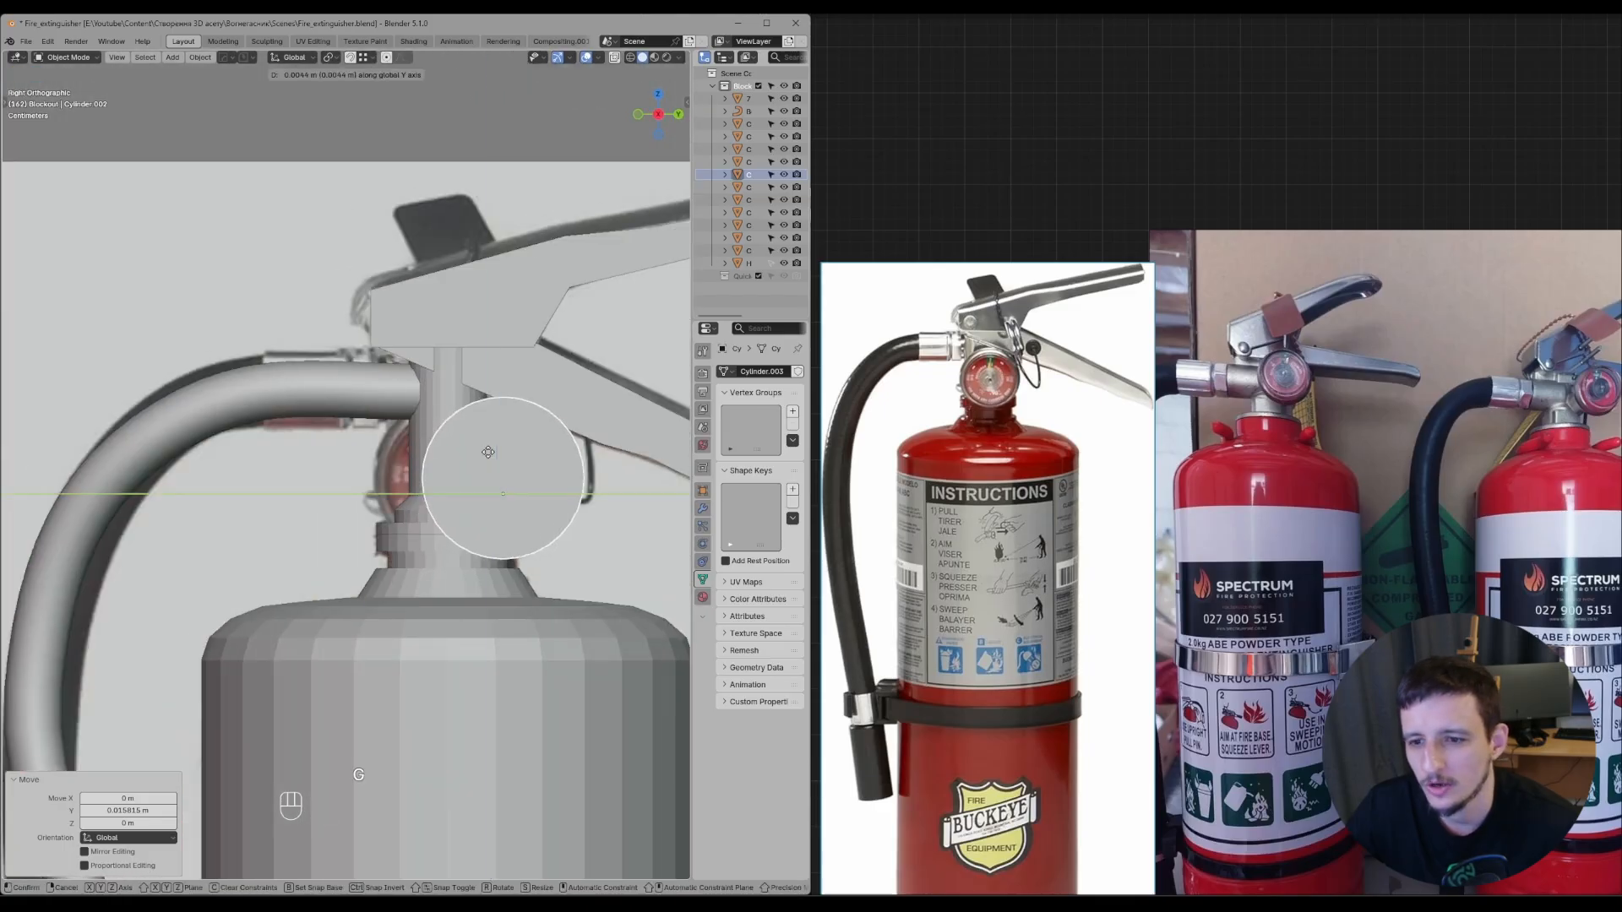
left_click(489, 481)
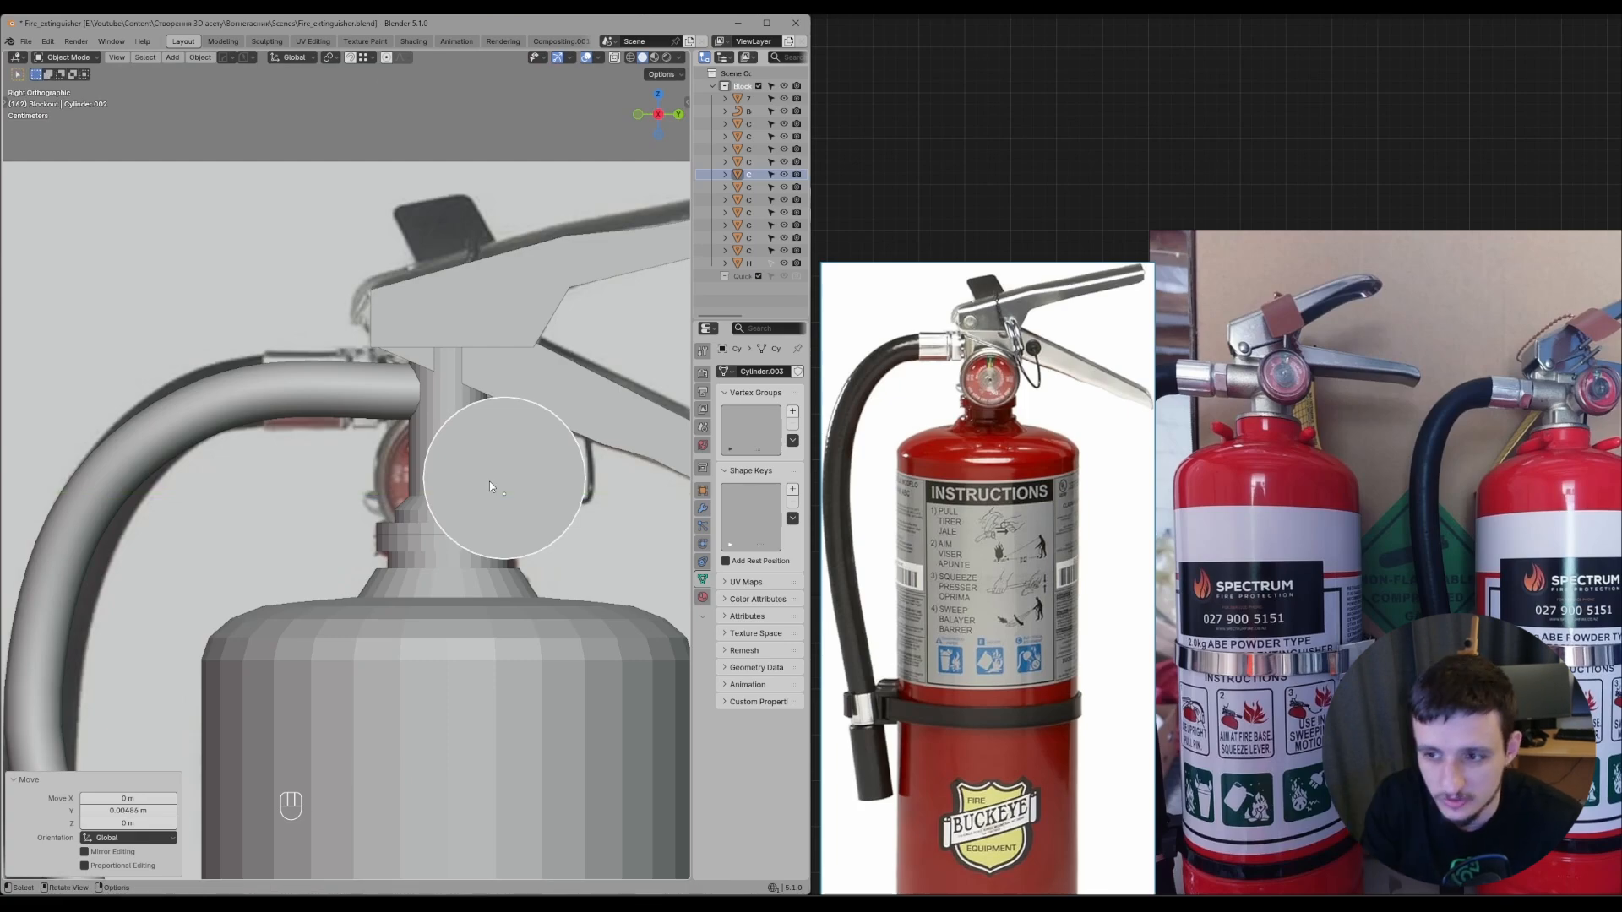
key("g")
key("y")
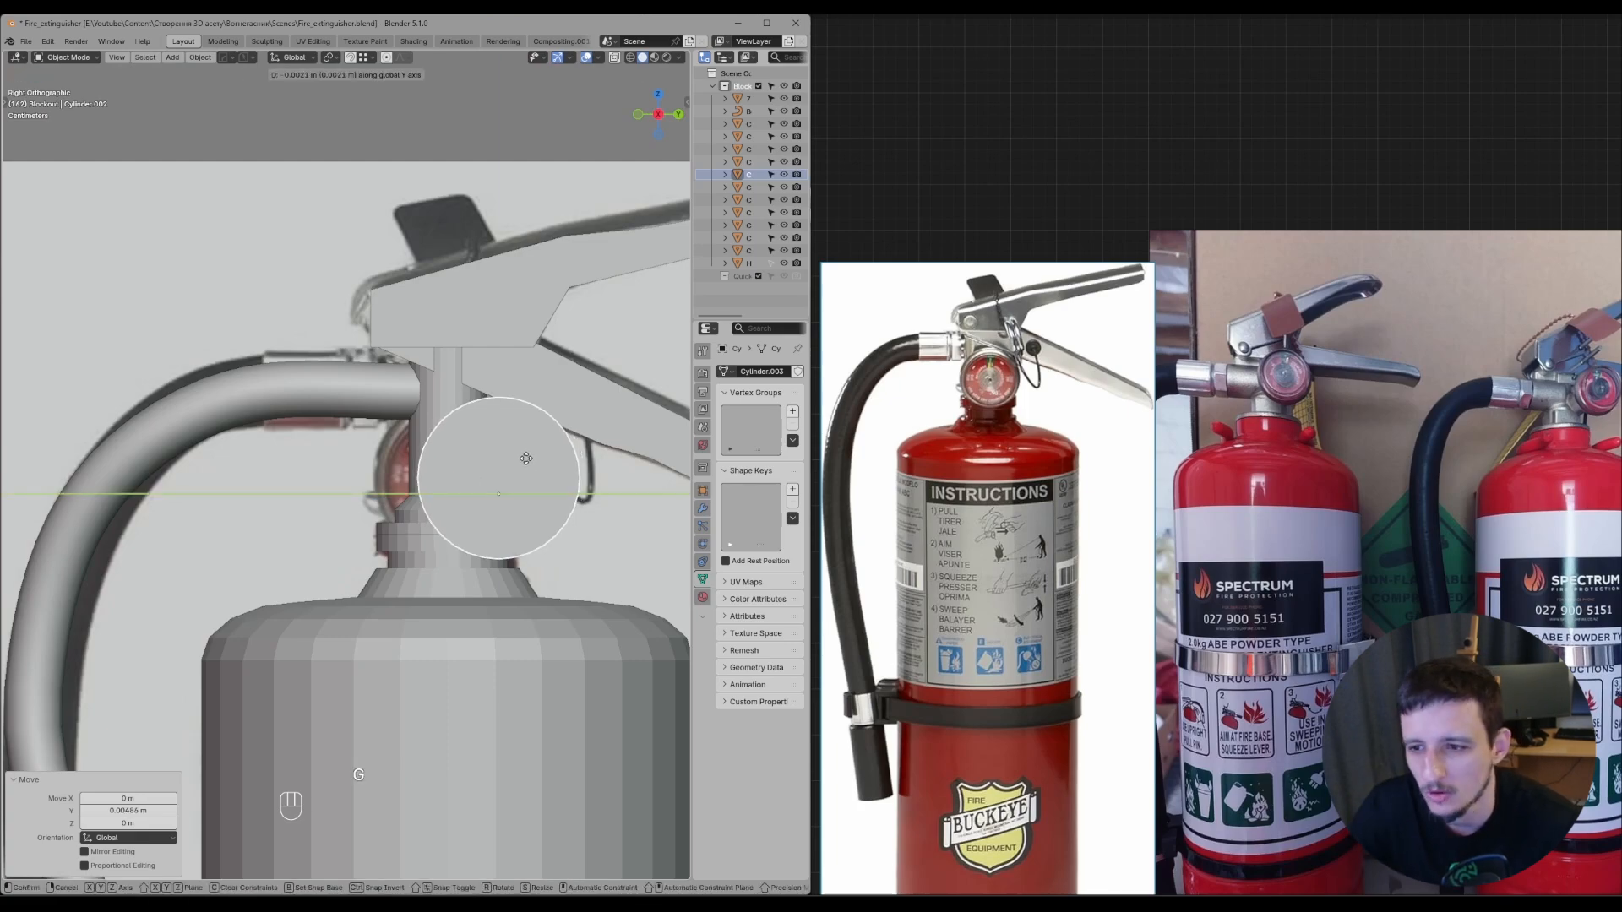
left_click(594, 479)
- Select the extinguisher body and examine how its neck and valve look on the Buckeye and Spectrum reference photos
scroll(1361, 377, "up", 3)
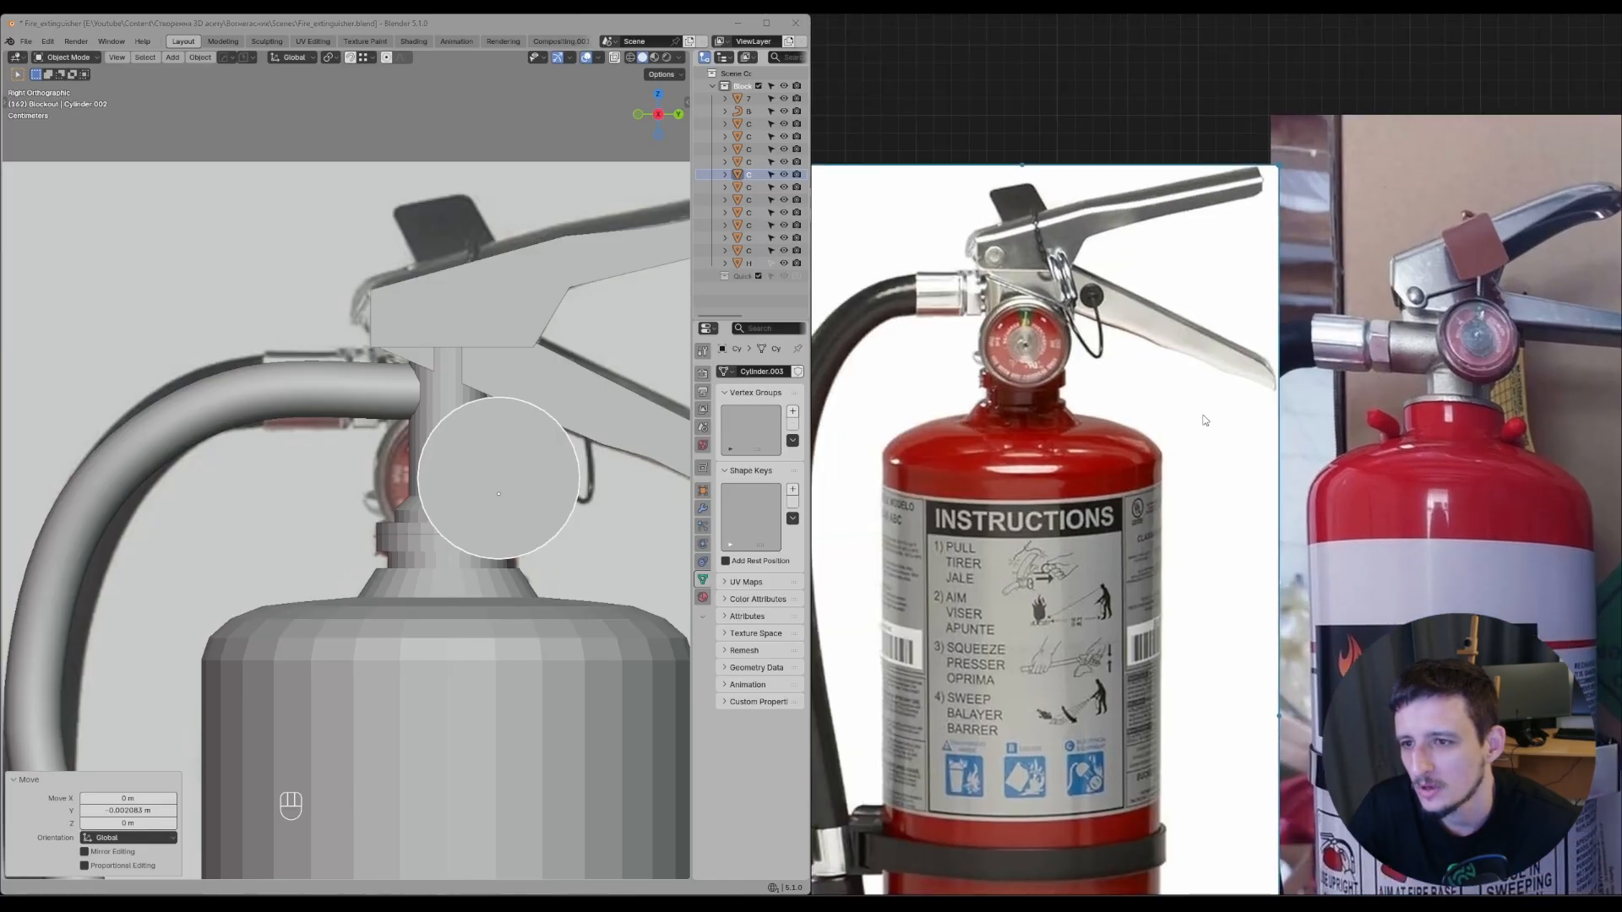
scroll(1205, 420, "down", 3)
left_click_drag(1205, 419, 1201, 397)
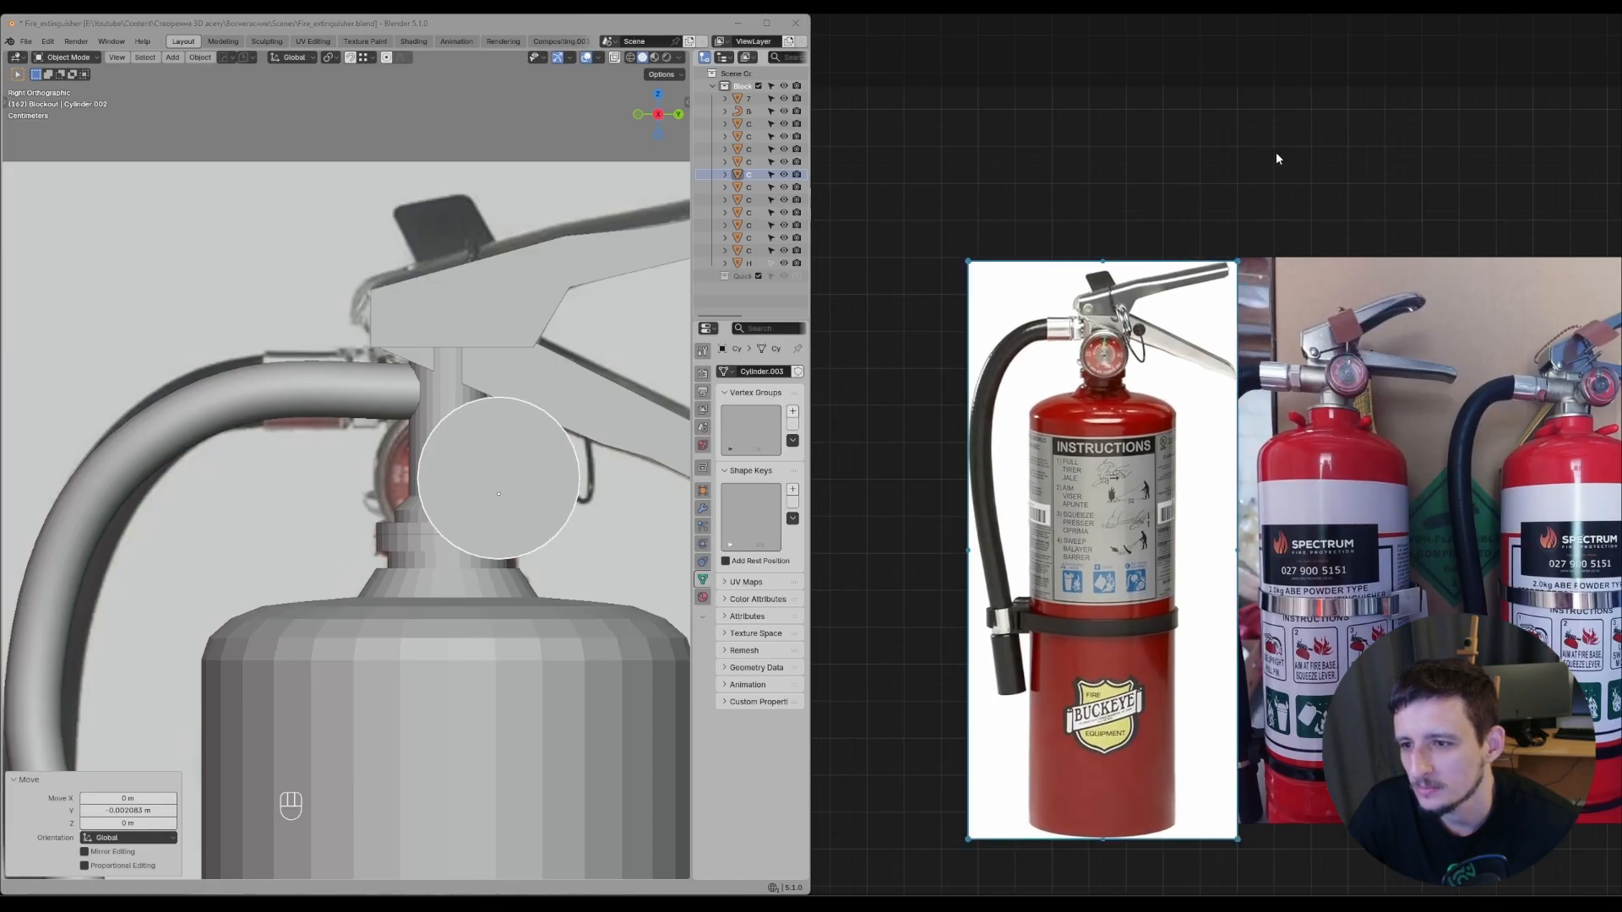
left_click(1278, 159)
scroll(1279, 313, "up", 2)
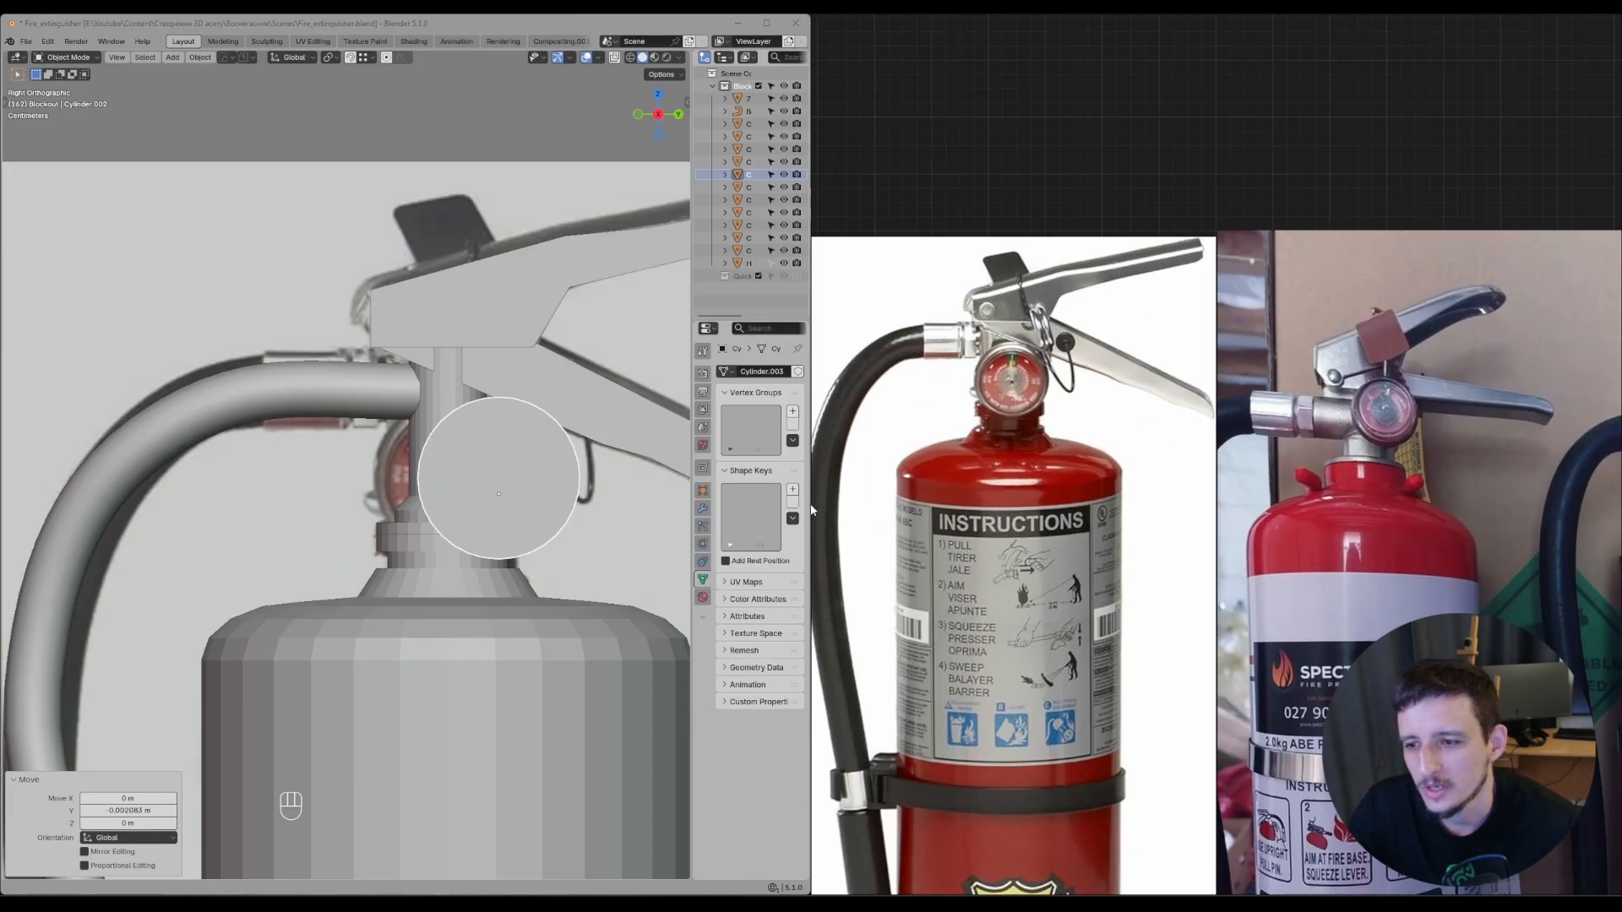
scroll(1458, 451, "up", 3)
middle_click_drag(487, 572, 473, 512, "shift")
left_click(486, 515)
scroll(473, 512, "up", 2)
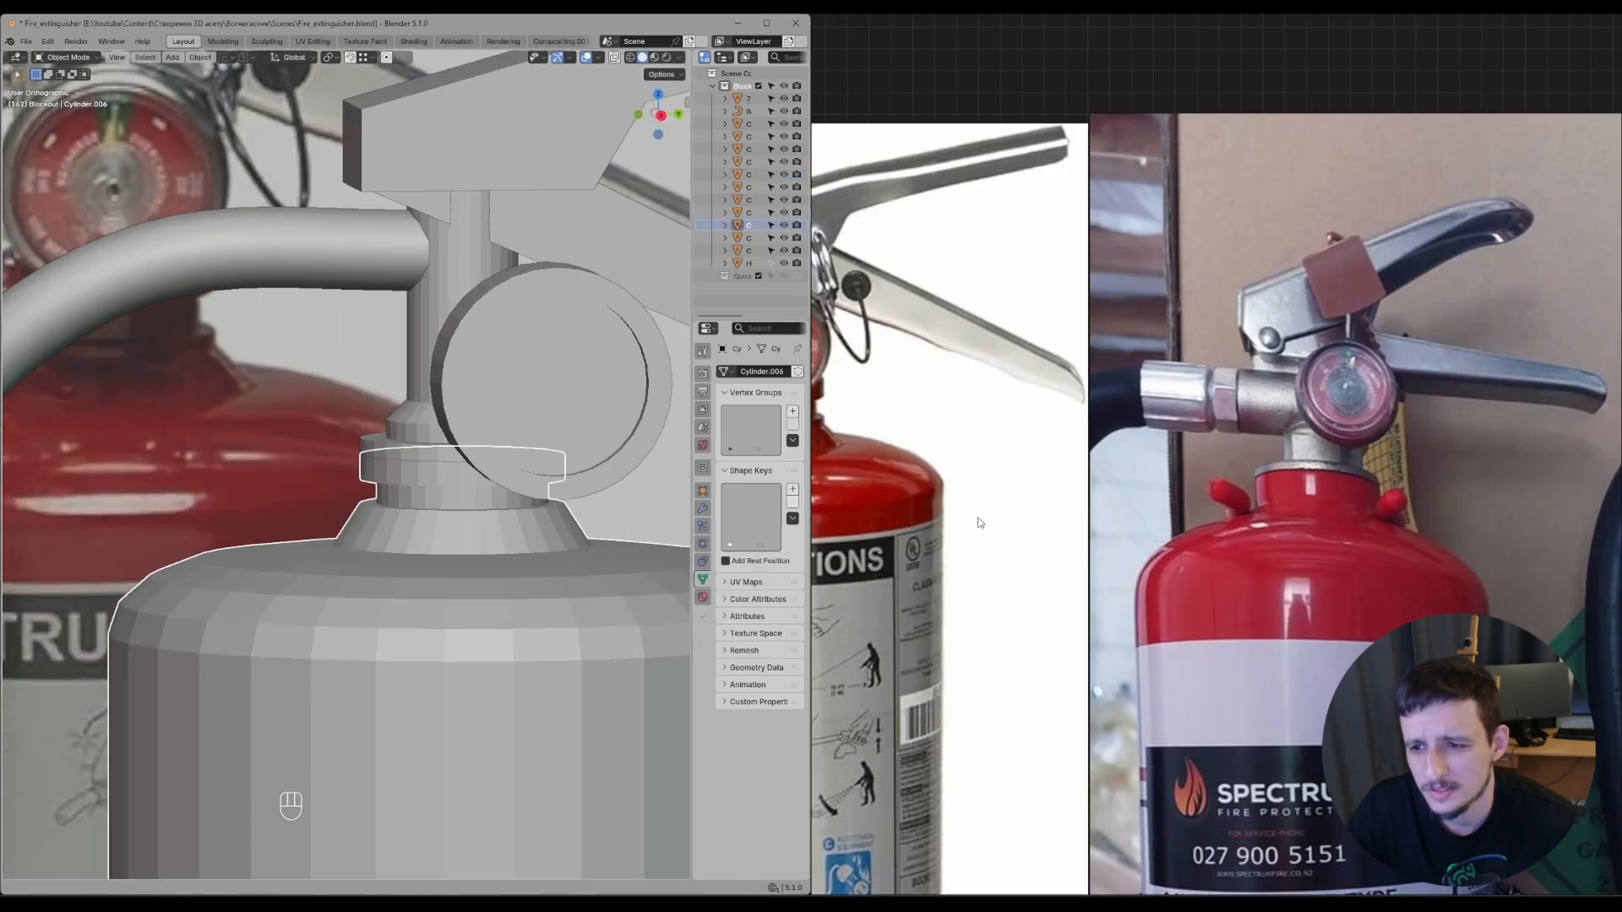
scroll(979, 522, "down", 2)
scroll(1150, 508, "up", 1)
scroll(1458, 488, "up", 2)
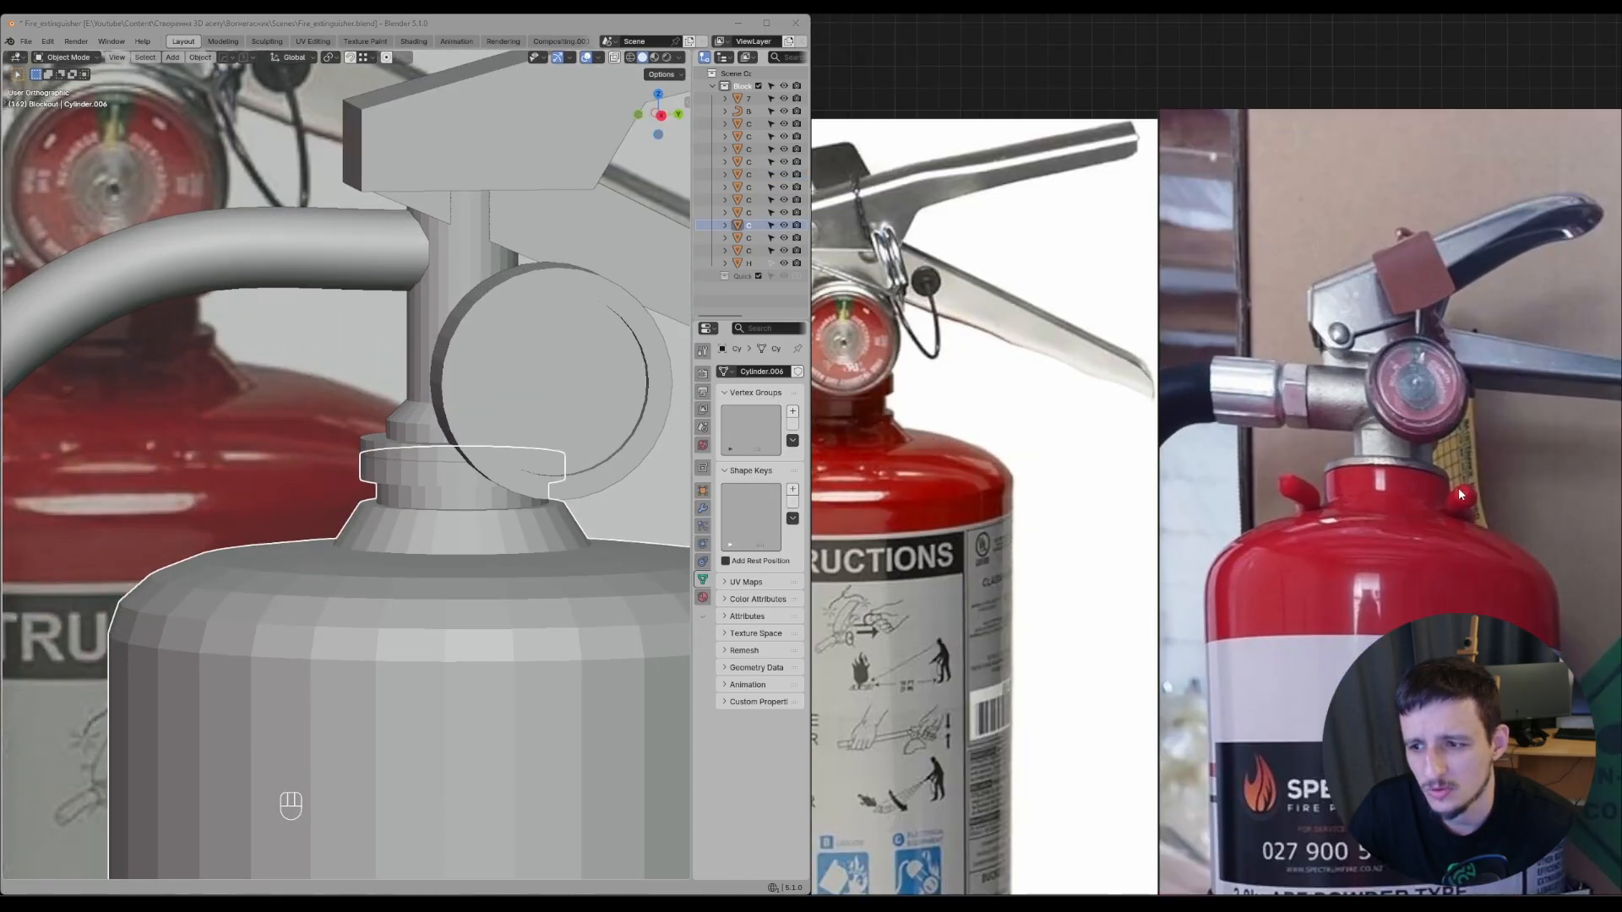
scroll(1422, 489, "down", 2)
- Mark the bottle necks on the Spectrum and Buckeye reference photos with temporary pen strokes and clear the marks
key("d")
left_click_drag(1330, 427, 1436, 468)
key("ctrl+z")
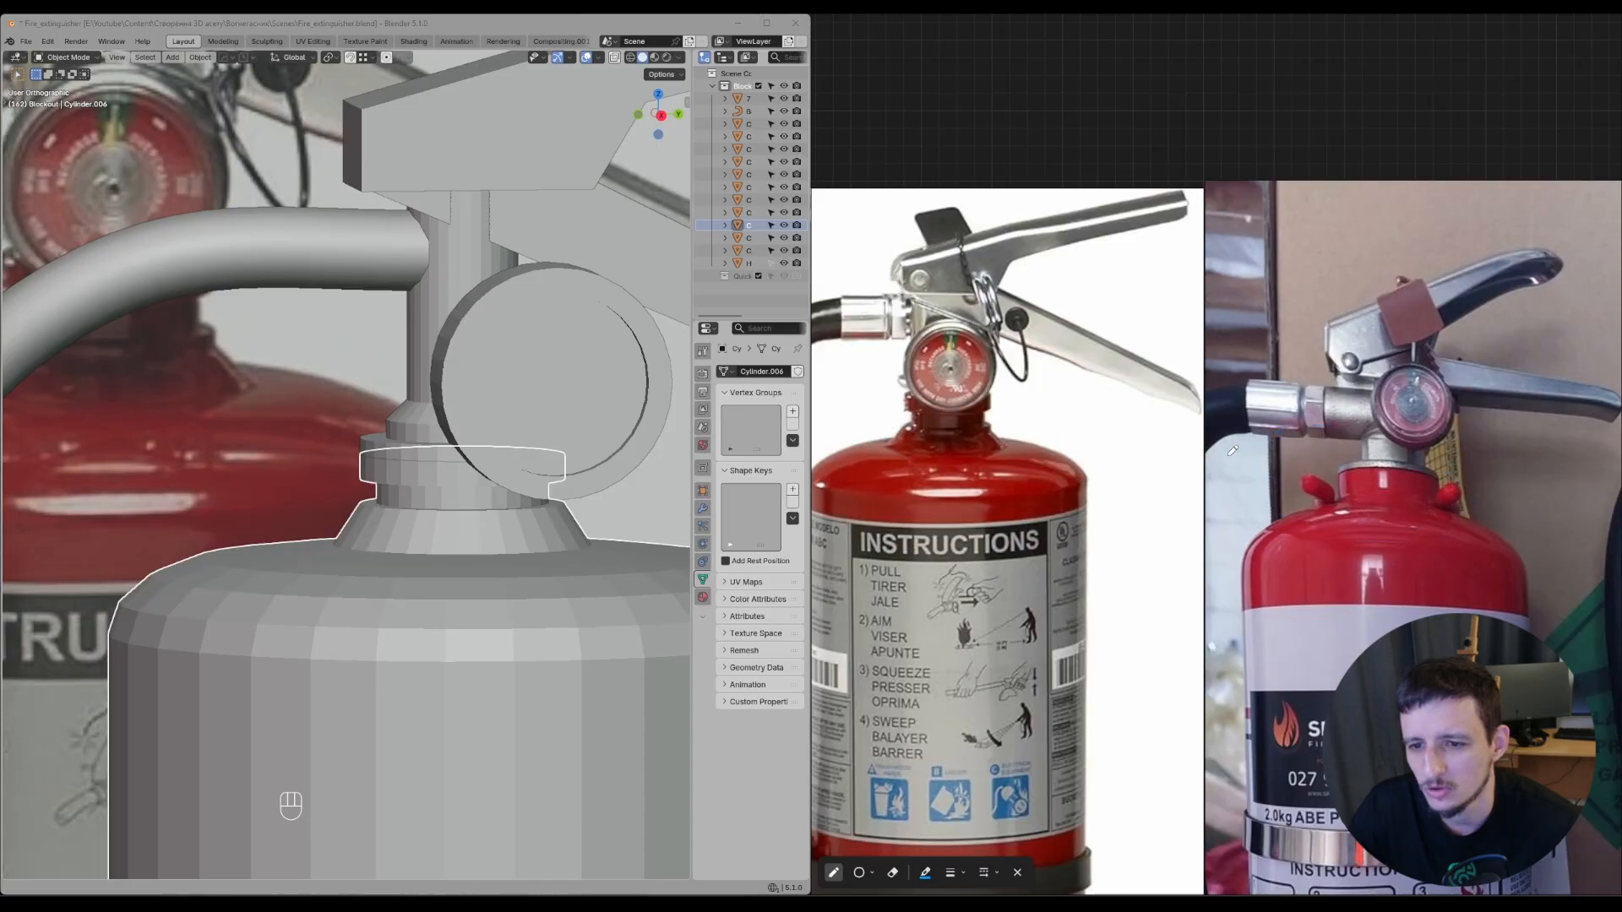
mouse_move(989, 400)
left_mouse_down()
mouse_move(944, 387)
mouse_move(1016, 435)
left_mouse_up()
key("ctrl+z")
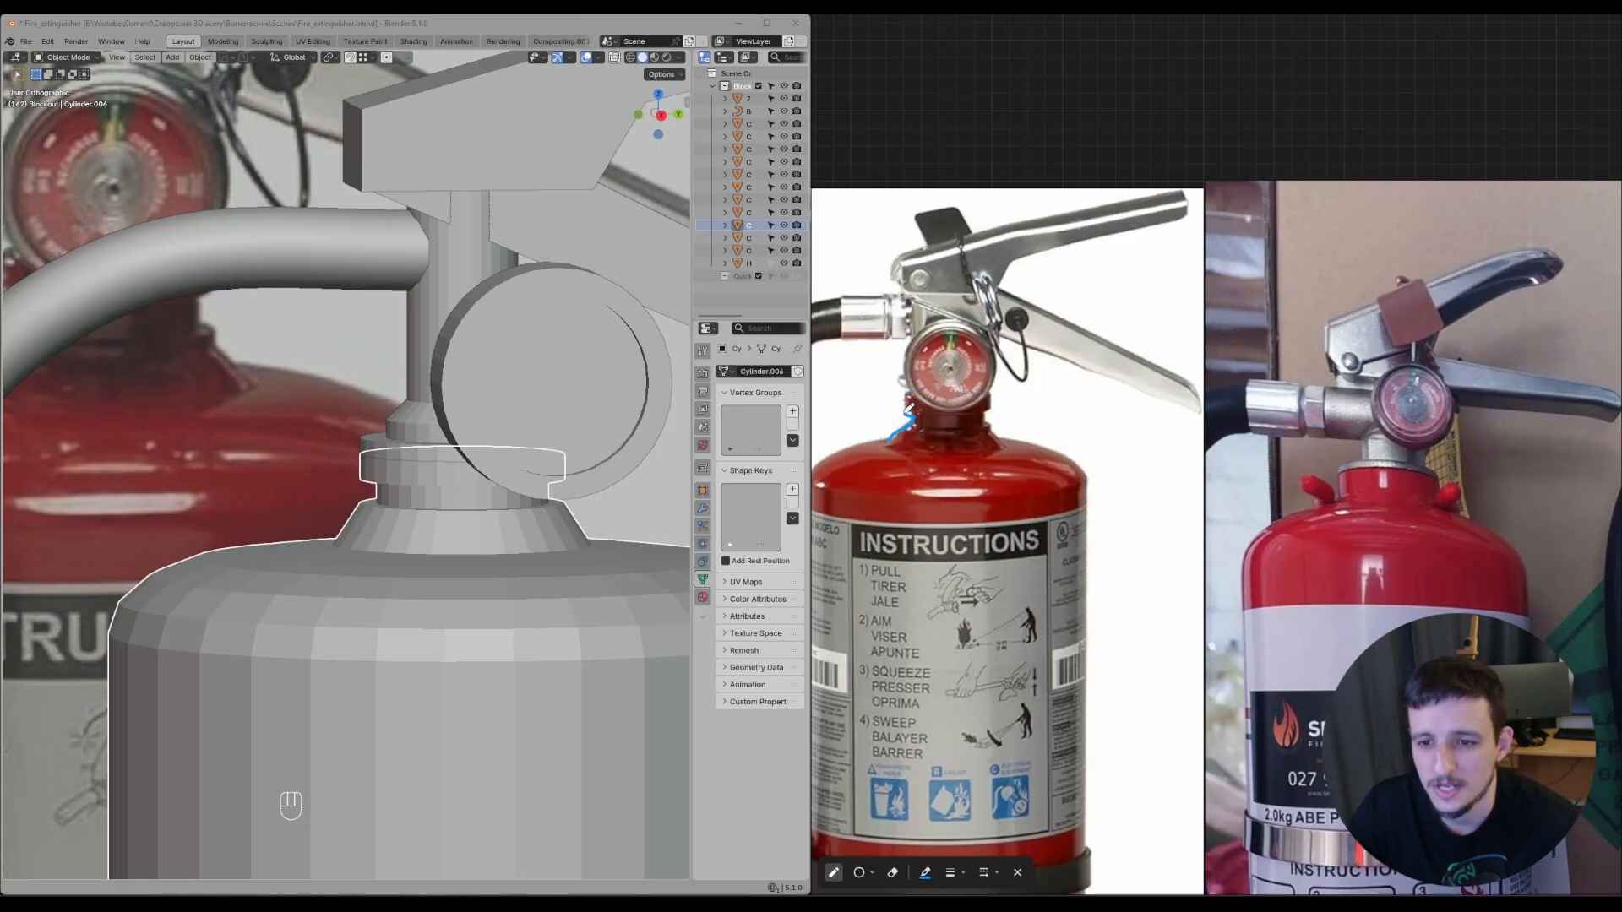
mouse_move(906, 412)
left_mouse_down()
mouse_move(995, 399)
mouse_move(980, 412)
mouse_move(1006, 449)
left_mouse_up()
key("ctrl+z")
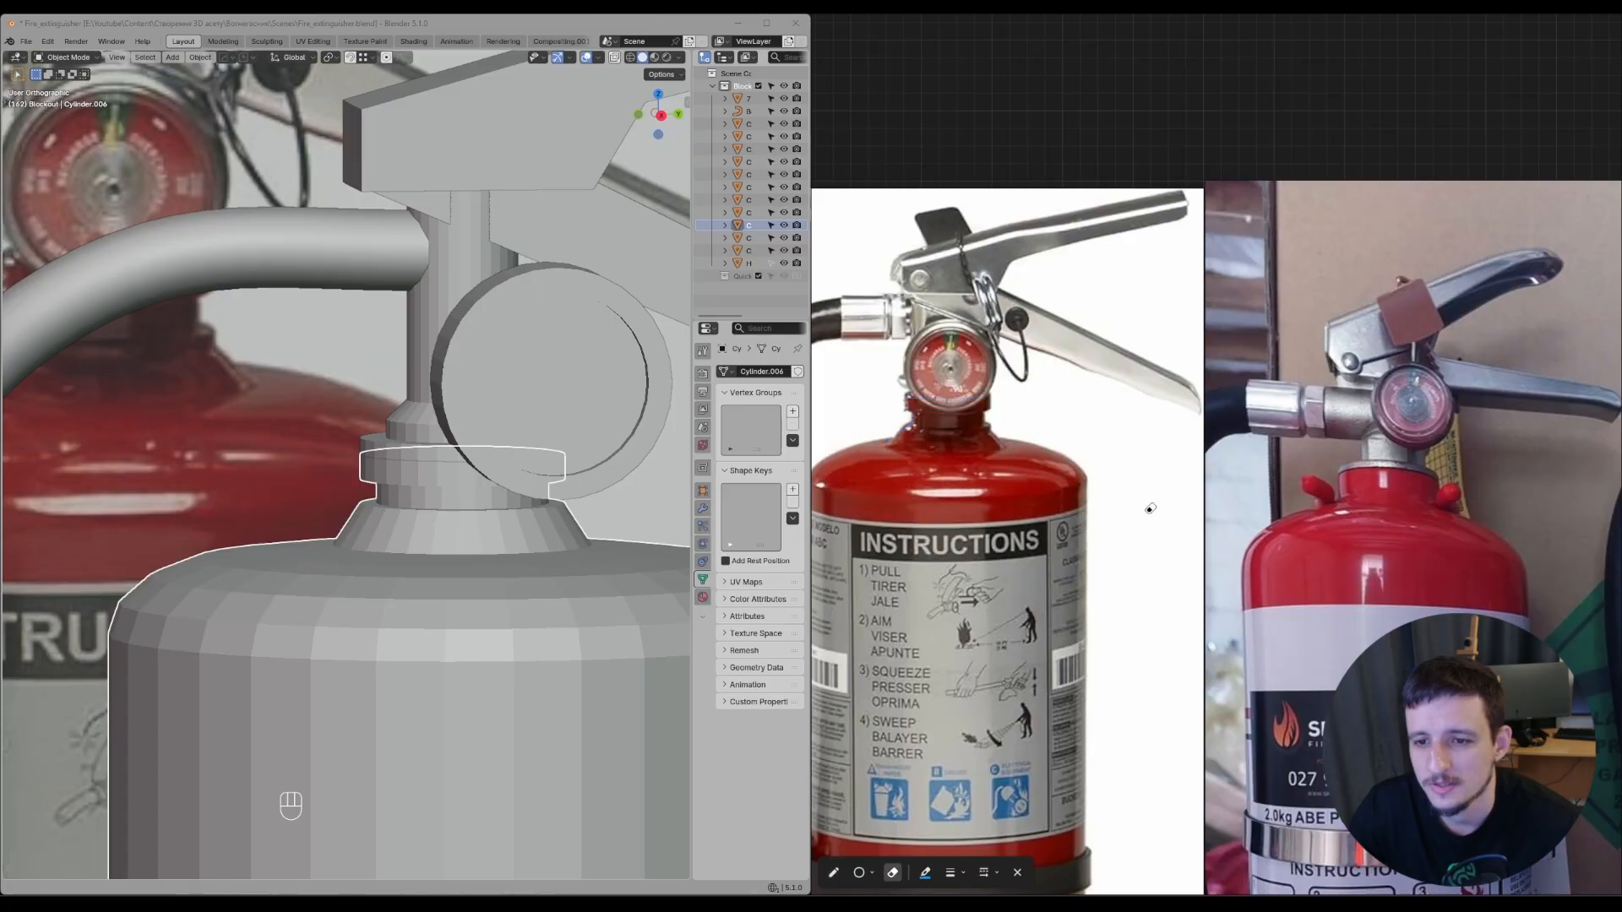
key("Escape")
scroll(1426, 462, "up", 3)
middle_click_drag(1427, 462, 1369, 445)
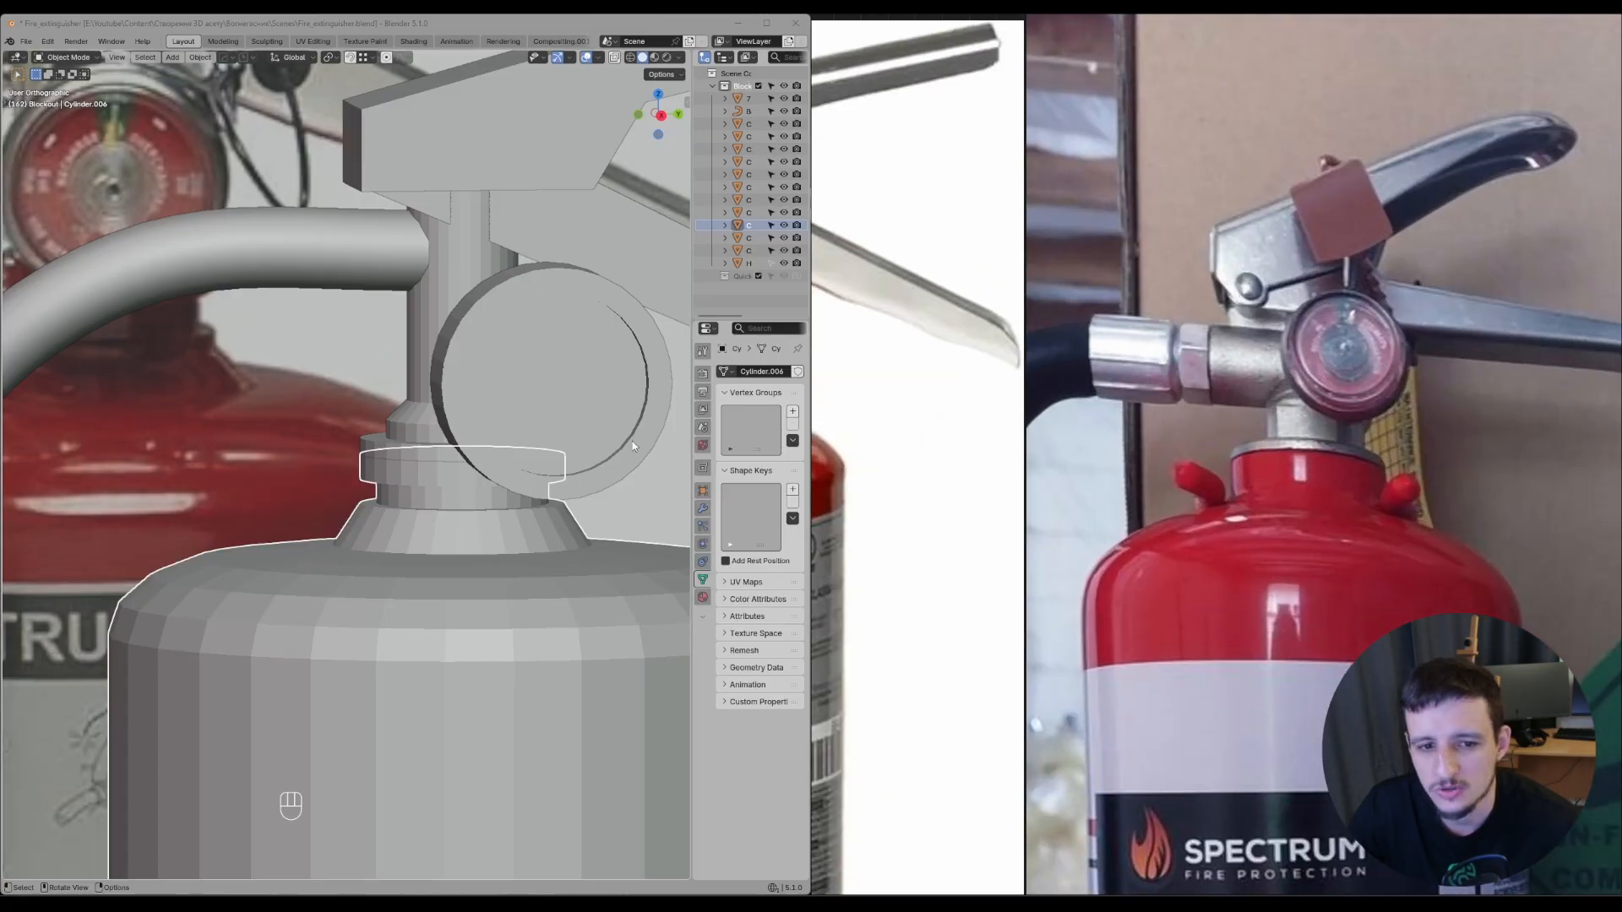
- Dissolve the surplus edge loops around the neck of the extinguisher body mesh
scroll(632, 445, "down", 2)
middle_click_drag(576, 508, 601, 526)
scroll(431, 507, "up", 2)
key("Tab")
scroll(445, 431, "up", 1)
middle_click_drag(506, 543, 338, 427, "shift")
left_click(396, 460, "alt")
left_click(373, 381, "alt+shift")
key("ctrl+x")
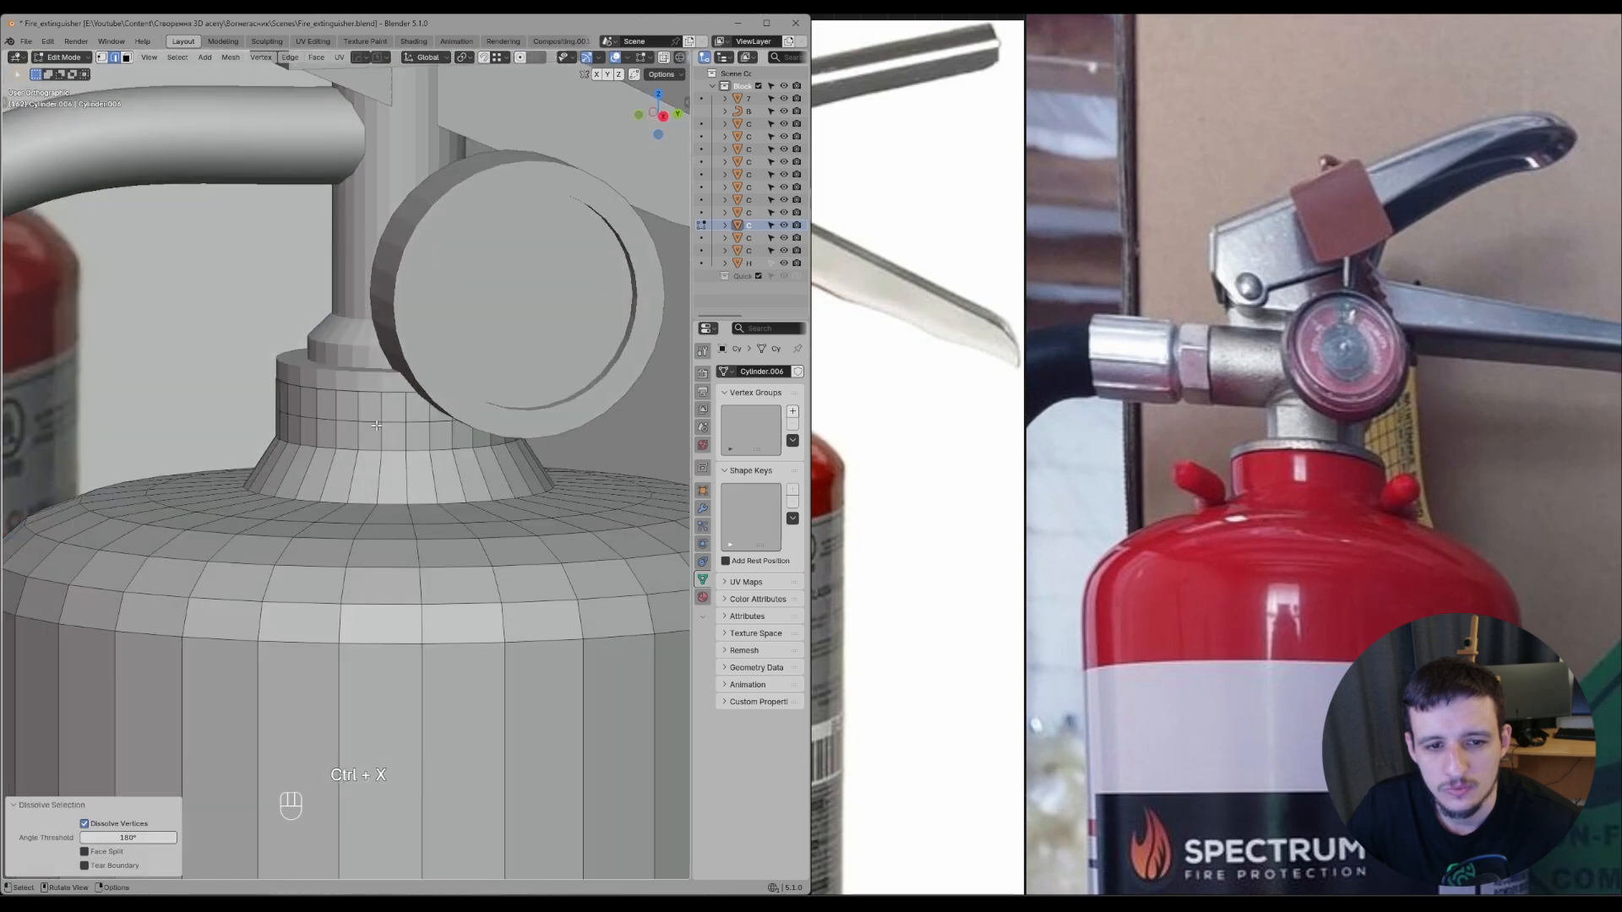
key("ctrl+x")
- Select the neck's lower vertex ring through the mesh in X-ray and move it about 0.0037 m down along Z
scroll(333, 432, "up", 4)
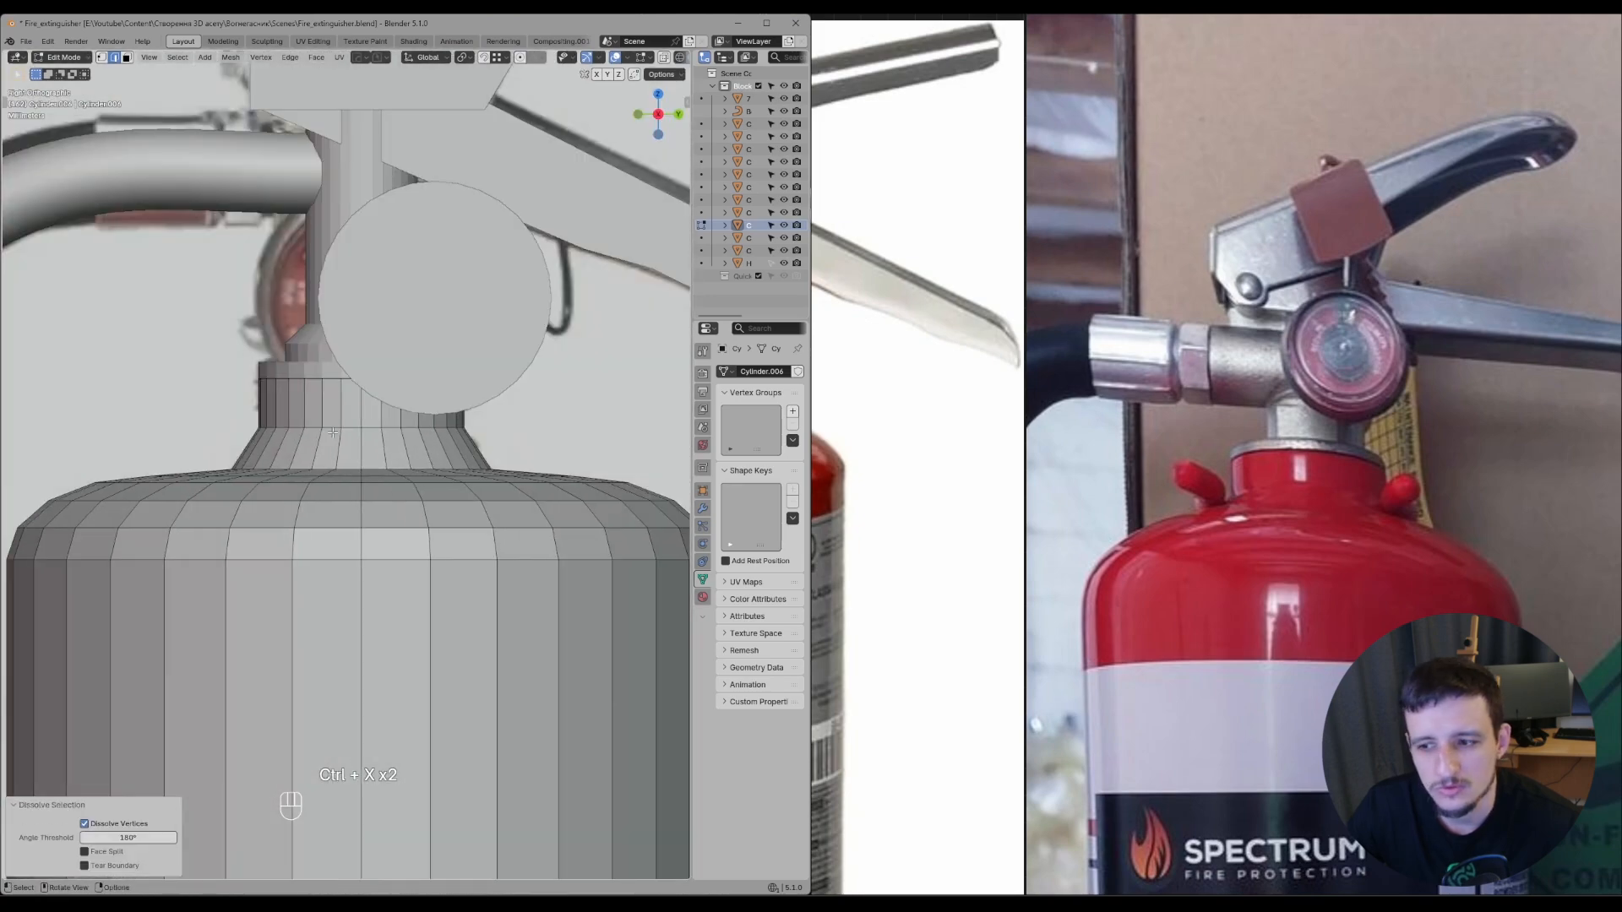
key("Tab")
key("z")
left_click_drag(234, 413, 534, 438)
key("g")
key("z")
left_click(542, 452)
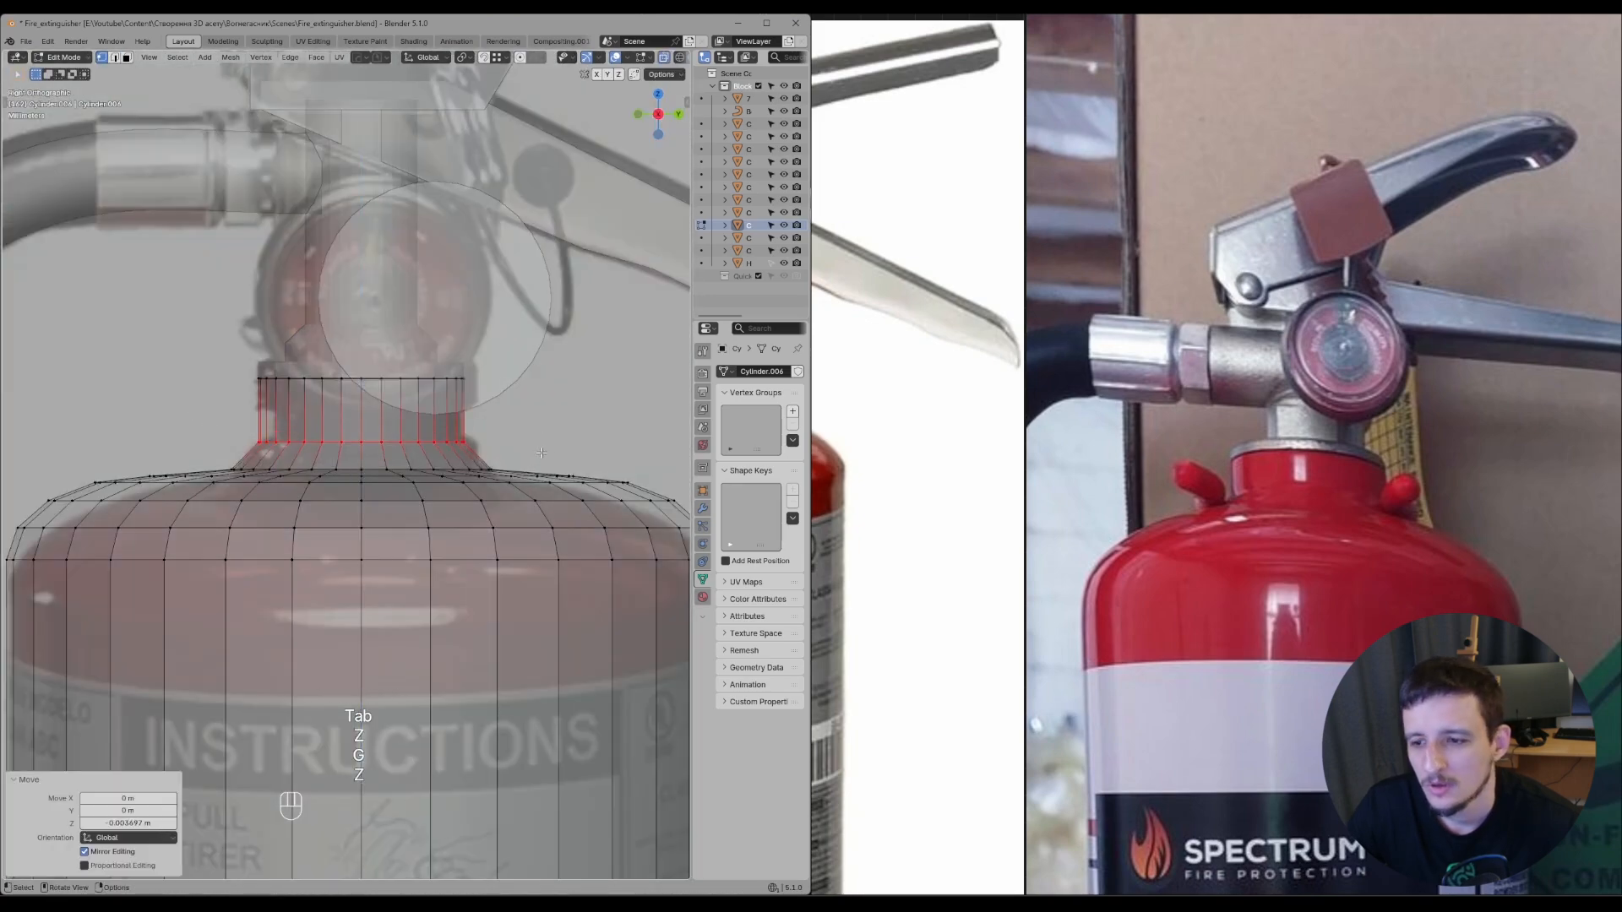
- Outline the flare at the base of the neck on the Buckeye reference photo and erase the outline
scroll(1330, 516, "up", 1)
scroll(1188, 520, "down", 2)
middle_click_drag(1188, 520, 1471, 515)
scroll(1013, 354, "up", 2)
key("d")
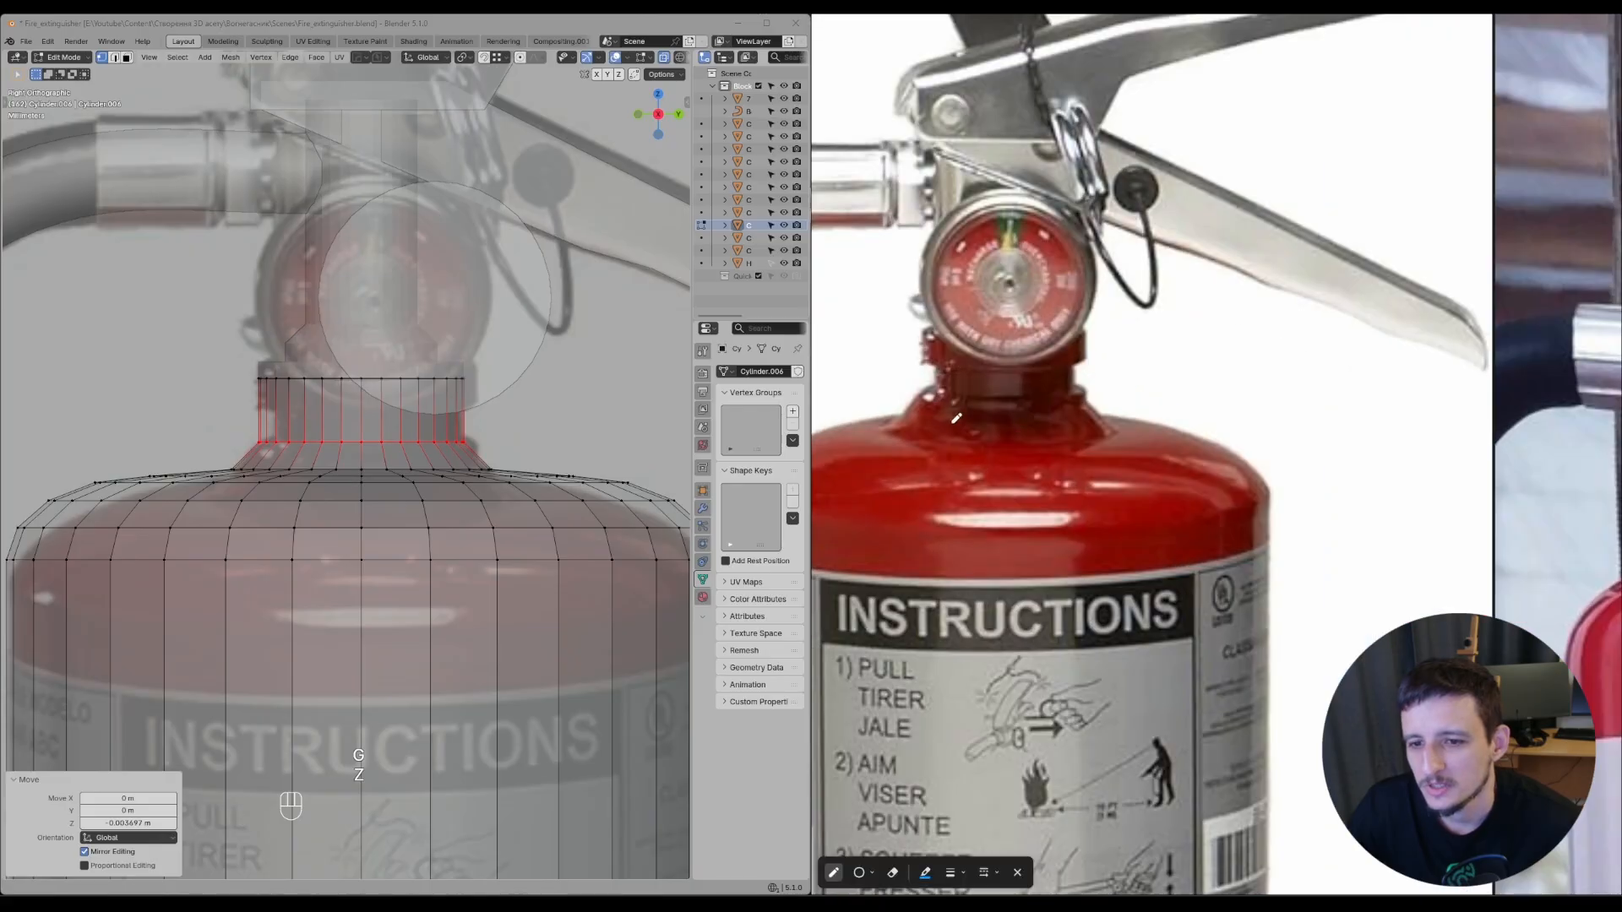
mouse_move(920, 387)
left_mouse_down()
mouse_move(894, 433)
mouse_move(1099, 418)
left_mouse_up()
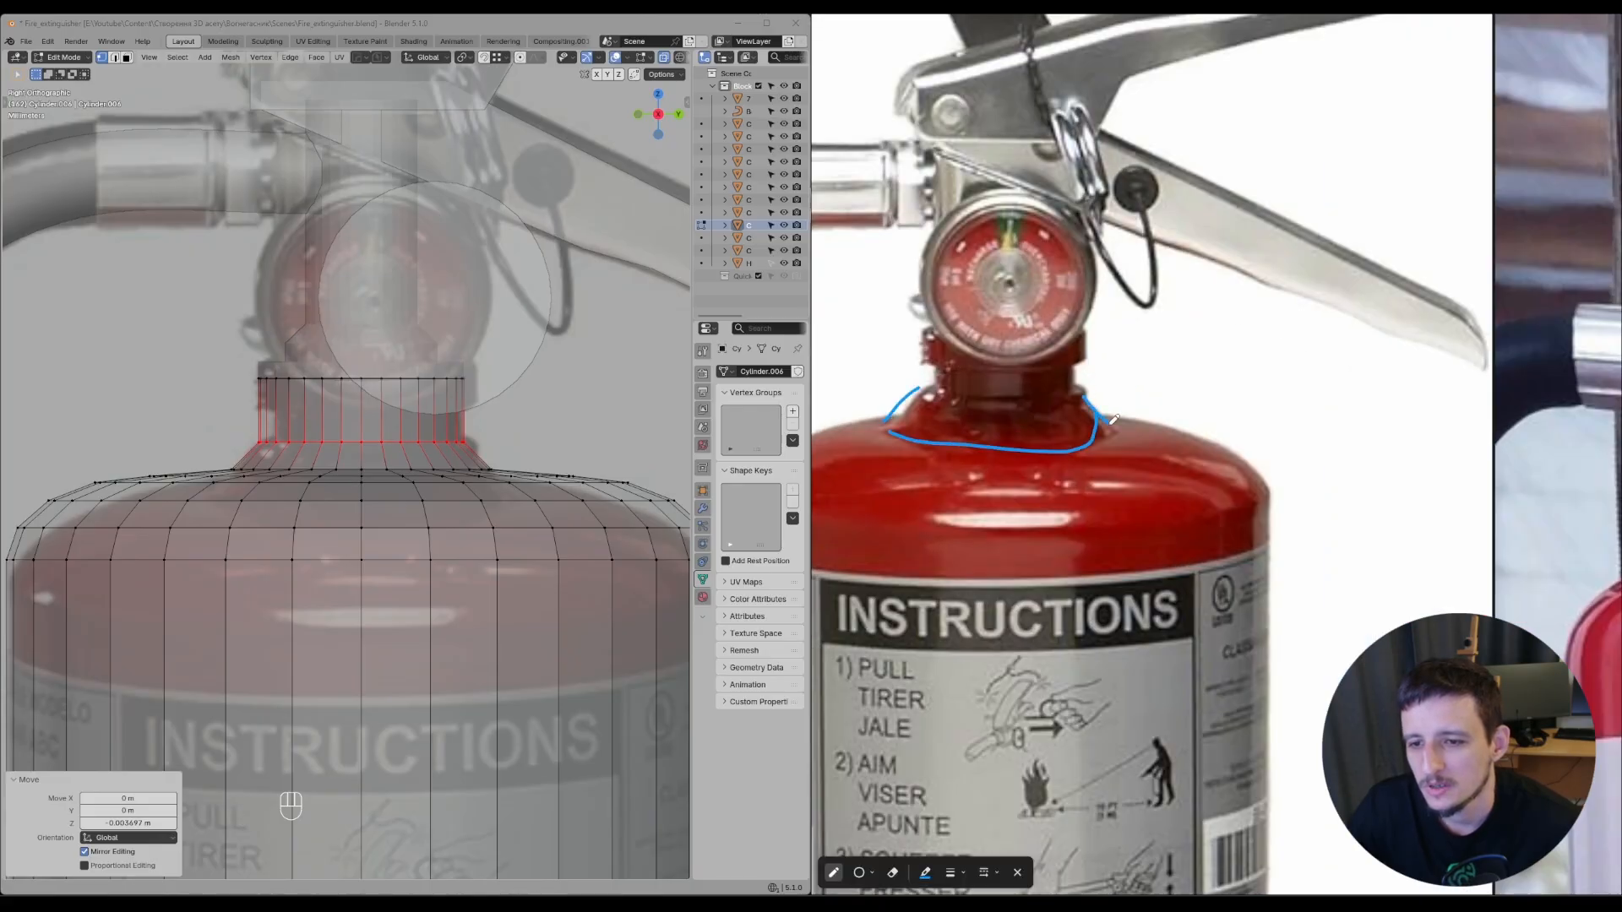
mouse_move(1109, 420)
right_mouse_down()
mouse_move(909, 414)
mouse_move(997, 448)
right_mouse_up()
scroll(1165, 423, "down", 5)
key("d")
- Compare the neck bases on the green-pin and blue-circle reference photos, outlining them with temporary pen marks
middle_click_drag(1520, 817, 1149, 405)
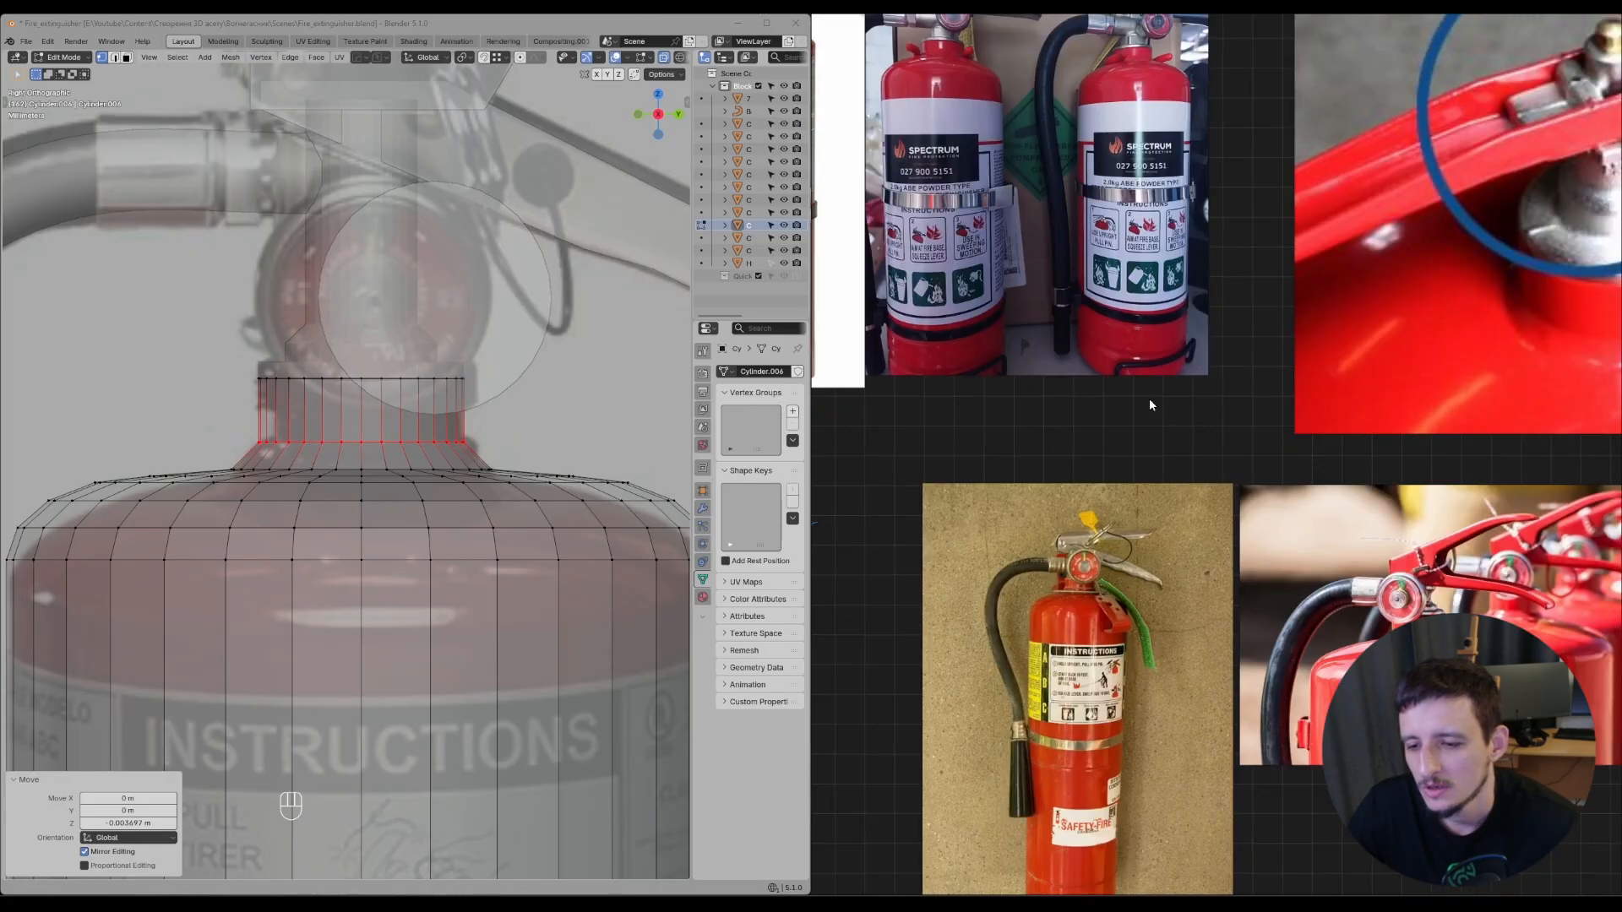
scroll(924, 581, "up", 10)
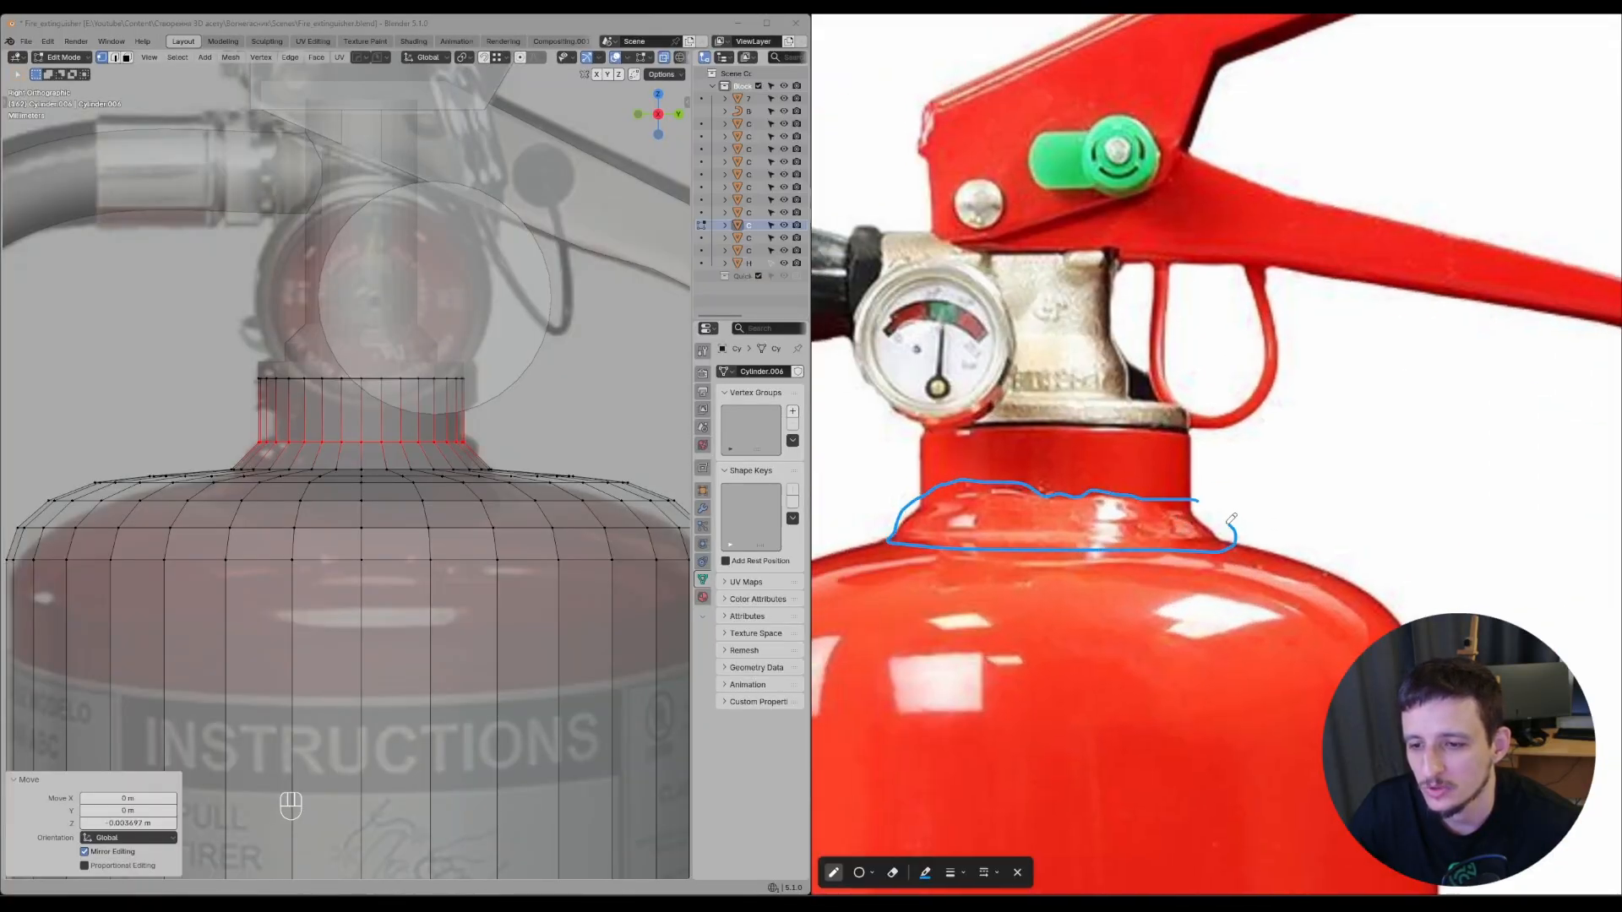
scroll(1222, 441, "down", 8)
key("Escape")
middle_click_drag(1326, 312, 1120, 564)
scroll(1121, 564, "up", 3)
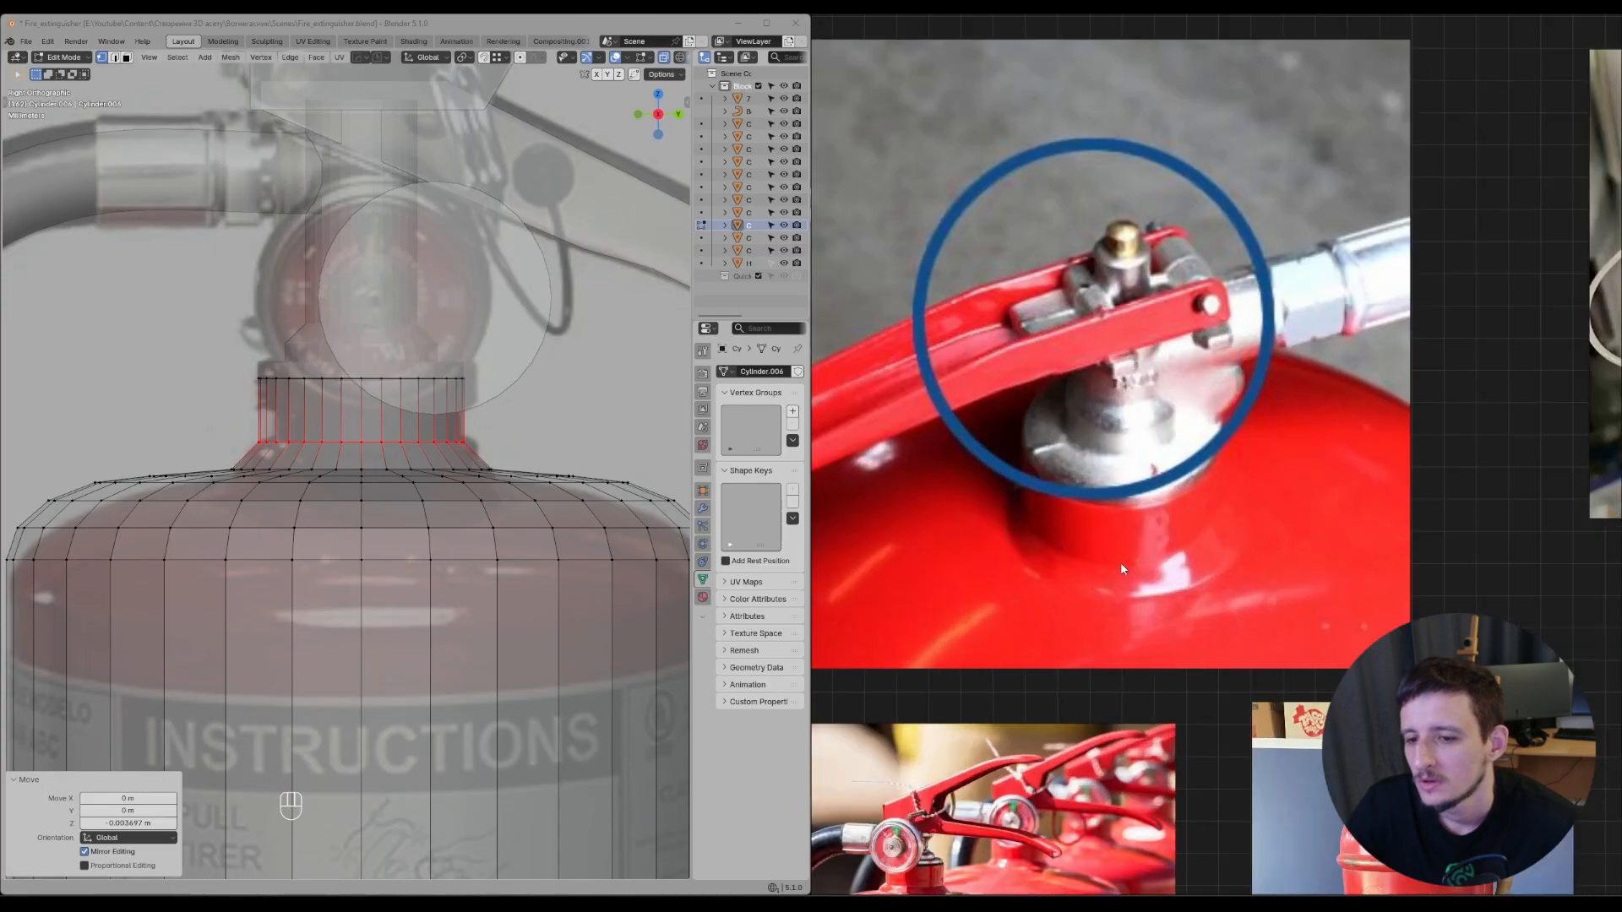
key("d")
left_click_drag(1080, 557, 1234, 515)
key("ctrl+z")
- Examine the neck transition on the photo of the row of red extinguishers and undo the pen mark on it
scroll(1259, 585, "down", 6)
middle_click_drag(1314, 677, 1187, 520)
scroll(1187, 521, "up", 8)
middle_click_drag(1116, 402, 1581, 415)
scroll(1110, 598, "up", 5)
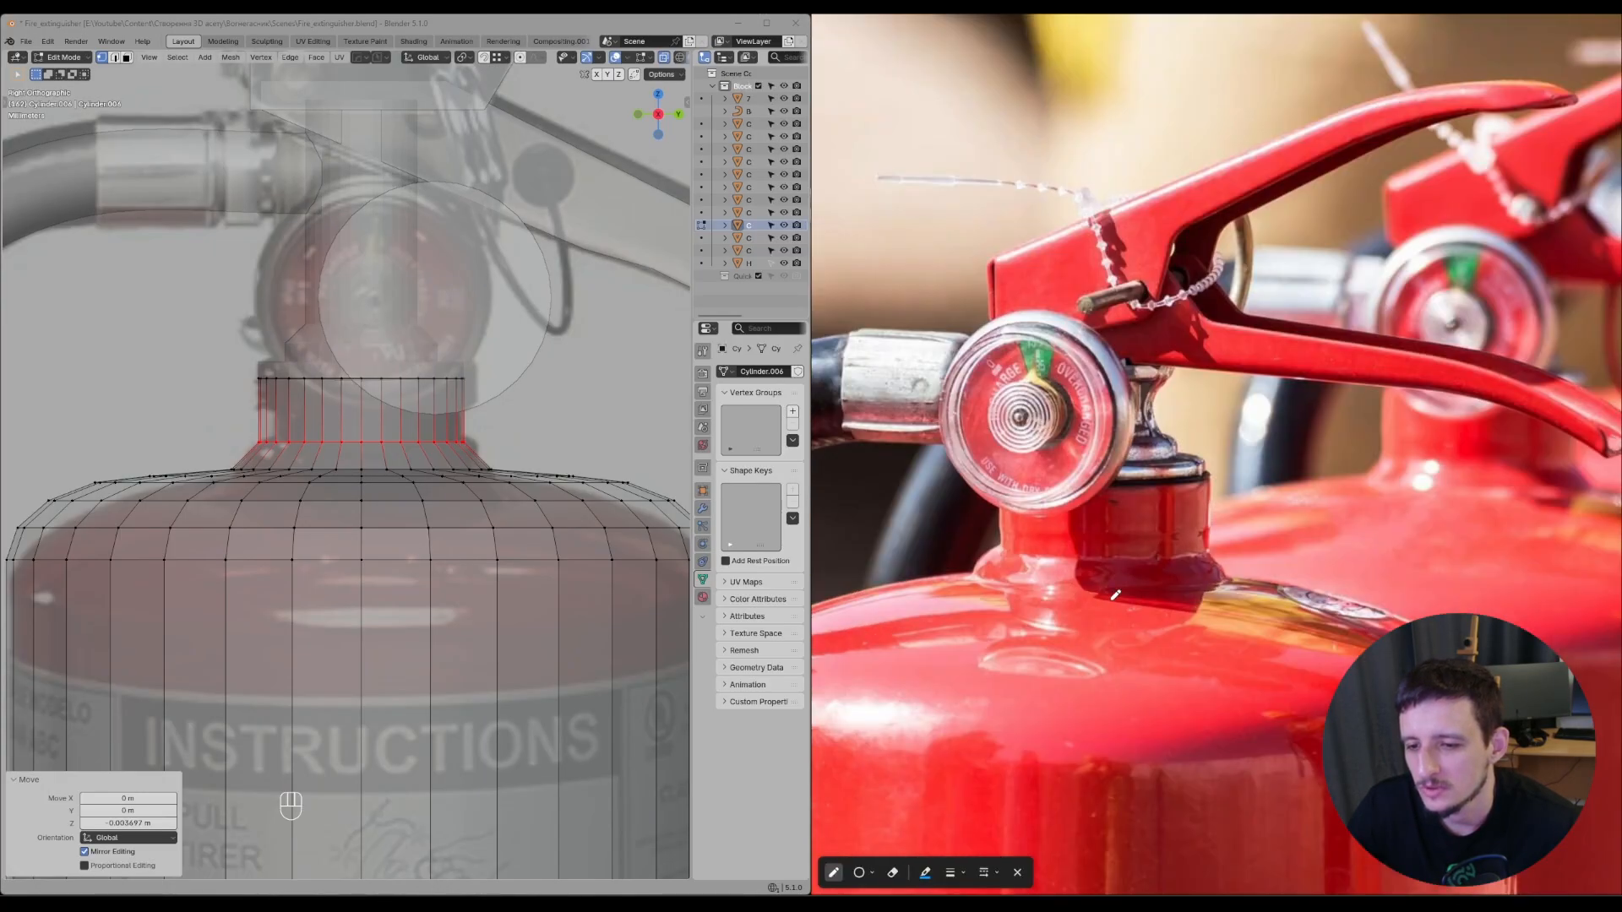
key("ctrl+z")
scroll(1224, 566, "down", 6)
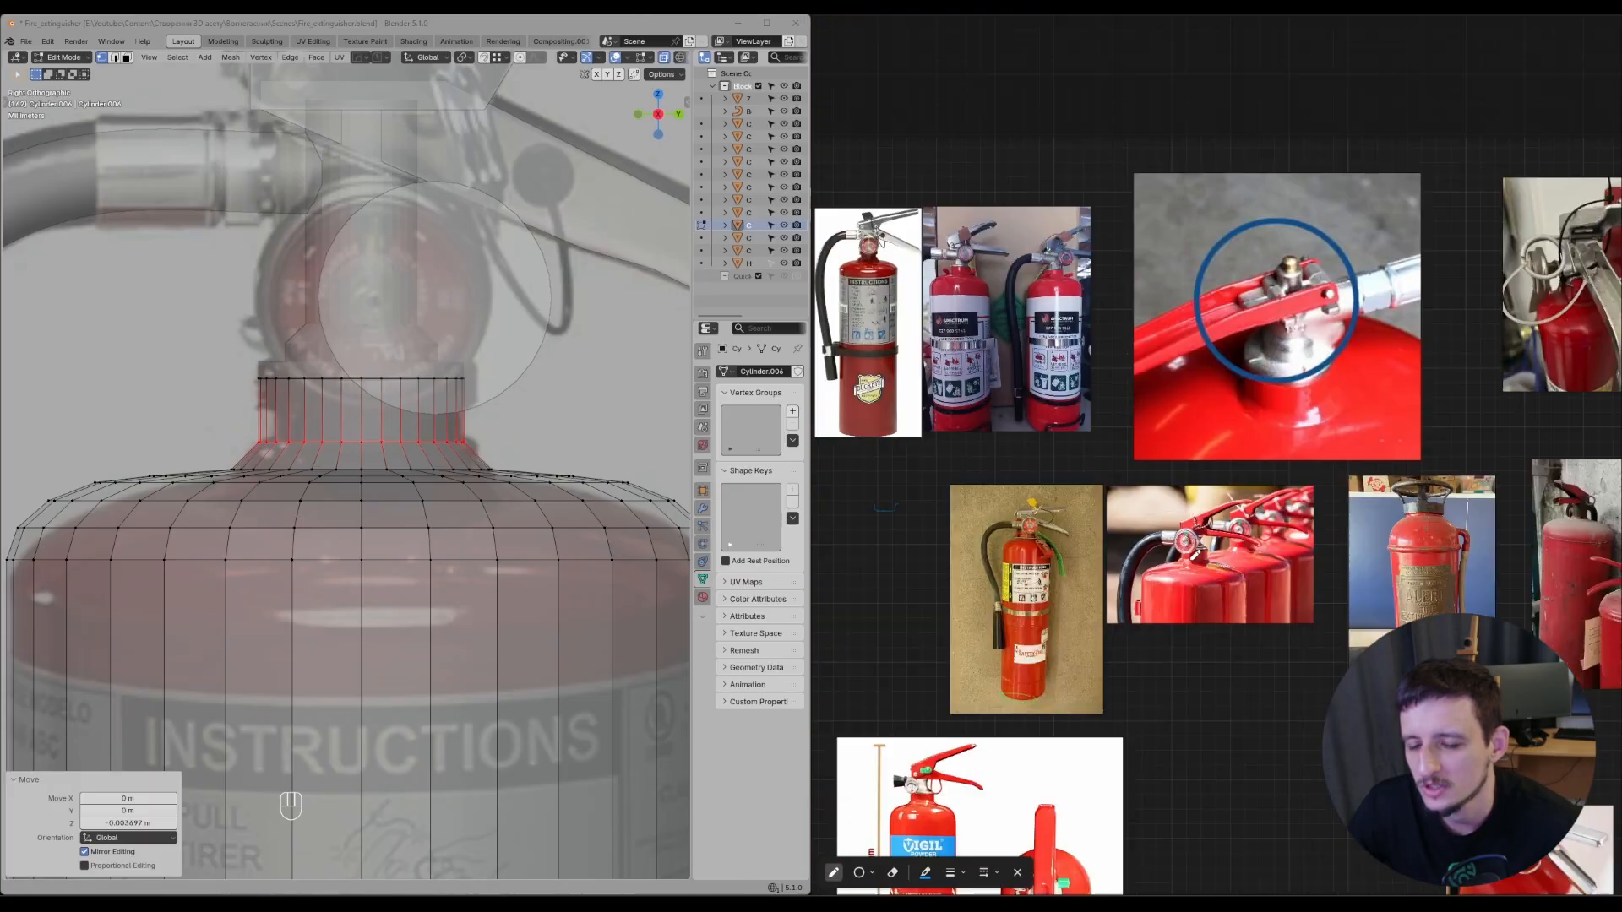
- Return to the Buckeye and Spectrum photos and circle the Spectrum bottle's neck base with a temporary pen mark
scroll(1022, 241, "down", 1)
middle_click_drag(941, 260, 1217, 354)
scroll(1216, 355, "up", 7)
middle_click_drag(1023, 334, 1224, 368)
scroll(1236, 380, "up", 5)
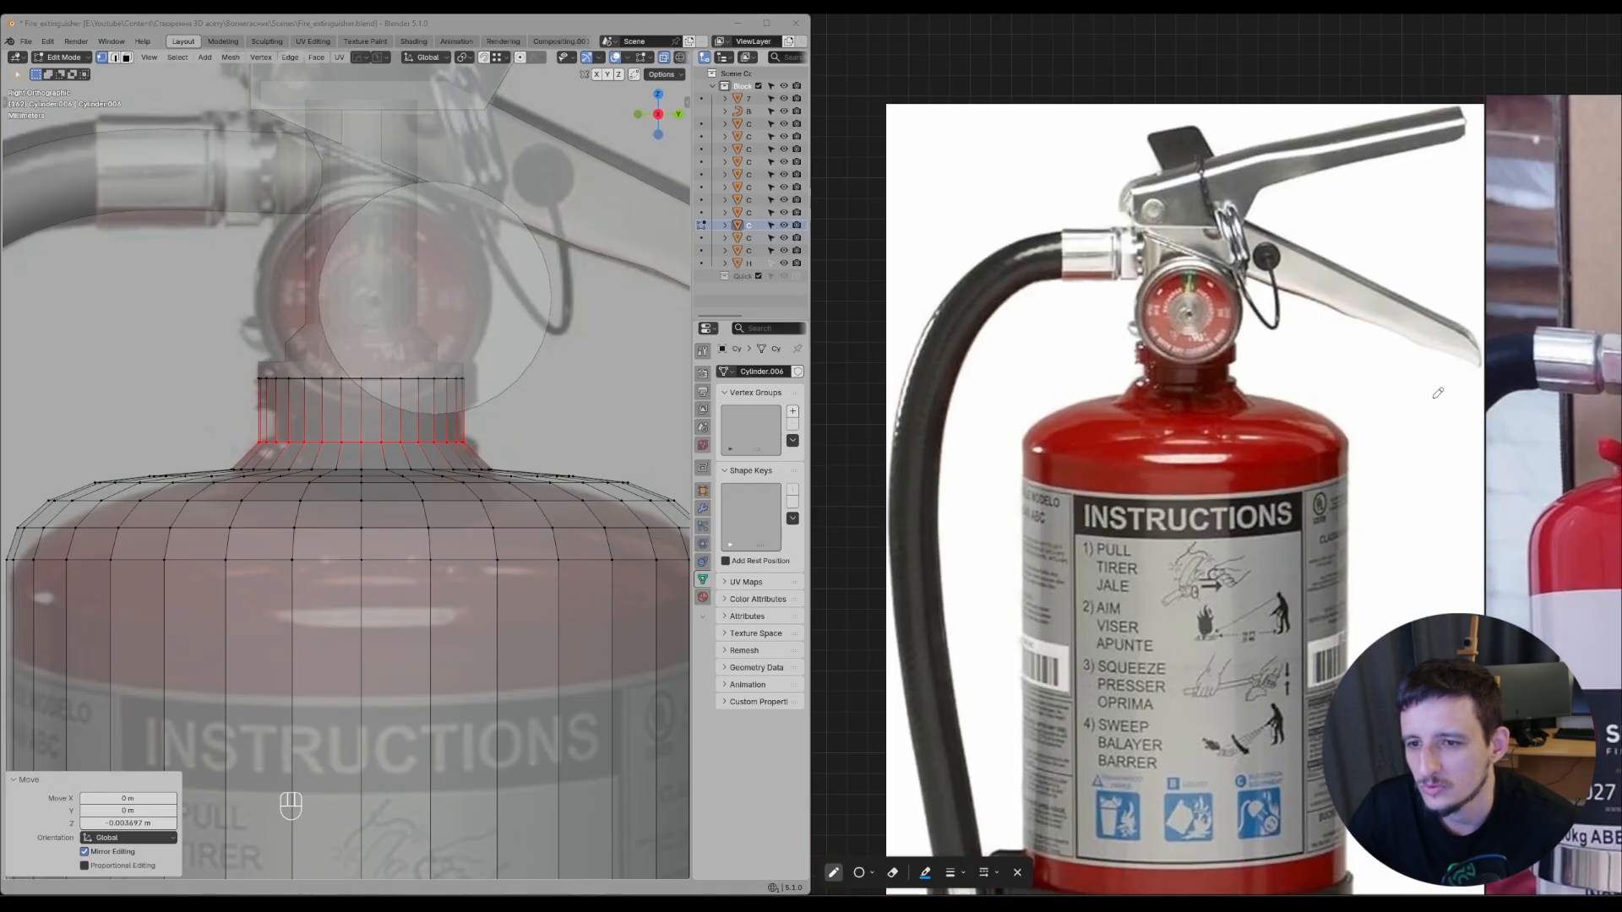
scroll(1183, 371, "down", 6)
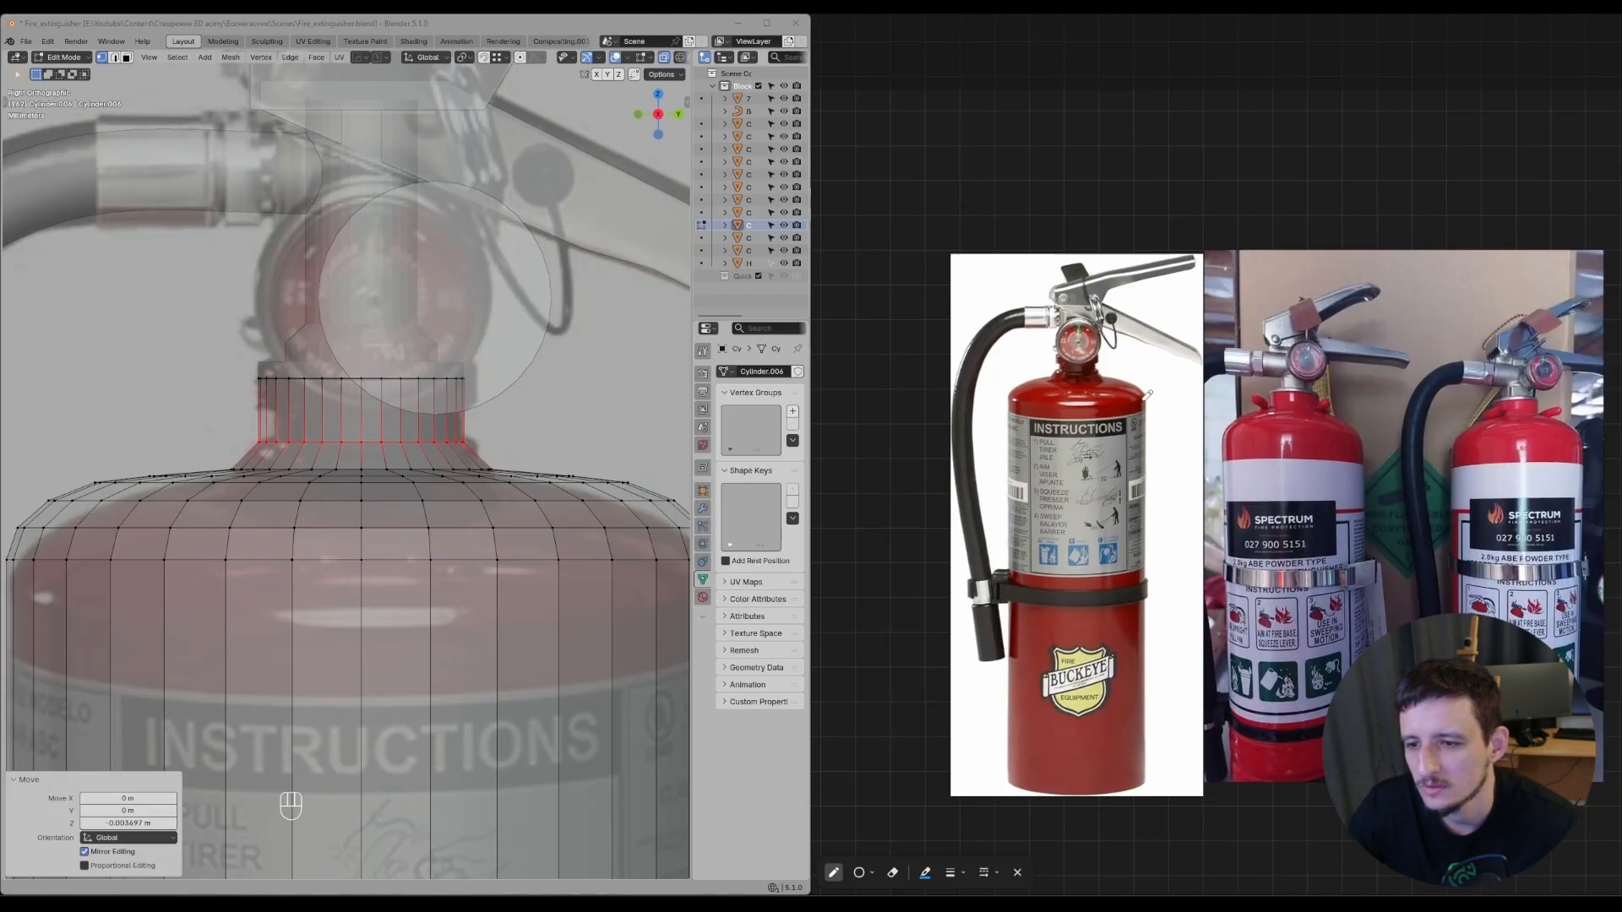
scroll(1301, 393, "up", 7)
scroll(1391, 355, "down", 2)
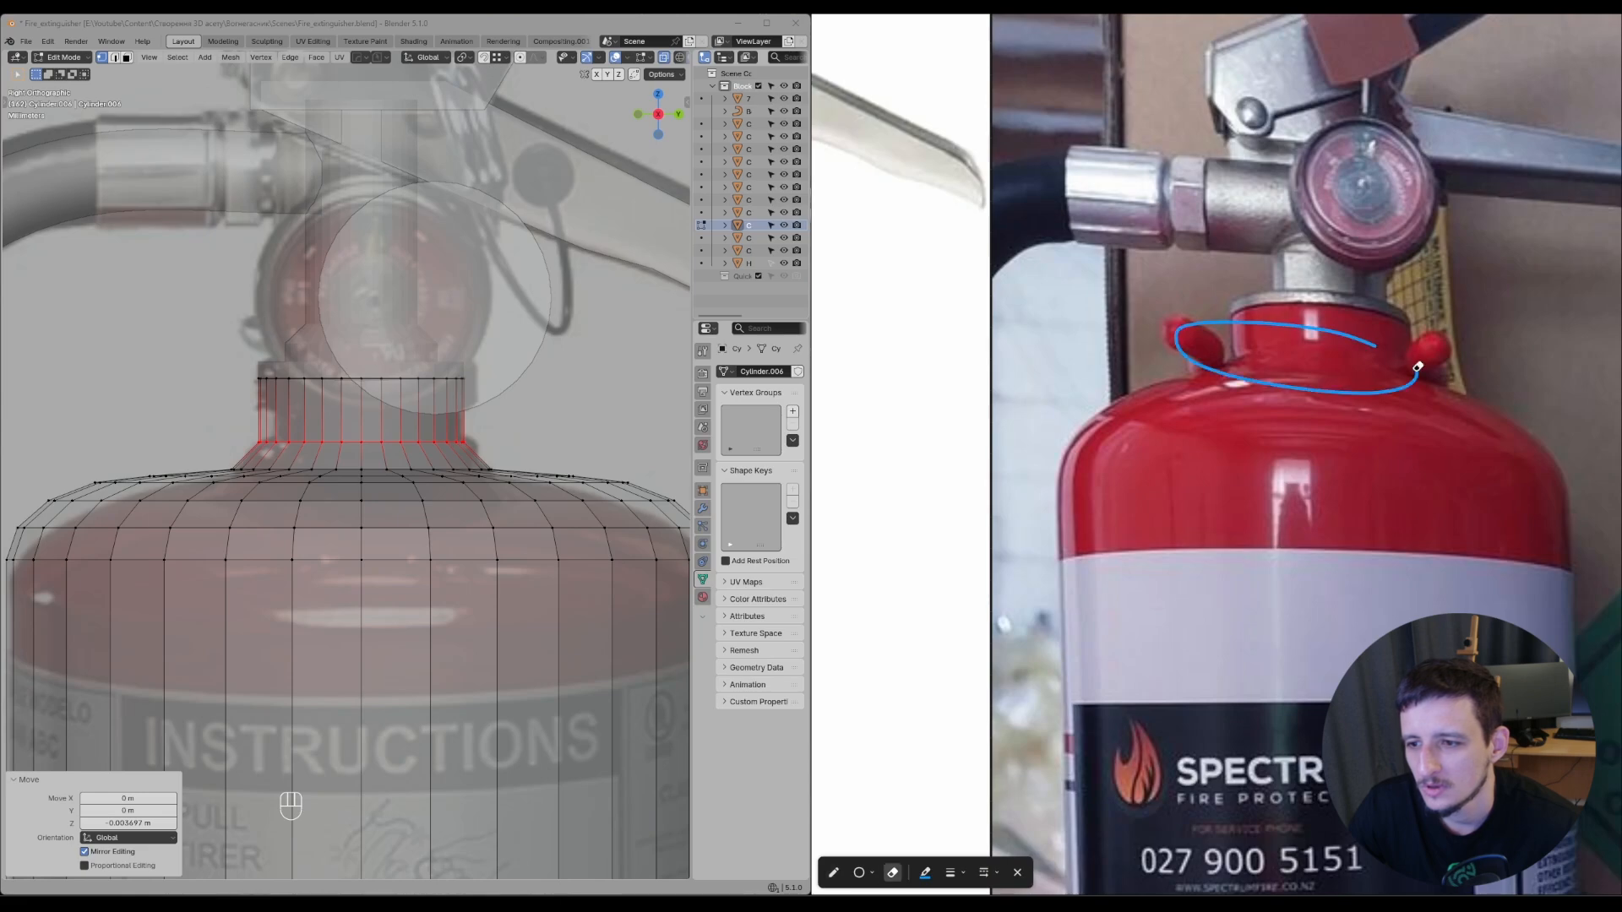
- Raise the neck's lower vertex ring about 0.001 m along Z and fine-tune its height against the reference
middle_click_drag(559, 422, 501, 443, "shift")
left_click_drag(604, 483, 604, 484)
key("g")
key("z")
left_click(601, 476)
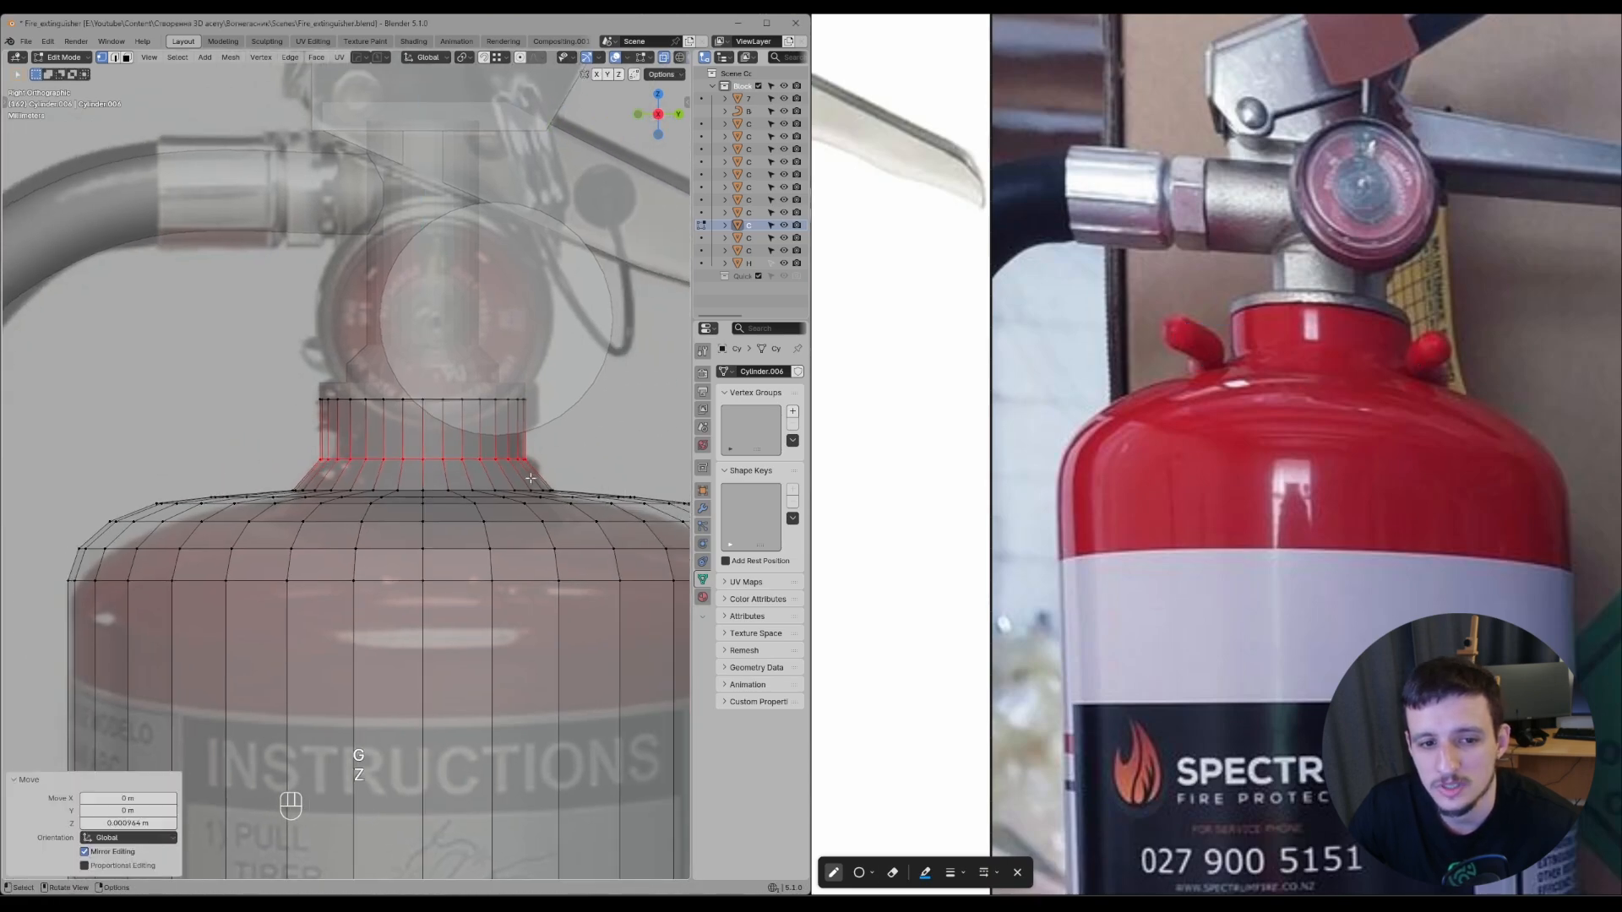
key("g")
middle_click_drag(549, 482, 500, 519)
key("z")
left_click(496, 505)
- Select the edge loop at the base of the neck flare and scale it to 0.967
key("Tab")
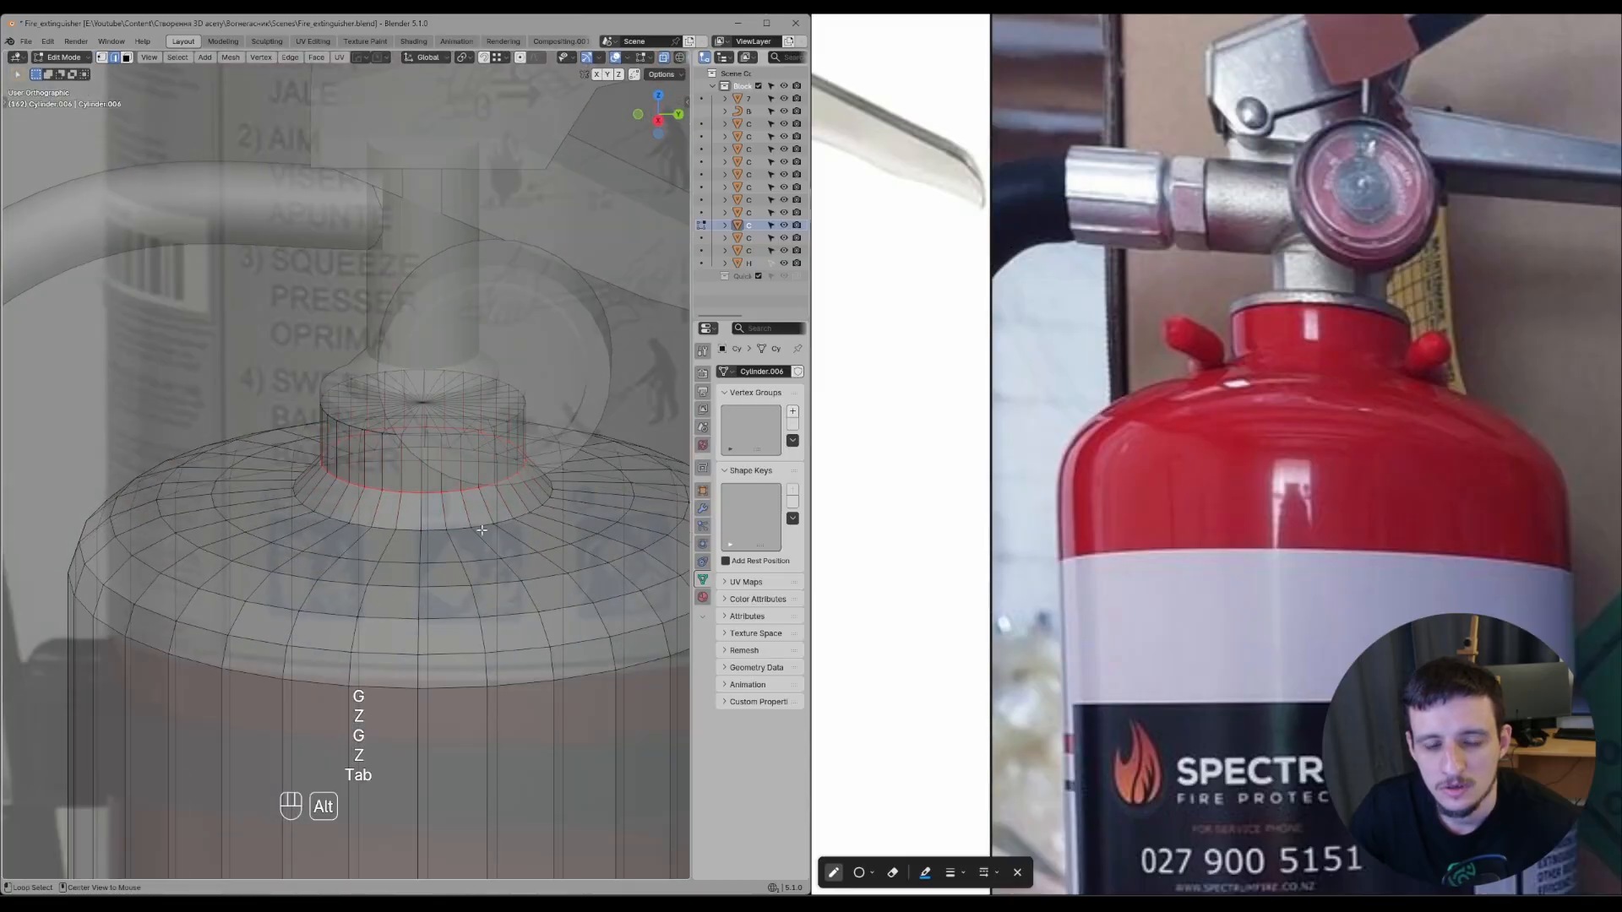
left_click(504, 522, "alt")
key("z")
key("s")
left_click(628, 563)
middle_click_drag(628, 564, 592, 540, "alt")
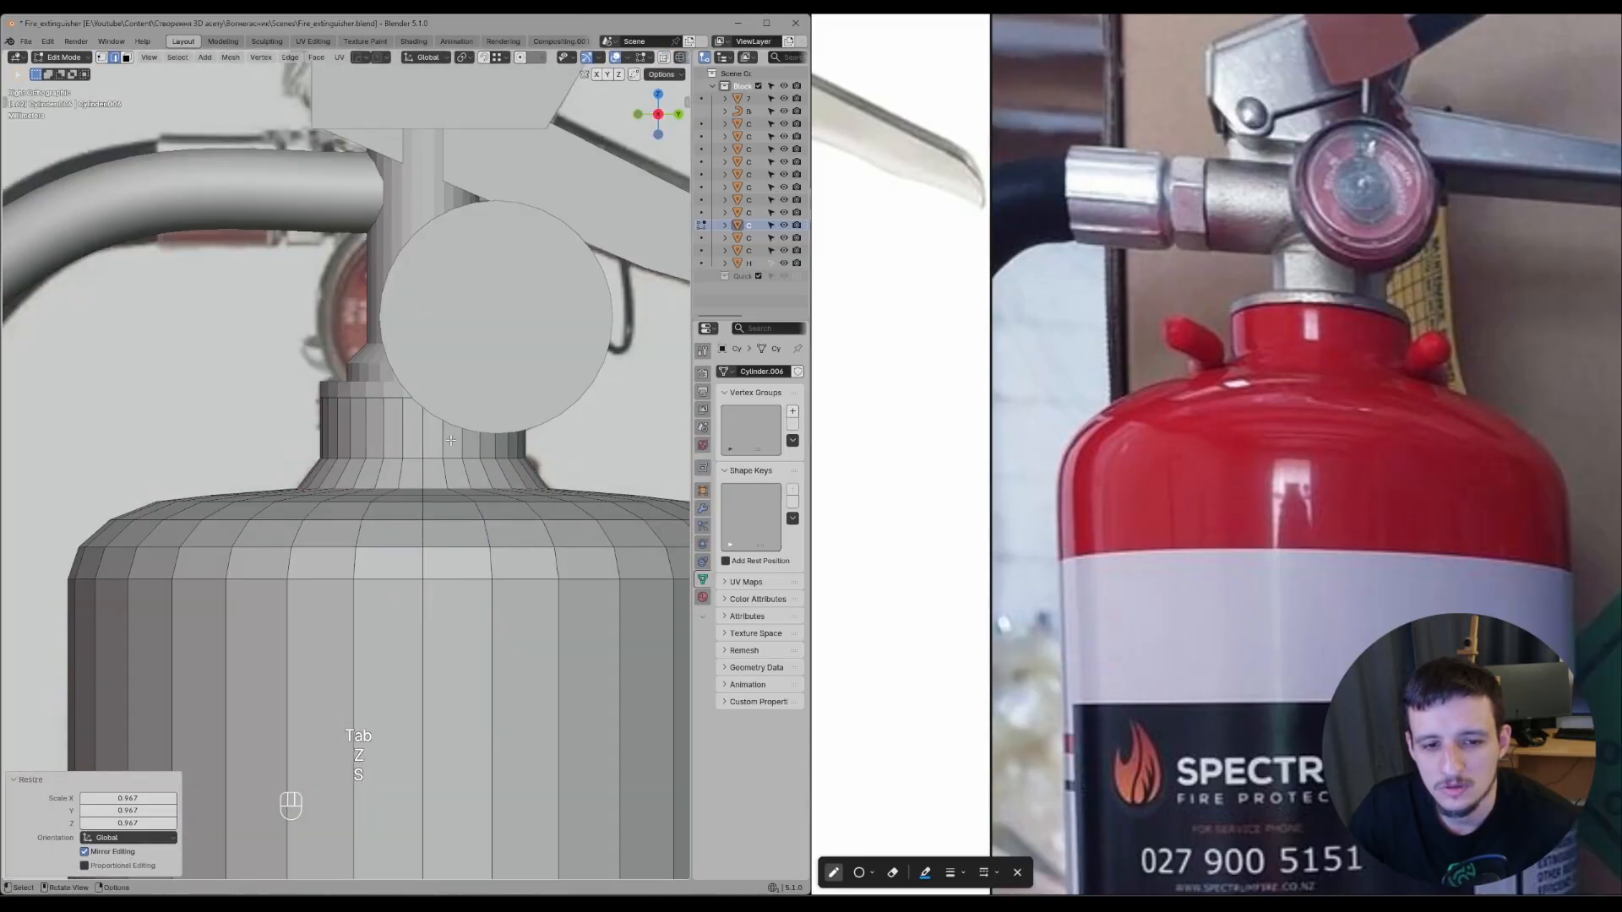
- Lower the edge loop between the straight neck and the flare by about 0.001 m along Z
left_click(453, 460, "alt")
key("g")
key("z")
left_click(453, 463)
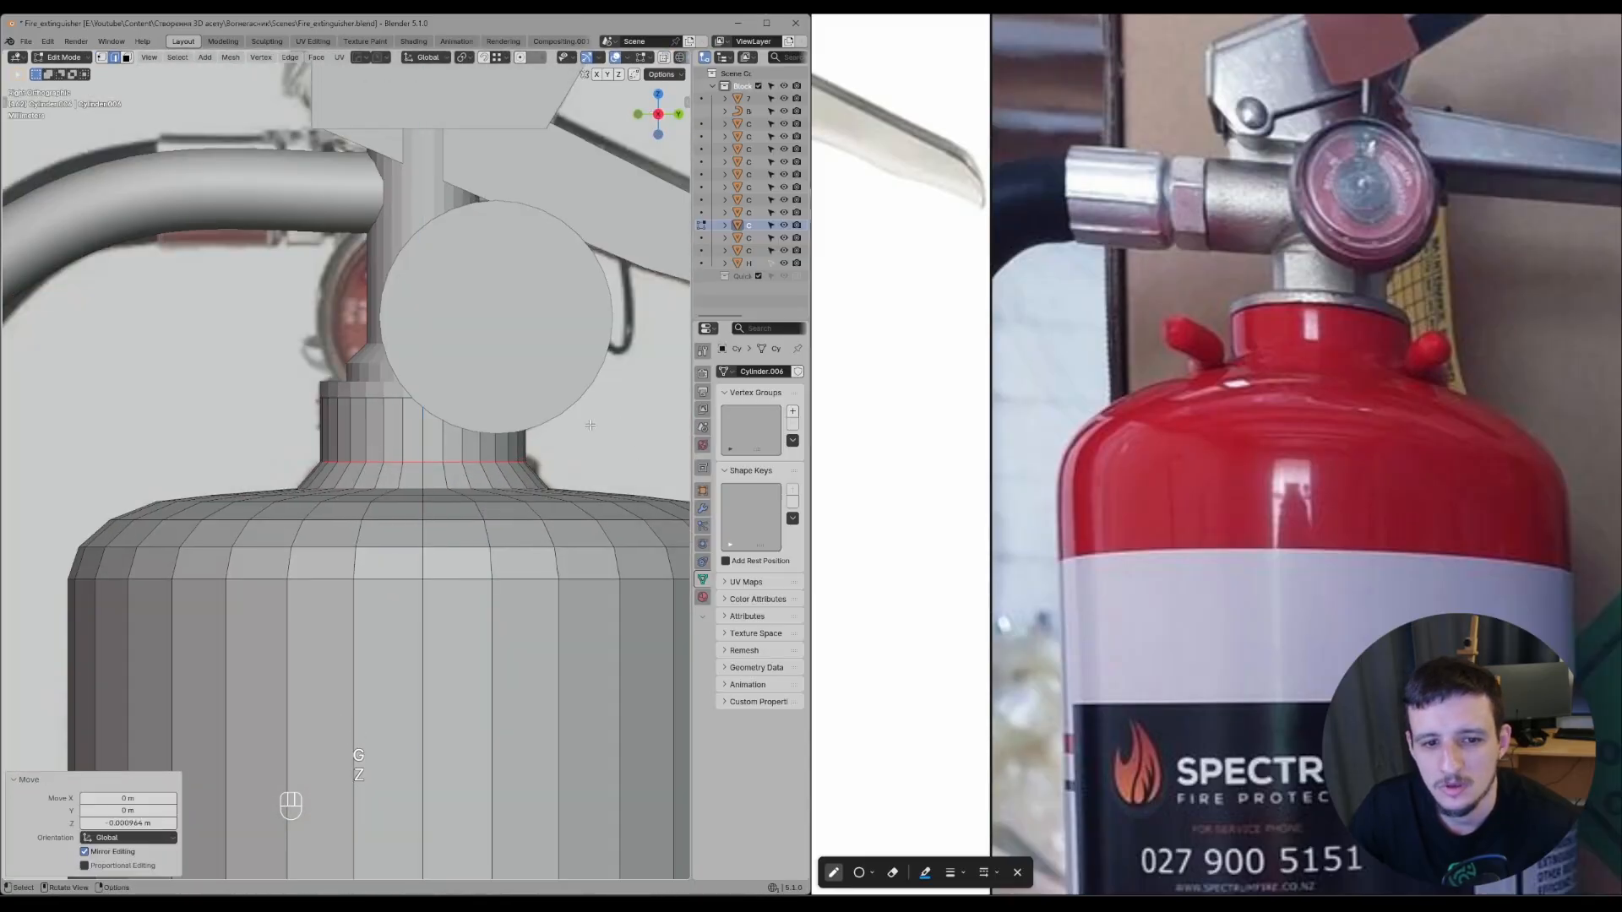
- Select the bottle neck's top vertex ring and lower it about 0.003 m along Z
scroll(540, 439, "down", 3)
middle_click_drag(490, 457, 484, 518, "shift")
key("Tab")
key("Tab")
scroll(313, 482, "up", 2)
key("z")
left_click_drag(249, 468, 401, 520)
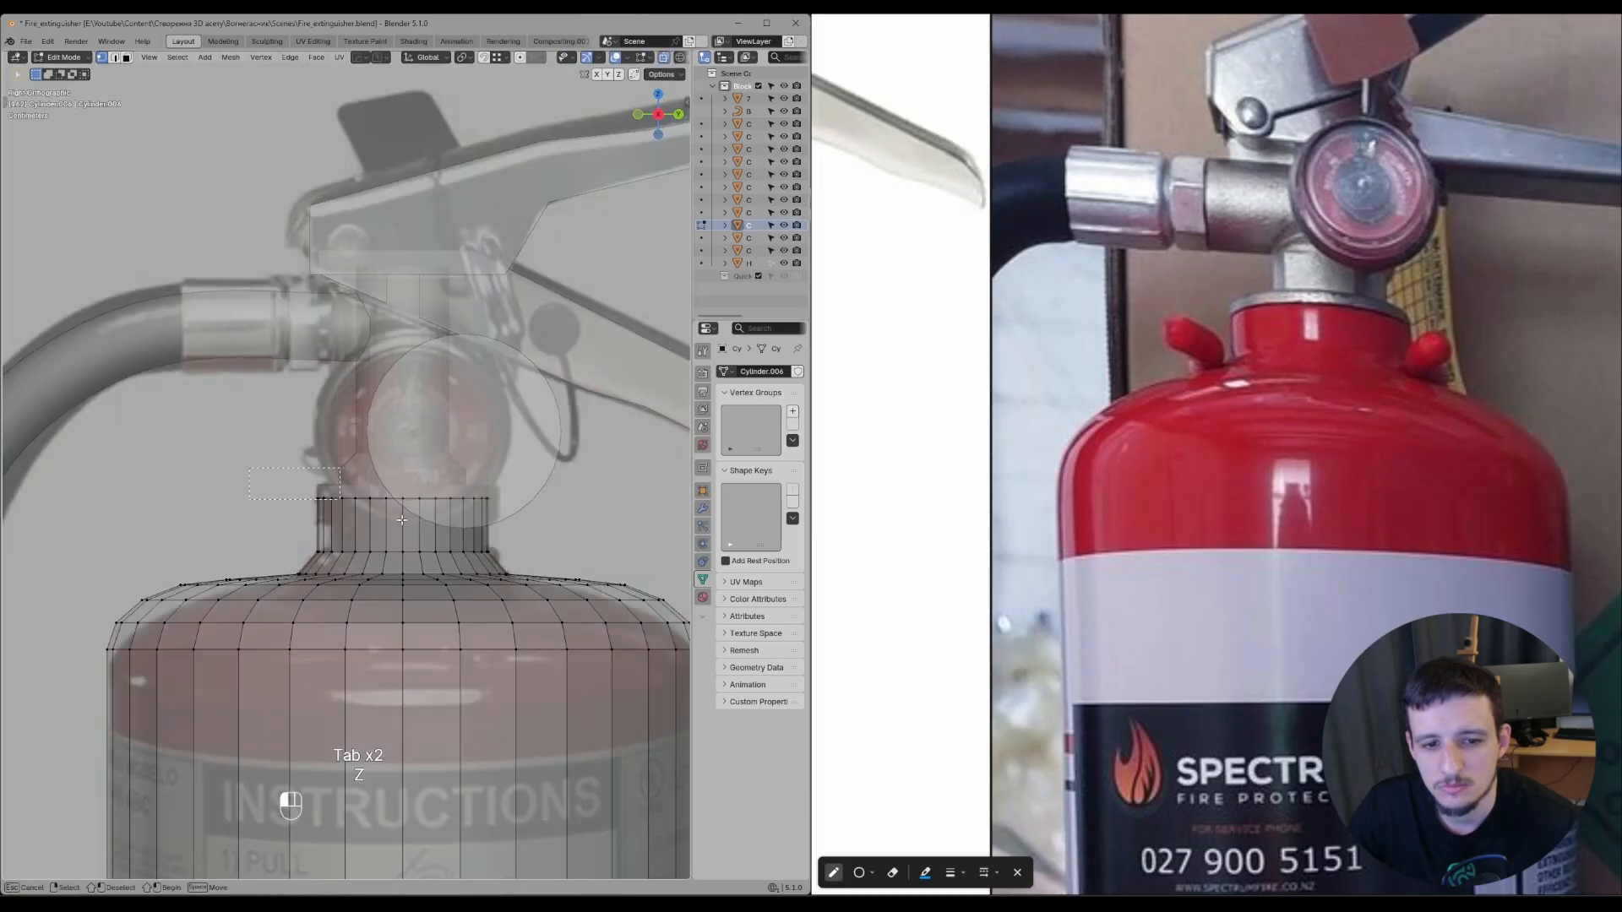
key("g")
key("z")
left_click(574, 541)
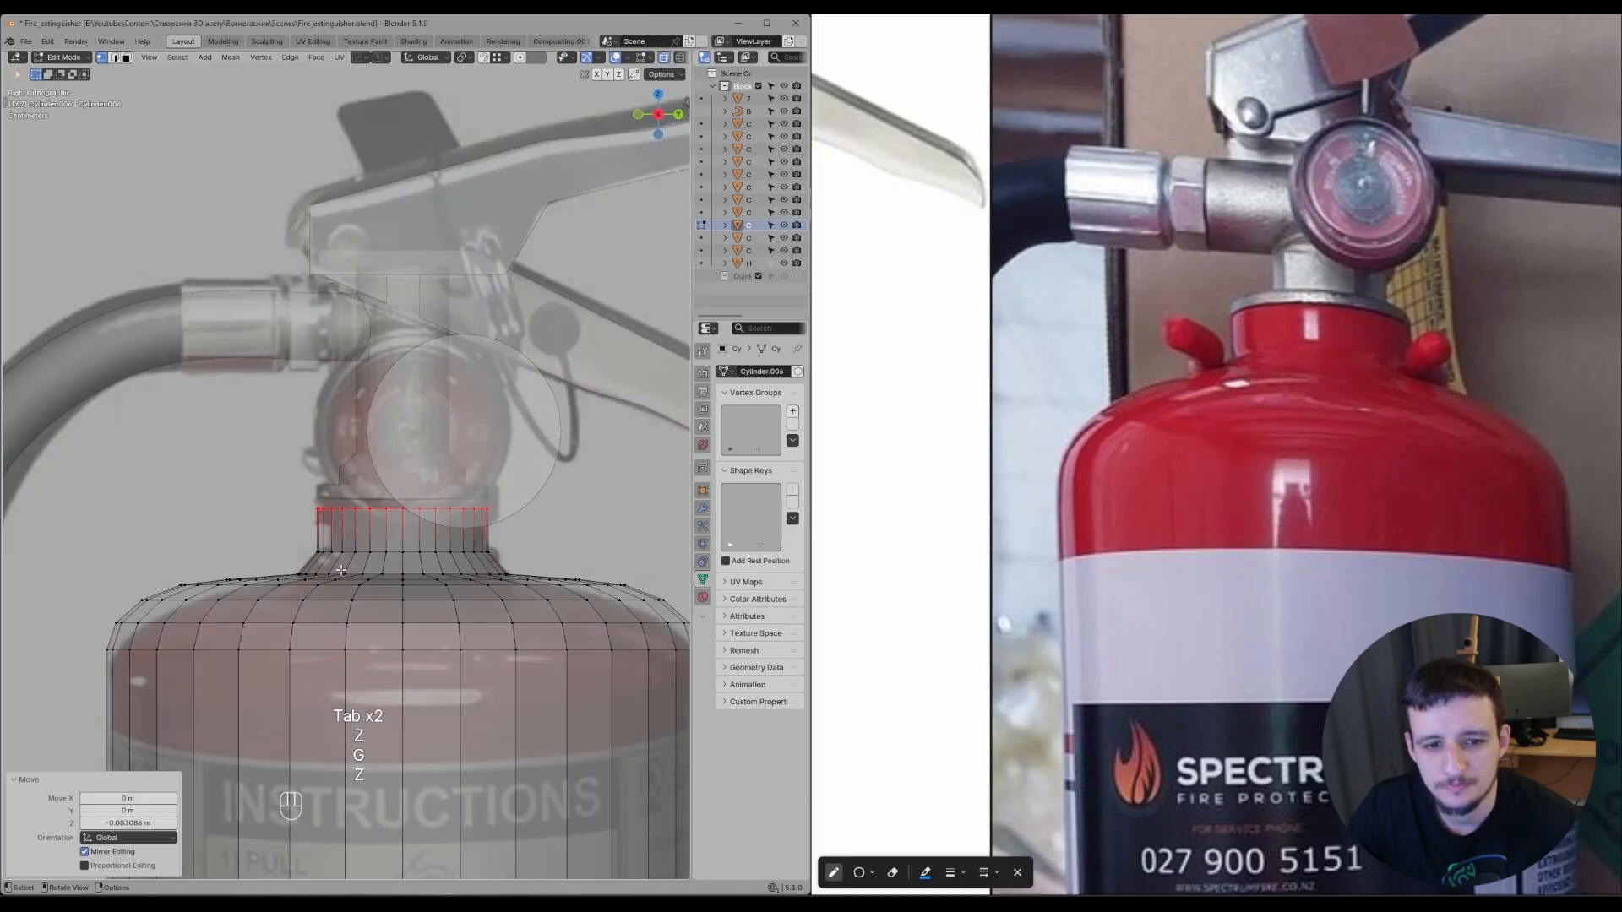
- Select the lower stepped section of the valve stem above the bottle neck and lower it about 0.003 m along Z
key("Tab")
left_click(355, 490)
key("Tab")
scroll(344, 465, "up", 2)
key("z")
left_click_drag(221, 449, 423, 497)
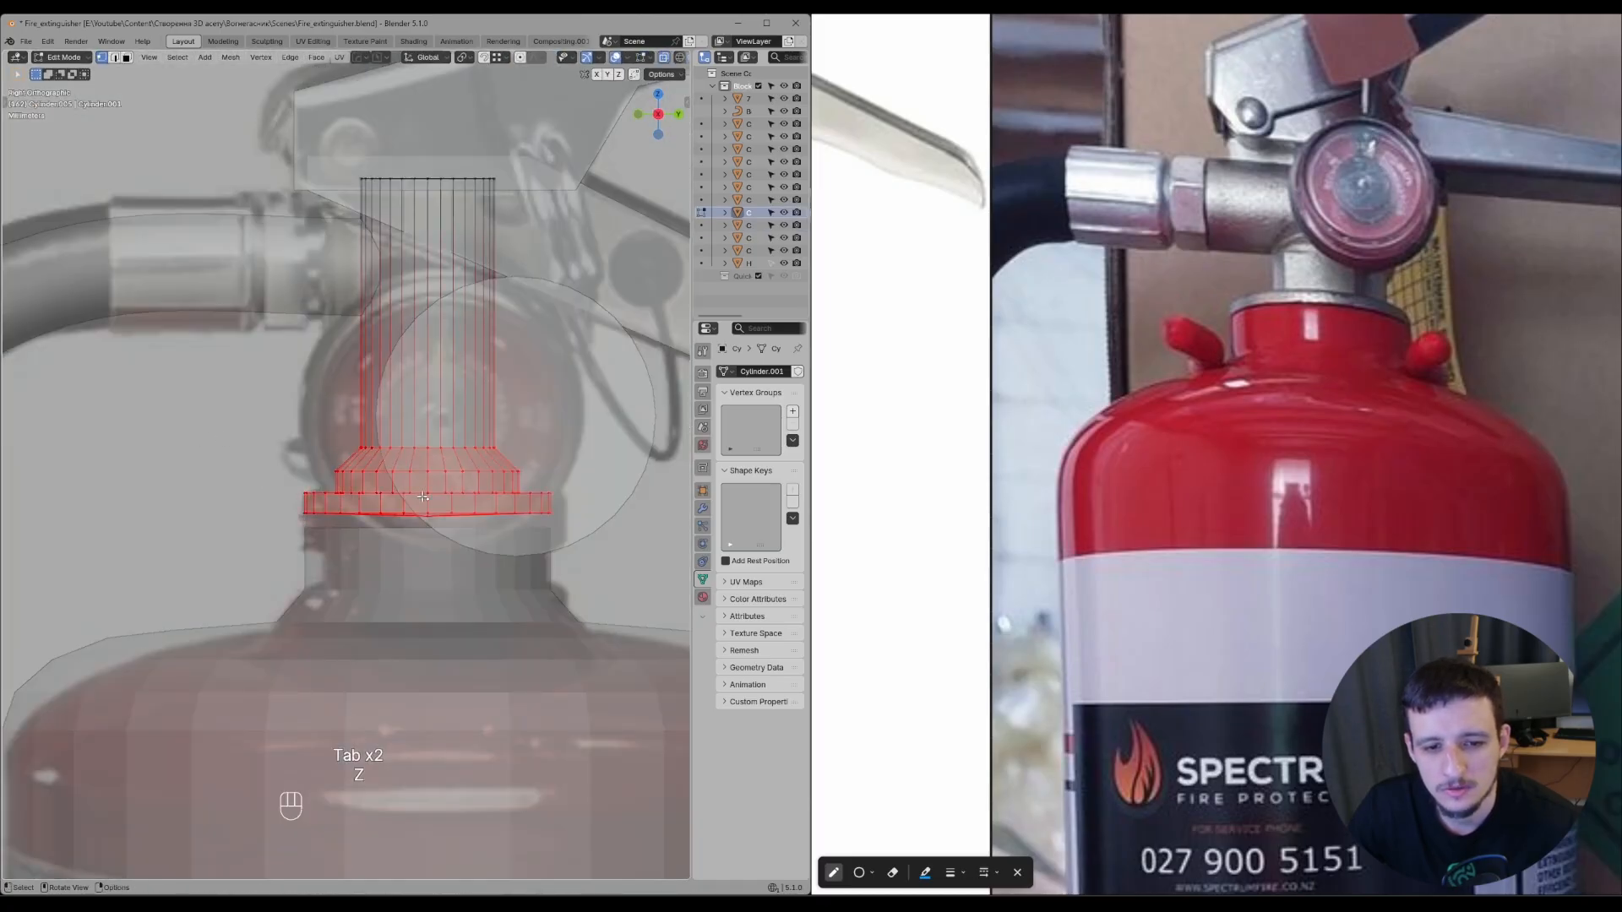
key("g")
key("z")
left_click(415, 522)
key("ctrl+z")
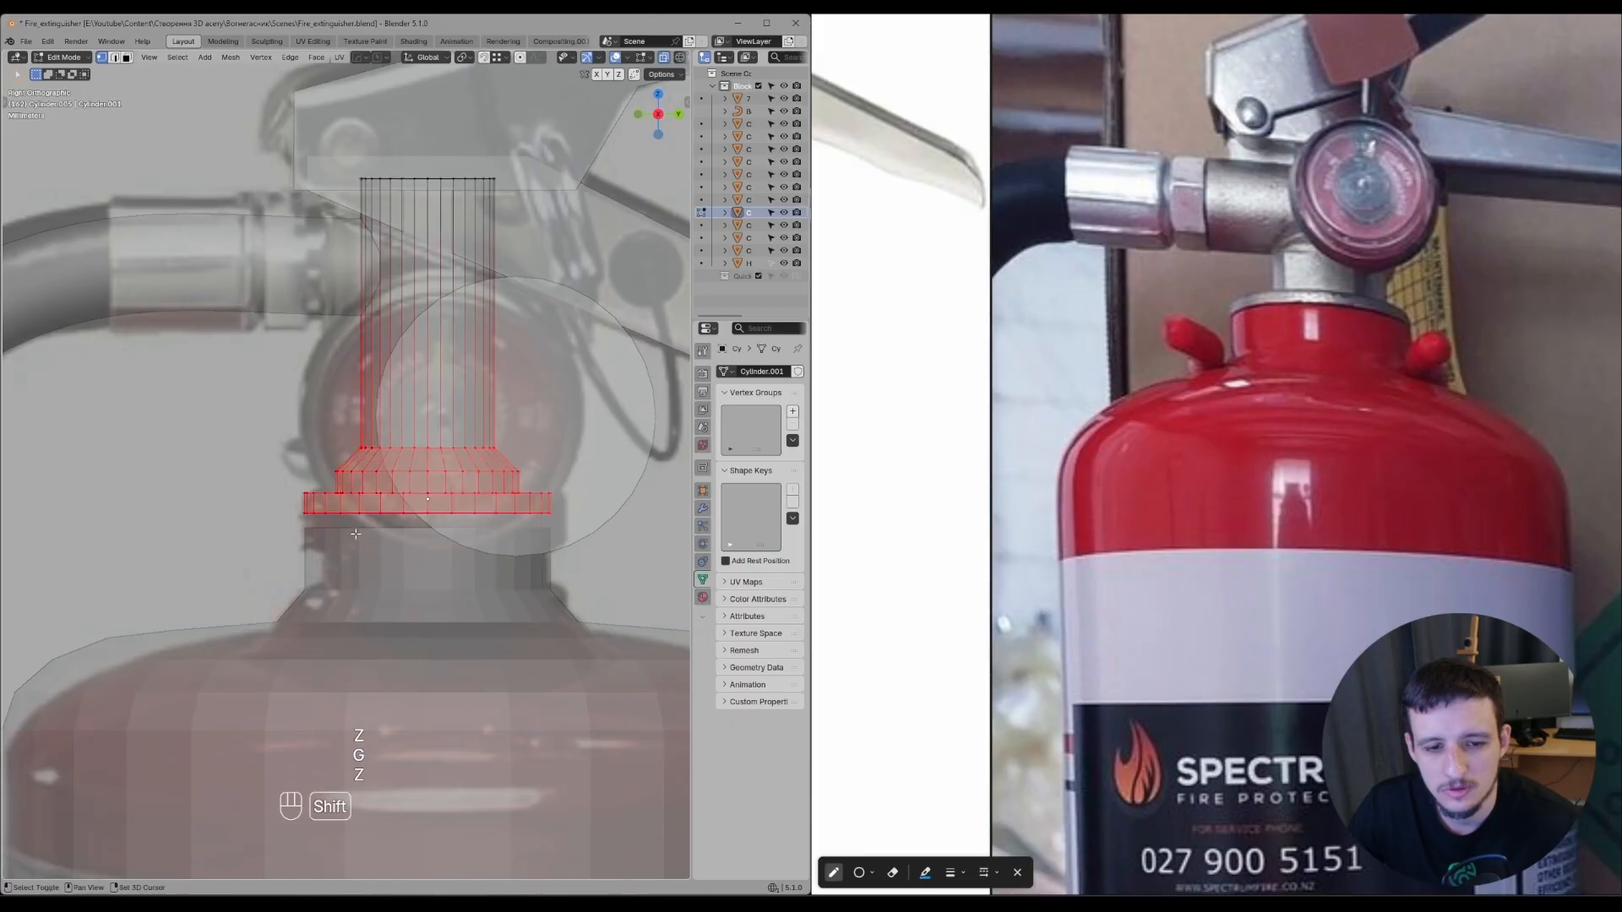
key("alt+z")
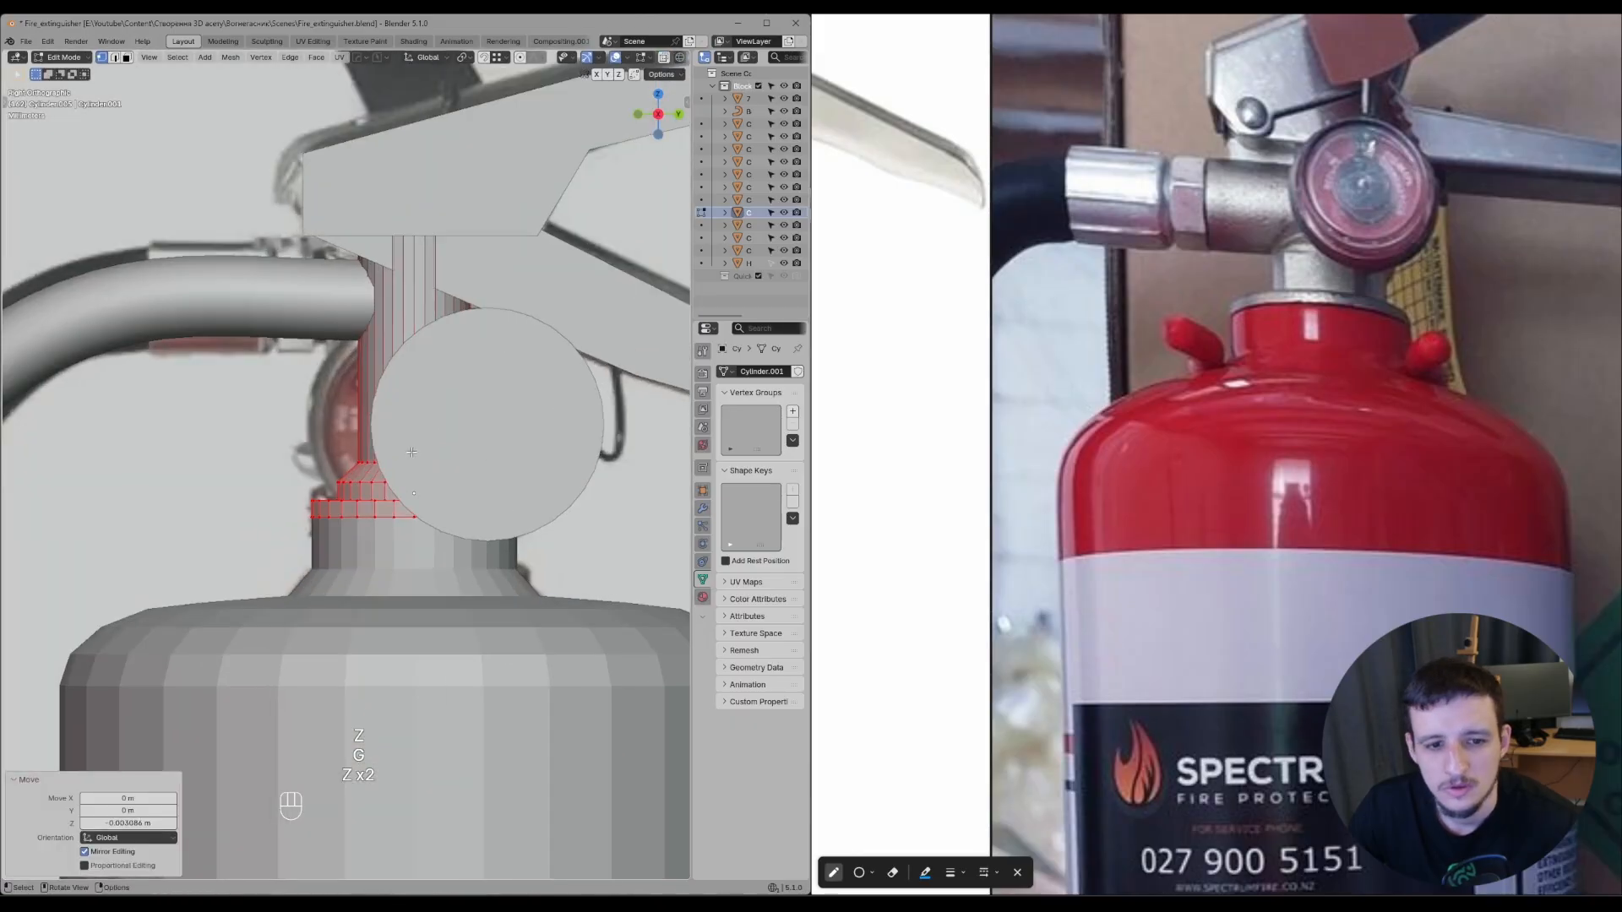
- Select the valve stem base's rings above its bottom edge and lower them about 0.0004 m along Z
key("alt+z")
mouse_move(223, 415)
left_mouse_down()
mouse_move(524, 506)
mouse_move(618, 510)
left_mouse_up()
key("g")
key("z")
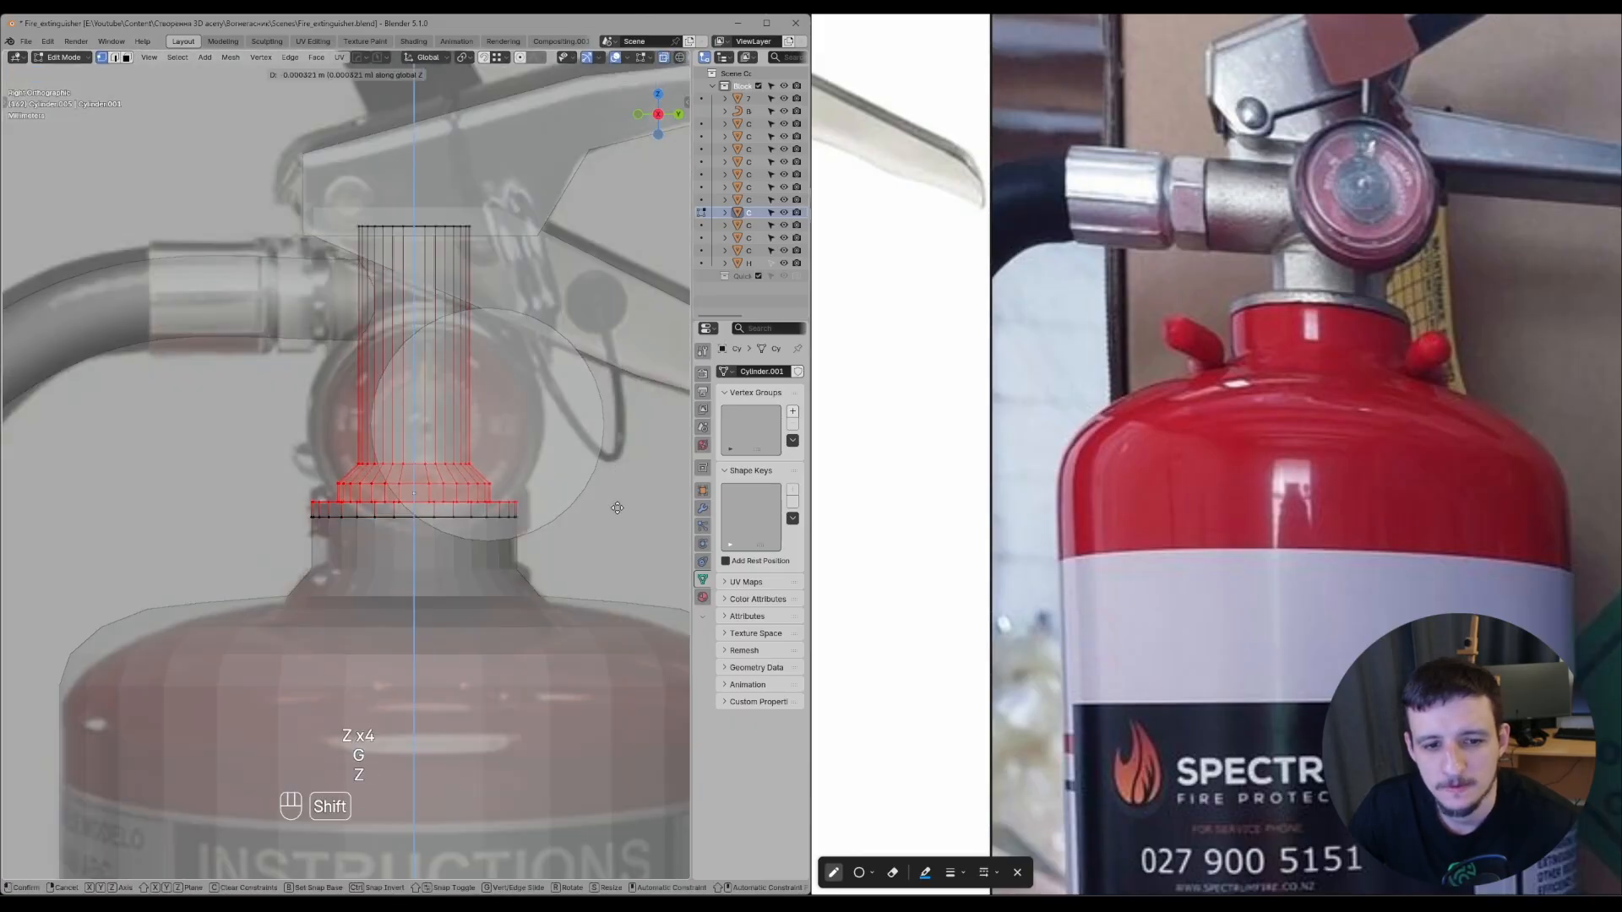
left_click(571, 456)
- Save both the reference board and the fire extinguisher scene file
scroll(1248, 439, "down", 6)
key("Escape")
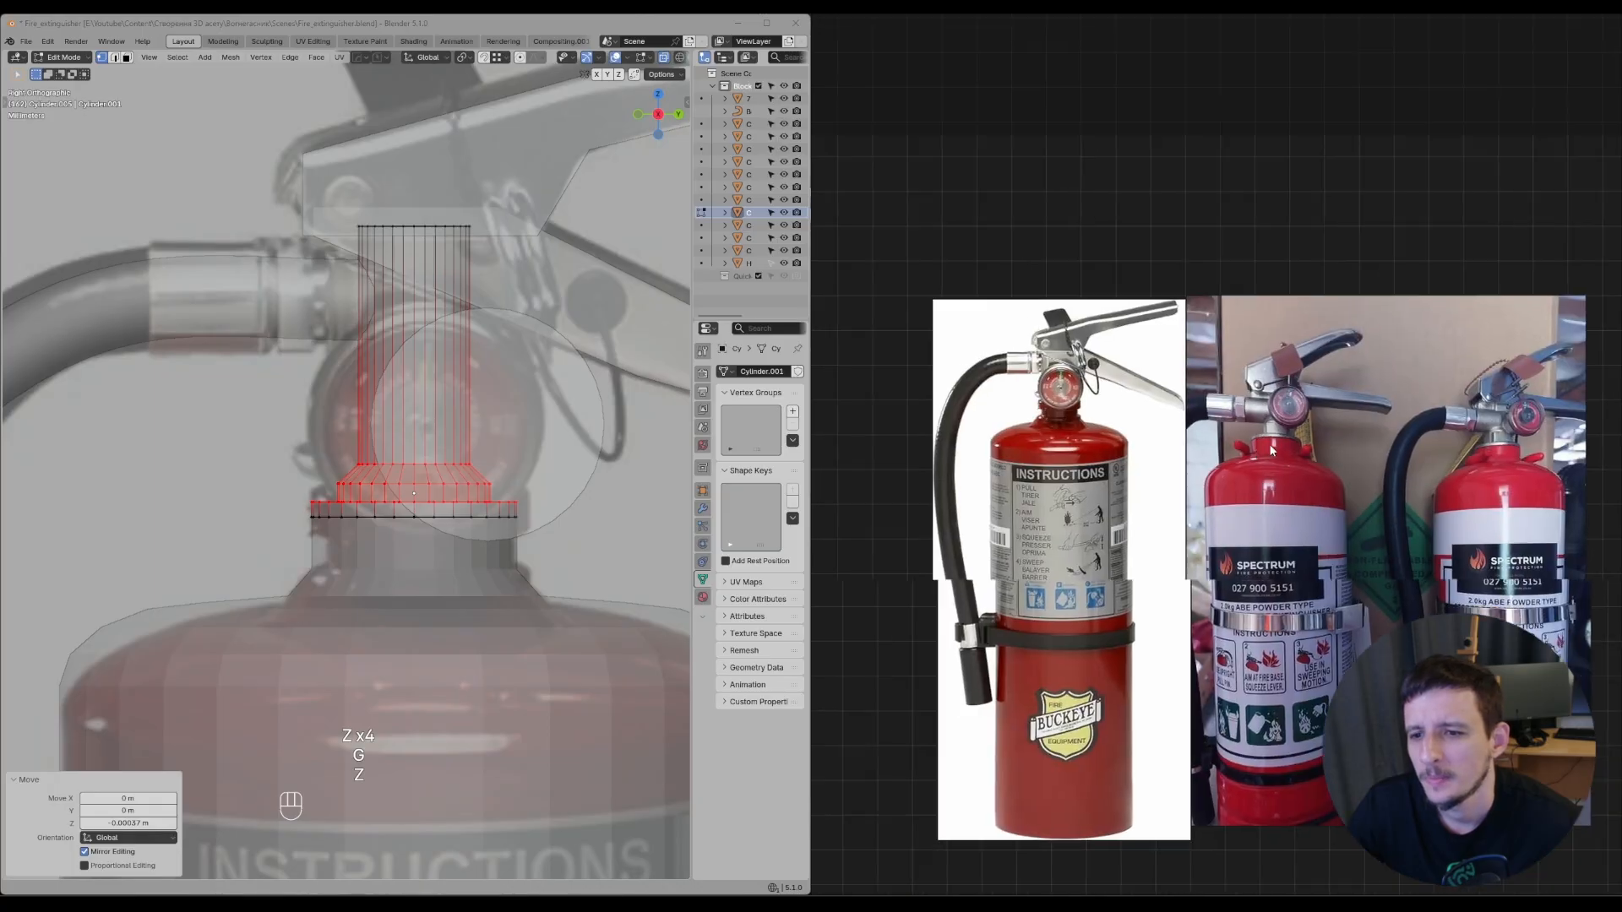
scroll(1182, 423, "up", 2)
key("ctrl+s")
key("ctrl+s")
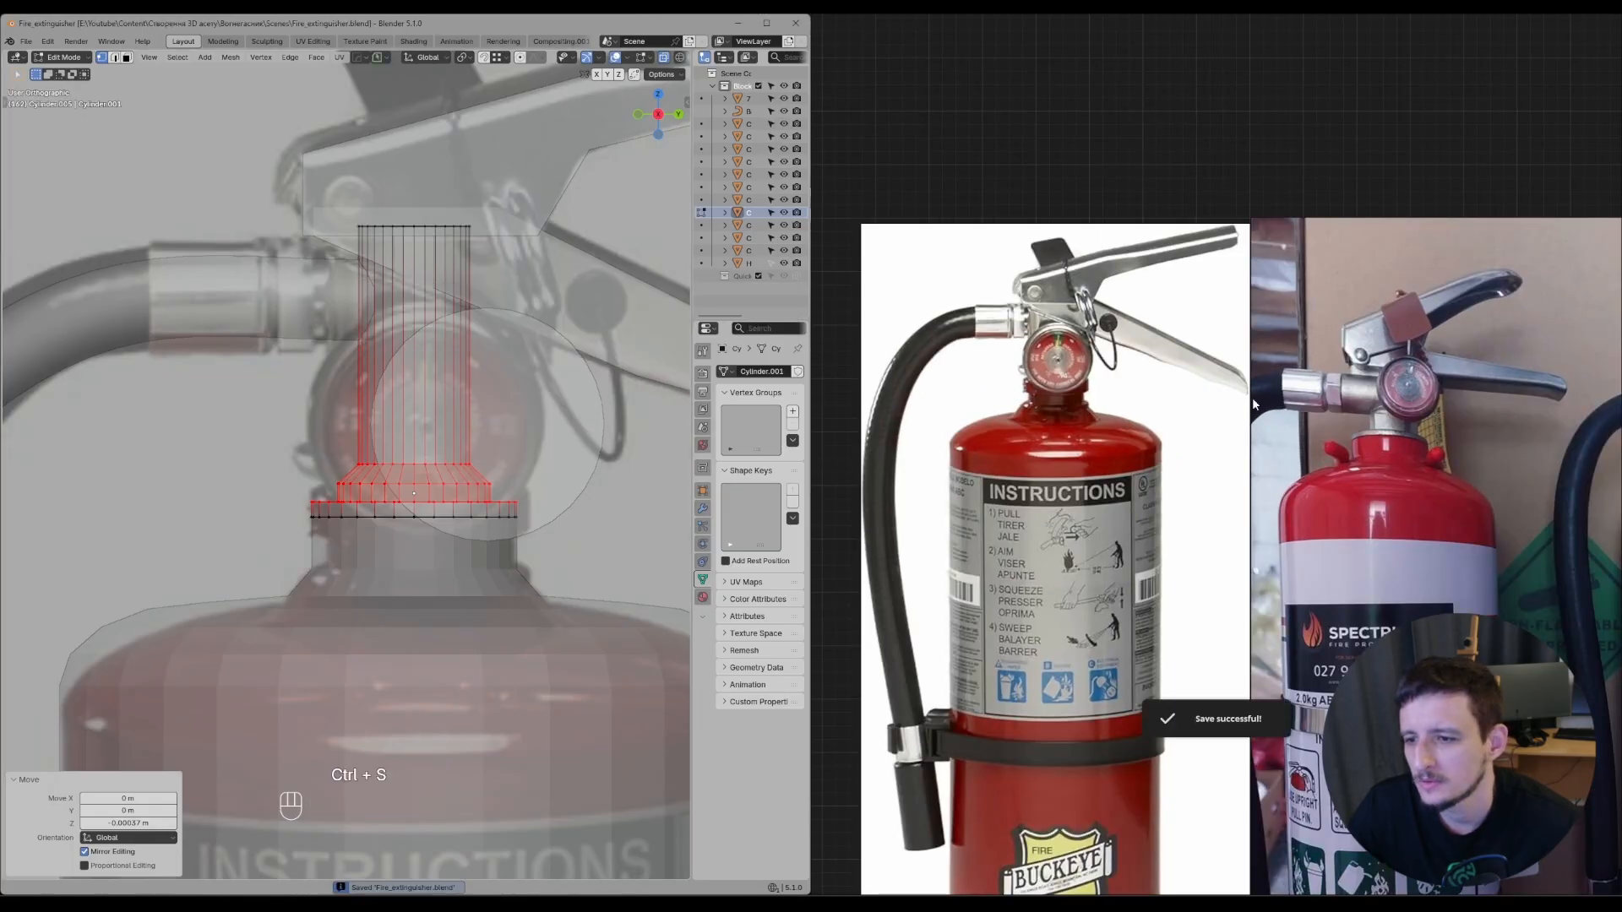
- Return to object mode and add a 32-vertex cylinder for the valve's hose outlet
scroll(1412, 400, "up", 2)
scroll(439, 498, "up", 1)
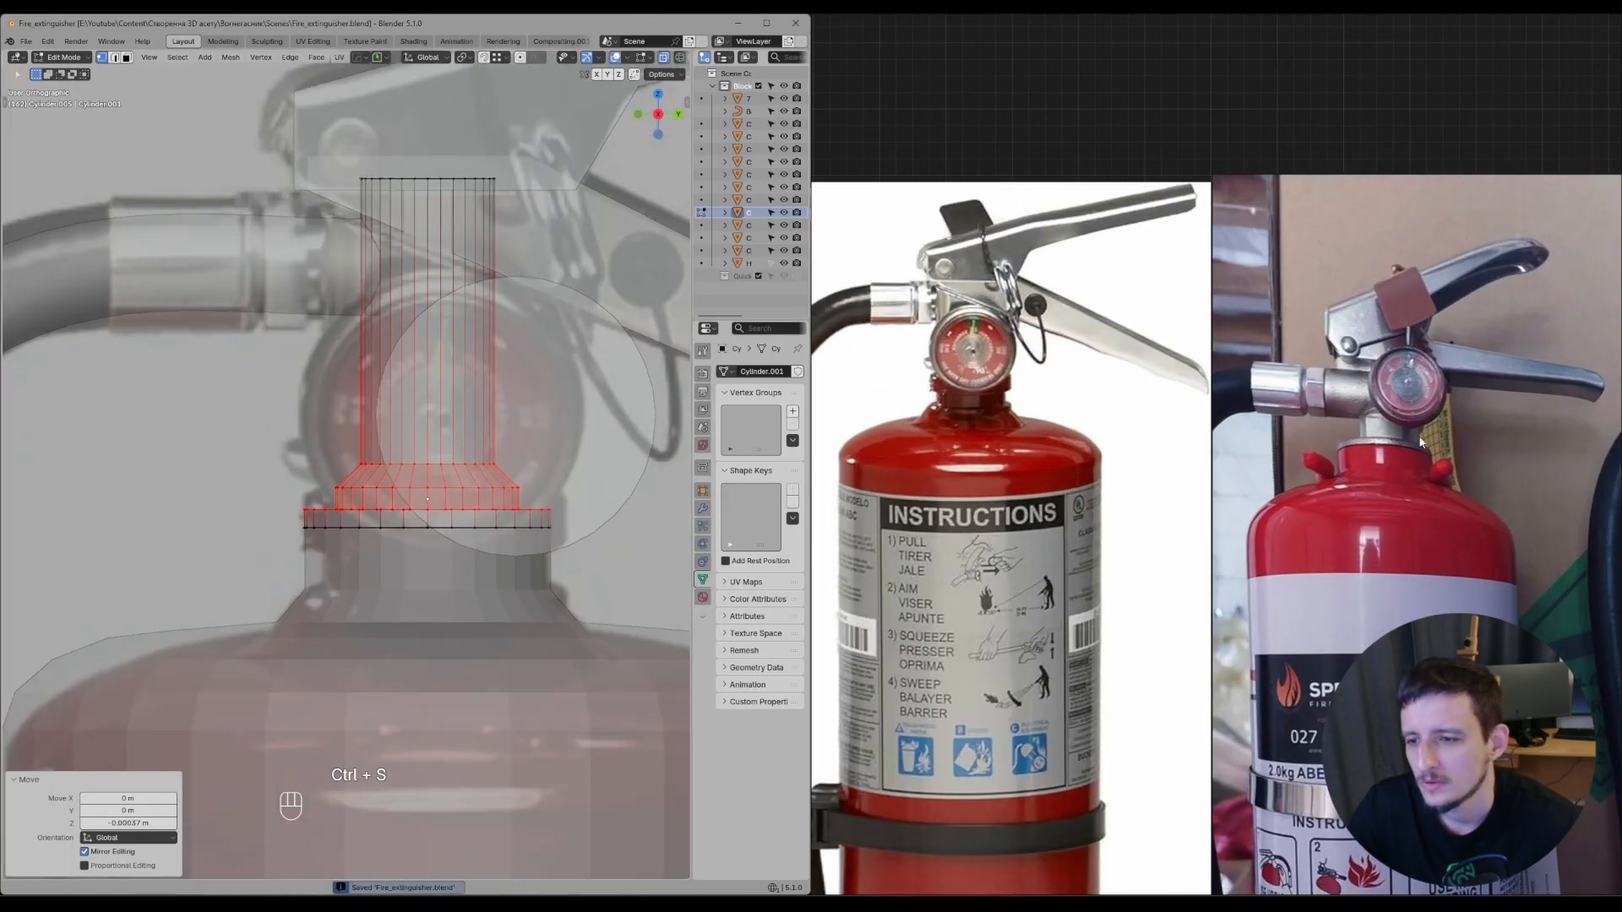
scroll(1392, 417, "up", 2)
scroll(1406, 474, "up", 1)
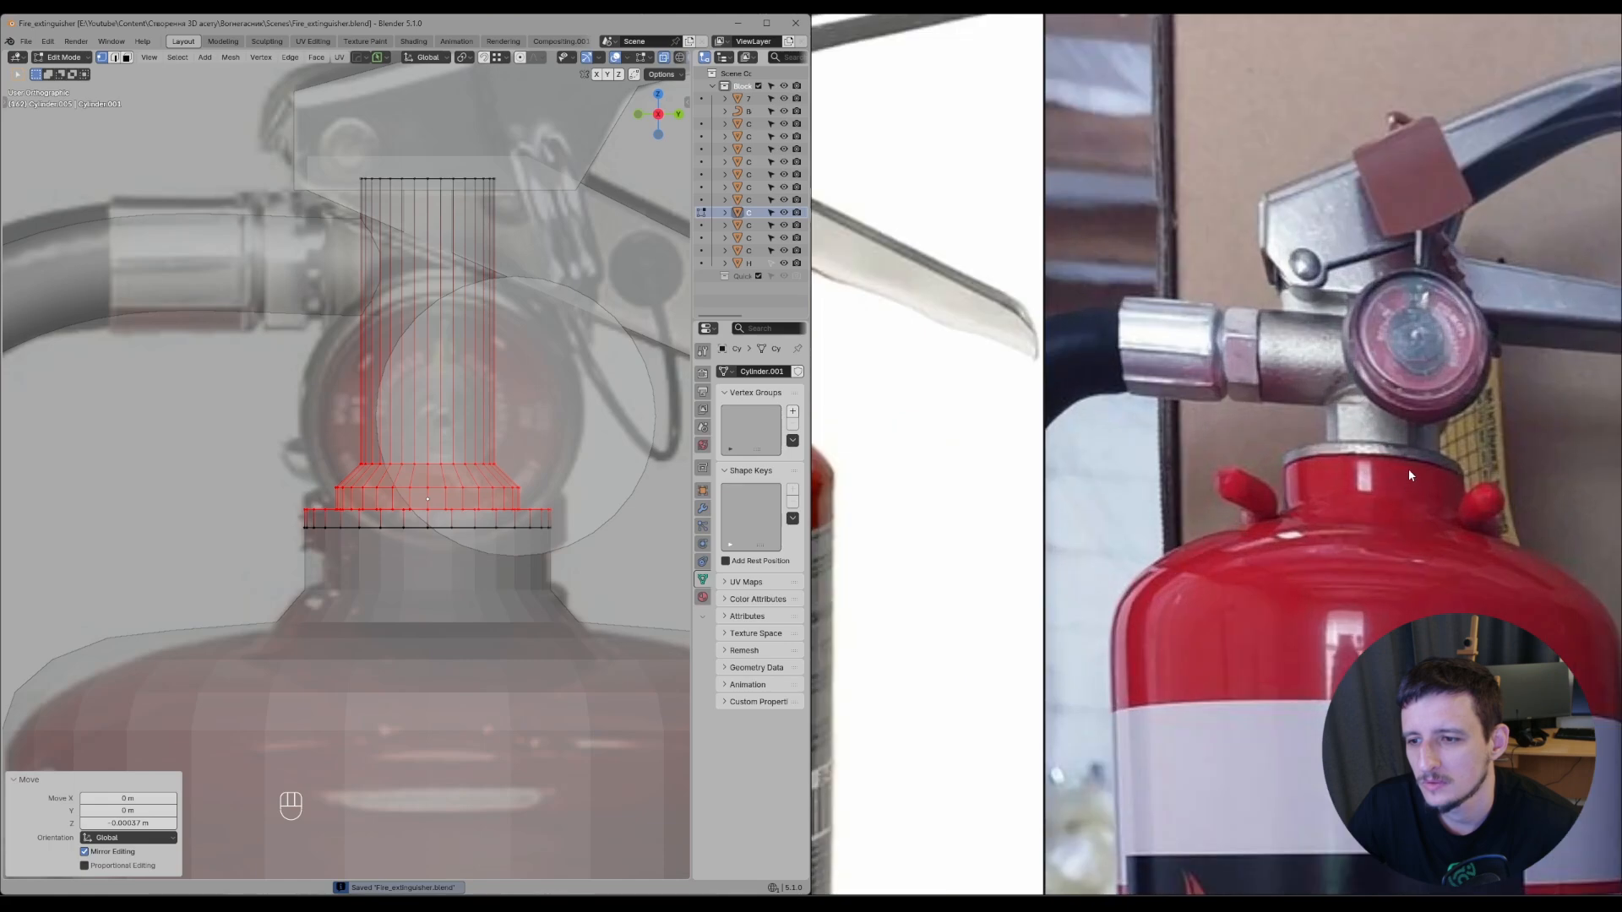
middle_click_drag(1313, 419, 1304, 423)
scroll(354, 485, "down", 4)
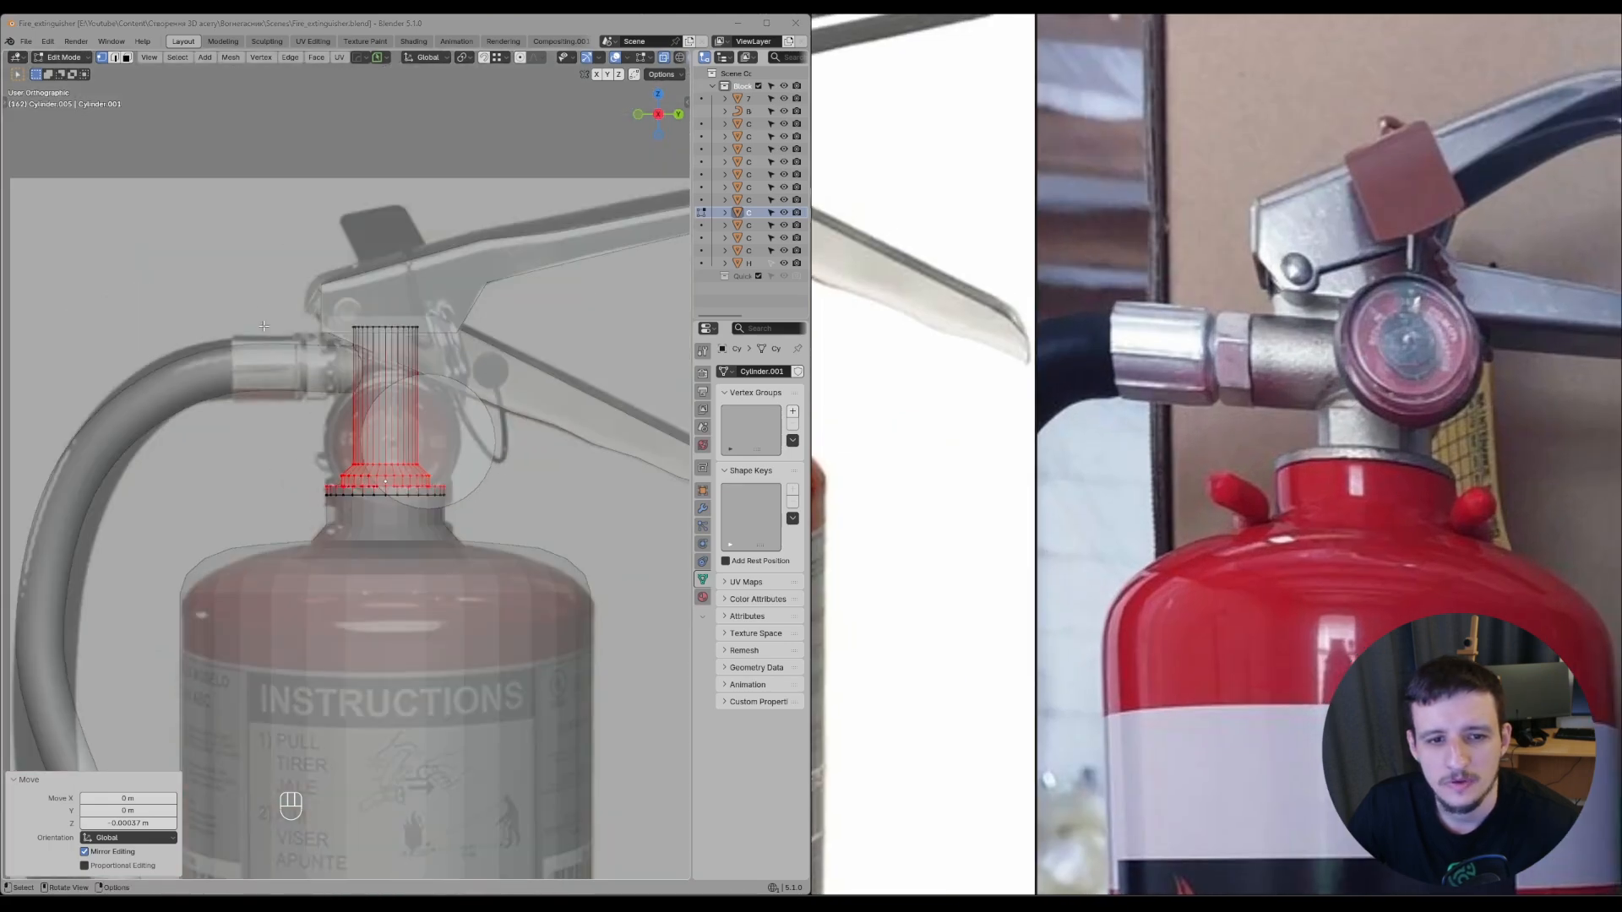
scroll(370, 520, "up", 1)
middle_click_drag(353, 451, 352, 487, "shift")
key("Tab")
key("shift+a")
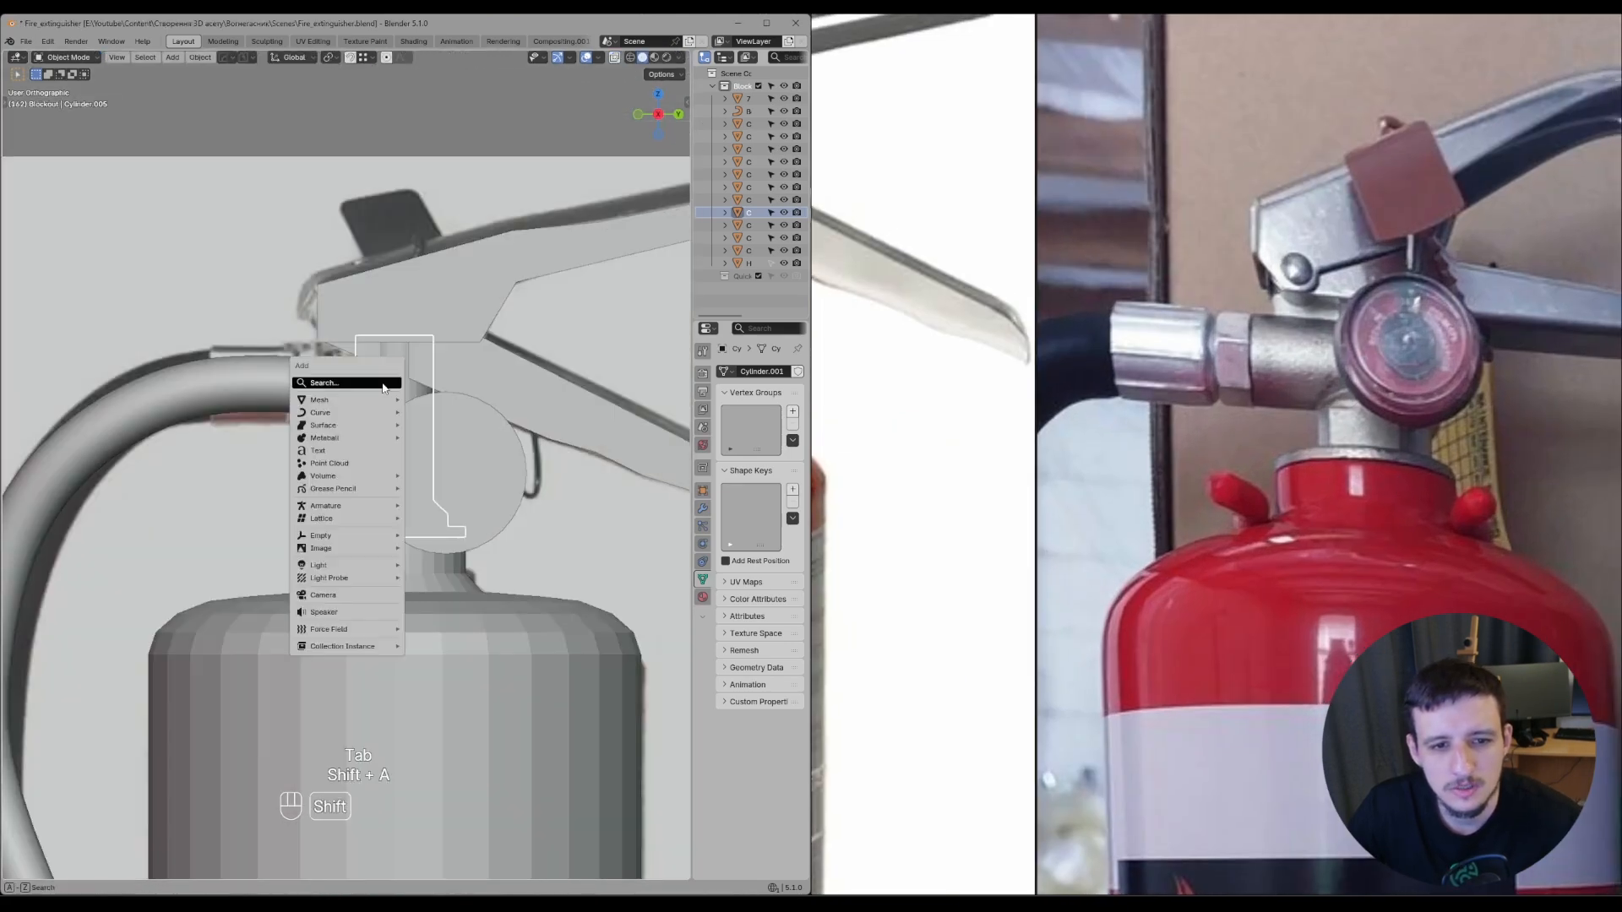
mouse_move(358, 397)
left_click(450, 475)
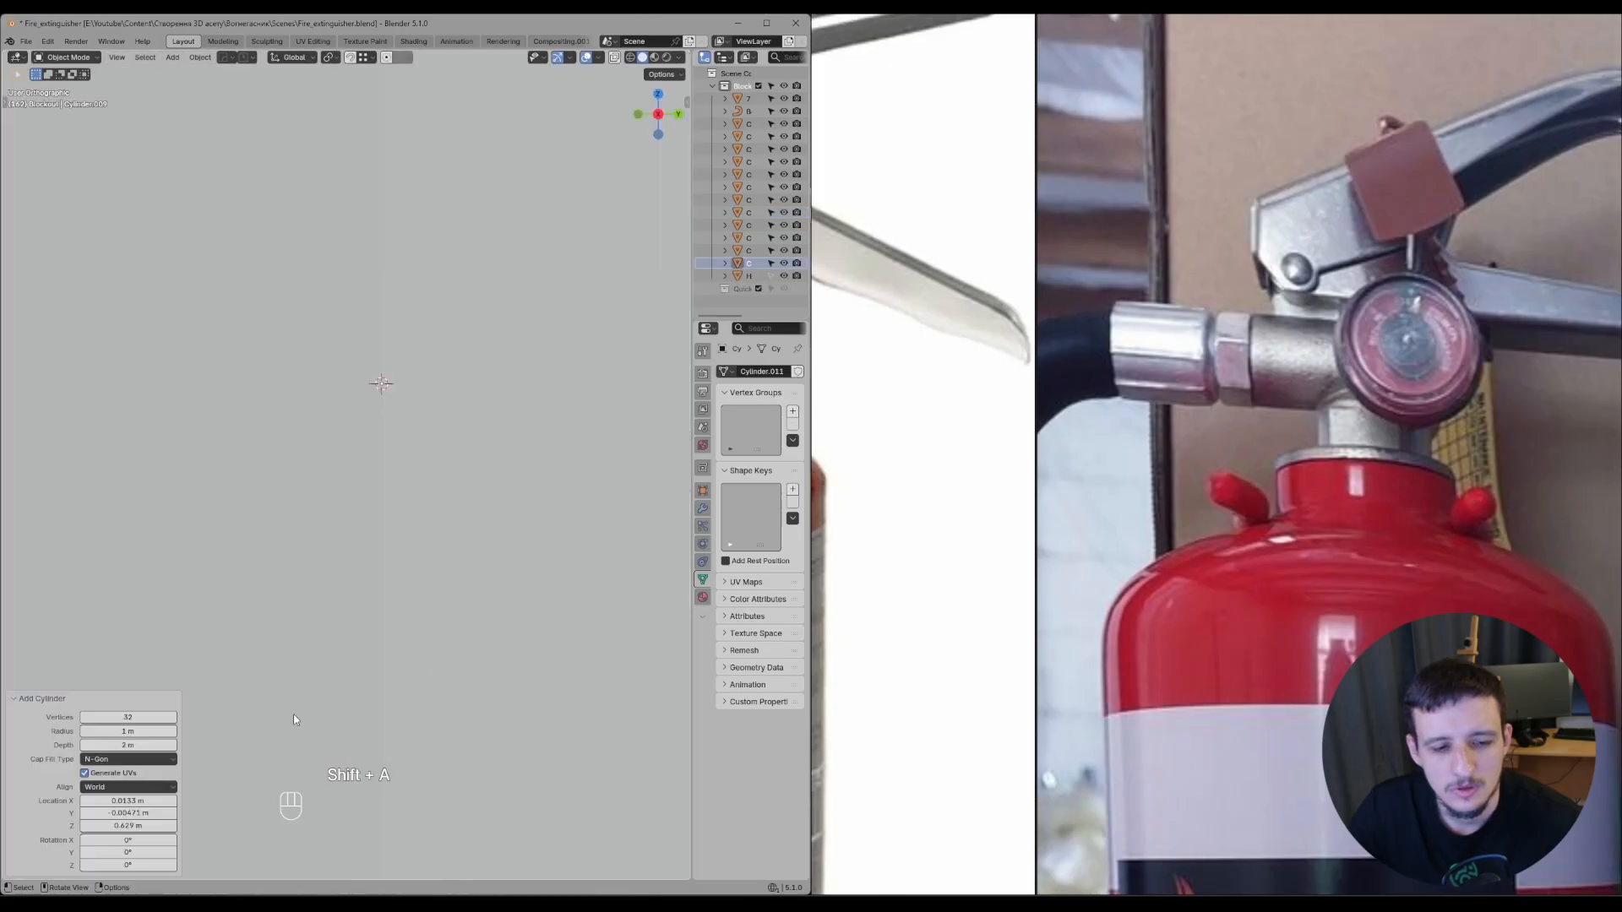
- Scale the new cylinder down to about the hose's thickness and rotate it 90° about the view axis
key("s")
key("s")
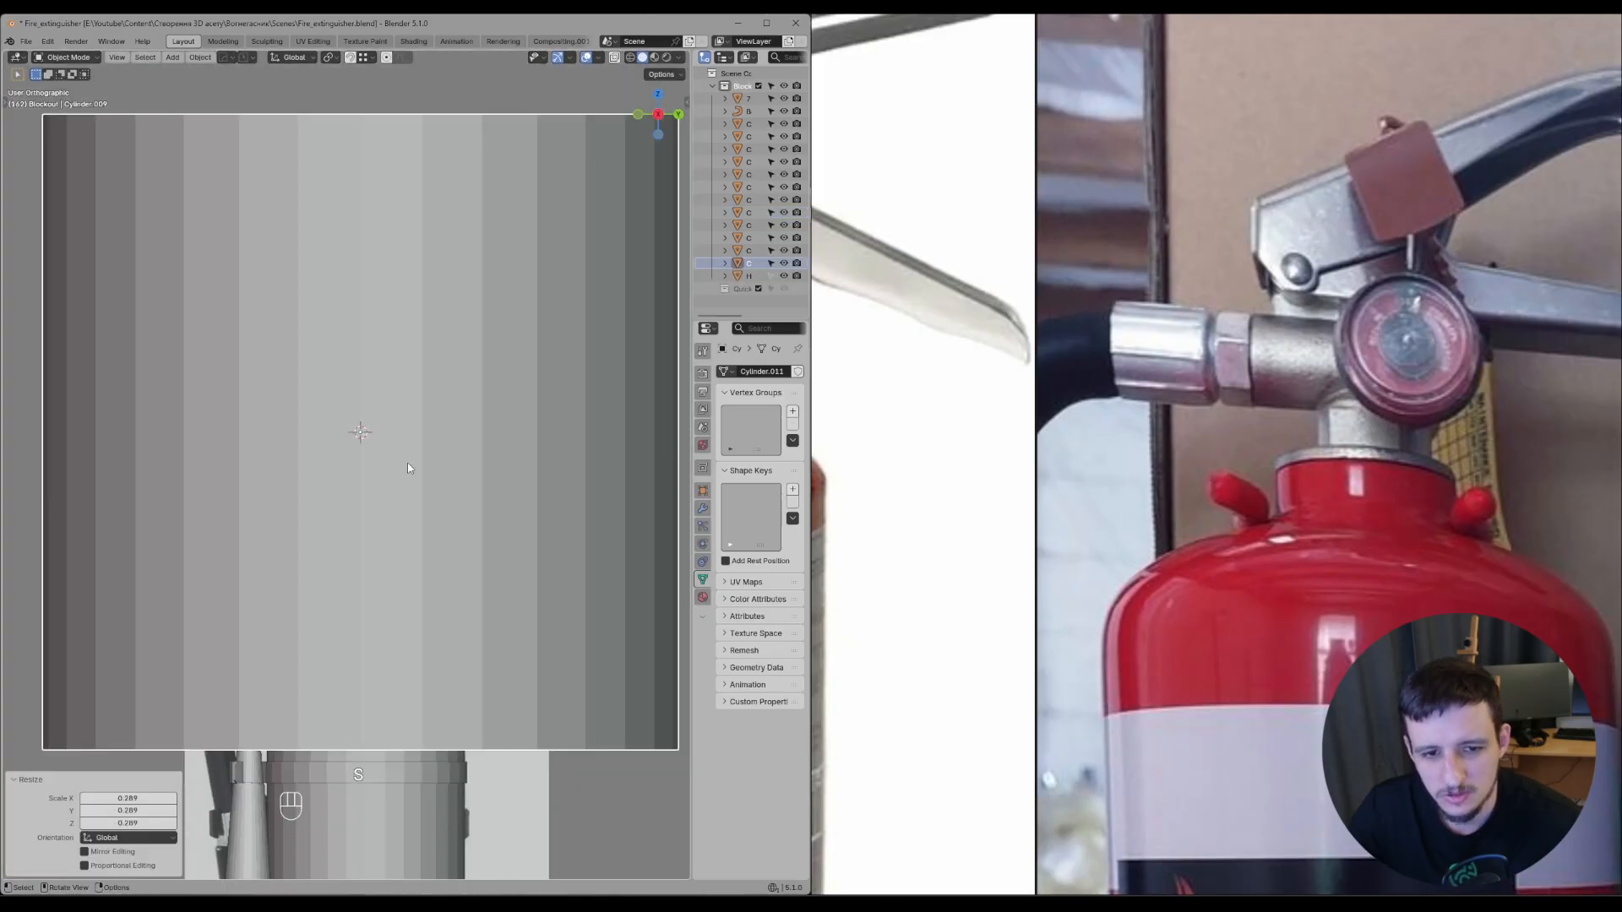
left_click(484, 547)
key("s")
left_click(430, 485)
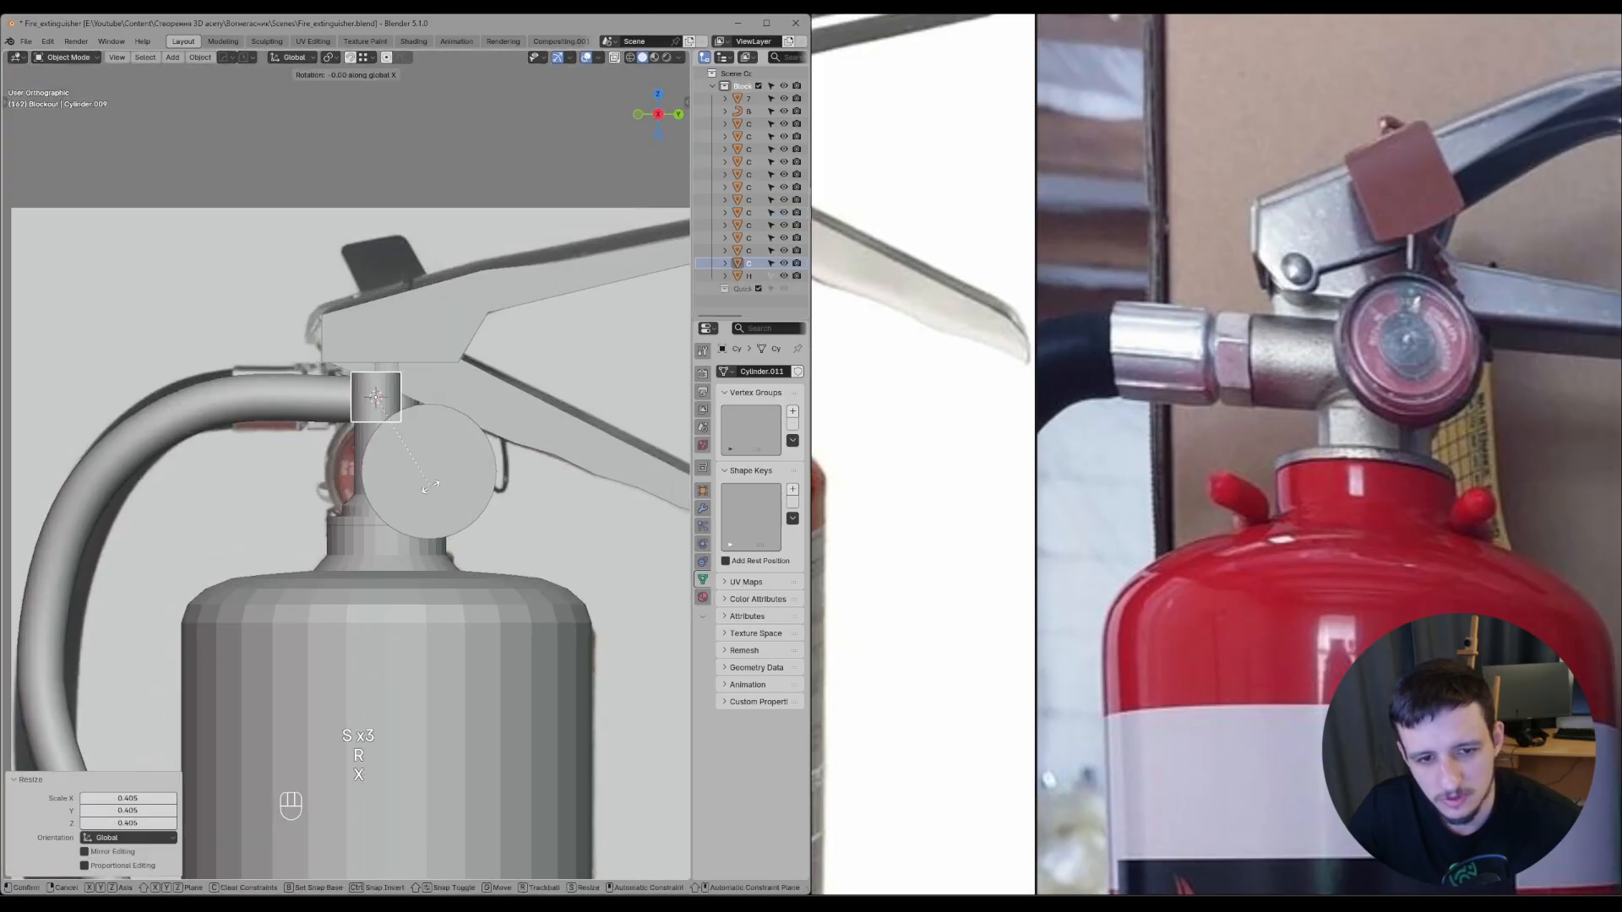
type("rxr90")
key("Return")
- Move the new cylinder about -0.0135 m along X into line with the hose and valve stem
middle_click_drag(465, 467, 464, 556, "shift")
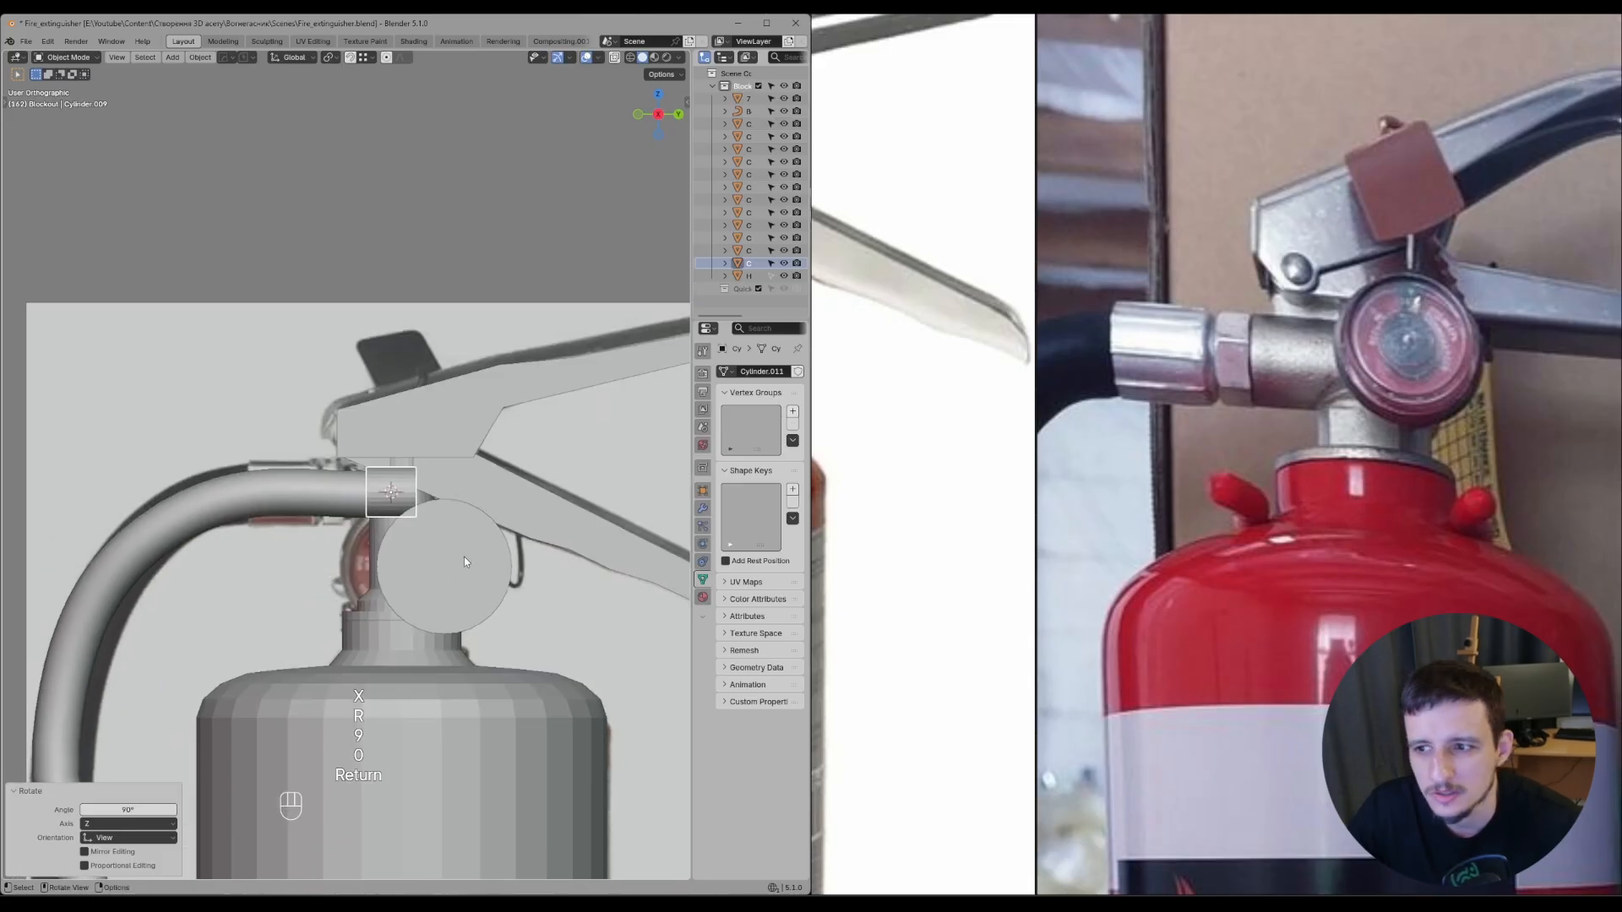
middle_click_drag(358, 583, 462, 537)
scroll(398, 611, "down", 1)
scroll(507, 549, "up", 2)
mouse_move(461, 537)
middle_mouse_down()
mouse_move(541, 557)
mouse_move(474, 549)
mouse_move(483, 532)
middle_mouse_up()
key("alt+grave")
key("g")
left_click(436, 535)
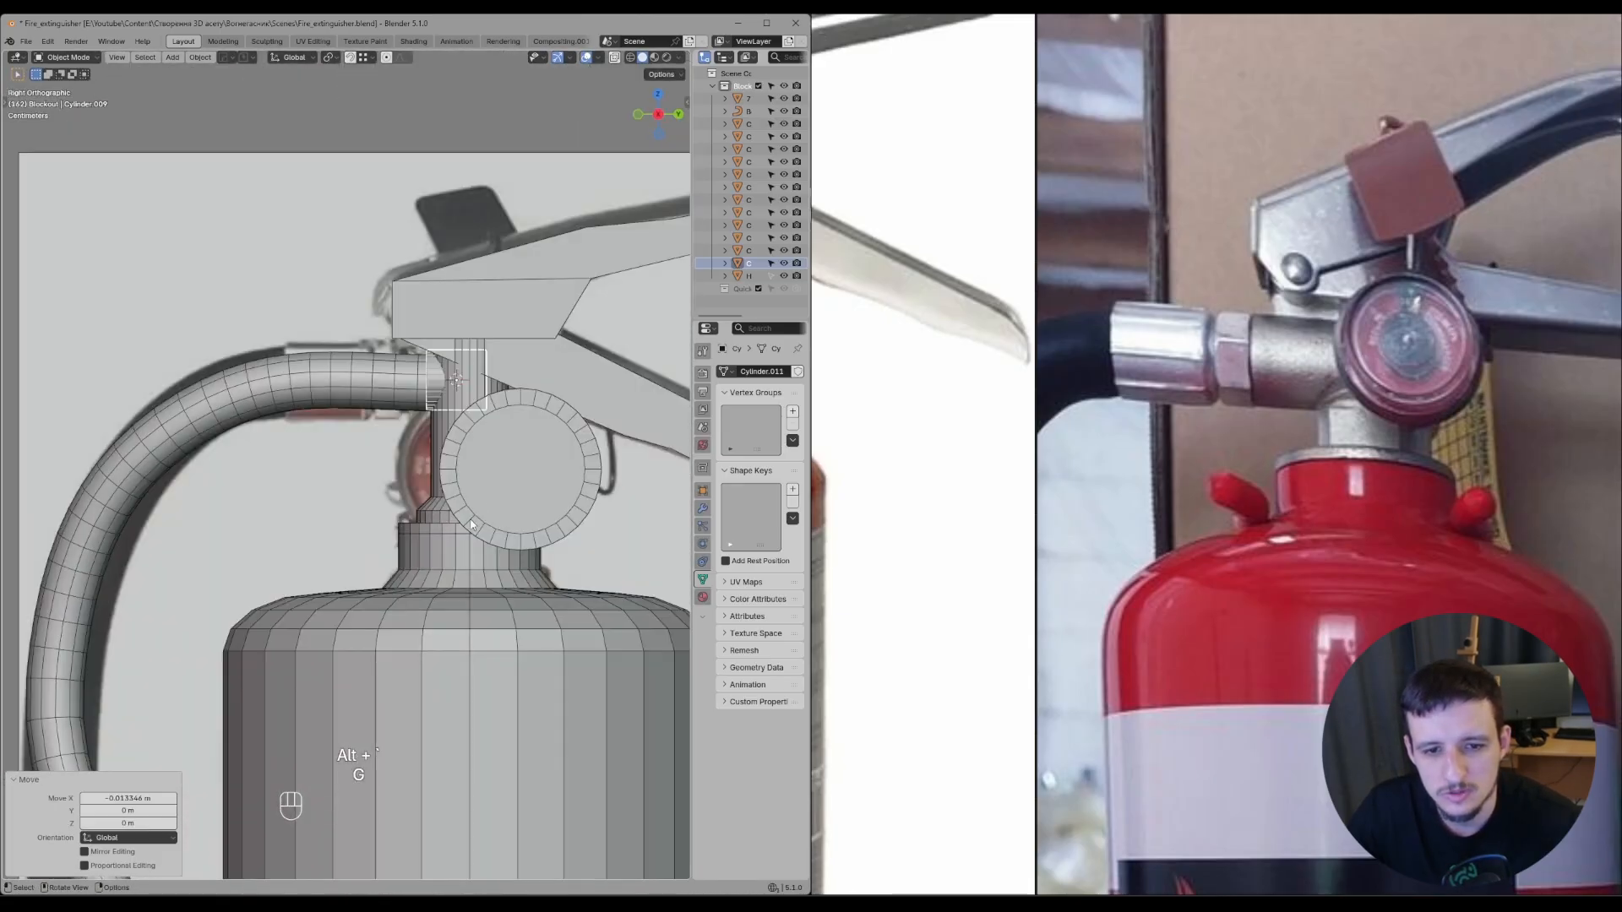
- Move the outlet cylinder about -0.0106 m along Y and lower it about 0.0075 m along Z at the hose end
scroll(483, 527, "up", 1)
key("g")
middle_click(469, 523)
left_click(446, 520)
key("g")
key("z")
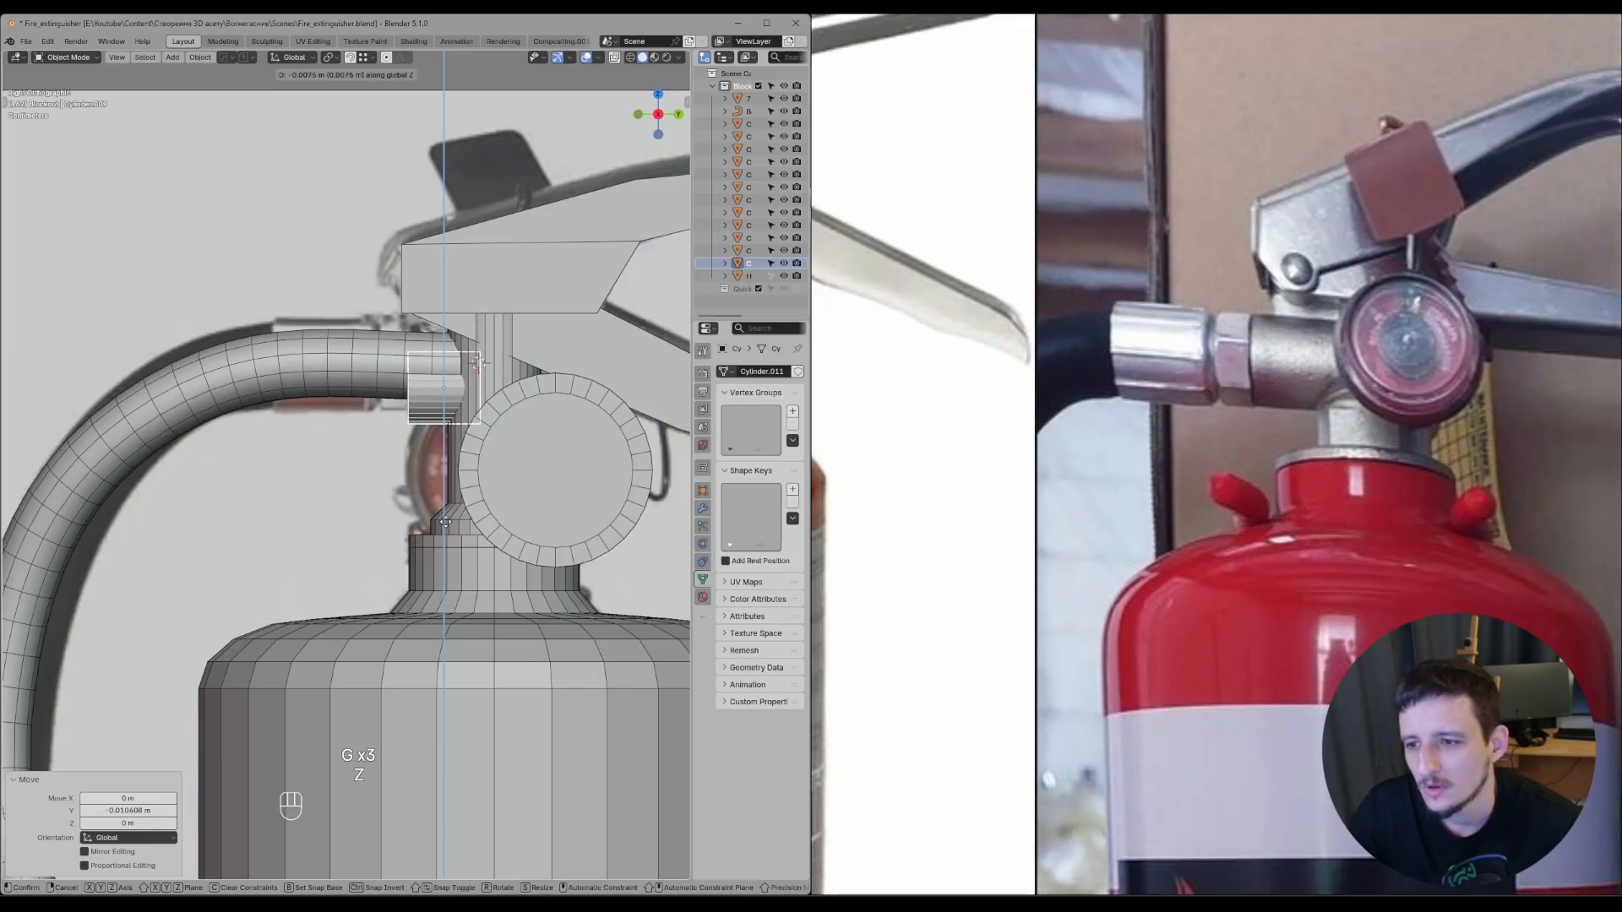
left_click(446, 521)
- Refine the outlet cylinder's size at the hose end with several uniform scalings, the last by 0.925
key("s")
left_click(472, 557)
key("g")
right_click(509, 543)
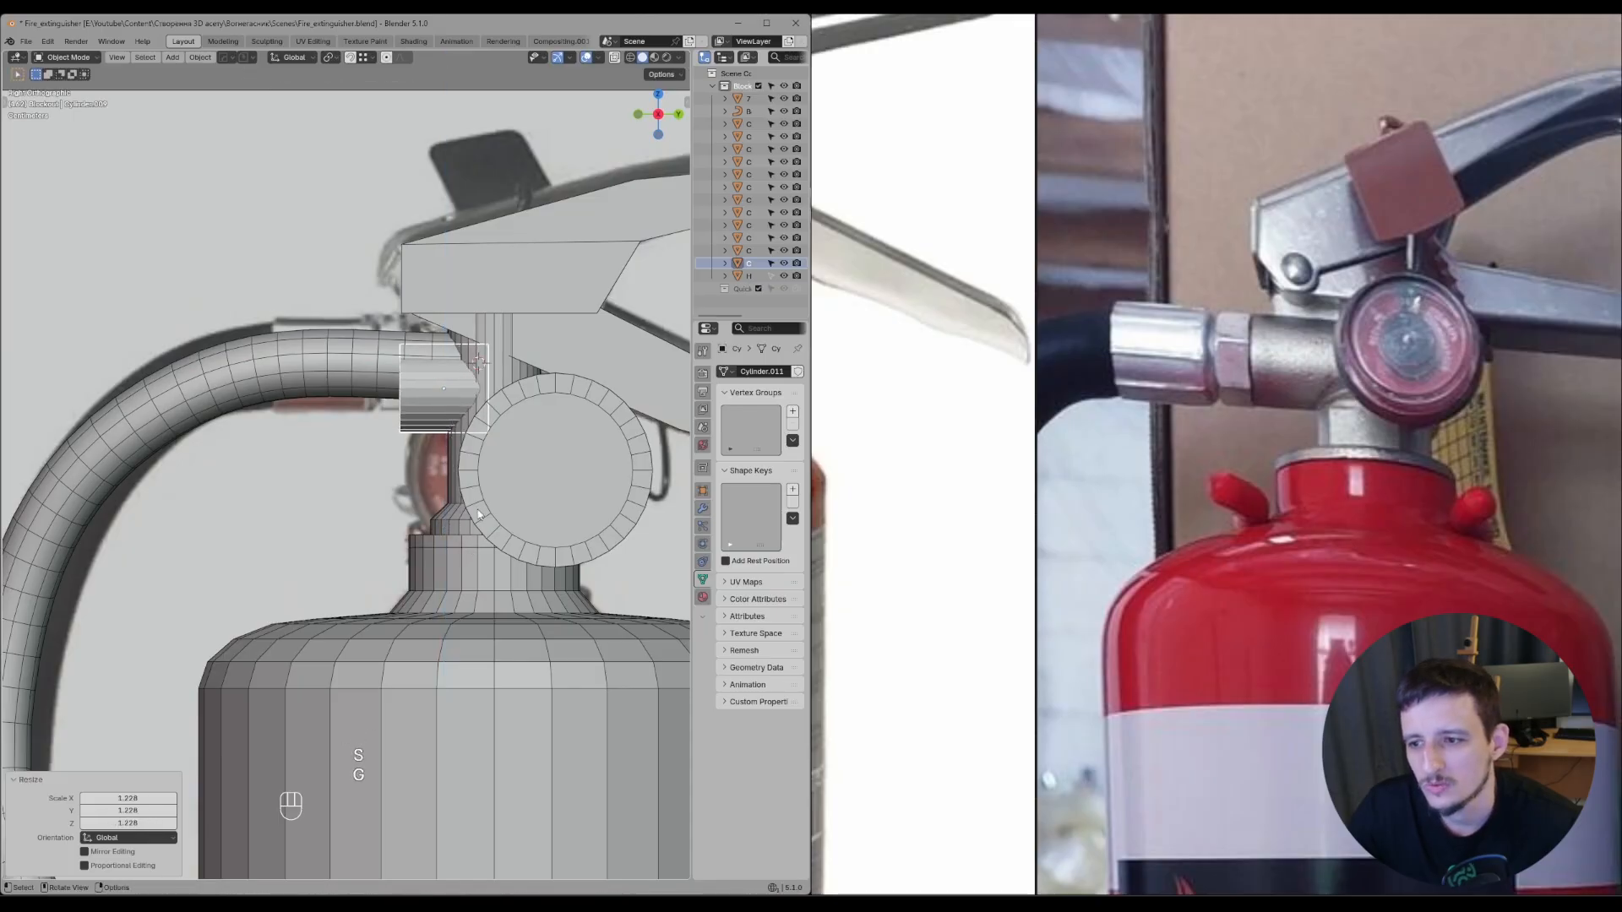
key("s")
left_click(517, 549)
scroll(486, 513, "down", 2)
key("s")
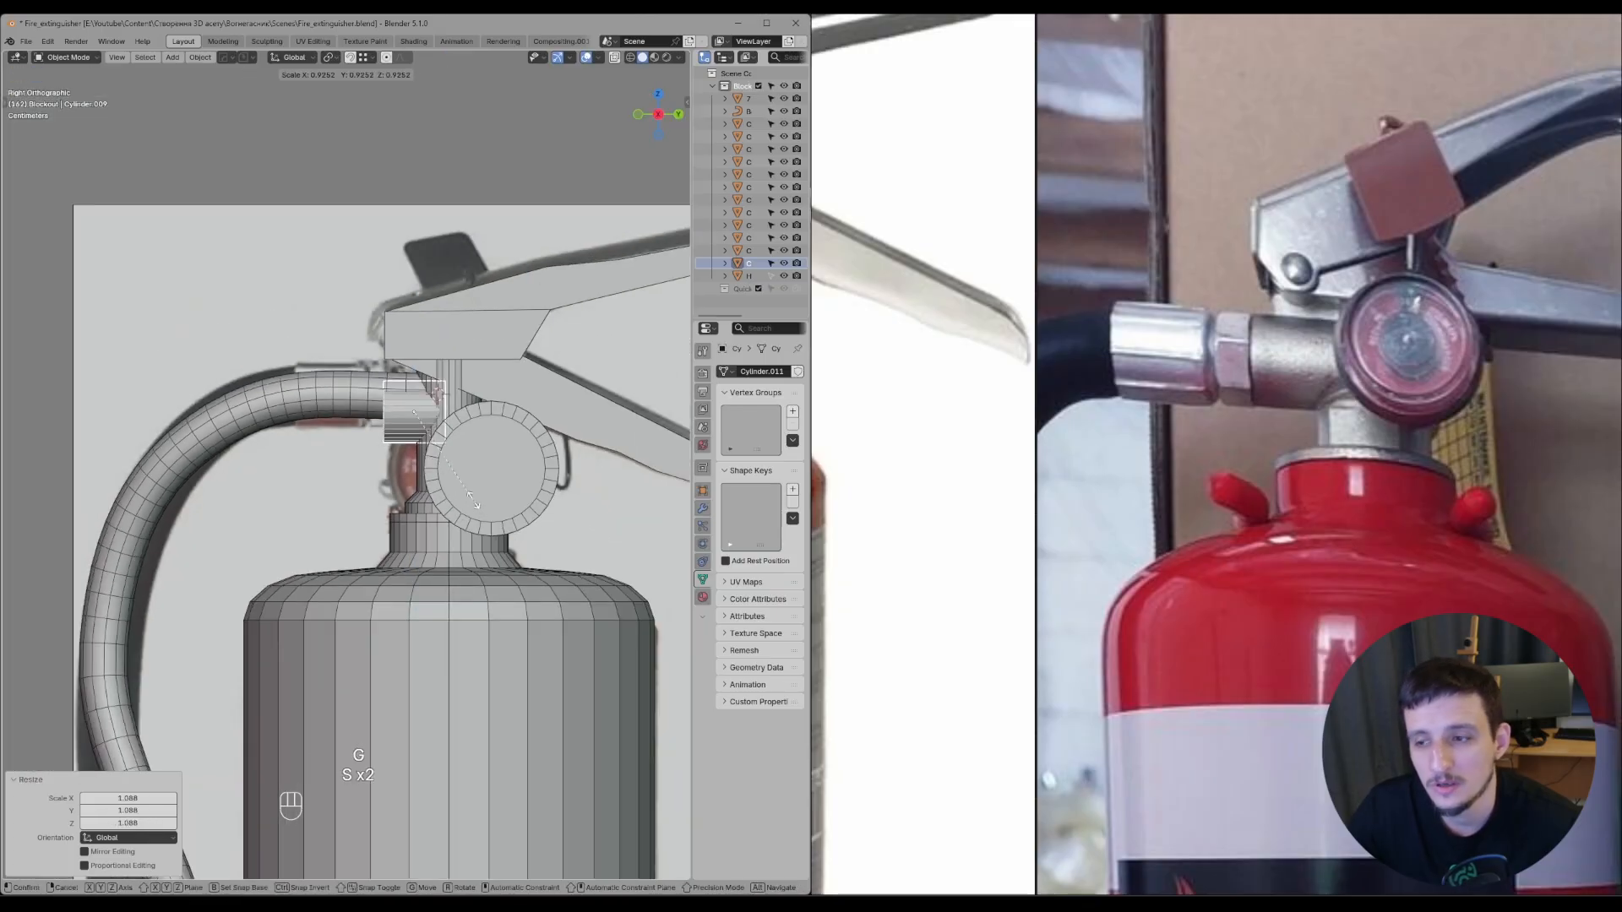
left_click(480, 505)
- Compare the outlet cylinder with the hose fitting in the Spectrum photo and scale it by 1.048
scroll(1219, 490, "down", 2)
middle_click_drag(1225, 485, 1122, 520)
scroll(1254, 426, "up", 1)
middle_click_drag(1254, 425, 1312, 406)
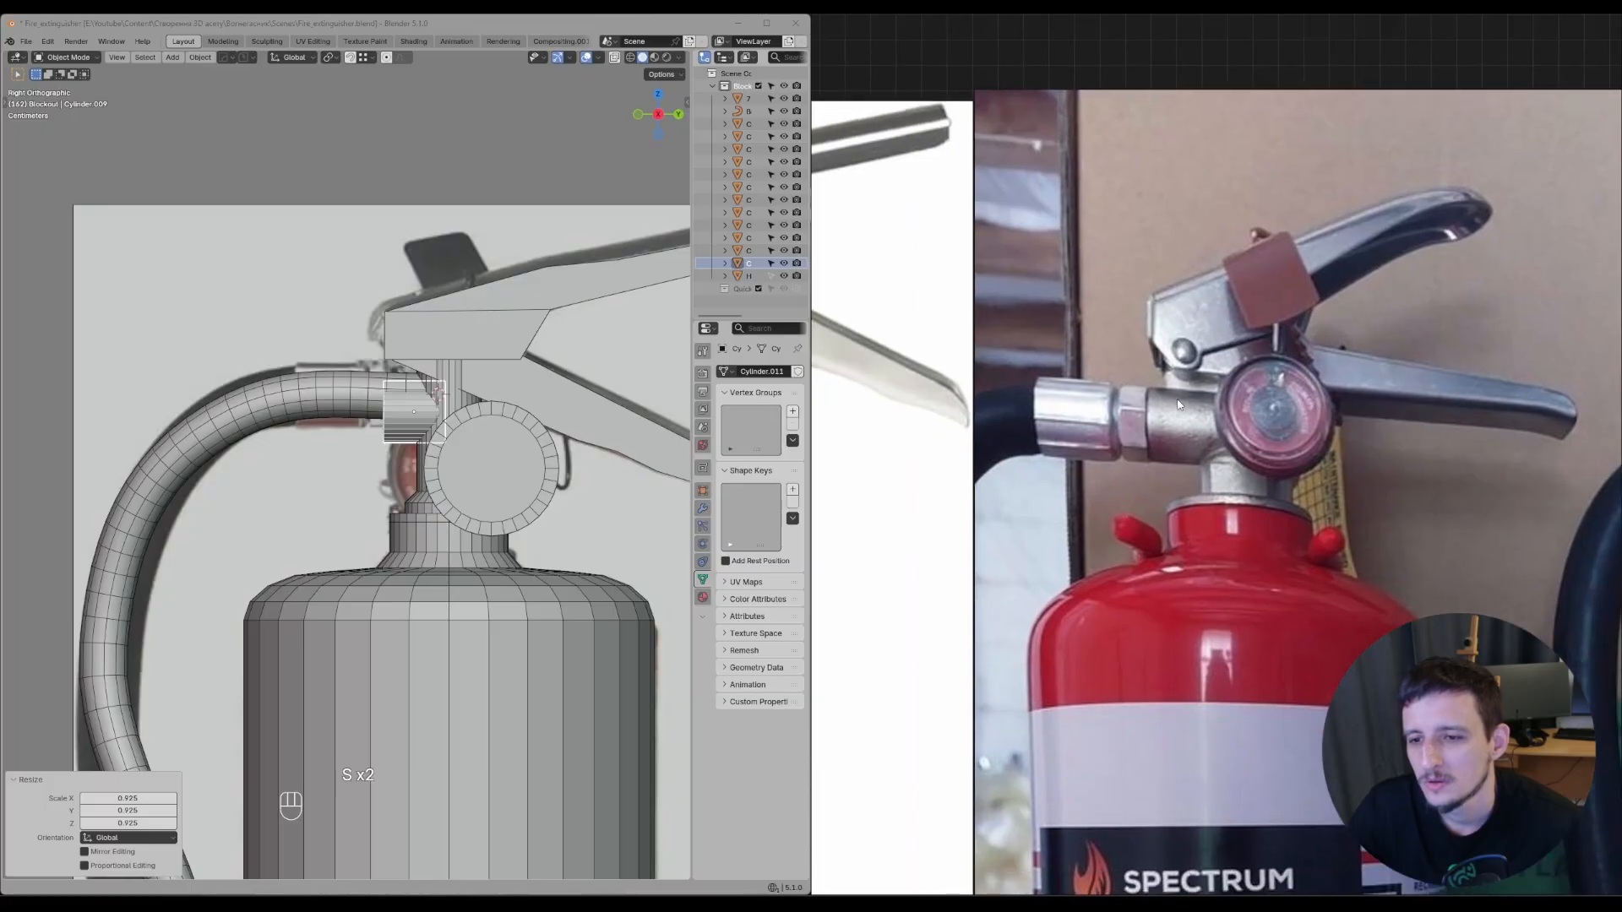
scroll(1081, 456, "down", 1)
middle_click_drag(1081, 456, 1267, 507)
scroll(1224, 426, "up", 3)
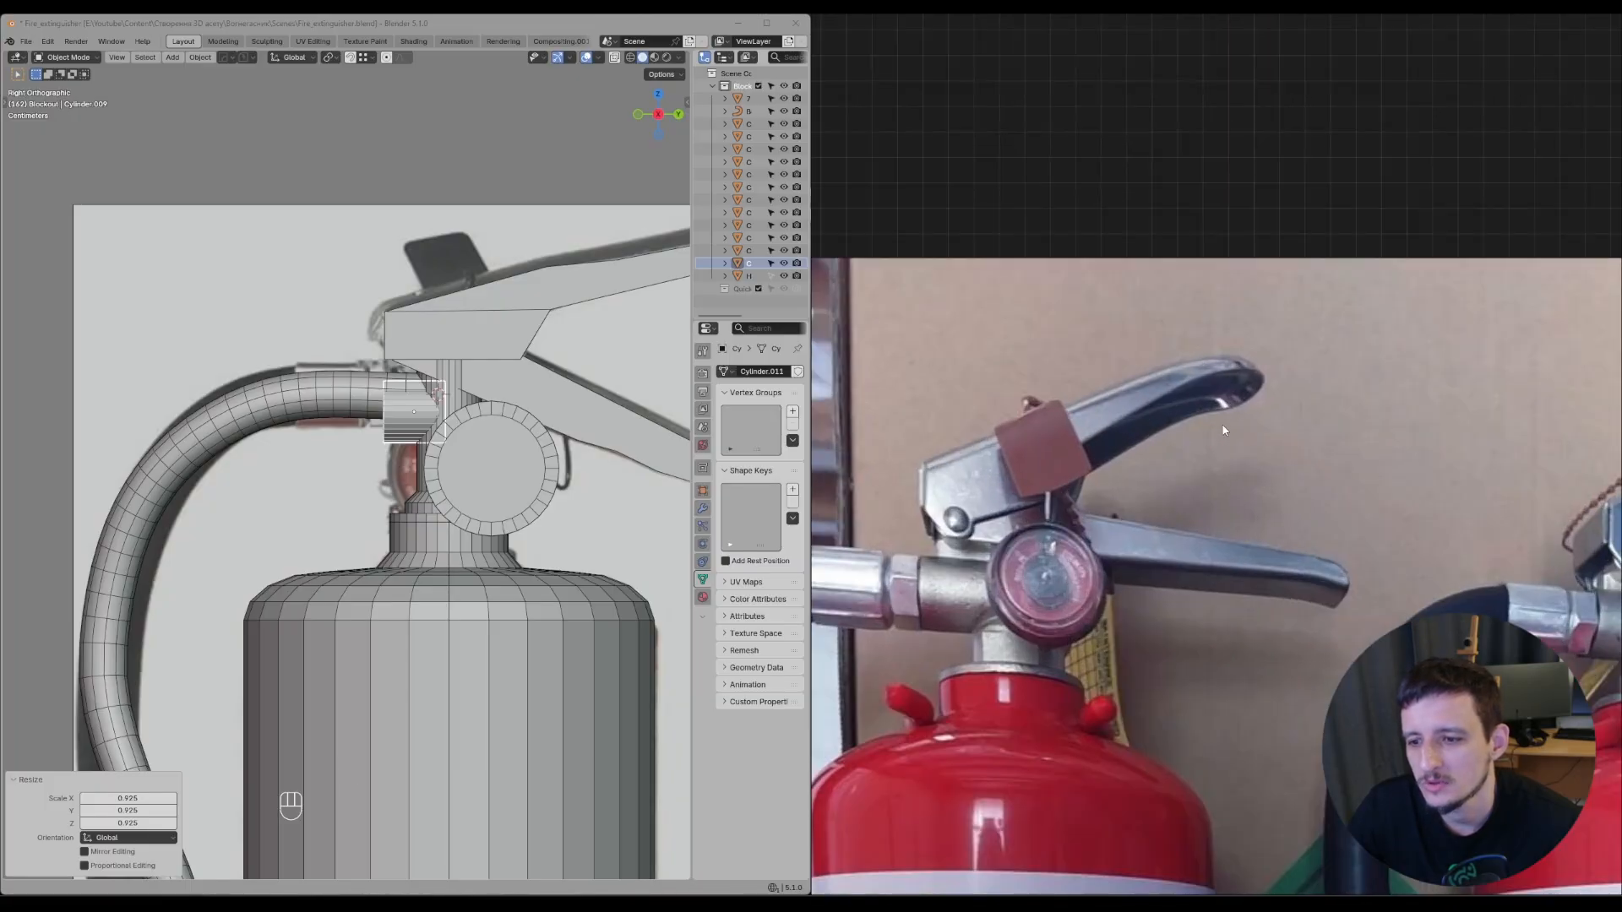
scroll(1223, 430, "down", 4)
scroll(1343, 441, "up", 2)
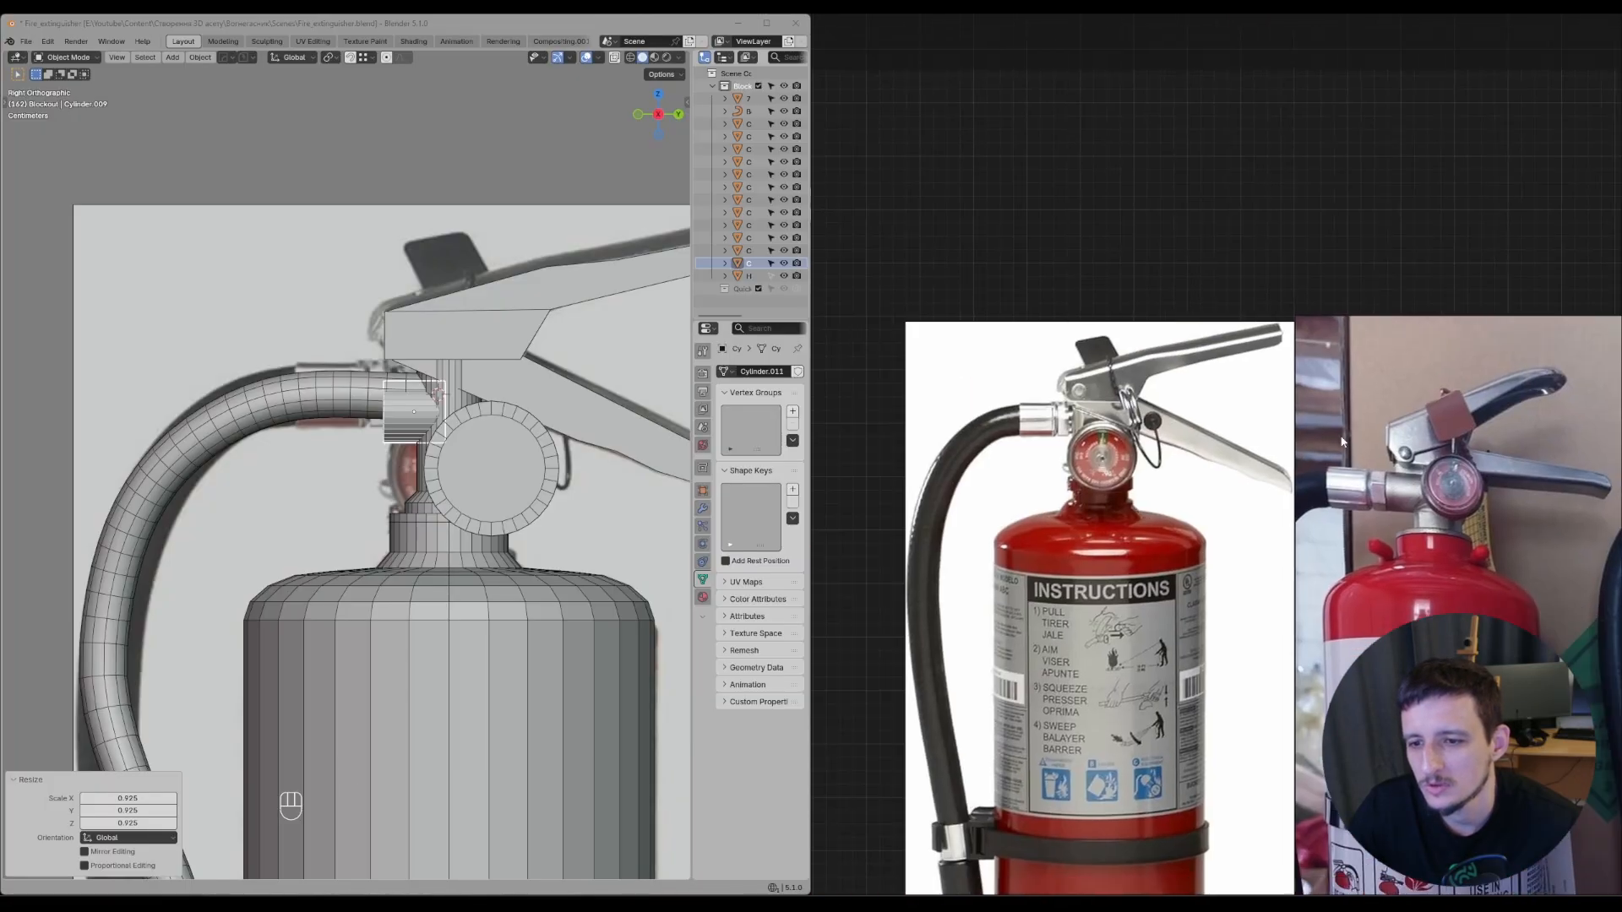
scroll(1513, 511, "up", 5)
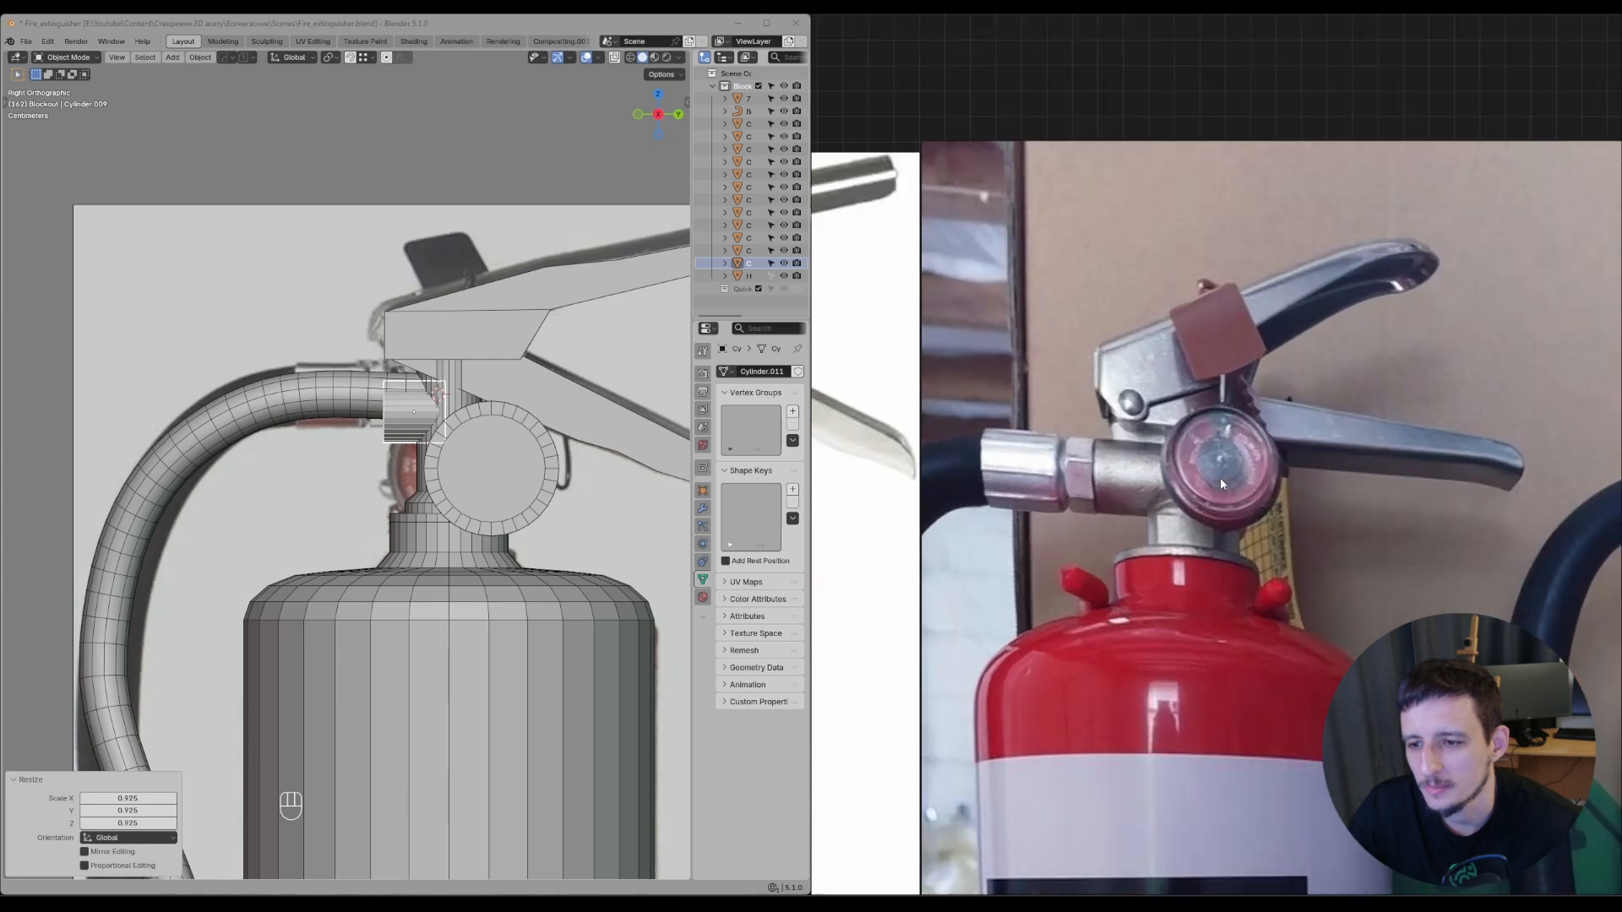
scroll(398, 424, "up", 2)
scroll(399, 418, "up", 1)
key("s")
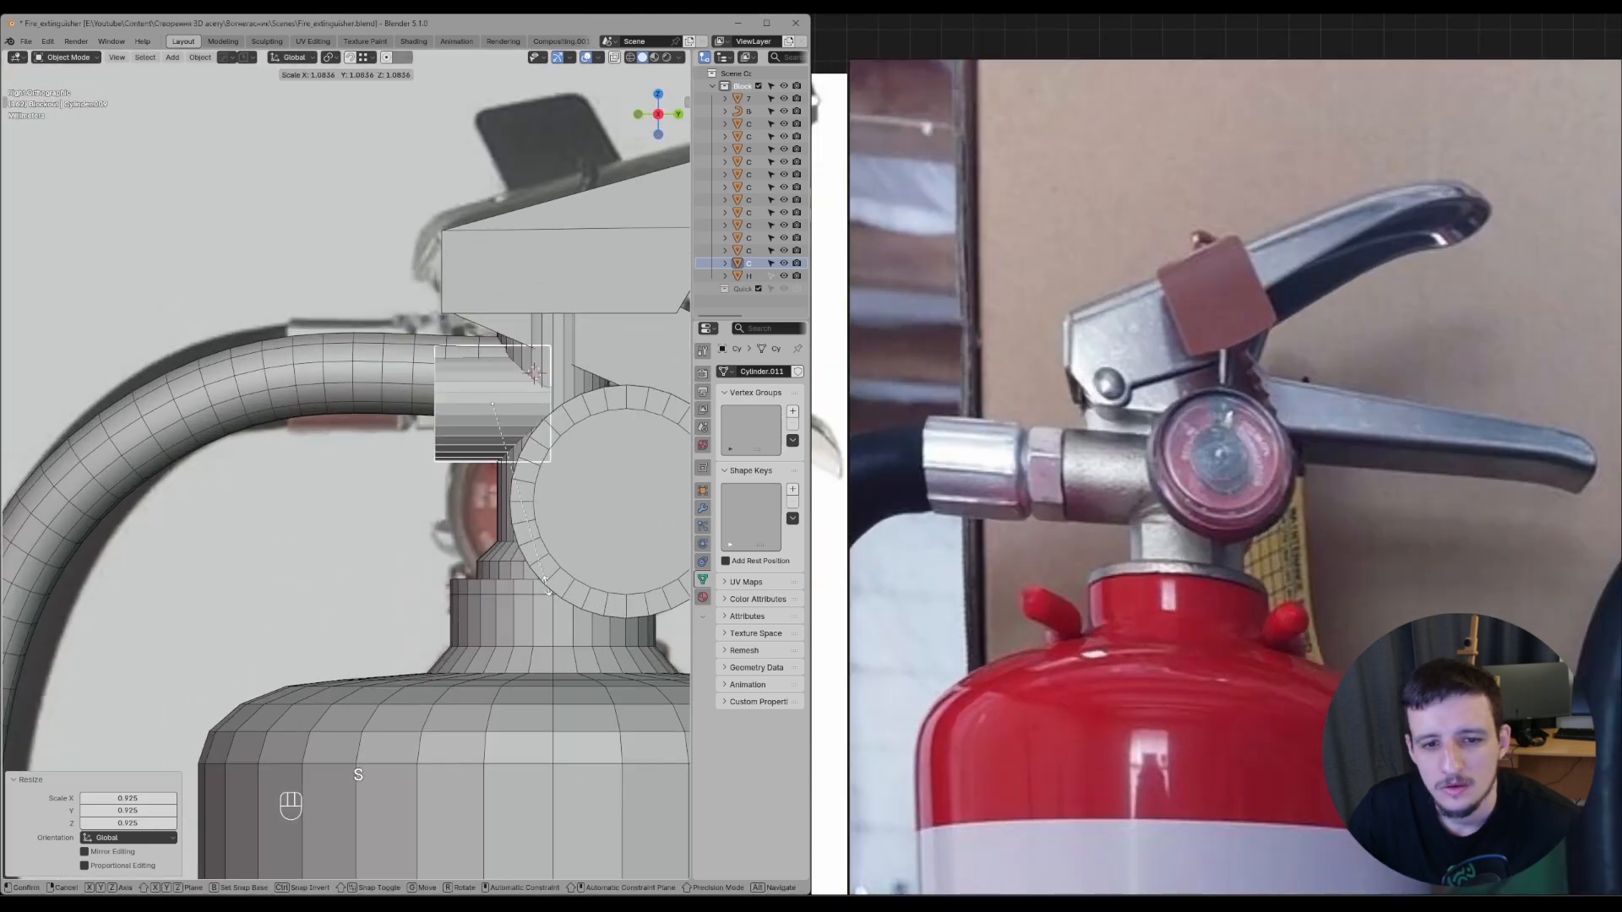
left_click(545, 579)
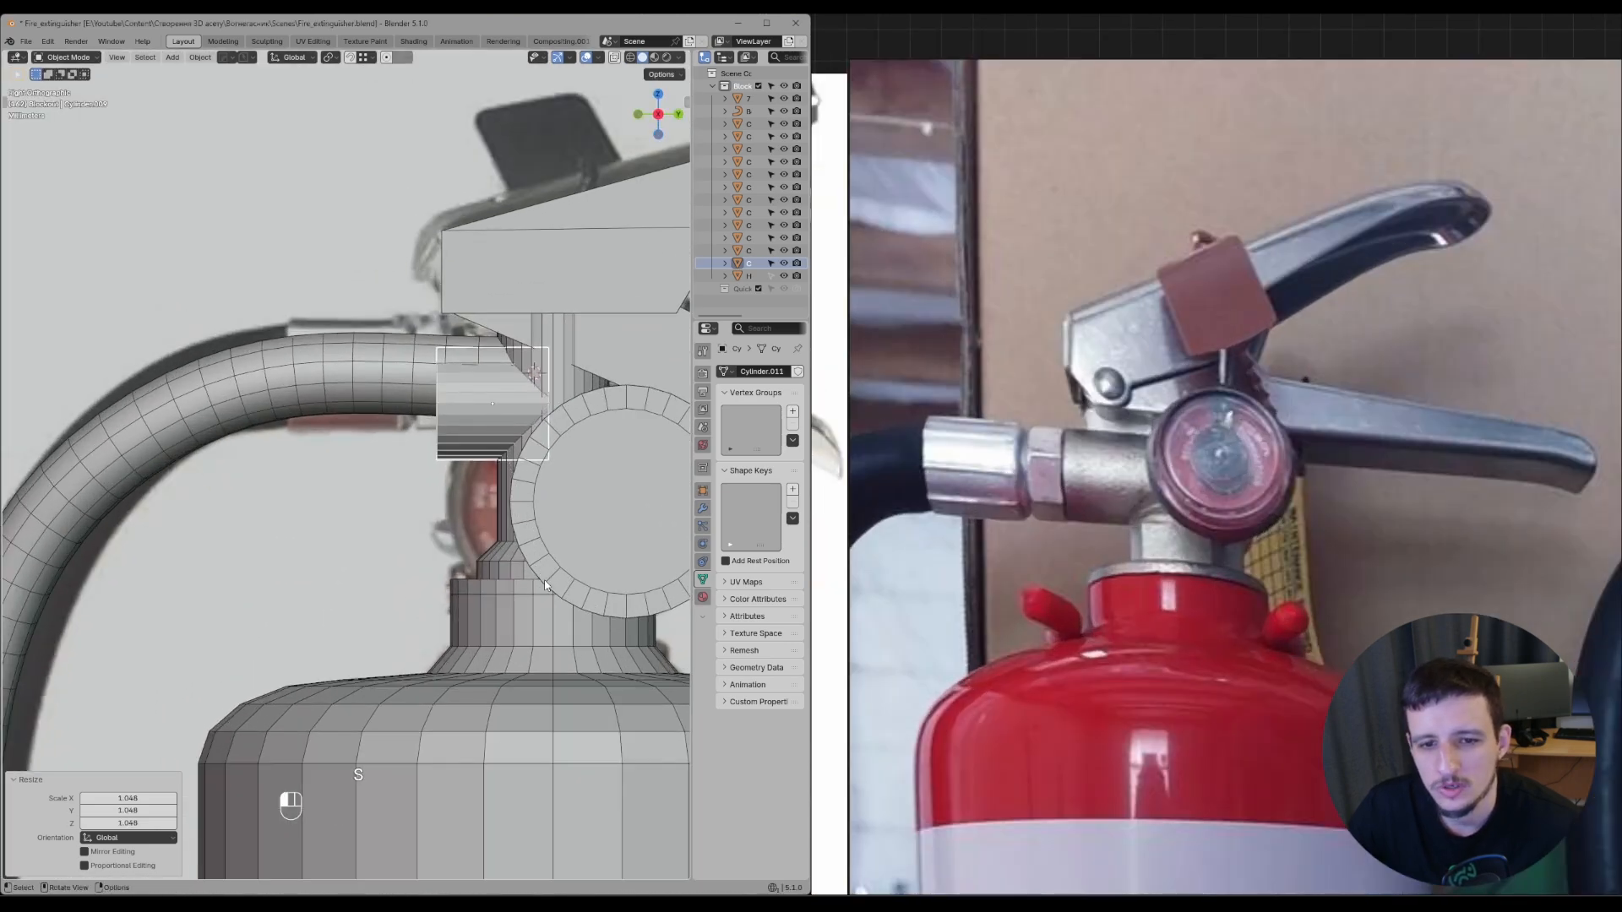
- Select the pressure gauge disc and move it outward along X, away from the valve stem
scroll(468, 571, "down", 3)
scroll(1418, 450, "down", 3)
scroll(1418, 451, "up", 3)
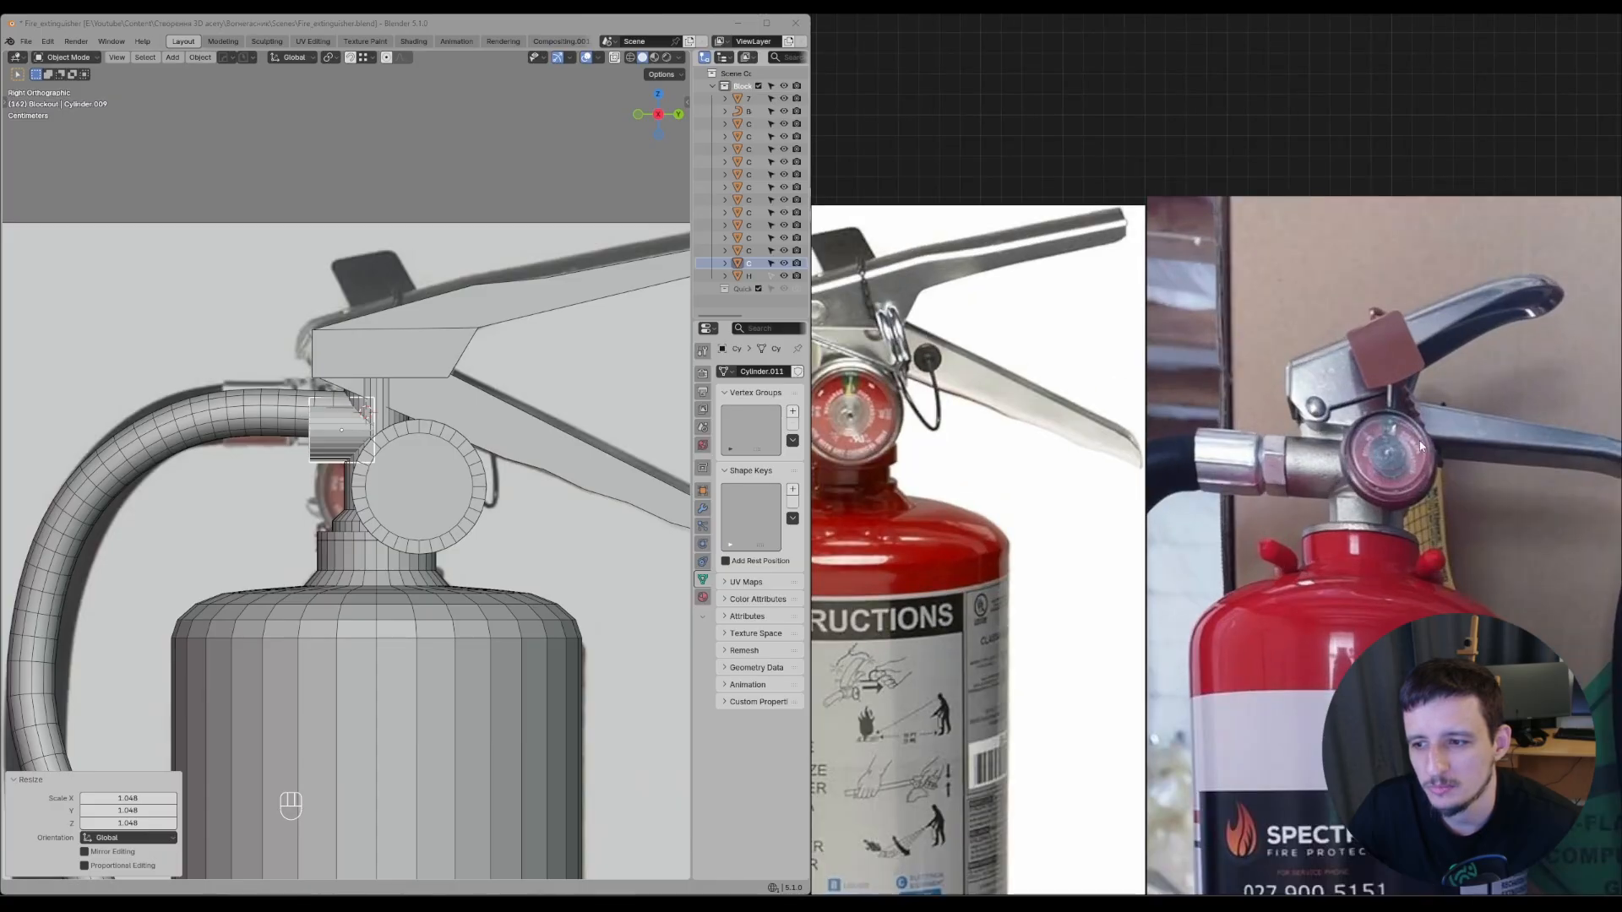
left_click(399, 510)
mouse_move(398, 510)
middle_mouse_down()
mouse_move(464, 464)
mouse_move(534, 490)
mouse_move(399, 478)
middle_mouse_up()
scroll(429, 491, "up", 2)
key("g")
key("x")
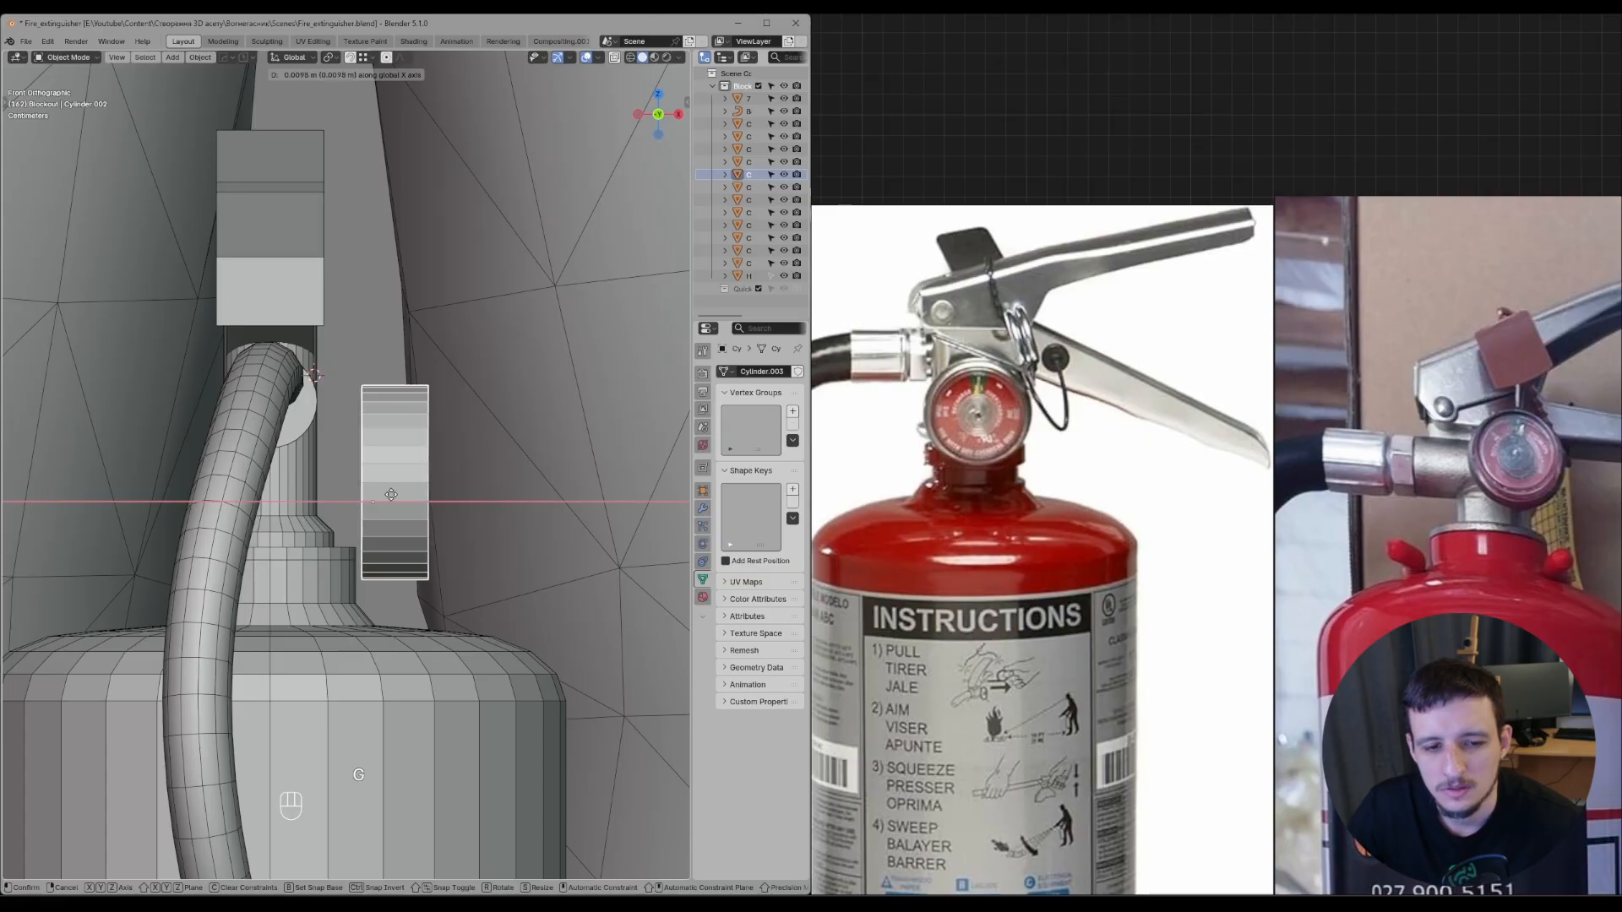
left_click(389, 495)
- Select the gauge's inner face in edit mode and set the gauge's origin to its centre
key("Tab")
key("z")
key("shift+ctrl+c")
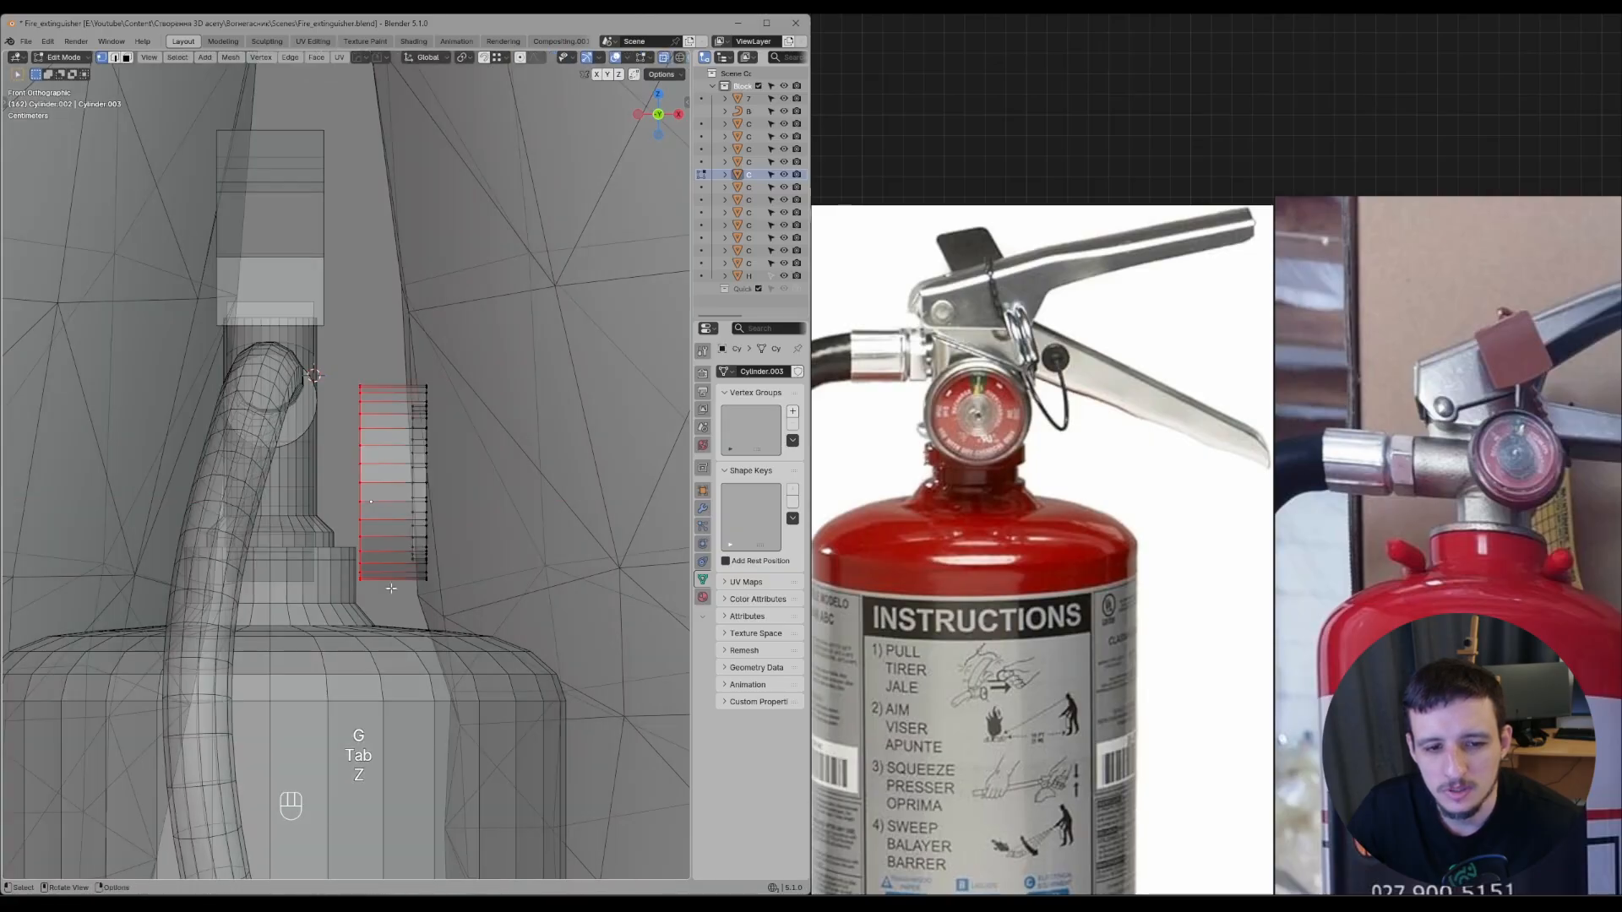
key("Tab")
- Fine-tune the gauge's distance from the valve along X, first about 0.0013 m inward, then about 0.0018 m outward
key("g")
middle_click(380, 539)
left_click(367, 539)
key("g")
middle_click(380, 542)
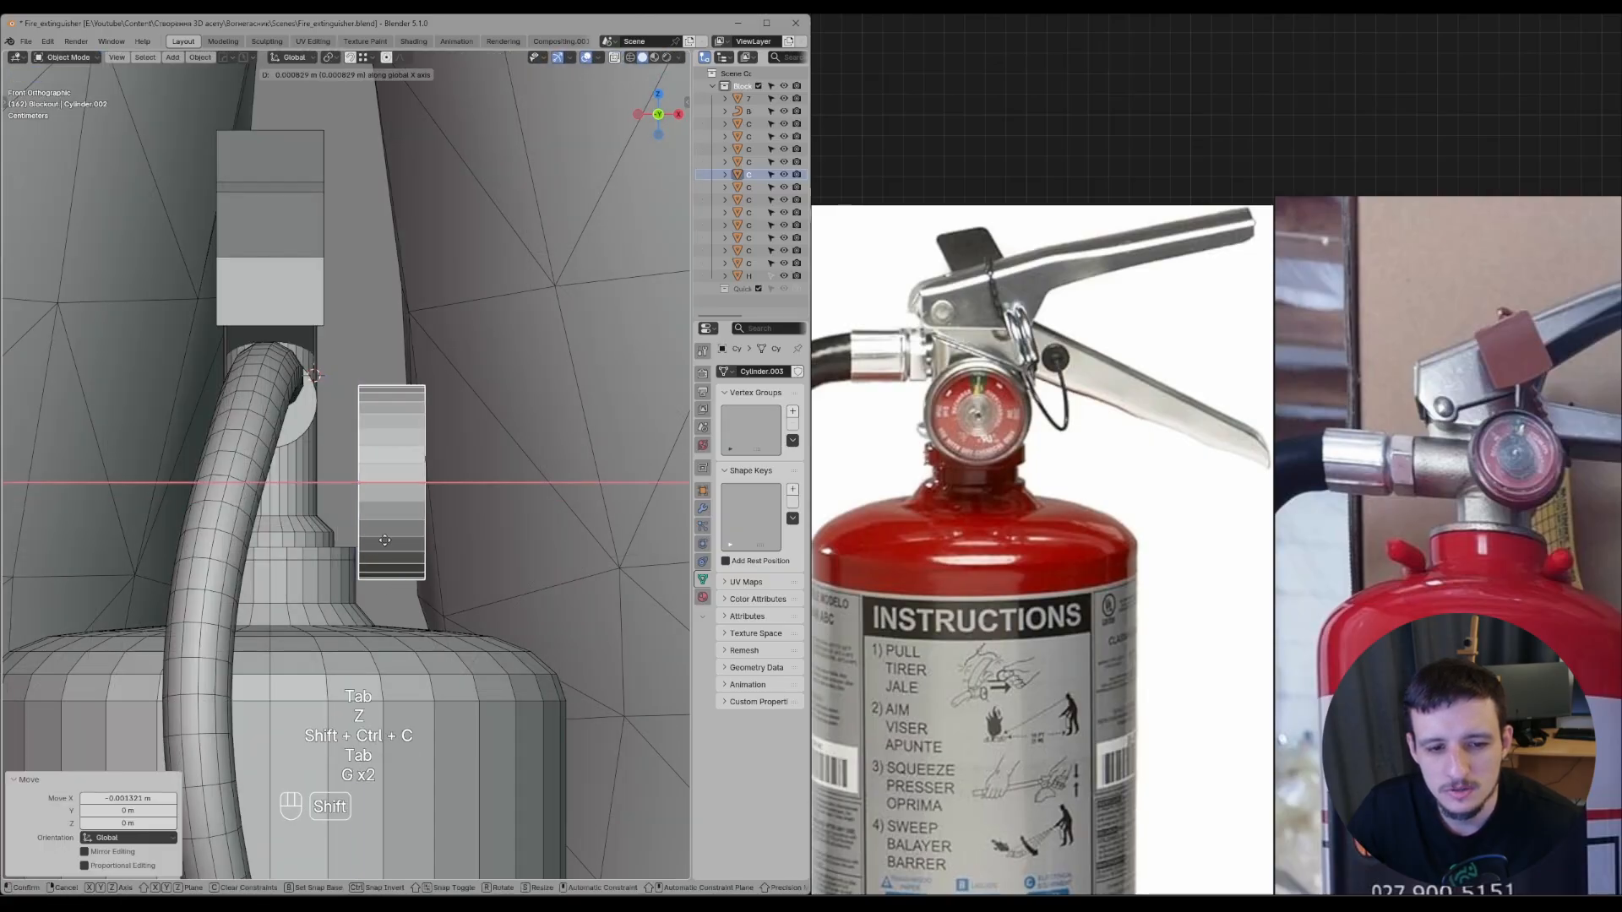
left_click(441, 558)
- Scale the gauge down slightly and shift it about 0.0004 m along Y
key("s")
key("s")
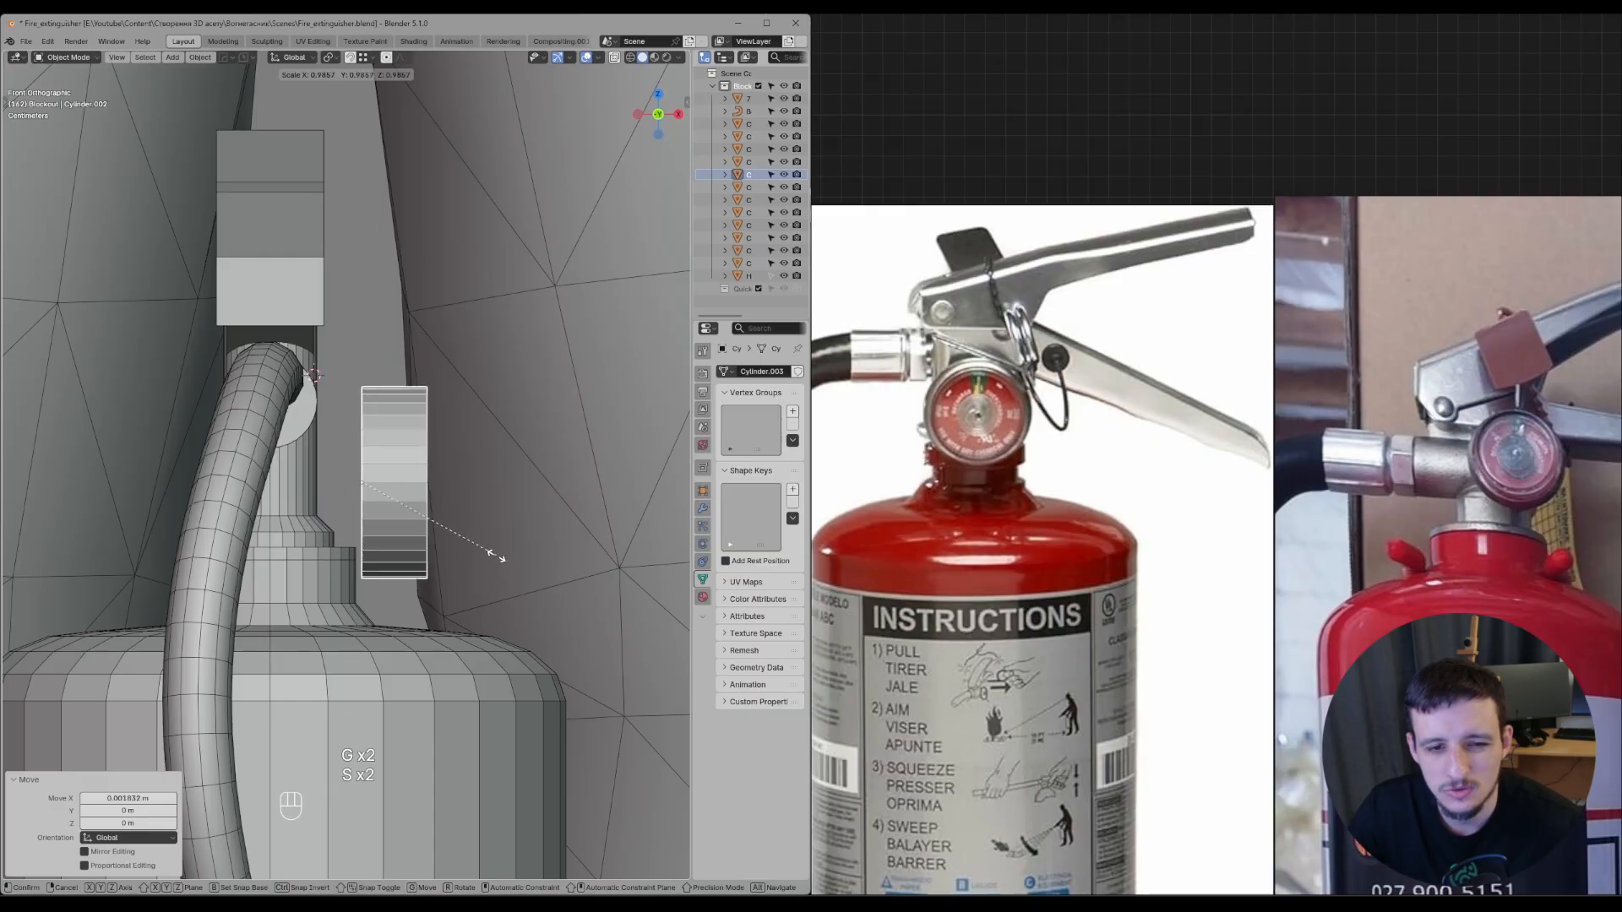
left_click(483, 552)
middle_click_drag(536, 549, 380, 507)
key("g")
middle_click(370, 439)
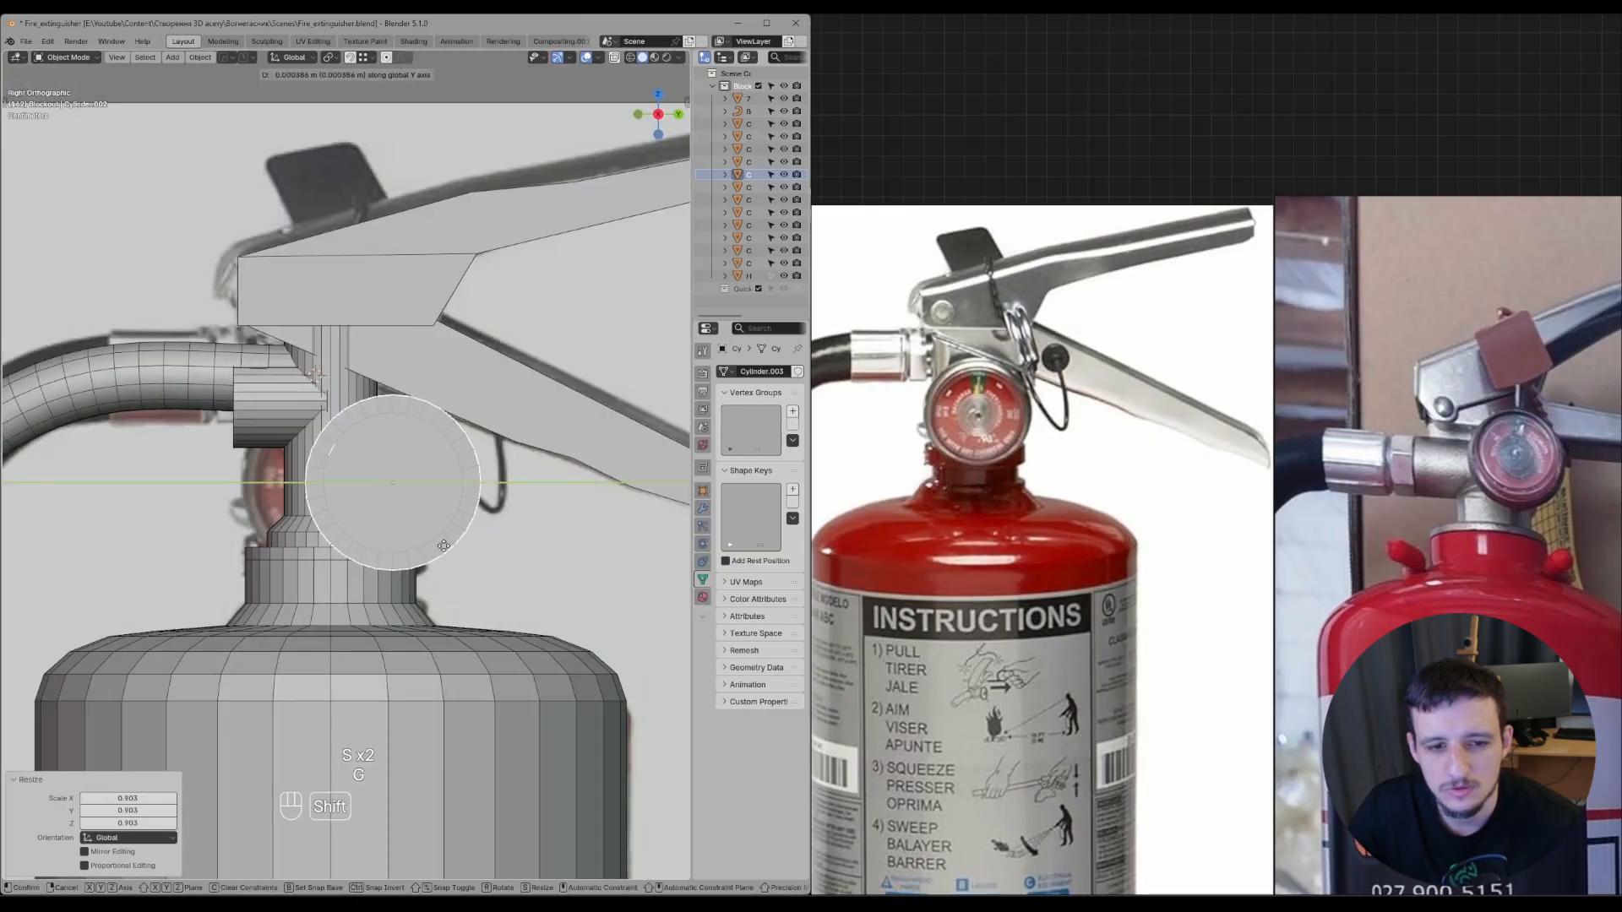
left_click(366, 436)
- Select the outlet cylinder, lower it about 0.013 m along Z and fine-tune its height by about 0.0005 m
right_click_drag(1400, 492, 1244, 515)
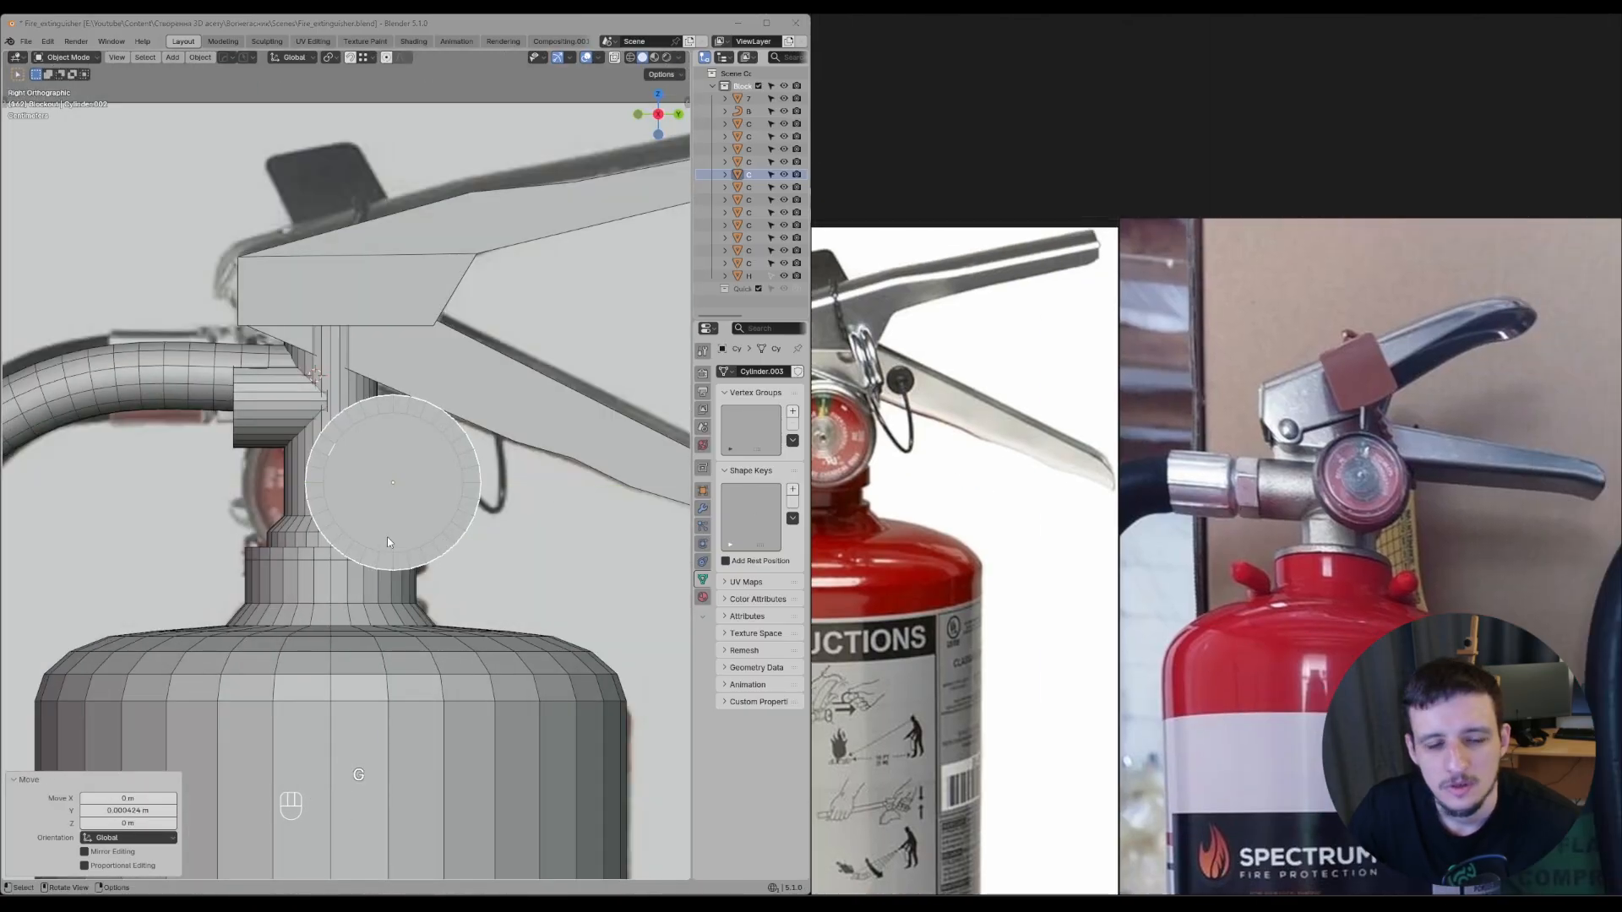
left_click(314, 436)
middle_click_drag(330, 452, 547, 436, "shift")
key("g")
key("z")
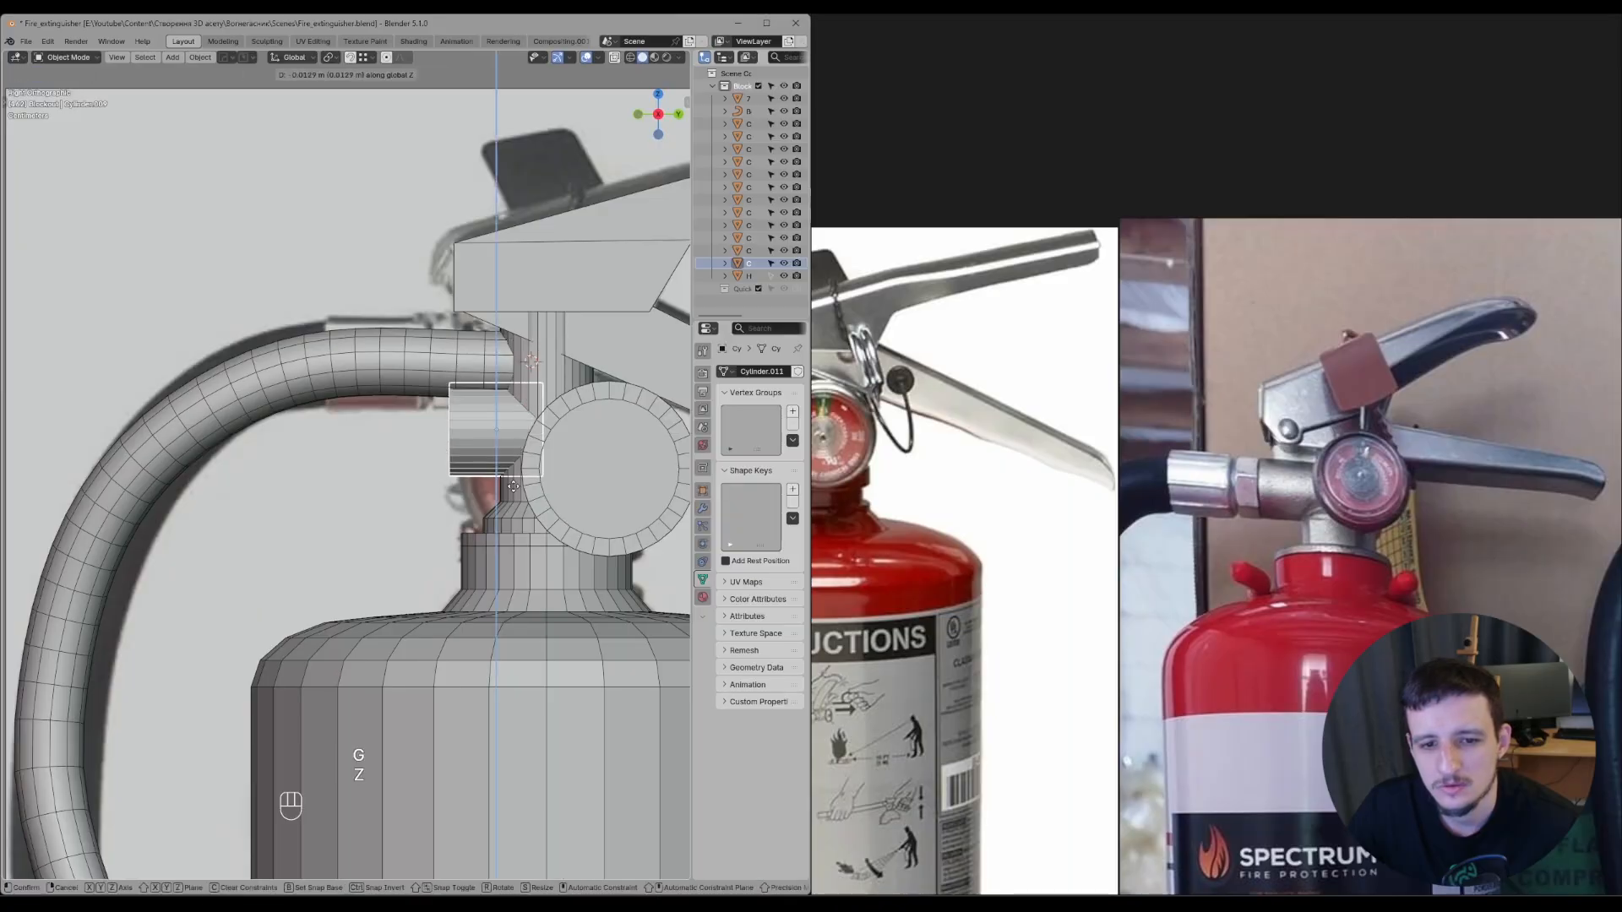
left_click(510, 481)
key("g")
key("z")
left_click(561, 498, "shift")
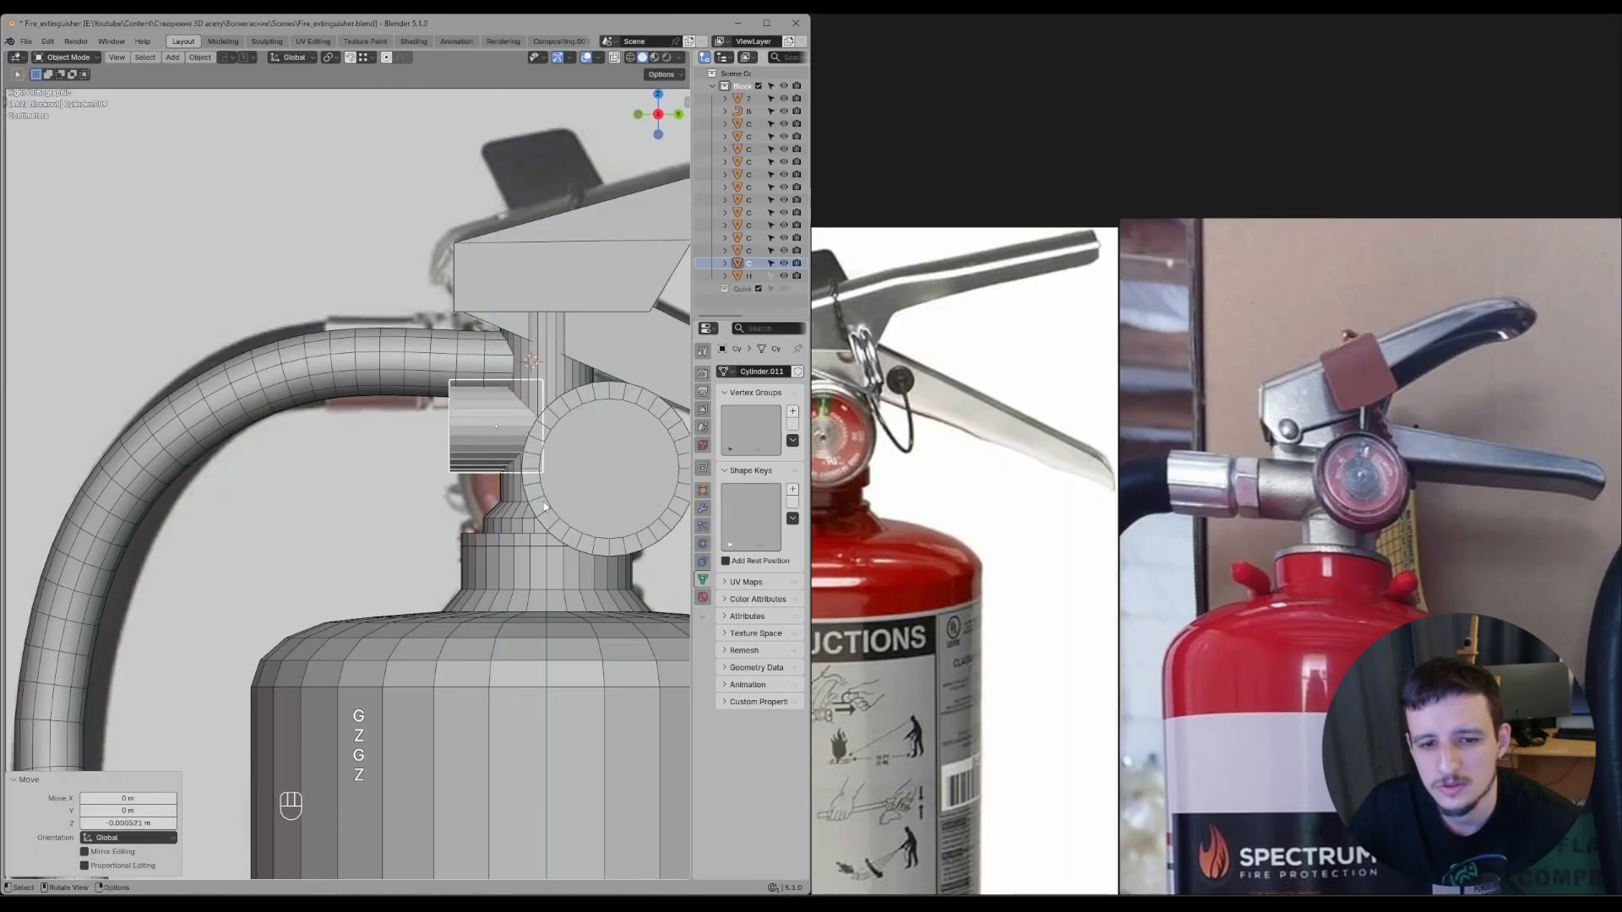
- Raise the outlet cylinder about 0.0005 m along Z
key("g")
key("z")
left_click(545, 504)
scroll(1239, 504, "up", 3)
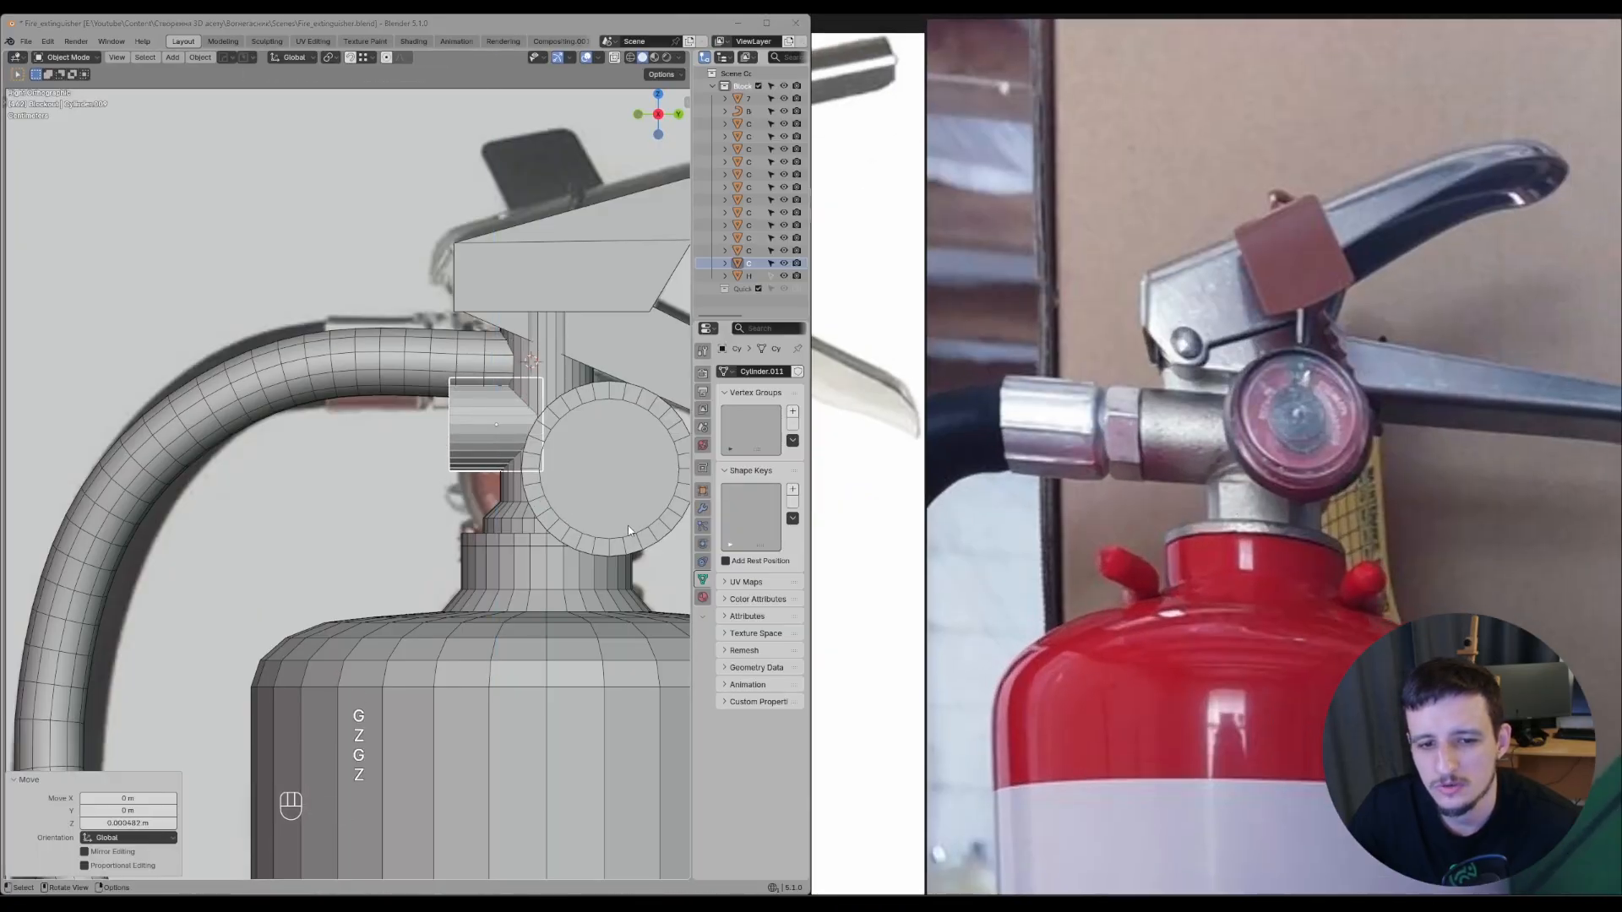
- Dissolve the extra edge loops around the base of the tapered section on top of the bottle's neck collar
middle_click_drag(627, 531, 443, 513, "shift")
scroll(498, 512, "up", 2)
left_click(491, 518)
key("Tab")
middle_click_drag(443, 514, 472, 548)
key("ctrl+x")
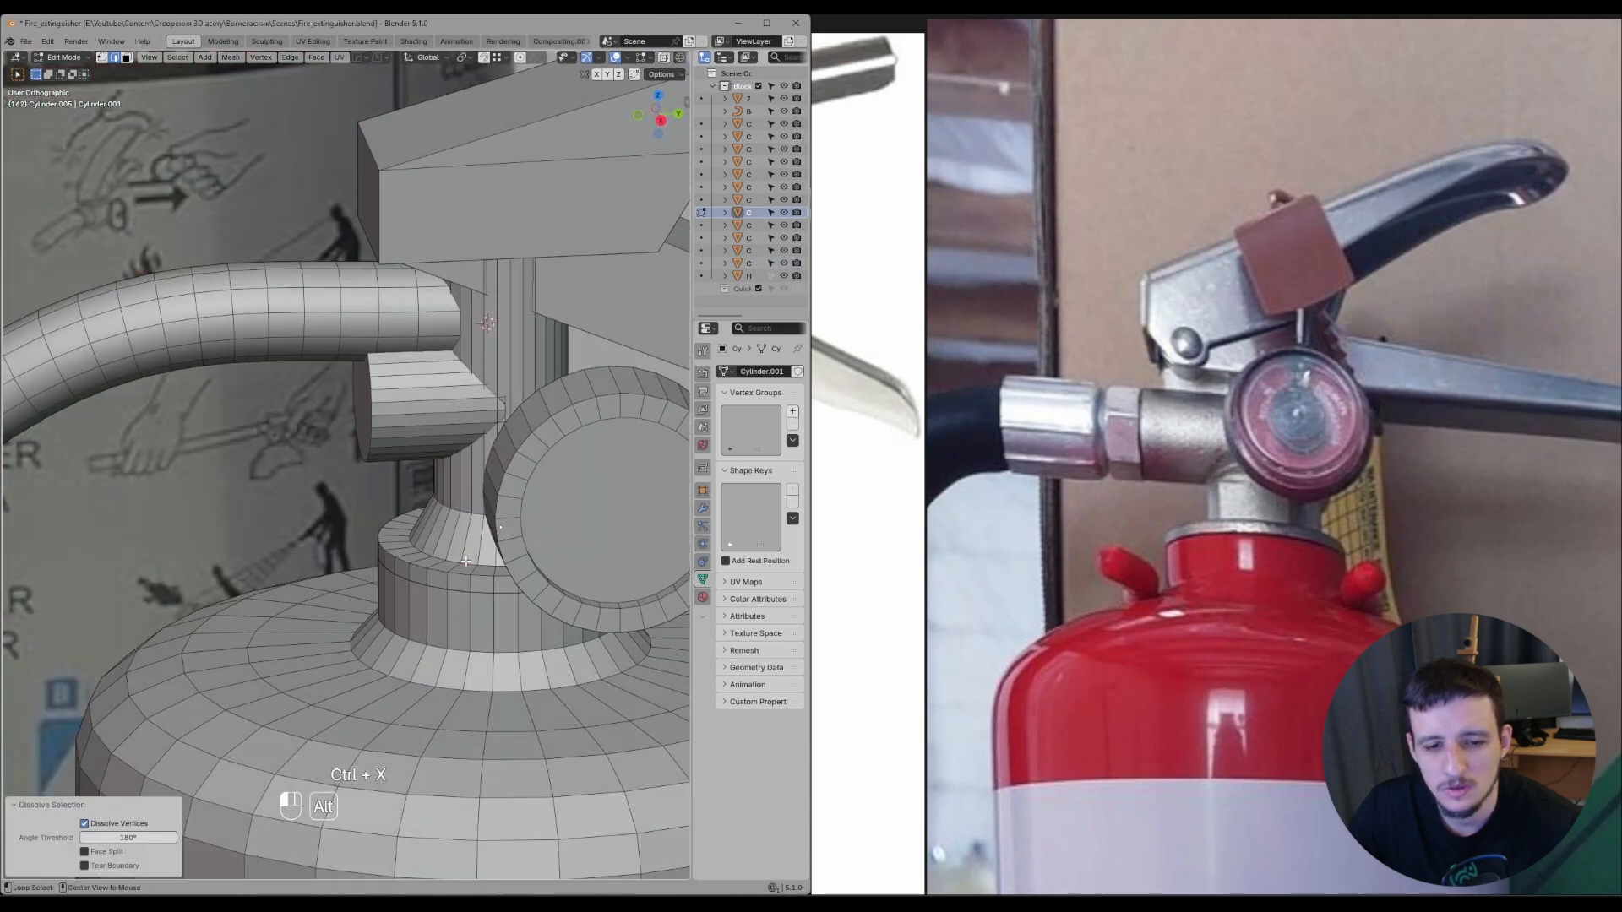
key("ctrl+x")
key("ctrl+z")
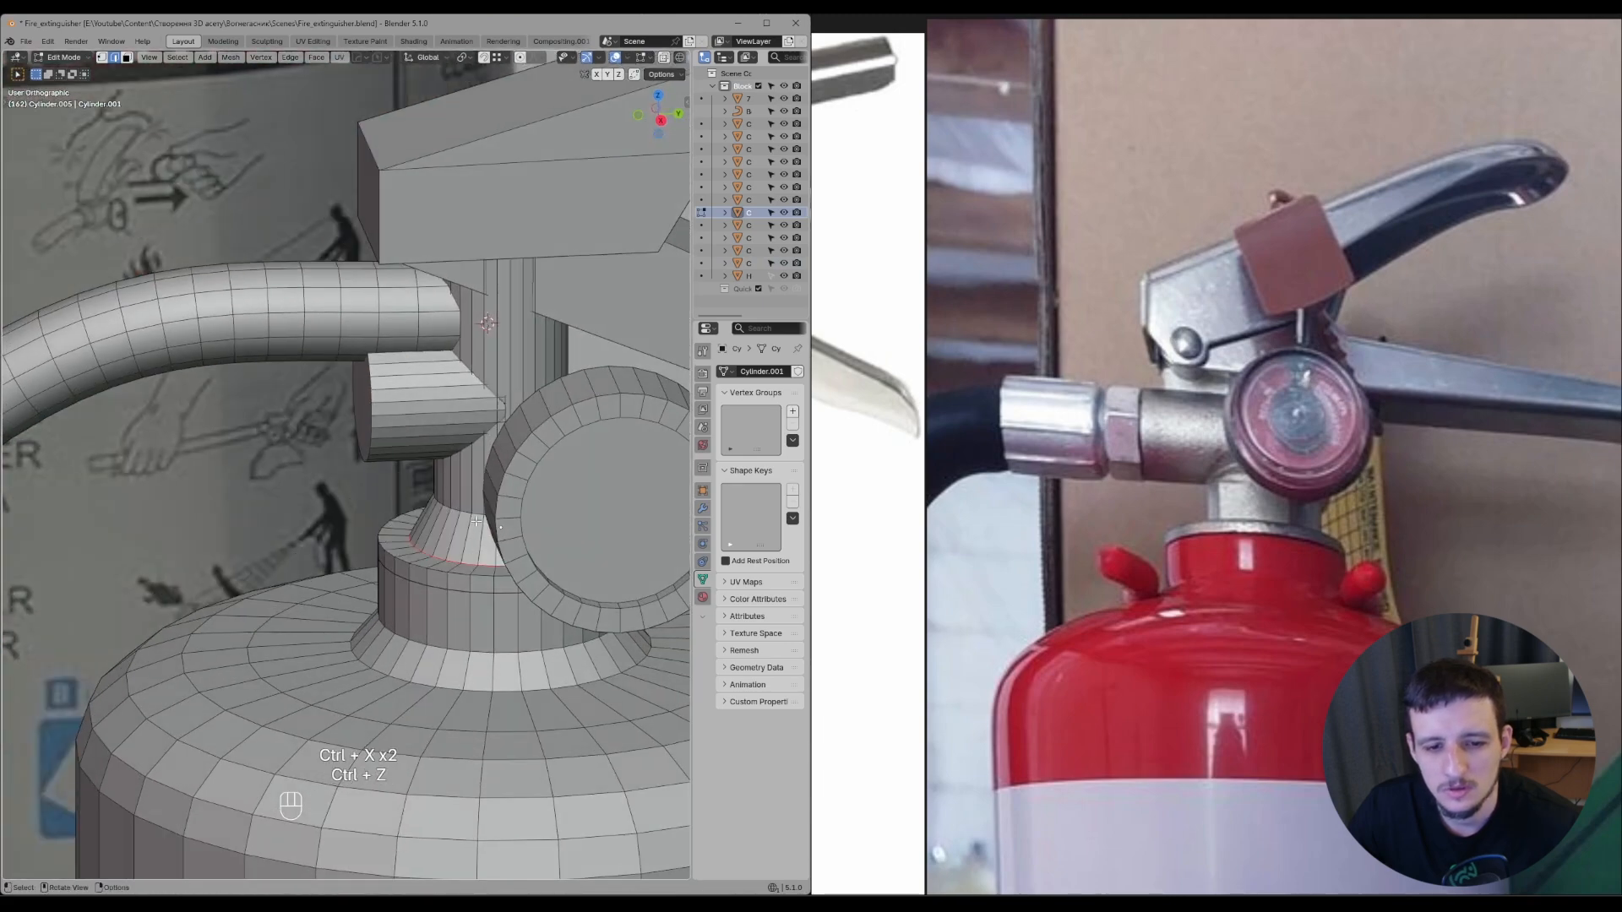
key("ctrl+x")
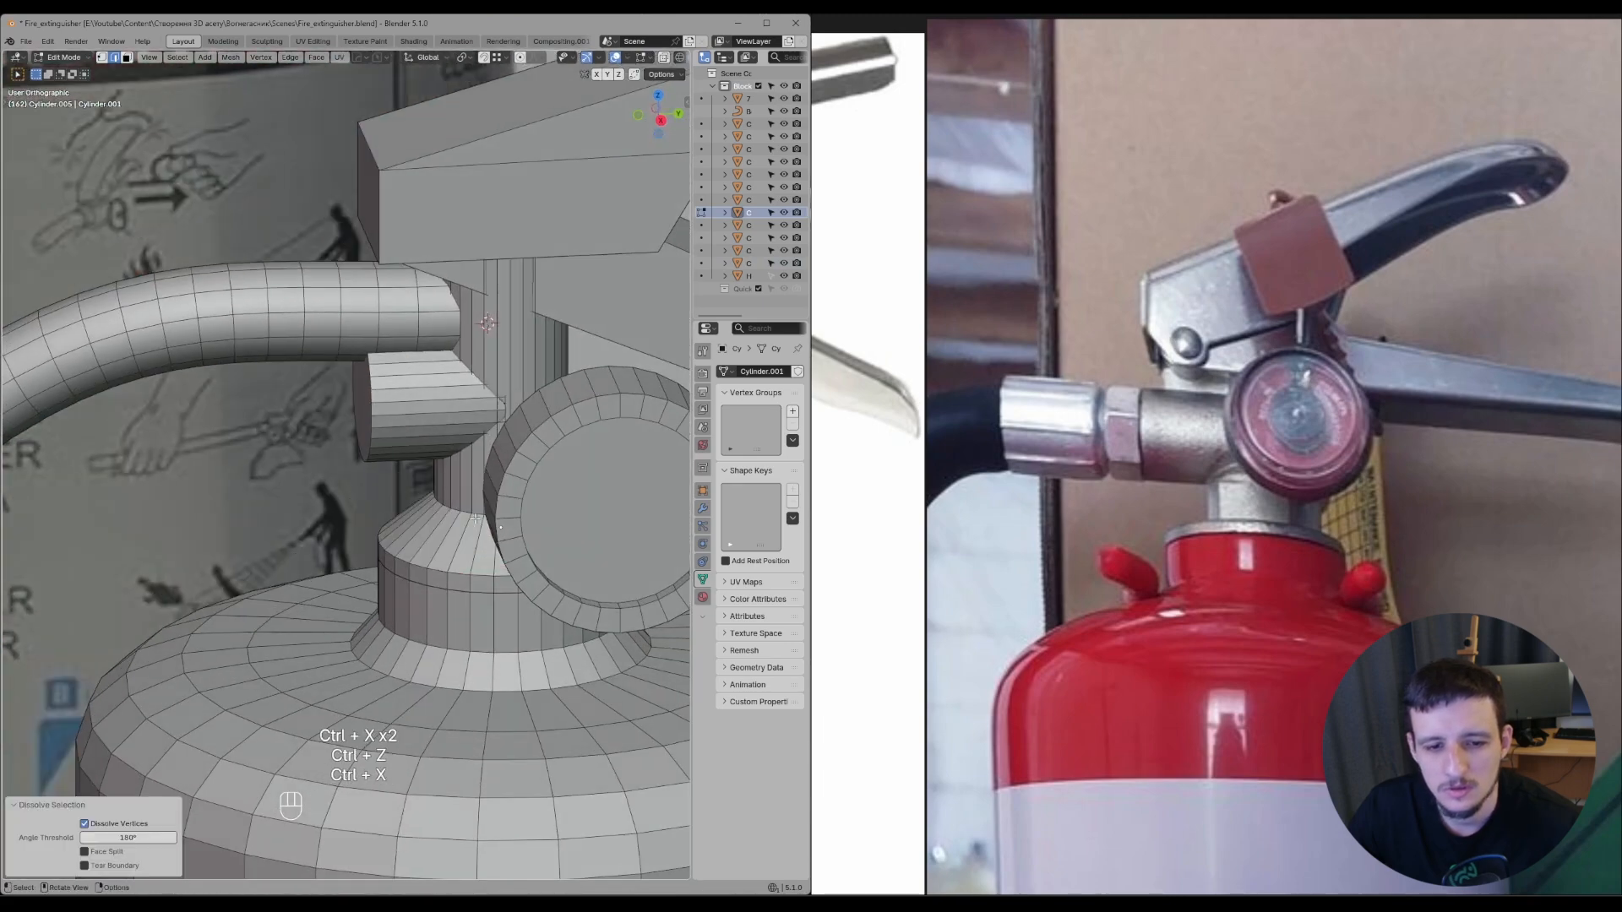
- Lower the taper's upper edge loop along Z to flatten the top of the neck collar
left_click(475, 521, "alt")
left_click(476, 521, "alt")
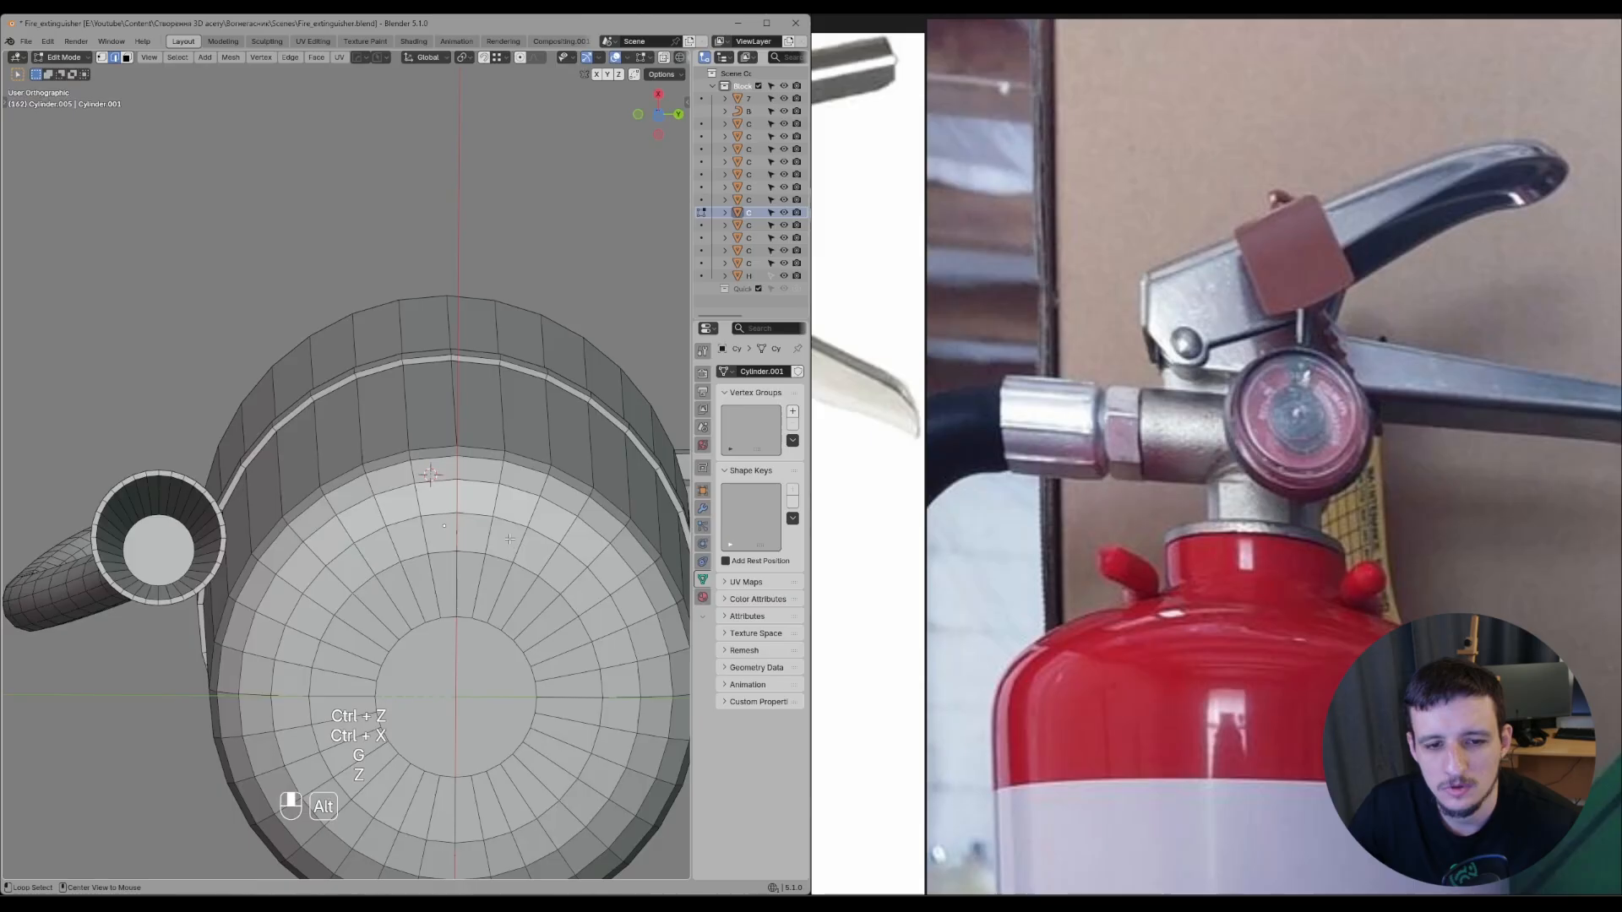
middle_click_drag(509, 539, 411, 539, "alt")
key("Tab")
- Scale the outlet cylinder up slightly in two passes, the second by a factor of about 1.037
left_click(401, 448)
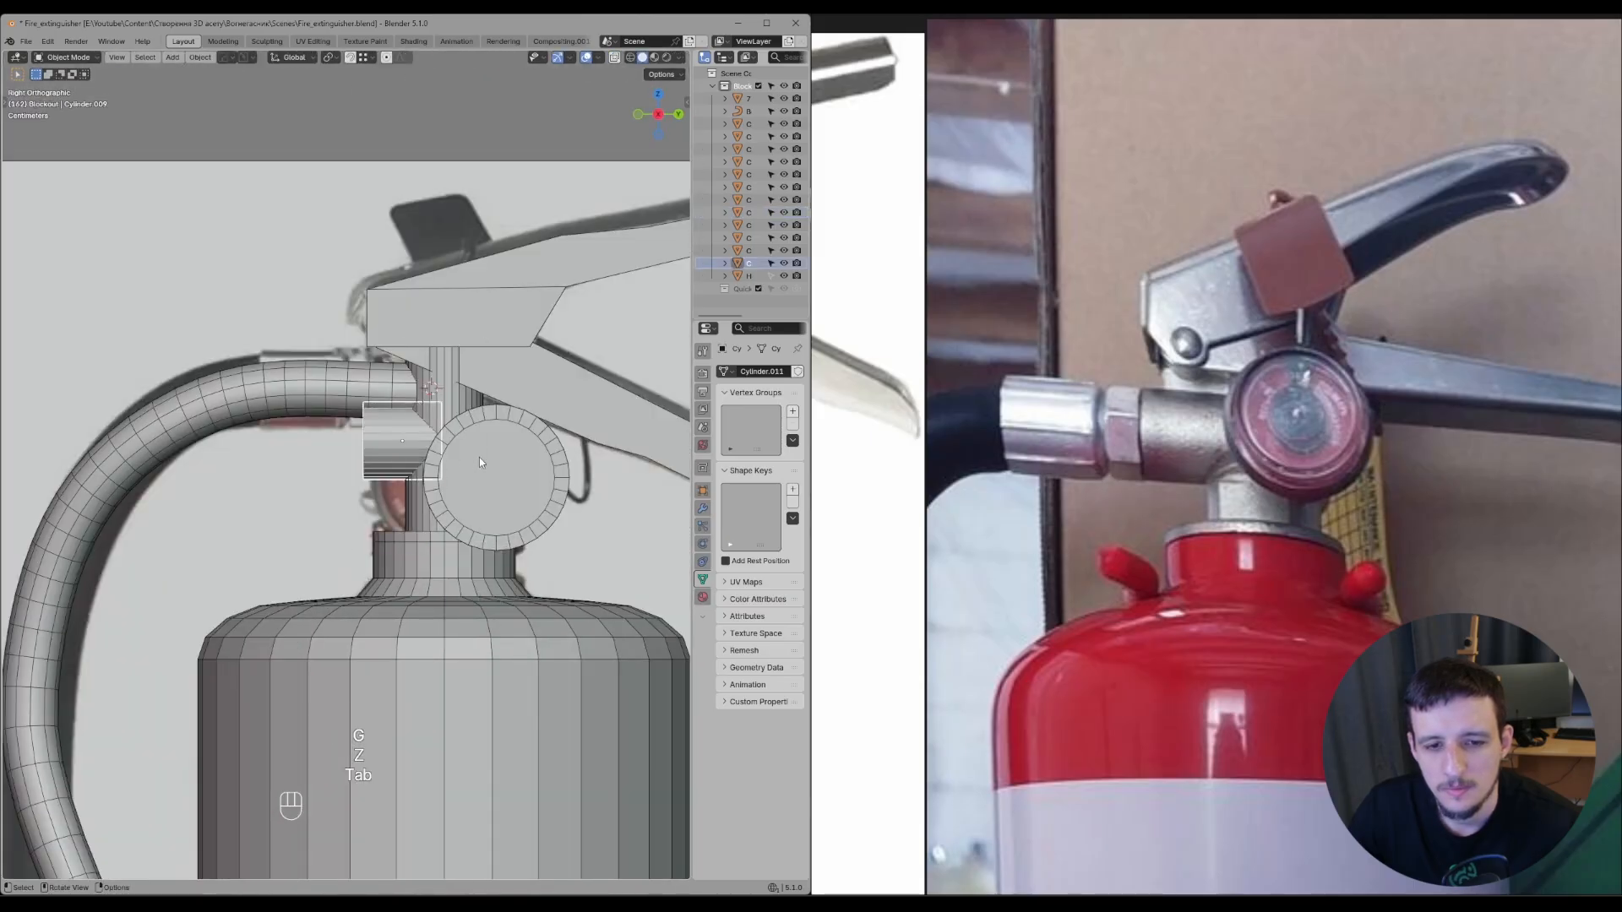
key("s")
left_click(417, 510)
key("s")
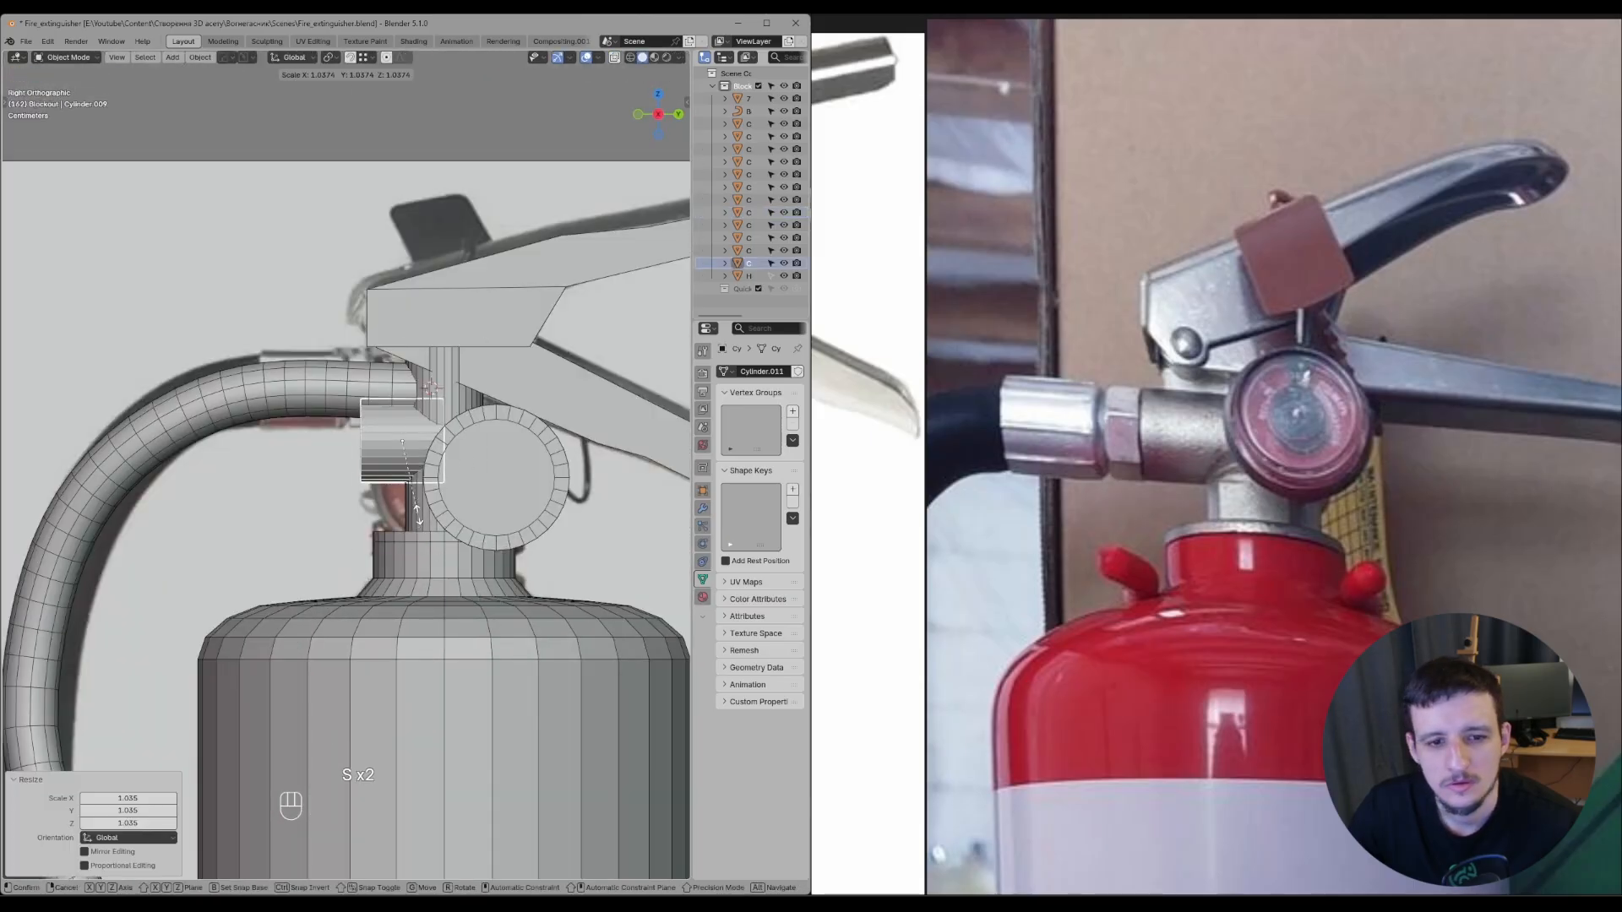
left_click(419, 515)
middle_click_drag(1121, 432, 1302, 410)
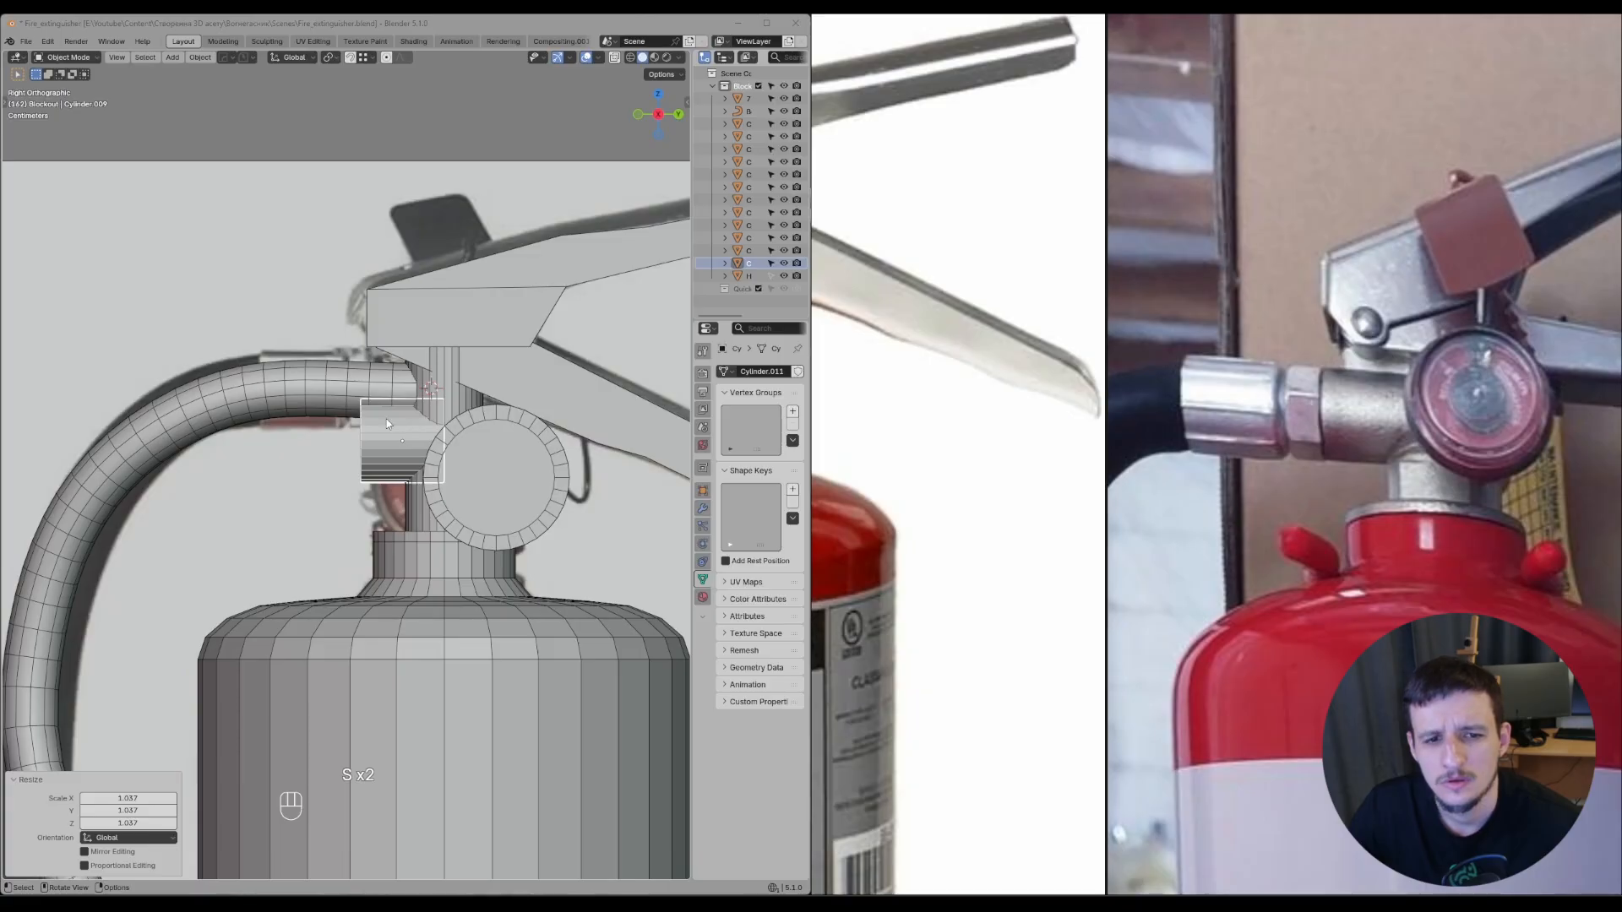
- Lower the hose curve's end point about 0.018 m along Z so it meets the outlet cylinder
left_click(387, 412)
key("Tab")
key("z")
key("g")
key("z")
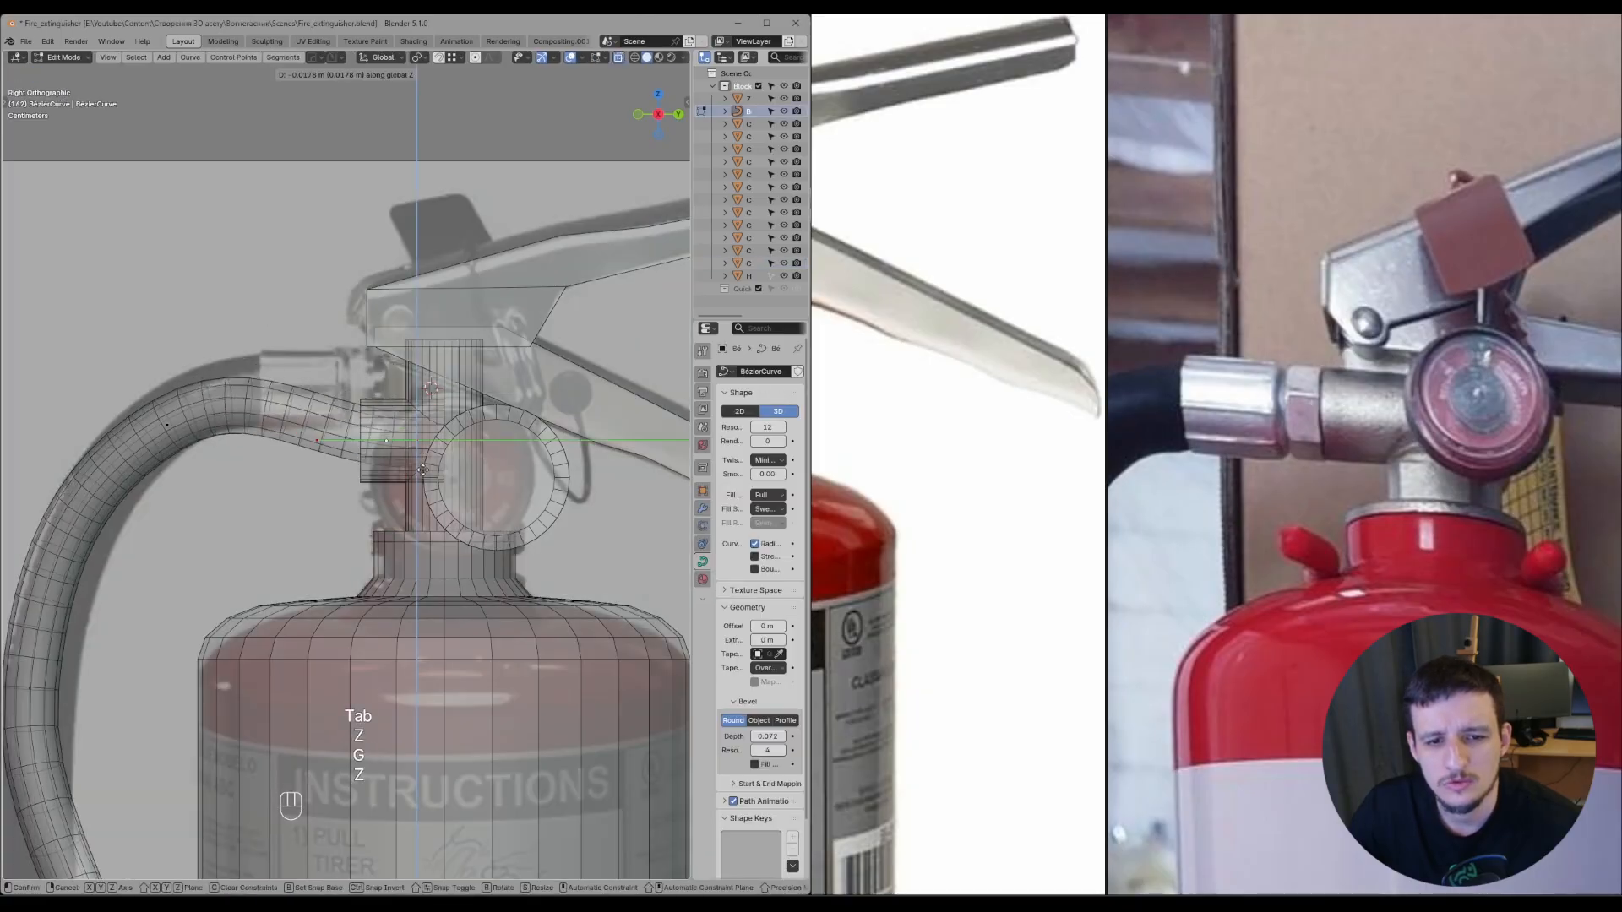
left_click(423, 470)
- Move the hose's upper bend point about 0.019 m down and about 0.008 m away from the bottle
middle_click_drag(133, 362, 293, 321, "shift")
left_click_drag(283, 315, 363, 431)
key("g")
right_click(394, 485)
key("g")
key("z")
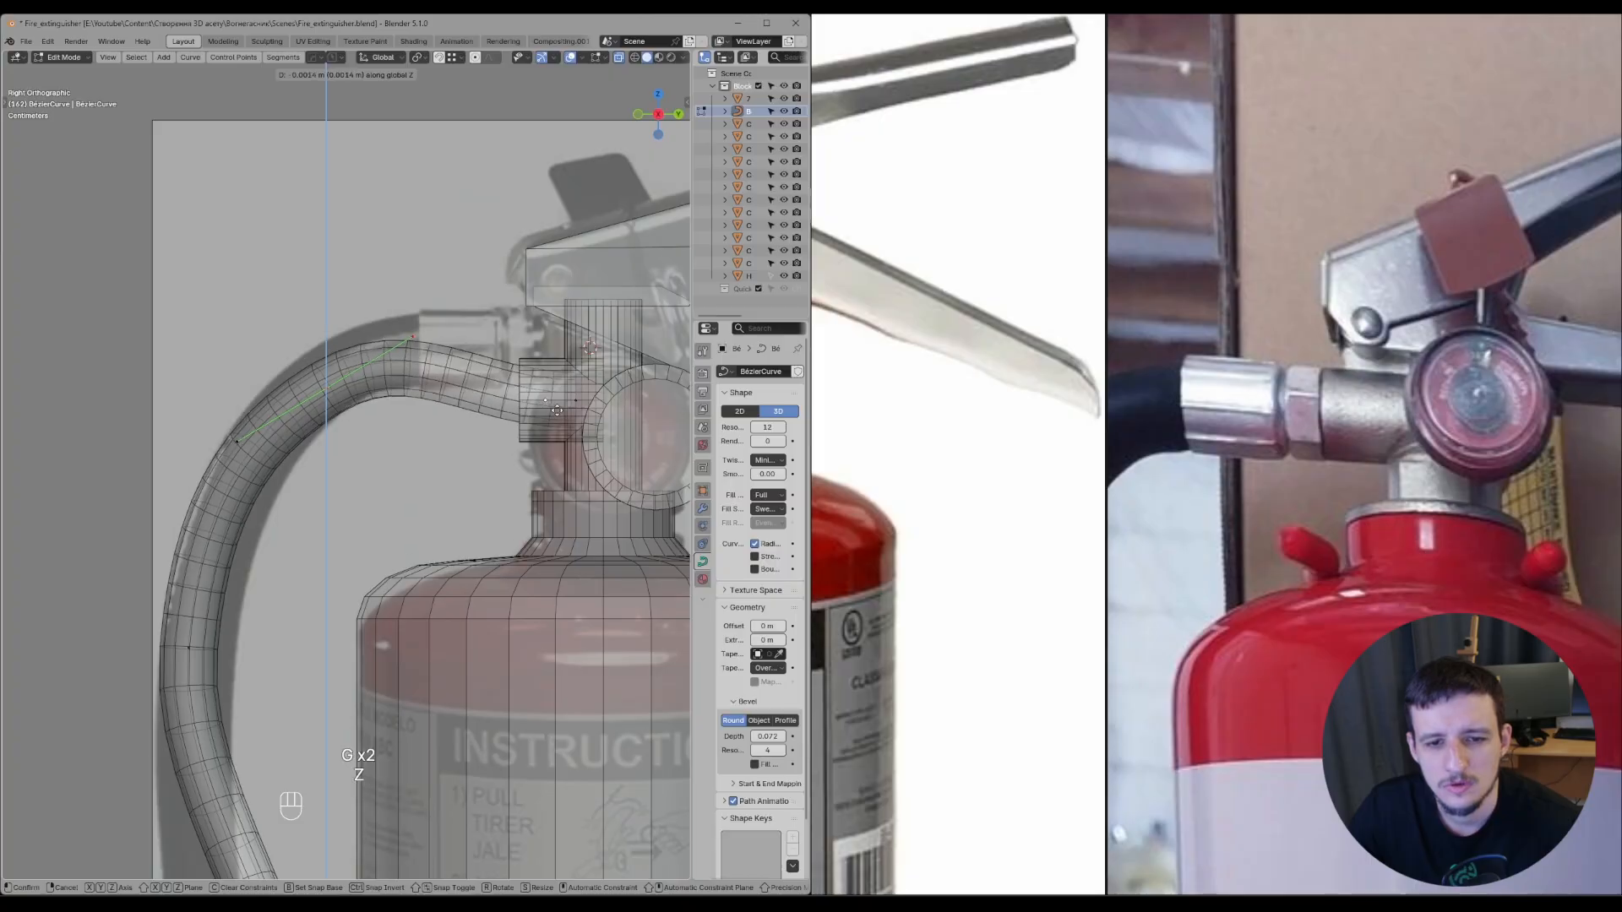
left_click(496, 462)
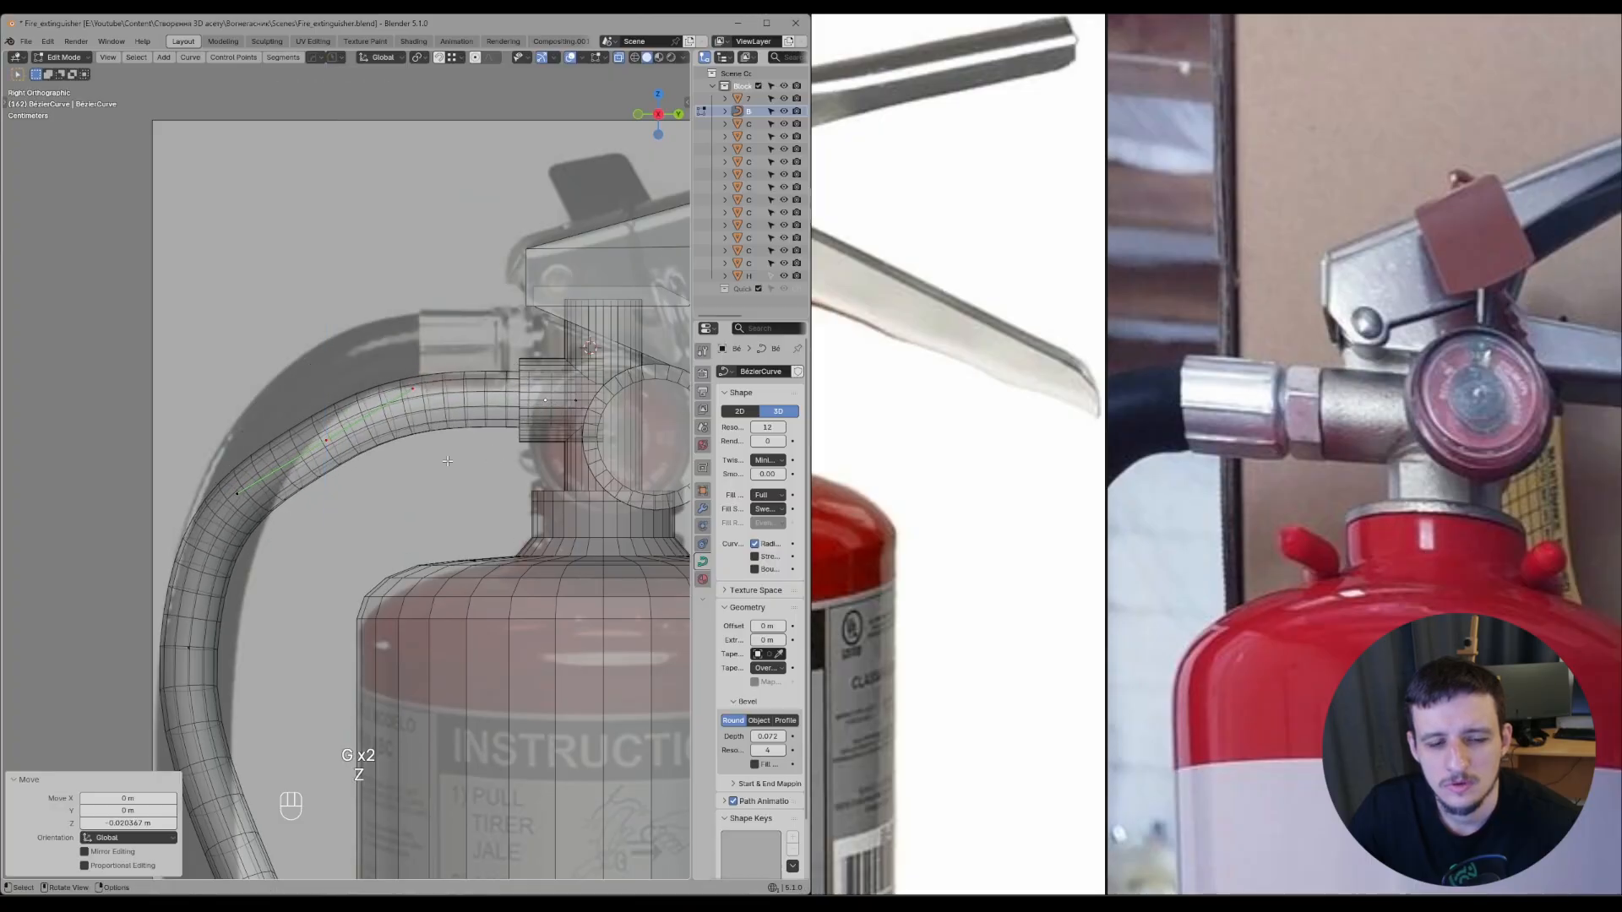
key("ctrl+z")
key("g")
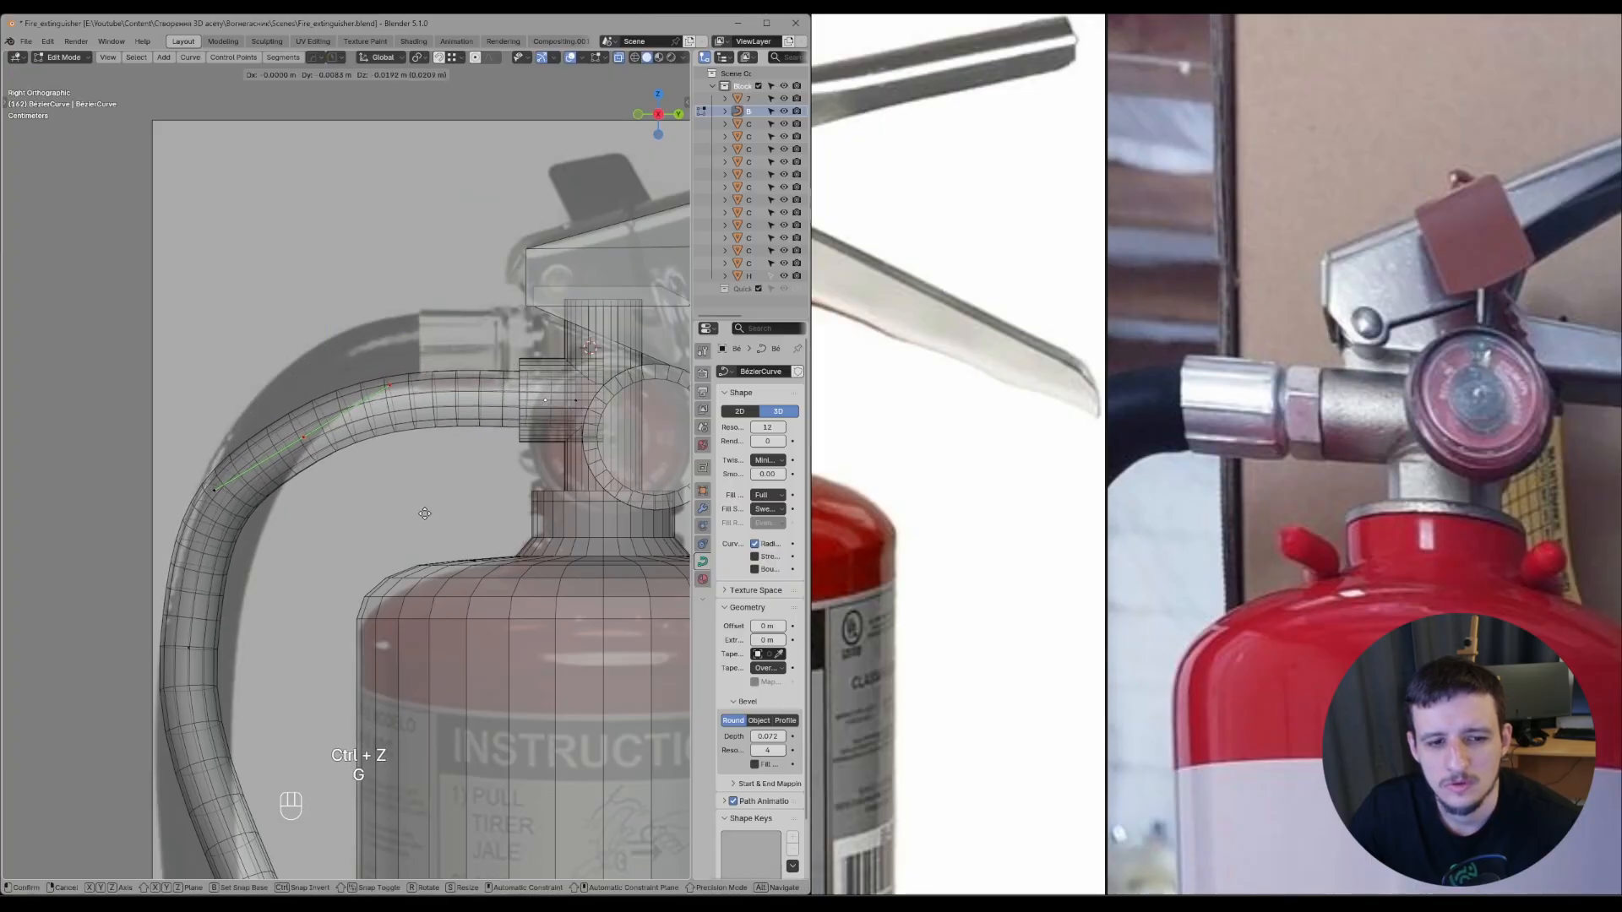
left_click(424, 513)
- Lower the control point on the hose's vertical stretch about 0.011 m and adjust its lower handle
left_click_drag(152, 610, 232, 697)
scroll(221, 625, "down", 4)
left_click_drag(203, 547, 338, 647)
key("g")
left_click(361, 650)
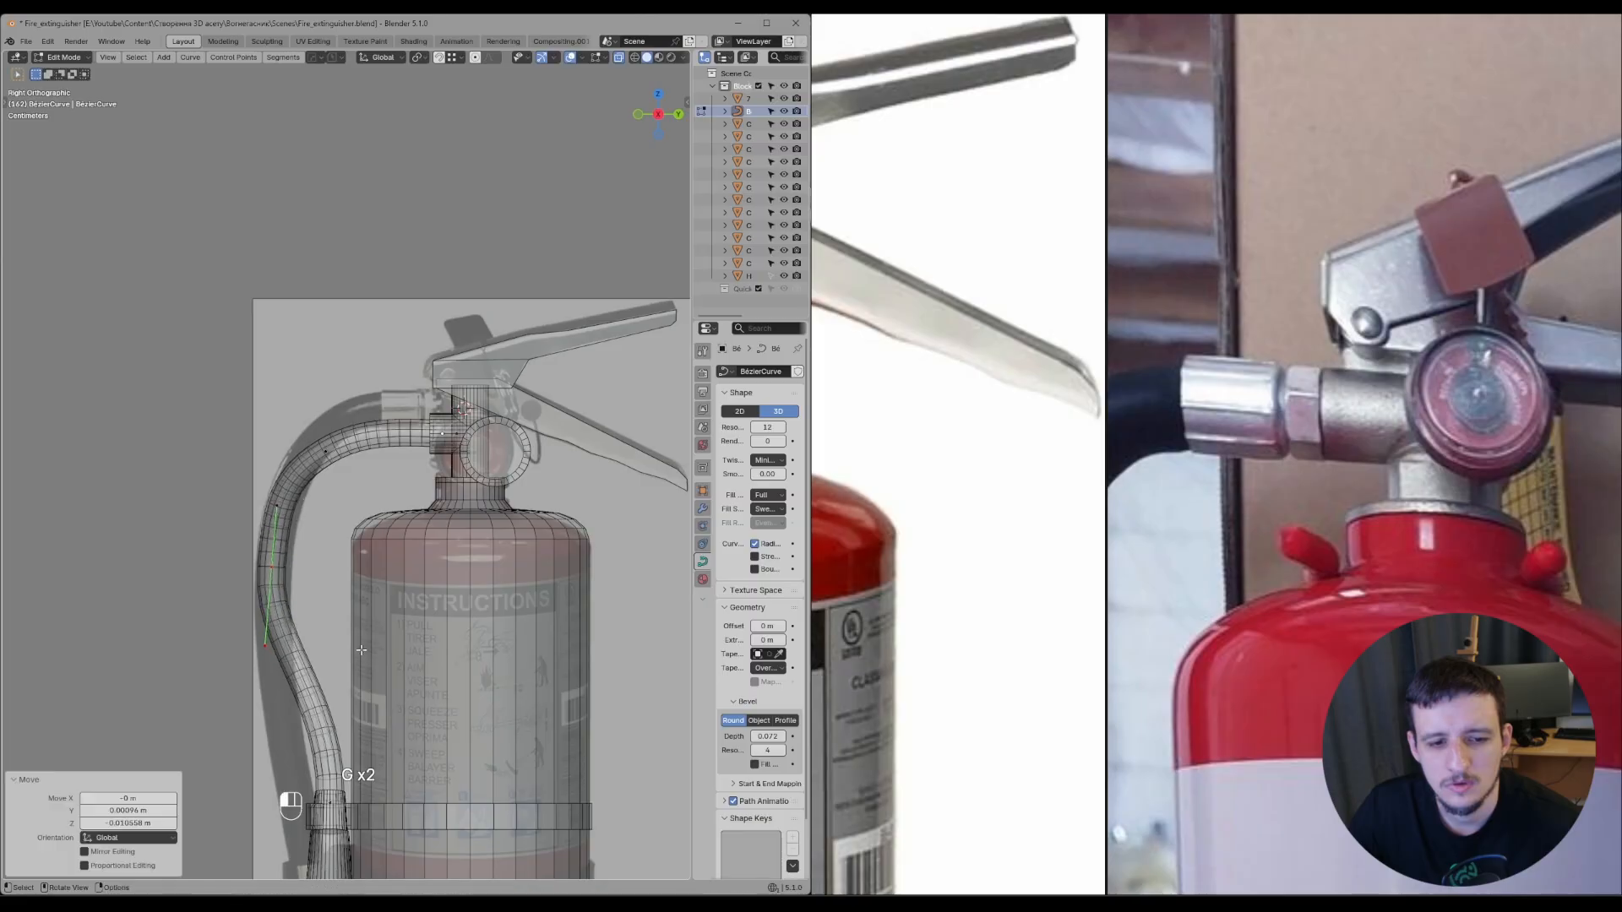
key("g")
left_click(371, 668)
- Fine-tune the hose's side control point and its two handles to smooth the vertical stretch
left_click(272, 566)
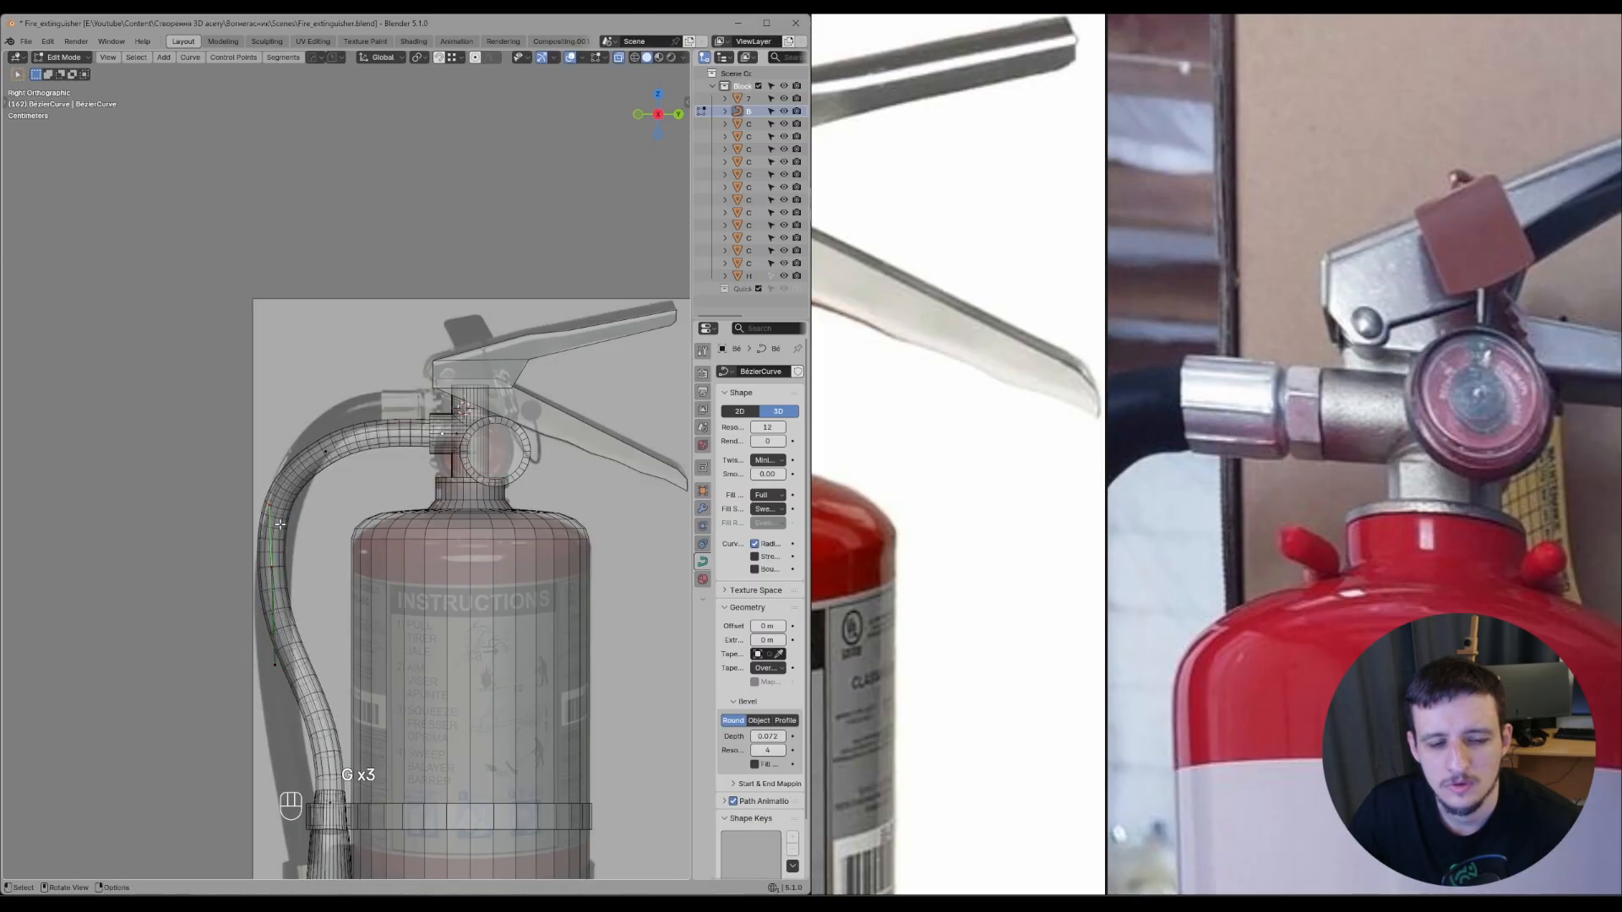
key("g")
left_click(284, 498)
left_click(299, 524)
key("g")
left_click(300, 537)
left_click(300, 537)
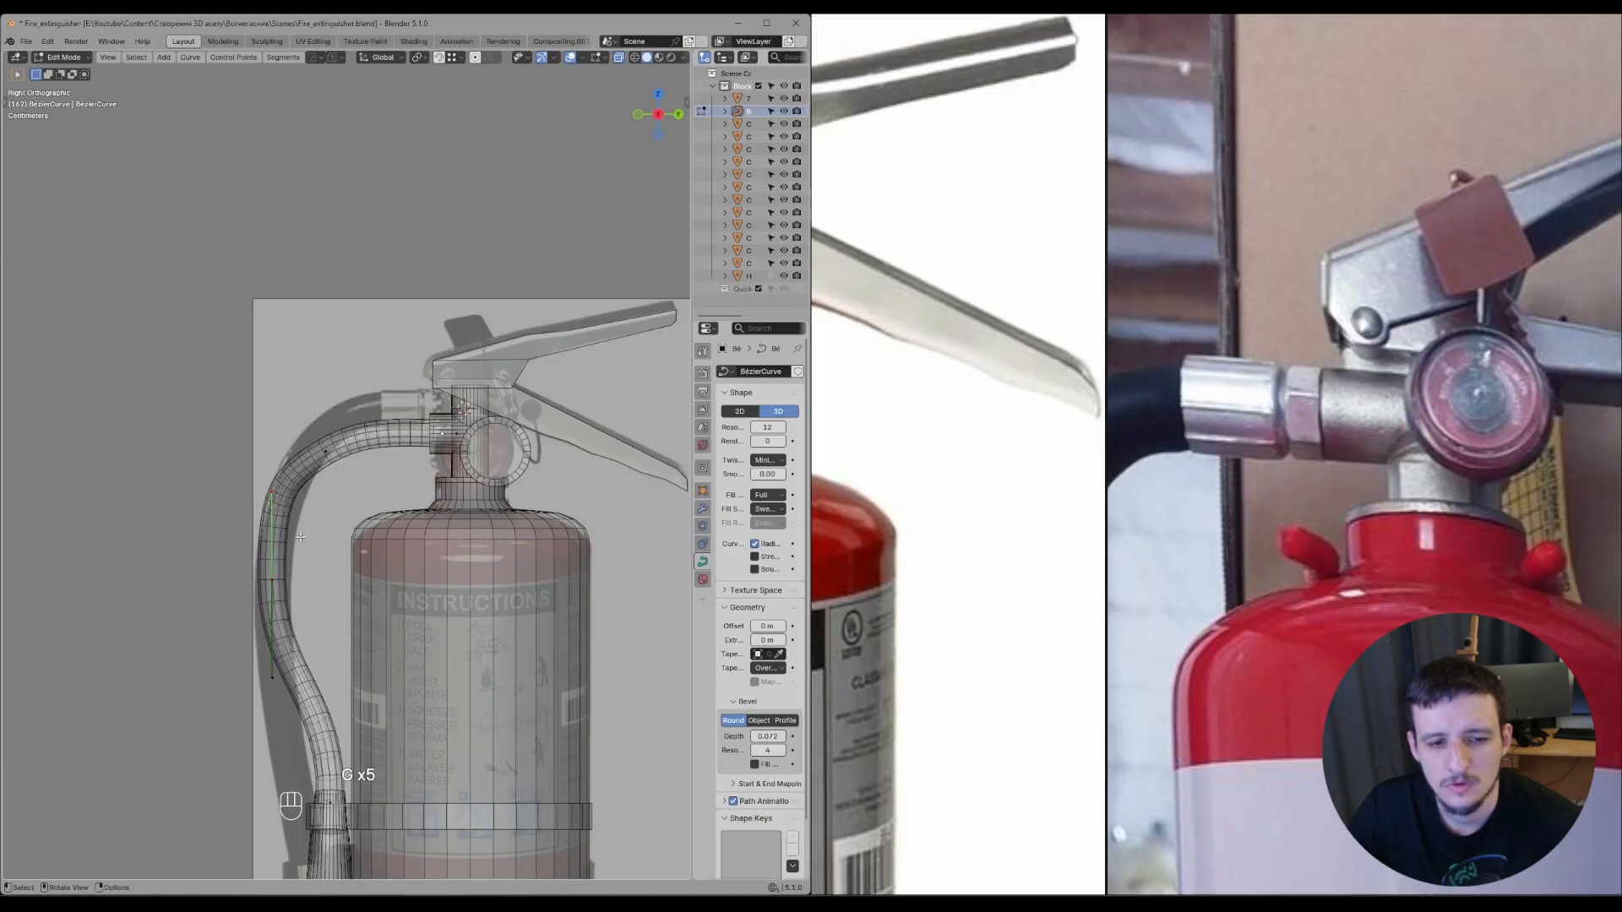
key("g")
left_click(301, 557)
left_click(291, 671)
key("g")
left_click(294, 653)
- Rotate the hose's upper bend point about 3 degrees and nudge the point and its handle to round the bend
left_click(360, 482)
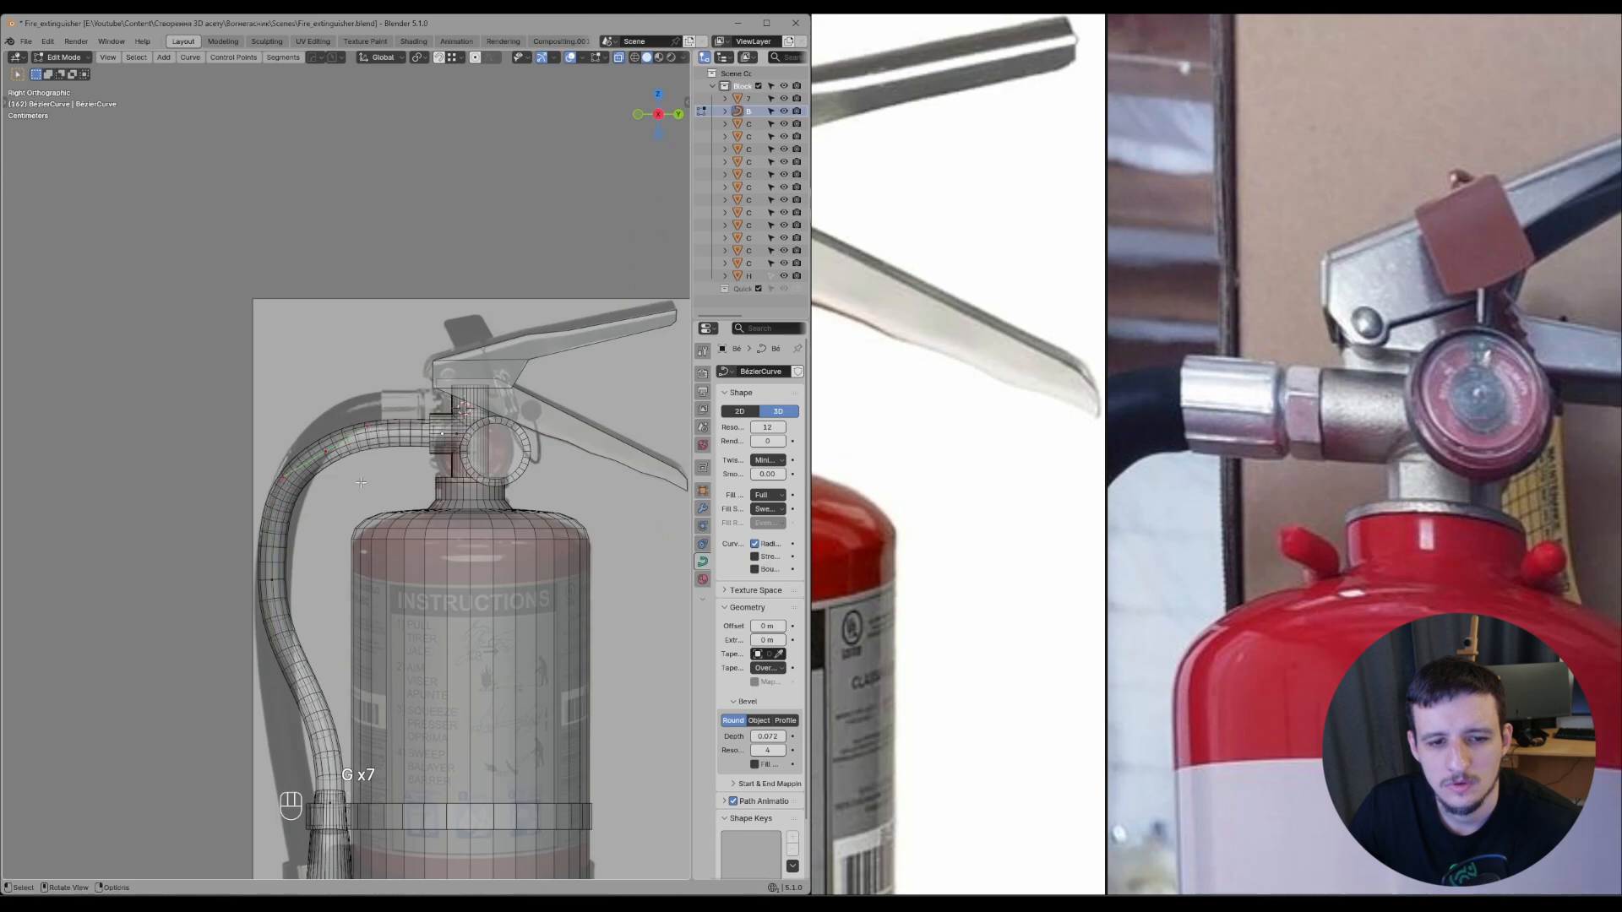
key("r")
left_click(355, 480)
key("g")
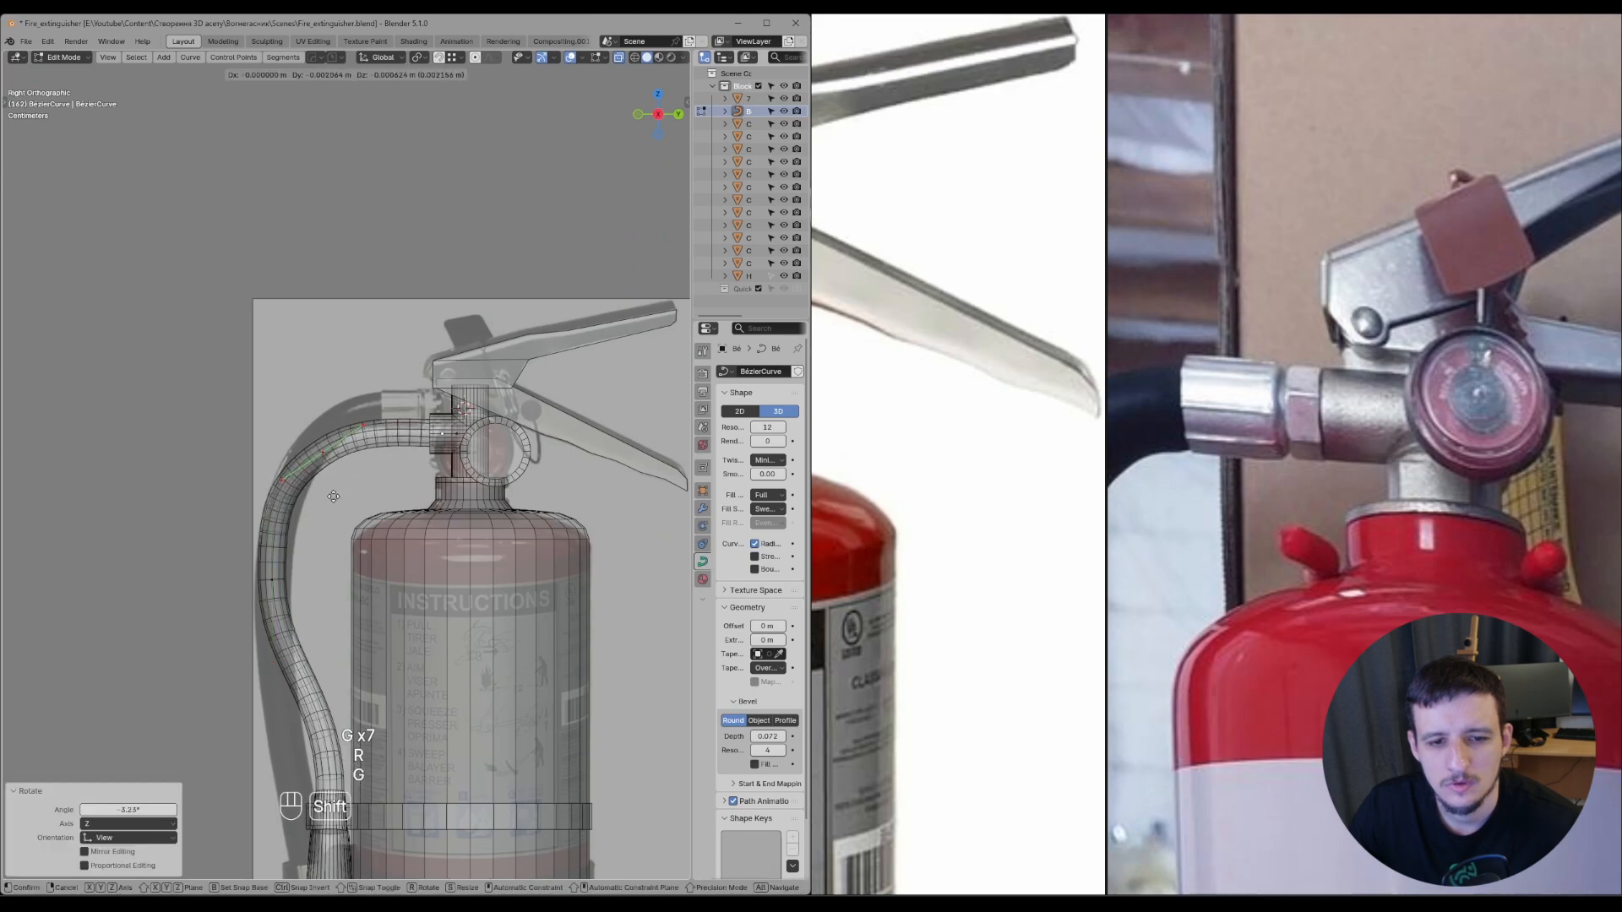
left_click(335, 496, "shift")
left_click(337, 490)
key("g")
left_click(363, 500, "shift")
left_click(403, 564)
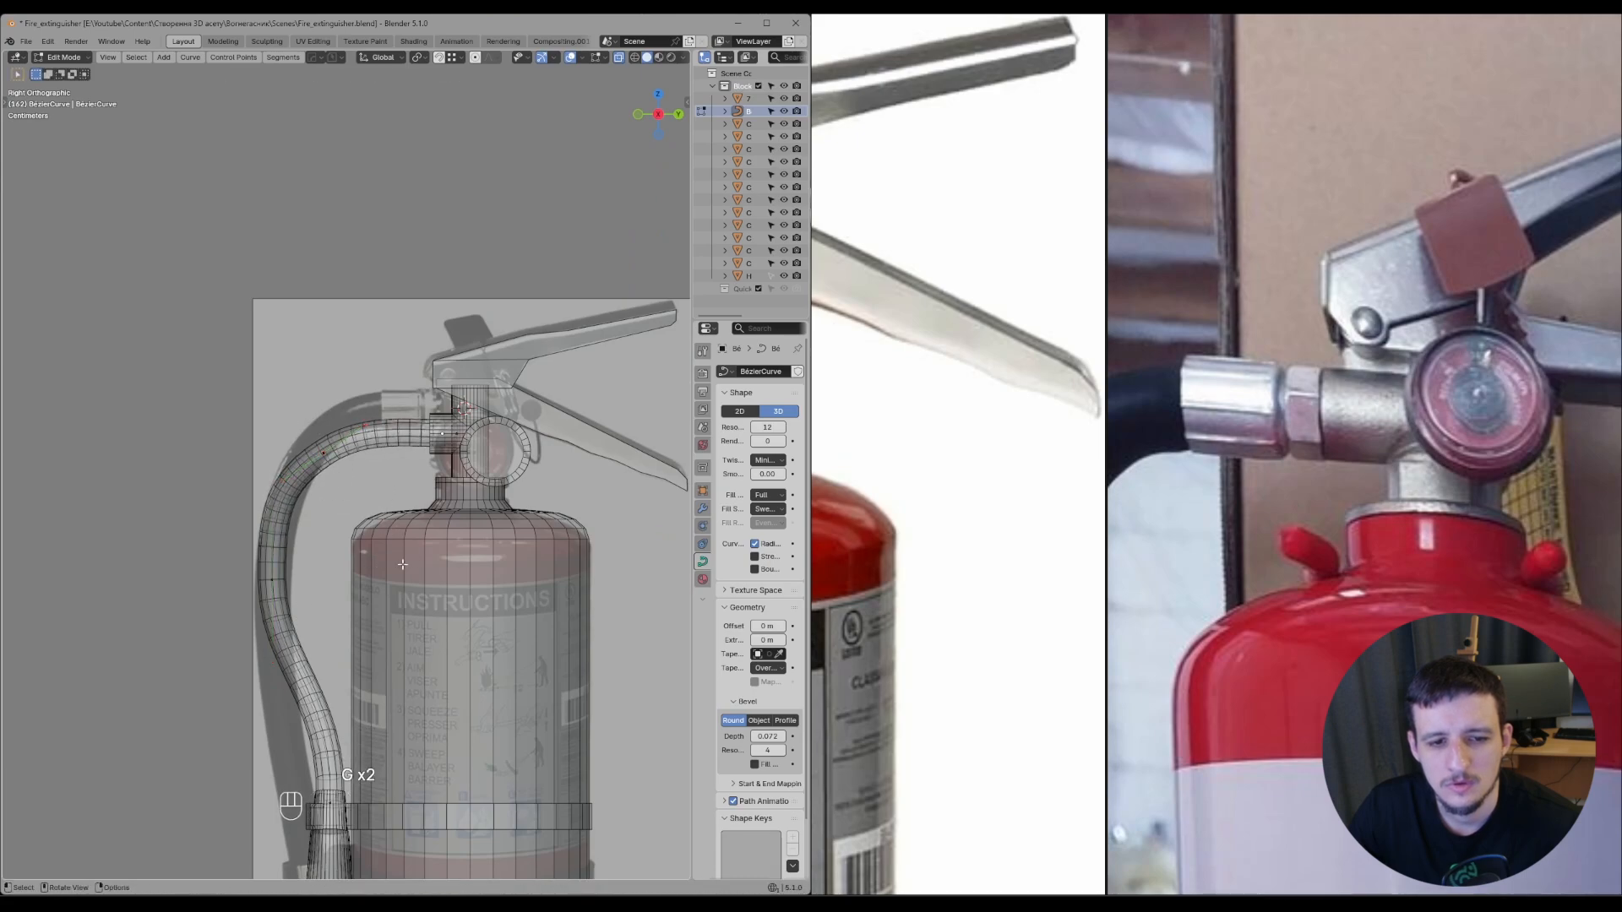
- Shift the hose's upper bend sideways in front view to line it up with the outlet
key("KP_1")
scroll(338, 507, "up", 3)
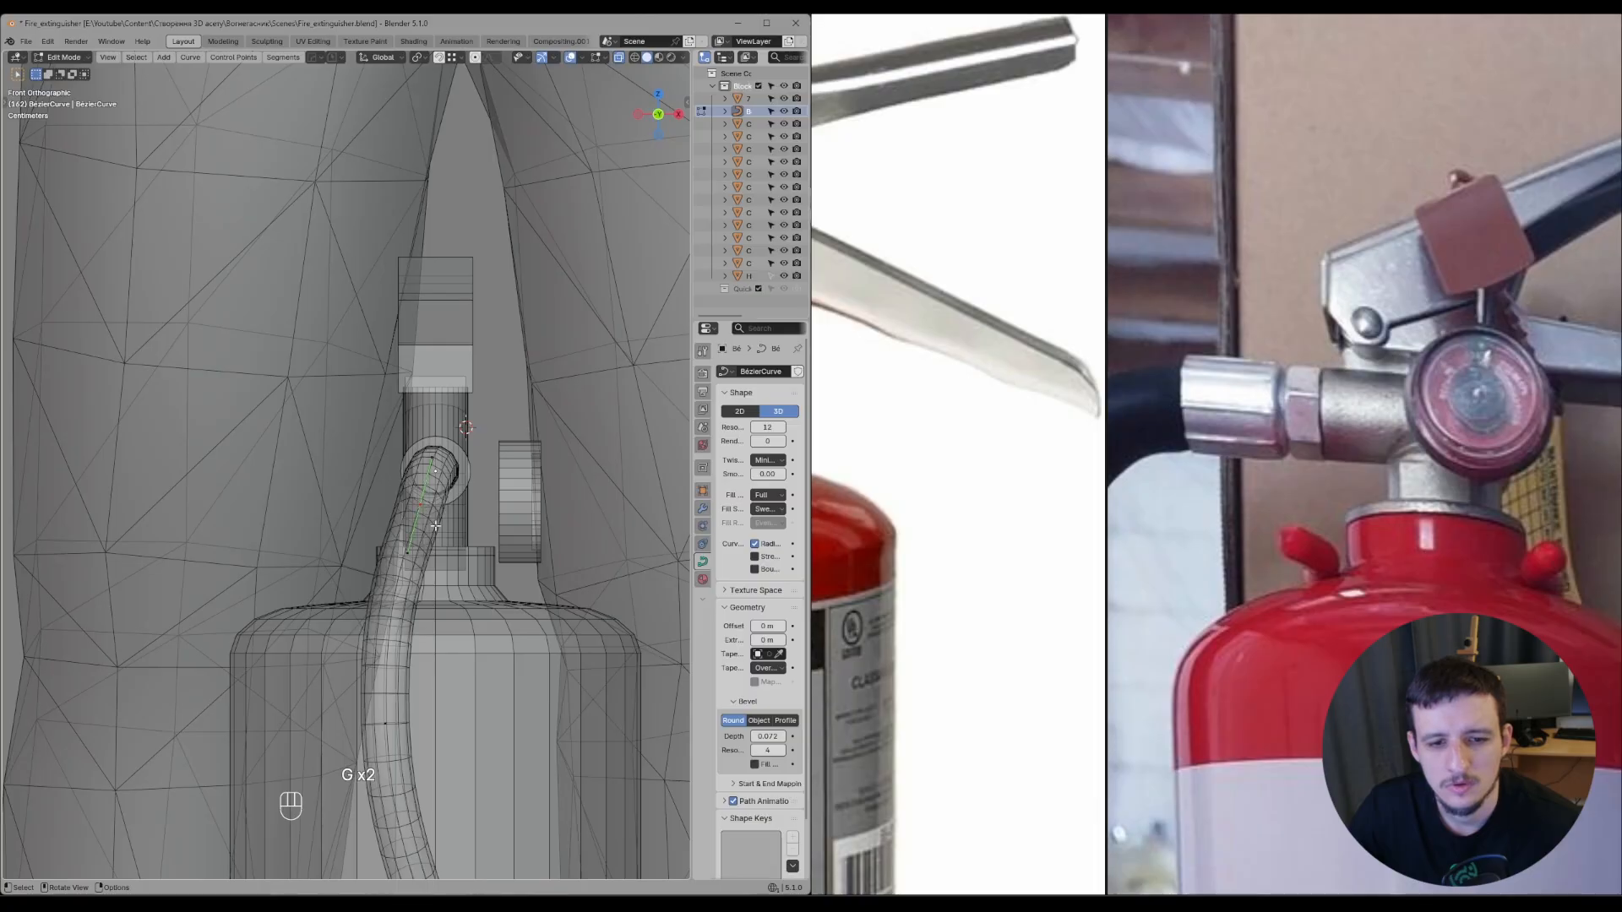
key("g")
right_click(443, 526)
key("g")
middle_click(456, 527)
left_click(504, 530)
scroll(503, 530, "down", 4)
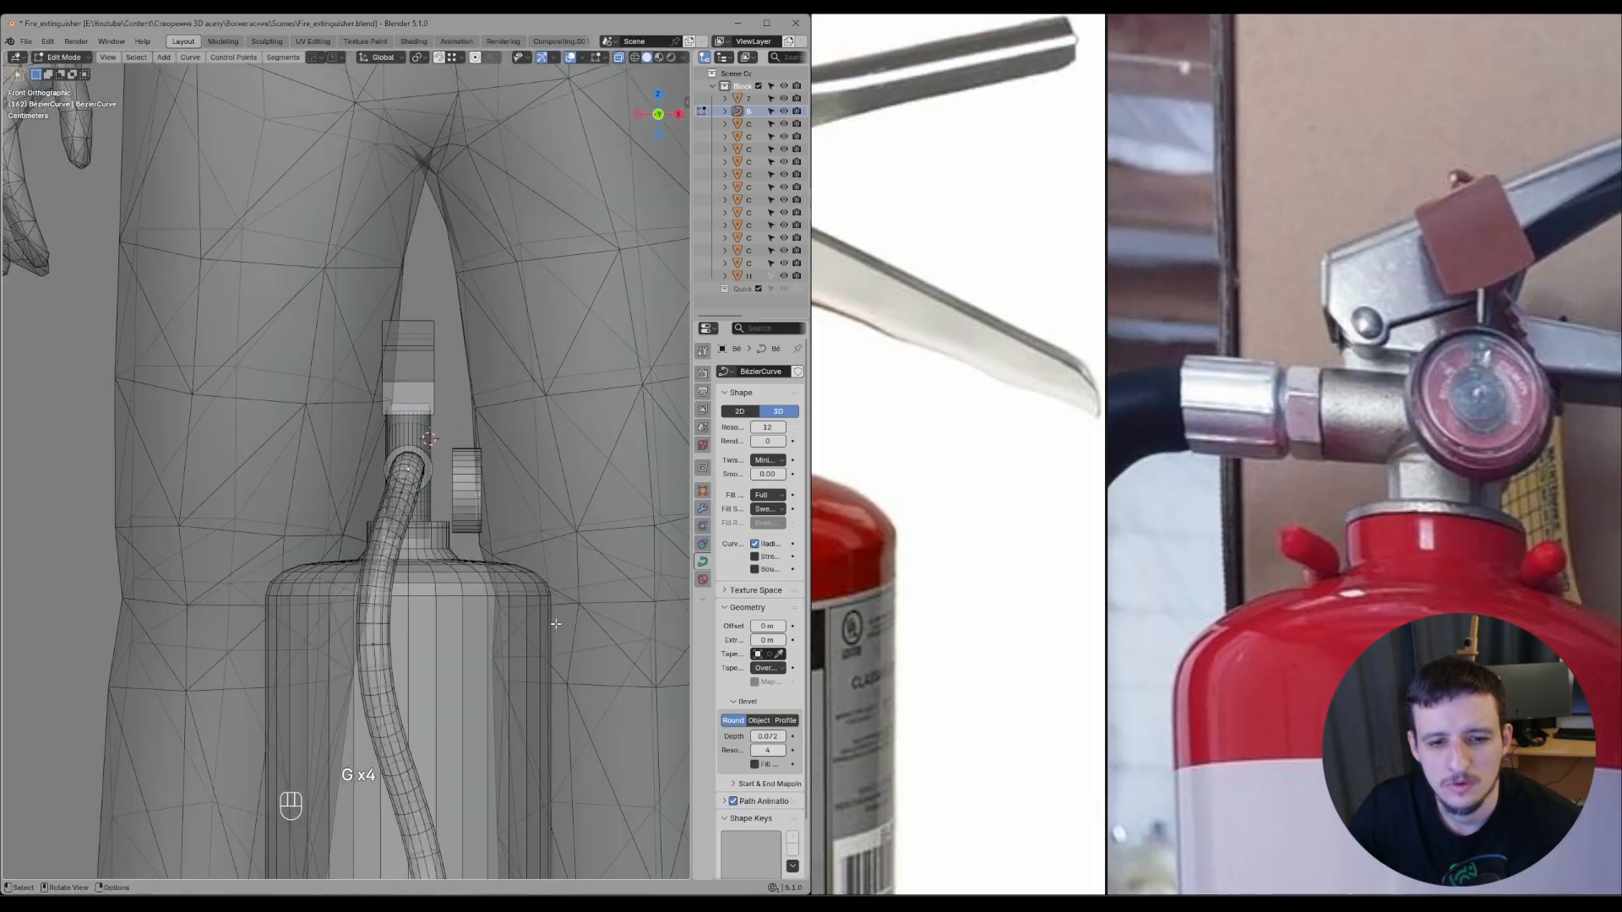
- Lower the hose's upper bend point about 0.001 m along Z in side view with X-ray off
key("KP_3")
key("Tab")
scroll(499, 454, "up", 3)
middle_click_drag(498, 455, 422, 459, "shift")
scroll(422, 460, "up", 3)
key("alt+z")
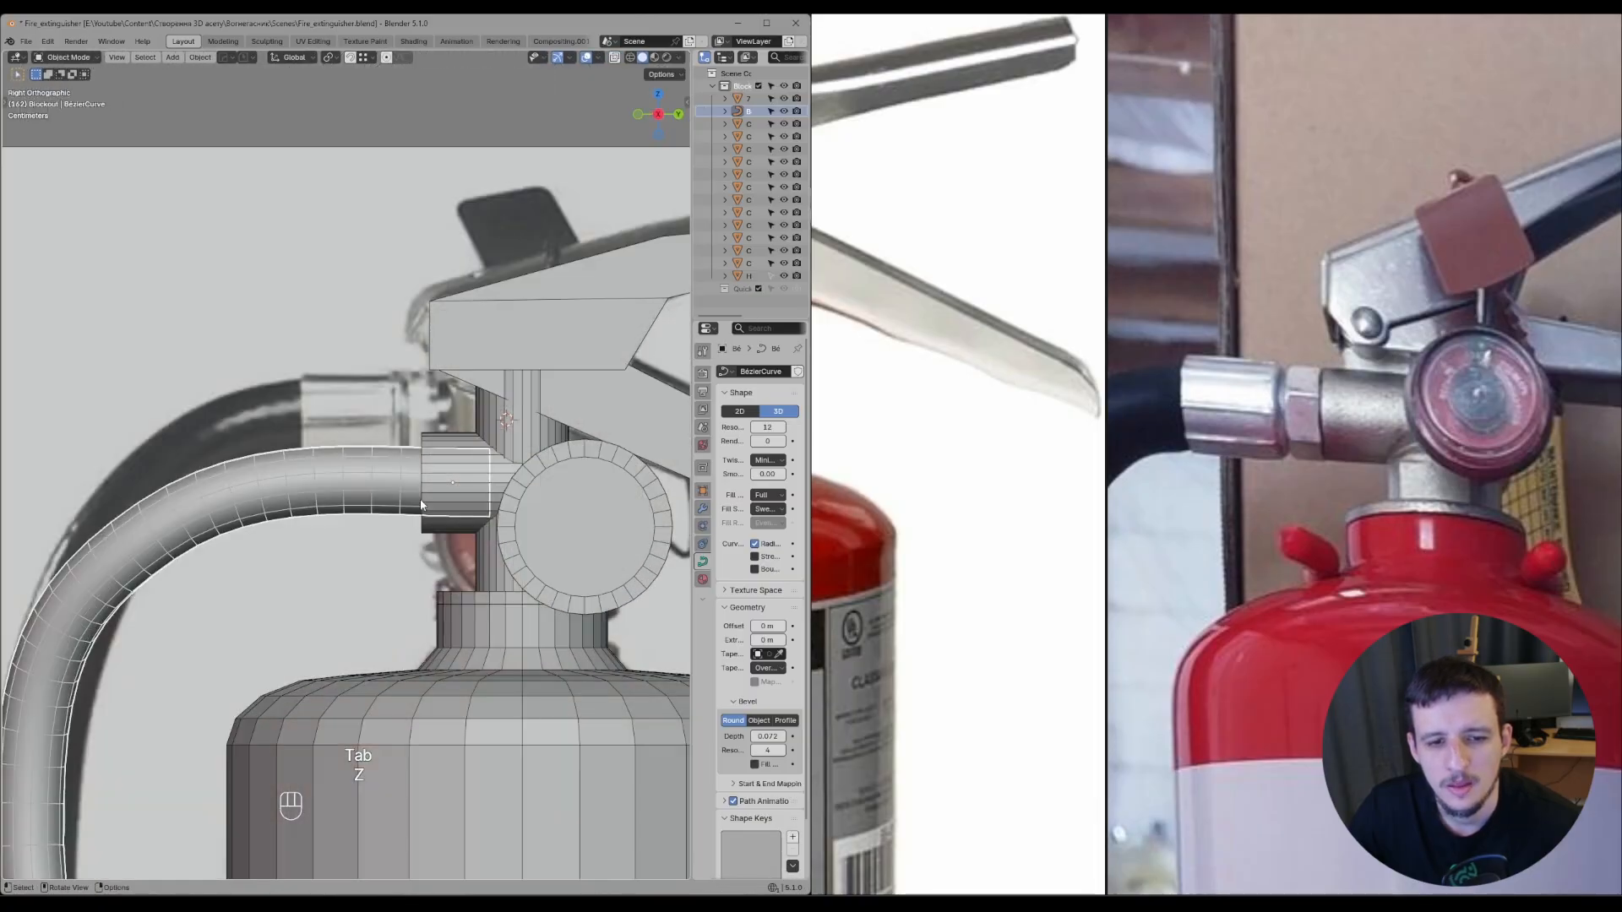
key("Tab")
key("g")
key("z")
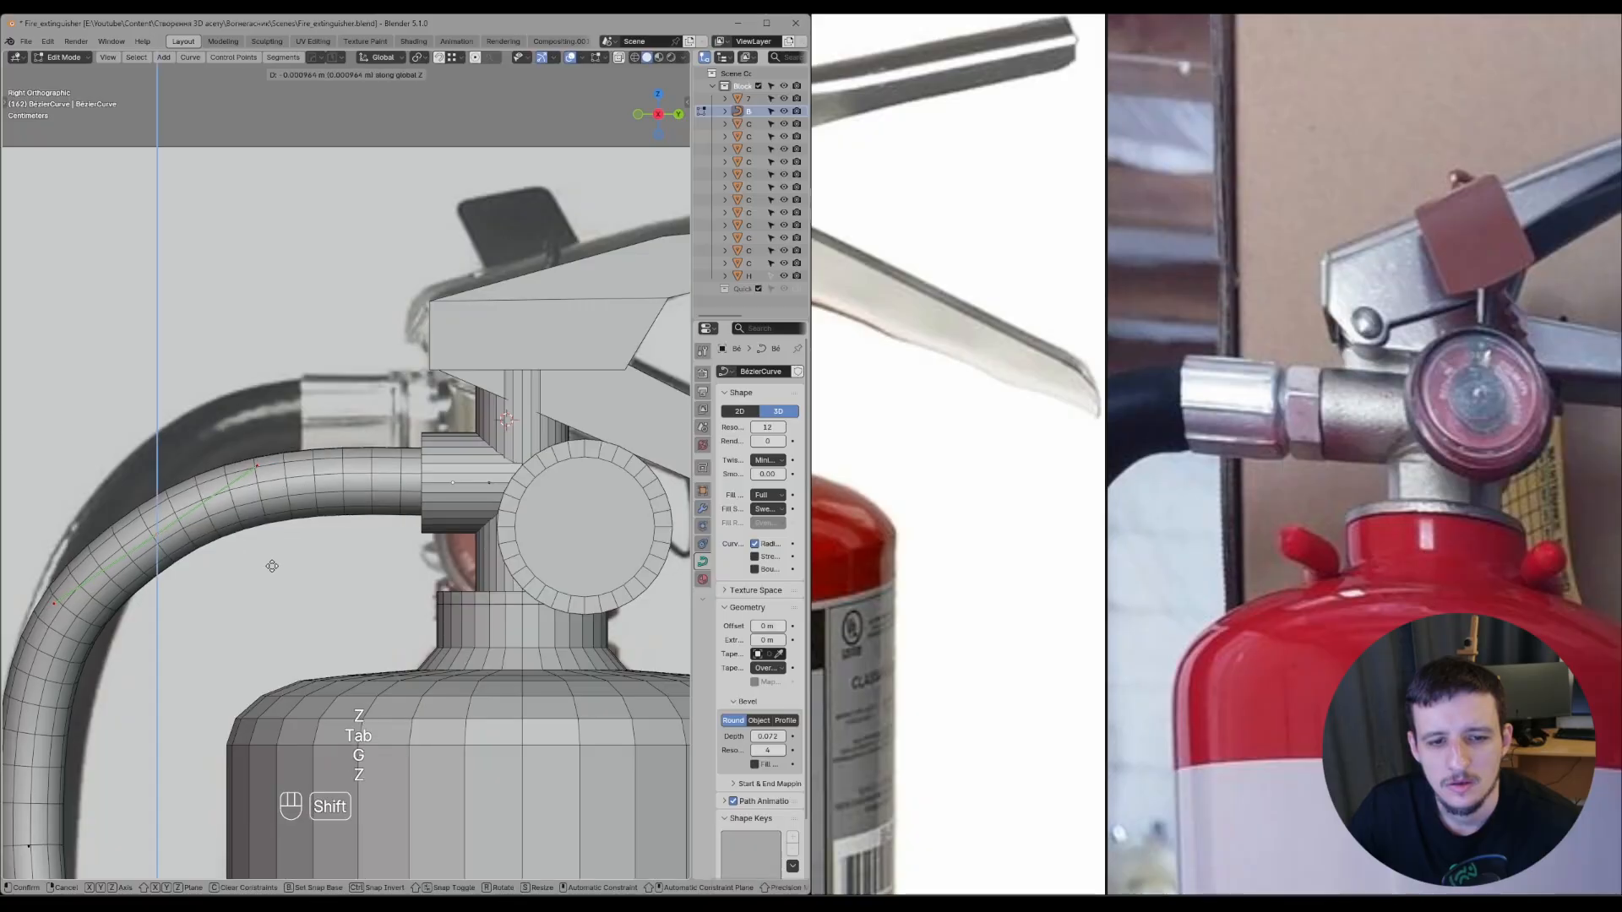
key("Tab")
- Select the outlet cylinder and scale it down to 0.912 to match the reference photo
left_click(494, 499)
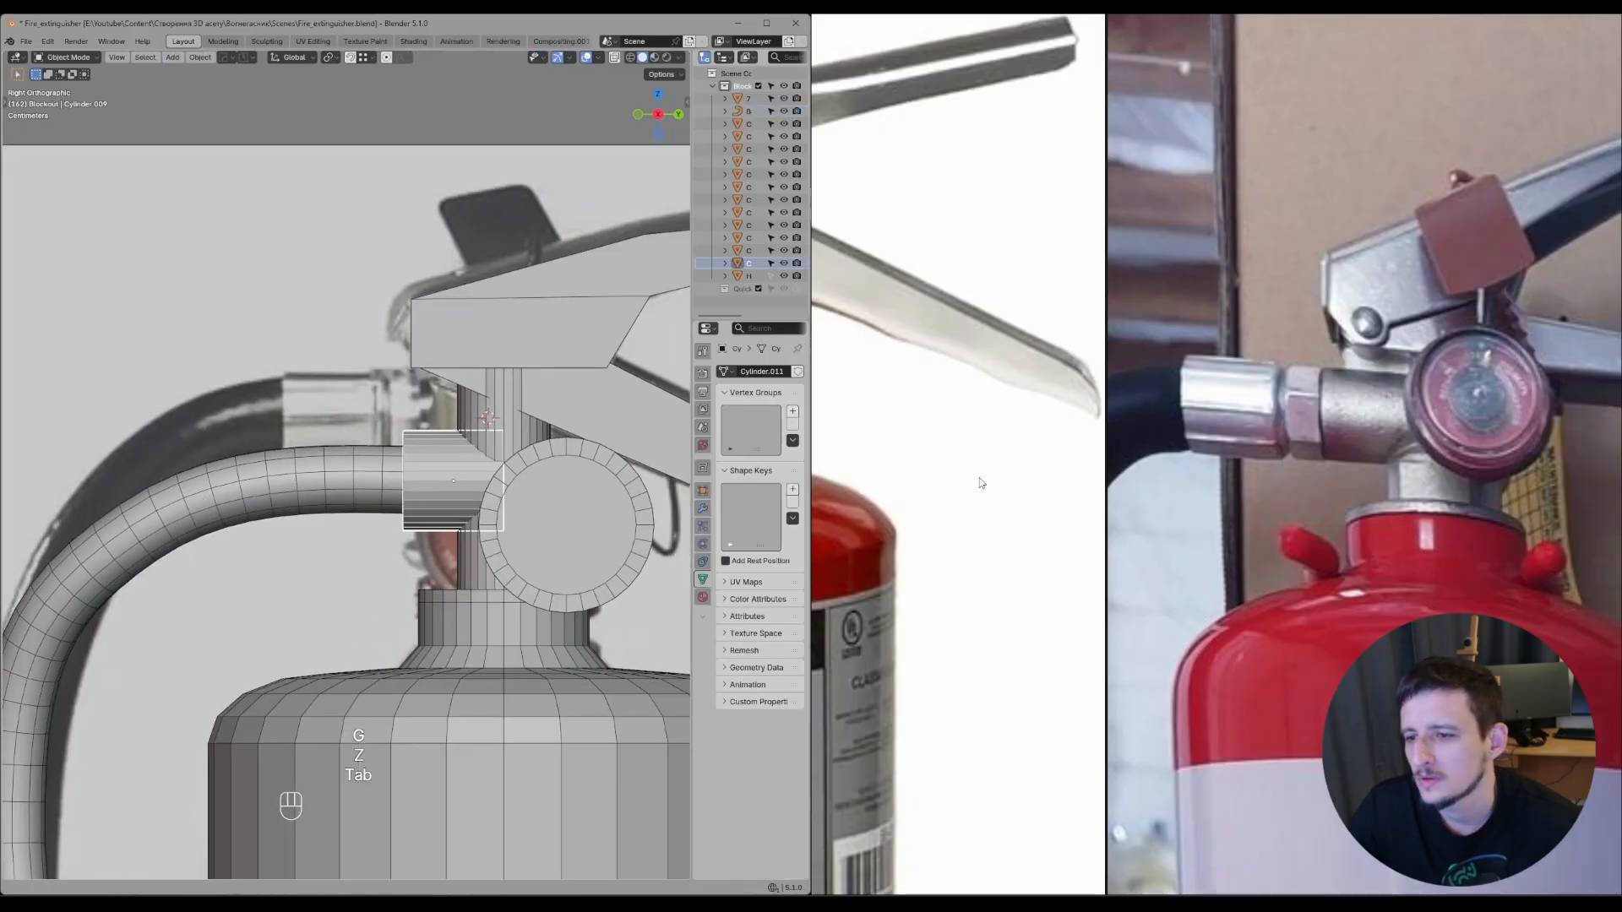
middle_click_drag(1277, 443, 1186, 452)
scroll(1270, 483, "down", 3)
left_click_drag(1052, 457, 1003, 448)
scroll(443, 493, "up", 1)
middle_click_drag(444, 493, 402, 473, "shift")
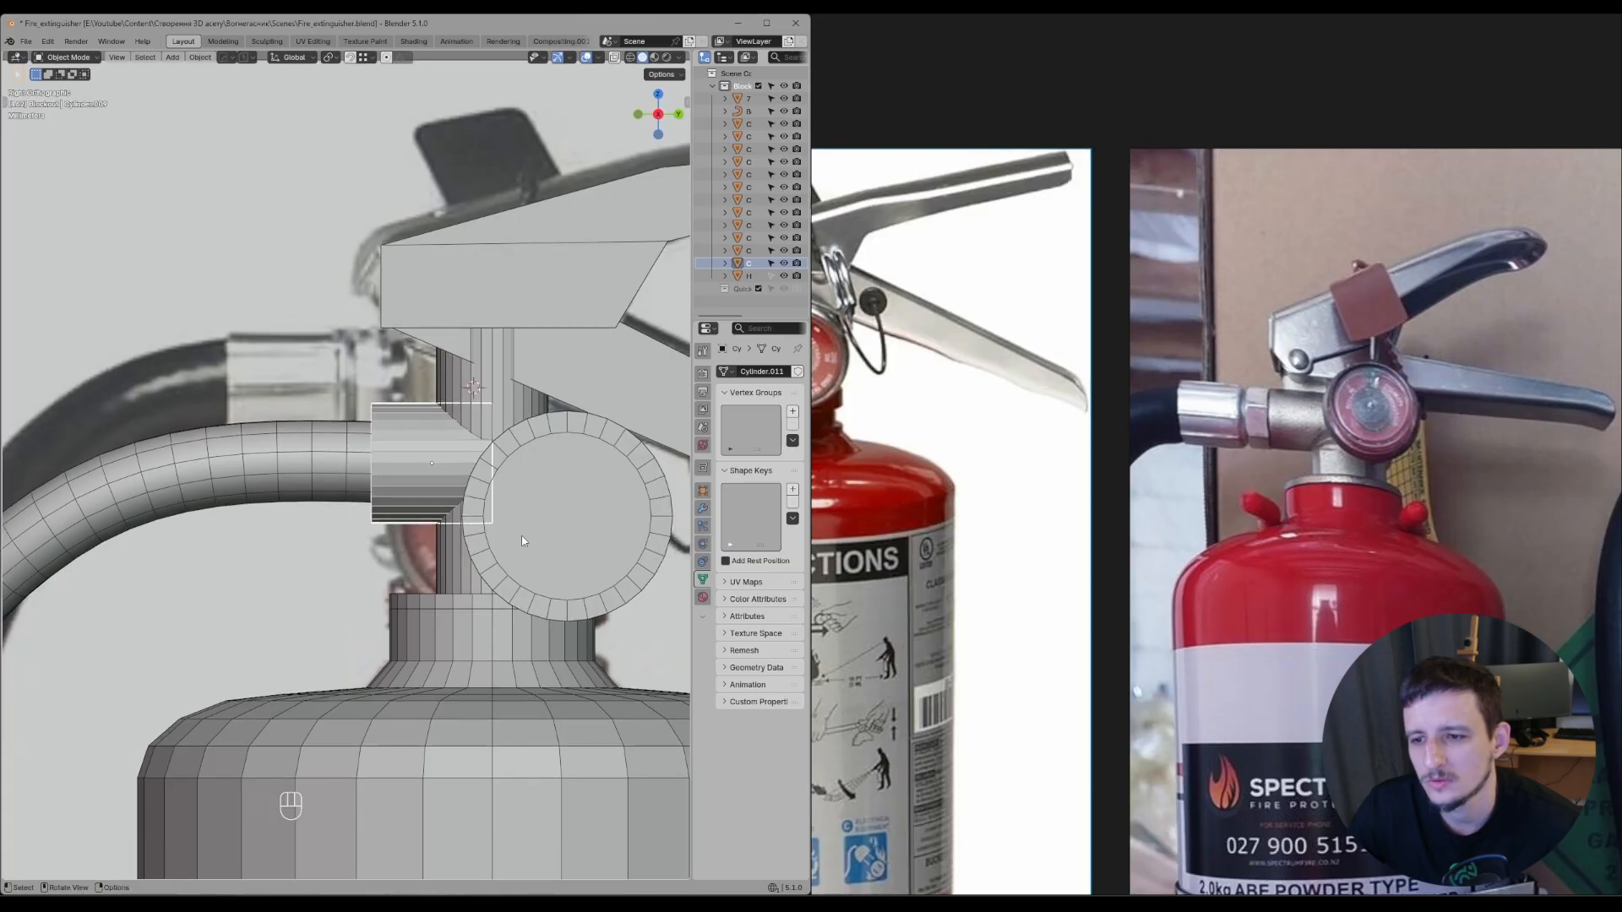
key("s")
left_click(512, 531, "shift")
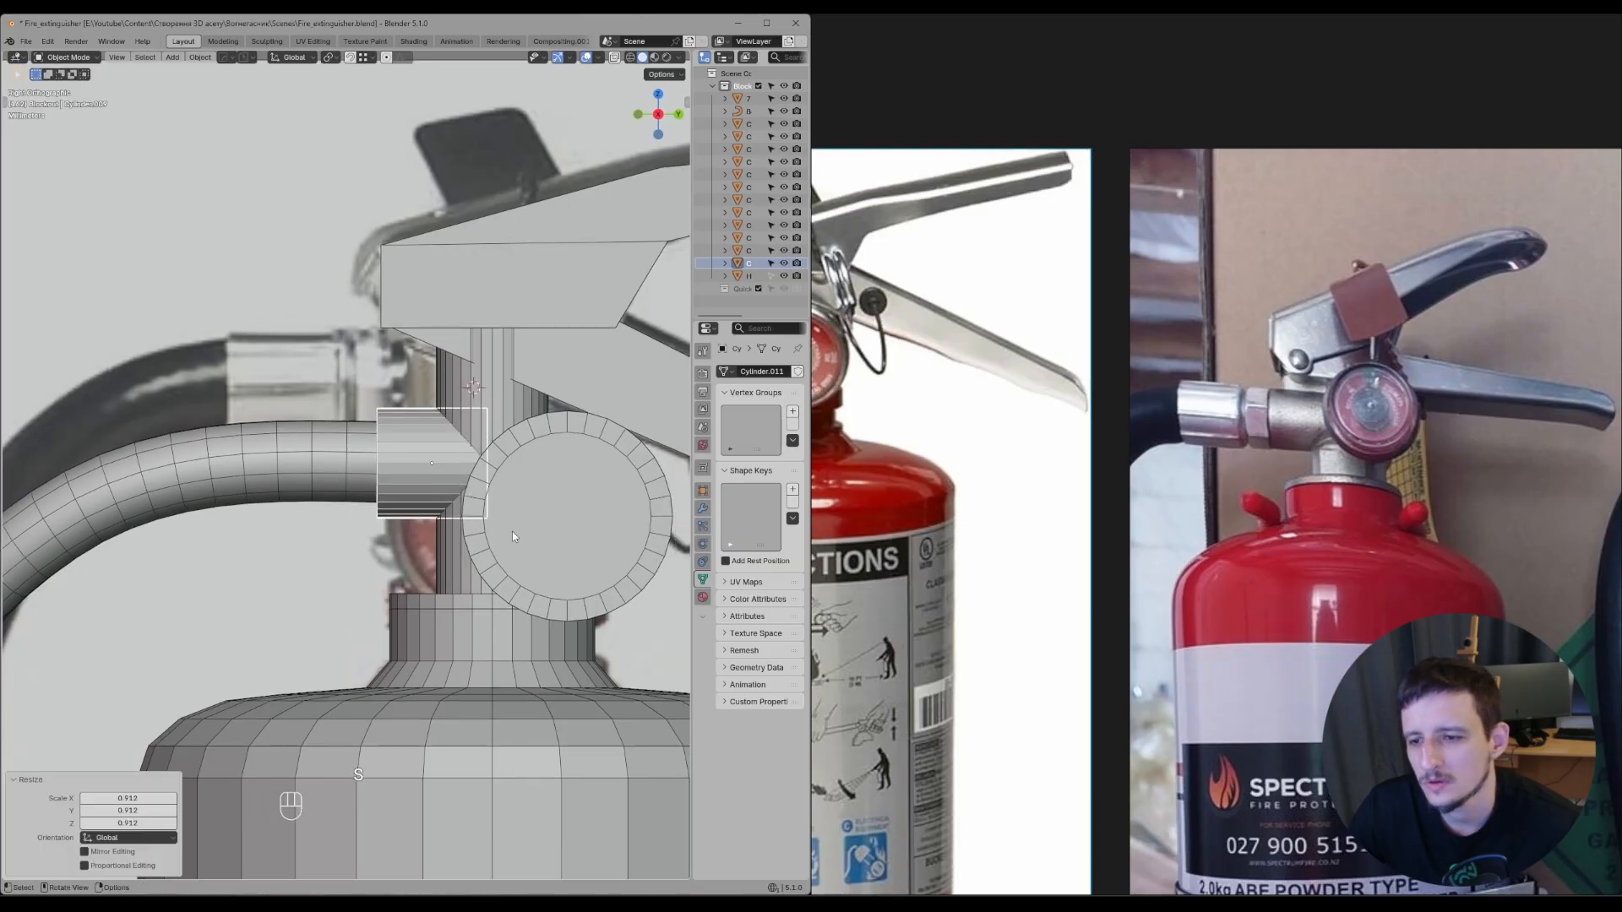
- Examine the hose fitting, hex nut and valve outlet in the two reference photos
scroll(1259, 398, "up", 2)
middle_click_drag(445, 507, 536, 490, "shift")
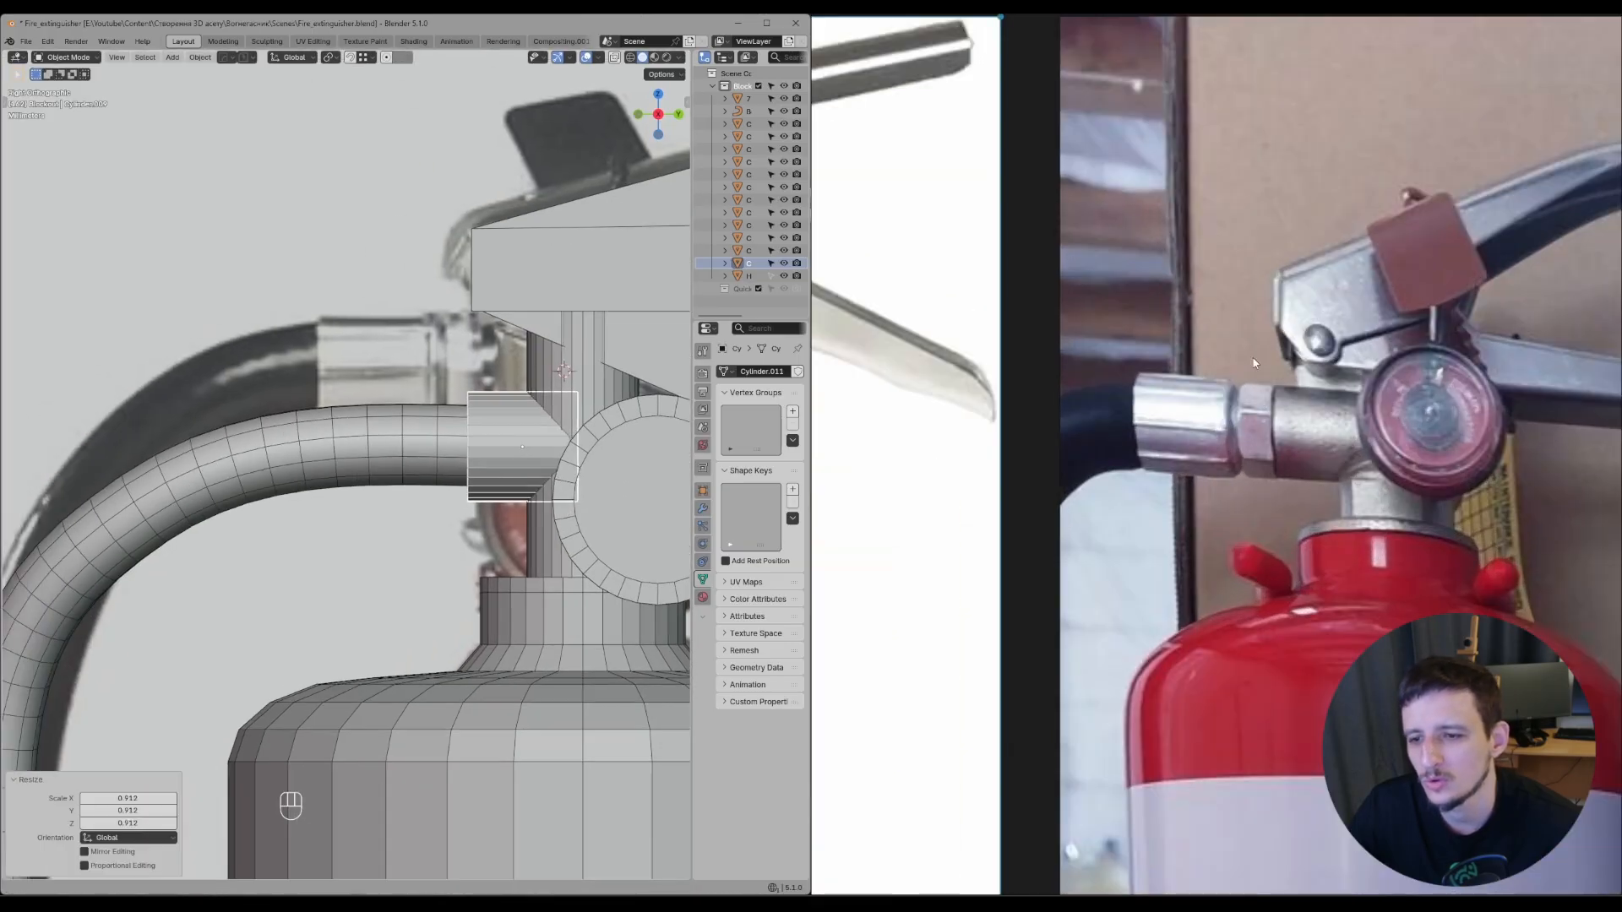
scroll(601, 393, "down", 2)
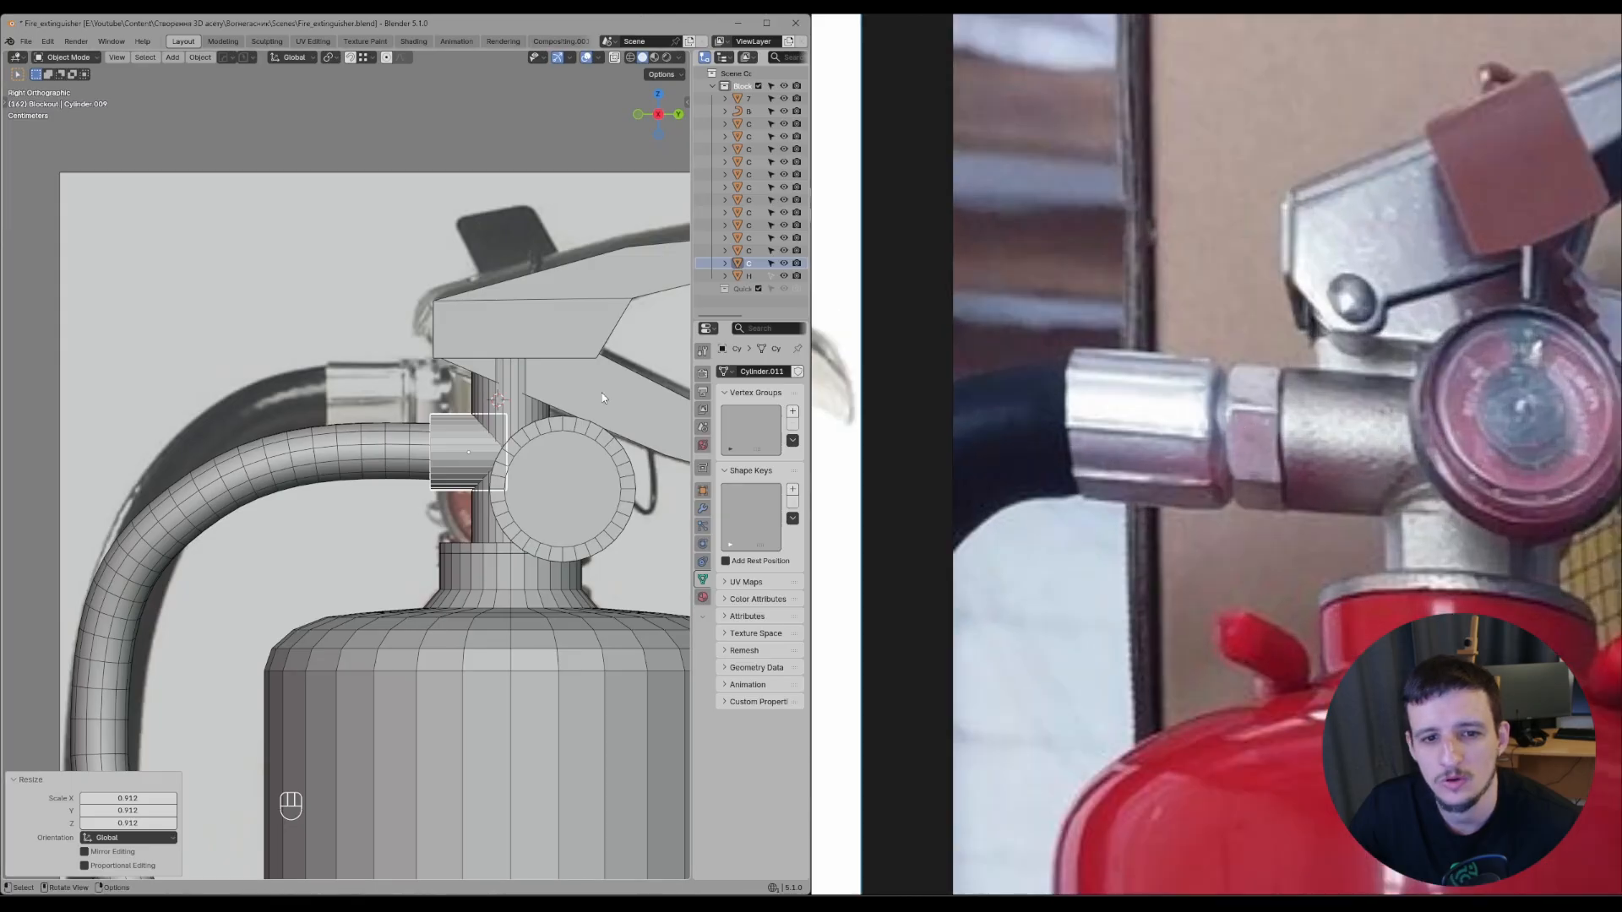
scroll(1311, 529, "down", 3)
scroll(1311, 529, "up", 3)
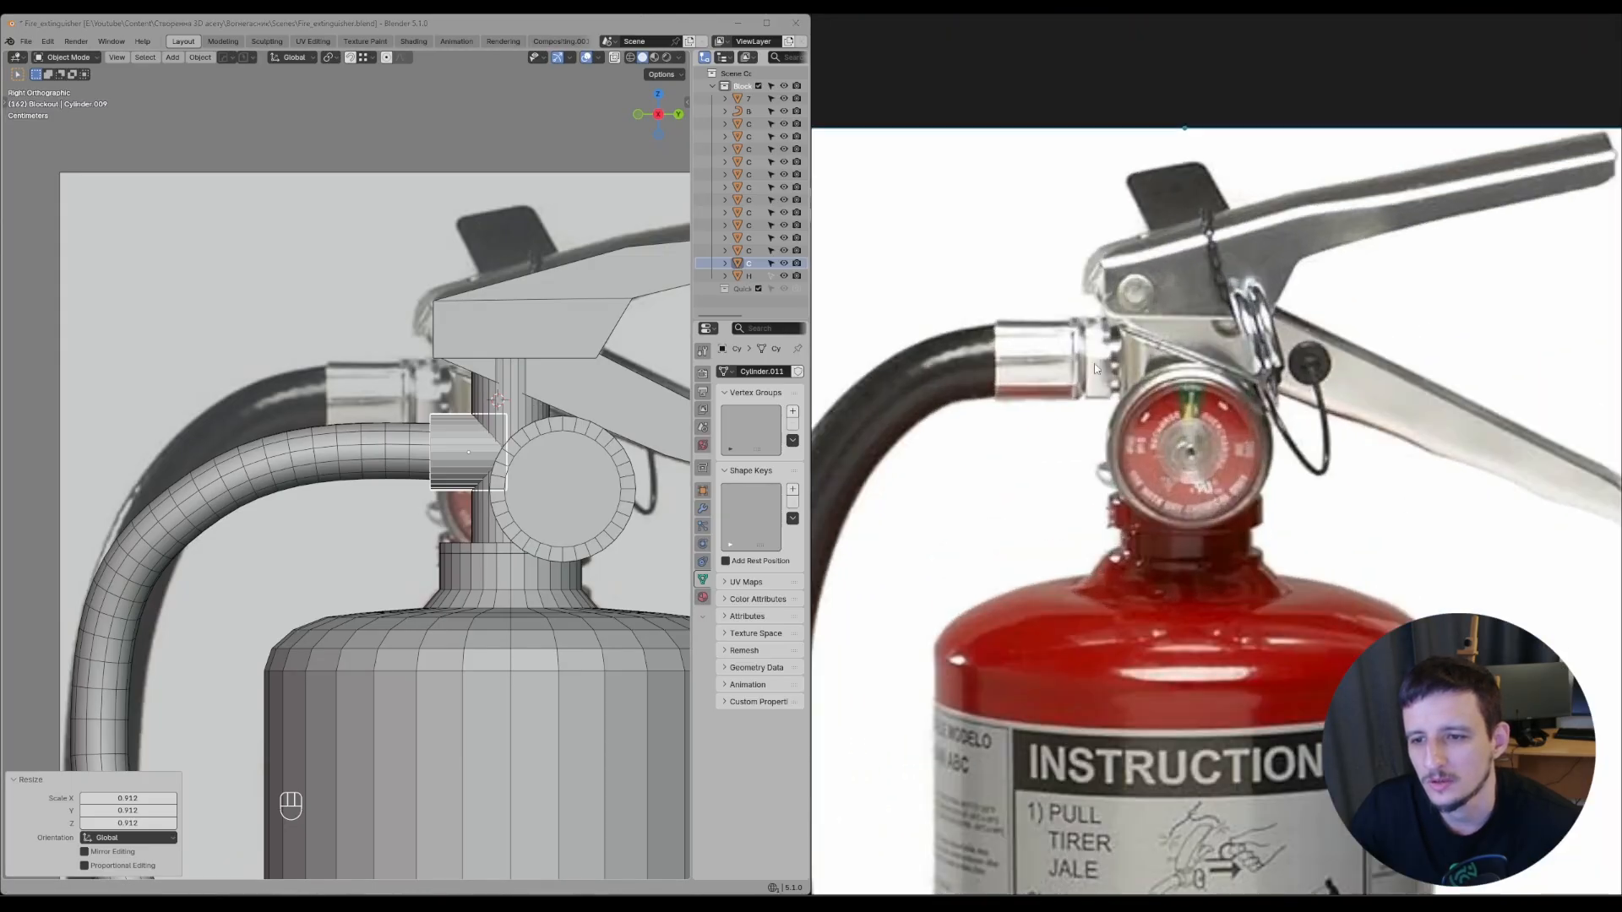
left_click(1360, 454)
scroll(1360, 454, "down", 3)
middle_click_drag(1360, 454, 1099, 406)
scroll(1100, 407, "down", 3)
scroll(946, 354, "up", 5)
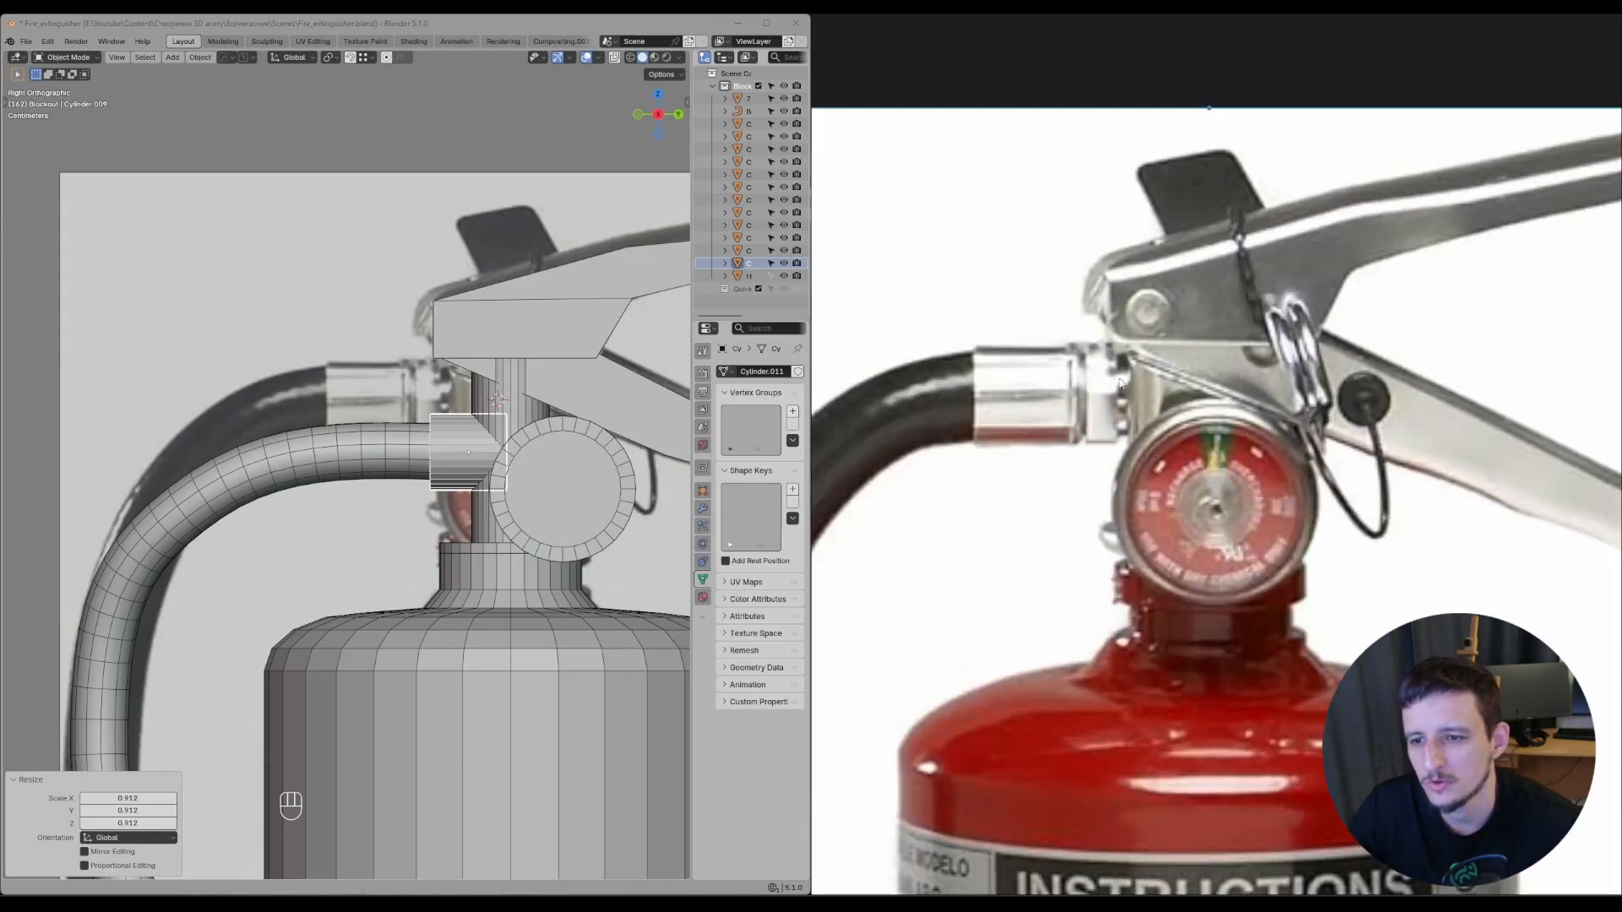
scroll(946, 355, "down", 4)
scroll(1351, 448, "up", 5)
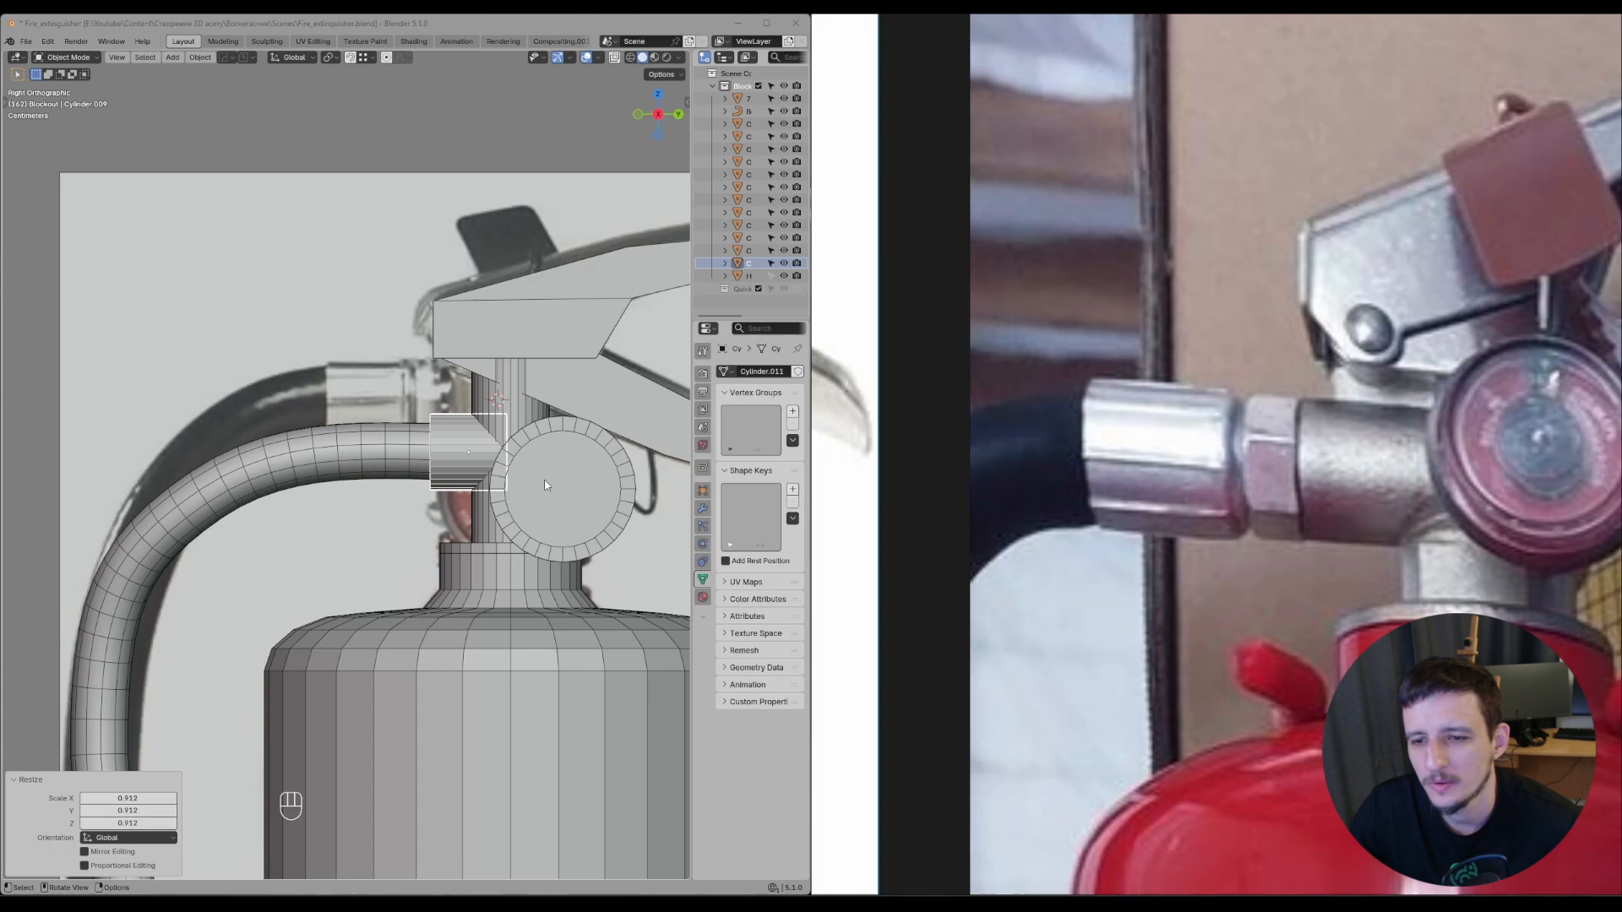
- Duplicate the outlet cylinder's hose-side end face in place and separate it into its own object
middle_click_drag(545, 485, 505, 459)
key("Tab")
key("shift+d")
right_click(411, 386)
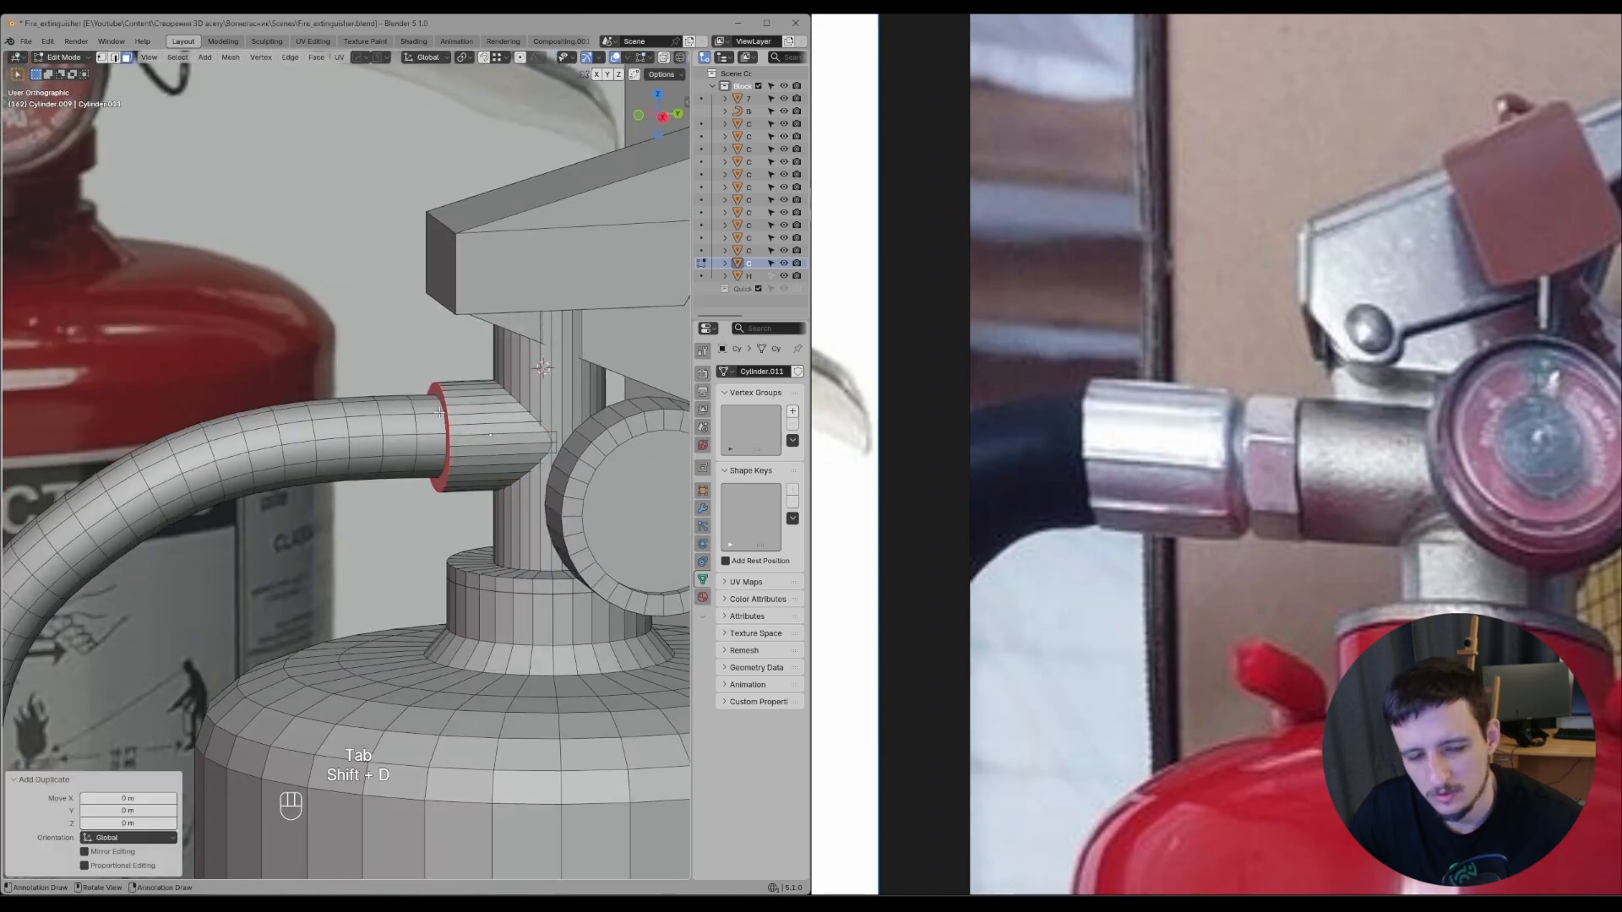
key("p")
left_click(434, 390)
key("Tab")
left_click(434, 391)
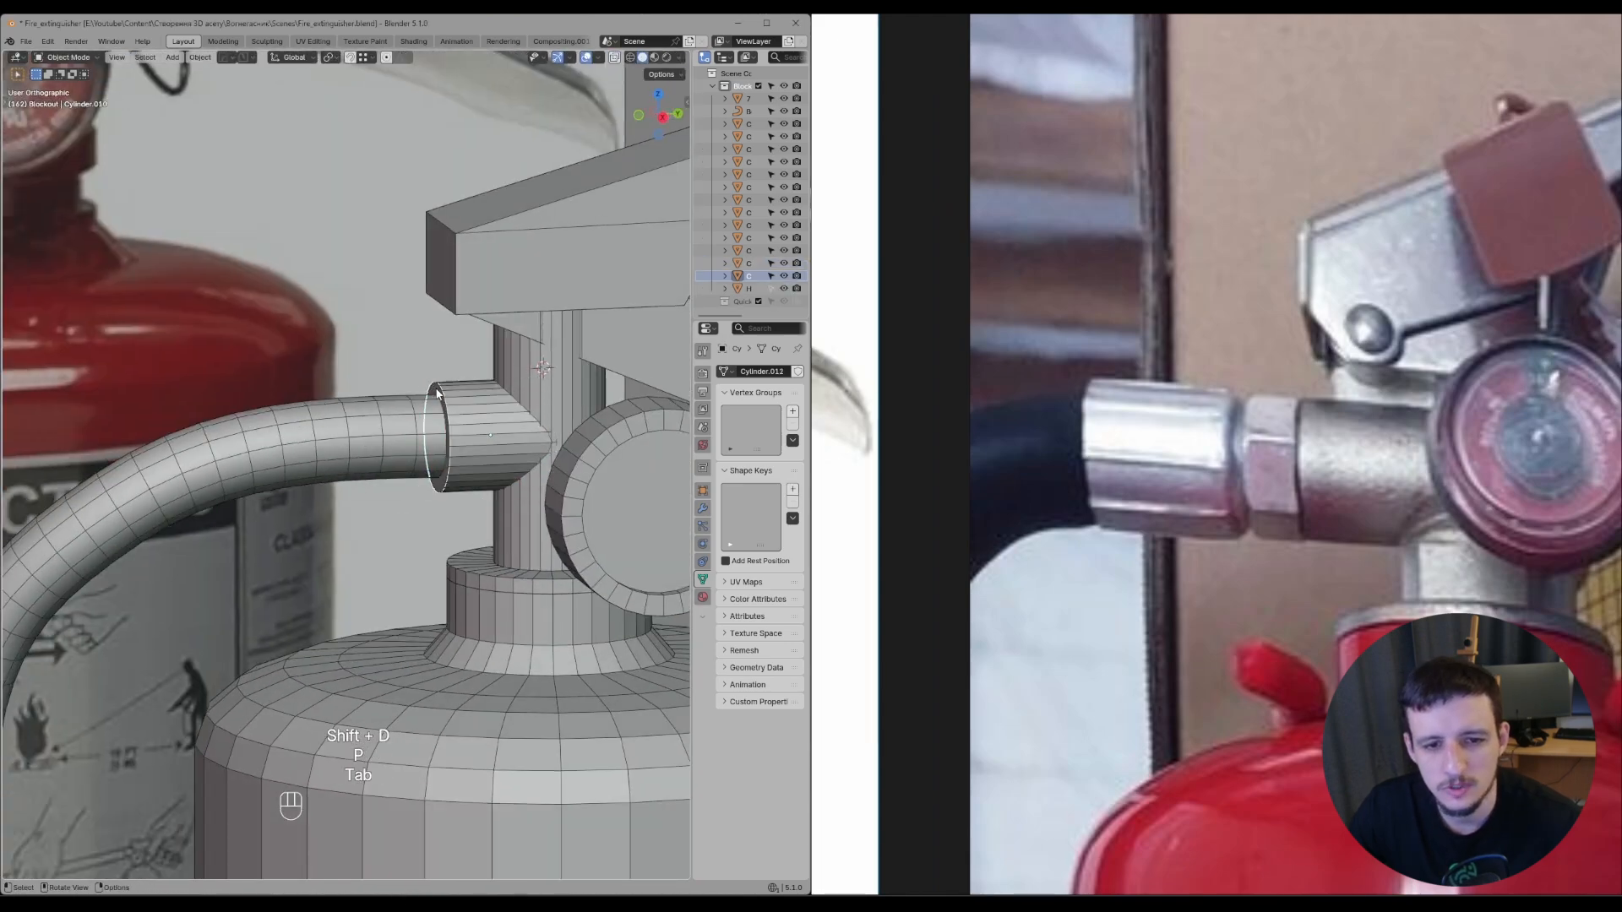
- Extrude the separated end face outward over the hose into a short collar
key("Tab")
key("a")
key("e")
left_click(532, 420)
middle_click_drag(503, 436, 487, 439)
middle_click_drag(486, 438, 536, 456, "shift")
scroll(535, 456, "up", 2)
- Select the collar's inner vertex loop with X-ray on and set the collar's origin to it
key("Tab")
key("z")
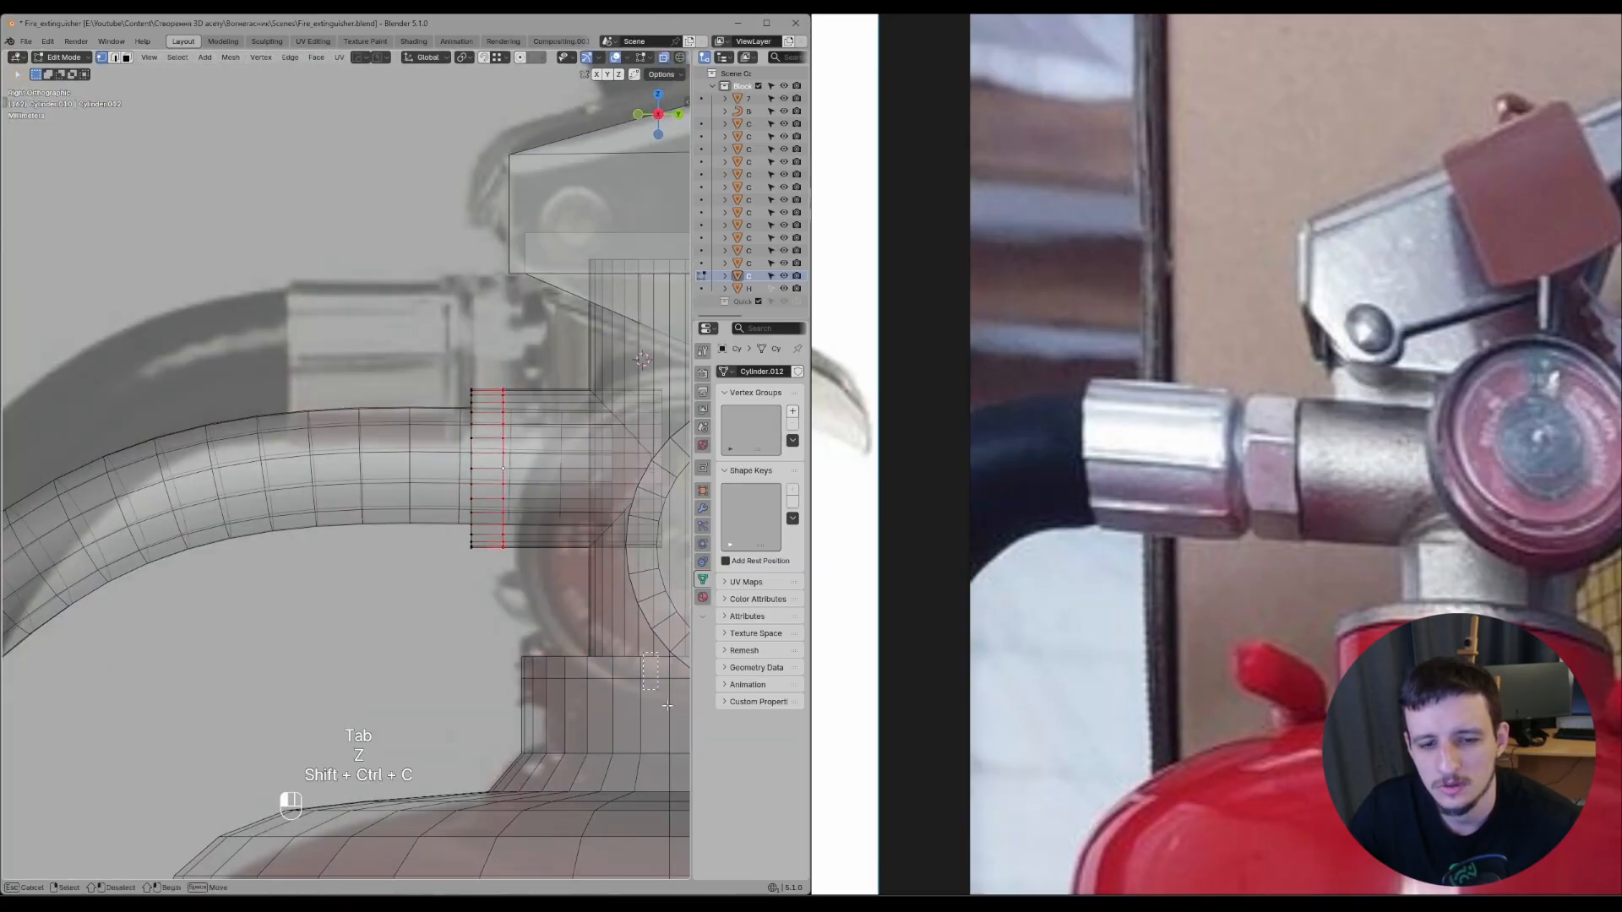
left_click_drag(667, 705, 671, 711)
key("Tab")
scroll(572, 423, "down", 1)
middle_click_drag(592, 471, 517, 452, "shift")
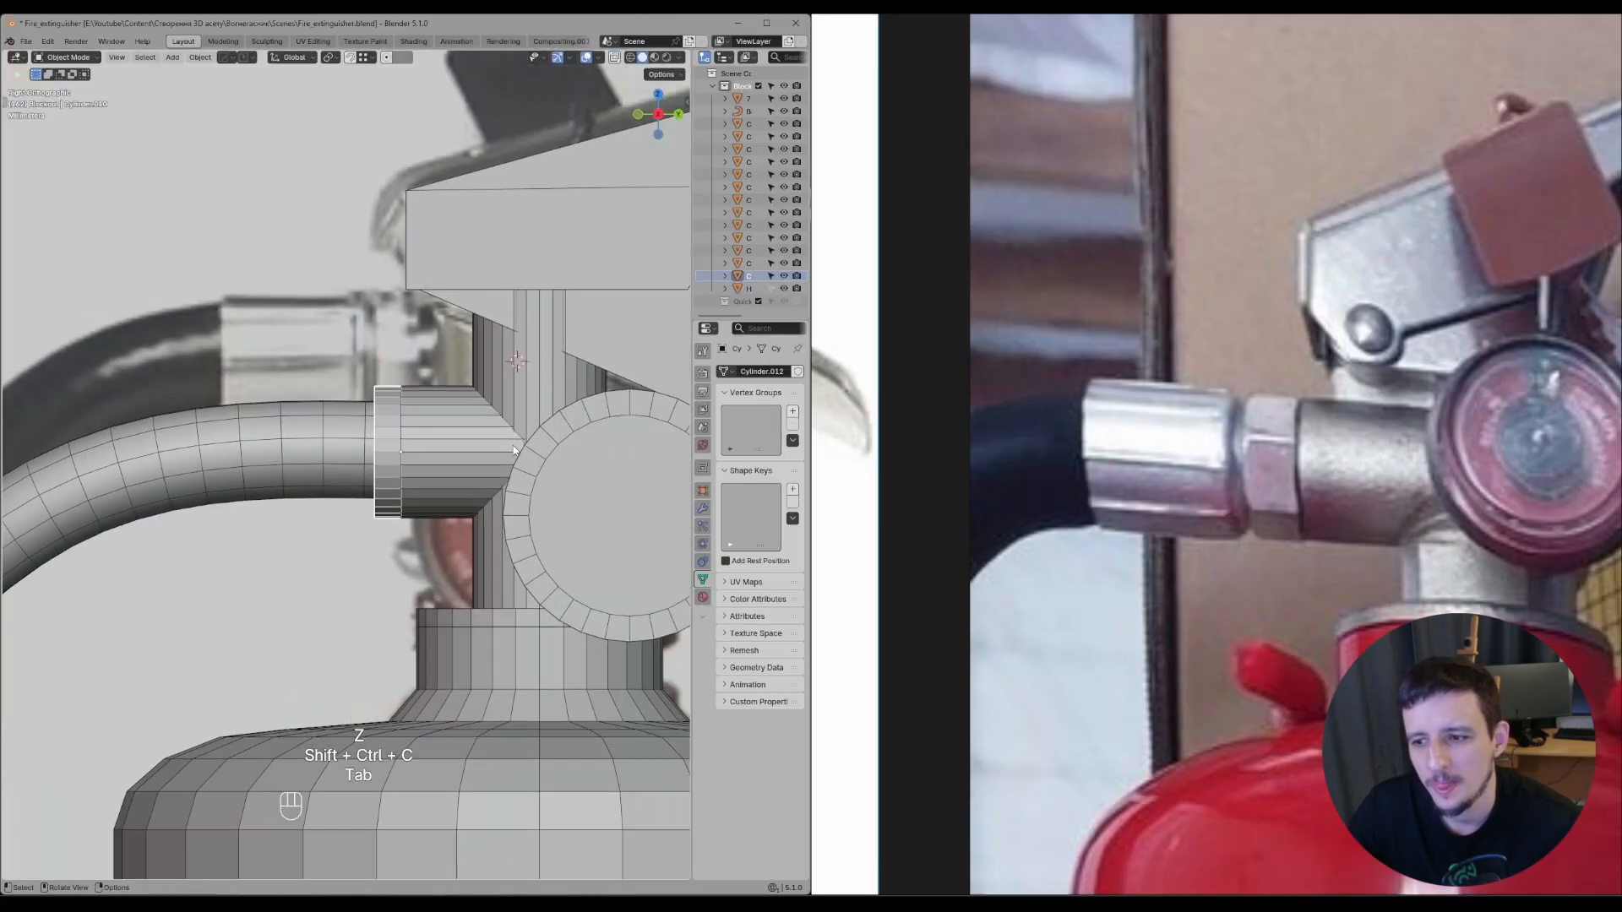
- Edit the outlet cylinder and collar together and move their hose-side vertices outward along Y over the hose
left_click(458, 456)
key("Tab")
key("Tab")
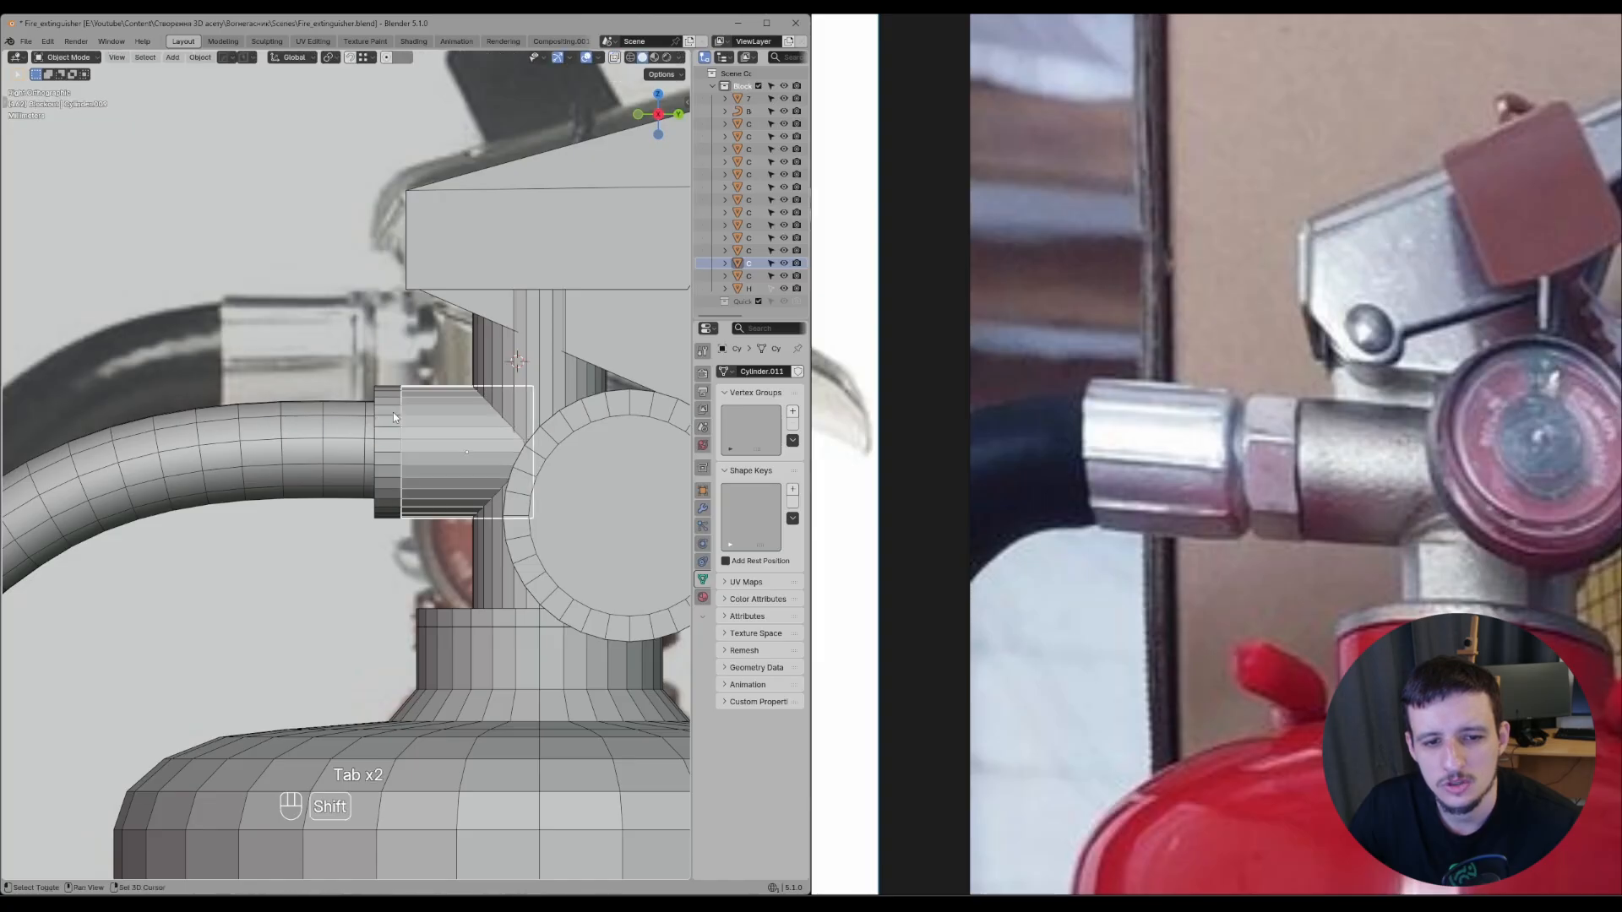
left_click(392, 412, "shift")
key("Tab")
key("z")
key("g")
left_click(436, 518)
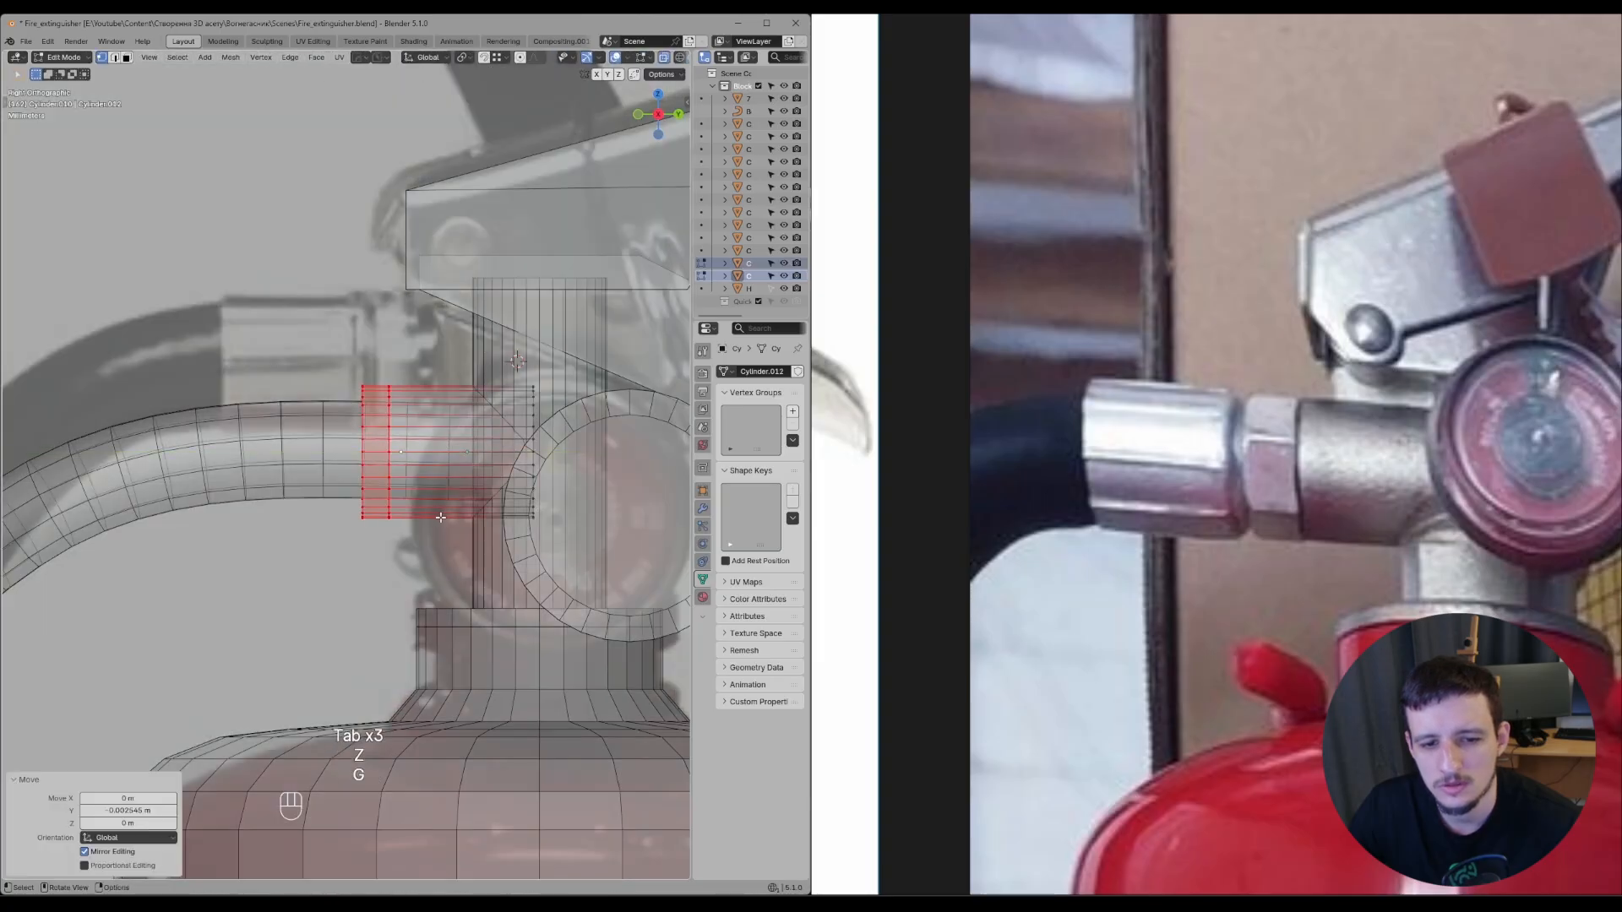
key("g")
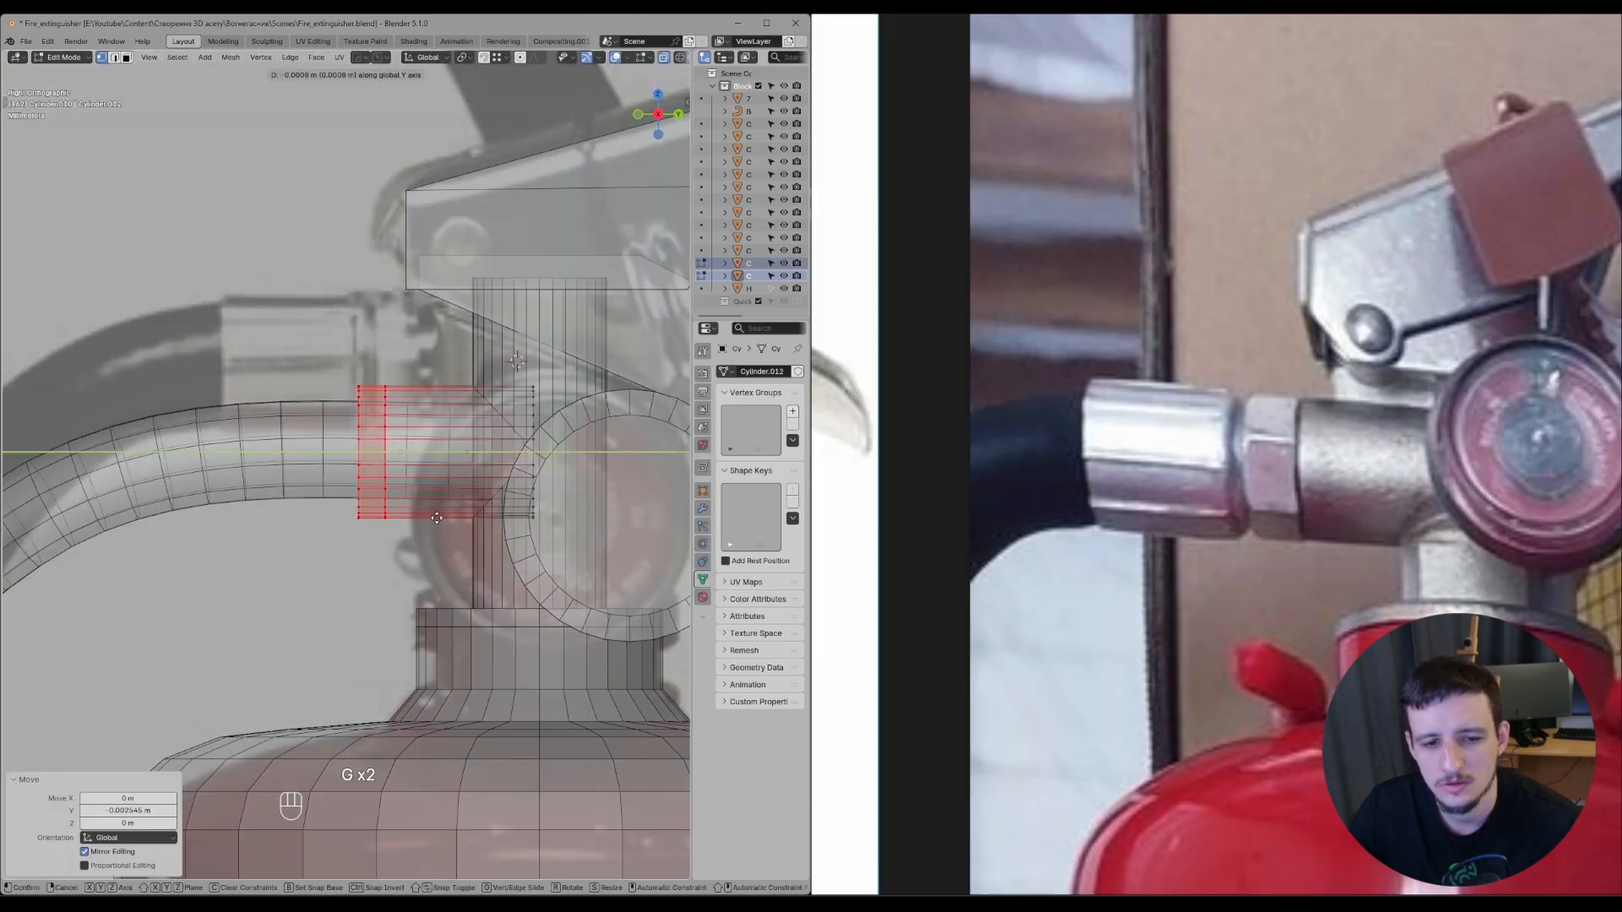
left_click(434, 518)
middle_click_drag(1355, 593, 1153, 451)
key("d")
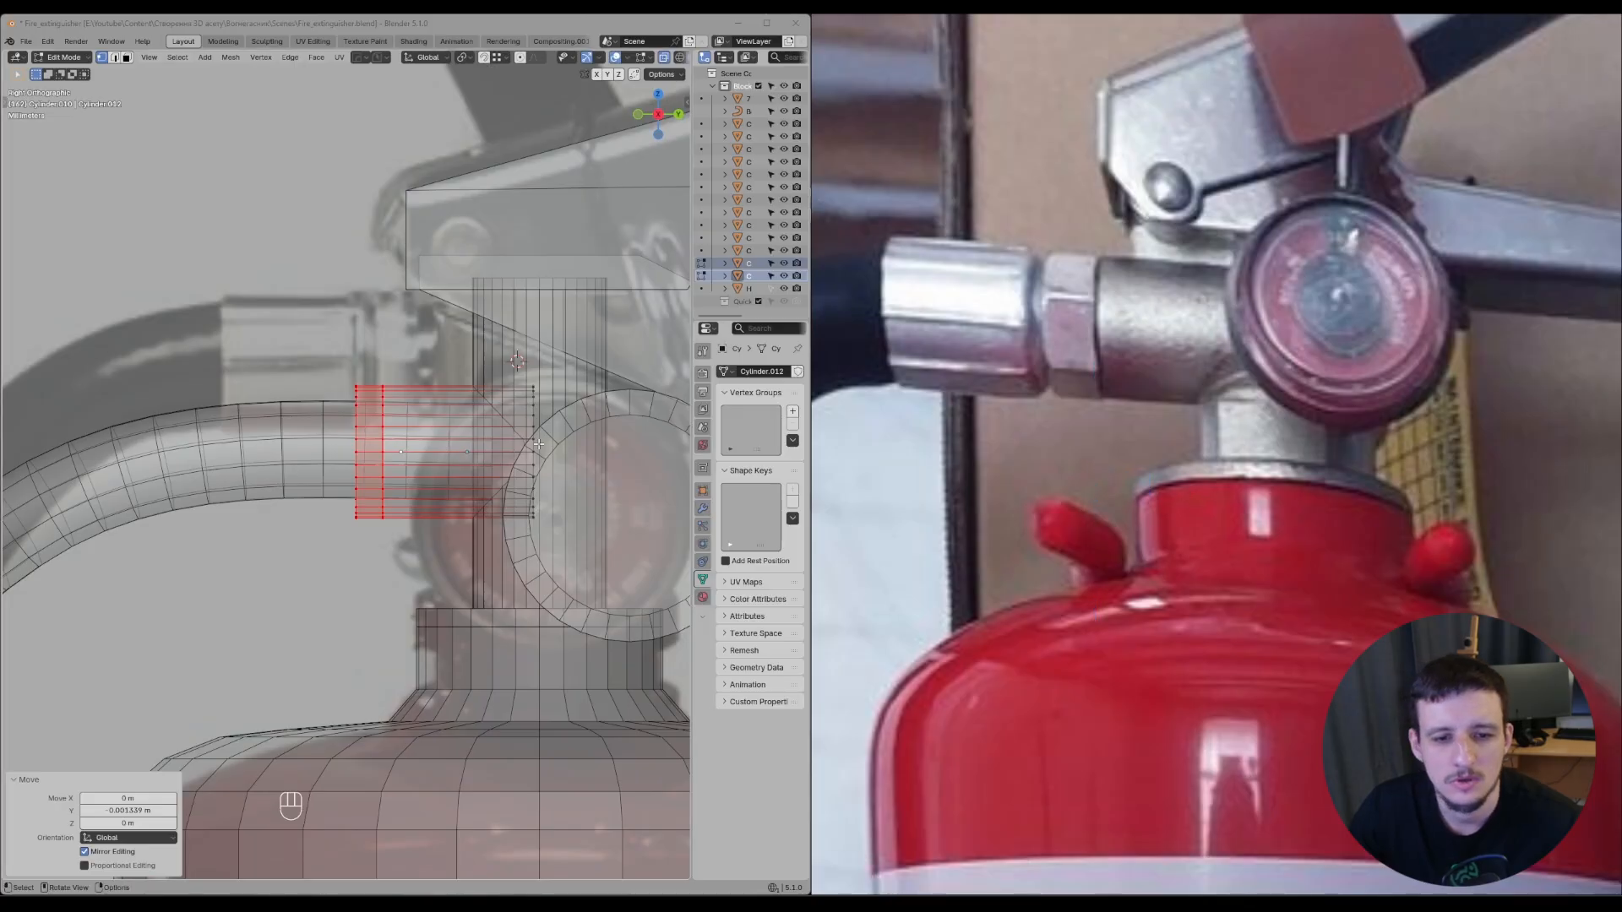
- Set the collar's origin to its valve-side loop and lengthen the collar along Y by a factor of about 1.59
middle_click_drag(412, 536, 425, 468, "shift")
key("alt+a")
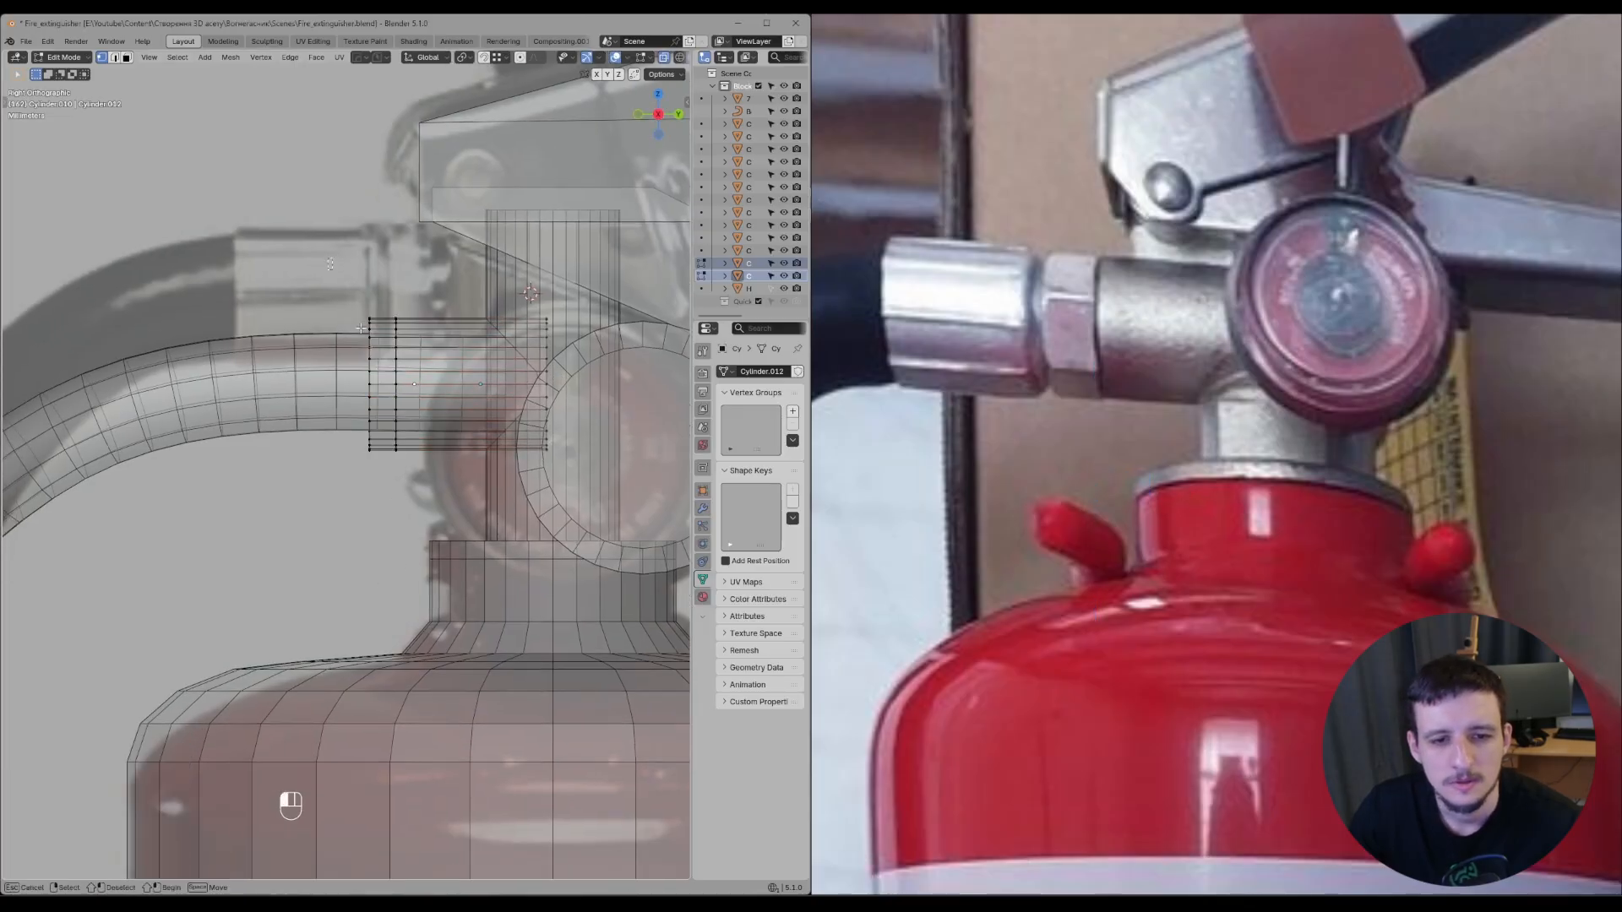
middle_click_drag(385, 385, 425, 376, "shift")
key("Tab")
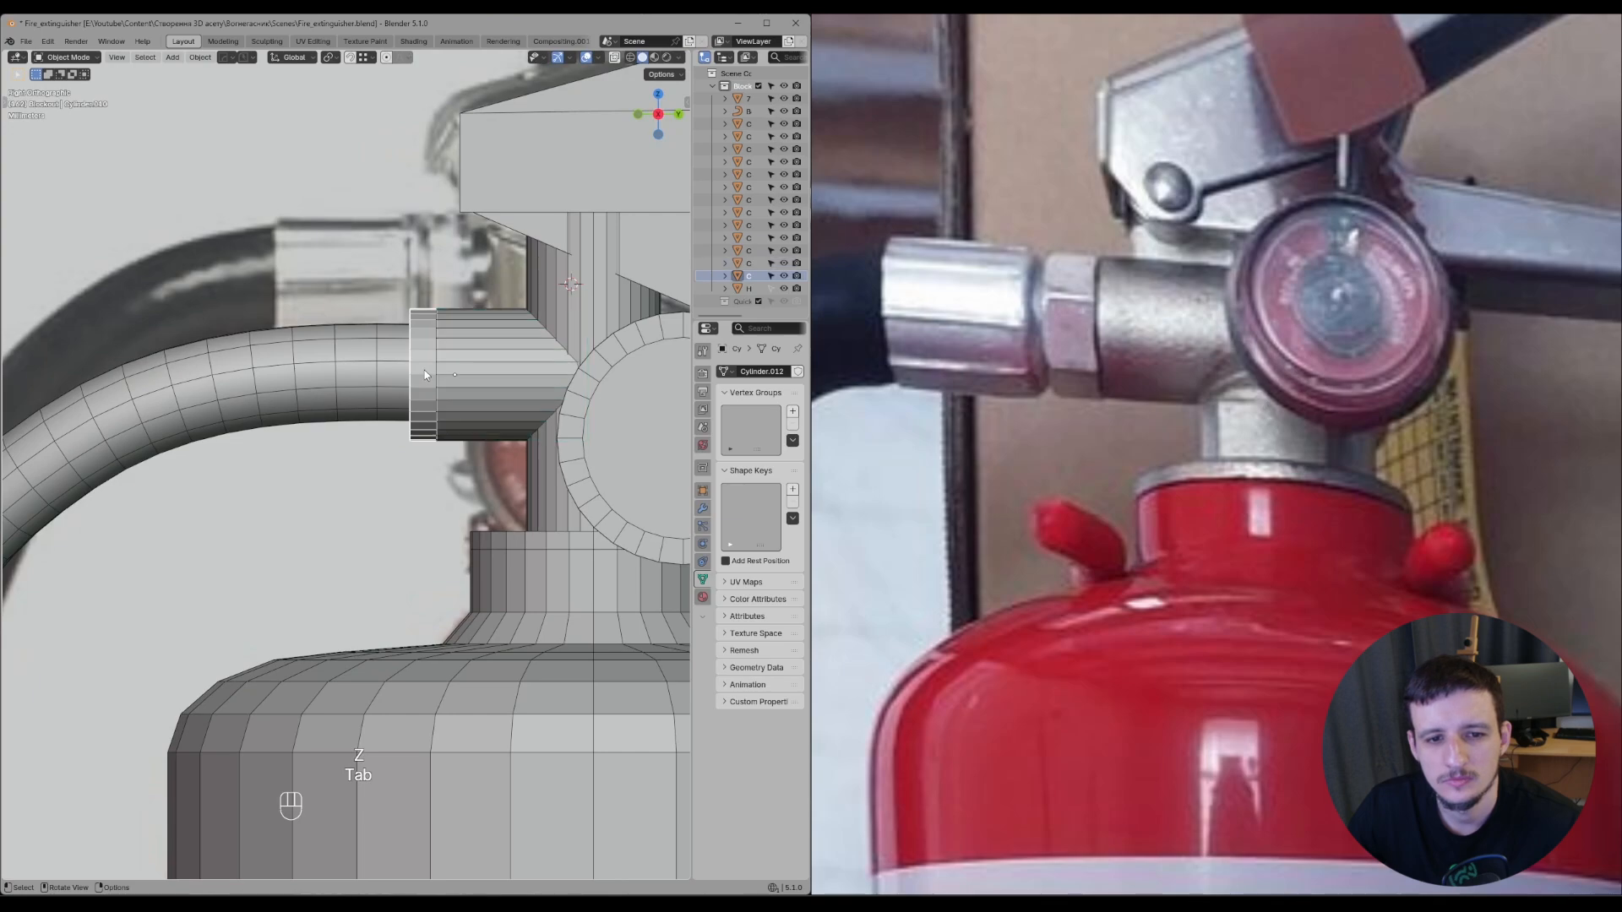
key("Tab")
key("z")
left_click(429, 280)
key("Tab")
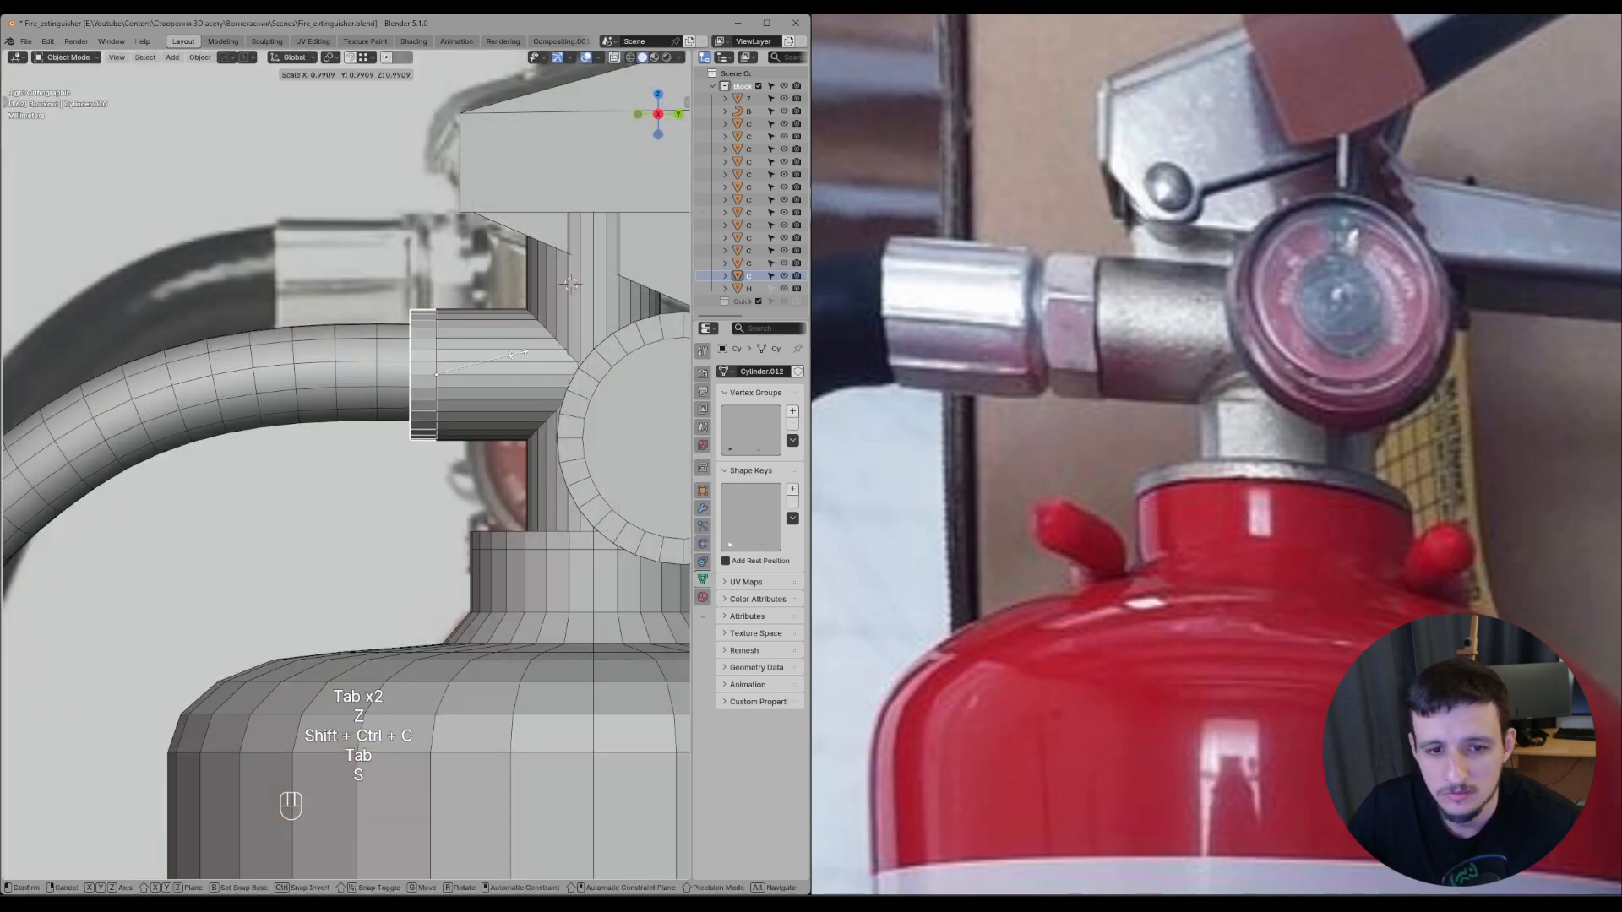
key("s")
key("y")
left_click(569, 364)
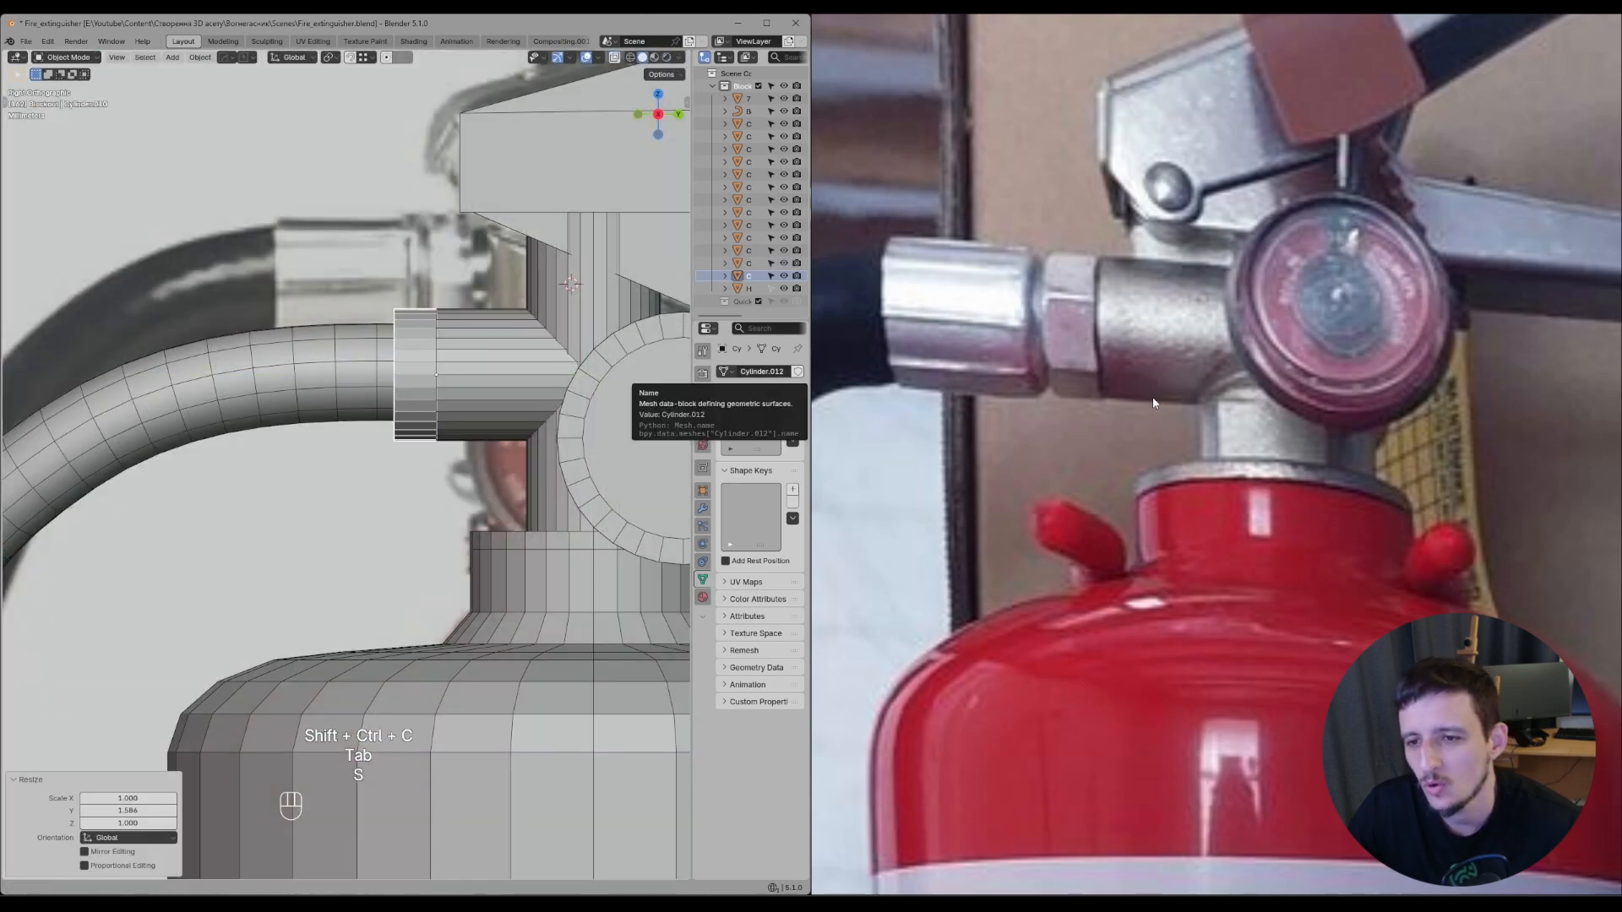
- Examine the valve, lever and rivet in the Spectrum extinguisher photo, marking the rivet's outline
scroll(1144, 355, "down", 4)
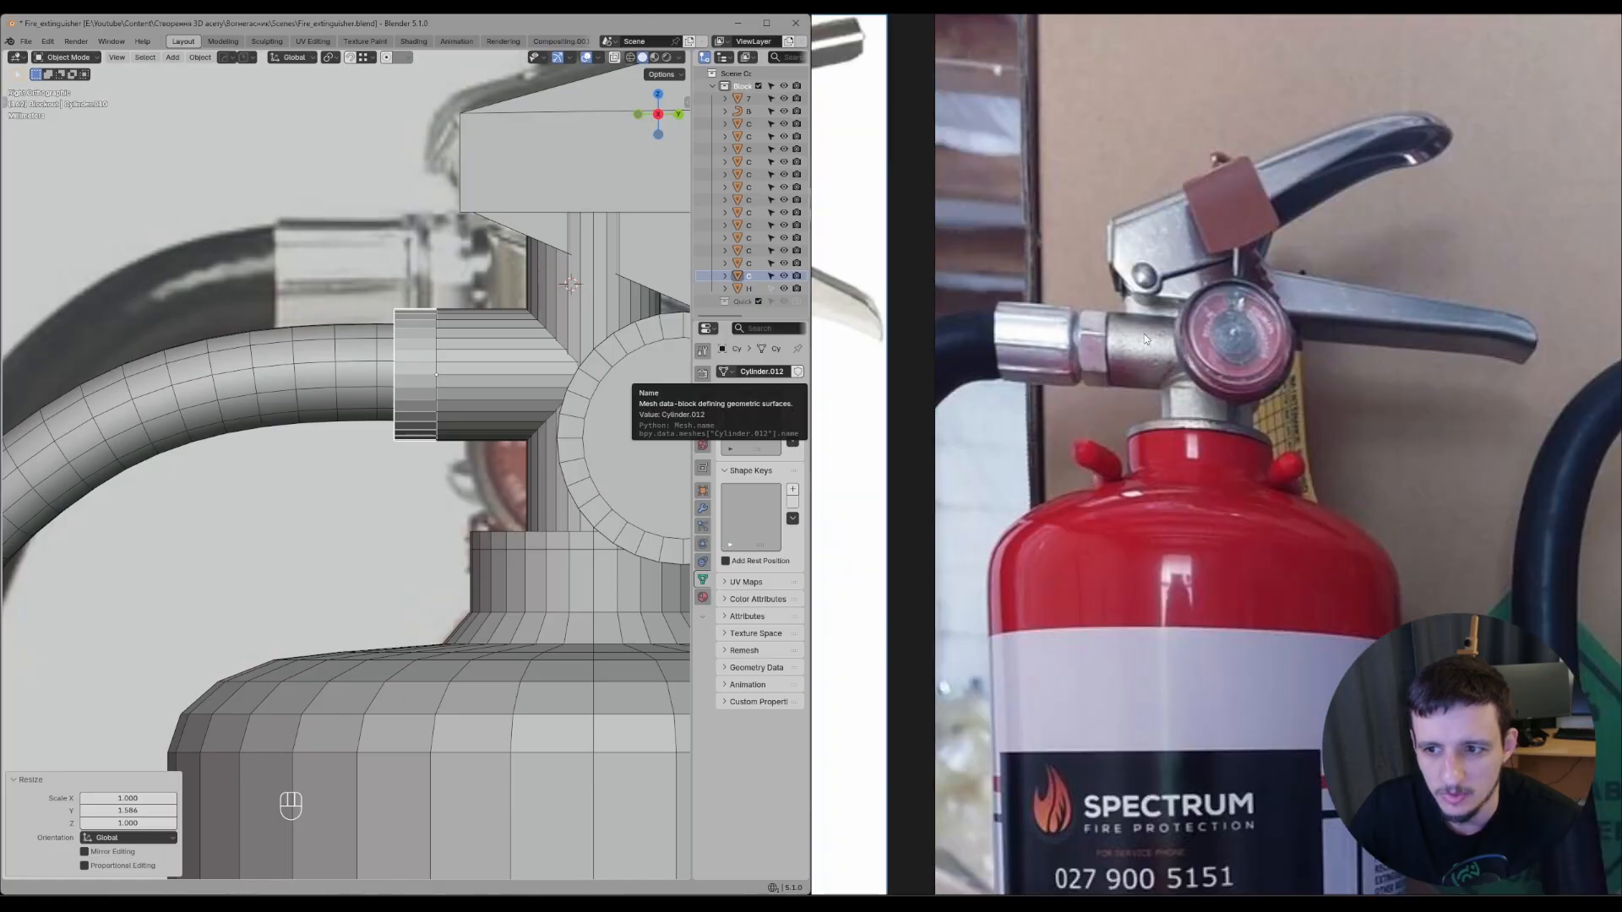
scroll(1115, 321, "up", 3)
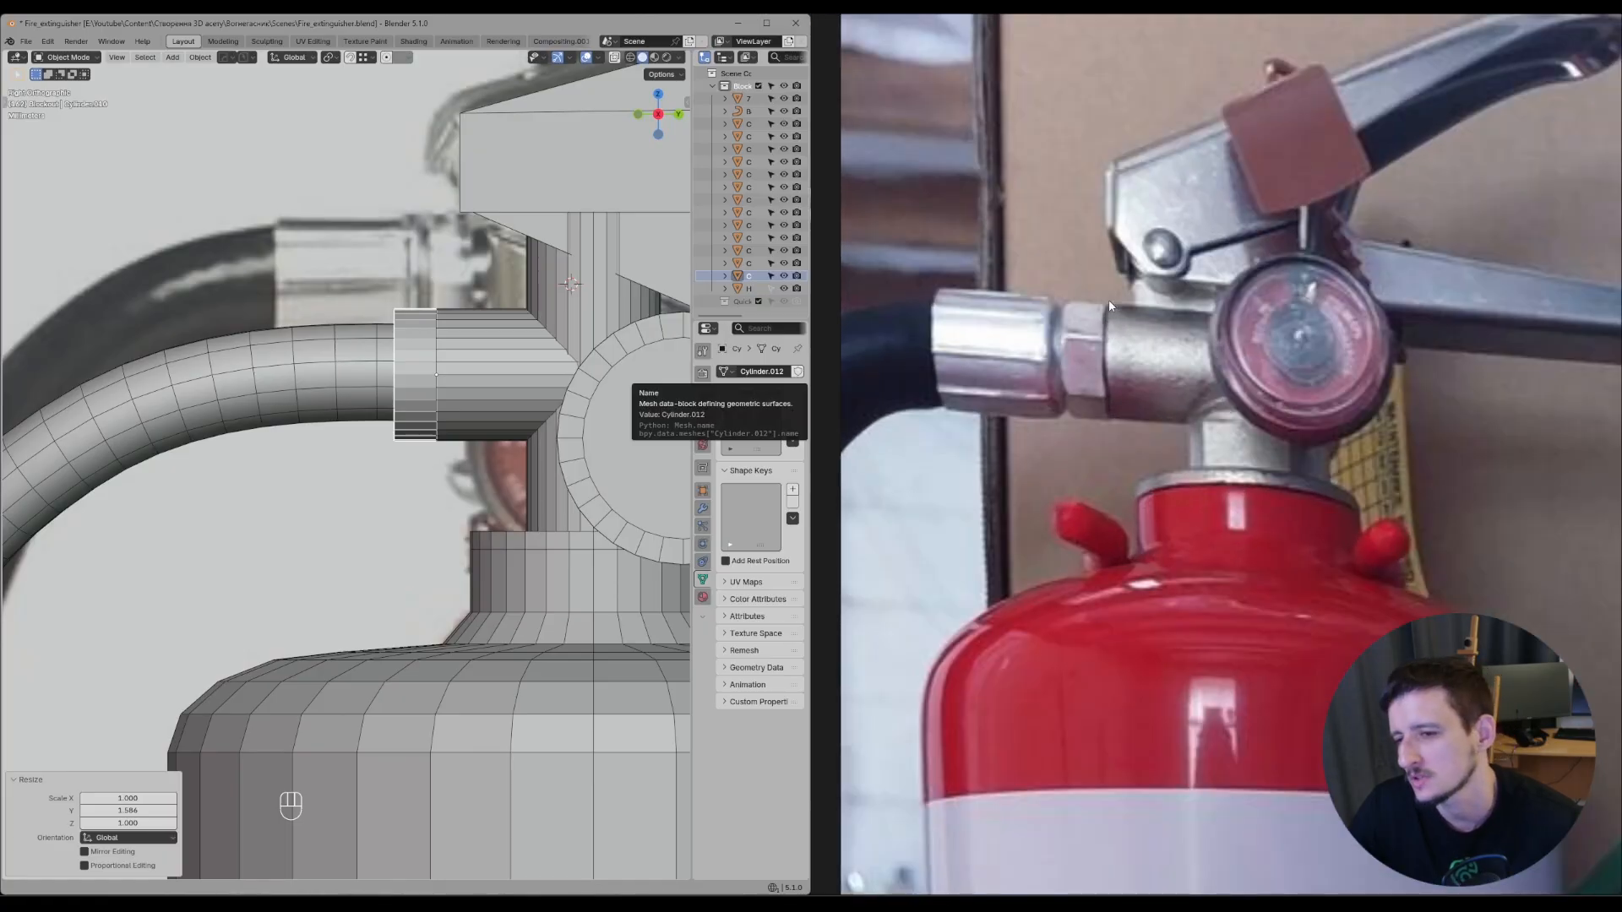
middle_click_drag(1185, 450, 1162, 377)
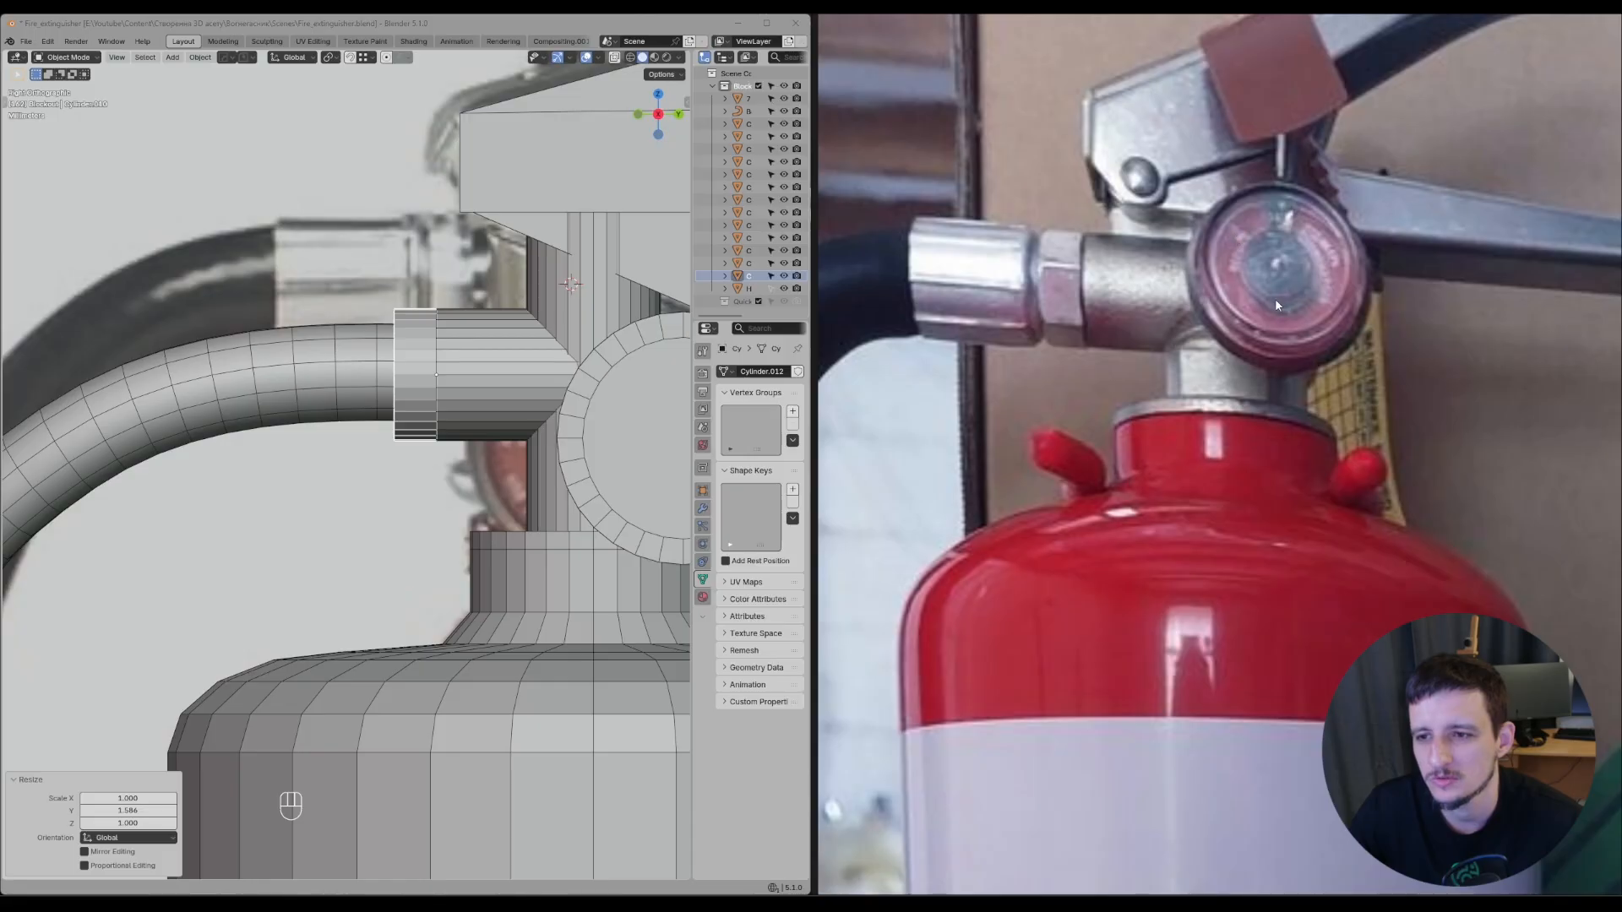
scroll(1257, 291, "down", 3)
middle_click_drag(1218, 417, 1198, 159)
mouse_move(1181, 65)
middle_mouse_down()
mouse_move(1288, 294)
mouse_move(1250, 390)
middle_mouse_up()
scroll(1289, 262, "up", 6)
key("d")
left_click_drag(1127, 312, 1150, 377)
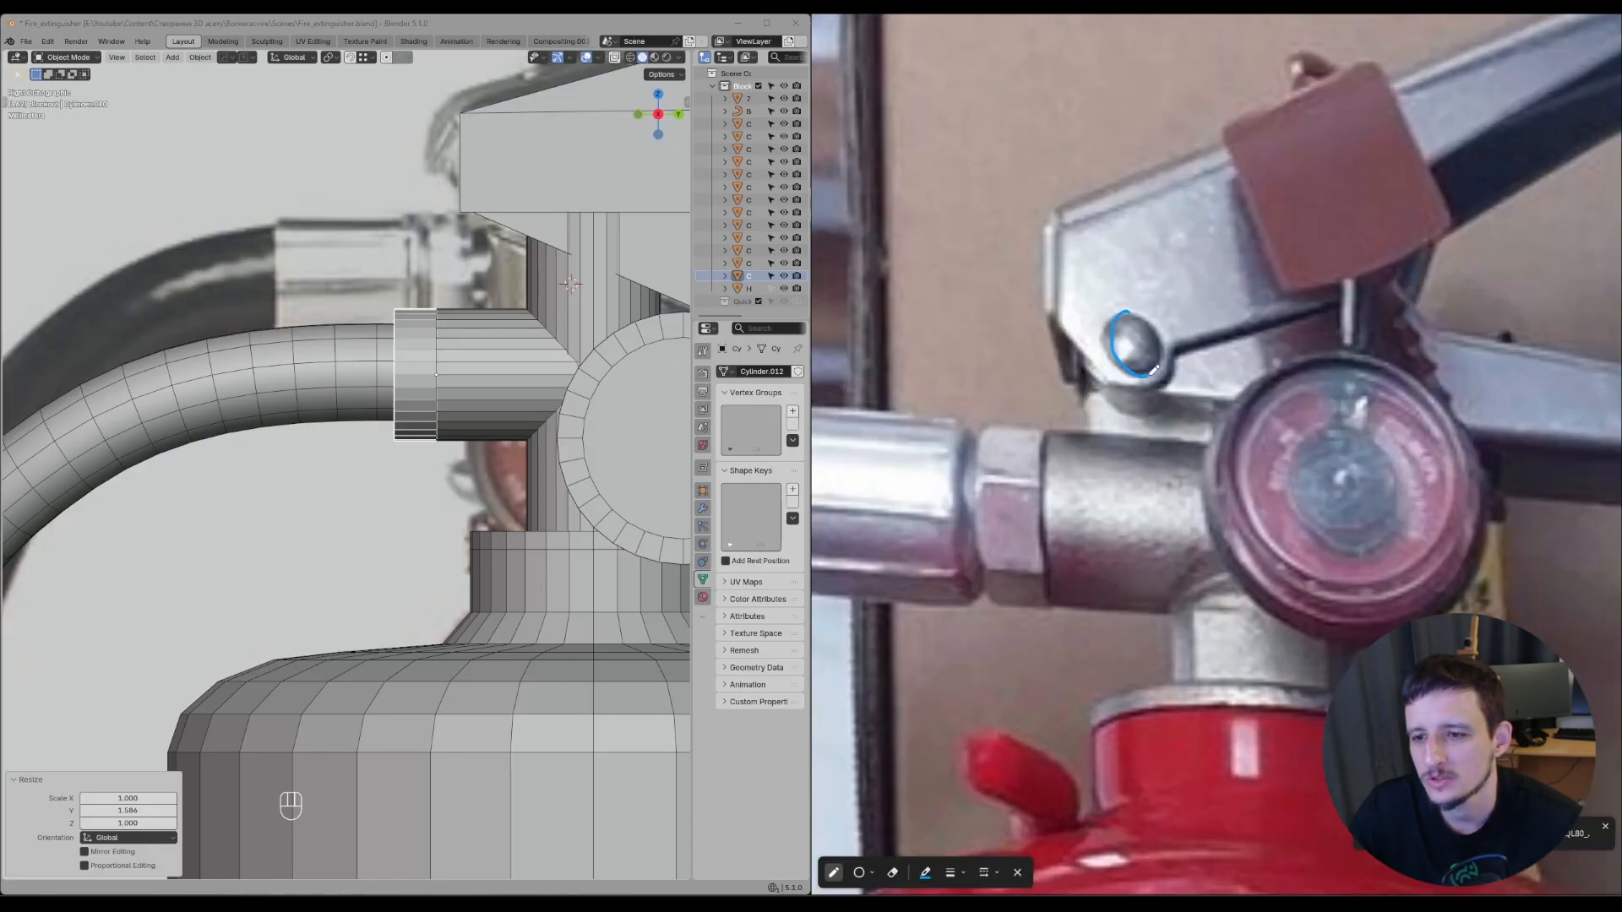
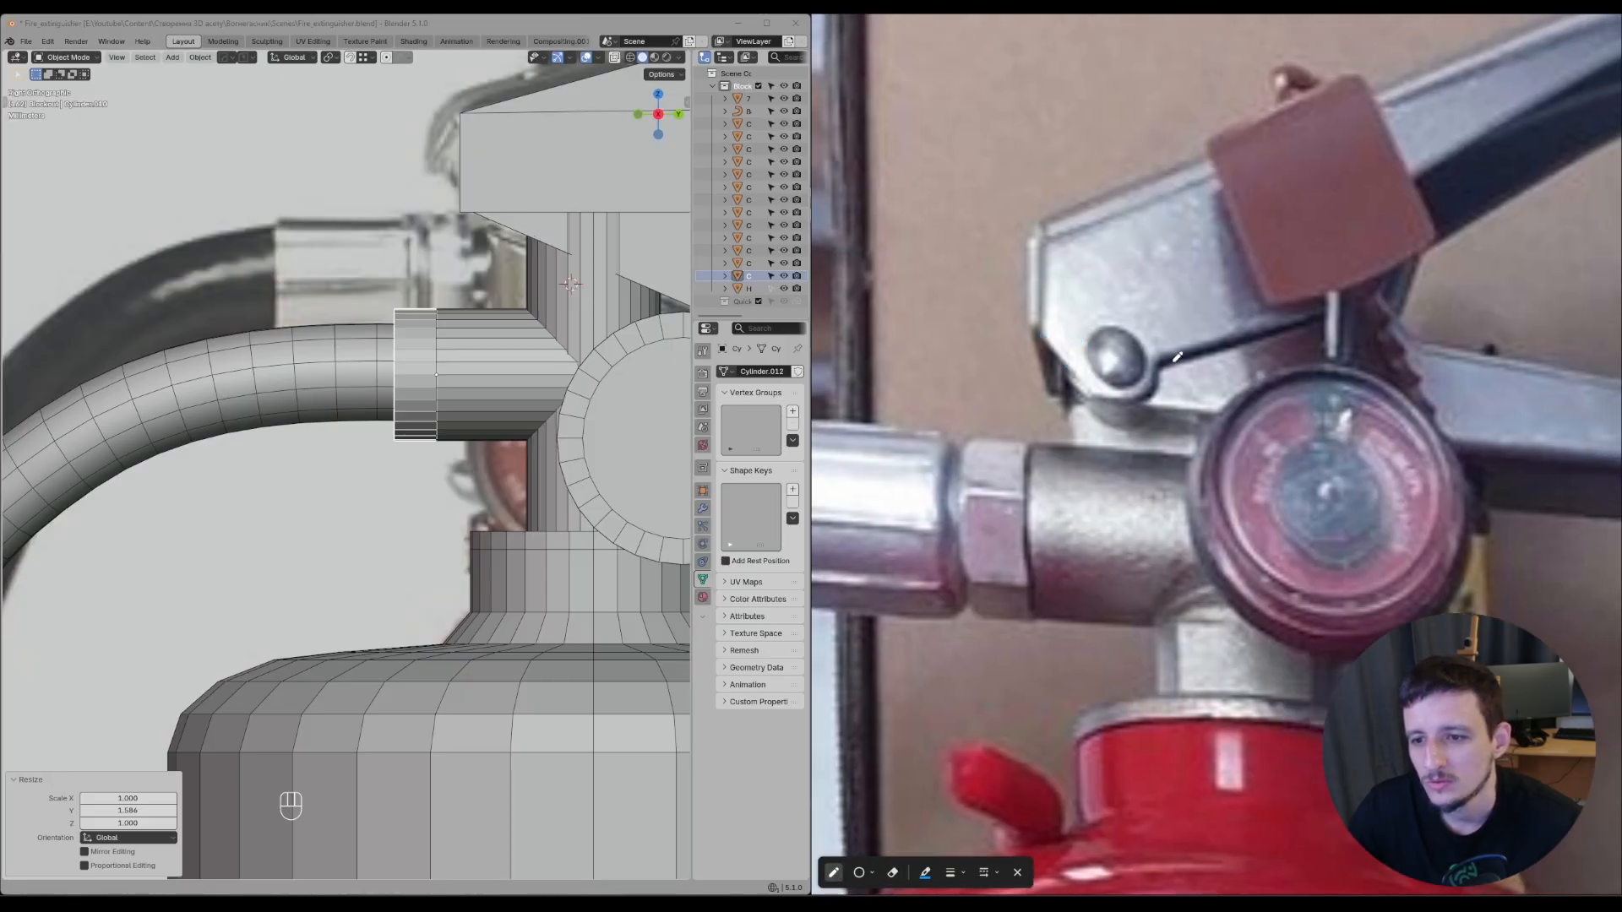
key("Escape")
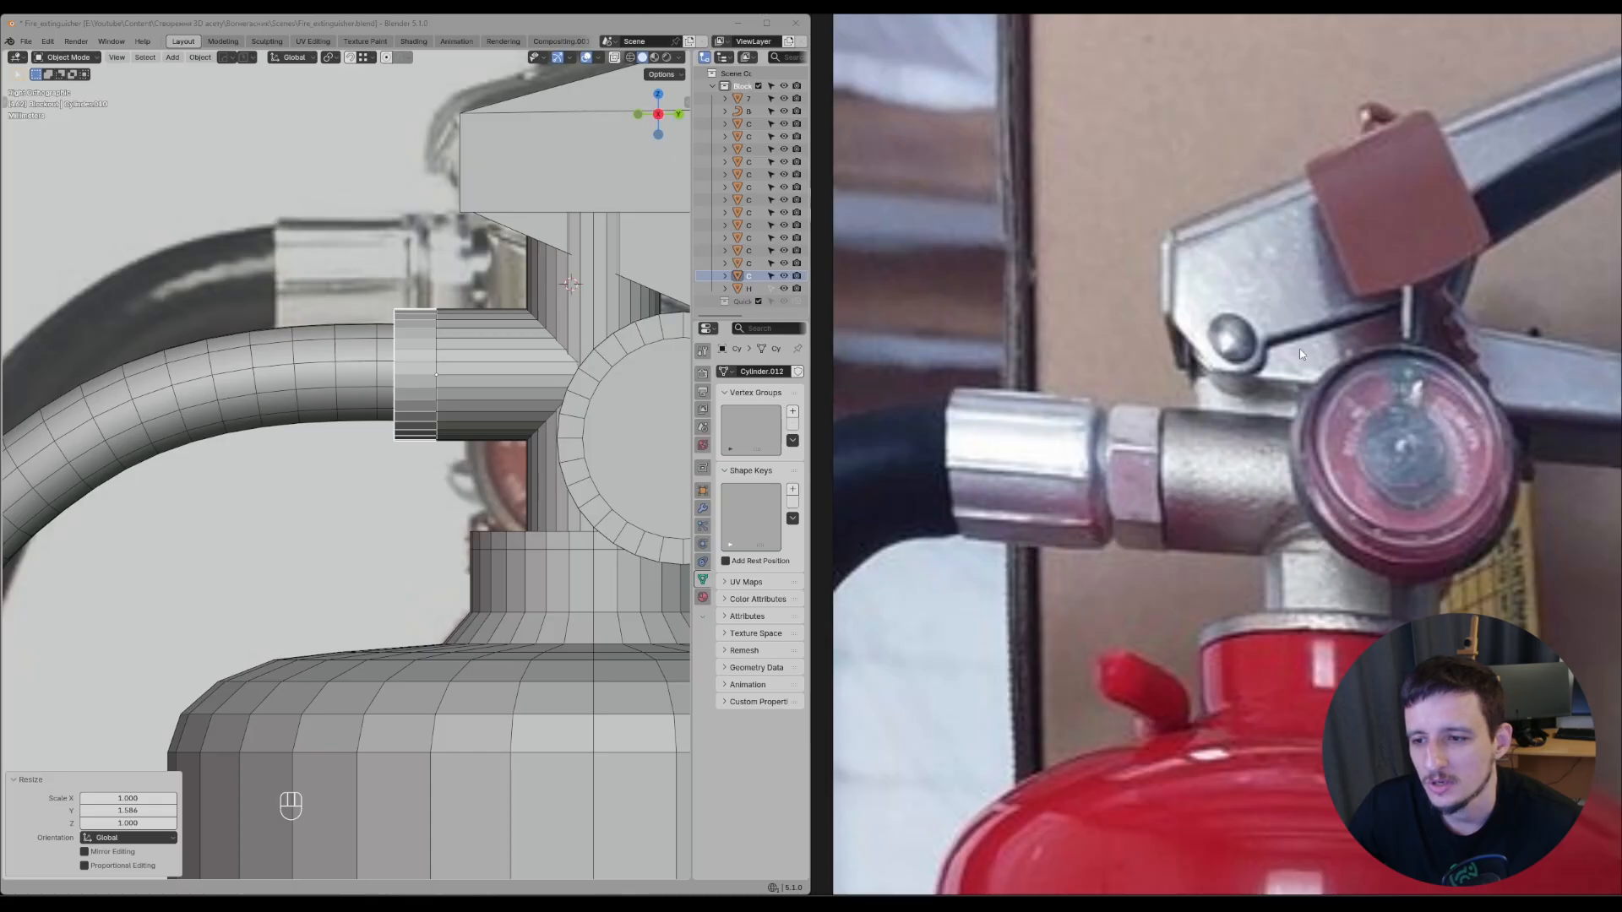
- Sketch comparison lines from the lever rivet to the gauge and to the brown tag in the reference photo
scroll(1293, 344, "up", 2)
key("d")
left_click_drag(1246, 359, 1333, 414)
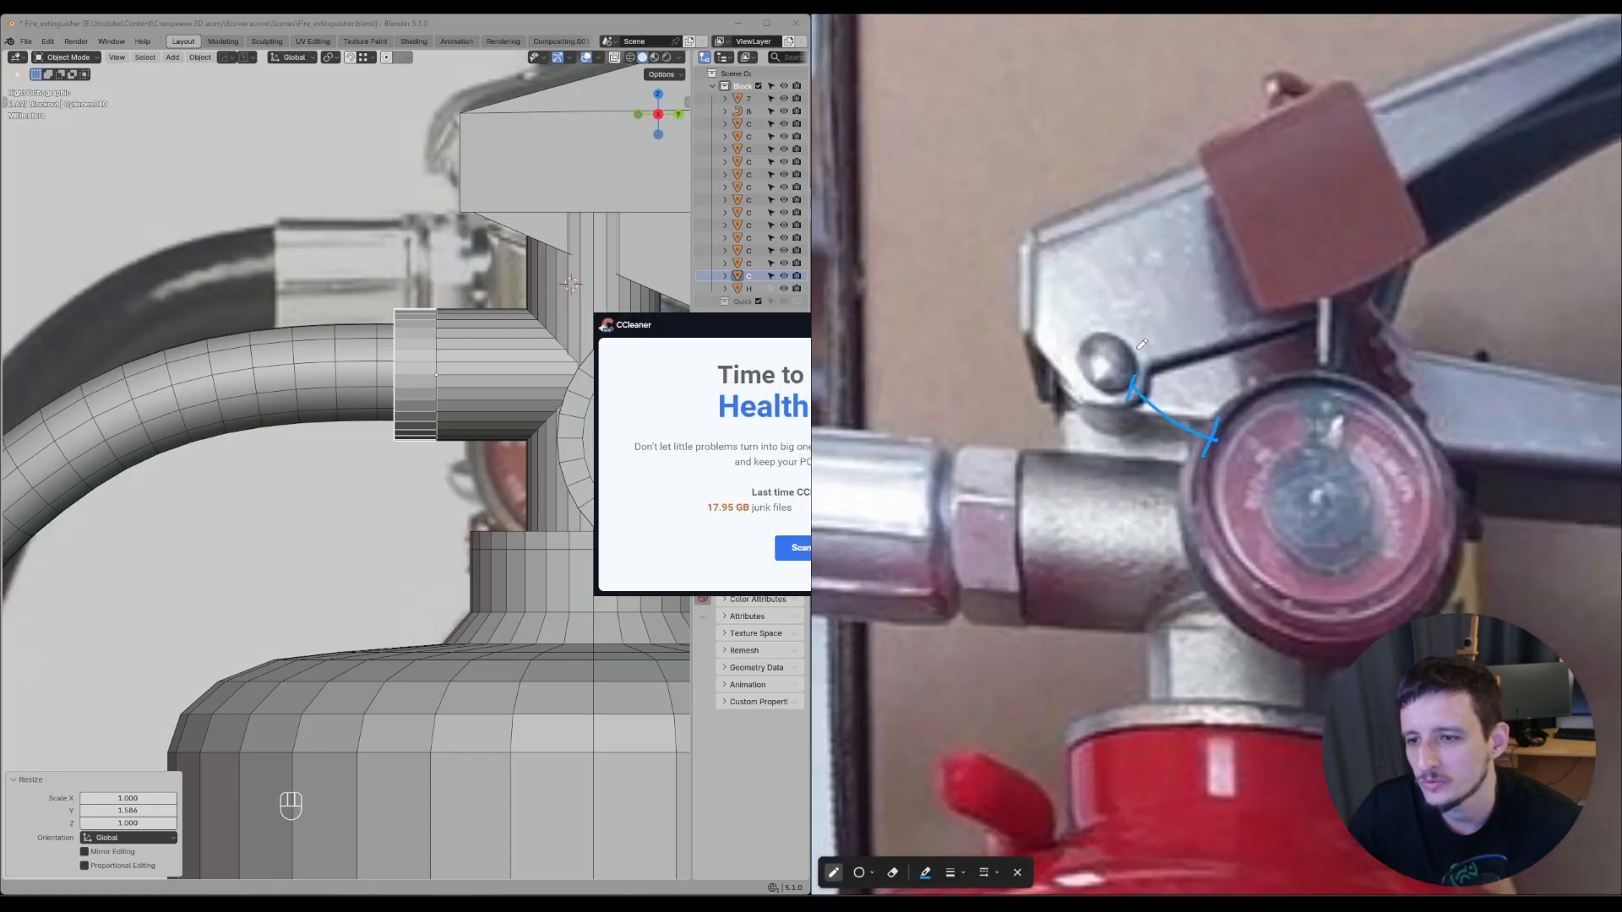
left_click_drag(1137, 348, 1245, 290)
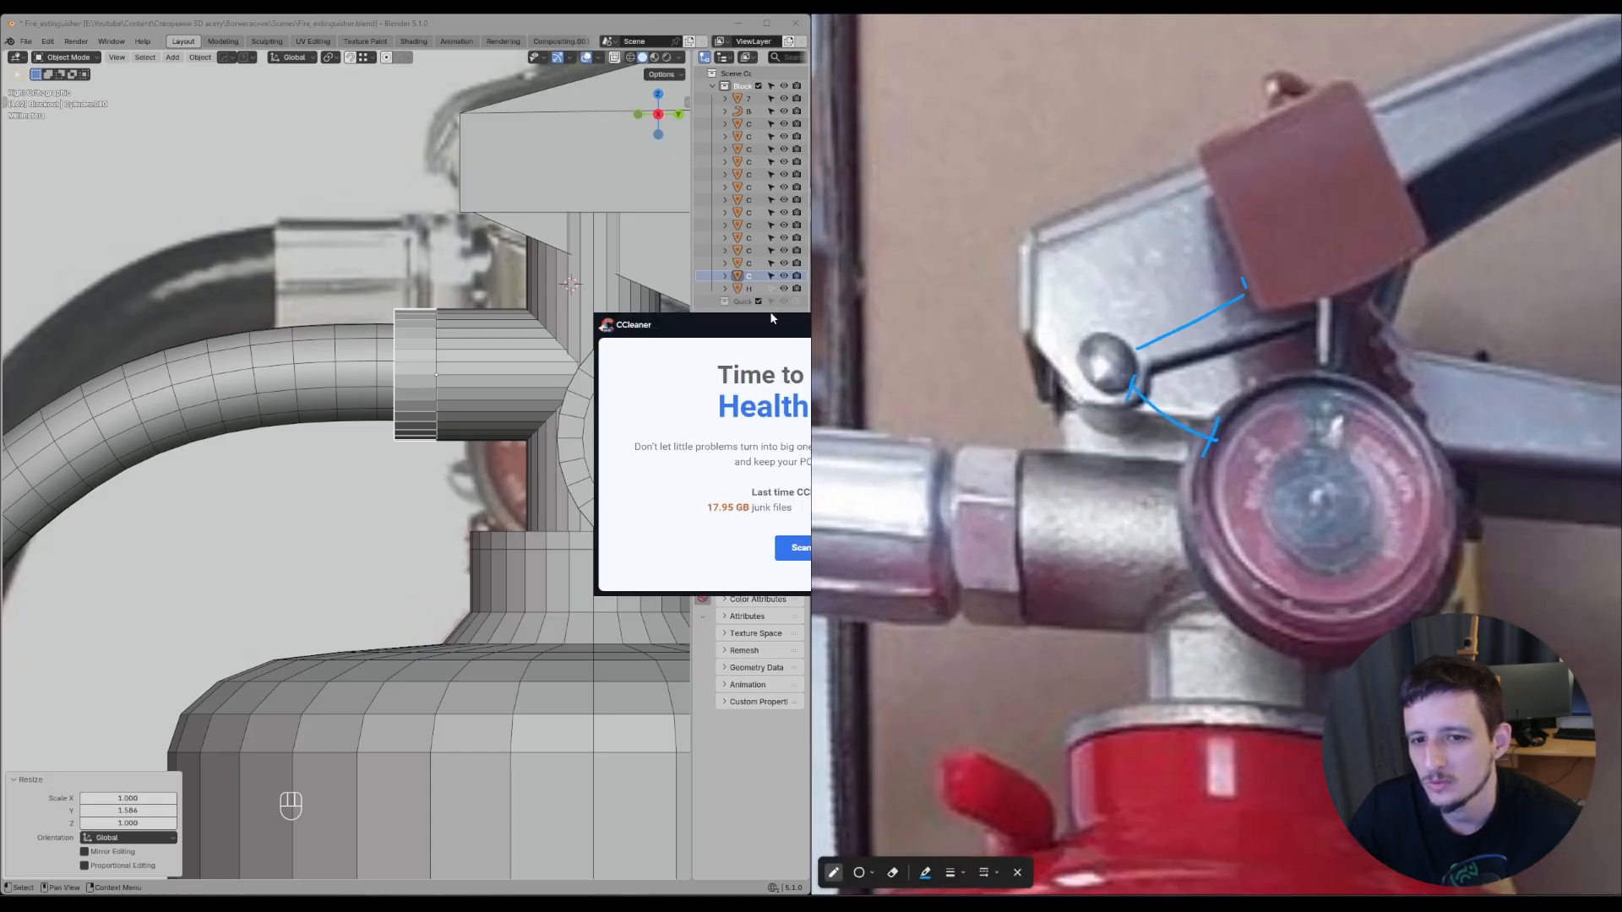
left_click(1007, 325)
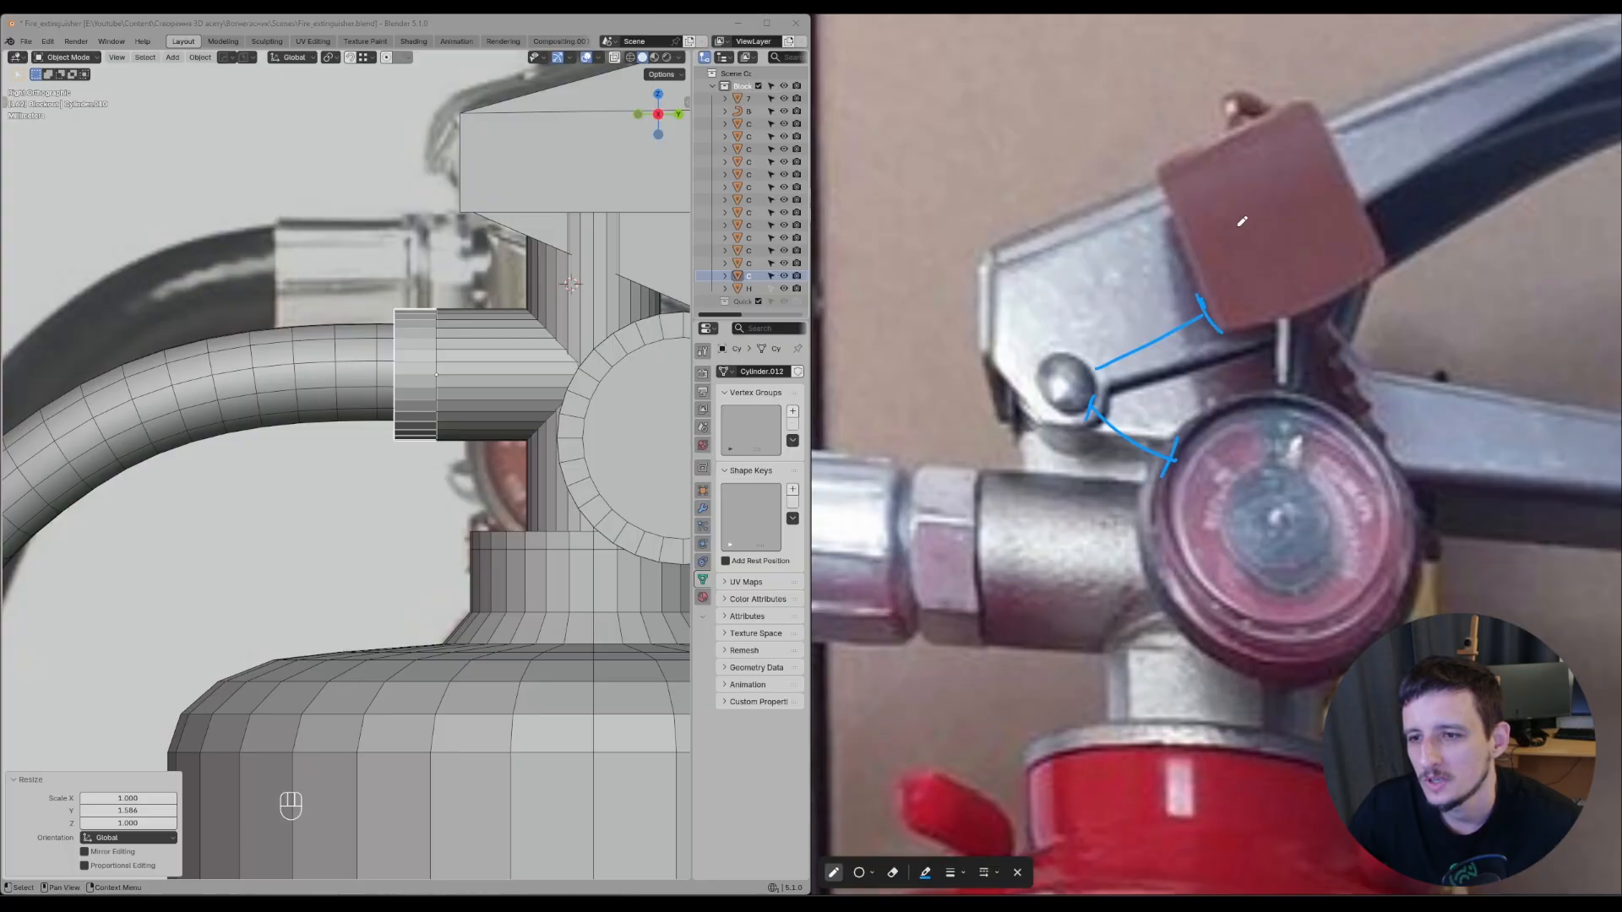
left_click_drag(1154, 168, 1222, 339)
mouse_move(1154, 168)
left_mouse_down()
mouse_move(1319, 112)
mouse_move(1350, 287)
mouse_move(1219, 335)
left_mouse_up()
key("ctrl+z")
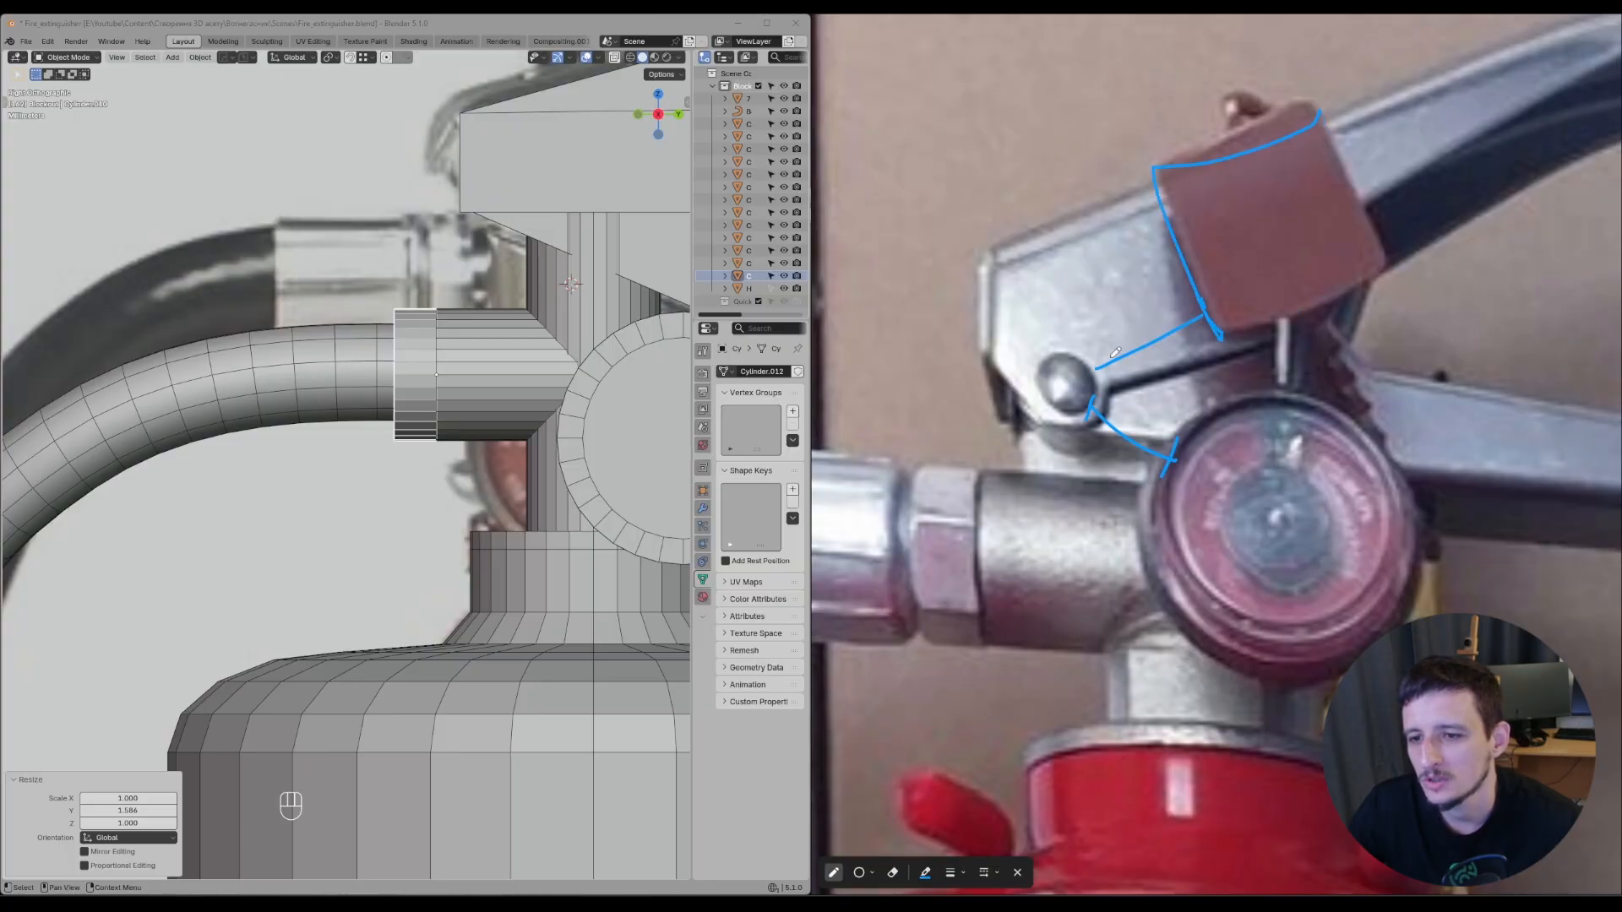
key("ctrl+z")
key("ctrl+z")
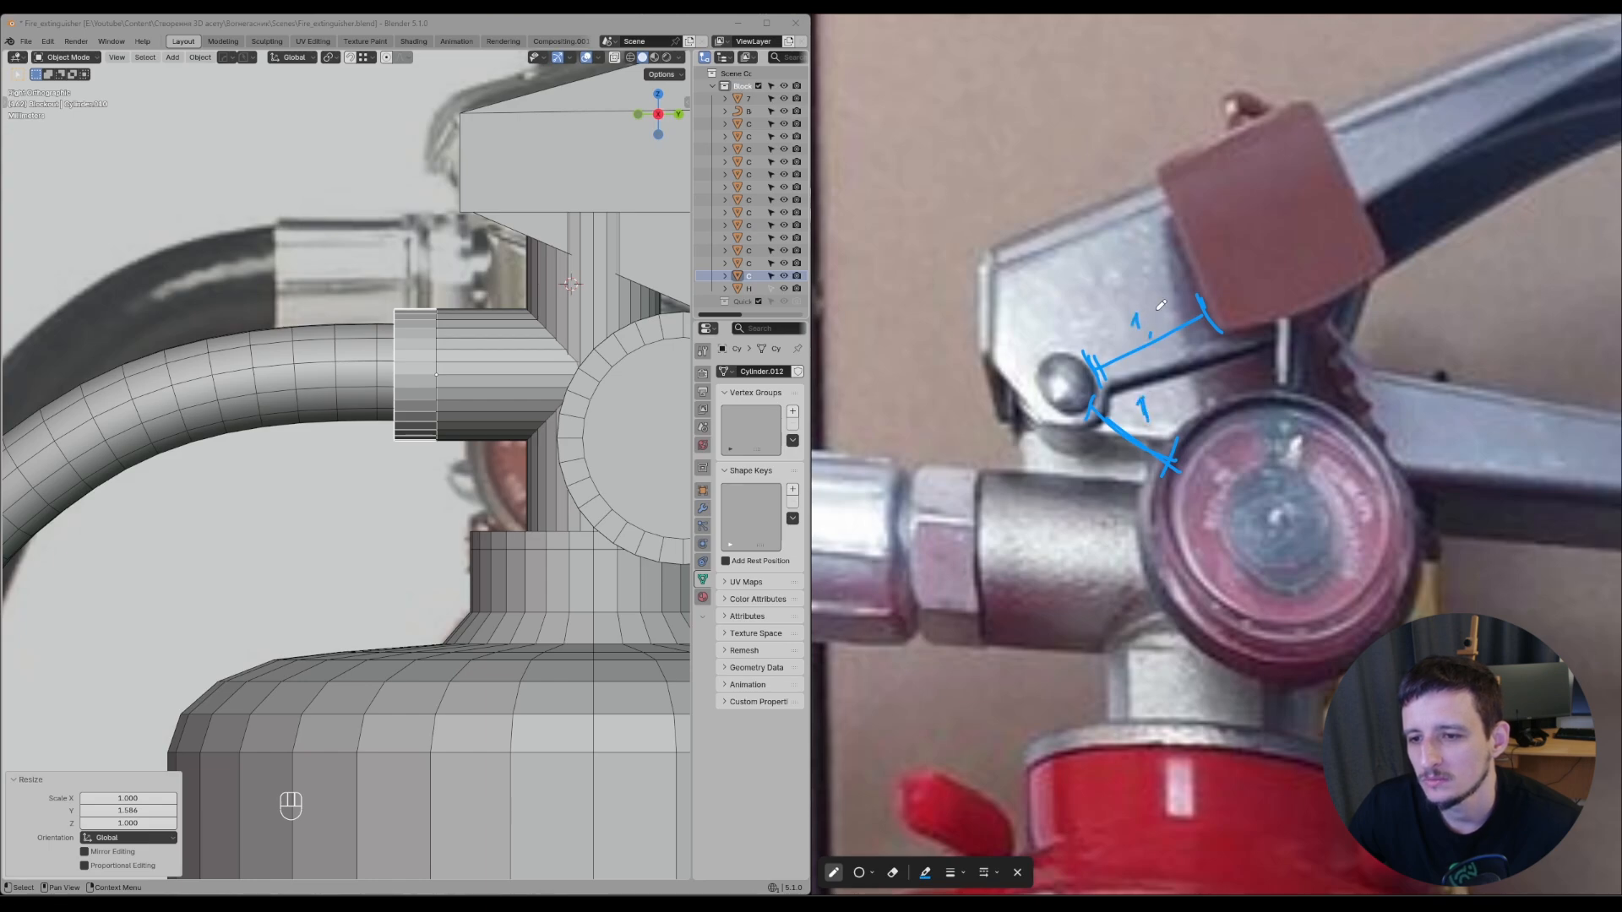
- Undo all the marks sketched around the rivet and gauge and leave drawing mode on the reference board
key("ctrl+z")
key("ctrl+z")
key("ctrl+z")
key("ctrl+z")
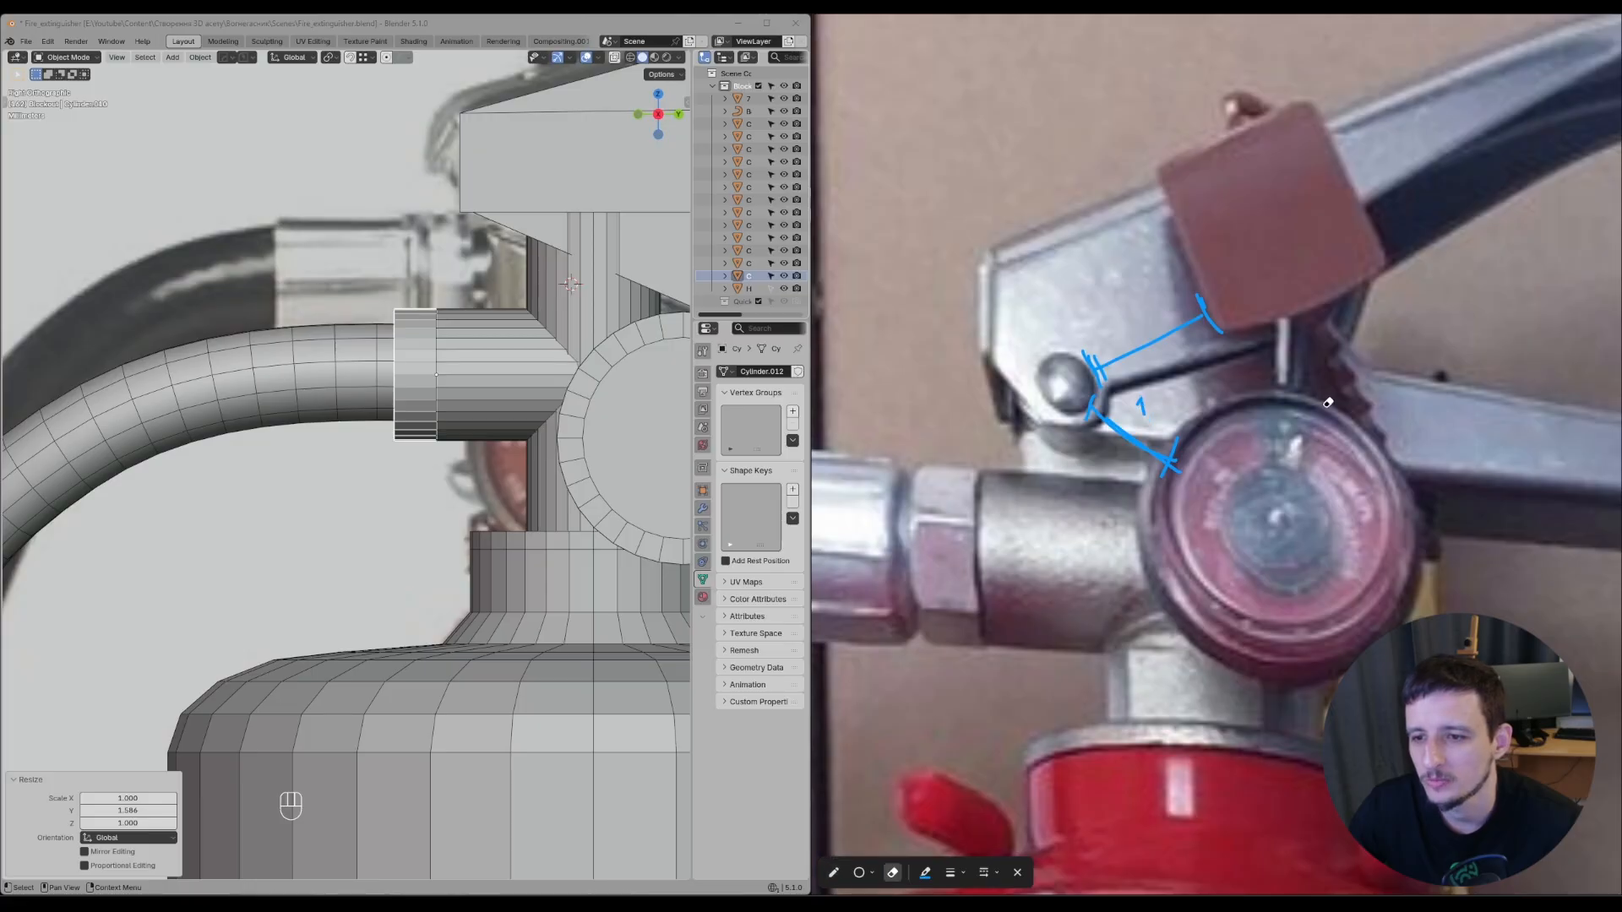
key("ctrl+z")
key("ctrl+z")
key("ctrl+z")
key("ctrl+z")
key("ctrl+z")
key("ctrl+z")
key("ctrl+z")
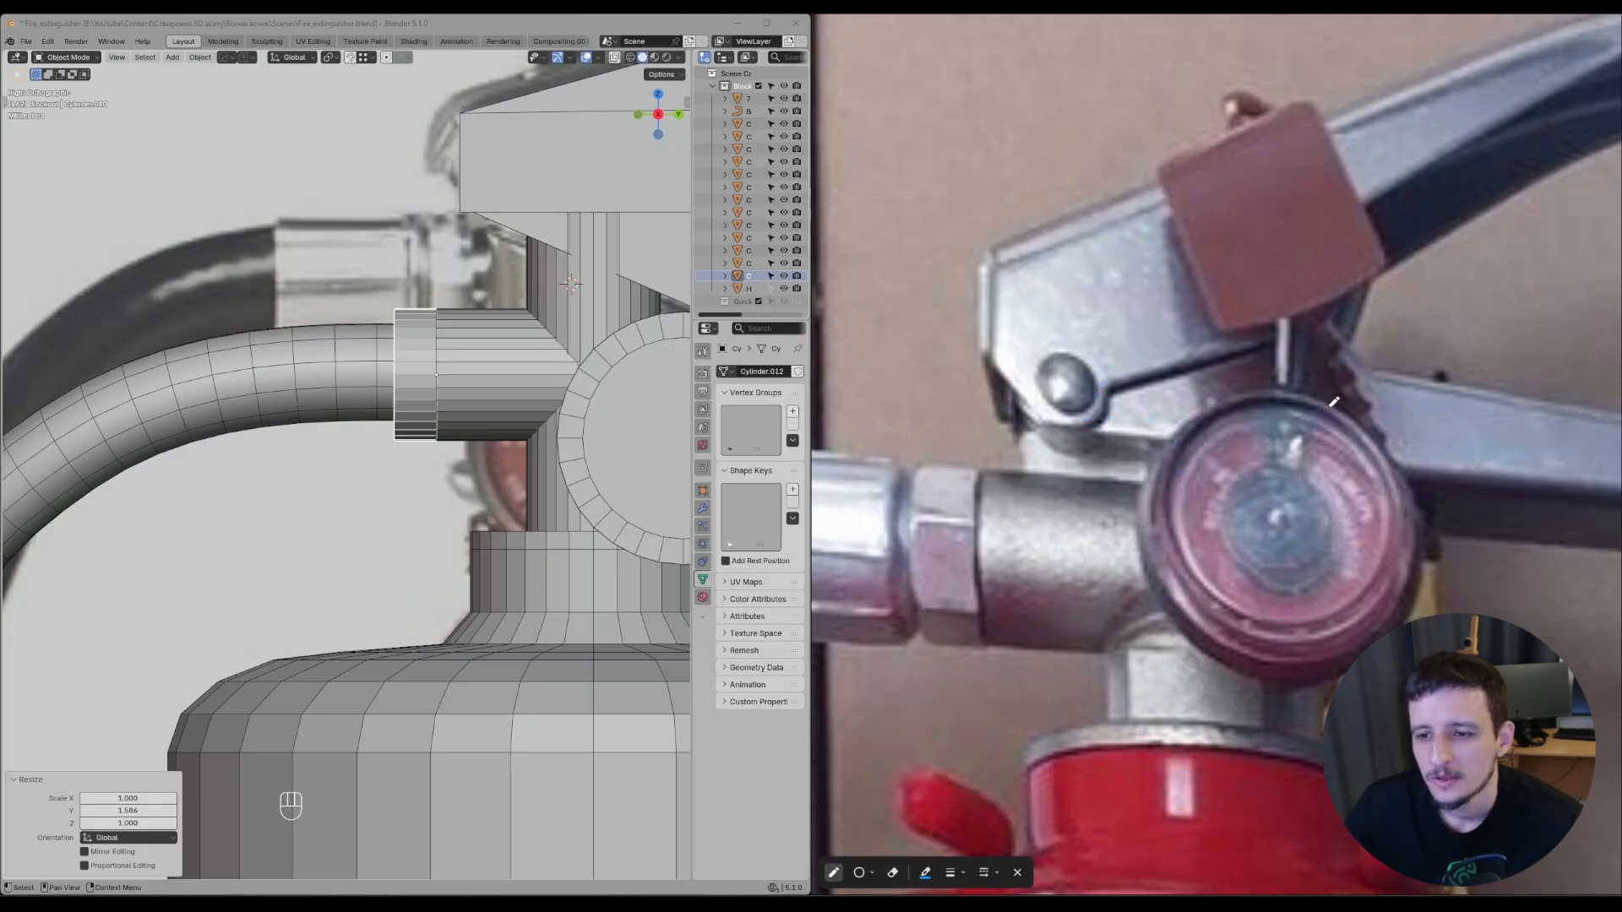
key("Escape")
- Stretch the collar slightly more along Y and save the file
middle_click_drag(529, 398, 554, 395, "shift")
middle_click_drag(1058, 546, 1168, 473)
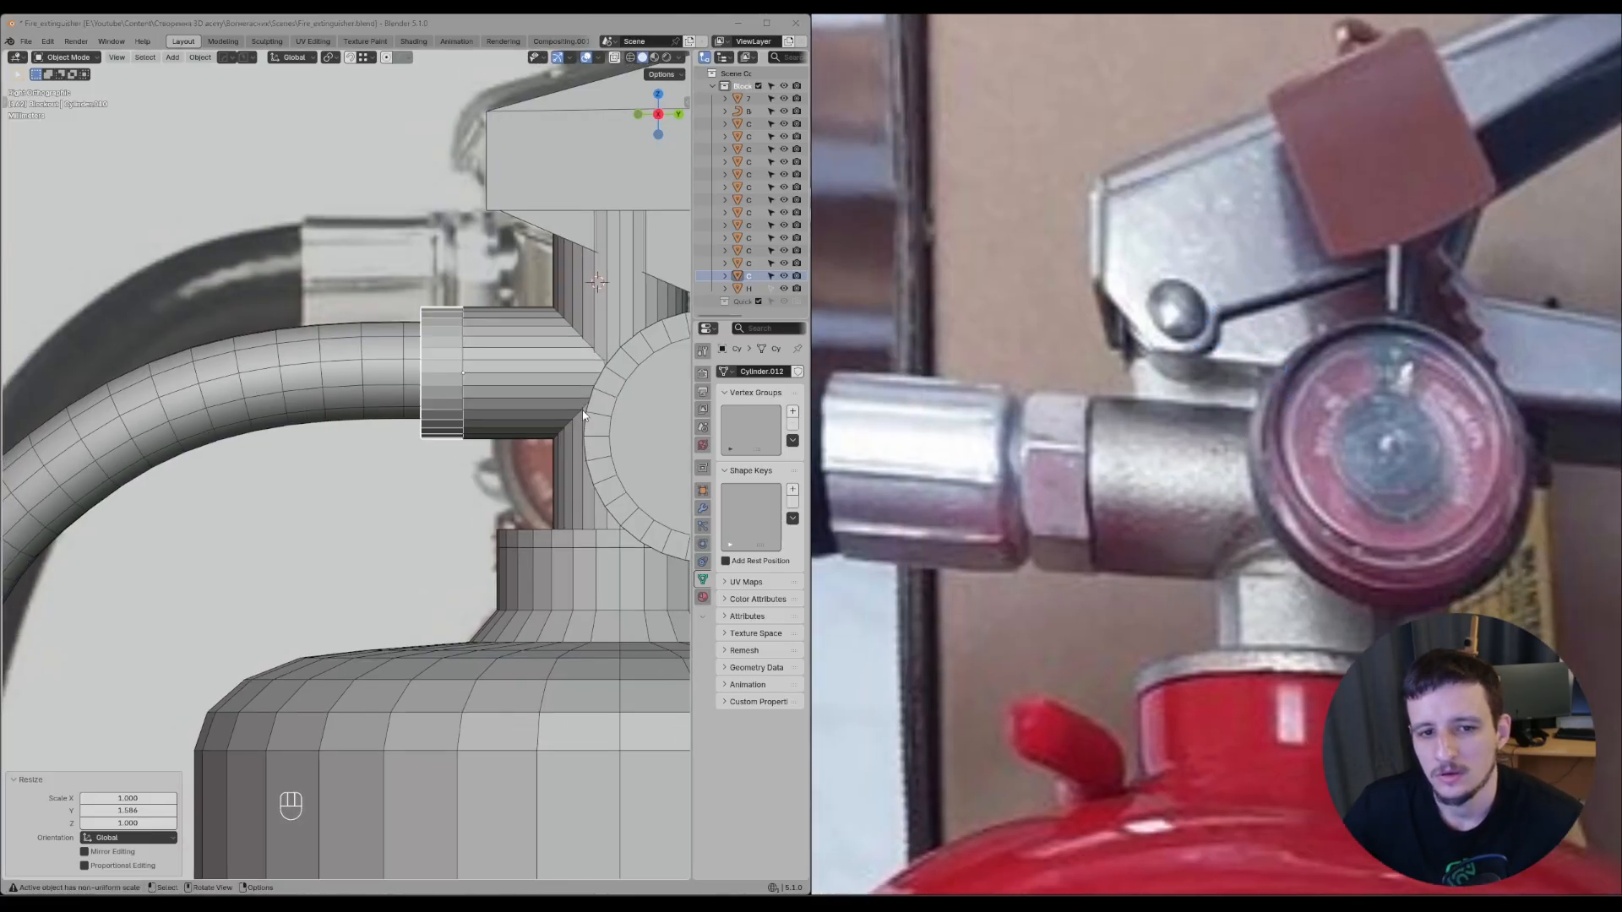
middle_click_drag(546, 417, 567, 389)
key("s")
key("y")
left_click(557, 389)
key("ctrl+s")
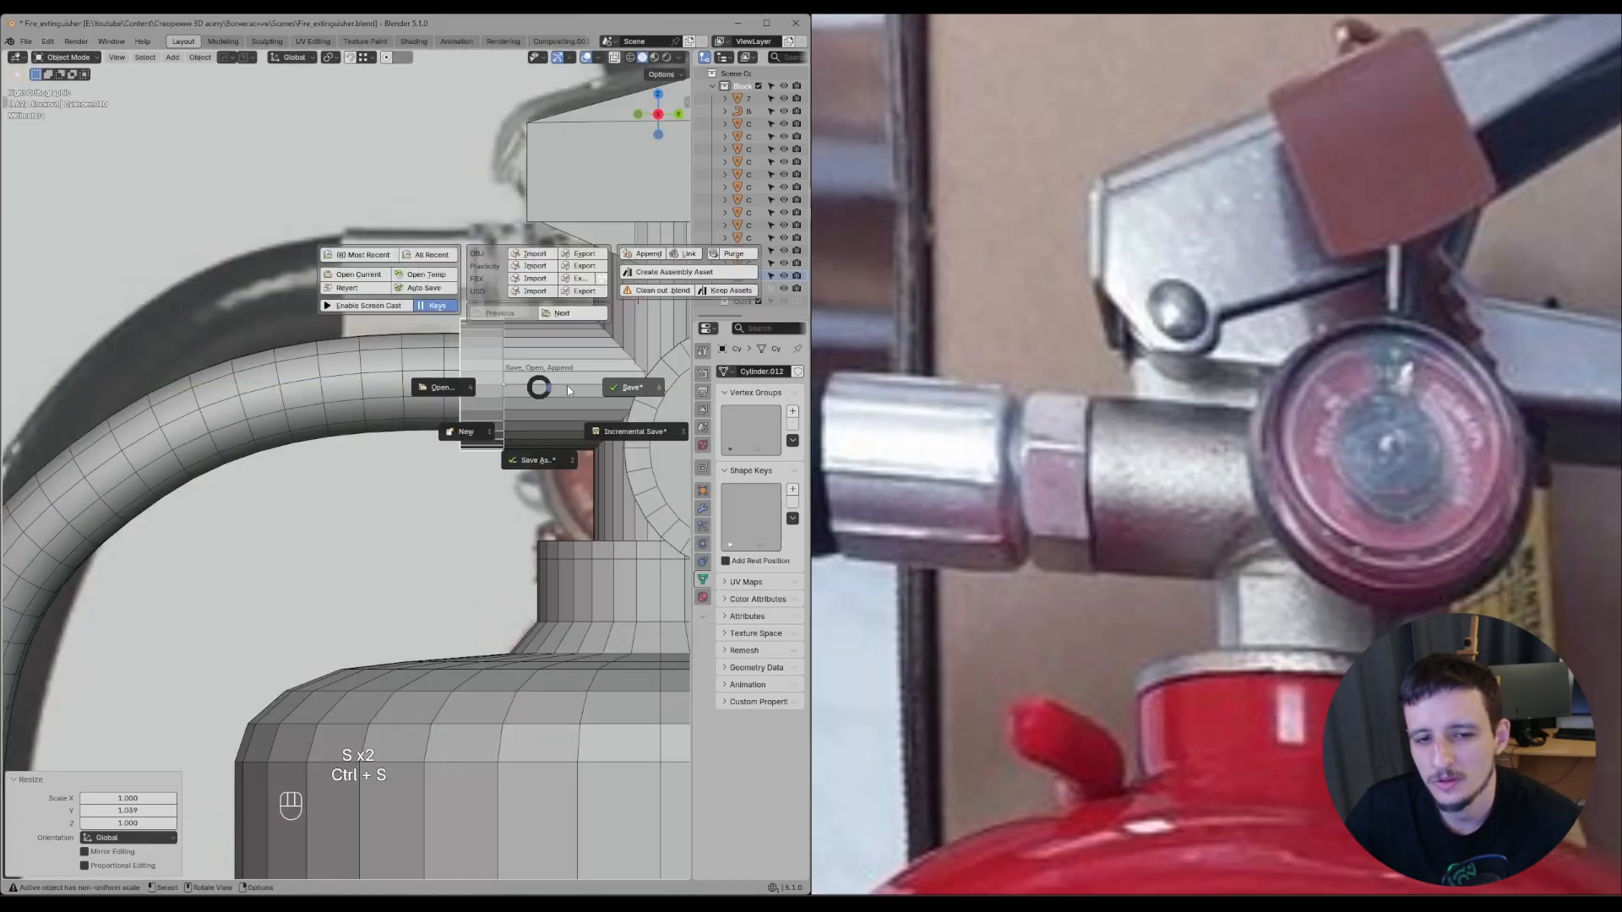
left_click(566, 386)
- Duplicate the collar, place the copy against its hose-side end, and stretch it along Y by about 3.25 into a sleeve
key("shift+d")
right_click(490, 401)
key("g")
middle_click_drag(497, 400, 478, 399)
left_click(478, 398, "ctrl")
middle_click_drag(1063, 494, 1221, 469)
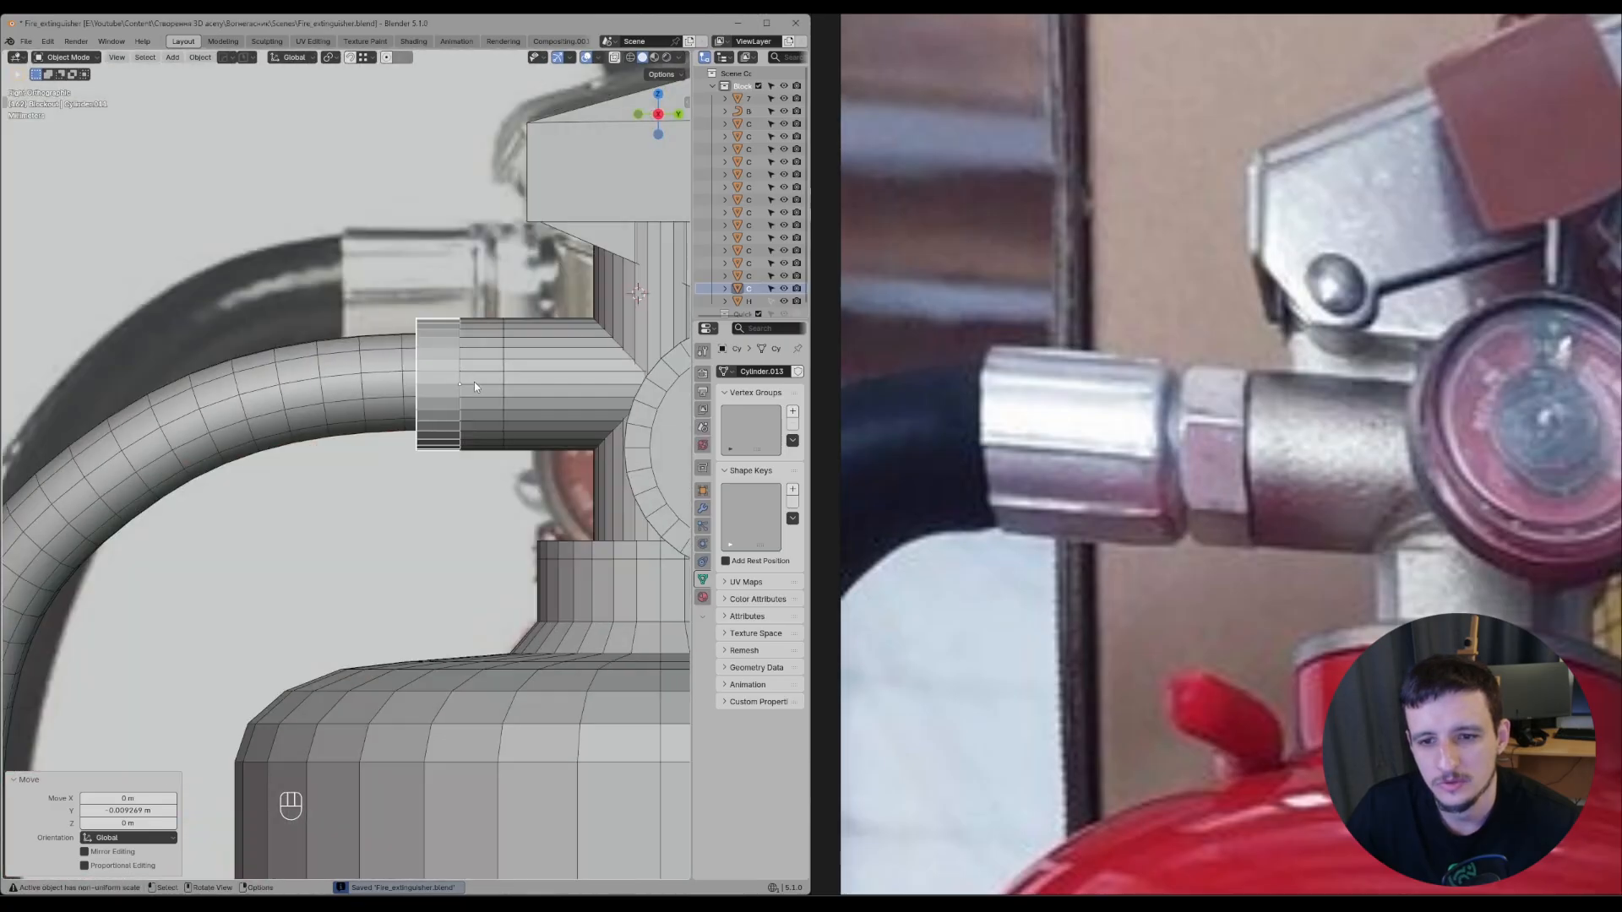
key("s")
key("y")
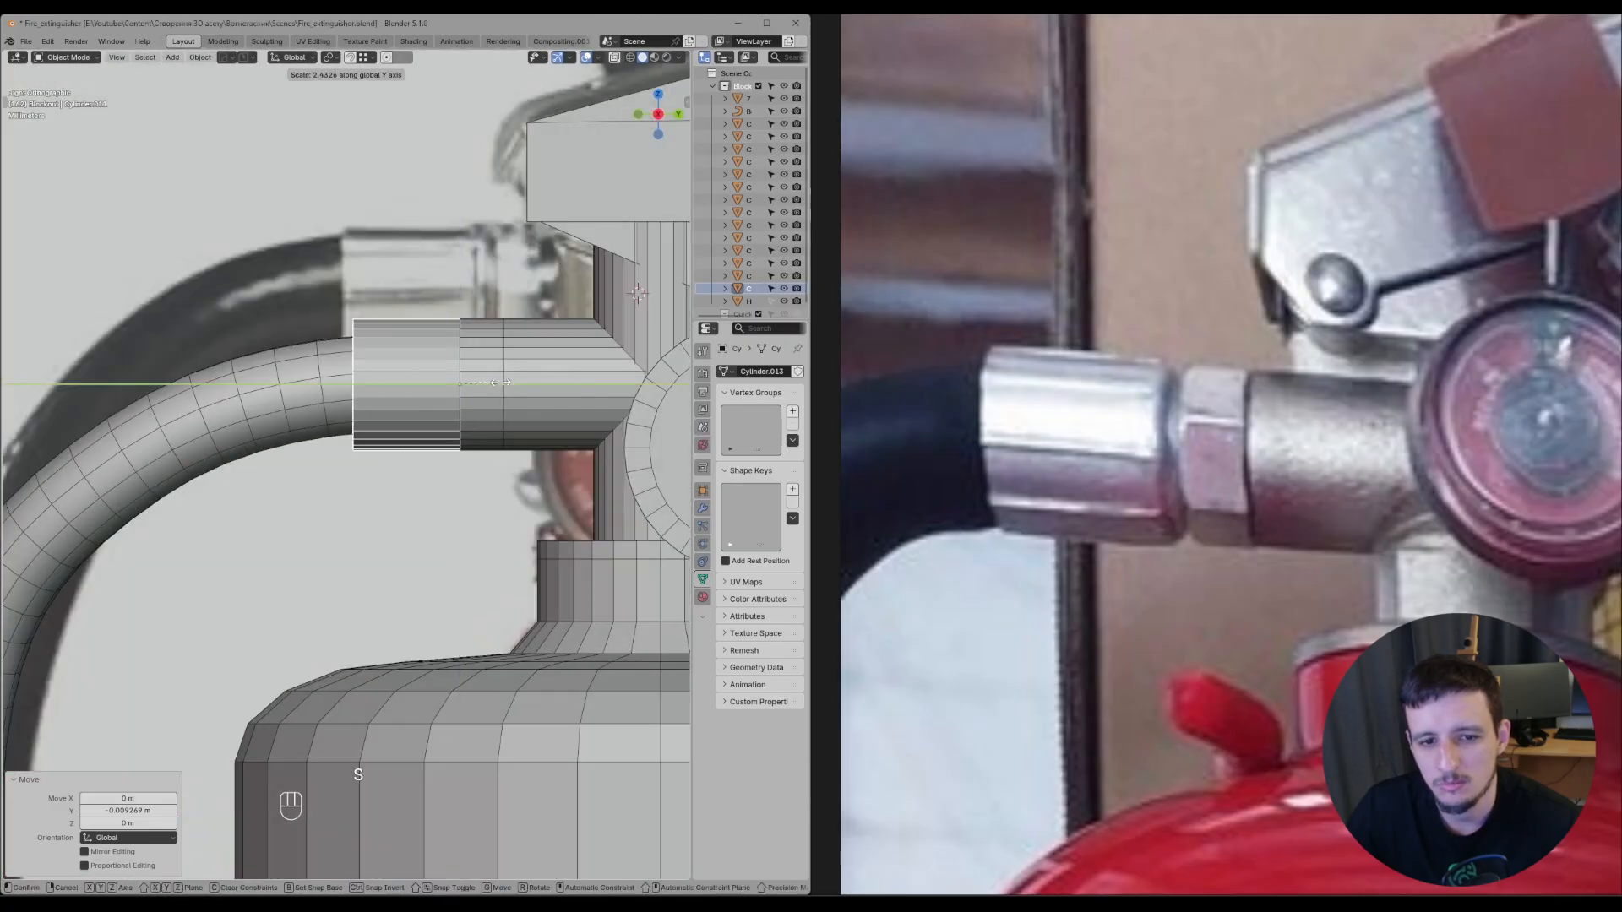
left_click(509, 387)
- Sketch a dashed vertical guide from the hose fitting's end down past the bottle's edge in the Spectrum photo, and erase it
scroll(1138, 445, "down", 2)
key("d")
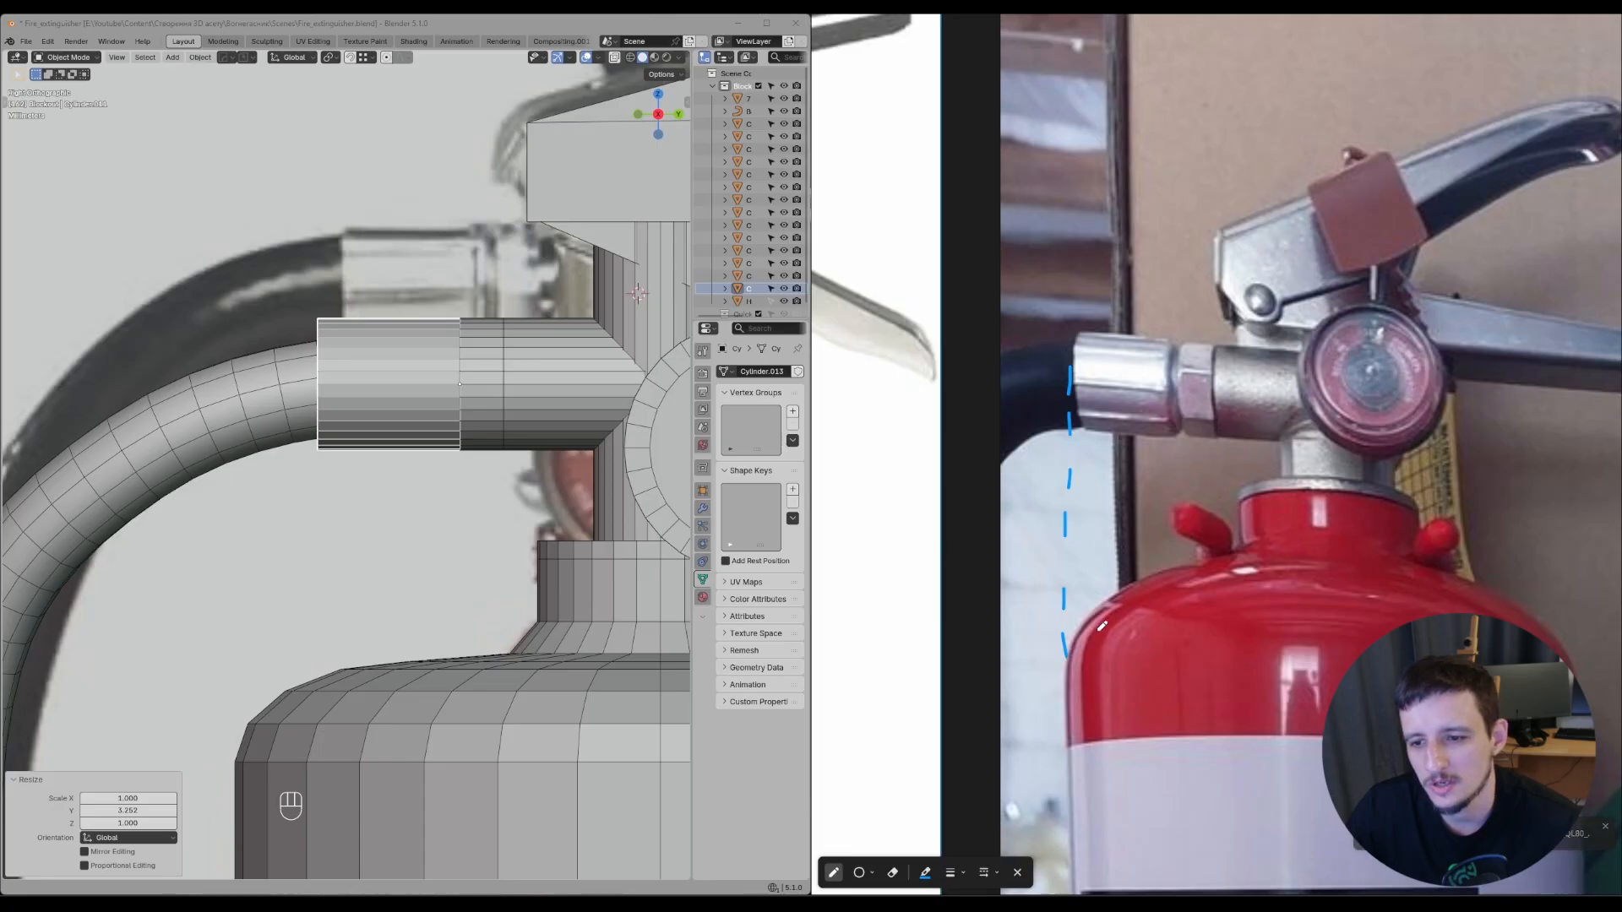
right_click_drag(1064, 541, 1066, 652)
scroll(1207, 493, "down", 7)
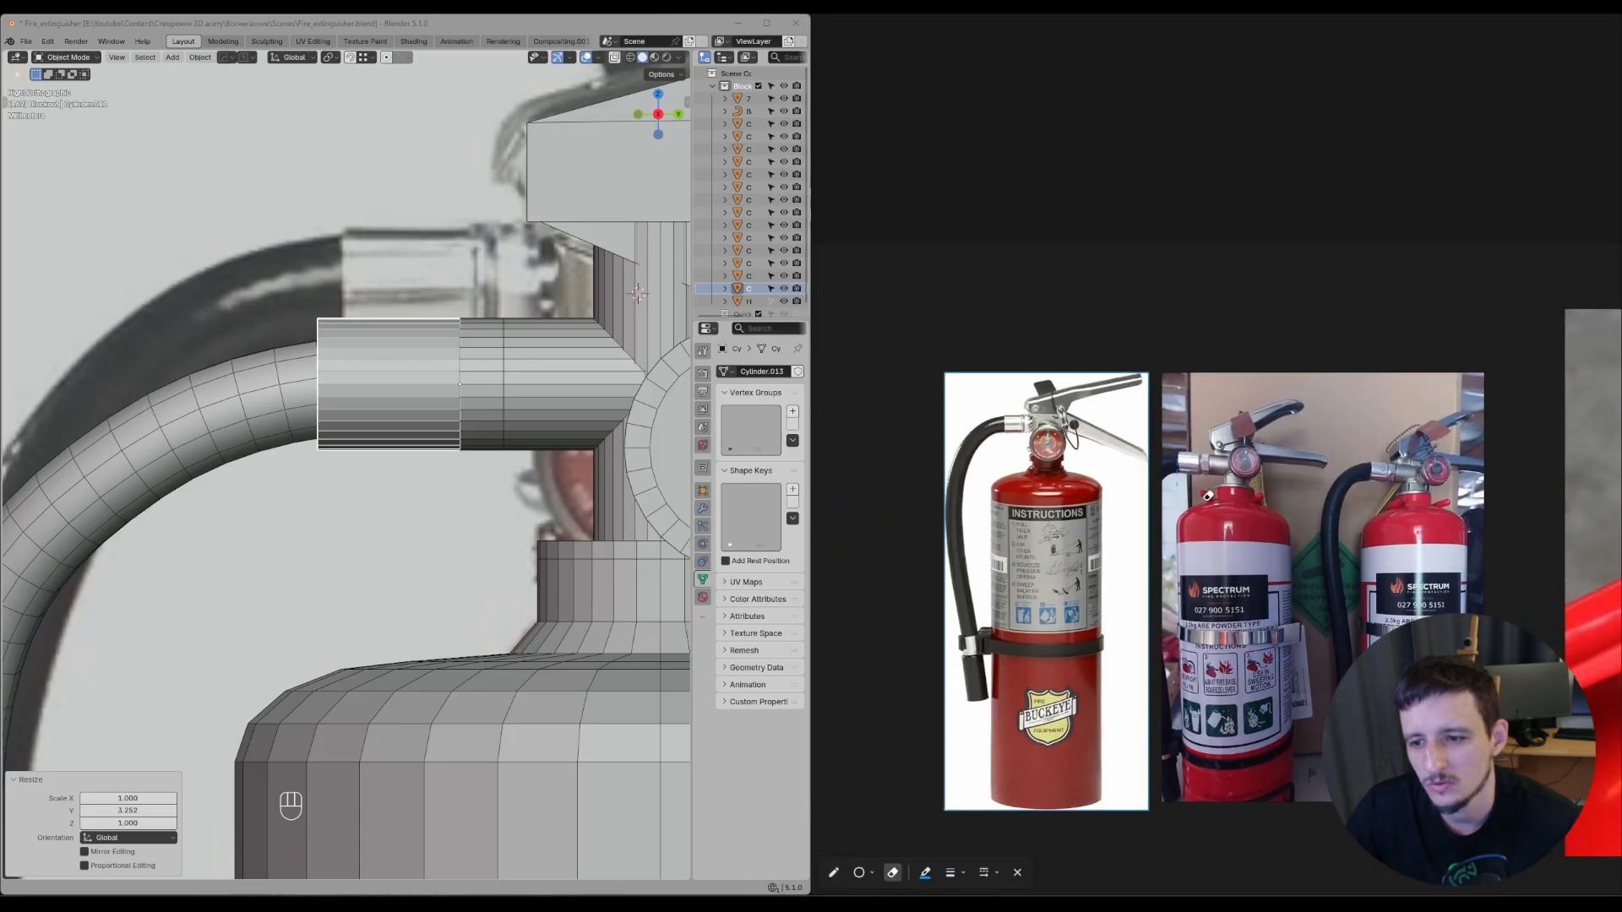
scroll(1209, 493, "up", 5)
scroll(1136, 378, "down", 2)
key("d")
scroll(1225, 447, "up", 3)
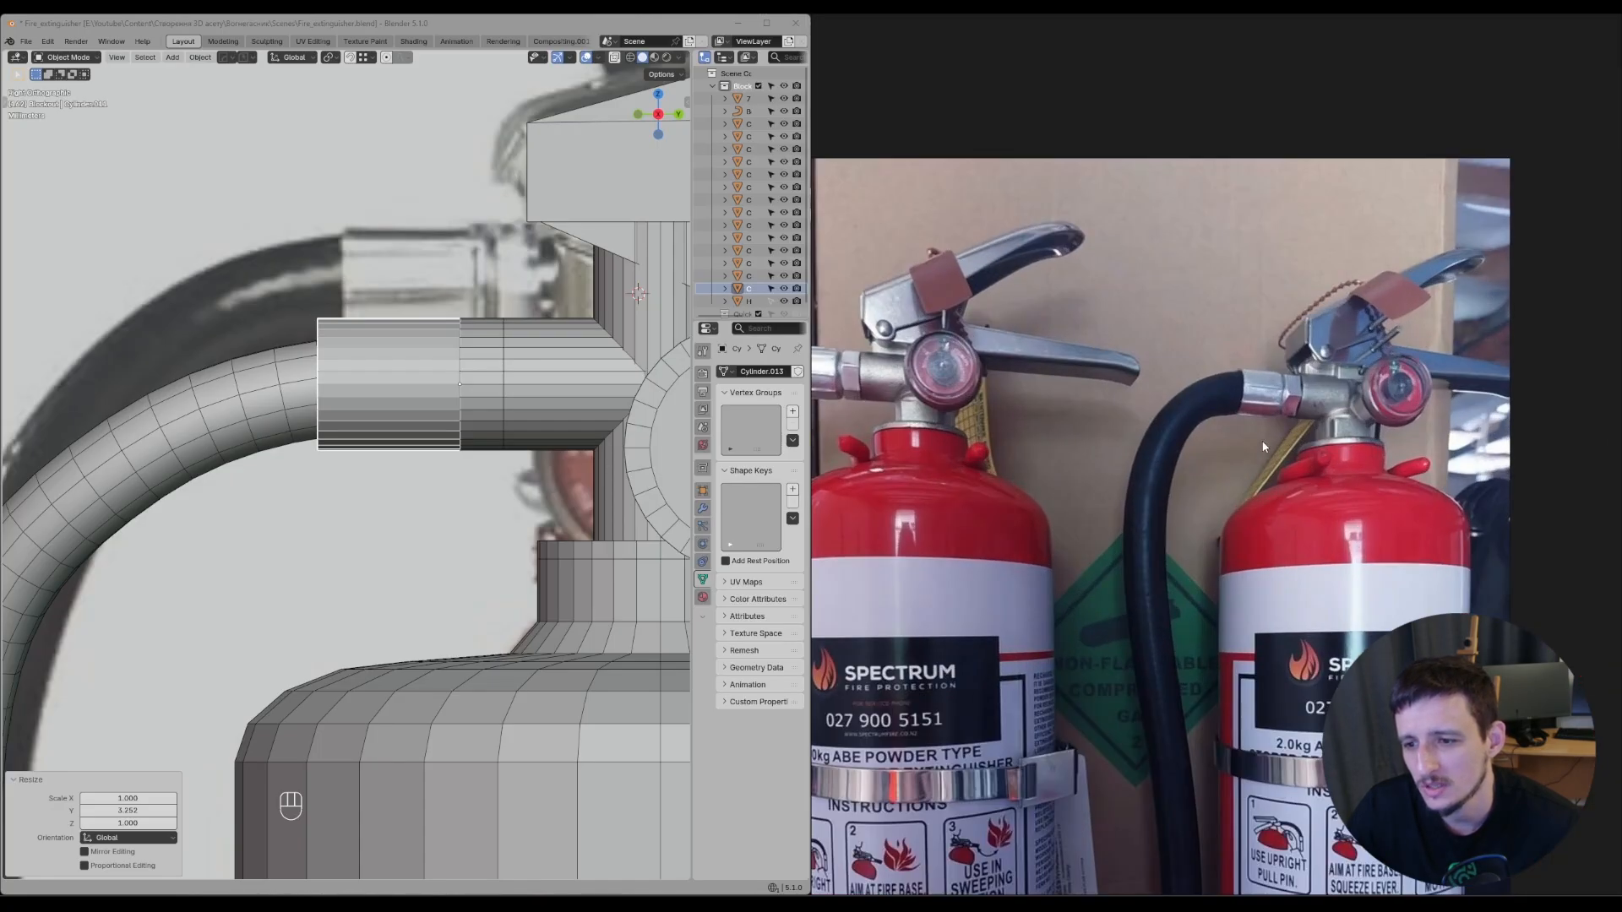
- Sketch a dashed guide from the hose fitting's end to the bottle's shoulder in the Buckeye photo, marking its offset from the edge
middle_click_drag(1127, 383, 1490, 362)
scroll(1026, 240, "up", 2)
key("d")
mouse_move(992, 264)
left_mouse_down()
mouse_move(998, 368)
mouse_move(971, 364)
mouse_move(990, 363)
left_mouse_up()
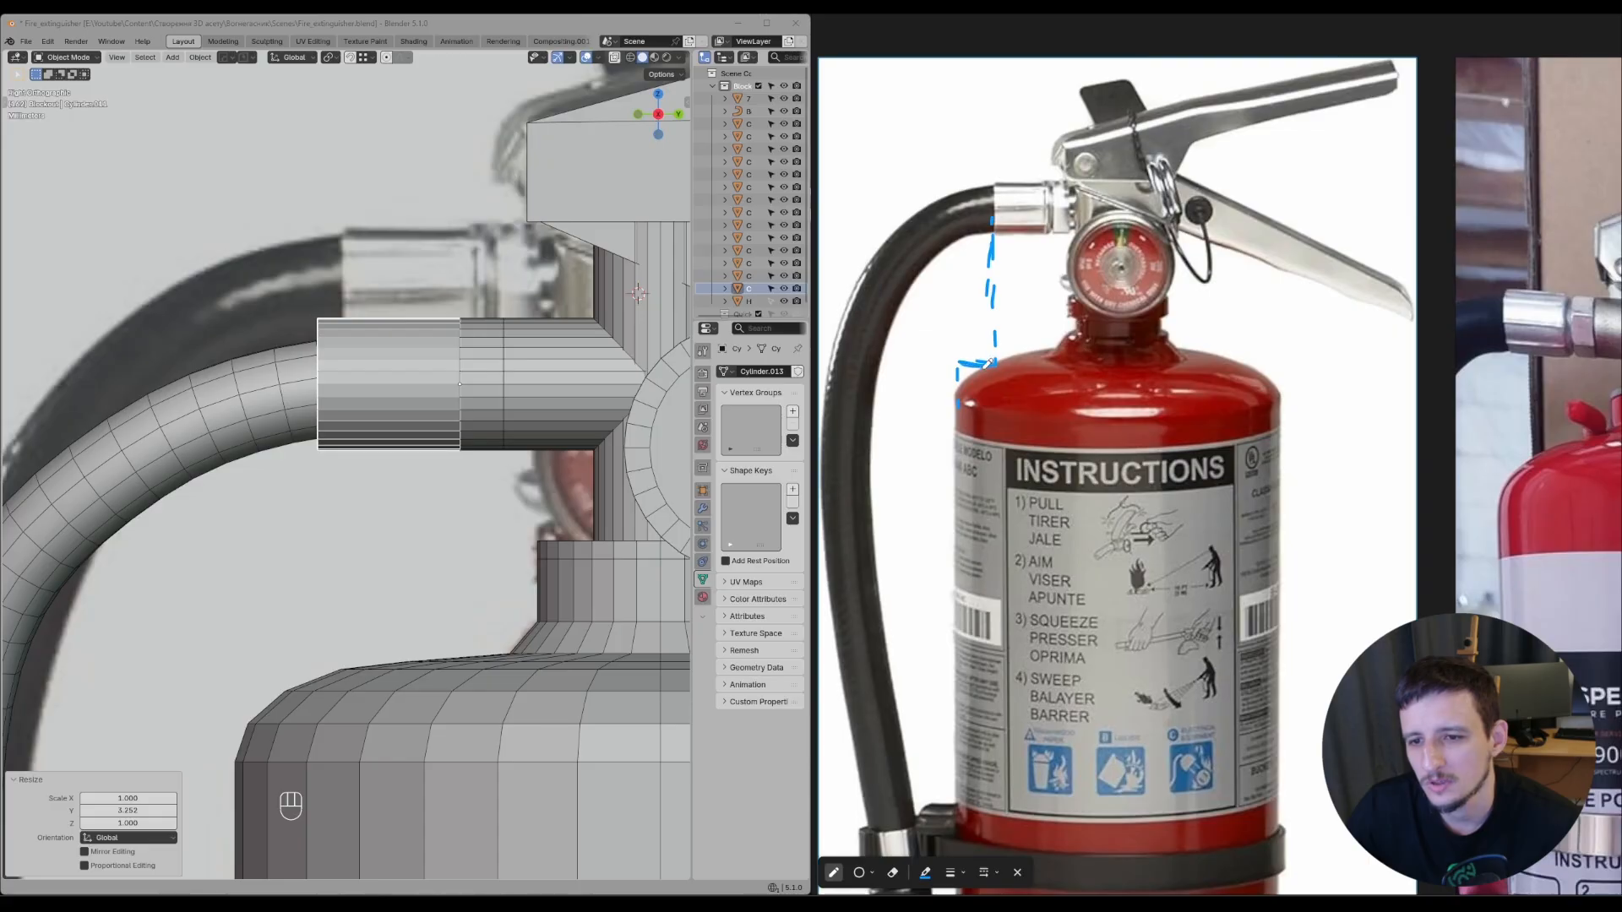
key("Escape")
scroll(1212, 376, "down", 2)
mouse_move(1419, 316)
middle_mouse_down()
mouse_move(1213, 376)
mouse_move(1299, 385)
middle_mouse_up()
scroll(1212, 376, "up", 2)
scroll(577, 359, "down", 3)
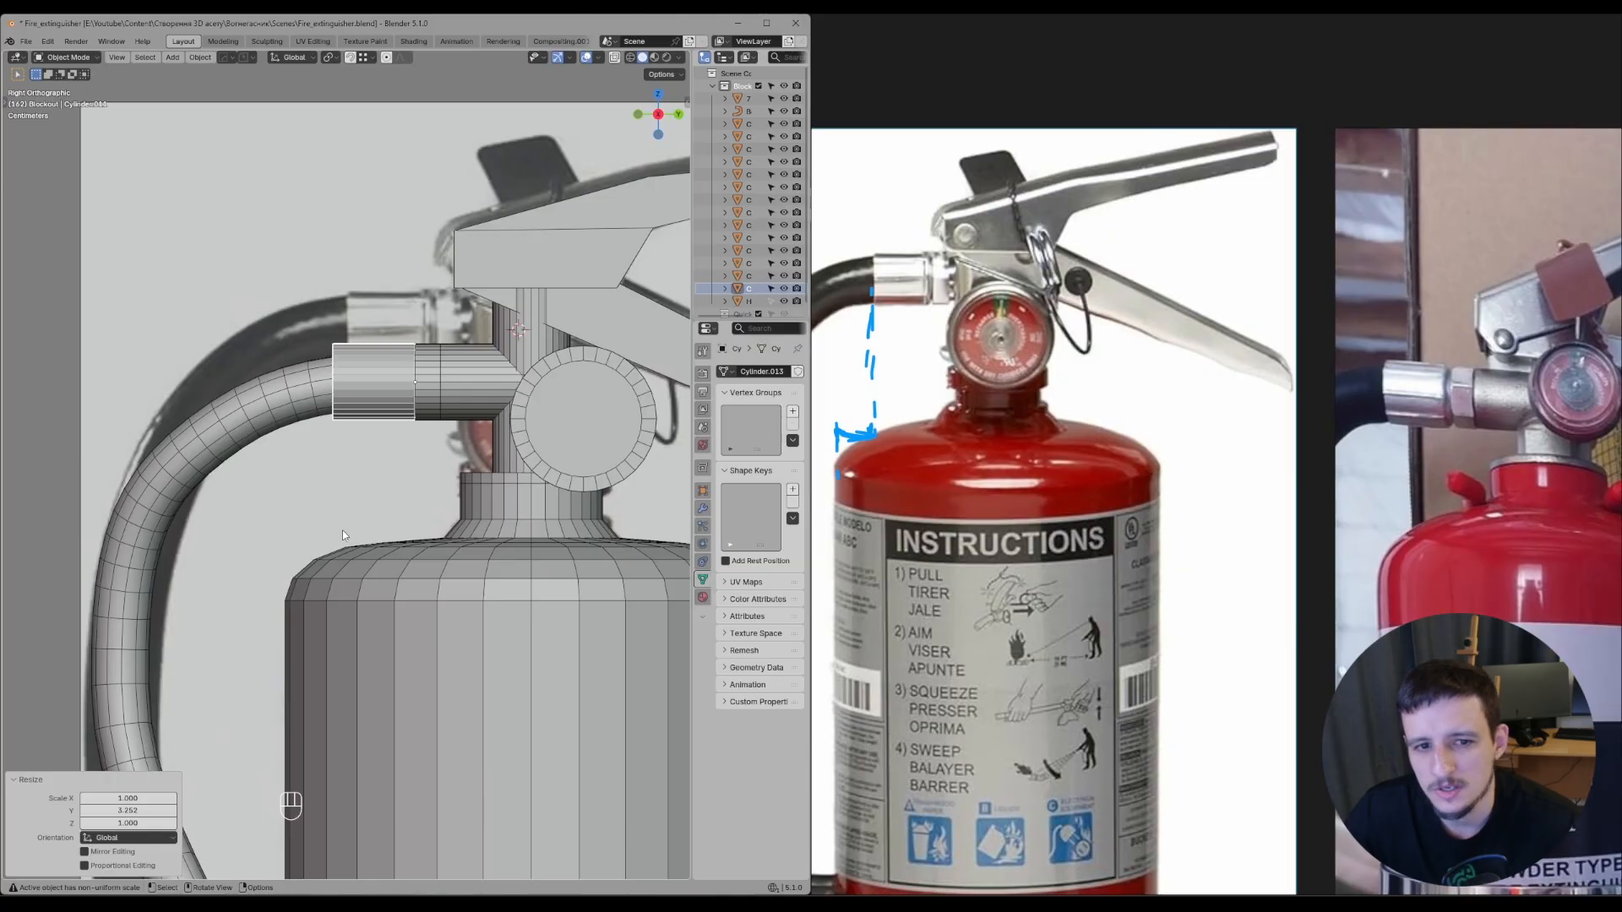
scroll(343, 529, "down", 4)
middle_click_drag(473, 438, 514, 487)
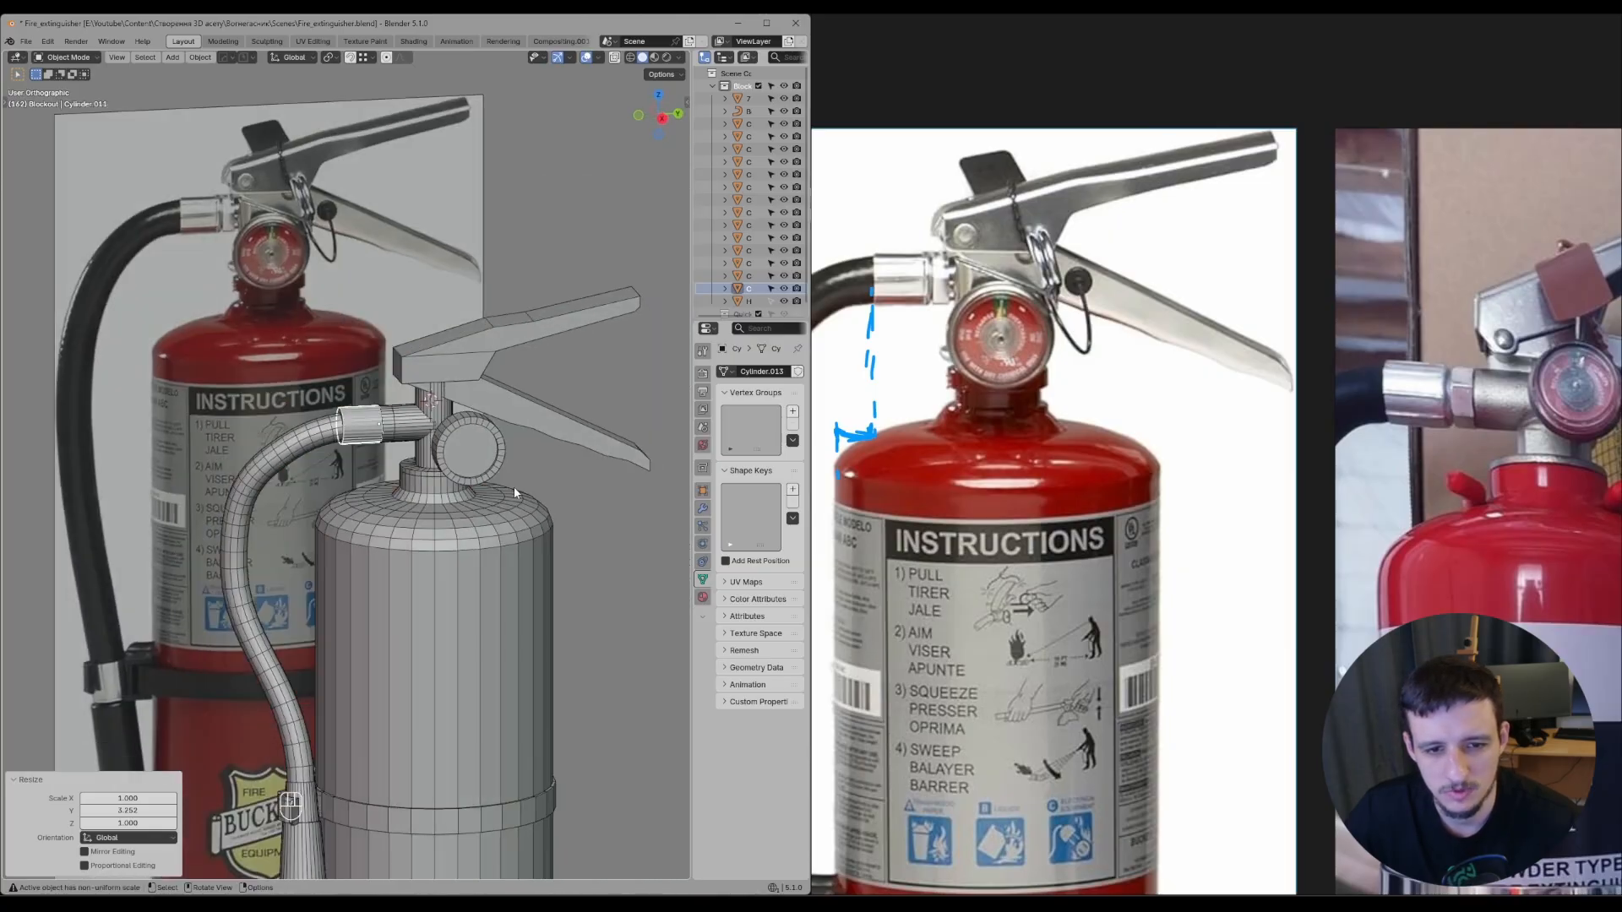
- Save the file and move the hose curve's valve-end control point outward along Y with X-ray on
key("ctrl+s")
left_click(308, 436)
middle_click_drag(309, 436, 363, 417)
key("Tab")
key("alt+z")
scroll(355, 406, "up", 3)
key("g")
middle_click(360, 417)
left_click(358, 416)
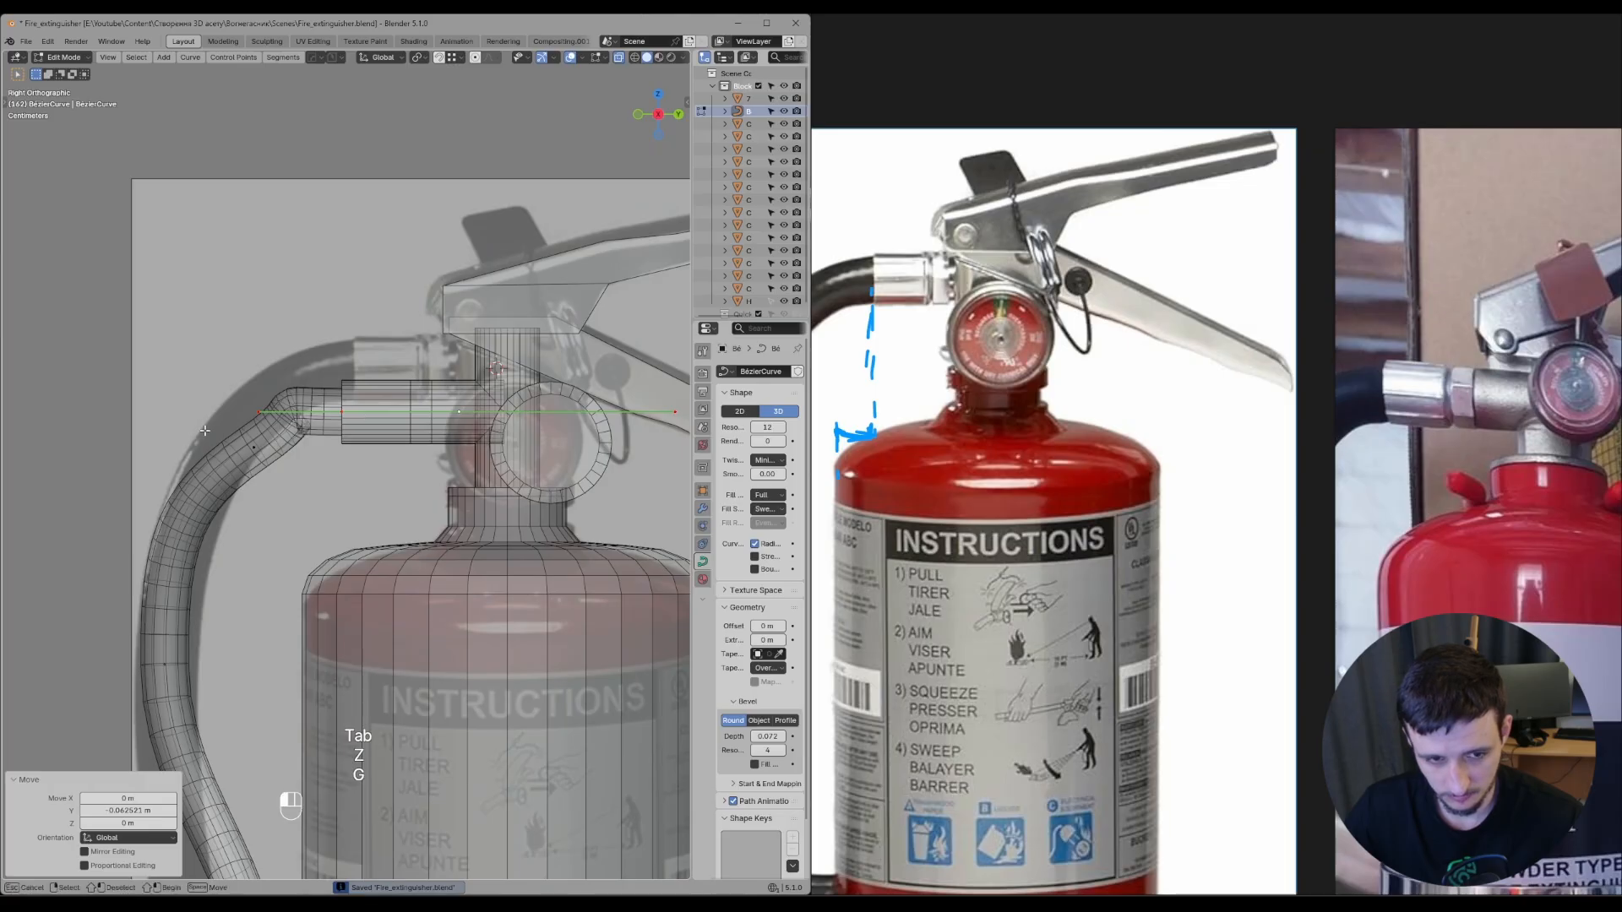
- Dissolve the neighbouring control point on the hose's upper bend and shift the valve-end point slightly along Y
key("ctrl+x")
key("g")
middle_click(373, 435)
left_click(380, 435)
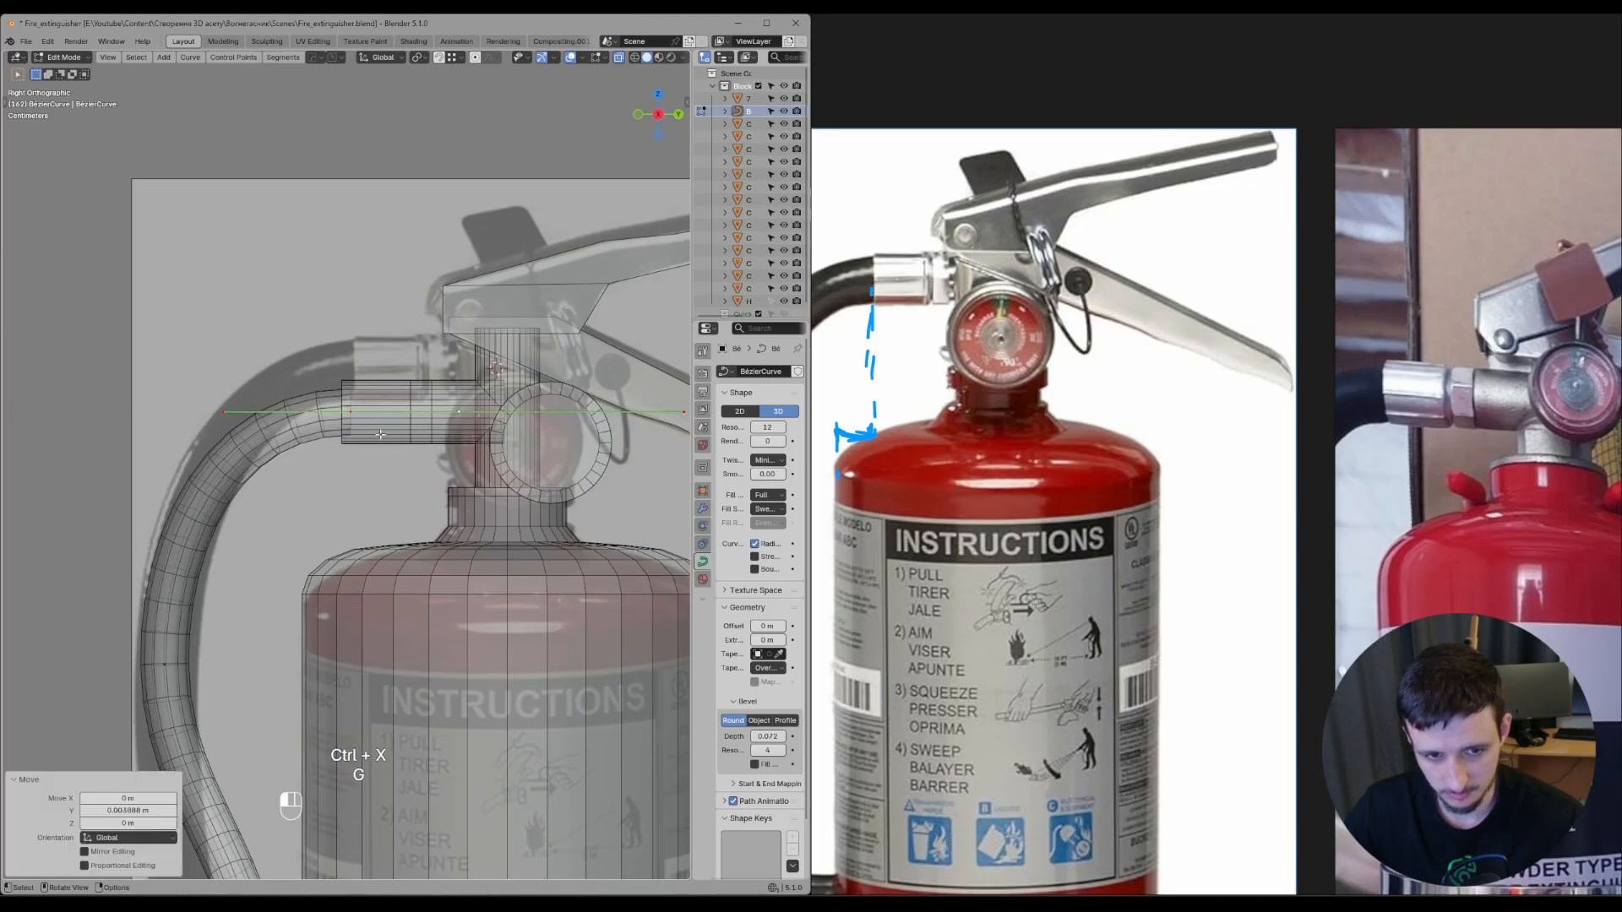
- Reposition the control point on the hose's middle section to adjust its outer bend, and leave curve editing
scroll(380, 435, "down", 2)
middle_click_drag(265, 434, 360, 412, "shift")
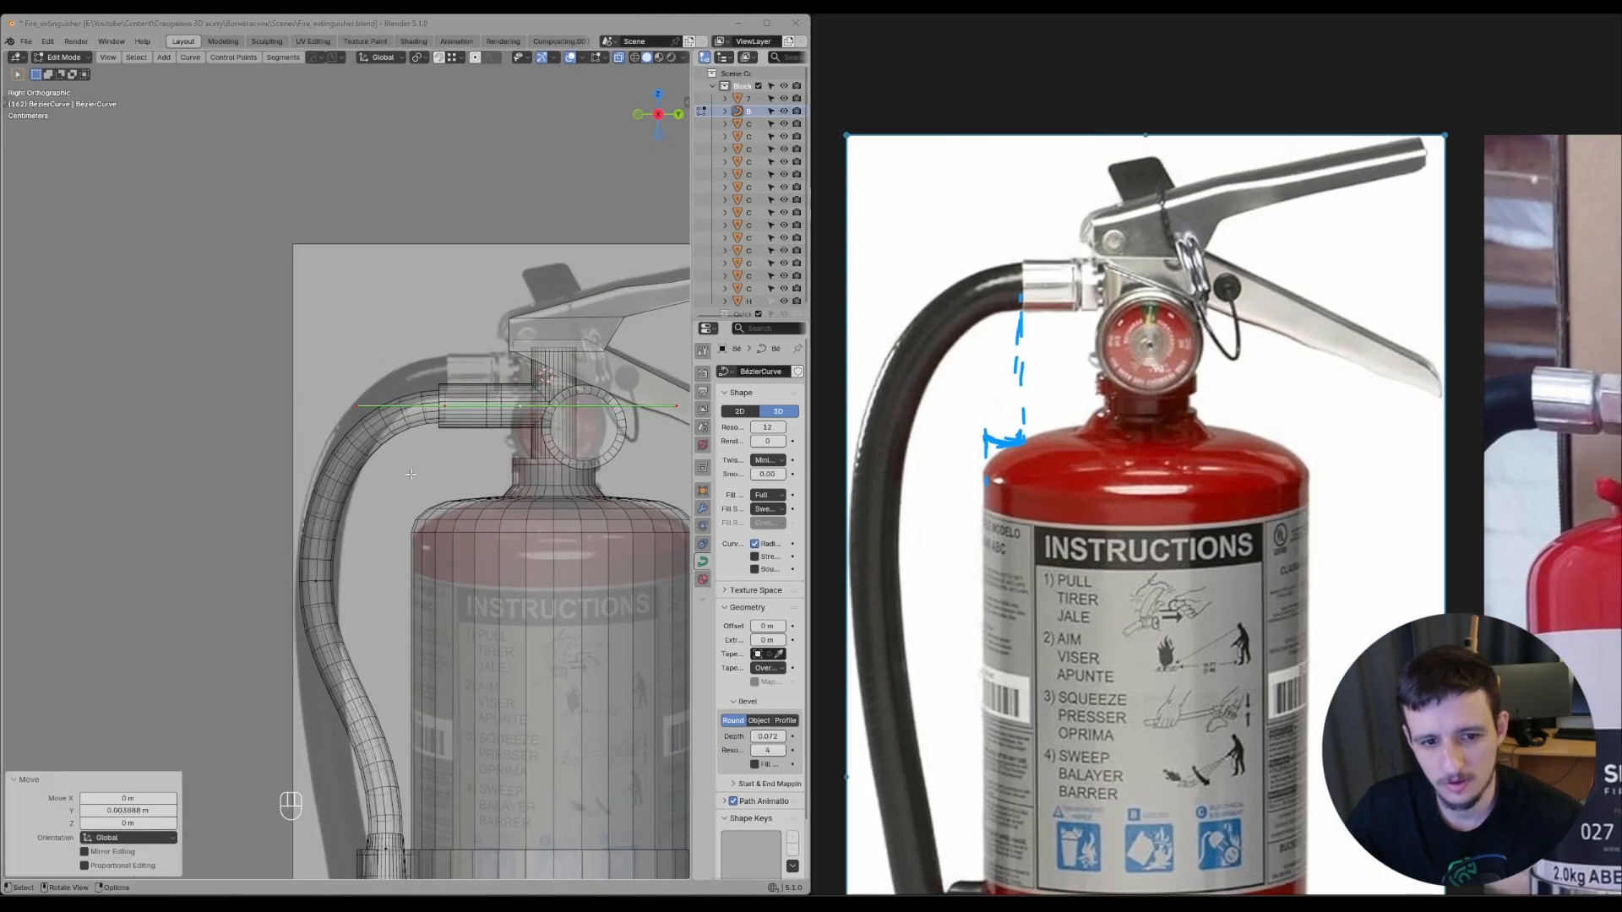
left_click(317, 579, "shift")
key("g")
left_click(387, 597)
key("Tab")
scroll(471, 488, "down", 4)
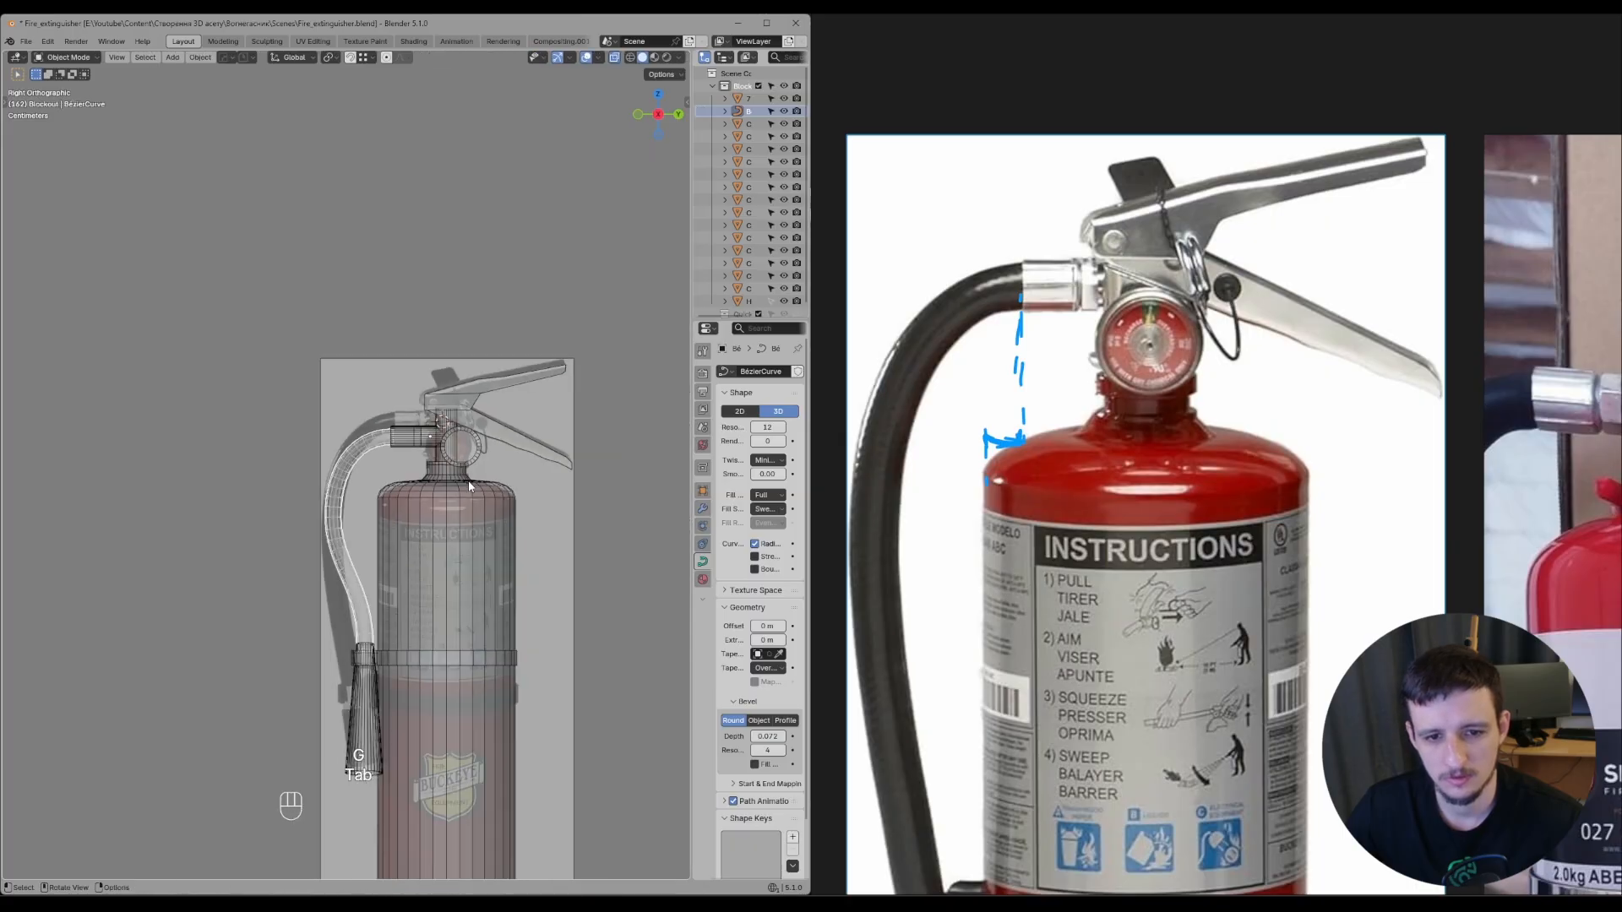
- Turn off X-ray and the wireframe overlay around the valve, and save the file
left_click(533, 474)
key("alt+grave")
scroll(522, 470, "up", 4)
key("z")
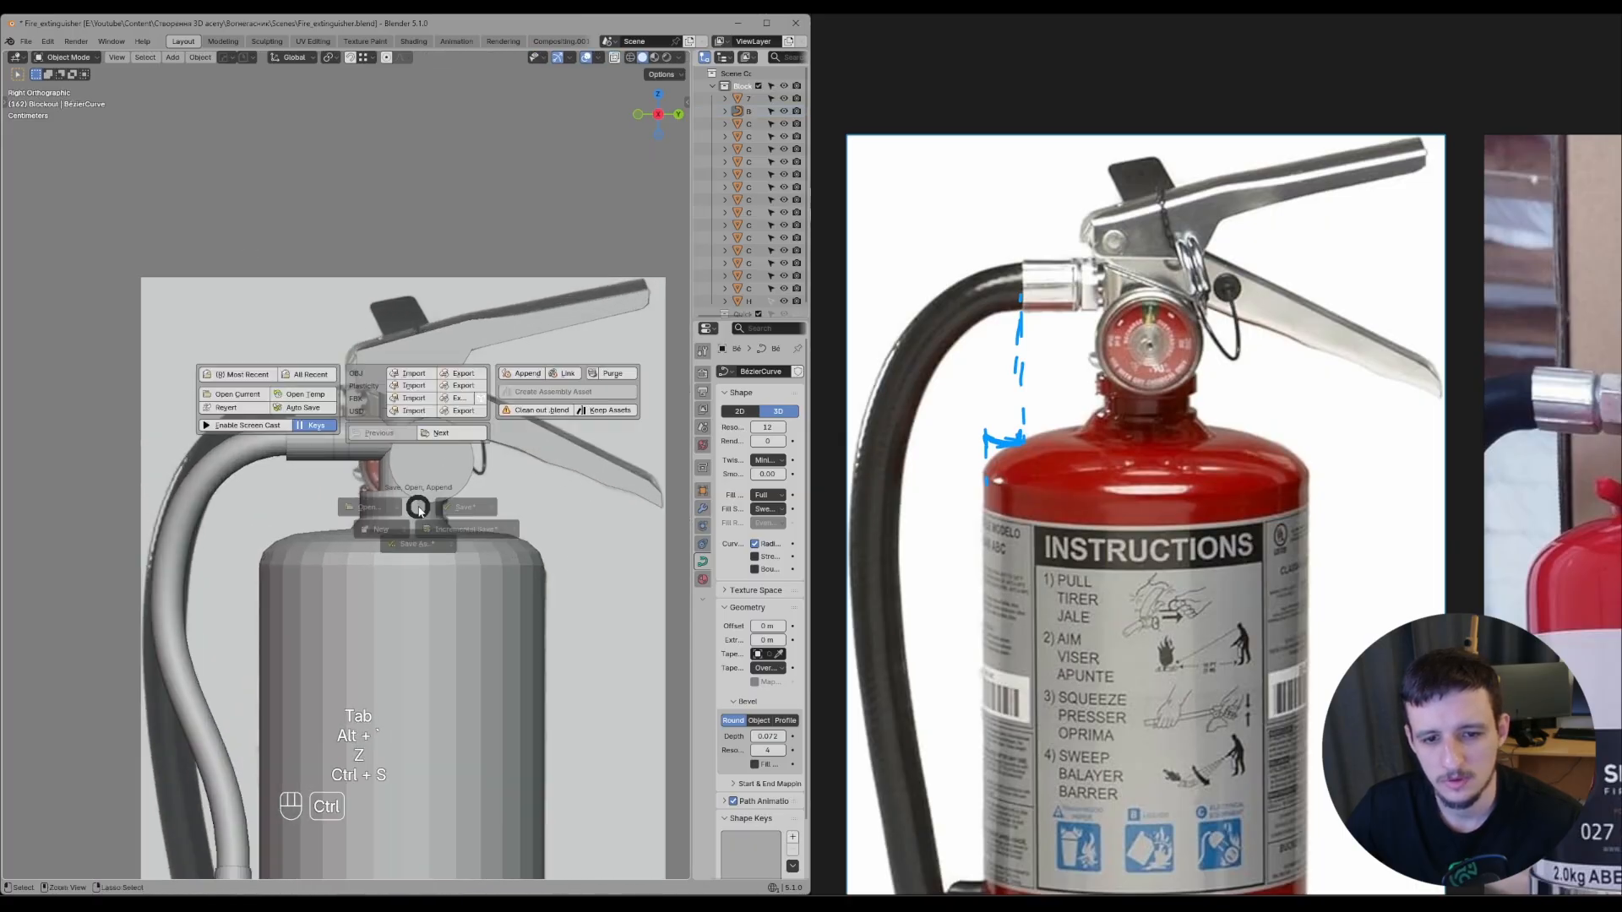
key("ctrl+s")
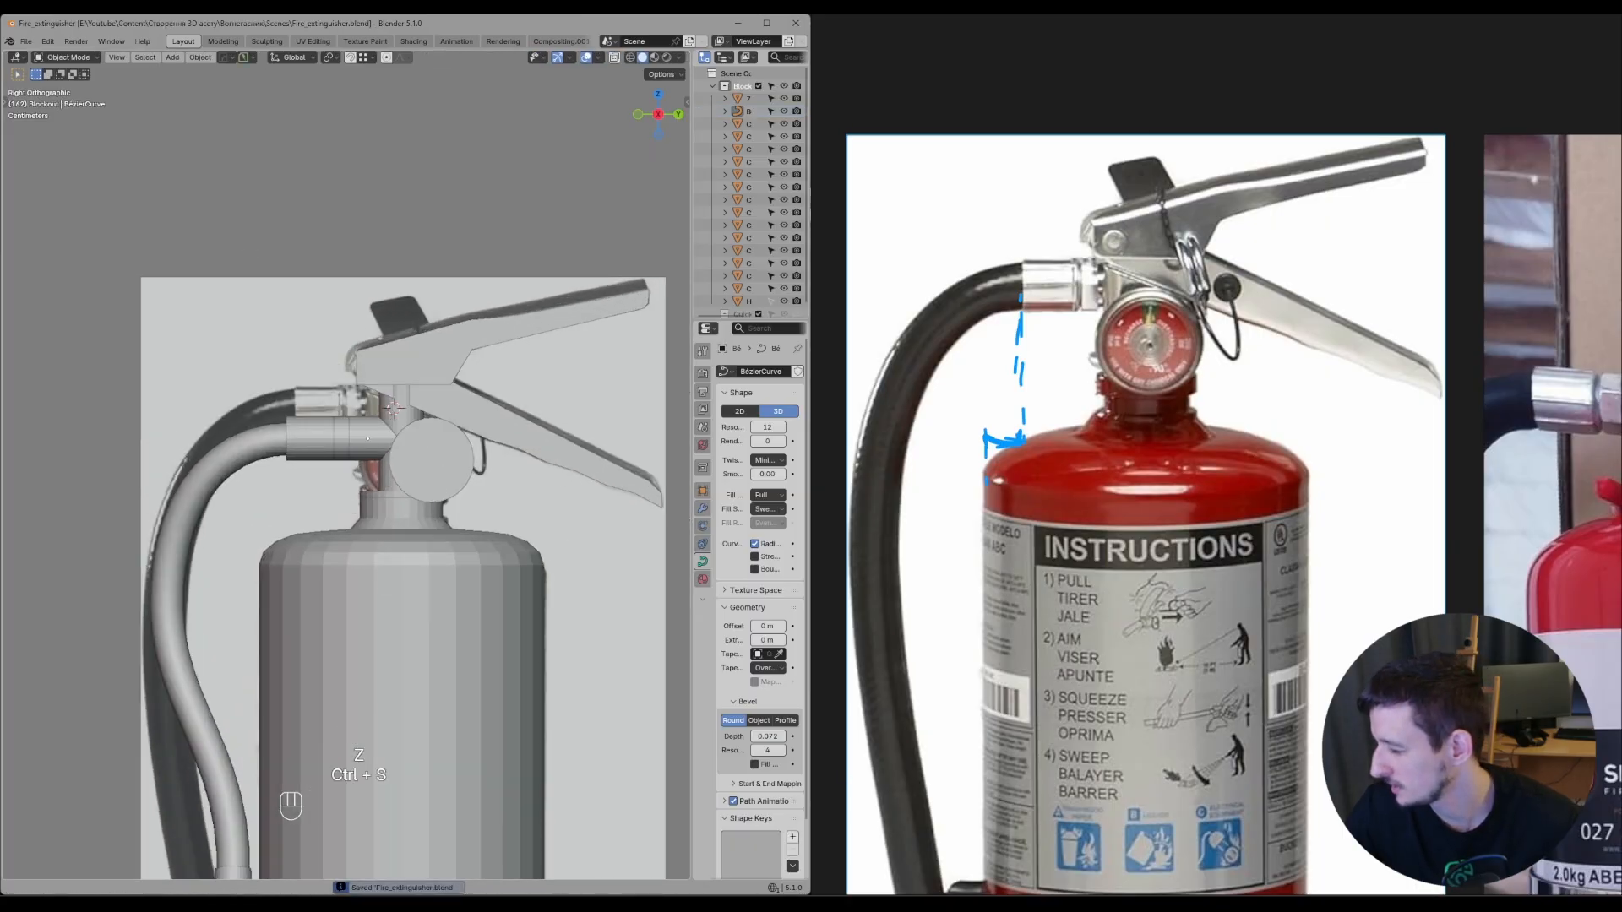
left_click_drag(403, 179, 494, 234)
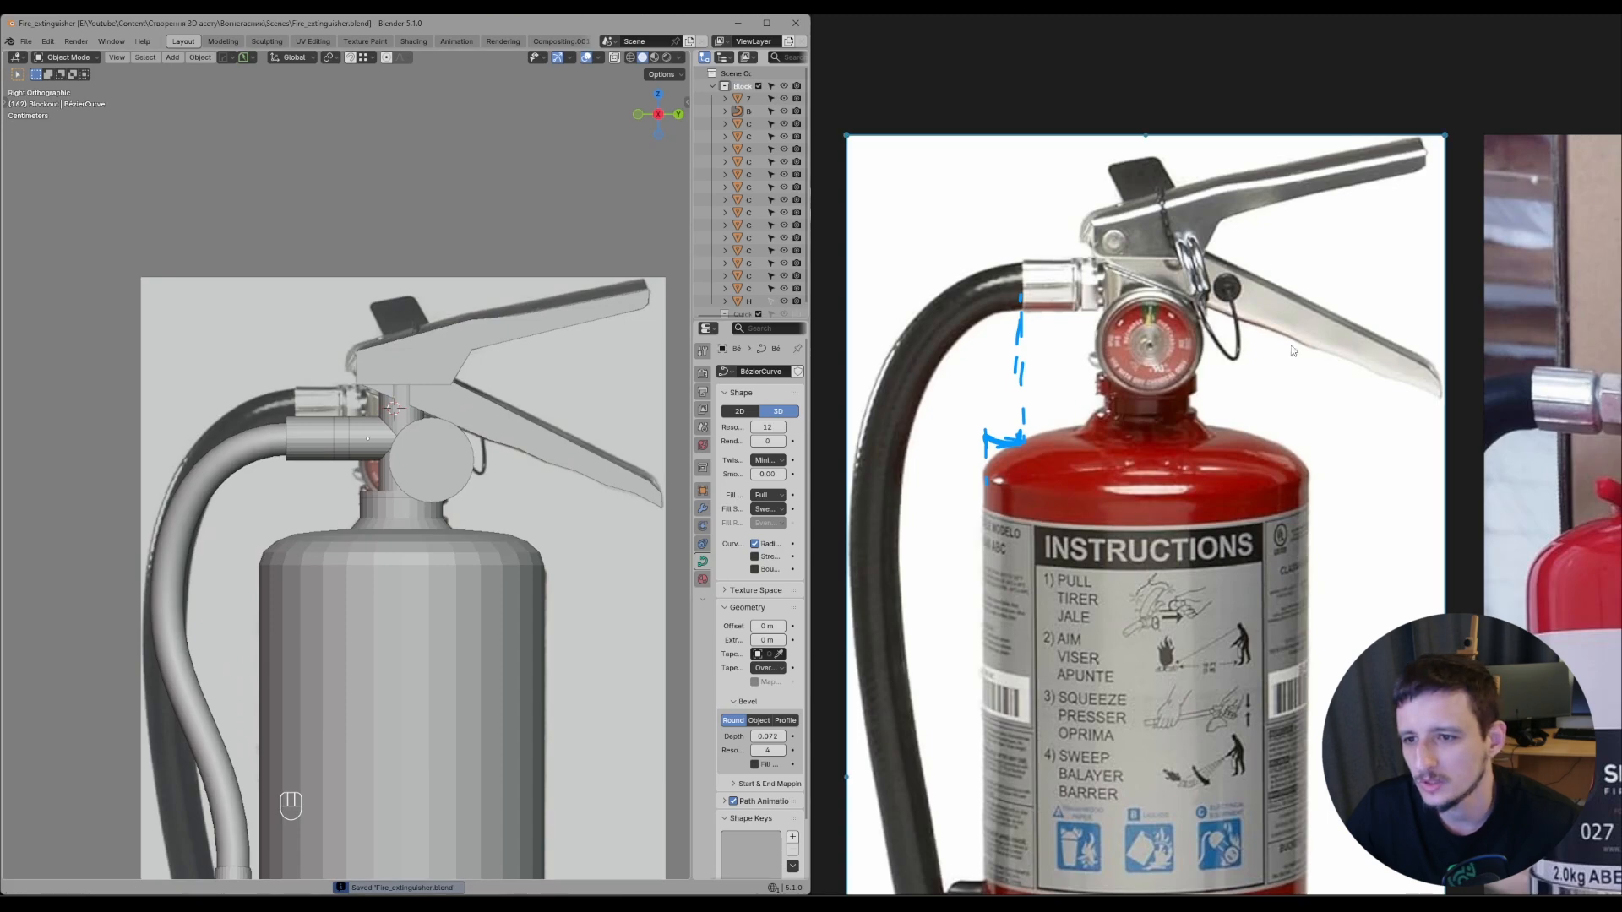
- Bring the valve in the Spectrum extinguisher photo into close view and select the pressure gauge cylinder on the model
middle_click_drag(1171, 298, 1068, 363)
middle_click_drag(1542, 385, 1077, 363)
scroll(1077, 364, "up", 2)
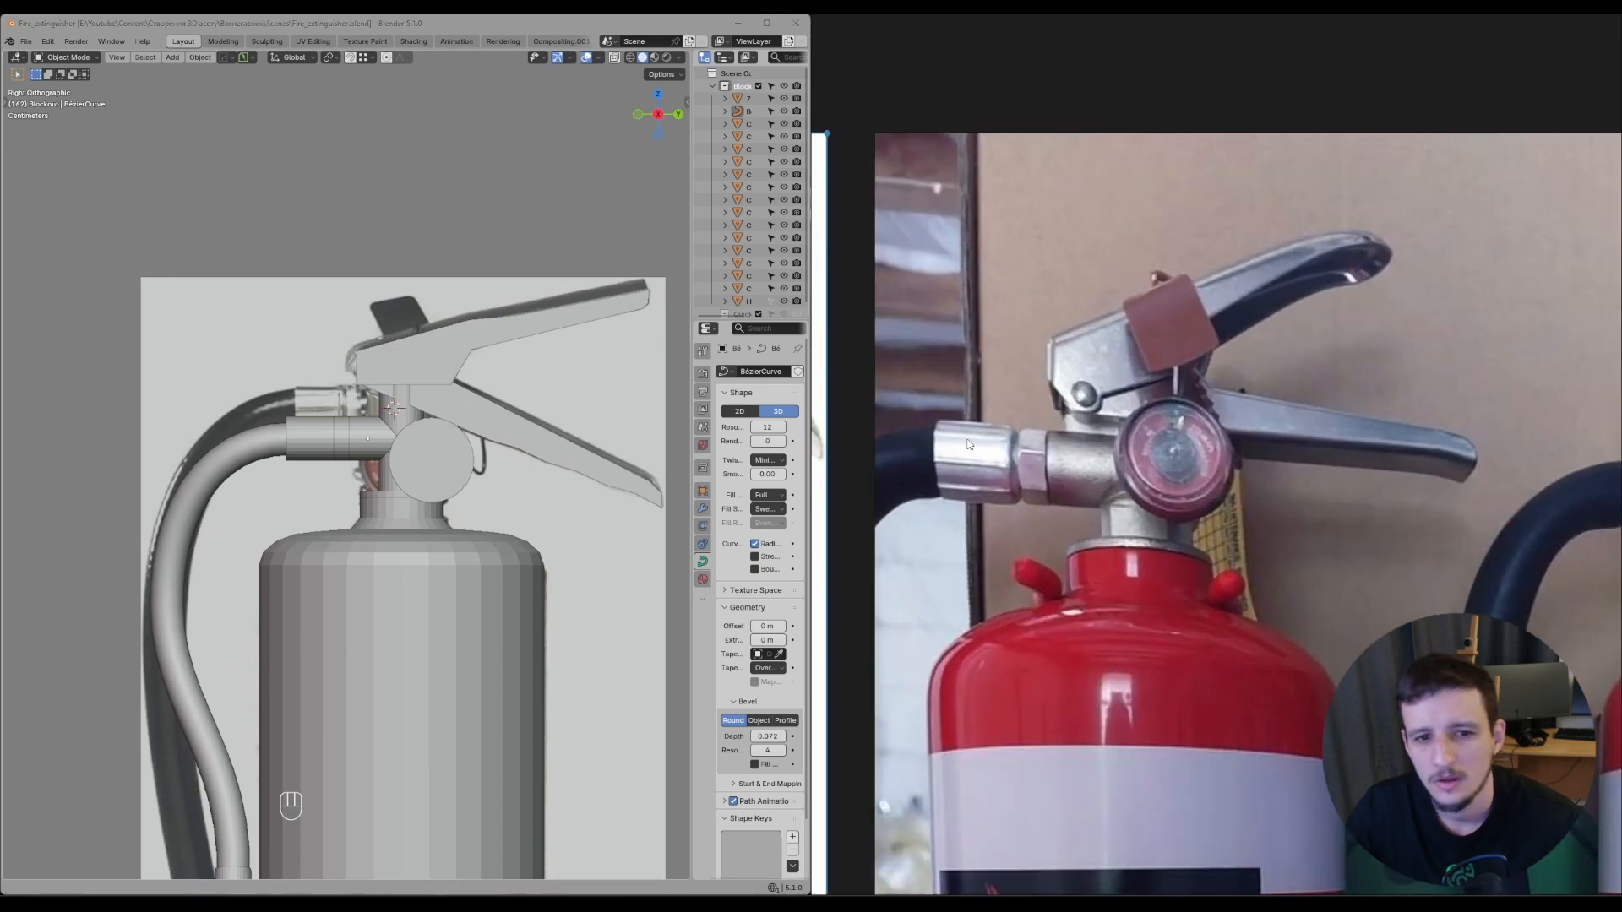
left_click(425, 359)
scroll(1123, 431, "up", 4)
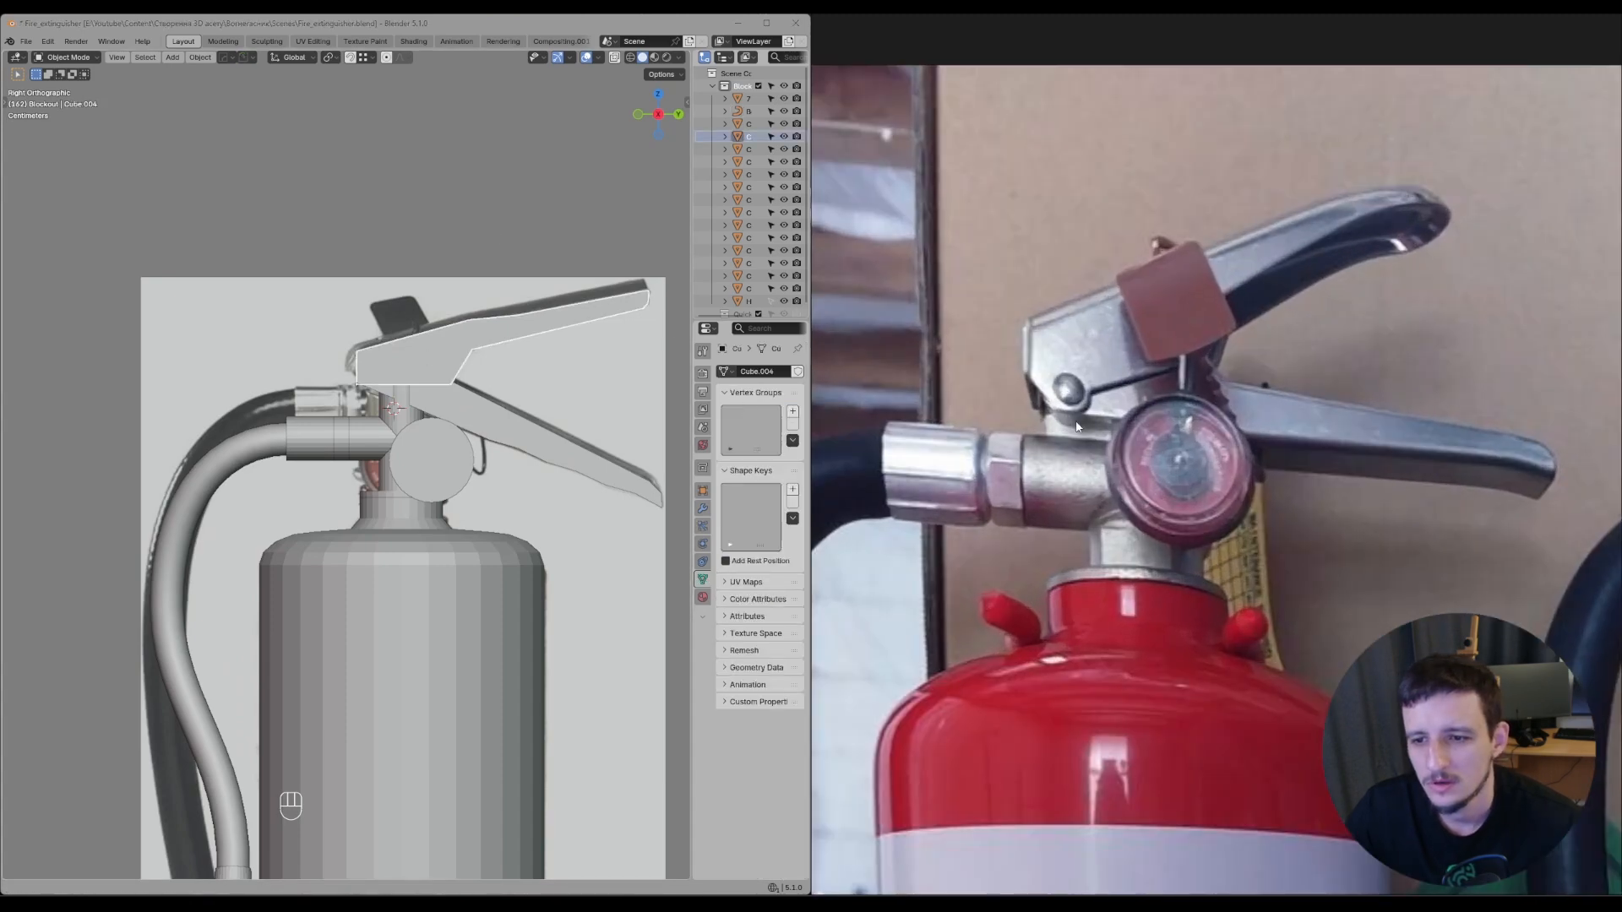
left_click(431, 465)
scroll(430, 464, "up", 3)
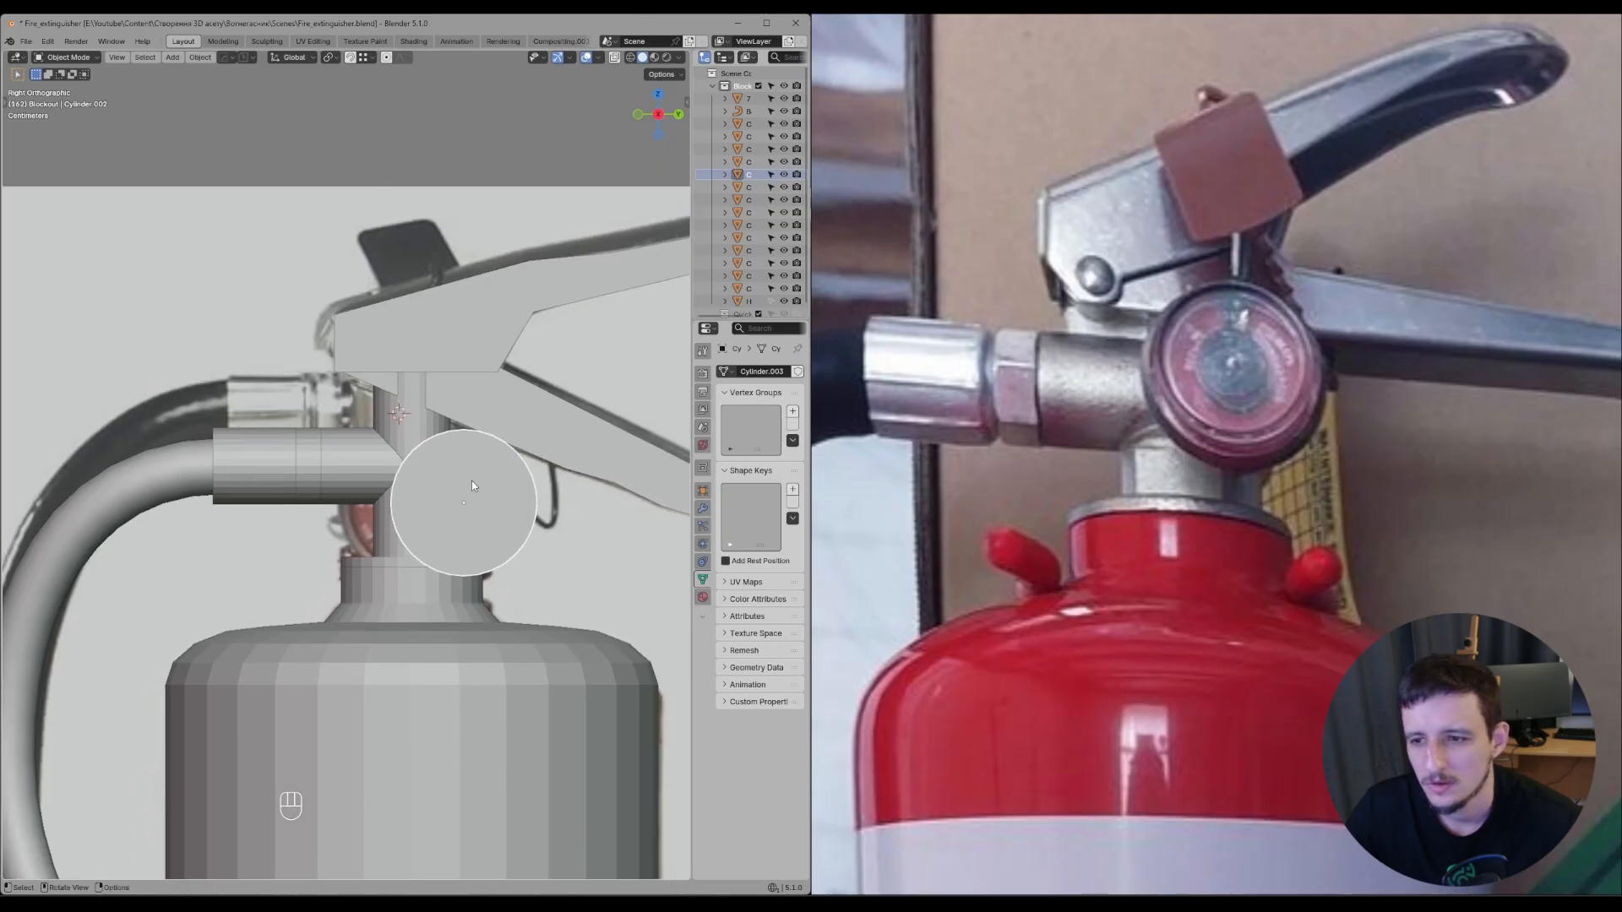
- Select the inner wall loop of the gauge's front recess in edit mode
key("Tab")
key("Tab")
key("Tab")
scroll(550, 463, "up", 3)
middle_click_drag(549, 460, 608, 434)
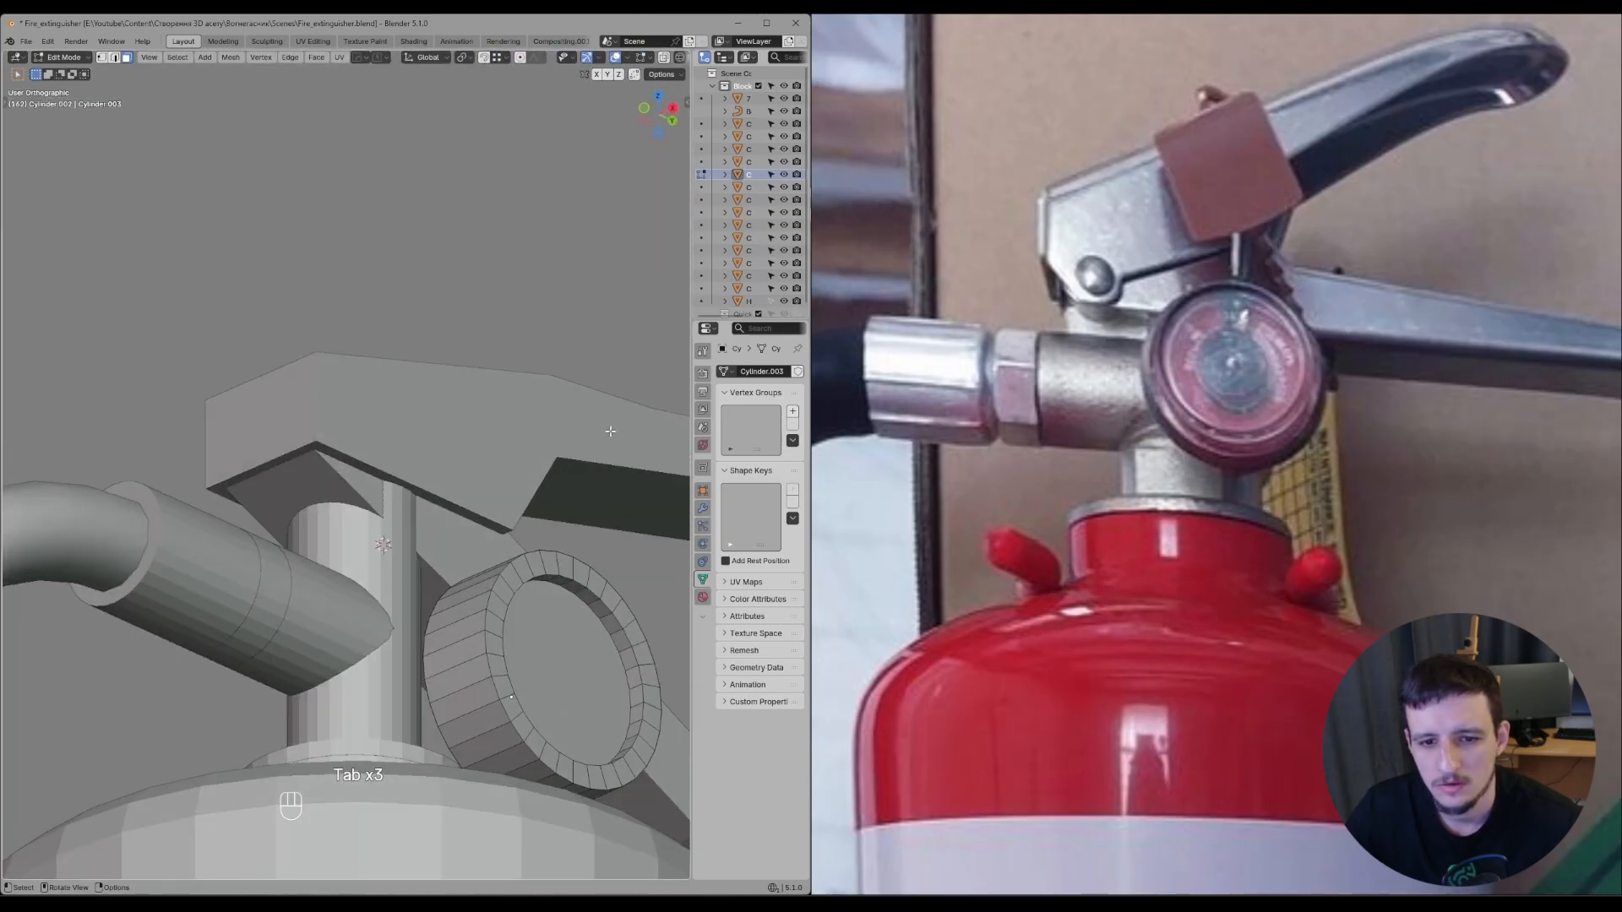
left_click(591, 596, "alt")
middle_click_drag(591, 597, 485, 466)
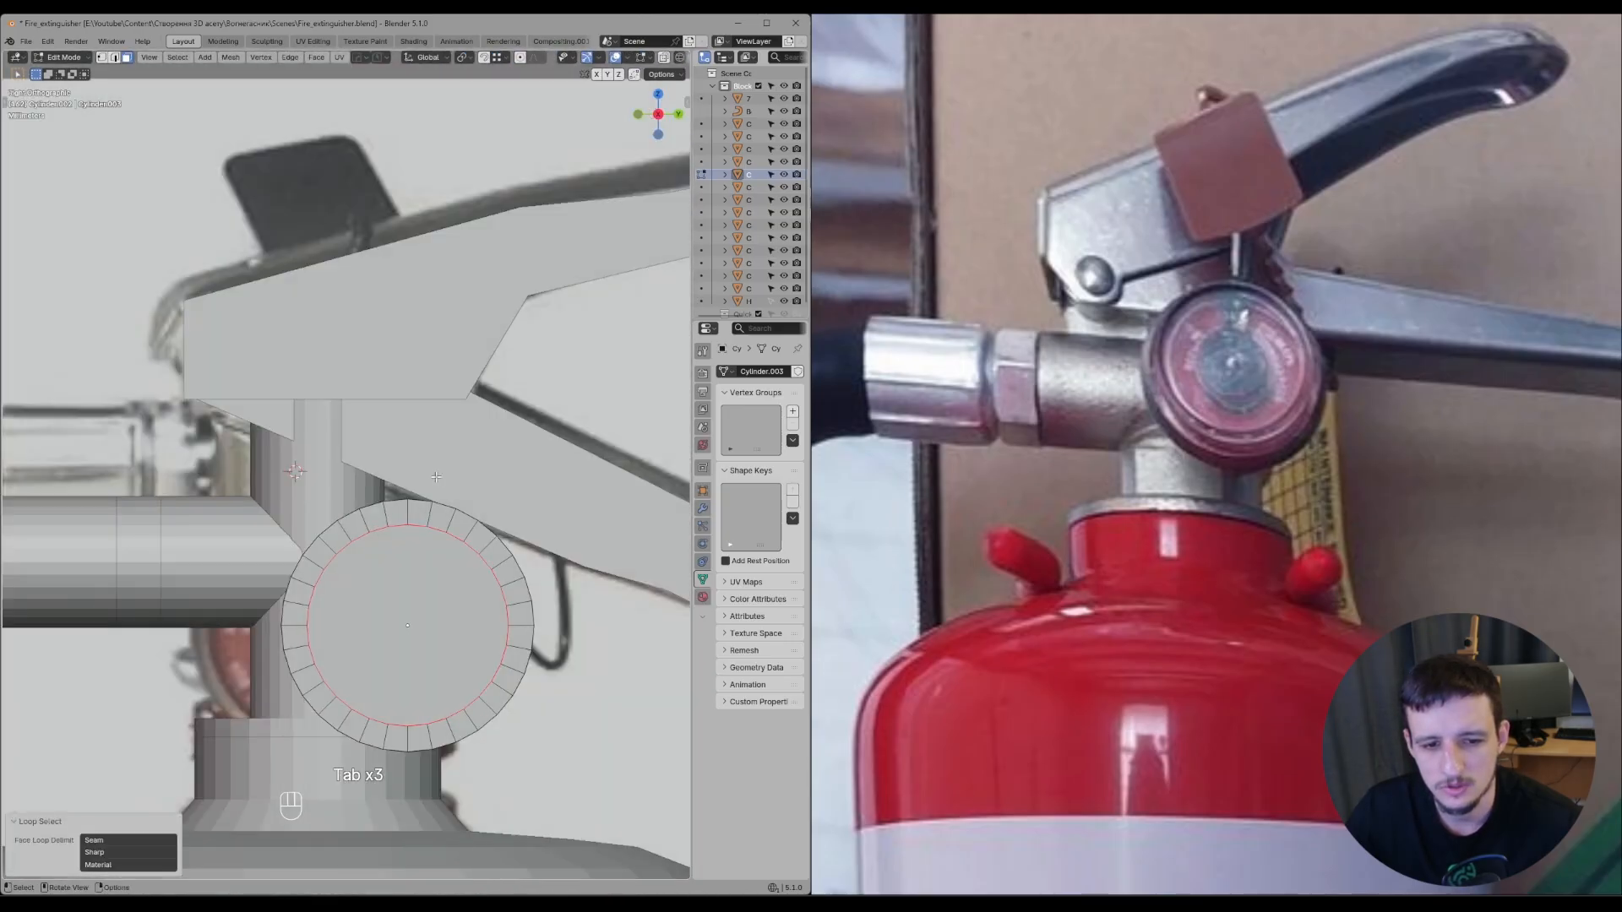
key("s")
key("shift+x")
right_click(485, 467)
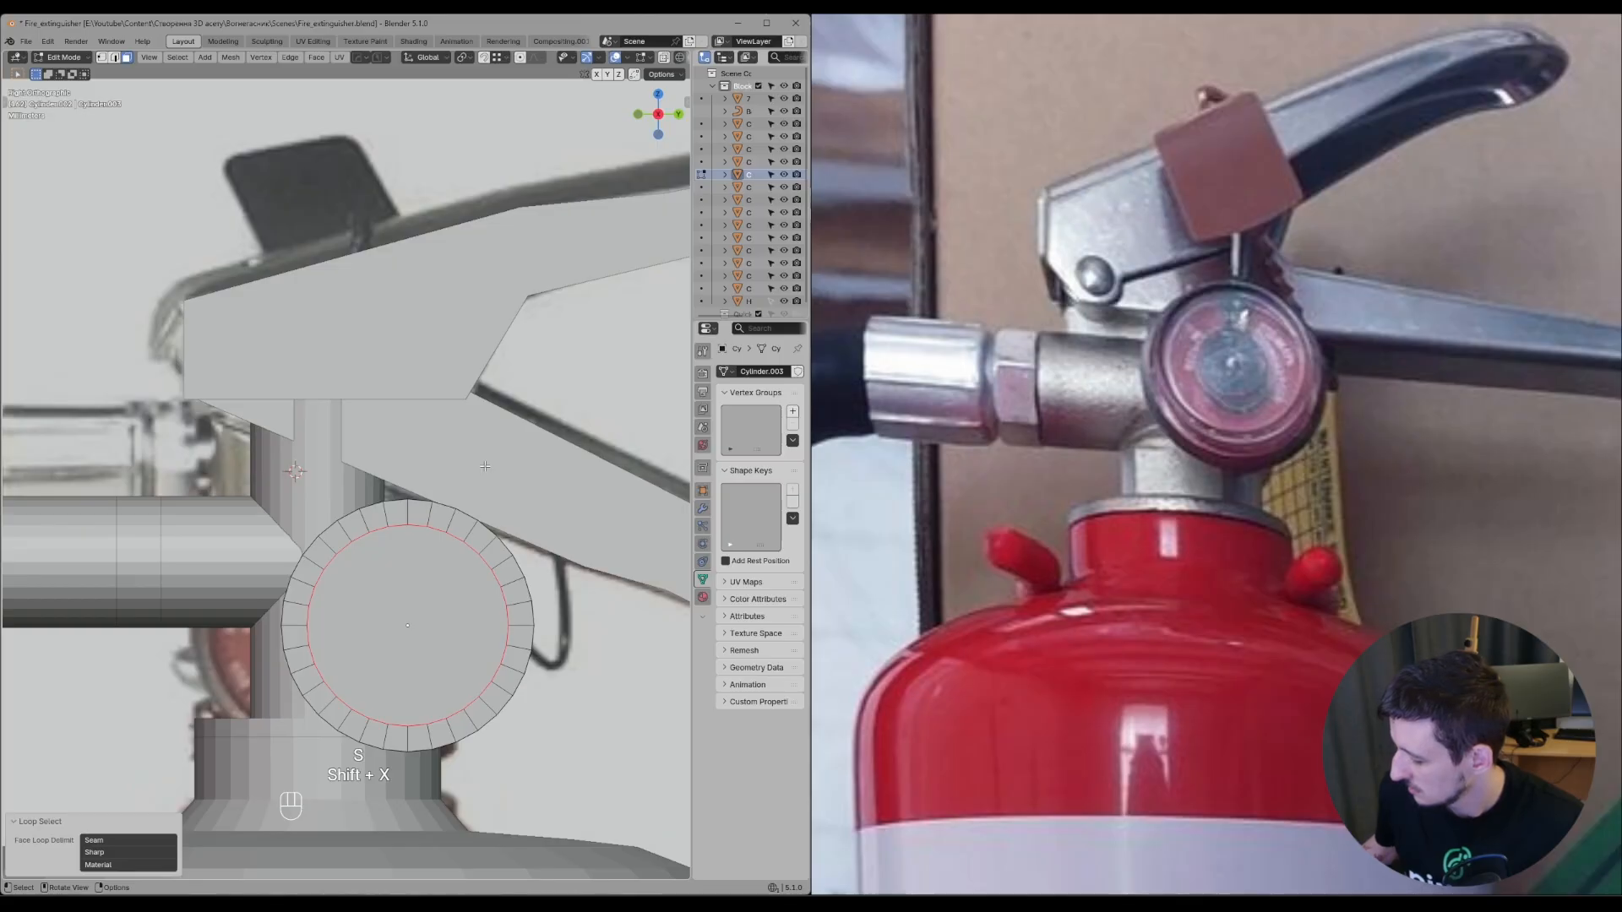
- Scale the gauge recess's inner loop outward, excluding X, to thin the rim, and leave edit mode
middle_click_drag(485, 466, 526, 305)
key("s")
key("shift+x")
left_click(514, 484)
key("Tab")
left_click(515, 240)
- Shift the gauge's recess loop along X with X-ray on to adjust the recess depth
scroll(512, 363, "down", 3)
middle_click_drag(514, 368, 598, 409)
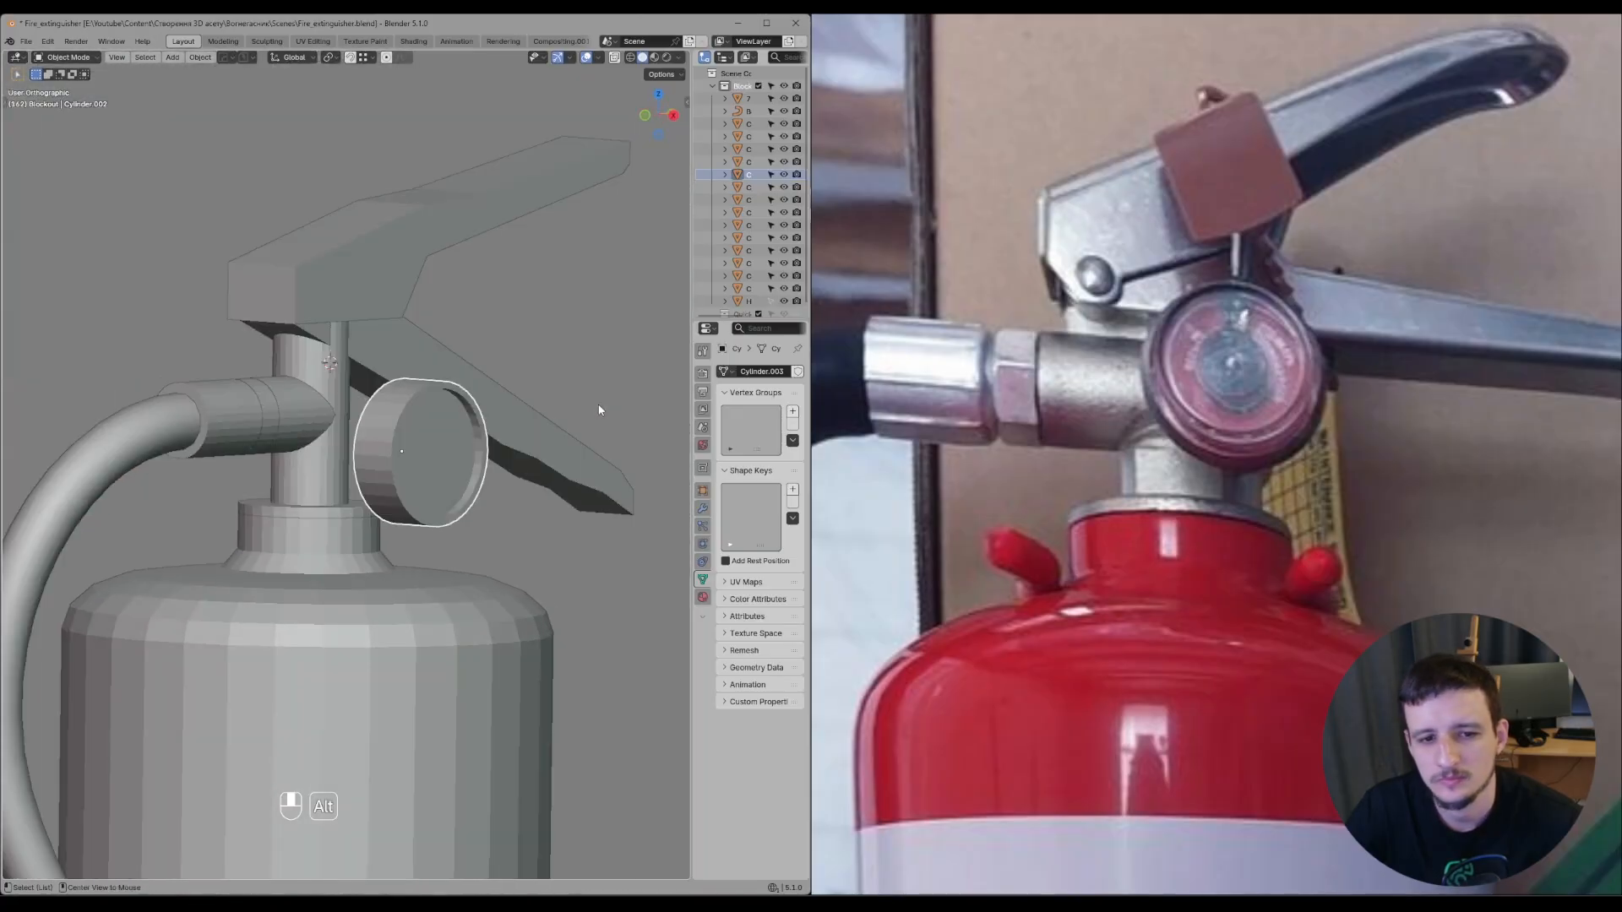
key("Tab")
key("z")
key("g")
middle_click_drag(489, 475, 466, 480)
left_click(462, 480)
left_click(515, 540)
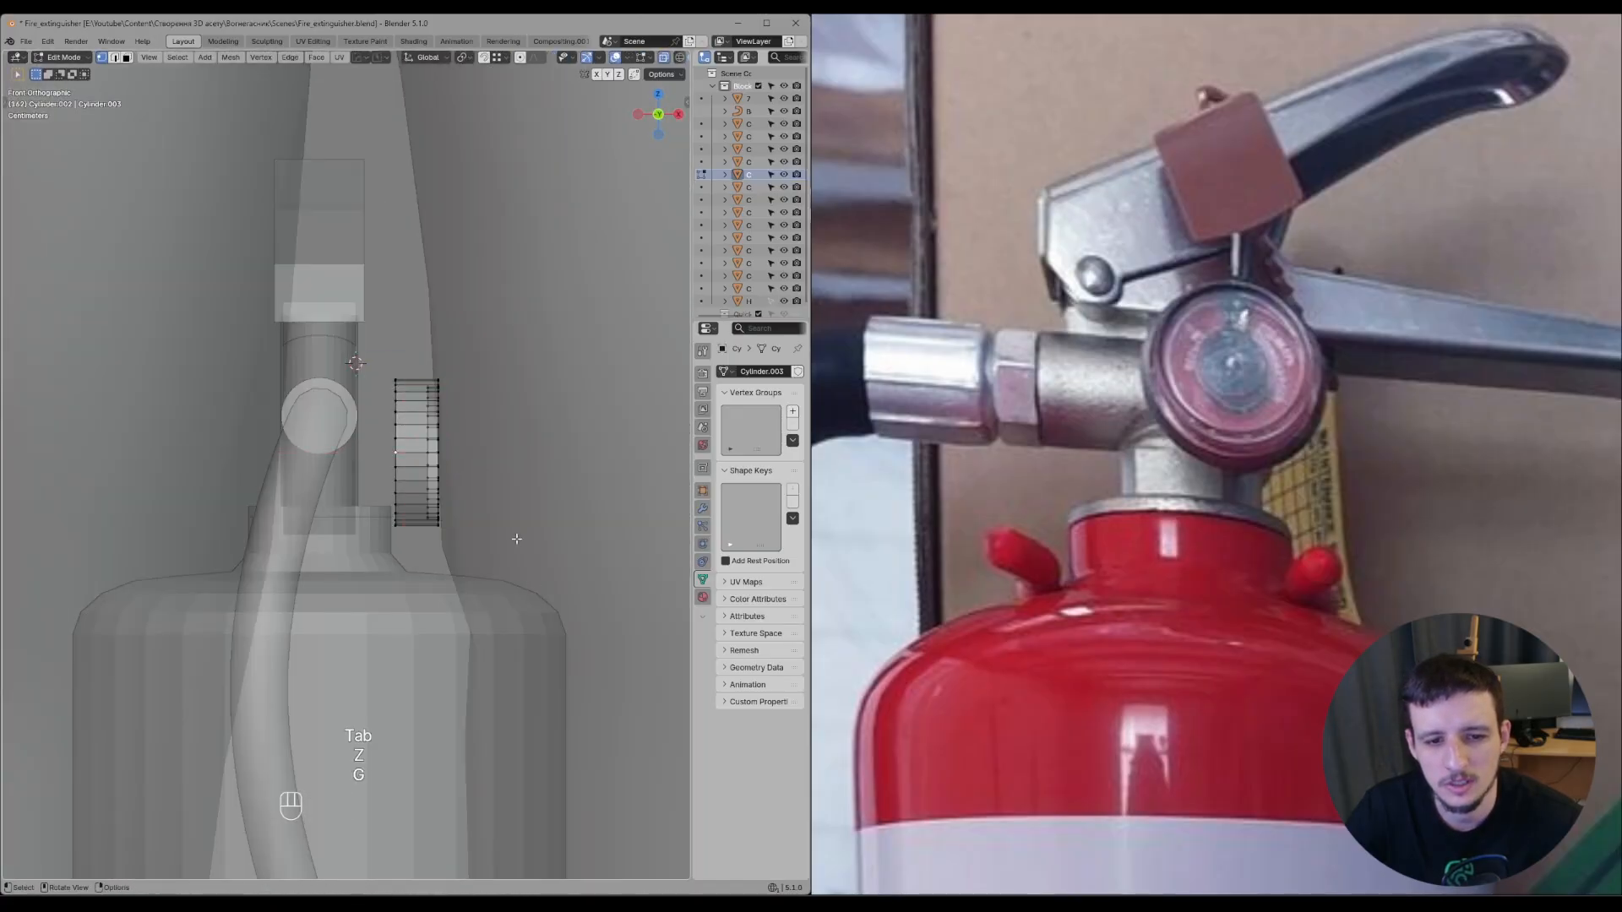
- Finish editing the gauge, select the lower handle and save the file
key("Tab")
middle_click_drag(514, 540, 363, 515)
key("ctrl+s")
left_click(452, 371)
middle_click_drag(426, 413, 548, 412, "shift")
key("ctrl+s")
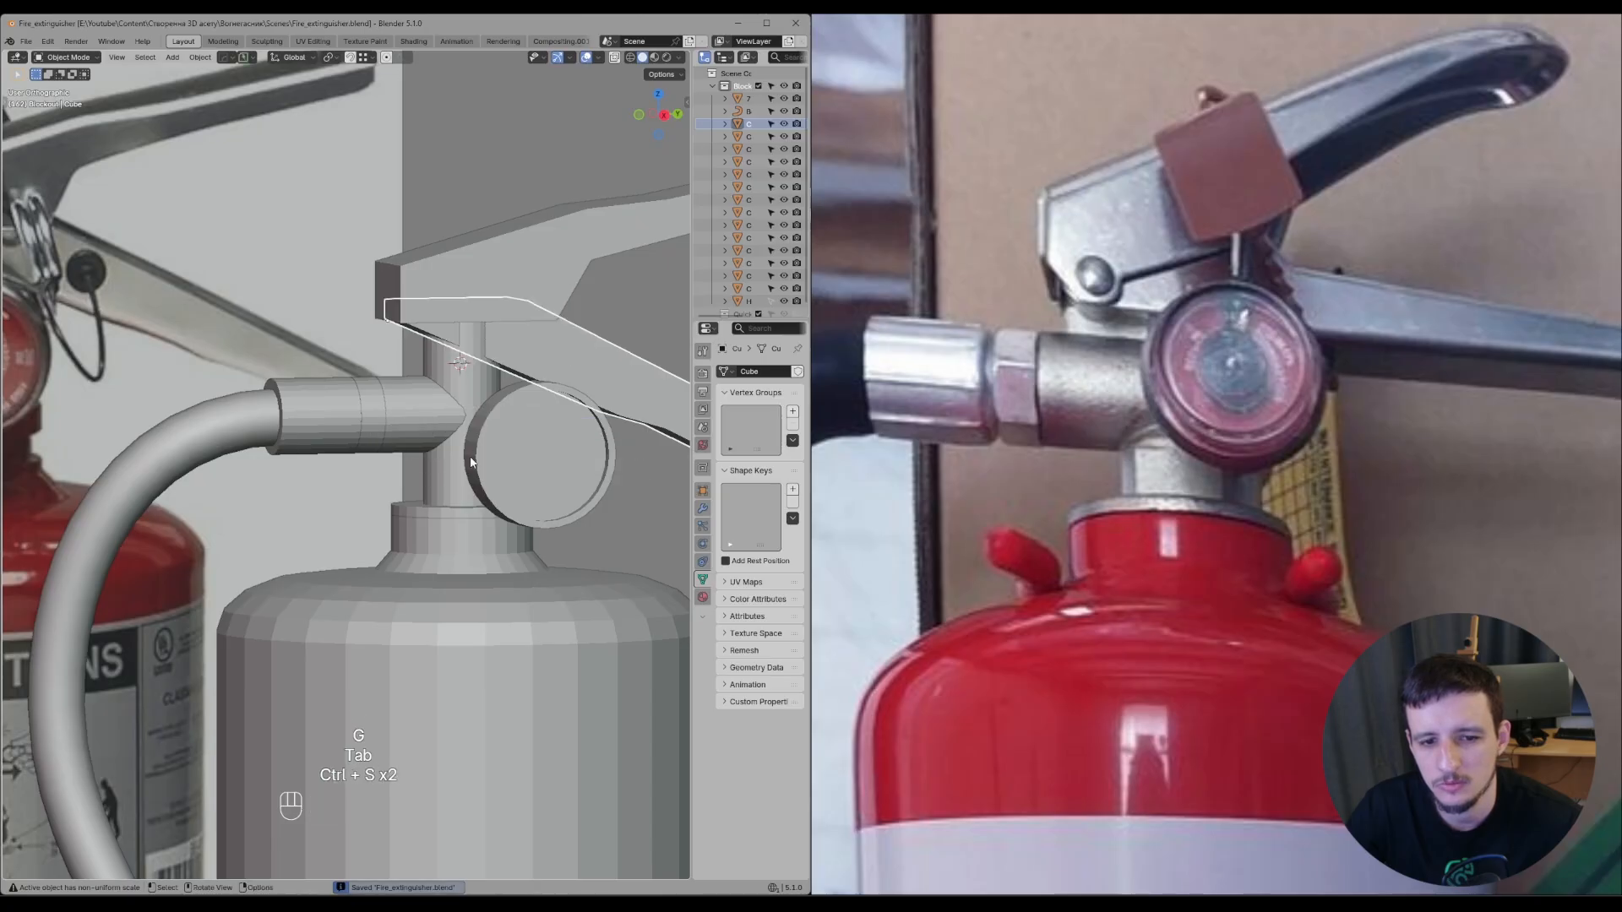
- Select the valve body cylinder and examine the valve neck and its base in the two Spectrum extinguisher photos
left_click(462, 467)
middle_click_drag(471, 464, 457, 465)
scroll(1161, 501, "up", 2)
scroll(1181, 497, "up", 1)
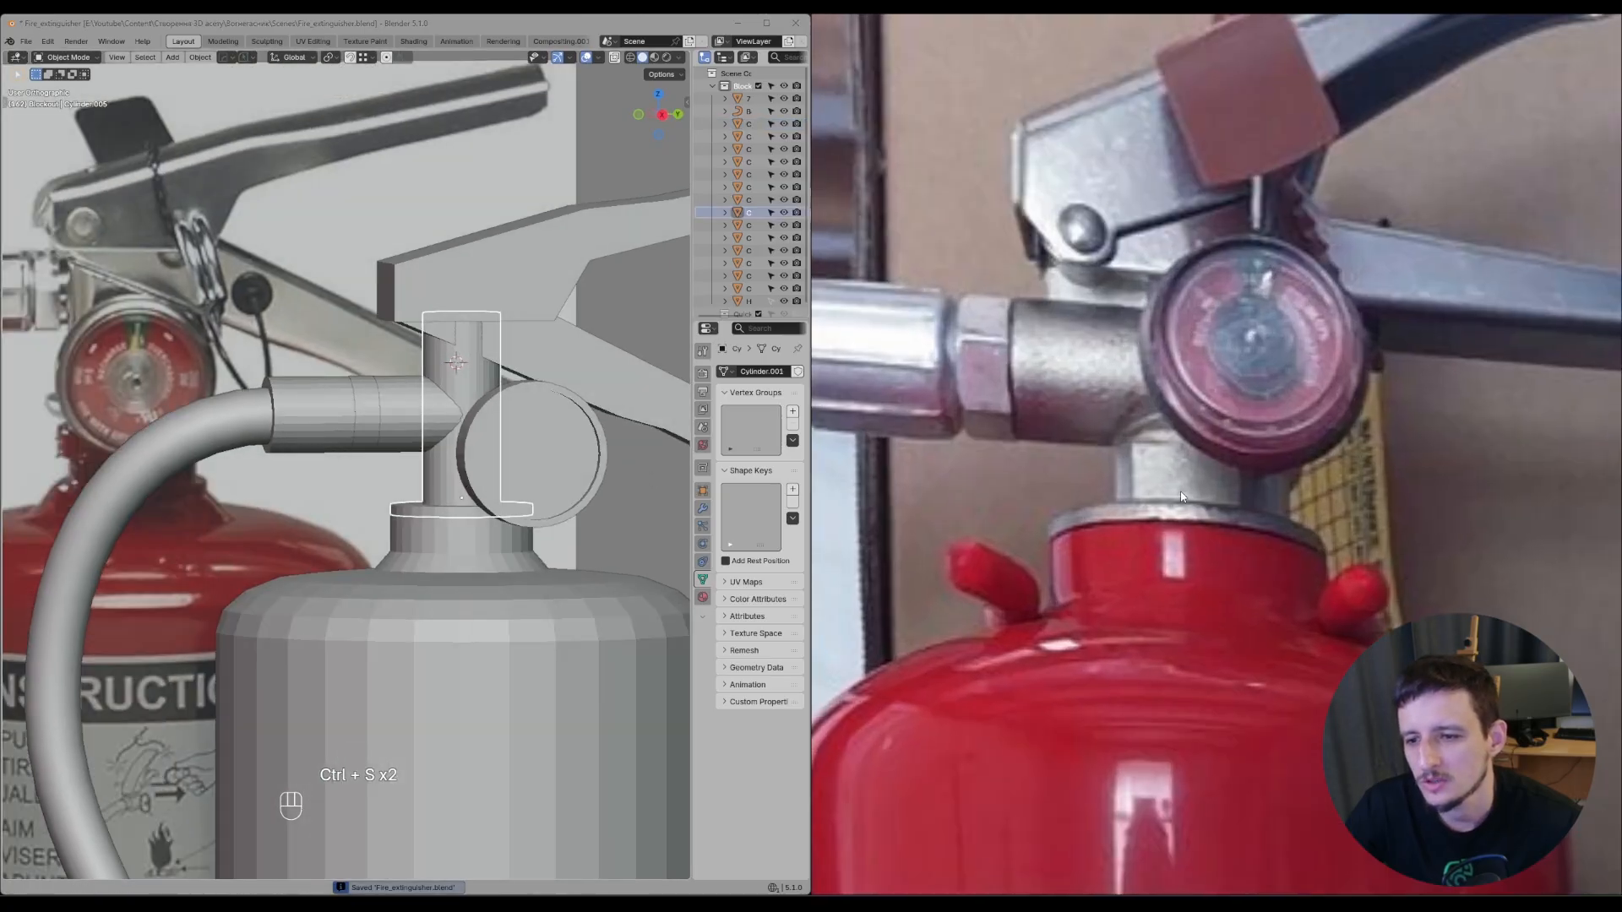
scroll(1192, 475, "down", 3)
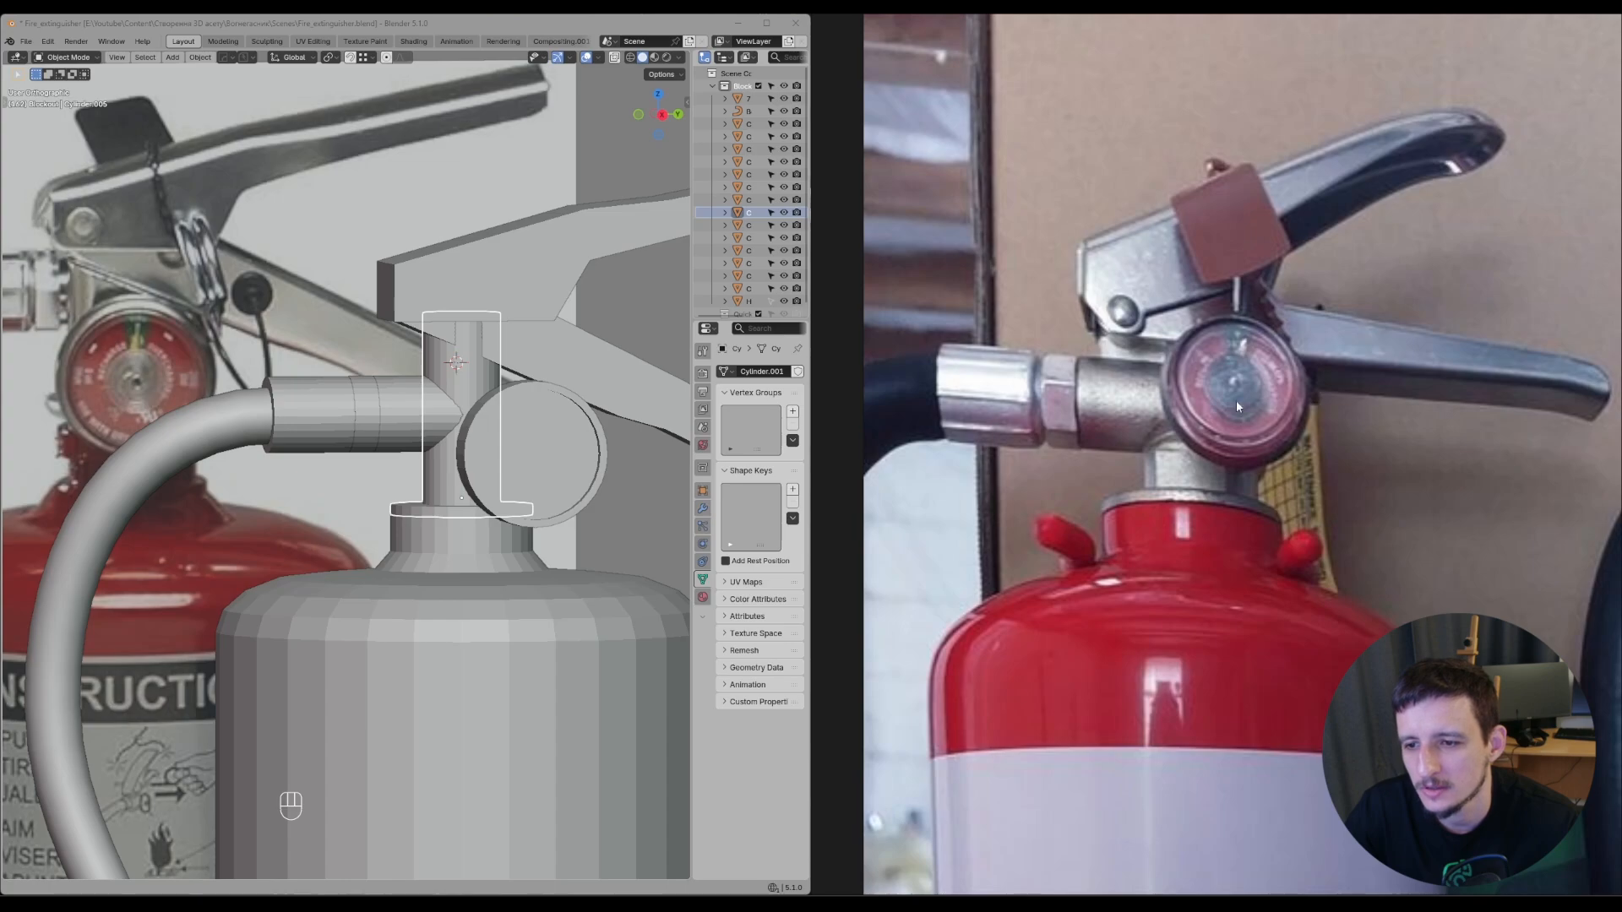
scroll(1245, 399, "up", 1)
scroll(1245, 399, "down", 2)
scroll(1230, 439, "up", 4)
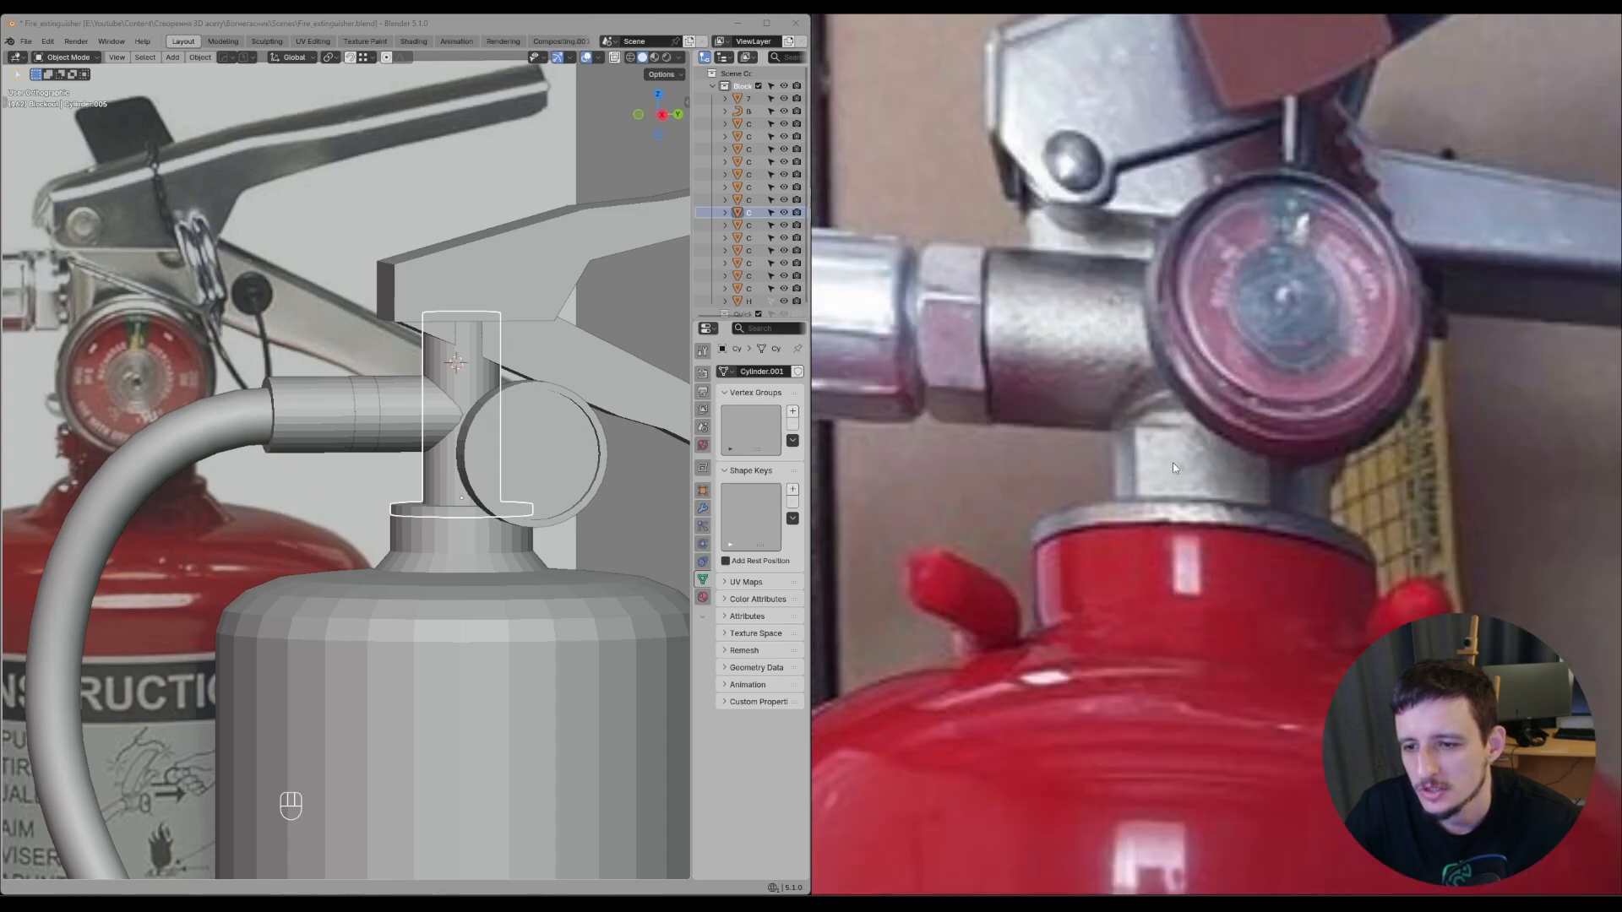
scroll(1271, 478, "down", 4)
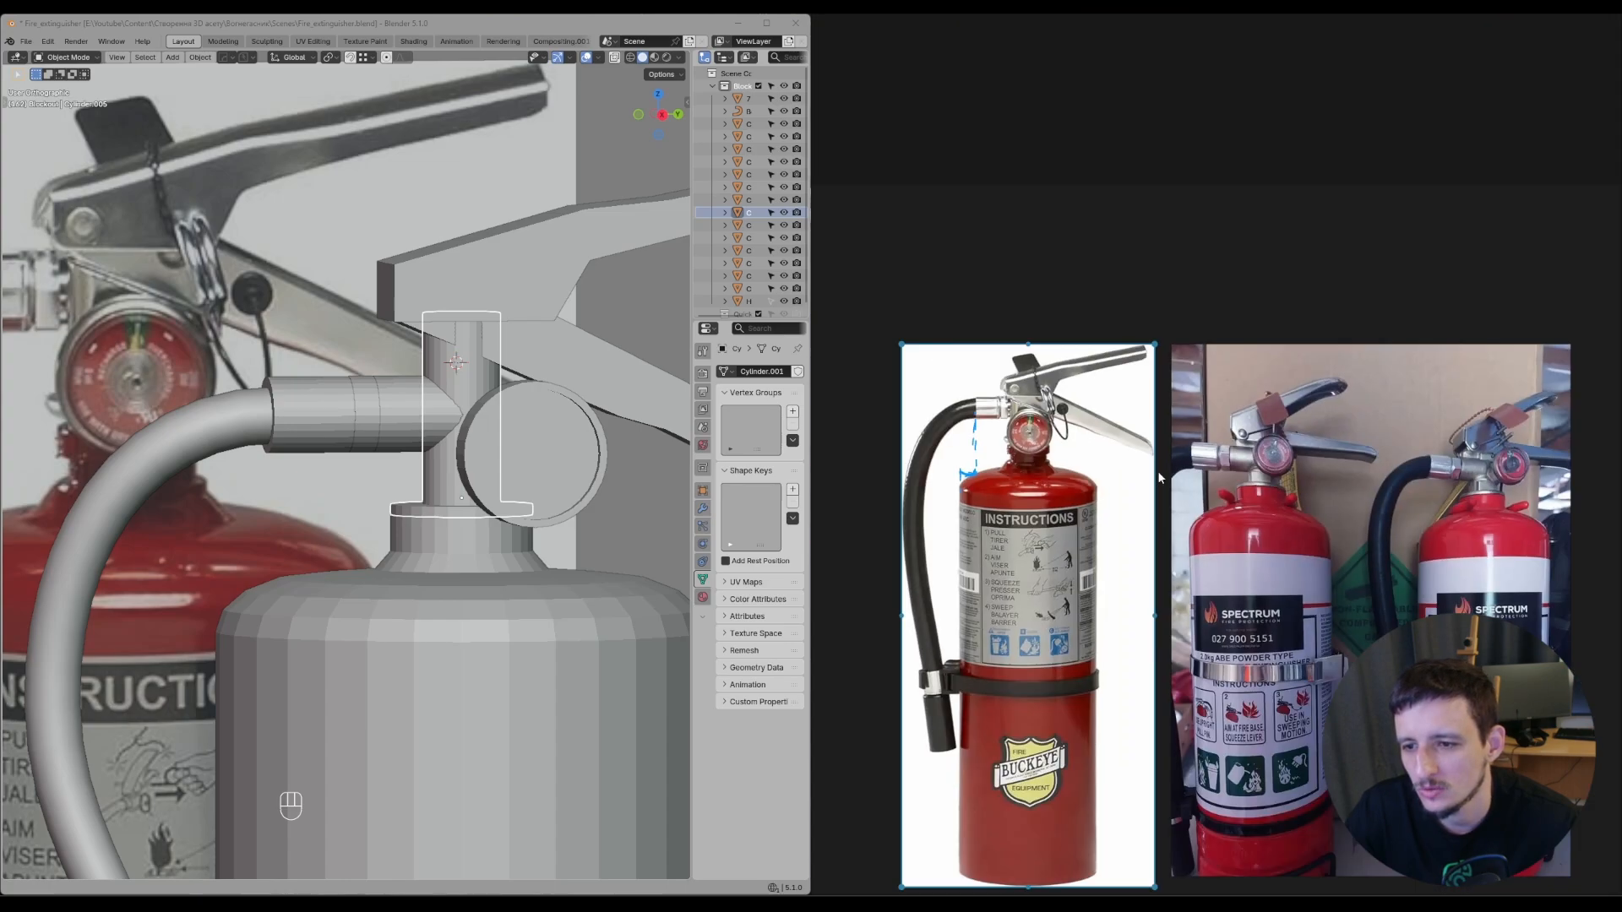
scroll(1406, 453, "up", 3)
scroll(1331, 441, "up", 6)
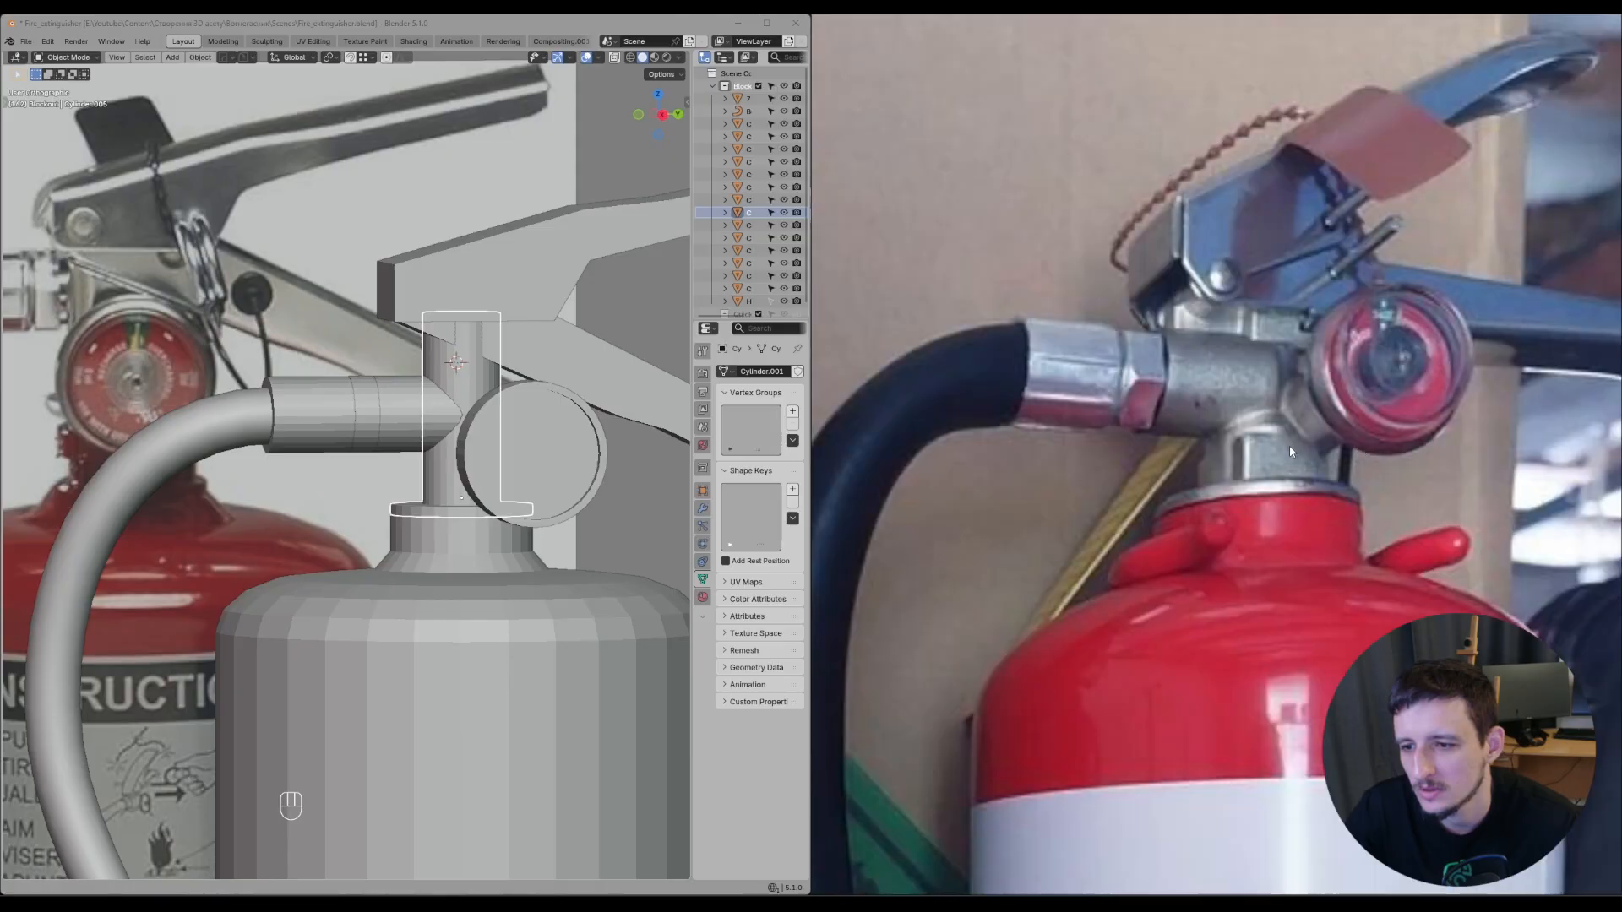
- Sketch the square block's outline at the valve neck's base in the photo, then undo the strokes and exit drawing
key("d")
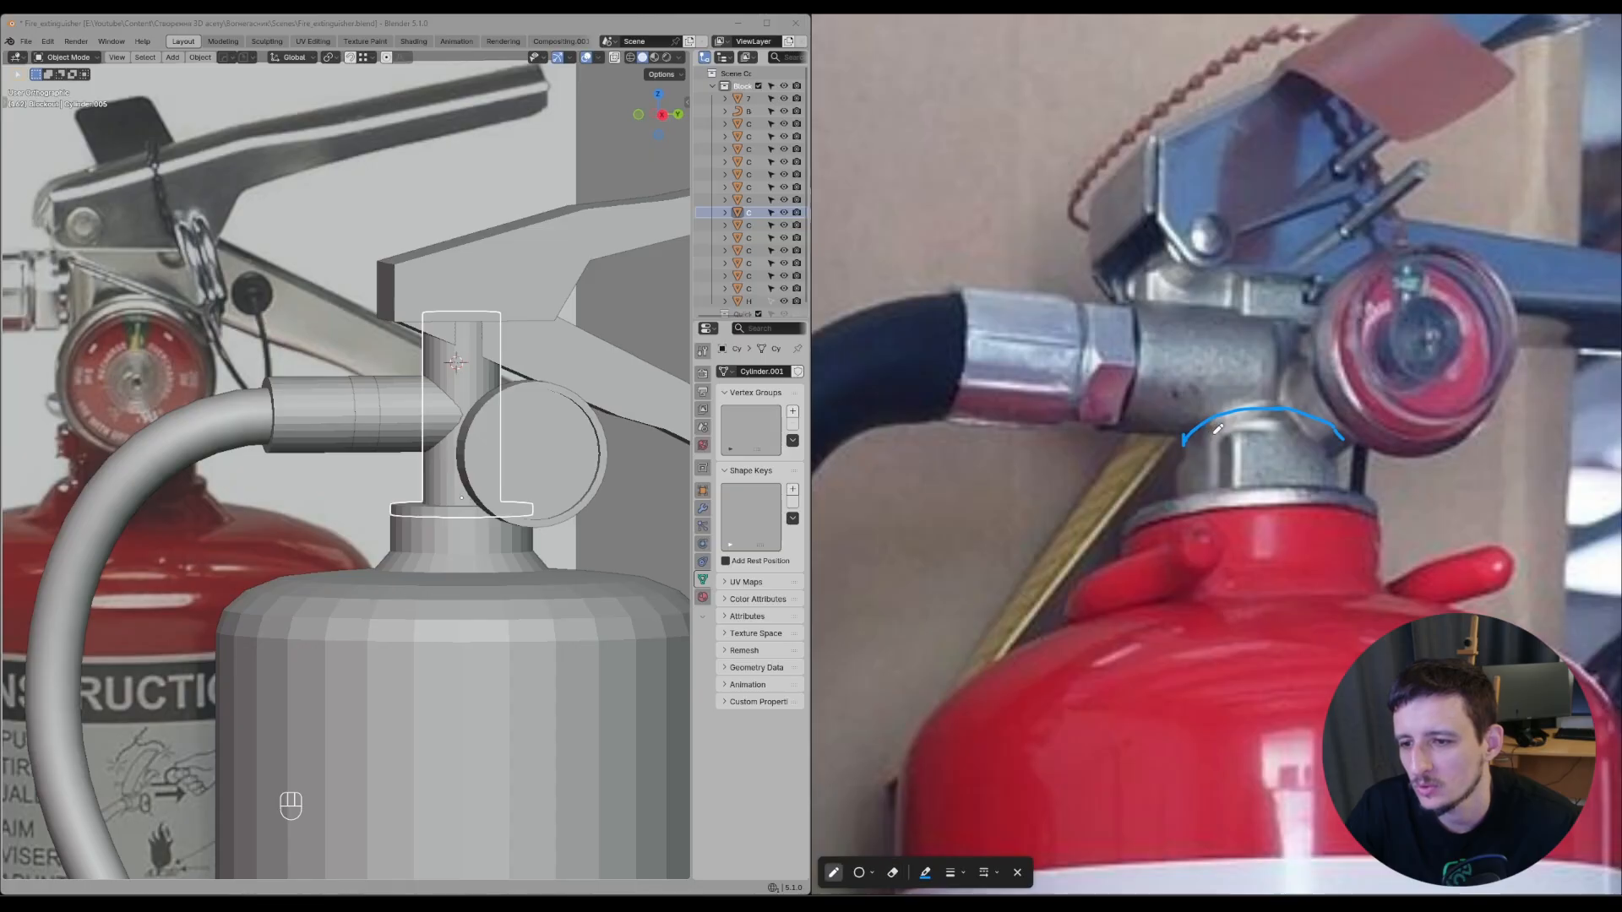
mouse_move(1340, 435)
right_mouse_down()
mouse_move(1353, 439)
mouse_move(1257, 432)
right_mouse_up()
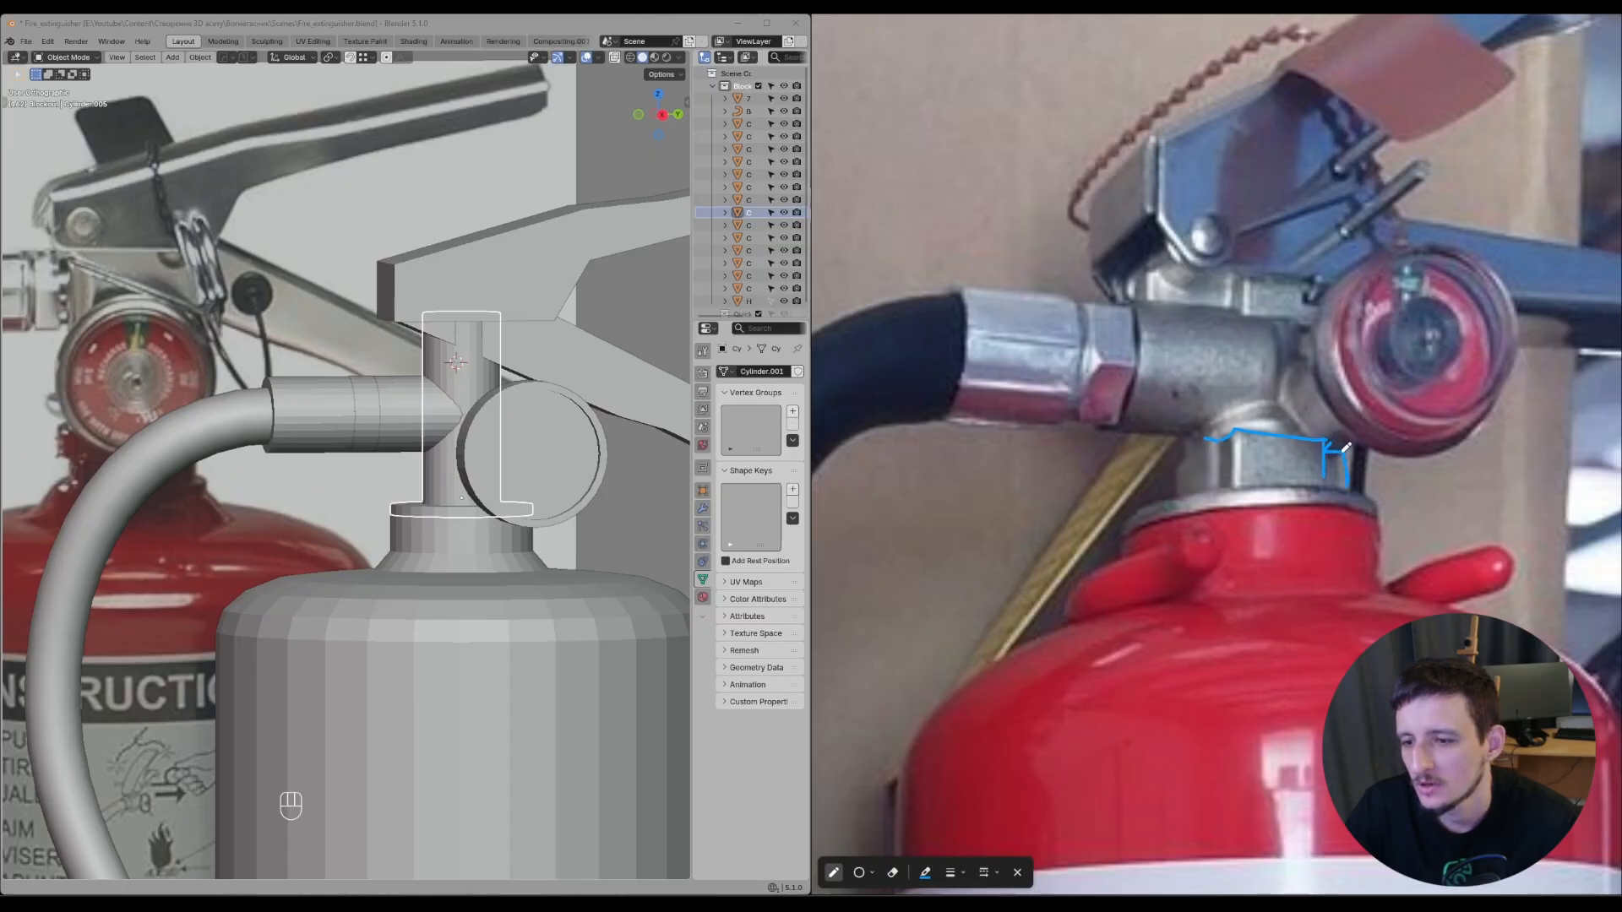
left_click_drag(1204, 451, 1199, 449)
key("ctrl+z")
key("ctrl+z")
key("ctrl+z")
key("ctrl+z")
key("ctrl+z")
key("ctrl+z")
key("ctrl+z")
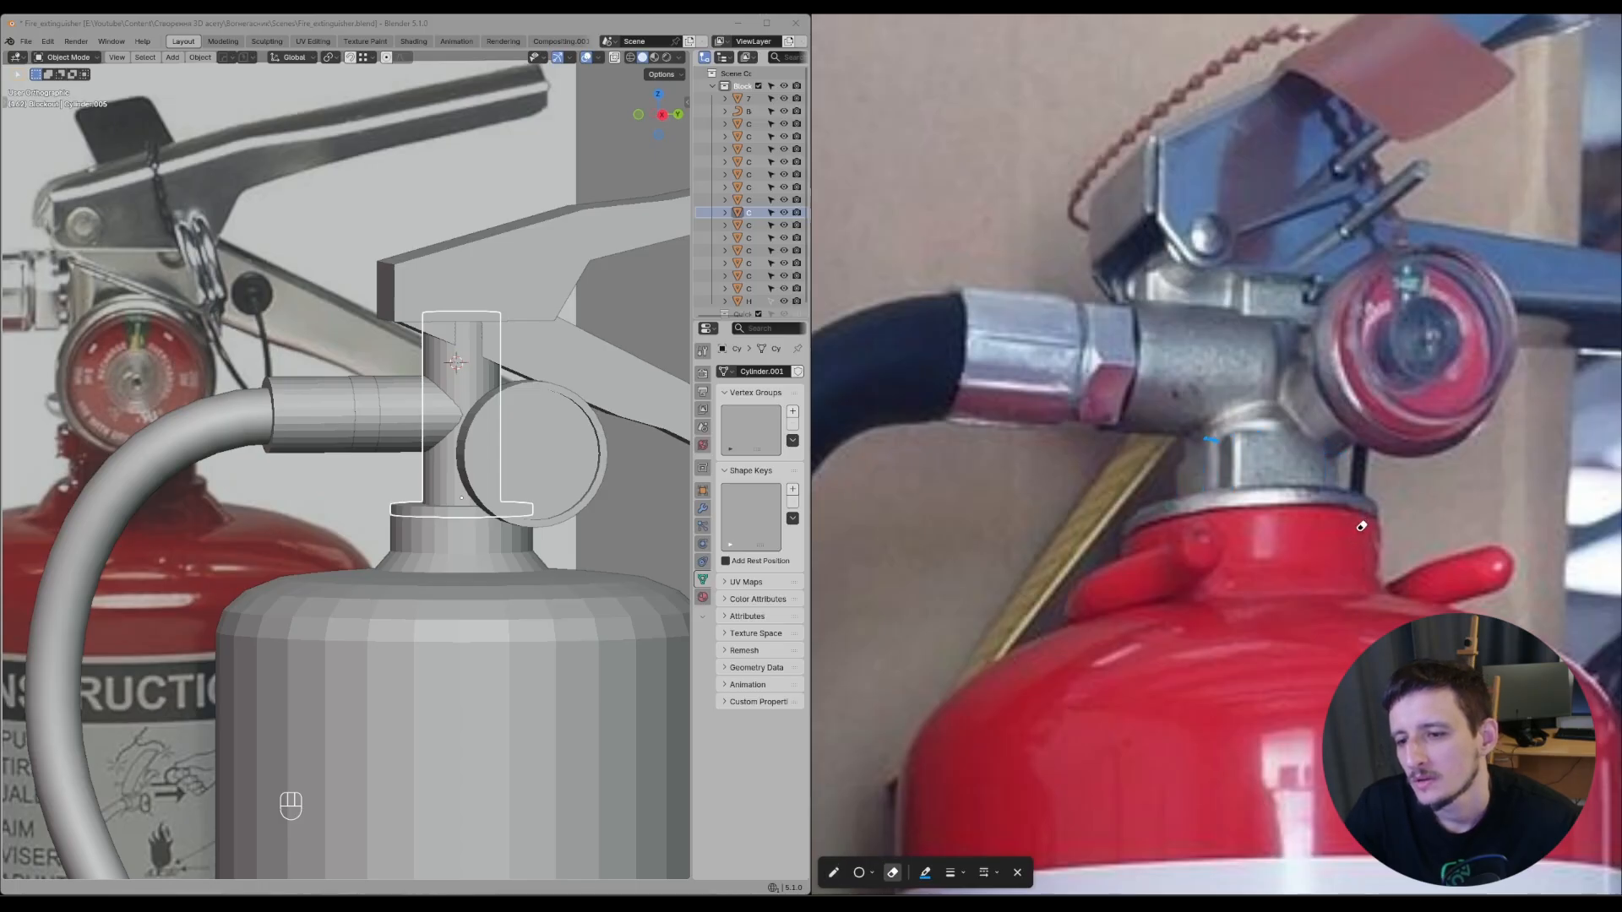
key("Escape")
- Add a plane mesh at the valve and scale it to 0.144, then slightly smaller again
mouse_move(470, 502)
middle_mouse_down()
mouse_move(500, 513)
mouse_move(472, 408)
middle_mouse_up()
key("shift+a")
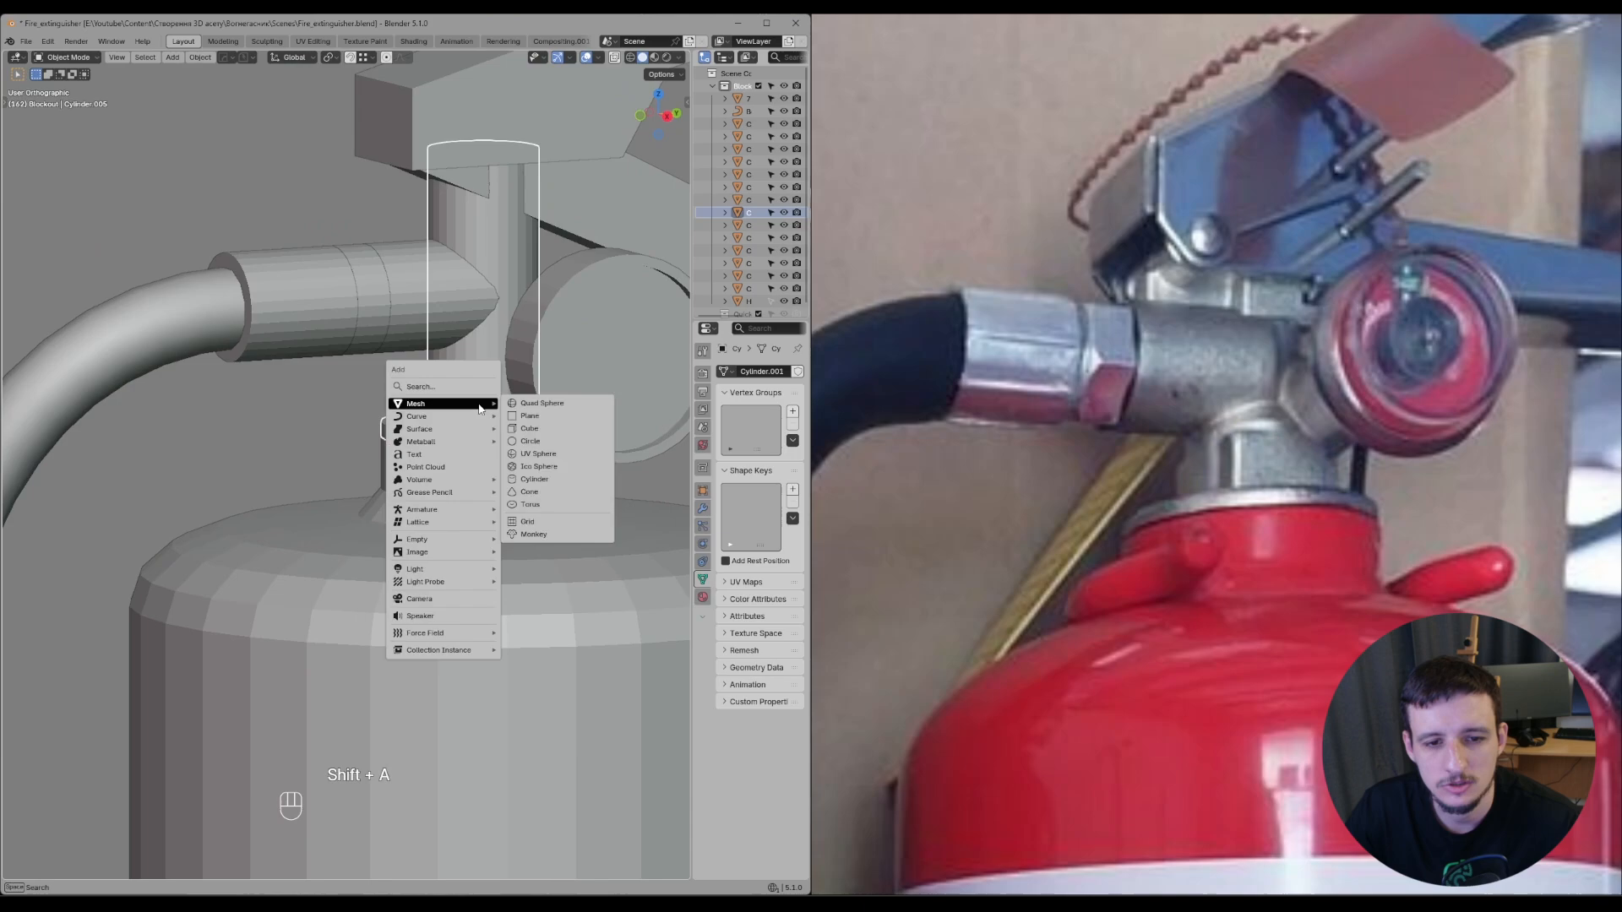
left_click(553, 418)
scroll(553, 448, "up", 3)
scroll(550, 442, "down", 4)
key("s")
left_click(443, 450)
scroll(507, 473, "up", 5)
key("s")
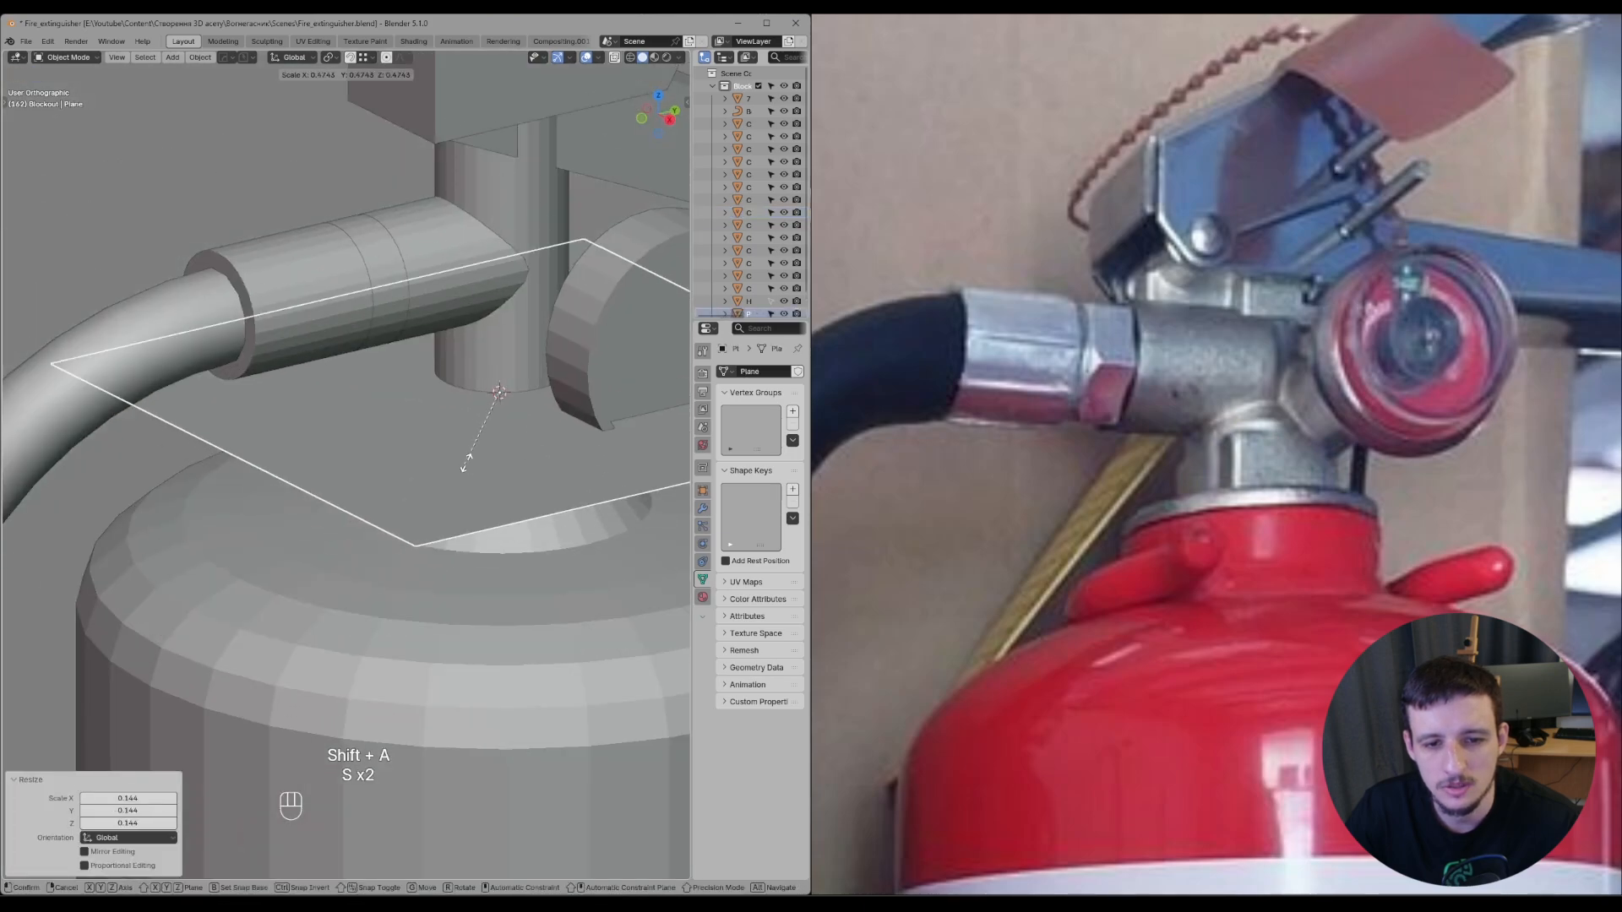
left_click(468, 467)
- Snap the plane along Z to the top of the bottle neck and move it along X towards the neck's centre
scroll(635, 493, "up", 2)
key("g")
key("z")
left_click(536, 448, "ctrl")
middle_click_drag(547, 461, 507, 490)
key("g")
key("x")
left_click(494, 429)
- Scale the plane down closer to the neck's width and move it 0.008296 m along Y
scroll(493, 430, "down", 3)
key("s")
left_click(507, 444)
key("g")
middle_click(486, 478)
left_click(535, 494)
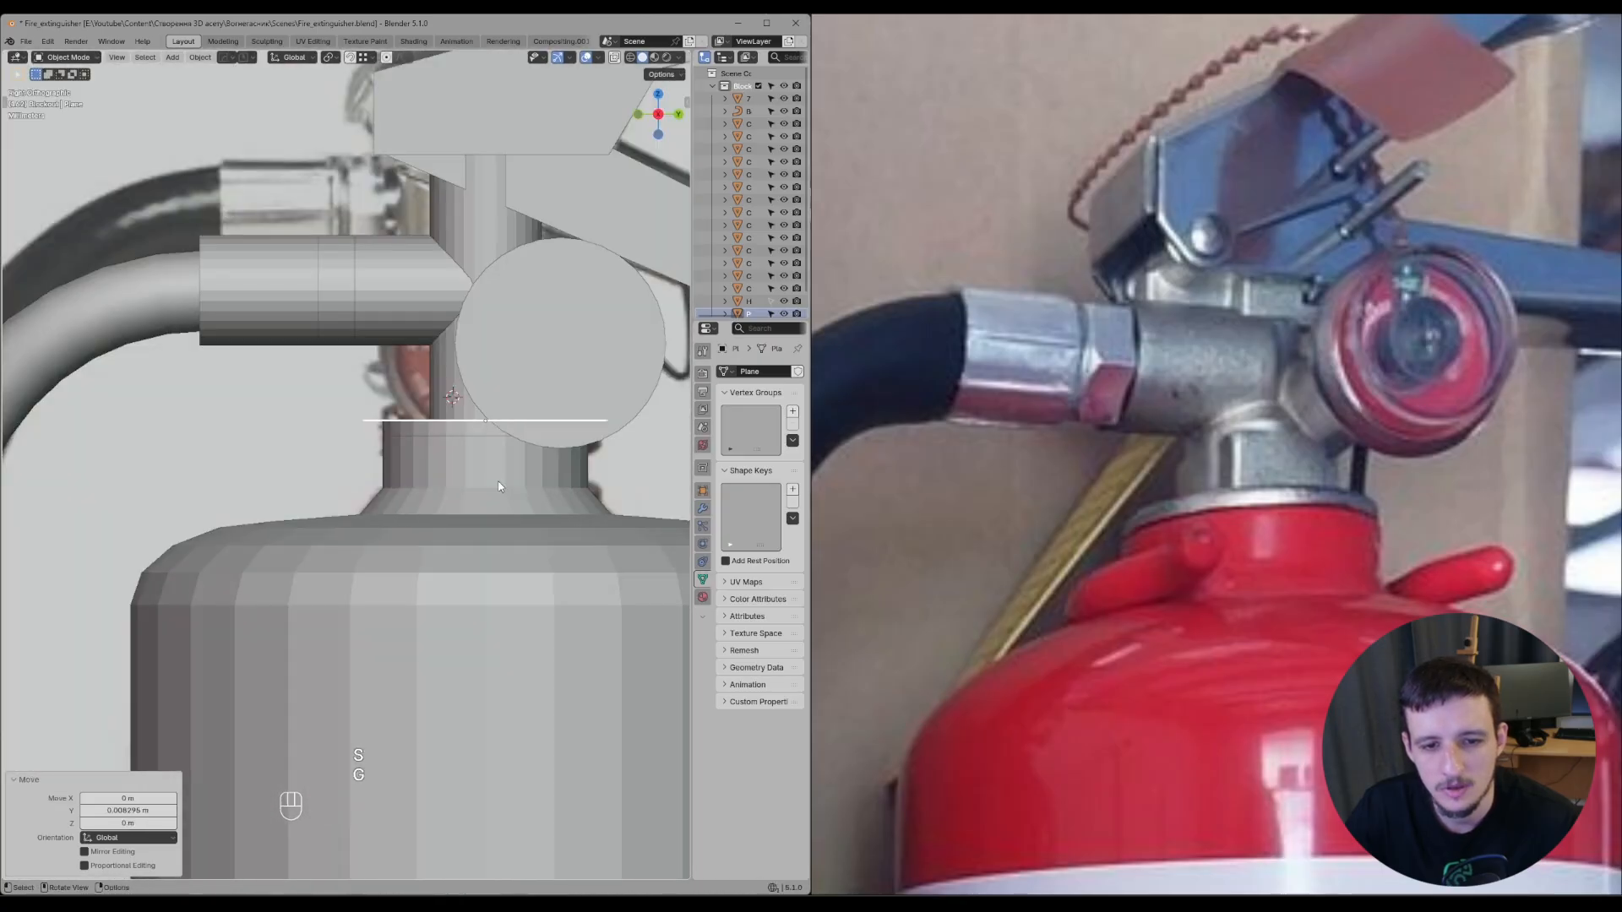
- Align the plane with the neck along Y, show the wireframe overlay, and move the plane -0.005079 m along X
key("g")
middle_click(493, 489)
left_click(490, 492, "ctrl")
key("alt+grave")
key("g")
middle_click(485, 488)
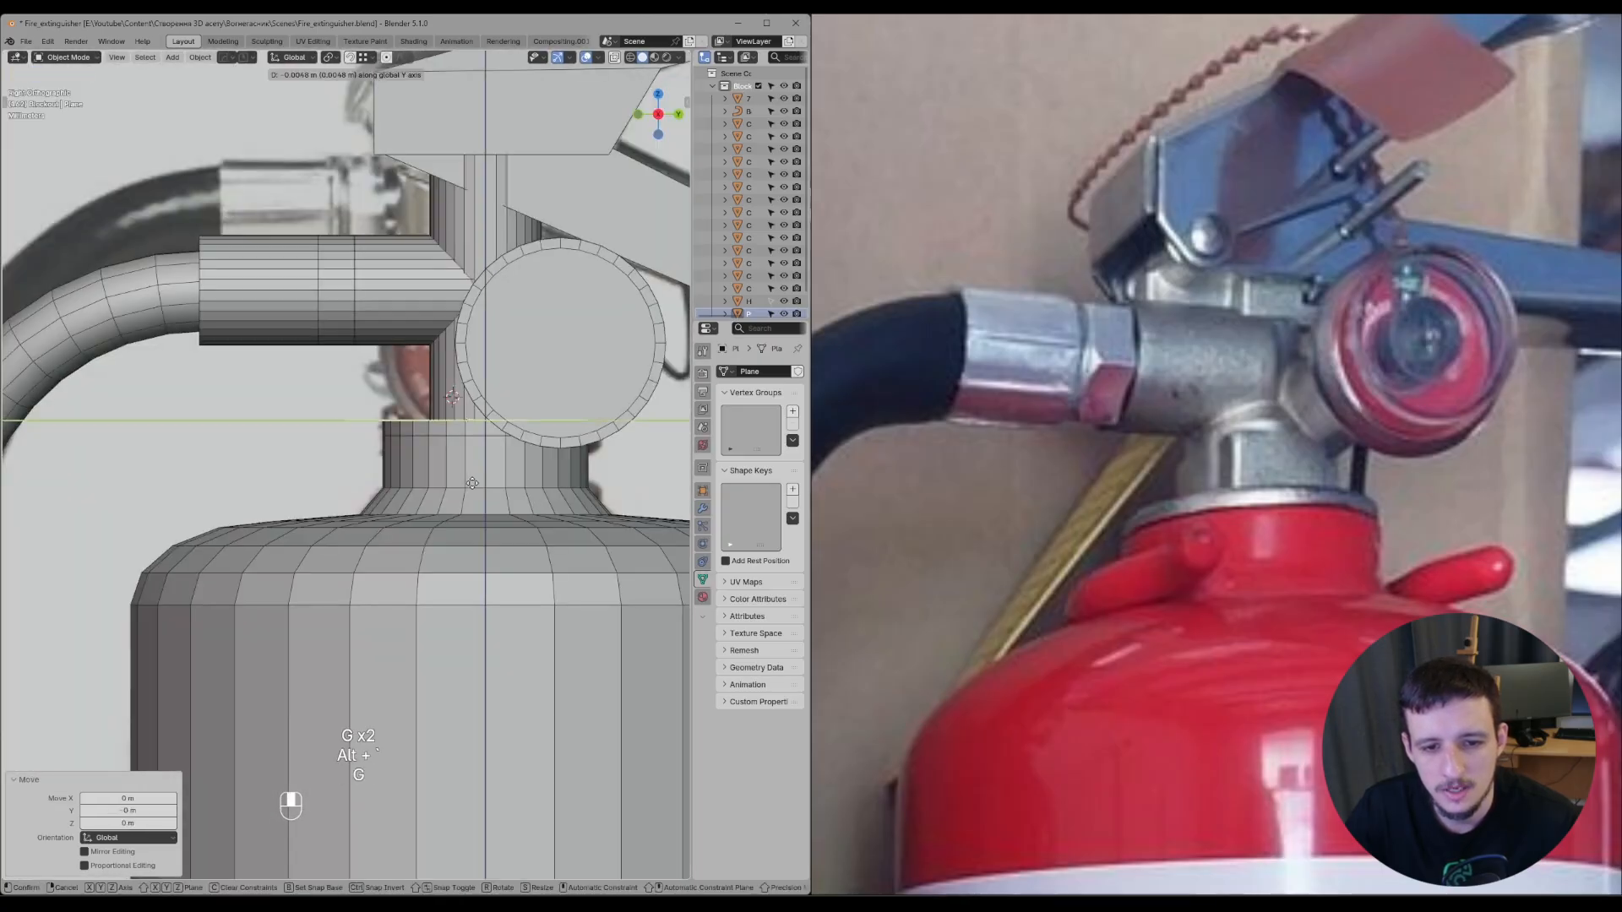
right_click(479, 486)
middle_click_drag(371, 478, 489, 518)
key("g")
middle_click(467, 515)
left_click(436, 510)
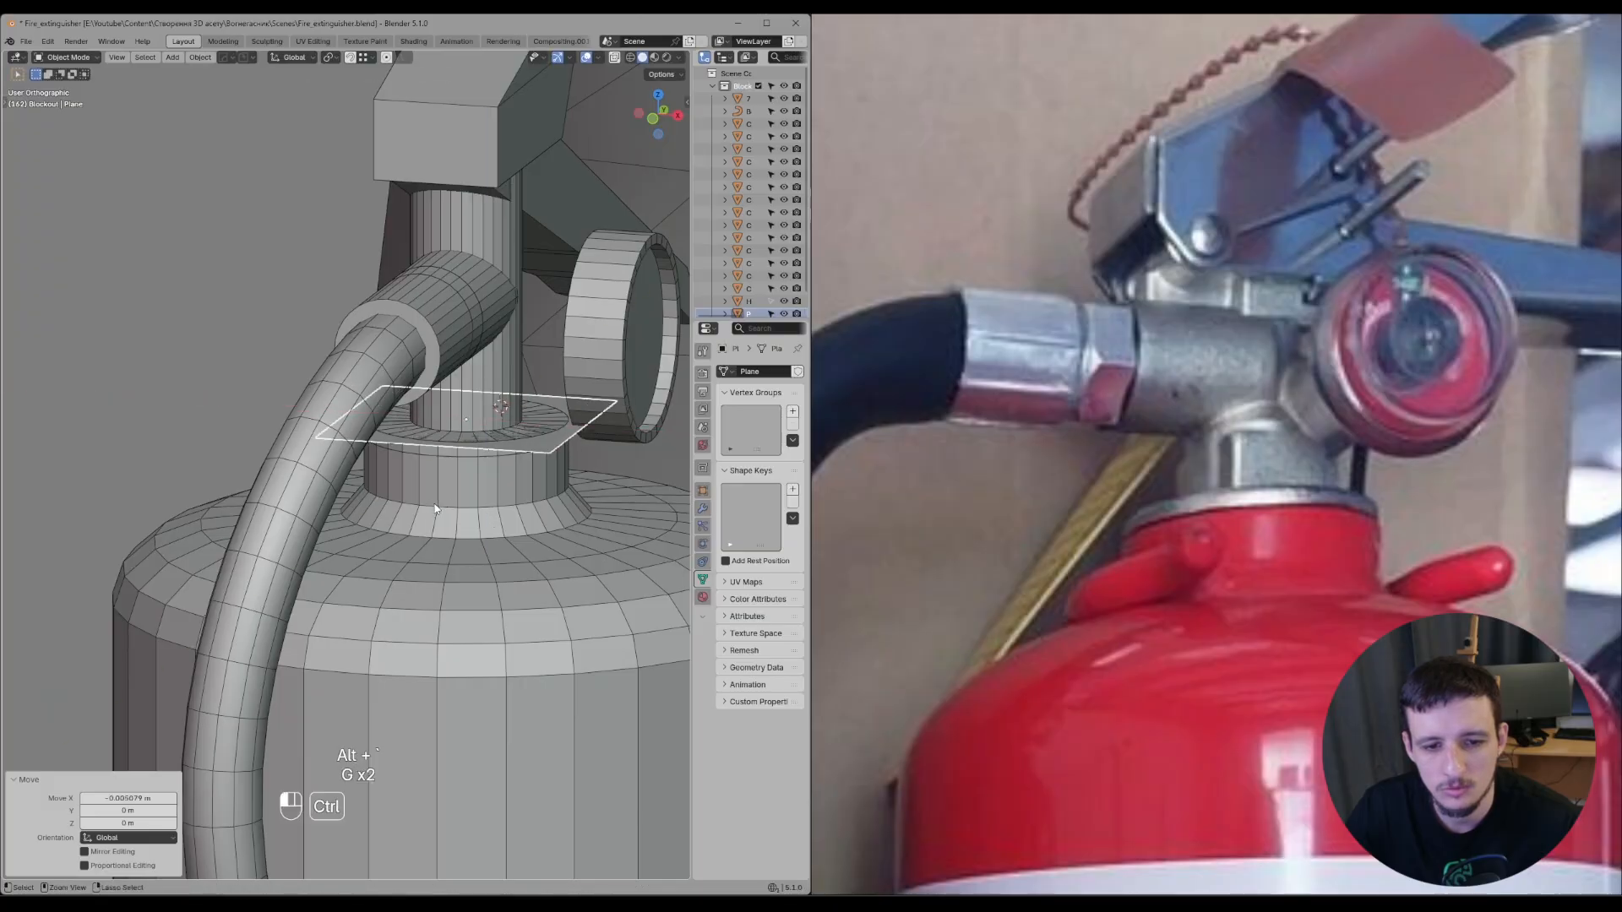
- Scale the plane by 0.793 and again to fit within the neck's top ring
middle_click_drag(657, 528, 578, 596)
key("s")
left_click(570, 516)
key("s")
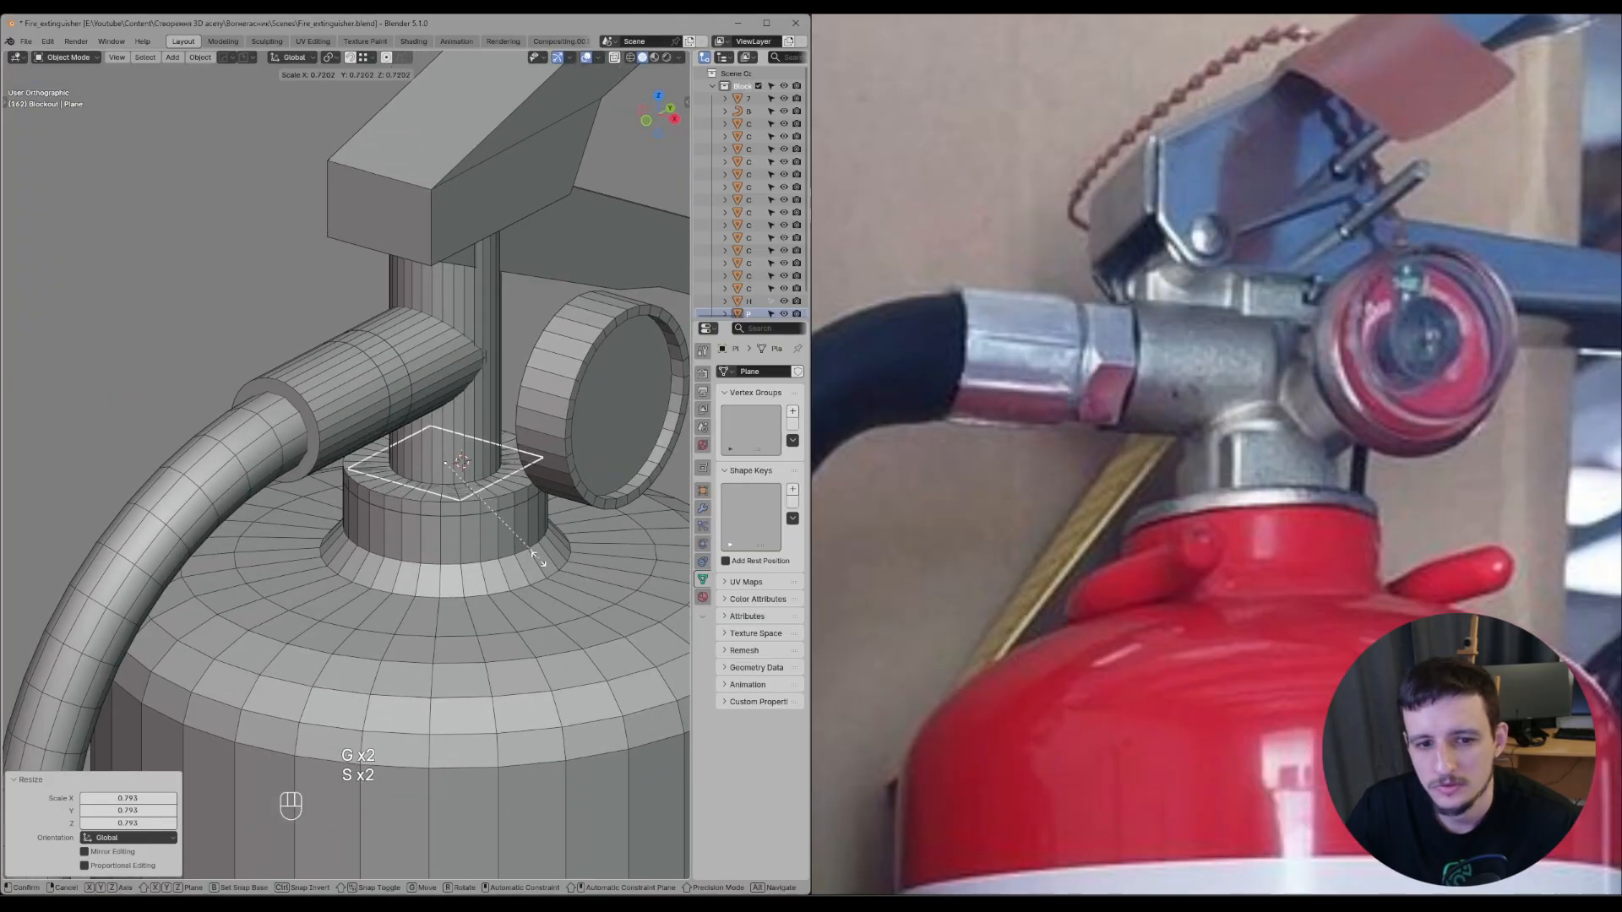
left_click(515, 549)
- Extrude the whole plane upward about 0.0057 m into a square block around the valve stem
key("Tab")
key("a")
key("e")
left_click(529, 501)
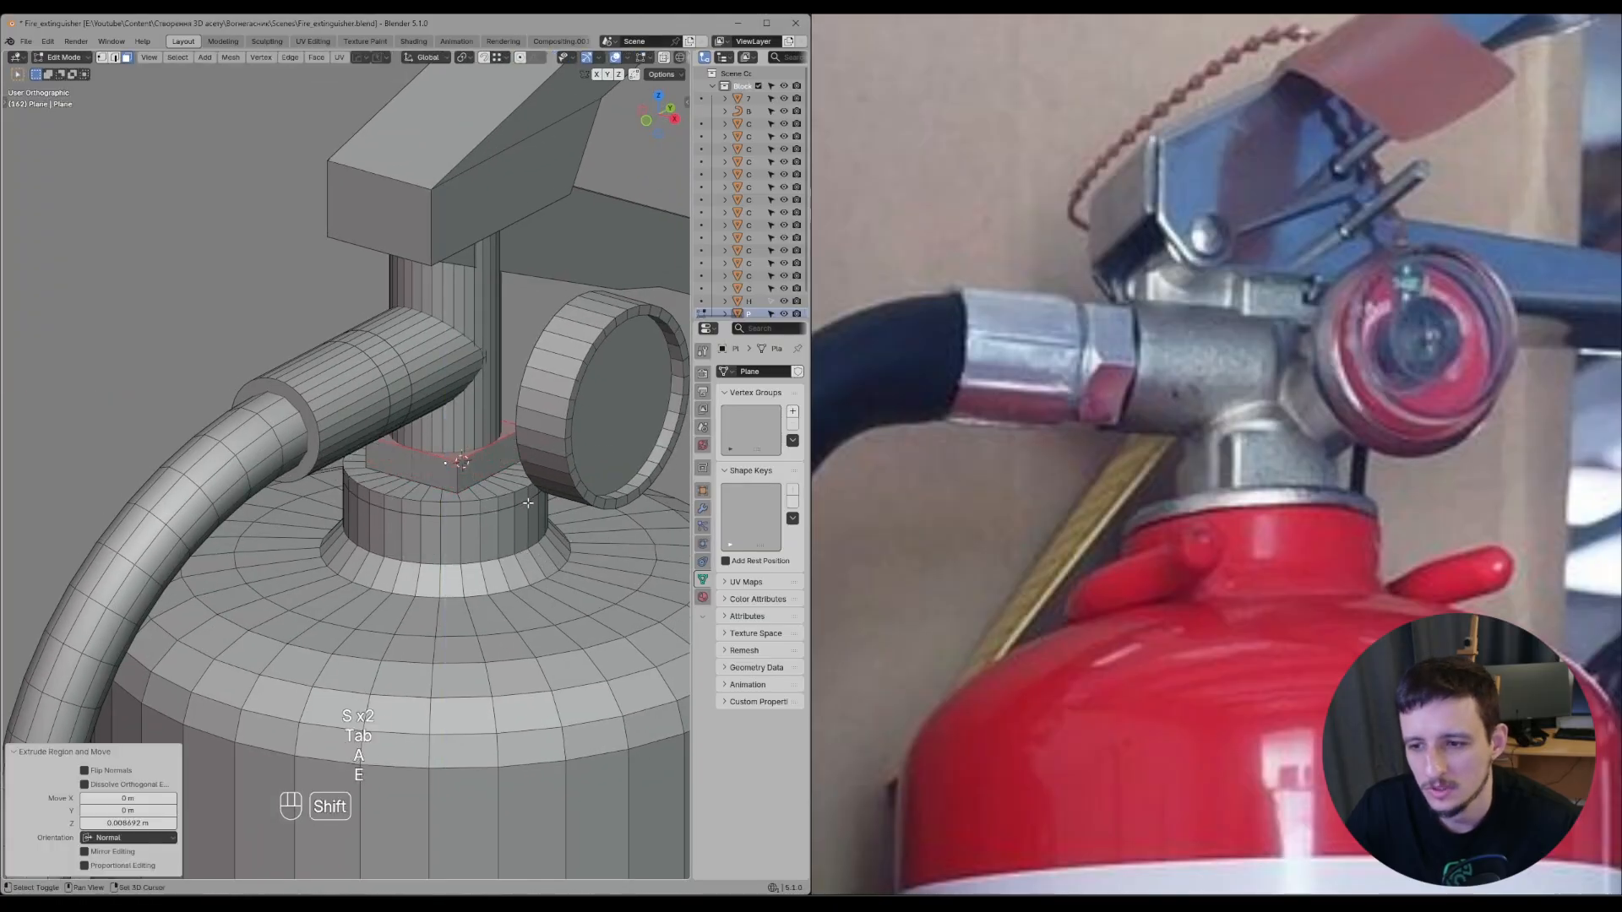
mouse_move(529, 502)
middle_mouse_down("shift")
mouse_move(526, 538)
mouse_move(529, 506)
middle_mouse_up("shift")
scroll(530, 473, "up", 4)
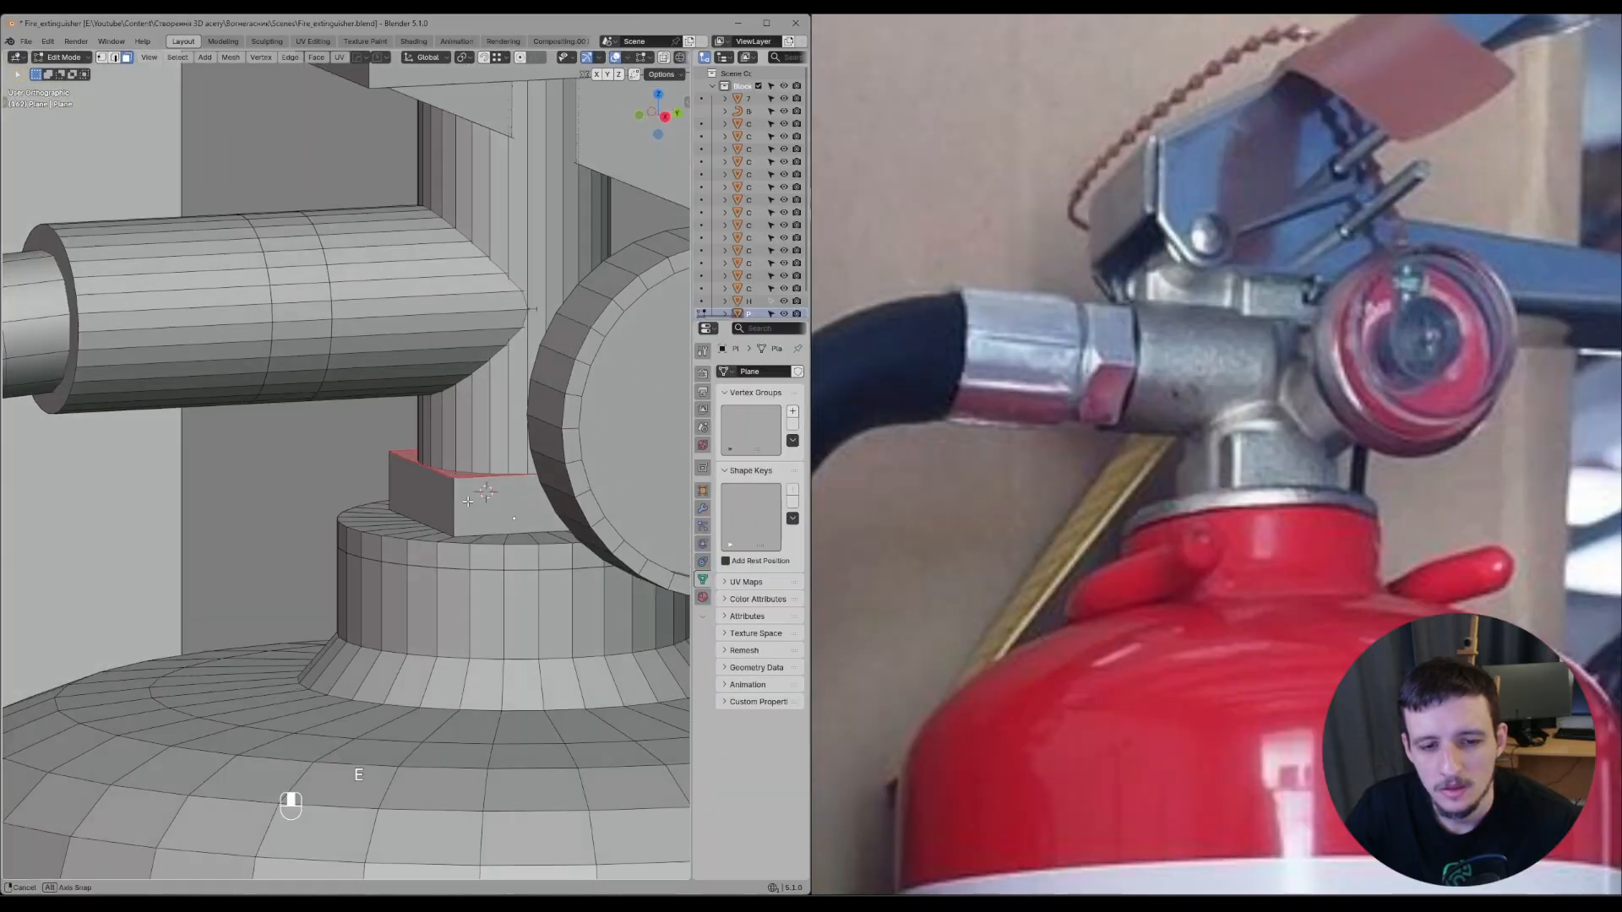
- Adjust the height of the square block's top face along Z
key("Tab")
key("Tab")
middle_click_drag(530, 420, 529, 450)
key("g")
key("z")
left_click(529, 459)
left_click(530, 439)
middle_click_drag(529, 440, 479, 526)
- Rescale the square block around the valve stem and raise its top face 0.001619 m along Z
key("Tab")
key("s")
left_click(582, 458)
key("s")
left_click(564, 496)
key("Tab")
key("g")
key("z")
left_click(518, 434)
- Compare the block with the reference photo and scale it by 0.932, then by 0.986
scroll(501, 514, "down", 2)
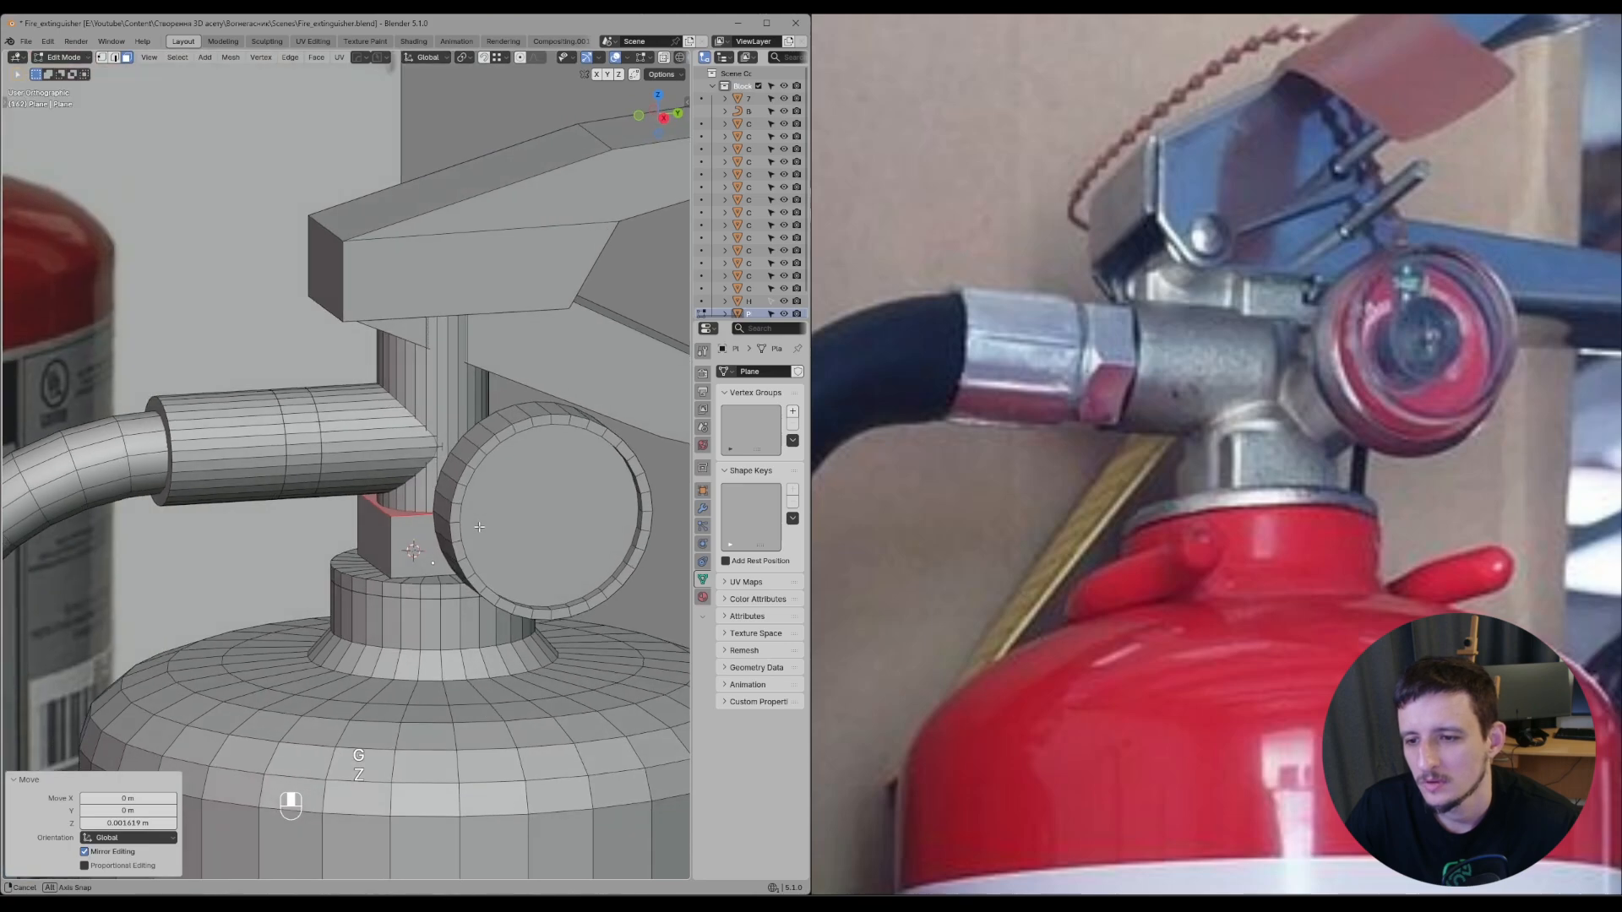
scroll(1216, 433, "up", 1)
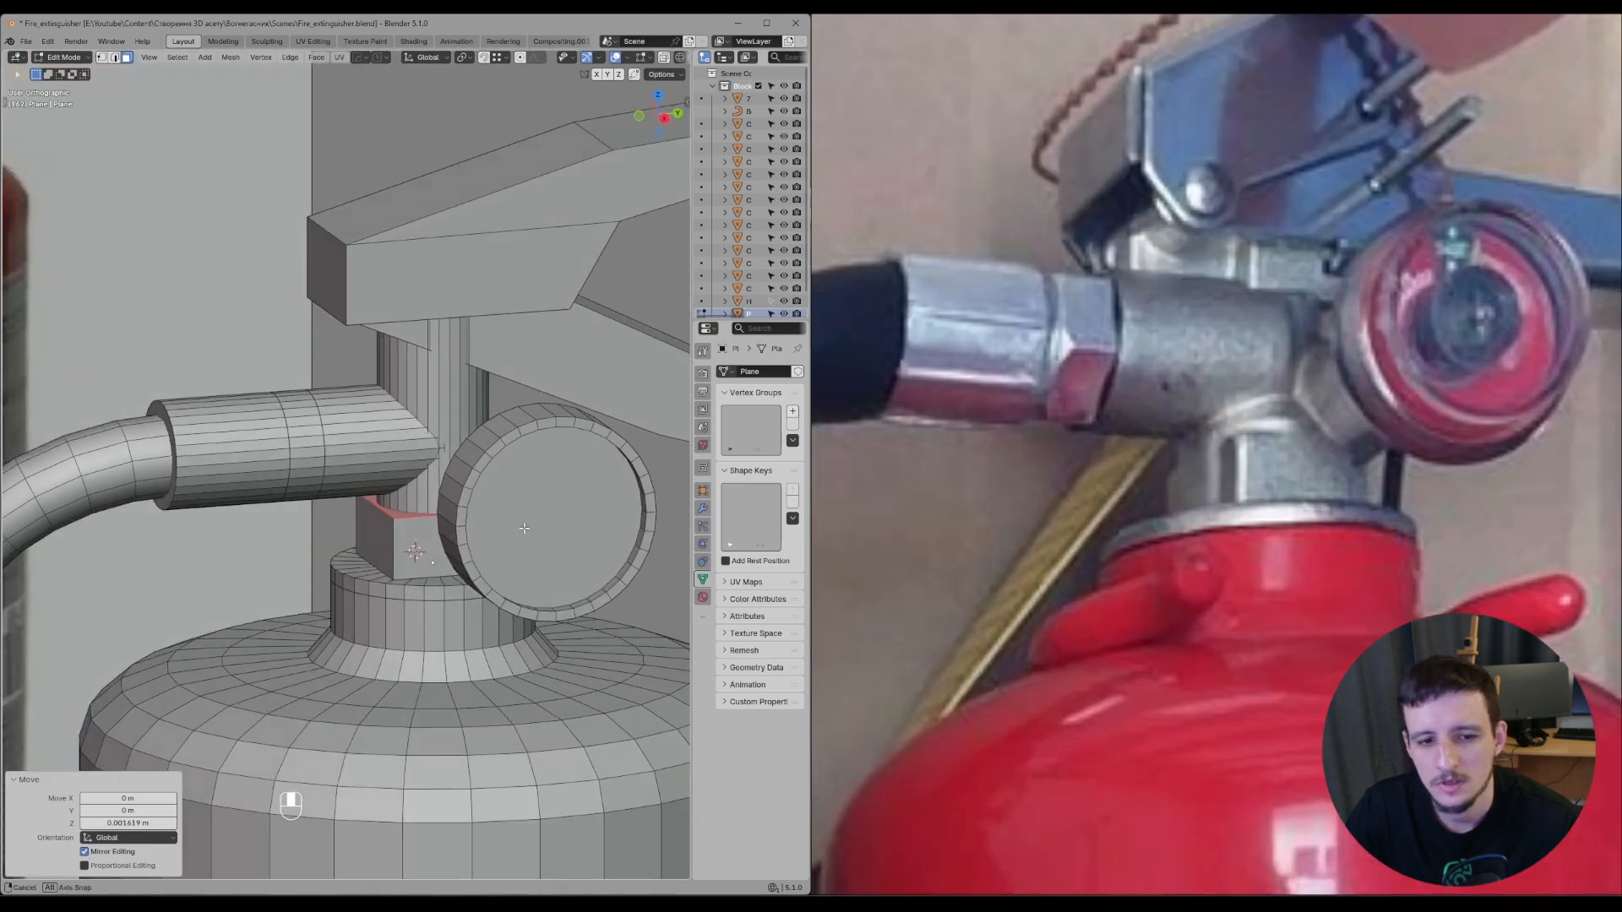
key("Tab")
scroll(477, 495, "up", 4)
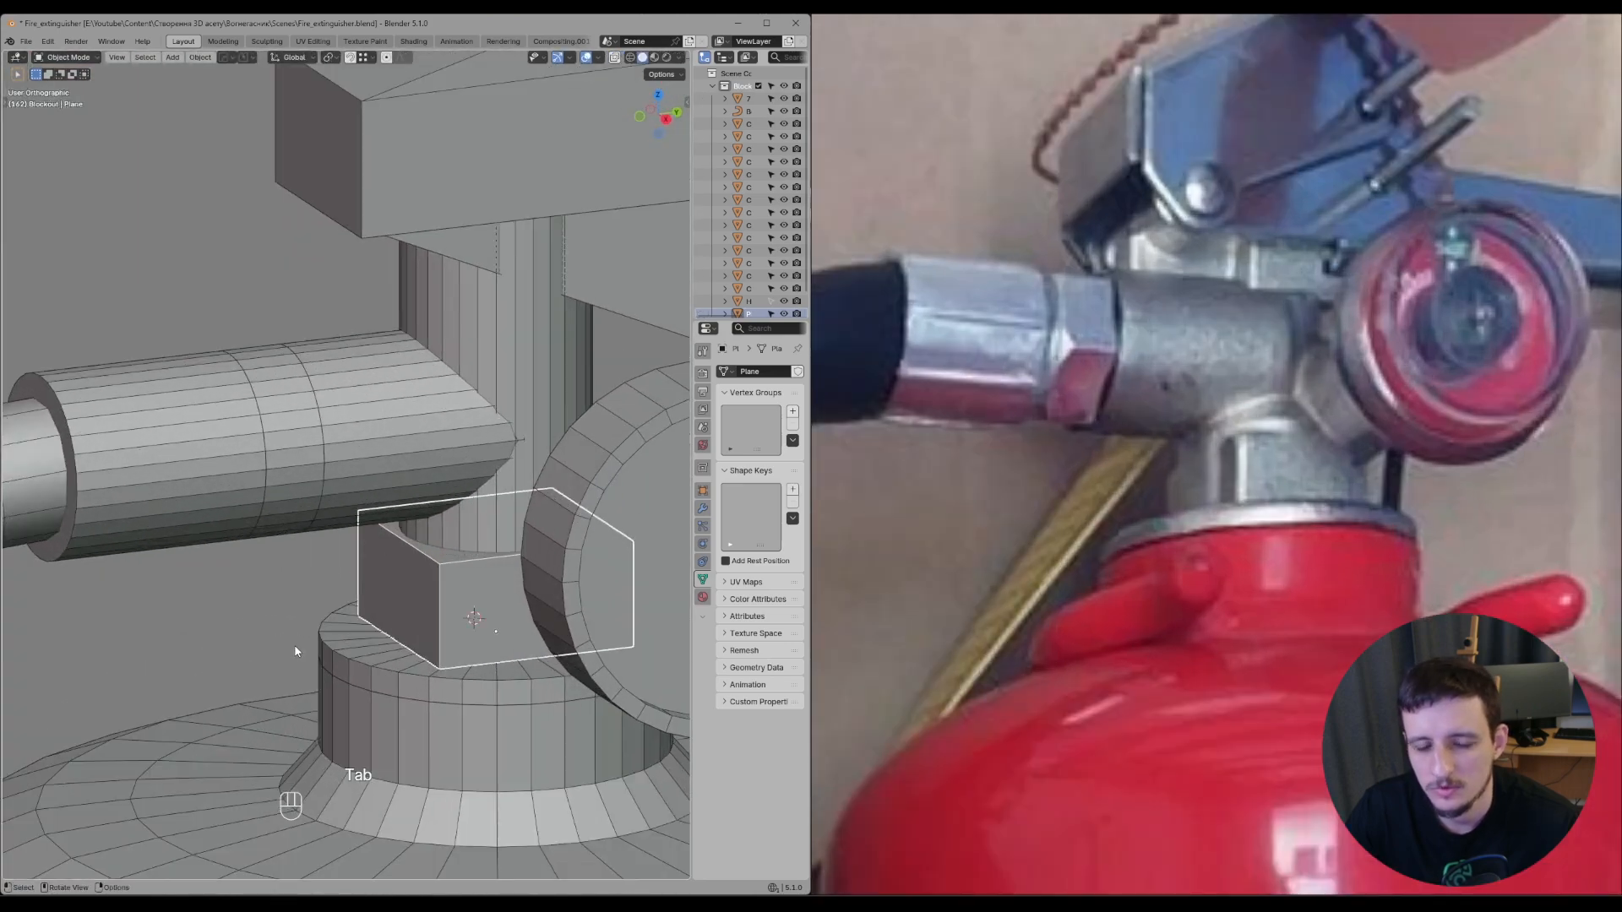
key("s")
left_click(290, 669)
scroll(289, 669, "up", 3)
key("s")
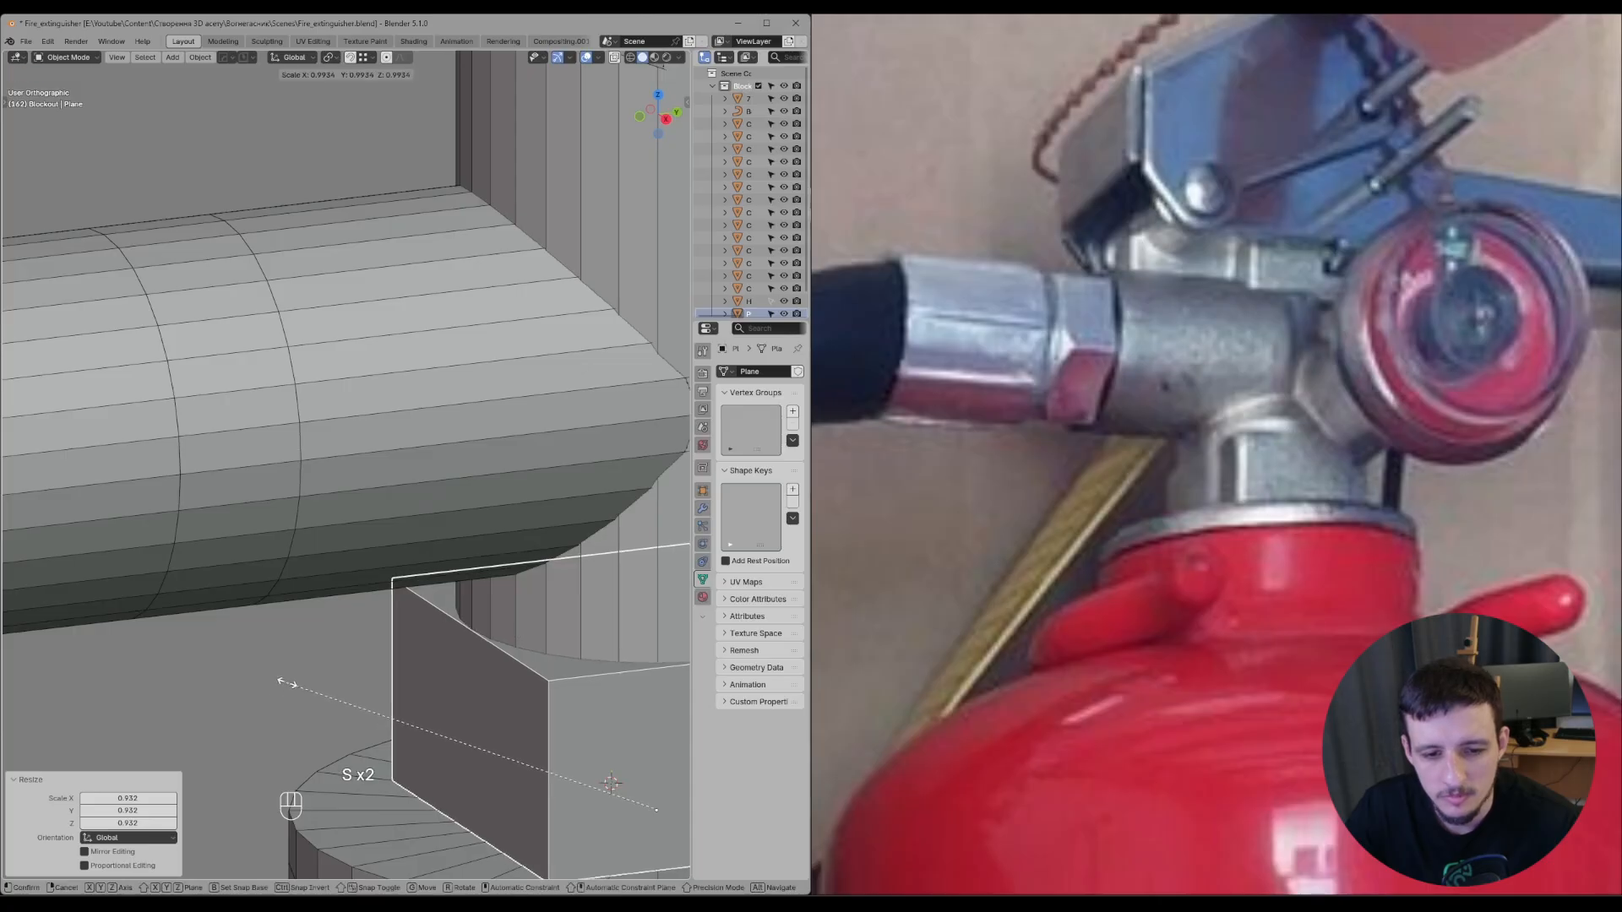
left_click(282, 681)
scroll(290, 681, "down", 4)
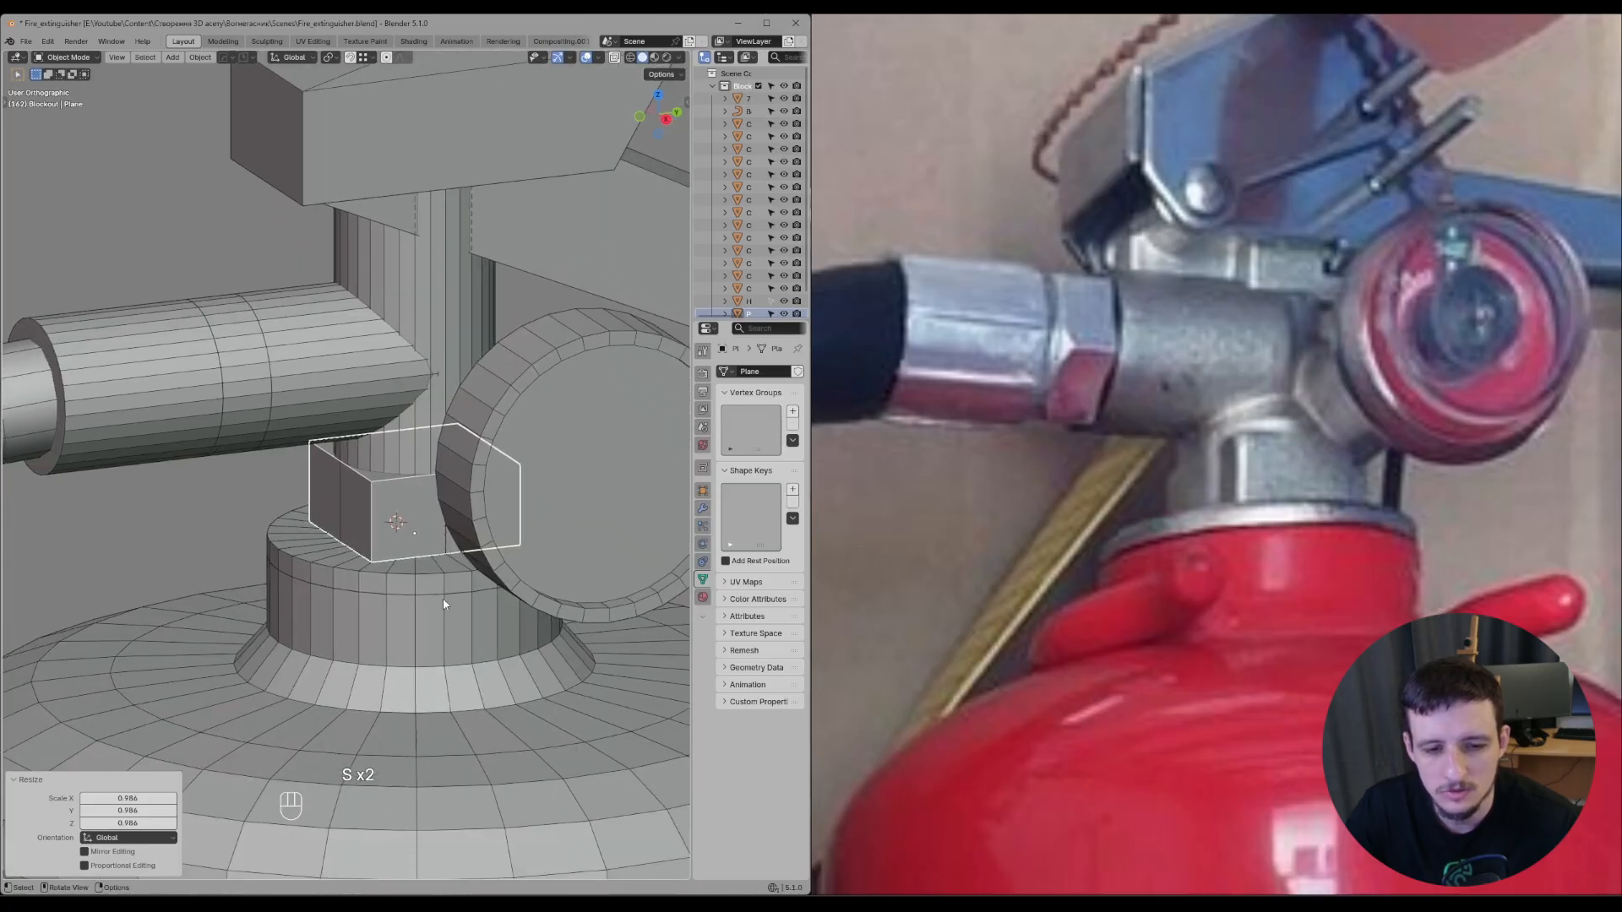
- Lower the square block's top face about 0.0009 m along Z, then fine-tune its height by 0.000335 m
scroll(338, 498, "up", 3)
key("Tab")
middle_click_drag(338, 499, 378, 449)
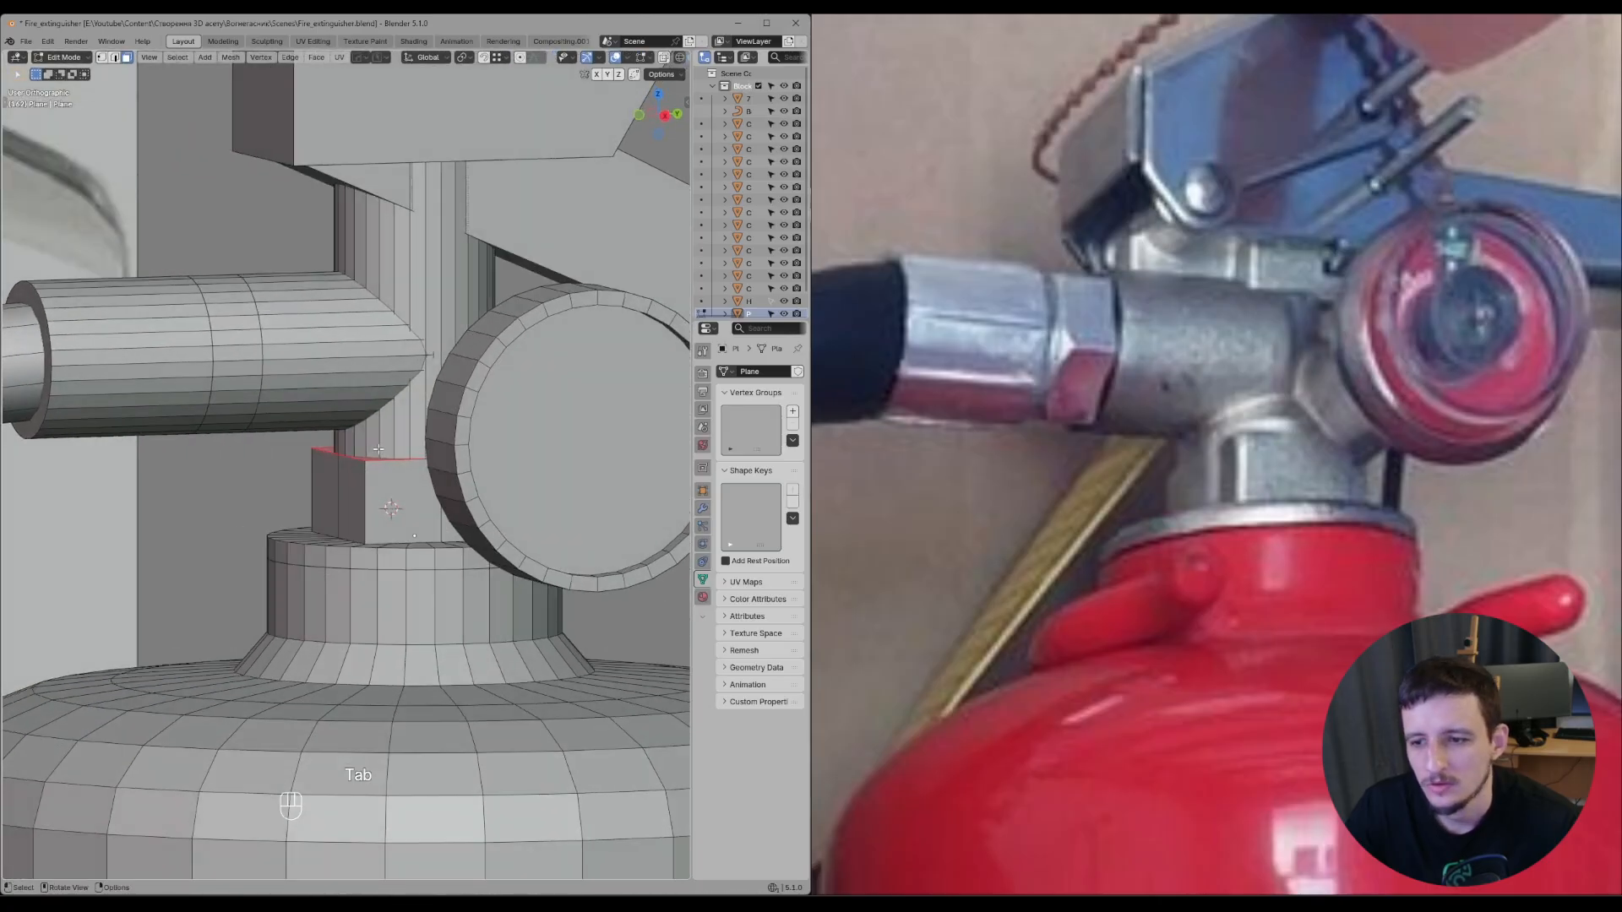
key("g")
key("z")
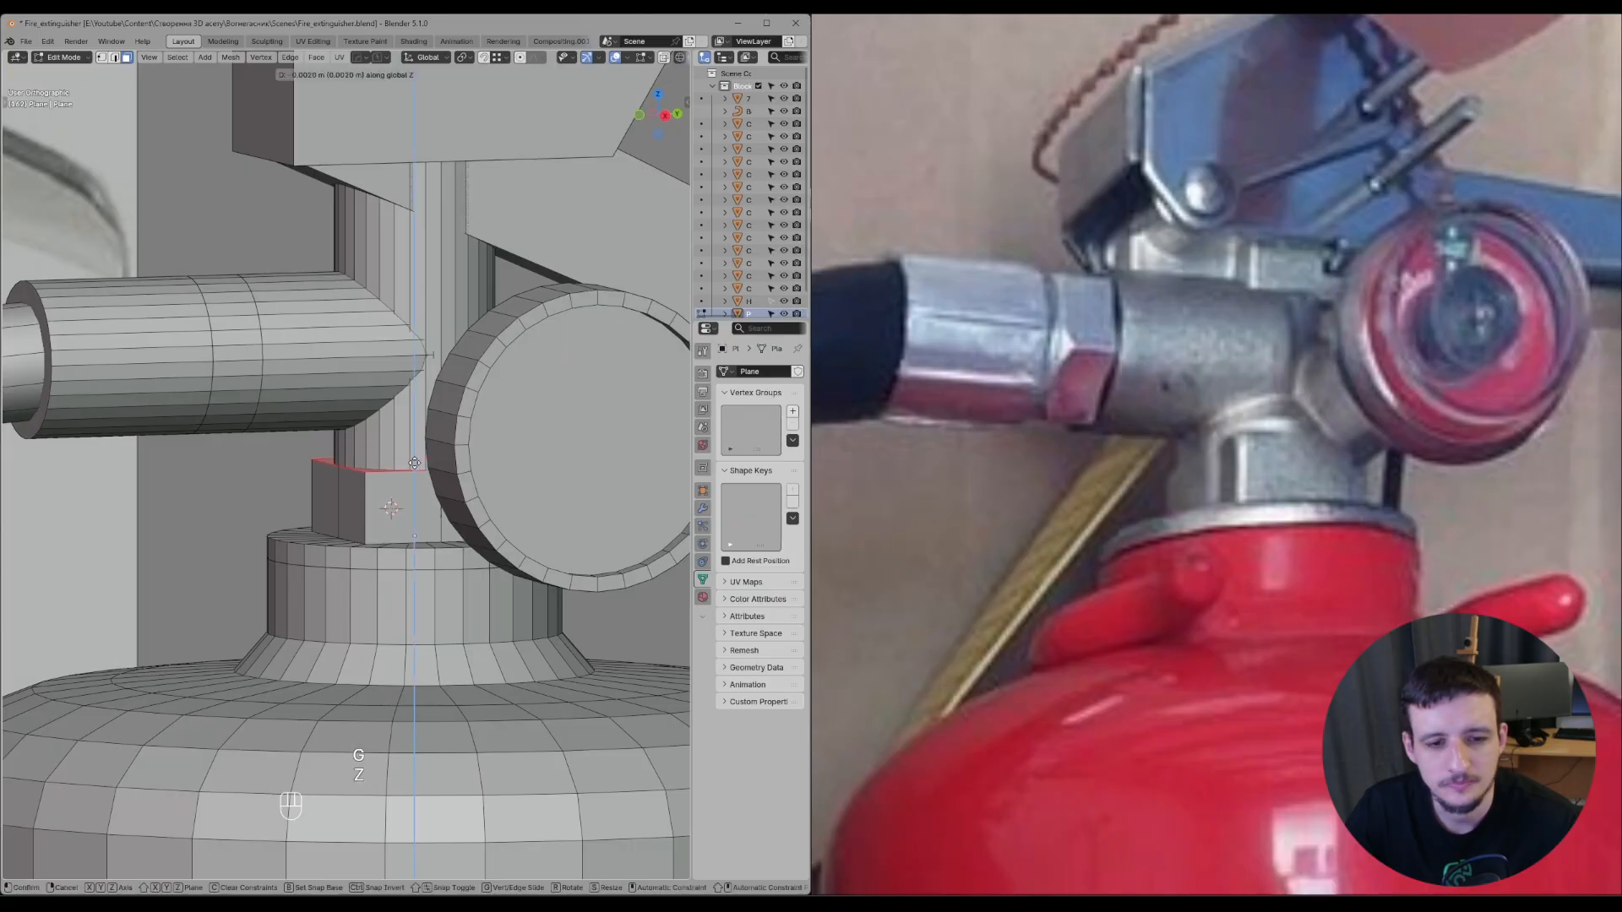
left_click(416, 456)
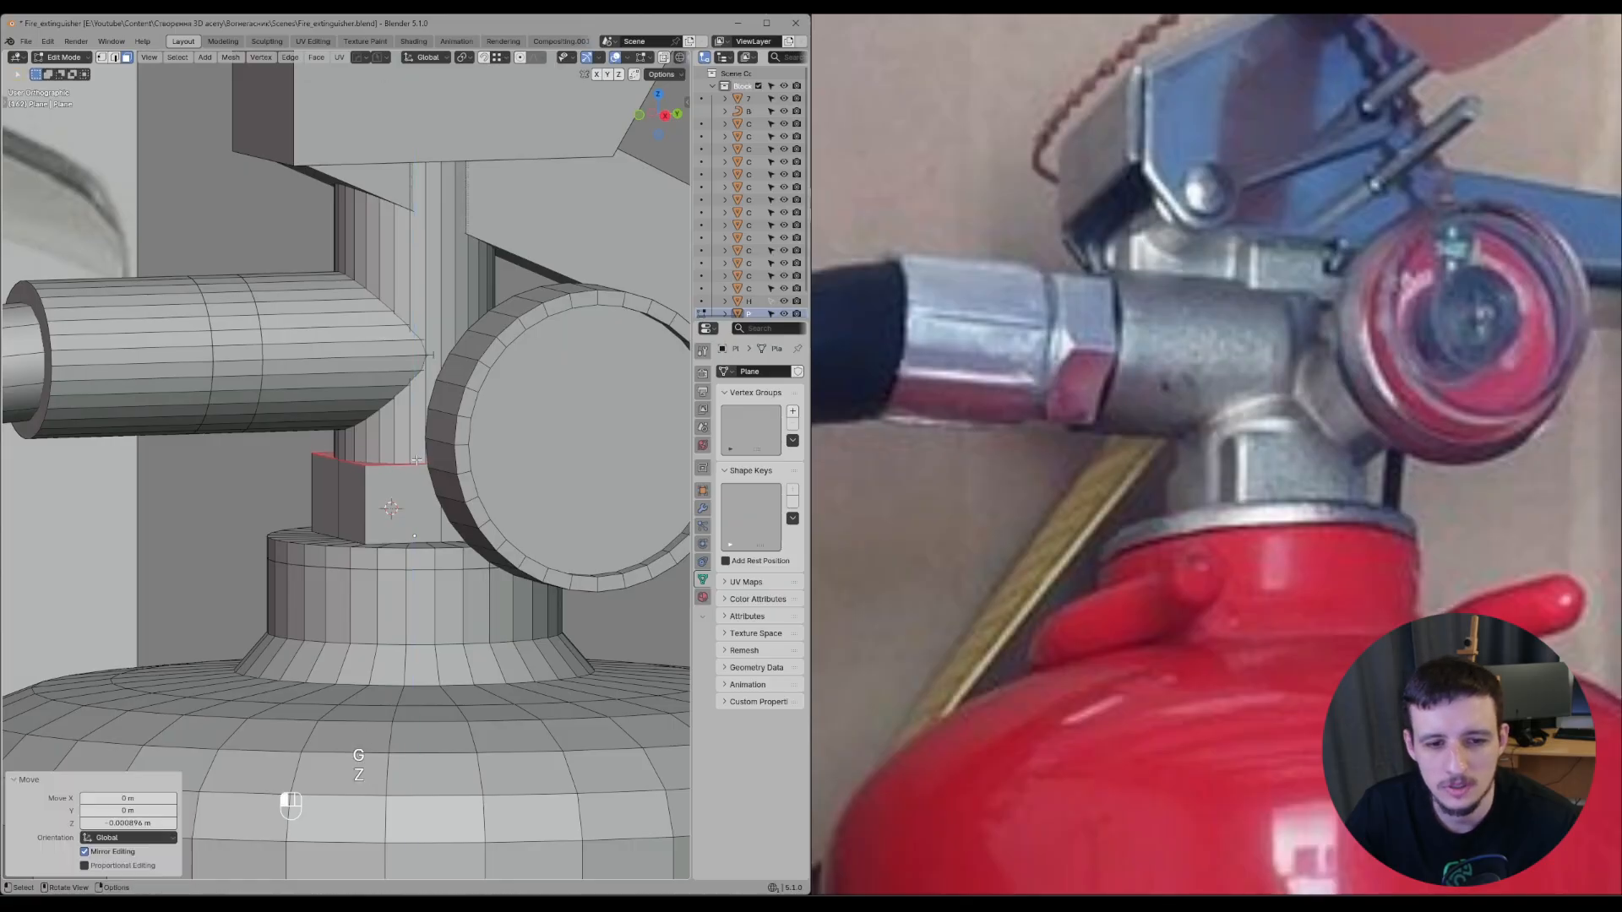
middle_click_drag(416, 455, 410, 458)
key("g")
key("z")
left_click(412, 448)
- Mark the square block's vertical edge on the reference photo and compare its proportions with the model
scroll(1098, 482, "up", 3)
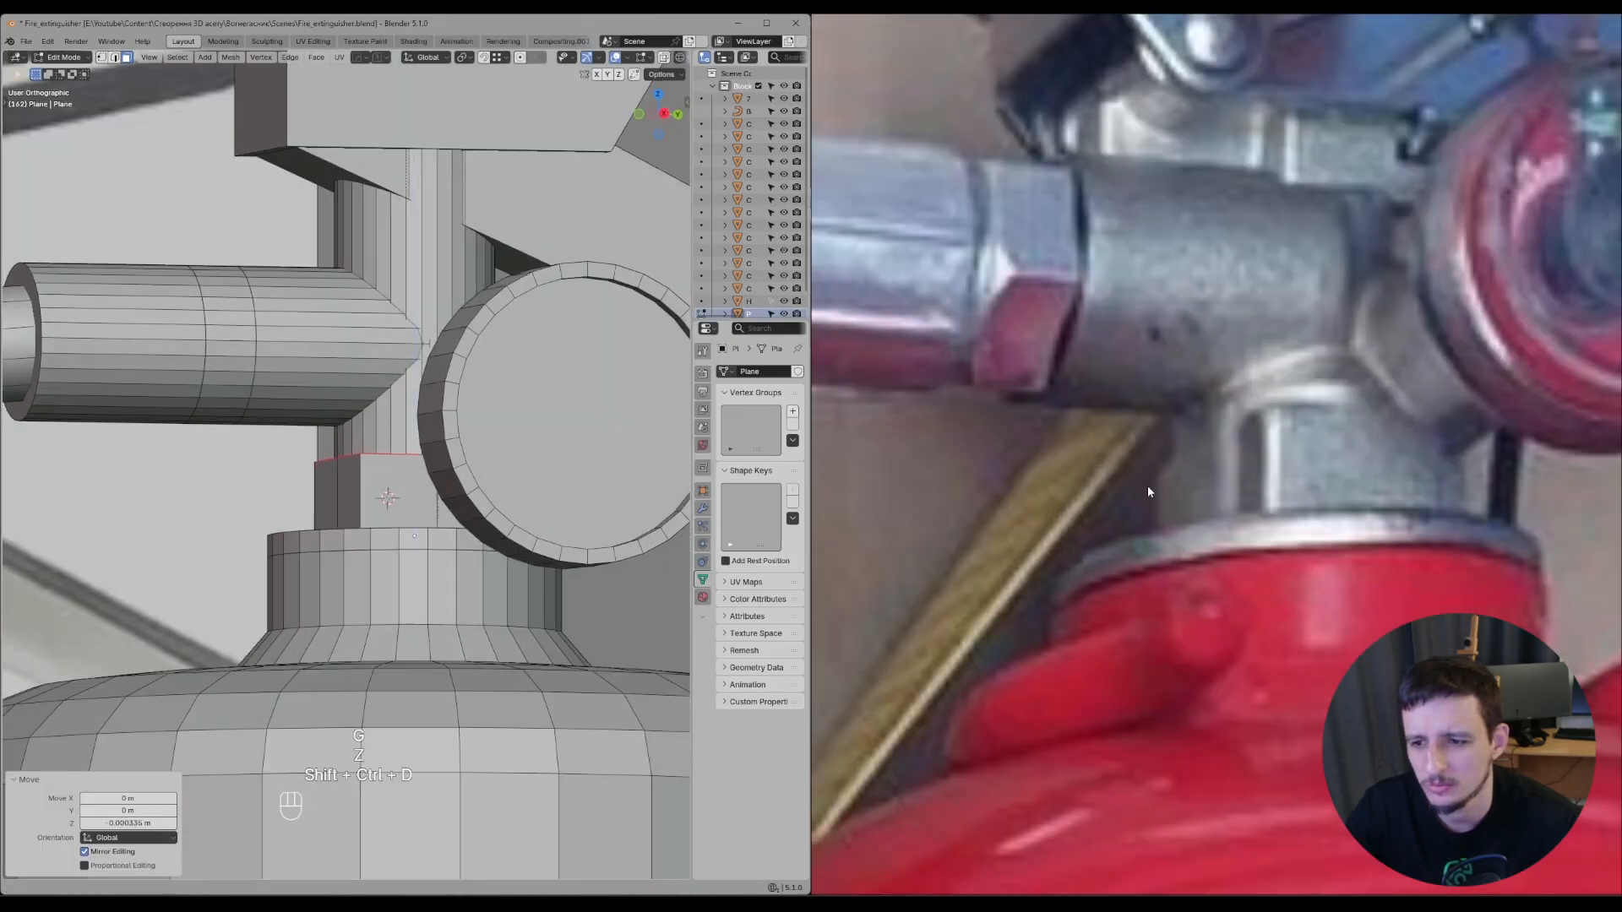
key("ctrl+shift+d")
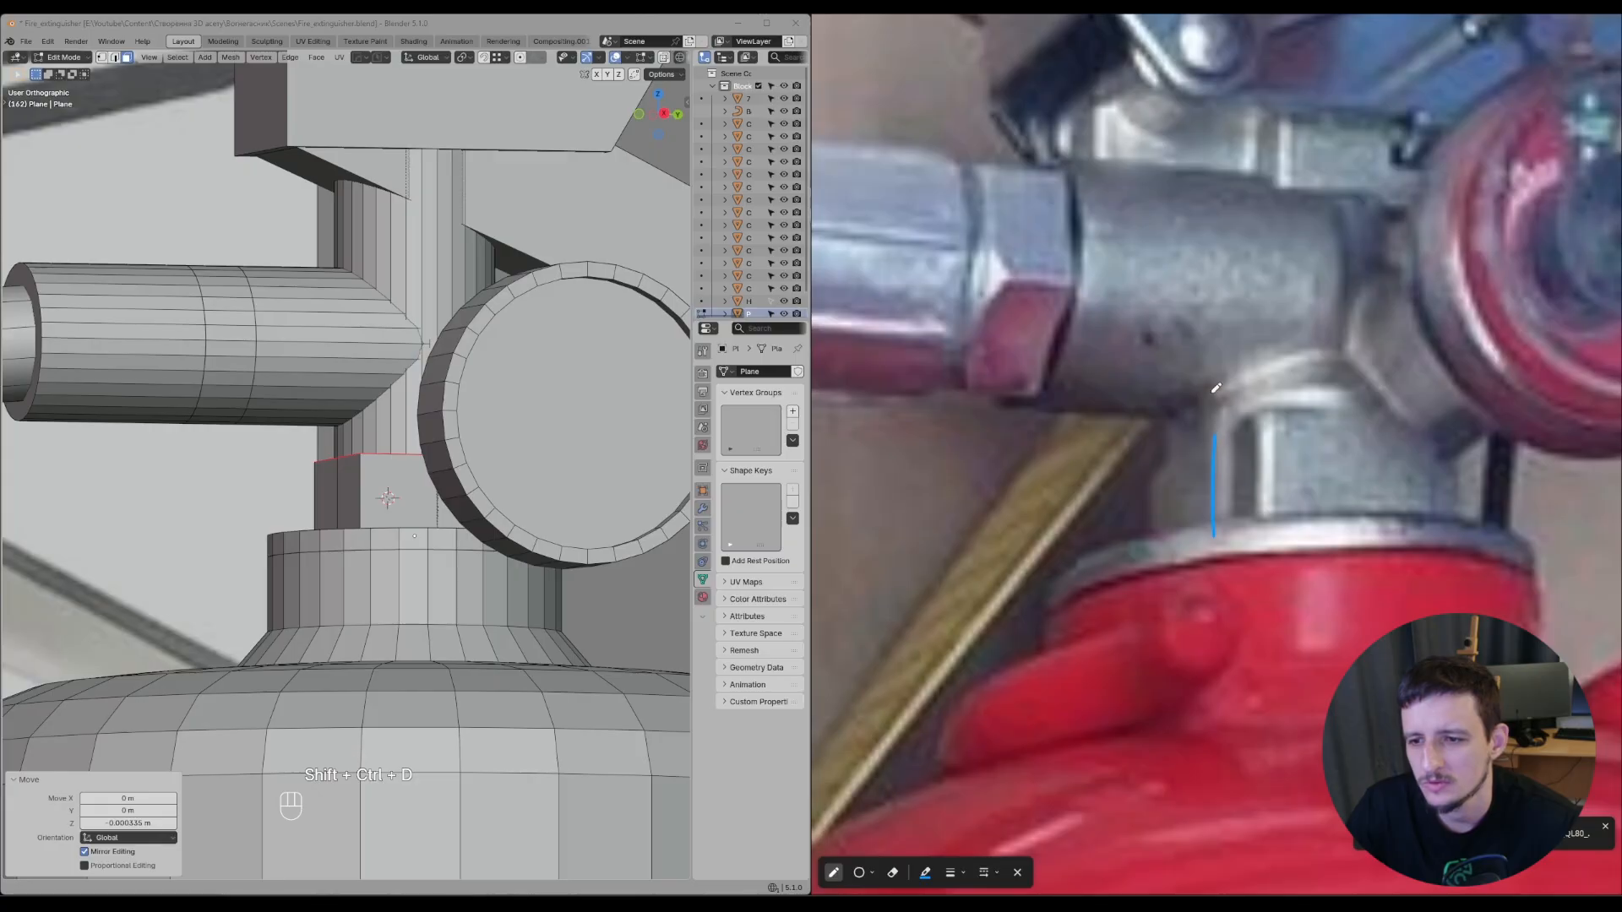
left_click(1208, 470)
key("Escape")
middle_click_drag(447, 473, 490, 511)
scroll(1325, 507, "down", 3)
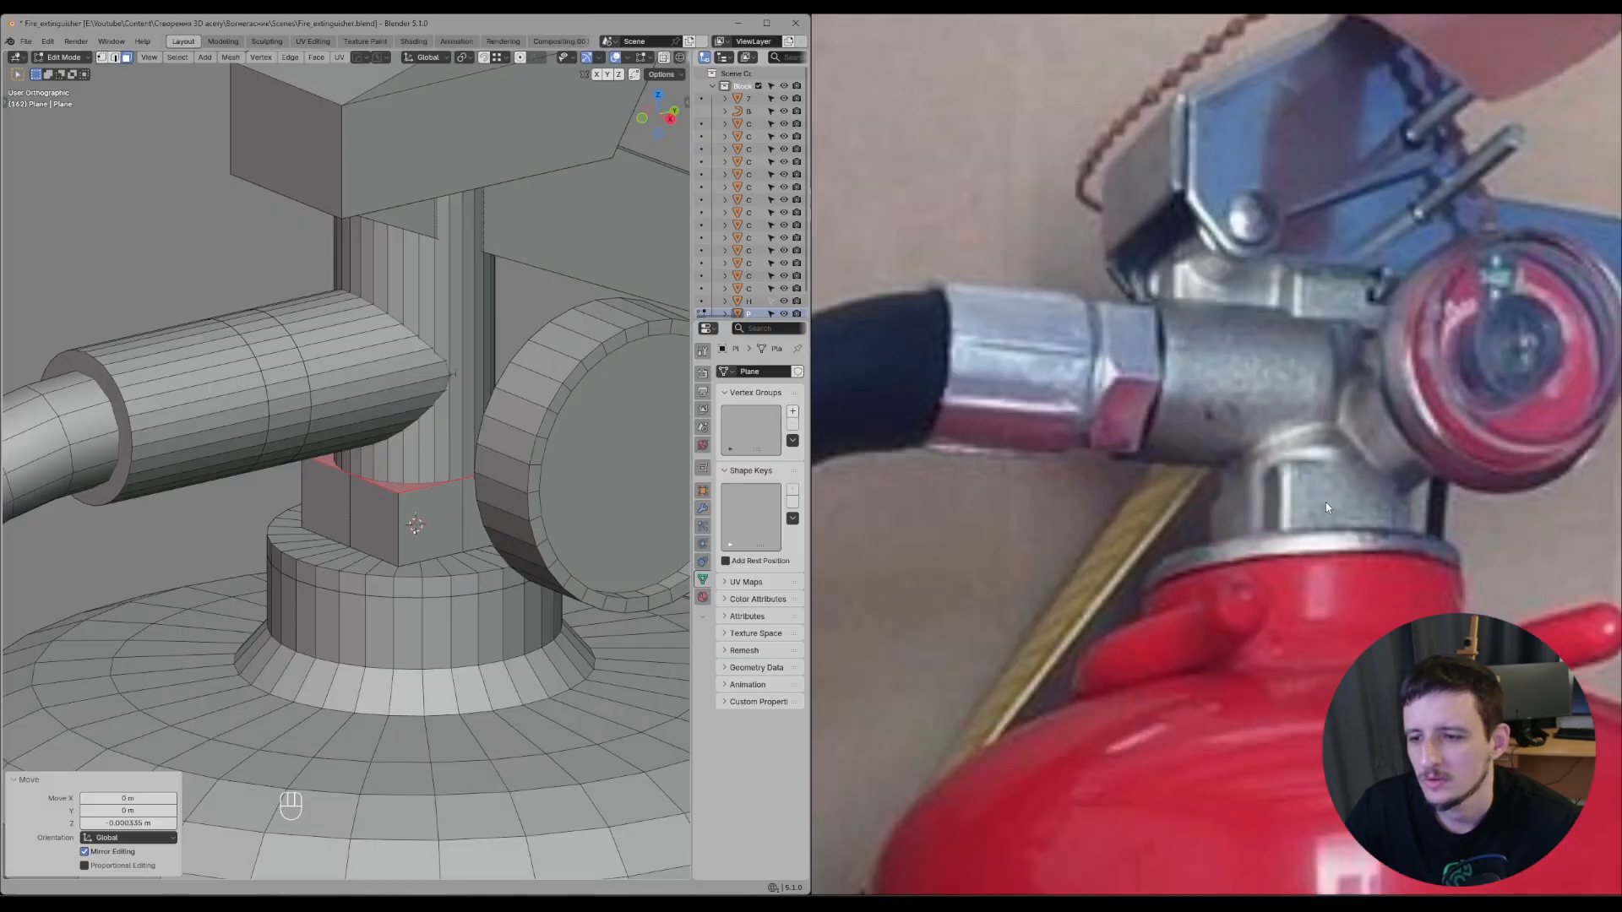
middle_click_drag(1275, 518, 1242, 540)
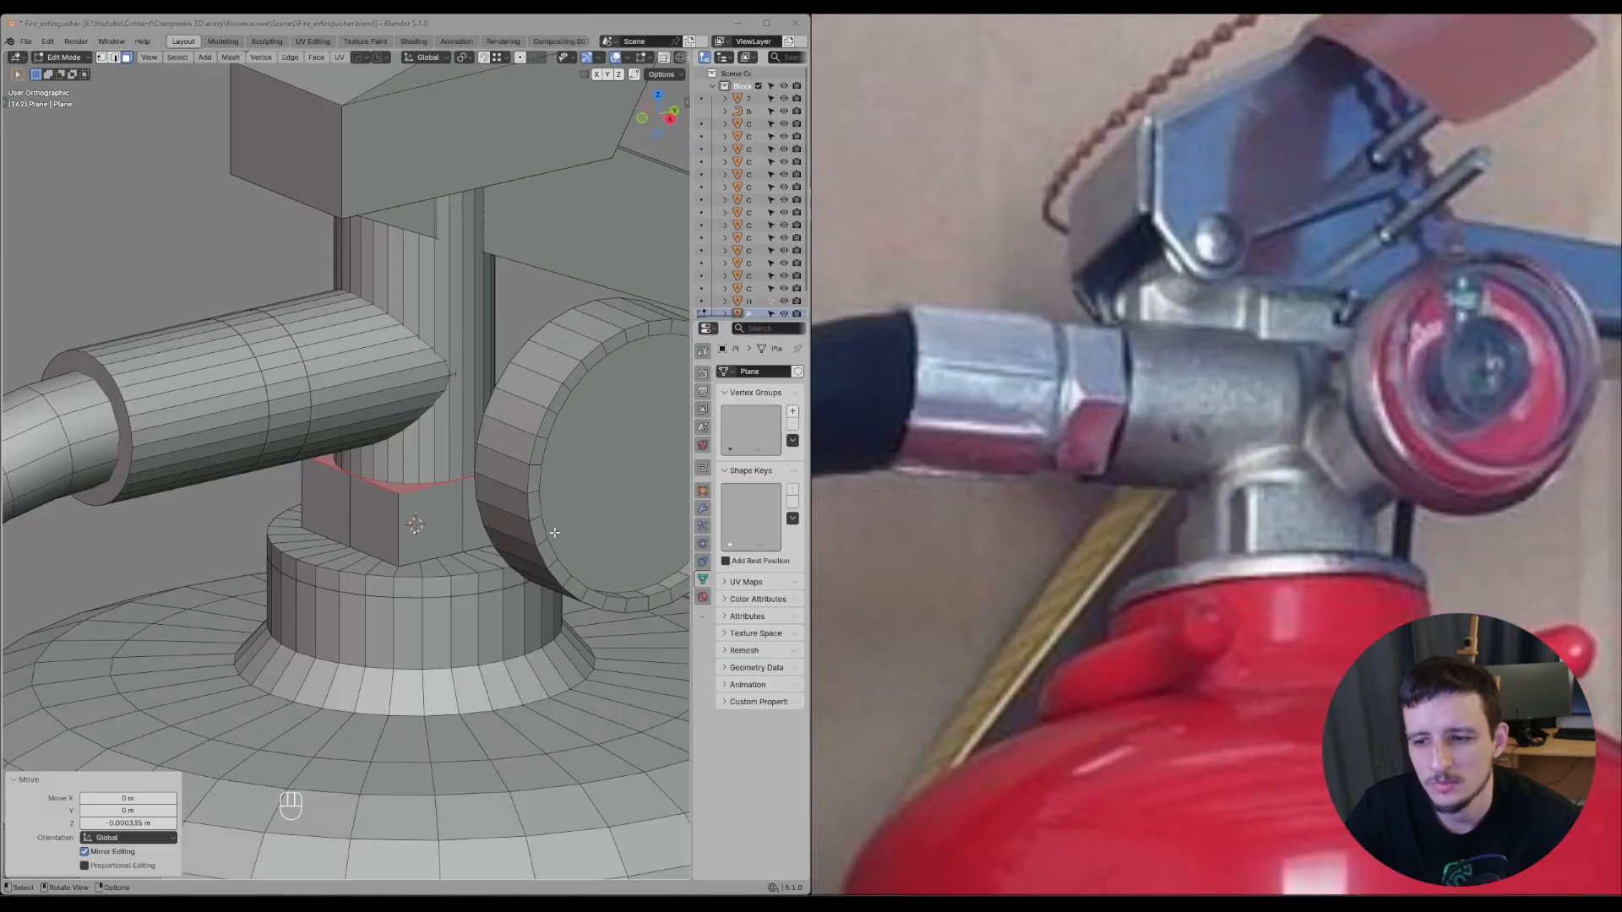
- Try to add a centred loop cut around the square block and bevel it into a wide strip
middle_click_drag(437, 576, 451, 597)
scroll(464, 552, "up", 1)
key("ctrl+r")
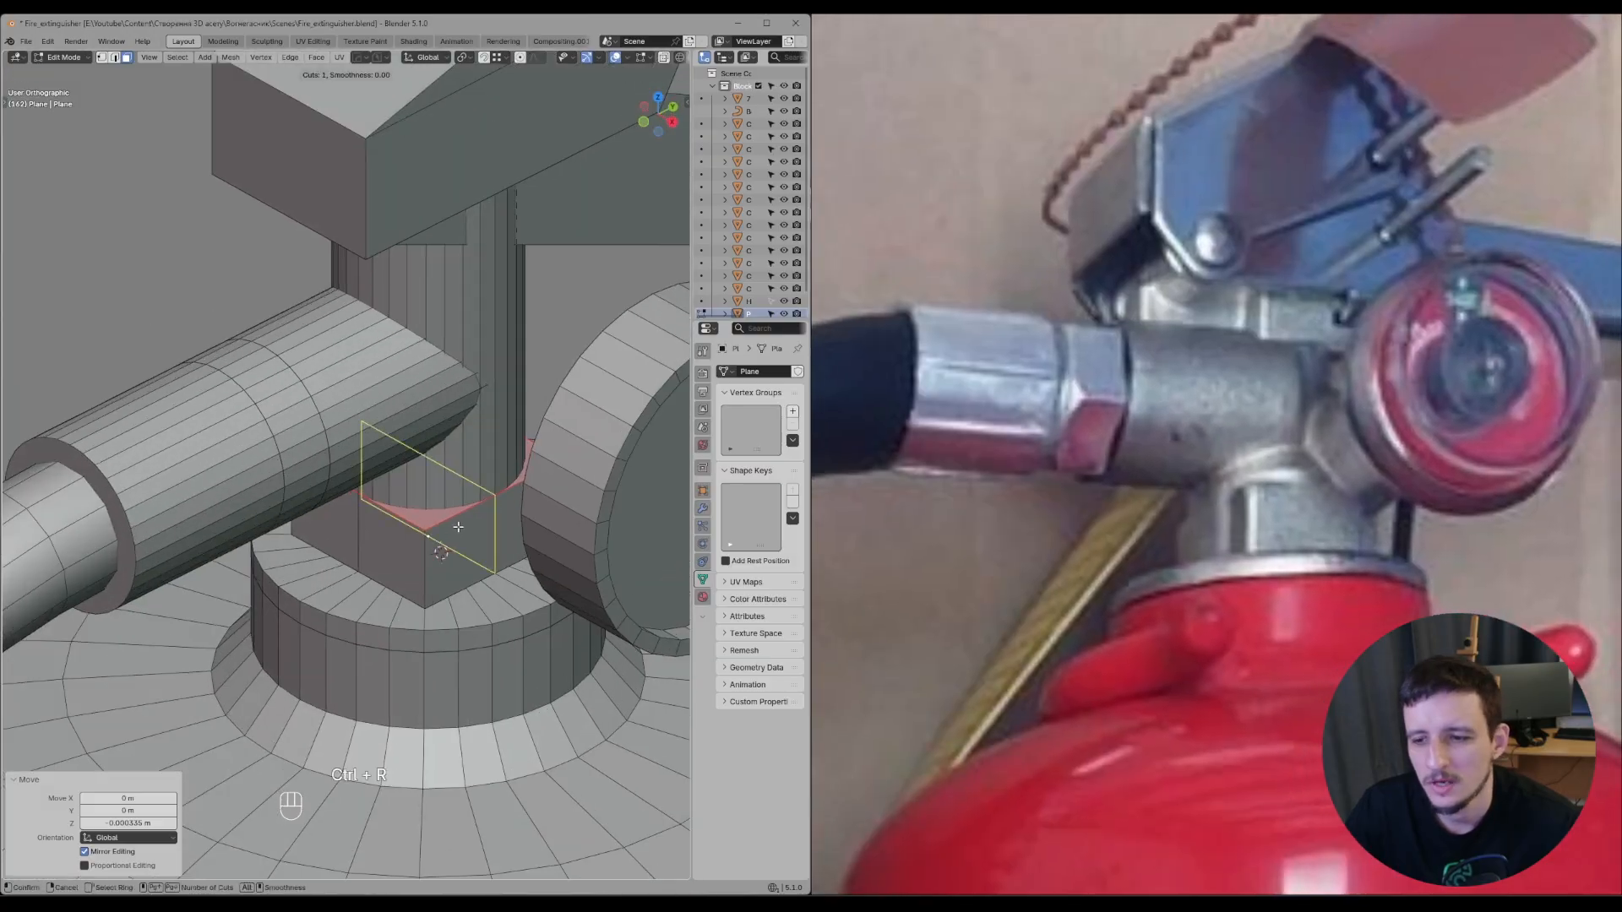
left_click(457, 527)
right_click(469, 538)
key("ctrl+shift+s")
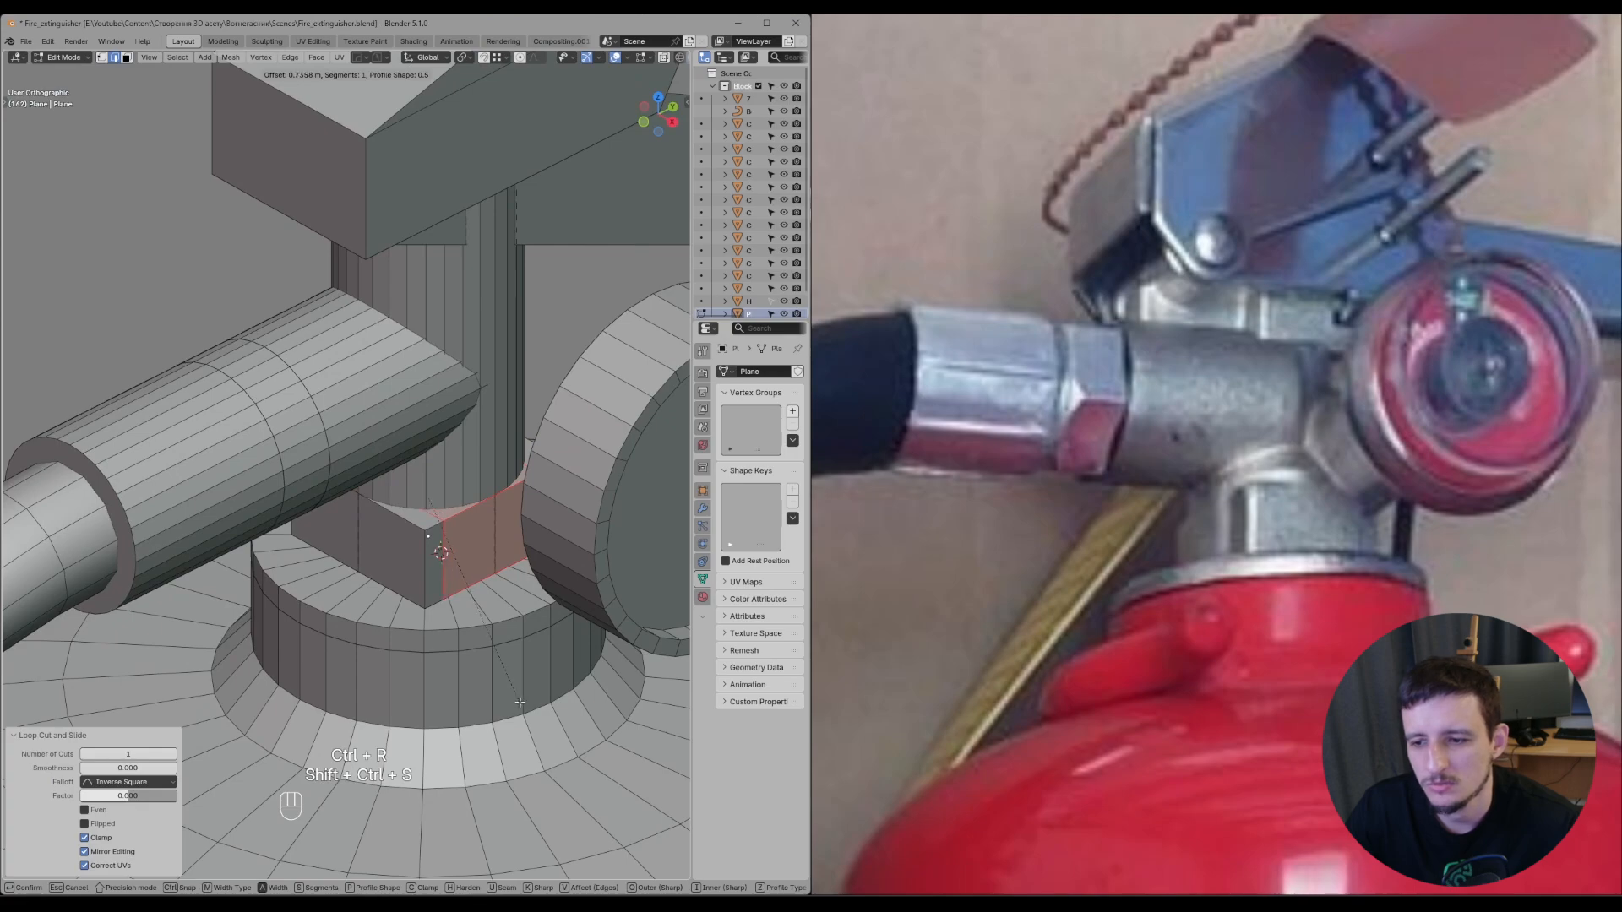
left_click(518, 700)
- Try to extrude the wide strip's side face outward about 0.0036 m from the block
key("Tab")
middle_click_drag(525, 585, 561, 584)
key("e")
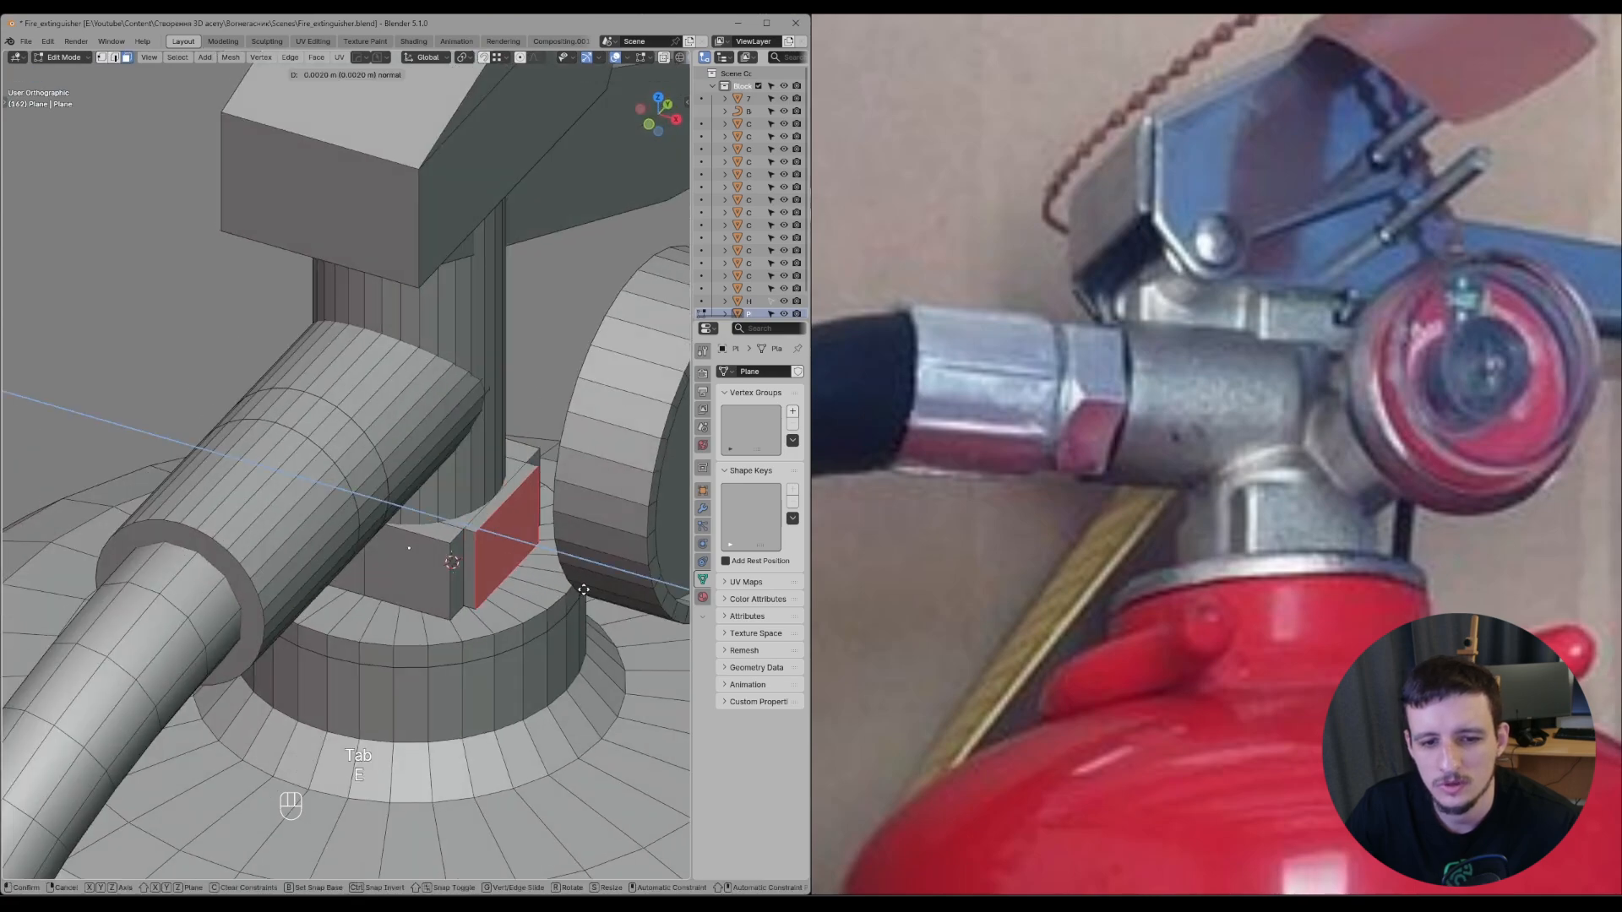
right_click(543, 576)
key("ctrl+z")
key("e")
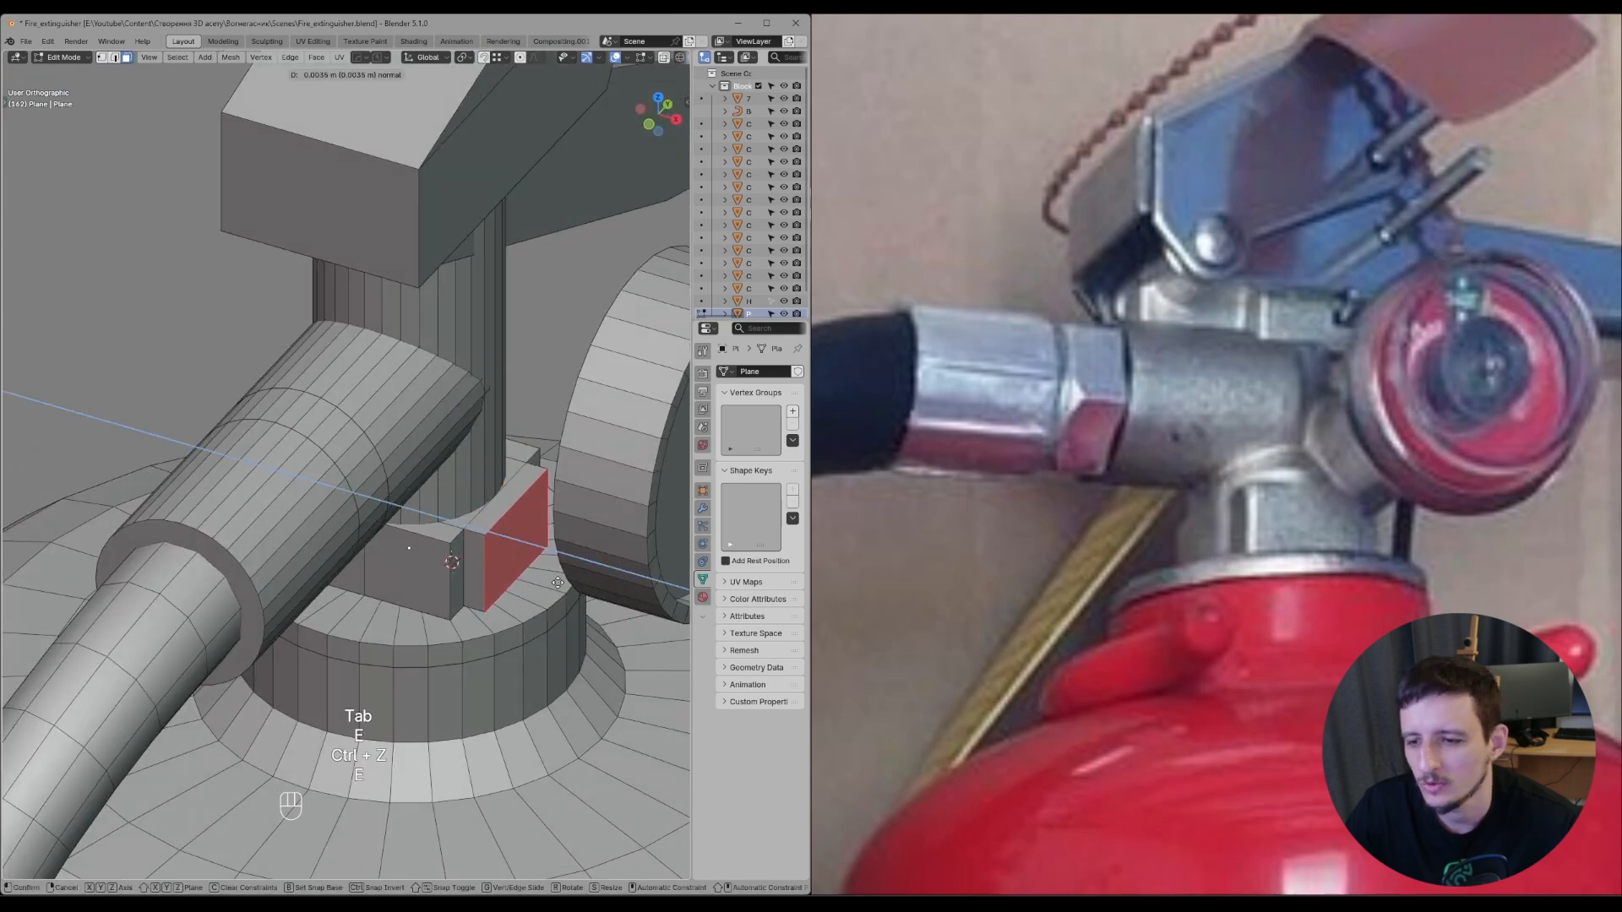
left_click(558, 583)
- Try to reshape the block's notched sides by moving the extruded part and dissolving extra edges
middle_click_drag(558, 582, 263, 610)
key("g")
left_click(558, 622)
left_click(558, 622)
key("Tab")
key("ctrl+x")
left_click(502, 562)
key("ctrl+s")
left_click(558, 483)
left_click(483, 495)
- Try to scale the protruding side faces of the block by 1.191 along Y, and hide the wireframe
key("Tab")
key("s")
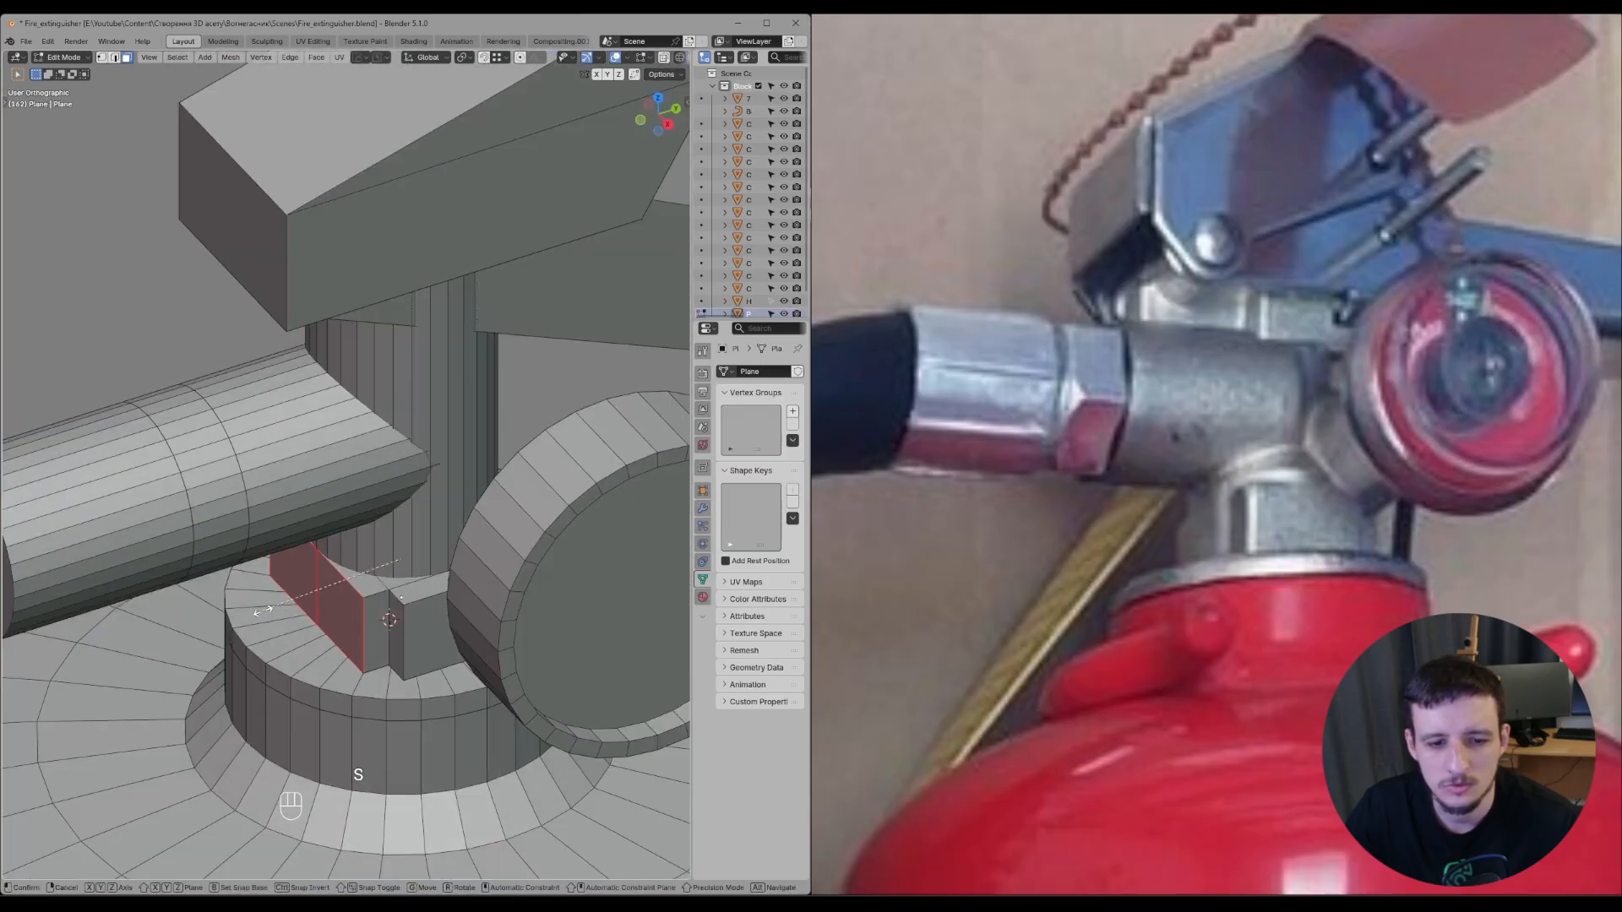
middle_click(260, 611)
left_click(252, 614)
key("z")
- Compare the notched block with the full extinguisher photo and undo the last scaling
middle_click_drag(317, 545, 416, 574)
scroll(401, 522, "down", 6)
scroll(1199, 659, "down", 4)
middle_click_drag(1199, 659, 1176, 581)
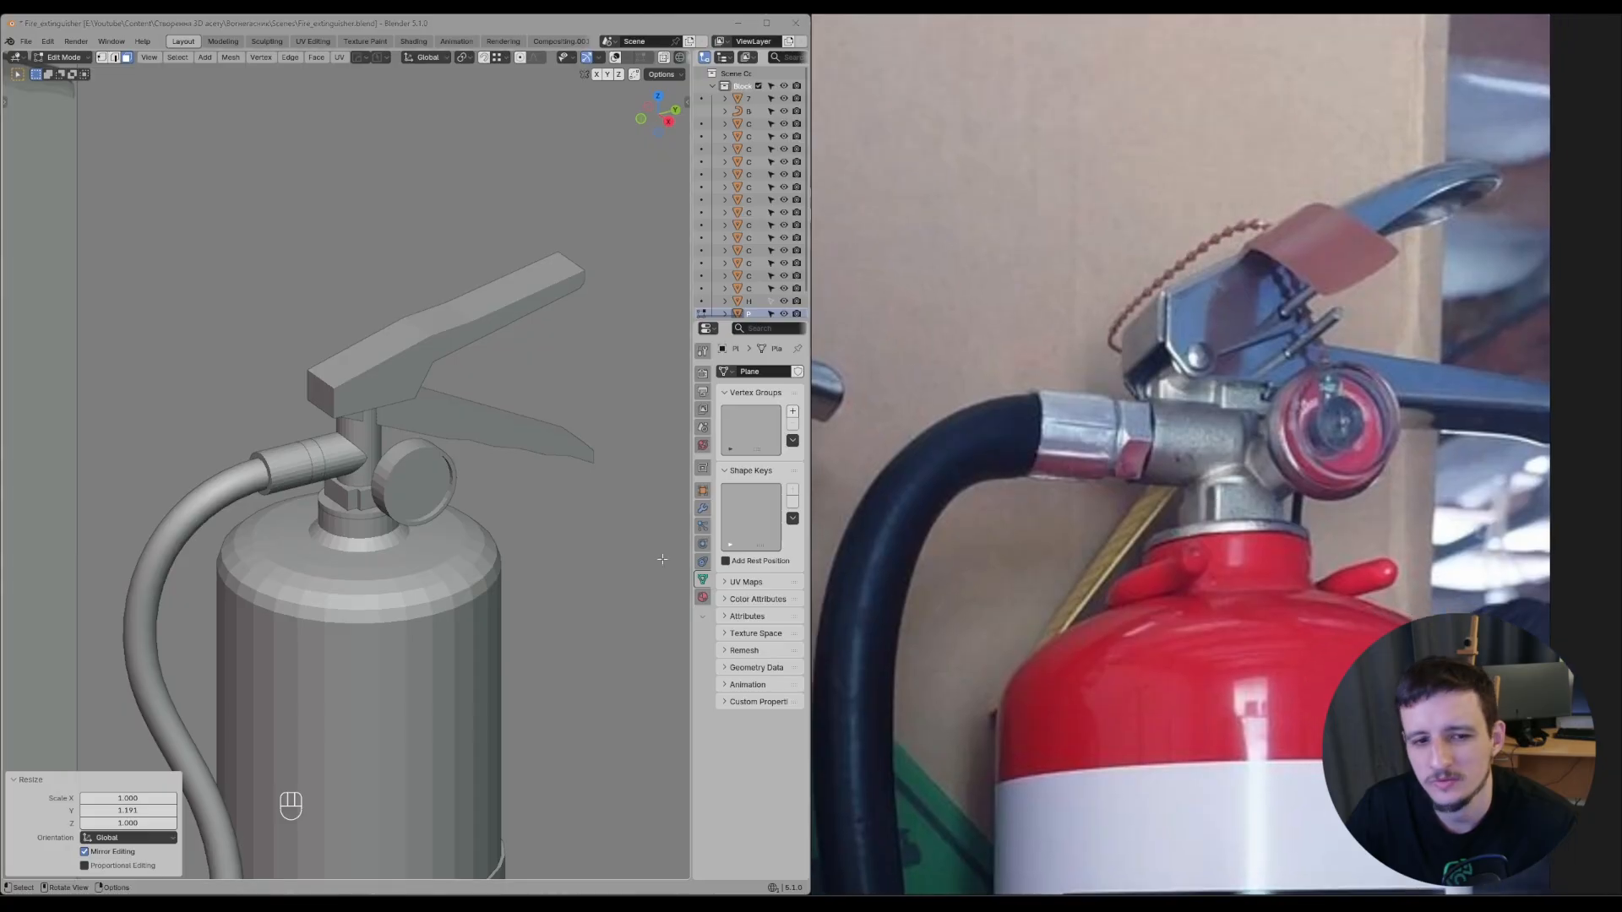
middle_click_drag(663, 559, 504, 482)
key("ctrl+z")
- Examine the valve bodies and their bases in the other fire extinguisher photos on the reference board
scroll(1323, 538, "down", 6)
scroll(1199, 544, "up", 7)
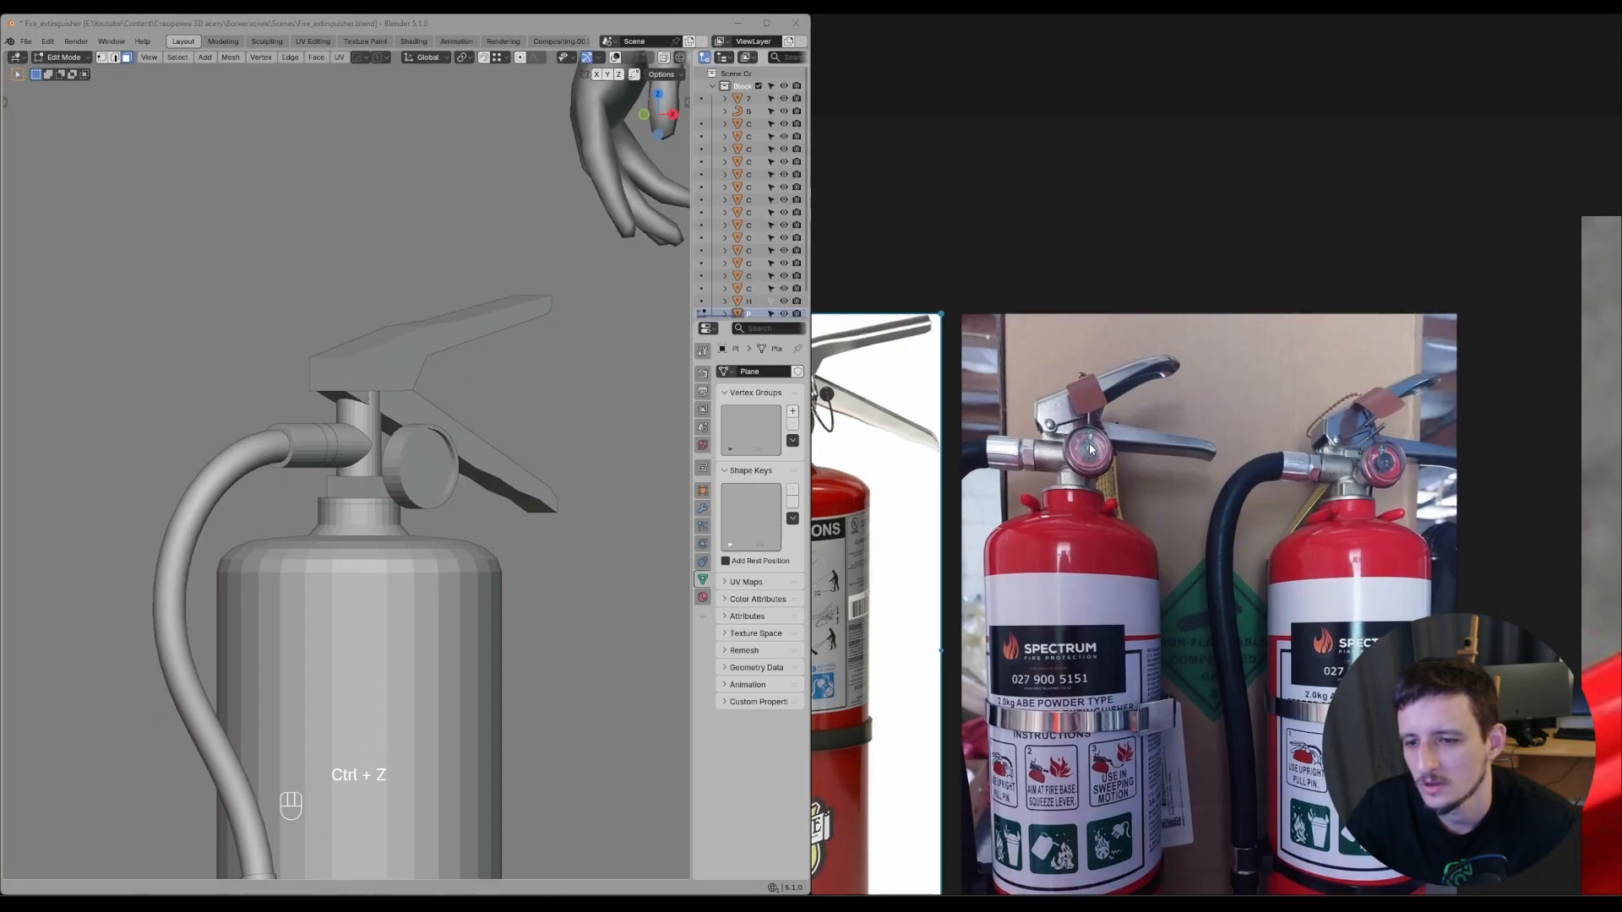
scroll(1052, 496, "down", 5)
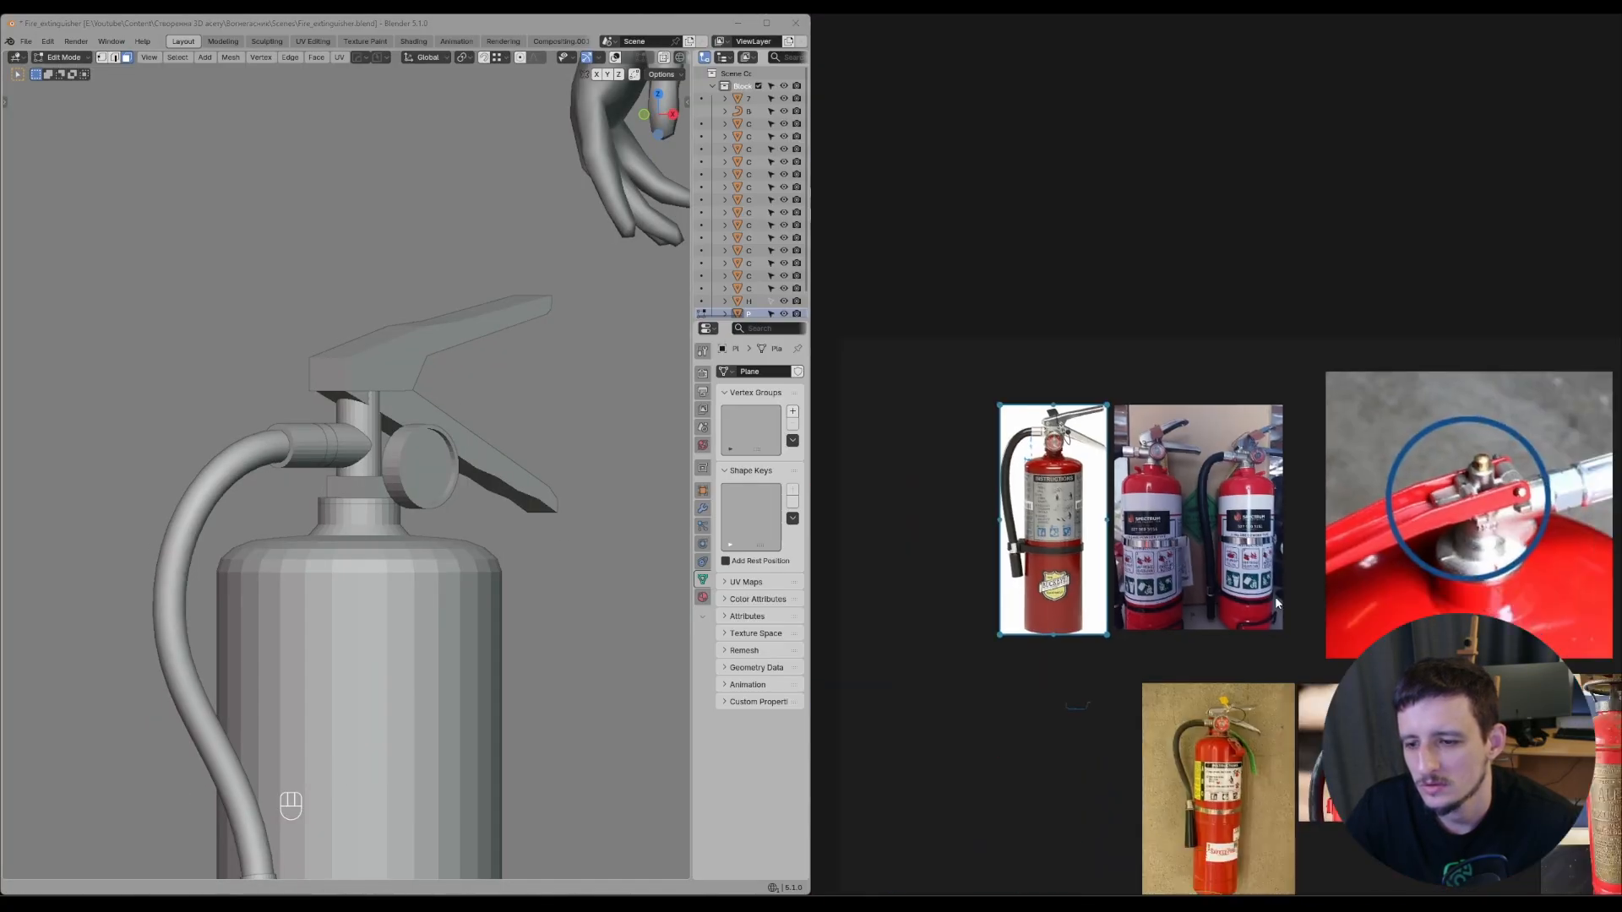
scroll(1275, 596, "up", 5)
scroll(1284, 557, "down", 3)
scroll(1281, 418, "up", 4)
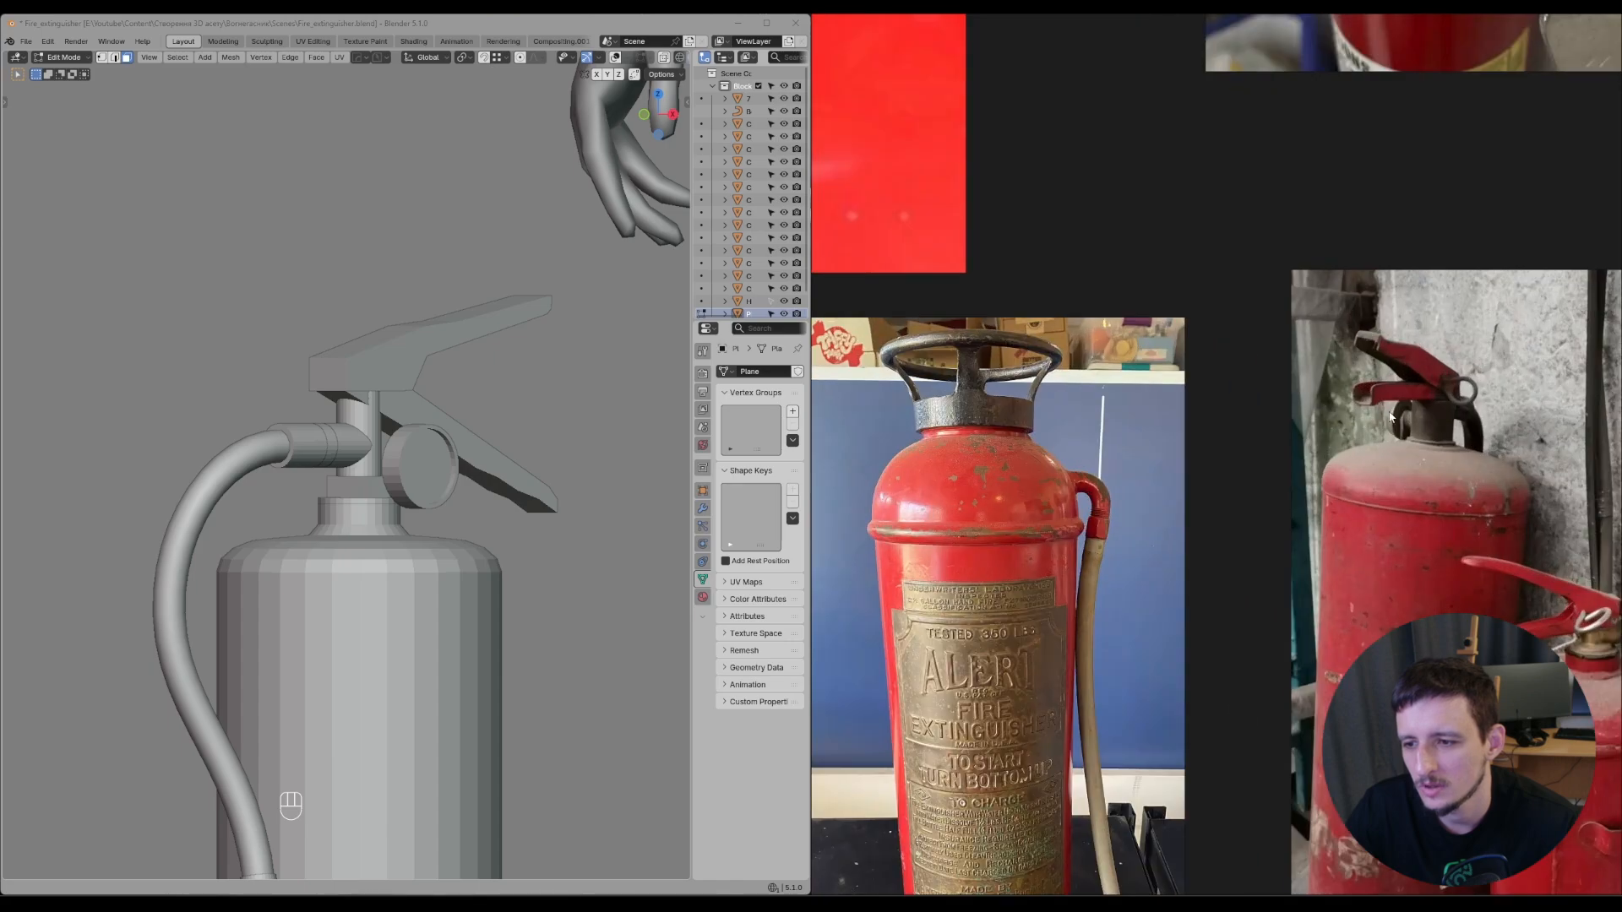
scroll(1097, 397, "down", 5)
scroll(1203, 325, "up", 4)
scroll(1203, 327, "up", 2)
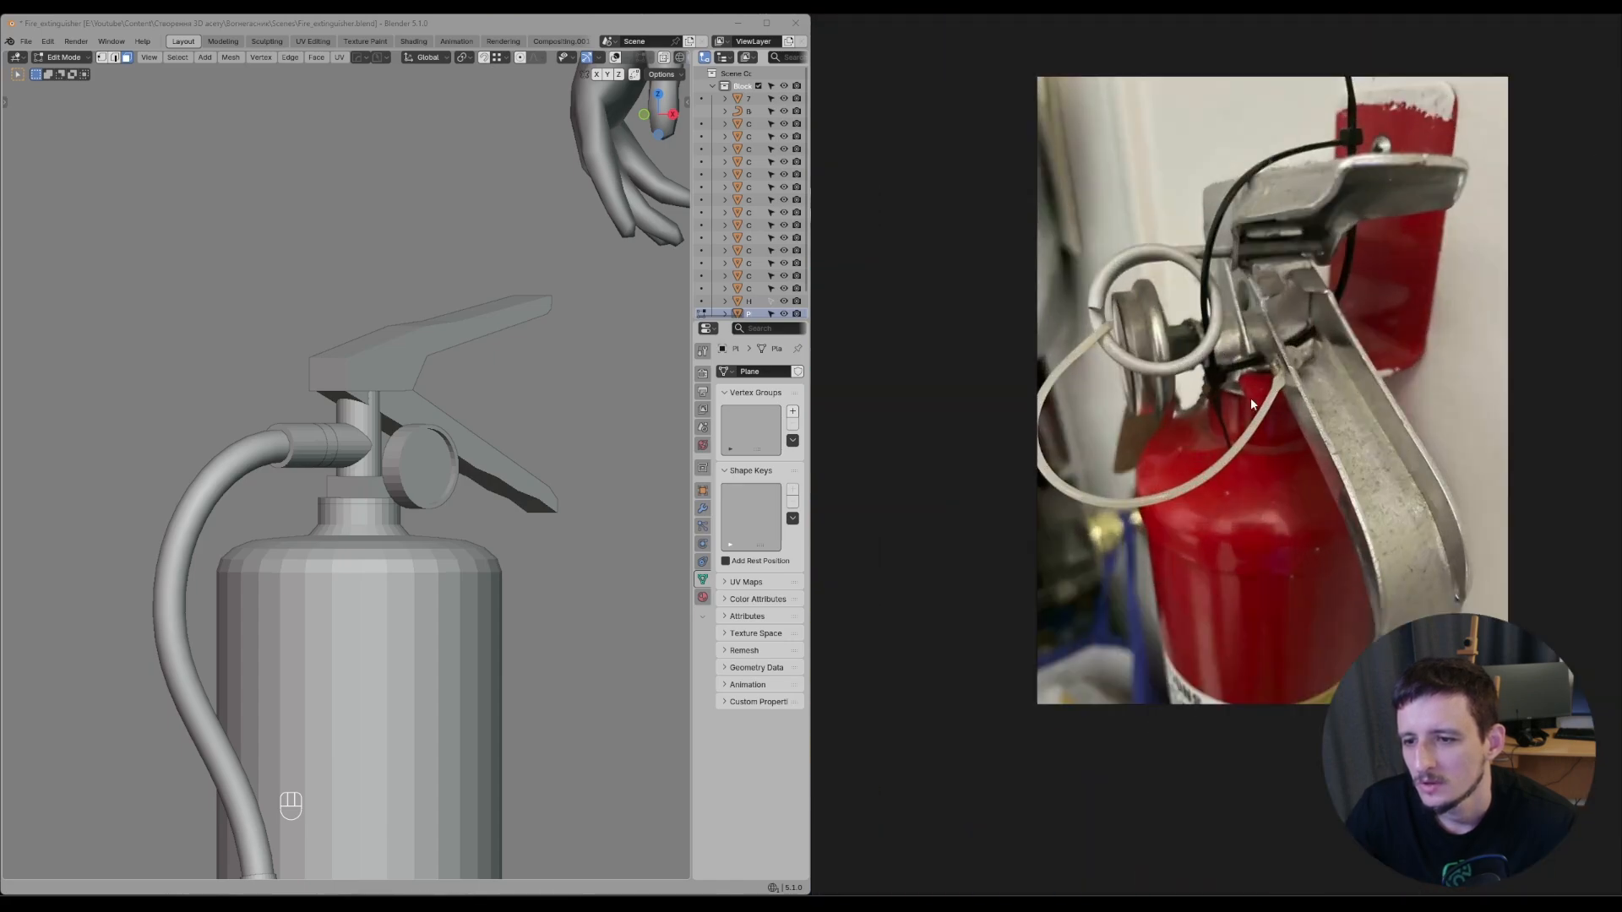
scroll(1250, 397, "down", 4)
scroll(1101, 382, "up", 5)
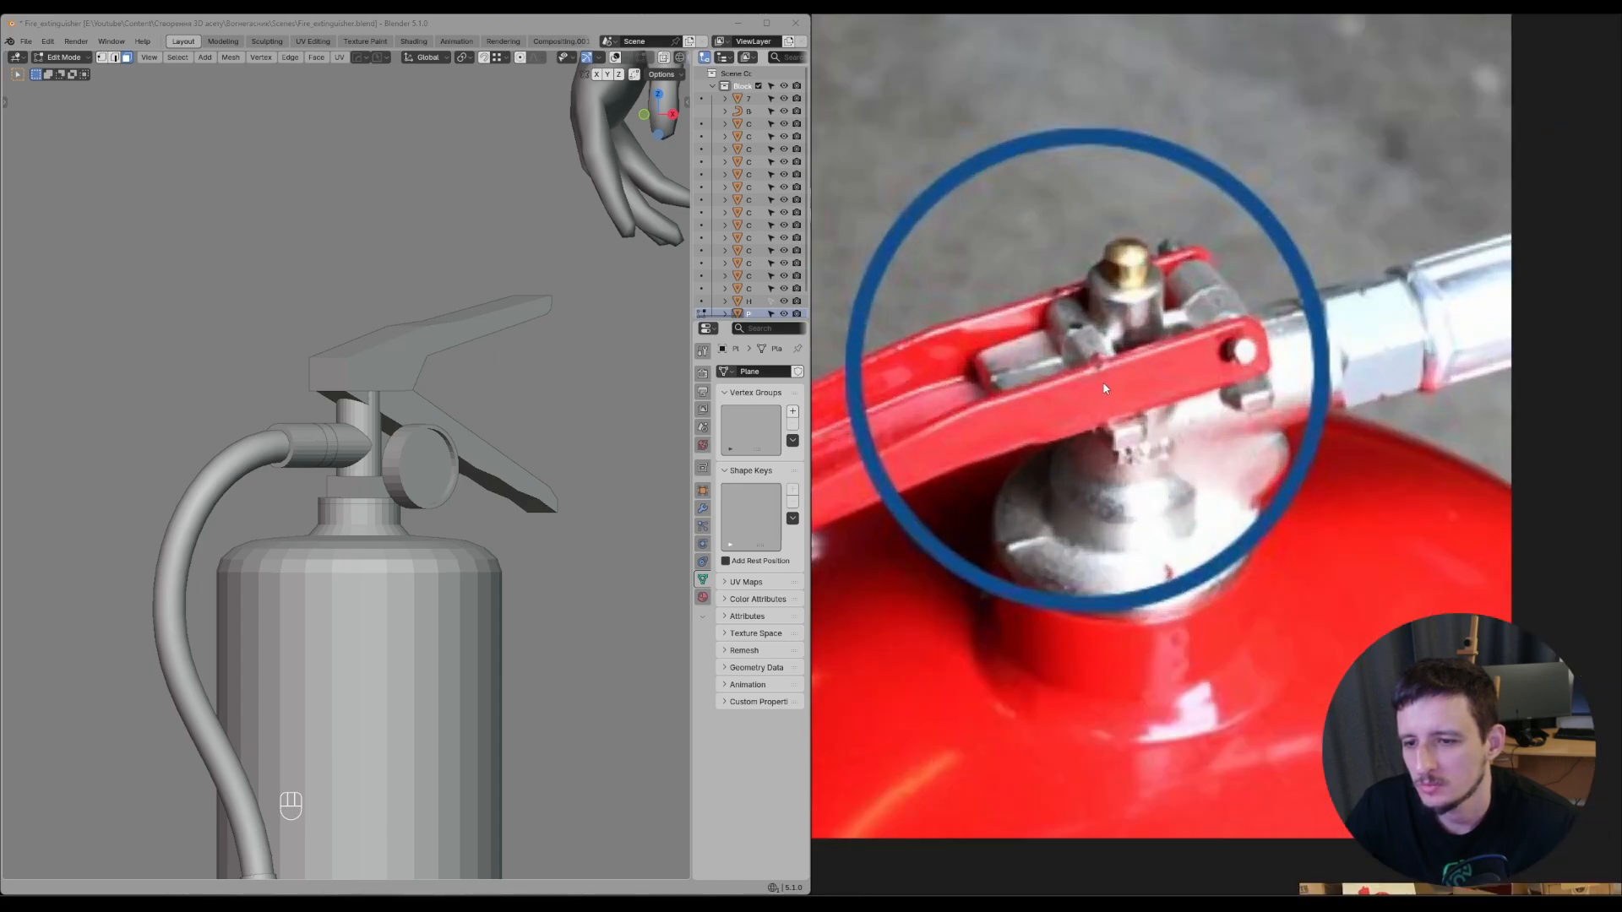
scroll(1107, 383, "down", 4)
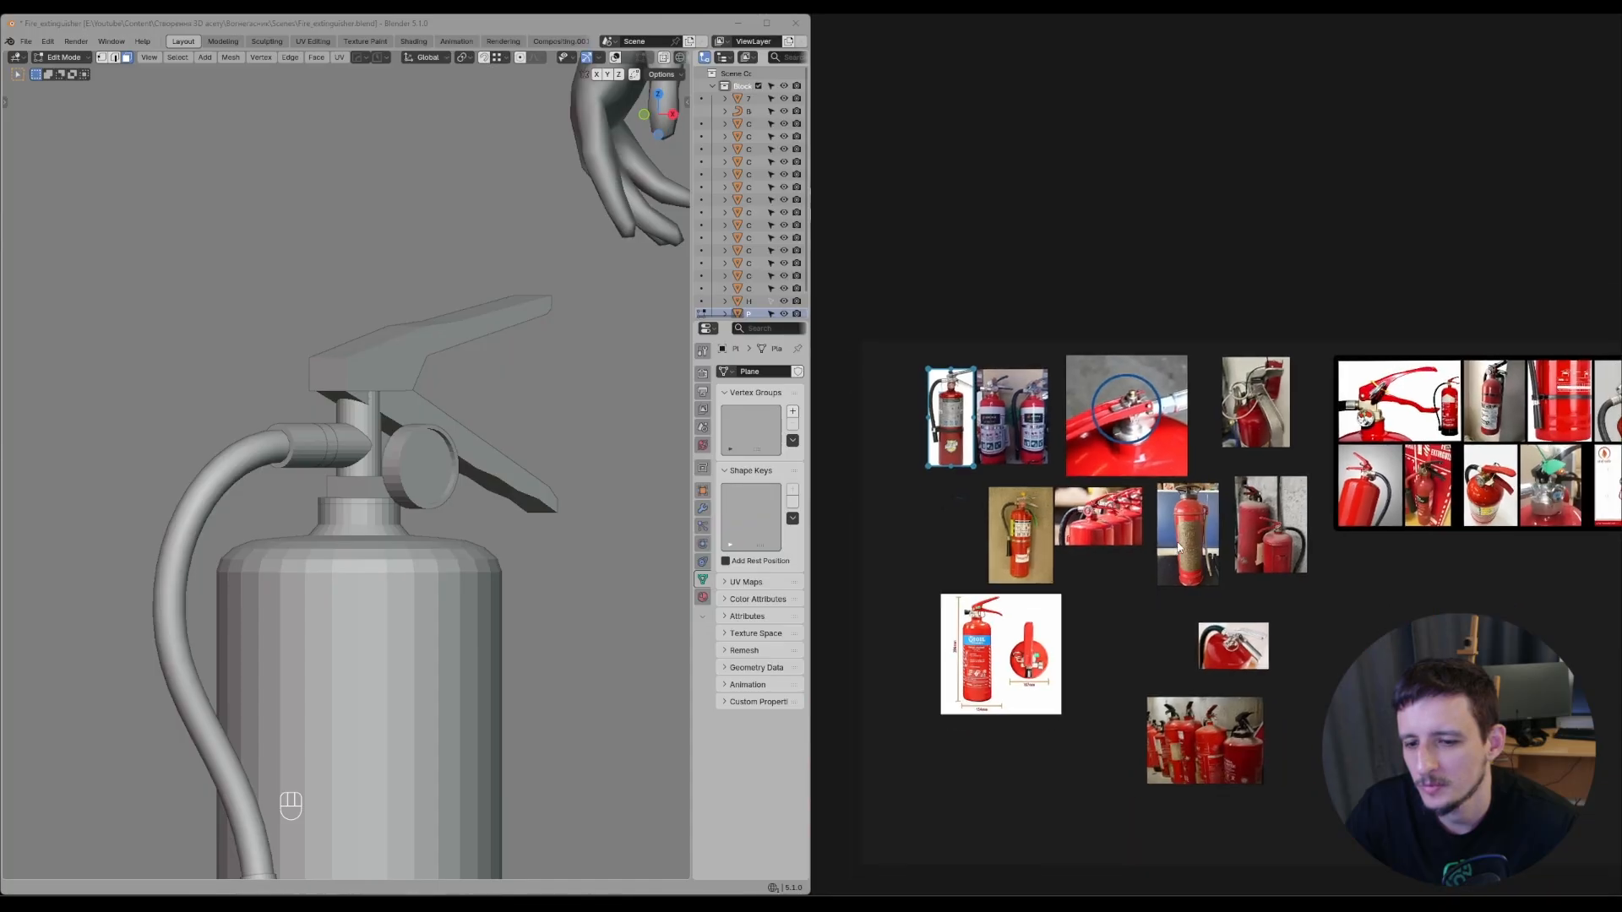
scroll(1294, 465, "up", 5)
scroll(1305, 650, "up", 5)
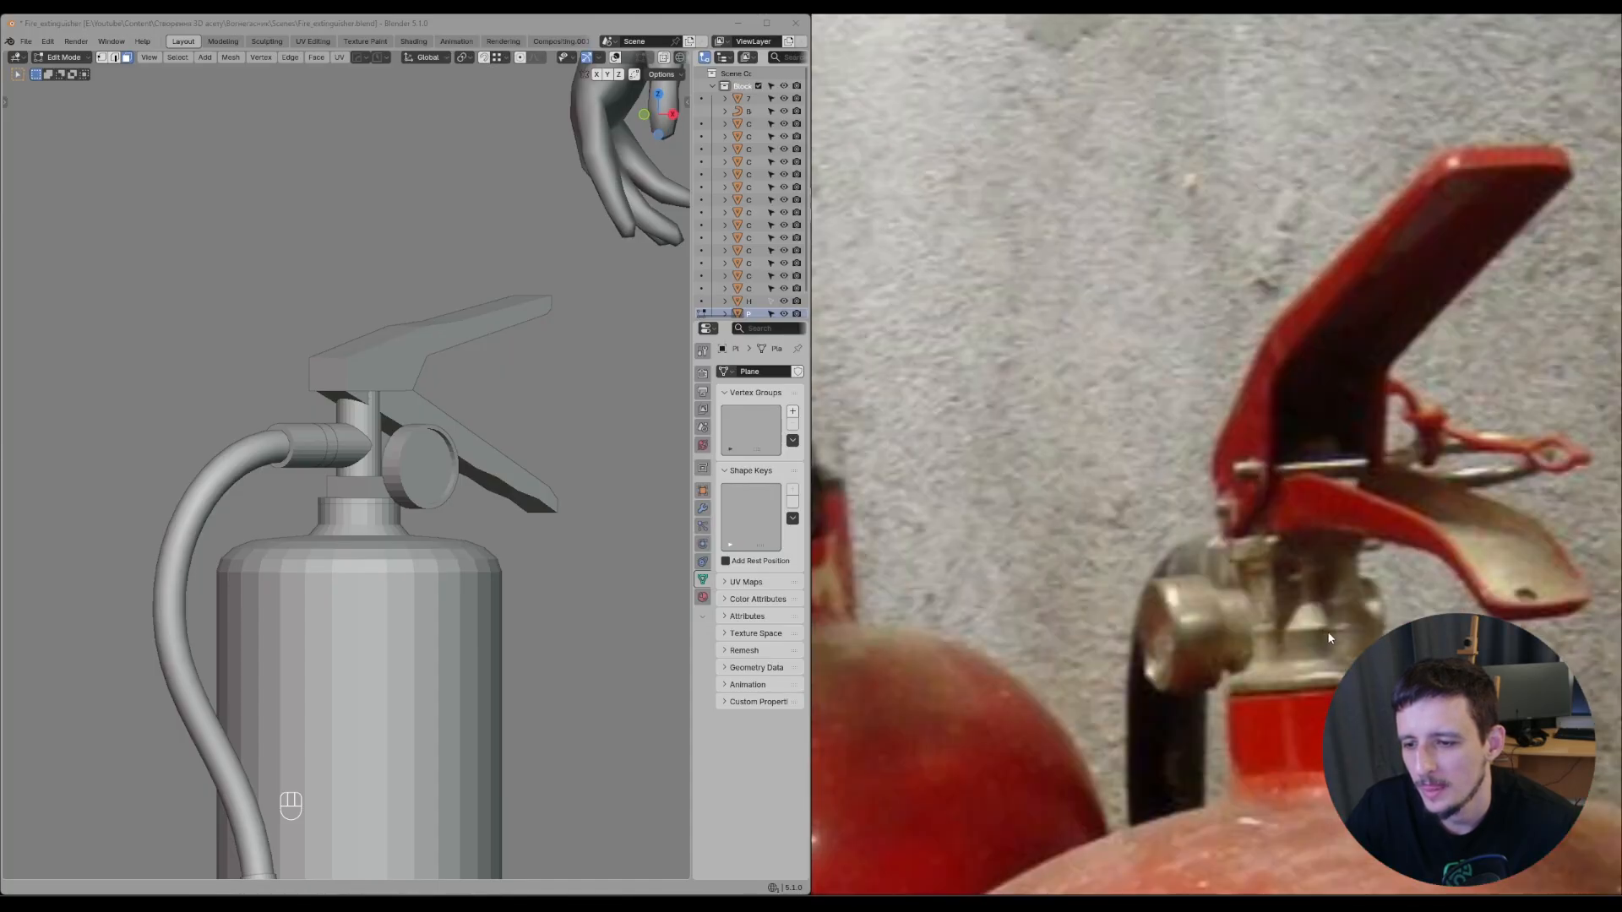
- Trace both sides of the valve body's outline on the weathered extinguisher photo, then leave annotation mode
key("d")
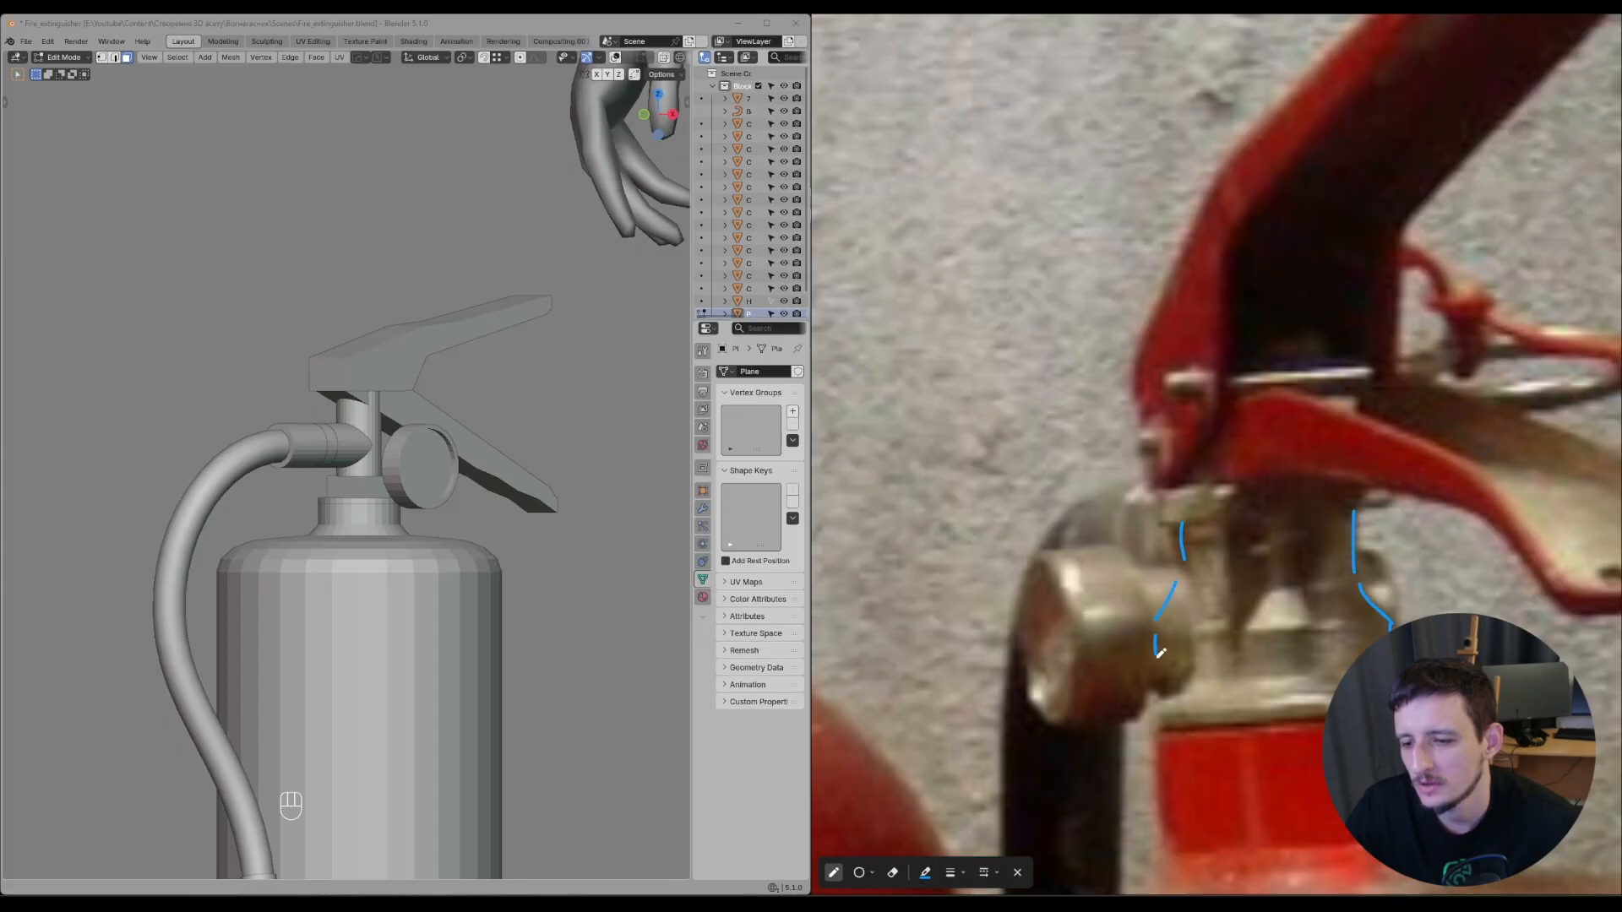
left_click_drag(1155, 654, 1156, 696)
scroll(1299, 618, "down", 6)
key("Escape")
- Inspect the valve base on the grey-background extinguisher photo, undo the annotation, and leave annotation mode
scroll(1428, 641, "down", 6)
scroll(1390, 498, "up", 1)
middle_click_drag(1390, 499, 1098, 686)
middle_click_drag(1301, 161, 1044, 676)
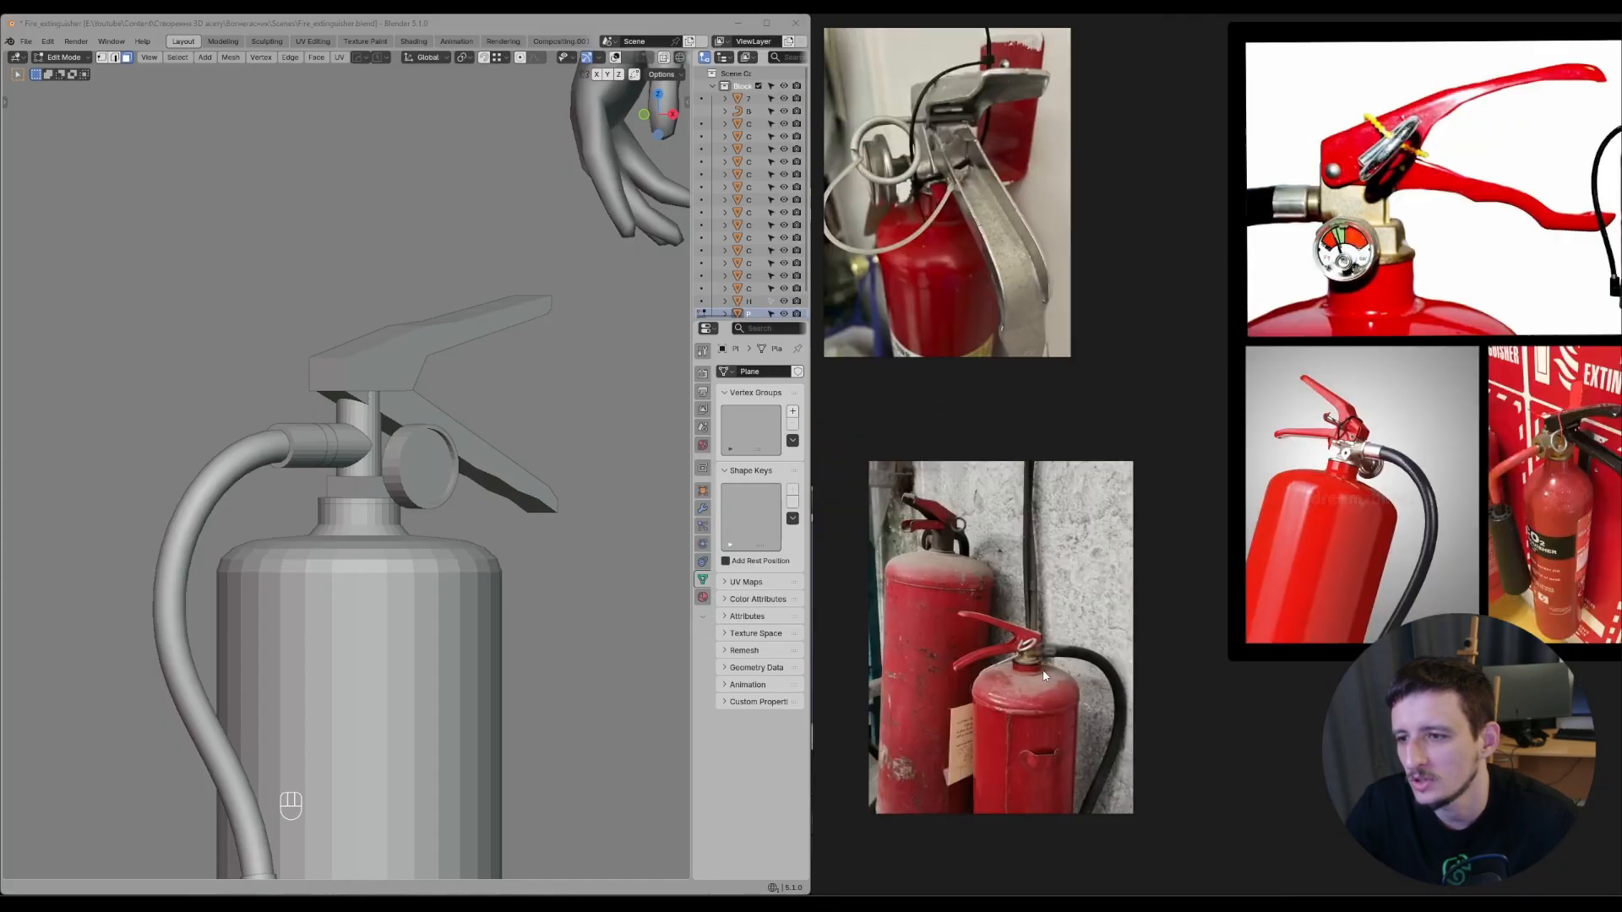
middle_click_drag(1353, 415, 1244, 414)
scroll(1244, 414, "up", 6)
scroll(1180, 491, "up", 5)
key("d")
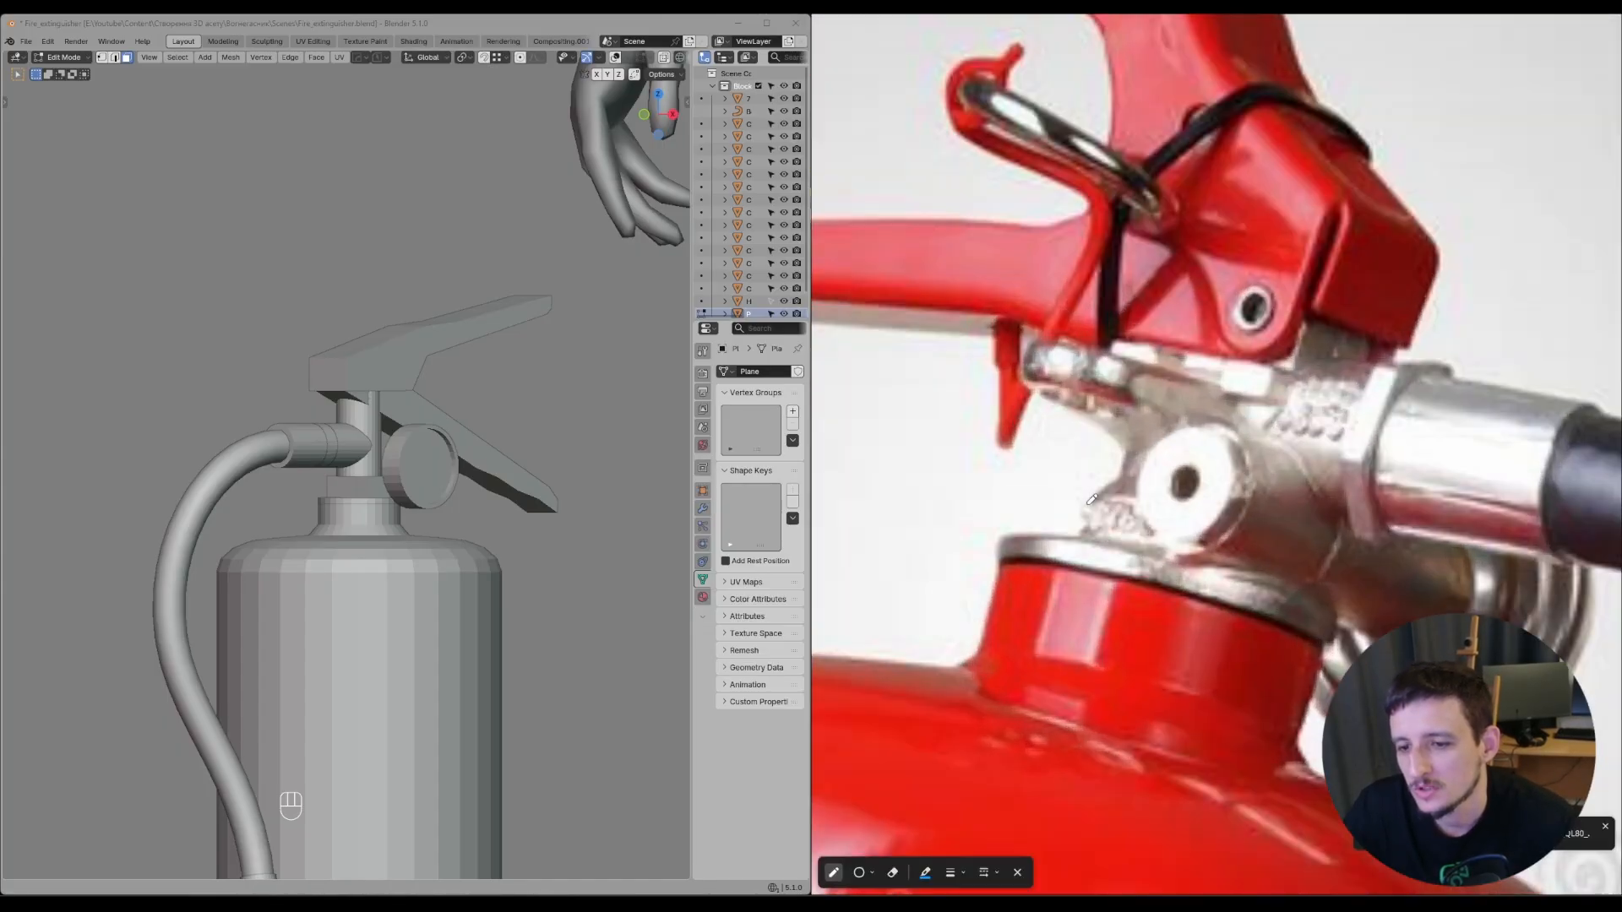
scroll(1265, 457, "down", 2)
key("ctrl+z")
scroll(1259, 460, "down", 7)
middle_click_drag(1259, 460, 1457, 507)
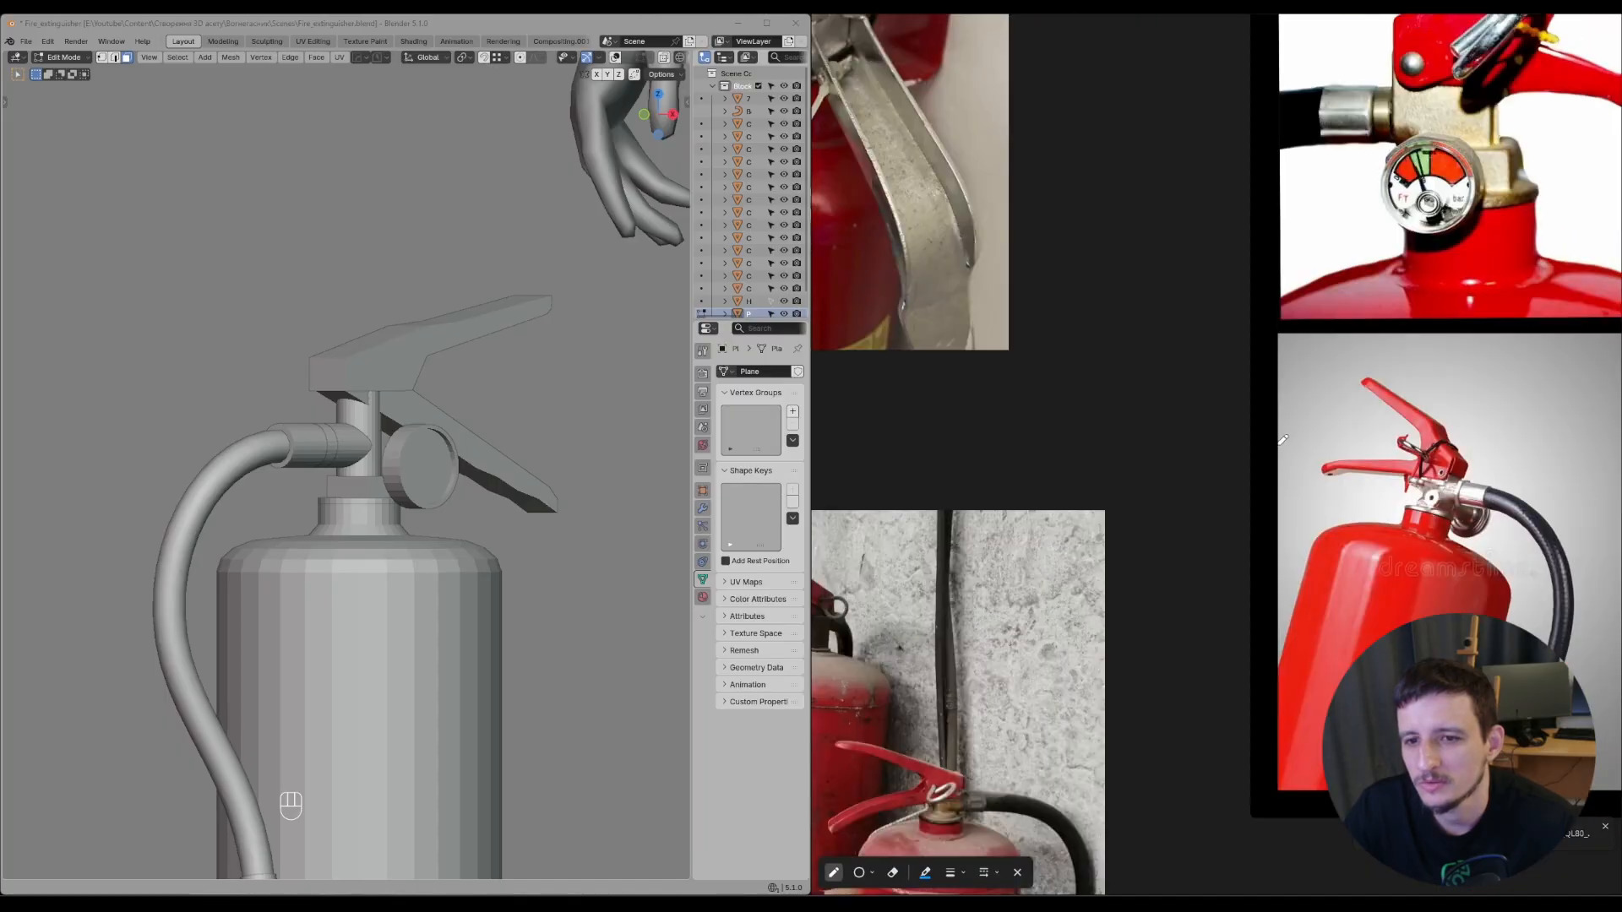
middle_click_drag(938, 338, 1448, 547)
key("Escape")
- Compare the reference photos and outline the brass valve's square base beside the gauge, then leave annotation mode
scroll(1101, 513, "down", 2)
middle_click_drag(1100, 513, 1466, 448)
scroll(1351, 431, "up", 7)
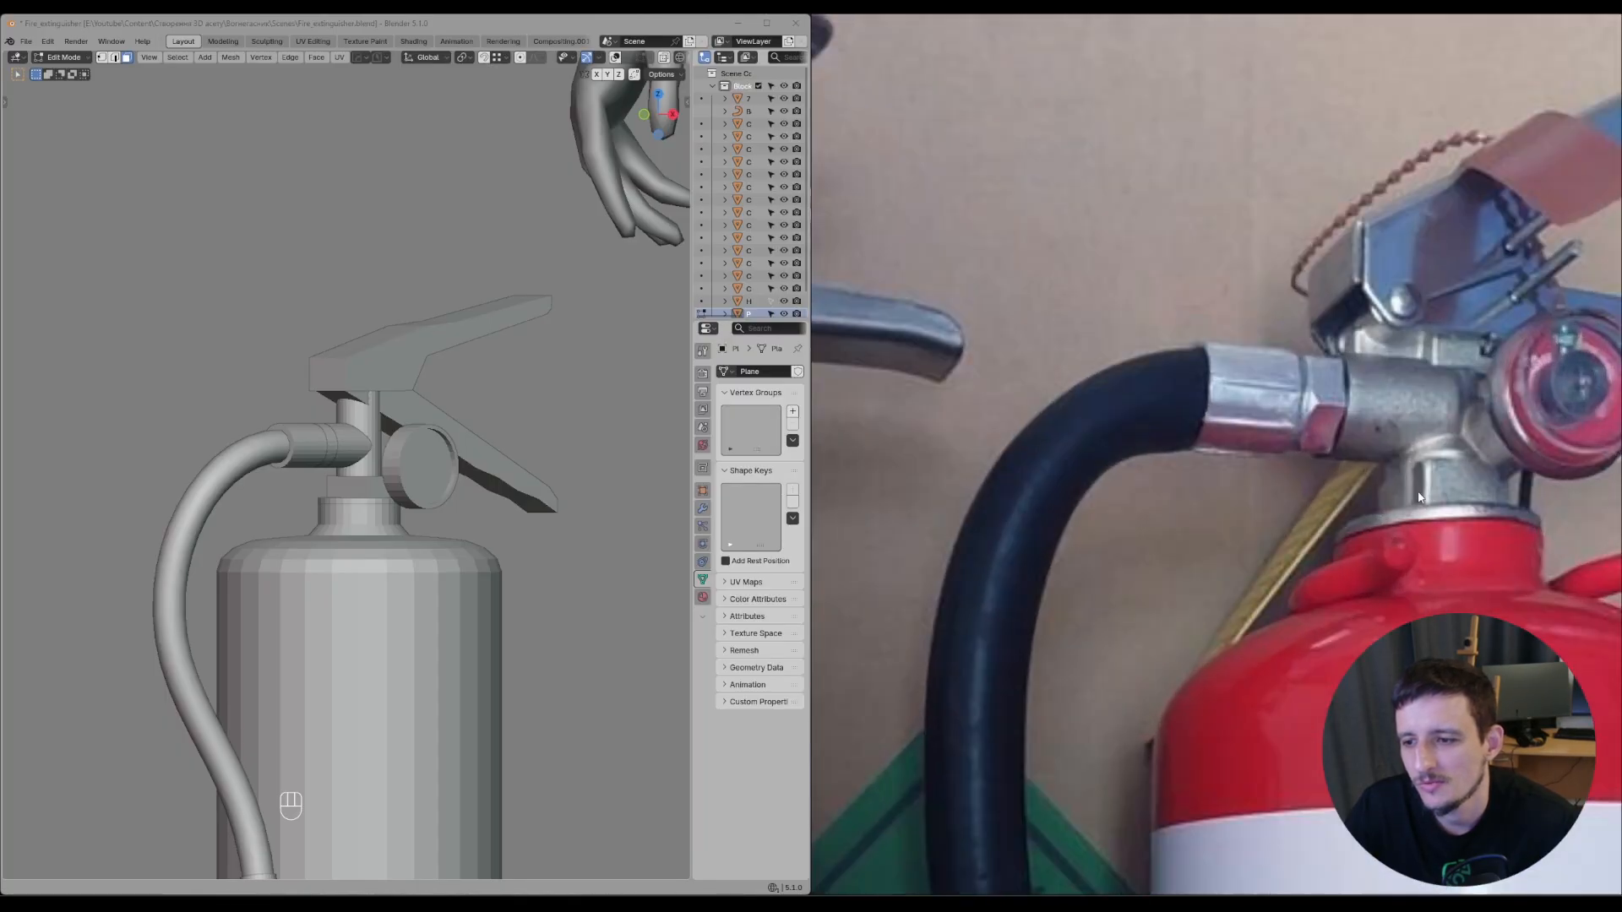
scroll(1419, 499, "down", 8)
middle_click_drag(1512, 499, 591, 413)
middle_click_drag(1436, 506, 1059, 470)
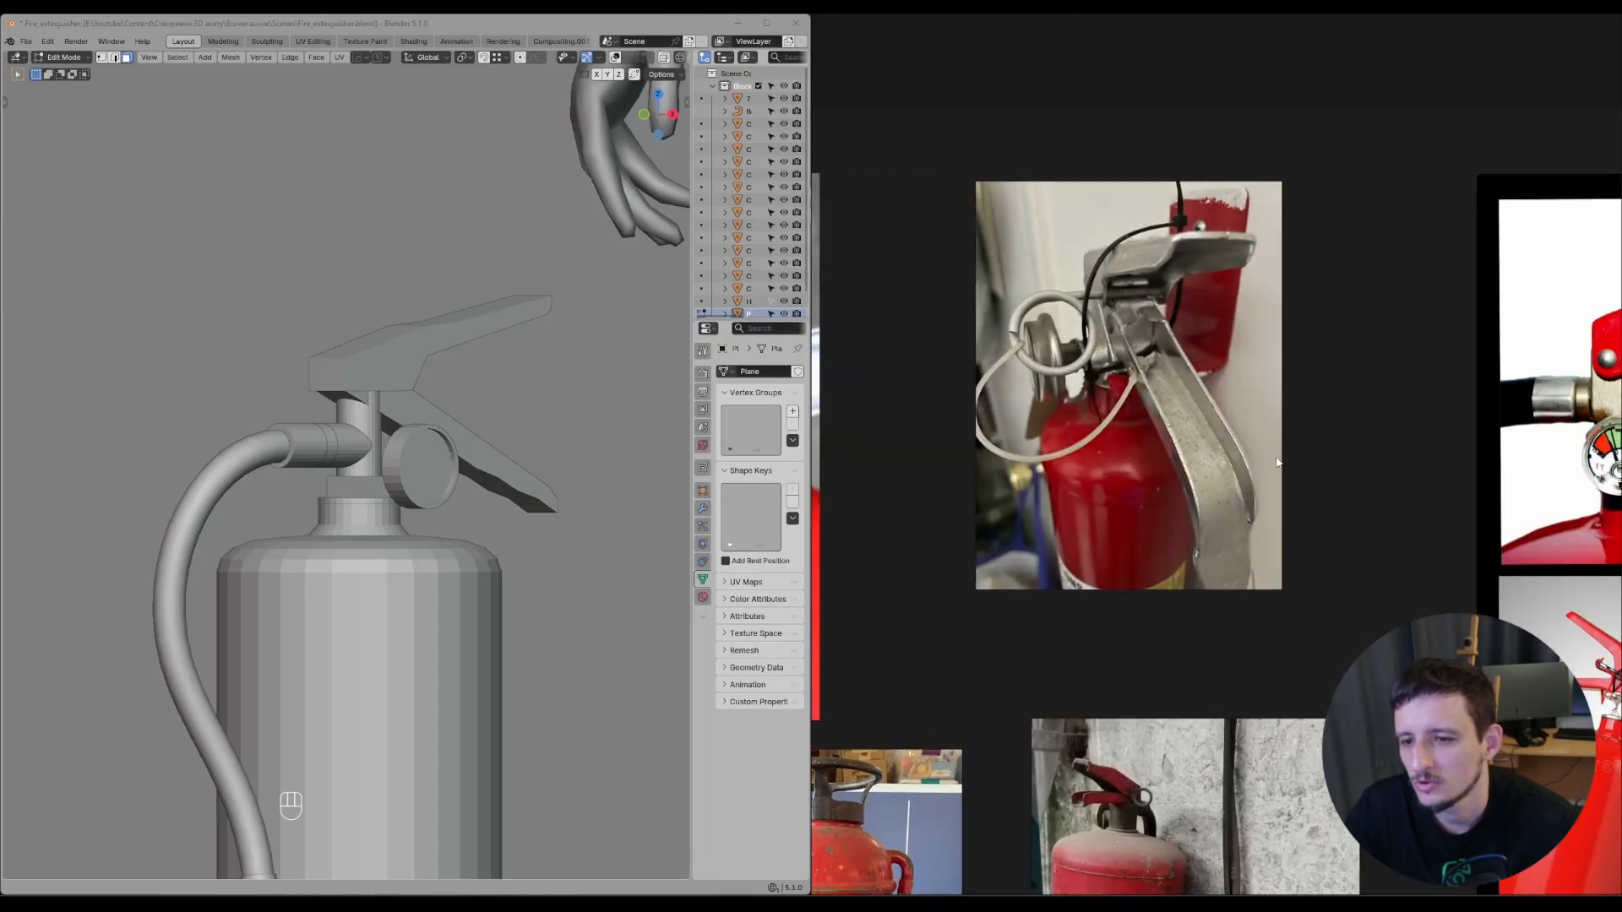
middle_click_drag(1252, 460, 661, 490)
scroll(1046, 479, "up", 3)
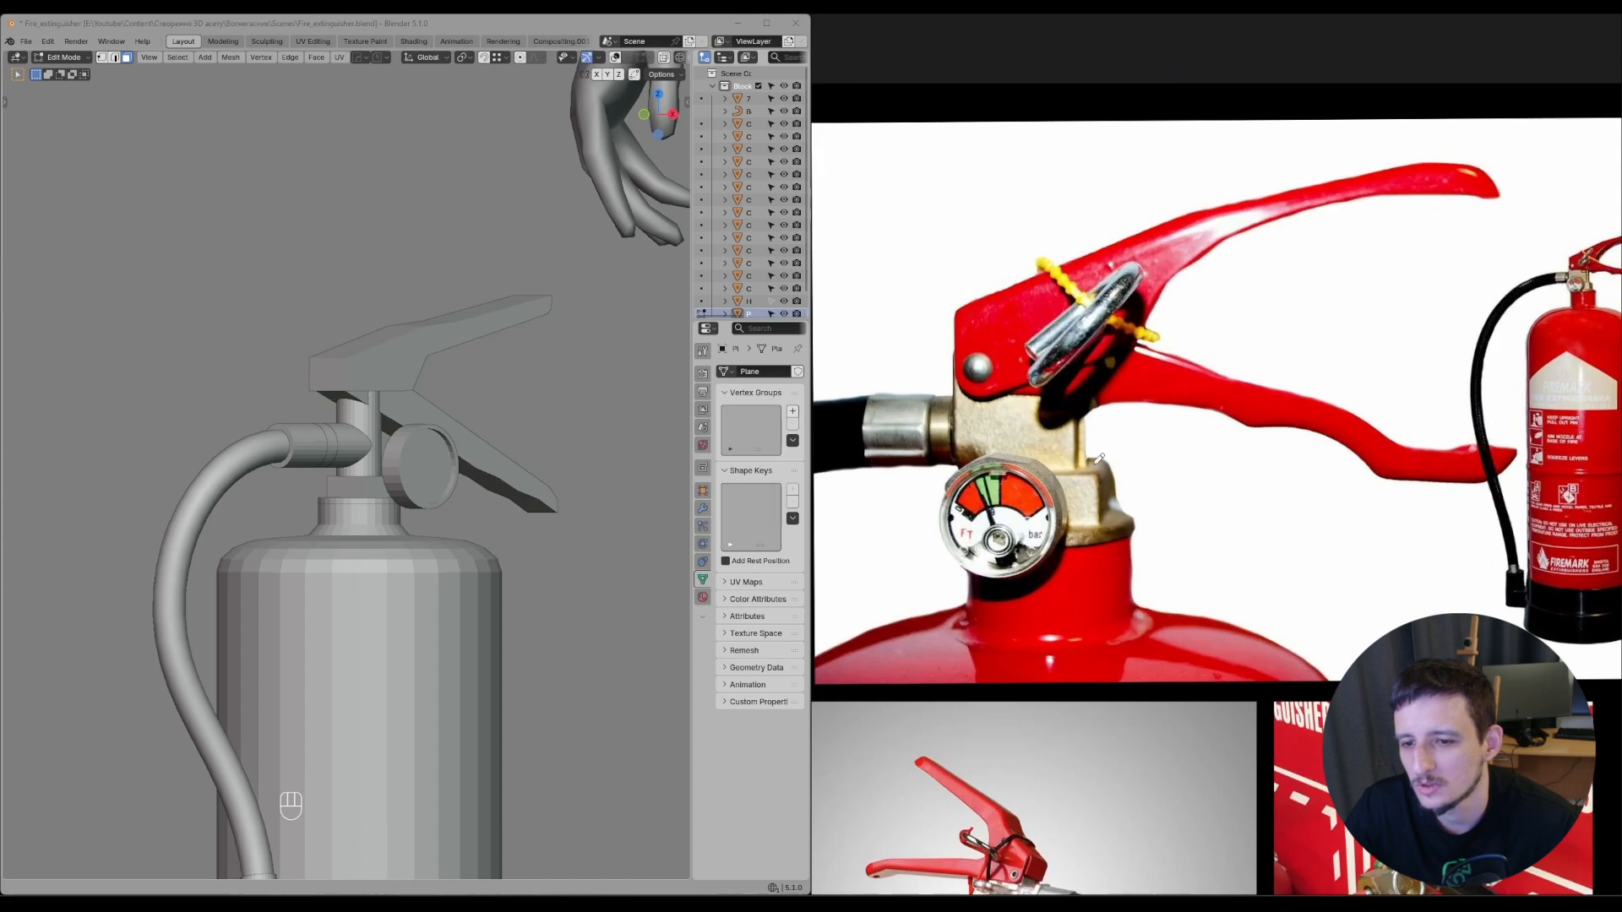
left_click_drag(1045, 477, 1063, 479)
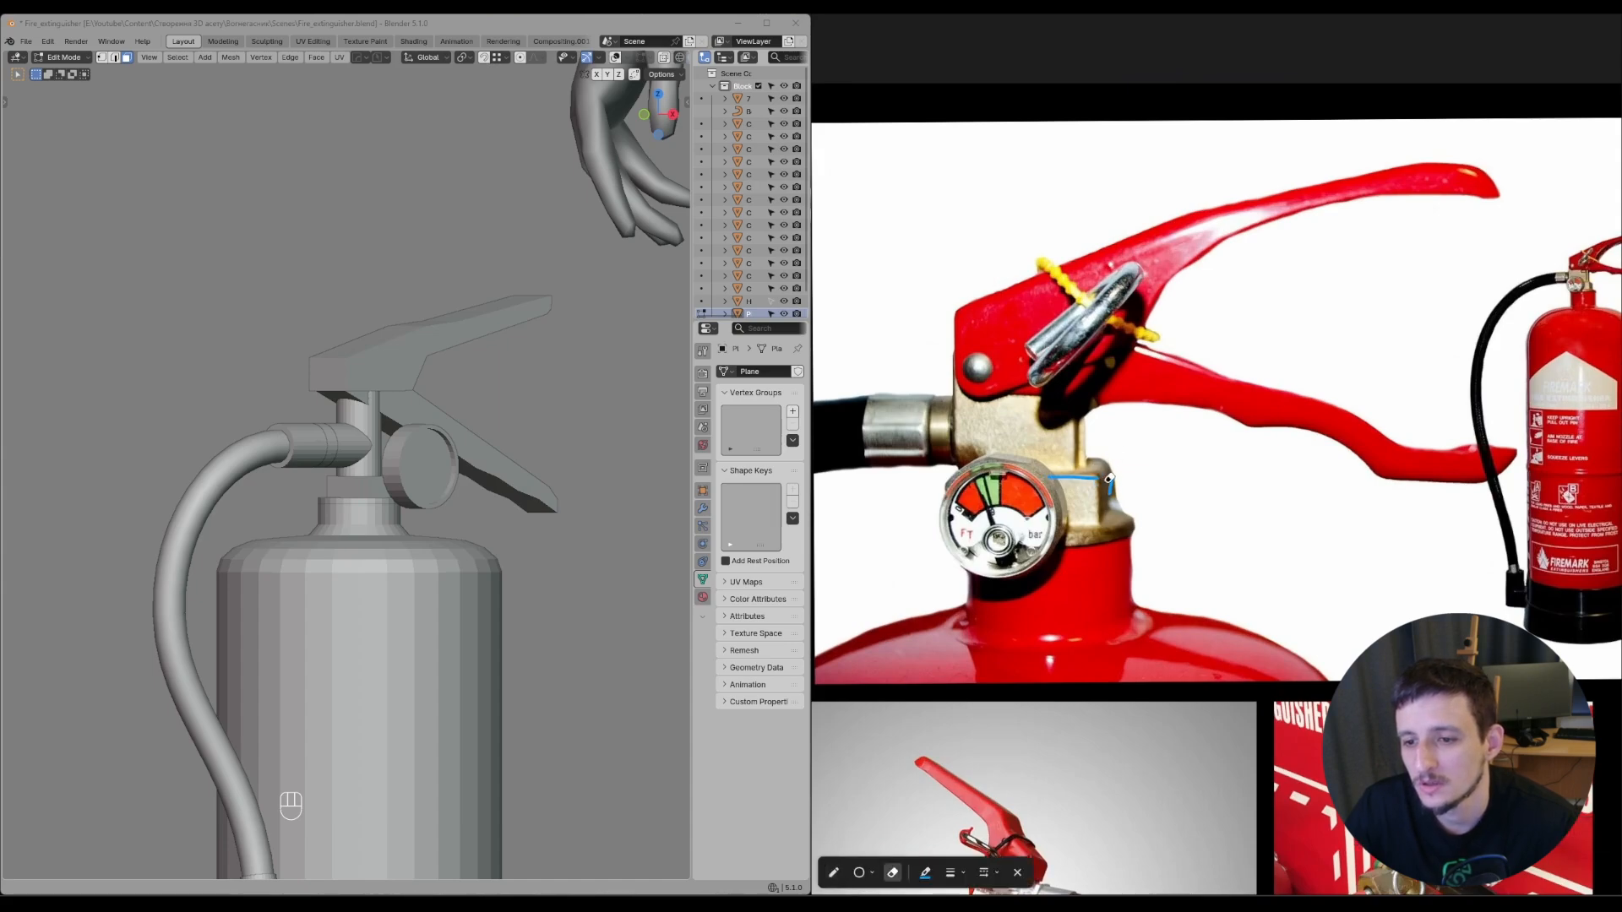
key("Escape")
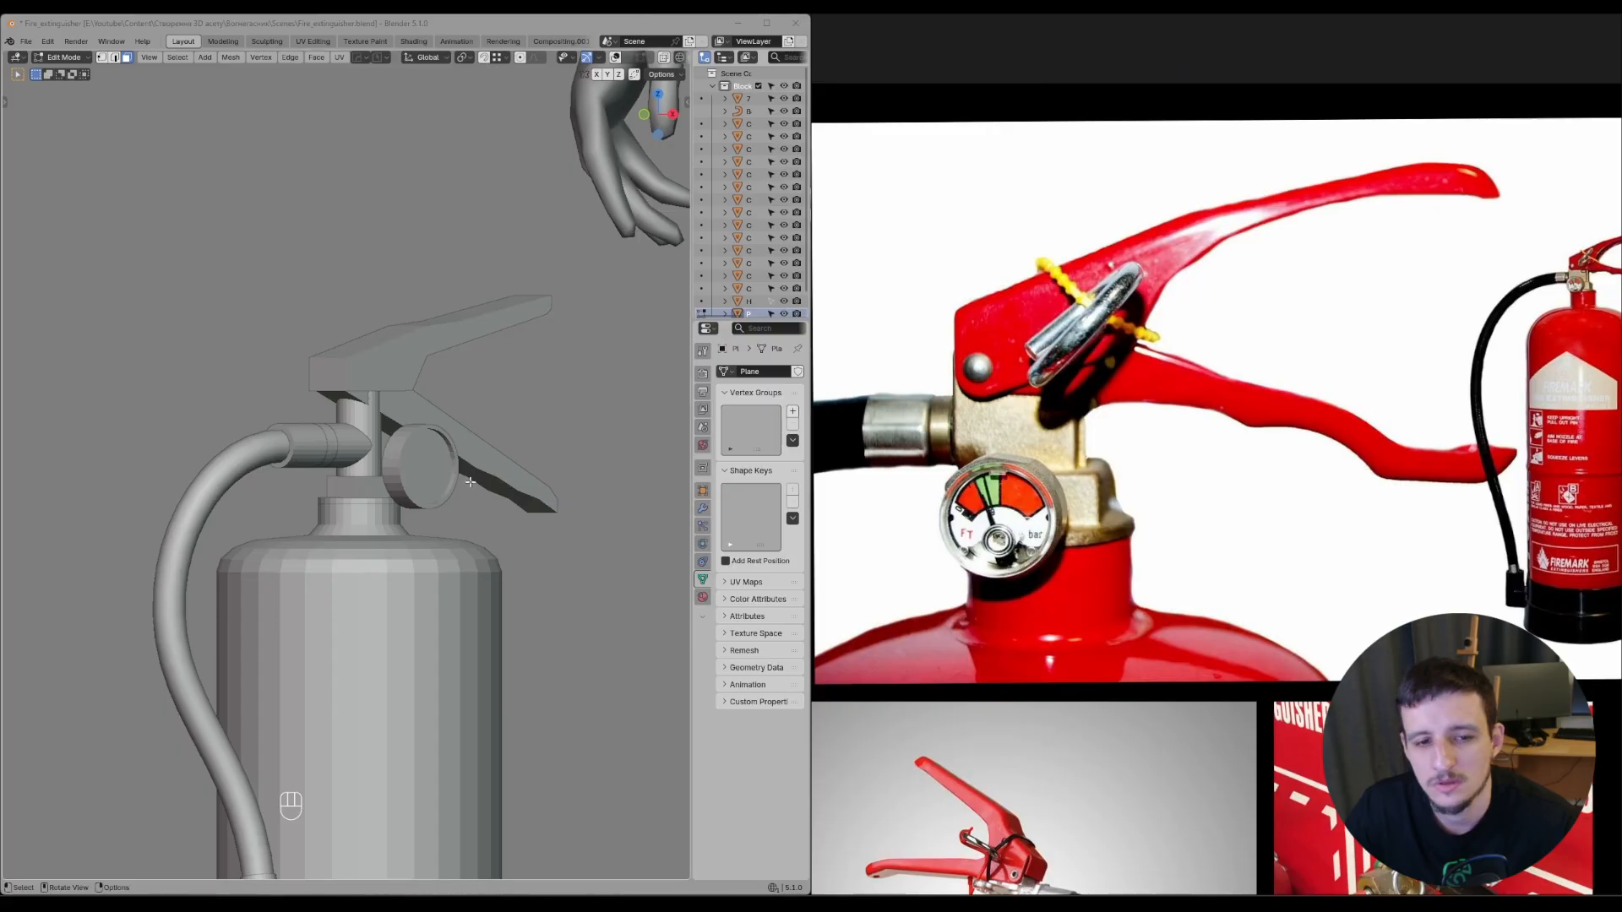
- Undo the notched block's extrusion and scaling edits, and show the wireframe again
middle_click_drag(470, 482, 503, 552)
scroll(494, 549, "up", 5)
key("ctrl+z")
key("ctrl+z")
key("ctrl+z")
key("ctrl+z")
key("ctrl+z")
key("ctrl+z")
key("ctrl+z")
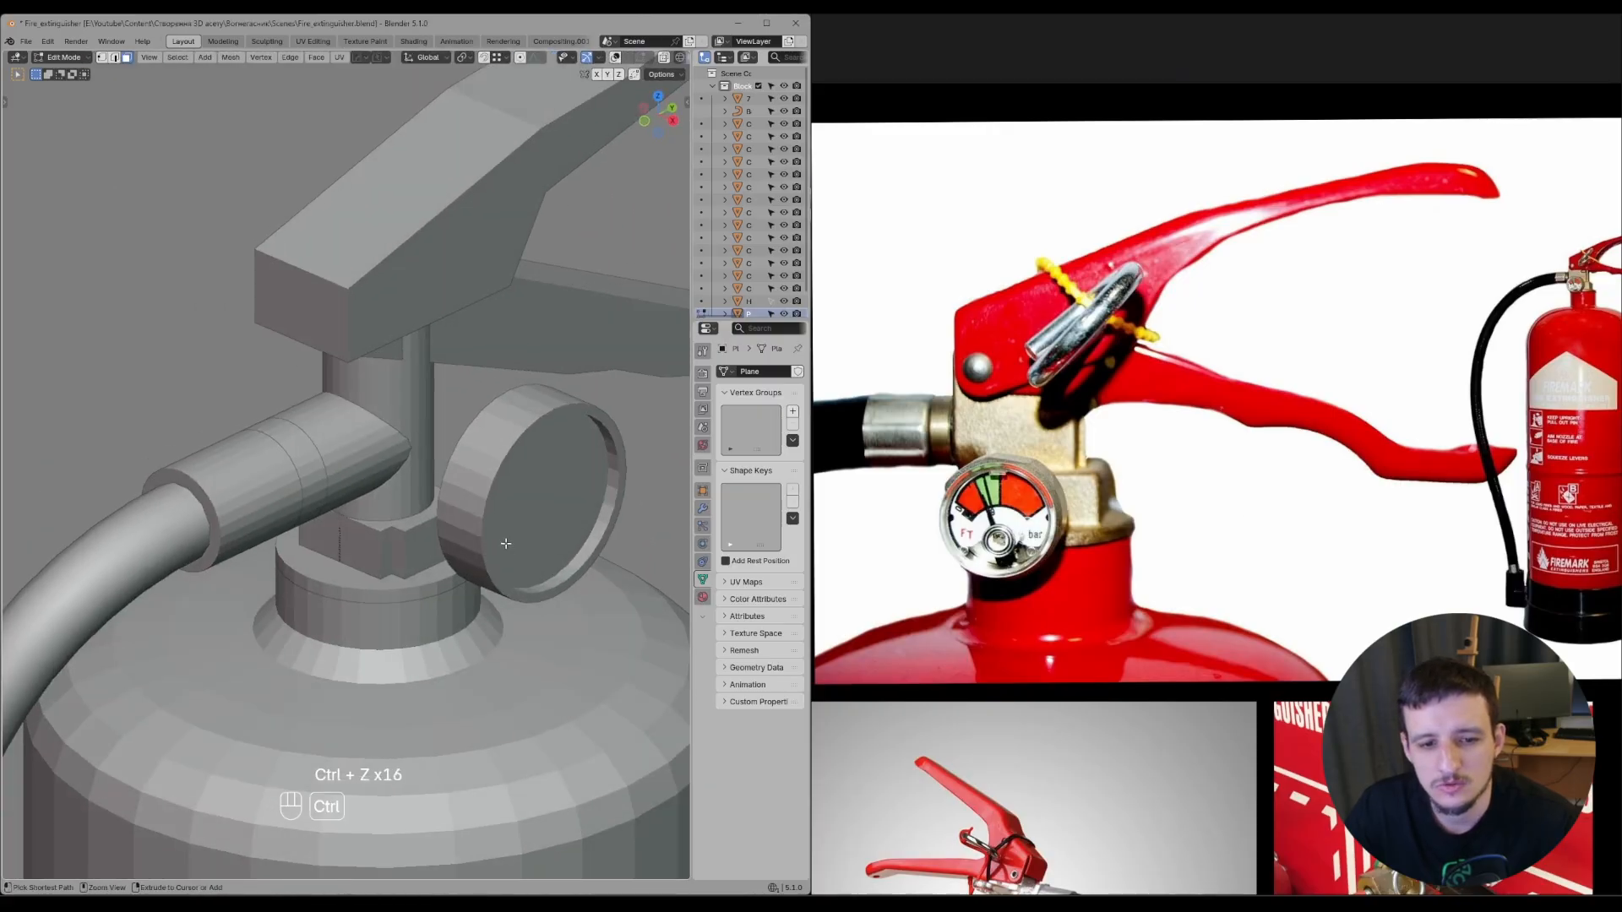
key("z")
key("Tab")
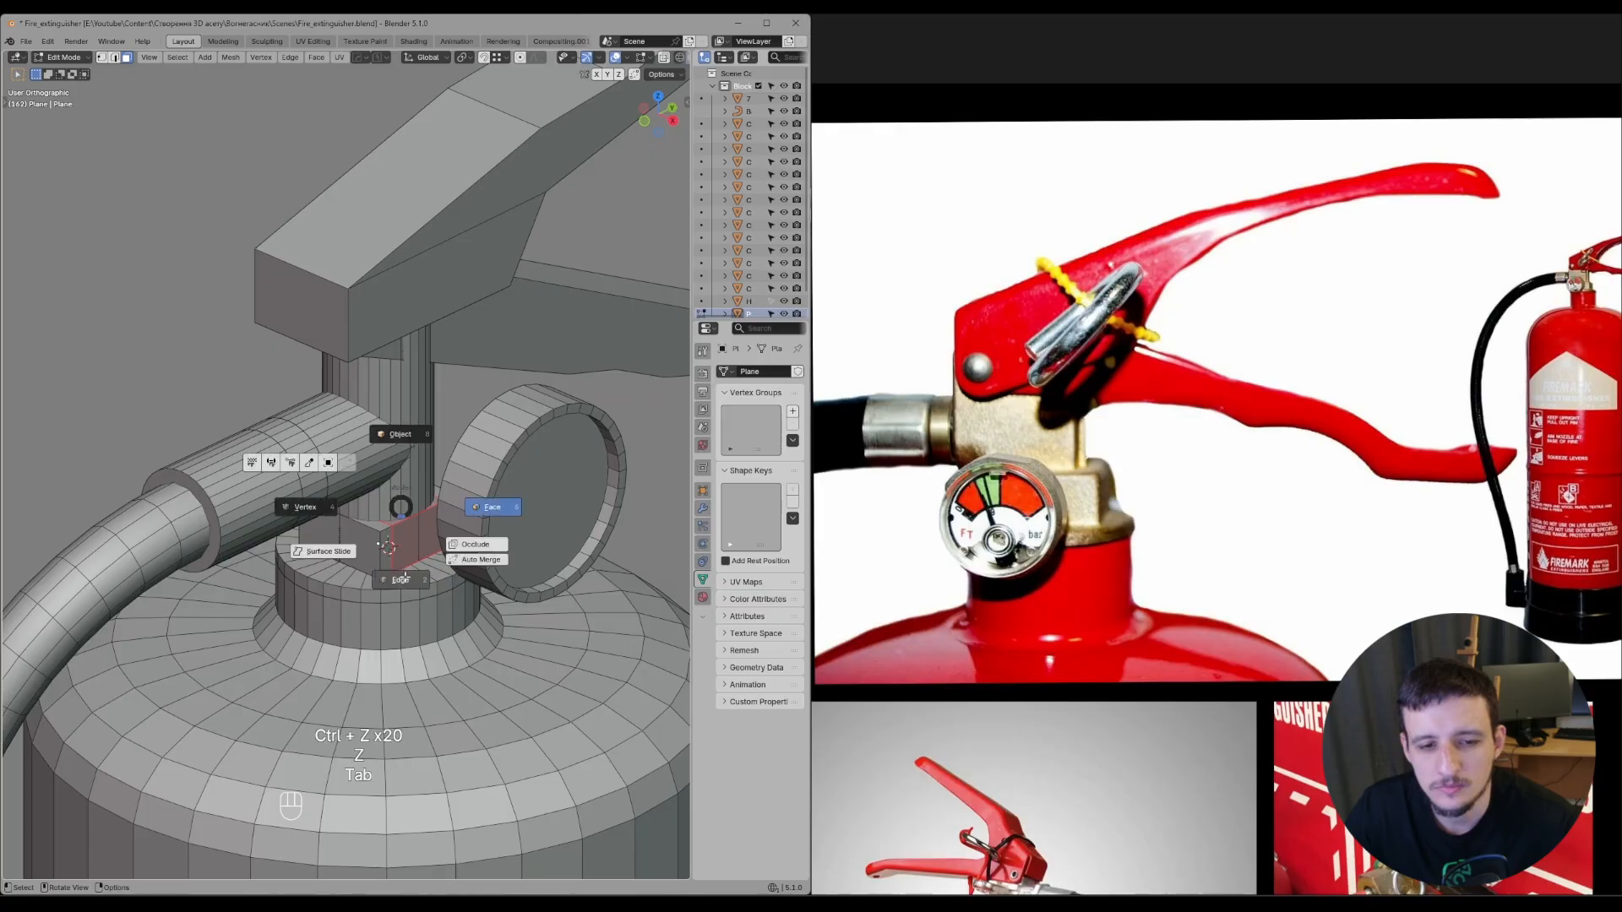
- Dissolve the leftover bevelled loop edges on the square block and return to Object Mode
left_click(405, 529, "alt")
mouse_move(407, 529)
middle_mouse_down()
mouse_move(448, 519)
mouse_move(435, 530)
middle_mouse_up()
key("ctrl+x")
key("Tab")
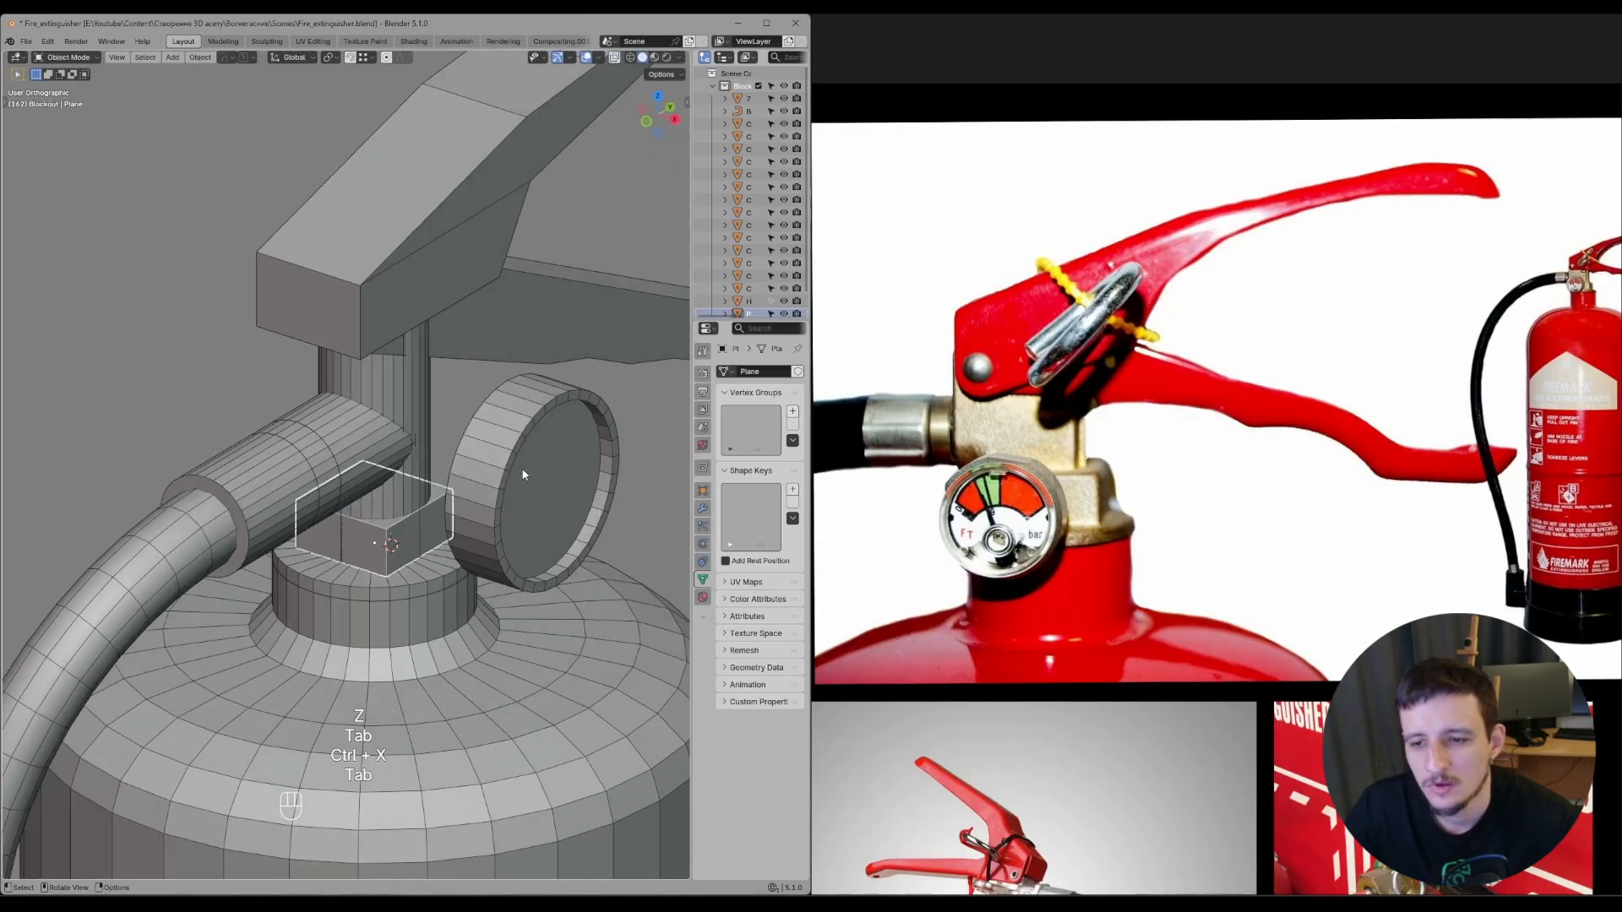
- Enlarge the square block around the valve stem, scaling it by about 1.16 along Y
middle_click_drag(524, 473, 515, 486)
key("s")
mouse_move(547, 507)
middle_mouse_down()
mouse_move(572, 544)
mouse_move(549, 523)
middle_mouse_up()
left_click(581, 567)
key("s")
left_click(534, 500)
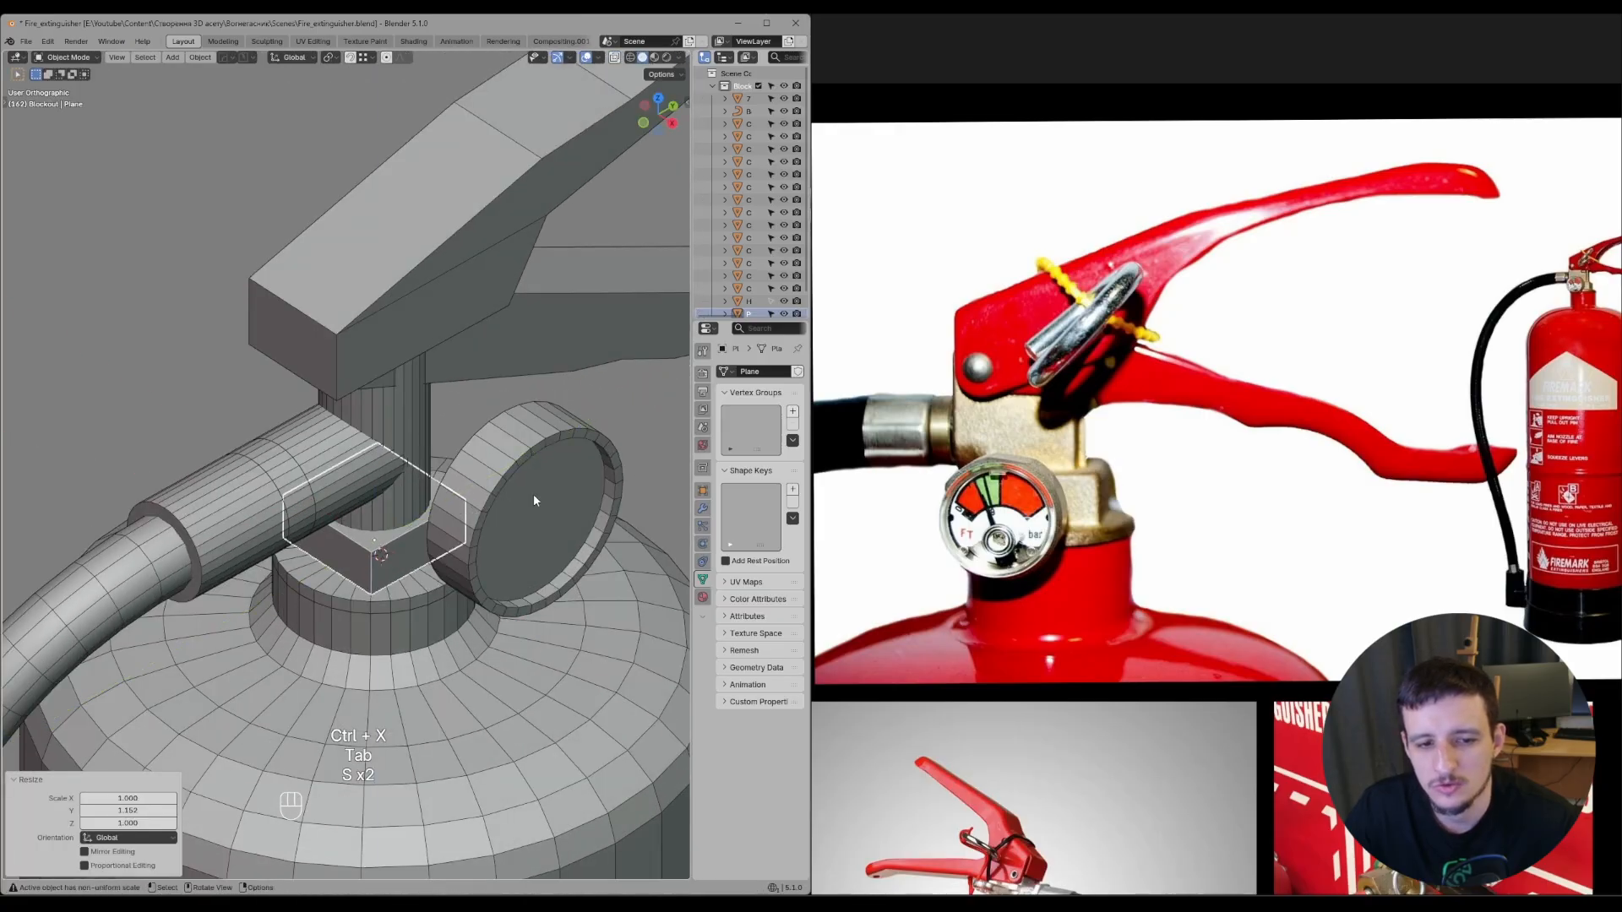
- Hide the wireframe and inspect the widened block from the hose side against the reference board
key("z")
middle_click_drag(528, 583, 633, 534)
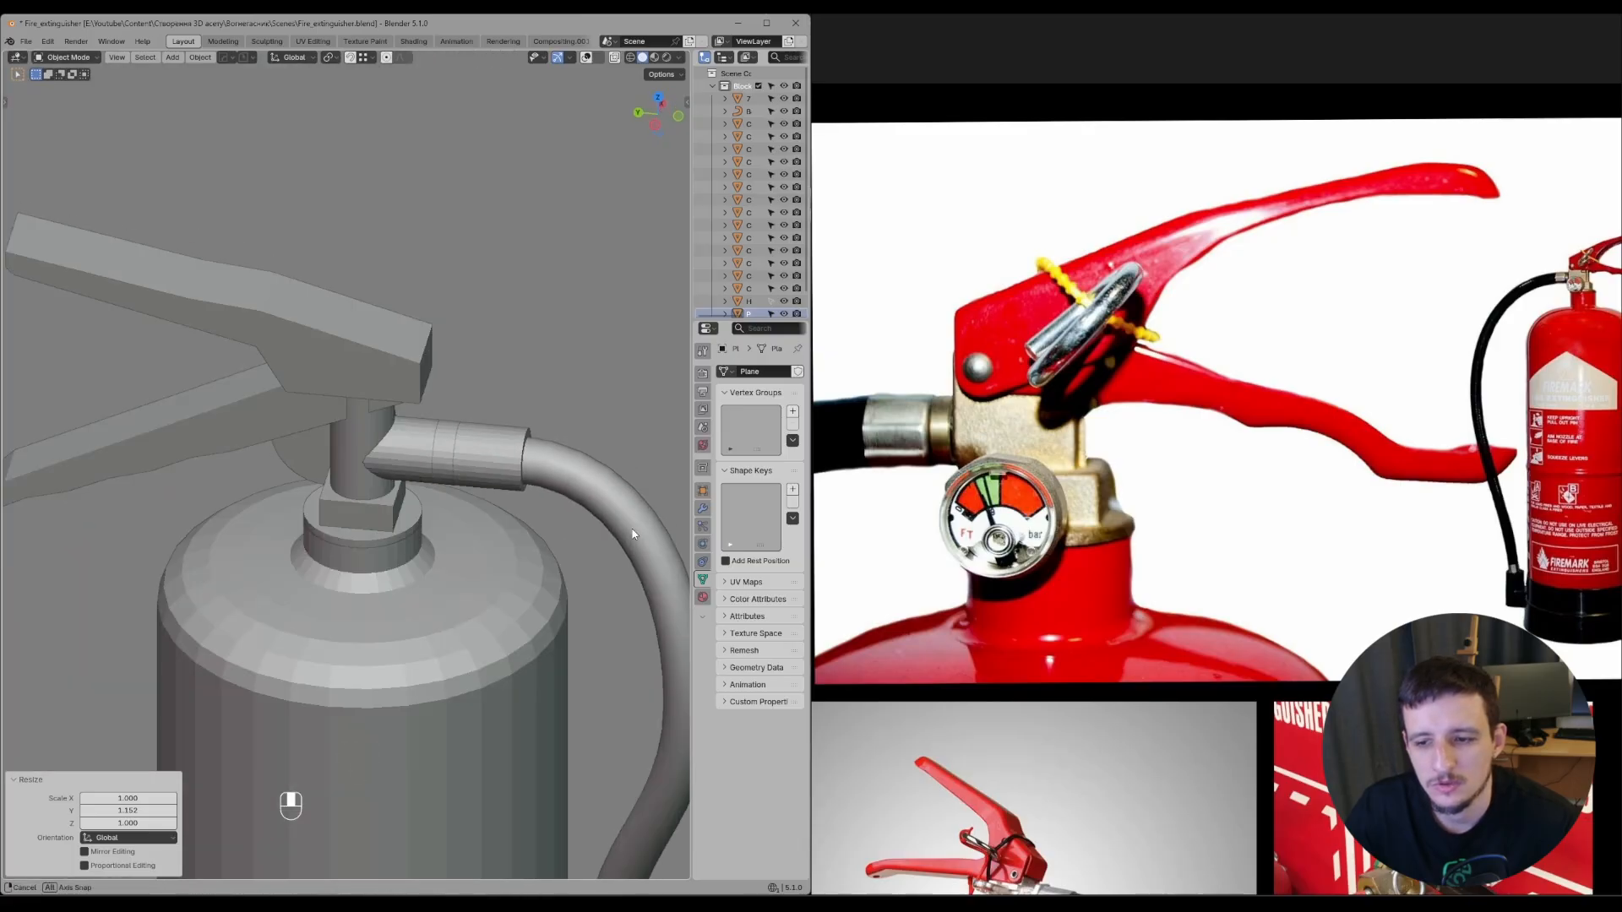
scroll(883, 409, "down", 5)
scroll(883, 409, "up", 1)
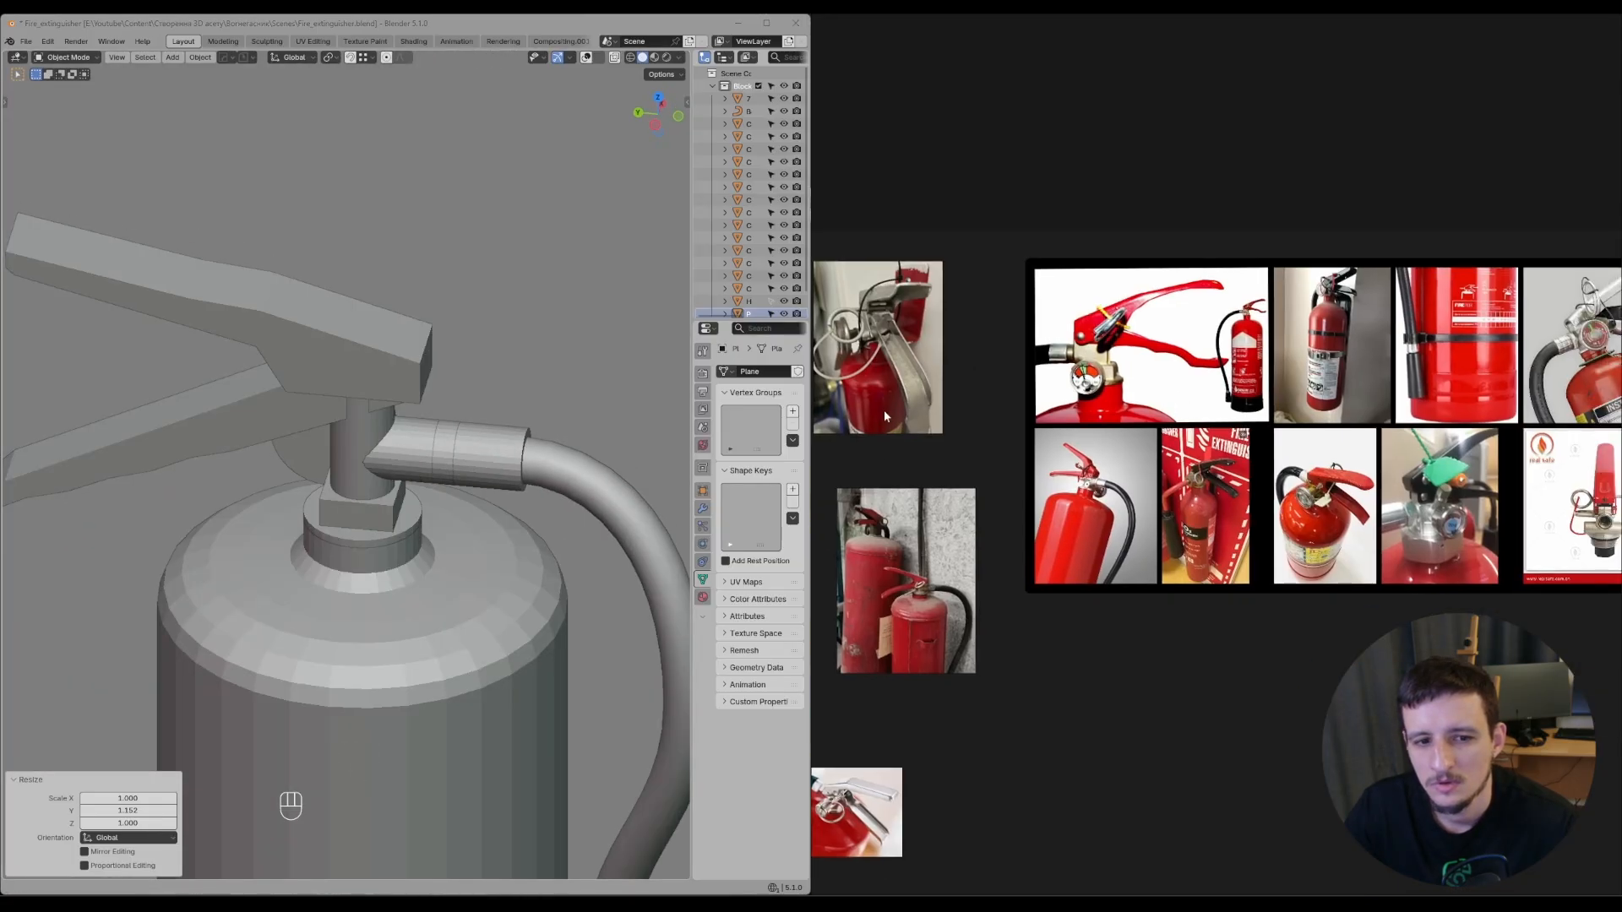
- Hide the square block at the valve stem's base to expose the stem underneath
scroll(423, 499, "up", 3)
middle_click_drag(428, 514, 440, 485)
key("h")
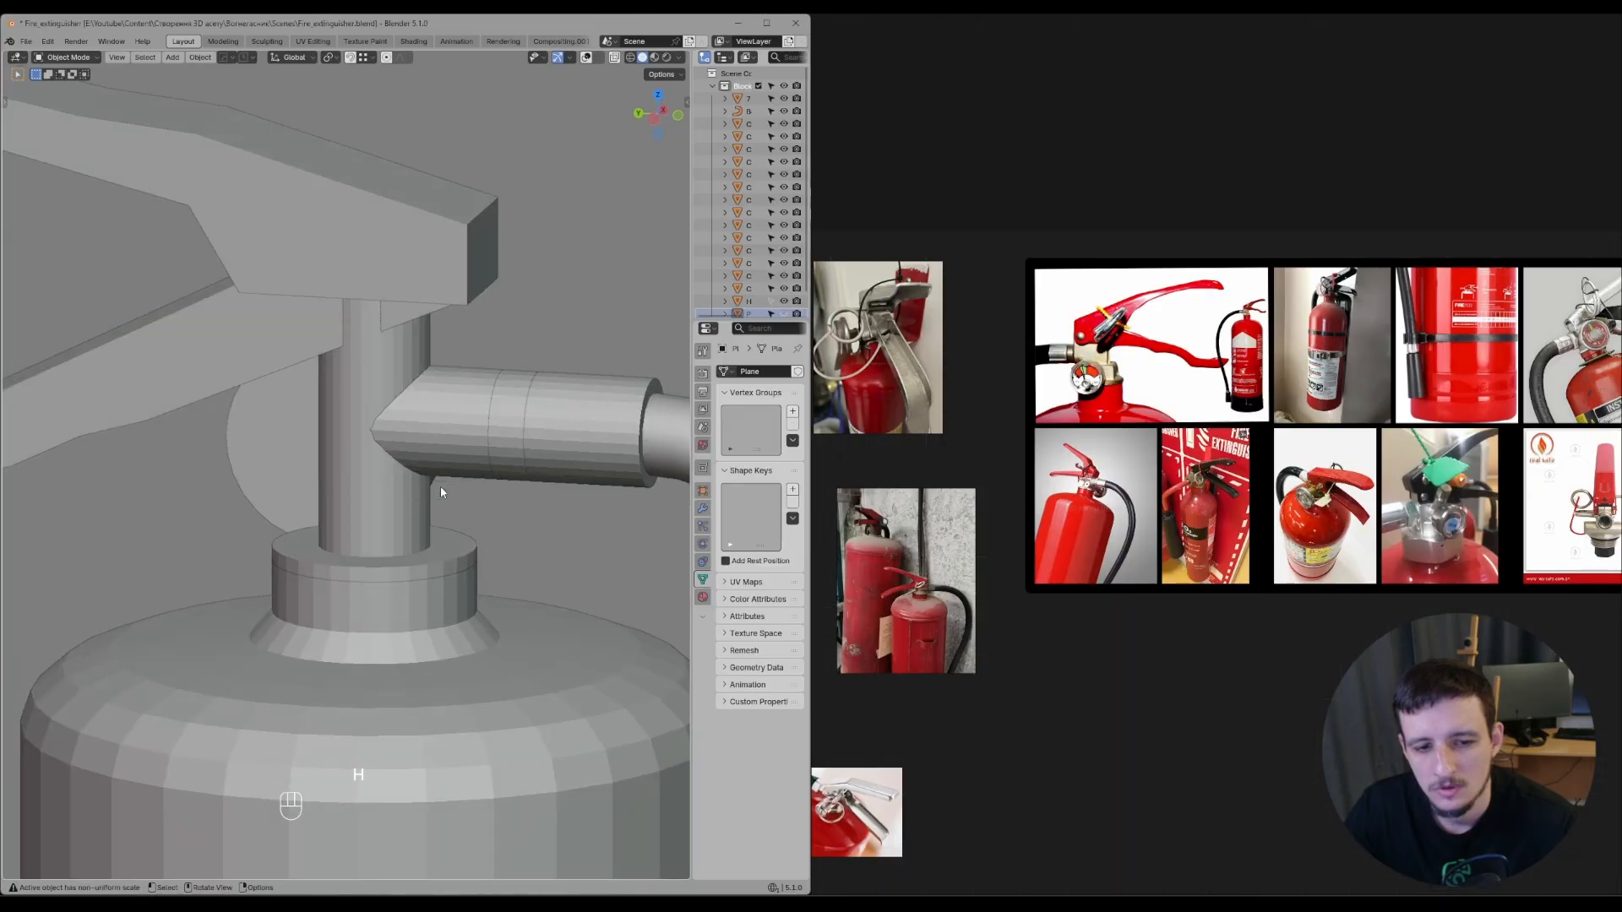
- Add a horizontal edge loop around the cylindrical valve stem and lower it along Z by about 0.022 m
left_click(414, 505)
key("Tab")
key("z")
left_click(404, 596)
key("ctrl+r")
left_click(394, 508)
left_click(394, 509)
key("z")
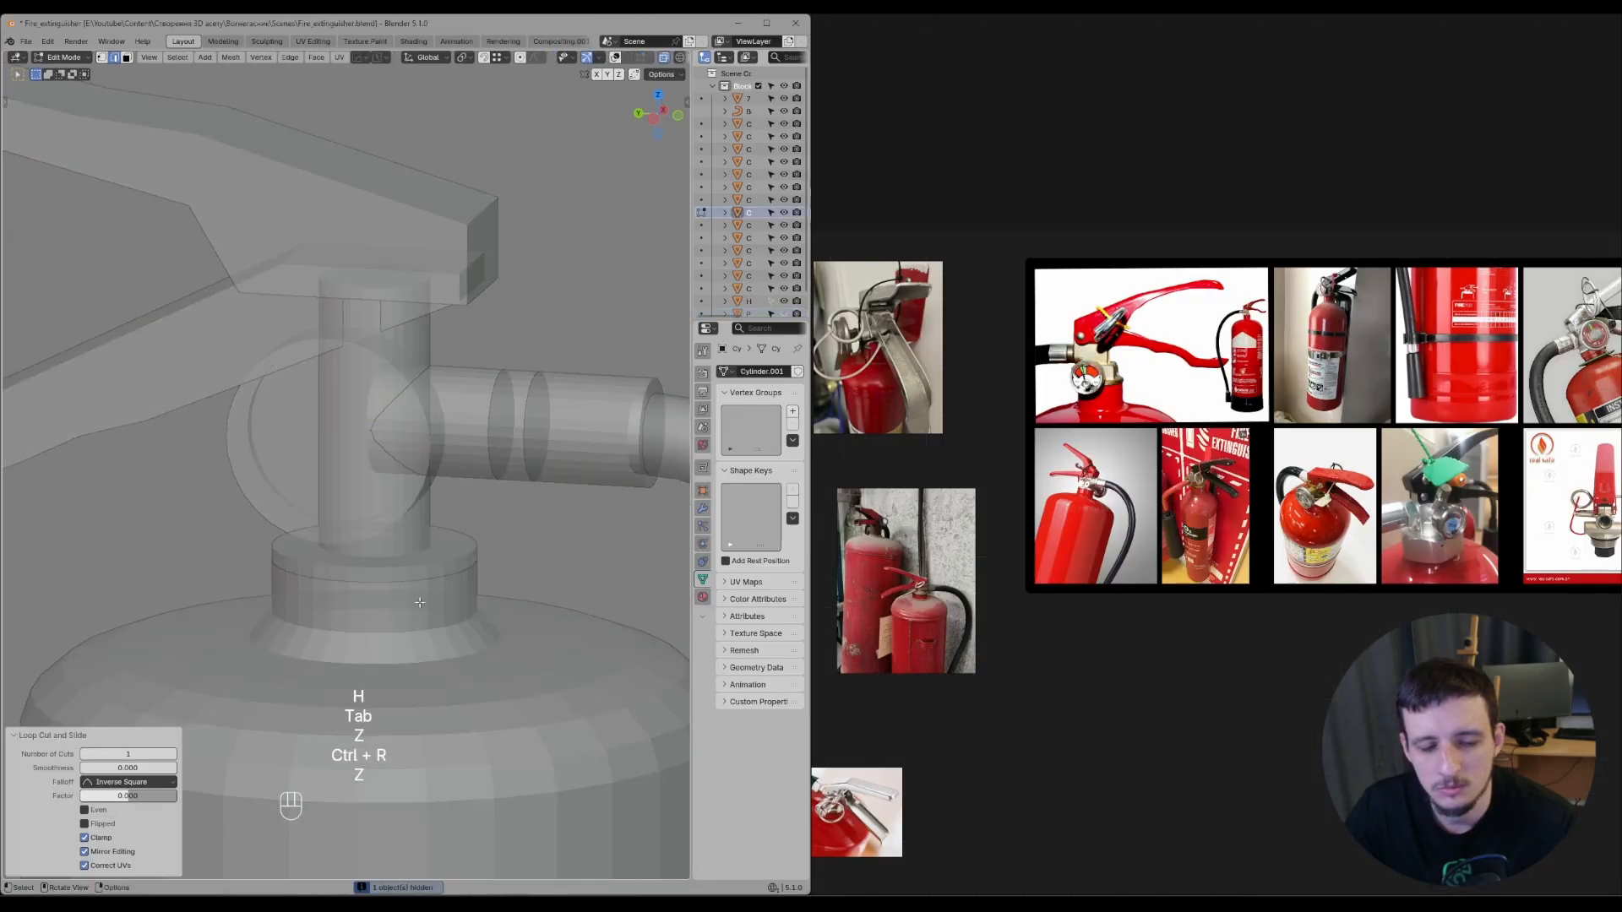
key("g")
key("z")
key("z")
left_click(428, 530)
- Insert a second edge loop around the stem, between the lowered loop and the stem's bottom edge
middle_click_drag(428, 530, 419, 549)
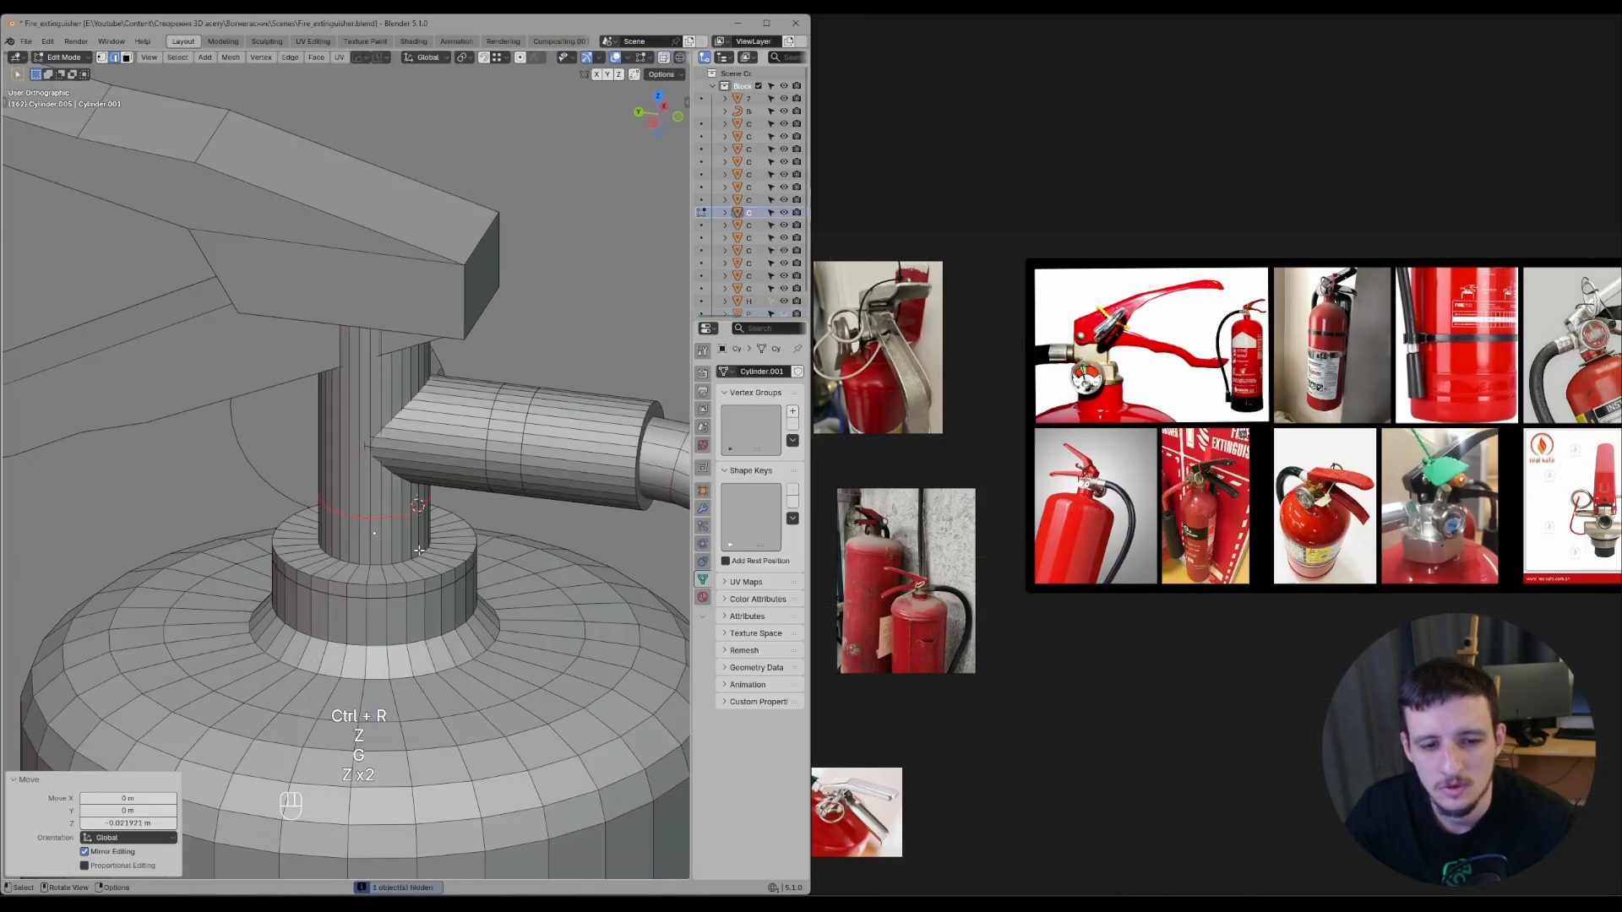
left_click(386, 565, "alt")
key("s")
right_click(499, 575)
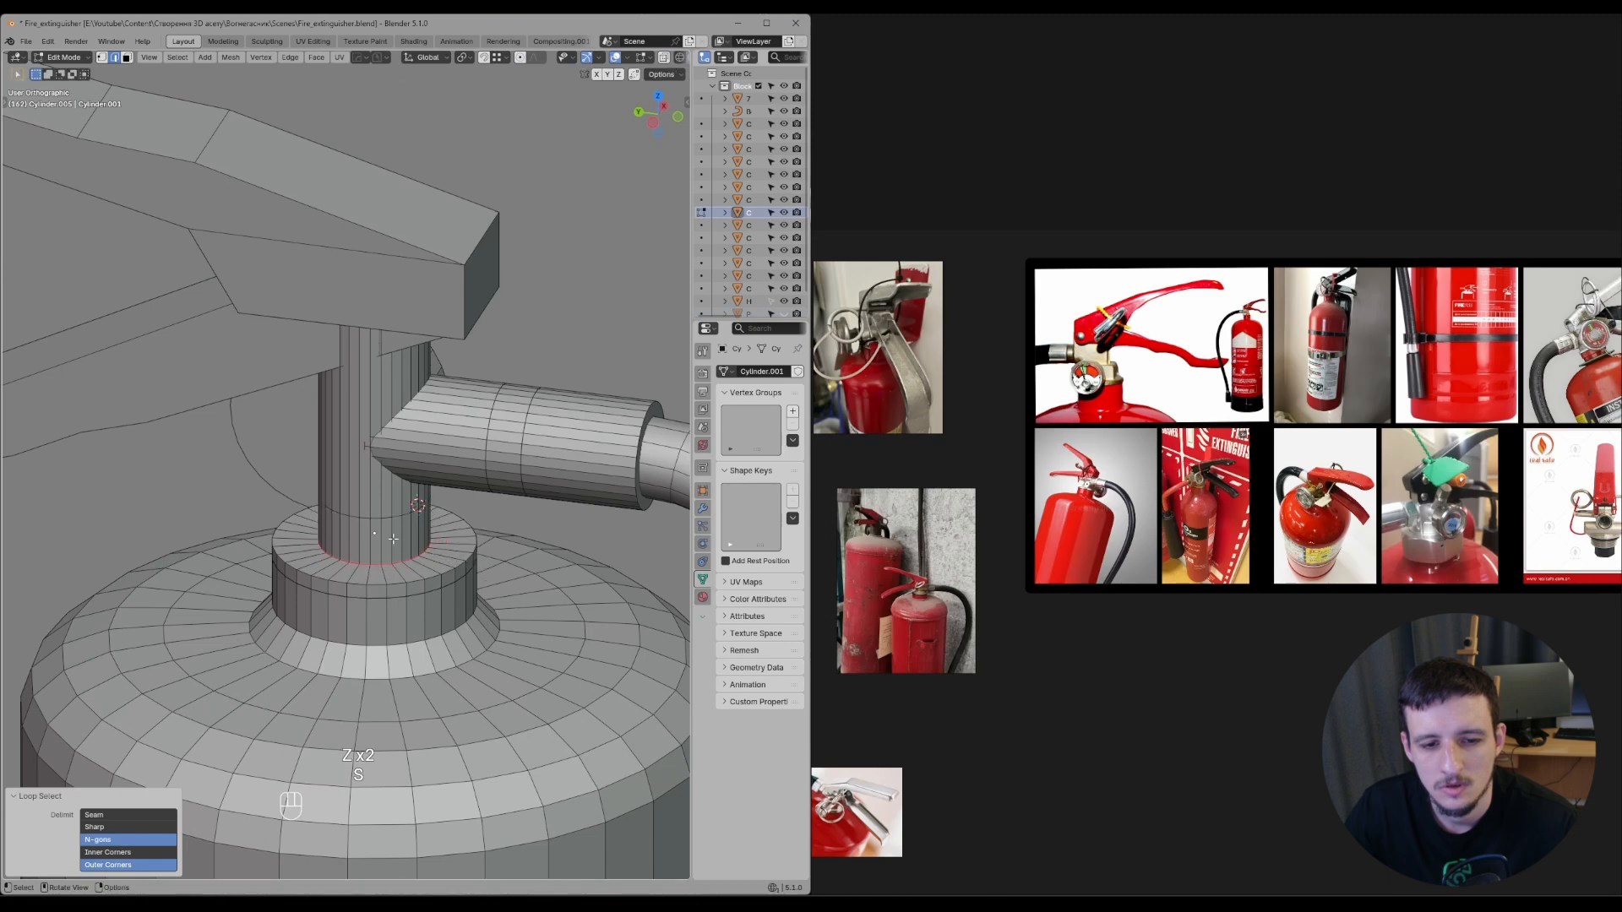
key("ctrl+r")
left_click(411, 544)
right_click(411, 544)
- Flare the stem's bottom edge loop outward by scaling it to about 1.304
left_click(410, 558, "alt")
key("s")
right_click(461, 583)
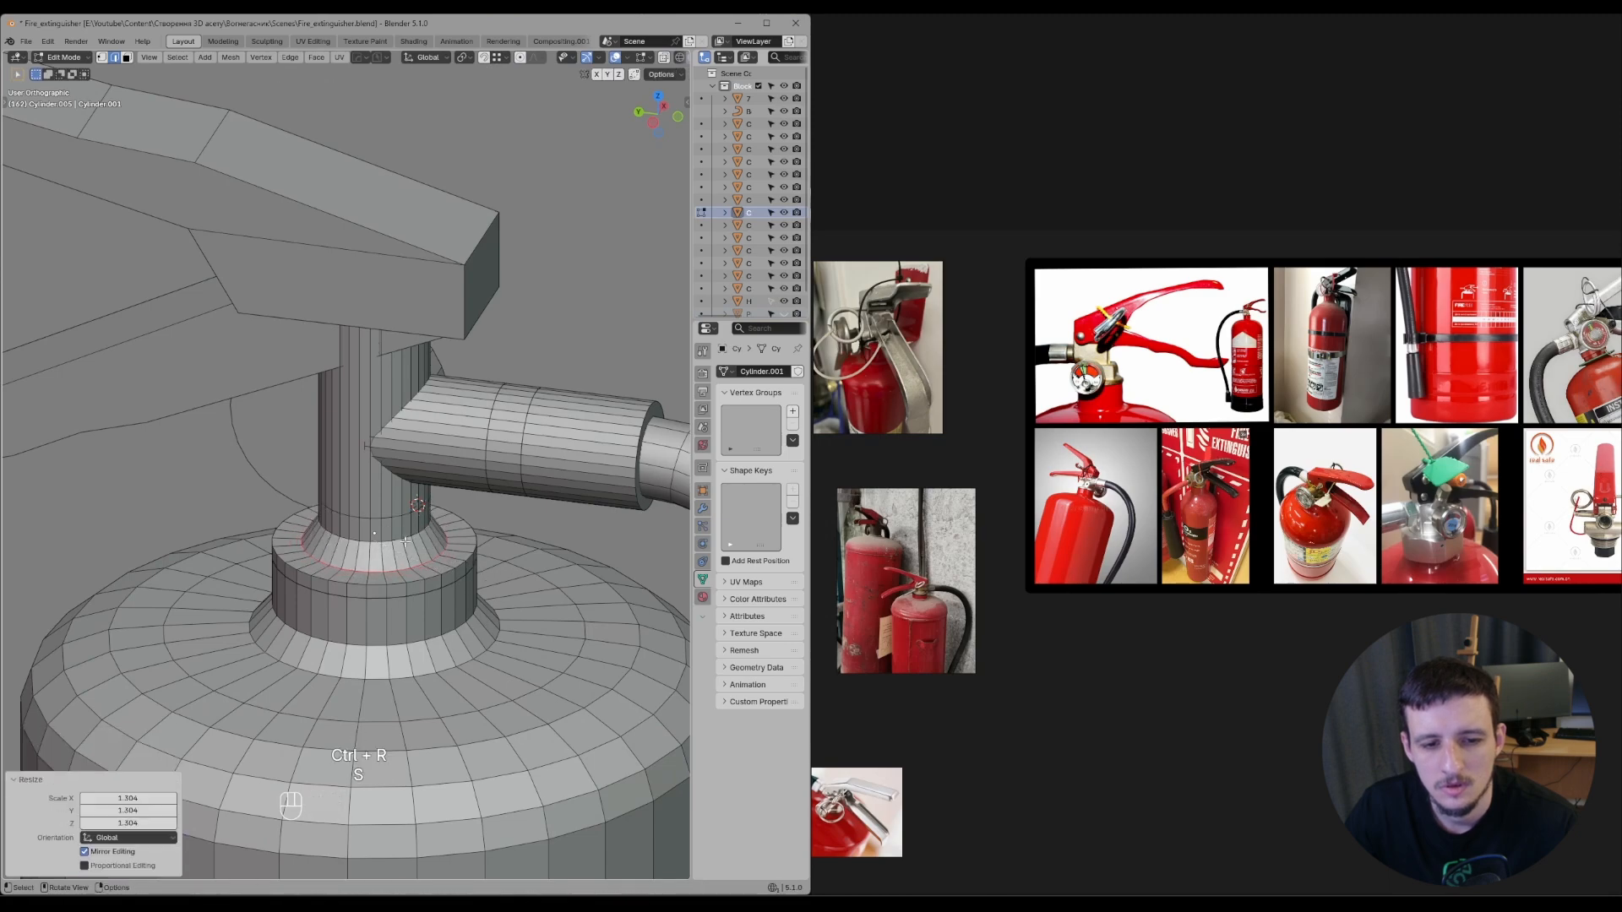
- Compare the flared stem base, without wireframe, with the valve bodies in the close-up reference photos
middle_click_drag(461, 583, 296, 498)
key("shift+alt+z")
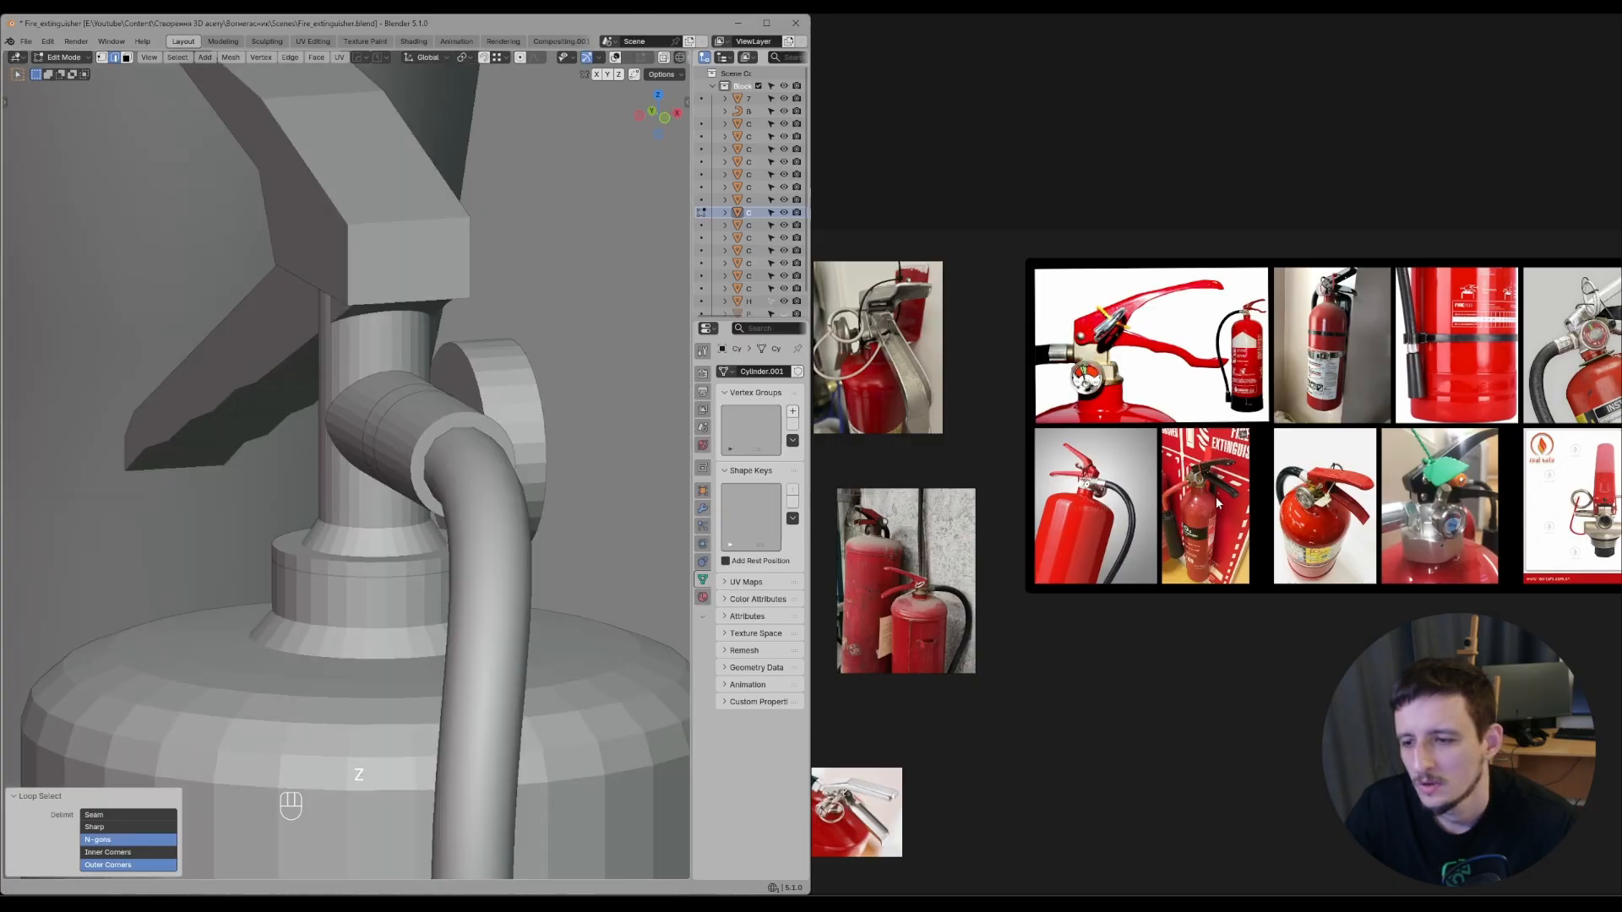
scroll(1215, 497, "up", 2)
scroll(1193, 490, "up", 2)
scroll(1194, 490, "down", 2)
scroll(1096, 533, "up", 6)
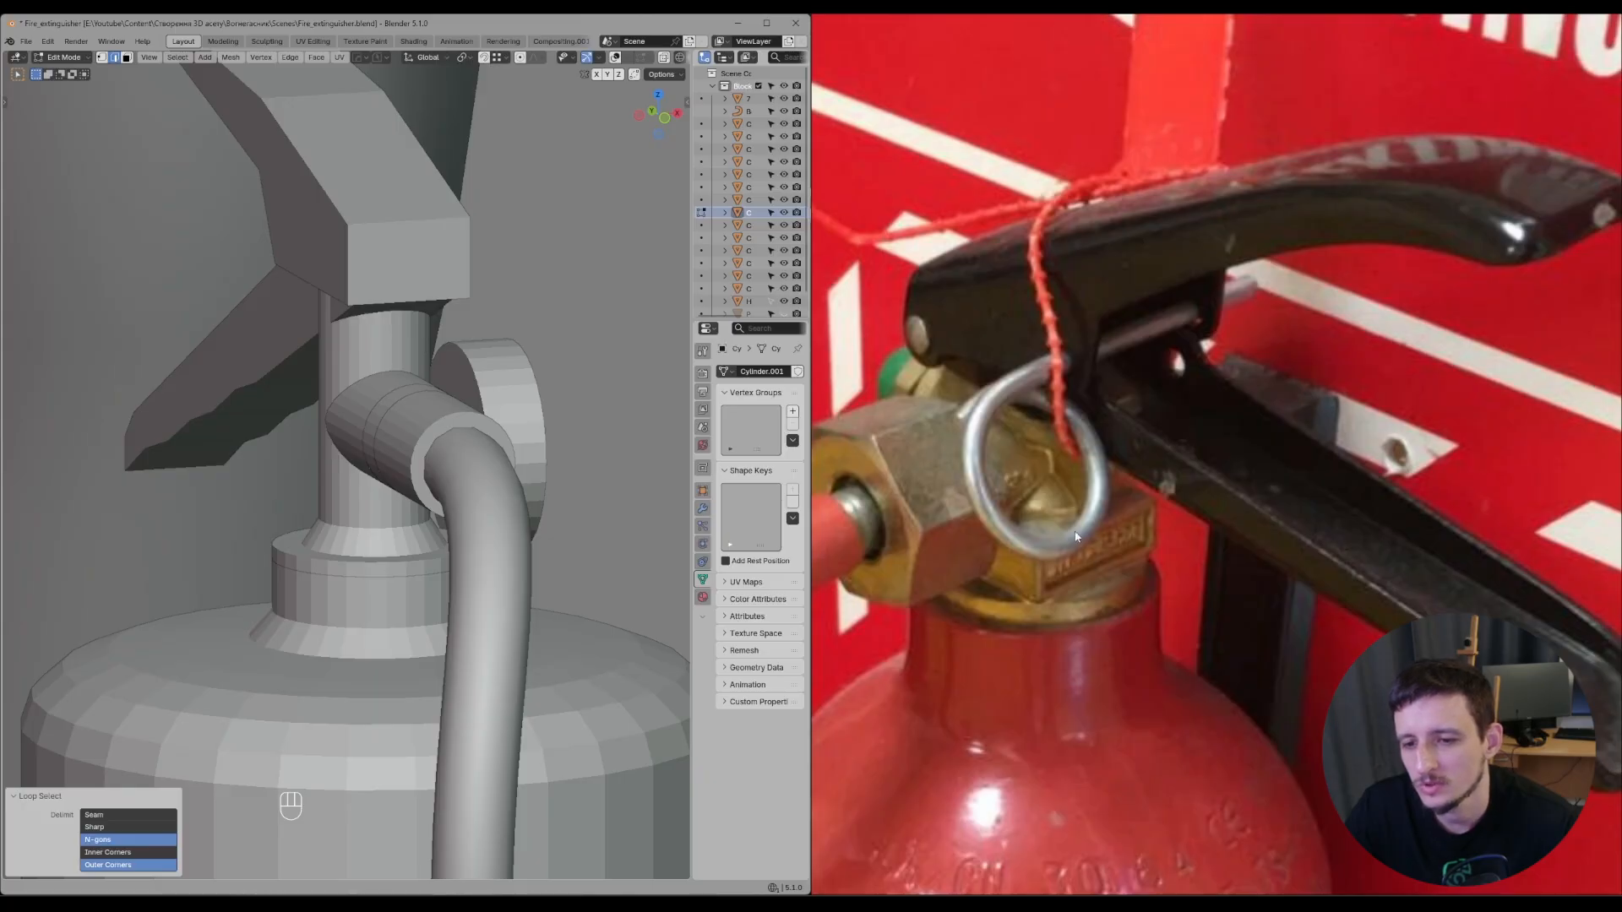
scroll(1174, 536, "down", 5)
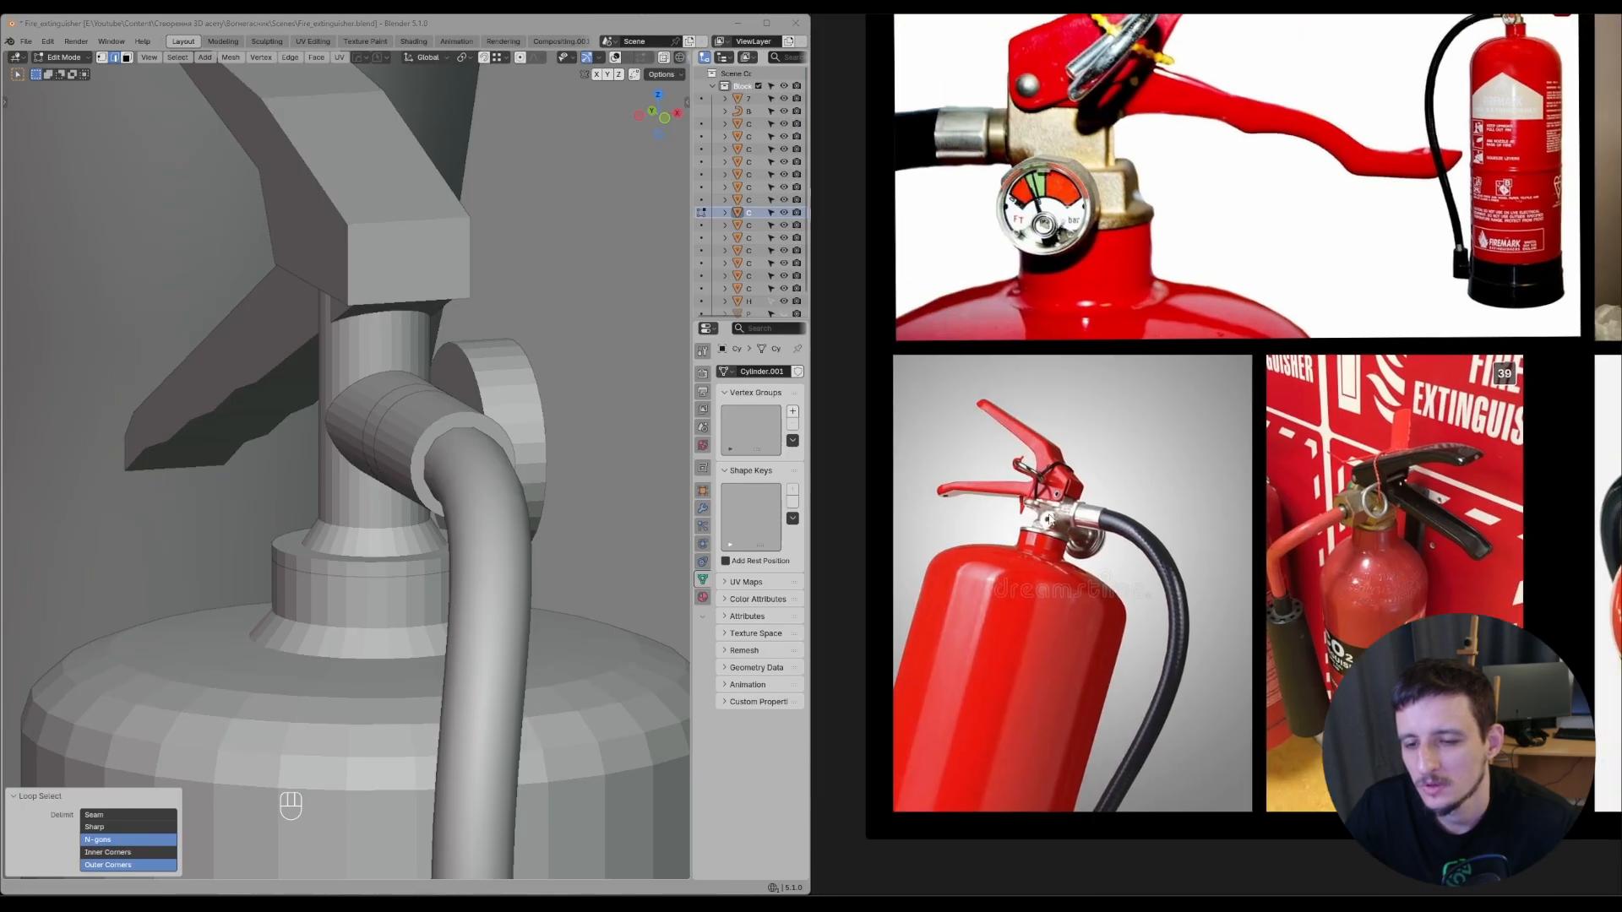
scroll(1056, 524, "up", 5)
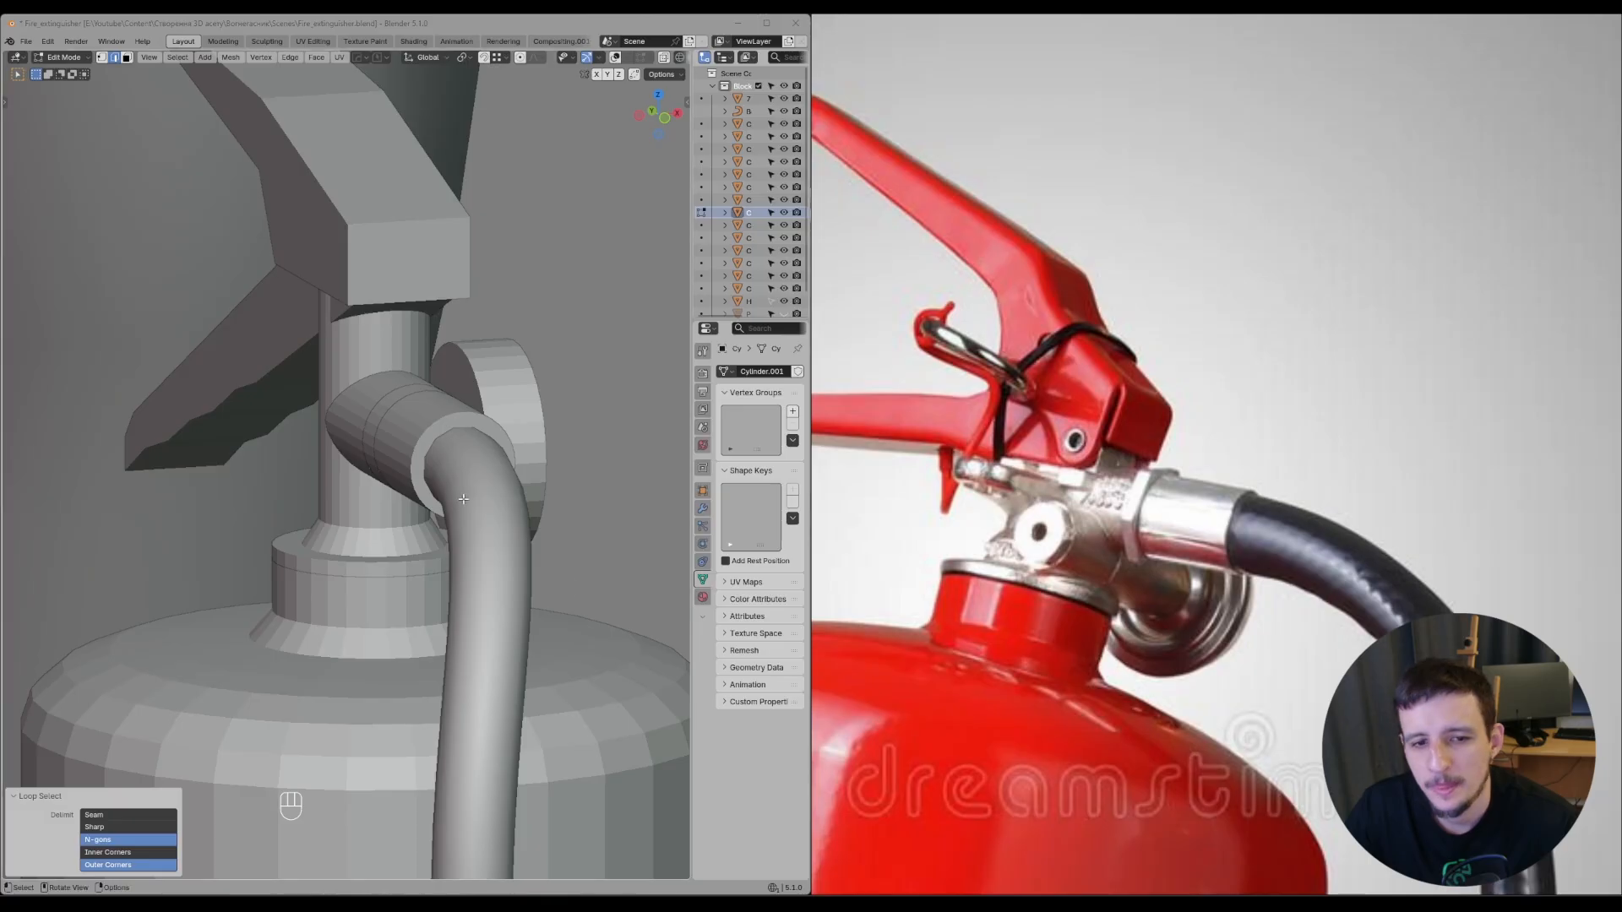
- Show the wireframe again and undo the outward scaling of the stem's bottom edge loop
middle_click_drag(463, 499, 417, 486)
scroll(473, 486, "up", 2)
key("z")
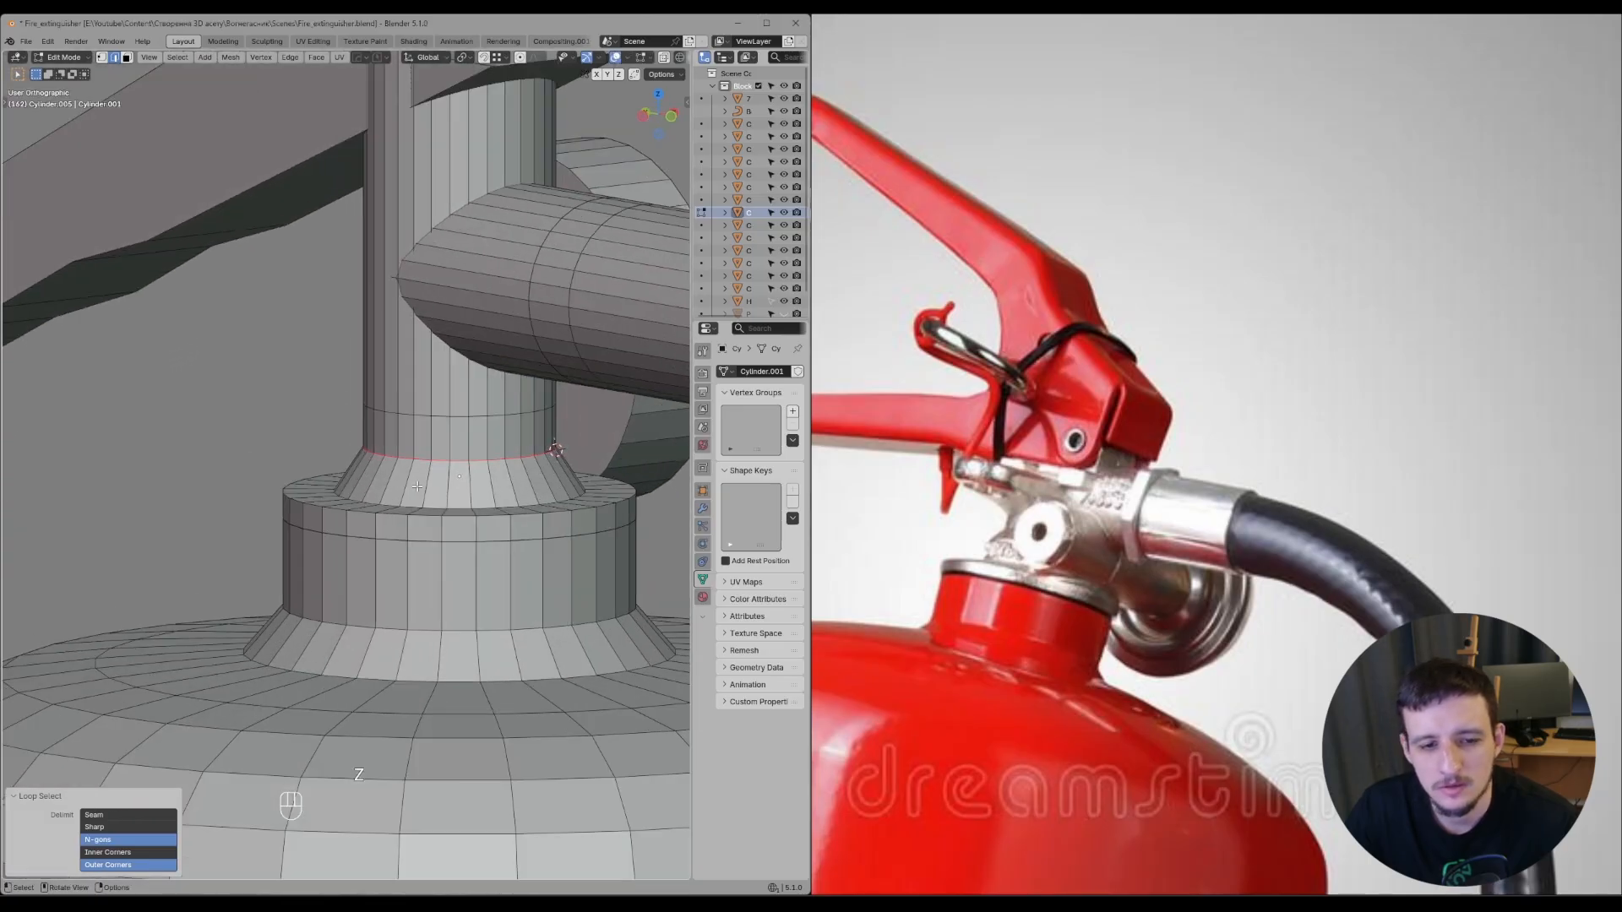
key("ctrl+z")
key("ctrl+z")
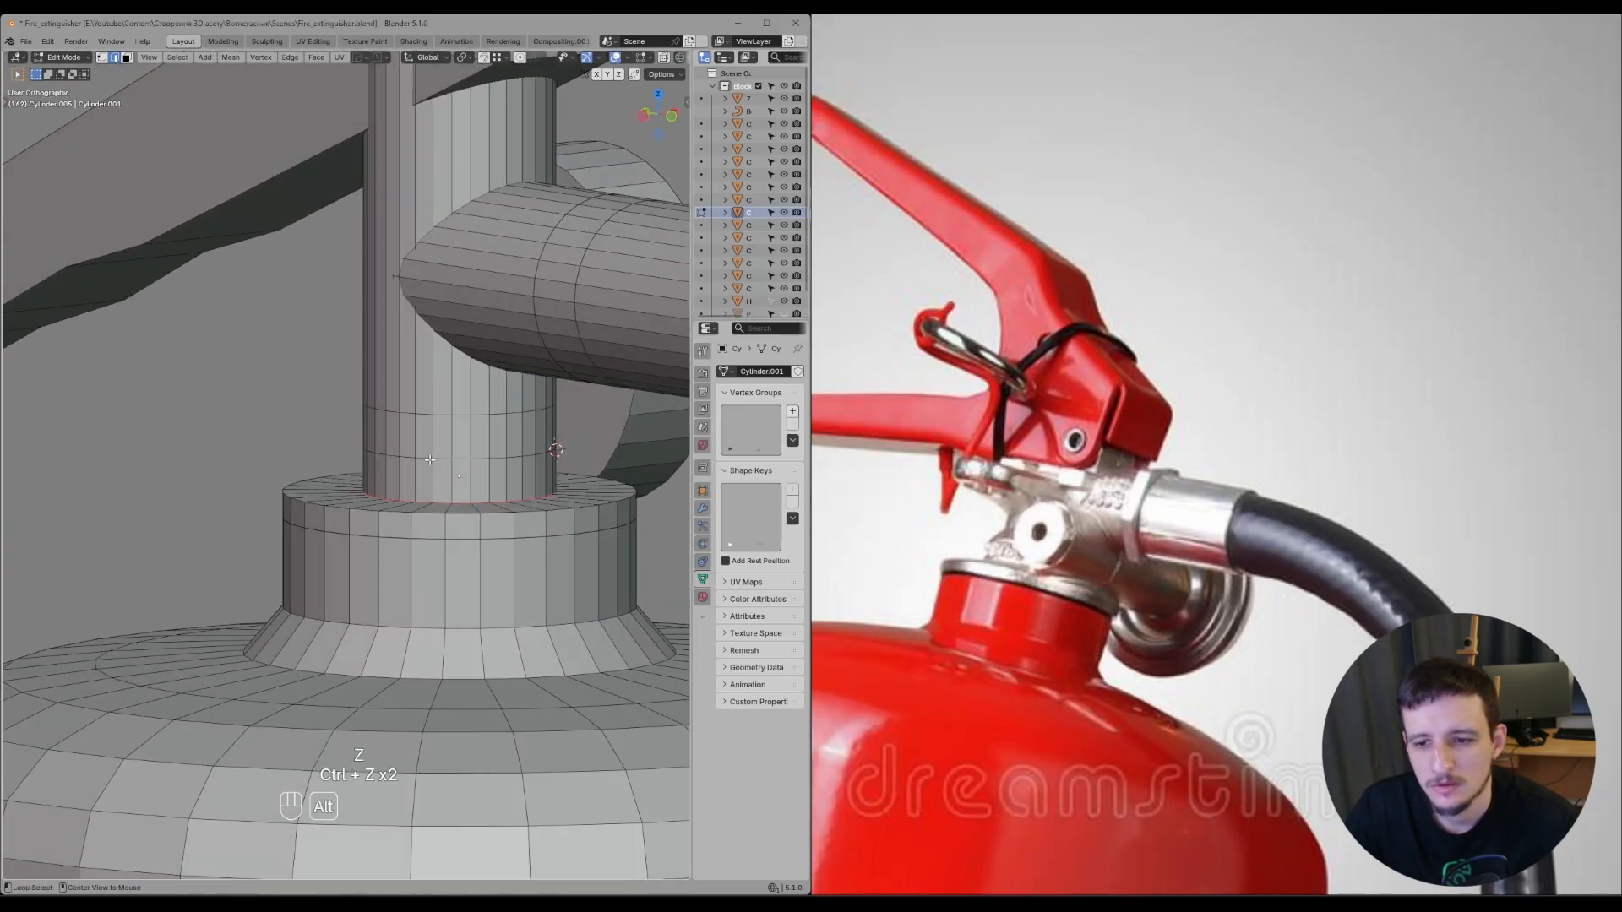
- Widen the stem's lowest ring of faces into a collar, scaling it in X and Y only by about 1.3
key("Tab")
left_click(425, 473, "alt")
middle_click_drag(425, 473, 434, 490)
key("Tab")
left_click(498, 482, "alt")
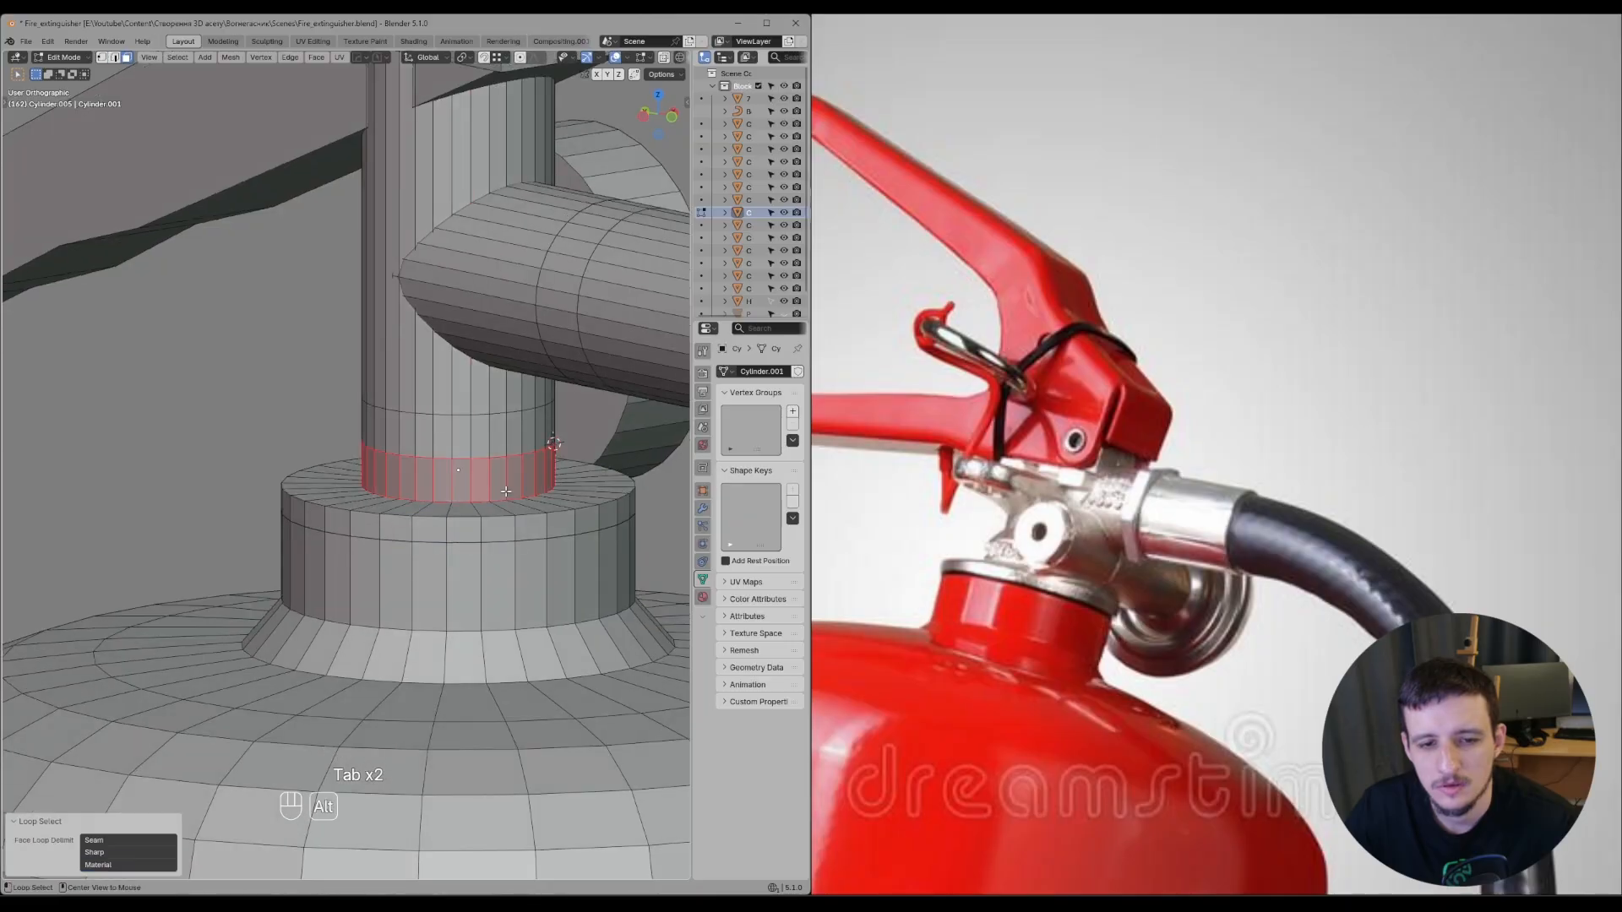
key("s")
key("shift+z")
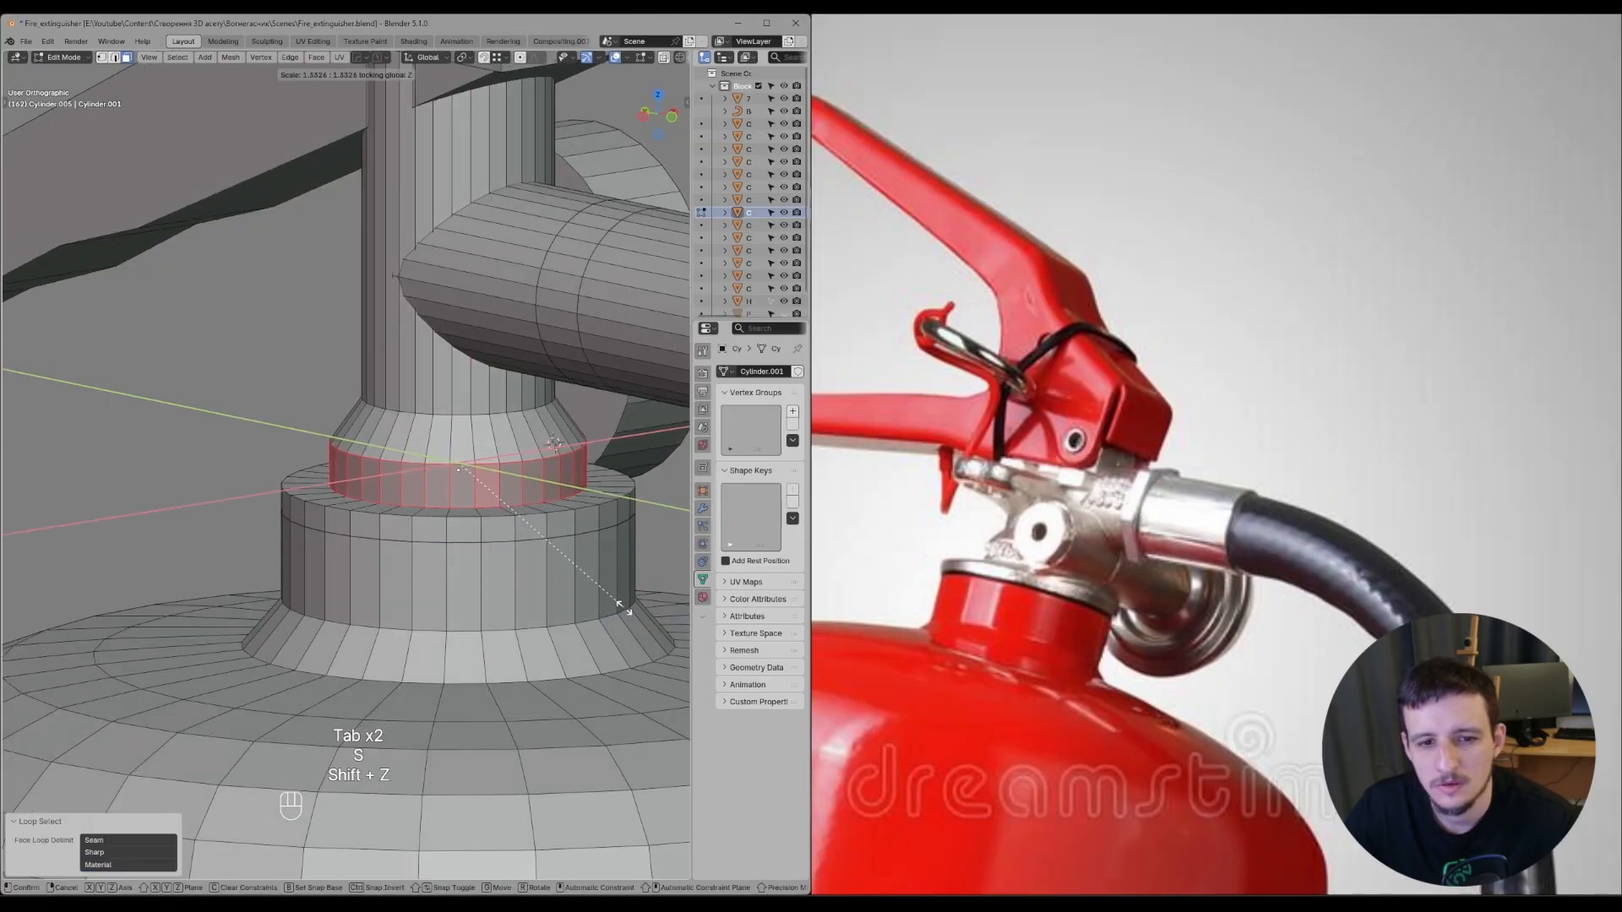
left_click(616, 603)
- Reposition the upper edge loops of the stem's widened collar along Z, finishing with a shift of about 0.001 m
key("Tab")
left_click(481, 463, "alt")
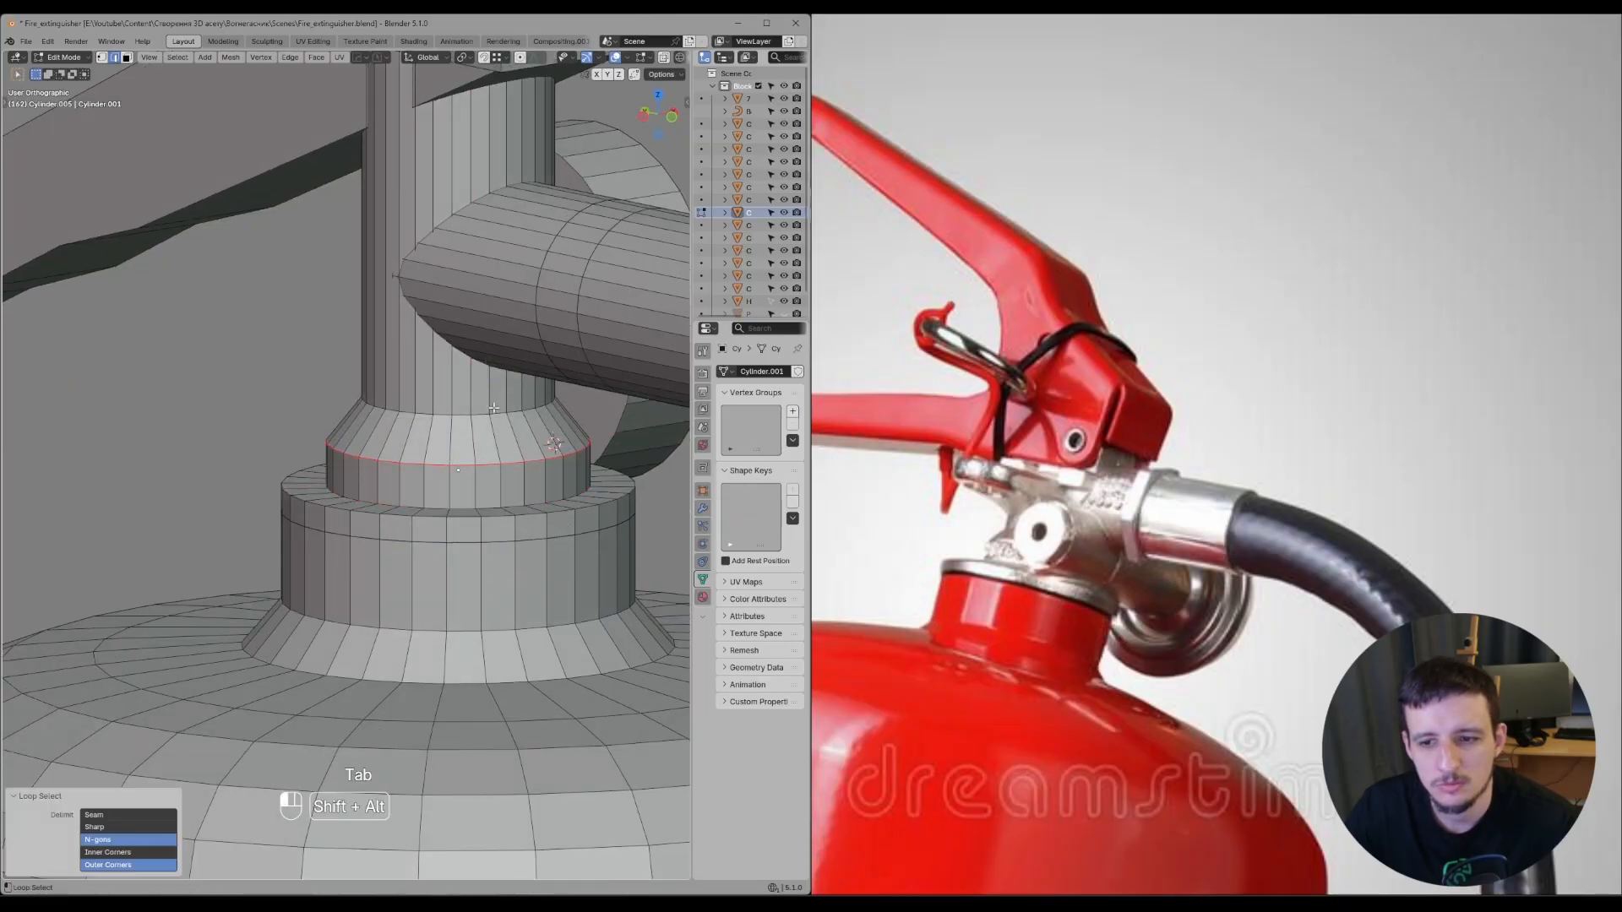
middle_click_drag(553, 524, 582, 506)
key("g")
key("z")
right_click(513, 469)
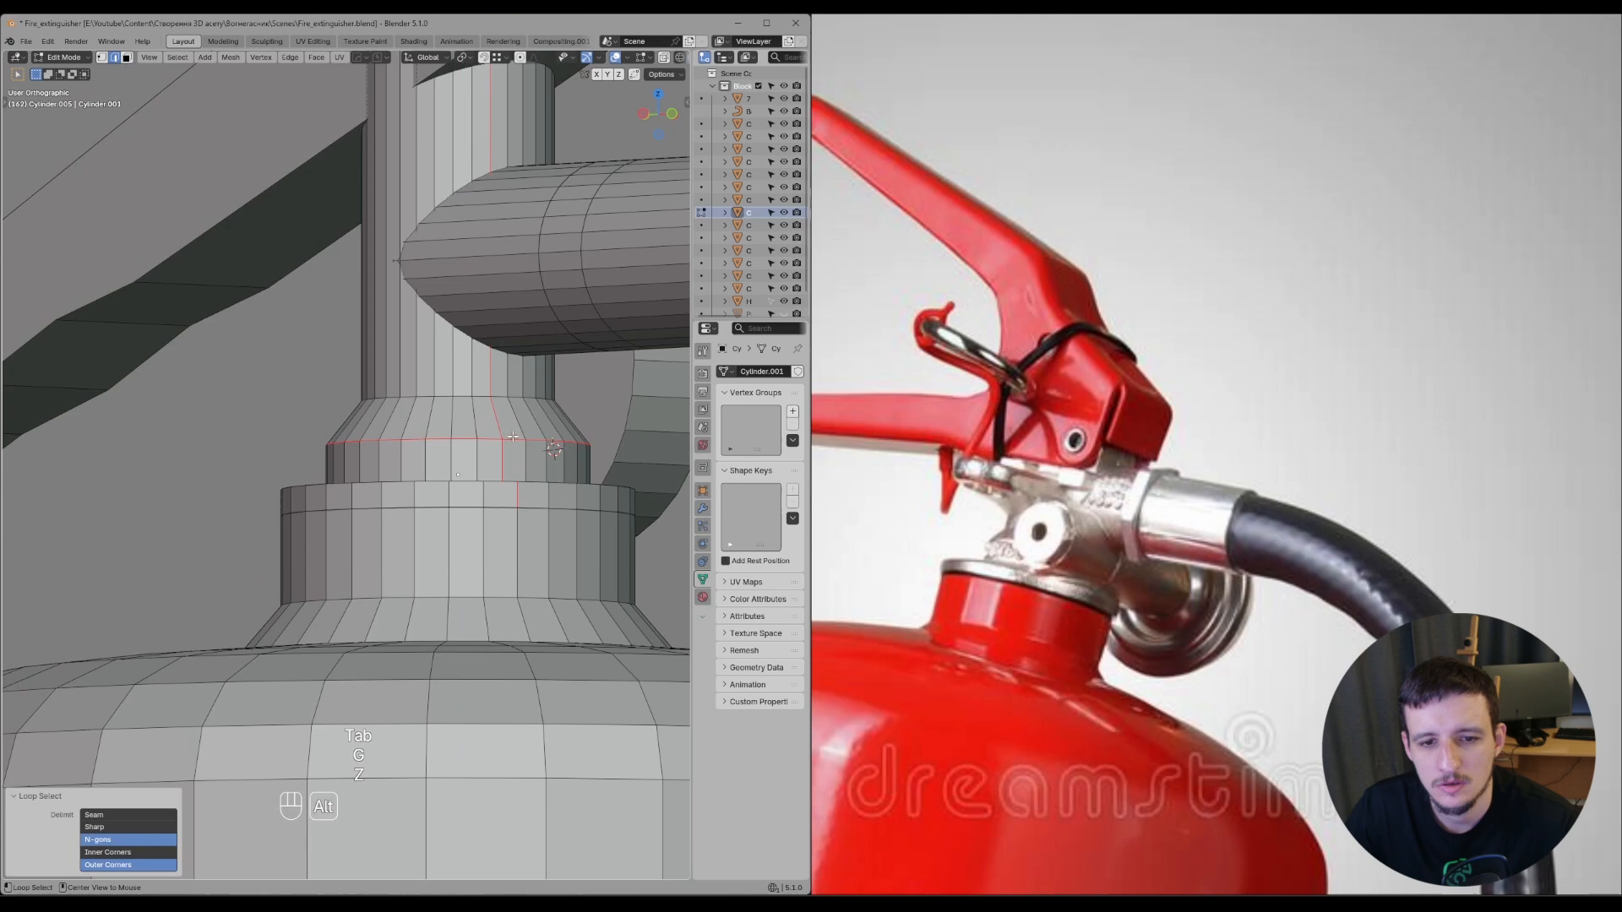
left_click(498, 395, "alt+shift")
scroll(507, 405, "down", 3)
middle_click_drag(549, 422, 427, 422)
key("g")
key("z")
left_click(575, 427)
key("g")
key("z")
left_click(483, 427)
- Inspect the reshaped stem in the whole extinguisher without wireframe, restore the wireframe and return to Object Mode
scroll(473, 389, "down", 3)
key("shift+alt+z")
middle_click_drag(533, 371, 458, 359)
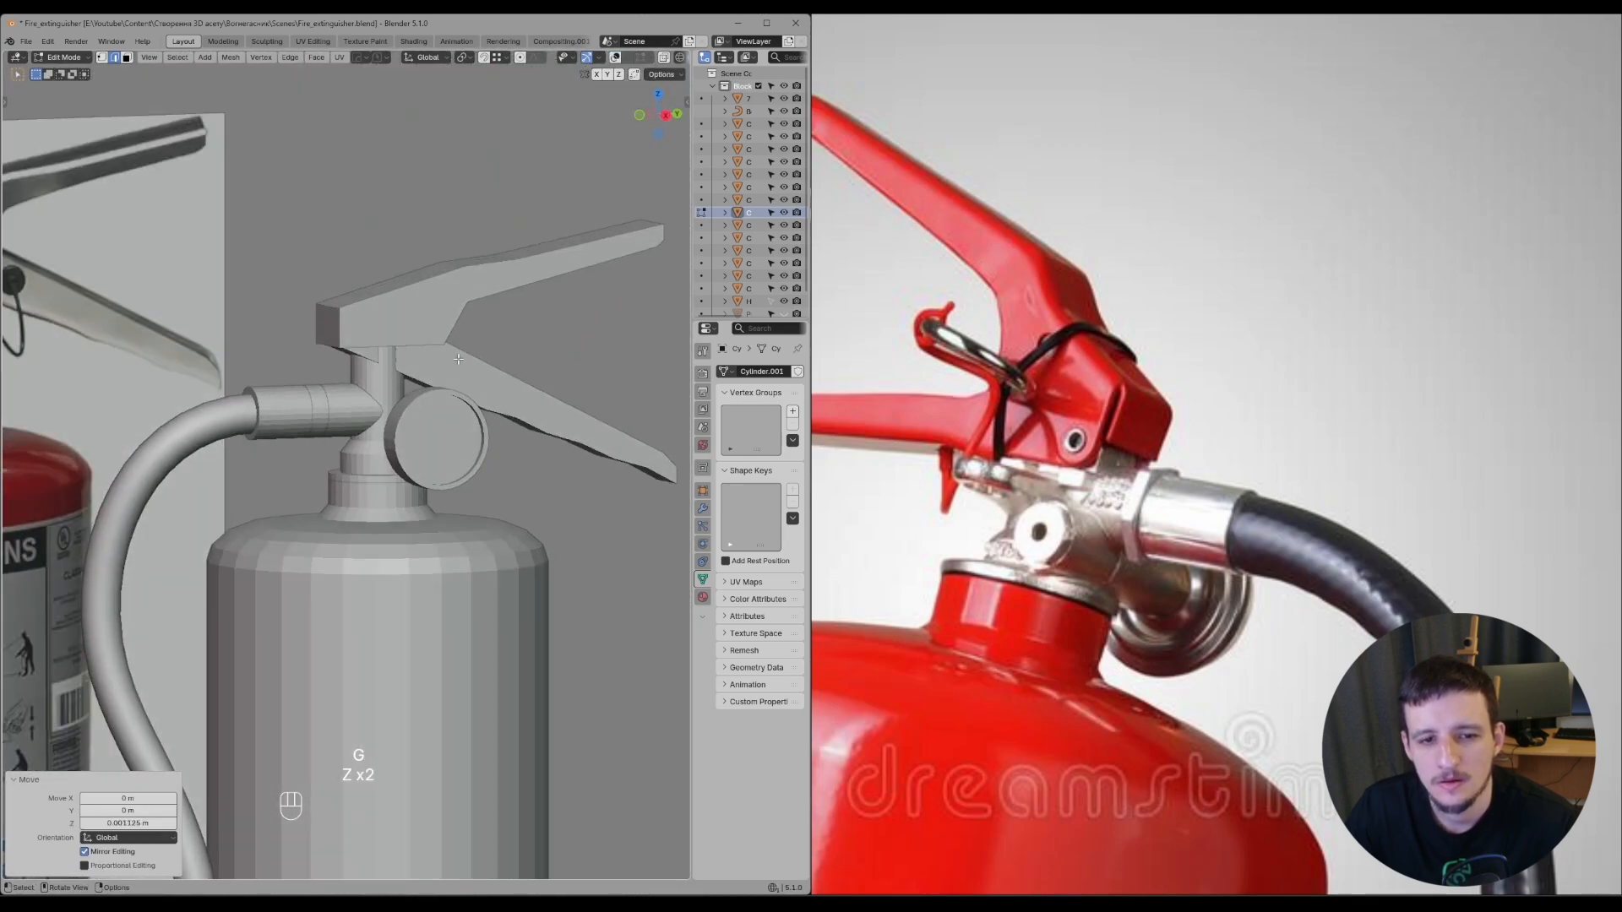
scroll(458, 359, "down", 3)
key("shift+alt+z")
scroll(490, 362, "up", 1)
key("Tab")
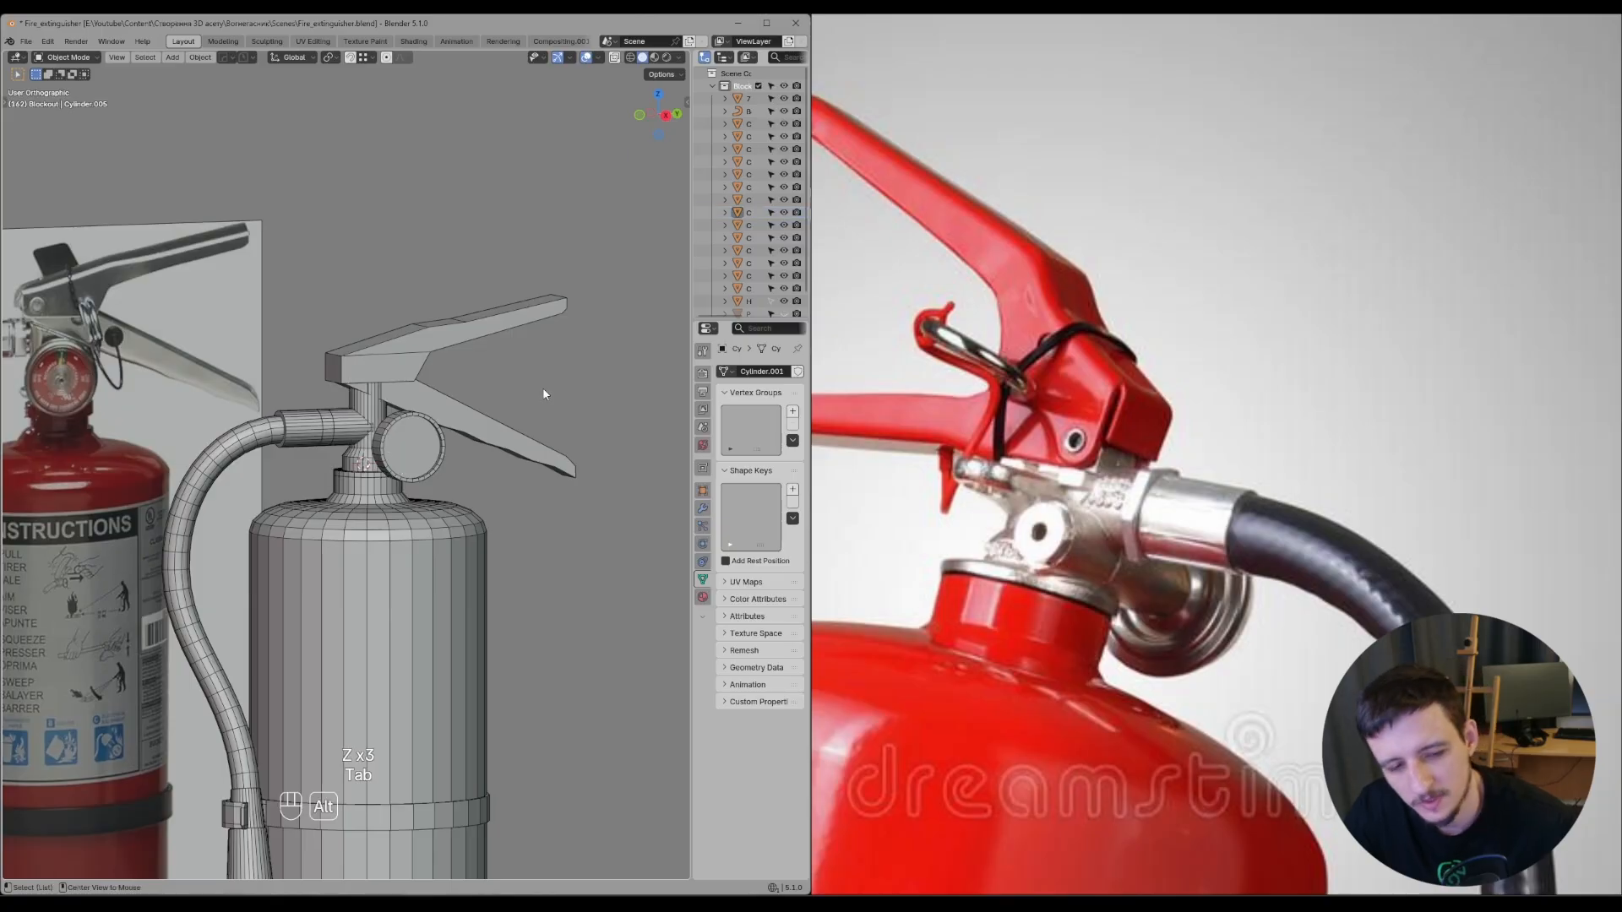
- Reveal and delete the square block around the stem's base, leaving the stem selected
key("alt+h")
scroll(342, 473, "up", 3)
left_click(359, 457)
key("x")
left_click(355, 458)
scroll(375, 441, "up", 1)
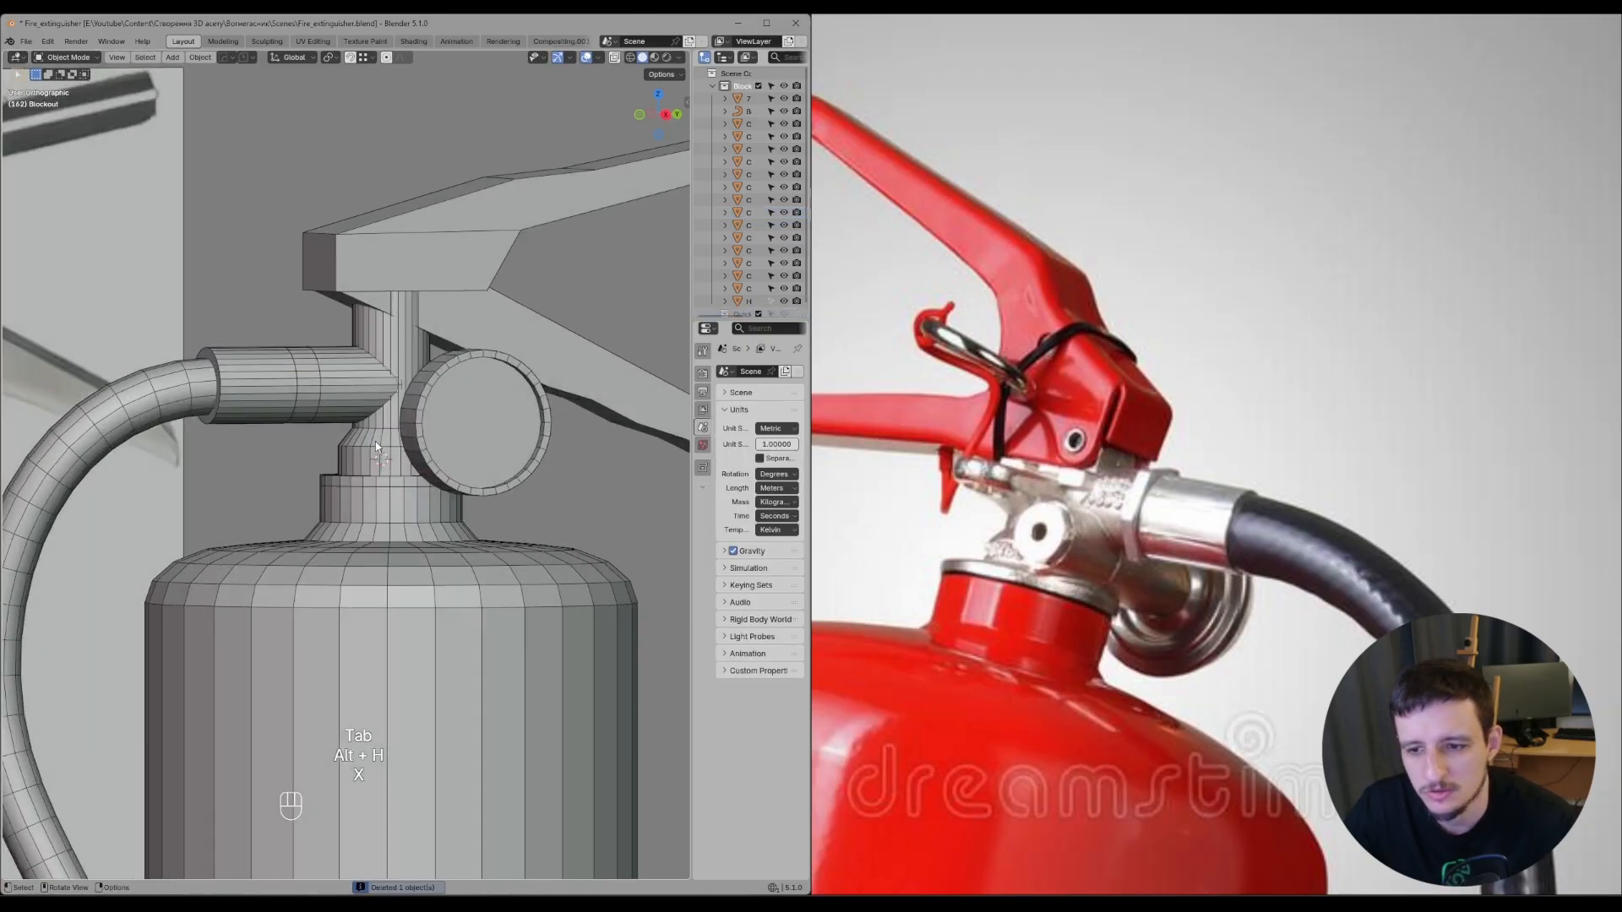
left_click(375, 446)
- Examine the valve, neck and gauge in the reference photos of the red-handled Firemark extinguisher
scroll(1003, 469, "down", 4)
scroll(963, 382, "up", 3)
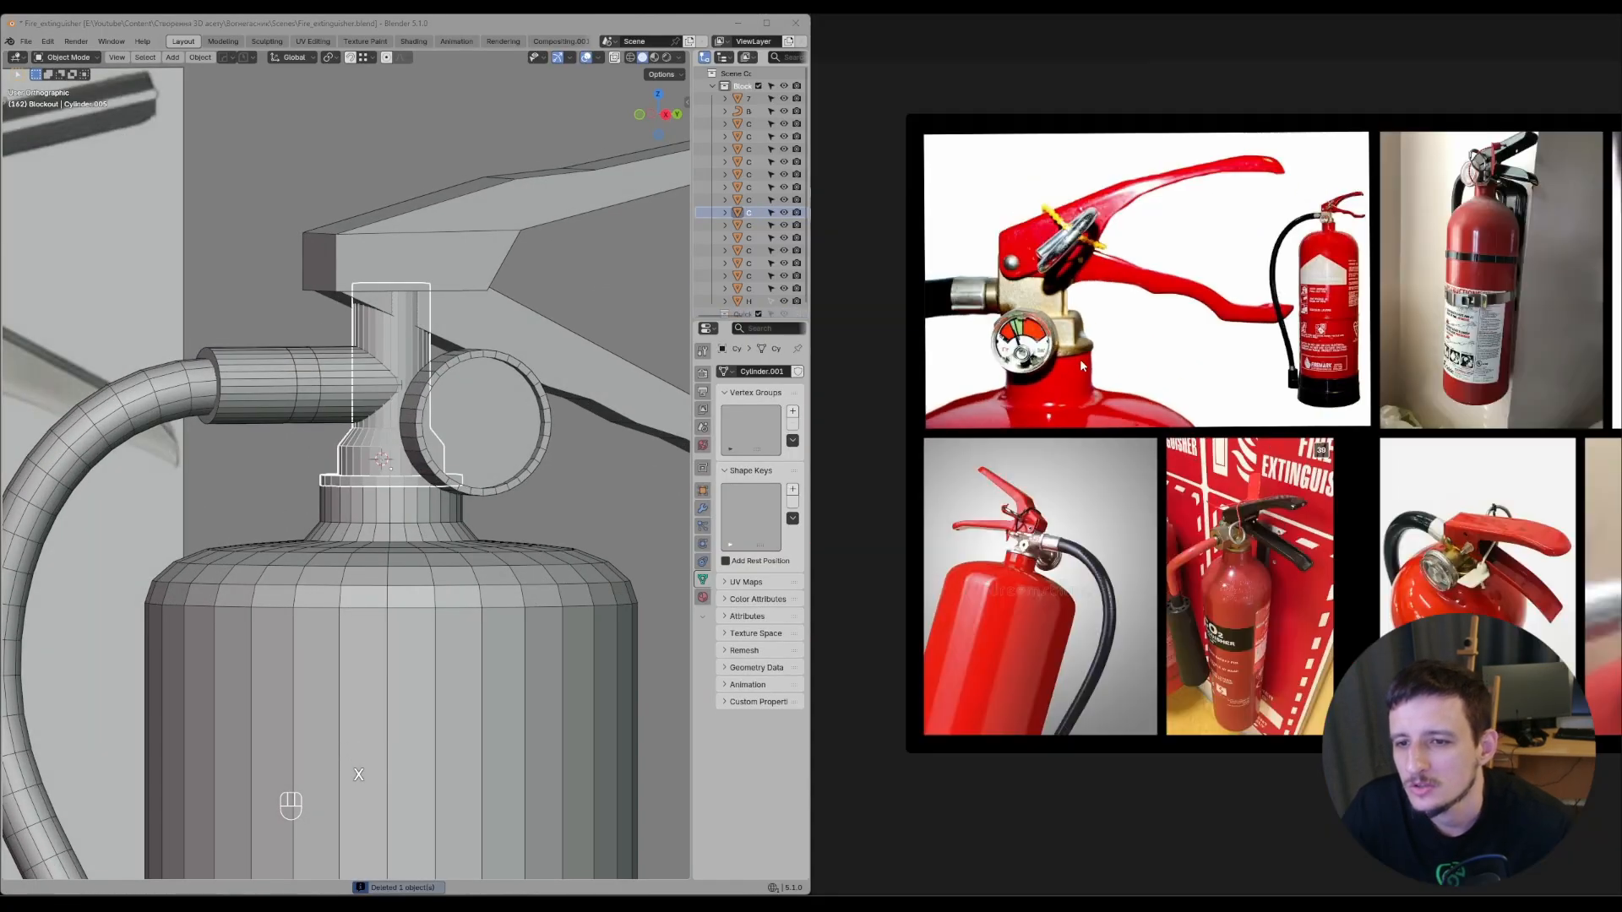
middle_click_drag(1430, 255, 1003, 255)
scroll(1055, 182, "up", 4)
middle_click_drag(1054, 182, 1102, 329)
scroll(1103, 330, "down", 2)
middle_click_drag(881, 427, 1180, 342)
scroll(1011, 364, "up", 3)
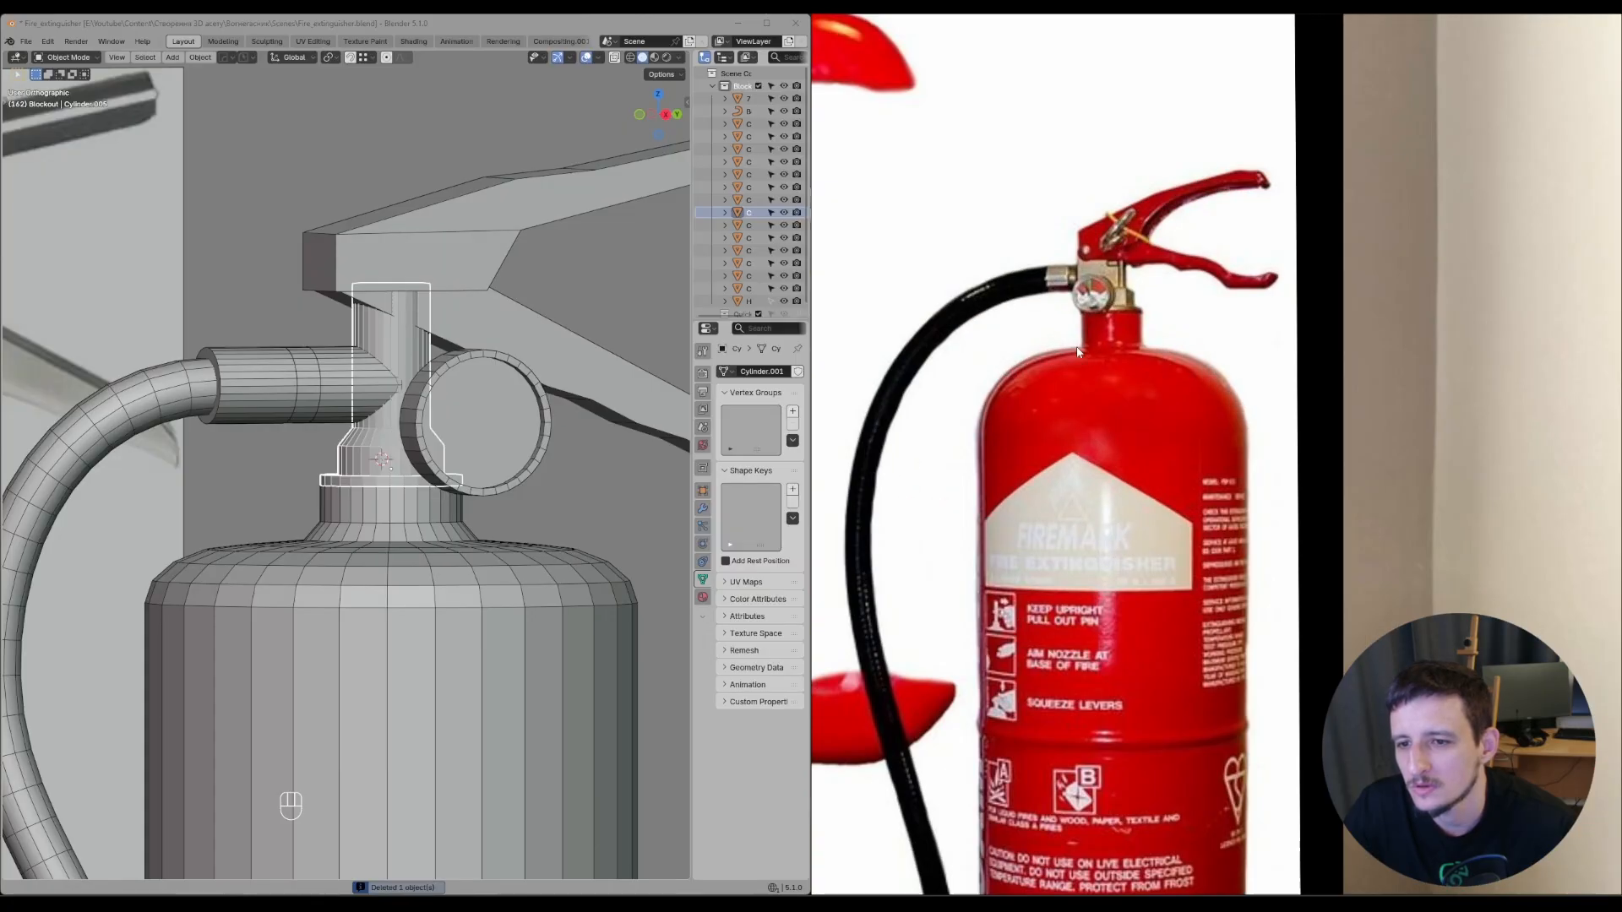
- Examine the other gauge extinguishers and the side ports in the Real Safe front-view valve photo
scroll(1011, 391, "down", 6)
middle_click_drag(1255, 659, 1154, 420)
scroll(1122, 439, "up", 3)
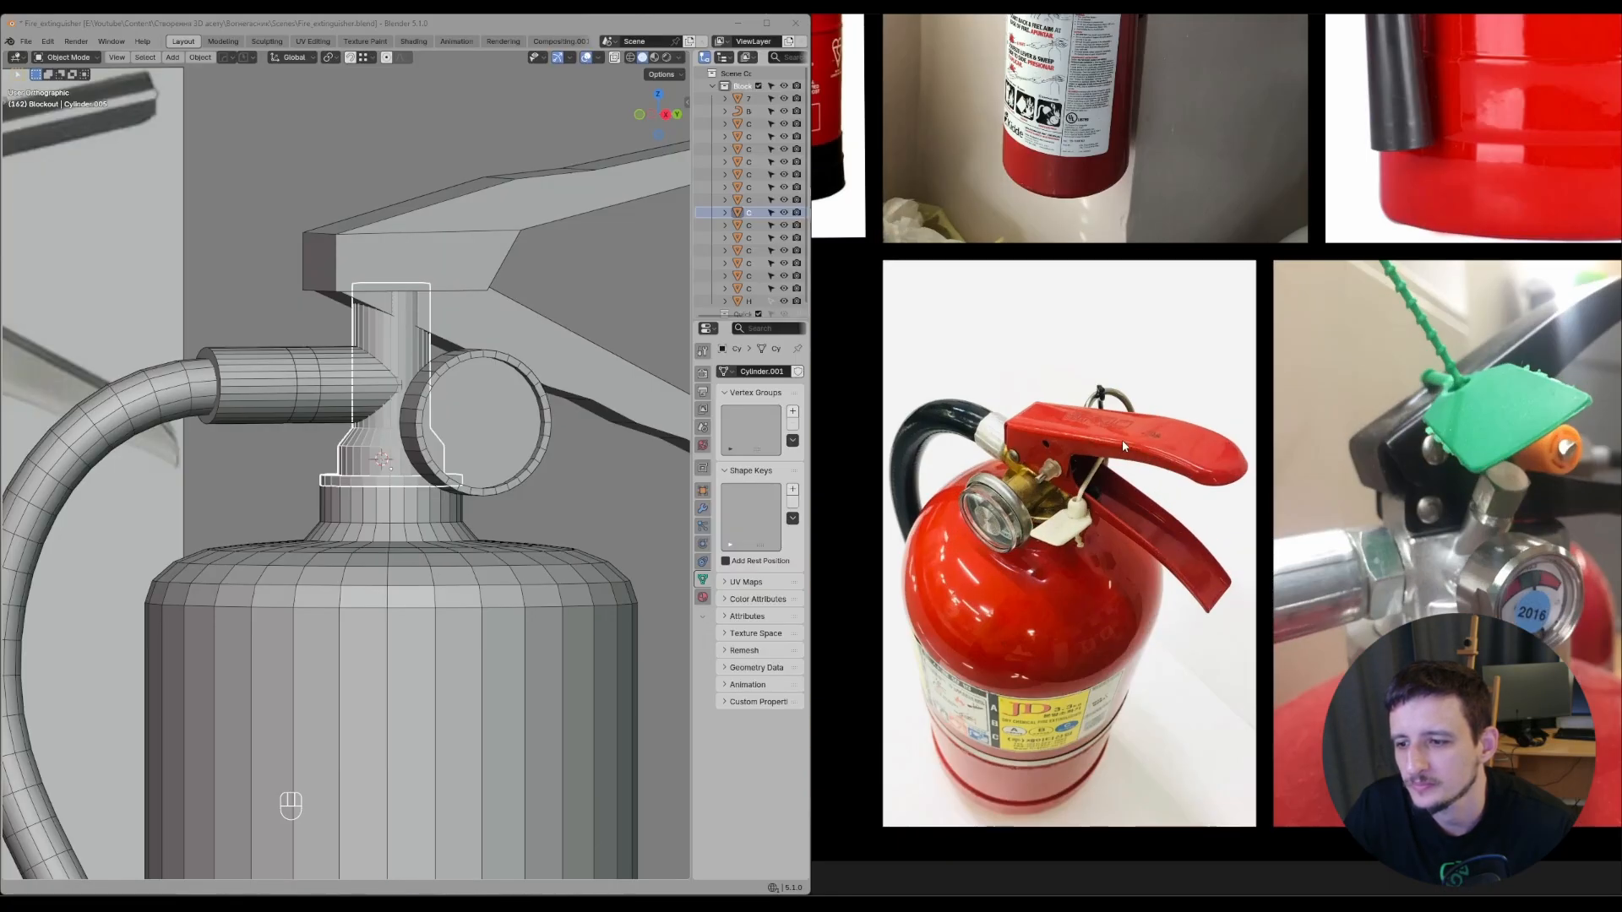
scroll(1121, 439, "down", 6)
scroll(1182, 530, "up", 7)
scroll(1245, 715, "up", 2)
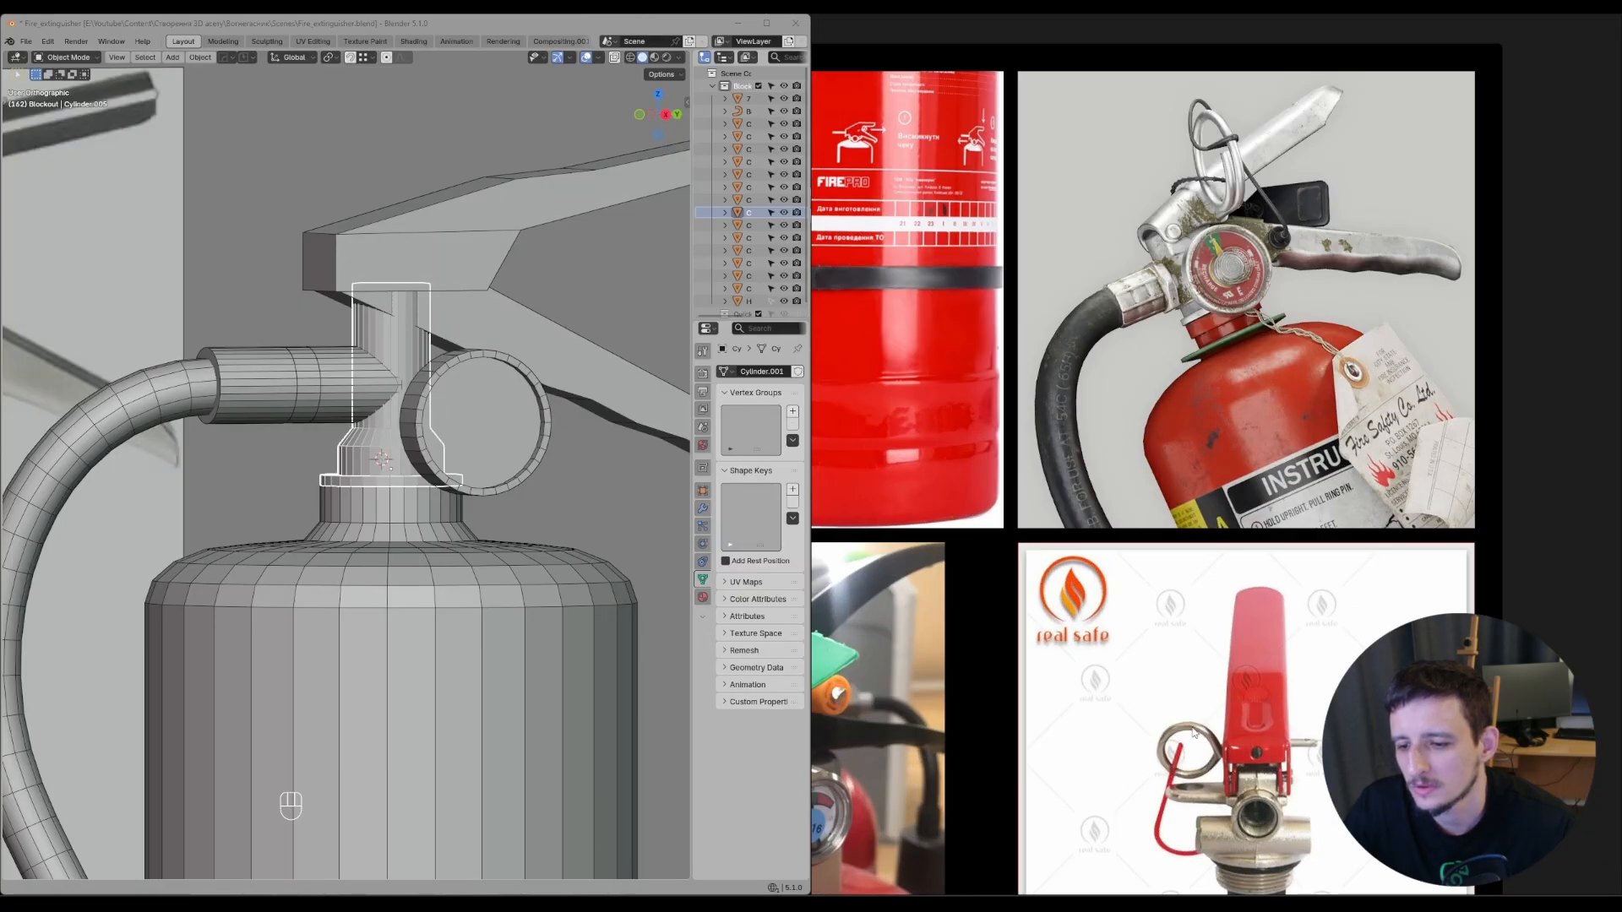
scroll(1194, 731, "up", 6)
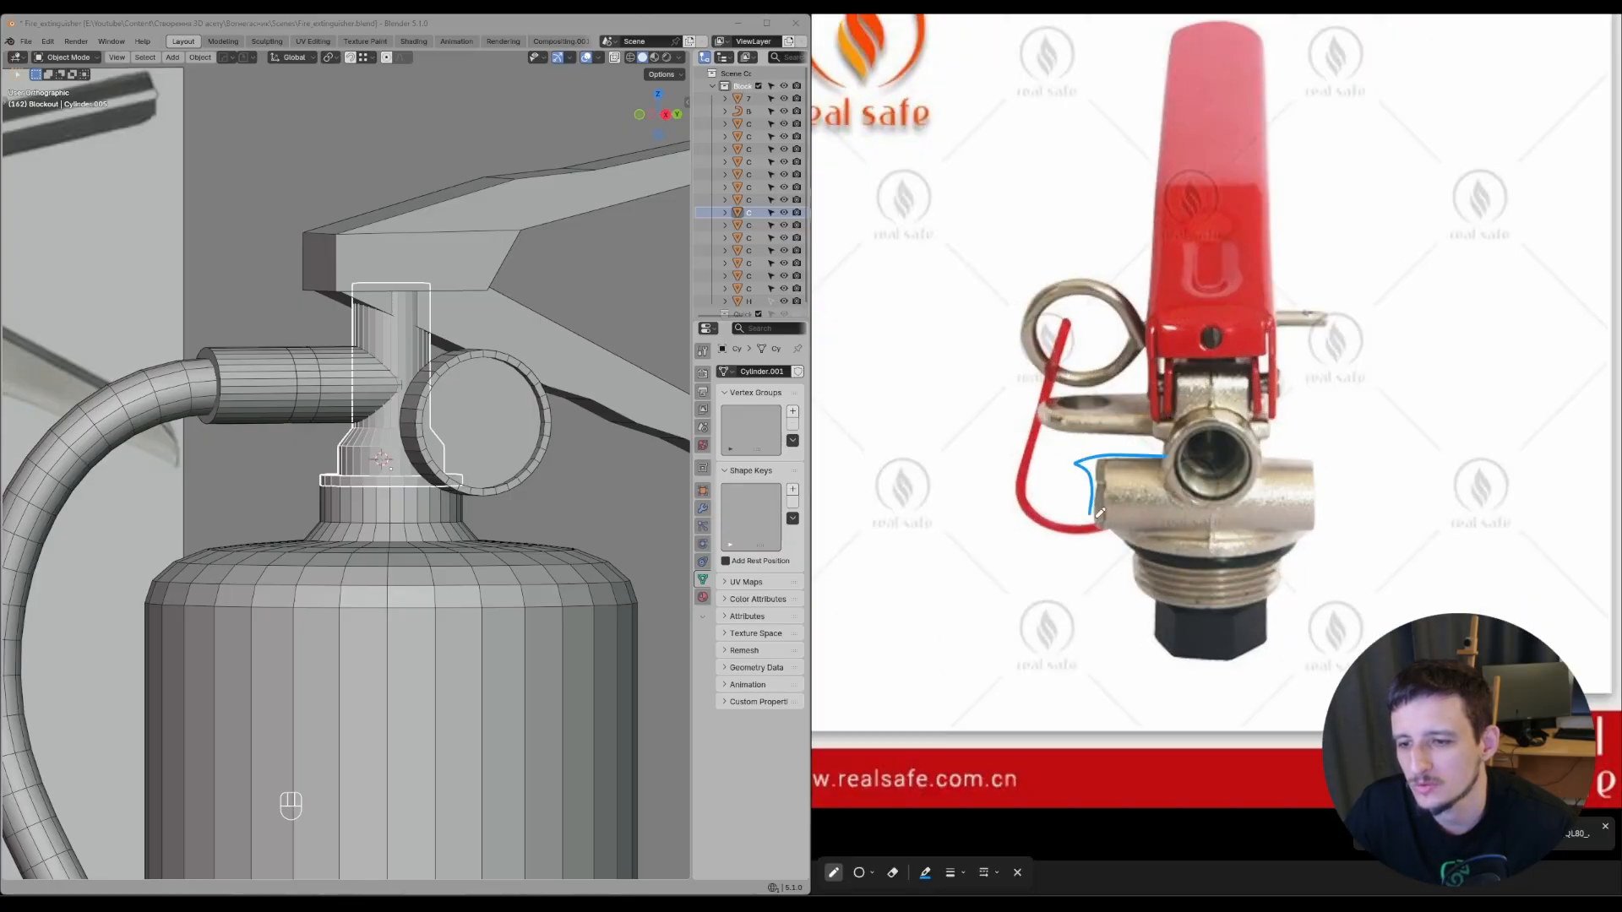
scroll(1174, 380, "down", 6)
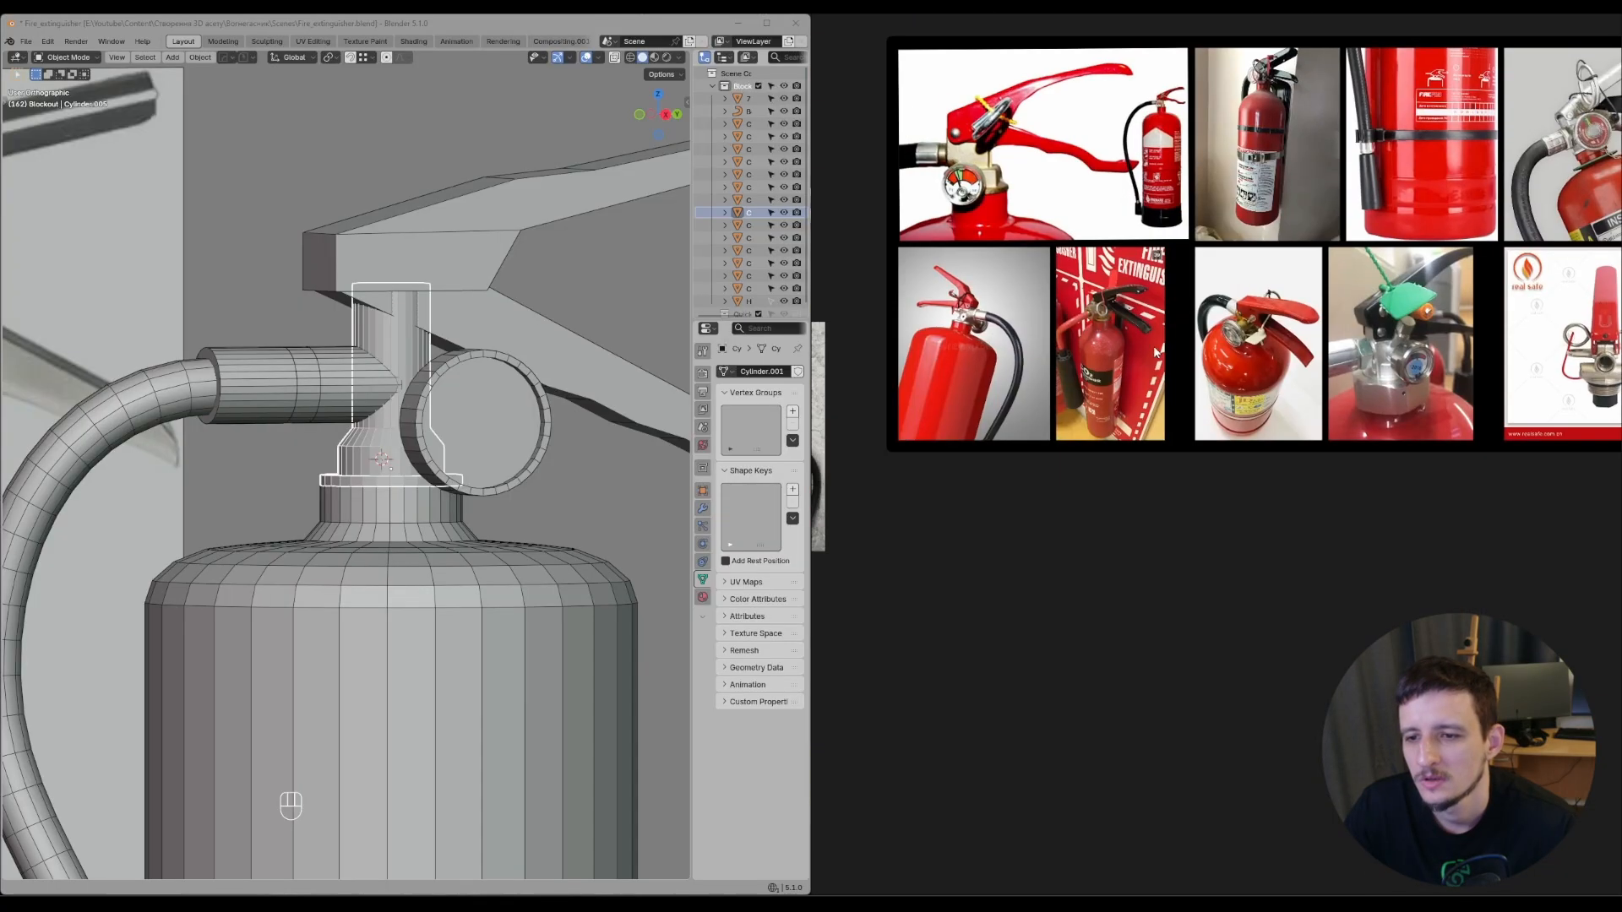
- Examine the handle bracket in the Real Safe valve photo and clear the blue outline drawn around it
scroll(1198, 307, "up", 6)
scroll(917, 374, "down", 6)
scroll(1335, 402, "down", 2)
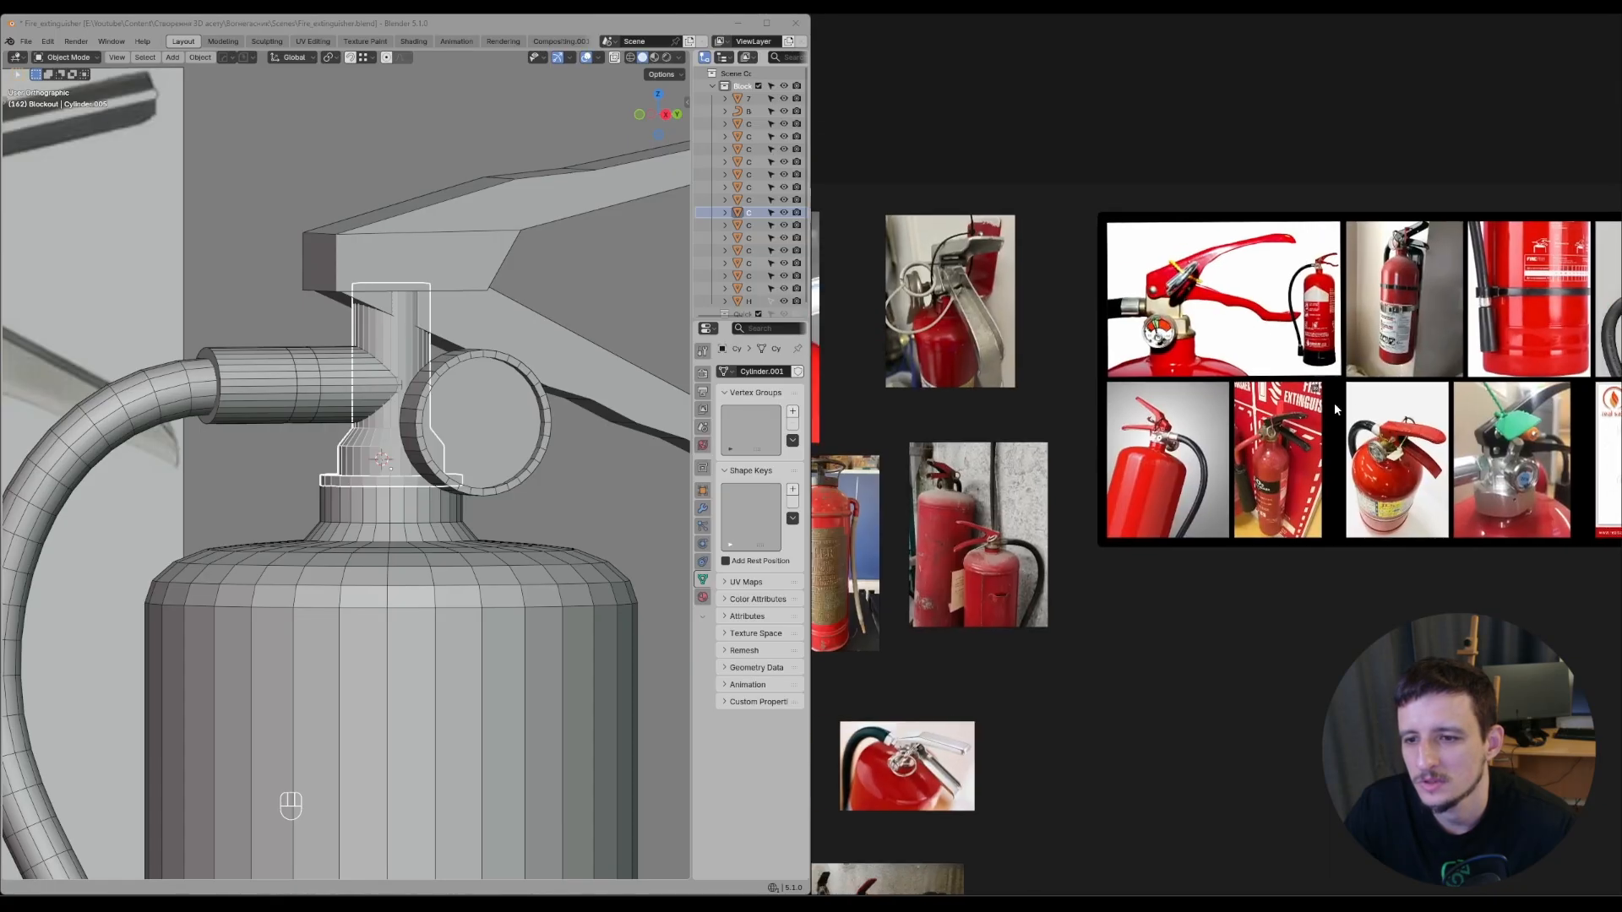
scroll(1169, 382, "up", 7)
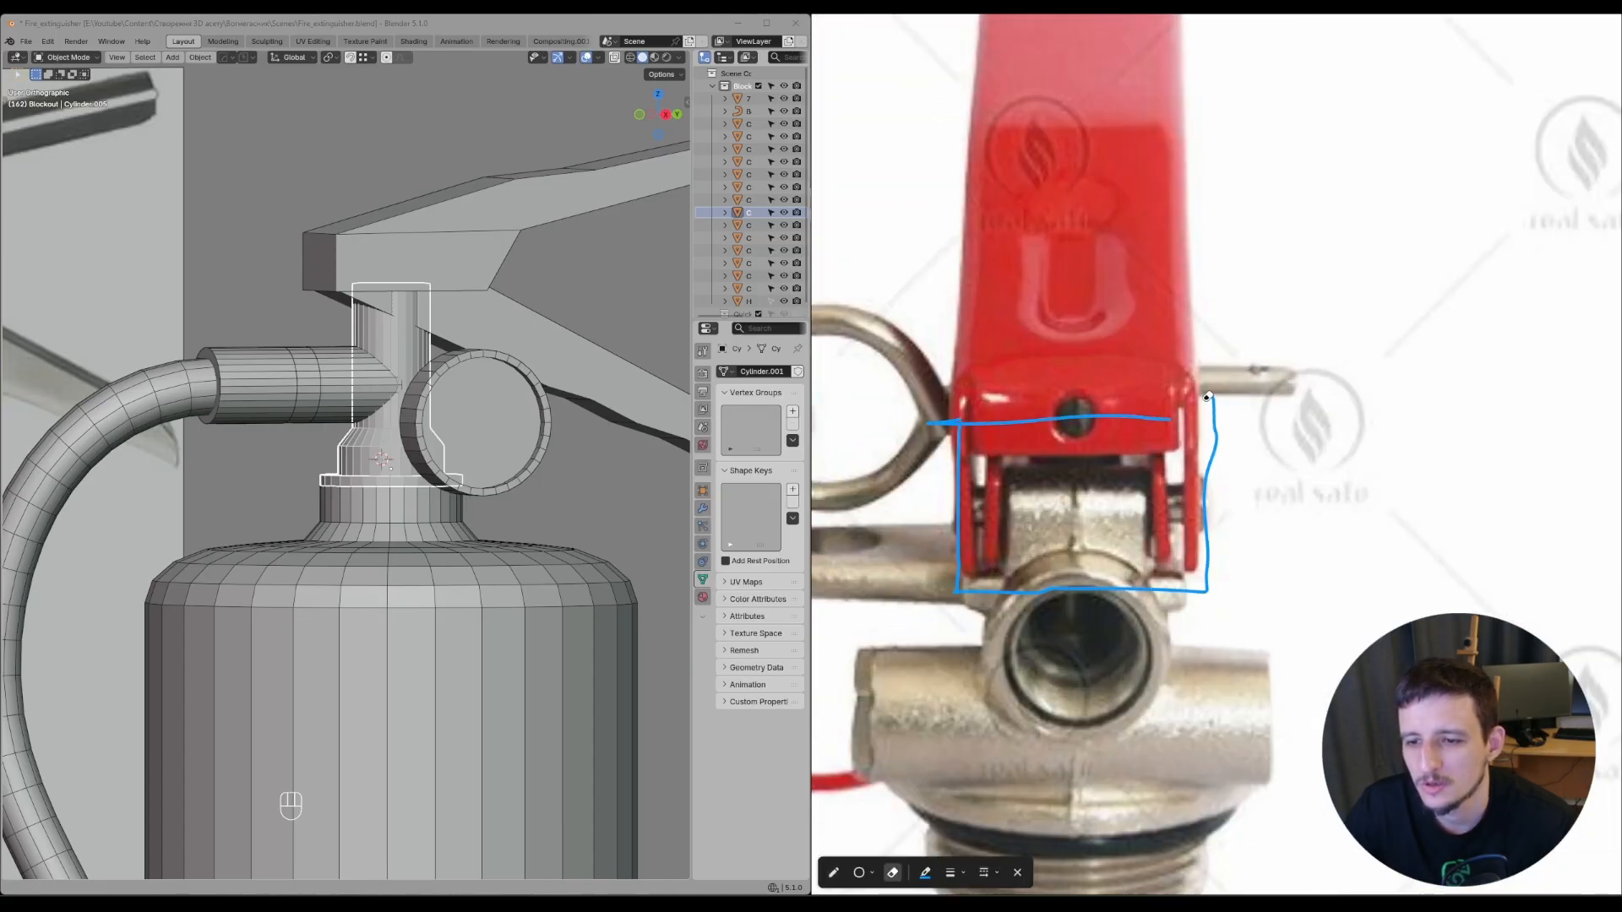
key("ctrl+z")
key("Escape")
scroll(1194, 395, "down", 7)
scroll(1147, 416, "down", 6)
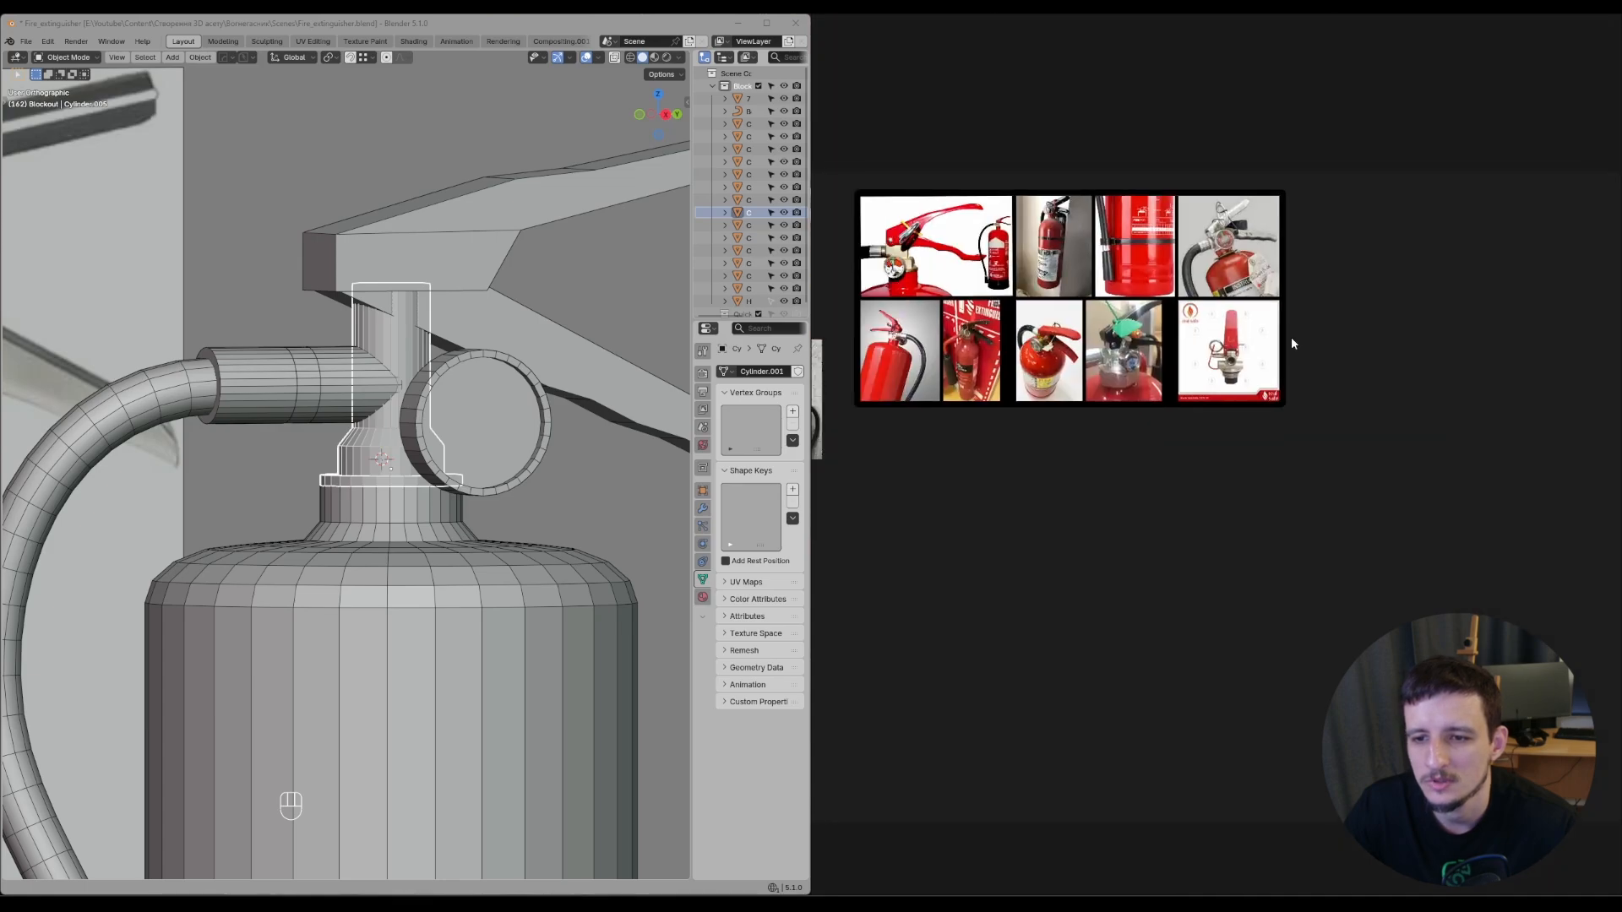
- Study the valve body and its round base in the circled close-up photo on the reference board
scroll(1291, 336, "up", 5)
middle_click_drag(1071, 473, 1122, 440)
scroll(1098, 443, "up", 2)
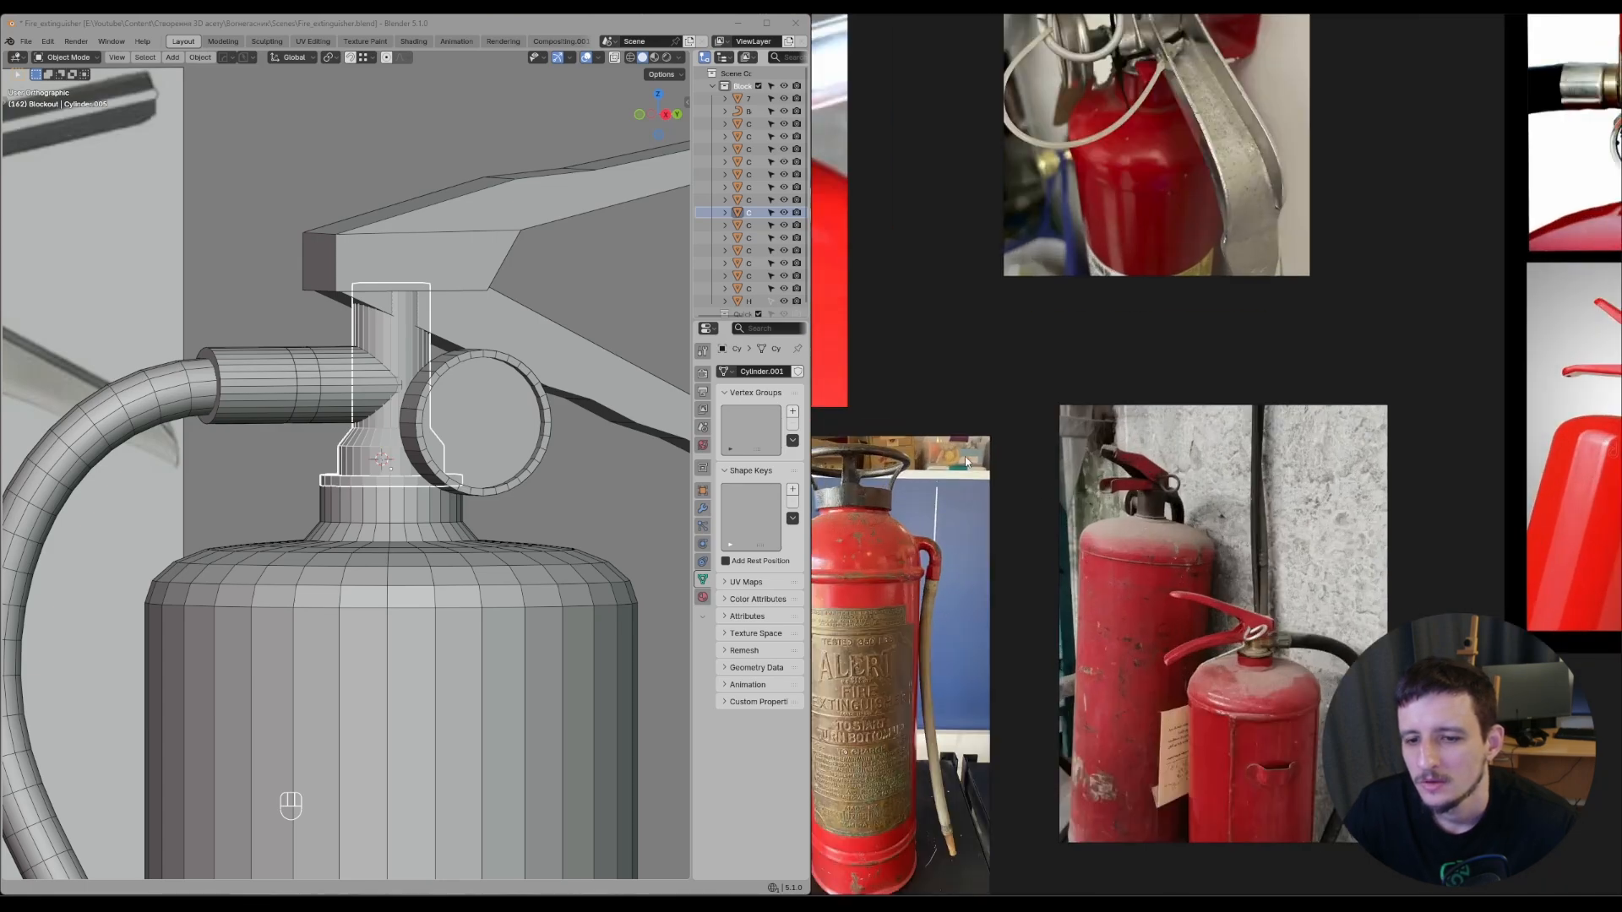
middle_click_drag(890, 218, 1152, 270)
middle_click_drag(952, 162, 1151, 397)
scroll(1149, 392, "down", 5)
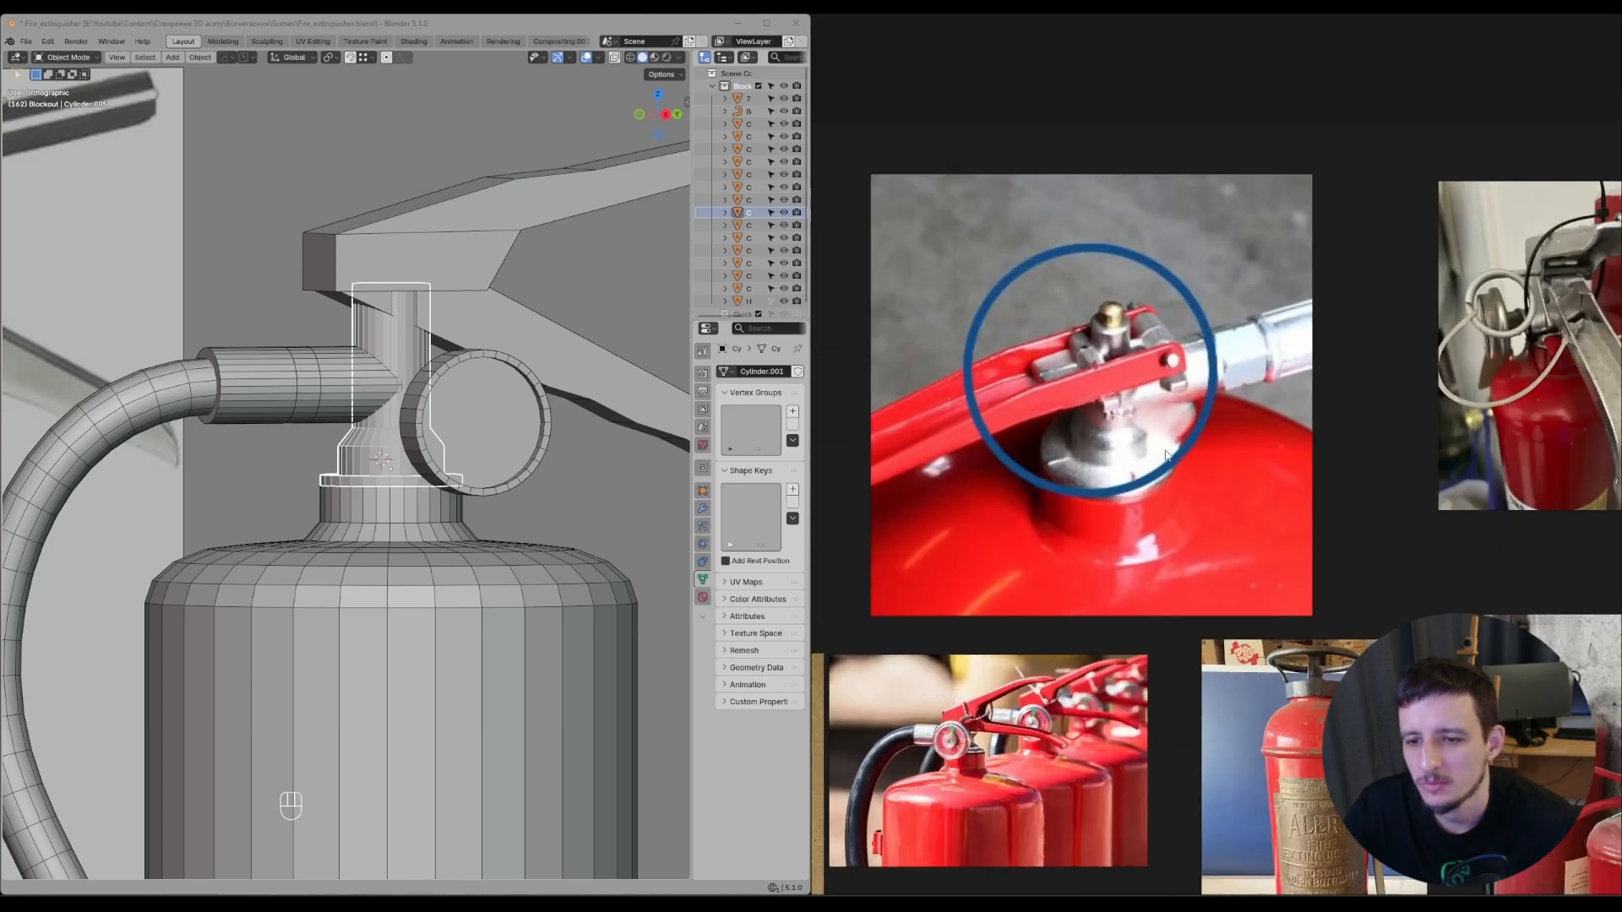
scroll(1244, 426, "up", 3)
scroll(1113, 427, "down", 4)
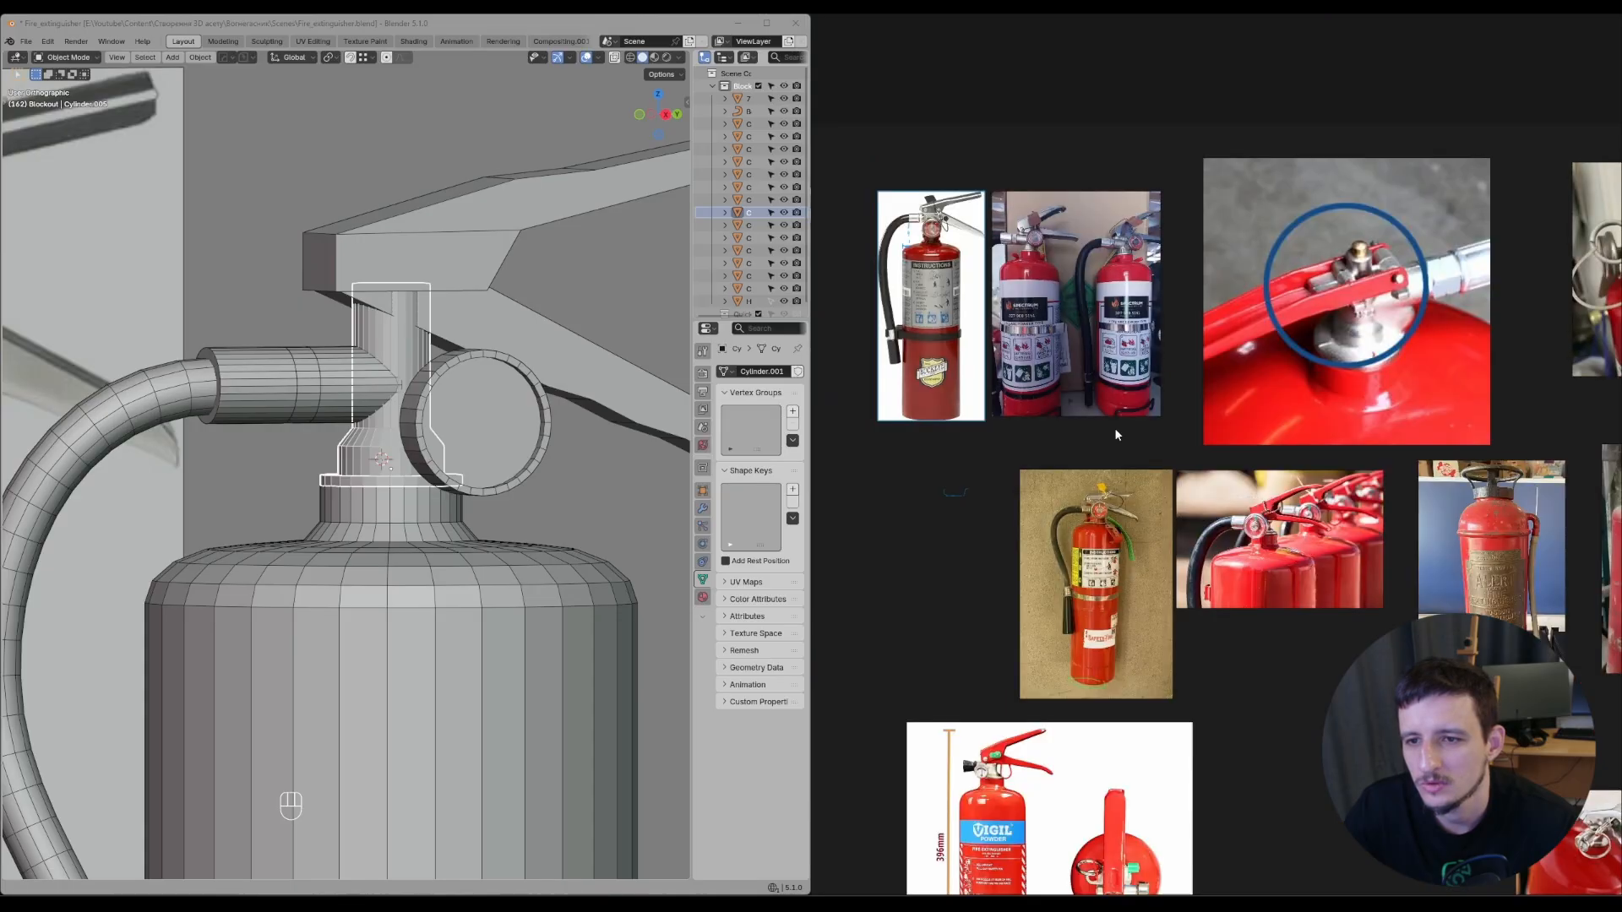
- Review the neck and valve shapes in the wall-mounted extinguisher photo and the dimensioned Vigil reference sheet
scroll(1113, 428, "up", 2)
scroll(1164, 524, "down", 2)
middle_click_drag(1147, 812, 1102, 517)
scroll(1103, 517, "up", 3)
scroll(1073, 173, "up", 3)
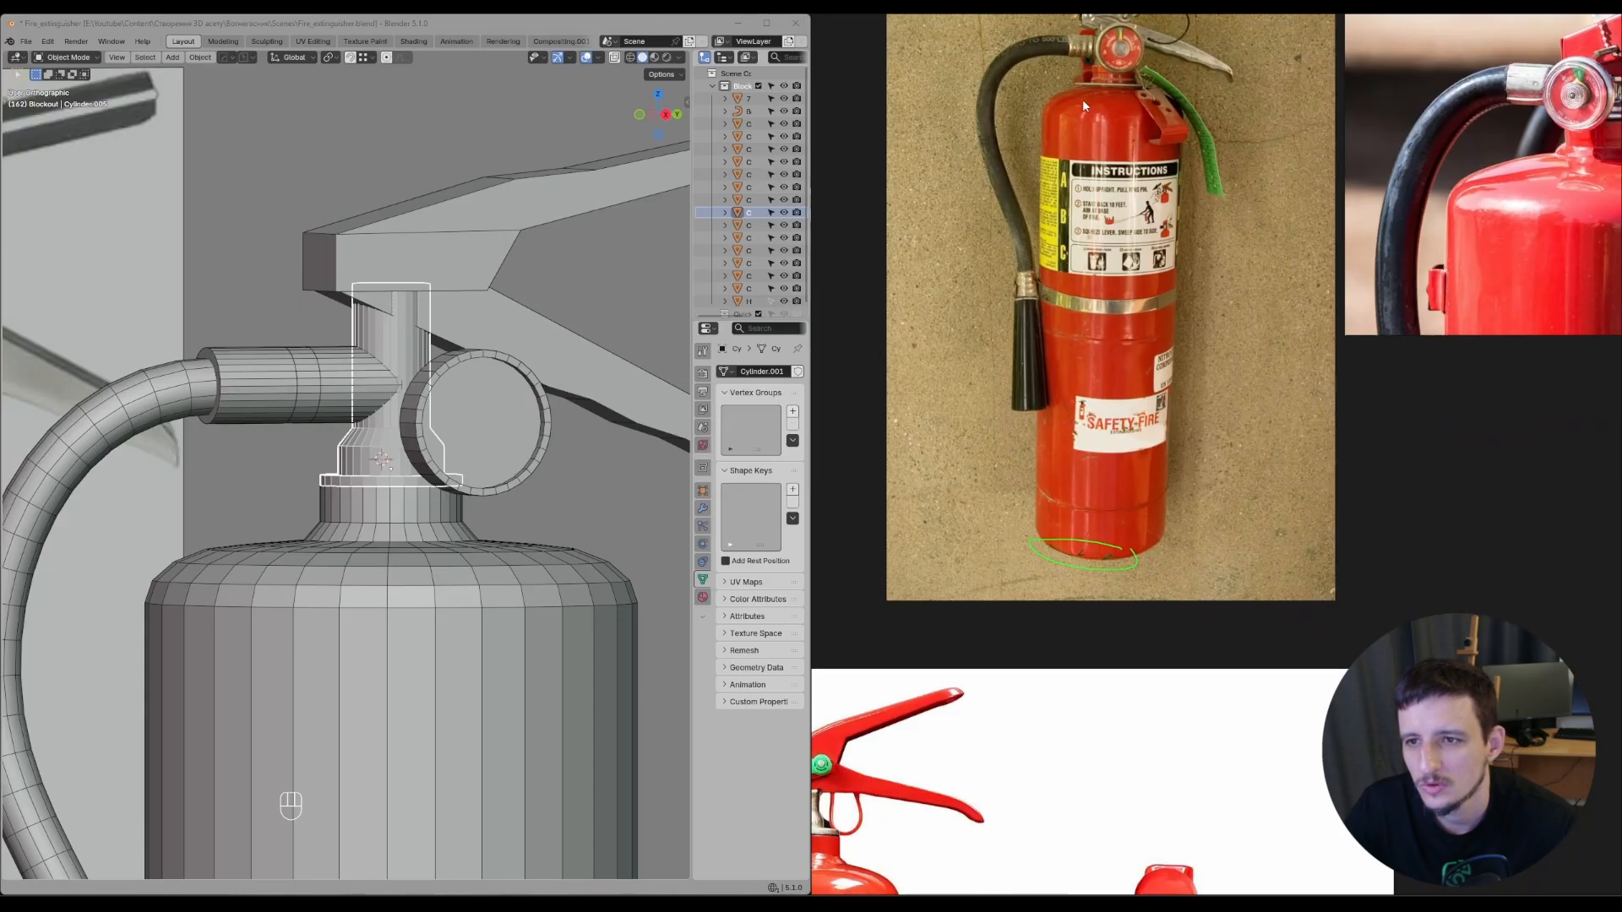
middle_click_drag(1082, 99, 1129, 330)
scroll(1129, 331, "up", 2)
scroll(1129, 330, "down", 6)
middle_click_drag(1129, 456, 1227, 202)
scroll(1140, 388, "up", 4)
scroll(1140, 389, "down", 5)
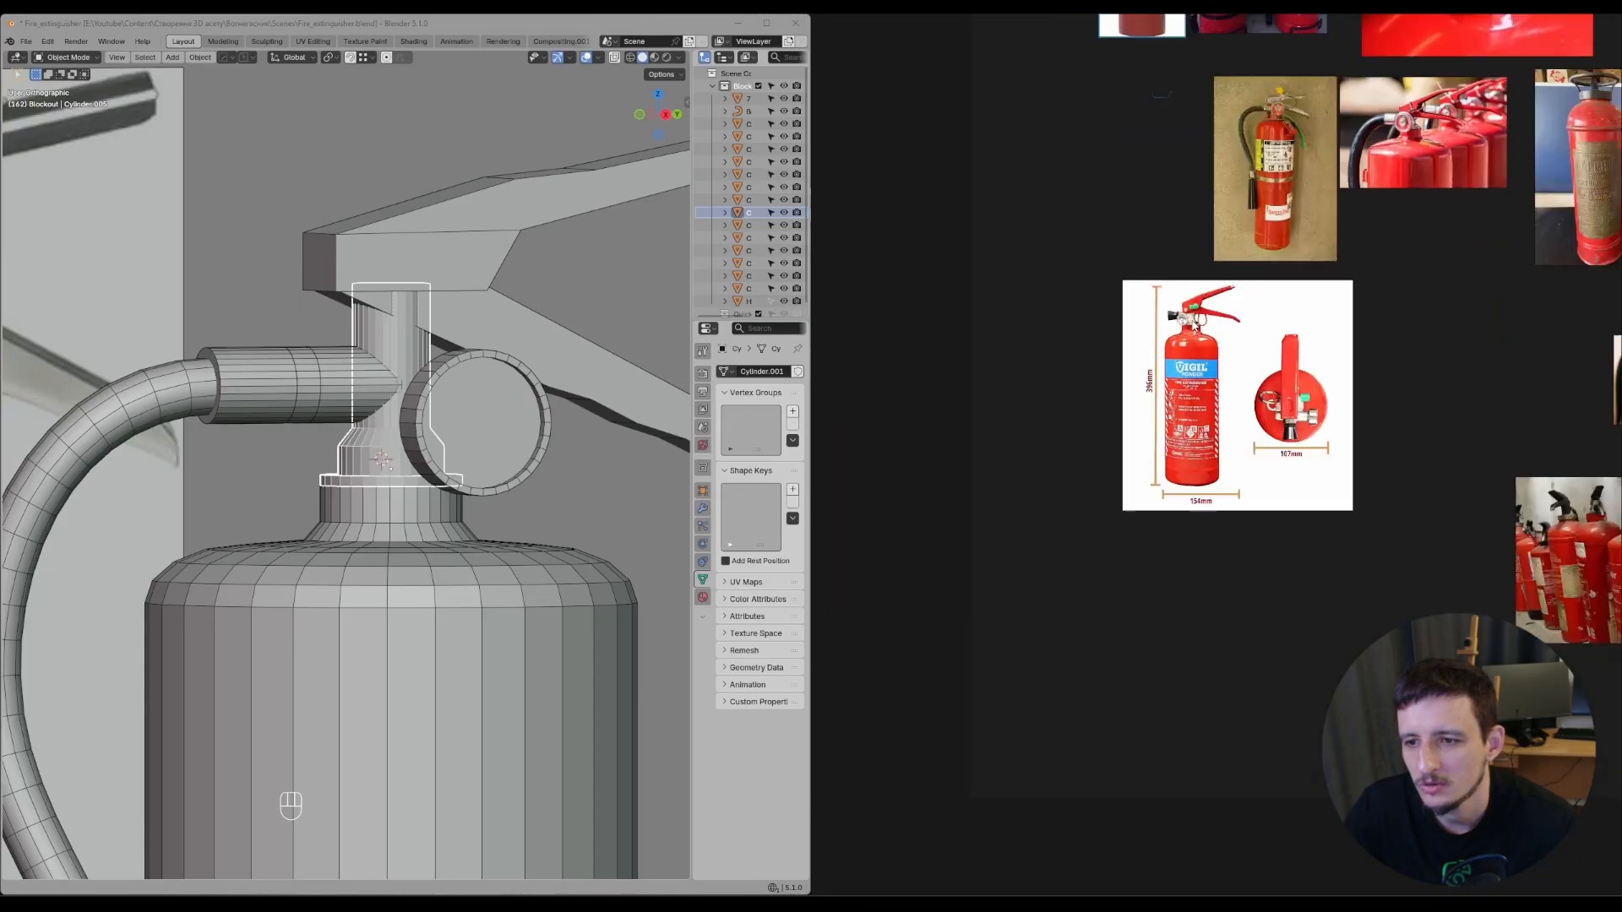
- Examine the metal valve body's profile on the rightmost extinguisher in the photo of old red cylinders
scroll(1290, 358, "up", 3)
scroll(1158, 404, "up", 4)
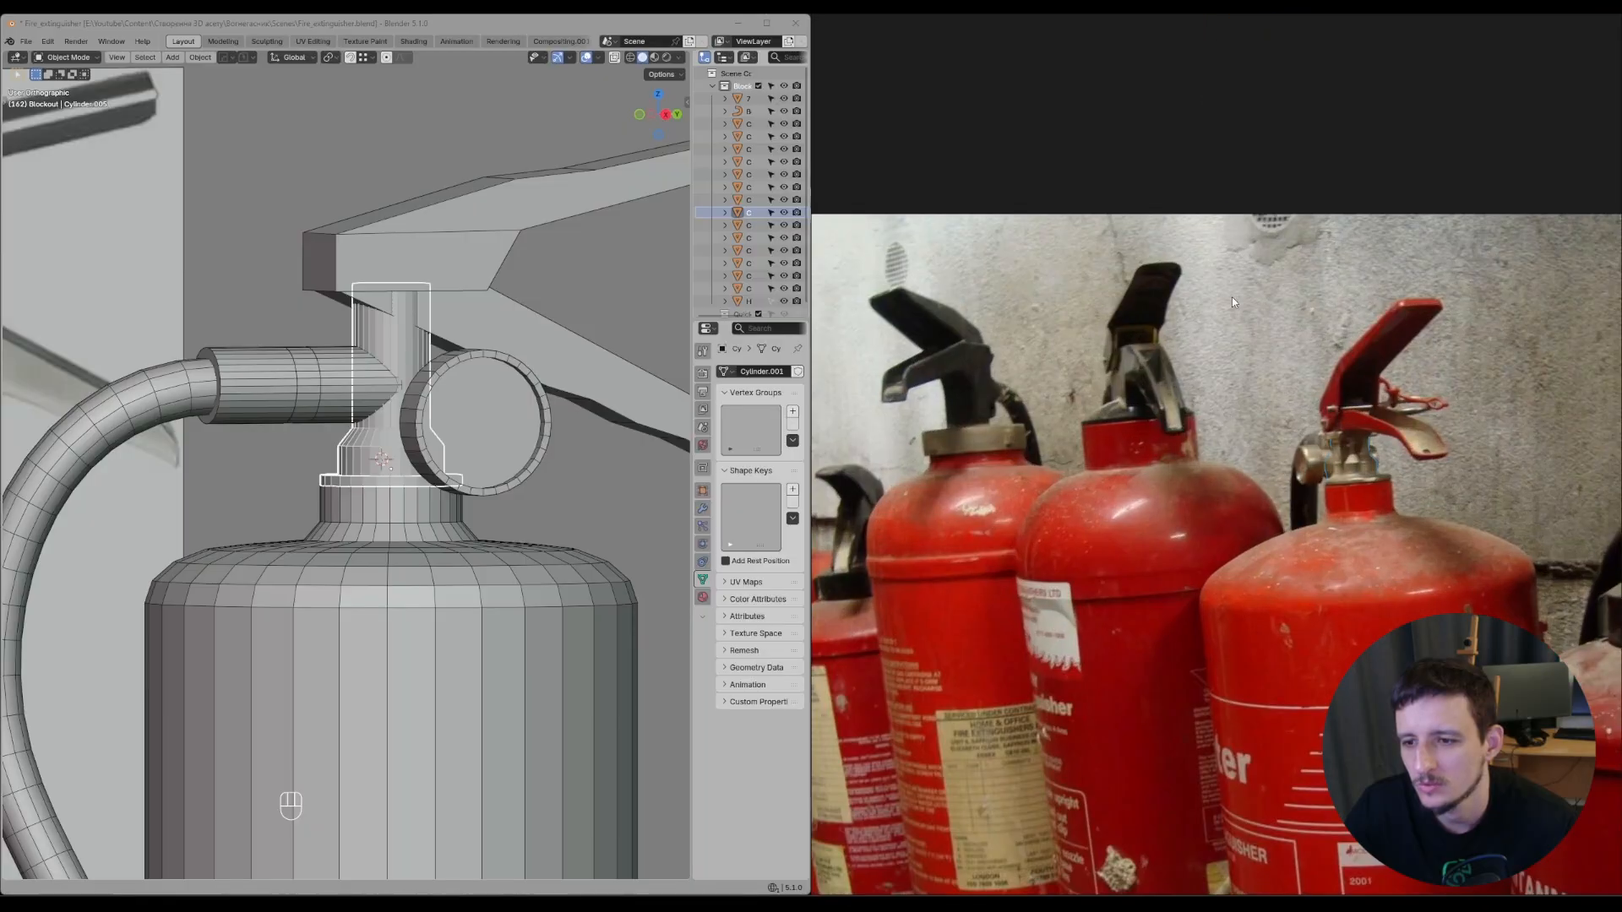
scroll(1204, 321, "down", 5)
scroll(1255, 350, "up", 7)
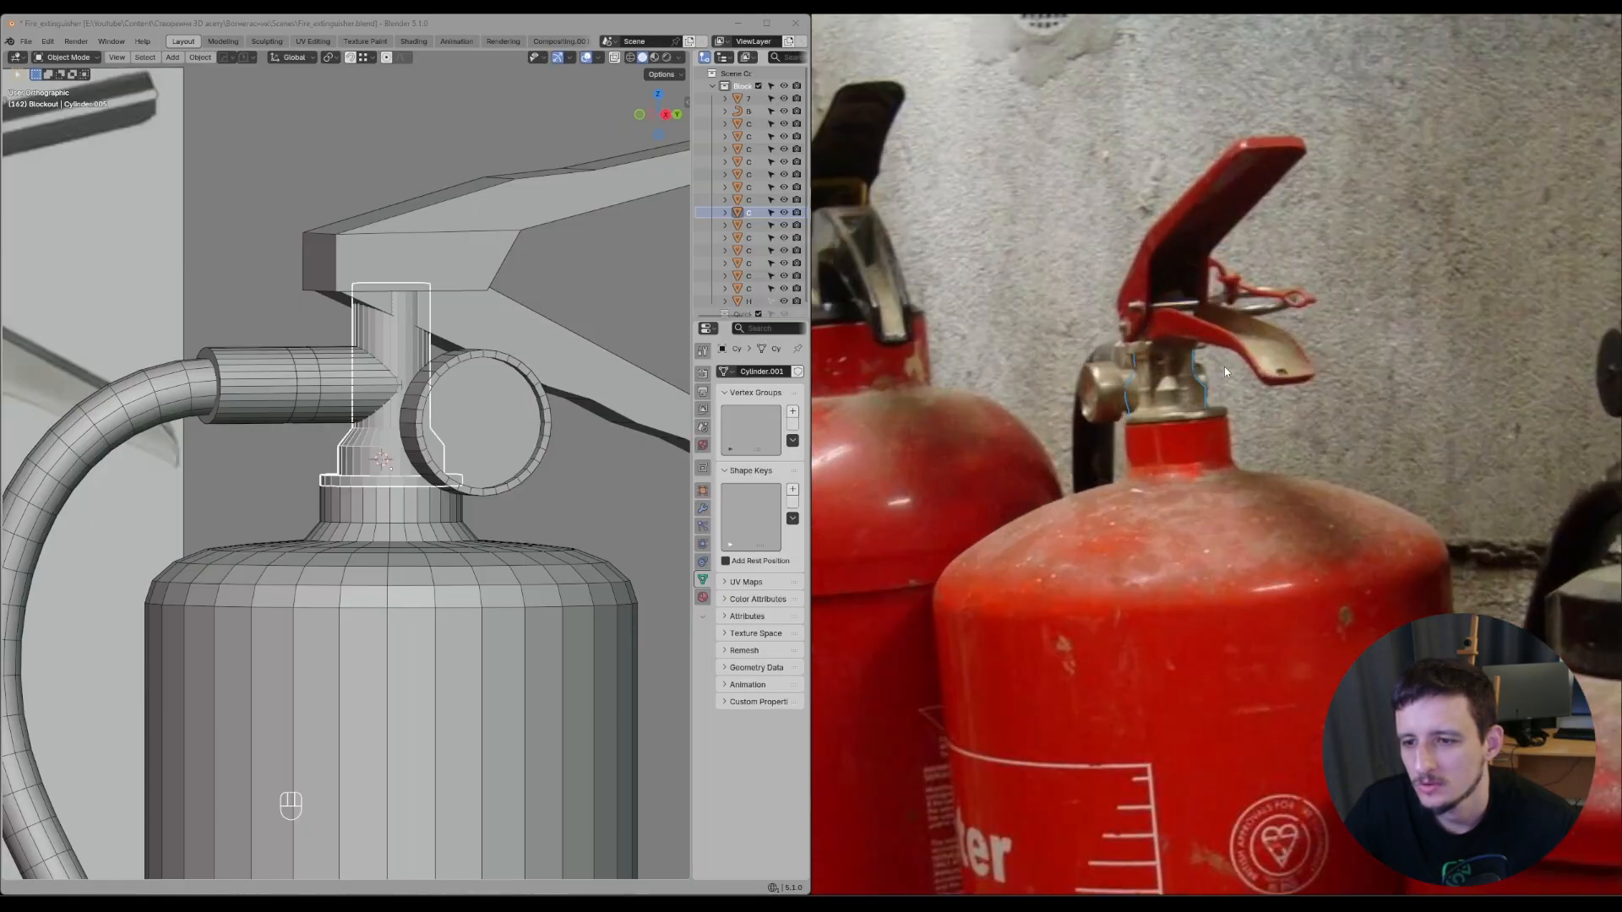
scroll(1181, 367, "up", 3)
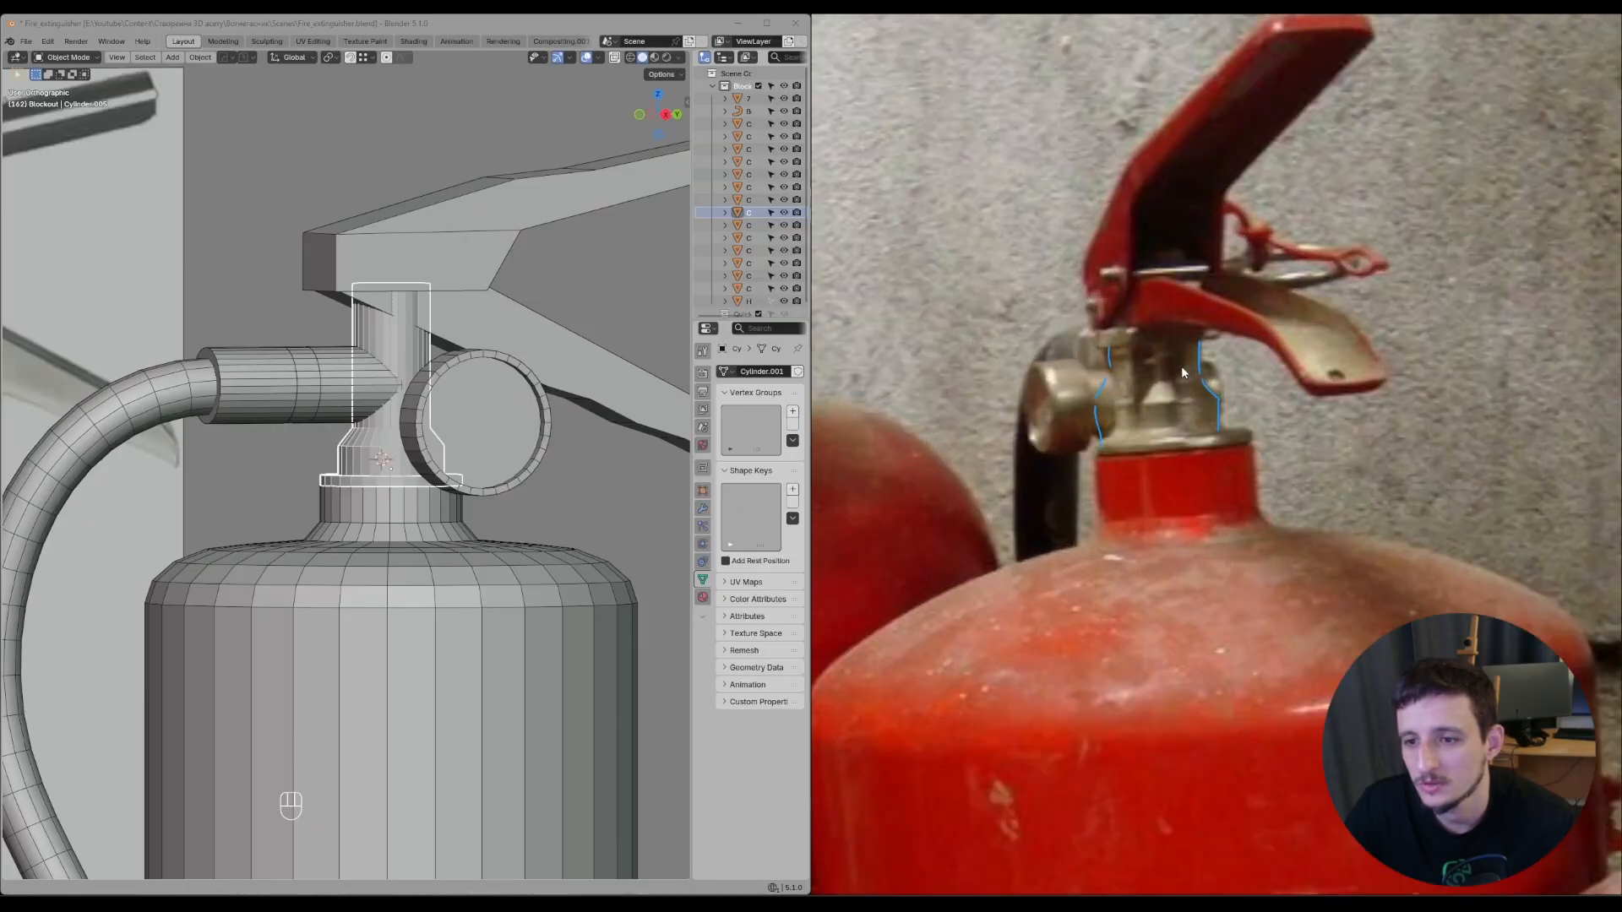
- Raise the stem's sloped shoulder and the section above it about 0.004 m along Z
scroll(1181, 367, "up", 1)
scroll(605, 398, "down", 5)
scroll(440, 397, "up", 4)
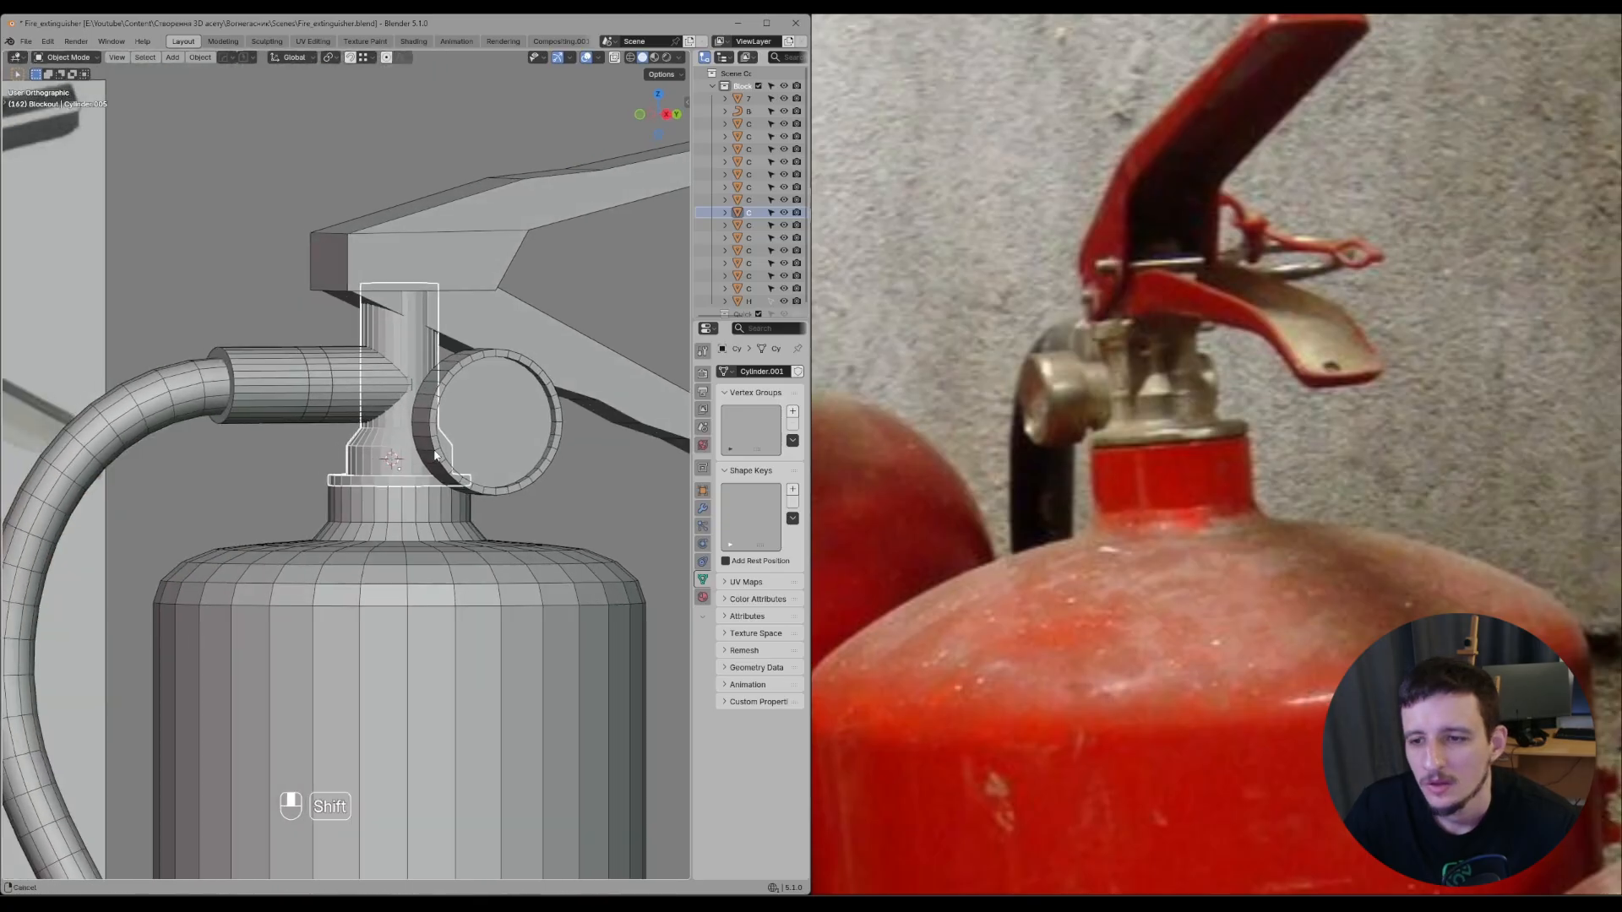
key("Tab")
scroll(299, 396, "up", 3)
key("z")
key("z")
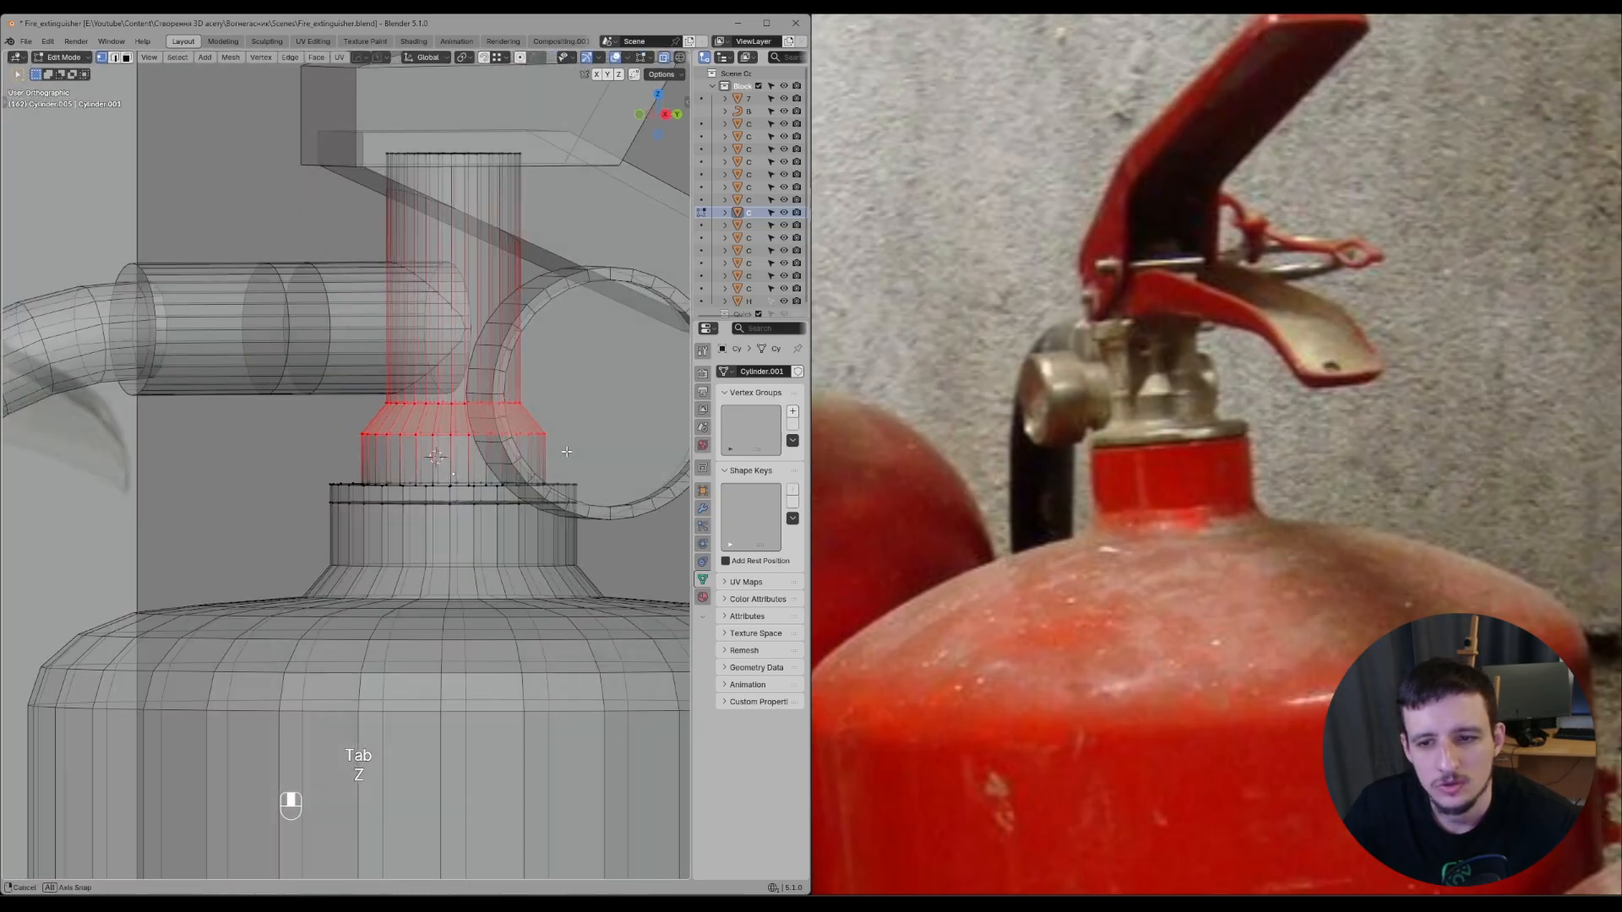
middle_click_drag(525, 445, 482, 531)
key("g")
key("z")
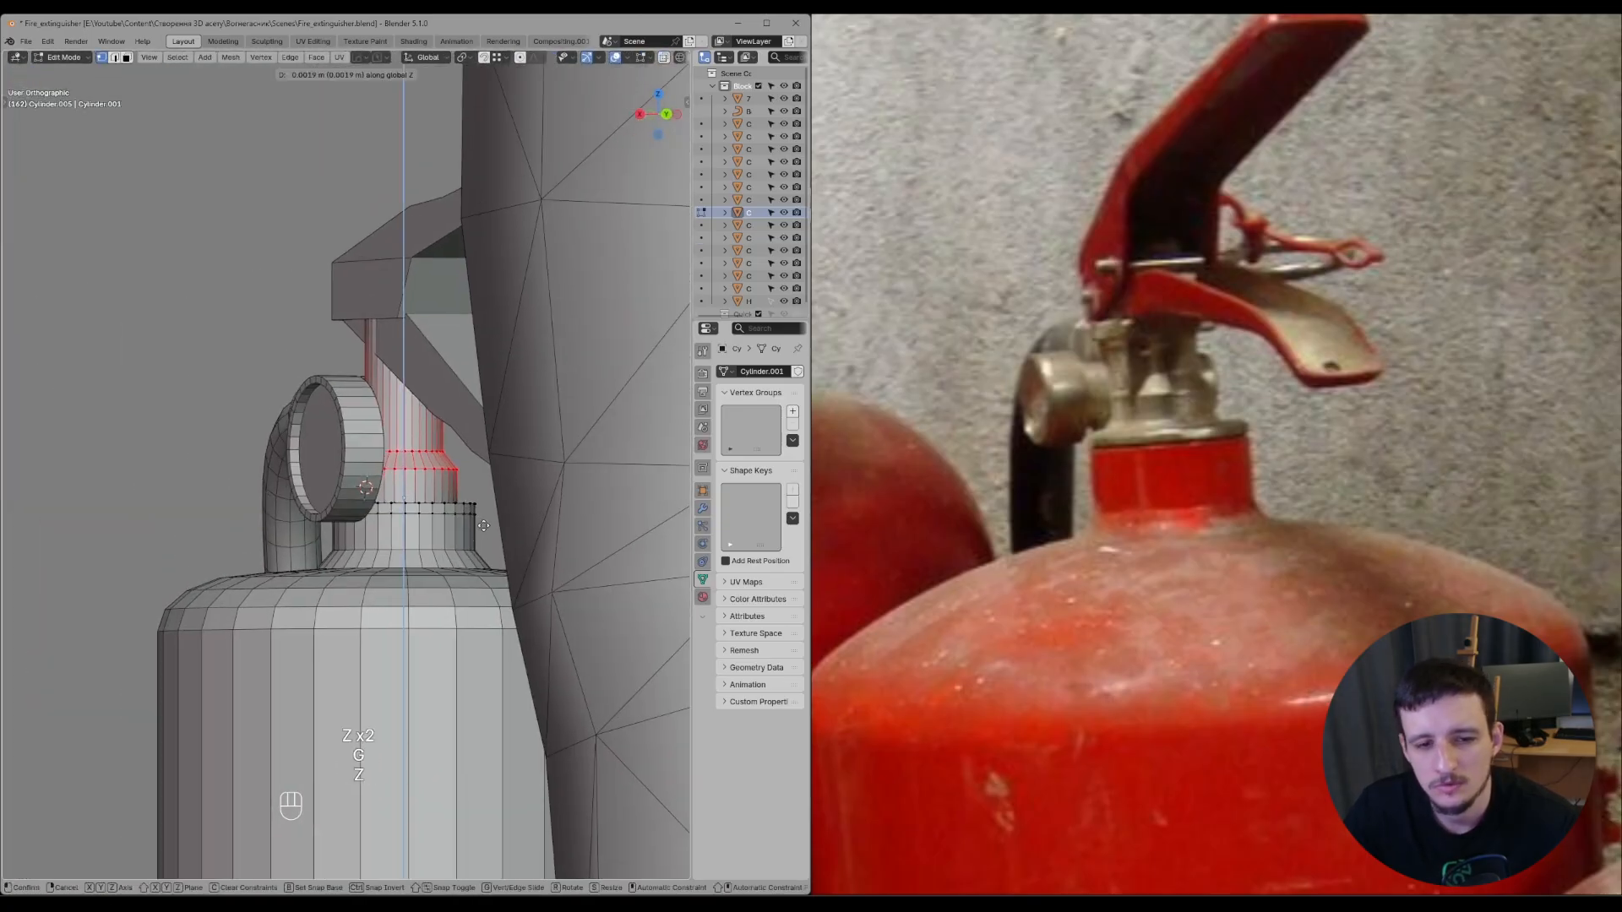
left_click(467, 508)
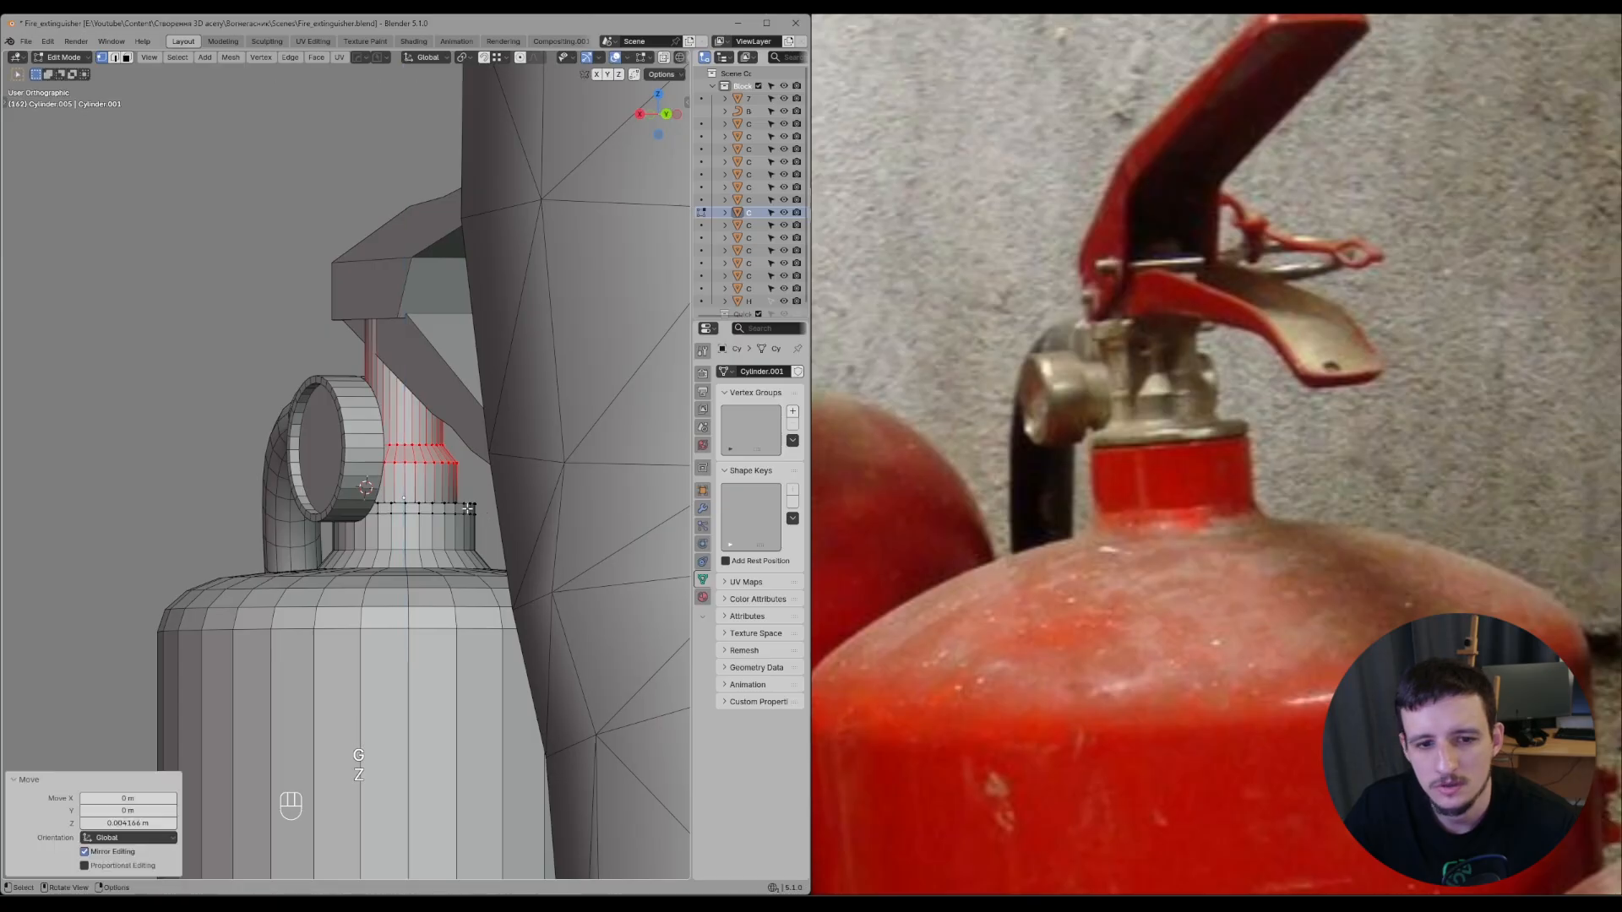
middle_click_drag(406, 461, 382, 448)
key("Tab")
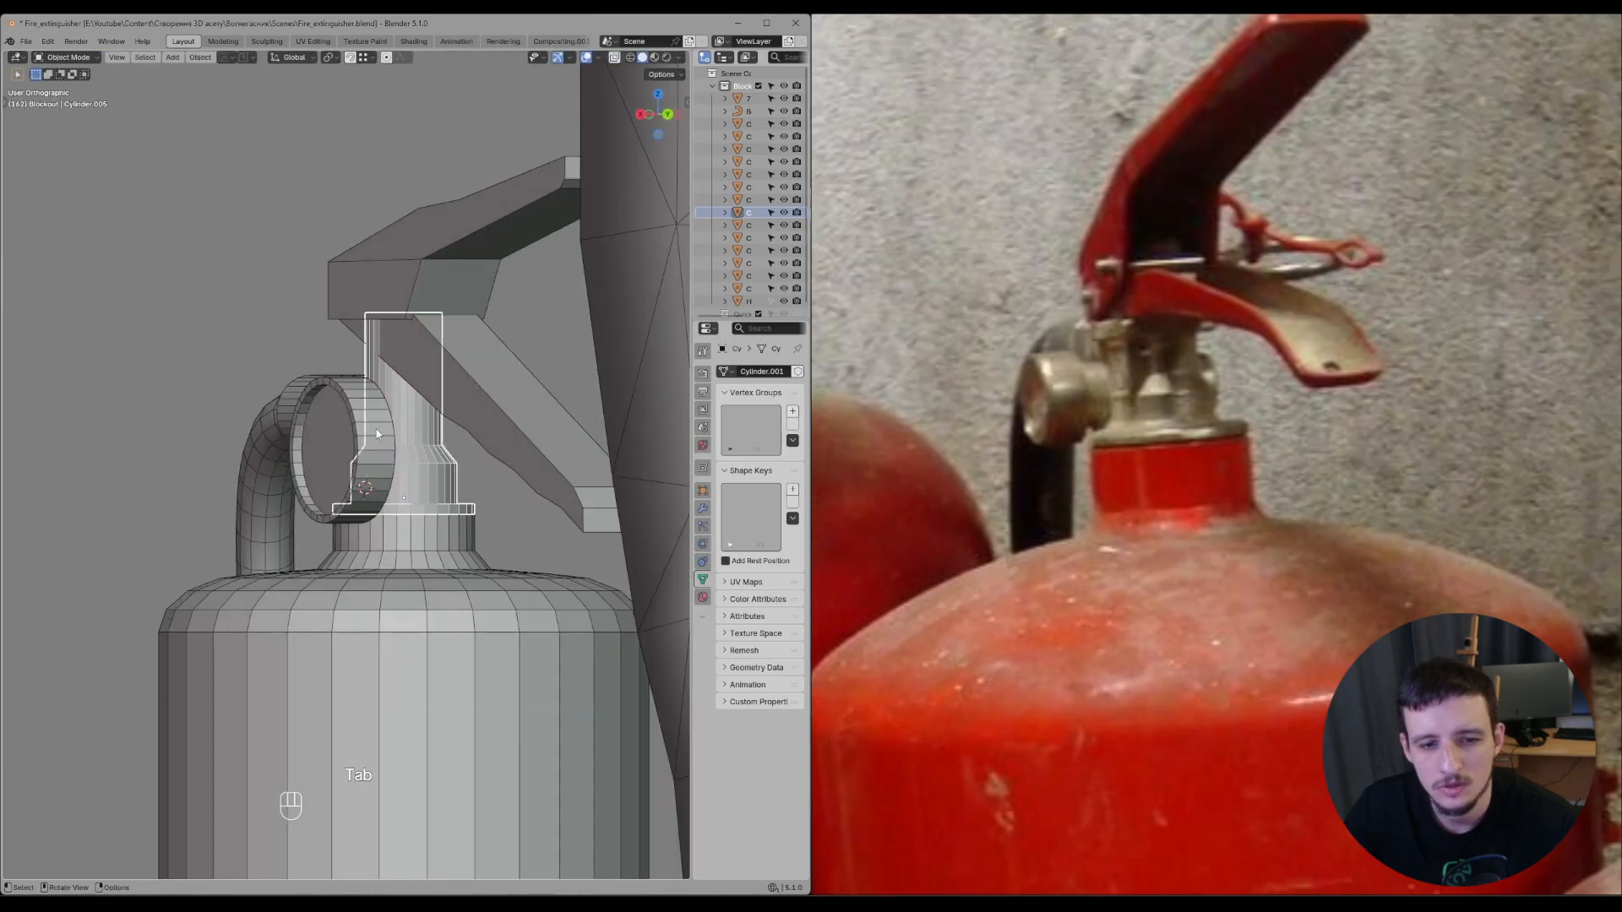
- Lower the round pressure gauge slightly along Z
key("g")
key("z")
left_click(408, 477)
left_click(425, 471)
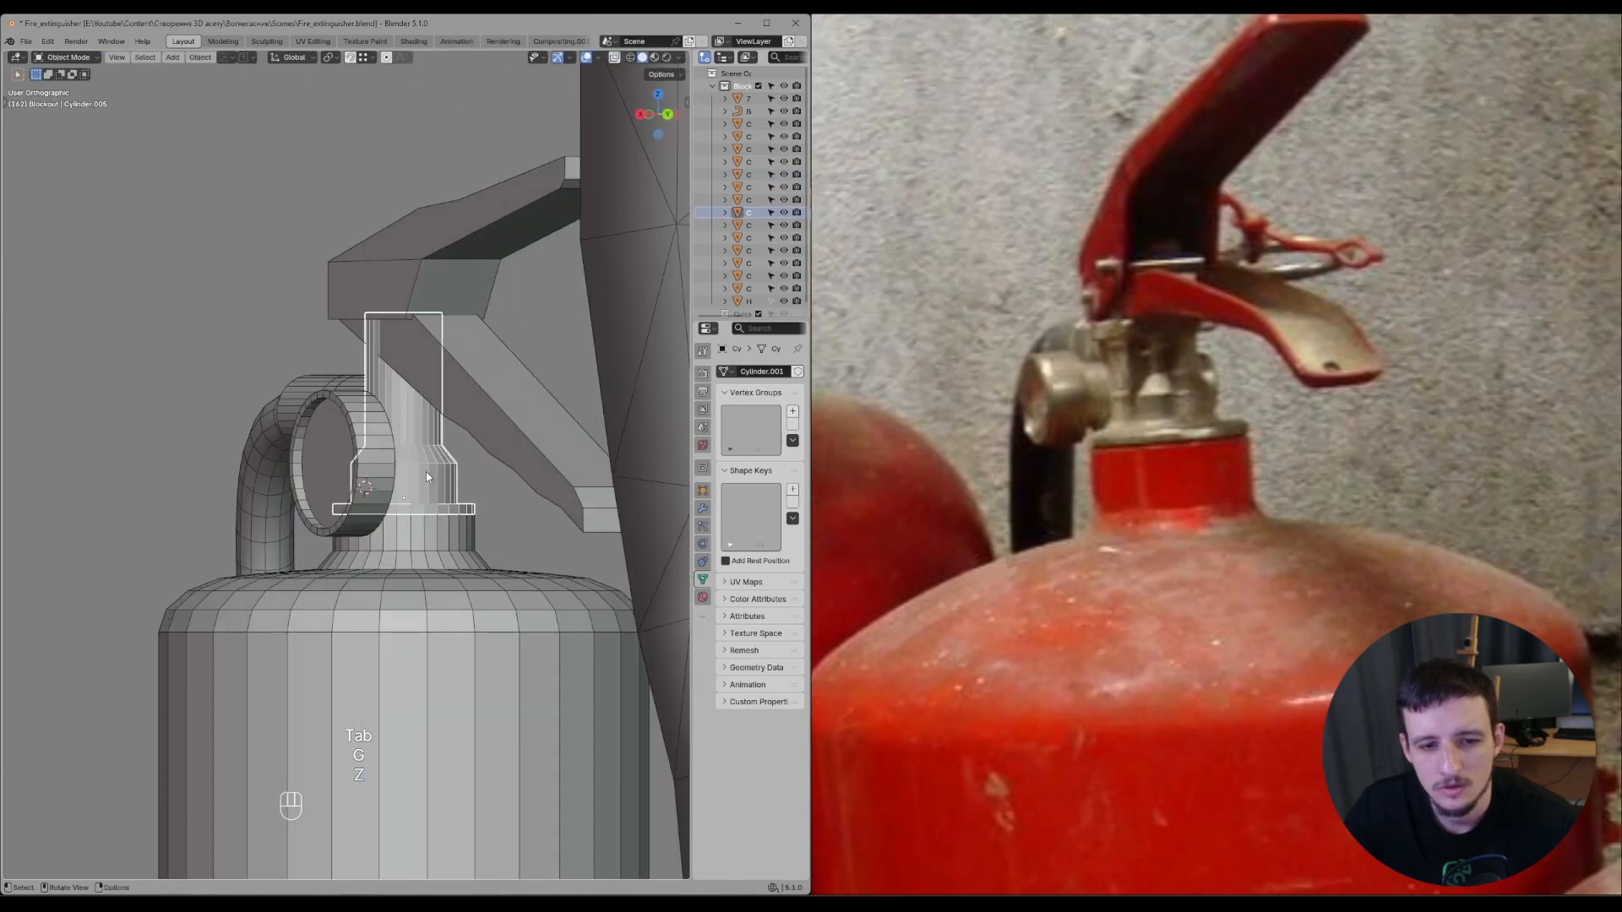
- Adjust the height of the ring where the sloped shoulder meets the upper stem, moving it only along Z
mouse_move(426, 471)
middle_mouse_down()
mouse_move(540, 474)
mouse_move(446, 481)
mouse_move(329, 448)
middle_mouse_up()
key("Tab")
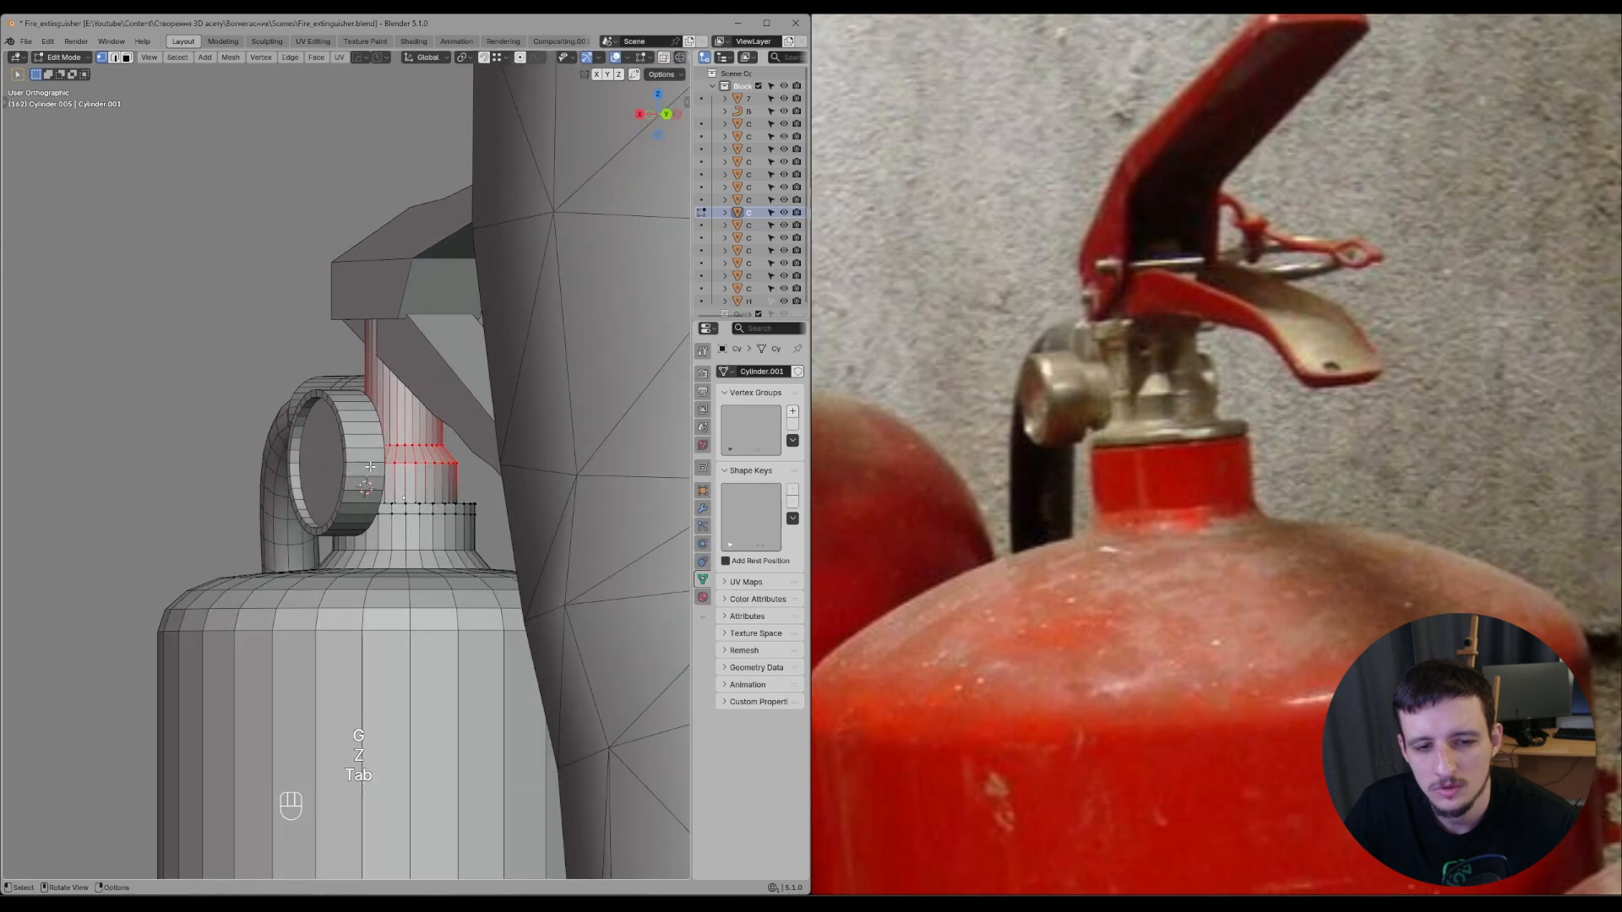
scroll(330, 448, "up", 1)
key("z")
left_click_drag(326, 417, 495, 445)
key("z")
key("z")
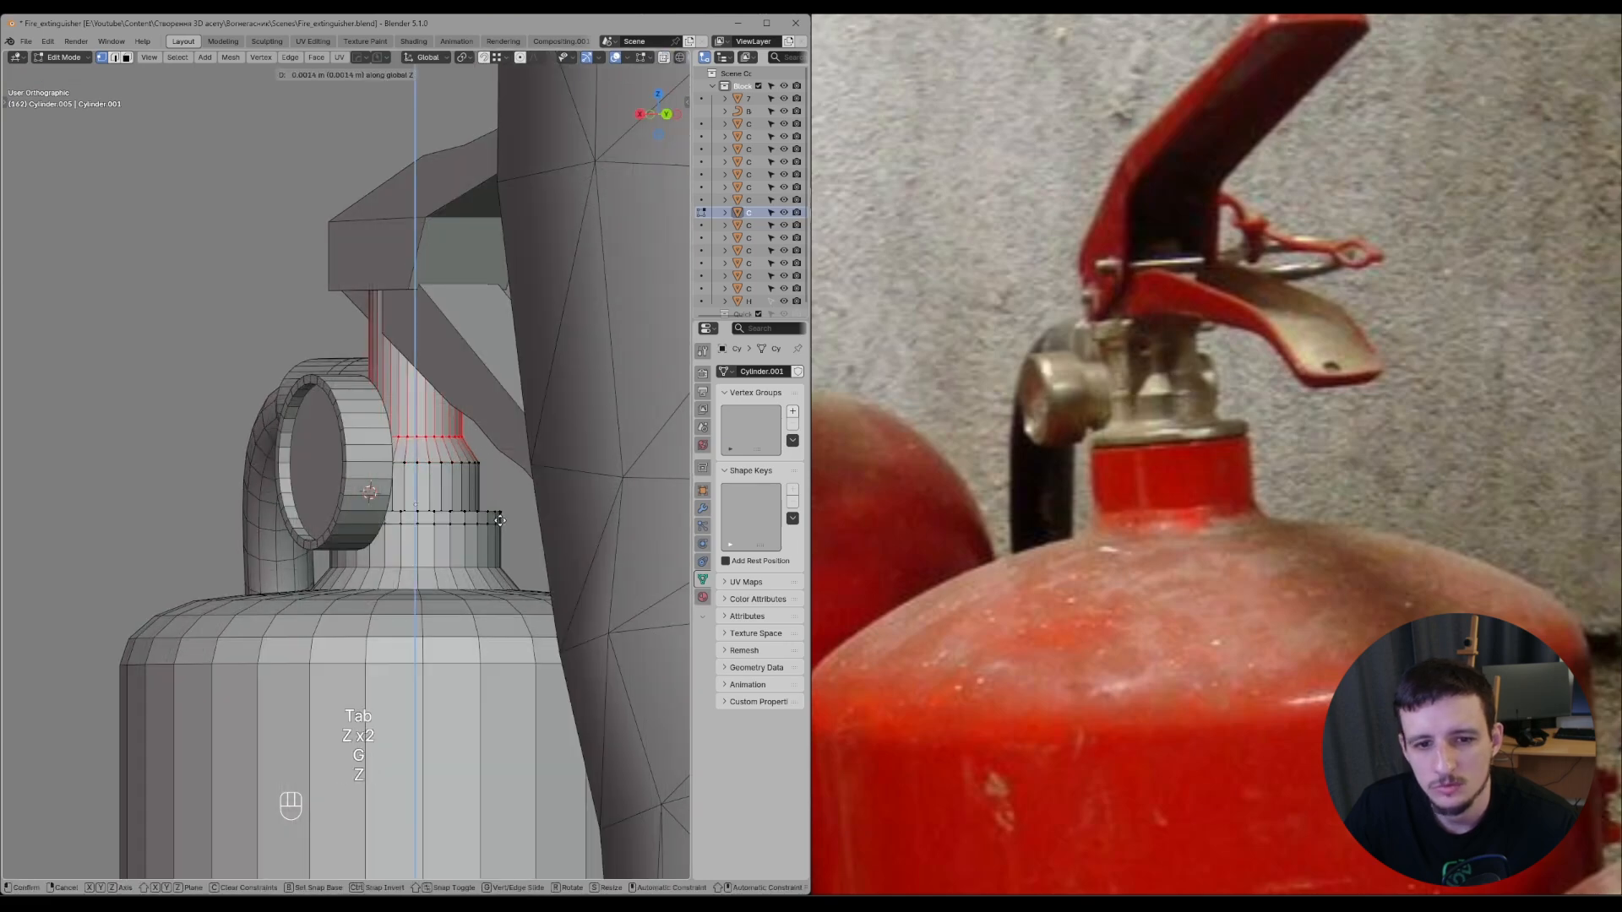
key("g")
key("z")
left_click(481, 511)
left_click(451, 507)
middle_click_drag(451, 508, 492, 491)
- Examine the valve neck, hose coupling and gauge in the Spectrum extinguisher photo on the reference board
scroll(1124, 414, "down", 7)
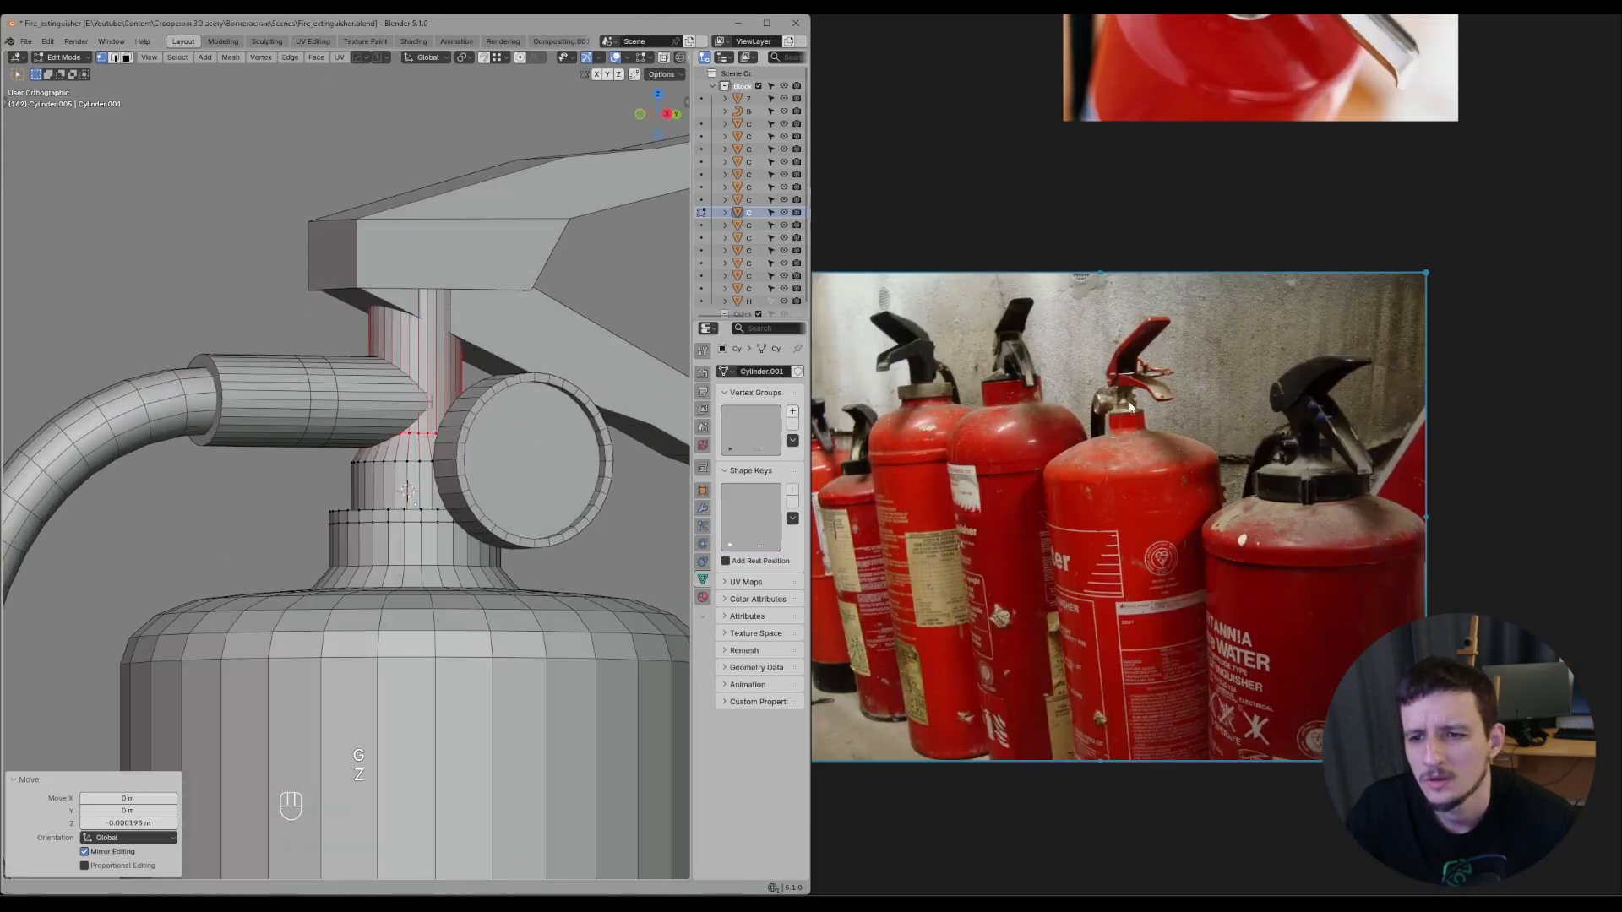
middle_click_drag(1136, 178, 1169, 430)
scroll(1169, 336, "down", 4)
scroll(910, 42, "up", 4)
middle_click_drag(909, 42, 1107, 275)
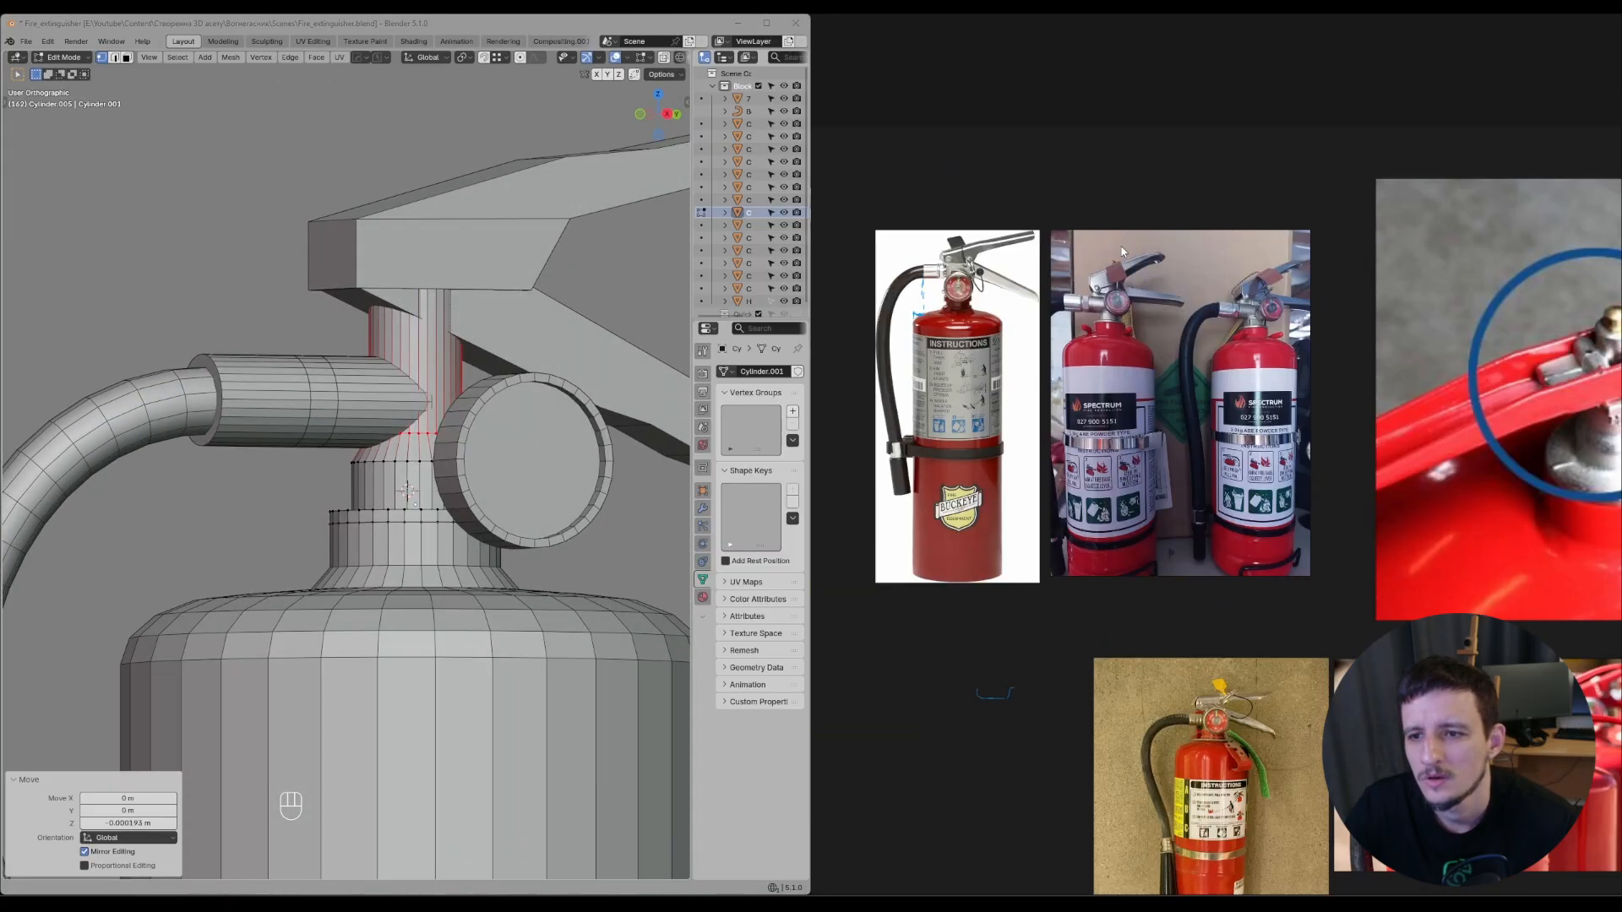
scroll(1107, 275, "up", 6)
scroll(1057, 405, "up", 2)
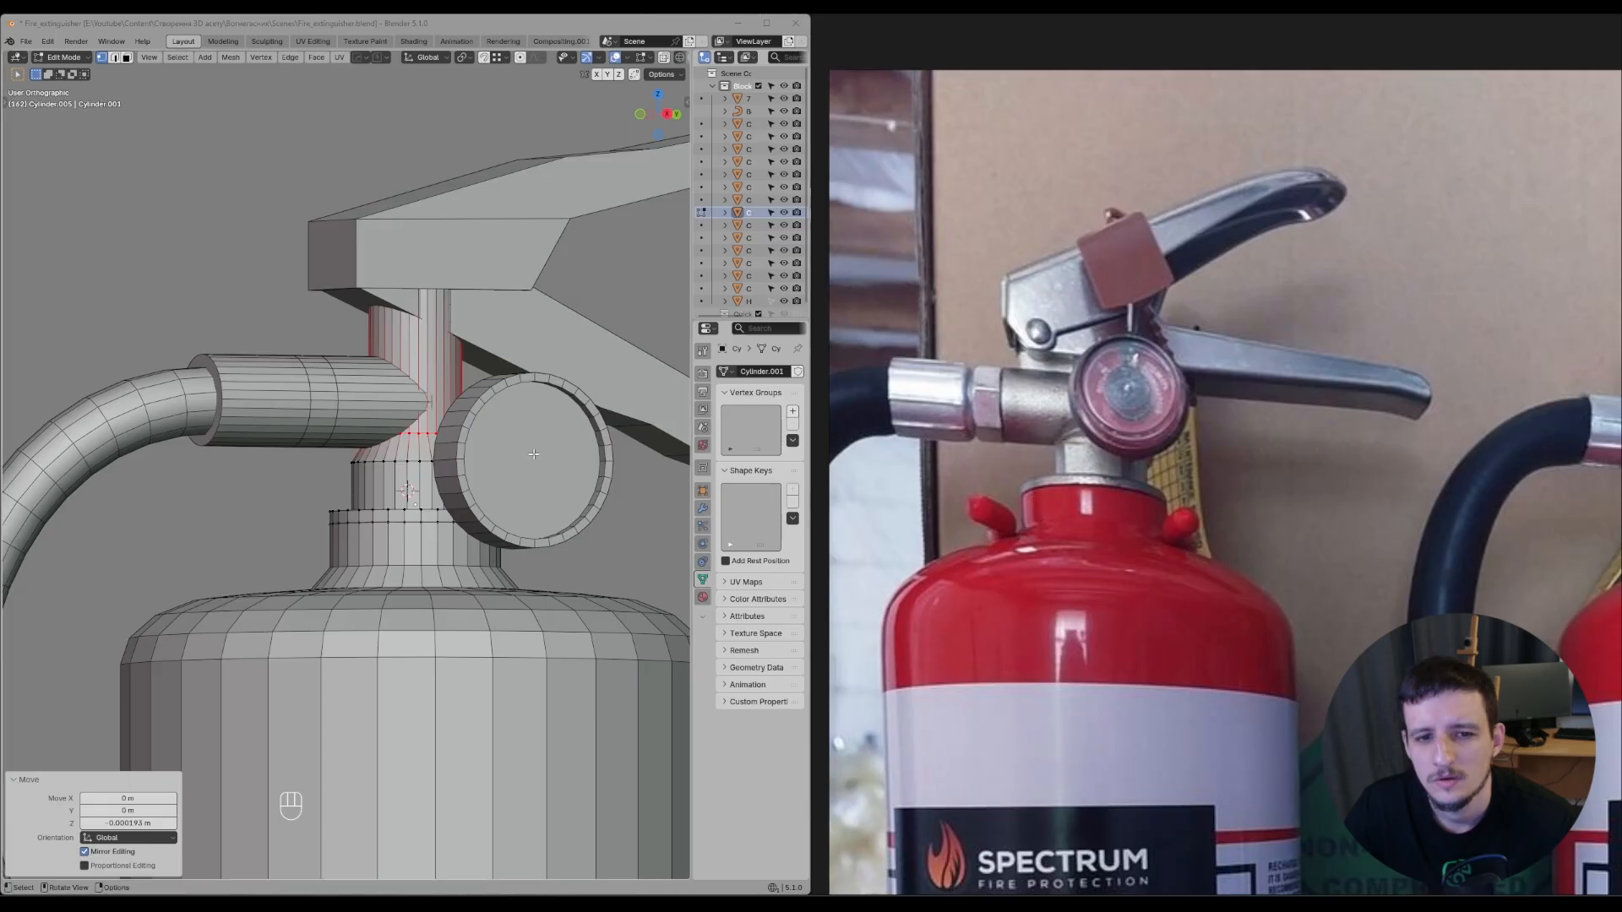
- Lower the shoulder's upper ring along Z to follow the valve neck in the Spectrum photo
scroll(413, 422, "up", 4)
key("g")
key("z")
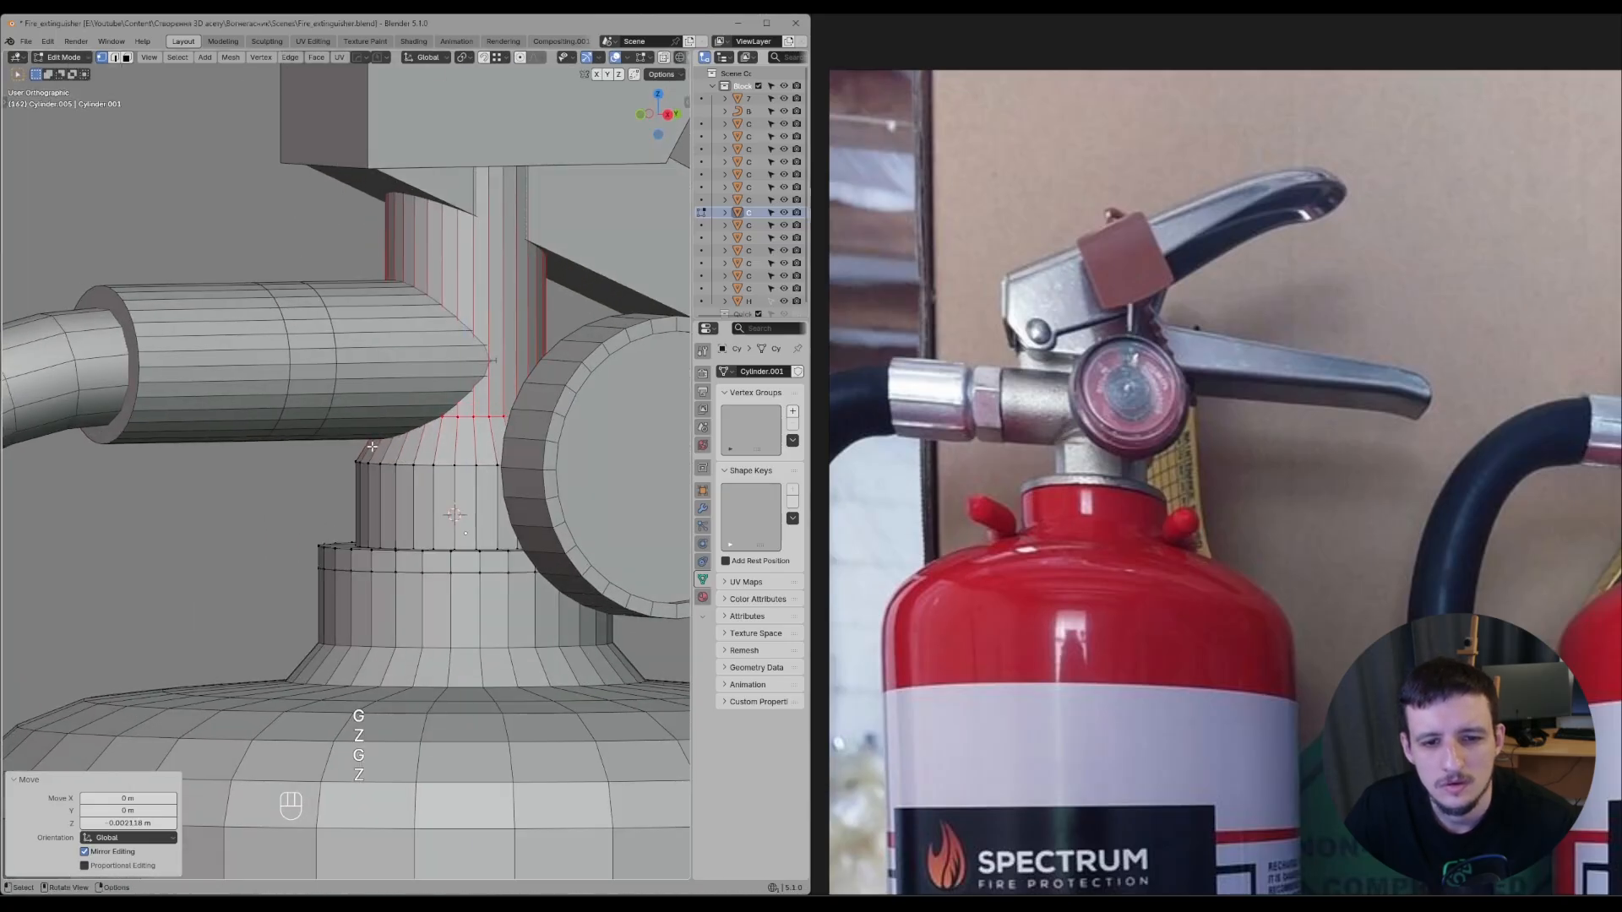
scroll(372, 446, "down", 4)
key("Tab")
scroll(515, 392, "up", 3)
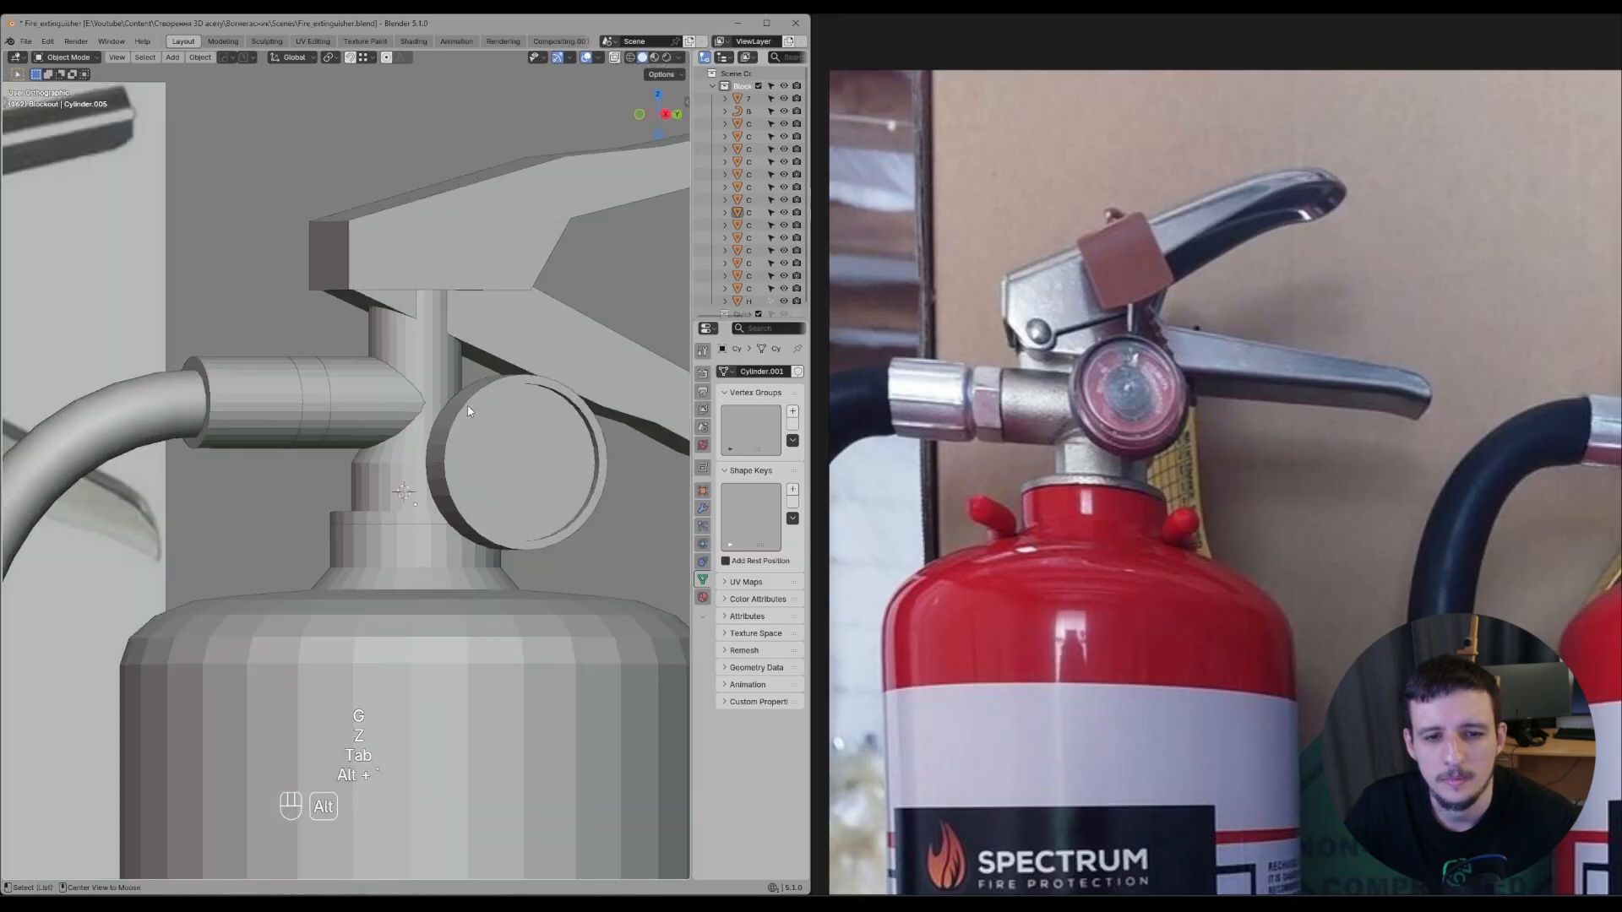
middle_click_drag(469, 411, 525, 335)
scroll(525, 453, "up", 3)
left_click(465, 423)
key("g")
middle_click(499, 427)
right_click(540, 426)
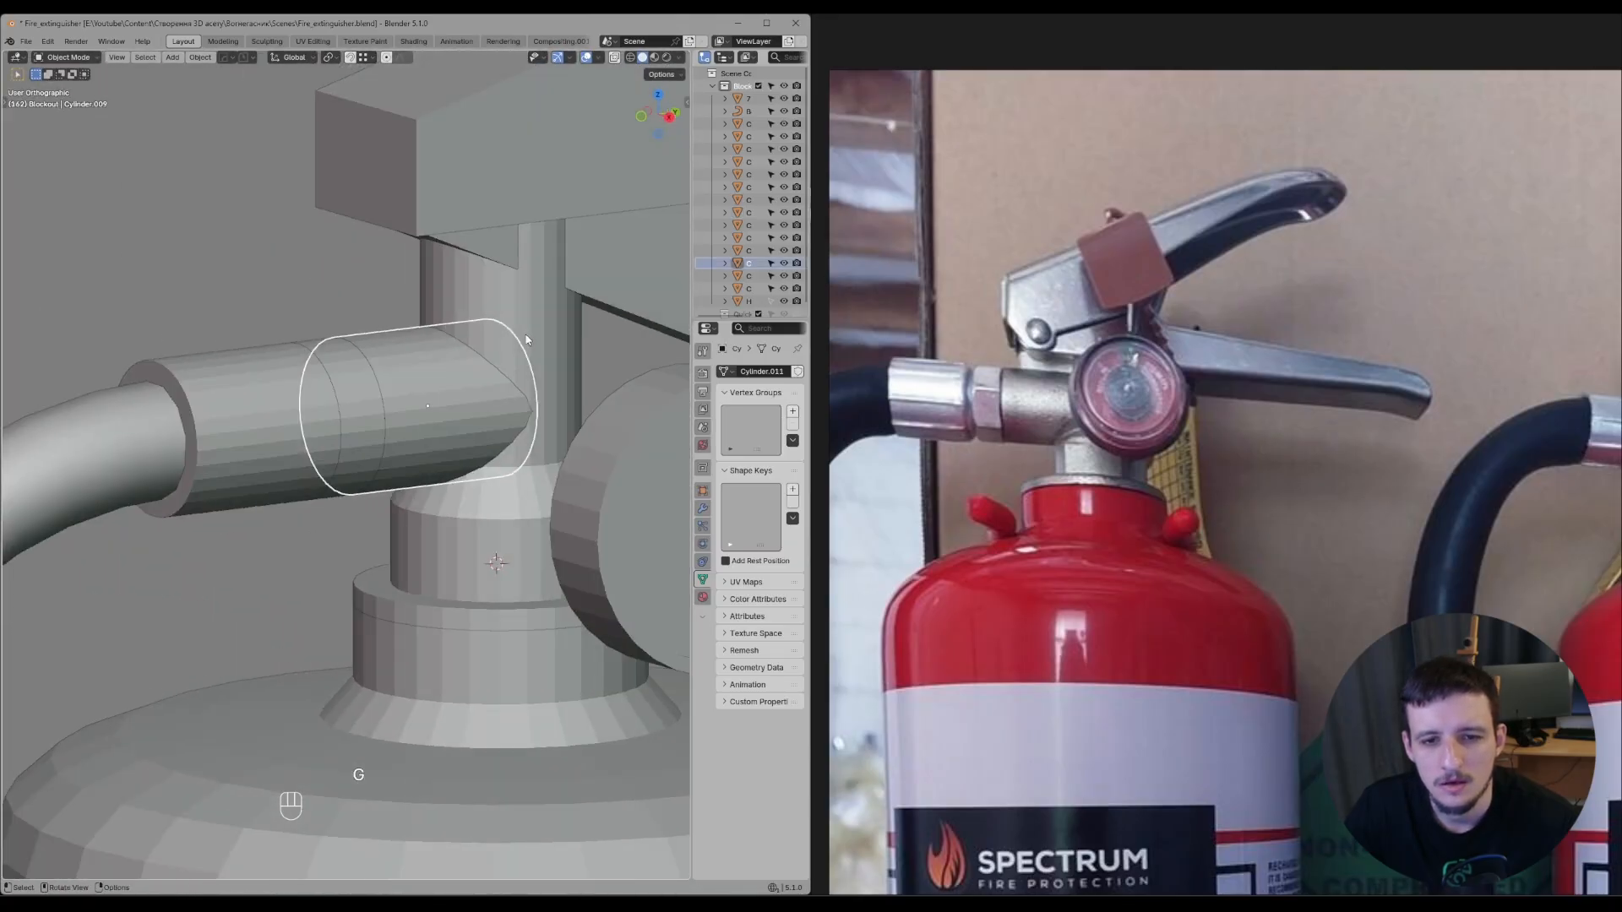
- Duplicate the stem's upper cylindrical section, move the copy beside the stem over the hose pipe, and separate it into its own object
scroll(526, 340, "down", 3)
left_click(471, 391)
key("Tab")
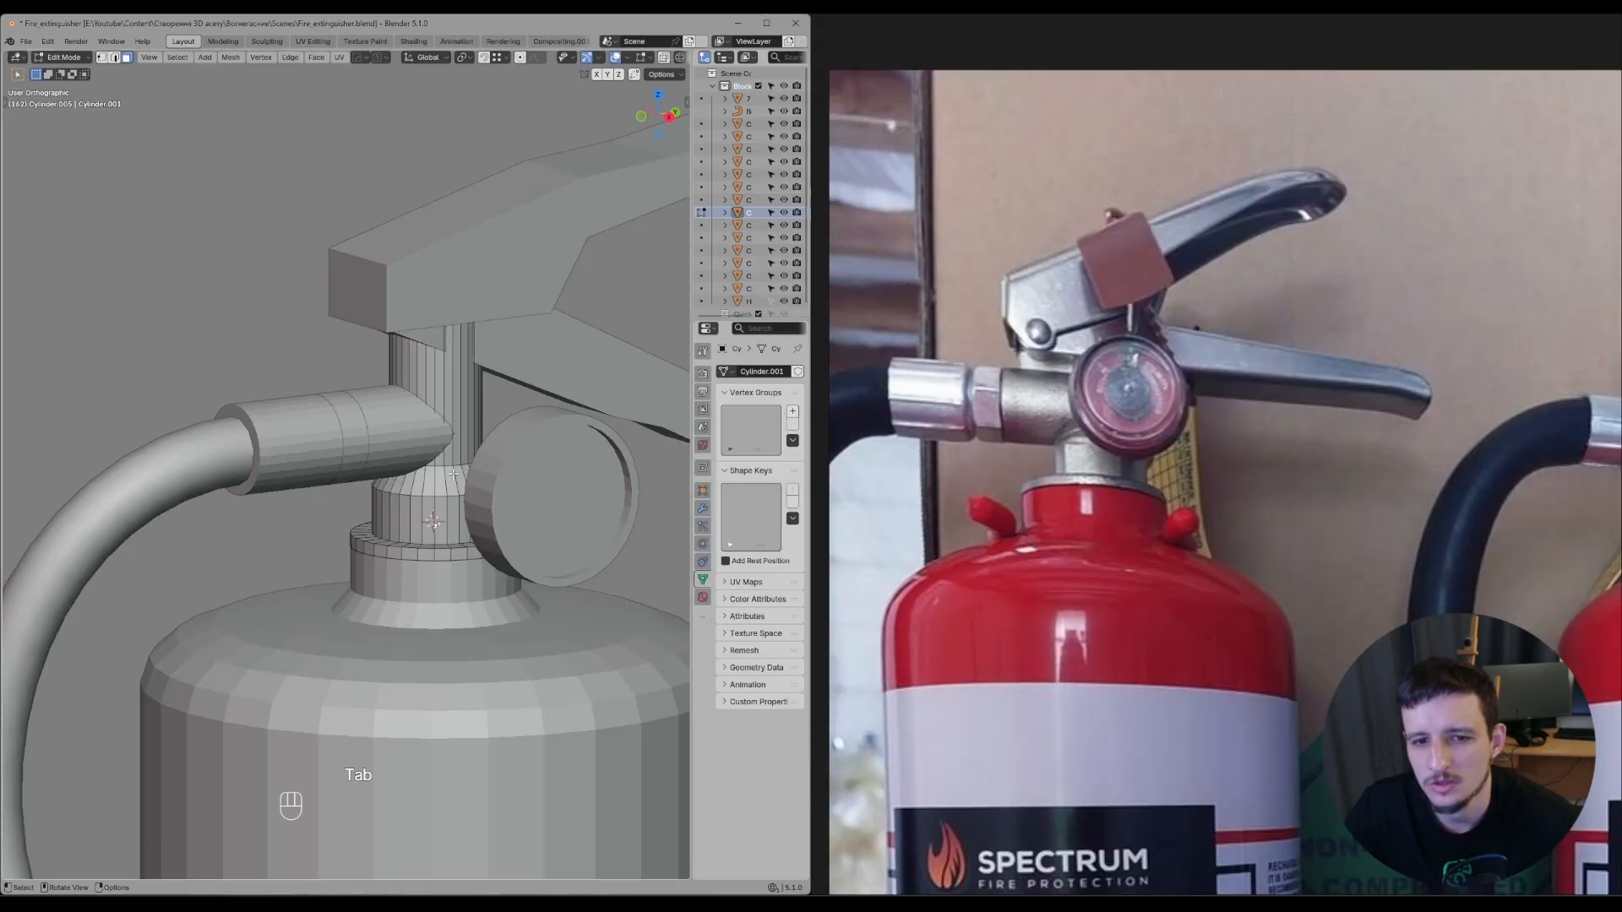
left_click(442, 391, "alt")
key("shift+d")
key("shift+y")
middle_click_drag(443, 390, 342, 458)
left_click(345, 425)
key("ctrl+z")
key("shift+d")
left_click(342, 473)
key("p")
left_click(342, 472)
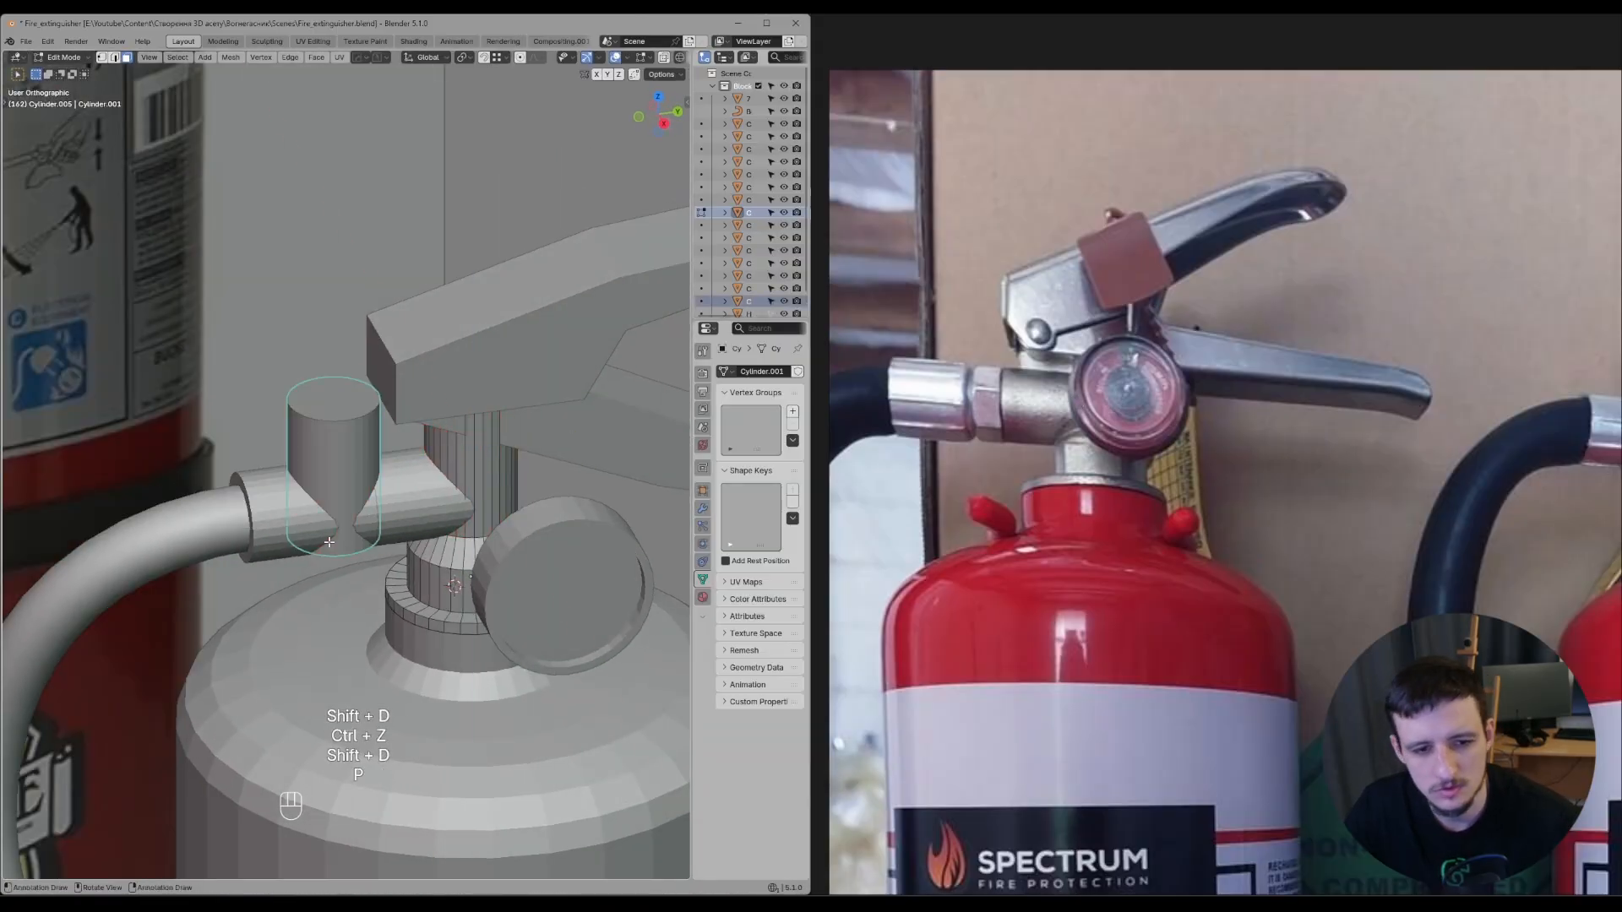
- Set the separated cylinder's origin at its lower end ring
key("Tab")
left_click(342, 470)
key("Tab")
key("z")
left_click_drag(272, 498, 505, 632)
key("ctrl+shift+c")
key("Tab")
type("rx")
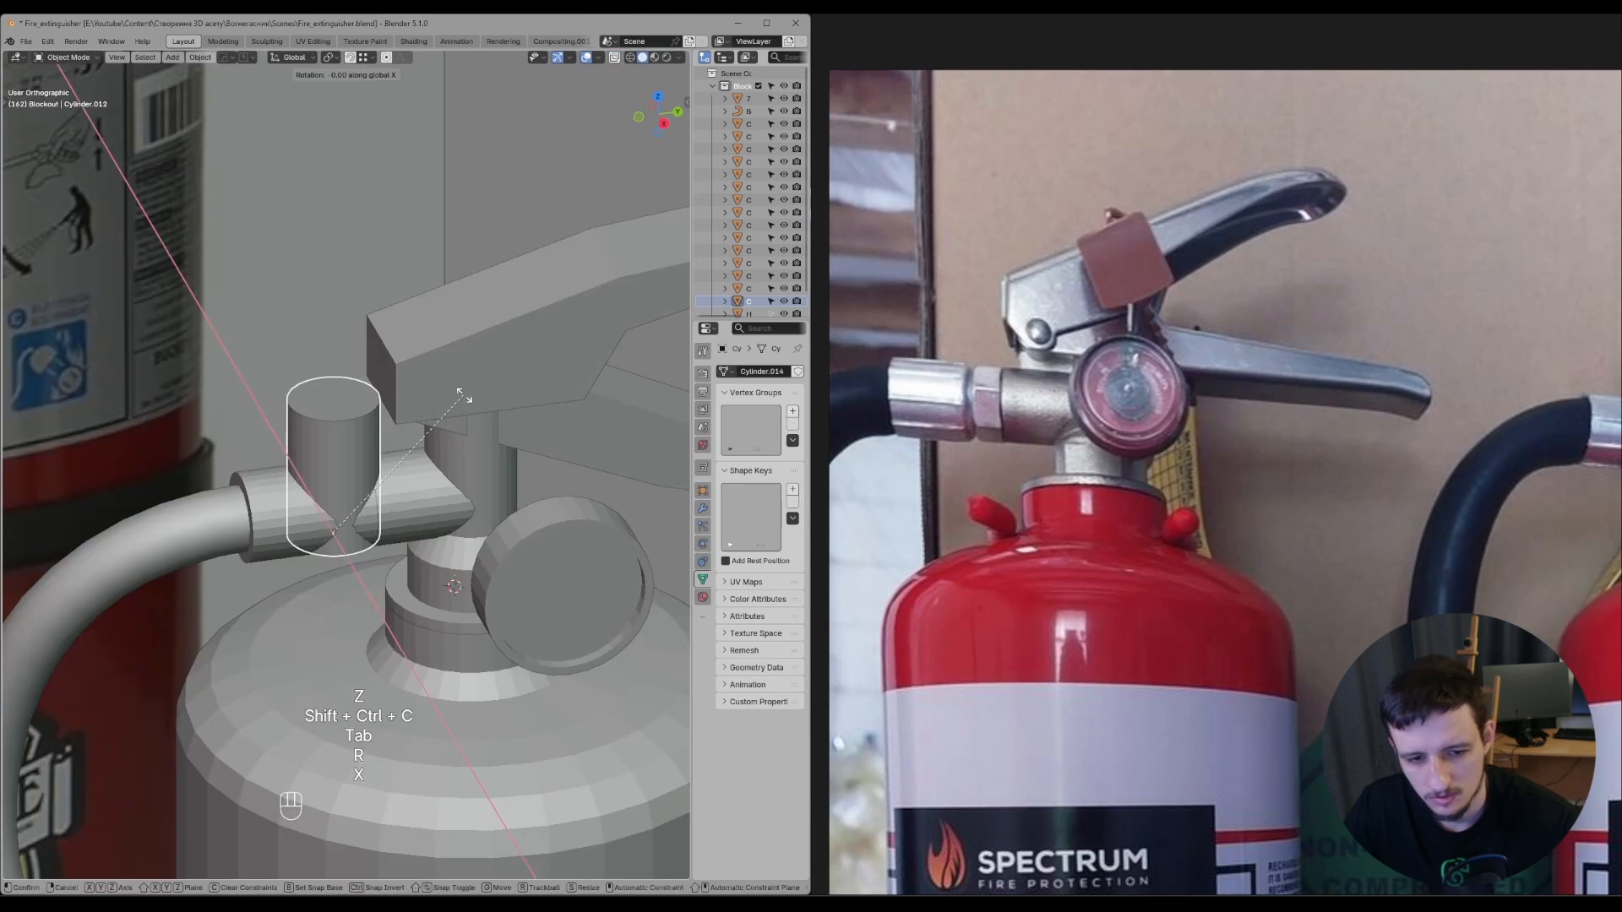
type("-90")
left_click(463, 395)
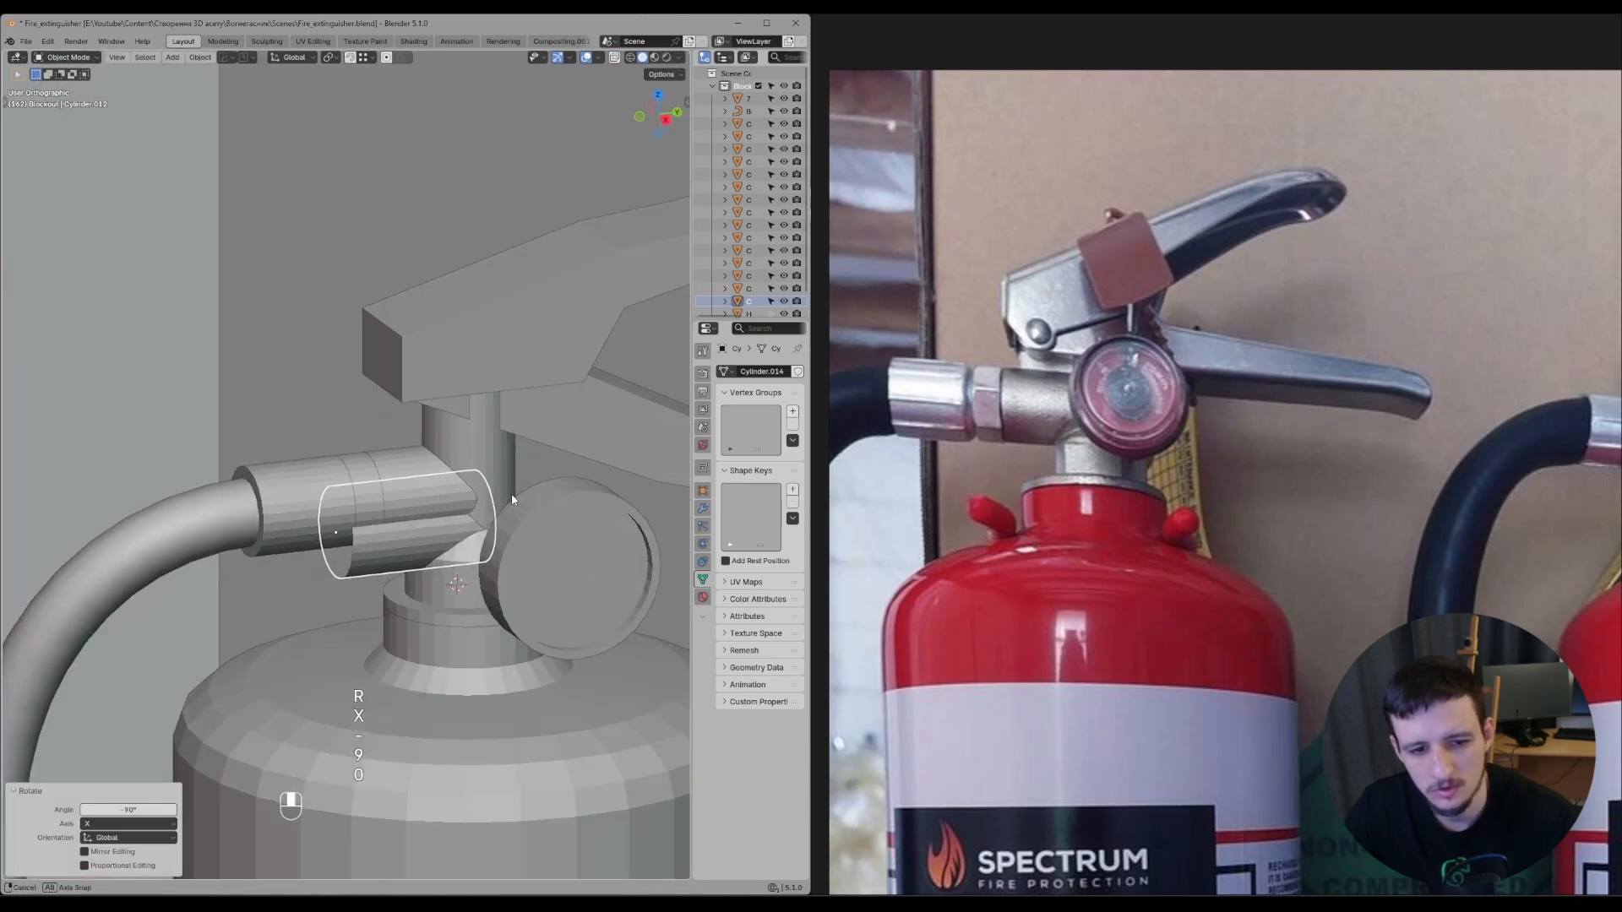
key("ctrl+z")
- Rotate the separated cylinder 90° about X and move it in line with the hose coupling, with its end inside the stem
type("0")
key("Return")
scroll(372, 553, "up", 6)
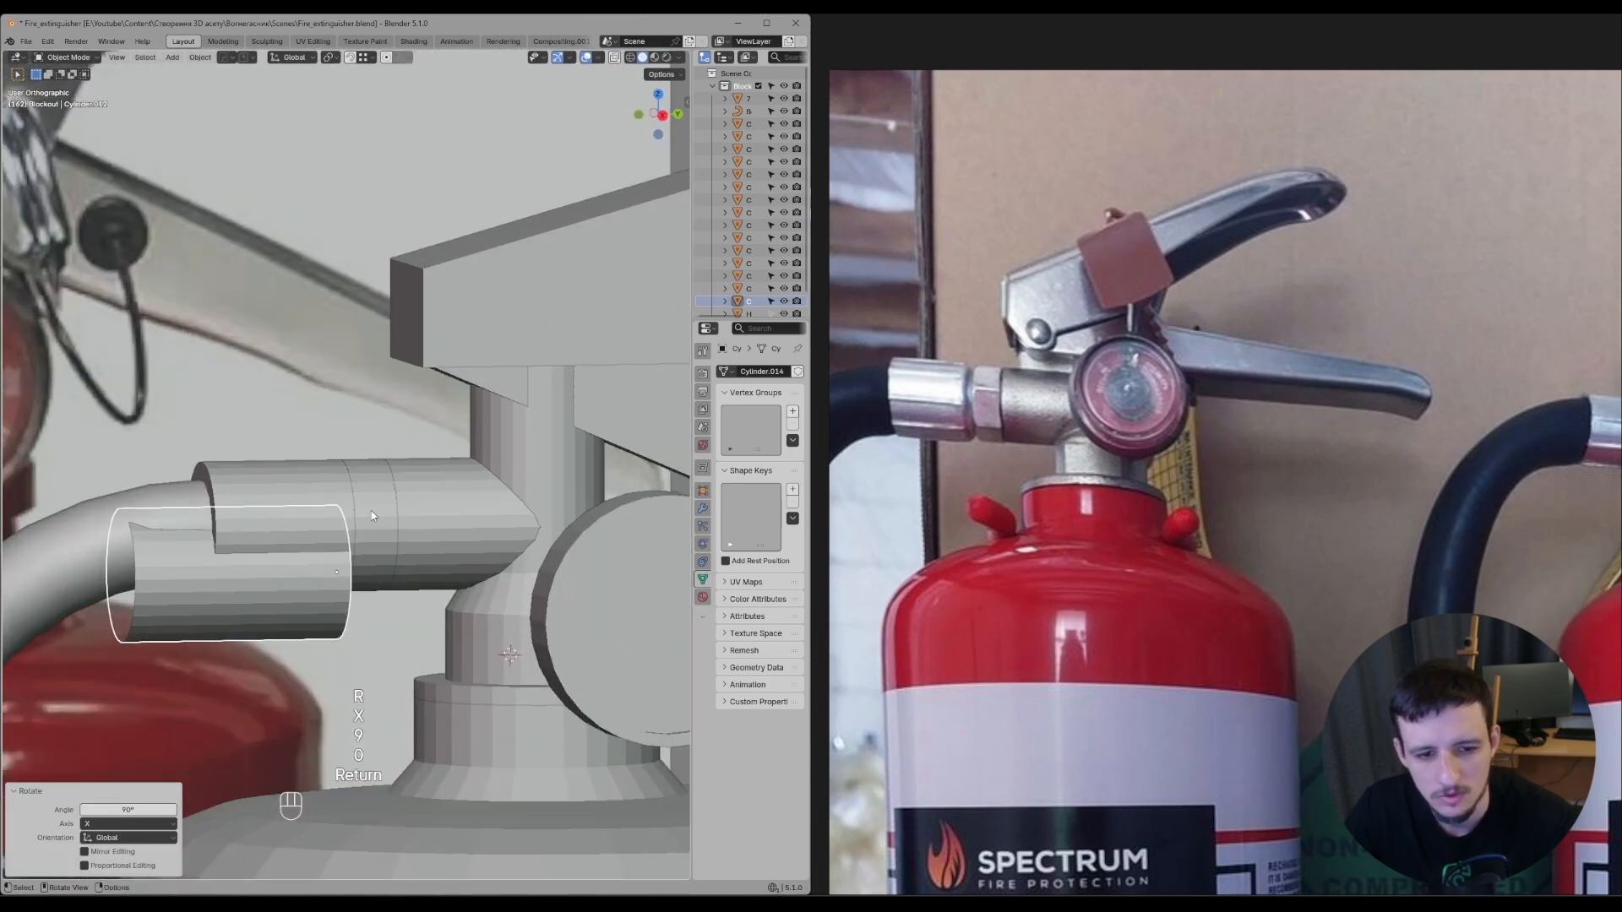
key("g")
key("z")
left_click(372, 553)
key("g")
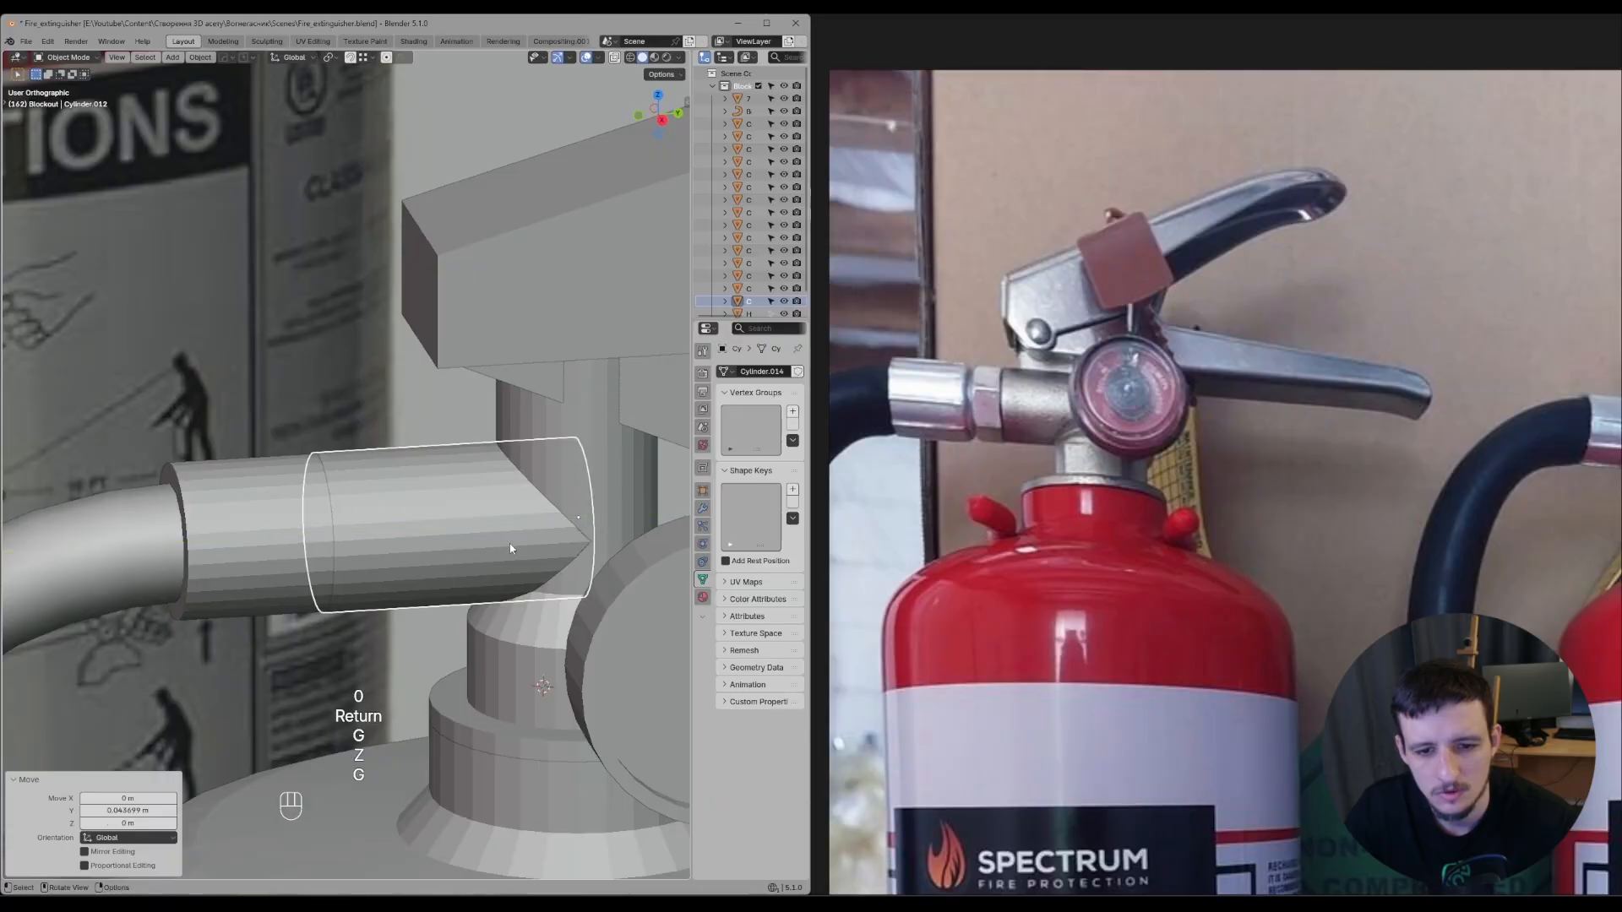
middle_click_drag(510, 548, 541, 515)
- Delete the old pipe segment beneath the new cylinder and shift the new cylinder about 0.0028 m along Y
left_click(468, 544)
key("x")
left_click(479, 543)
left_click(479, 543)
scroll(514, 528, "down", 1)
key("g")
middle_click(507, 549)
left_click(515, 571)
- Inspect the junction between the new pipe segment and the valve stem from several angles
key("alt+grave")
key("z")
middle_click_drag(543, 416, 471, 377)
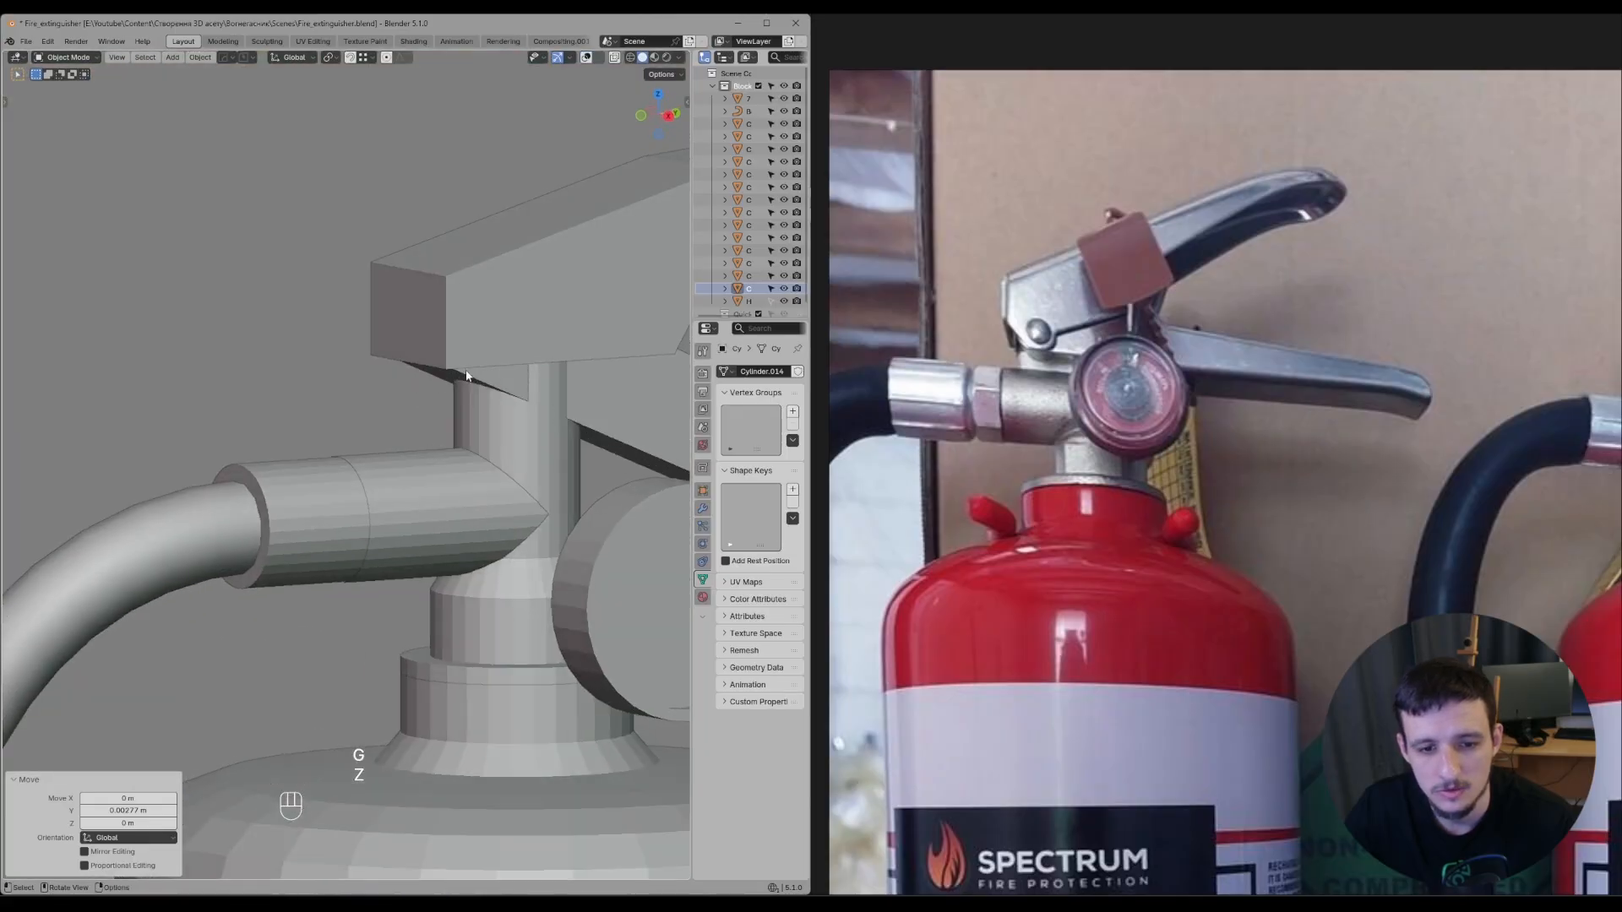
key("z")
left_click(551, 435)
key("z")
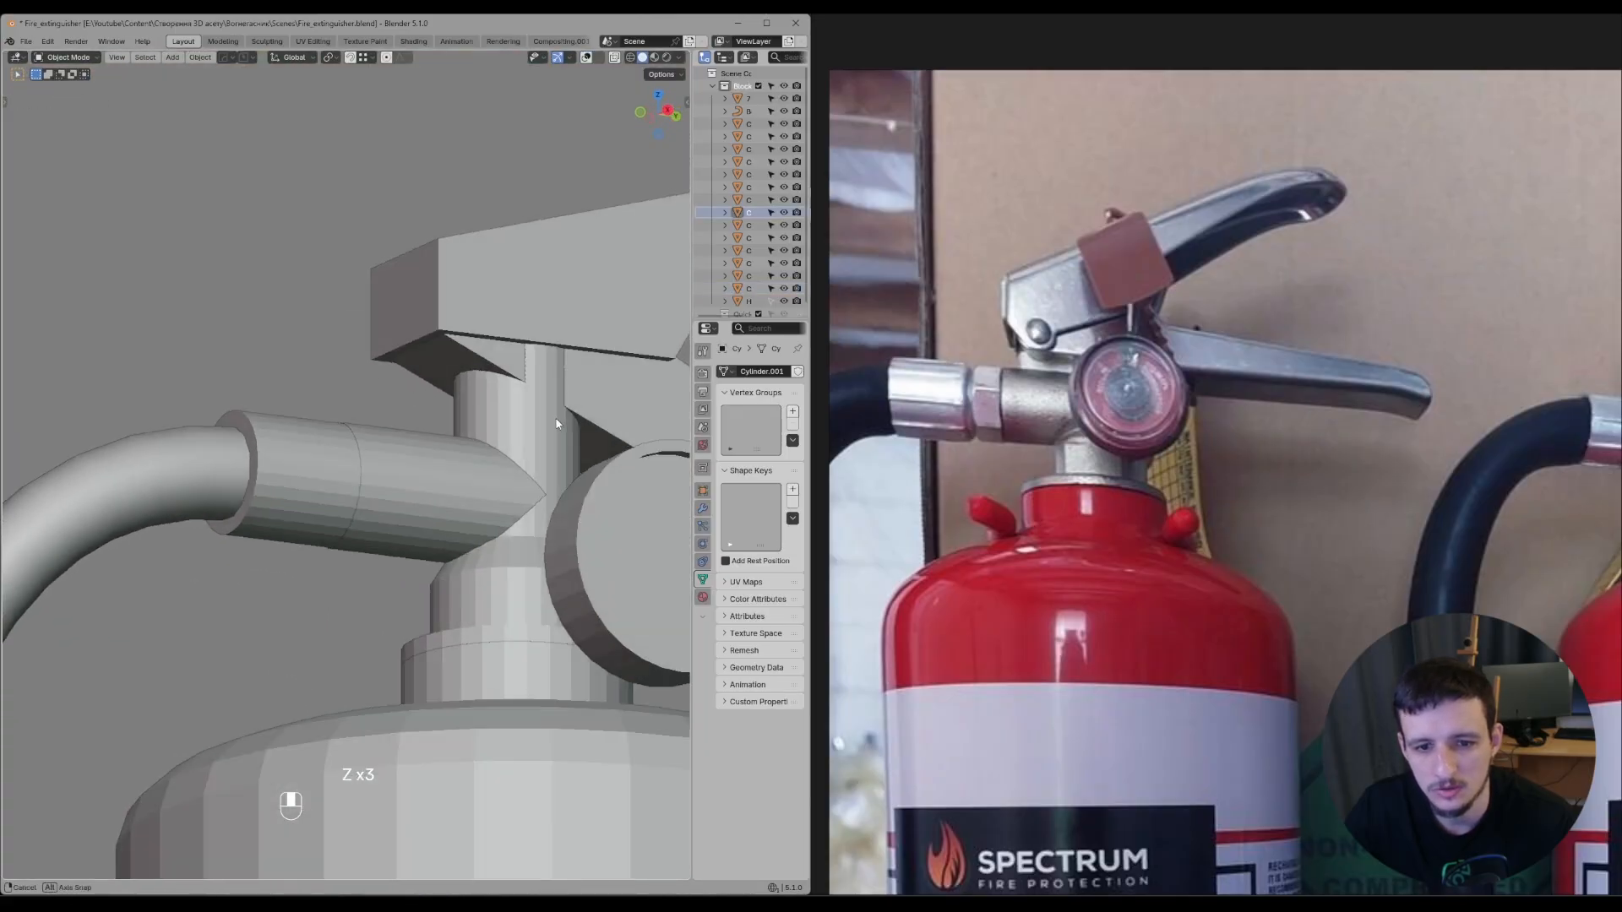
middle_click_drag(551, 439, 515, 530)
left_click(507, 527)
middle_click_drag(350, 508, 426, 492, "shift")
key("z")
key("Tab")
key("z")
key("g")
left_click(540, 435)
key("Tab")
scroll(540, 475, "up", 1)
scroll(544, 474, "down", 2)
scroll(450, 482, "up", 1)
- Scale up the hose coupling and its adjoining ring by about 1.01
left_click(447, 483)
left_click(405, 484, "shift")
scroll(456, 492, "up", 2)
left_click(479, 490, "shift")
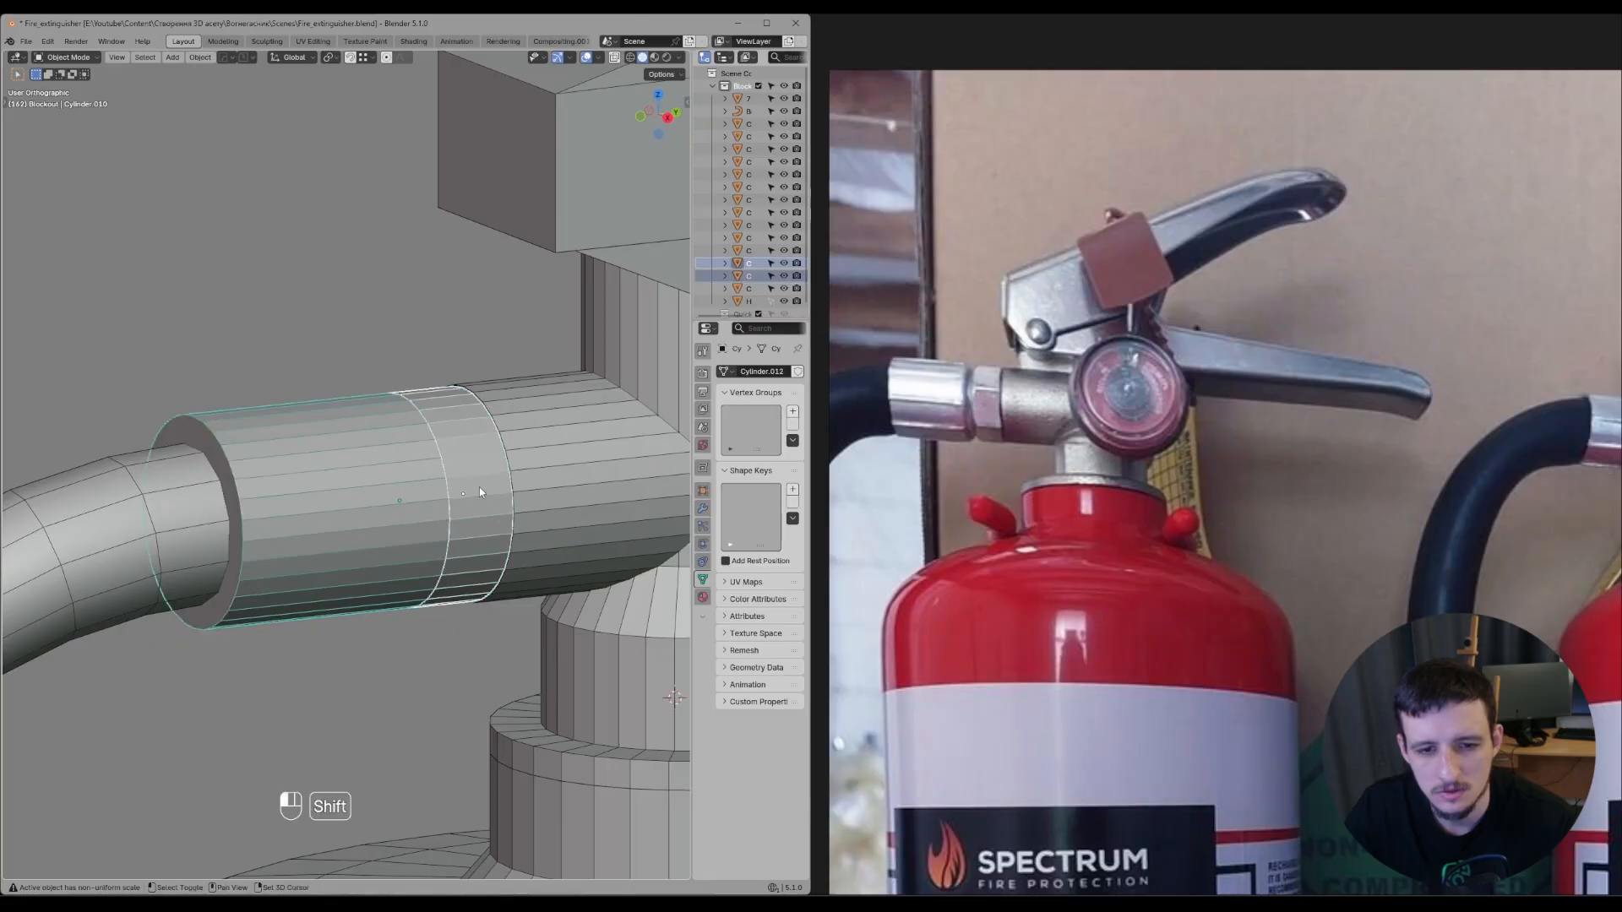
left_click(554, 488, "shift")
key("s")
left_click_drag(583, 424, 583, 425, "ctrl")
key("s")
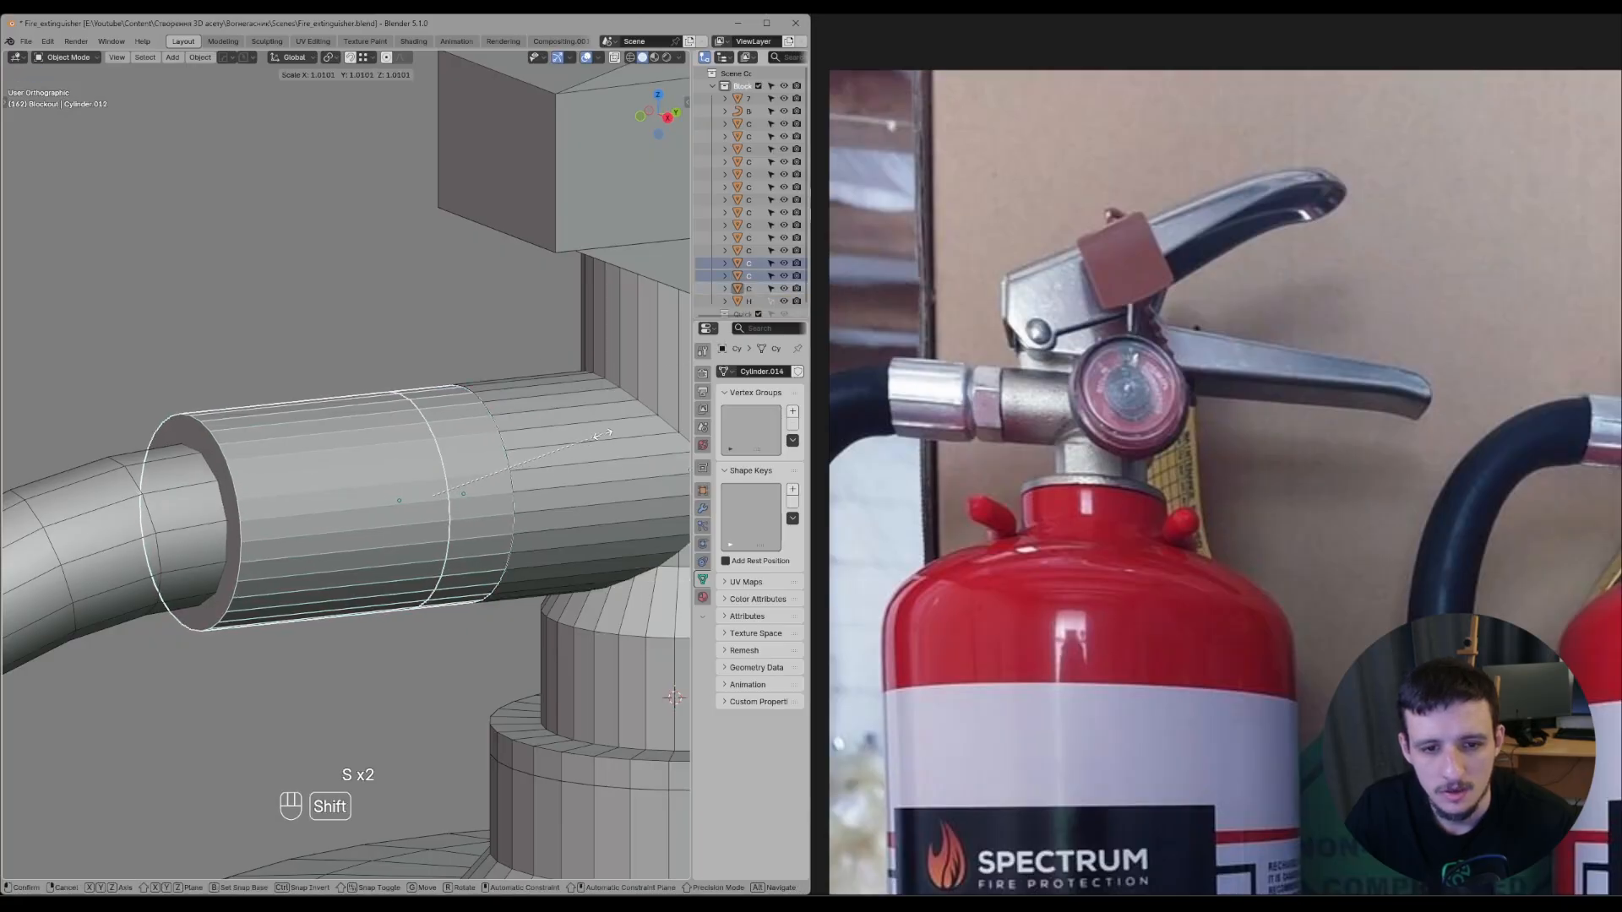
left_click(602, 435)
left_click(440, 333)
- Nudge the edge loop at the top of the stem's sloped shoulder along Z and save the file
scroll(540, 422, "down", 3)
middle_click_drag(610, 468, 407, 472, "shift")
left_click(332, 550)
scroll(448, 478, "up", 4)
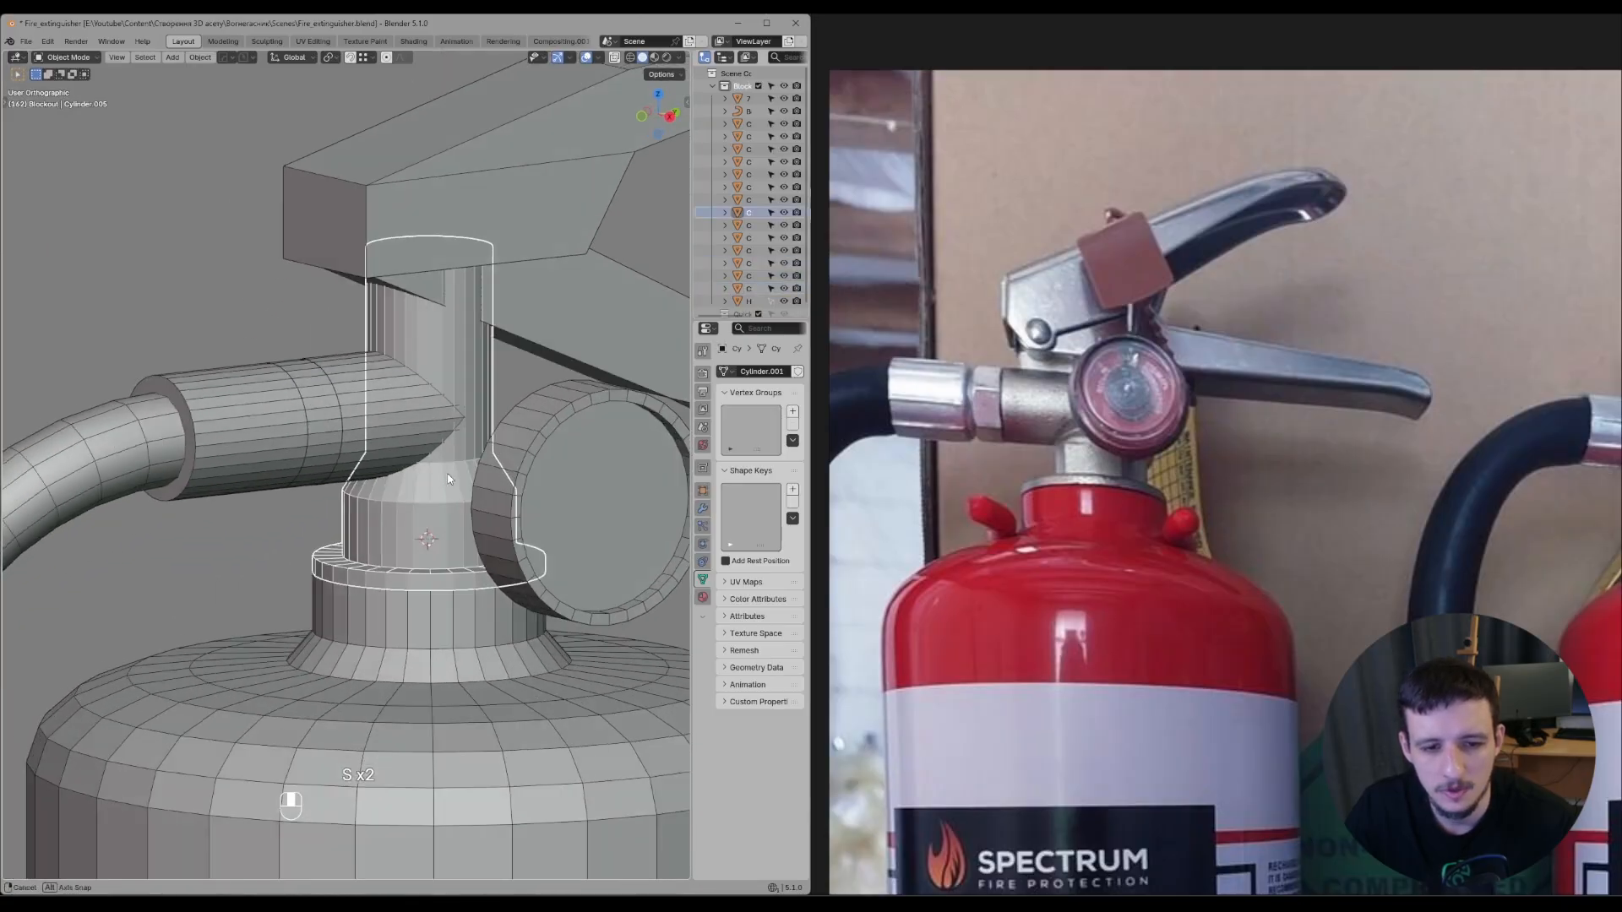
key("Tab")
left_click(499, 455, "alt")
key("g")
key("z")
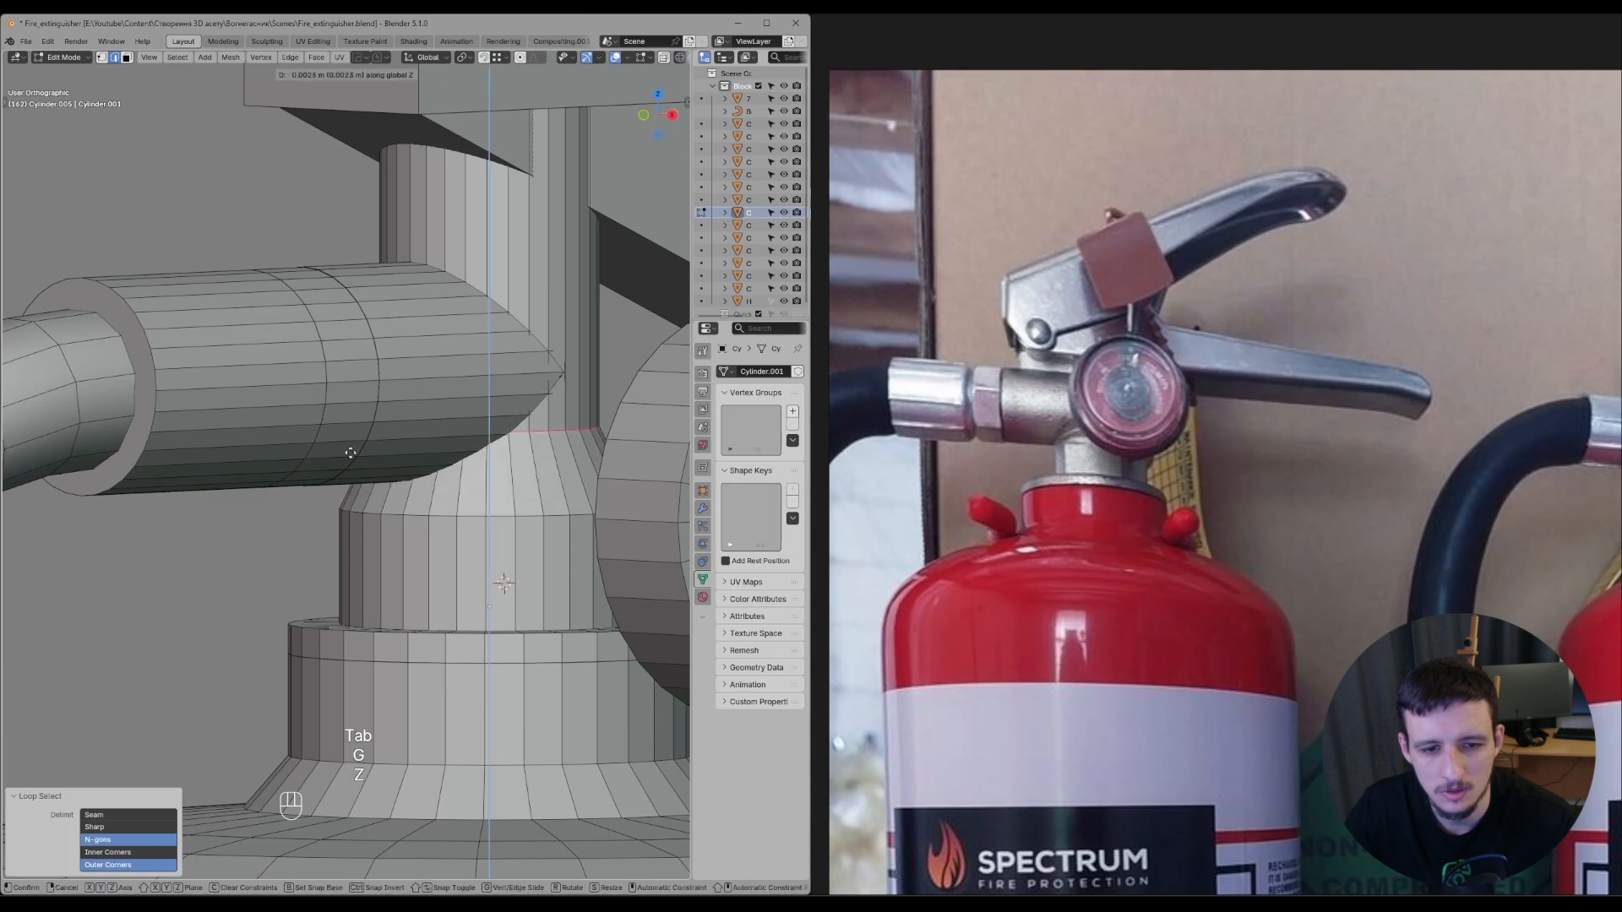
left_click(498, 447)
scroll(295, 343, "down", 4)
key("Tab")
key("ctrl+s")
- Select the vertices at the upper end of the stem with see-through shading
scroll(413, 362, "down", 2)
middle_click_drag(413, 361, 388, 494, "alt")
scroll(405, 473, "up", 2)
key("Tab")
key("z")
left_click_drag(290, 362, 478, 524)
middle_click_drag(477, 524, 490, 558)
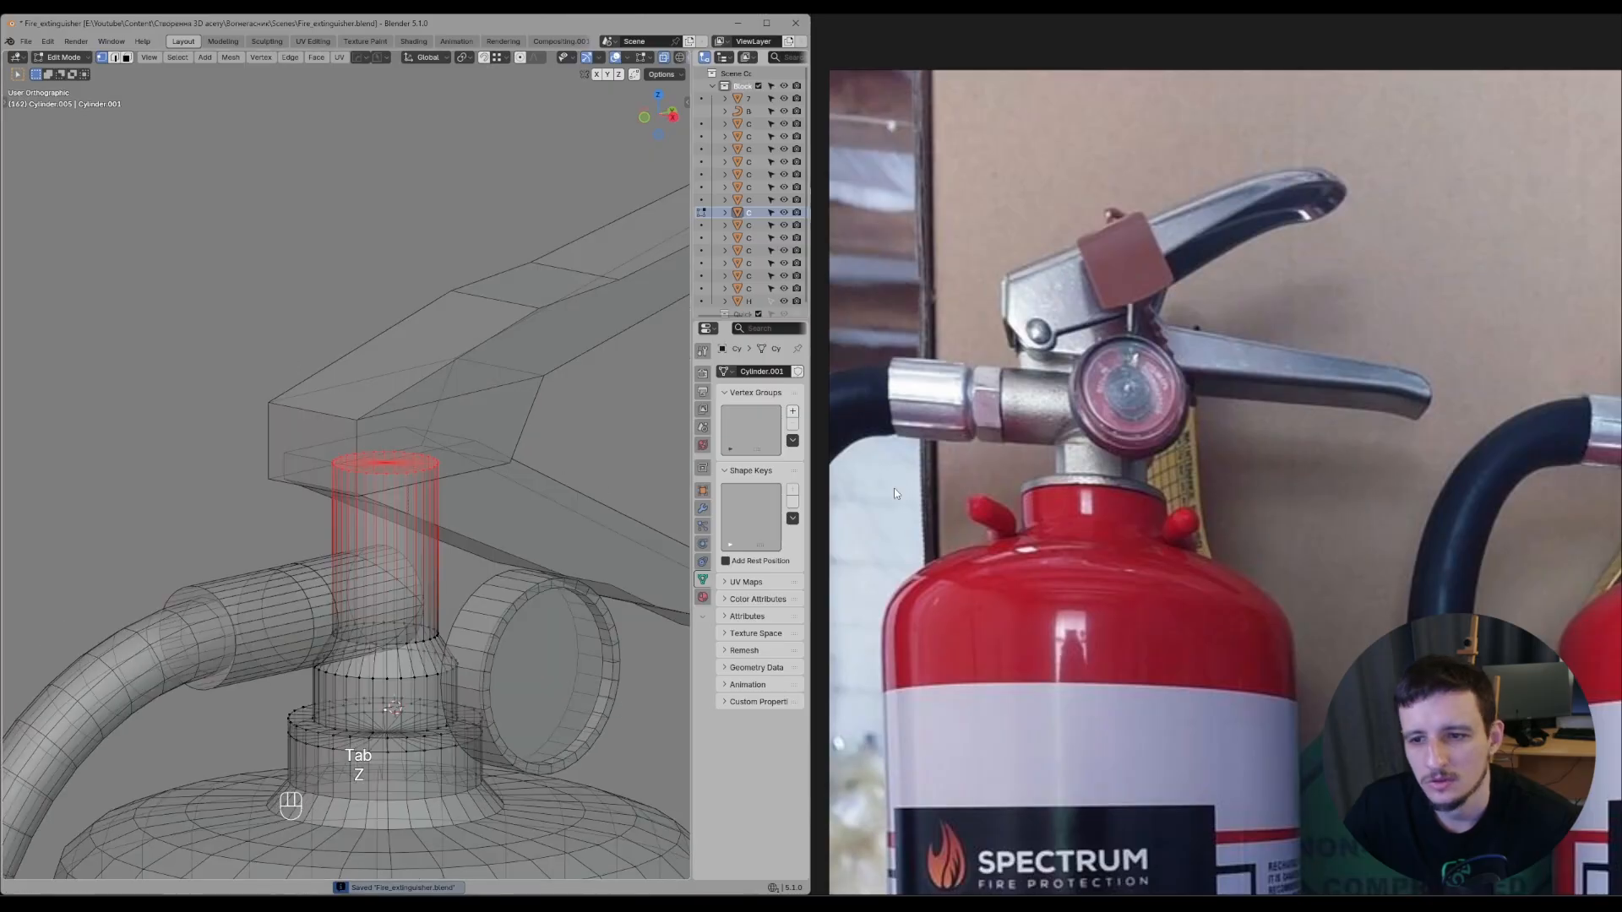
- Examine how the valve body meets the handle bracket in the Real Safe valve photo
scroll(894, 488, "down", 7)
middle_click_drag(1504, 489, 946, 439)
scroll(946, 439, "down", 5)
scroll(1354, 424, "up", 6)
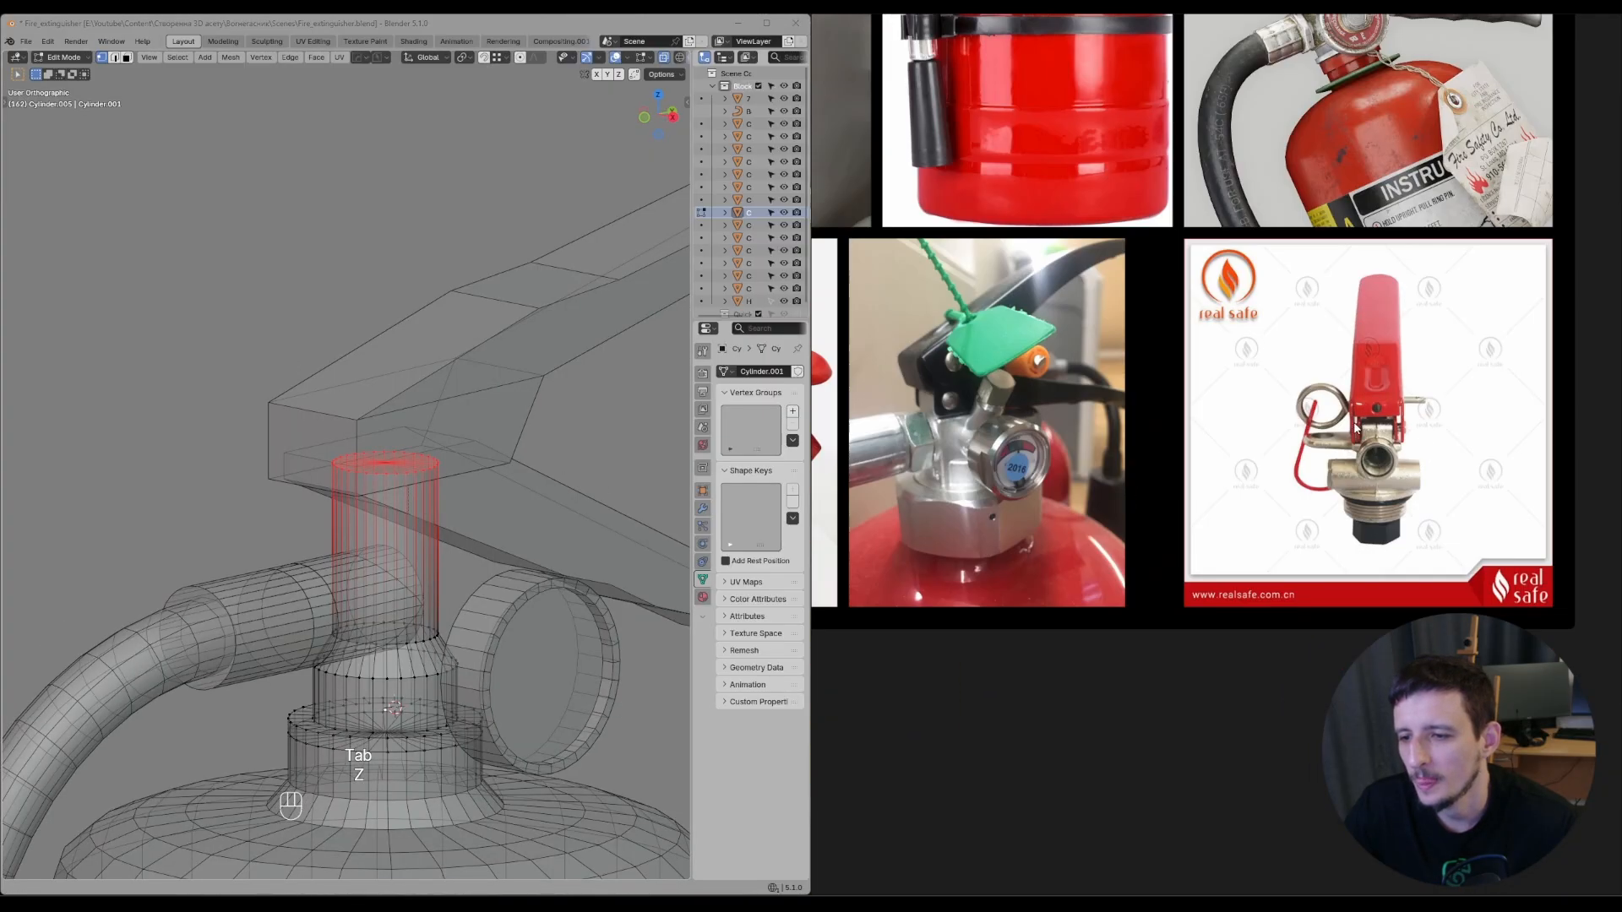
scroll(1394, 444, "up", 5)
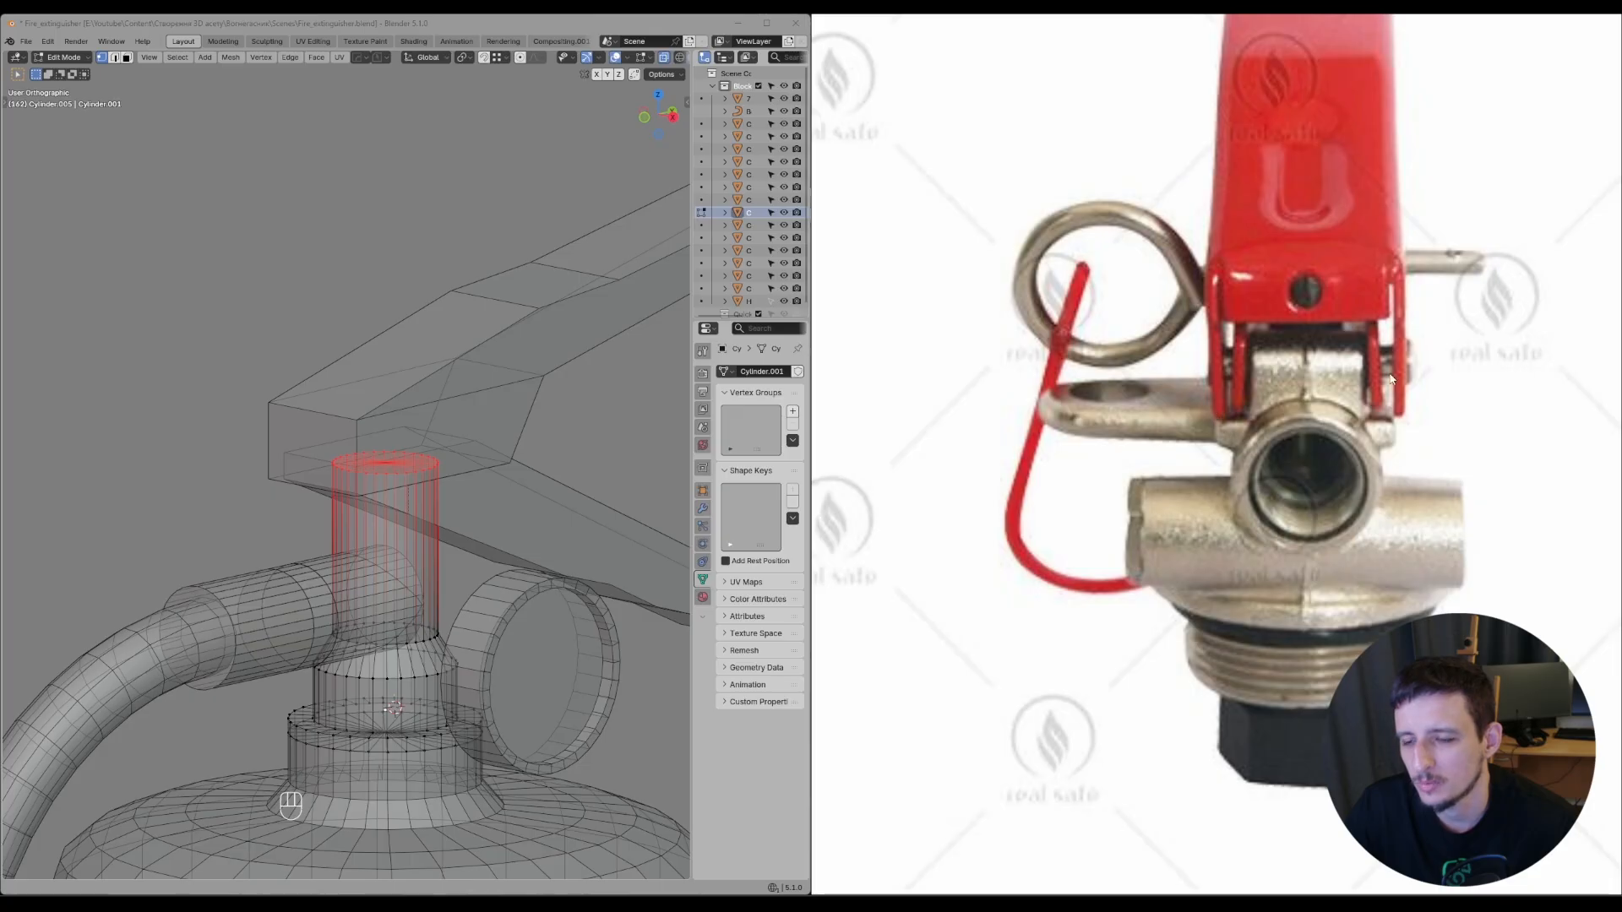
scroll(397, 507, "up", 1)
- Lower the stem's upper end about 0.015 m along Z, below the handle block
middle_click_drag(397, 507, 441, 481)
key("z")
key("g")
key("z")
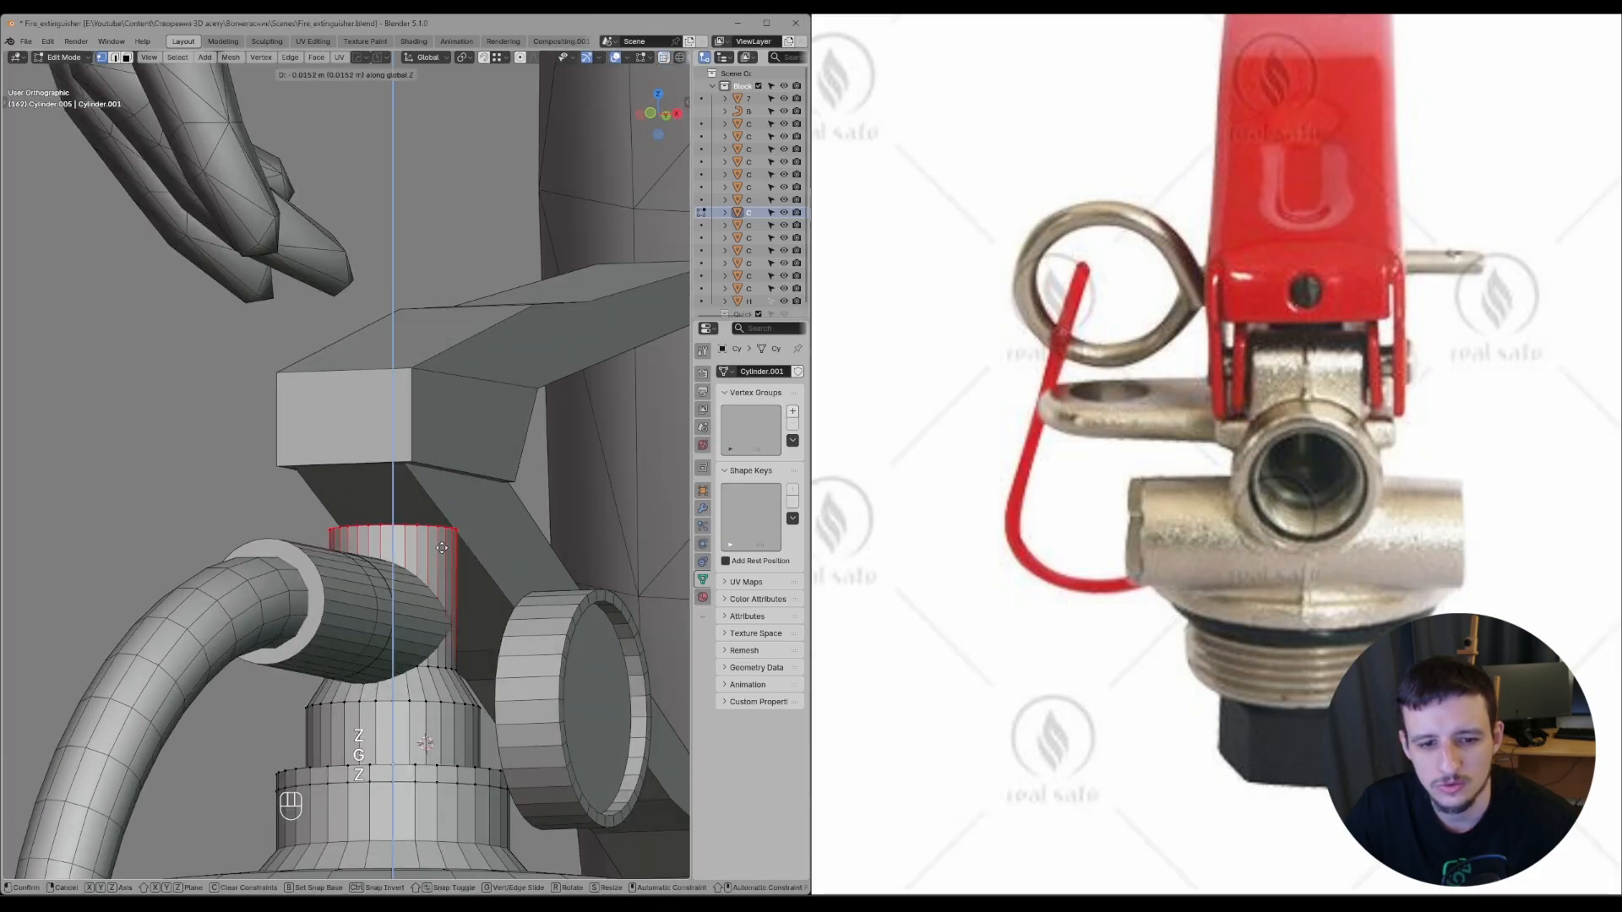
left_click(440, 549)
- Study the top of the metal valve body beneath the black handle in the green-tag close-up photo
scroll(1098, 473, "down", 5)
scroll(1112, 473, "up", 6)
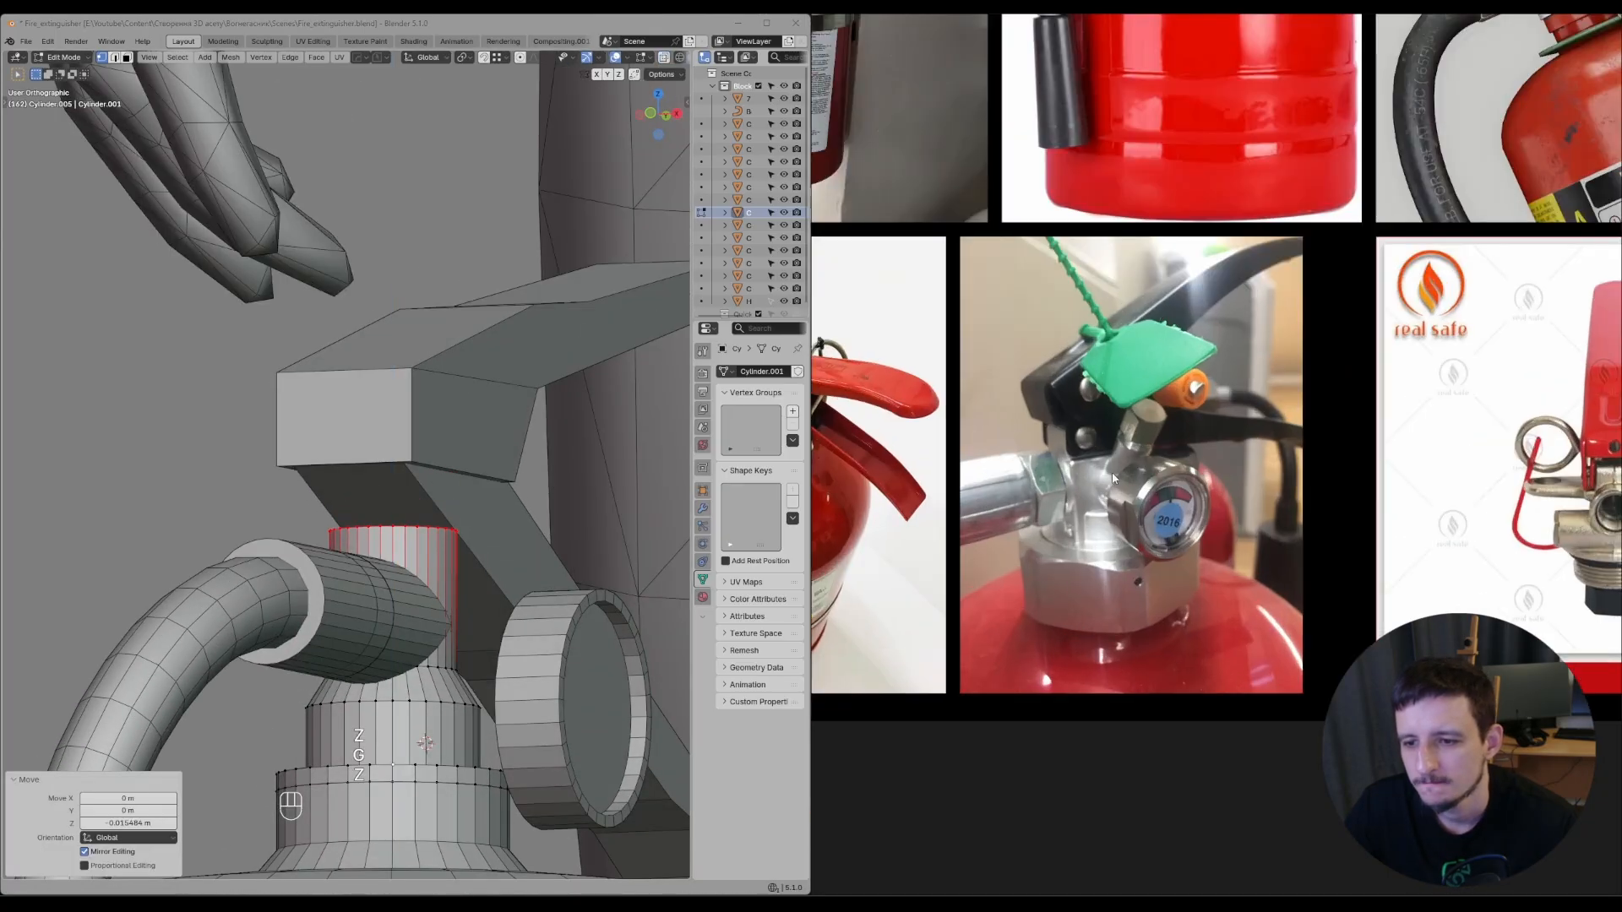
scroll(1069, 443, "up", 2)
scroll(1085, 453, "up", 2)
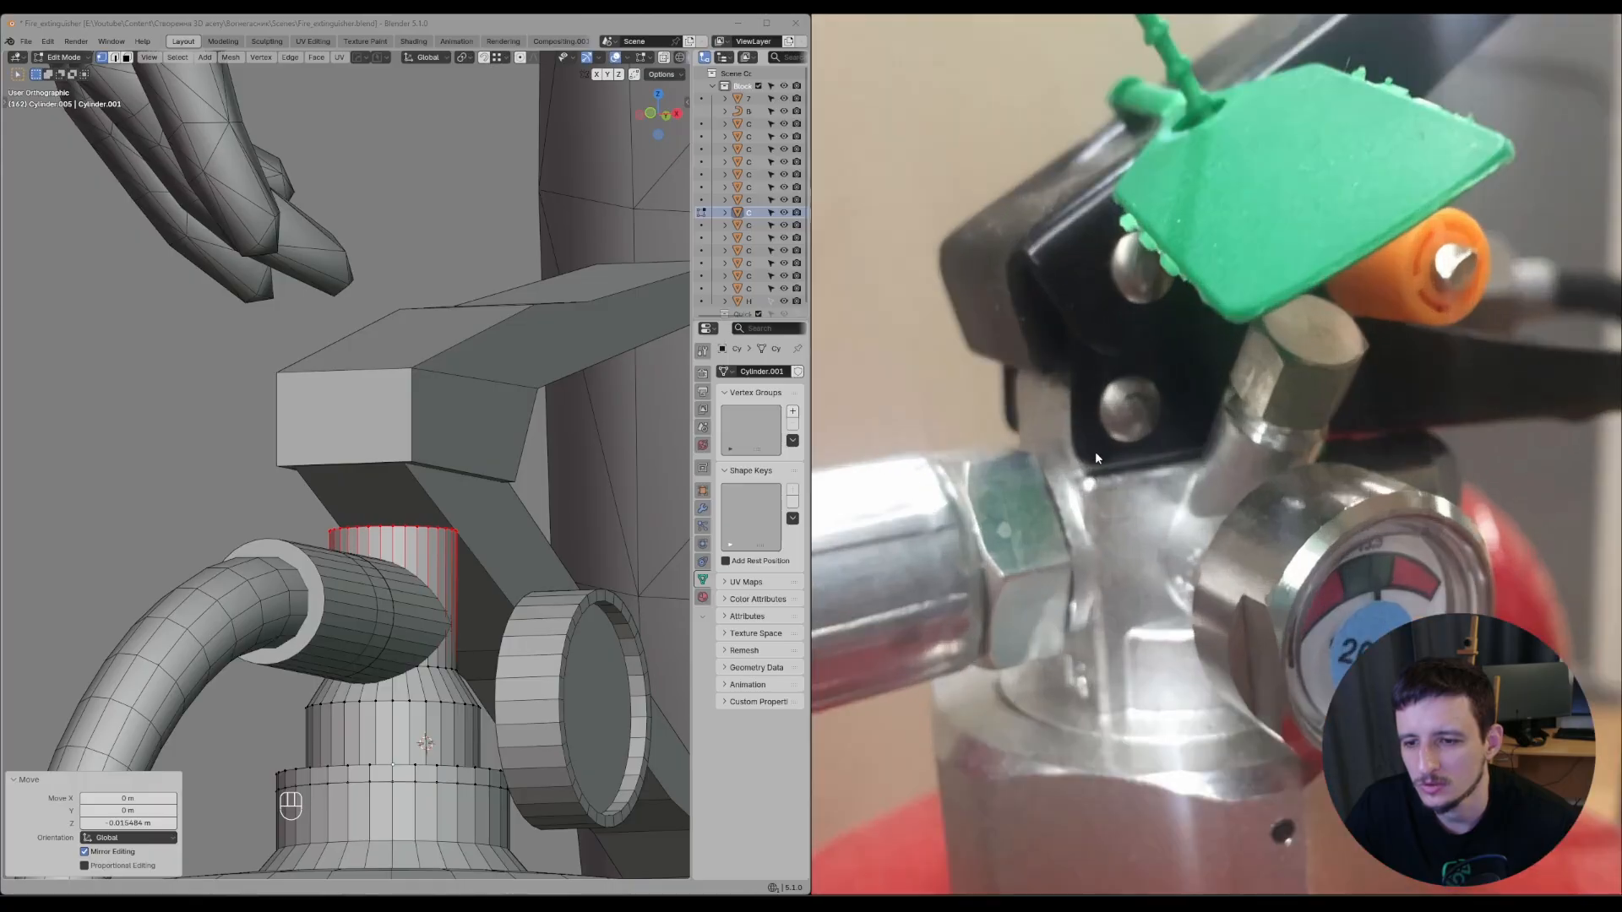
- Examine the brass valve body and handle bracket joint in the photo of the red JD extinguisher
scroll(1167, 523, "down", 3)
middle_click_drag(1022, 464, 1505, 449)
scroll(1132, 394, "up", 1)
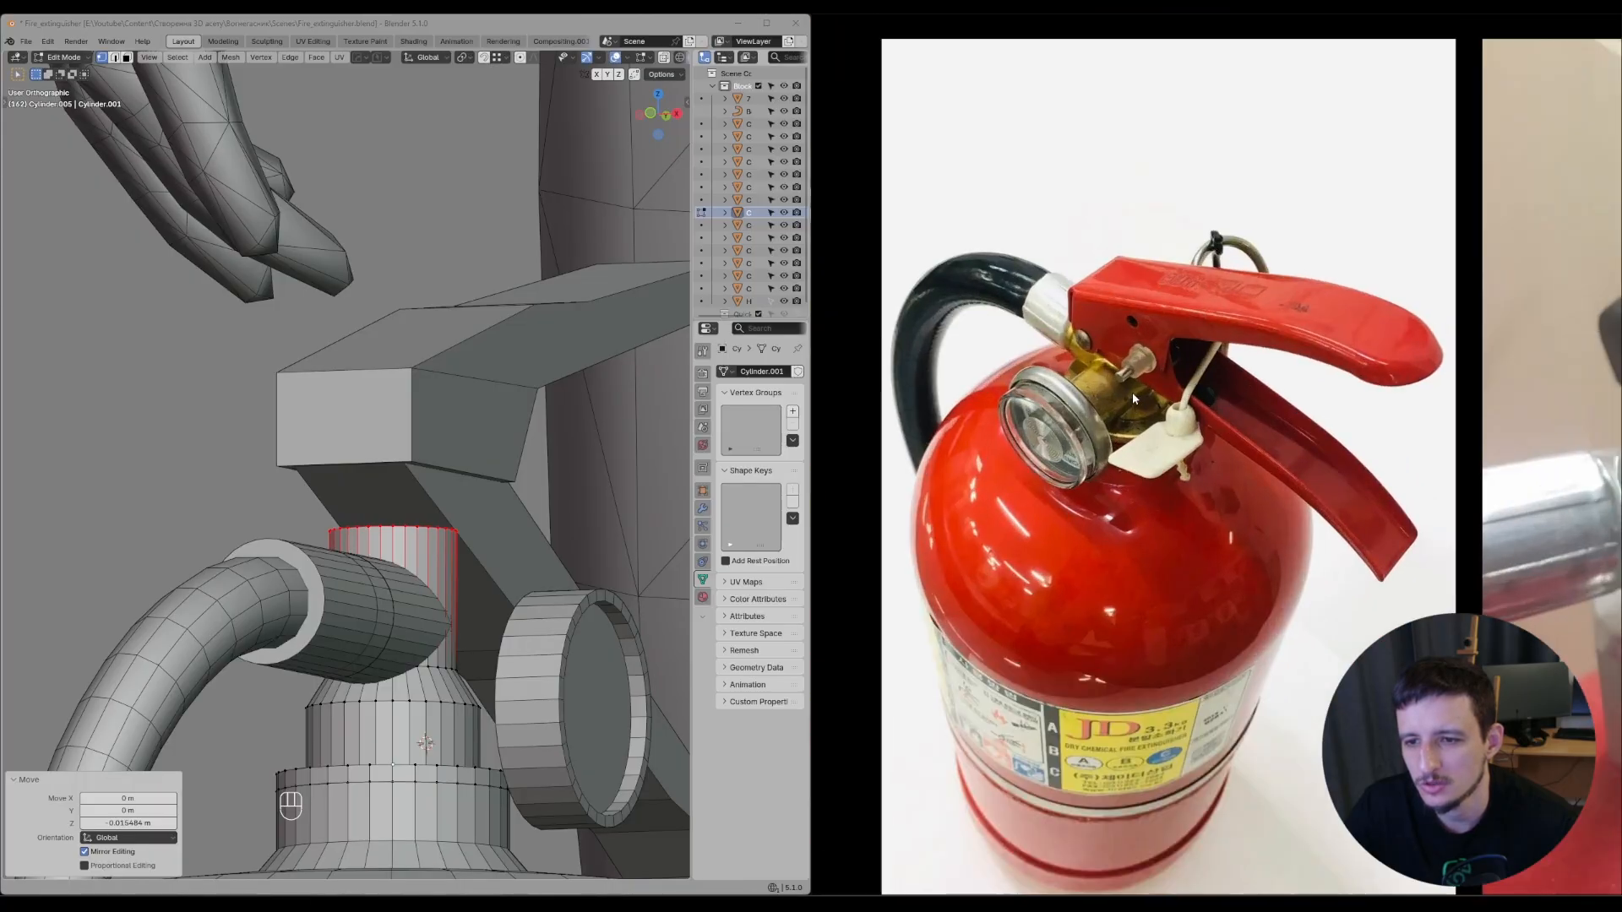
scroll(1101, 334, "up", 4)
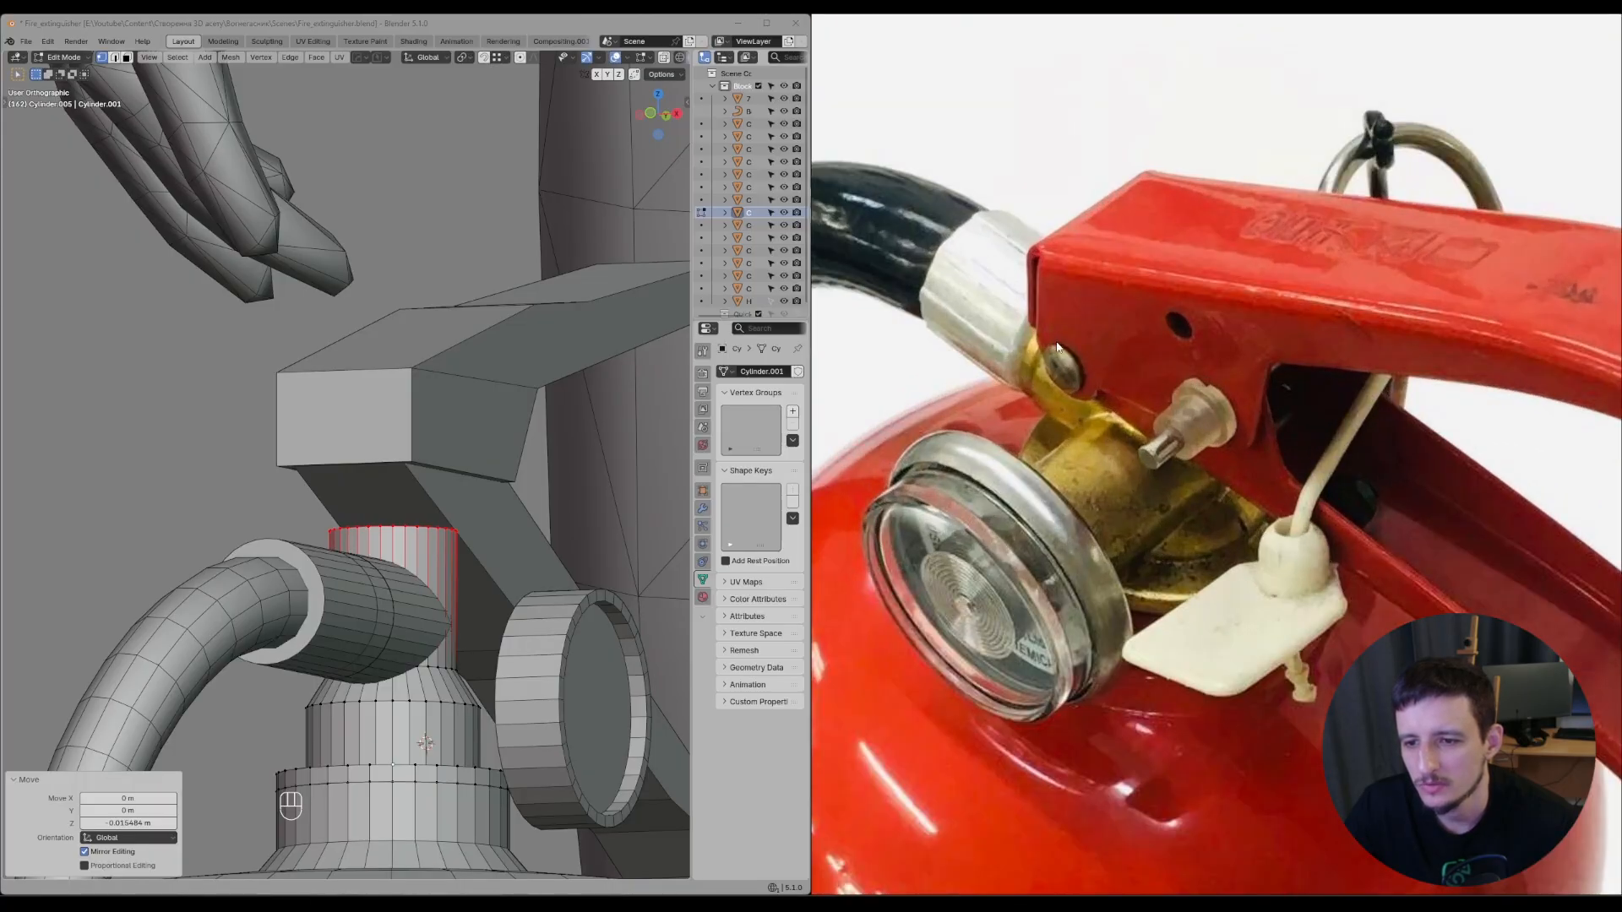
scroll(1058, 347, "down", 4)
scroll(1130, 388, "up", 4)
scroll(1084, 348, "down", 5)
middle_click_drag(1090, 350, 1113, 537)
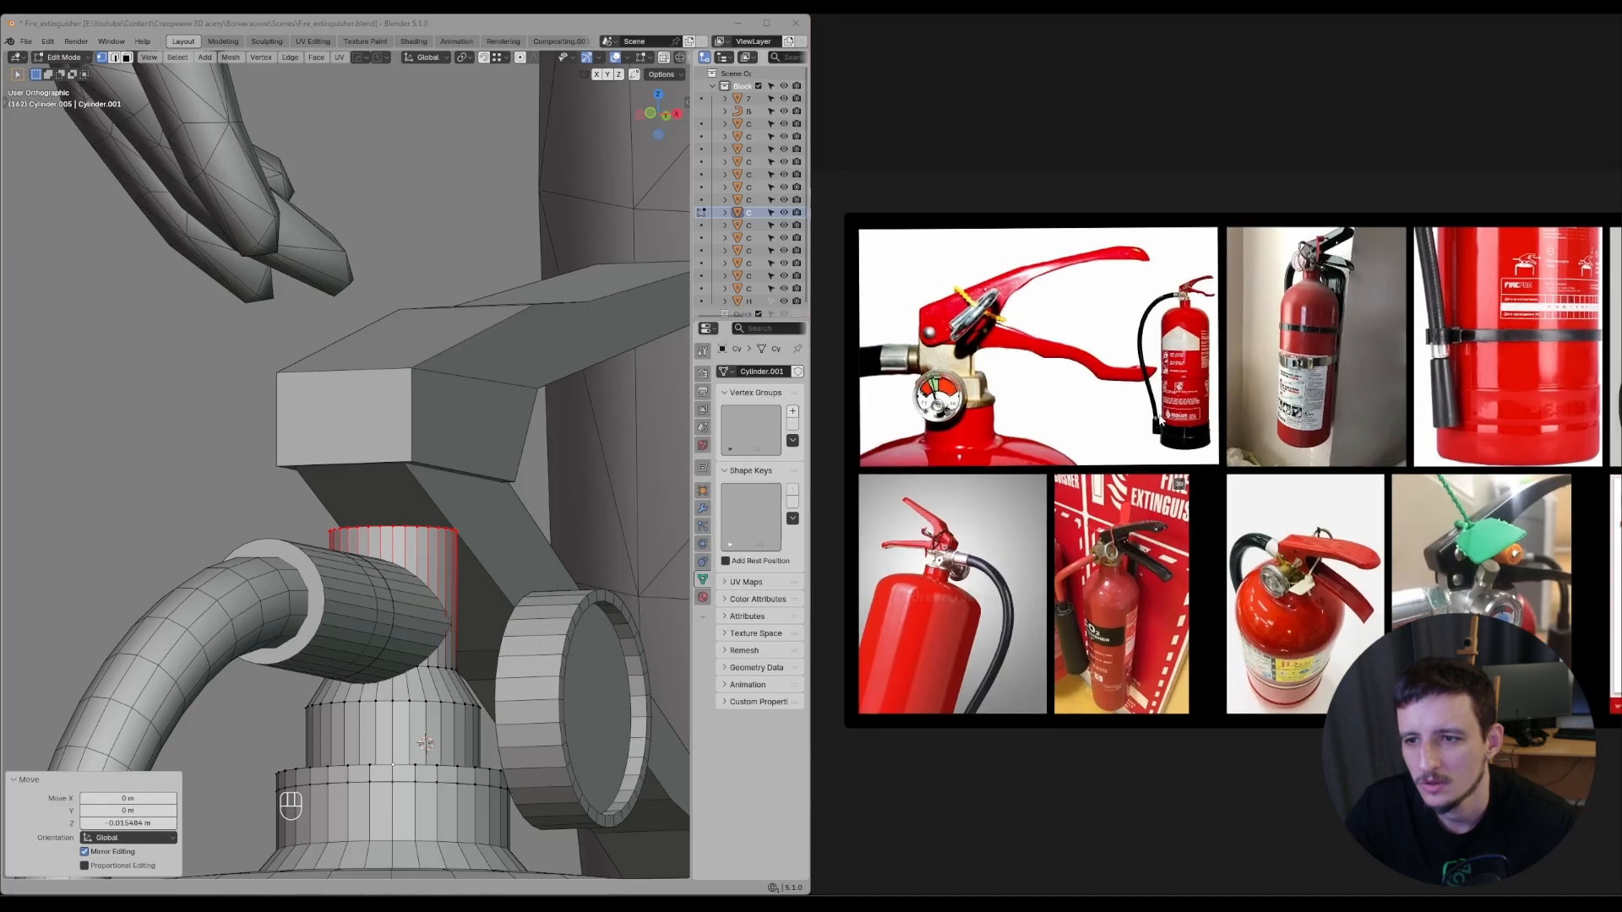
- Examine the valve and handle joint in the black-handled extinguisher photo and the close-up with the metal hose coupling and red gauge
scroll(1141, 298, "up", 5)
scroll(1112, 303, "down", 3)
middle_click_drag(1112, 302, 959, 391)
scroll(1360, 312, "up", 4)
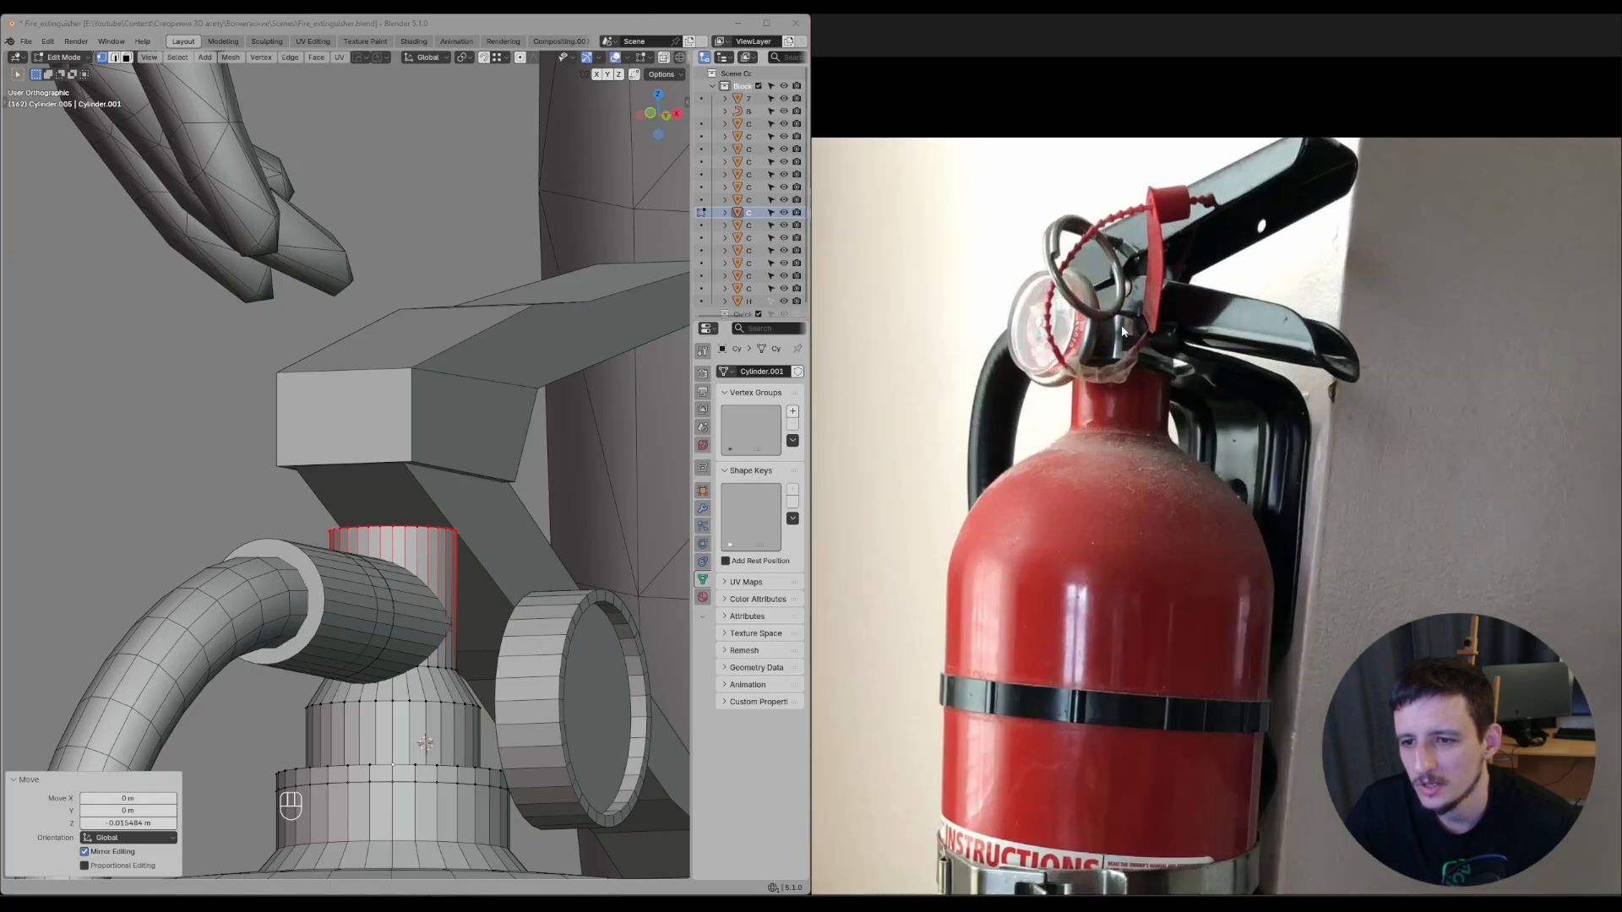
scroll(1122, 325, "down", 7)
middle_click_drag(1122, 324, 999, 351)
scroll(1386, 420, "up", 7)
scroll(1407, 501, "down", 2)
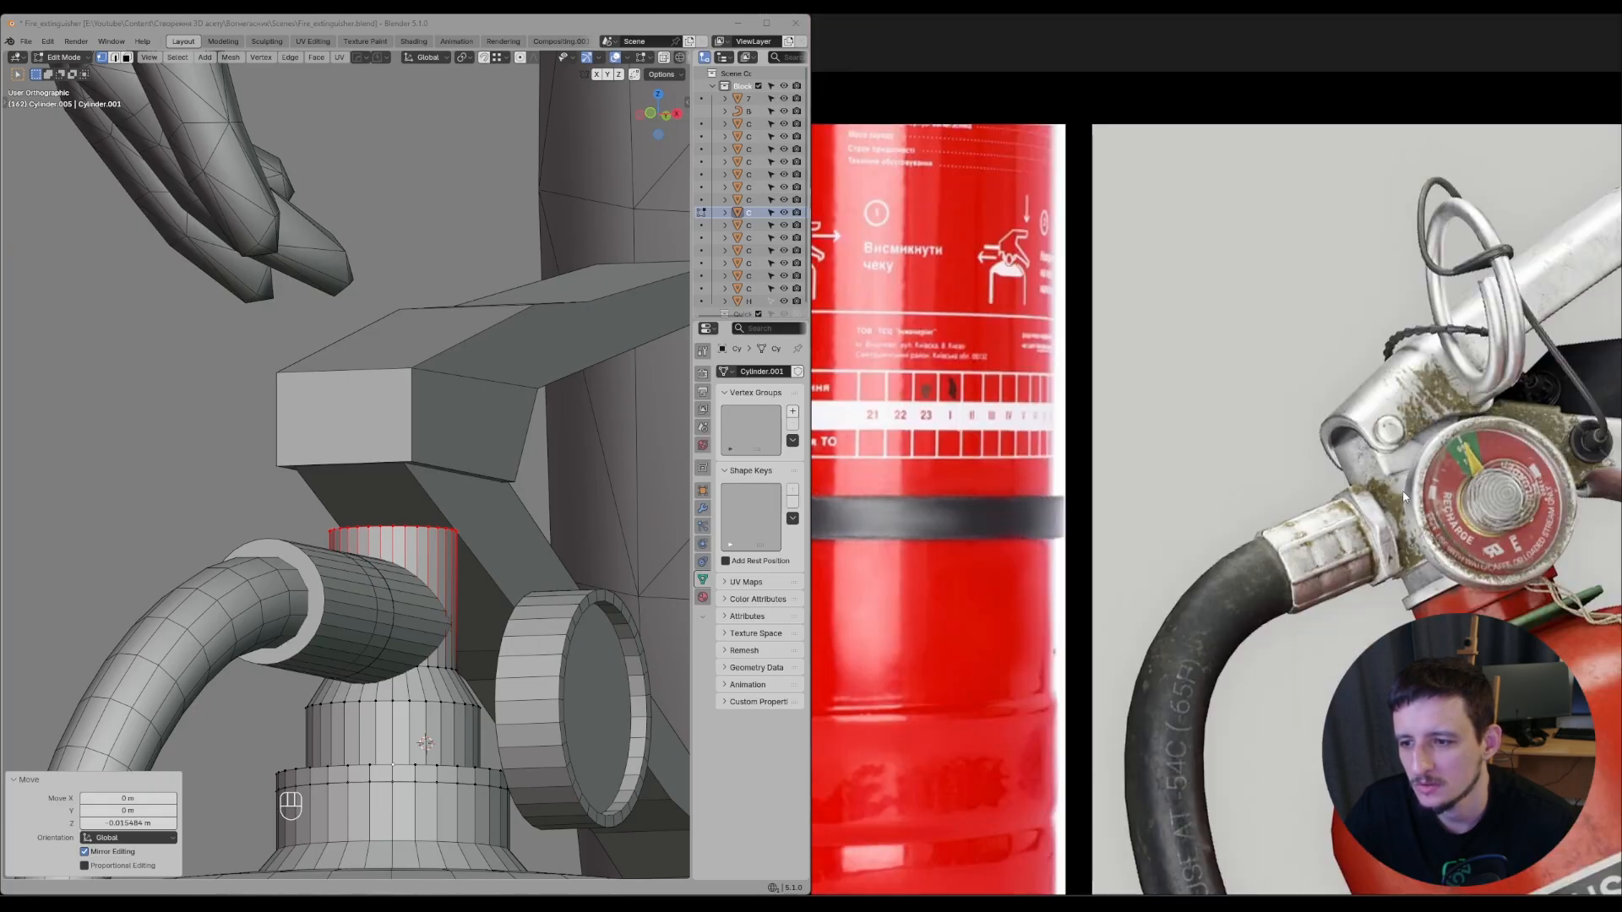
scroll(1406, 475, "up", 2)
middle_click_drag(473, 423, 540, 427)
middle_click_drag(1452, 348, 1241, 341)
key("d")
scroll(1250, 447, "down", 6)
key("Escape")
- Compare the valve top under the handles in the blue-circled close-up and the Spectrum extinguisher photo
middle_click_drag(996, 473, 1554, 359)
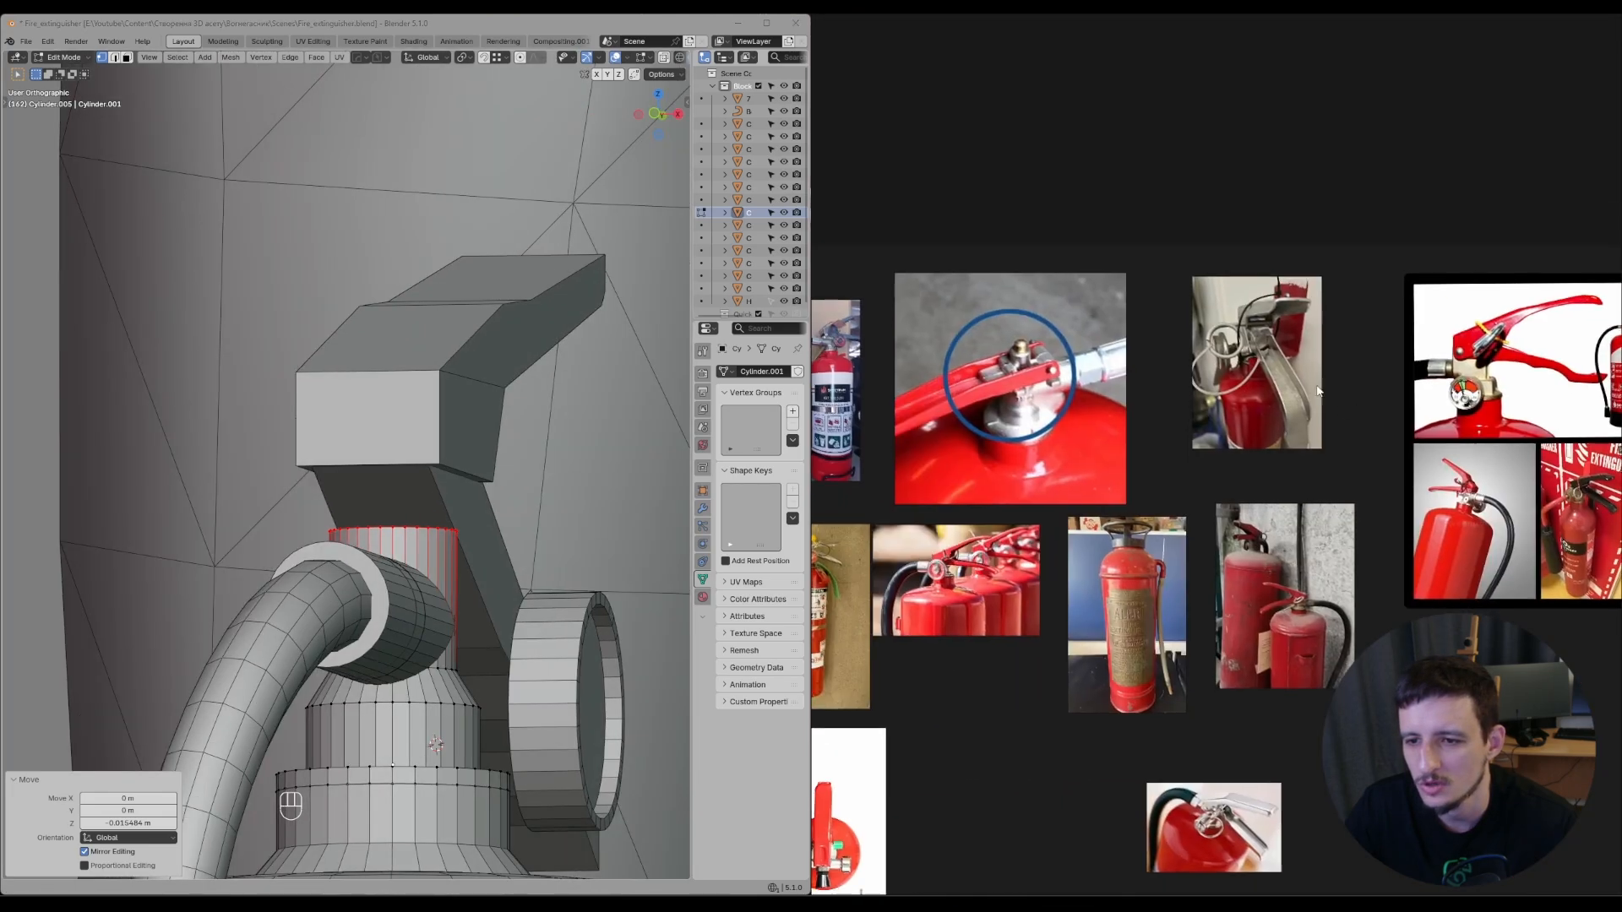
scroll(1254, 324, "up", 4)
scroll(1254, 324, "up", 2)
scroll(1254, 324, "down", 6)
scroll(1328, 403, "up", 6)
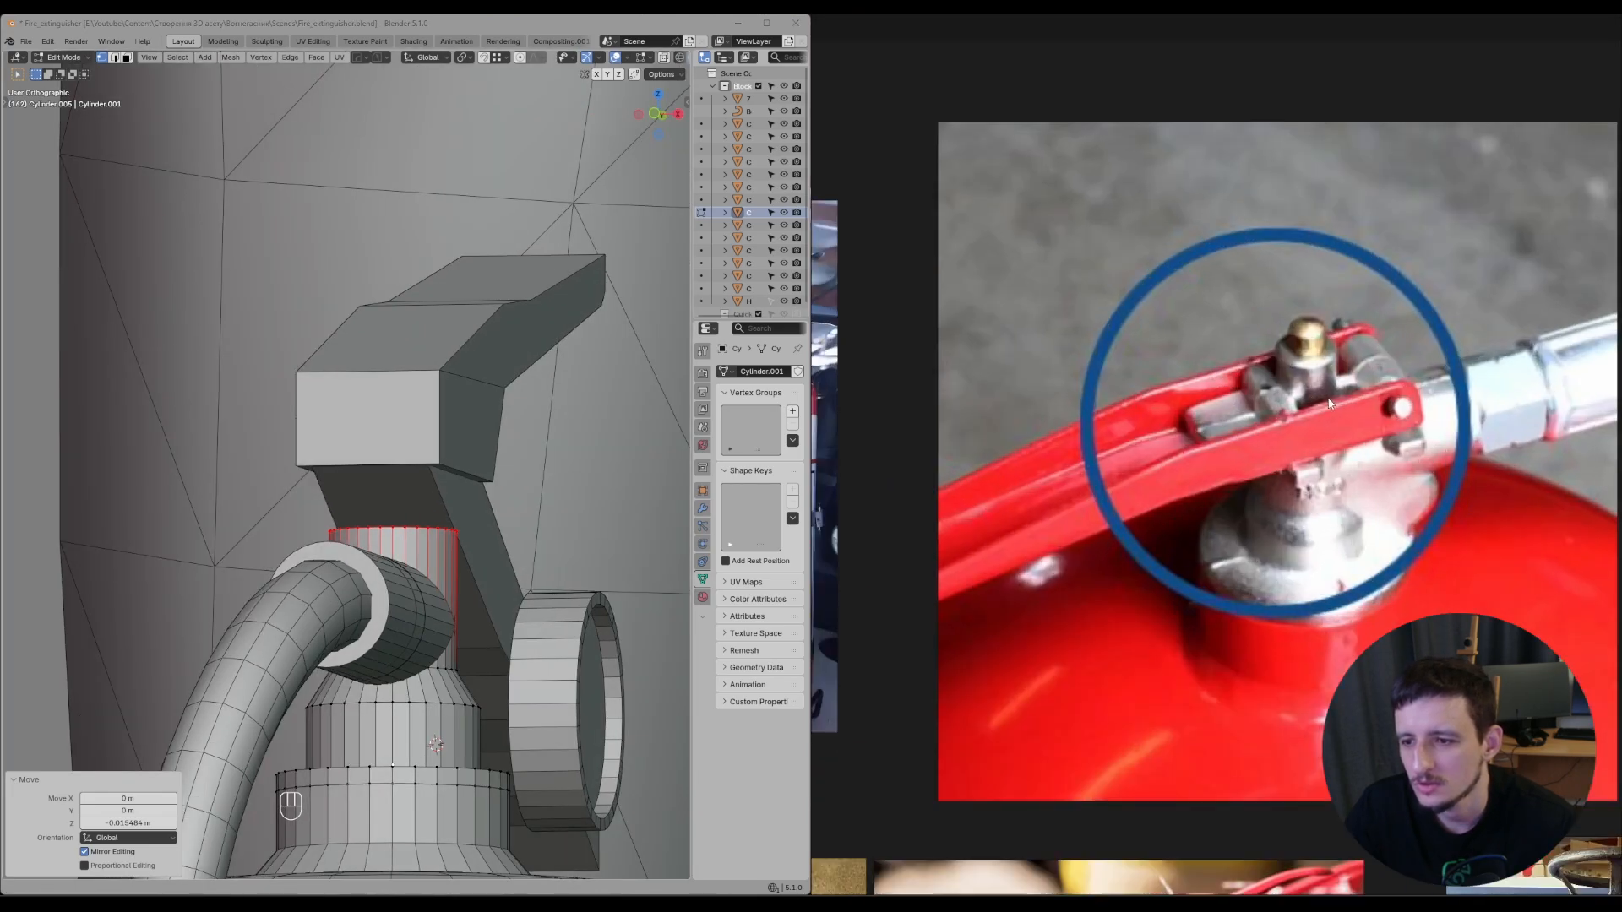
scroll(1328, 404, "down", 3)
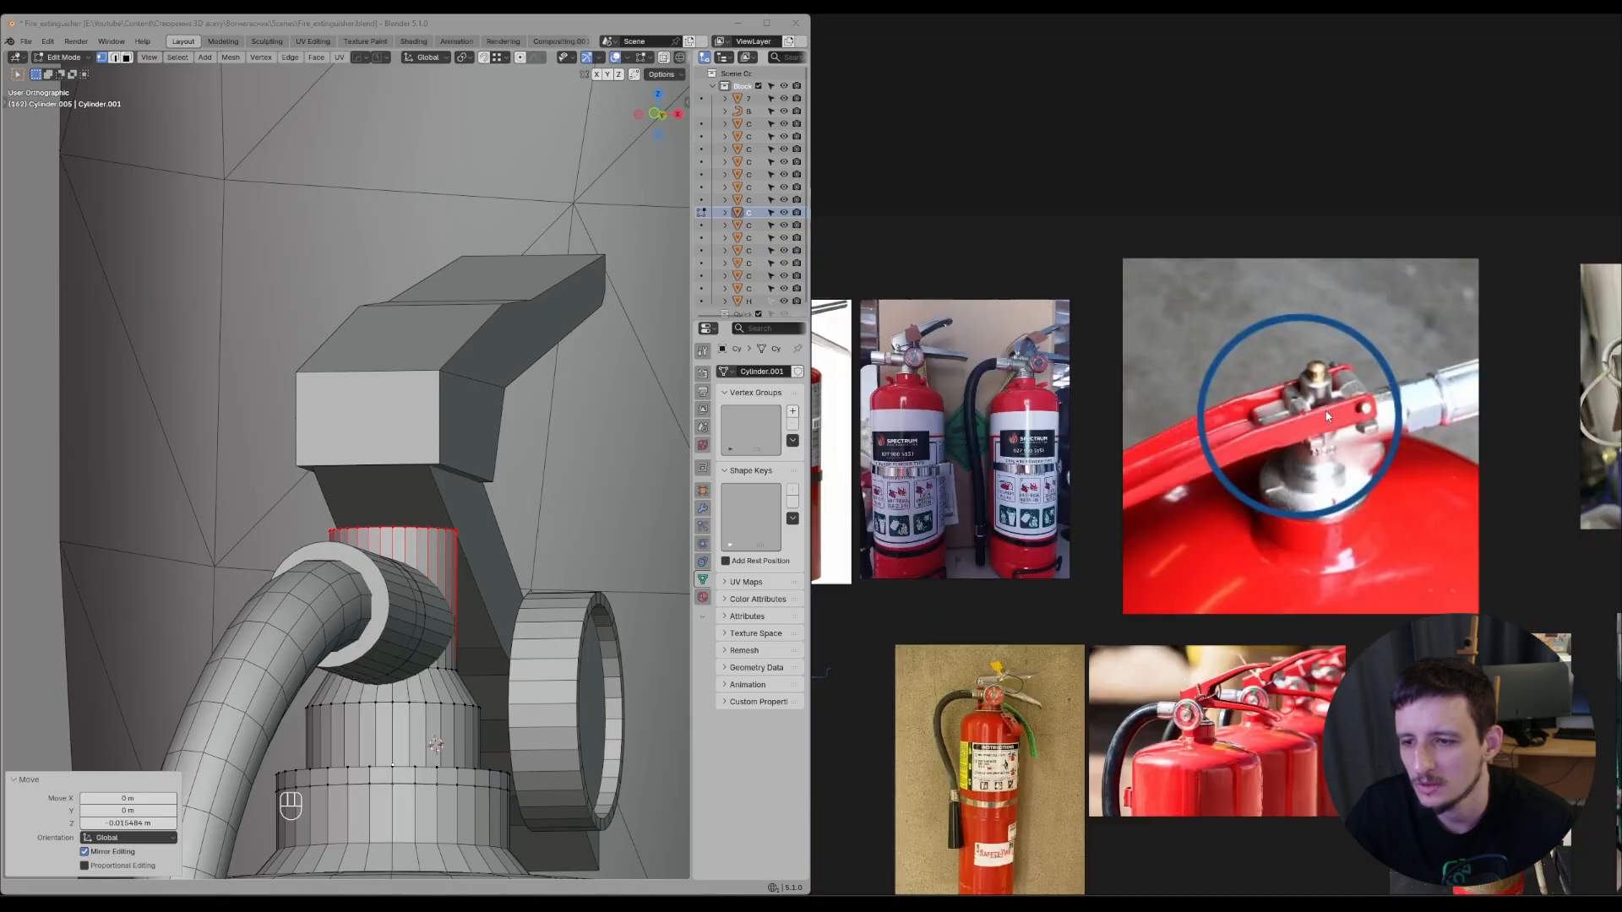
middle_click_drag(913, 367, 1428, 376)
scroll(1428, 376, "up", 3)
scroll(1427, 376, "up", 1)
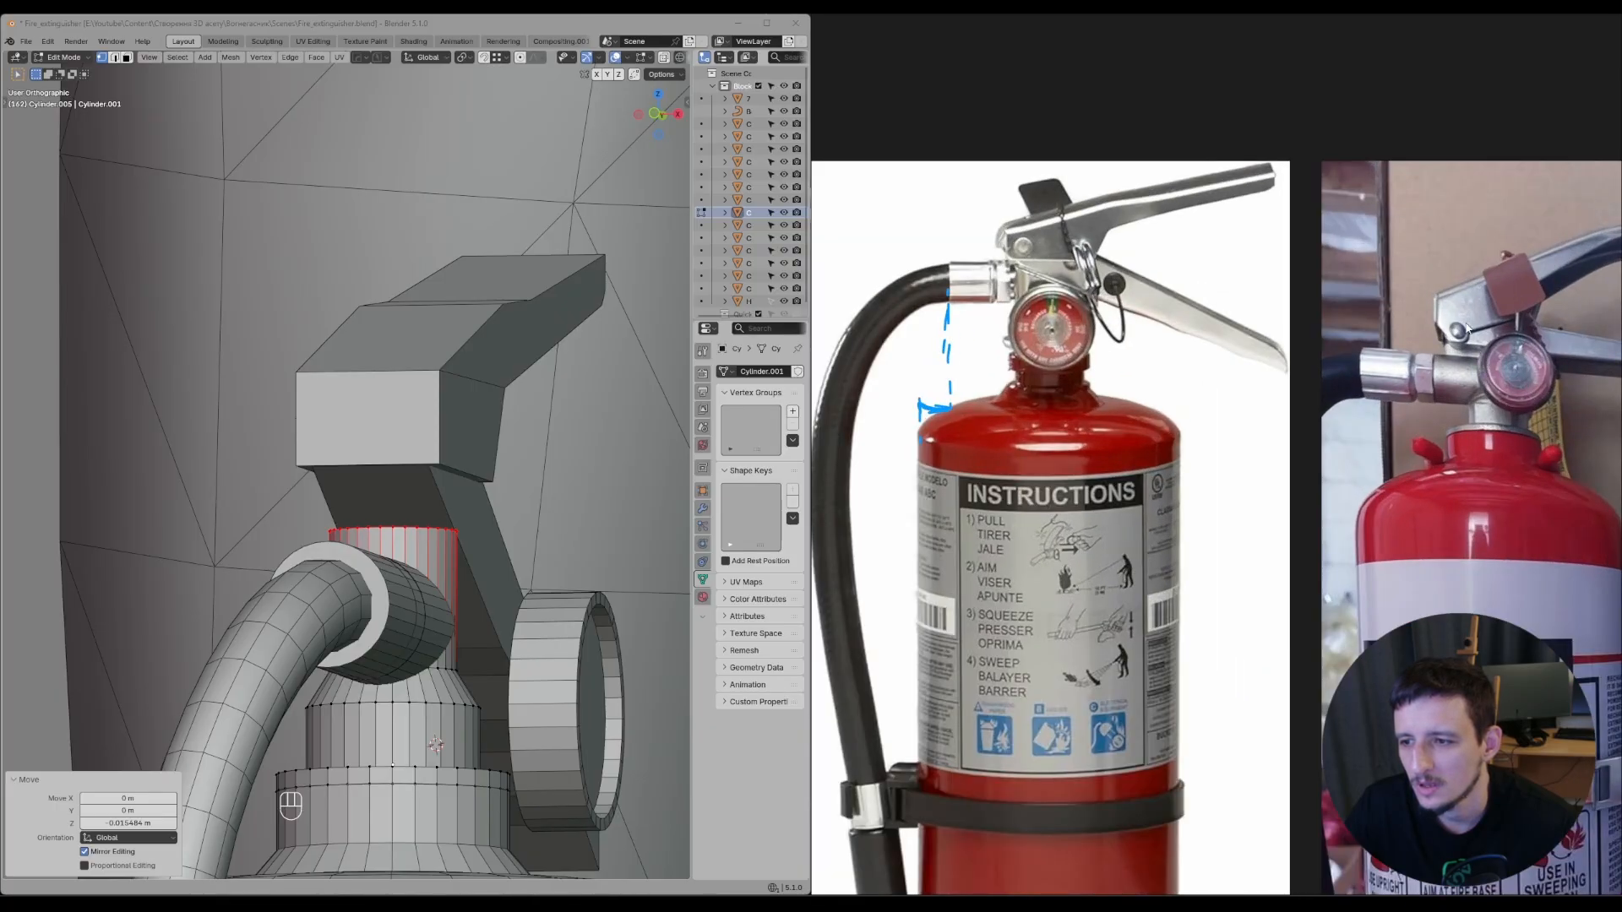
scroll(1487, 361, "up", 4)
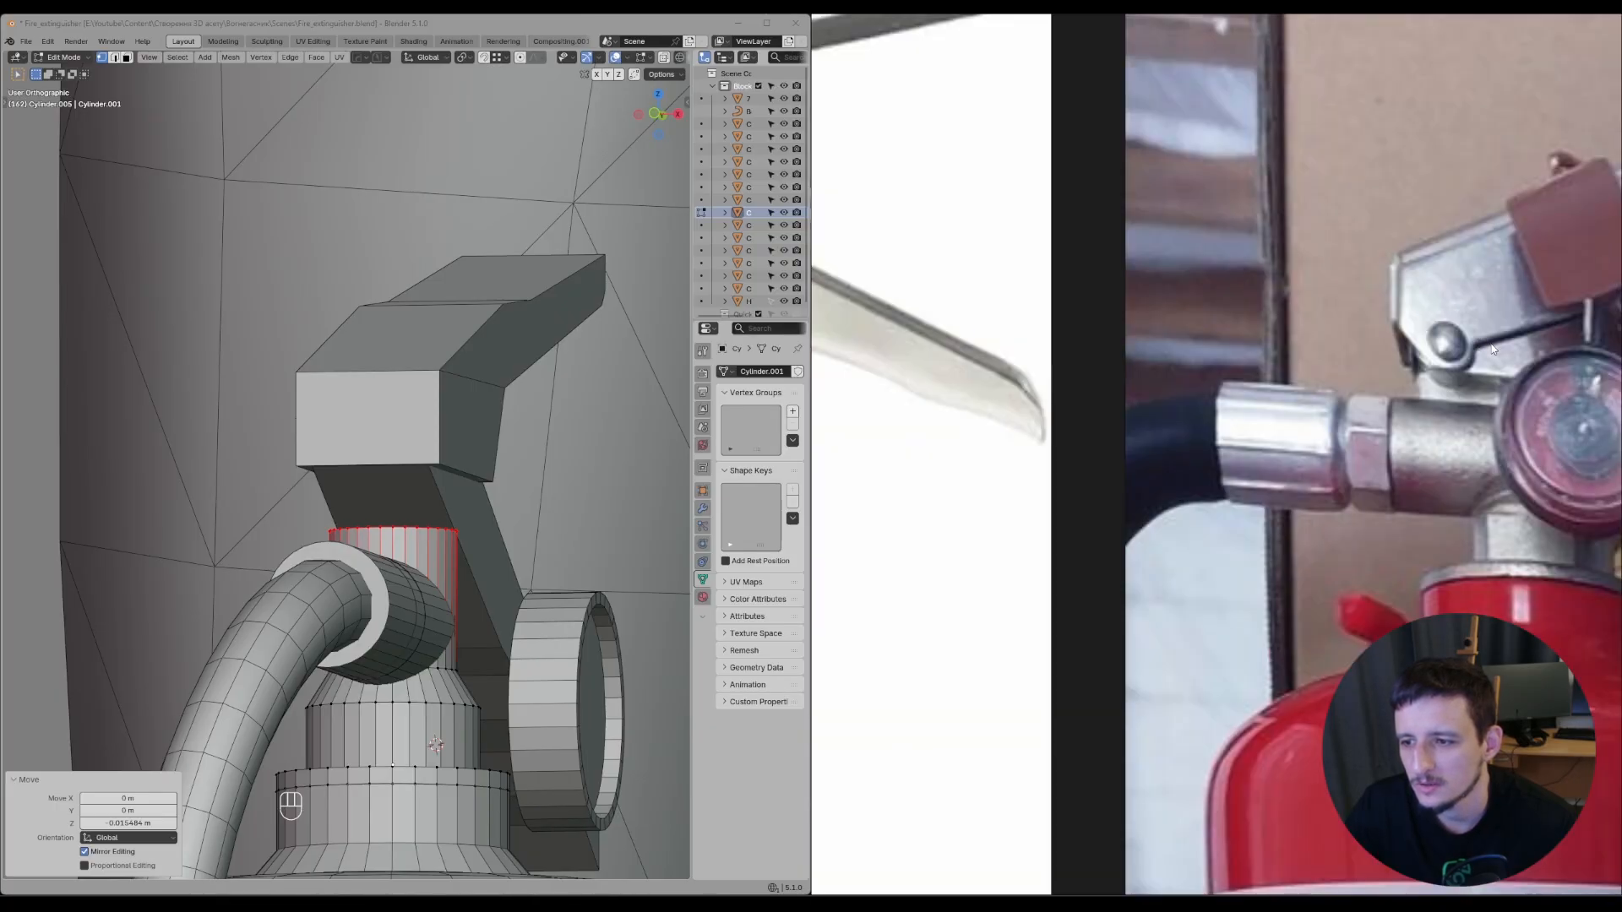
scroll(1491, 349, "down", 6)
- Study how the metal valve body sits beneath the red handles in the Vigil powder extinguisher photo
middle_click_drag(1492, 349, 1123, 279)
middle_click_drag(1352, 540, 1185, 290)
scroll(1243, 412, "up", 3)
middle_click_drag(1420, 604, 1172, 370)
scroll(1247, 405, "up", 3)
scroll(1249, 401, "down", 6)
middle_click_drag(1025, 614, 1291, 373)
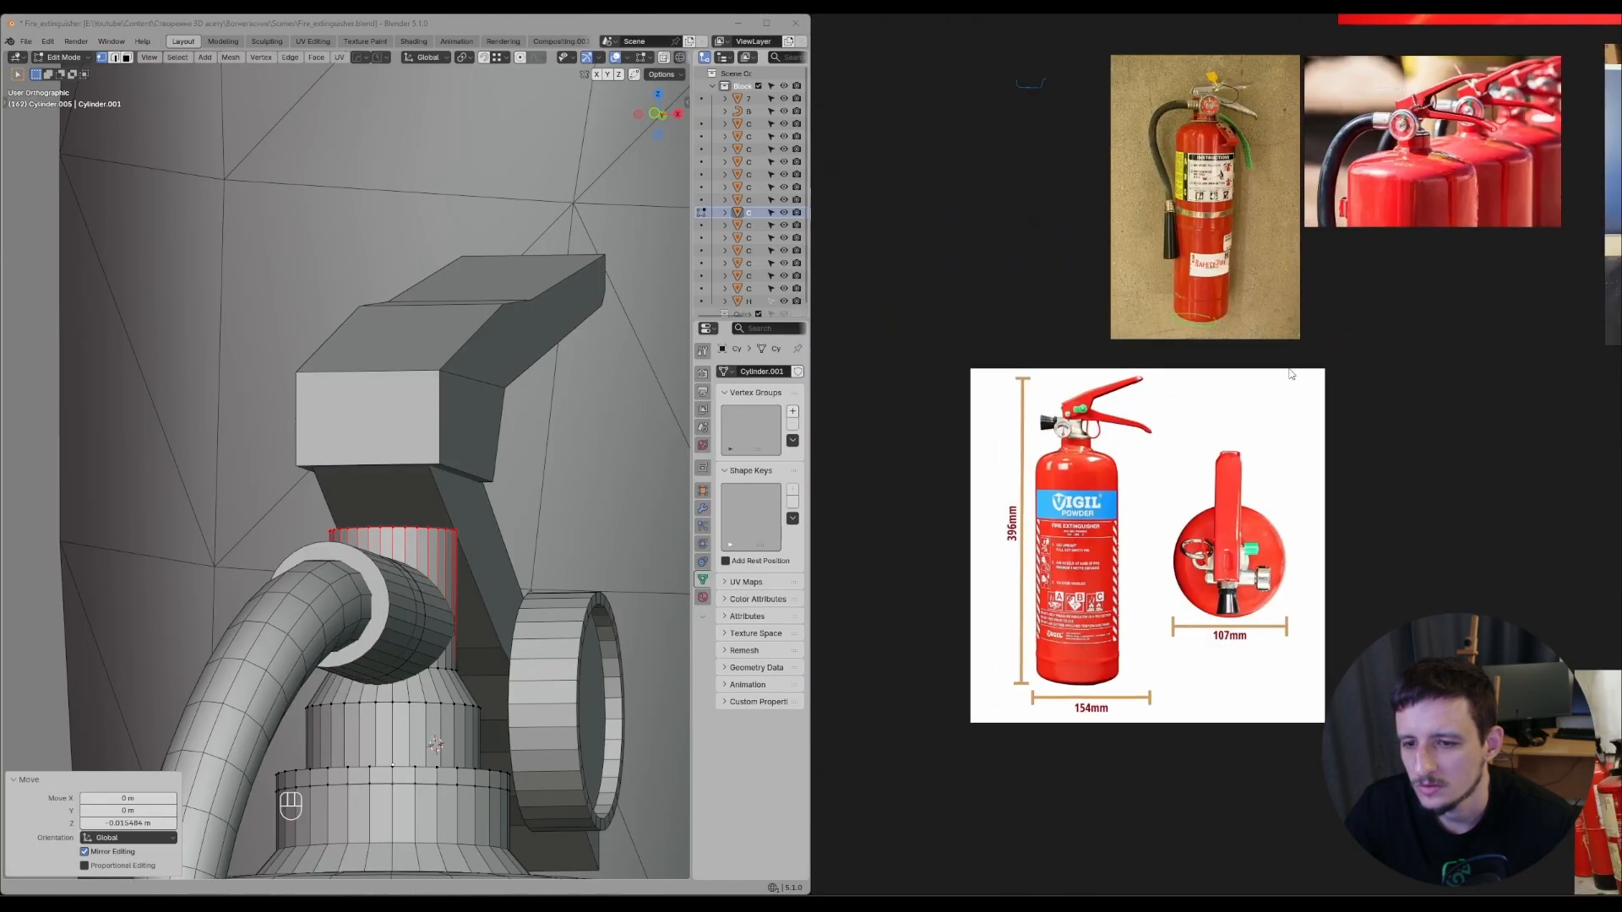
scroll(1241, 355, "up", 5)
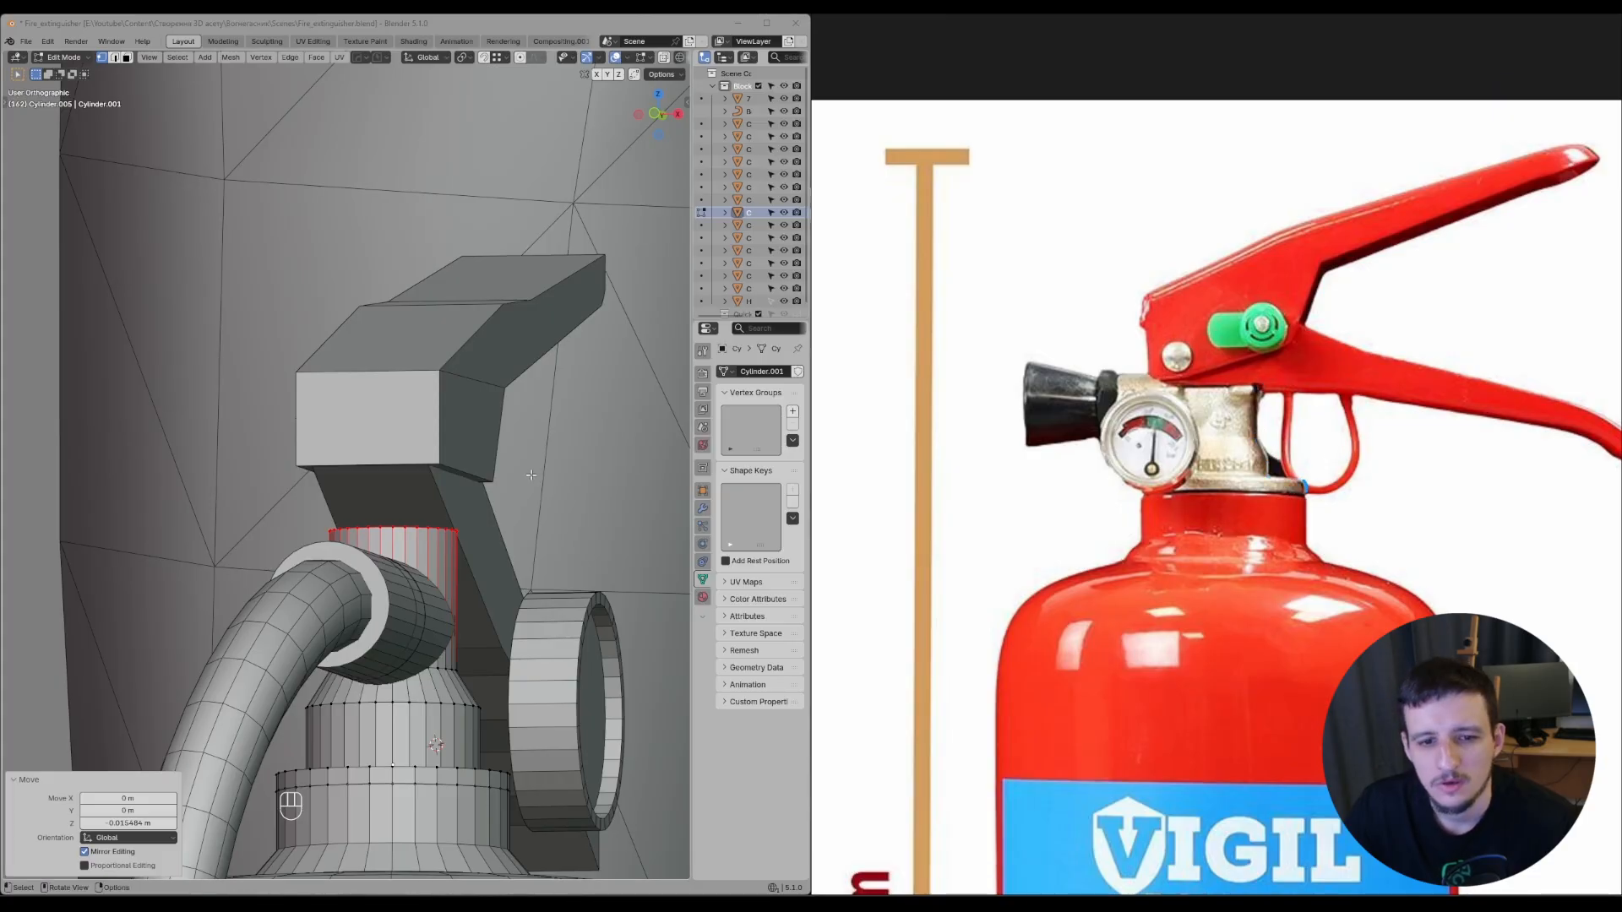
middle_click_drag(531, 474, 493, 463)
- Raise the stem's upper end about 0.009 m along Z toward the handle block, using the Buckeye photo as reference
scroll(430, 494, "down", 3)
scroll(534, 444, "up", 1)
scroll(1238, 592, "down", 5)
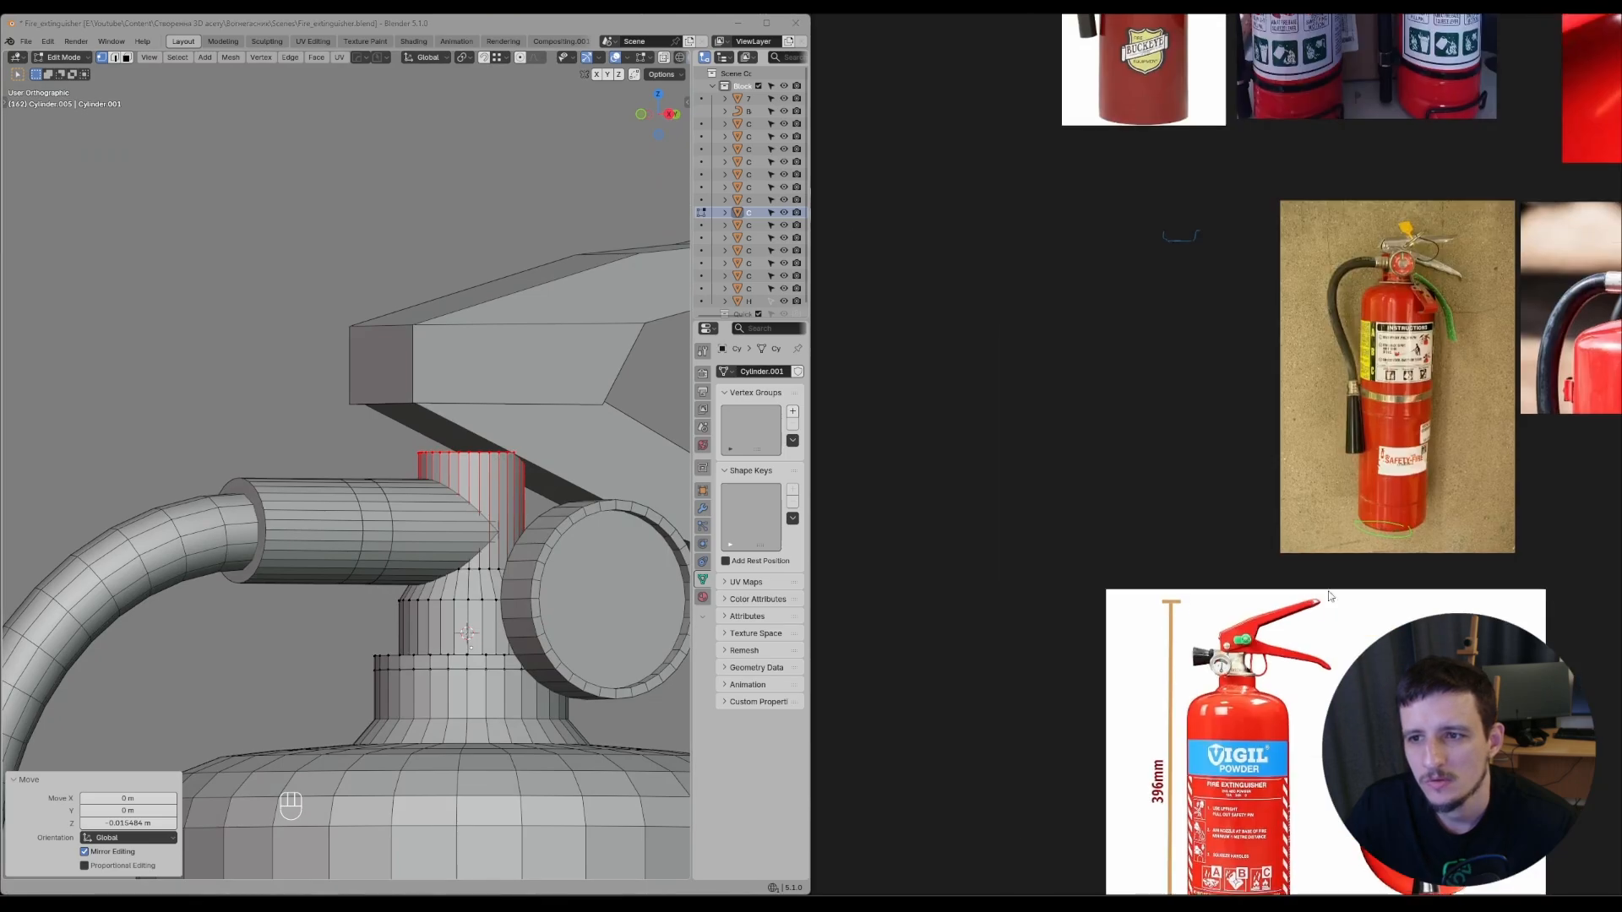
middle_click_drag(1215, 211, 1189, 603)
scroll(1305, 169, "up", 6)
middle_click_drag(1354, 479, 1588, 490)
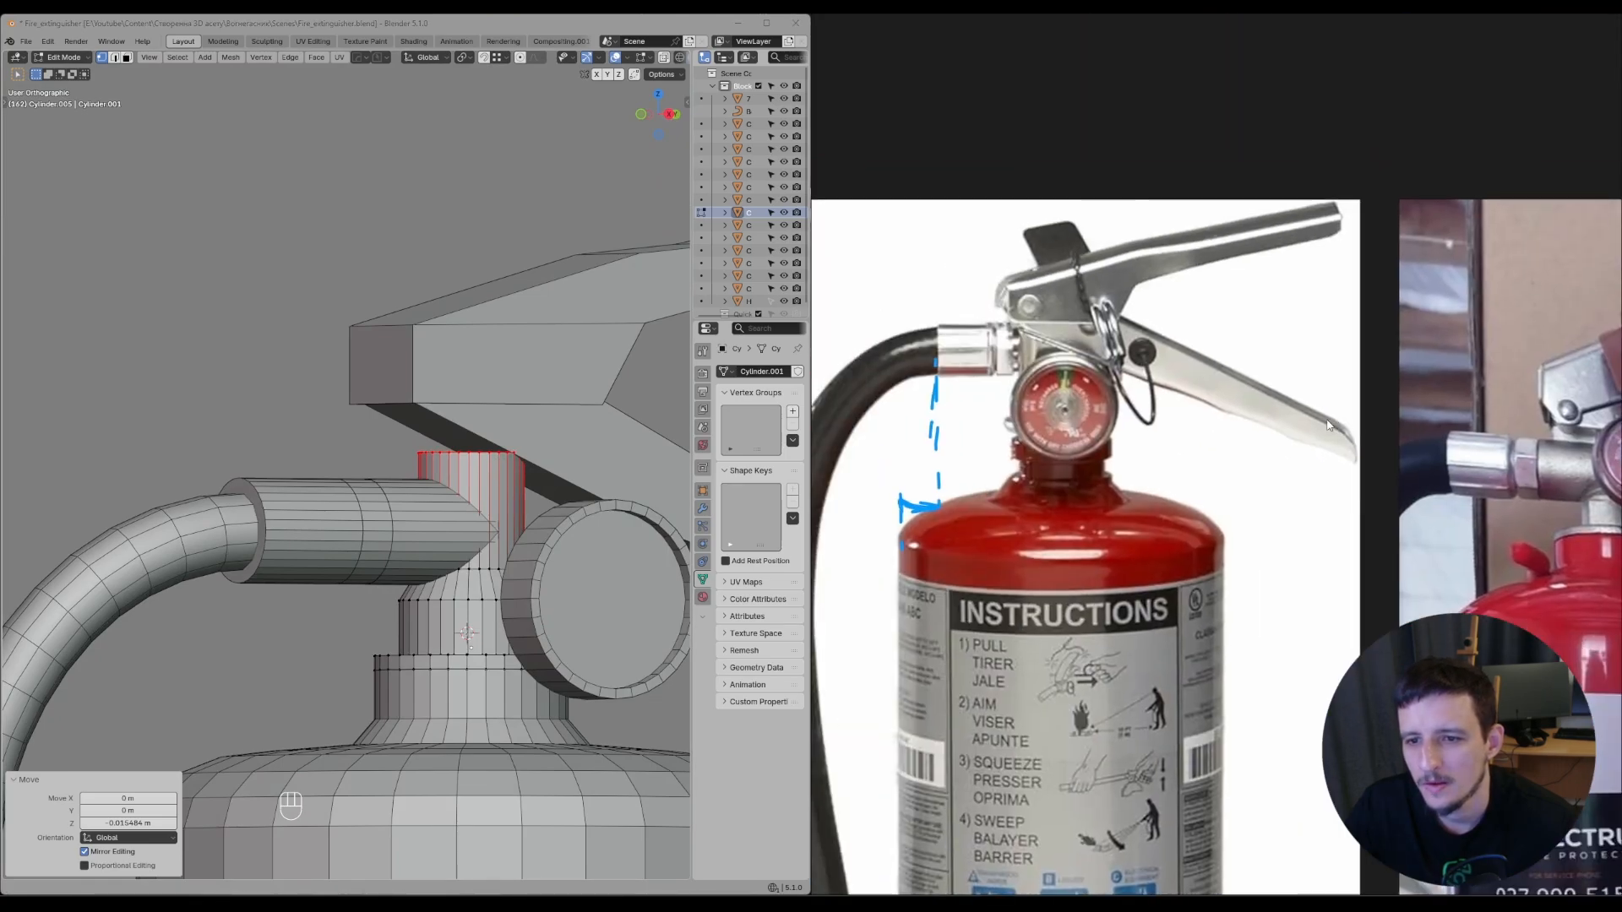
scroll(1080, 375, "up", 1)
middle_click_drag(612, 470, 646, 469)
key("g")
key("z")
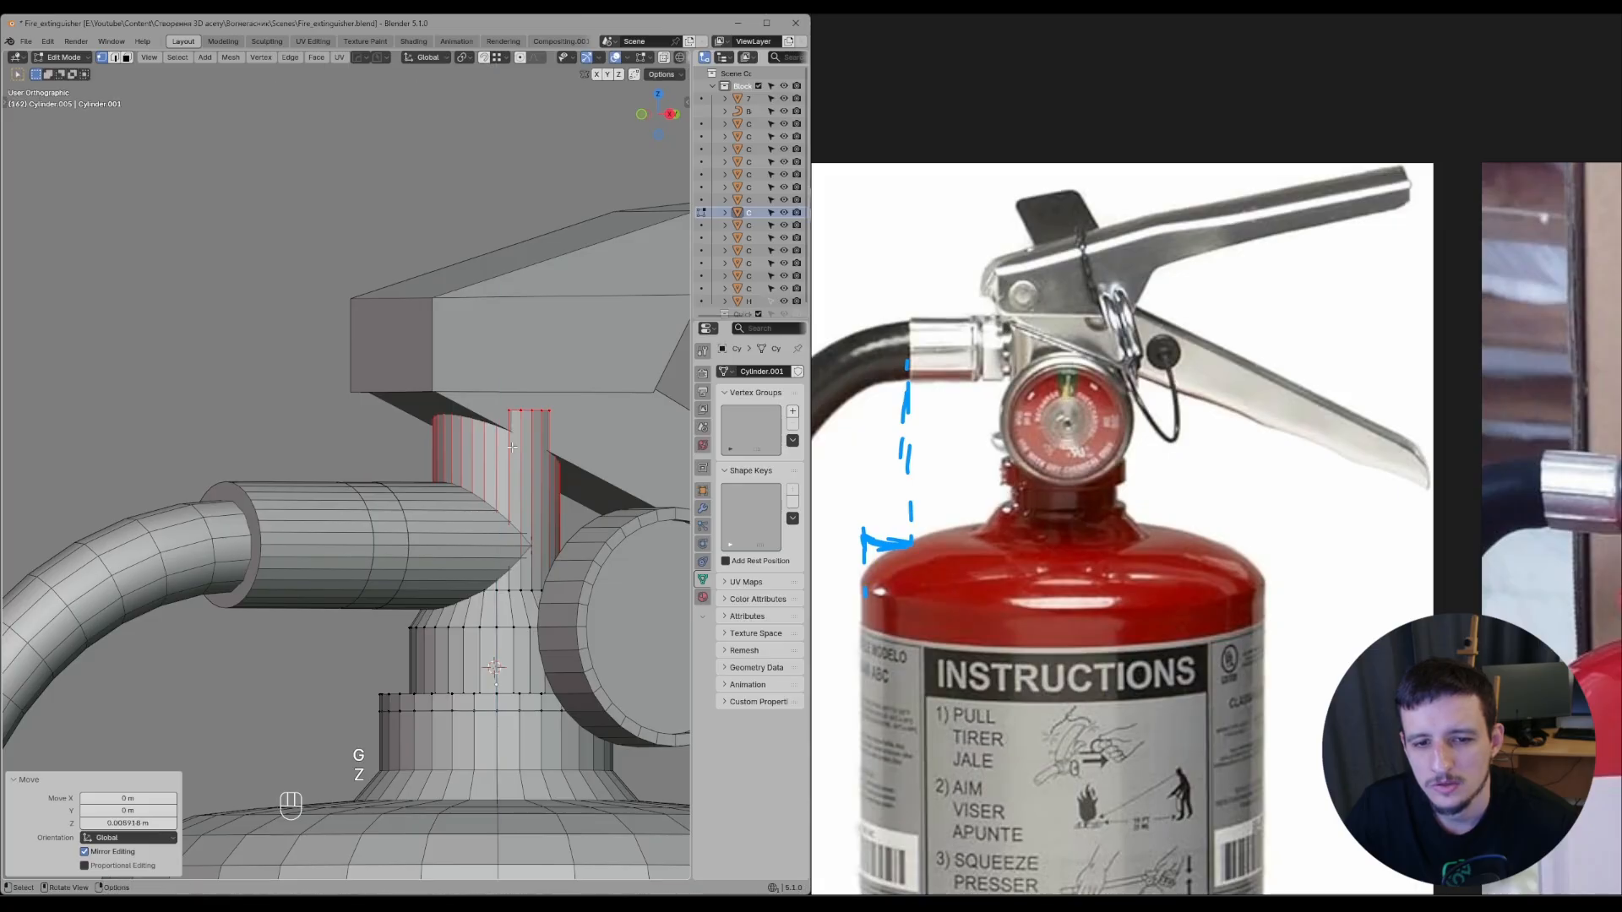
middle_click_drag(512, 447, 515, 405)
key("Tab")
left_click(481, 389)
left_click(470, 486, "shift")
middle_click_drag(469, 487, 530, 478)
key("s")
middle_click_drag(530, 478, 285, 448)
left_click(549, 481)
scroll(535, 529, "down", 9)
scroll(515, 534, "up", 8)
- Knife-cut through the stem's top in the side view along the sloping underside of the handle
left_click(321, 516)
scroll(321, 516, "up", 3)
key("Tab")
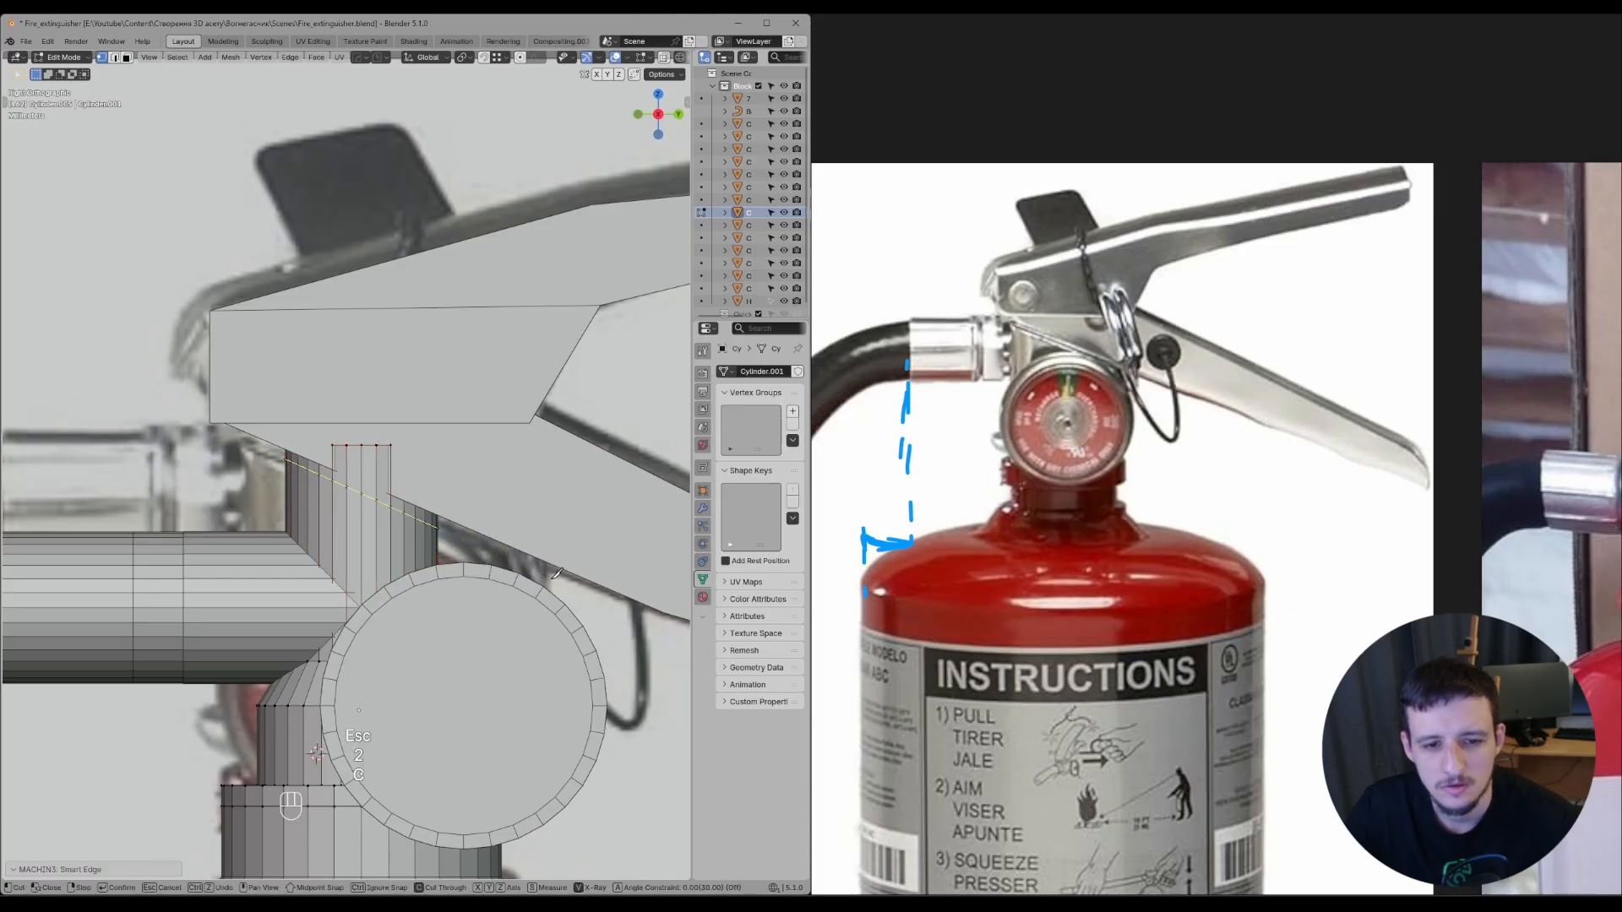
key("space")
scroll(351, 465, "up", 1)
- Delete the stem's faces above the slanted cut
key("Tab")
key("z")
left_click_drag(239, 420, 593, 561)
key("x")
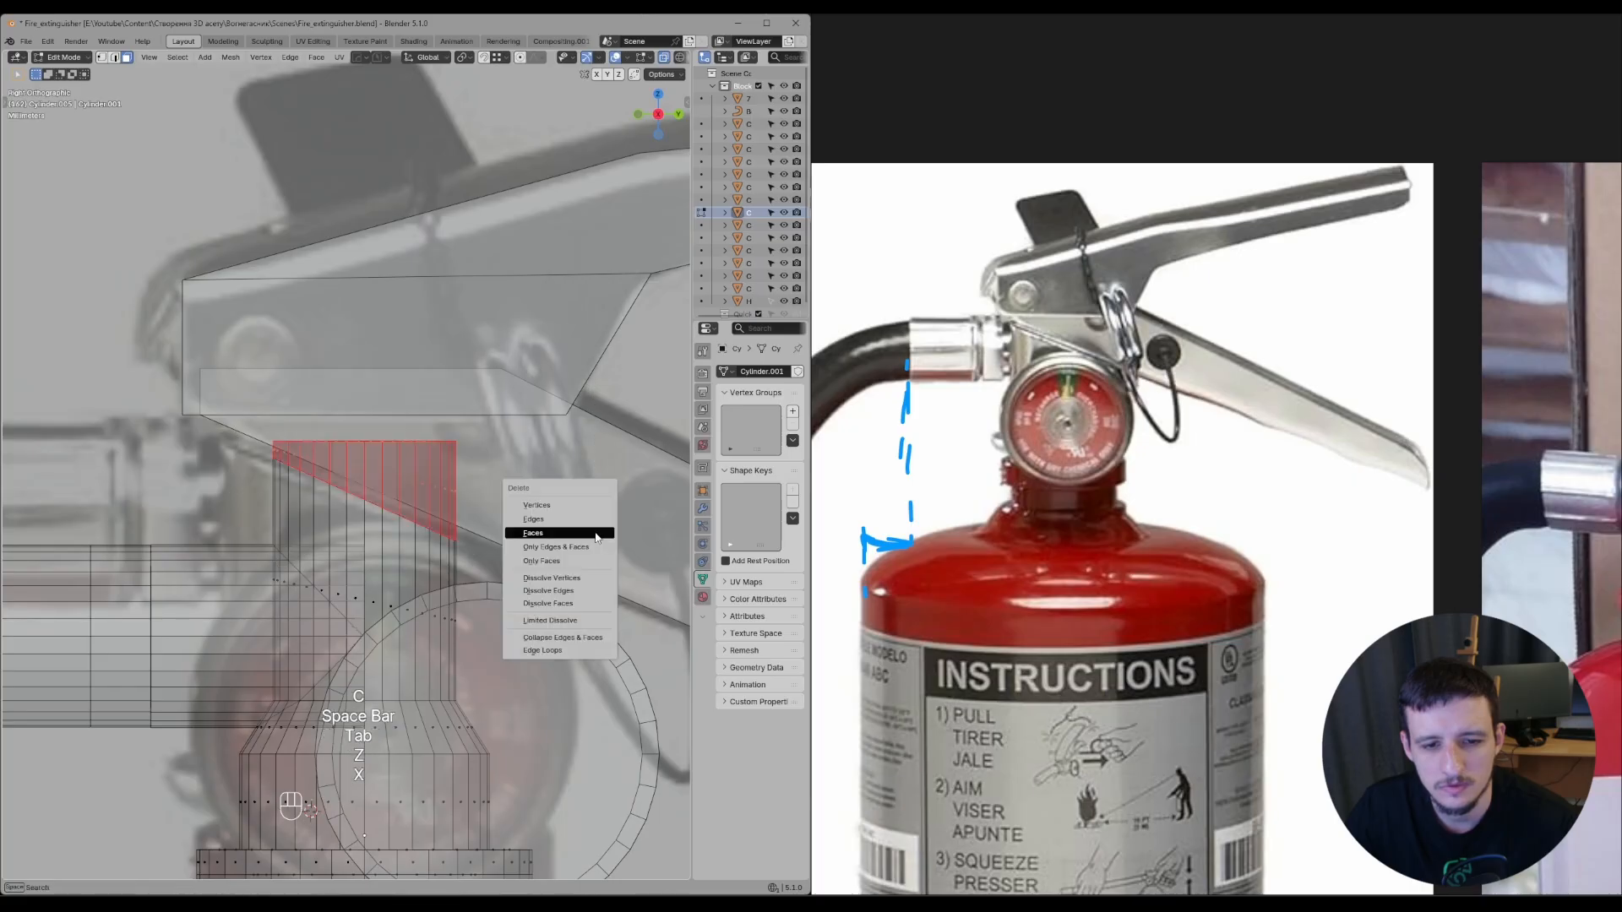
left_click(595, 533)
- Close the stem's open slanted top by filling its rim loop with a face
key("Tab")
left_click(399, 507, "alt")
middle_click_drag(402, 515, 413, 593)
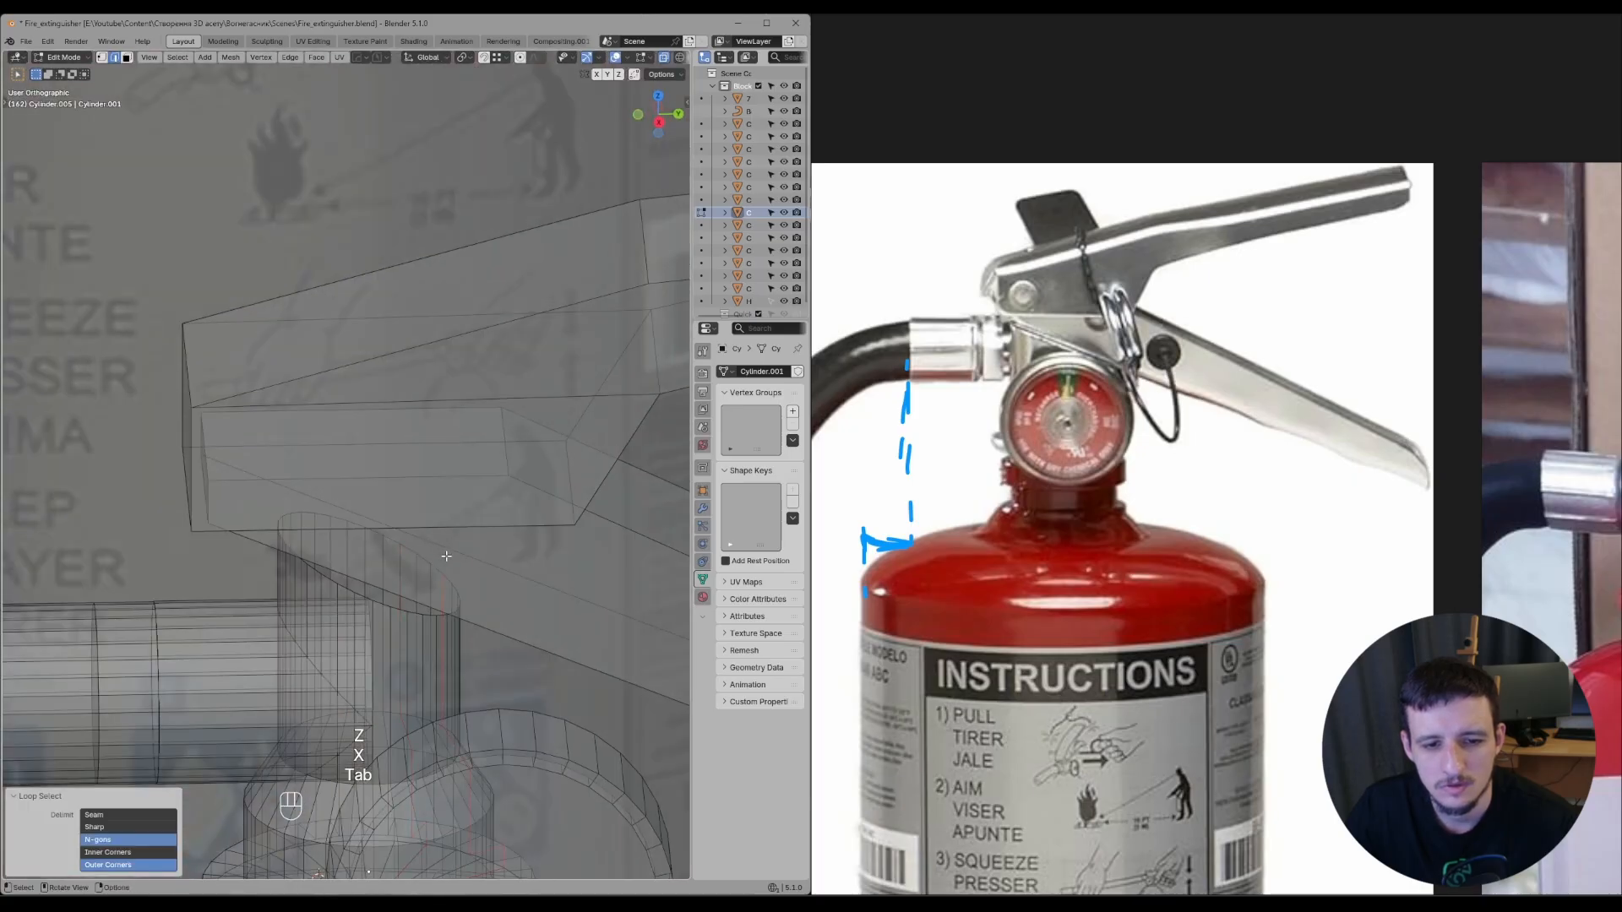
key("f")
key("z")
mouse_move(507, 608)
middle_mouse_down()
mouse_move(456, 566)
mouse_move(401, 583)
middle_mouse_up()
mouse_move(402, 582)
middle_mouse_down("shift")
mouse_move(401, 540)
mouse_move(557, 499)
middle_mouse_up("shift")
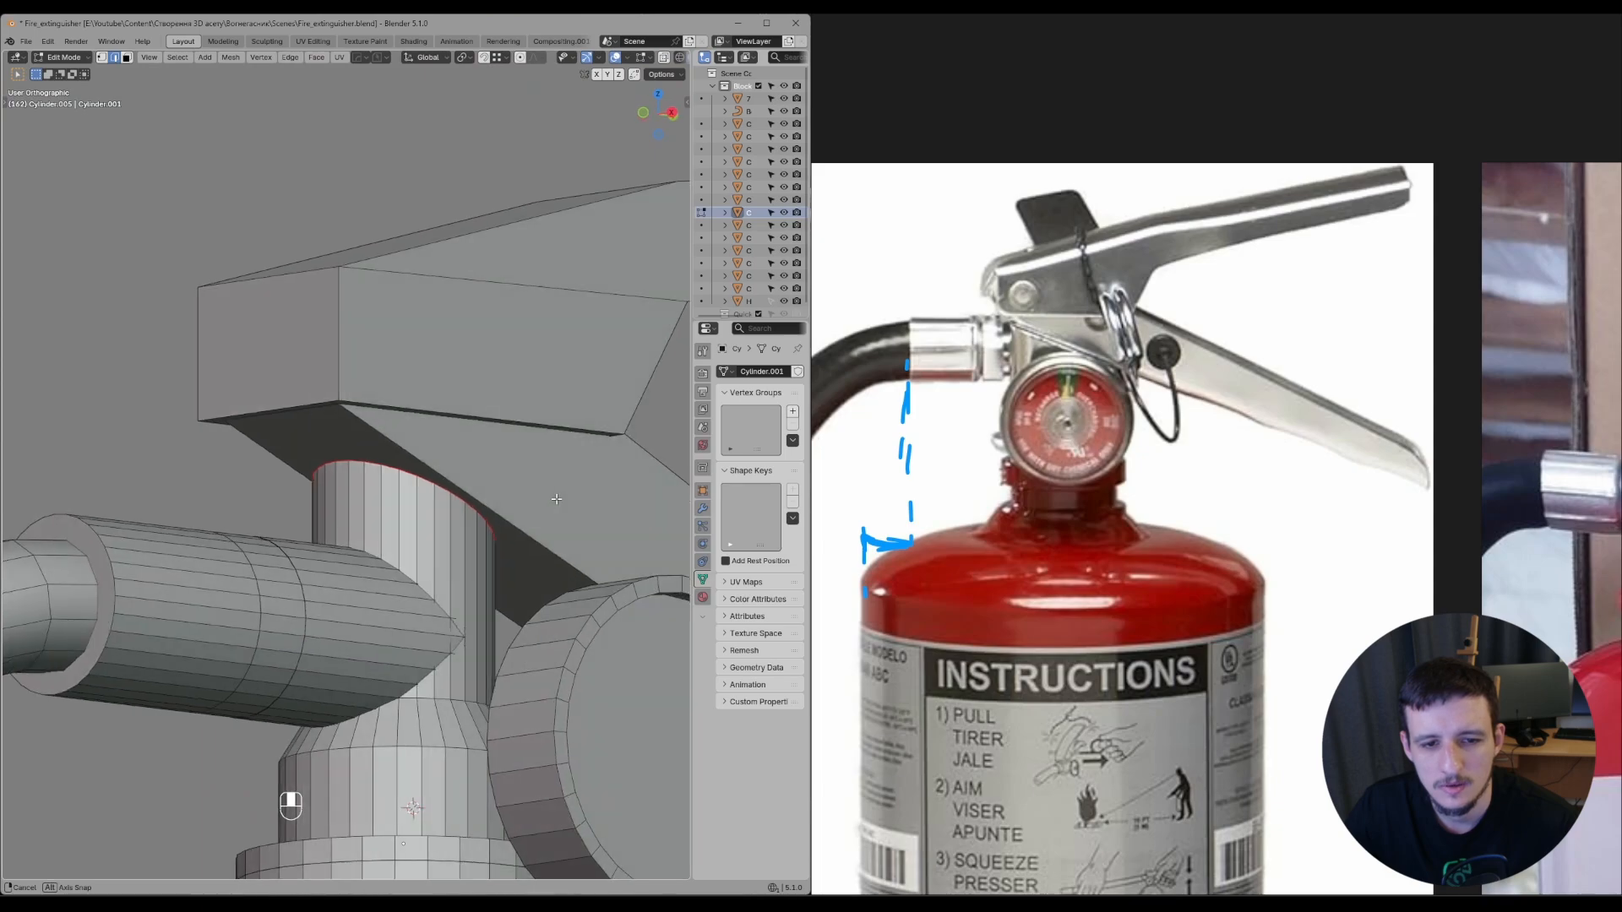
- Examine the valve and handle joint in the Buckeye and Spectrum photos, circling the area on the Buckeye photo
scroll(1096, 398, "up", 2)
scroll(1115, 404, "down", 7)
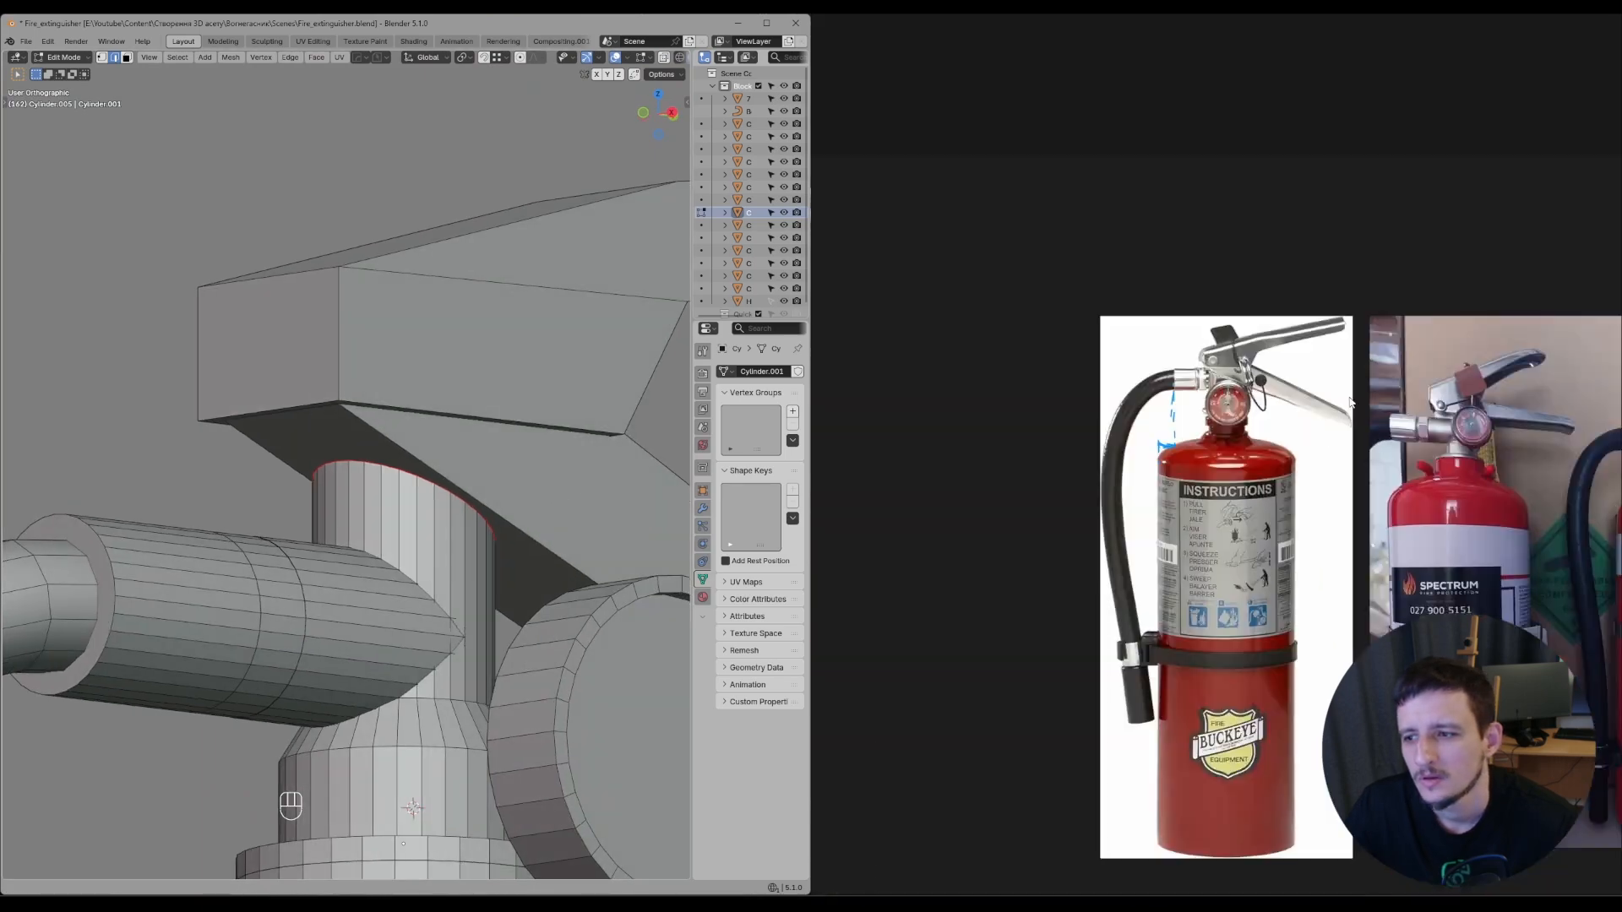
scroll(1486, 397, "up", 5)
scroll(1334, 418, "down", 3)
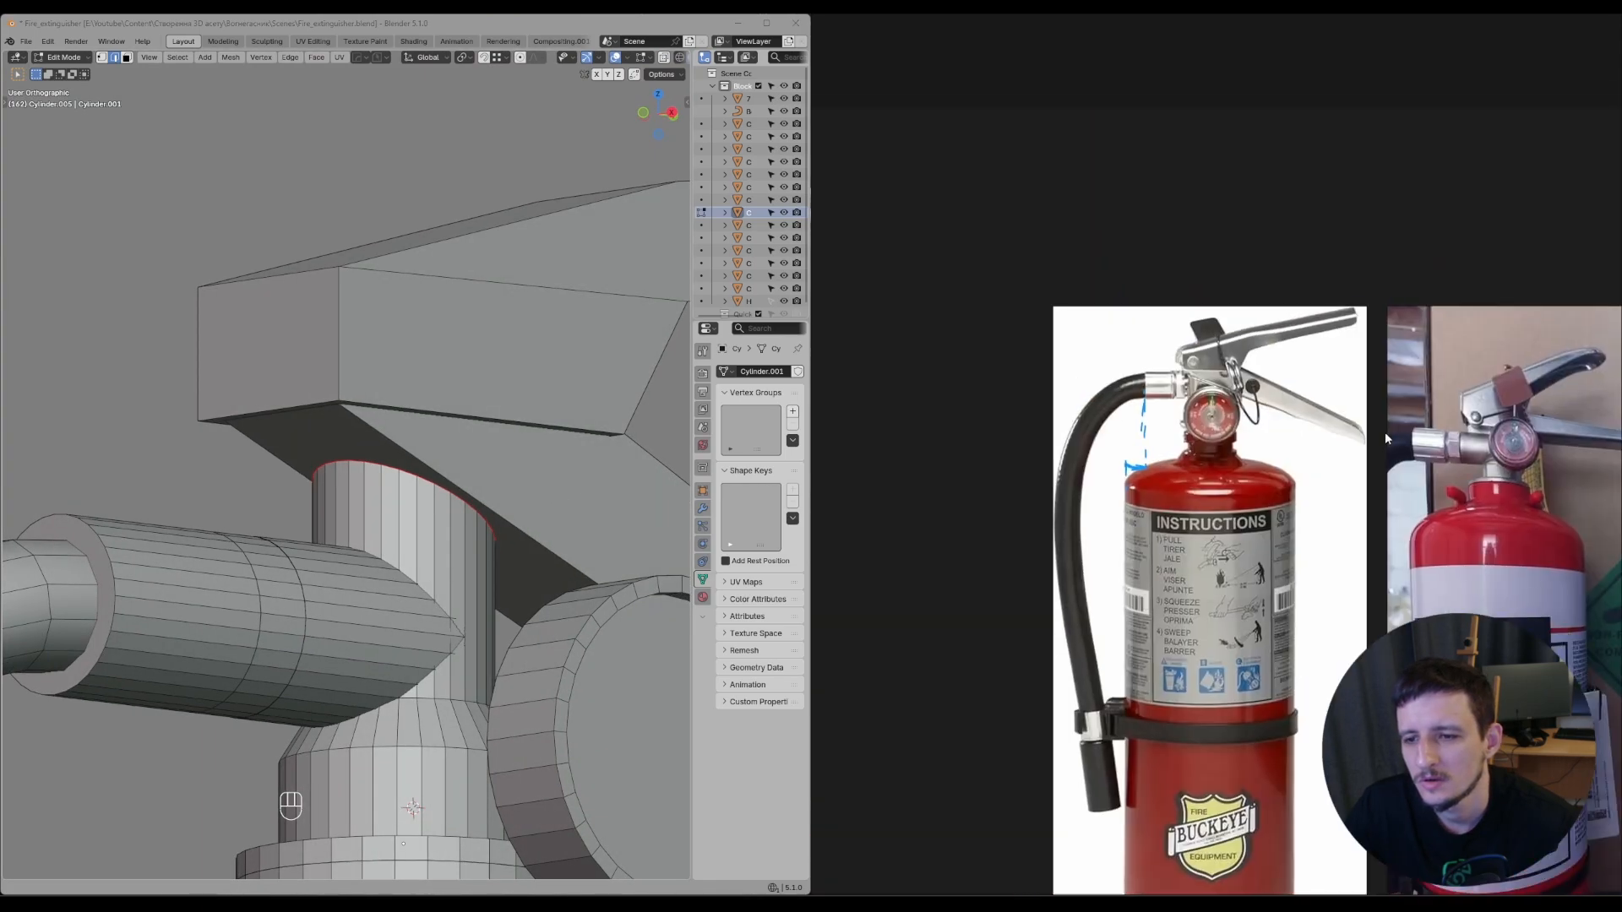
scroll(1419, 431, "up", 5)
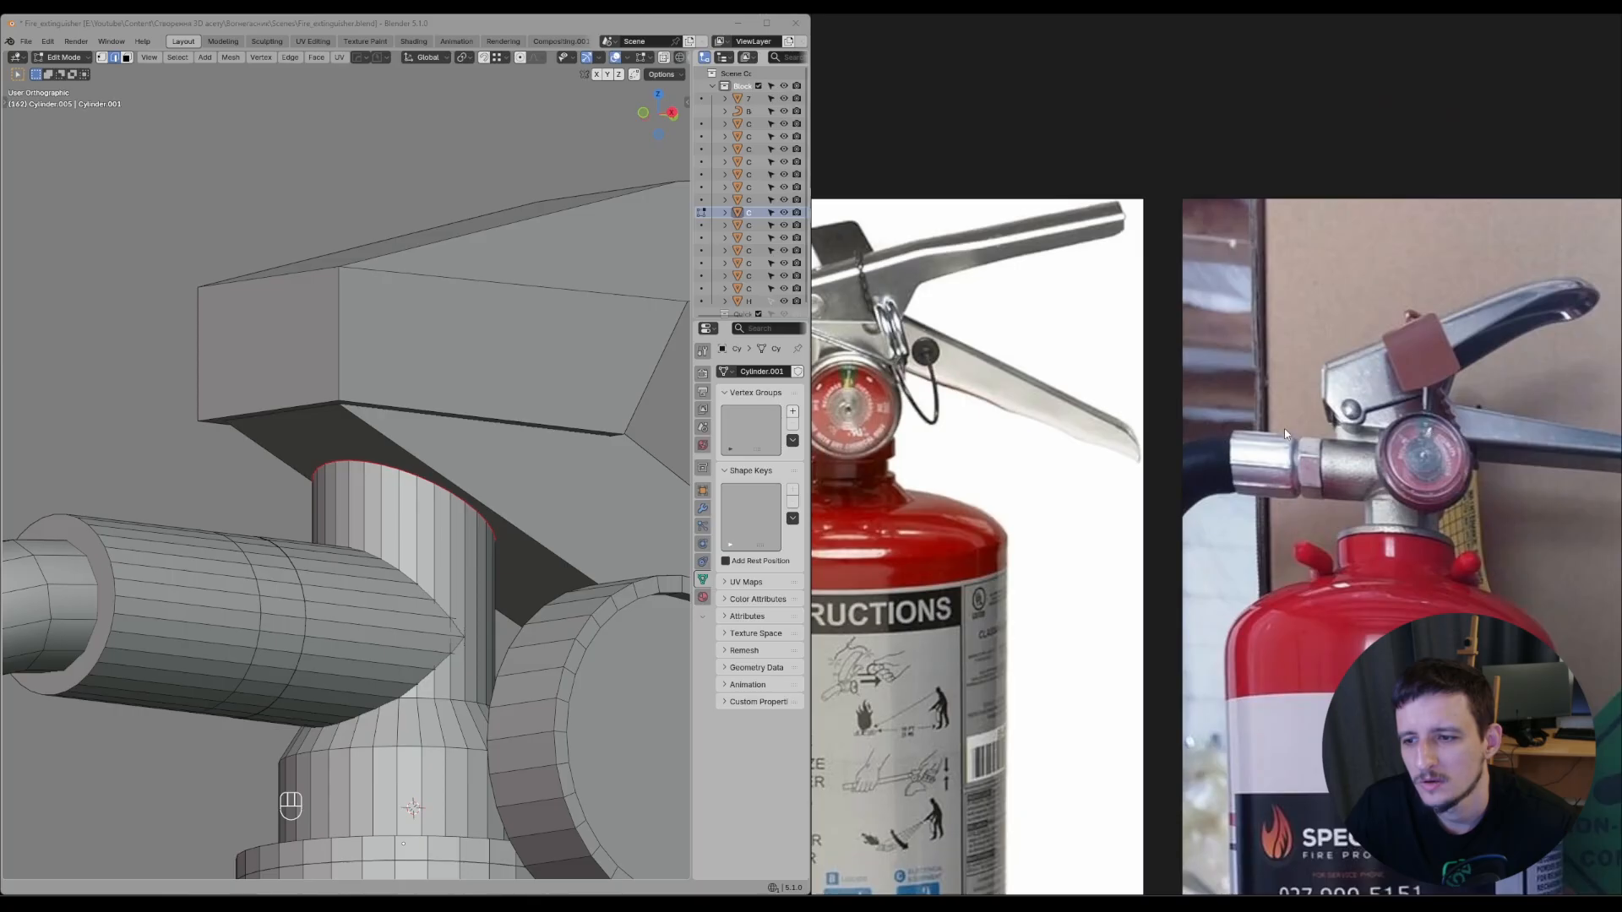
middle_click_drag(1284, 434, 1516, 454)
scroll(1073, 362, "up", 2)
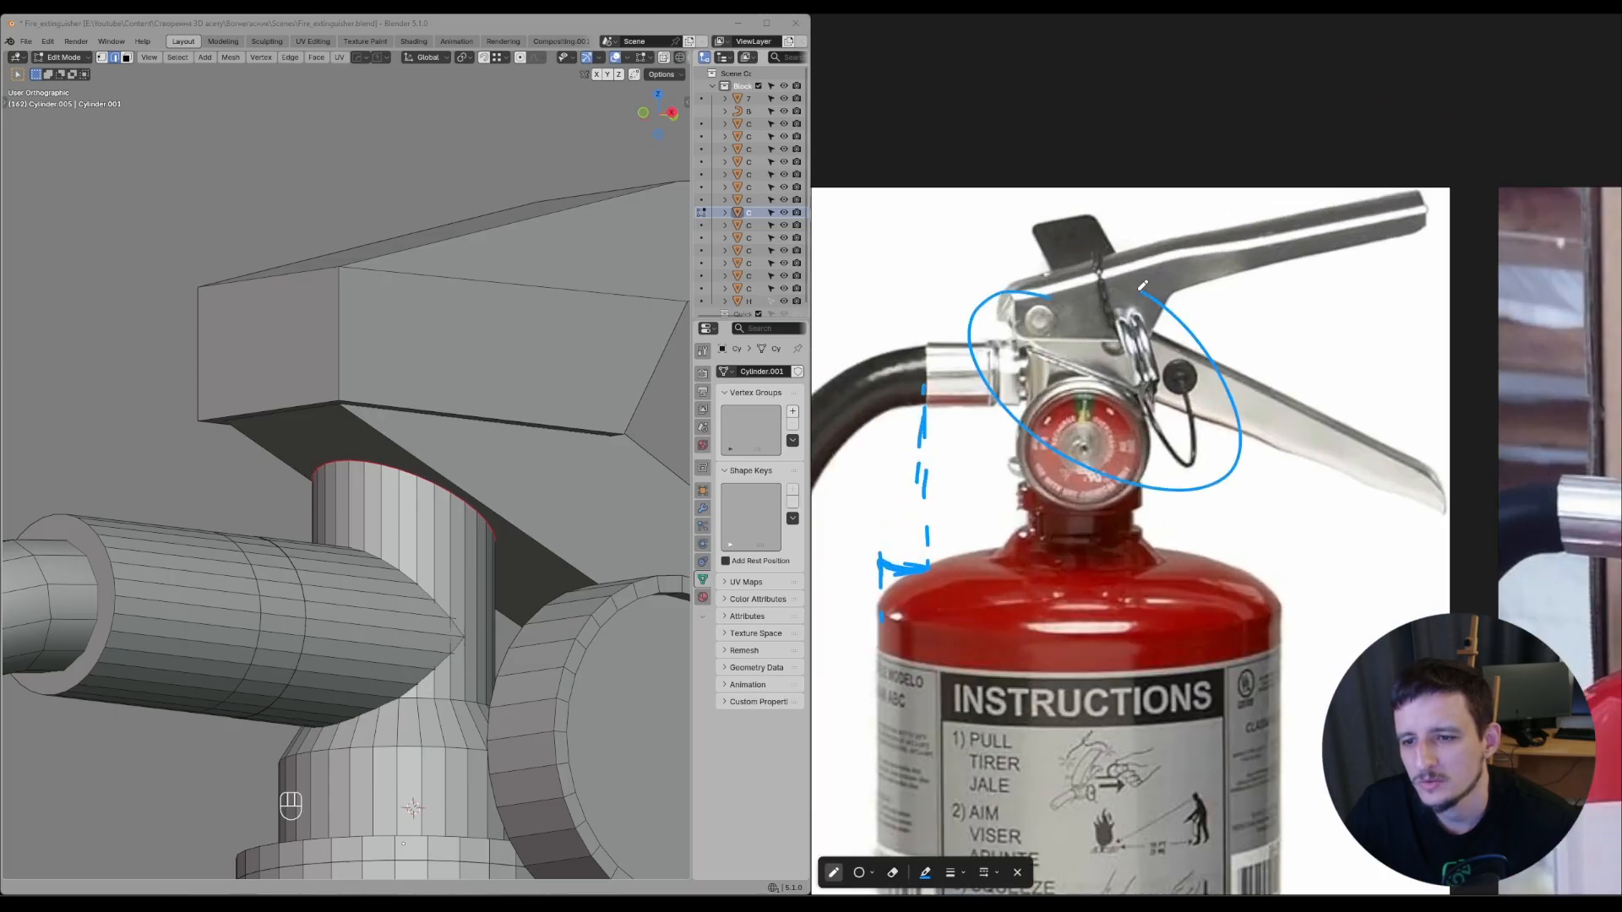
scroll(1142, 287, "up", 3)
scroll(1106, 308, "down", 4)
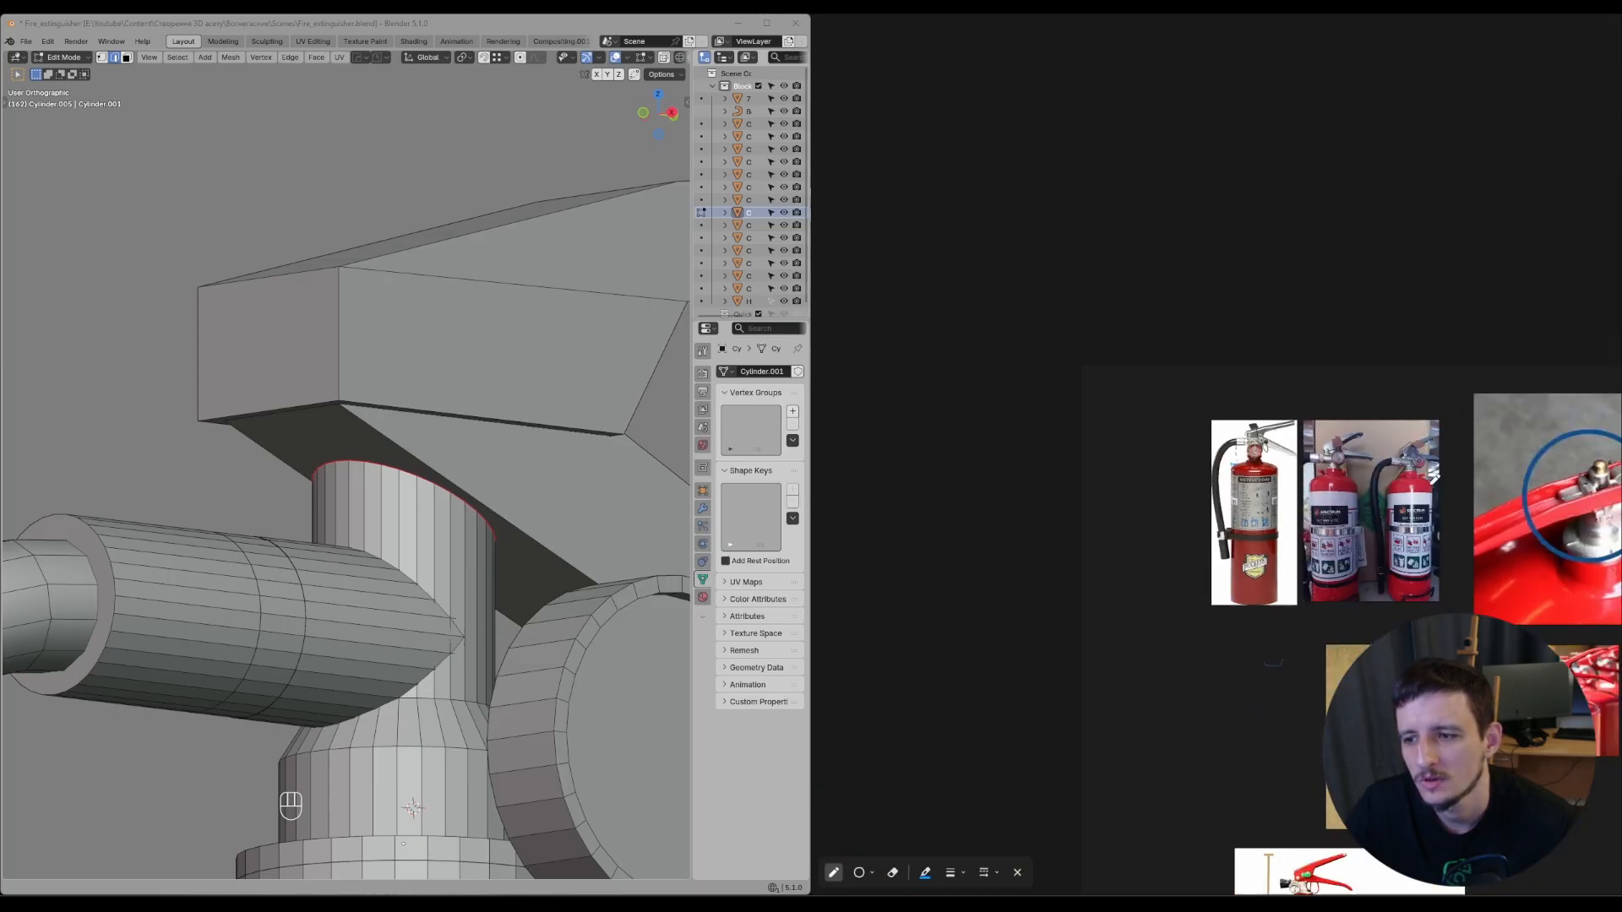
- Examine how the valve body meets the handles in the silver-handled, dusty red and grey-background extinguisher photos
scroll(1577, 415, "up", 5)
scroll(1578, 415, "up", 1)
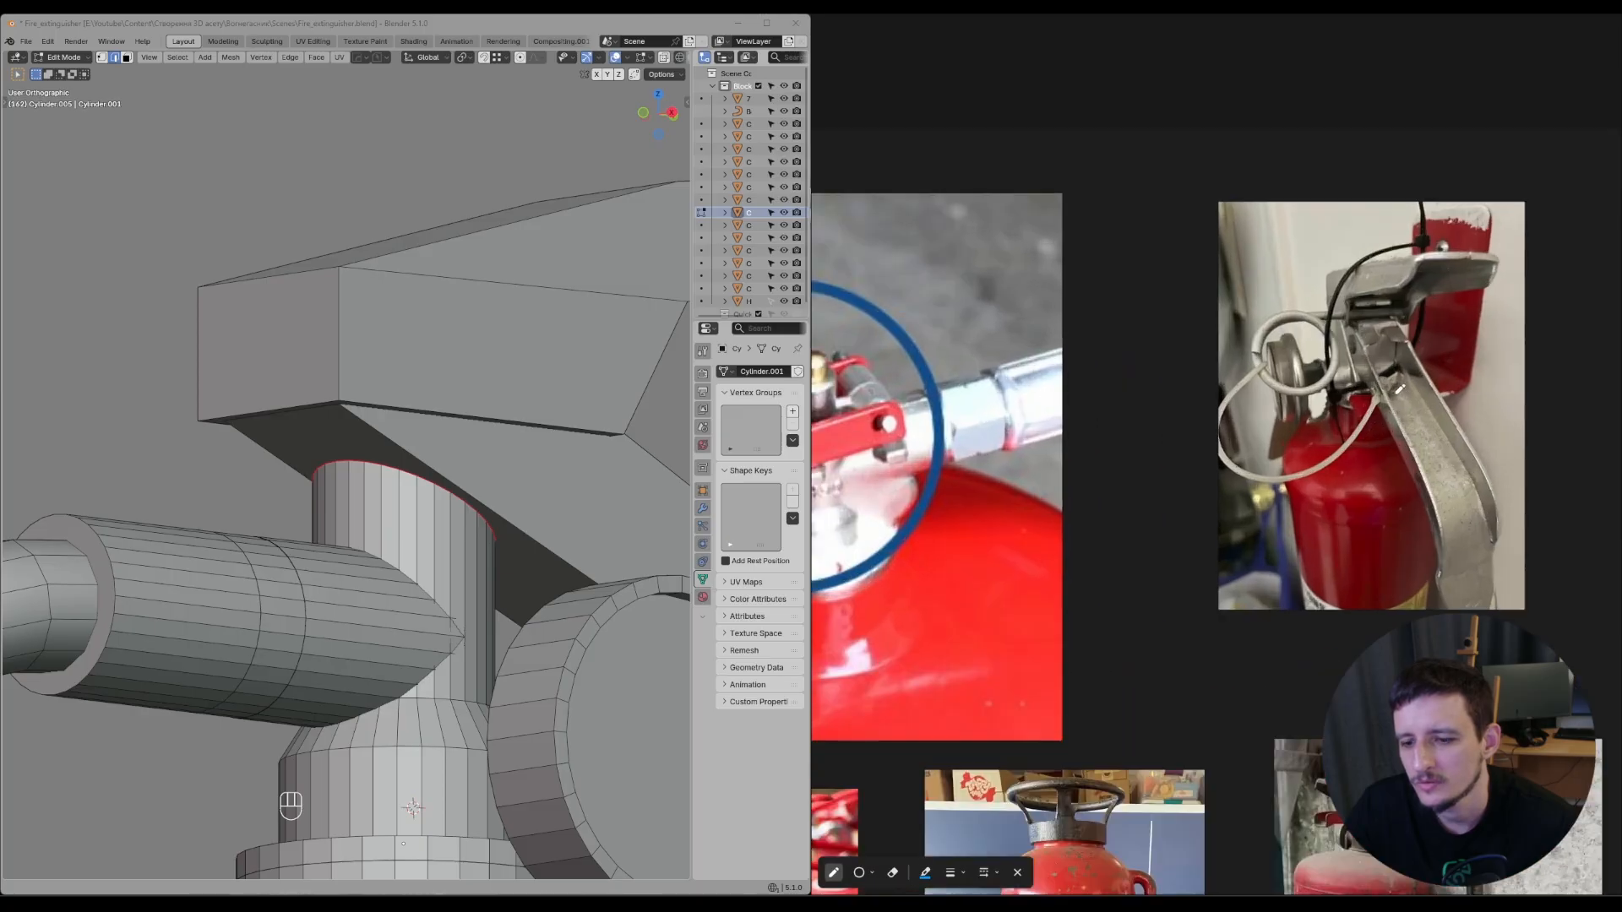
scroll(1413, 558, "down", 4)
scroll(1412, 558, "up", 6)
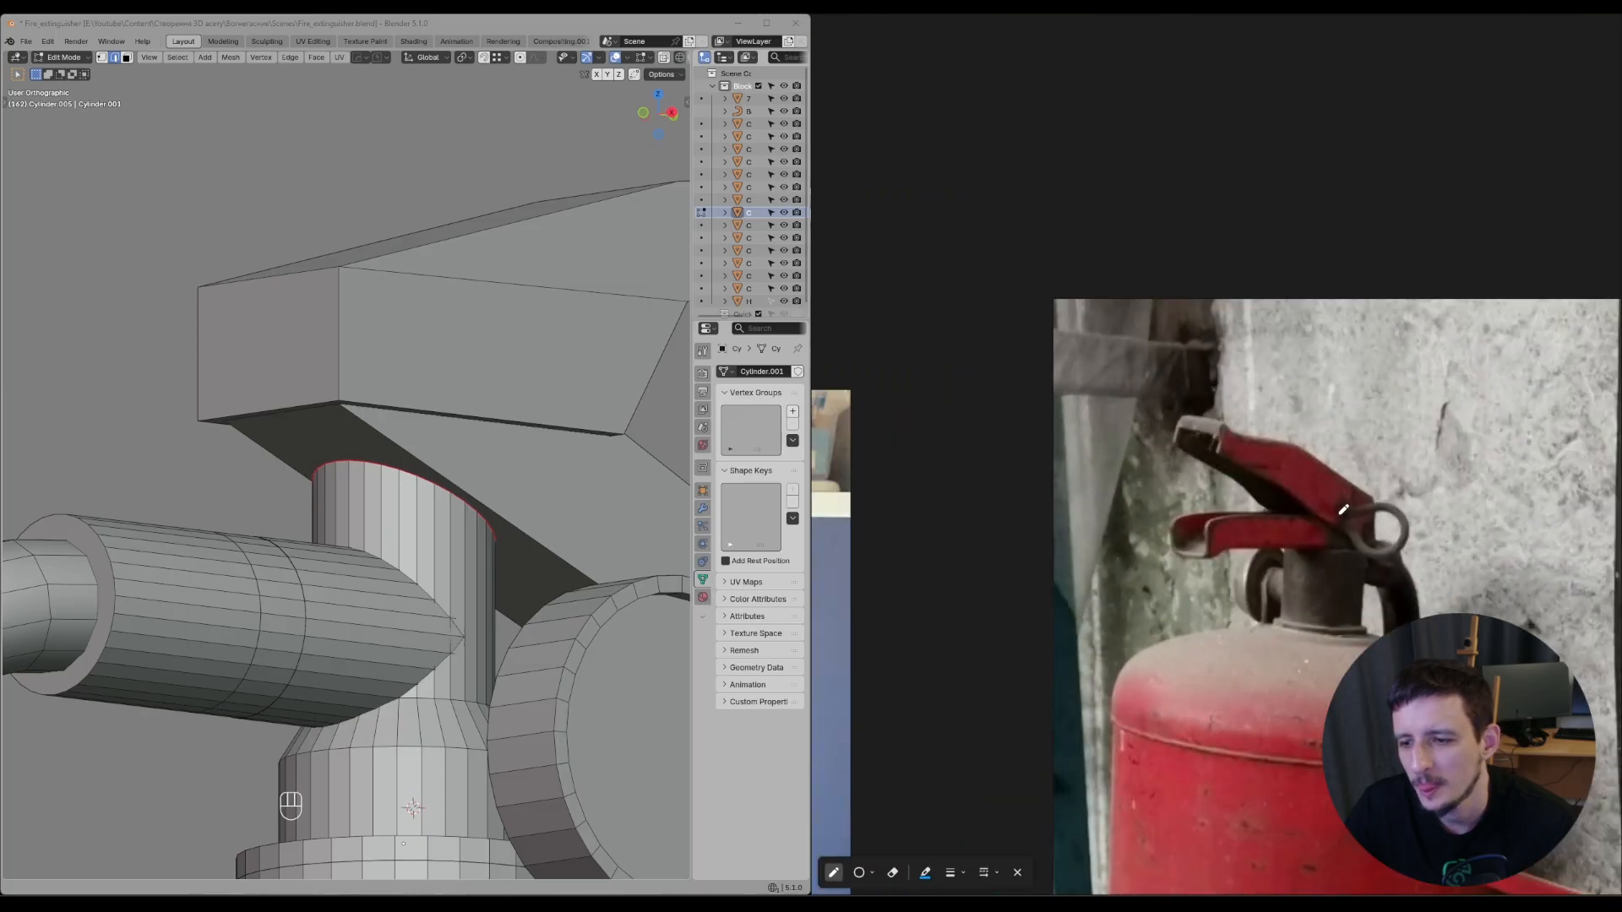
scroll(1343, 510, "down", 4)
scroll(1335, 459, "up", 6)
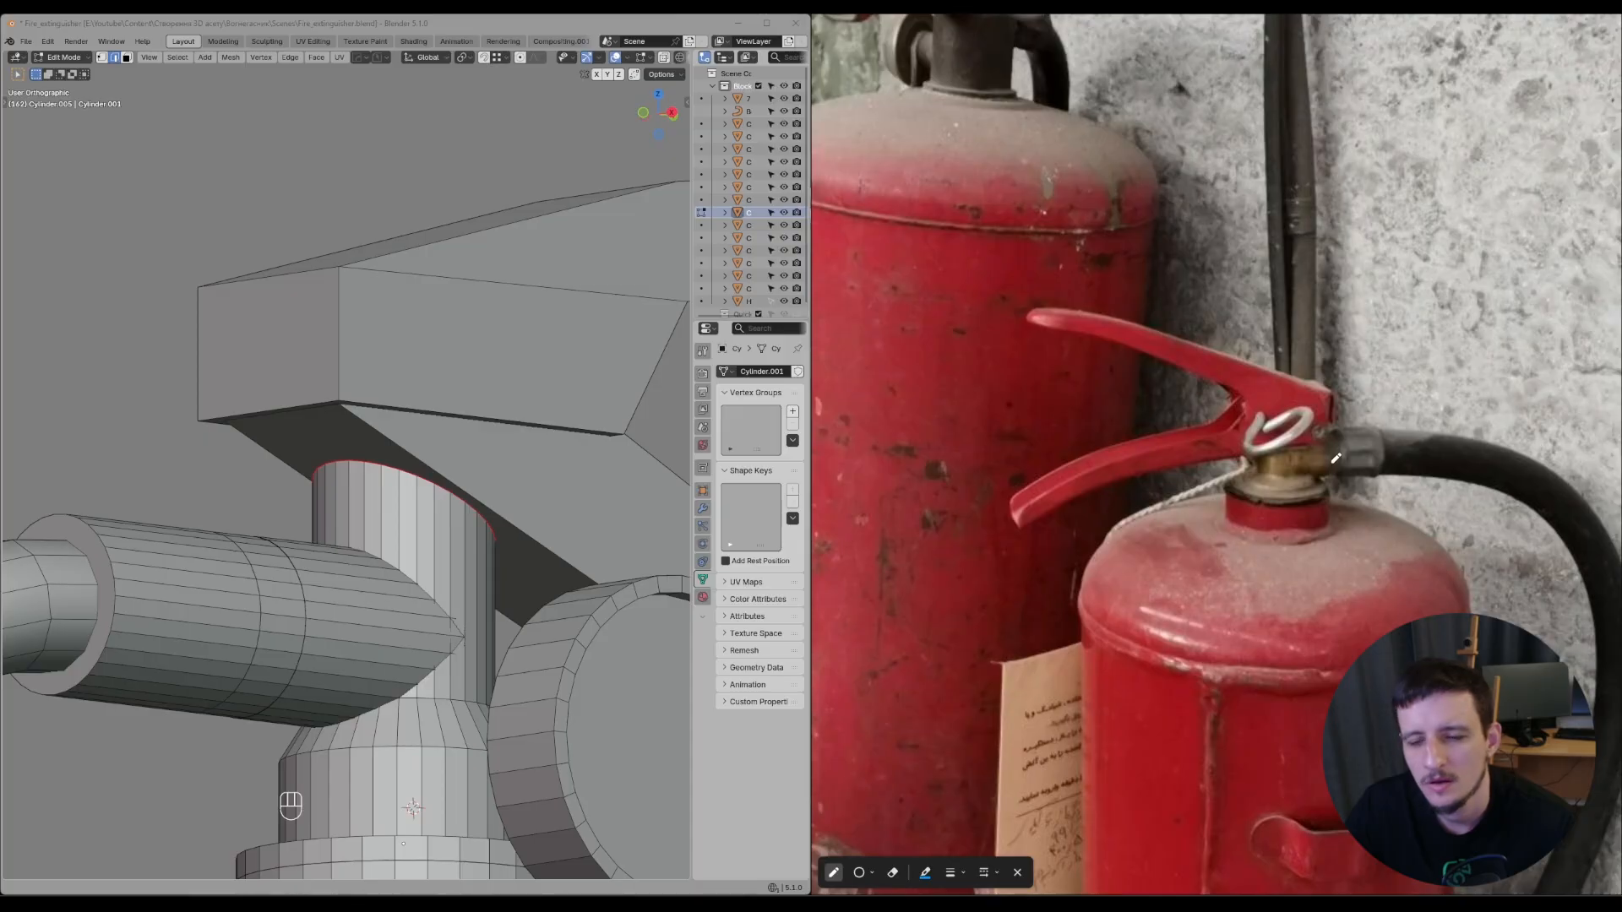
scroll(1336, 458, "down", 4)
scroll(1003, 367, "up", 6)
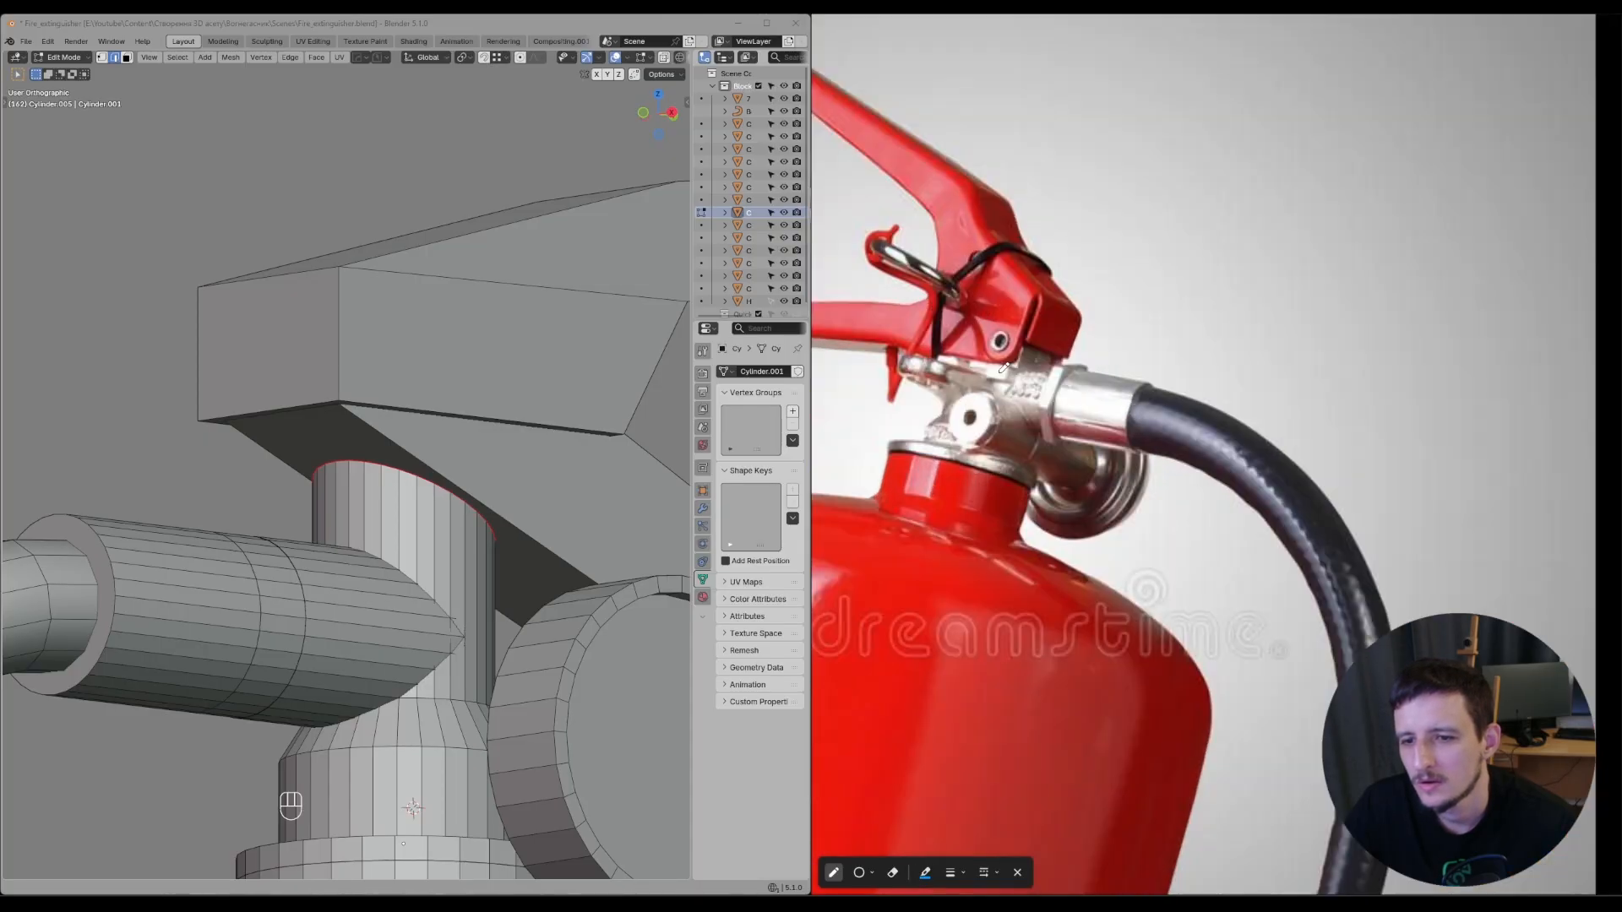
scroll(1033, 368, "up", 1)
middle_click_drag(1033, 368, 1297, 448)
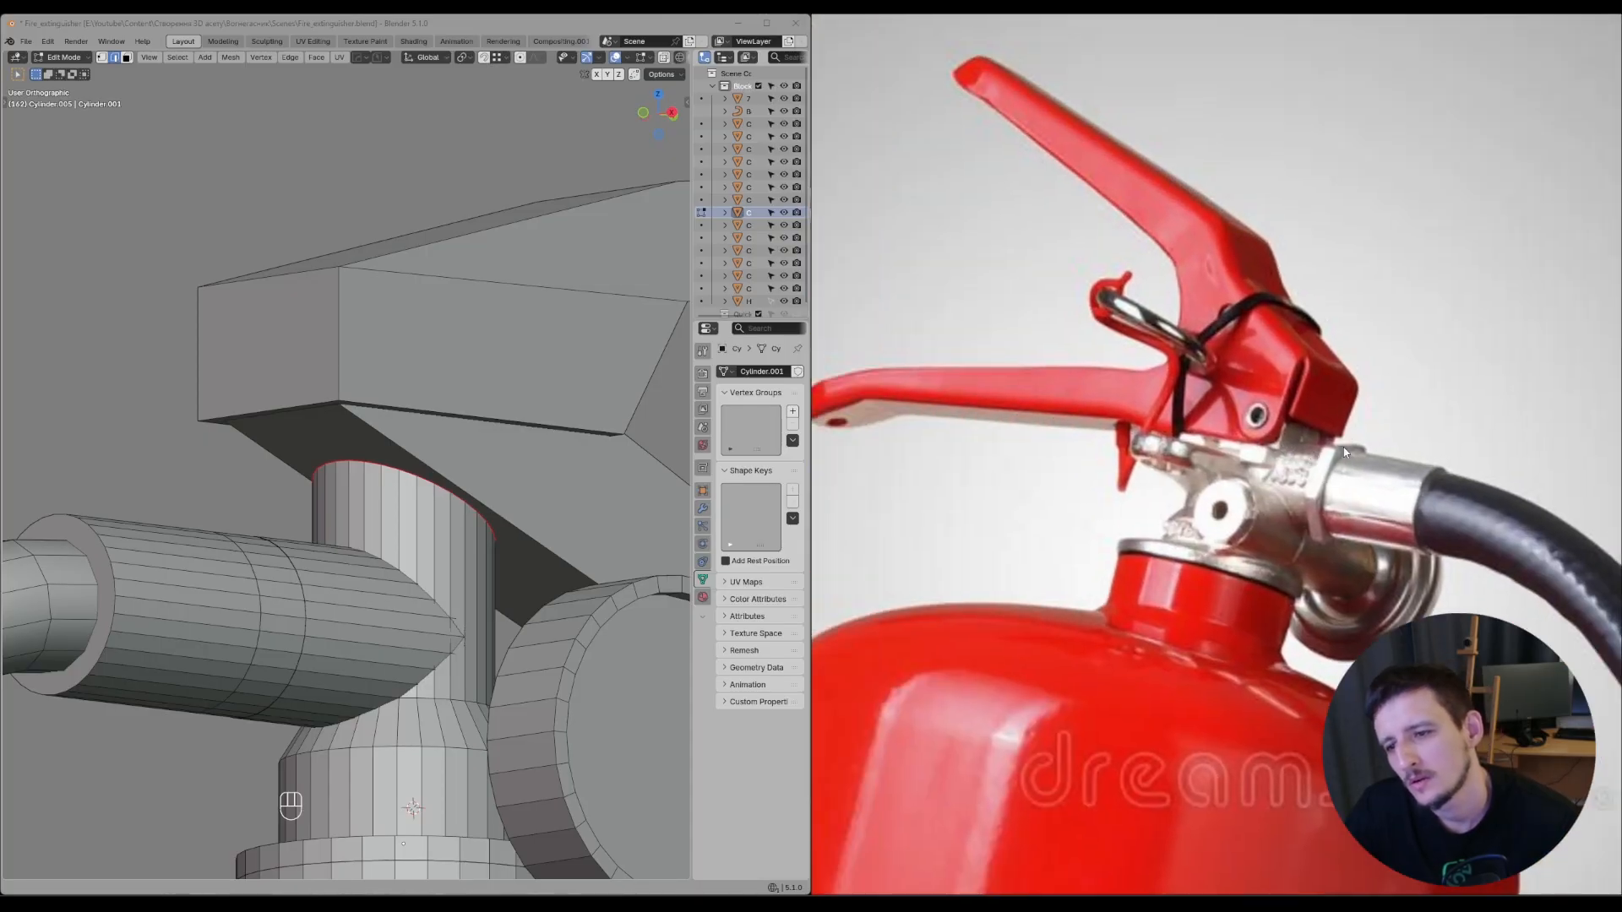
- Flatten the stem's slanted top rim by scaling it to 0 along Z
middle_click_drag(542, 428, 550, 481)
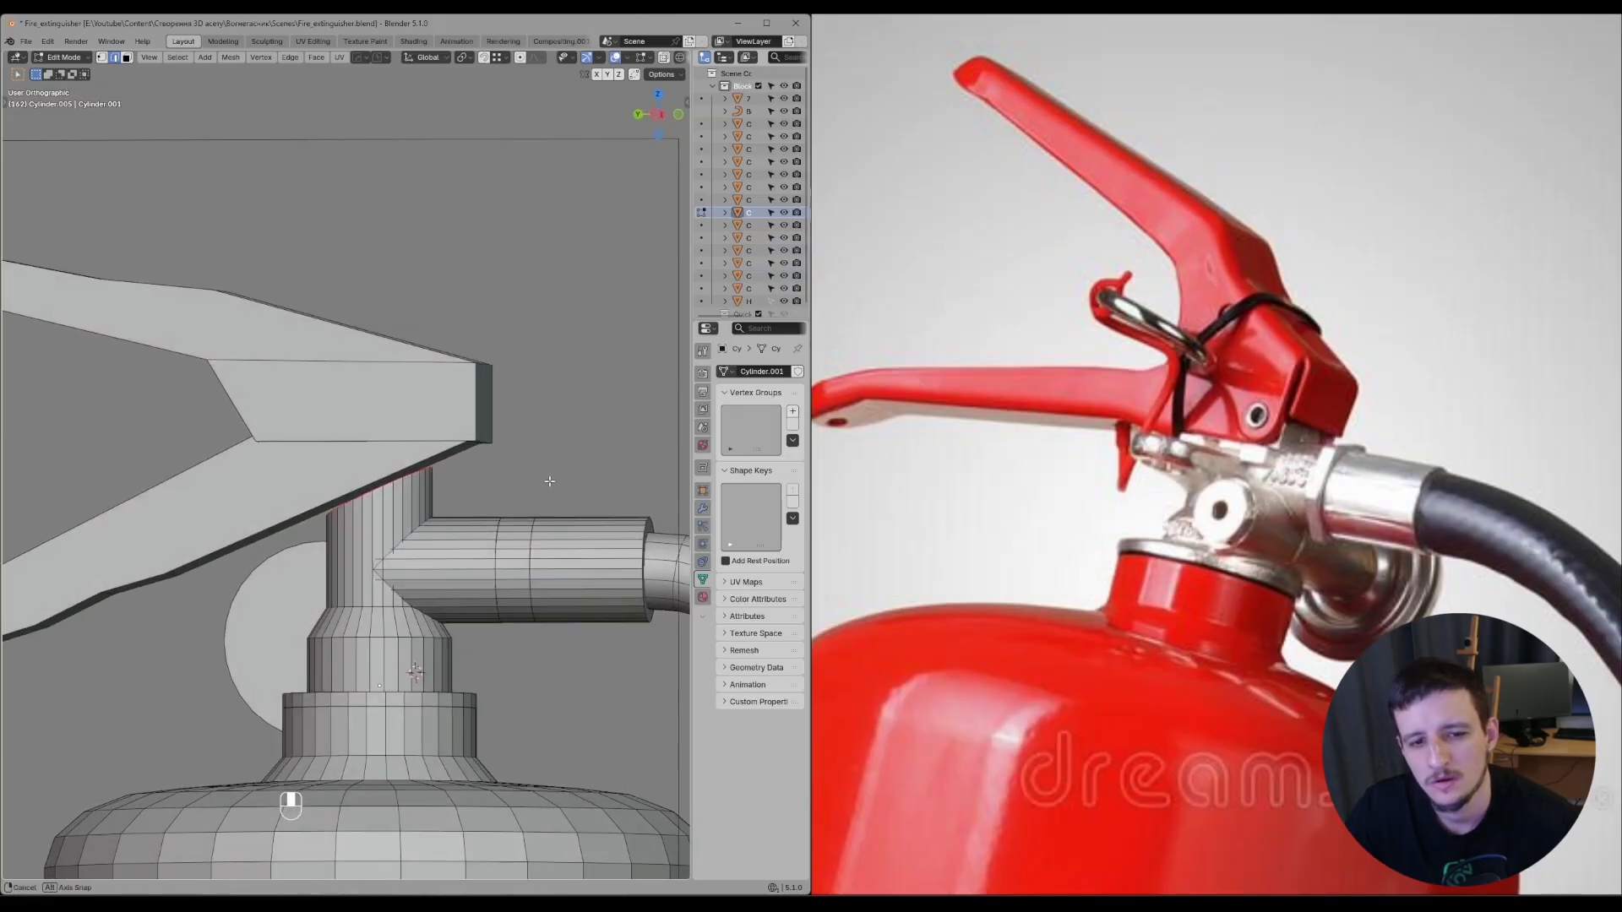
key("s")
key("z")
key("Return")
scroll(415, 671, "up", 1)
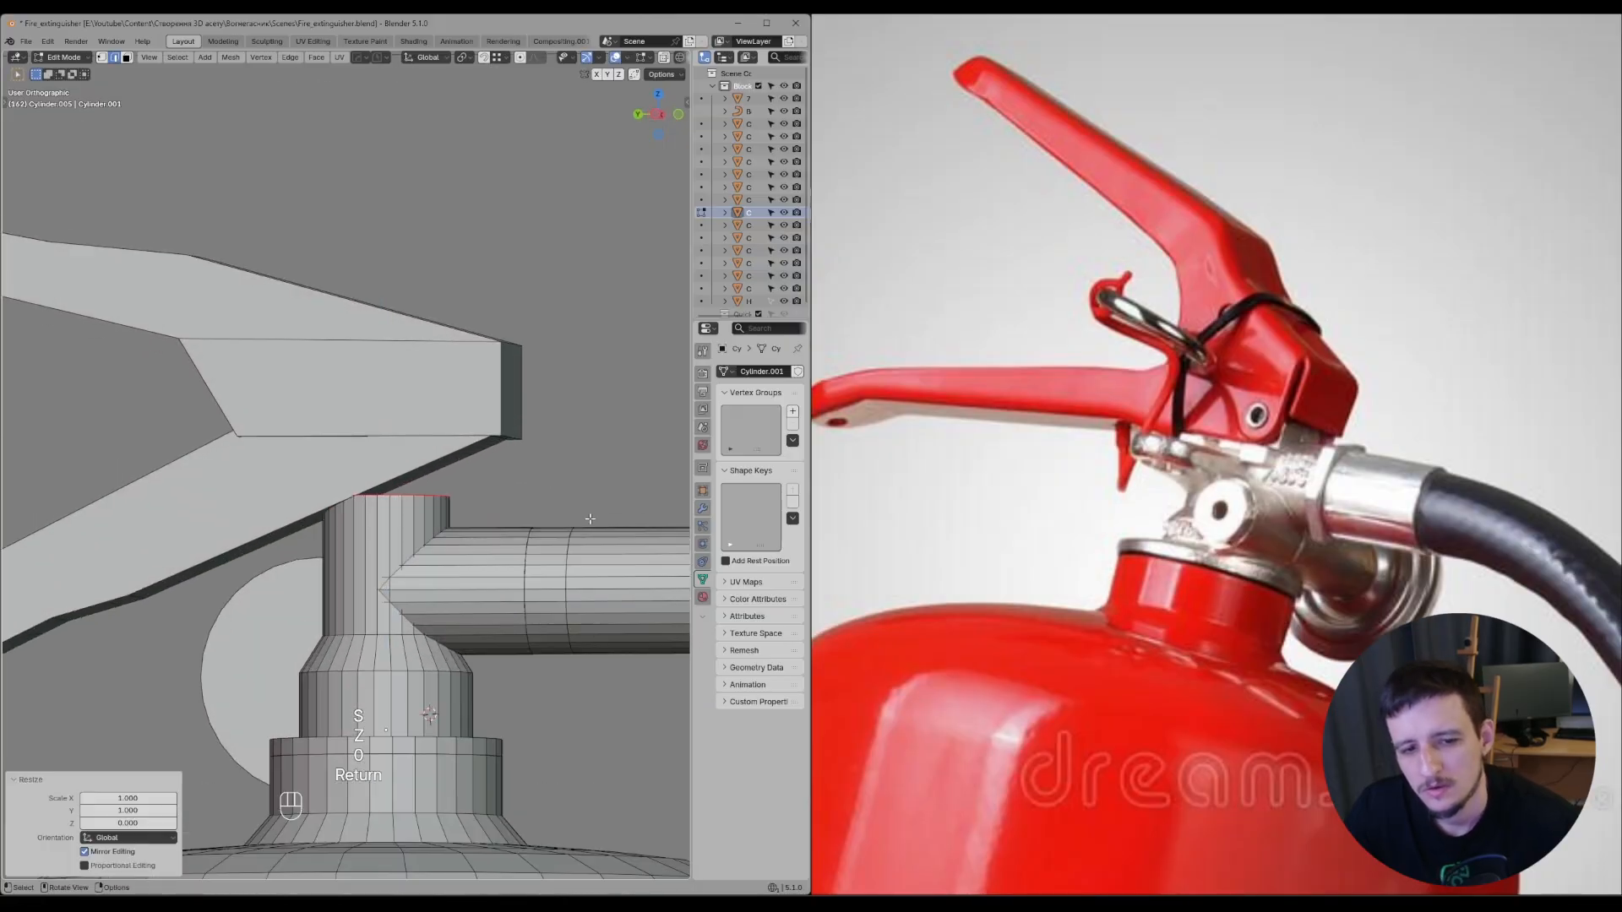
- Lower the neck cylinder's top rim about 0.0085 m along Z
key("g")
key("z")
key("g")
key("z")
middle_click_drag(464, 527, 579, 519)
left_click(559, 540)
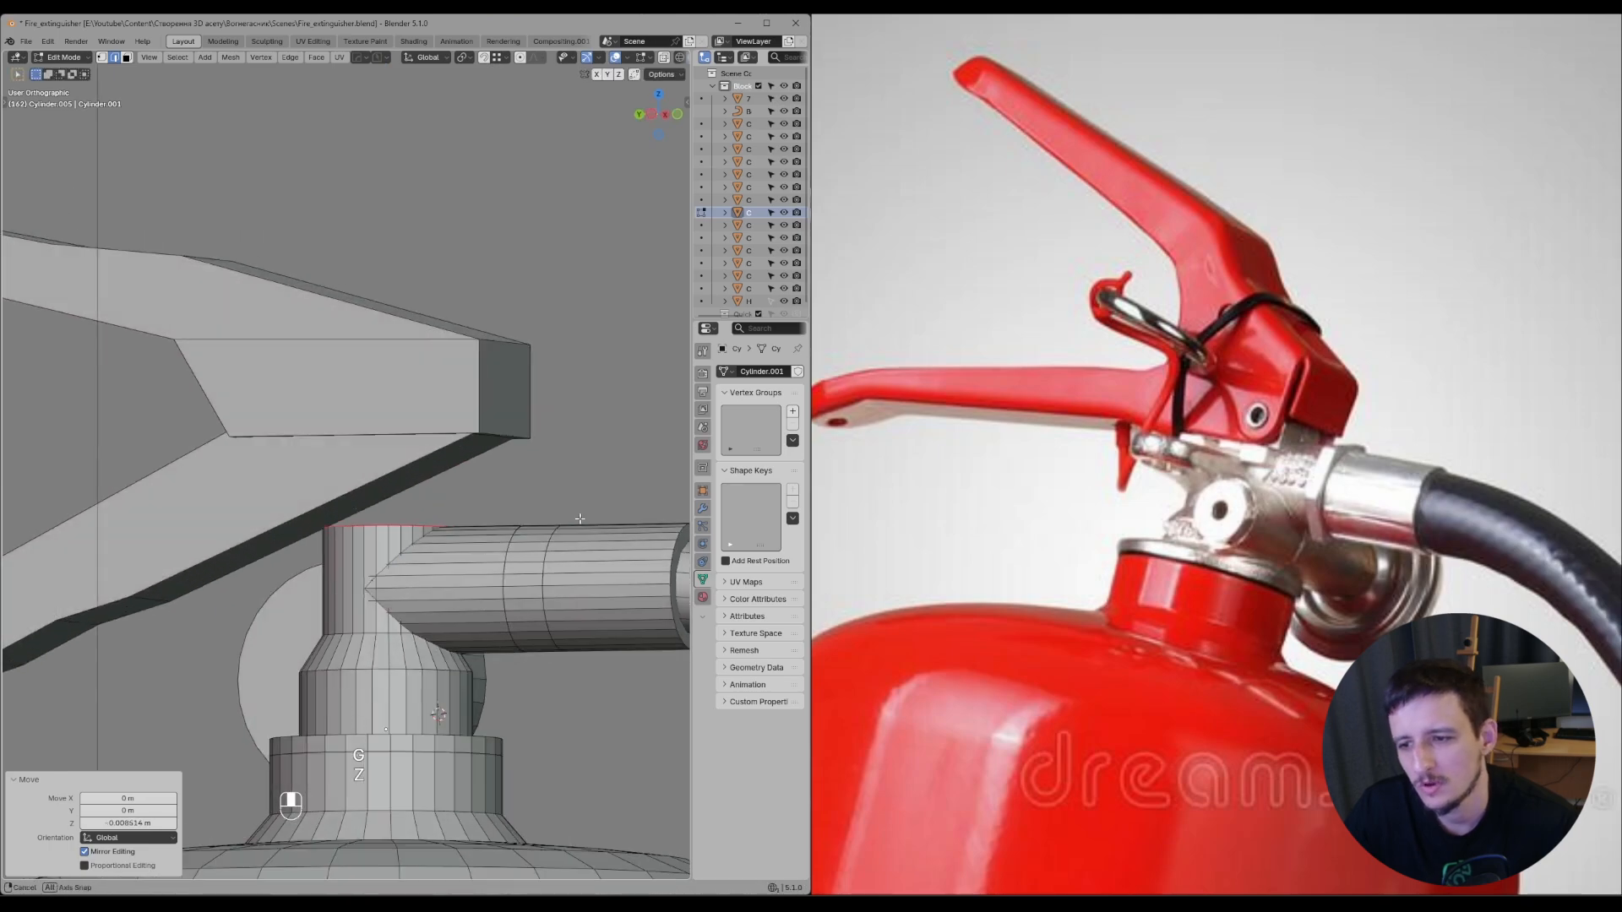
middle_click_drag(475, 525, 469, 526)
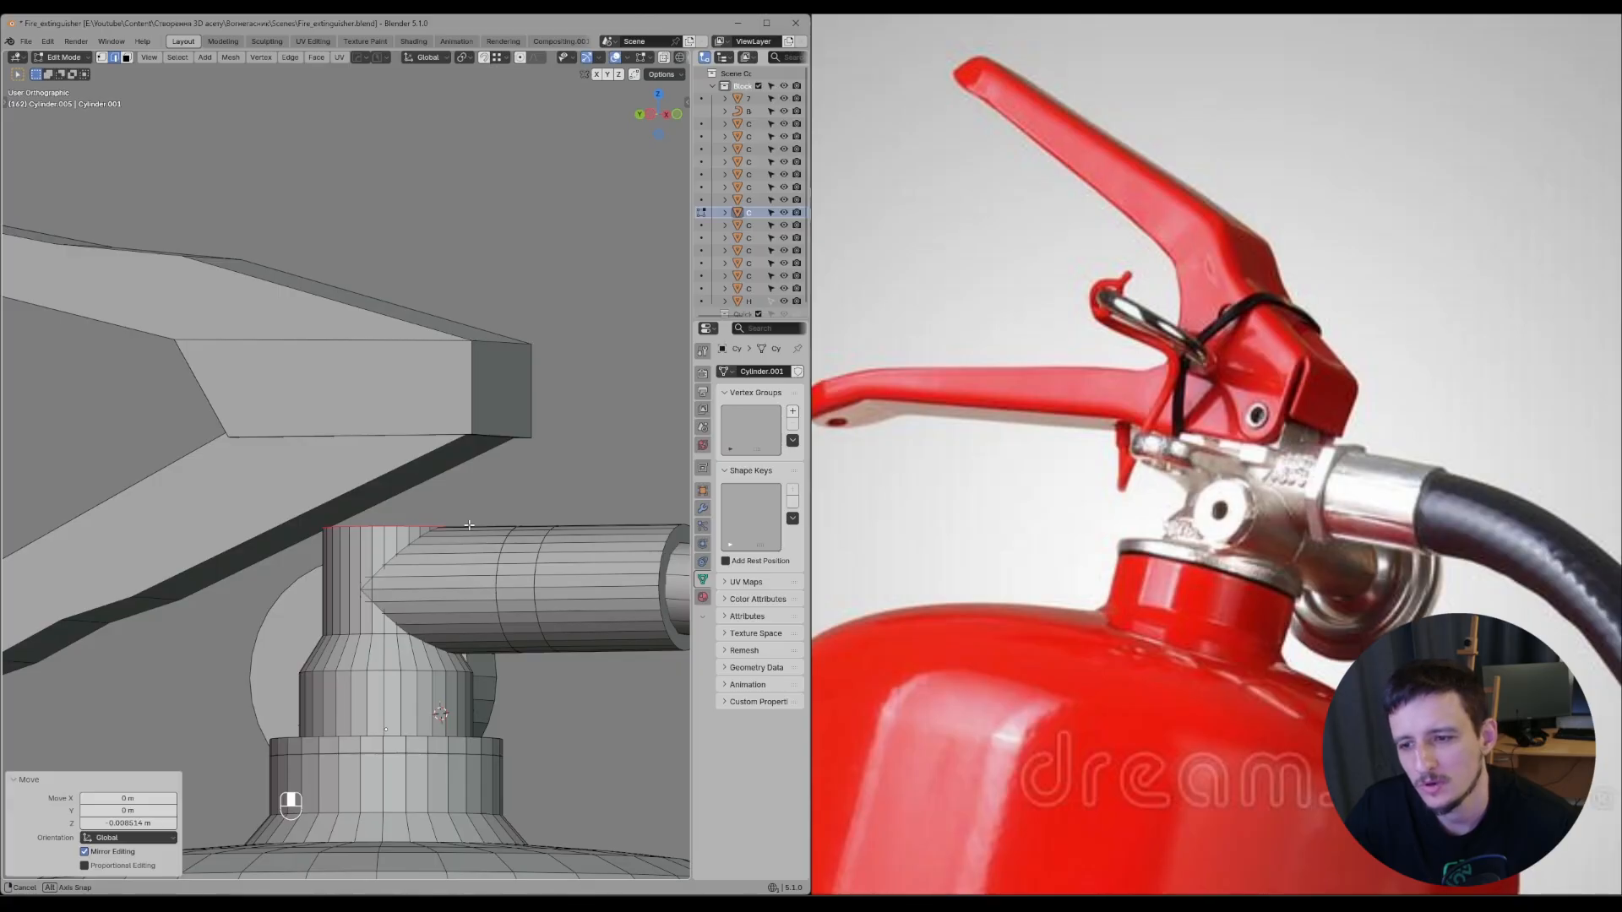
middle_click_drag(469, 525, 445, 533)
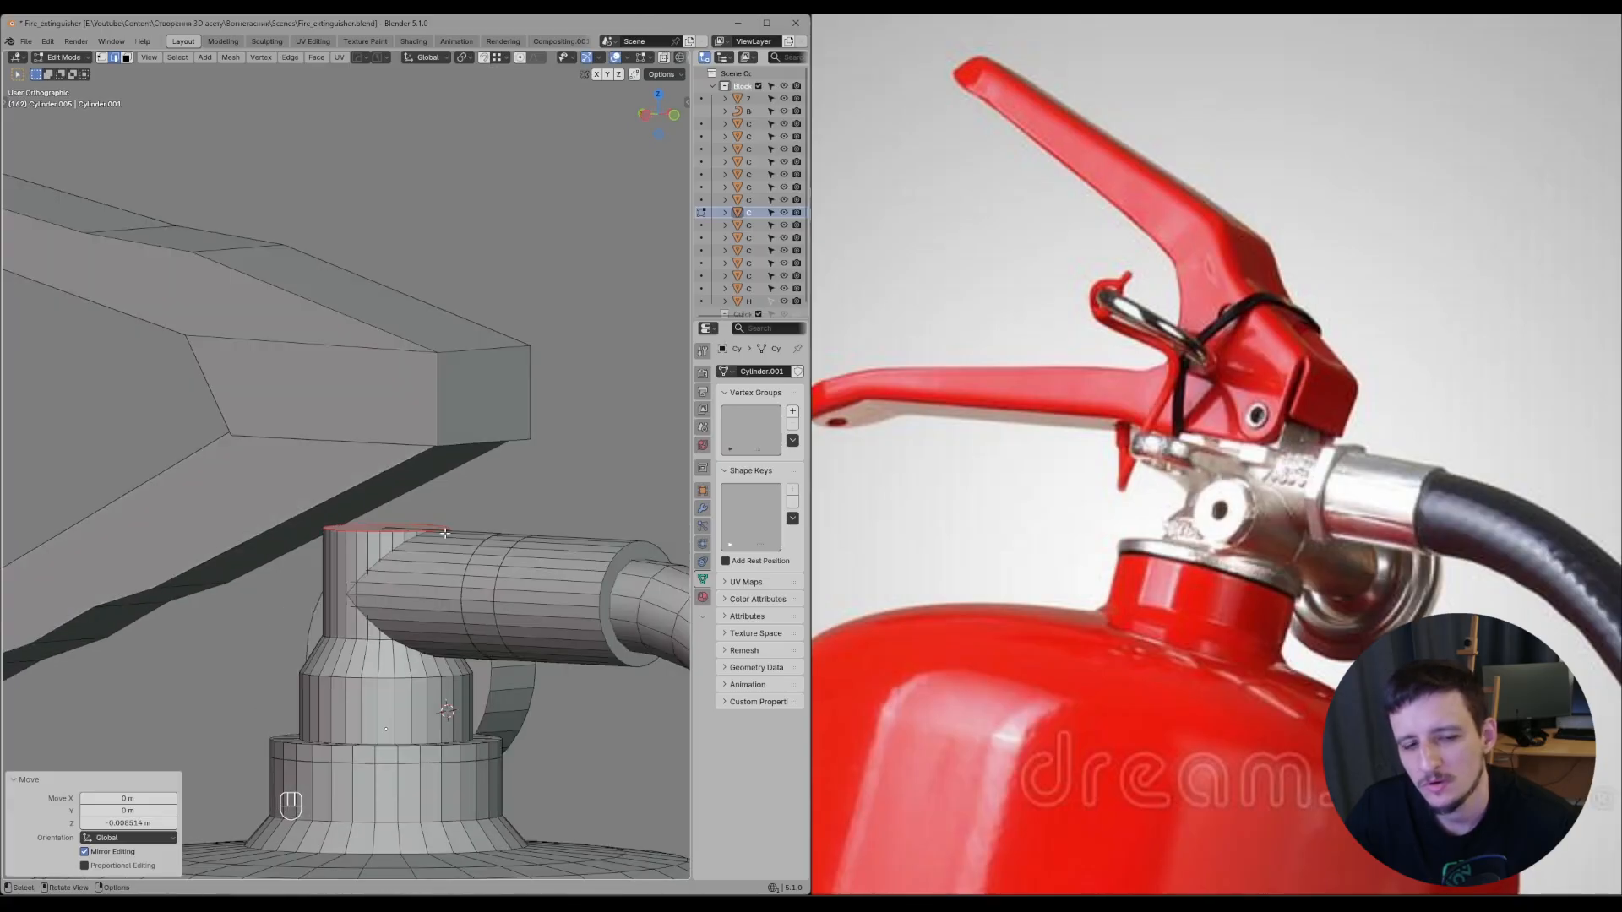
- Add a cube mesh near the extinguisher's neck and scale it down for the valve block
key("Tab")
key("shift+a")
mouse_move(436, 546)
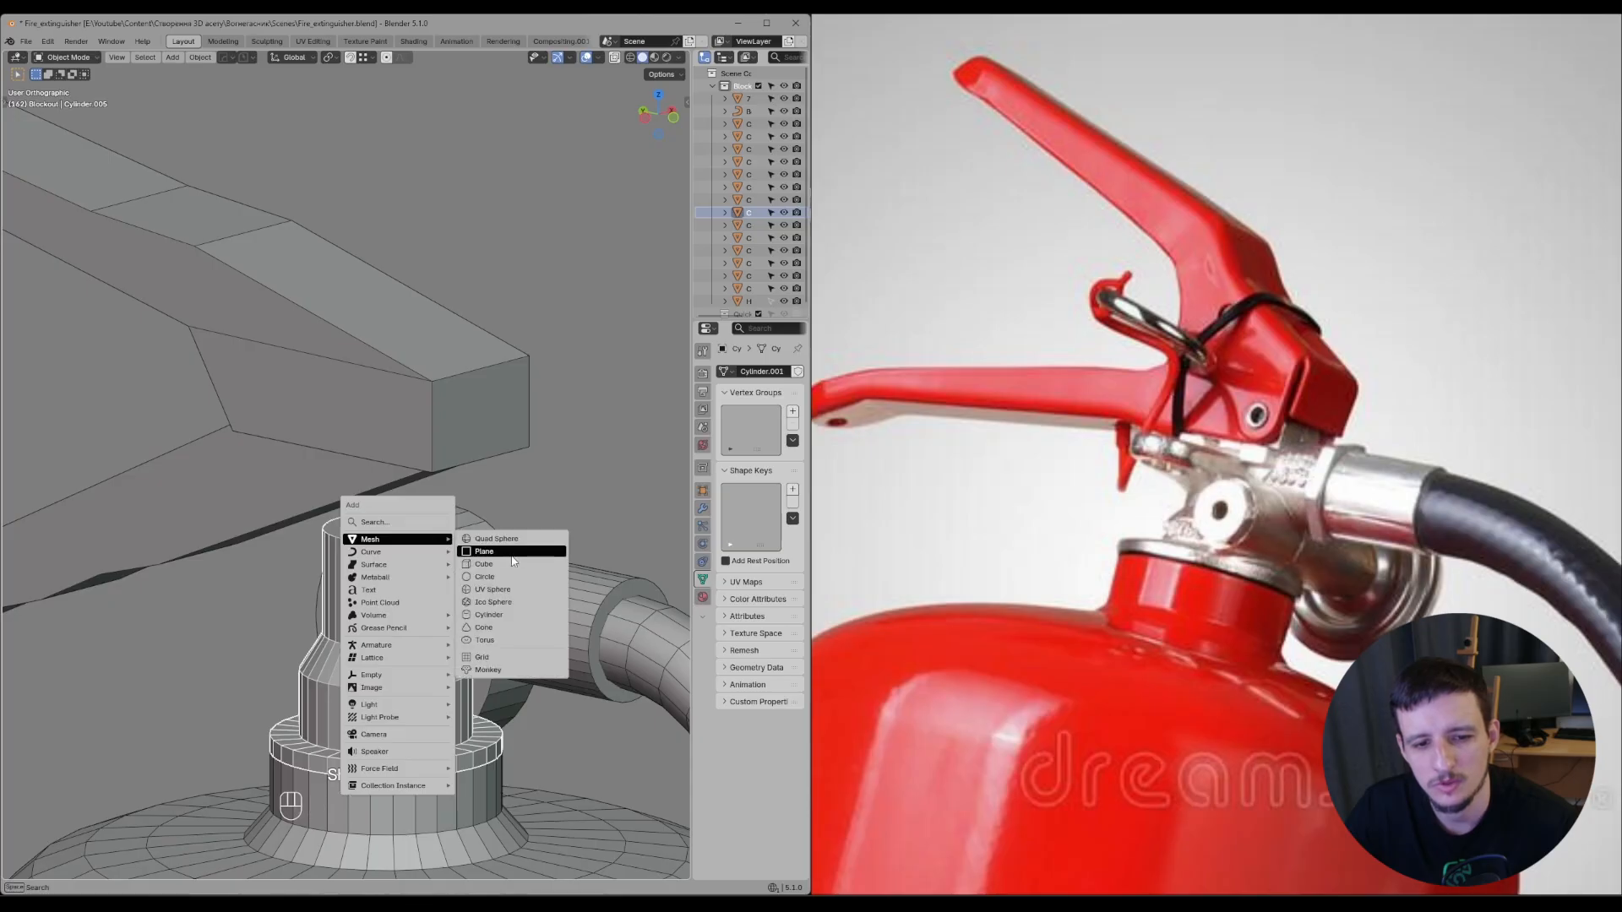
left_click(532, 570)
scroll(542, 596, "down", 5)
key("s")
key("a")
left_click(433, 520)
key("s")
left_click(442, 531)
- Scale the cube further and move it along Z to sit above the neck cylinder
mouse_move(454, 589)
middle_mouse_down()
mouse_move(433, 503)
mouse_move(458, 610)
middle_mouse_up()
key("Tab")
left_click(412, 573)
key("shift+ctrl+c")
key("shift+ctrl+c")
key("Tab")
key("s")
left_click(416, 516)
scroll(458, 610, "up", 2)
key("g")
key("z")
left_click(431, 517)
- Shift the cube horizontally along X to centre it over the neck and hose connector
middle_click_drag(431, 517, 444, 588)
scroll(444, 588, "up", 2)
scroll(444, 588, "up", 1)
key("g")
middle_click(429, 609)
left_click(438, 707)
key("g")
middle_click(448, 702)
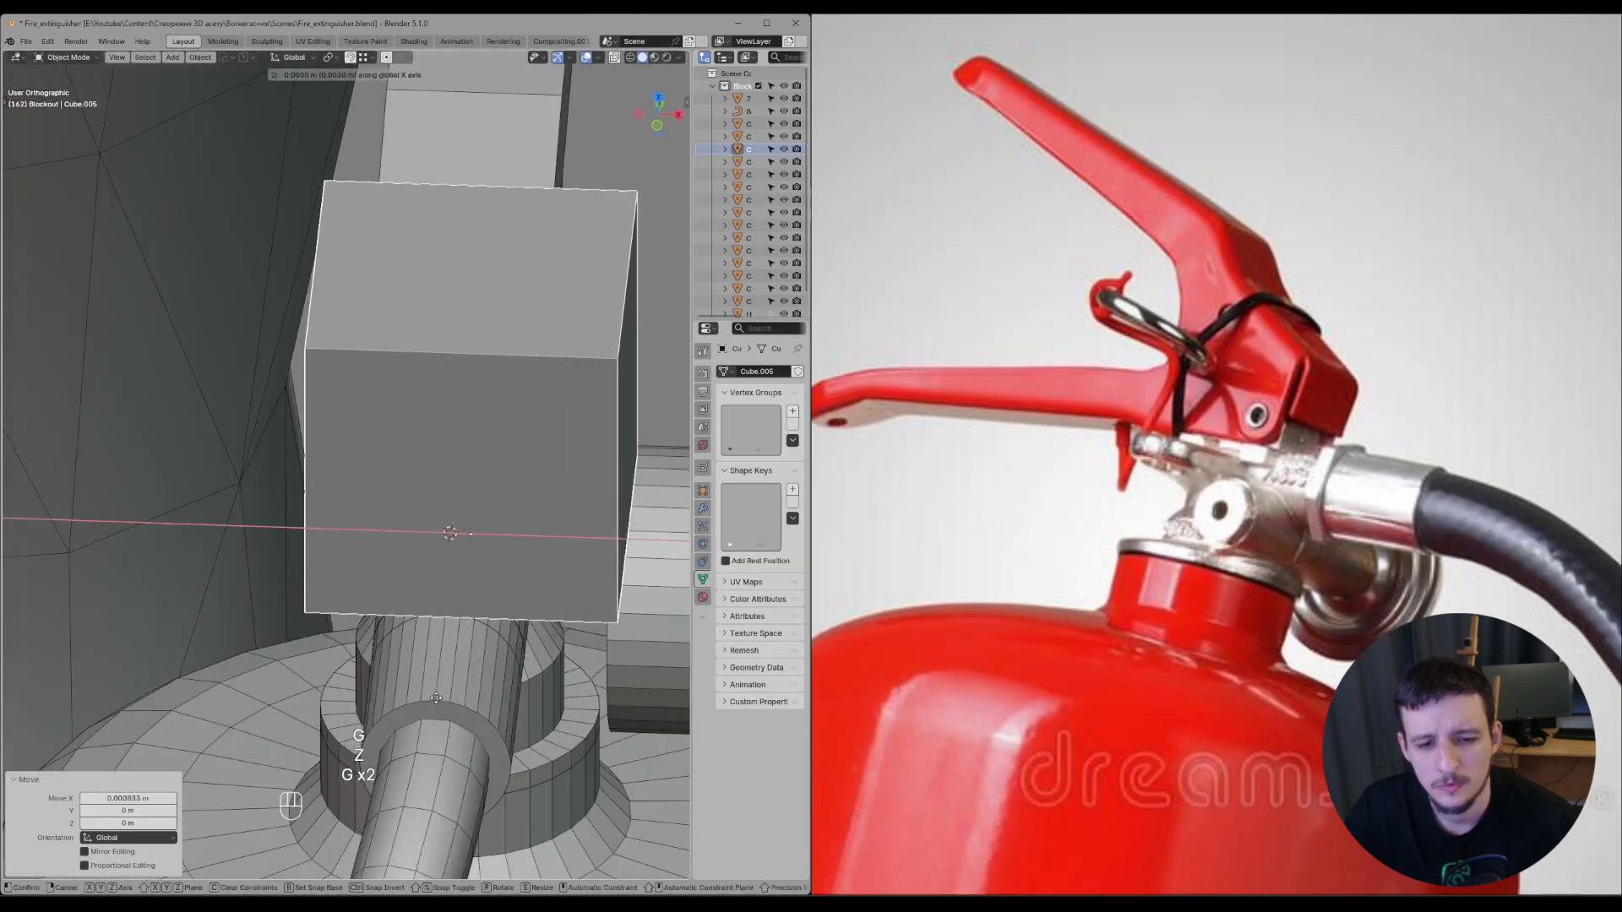
left_click(456, 684)
- Scale the cube down to roughly the neck's width and align it between the neck and the handles
middle_click_drag(456, 684, 564, 646)
key("s")
left_click(465, 601)
key("g")
middle_click(452, 587)
middle_click_drag(465, 601, 380, 579, "alt")
left_click(414, 589)
key("g")
middle_click(432, 583)
left_click(431, 582)
- Move the cube's hose-side face about 0.033 m along Y, just past the end of the upper handle
middle_click_drag(389, 574, 665, 576)
key("s")
key("Tab")
key("z")
key("z")
key("Tab")
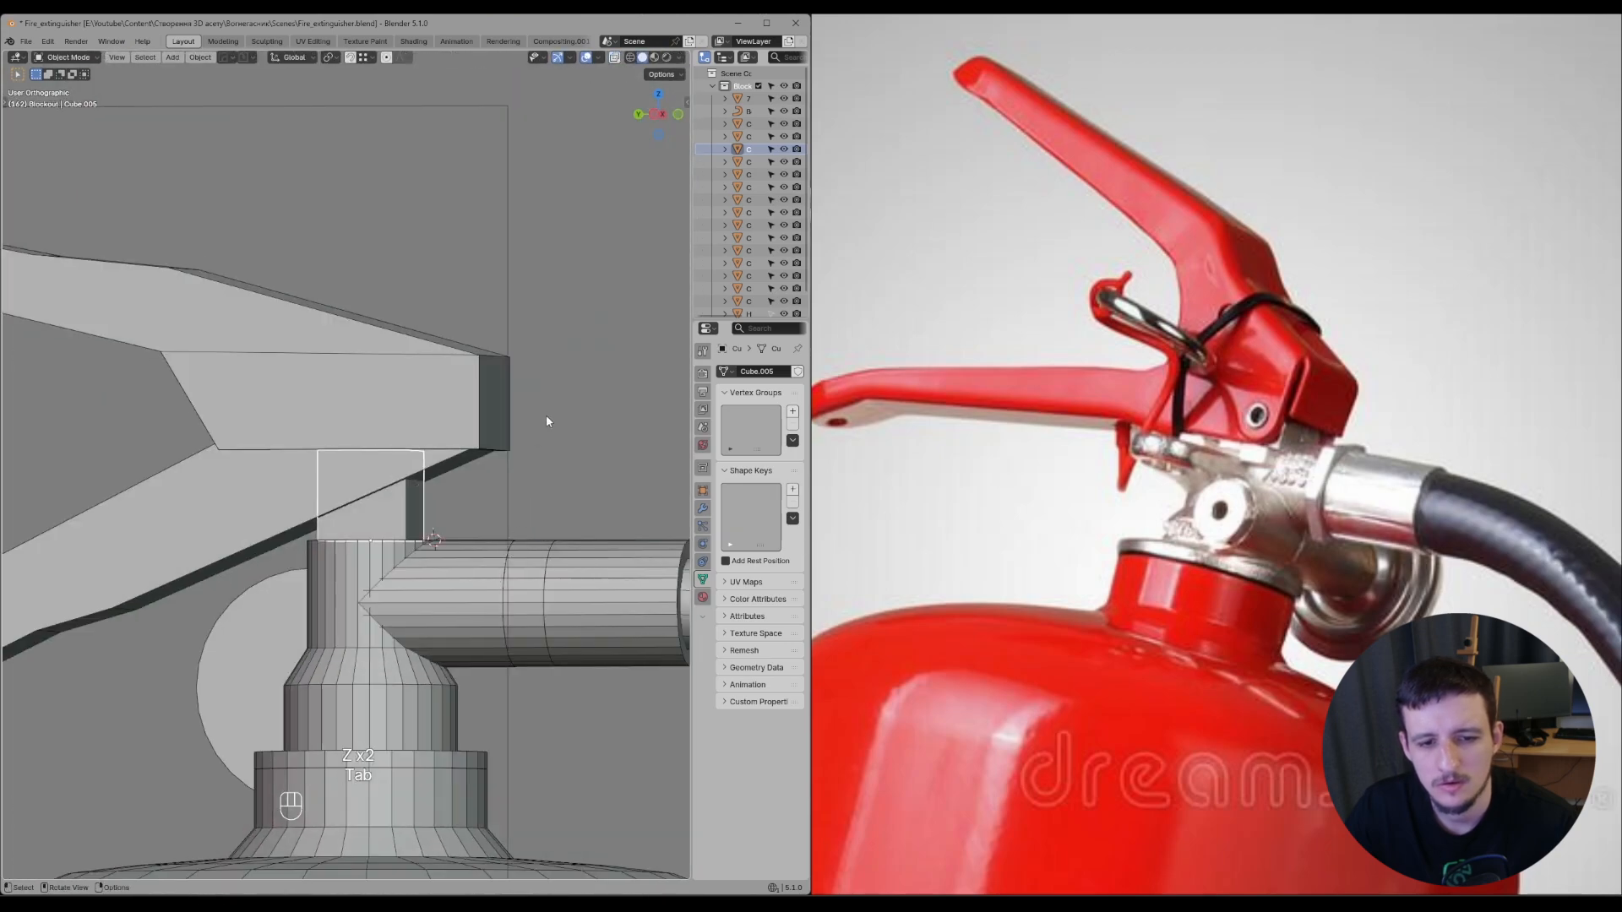
middle_click_drag(546, 414, 440, 489)
key("Tab")
key("g")
key("g")
middle_click(507, 548)
left_click(526, 537)
- Examine the reference photos for the shape of the valve block between the neck, handles and hose
scroll(1285, 435, "down", 10)
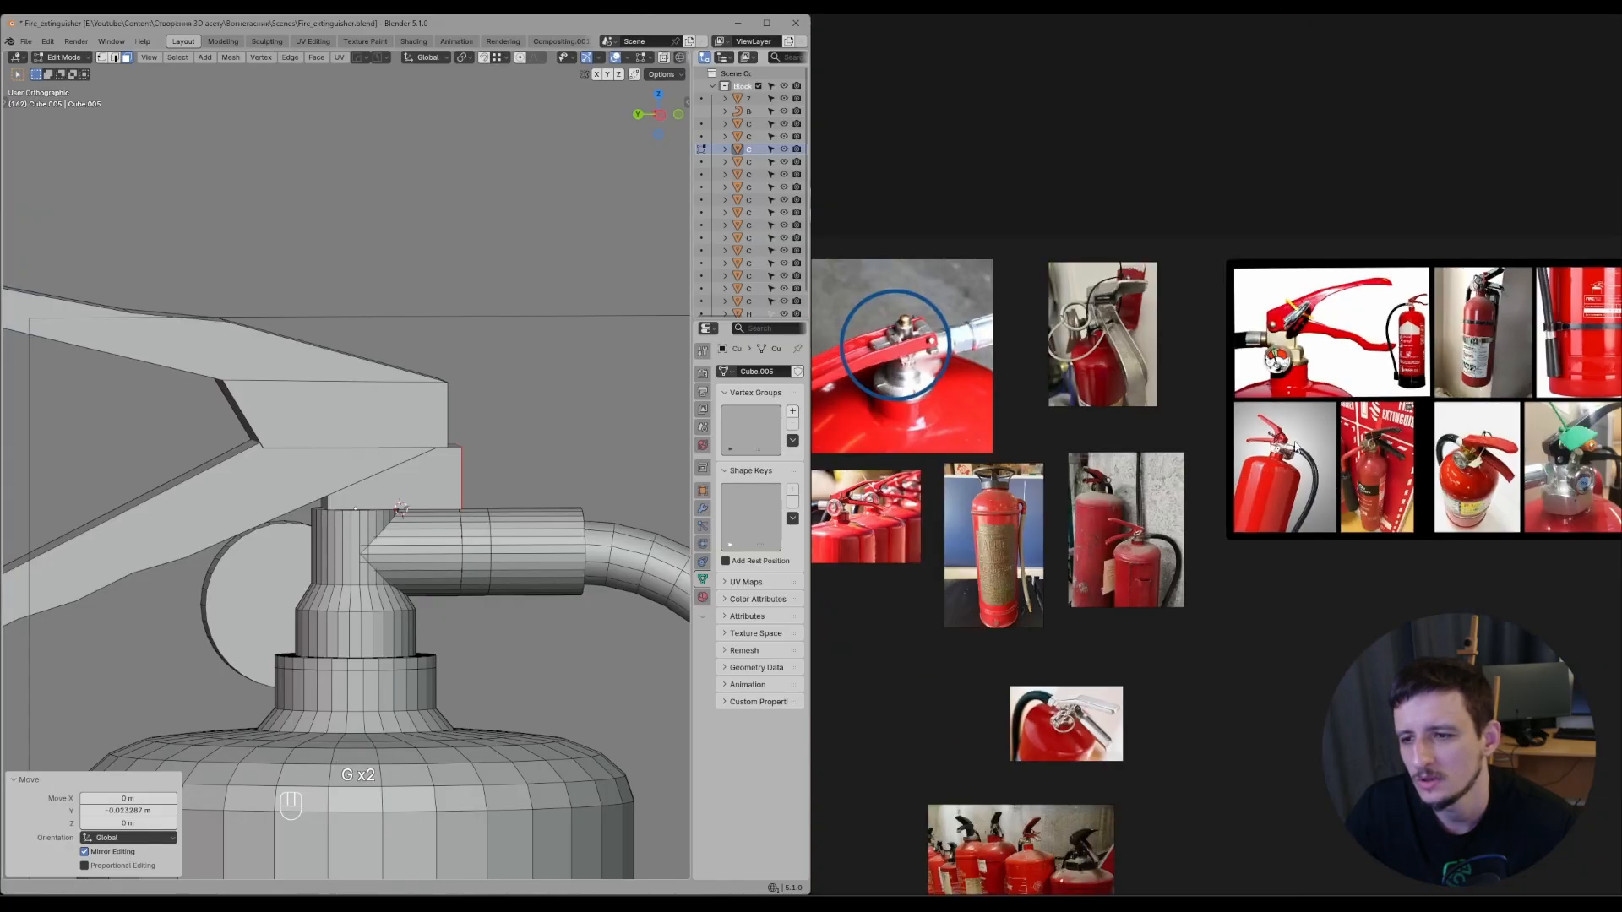
middle_click_drag(1315, 336, 1121, 405)
scroll(1113, 401, "up", 4)
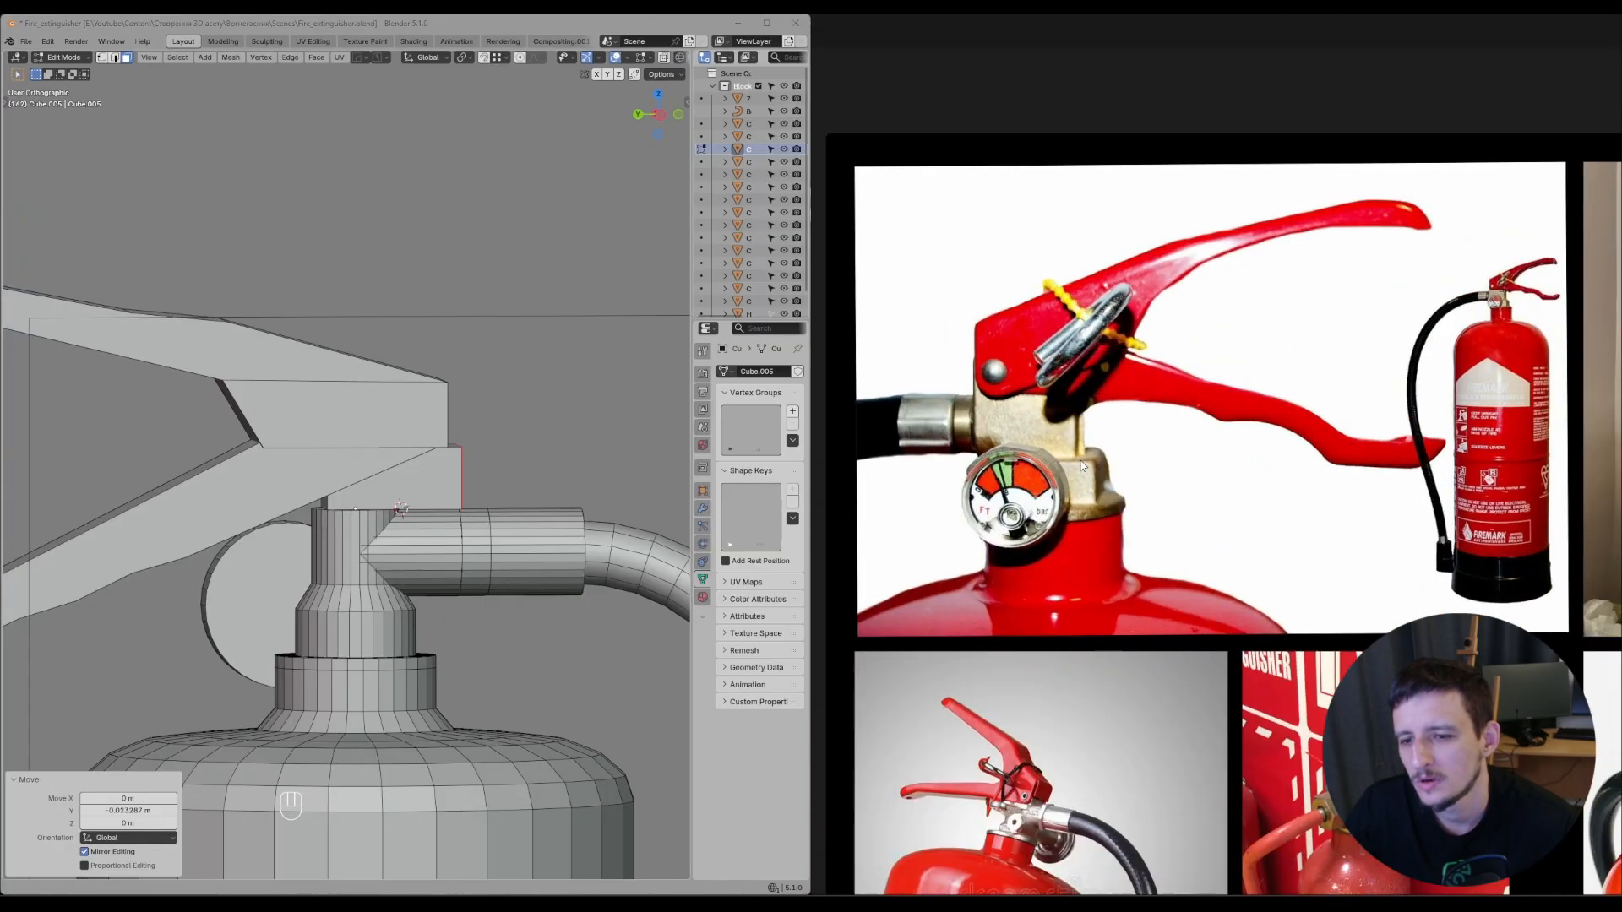
scroll(1071, 458, "down", 5)
scroll(1071, 456, "up", 6)
scroll(1204, 447, "down", 2)
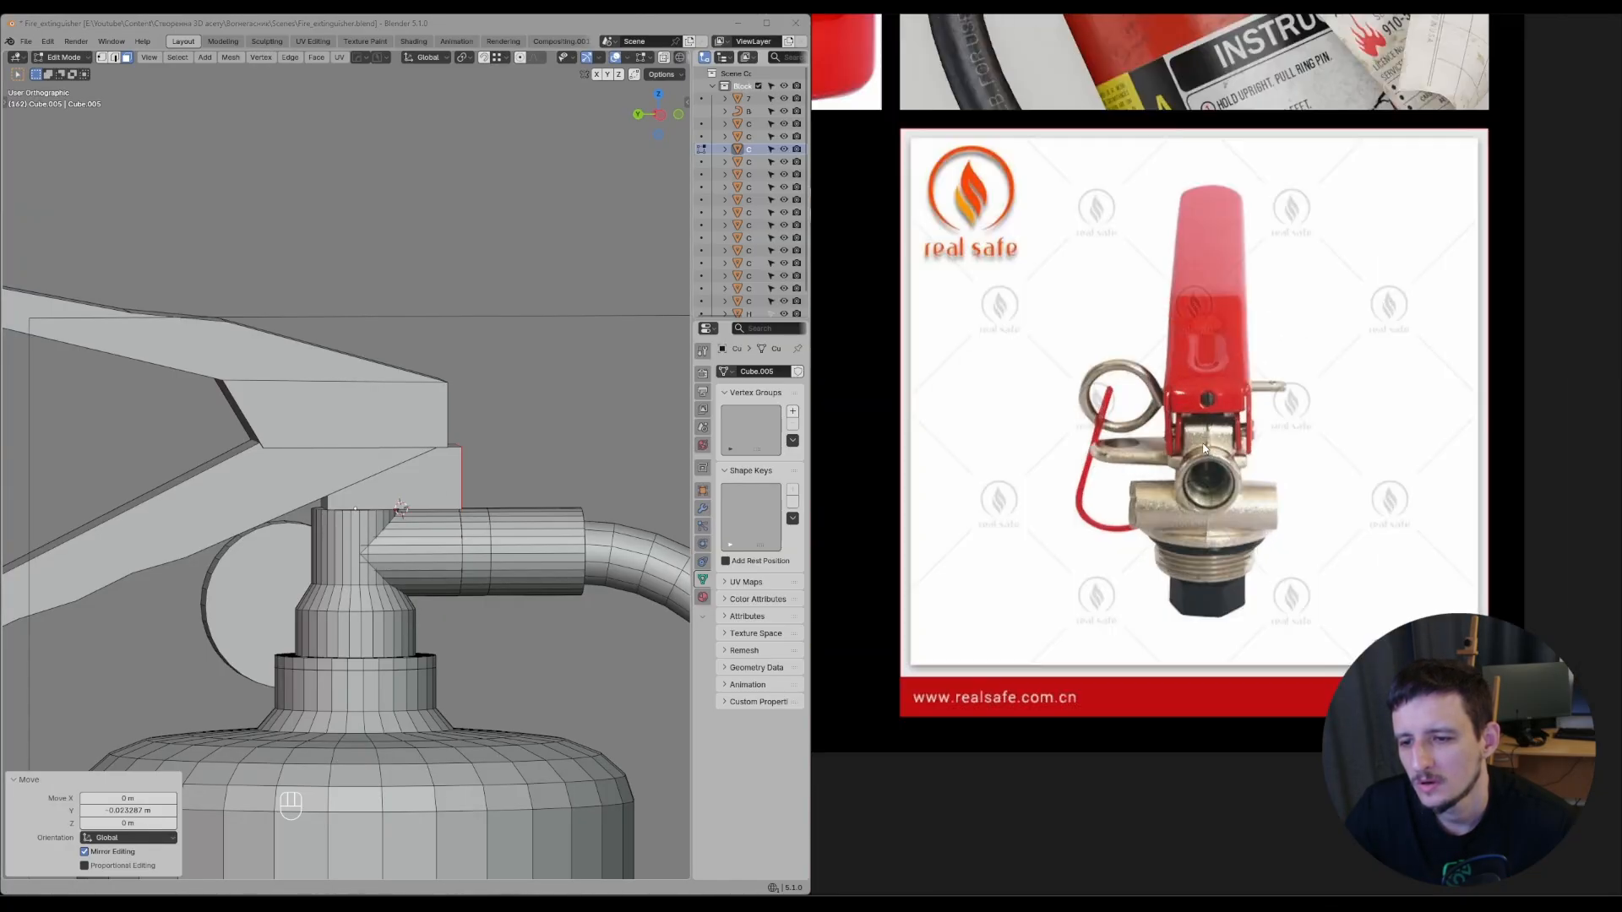
scroll(1204, 448, "up", 3)
mouse_move(507, 490)
middle_mouse_down()
mouse_move(460, 498)
mouse_move(506, 520)
middle_mouse_up()
scroll(1116, 469, "down", 5)
middle_click_drag(1116, 469, 1502, 448)
scroll(1502, 449, "down", 2)
middle_click_drag(1217, 387, 1339, 475)
scroll(1487, 554, "up", 3)
middle_click_drag(862, 270, 1091, 312)
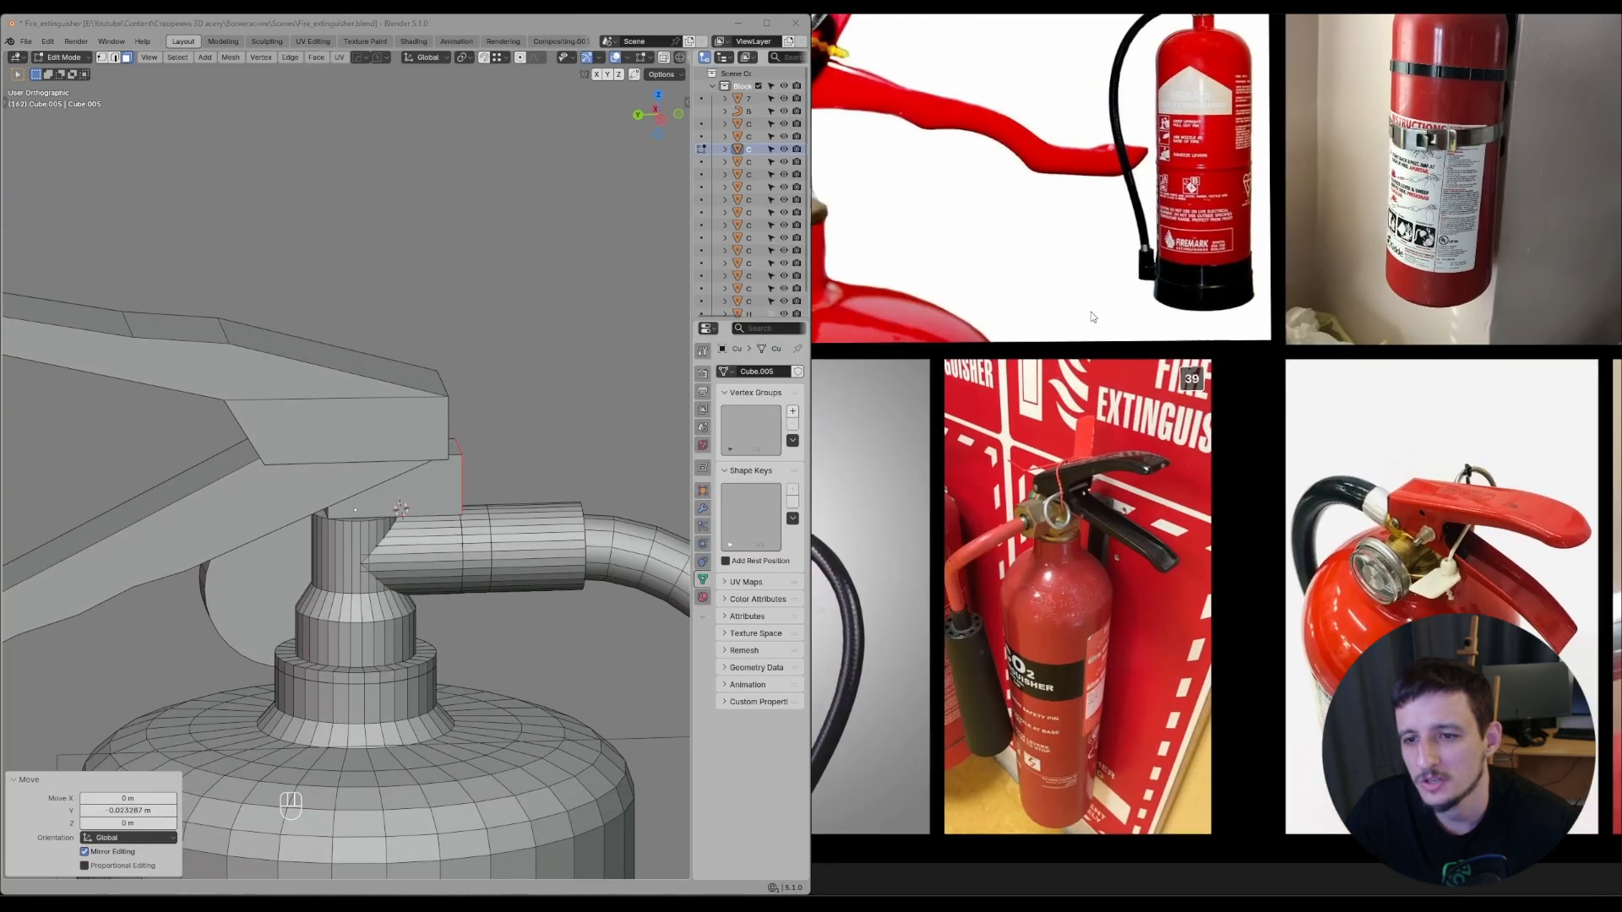
scroll(1351, 498, "up", 5)
scroll(1417, 538, "up", 4)
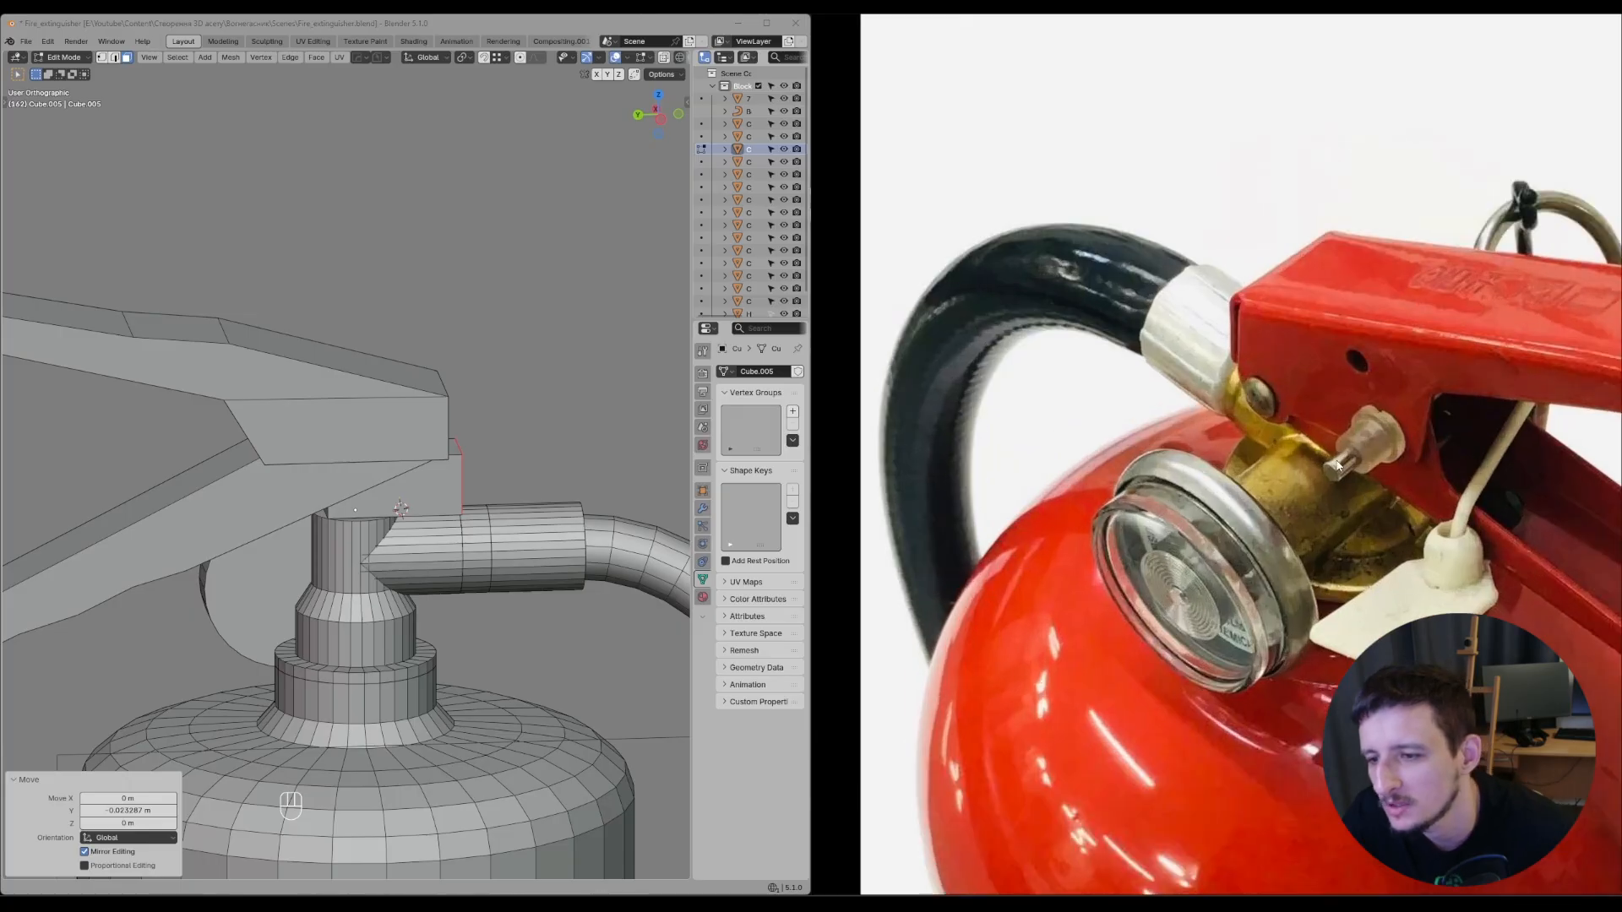
scroll(1405, 485, "down", 4)
scroll(1024, 459, "up", 5)
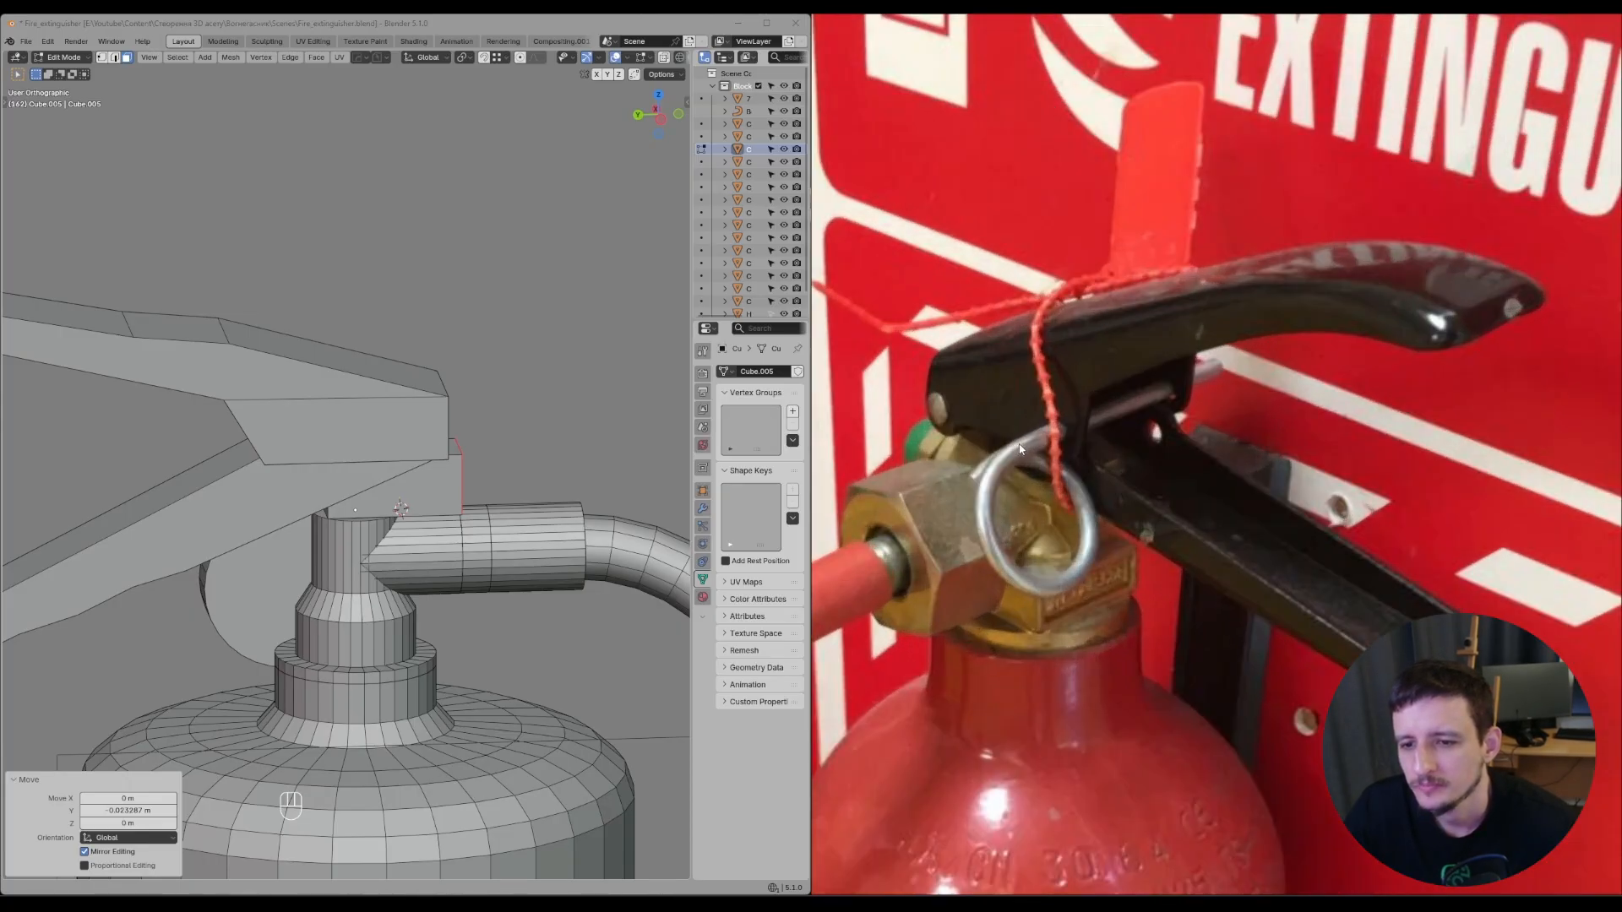
scroll(1024, 458, "down", 3)
scroll(1024, 459, "down", 2)
scroll(1051, 329, "up", 5)
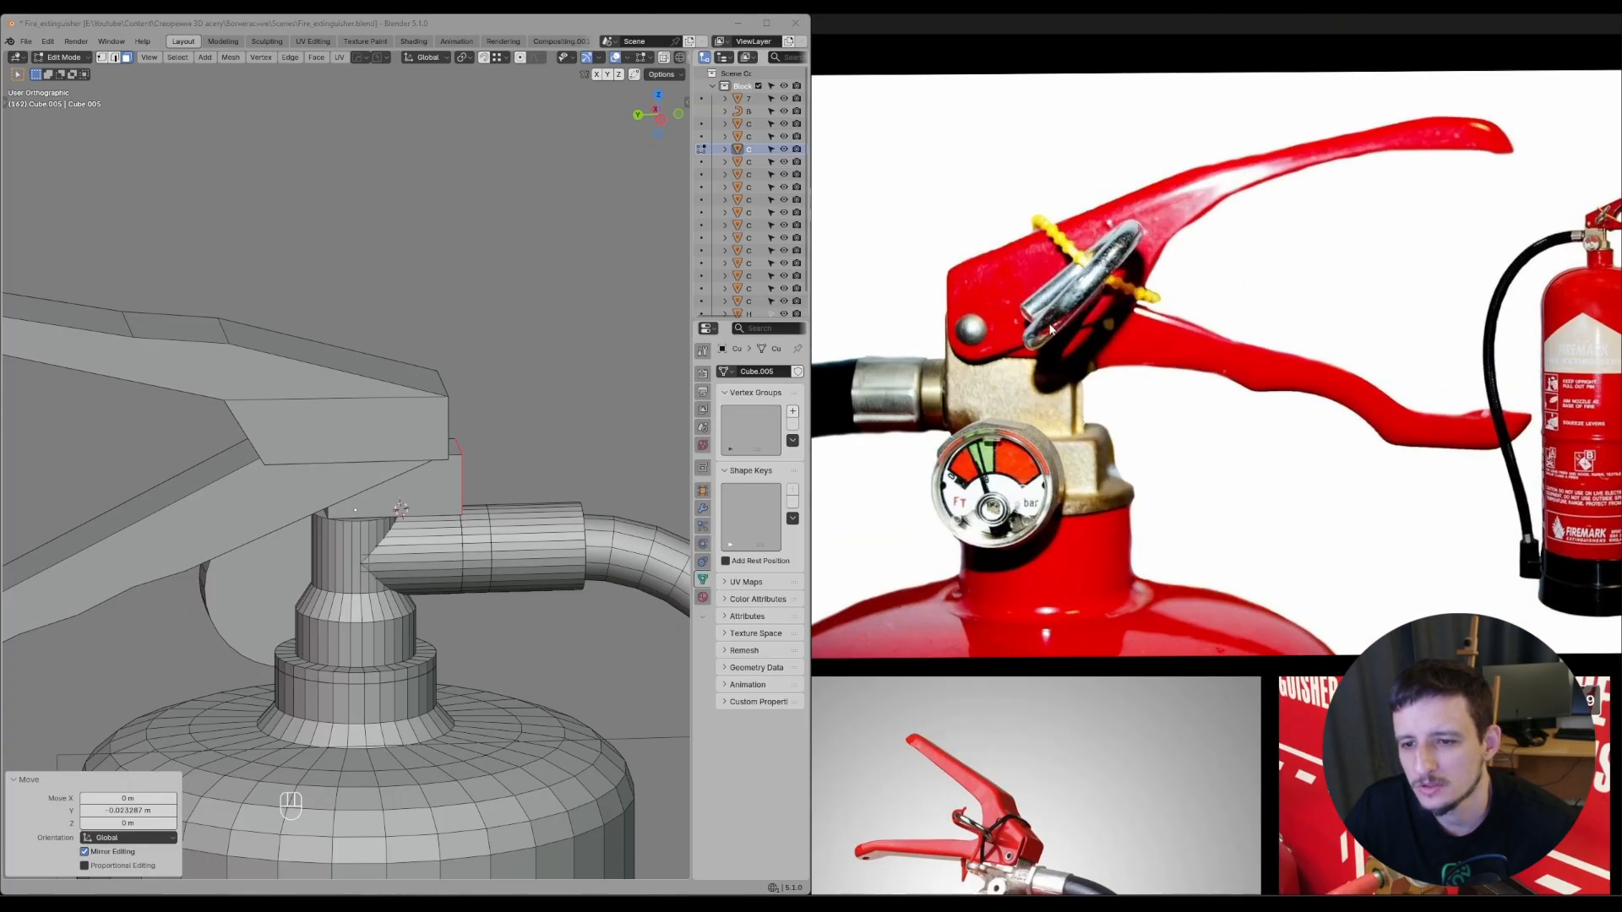
- Mark the two vertical sides of the brass valve block on the gauge reference photo
scroll(988, 396, "up", 2)
key("d")
left_click_drag(930, 293, 923, 409)
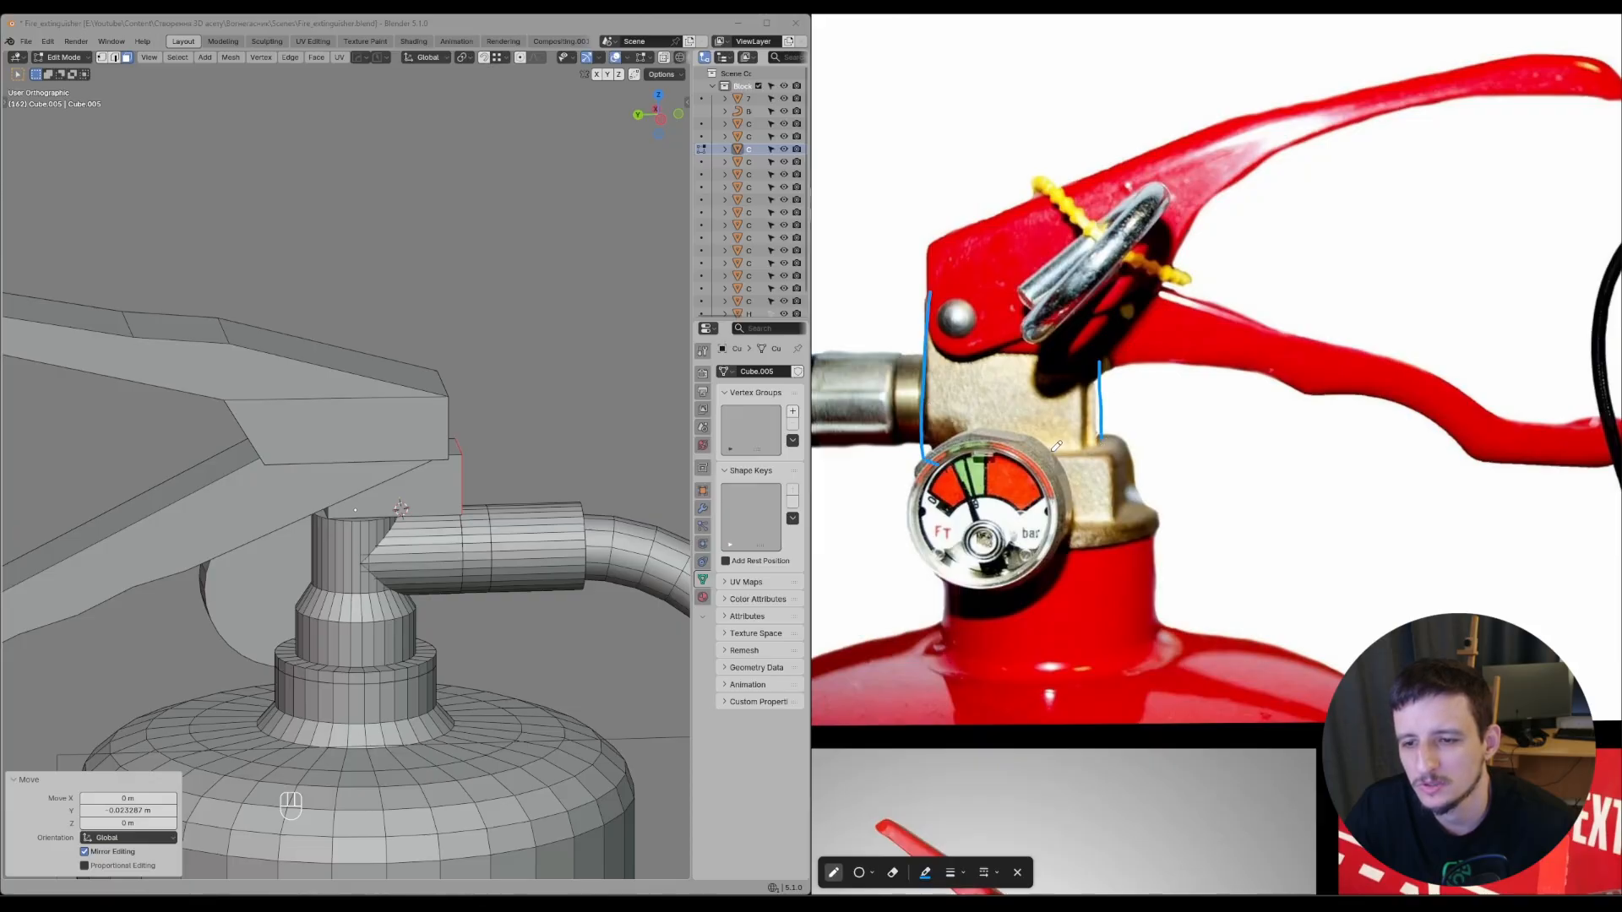
mouse_move(459, 601)
middle_mouse_down("shift")
mouse_move(551, 479)
mouse_move(577, 472)
mouse_move(534, 468)
middle_mouse_up("shift")
middle_click_drag(994, 471, 1059, 495)
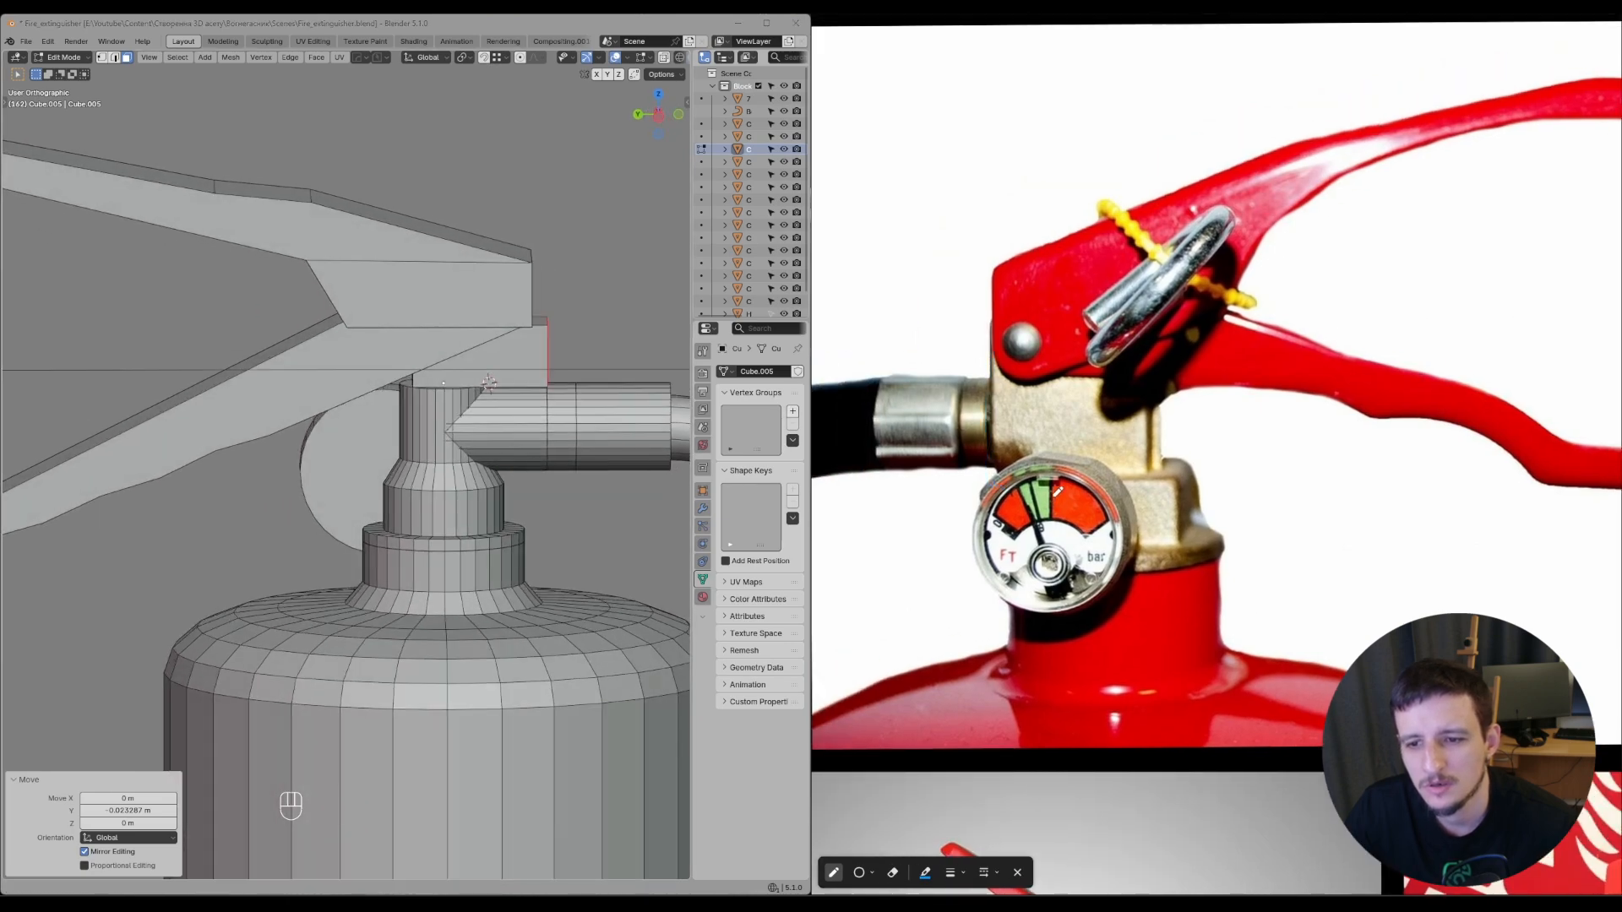
- Lower the bottom face of the valve block along Z so that it overlaps the top of the neck
middle_click_drag(575, 470, 521, 490)
middle_click_drag(521, 490, 526, 467)
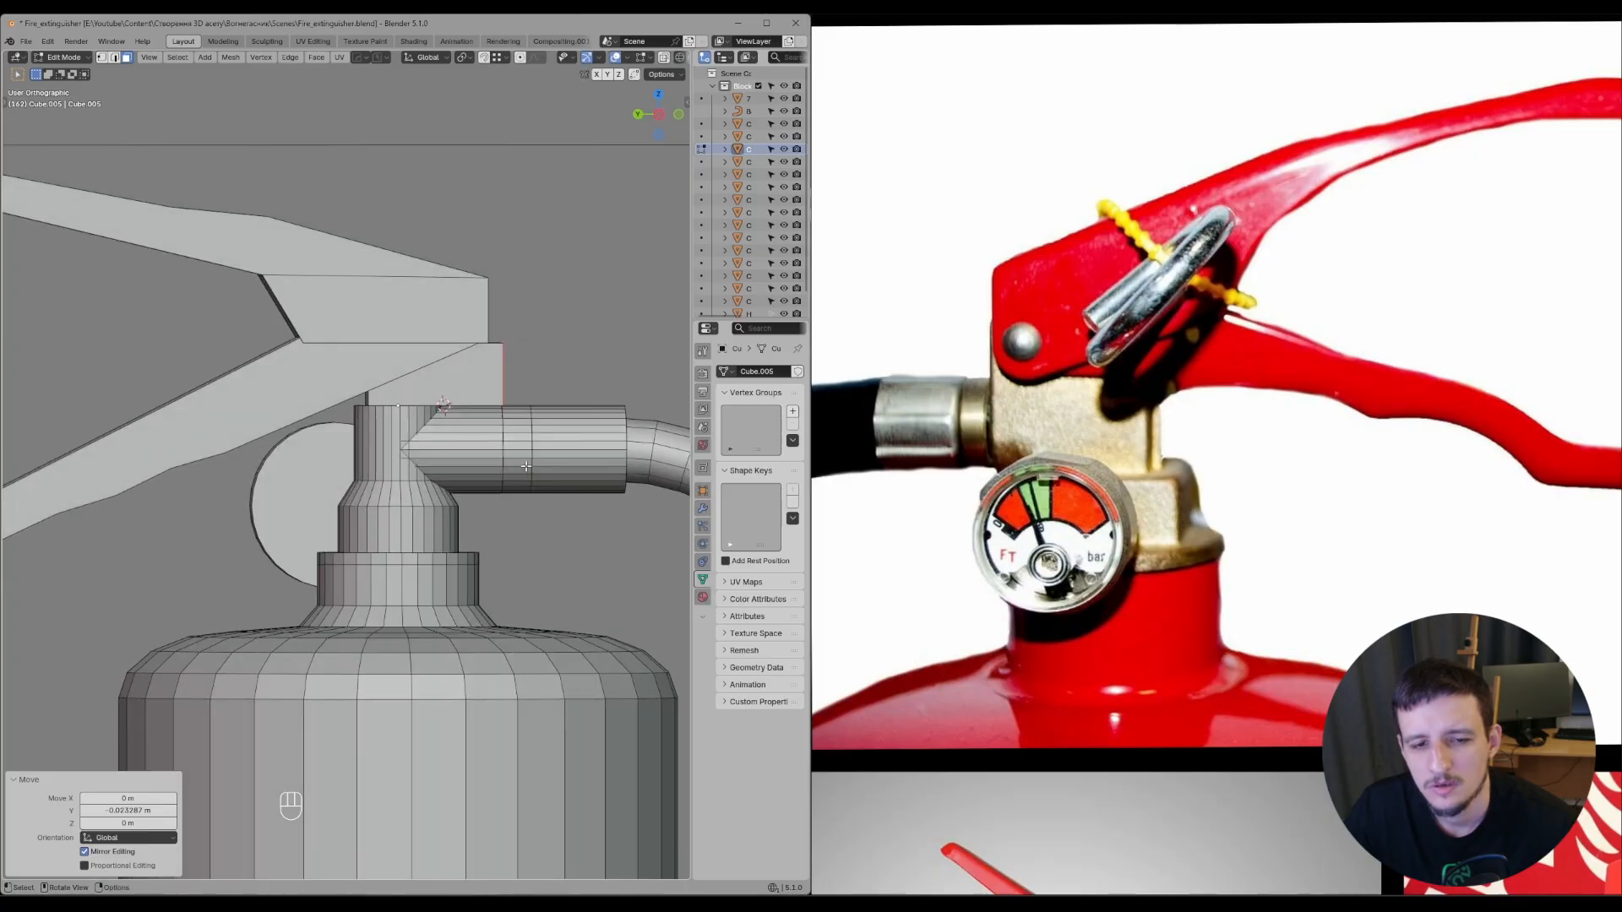
key("shift+alt+z")
middle_click_drag(583, 312, 434, 276)
scroll(561, 342, "up", 1)
key("shift+alt+z")
key("Tab")
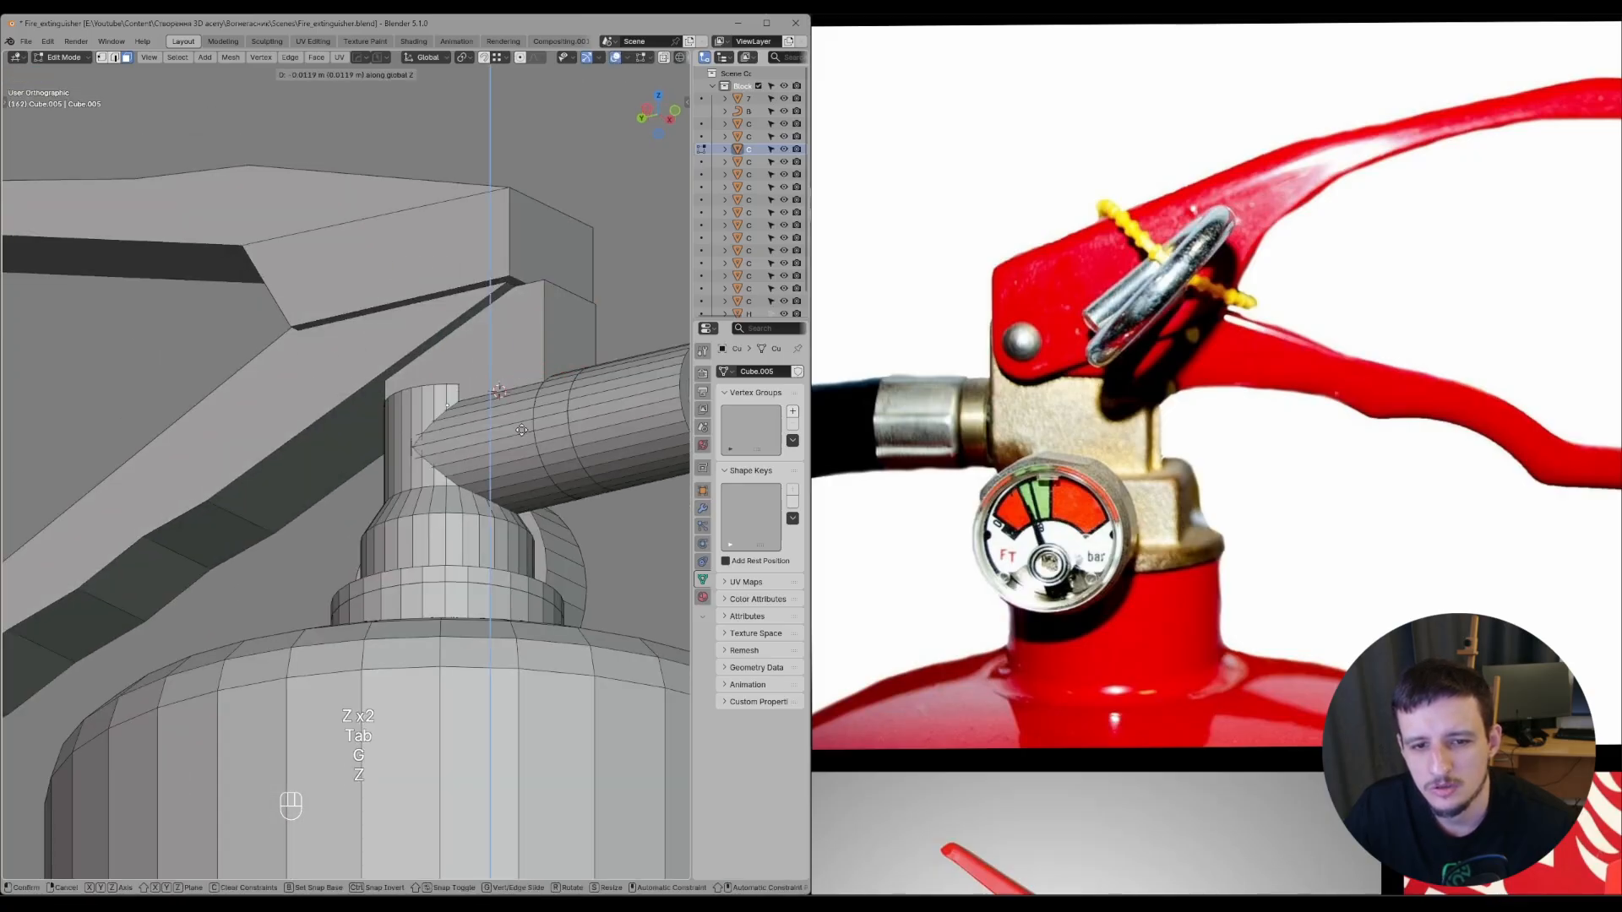
left_click(521, 430)
middle_click_drag(521, 430, 484, 473)
key("Tab")
left_click(493, 395)
middle_click_drag(493, 394, 473, 395)
key("g")
middle_click_drag(465, 394, 510, 484)
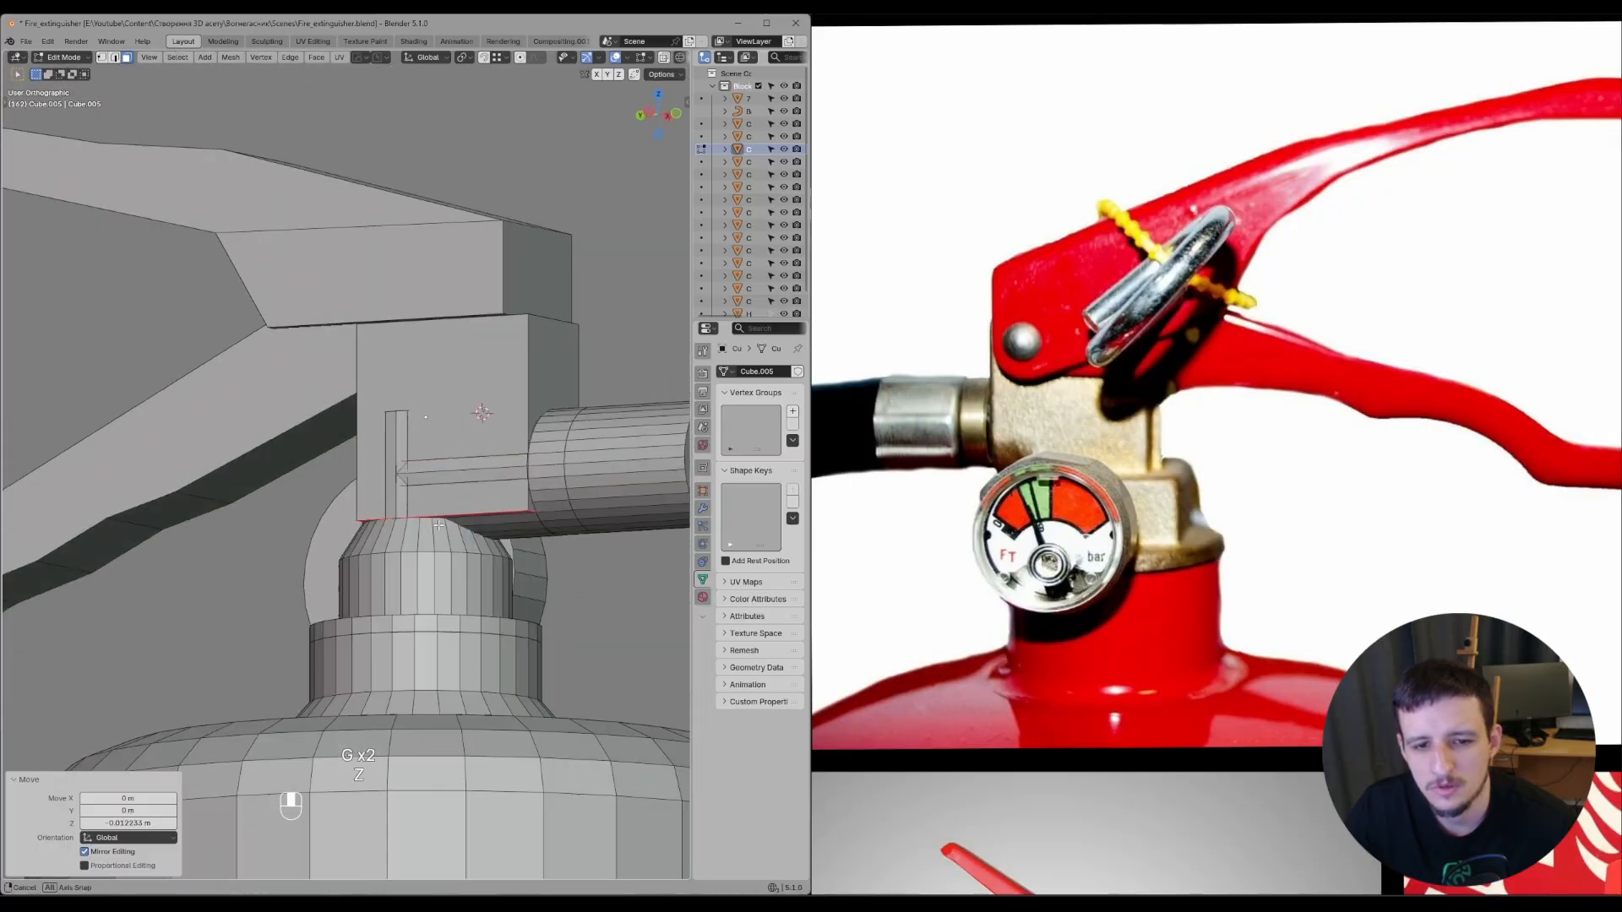
- Move the valve block's side face along X to adjust the block's width
middle_click_drag(439, 525, 449, 389)
left_click(457, 446)
scroll(459, 448, "up", 2)
key("g")
key("x")
left_click(478, 455)
- Move the hose connector's middle edge loops along Y to line up with the valve block's hose-side face
scroll(473, 422, "down", 3)
middle_click_drag(583, 435, 468, 438, "shift")
key("Tab")
left_click(464, 520)
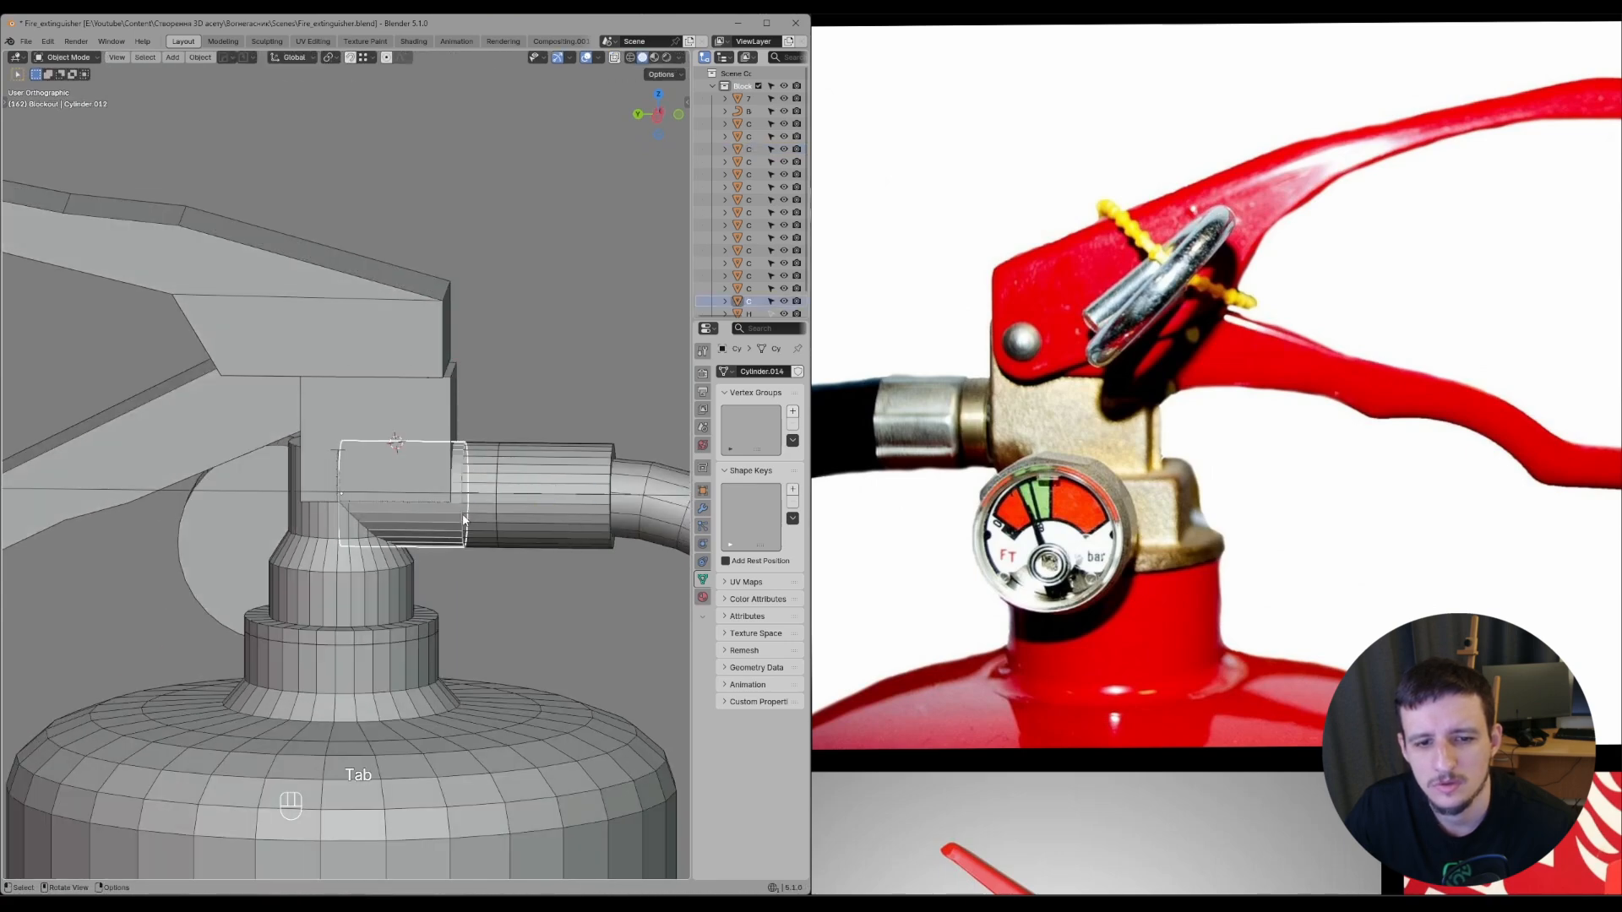
key("Tab")
key("z")
left_click_drag(437, 387, 530, 610)
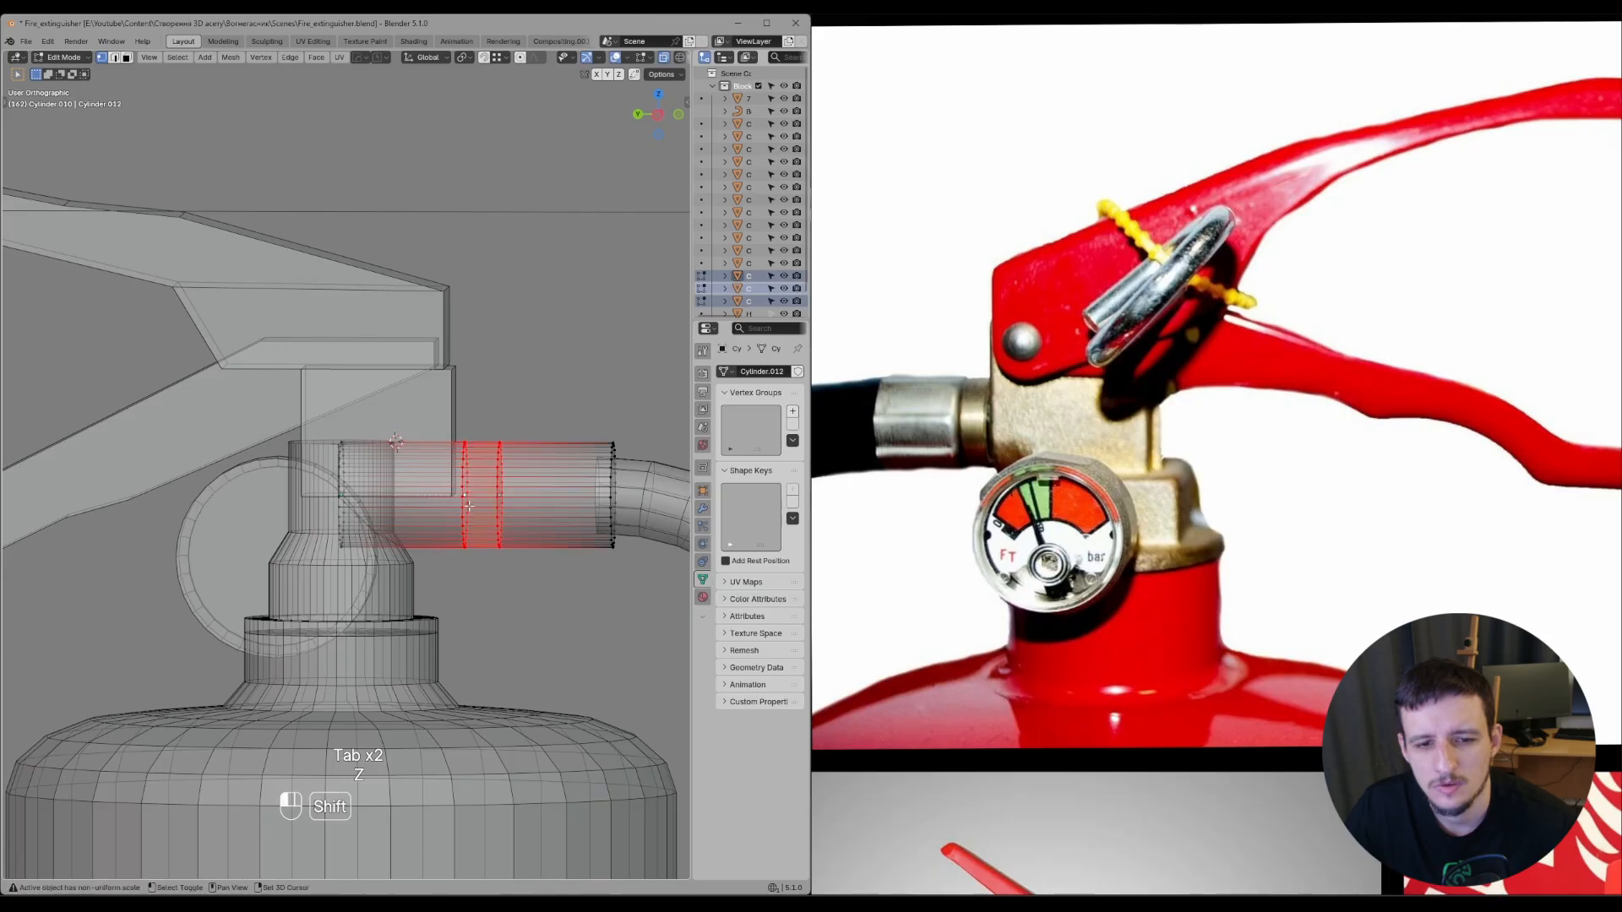
key("g")
middle_click(545, 581)
left_click(540, 583)
- Move the valve block's handle-side vertices about 0.004 m along Y to align with the neck's outer edge
key("Tab")
left_click(441, 410)
middle_click_drag(464, 410, 492, 415)
key("Tab")
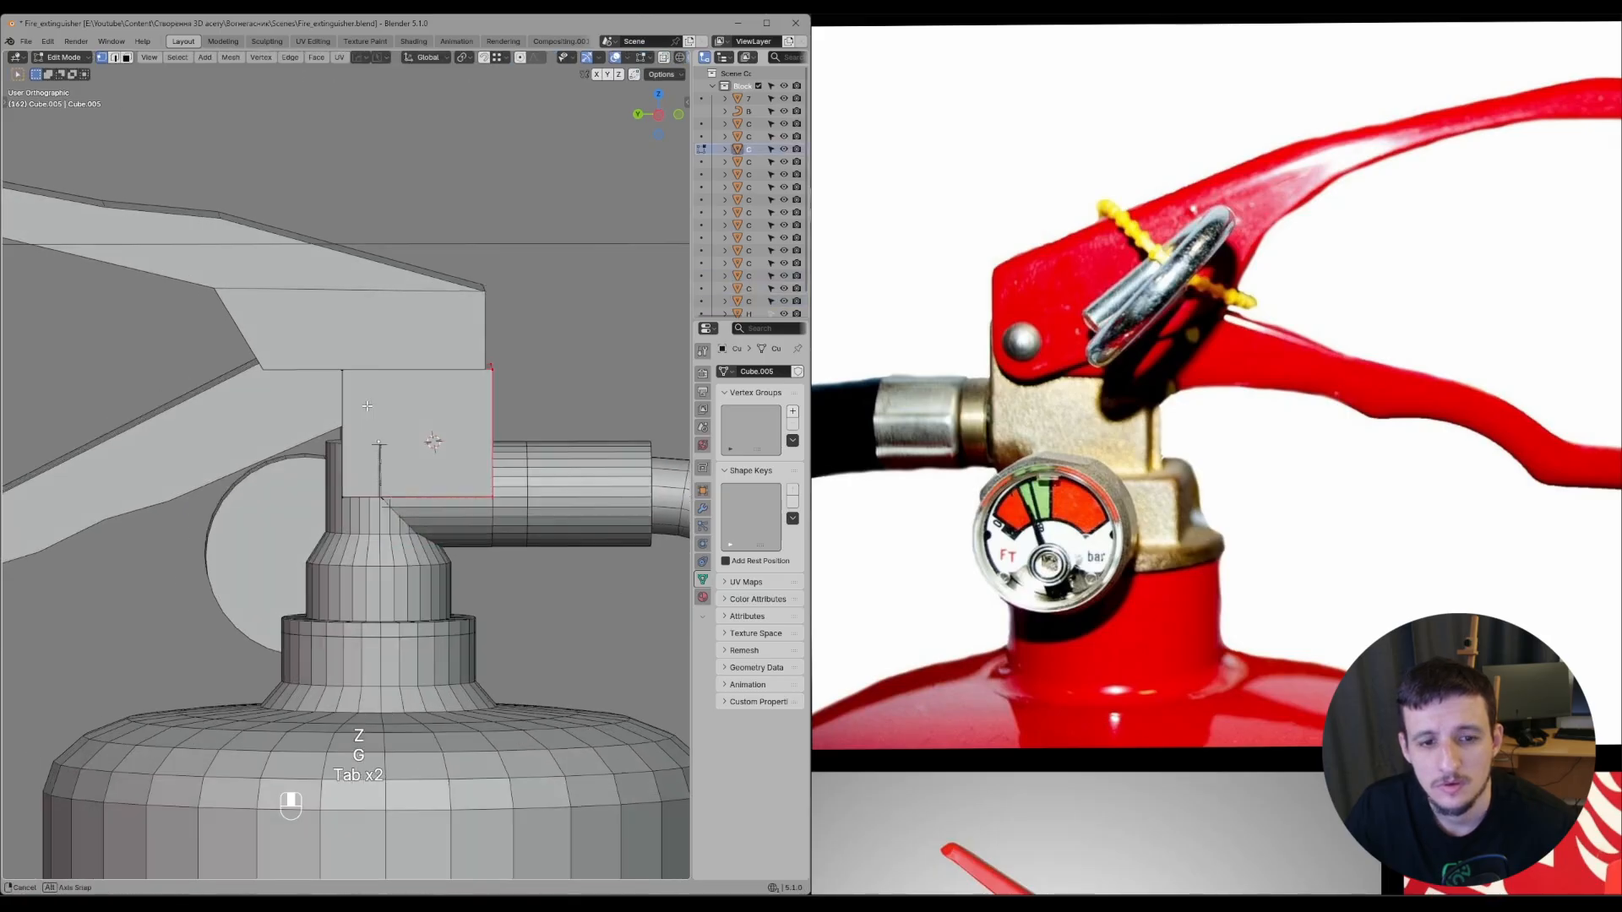
key("z")
left_click_drag(315, 347, 368, 525)
key("z")
scroll(342, 447, "up", 3)
middle_click_drag(342, 448, 256, 549)
key("g")
middle_click(363, 475)
key("g")
key("g")
middle_click(326, 442)
left_click(322, 441)
- Add a horizontal loop cut around the valve block at mid-height
scroll(485, 530, "down", 2)
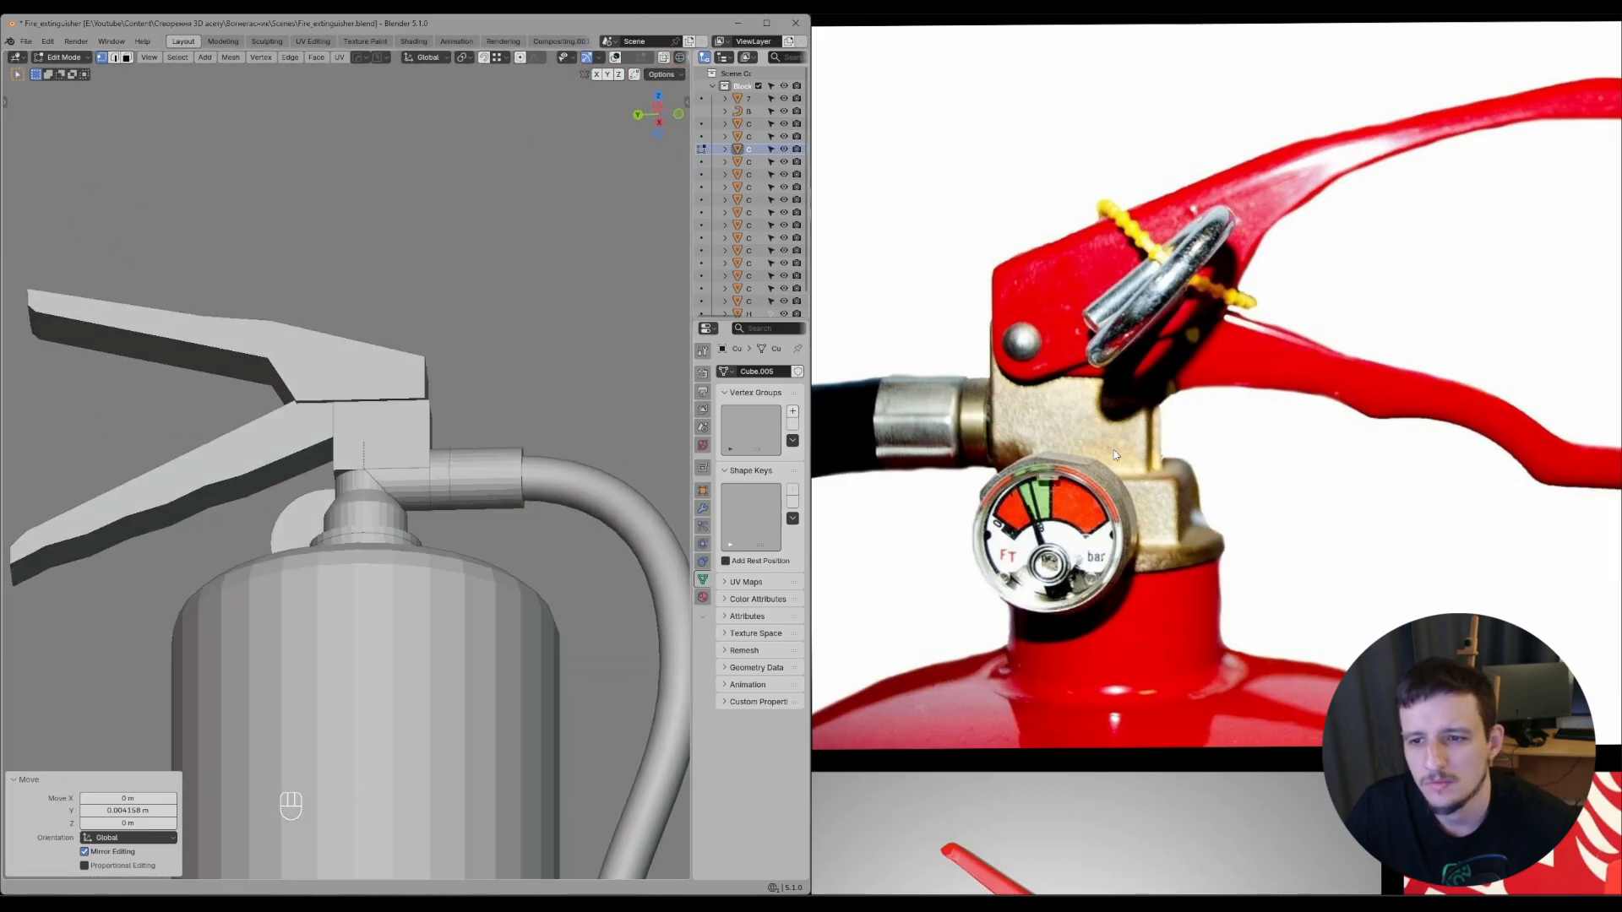
scroll(1096, 436, "down", 2)
middle_click_drag(500, 431, 495, 515)
scroll(507, 423, "up", 3)
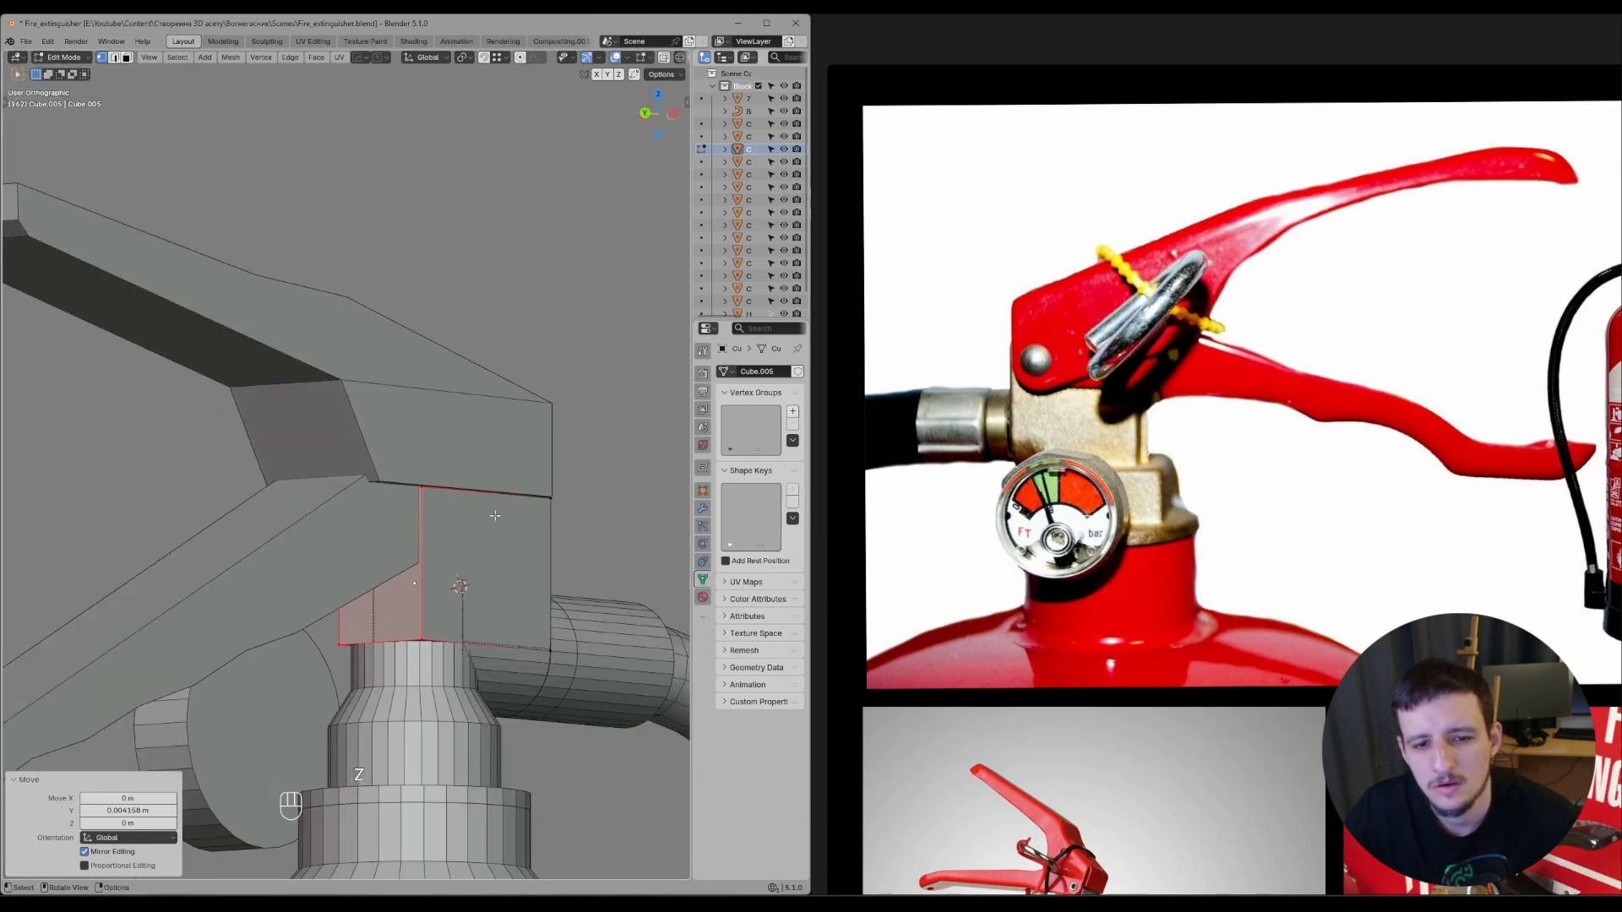
left_click(412, 546)
middle_click_drag(411, 546, 633, 452)
scroll(410, 550, "down", 4)
scroll(433, 496, "up", 1)
- Raise the hose-side end of the valve block's middle loop about 0.017 m along Z to form a diagonal edge
key("Tab")
key("alt+z")
scroll(636, 389, "up", 4)
middle_click_drag(636, 389, 559, 451, "shift")
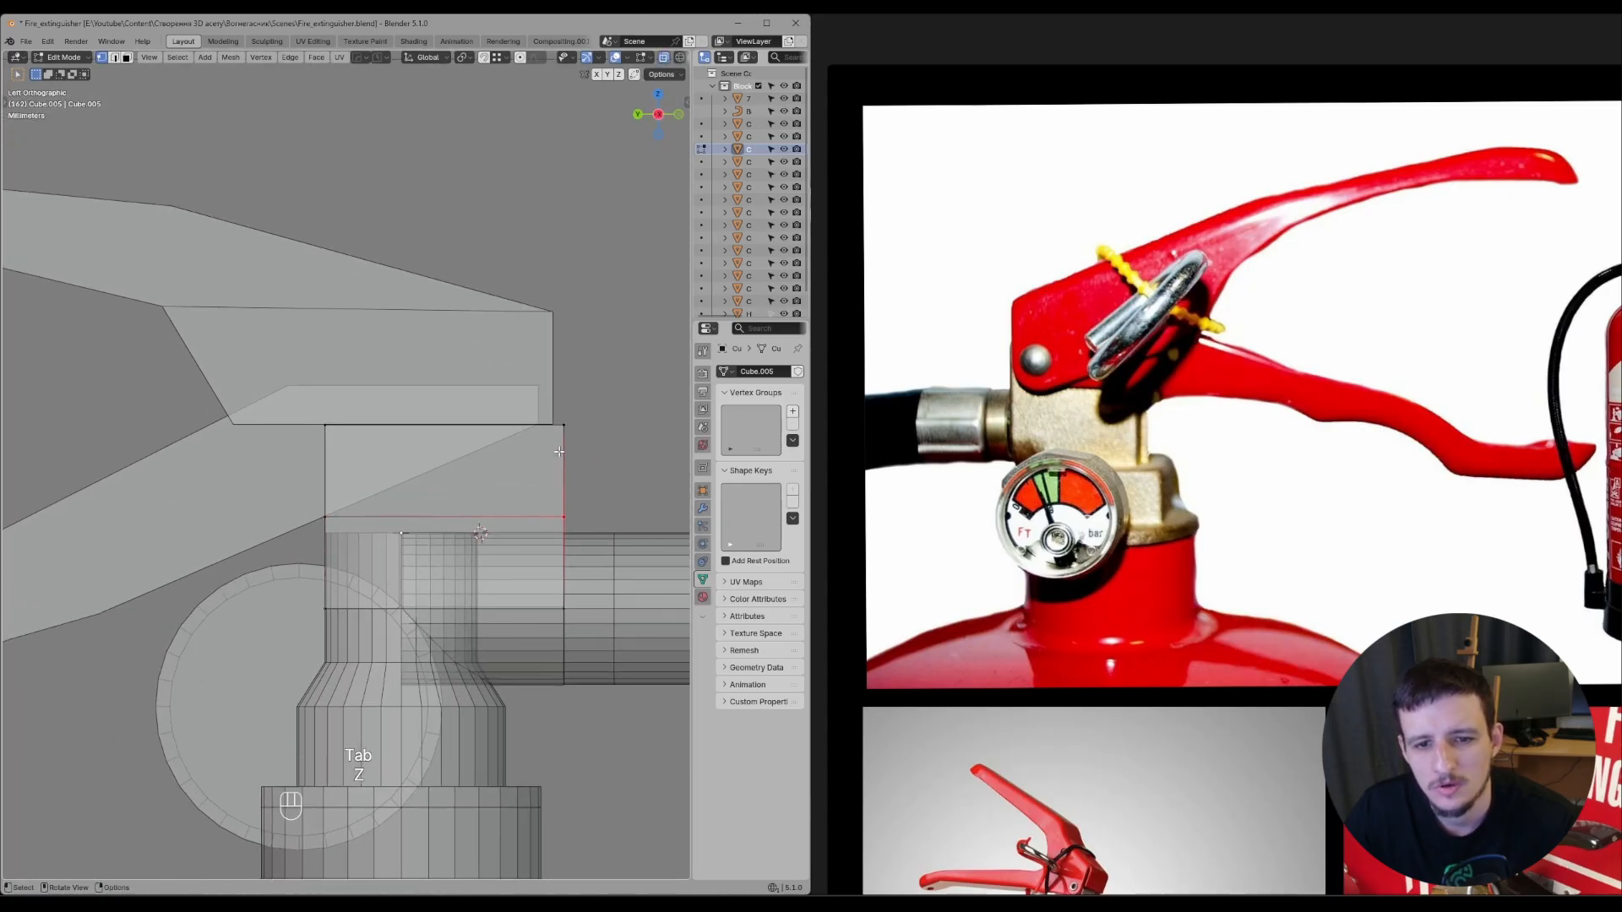
key("g")
key("z")
left_click(553, 418)
scroll(551, 415, "up", 1)
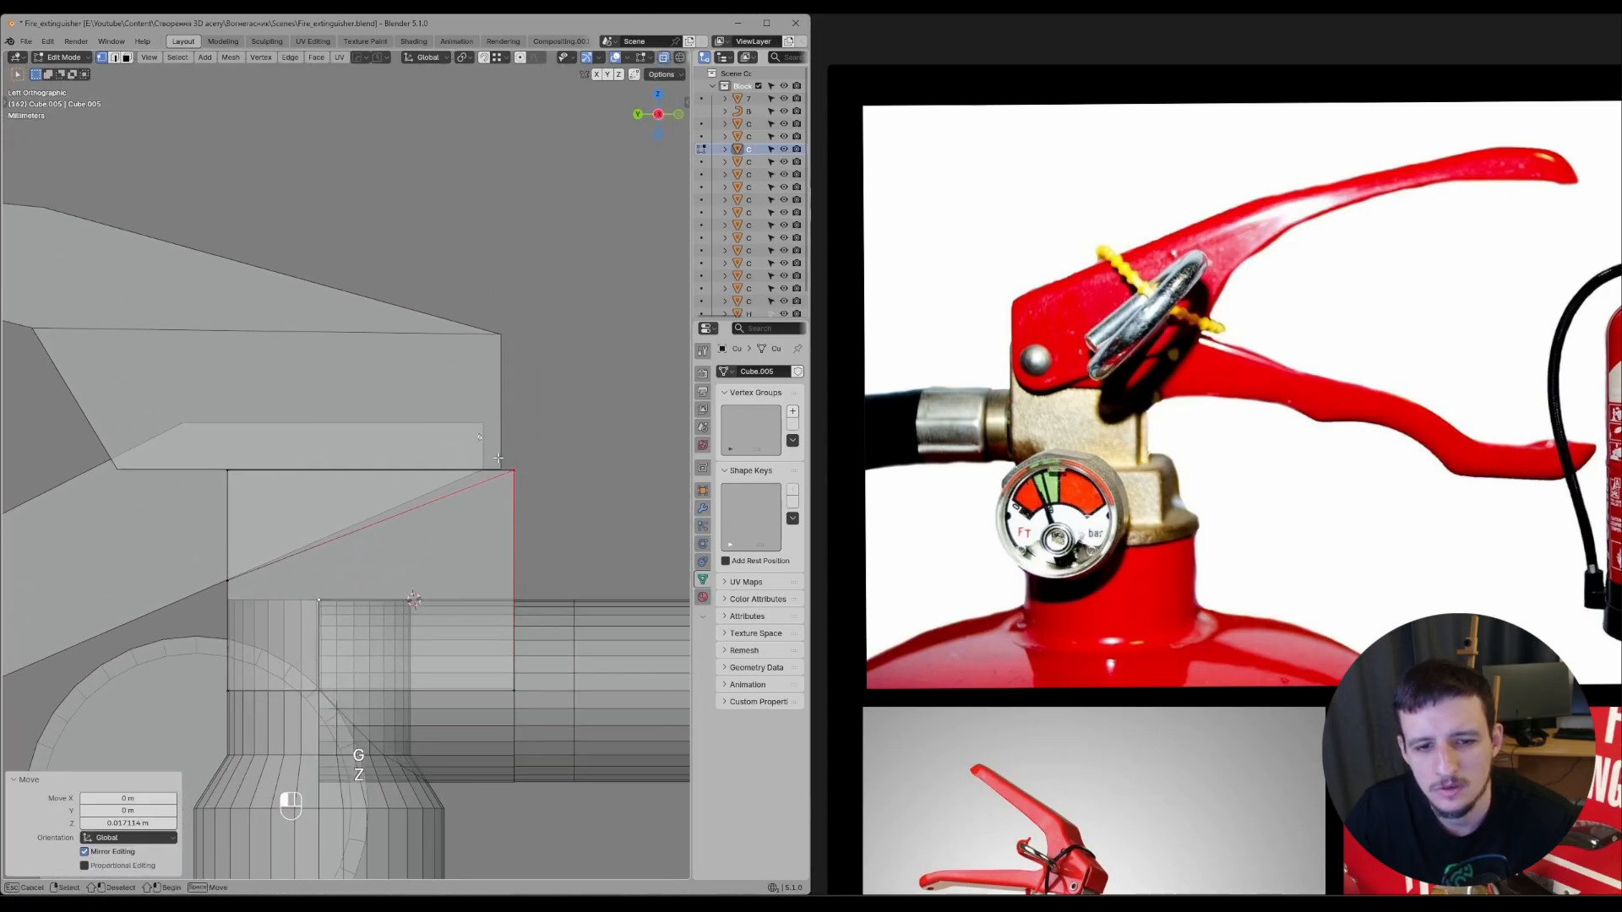
- Lower the handle-side end of the valve block's diagonal edge slightly along Z
left_click(227, 581)
key("g")
key("z")
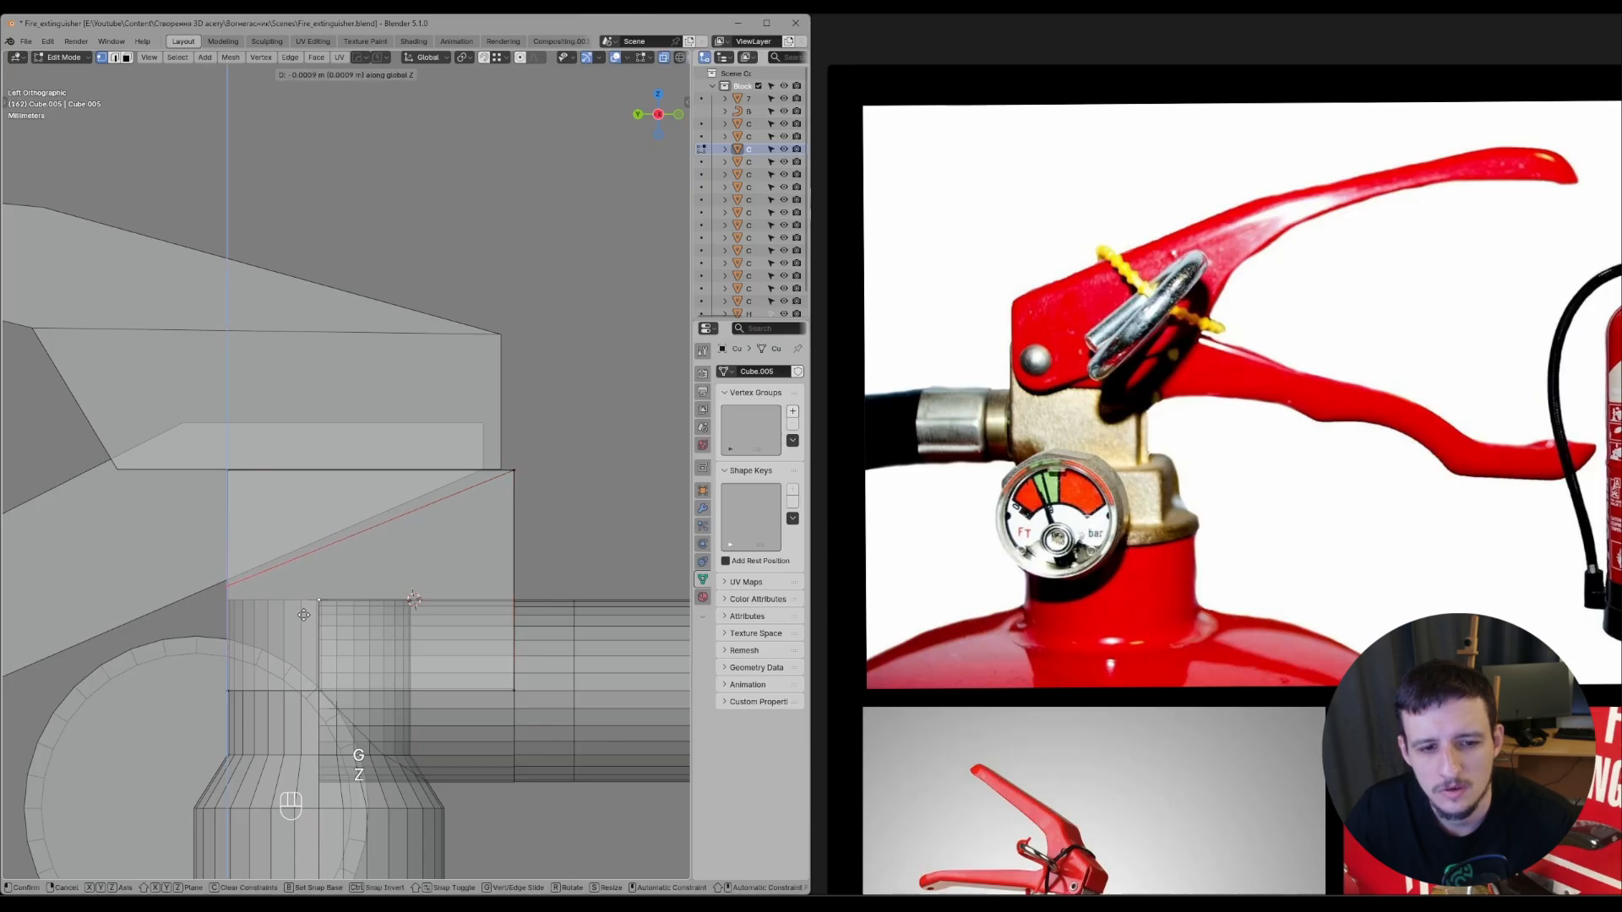
left_click(303, 616)
- Raise the valve block's top vertices about 0.001 m along Z so they meet the handles
left_click_drag(188, 435, 575, 503)
key("g")
key("z")
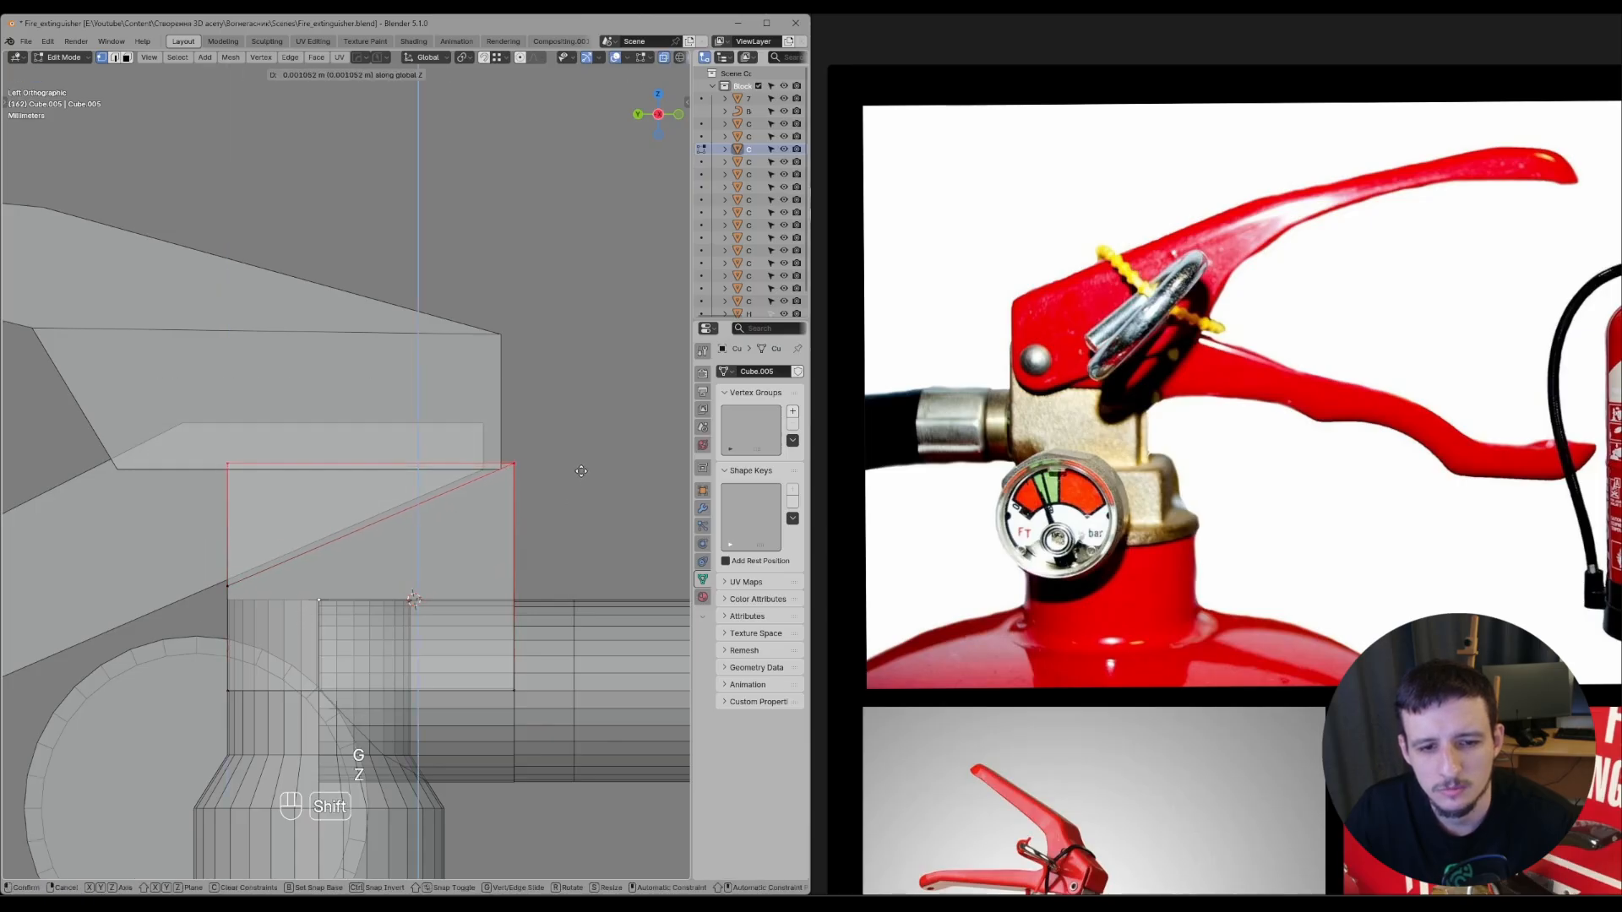
left_click(581, 470)
- Try a Punch It extrusion on the valve block's triangular upper side face, and undo it
middle_click_drag(583, 456, 437, 485)
key("Tab")
scroll(401, 507, "up", 3)
key("Tab")
key("Tab")
key("Escape")
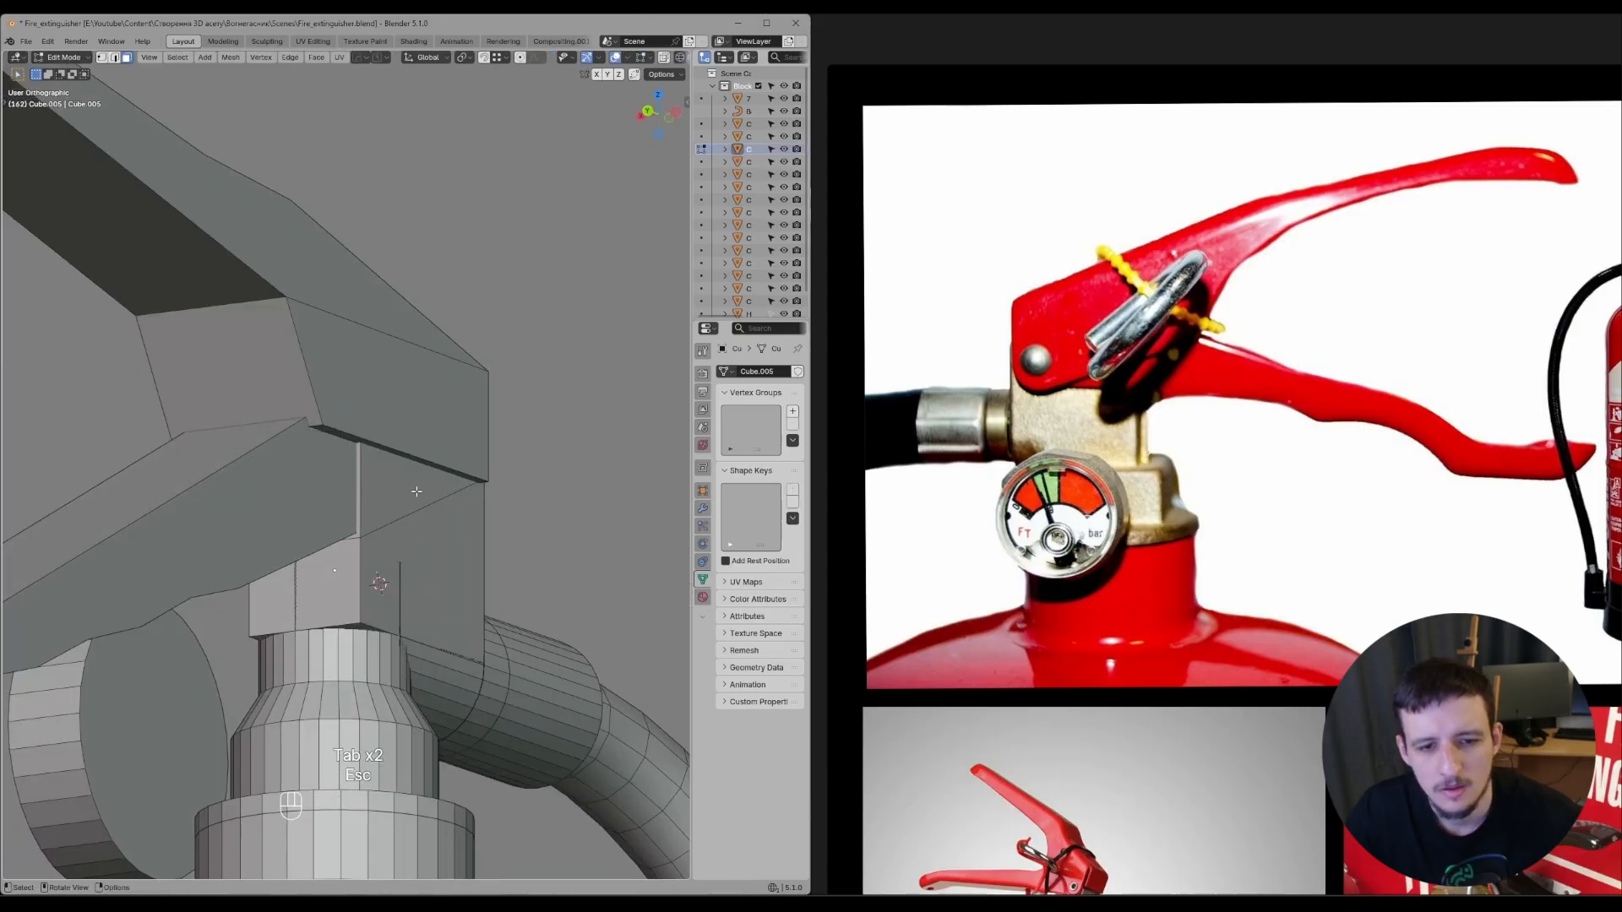
key("alt+e")
left_click(550, 606)
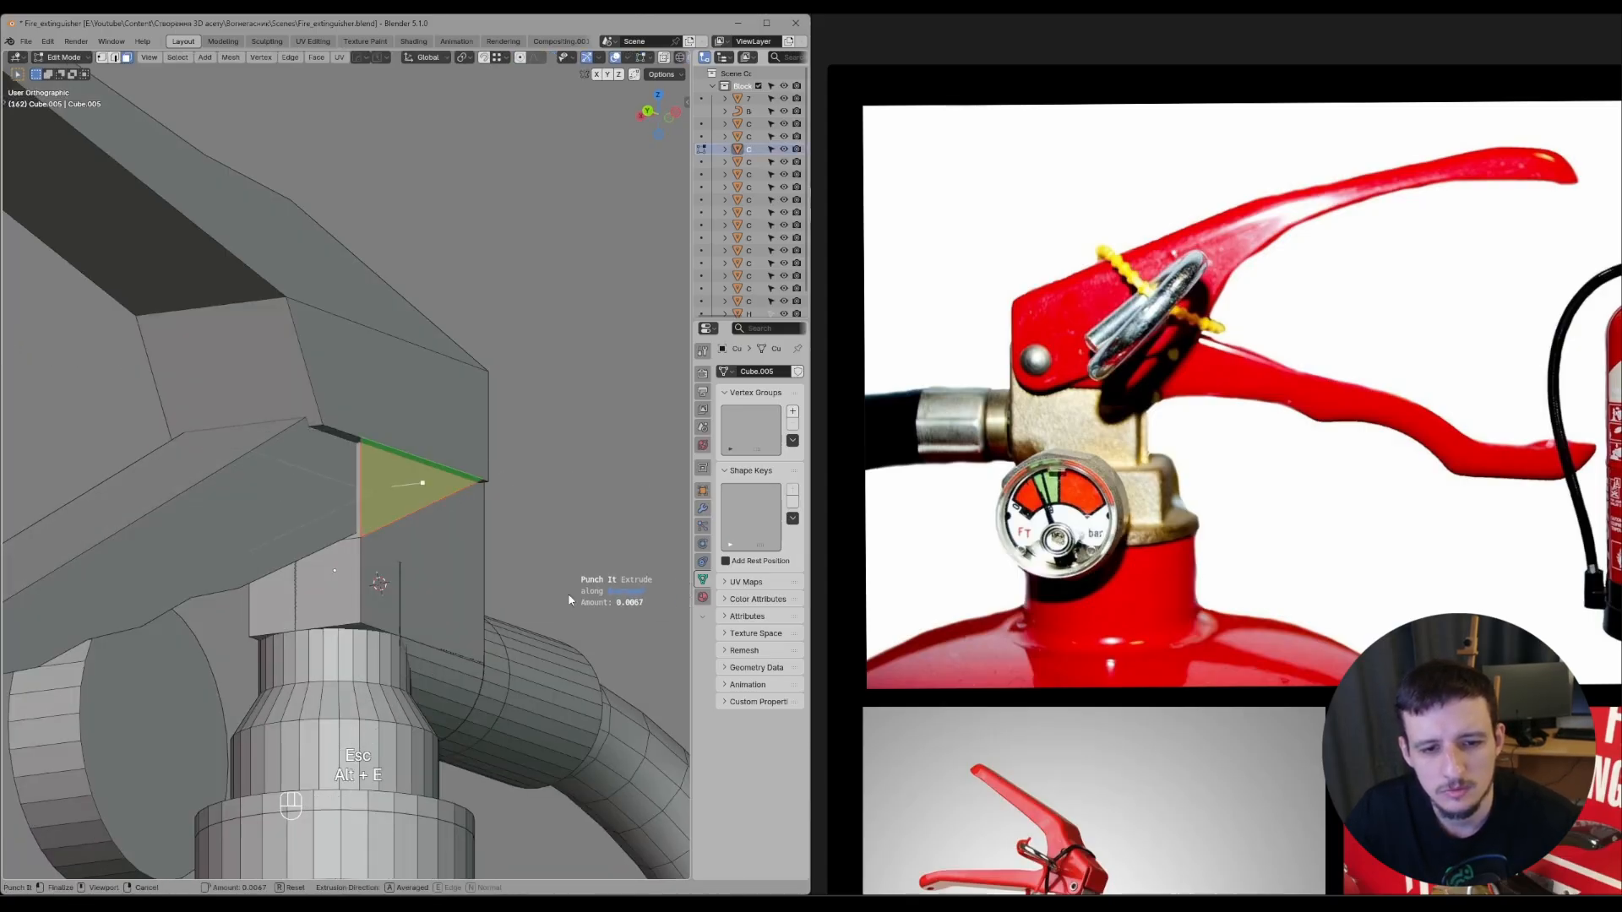
scroll(505, 554, "up", 5)
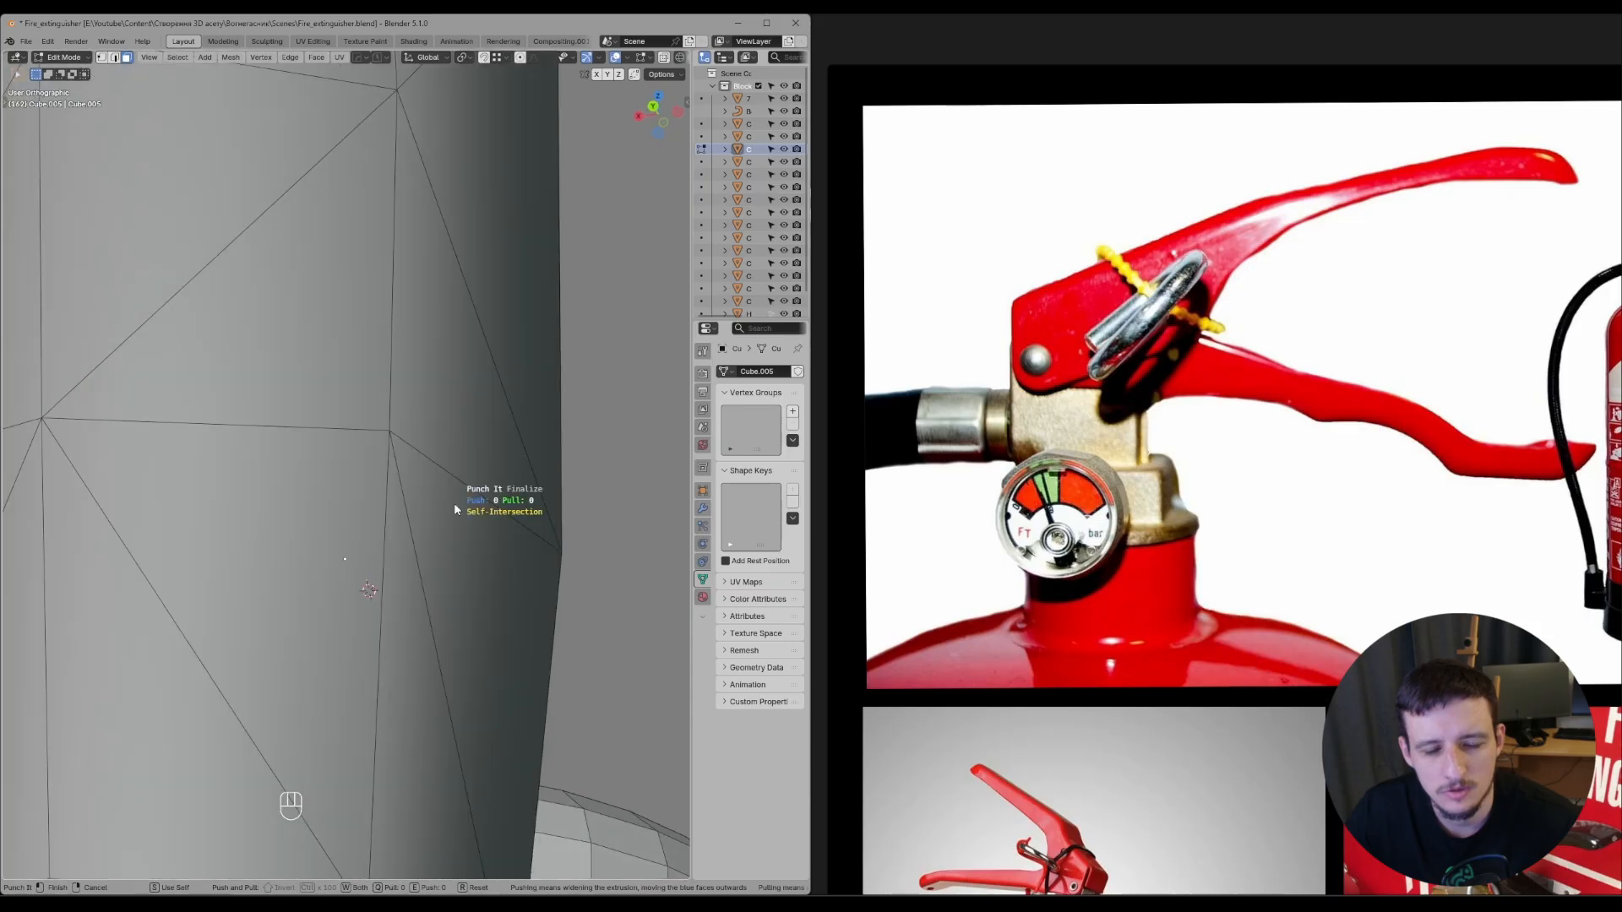
scroll(454, 503, "down", 5)
left_click(441, 534)
key("ctrl+z")
- Recess the valve block's triangular upper side face inward with Punch It and adjust its depth
scroll(444, 528, "up", 3)
key("alt+e")
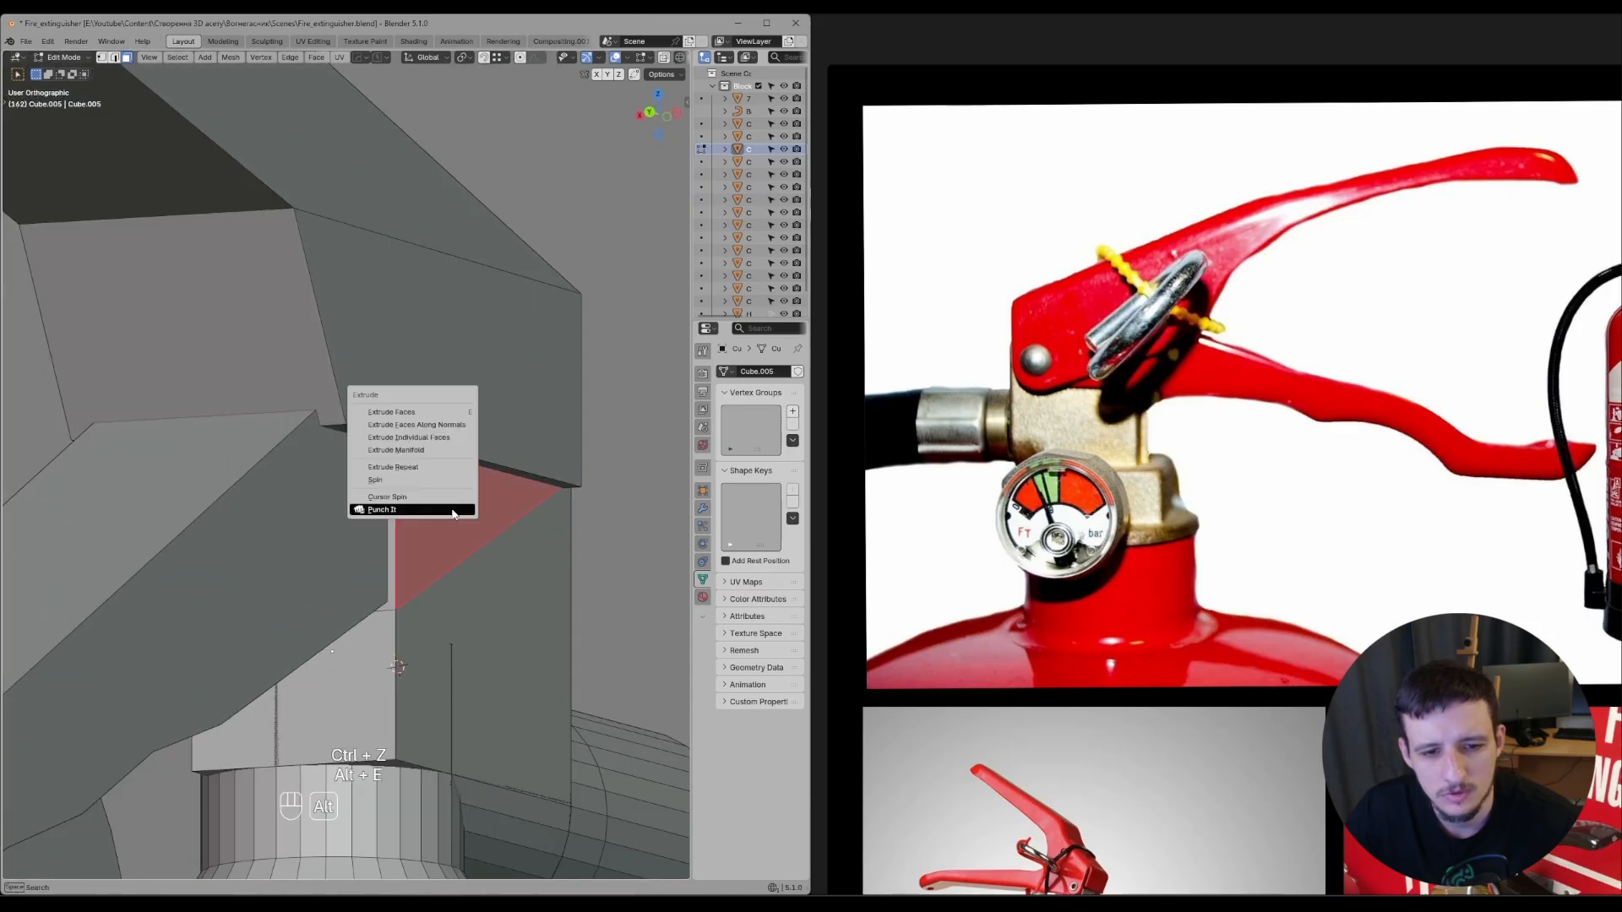
left_click(453, 511)
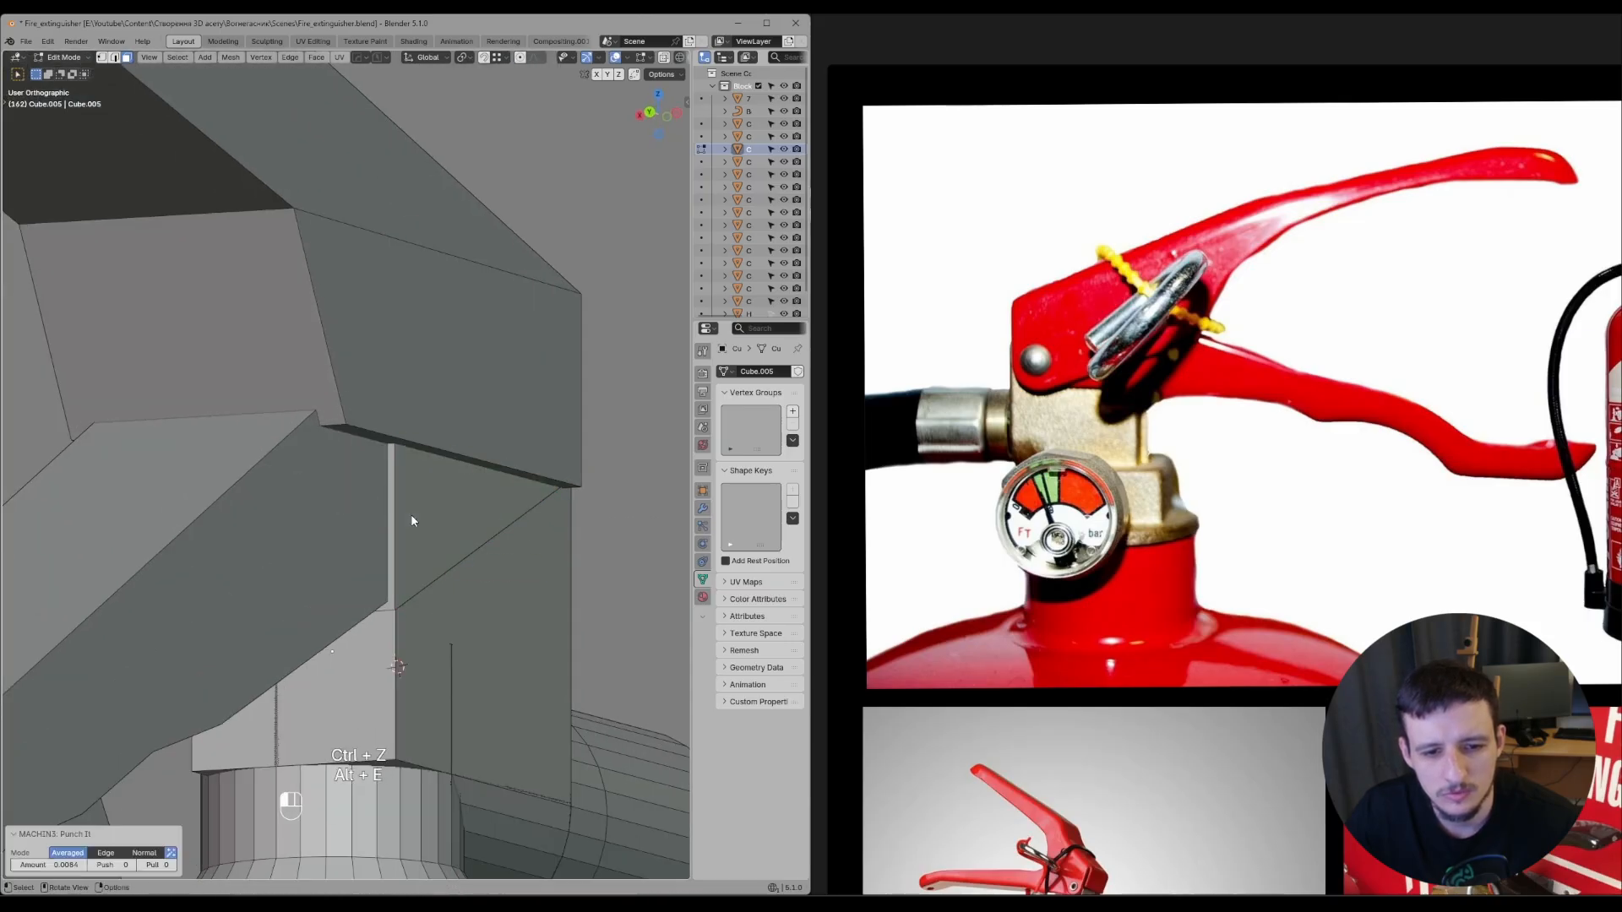
middle_click_drag(411, 521, 431, 492)
left_click(459, 561)
key("g")
middle_click(440, 561)
right_click(434, 564)
key("g")
middle_click(425, 549)
left_click(425, 550)
- Isolate the valve block to examine its recessed triangular side, and bring the other parts back into view
key("alt+f")
key("Tab")
key("alt+f")
key("Tab")
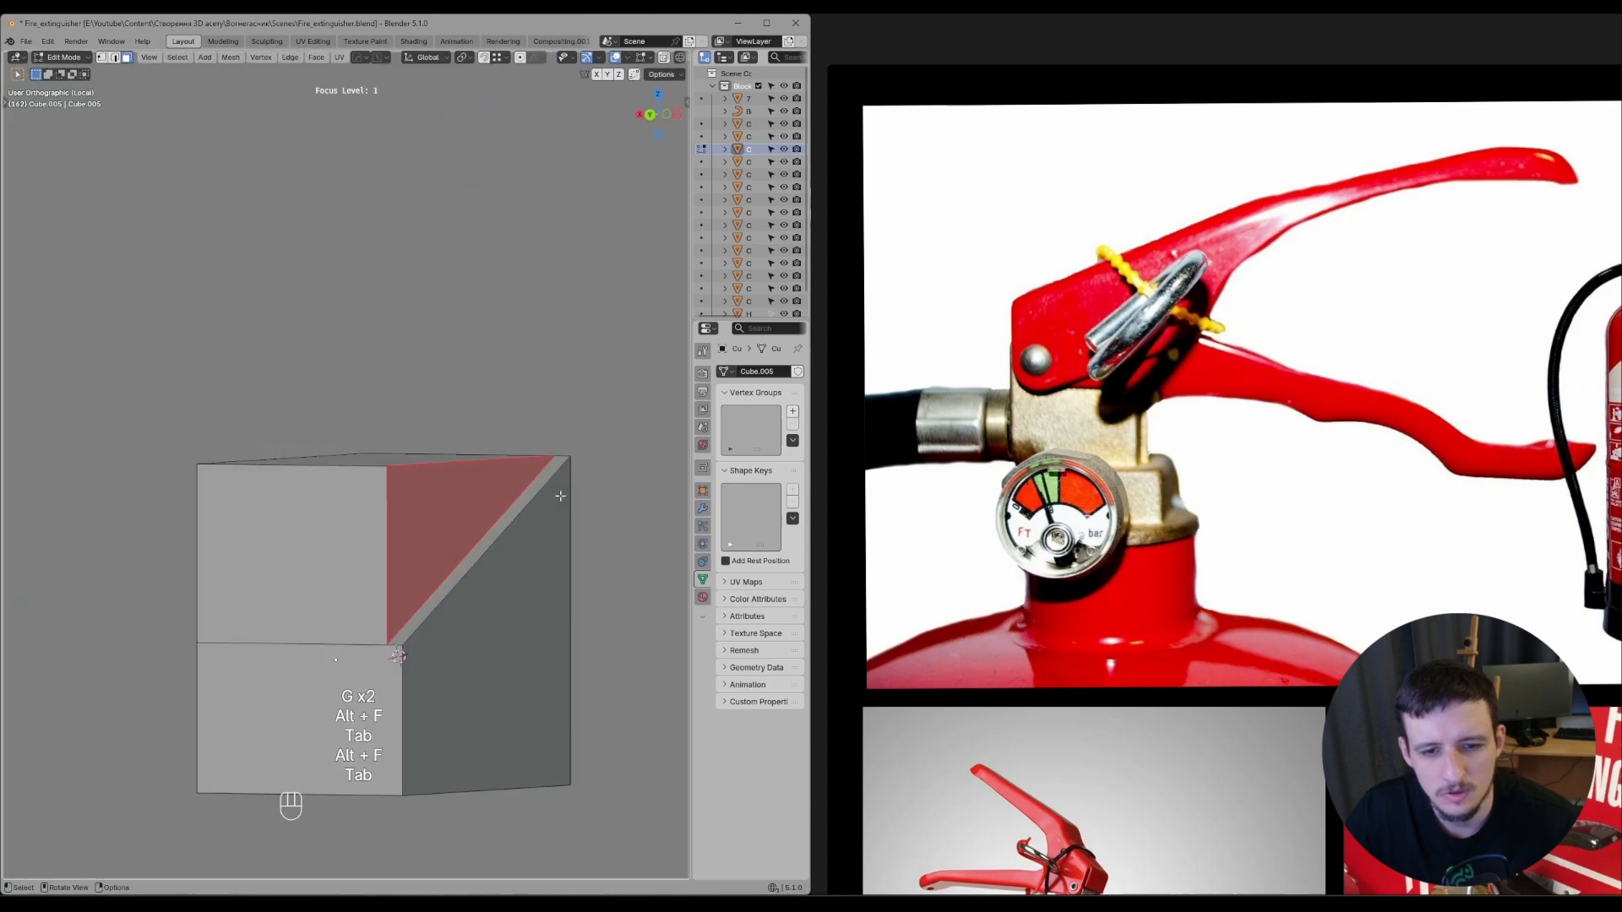
middle_click_drag(560, 496, 383, 542)
key("g")
right_click(442, 457)
key("Tab")
key("alt+f")
key("Tab")
left_click(540, 443)
middle_click_drag(635, 461, 374, 488)
- Snap the 3D cursor to selected vertices at the top centre of the hose connector
key("Tab")
left_click(381, 321)
middle_click_drag(381, 321, 460, 523)
left_click(490, 598)
scroll(496, 559, "up", 2)
key("Tab")
left_click(502, 622)
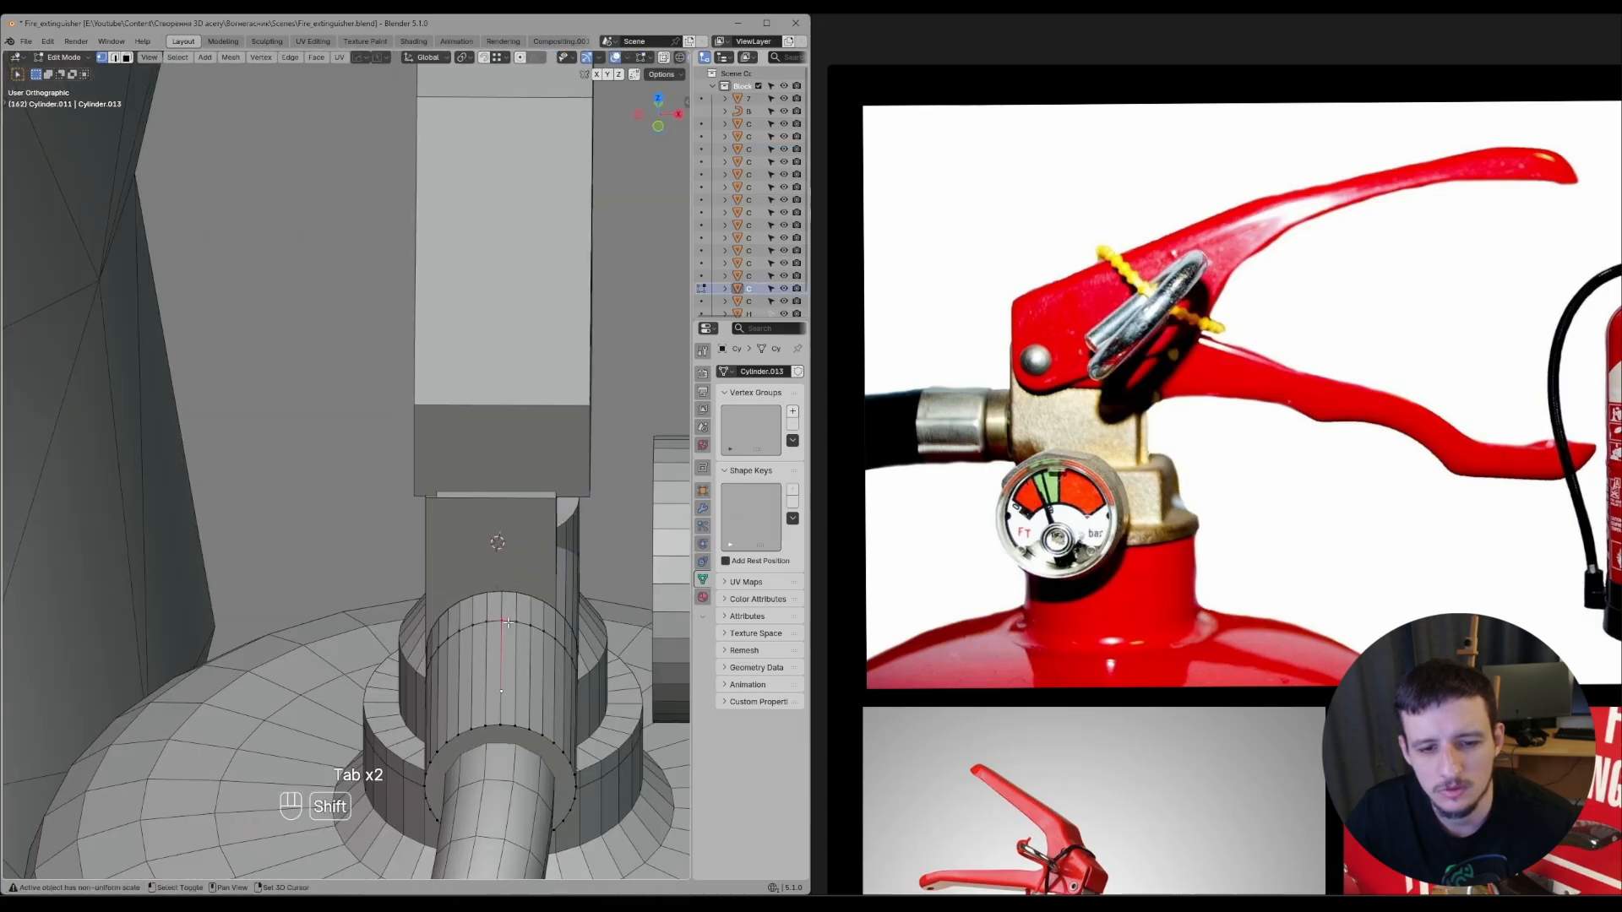
key("shift+s")
left_click(435, 623)
- Set the valve block's origin to its geometry
key("Tab")
left_click(487, 532)
key("Tab")
key("shift+s")
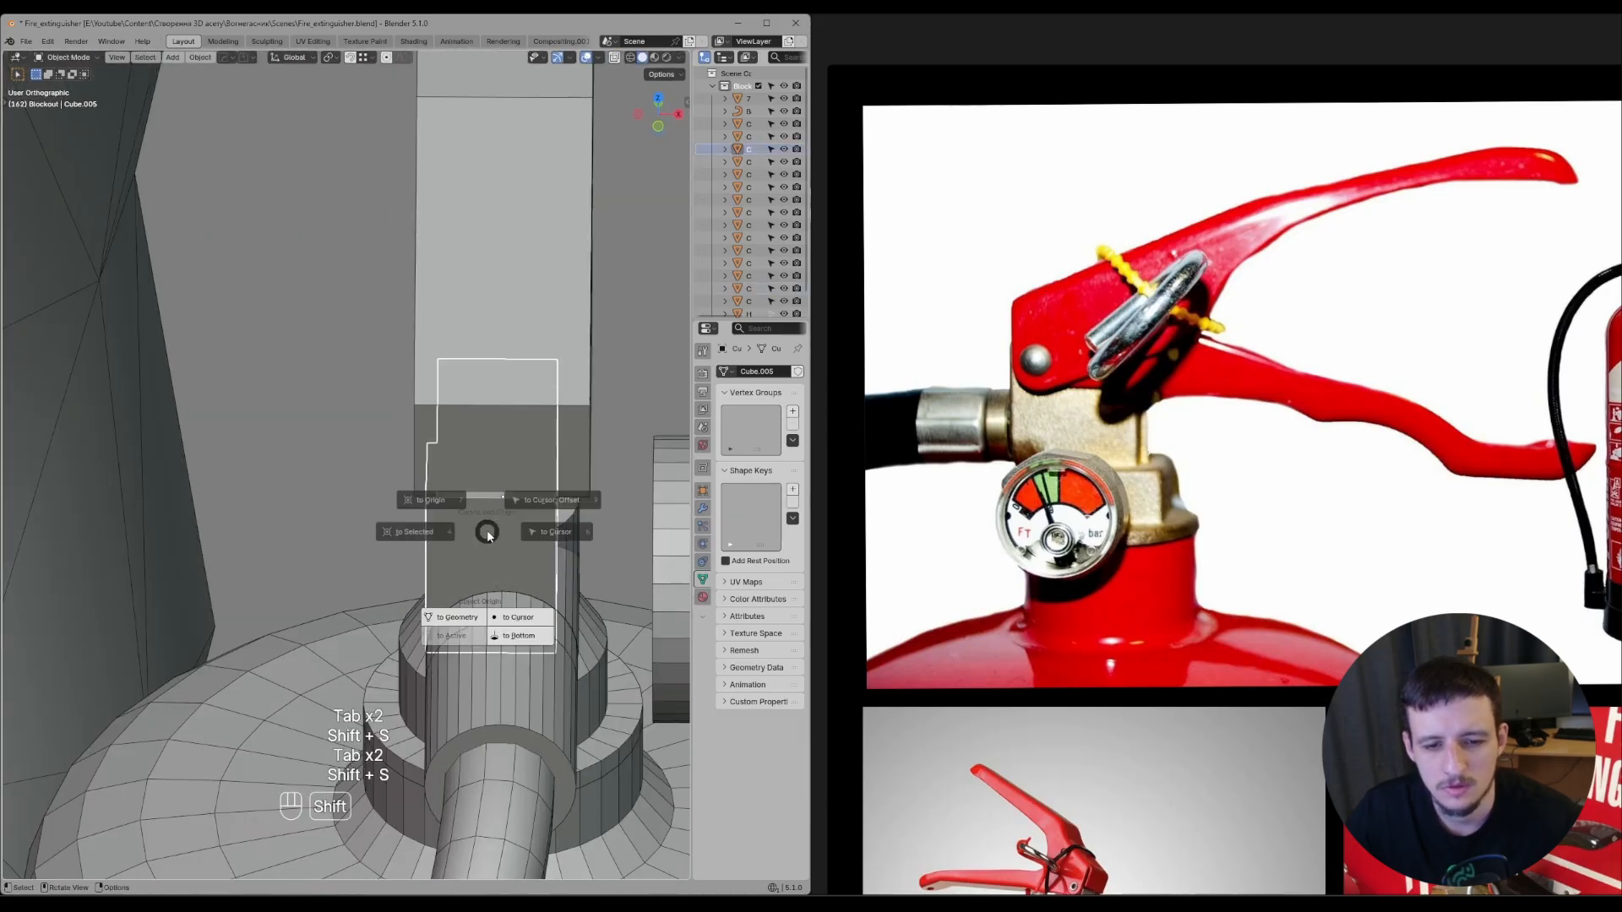
left_click(467, 611)
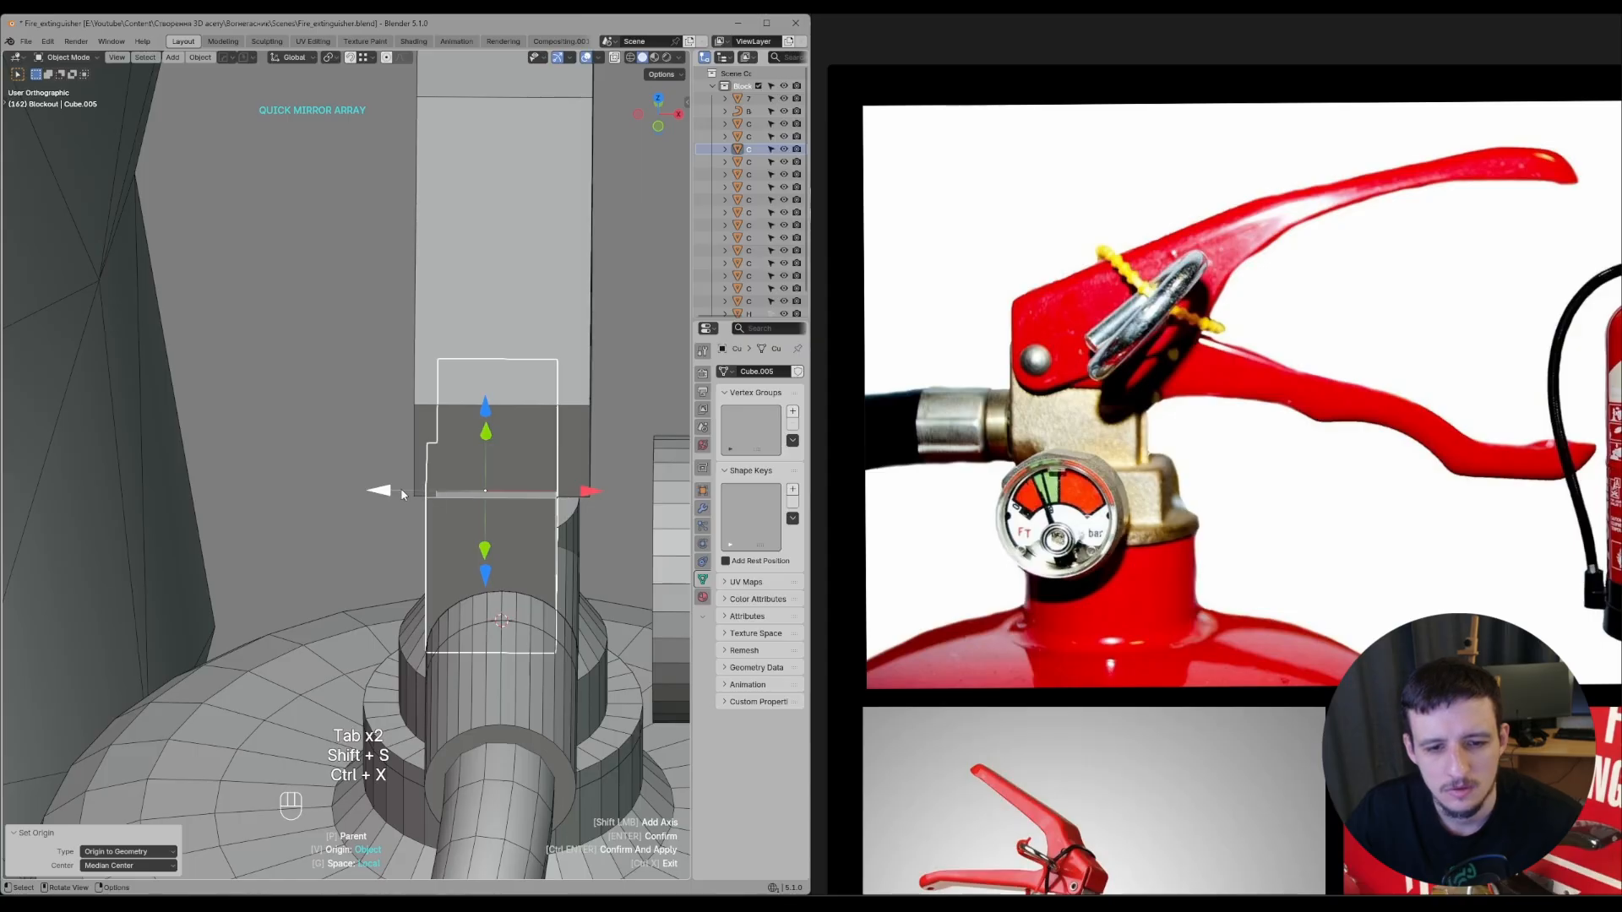
key("KP_Decimal")
key("ctrl+x")
scroll(405, 492, "down", 3)
key("shift+s")
left_click(389, 581)
- Start a Quick Mirror Array on the valve block and switch its mirror origin to the 3D cursor
key("ctrl+x")
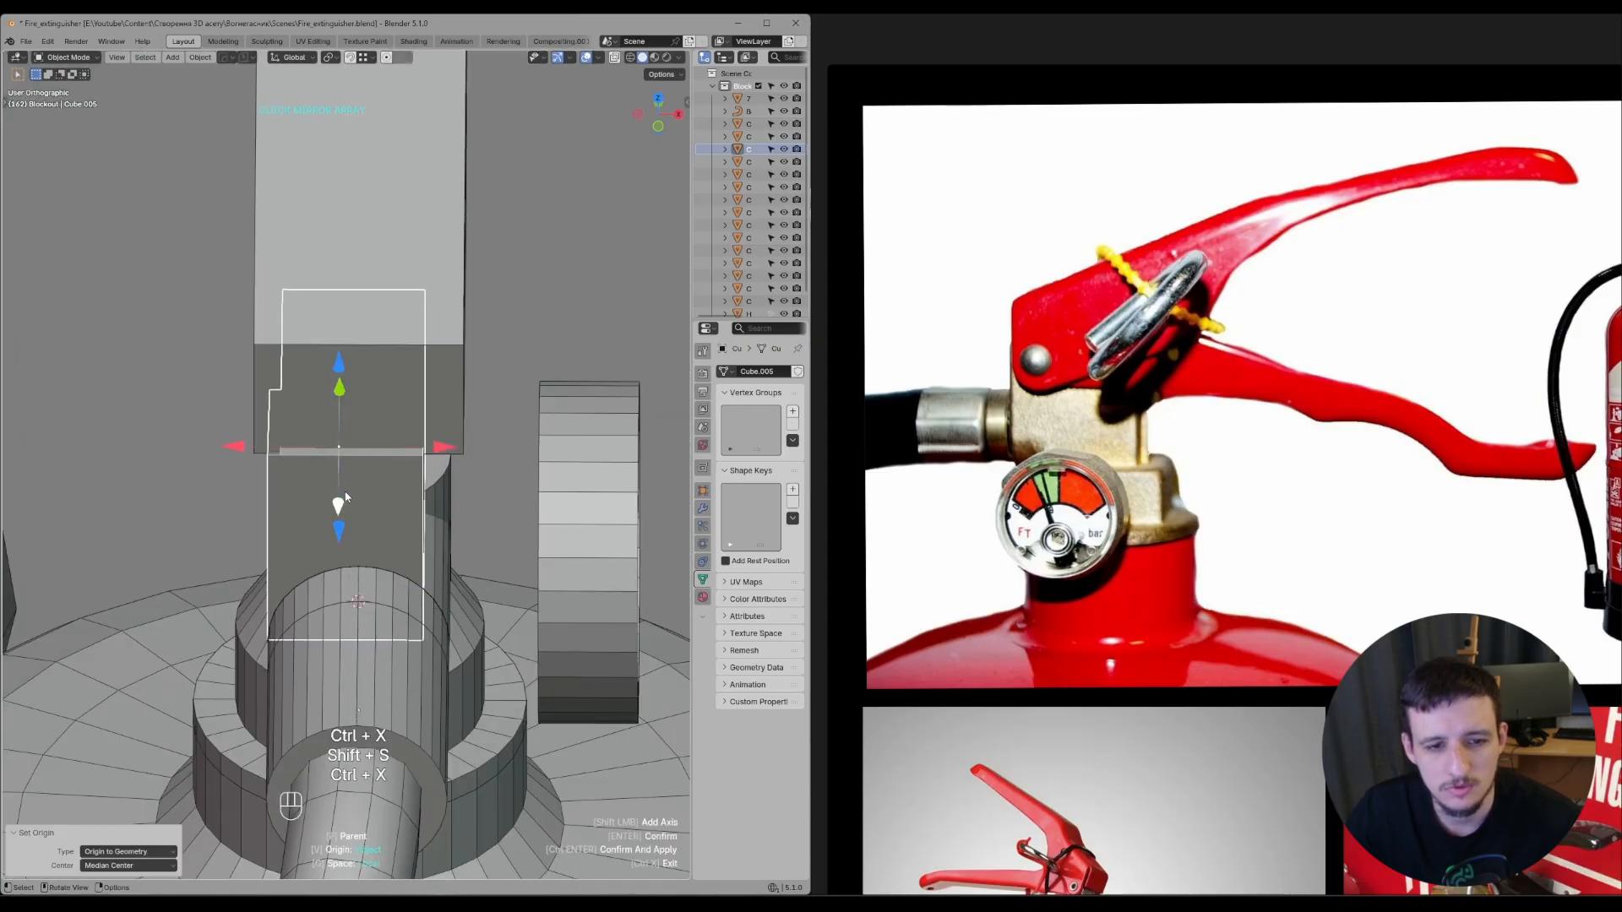
key("ctrl+x")
key("ctrl+x")
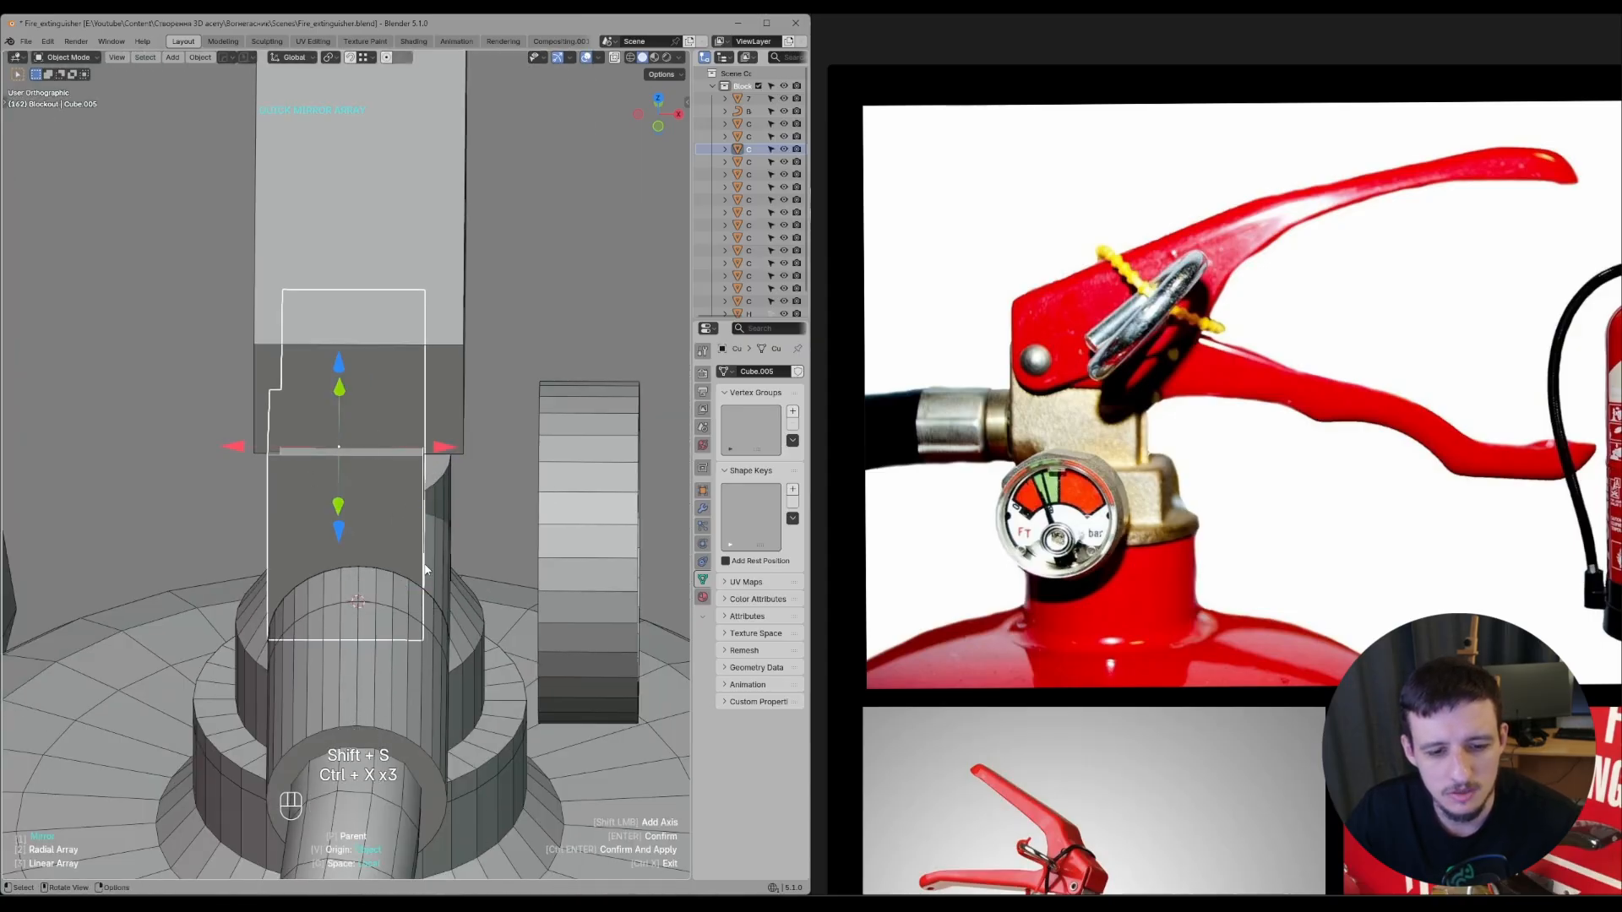
key("s")
right_click(467, 645)
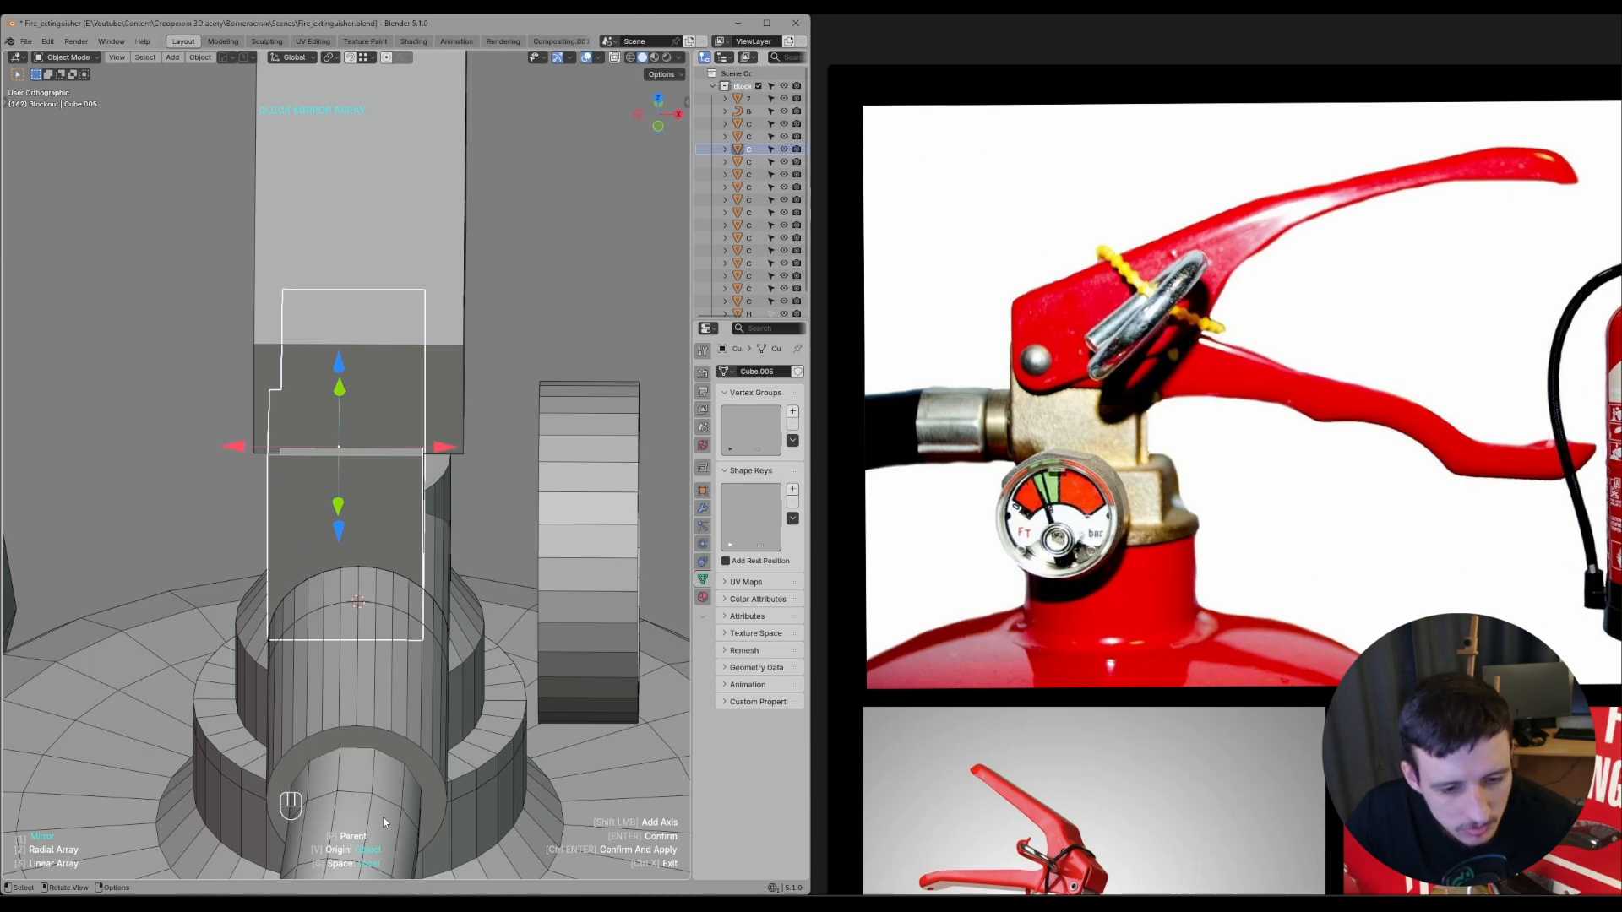
key("g")
key("g")
key("g")
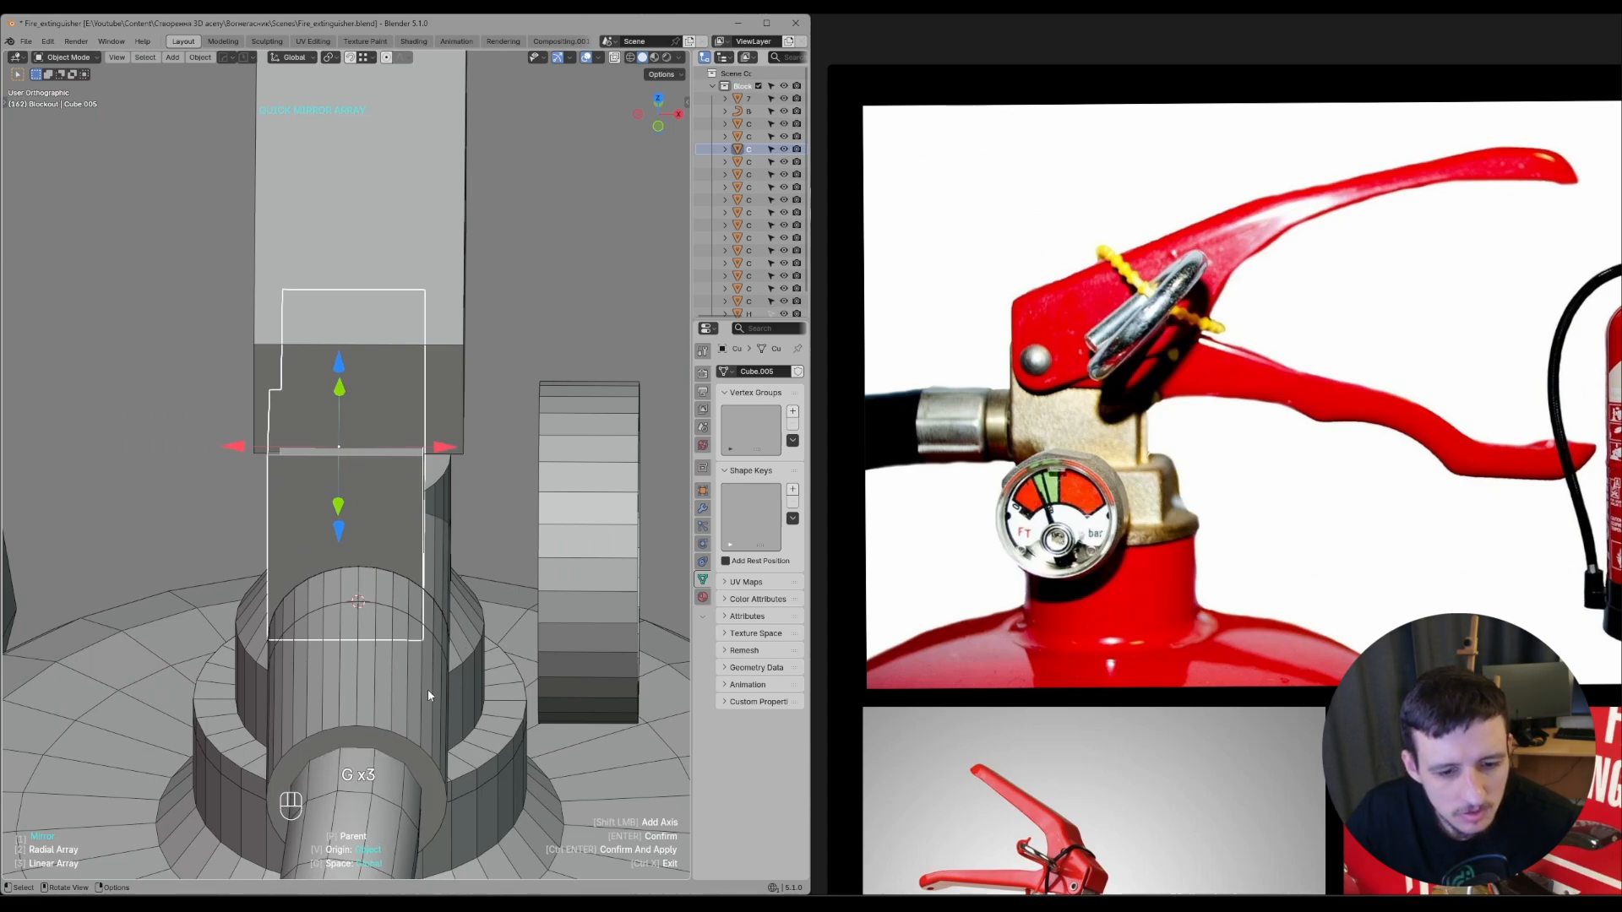
key("c")
key("c")
key("c")
key("c")
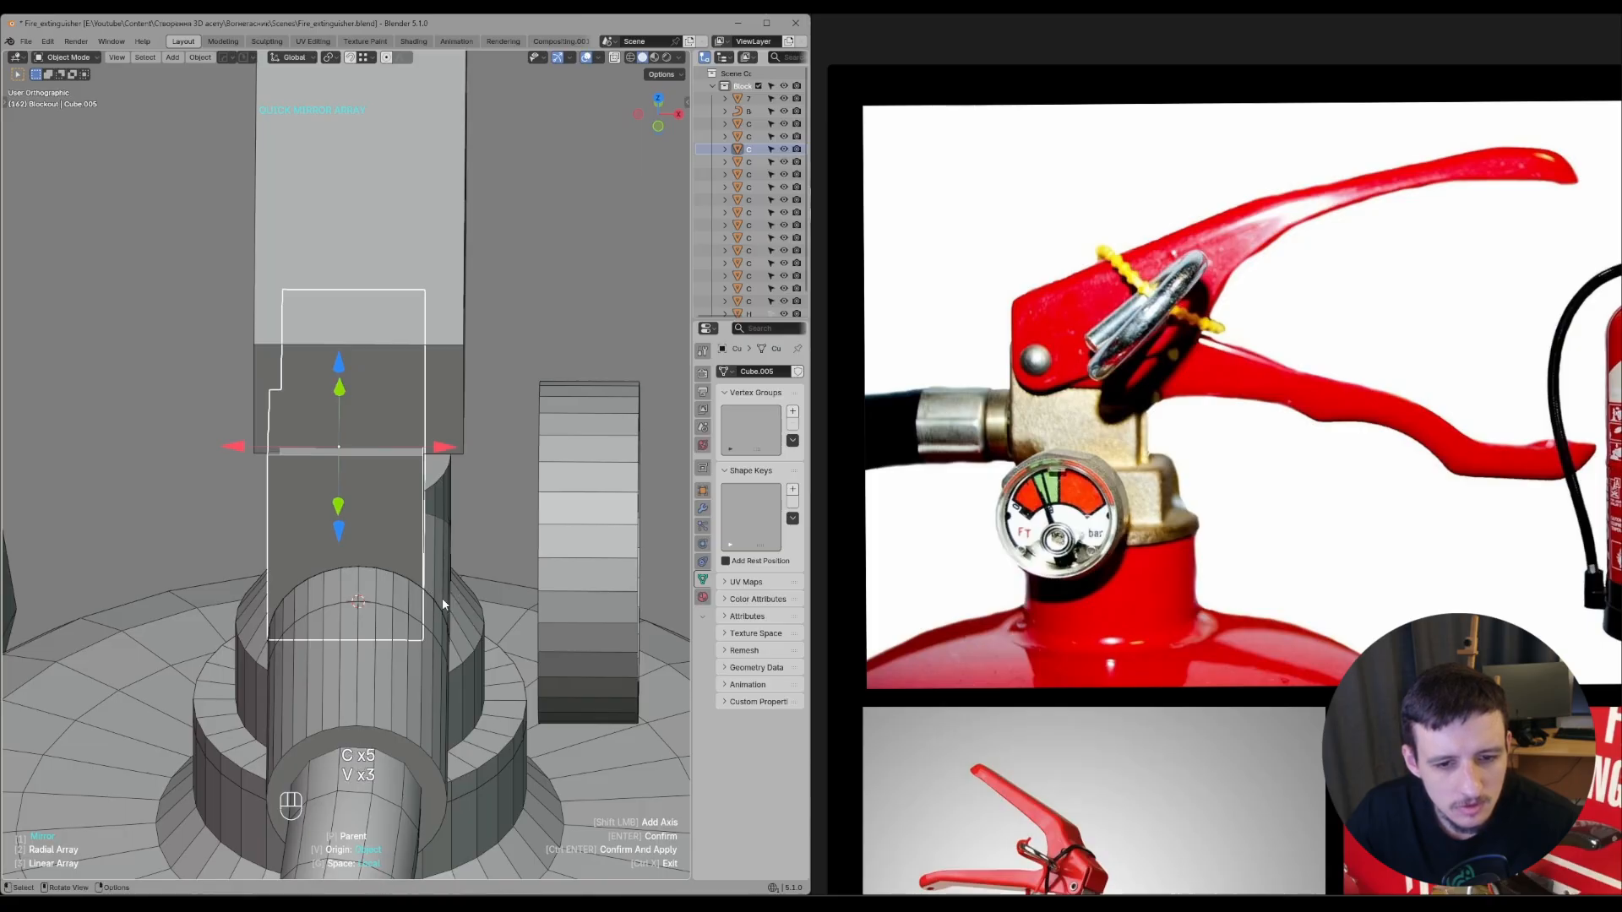
key("v")
- Try mirroring the valve block across X about the 3D cursor, and undo it
key("ctrl+x")
key("ctrl+x")
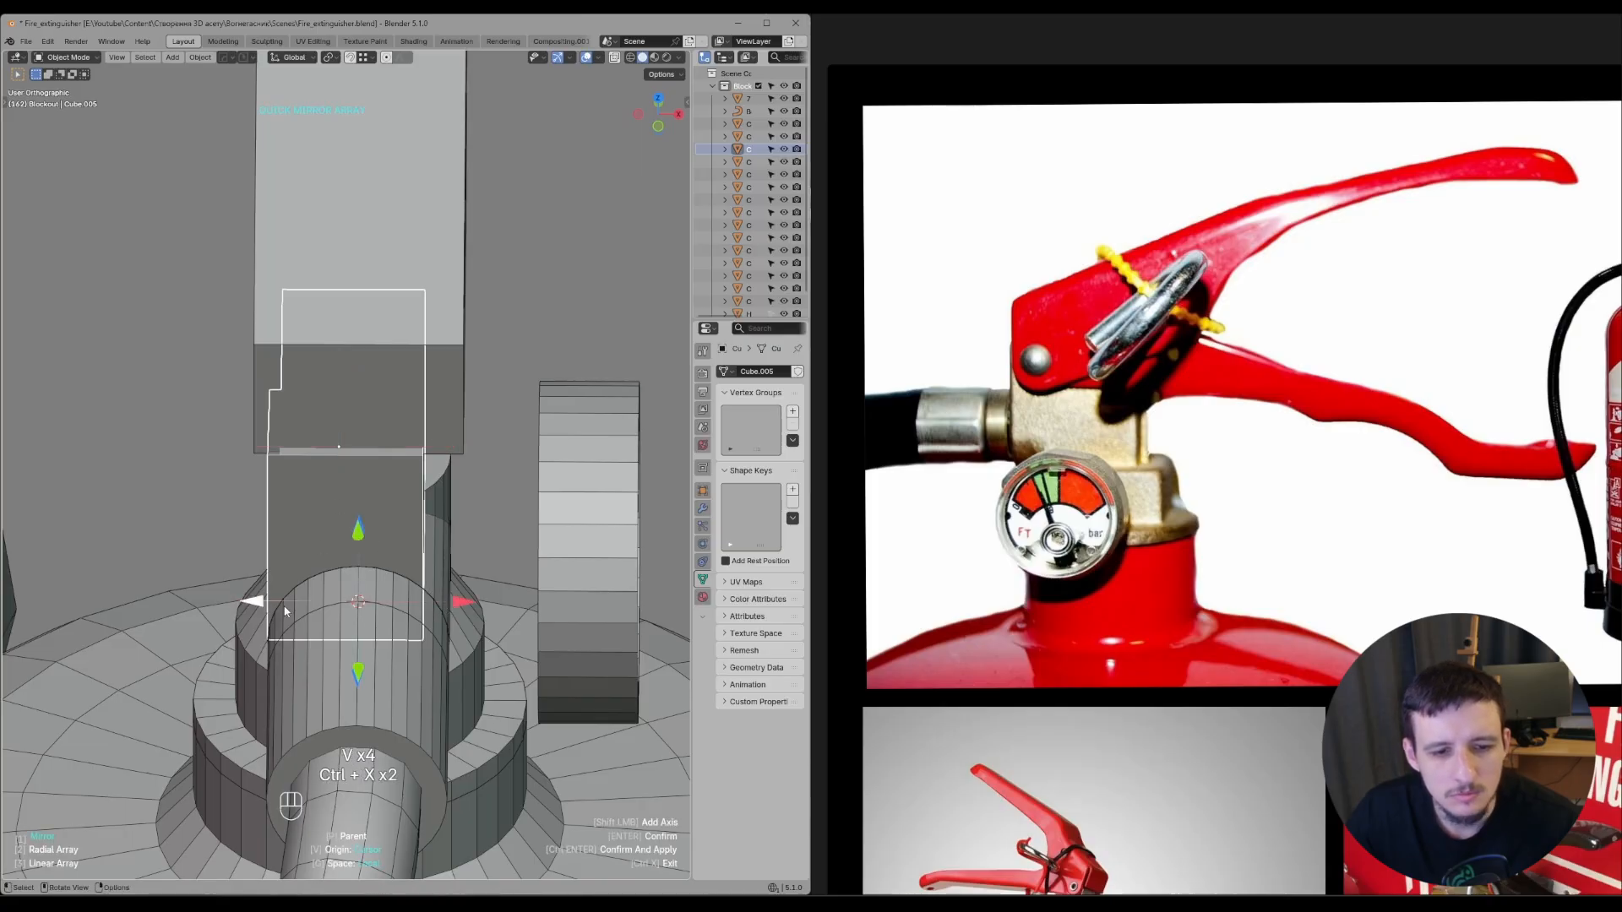
key("ctrl+alt+x")
key("ctrl+z")
key("ctrl+z")
- Mirror the valve block across X about the 3D cursor and apply all its visible modifiers
key("ctrl+x")
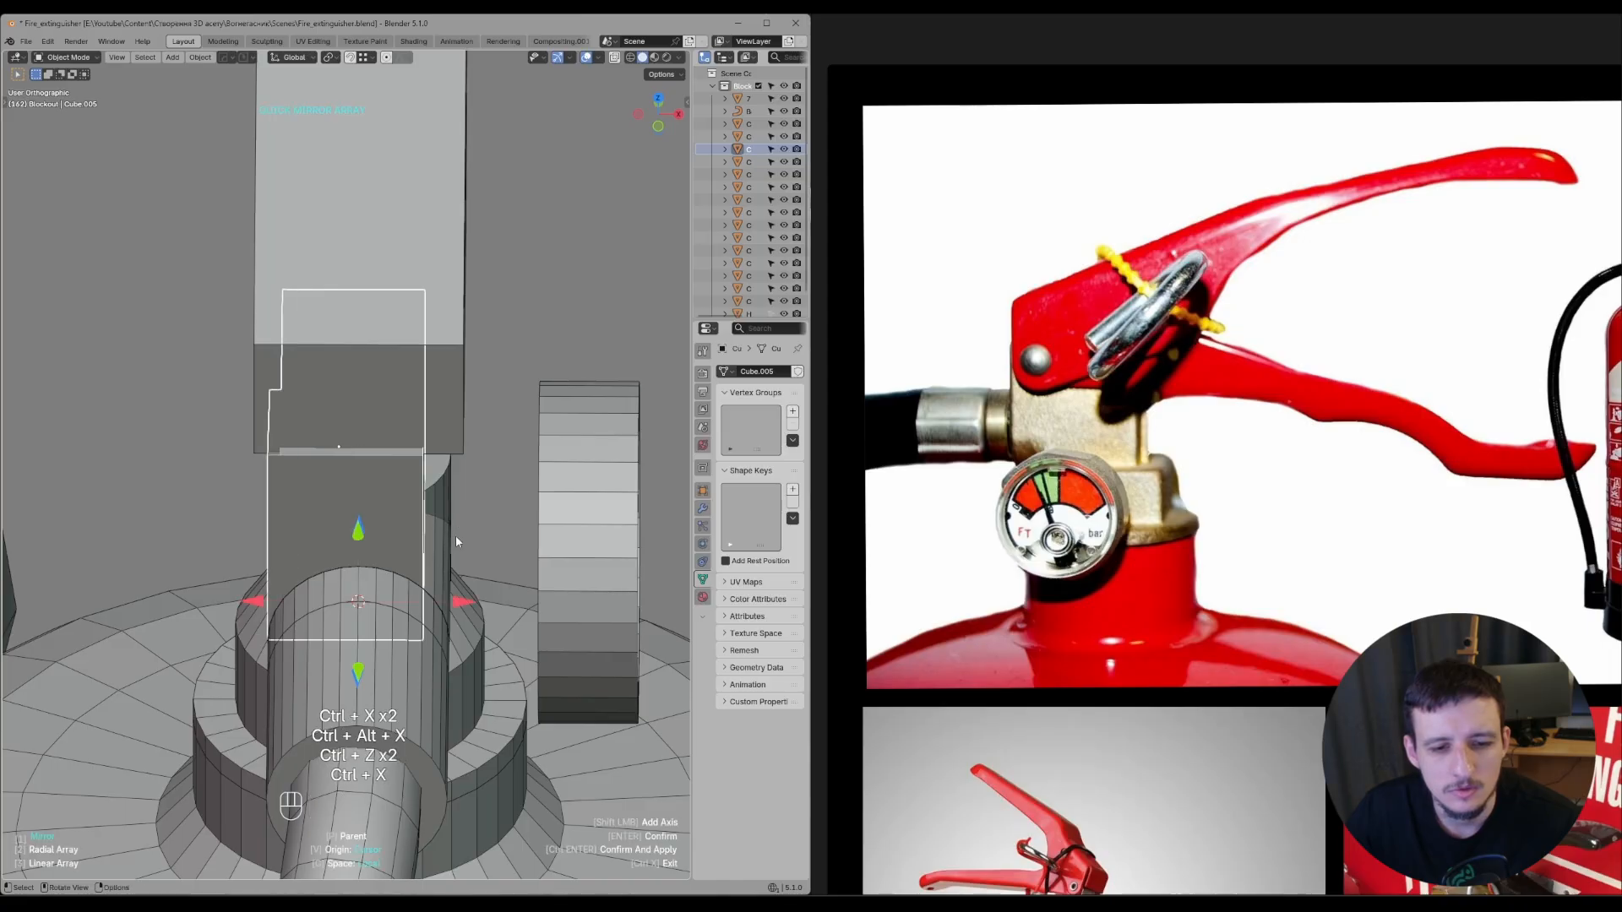
key("ctrl+alt+x")
left_click(435, 603)
middle_click_drag(436, 606, 601, 486)
left_click(603, 436)
middle_click_drag(490, 439, 549, 464)
scroll(547, 441, "down", 3)
key("alt+grave")
scroll(452, 405, "down", 2)
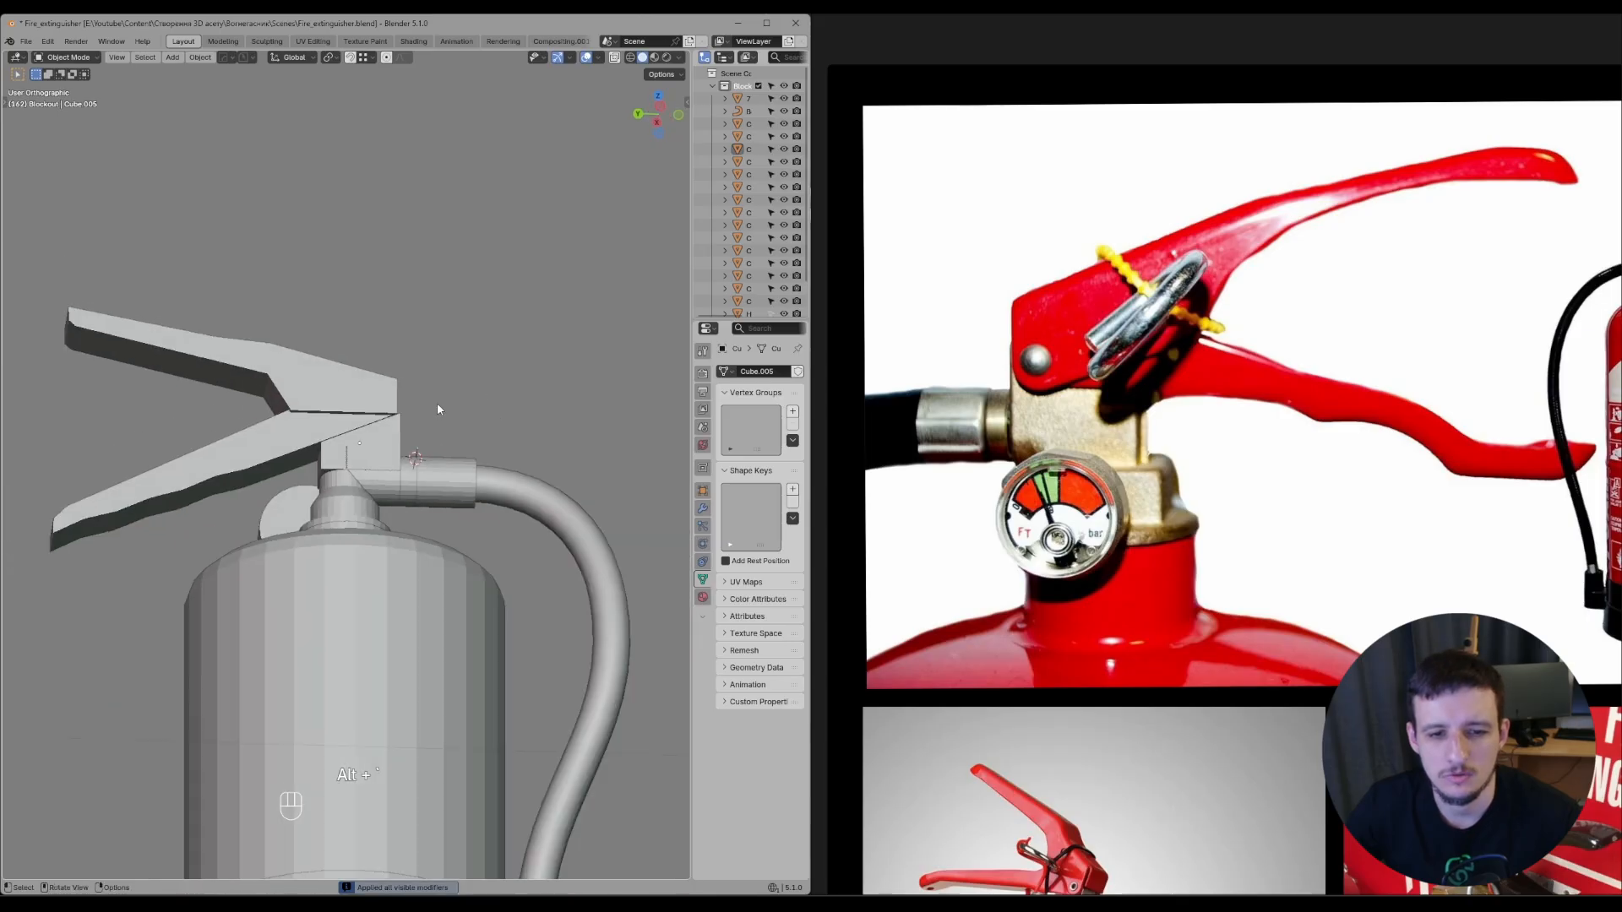
- Lower the valve block's bottom vertices about 0.018 m along Z
middle_click_drag(437, 403, 244, 436)
scroll(405, 456, "up", 3)
left_click(402, 477)
key("Tab")
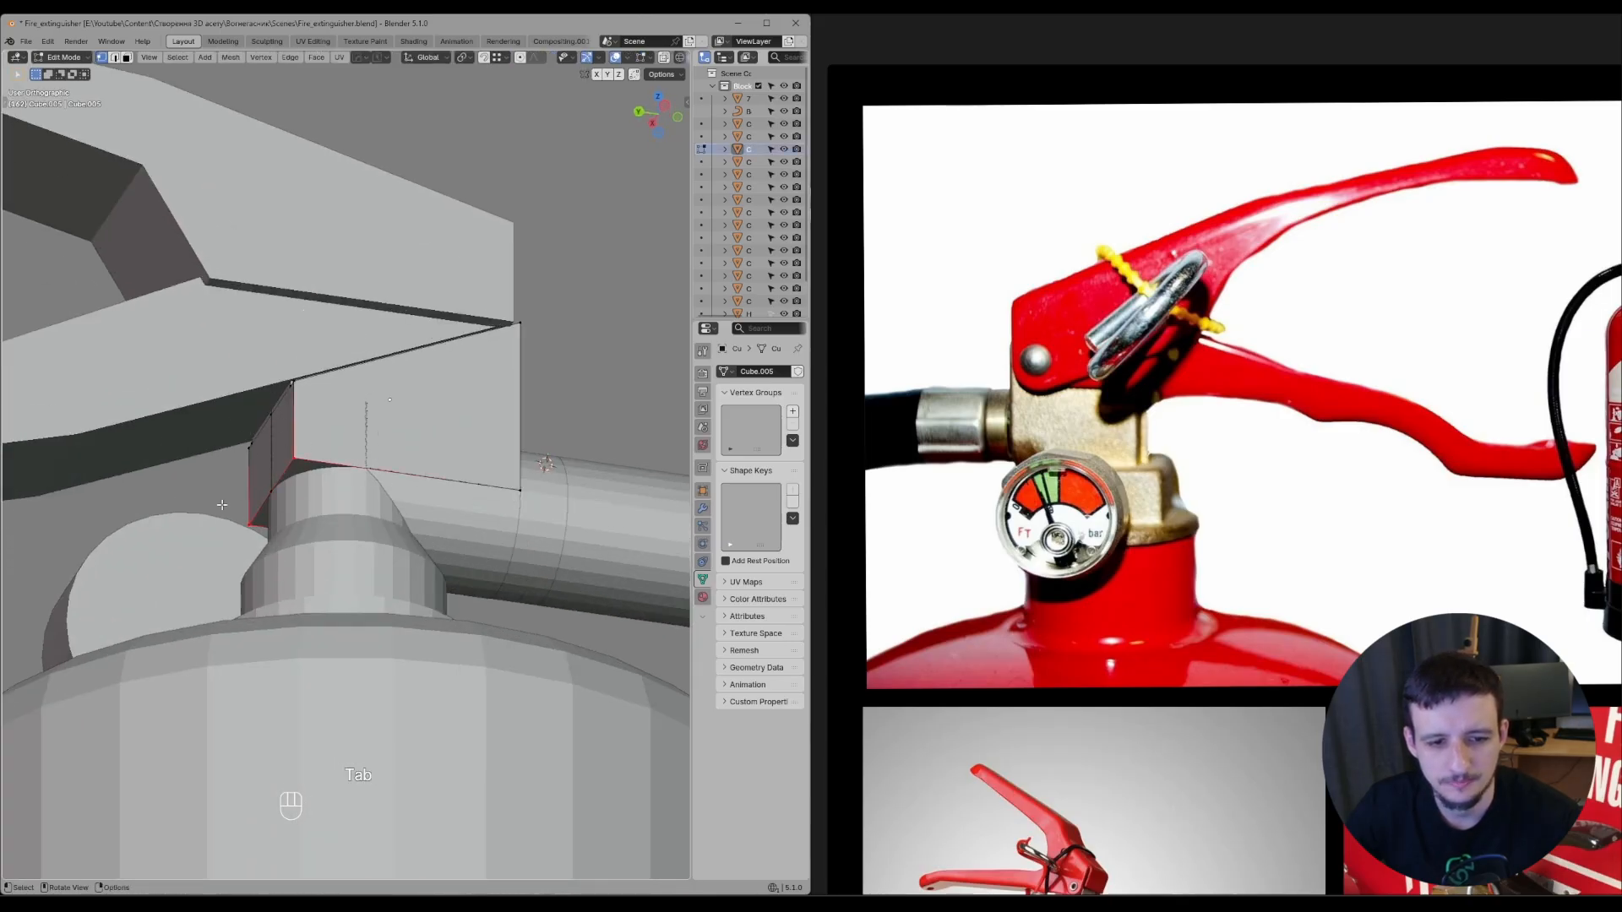
middle_click_drag(309, 537, 289, 434)
key("alt+z")
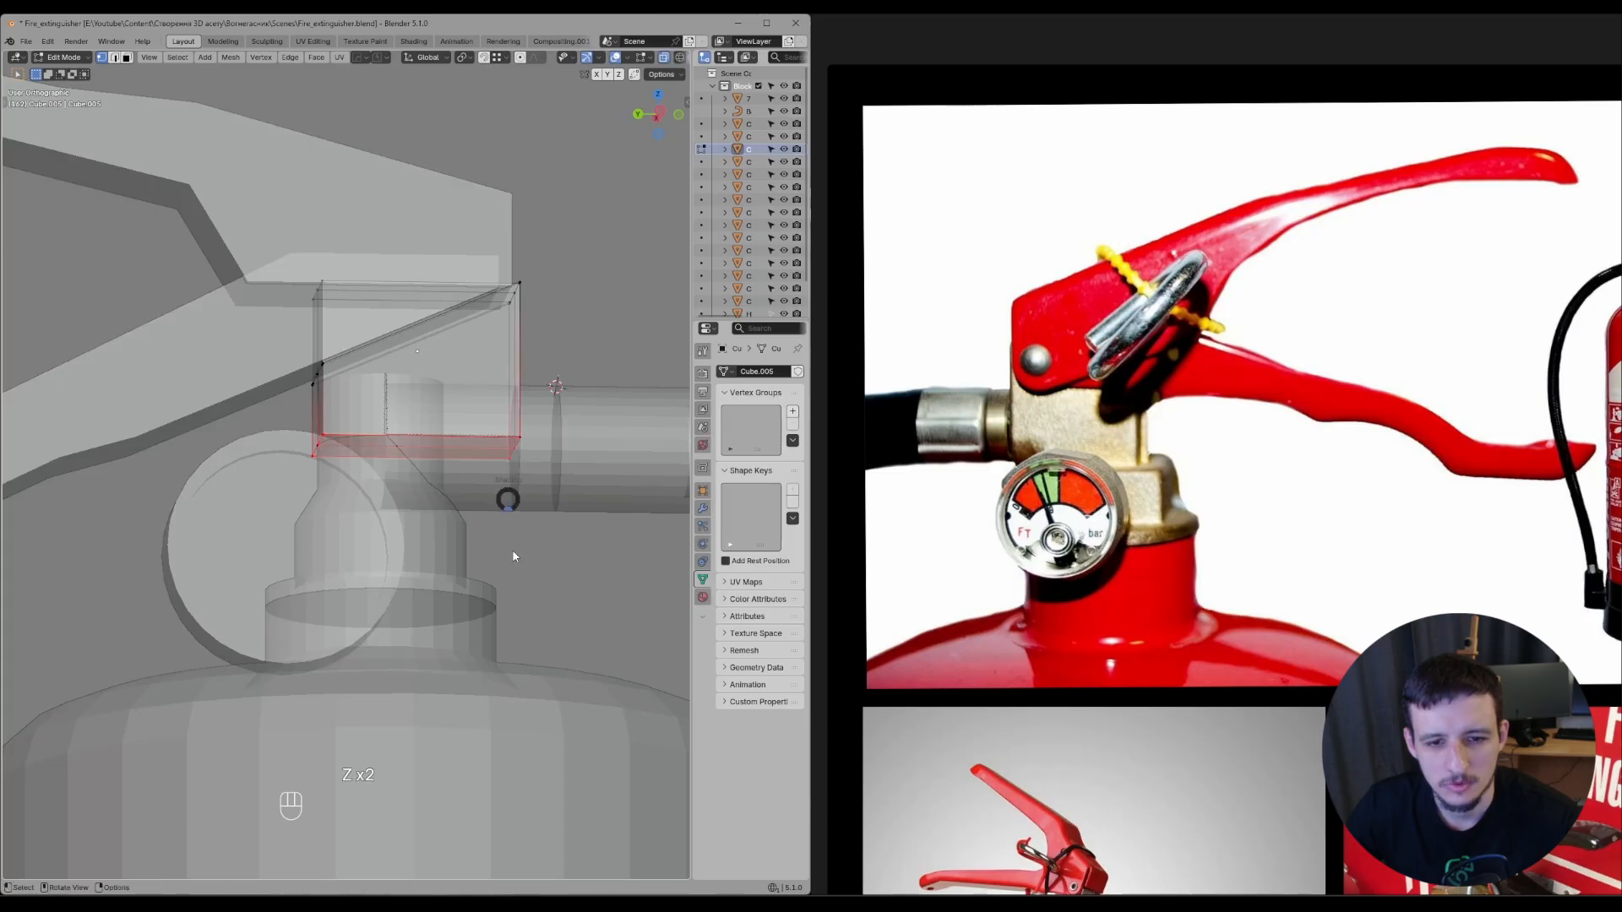
key("alt+z")
key("g")
key("z")
left_click(498, 626)
mouse_move(388, 541)
middle_mouse_down()
mouse_move(483, 562)
mouse_move(345, 547)
middle_mouse_up()
key("z")
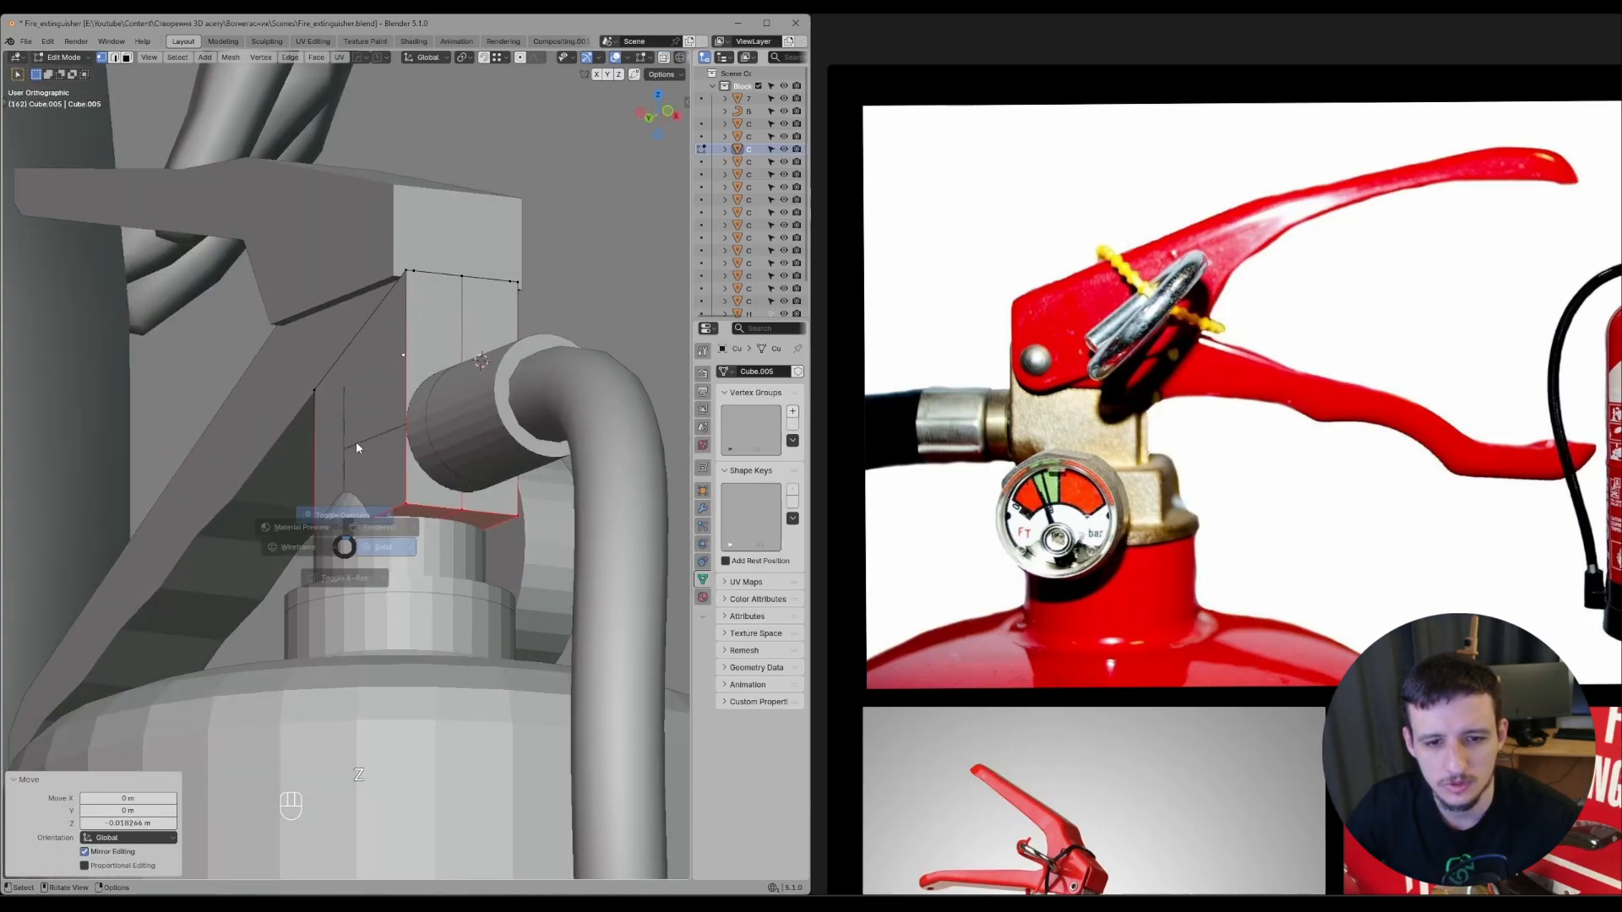
- Edit the valve block and neck together, raising the block's bottom and the neck's upper vertices slightly along Z
middle_click_drag(356, 448, 489, 491)
scroll(518, 522, "down", 5)
scroll(466, 499, "up", 2)
middle_click_drag(449, 554, 435, 496)
key("z")
left_click(429, 458, "shift")
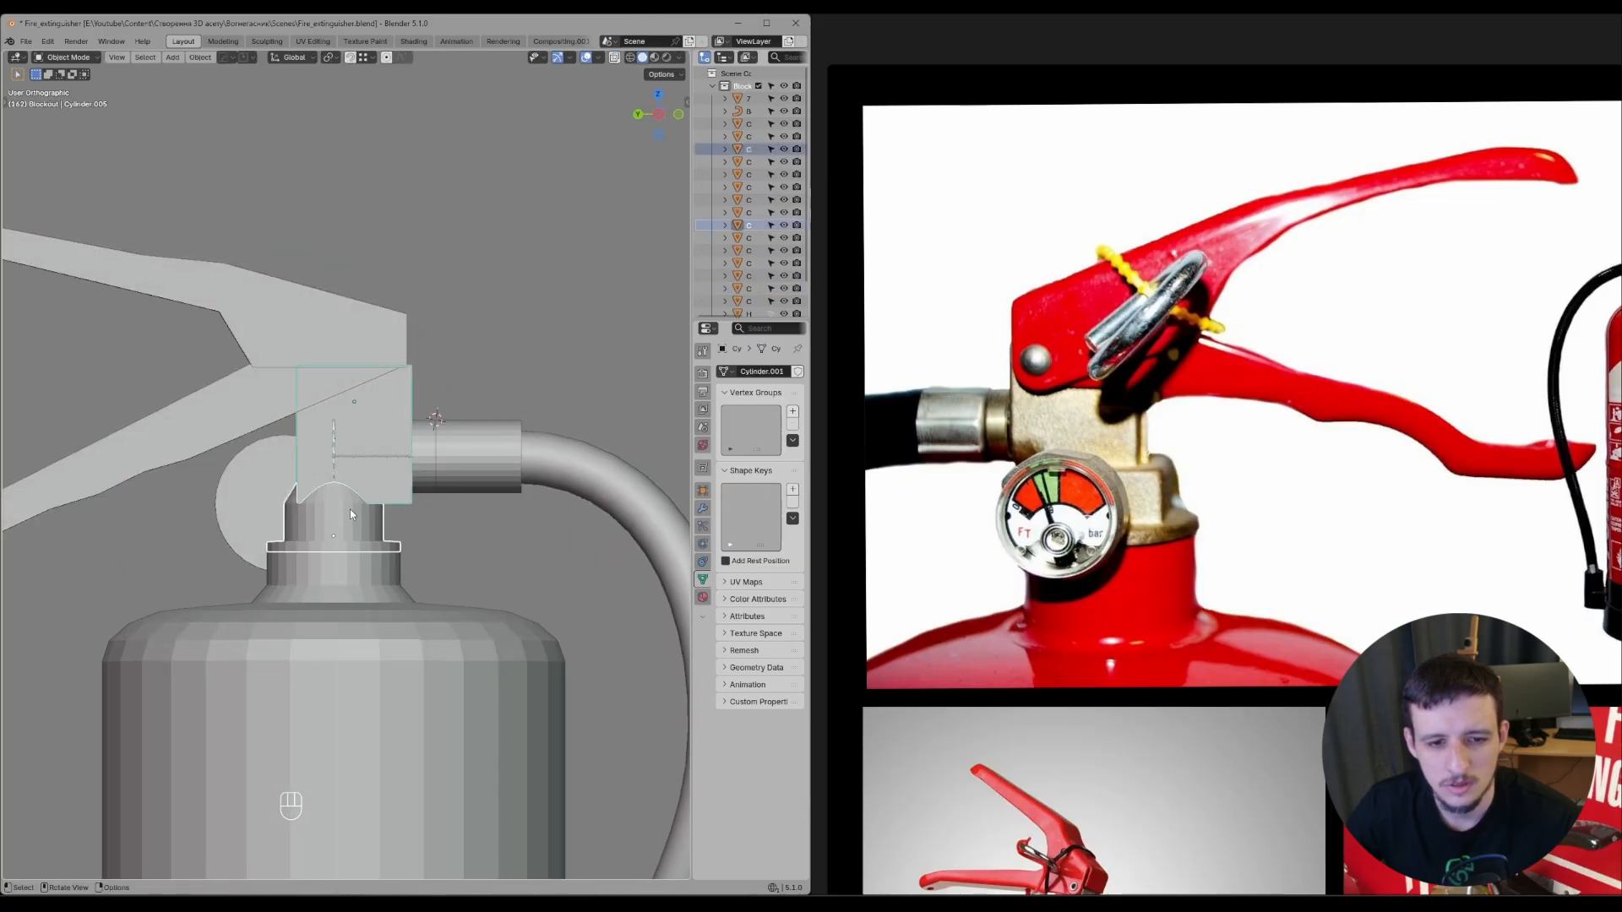
key("Tab")
key("z")
left_click_drag(493, 522, 493, 522)
key("z")
scroll(460, 568, "up", 3)
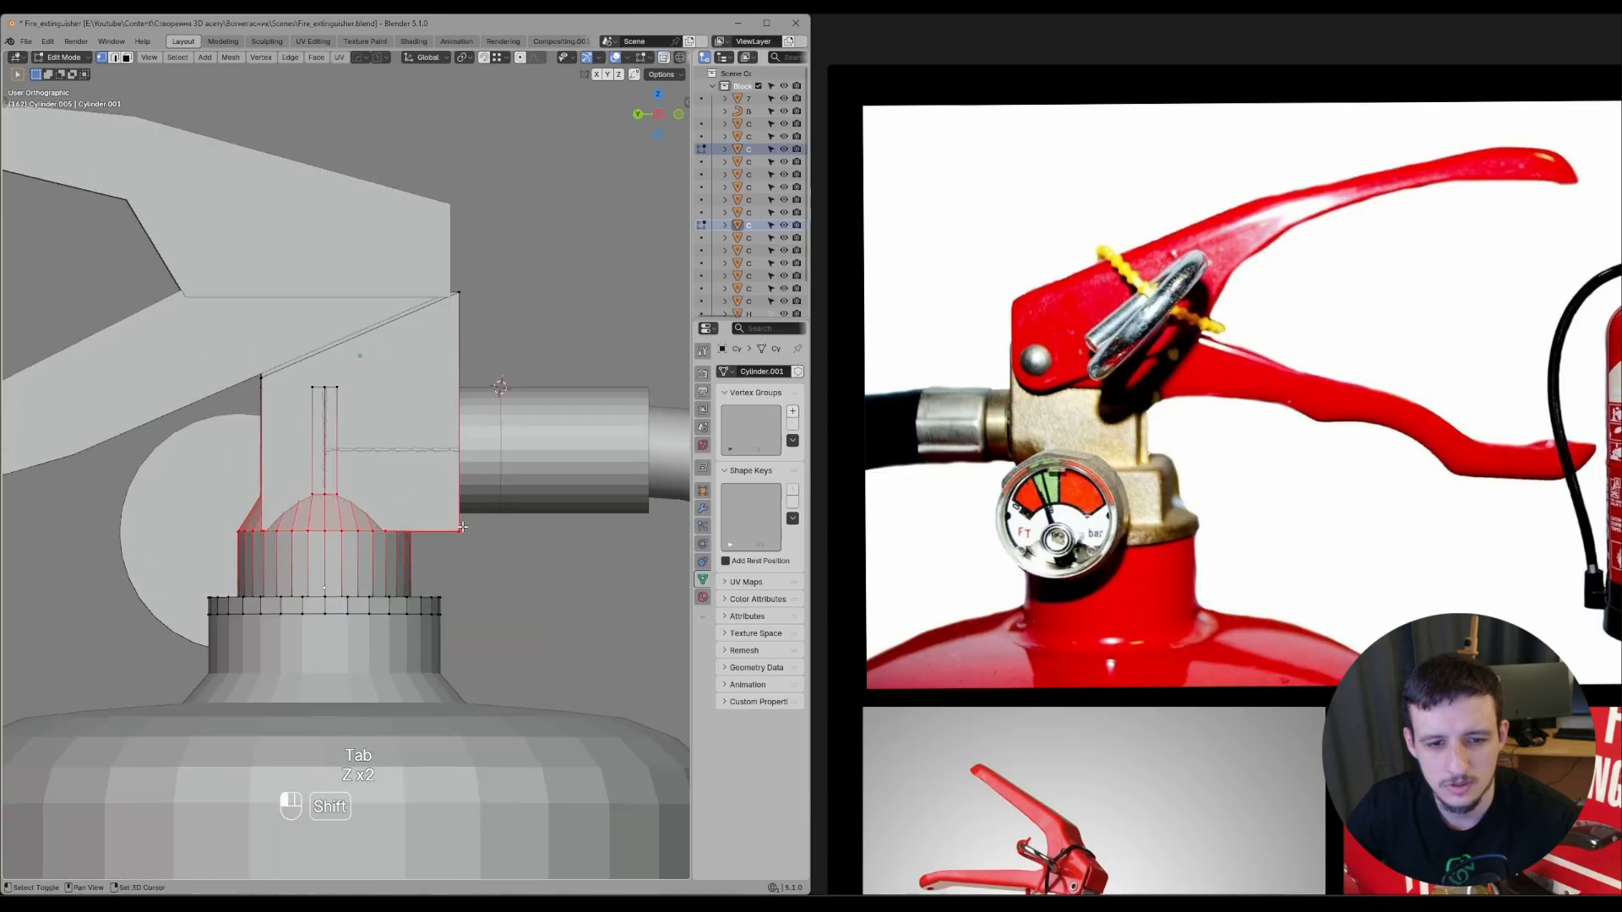
left_click(459, 531, "shift")
middle_click_drag(460, 529, 498, 406)
left_click(488, 513)
key("Tab")
- Scale the two hose connector cylinders down slightly and uniformly
left_click(361, 434)
middle_click_drag(362, 434, 402, 485)
left_click(454, 463, "shift")
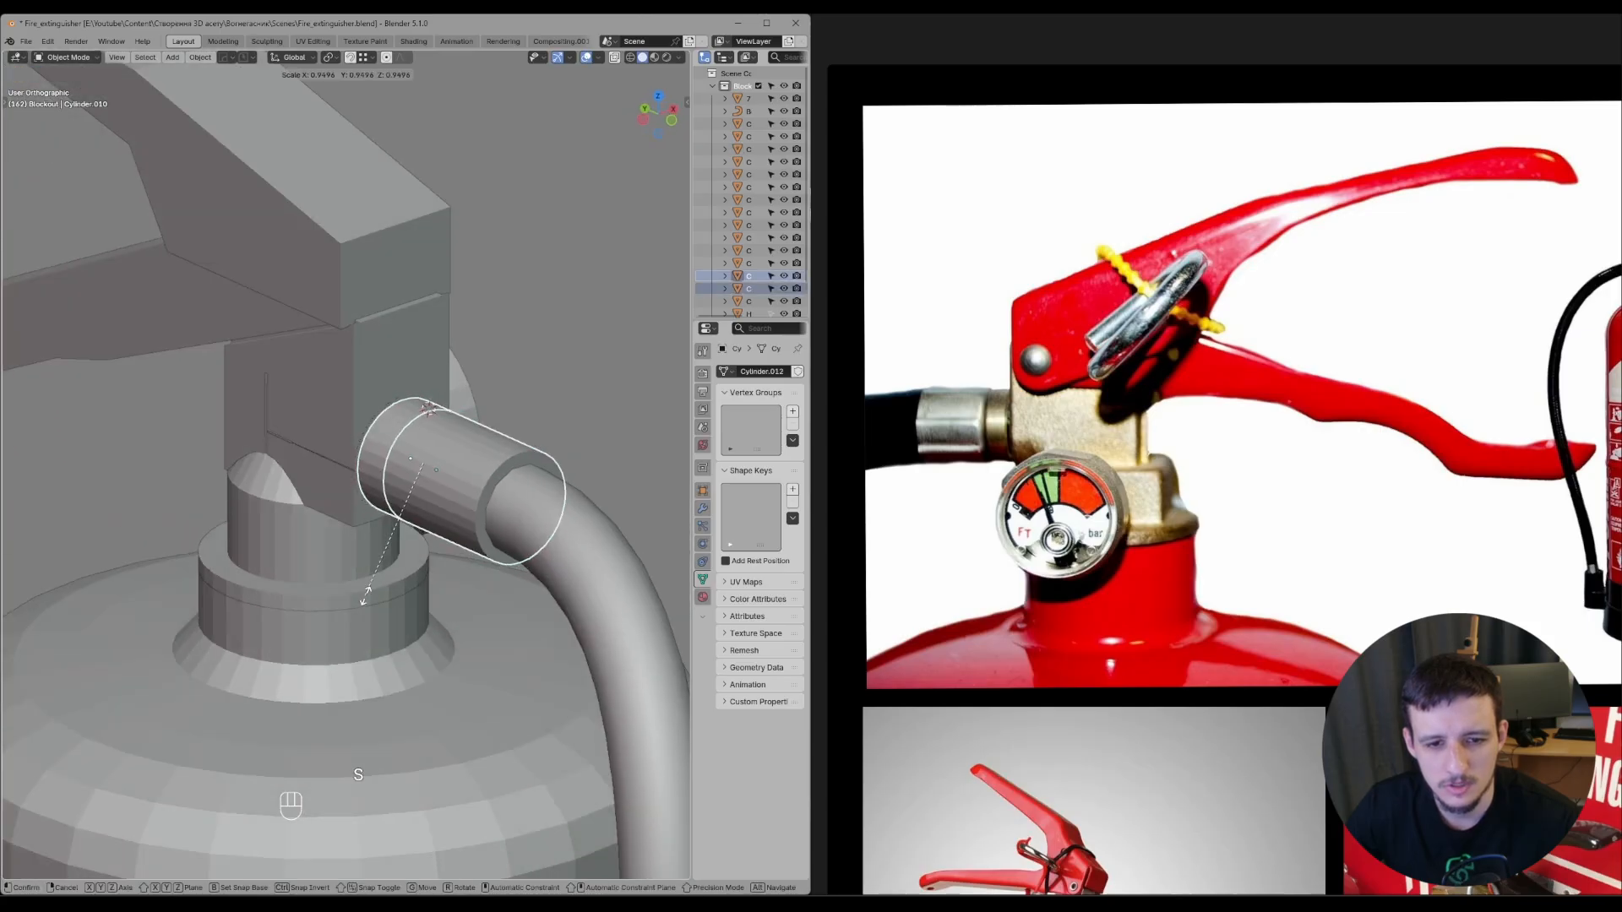
left_click(366, 590)
middle_click_drag(367, 589, 435, 555)
key("s")
left_click(338, 518)
- Lower the block's bottom vertices, the neck's upper vertices and the whole hose connector together slightly along Z
scroll(338, 519, "down", 2)
left_click(352, 550, "shift")
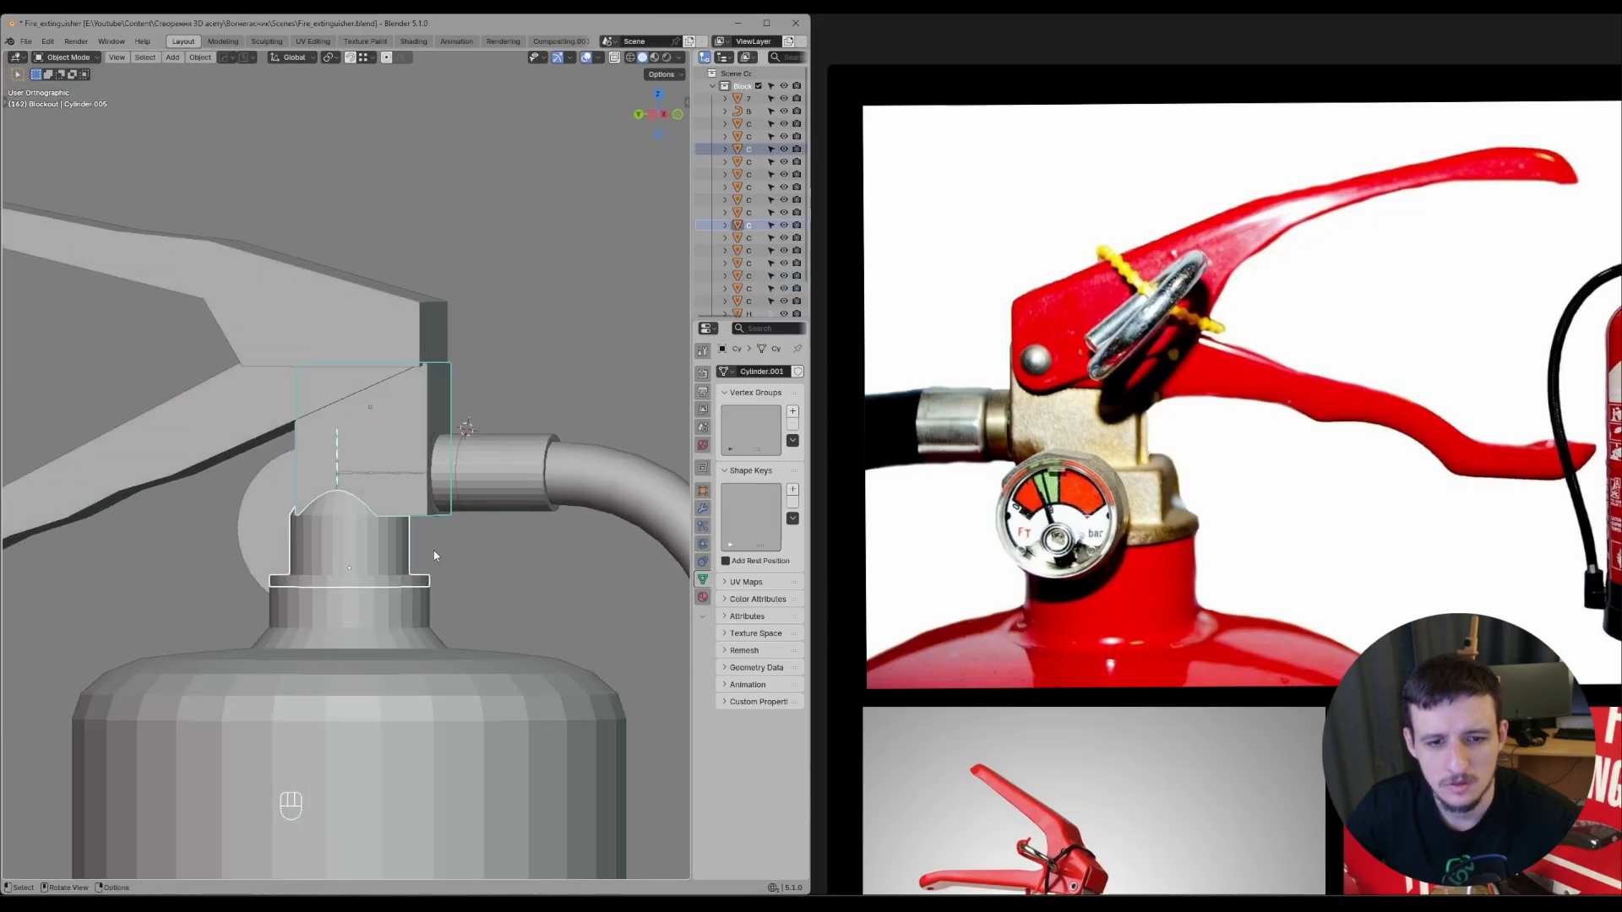
key("Tab")
key("z")
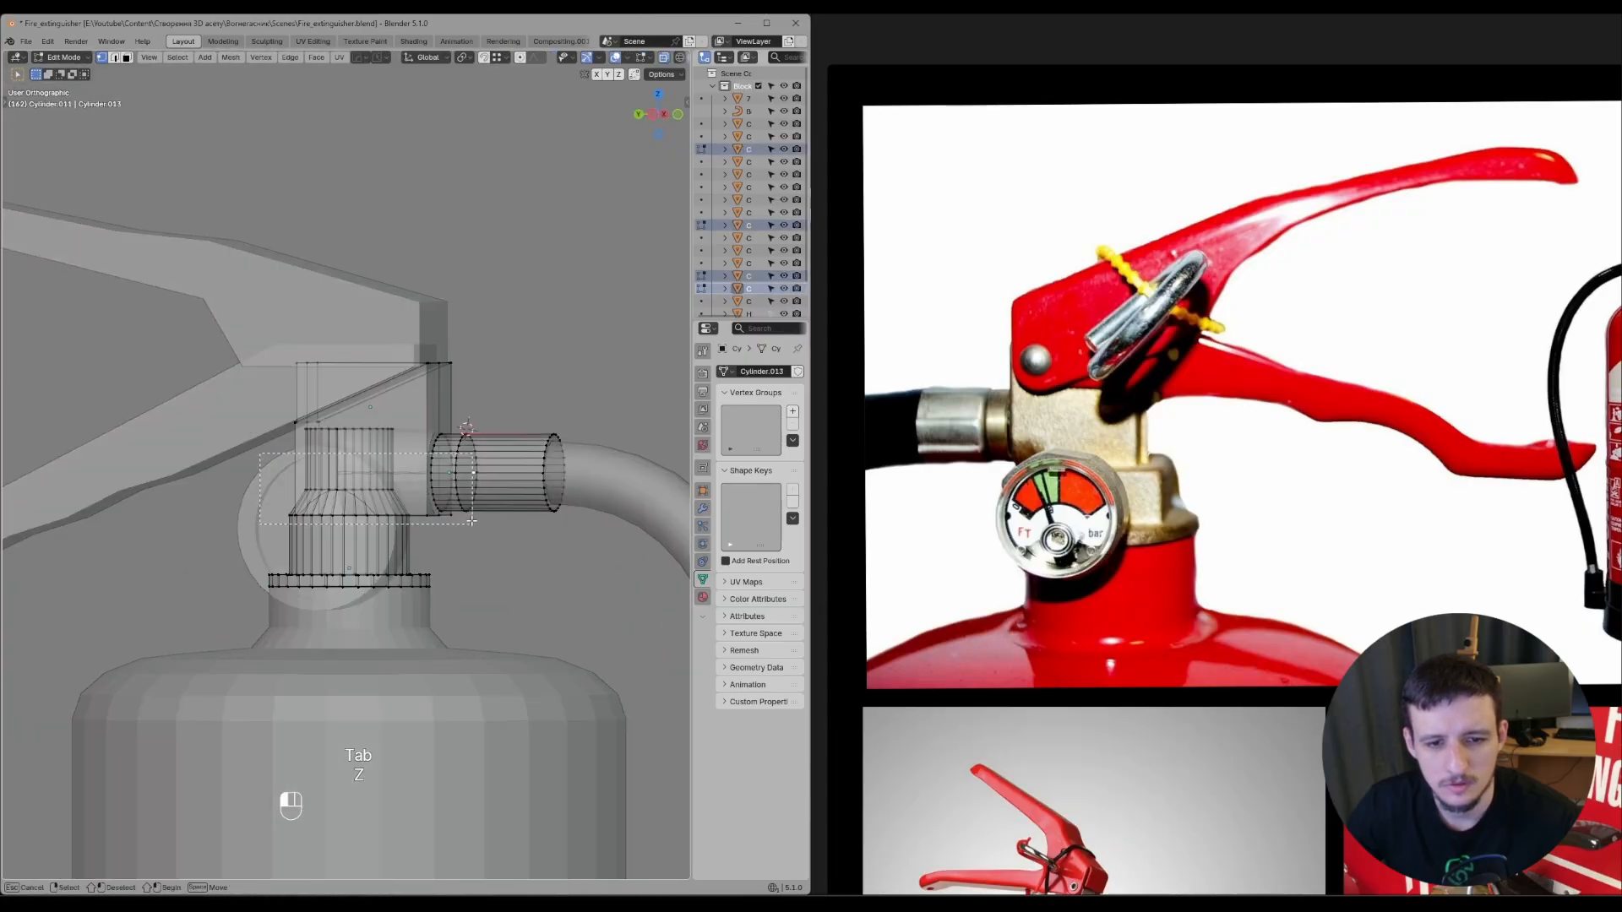
key("g")
key("z")
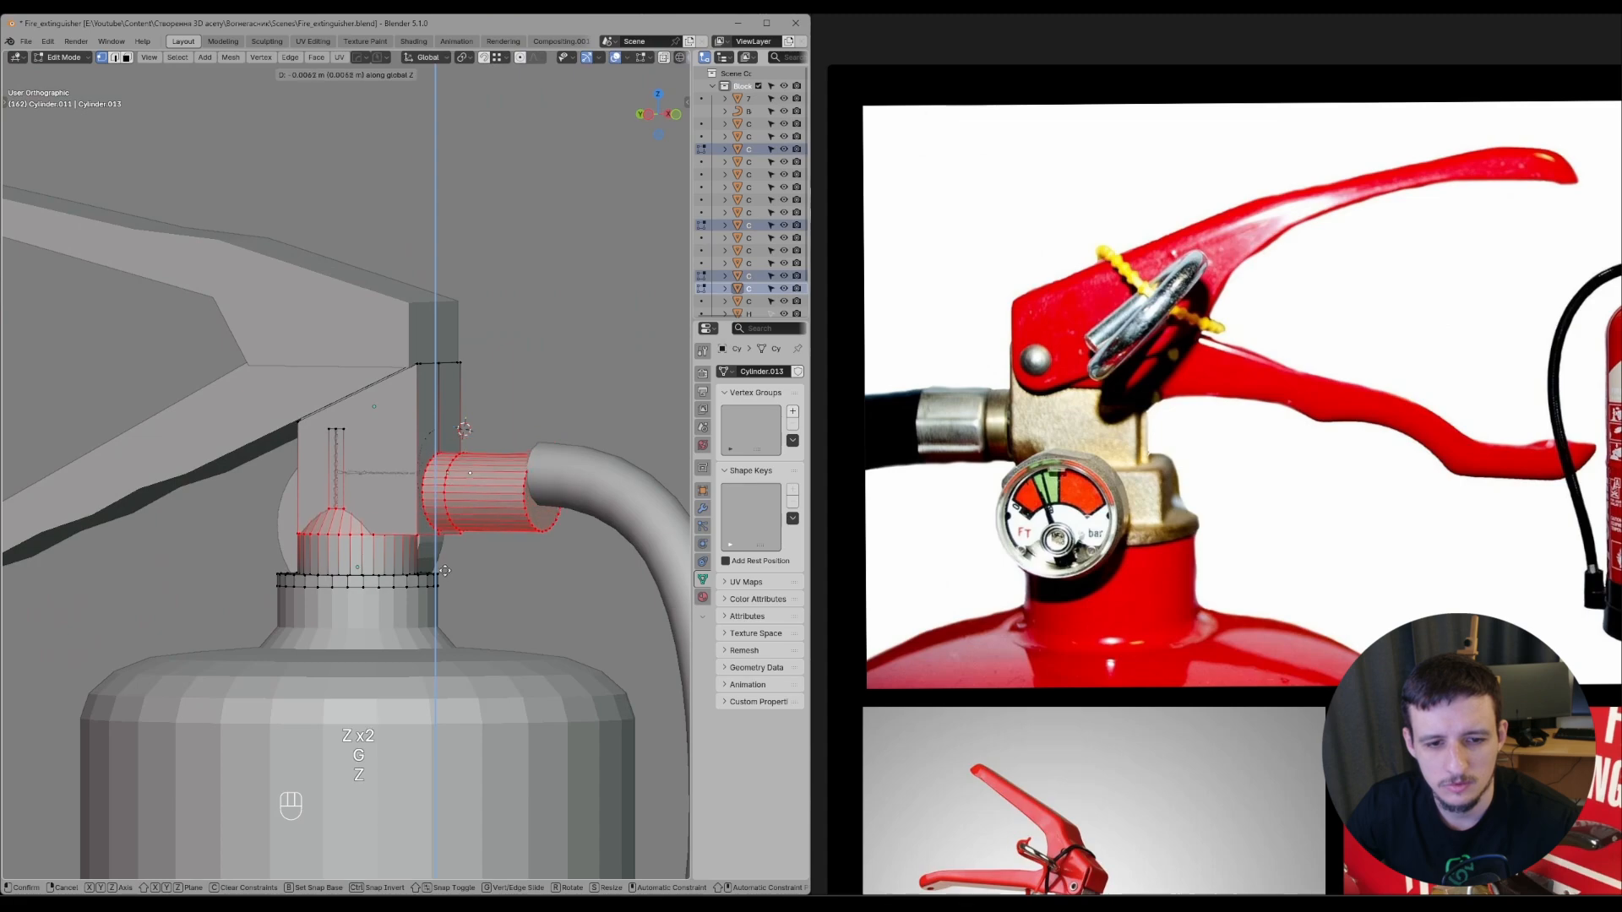
left_click(445, 562)
key("ctrl+z")
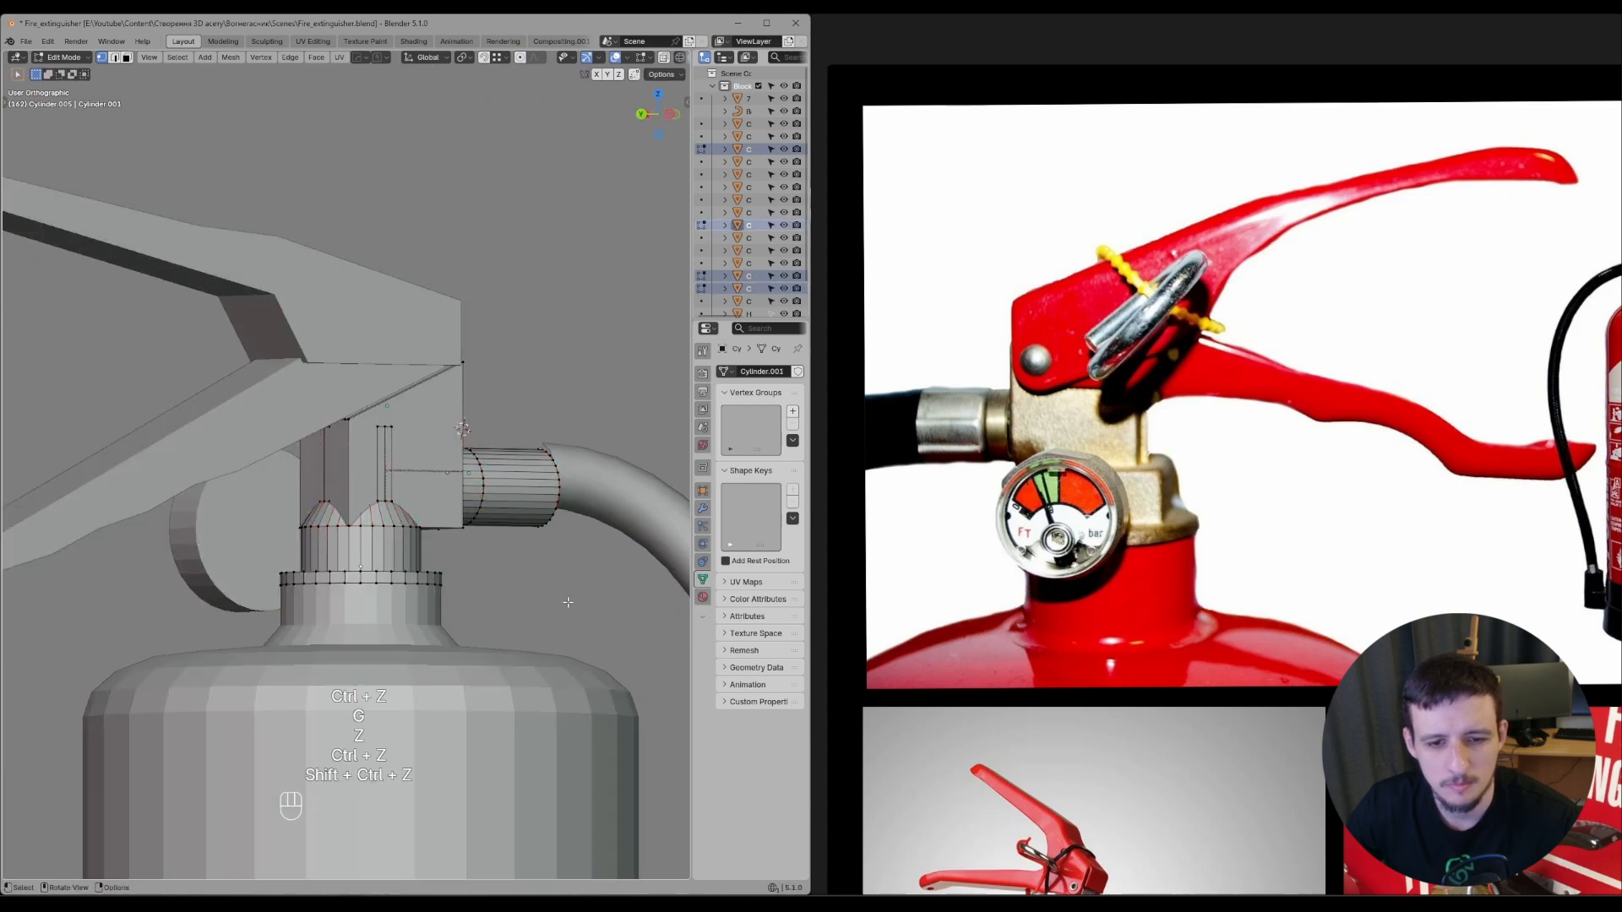
- Lower the hose curve's start point about 0.003 m along Z towards the lowered connector
key("Tab")
left_click(620, 468)
scroll(572, 473, "down", 3)
key("Tab")
middle_click_drag(557, 475, 481, 486, "alt")
scroll(481, 486, "up", 4)
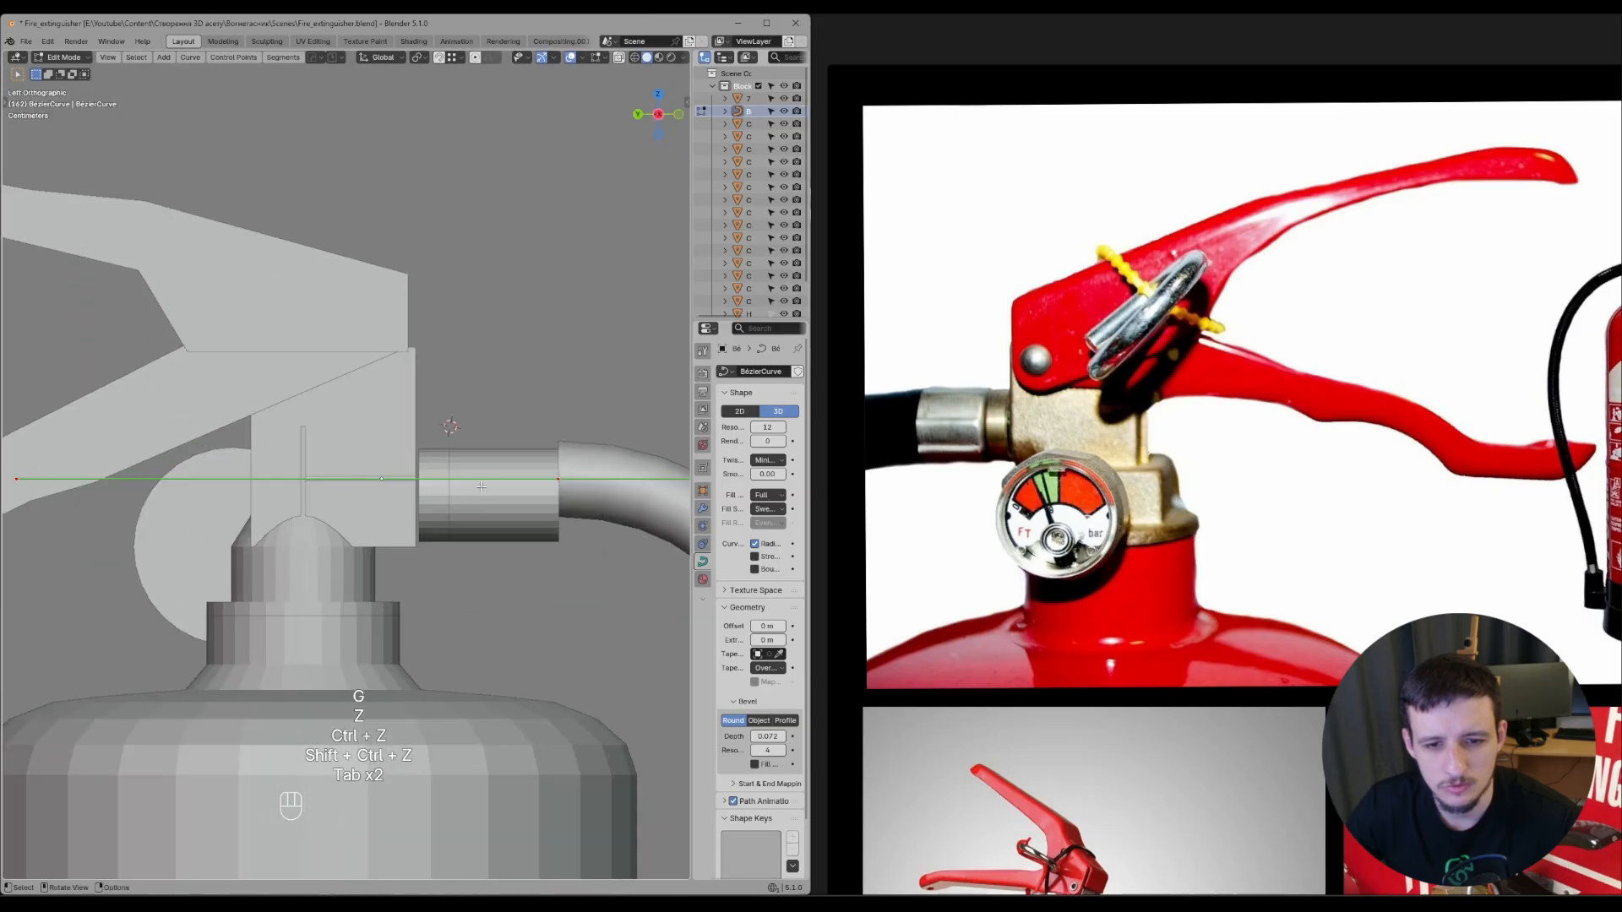
key("g")
key("z")
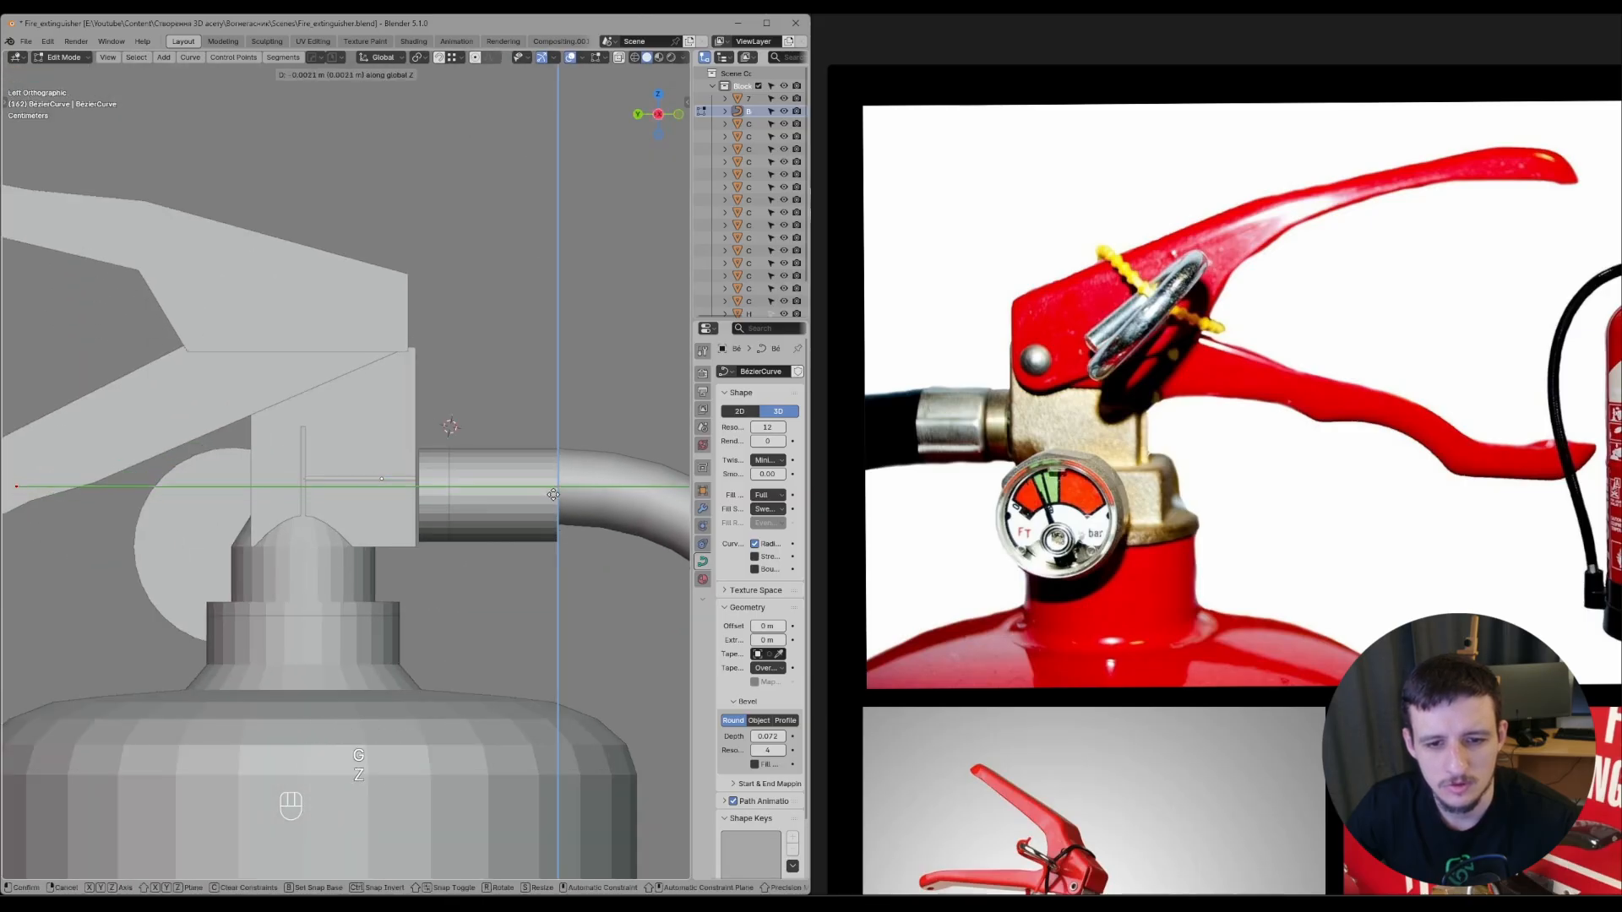
left_click(553, 495)
left_click_drag(490, 319, 558, 375)
scroll(474, 406, "down", 3)
key("Tab")
- Shorten the inner hose connector cylinder by moving its inner end vertices along Y to the valve block's hose-side face
left_click(434, 409)
scroll(427, 467, "up", 4)
left_click(440, 473)
middle_click_drag(452, 478, 587, 496, "alt")
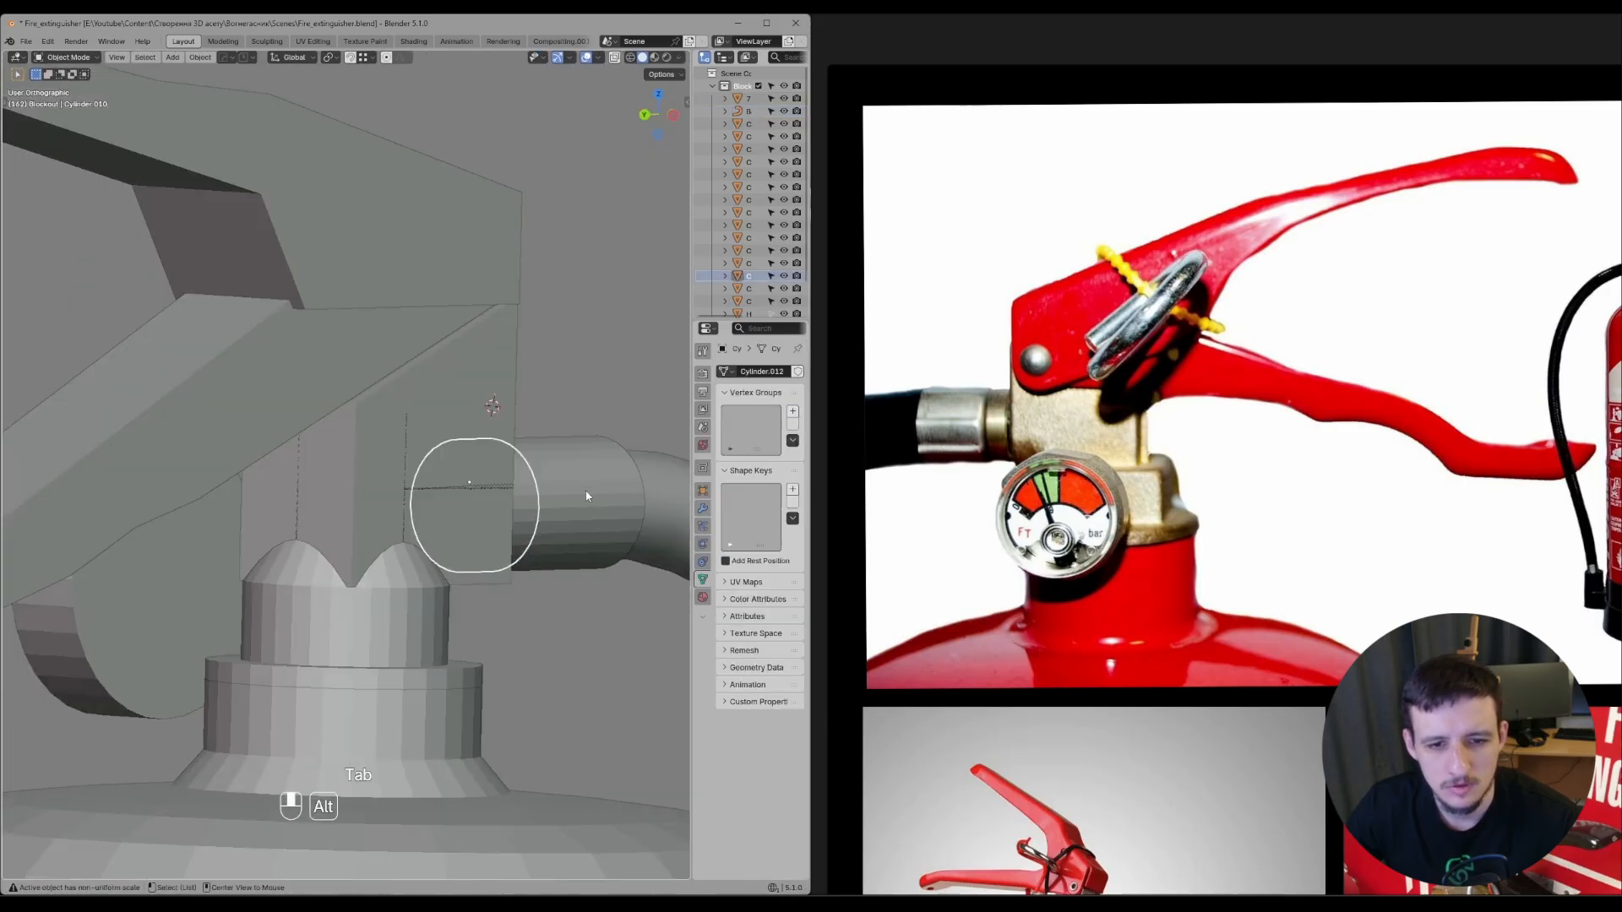
scroll(574, 481, "up", 1)
key("Tab")
key("z")
key("g")
middle_click(443, 651)
left_click_drag(509, 394, 582, 724)
left_click(446, 652)
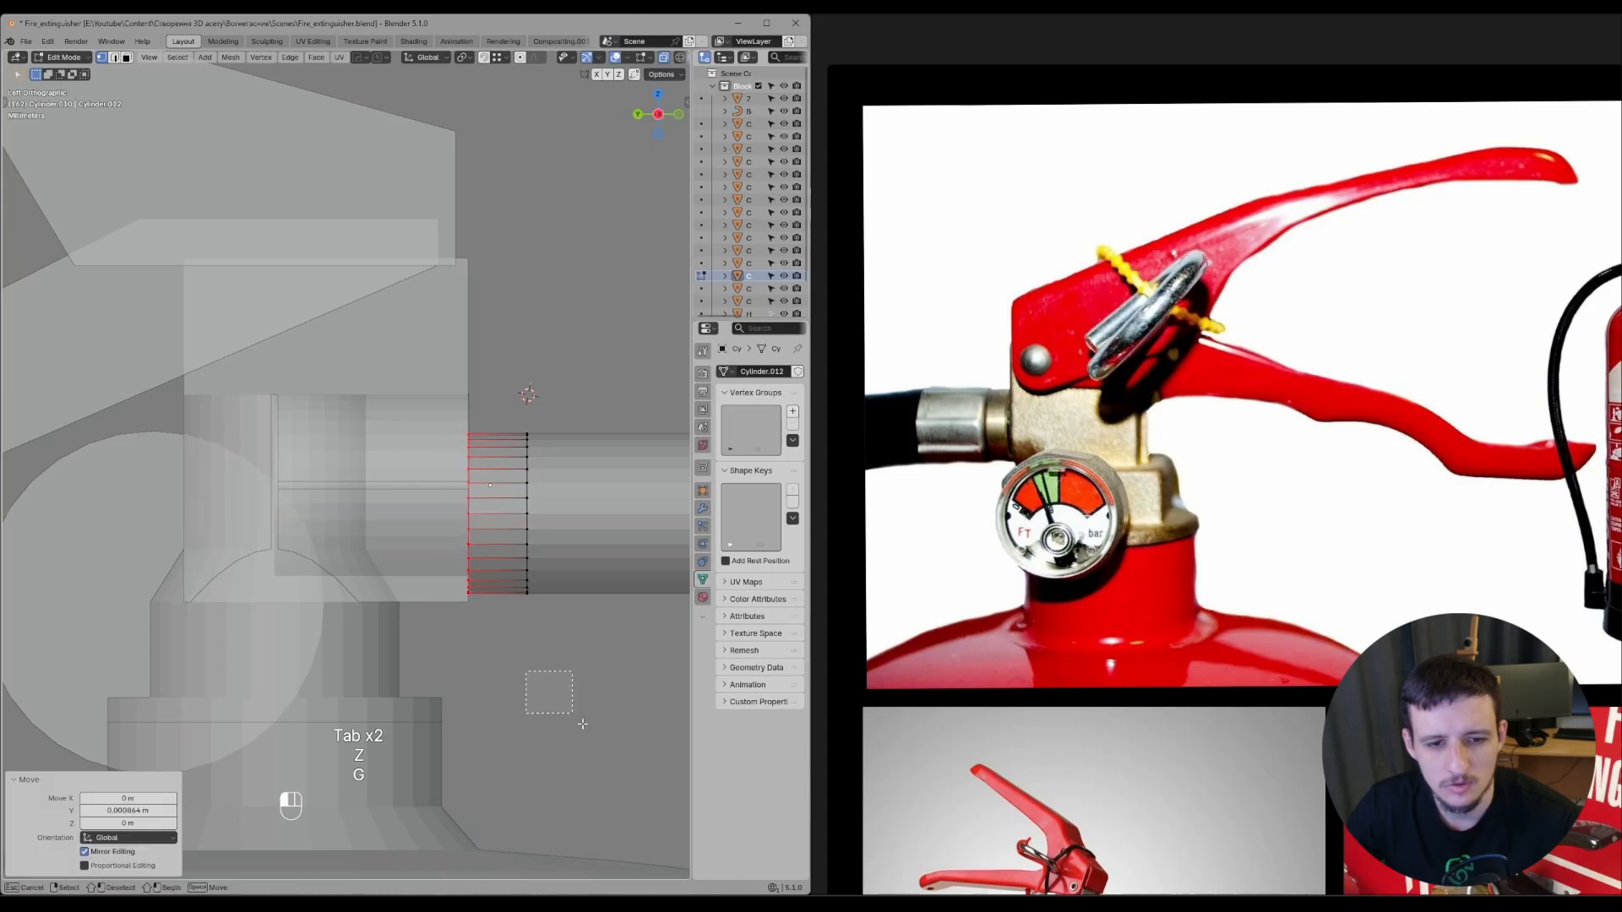
key("Tab")
- Delete the separate cylinder inside the valve block and save the file
scroll(380, 473, "down", 4)
left_click(380, 474)
key("x")
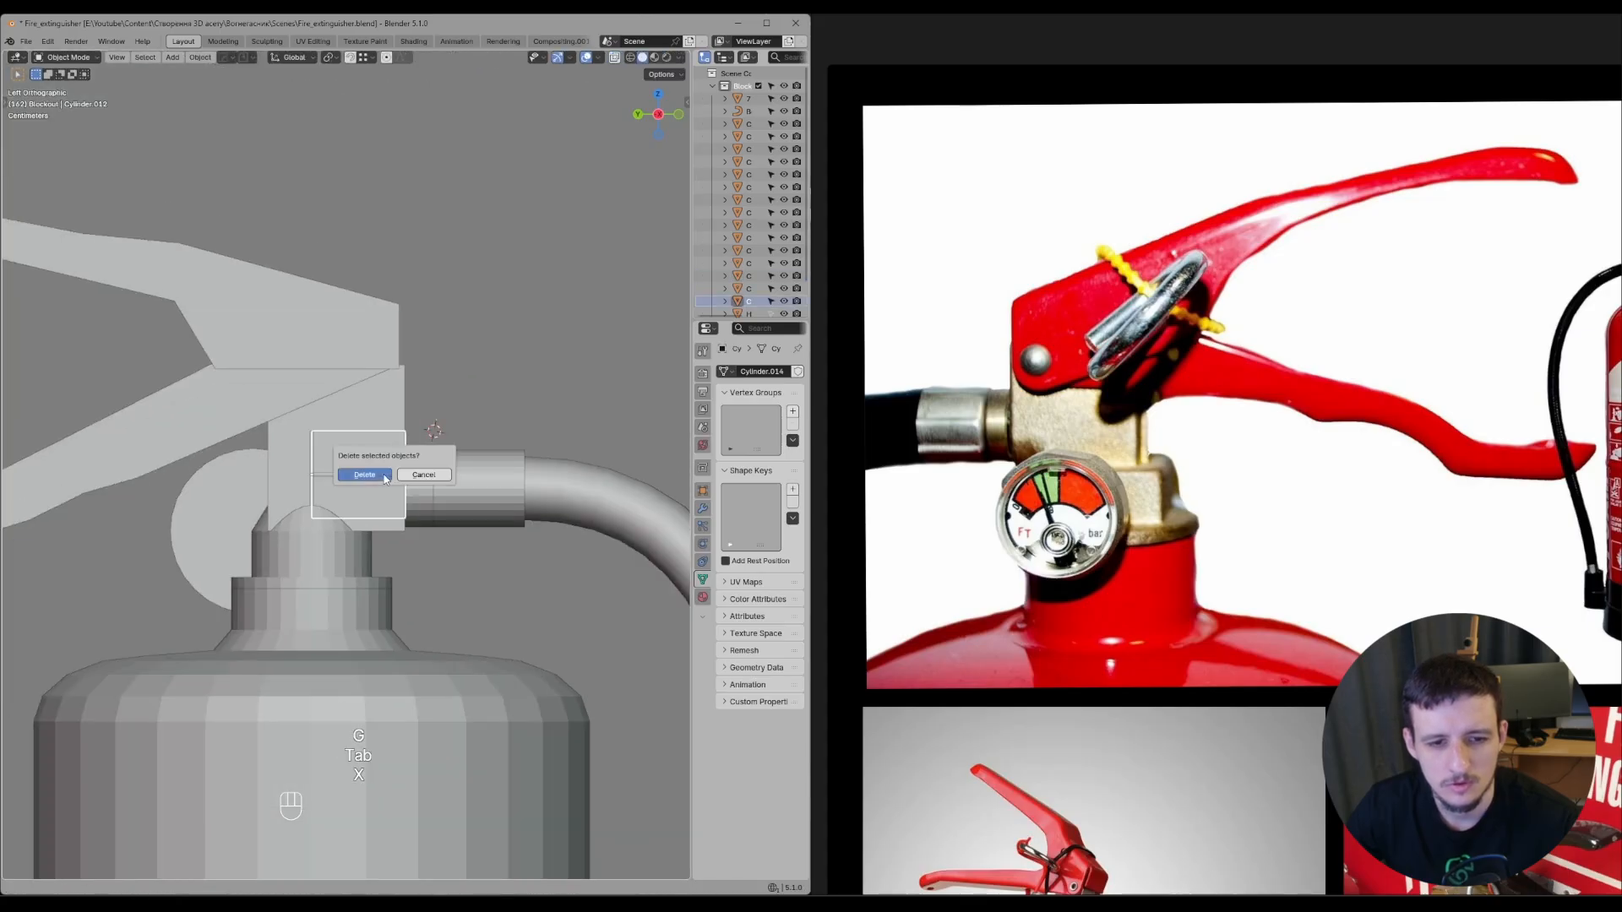
left_click(384, 476)
middle_click_drag(384, 475, 580, 499)
scroll(470, 499, "up", 3)
left_click(471, 499)
scroll(580, 498, "down", 2)
middle_click_drag(473, 498, 408, 483)
scroll(408, 483, "down", 3)
key("ctrl+s")
left_click(505, 488)
- Examine the reference photos for how the valve body, round side port, gauge and hose connector meet
scroll(1054, 458, "down", 2)
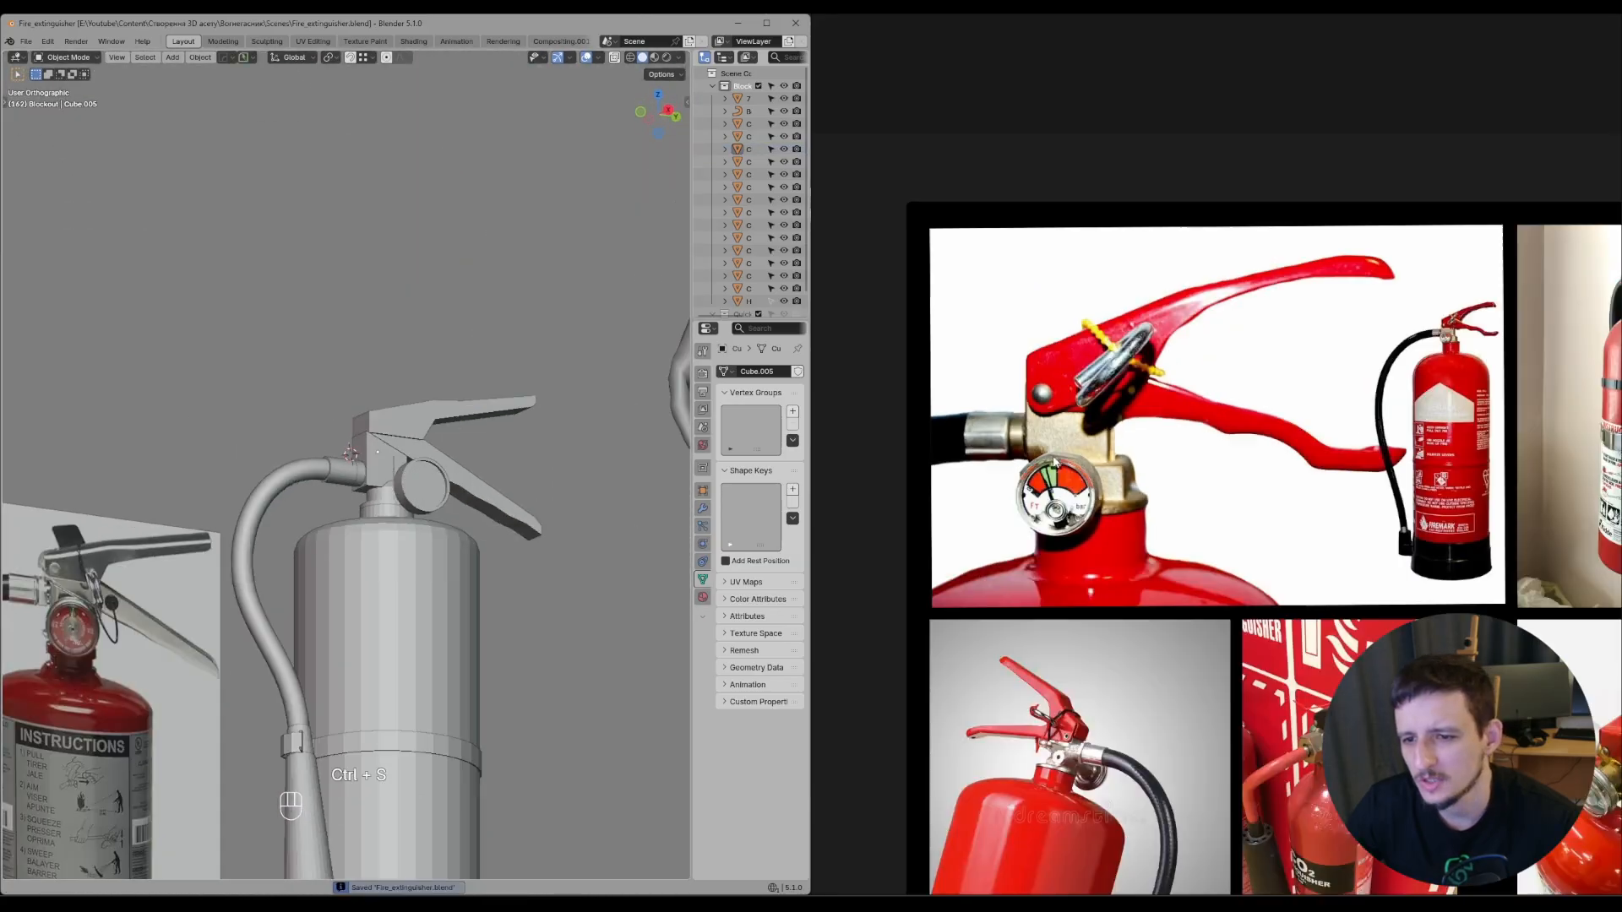
scroll(1054, 462, "down", 2)
scroll(1173, 499, "up", 6)
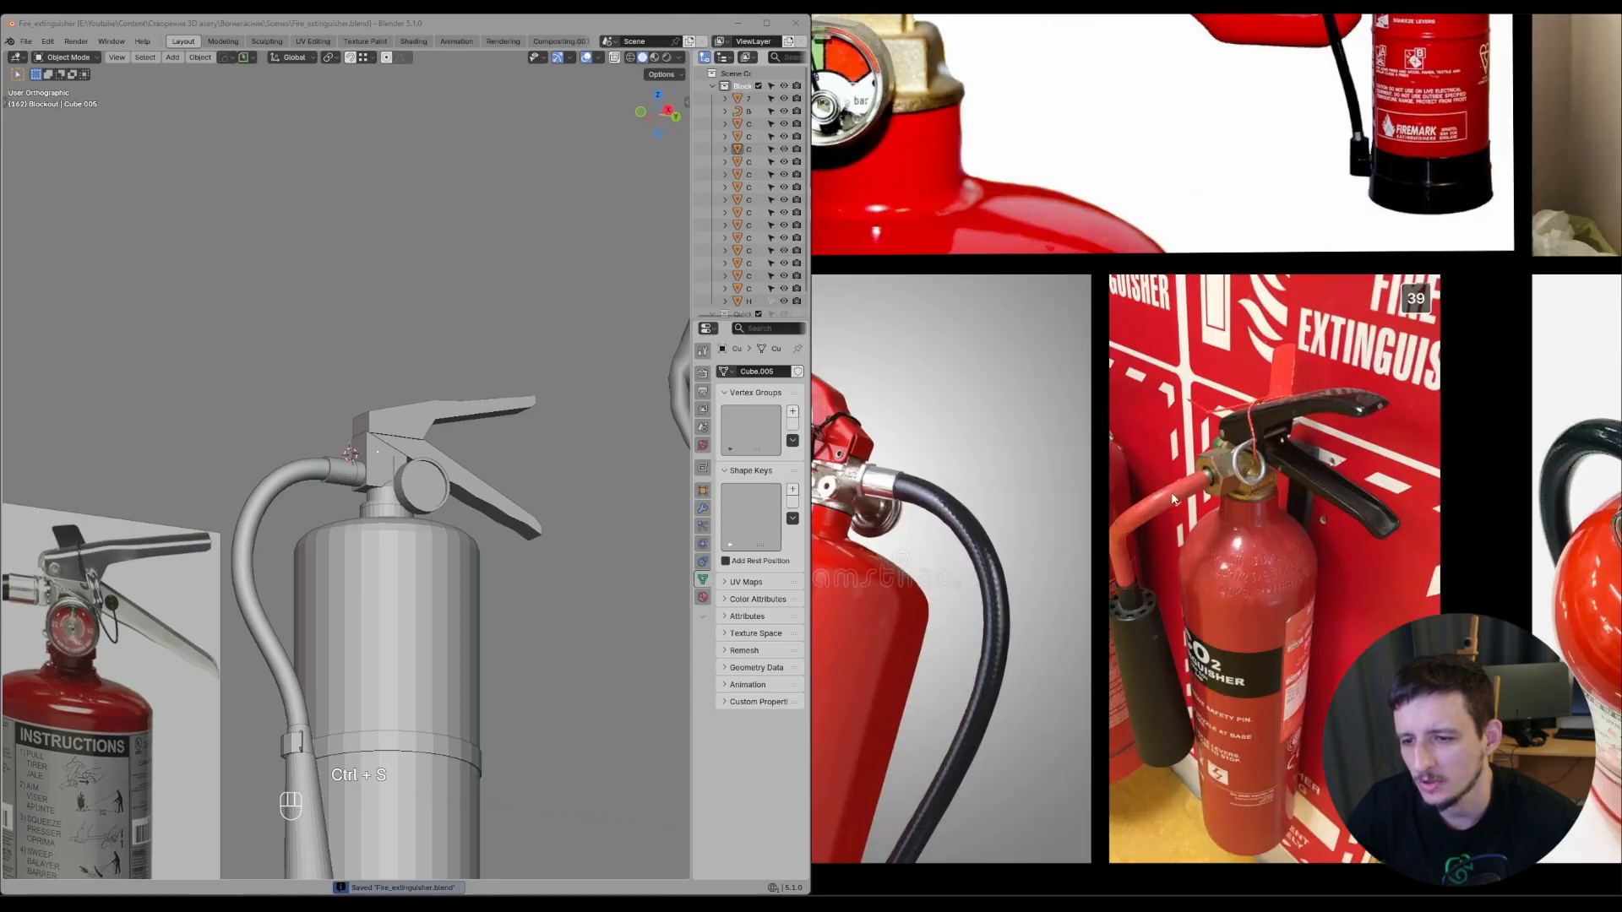
scroll(1173, 498, "up", 2)
scroll(1098, 494, "down", 4)
scroll(1041, 490, "up", 5)
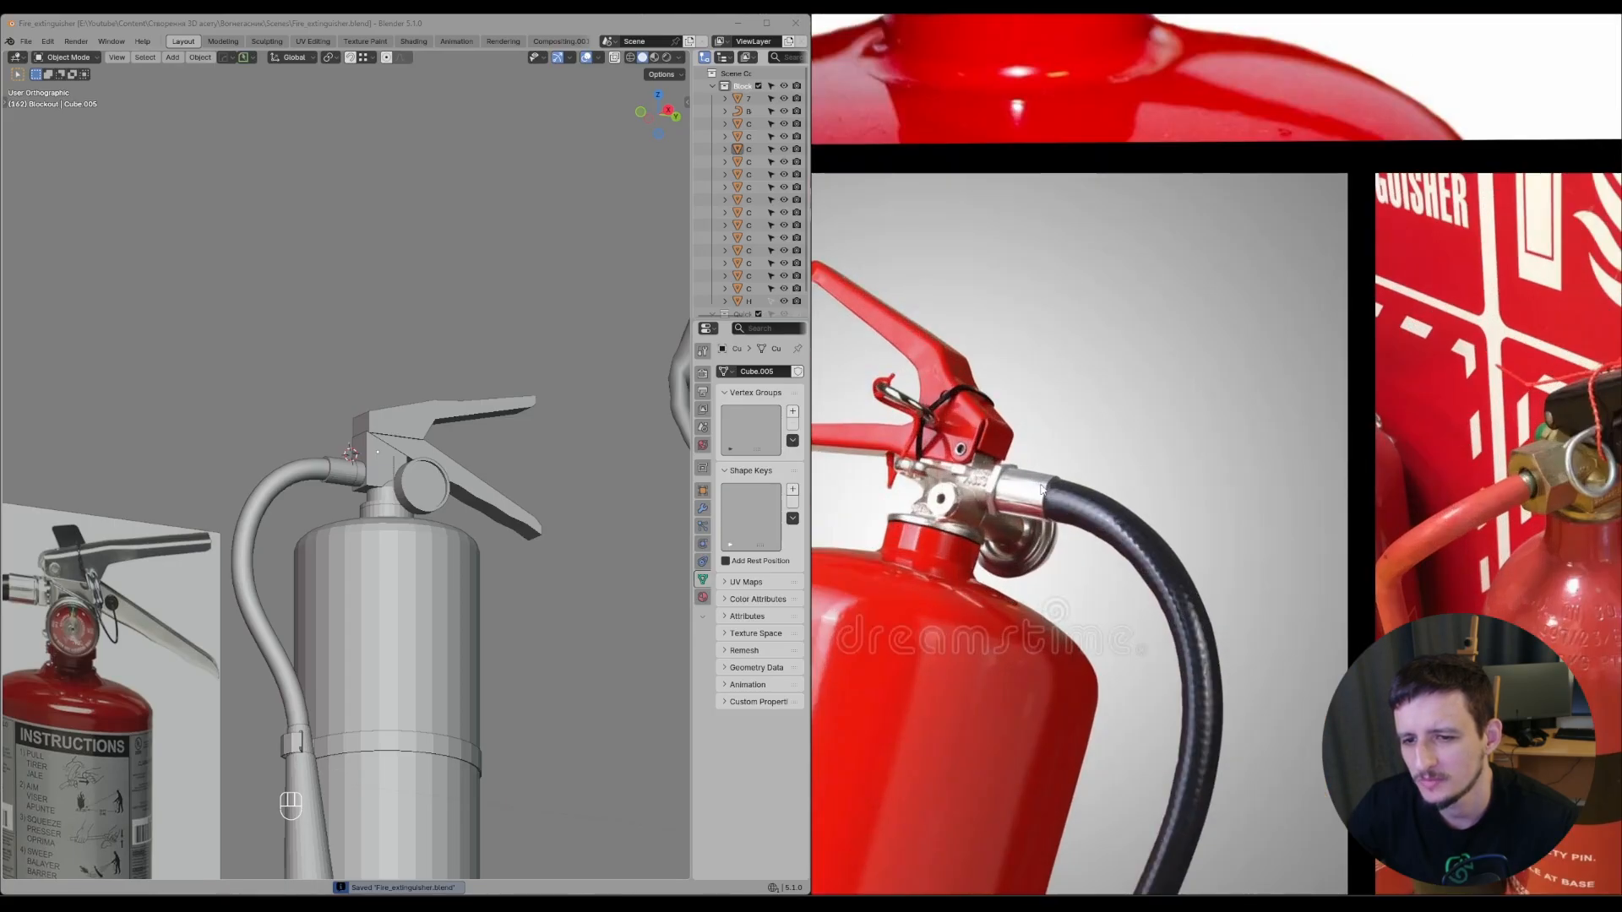
scroll(930, 491, "up", 3)
scroll(965, 480, "up", 2)
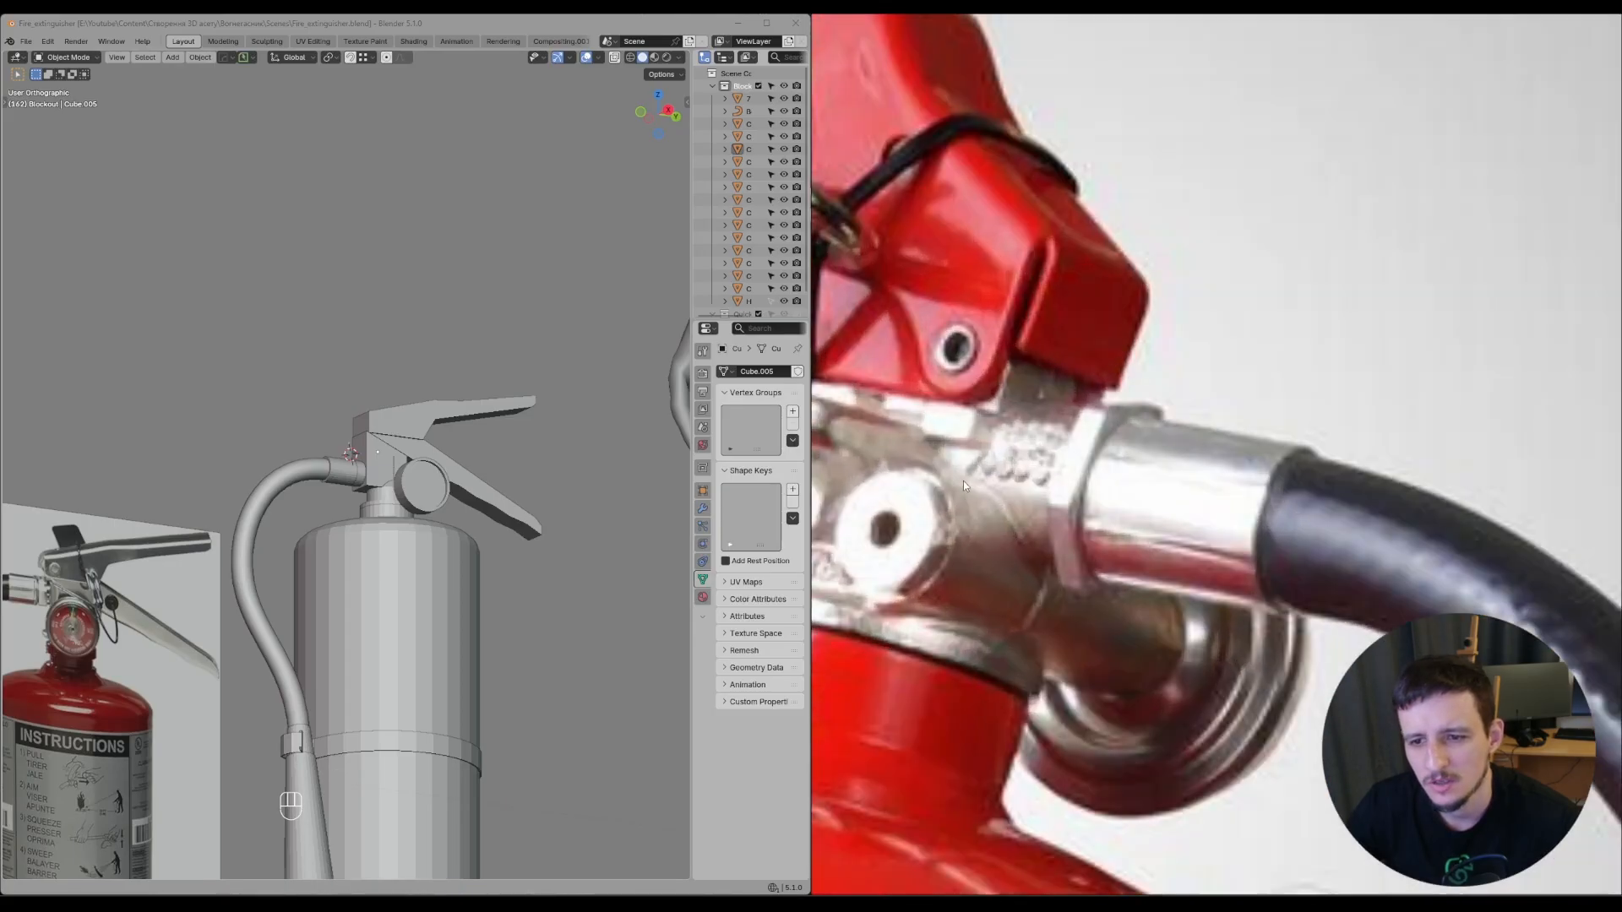
scroll(965, 479, "down", 1)
middle_click_drag(965, 479, 1092, 450)
key("d")
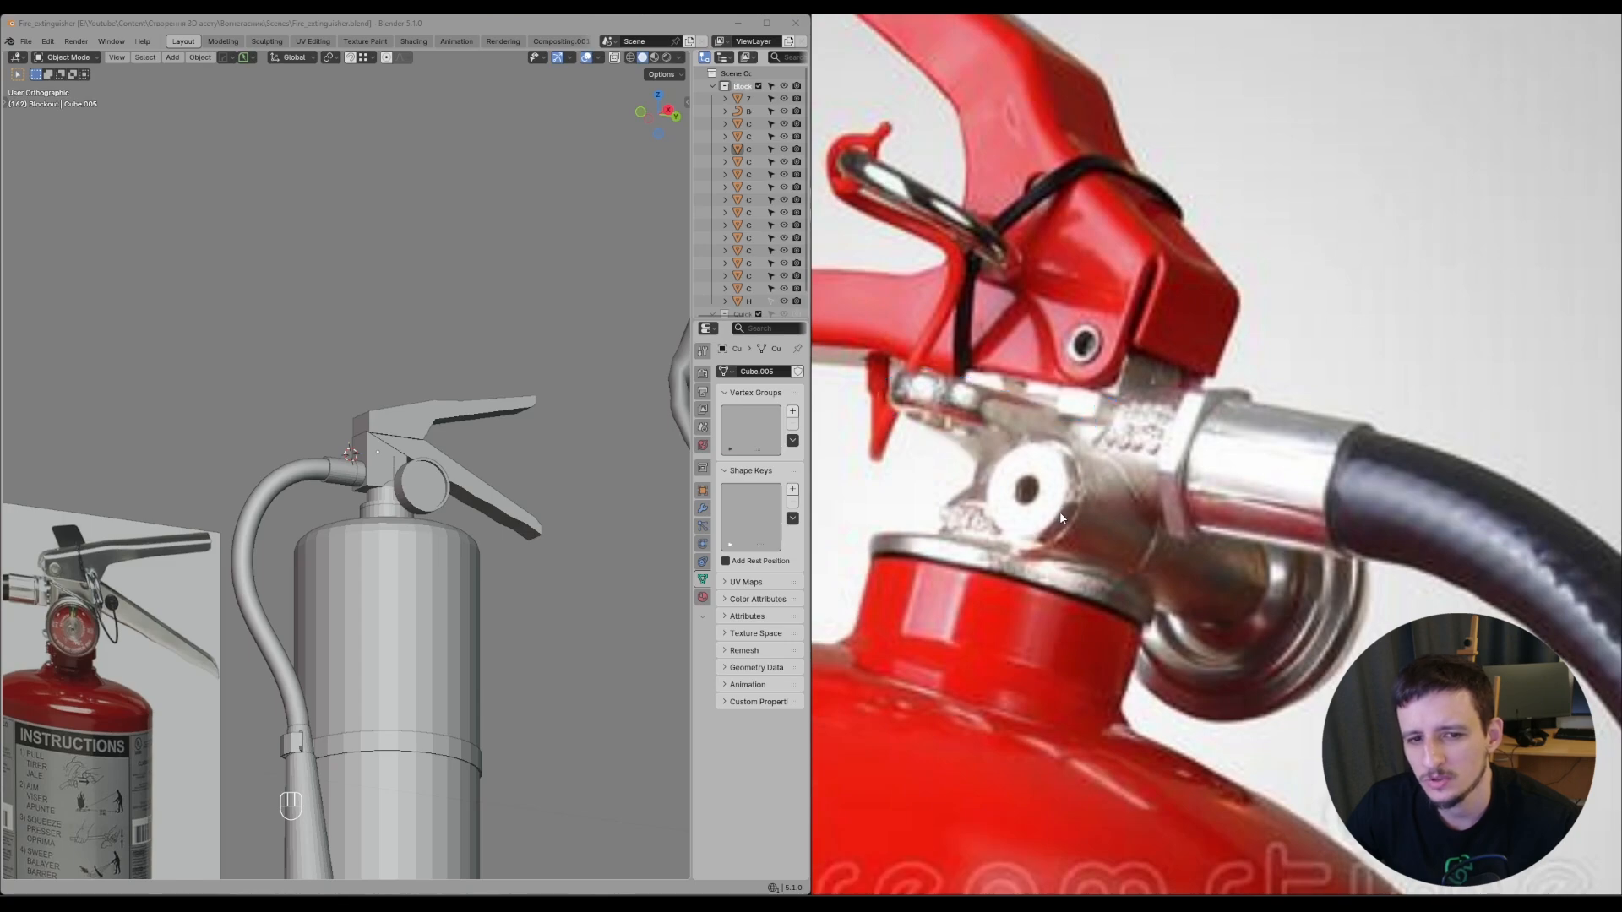
- Duplicate the hose connector cylinder in the horizontal plane towards the gauge and rotate the copy 90° about Z
middle_click_drag(448, 477, 621, 473)
scroll(592, 473, "up", 4)
middle_click_drag(591, 507, 574, 457, "shift")
scroll(574, 456, "up", 2)
middle_click_drag(575, 456, 405, 443)
left_click(368, 437)
key("shift+d")
key("shift+z")
left_click(533, 401)
type("rz")
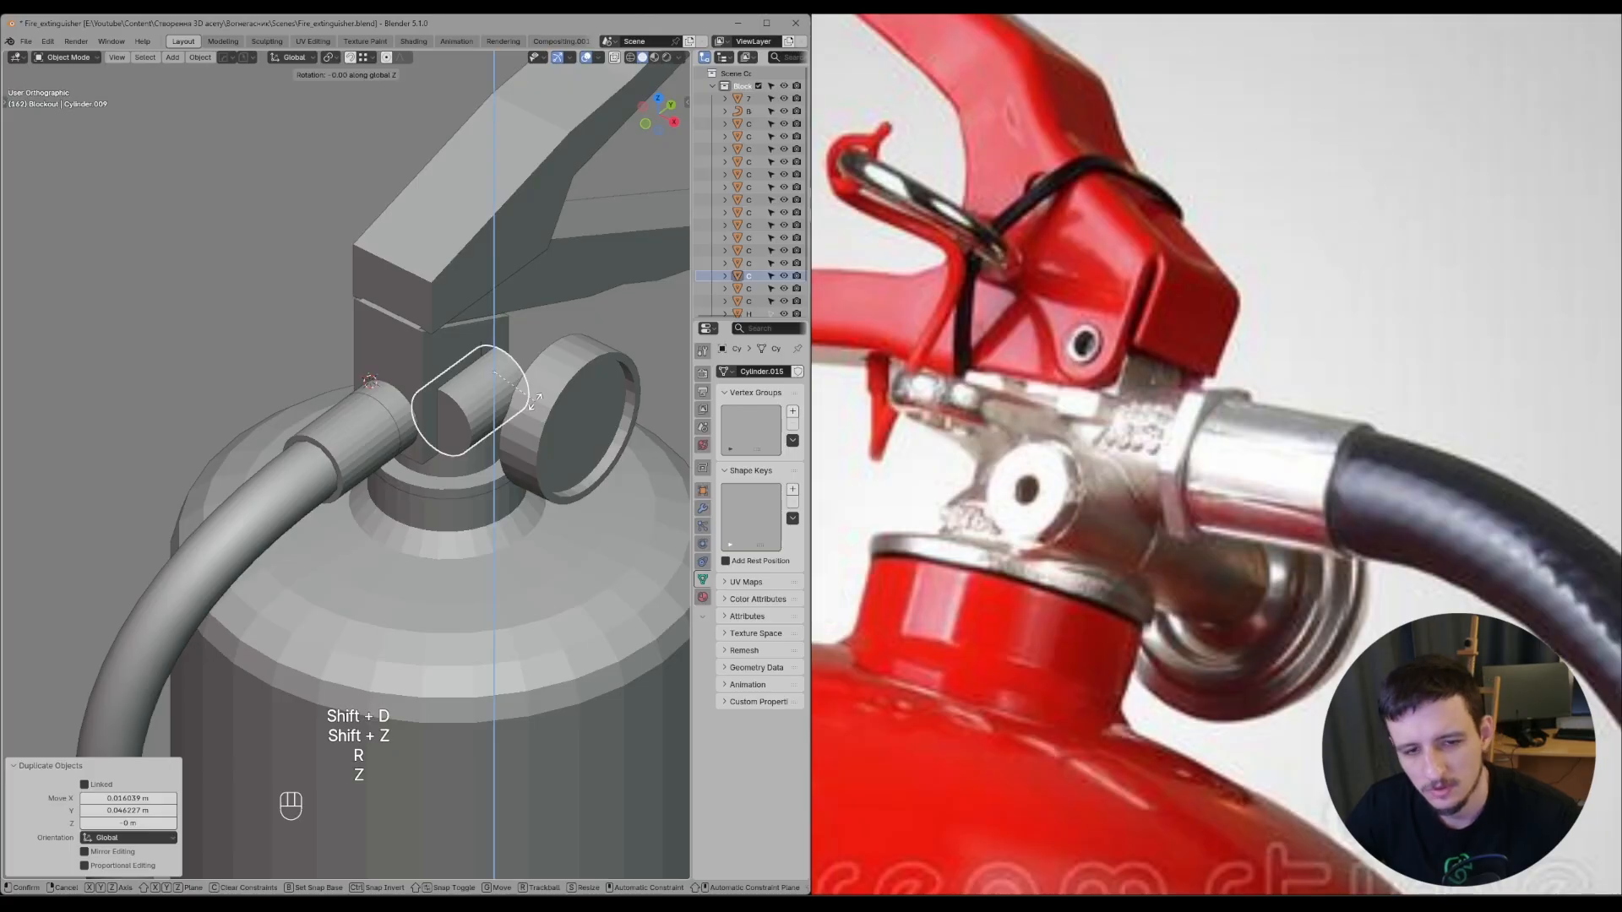
type("90")
key("Return")
- Move the rotated cylinder in the side view to line it up with the pressure gauge
mouse_move(537, 404)
middle_mouse_down()
mouse_move(549, 412)
mouse_move(529, 371)
mouse_move(604, 394)
mouse_move(514, 416)
middle_mouse_up()
key("alt+grave")
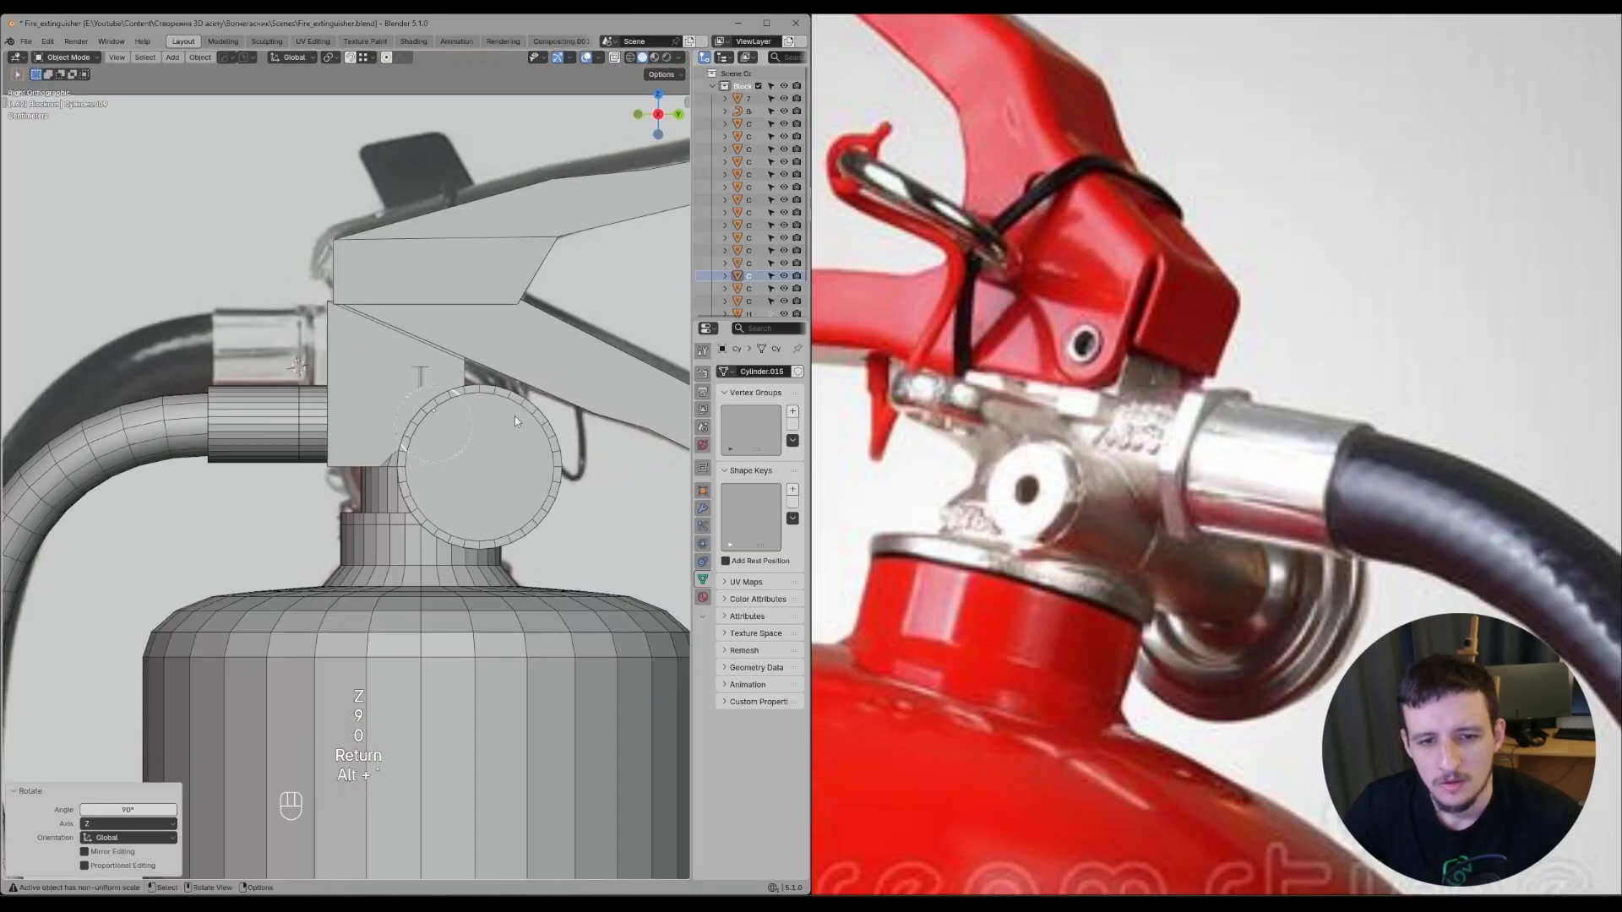
scroll(515, 421, "up", 2)
key("g")
middle_click(561, 393)
left_click(453, 469)
middle_click_drag(454, 469, 503, 388)
key("Tab")
key("shift+ctrl+c")
key("Tab")
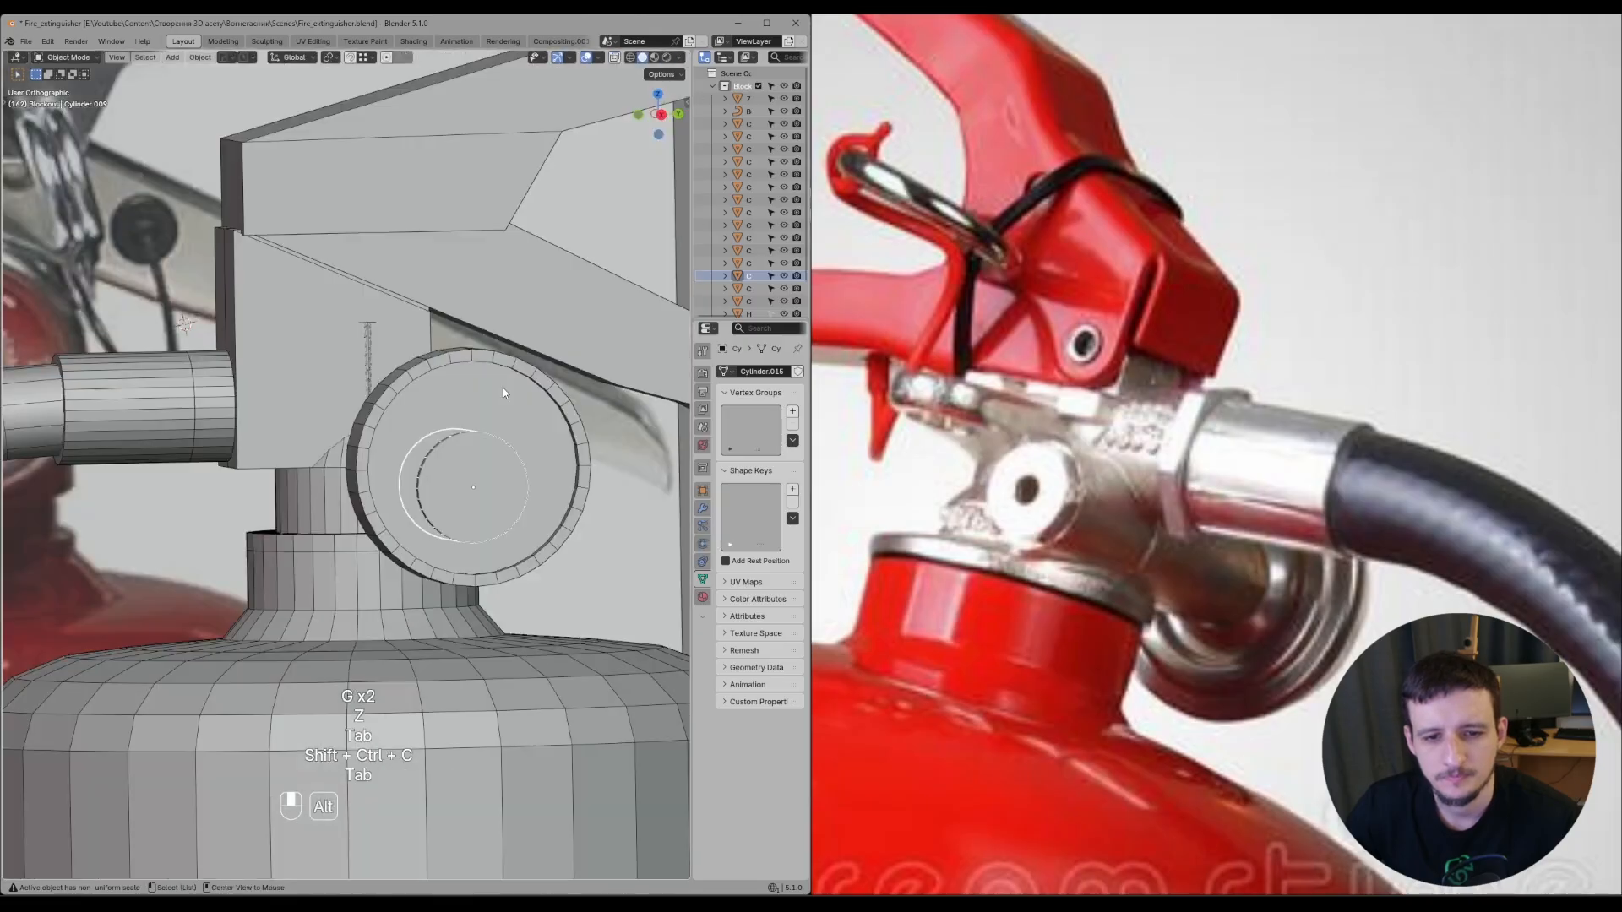
- Raise the cylinder about 0.004 m along Z and slide it along X between the valve block and the gauge
left_click(357, 463, "ctrl")
middle_click_drag(357, 462, 532, 471)
key("g")
middle_click(507, 465)
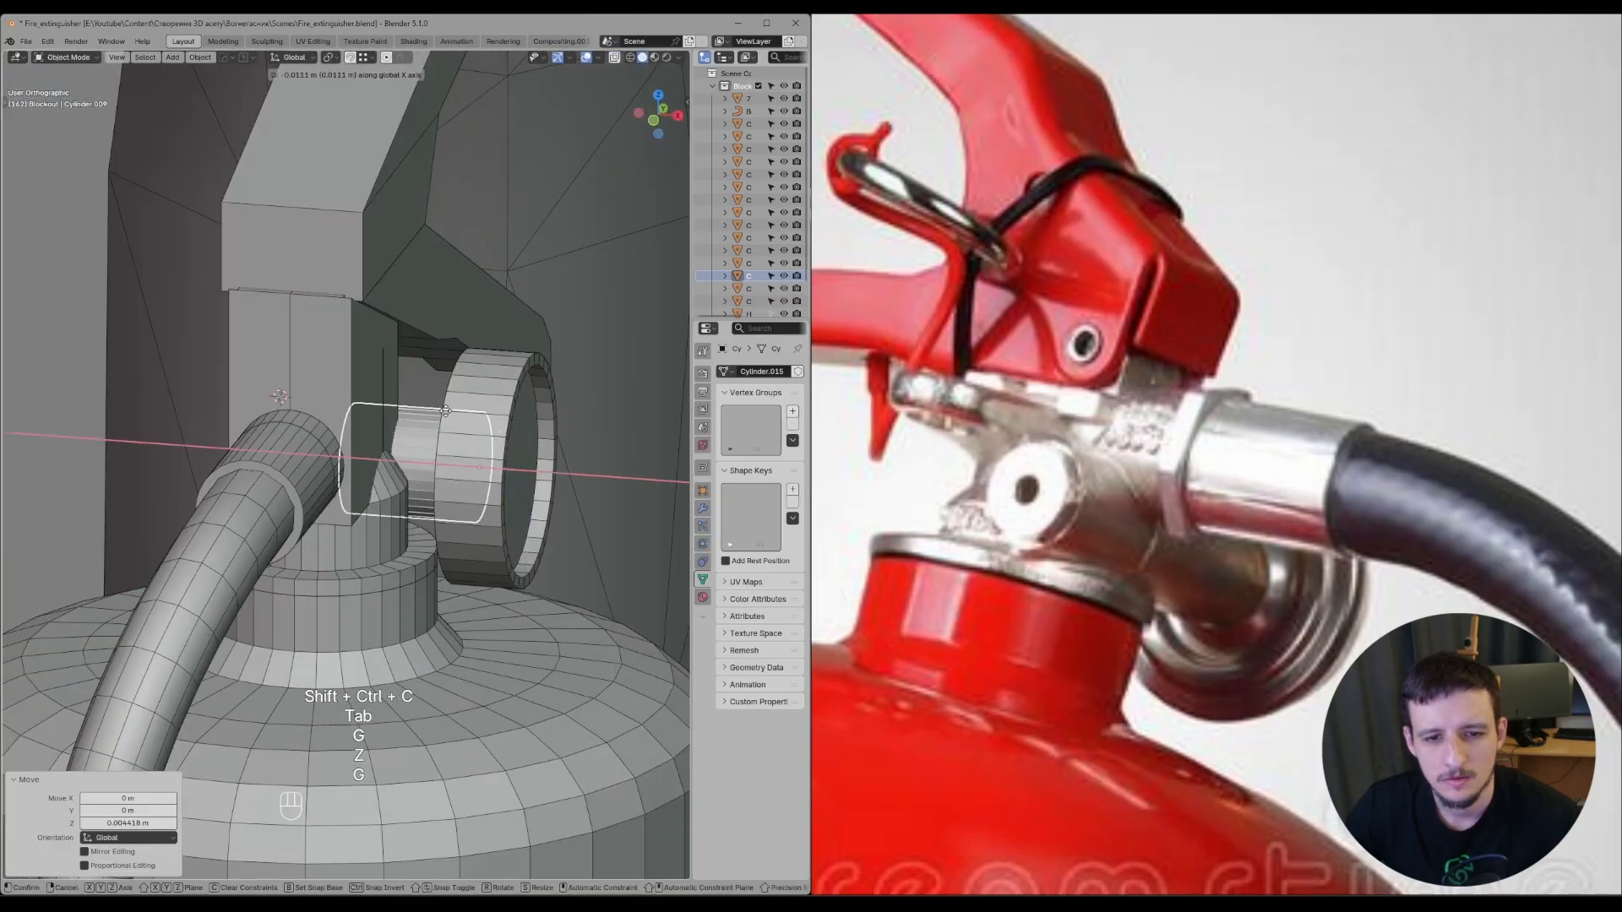
left_click(483, 448)
- Lengthen the cylinder by moving the end vertices opposite the gauge outward along X, past the valve block's side
scroll(483, 423, "down", 3)
middle_click_drag(484, 422, 442, 441)
key("Tab")
key("z")
left_click_drag(299, 380, 377, 509)
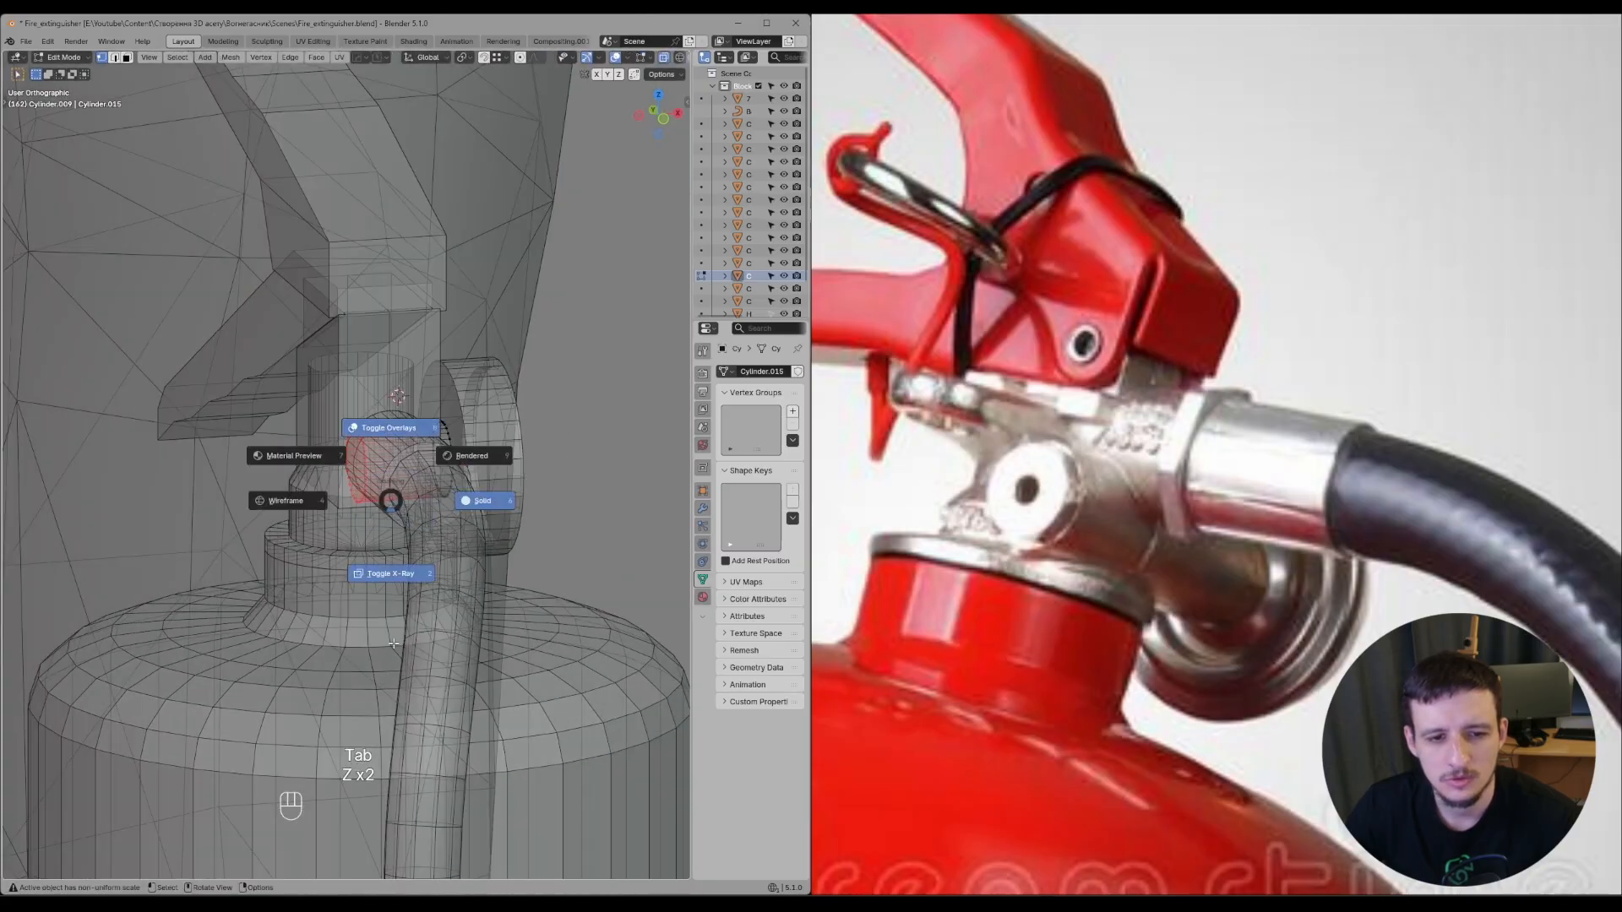
left_click(392, 644)
key("g")
left_click(249, 518)
middle_click_drag(248, 517, 403, 524)
key("Tab")
left_click(317, 444)
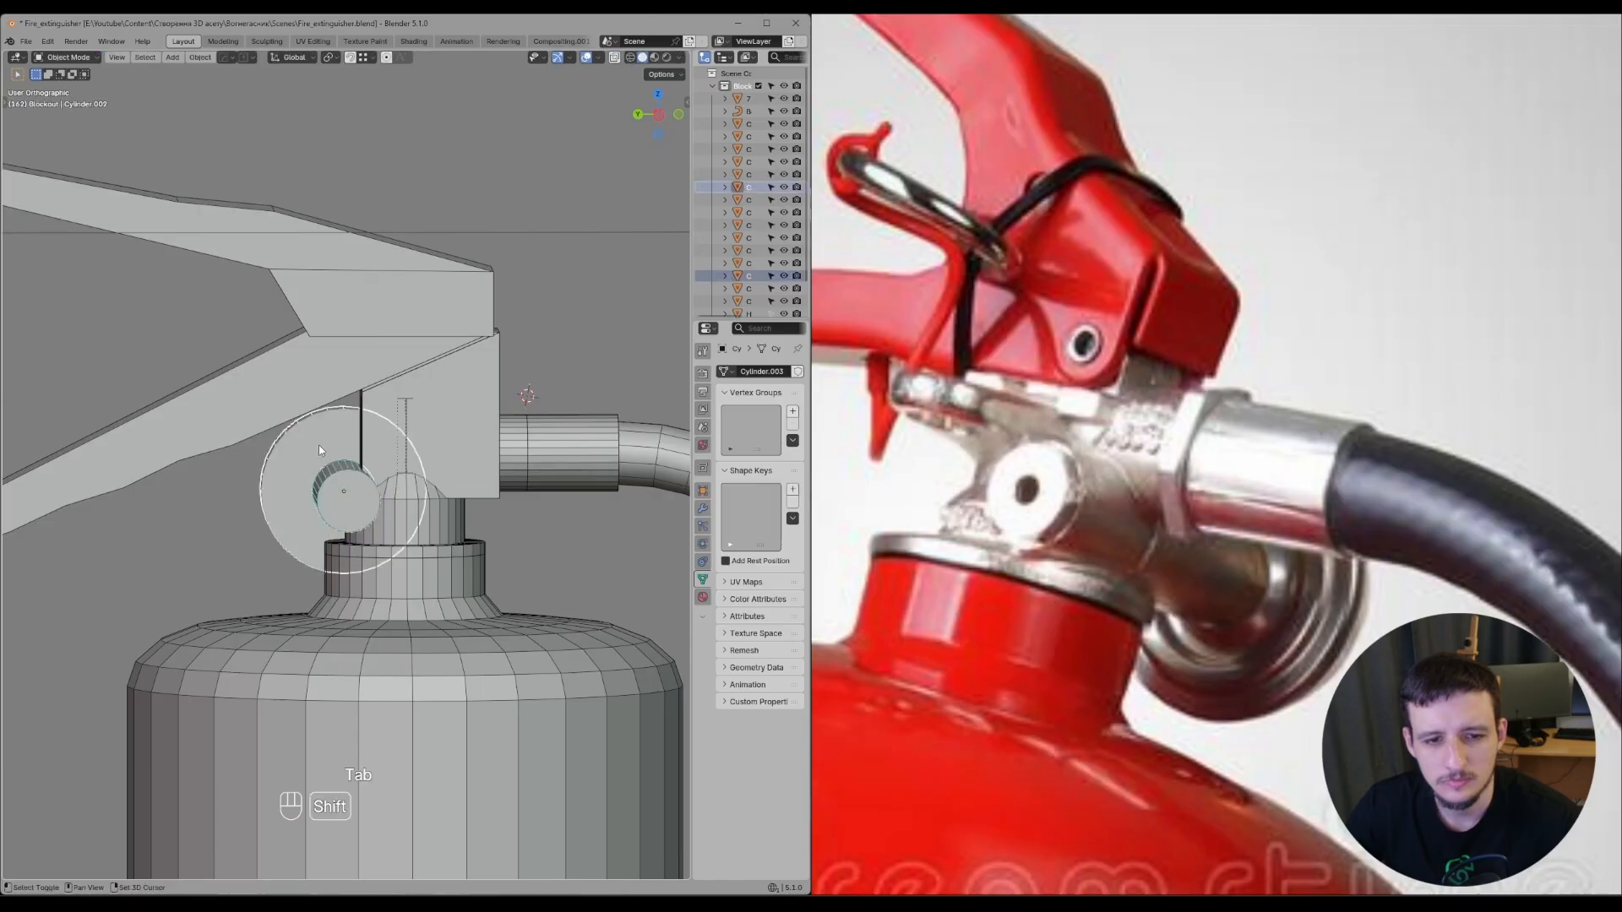
key("alt+f")
key("alt+f")
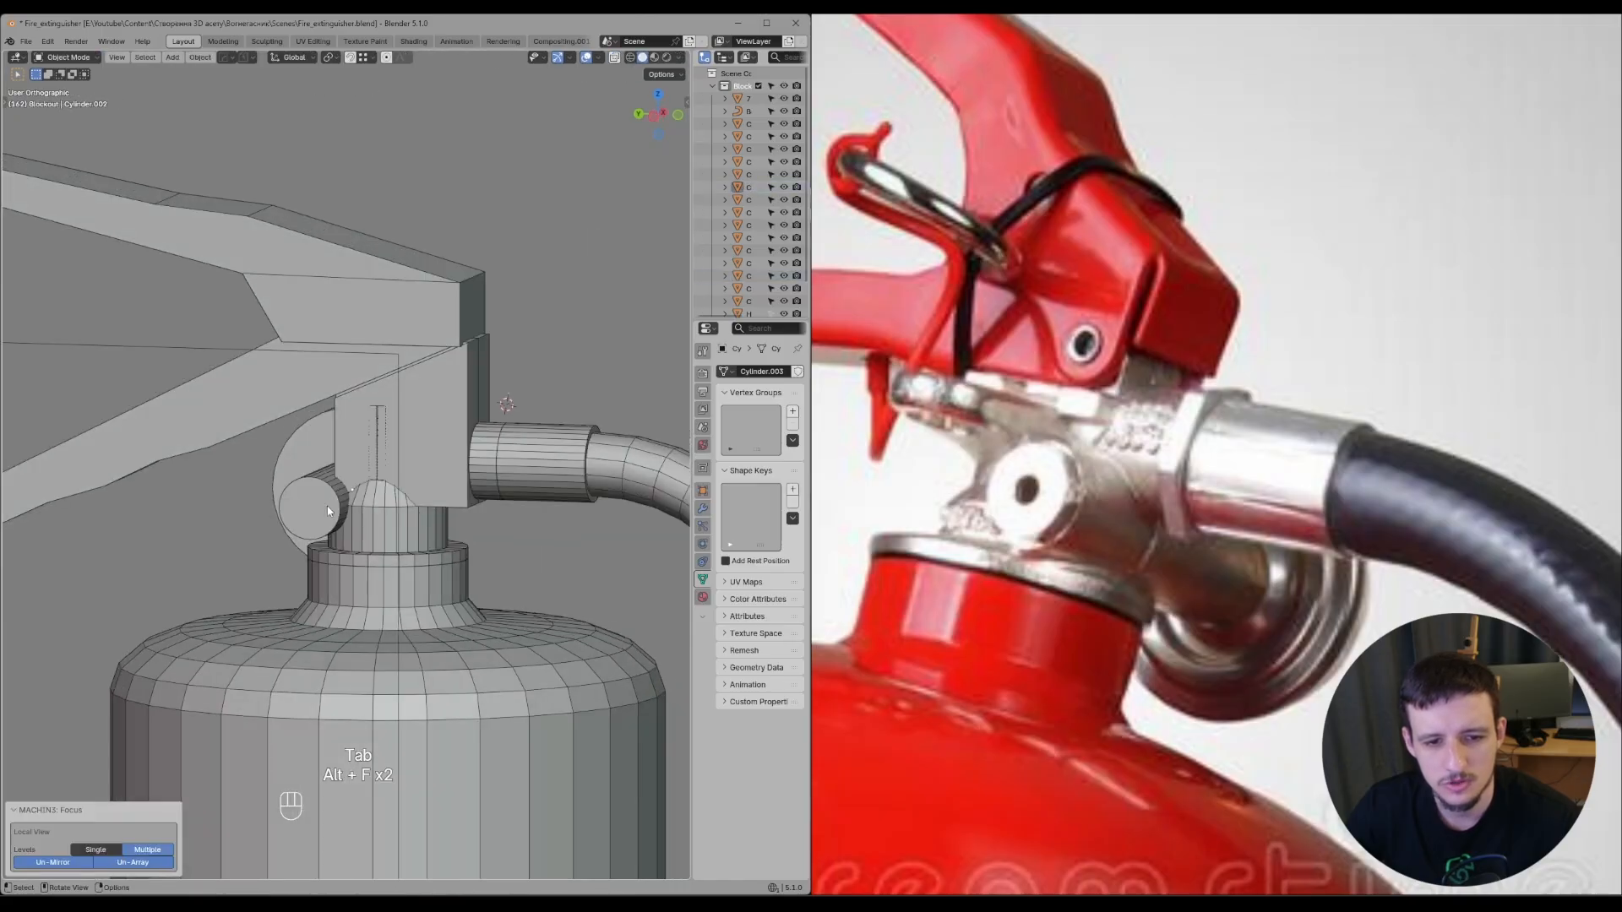
- Scale the cross cylinder behind the gauge up uniformly by about 1.2
left_click(336, 500)
middle_click_drag(337, 500, 529, 536)
left_click(373, 438, "shift")
left_click(465, 507, "shift")
scroll(467, 500, "up", 1)
left_click(463, 500)
key("s")
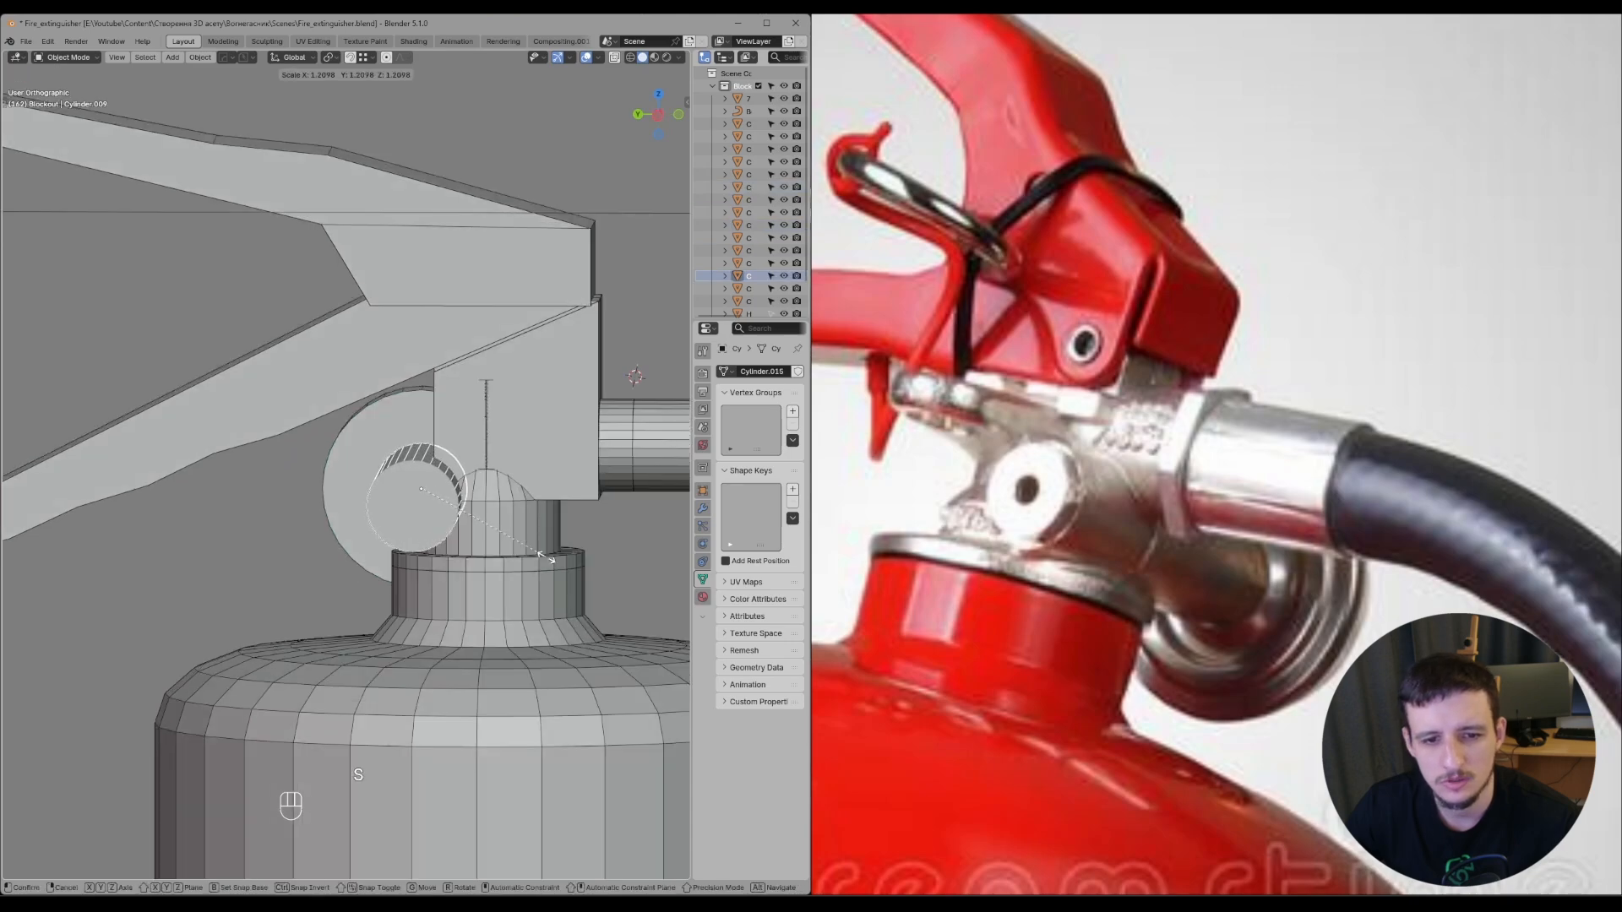
left_click(549, 557)
middle_click_drag(549, 558, 520, 543)
left_click(389, 424, "shift")
middle_click_drag(485, 471, 454, 488, "alt")
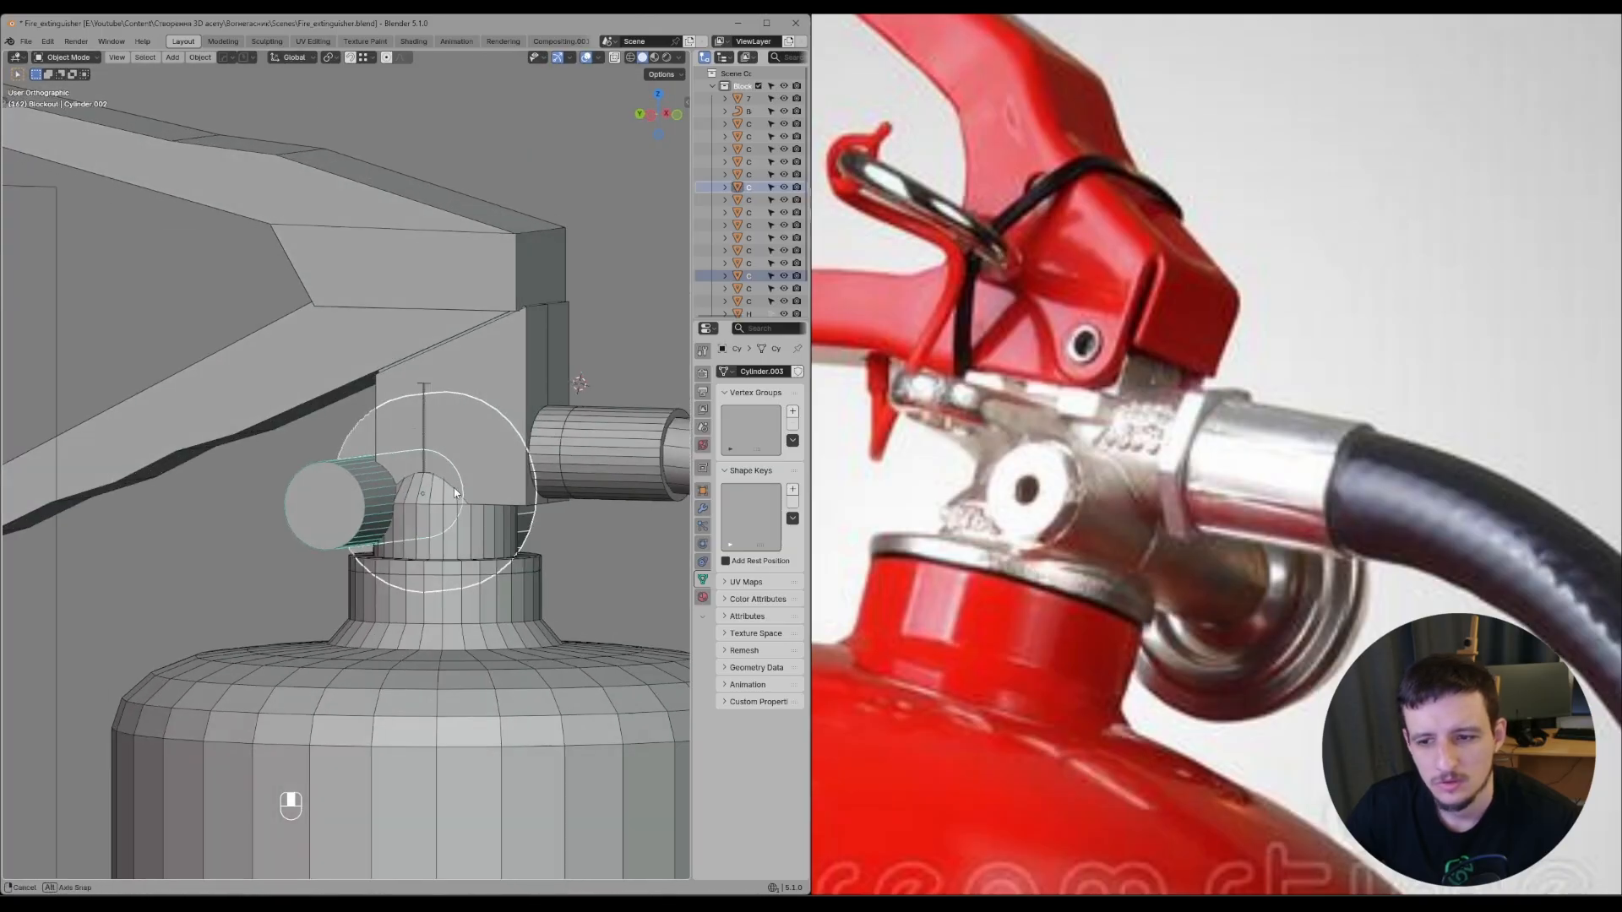
- Compare the gauge mount, side port and neck of the valve across the different extinguisher reference photos
scroll(1127, 556, "down", 3)
scroll(1123, 562, "up", 4)
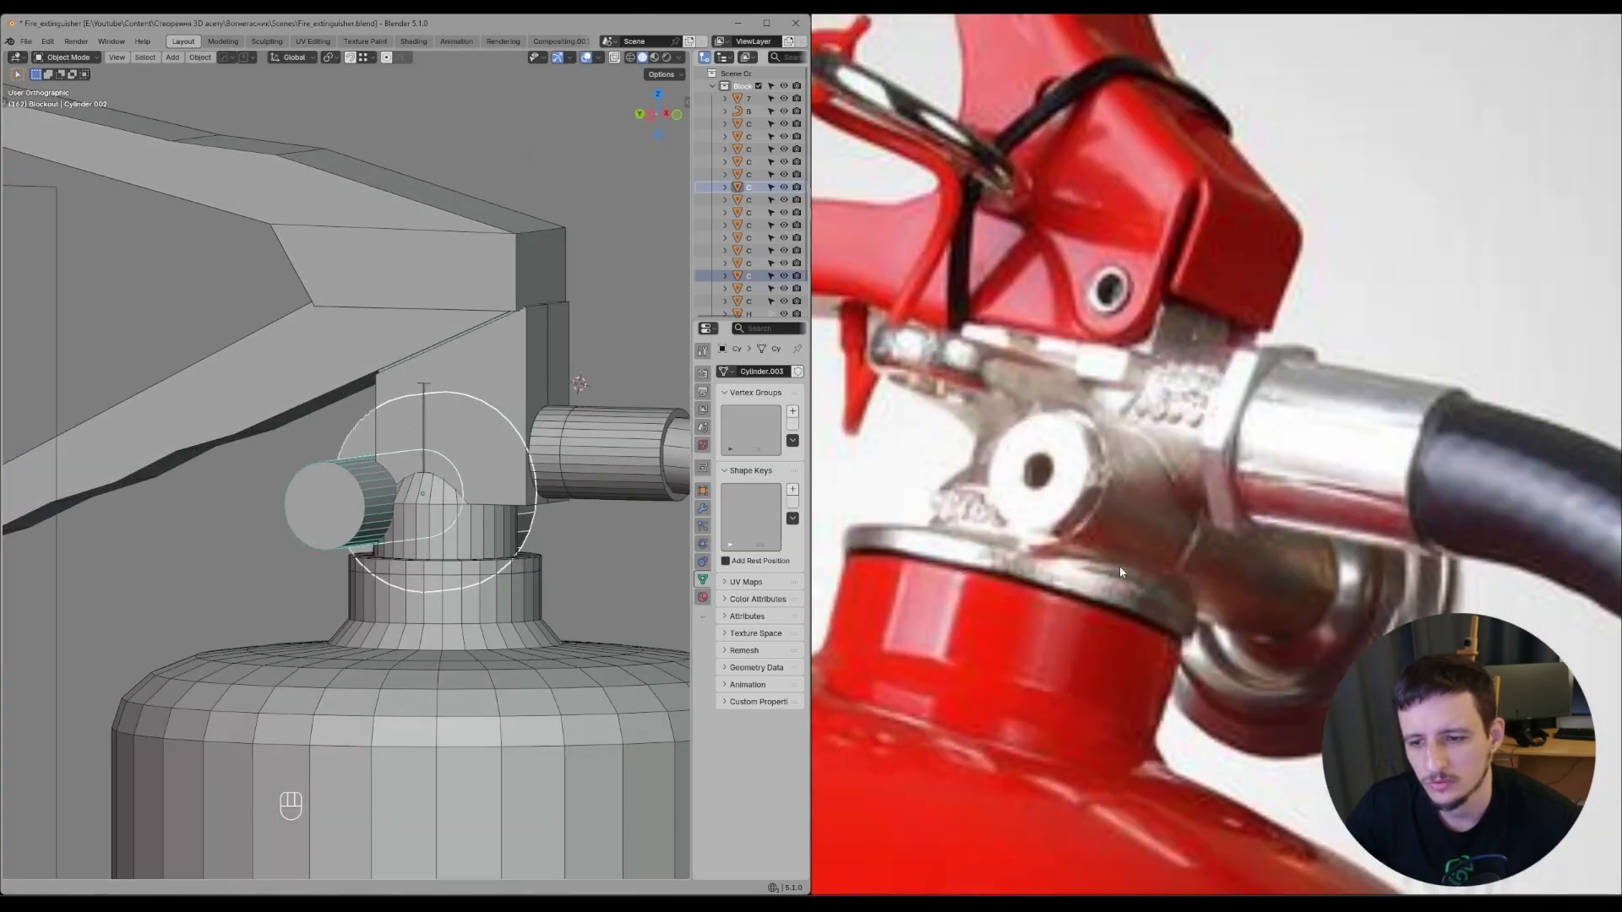
scroll(970, 545, "down", 6)
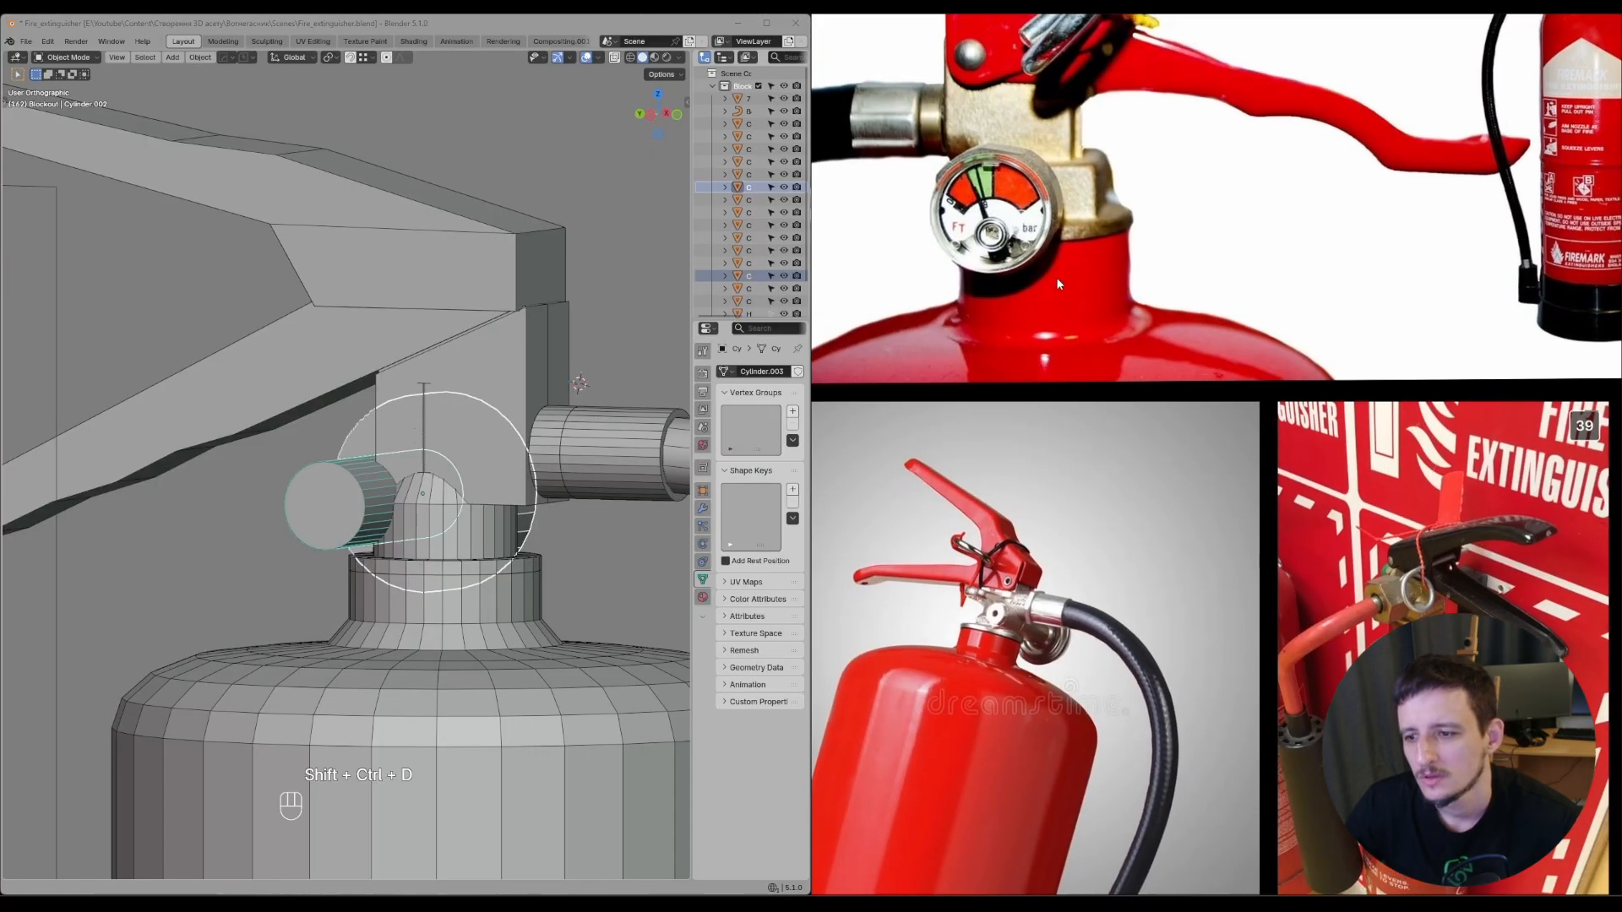
scroll(1057, 279, "up", 2)
middle_click_drag(1057, 278, 1128, 461)
scroll(1145, 435, "down", 5)
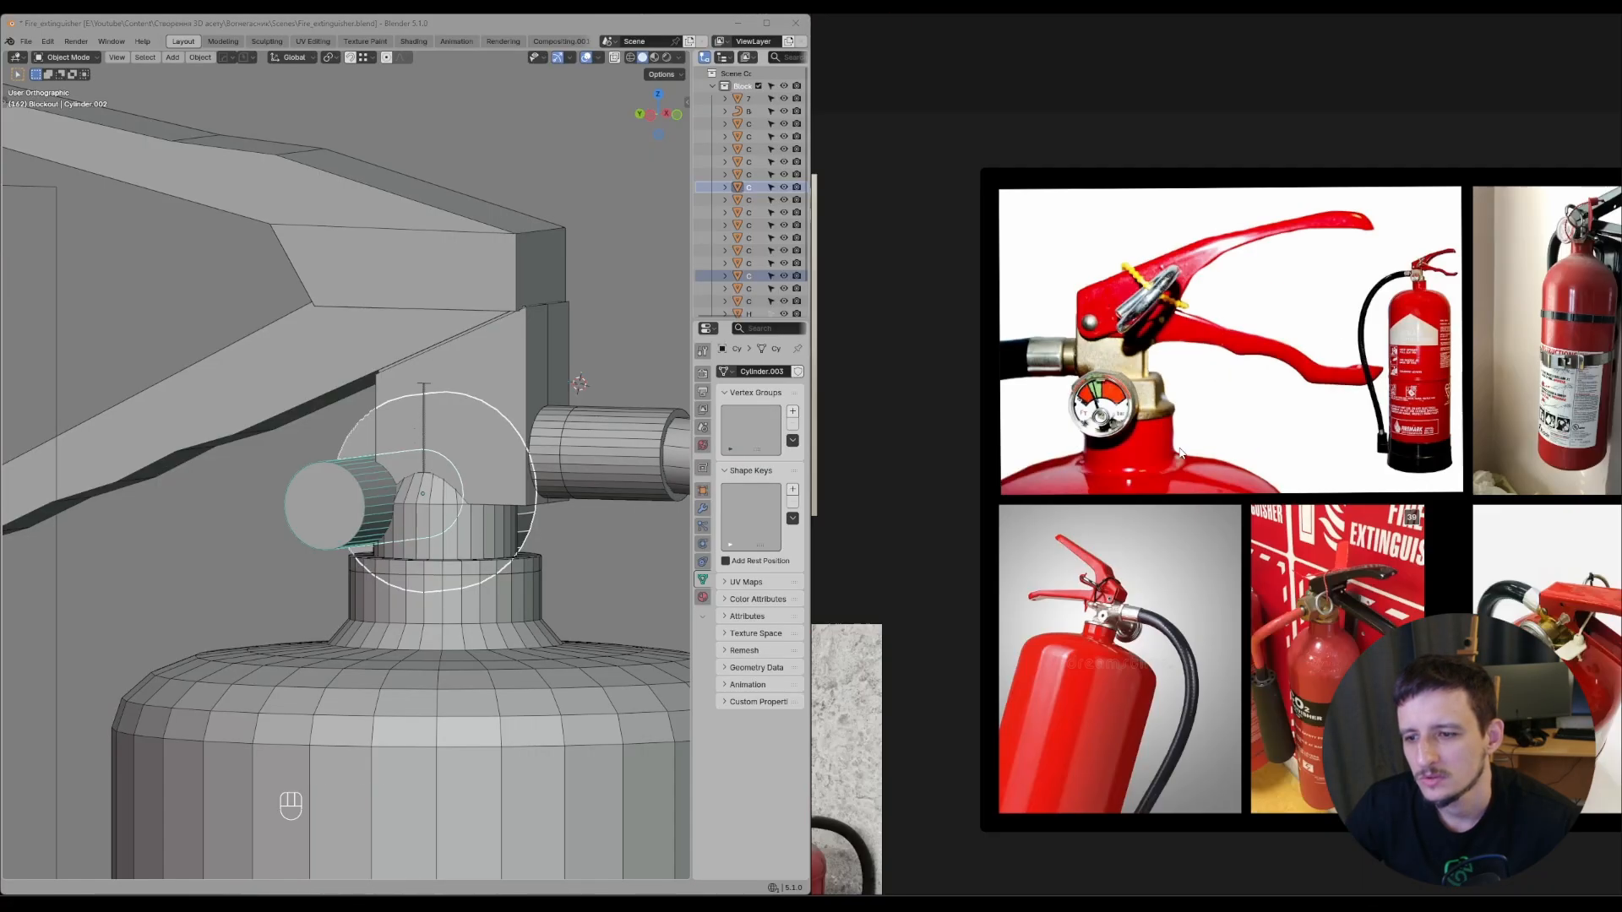
middle_click_drag(1312, 597, 1095, 387)
scroll(1095, 387, "up", 7)
scroll(1202, 420, "down", 5)
scroll(1194, 422, "up", 4)
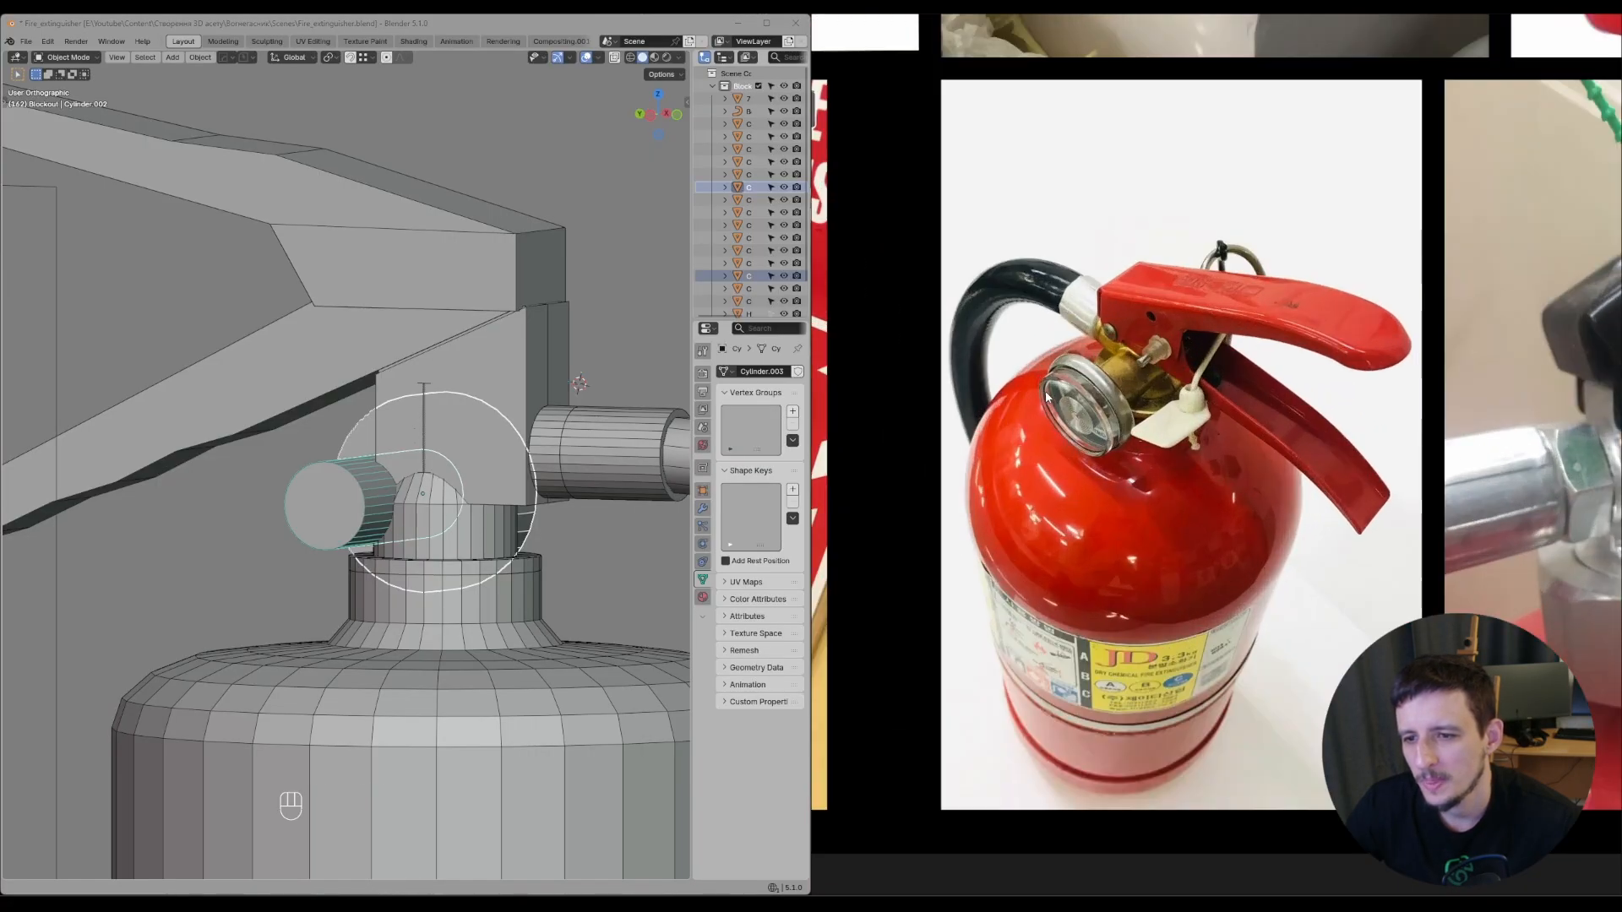
scroll(1141, 380, "down", 4)
scroll(1108, 343, "up", 5)
scroll(1109, 338, "down", 5)
scroll(1062, 419, "up", 4)
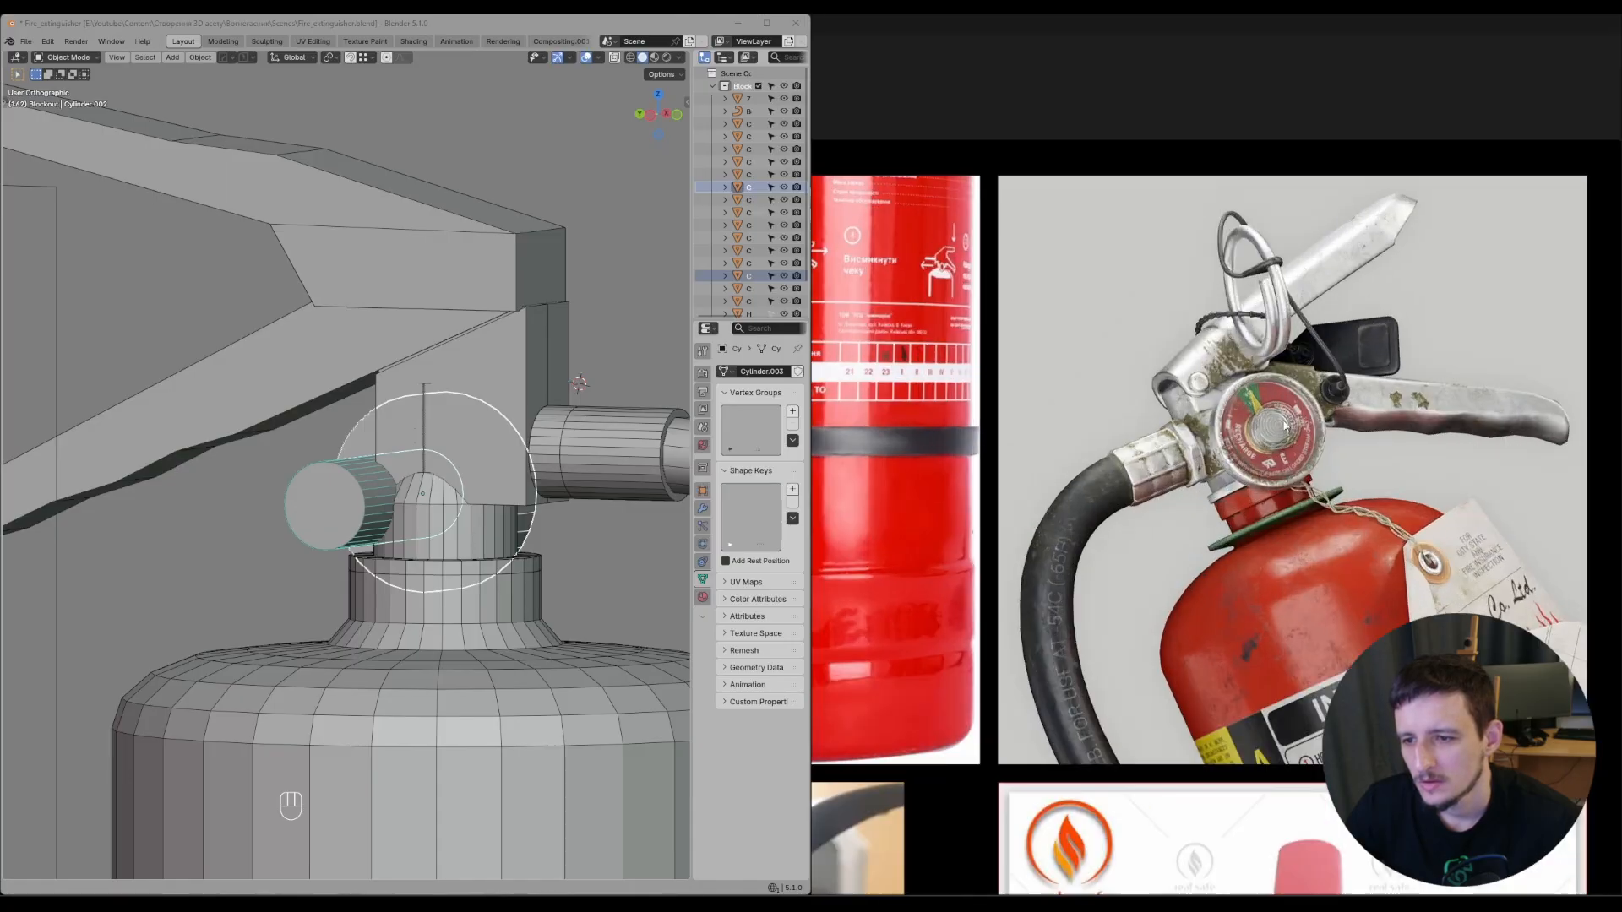
scroll(1140, 389, "down", 4)
scroll(1207, 365, "up", 5)
scroll(1308, 433, "up", 2)
scroll(1305, 448, "down", 1)
middle_click_drag(1477, 423, 1371, 433)
scroll(1373, 437, "up", 2)
- Examine the valve body, gauge stem and hose fitting in the photo of the two powder extinguishers
scroll(1418, 354, "down", 5)
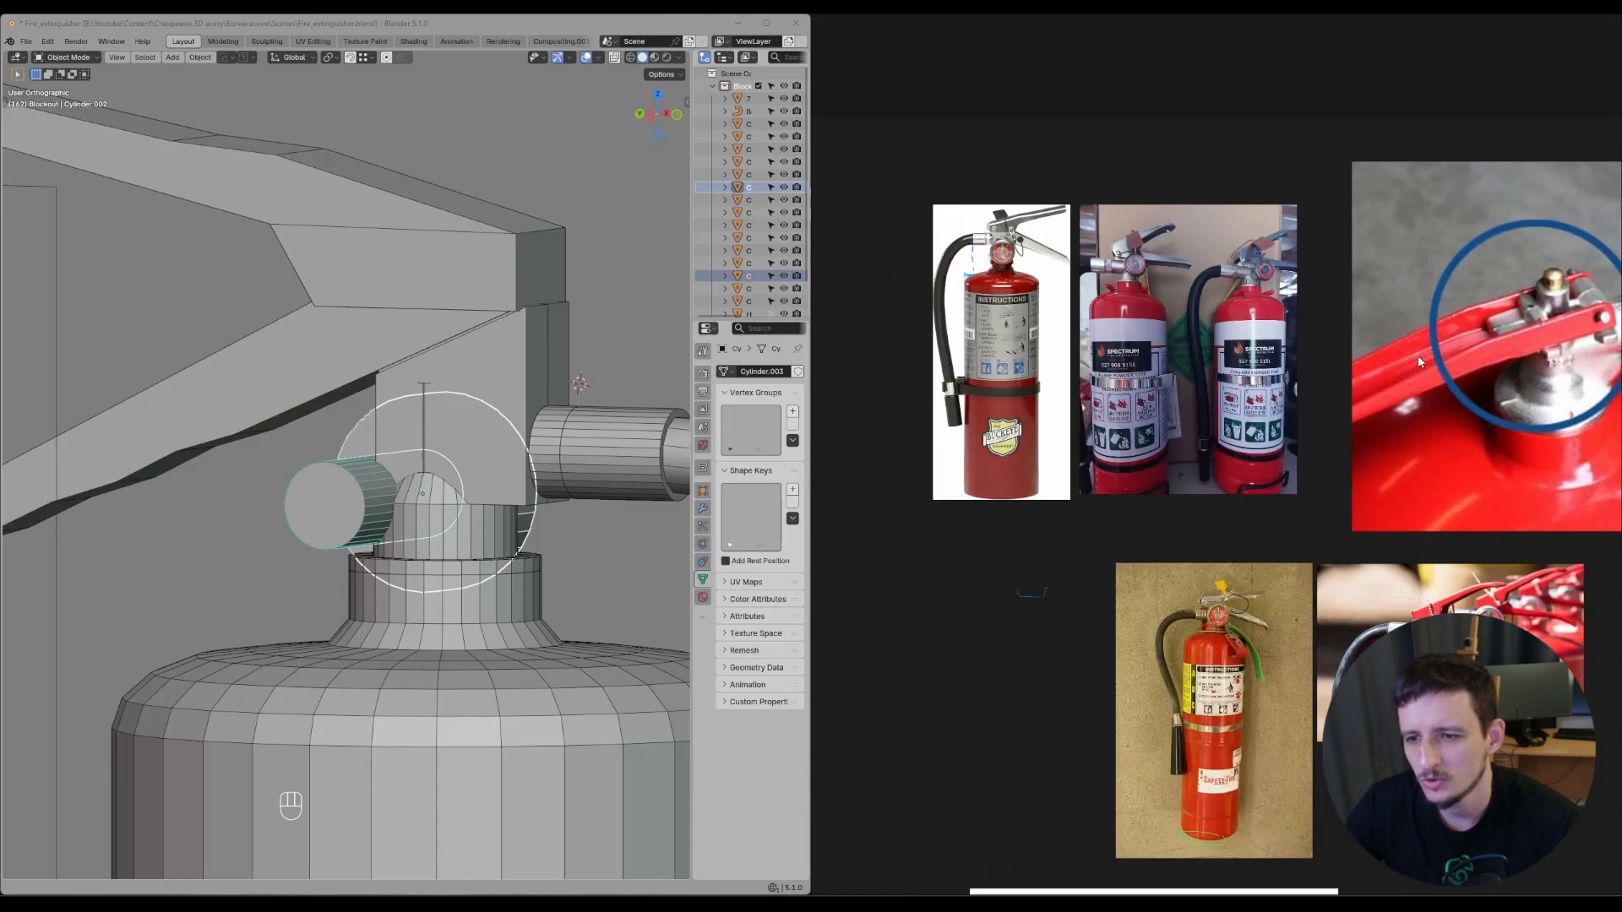
scroll(1123, 329, "up", 5)
scroll(1185, 274, "up", 1)
scroll(1224, 296, "down", 5)
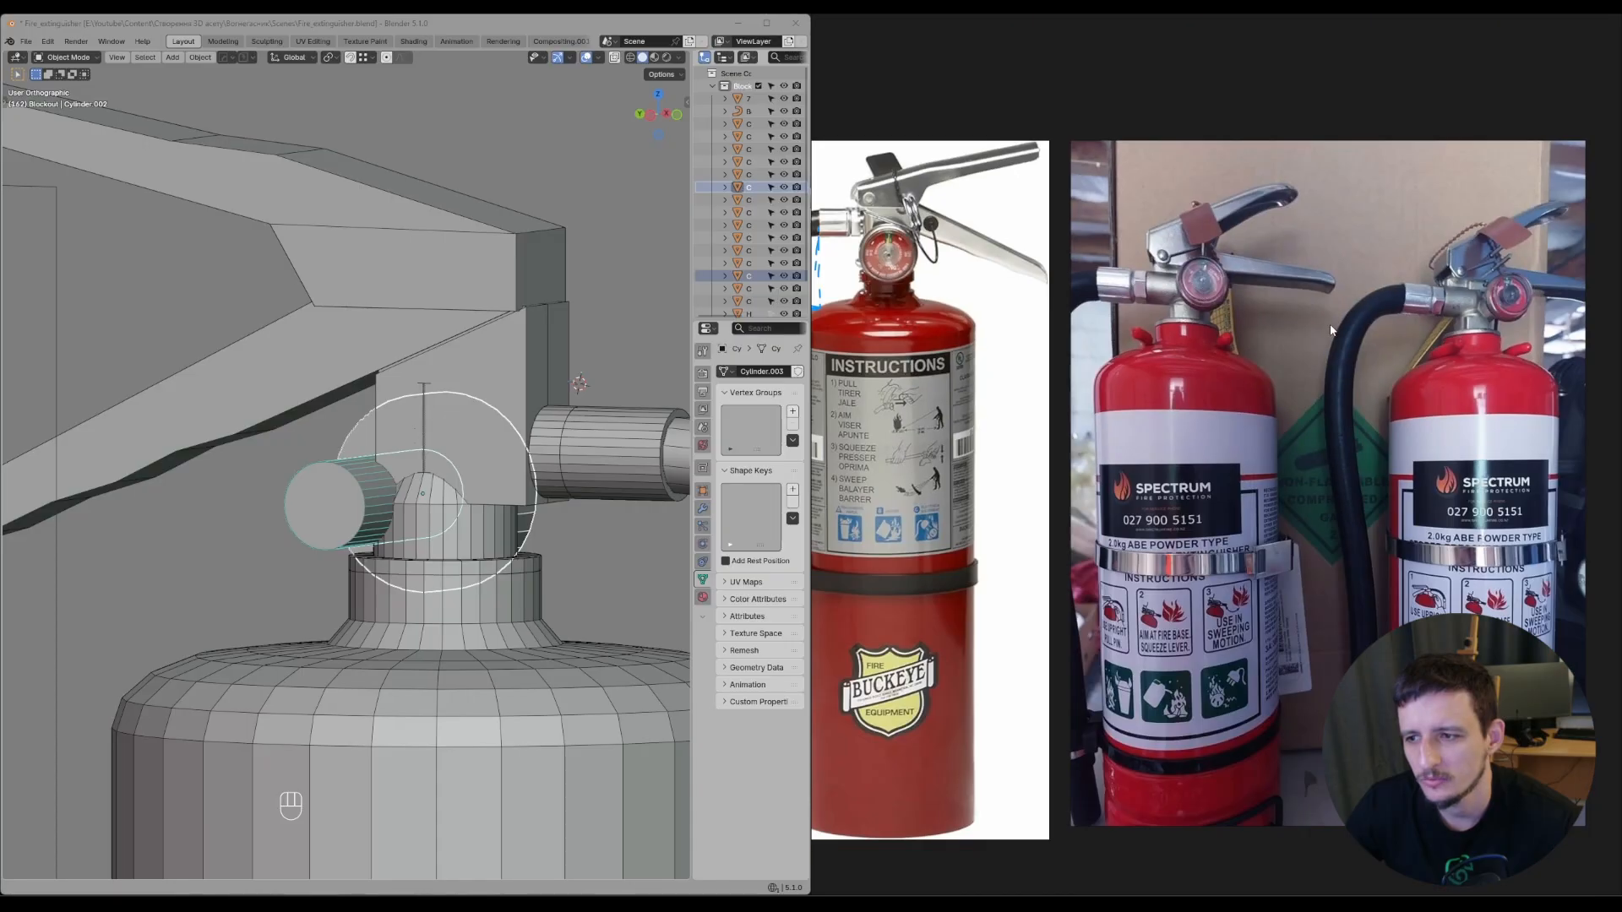
scroll(1305, 308, "up", 6)
scroll(1308, 336, "up", 2)
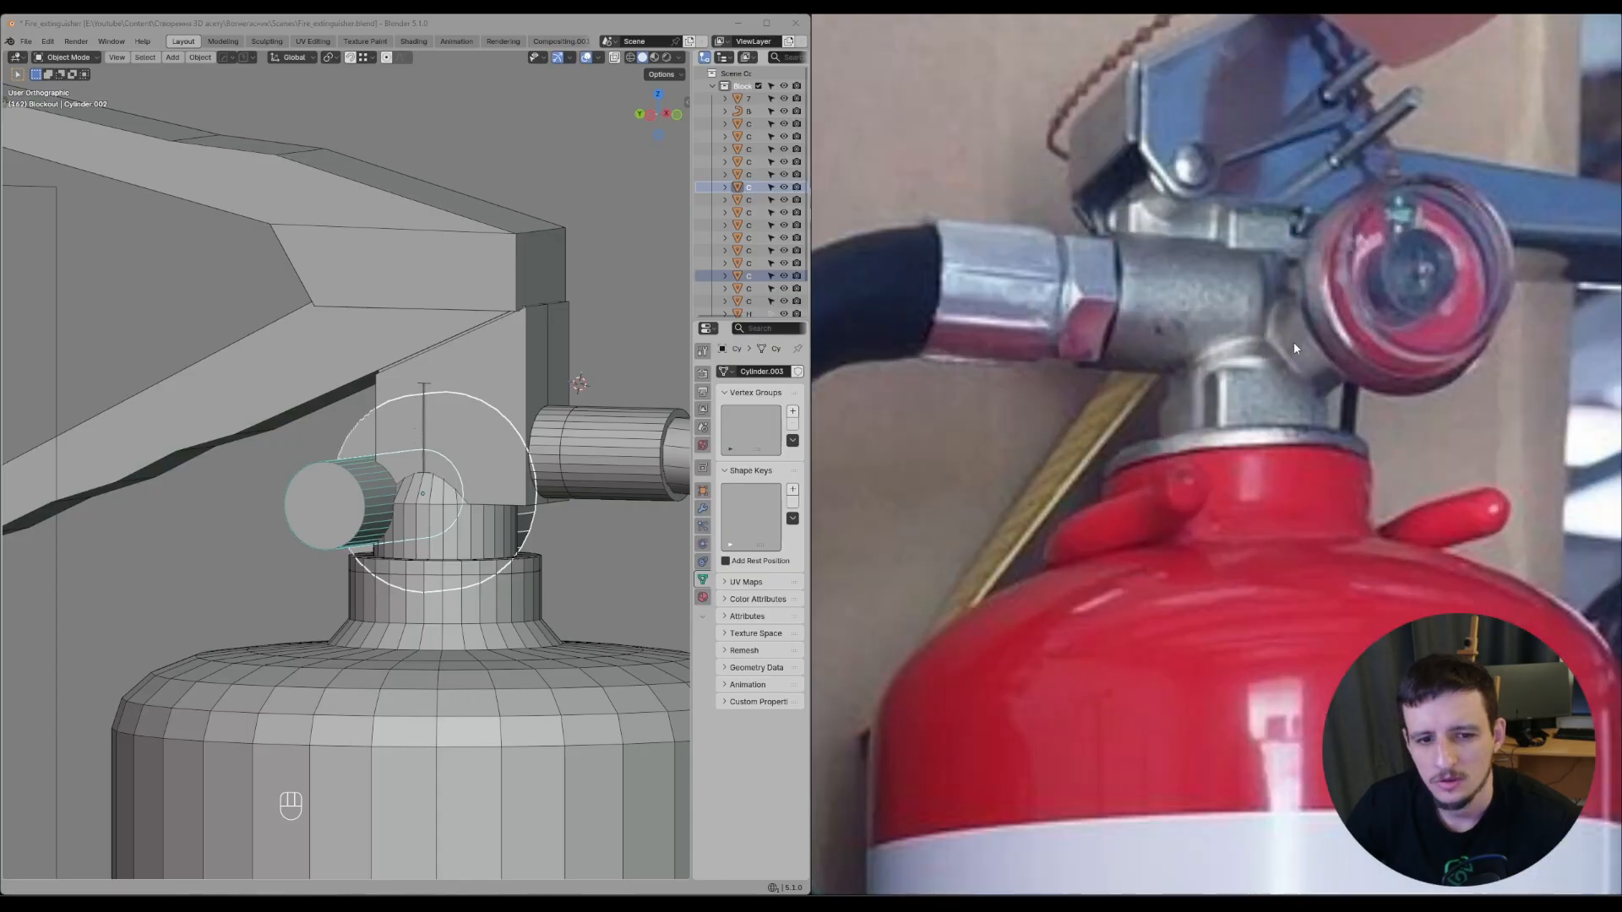
- Sketch a temporary curved mark over the gauge-side junction of the valve body in the reference photo
mouse_move(545, 434)
middle_mouse_down()
mouse_move(575, 427)
mouse_move(554, 429)
middle_mouse_up()
scroll(554, 429, "up", 2)
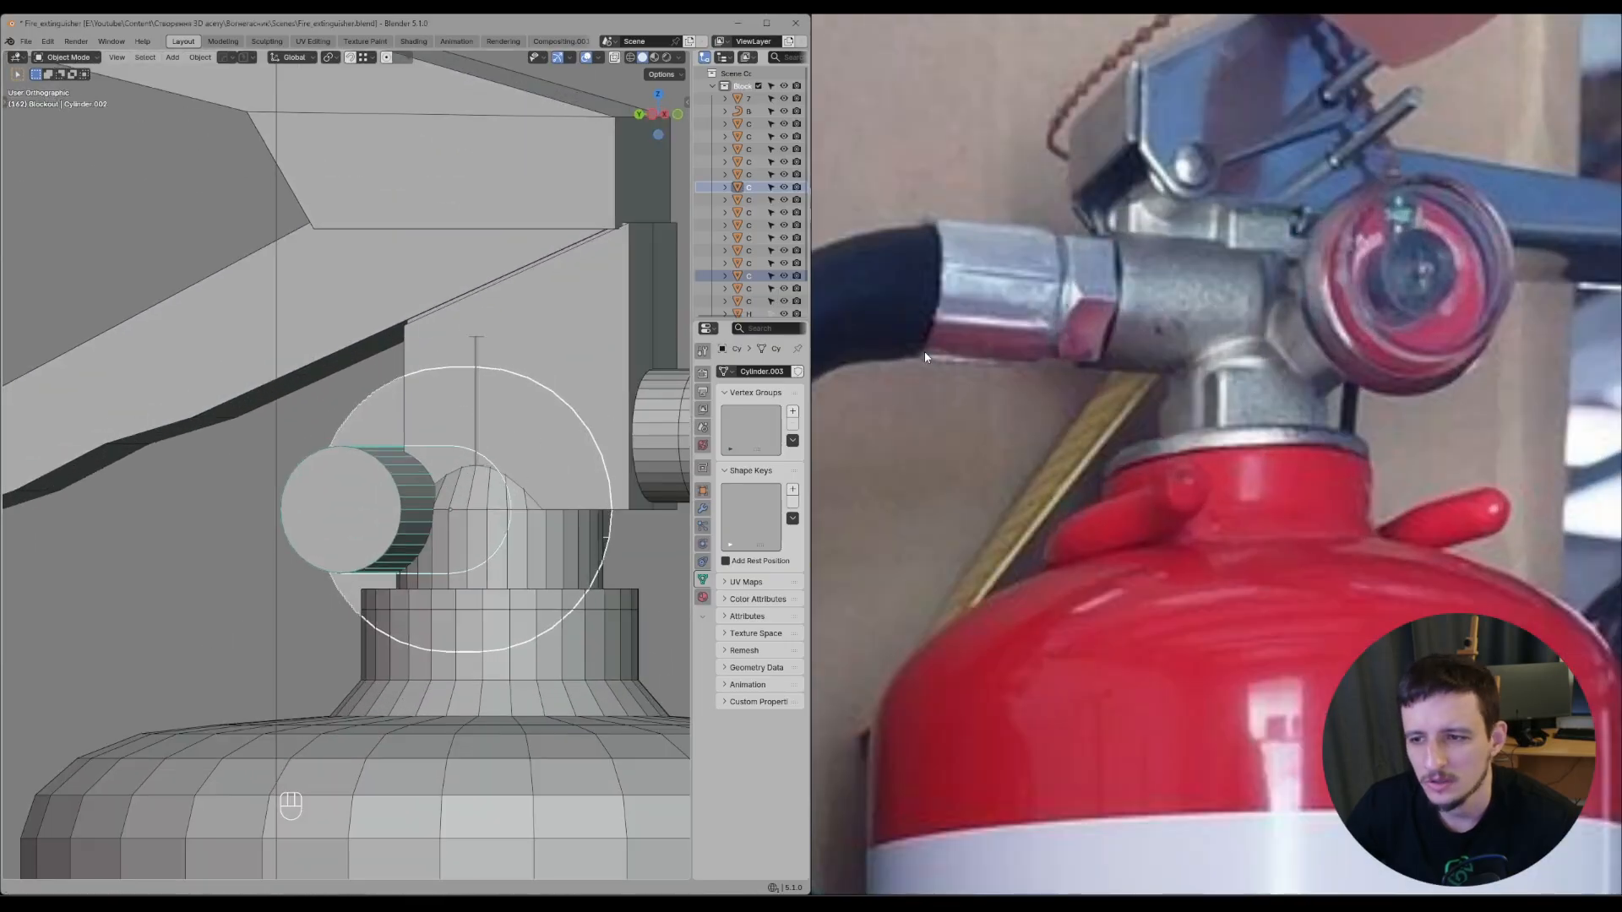
left_click(1284, 292)
key("ctrl+shift+d")
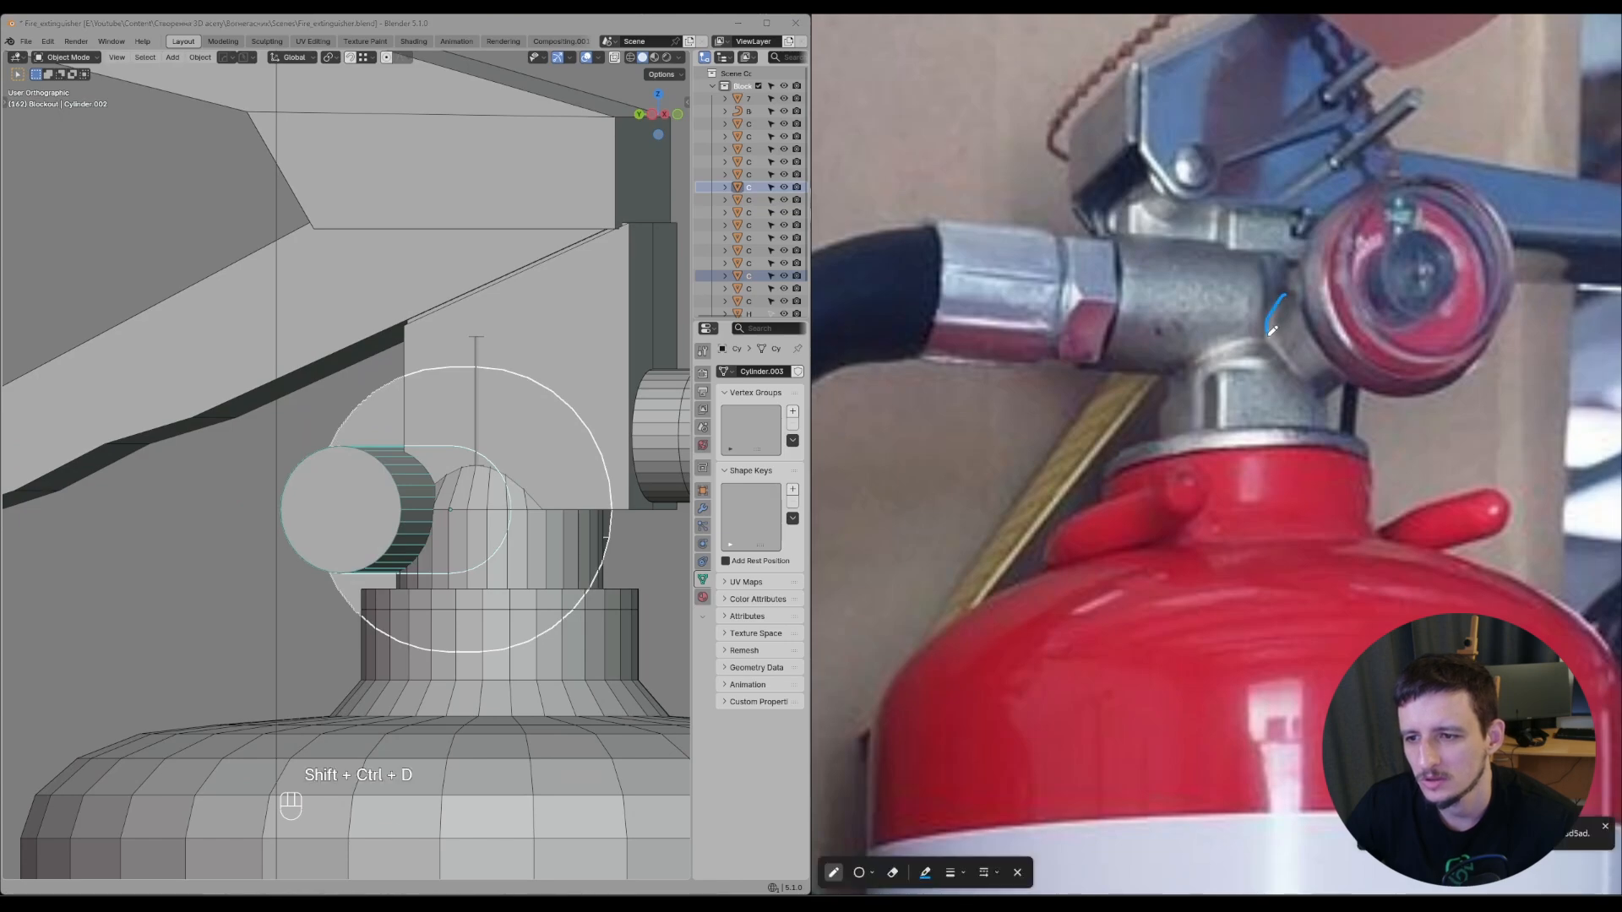
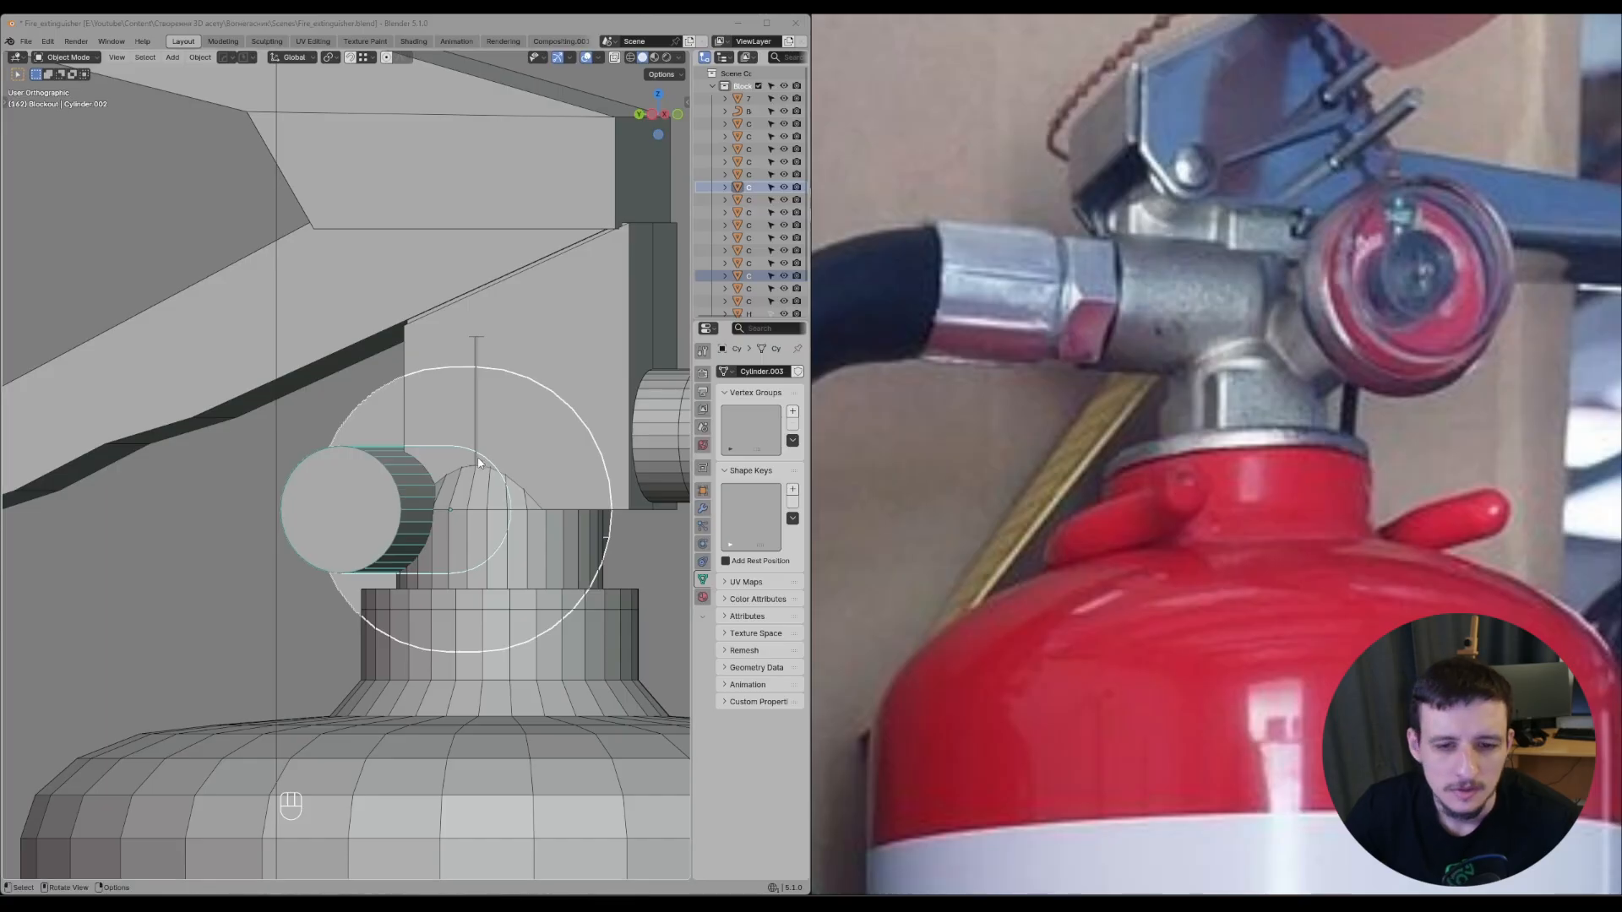
- Scale the cross cylinder behind the gauge down uniformly to 0.919
middle_click_drag(479, 463, 527, 463)
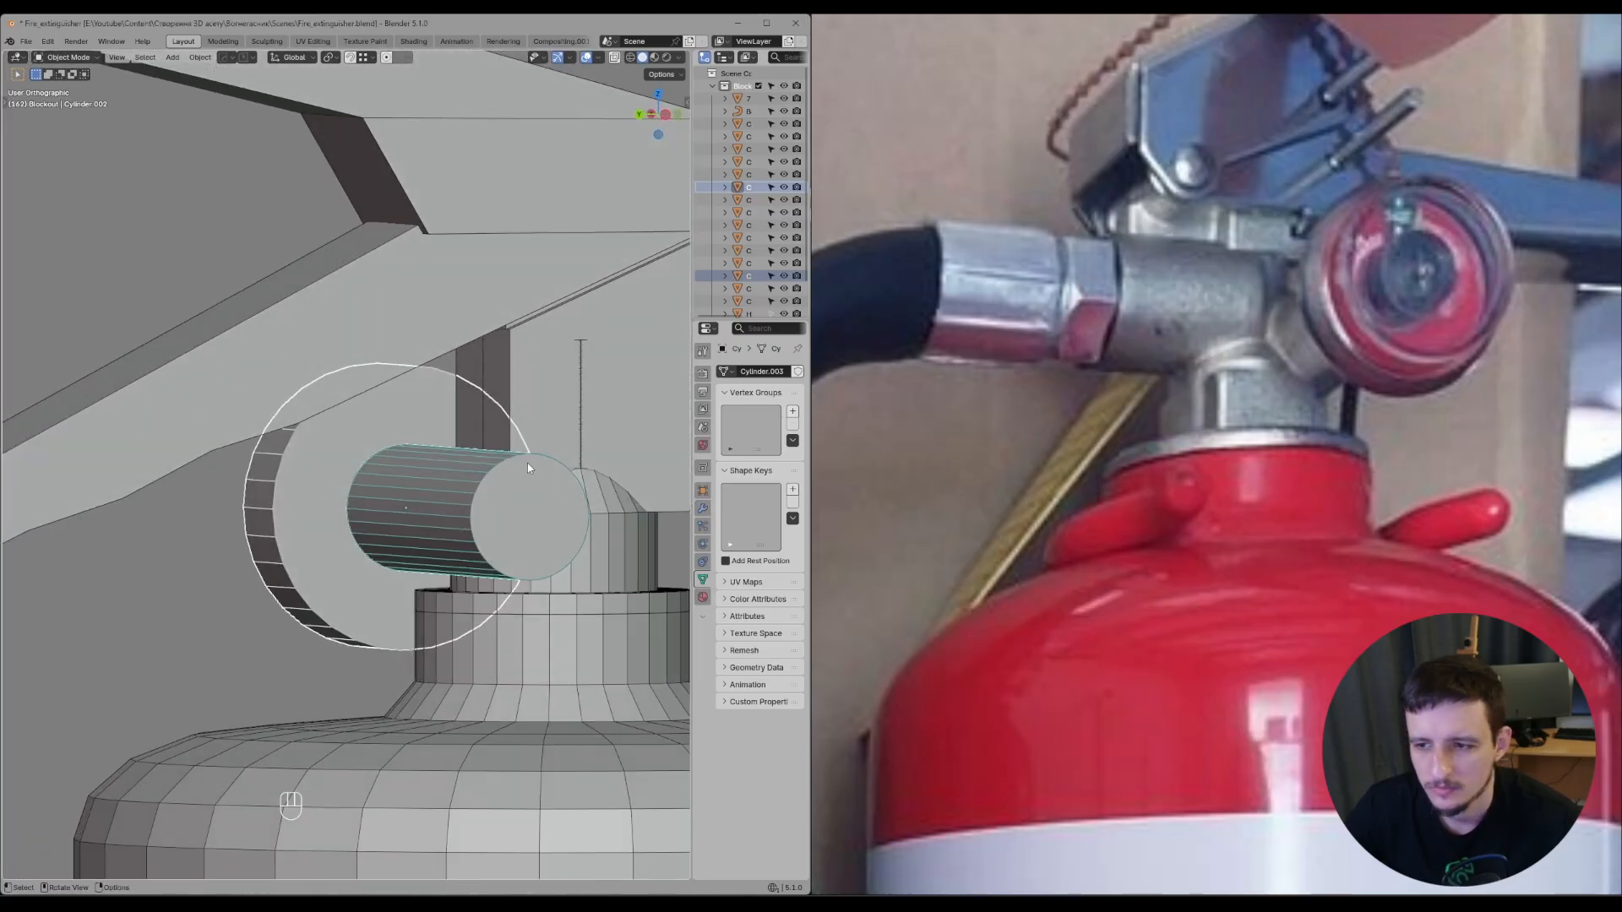
key("s")
right_click(536, 568)
key("s")
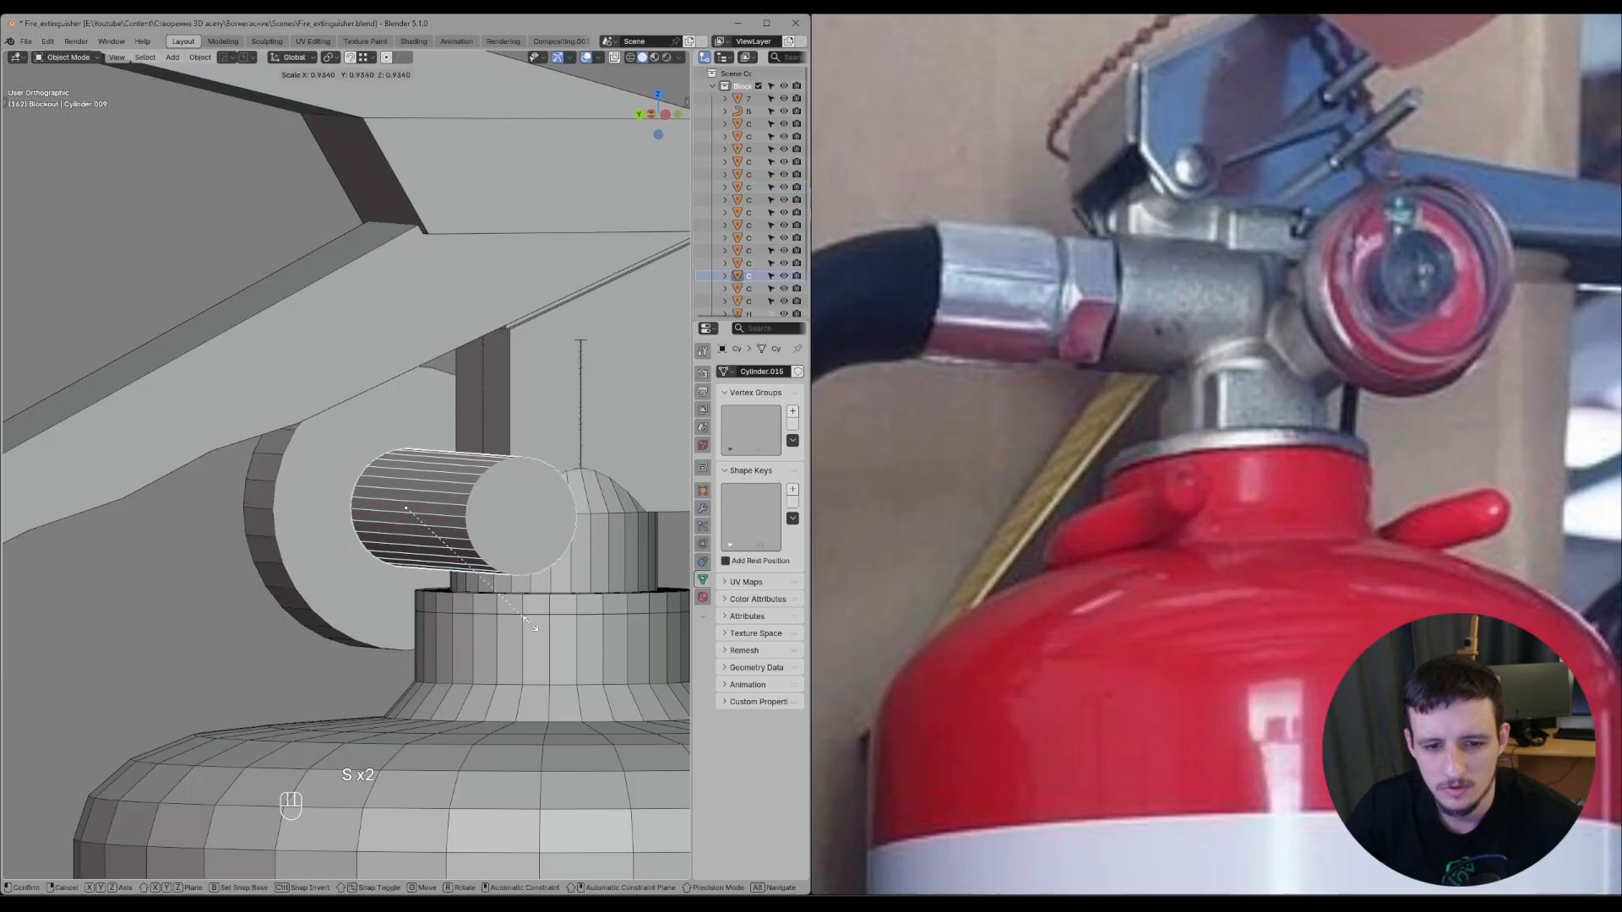
left_click(525, 626)
middle_click_drag(547, 593, 532, 580)
scroll(531, 573, "down", 2)
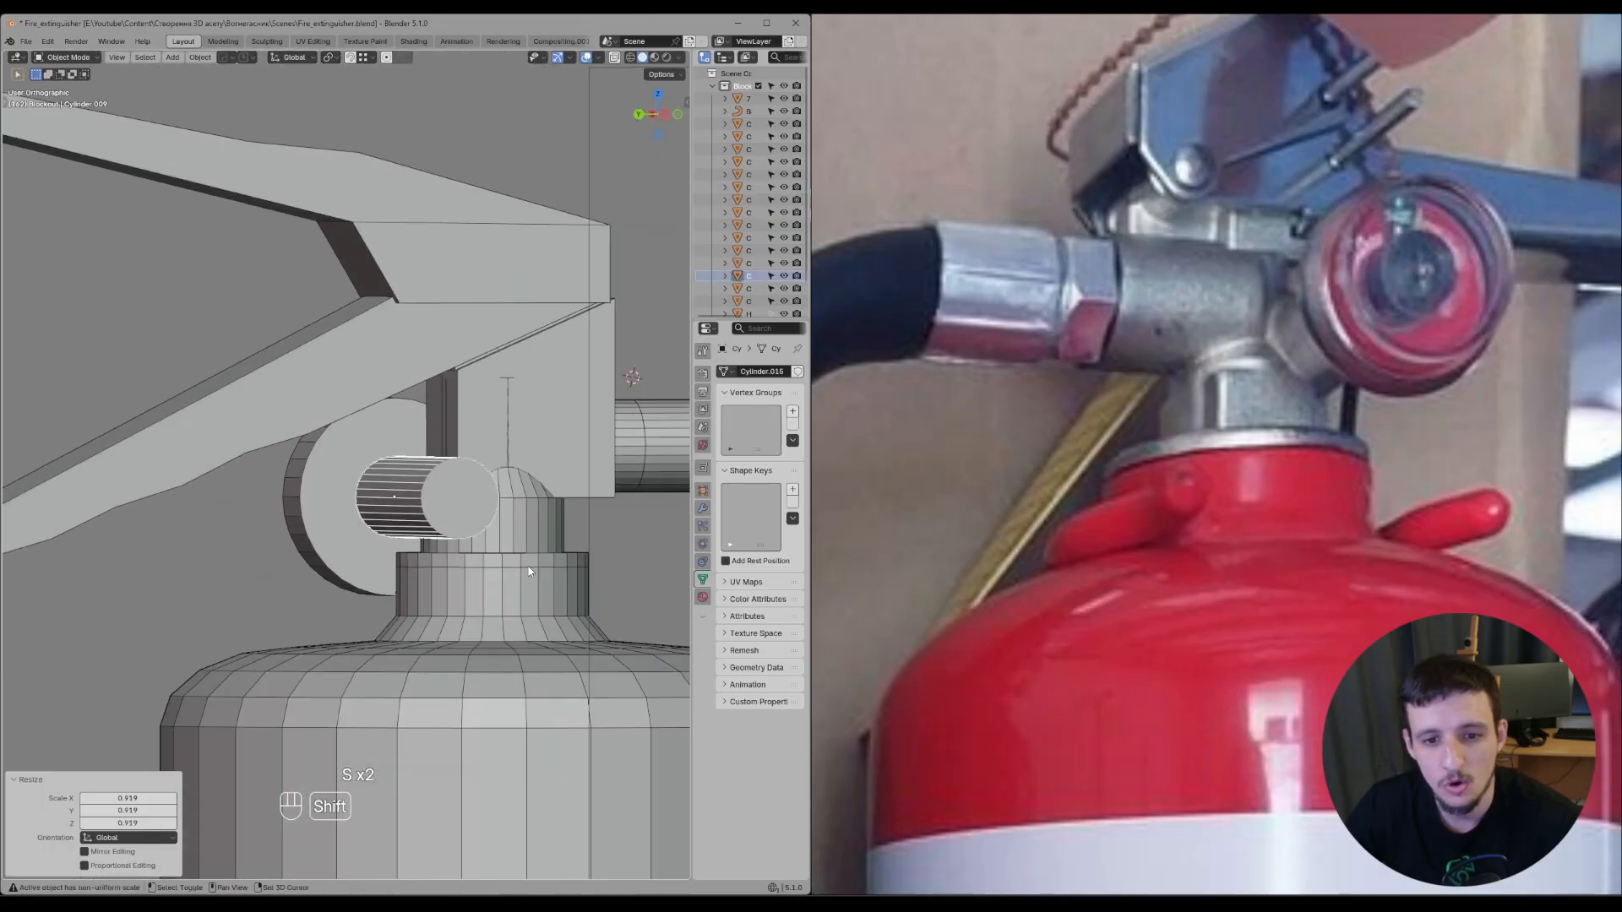
- Raise the gauge, cross cylinder, hose connector and valve block's lower end together slightly along Z, editing them as a multi-object selection
left_click(534, 495, "shift")
mouse_move(579, 477)
middle_mouse_down("shift")
mouse_move(488, 509)
mouse_move(566, 498)
middle_mouse_up("shift")
left_click(268, 441, "shift")
scroll(566, 499, "down", 2)
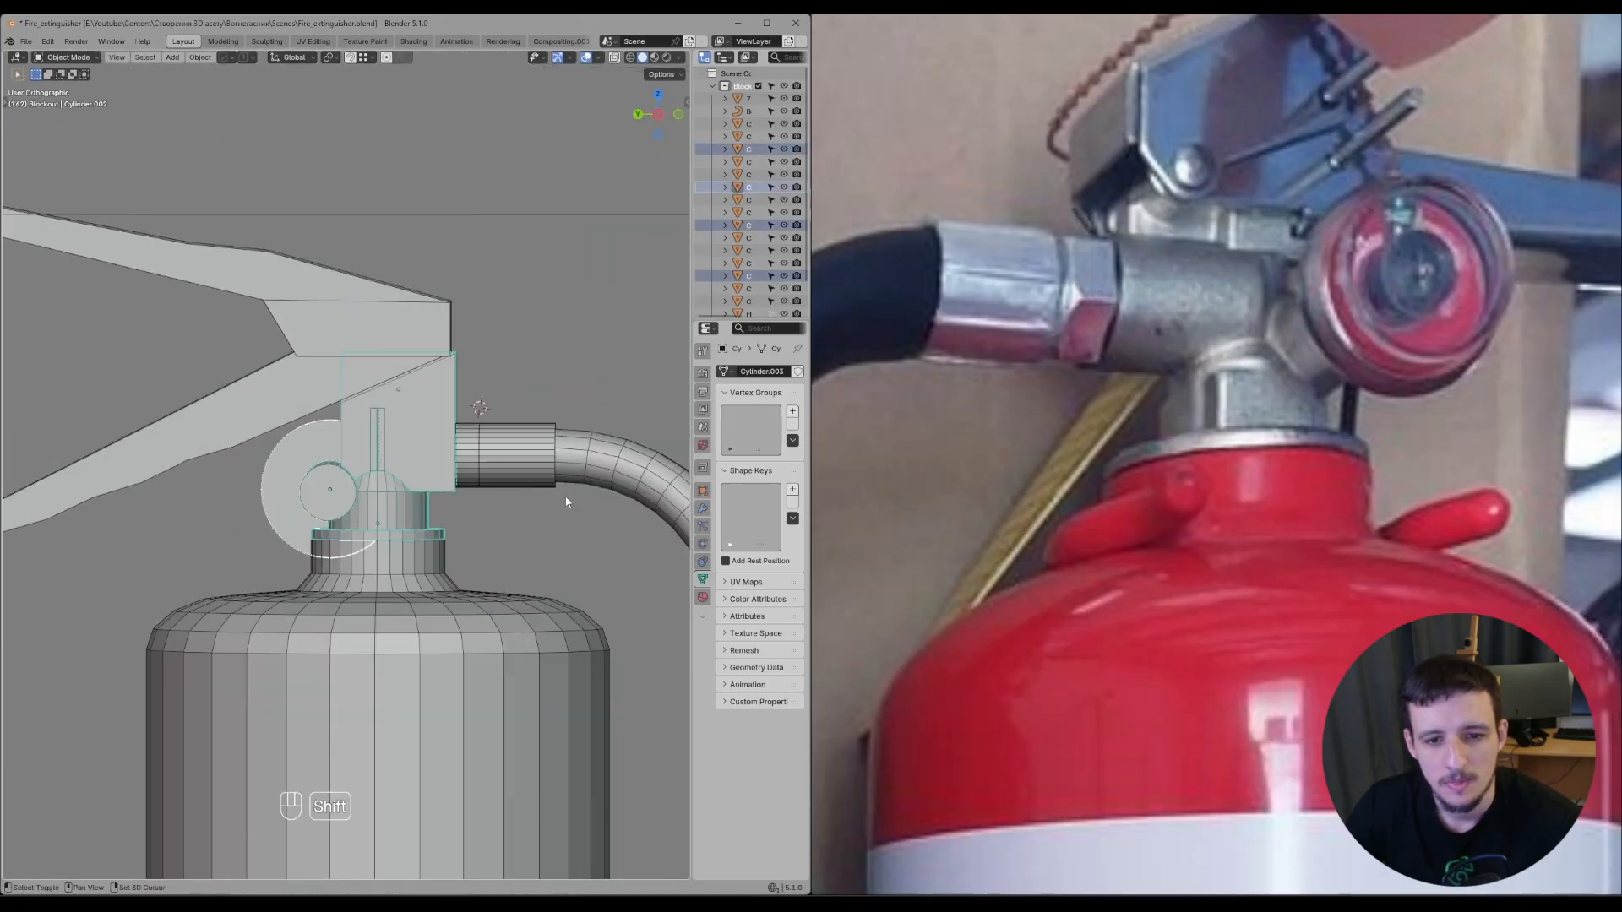
left_click(507, 454, "shift")
key("Tab")
key("z")
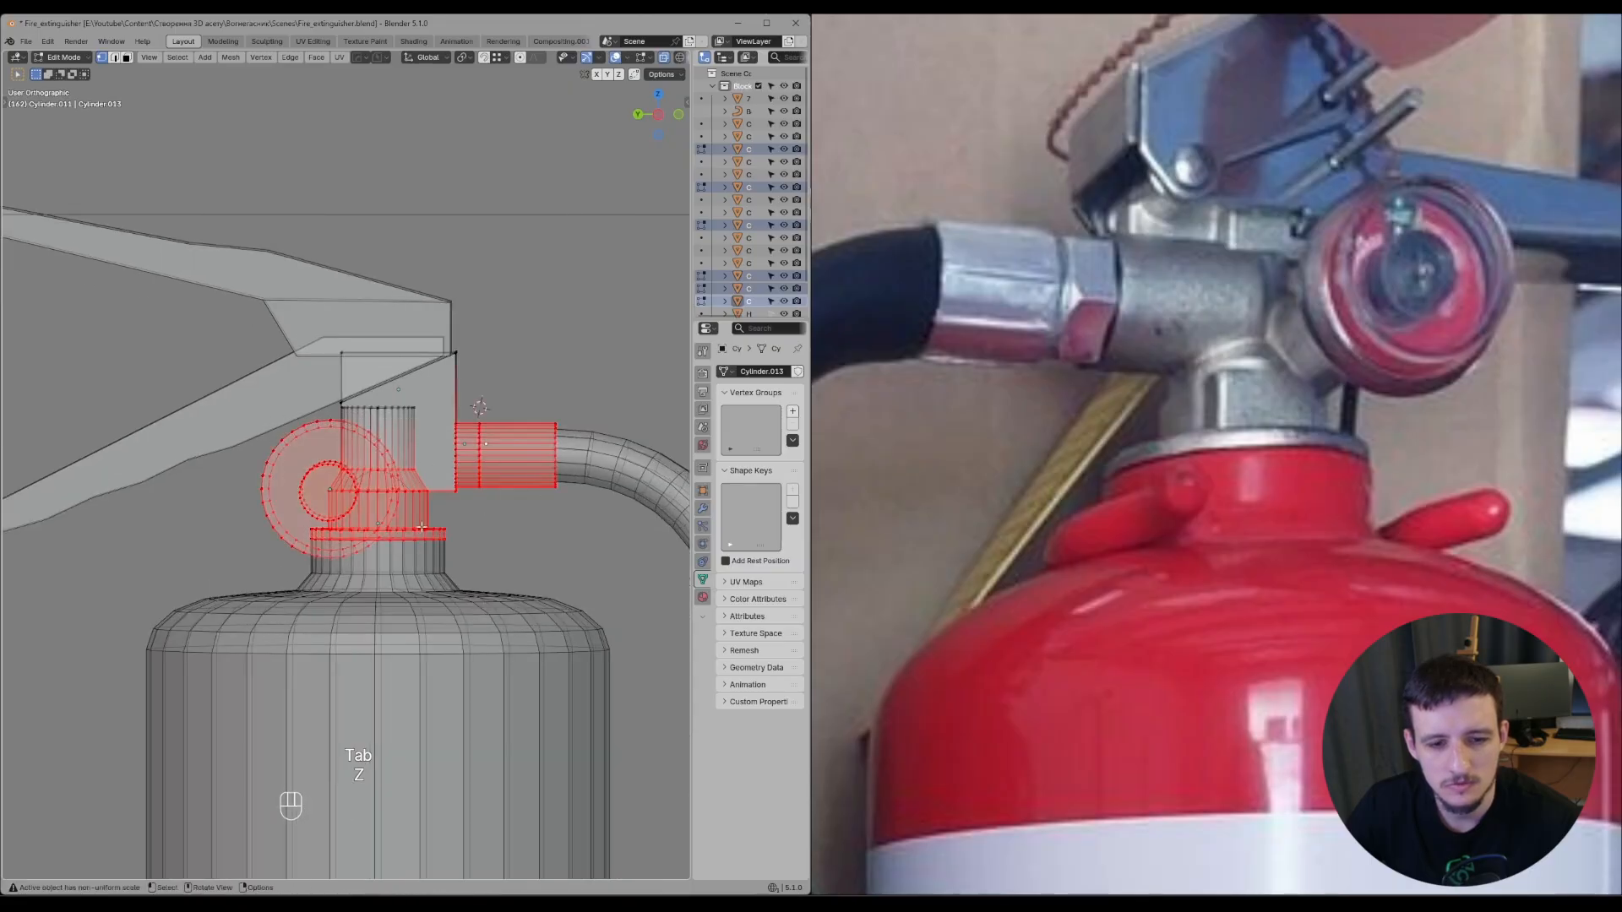
scroll(207, 448, "up", 1)
middle_click_drag(207, 448, 200, 381, "alt")
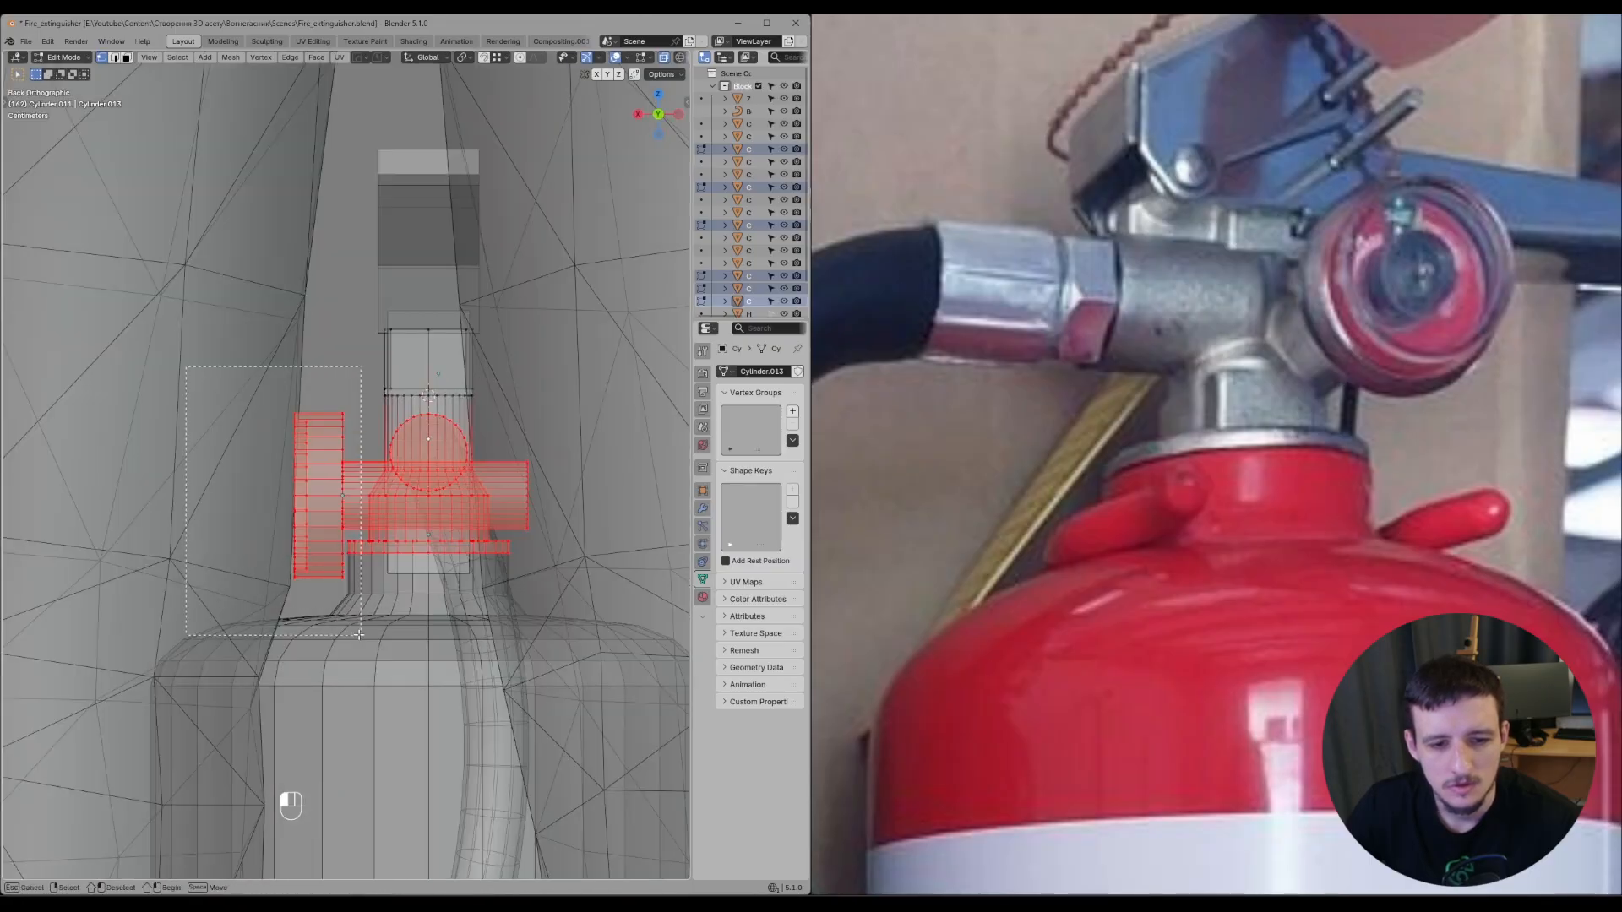
left_click_drag(347, 629, 347, 628)
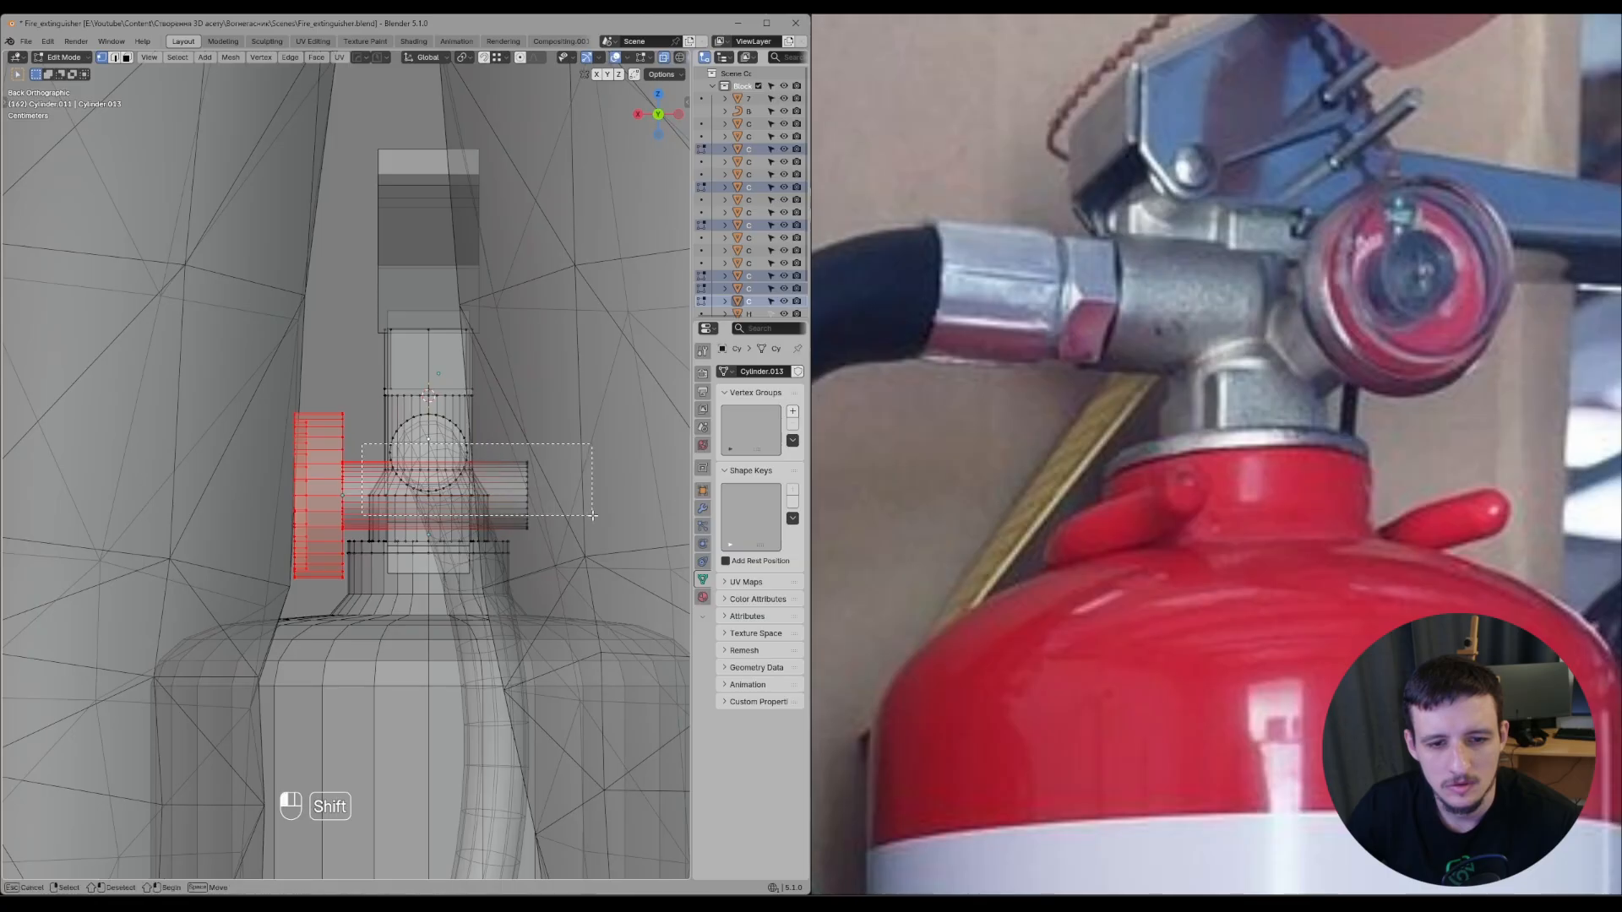
middle_click_drag(377, 410, 409, 467, "alt")
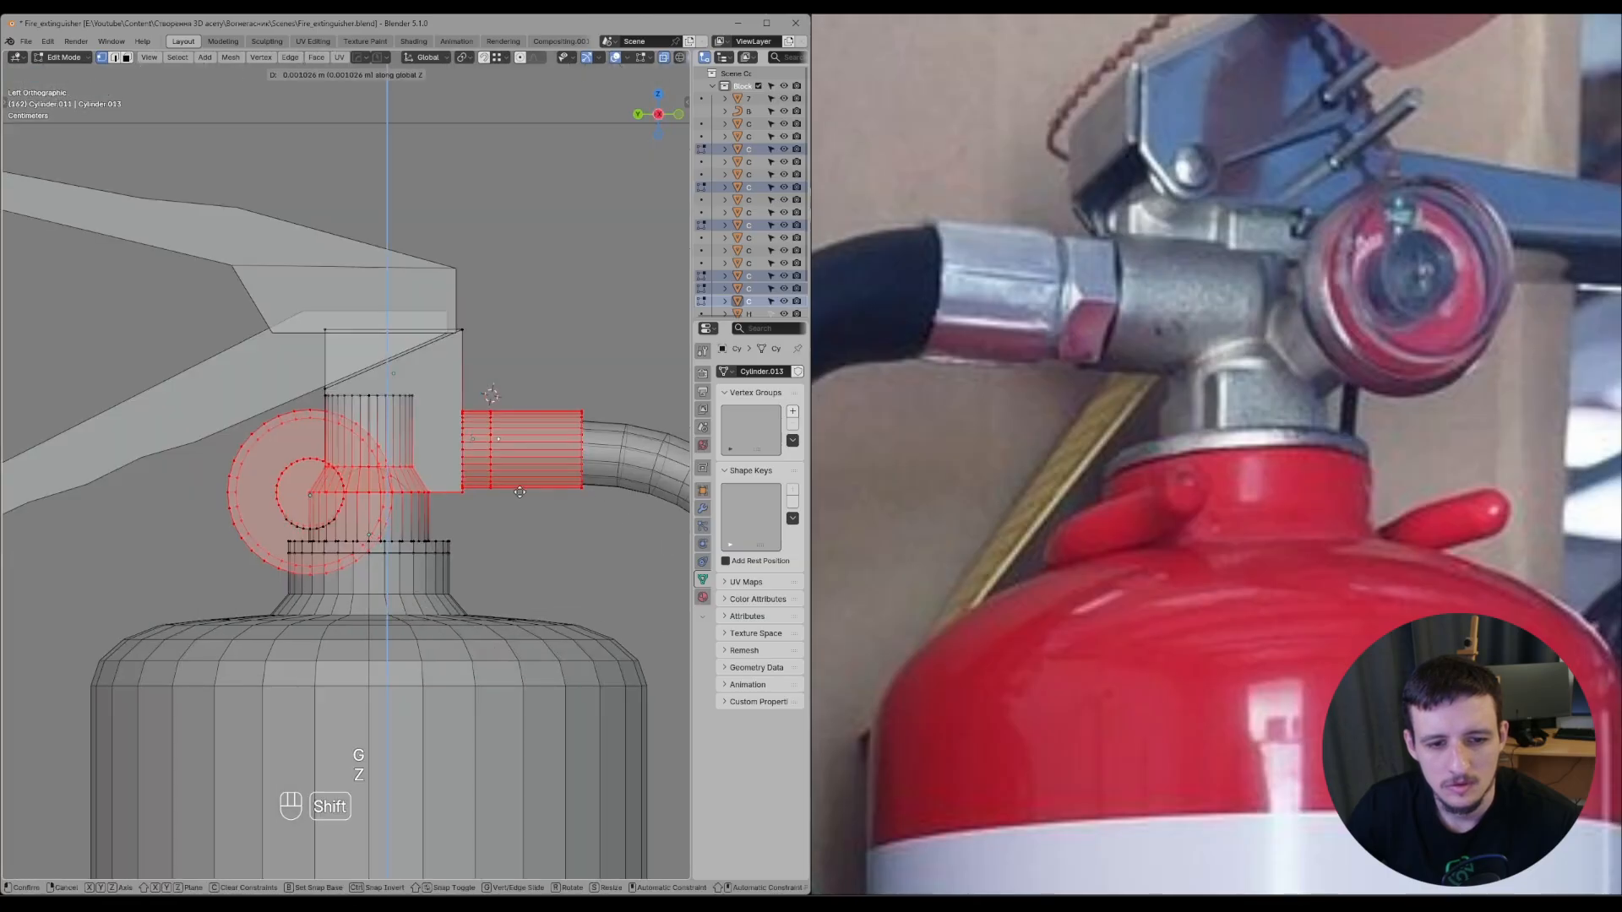
left_click(519, 492)
left_click_drag(254, 486, 353, 534, "shift")
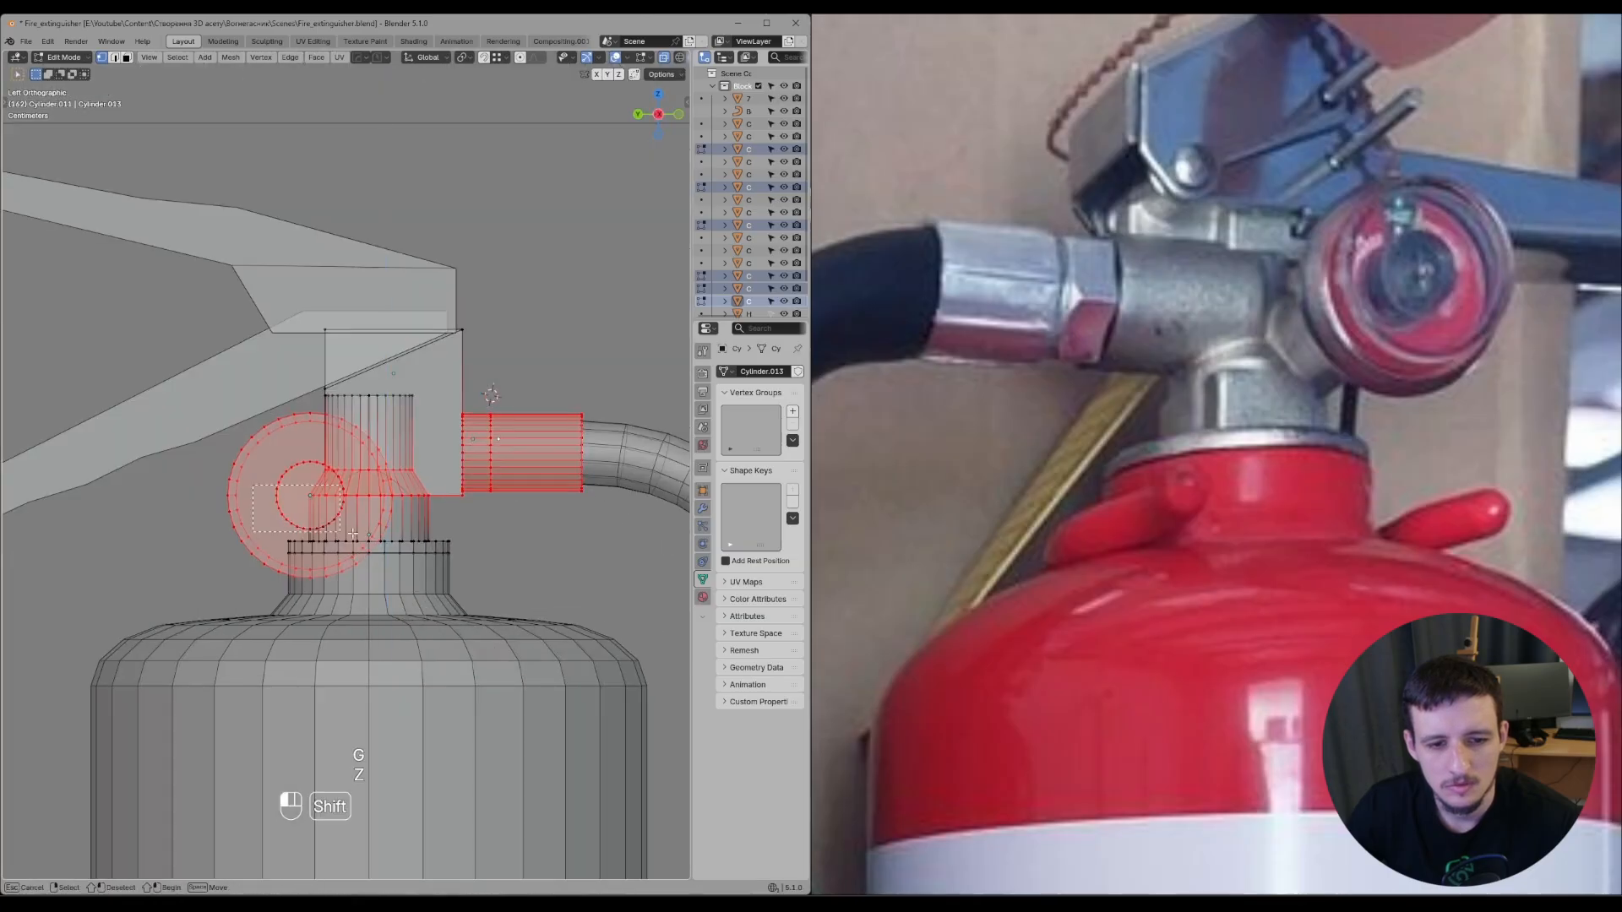
left_click(543, 511)
key("Tab")
left_click(309, 439)
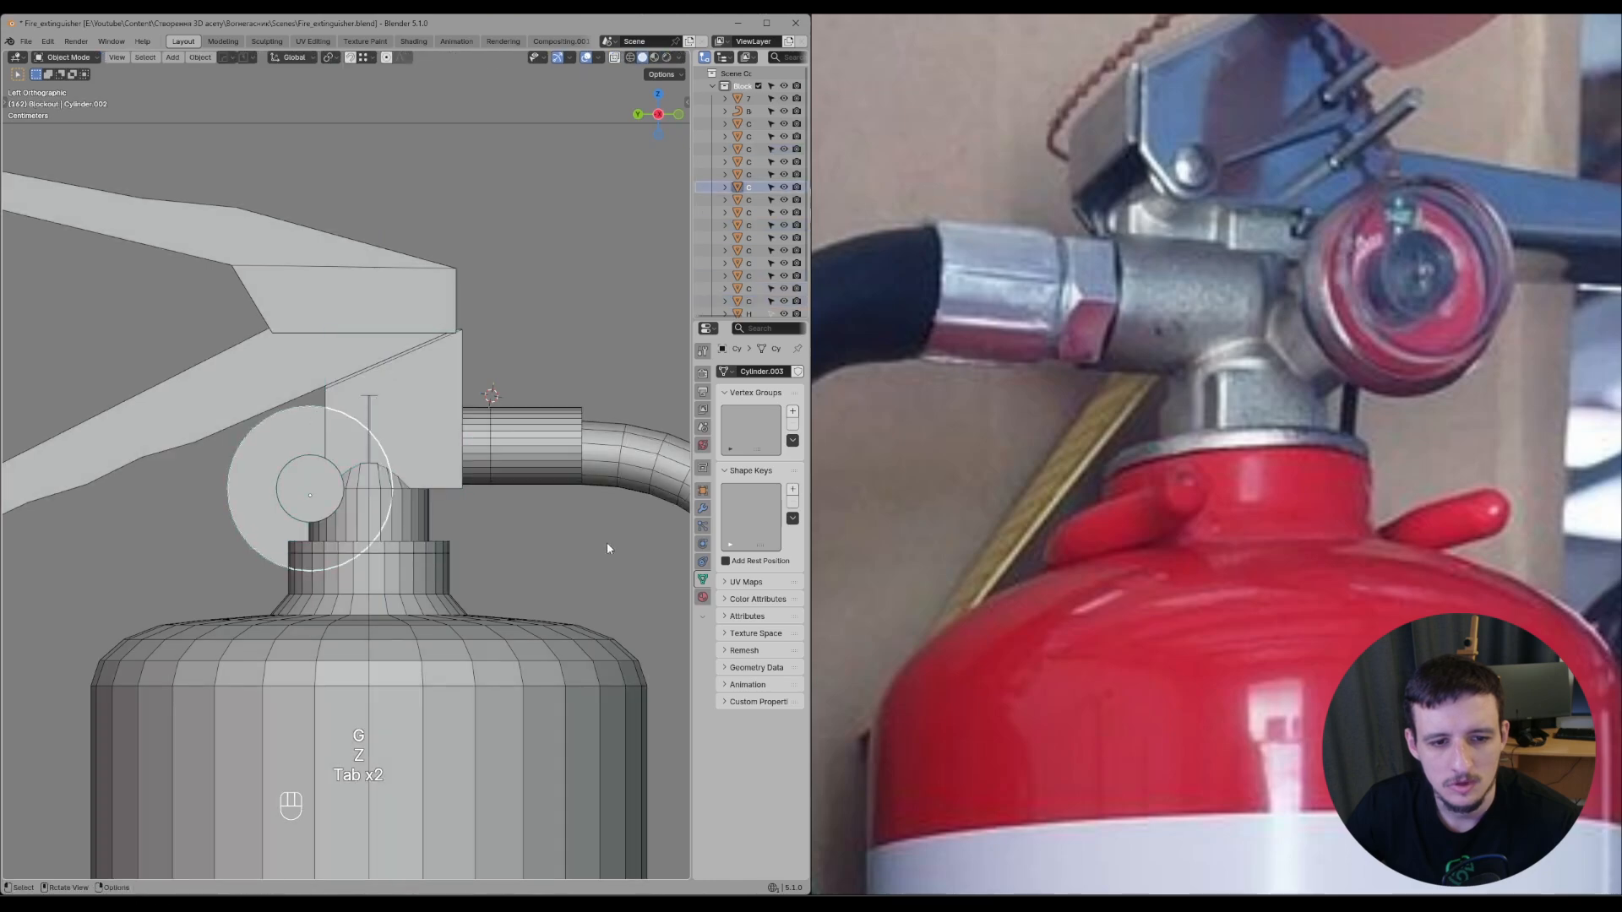
left_click(581, 536)
- Check the adjusted valve assembly and save the file
middle_click_drag(315, 475, 383, 529)
left_click(365, 510)
key("ctrl+s")
left_click(456, 506)
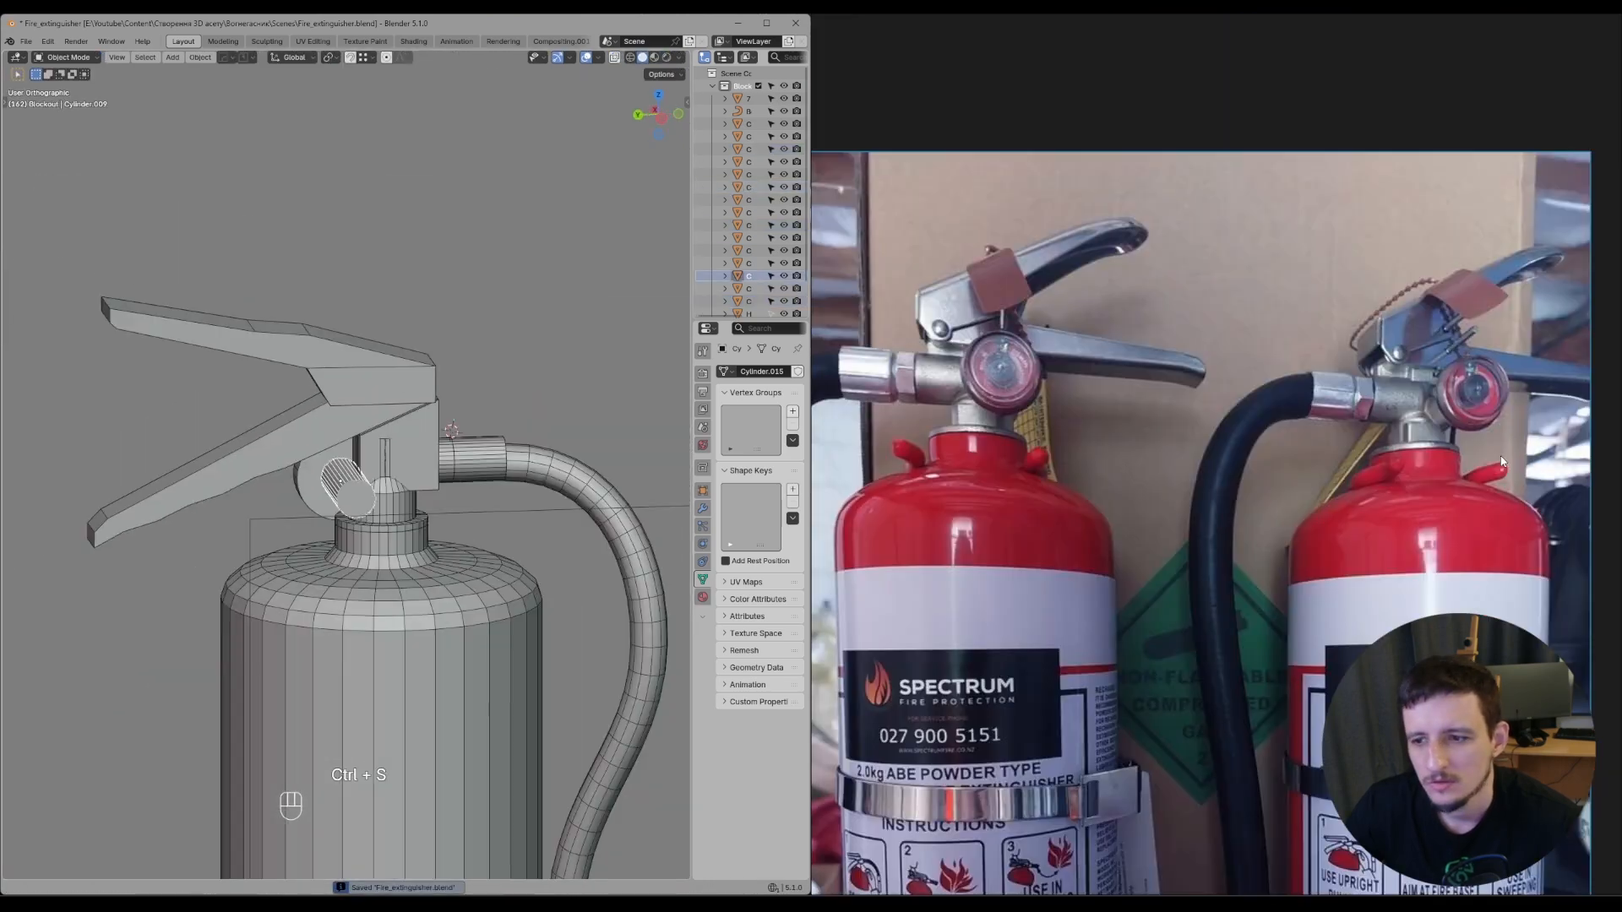
- Compare the side port, gauge mount and hose fitting of the valve across the reference photos
scroll(1401, 495, "down", 5)
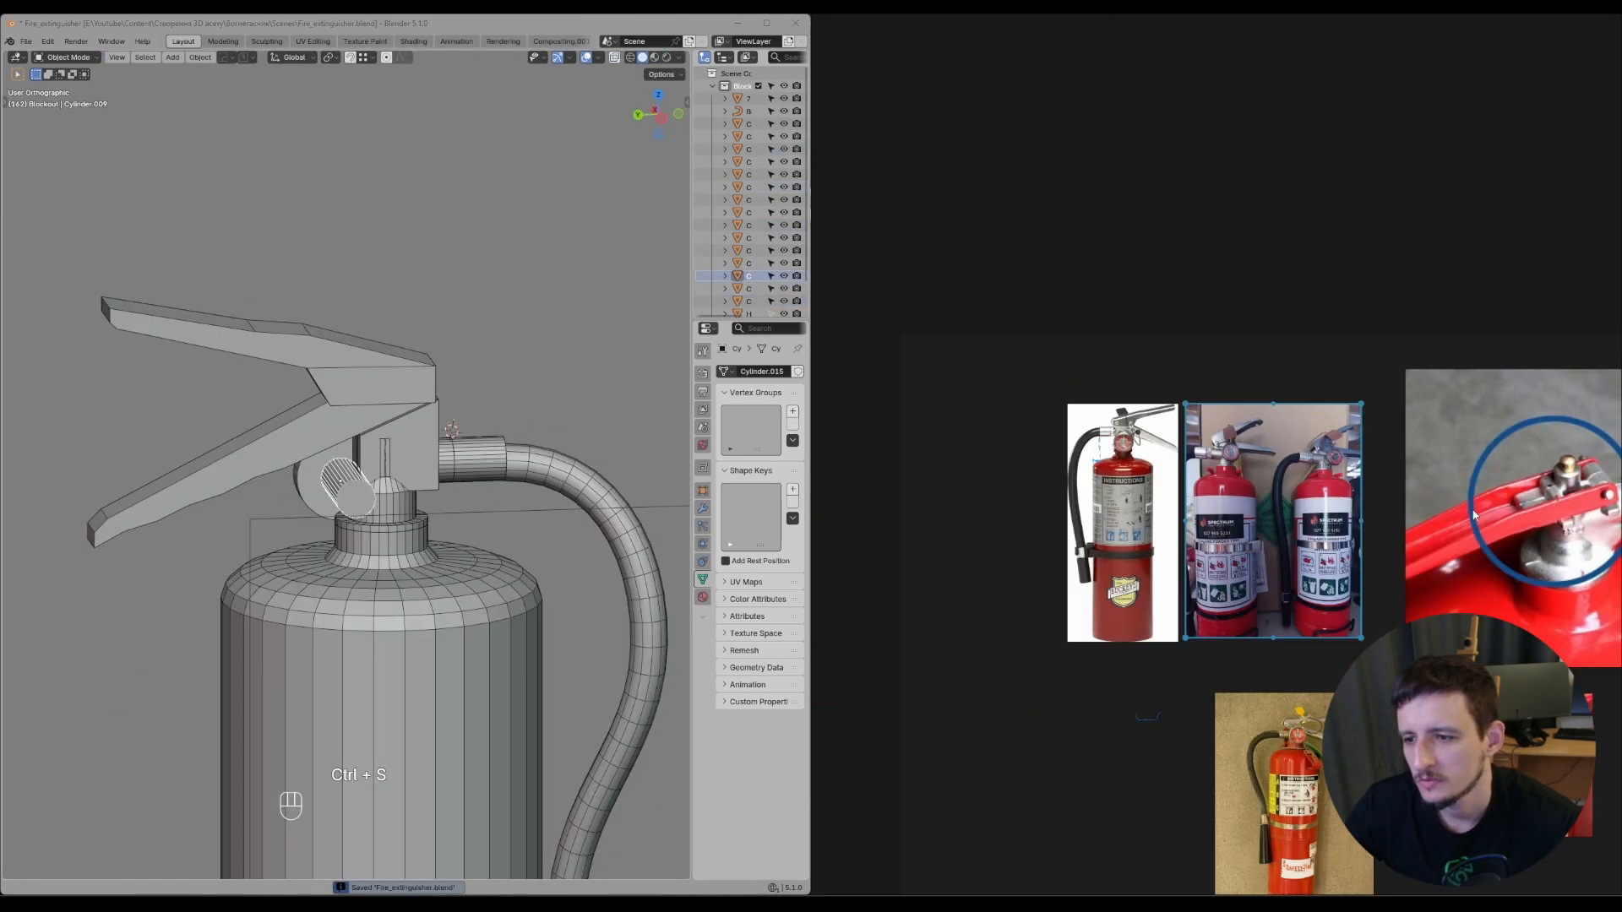
middle_click_drag(1400, 490, 1109, 411)
scroll(1380, 447, "up", 12)
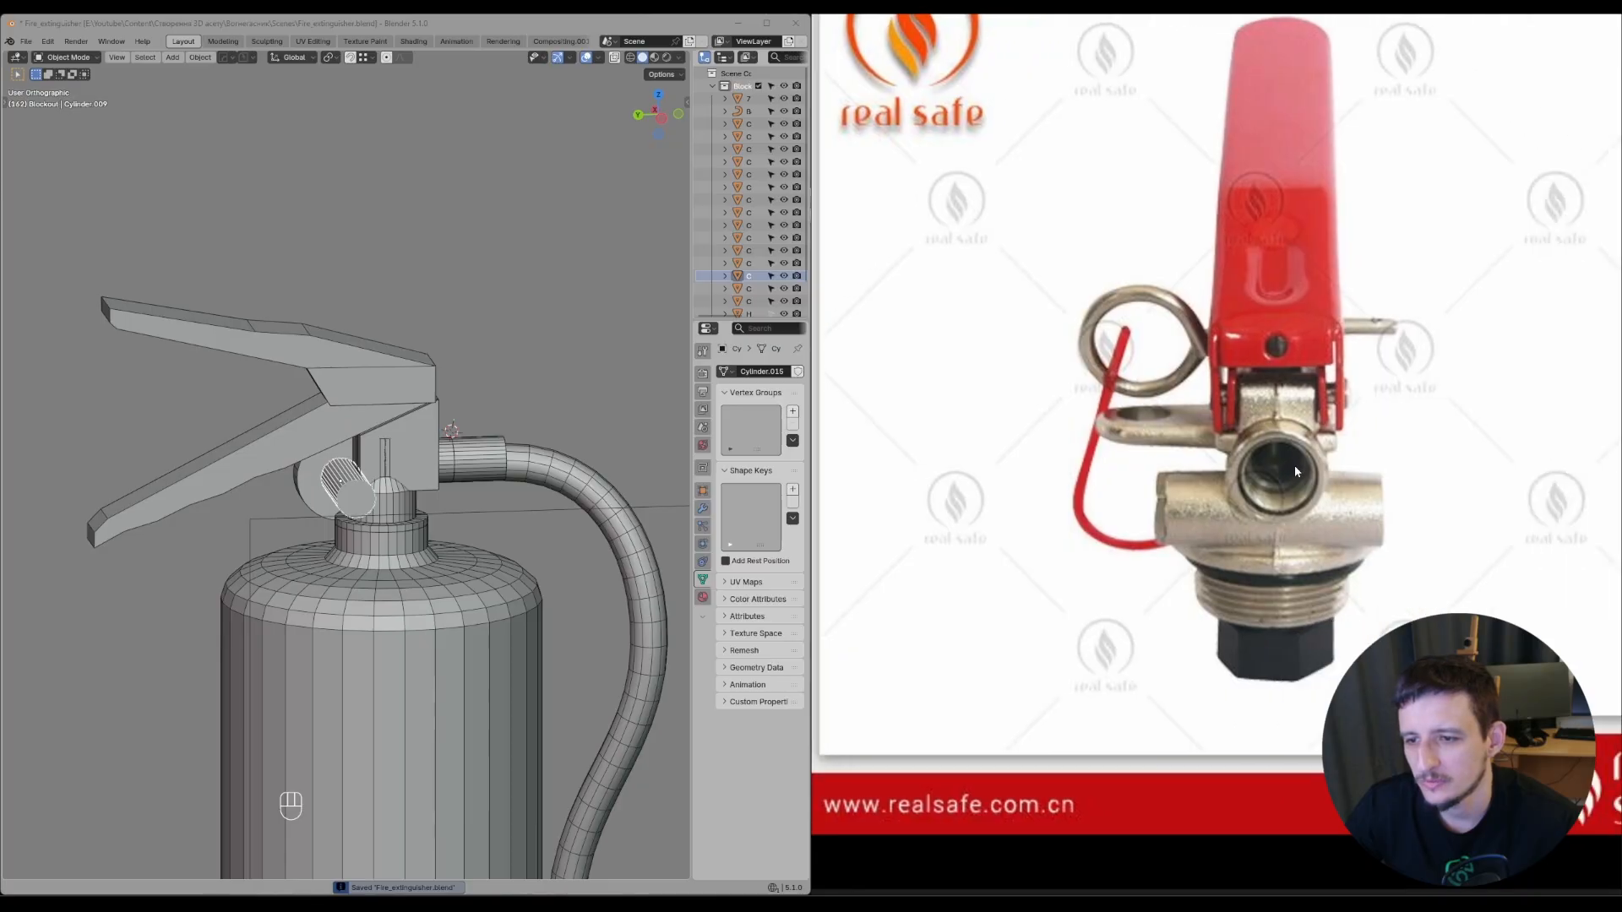
scroll(1294, 465, "down", 8)
middle_click_drag(1258, 273, 1284, 377)
scroll(1285, 383, "down", 1)
scroll(1118, 386, "up", 4)
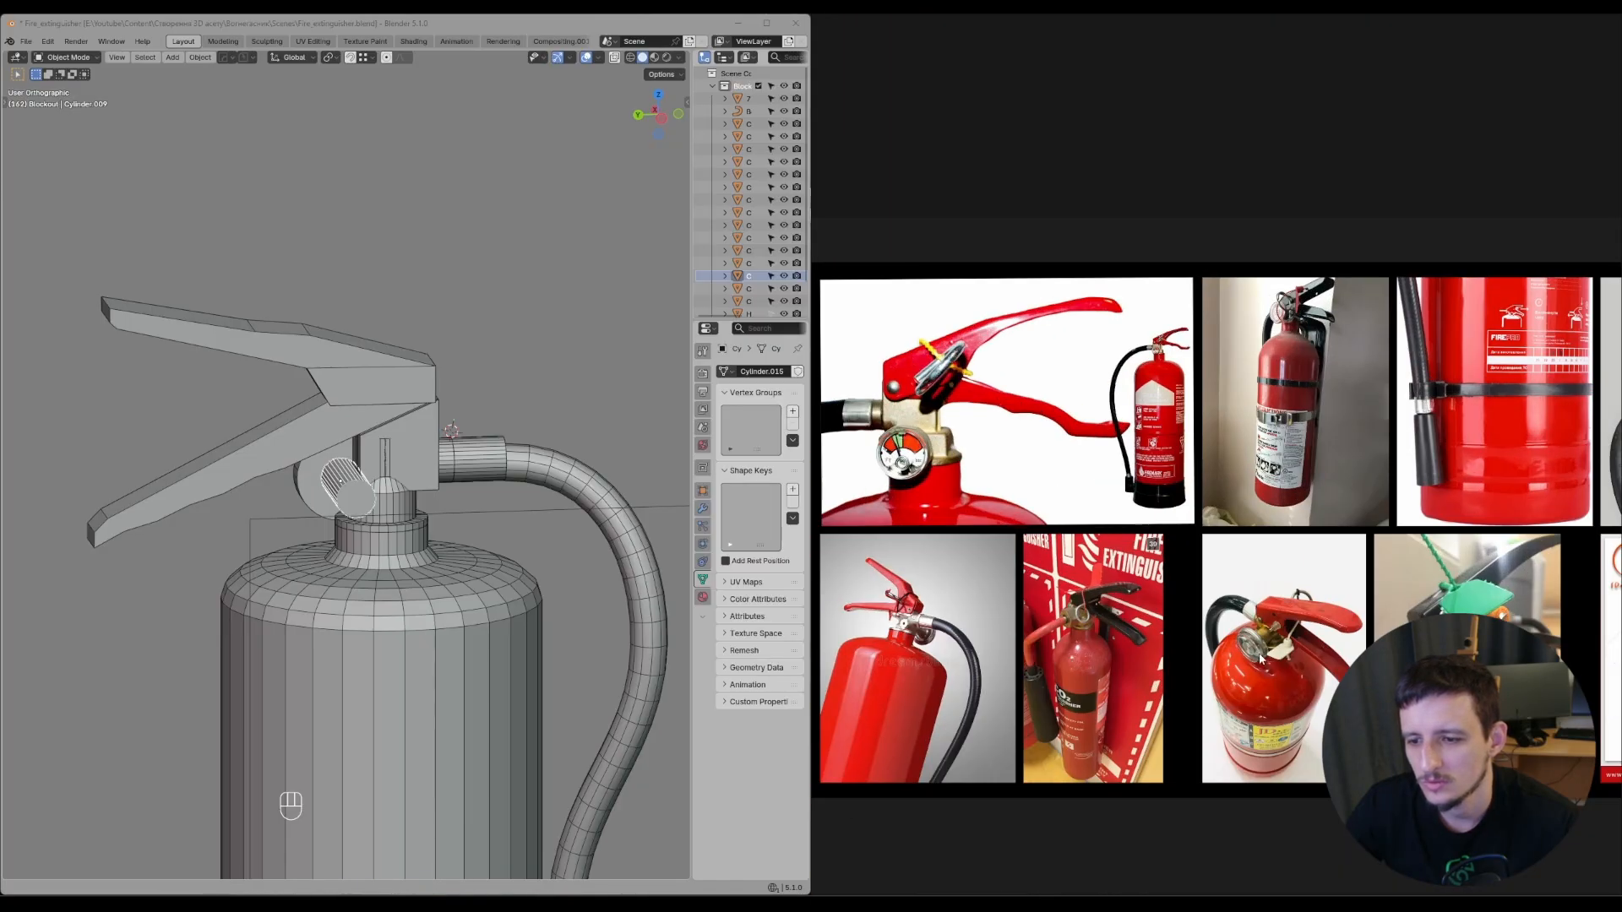
scroll(1010, 524, "down", 2)
scroll(1116, 451, "up", 8)
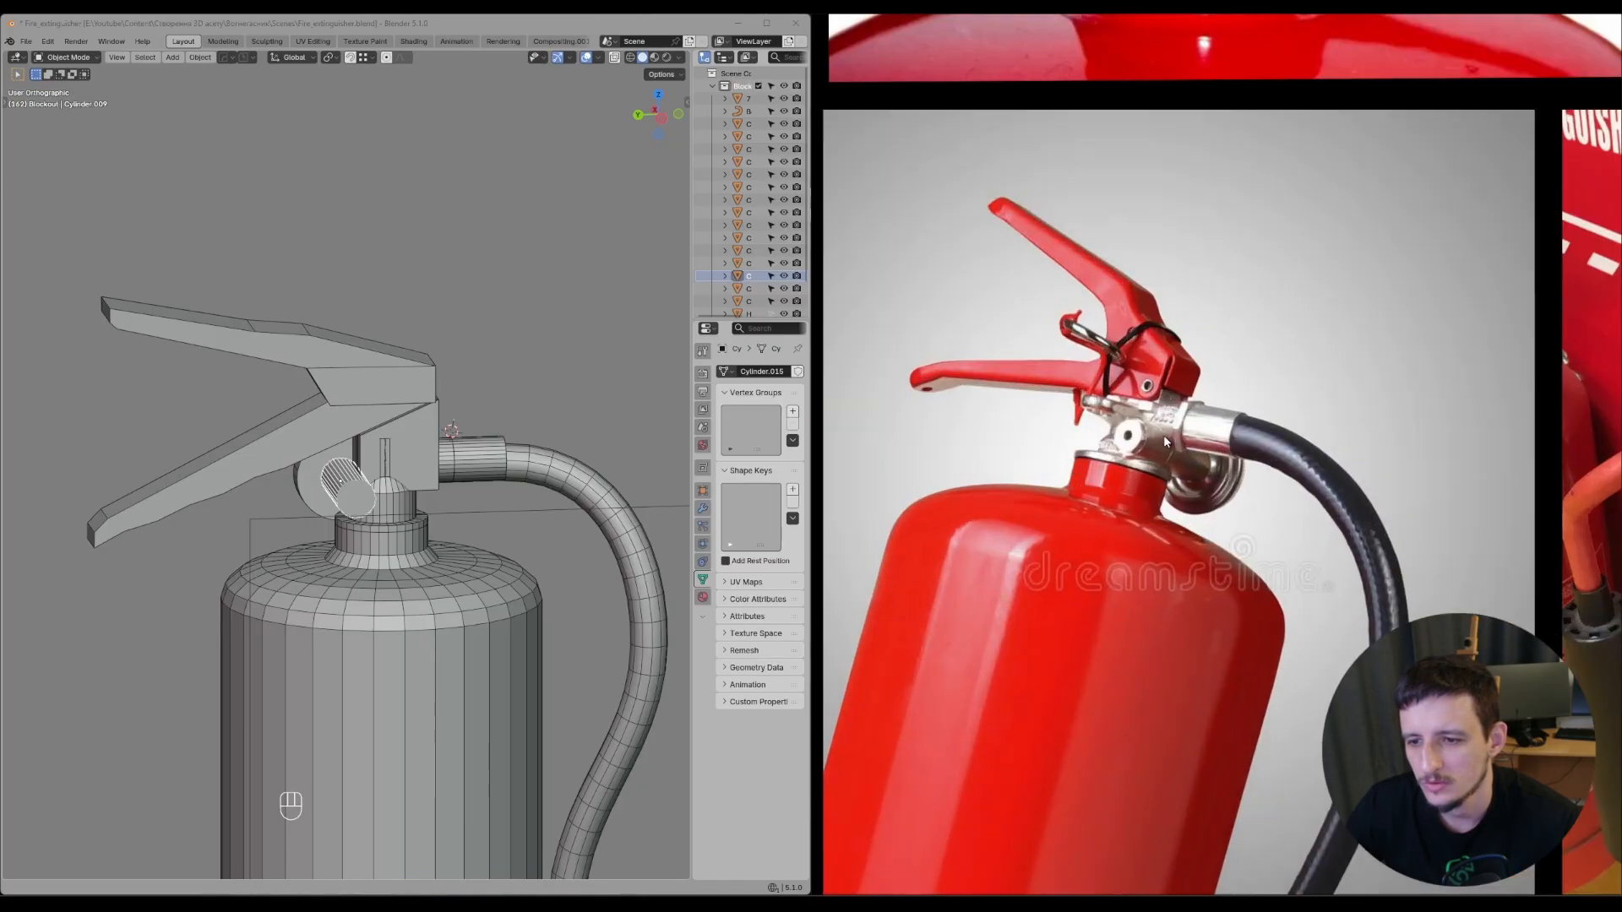
- Move the gauge and cross cylinder together along the Y axis, closer to the neck's centre
middle_click_drag(452, 522, 383, 468)
scroll(397, 482, "up", 6)
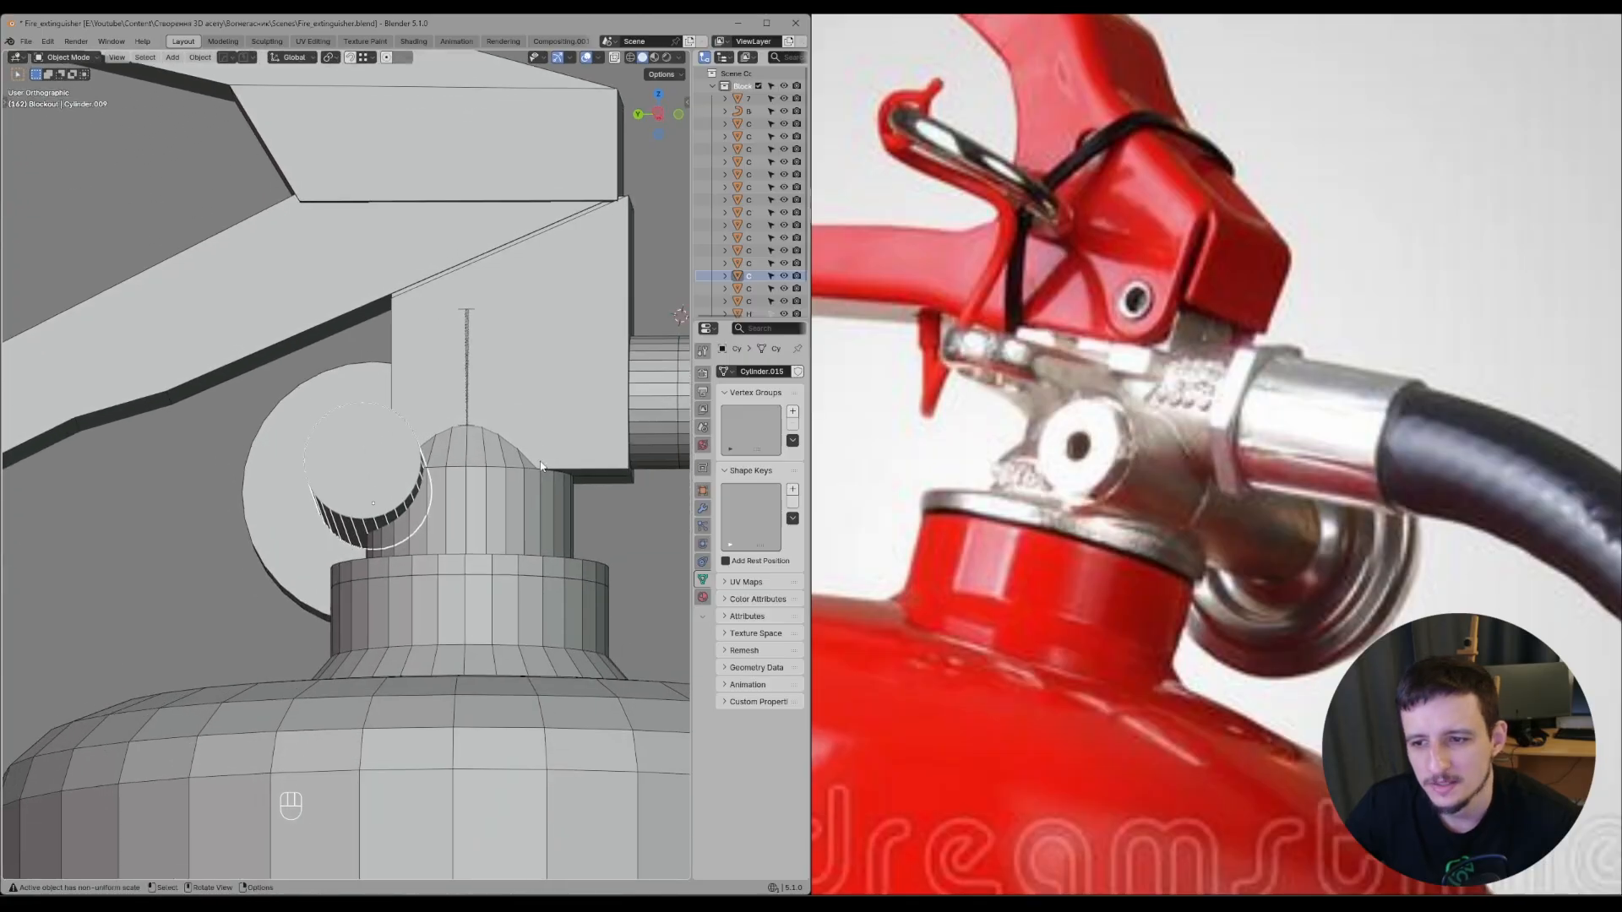
middle_click_drag(499, 460, 499, 464)
left_click(349, 388, "shift")
middle_click_drag(350, 393, 371, 397)
key("g")
key("y")
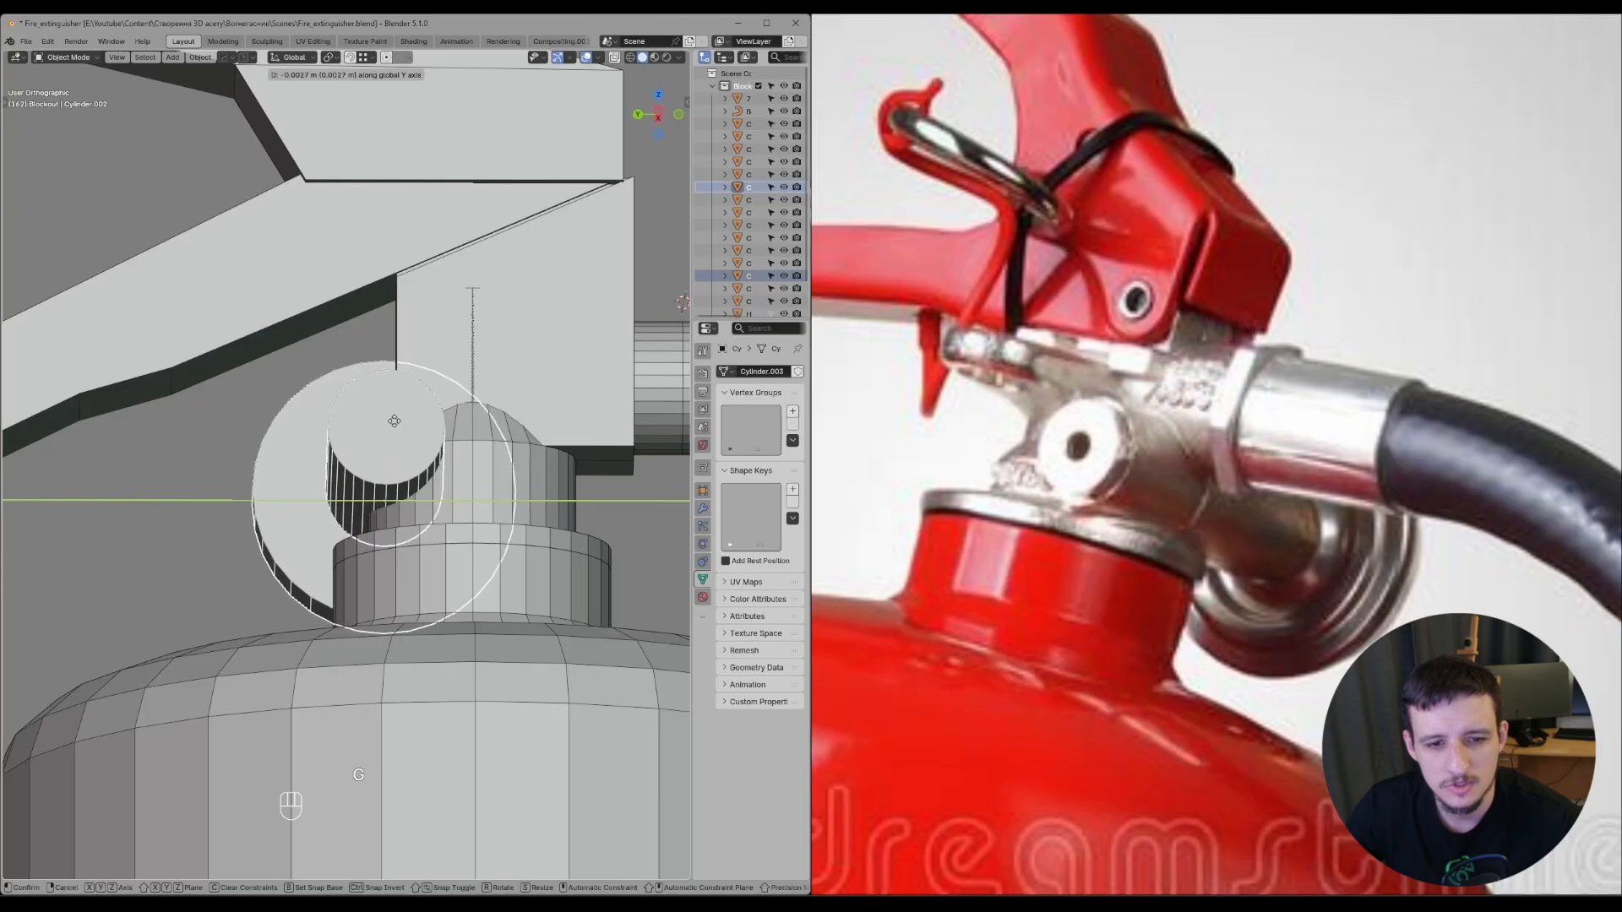
left_click(384, 439)
- Shift the gauge and cross cylinder further along Y toward the neck's centreline
mouse_move(385, 482)
middle_mouse_down()
mouse_move(423, 454)
mouse_move(367, 510)
mouse_move(473, 498)
mouse_move(428, 471)
mouse_move(347, 524)
mouse_move(362, 485)
middle_mouse_up()
key("g")
key("y")
left_click(345, 473)
key("ctrl+z")
key("ctrl+shift+z")
key("z")
key("g")
middle_click(373, 484)
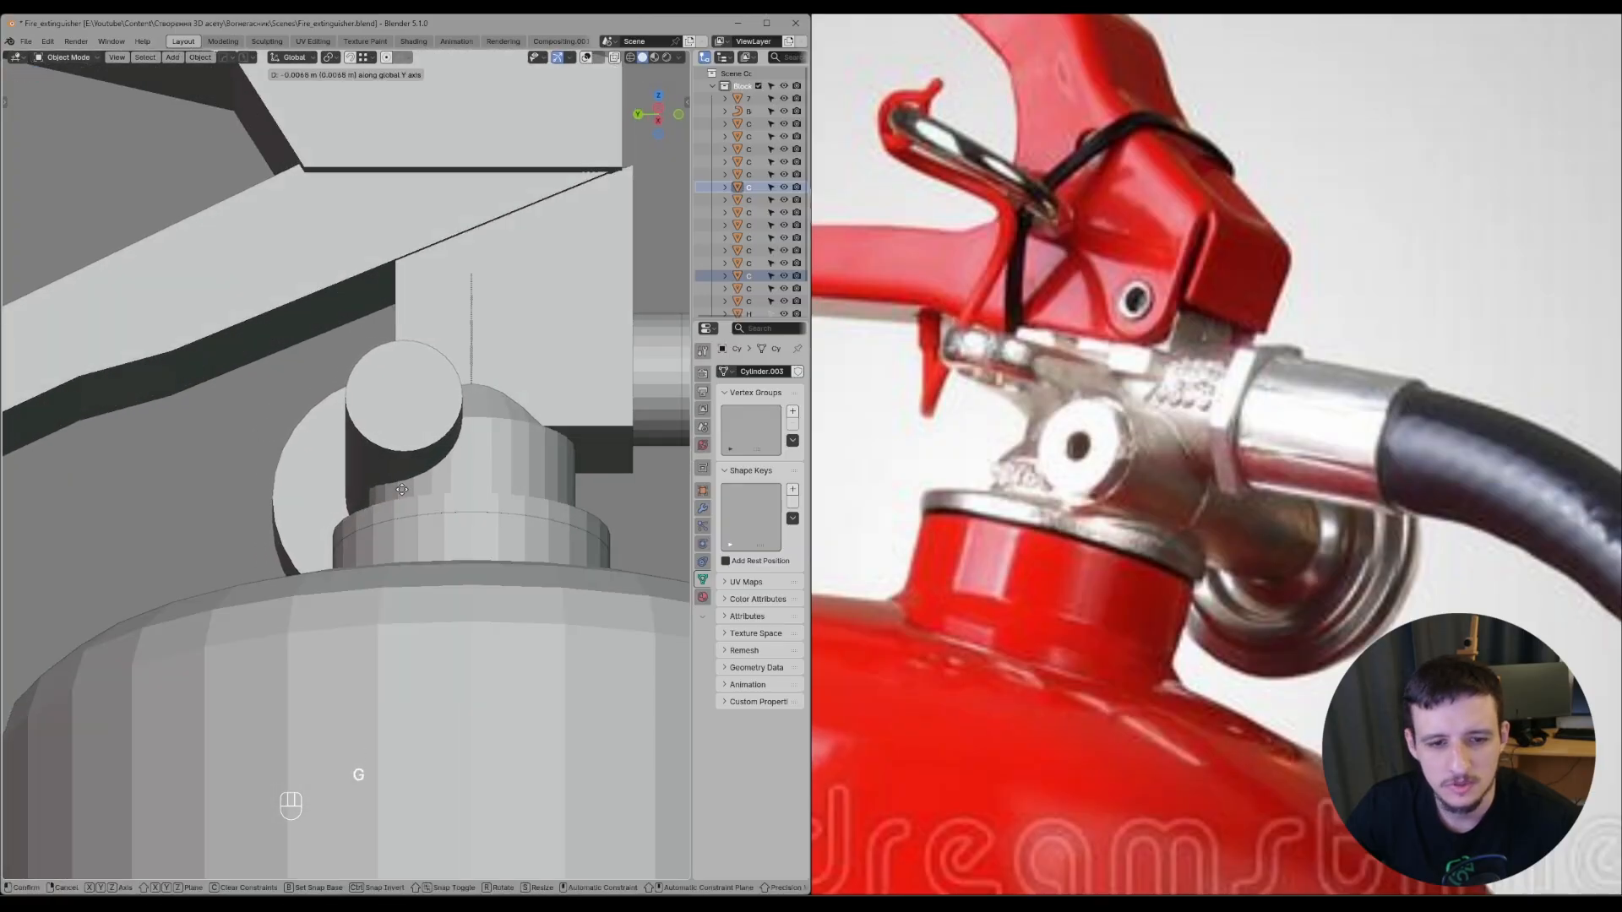
left_click(400, 490)
- Undo and redo the last gauge and cross cylinder move to compare the two positions
key("z")
key("g")
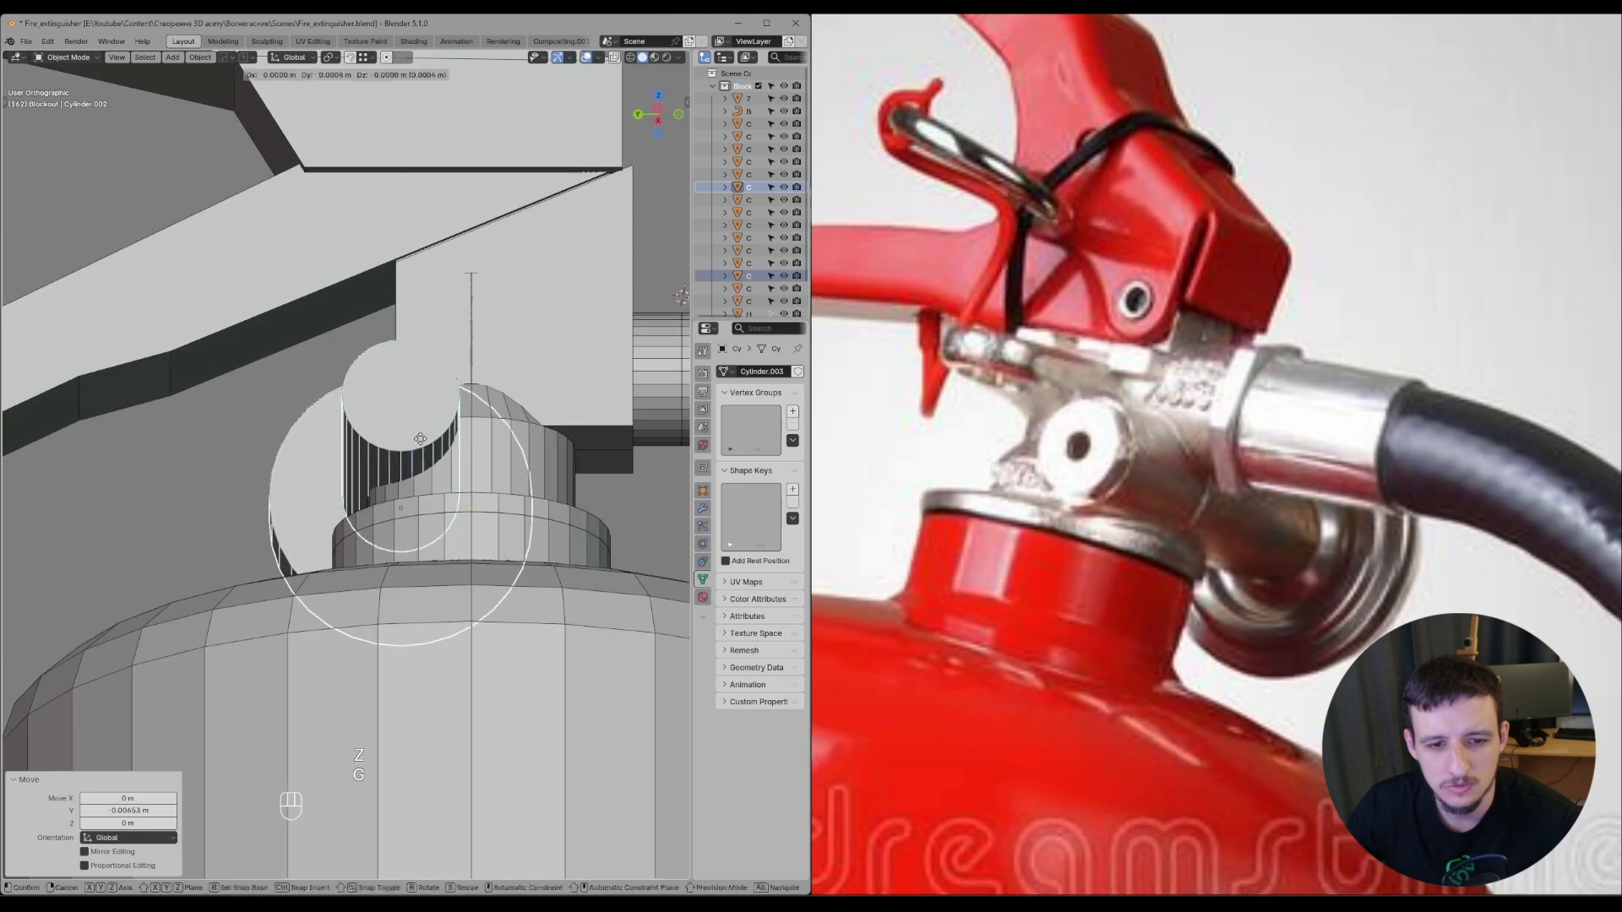
key("ctrl")
key("ctrl+z")
key("ctrl+shift+z")
key("z")
middle_click_drag(403, 438, 543, 523)
key("ctrl+shift+z")
- Move the cross cylinder's free end face about 0.0009 m along the X axis
scroll(523, 506, "up", 2)
left_click(470, 481)
key("Tab")
middle_click_drag(468, 481, 363, 509)
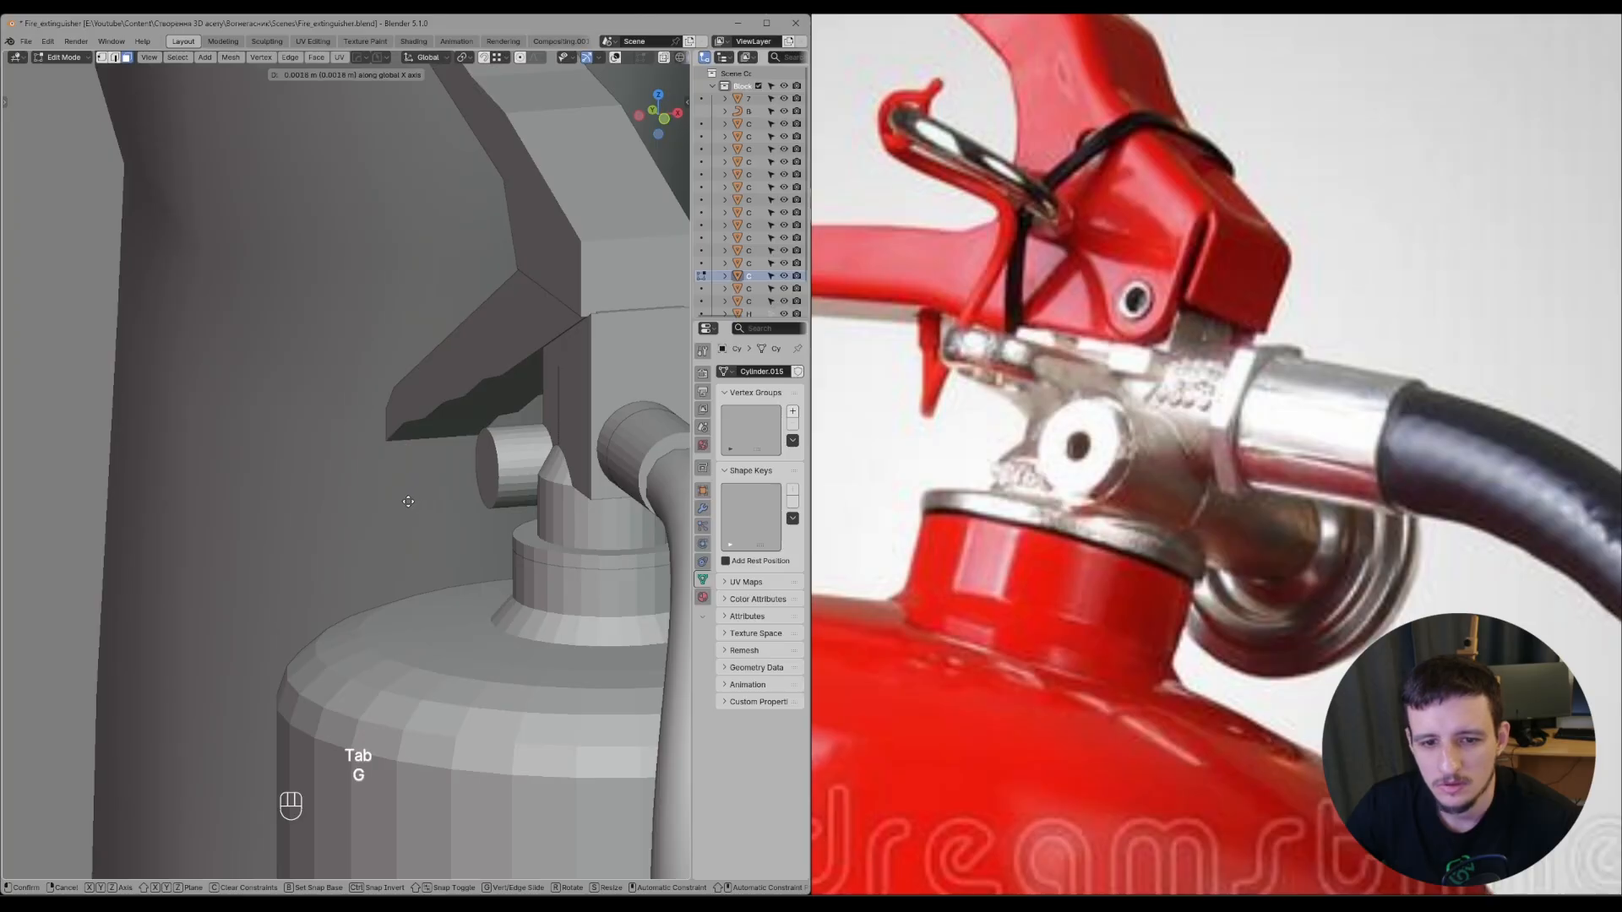
left_click(400, 502)
middle_click_drag(401, 502, 565, 513)
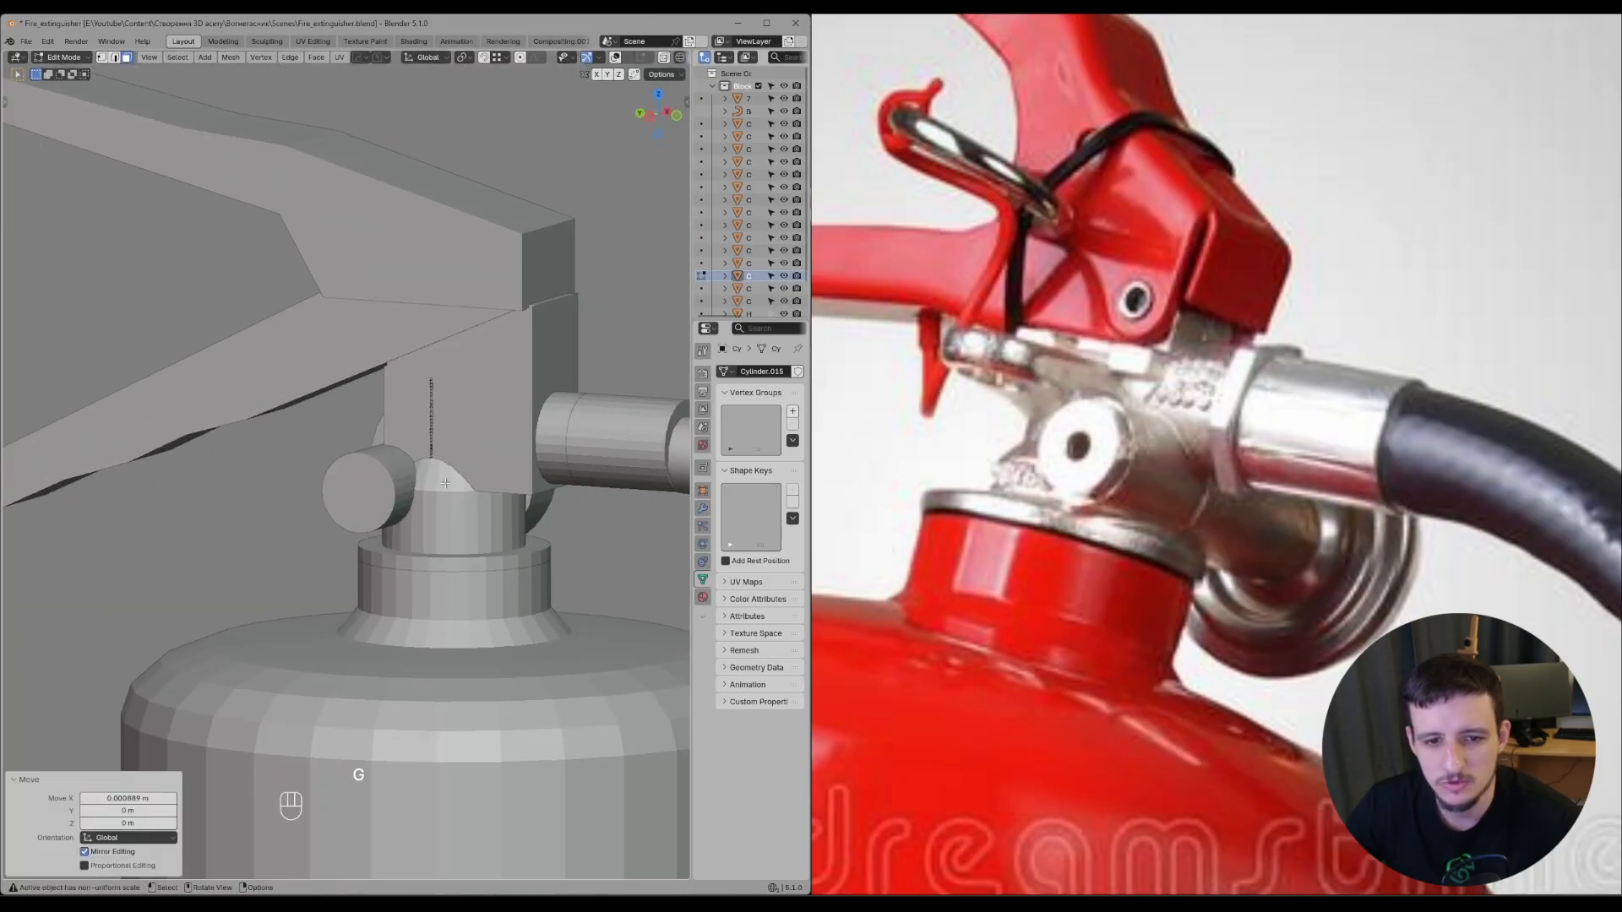
- Inset the cross cylinder's free end face, scaling it to 0.367 and a bit smaller, and extrude it inward as a small central hole
middle_click_drag(445, 483, 580, 495)
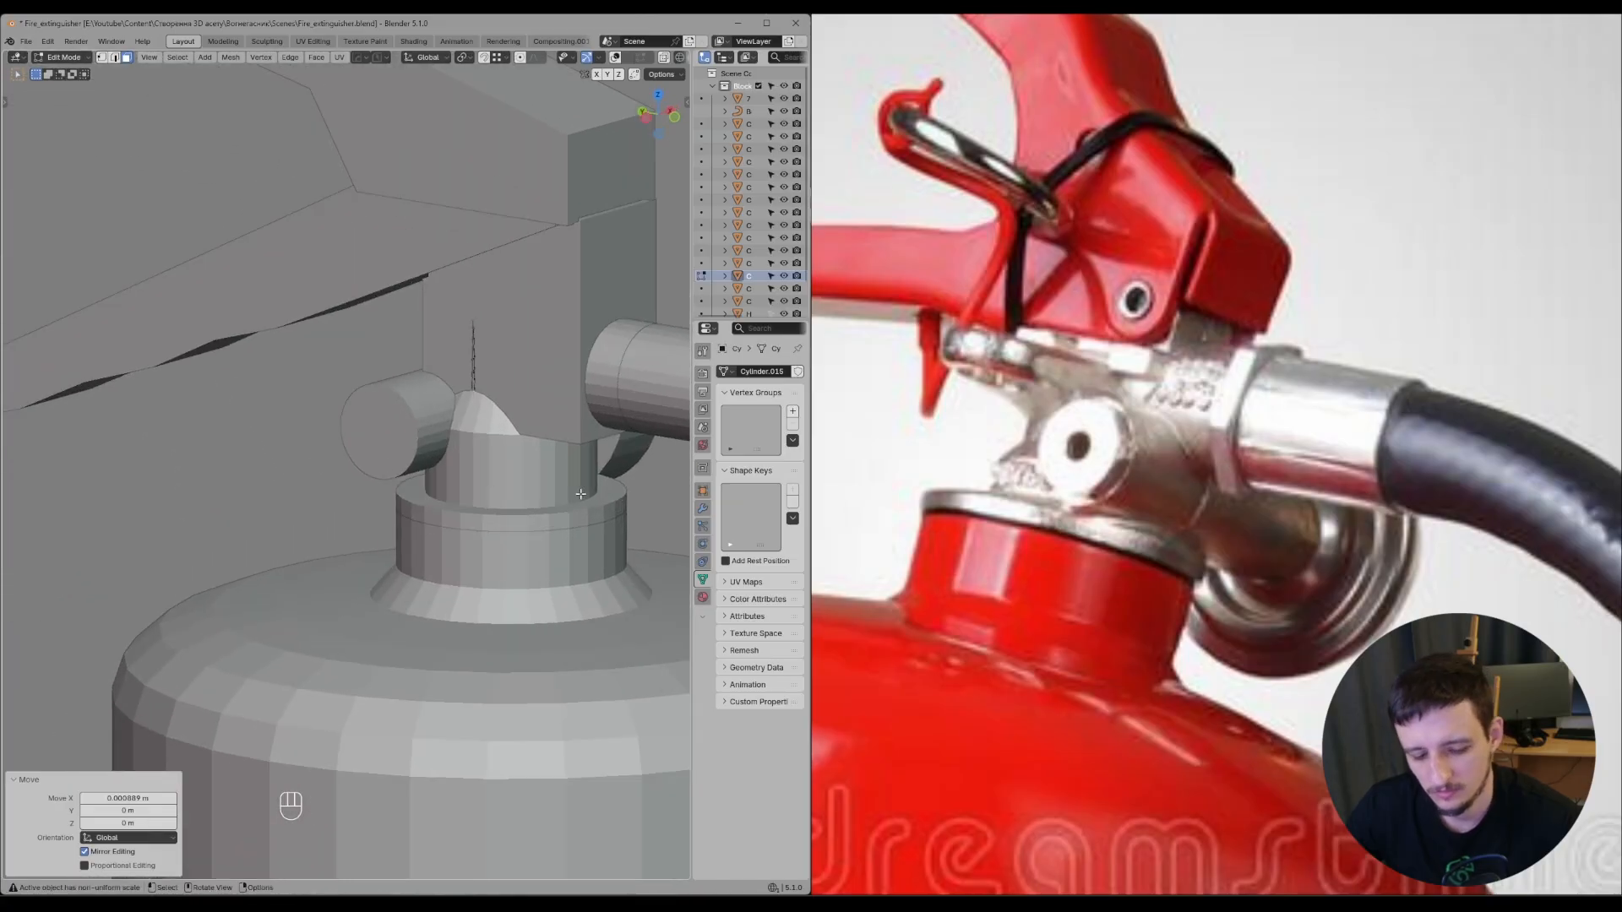
left_click(538, 494)
key("z")
key("s")
middle_click_drag(490, 448, 432, 429)
left_click(423, 432)
key("s")
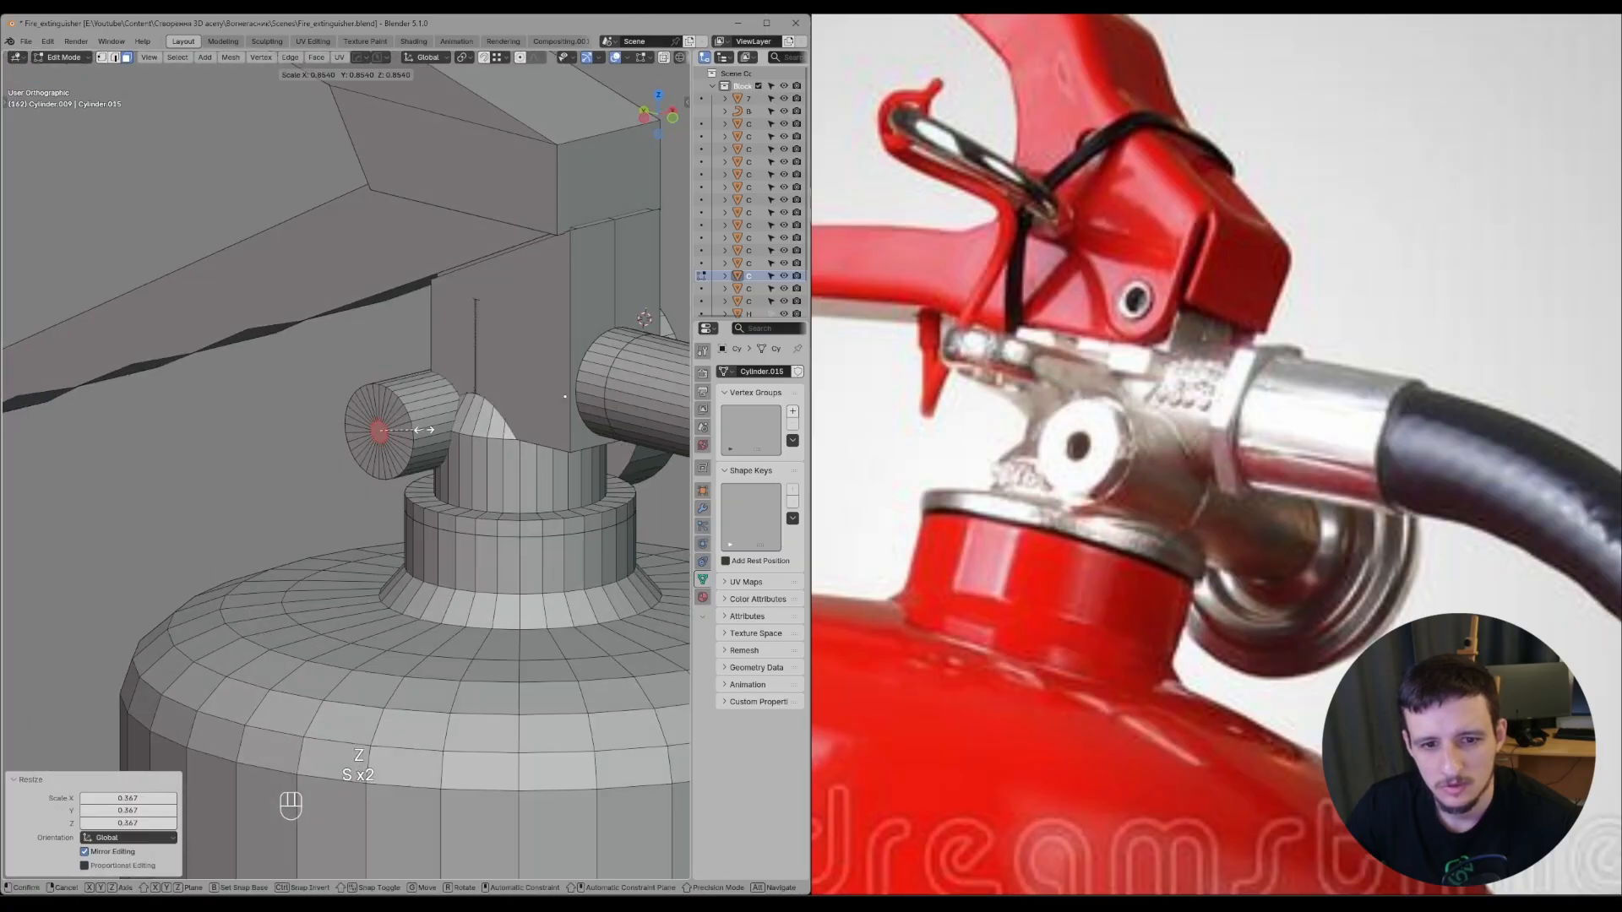
left_click(439, 431)
left_click_drag(250, 447, 290, 495)
key("Tab")
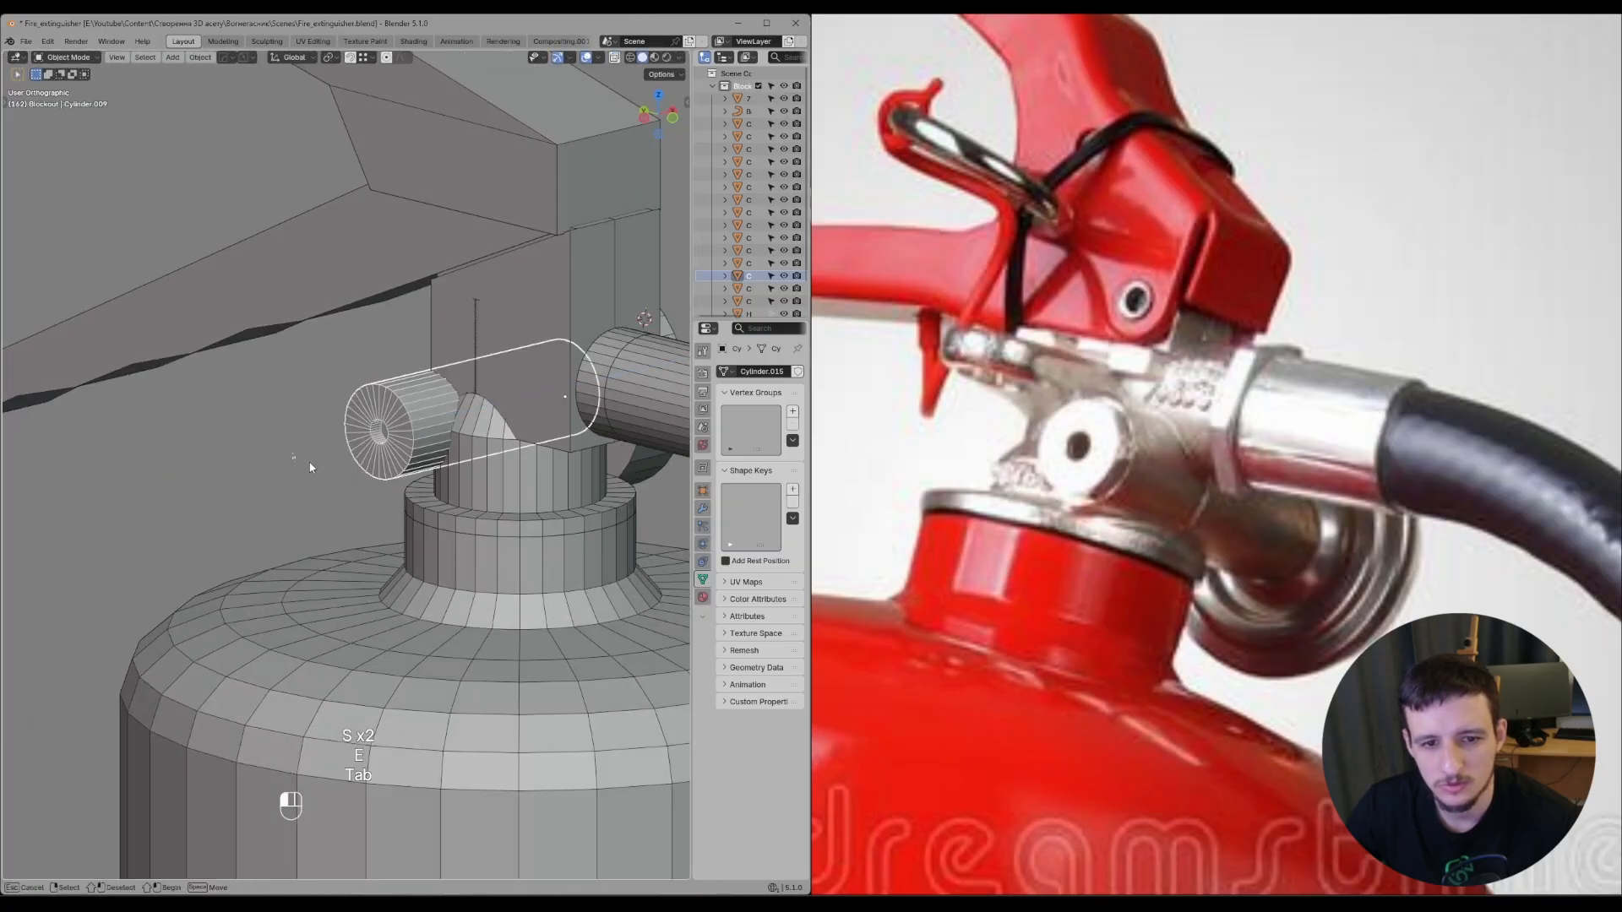
left_click(311, 467)
- Hide the wireframe display on the model and save the file
key("alt+grave")
scroll(444, 448, "down", 4)
middle_click_drag(311, 467, 498, 455)
key("ctrl+s")
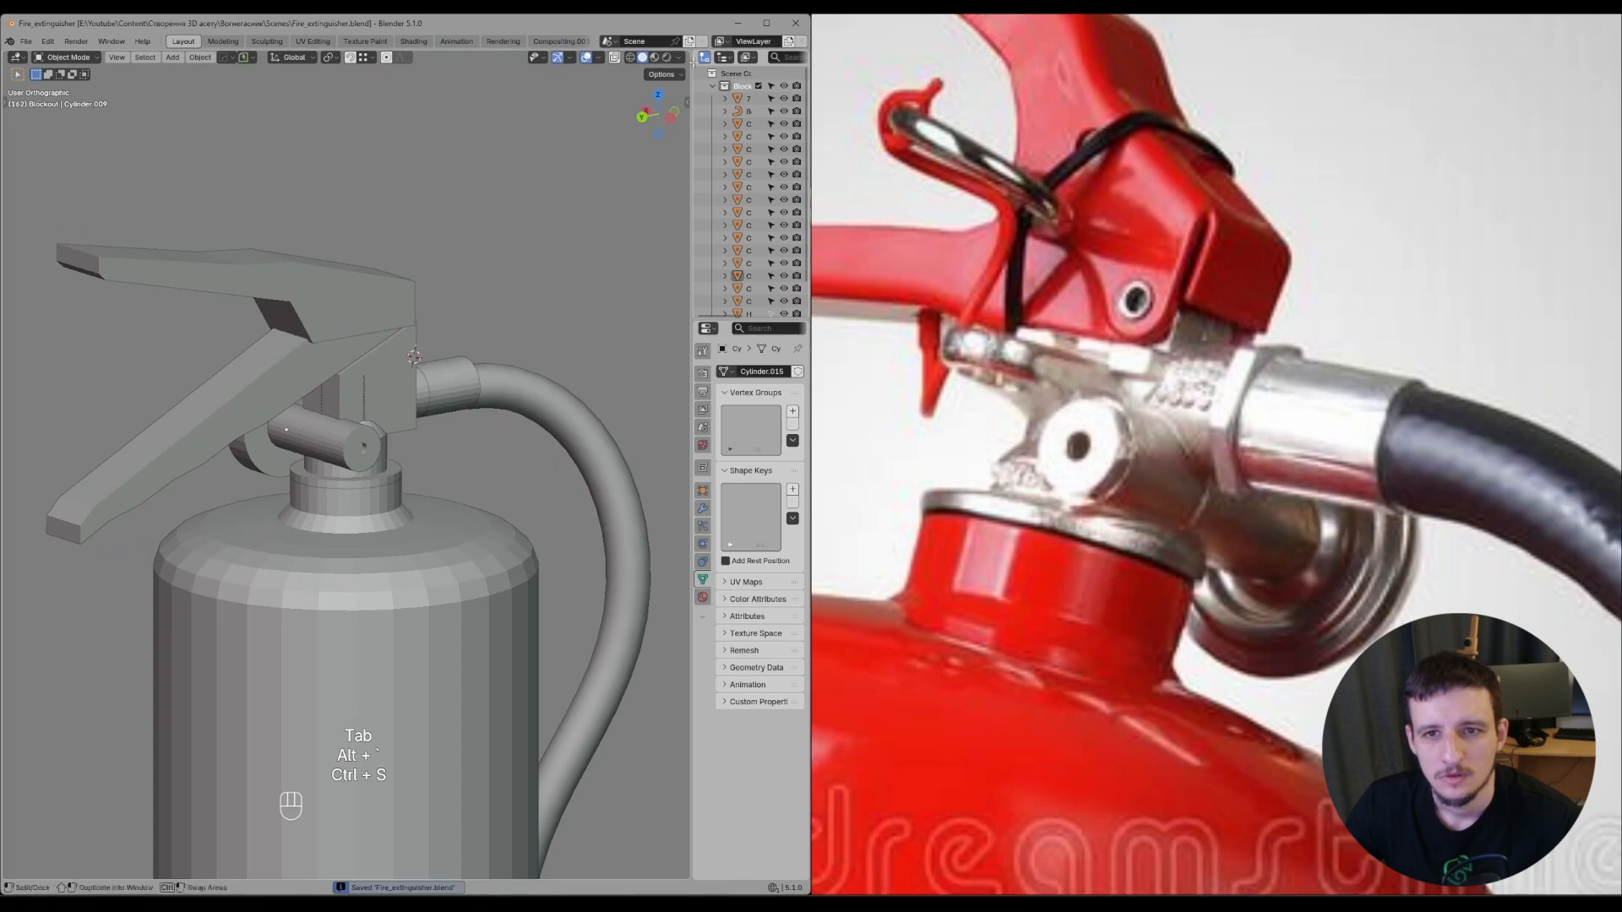
- Try the World-type Cavity effect in the viewport shading on the valve assembly
left_click(679, 57)
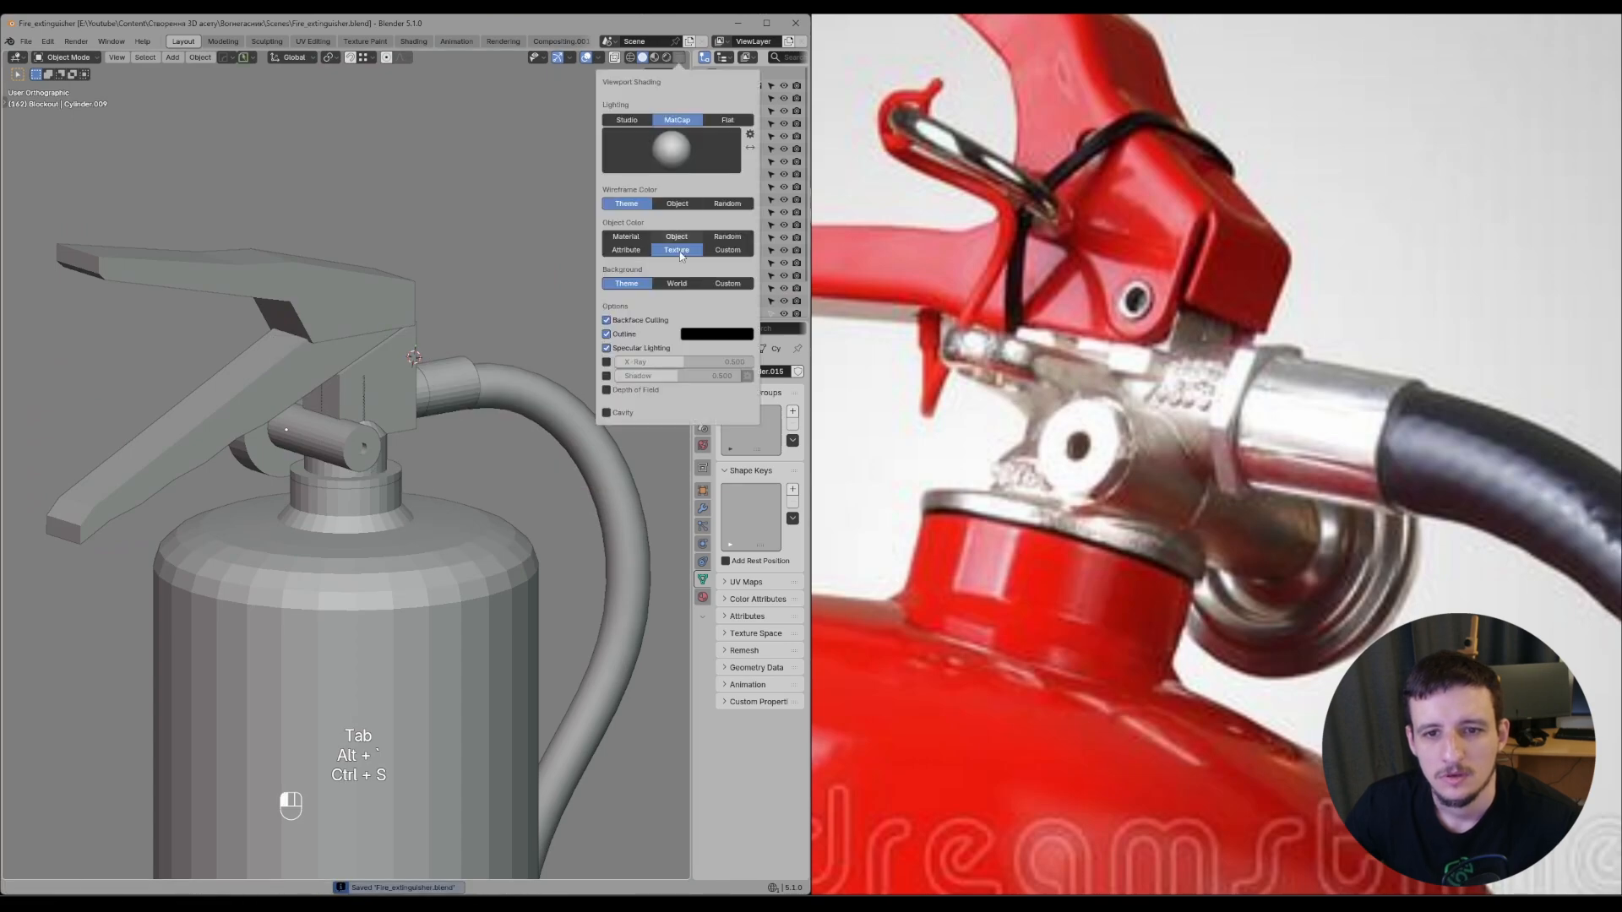
left_click(609, 414)
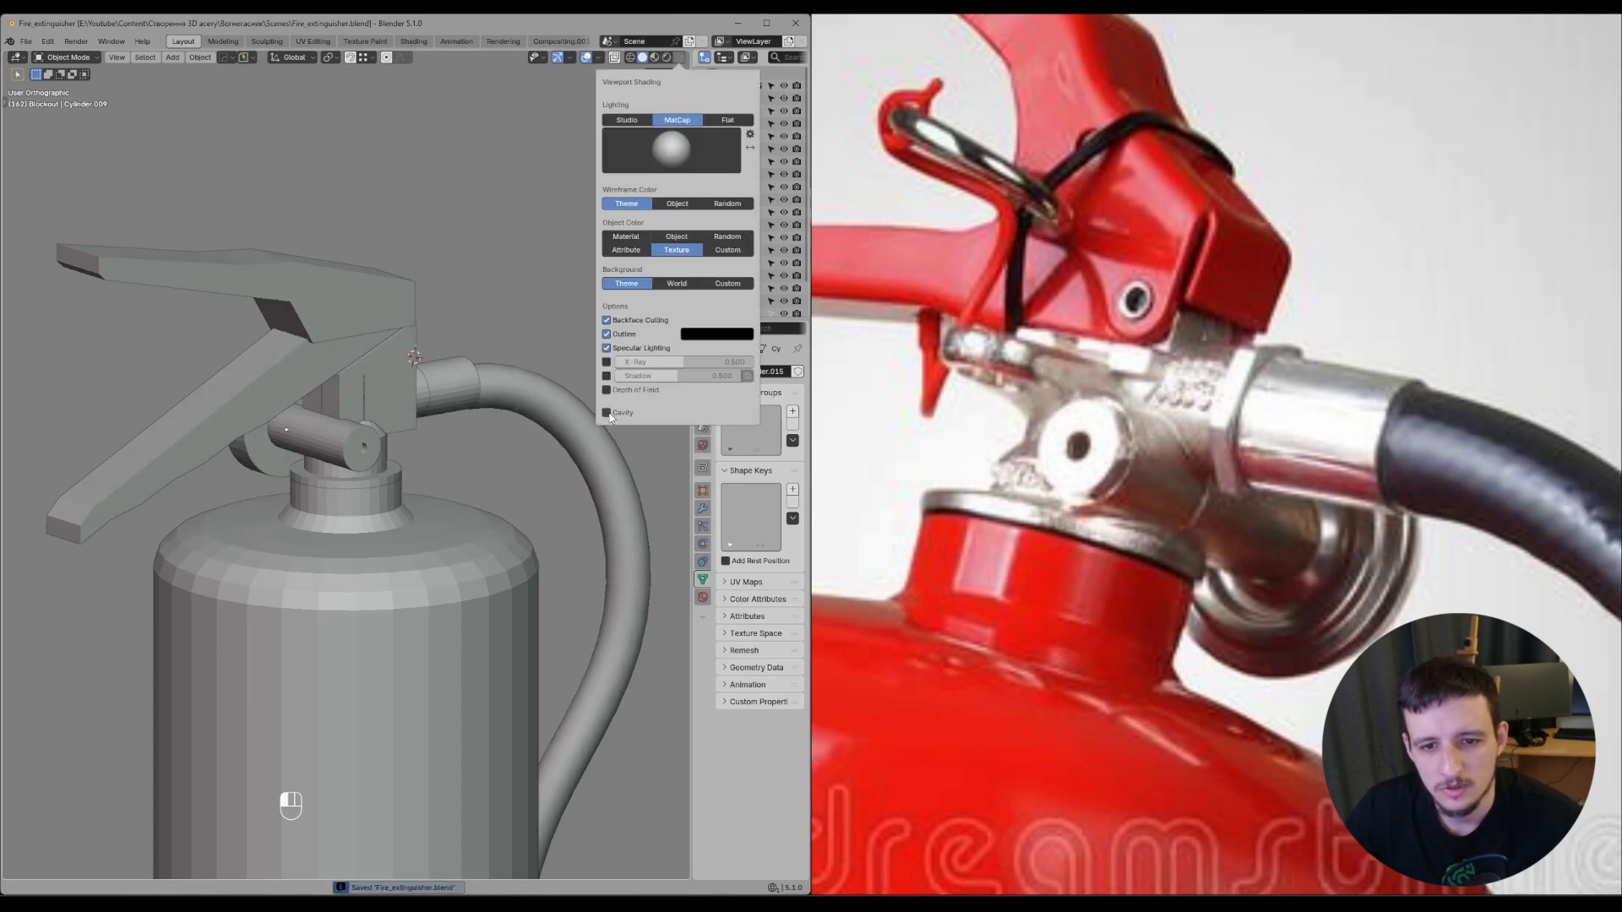
middle_click_drag(485, 409, 291, 364)
scroll(286, 362, "up", 2)
mouse_move(372, 397)
middle_mouse_down()
mouse_move(409, 420)
mouse_move(388, 410)
mouse_move(449, 498)
mouse_move(494, 473)
middle_mouse_up()
left_click(679, 57)
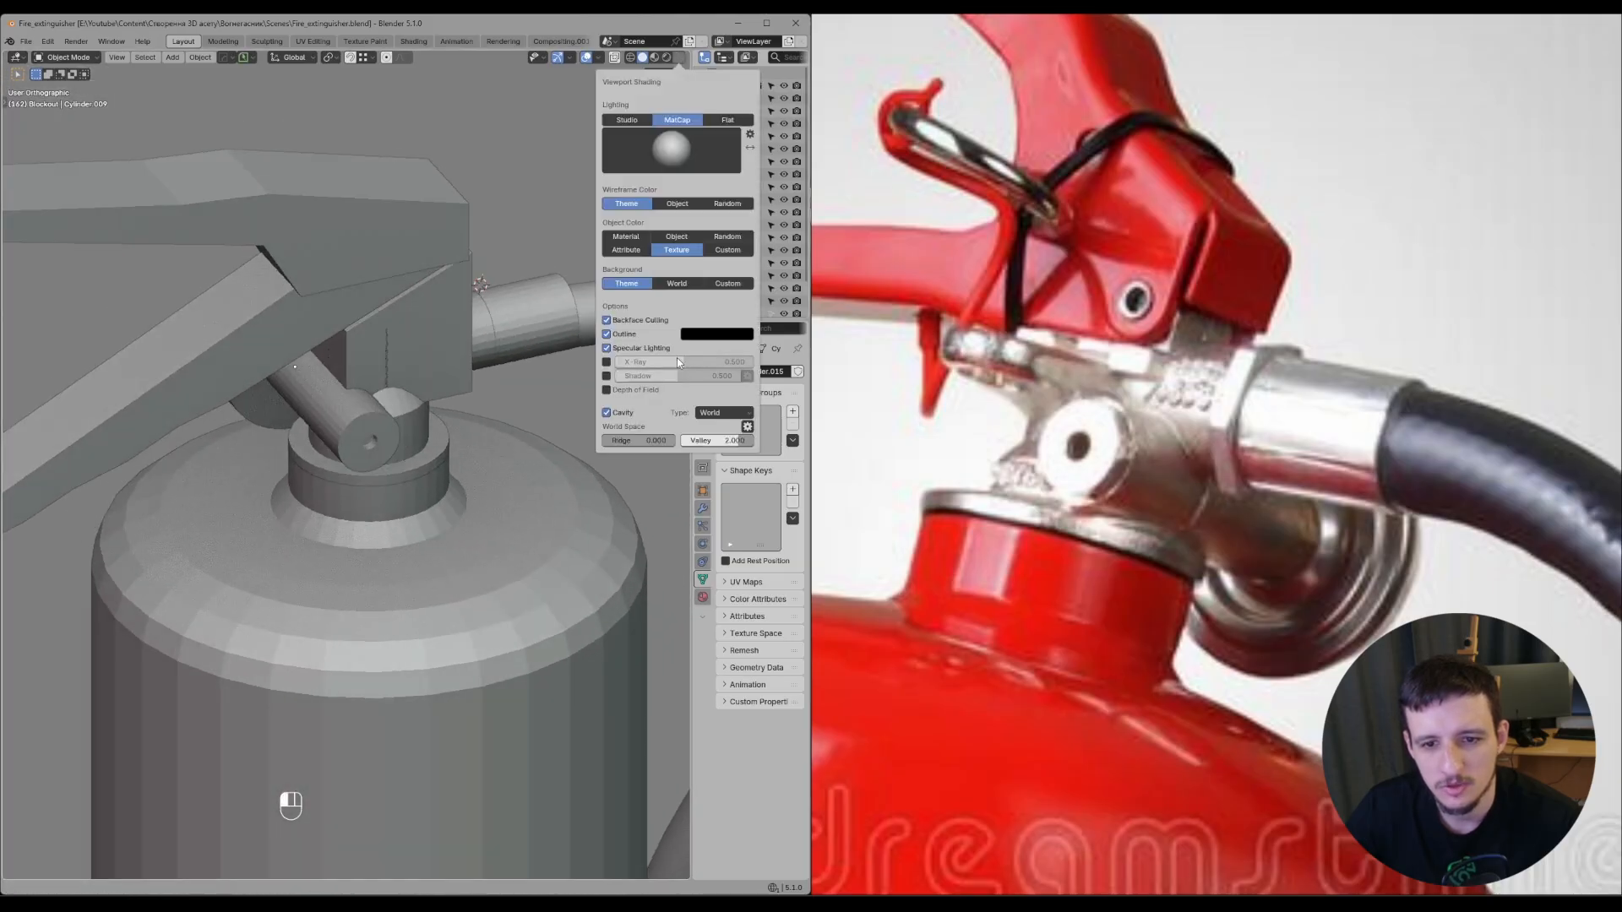
left_click_drag(616, 446, 732, 441)
left_click(607, 413)
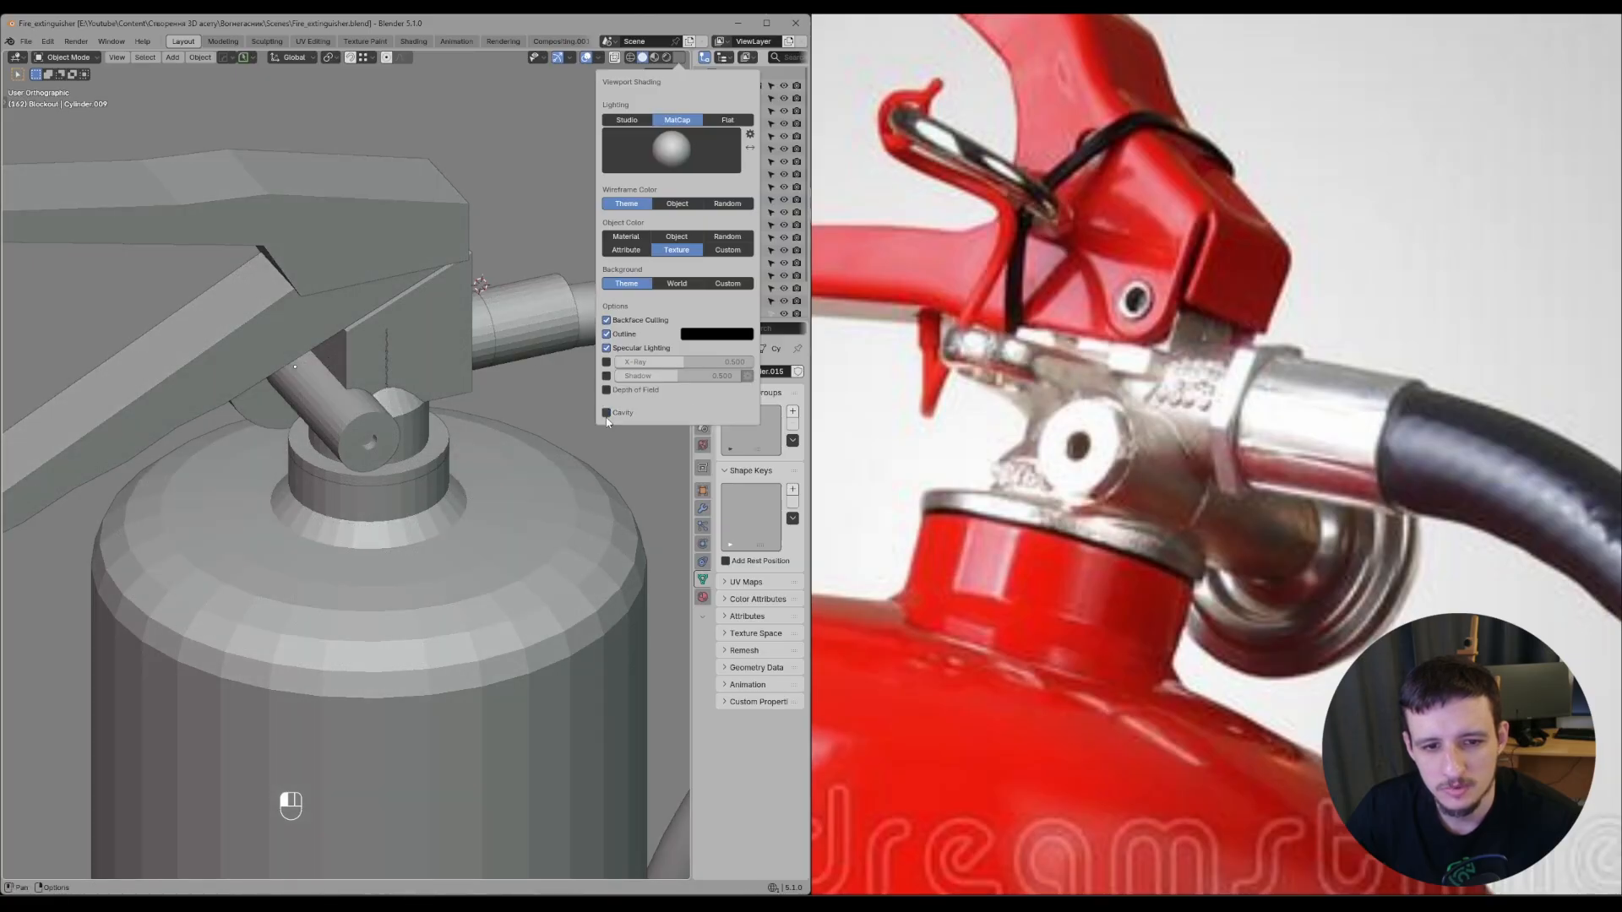
- Save the file and frame the valve assembly from the side
mouse_move(501, 396)
middle_mouse_down()
mouse_move(489, 371)
mouse_move(504, 410)
middle_mouse_up()
key("ctrl+s")
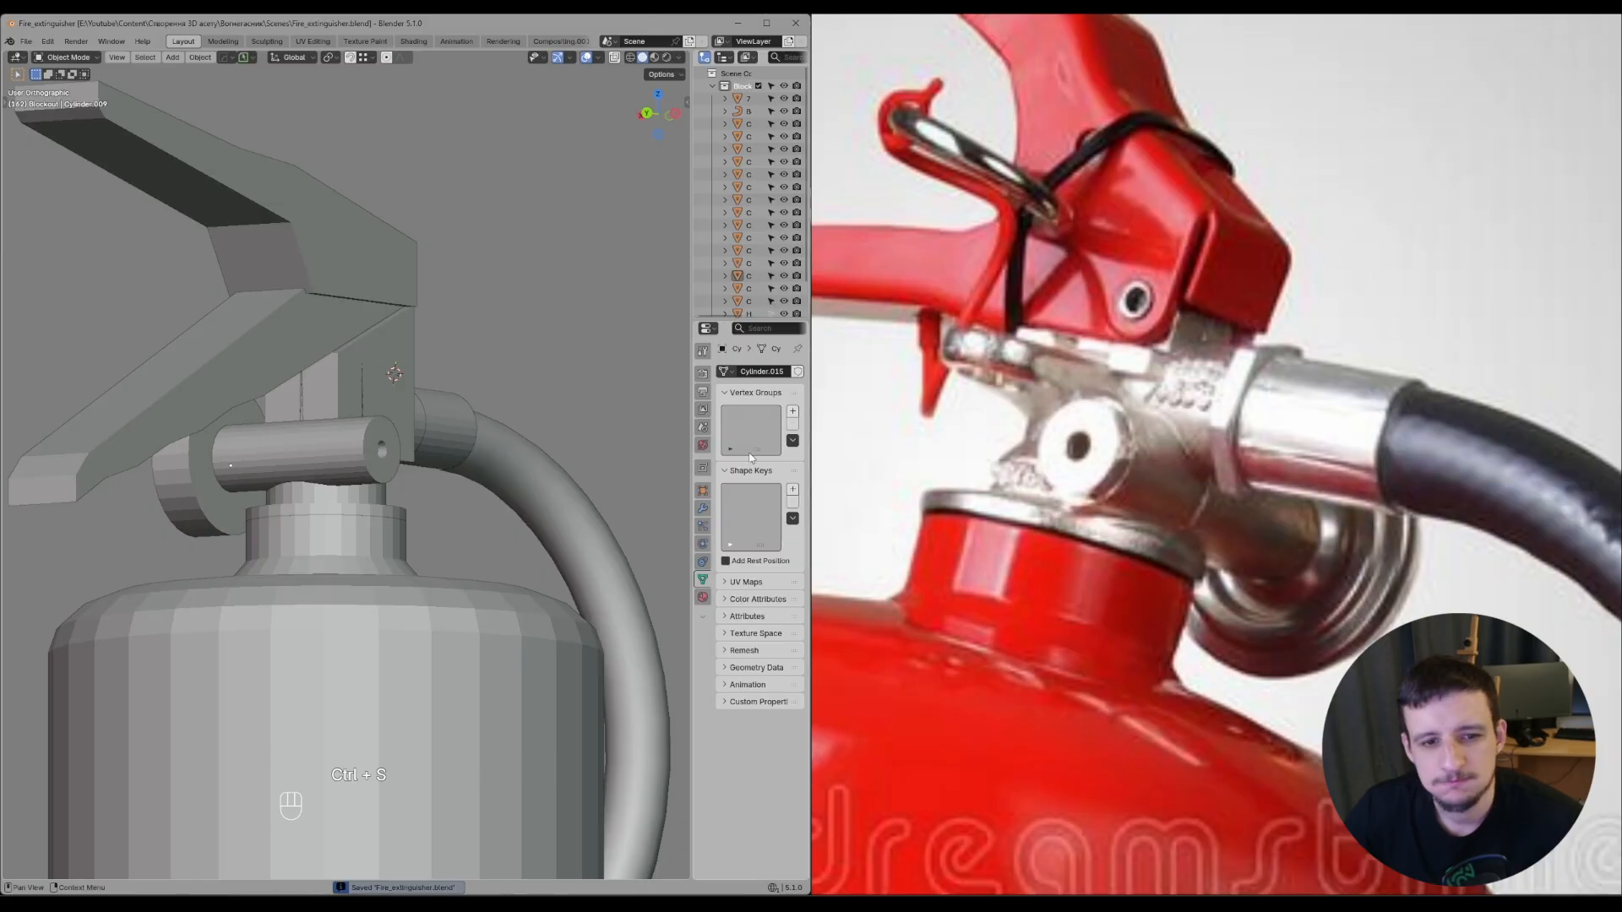
middle_click_drag(515, 441, 422, 426)
middle_click_drag(582, 411, 516, 427, "shift")
- Examine the valve body and hose connector junction in the photos of the extinguishers with red handles
middle_click_drag(1277, 430, 1212, 438)
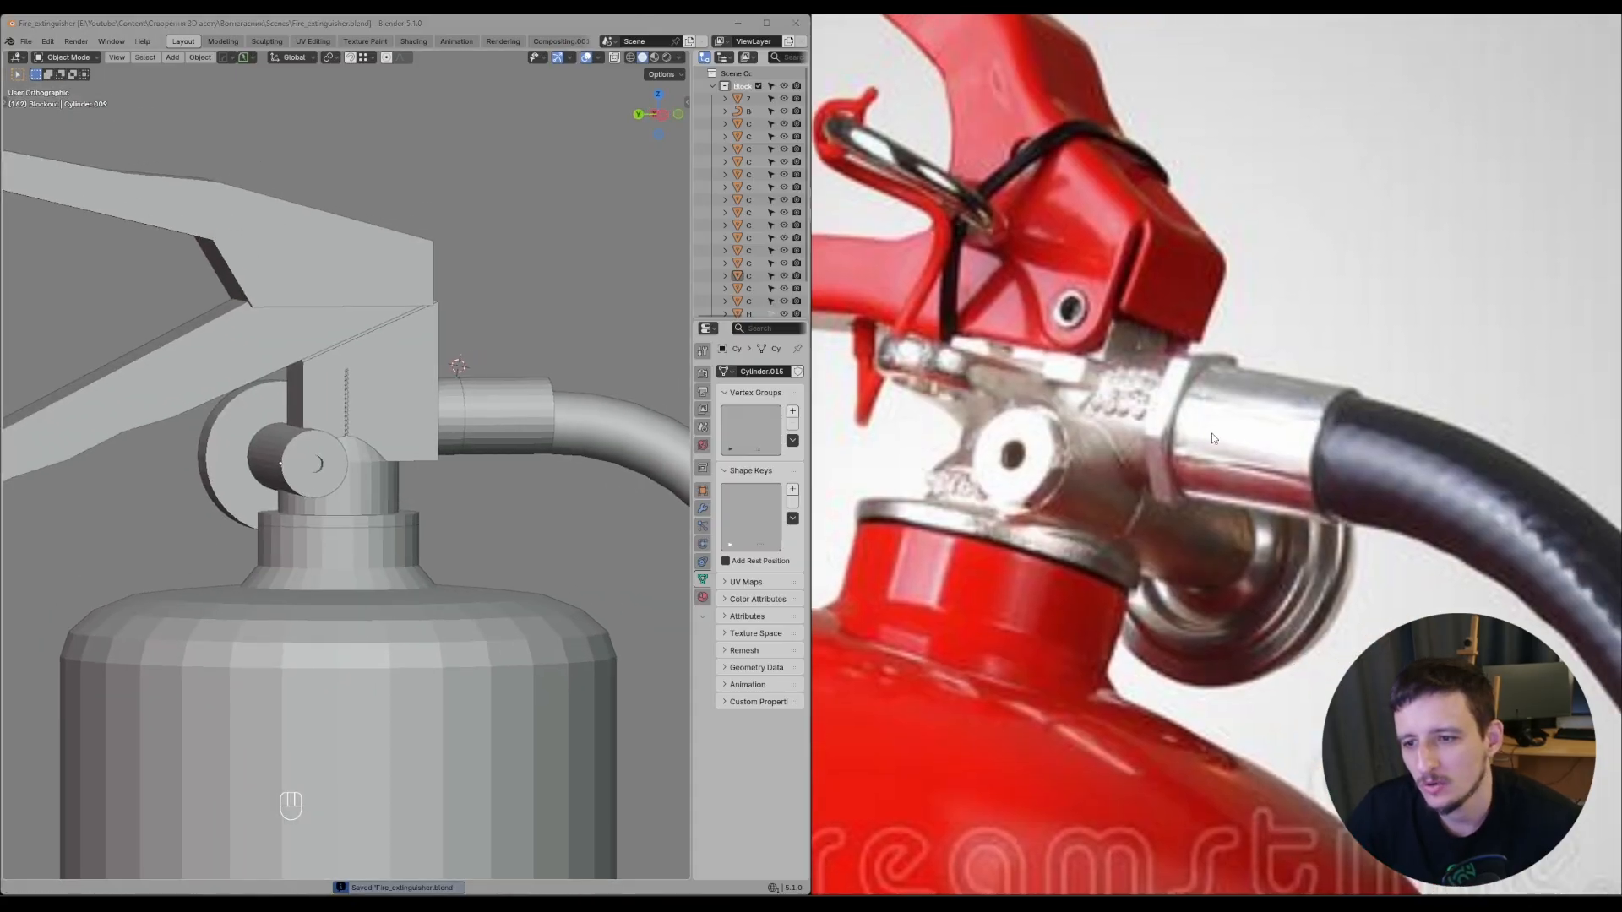
key("d")
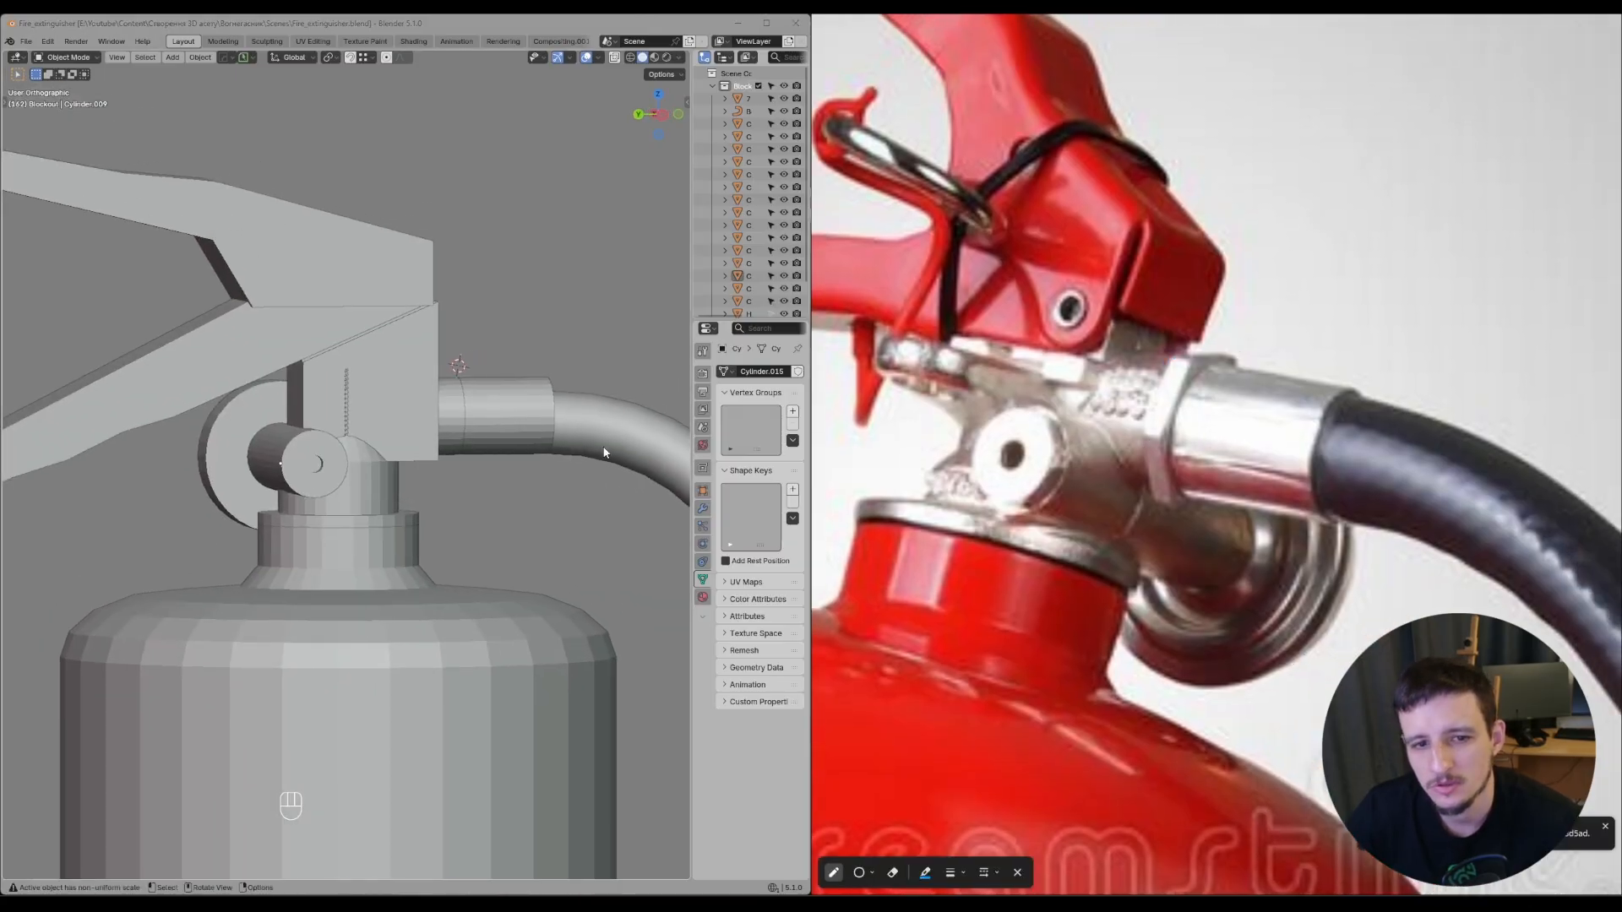
middle_click_drag(603, 452, 598, 450)
scroll(1132, 418, "down", 8)
middle_click_drag(1107, 408, 1179, 381)
scroll(1123, 380, "up", 1)
scroll(1181, 381, "up", 3)
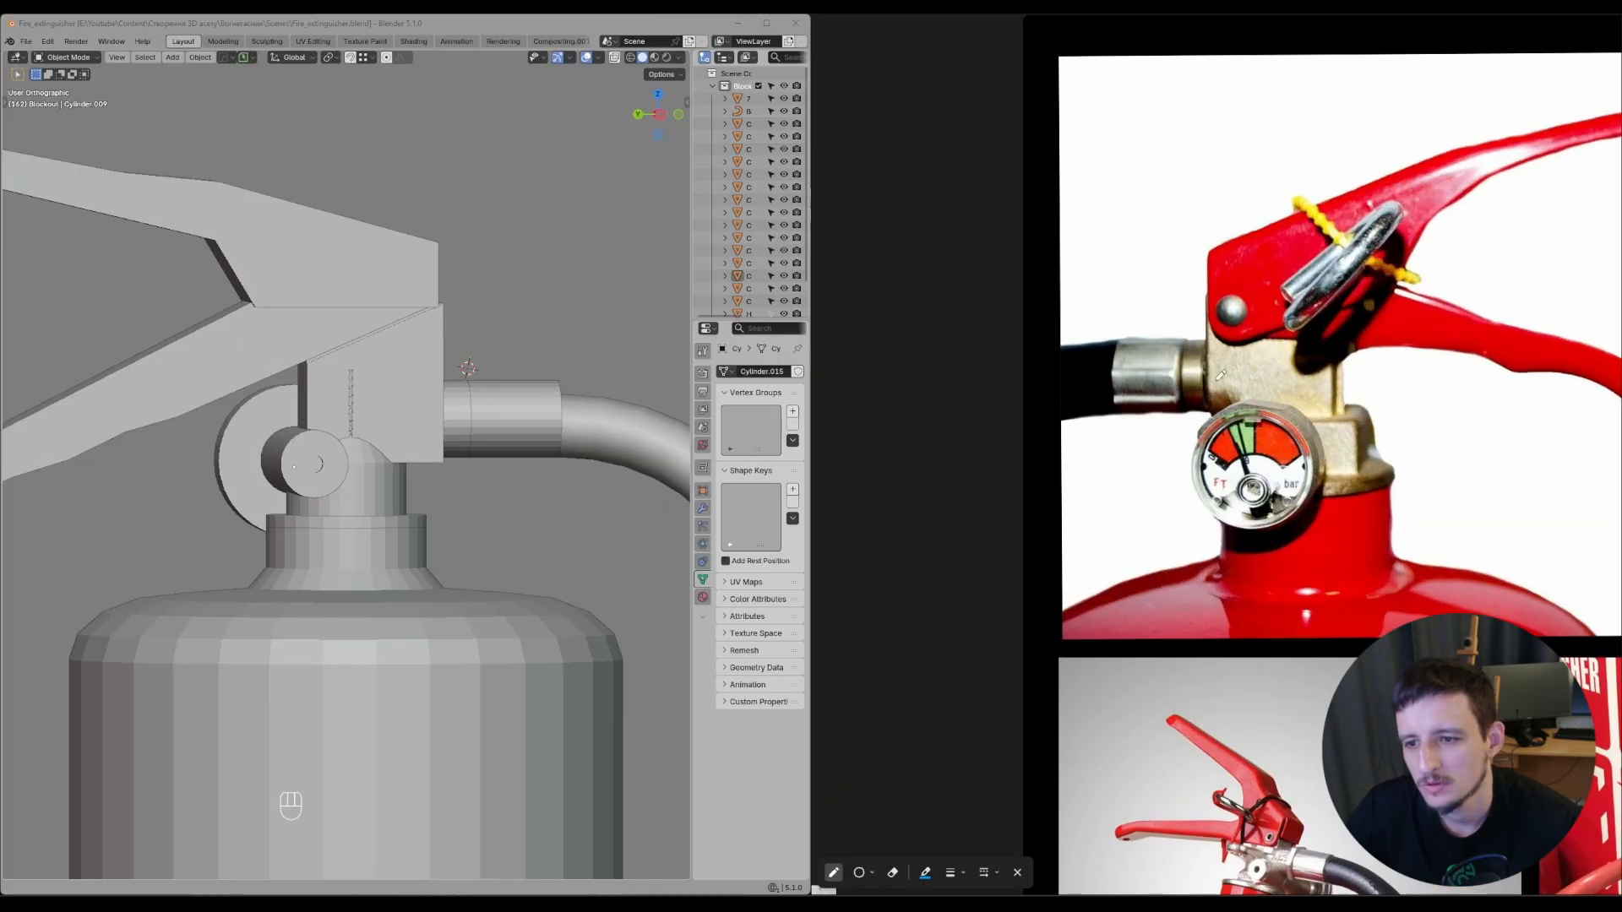
scroll(1220, 373, "up", 4)
scroll(1183, 358, "down", 7)
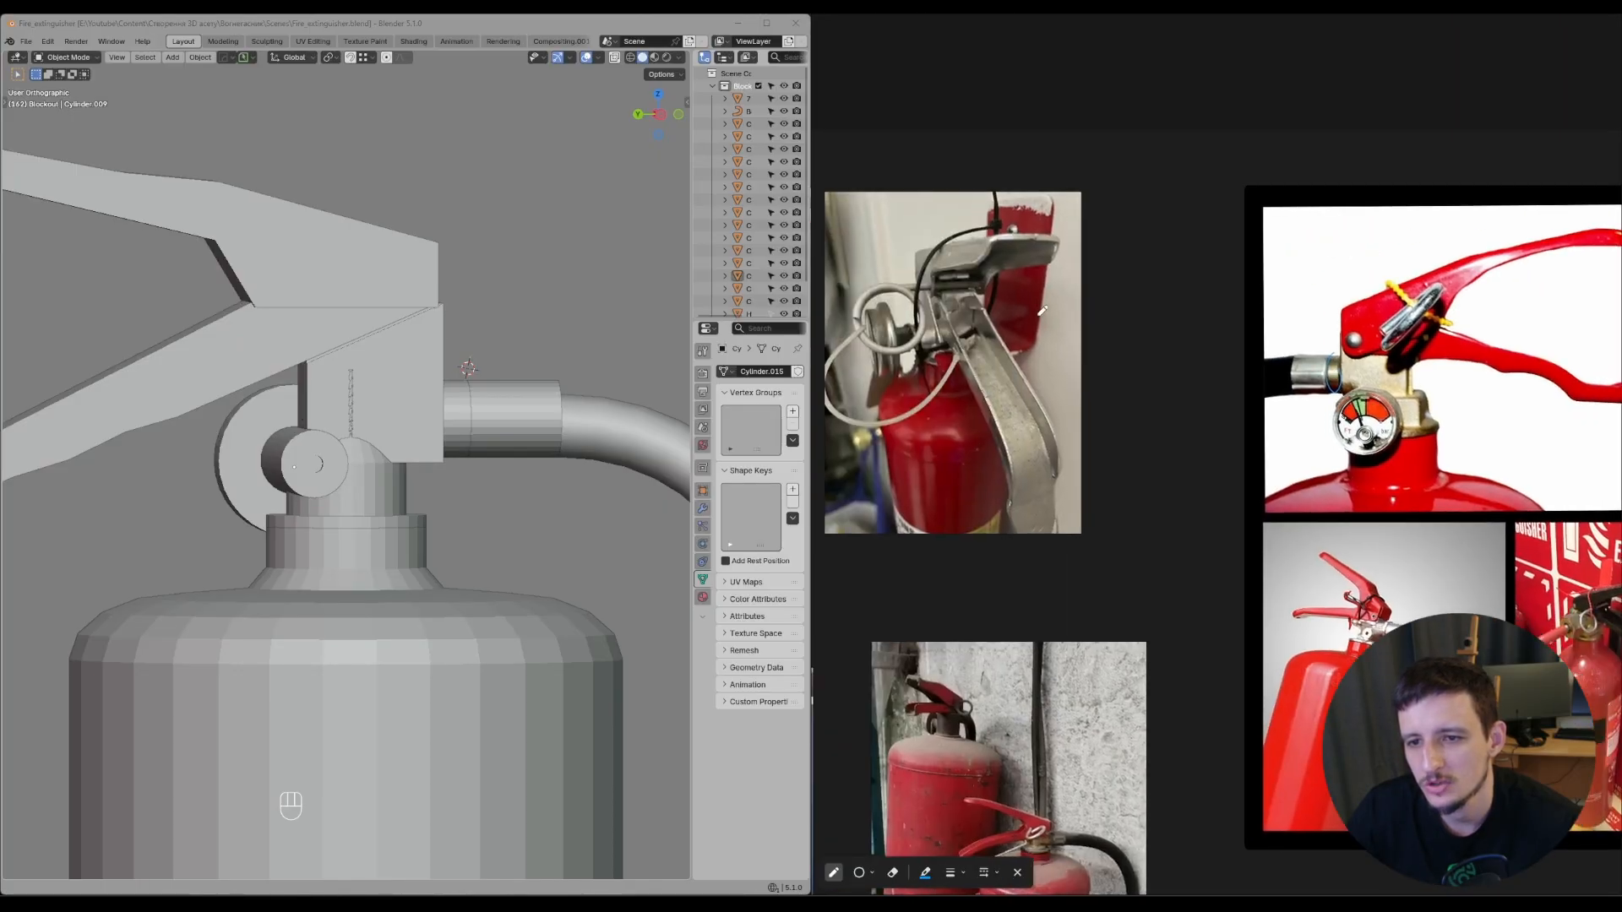
- Compare the powder extinguisher's valve body, gauge and hose fitting with the other reference photos
middle_click_drag(1014, 355, 1453, 334)
middle_click_drag(1047, 313, 1376, 308)
scroll(1267, 300, "down", 3)
scroll(1173, 297, "up", 10)
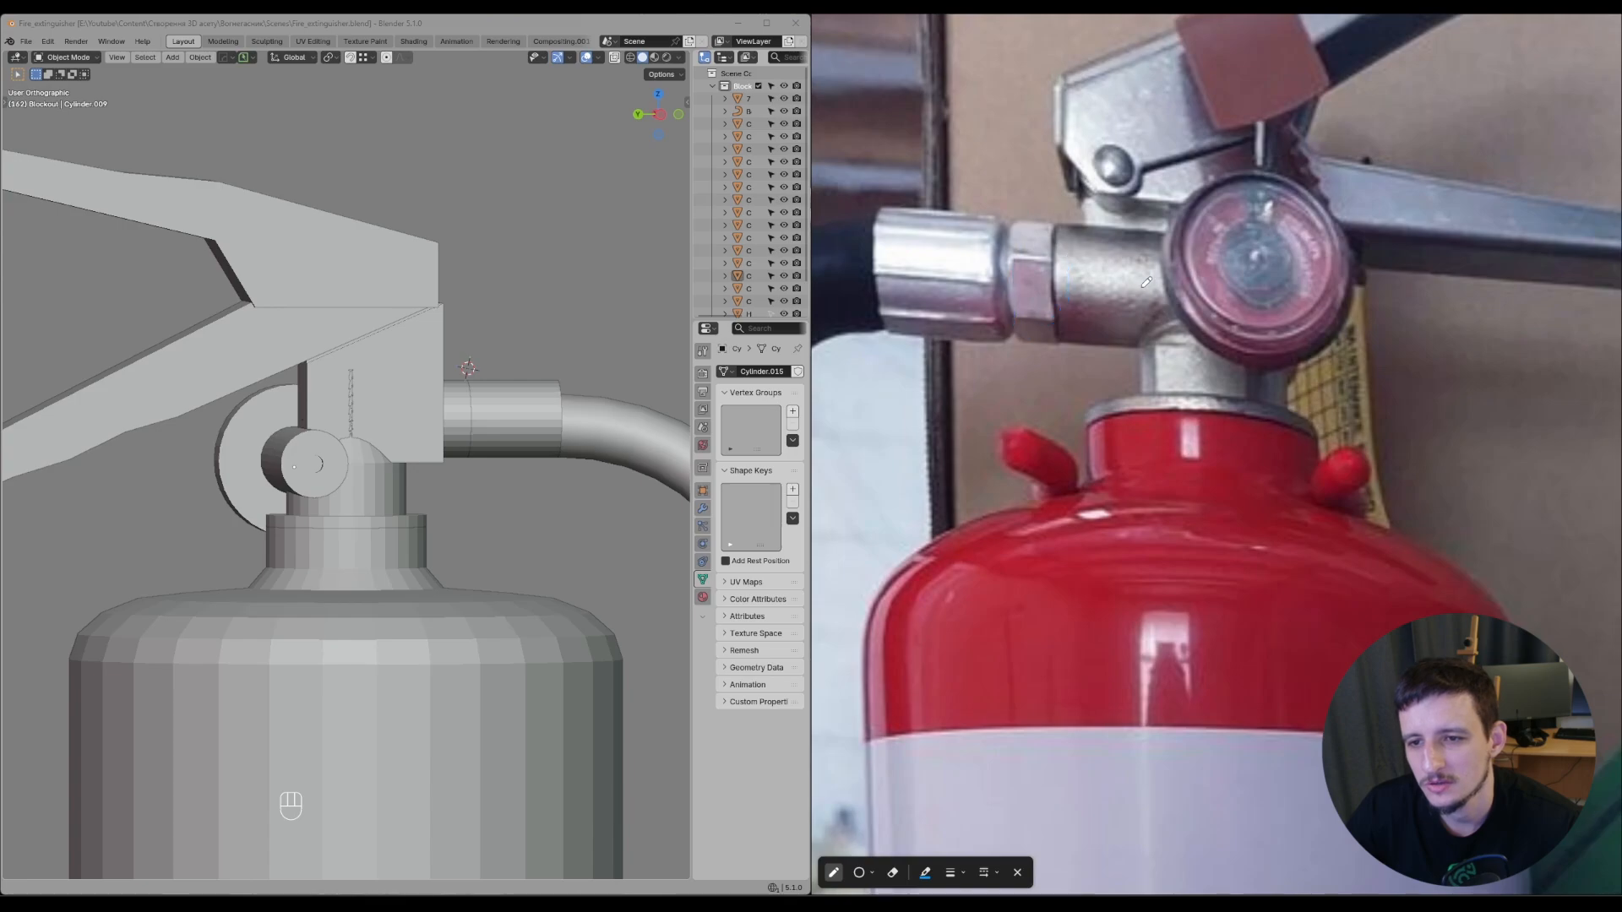
scroll(1218, 355, "down", 8)
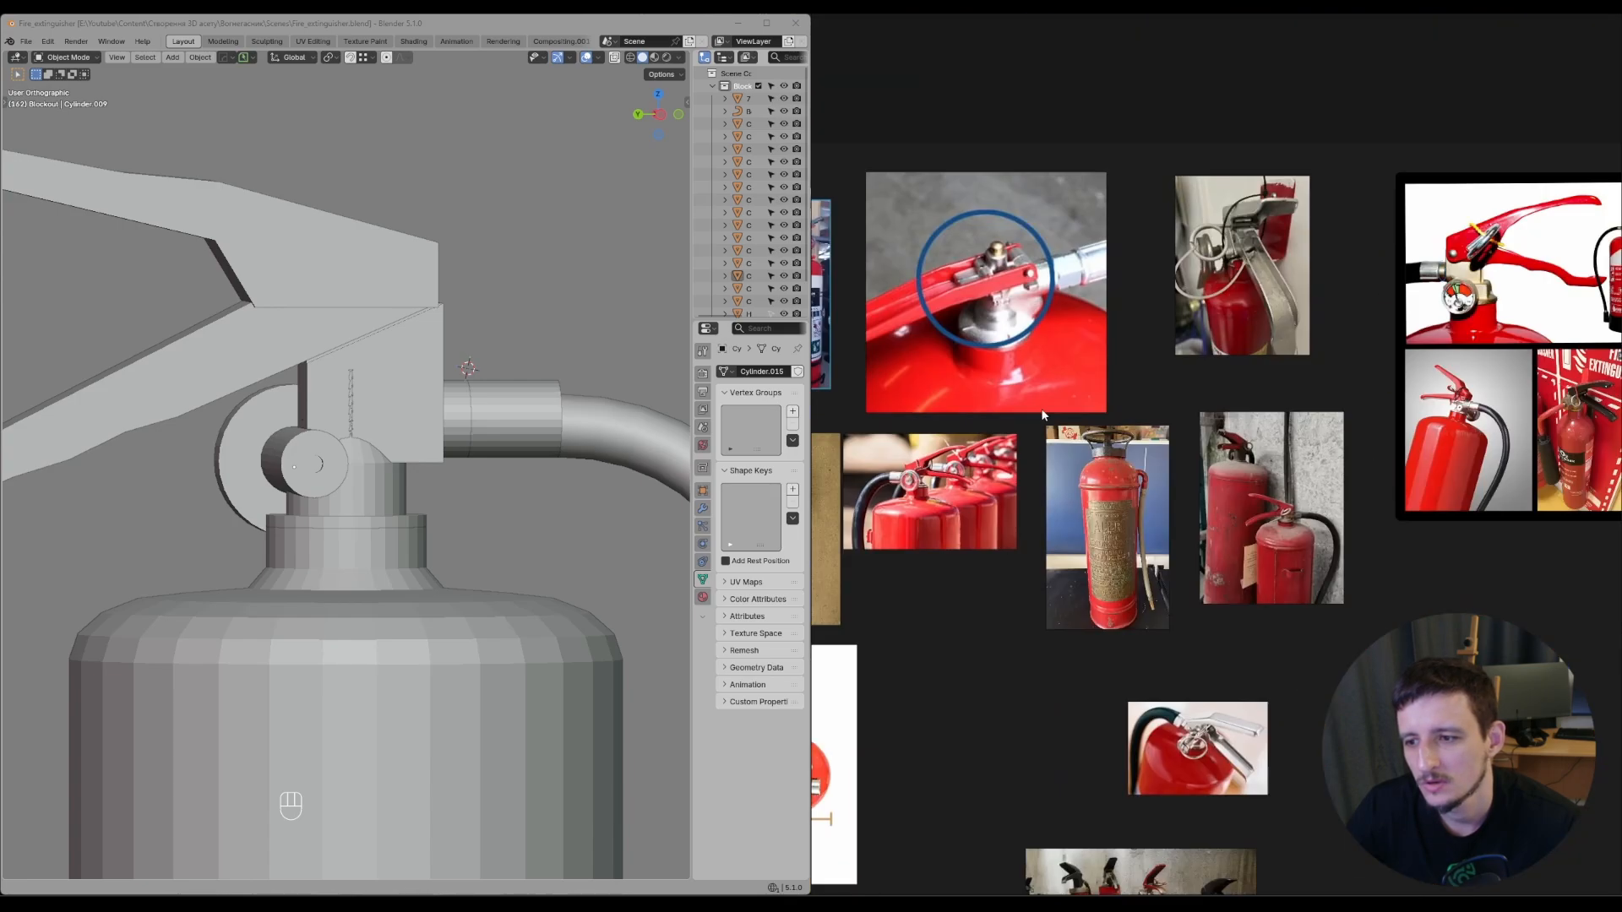
scroll(1372, 369, "up", 8)
scroll(1360, 371, "down", 5)
scroll(1325, 458, "up", 8)
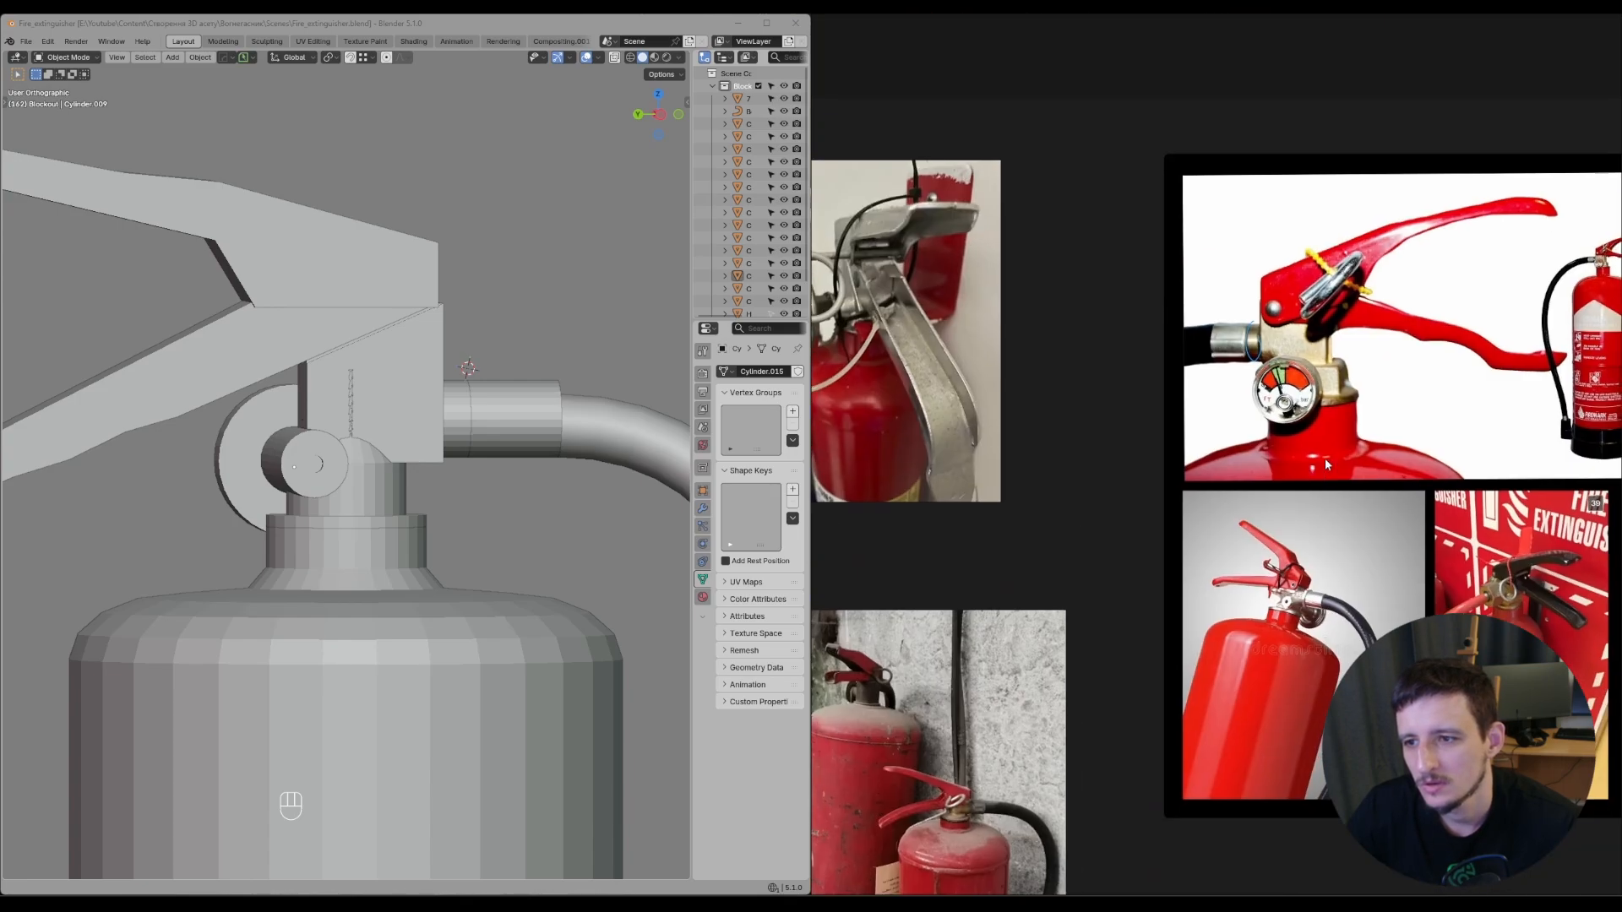
scroll(1230, 397, "down", 4)
scroll(1209, 372, "up", 6)
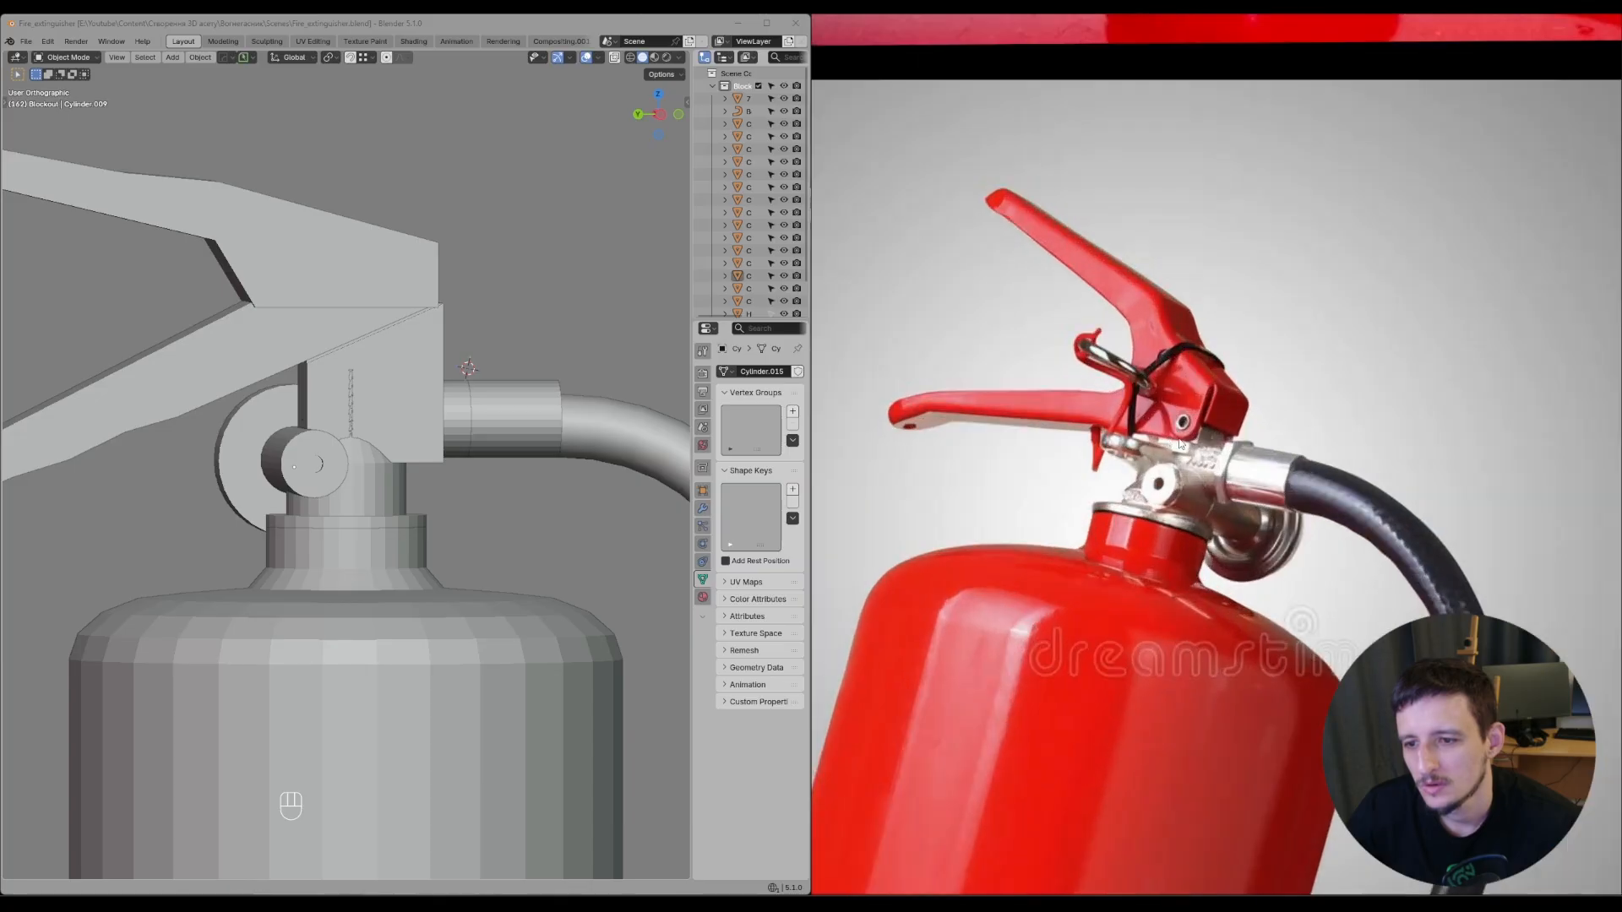
- Compare the gauge and cross cylinder on the valve assembly with the tilted extinguisher photo showing the black hose
scroll(1220, 447, "down", 2)
scroll(1223, 460, "up", 4)
scroll(1224, 461, "down", 2)
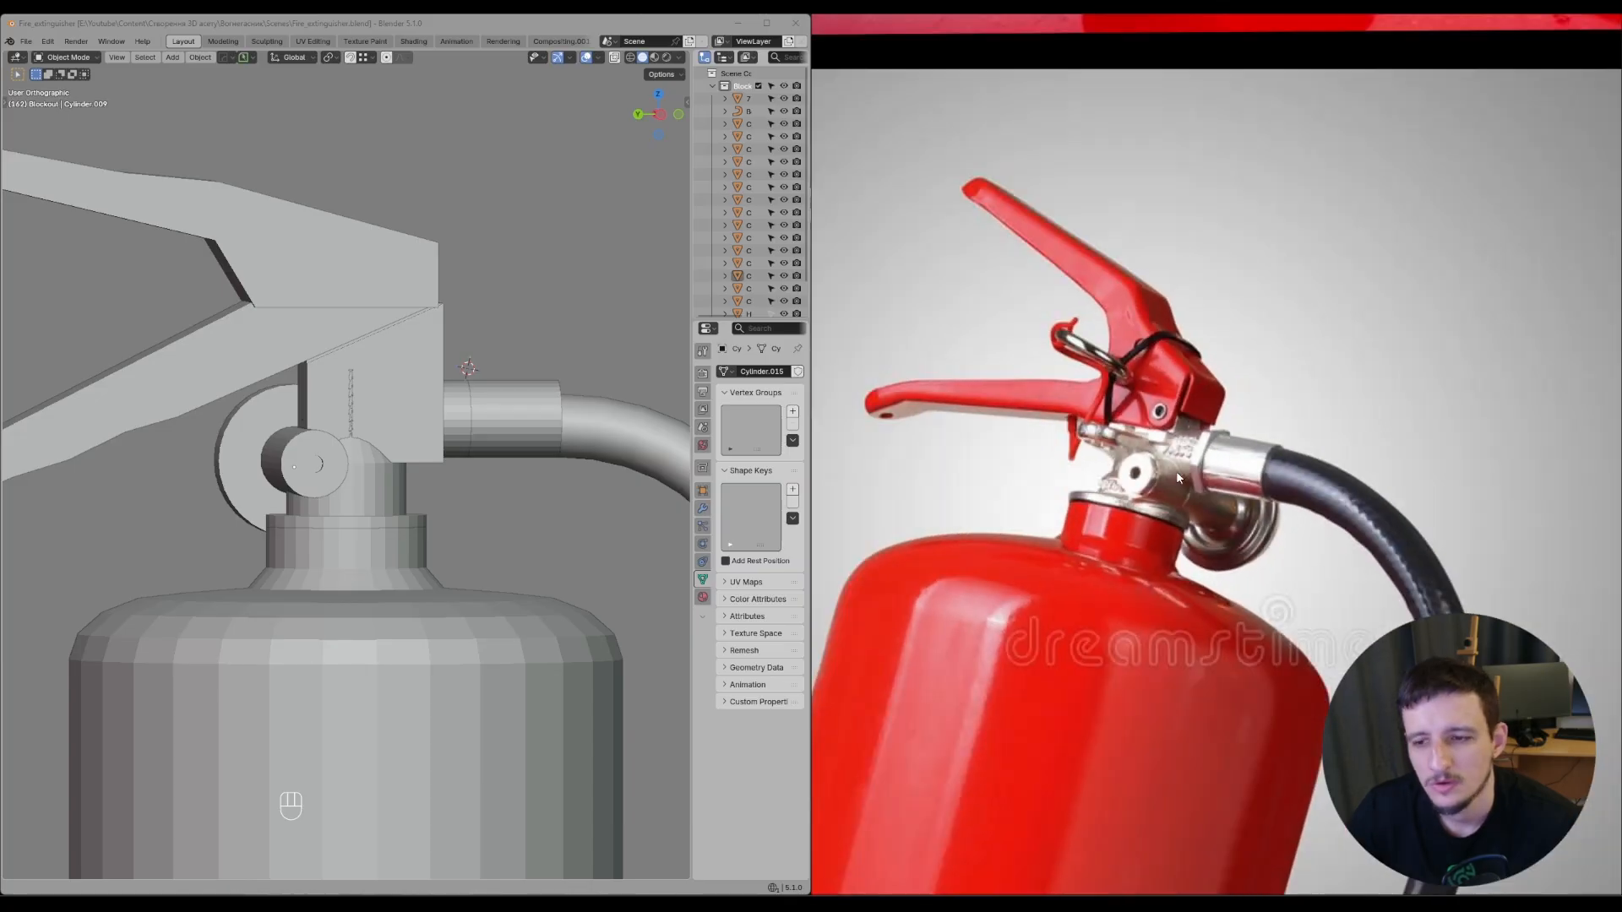
scroll(1167, 490, "up", 3)
middle_click_drag(352, 539, 330, 526)
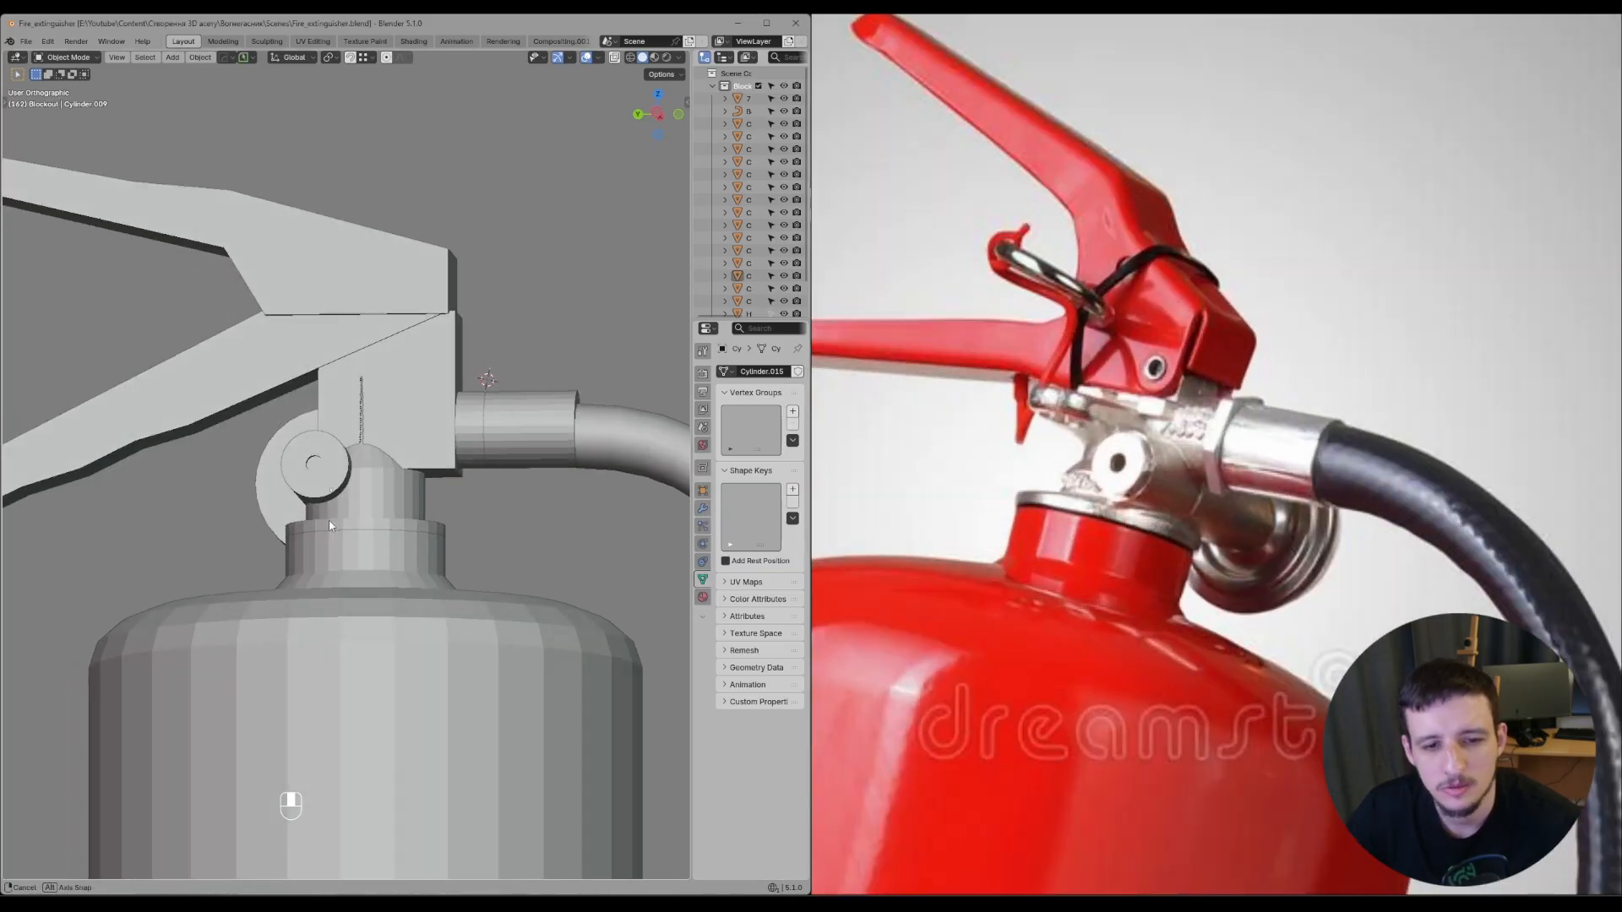
scroll(375, 511, "up", 2)
middle_click_drag(411, 476, 428, 476)
scroll(1301, 550, "up", 3)
middle_click_drag(103, 417, 370, 489)
- Move the gauge disc's inner face along X by about 0.007 m
left_click(140, 421)
key("Tab")
left_click(516, 493)
middle_click_drag(515, 494, 564, 528)
key("g")
key("x")
left_click(446, 457)
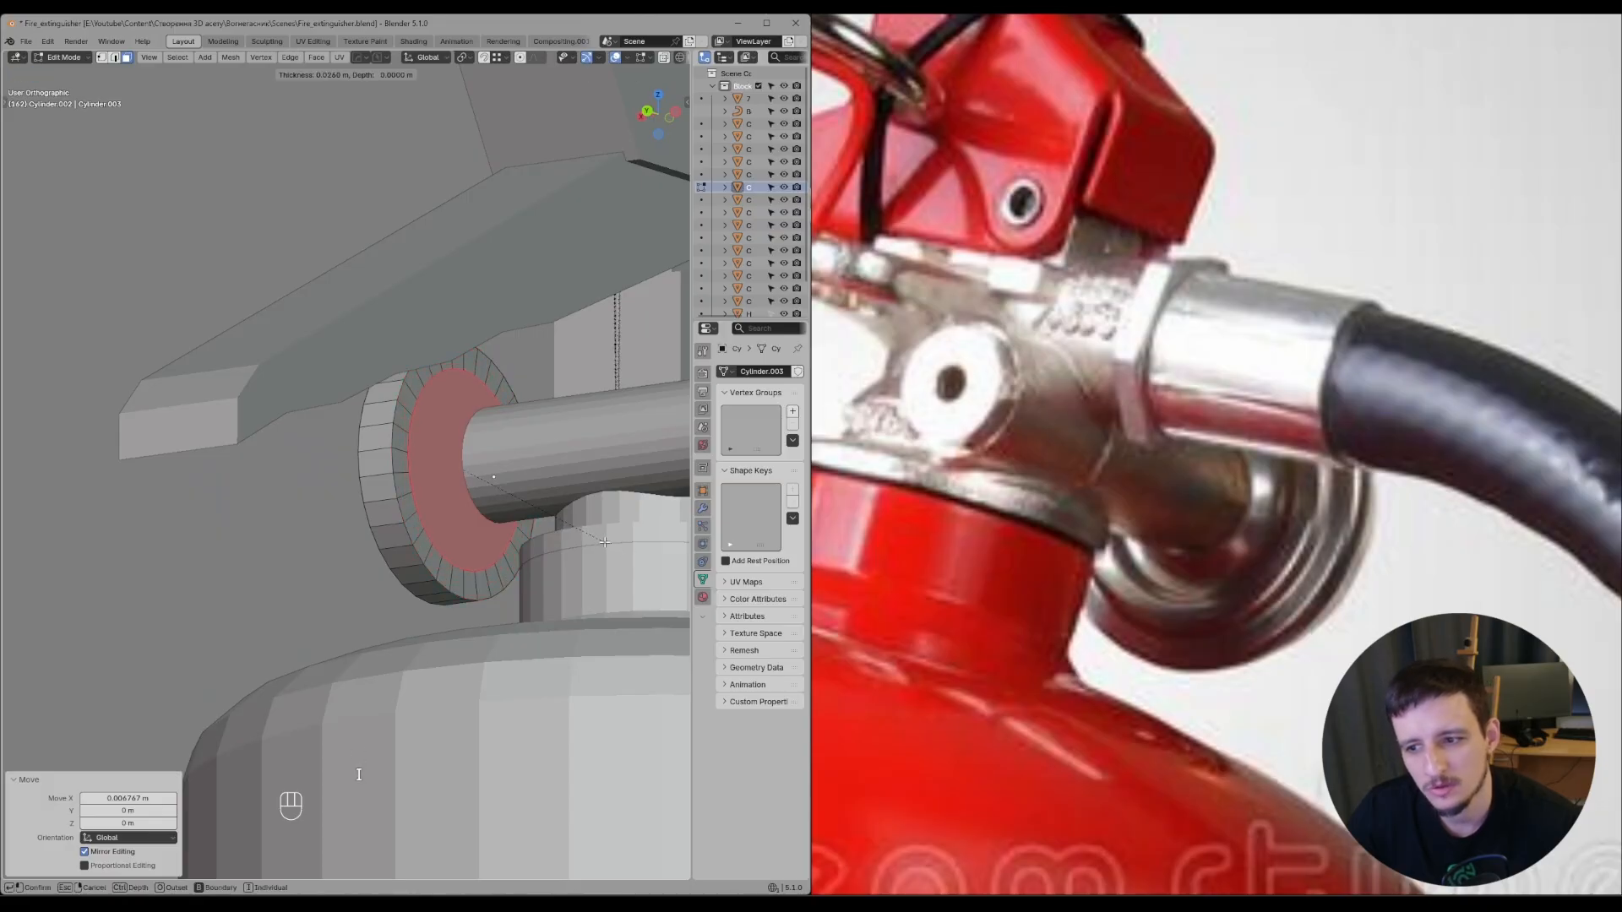
- Build two stepped rings on the gauge's inner face by insetting and extruding twice, the first extrusion about 0.0022 m
left_click(605, 541)
key("e")
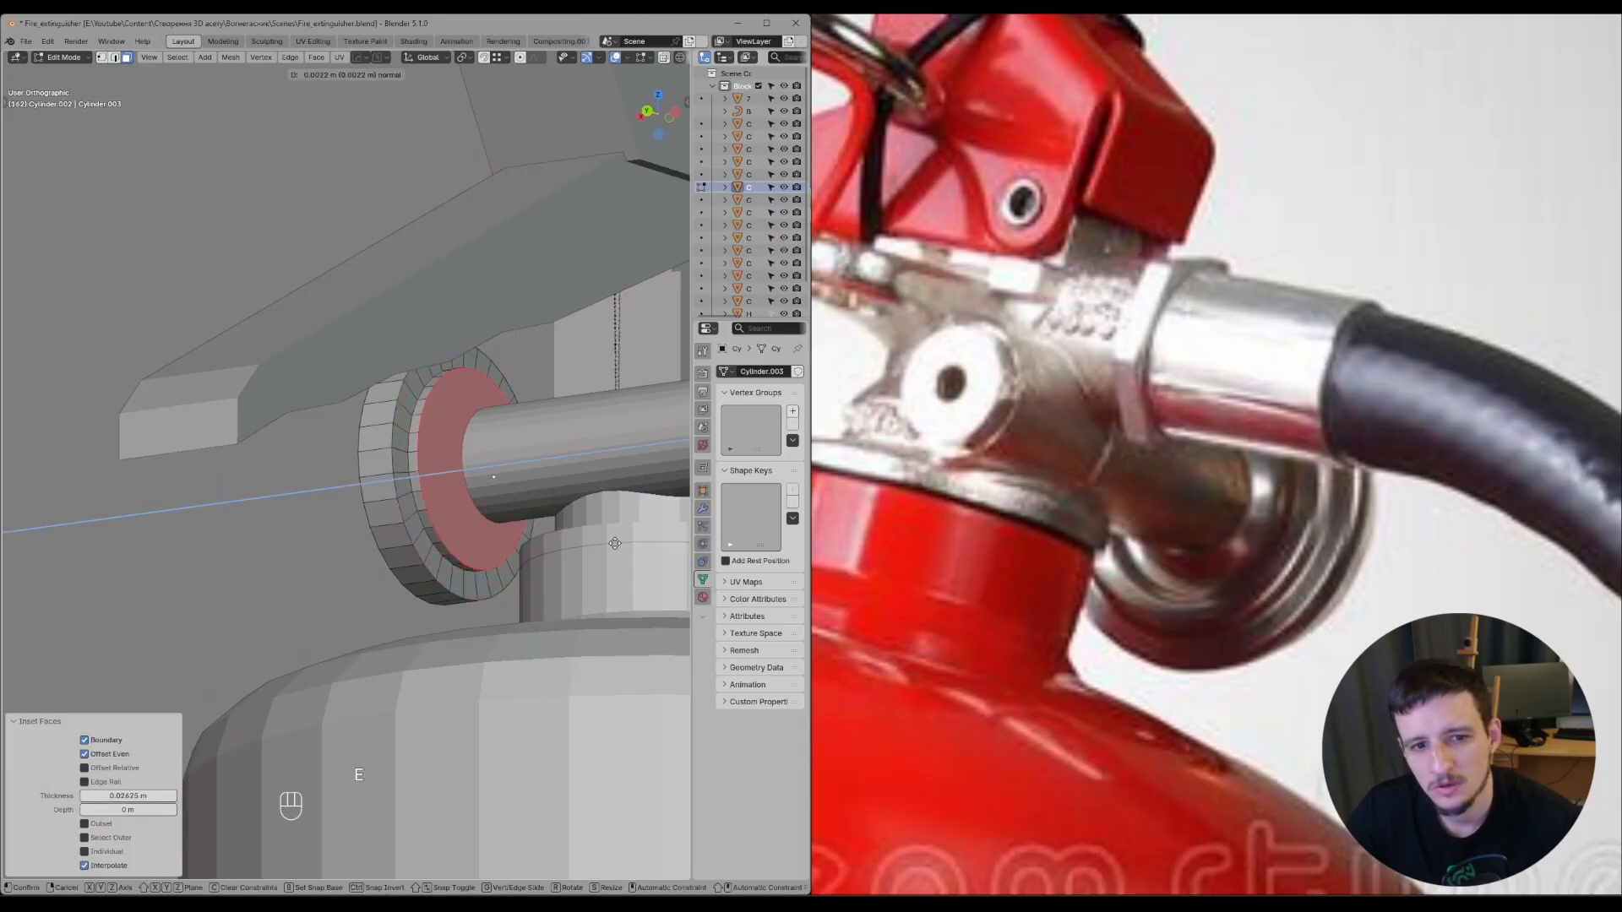
left_click(615, 543)
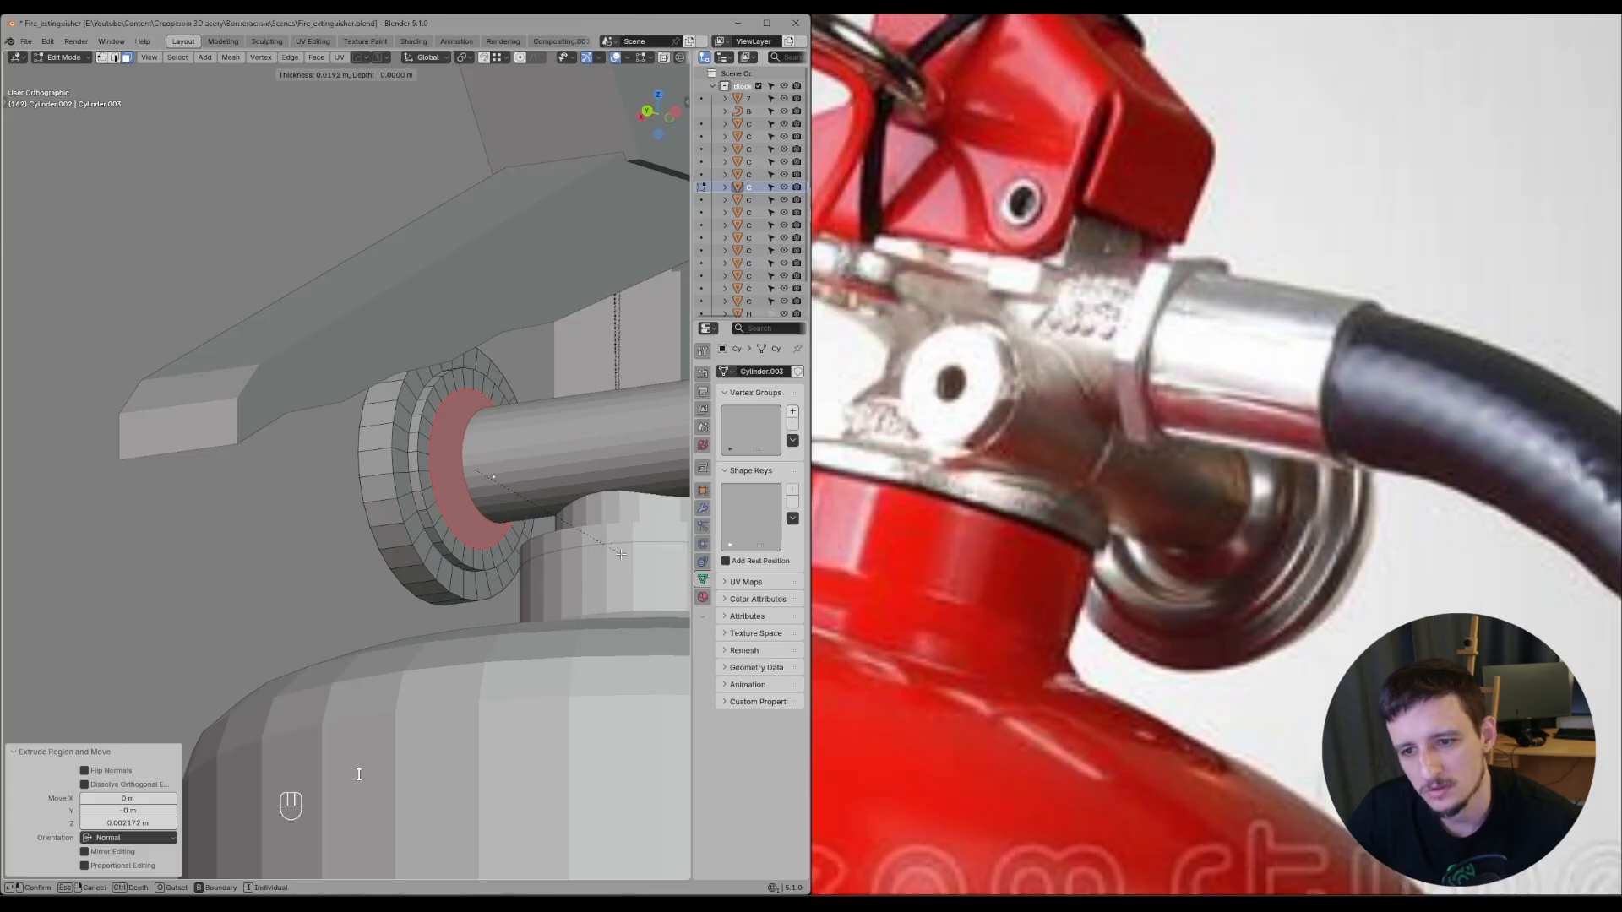
left_click(620, 554)
key("e")
left_click(598, 519)
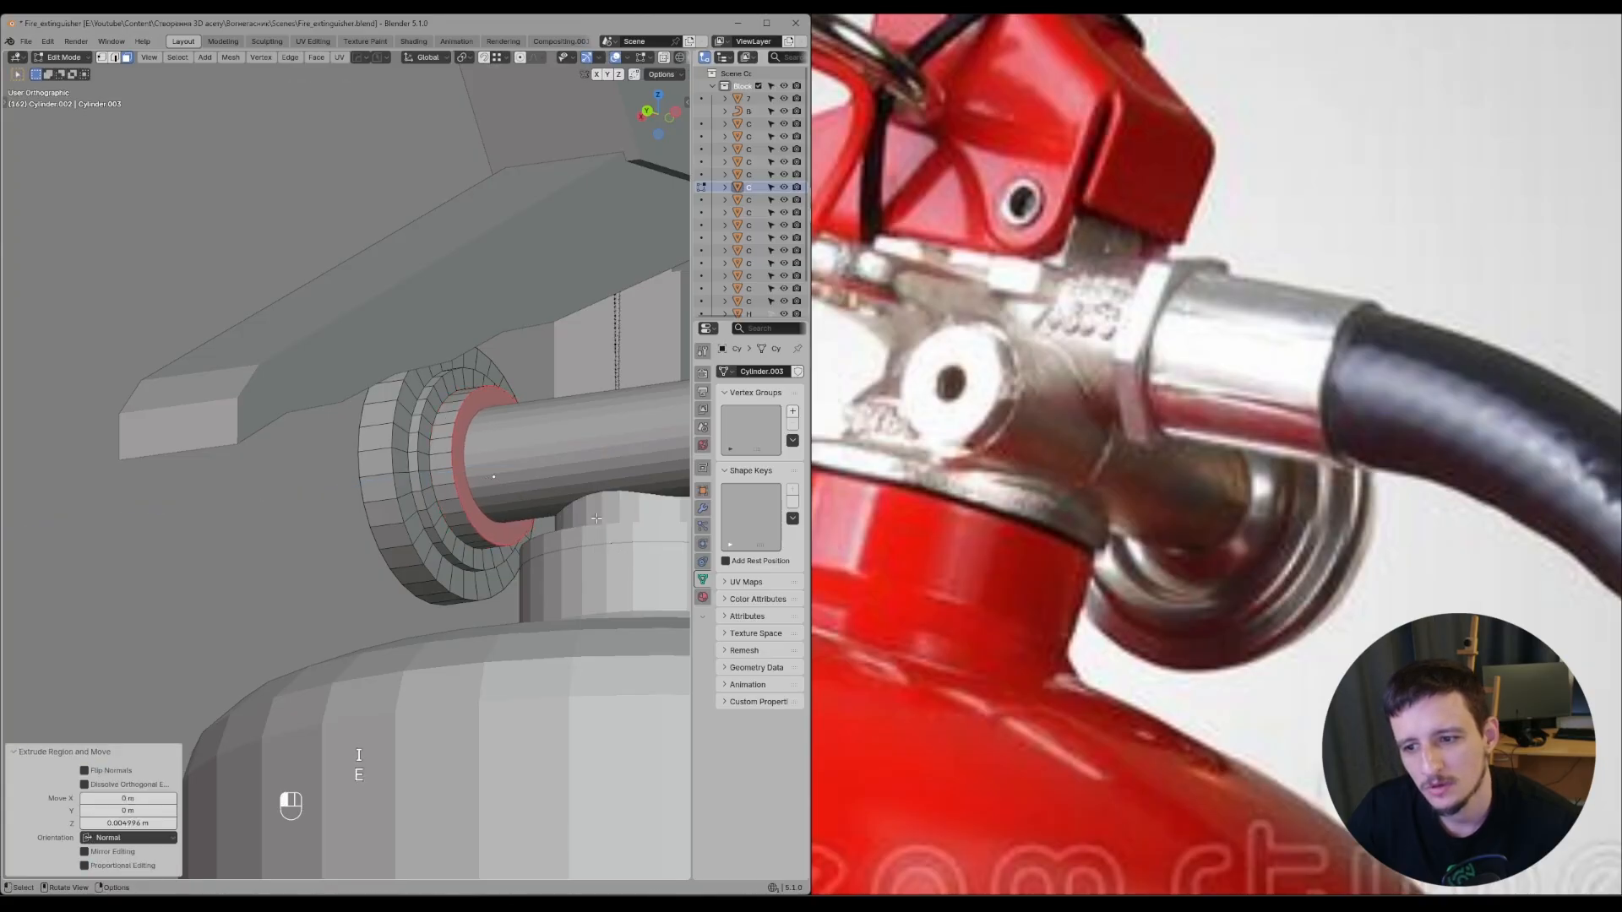
- Taper the gauge's extruded end by scaling it to 0.76, and shift it slightly along X to meet the cross cylinder
key("s")
left_click(580, 531)
middle_click_drag(581, 530, 582, 529)
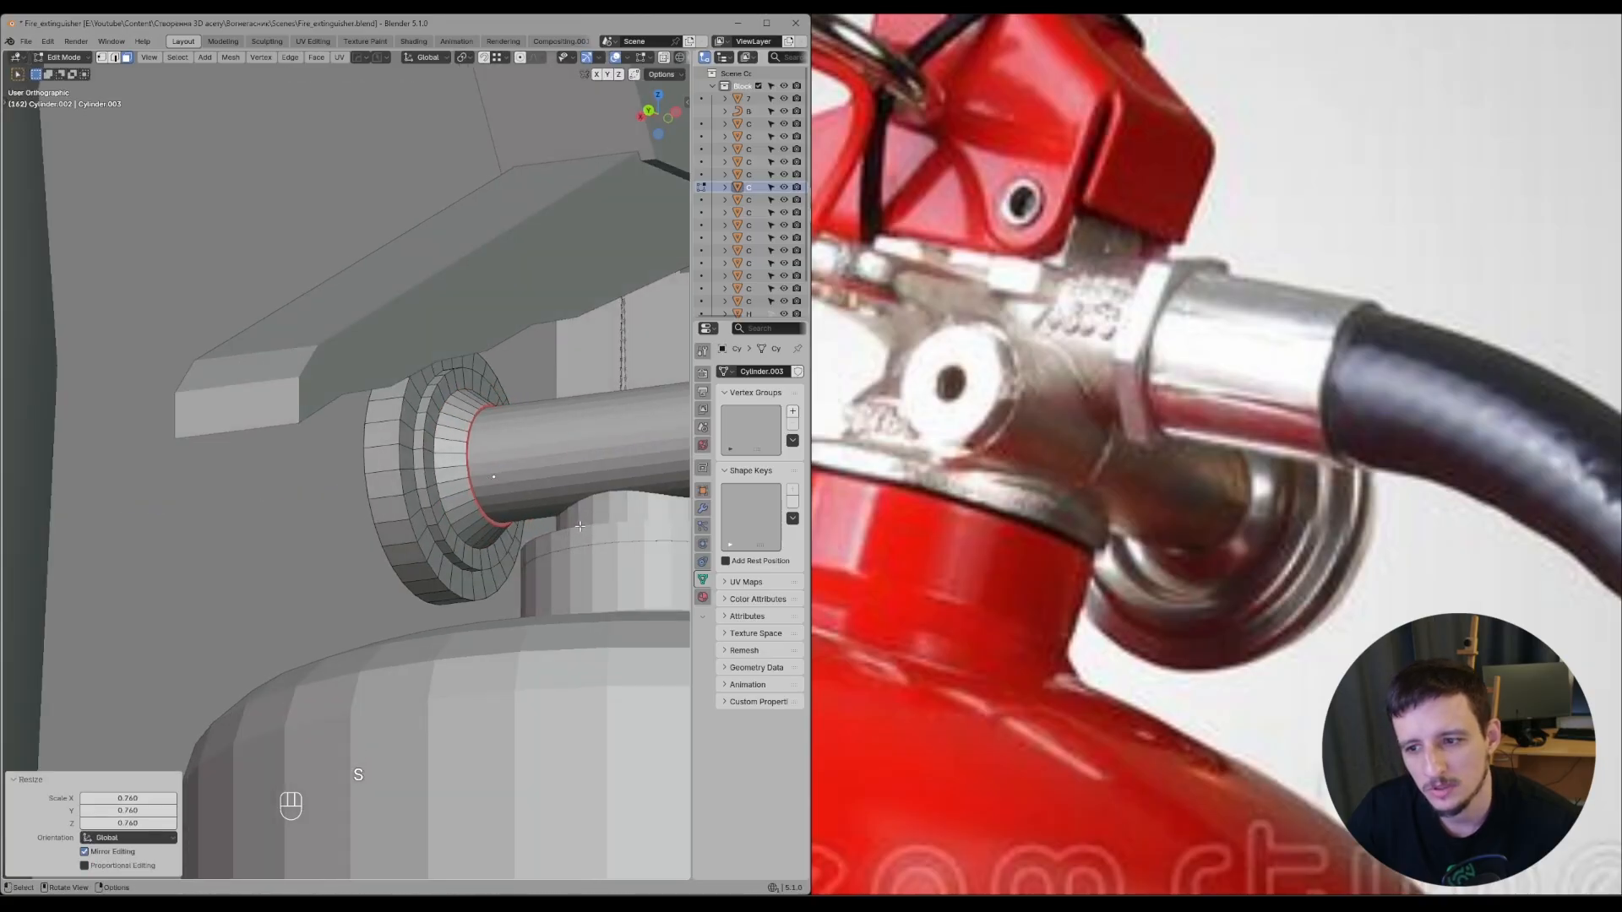
key("g")
key("x")
left_click(544, 525, "ctrl")
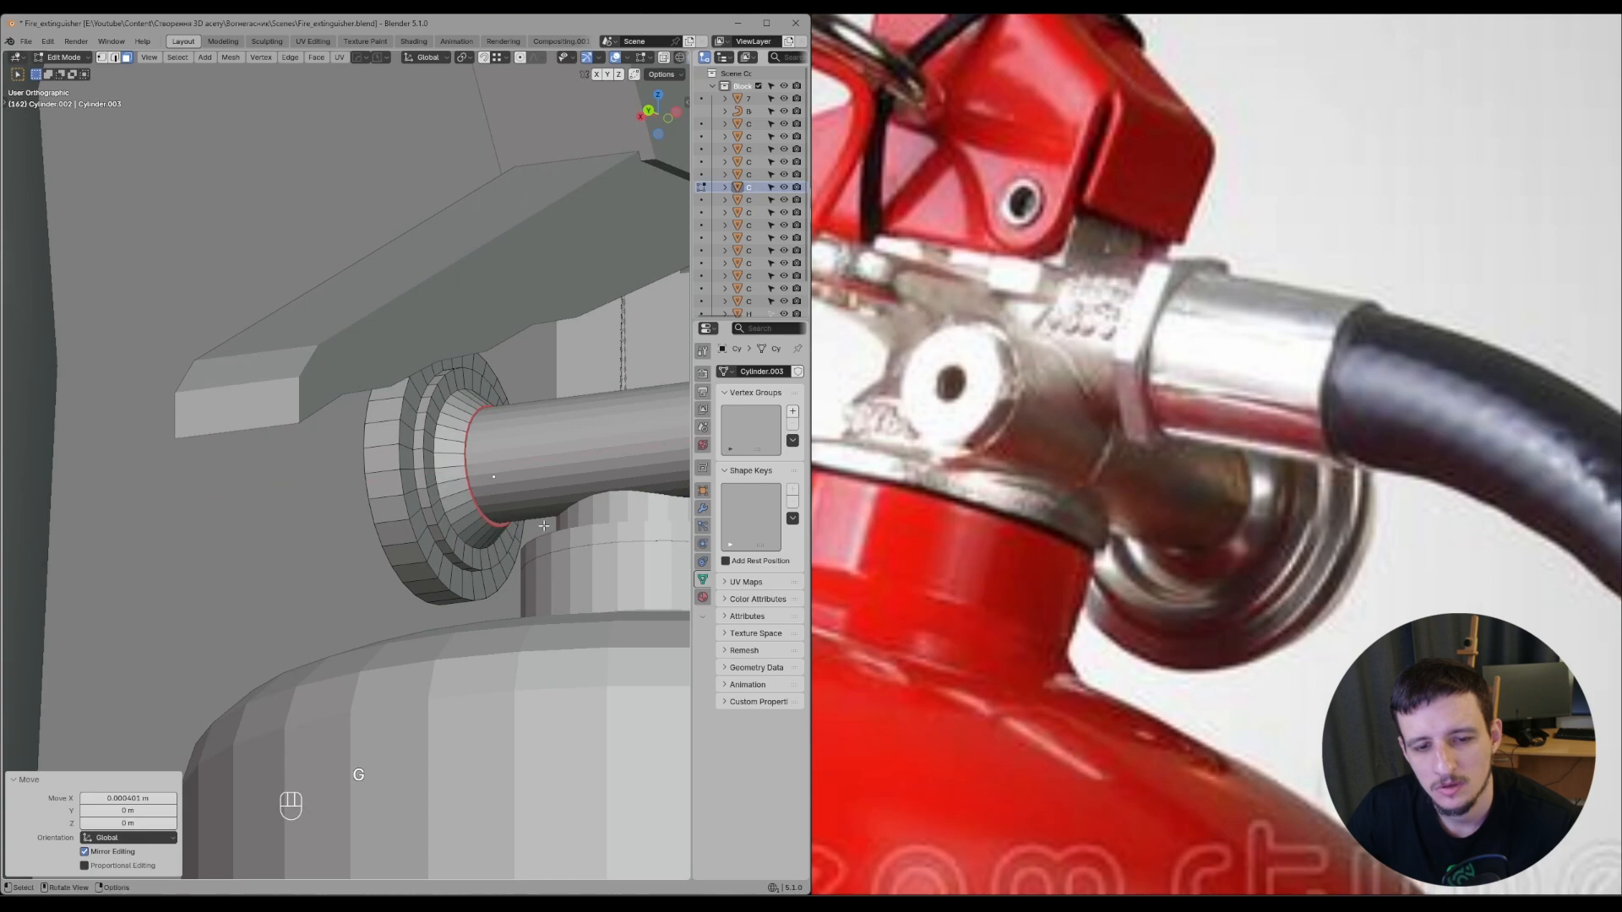
left_click(368, 616)
- Scale the edge loop at the gauge's first stepped ring in the YZ plane, keeping its X depth
middle_click_drag(497, 626, 438, 637)
key("Tab")
middle_click_drag(427, 541, 403, 499)
scroll(417, 449, "up", 3)
key("Tab")
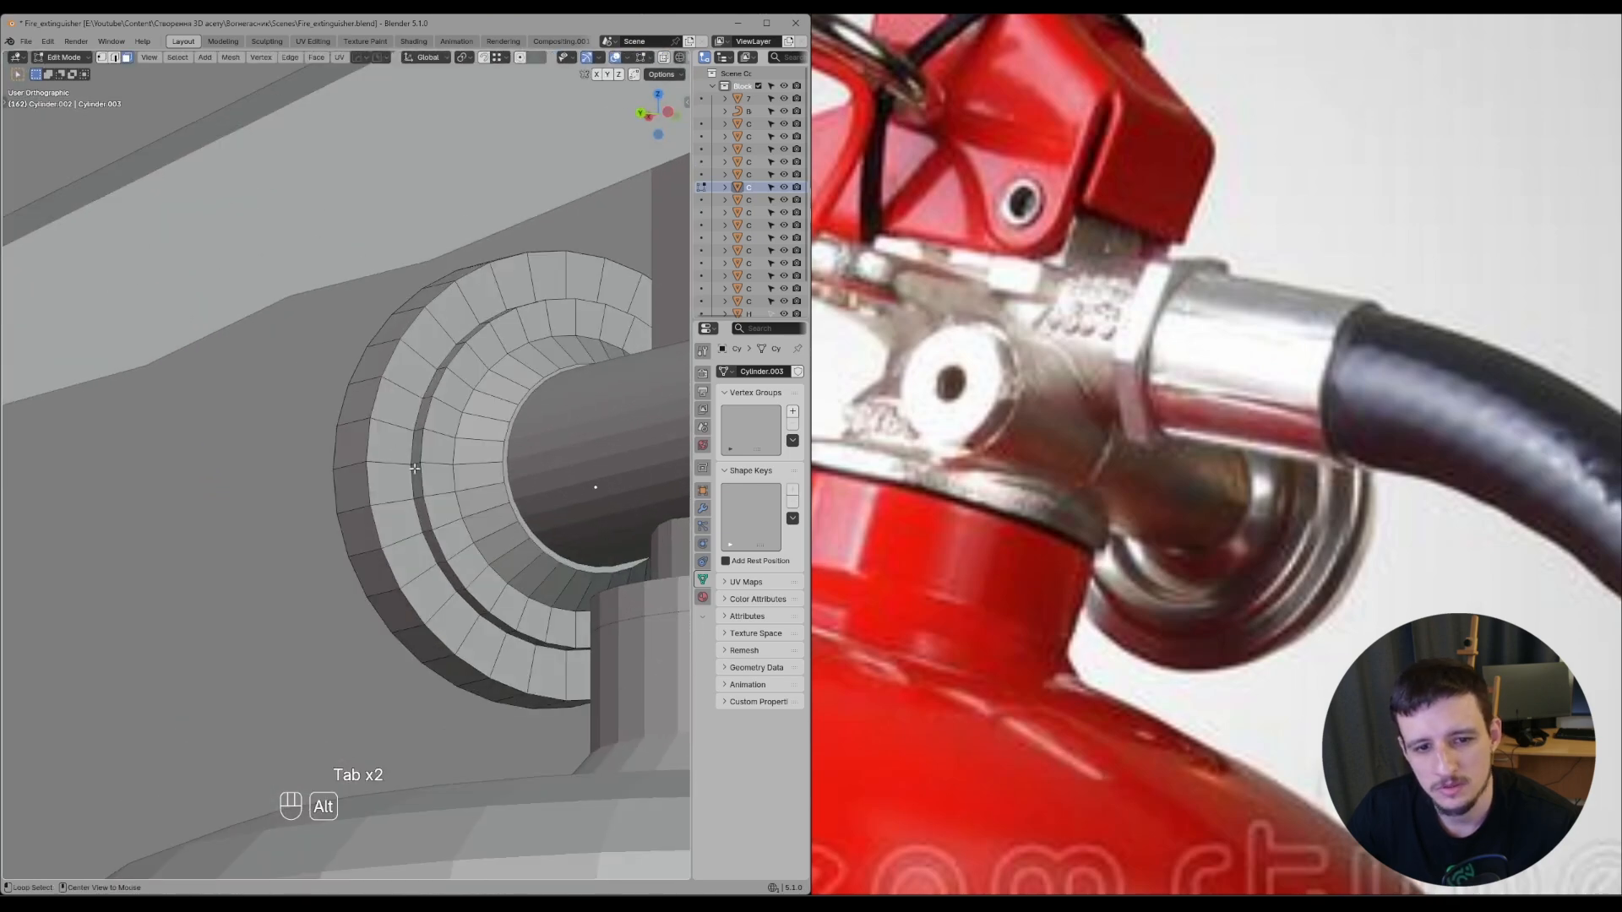
left_click(410, 463, "alt")
key("s")
key("shift+x")
left_click(404, 463)
middle_click_drag(405, 463, 338, 461)
key("ctrl+z")
key("ctrl+shift+z")
left_click_drag(244, 456, 291, 502)
key("Tab")
middle_click_drag(315, 512, 253, 473)
left_click_drag(228, 510, 309, 552)
middle_click_drag(309, 553, 572, 545)
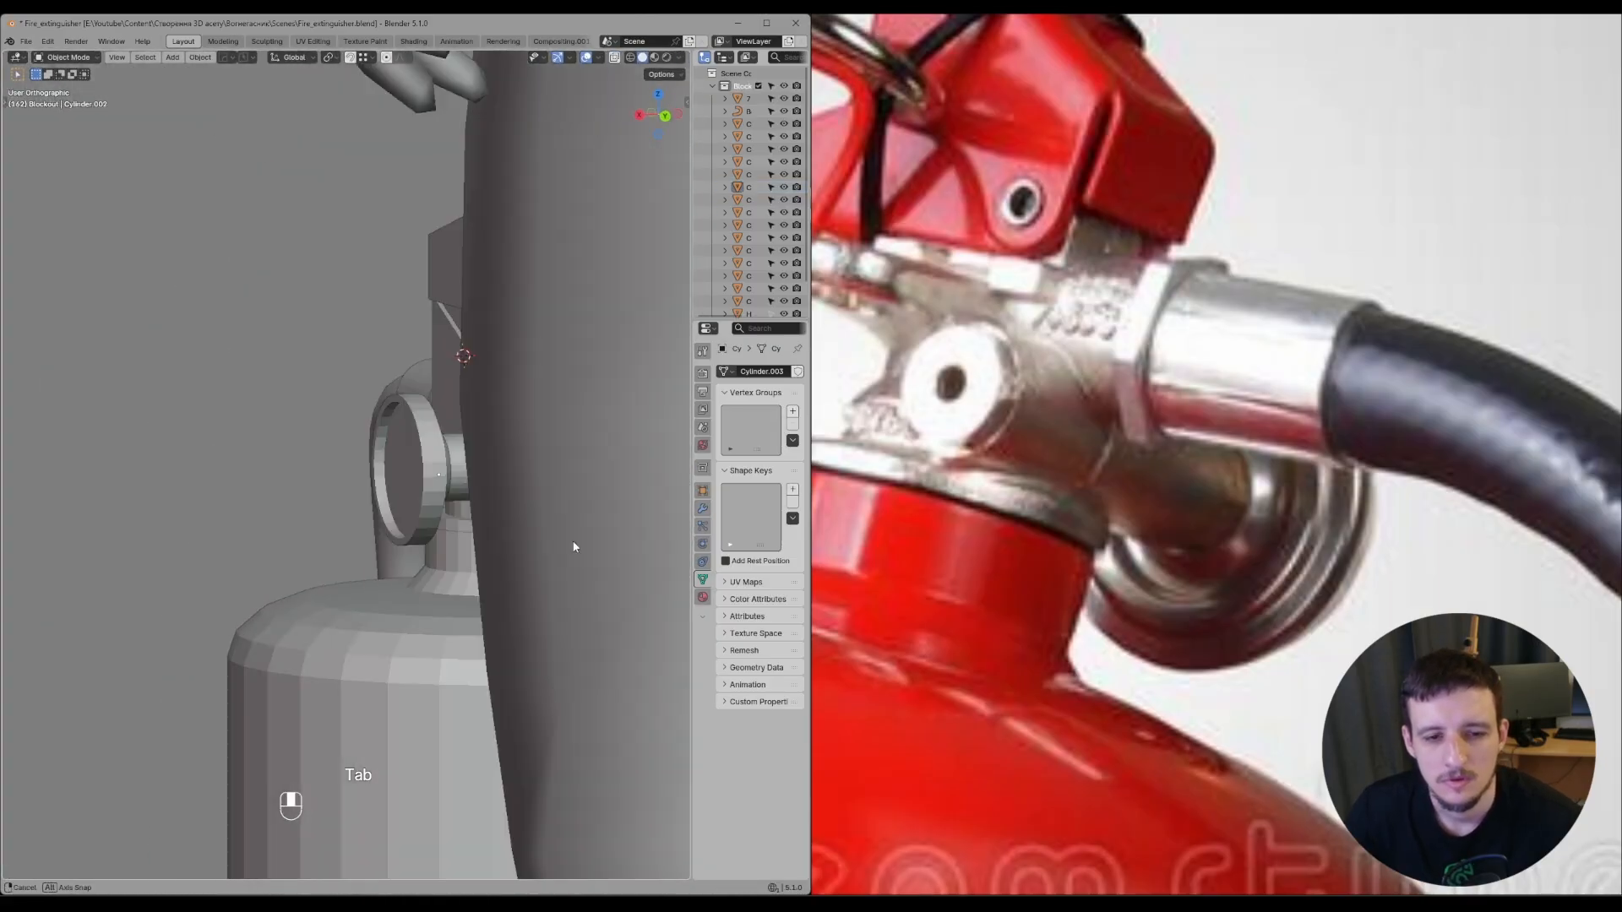
- Isolate the gauge in X-ray display and move its outer-side vertices outward along X by about 0.001 m
scroll(456, 490, "up", 3)
left_click(446, 485)
key("Tab")
middle_click_drag(446, 485, 447, 347, "alt")
key("Tab")
key("alt+f")
key("Tab")
key("z")
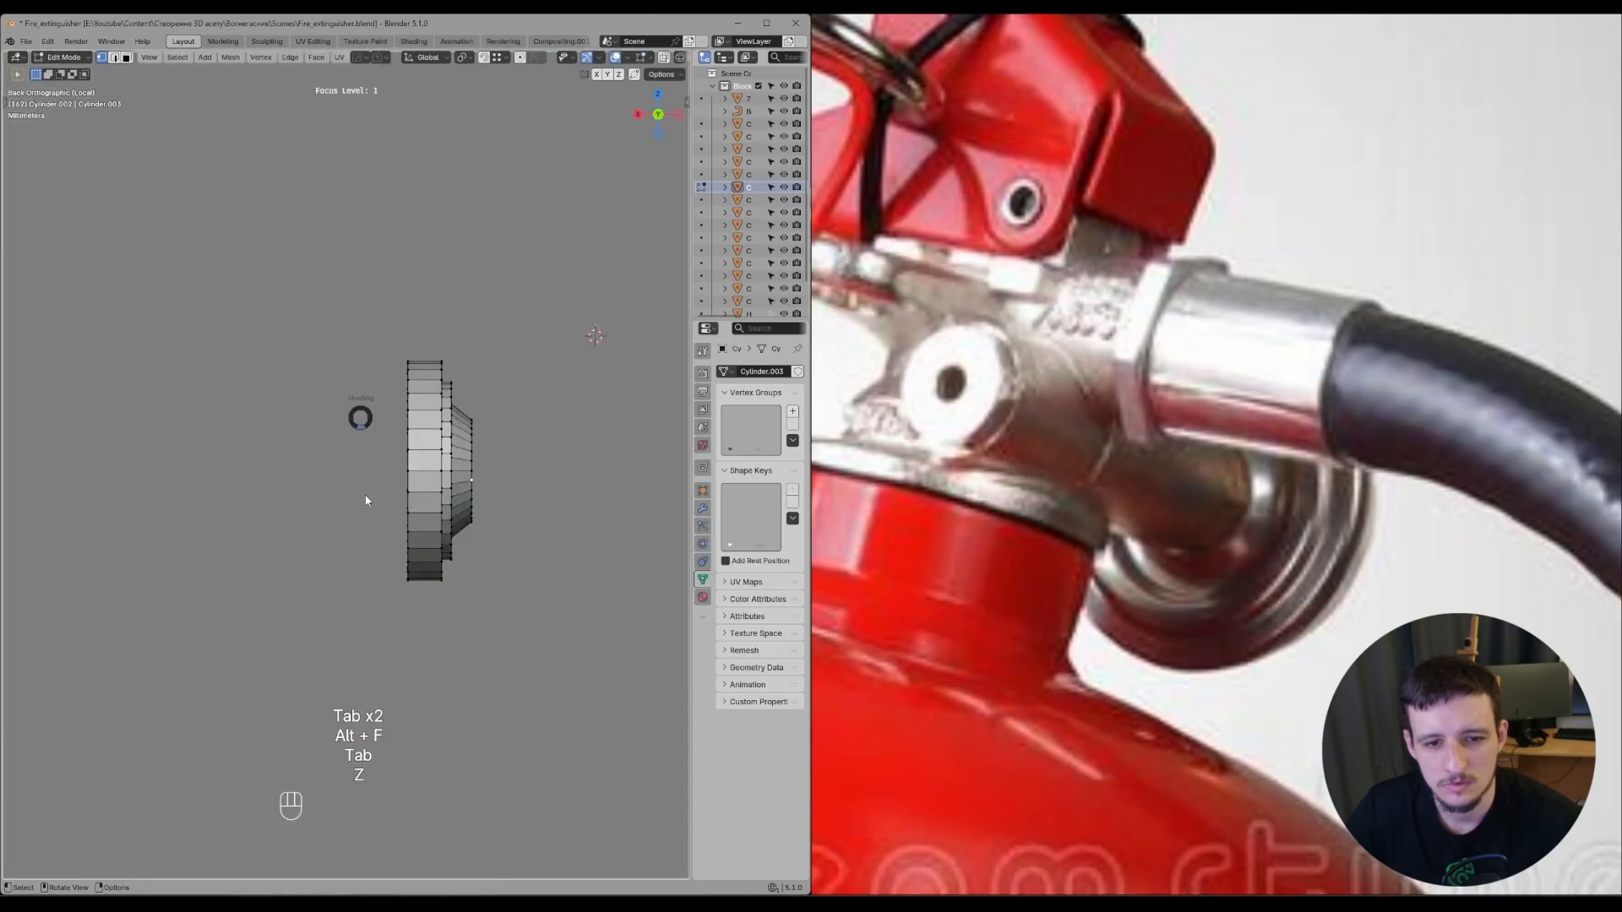
left_click_drag(383, 294, 440, 633)
key("g")
middle_click(275, 536)
left_click(251, 528)
- Thicken the gauge disc further by moving its outer-side vertices farther outward along X
key("s")
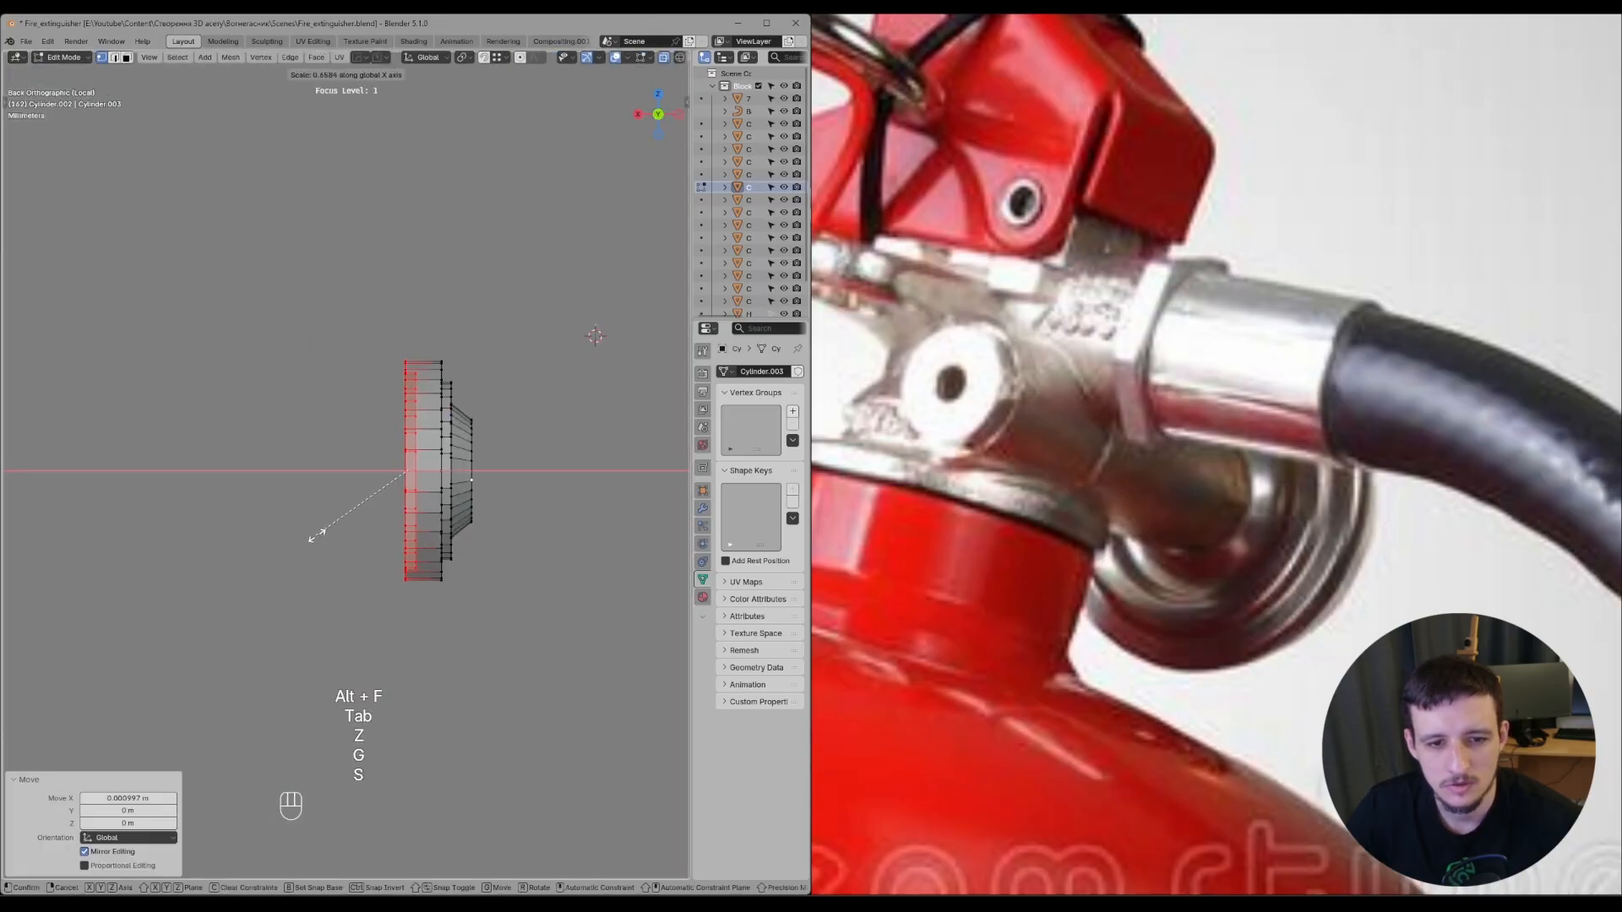
key("g")
middle_click(332, 537)
left_click(318, 564)
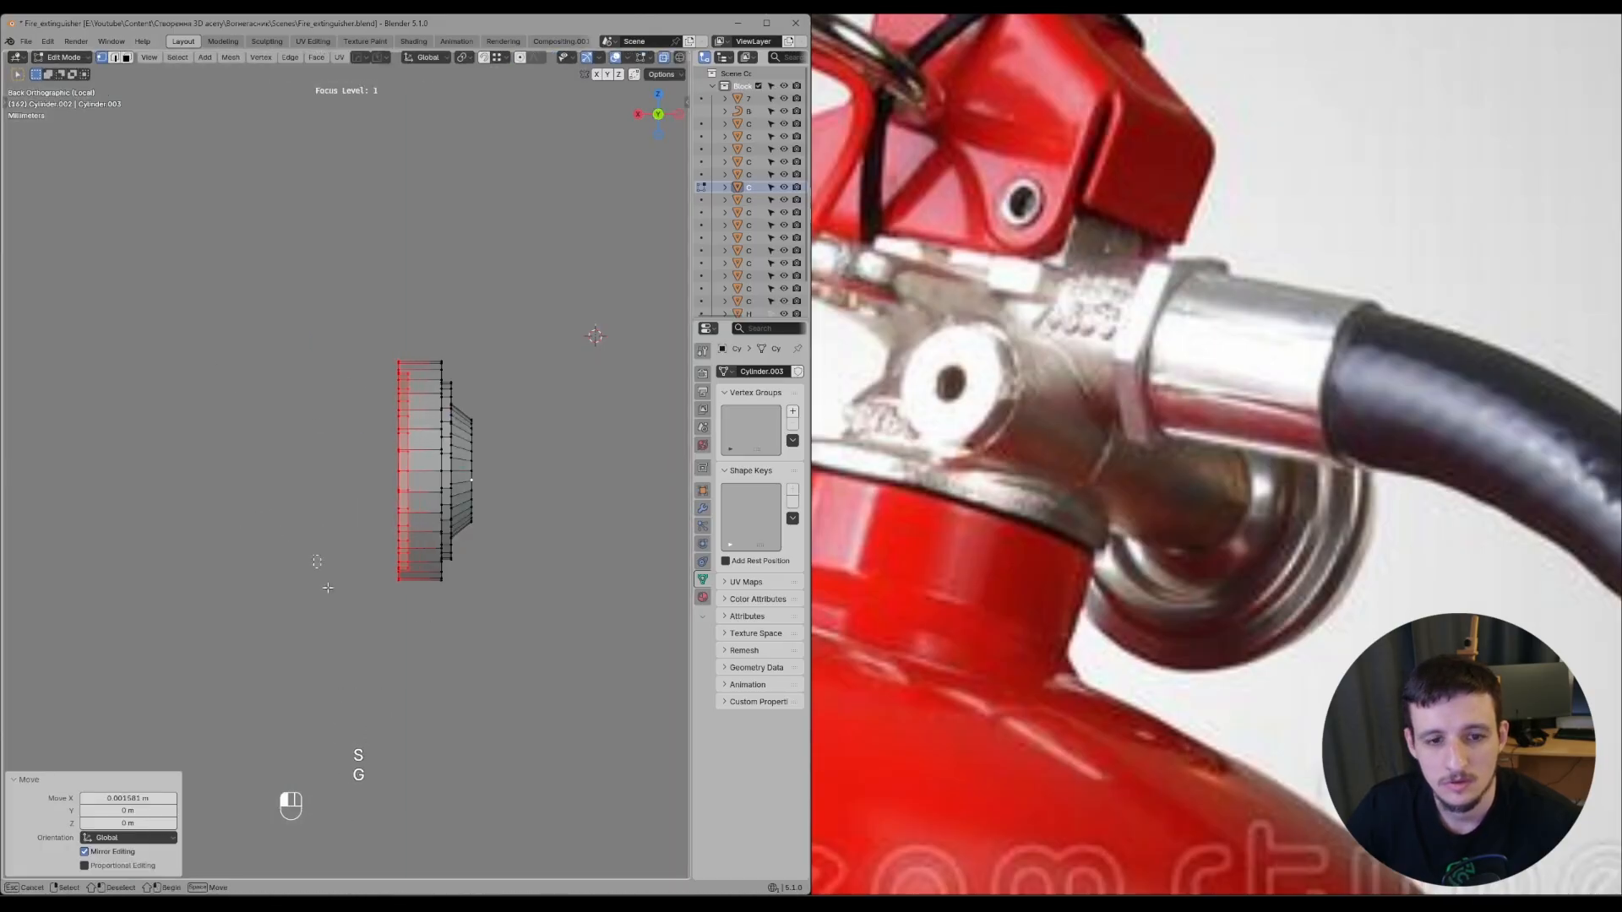
- Leave the gauge's isolated view to show the whole extinguisher again, and save the file
key("Tab")
key("alt+f")
scroll(461, 465, "down", 1)
middle_click_drag(365, 441, 601, 507)
key("ctrl+s")
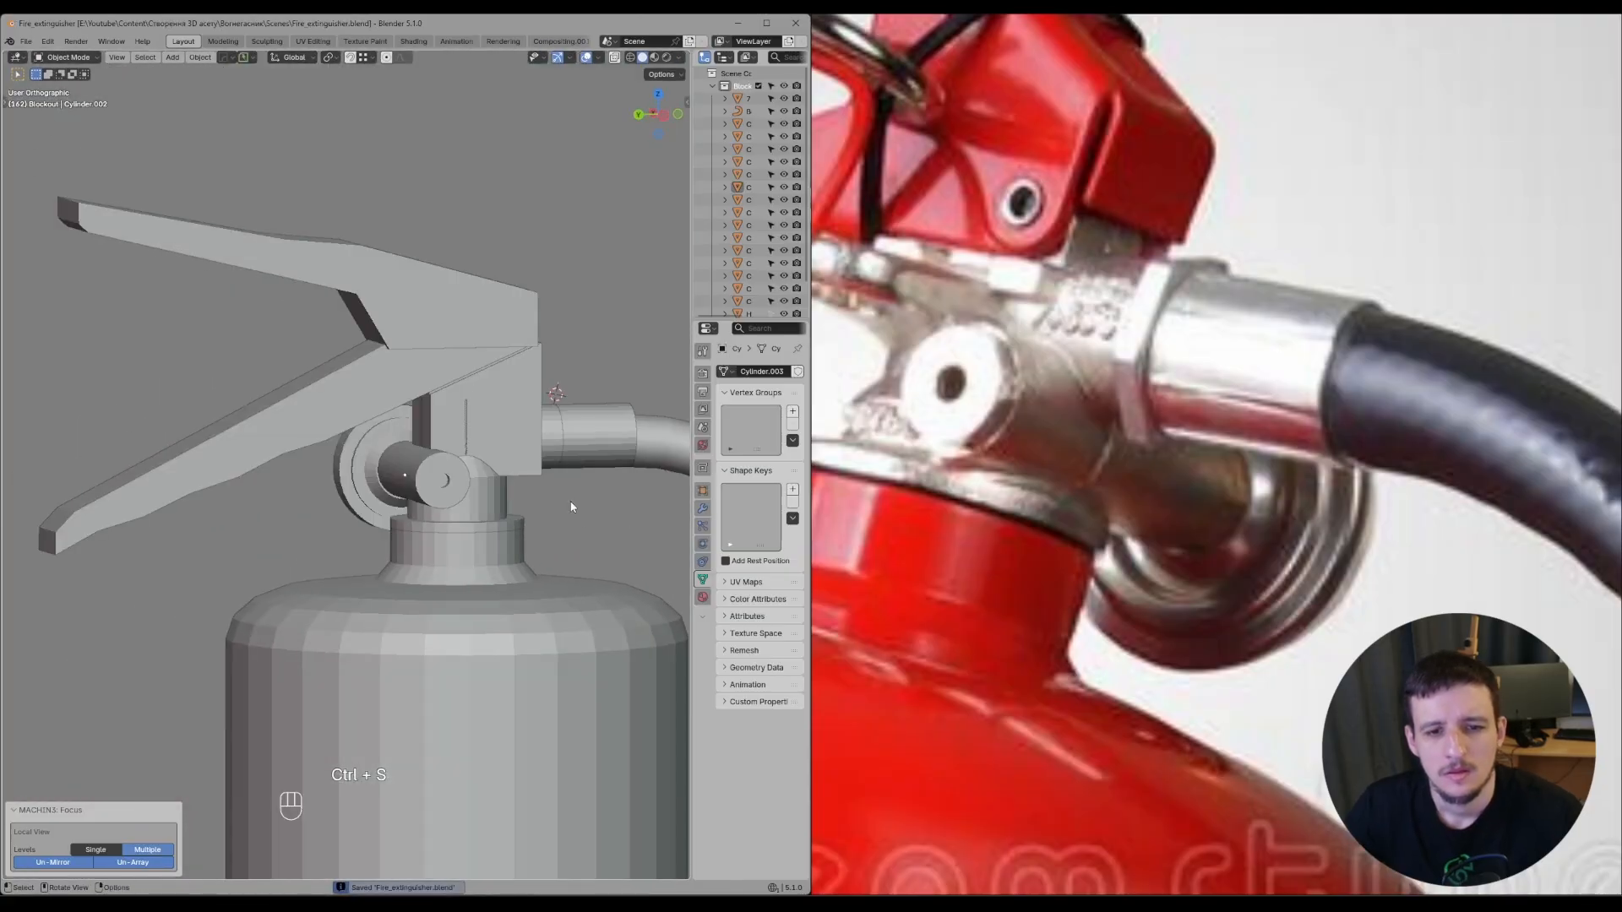
- Open the valve block's mesh for editing in X-ray display to see how it overlaps the handles and neck
left_click(465, 376)
scroll(498, 406, "up", 1)
left_click(549, 433)
mouse_move(538, 432)
middle_mouse_down("shift")
mouse_move(478, 505)
mouse_move(628, 497)
middle_mouse_up("shift")
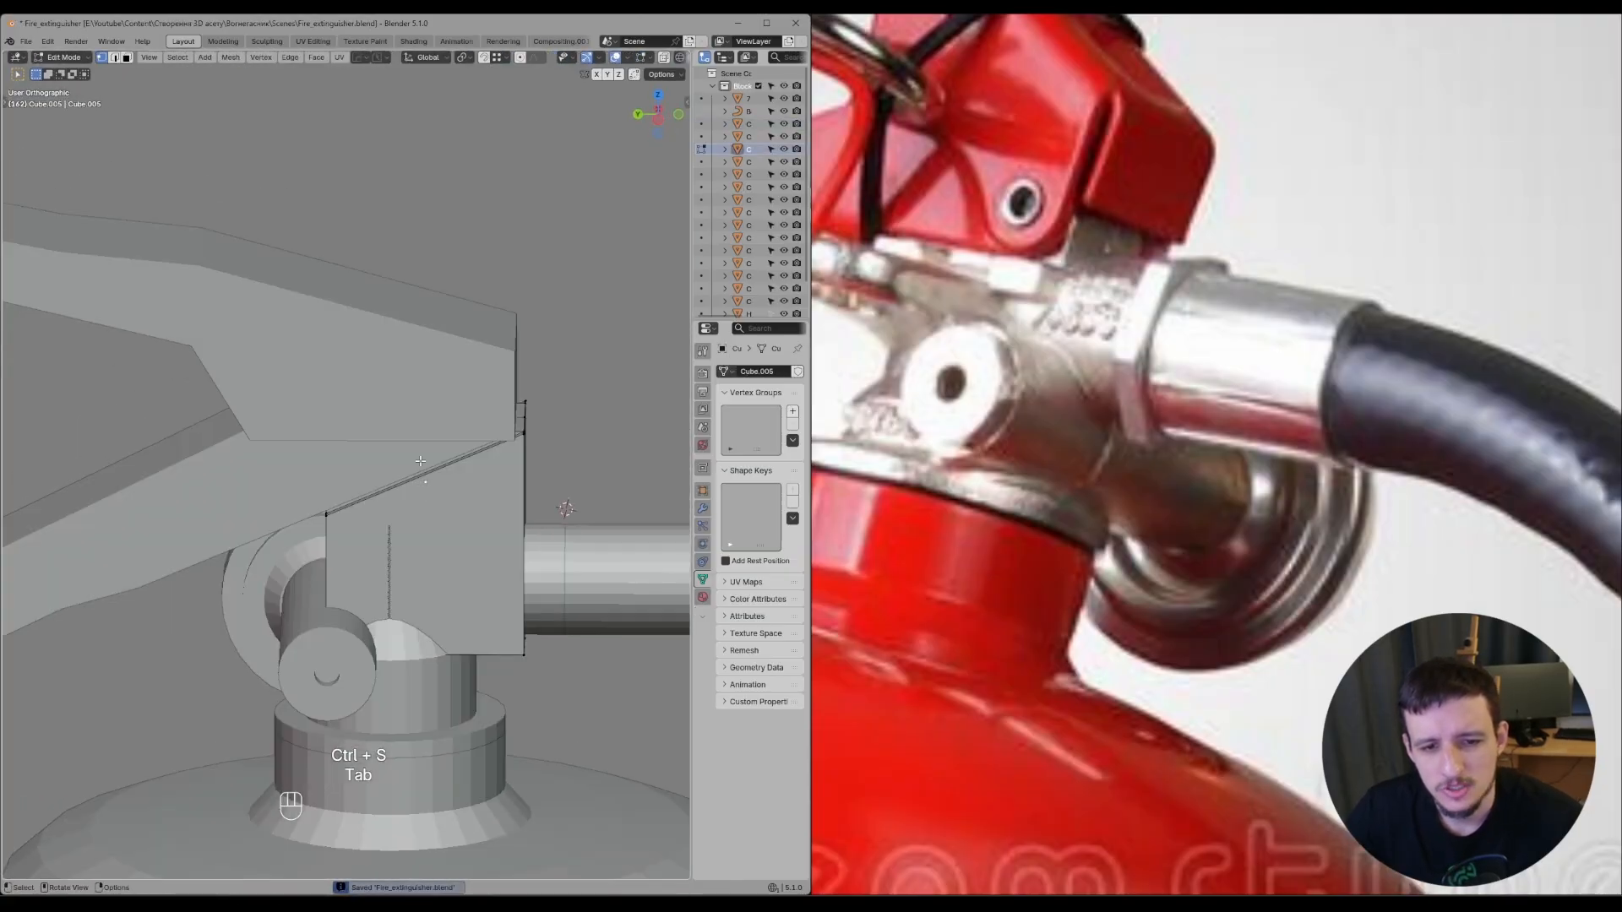
key("Tab")
key("z")
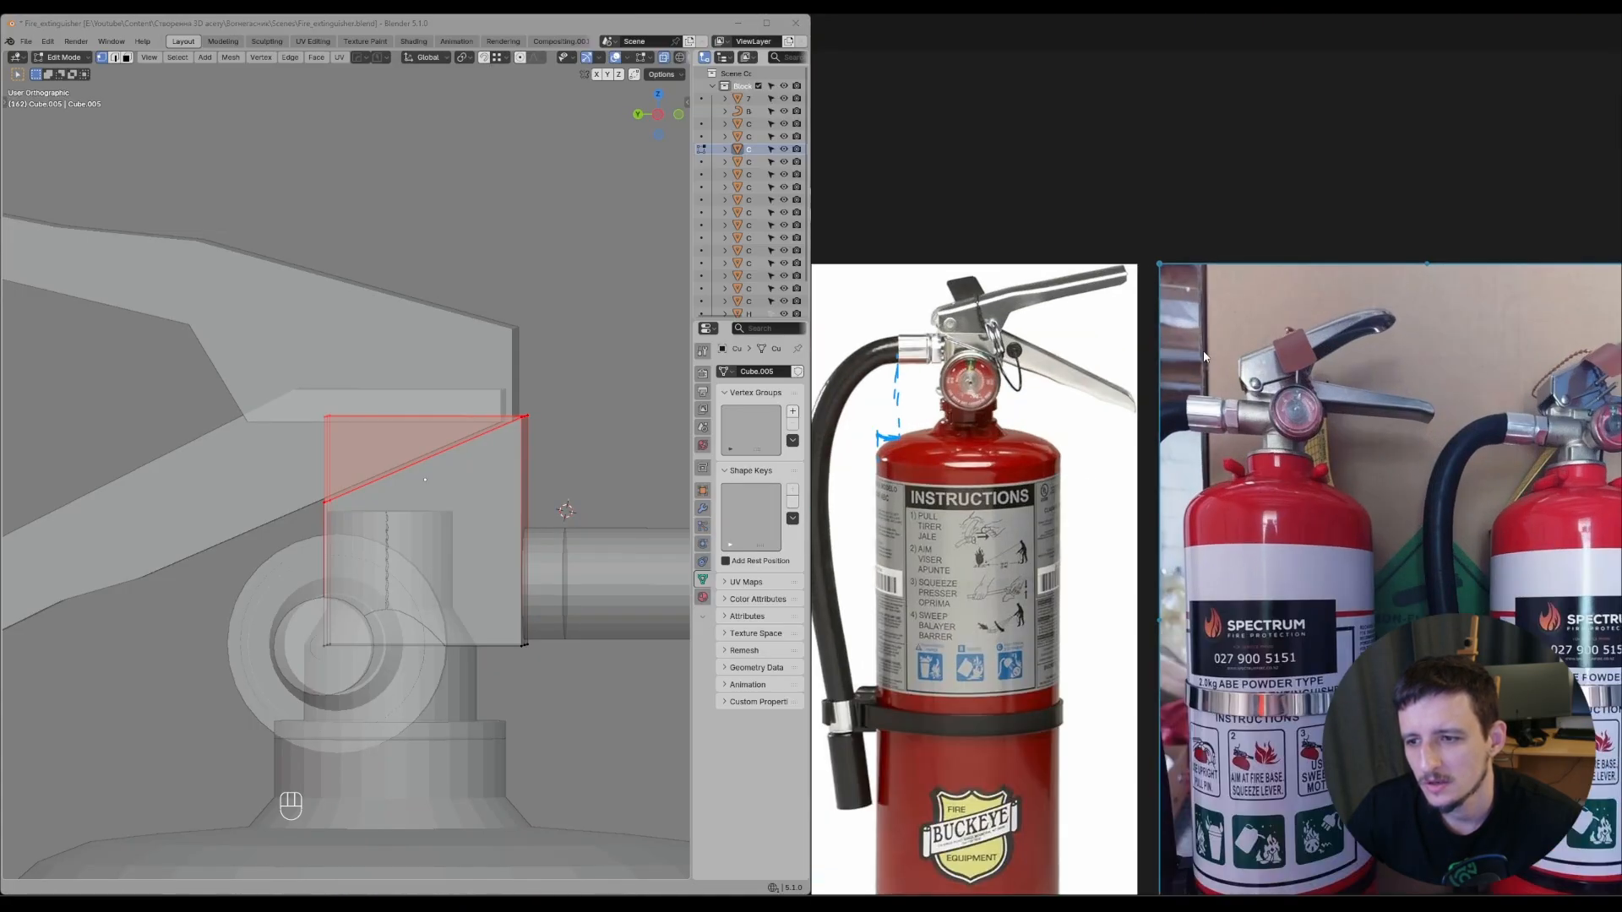
- Compare the valve body and gauge placement in the Spectrum and Buckeye extinguisher photos
scroll(1308, 394, "up", 3)
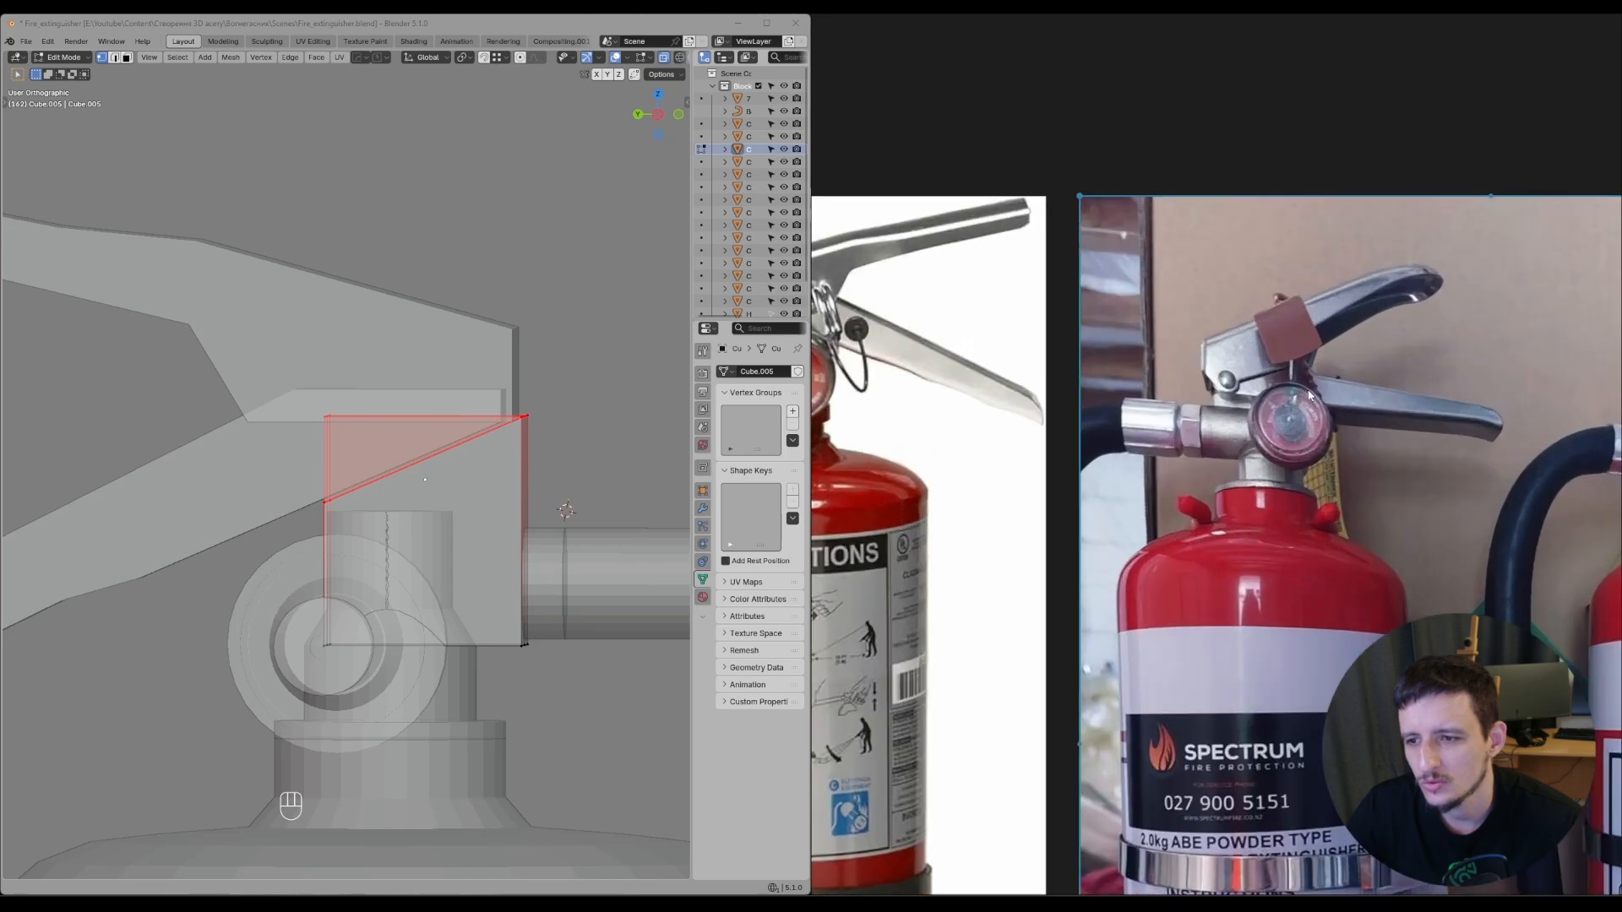
scroll(1478, 420, "down", 8)
middle_click_drag(1478, 420, 1364, 412)
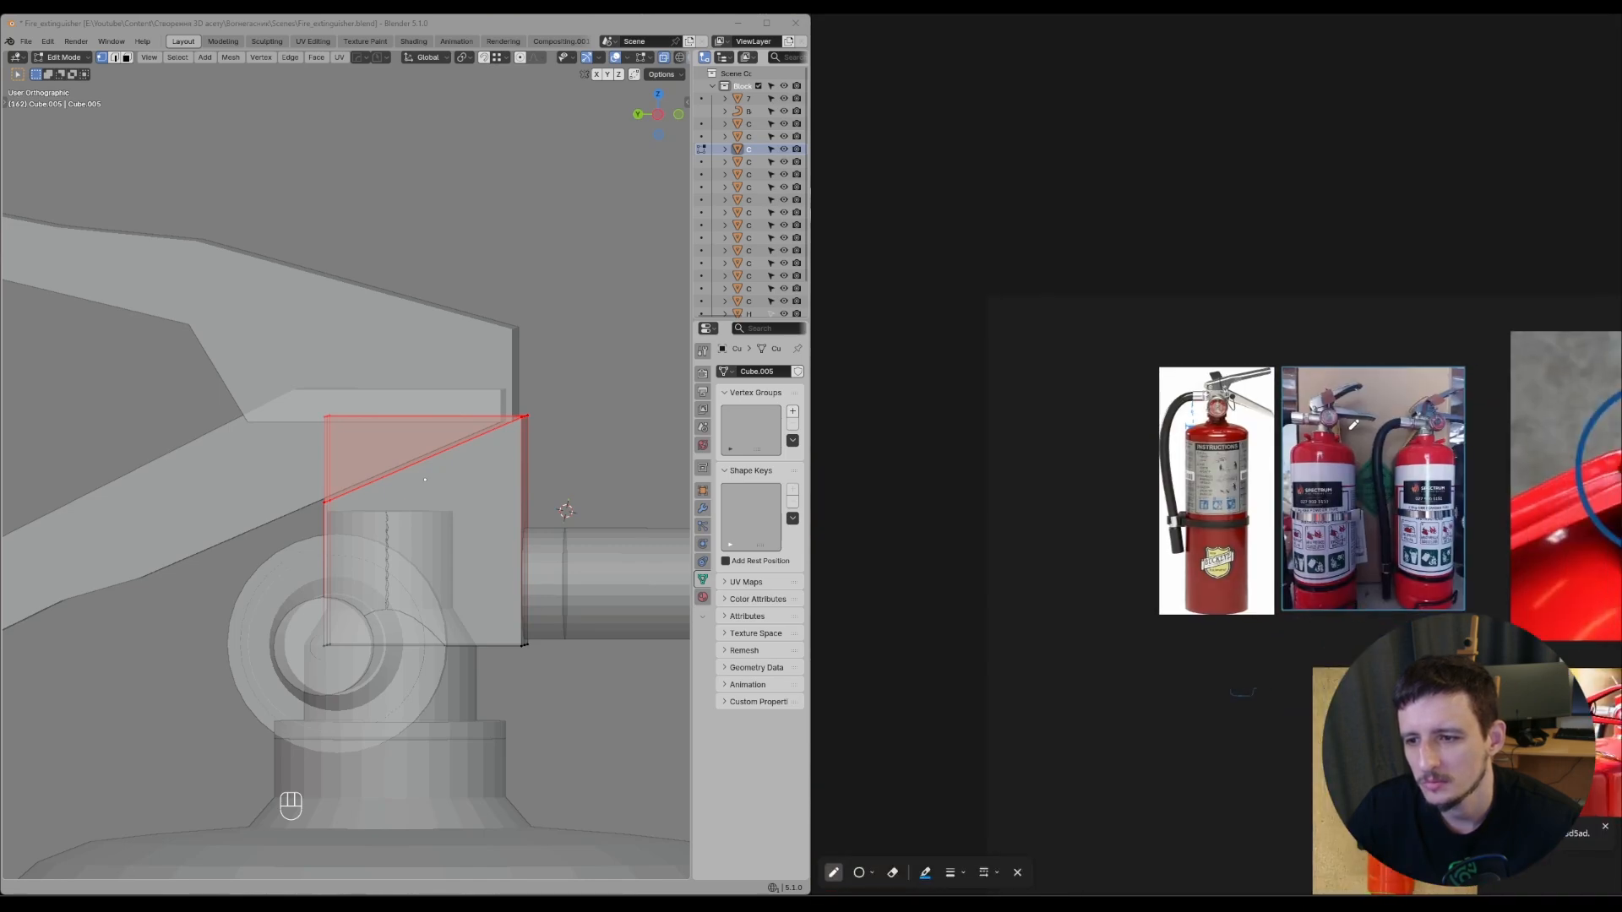
key("Escape")
scroll(1366, 423, "up", 5)
scroll(1460, 429, "down", 7)
middle_click_drag(1500, 483, 1149, 378)
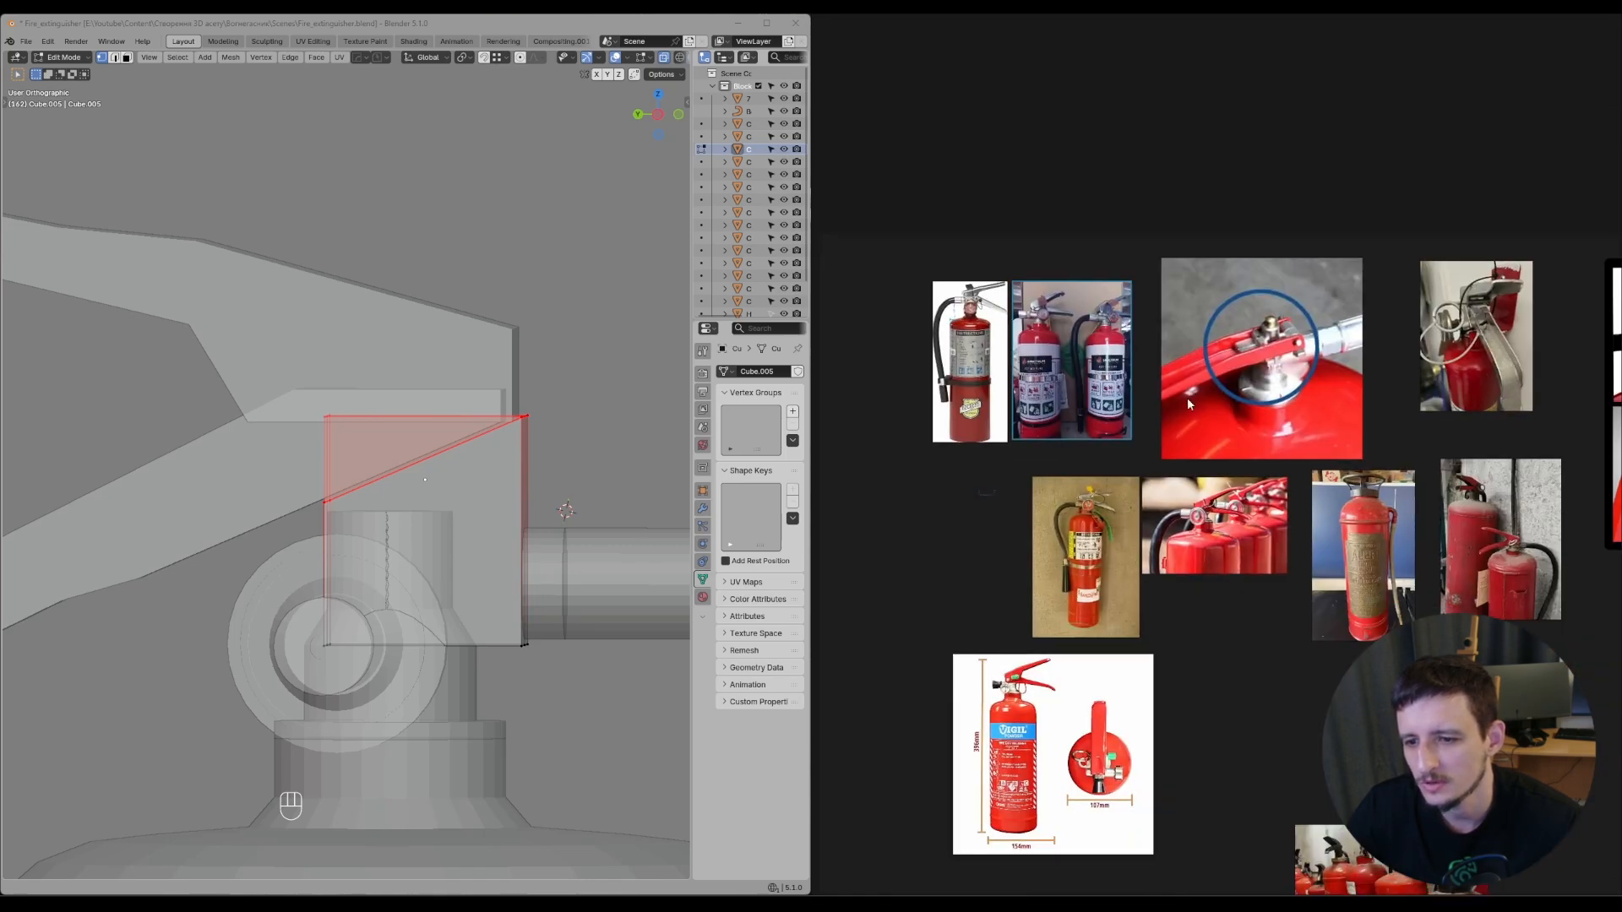
scroll(1183, 406, "up", 3)
middle_click_drag(1061, 283, 1211, 340)
scroll(1165, 372, "up", 4)
middle_click_drag(1039, 257, 1217, 407)
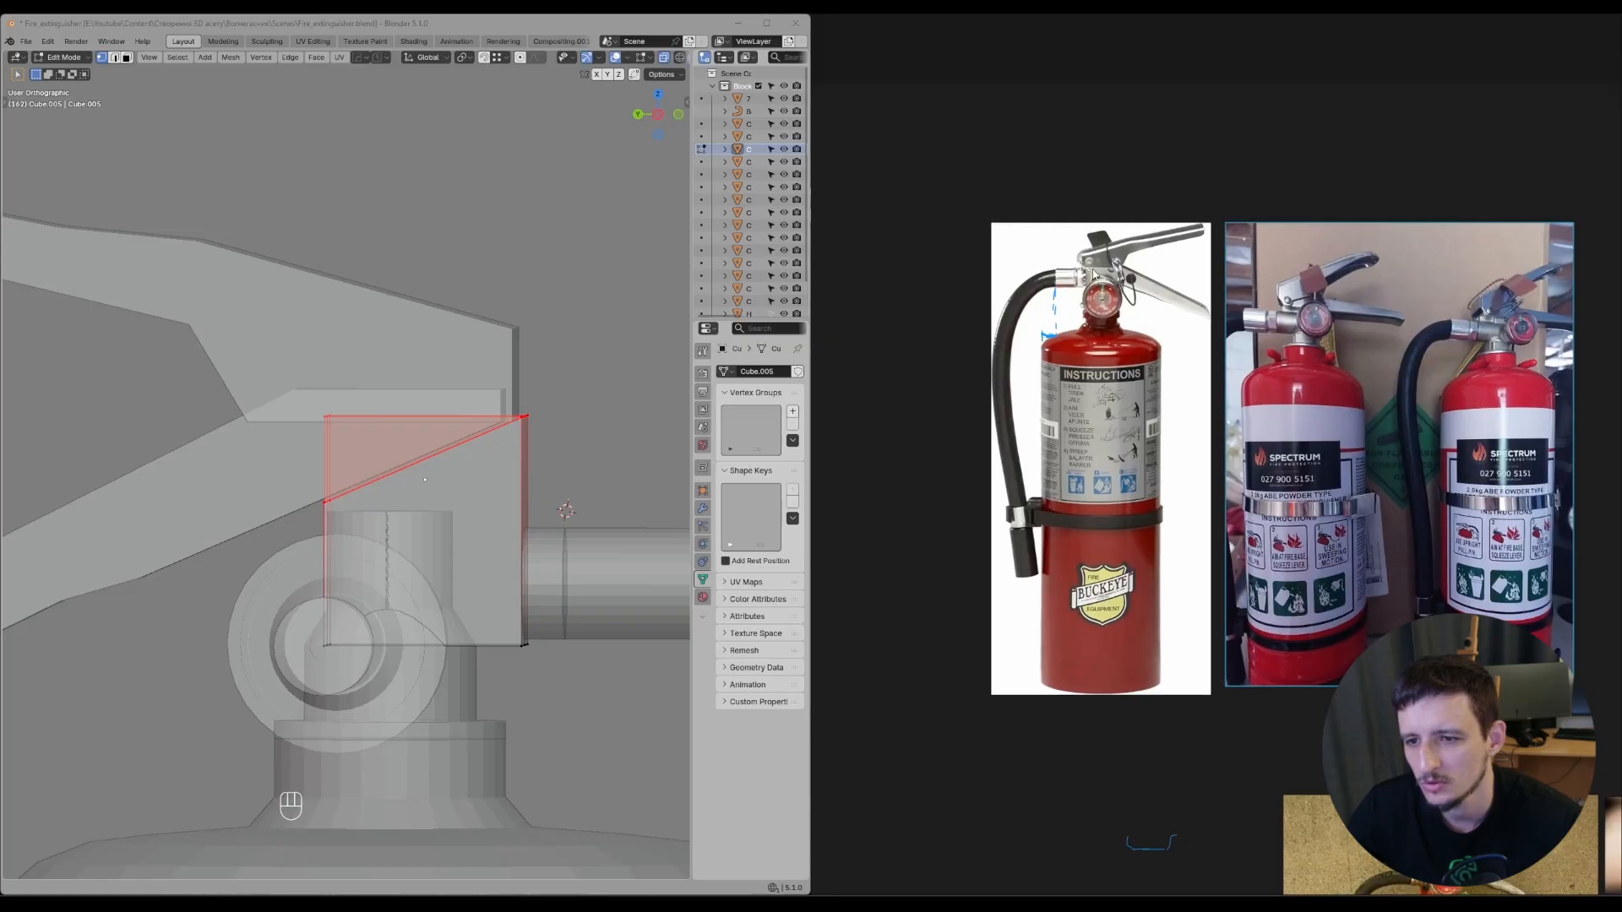
- Examine the gauge, hose fitting and handles in the photos of the tan-wall extinguisher and the row of red extinguishers
scroll(1289, 479, "down", 3)
middle_click_drag(1289, 478, 1085, 289)
scroll(1200, 561, "up", 10)
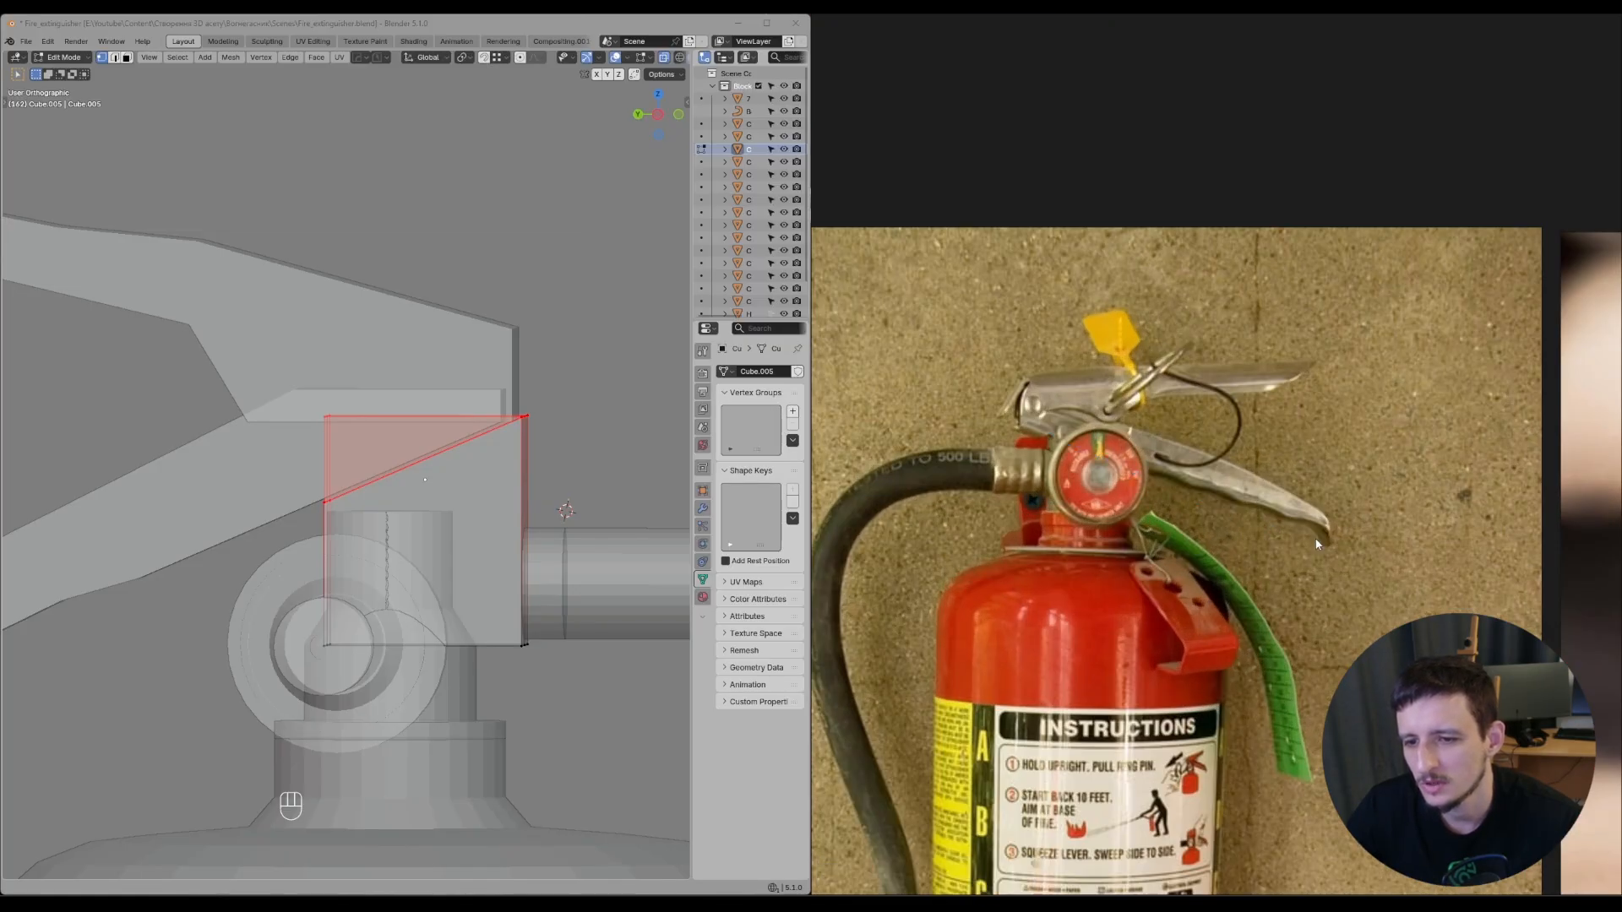
scroll(1096, 443, "up", 2)
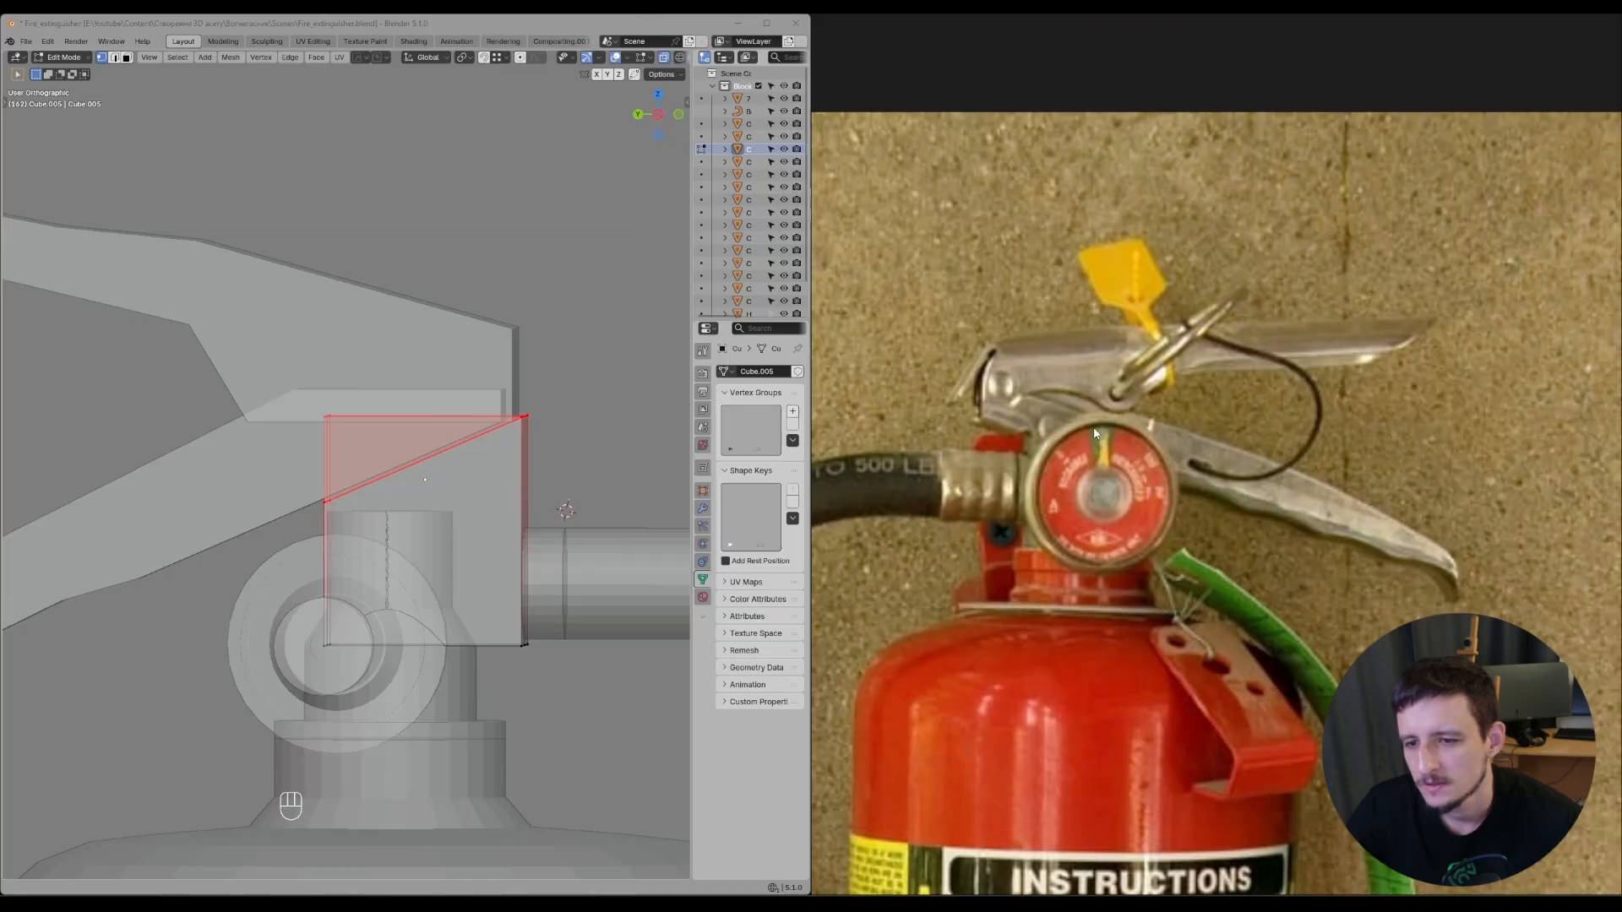
scroll(1095, 434, "down", 6)
scroll(1313, 420, "up", 6)
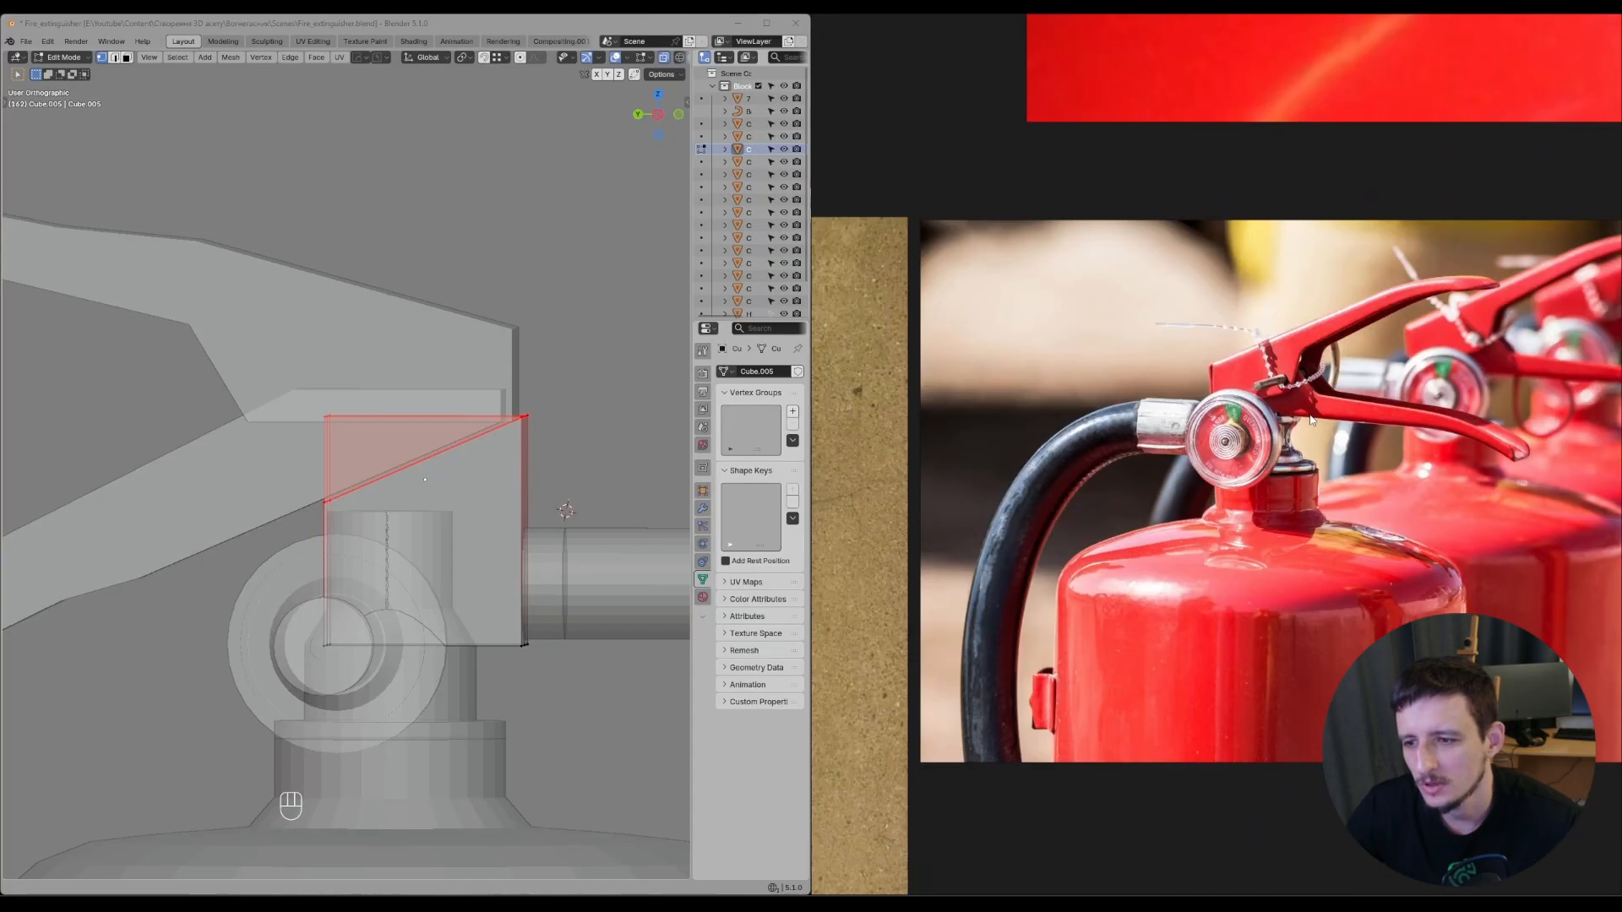
- Trace the valve body's top edge in blue on the Vigil powder extinguisher photo and leave drawing mode
scroll(1313, 420, "down", 5)
scroll(1066, 630, "up", 7)
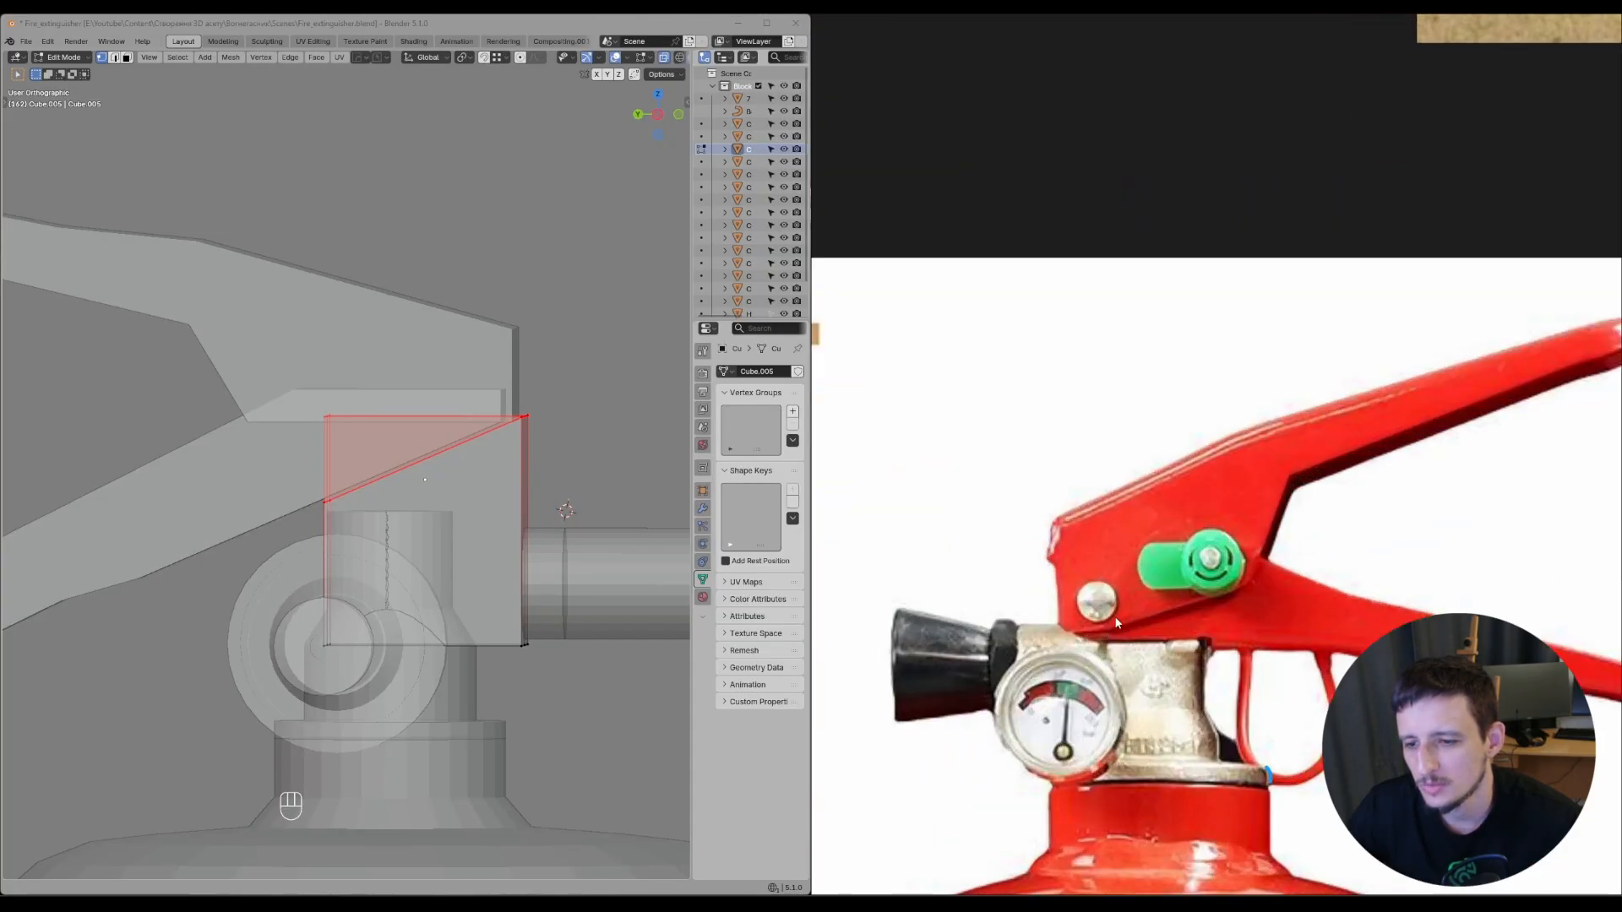
scroll(1117, 611, "down", 4)
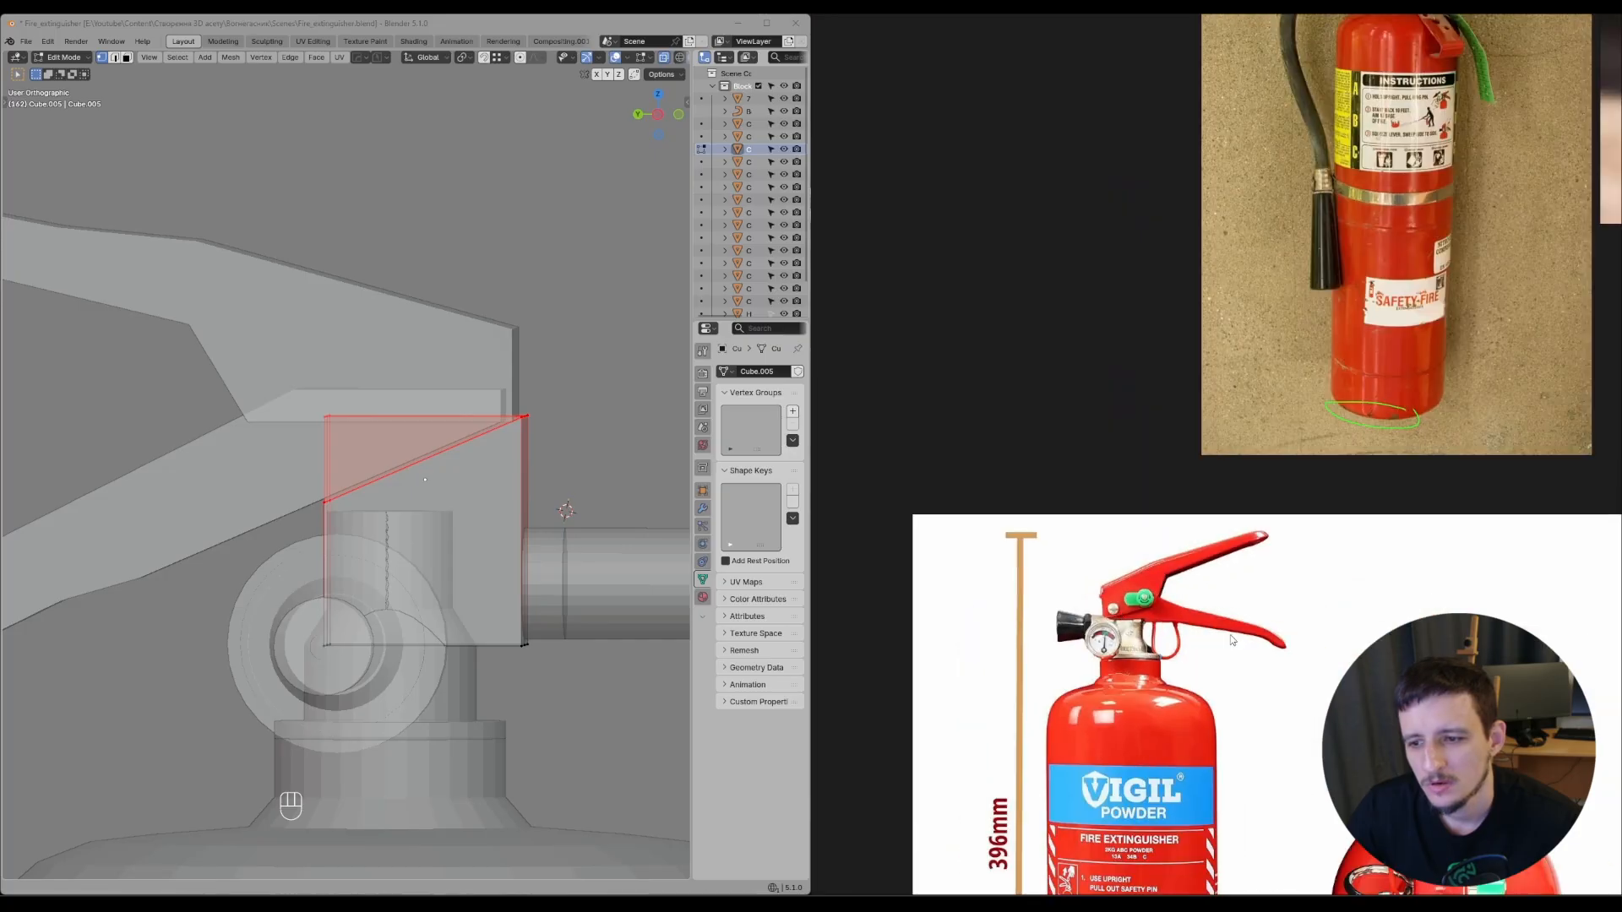
scroll(1104, 585, "up", 4)
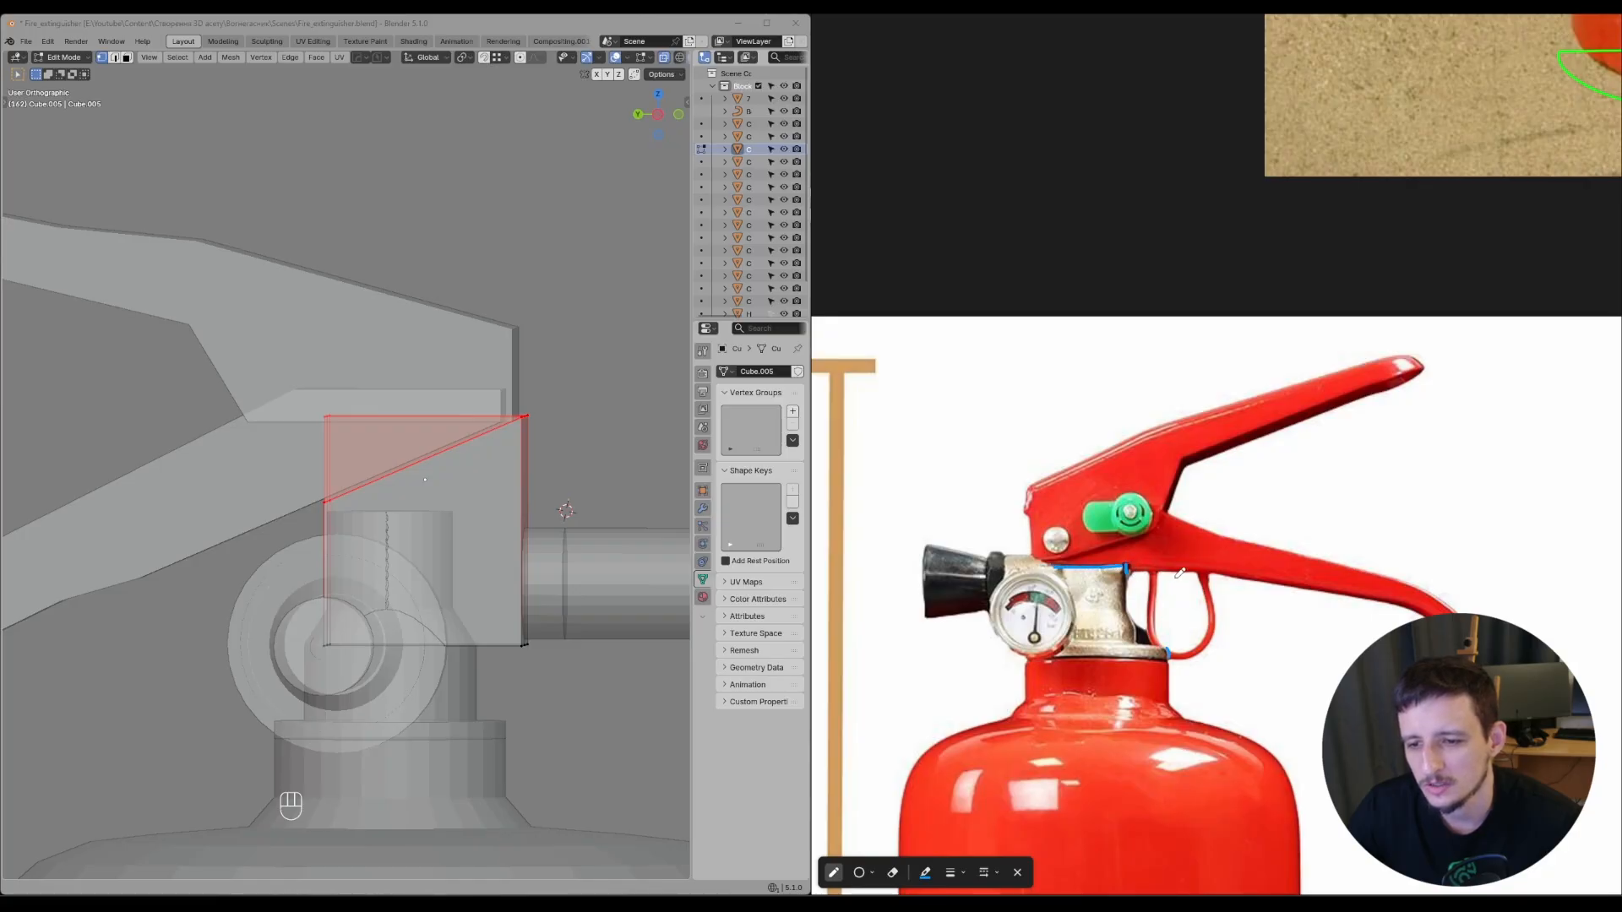
scroll(1180, 574, "down", 5)
scroll(1200, 523, "up", 5)
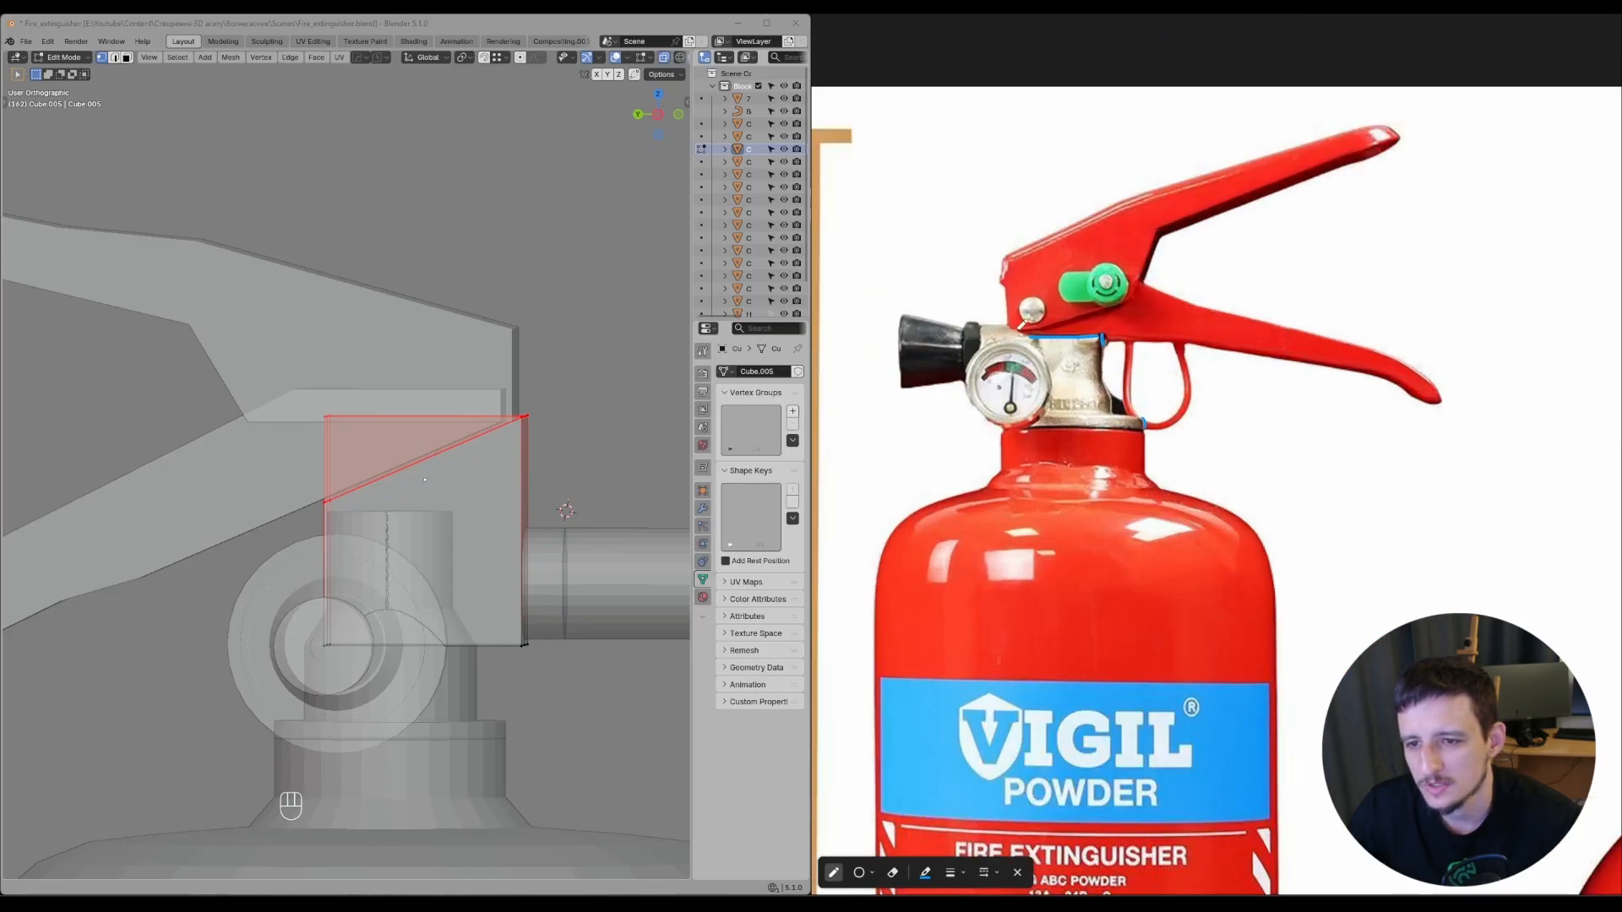
scroll(1230, 382, "down", 5)
key("Escape")
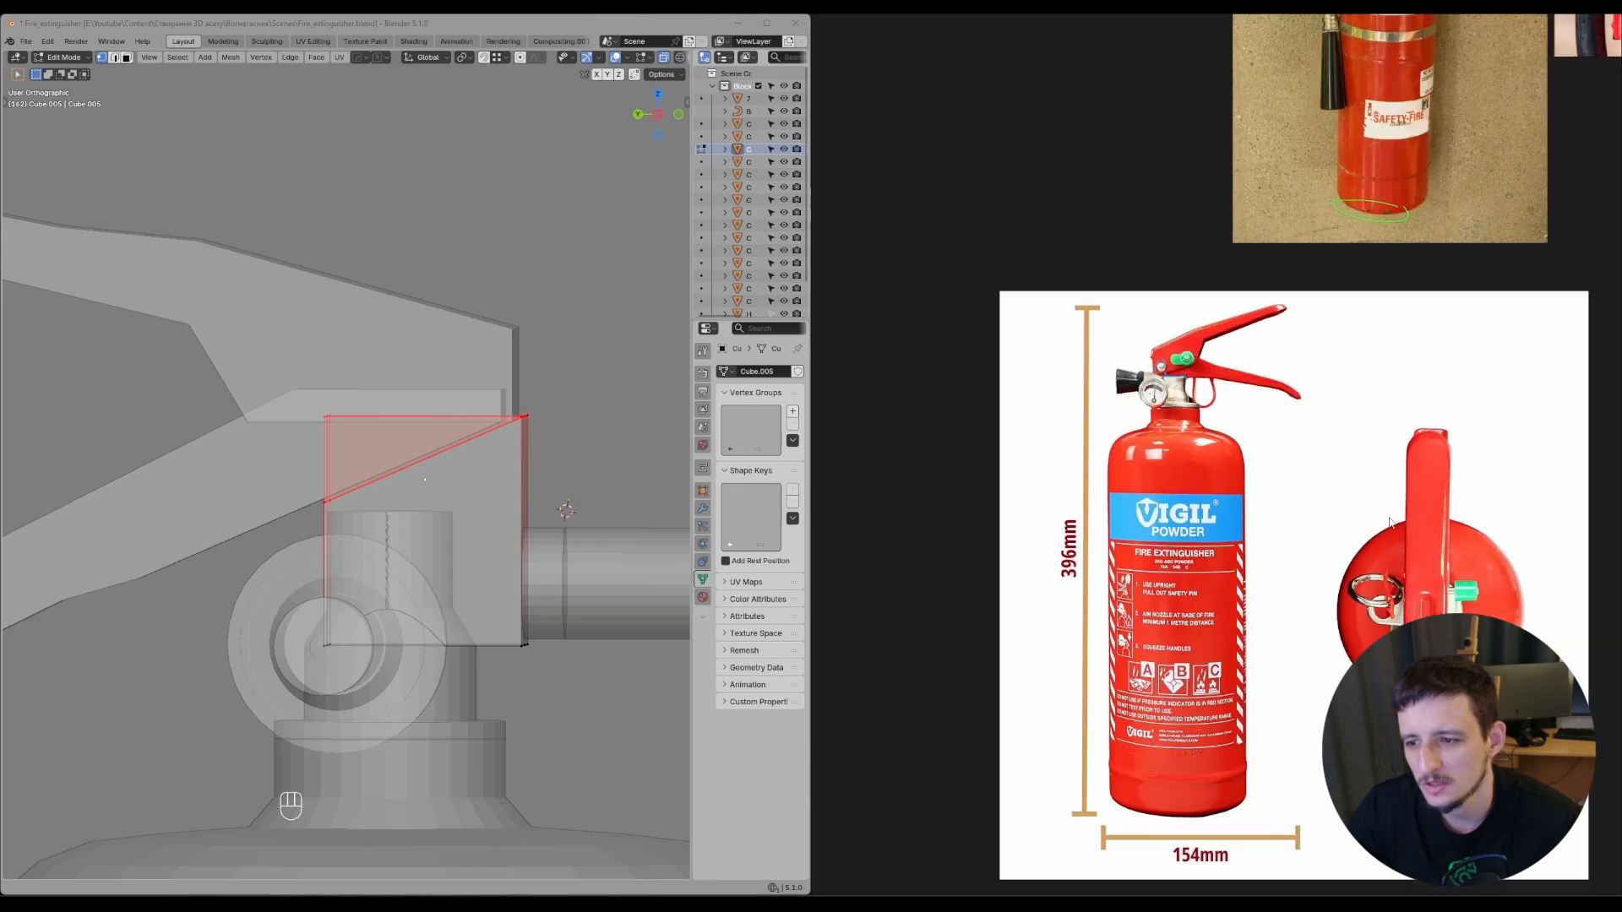
- Examine the valve body and handle joint in the photo of the dusty red extinguishers by the concrete wall
scroll(1132, 338, "down", 5)
middle_click_drag(1360, 470, 1102, 498)
scroll(1102, 494, "up", 8)
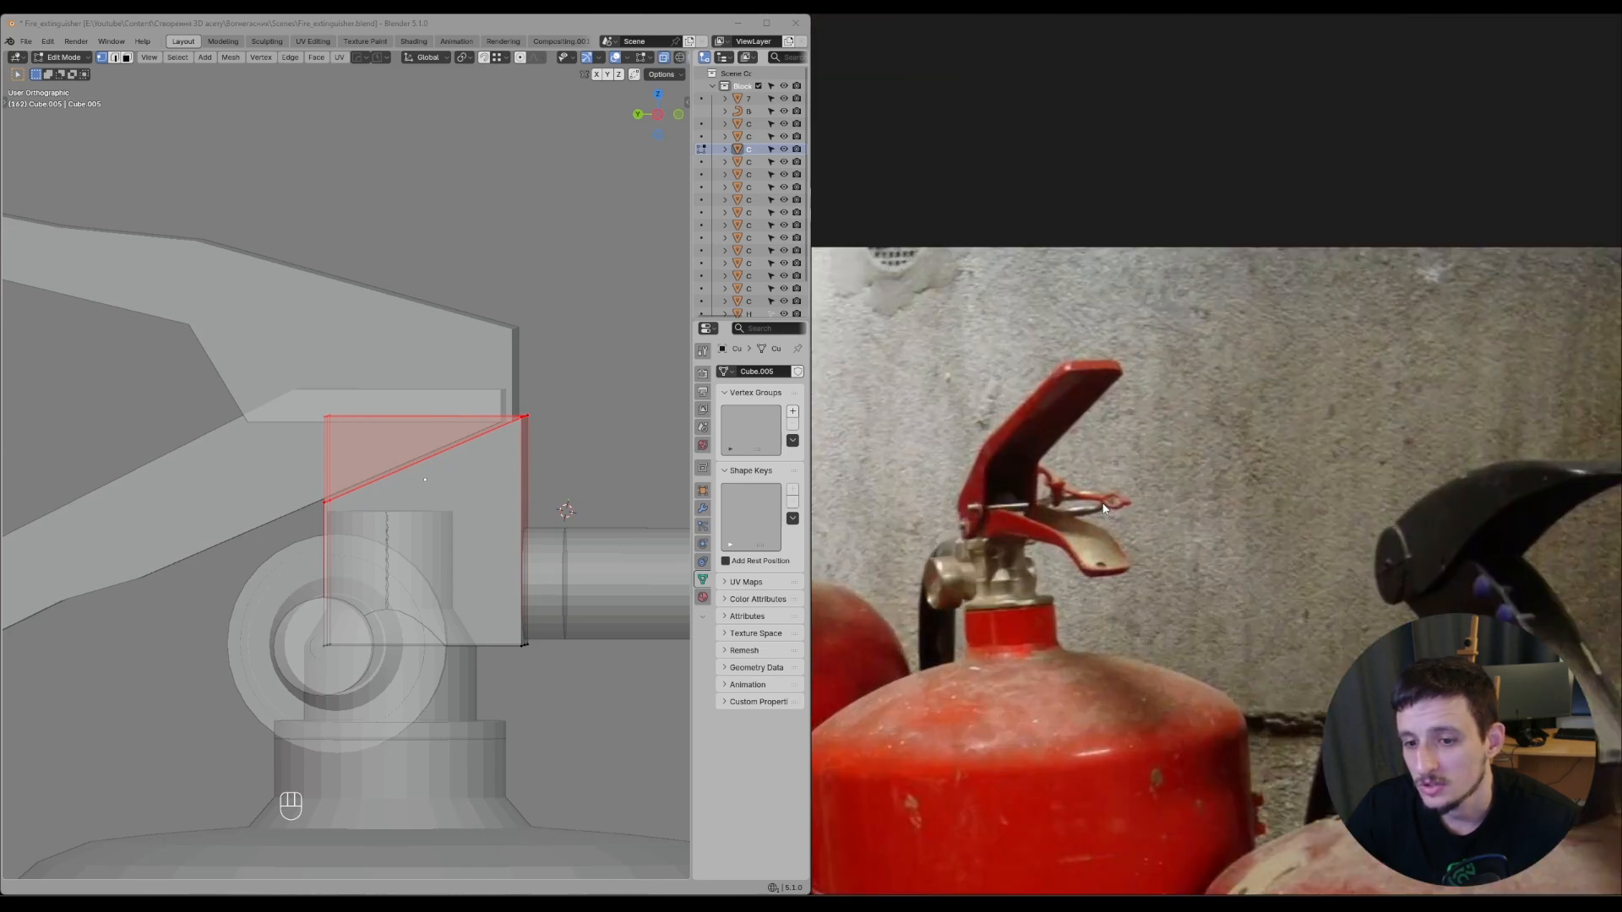
scroll(1103, 508, "down", 5)
middle_click_drag(1227, 157, 1300, 532)
scroll(1259, 337, "up", 5)
middle_click_drag(1000, 347, 1352, 381)
scroll(1235, 369, "down", 5)
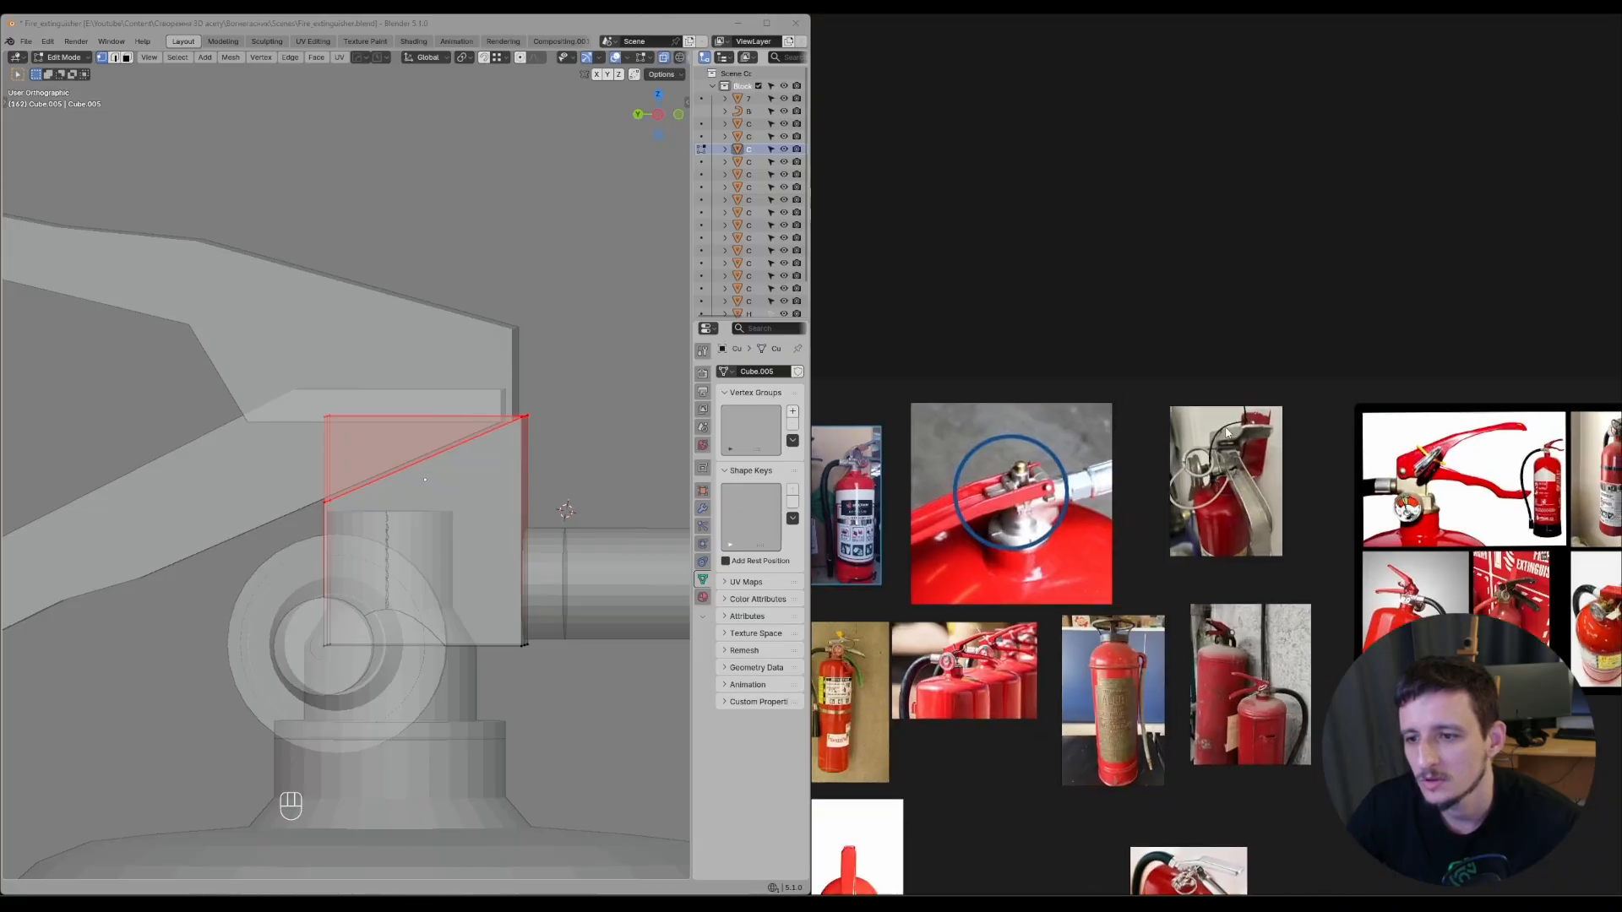
- Check the valve and lever shapes in the metal-handled extinguisher photo and the collage of red extinguishers
scroll(1270, 534, "up", 6)
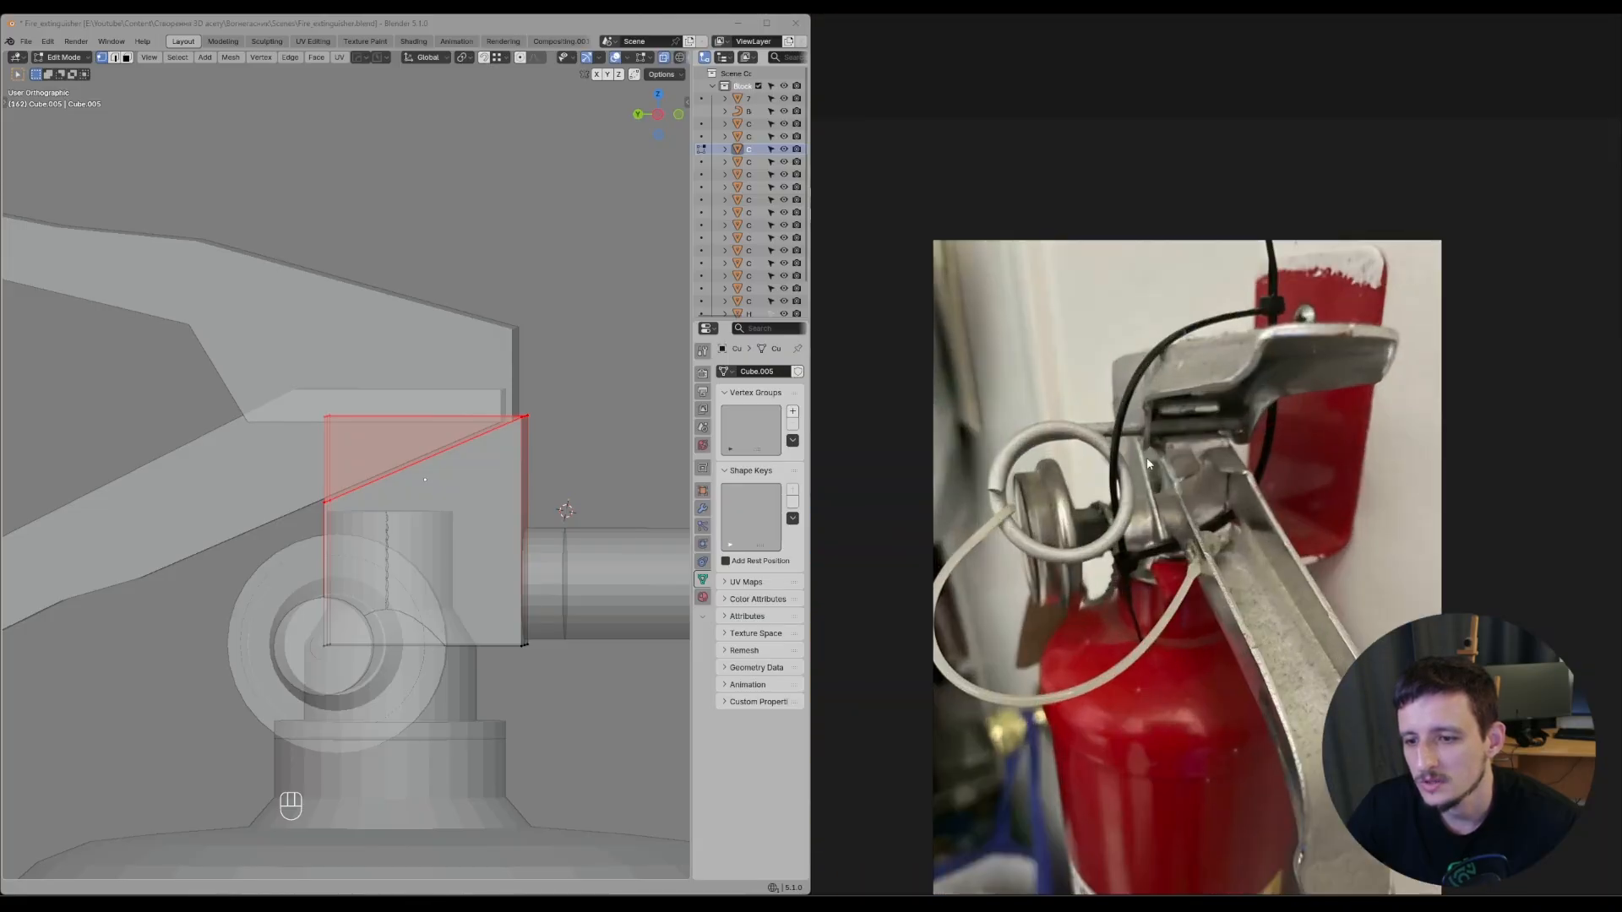
scroll(1147, 458, "down", 5)
scroll(1157, 477, "up", 4)
scroll(1168, 496, "down", 2)
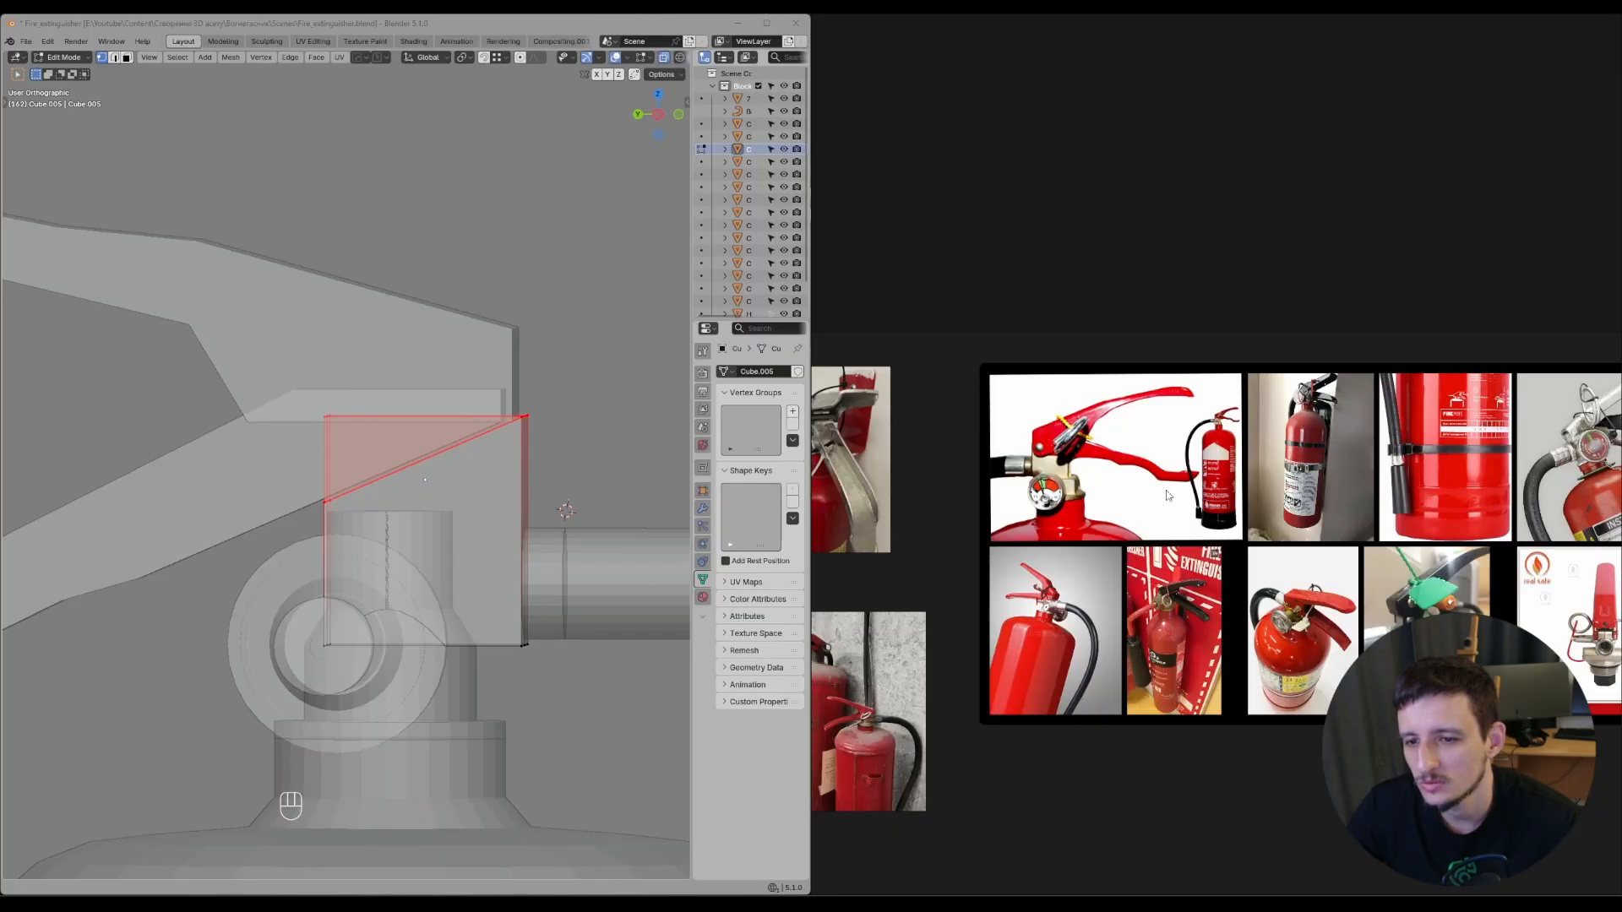
middle_click_drag(1166, 495, 1014, 371)
scroll(1136, 507, "up", 5)
- Inspect the valve block between the handles from behind in X-ray and solid display
middle_click_drag(564, 413, 515, 406)
key("z")
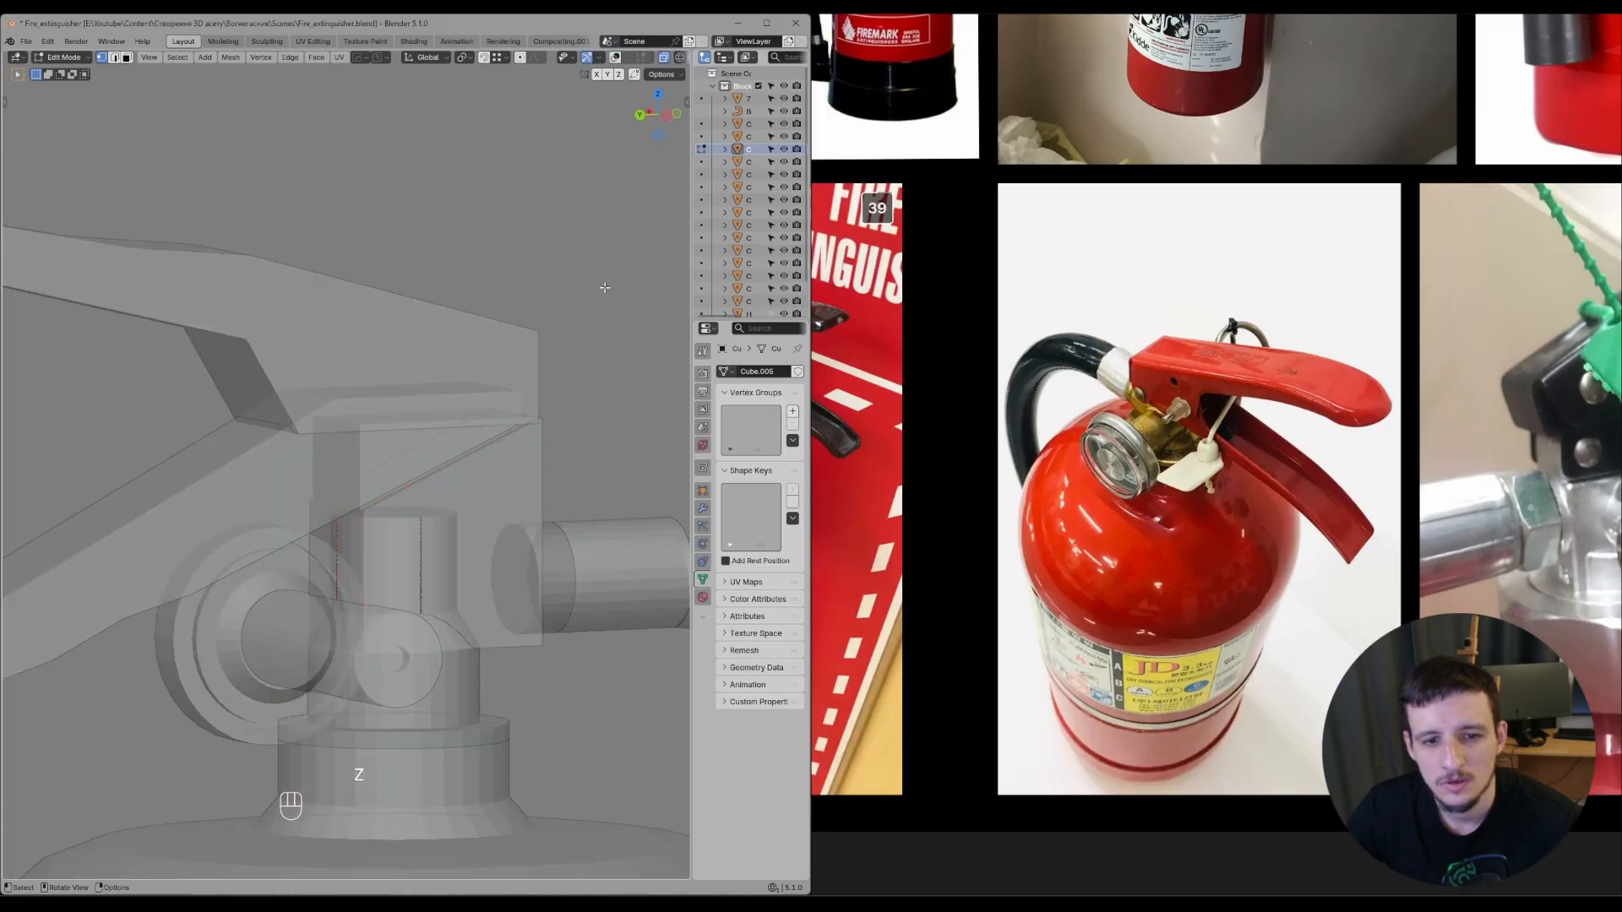
middle_click_drag(605, 287, 471, 308)
key("z")
key("Tab")
middle_click_drag(470, 484, 382, 307)
key("z")
- Try to slide part of the valve block's side in mesh editing, and undo the move
key("Tab")
left_click(374, 502)
key("g")
key("g")
middle_click(384, 474)
left_click(379, 476)
key("ctrl+z")
key("Tab")
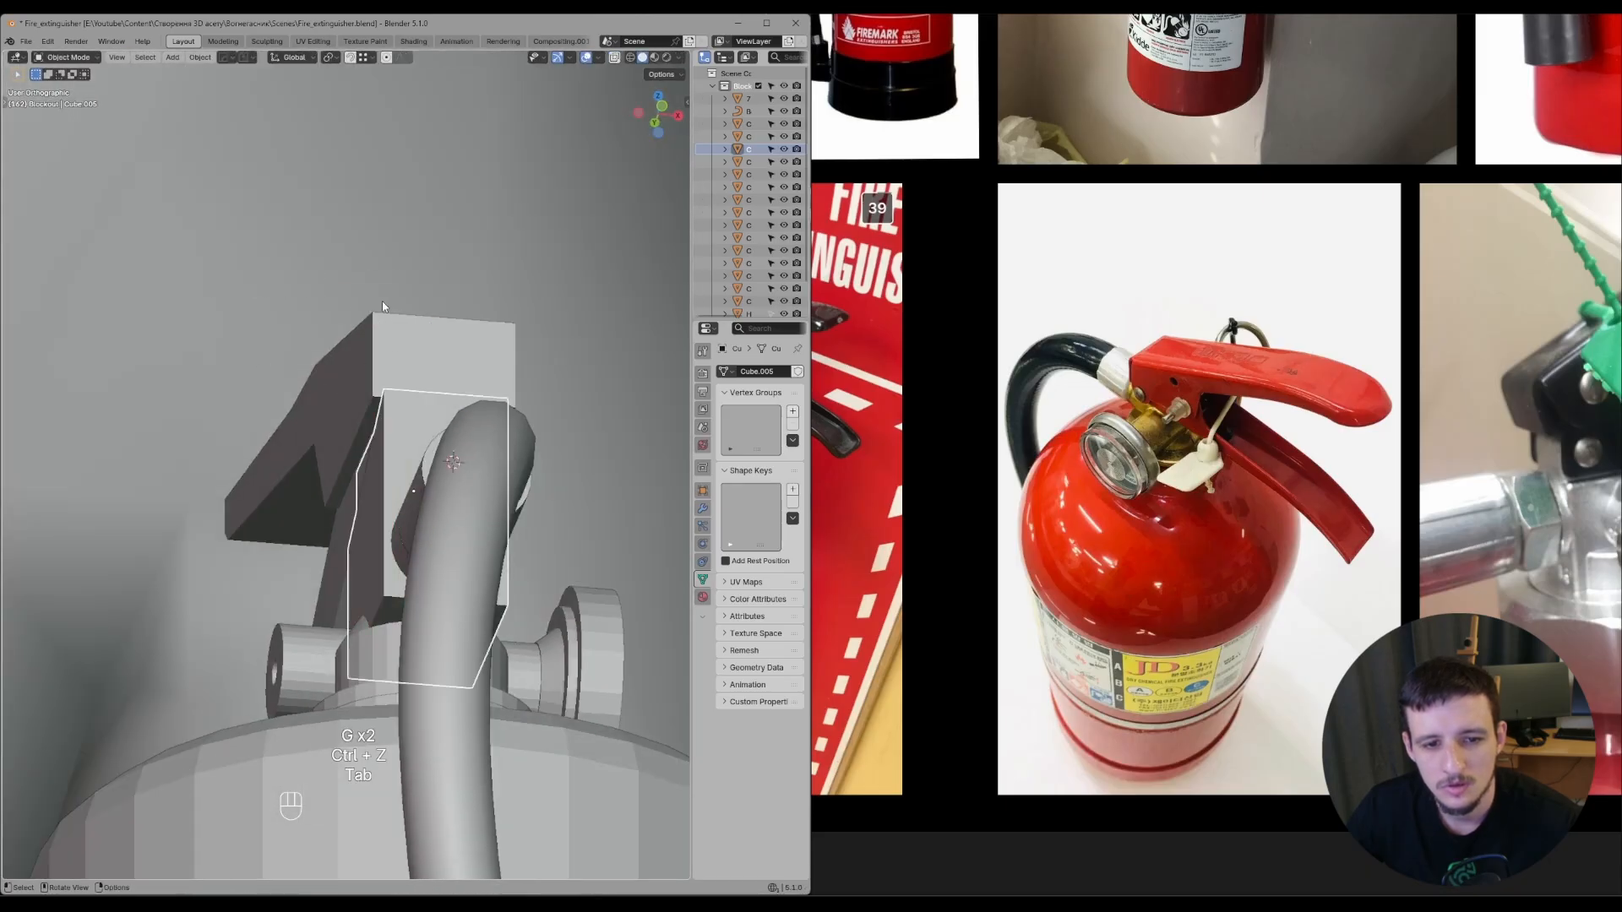
- Widen the lower handle by scaling it about 1.067 along X
left_click(344, 507)
key("s")
left_click(319, 501)
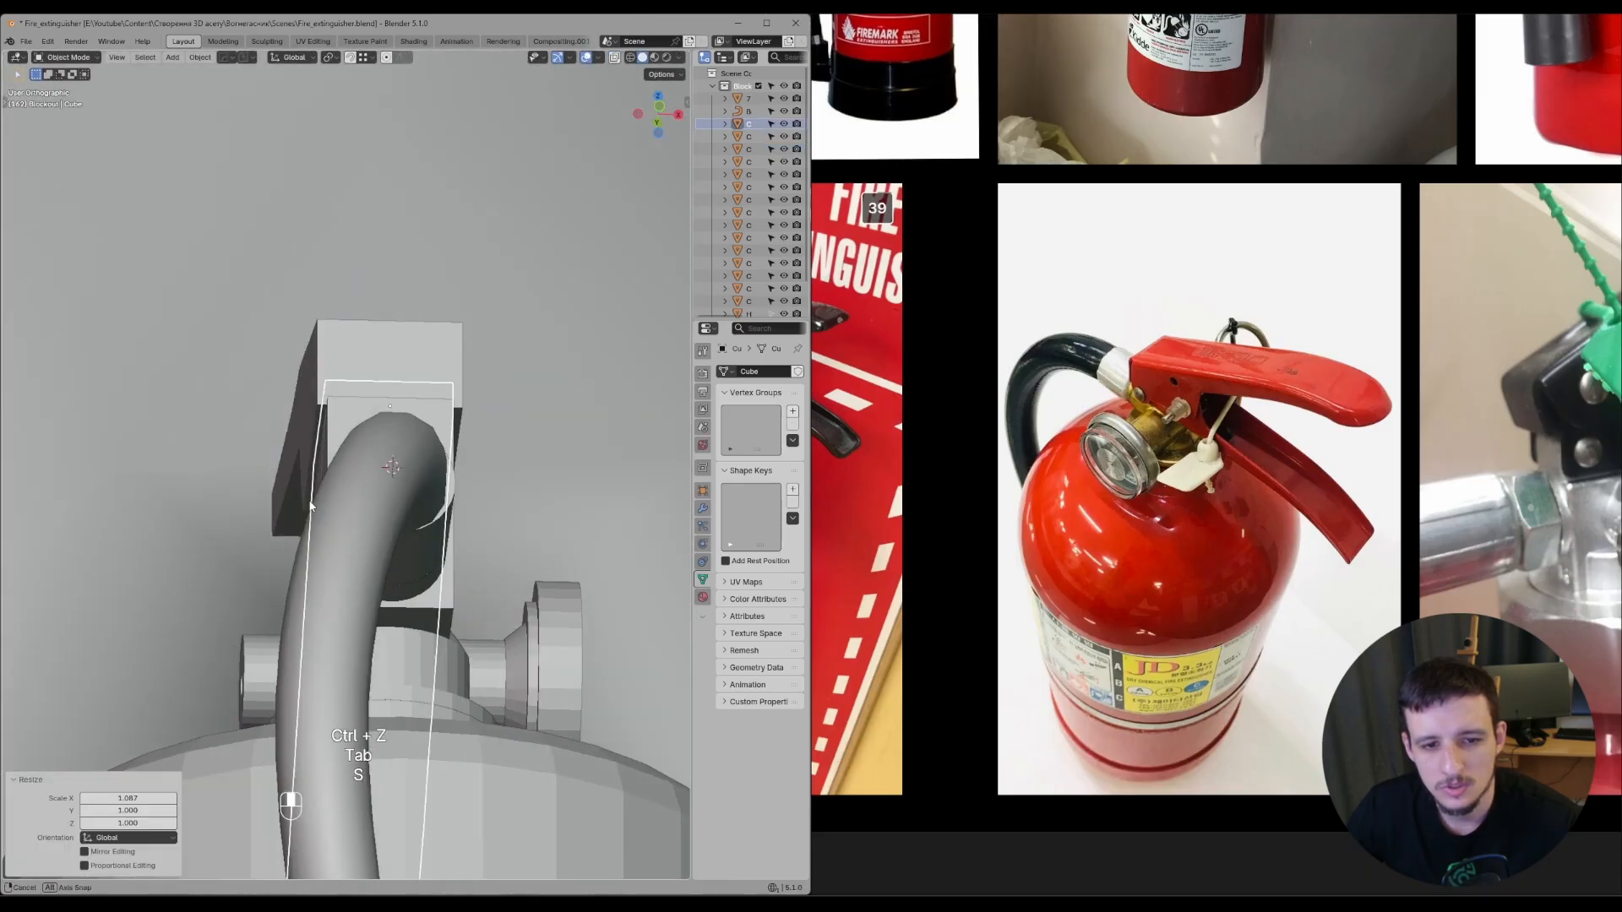
- Try further scaling of the lower handle and moving of mesh parts around the valve block
middle_click_drag(320, 501, 376, 493)
key("s")
left_click(473, 499)
left_click(343, 534)
left_click(342, 535)
key("Tab")
key("g")
middle_click_drag(376, 493, 481, 505)
left_click(370, 495)
key("ctrl+z")
key("g")
left_click(388, 539)
key("ctrl+shift+z")
key("Tab")
key("alt+f")
key("Tab")
left_click(324, 496)
key("Tab")
key("alt+f")
key("Tab")
- Undo the recent trial edits to the handle and valve block, and save the file
key("ctrl+z")
key("ctrl+z")
key("ctrl+z")
key("ctrl+z")
key("ctrl+z")
key("ctrl+z")
key("ctrl+z")
key("ctrl+z")
key("ctrl+z")
left_click_drag(480, 505, 528, 613)
key("Tab")
middle_click_drag(528, 613, 580, 552)
key("ctrl+s")
- Examine the Real Safe valve photo, marking the small side lugs beside the round outlet, and compare them with the modelled valve block
scroll(1273, 507, "down", 8)
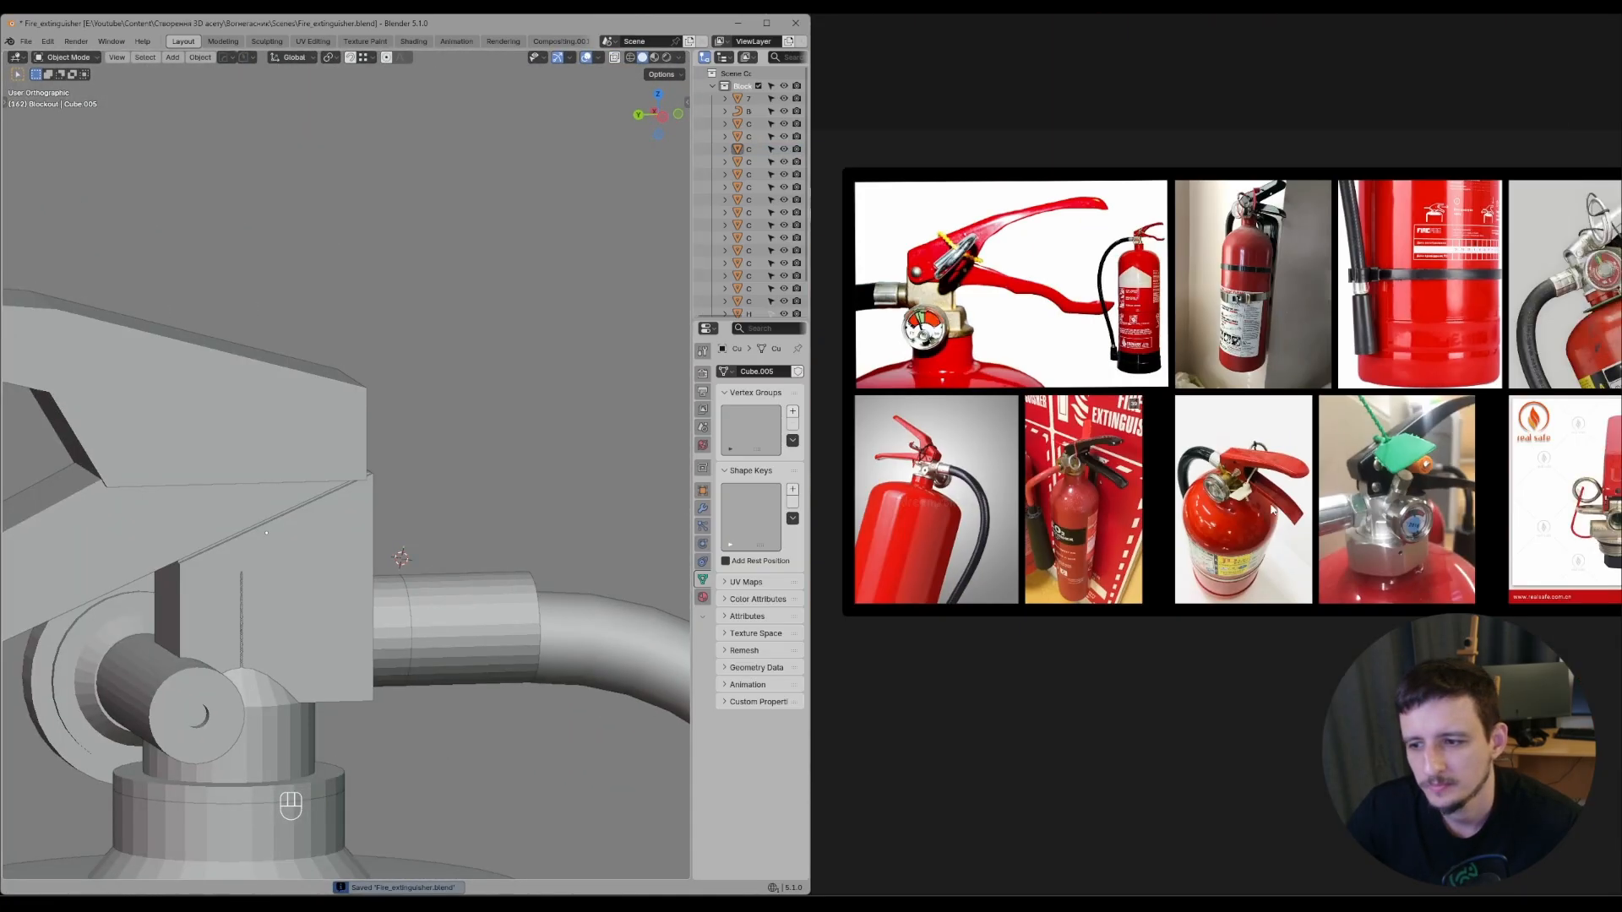
middle_click_drag(1470, 477, 1233, 477)
scroll(1303, 474, "up", 7)
scroll(1226, 566, "up", 3)
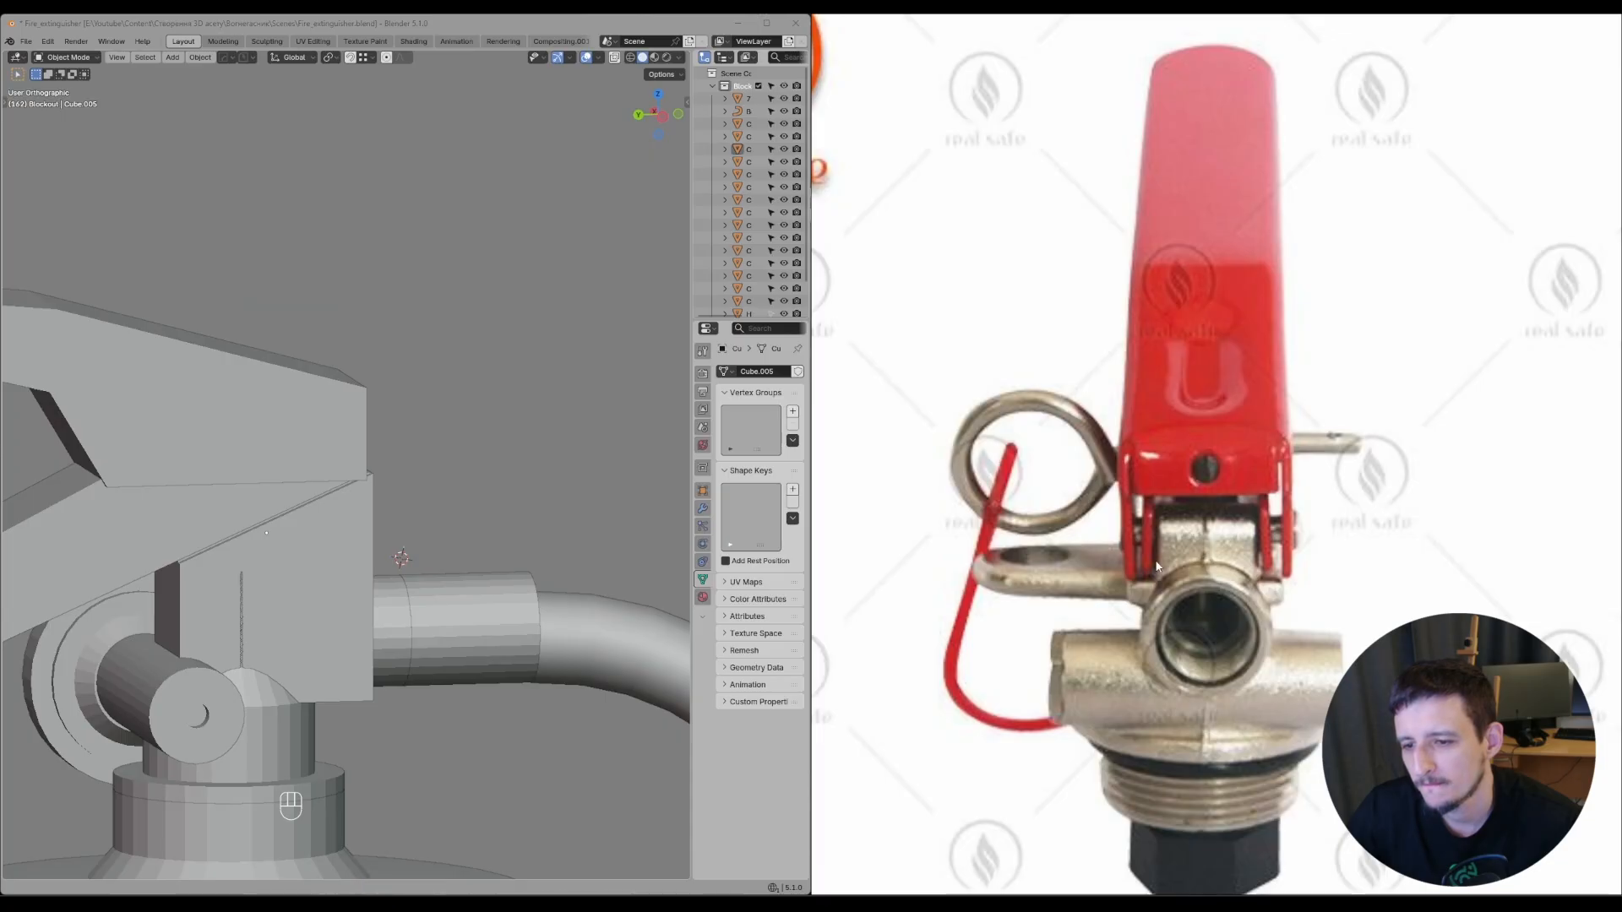
middle_click_drag(1156, 566, 1199, 505)
middle_click_drag(333, 586, 237, 627)
middle_click_drag(372, 585, 584, 512, "shift")
scroll(1042, 555, "down", 8)
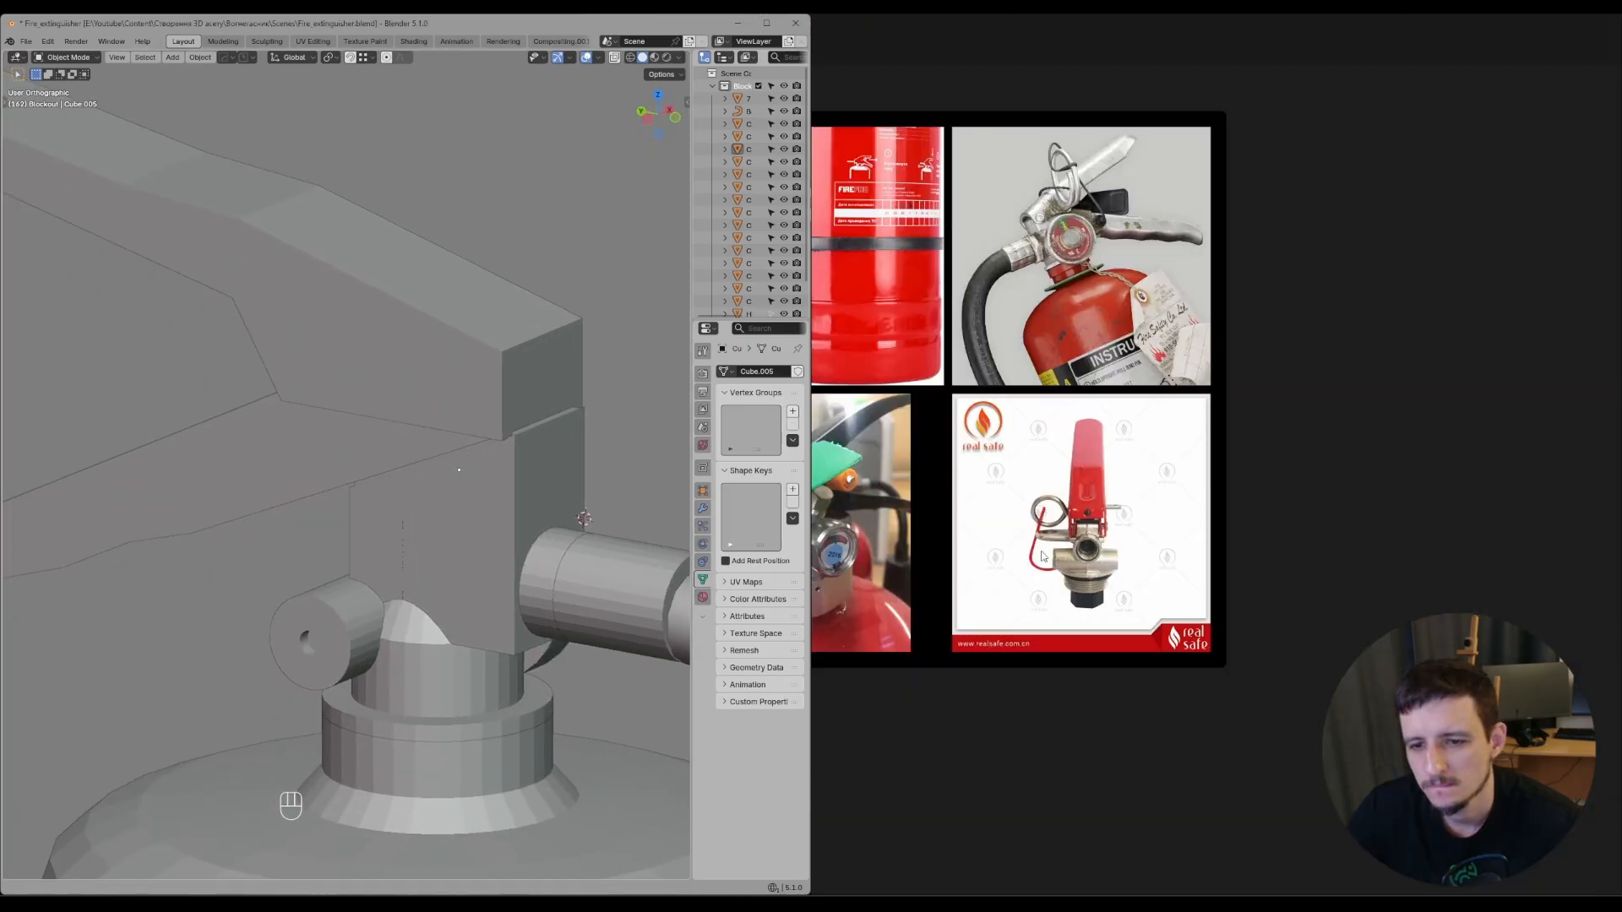
scroll(1042, 556, "up", 8)
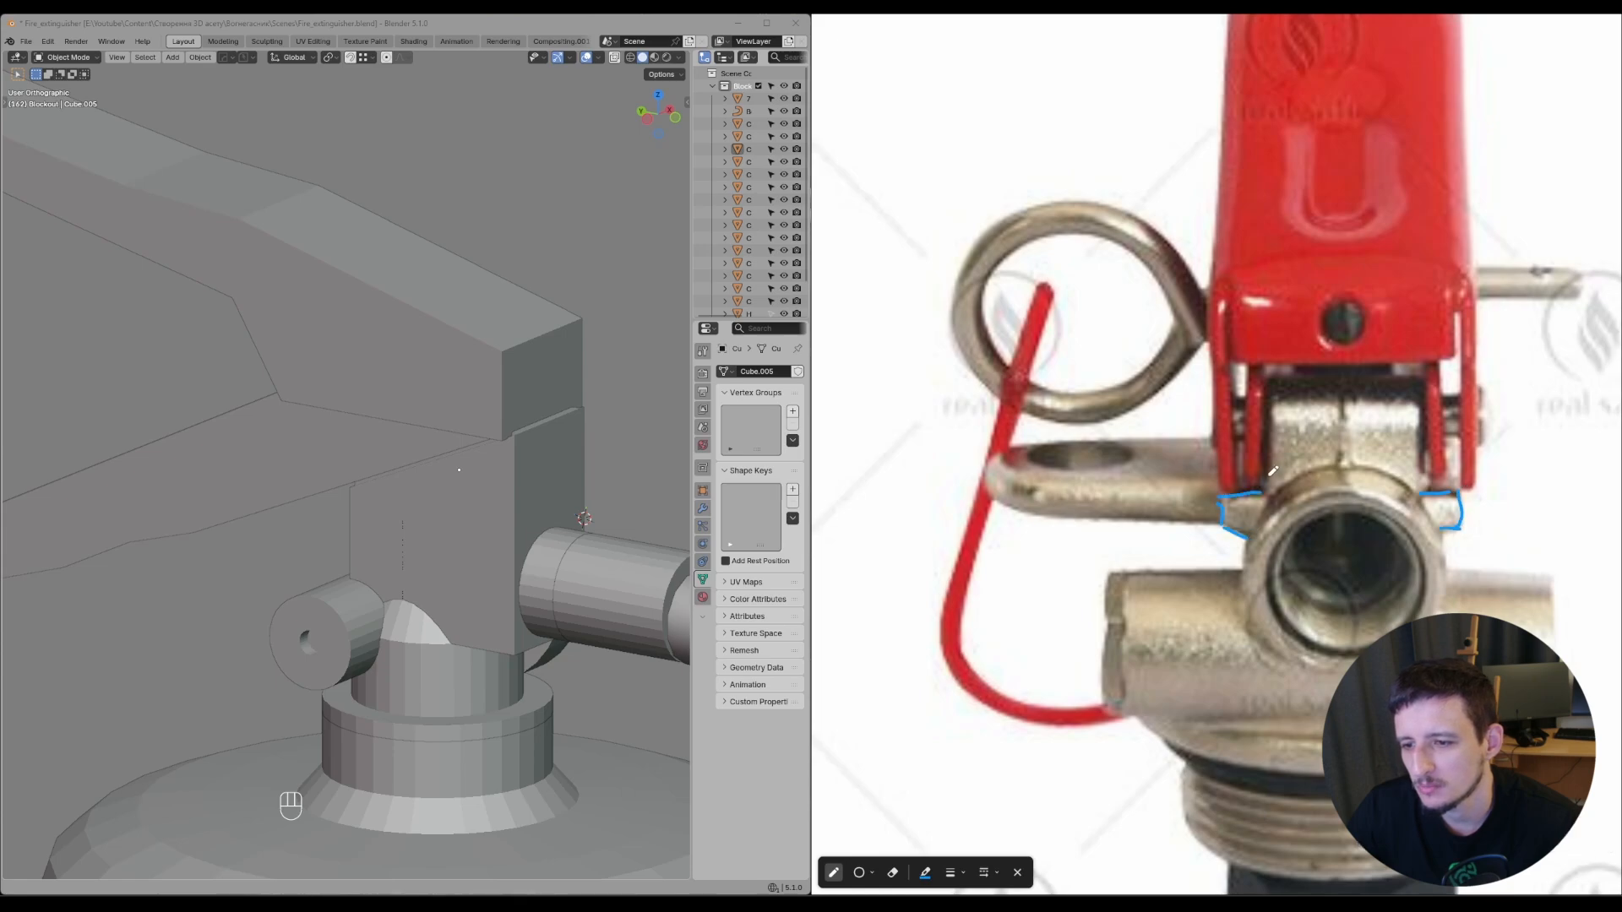
key("Escape")
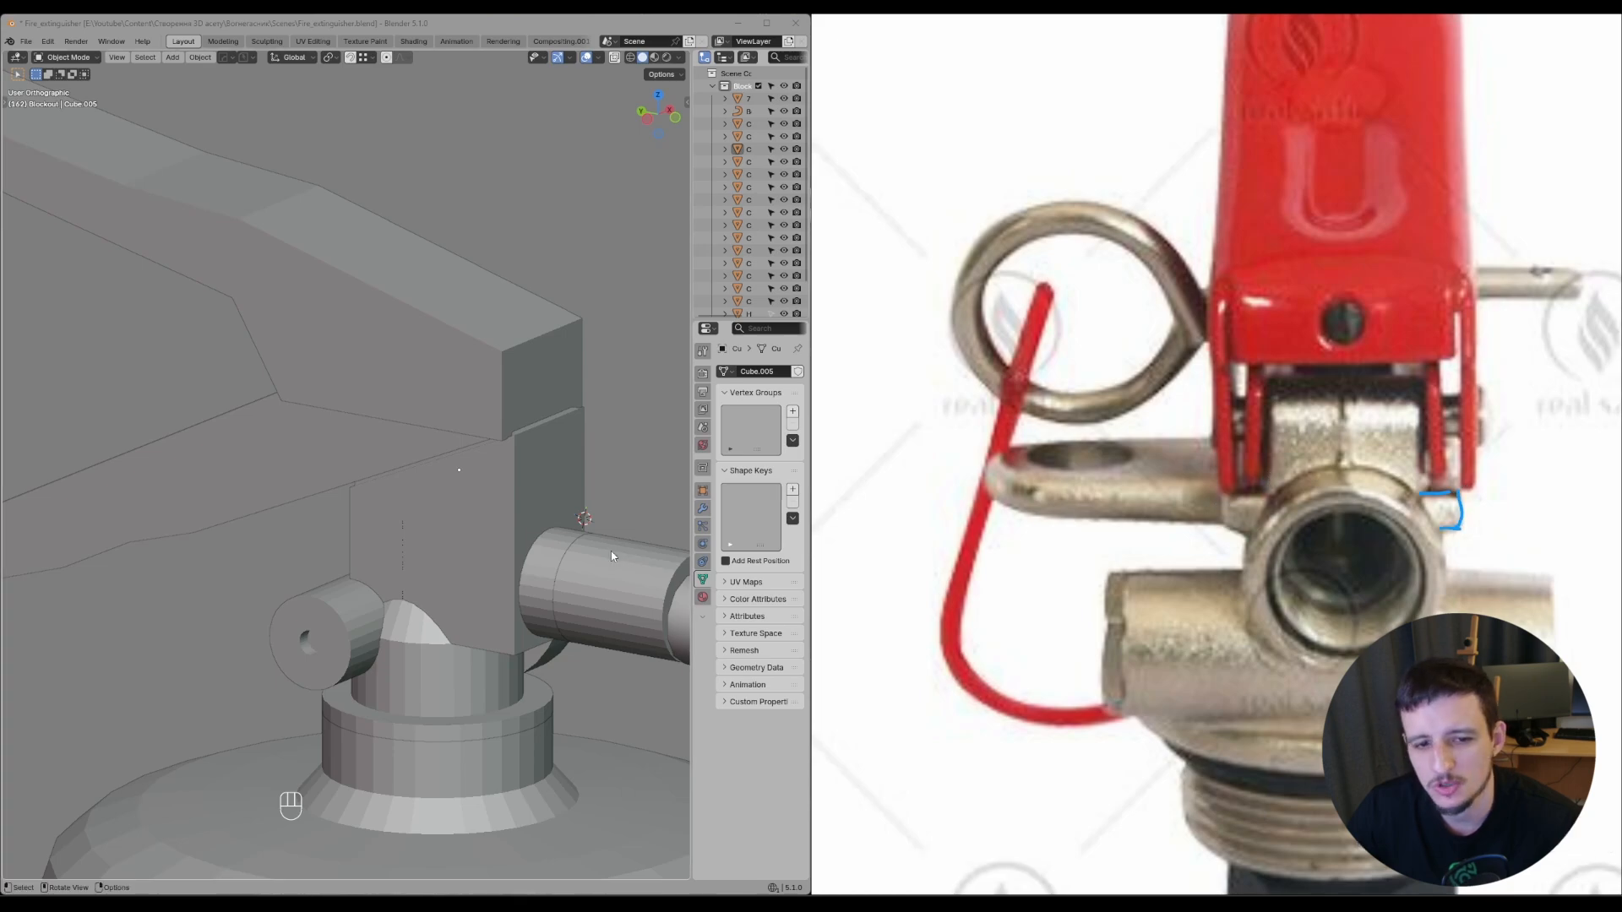
- Select the modelled valve block and trace the upper arc of the round outlet on the Real Safe photo for comparison
scroll(578, 521, "down", 2)
mouse_move(568, 518)
middle_mouse_down()
mouse_move(479, 486)
mouse_move(575, 489)
middle_mouse_up()
left_click(482, 485)
scroll(480, 486, "up", 2)
scroll(1366, 404, "up", 2)
key("d")
left_click_drag(1388, 494, 1236, 542)
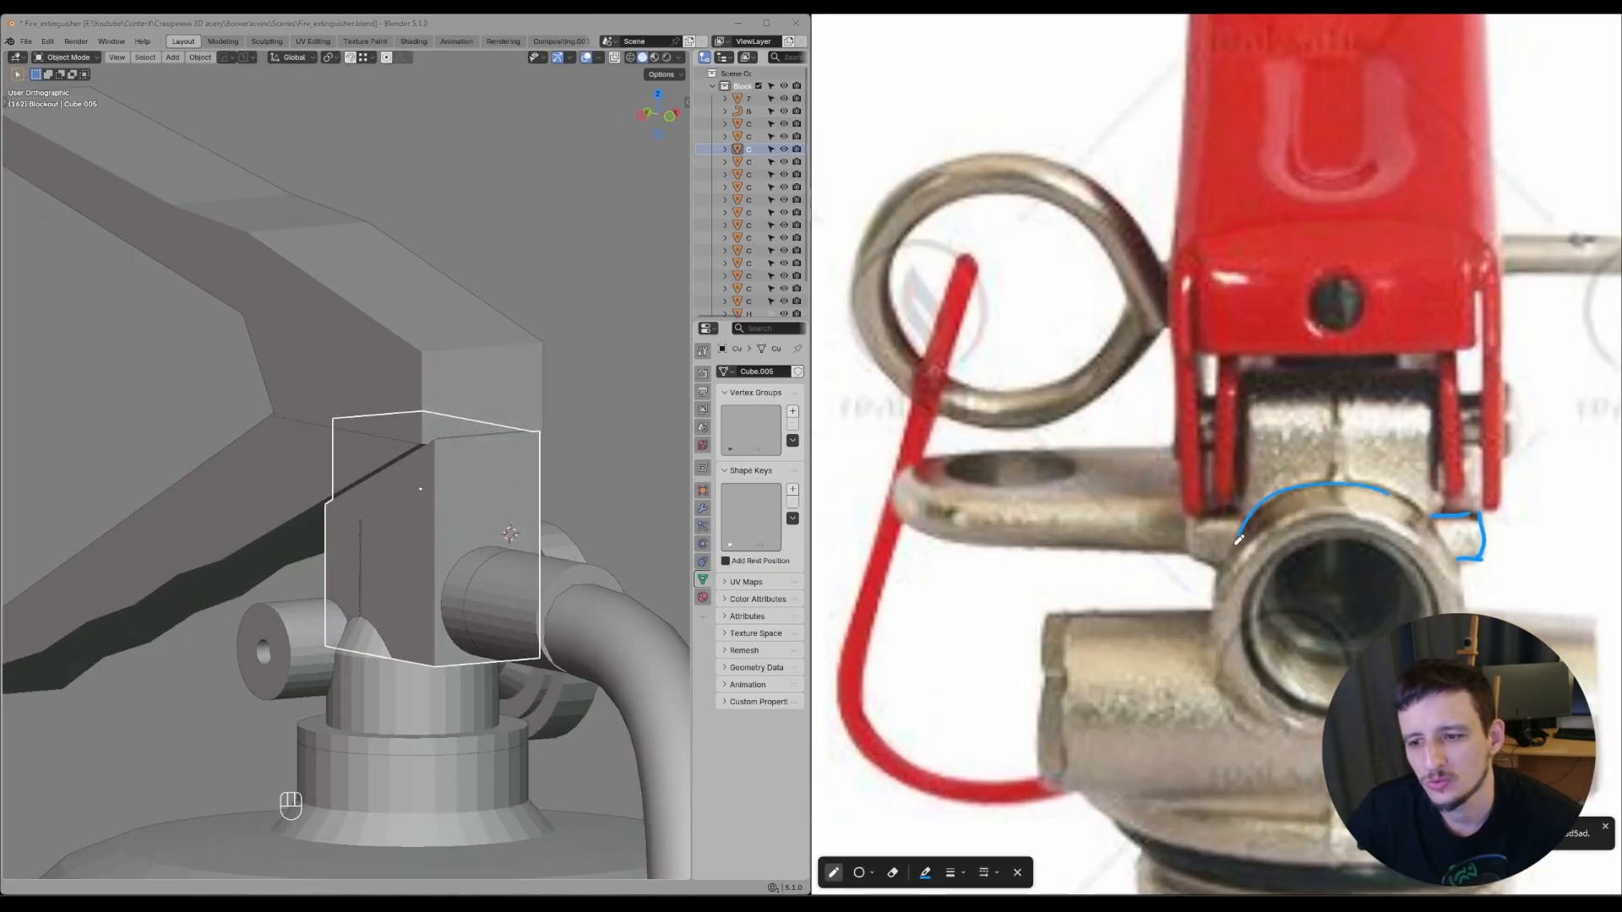
middle_click_drag(596, 558, 559, 559)
left_click(458, 559, "shift")
left_click(458, 557, "shift")
left_click(451, 499)
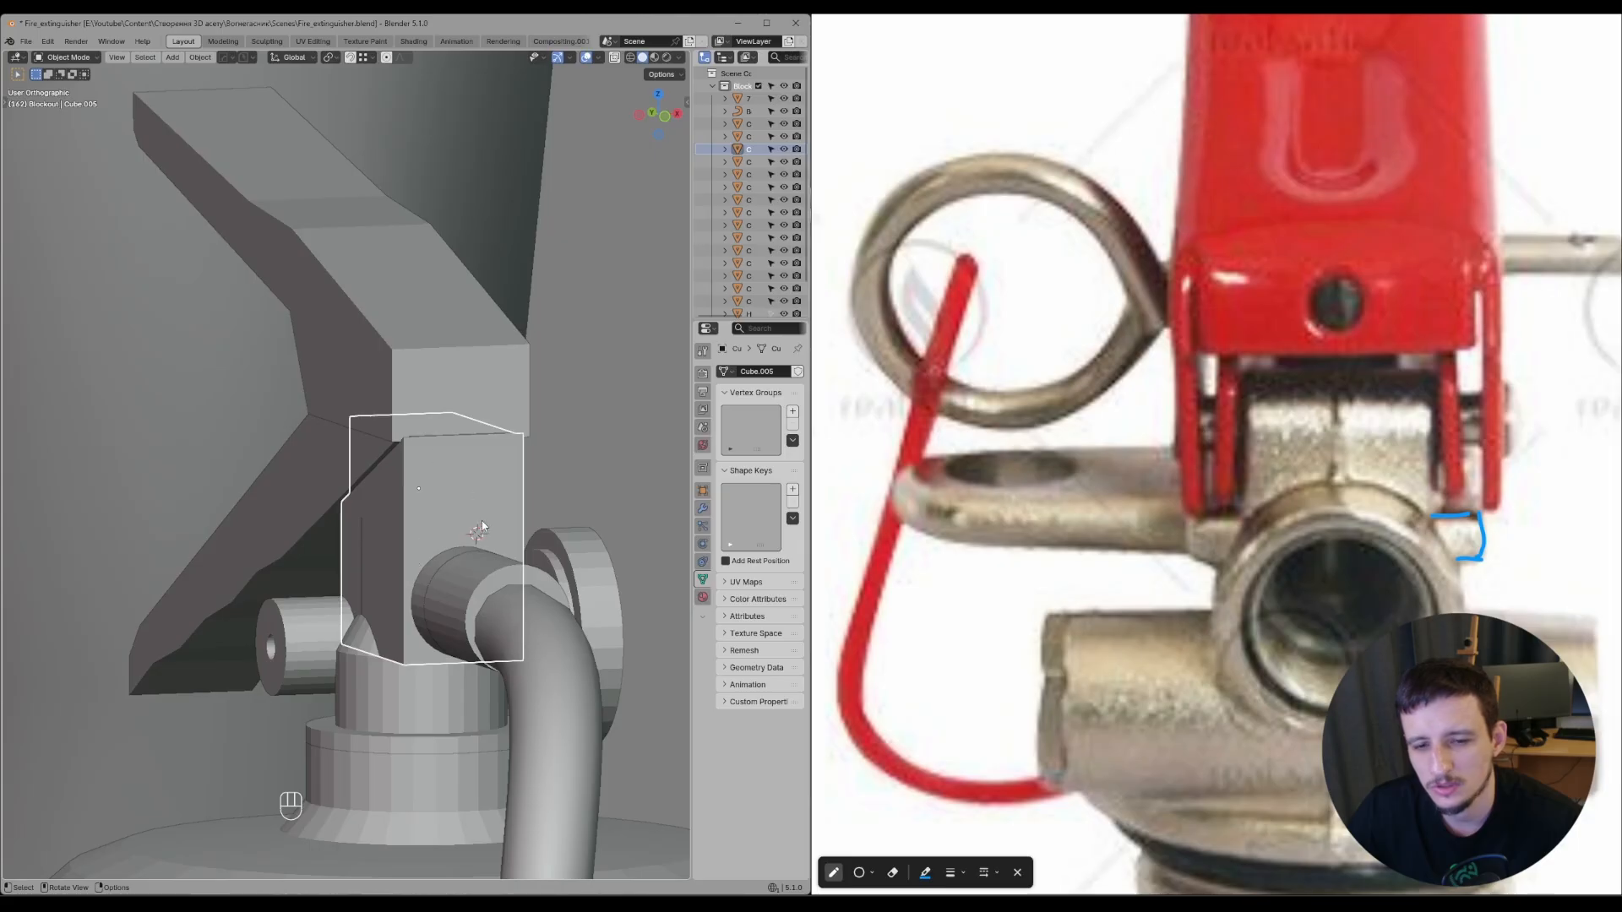
- Try to duplicate the hose connector cylinder behind the valve block, and undo the copy
middle_click_drag(482, 525, 562, 559)
scroll(507, 549, "up", 2)
key("shift+a")
left_click(525, 555)
scroll(557, 566, "down", 2)
key("shift+d")
left_click(553, 454)
key("ctrl+z")
key("g")
right_click(494, 426)
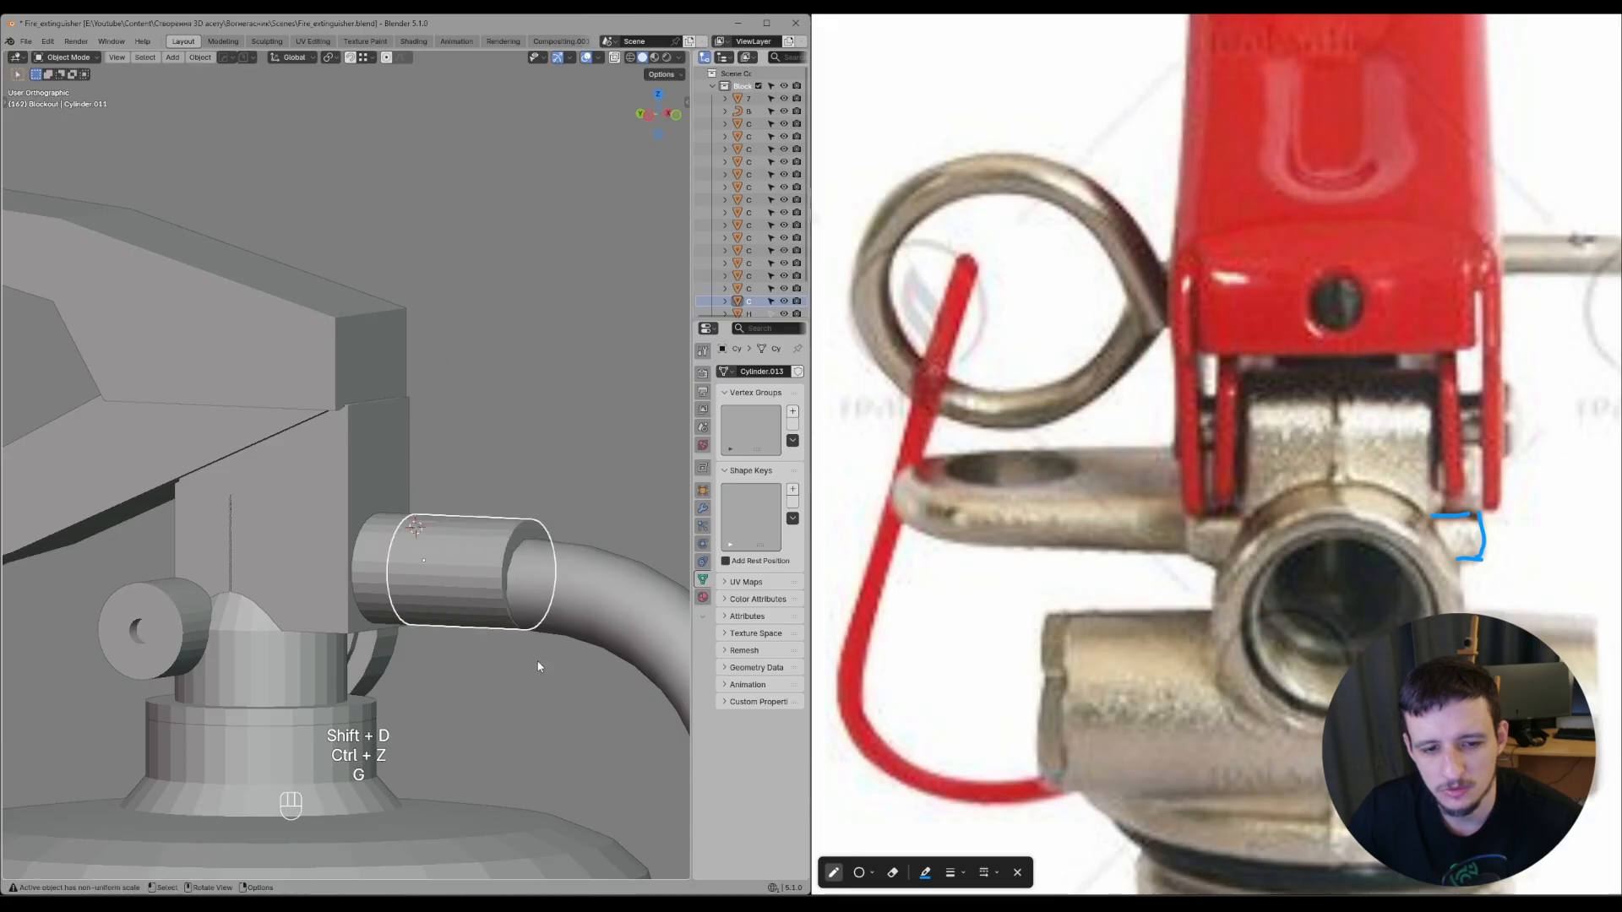
- Duplicate the hose connector cylinder, rotated 90° about Z, and centre the copy's origin on its mesh
key("shift+d")
left_click(525, 571)
type("rz90")
key("Return")
scroll(534, 588, "up", 3)
middle_click_drag(528, 583, 466, 545)
key("Tab")
key("a")
key("ctrl+shift+c")
key("a")
key("ctrl+shift+c")
key("Tab")
key("alt+grave")
- Position the rotated cylinder on the valve block's rear face above the hose outlet and resize it to fit within the block's width
key("g")
left_click(448, 601)
key("g")
left_click(459, 599)
key("g")
left_click(465, 553)
key("g")
left_click(485, 553)
scroll(473, 554, "down", 2)
key("s")
left_click(435, 528)
key("s")
left_click(481, 488)
key("Tab")
key("Tab")
- Shift the cross cylinder about 0.0128 m along Y and enlarge it uniformly by about 1.079
key("g")
middle_click_drag(409, 525, 334, 517)
left_click(328, 520)
key("s")
key("s")
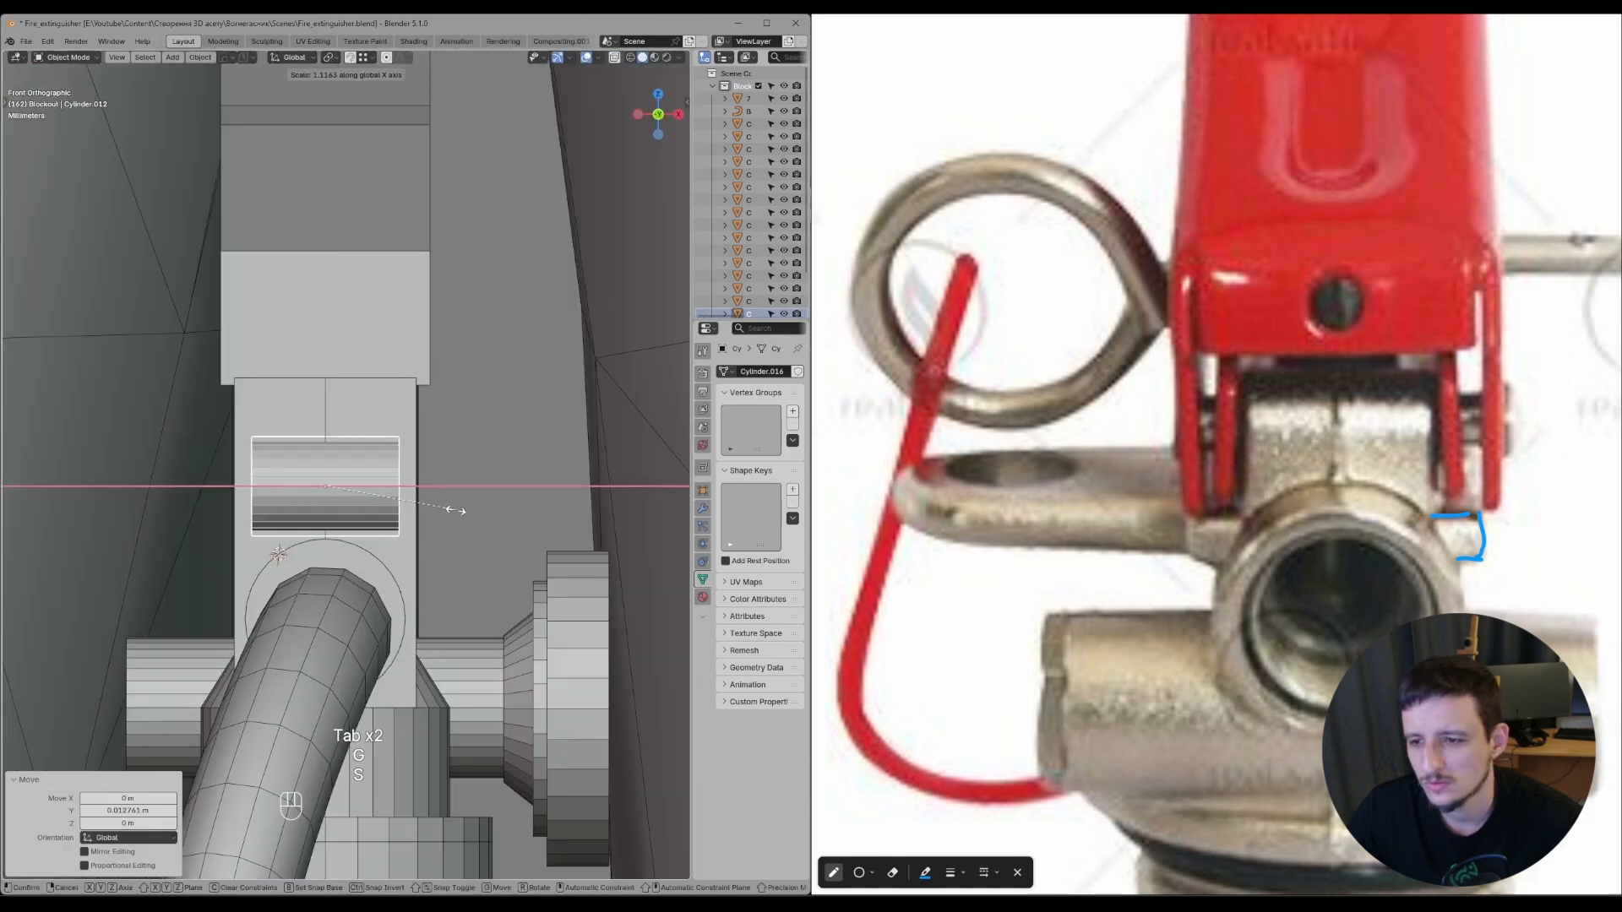
left_click(452, 520)
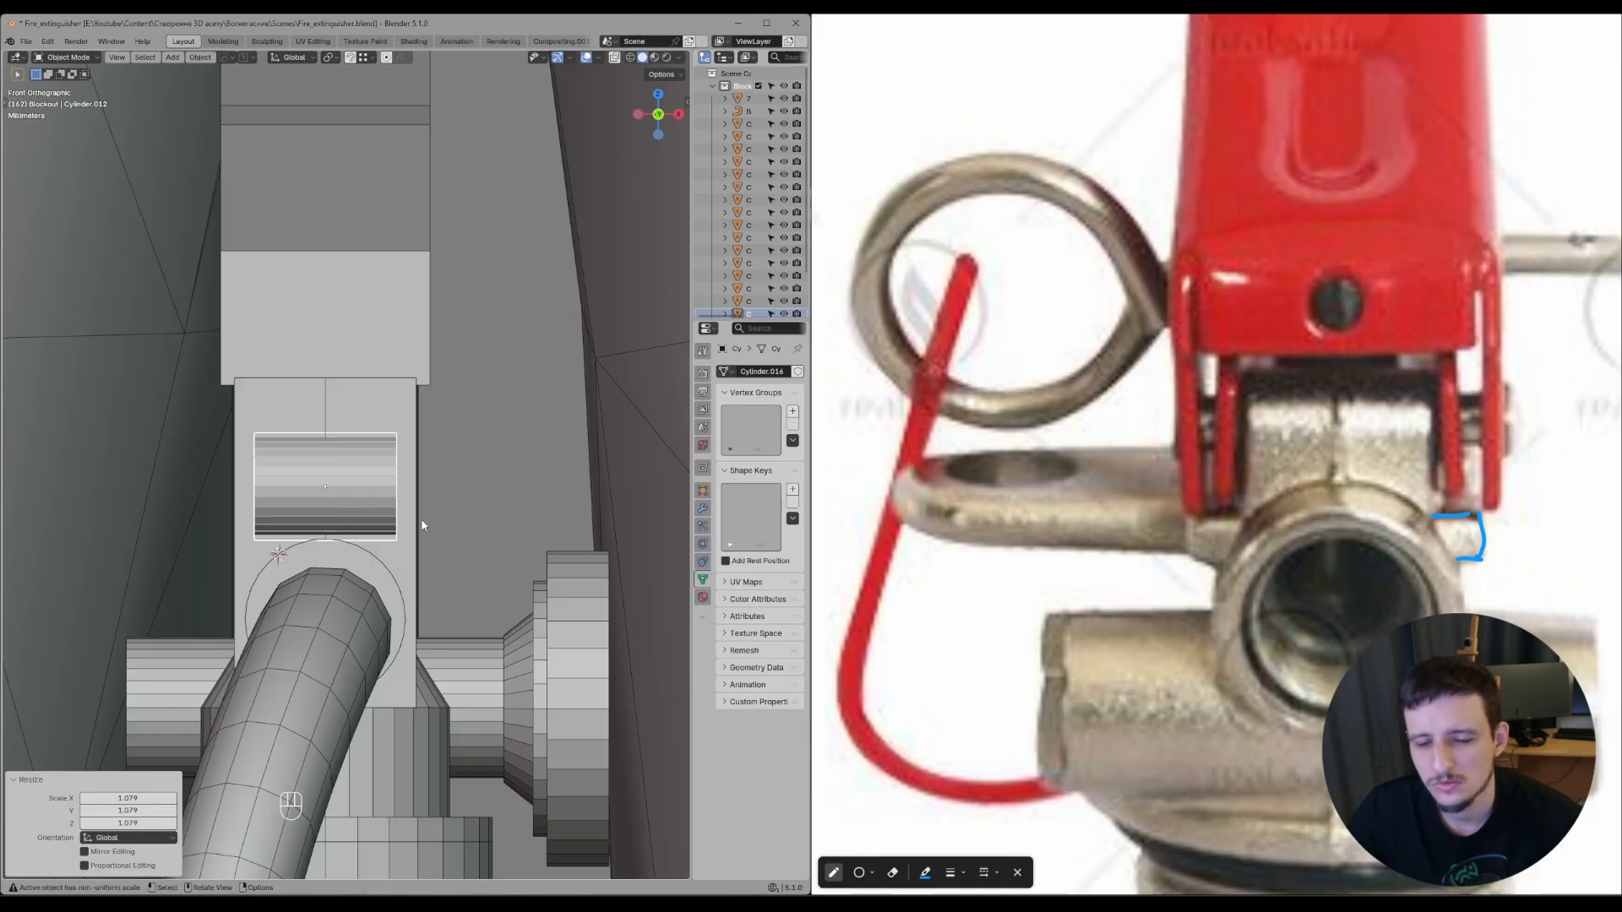
- Raise the cross cylinder about 0.016 m along Z and adjust its position at the rear joint of the two handles
middle_click_drag(422, 526, 459, 487)
scroll(424, 521, "down", 2)
key("g")
key("z")
left_click(456, 490)
scroll(1230, 457, "down", 4)
scroll(1237, 440, "up", 3)
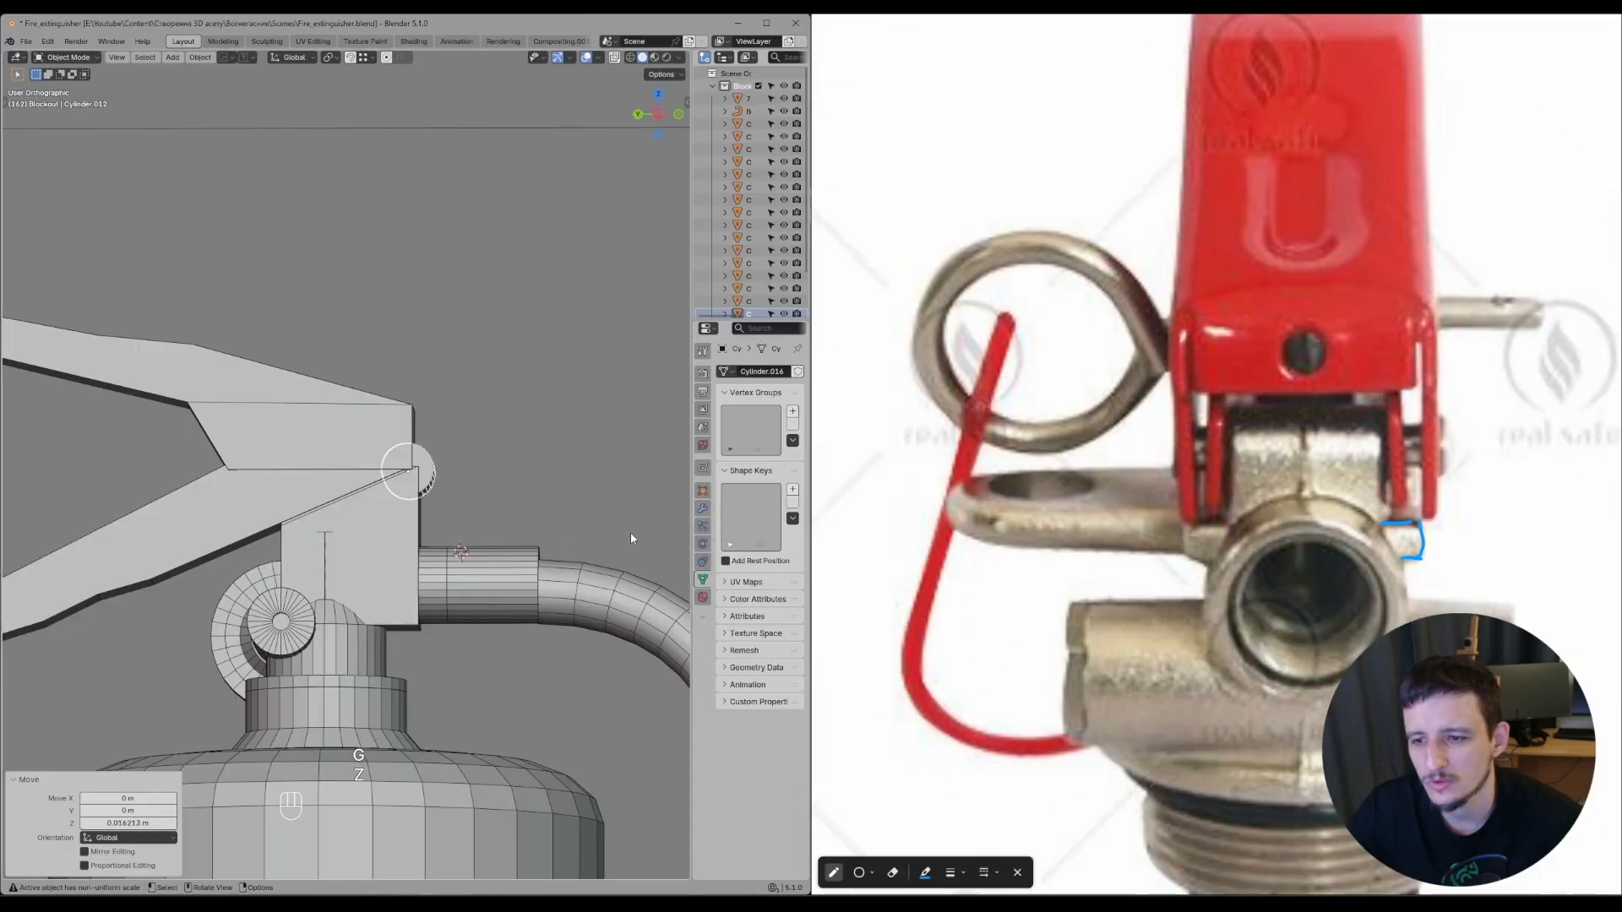
middle_click_drag(358, 558, 477, 473)
key("g")
left_click(430, 505)
- Try rotating the lower handle by about 23.2° and lowering it beneath the upper handle
scroll(430, 502, "down", 4)
left_click(359, 478)
scroll(356, 471, "up", 3)
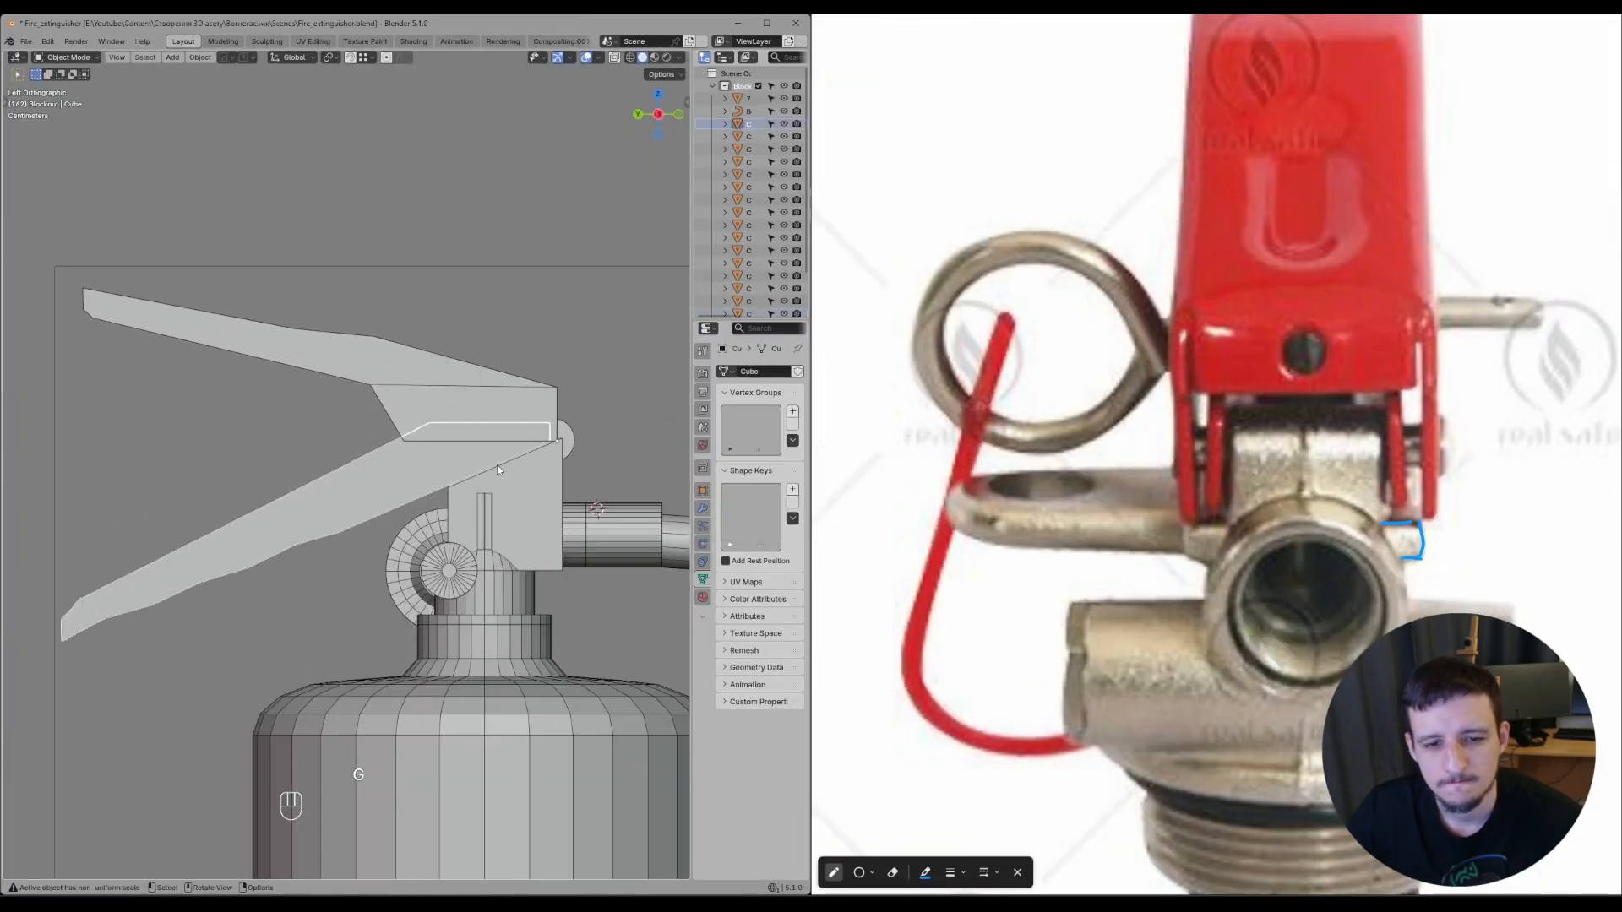
key("r")
left_click(563, 517)
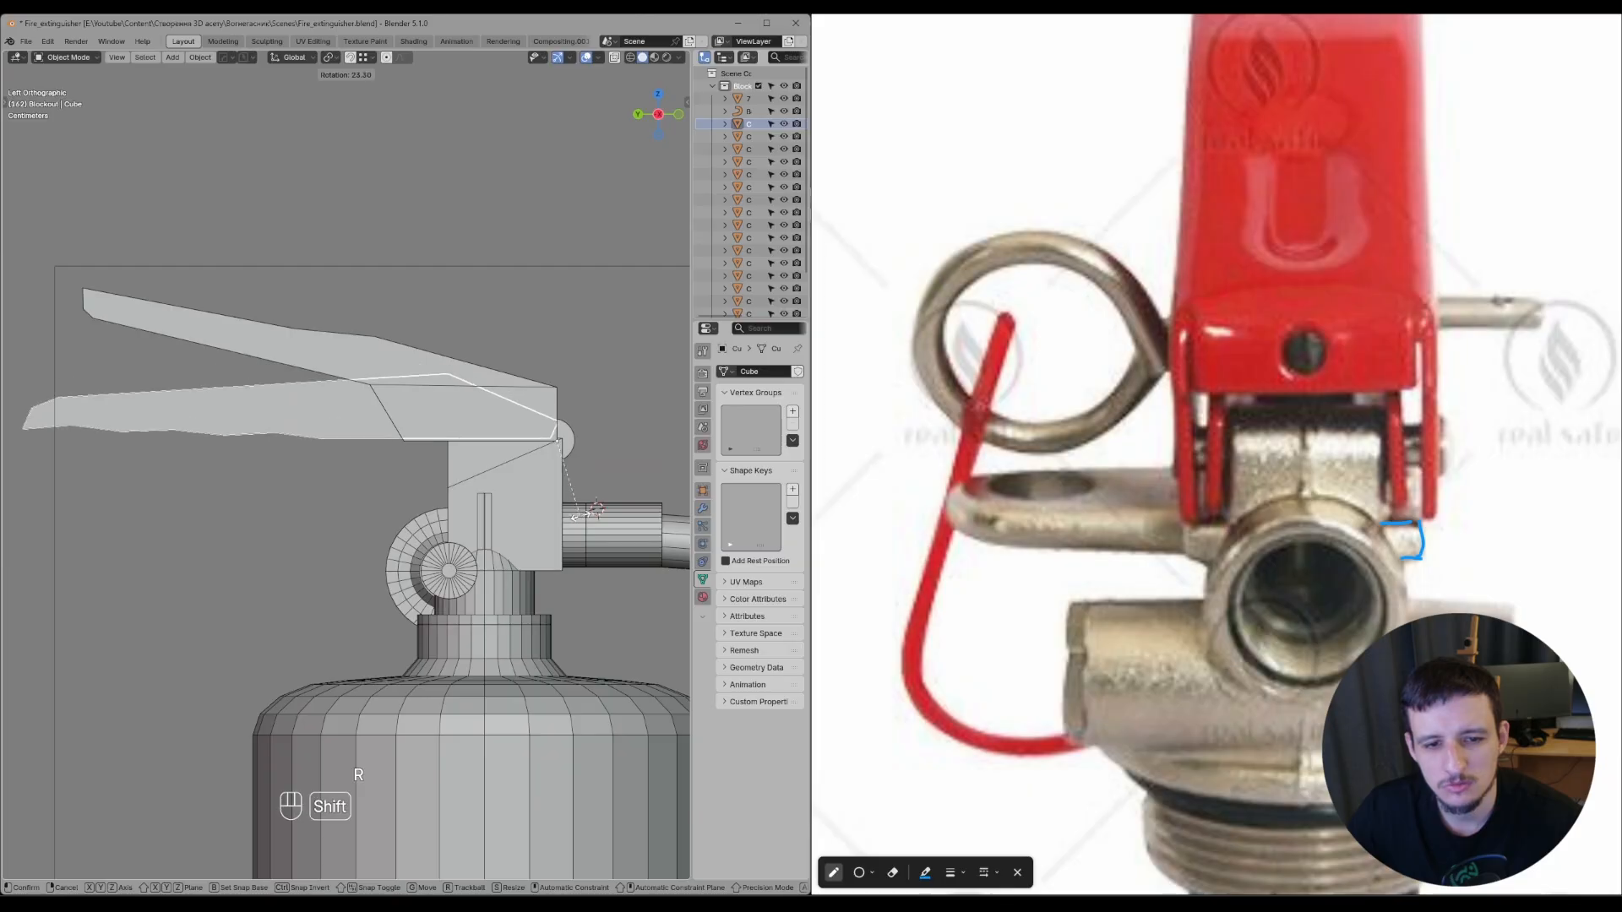
key("g")
key("g")
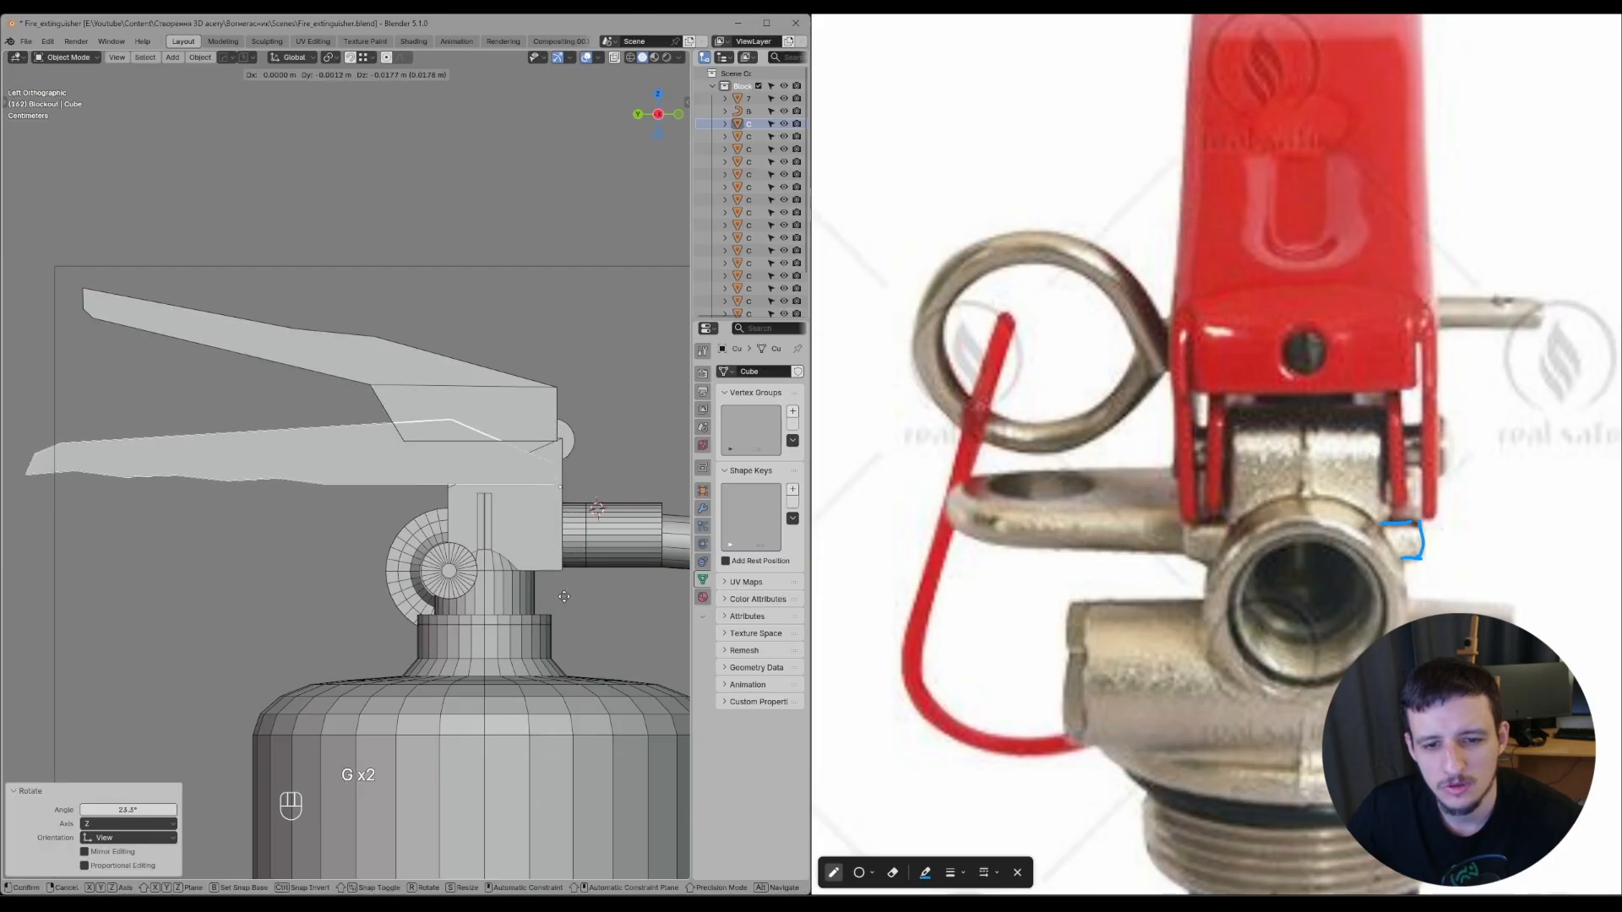
middle_click_drag(568, 587, 568, 596)
left_click(571, 605)
- Try rotating the upper handle by 18° and compare the extinguisher with the photo reference and human figure
scroll(575, 586, "down", 6)
left_click(392, 429)
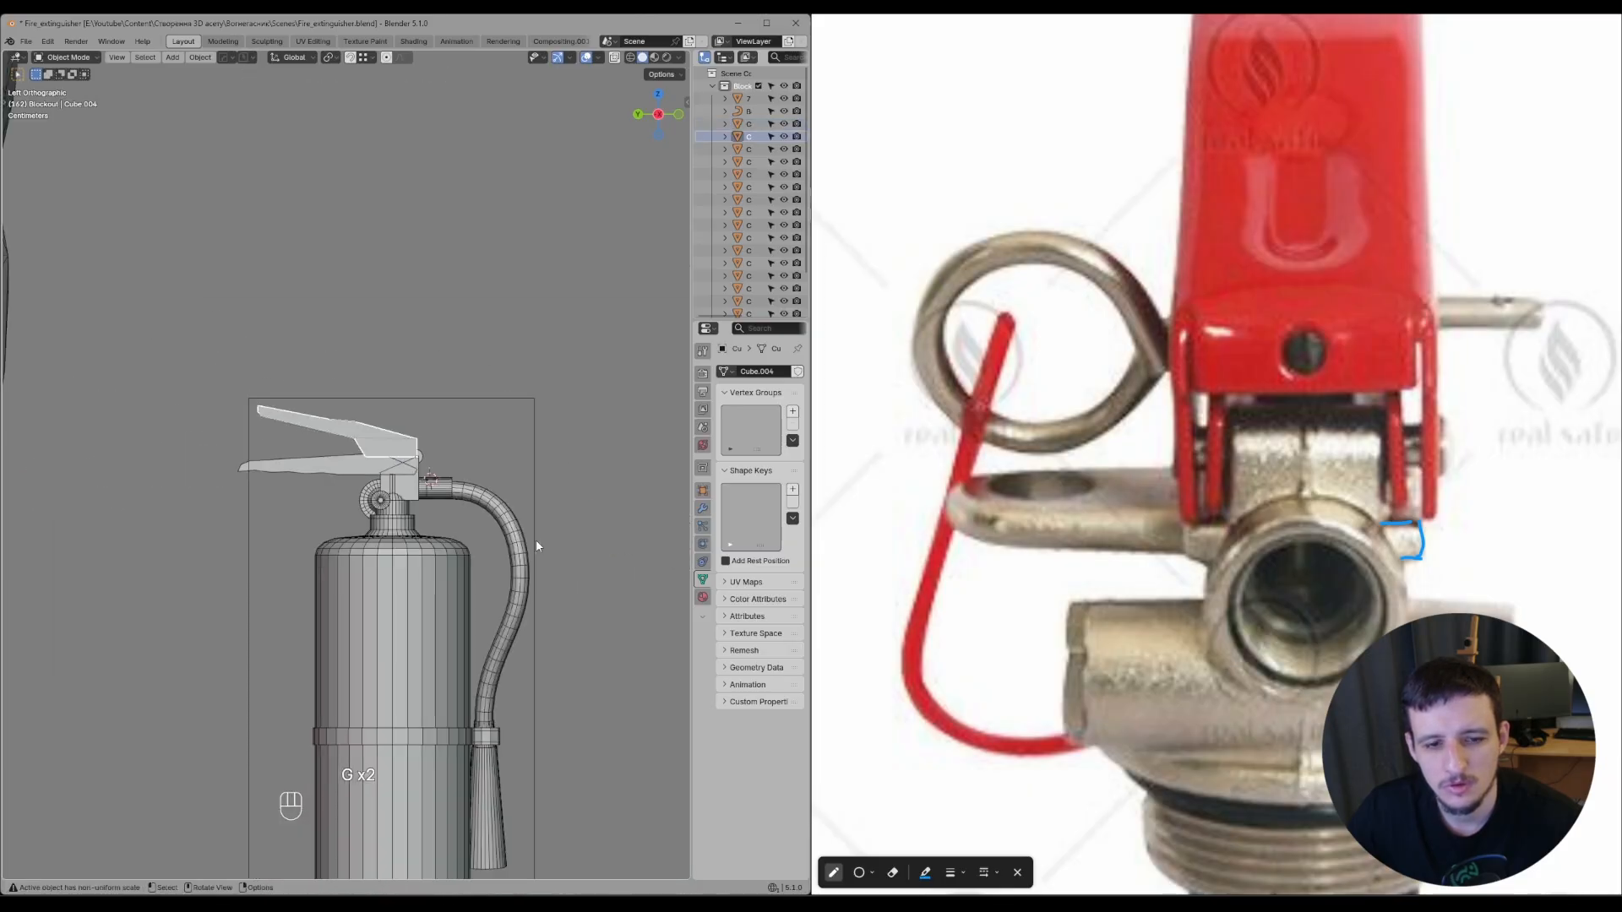
key("r")
left_click(483, 546)
scroll(516, 547, "down", 5)
key("z")
middle_click_drag(467, 432, 153, 447)
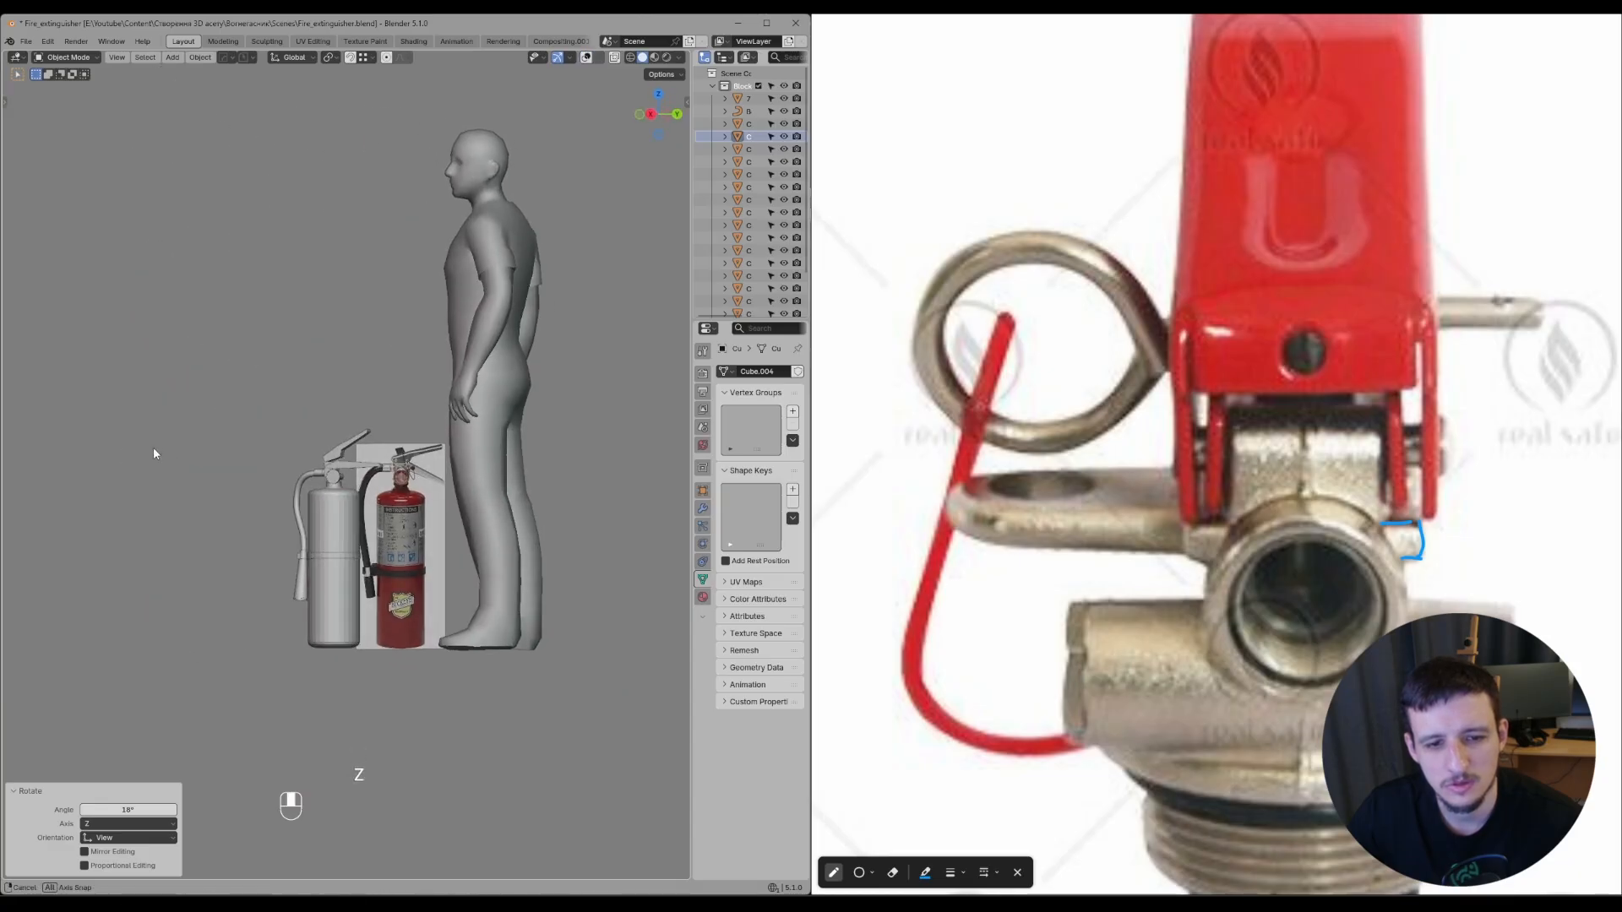
- Undo the trial rotations and move of the upper and lower handles
scroll(154, 448, "up", 3)
key("ctrl+z")
key("ctrl+z")
key("ctrl+z")
key("ctrl+z")
middle_click_drag(277, 474, 533, 509)
scroll(568, 463, "up", 8)
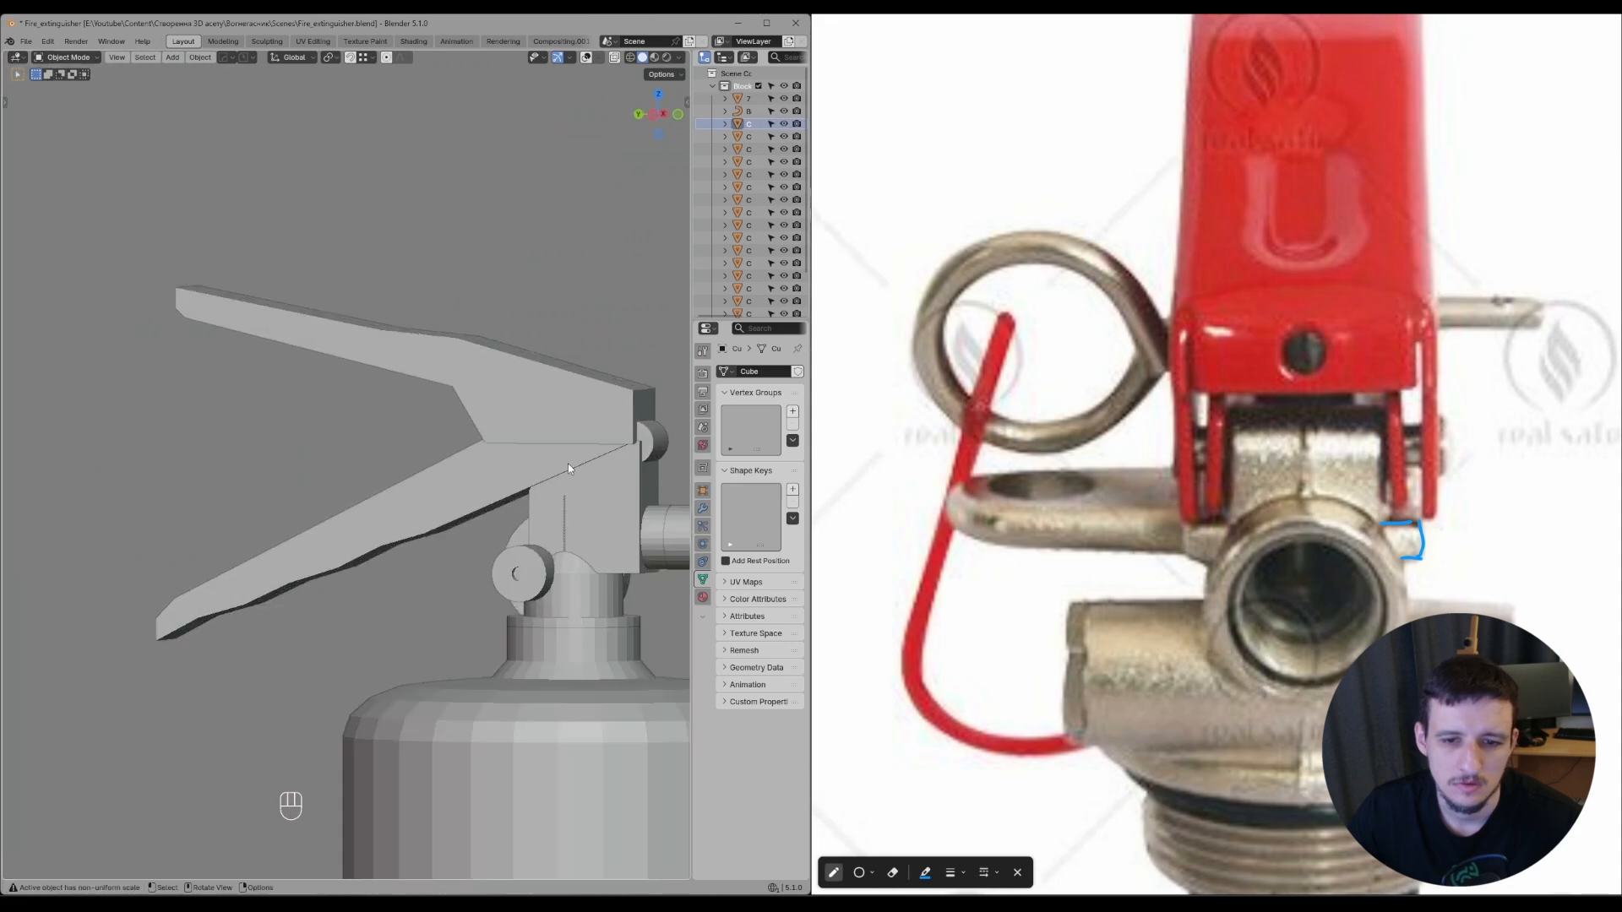
- Add a centred lengthwise edge loop along the upper handle
left_click(644, 437)
middle_click_drag(645, 437, 433, 505, "shift")
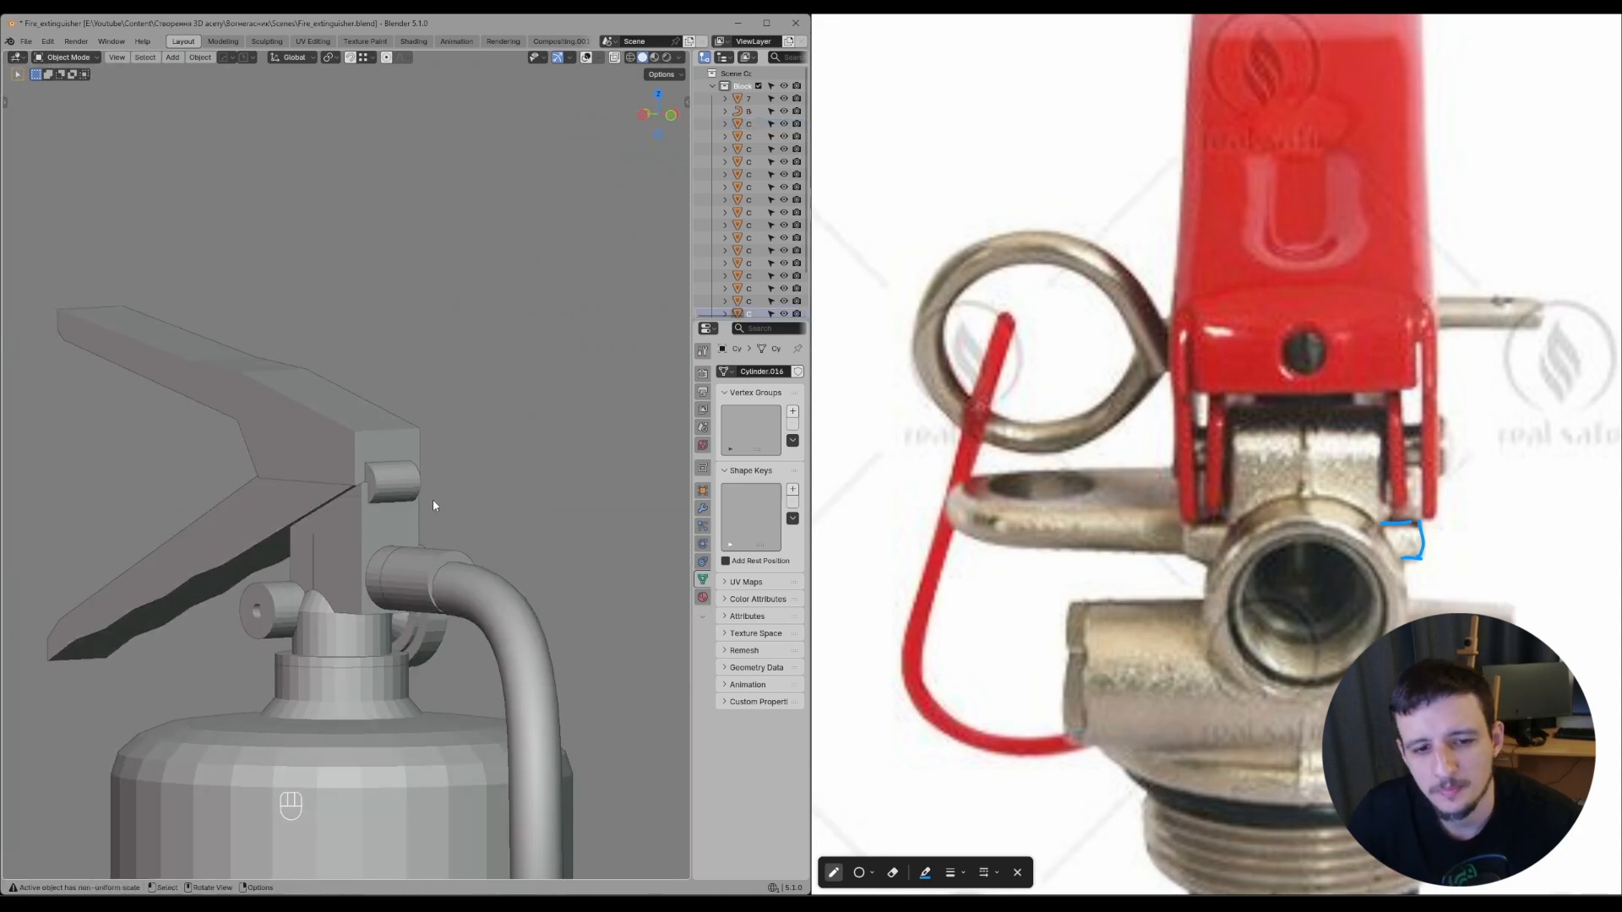
middle_click_drag(329, 482, 428, 485)
scroll(409, 478, "up", 1)
key("Tab")
key("z")
scroll(422, 534, "up", 1)
key("ctrl+r")
left_click(444, 514)
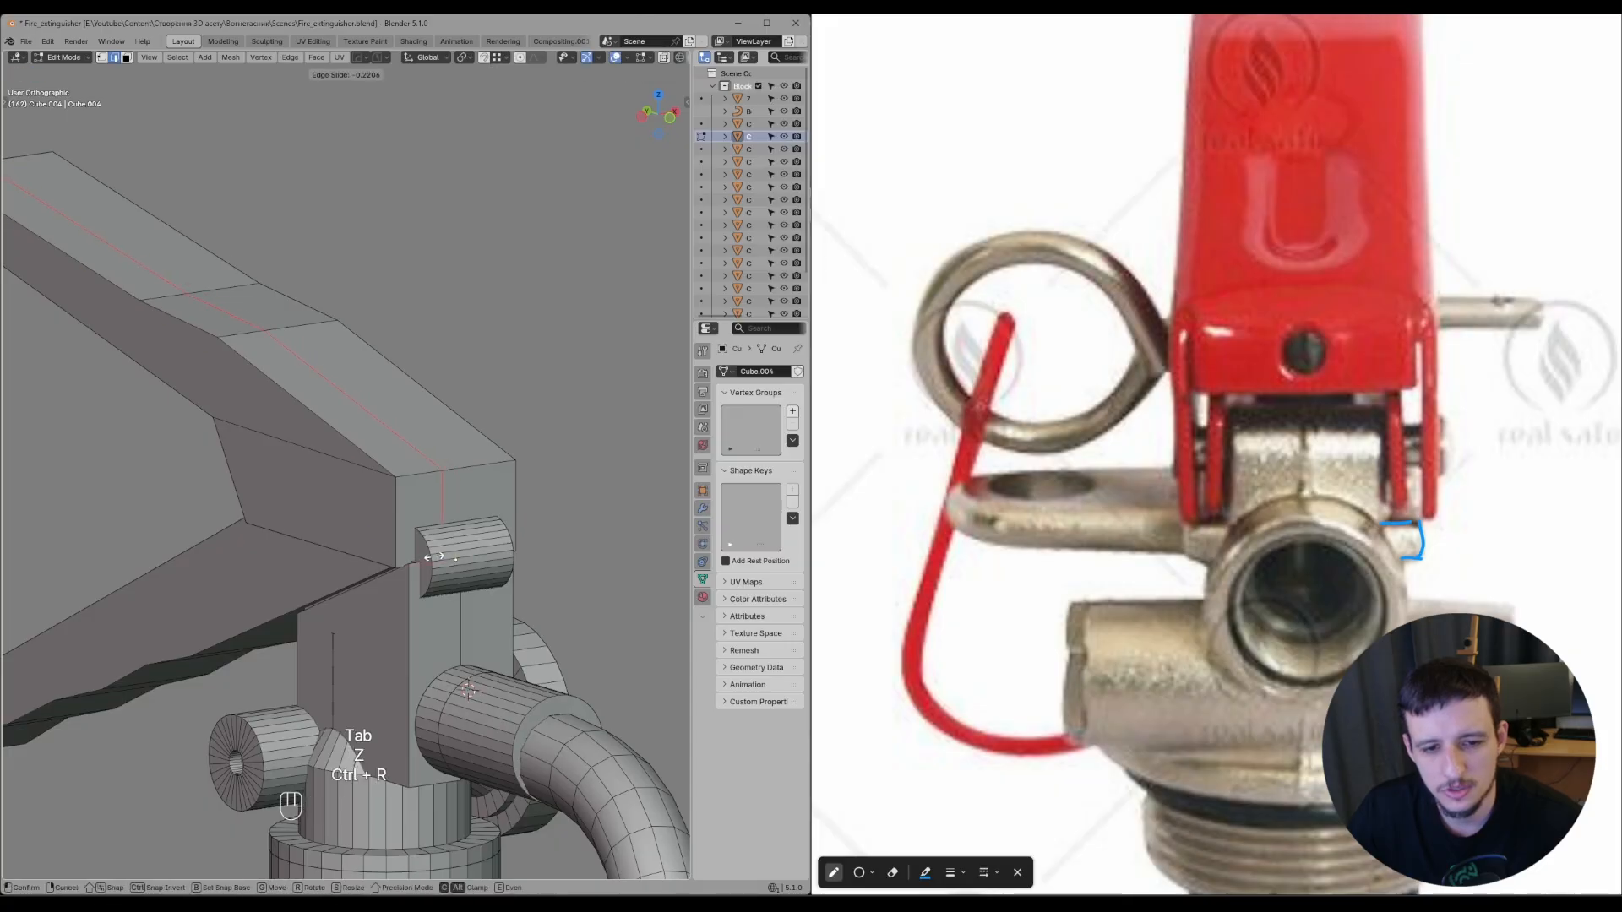
right_click(457, 524)
middle_click_drag(519, 554, 480, 559)
- Try to bevel the upper handle's centre loop to the cross cylinder's width and add another loop, and undo both
key("ctrl+shift+s")
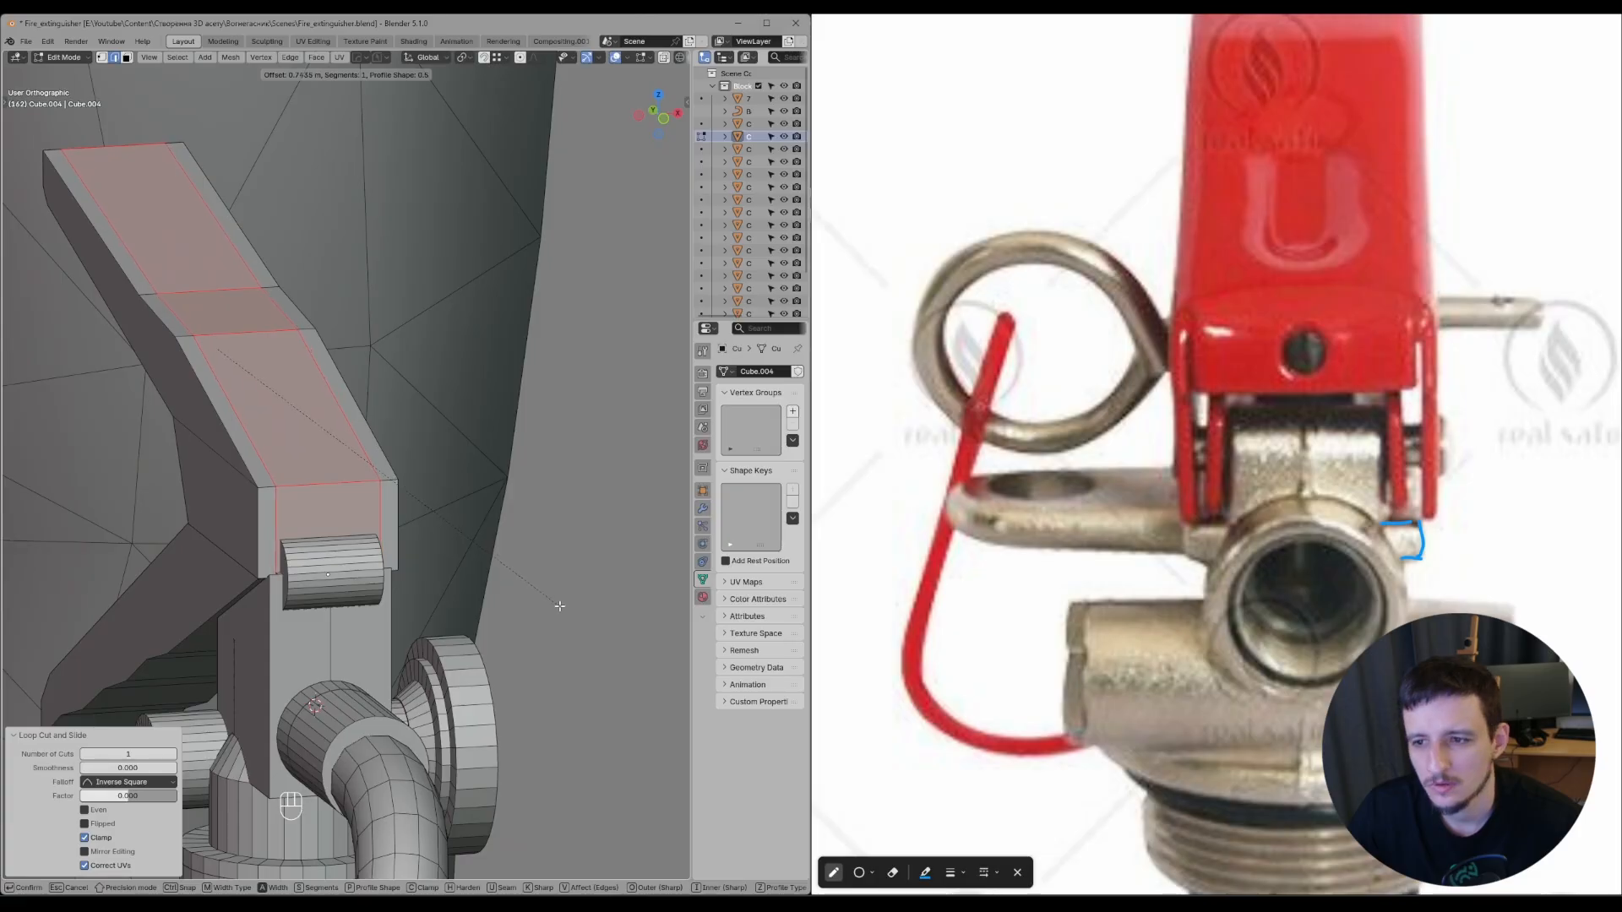
left_click(548, 604)
middle_click_drag(548, 604, 573, 541, "shift")
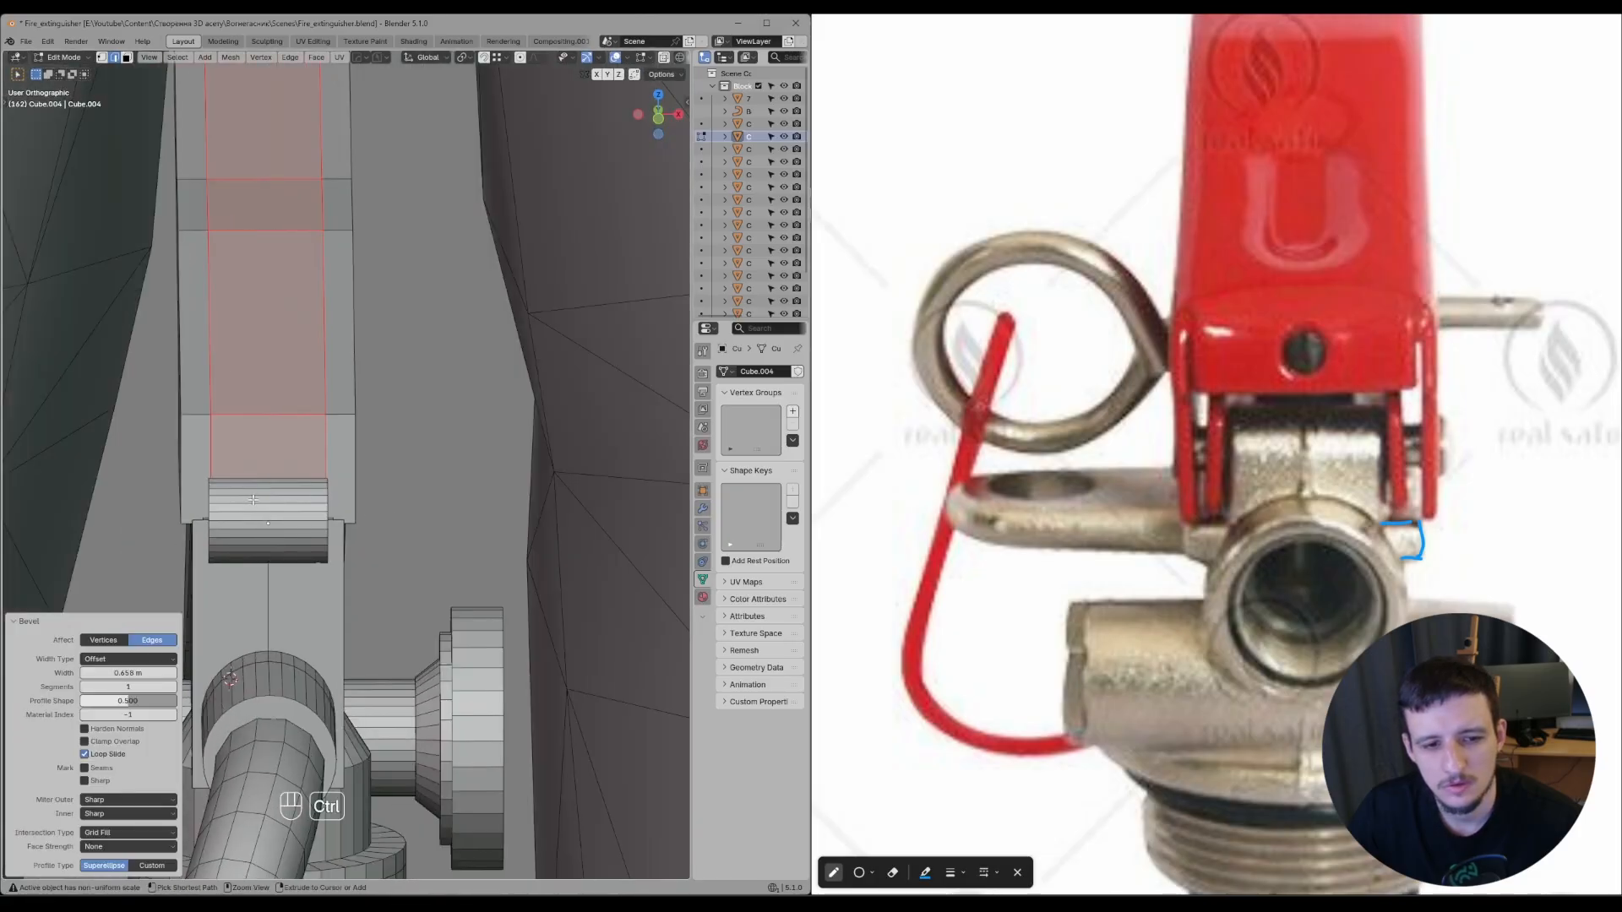
key("ctrl+r")
left_click(200, 456)
right_click(253, 460)
middle_click_drag(305, 462, 380, 458, "shift")
middle_click_drag(475, 481, 434, 496, "shift")
key("ctrl+z")
key("ctrl+z")
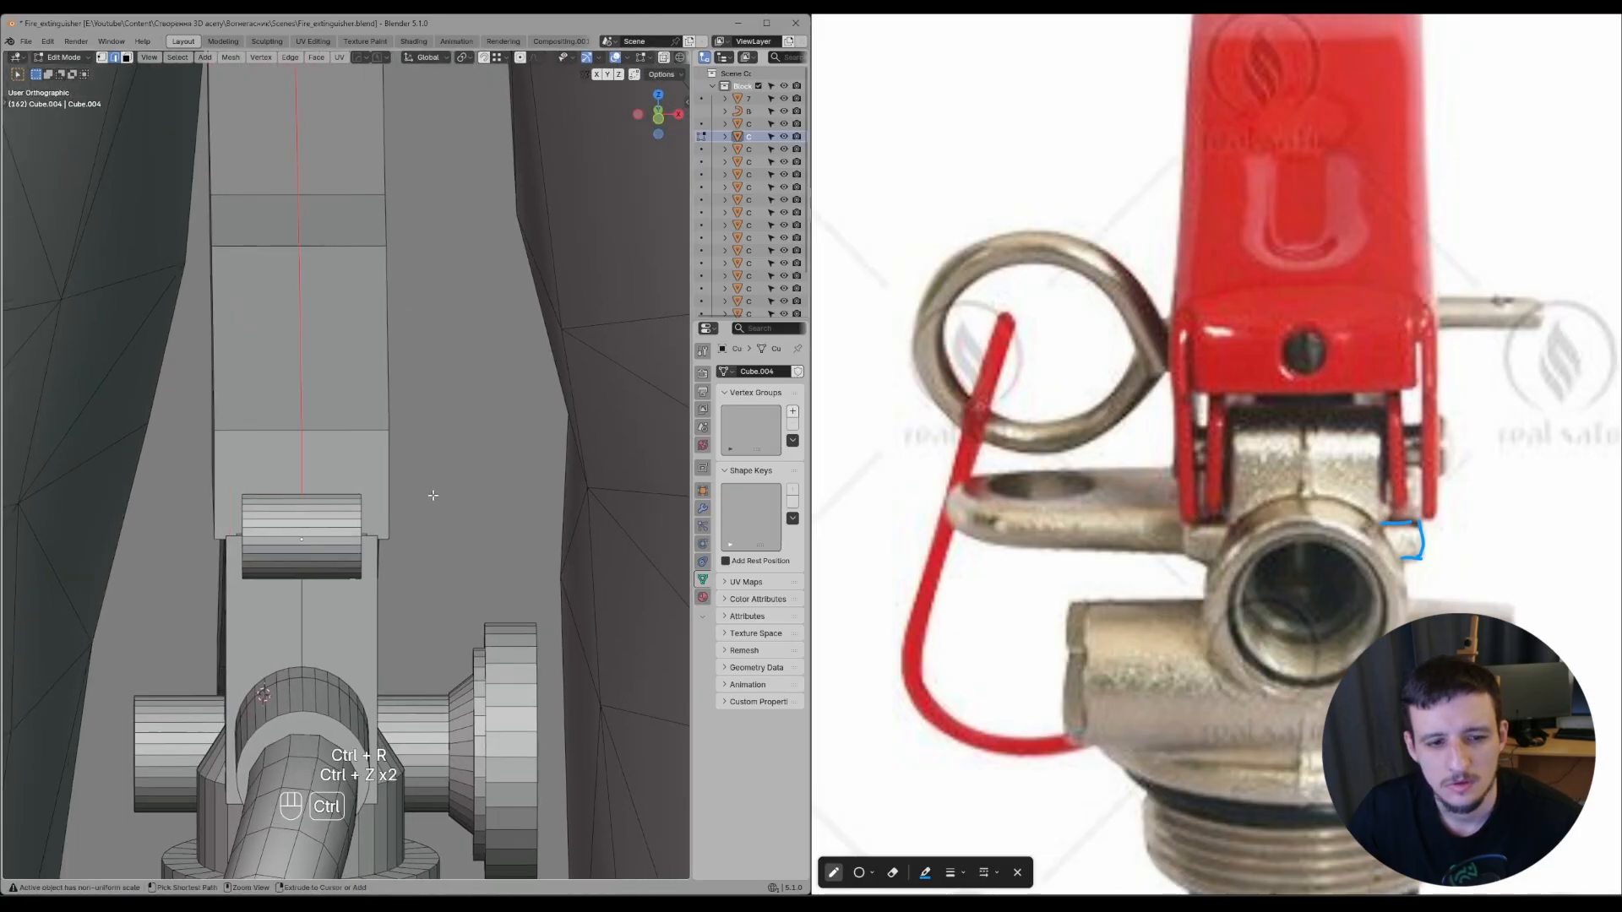
- Bevel the upper handle's centre loop by about 0.795 m, leaving narrow strips along both sides
key("ctrl+shift+s")
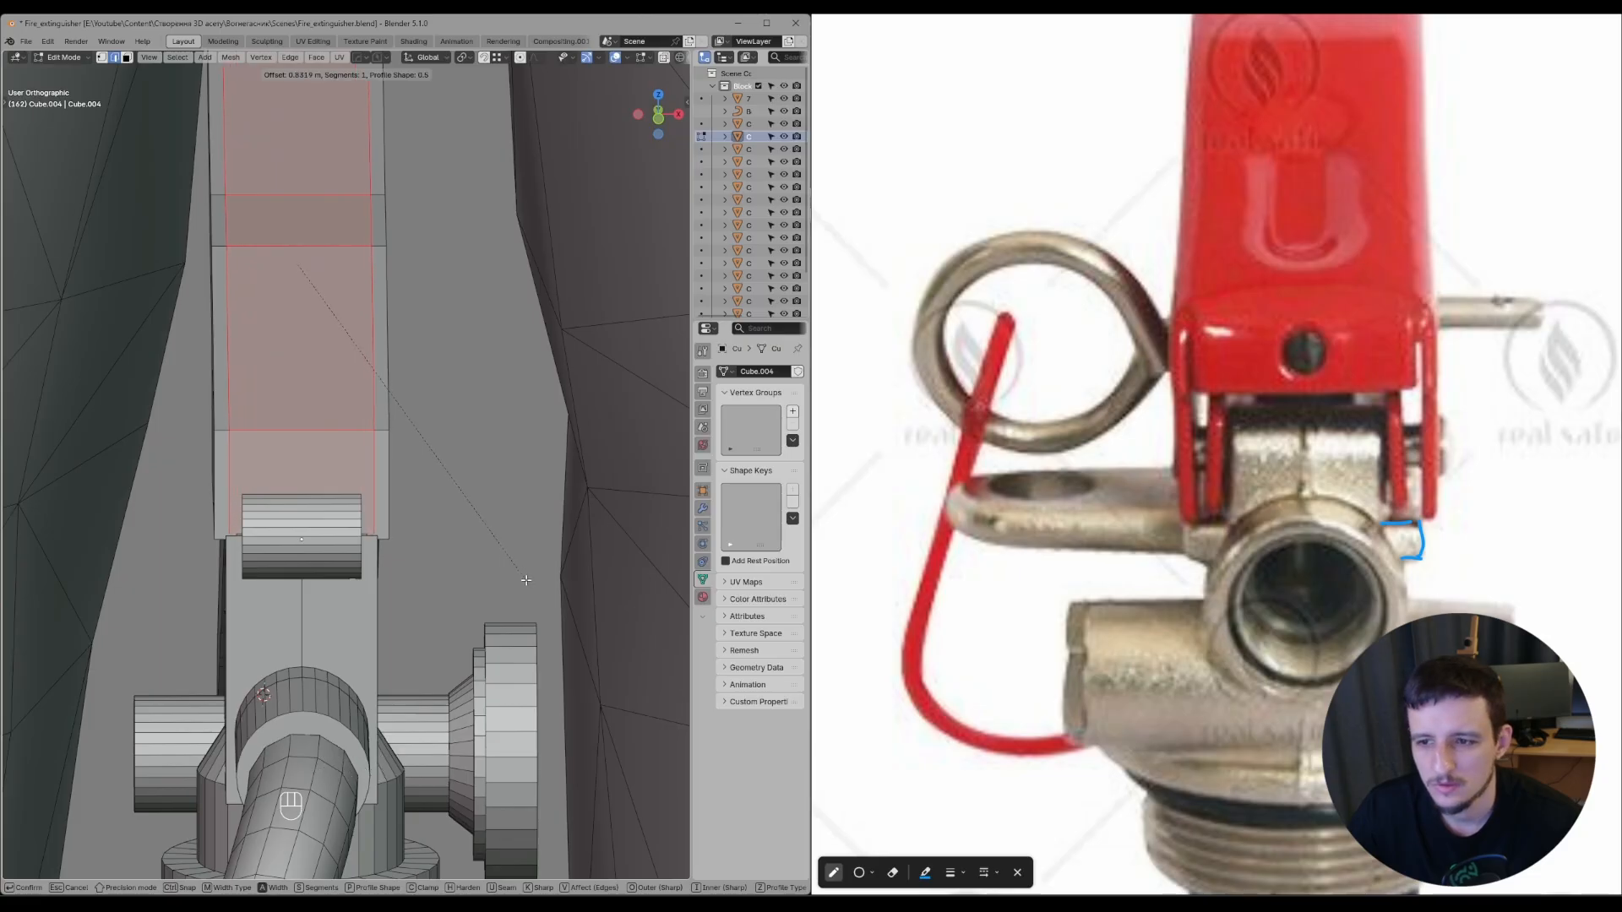
left_click(522, 579)
middle_click_drag(522, 579, 396, 345)
key("ctrl+r")
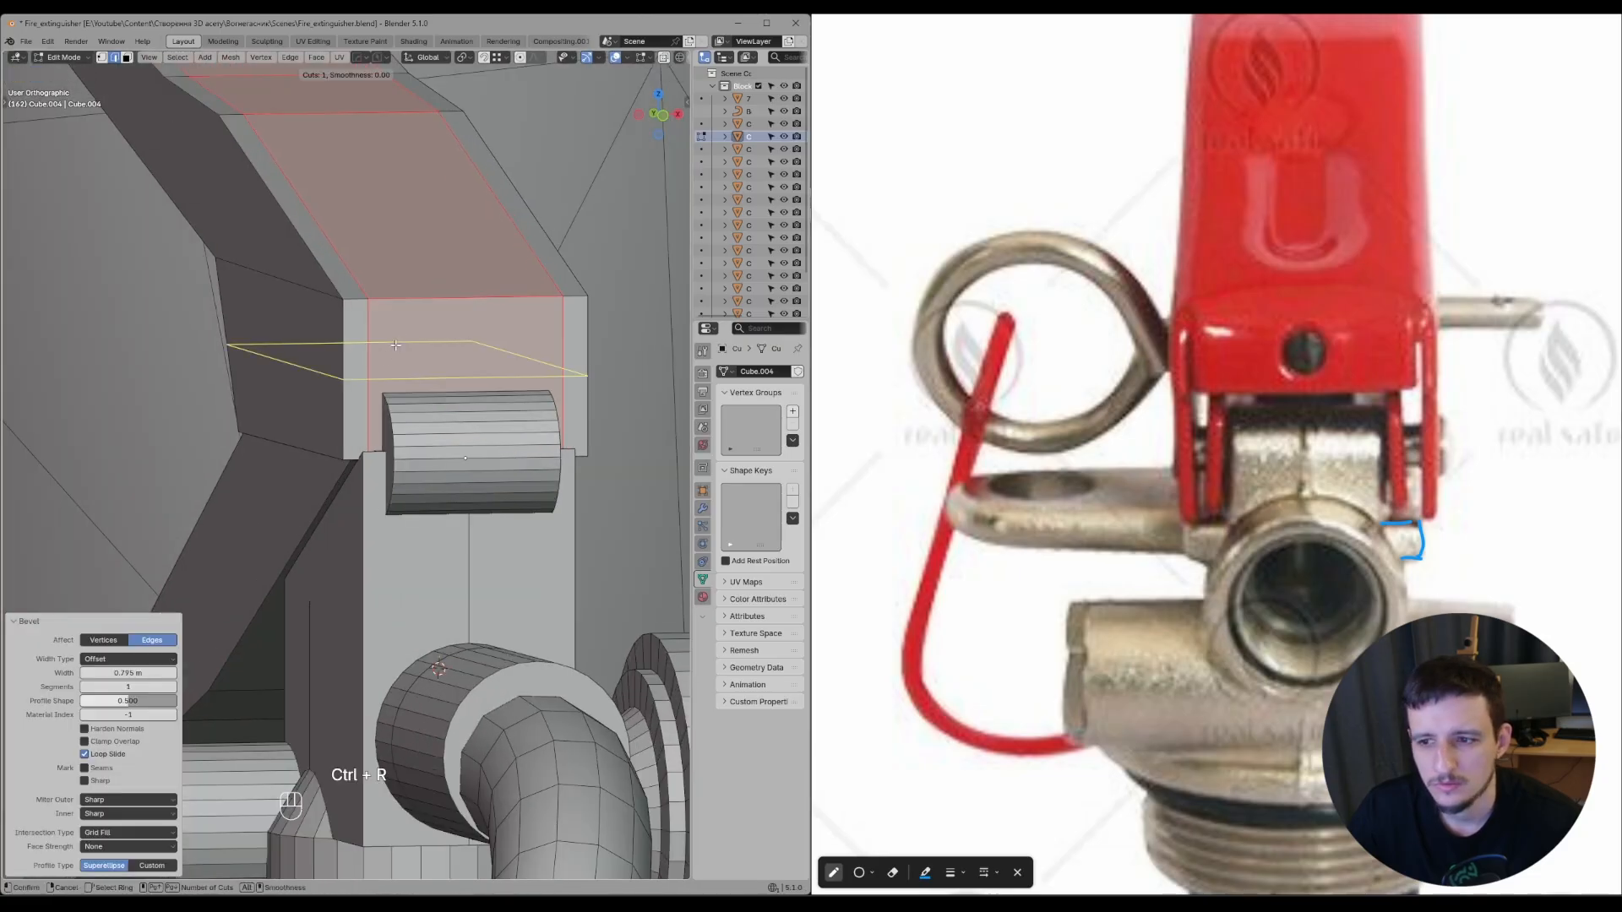
right_click(379, 356)
scroll(1370, 373, "up", 2)
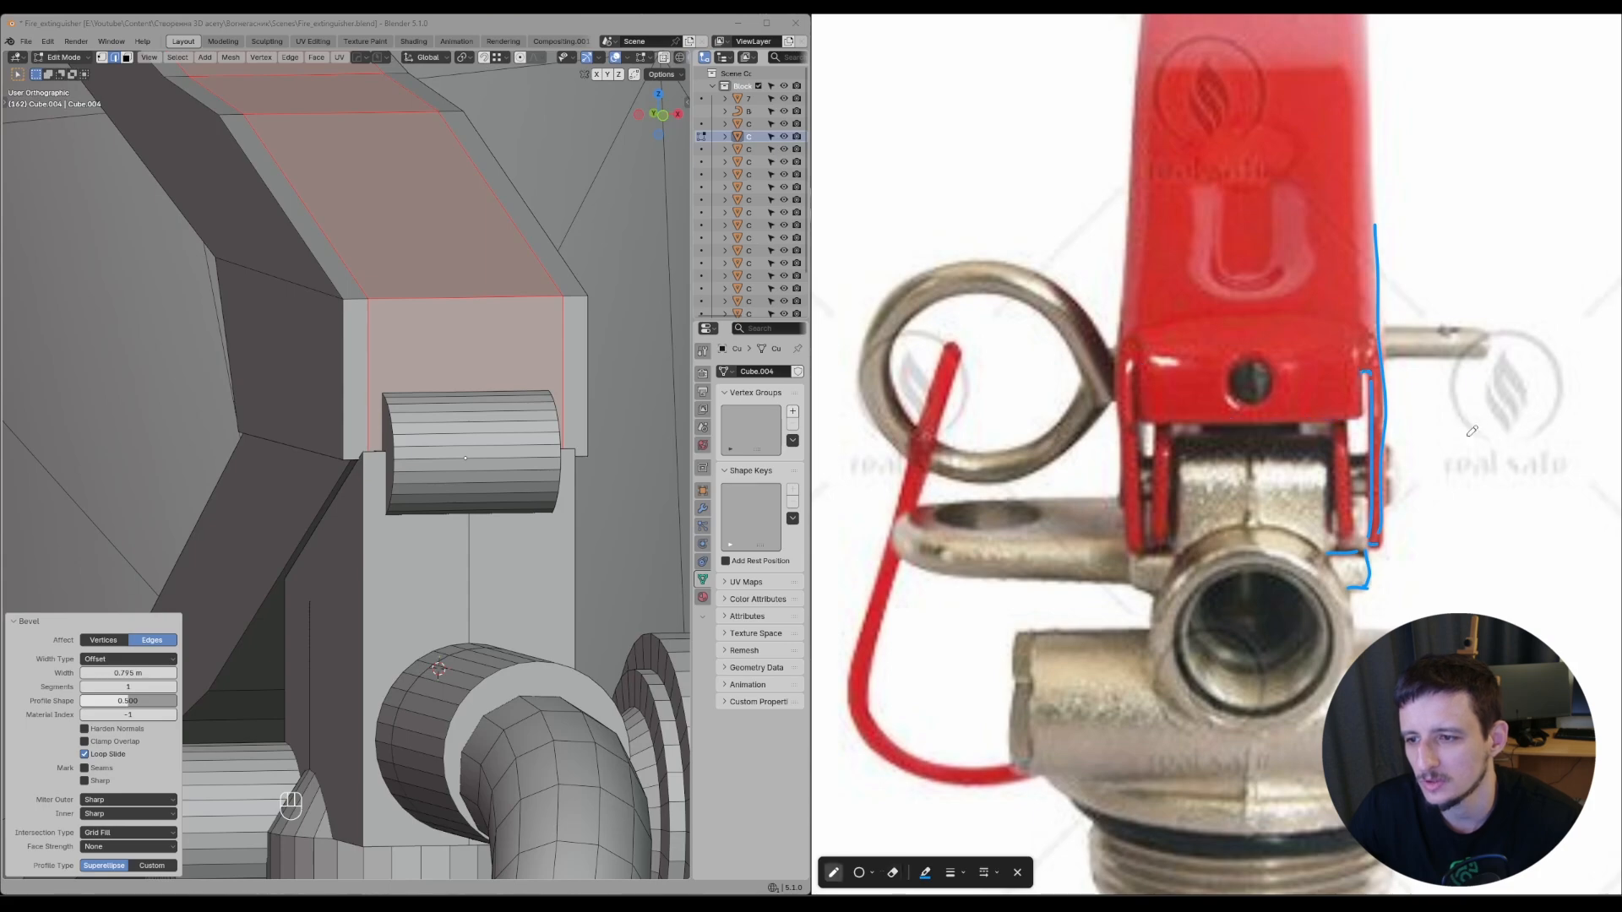
- Clear the reference markup and try adding a crosswise edge loop near the upper handle's rear end, undoing the loop
left_click_drag(1466, 432, 1469, 430)
key("Escape")
middle_click_drag(583, 397, 542, 395)
middle_click_drag(543, 396, 536, 514, "shift")
scroll(532, 507, "up", 1)
key("ctrl+r")
left_click(505, 465)
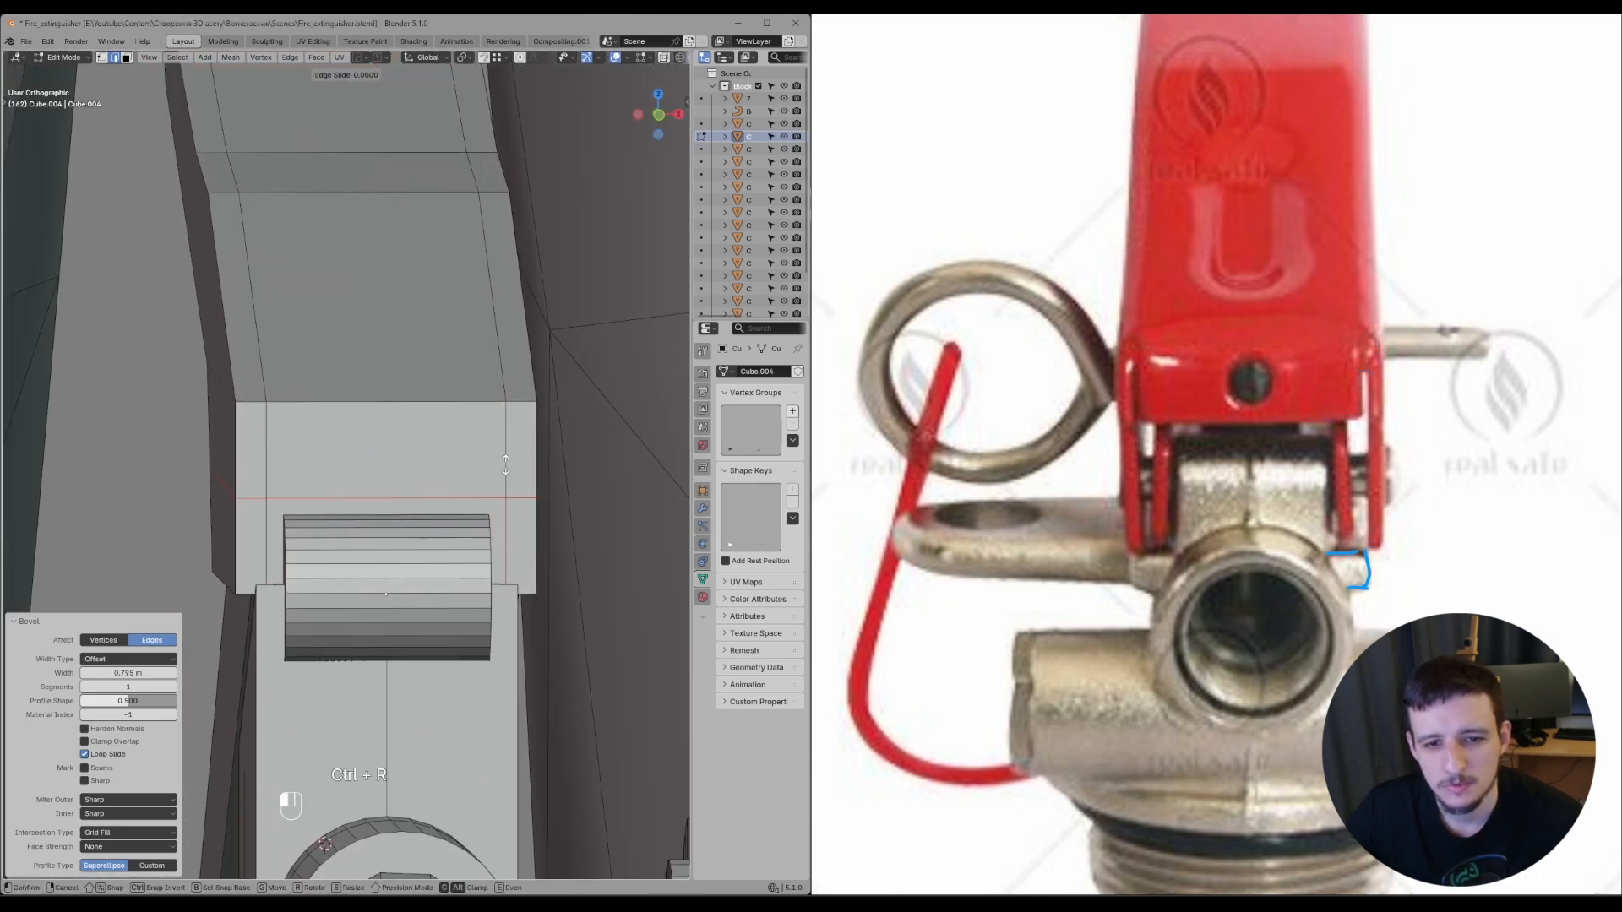
right_click(525, 423)
middle_click_drag(526, 425, 581, 460)
key("ctrl+z")
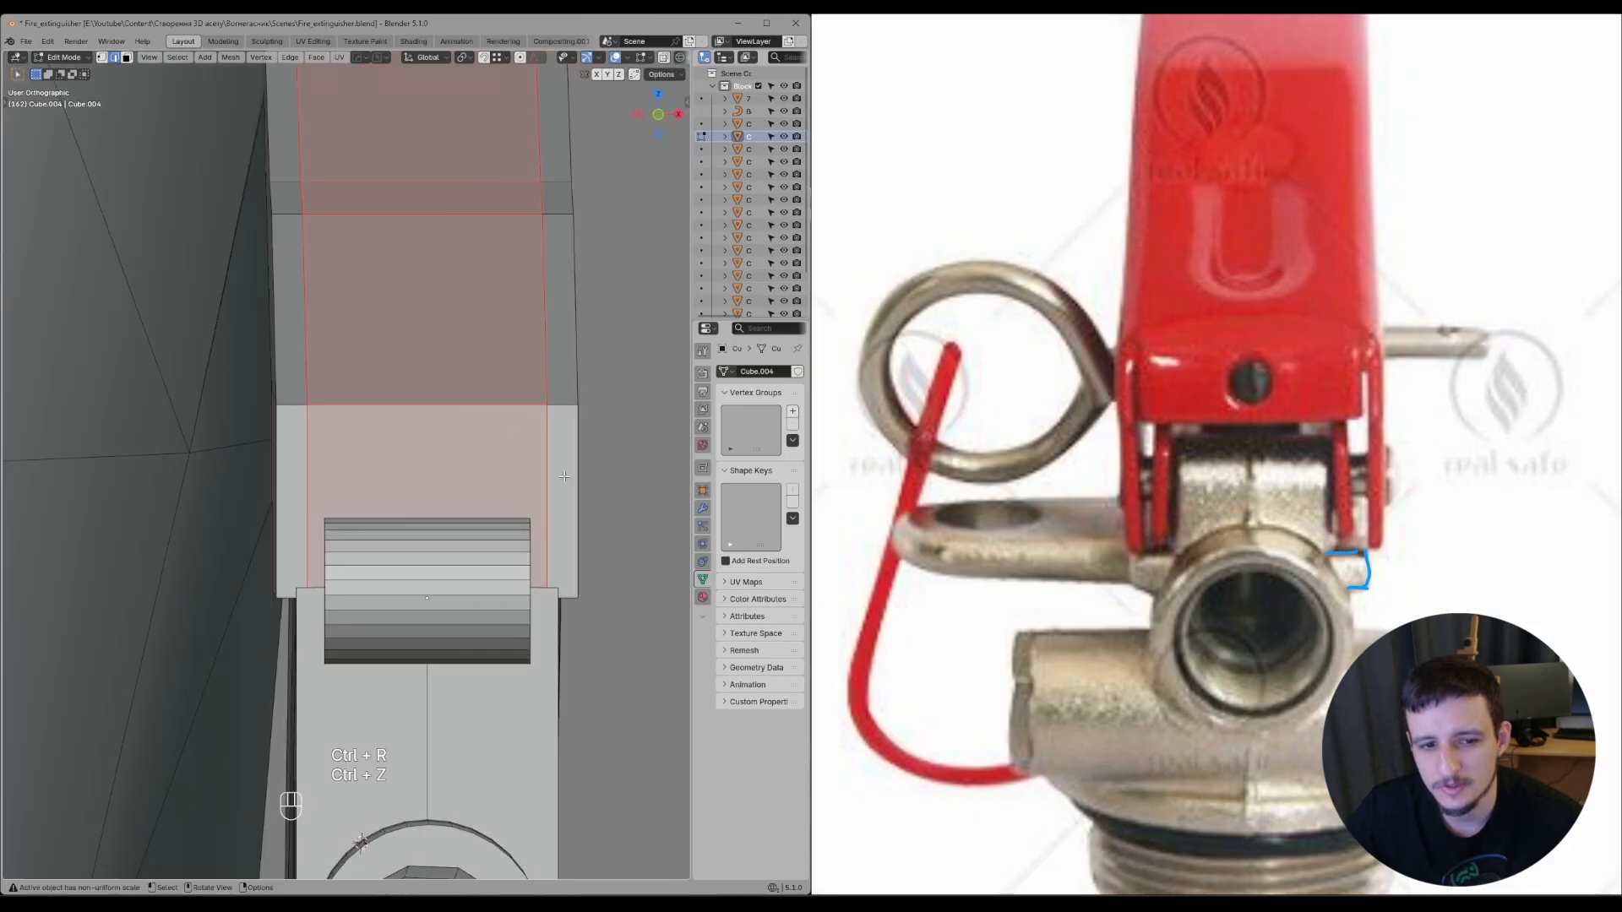
- Widen the upper handle's centre strip by scaling it along the X axis to 1.118
key("s")
key("x")
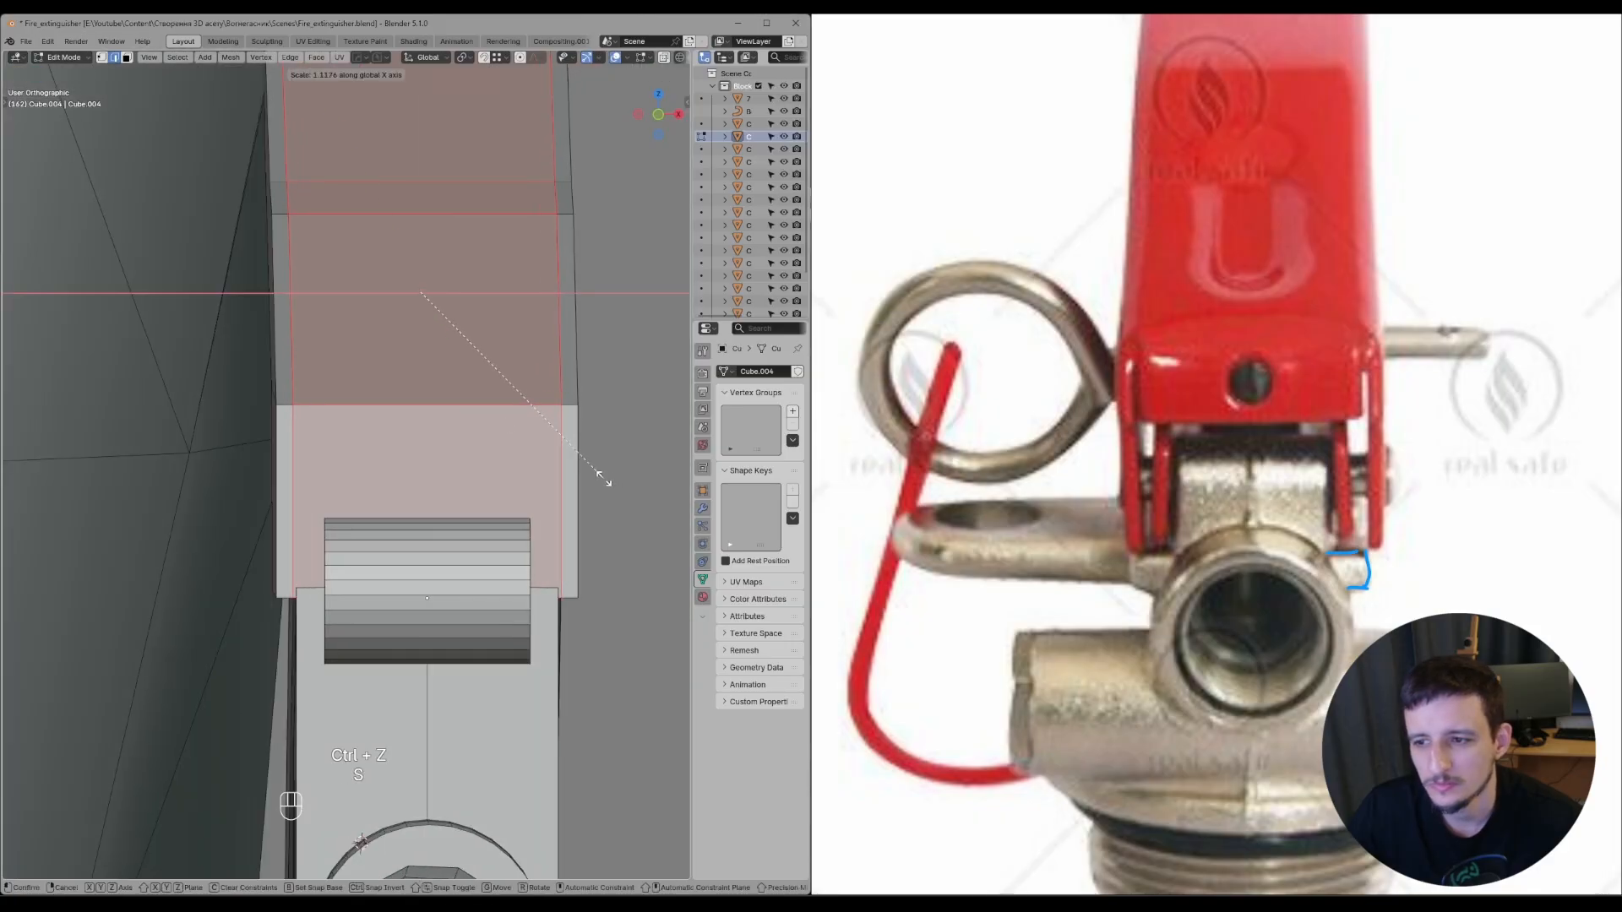
left_click(603, 479)
middle_click_drag(604, 479, 572, 476)
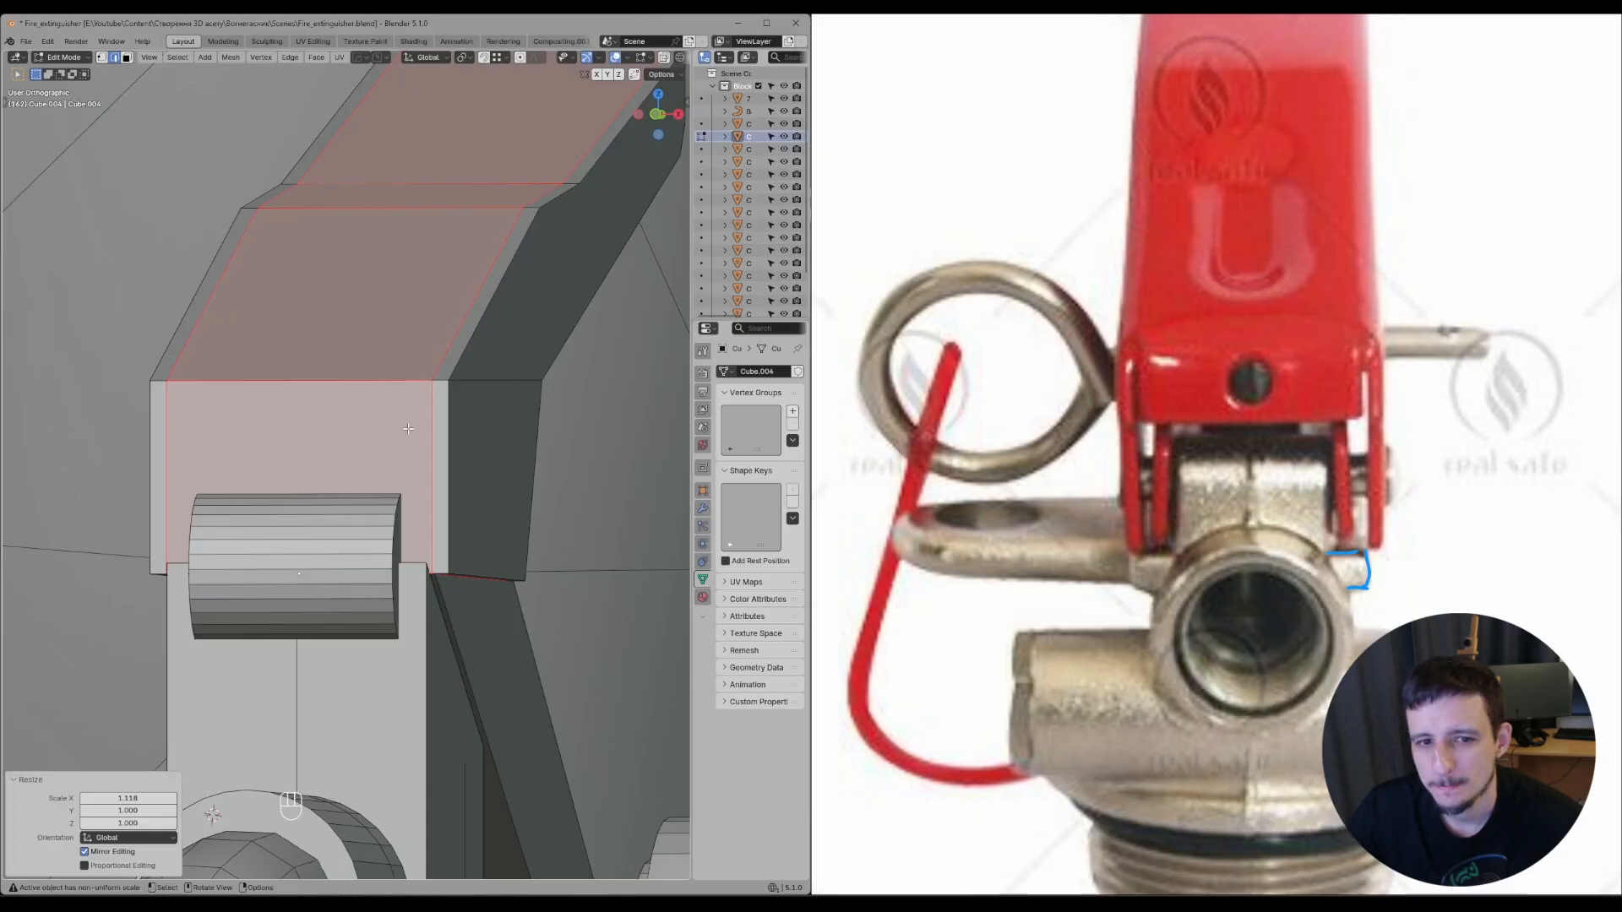
- Add a crosswise edge loop around the upper handle's rear end, slightly above the cross cylinder
key("ctrl+r")
left_click(435, 427)
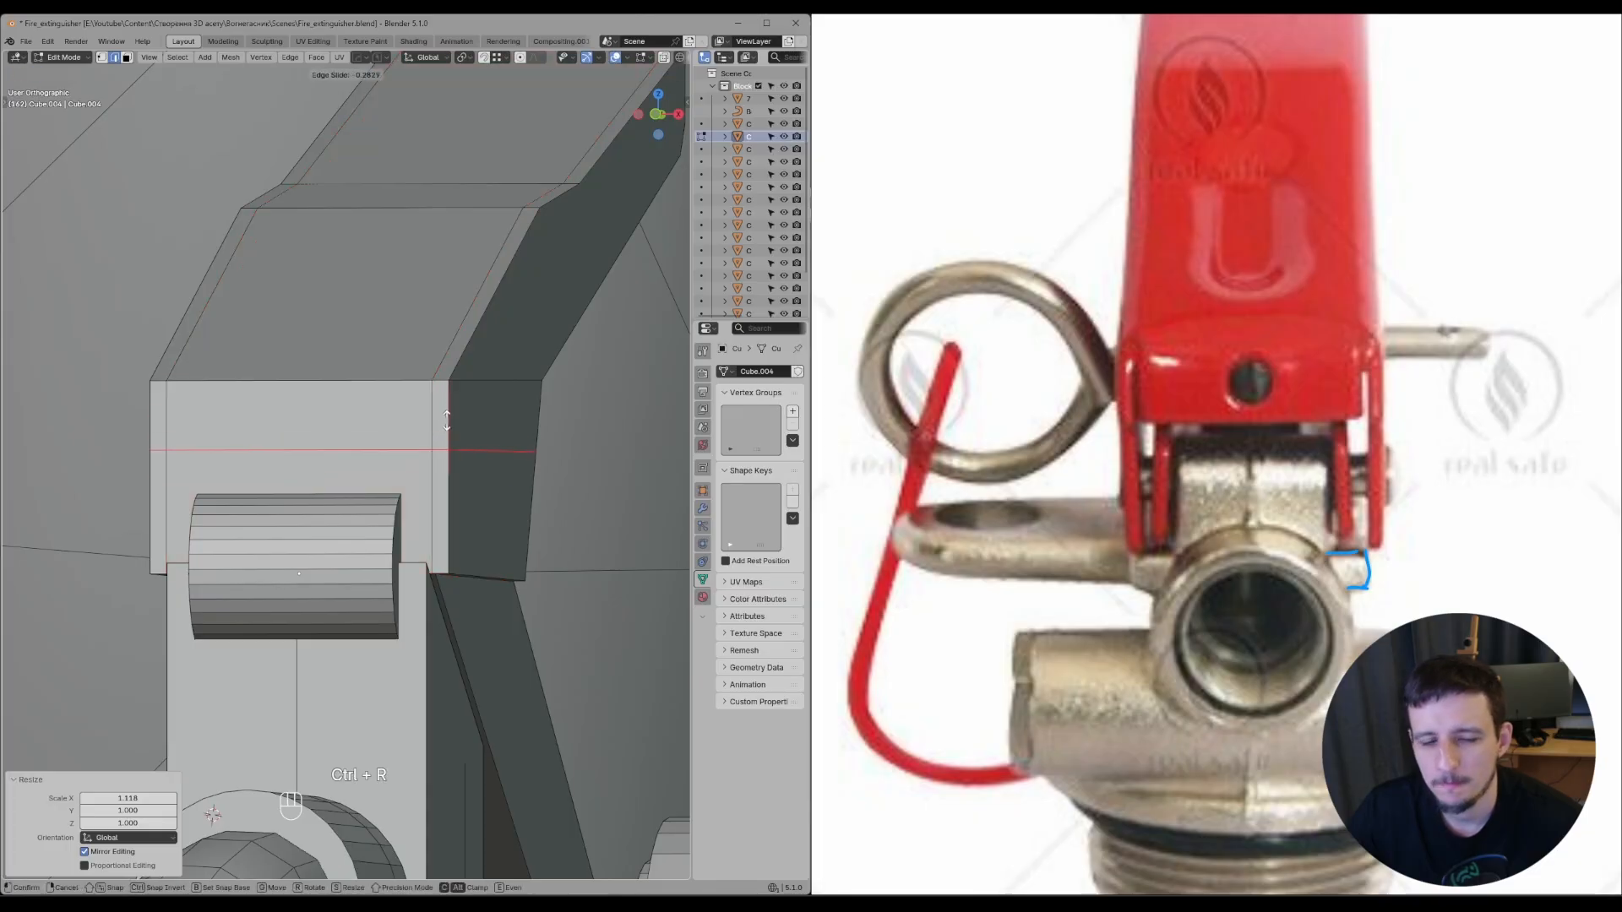
left_click(443, 432)
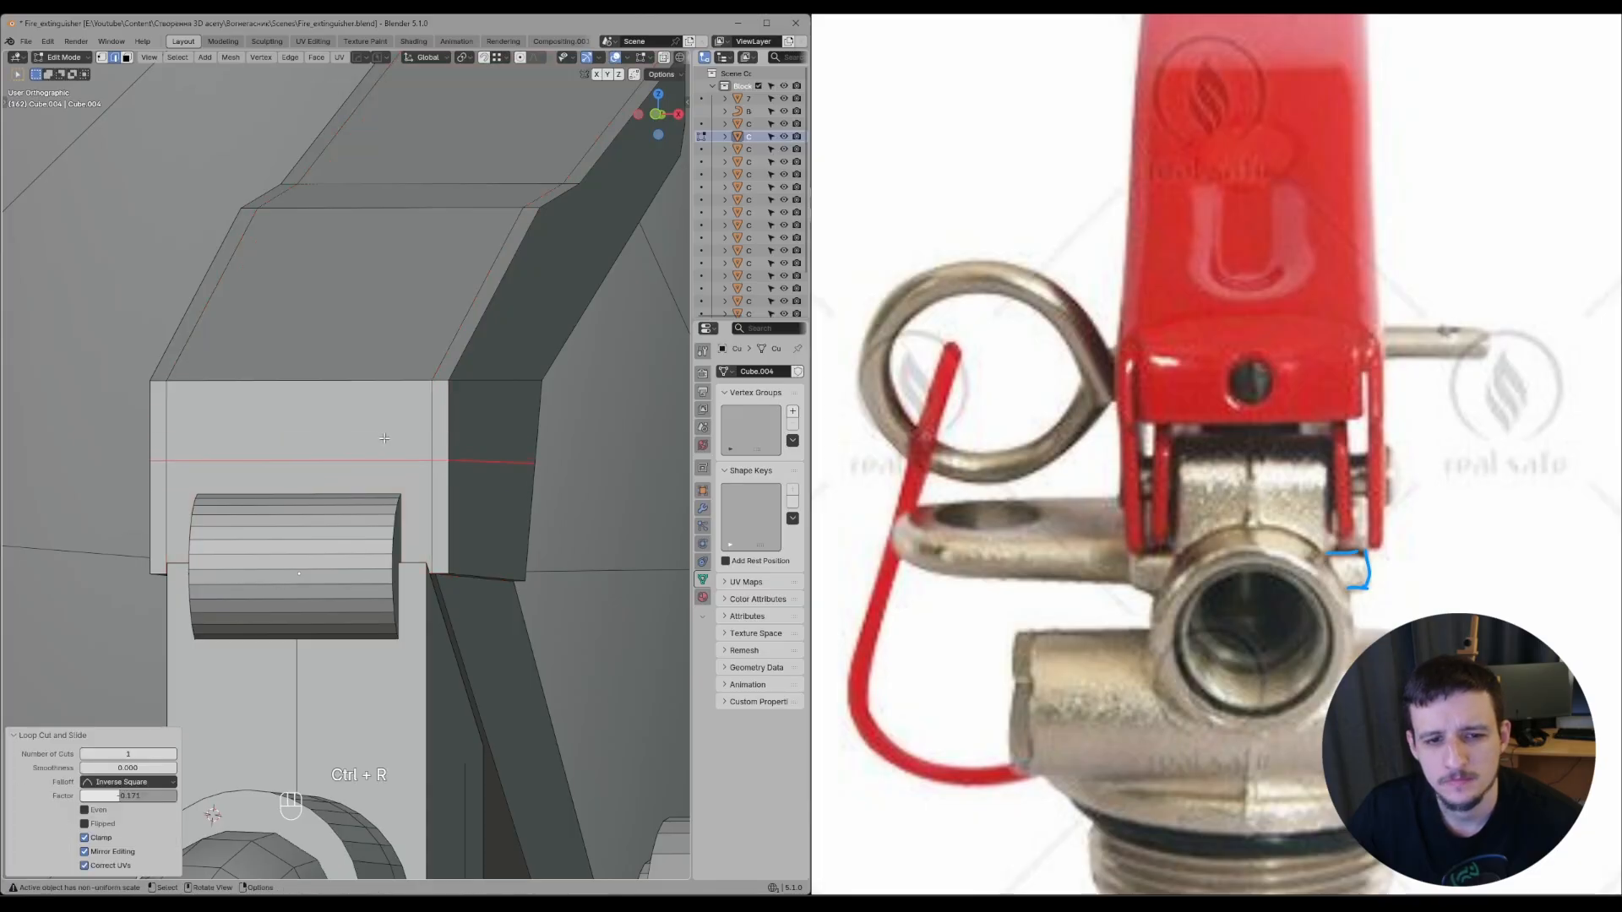
- Delete the narrow rear-facing strip faces on both sides of the upper handle
middle_click_drag(384, 438, 403, 445)
key("Tab")
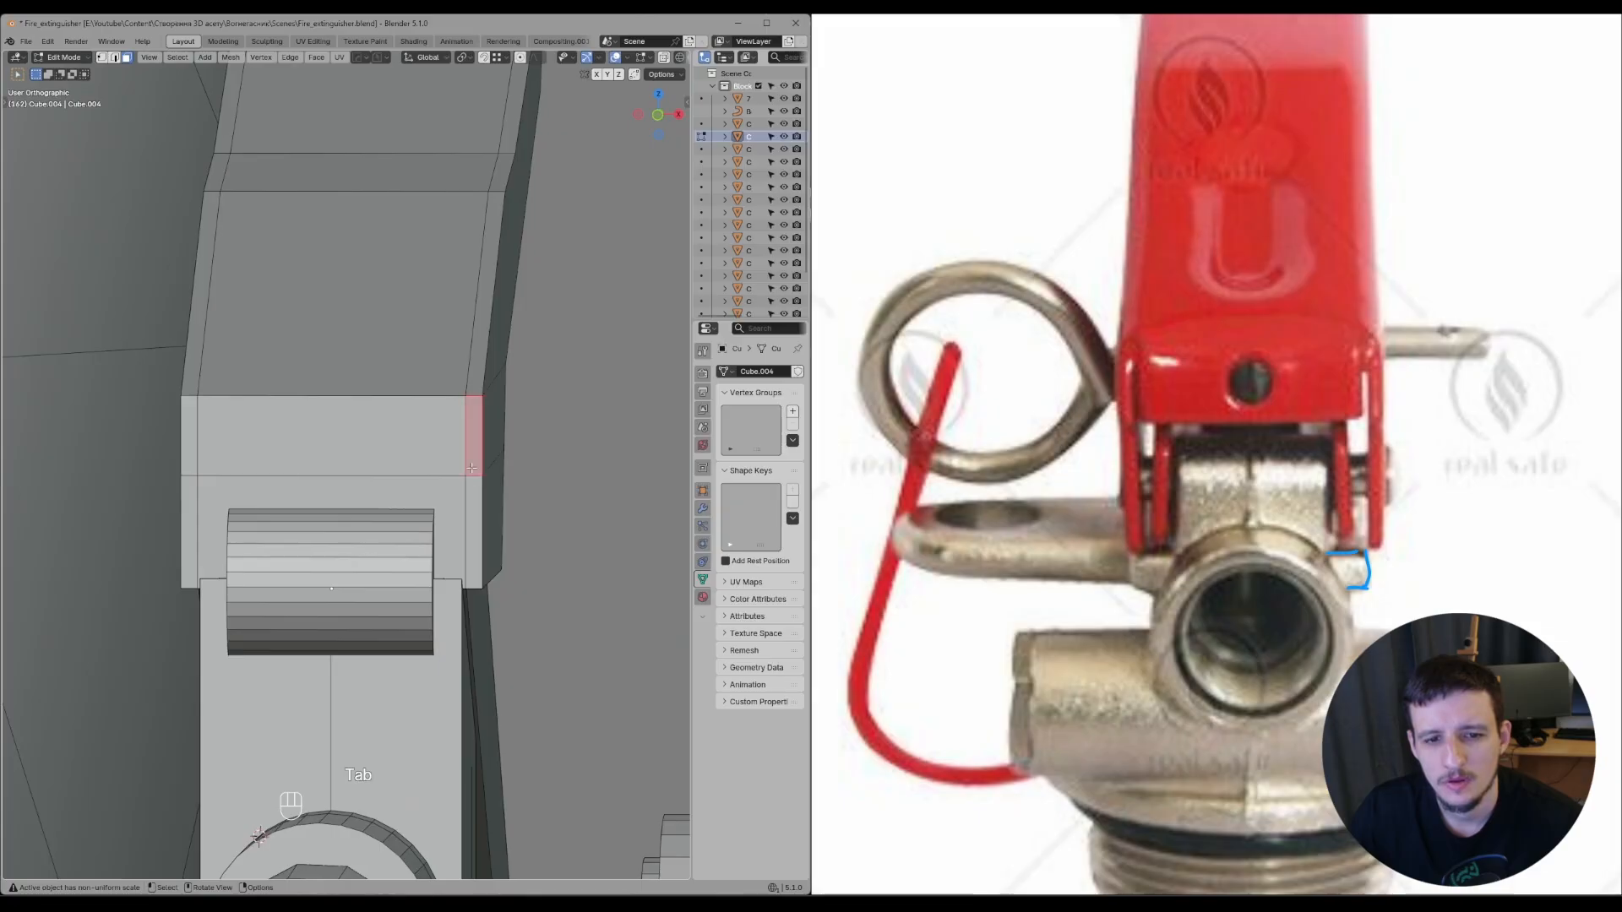
left_click(193, 500, "shift")
key("x")
left_click(199, 507)
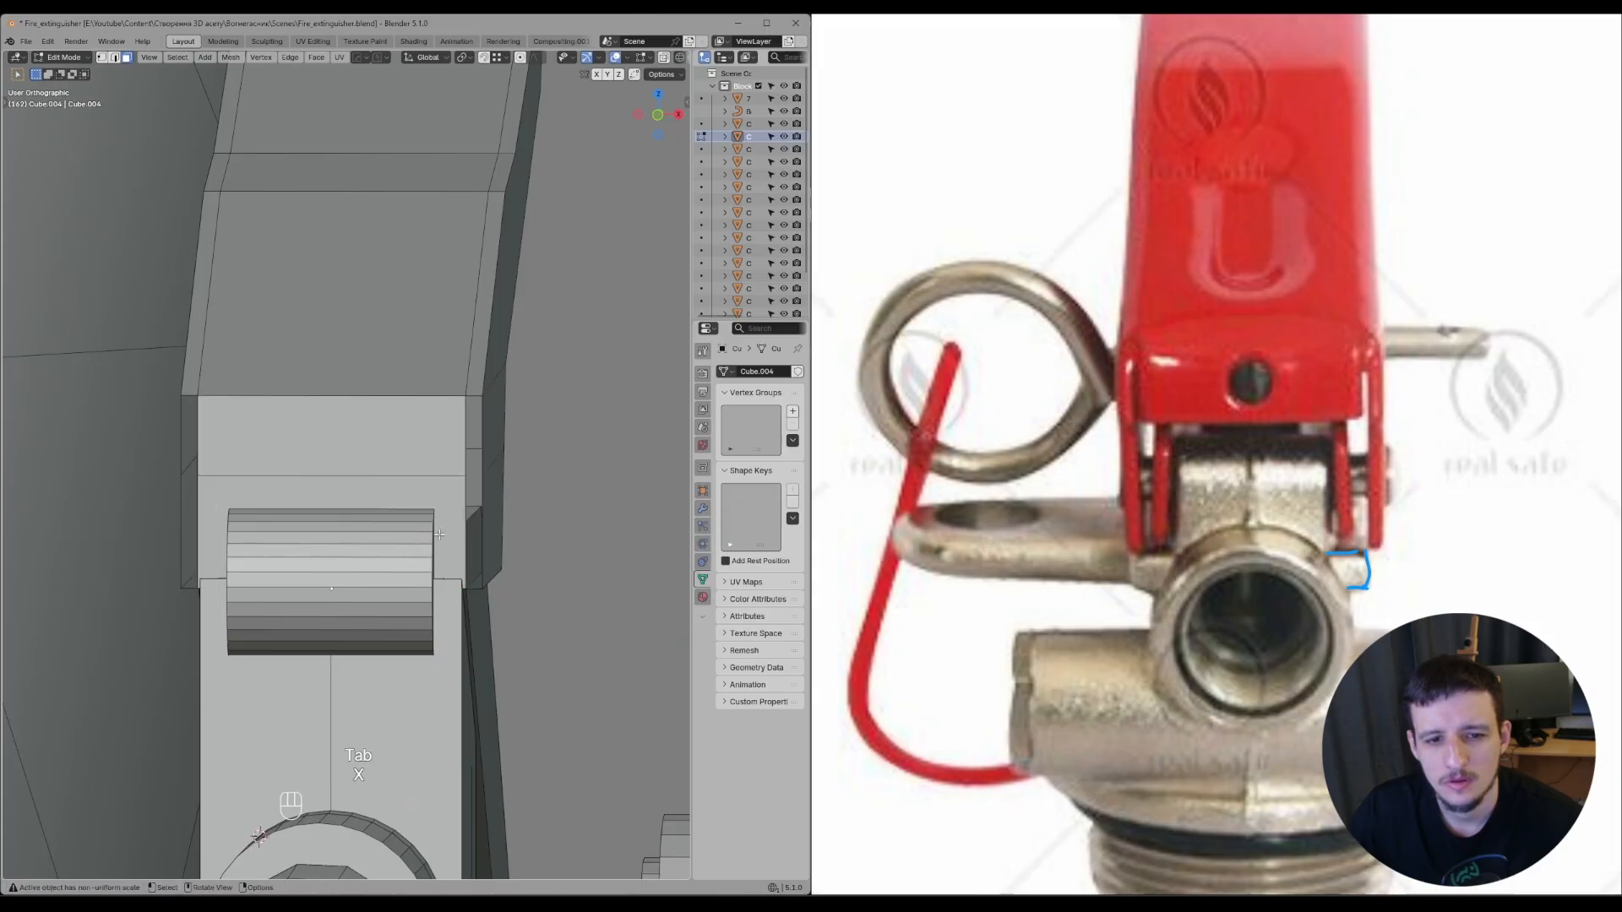
- Delete the upper handle's rear face below the new loop, isolate the handle and delete its flat bottom faces
middle_click_drag(327, 528, 377, 444)
left_click(387, 512)
key("x")
left_click(387, 511)
key("Tab")
key("alt+f")
key("Tab")
left_click(393, 509)
key("ctrl+alt+shift+f")
key("x")
left_click(392, 508)
- Select the remaining faces closing off the upper handle's underside and delete them to hollow it out
middle_click_drag(392, 509, 496, 442)
key("c")
left_click_drag(486, 501, 374, 387)
right_click(374, 387)
middle_click_drag(375, 387, 422, 442)
key("shift+ctrl+alt+f")
scroll(488, 413, "down", 4)
key("x")
left_click(486, 442)
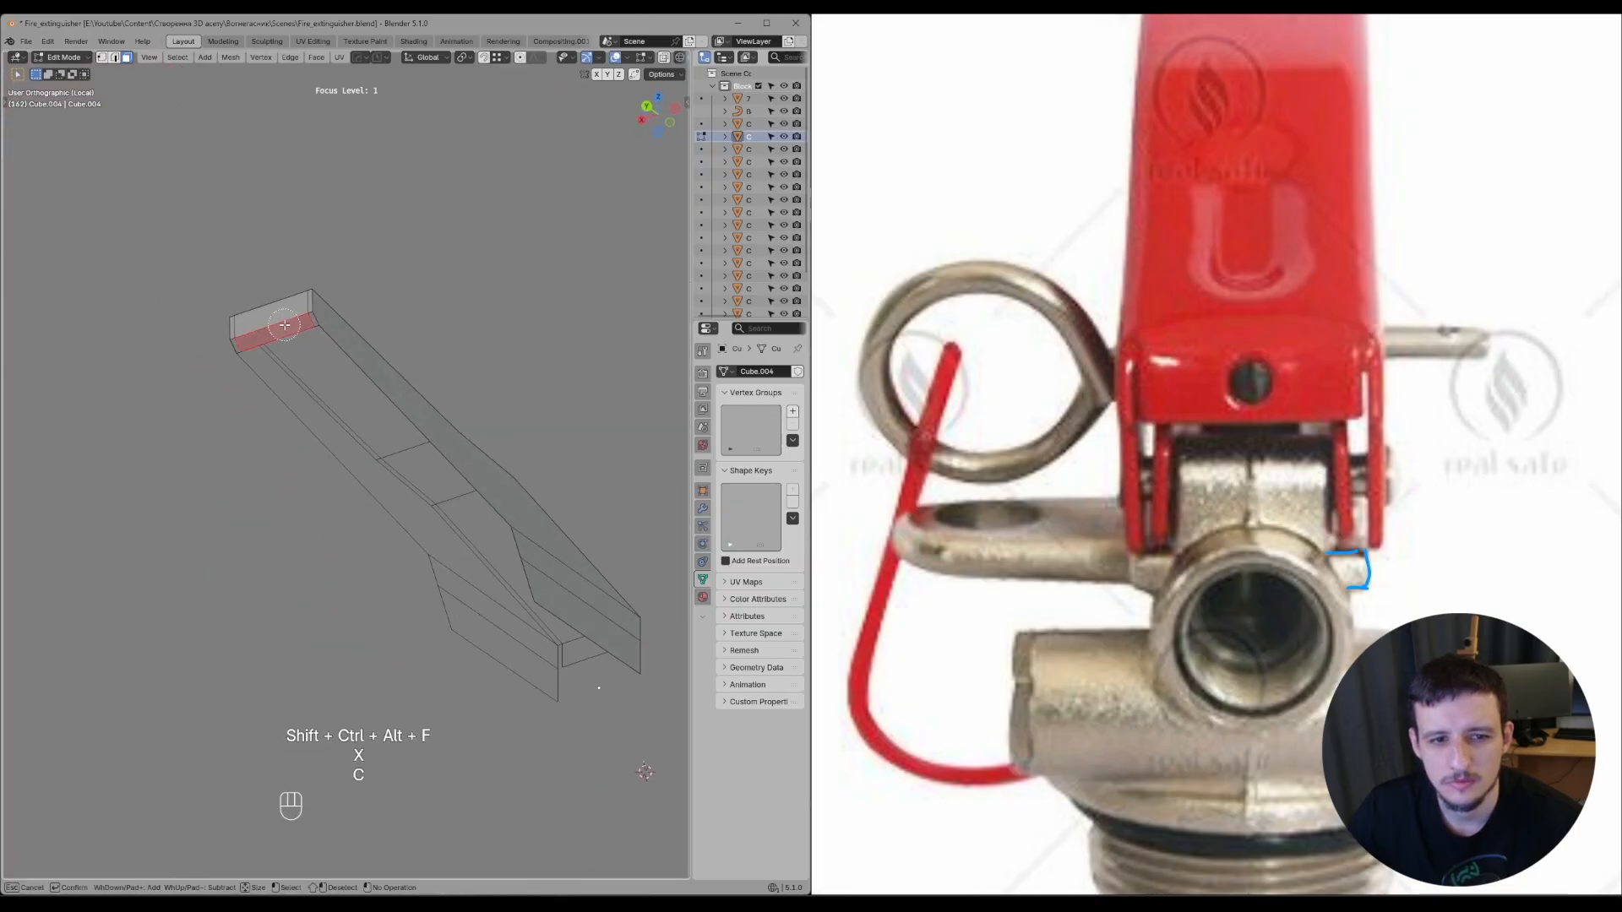
- Delete the faces closing the upper handle's far end and leave the isolated view
key("c")
left_click(287, 321)
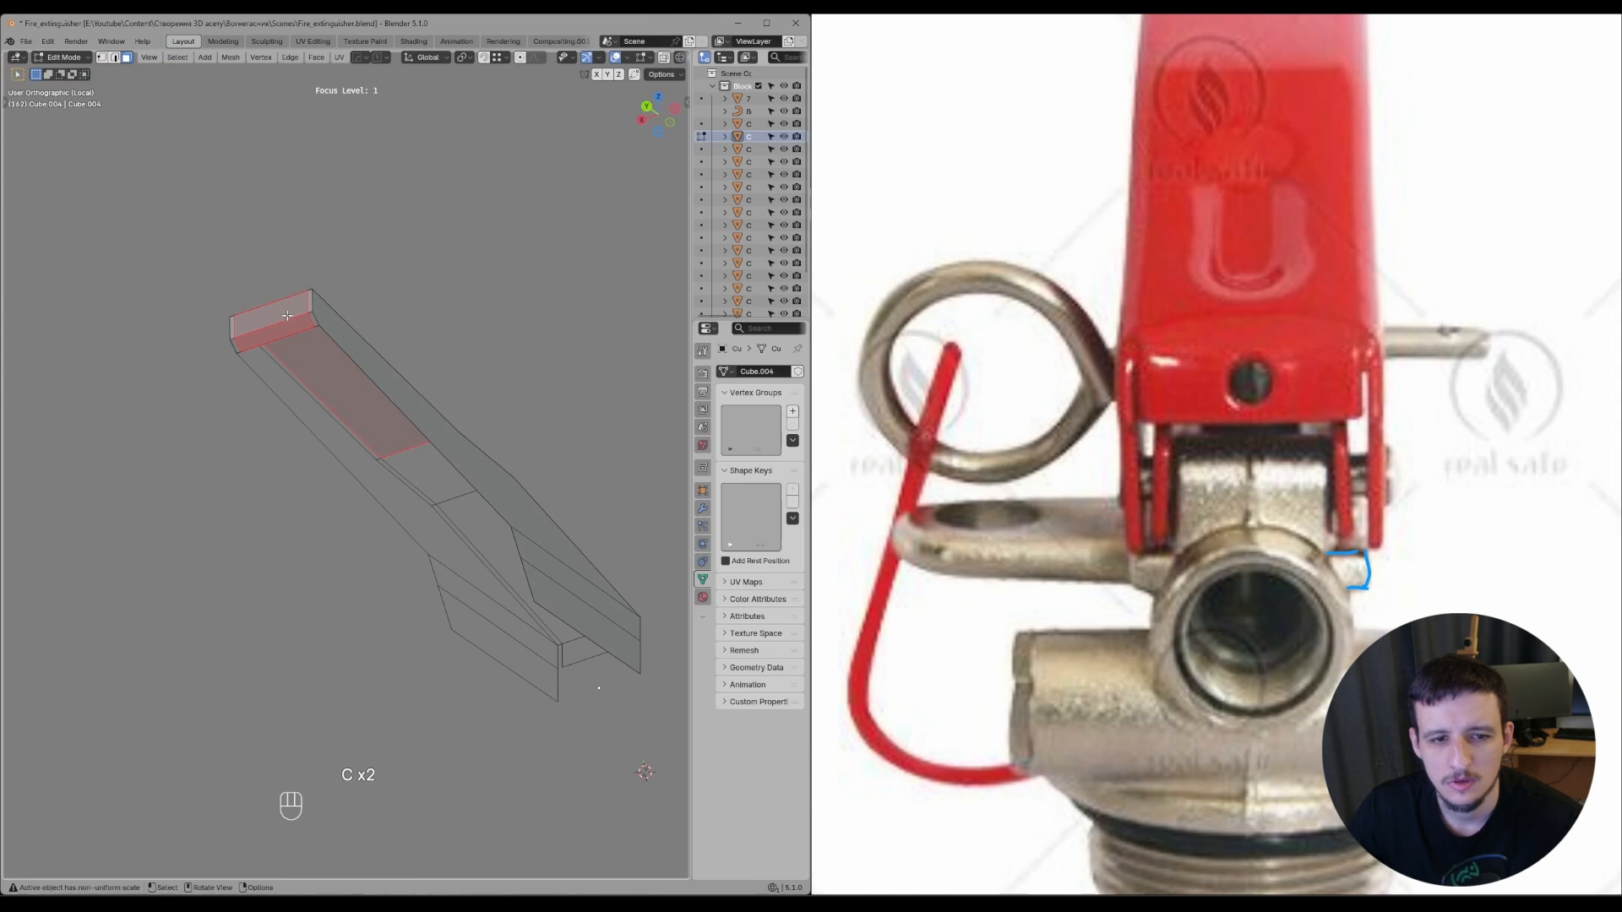
left_click(289, 323, "shift")
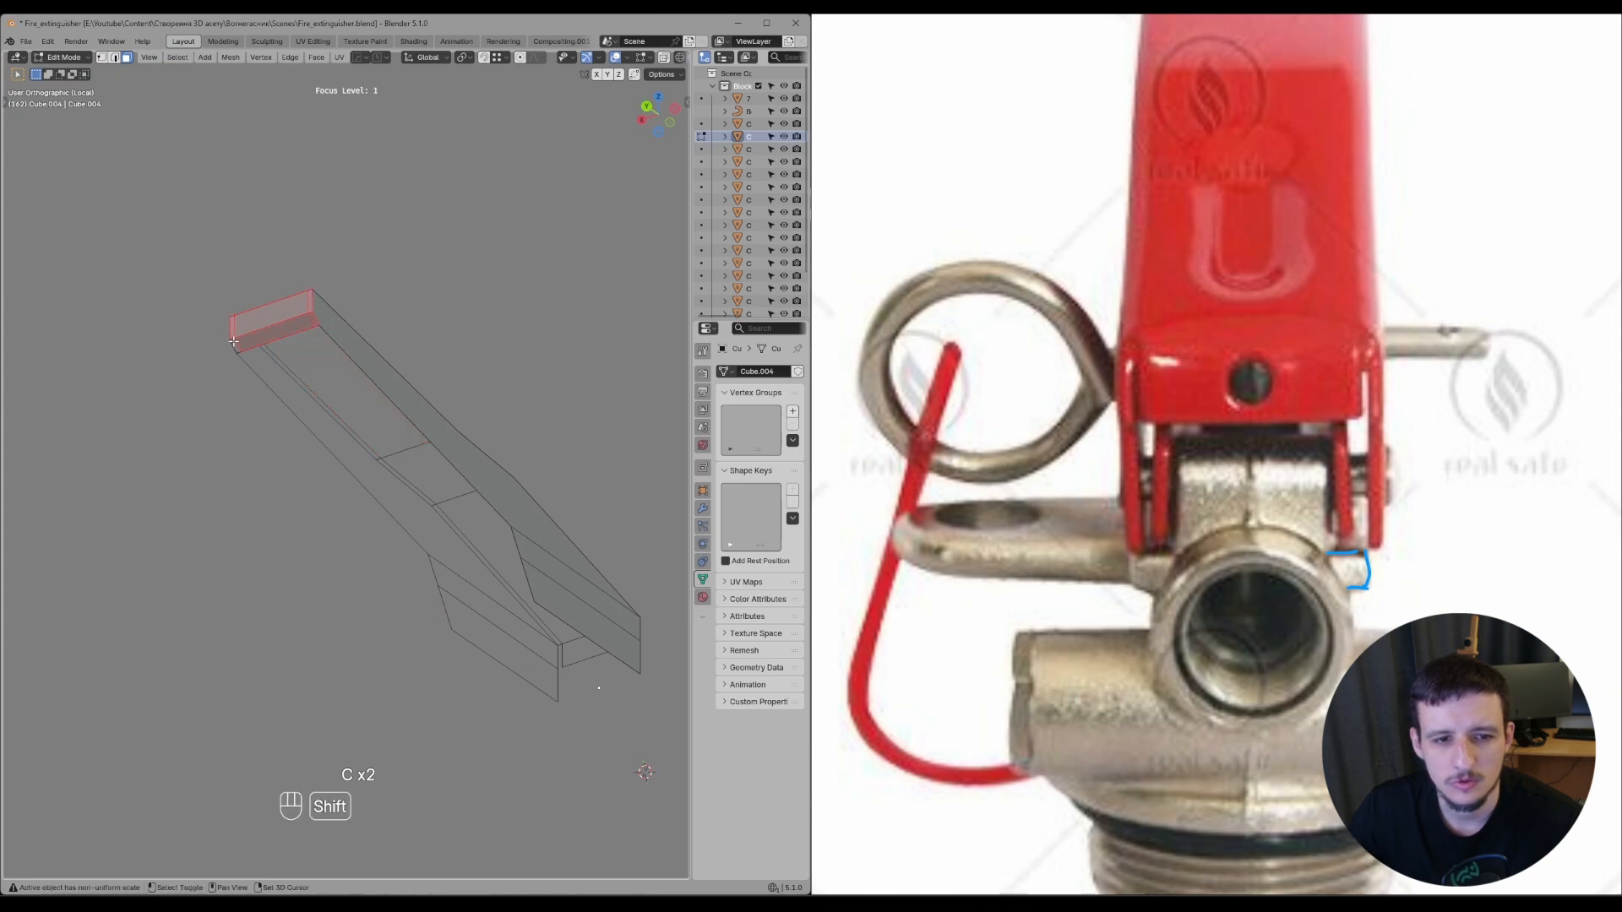
key("Tab")
key("alt+f")
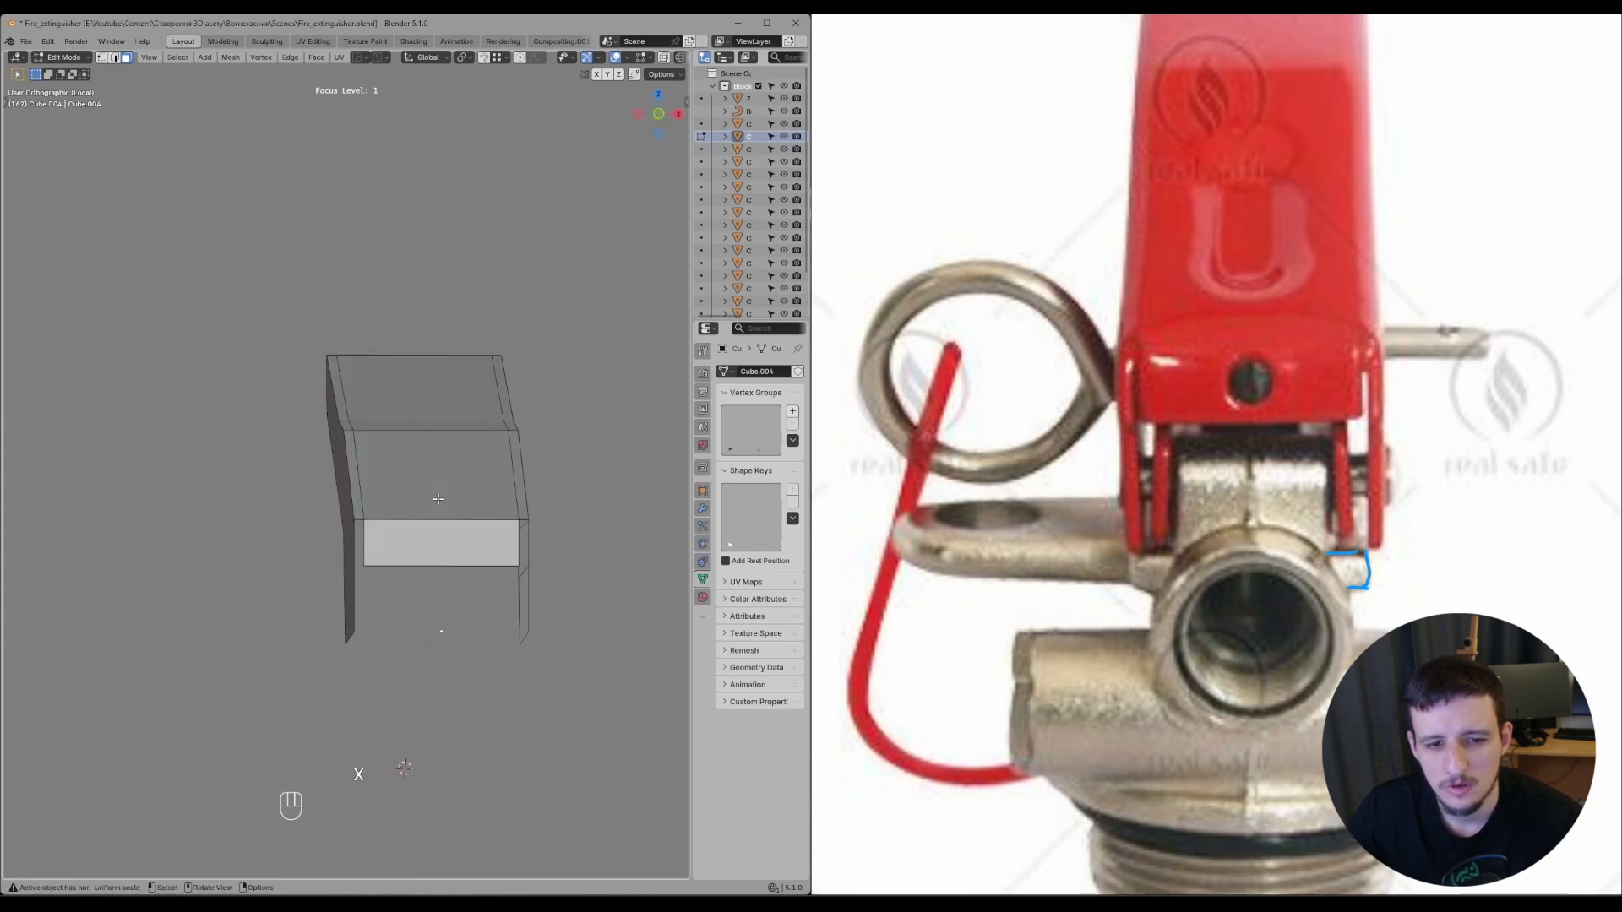
key("Tab")
- Move the rear cross cylinder so it centres on the valve block's upper rear corner
middle_click_drag(464, 492, 456, 541)
scroll(464, 532, "up", 1)
key("Tab")
middle_click_drag(460, 613, 623, 530, "shift")
left_click(465, 545)
key("g")
left_click(525, 524, "ctrl")
key("ctrl+z")
key("ctrl+shift+z")
- Examine the handle's pivot pin on the side-view Buckeye extinguisher reference photo
scroll(564, 512, "down", 1)
scroll(1117, 458, "down", 7)
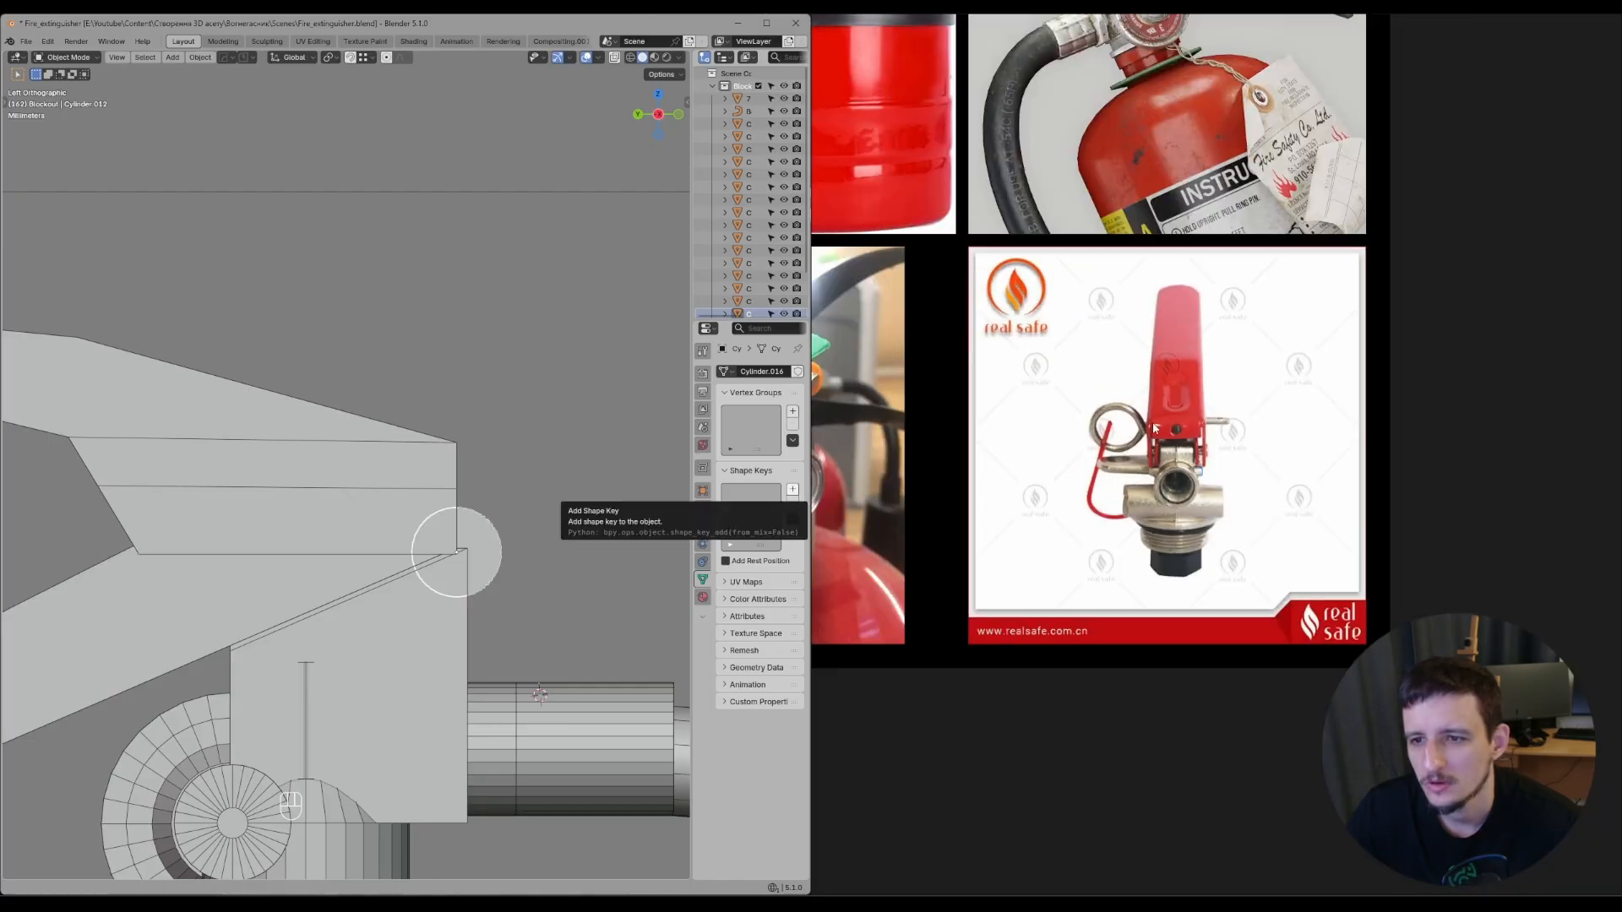
scroll(1120, 456, "down", 4)
middle_click_drag(1039, 414, 1401, 406)
scroll(1132, 439, "up", 2)
middle_click_drag(1130, 407, 1562, 406)
scroll(1233, 312, "up", 7)
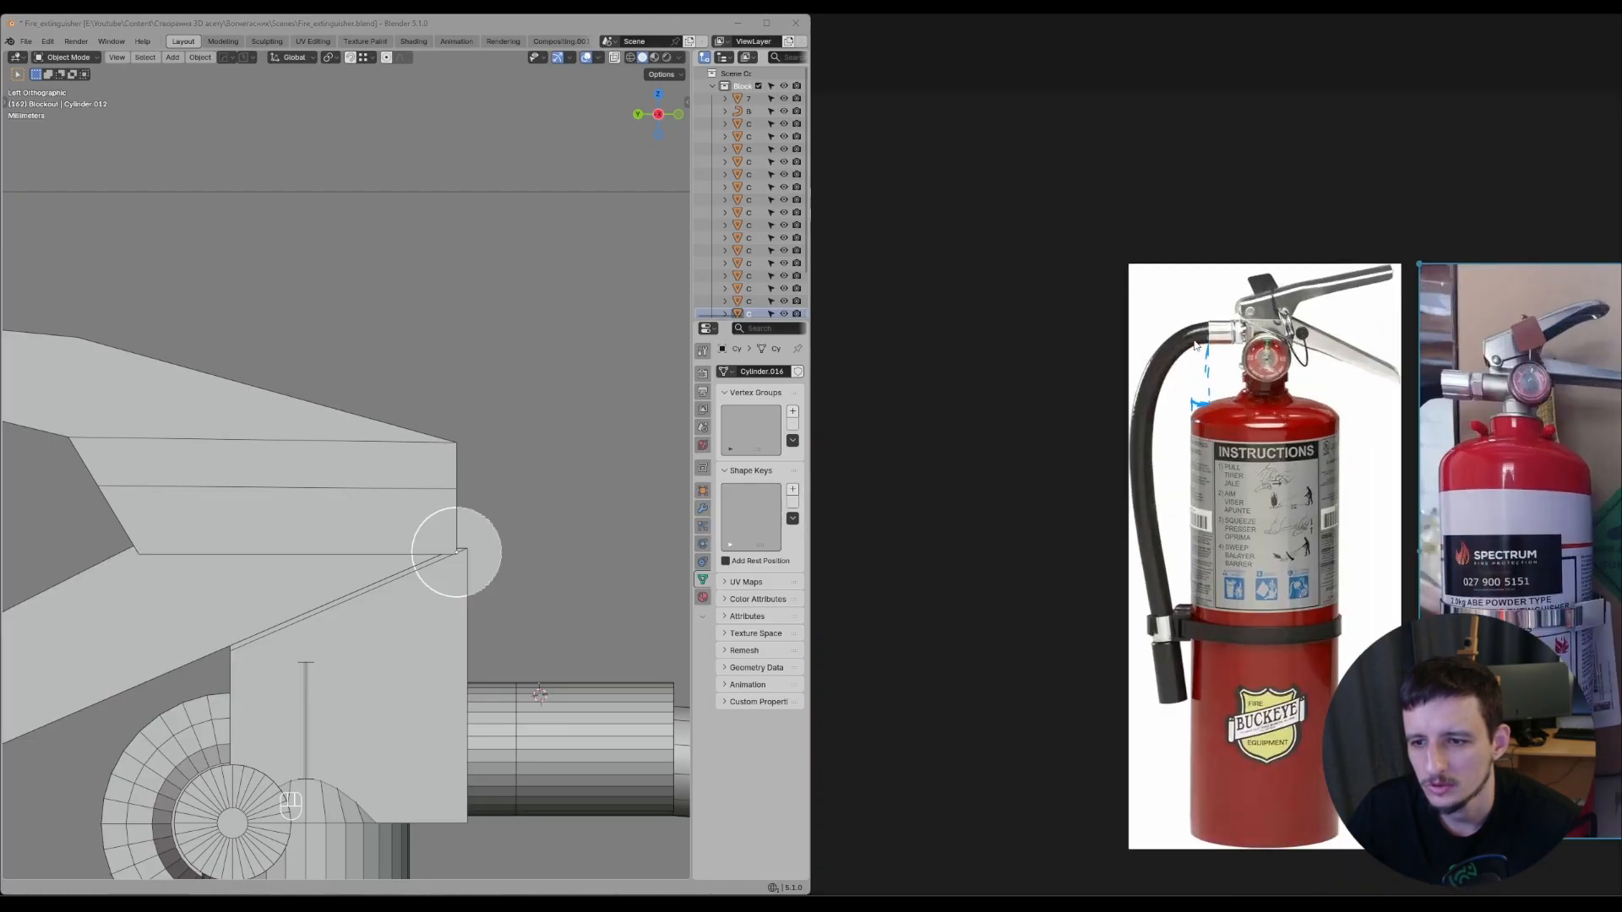
mouse_move(1470, 422)
middle_mouse_down()
mouse_move(971, 422)
mouse_move(1478, 422)
middle_mouse_up()
scroll(1030, 420, "up", 1)
scroll(1090, 301, "up", 1)
scroll(1090, 301, "up", 2)
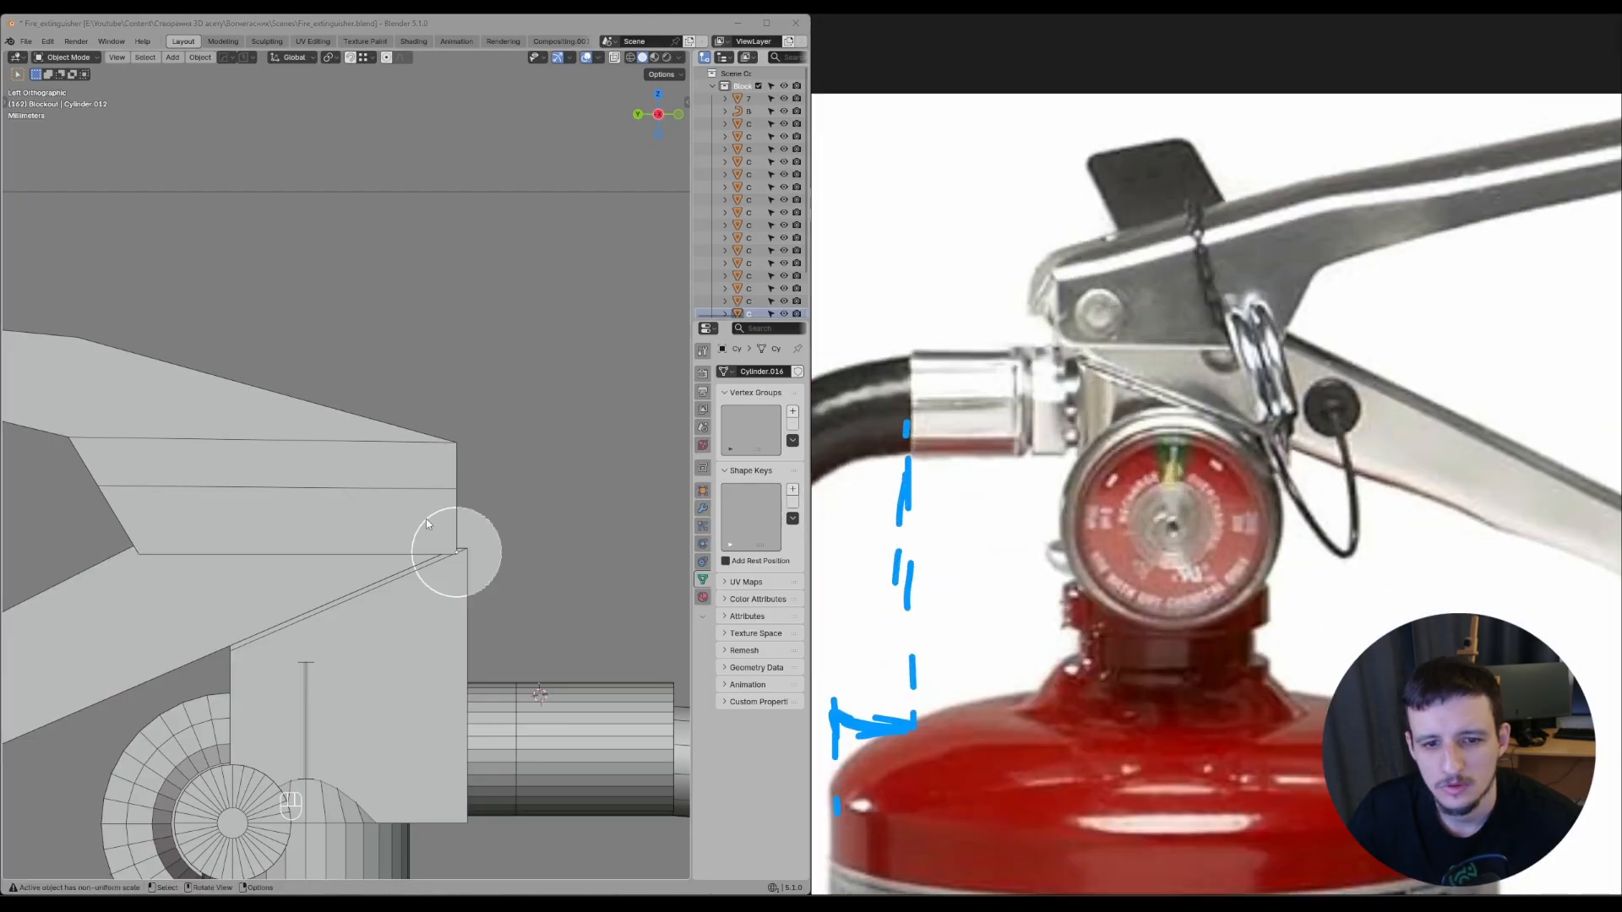
- Duplicate the cross cylinder onto the upper handle's rear side wall and stretch the copy along the X axis
right_click(434, 499, "shift")
key("shift+a")
middle_click_drag(580, 450, 554, 419, "shift")
key("shift+d")
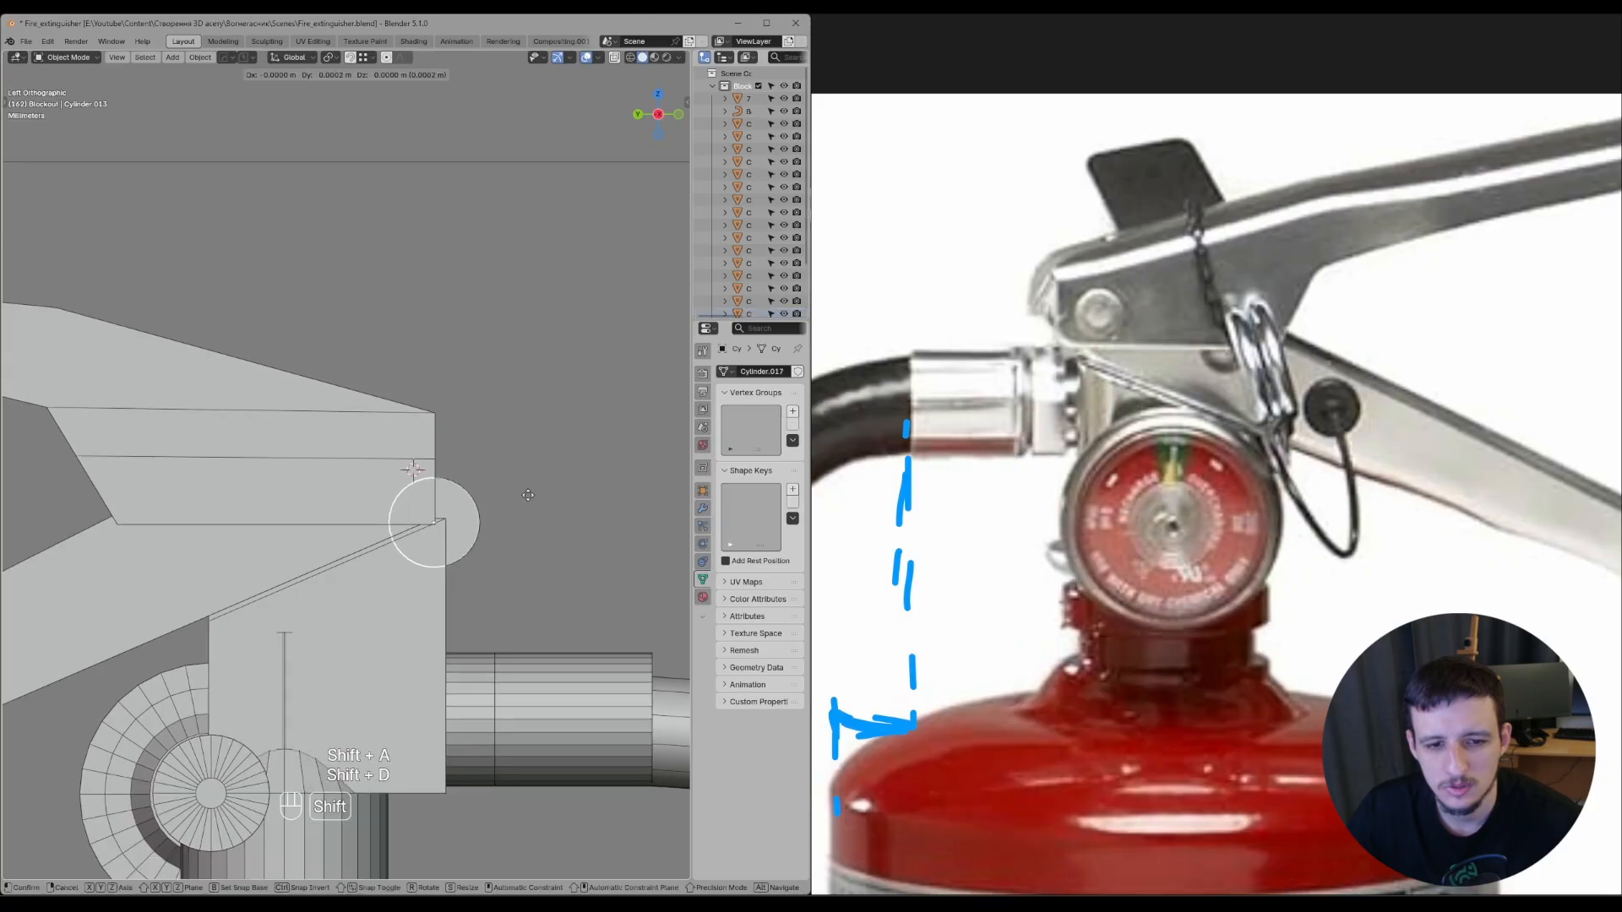
left_click(484, 452)
middle_click_drag(489, 464, 419, 498)
key("s")
right_click(440, 492)
key("s")
middle_click(481, 492)
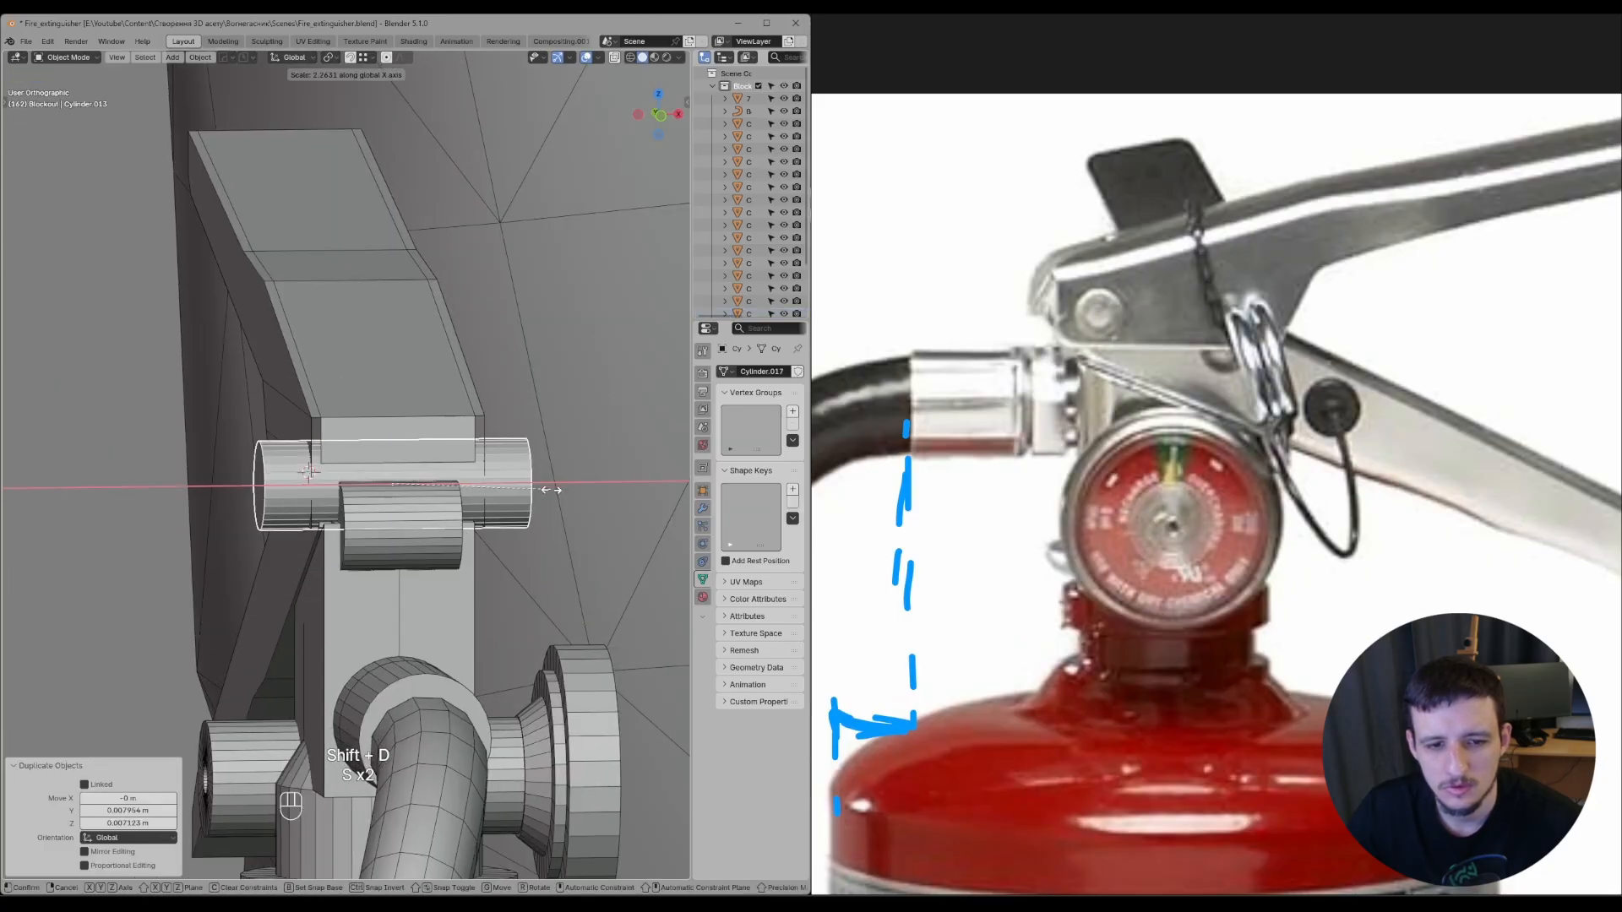
left_click(554, 488)
- Scale the copied cylinder by 0.635 and 0.758, and move it near the upper handle's lower rear corner
middle_click_drag(555, 490, 591, 510, "alt")
key("s")
left_click(514, 503)
key("alt+grave")
key("alt+grave")
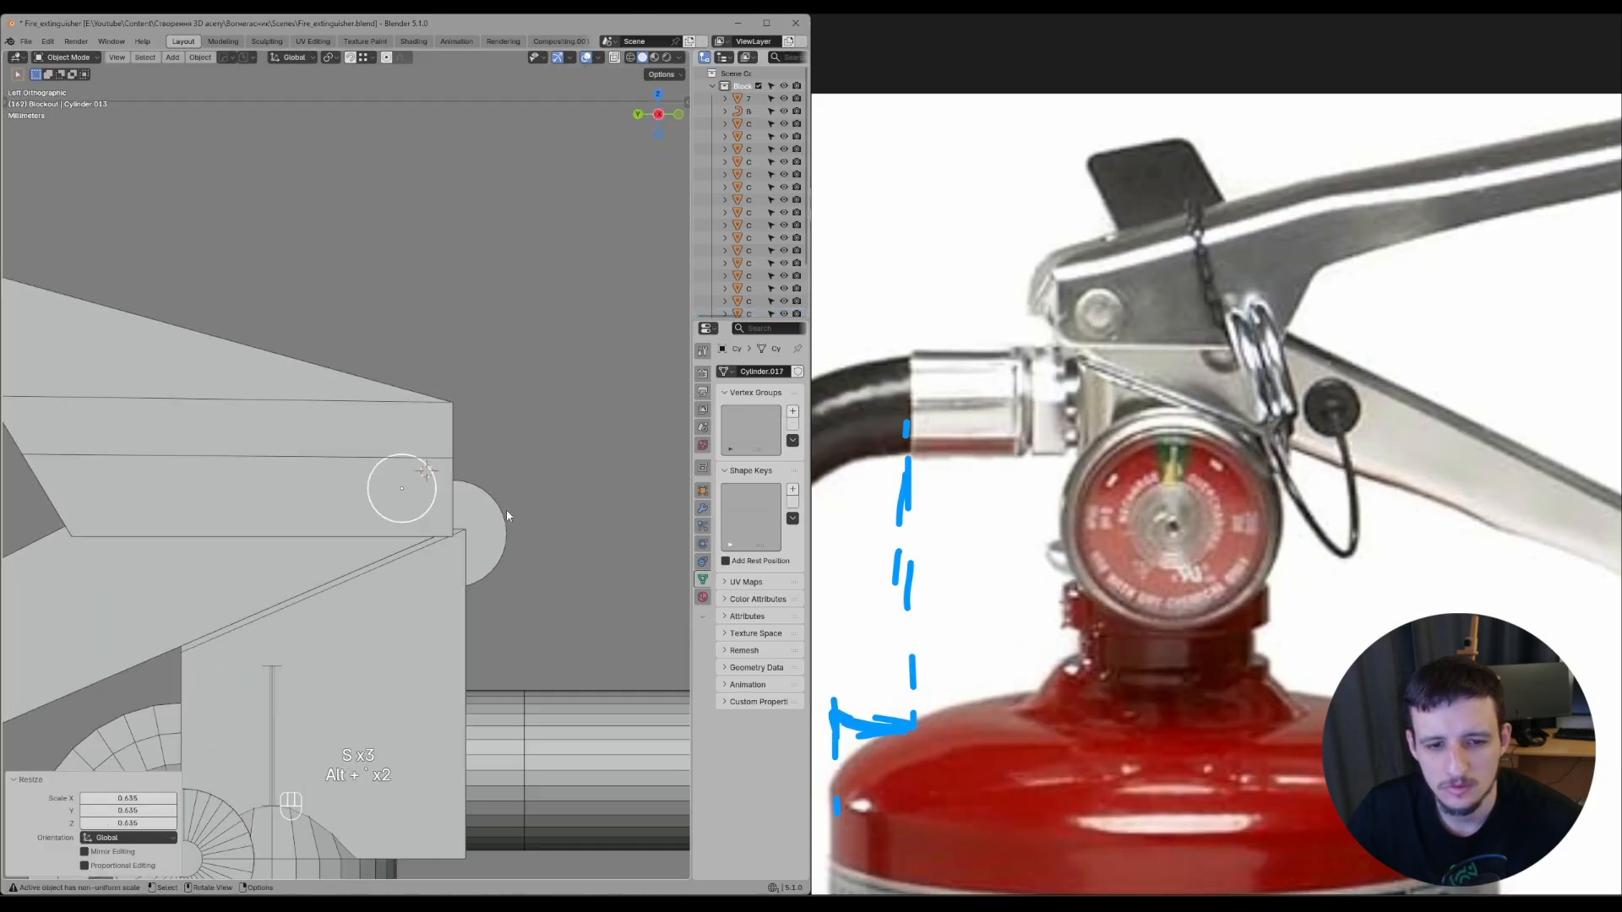
key("s")
left_click(499, 522)
key("g")
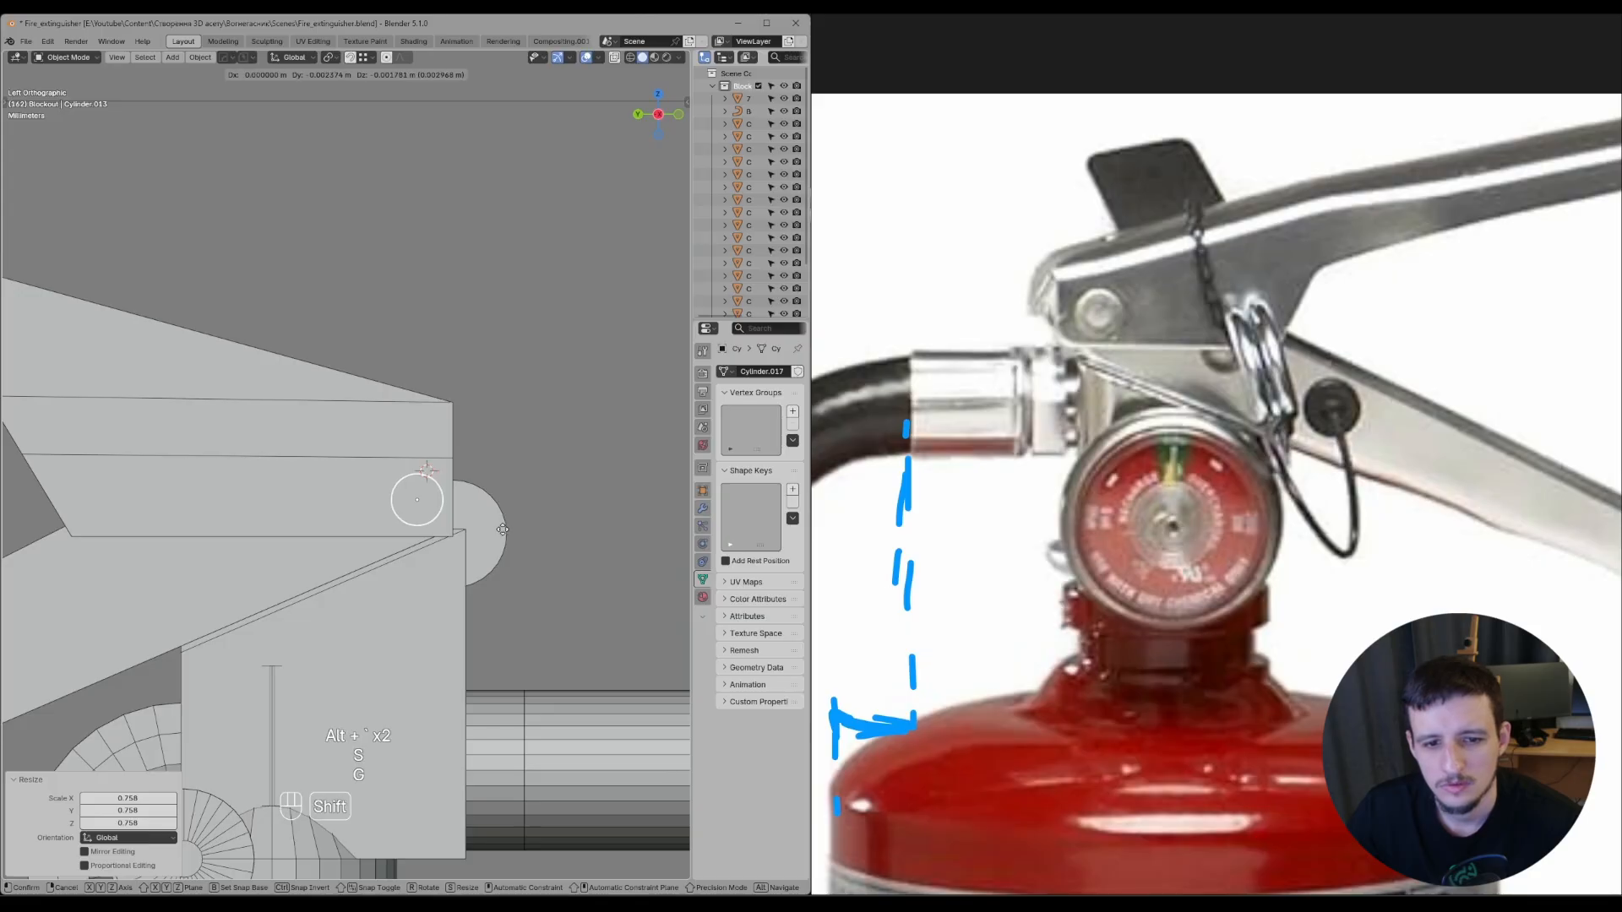
left_click(502, 529)
- Adjust the pin's length and thickness so its ends protrude slightly from both handle side walls
middle_click_drag(504, 529, 433, 503, "alt")
key("s")
key("x")
left_click(559, 545)
key("s")
left_click(568, 550)
key("s")
middle_click(474, 545)
left_click(477, 545)
- Align the larger cross cylinder with the pin in depth and height, raising it about 0.0053 m along Z
left_click(463, 539)
scroll(422, 507, "up", 4)
key("alt+grave")
key("g")
right_click(484, 508)
key("alt+grave")
key("alt+grave")
key("g")
middle_click(456, 549)
left_click(417, 557, "ctrl")
key("g")
key("z")
left_click(319, 532, "ctrl")
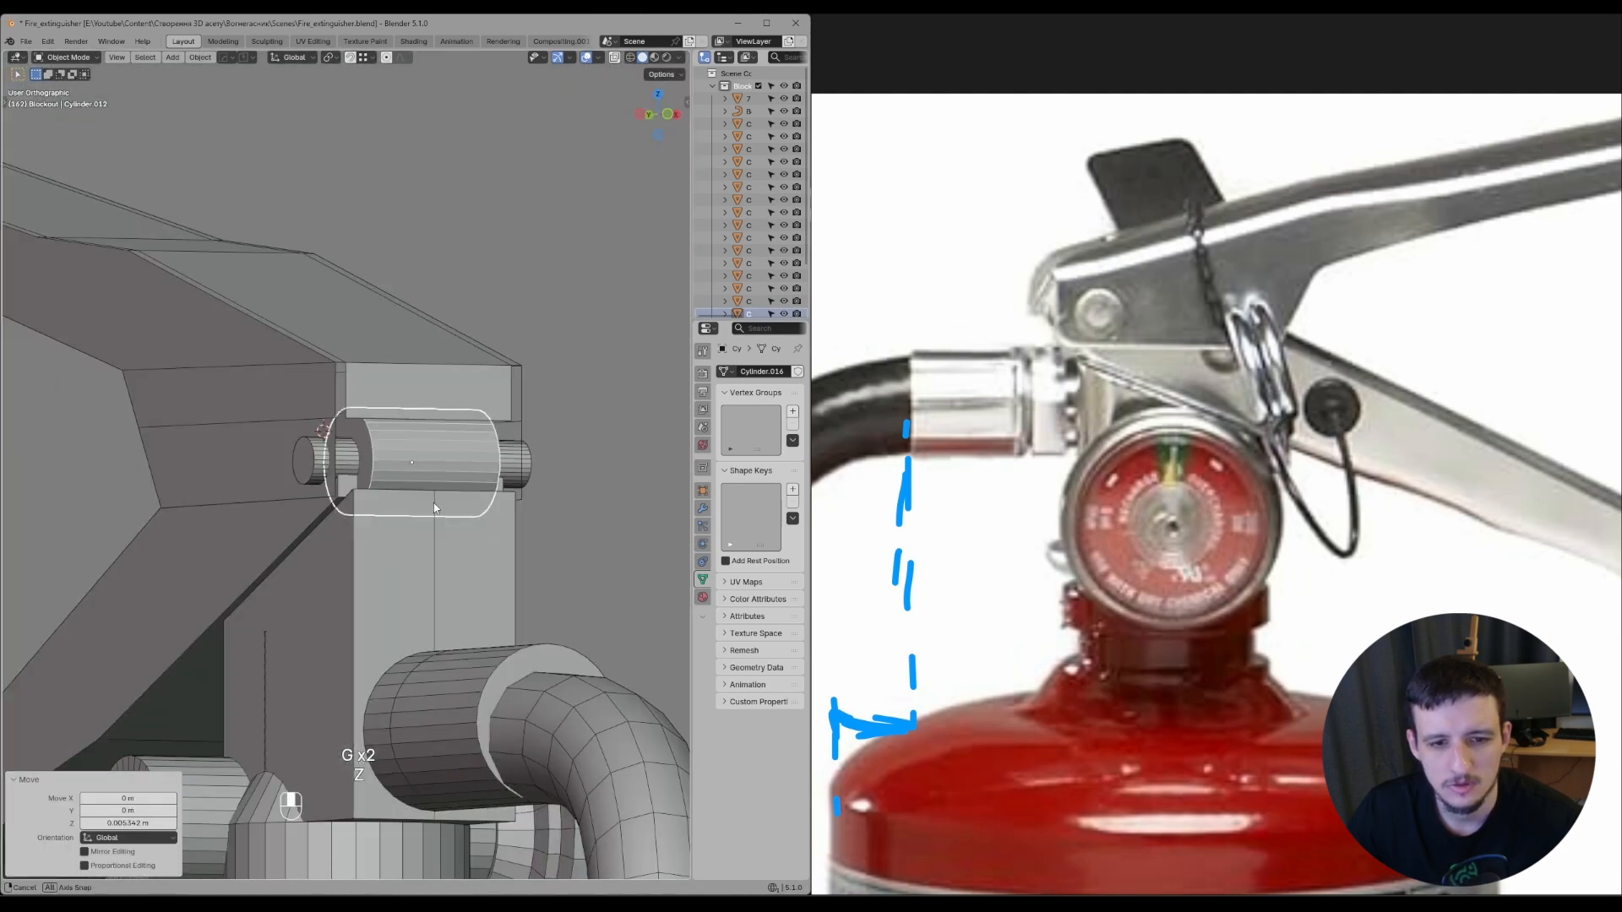
- Check the red handle's front reference, isolate the cross cylinder and split its end cap with a horizontal edge
scroll(1265, 543, "down", 5)
middle_click_drag(1265, 543, 879, 446)
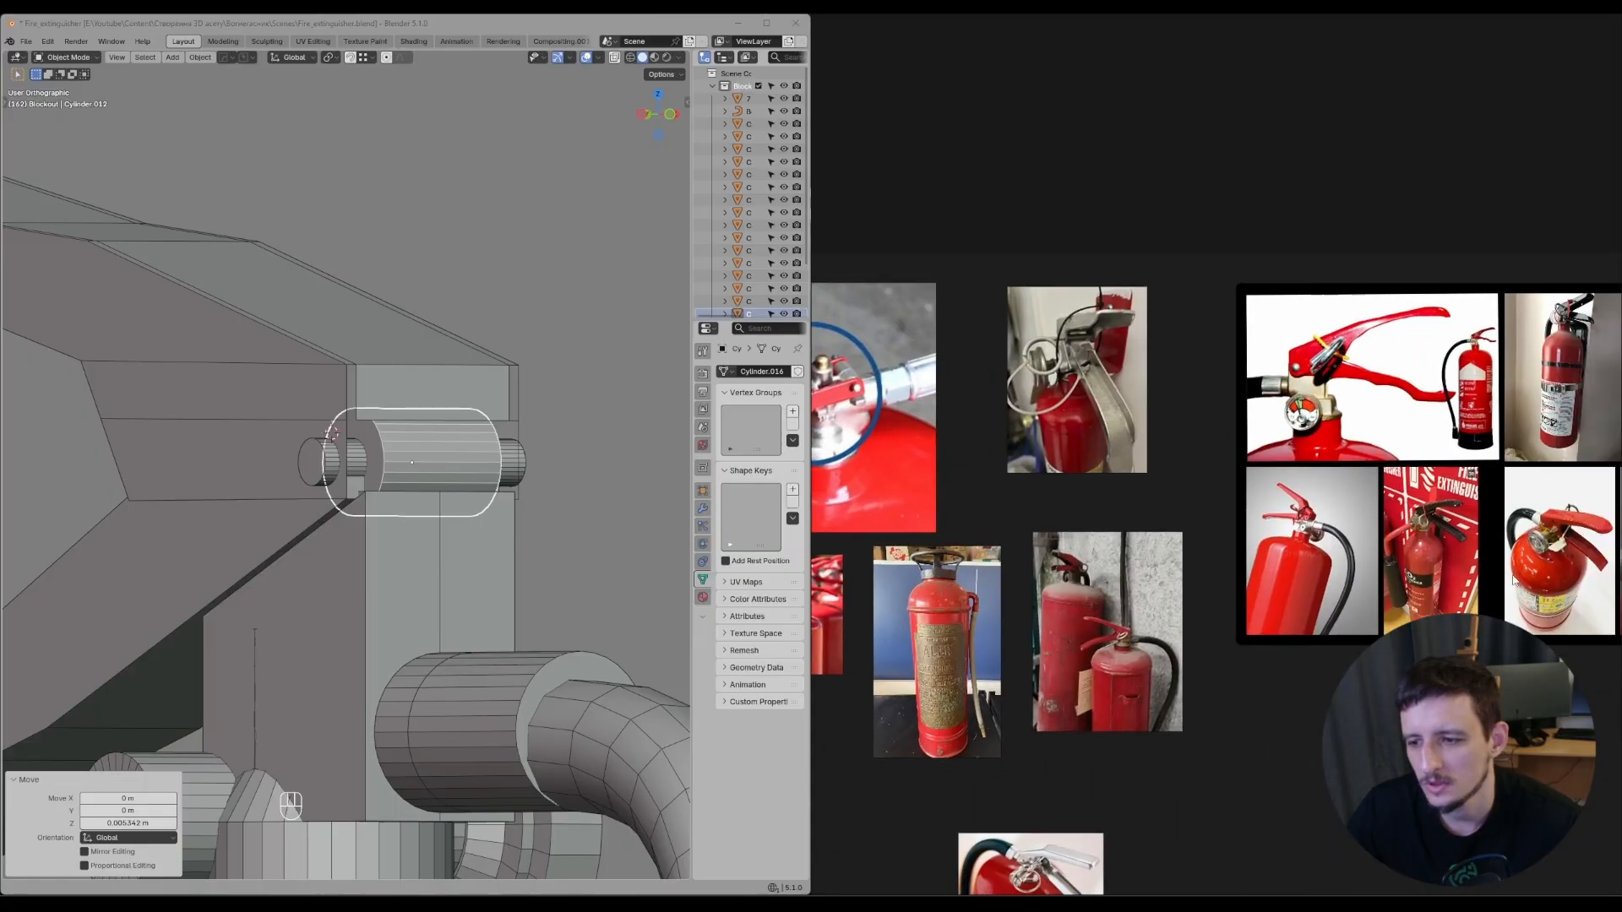
middle_click_drag(1512, 577, 853, 511)
scroll(1326, 494, "up", 12)
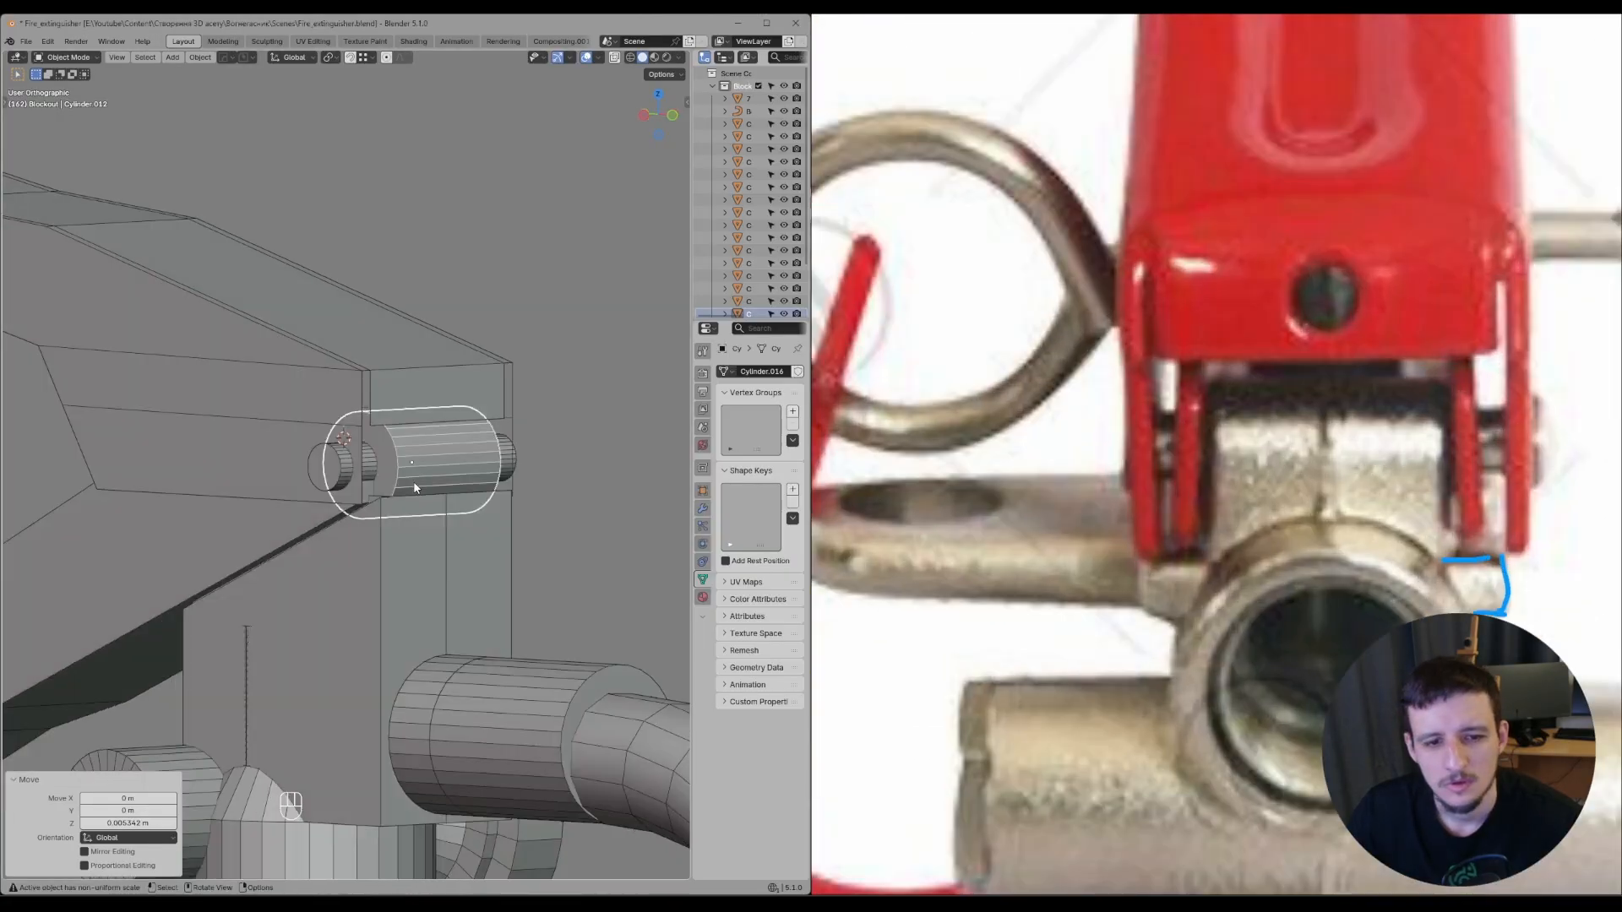
key("alt+f")
key("Tab")
left_click(325, 475)
key("2")
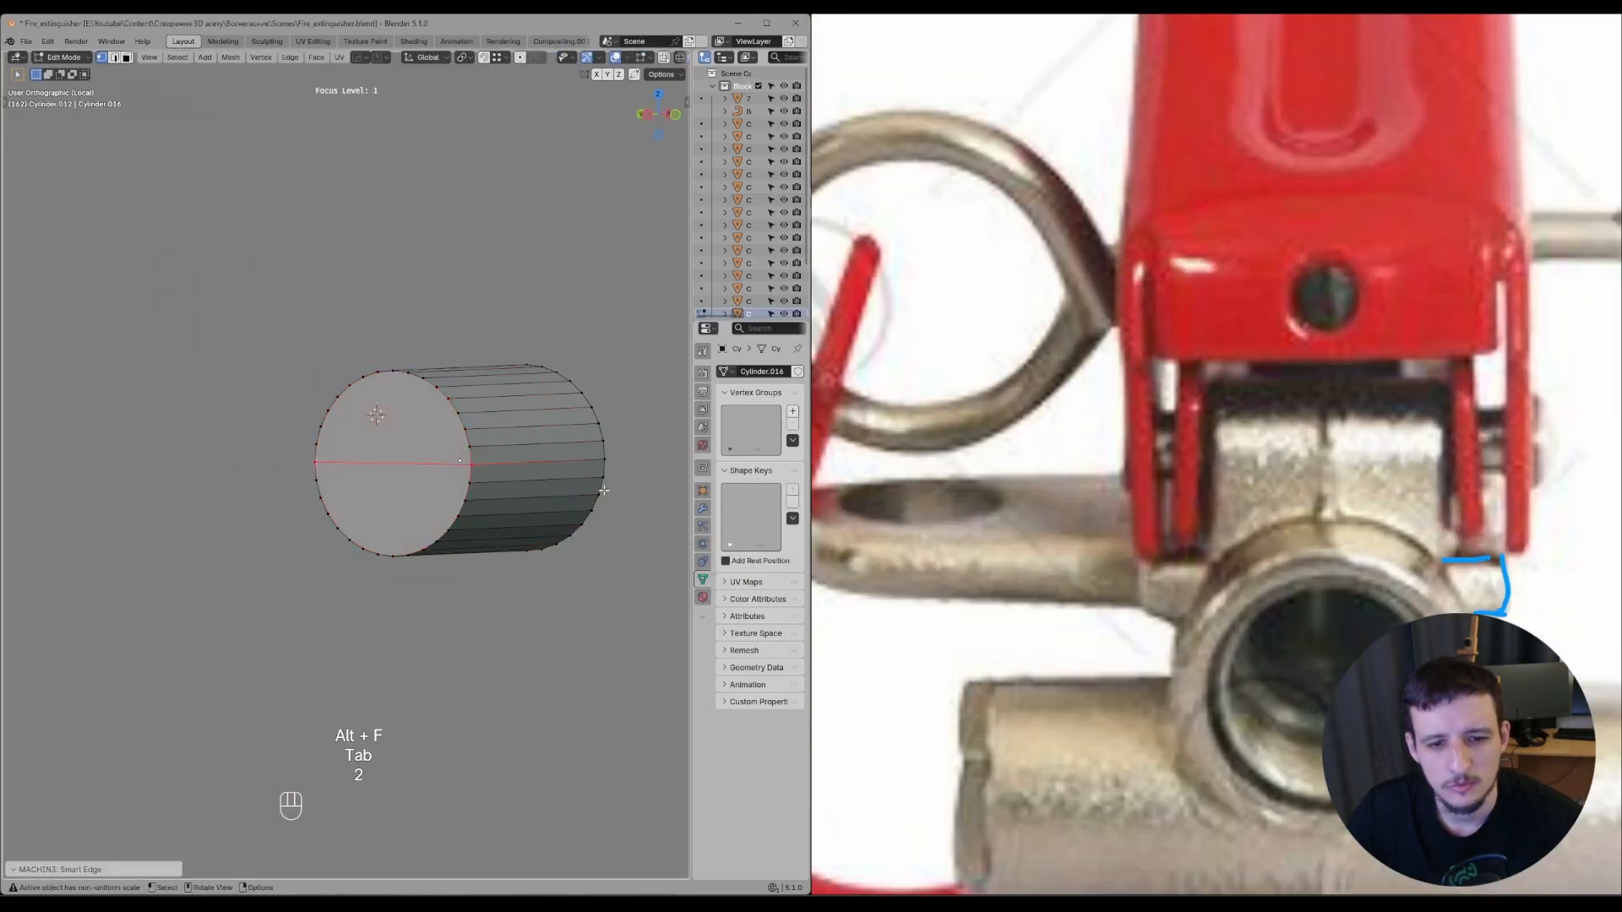
middle_click_drag(326, 474, 536, 484)
- Select all faces of the cross cylinder's lower half, including the cap halves, and delete them
key("Tab")
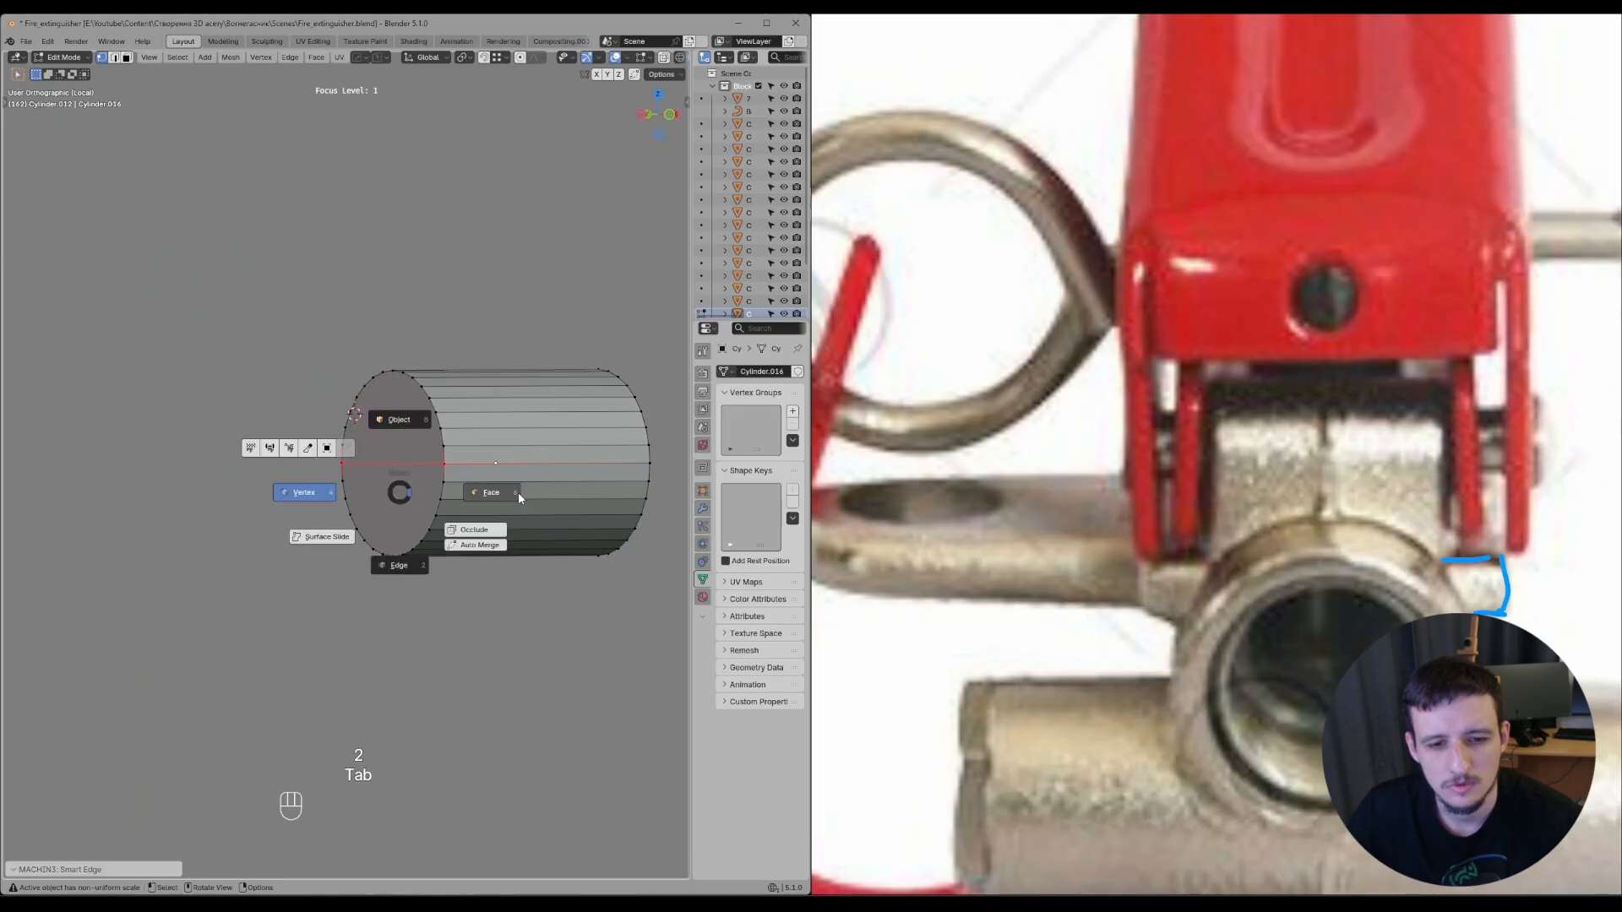
left_click(518, 492)
key("c")
left_click_drag(499, 479, 428, 514)
right_click(351, 500)
middle_click_drag(351, 499, 568, 481)
key("c")
left_click_drag(438, 464, 439, 507)
right_click(439, 507)
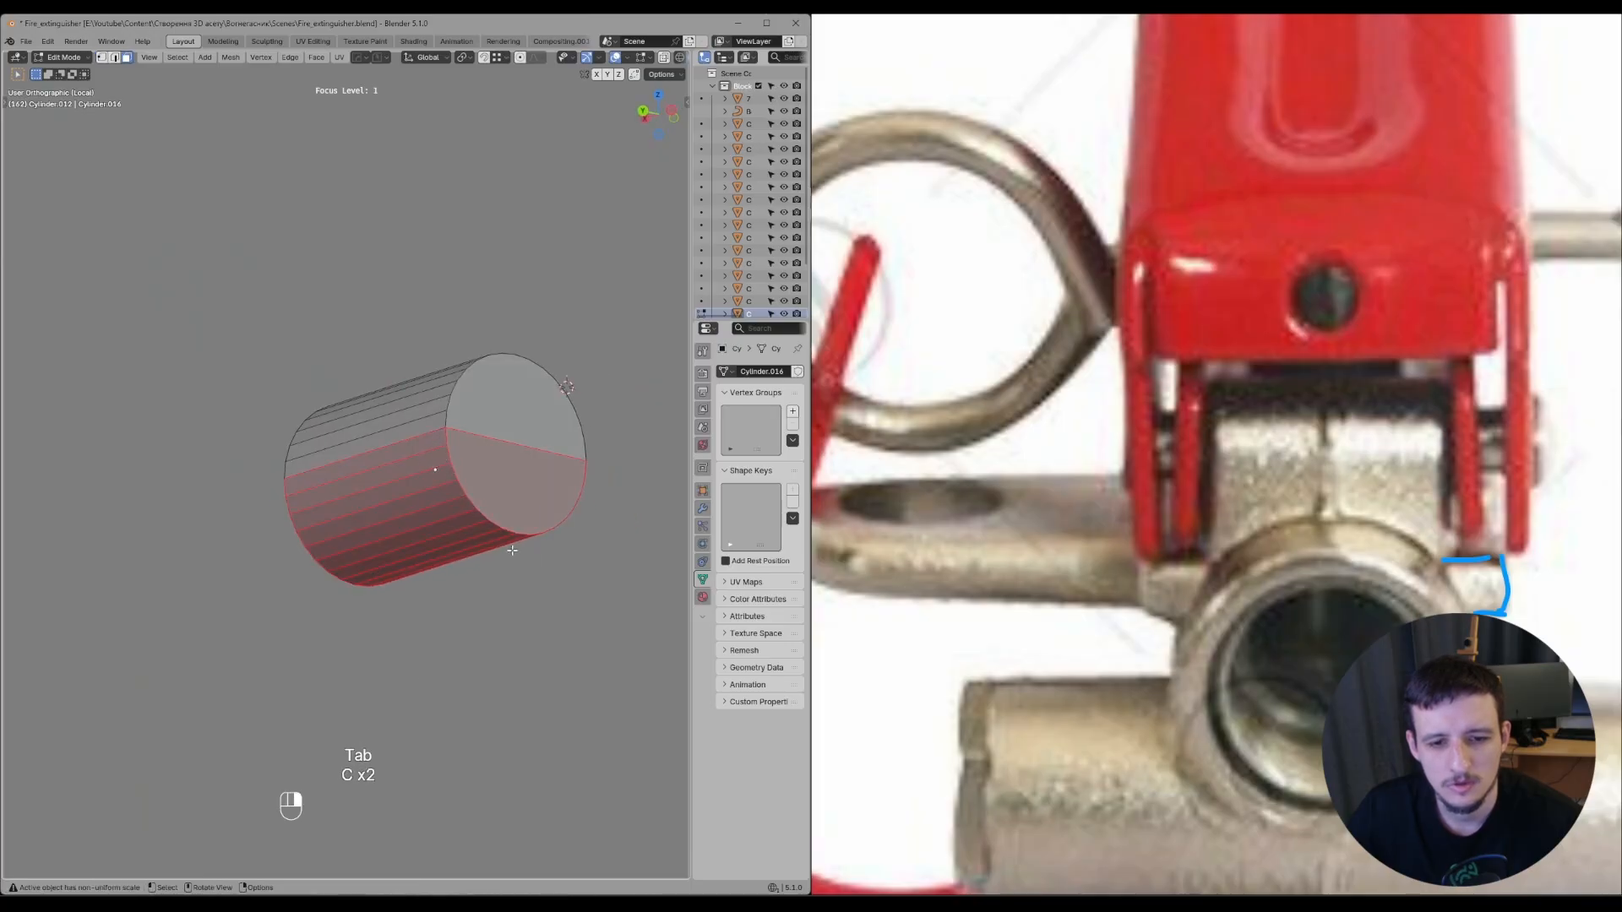
key("x")
left_click(509, 552)
- Try to mirror the remaining half of the cross cylinder
key("Tab")
middle_click_drag(509, 449, 610, 442)
left_click(464, 532)
key("Tab")
left_click(429, 449)
key("ctrl+x")
scroll(601, 460, "down", 3)
key("ctrl+x")
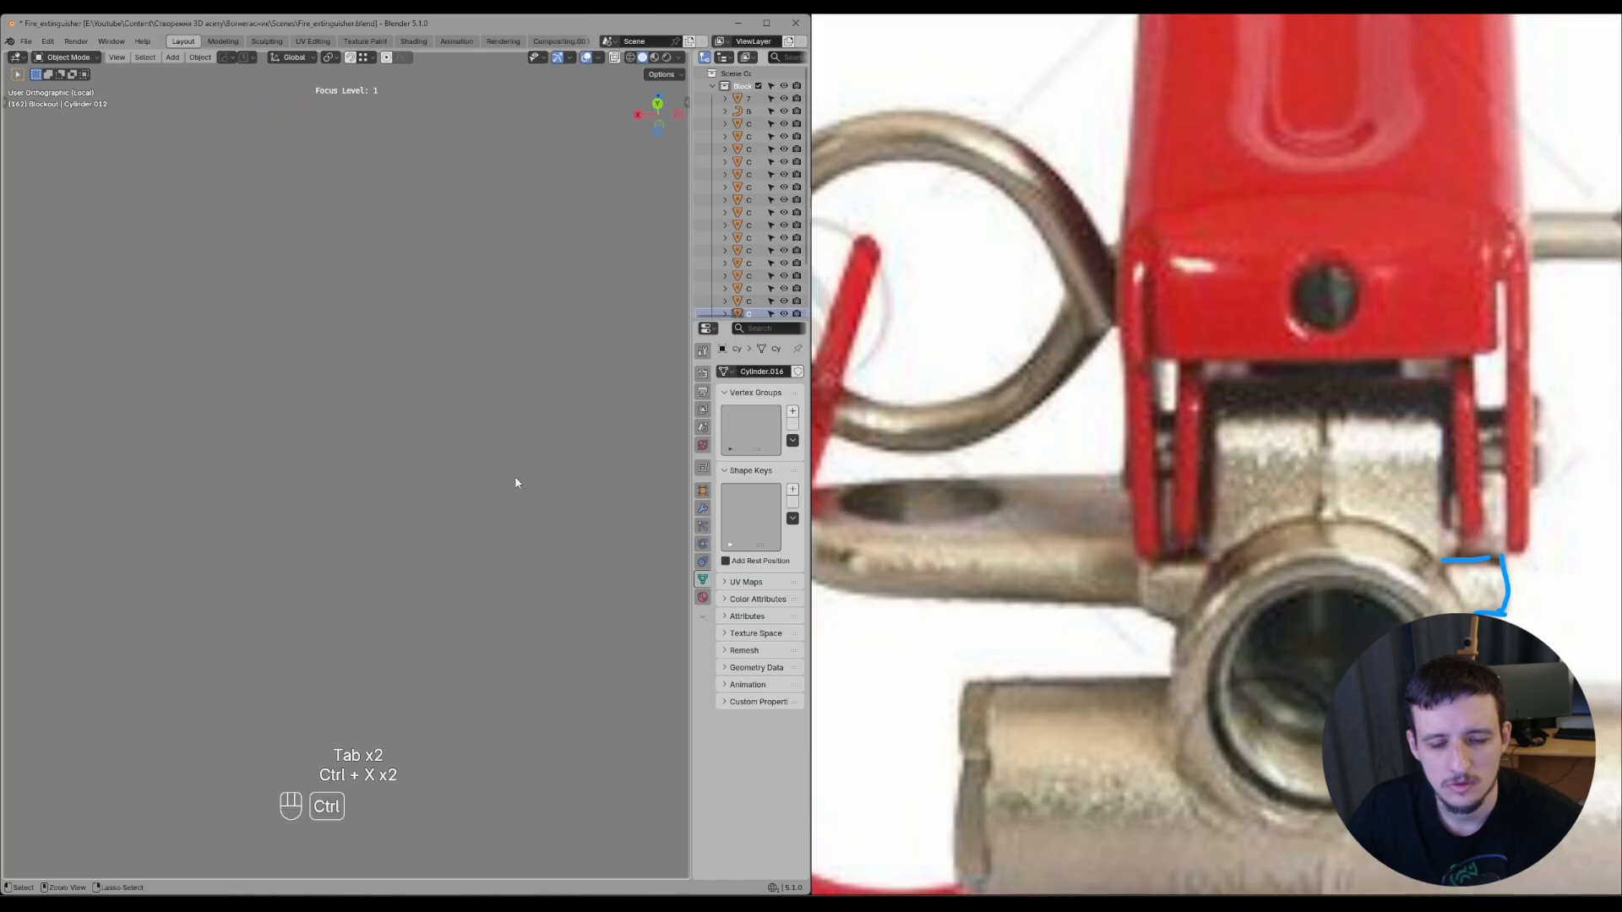
key("ctrl+x")
key("ctrl+z")
key("ctrl+x")
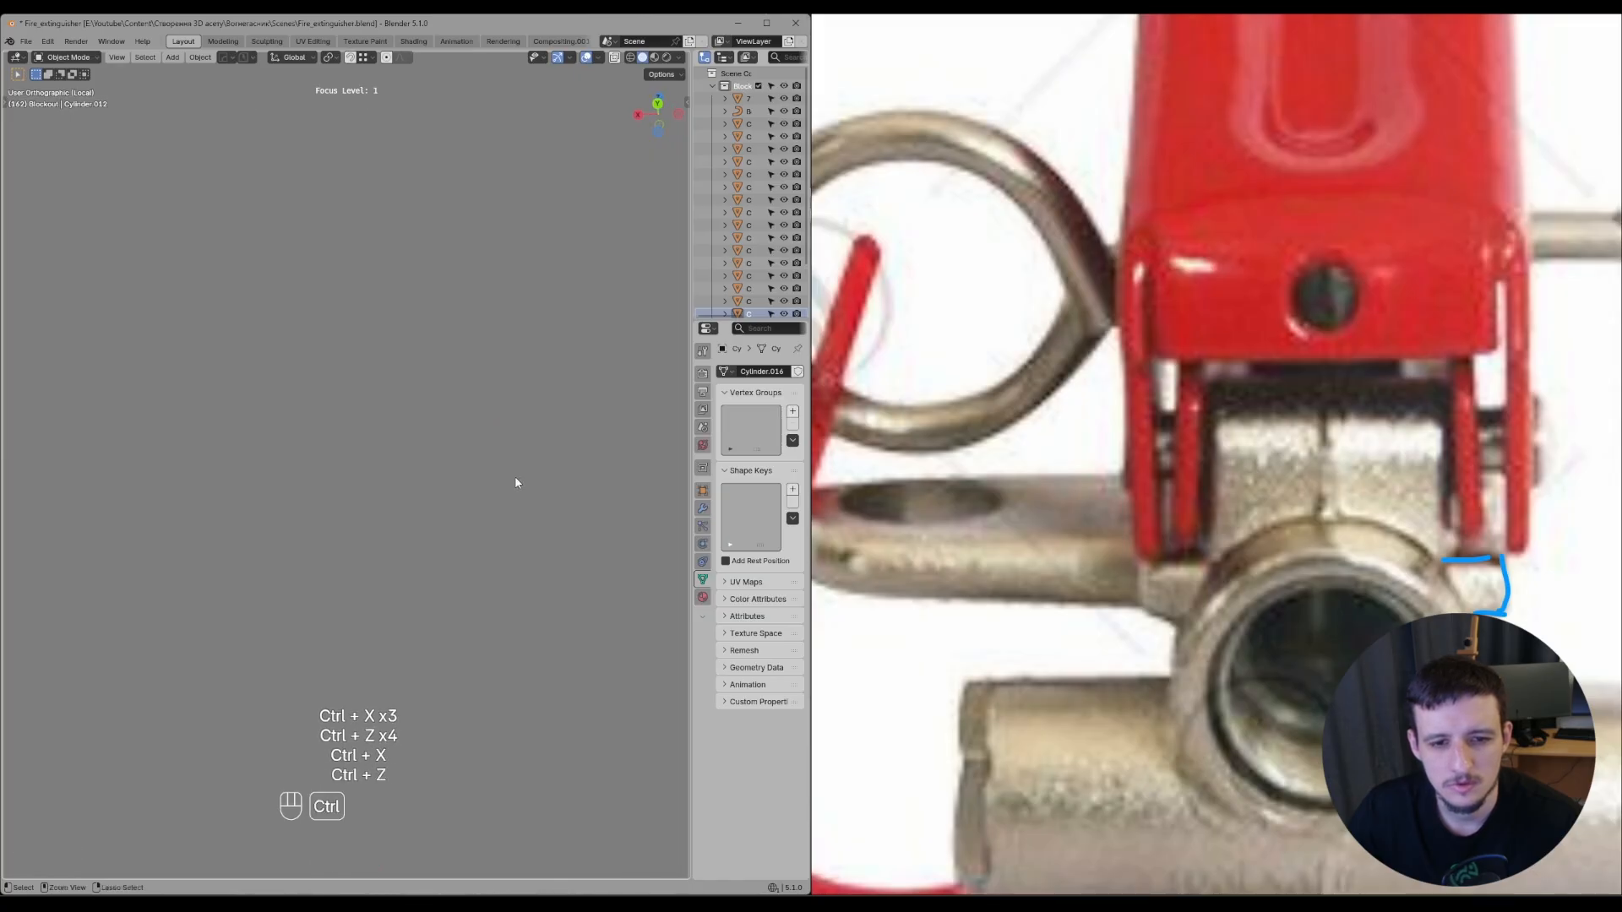
- Undo the mirror attempts and the deletion of the cross cylinder's lower half
key("ctrl+z")
key("ctrl+z")
key("ctrl+z")
key("ctrl+z")
key("Tab")
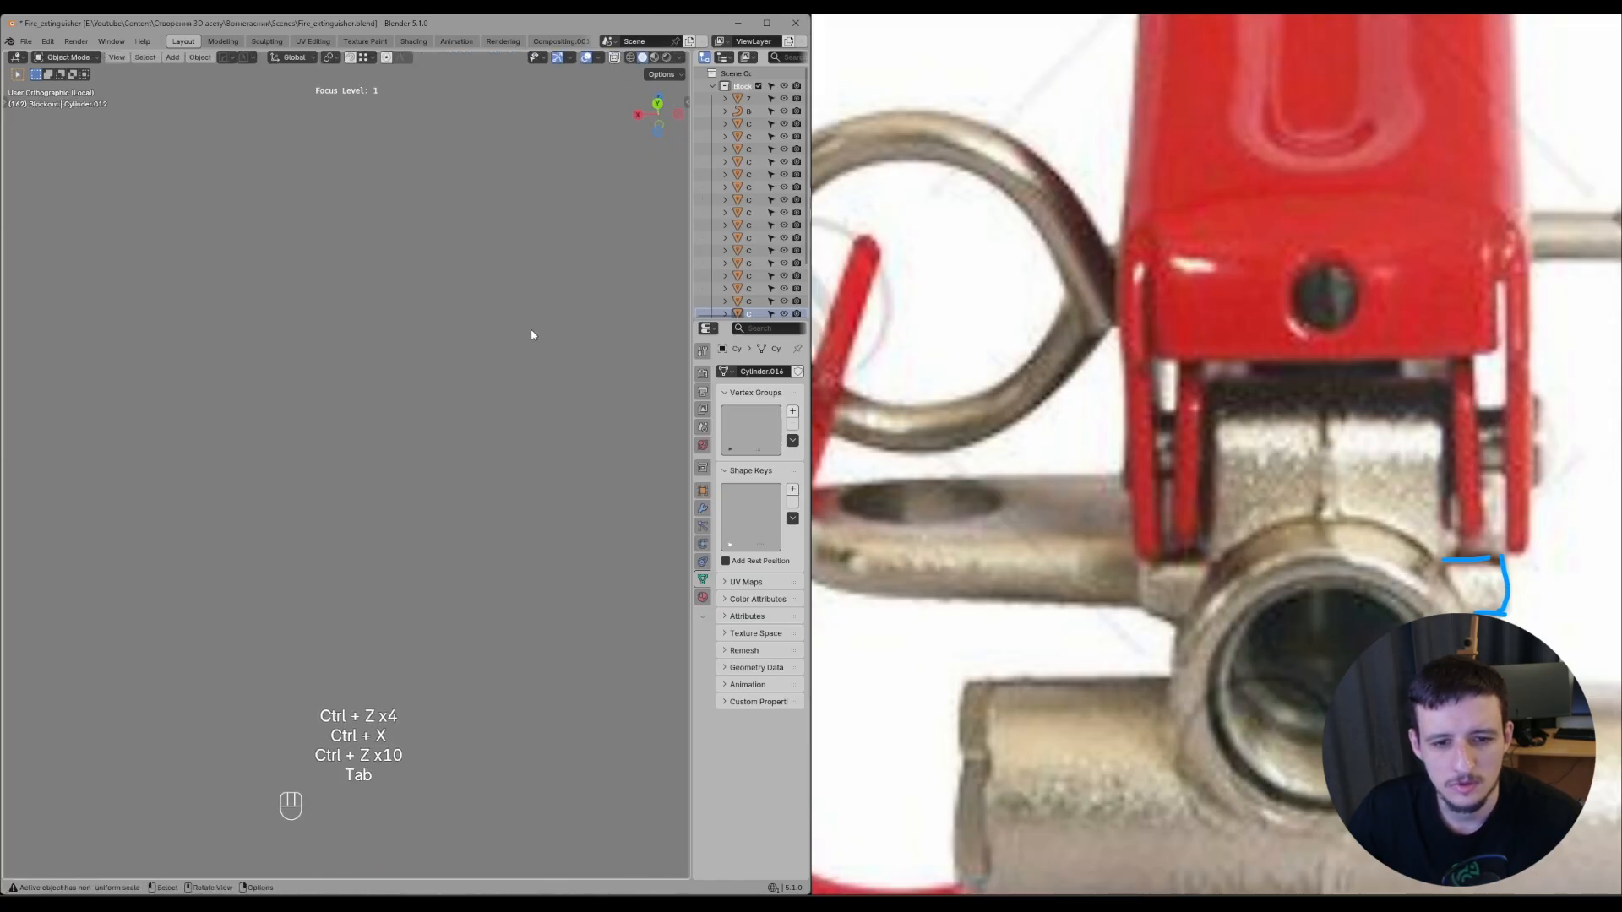
middle_click_drag(531, 328, 576, 470)
key("Tab")
key("Tab")
key("ctrl+x")
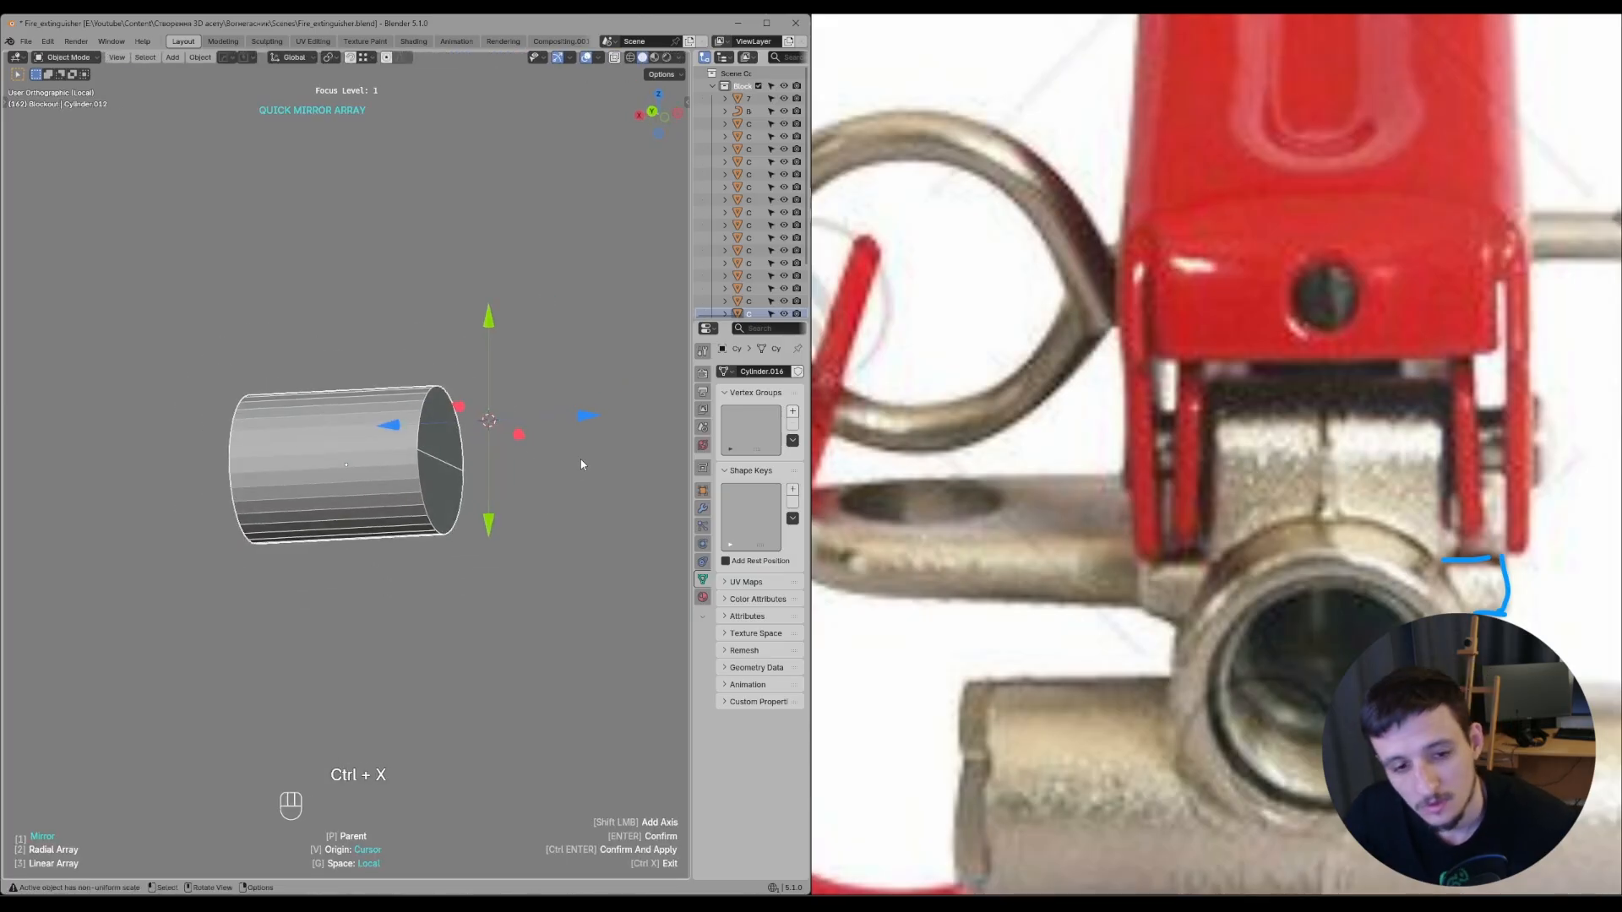
key("v")
key("ctrl+alt+x")
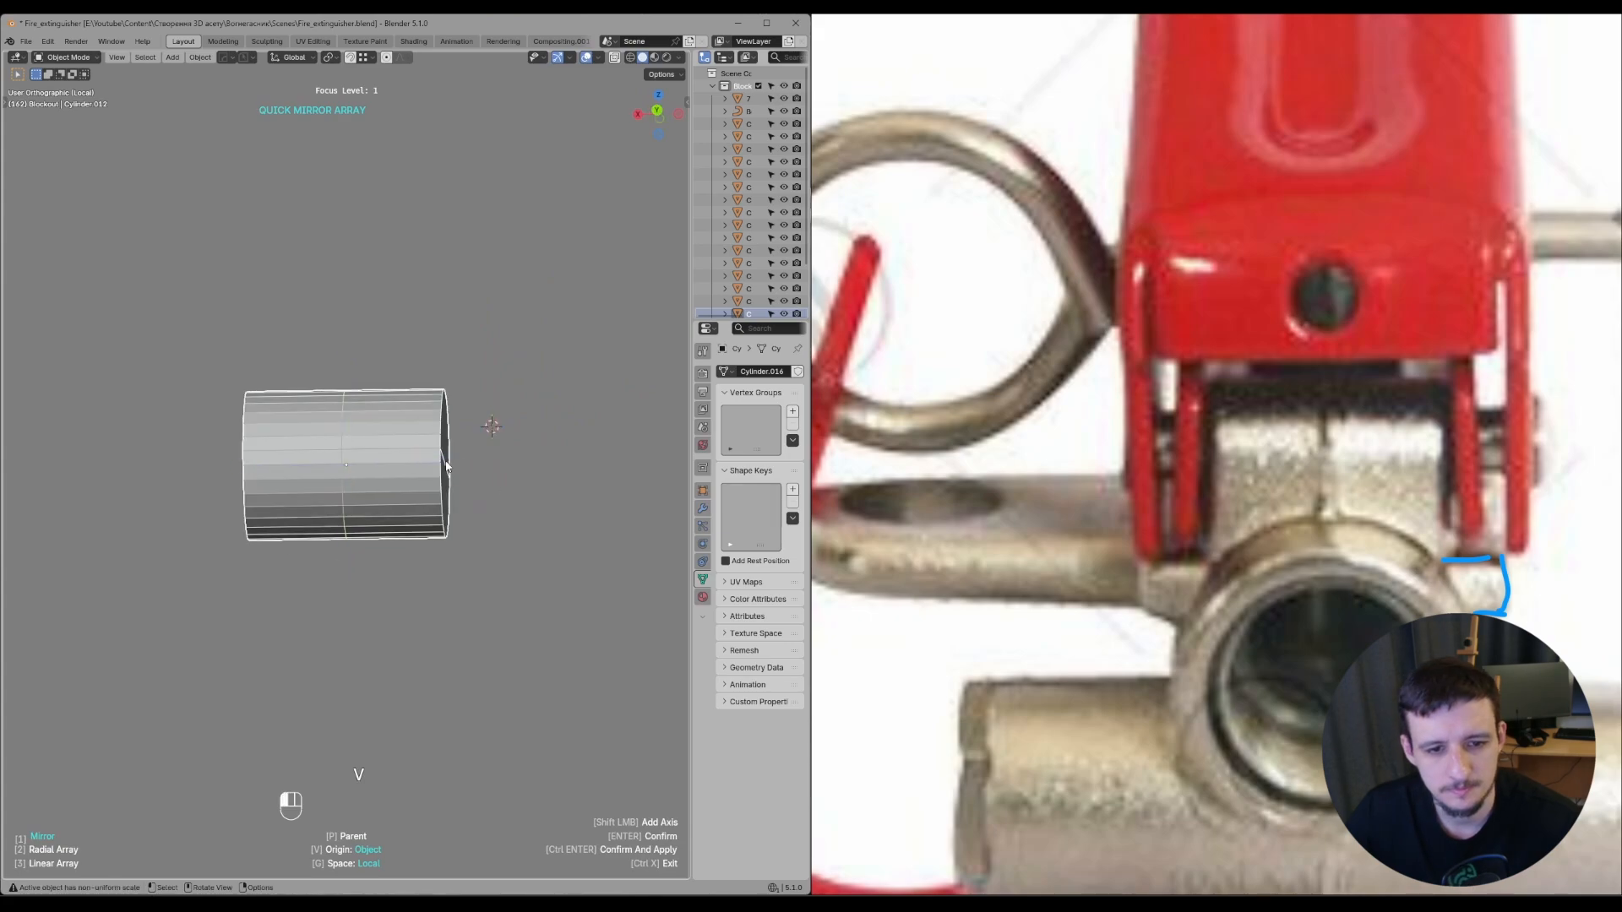
key("ctrl+alt+x")
left_click(457, 477)
- Select the faces of the cross cylinder's lower half with the circle selection and delete them
mouse_move(457, 477)
middle_mouse_down()
mouse_move(334, 499)
mouse_move(356, 477)
middle_mouse_up()
key("Tab")
key("c")
key("c")
left_click_drag(356, 477, 353, 525)
right_click(354, 526)
middle_click_drag(354, 525, 404, 525)
key("x")
left_click(493, 459)
- Isolate the remaining half cylinder and extrude its open lower boundary edges straight down along Z
key("Tab")
left_click(403, 597)
key("Tab")
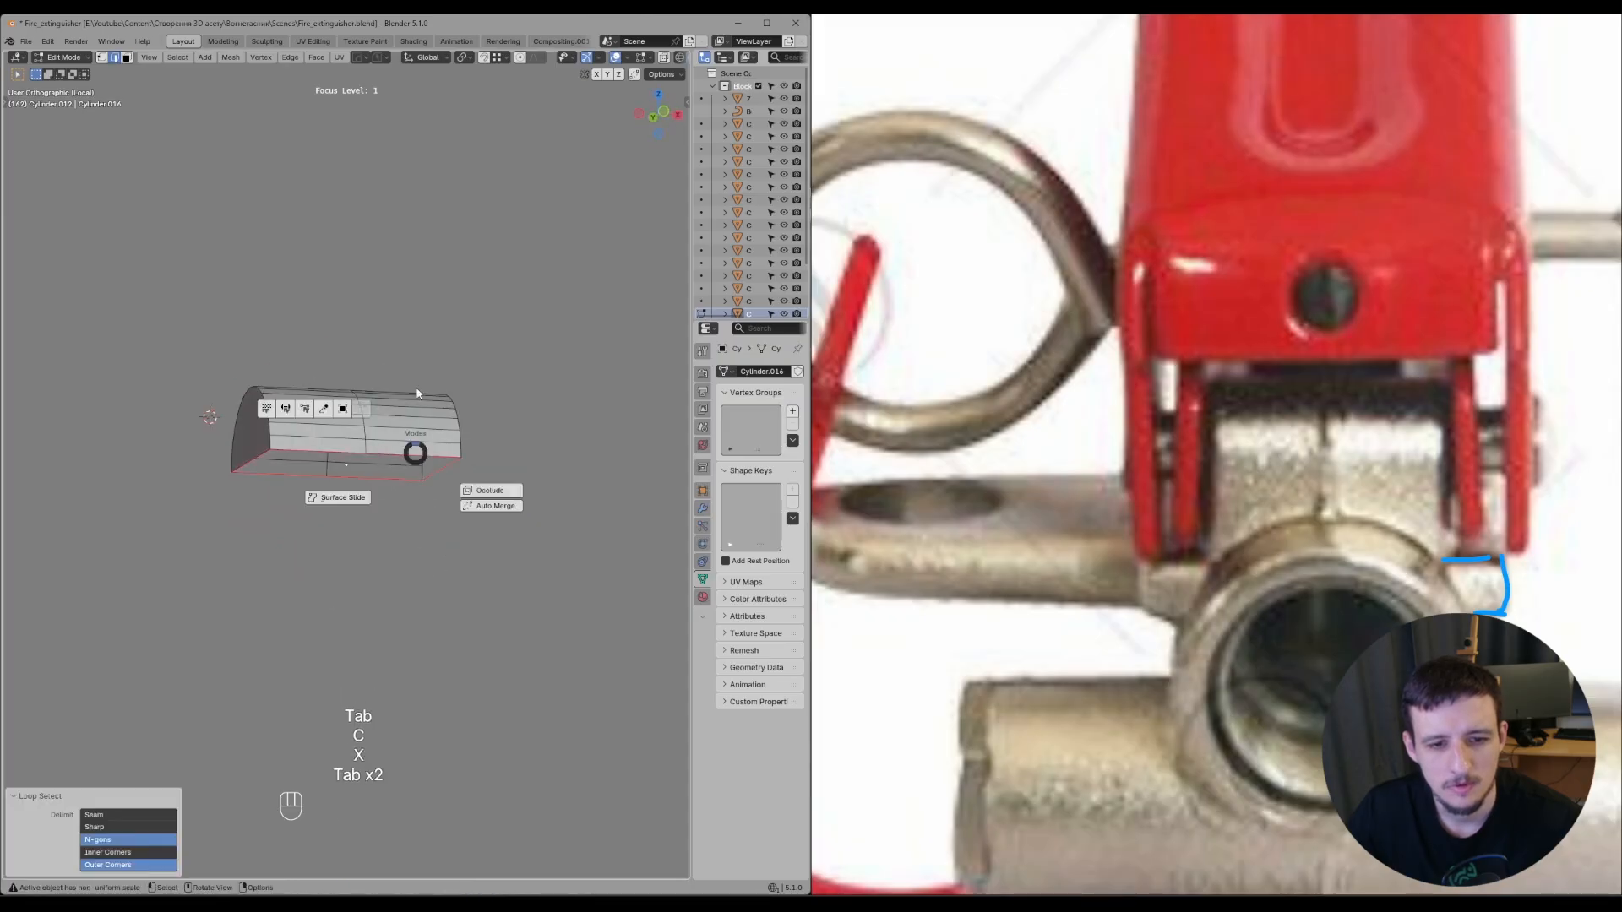
left_click(416, 380)
key("alt+f")
key("Tab")
key("e")
middle_click_drag(423, 456, 554, 532)
right_click(387, 637)
key("g")
key("z")
left_click(357, 529)
- Show the full assembly again and scale the half-round lug down around the pivot pin to about 0.72
key("Tab")
key("alt+f")
key("alt+f")
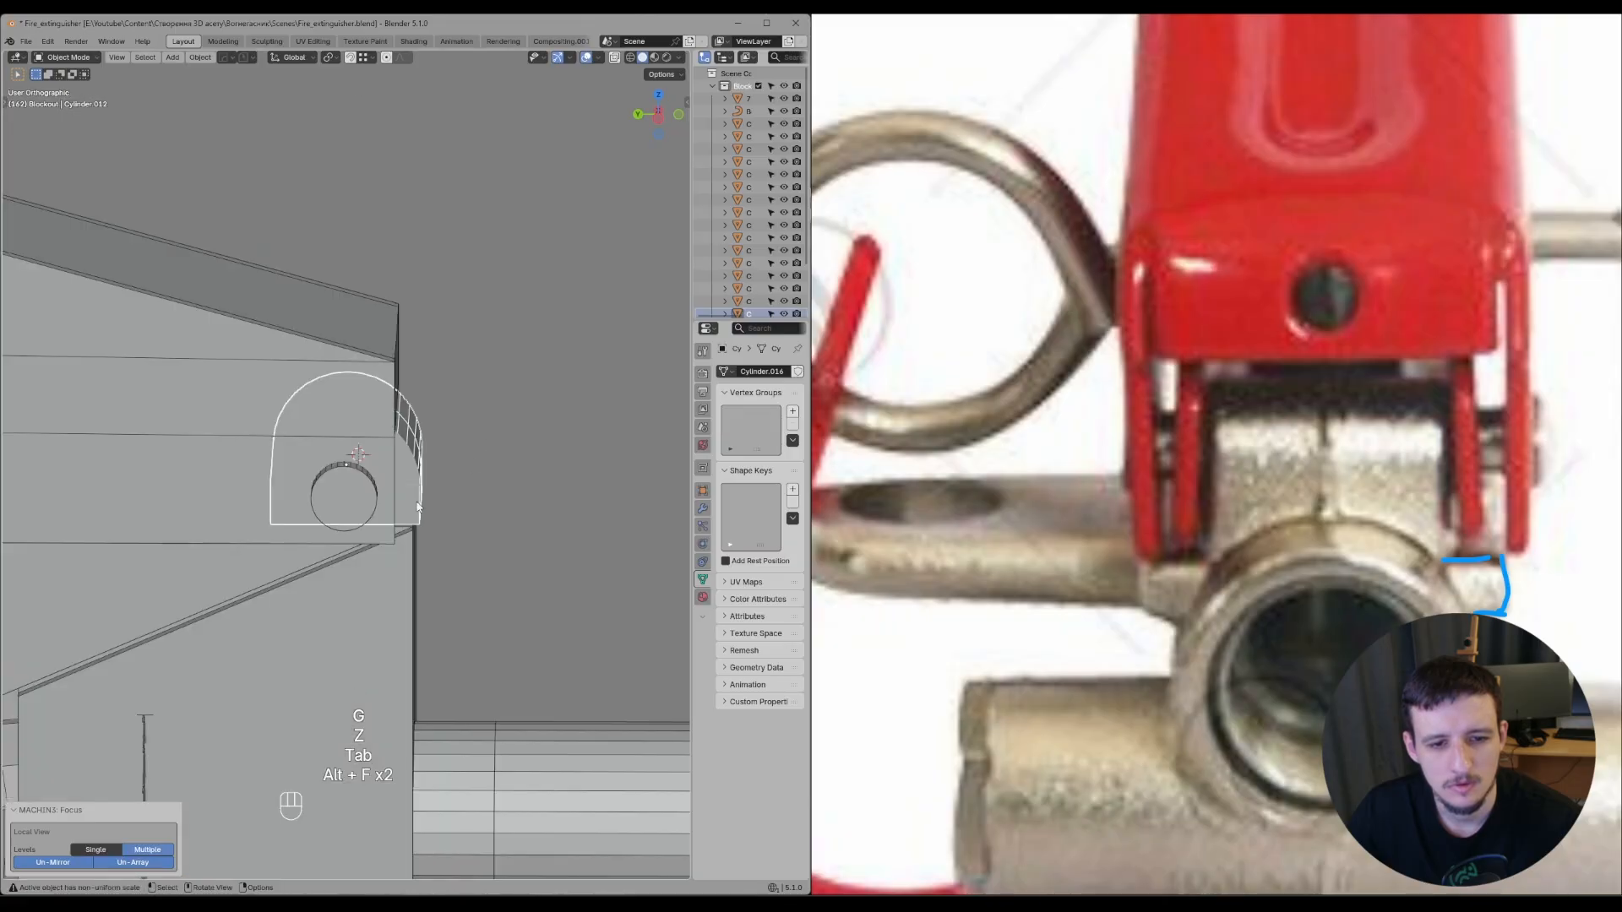
middle_click_drag(422, 502, 387, 515)
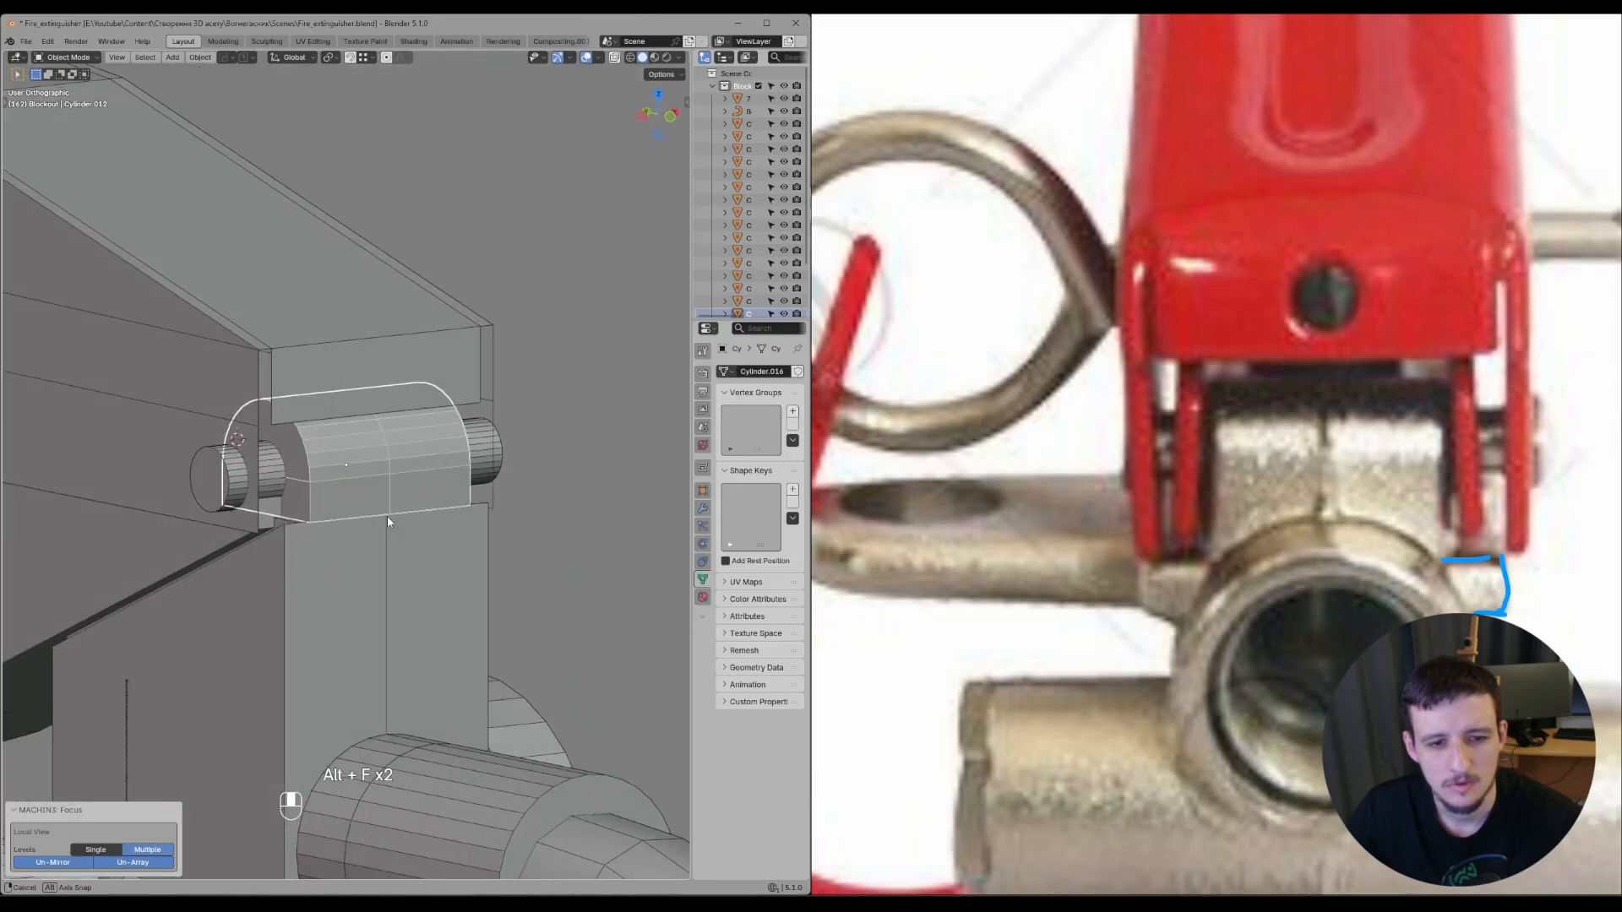
key("s")
left_click(467, 523)
key("Tab")
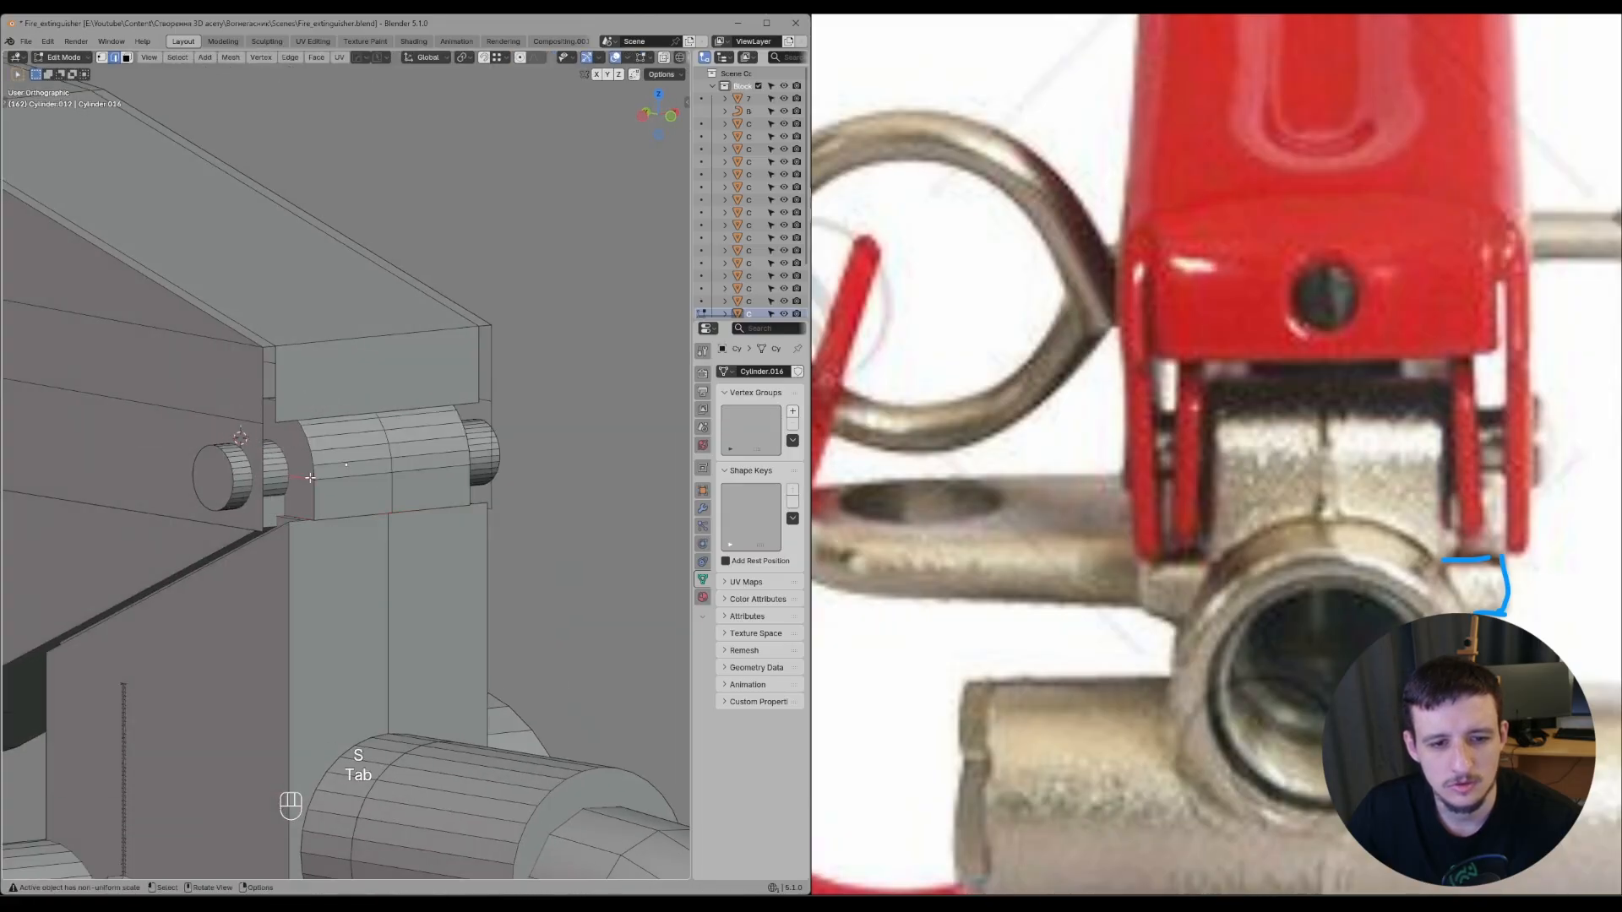
middle_click_drag(310, 478, 406, 520)
key("Tab")
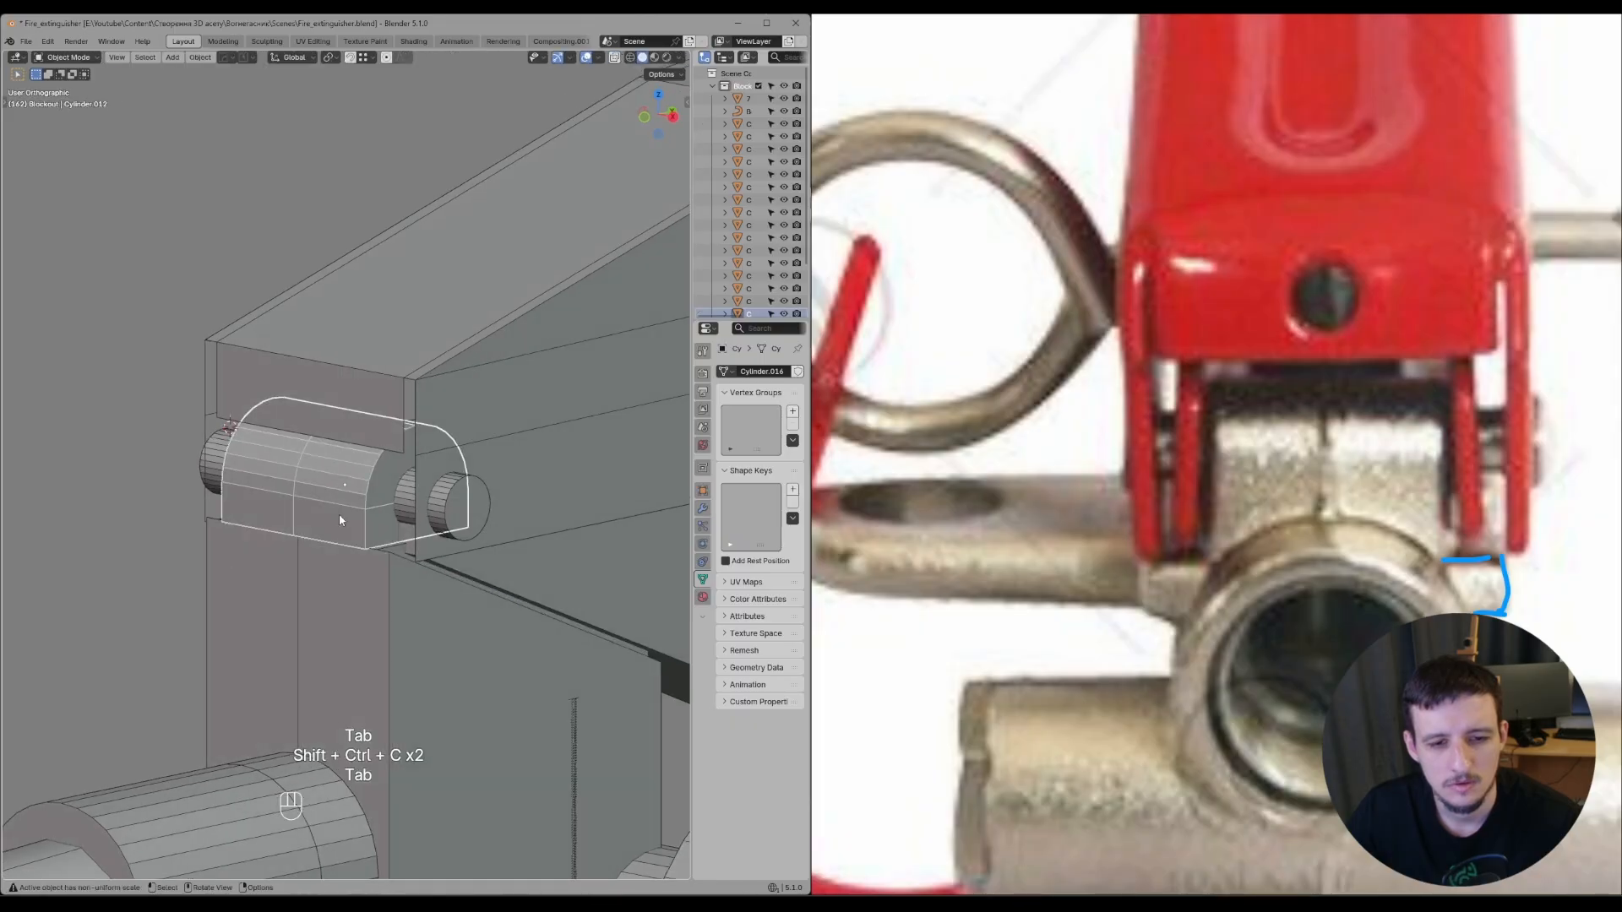
key("s")
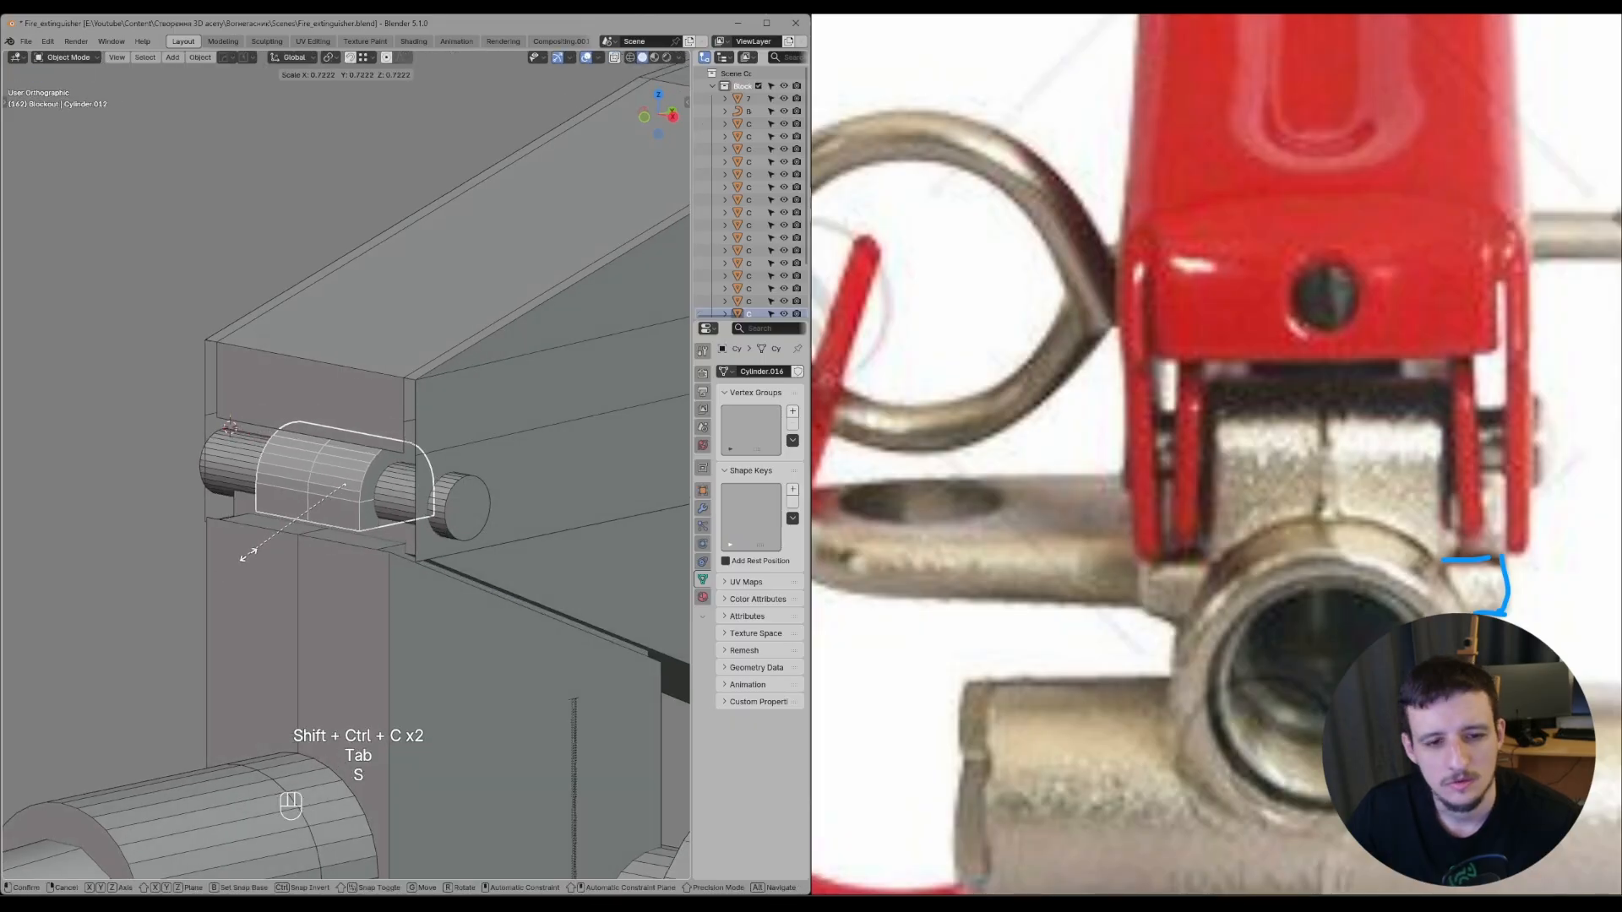
left_click(247, 555)
- Move the lug's lower edges along Z so they meet the top of the valve body
key("Tab")
left_click(337, 524, "alt")
left_click(297, 537, "ctrl")
middle_click_drag(297, 536, 376, 515)
scroll(448, 493, "down", 3)
left_click(453, 493)
key("Tab")
left_click(354, 479)
key("Tab")
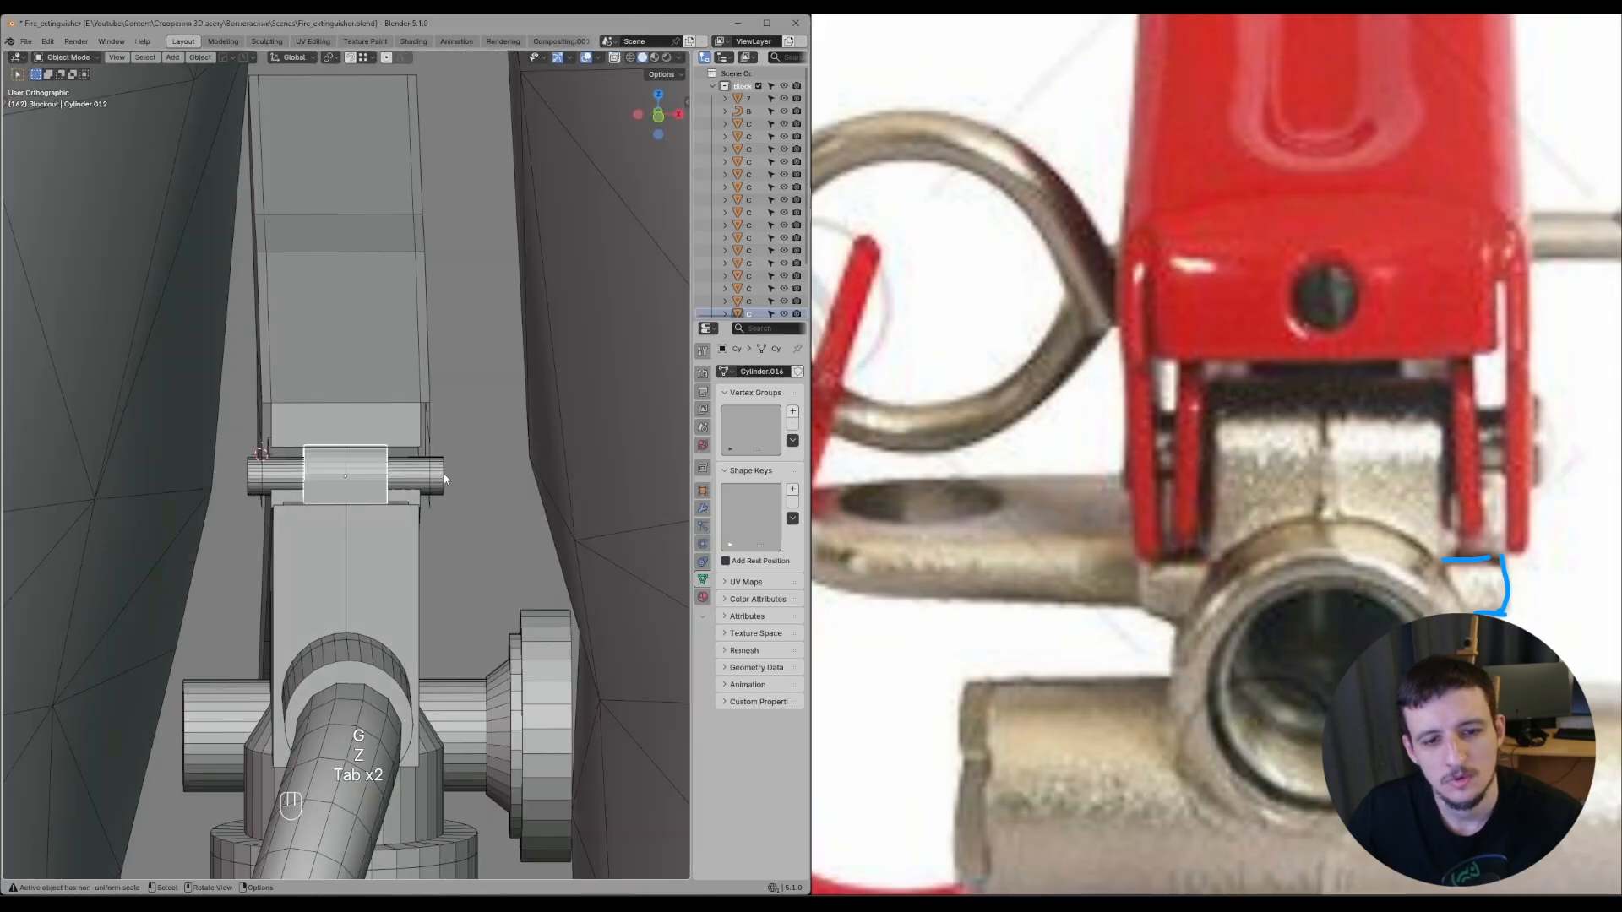
- Widen the lug along the global X axis by a factor of about 1.54 so it nearly spans the handle's inside
scroll(447, 486, "up", 2)
key("s")
middle_click(490, 481)
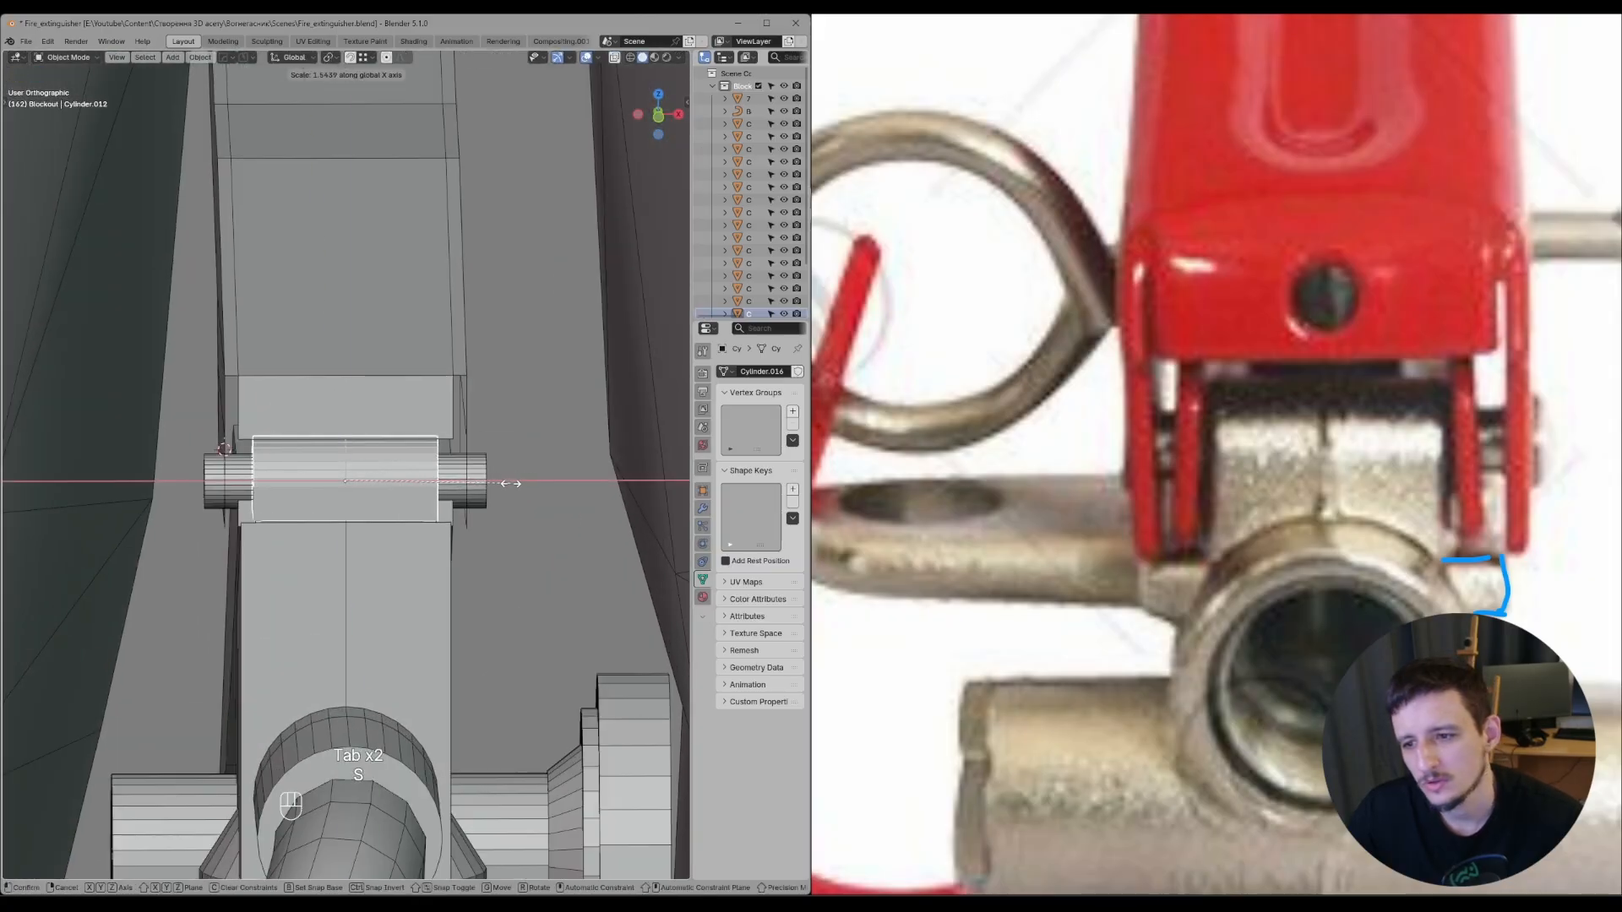
left_click(505, 484)
- Isolate the lower handle block, delete its top, slanted and end faces, and return to the full assembly
middle_click_drag(505, 484, 355, 566)
left_click(296, 553)
key("alt+f")
key("Tab")
left_click(359, 505)
key("c")
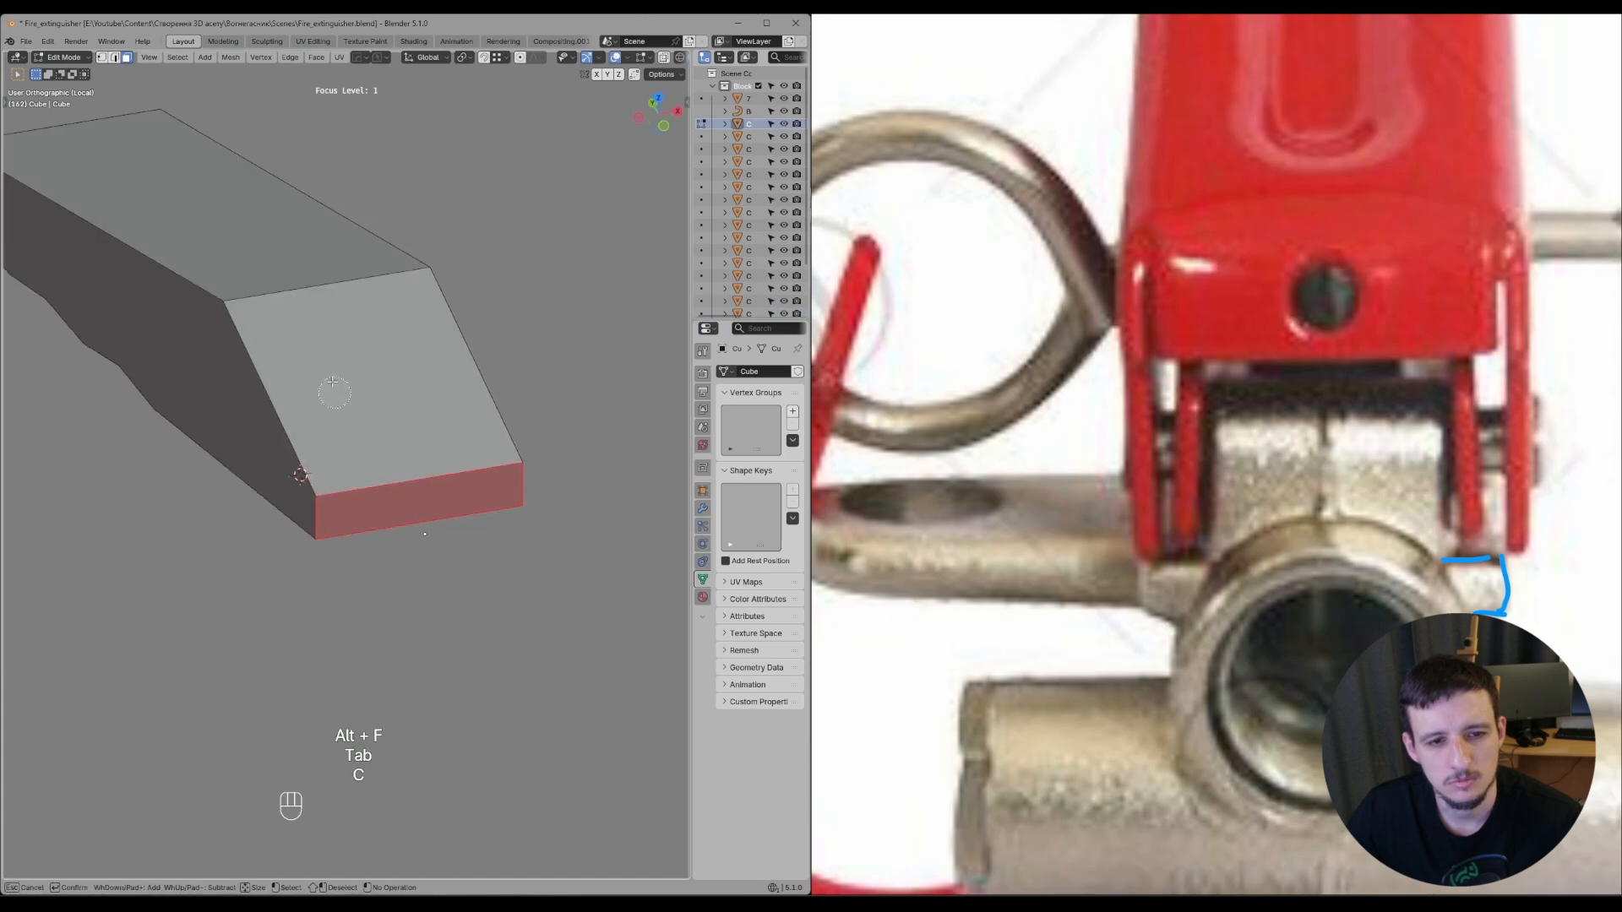
left_click_drag(333, 391, 279, 271)
scroll(416, 352, "down", 2)
middle_click_drag(416, 352, 312, 550)
scroll(420, 470, "down", 4)
key("c")
left_click(303, 579)
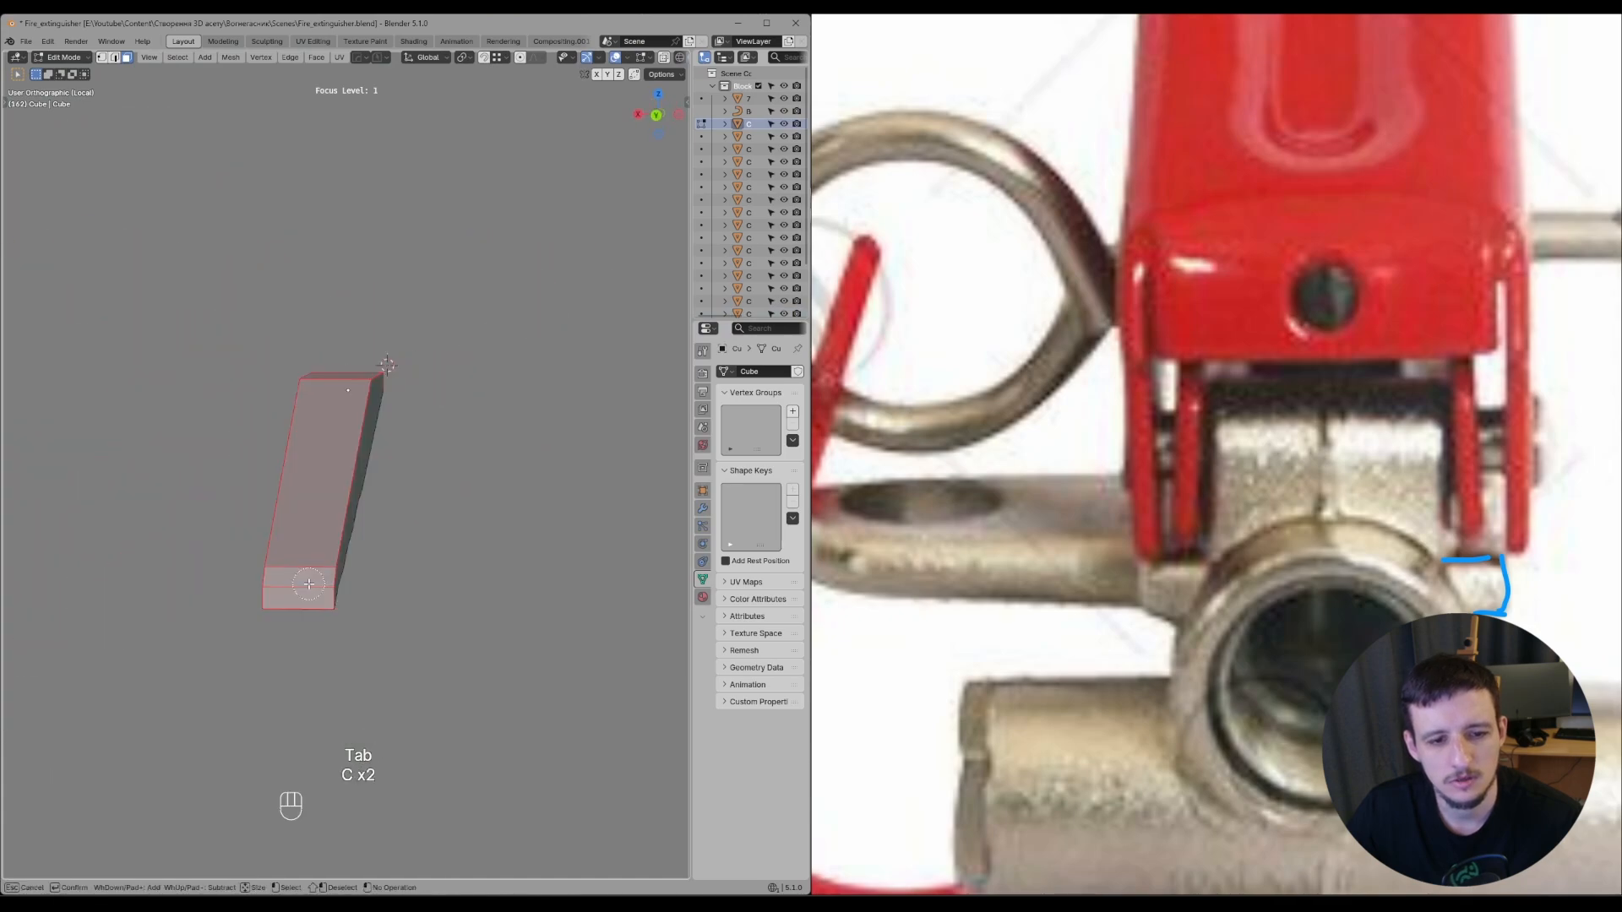
right_click(304, 576)
key("x")
left_click(305, 572)
key("Tab")
key("alt+f")
- Try to thicken the lower handle's open shell by extruding all its faces, then undo the extrusion
scroll(388, 505, "up", 6)
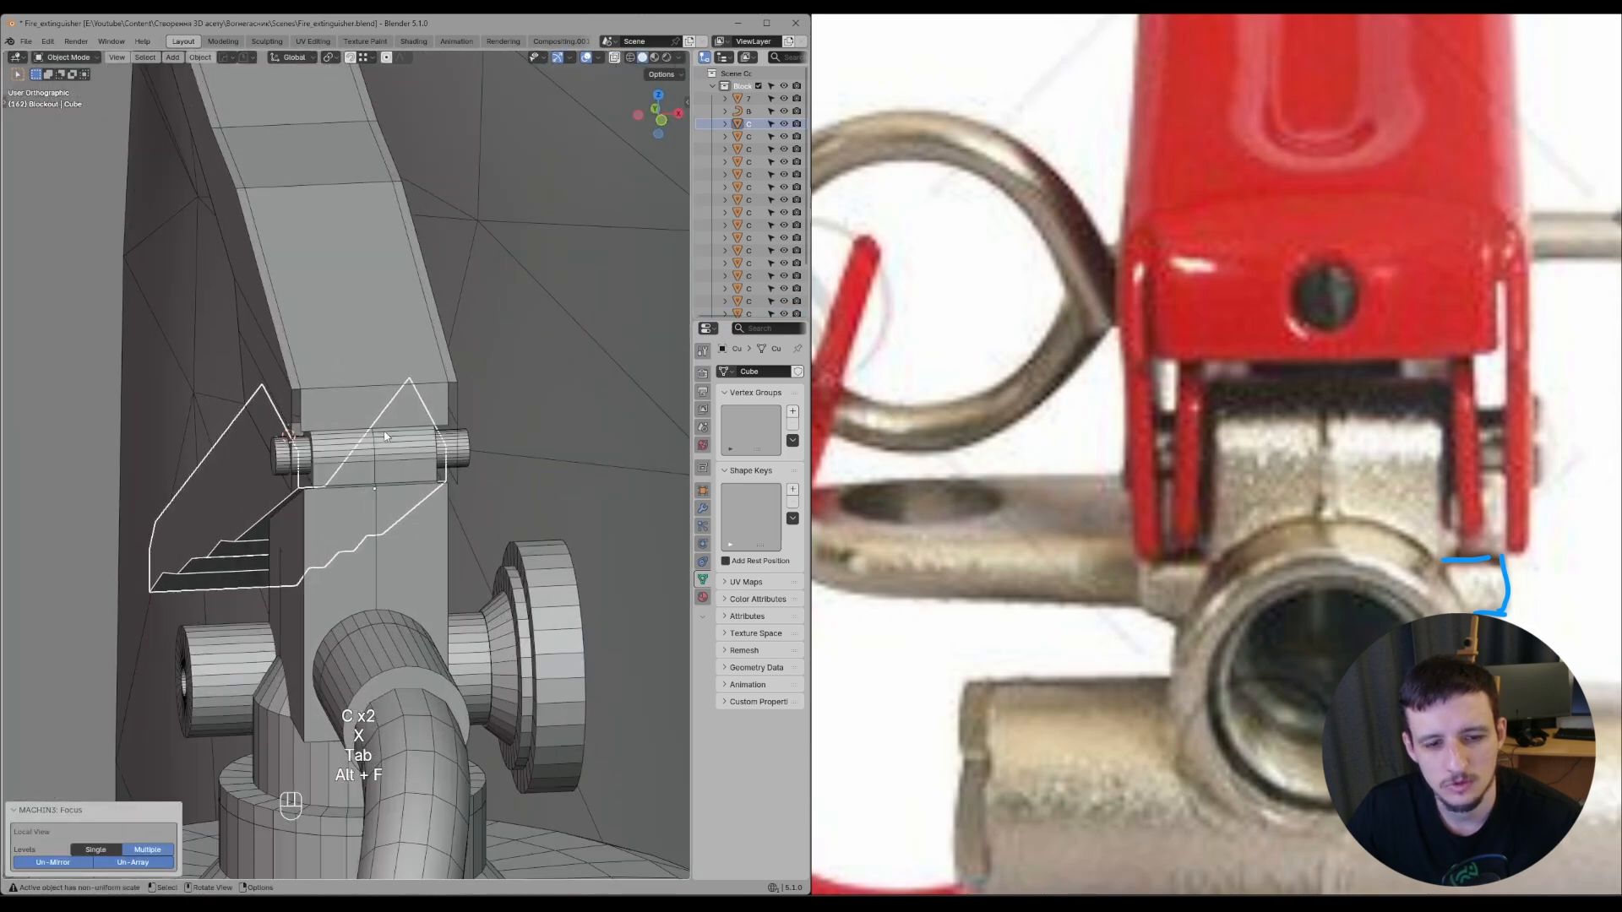
middle_click_drag(387, 505, 378, 548)
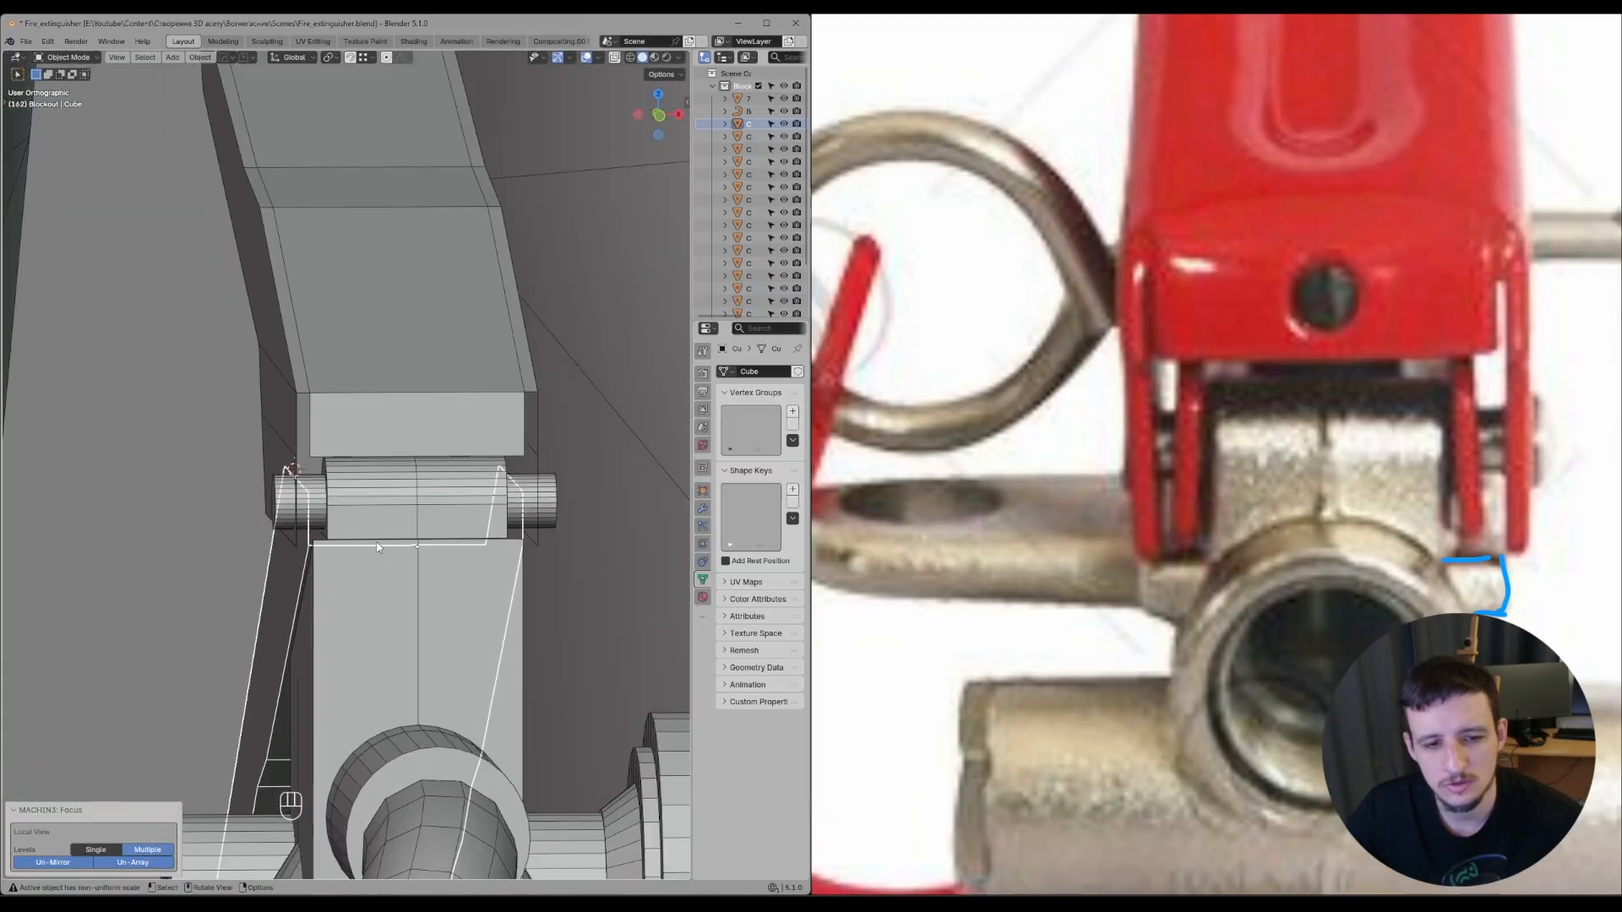
key("Tab")
key("a")
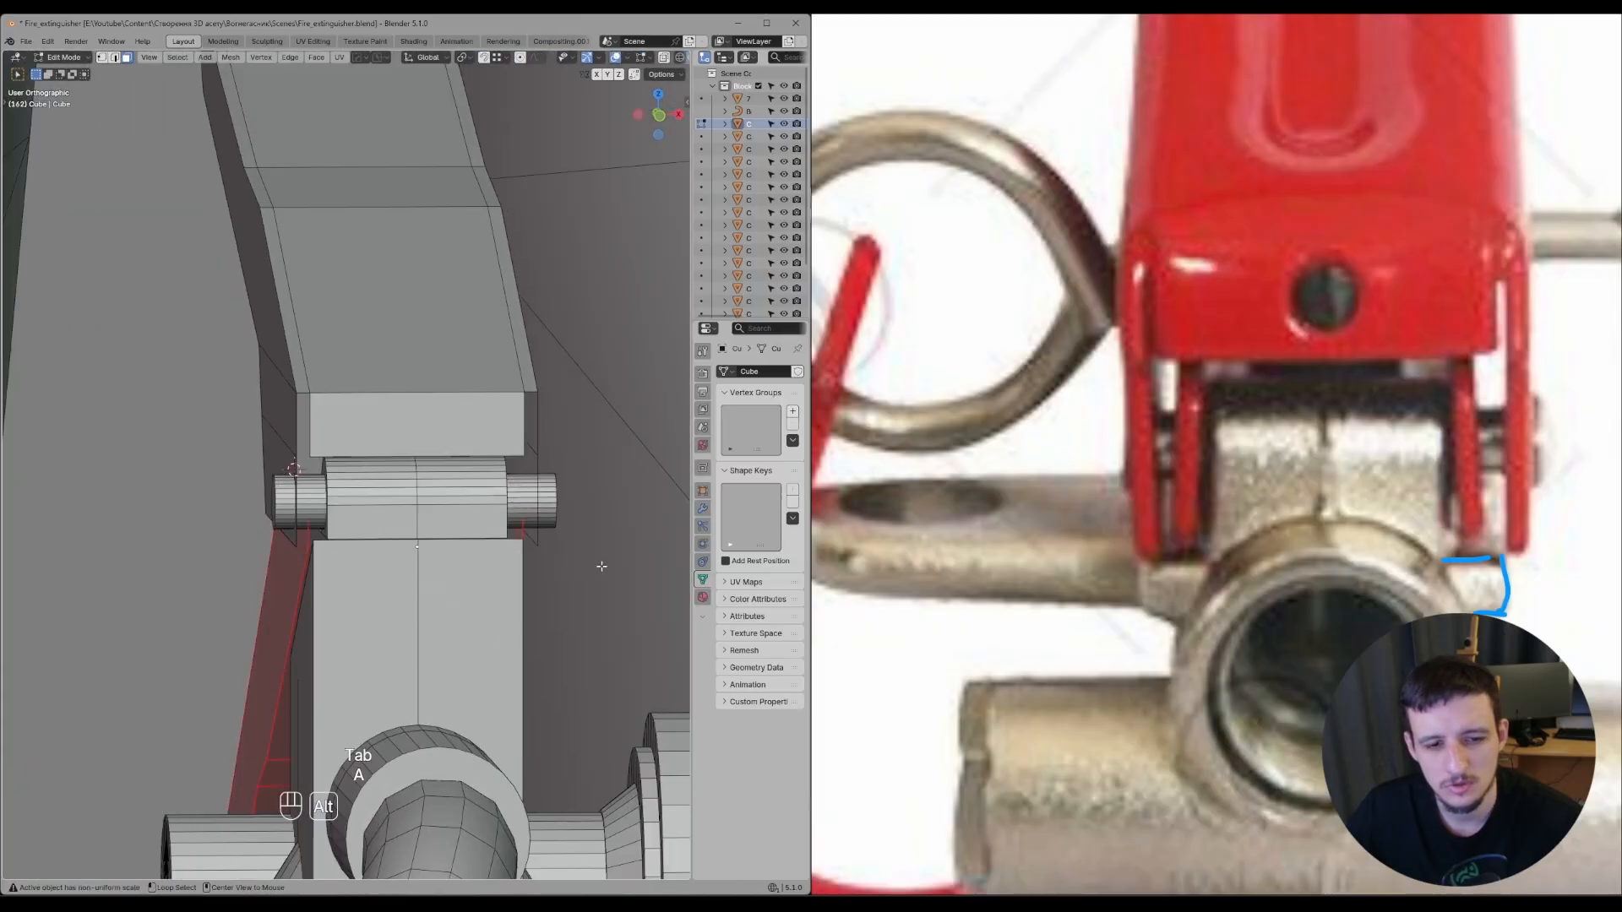
key("Tab")
key("shift+n")
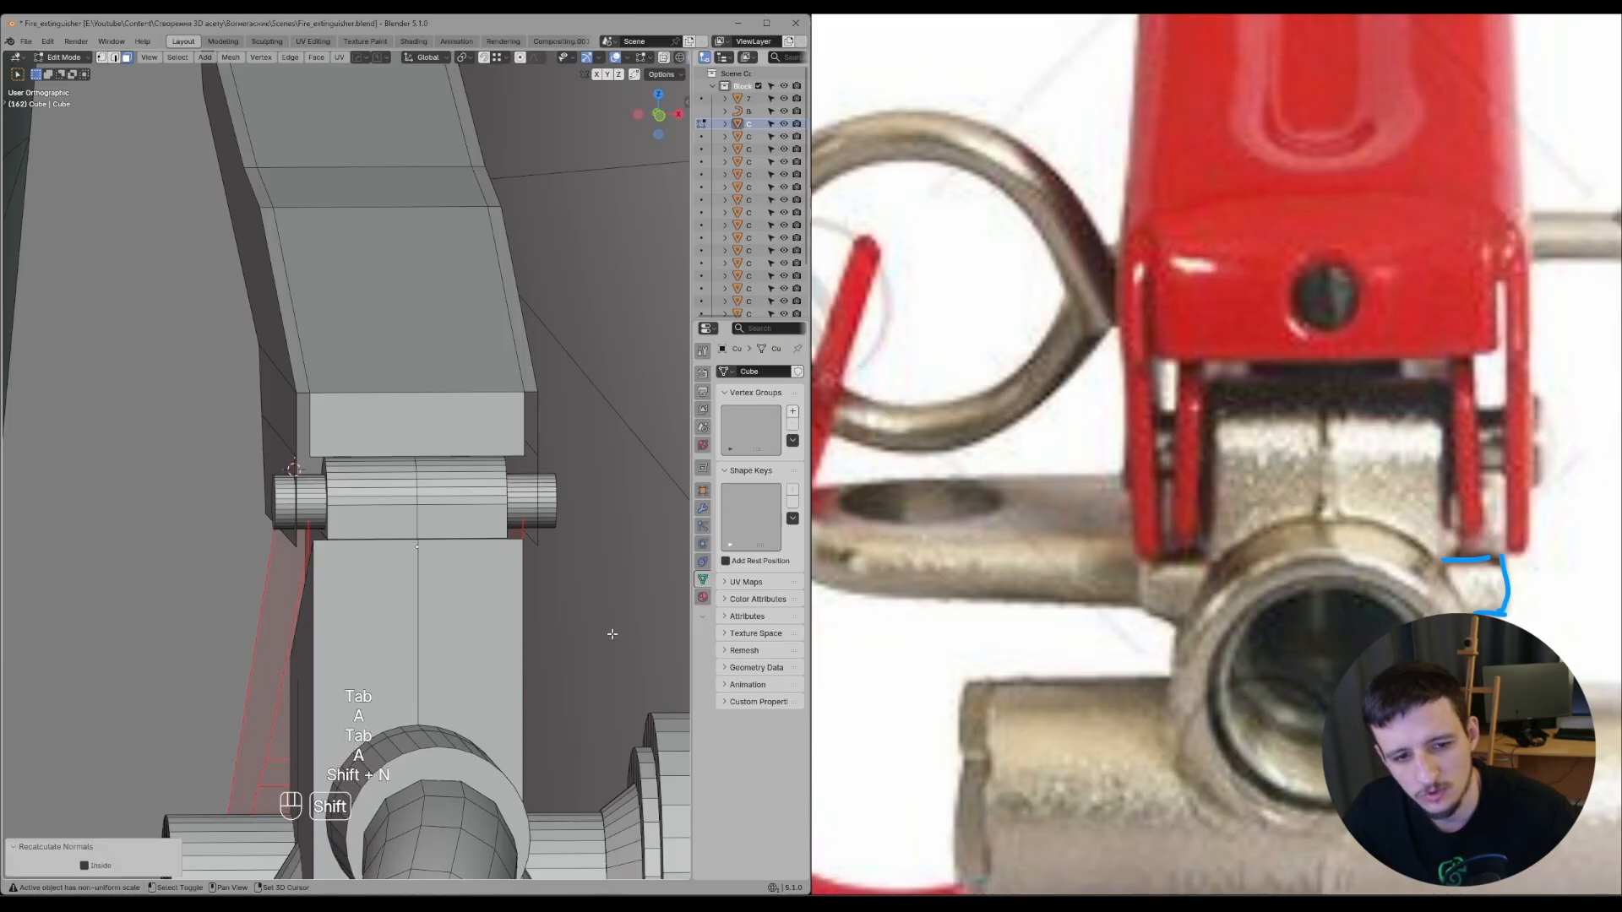
key("alt+e")
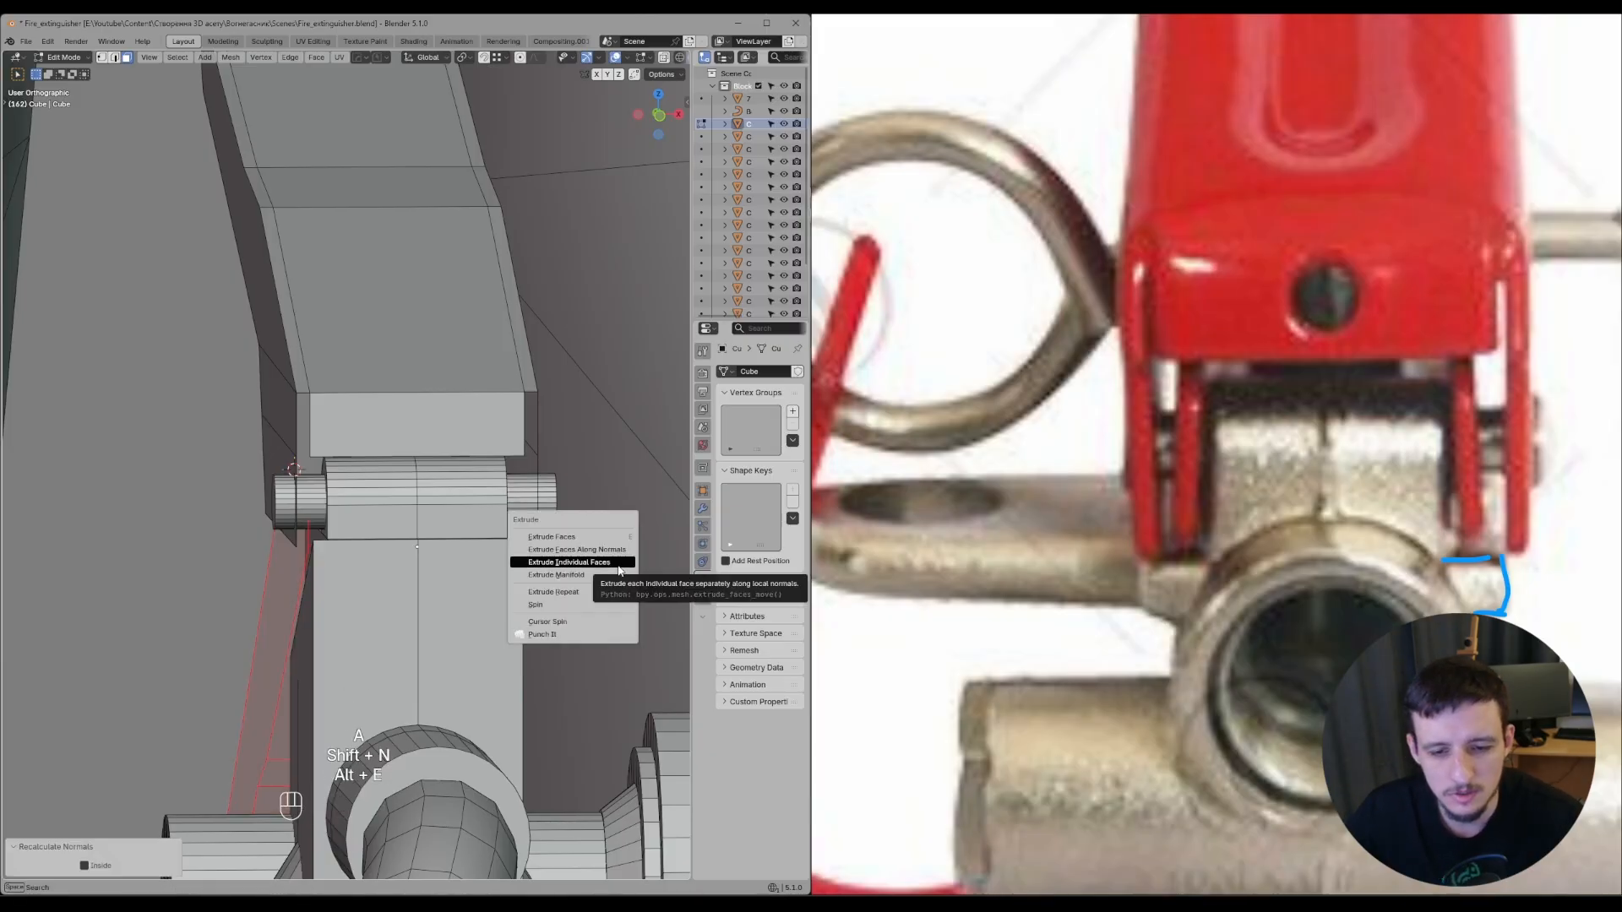
left_click(617, 563)
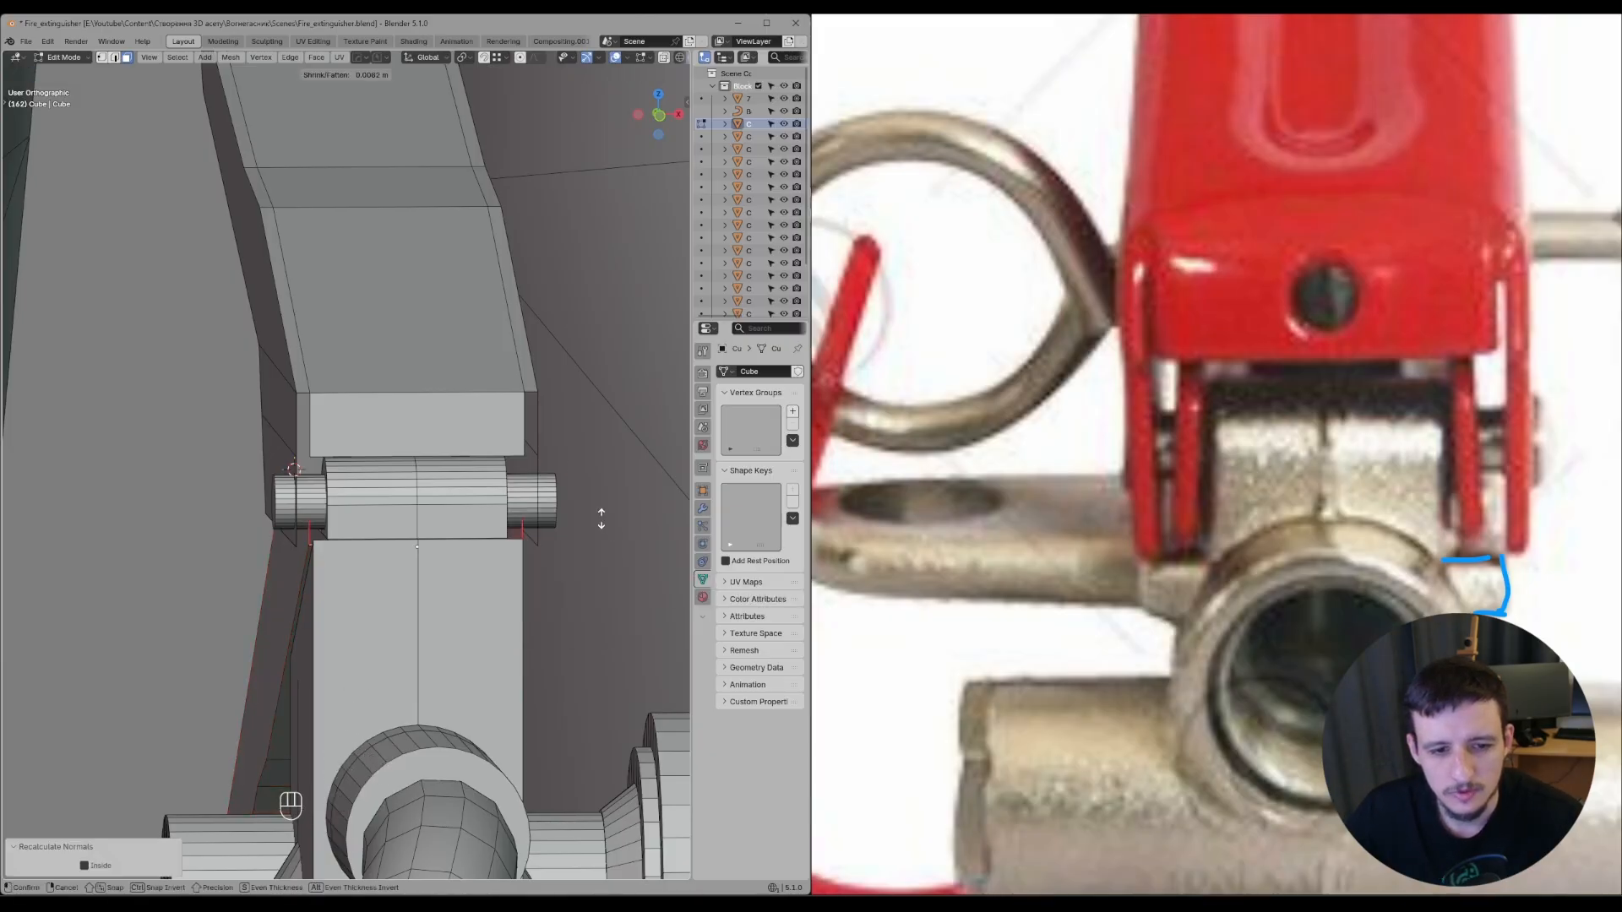
left_click(423, 309)
middle_click_drag(423, 310, 553, 478)
key("ctrl+z")
- Apply all transforms to the lower handle
key("Tab")
key("ctrl+a")
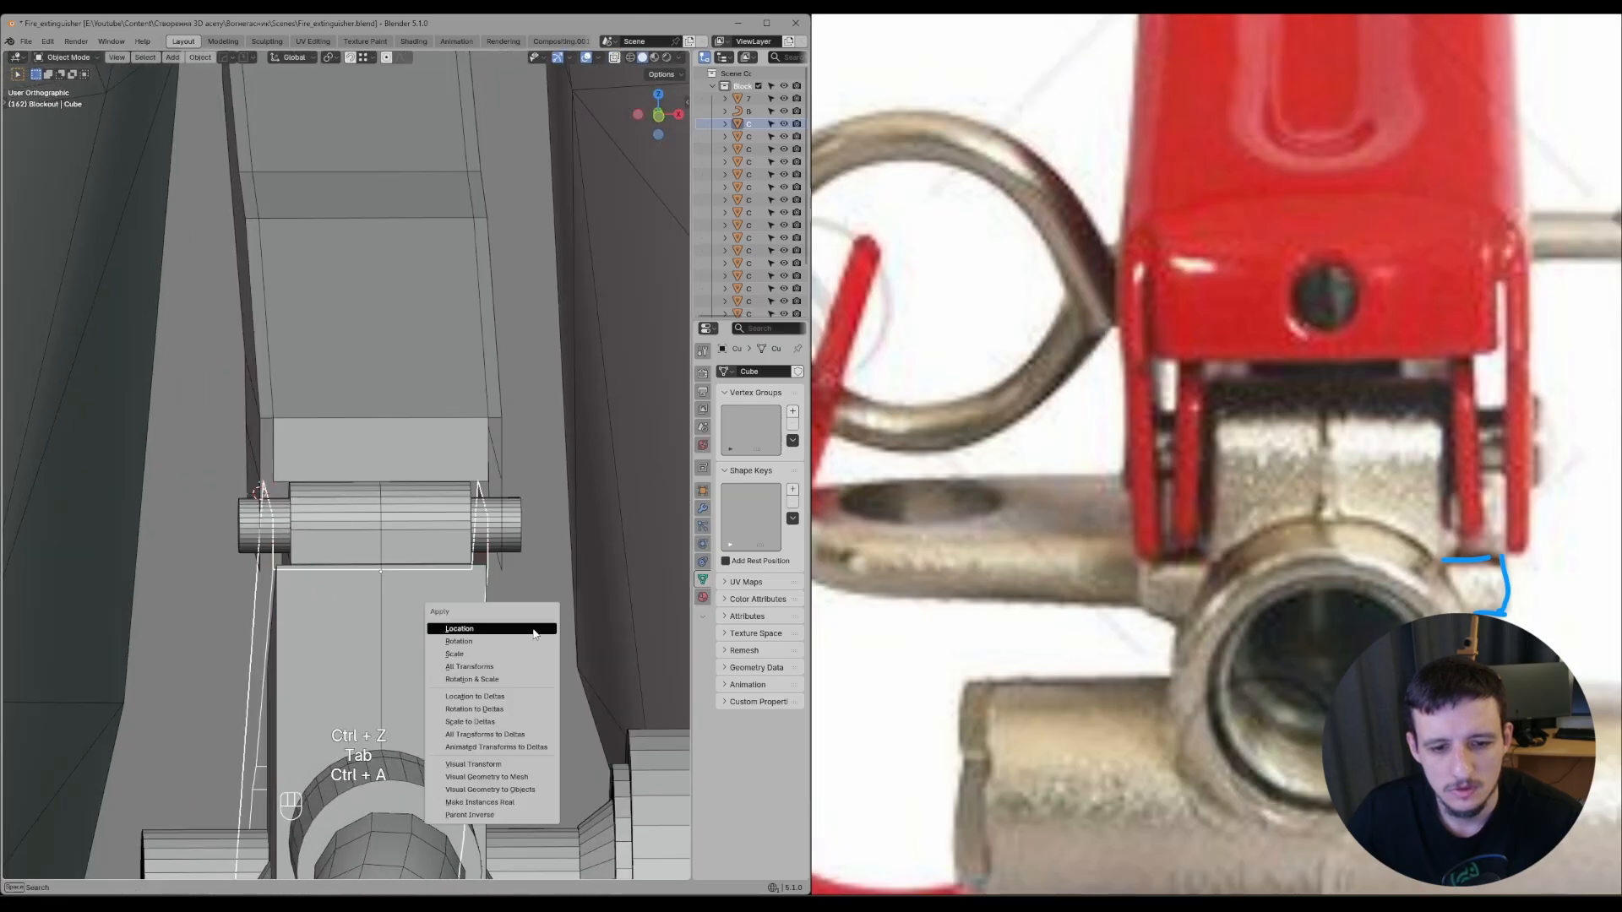
left_click(498, 666)
key("Tab")
key("ctrl+shift+c")
key("Tab")
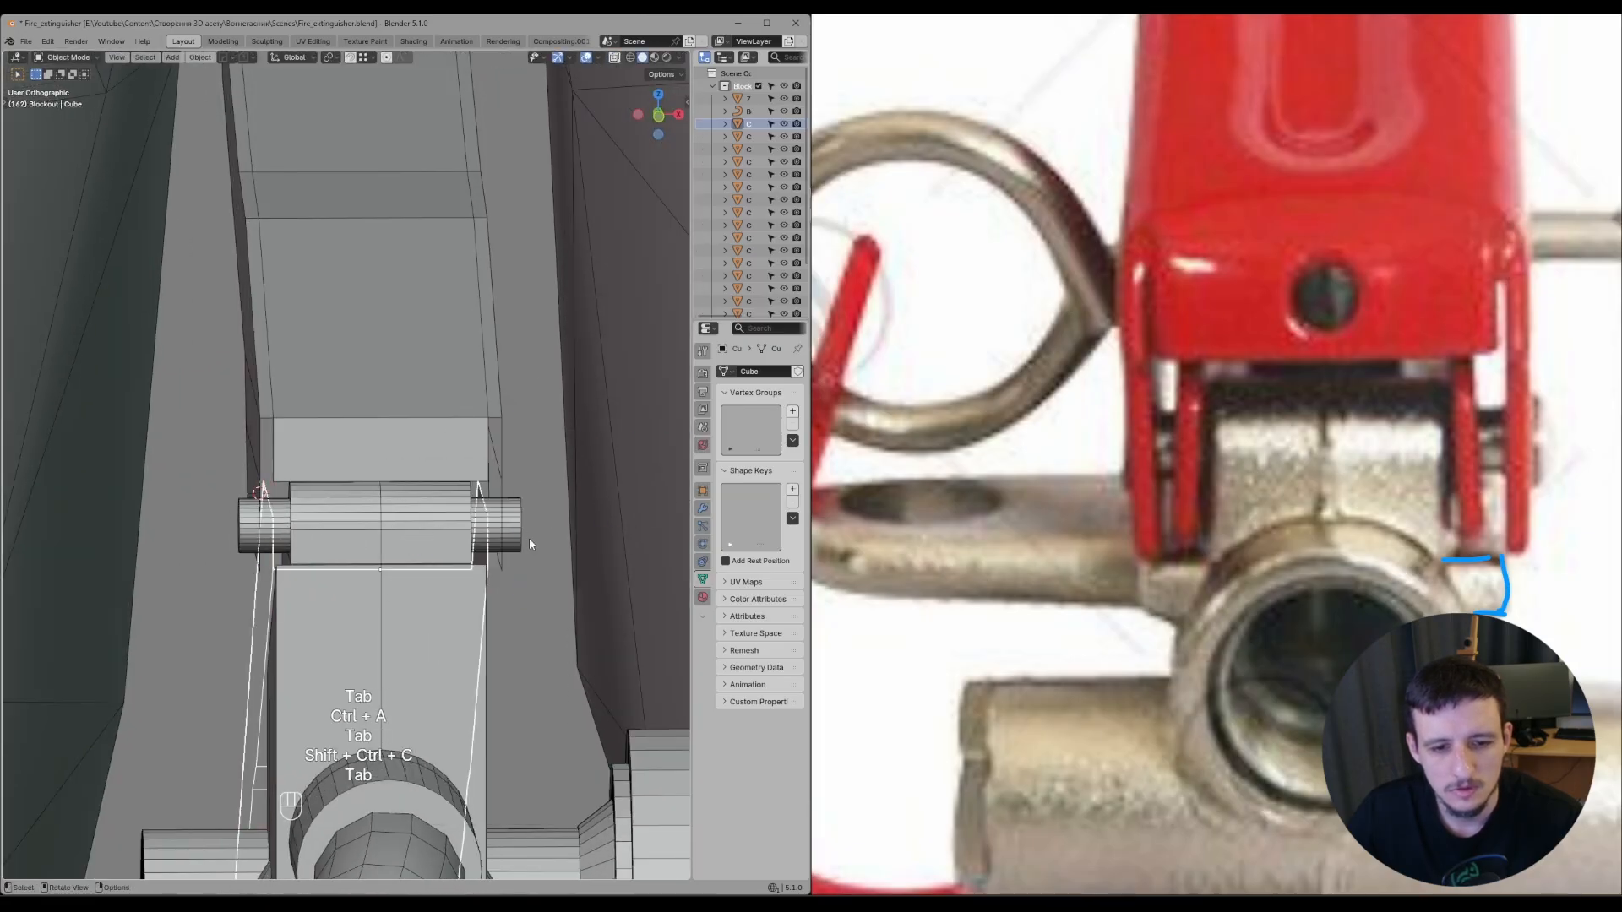
- Recalculate the lower handle's normals outward and extrude all its faces along normals with an offset of 0.002 m
key("Tab")
key("a")
key("ctrl+shift+n")
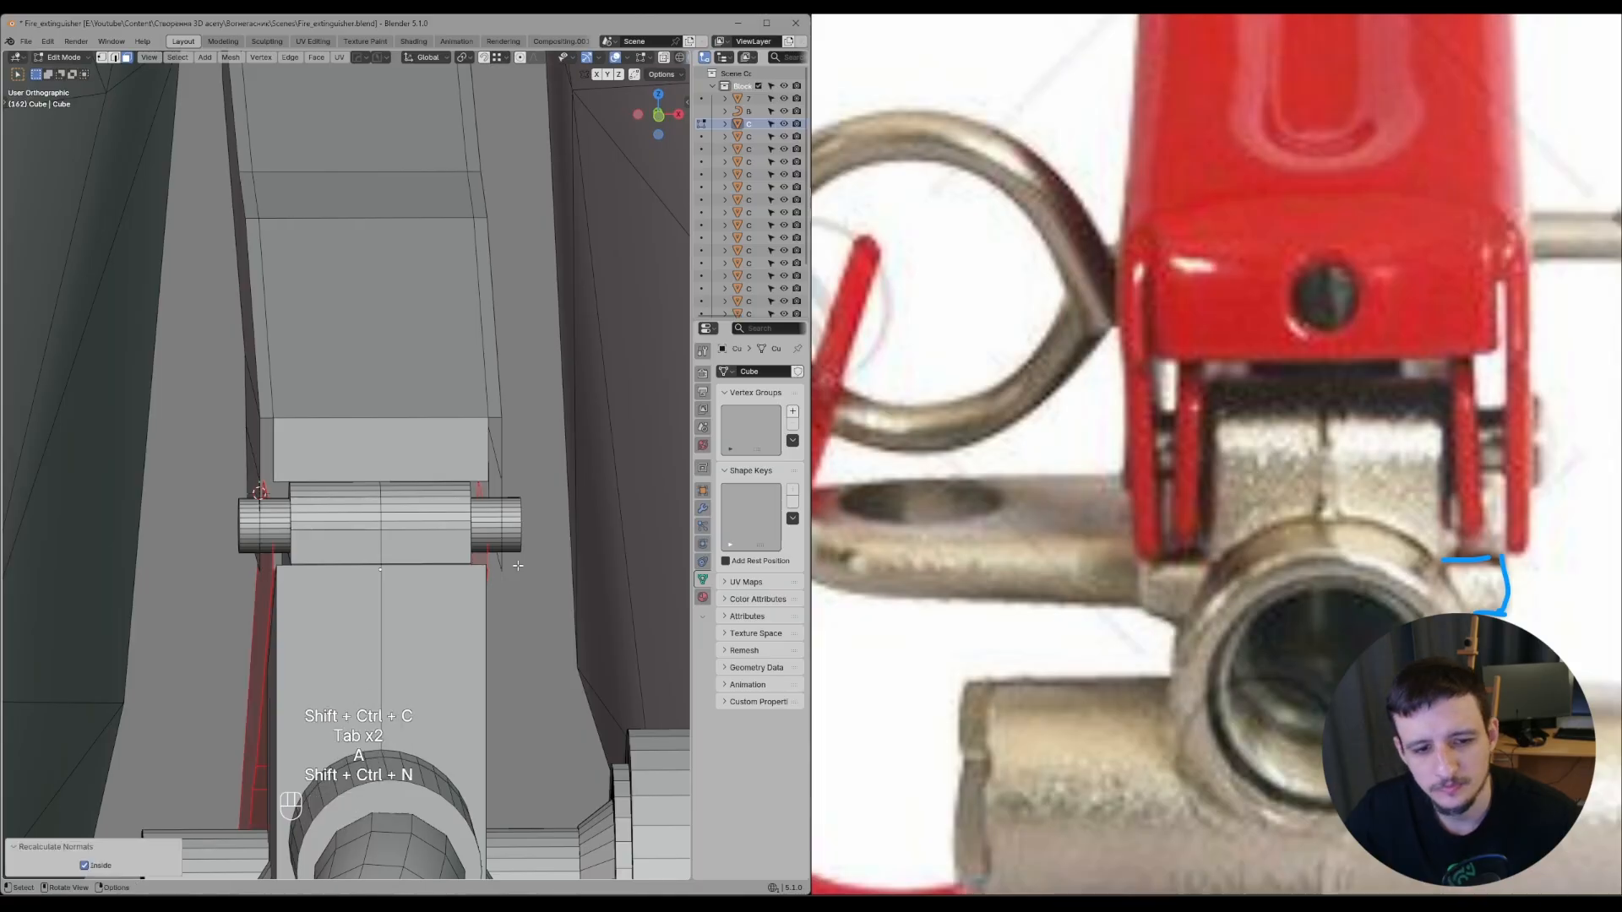
key("shift+n")
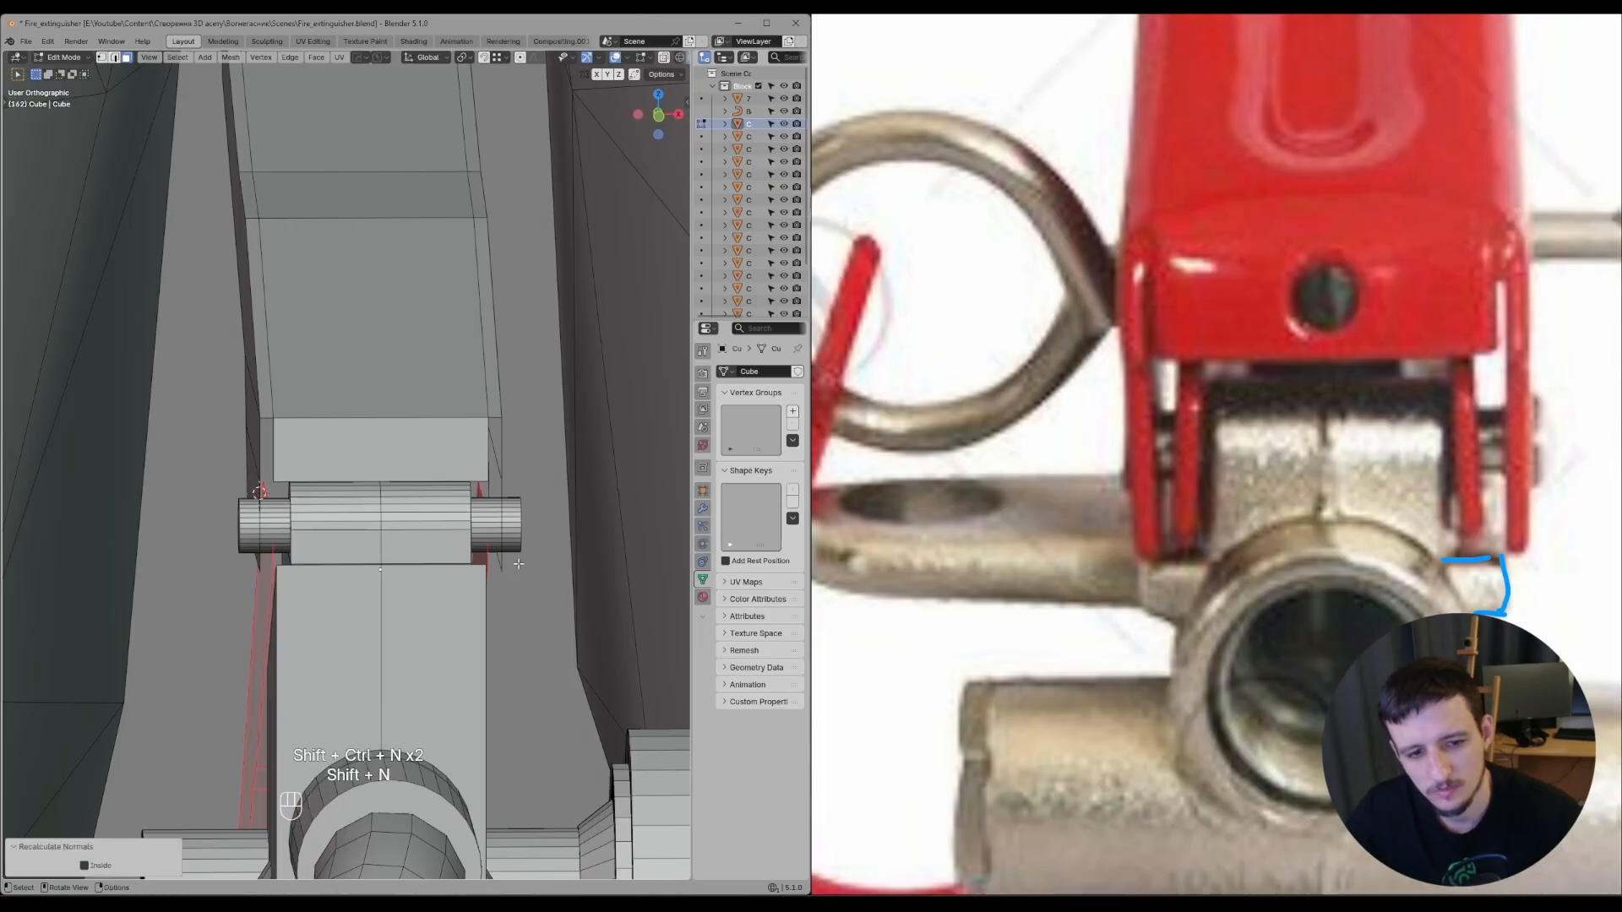
key("alt+e")
left_click(518, 566)
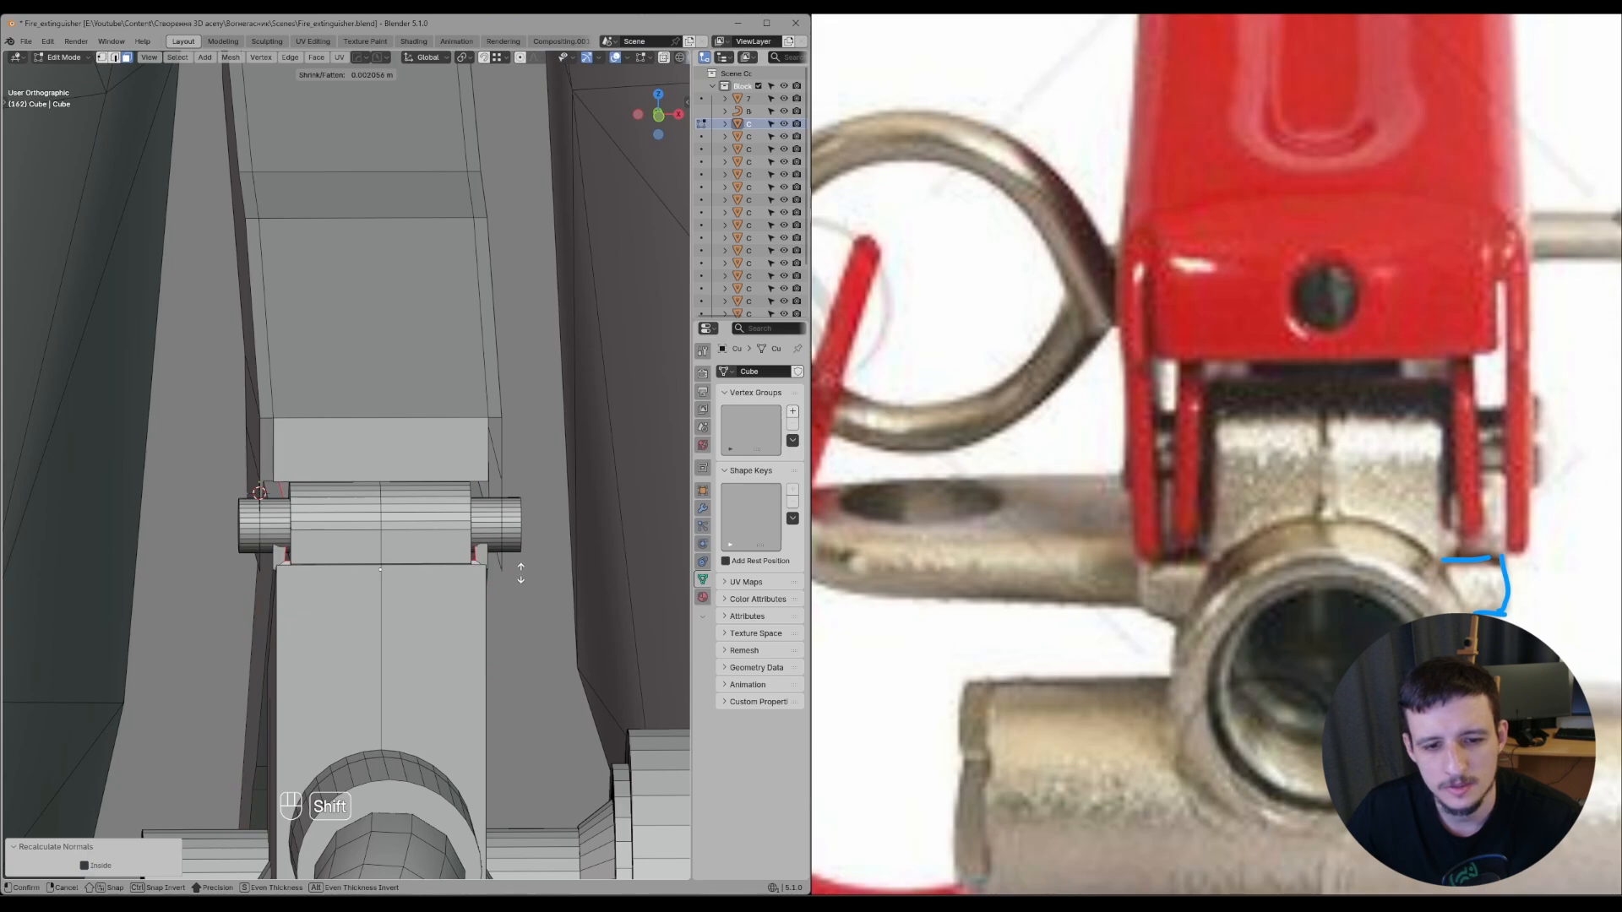
left_click(524, 578)
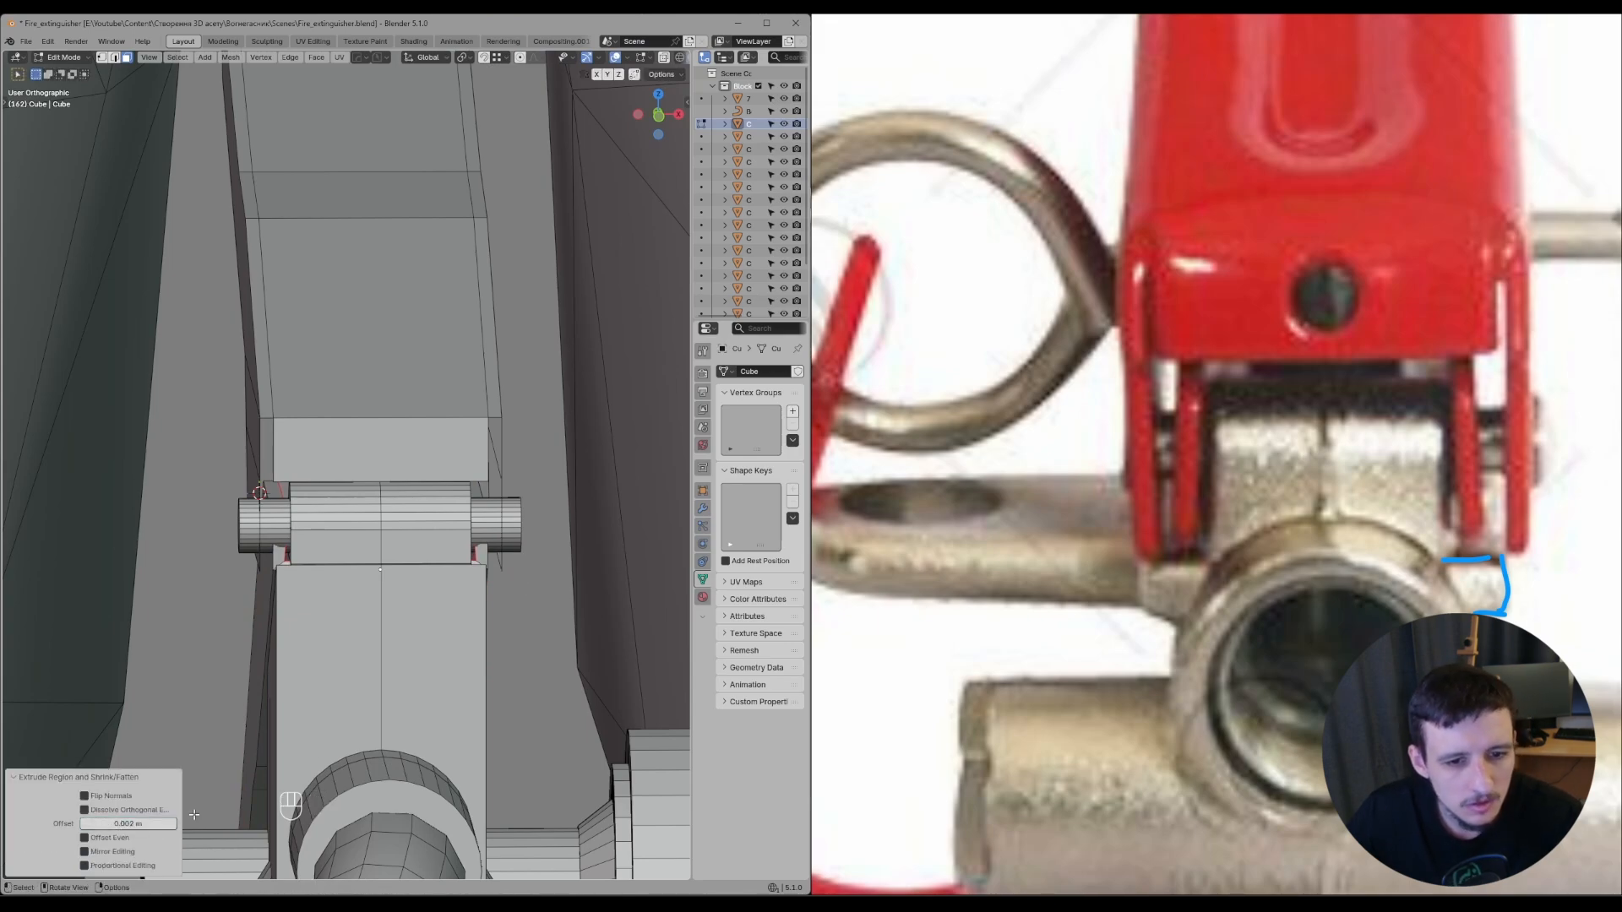
key("Tab")
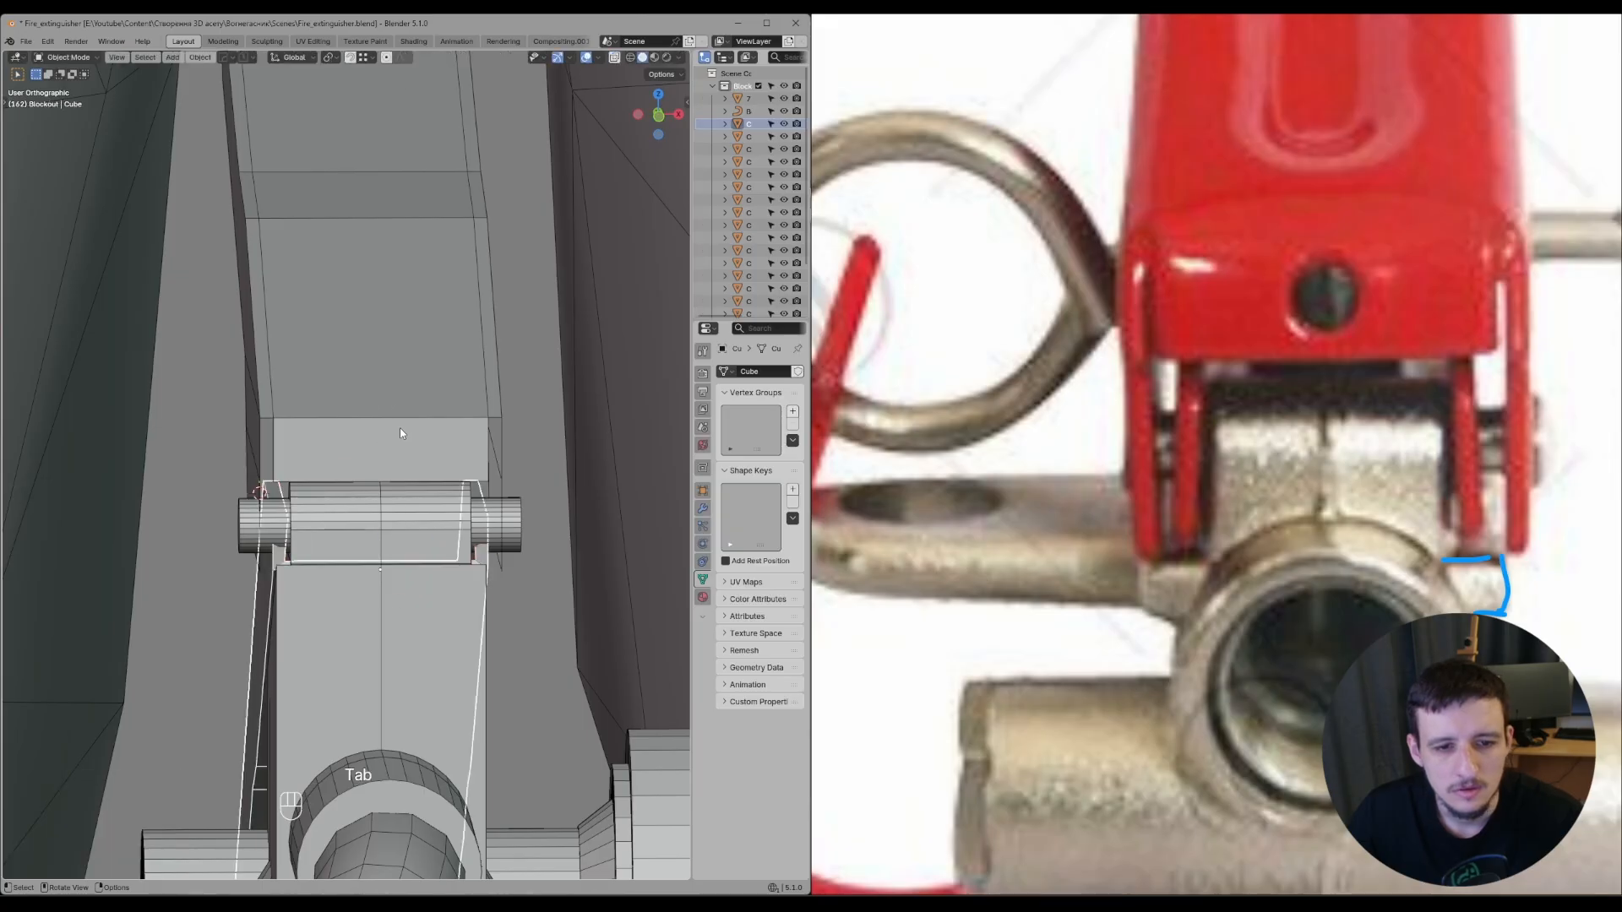
- Try to thicken the upper handle by extruding all its faces along inward normals with a 0.002 m offset, then undo it
left_click(399, 427)
middle_click_drag(486, 465, 523, 475)
key("Tab")
key("a")
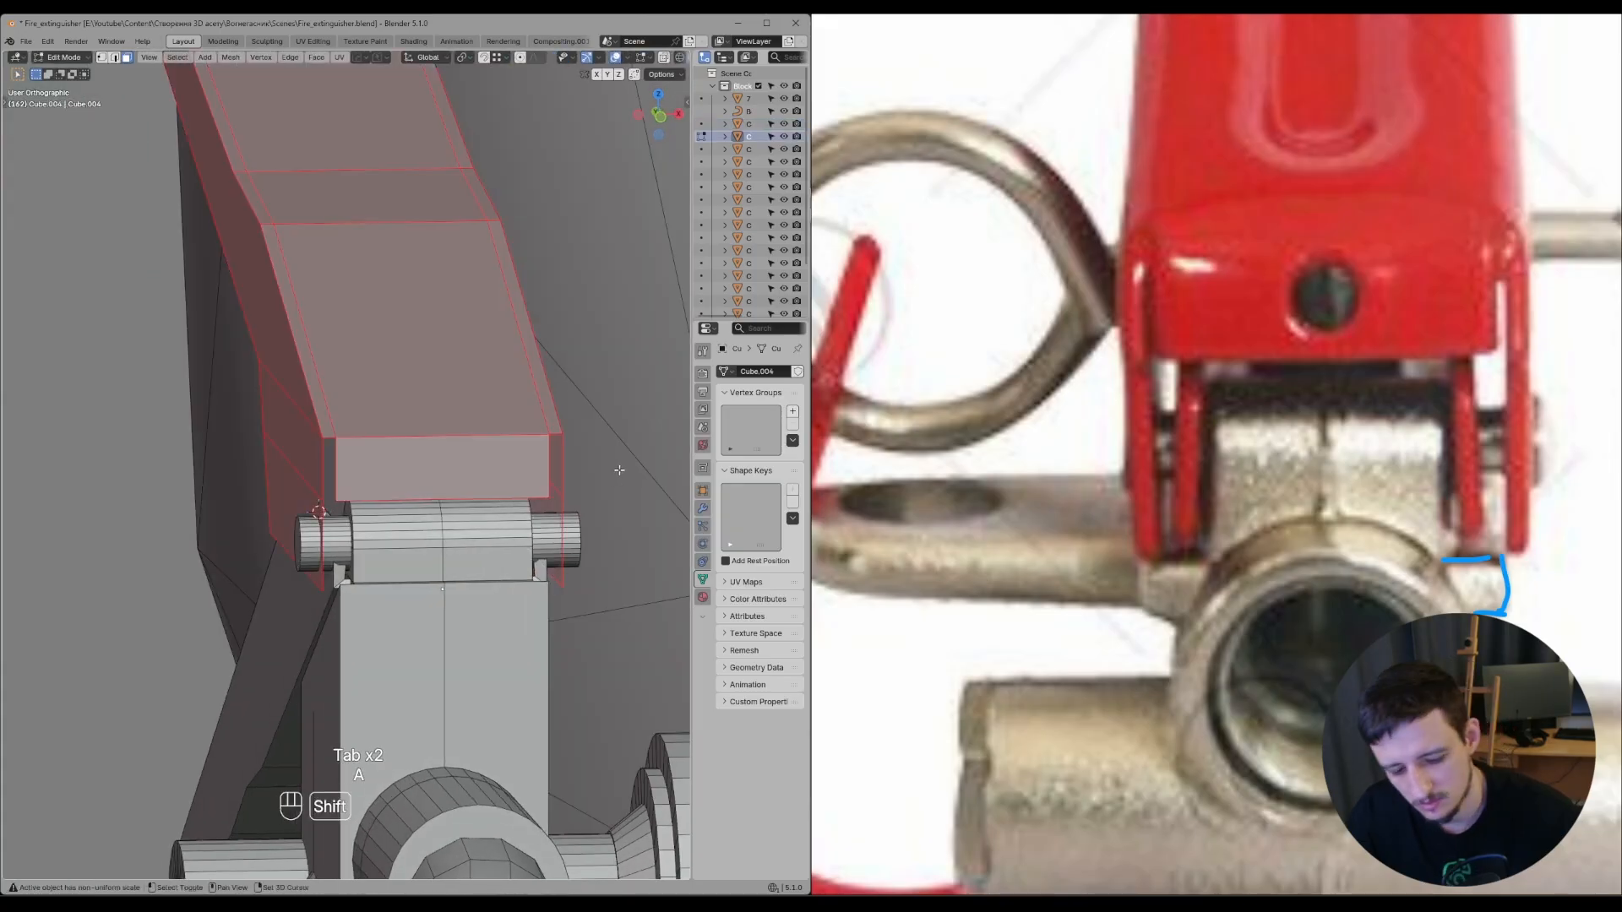
key("shift+n")
key("ctrl+shift+n")
key("alt+e")
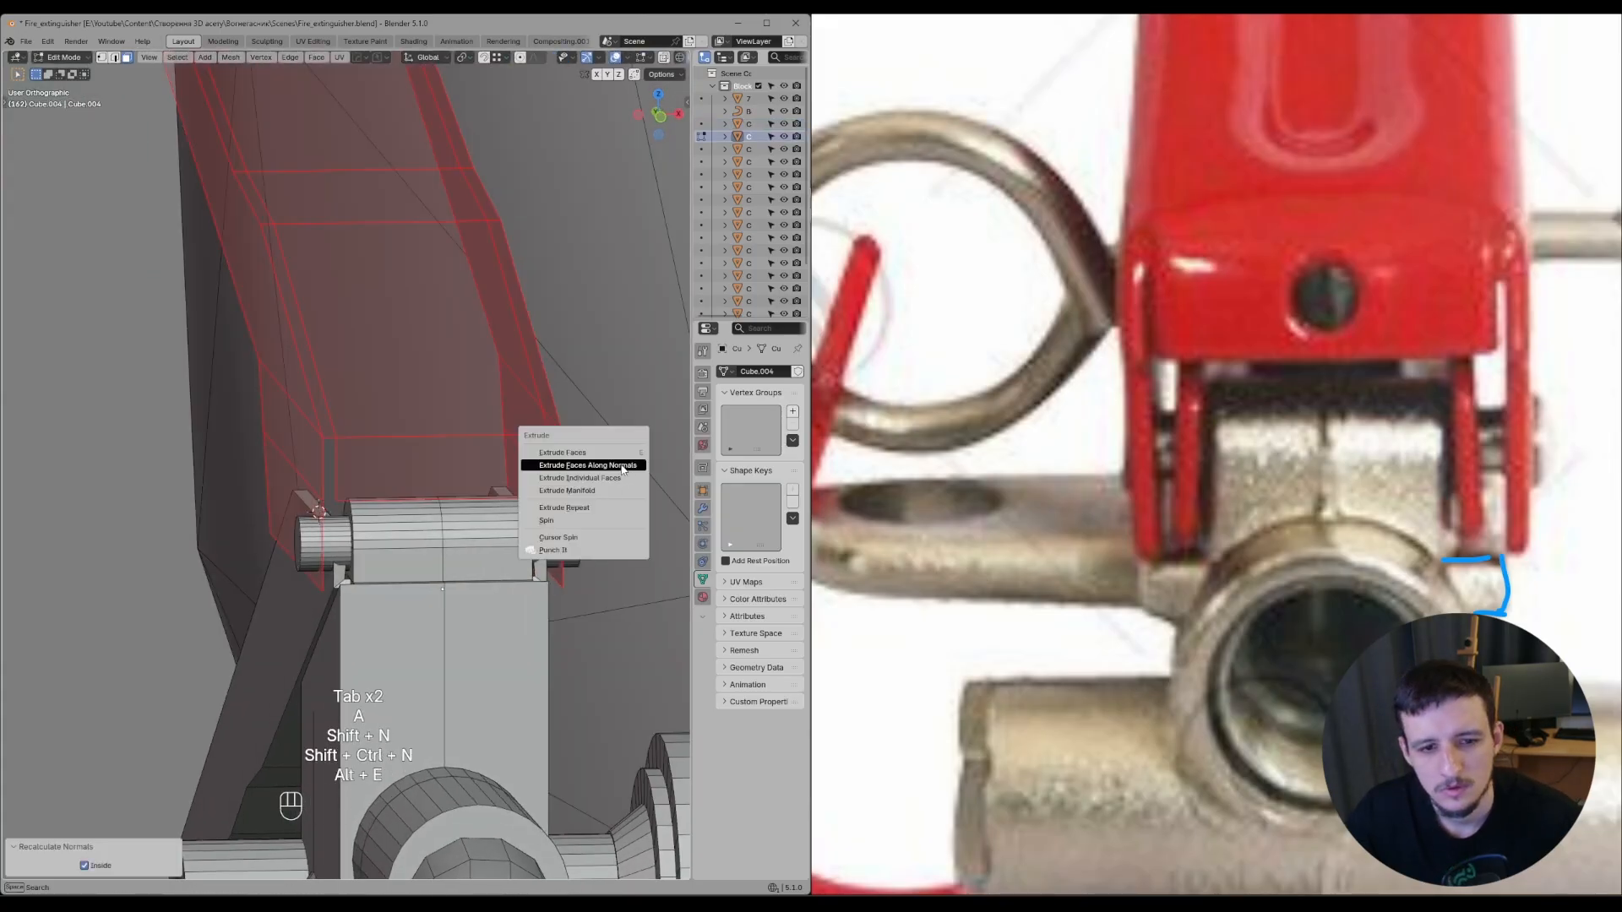
left_click(621, 467)
left_click(457, 177)
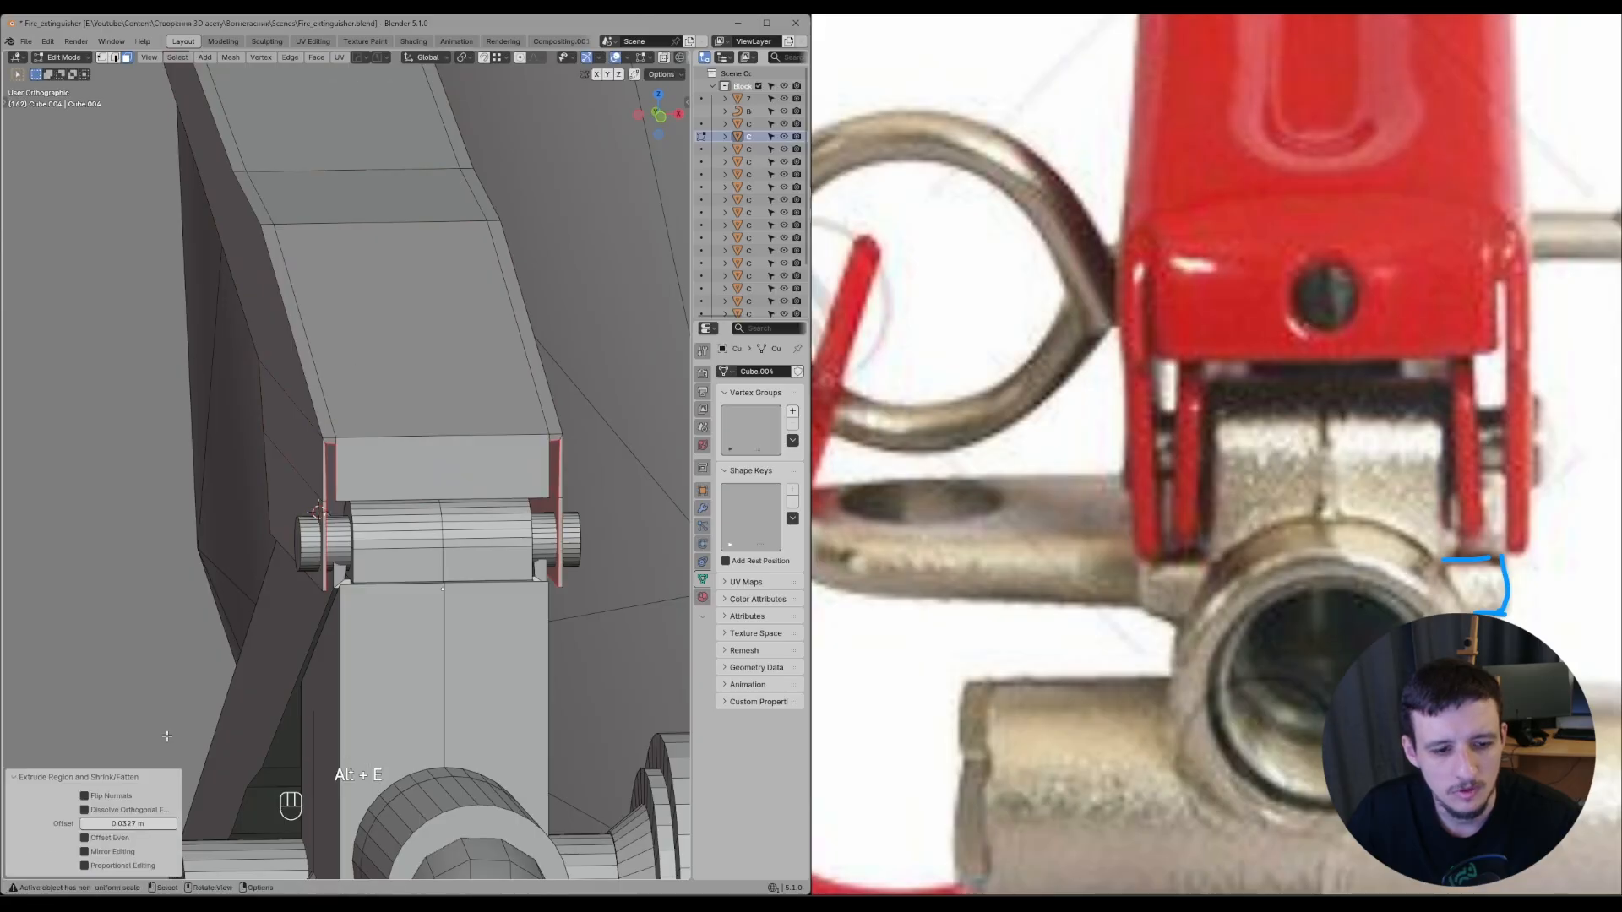
type("0.007")
key("Return")
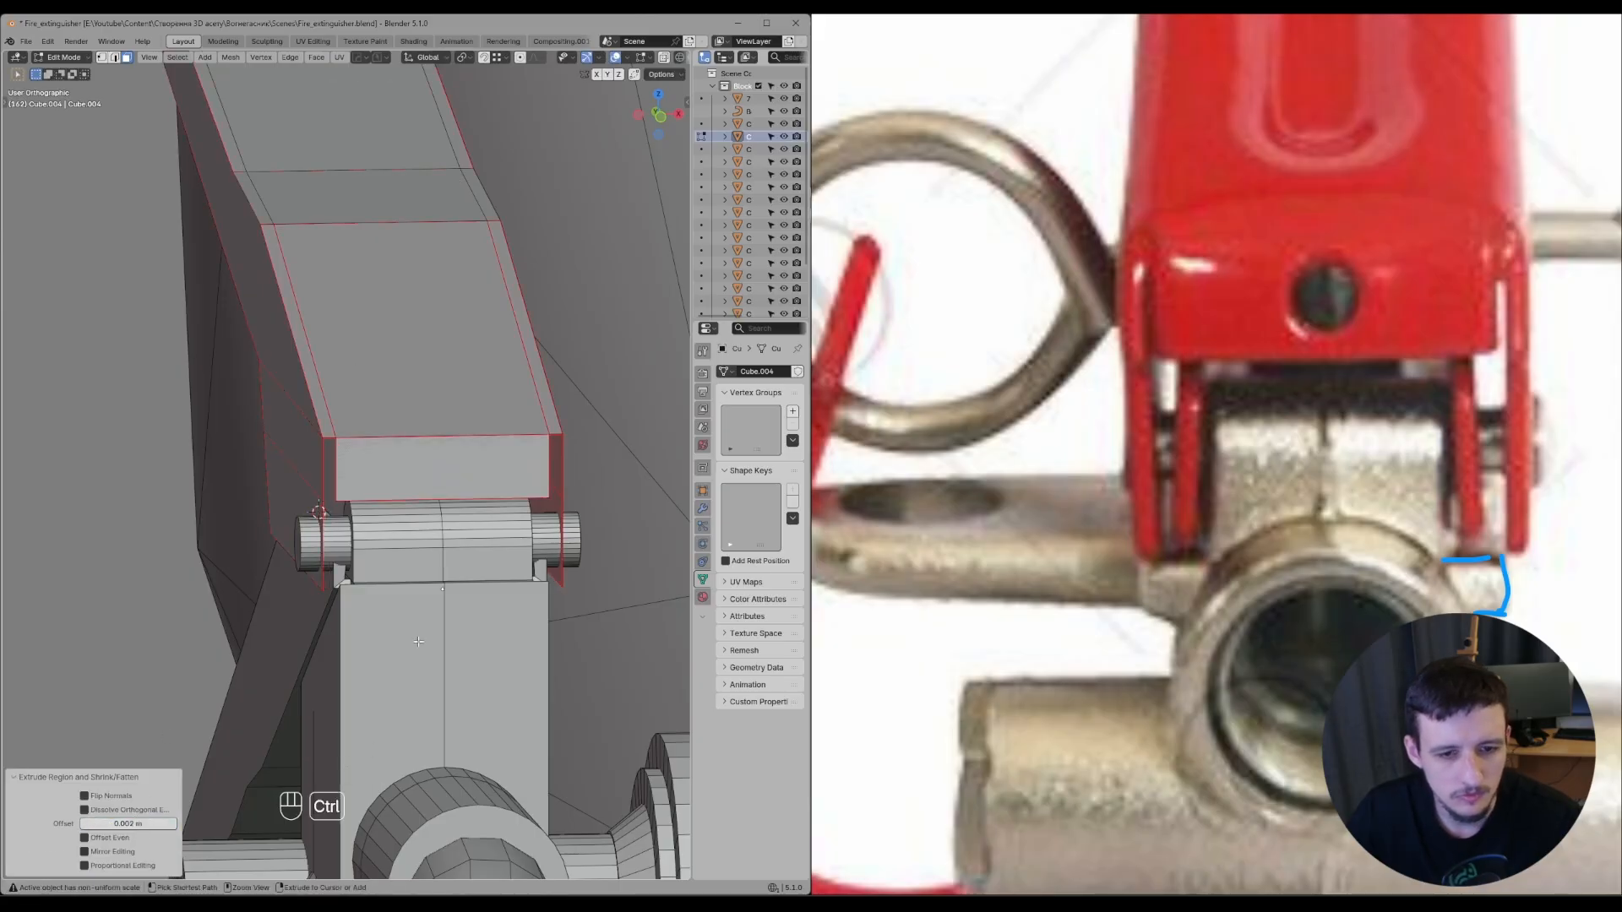
key("ctrl+z")
- Apply the upper handle's transforms
key("Tab")
key("ctrl+x")
key("ctrl+x")
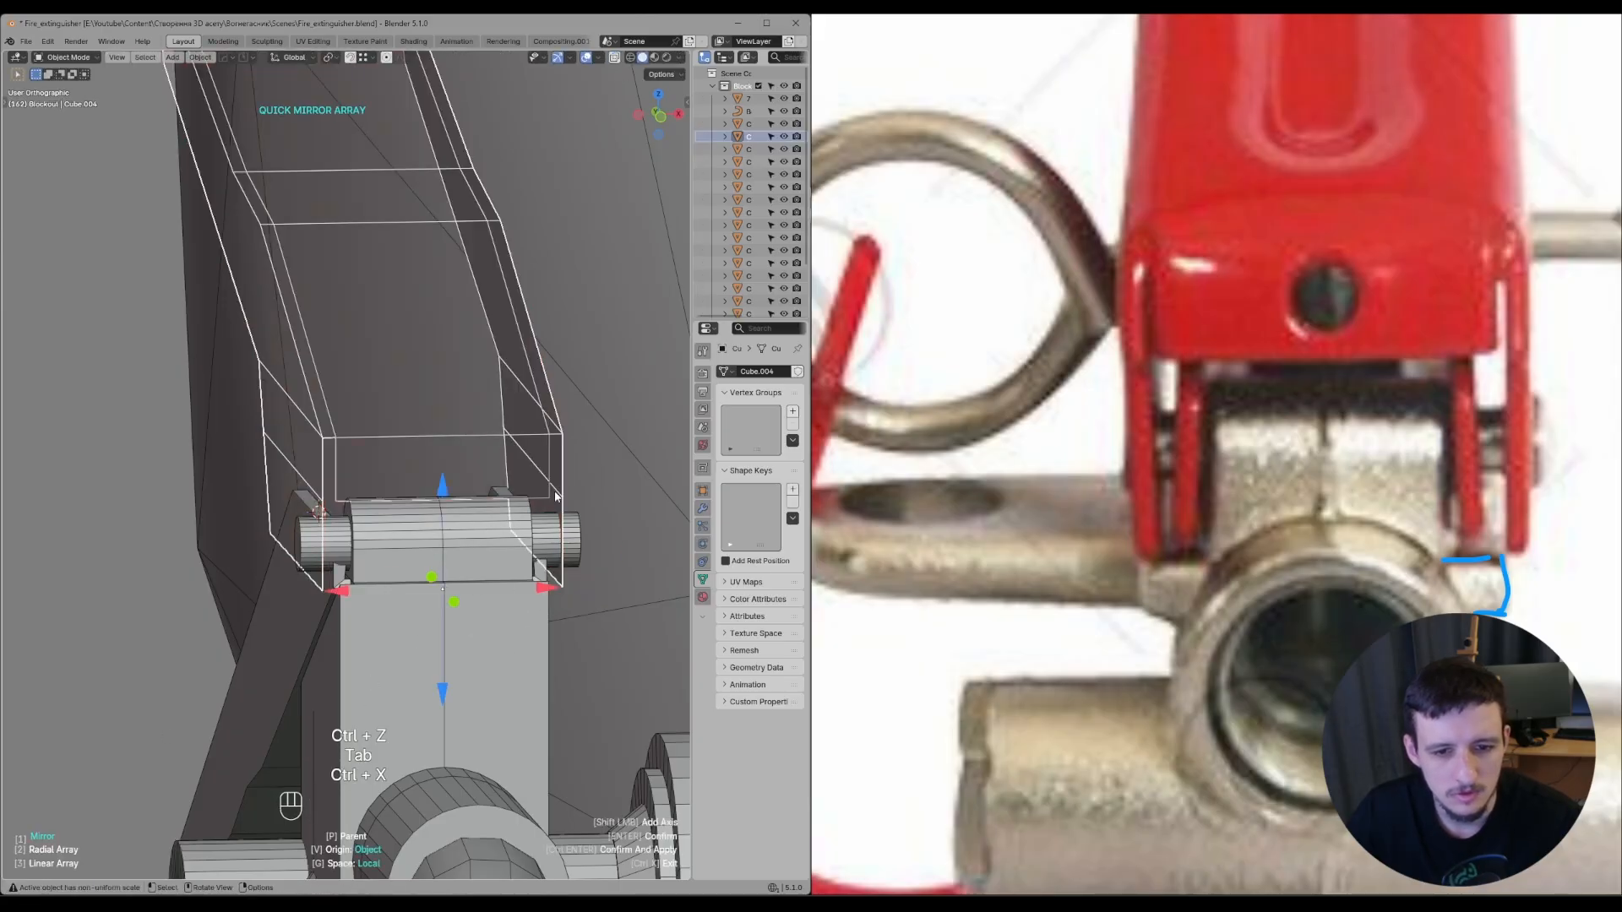
key("ctrl+a")
left_click(479, 451)
- Select the upper handle's whole mesh and merge its overlapping vertices by distance
key("Tab")
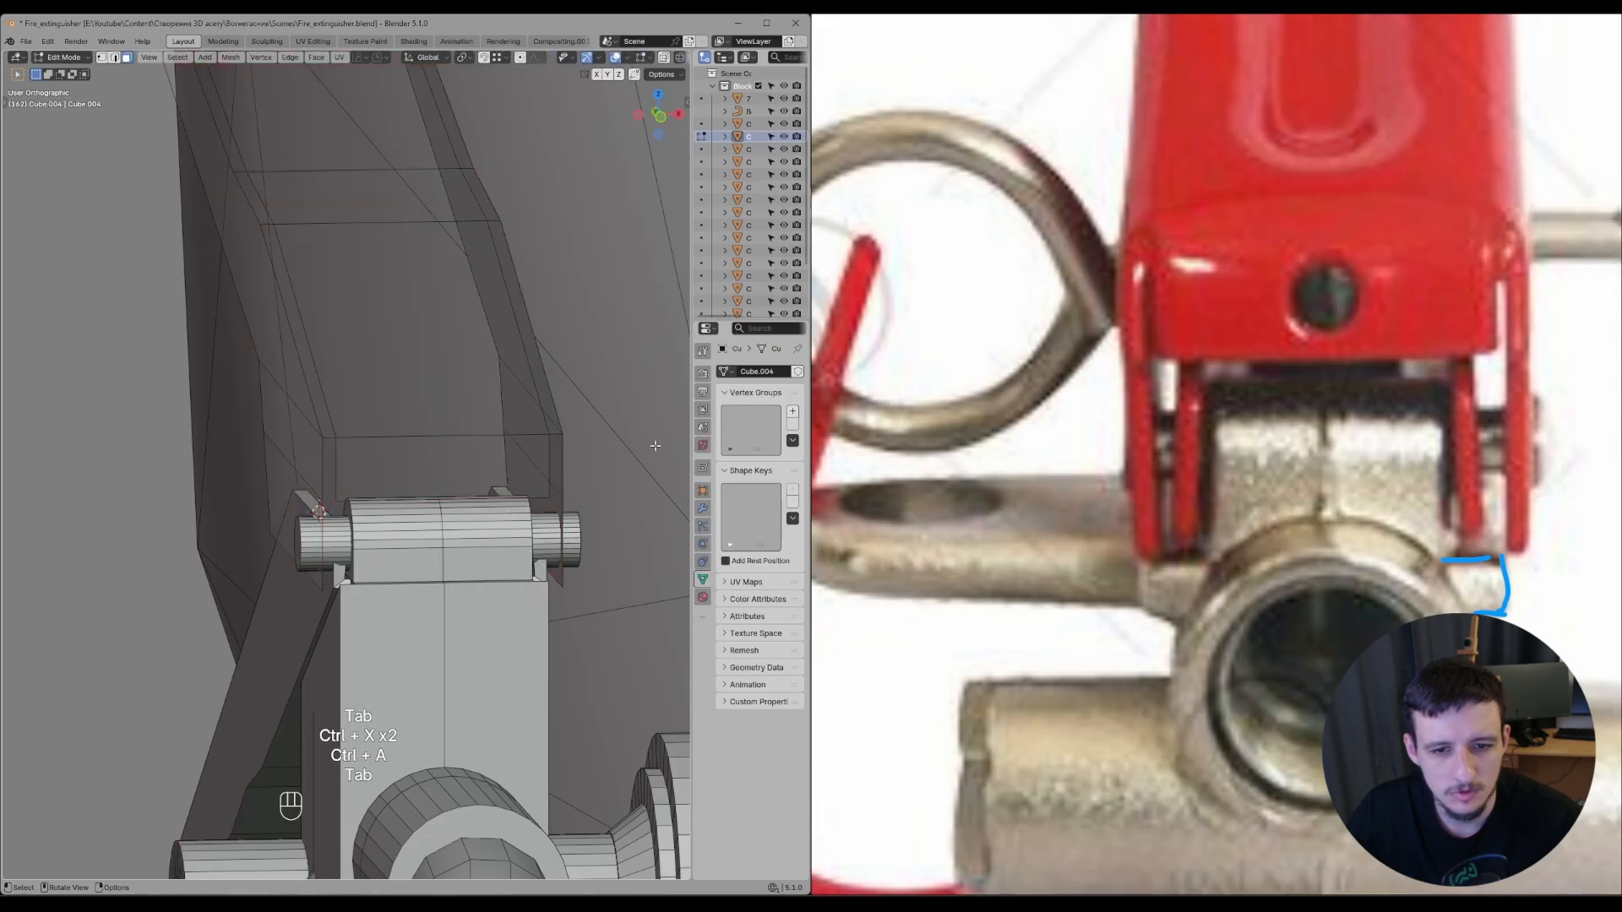
key("a")
key("Tab")
left_click(144, 518)
key("a")
key("alt+w")
key("Tab")
- Extrude all faces of the upper handle along their normals with an offset of 0.002 m
left_click(635, 490)
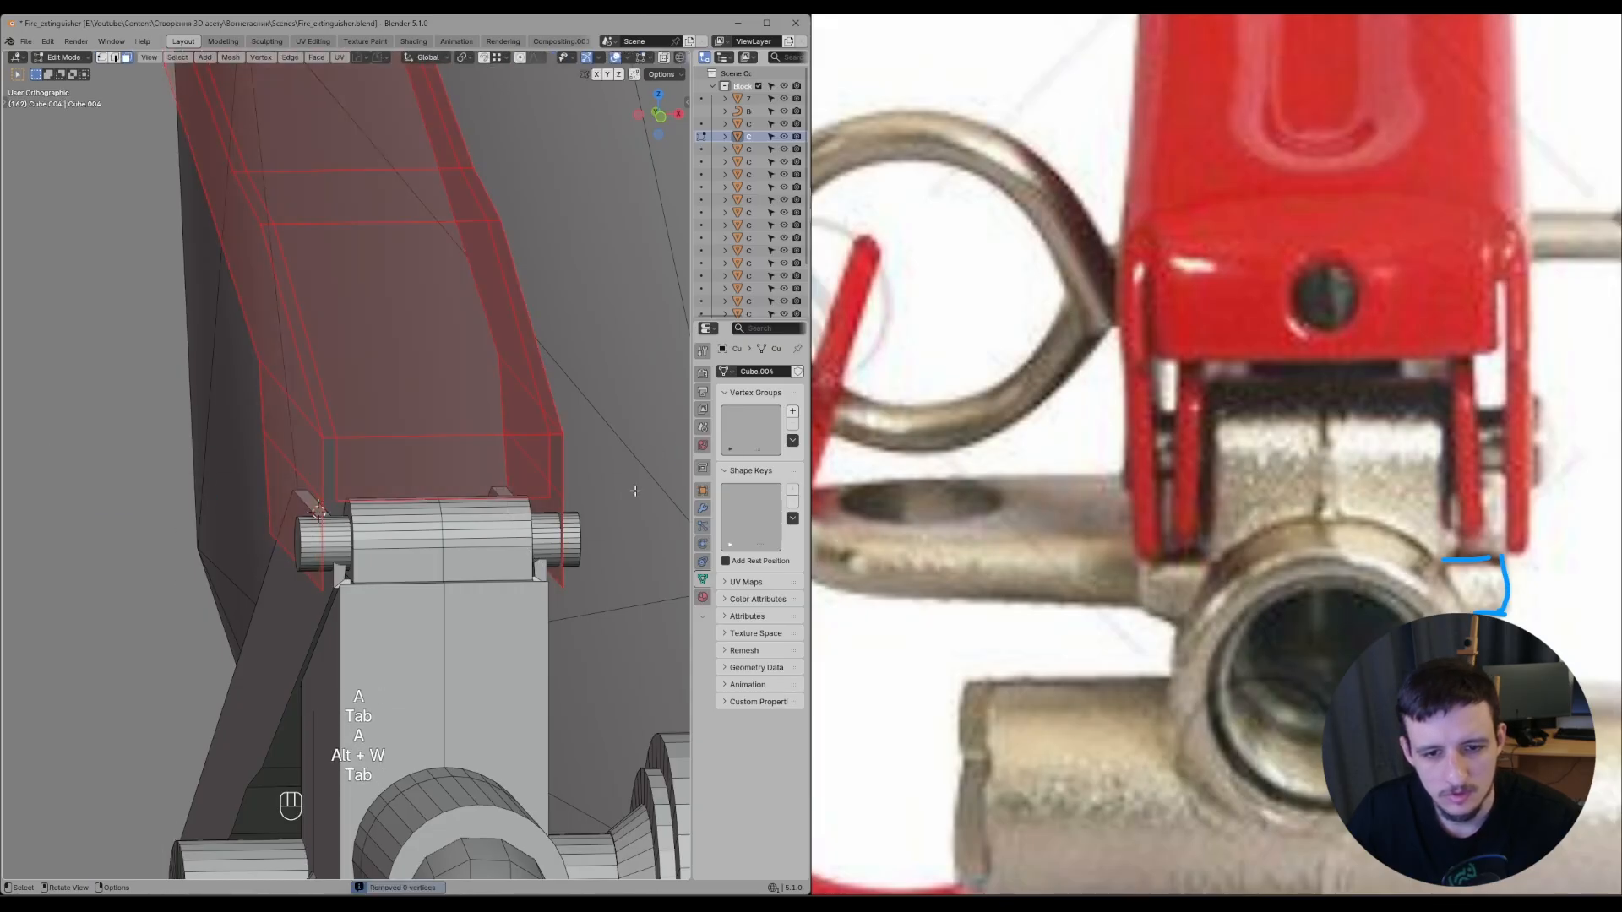
key("alt+e")
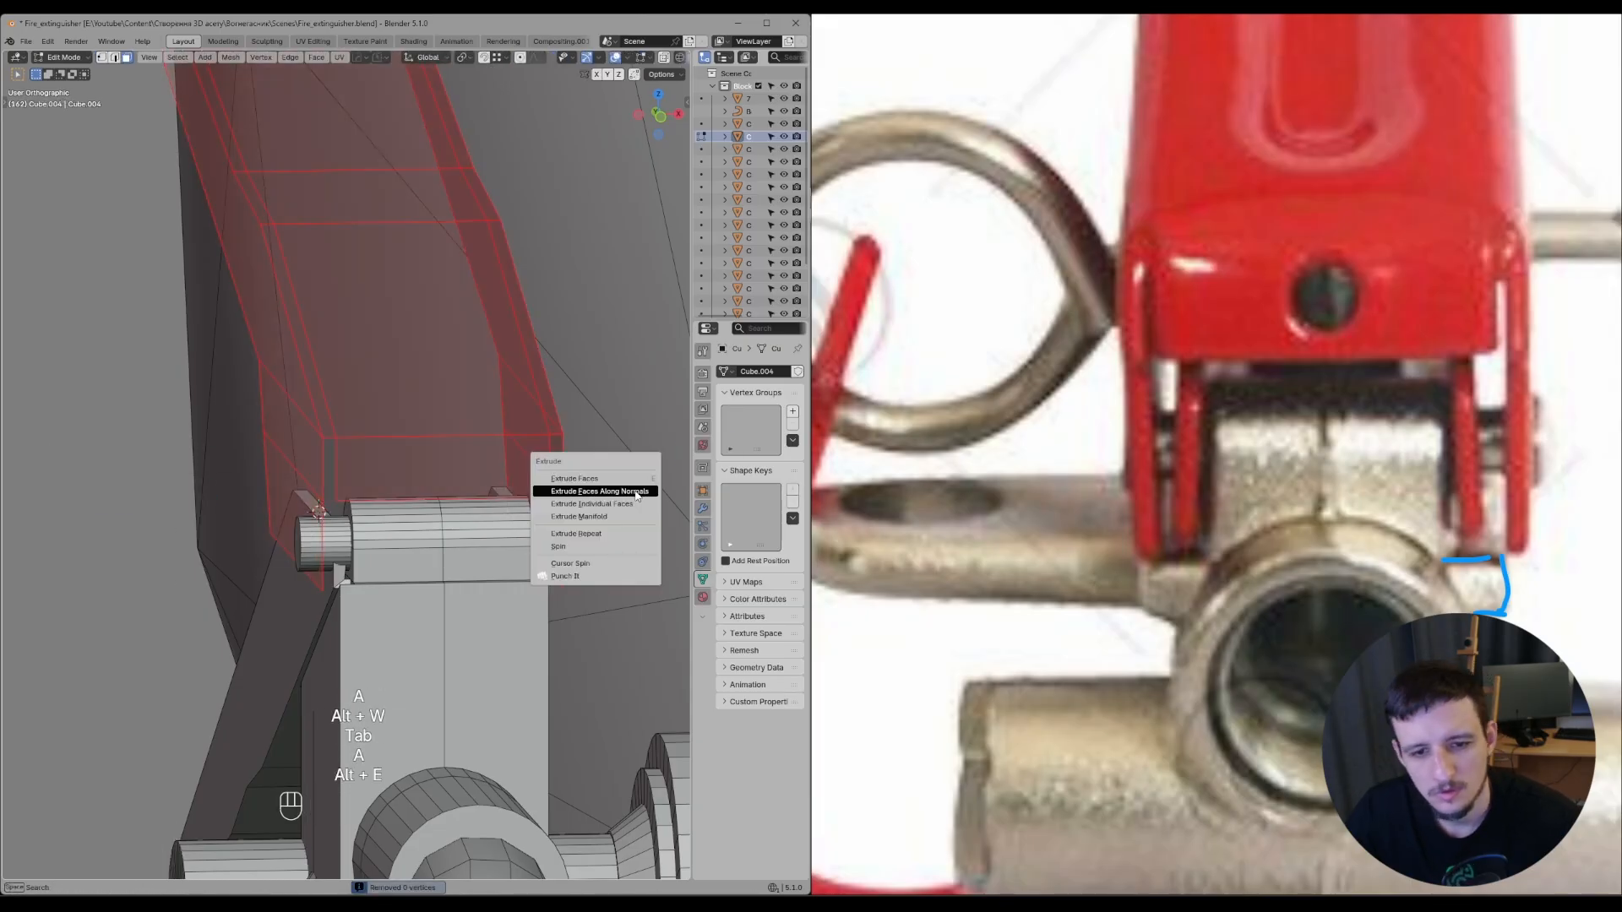
left_click(626, 489)
left_click(530, 518)
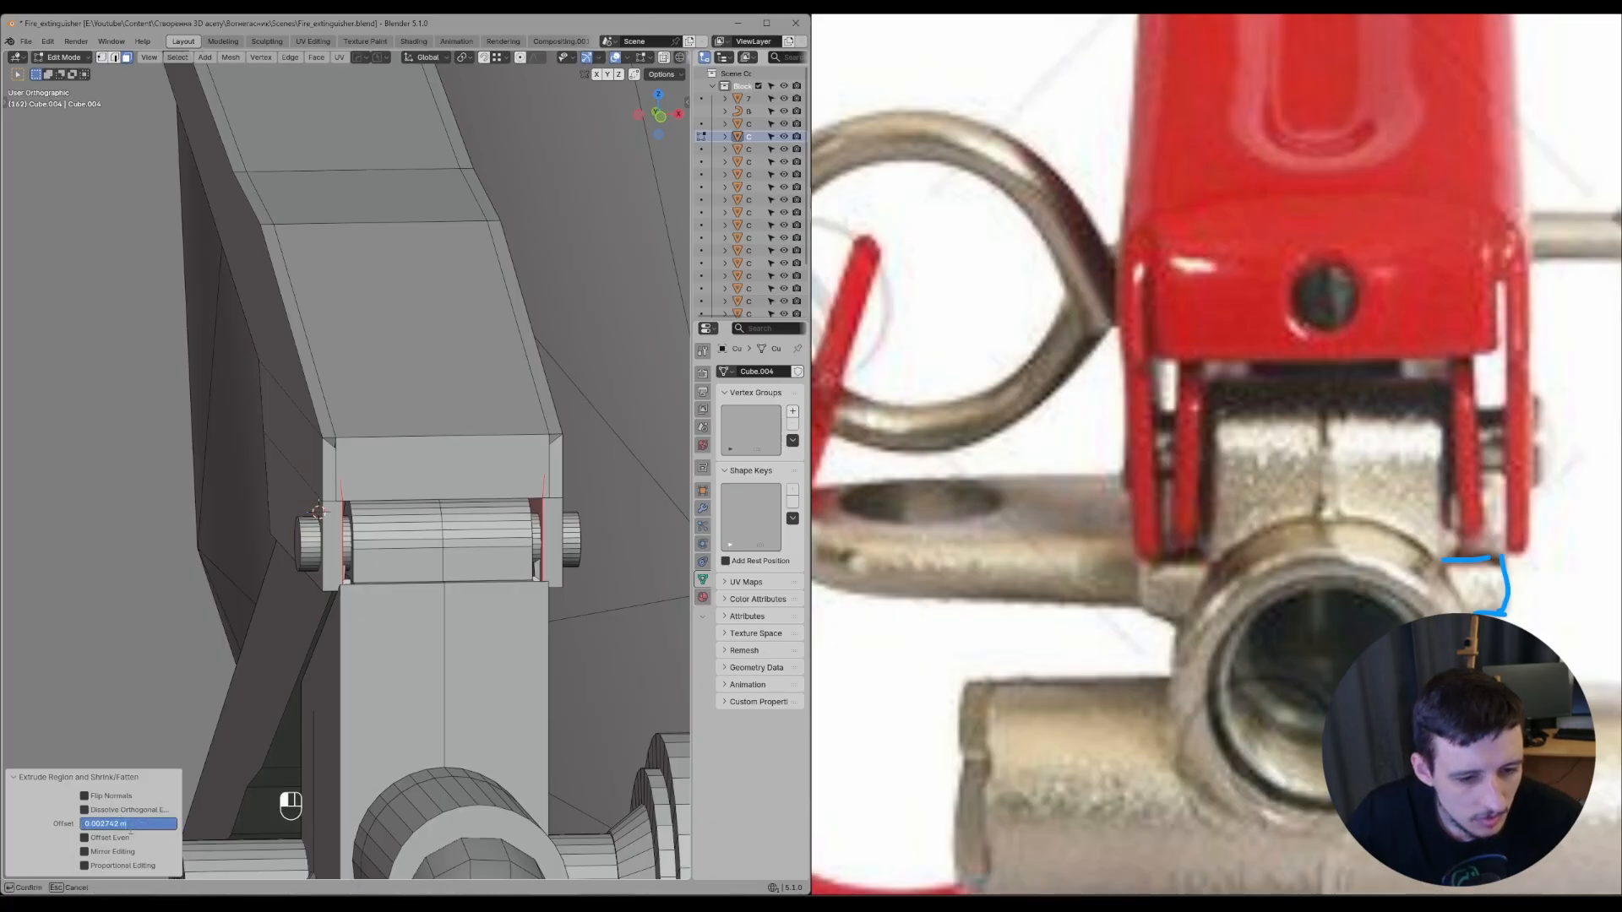
key("BackSpace")
key("Return")
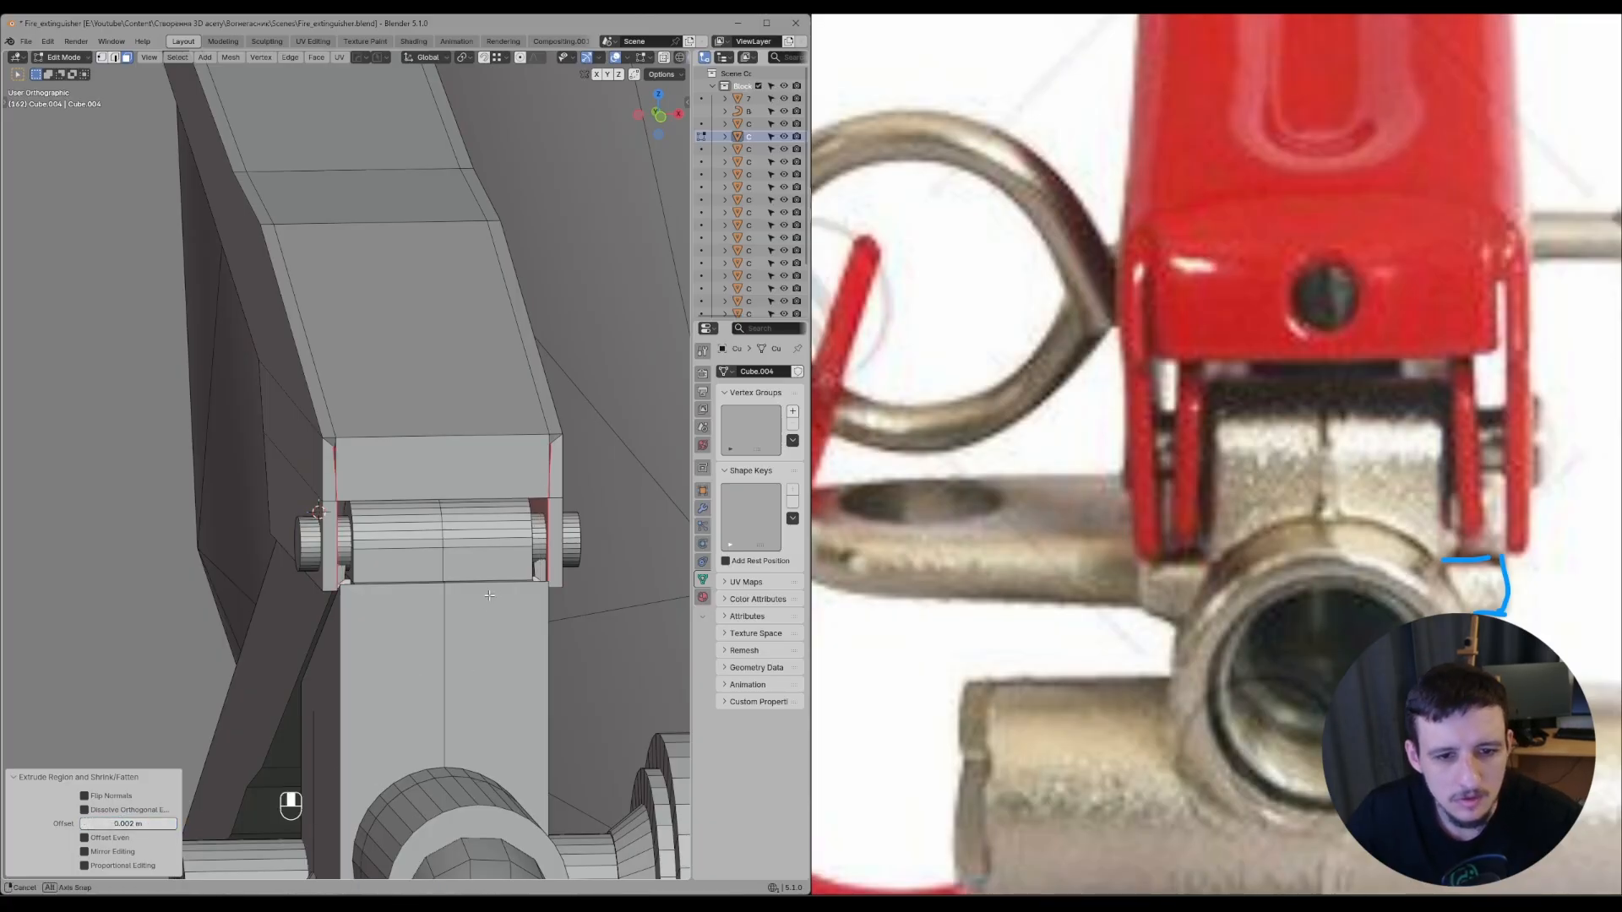
- Isolate the upper and lower handles in local view and look at them from the front
scroll(474, 572, "down", 2)
middle_click_drag(490, 596, 499, 504)
key("Tab")
middle_click_drag(510, 431, 515, 594)
left_click(361, 571)
left_click(282, 439, "shift")
key("alt+f")
left_click(296, 575)
left_click(515, 594)
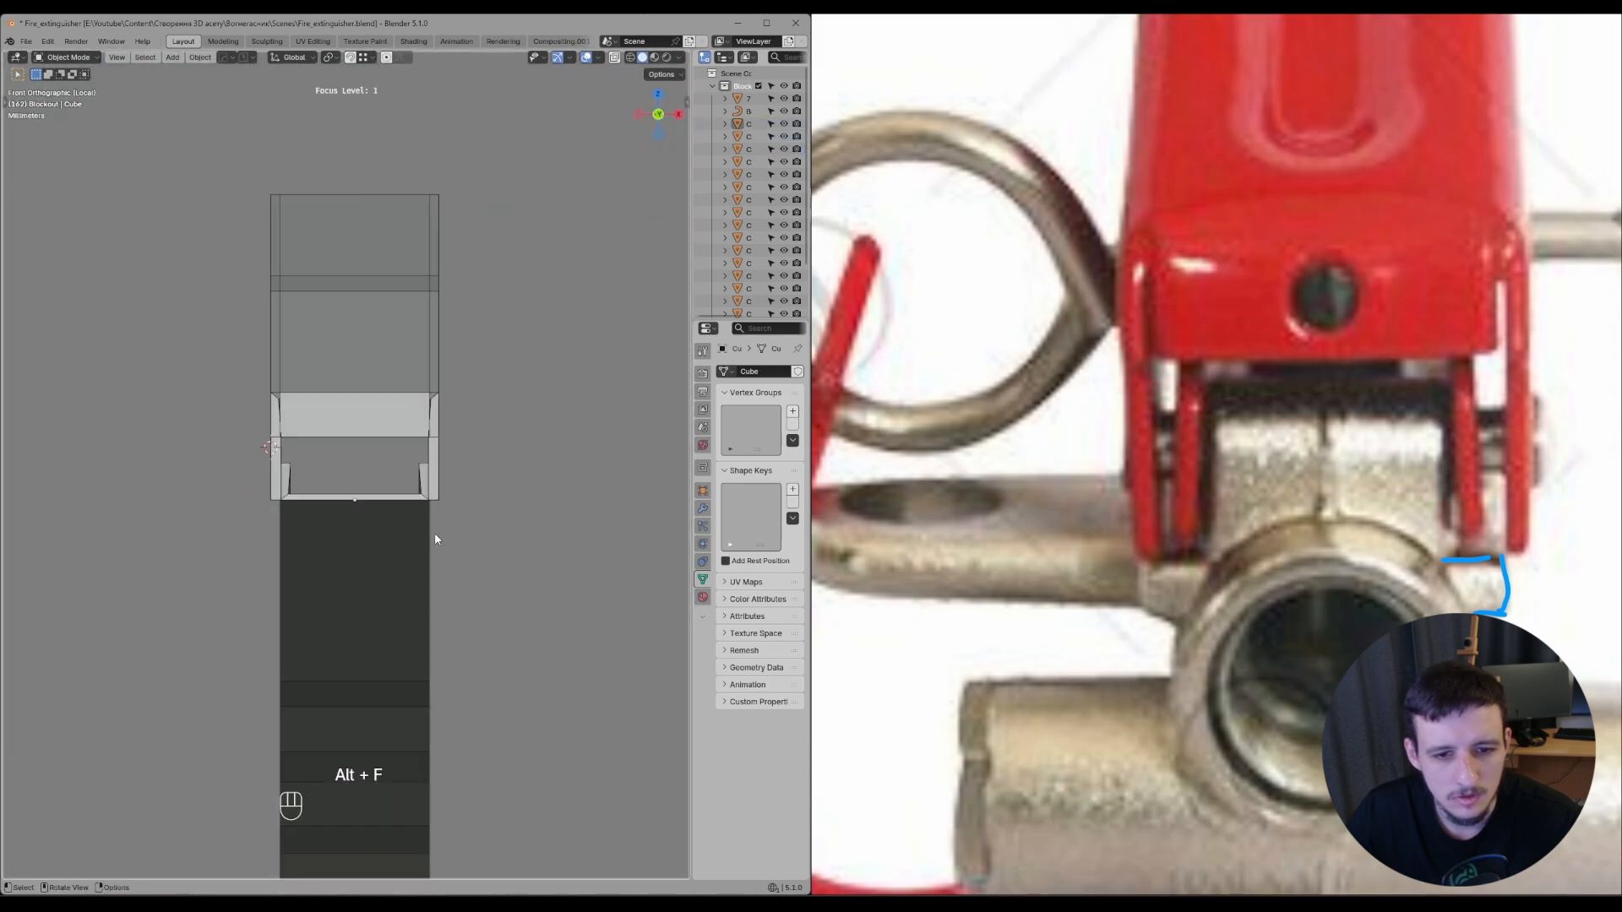
- Shift the inner corner vertices at the lower handle's pivot end along X, and leave the isolated view
scroll(434, 532, "up", 3)
left_click(427, 531)
key("Tab")
key("z")
left_click_drag(268, 525, 240, 506)
key("g")
left_click(253, 512)
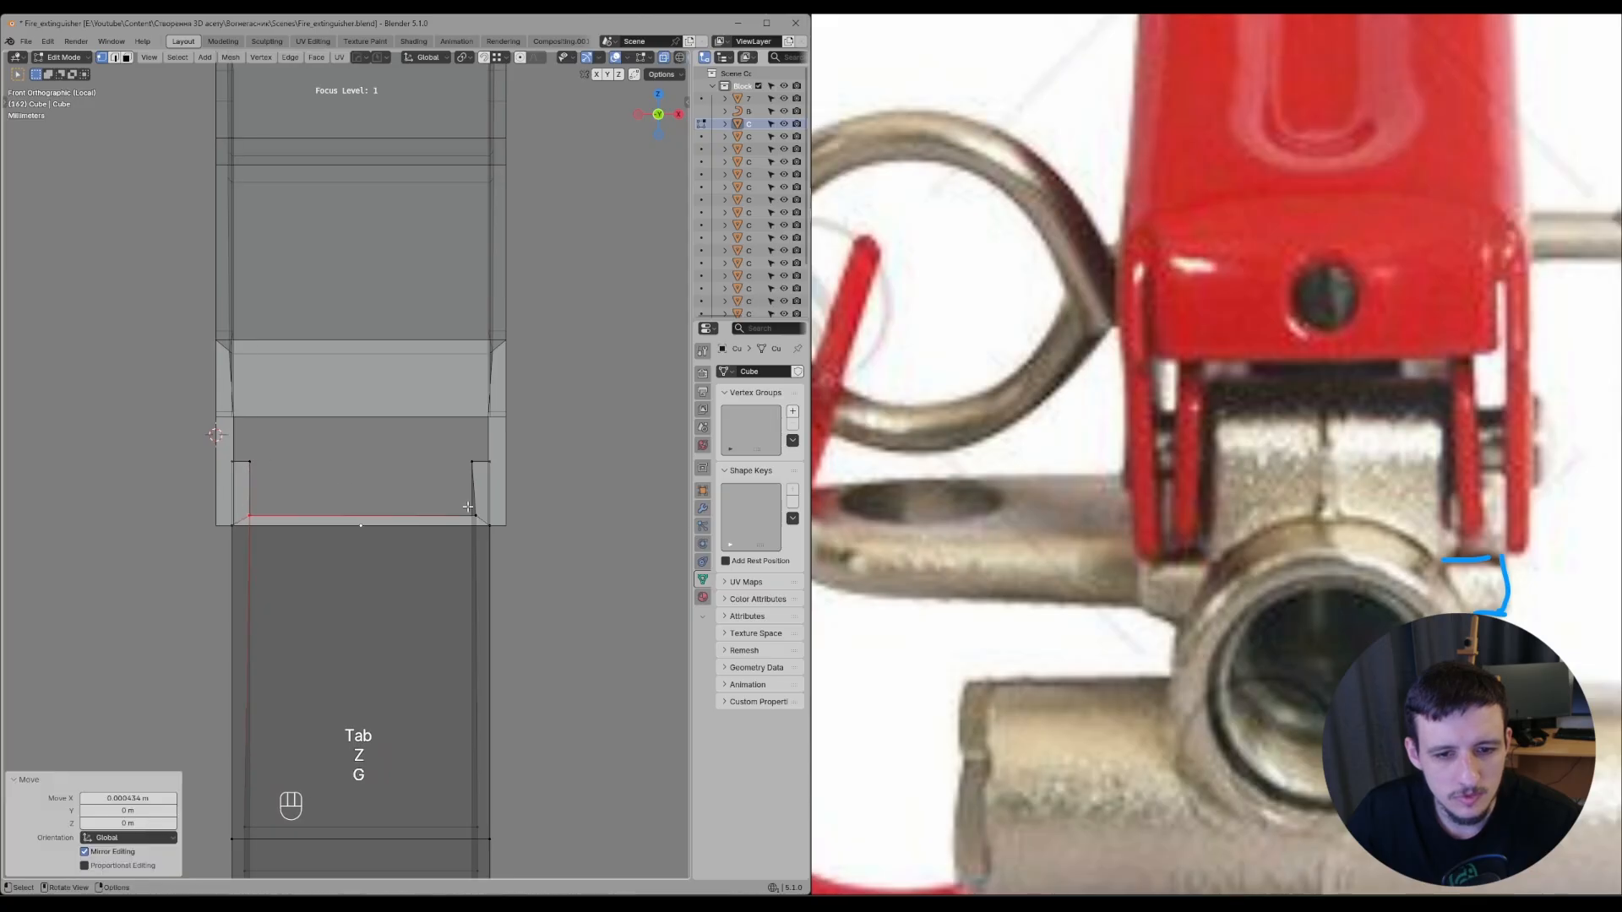
key("g")
left_click(404, 475)
key("Tab")
key("alt+f")
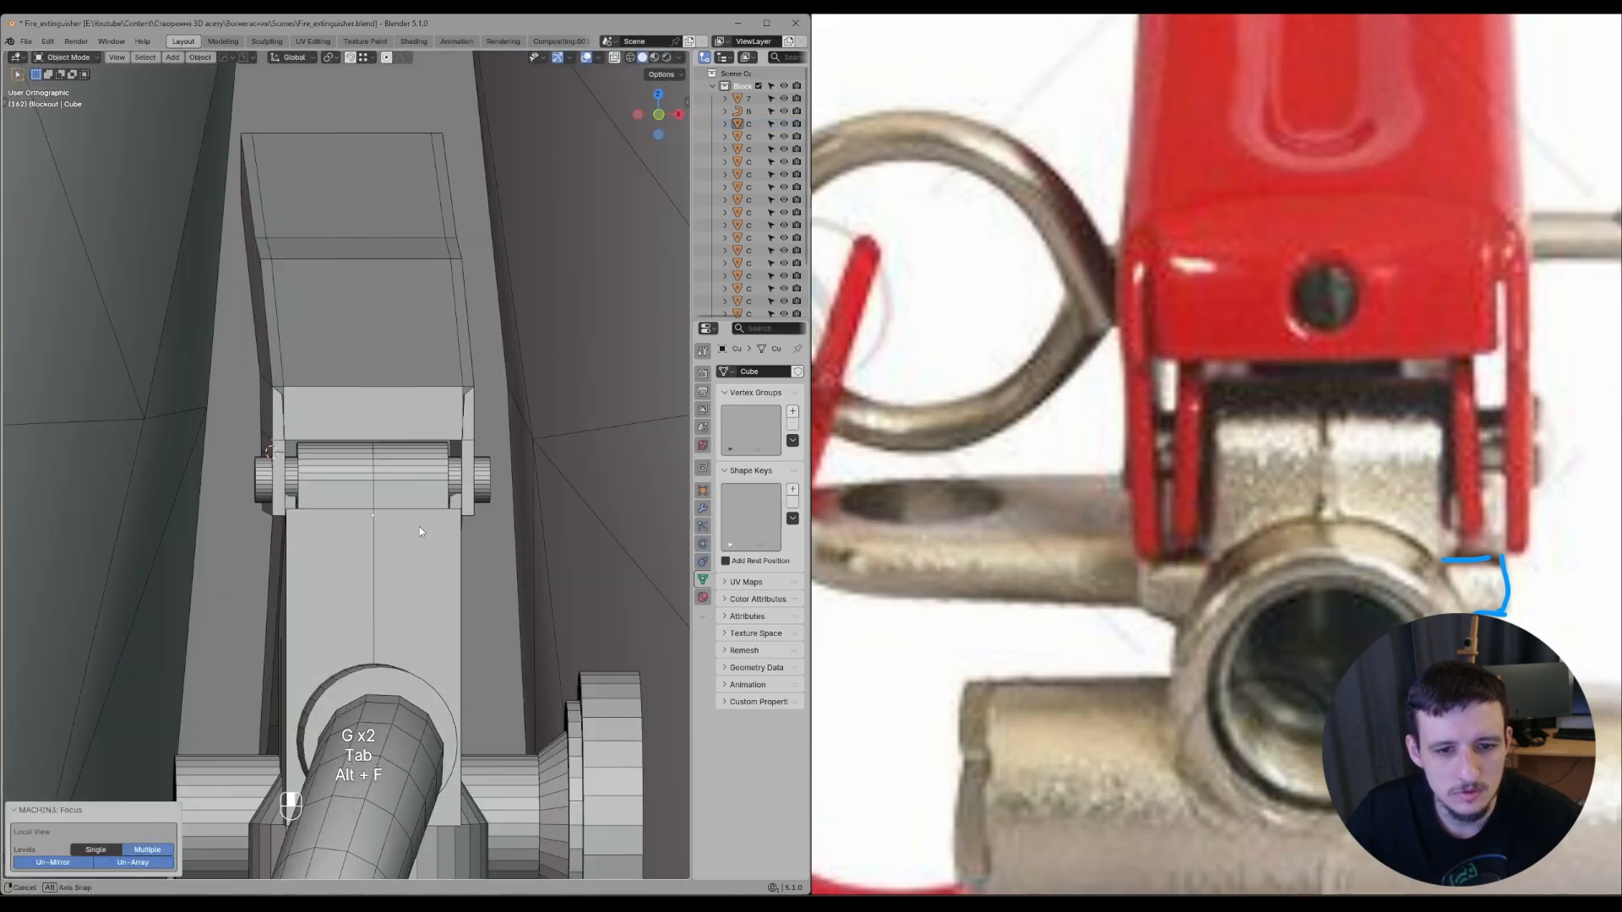
key("Tab")
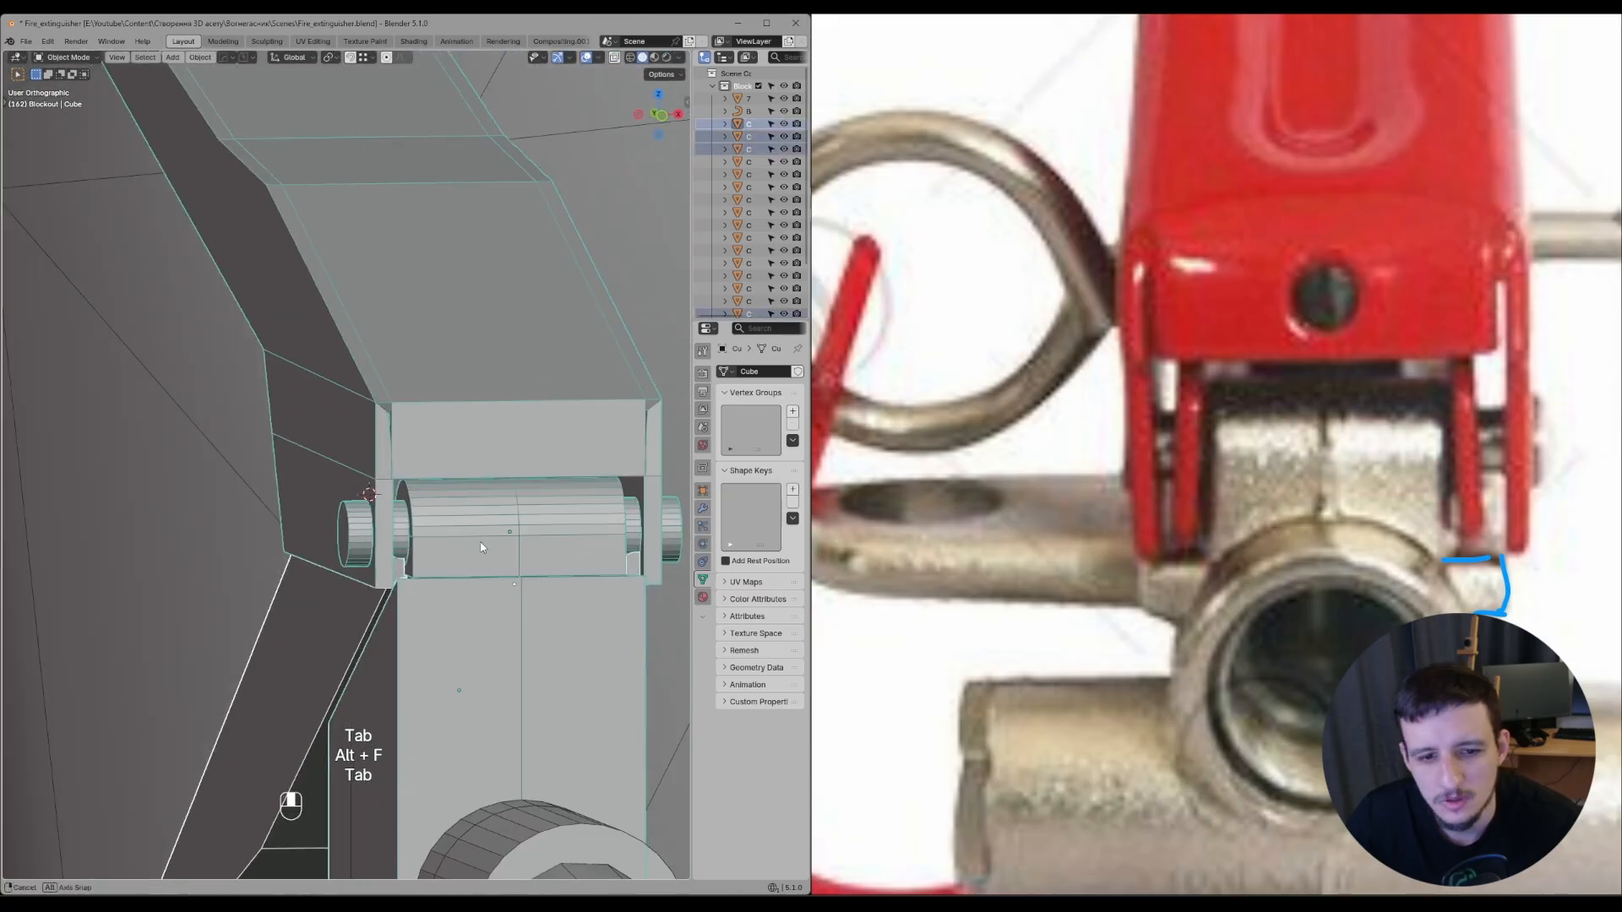
middle_click_drag(481, 548, 446, 460)
scroll(372, 526, "down", 3)
left_click(436, 416)
middle_click_drag(436, 416, 439, 425, "shift")
scroll(439, 425, "up", 2)
key("Tab")
key("z")
mouse_move(362, 622)
left_mouse_down()
mouse_move(232, 268)
mouse_move(245, 133)
left_mouse_up()
key("Tab")
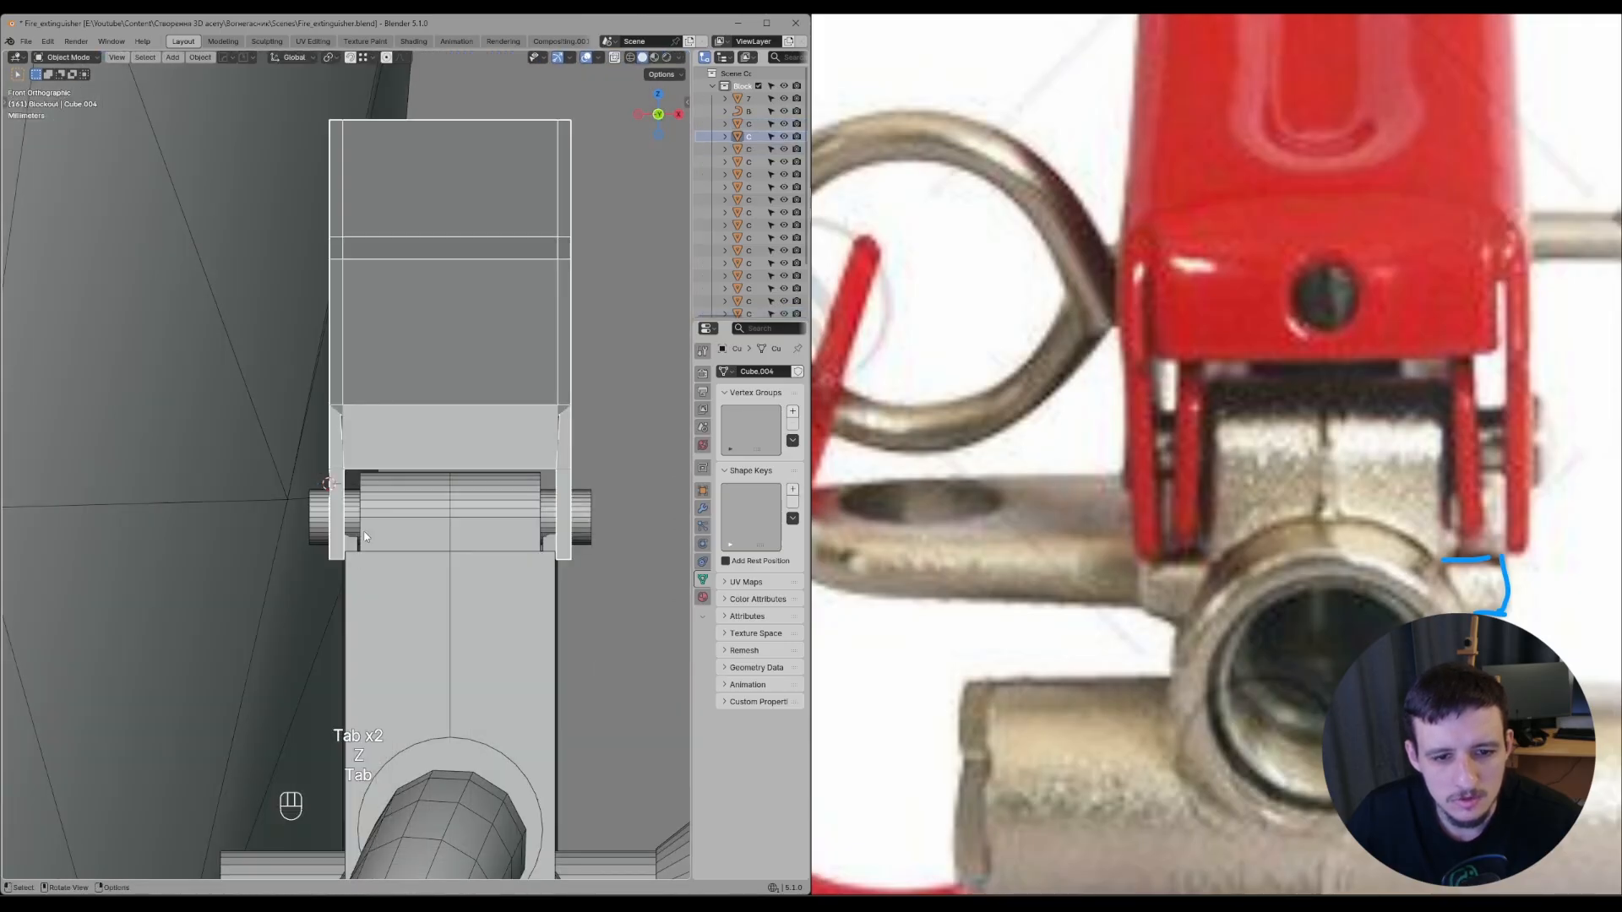
key("z")
key("Tab")
scroll(353, 575, "up", 2)
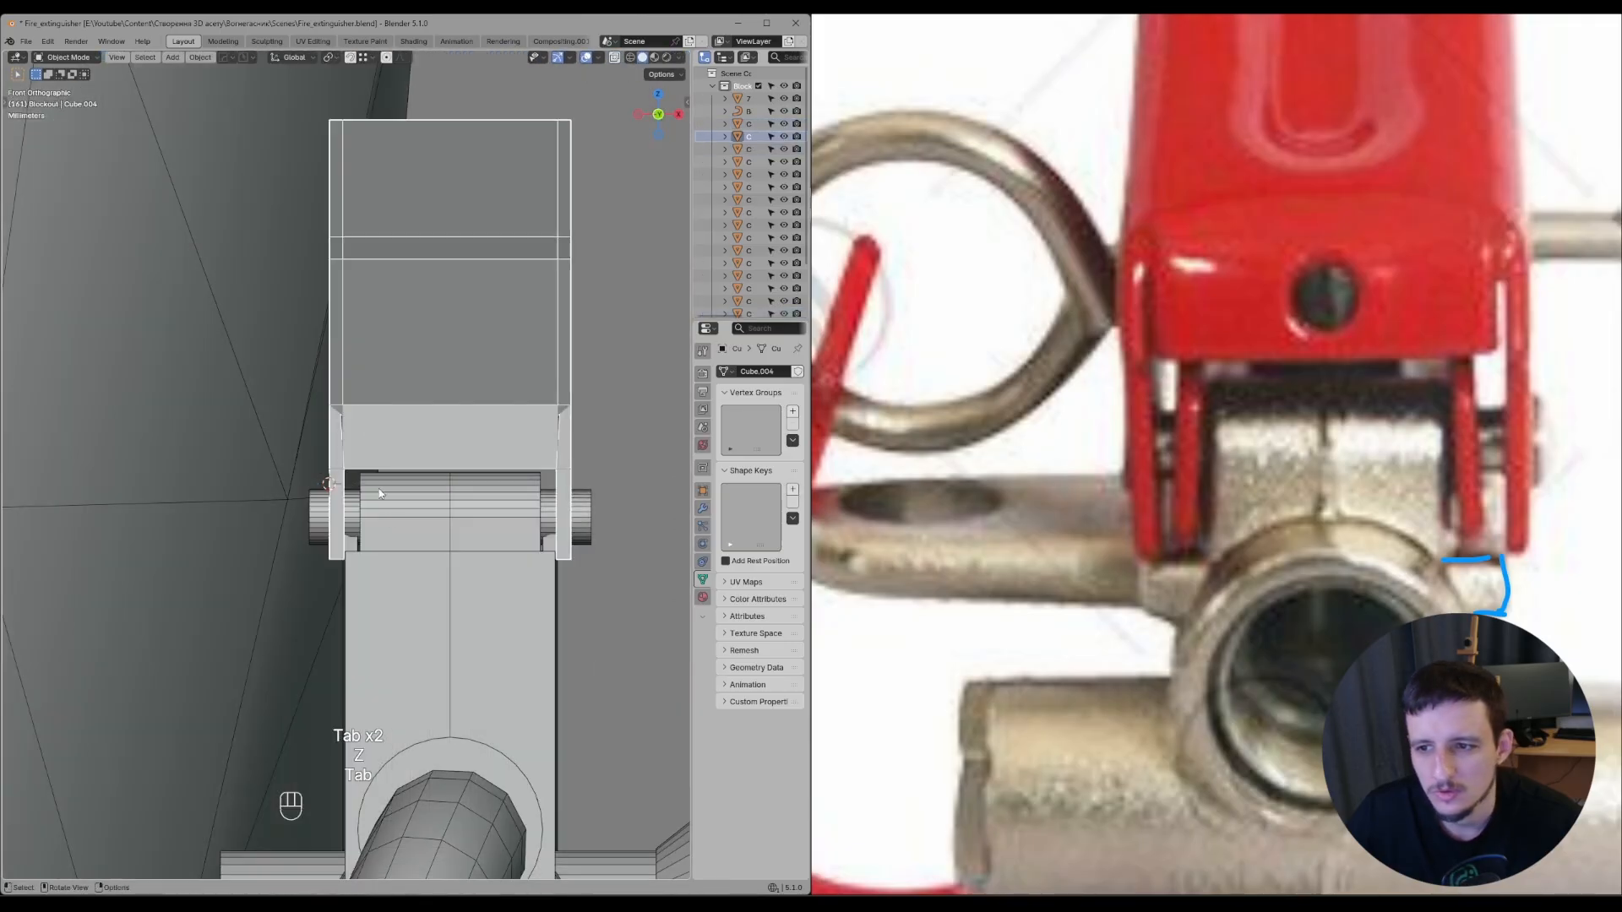
- Select the vertices of the lower handle's side wall and move them inward along X, snapping to the valve body's side
left_click(353, 575)
key("Tab")
key("z")
left_click(359, 583)
scroll(345, 473, "down", 8)
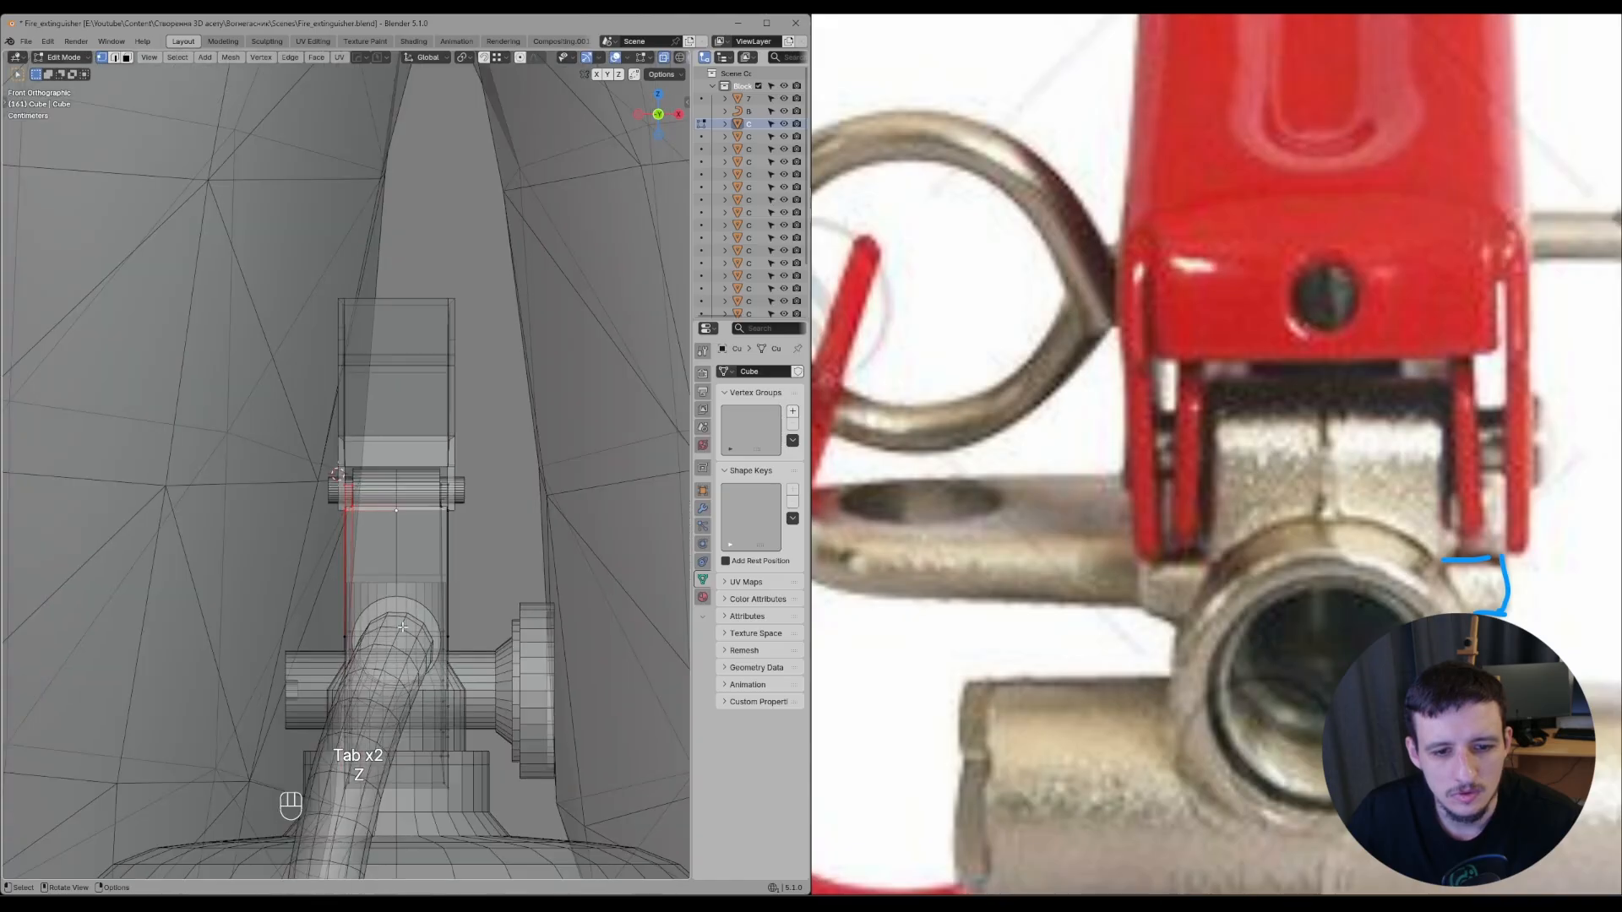
left_click_drag(273, 365, 394, 747)
scroll(344, 478, "up", 9)
left_click(348, 532, "shift")
key("g")
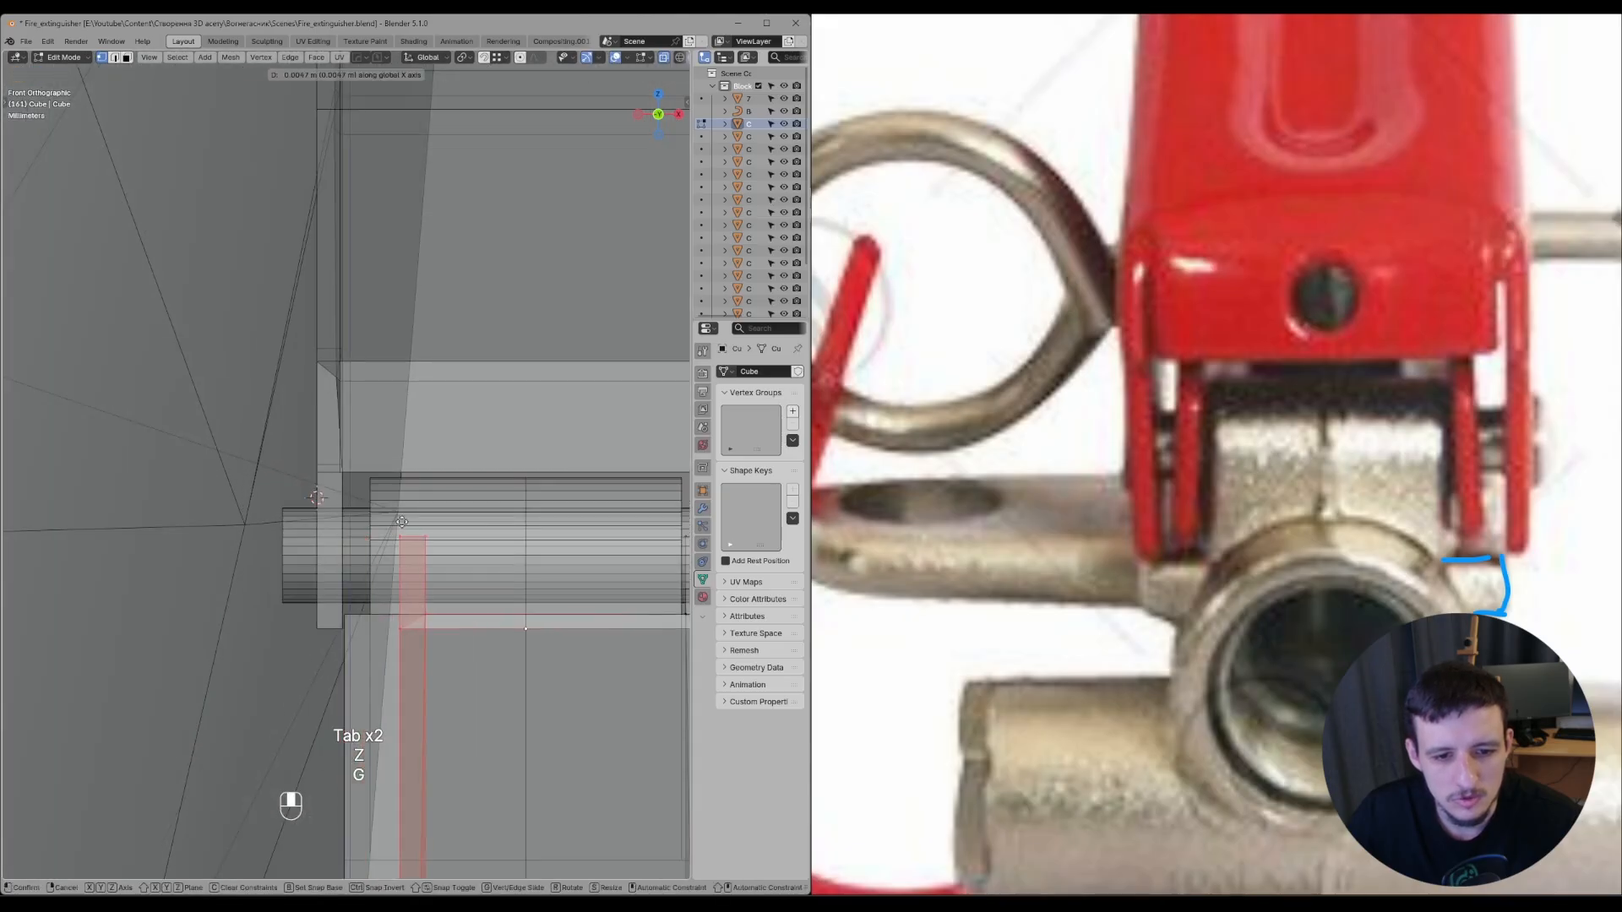
left_click(342, 623, "ctrl")
left_click_drag(483, 625, 522, 733)
key("Tab")
- Narrow the rounded pivot lug by scaling it down along X
scroll(495, 498, "down", 1)
scroll(495, 498, "down", 1)
left_click(495, 497)
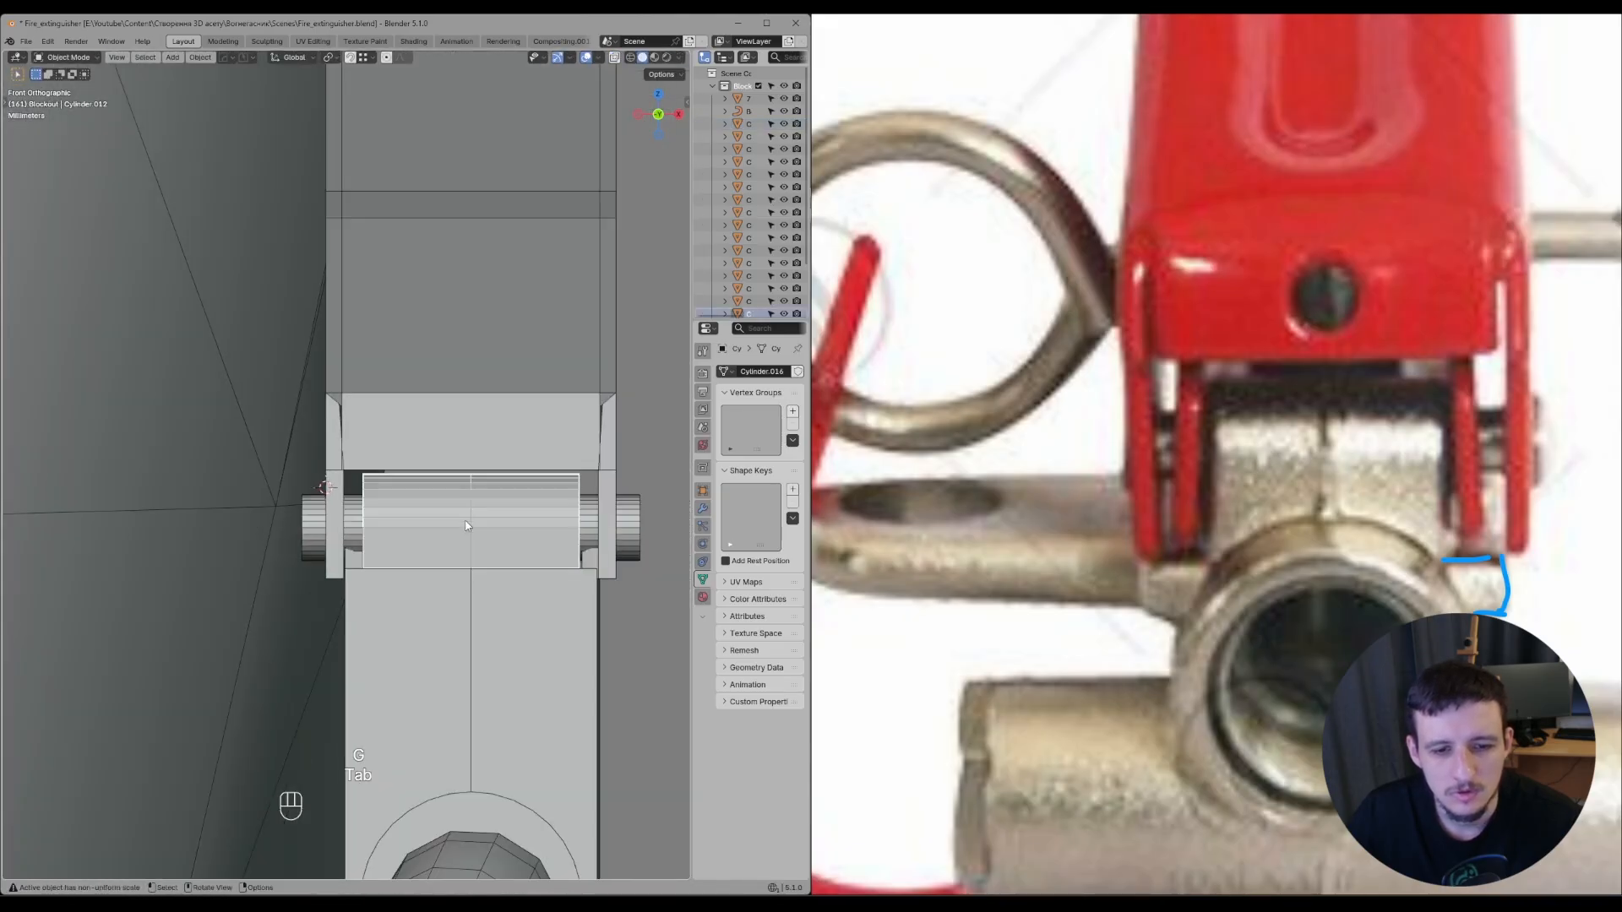
key("s")
key("x")
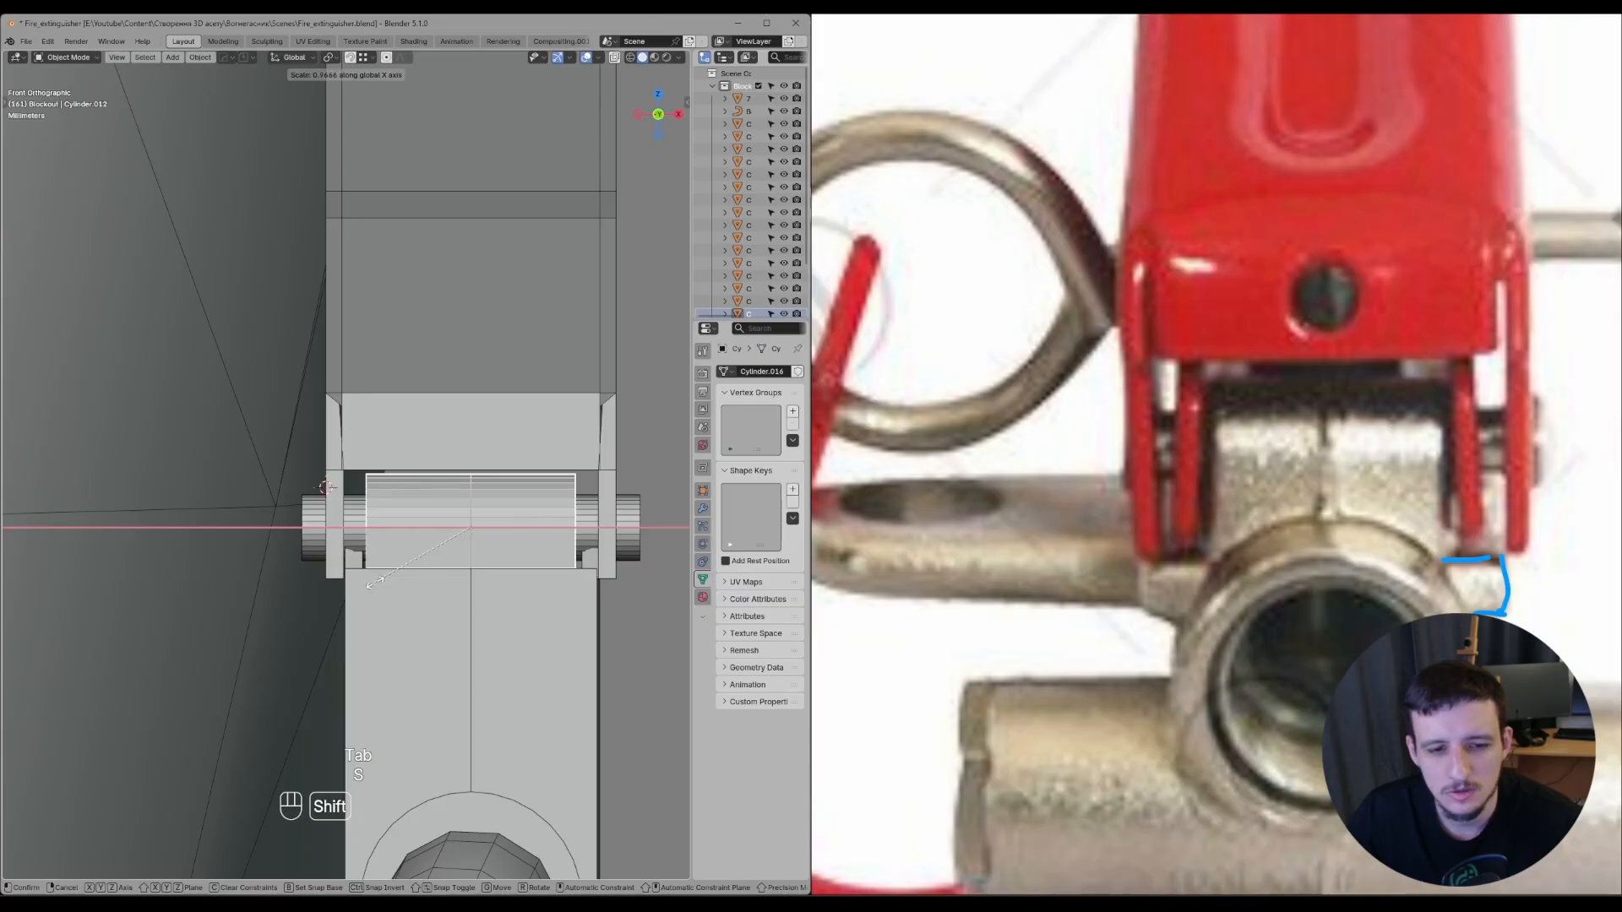
left_click(413, 586, "shift")
- Select the lower handle's side wall vertices and move them further inward along X toward the pivot lug
left_click(414, 592)
key("Tab")
scroll(315, 513, "down", 5)
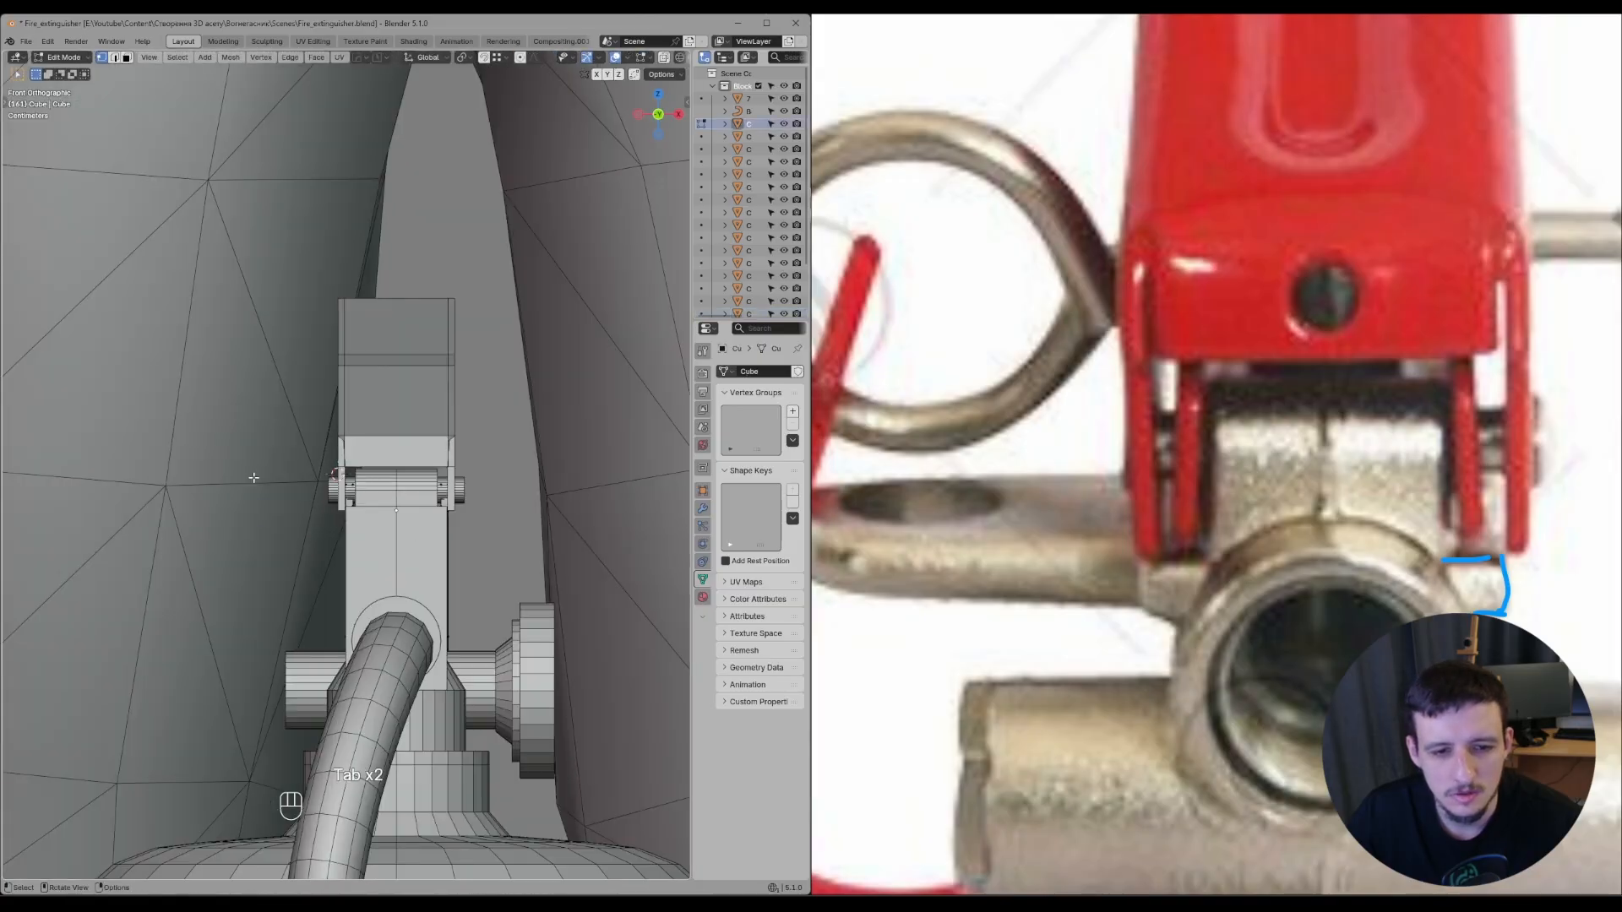
key("z")
left_click_drag(248, 382, 366, 749)
scroll(359, 735, "up", 5)
key("z")
key("g")
key("x")
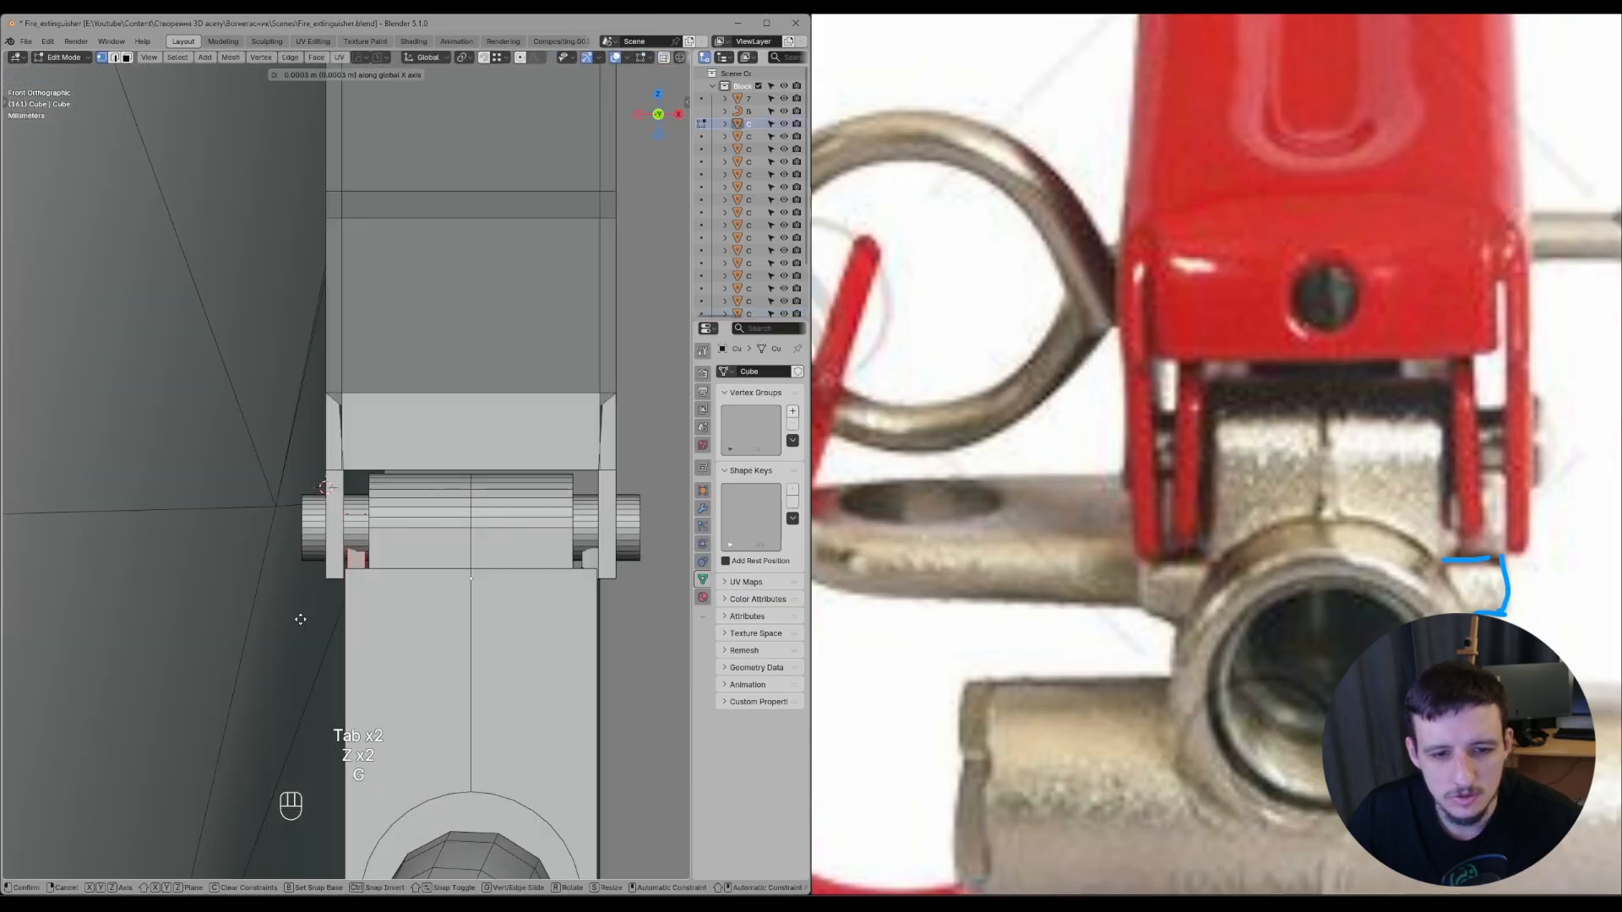
left_click(300, 619)
key("g")
key("x")
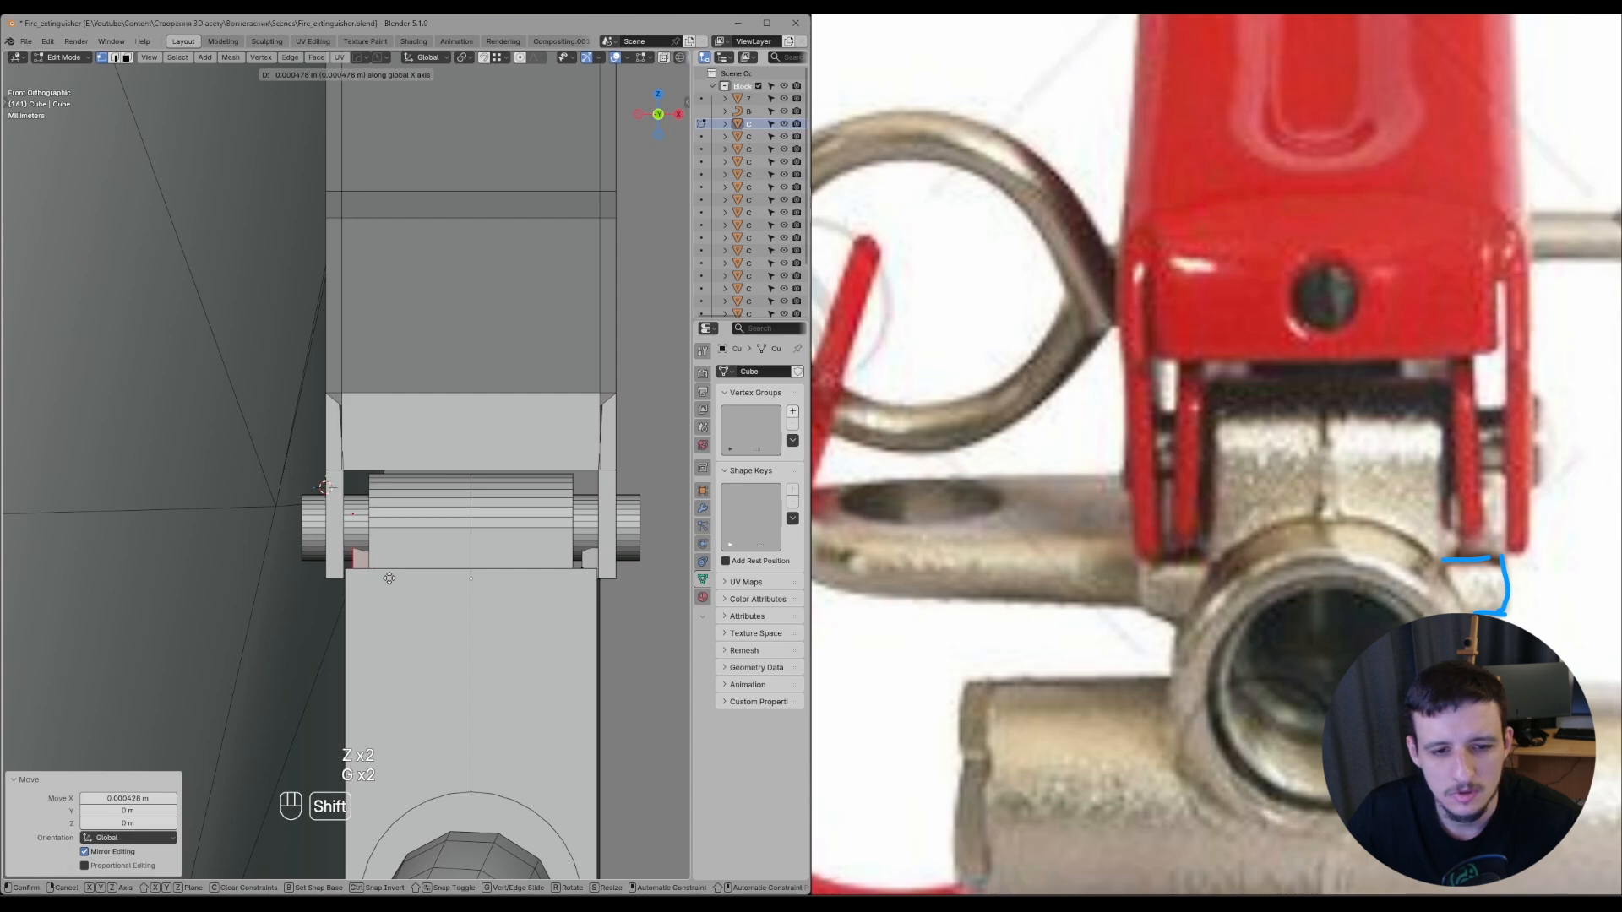
left_click(389, 578)
key("Tab")
- Scale the pivot lug by 0.959 along X to clear the lower handle's walls
left_click(391, 515)
key("s")
middle_click_drag(335, 540, 341, 540)
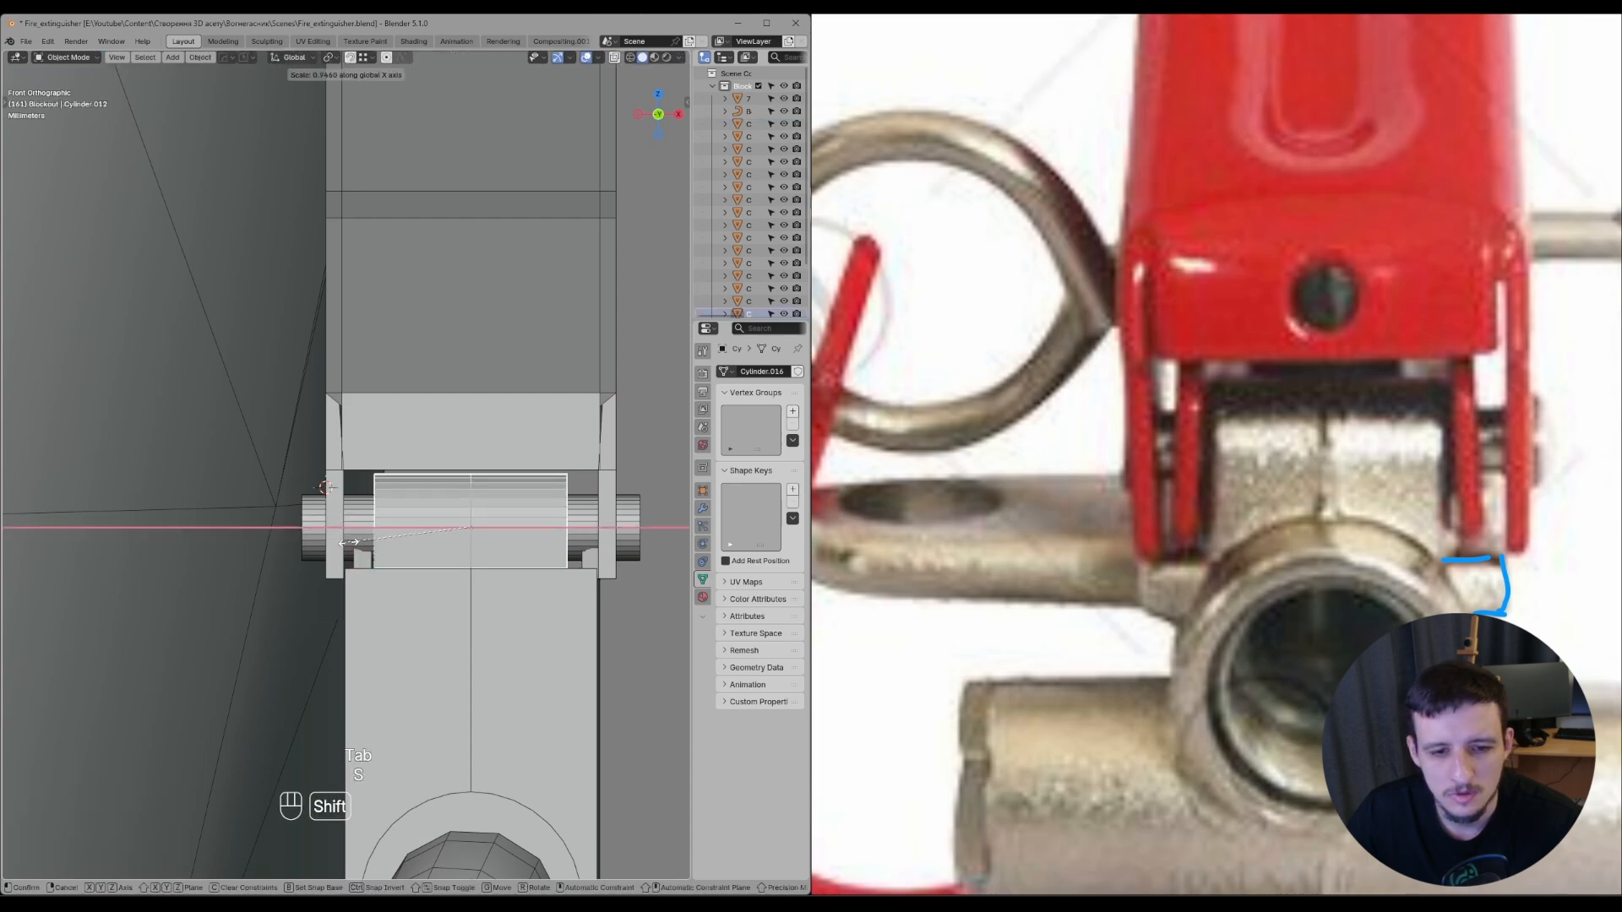
left_click(355, 547)
- Shorten the pivot pin by scaling it 0.915 along X
scroll(333, 545, "down", 2)
scroll(338, 533, "up", 2)
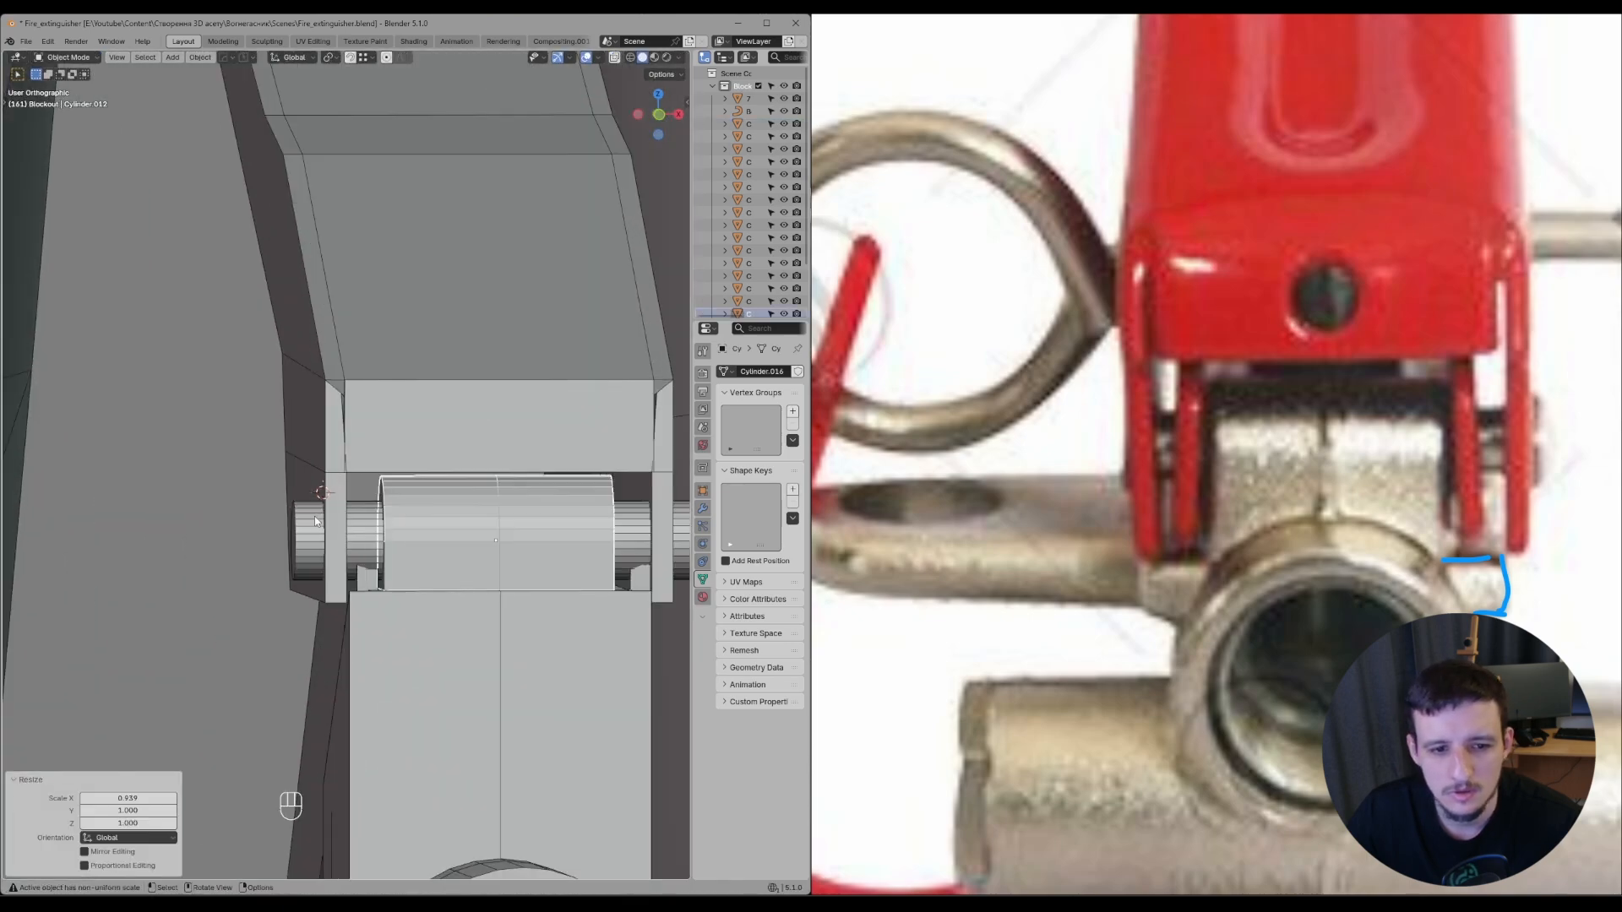
left_click(315, 515)
scroll(325, 541, "up", 3)
scroll(333, 556, "down", 2)
key("s")
key("x")
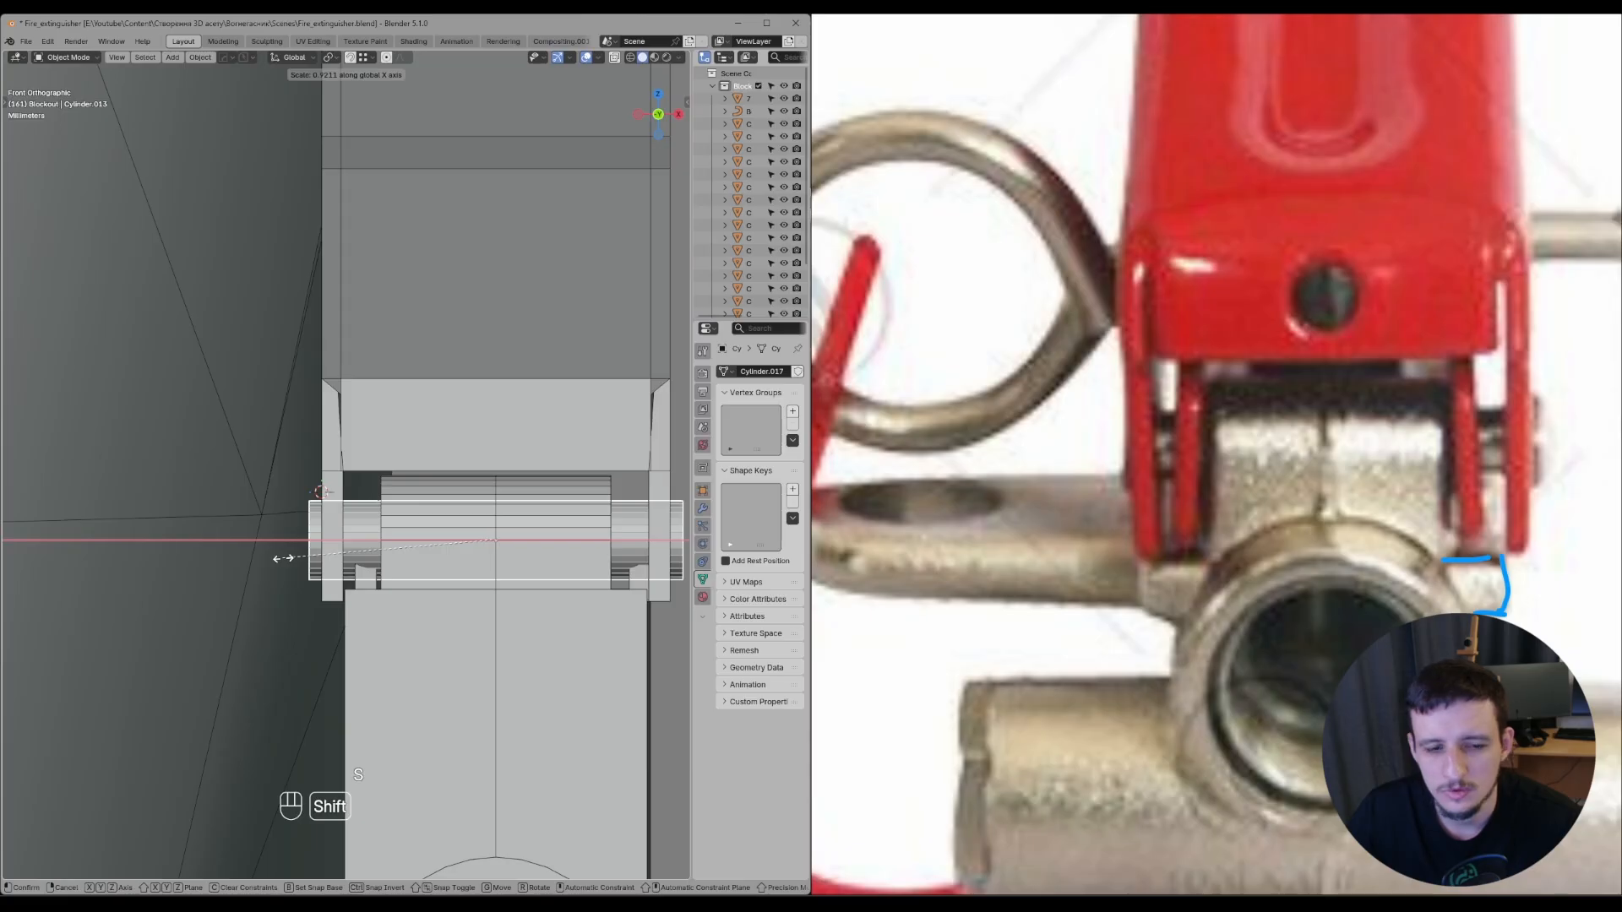
left_click(294, 563)
- Scale the pivot pin uniformly by 0.749, and lengthen it along X so its ends protrude past the upper handle
middle_click_drag(282, 577, 338, 532)
key("s")
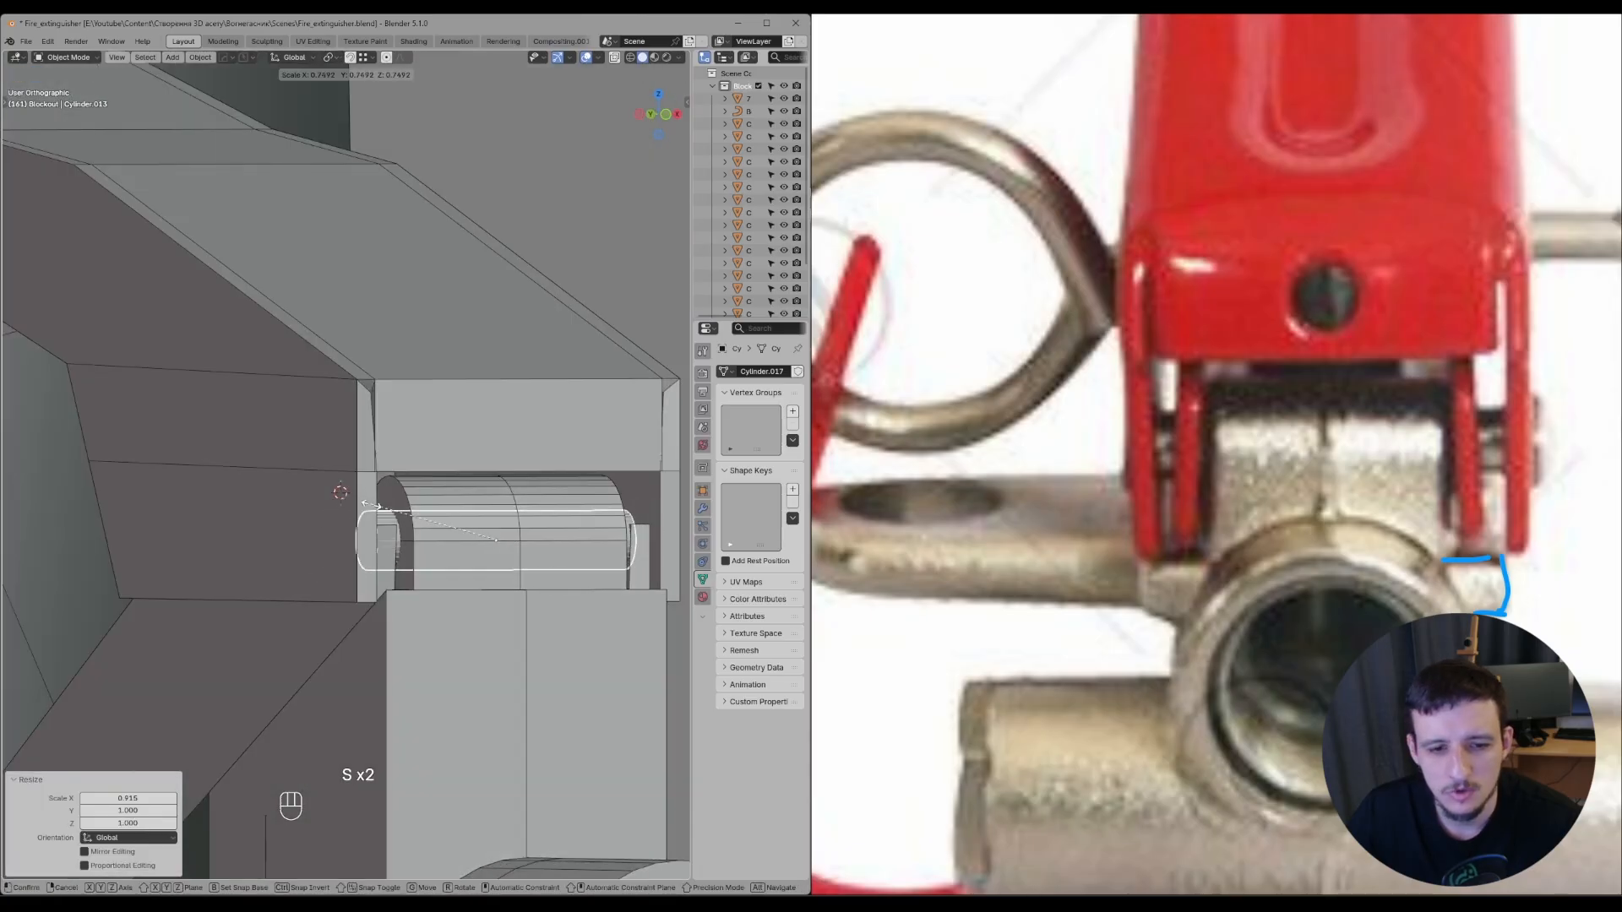
left_click(372, 505)
middle_click_drag(372, 505, 304, 528, "alt")
key("s")
middle_click(279, 534)
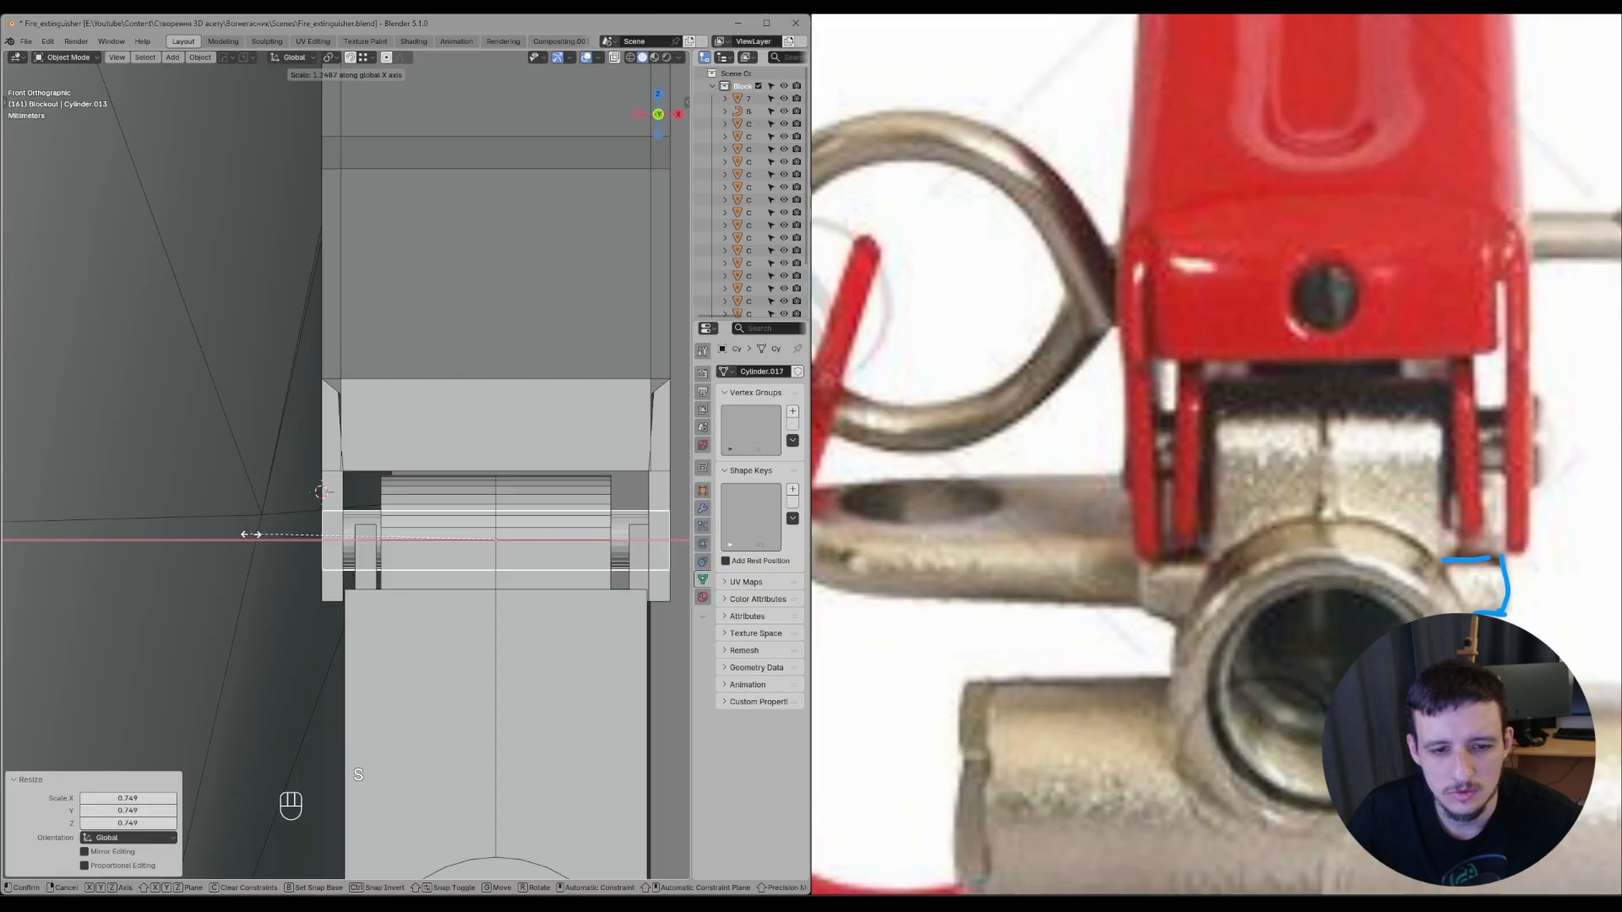
left_click(238, 537)
- Add an edge loop around the pivot pin and slide it beside the upper handle's outer face
key("Tab")
key("ctrl+r")
left_click(306, 549)
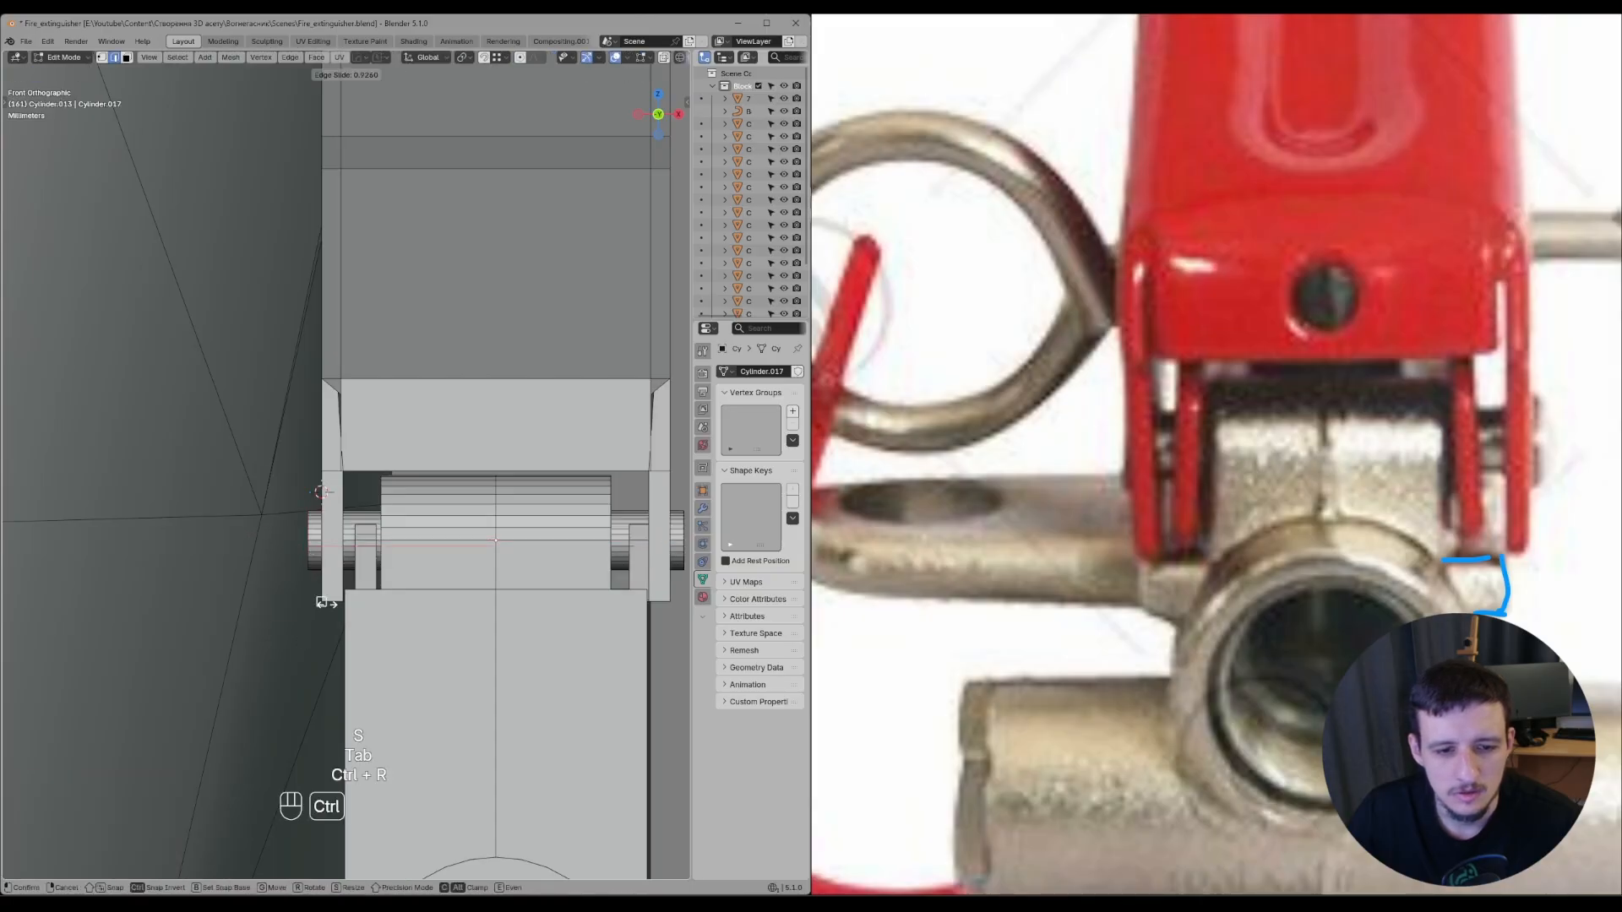
left_click(327, 602)
- Select the face loop at the pin's protruding end and extrude it outward along its normals to form a head
middle_click_drag(327, 603, 372, 595)
scroll(354, 583, "up", 2)
key("Tab")
left_click(310, 571, "alt")
key("alt+e")
left_click(369, 559)
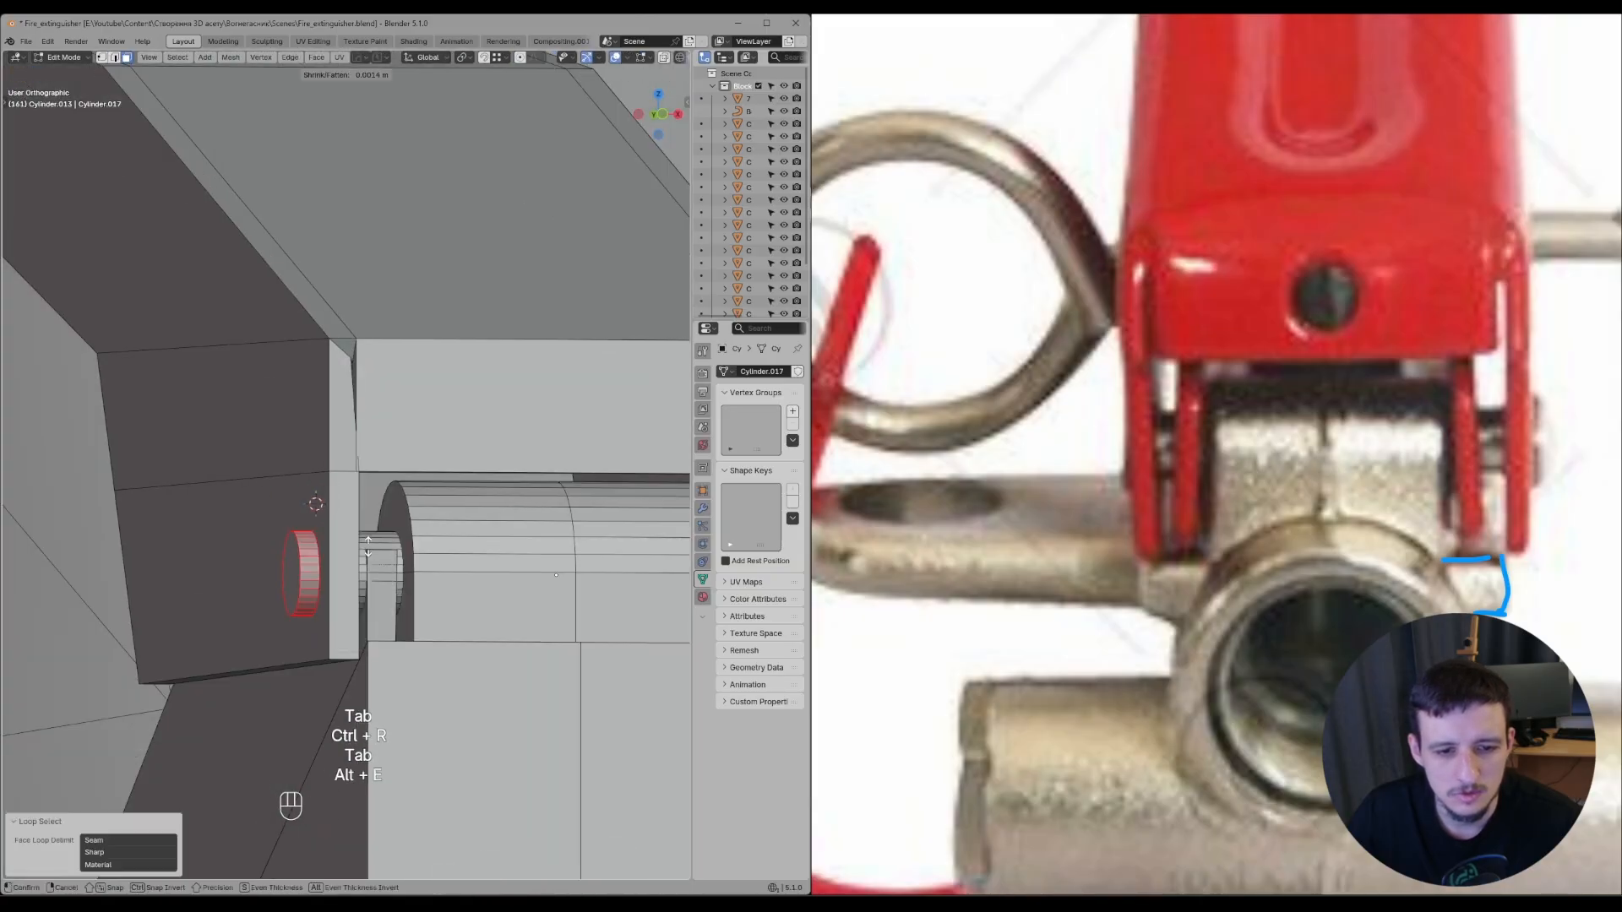
left_click(471, 331)
- Try to resize the pin head across its axis without scaling X, and undo the change
middle_click_drag(471, 331, 545, 655)
key("s")
key("shift+x")
right_click(552, 634)
key("s")
key("shift+x")
left_click(554, 725)
key("ctrl+z")
key("ctrl+z")
- Scale the pin head's diameter on every axis except X and finish editing the pin
key("s")
key("shift+x")
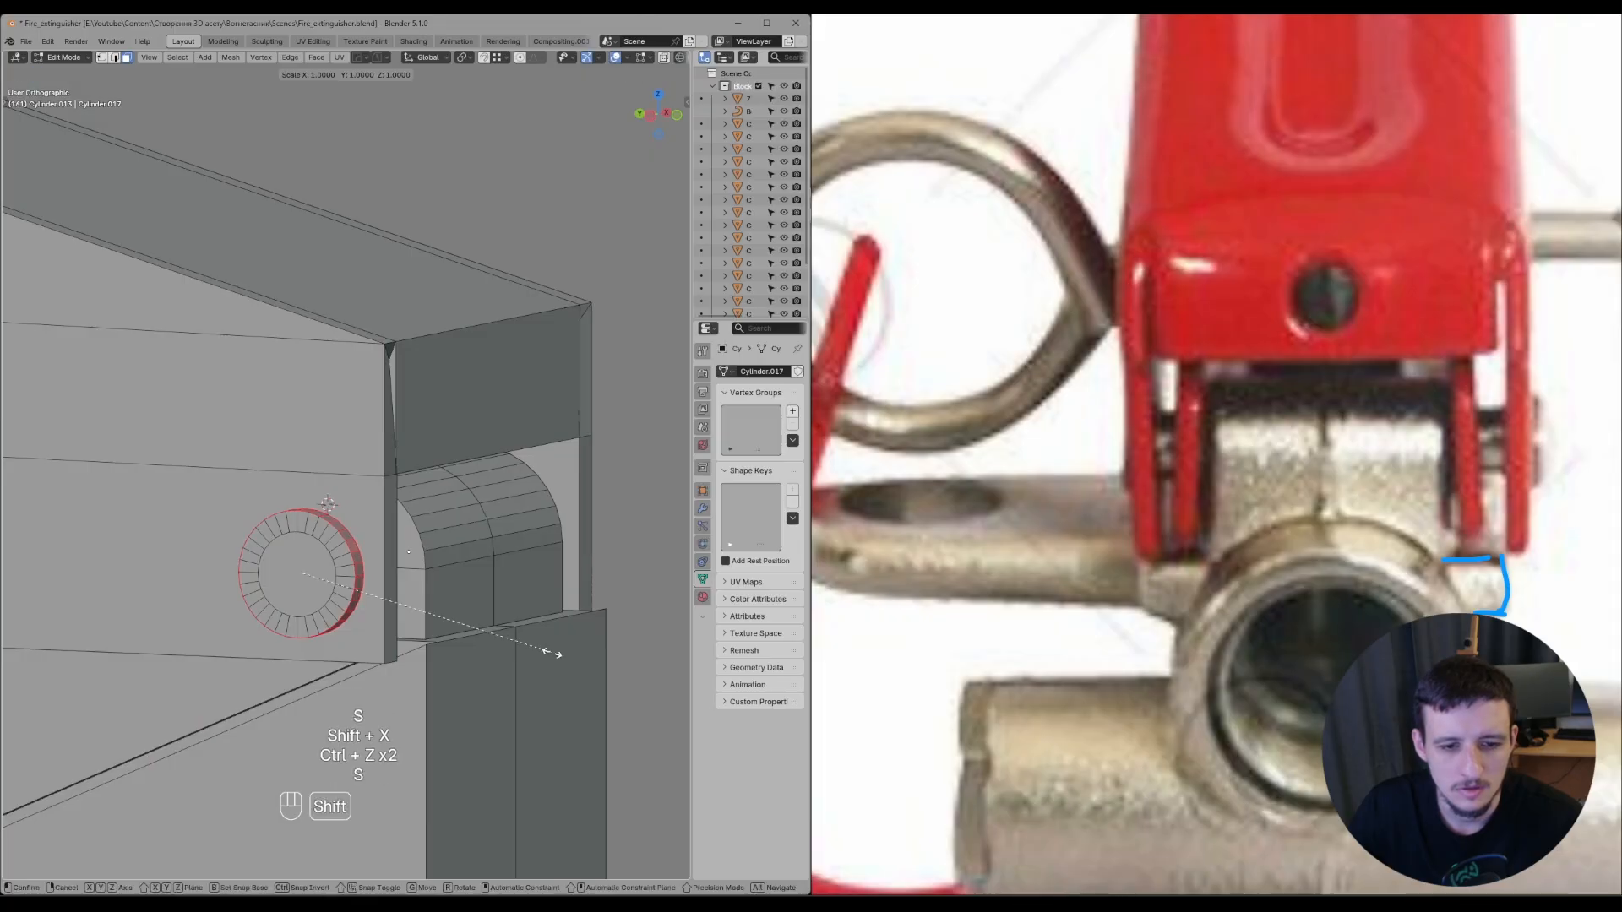
left_click(564, 661)
key("Tab")
- Apply all modifiers on the pivot pin
scroll(541, 566, "down", 4)
middle_click_drag(540, 563, 380, 562, "alt")
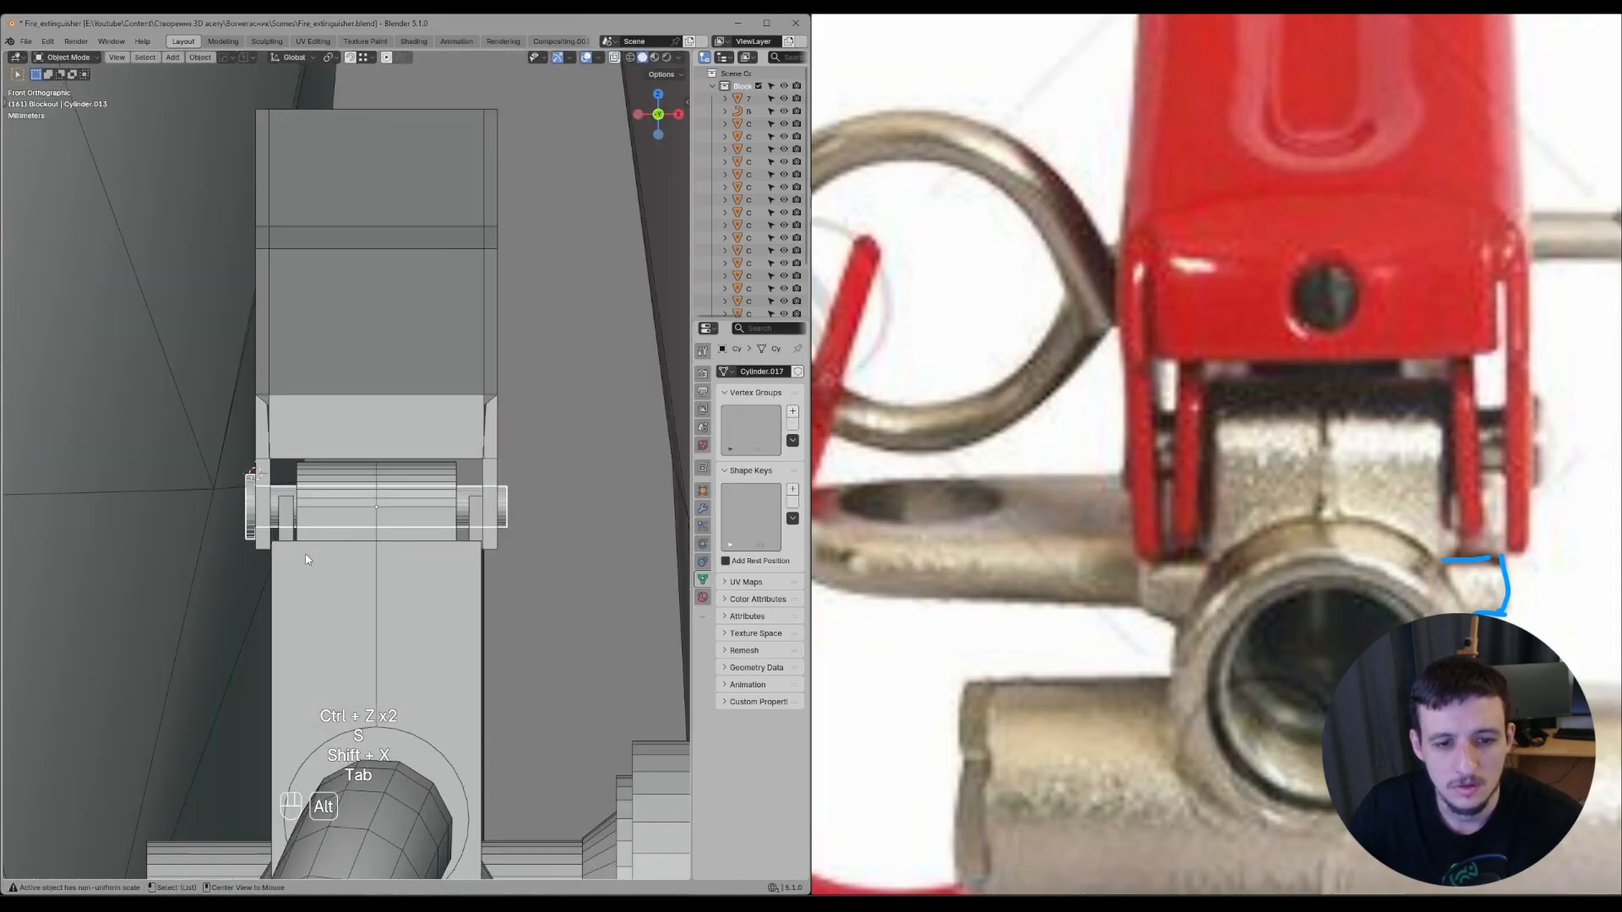
key("ctrl+x")
key("ctrl+alt+x")
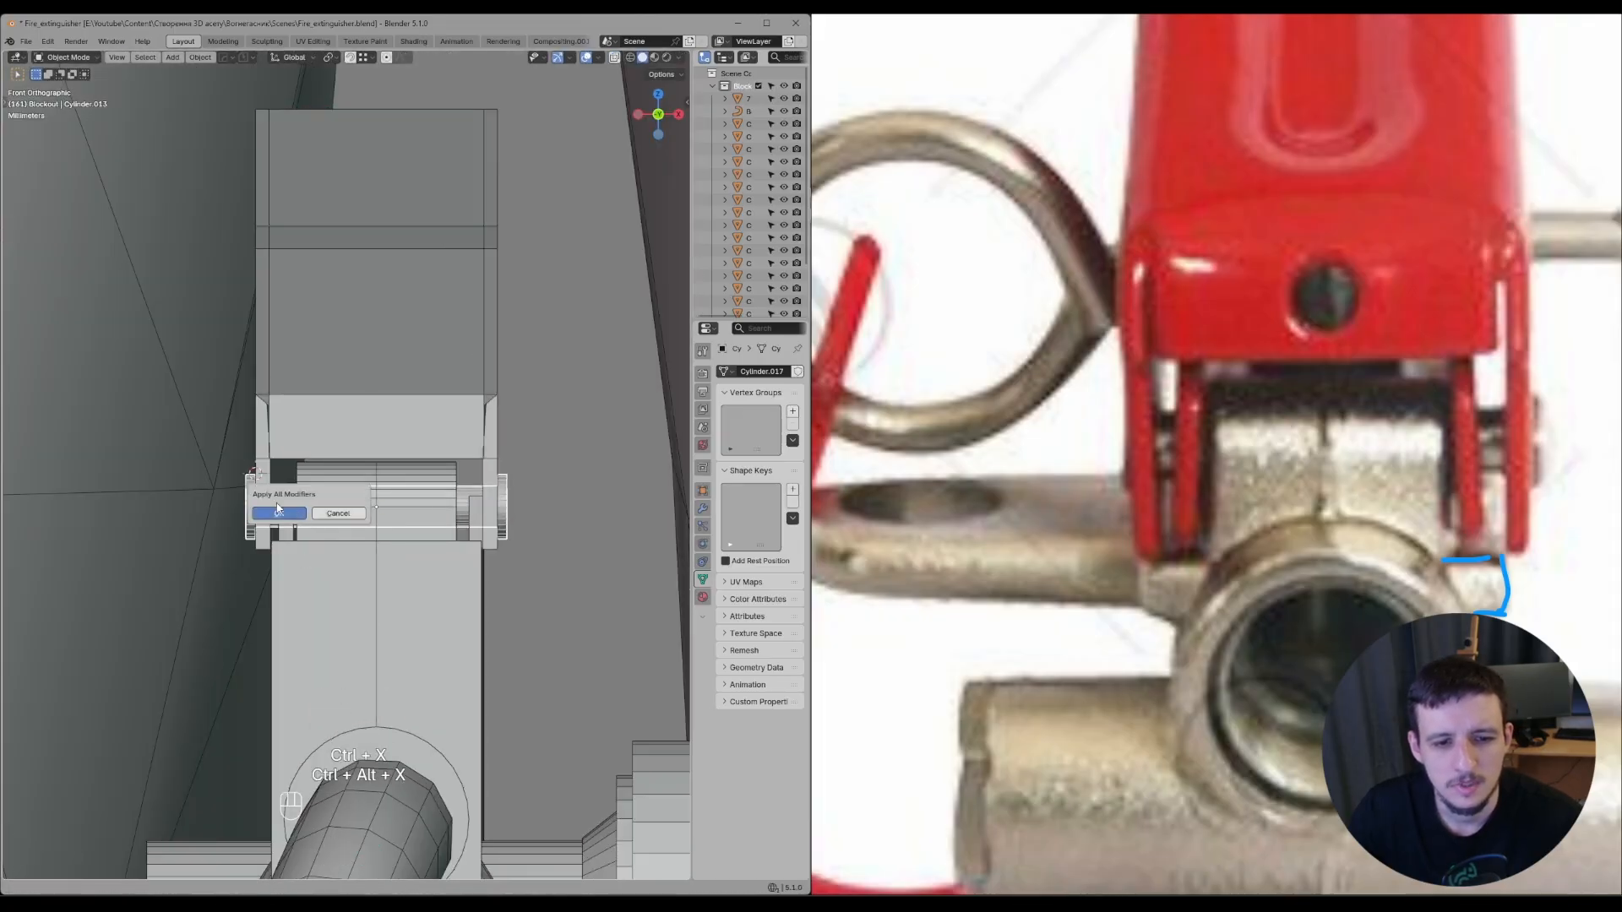
left_click(279, 512)
- Isolate the lower handle in a side view and open its mesh for editing
middle_click_drag(360, 506, 470, 562, "shift")
left_click(471, 520)
scroll(491, 529, "up", 2)
left_click(470, 561)
key("Tab")
key("Tab")
key("alt+f")
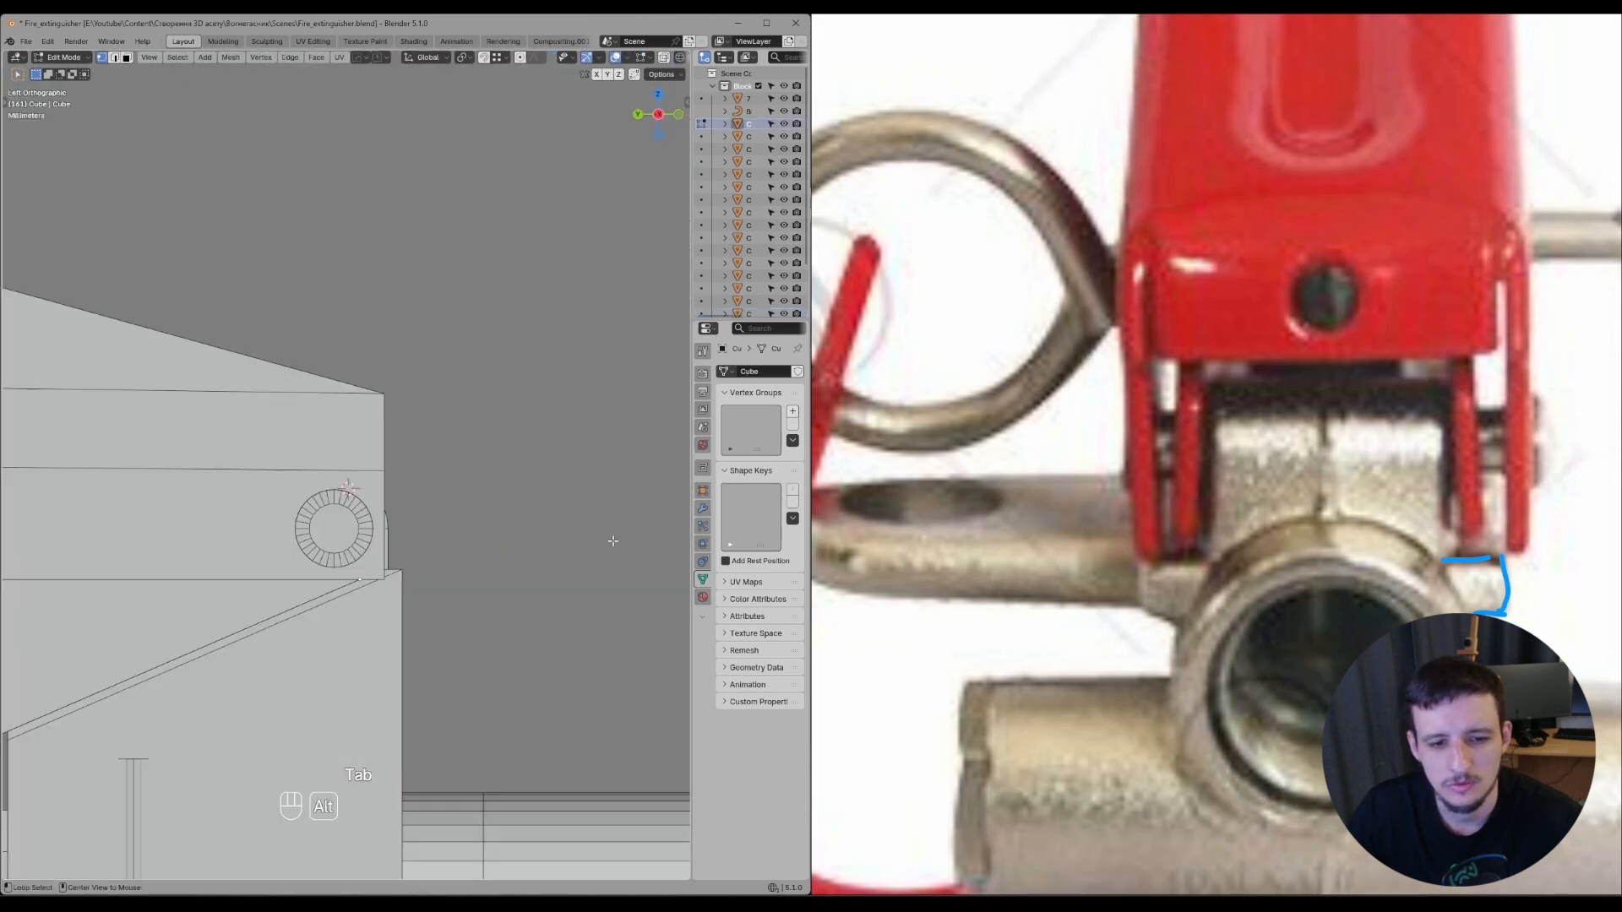
key("Tab")
middle_click_drag(410, 529, 430, 529, "shift")
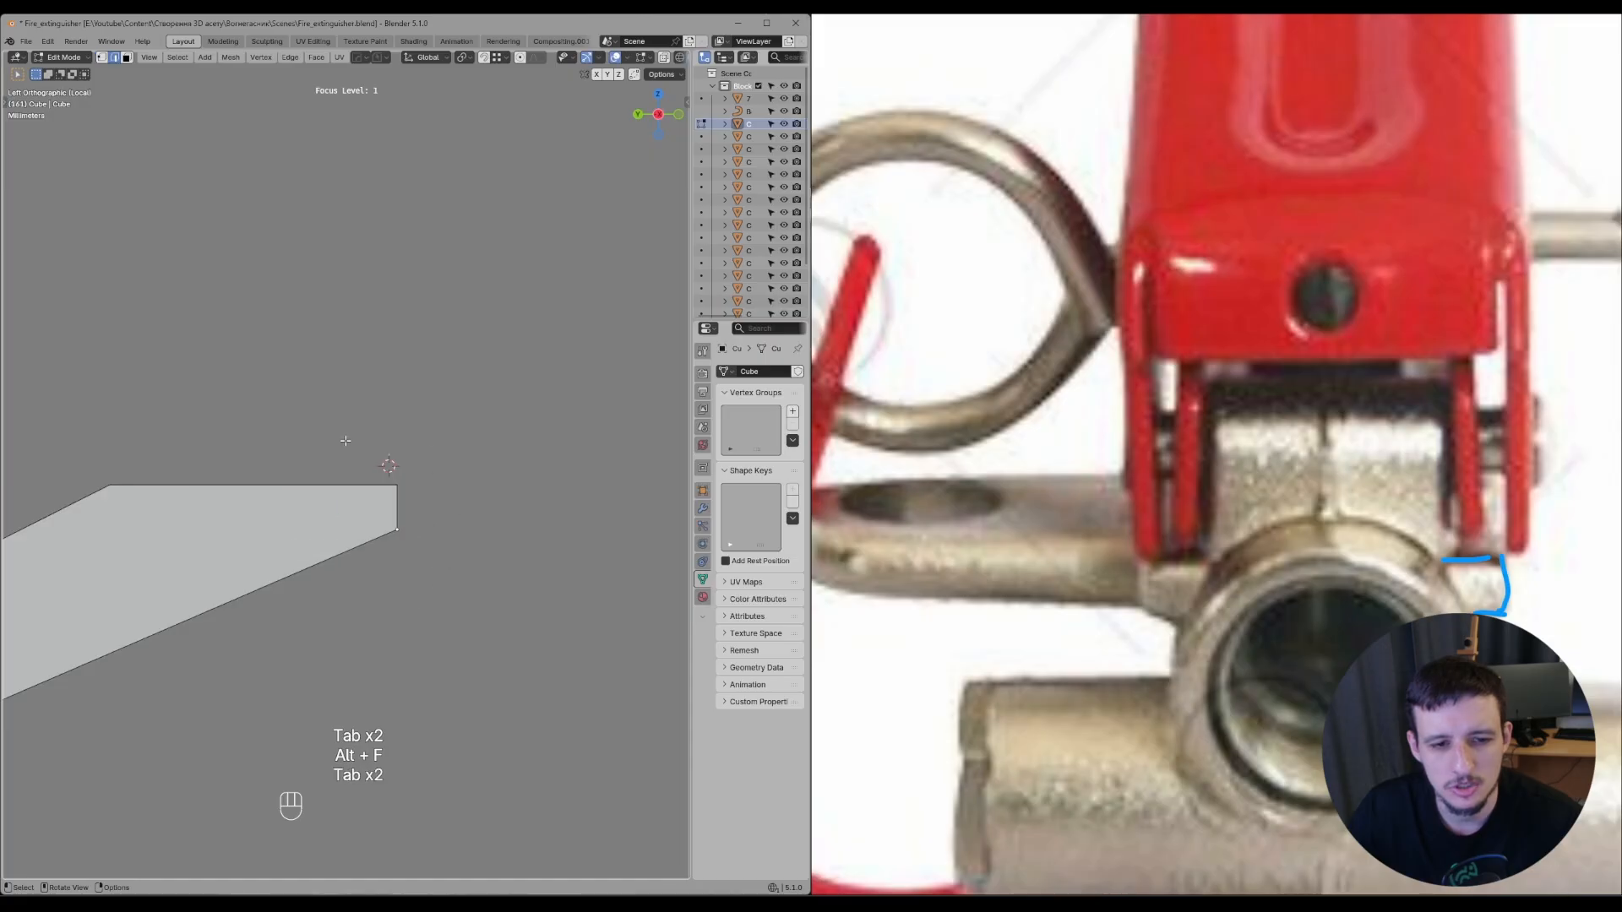
- Subdivide the top edge at the lower handle's pivot end and move the new vertex about 0.013 m along Y toward the end
key("z")
key("ctrl+d")
key("Tab")
key("g")
key("g")
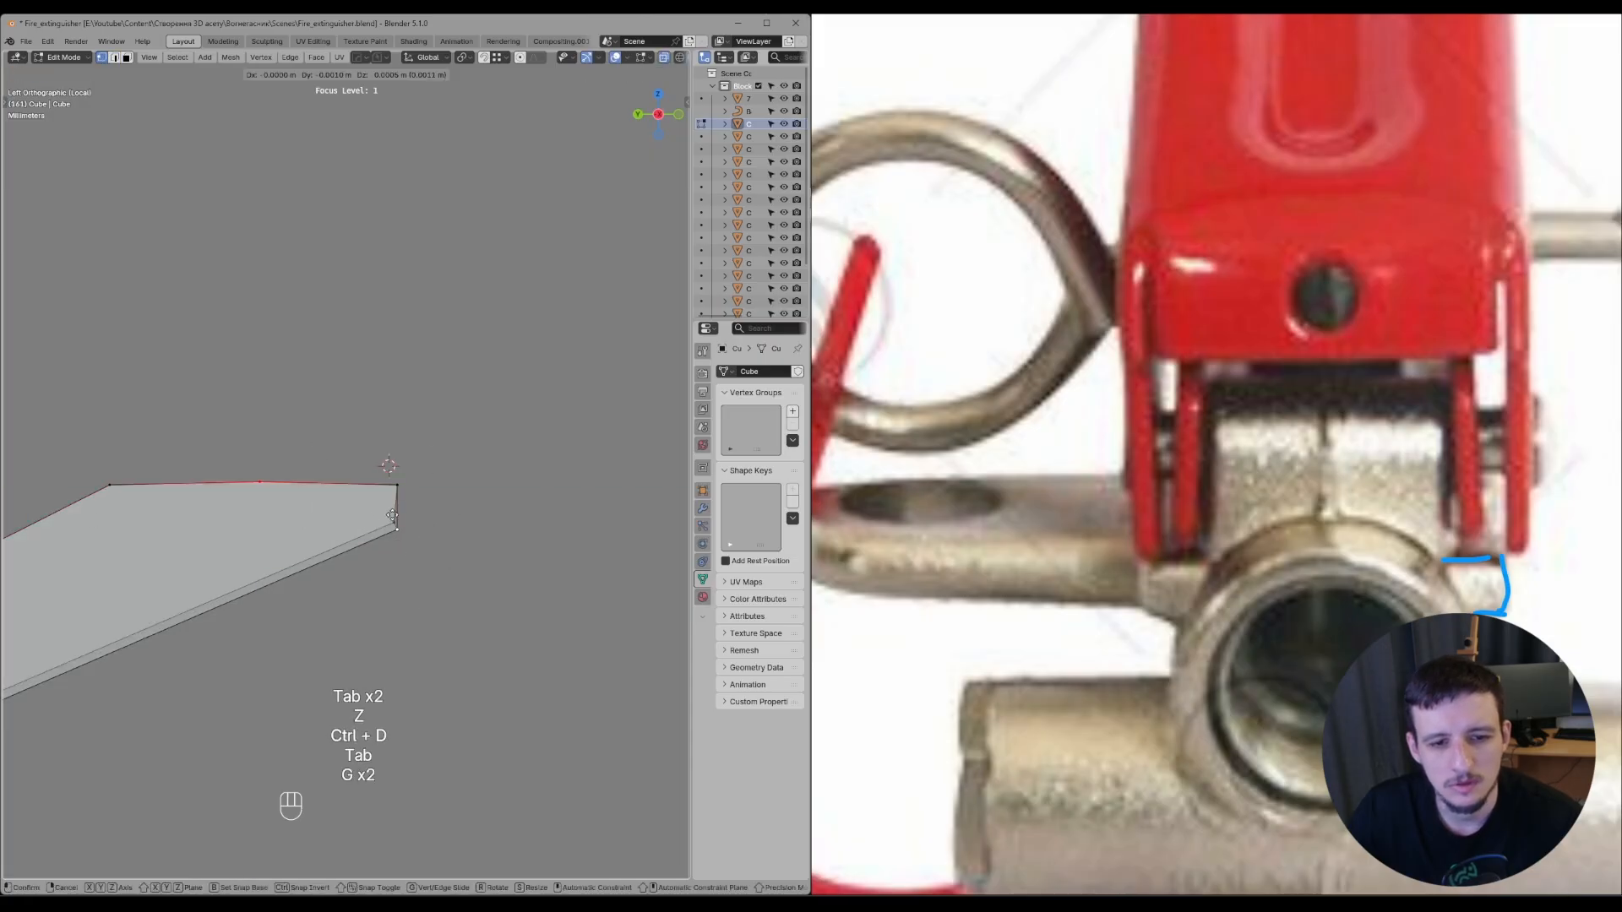
right_click(458, 508)
key("g")
middle_click(425, 532)
left_click(402, 545)
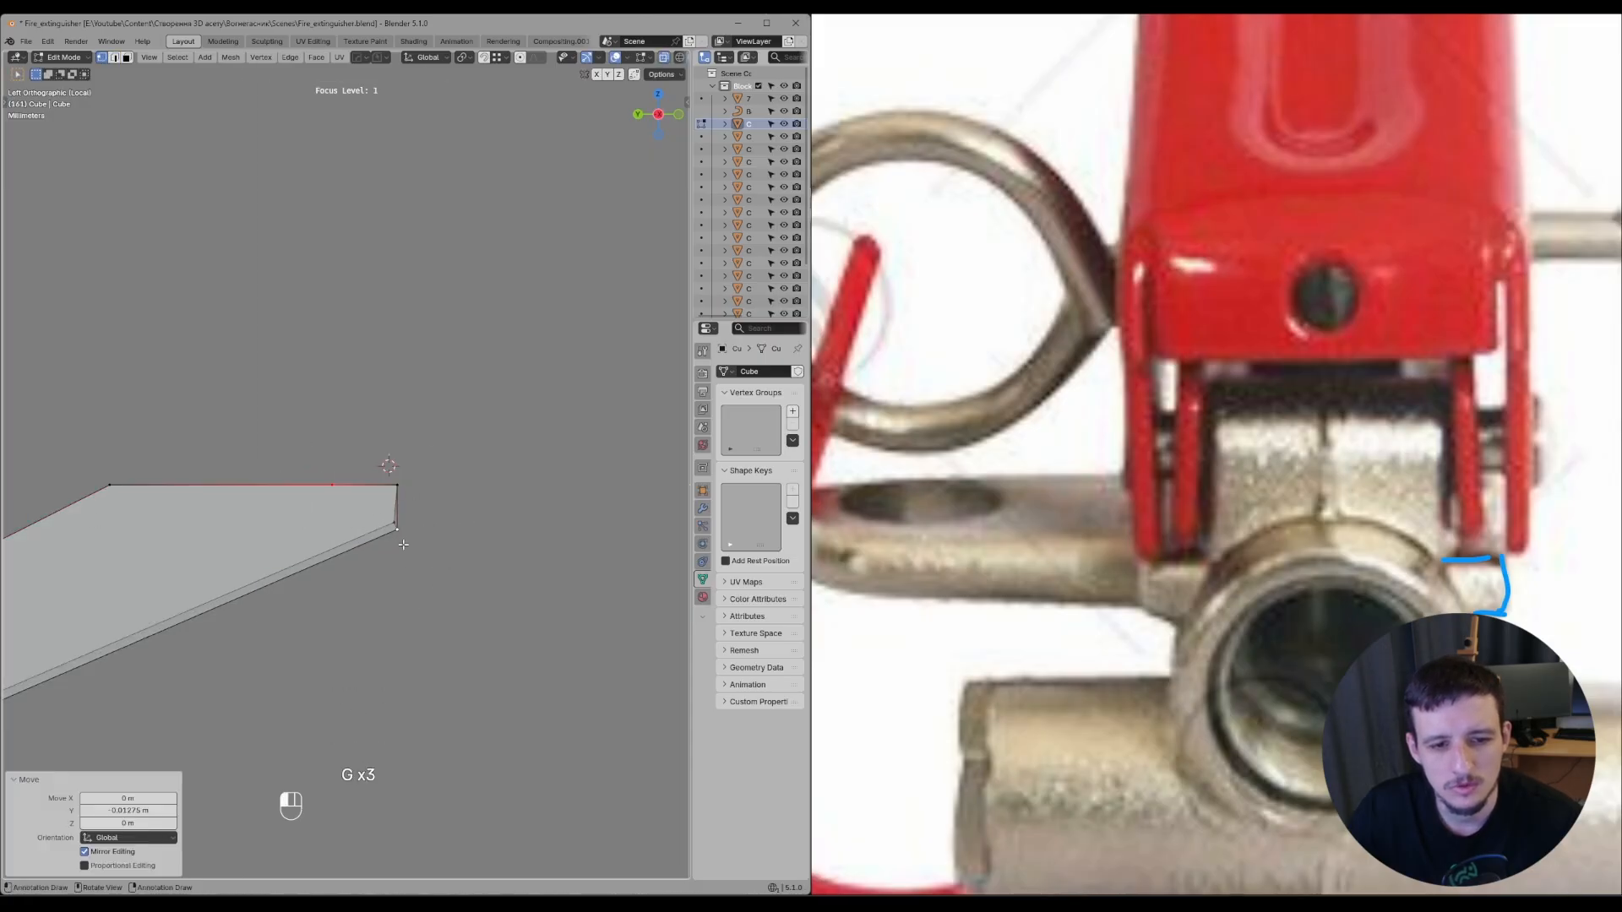
- Leave the isolated view and move the lower handle's new top vertex up and over the pivot pin
key("Tab")
key("alt+f")
key("Tab")
key("z")
key("g")
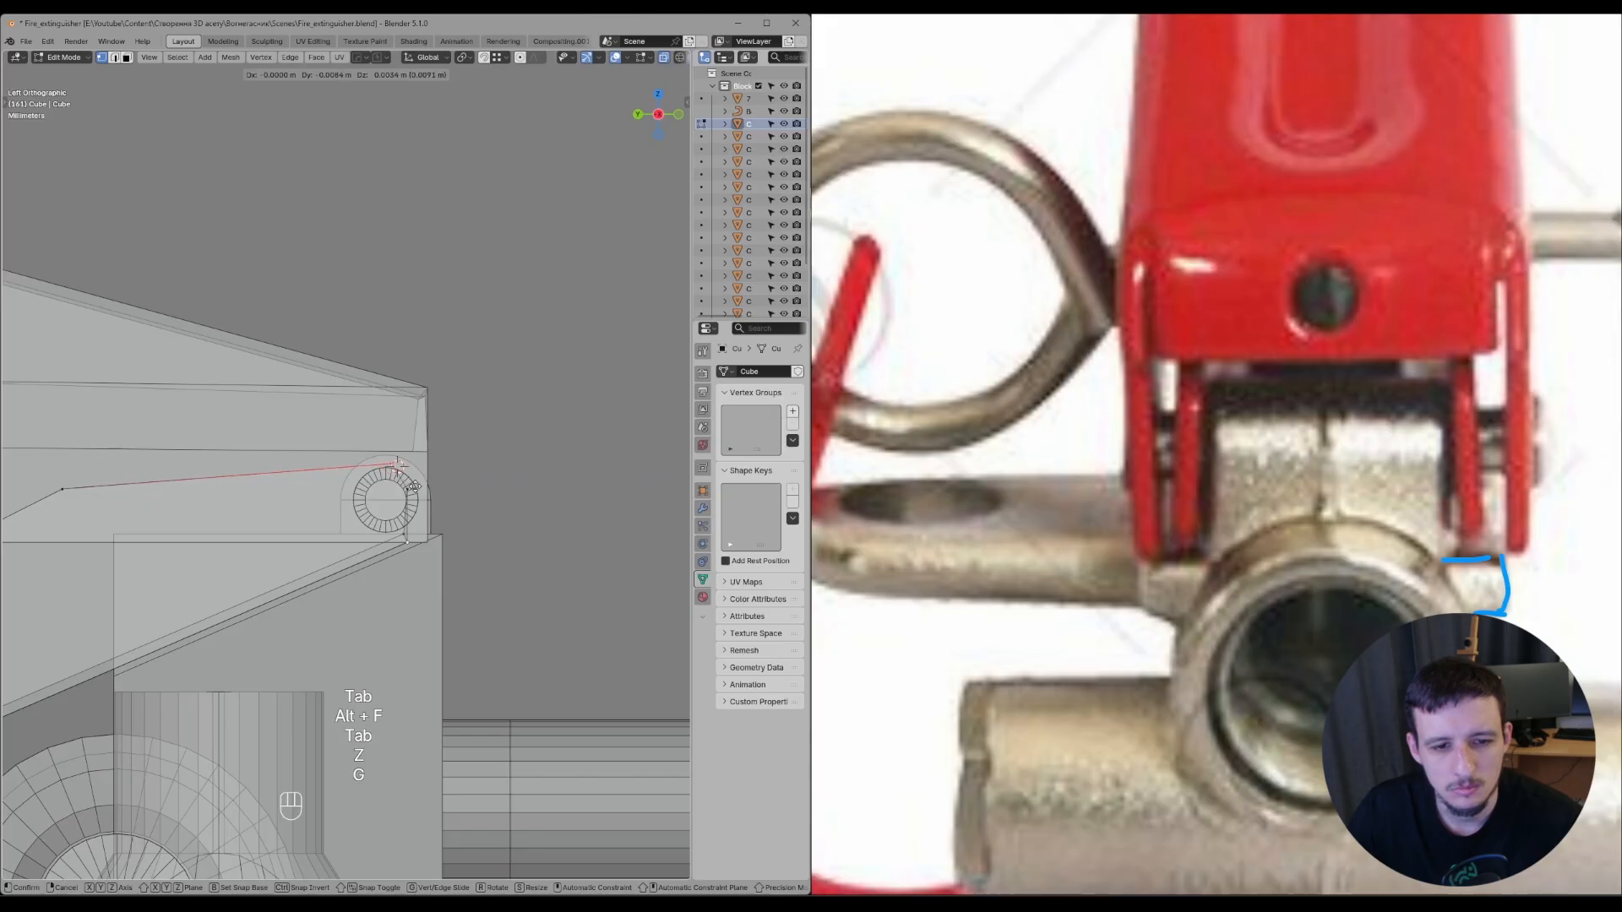
left_click(414, 487)
- Subdivide the lower handle's long top edge leading to the pivot pin
scroll(414, 488, "up", 4)
key("Tab")
key("ctrl+d")
key("Tab")
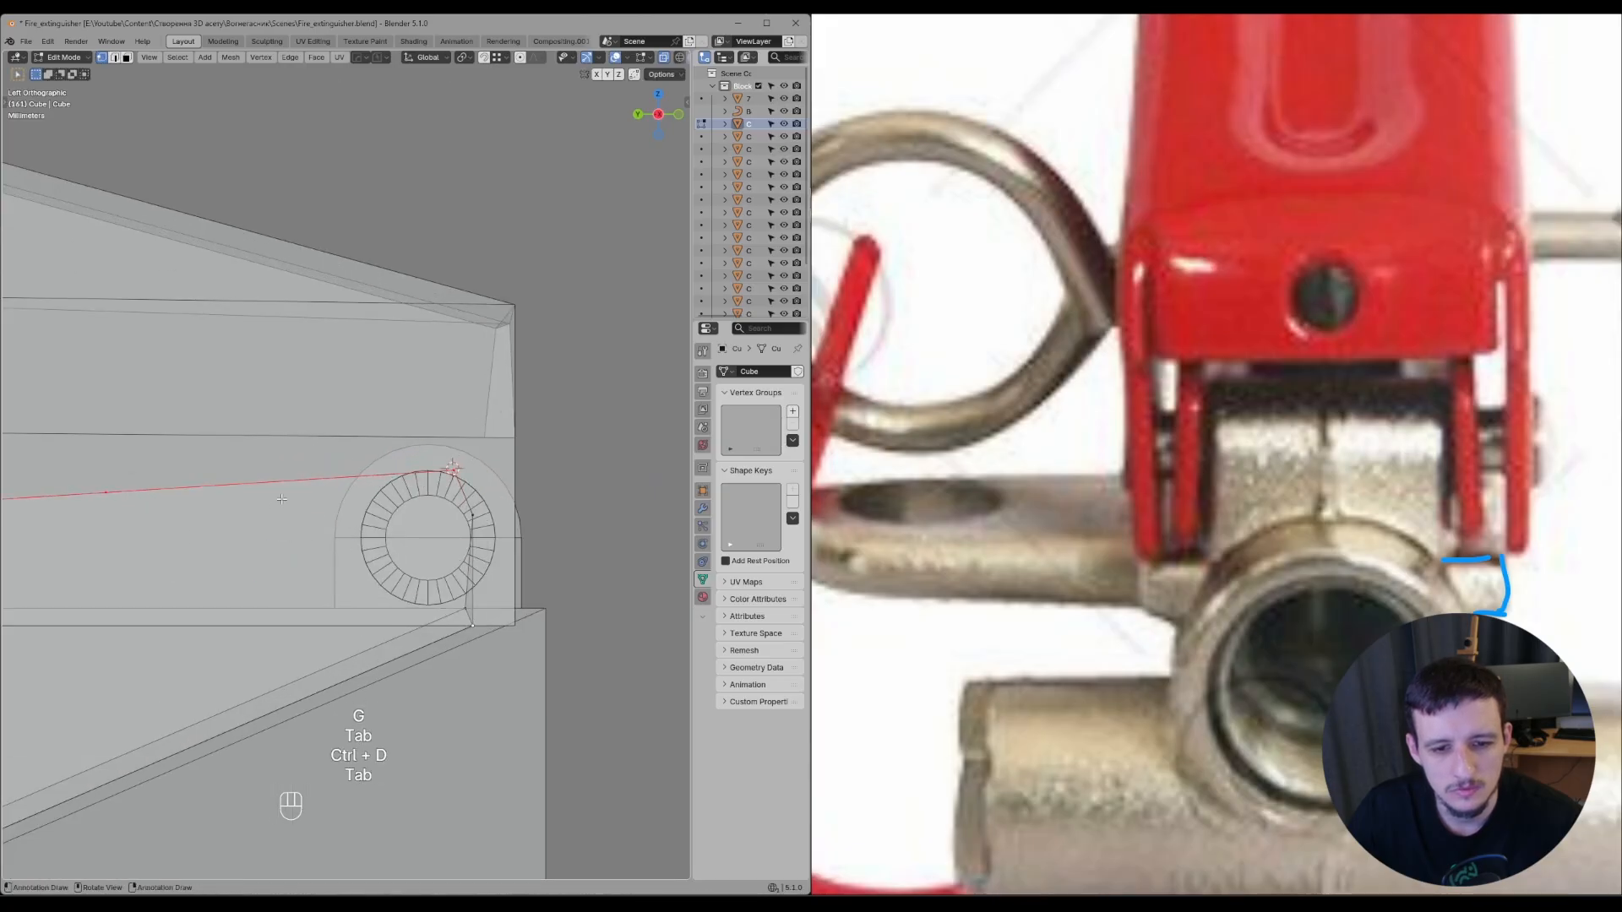
- Try to snap the lower handle's rear vertices to the corner beside the pivot pin, and undo the move
key("g")
middle_click(482, 607)
left_click(478, 516, "ctrl")
key("ctrl+z")
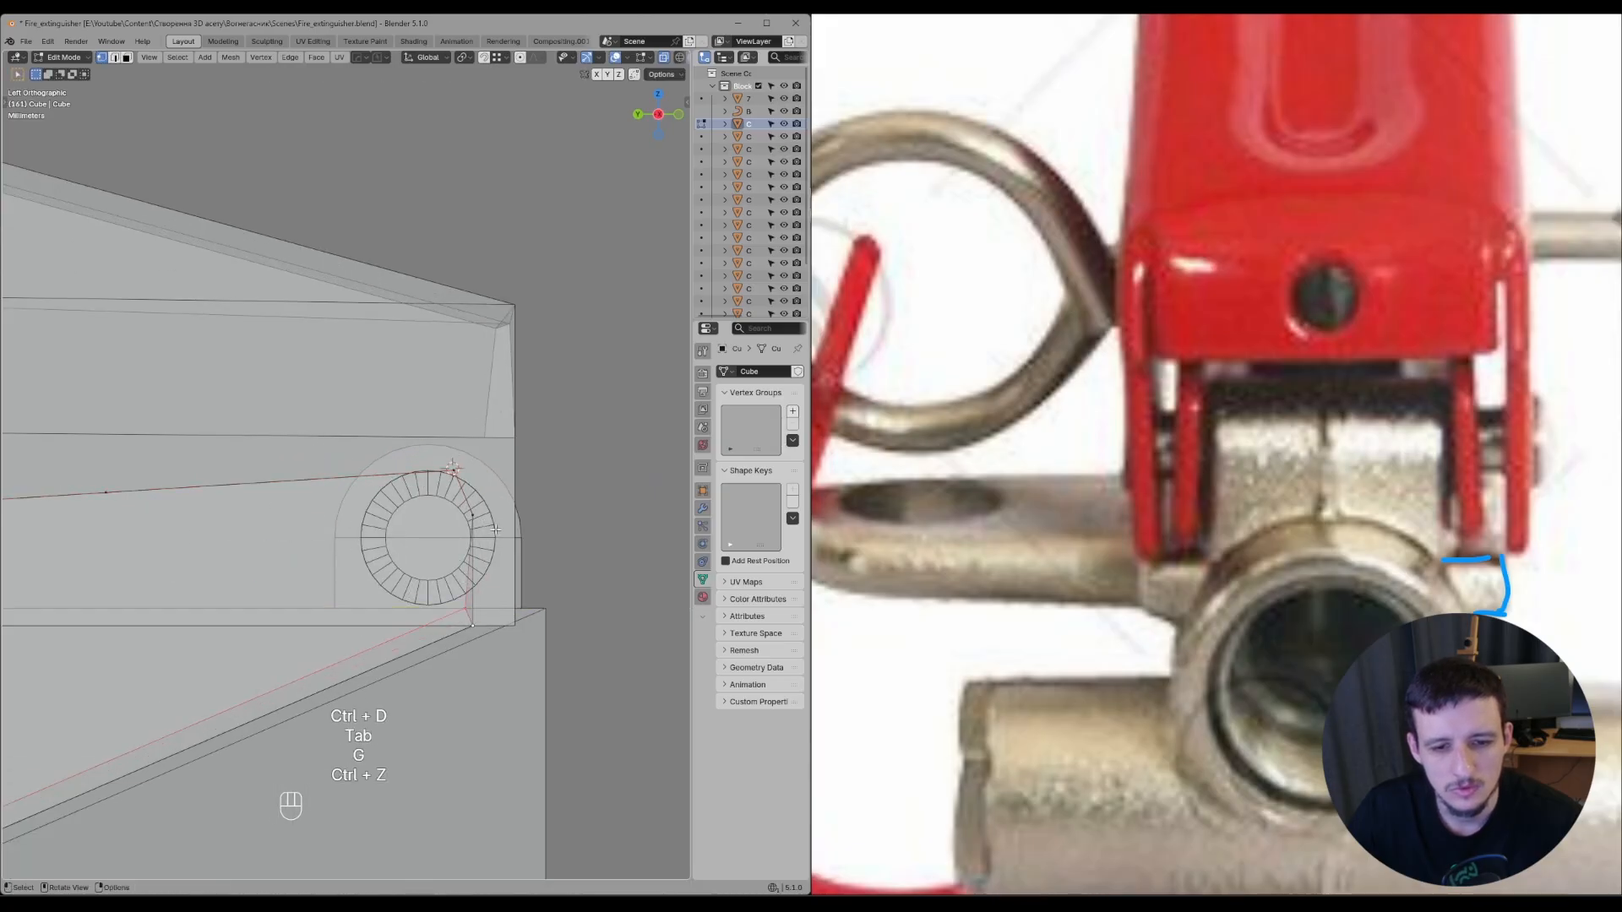
- Align the lower handle's bottom rear corner with the vertex above it, and move the rear end outward along Y around the pin
key("g")
middle_click(482, 592)
left_click(477, 516, "ctrl")
left_click_drag(583, 705, 587, 710)
key("g")
middle_click(519, 585)
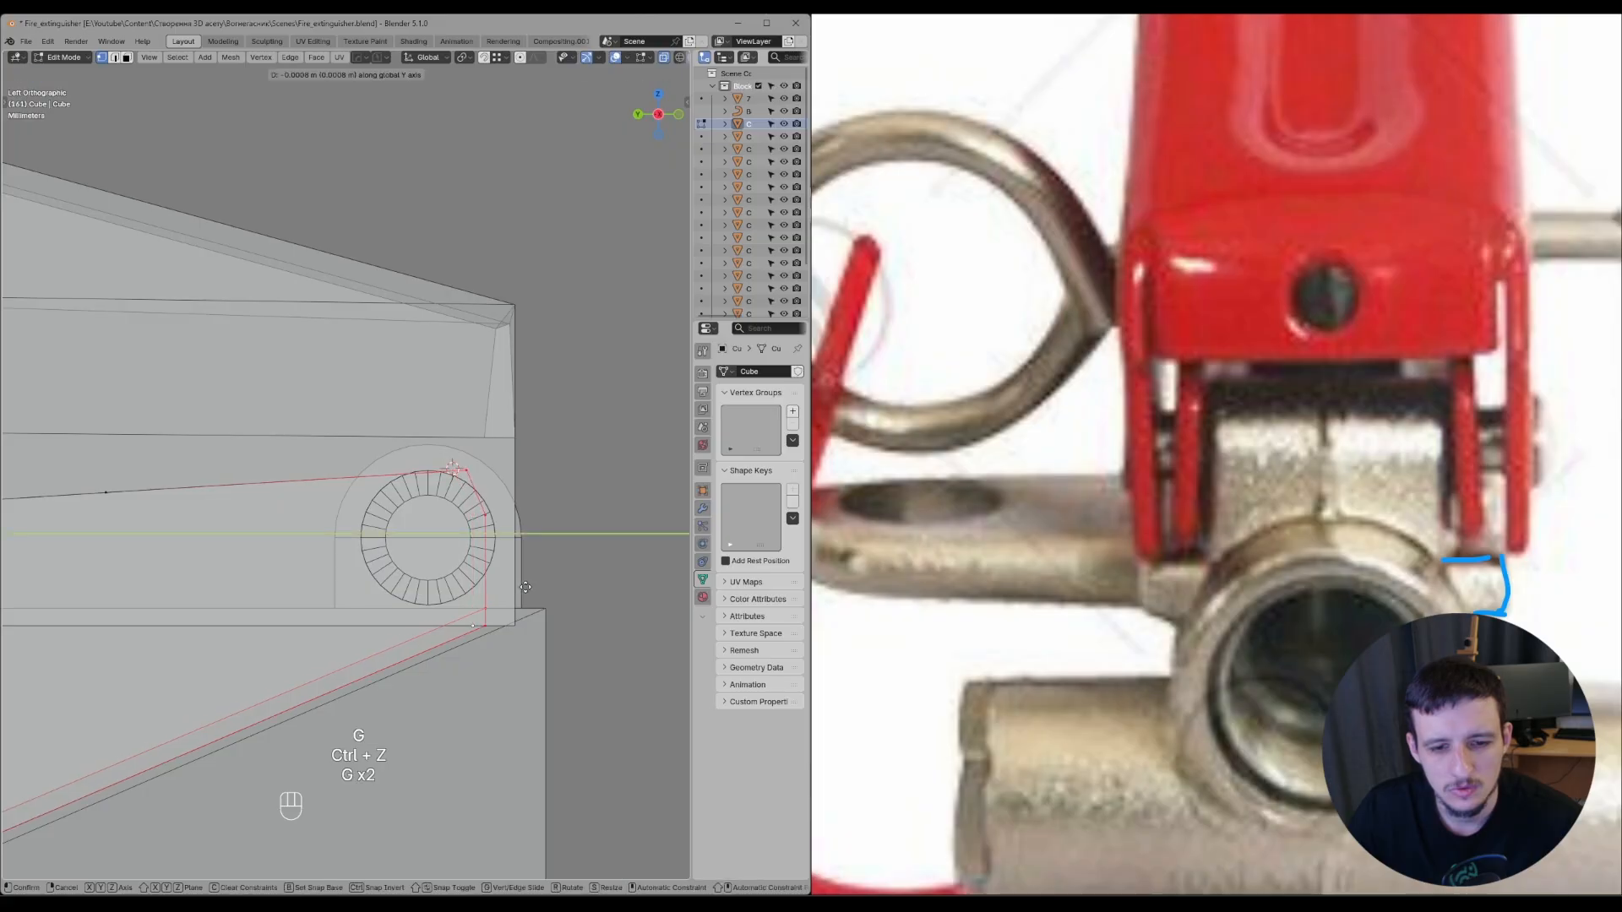
left_click(525, 588)
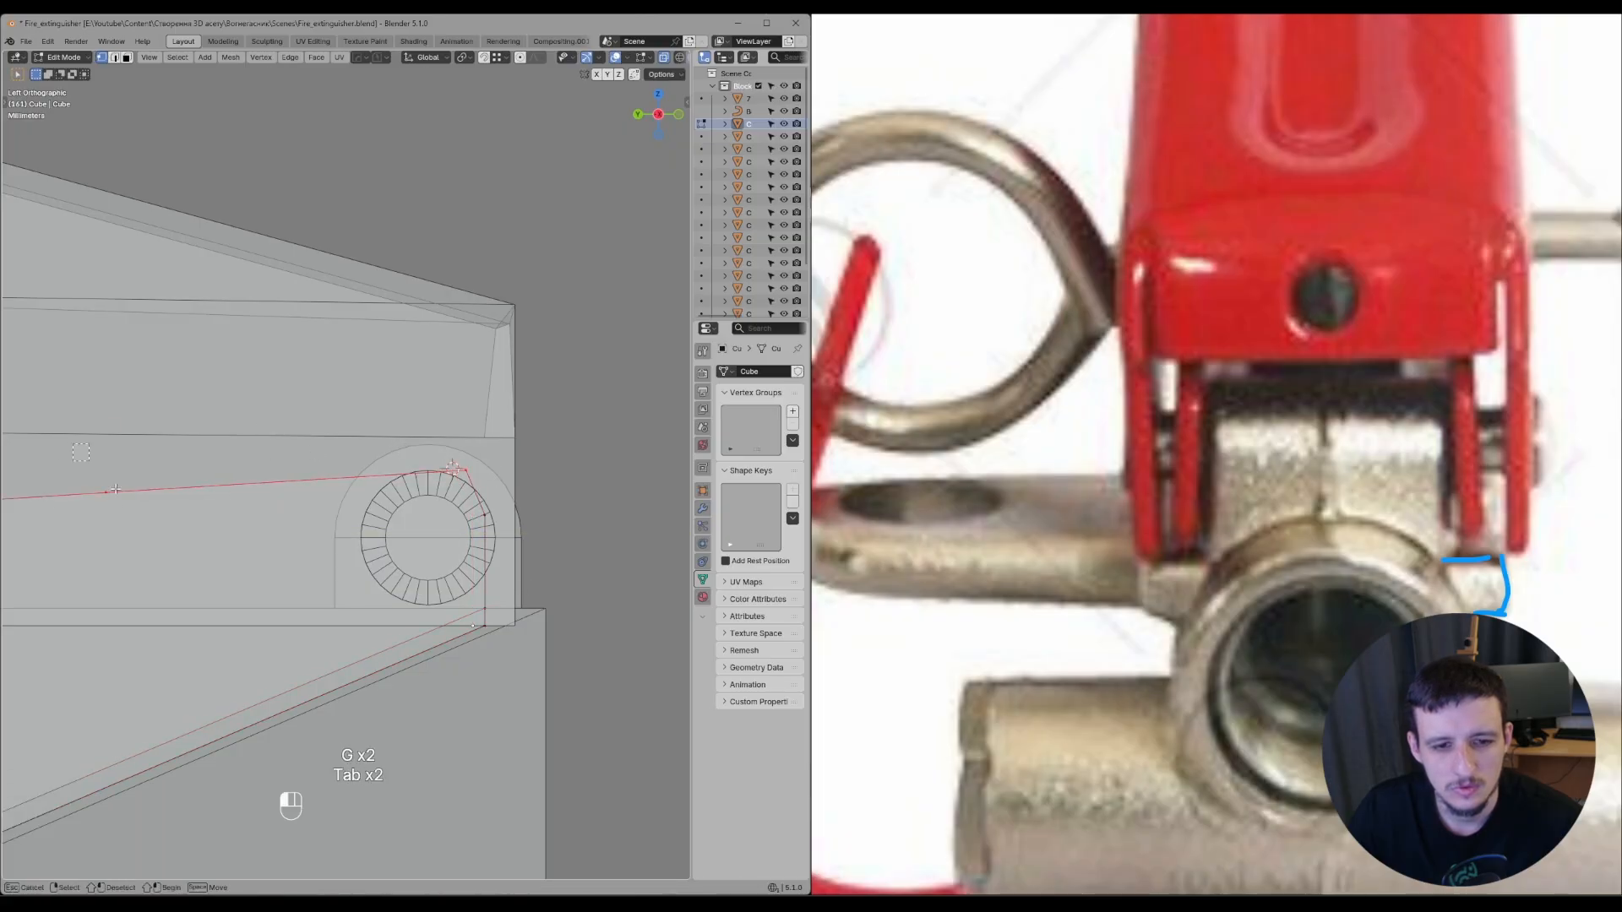
- Select the added vertex on the lower handle's long top edge and raise it along Z to the height beside the pivot pin
left_click_drag(116, 489, 133, 512)
key("g")
middle_click_drag(295, 492, 364, 448)
key("g")
middle_click(355, 442)
key("g")
key("z")
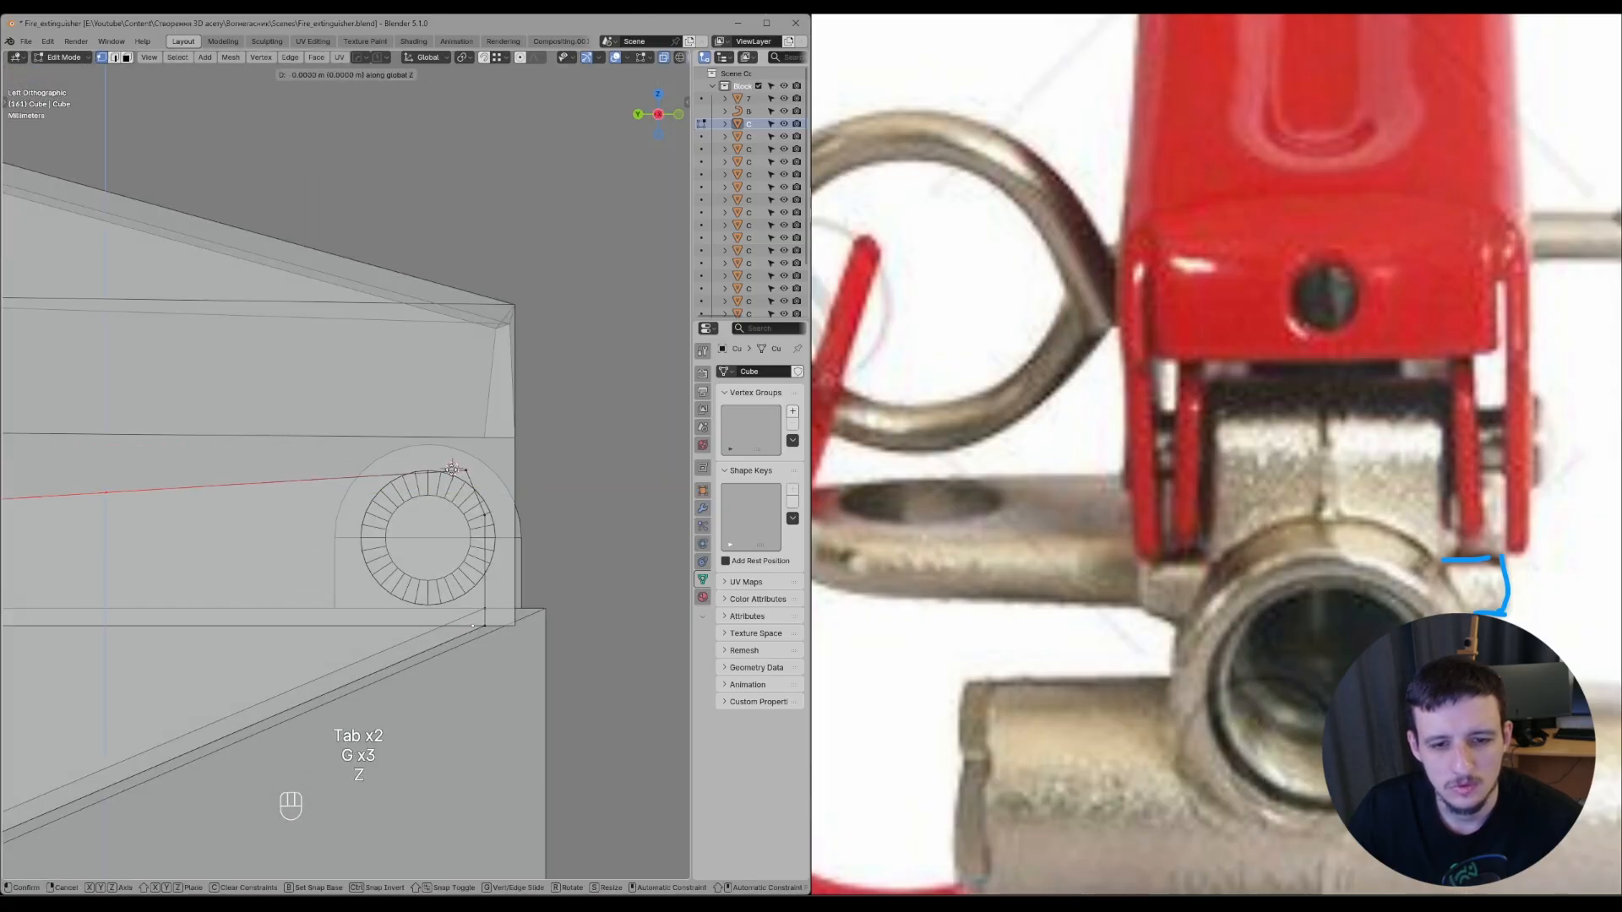
left_click(453, 469)
- Move the lower handle's top-edge vertex along Y until it sits just above the near side of the pivot pin
key("g")
middle_click(423, 481)
key("g")
key("z")
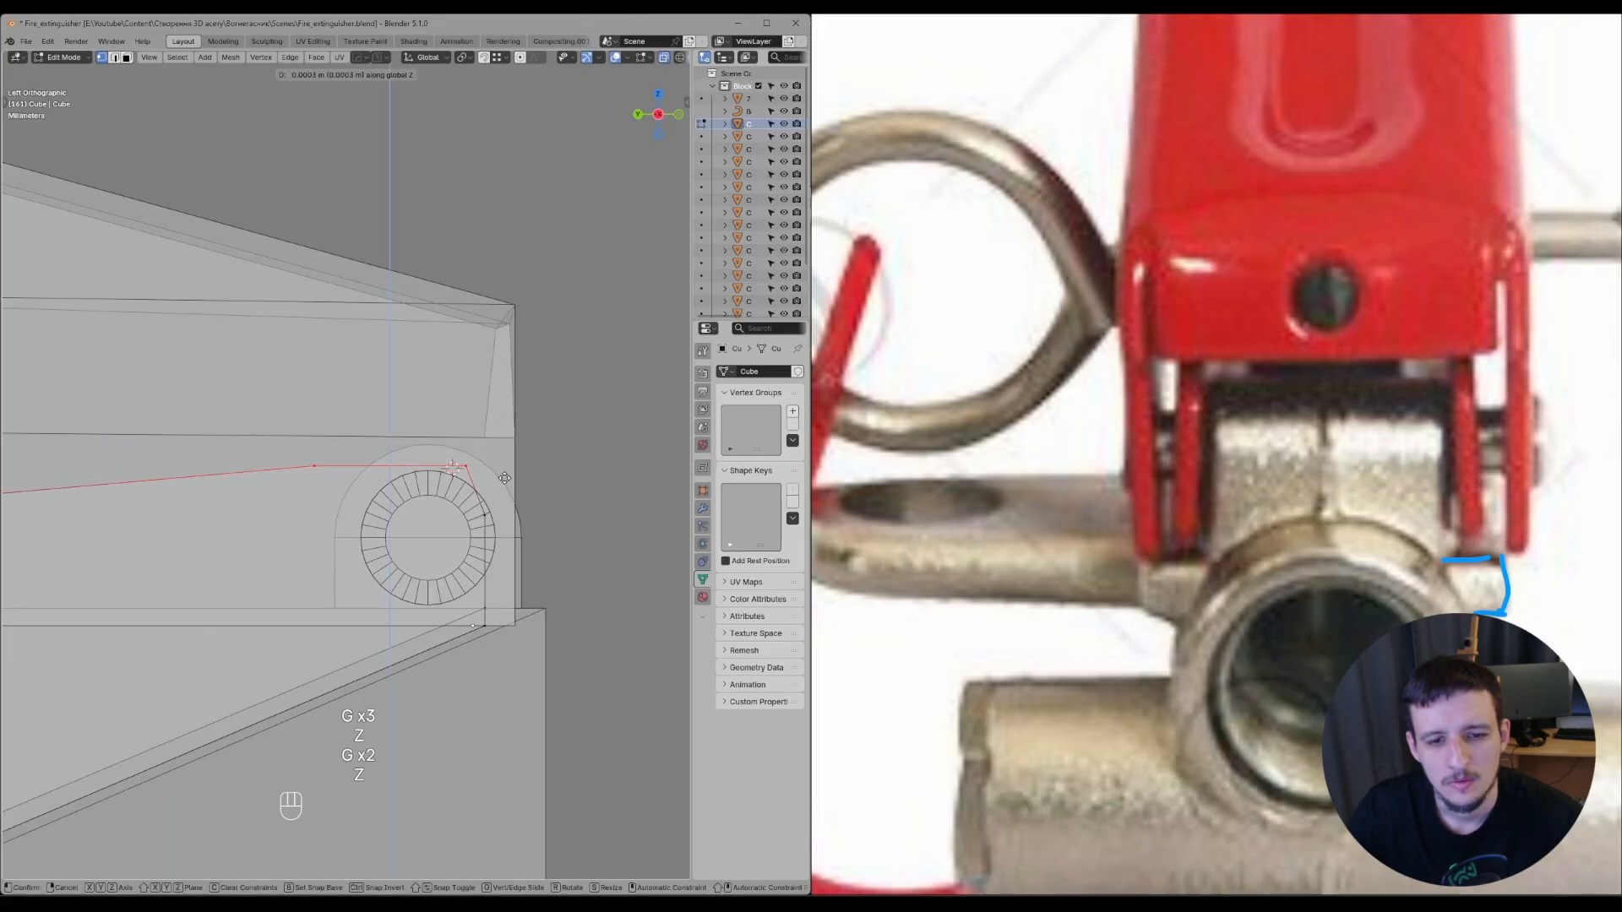
left_click(444, 484)
left_click_drag(257, 467, 330, 498)
key("g")
middle_click(363, 501)
left_click(403, 505)
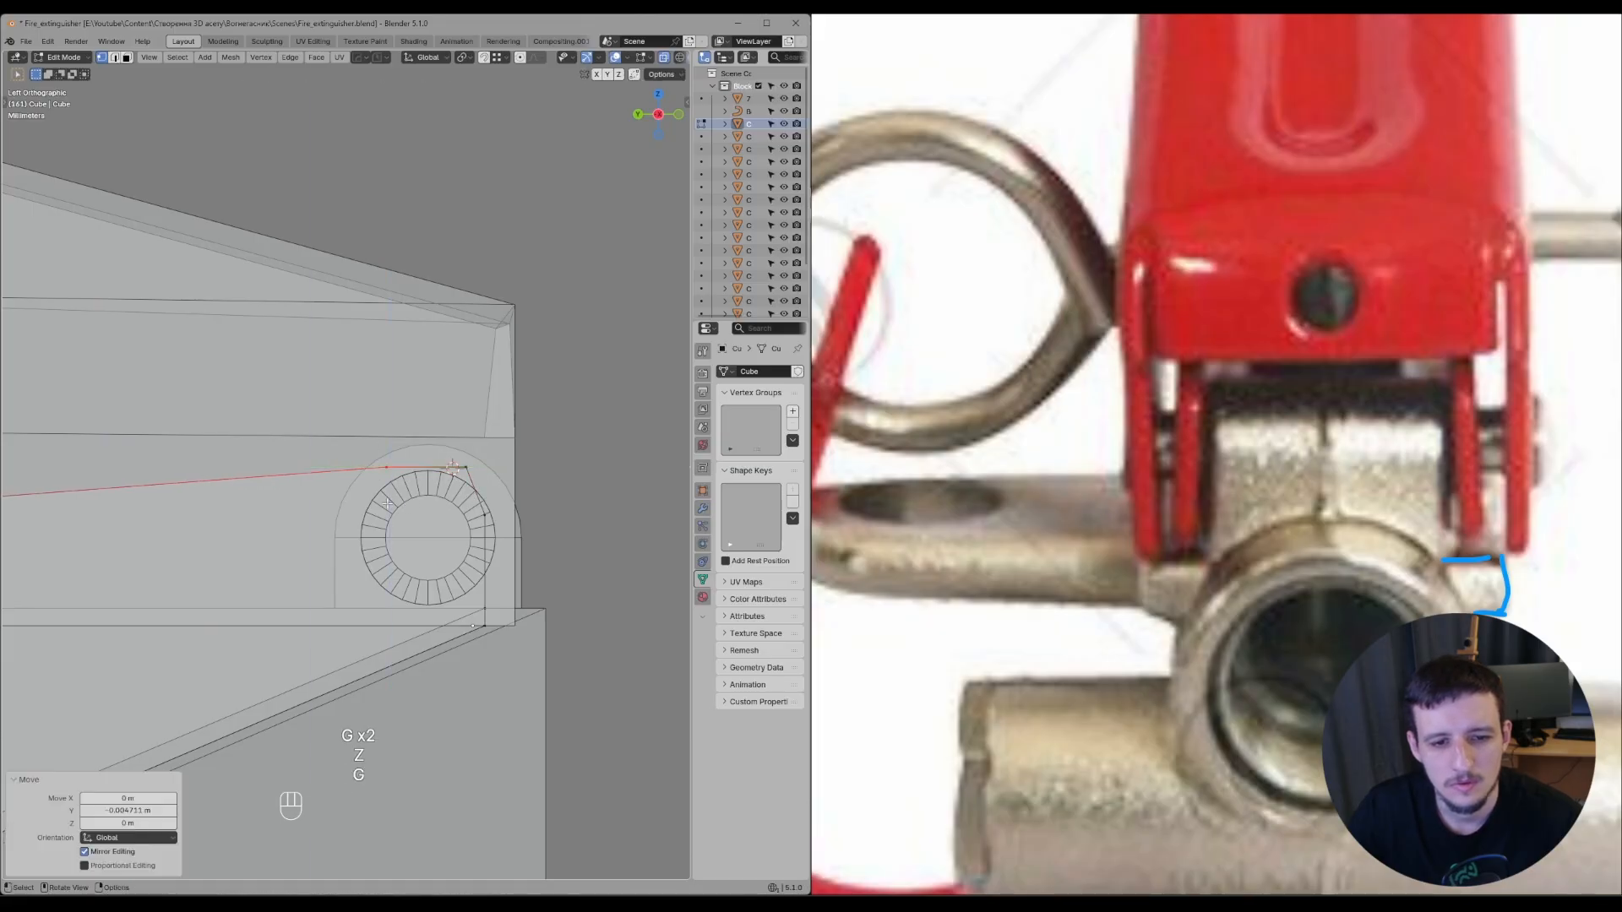
- Subdivide the lower handle's long top edge once more, dissolve the added vertex and return to object mode
key("Tab")
key("ctrl+d")
key("Tab")
scroll(370, 487, "down", 2)
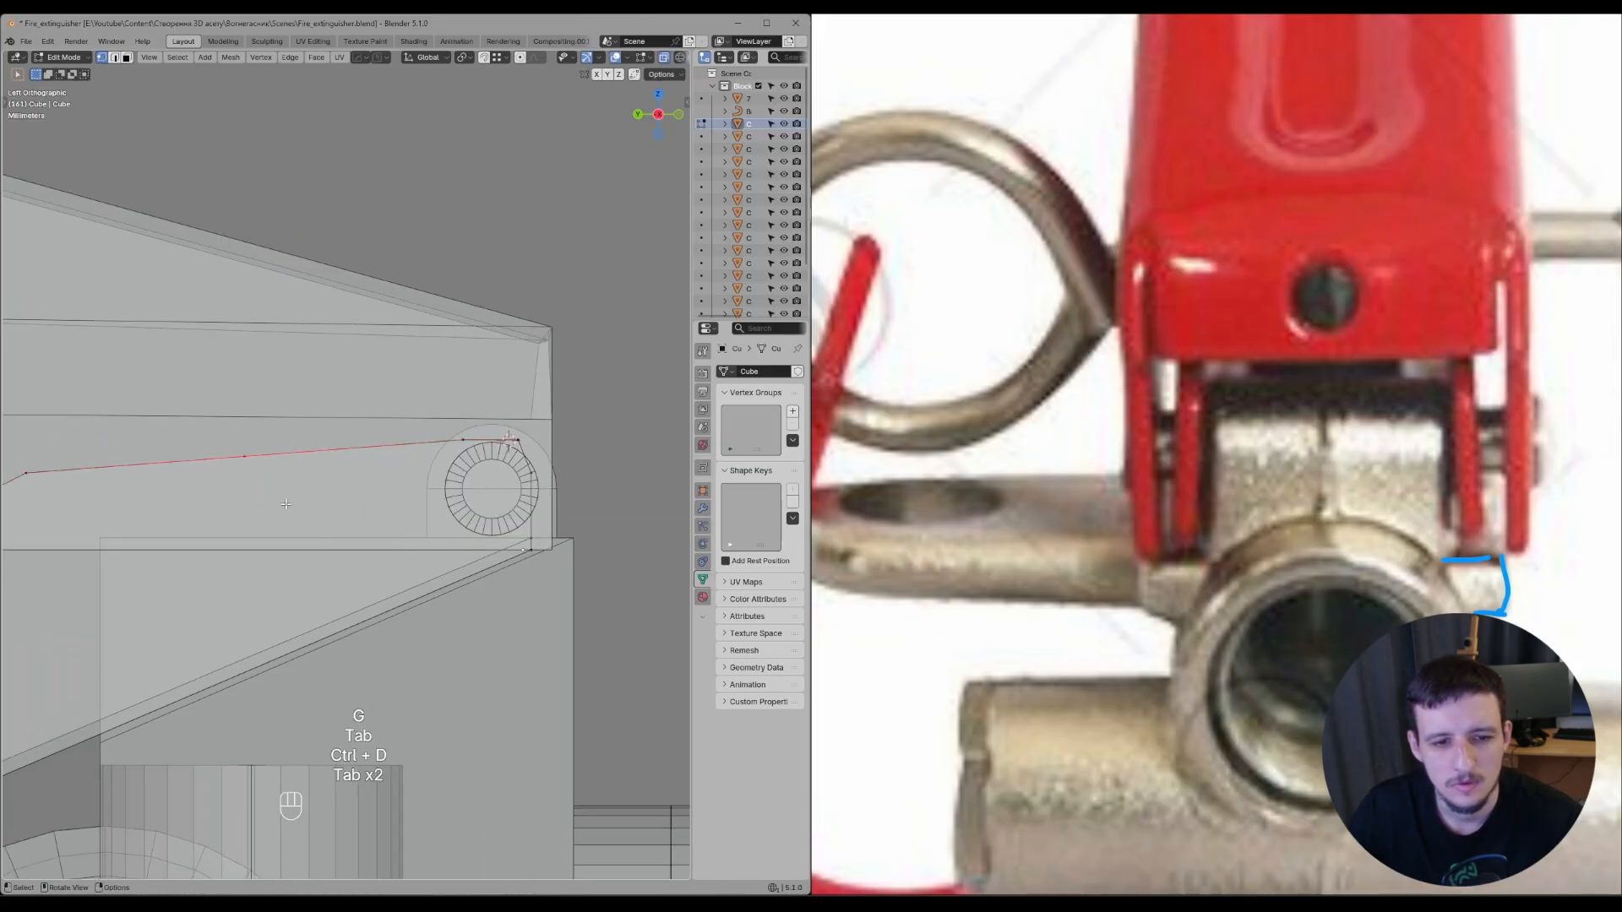
key("Tab")
key("ctrl+x")
middle_click_drag(286, 489, 329, 488)
scroll(329, 488, "down", 3)
key("Tab")
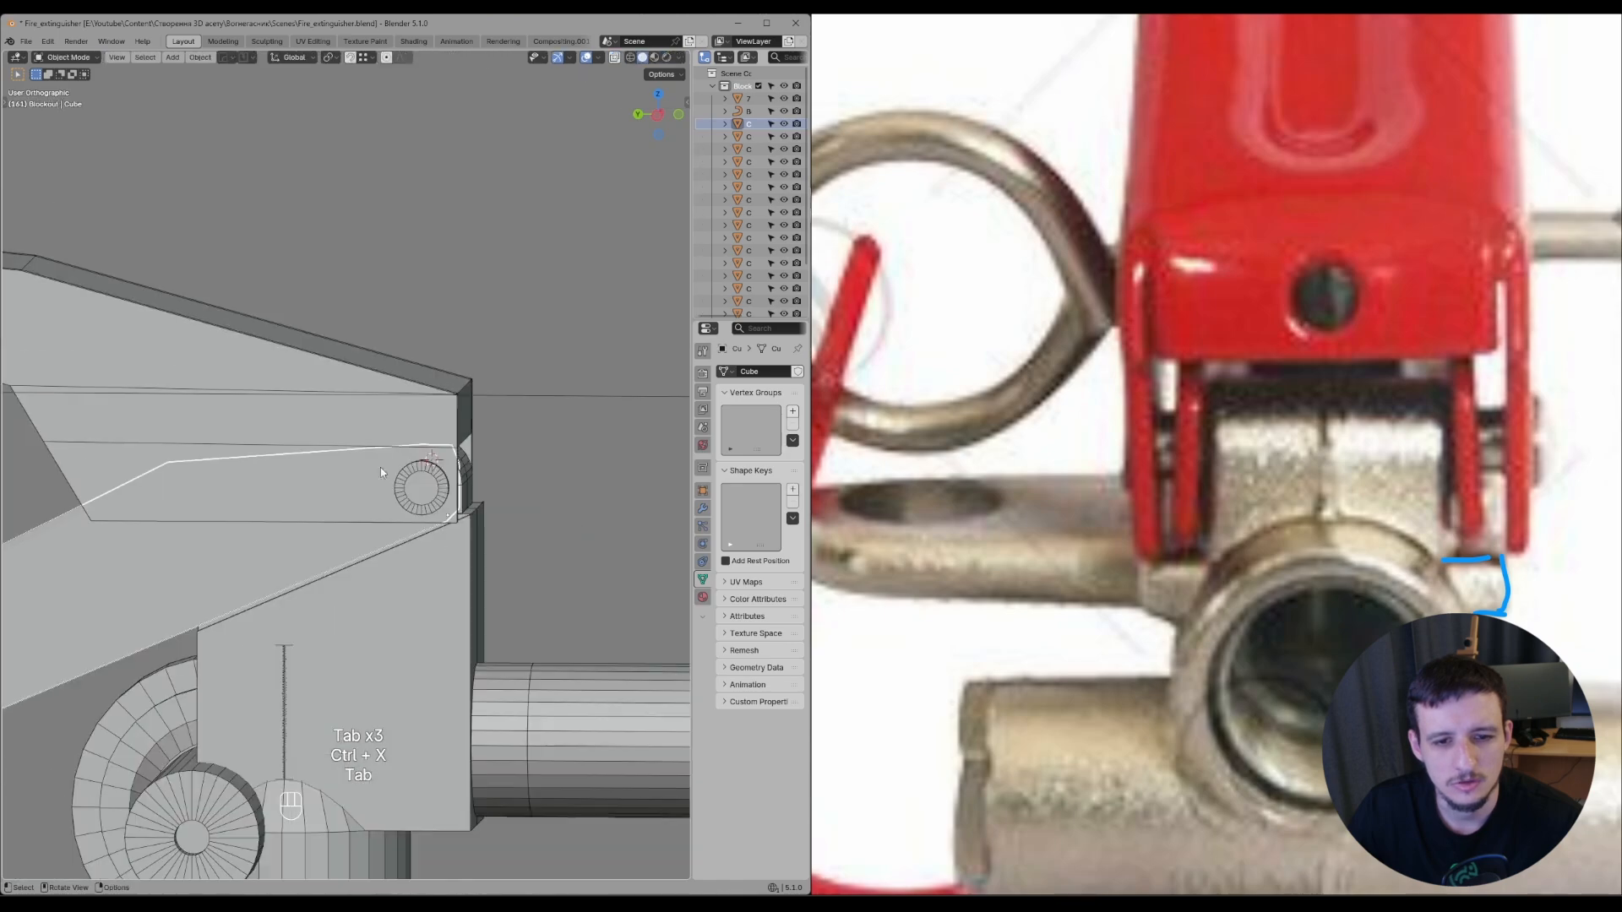
- Deselect the lower handle and save the fire extinguisher file
left_click(507, 482)
middle_click_drag(500, 488, 294, 495)
scroll(294, 495, "down", 4)
key("ctrl+s")
key("alt+grave")
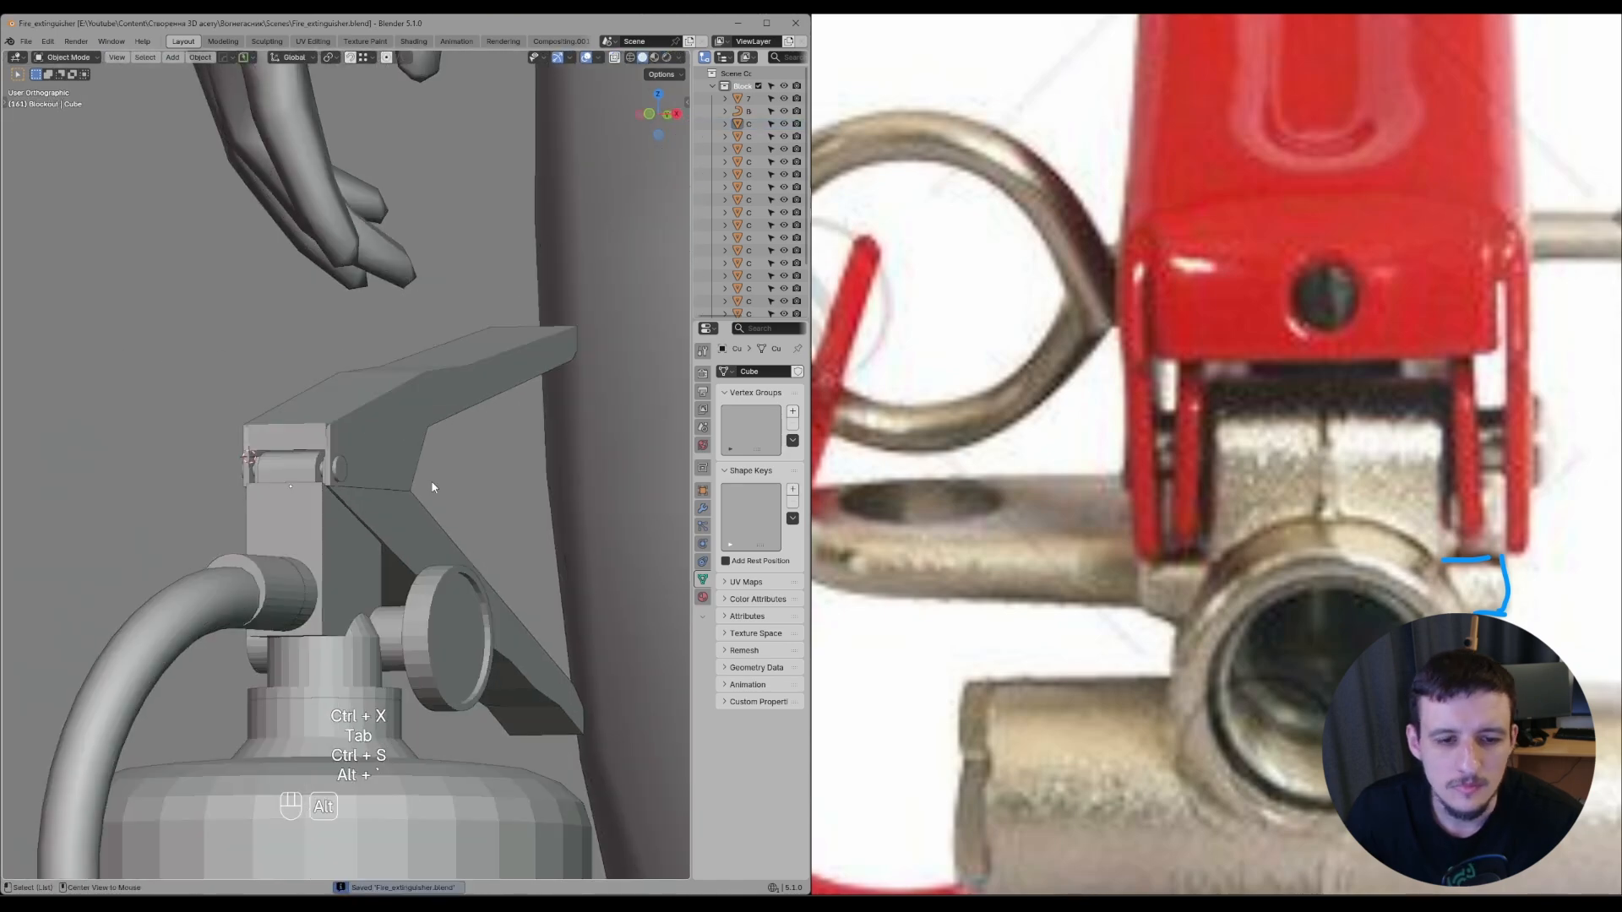
- Maximize the 3D viewport and frame the whole extinguisher beside its reference image
middle_click_drag(432, 487, 479, 536)
scroll(479, 536, "down", 4)
middle_click_drag(444, 599, 490, 309, "shift")
key("ctrl+space")
left_click_drag(255, 122, 634, 604)
key("grave")
middle_click_drag(651, 563, 338, 541)
left_click_drag(178, 377, 296, 486)
middle_click_drag(541, 447, 565, 540)
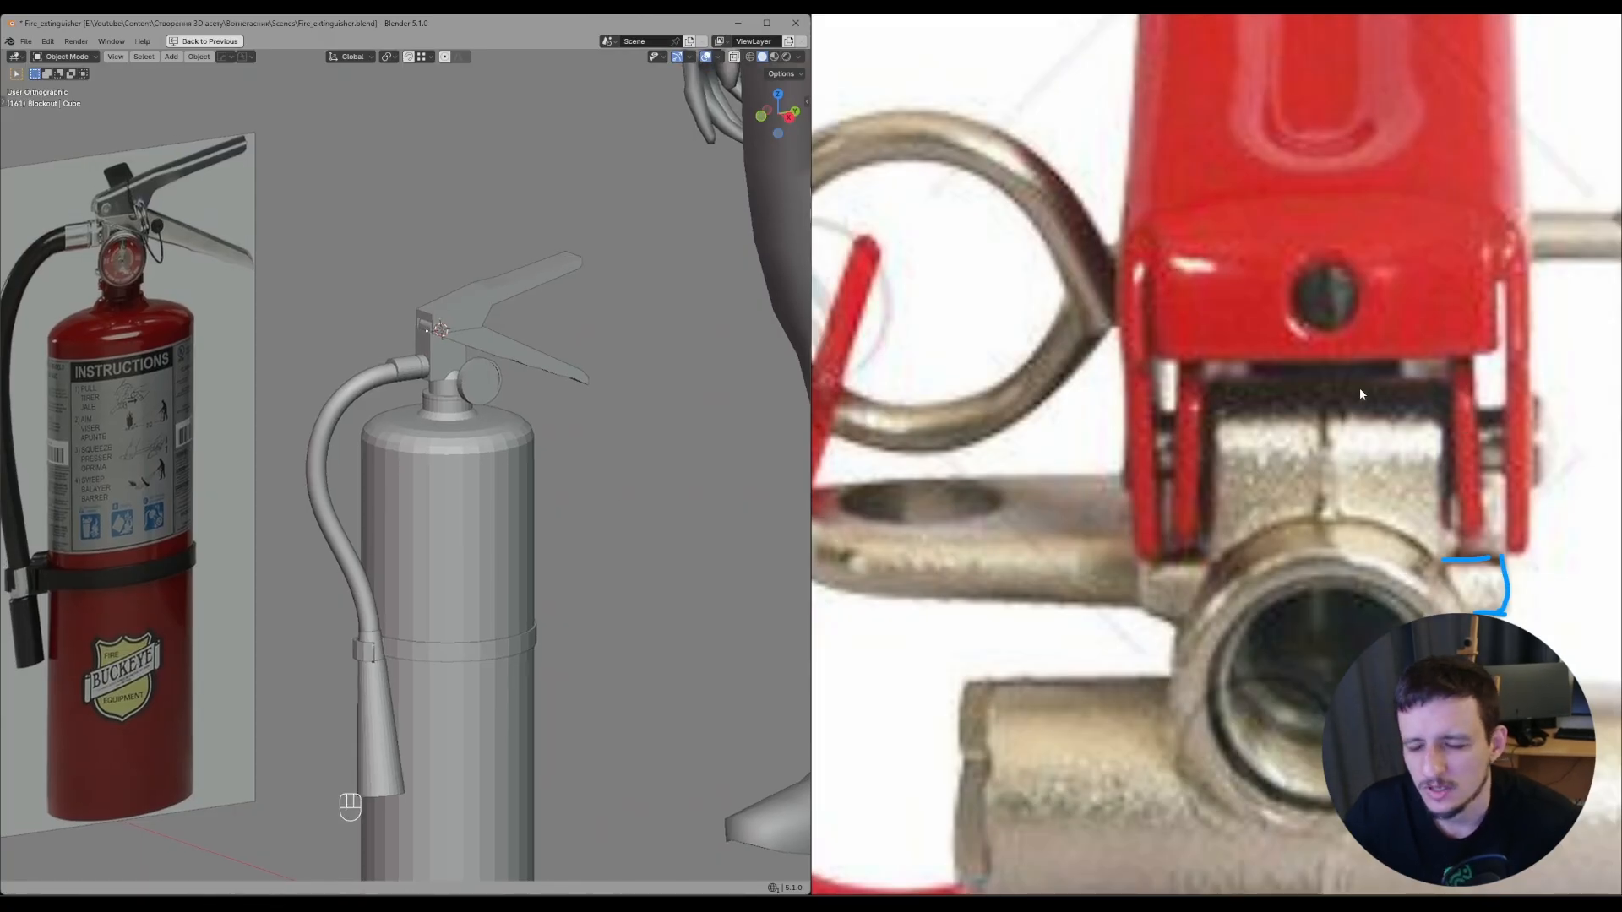
- Switch to the reference board and examine the whole red-handled valve photo
scroll(1301, 336, "down", 5)
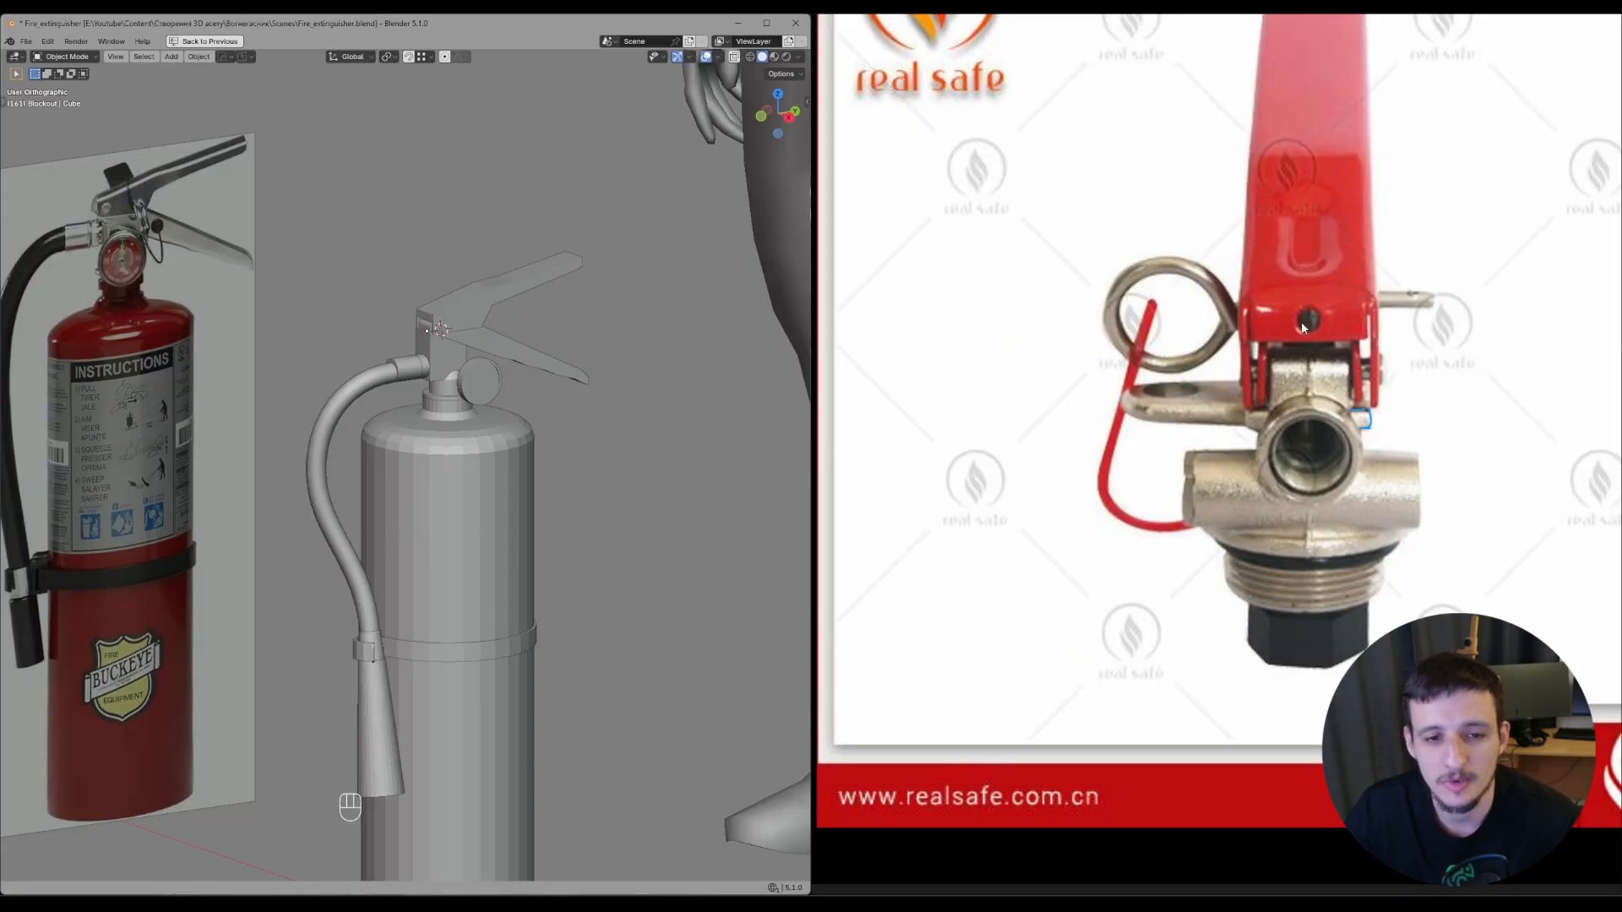
scroll(1301, 328, "down", 5)
scroll(1301, 355, "up", 5)
key("ctrl+shift+d")
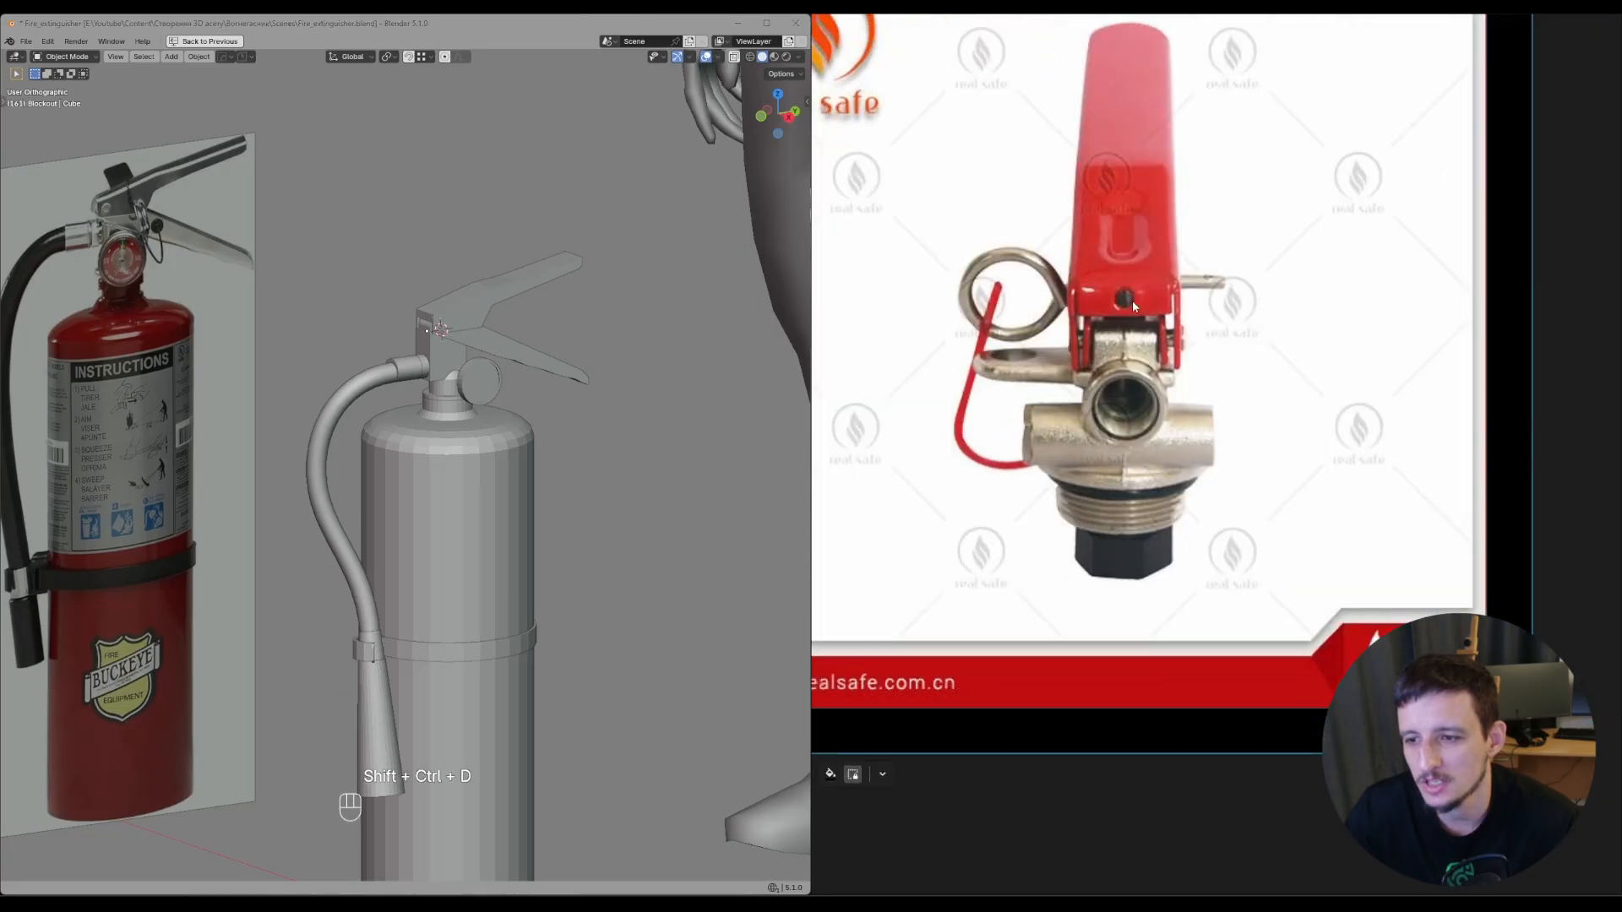
scroll(1364, 471, "down", 2)
- Frame the valve body, hide the viewport overlays and examine the handles and pivot pin from several sides
key("KP_Decimal")
middle_click_drag(452, 364, 663, 367)
scroll(639, 366, "down", 2)
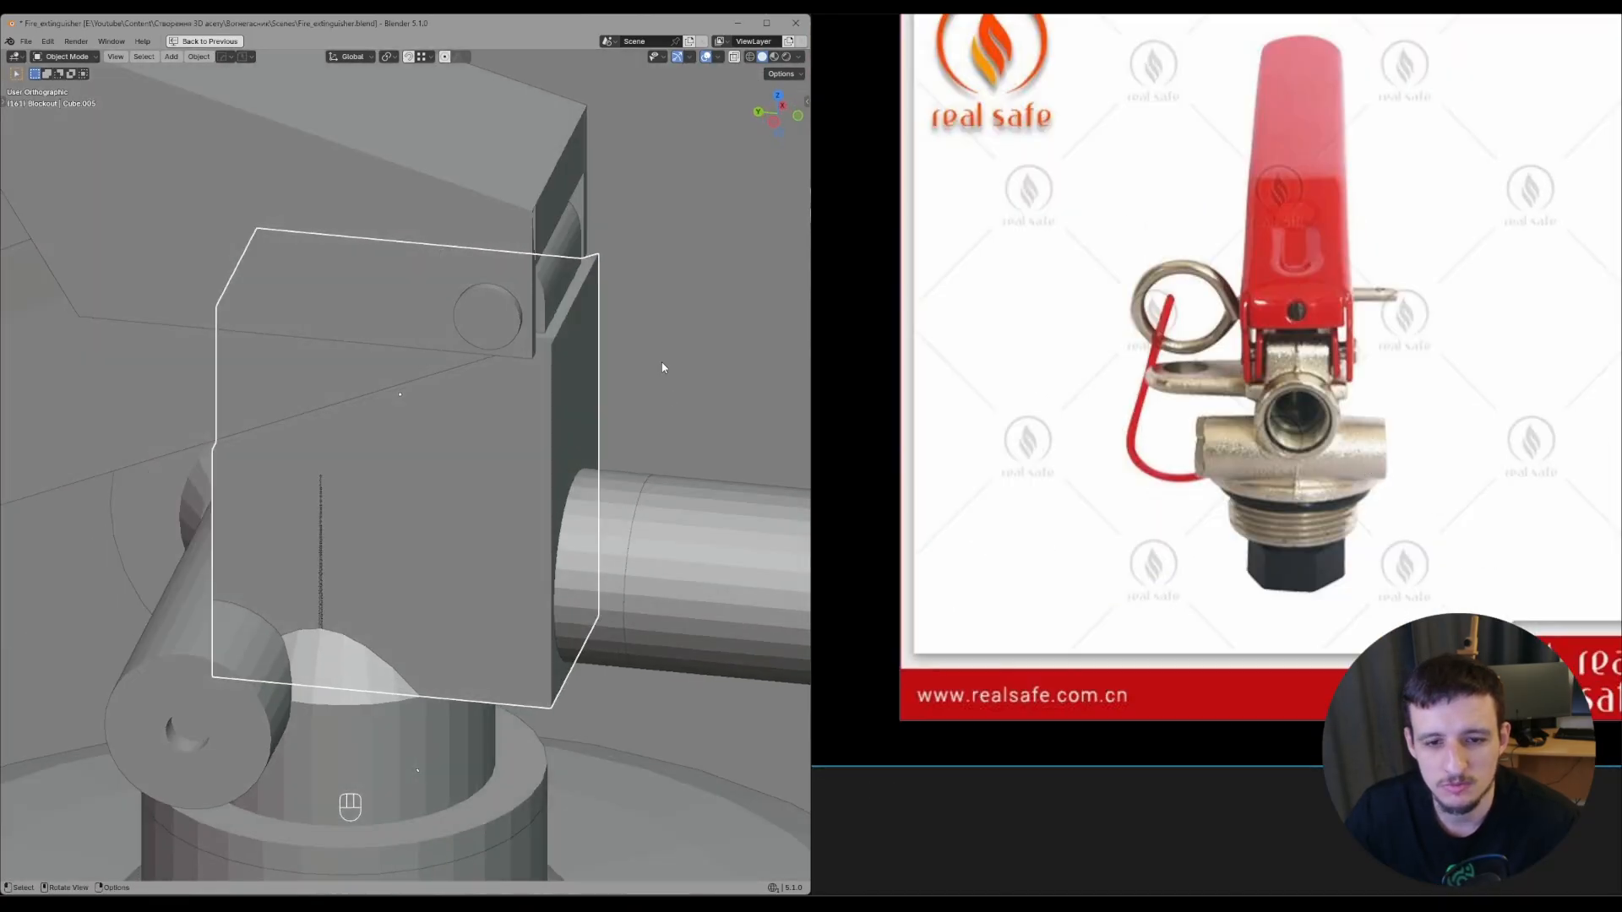
scroll(653, 384, "down", 3)
key("g")
right_click(527, 471)
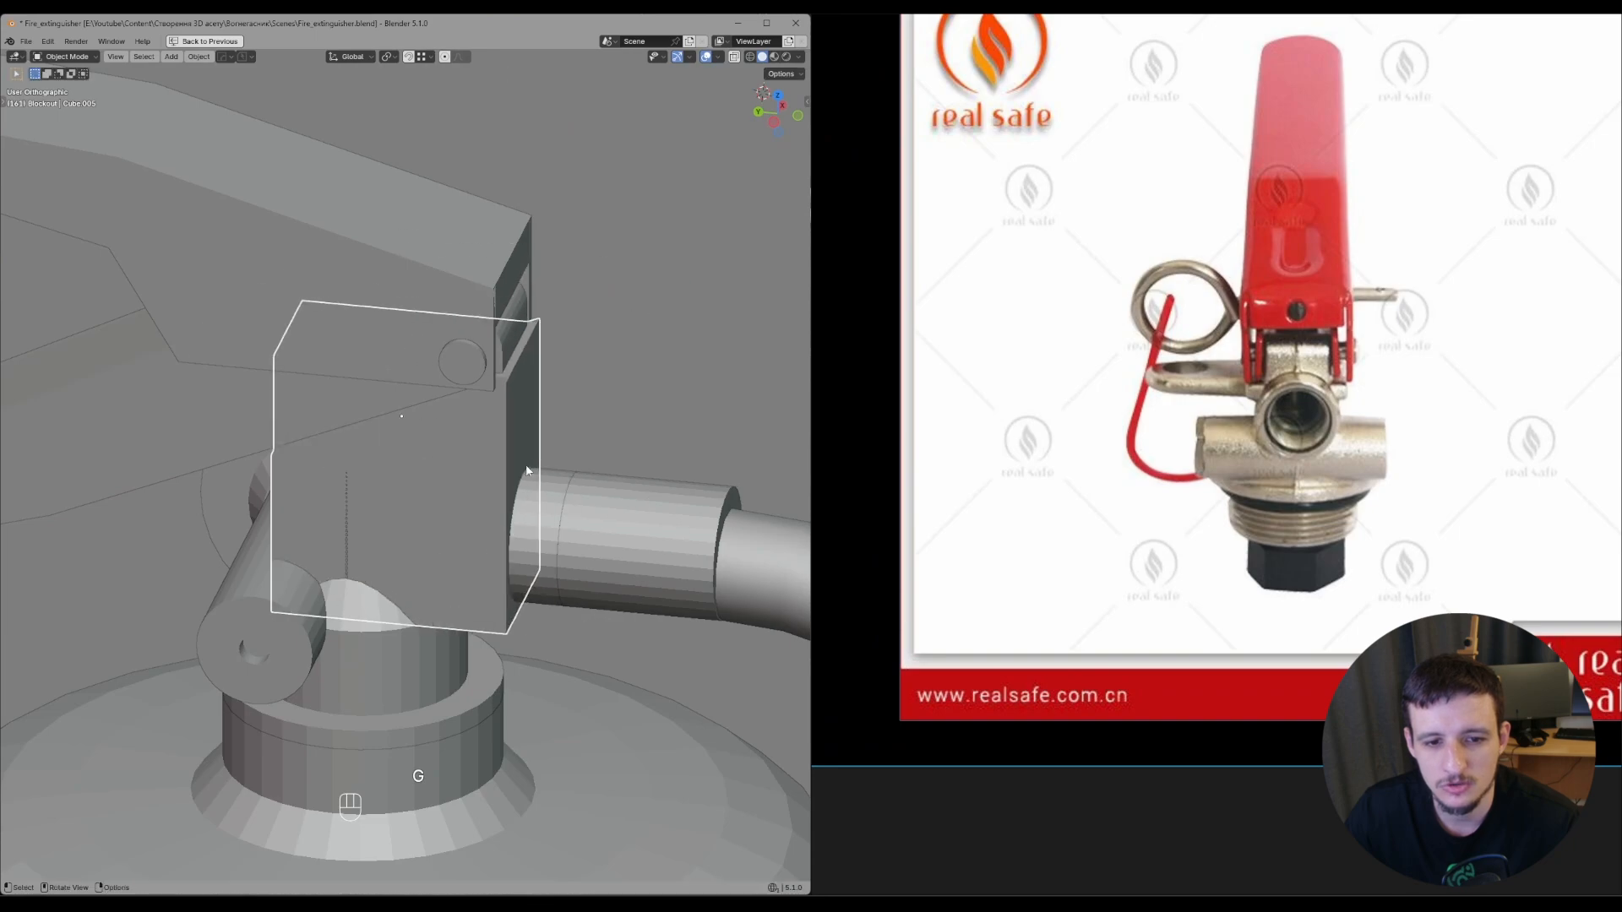
scroll(465, 373, "down", 5)
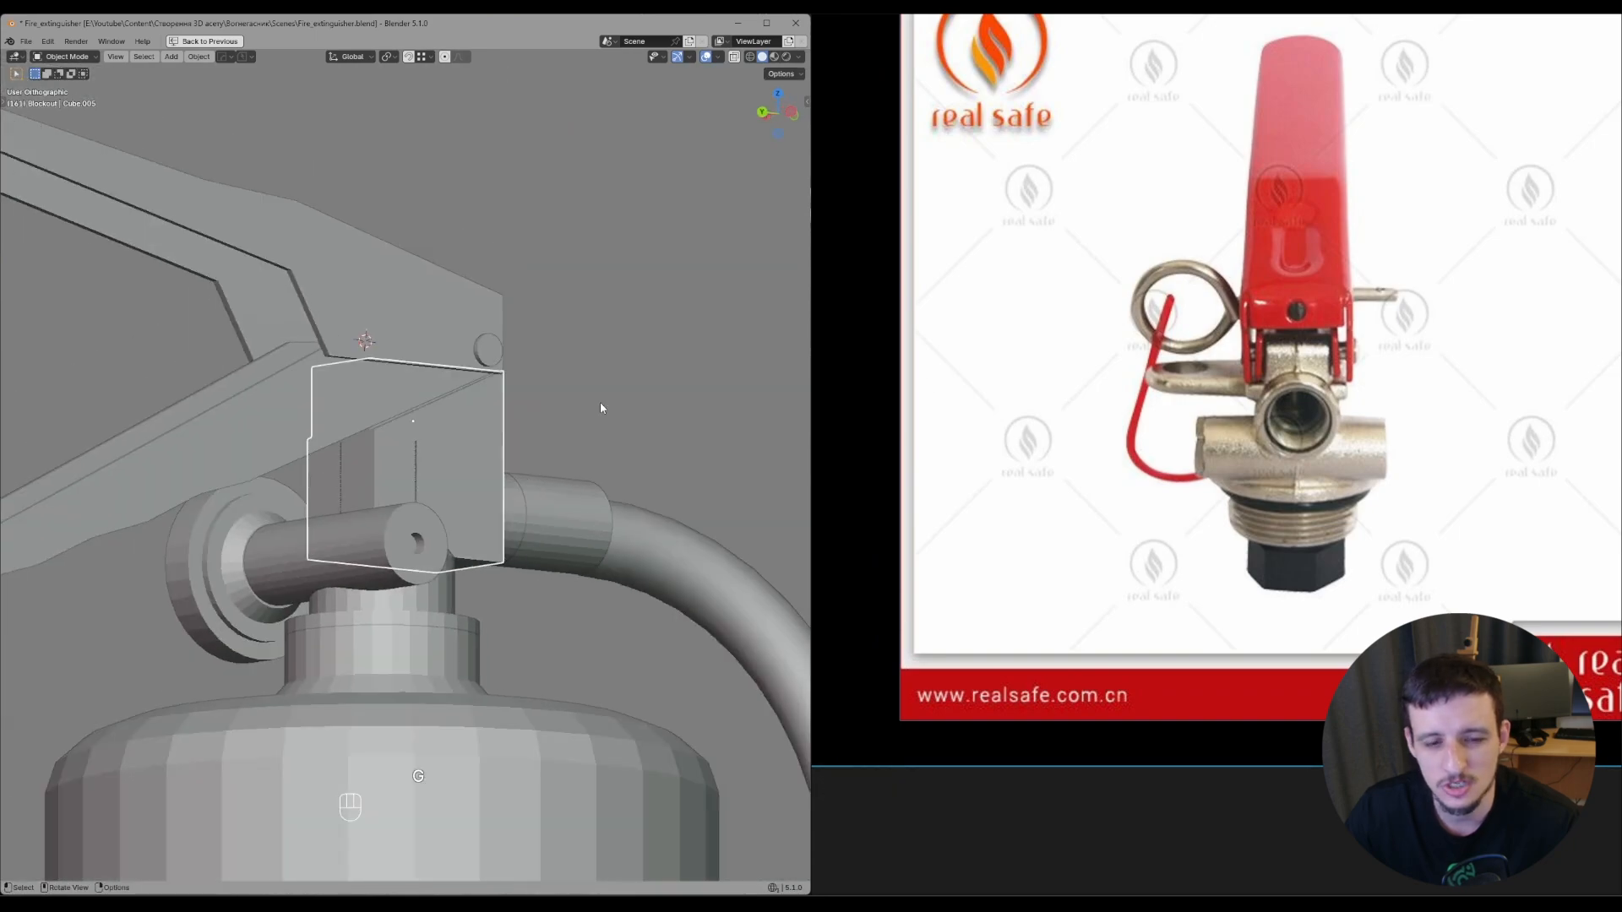
middle_click_drag(600, 402, 379, 439)
key("shift+alt+z")
middle_click_drag(483, 478, 352, 500)
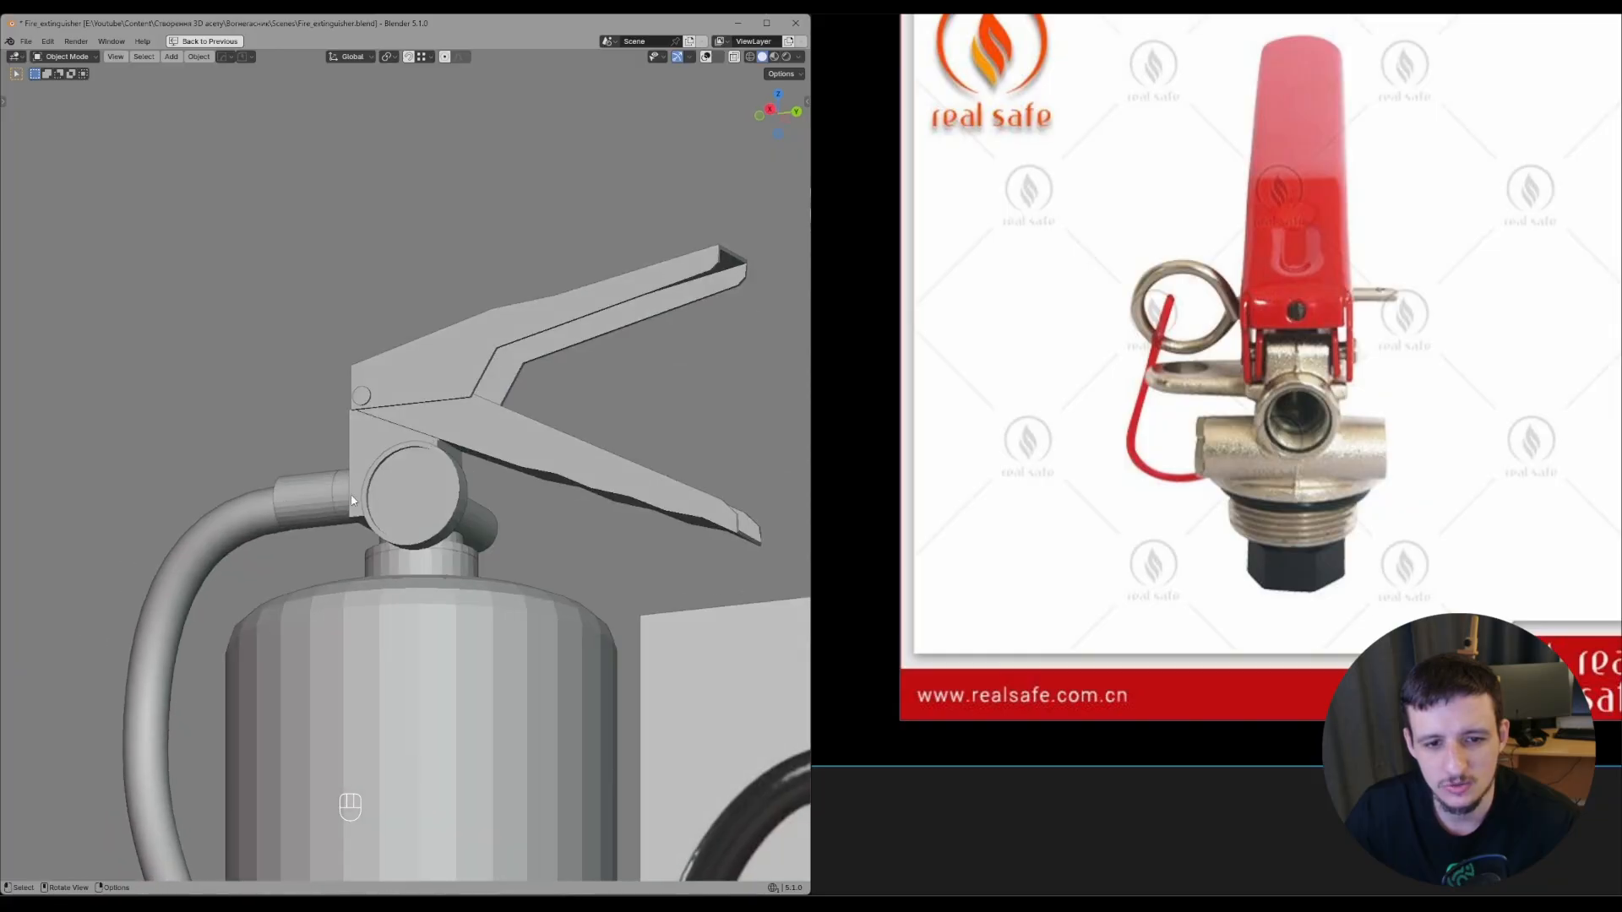
- Browse the reference board and examine the side-view photo of the red handles above the pressure gauge
scroll(1294, 314, "down", 7)
middle_click_drag(1086, 291, 1302, 365)
scroll(1268, 389, "up", 4)
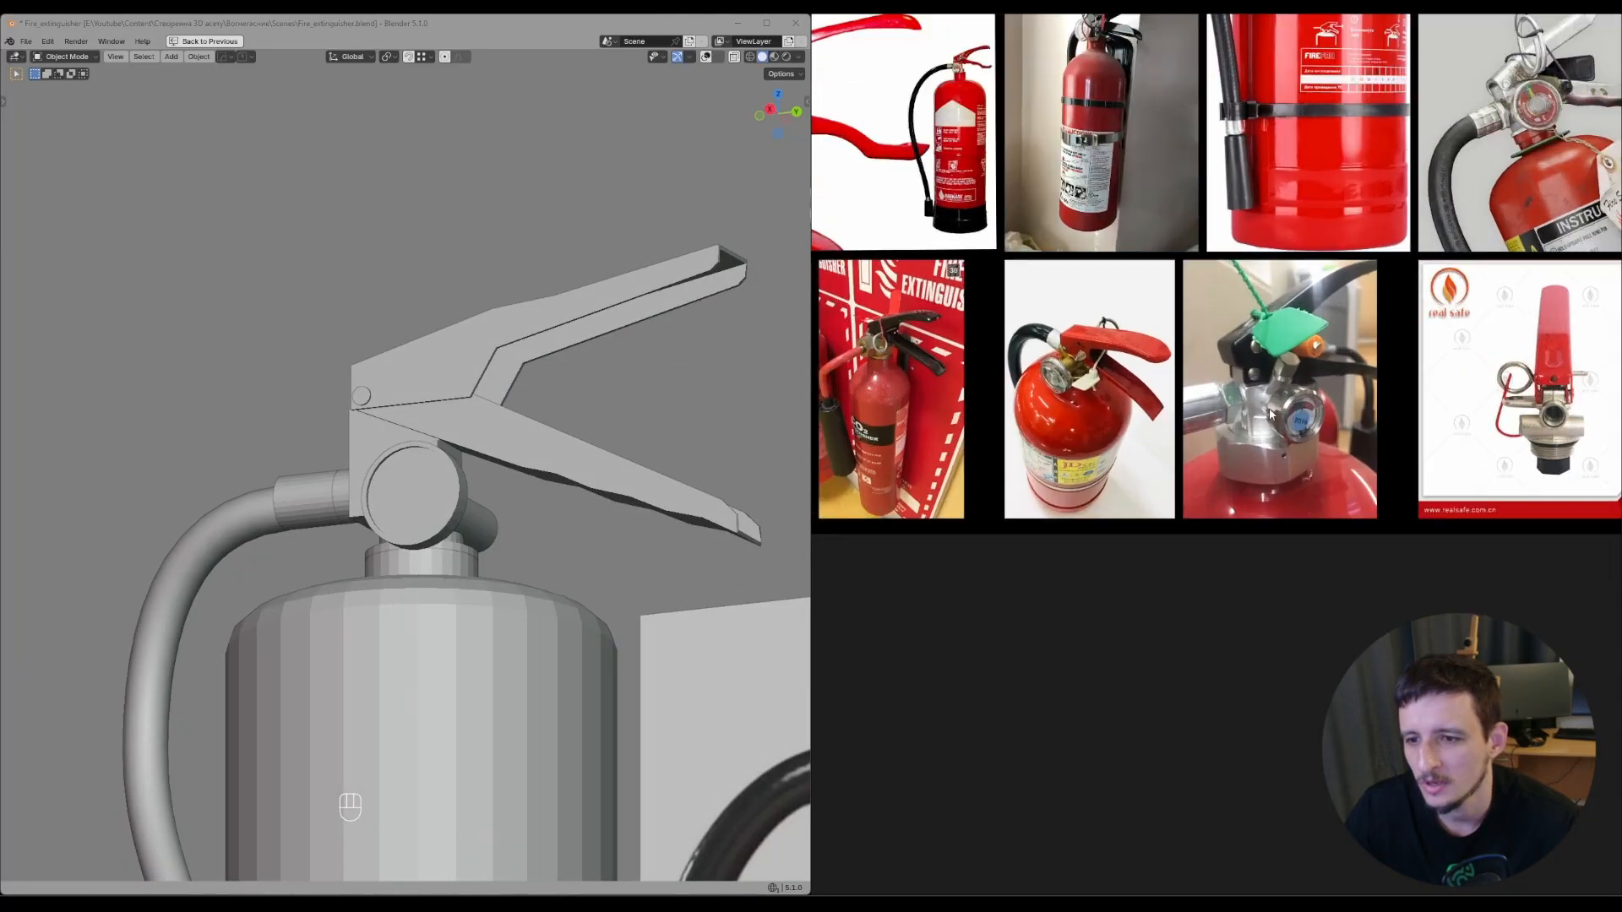
middle_click_drag(1098, 279, 1517, 435)
scroll(1157, 321, "down", 4)
middle_click_drag(981, 234, 1156, 319)
scroll(1158, 317, "up", 7)
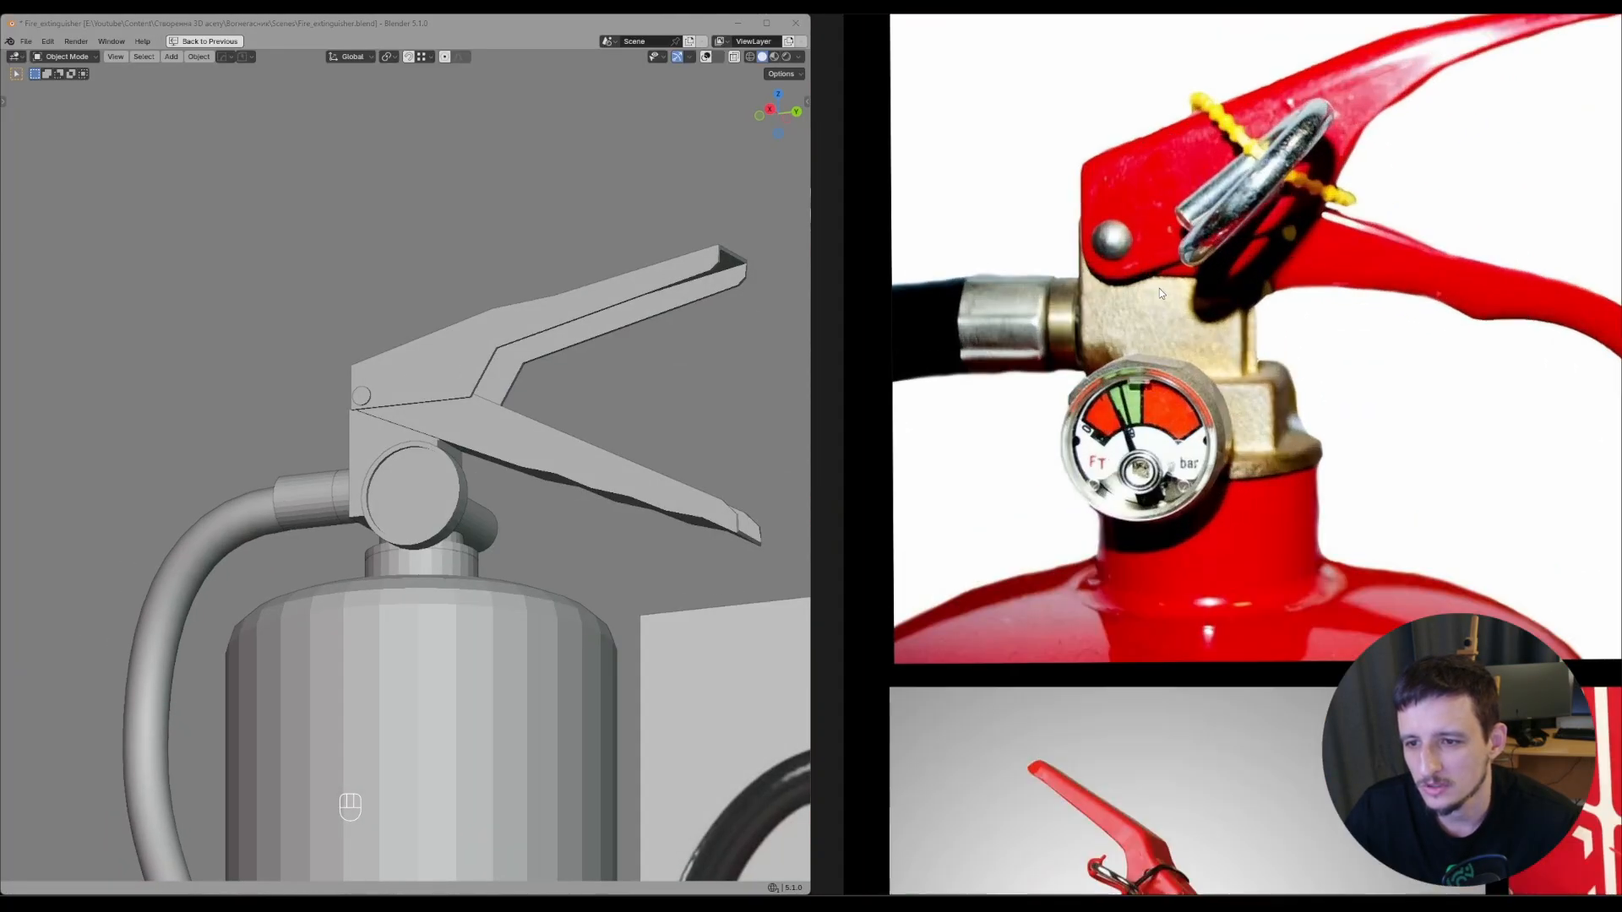
- Try marking a straight line along the upper handle's lower edge on the side-view photo, undoing the strokes
key("d")
left_click_drag(1218, 269, 1032, 259)
key("ctrl+z")
scroll(1223, 278, "down", 3)
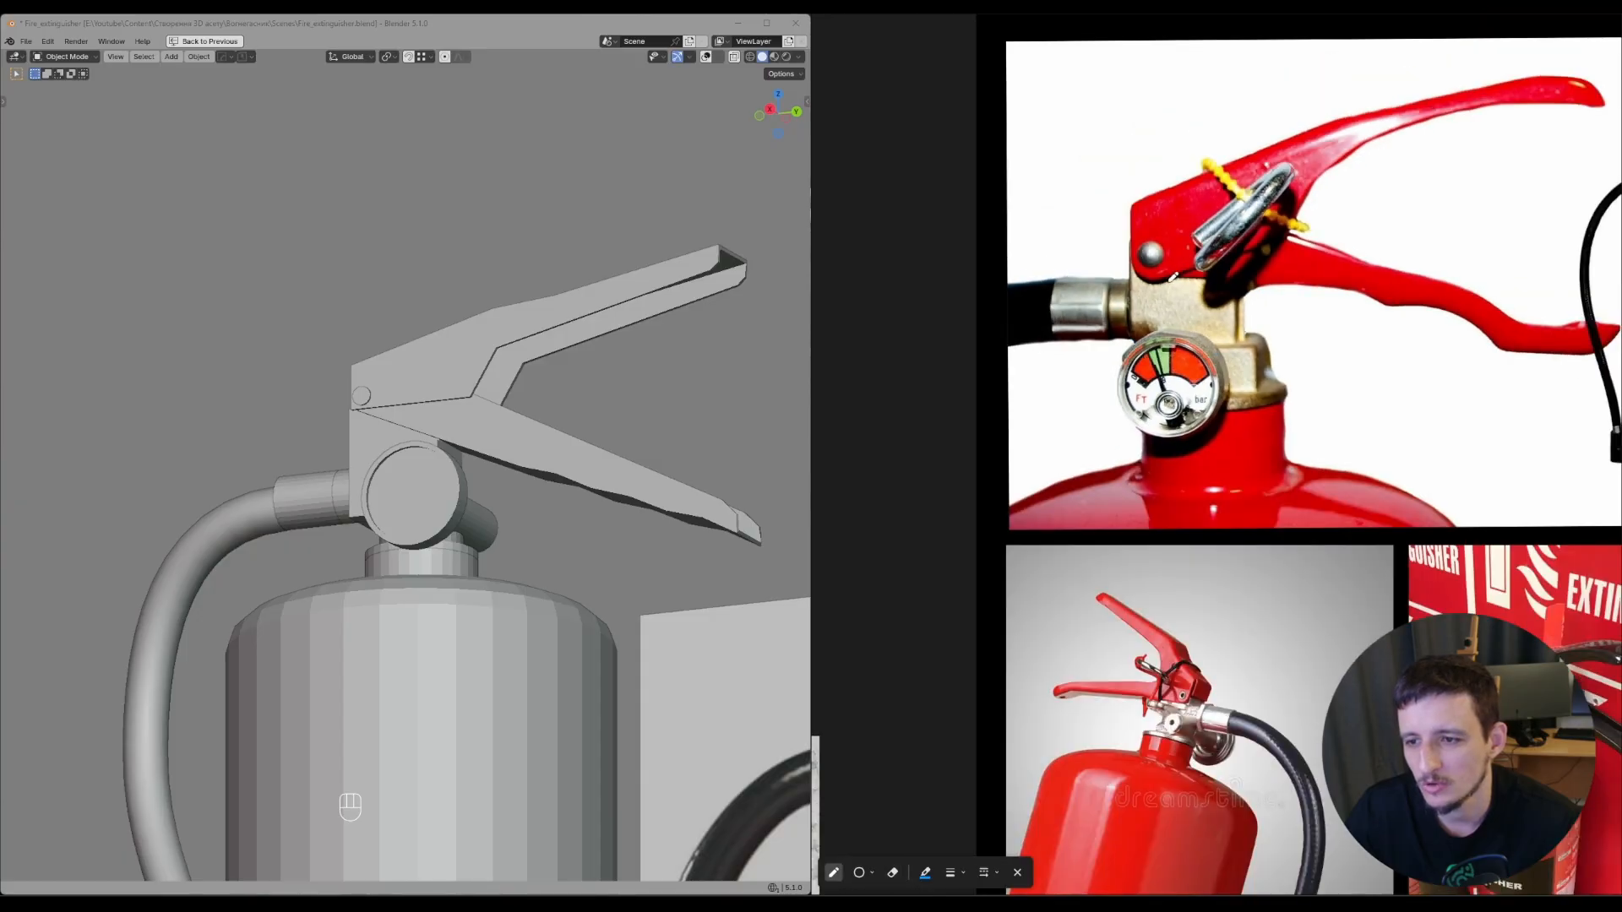
mouse_move(1134, 281)
left_mouse_down()
mouse_move(1448, 307)
mouse_move(1177, 280)
mouse_move(1256, 279)
left_mouse_up()
key("ctrl+z")
middle_click_drag(1309, 301, 1221, 315)
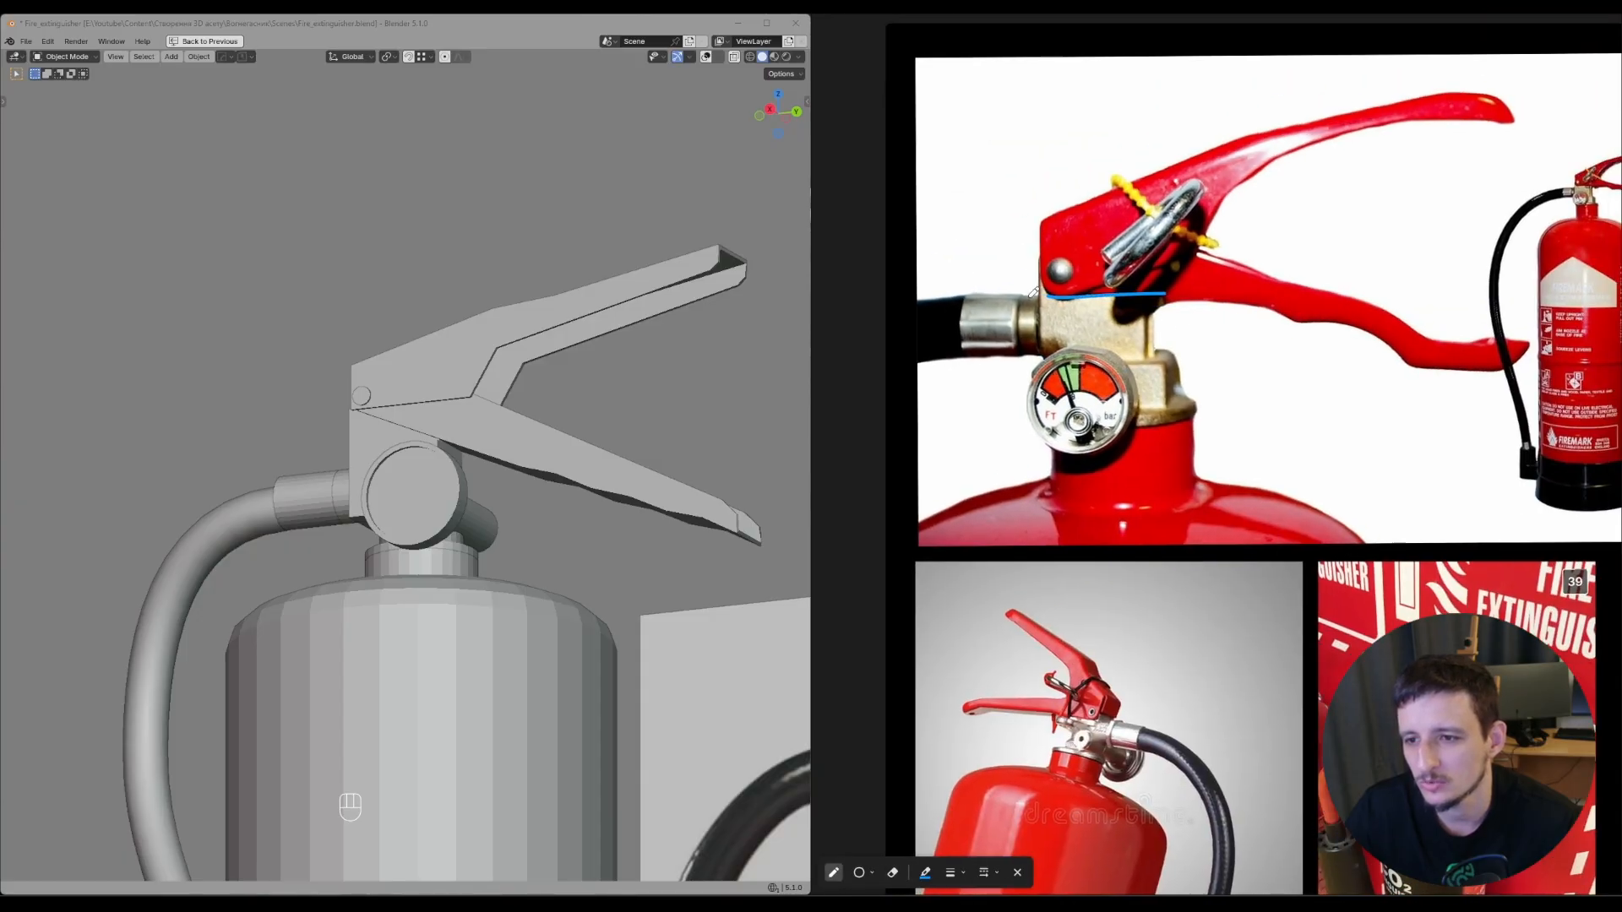
key("ctrl+z")
key("ctrl+z")
left_click_drag(1050, 298, 1229, 302)
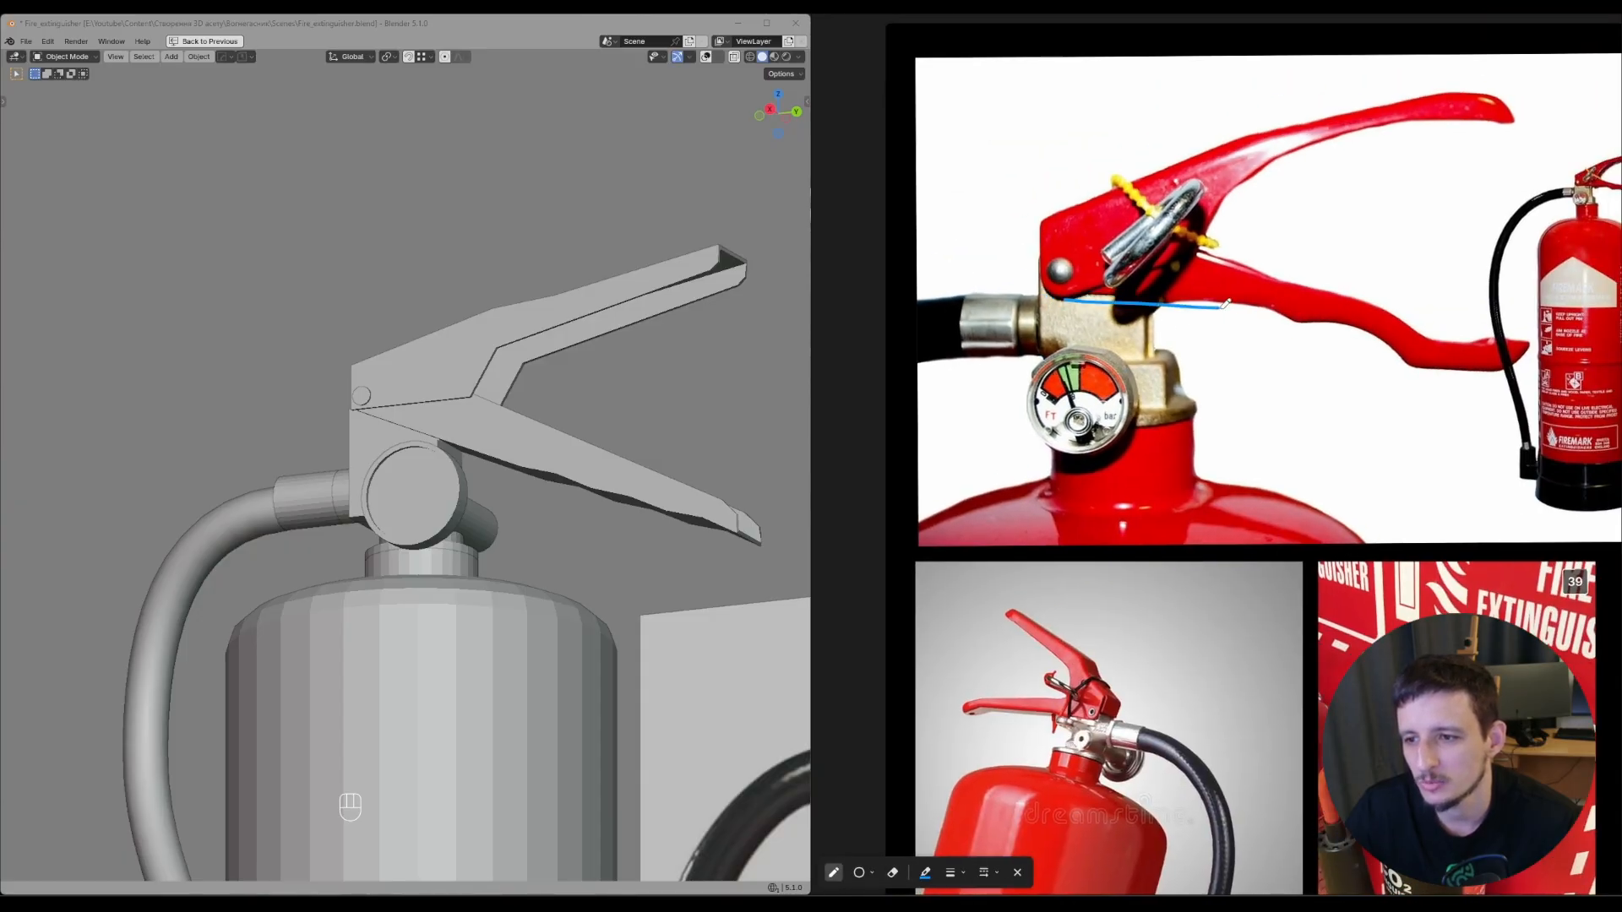
key("ctrl+z")
left_click_drag(1052, 298, 1151, 299)
key("ctrl+z")
- Trace the upper handle's curved outline on the side-view photo and undo the annotation
scroll(1198, 308, "down", 3)
scroll(1125, 253, "up", 2)
middle_click_drag(1122, 255, 930, 378)
left_click_drag(923, 388, 1271, 296)
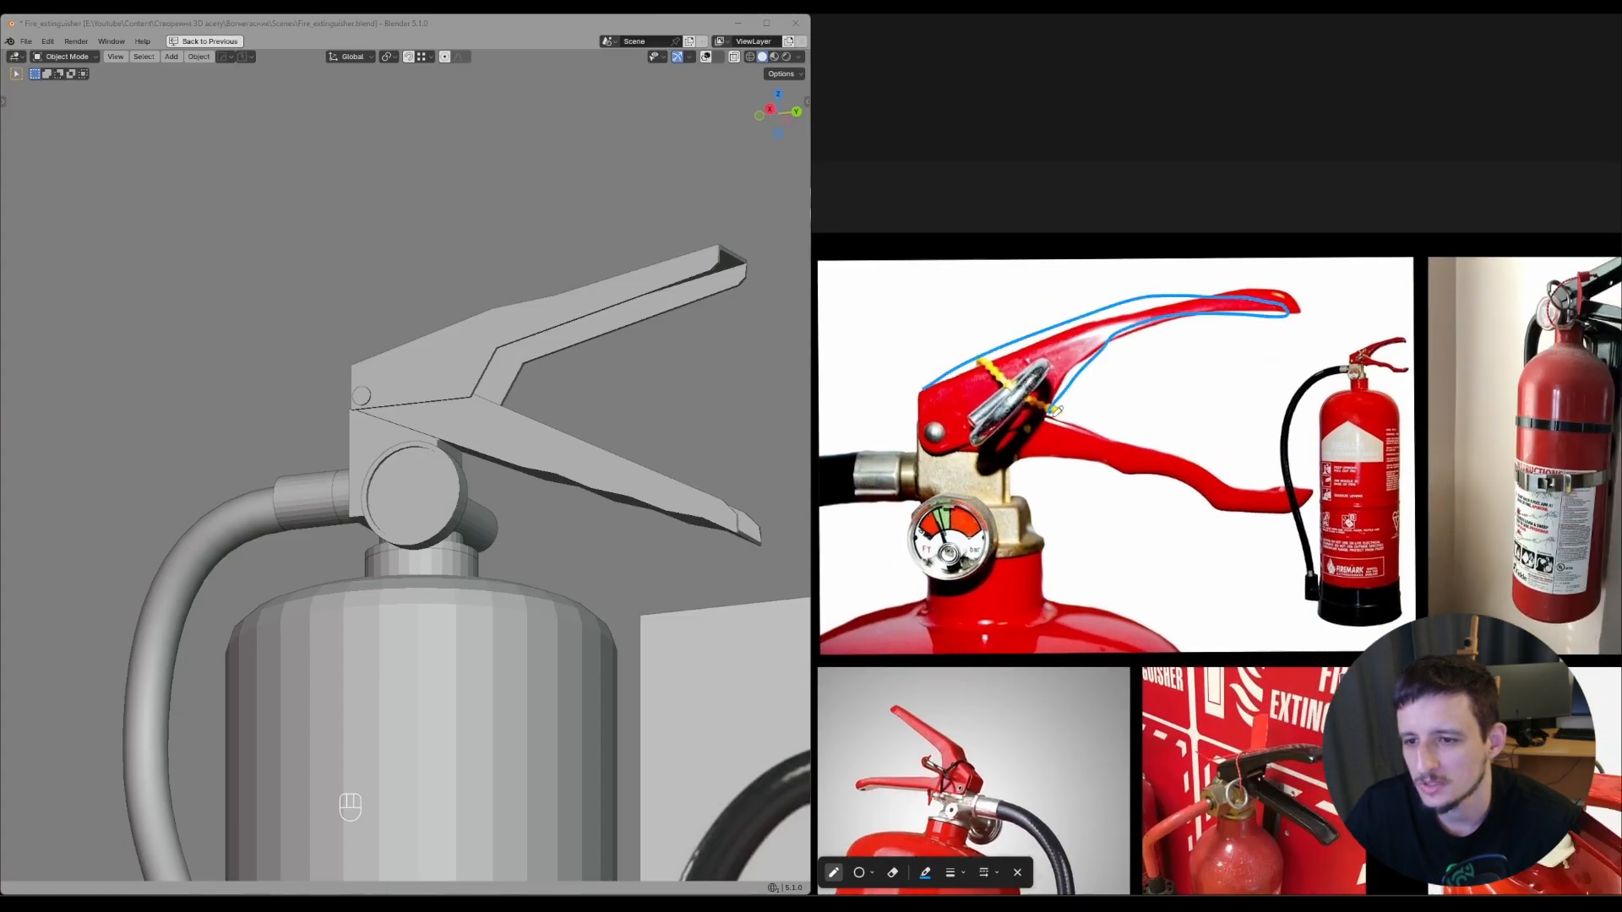
mouse_move(1054, 412)
left_mouse_down()
mouse_move(1303, 491)
mouse_move(970, 449)
left_mouse_up()
key("ctrl+z")
- Look over the extinguisher photos on the board and compare the full model with the reference image behind it
scroll(1177, 438, "down", 3)
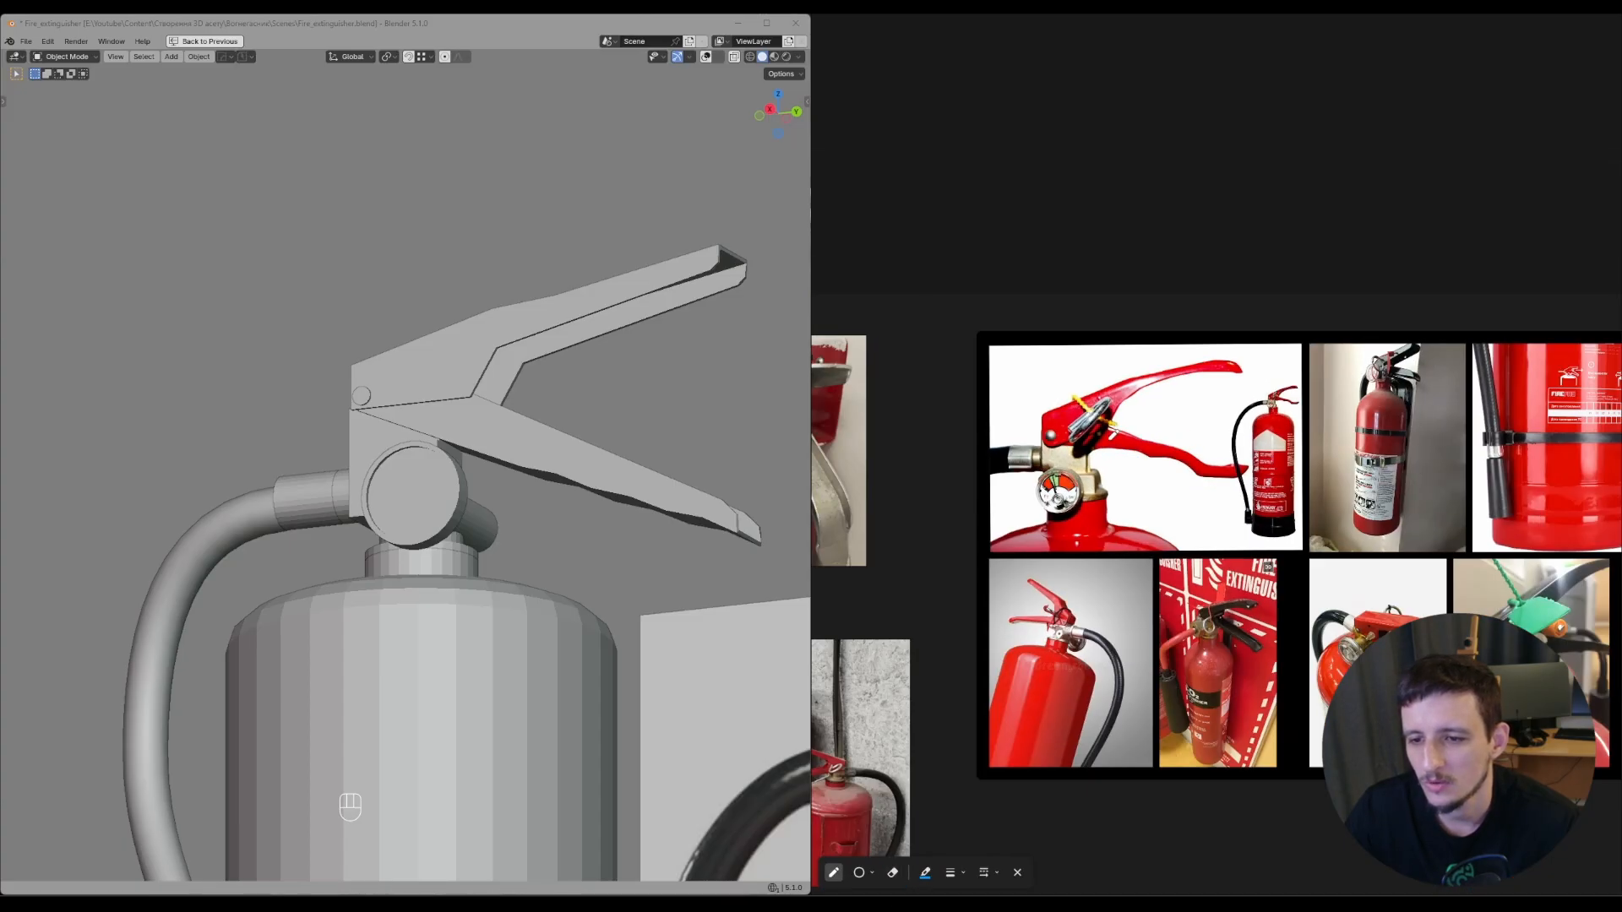
scroll(1015, 432, "up", 4)
scroll(1015, 442, "down", 4)
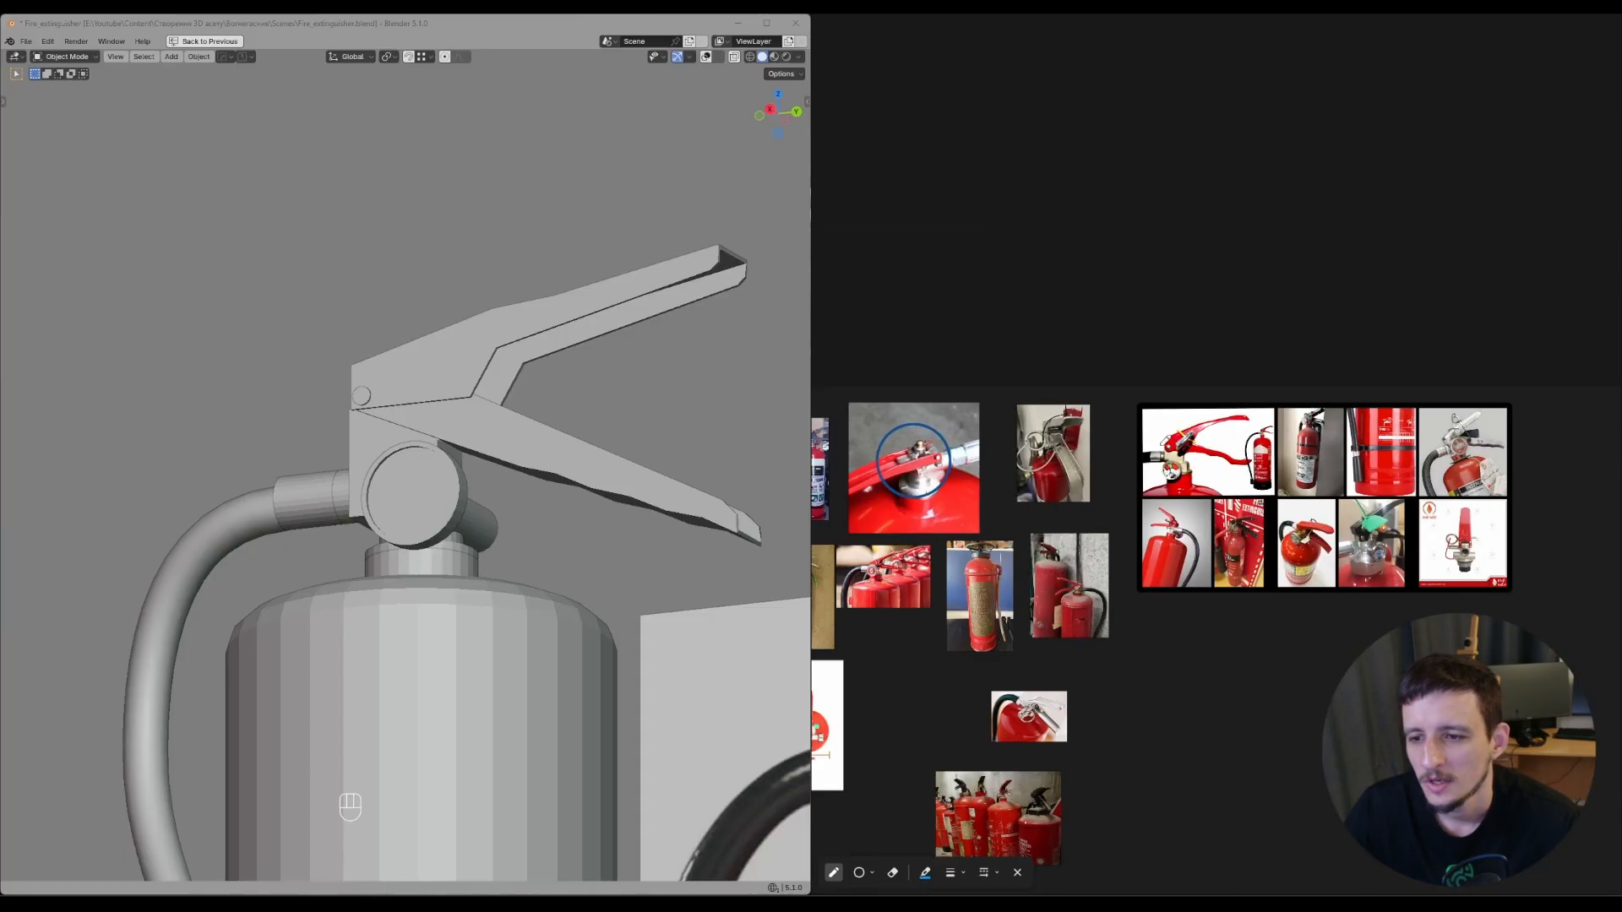
scroll(1334, 405, "up", 2)
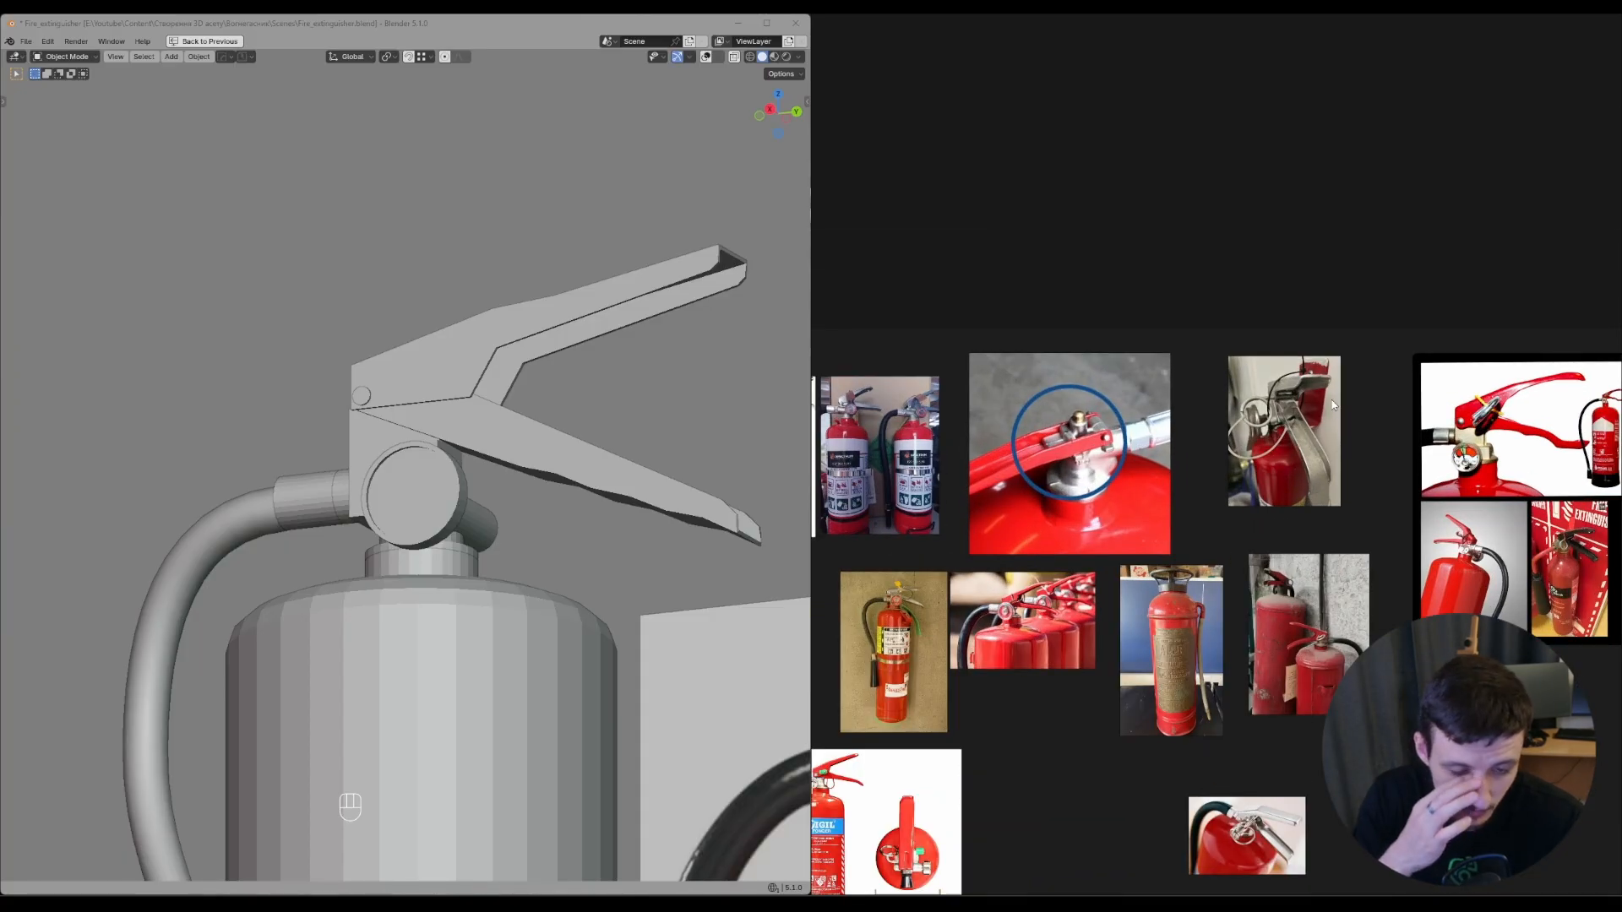
middle_click_drag(1029, 392, 1305, 351)
middle_click_drag(368, 447, 363, 413)
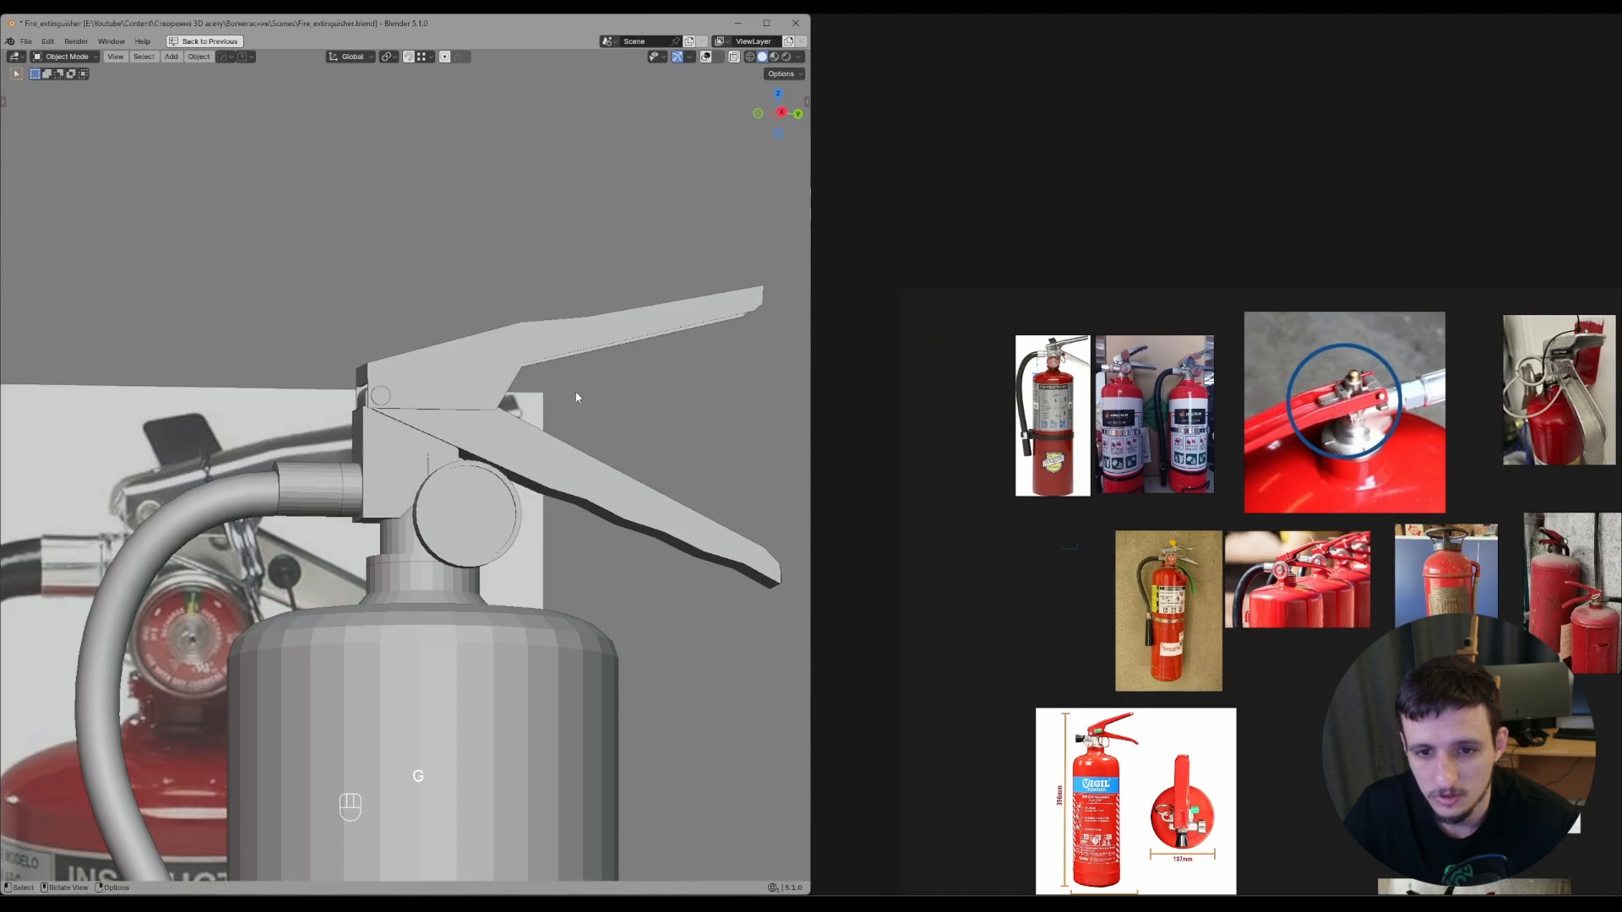
scroll(608, 467, "down", 5)
scroll(615, 352, "up", 3)
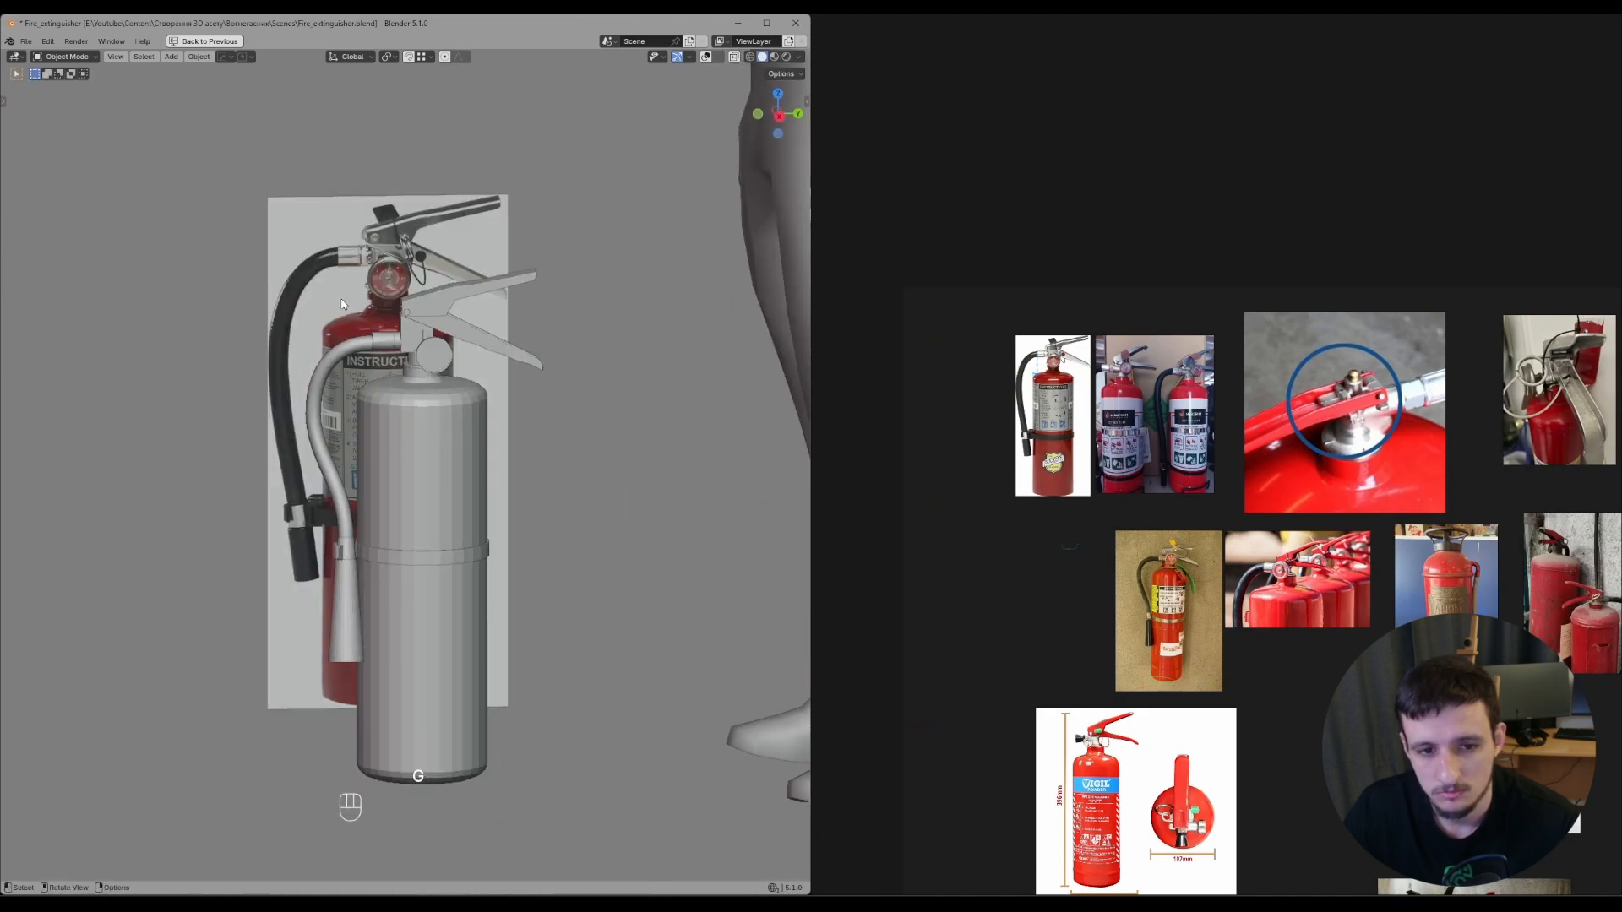
- Examine the Buckeye and Spectrum extinguisher photos on the reference board, comparing their handles, hoses and body proportions
scroll(1093, 264, "up", 6)
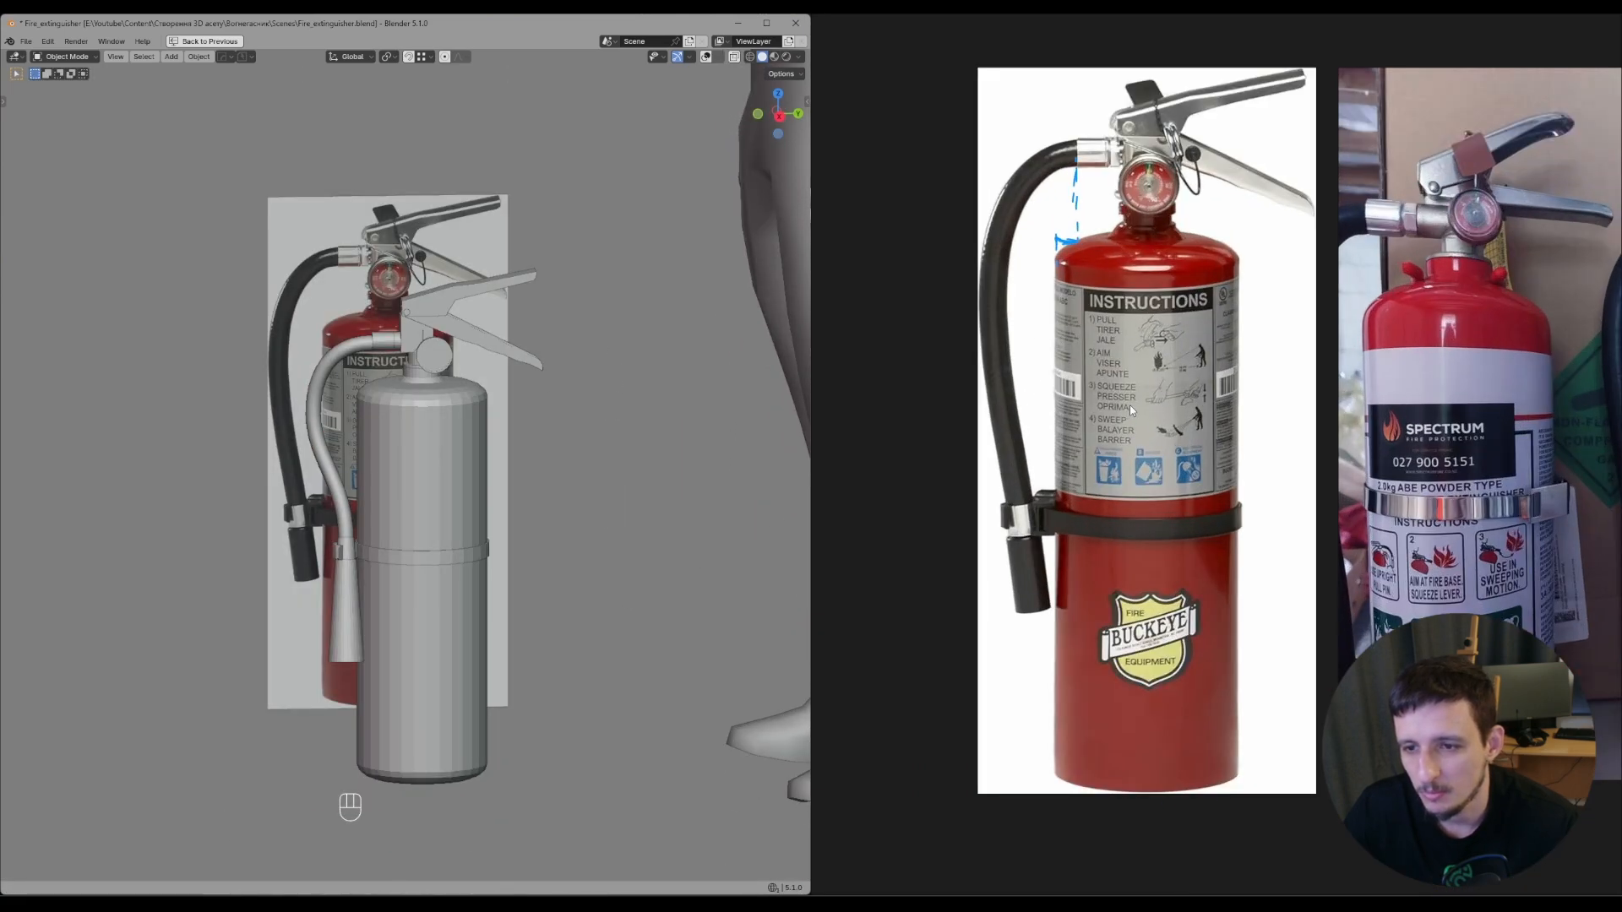
scroll(1179, 181, "up", 3)
scroll(1179, 182, "down", 2)
middle_click_drag(1177, 381, 1104, 235)
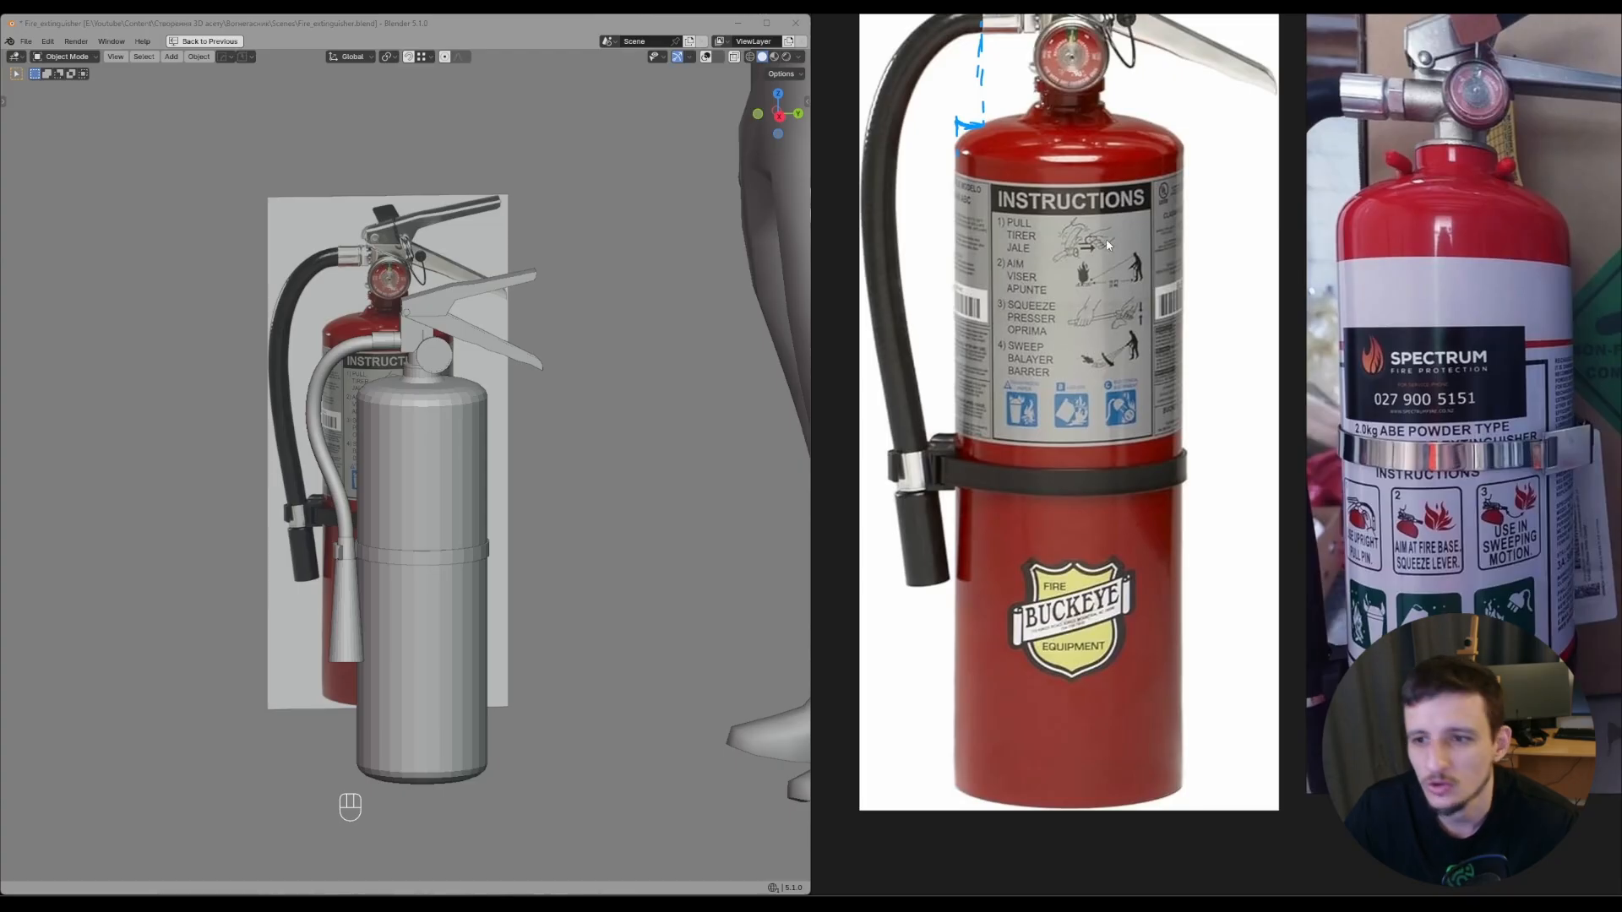
middle_click_drag(1427, 199, 1350, 389)
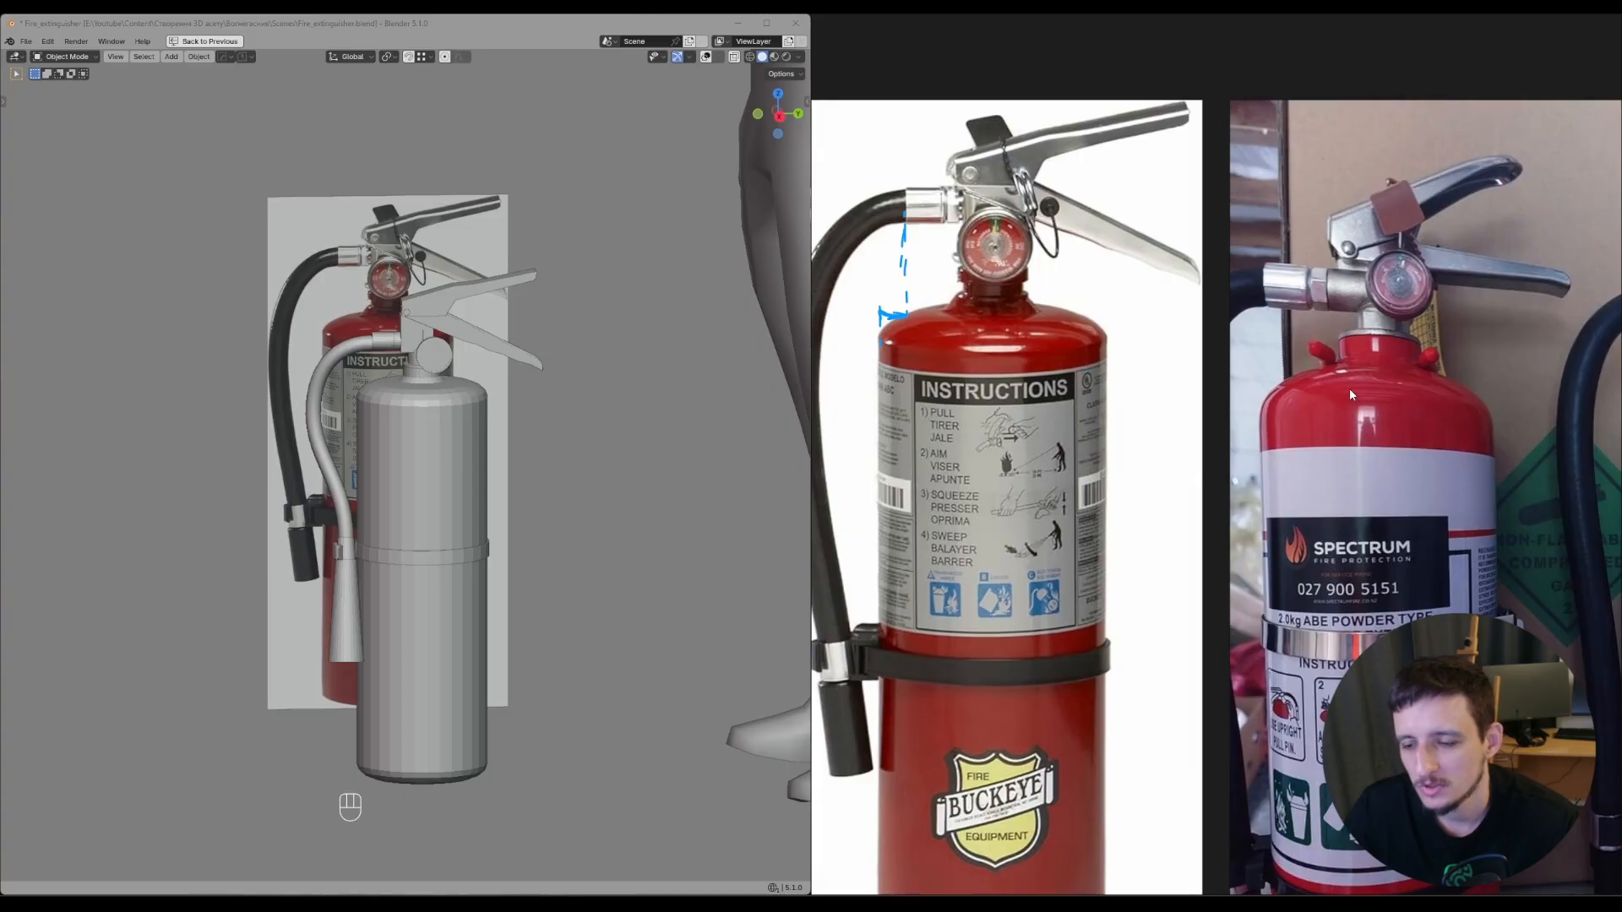
scroll(1350, 390, "down", 3)
middle_click_drag(1453, 454, 1230, 427)
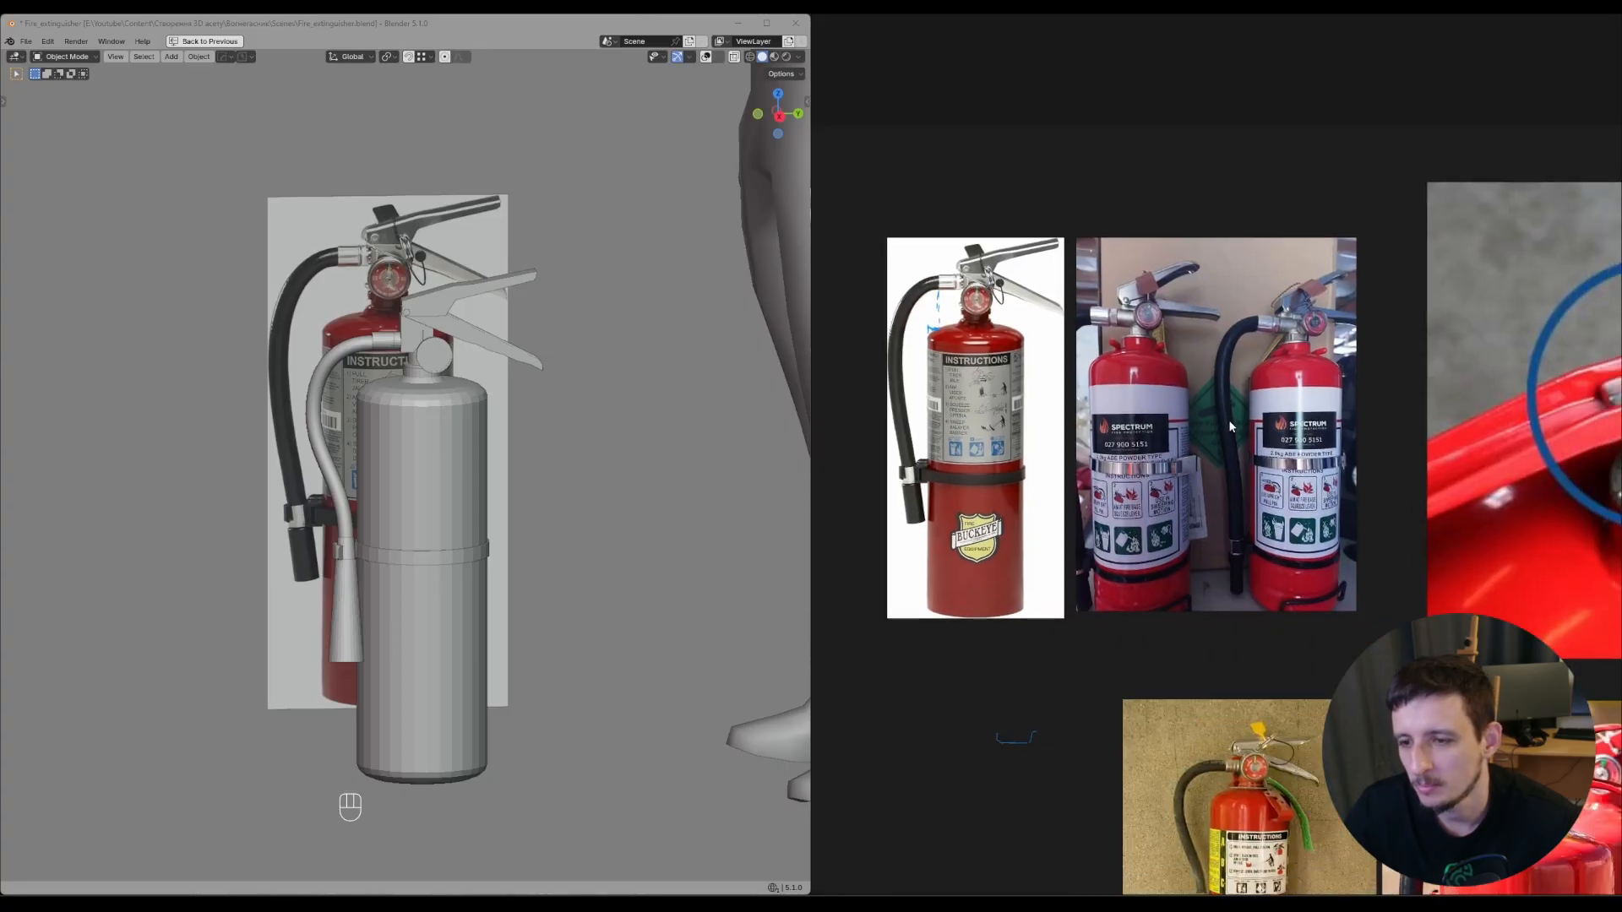
scroll(1230, 417, "down", 2)
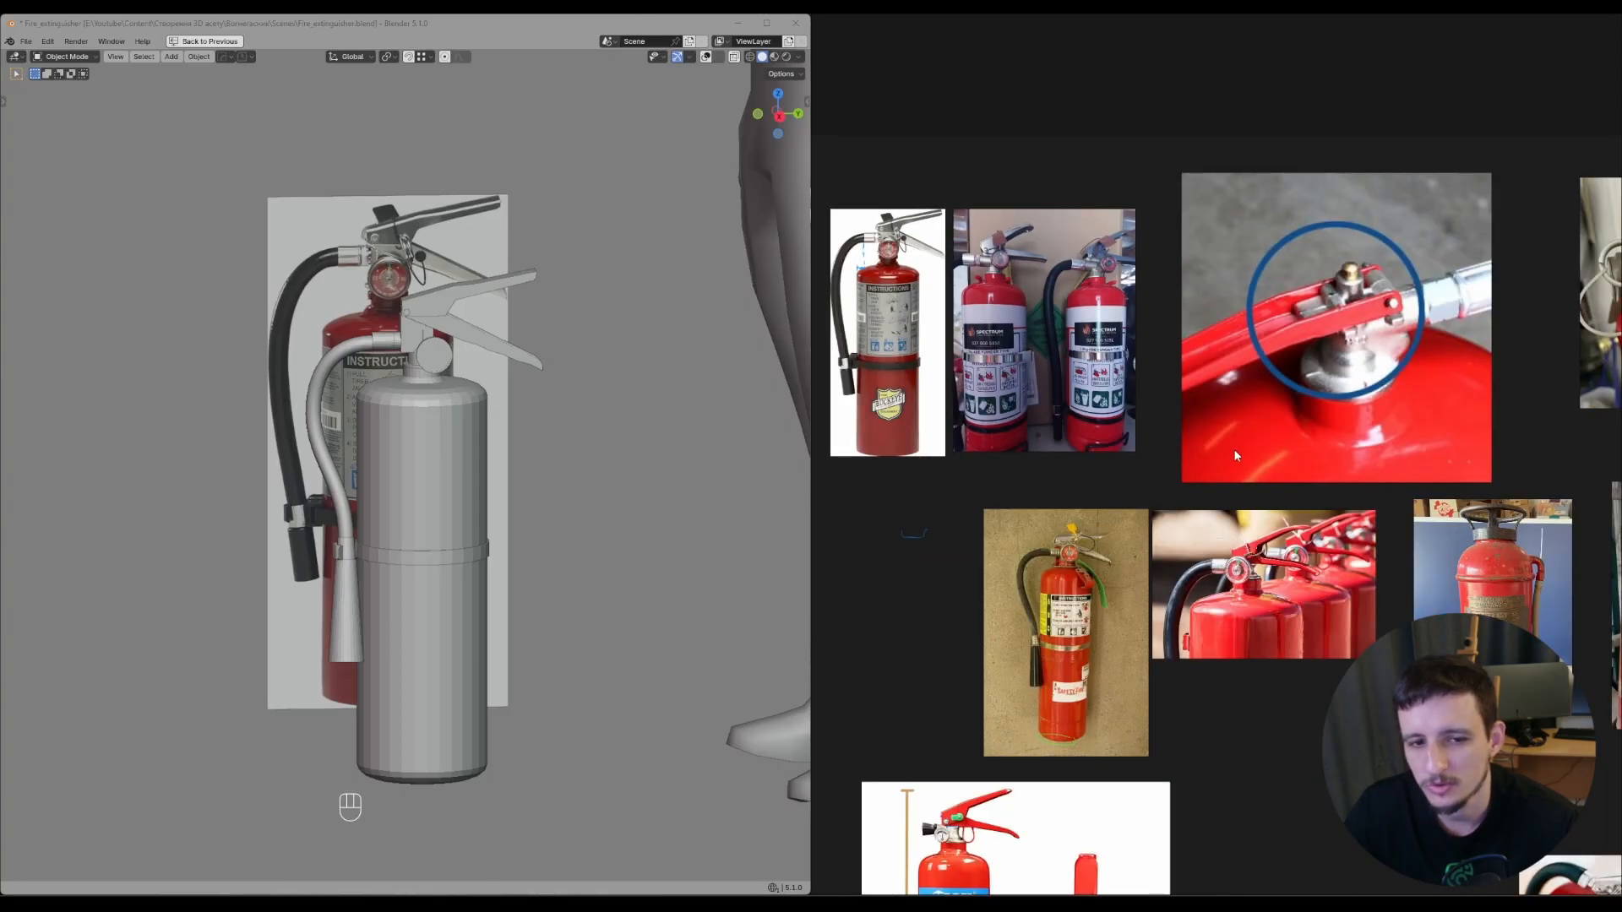